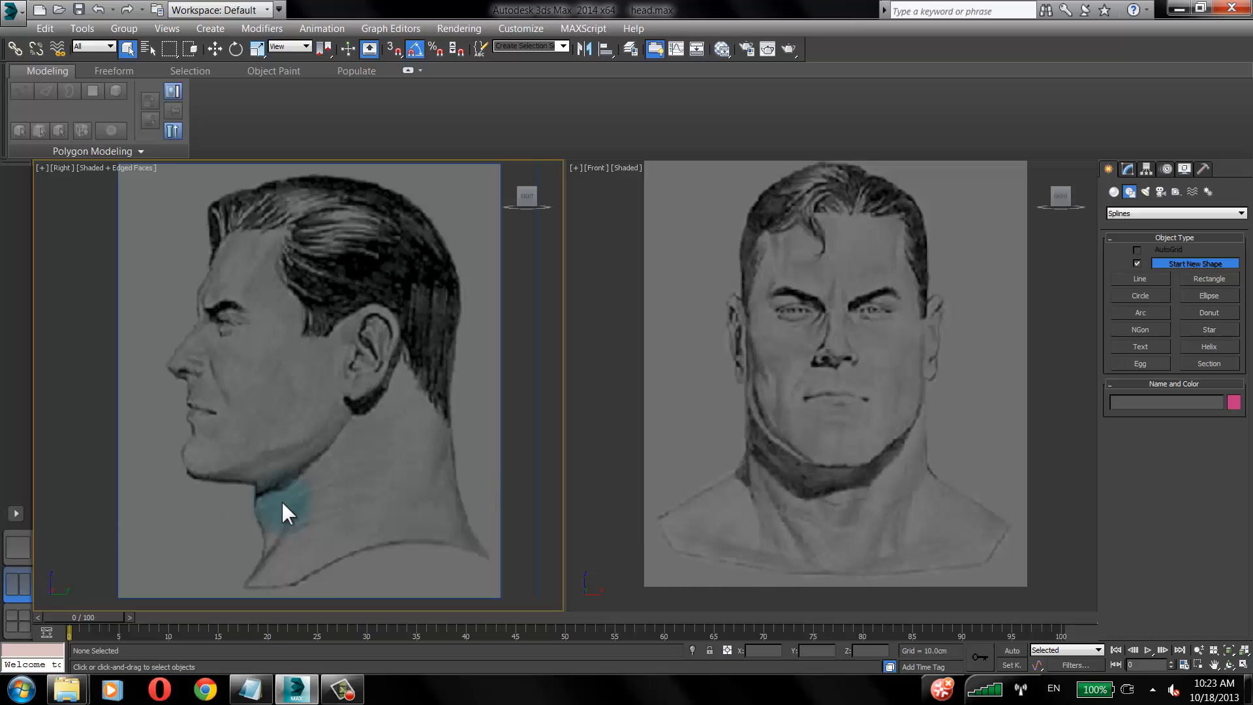
middle_drag(315, 395, 364, 394)
middle_drag(864, 360, 880, 360)
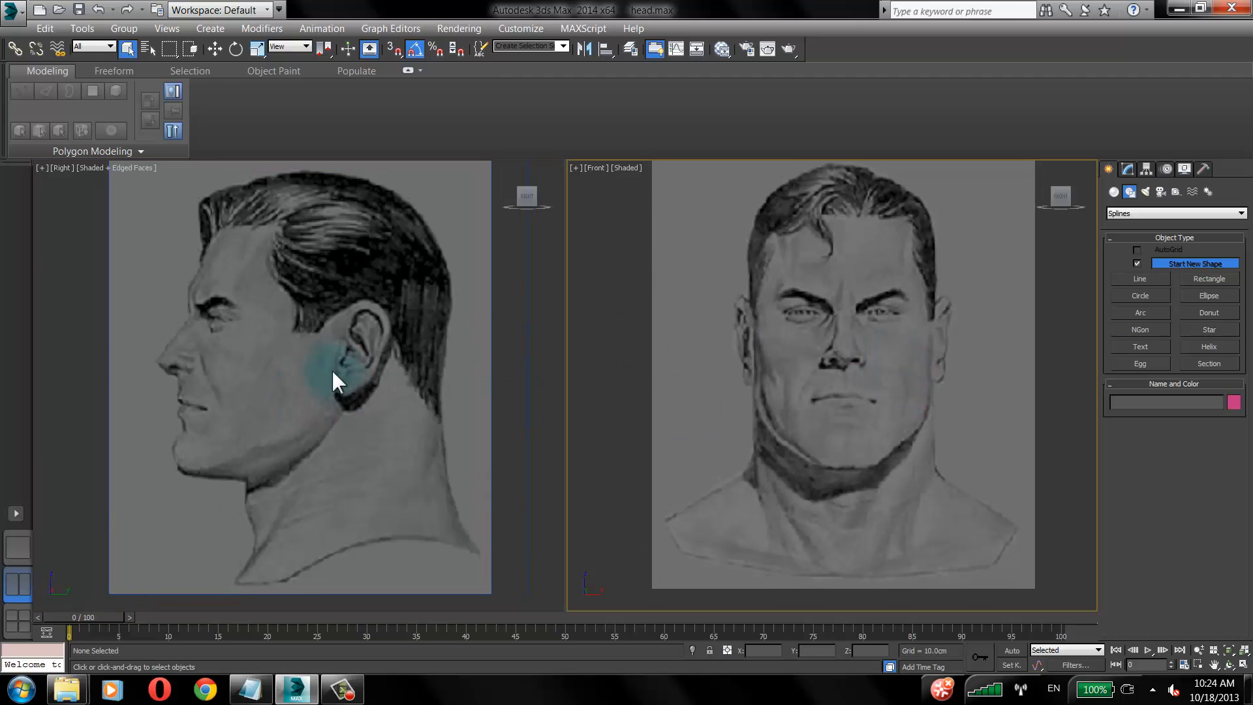
middle_drag(331, 369, 331, 369)
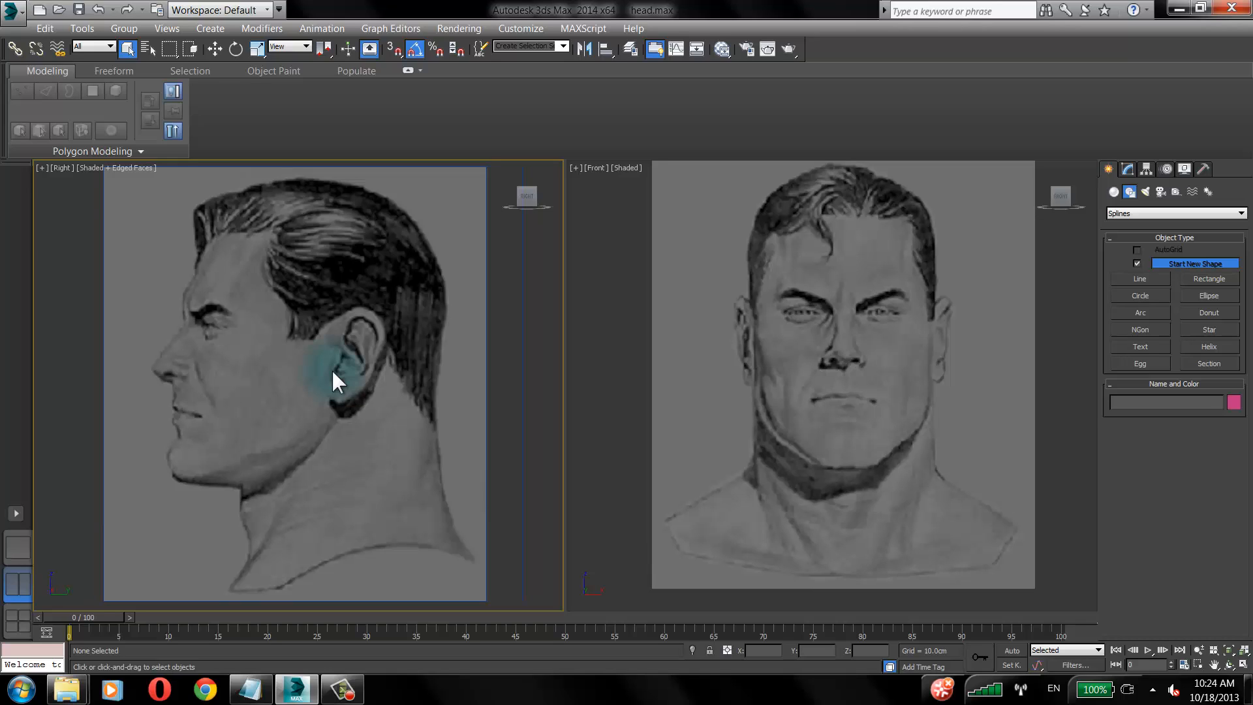
Draw a plane about 6.4 cm long and 9.9 cm wide over the upper eyelid in the front view.
click(1114, 192)
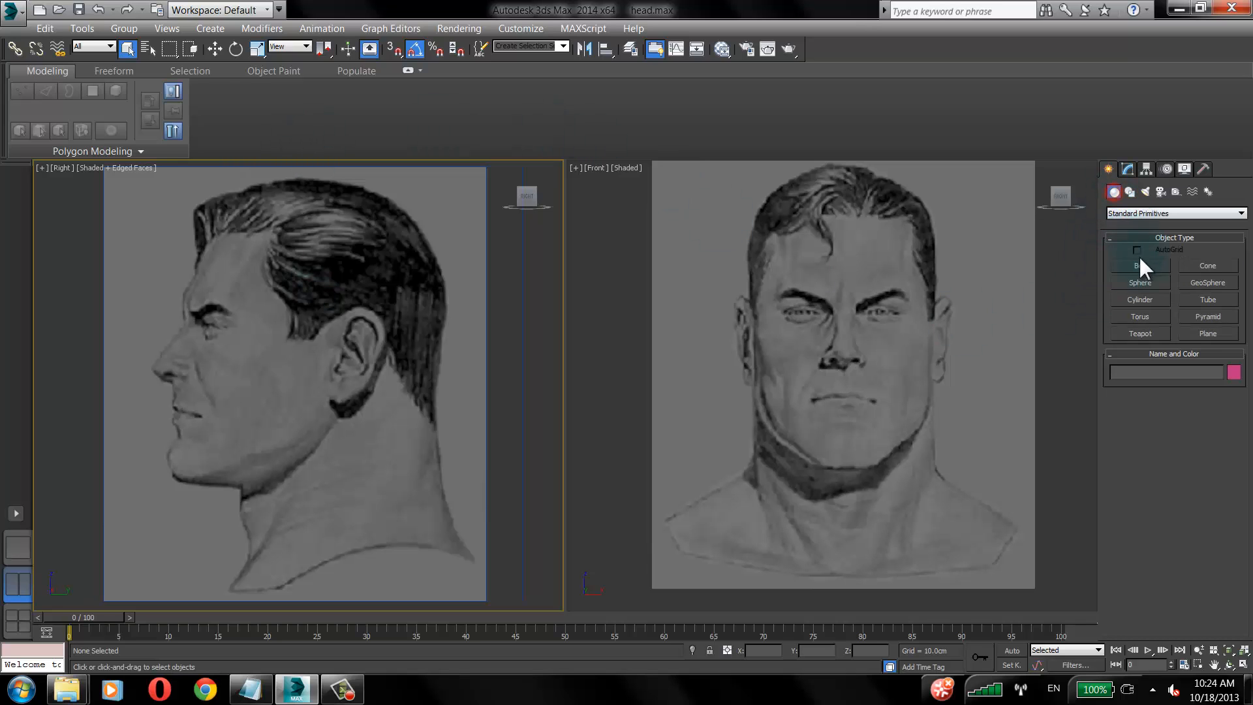
click(1207, 333)
middle_drag(119, 424, 154, 413)
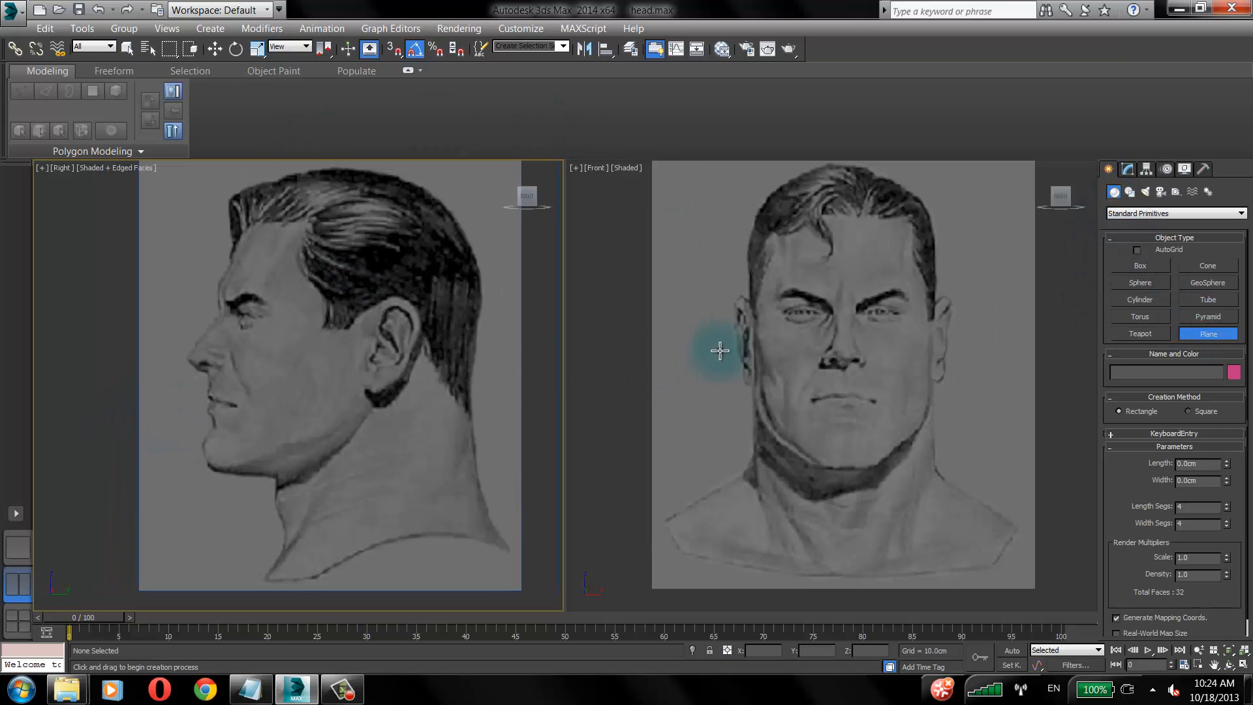
scroll(831, 355, up, 3)
scroll(832, 354, up, 5)
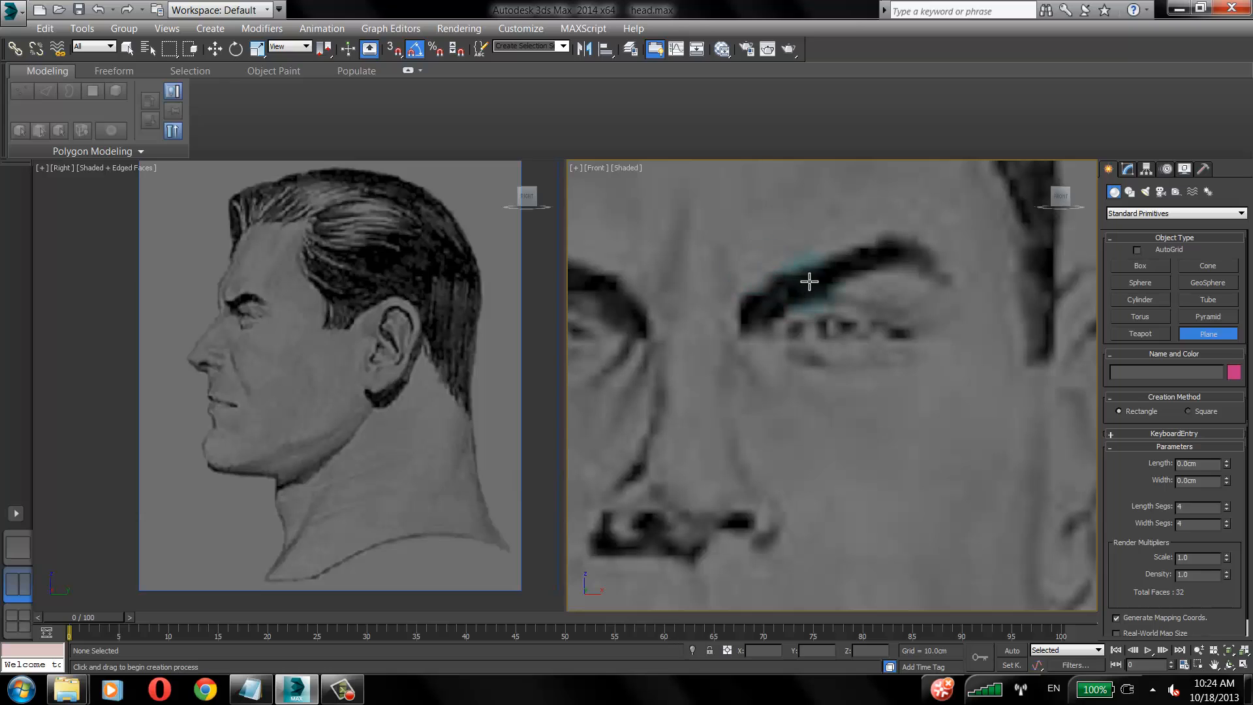
drag(809, 279, 860, 312)
Reduce the plane to 1 length segment and 1 width segment and convert it to an editable poly.
click(1127, 169)
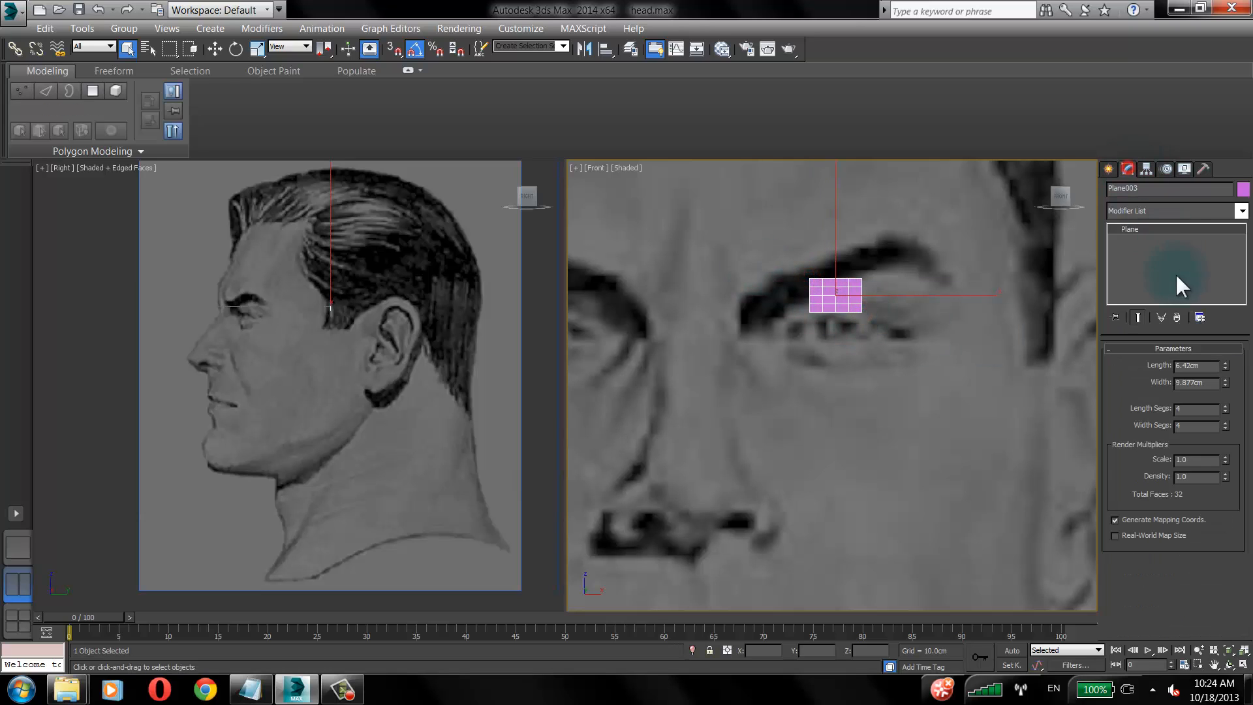
right_click(1224, 409)
right_click(1225, 425)
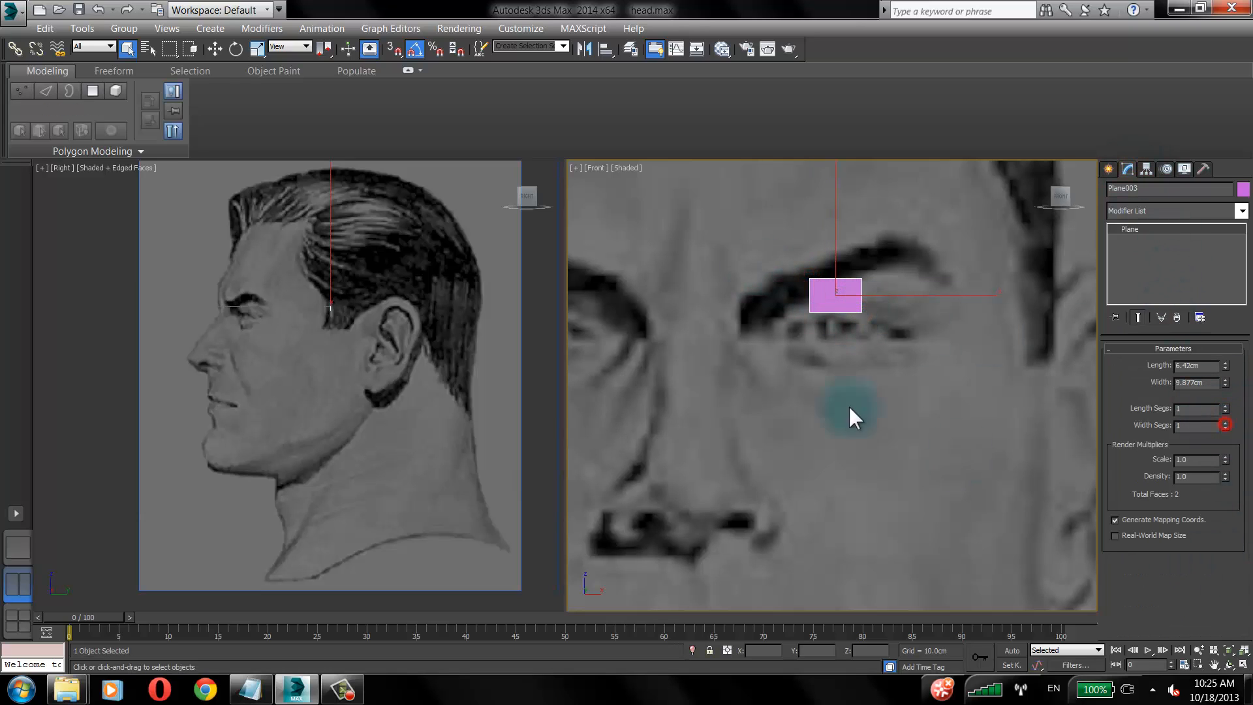
right_click(830, 283)
mouse_move(887, 428)
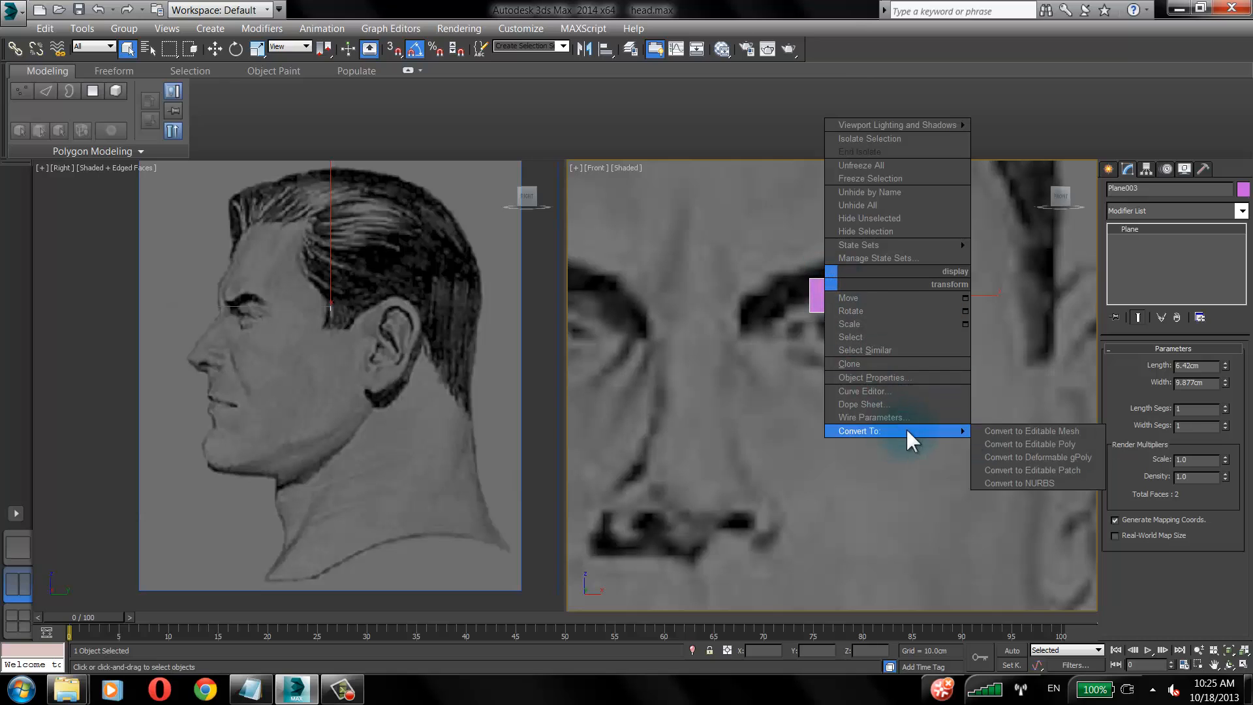
click(1015, 435)
Move the plane's four corner vertices in the front view to form a small tilted quad under the eyebrow's inner part.
scroll(966, 332, up, 4)
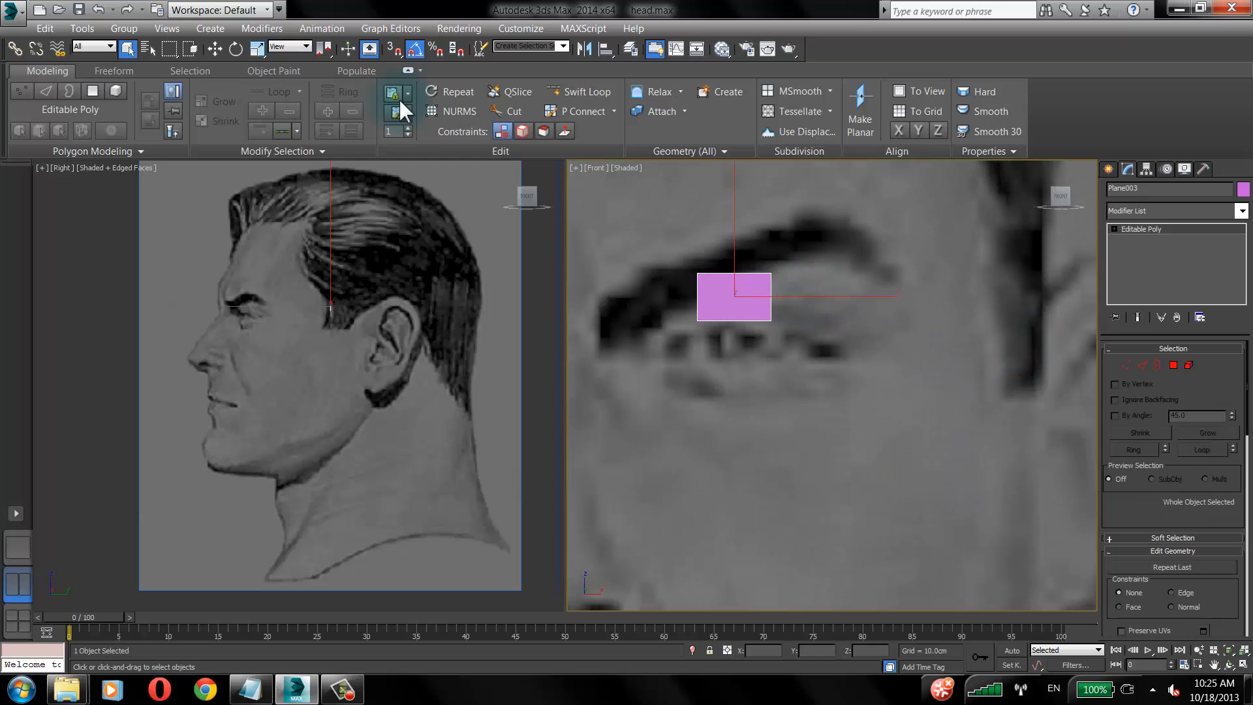
click(22, 91)
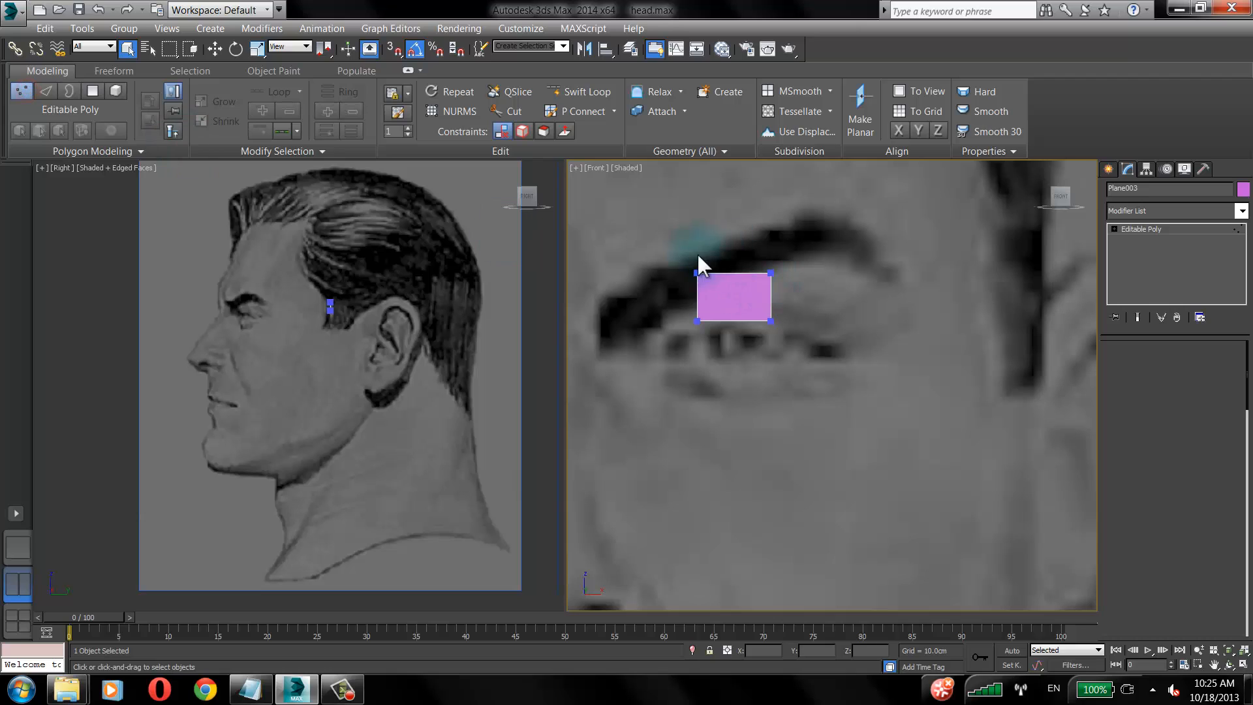
drag(673, 257, 704, 286)
key(w)
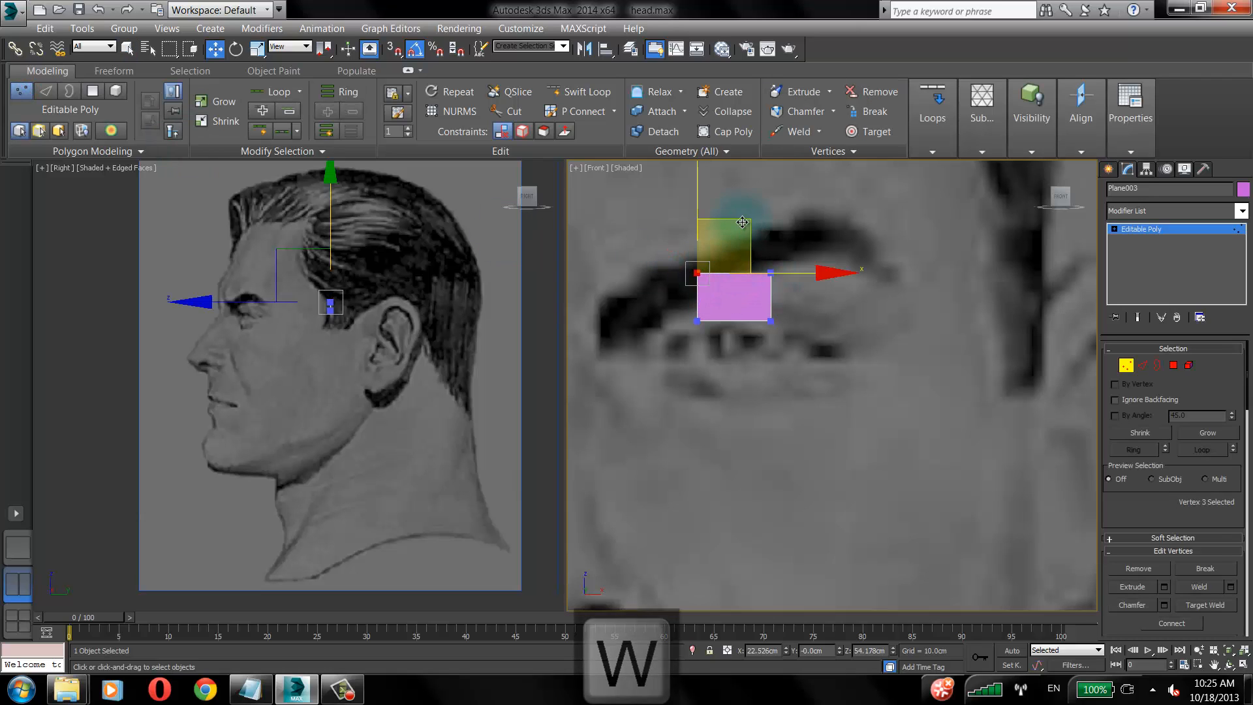
drag(744, 223, 721, 251)
drag(687, 334, 717, 280)
click(819, 261)
drag(757, 333, 773, 287)
drag(808, 243, 751, 287)
drag(816, 216, 762, 236)
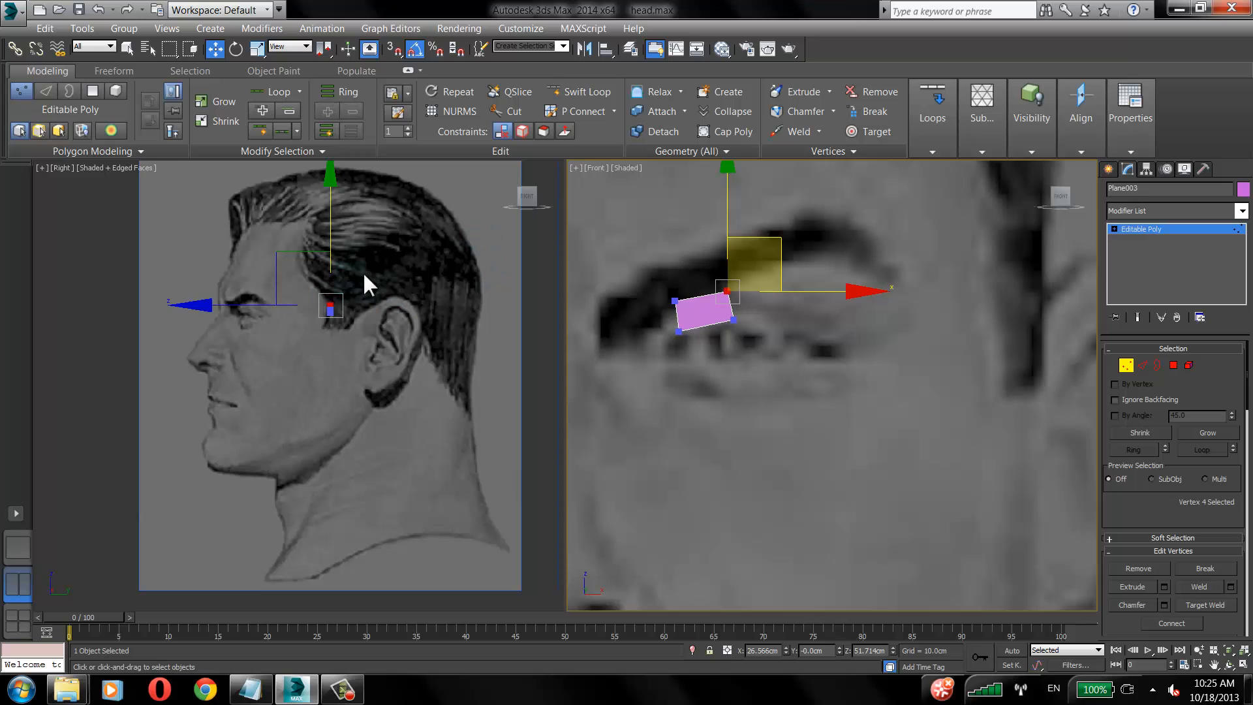
Move all four vertices forward in the side view onto the eye area of the profile reference.
drag(363, 272, 310, 326)
drag(377, 255, 286, 253)
middle_drag(212, 398, 268, 445)
scroll(268, 445, up, 10)
middle_drag(283, 334, 362, 335)
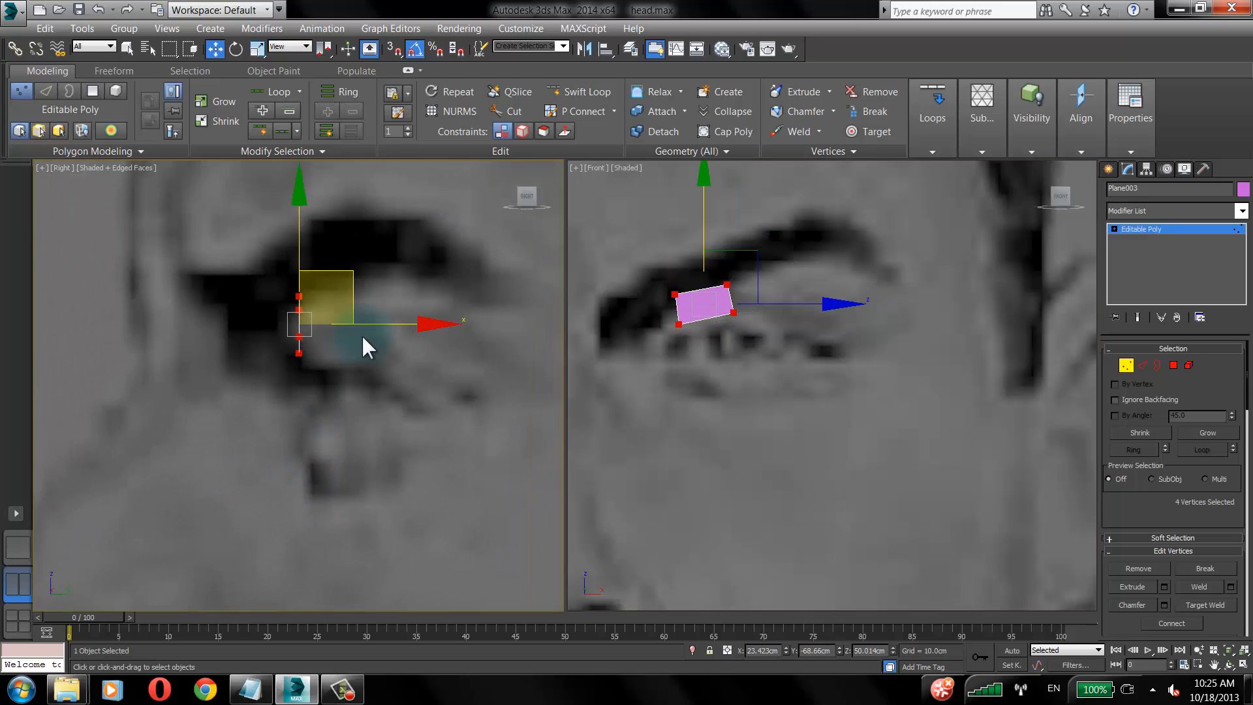
Move the quad's two outer vertices back and slightly down in the side view to follow the eyelid's depth.
drag(937, 253, 703, 355)
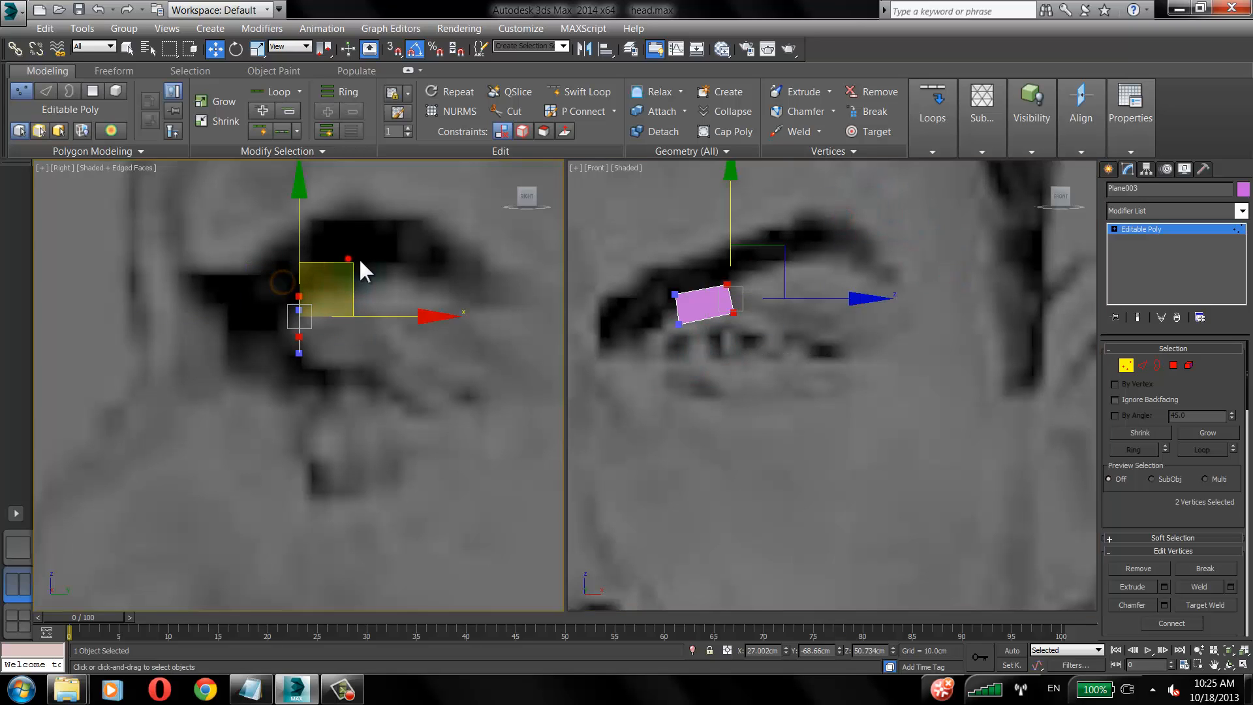
right_click(714, 241)
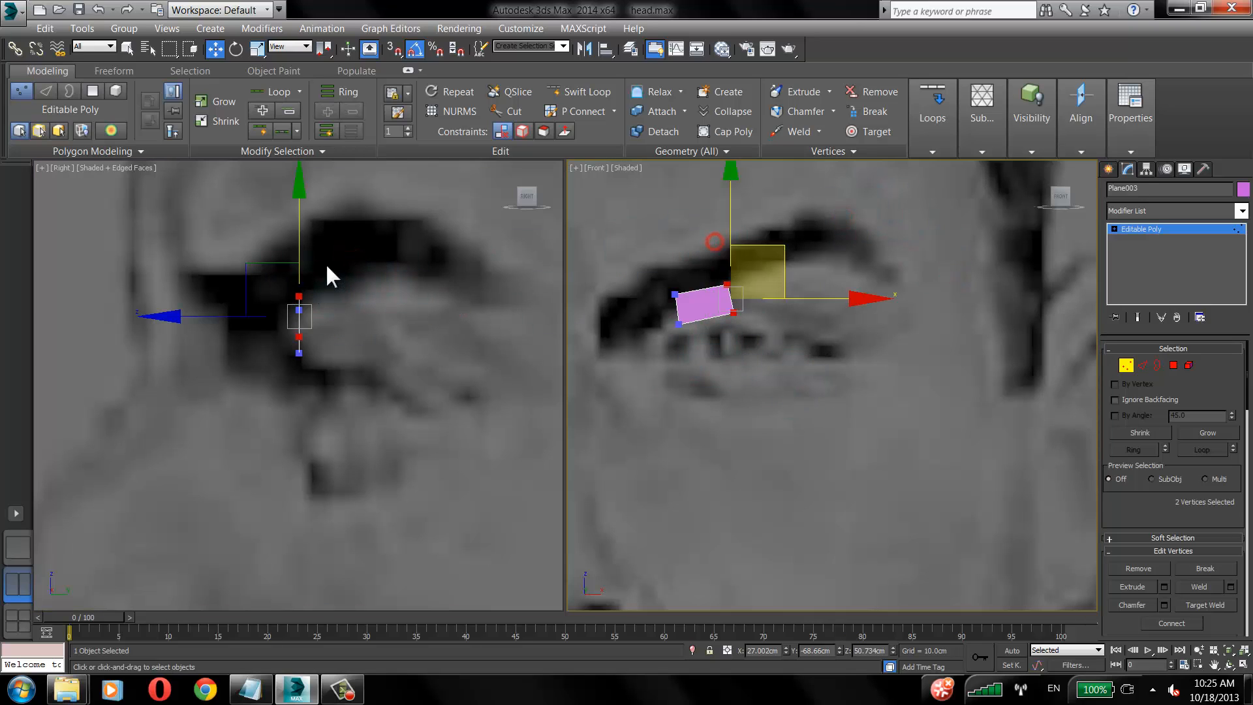
right_click(265, 263)
drag(340, 264, 373, 282)
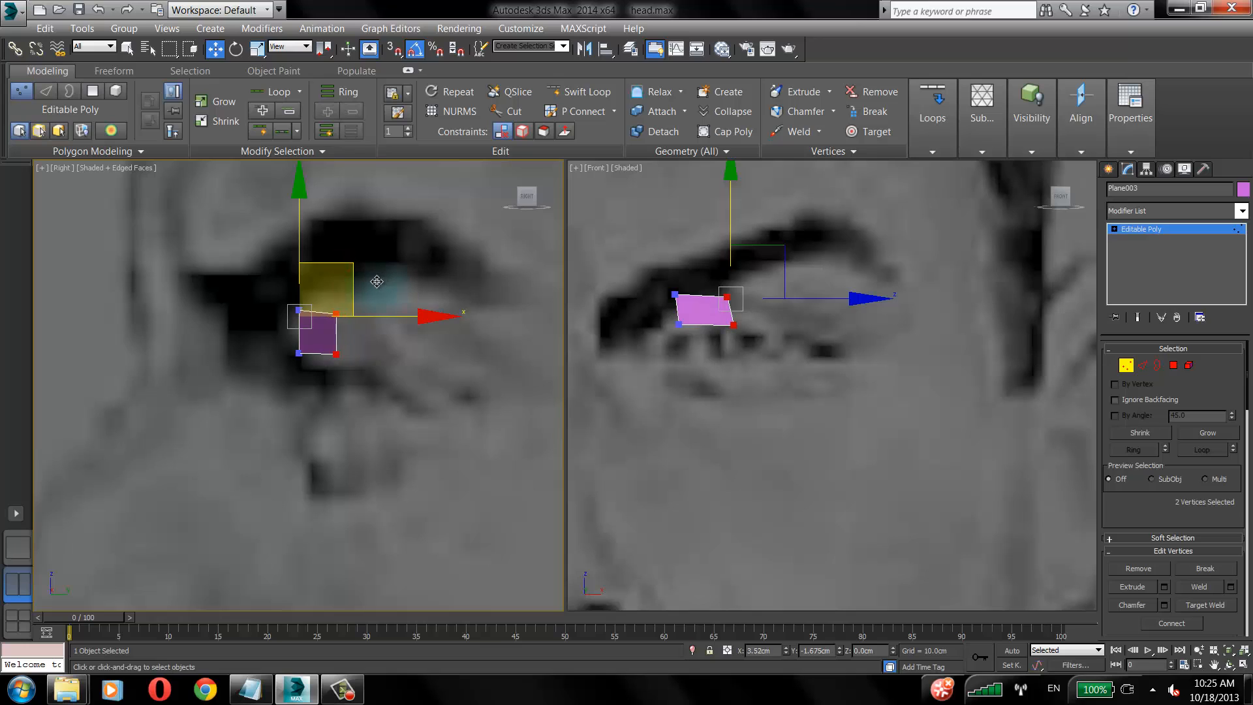
Adjust the quad's individual vertices in the front view so it slopes along the inner part of the upper eyelid.
right_click(816, 255)
click(727, 296)
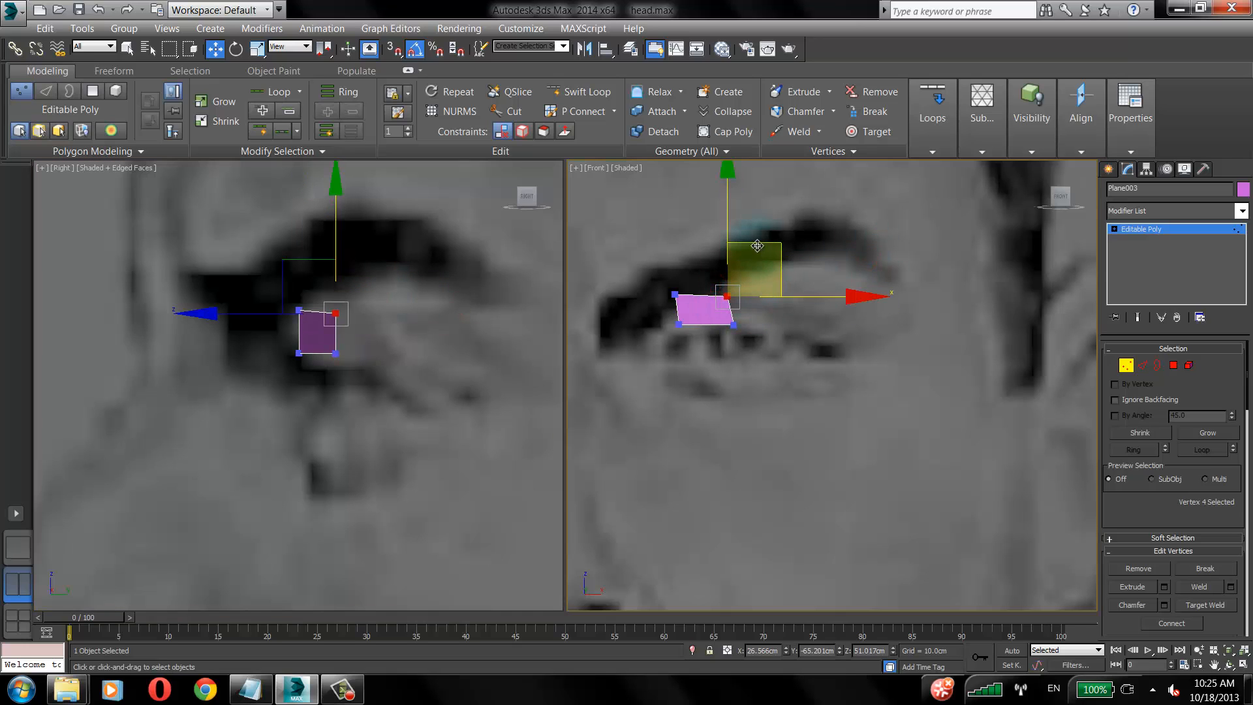
drag(762, 249, 767, 249)
click(687, 287)
drag(691, 298, 708, 271)
click(786, 230)
drag(667, 314, 695, 335)
click(712, 265)
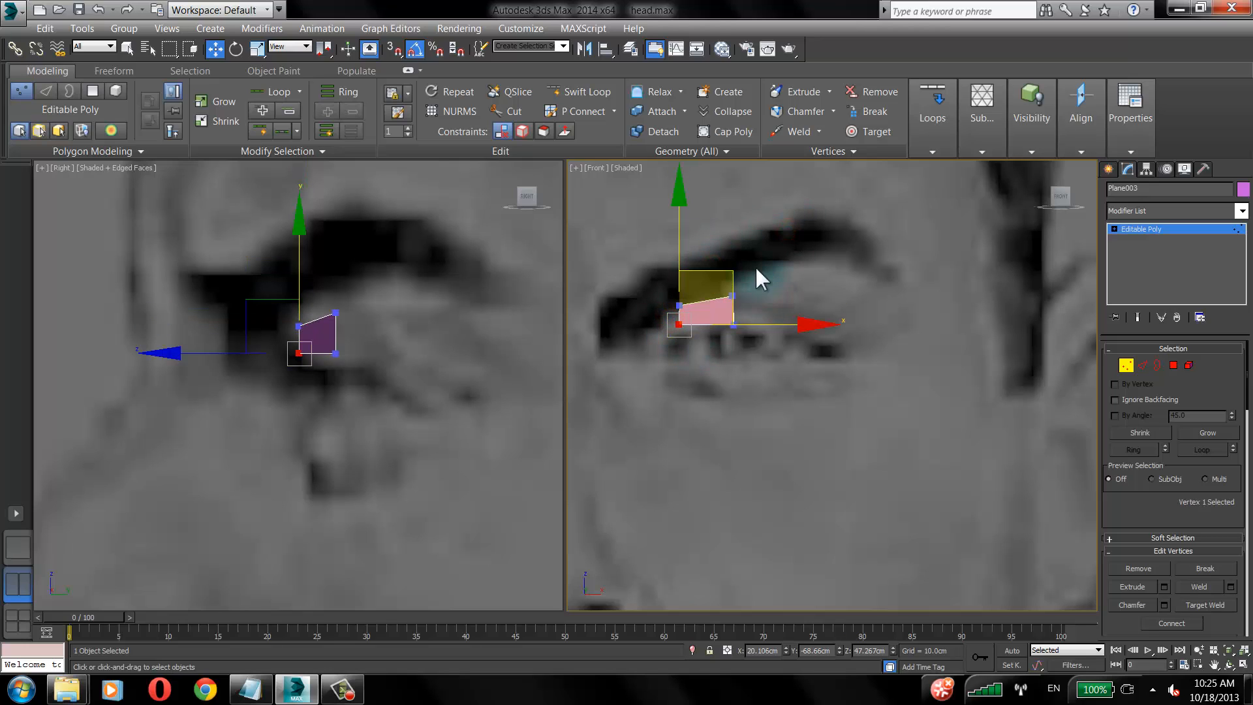
drag(737, 267, 738, 275)
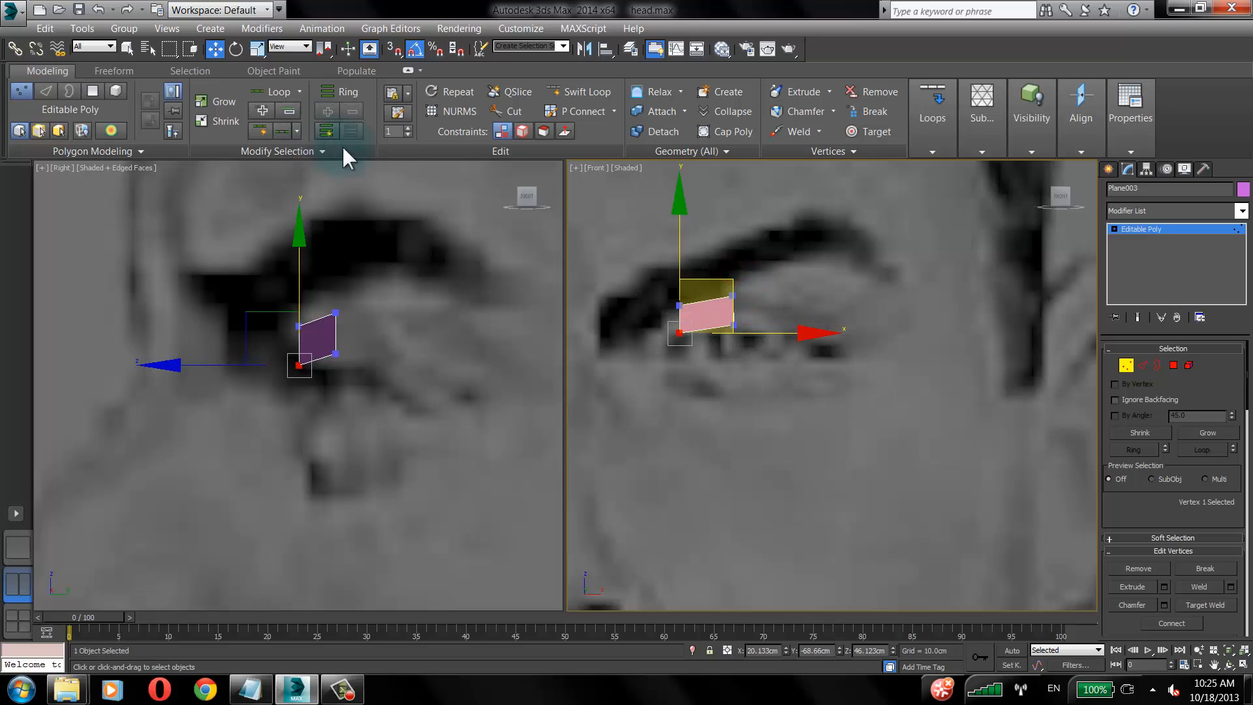
Extend the quad's outer edge into a new polygon along the upper lid and set its depth in the side view.
key(2)
click(736, 305)
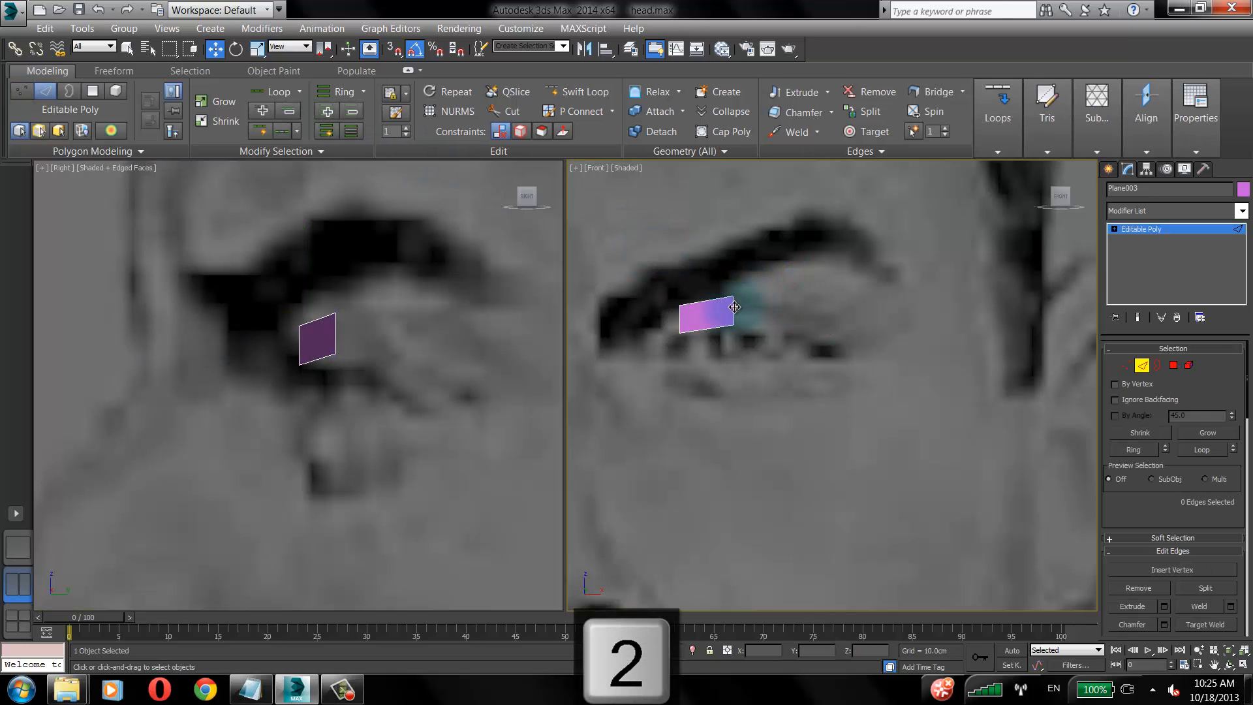
shift+drag(787, 261, 837, 268)
right_click(347, 369)
shift+drag(375, 296, 432, 306)
Level the second polygon and extend its outer edge into a third, placing the new edge back and down in the side view.
right_click(827, 268)
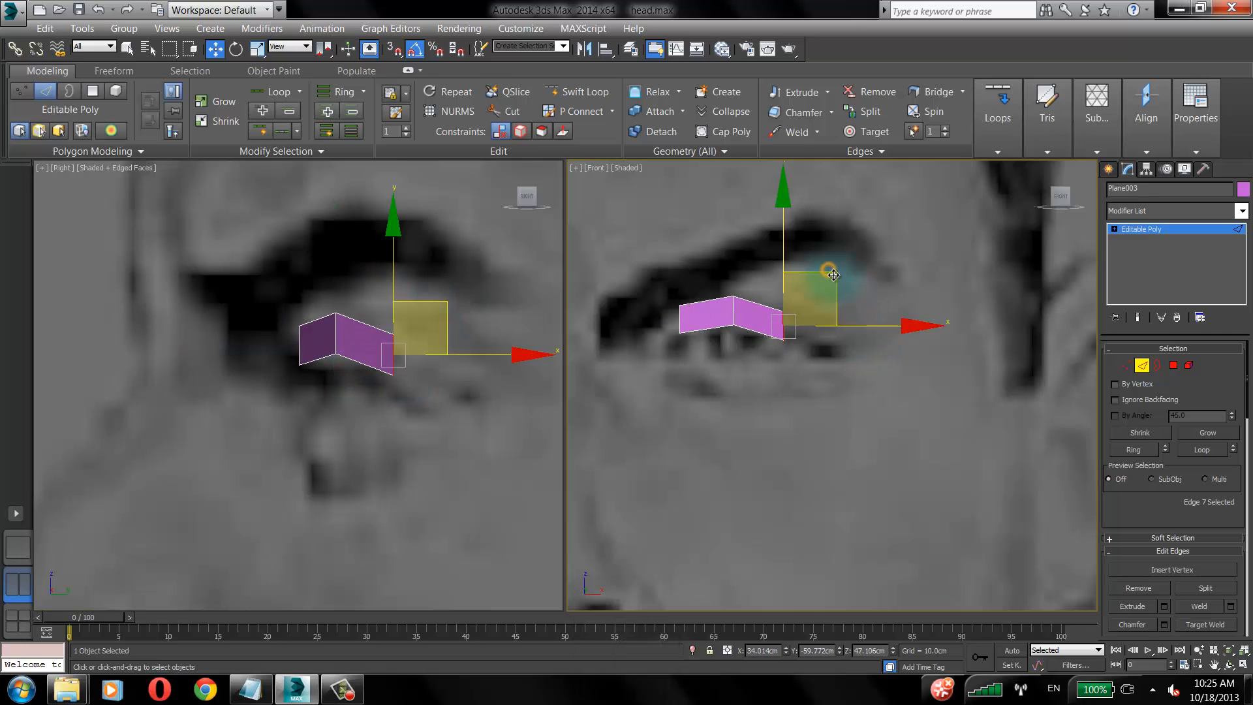
drag(831, 271, 889, 268)
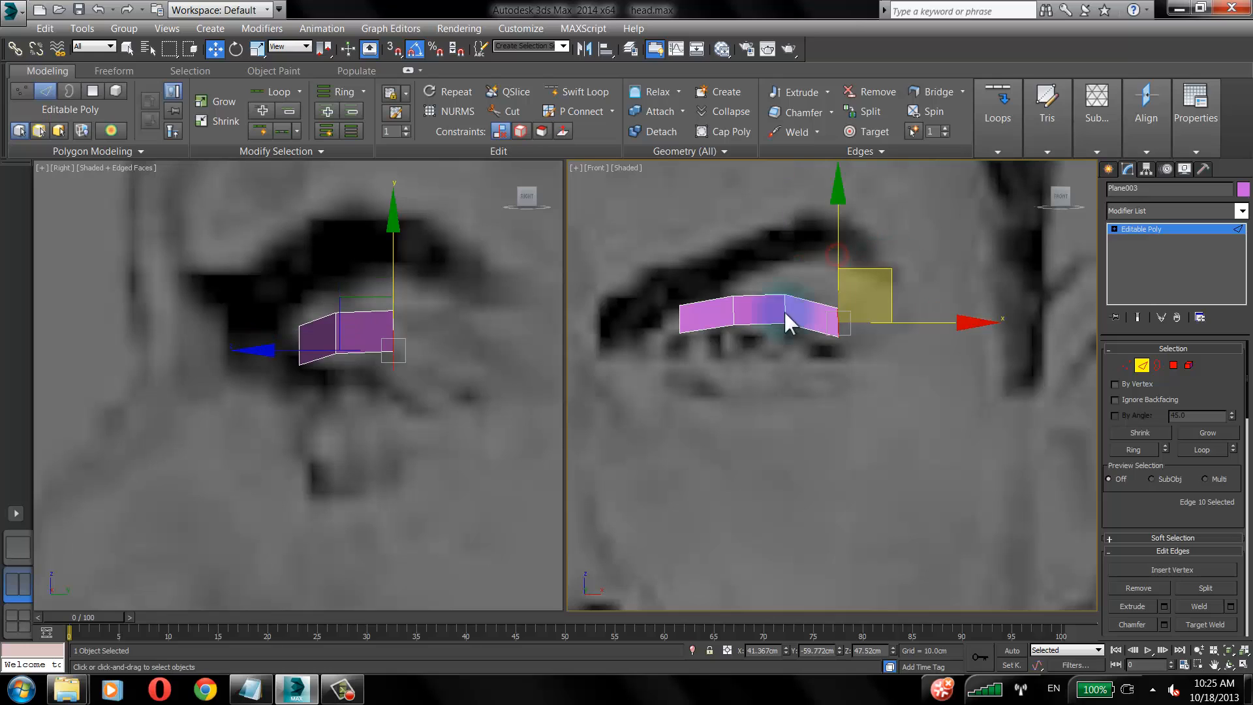
right_click(434, 312)
drag(439, 294, 498, 319)
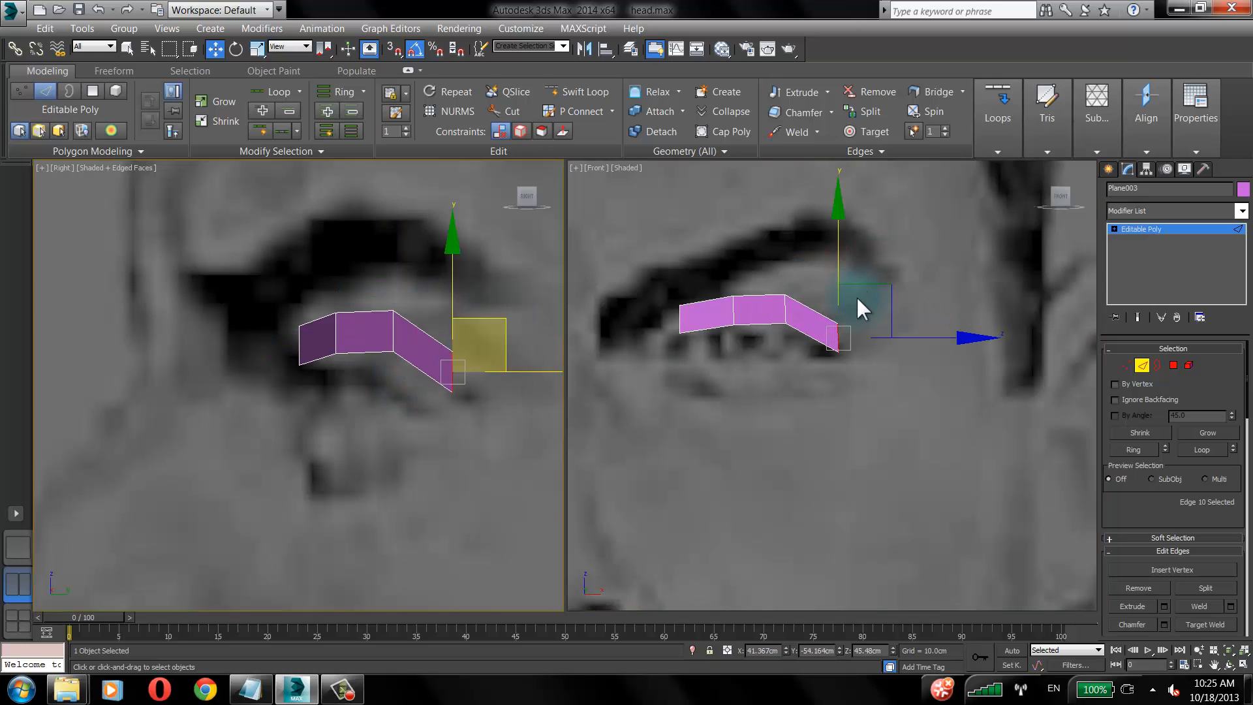
Reposition the lower vertex at the strip's outer end in the front and side views to taper it toward the eye corner.
right_click(848, 313)
click(1127, 365)
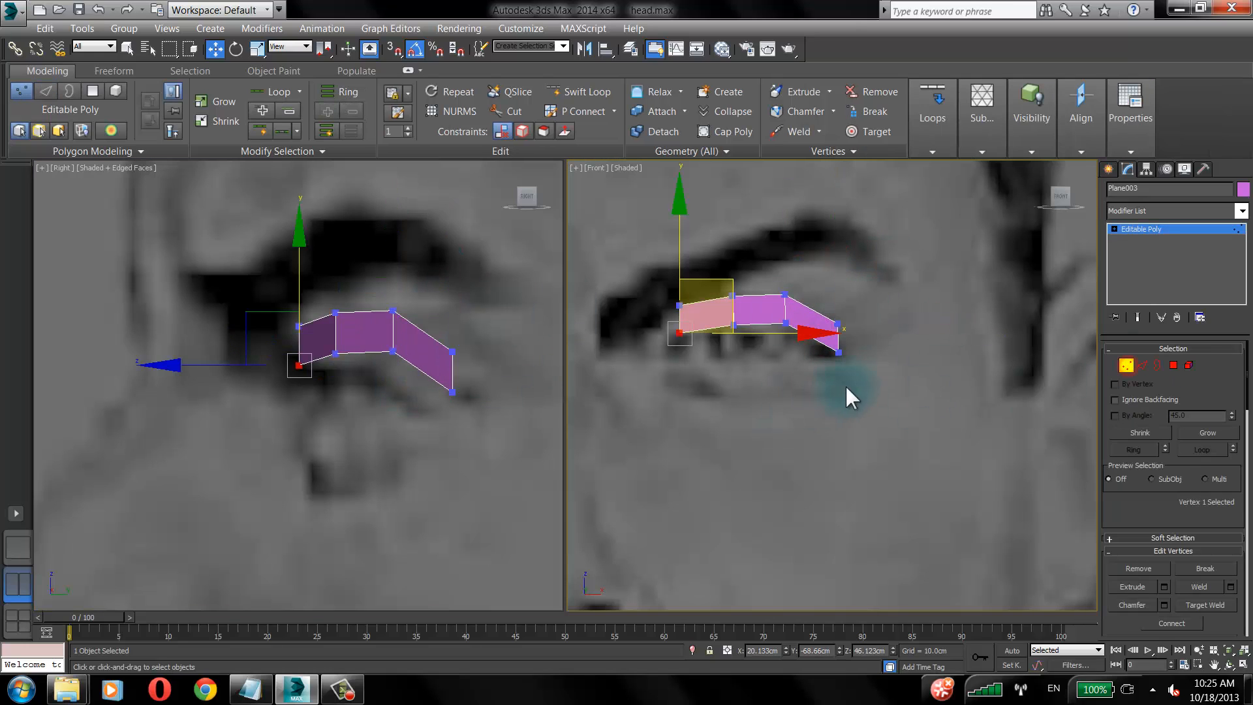
drag(855, 380, 824, 341)
drag(887, 301, 872, 286)
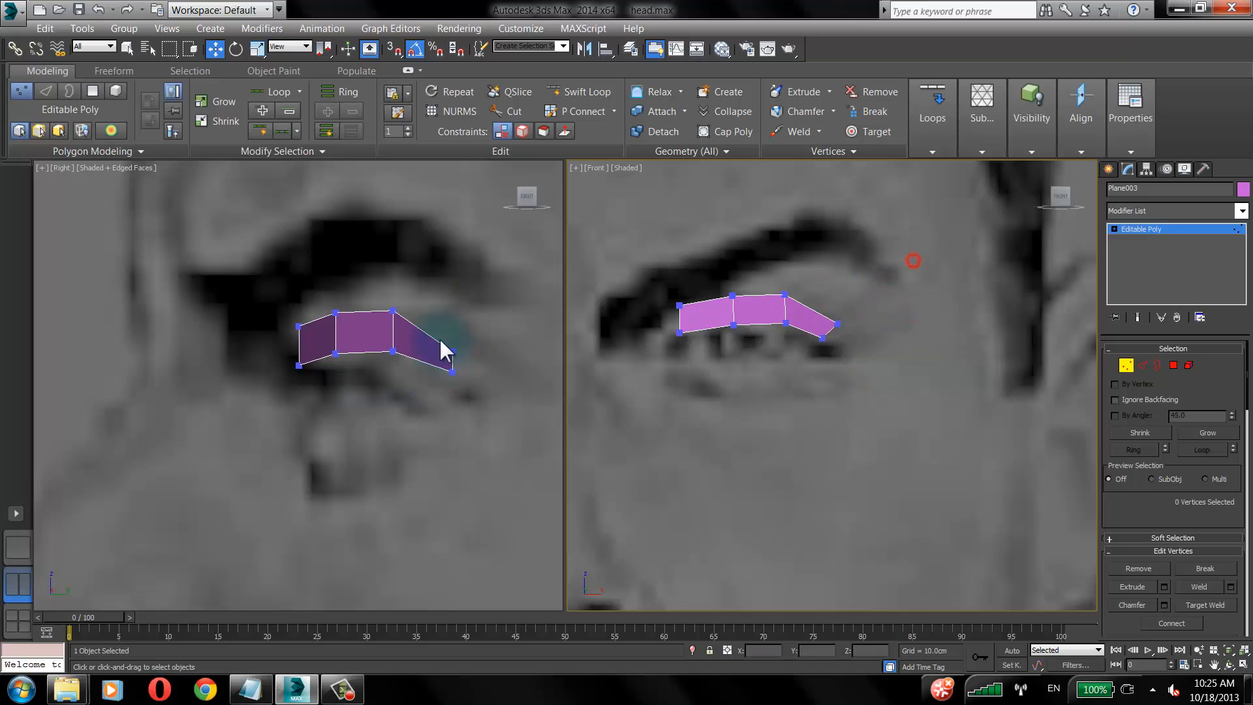
right_click(457, 360)
drag(486, 320, 471, 339)
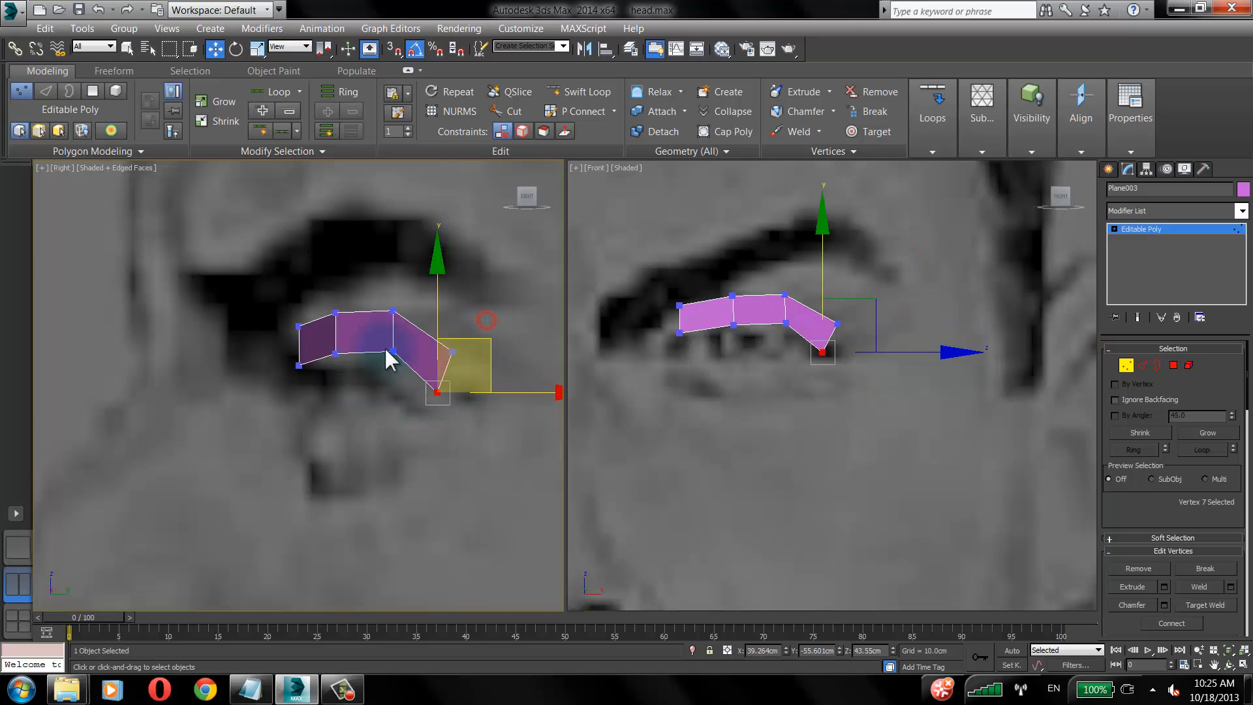
Adjust the strip's remaining vertices in the side and front views into a smooth arc along the upper eyelid.
drag(392, 352, 281, 314)
click(366, 269)
drag(290, 359, 333, 351)
click(316, 389)
drag(680, 323, 820, 346)
click(657, 287)
click(772, 242)
click(831, 255)
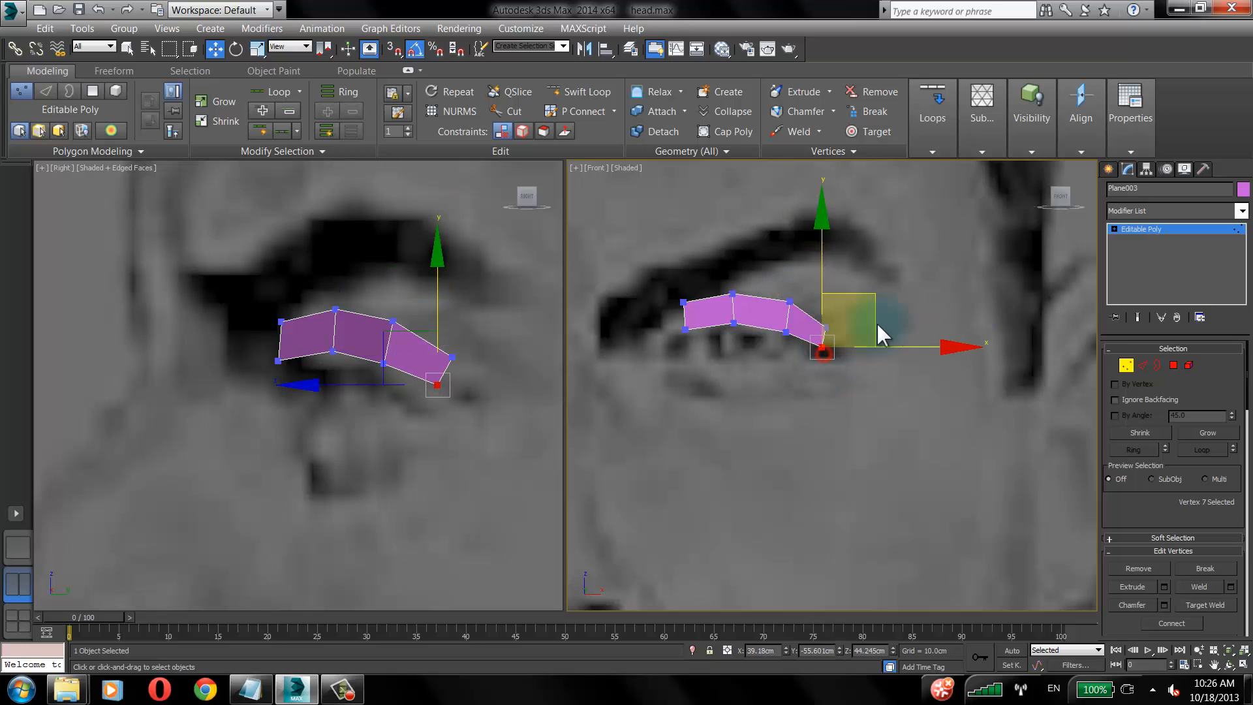
Extend the strip's outer end edge down and outward into a new polygon at the outer eye corner.
click(946, 284)
click(1142, 365)
click(823, 337)
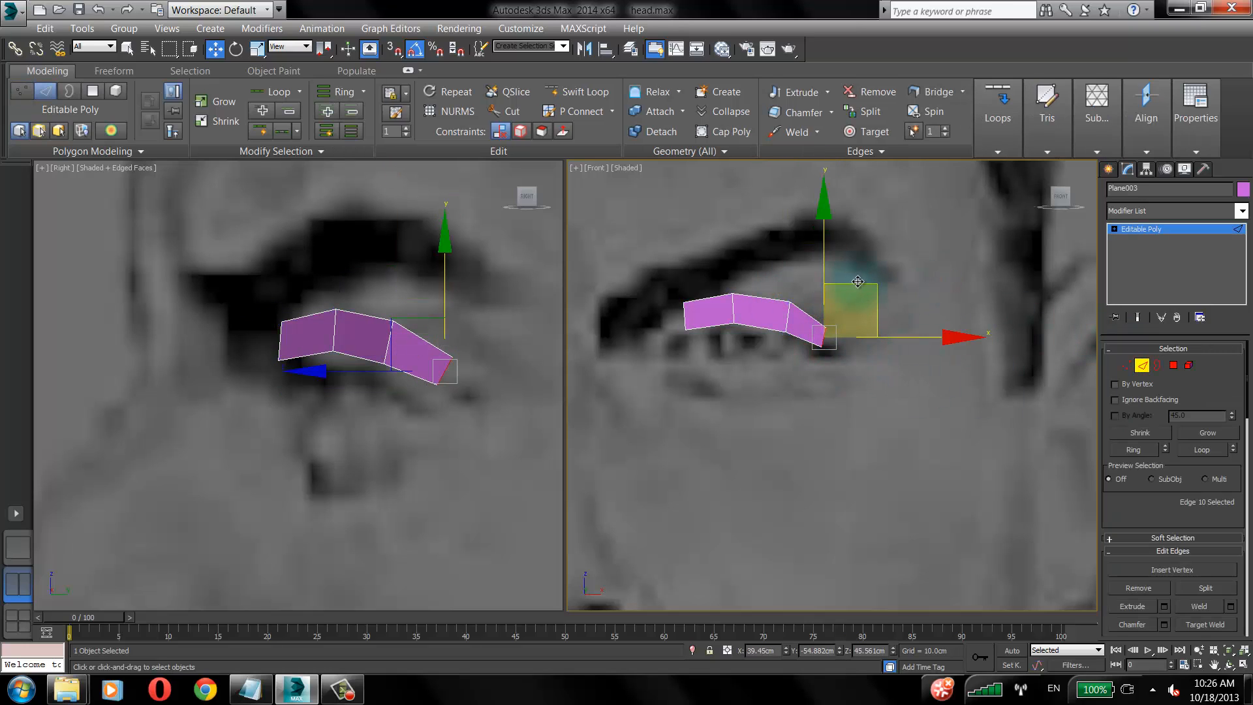
shift+drag(869, 287, 892, 315)
click(1127, 365)
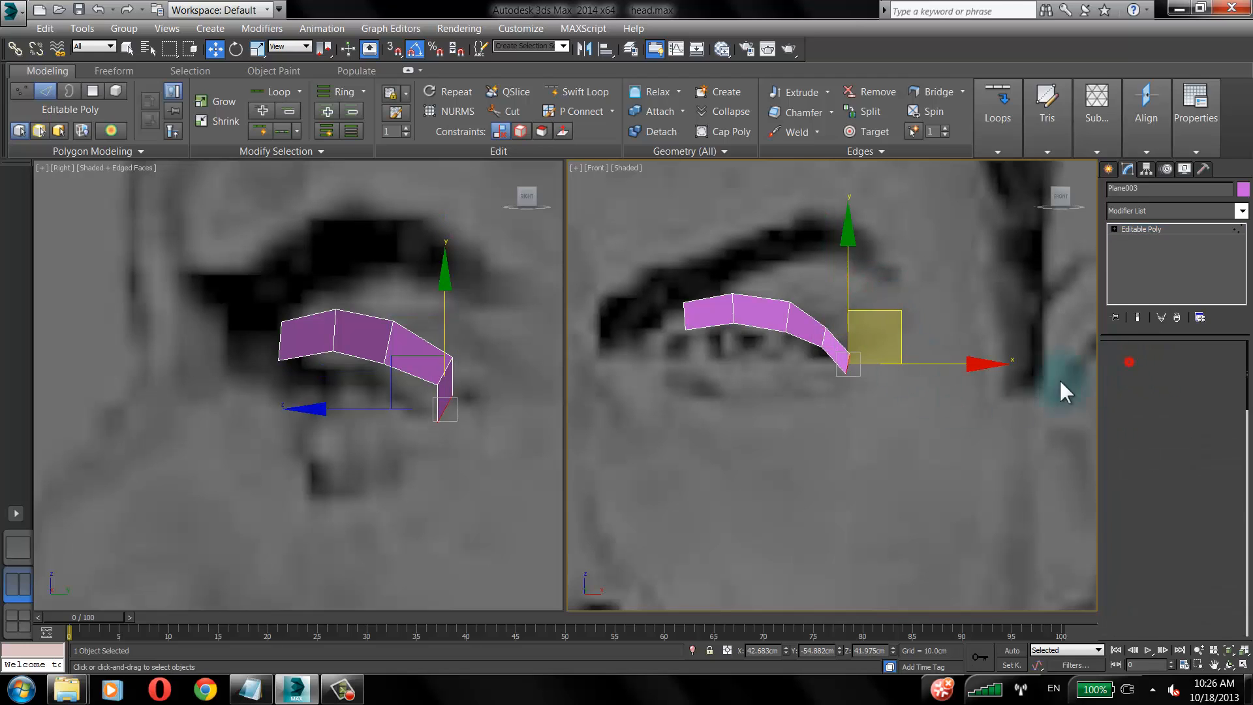
Extend the eye-corner edge inward under the eye as a new polygon and adjust its depth and end vertices in the side view.
key(2)
click(830, 362)
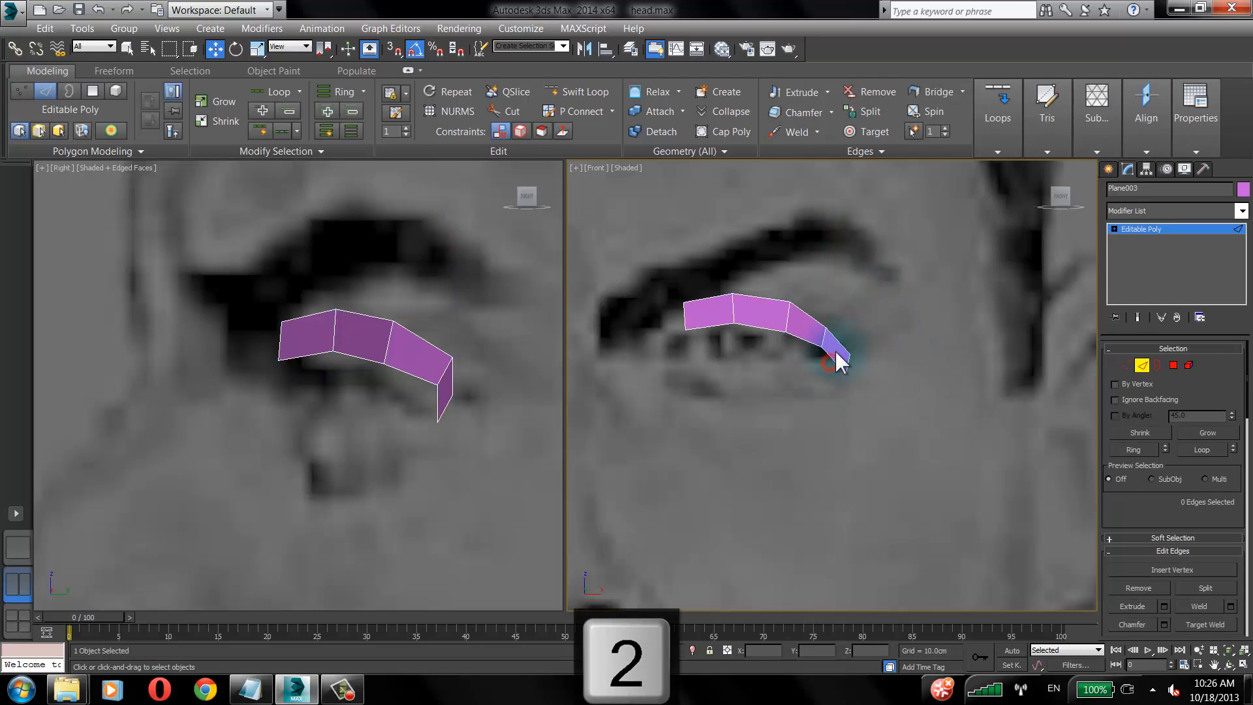
click(835, 357)
shift+drag(860, 313, 793, 321)
right_click(426, 407)
drag(472, 366, 443, 390)
key(1)
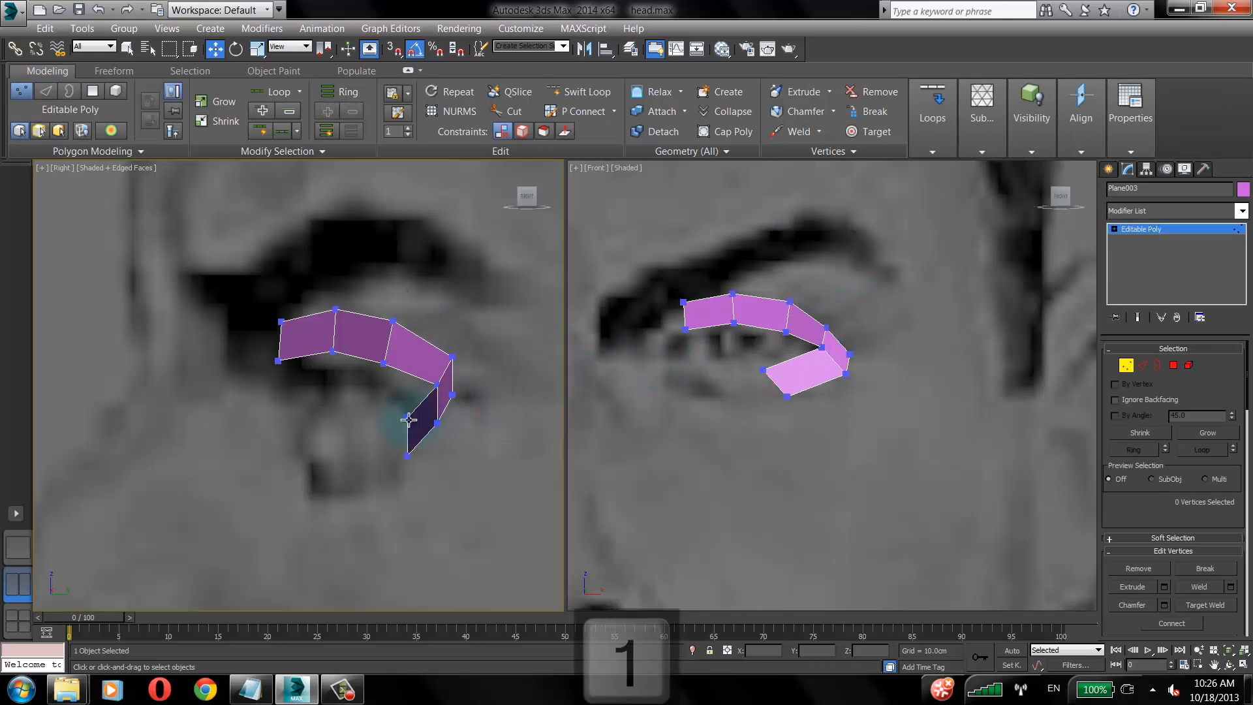
click(409, 457)
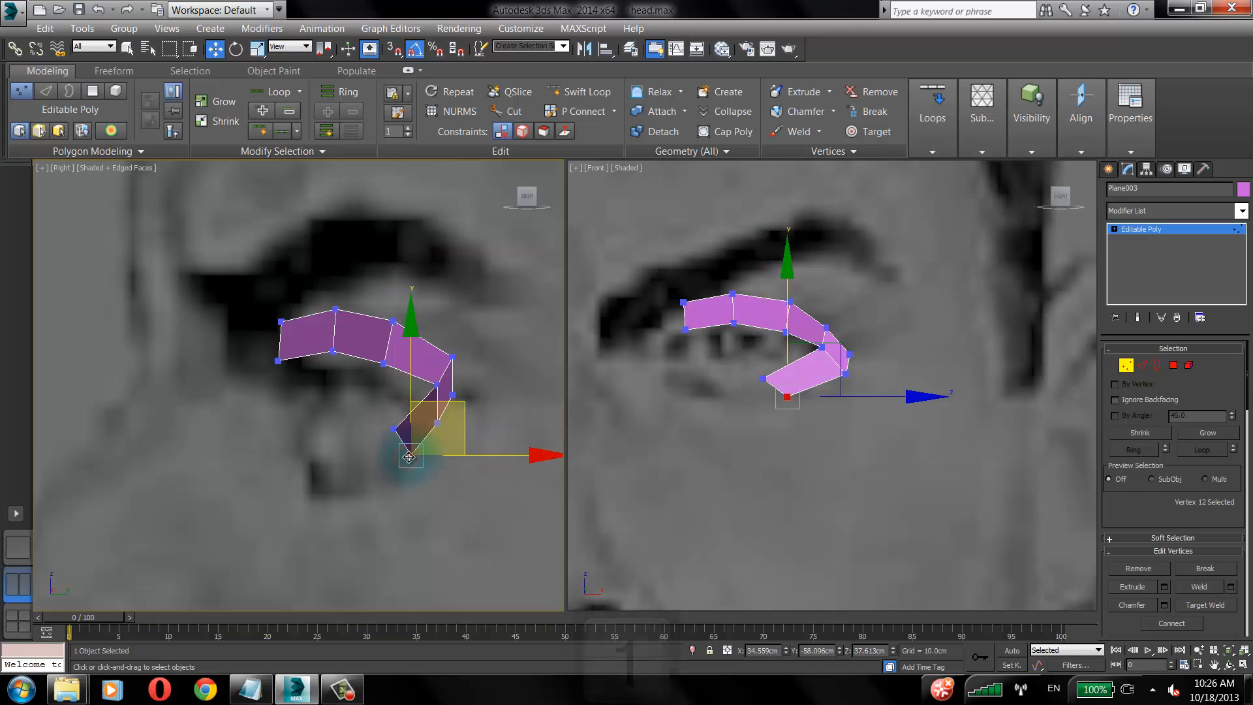
Extend the strip's end edge under the eye as a new polygon and fit its end vertices in the front and side views.
key(2)
shift+drag(439, 387, 391, 421)
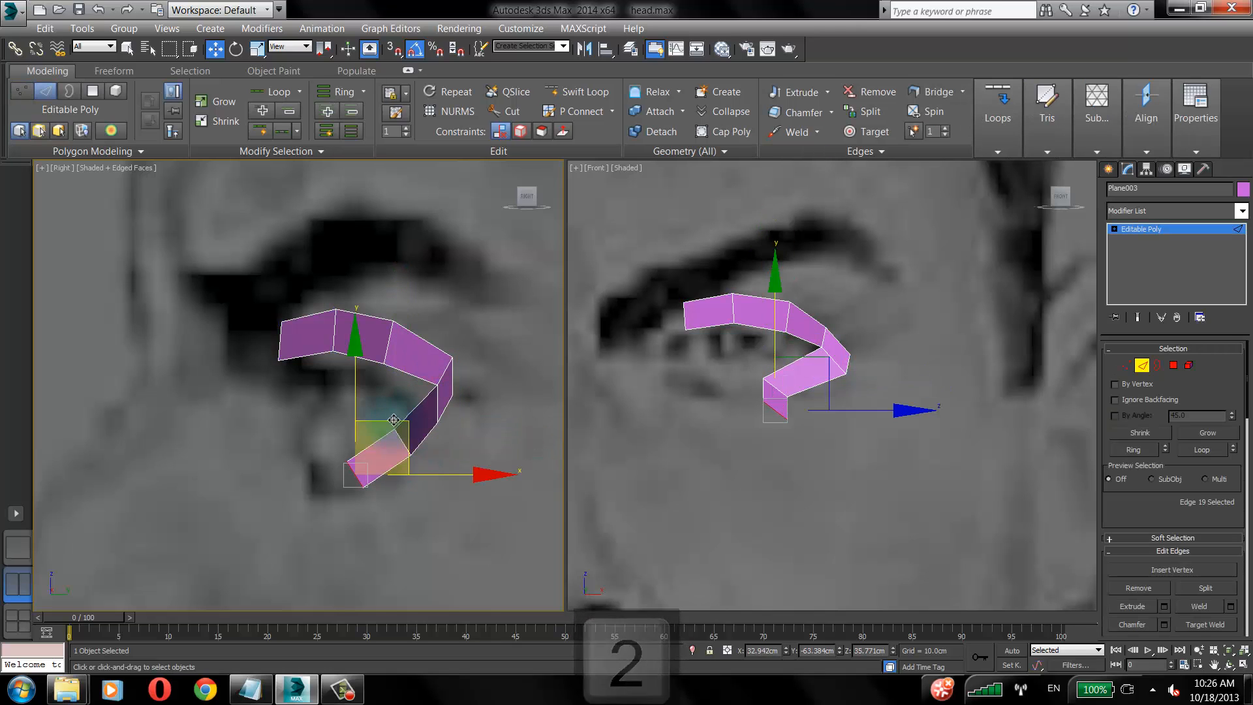
key(1)
click(345, 495)
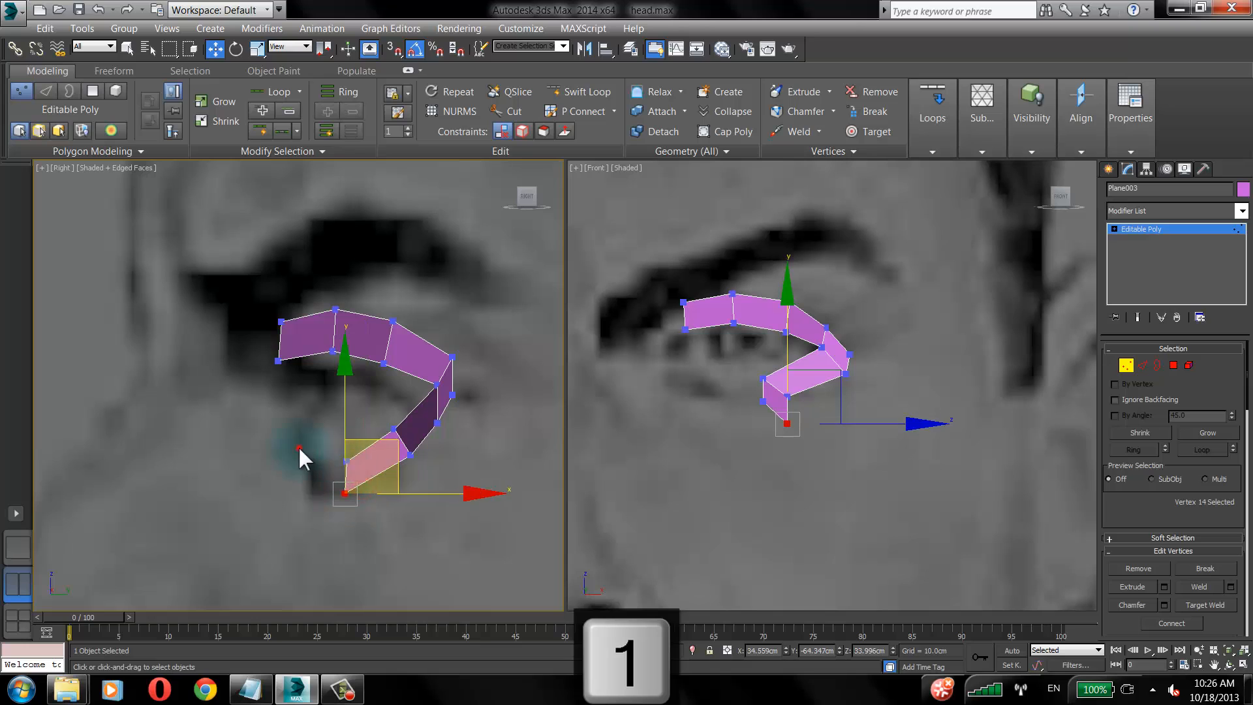
click(300, 447)
drag(763, 401, 731, 383)
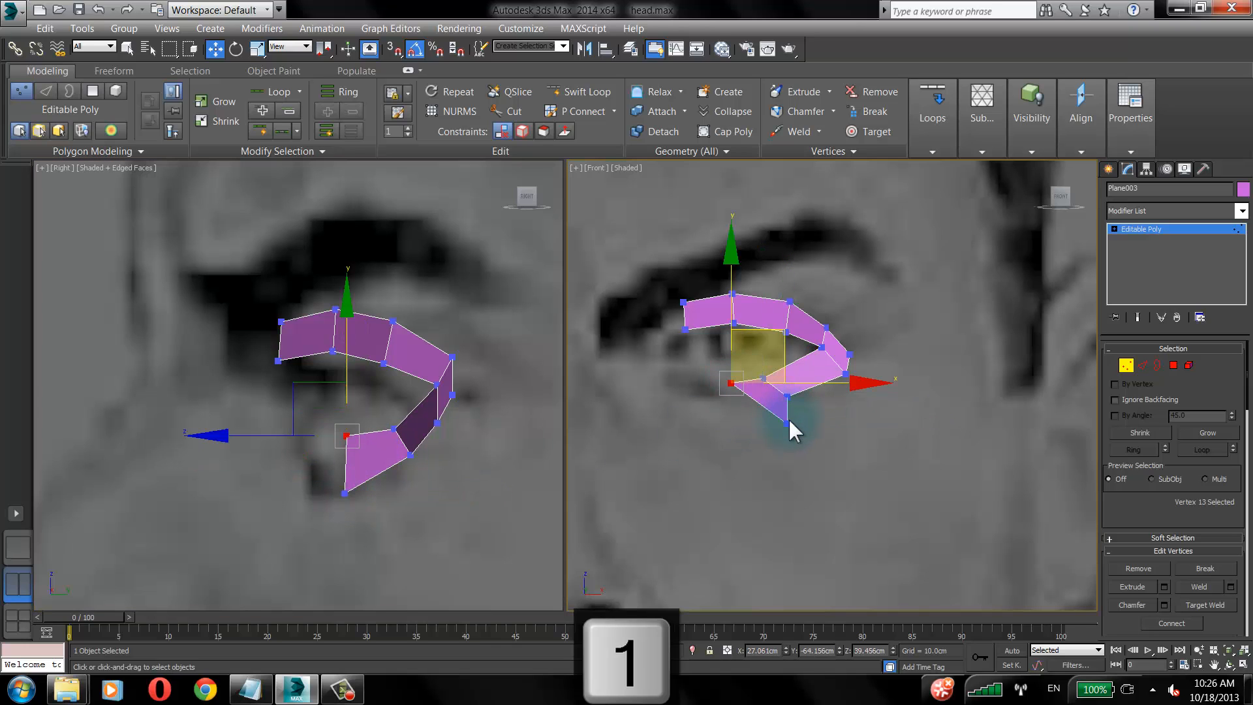
drag(788, 423, 719, 403)
click(702, 351)
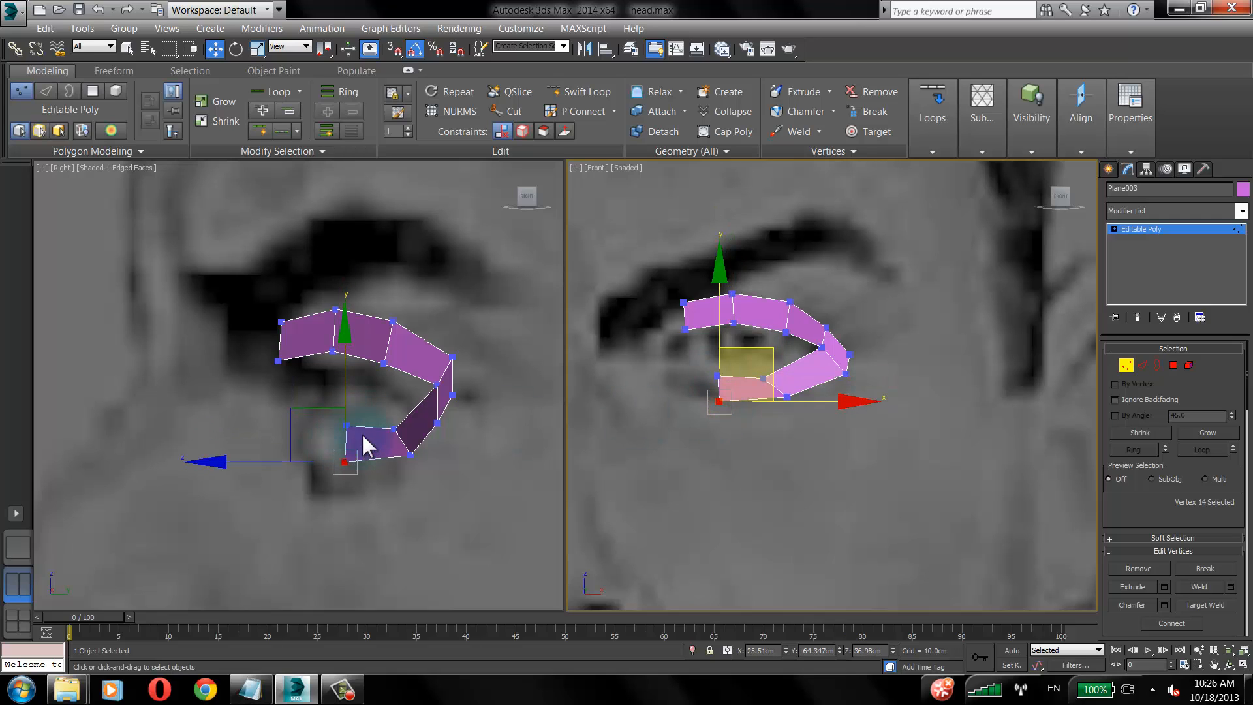
right_click(396, 427)
drag(395, 425, 362, 426)
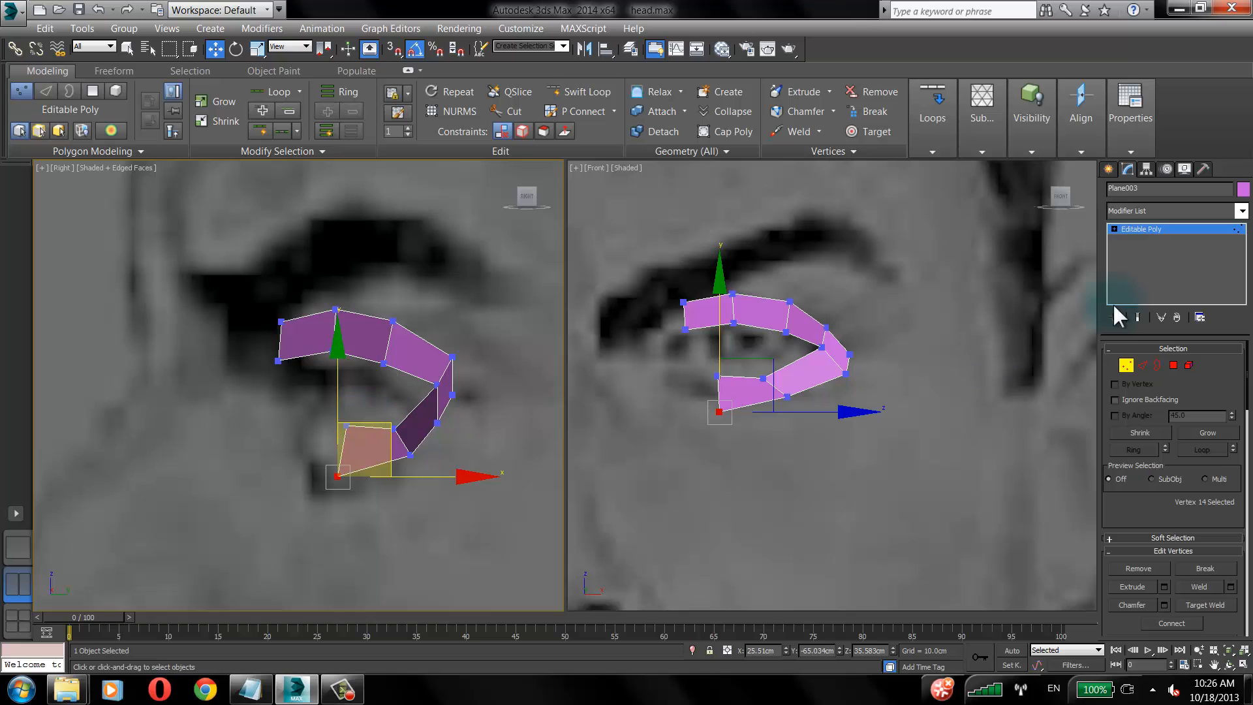
Leave vertex editing and delete the entire eye polygon strip.
click(1126, 369)
key(Delete)
middle_drag(641, 428, 633, 394)
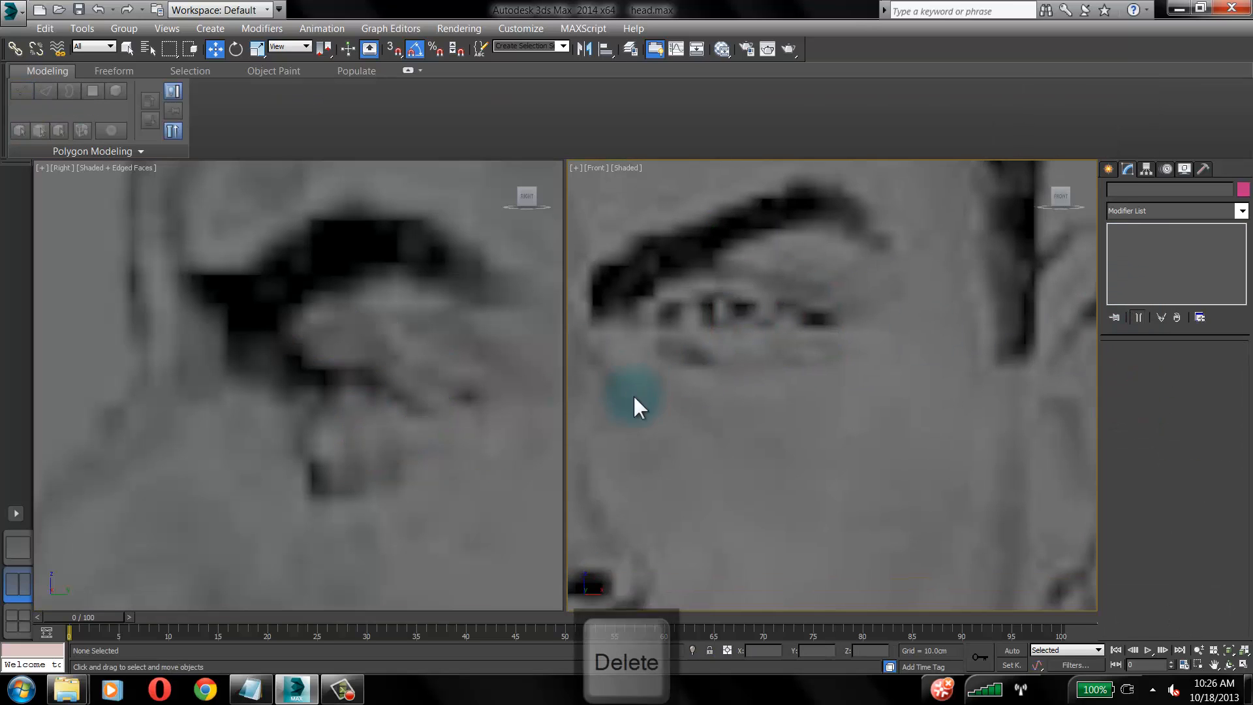
scroll(746, 390, down, 7)
scroll(279, 336, down, 8)
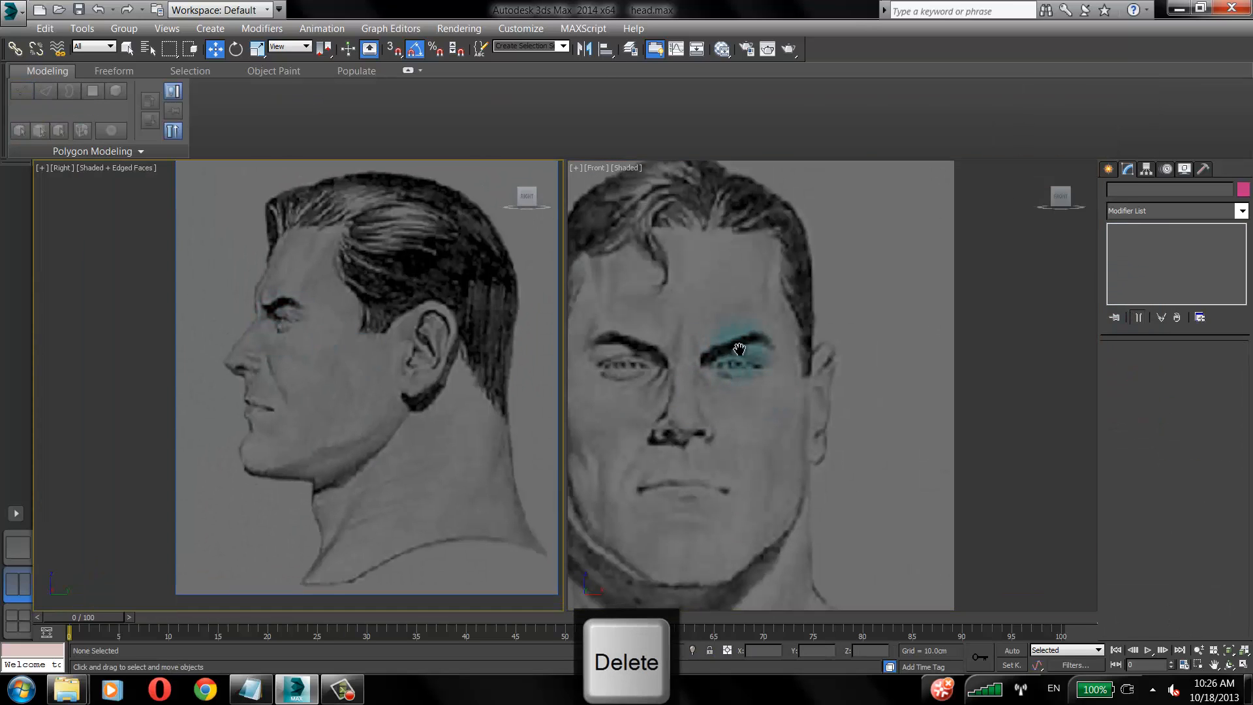
scroll(683, 363, up, 2)
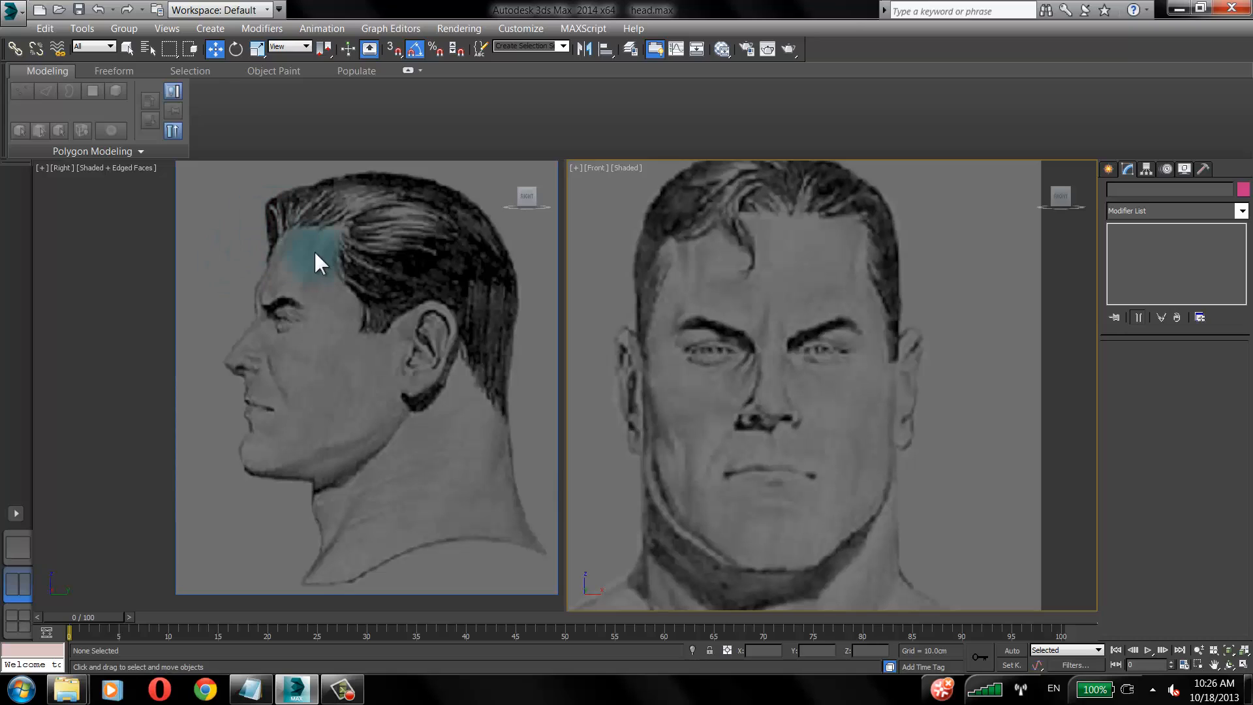
middle_drag(698, 299, 716, 266)
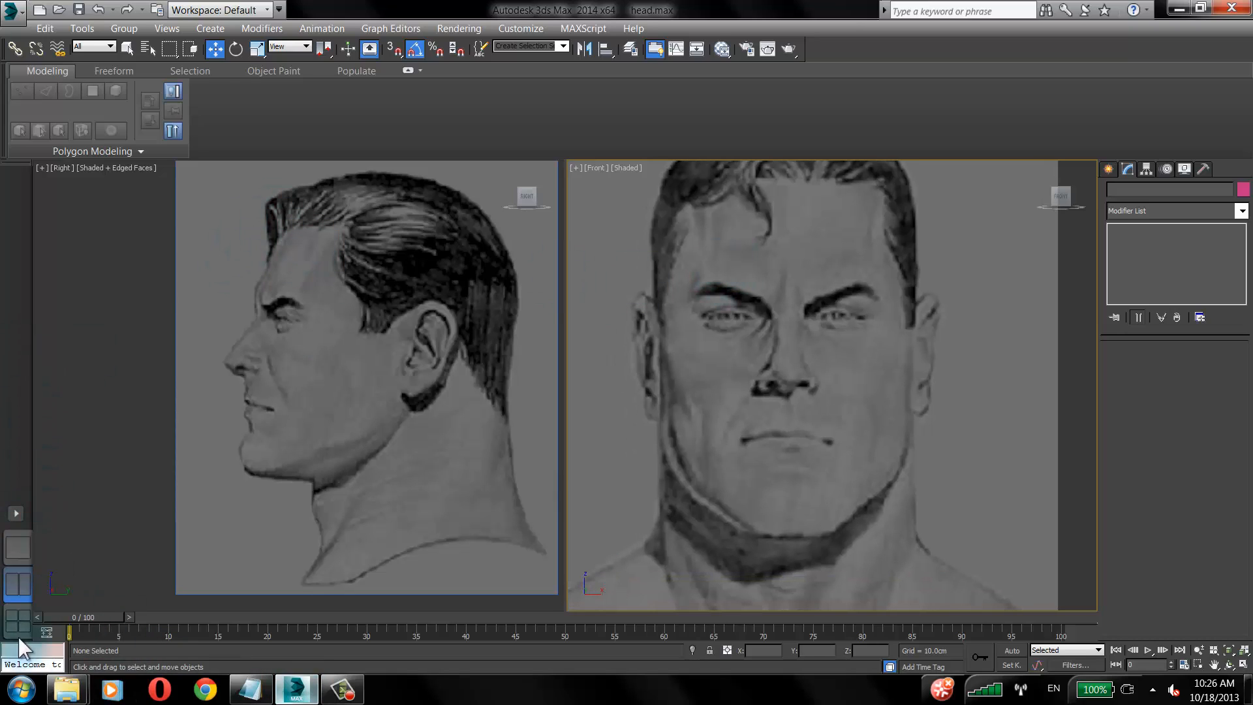
Compare the saved viewport layouts and examine both reference planes in the single perspective view.
click(12, 547)
click(13, 585)
click(12, 621)
click(14, 586)
click(17, 550)
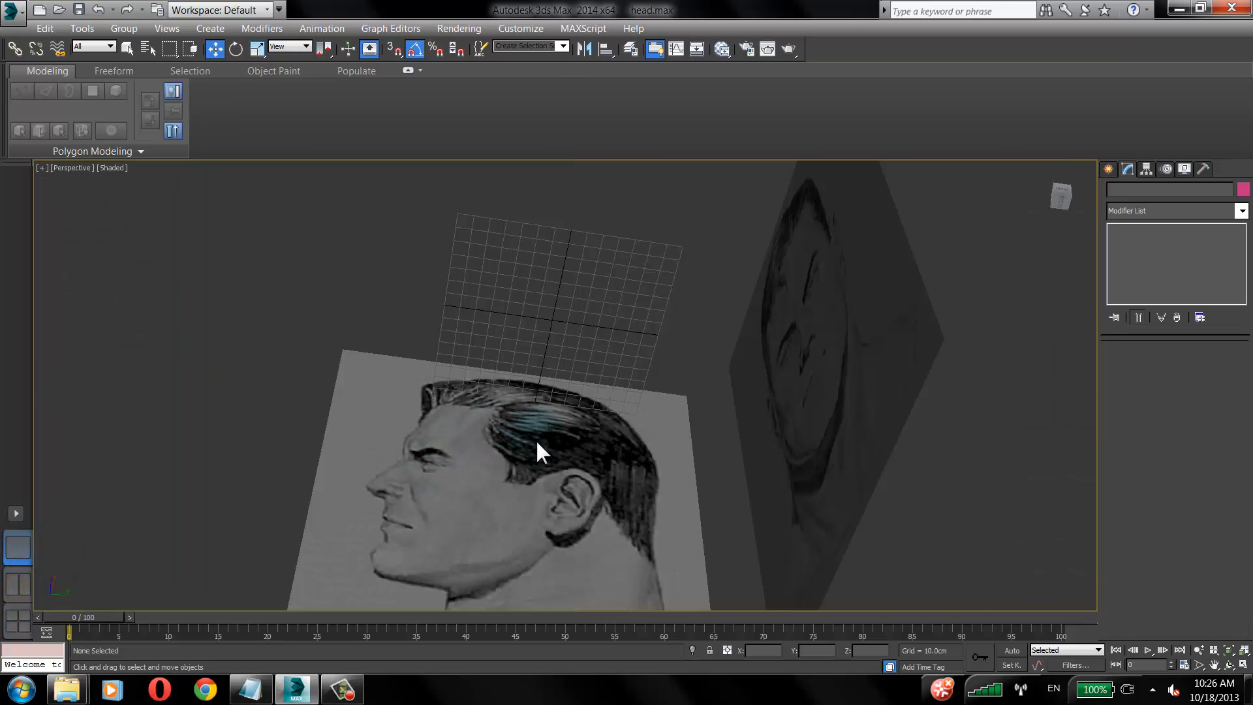
alt+middle_drag(535, 438, 601, 507)
scroll(441, 400, up, 5)
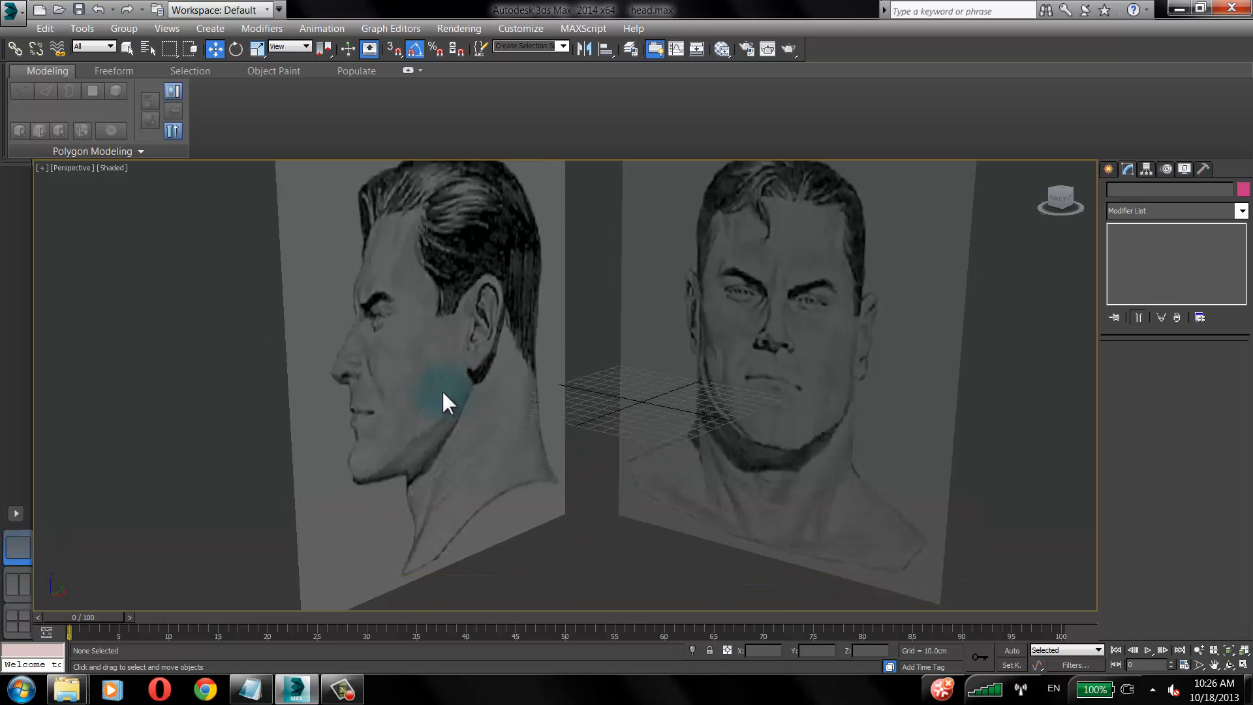
scroll(648, 405, down, 4)
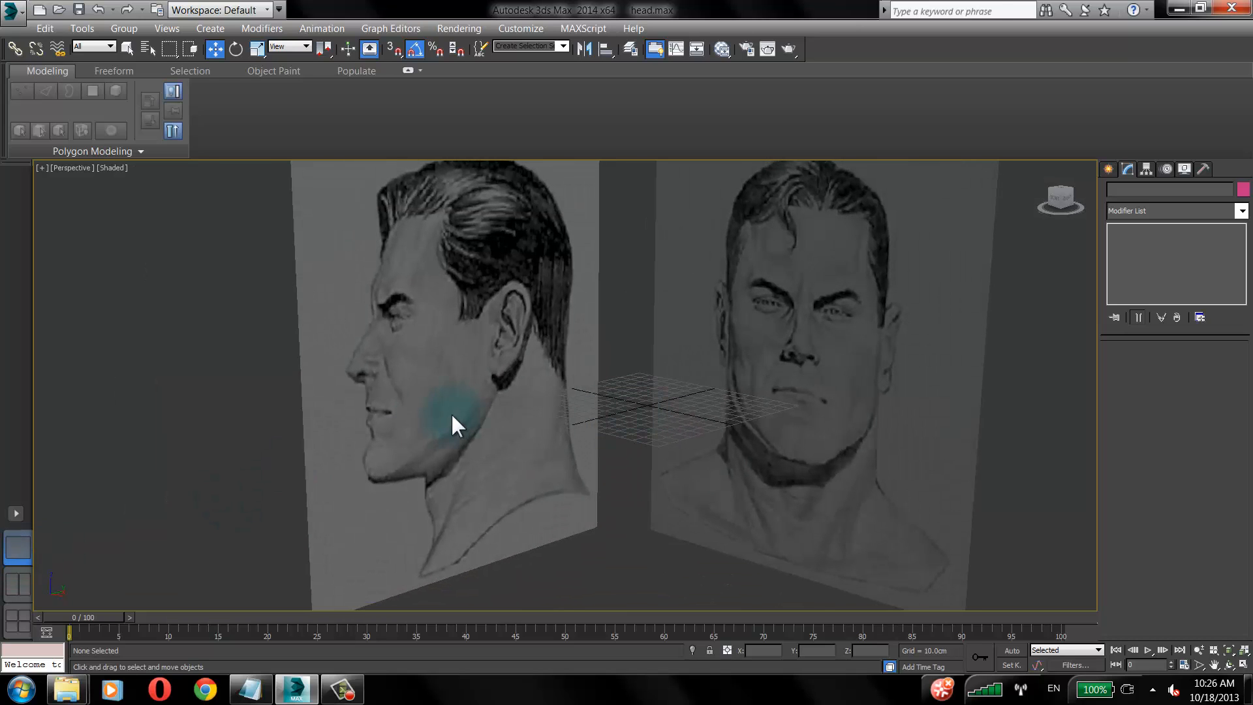
Examine the reference images in the two-column layout and in the four-view layout.
click(13, 591)
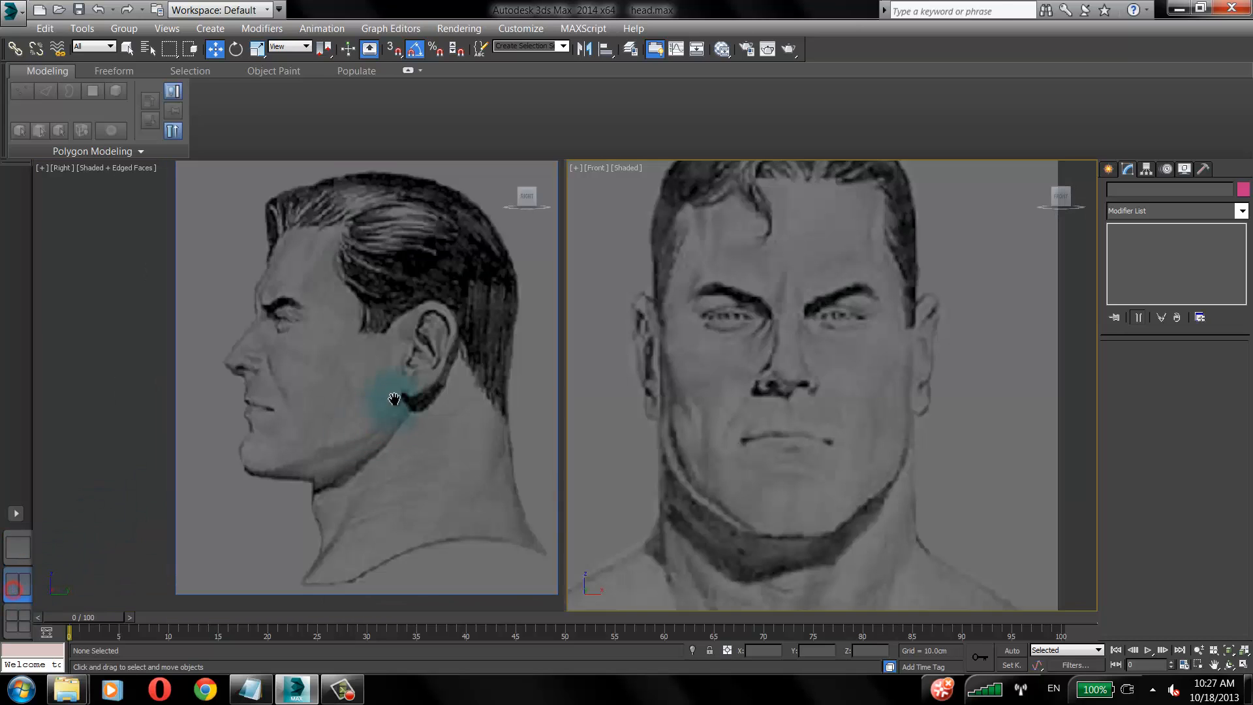
middle_drag(366, 398, 265, 402)
middle_drag(743, 363, 792, 352)
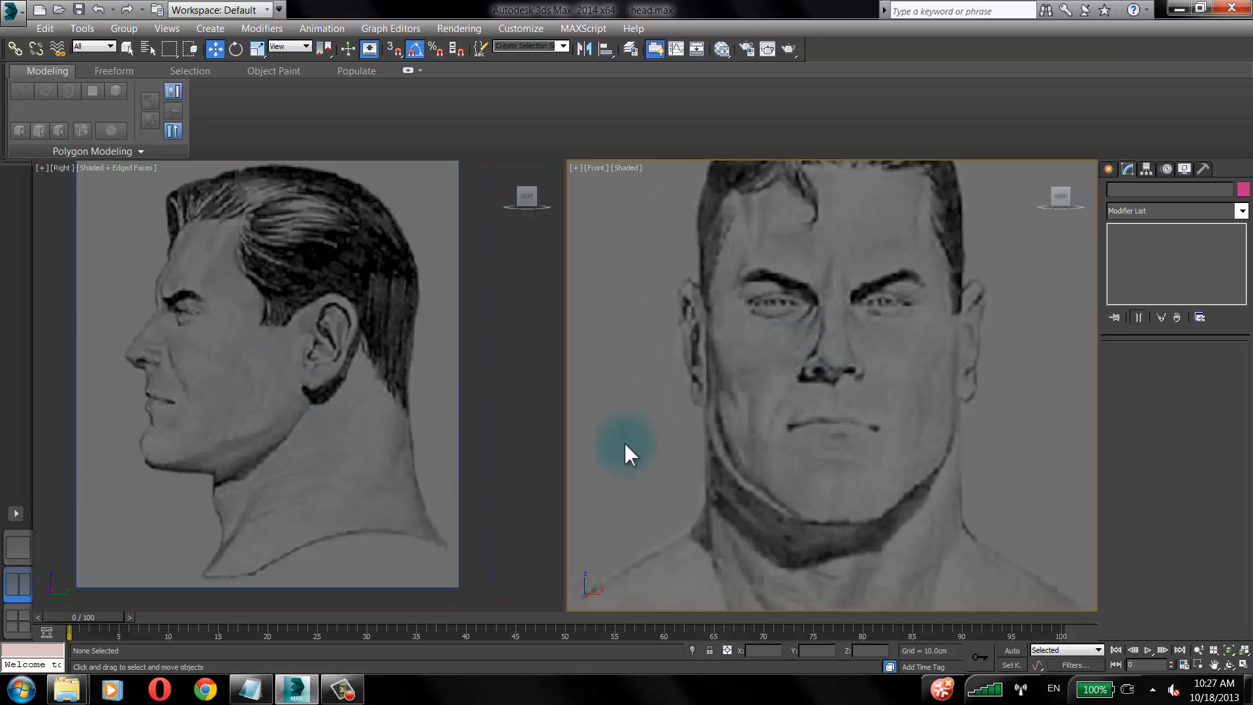
click(17, 619)
click(111, 502)
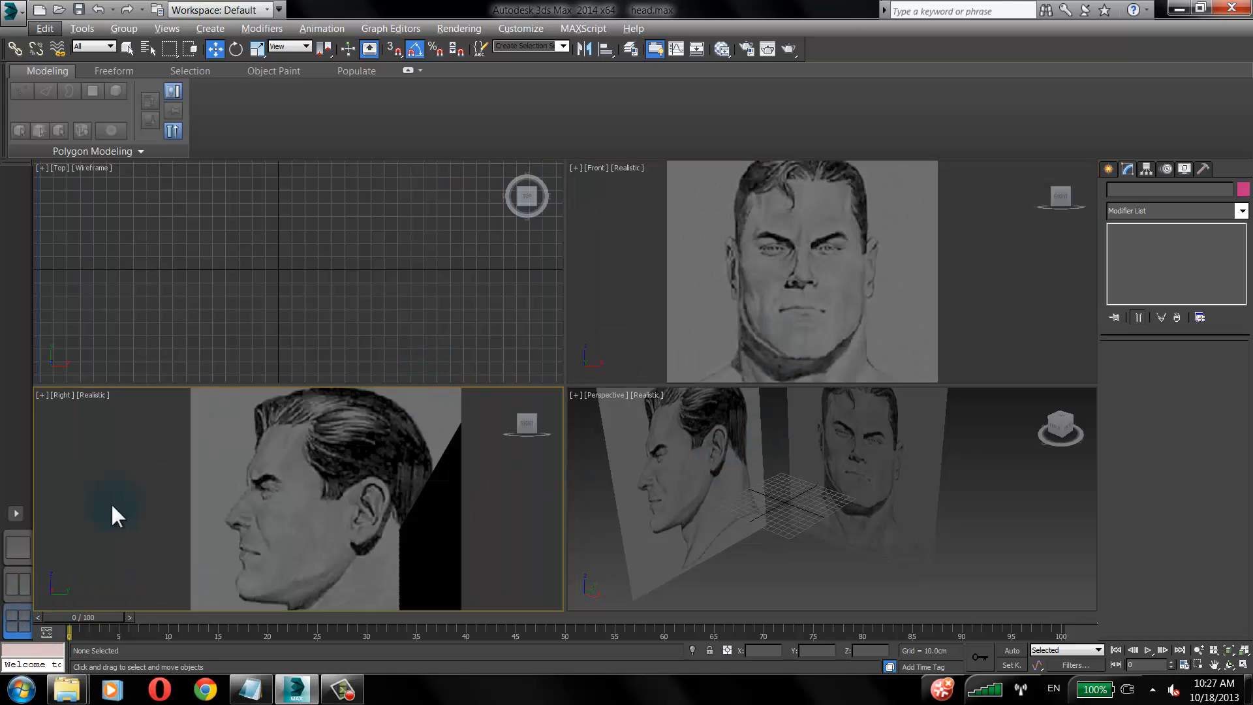
Switch repeatedly between the single perspective layout and the two-column side and front layout to compare them.
click(26, 546)
click(18, 575)
click(21, 545)
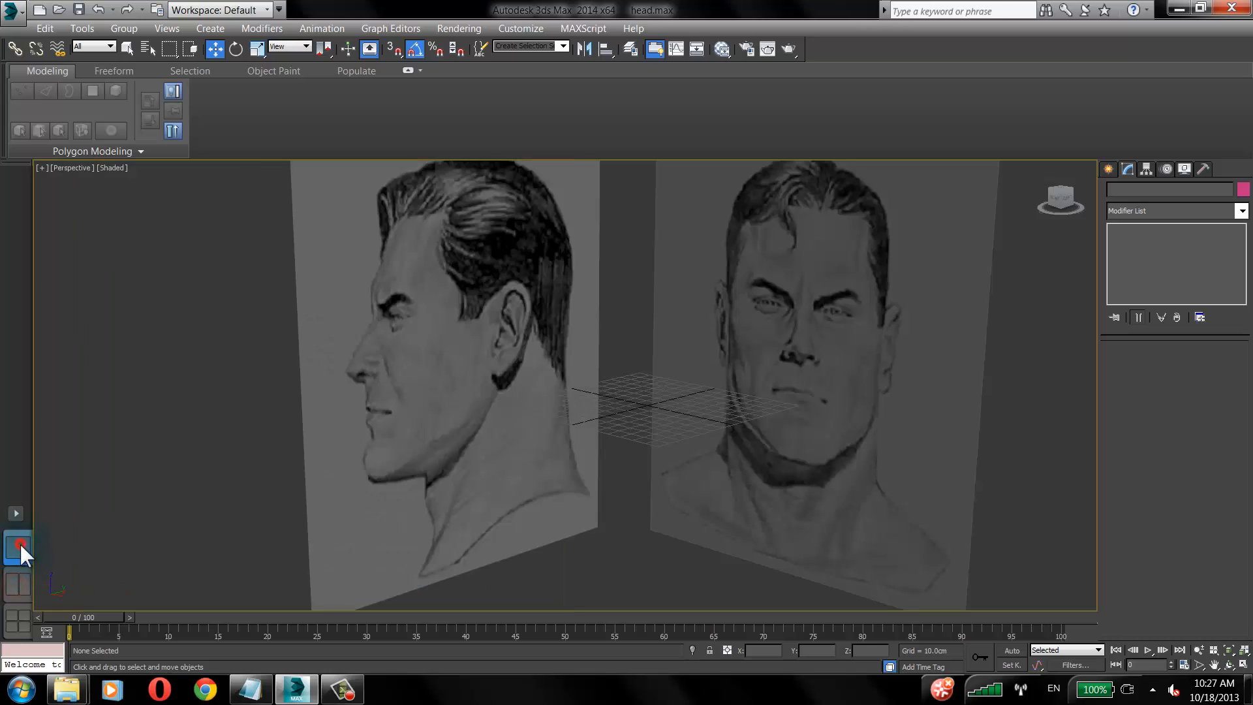
click(18, 579)
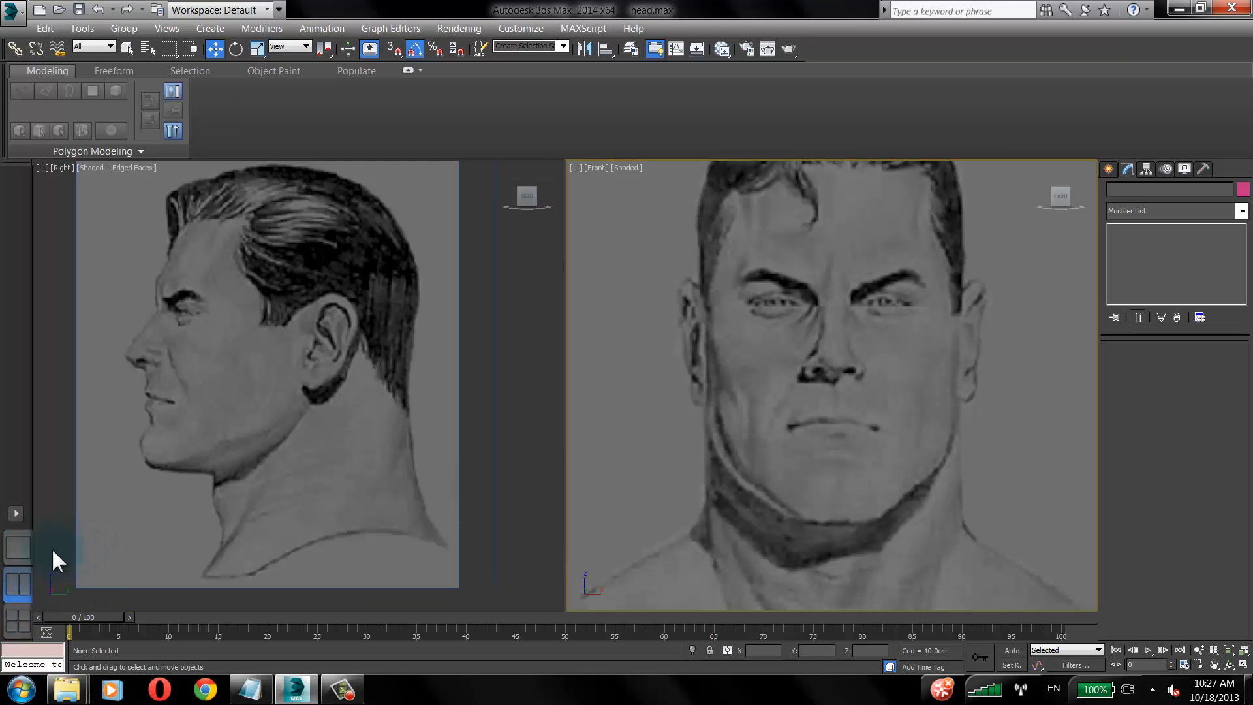
click(19, 545)
click(13, 581)
click(13, 555)
click(14, 572)
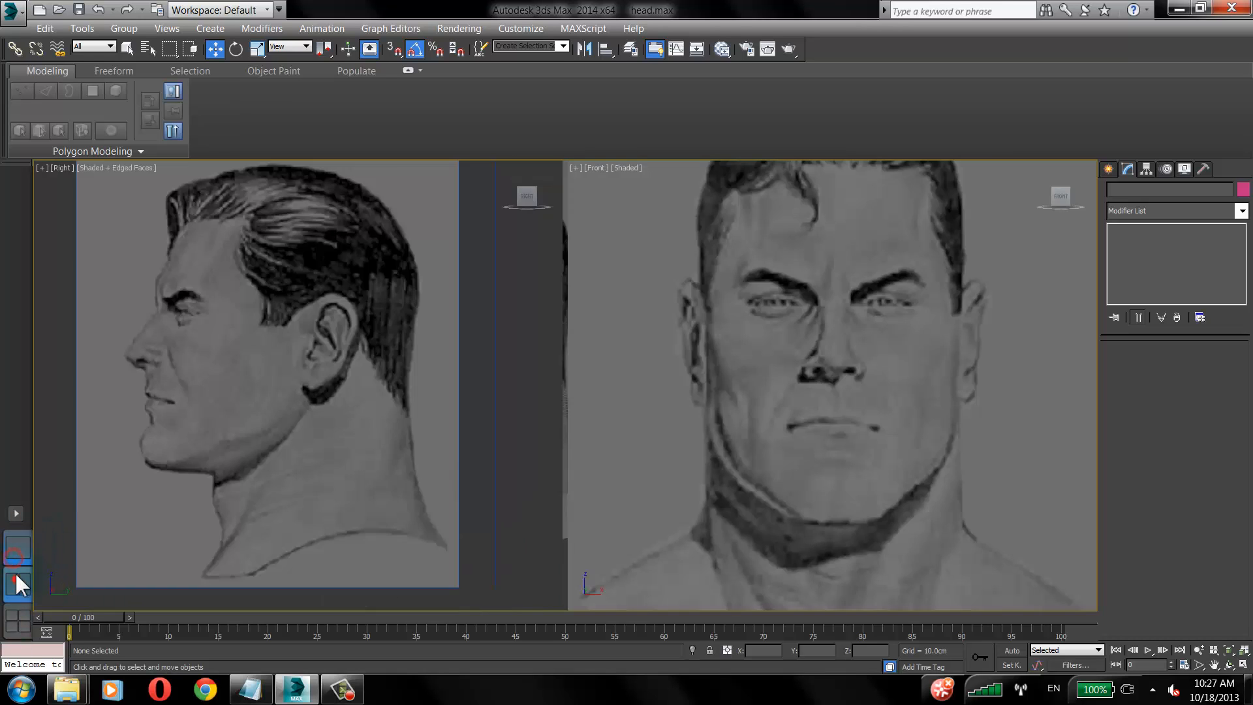
click(14, 555)
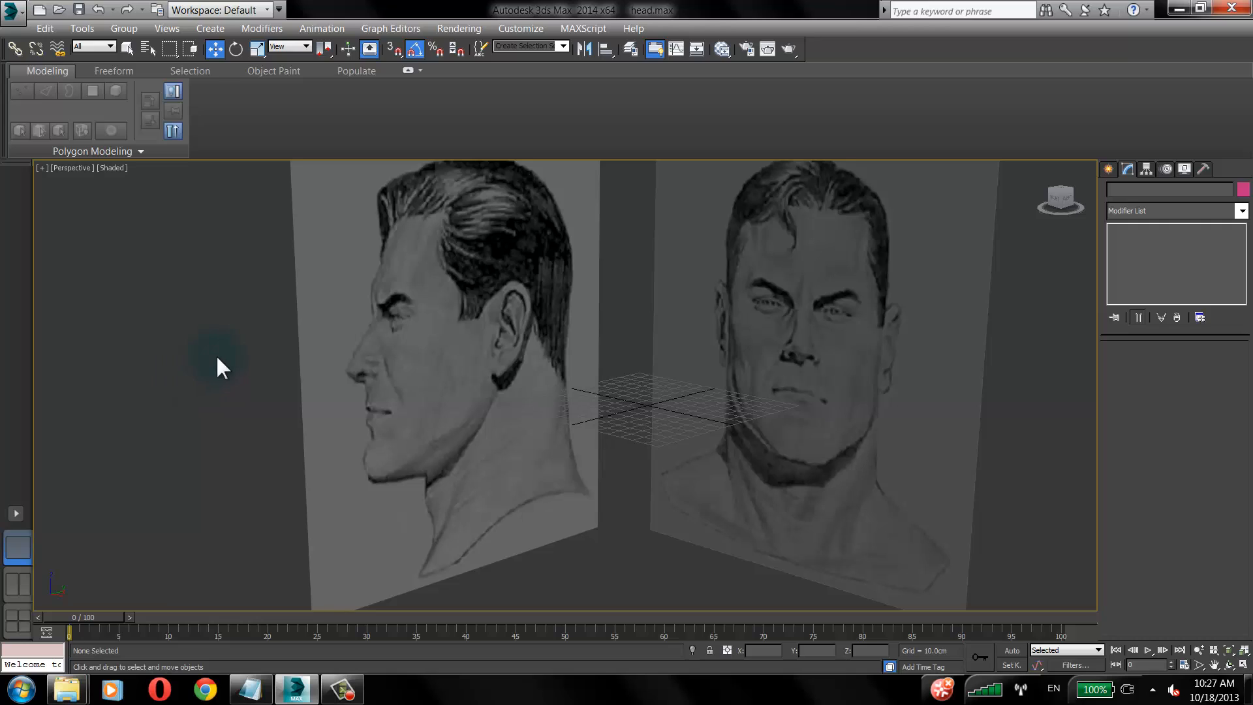
Add a new layout with two equal viewport columns and set its Top view to Shaded.
click(16, 513)
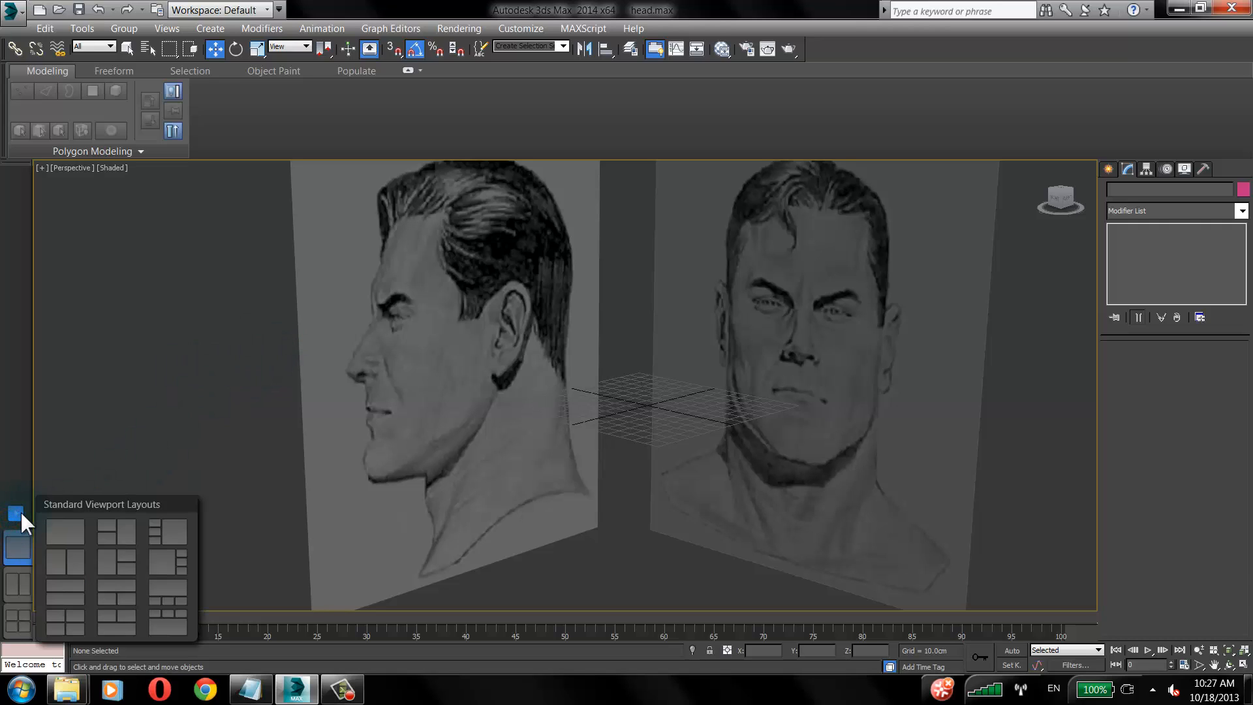
click(71, 567)
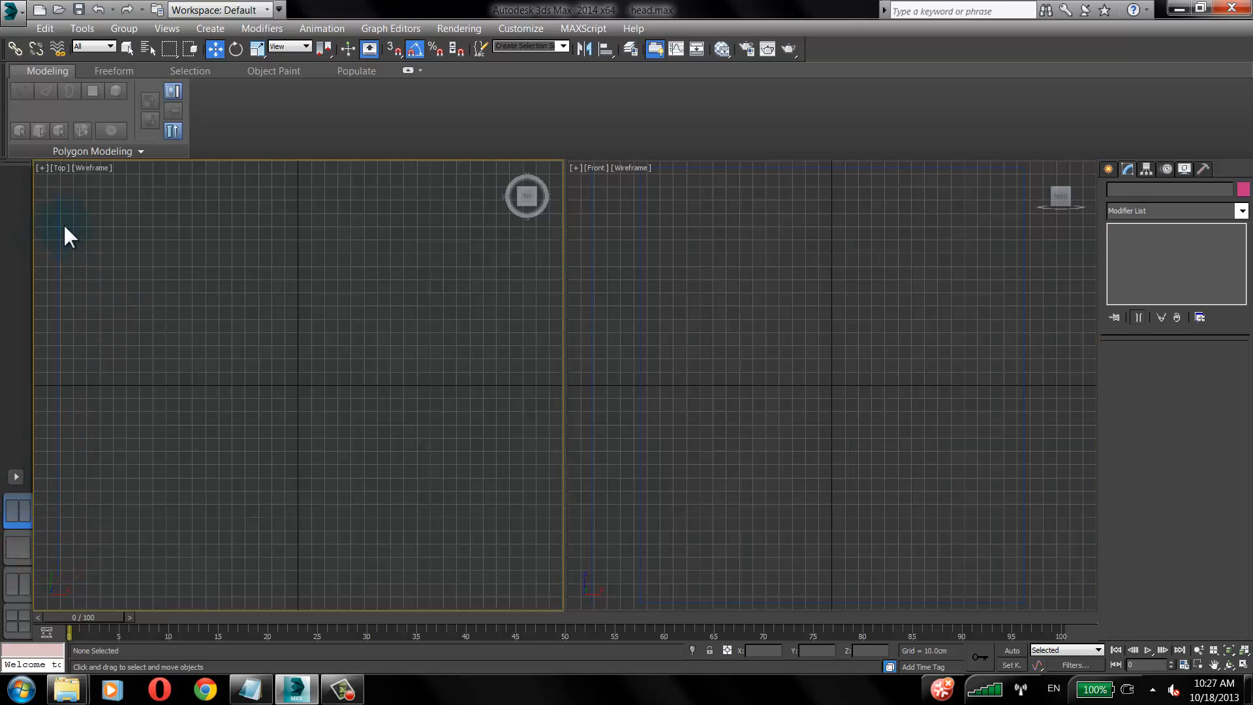
click(102, 169)
click(137, 196)
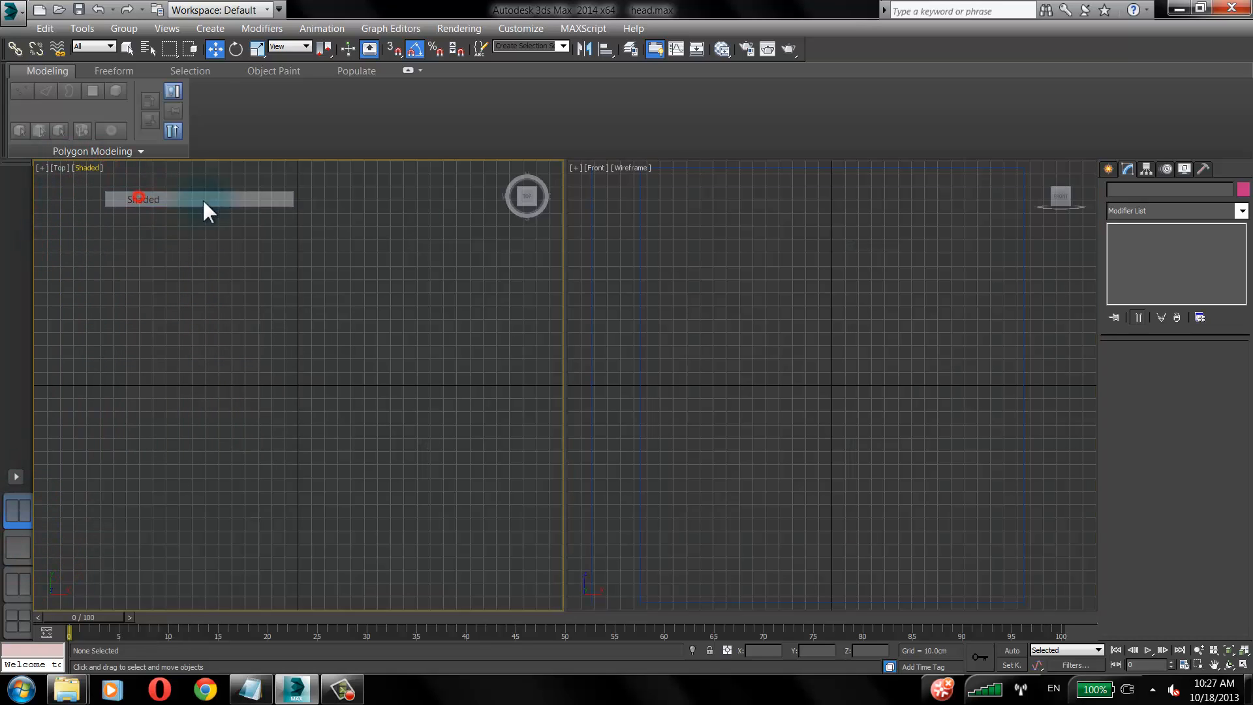
middle_drag(360, 280, 371, 301)
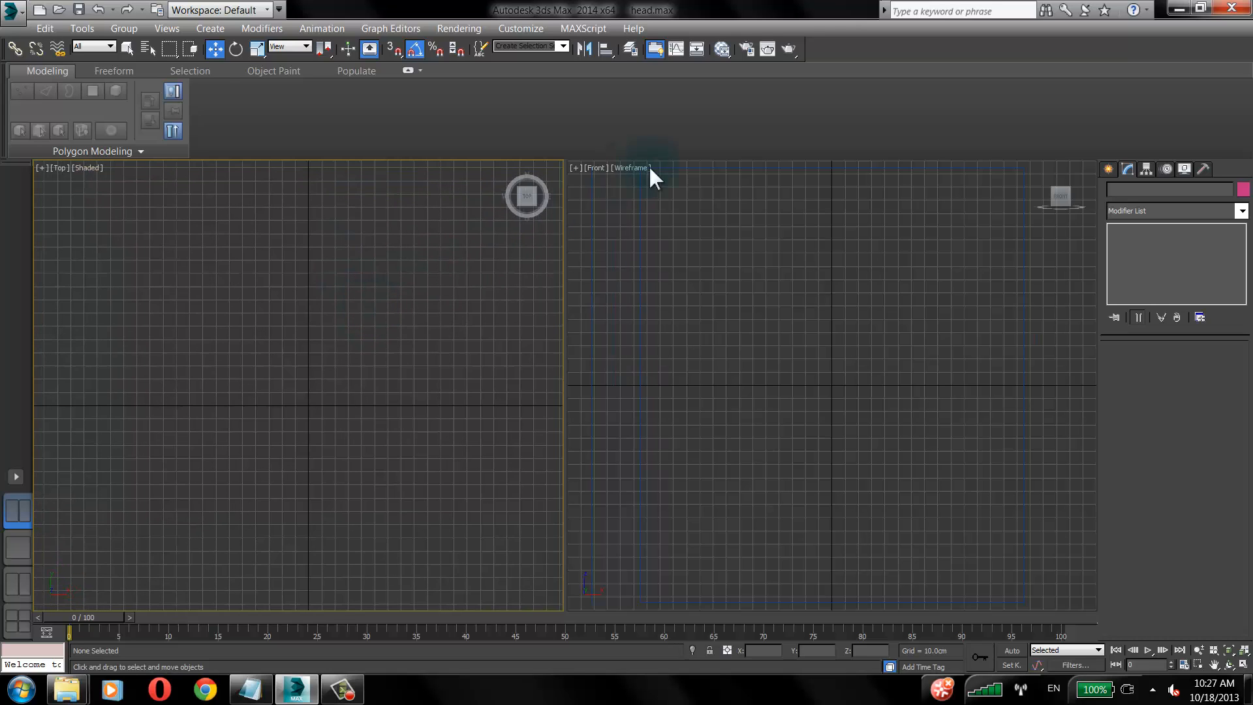
Change the new layout's Front view to the Right view and set it to Shaded.
click(595, 168)
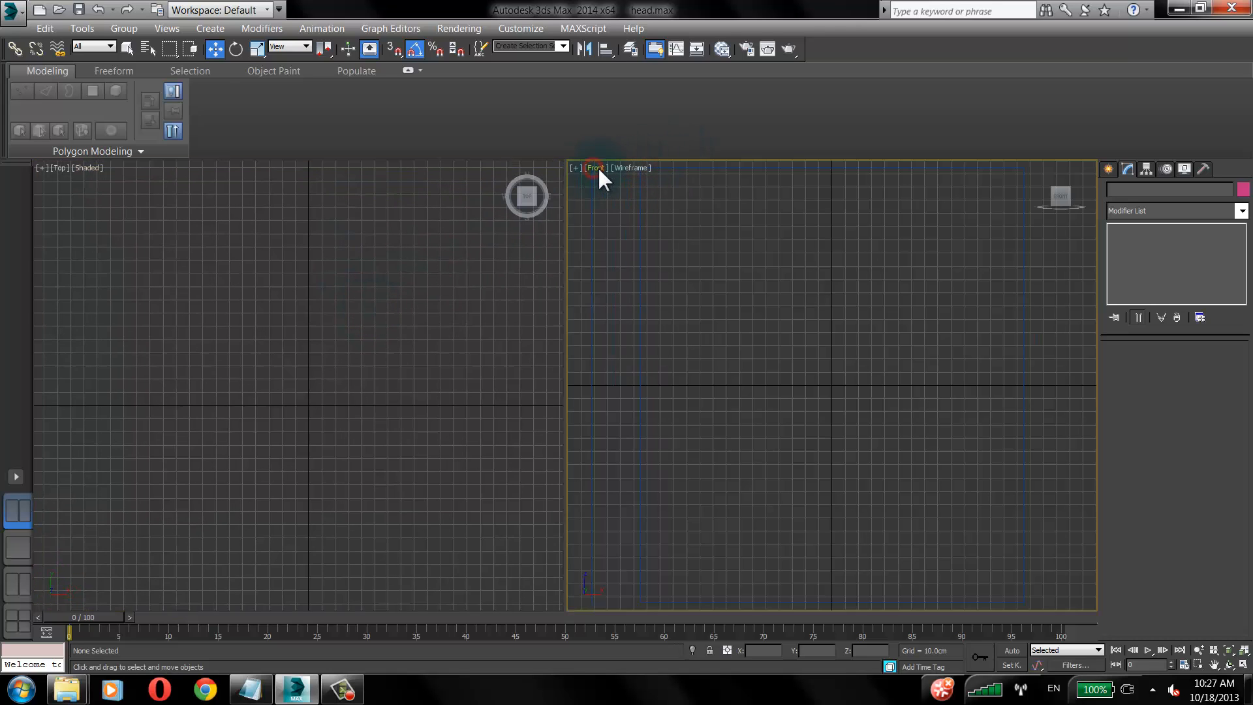
click(653, 329)
click(628, 168)
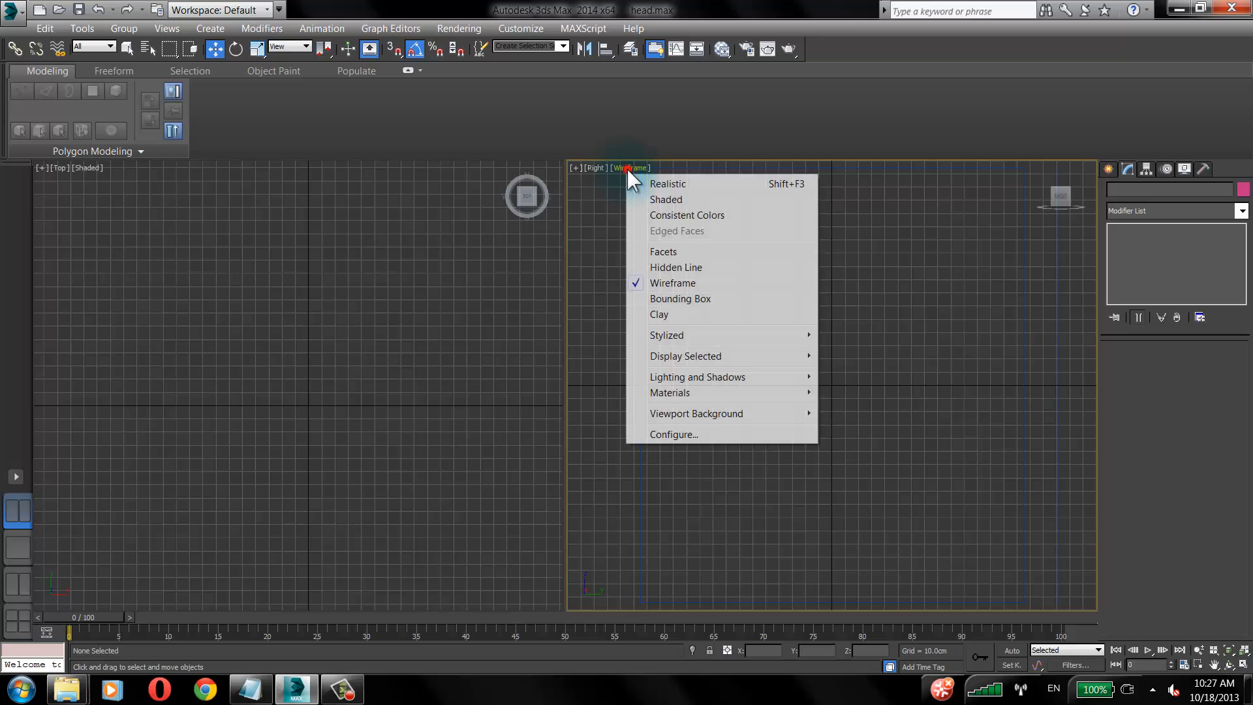
click(667, 200)
middle_drag(232, 299, 294, 232)
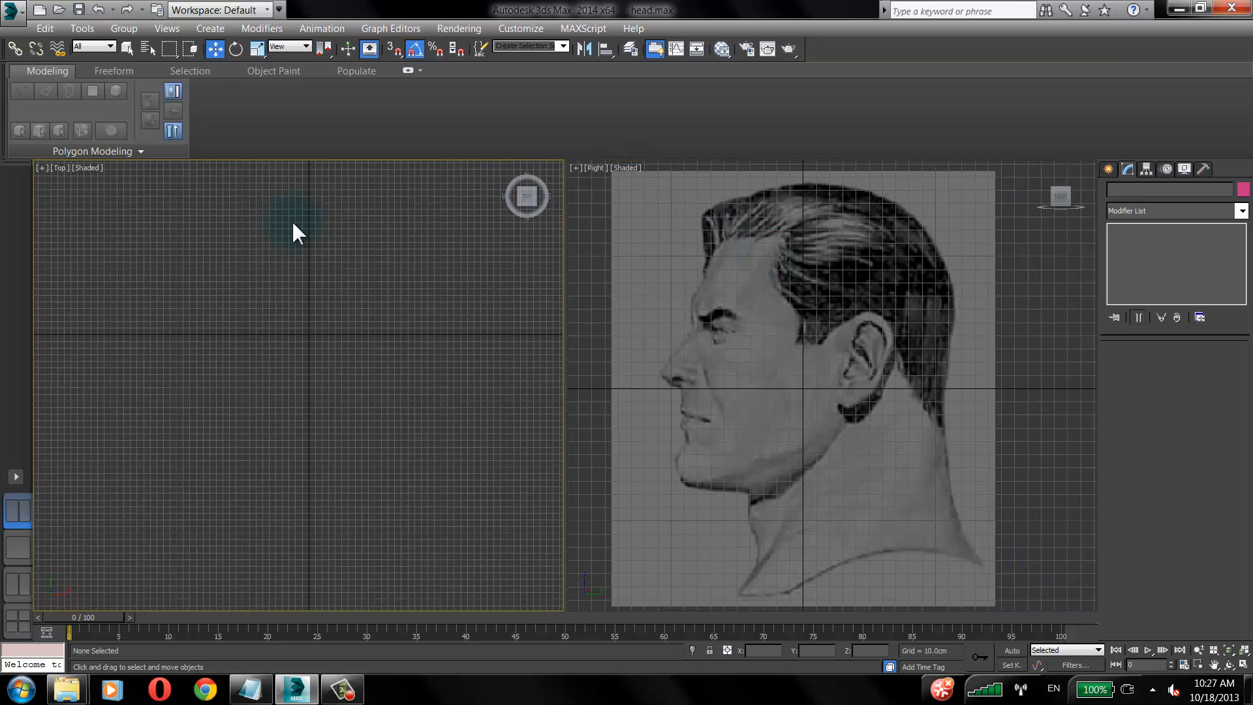
middle_drag(305, 327, 336, 327)
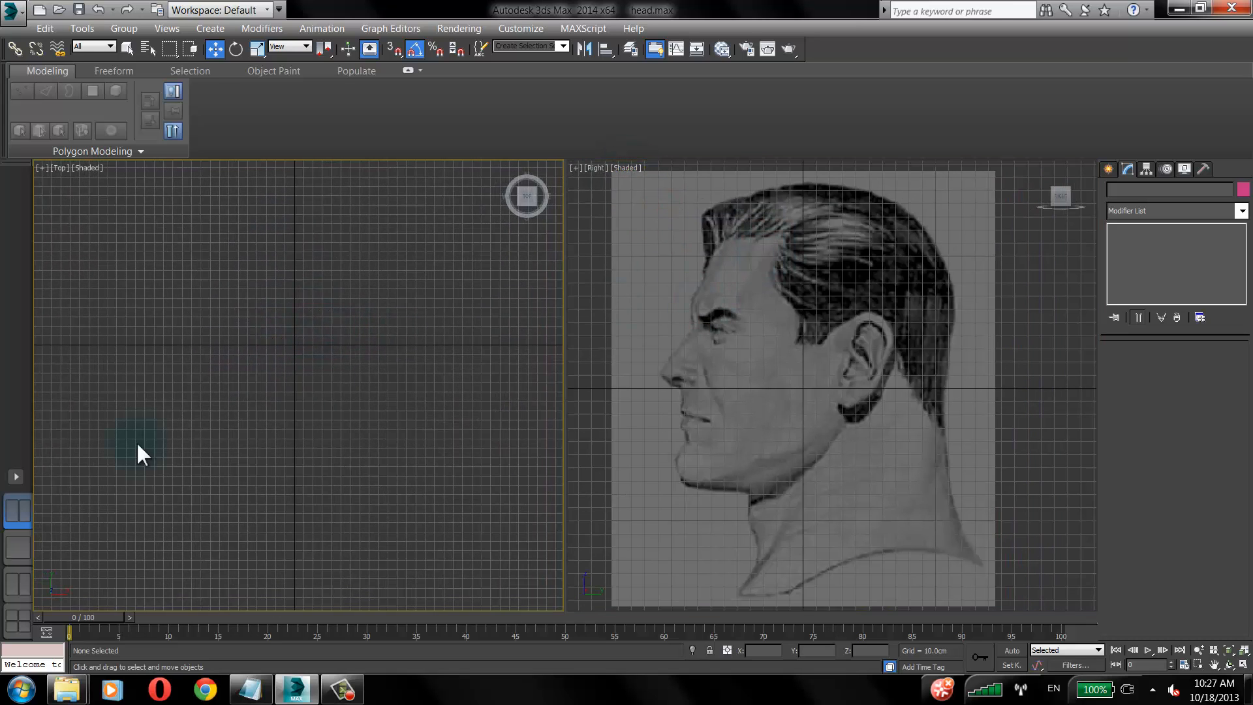
Compare the new viewport layout with the saved ones and view the available standard layouts.
click(20, 545)
click(26, 579)
click(27, 553)
click(16, 511)
click(20, 480)
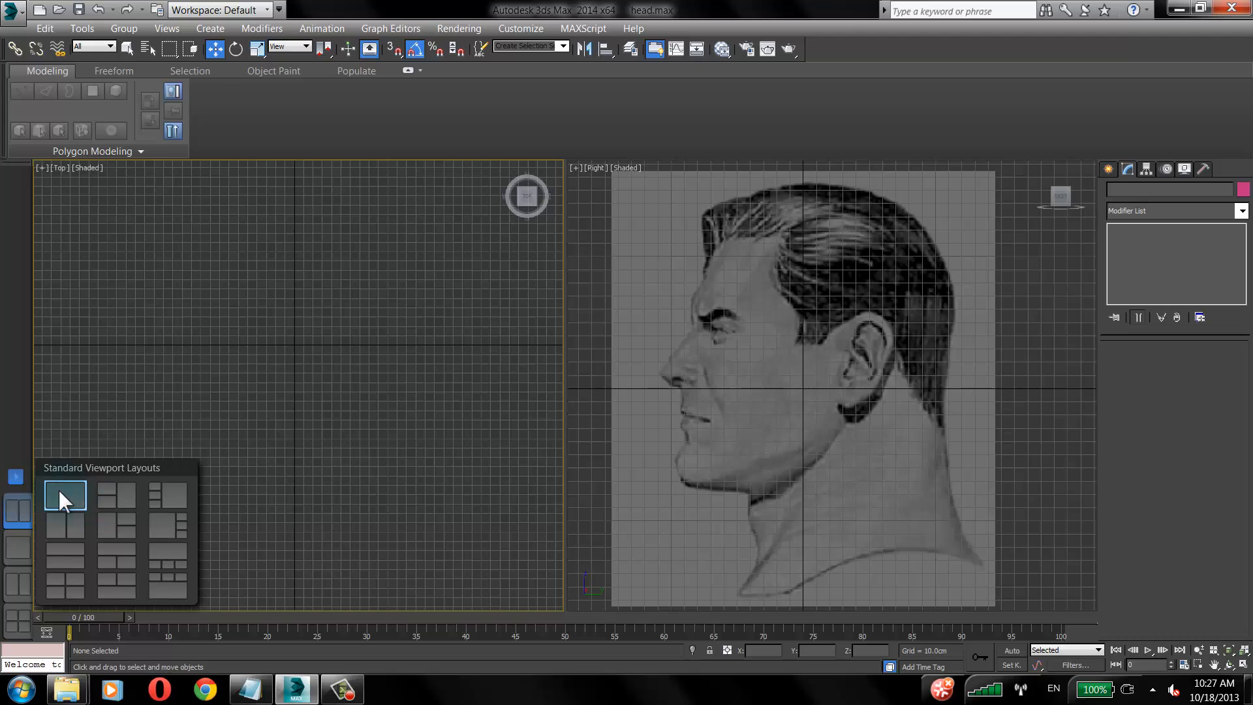
click(16, 476)
click(97, 259)
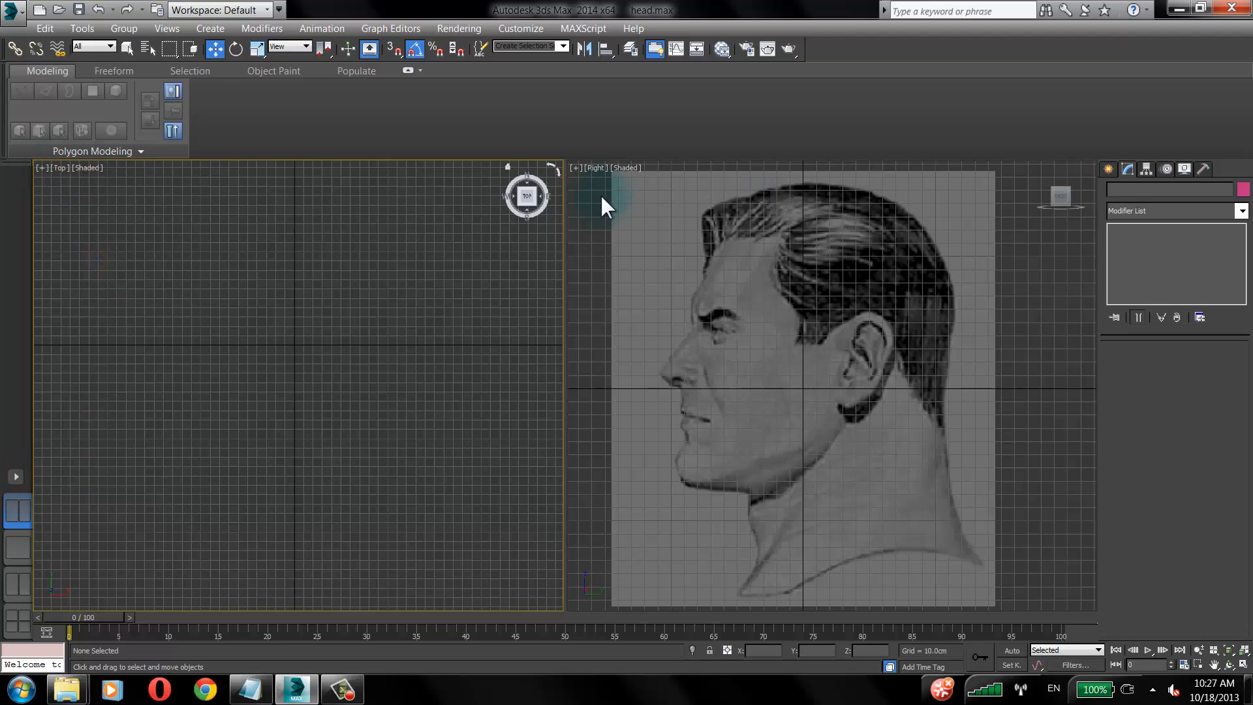
Examine the new two-column layout tab's options for naming it, saving it as a preset and deleting it.
right_click(12, 511)
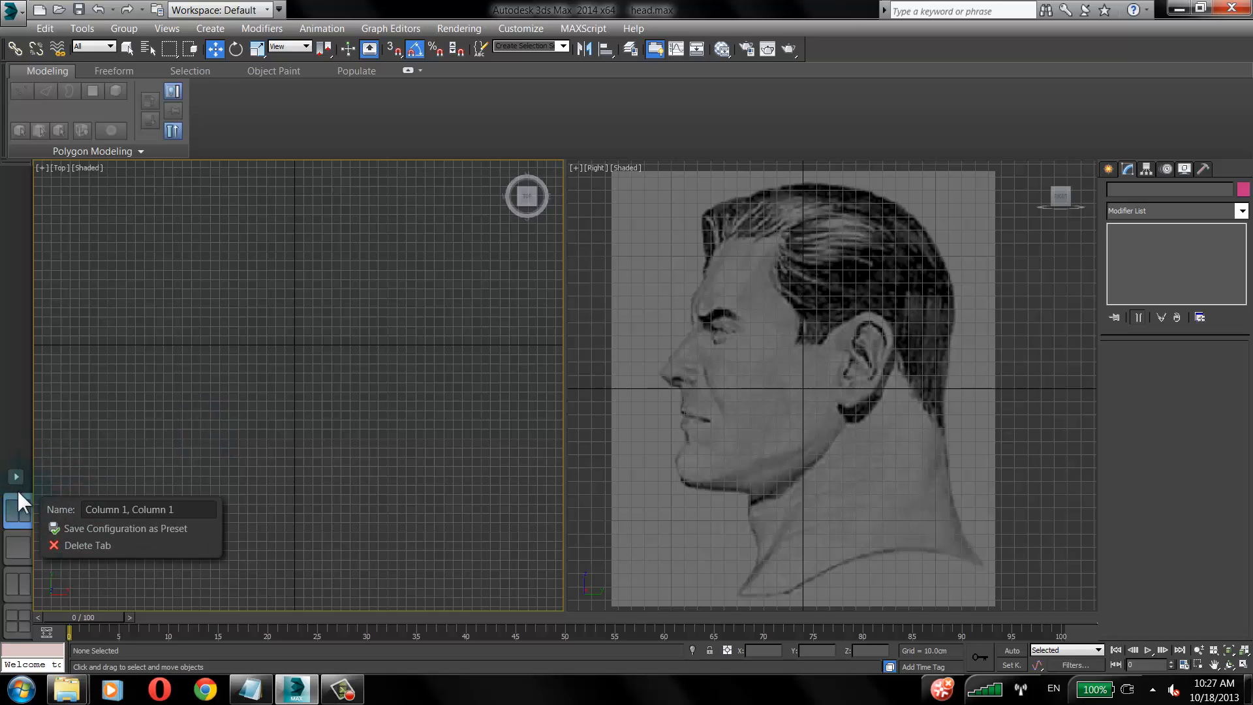
click(12, 511)
right_click(11, 514)
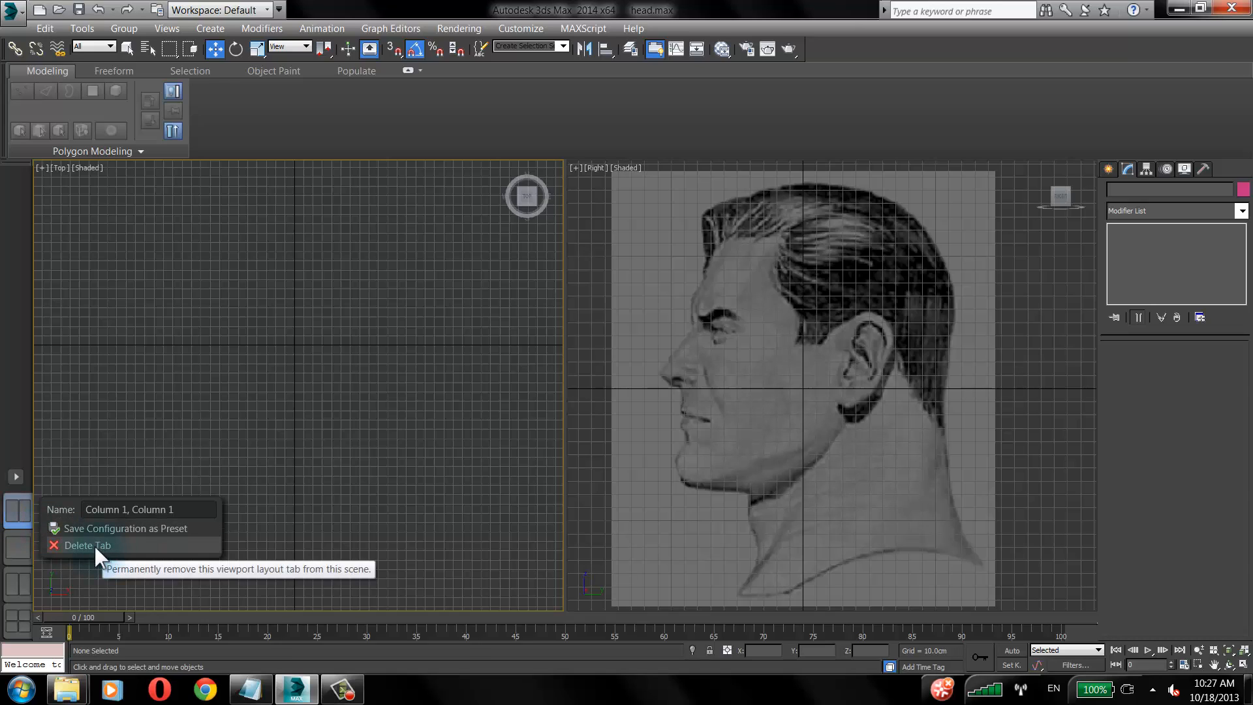
click(22, 489)
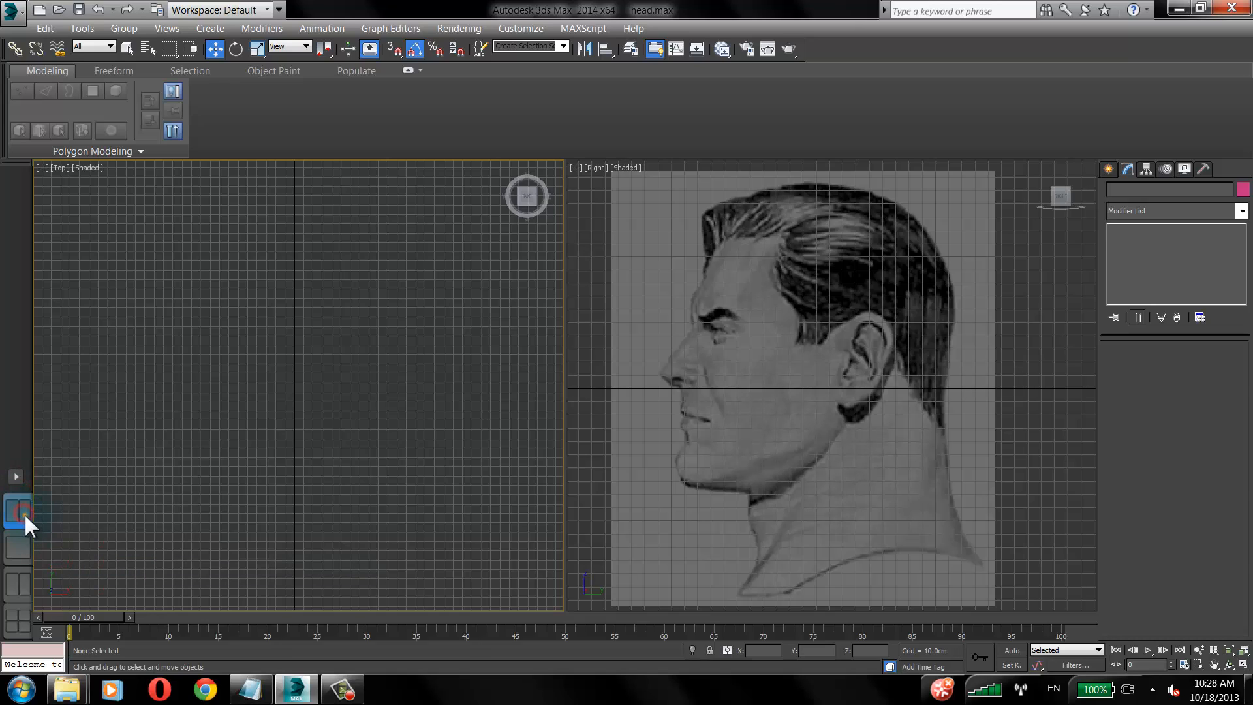
right_click(25, 513)
click(18, 513)
right_click(27, 501)
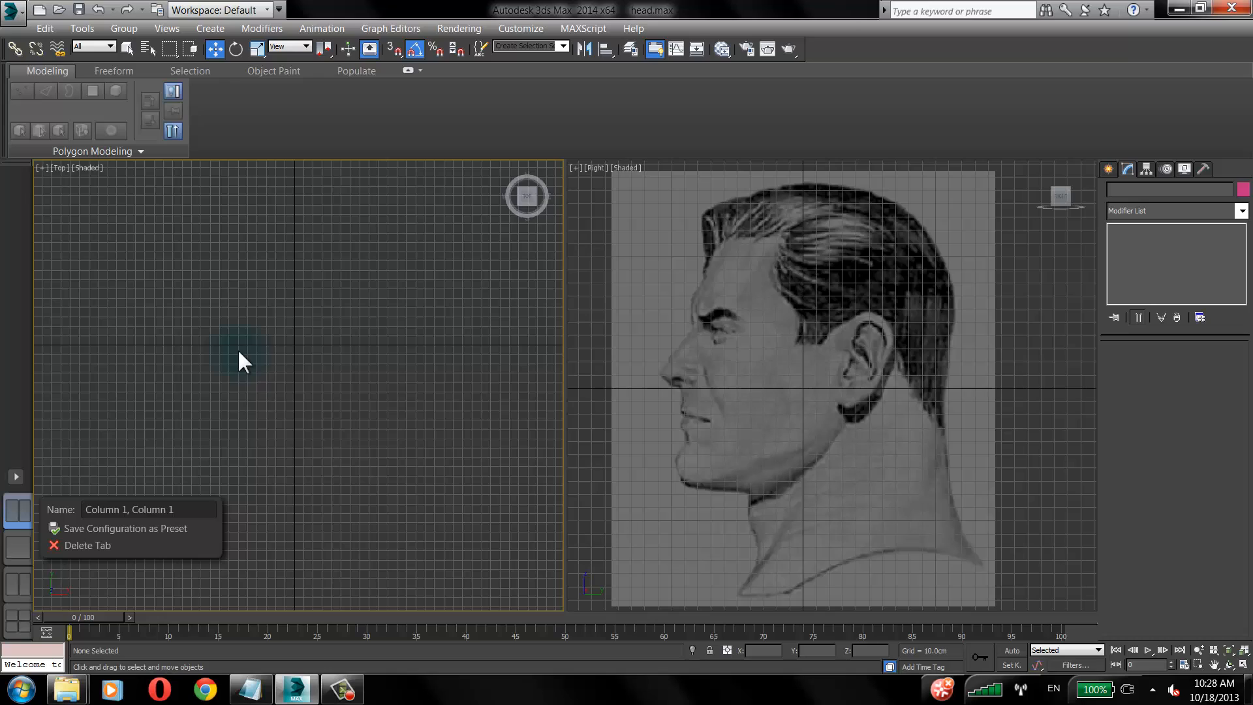
click(133, 507)
click(131, 509)
drag(127, 509, 37, 511)
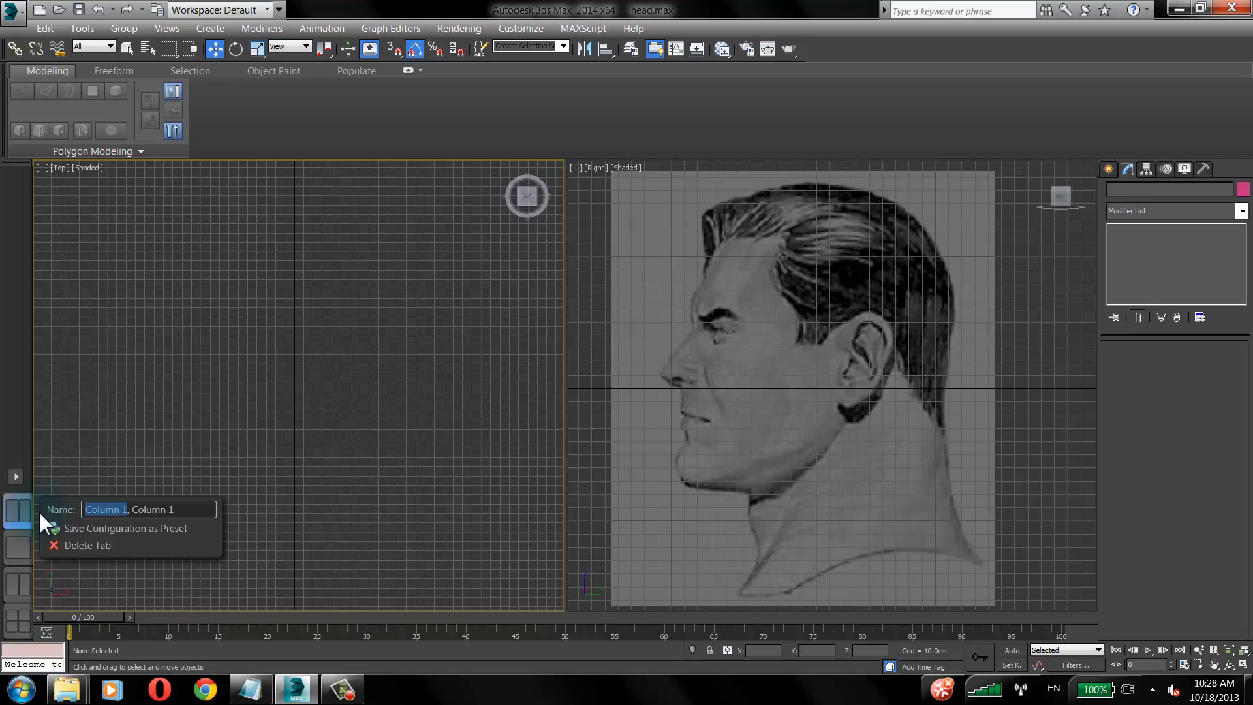
click(190, 405)
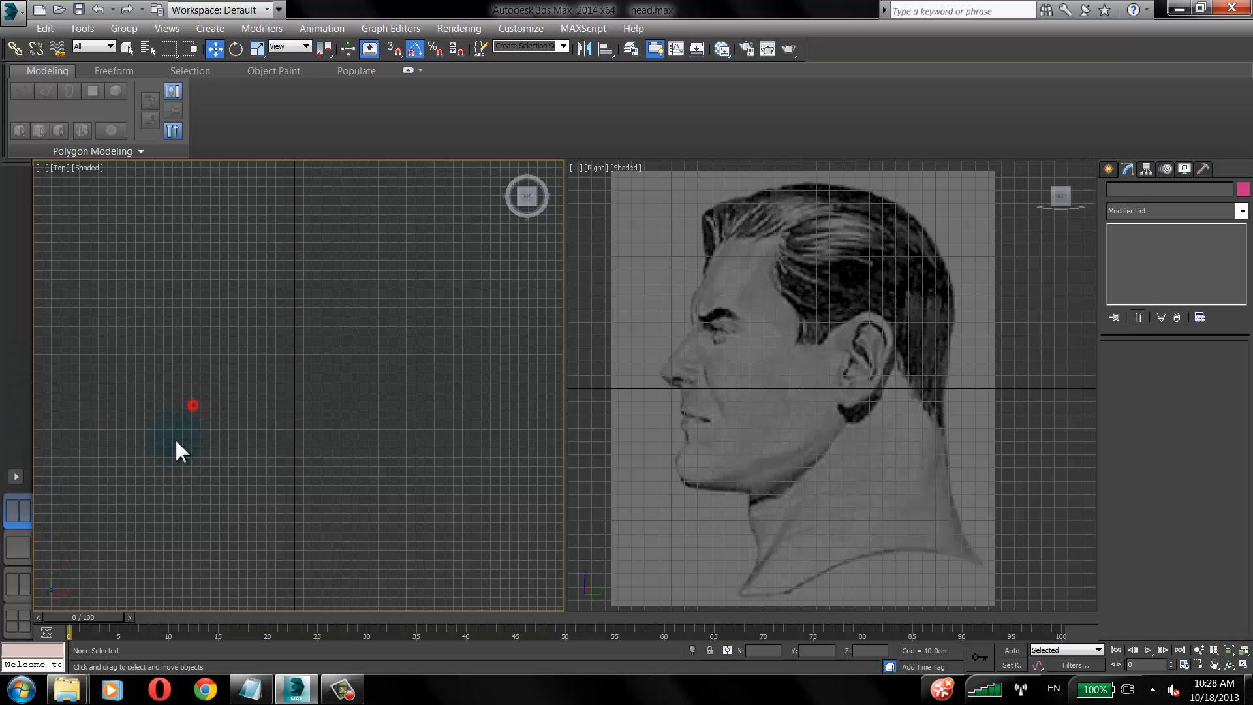
Switch to the single Perspective layout and create a large box on the grid between the side and front reference images.
click(17, 589)
click(16, 549)
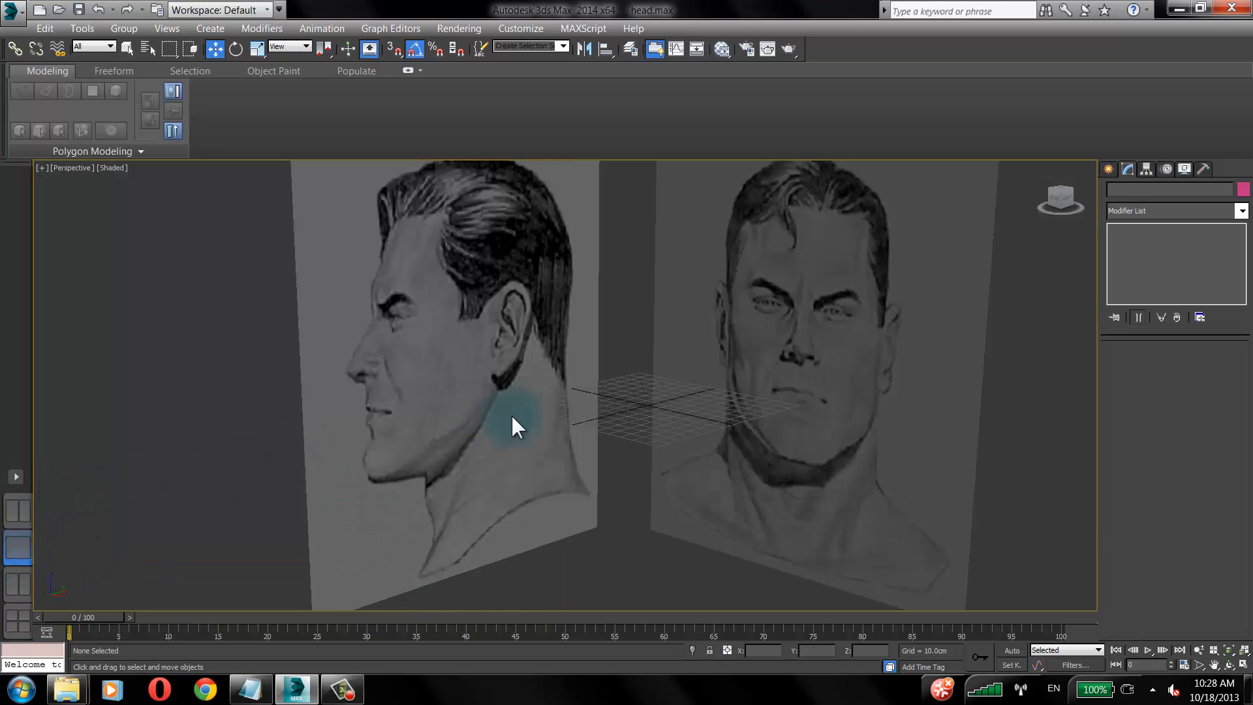
alt+middle_drag(575, 448, 638, 451)
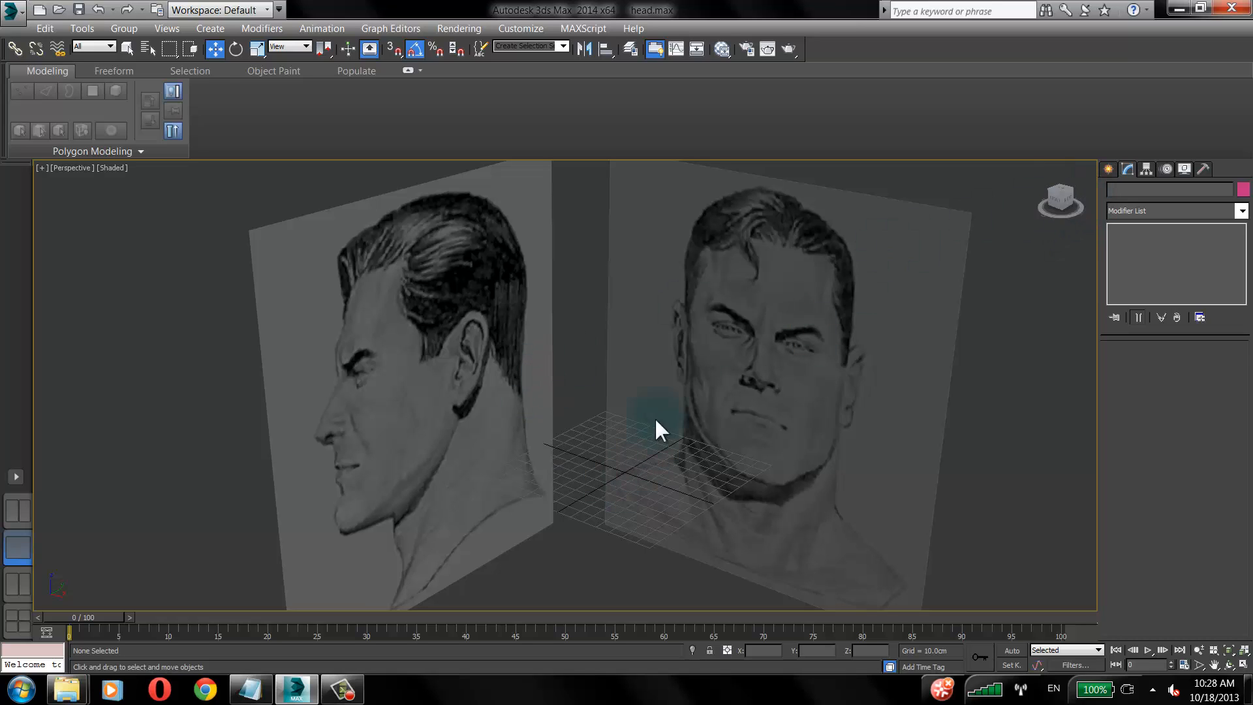
click(24, 548)
click(1108, 169)
click(1138, 265)
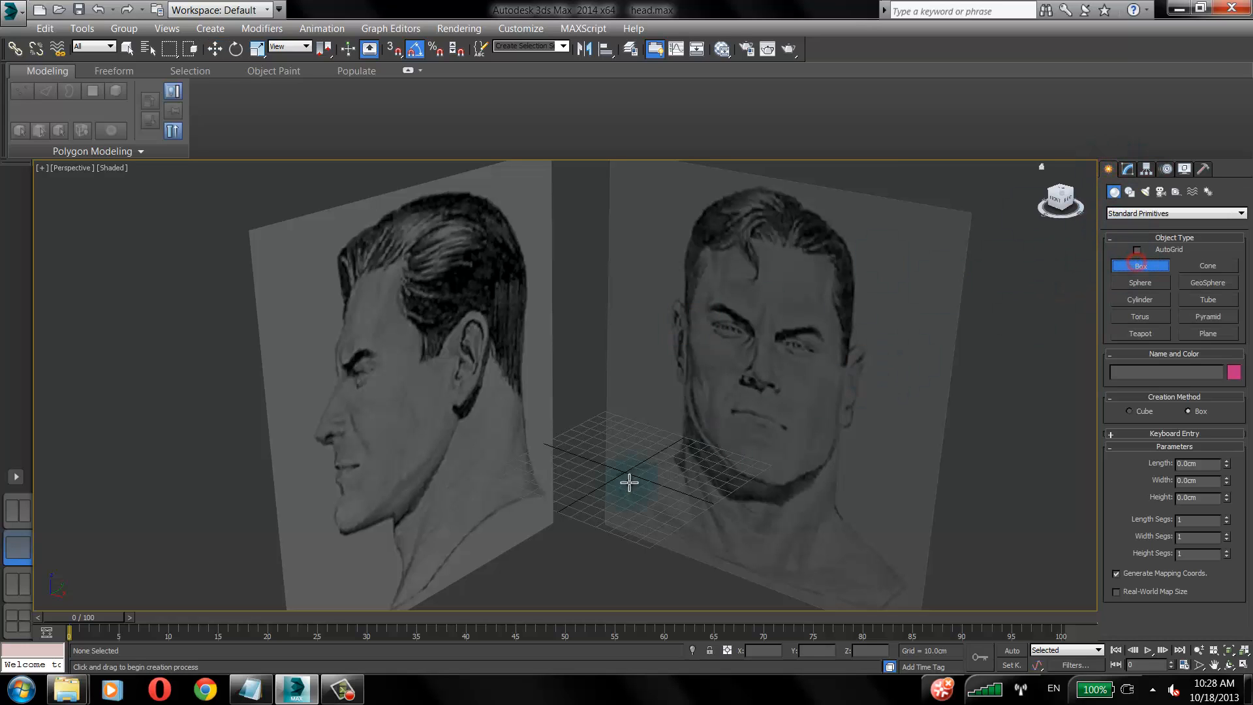
drag(623, 470, 760, 451)
click(800, 153)
right_click(845, 200)
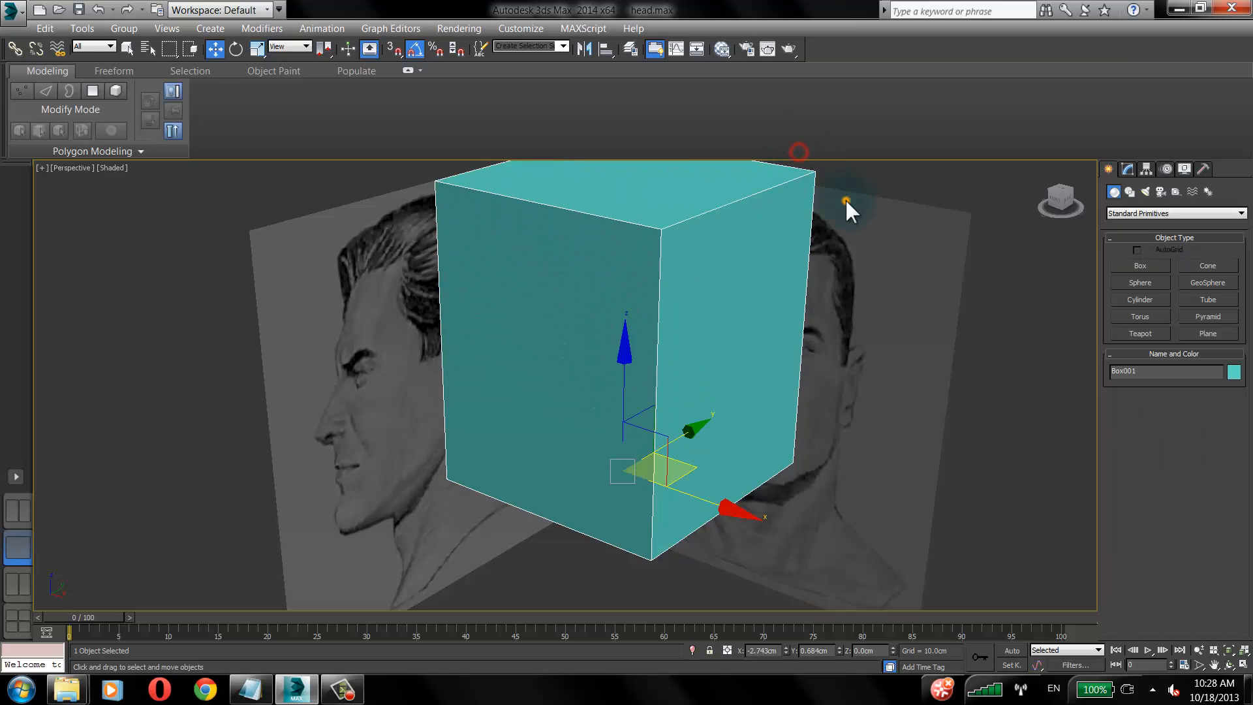
middle_drag(784, 261, 773, 294)
alt+middle_drag(693, 309, 693, 315)
key(F9)
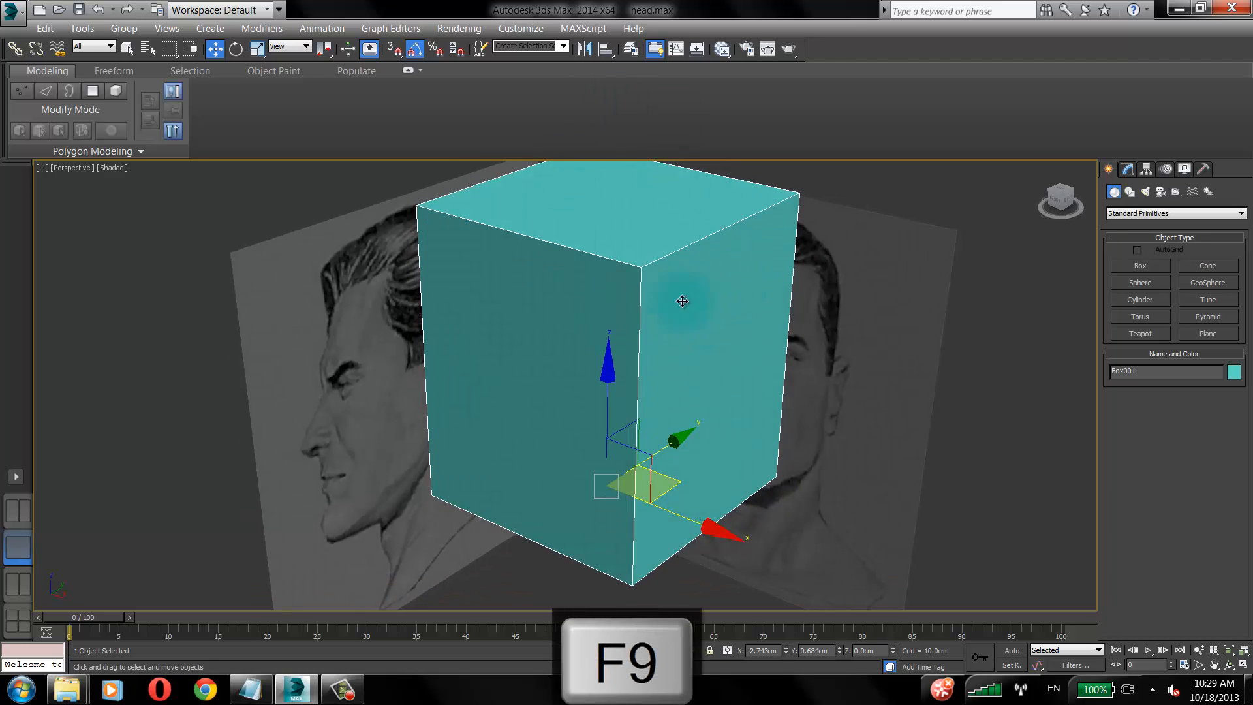
alt+middle_drag(706, 358, 708, 354)
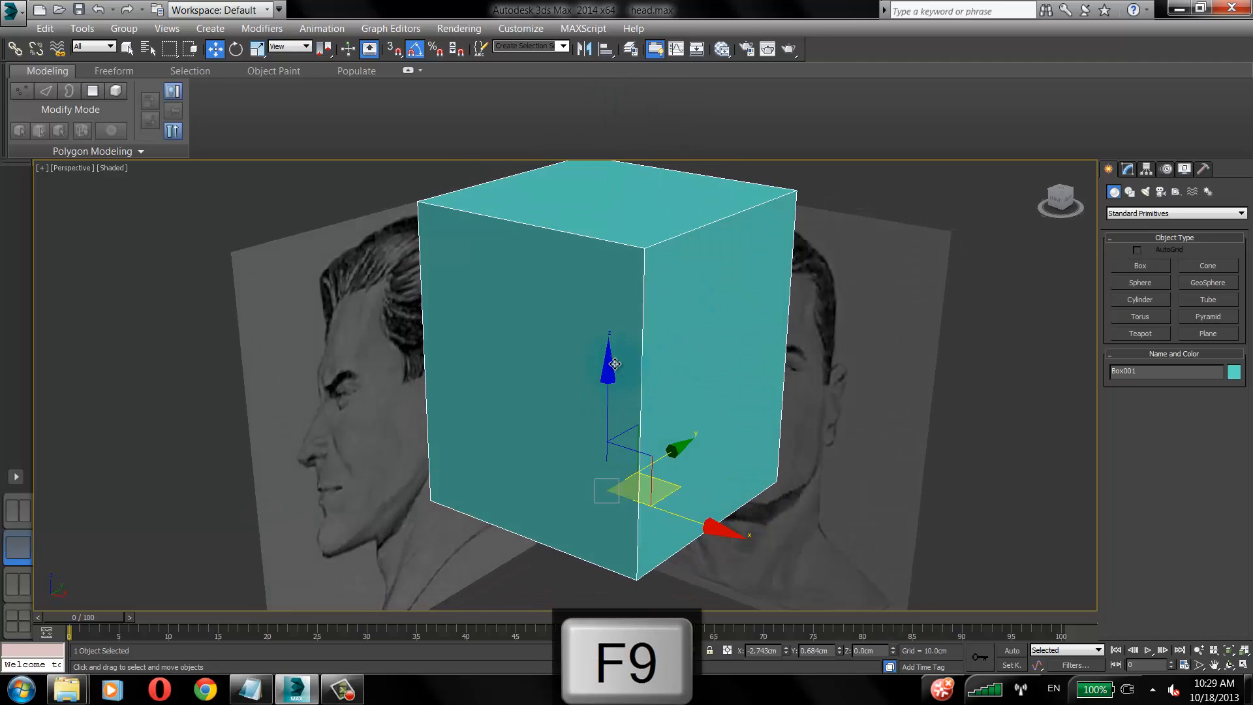
alt+middle_drag(689, 462, 607, 307)
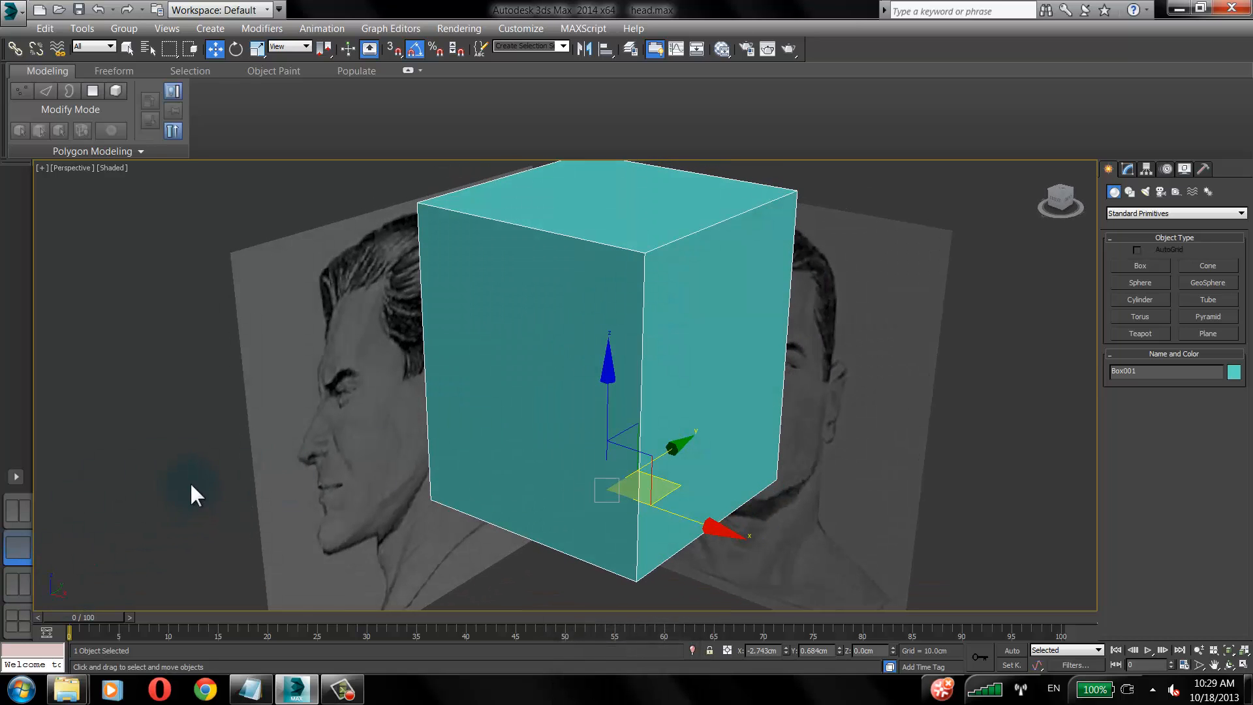
alt+middle_drag(383, 448, 433, 437)
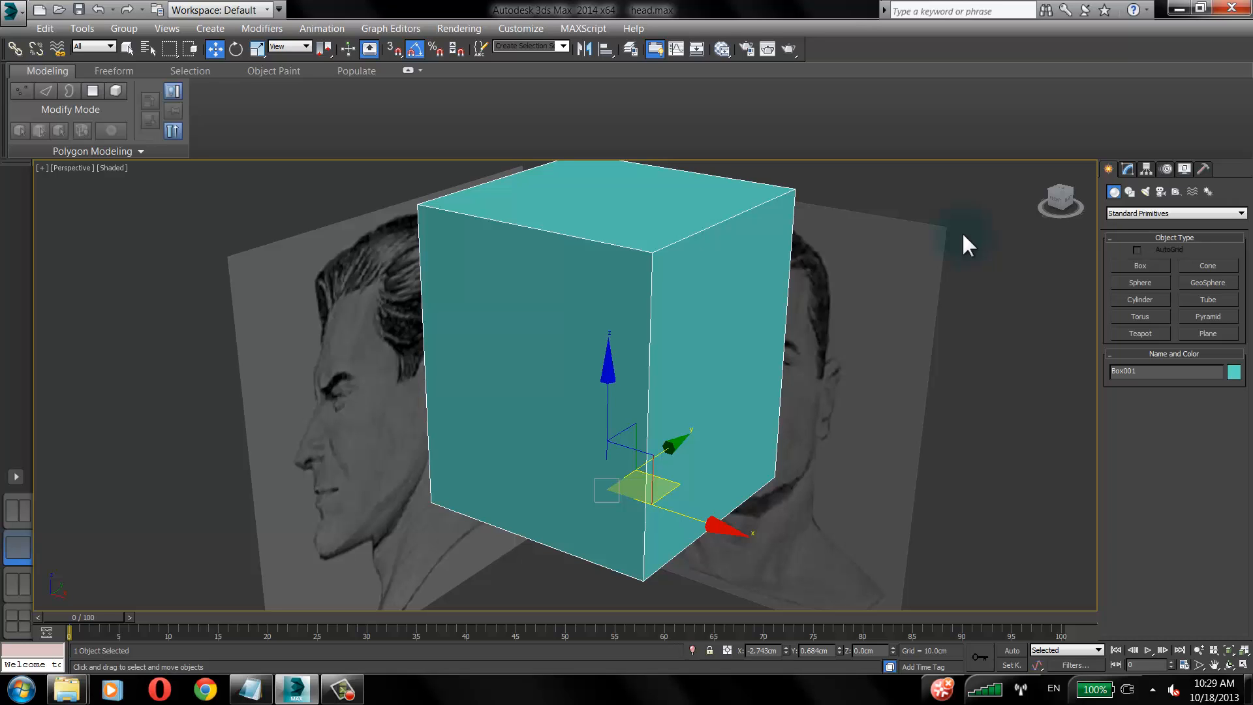
alt+middle_drag(708, 288, 673, 318)
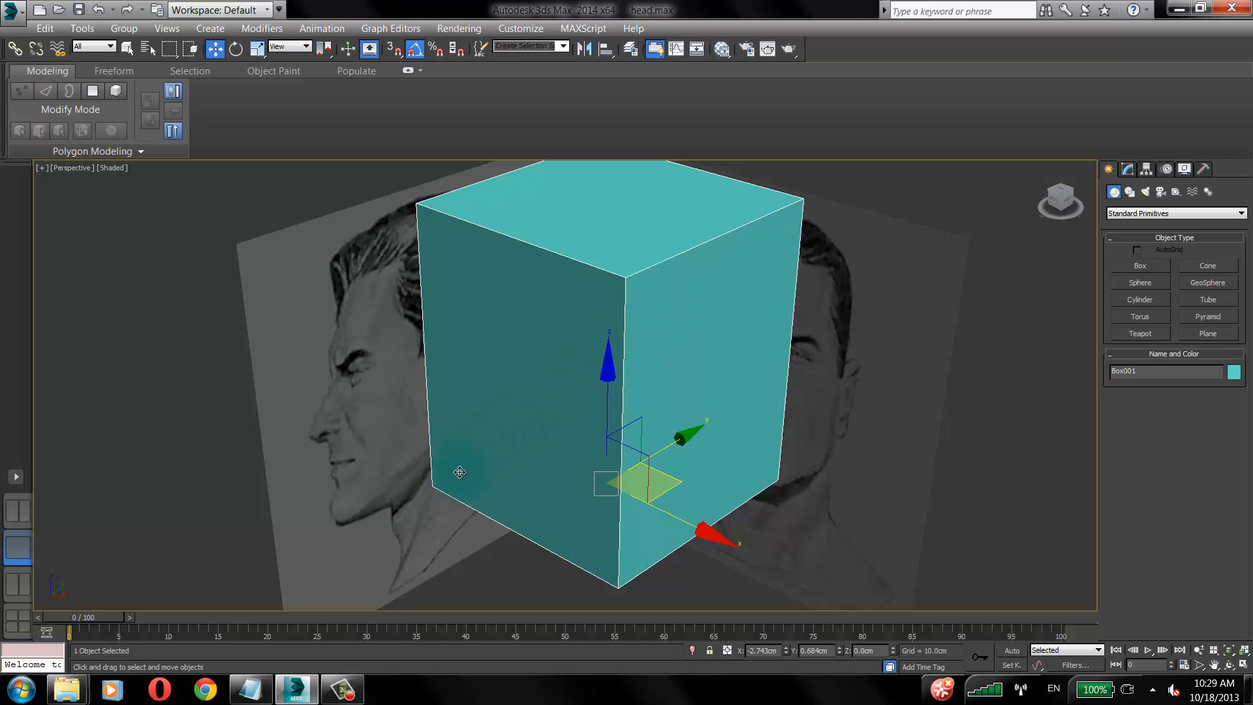
Open Windows Magnifier and enlarge the screen to 200%.
click(21, 690)
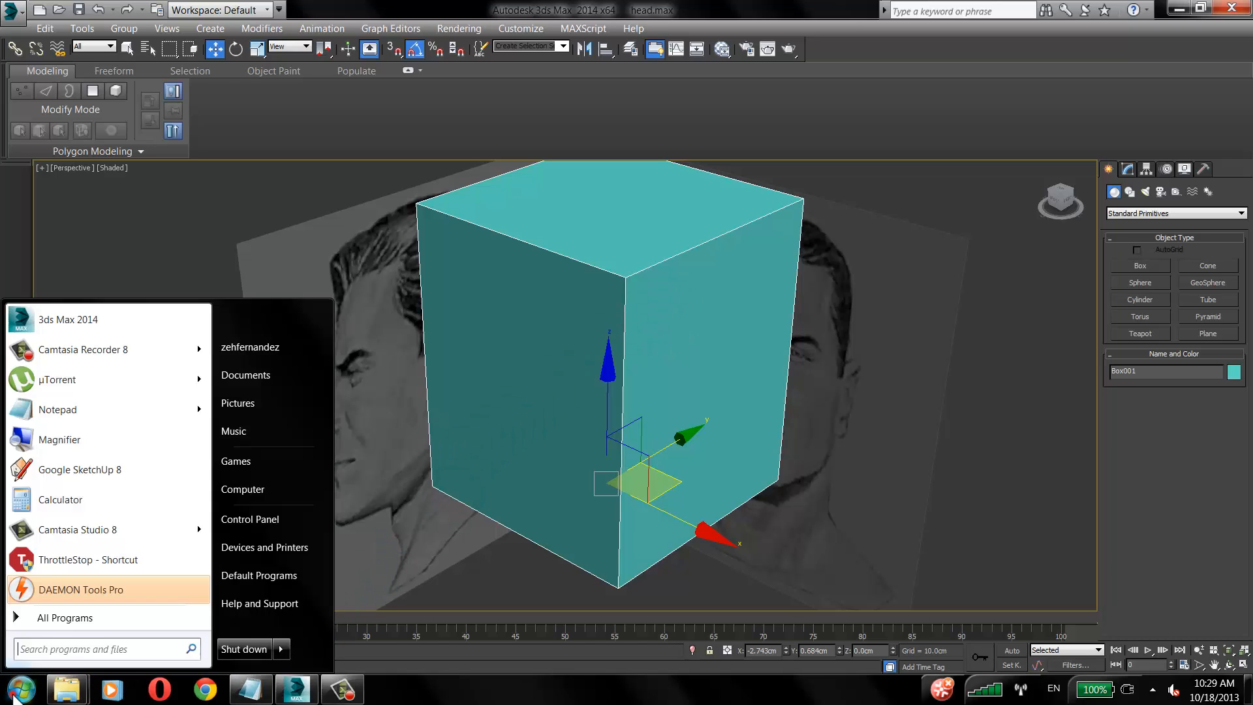
click(45, 440)
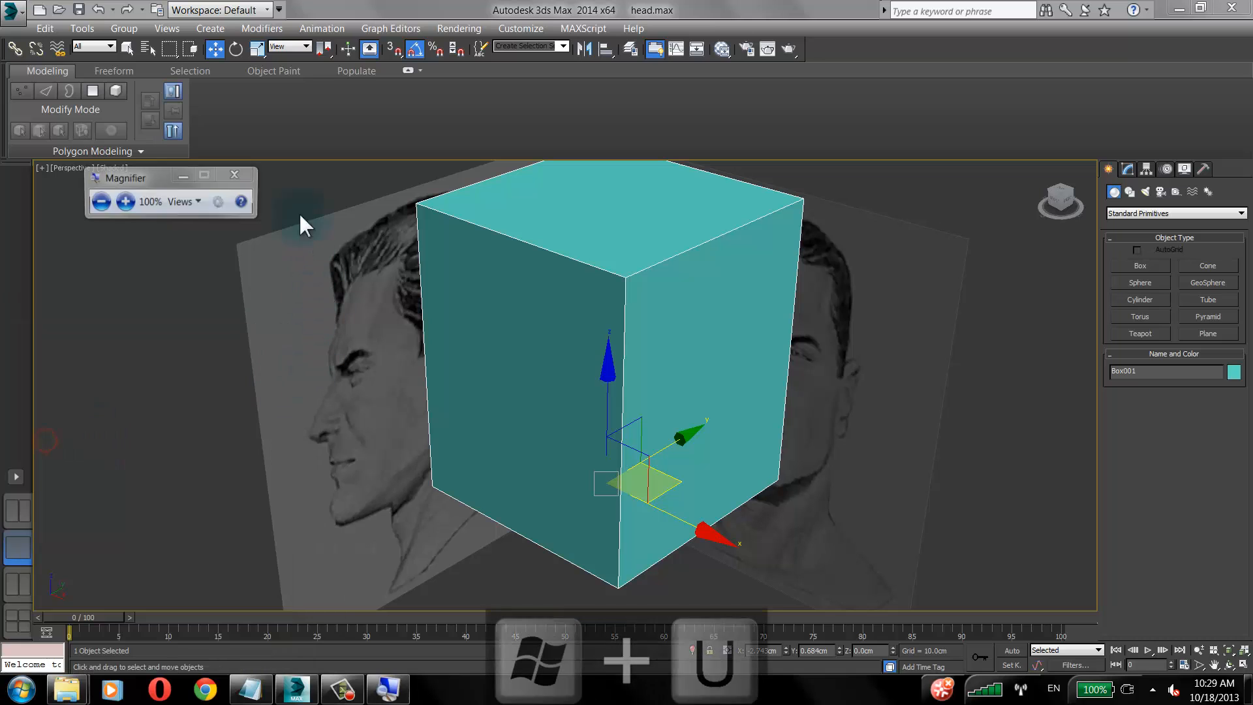
click(126, 203)
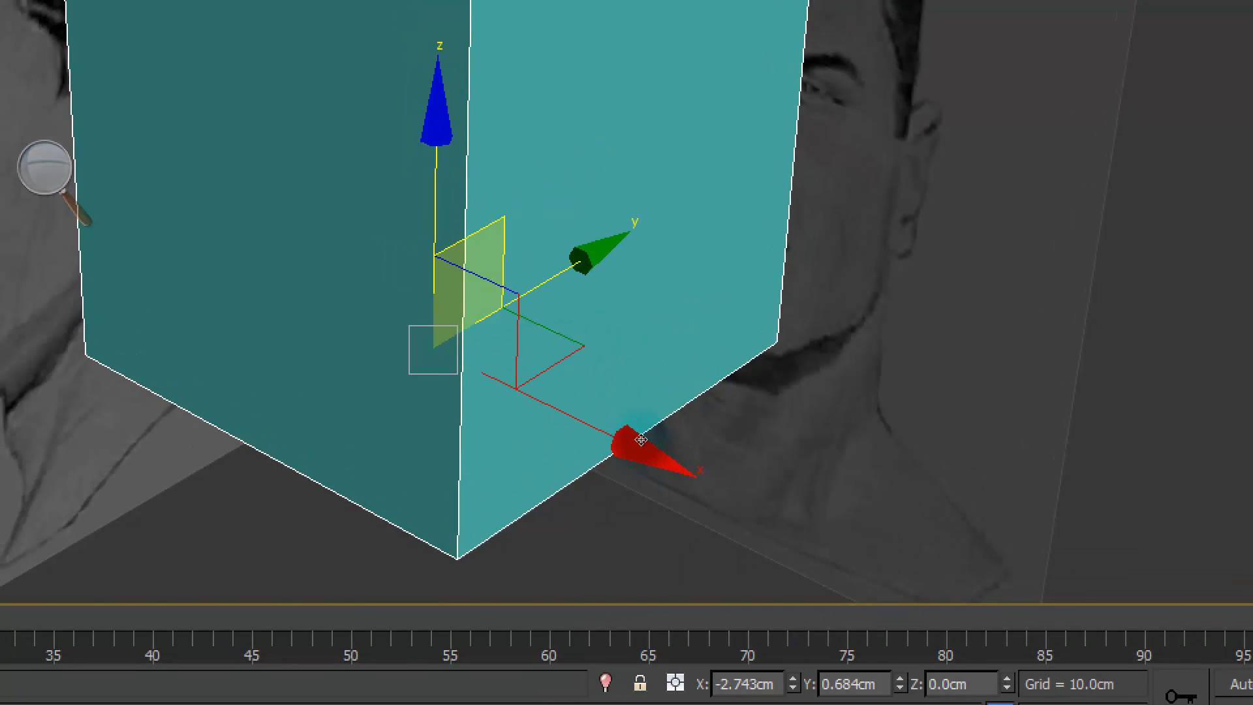
With the Move tool active, set the box's X and Y position to 0, then return the screen to 100% magnification.
key(w)
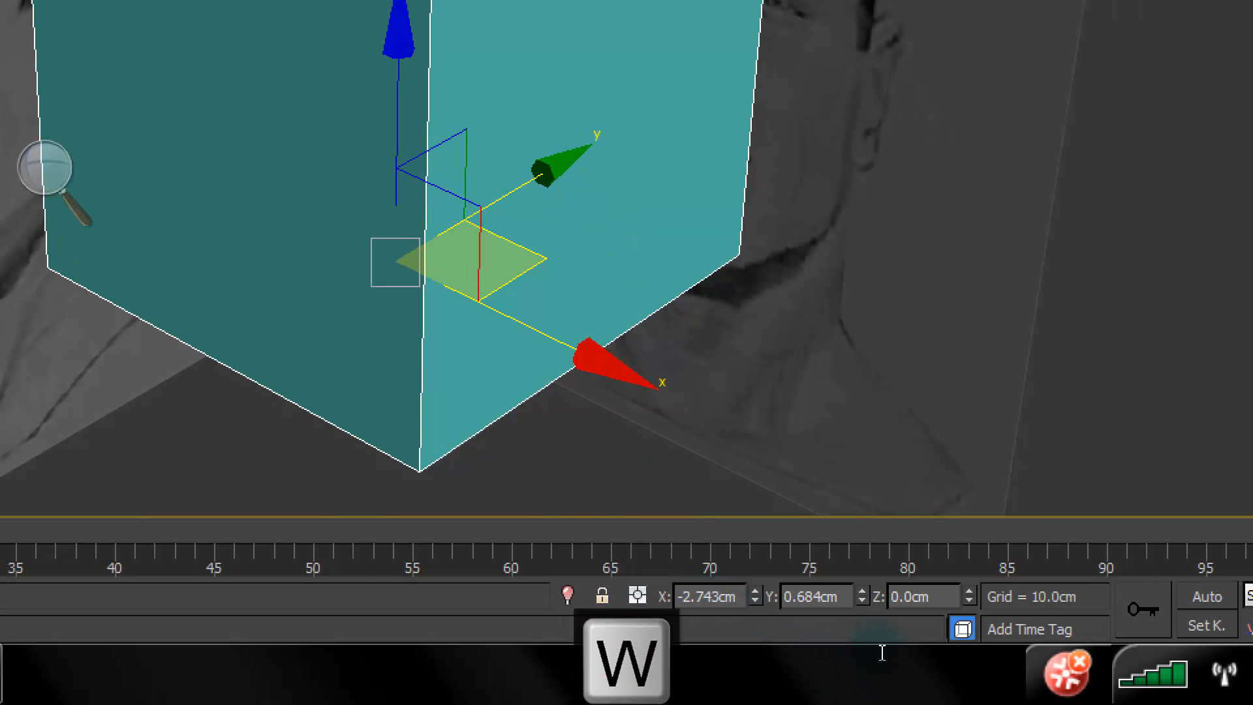
double_click(834, 652)
text(0)
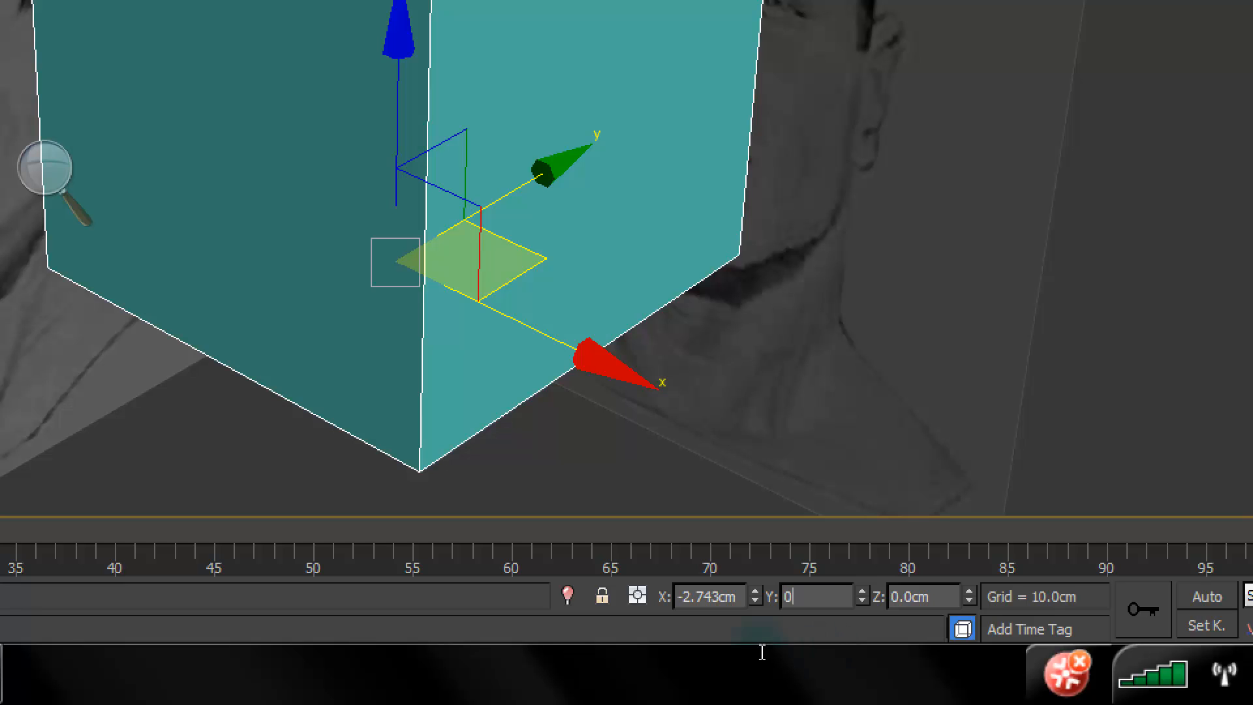
double_click(762, 652)
text(0)
click(832, 650)
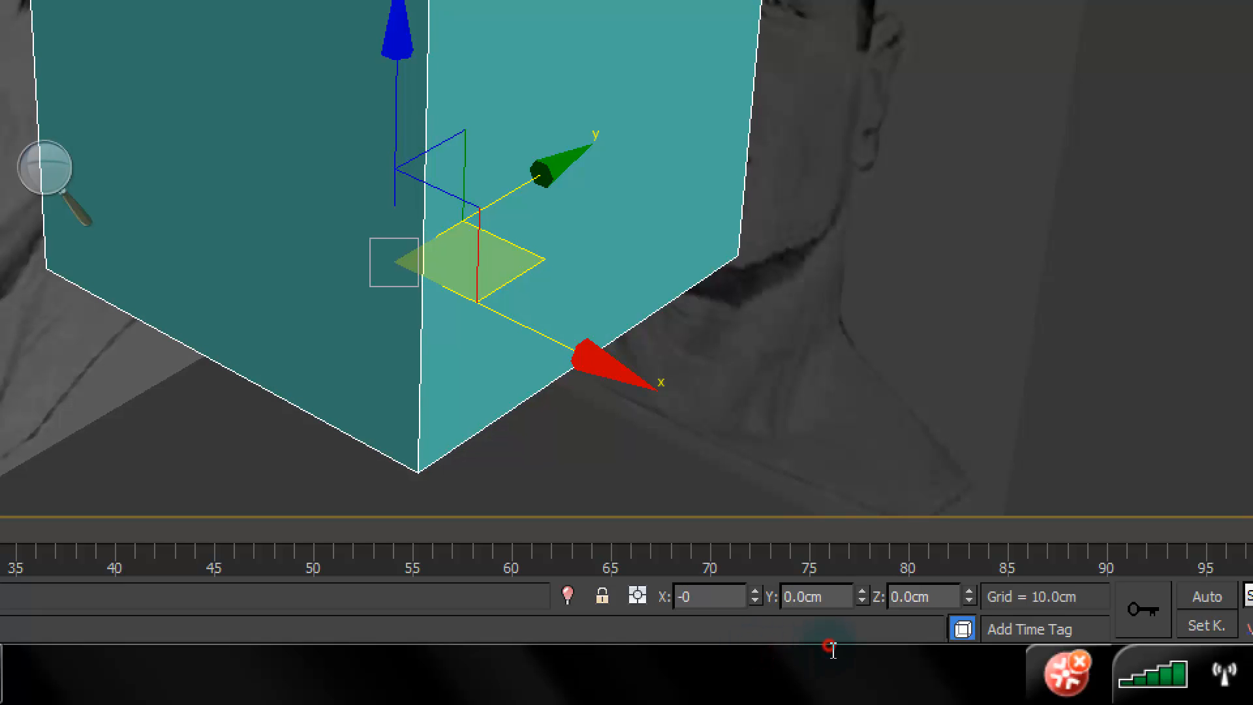
key(Return)
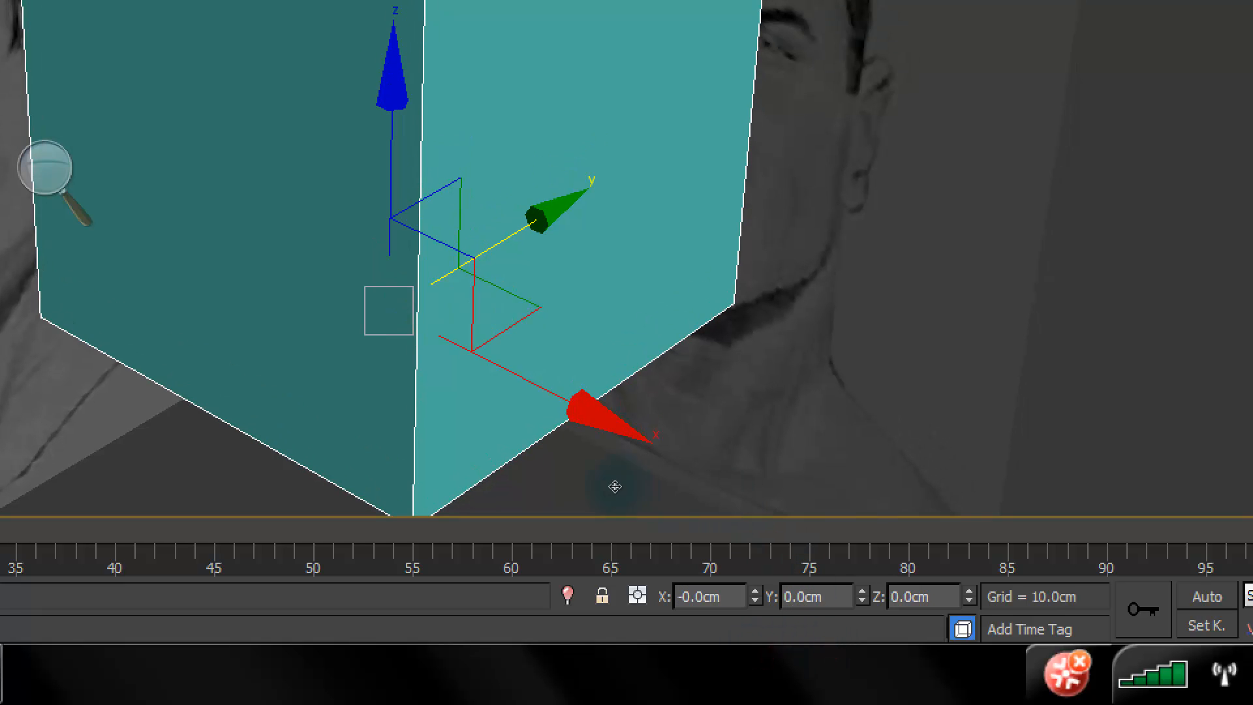
click(380, 398)
click(390, 420)
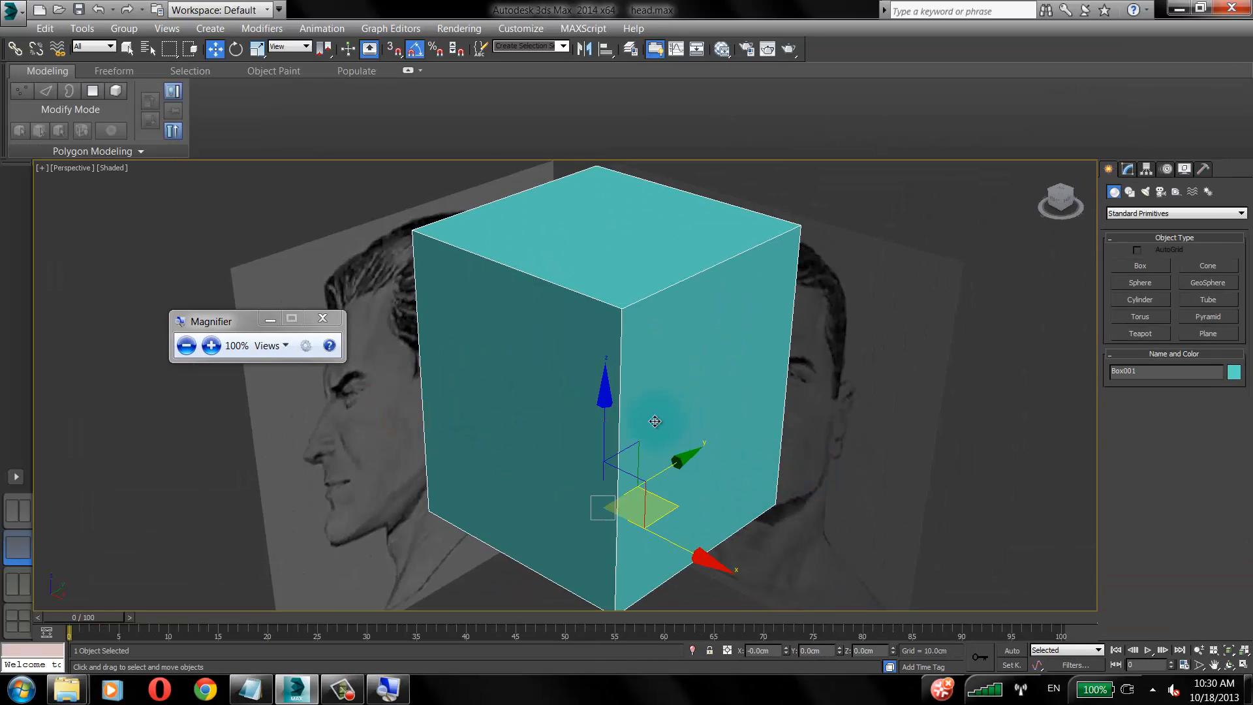
alt+middle_drag(655, 422, 642, 313)
scroll(669, 405, down, 3)
scroll(638, 433, up, 5)
alt+middle_drag(588, 252, 646, 358)
scroll(601, 377, down, 6)
Magnify the screen to 200% and set the box's X, Y and Z position to 0 with the Move tool active.
click(188, 331)
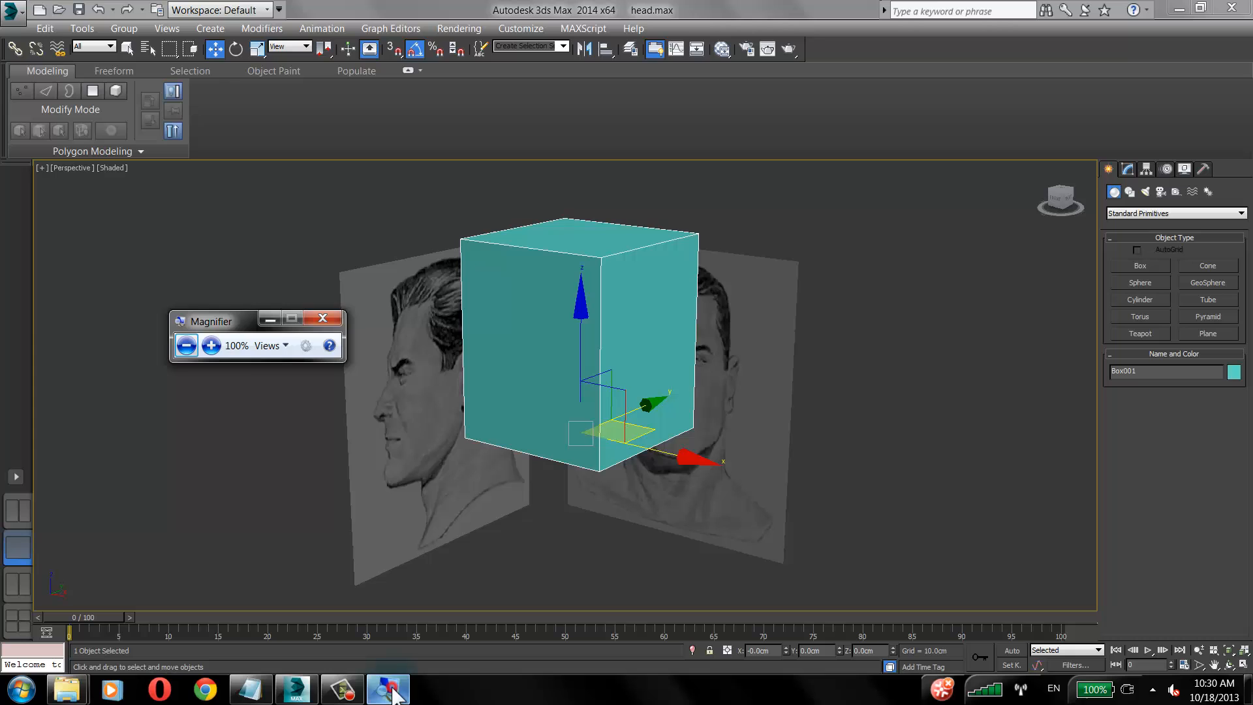
click(214, 346)
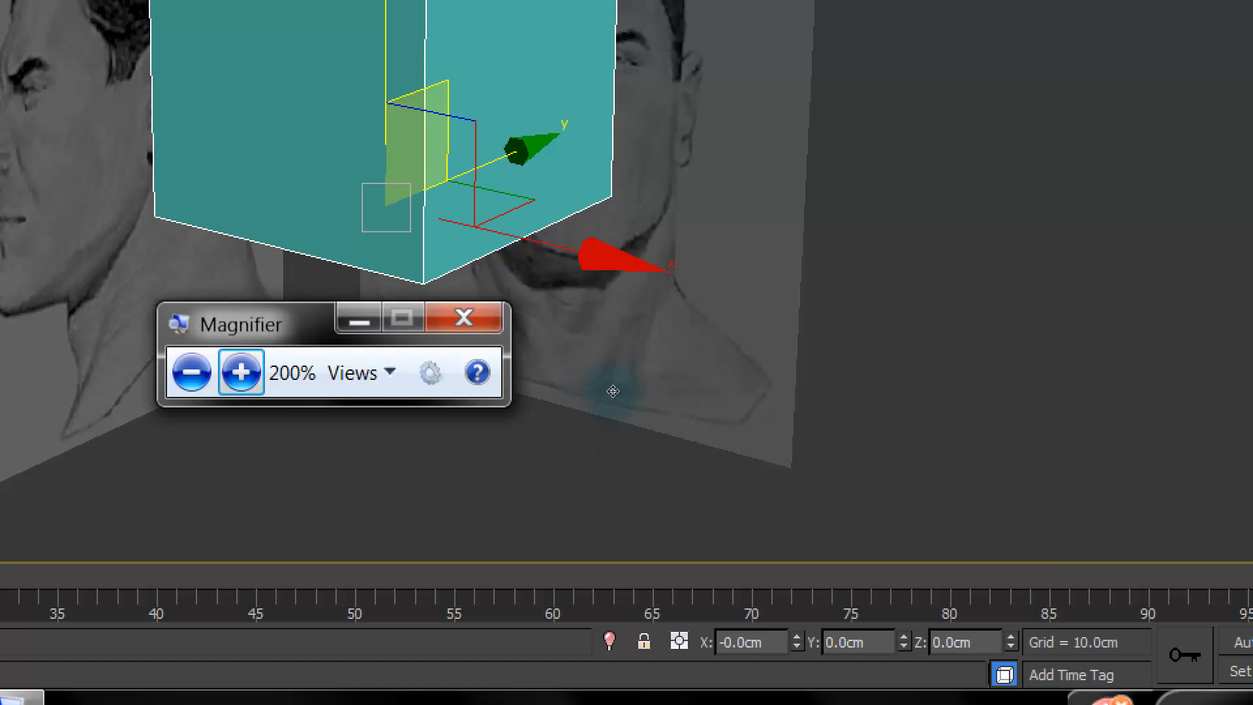
key(w)
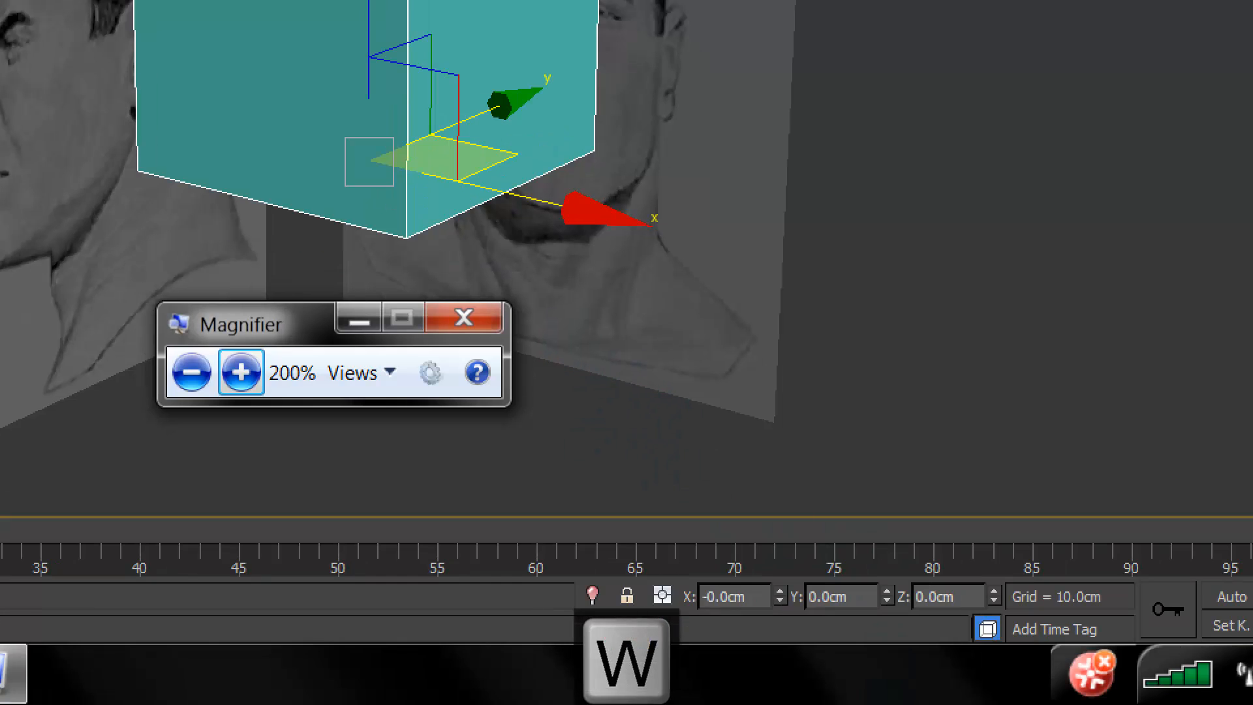
double_click(735, 596)
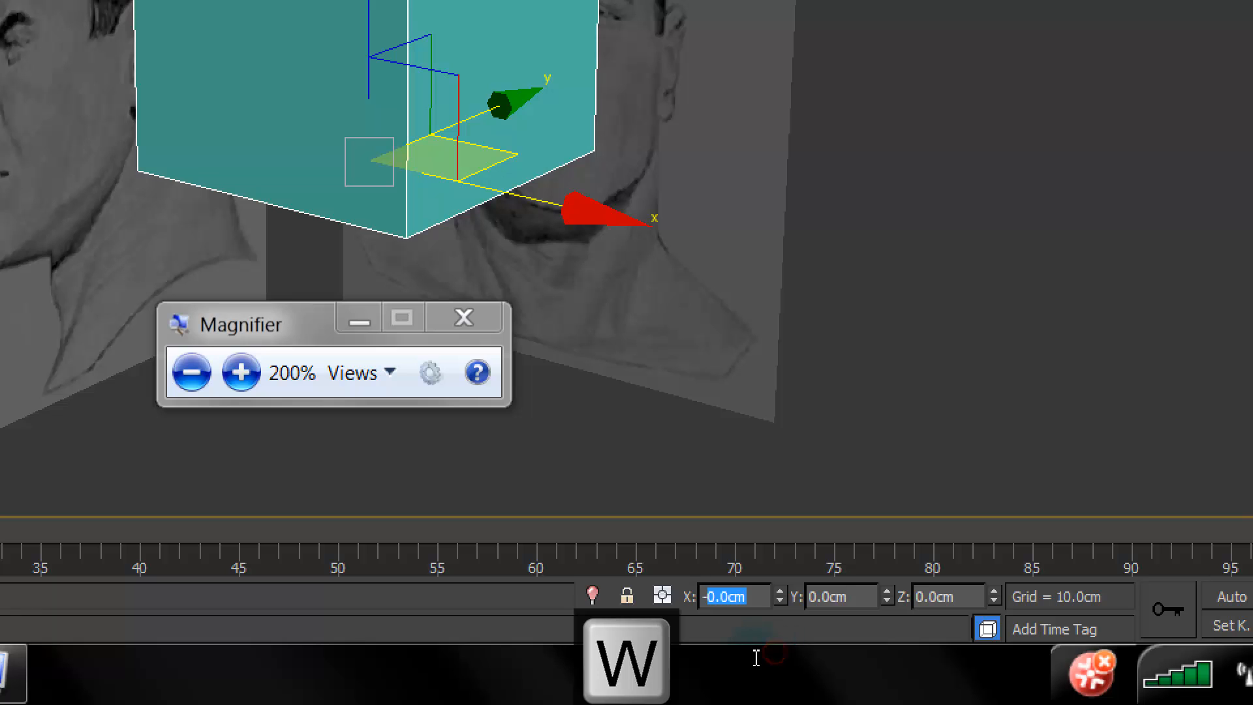
text(0)
click(841, 596)
double_click(835, 597)
text(0)
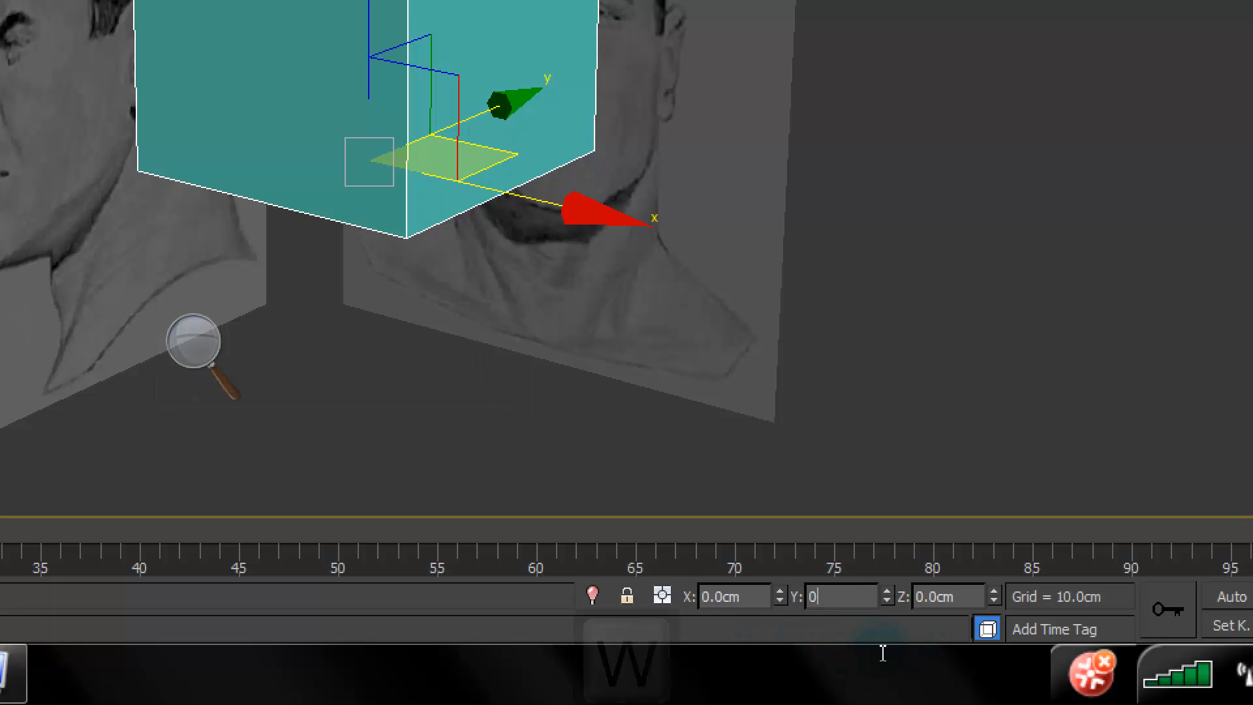
double_click(941, 597)
text(0)
Return the screen to 100% magnification and move the Magnifier window clear of the viewport.
click(489, 528)
click(489, 531)
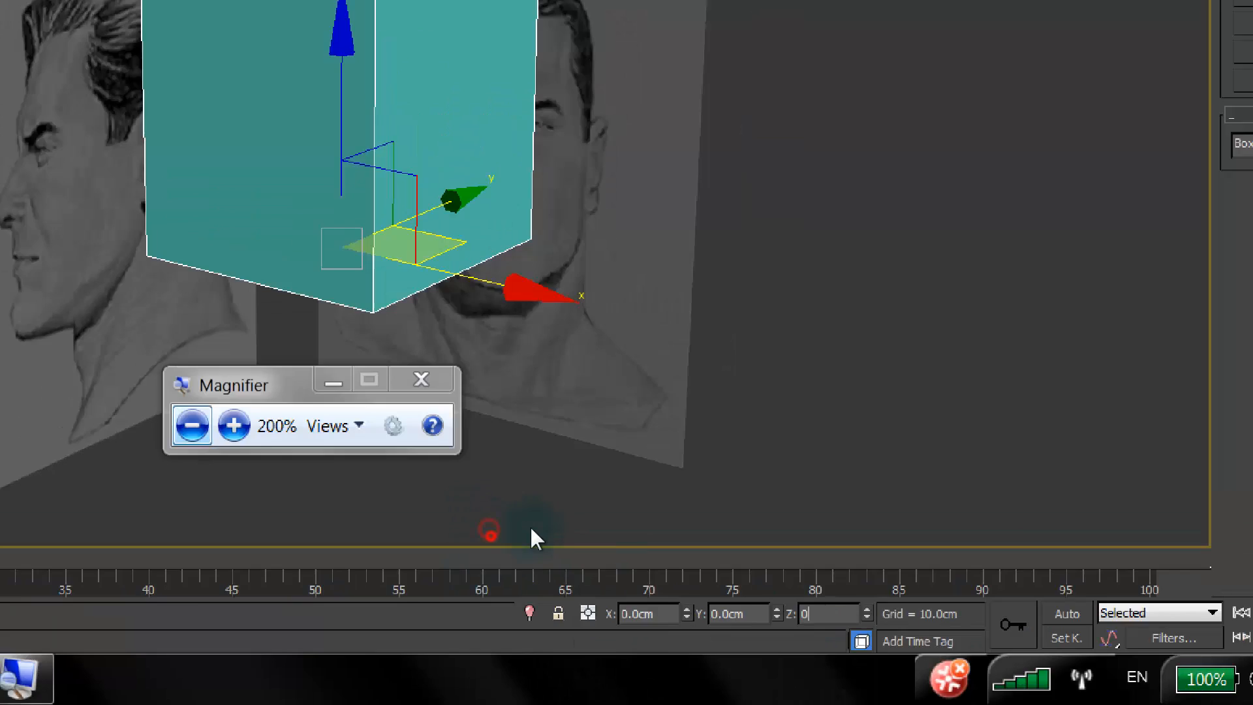
drag(546, 515, 489, 693)
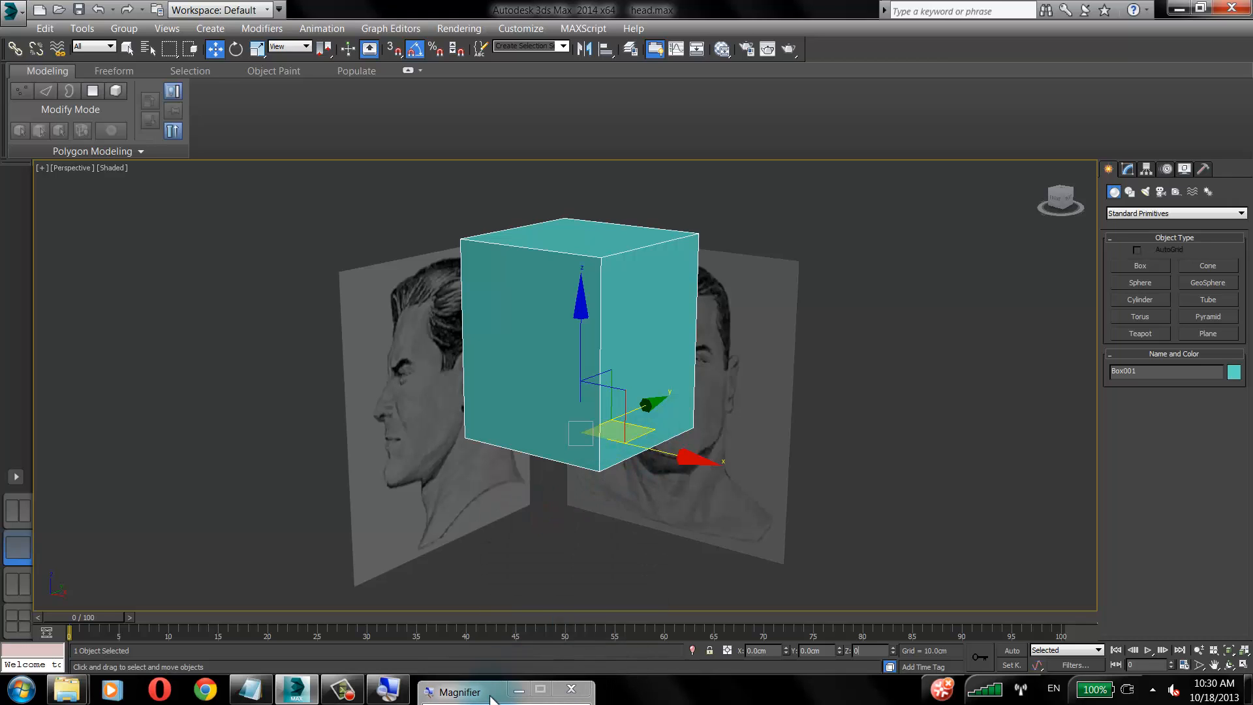
Change the box's object color to a medium light blue from the basic colors.
middle_drag(626, 407, 624, 455)
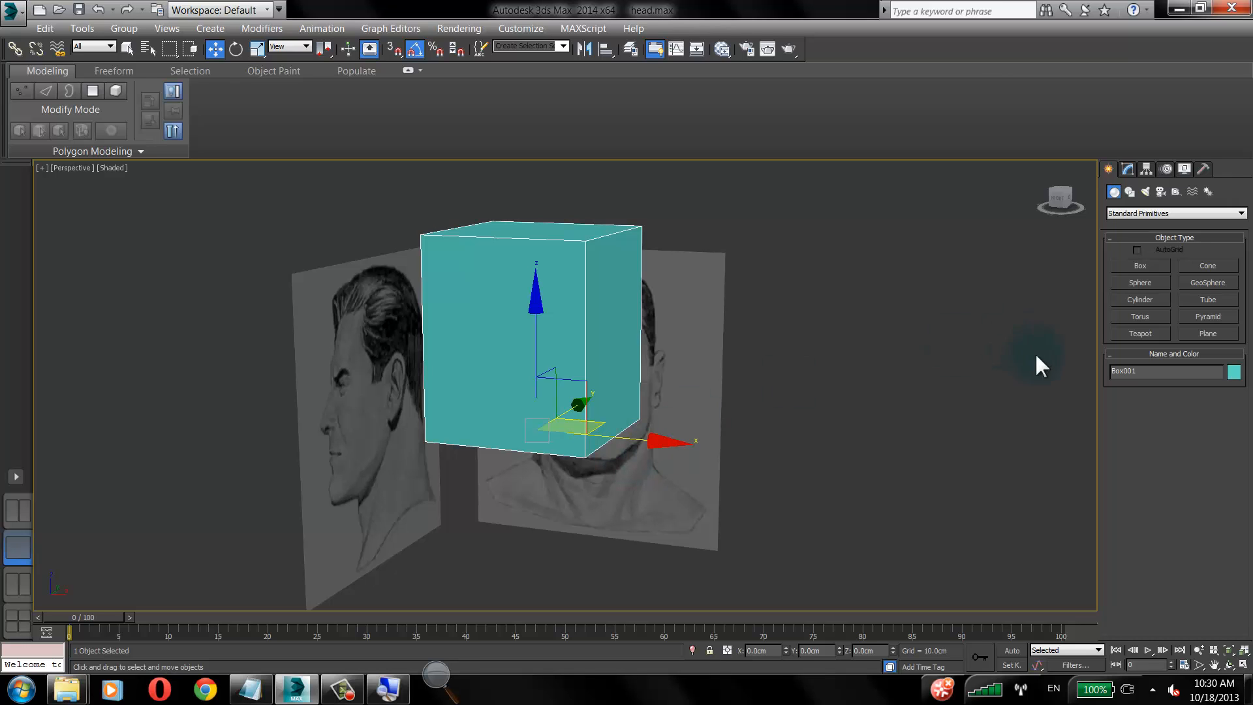
click(1234, 372)
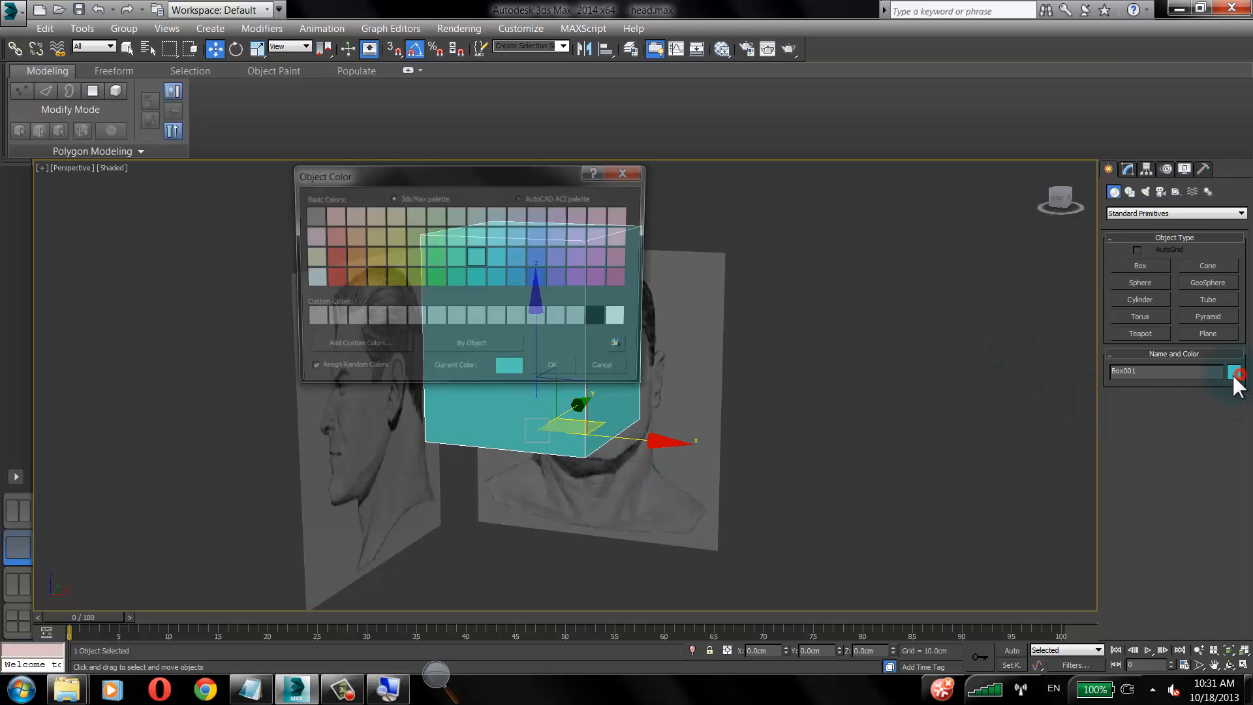
click(504, 263)
click(519, 260)
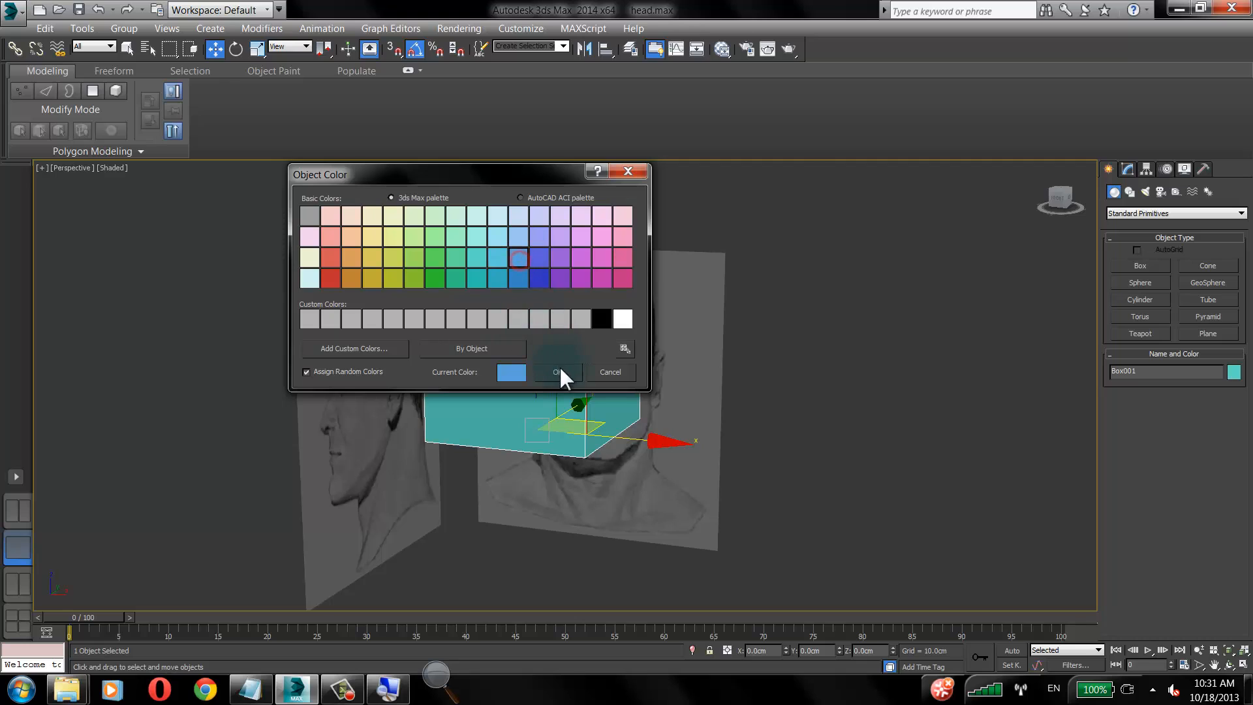
click(506, 264)
click(555, 373)
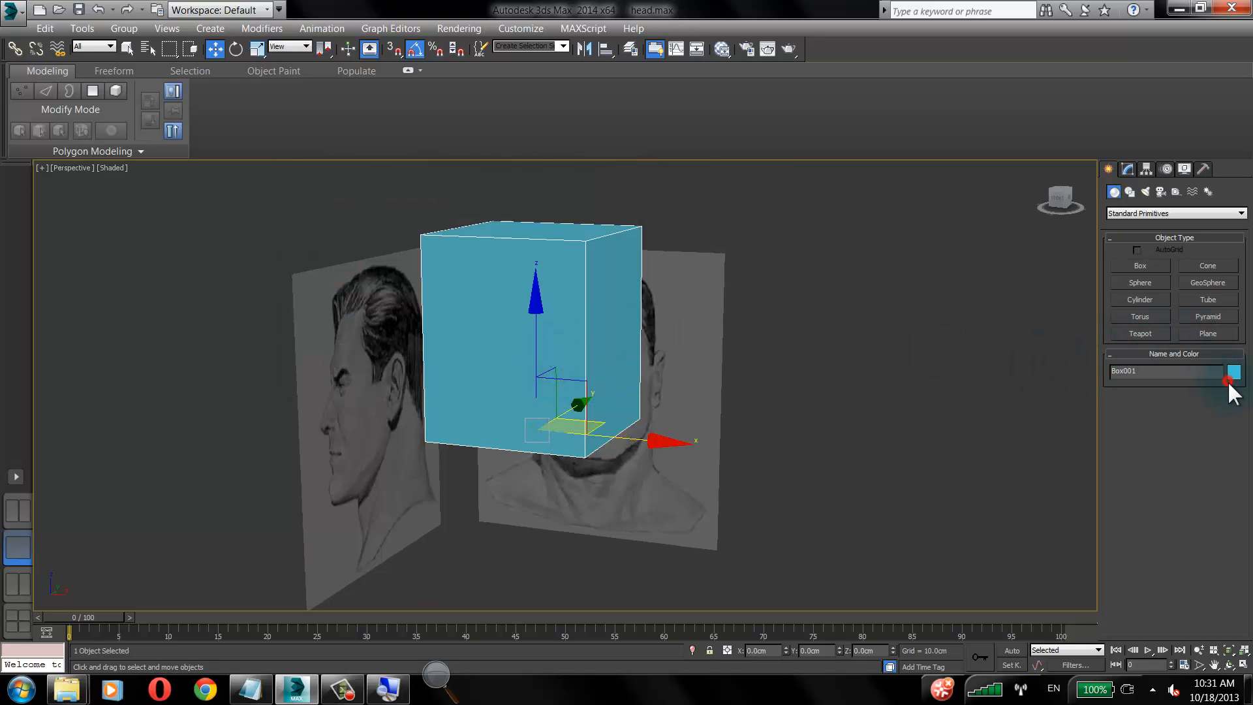
Change the box's object color to light gray from the custom colors.
click(1230, 378)
click(457, 318)
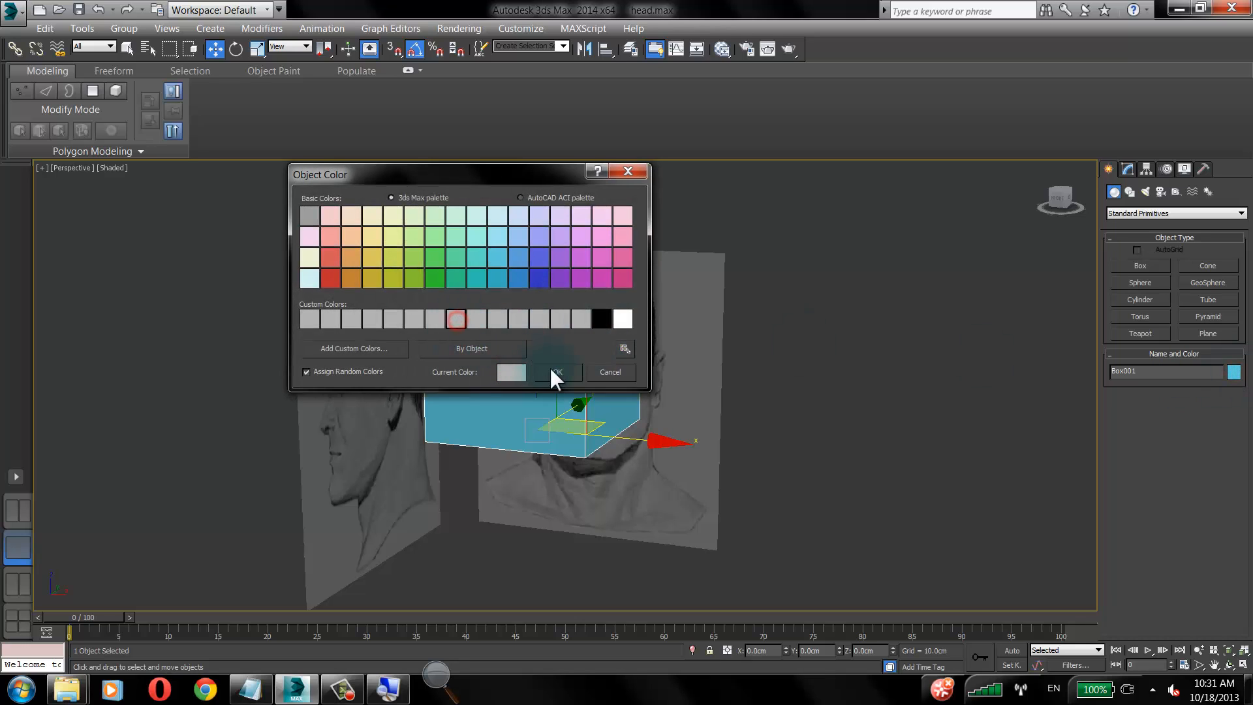
click(552, 371)
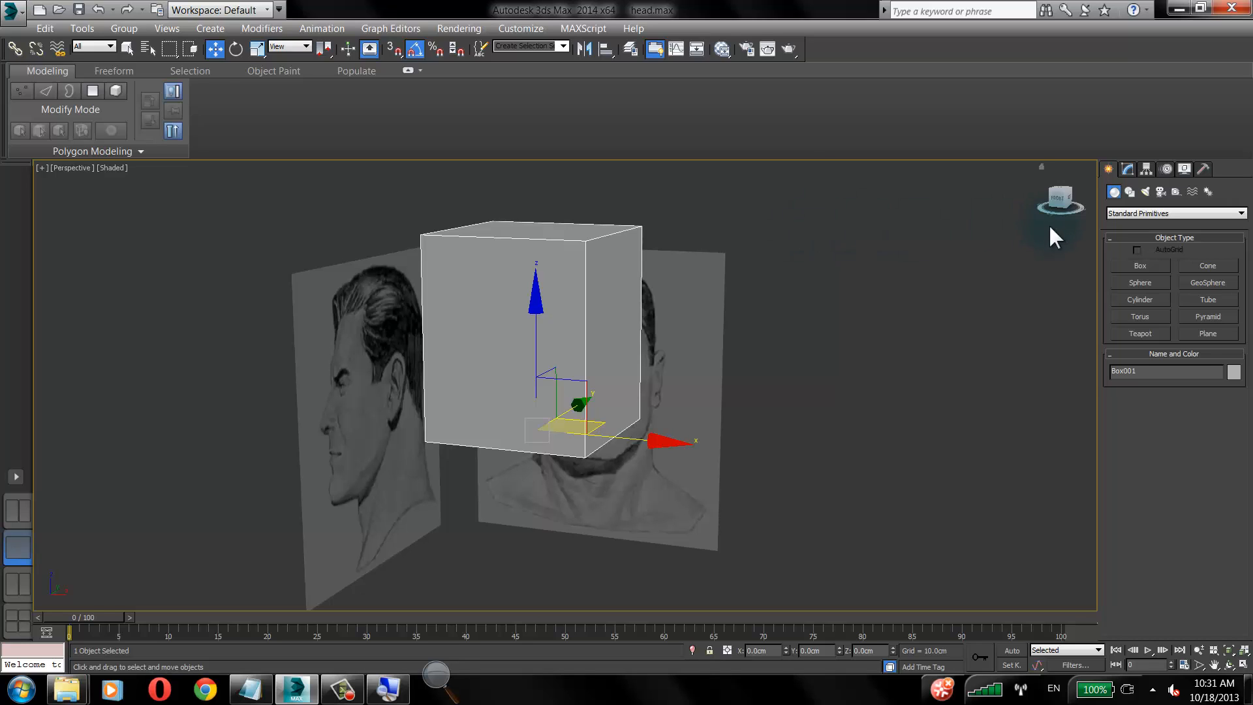
Switch to the Right and Front layout and lower the box to about Z -75.7 cm, with its base near the chin.
middle_drag(746, 309, 749, 331)
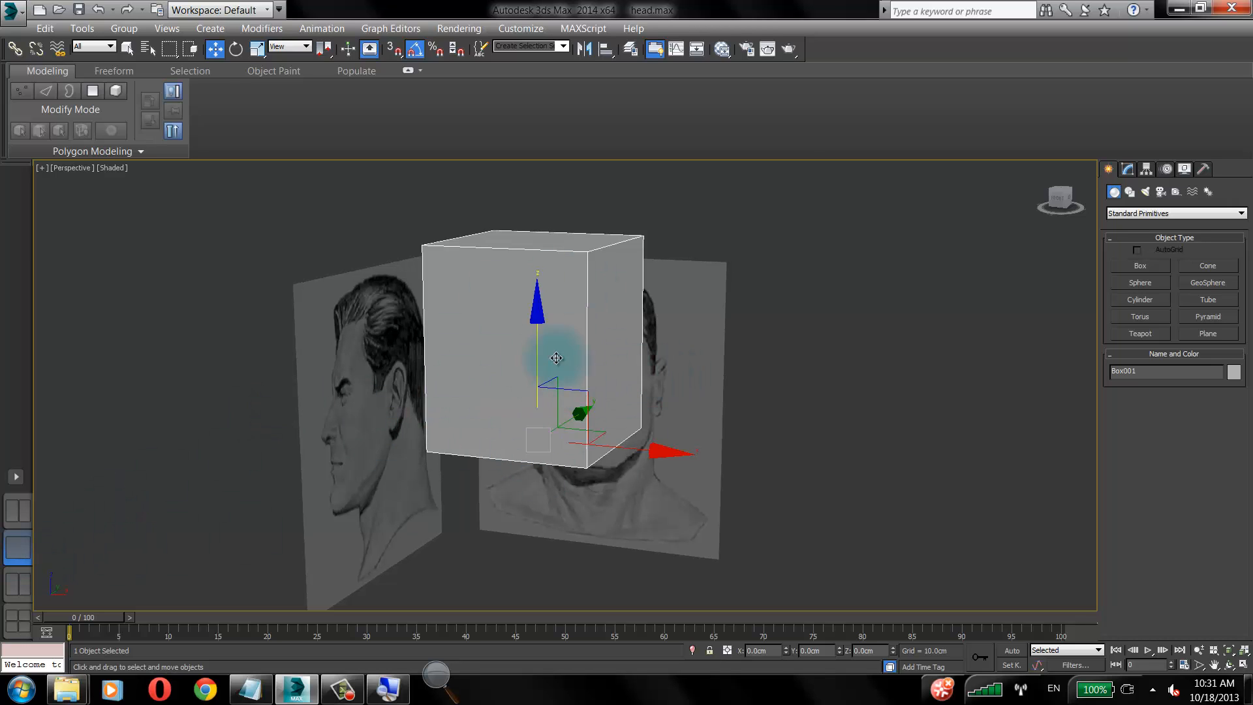
alt+middle_drag(561, 378, 285, 420)
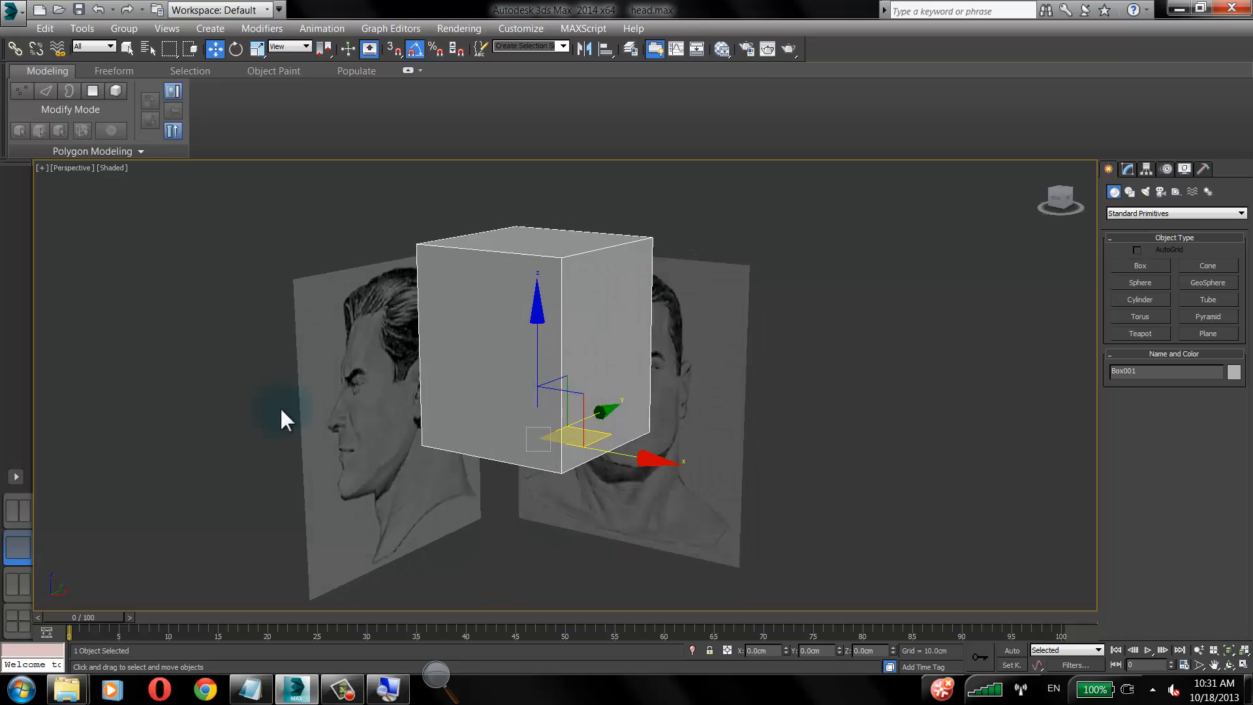
click(13, 580)
middle_drag(343, 324, 353, 356)
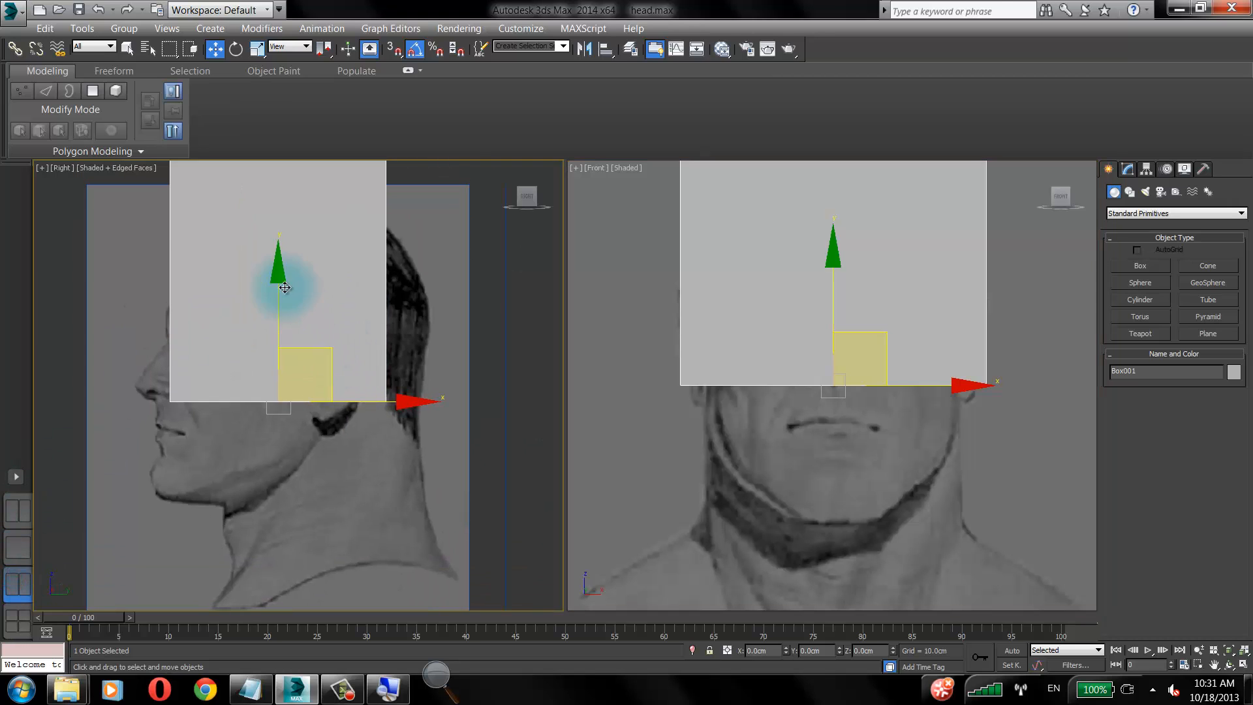
drag(282, 277, 279, 369)
scroll(894, 349, down, 4)
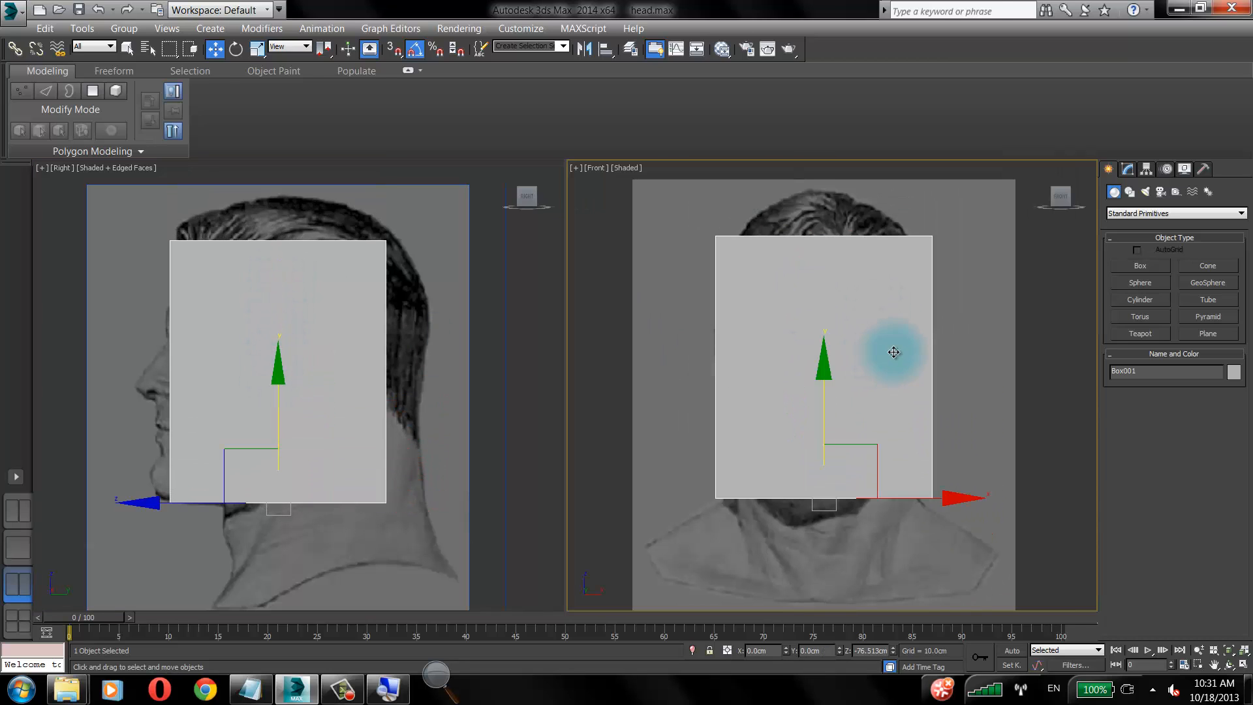
click(279, 376)
drag(279, 375, 280, 372)
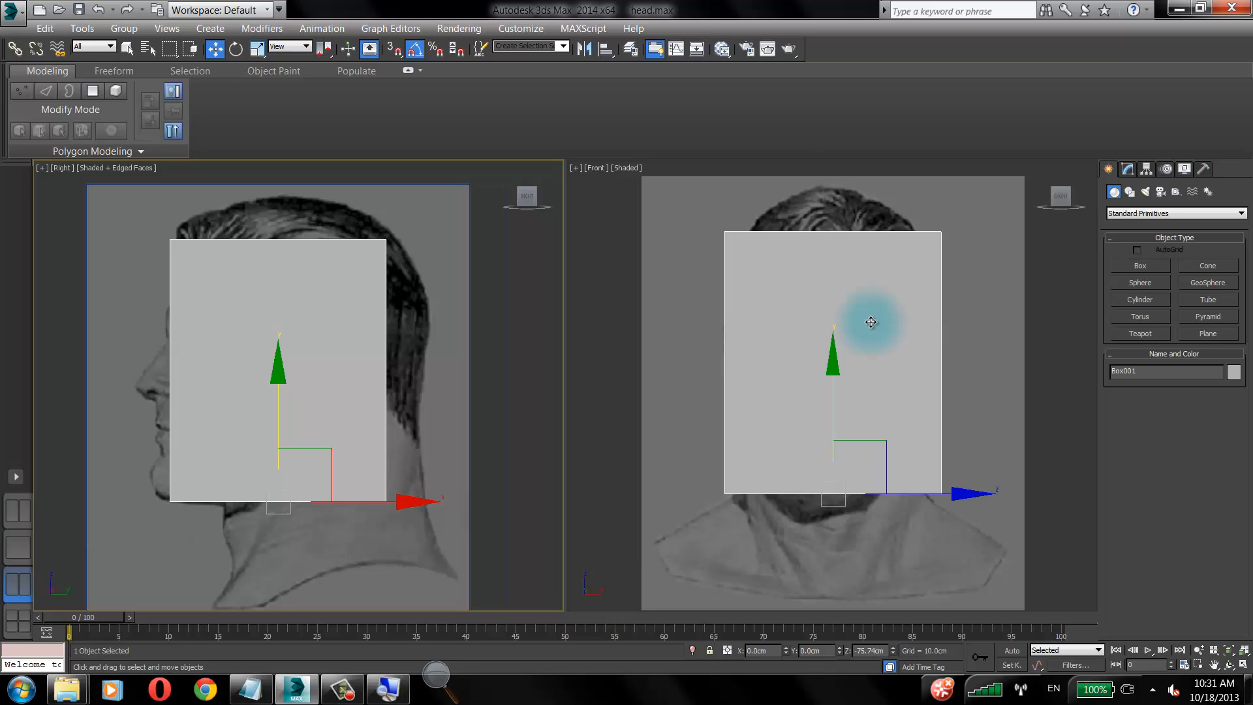
click(872, 321)
key(alt+x)
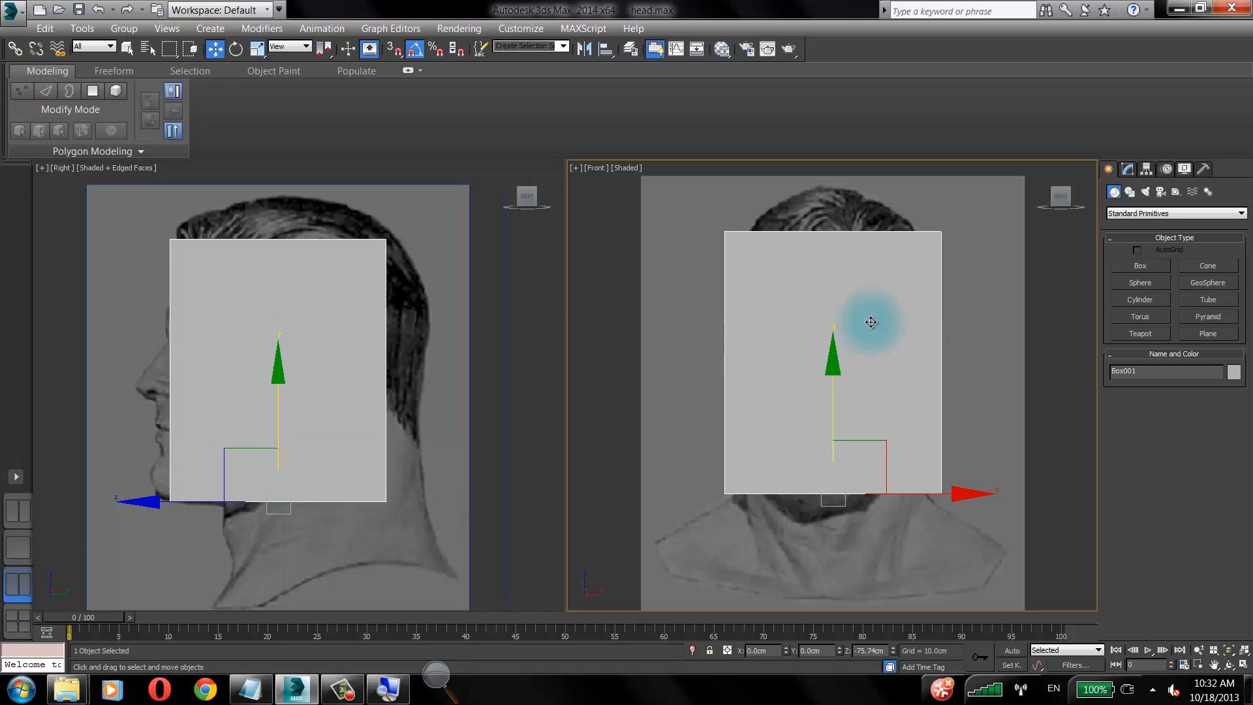
key(F9)
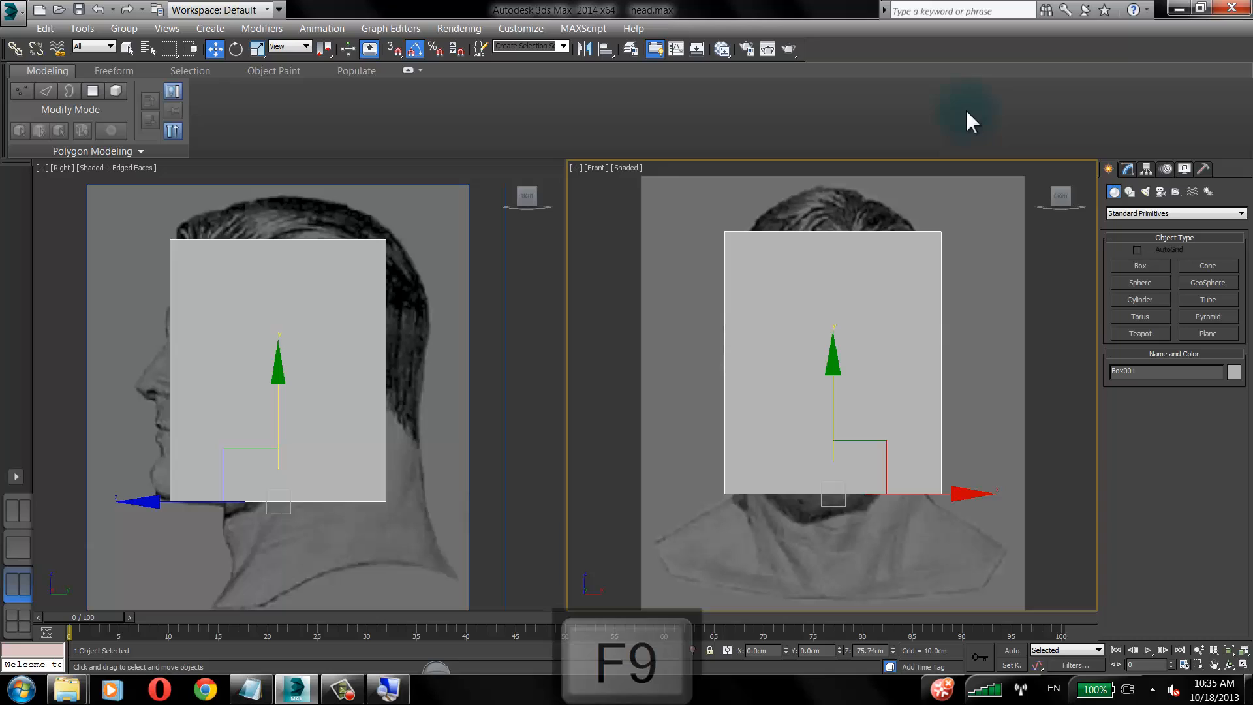
Convert the box to an Editable Poly.
click(374, 248)
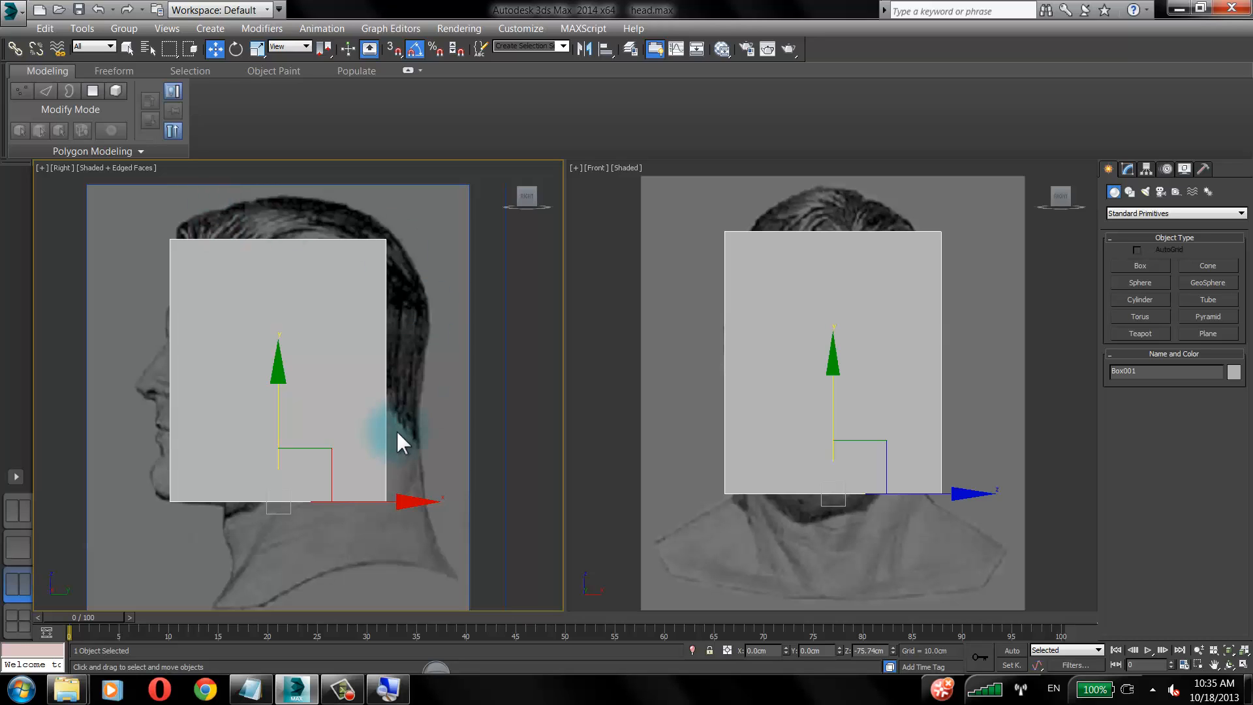
right_click(331, 350)
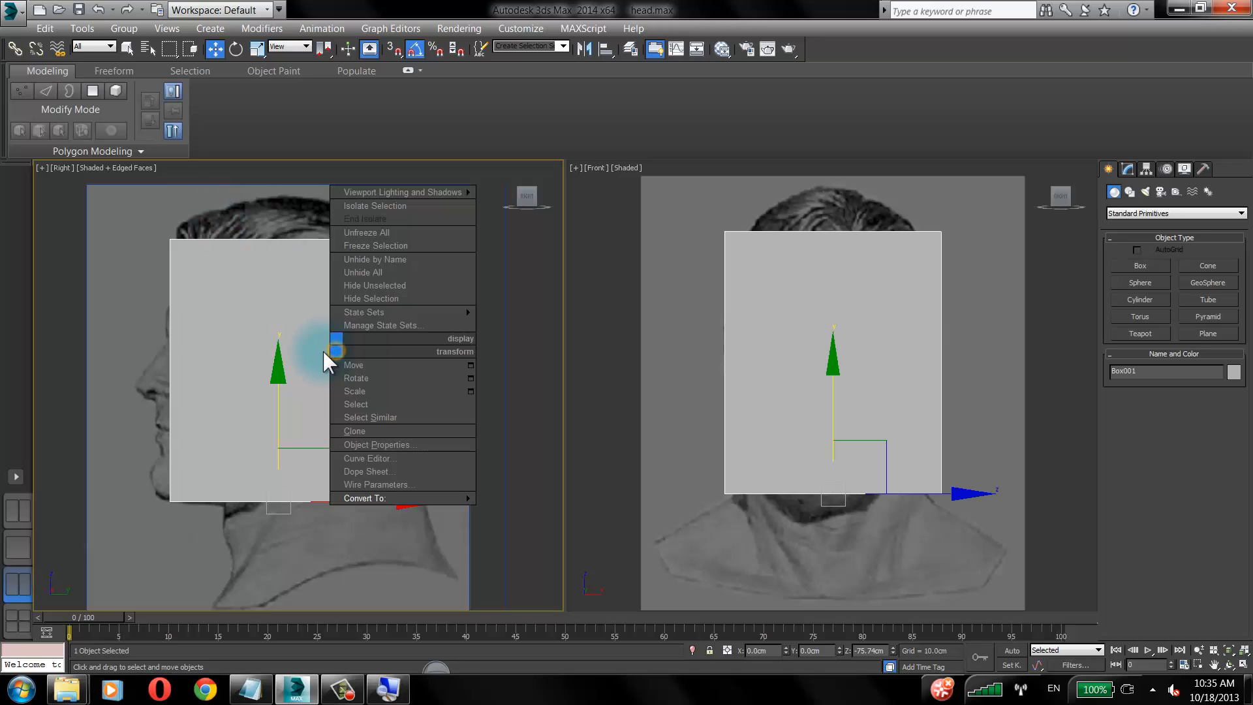
click(421, 498)
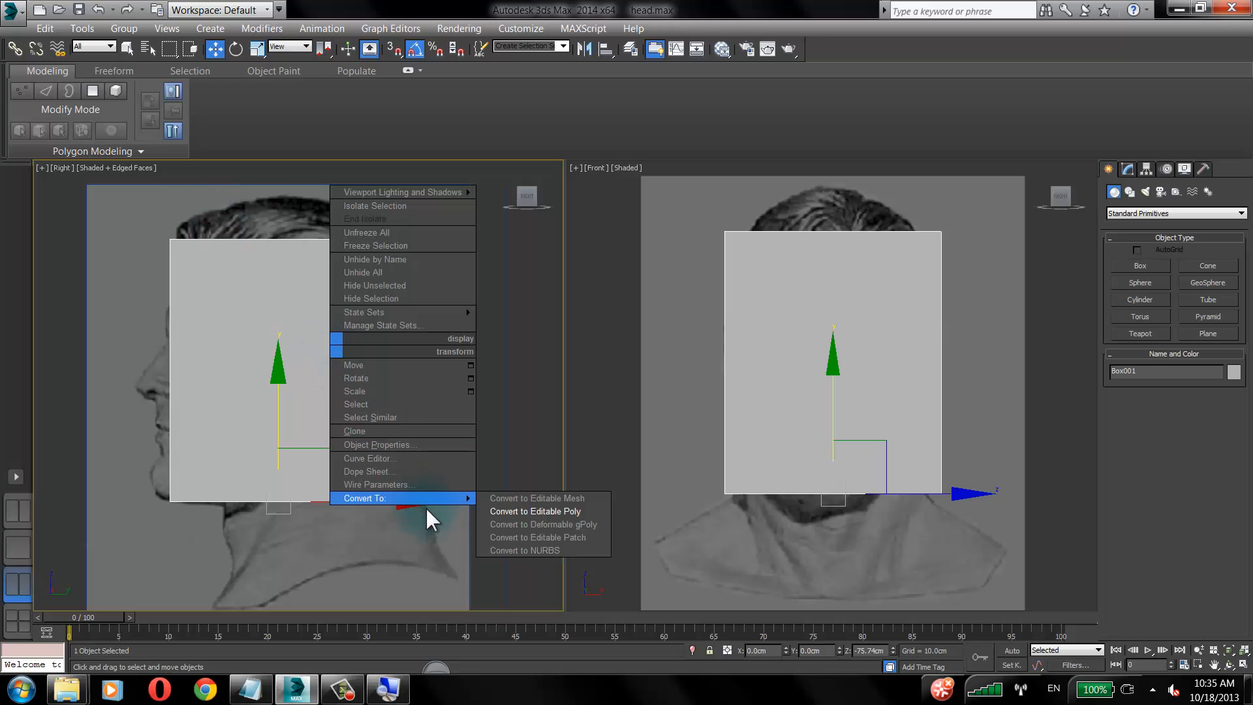
click(512, 511)
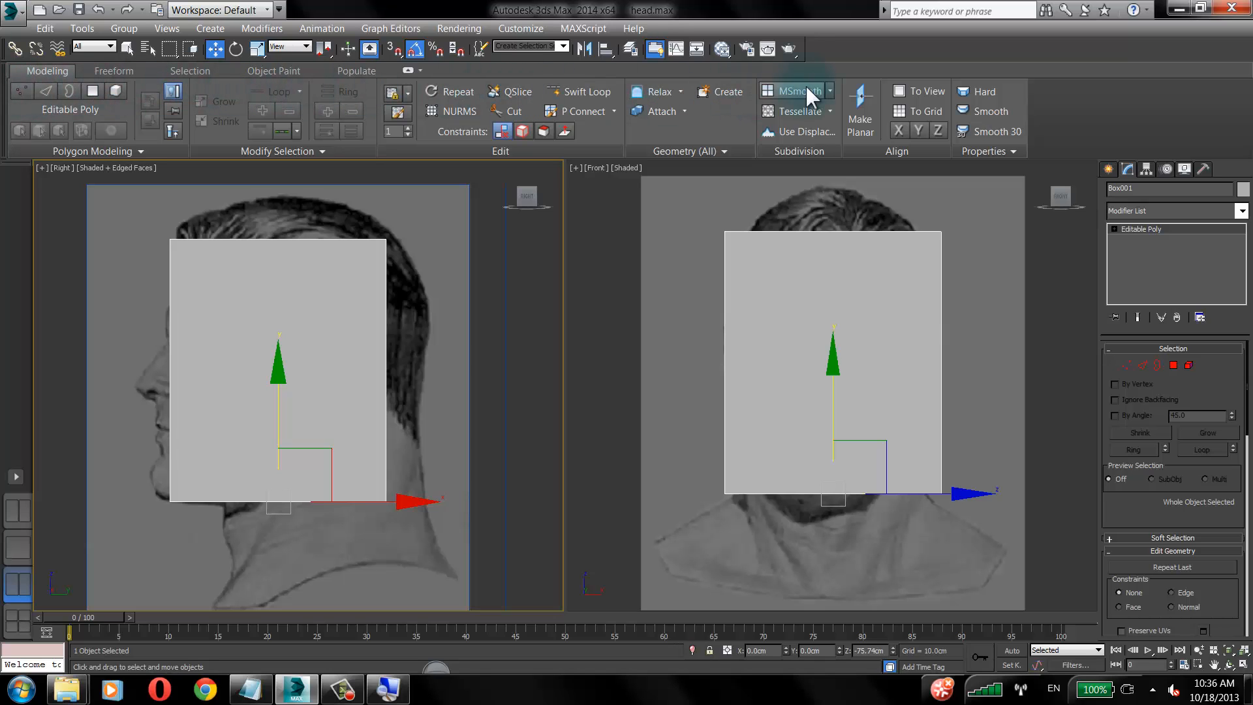
Enter Vertex mode and move the box's upper front and upper rear vertex pairs slightly down and toward the back of the head.
click(21, 91)
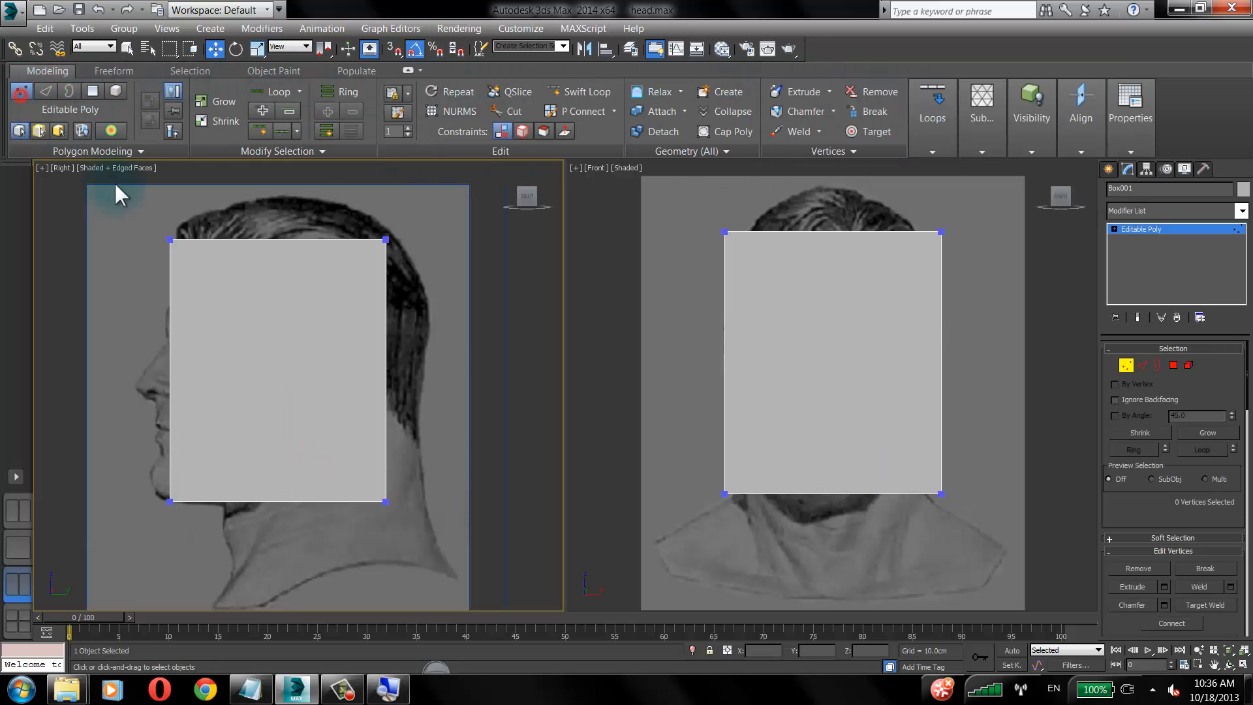
drag(125, 208, 196, 276)
drag(208, 188, 436, 188)
drag(412, 470, 362, 522)
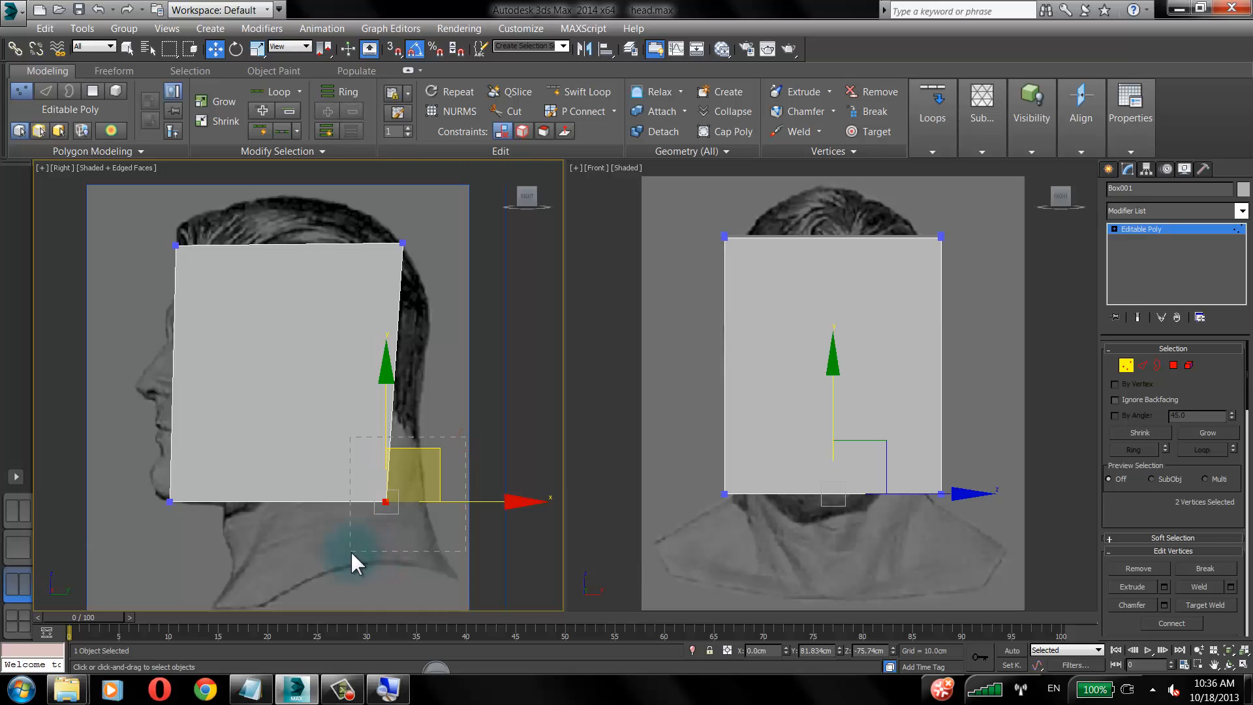
click(295, 545)
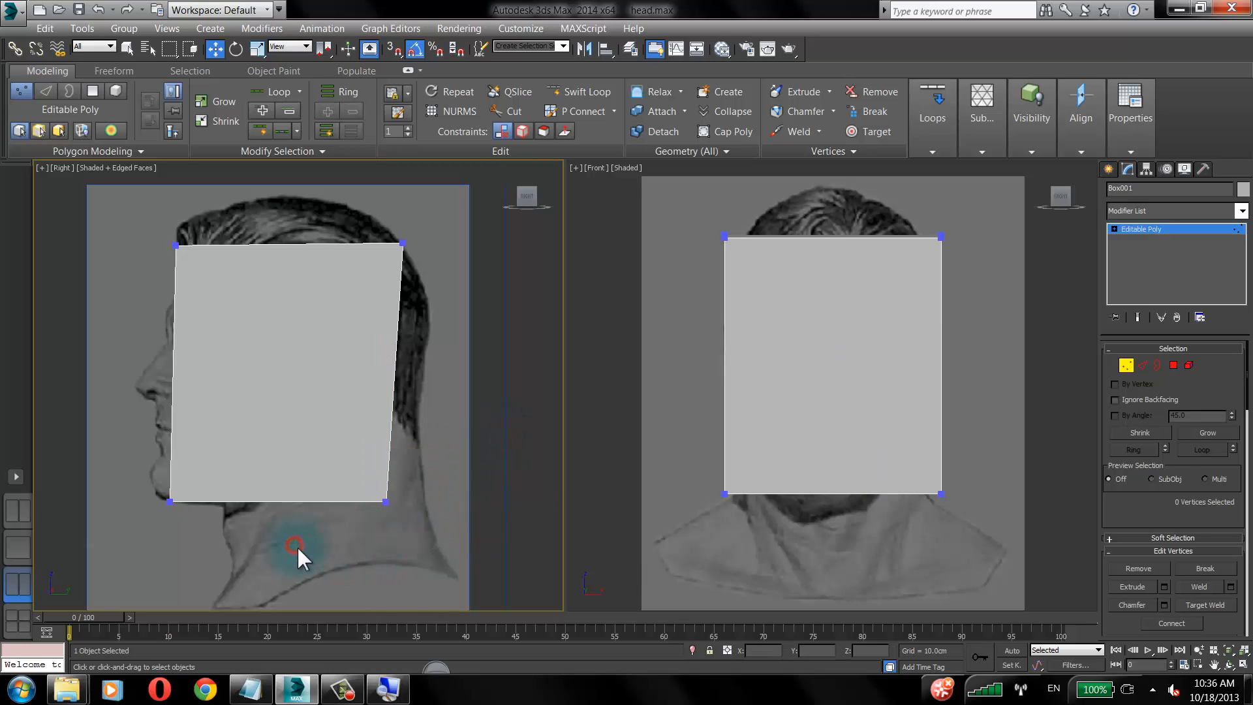
Try moving a single lower front vertex backward in the Right view, and undo the move.
click(171, 501)
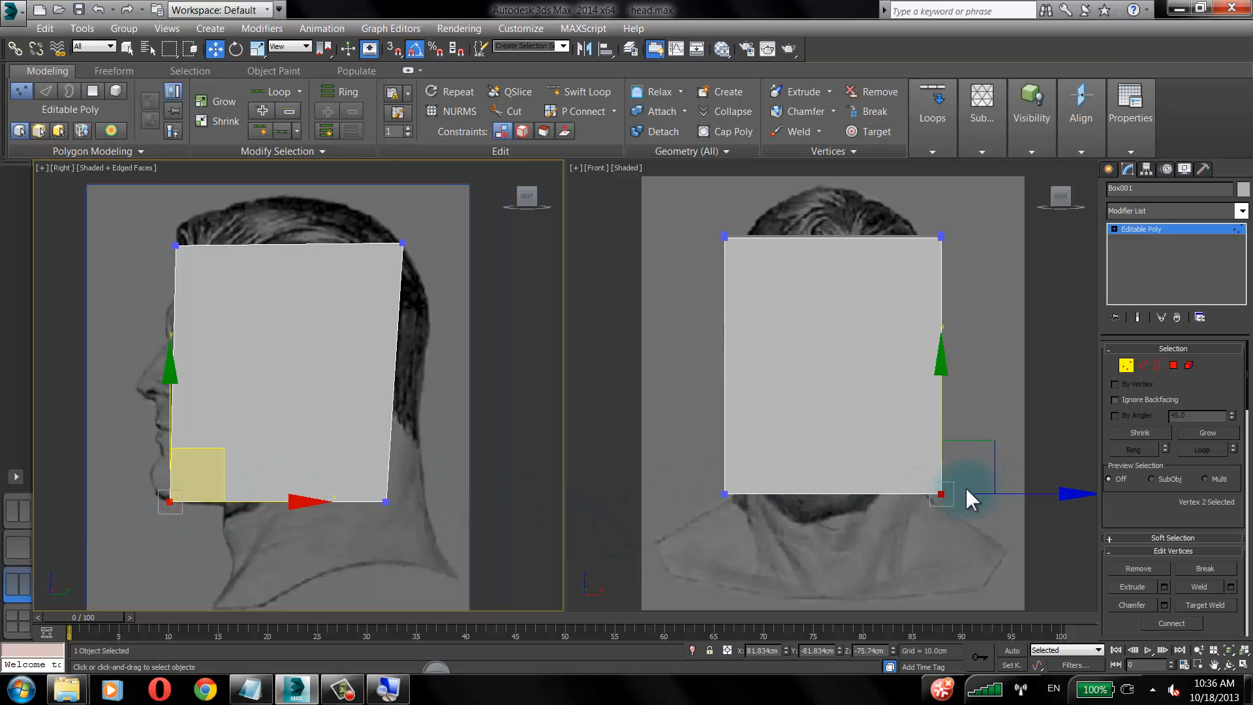
drag(195, 447, 288, 452)
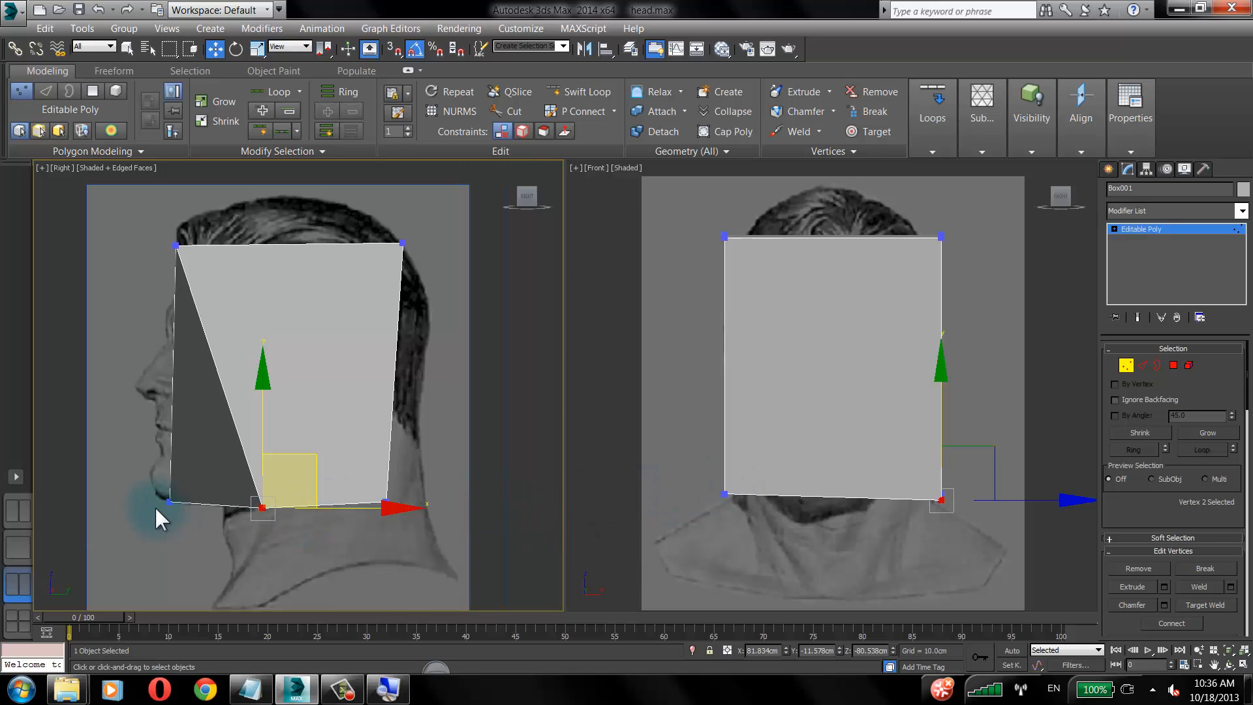
key(ctrl+z)
click(297, 537)
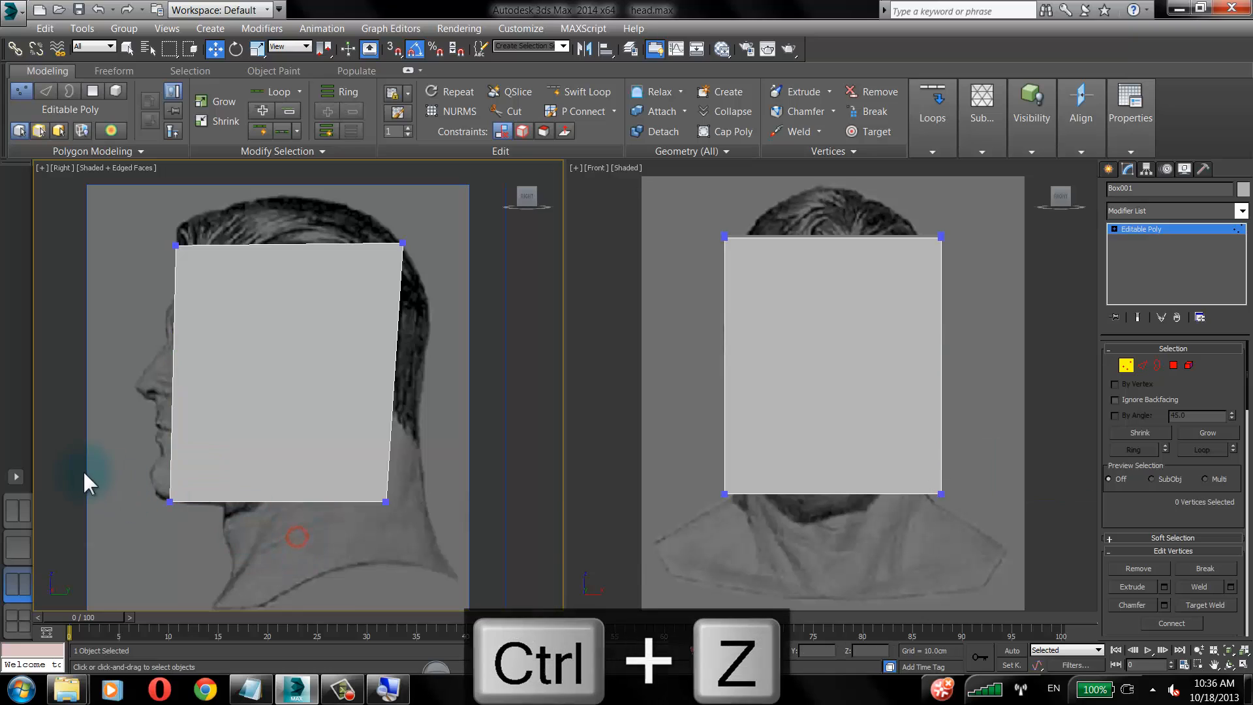
In the Right view, move the lower front vertex pair onto the chin and raise the lower rear pair to the back of the neck.
drag(225, 558, 225, 558)
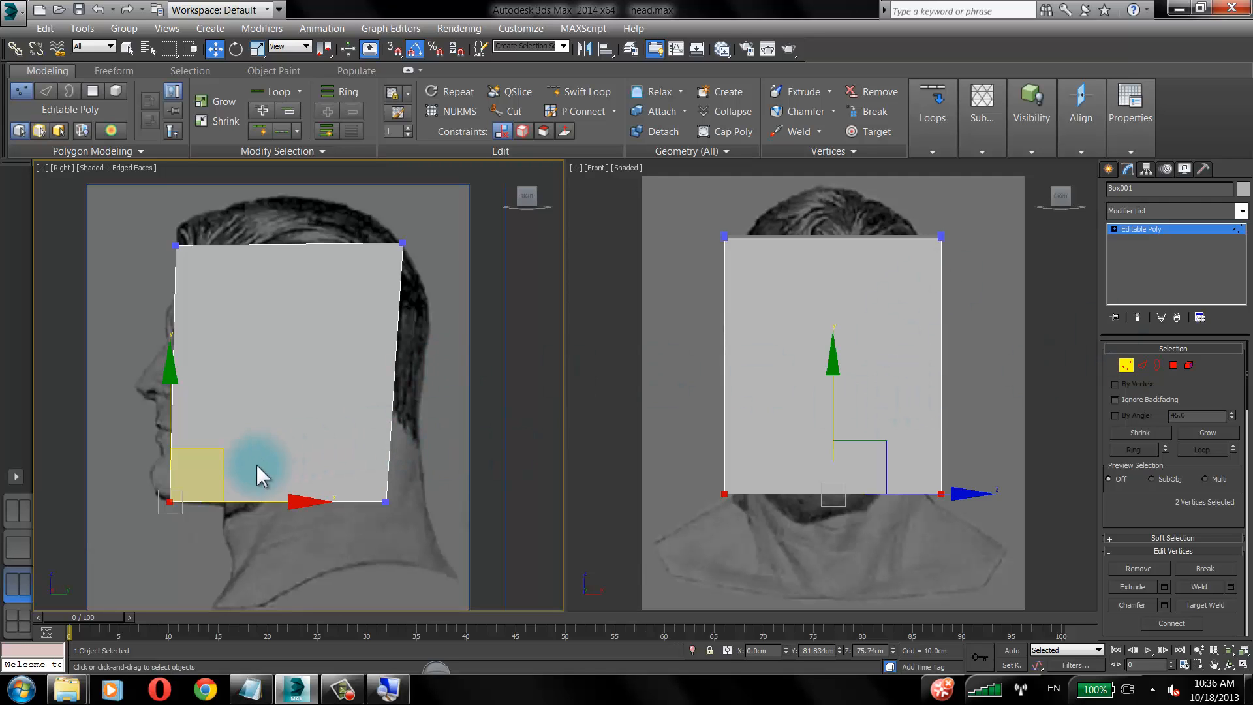
drag(201, 452, 195, 452)
click(415, 461)
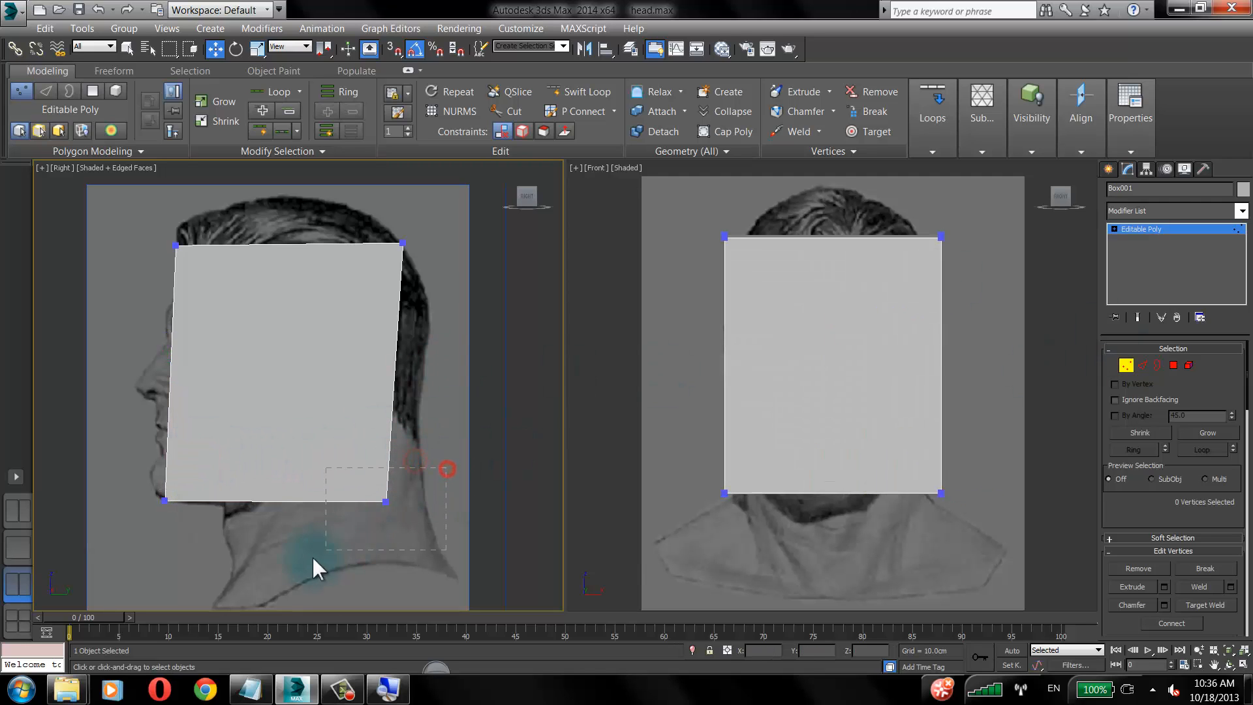
drag(312, 555, 314, 554)
drag(433, 444, 465, 373)
Fit the upper rear vertex pair to the back of the crown and lower the upper front pair toward the forehead hairline.
drag(461, 202, 391, 255)
drag(448, 191, 435, 181)
drag(169, 229, 190, 258)
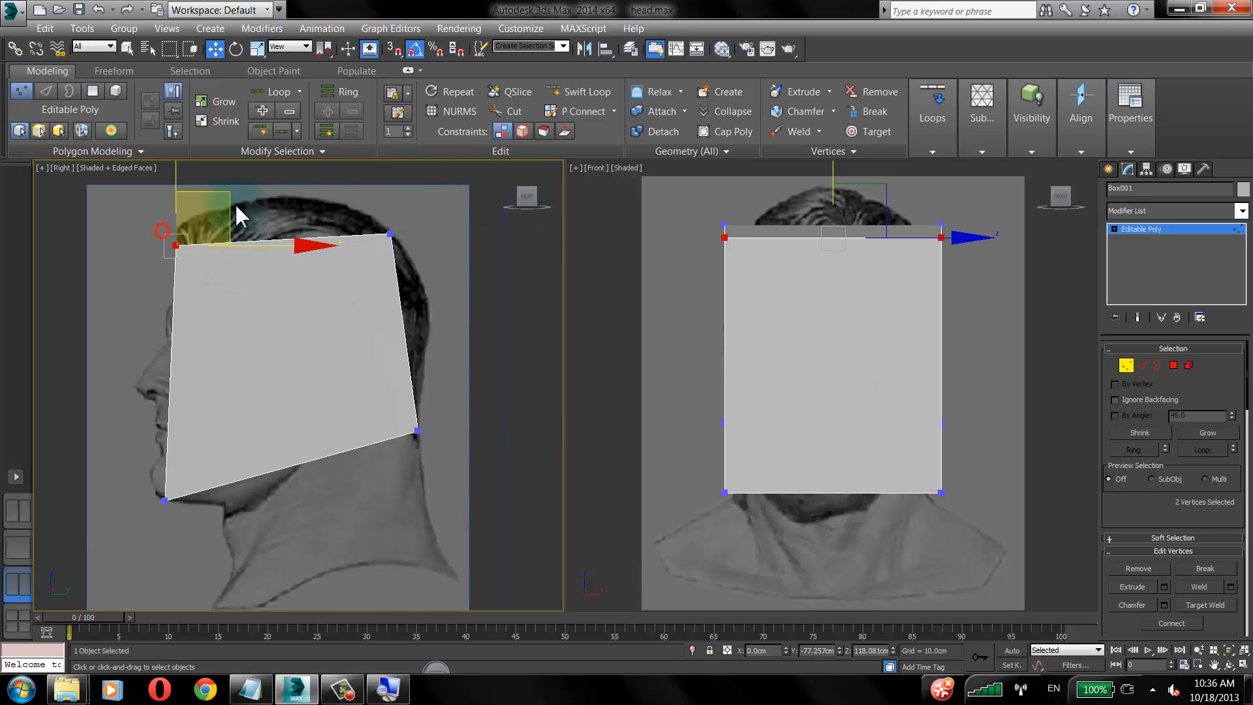
drag(228, 196, 233, 211)
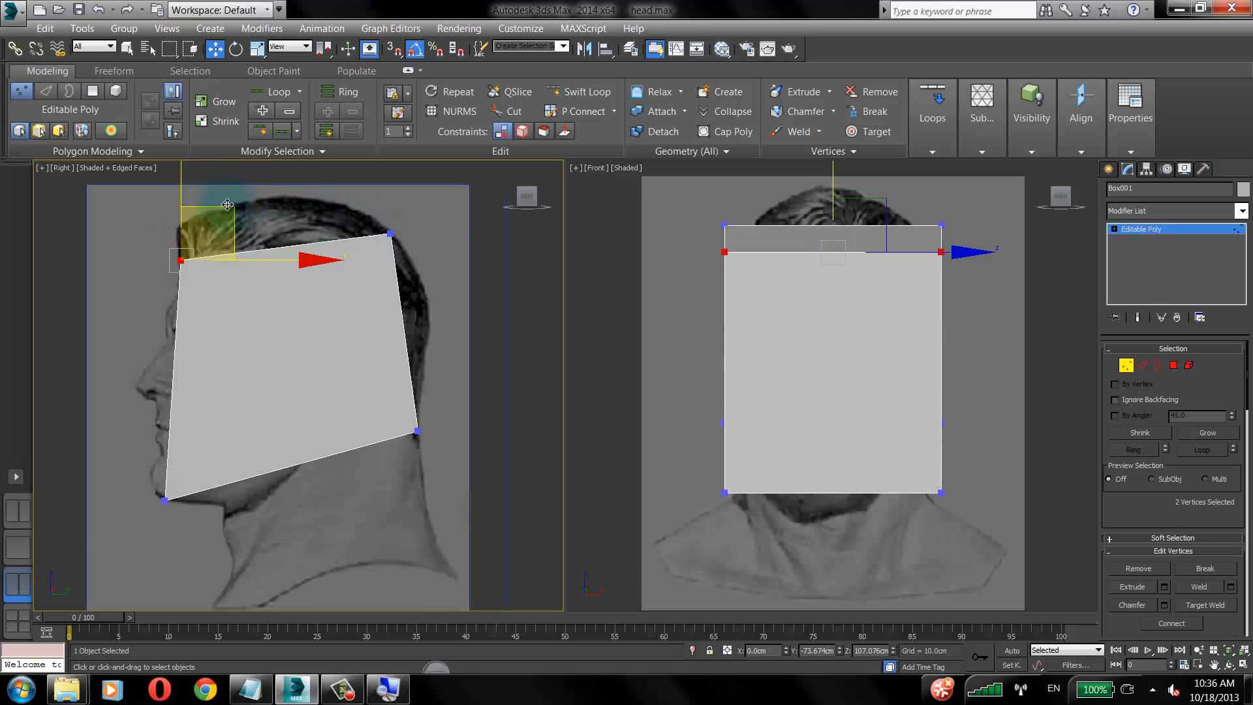
drag(227, 204, 233, 196)
Nudge the upper rear vertices at the crown and raise the lower rear pair to the base of the skull.
drag(354, 205, 424, 260)
drag(426, 182, 427, 183)
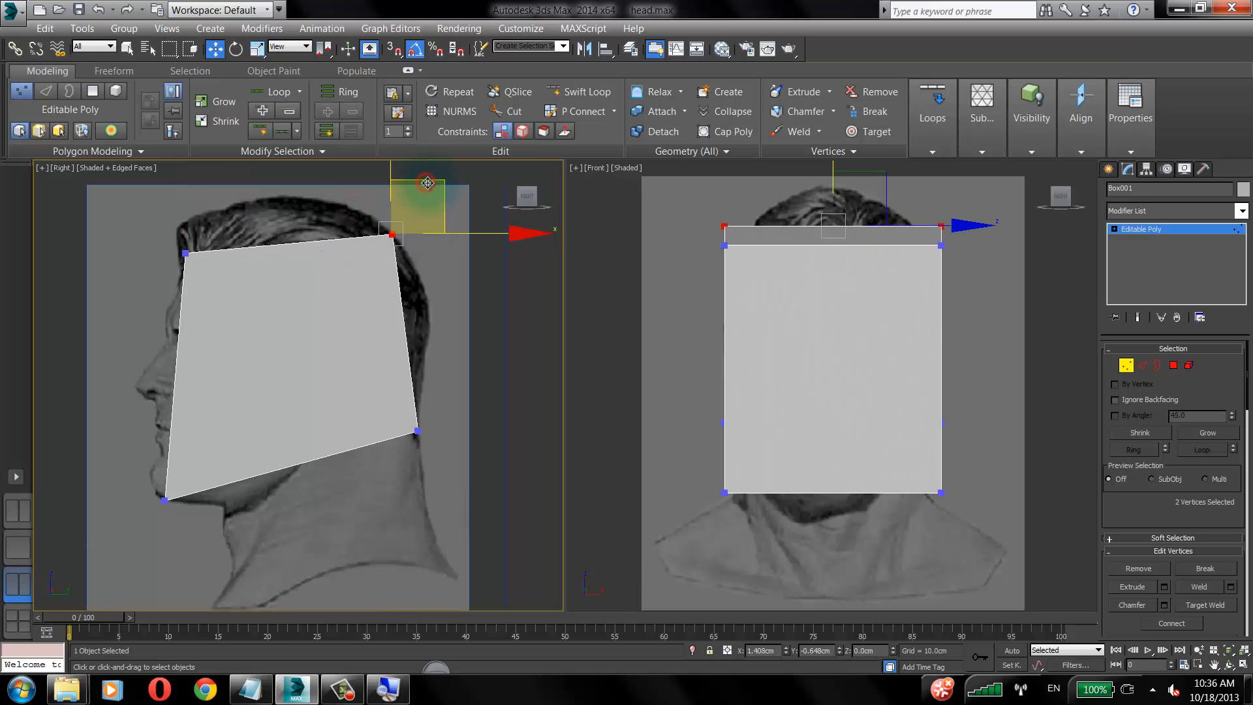
click(418, 431)
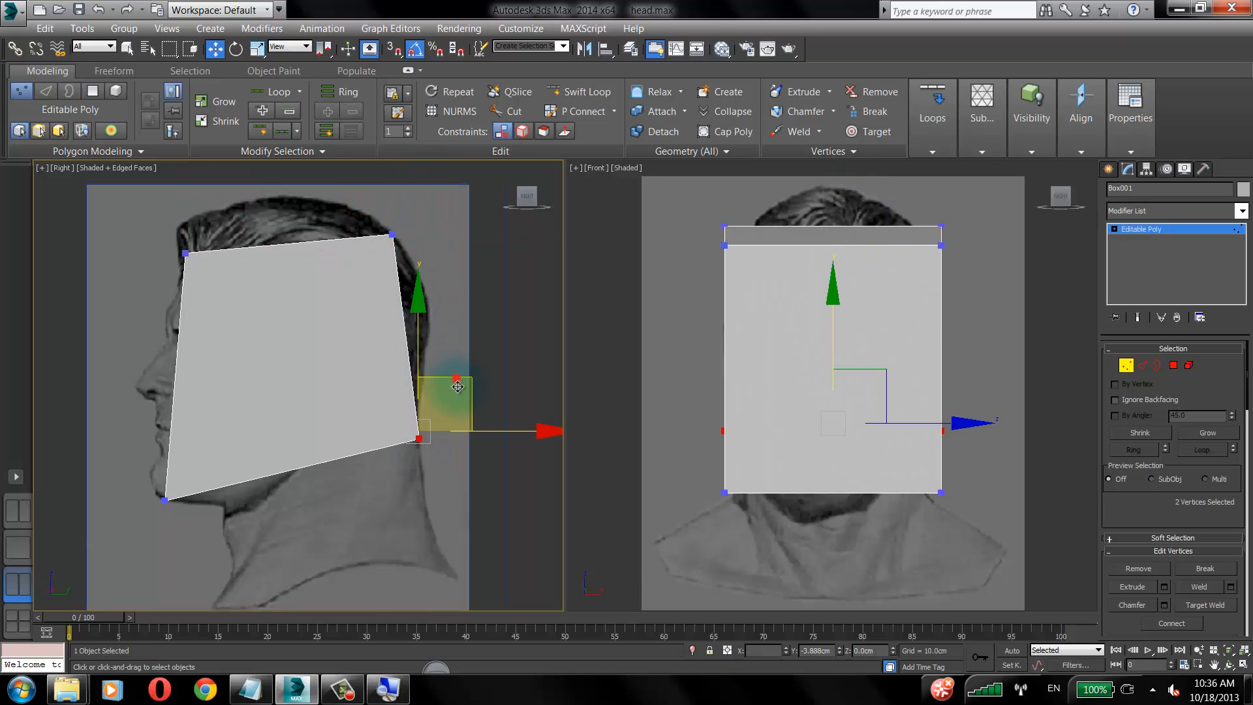
drag(457, 385, 465, 336)
Open the screen recorder's freehand pen and sketch the head outline and jawline in red over the Right view.
click(391, 686)
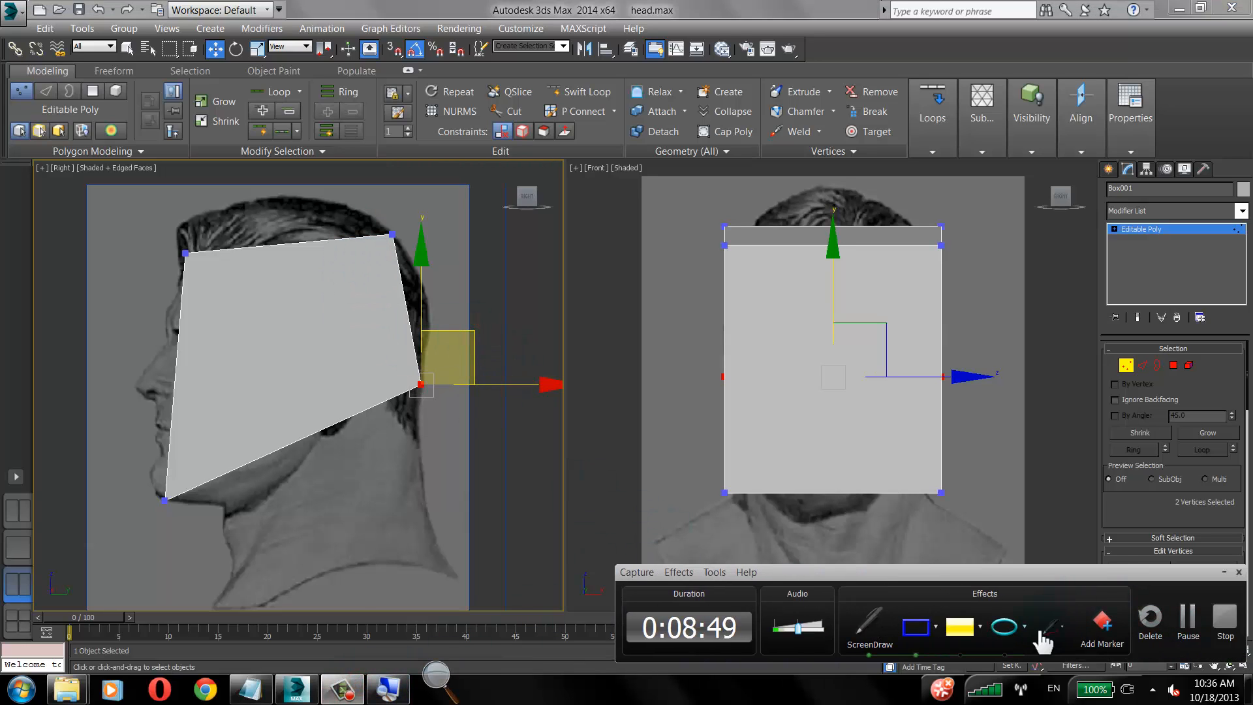
click(1047, 632)
drag(387, 305, 399, 301)
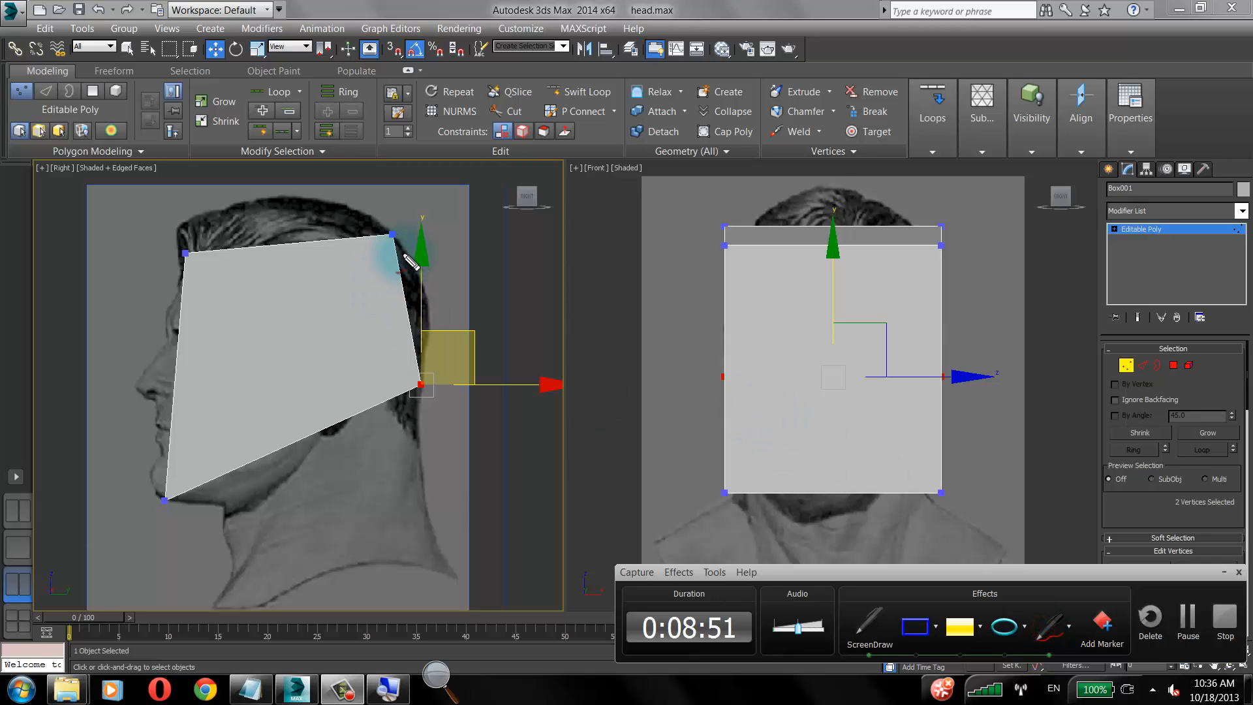
mouse_move(407, 256)
mouse_down()
mouse_move(352, 222)
mouse_move(255, 221)
mouse_move(196, 261)
mouse_move(157, 375)
mouse_move(167, 494)
mouse_move(290, 469)
mouse_move(341, 396)
mouse_move(436, 353)
mouse_move(419, 256)
mouse_move(390, 243)
mouse_up()
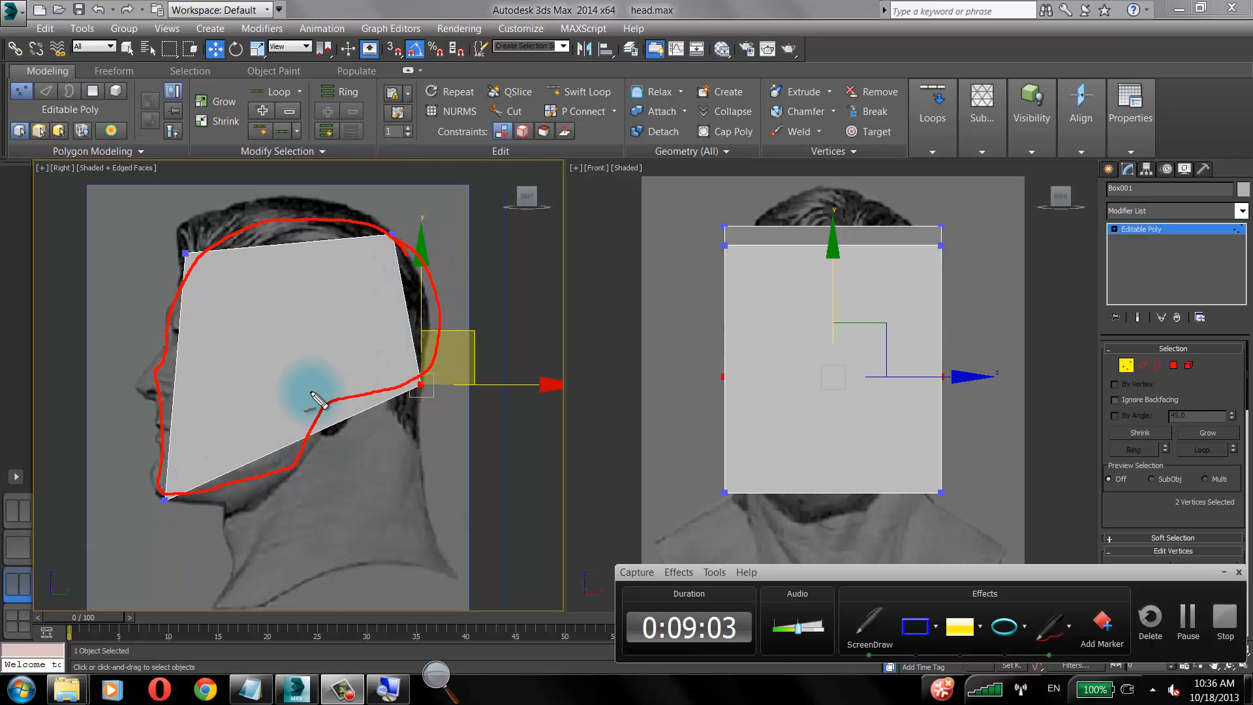
mouse_move(310, 391)
mouse_down()
mouse_move(308, 449)
mouse_move(214, 496)
mouse_move(169, 497)
mouse_up()
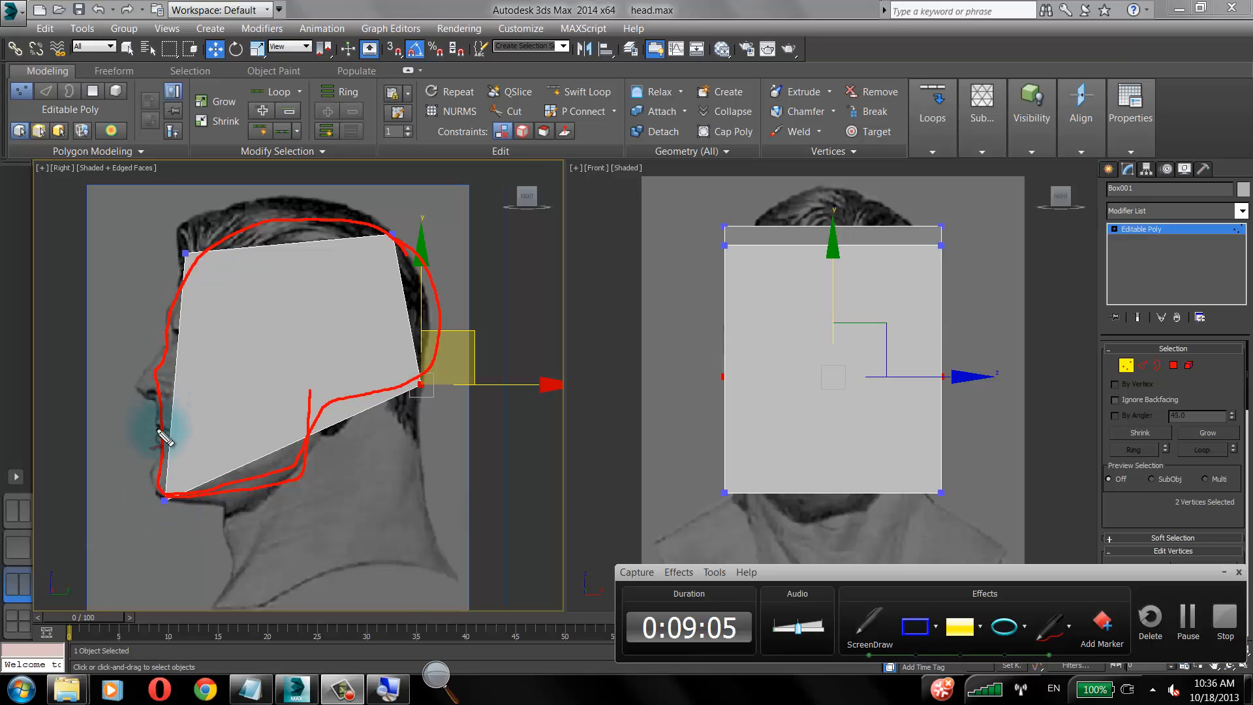
Sketch the mouth, nose, eye, ear and neck lines over the side reference, clear all annotations and dismiss the recorder window.
drag(160, 430, 235, 424)
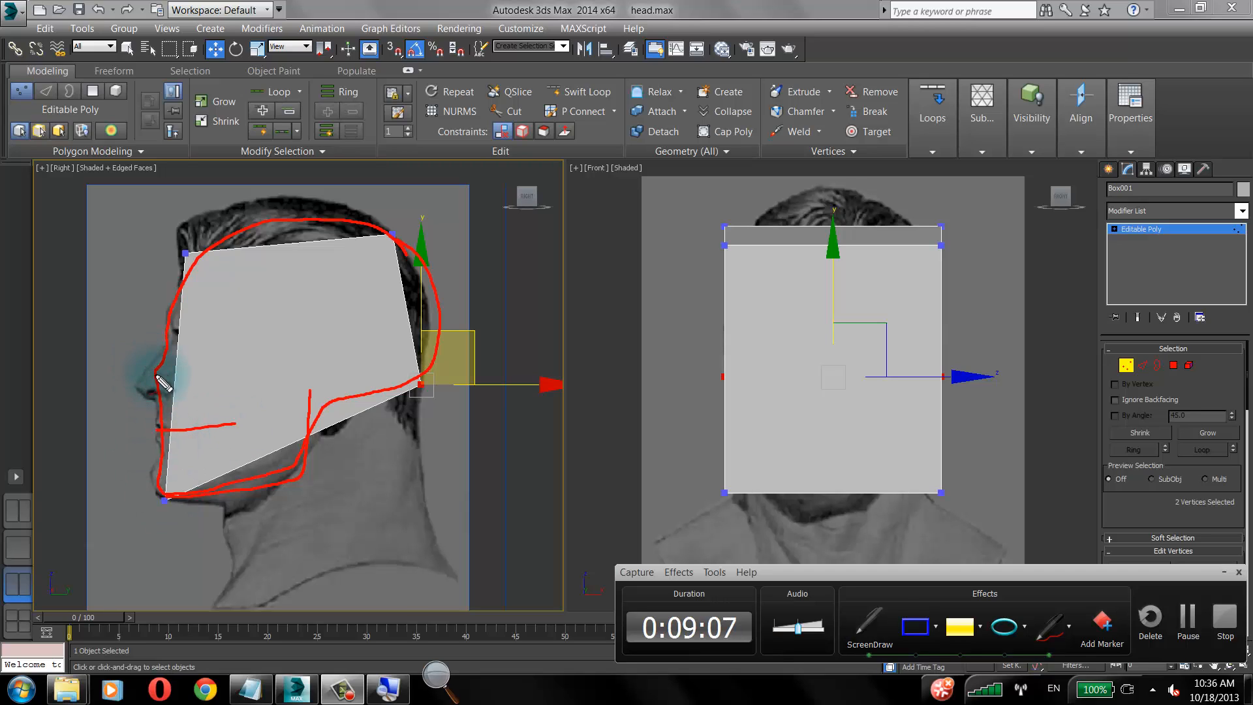
mouse_move(154, 371)
mouse_down()
mouse_move(172, 394)
mouse_move(167, 413)
mouse_up()
mouse_move(176, 335)
mouse_down()
mouse_move(223, 350)
mouse_move(178, 337)
mouse_up()
mouse_move(334, 259)
mouse_down()
mouse_move(302, 263)
mouse_move(282, 322)
mouse_move(319, 332)
mouse_up()
drag(416, 386, 435, 543)
mouse_move(332, 418)
mouse_down()
mouse_move(330, 484)
mouse_move(389, 568)
mouse_up()
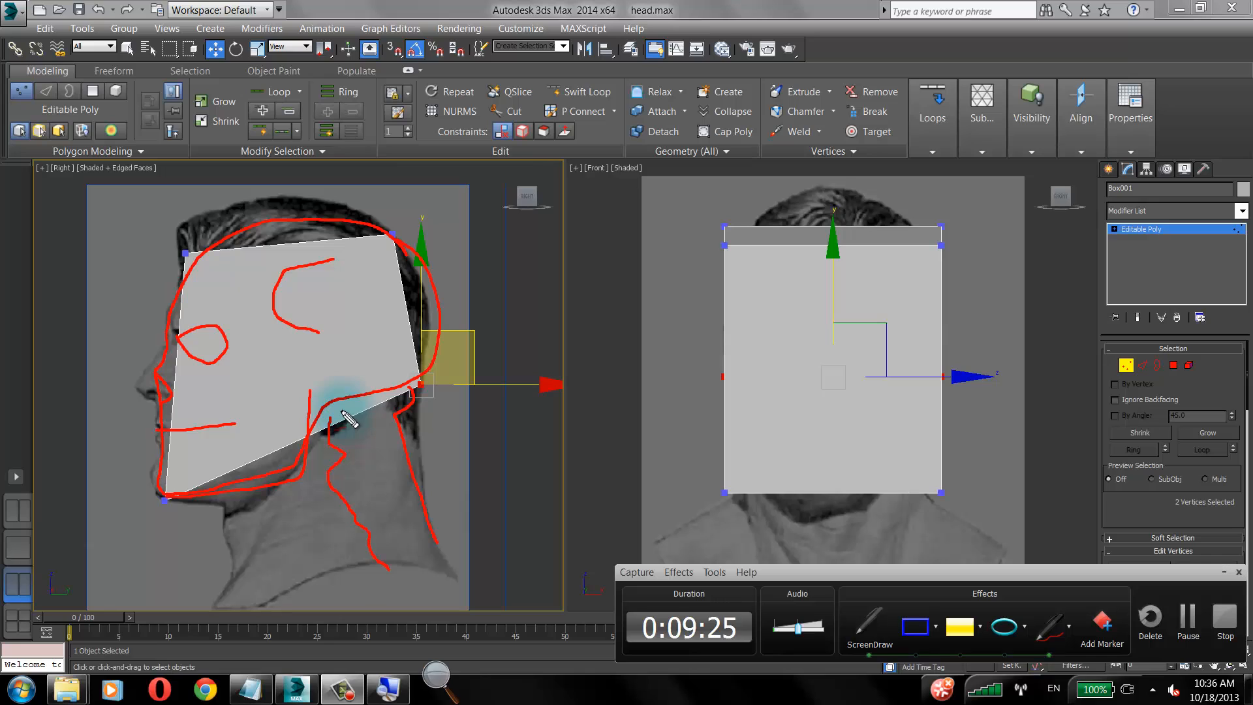
key(Escape)
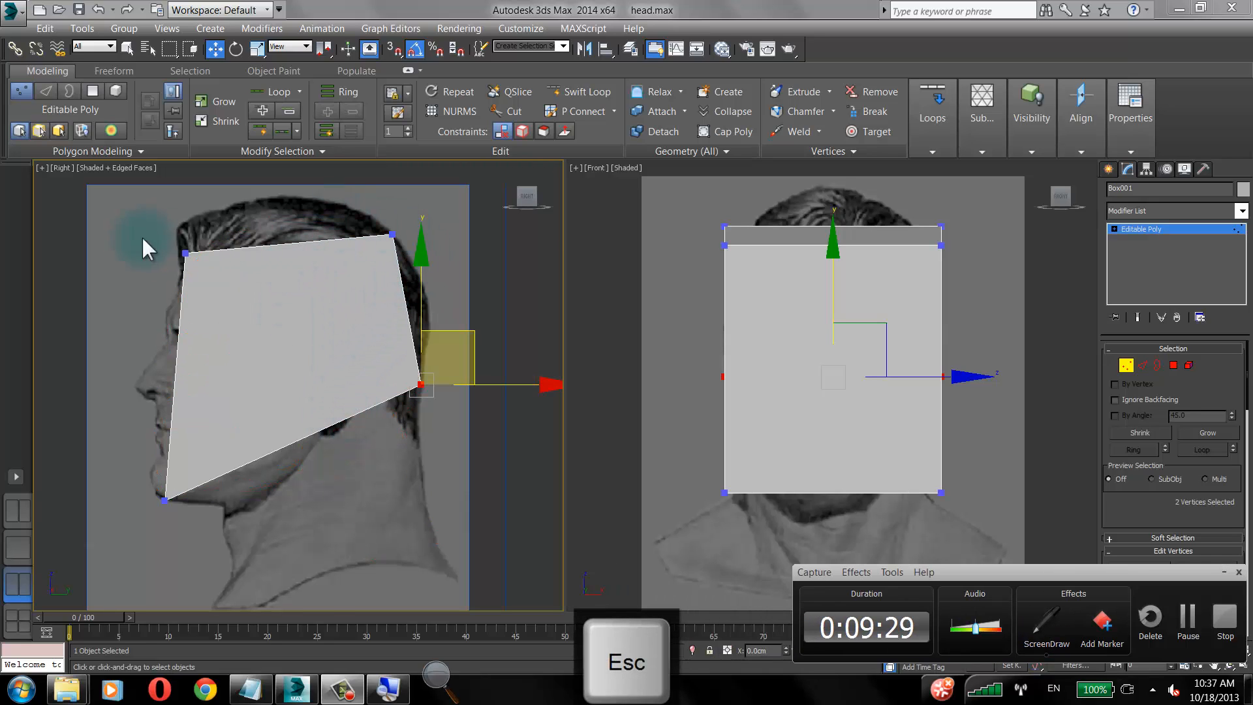
click(671, 248)
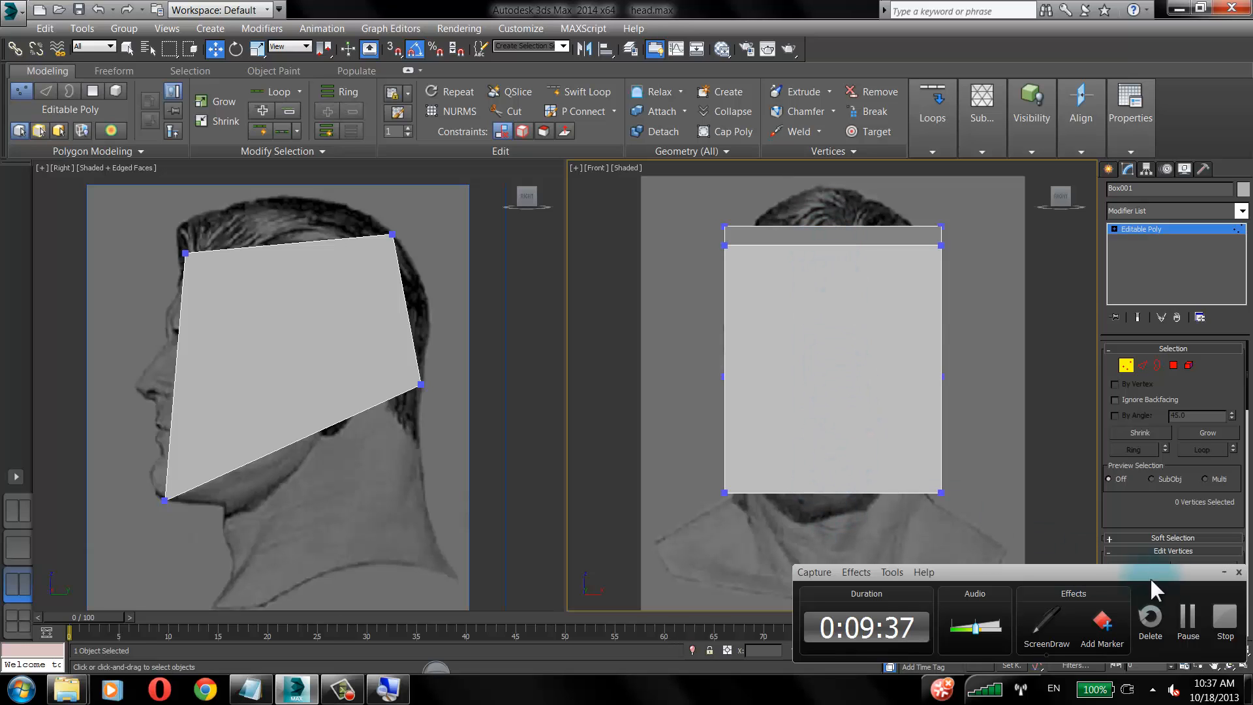
click(1200, 599)
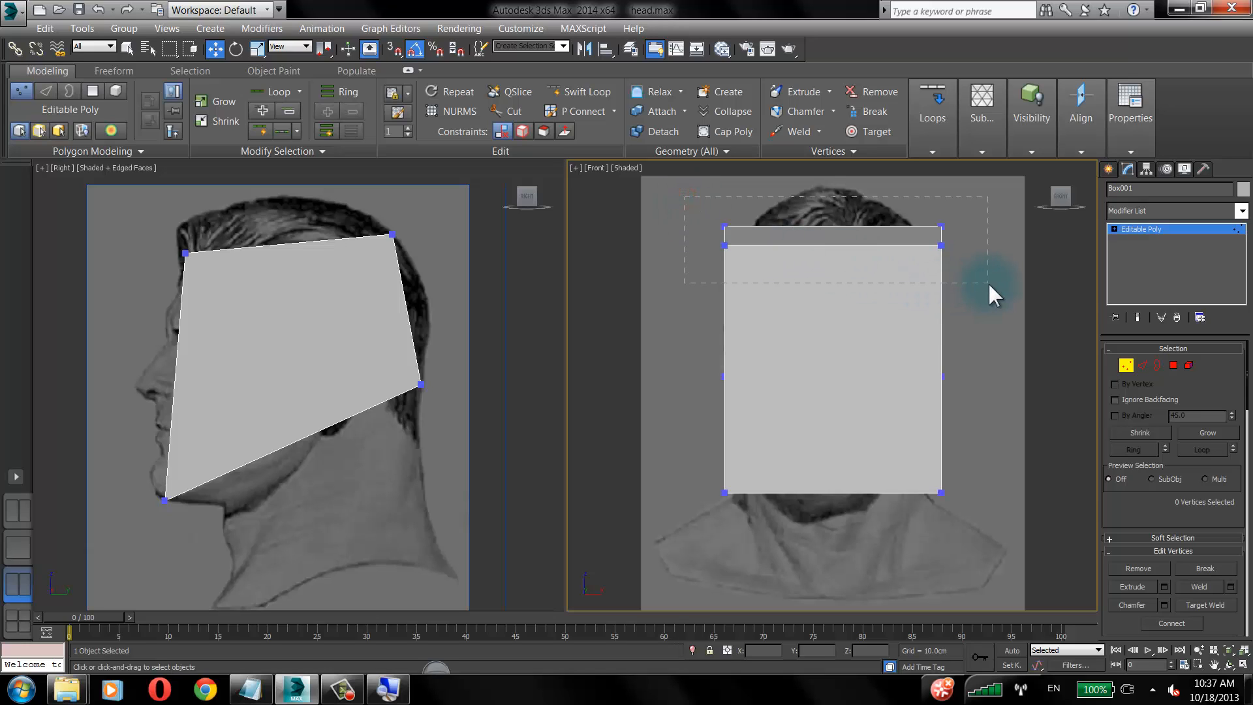
In the Front view, scale the upper four and the lower four vertices inward horizontally to narrow the box to the face.
drag(987, 282, 996, 280)
click(680, 212)
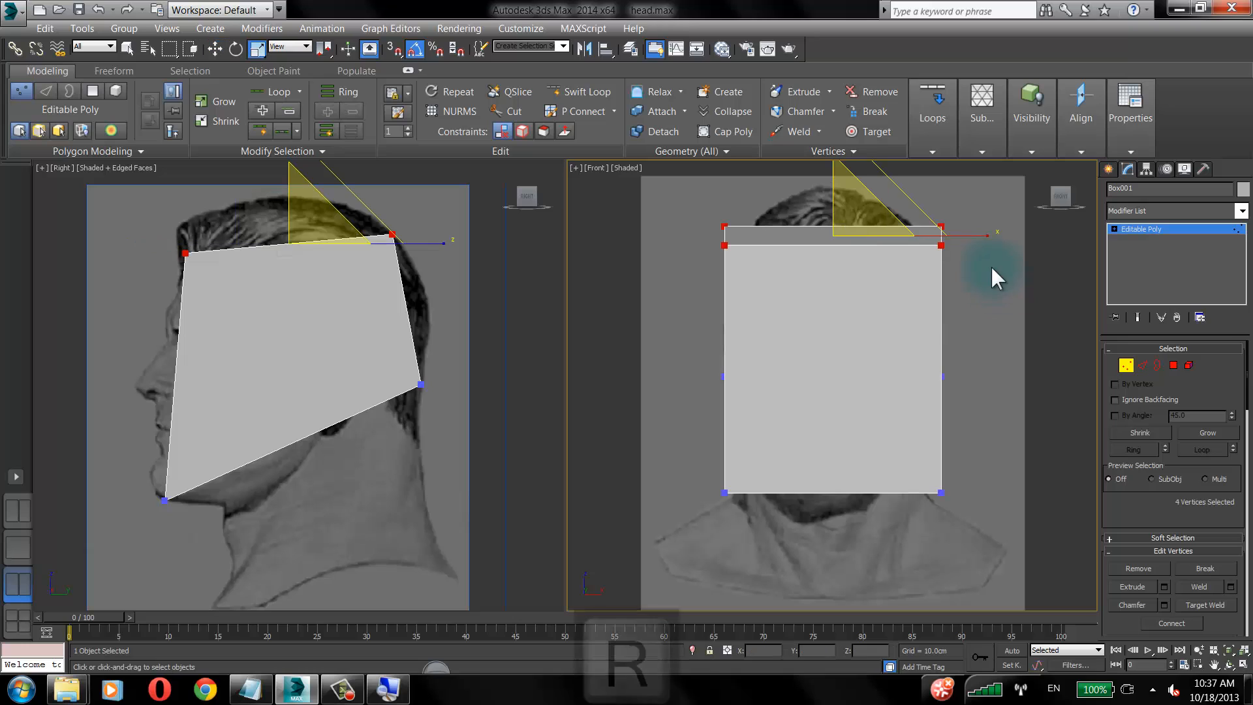
key(r)
drag(990, 235, 970, 241)
drag(999, 532, 1000, 533)
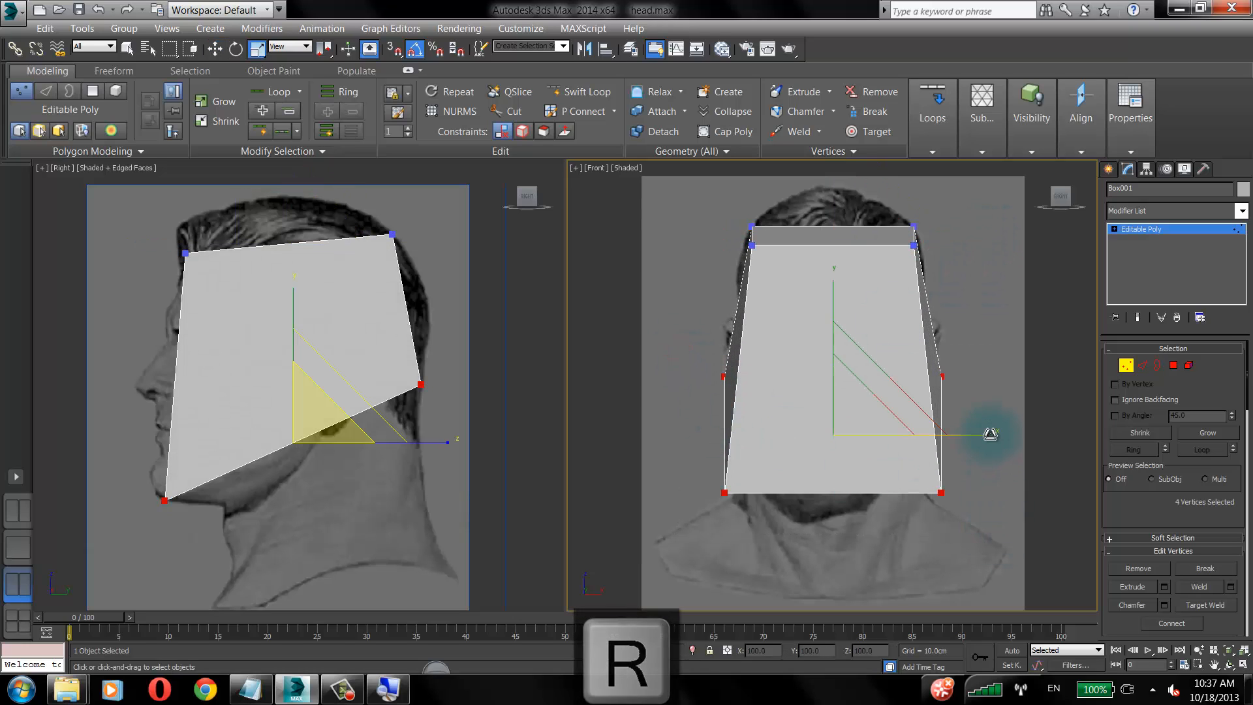
drag(990, 430, 976, 437)
Widen the upper four vertices horizontally to match the lower ones, and scale them back to about 97% in X.
drag(926, 213, 730, 260)
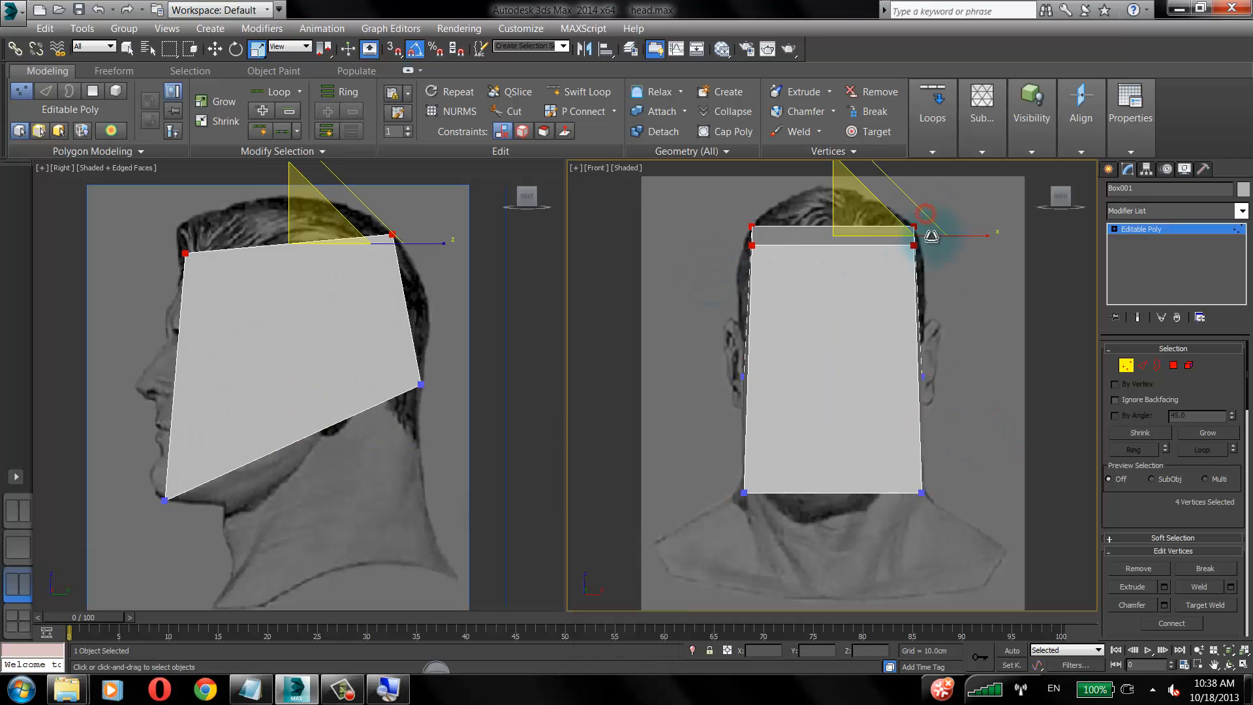
drag(987, 236, 995, 236)
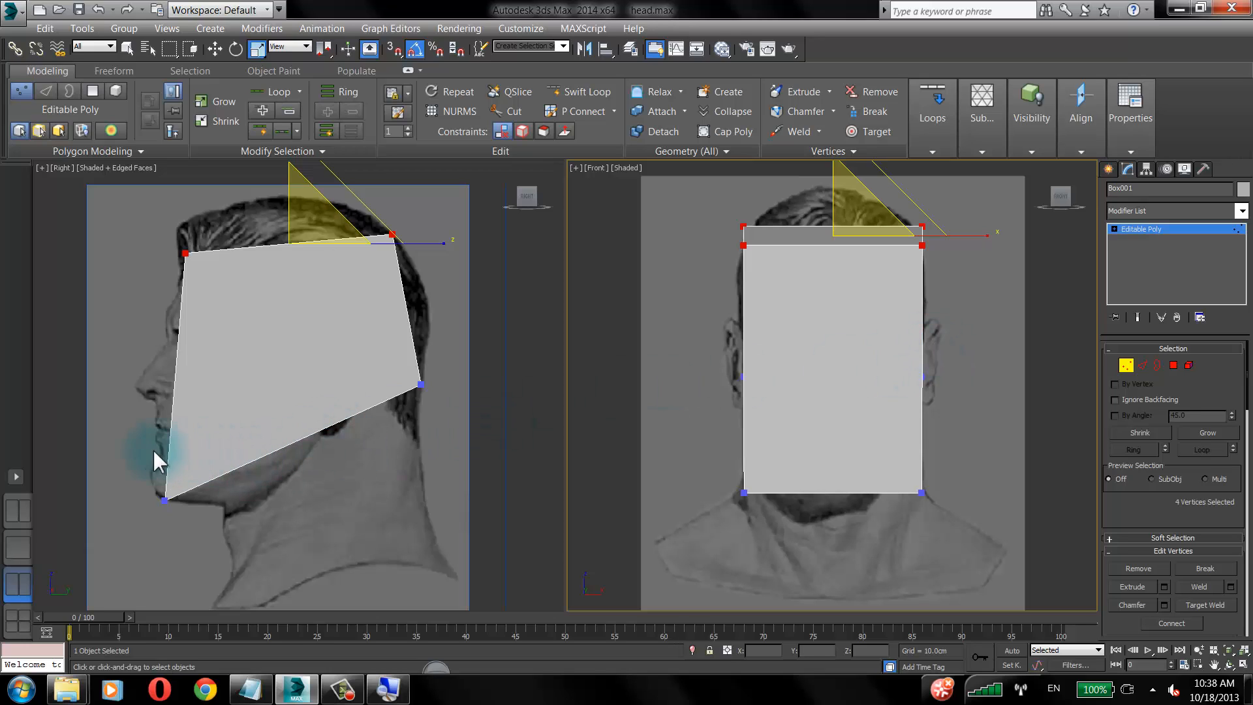
click(967, 260)
drag(725, 208, 983, 237)
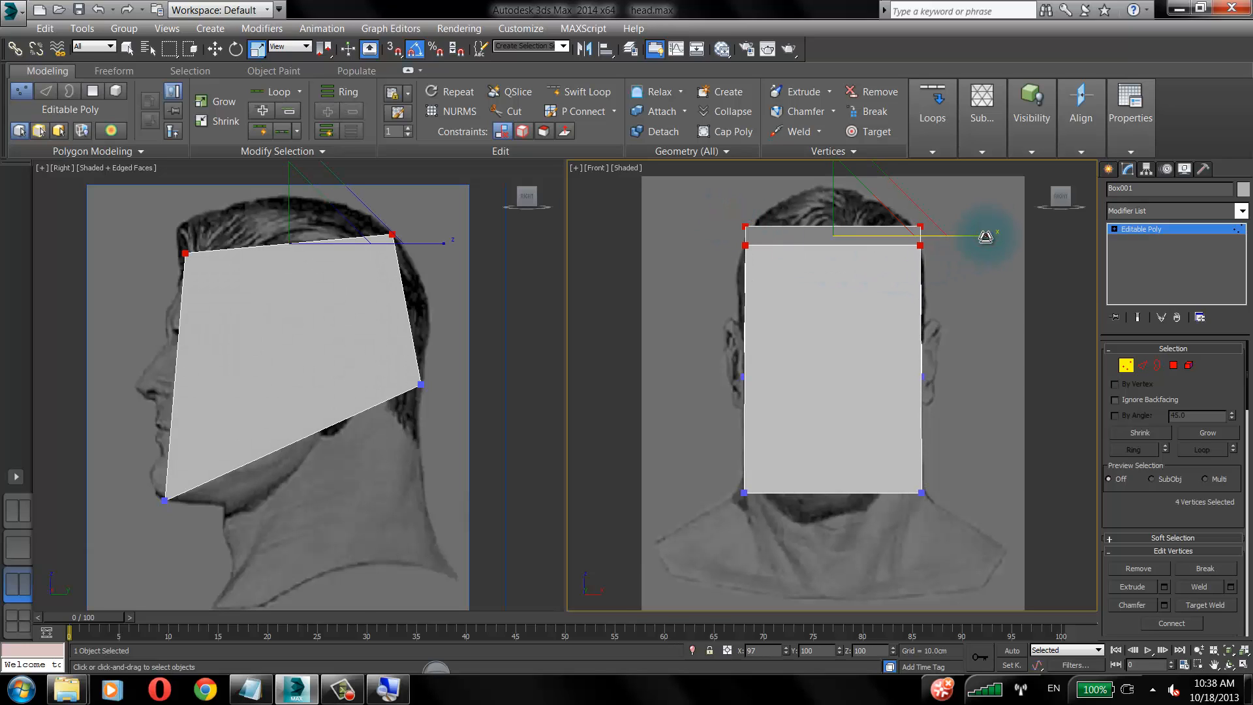
Select the chin and skull-base vertex pairs and scale them horizontally to about 99% in the Front view.
click(1023, 345)
drag(97, 423, 226, 550)
click(91, 344)
drag(448, 536, 449, 535)
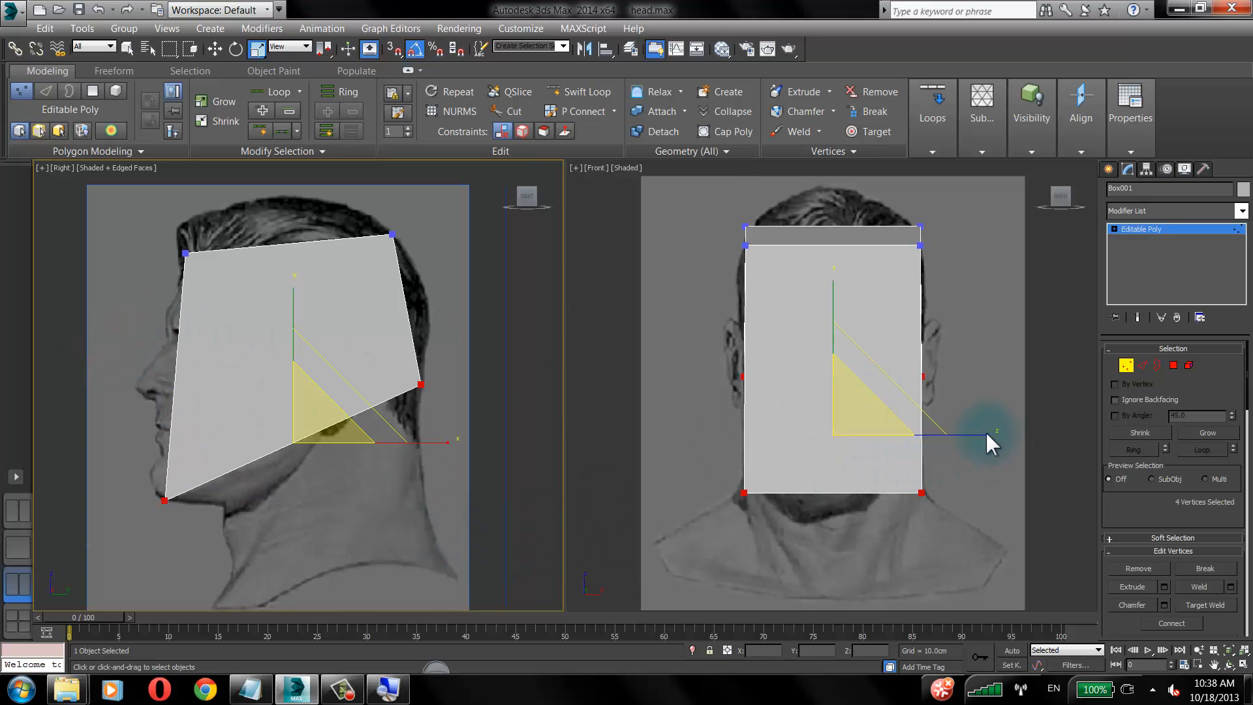
drag(985, 430, 986, 436)
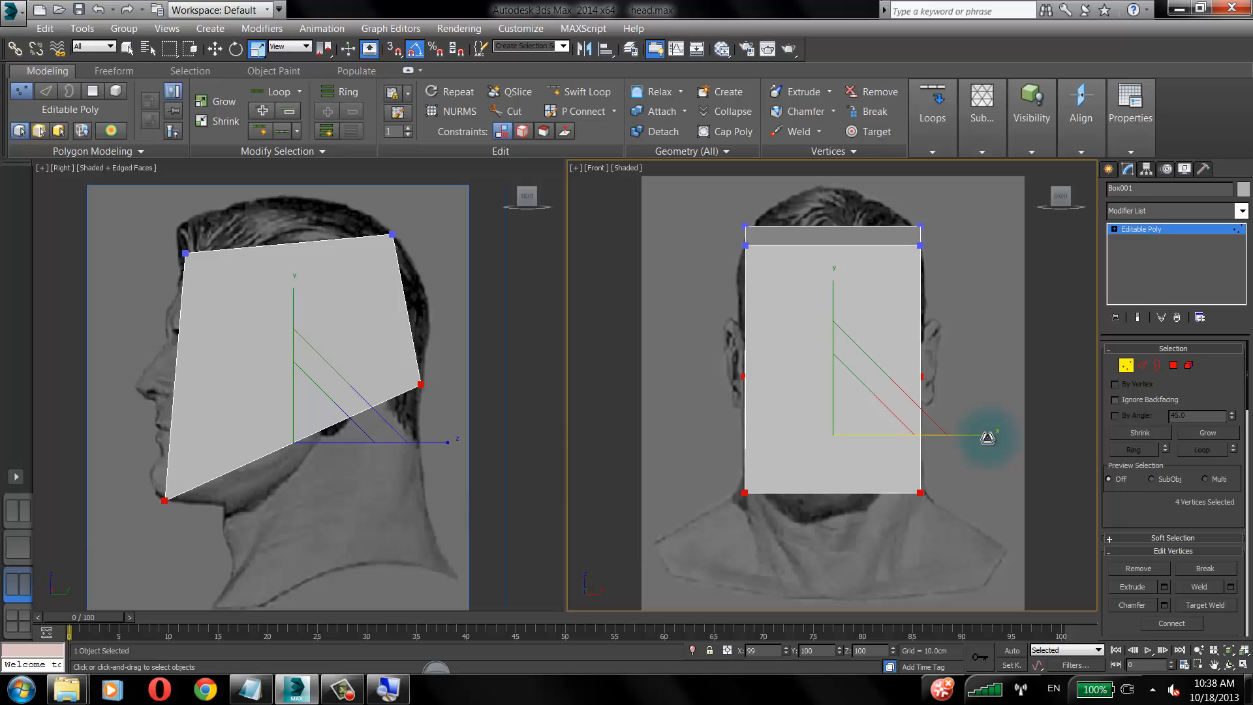
Scale the two chin vertices to about 48% in X in the Front view and raise them about 3 cm in the Right view.
drag(126, 449, 218, 535)
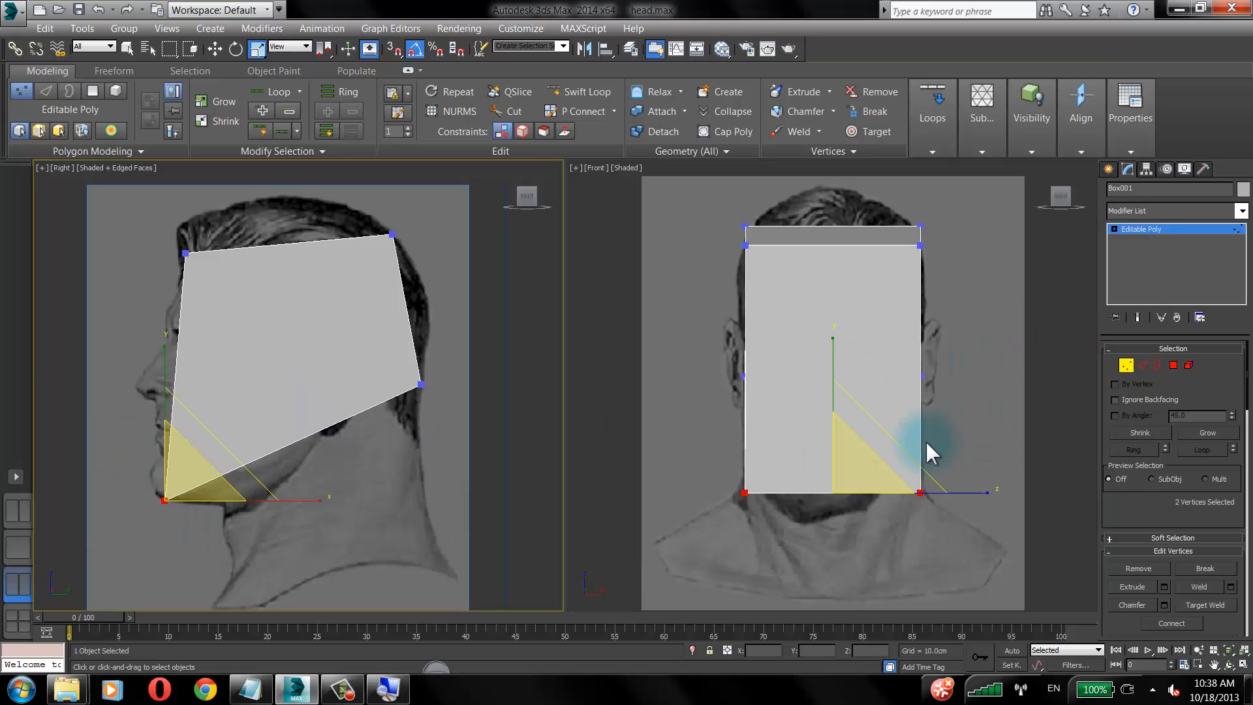
right_click(973, 470)
drag(978, 492, 928, 481)
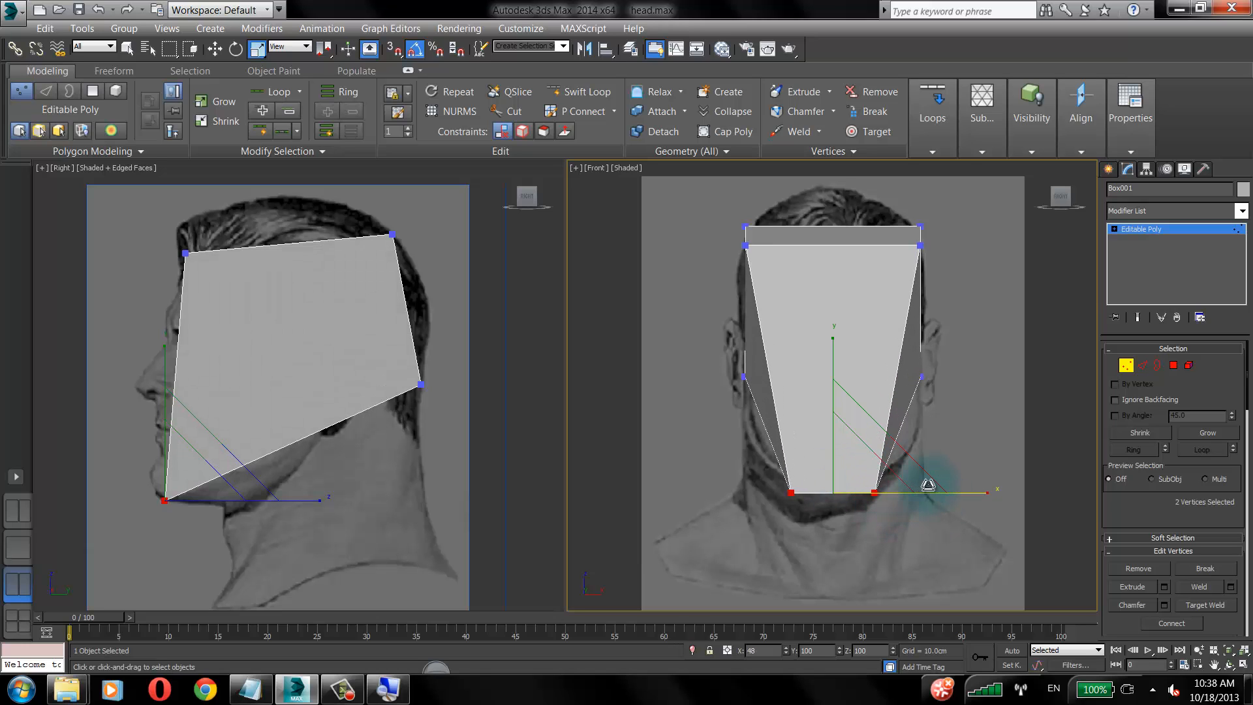
right_click(254, 516)
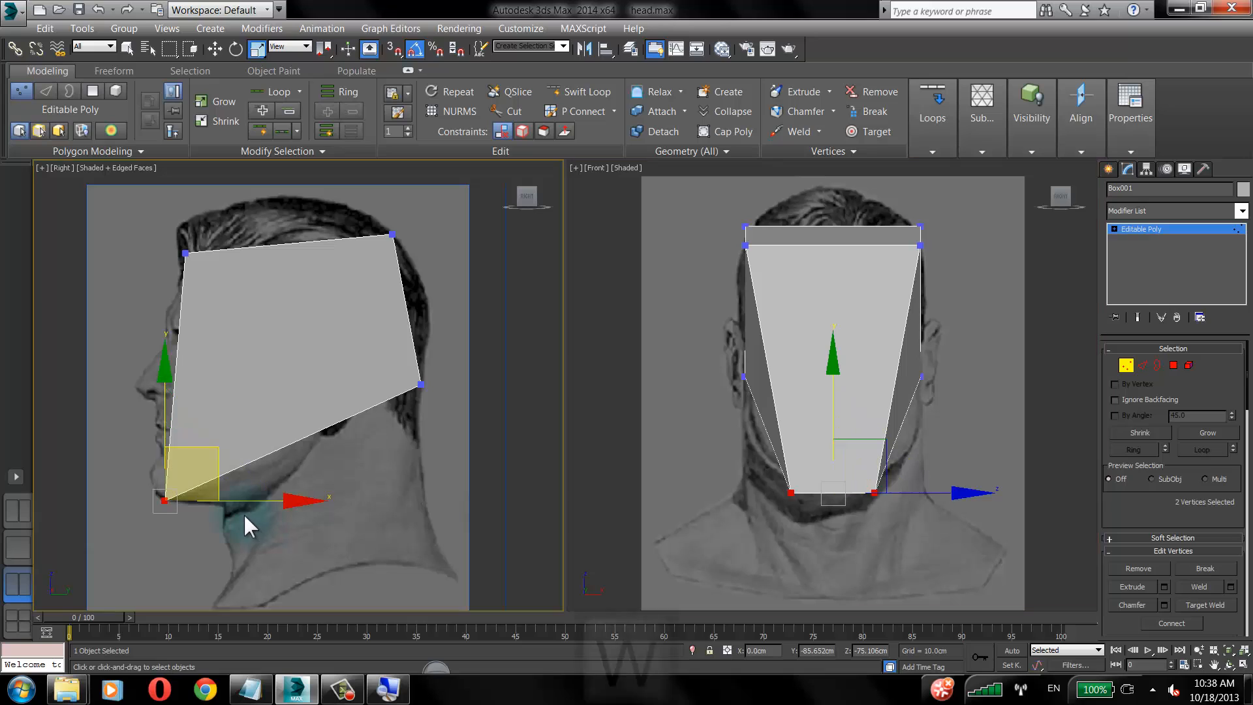
key(w)
drag(164, 373, 162, 367)
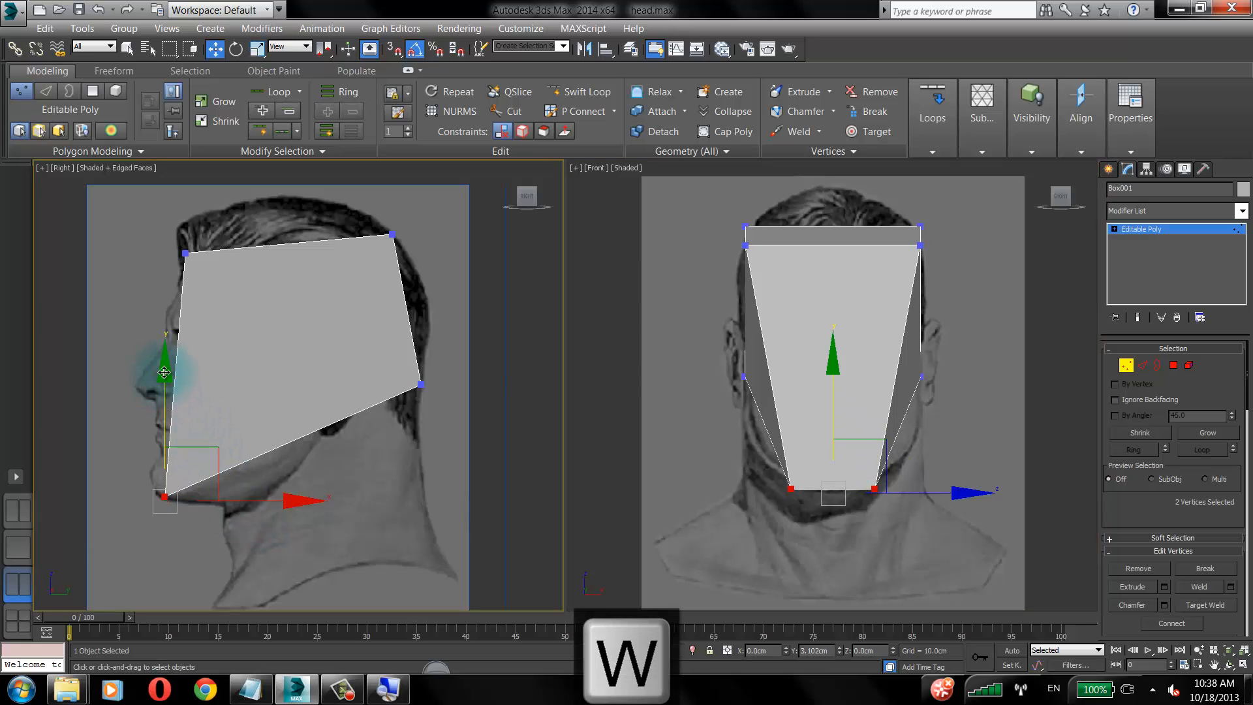
click(752, 296)
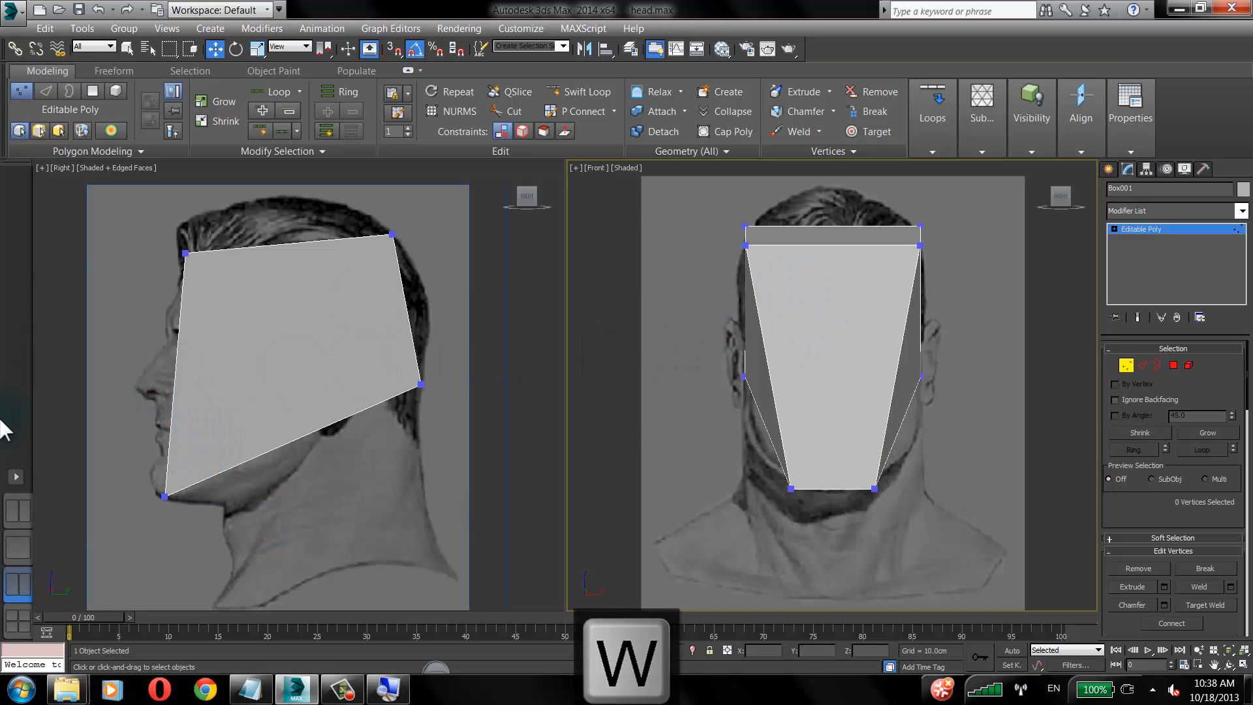
Inspect the tapered box from several angles in the perspective view and check it from the top.
click(24, 550)
alt+middle_drag(635, 433, 533, 449)
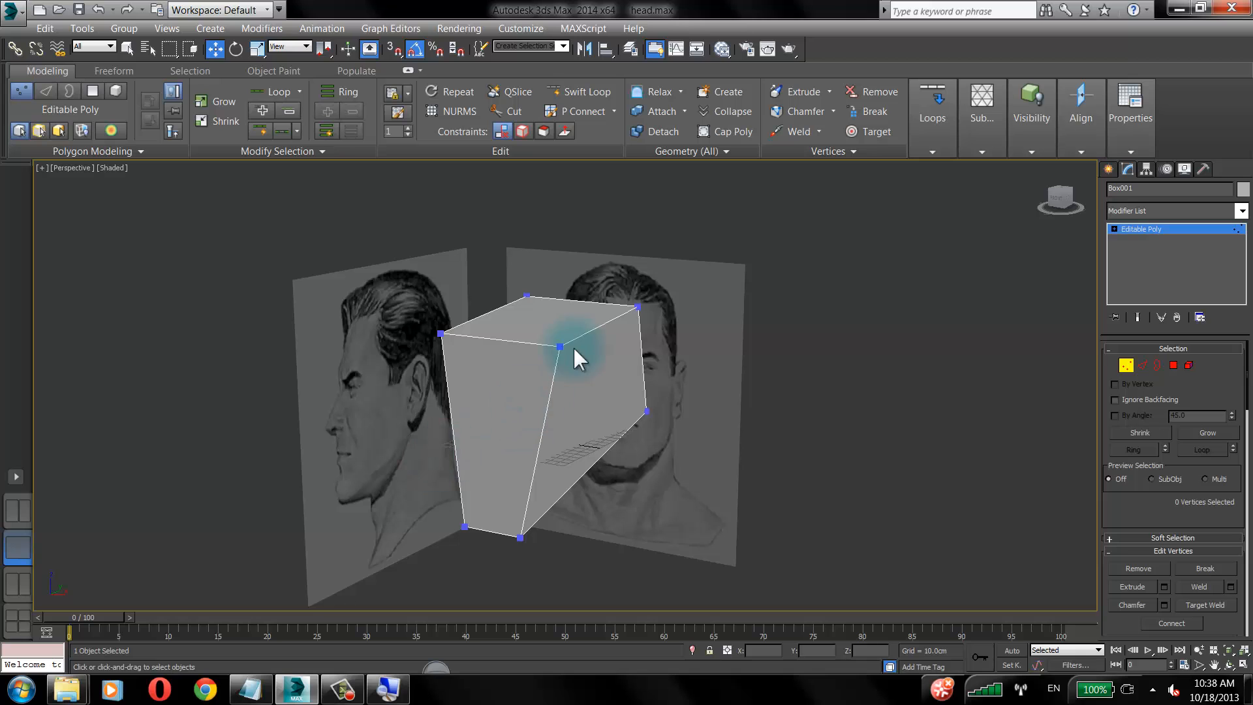
alt+middle_drag(574, 347, 618, 344)
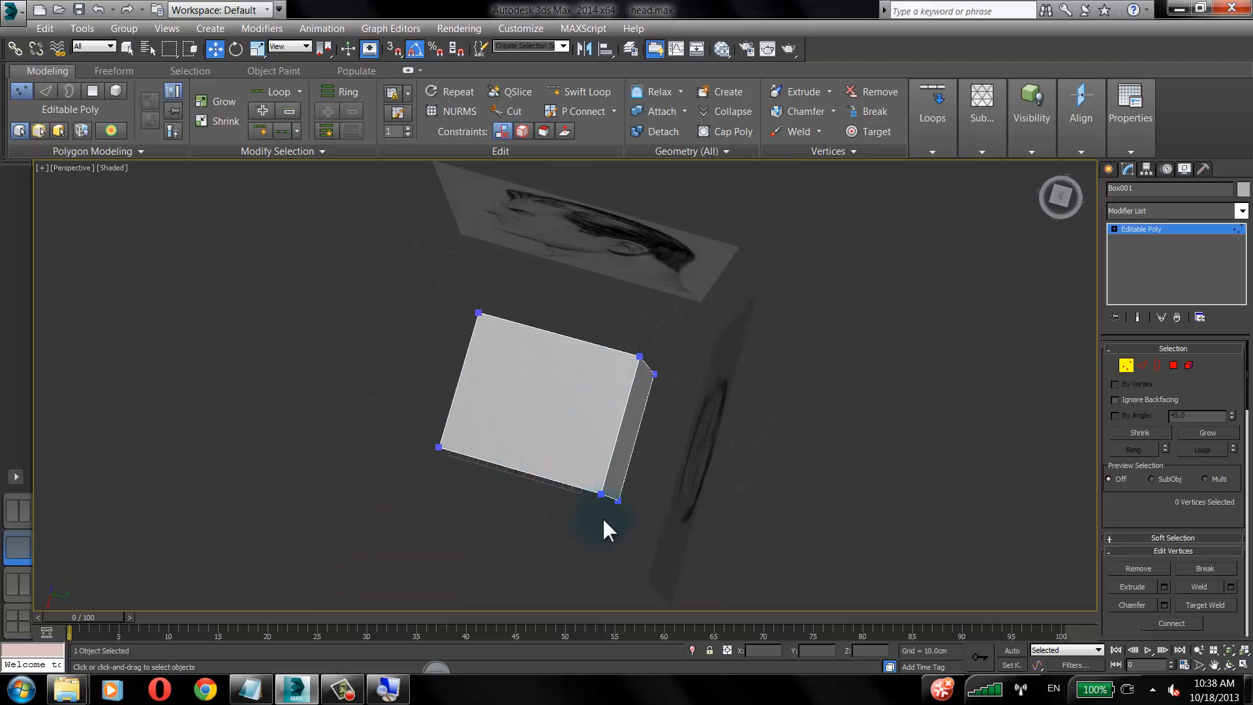
alt+middle_drag(602, 517, 556, 327)
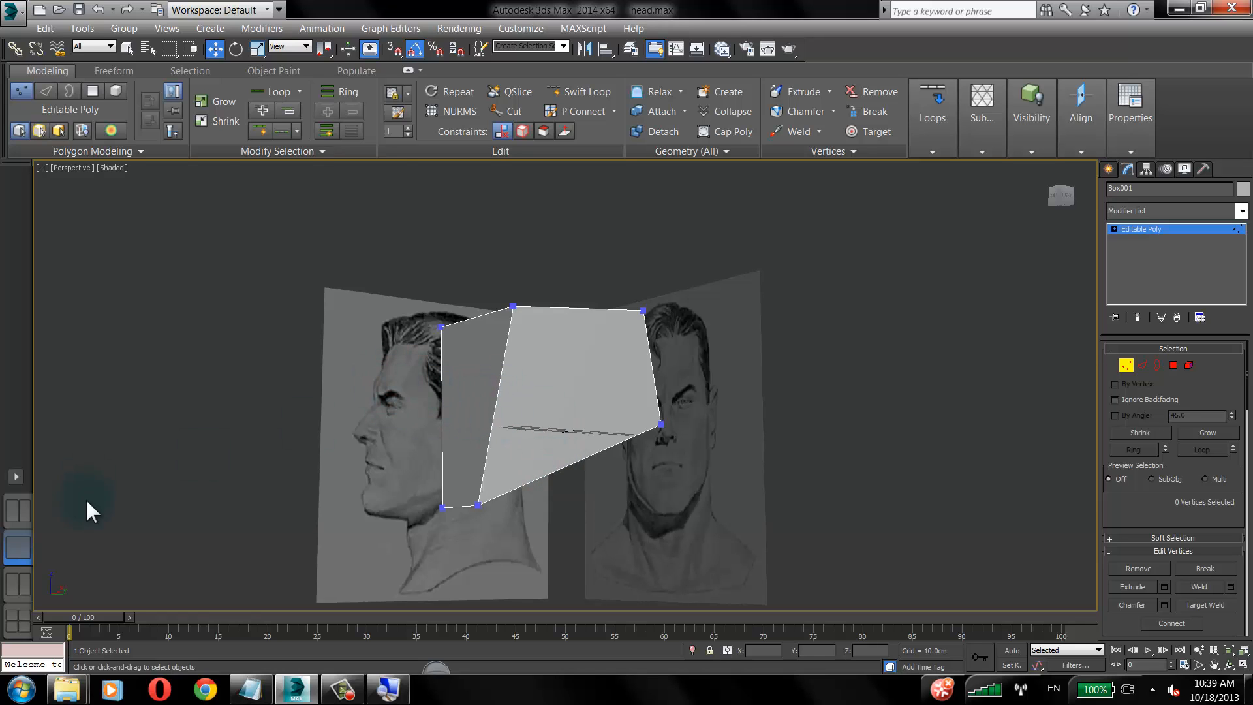
click(22, 504)
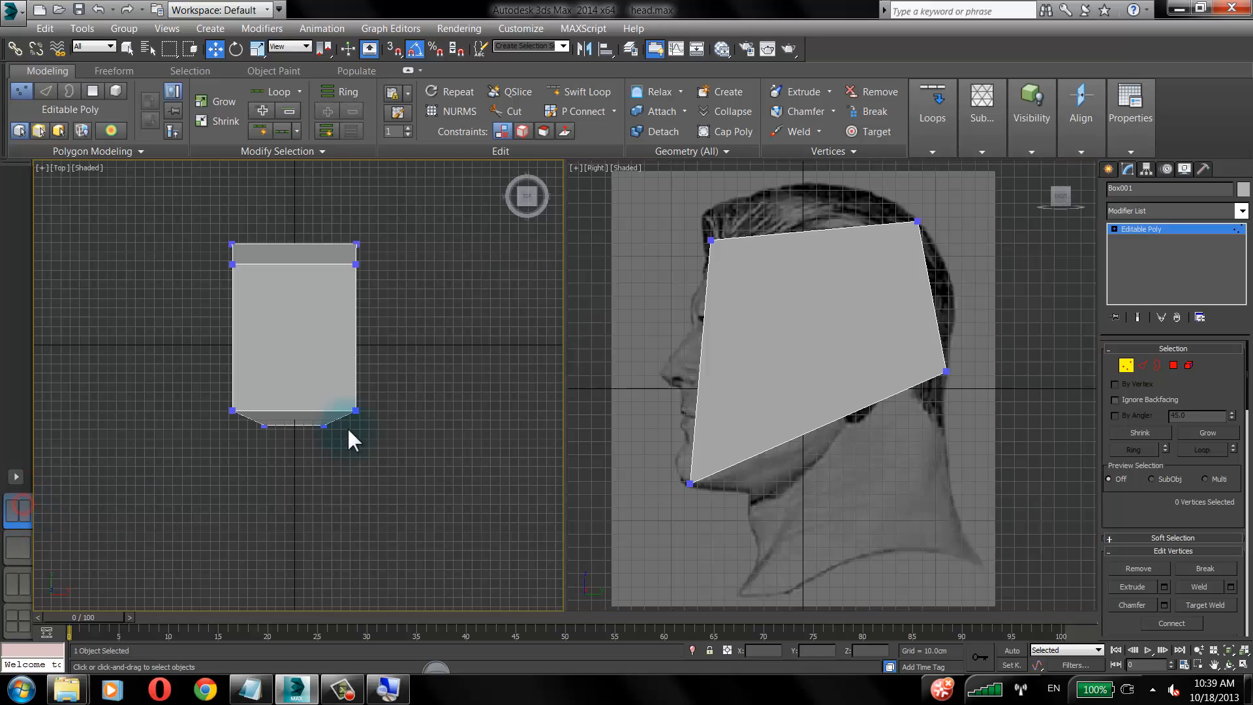
click(9, 586)
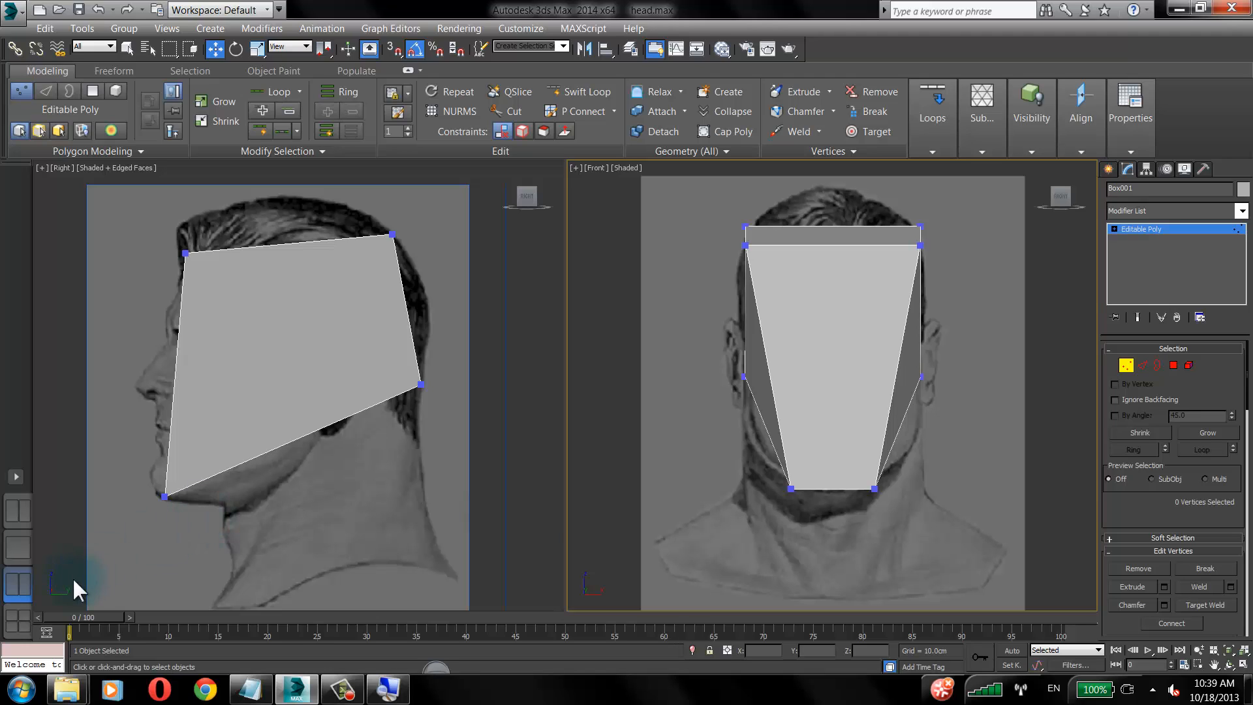
Change the Front viewport to a Perspective view angled on the box and display it as Wireframe.
click(623, 166)
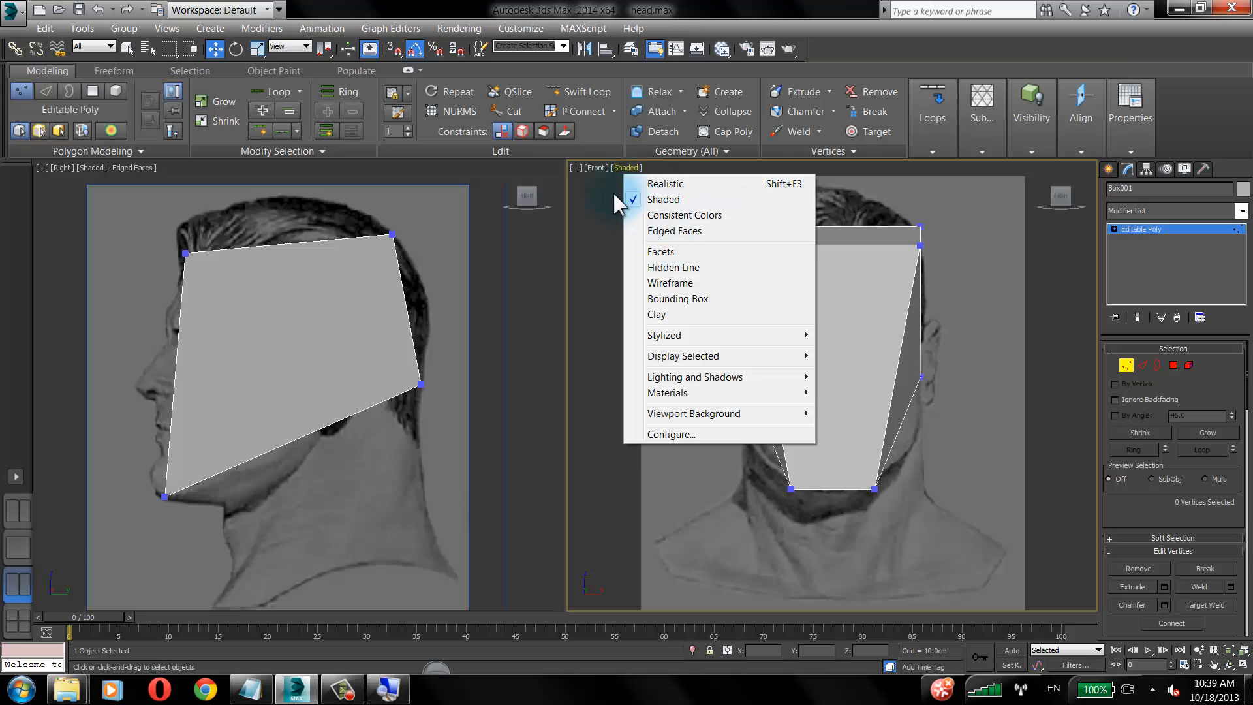
click(599, 168)
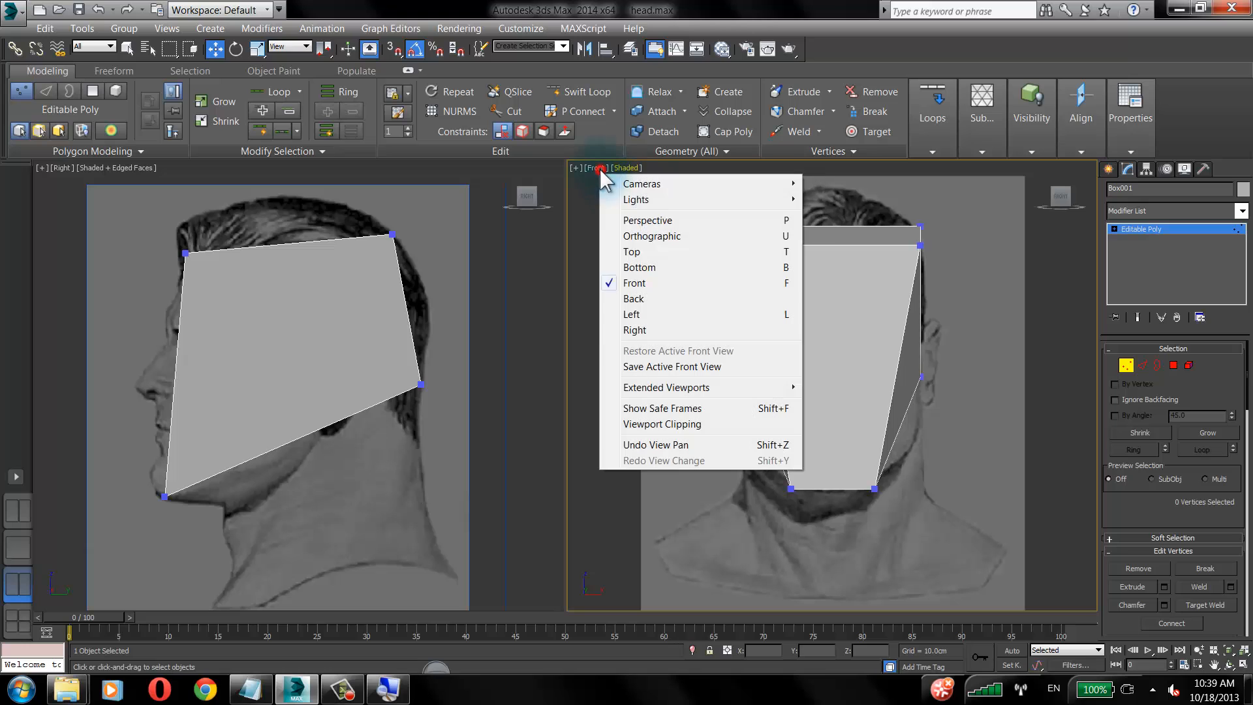
click(656, 221)
mouse_move(859, 344)
alt+middle_down()
mouse_move(824, 372)
mouse_move(844, 352)
alt+middle_up()
scroll(846, 354, down, 3)
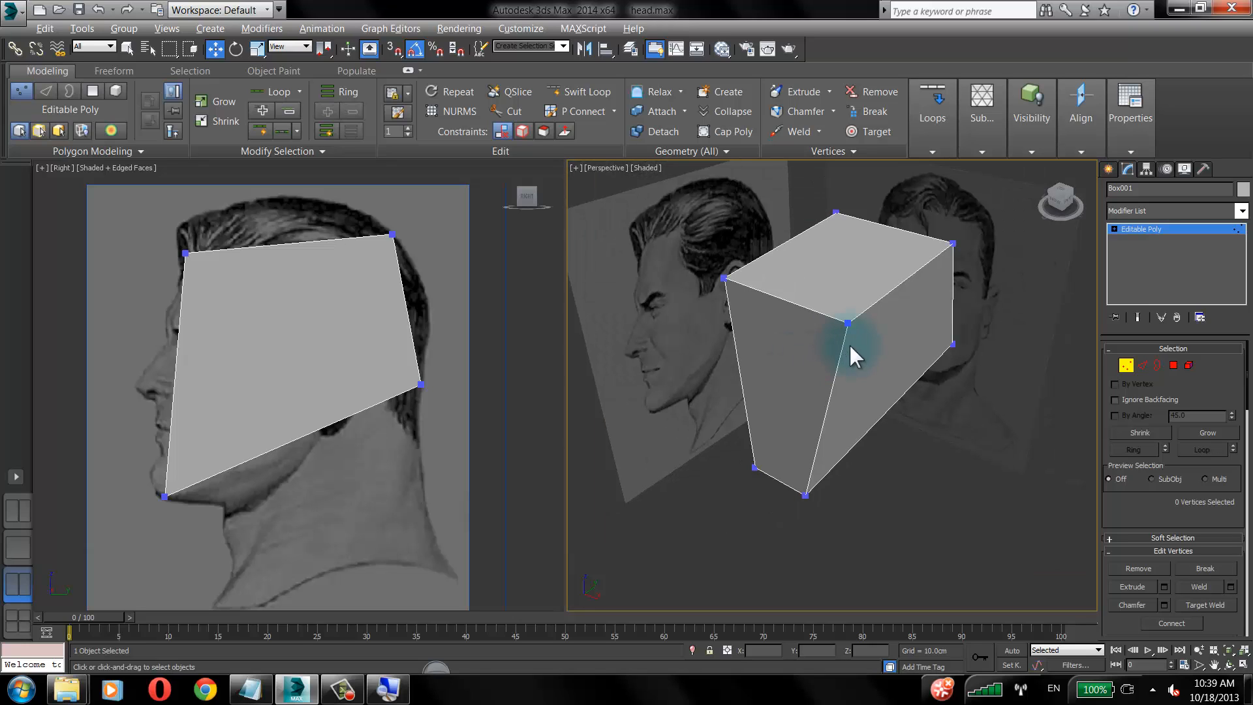
click(645, 168)
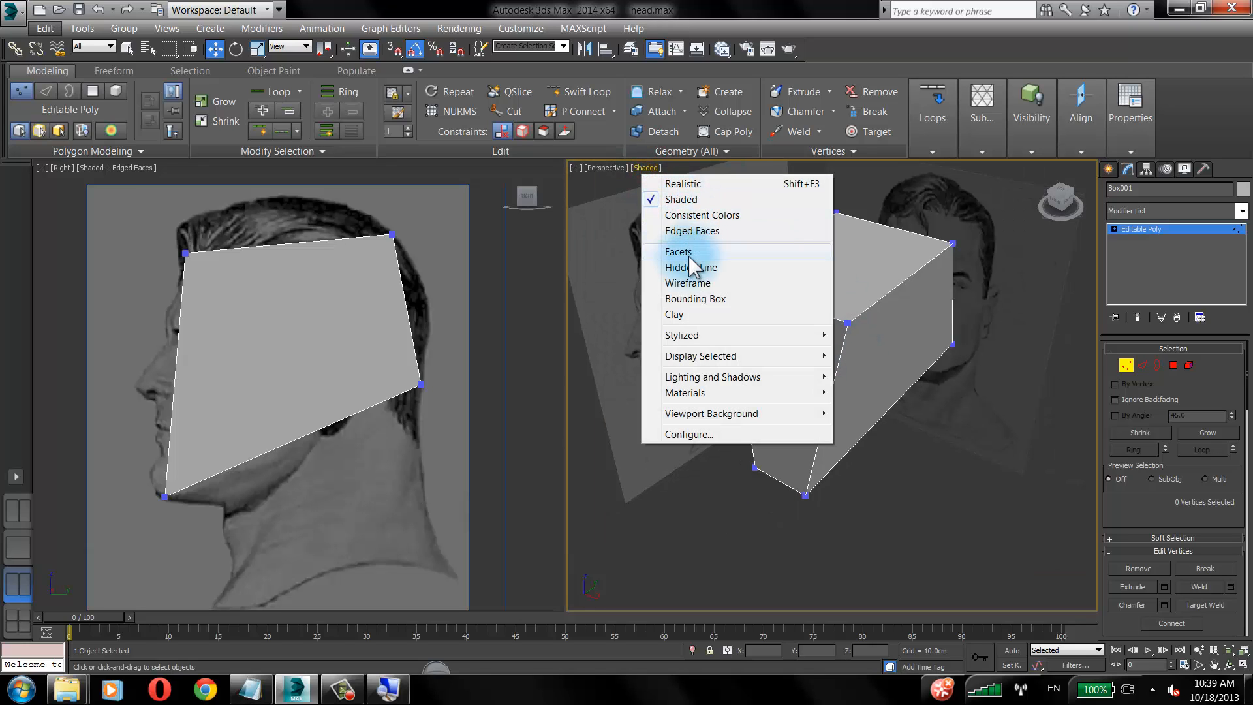
click(692, 282)
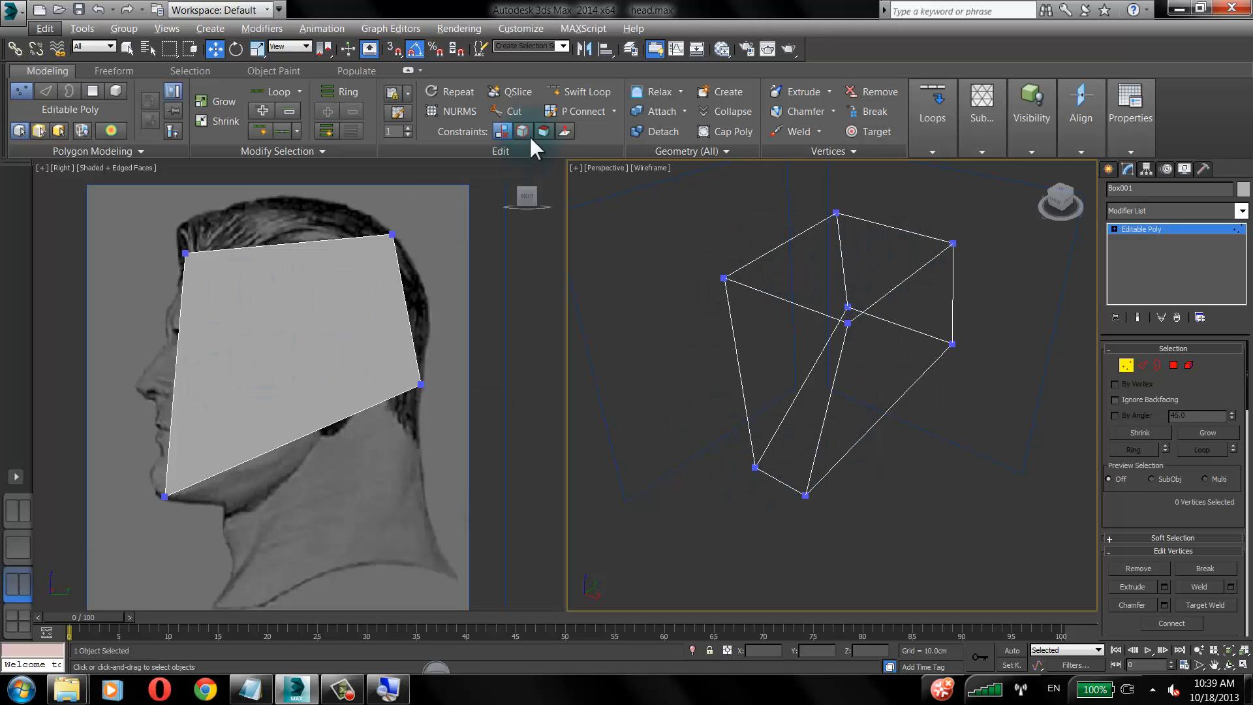
Activate Swift Loop and set the Perspective viewport to Shaded display.
click(554, 92)
click(277, 247)
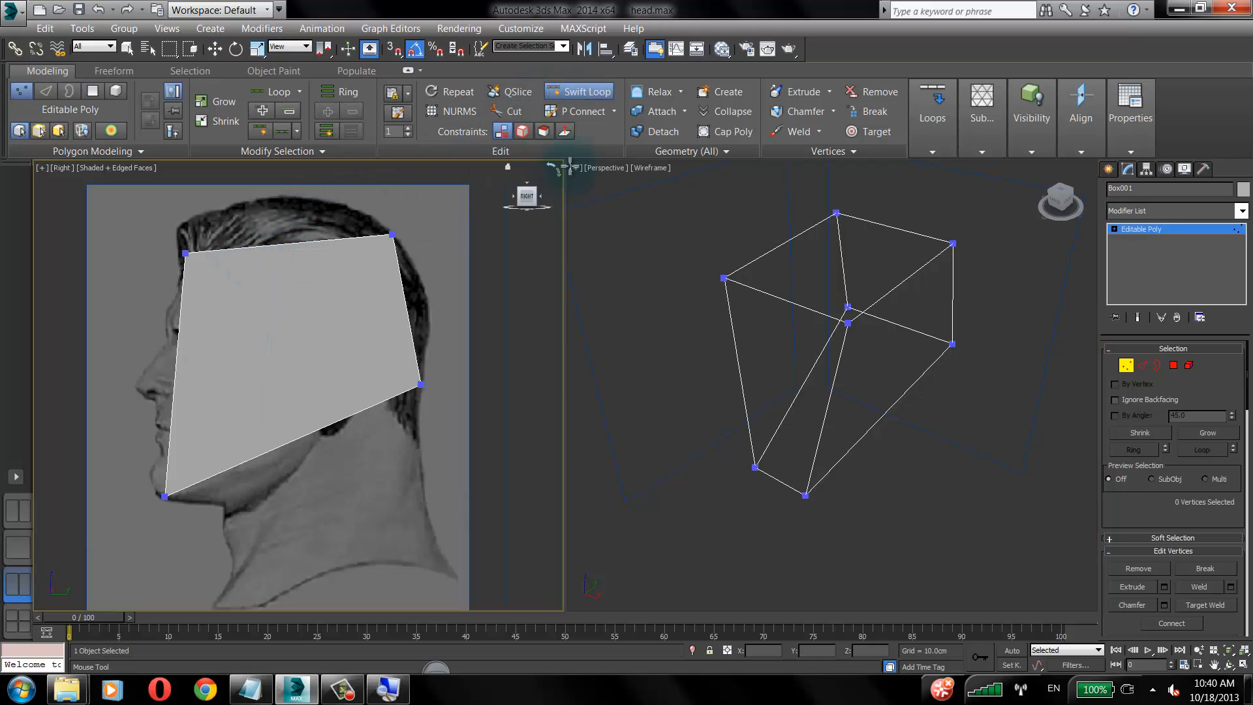
click(618, 168)
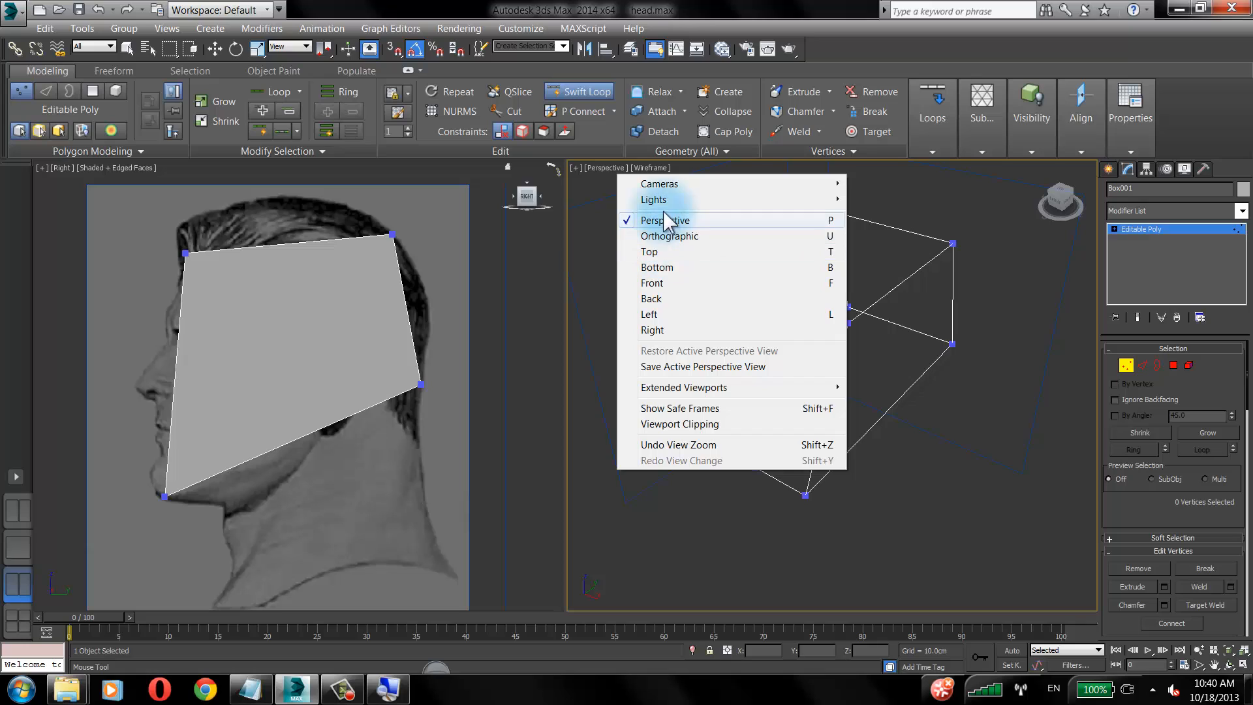
click(646, 168)
click(680, 199)
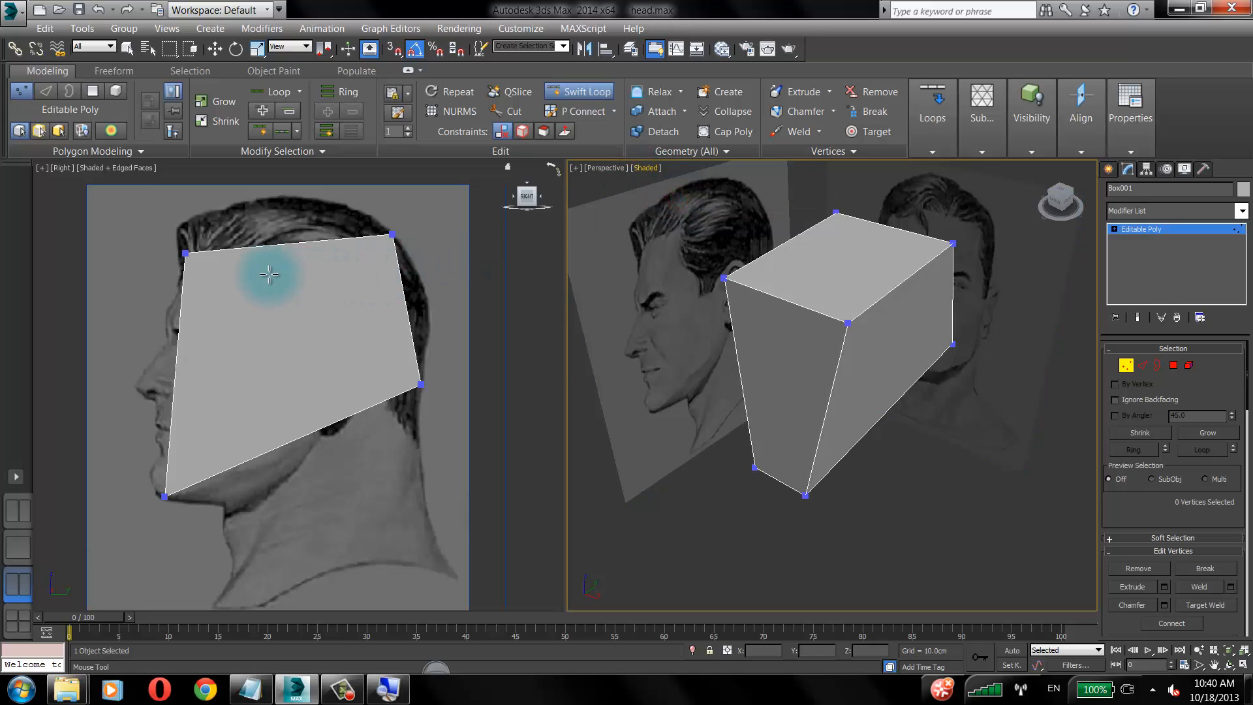
Return the Perspective viewport to Wireframe display with Swift Loop still active.
click(256, 256)
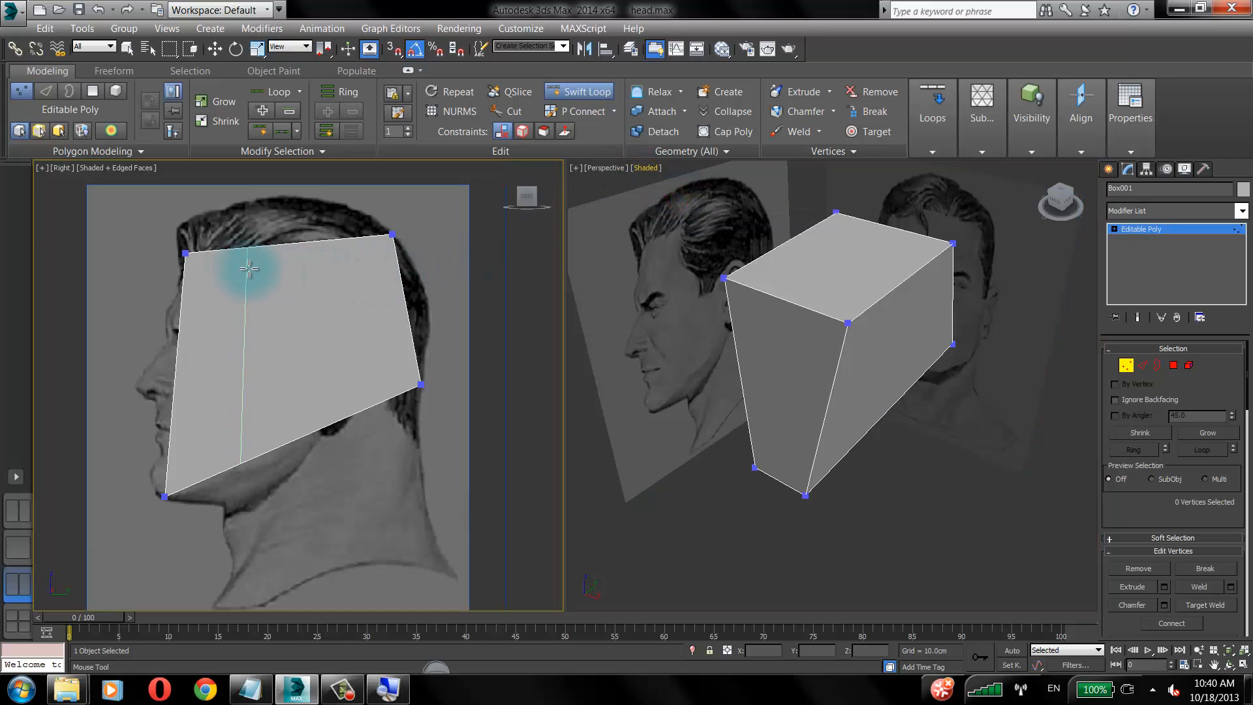
click(646, 168)
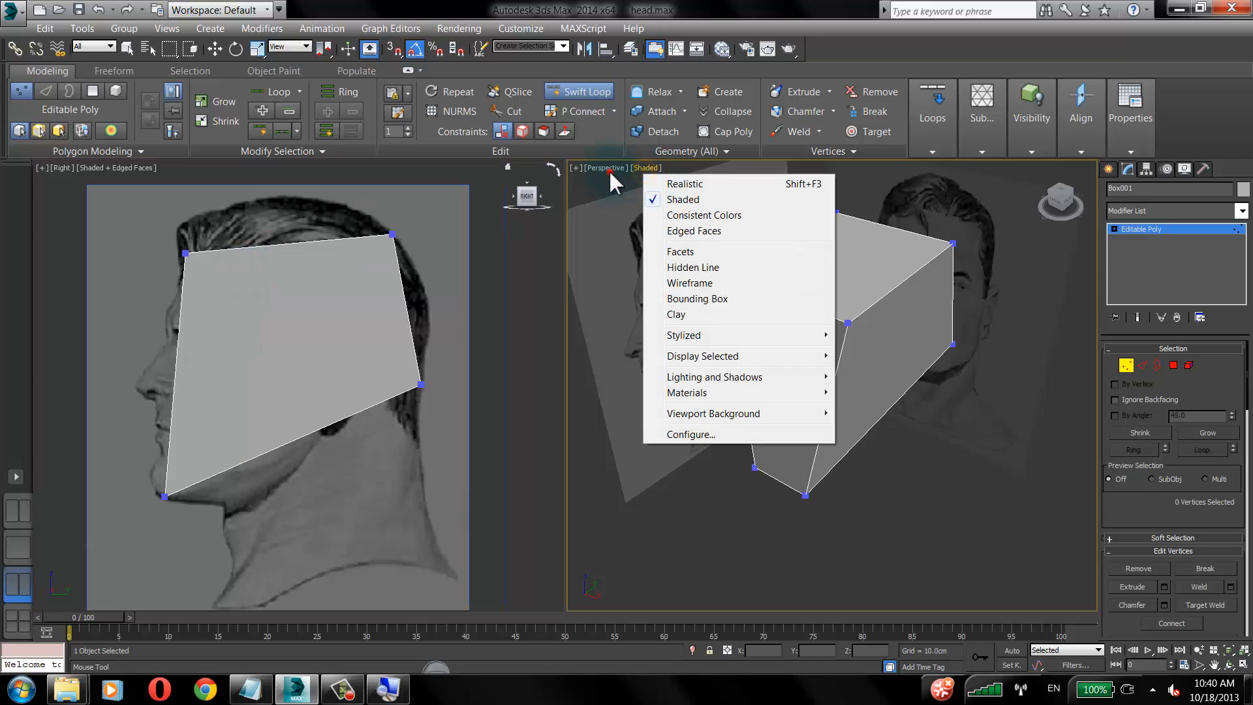
click(610, 169)
click(640, 168)
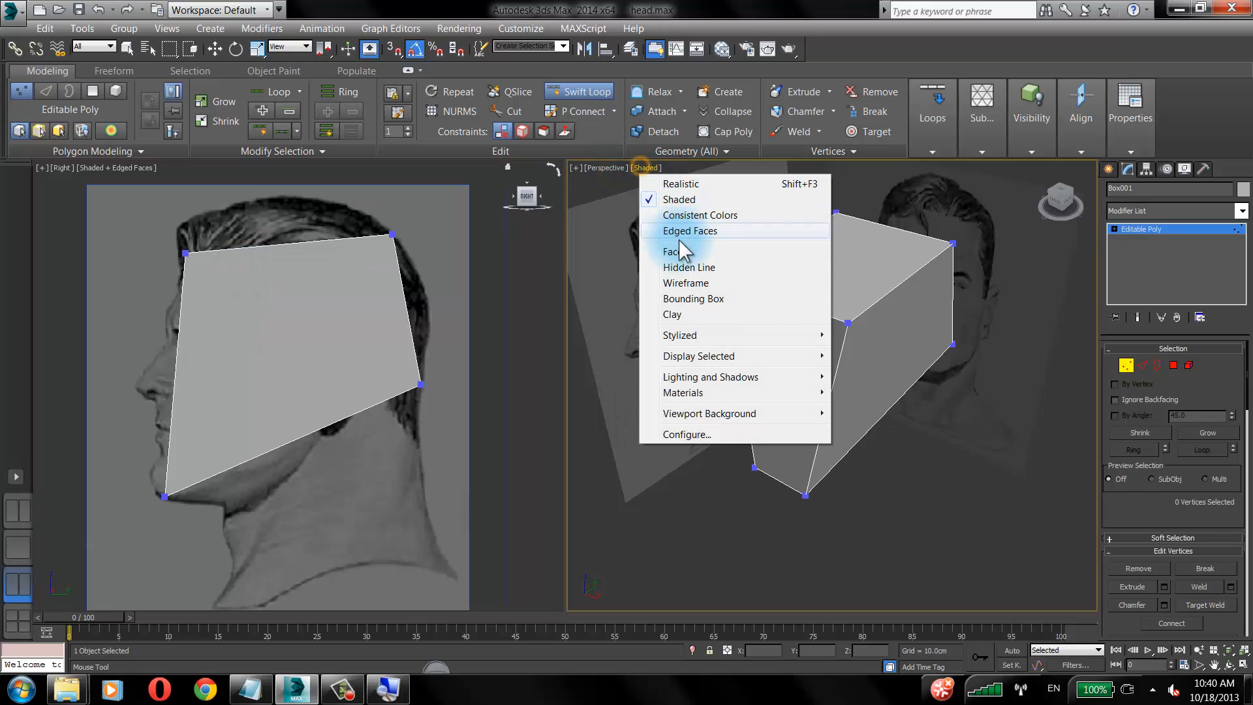
click(683, 281)
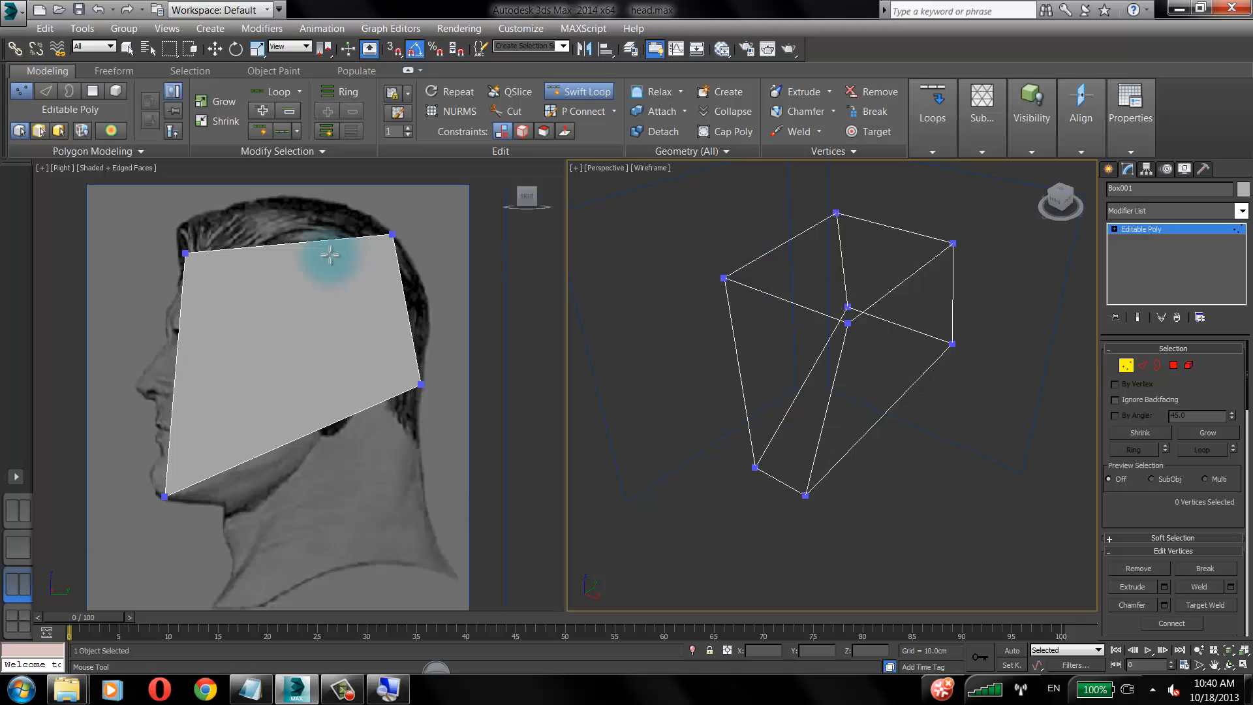
Insert a near-vertical edge loop around the box with Swift Loop, a short distance behind the face in the Right view.
click(263, 257)
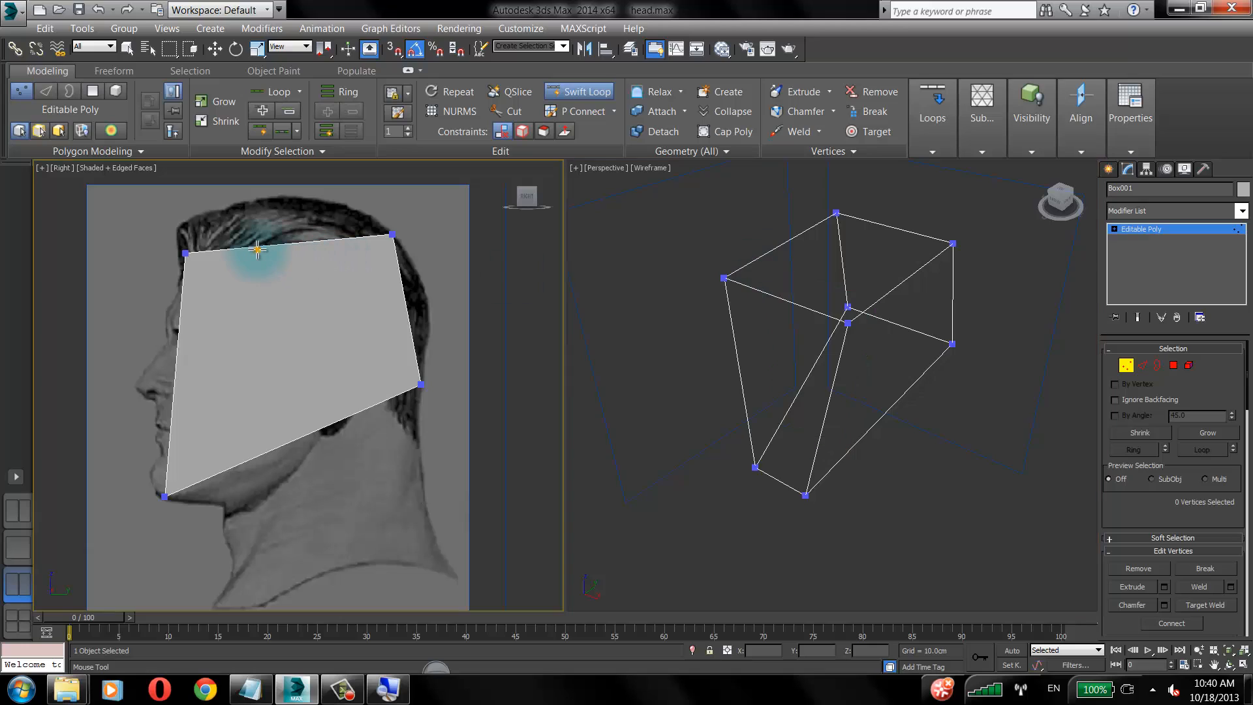
click(775, 249)
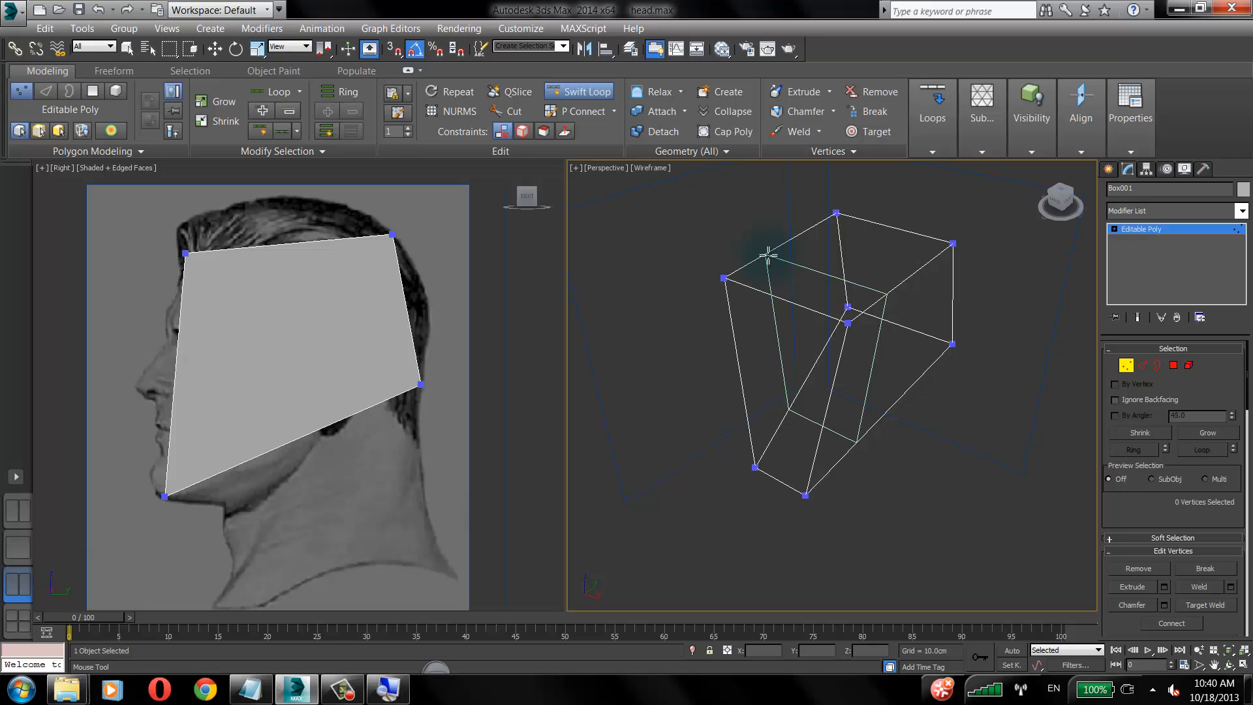
click(256, 258)
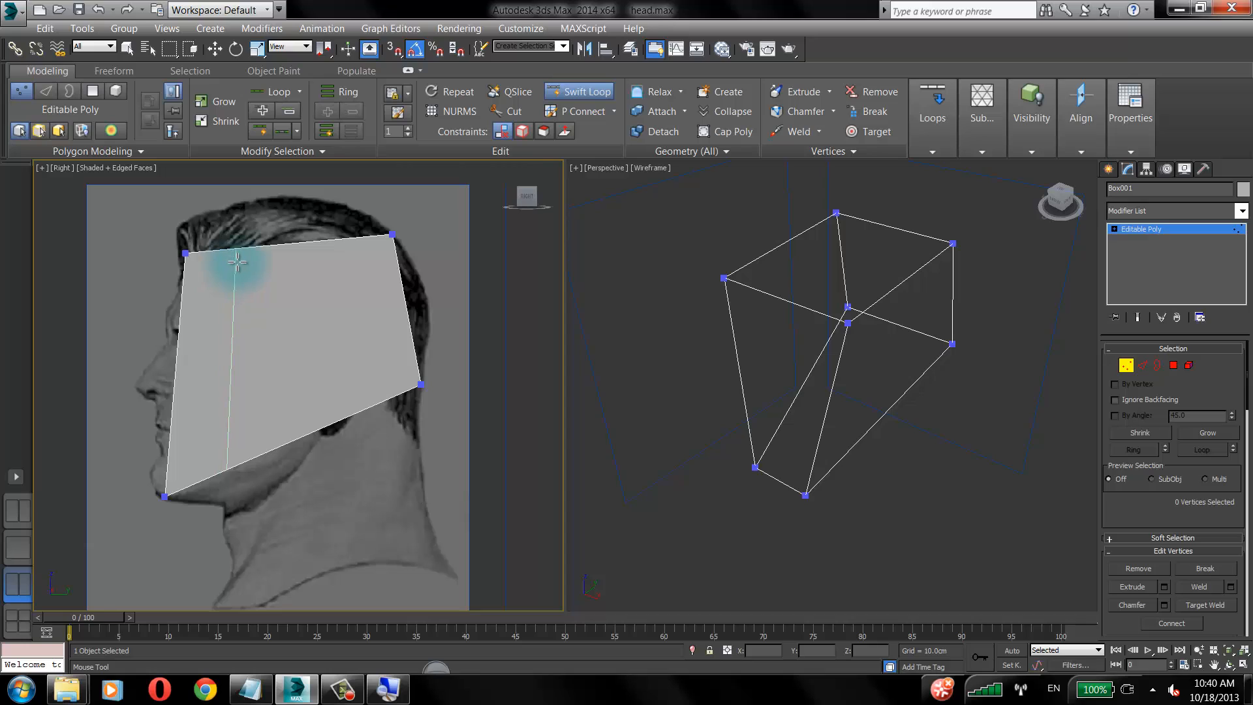
click(237, 263)
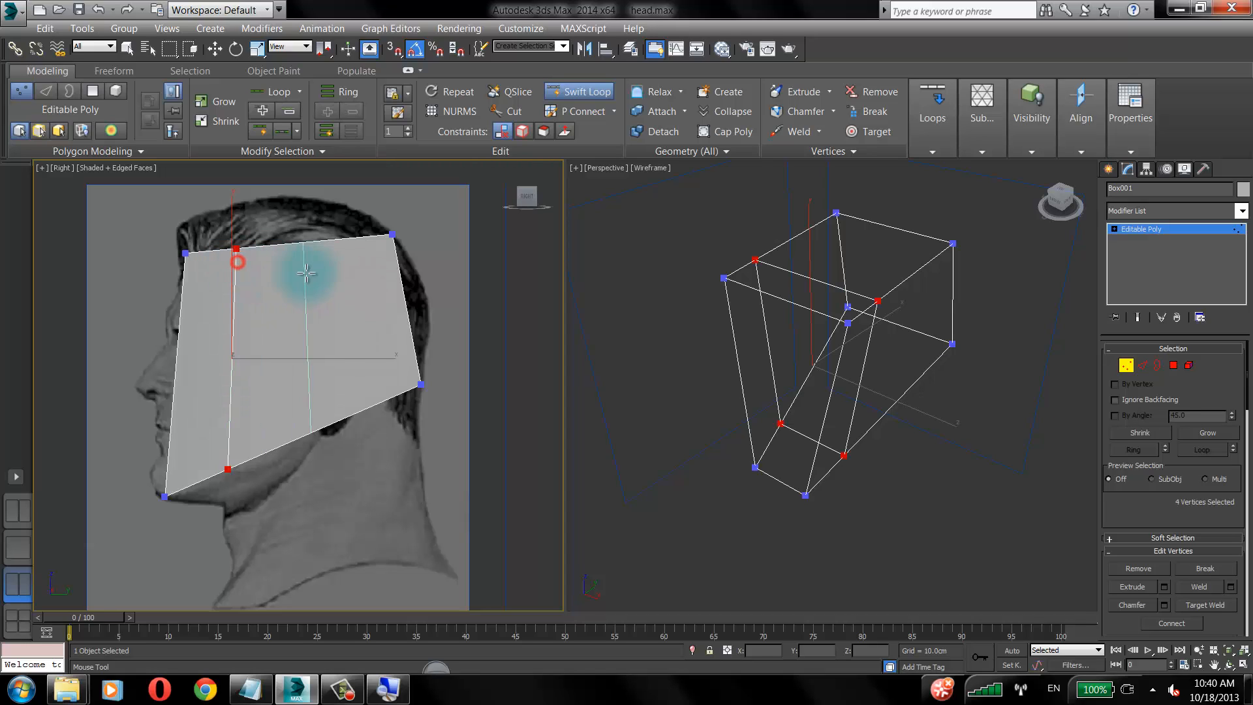
Move the new loop's two lower vertices down to the point where the jaw meets the neck.
key(w)
click(233, 483)
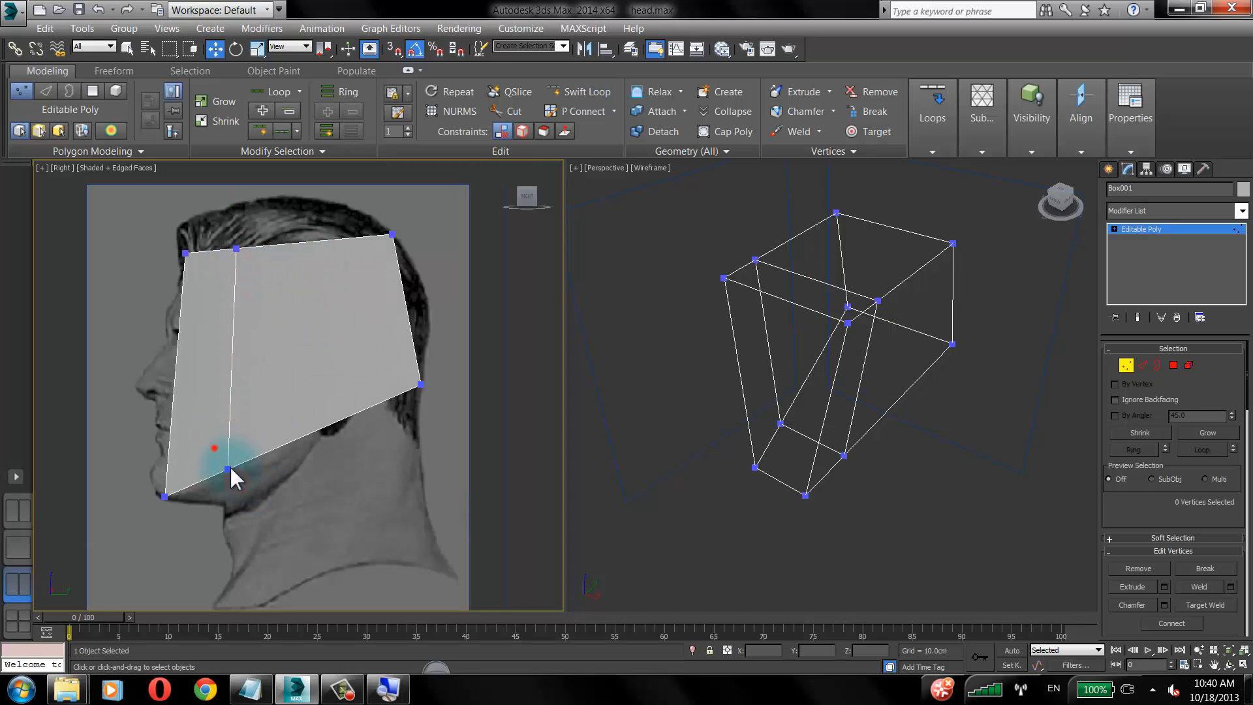
drag(214, 447, 242, 481)
drag(273, 418, 273, 449)
click(343, 334)
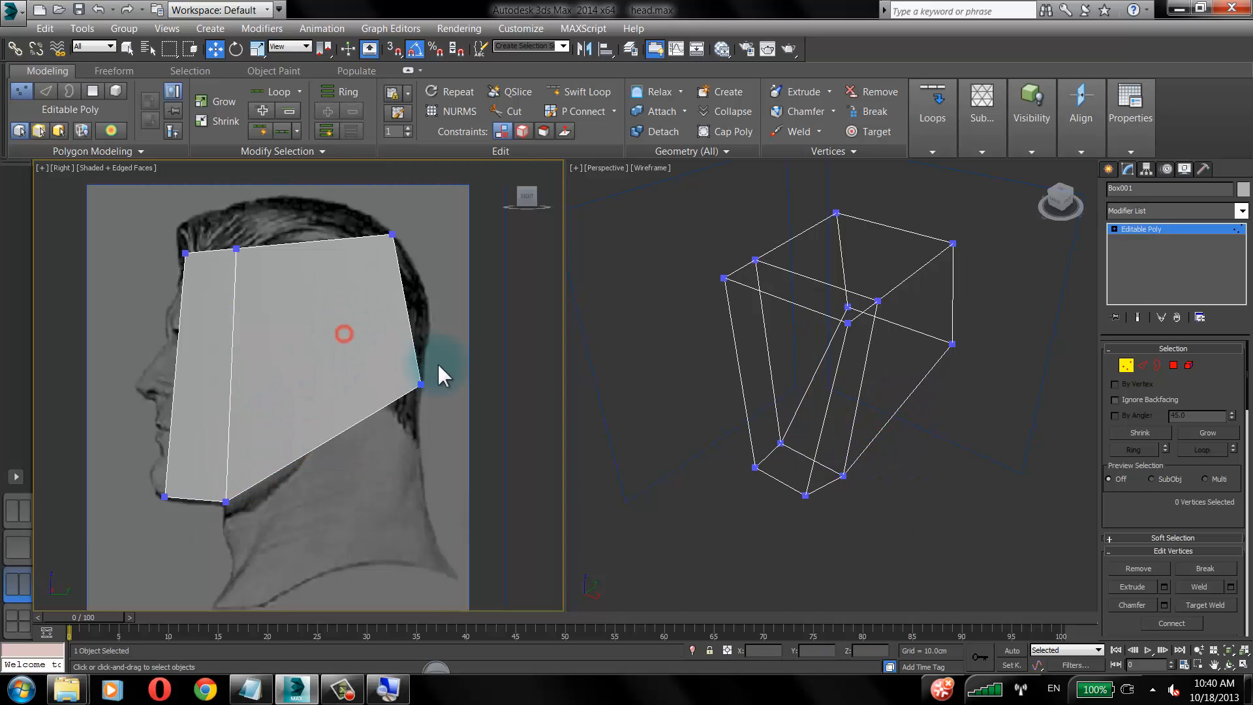
Nudge the skull-base, jaw-neck and chin vertex pairs in the Right view to fit the reference outline.
drag(437, 364, 407, 398)
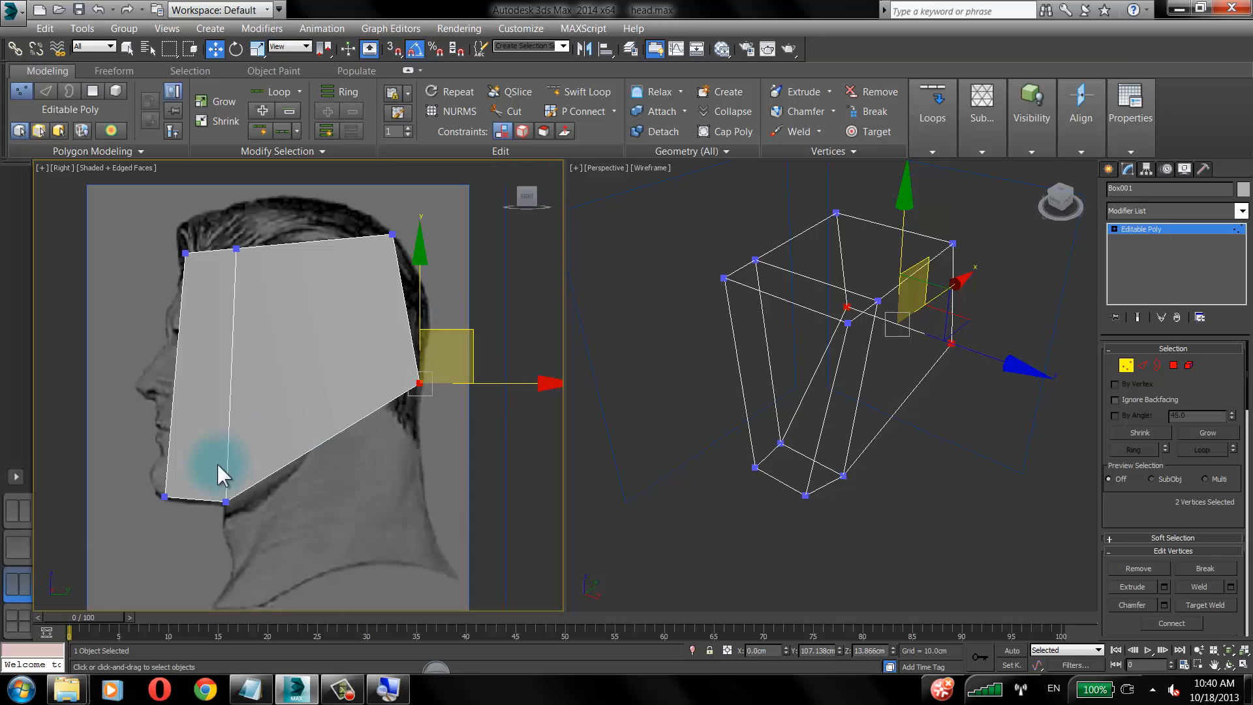
drag(210, 473, 238, 517)
drag(259, 452, 259, 452)
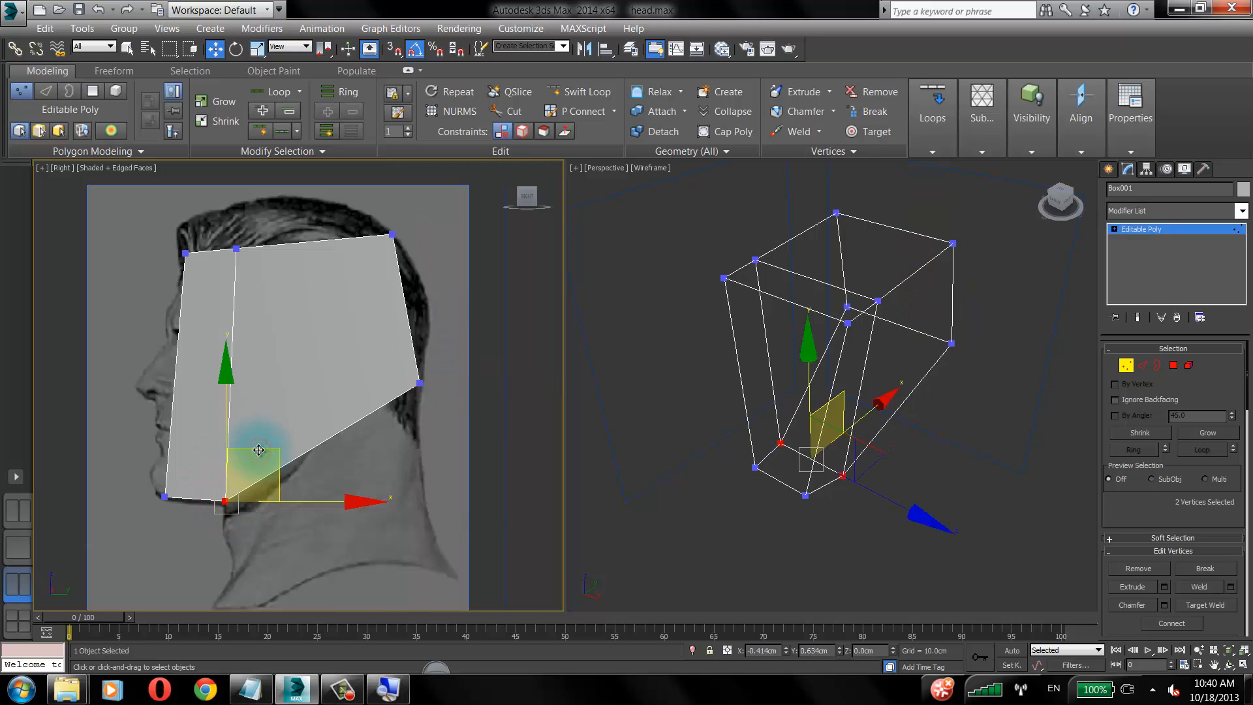
drag(157, 483, 178, 511)
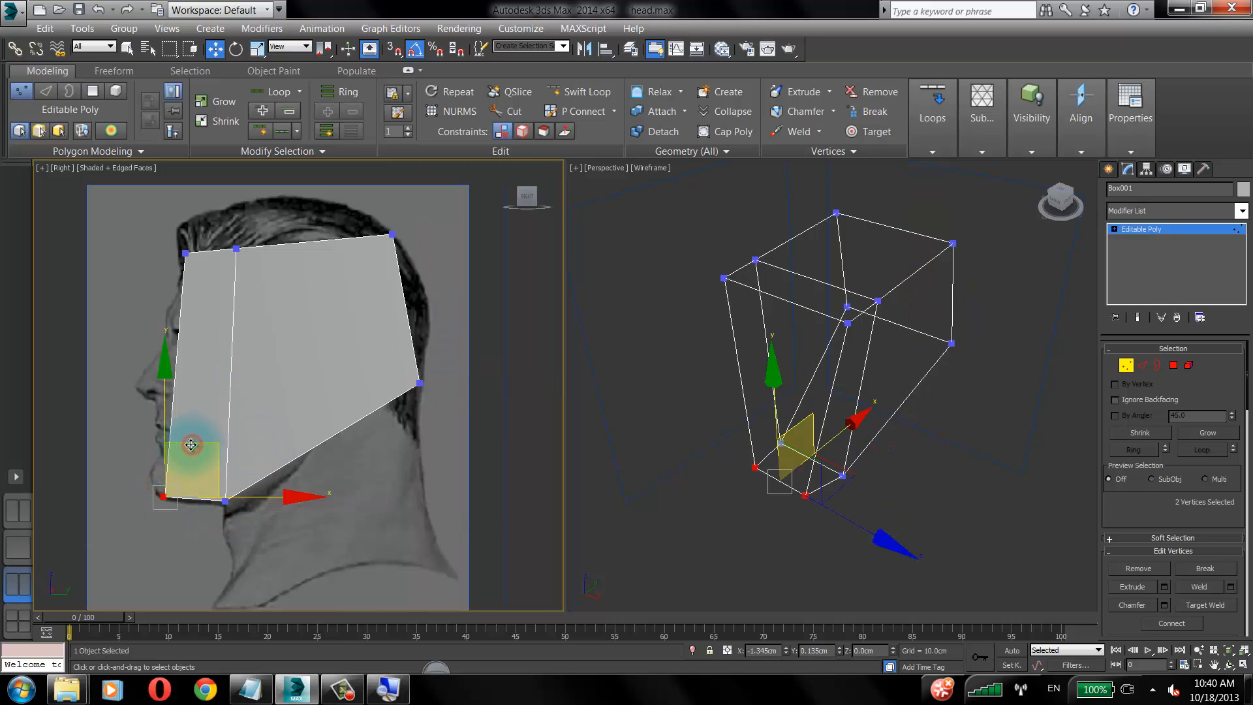
click(267, 406)
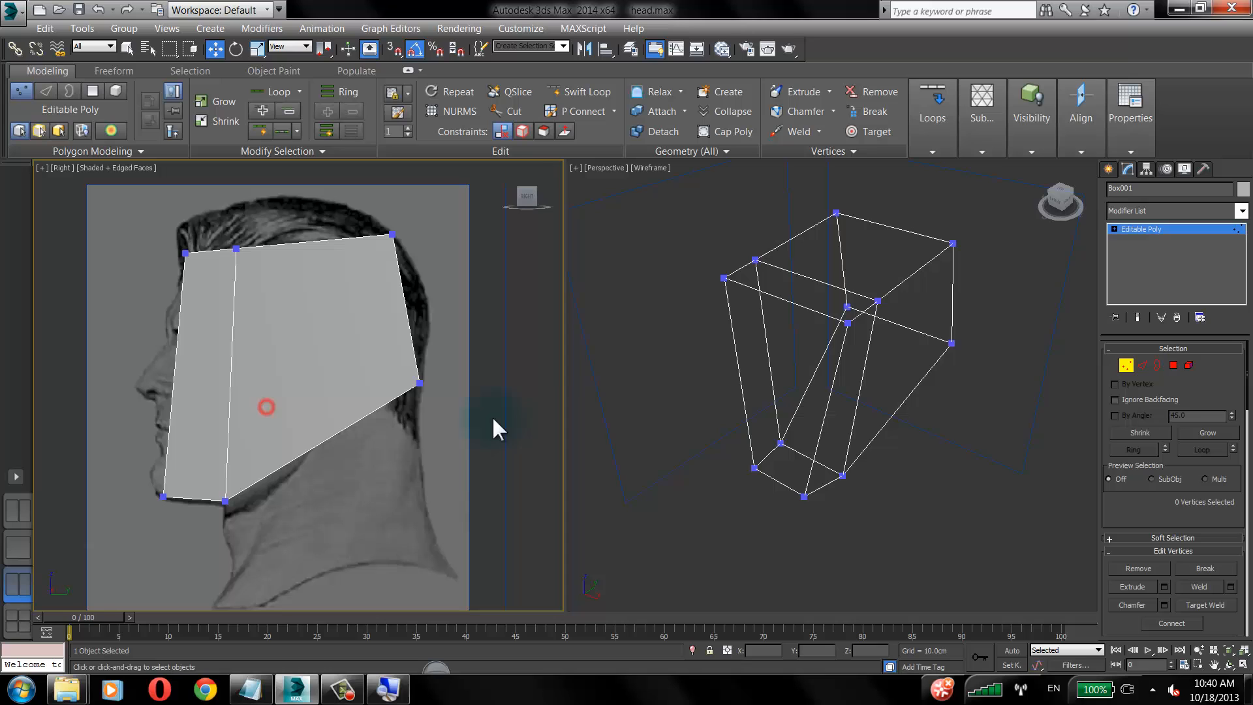
Extrude the sloping rear underside polygon between jaw and skull base by about 92 cm to form the neck.
click(1172, 365)
alt+middle_drag(894, 429, 853, 381)
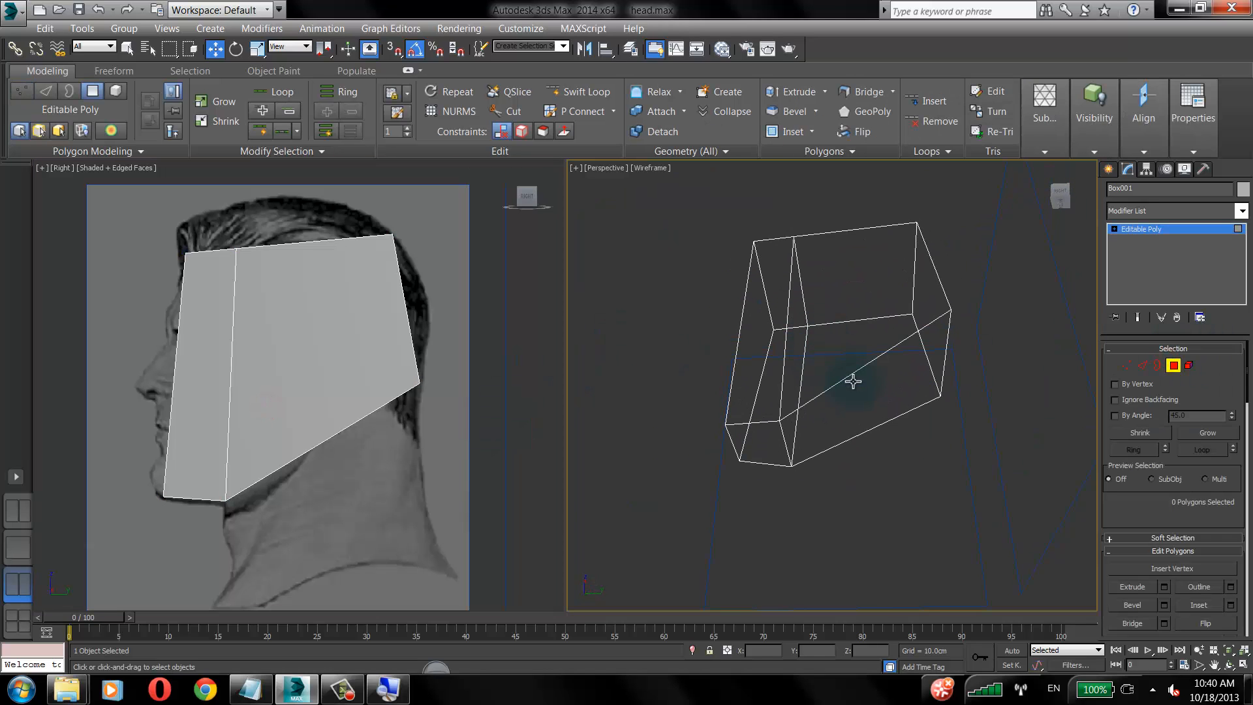
click(853, 381)
click(346, 418)
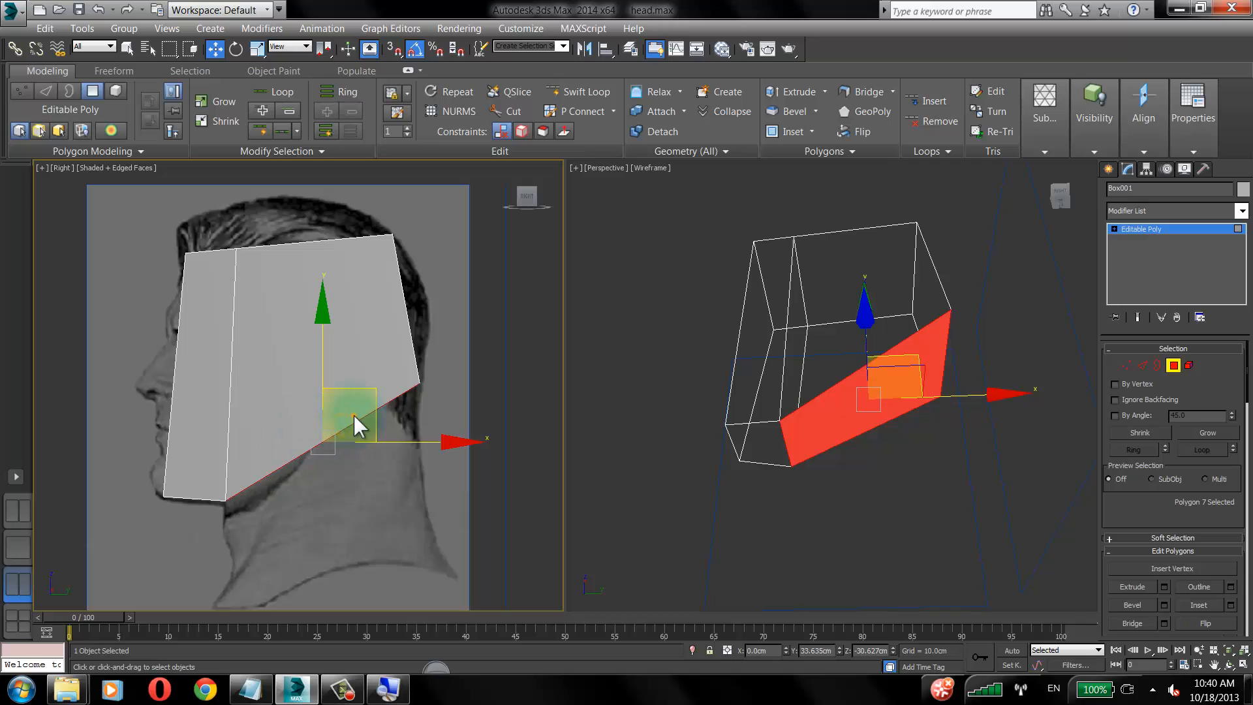
right_click(354, 415)
click(205, 453)
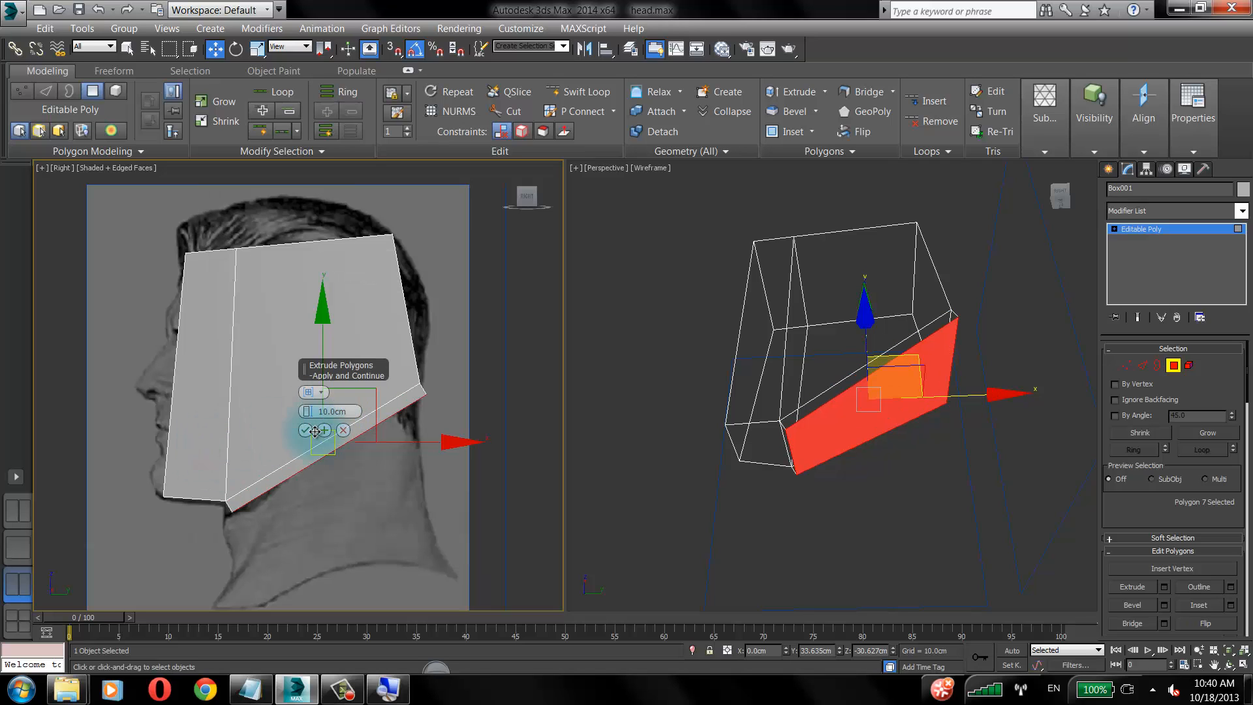
drag(308, 412, 316, 307)
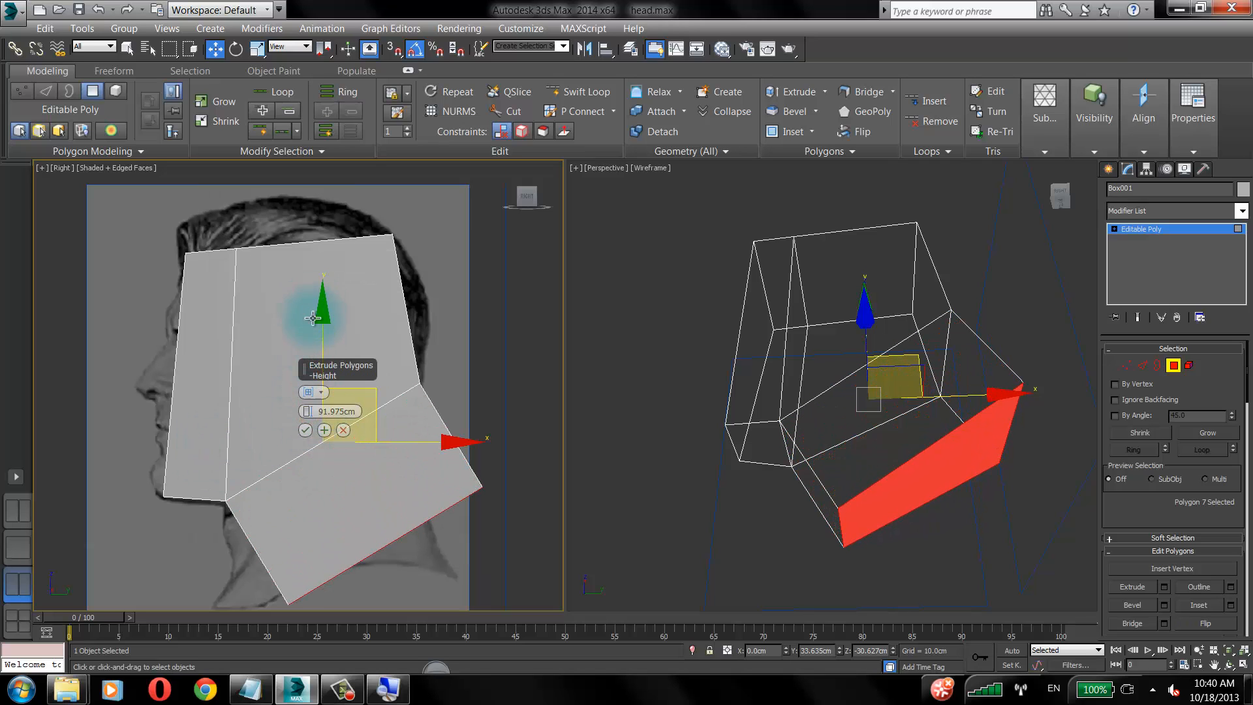
click(304, 430)
Move the neck's lower front and rear vertex pairs in the Right view to fit the reference neck outline.
key(1)
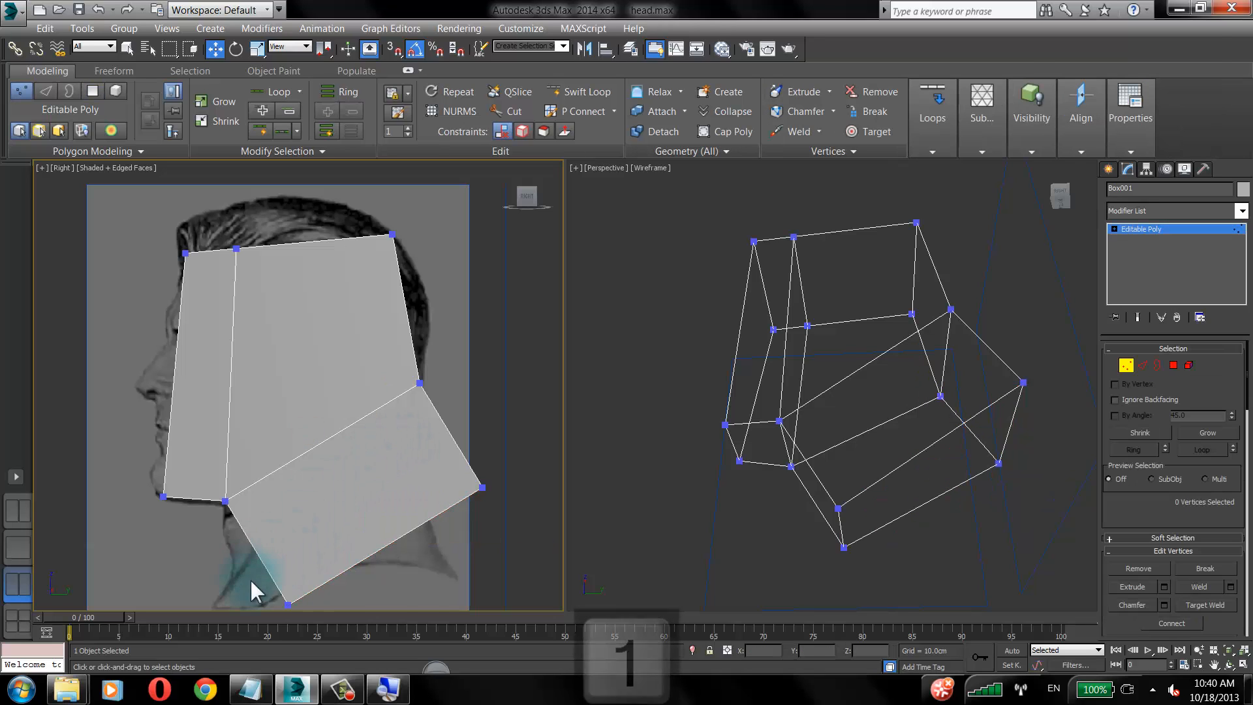
mouse_move(249, 578)
mouse_down()
mouse_move(330, 579)
mouse_move(321, 548)
mouse_move(254, 565)
mouse_up()
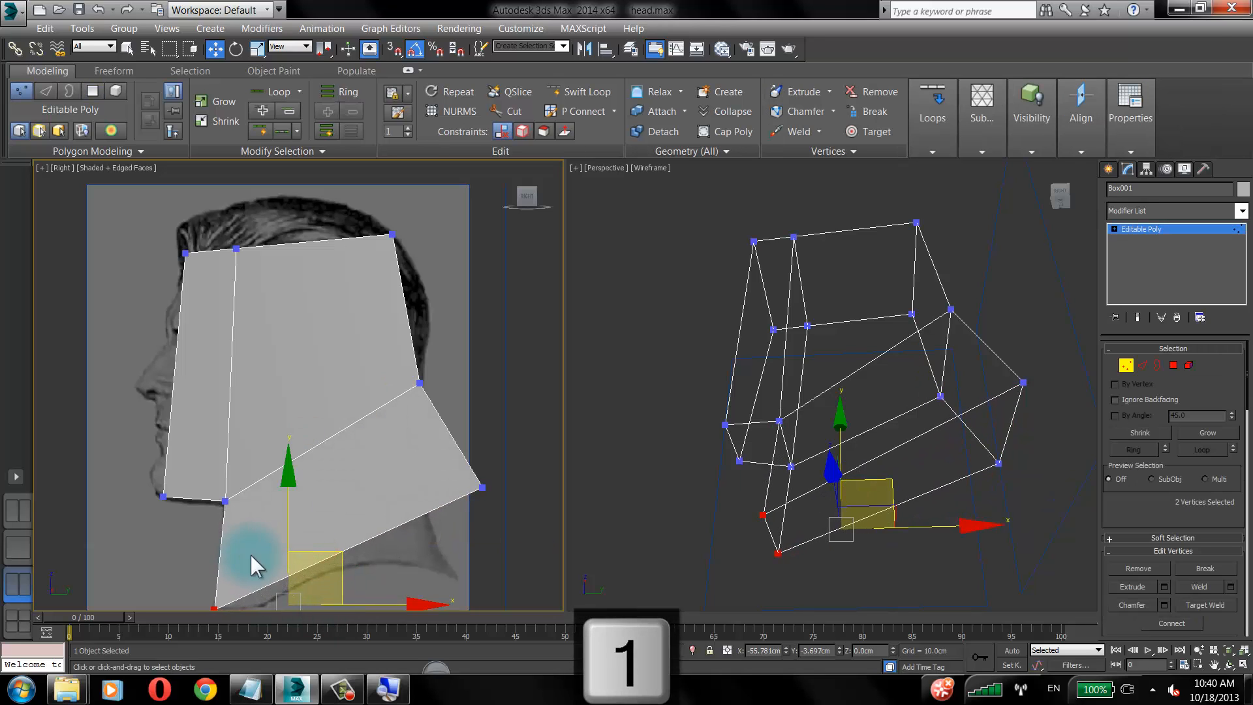
drag(507, 469, 448, 509)
drag(522, 433, 462, 423)
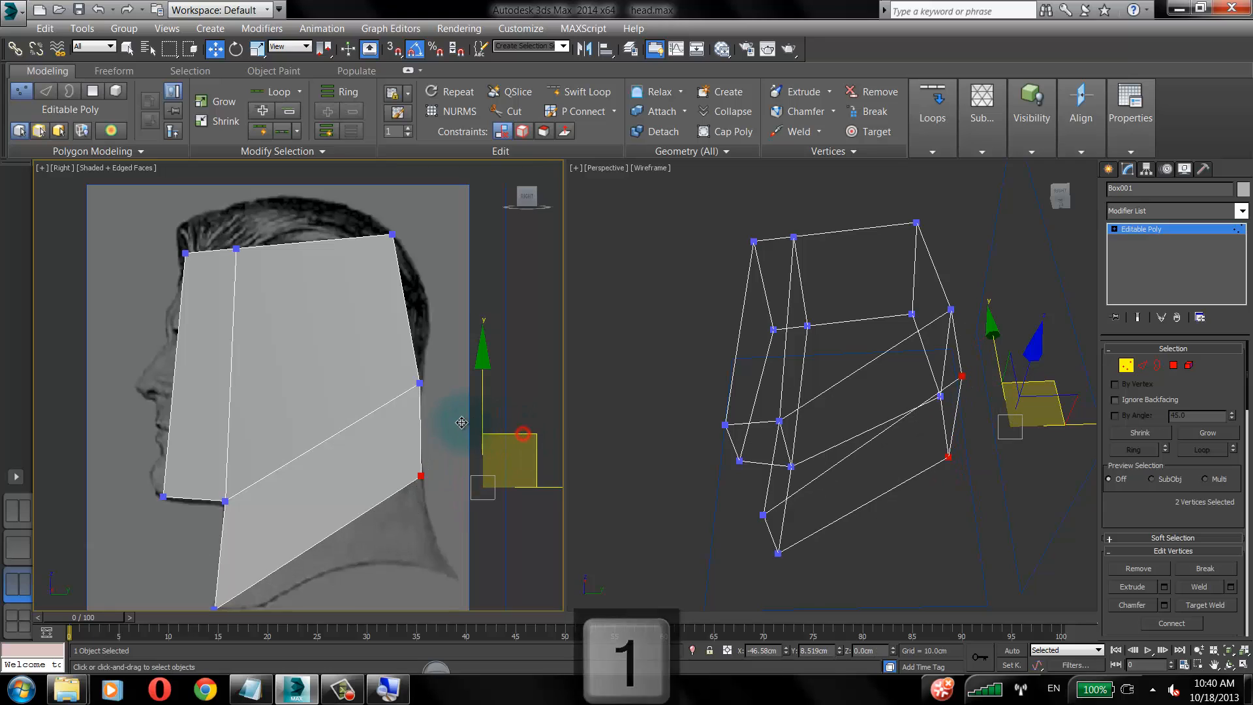
click(496, 356)
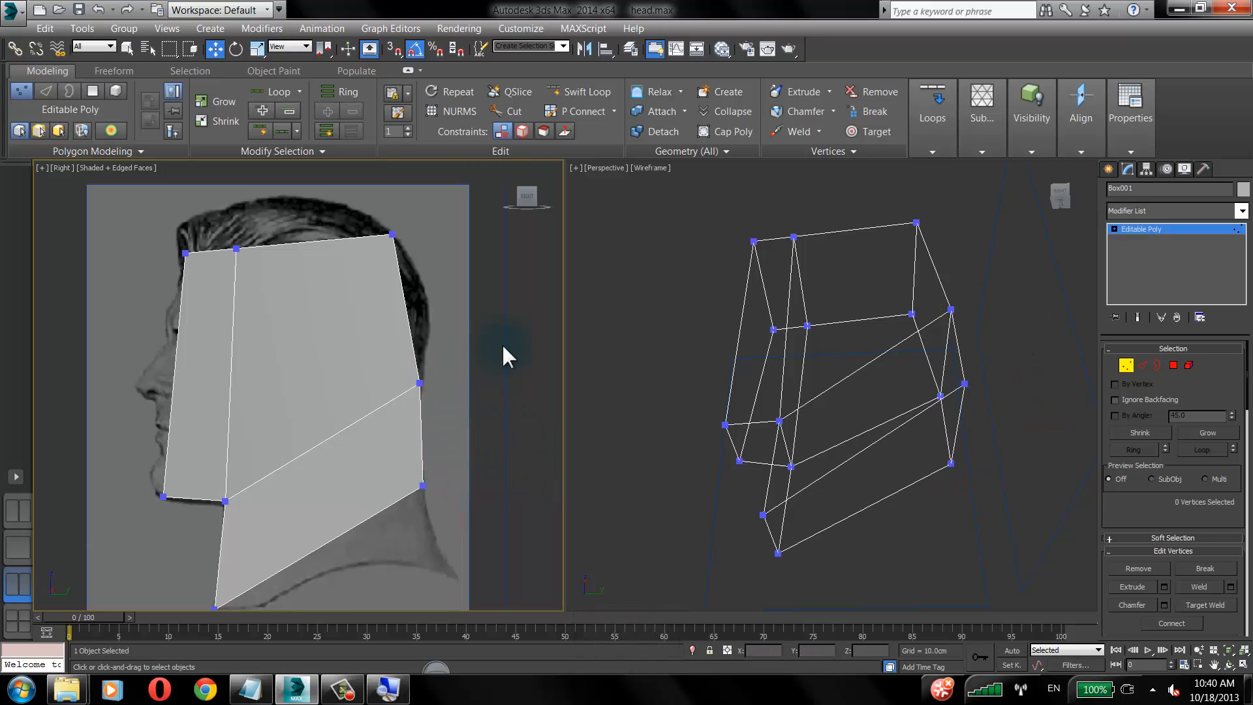
Switch the Perspective viewport to Shaded display and inspect the extruded neck from the front and side.
alt+middle_drag(851, 288, 933, 352)
key(alt+x)
click(652, 168)
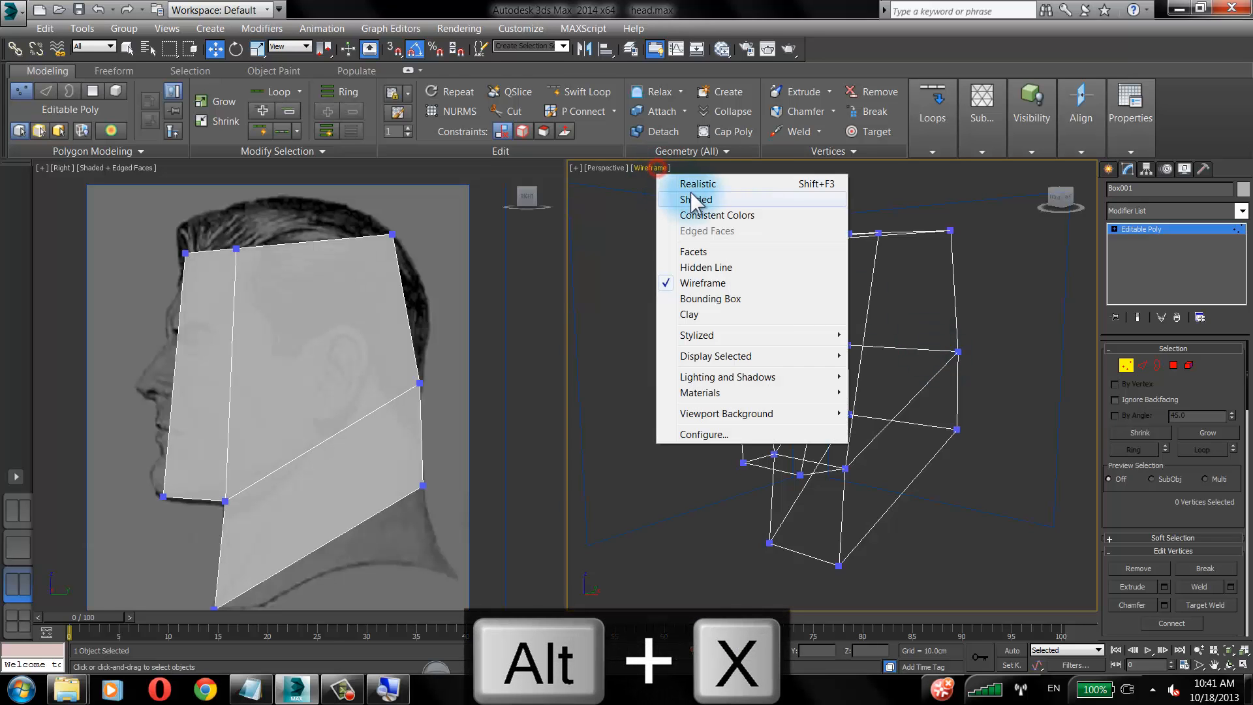
click(697, 198)
alt+middle_drag(844, 358, 737, 441)
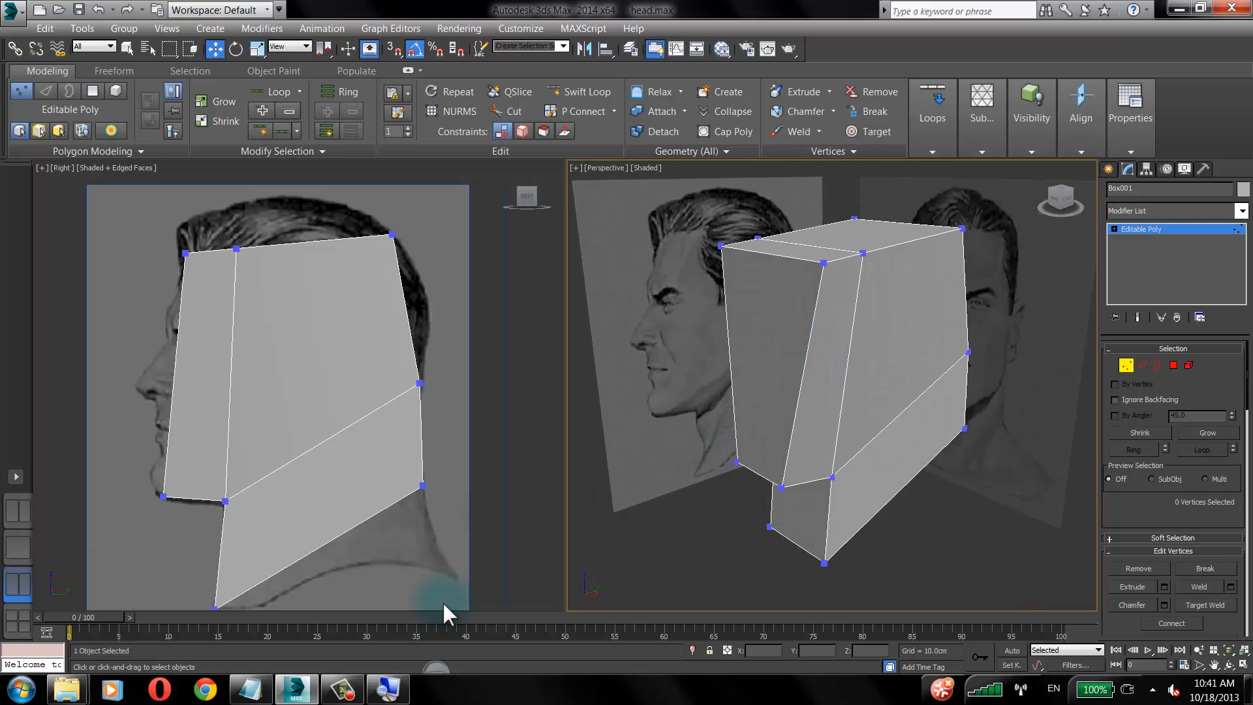
key(F9)
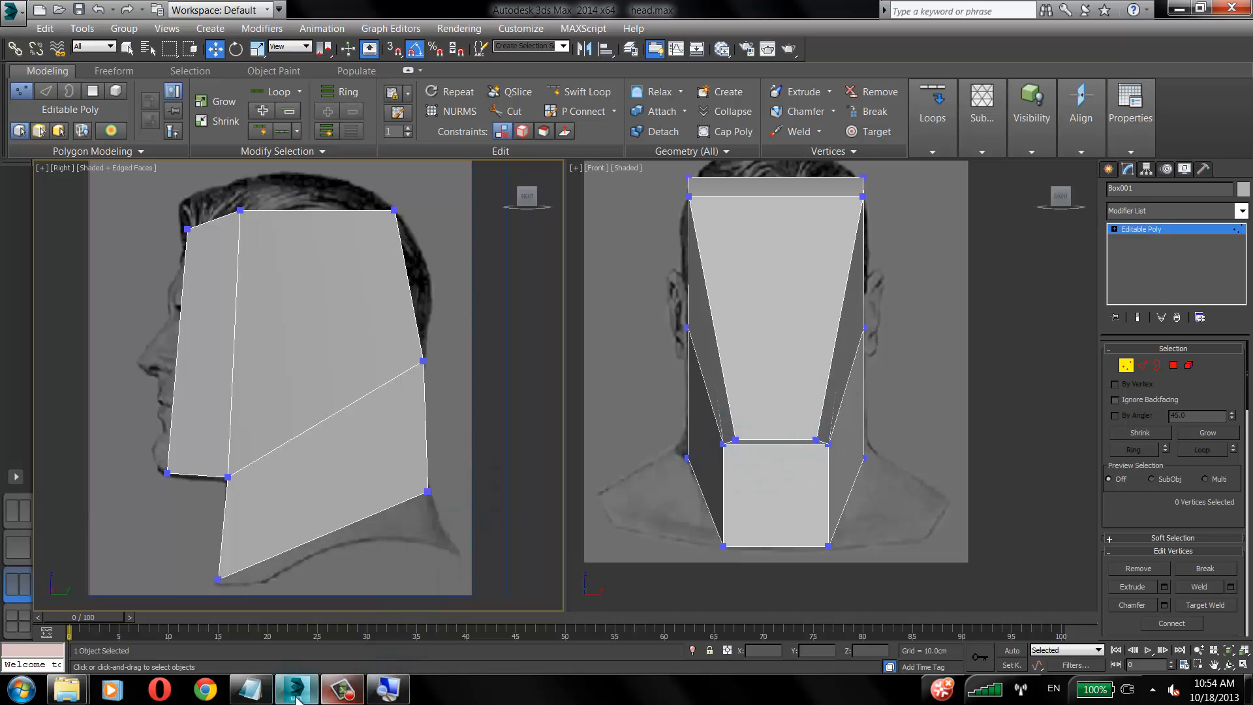
click(340, 690)
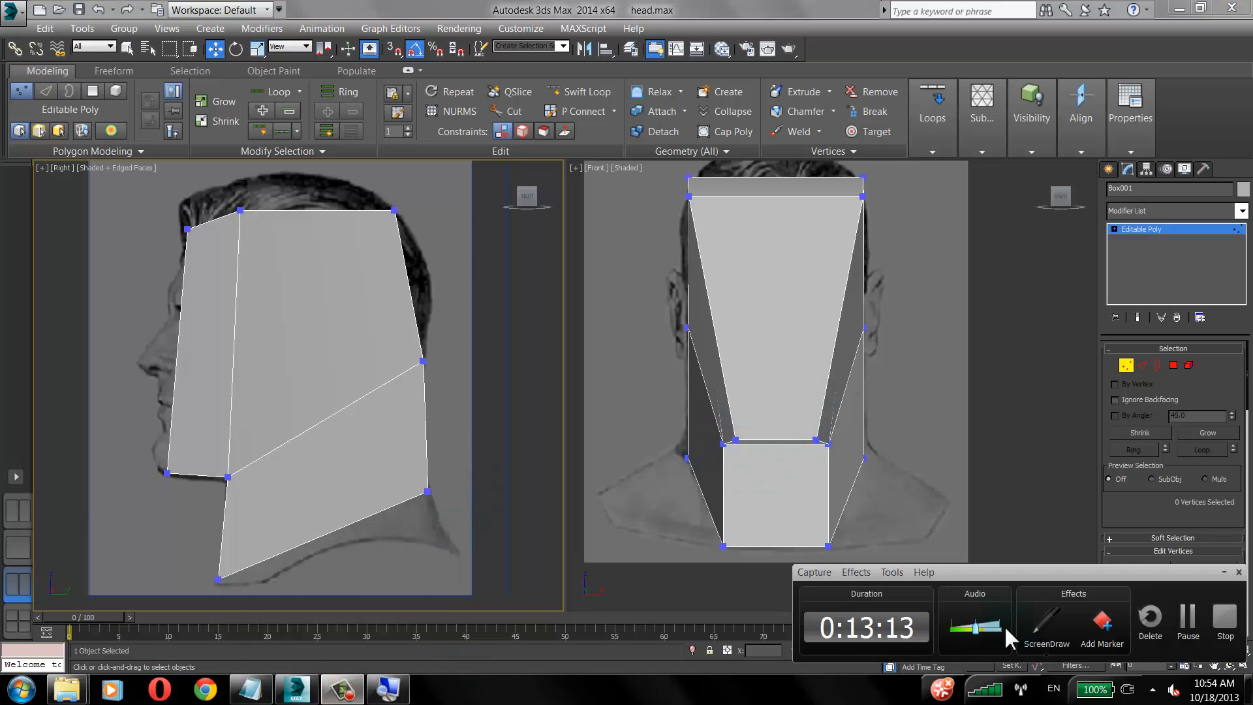
click(1043, 629)
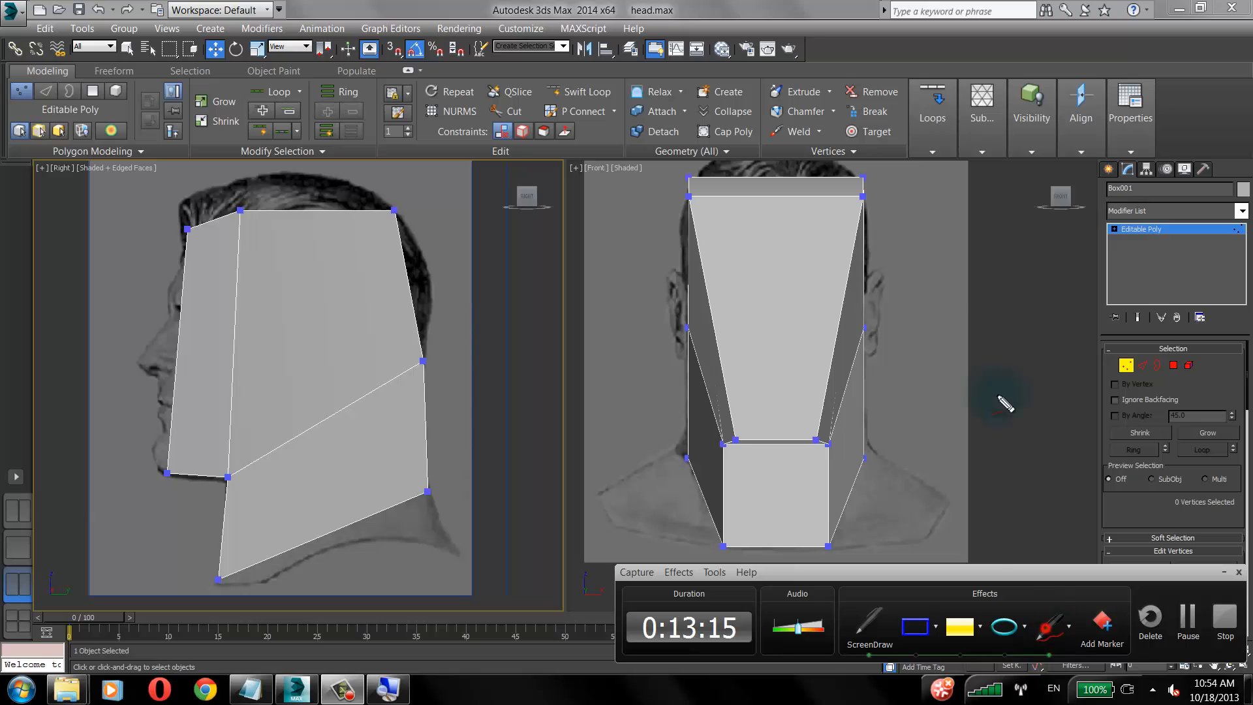
mouse_move(930, 199)
mouse_down()
mouse_move(917, 339)
mouse_move(1024, 274)
mouse_move(940, 196)
mouse_move(962, 199)
mouse_move(977, 449)
mouse_up()
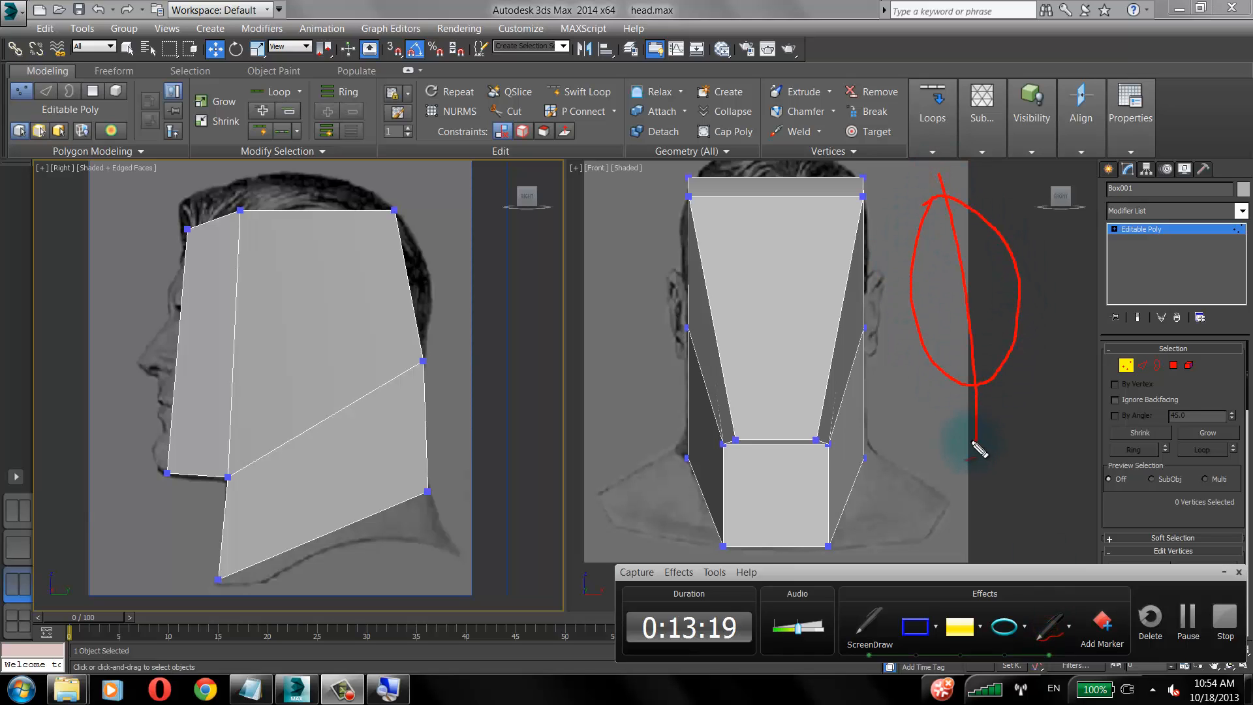
mouse_move(857, 299)
mouse_down()
mouse_move(1060, 288)
mouse_move(1068, 268)
mouse_up()
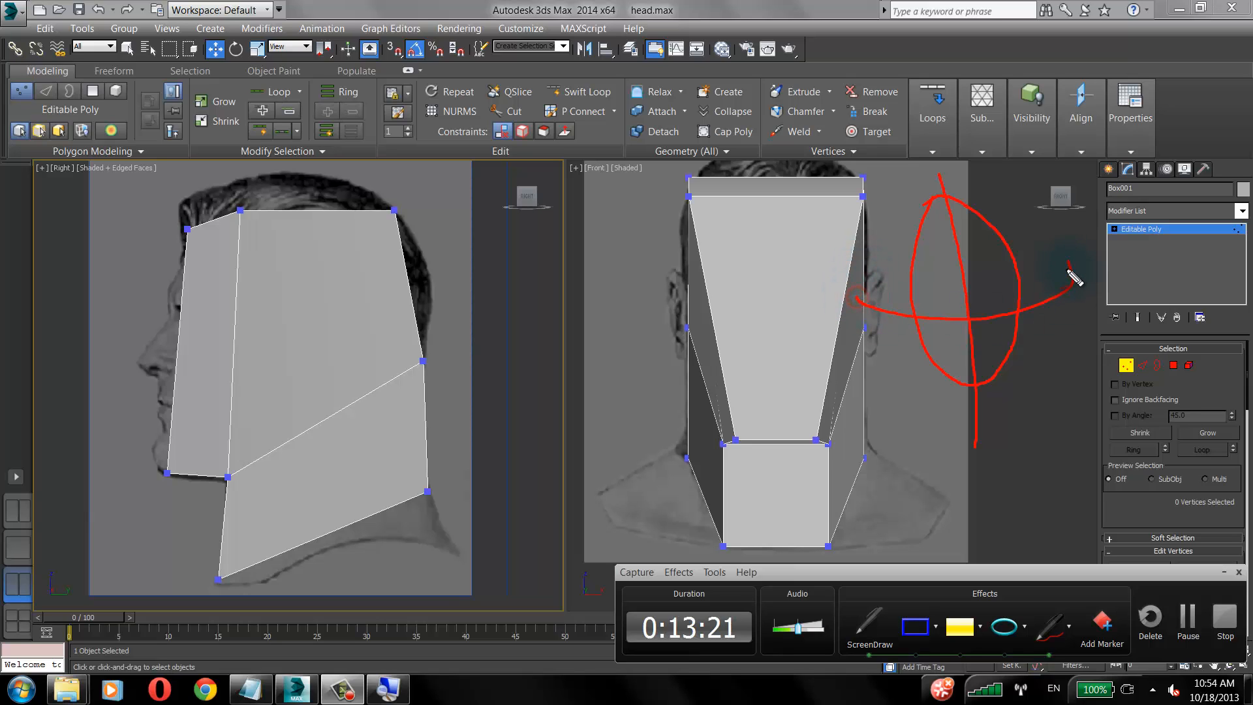
drag(875, 255, 1021, 234)
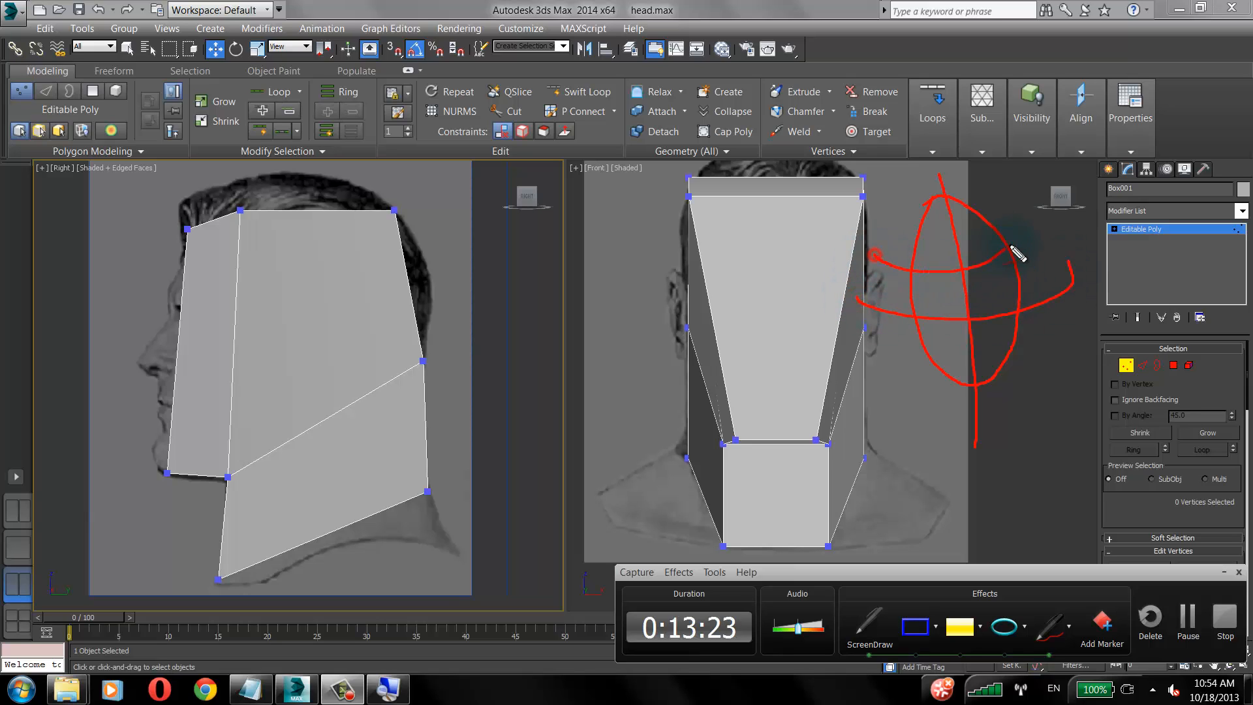
drag(917, 368, 1011, 353)
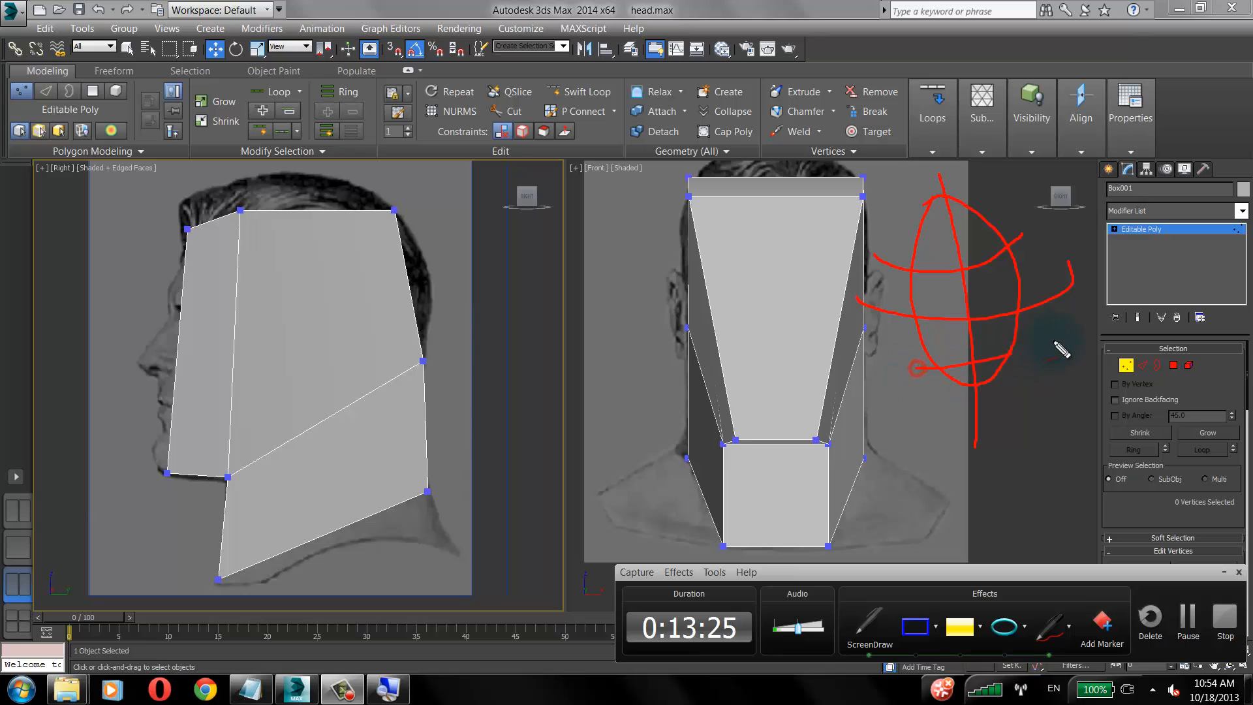
drag(1017, 269, 1030, 302)
mouse_move(909, 288)
mouse_down()
mouse_move(914, 314)
mouse_move(992, 288)
mouse_move(966, 295)
mouse_move(981, 359)
mouse_up()
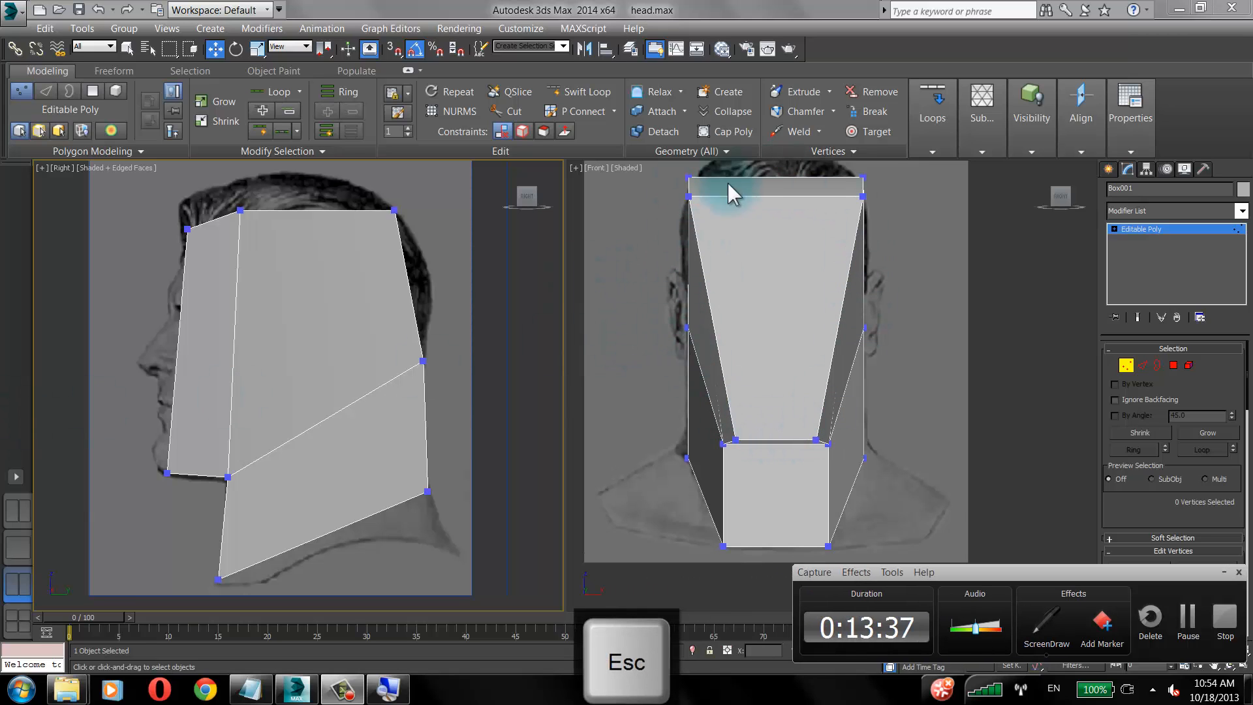
click(1223, 571)
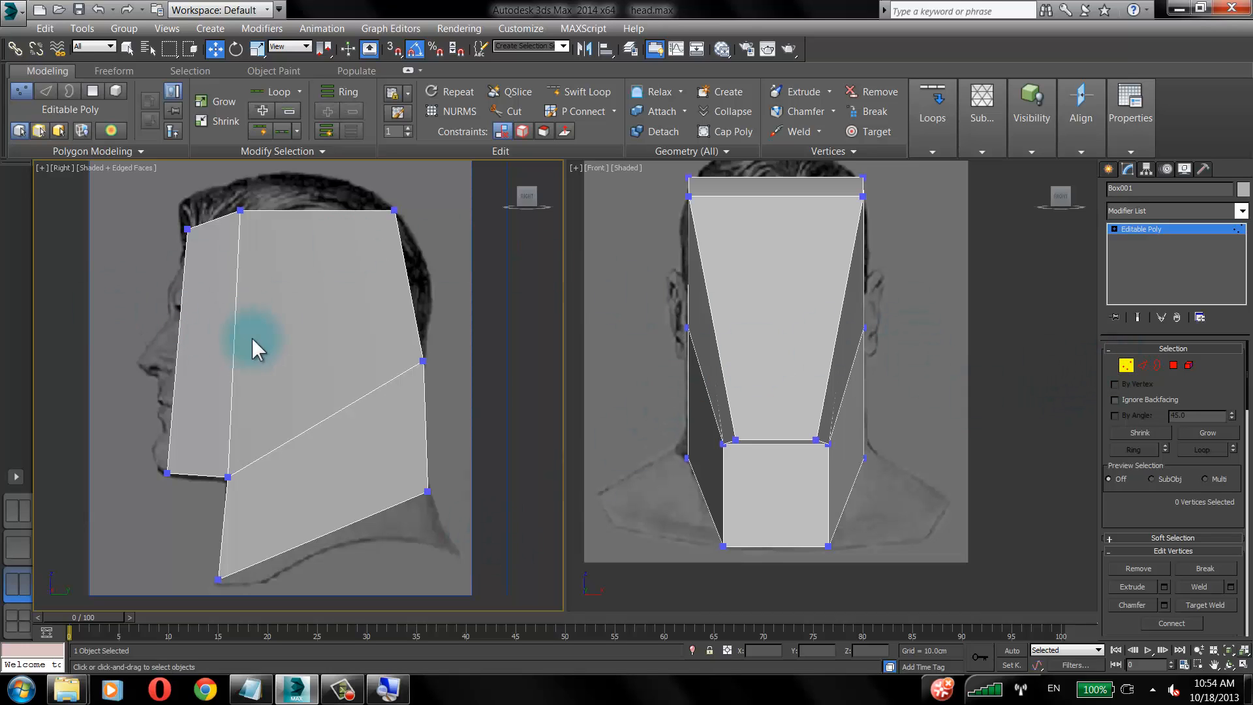
Leave vertex editing and apply a TurboSmooth modifier to the whole head box.
click(1125, 362)
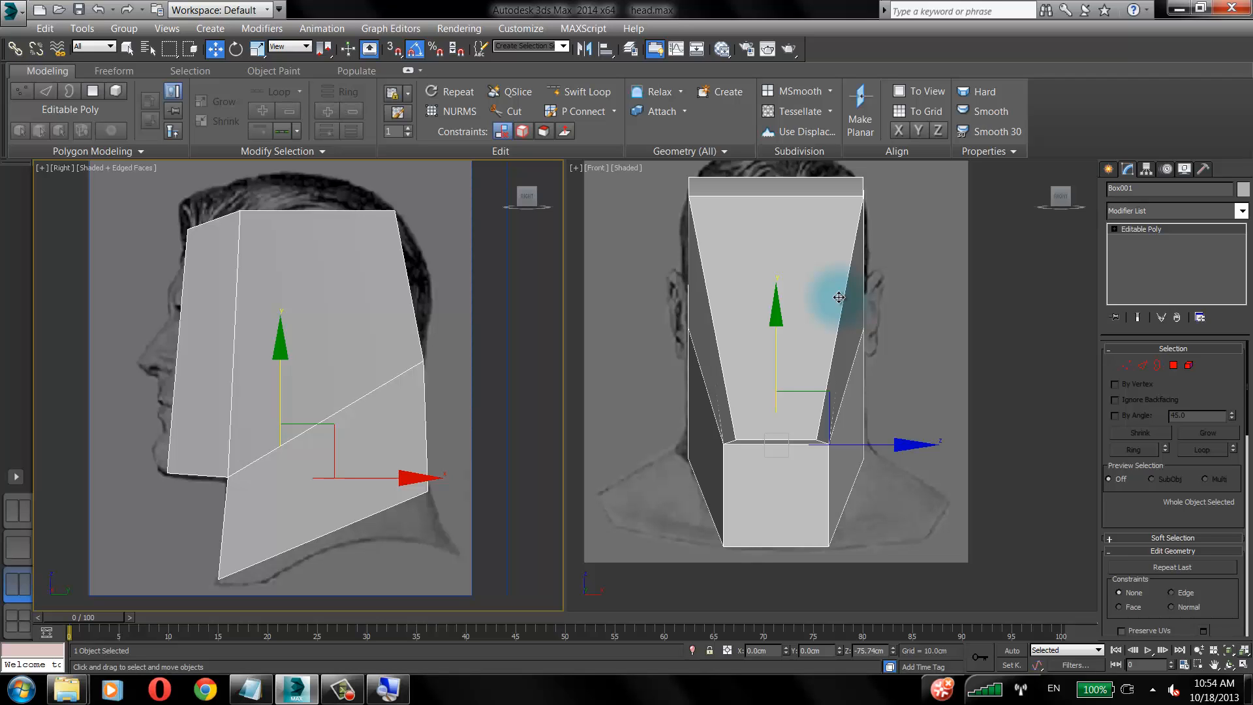
click(1241, 211)
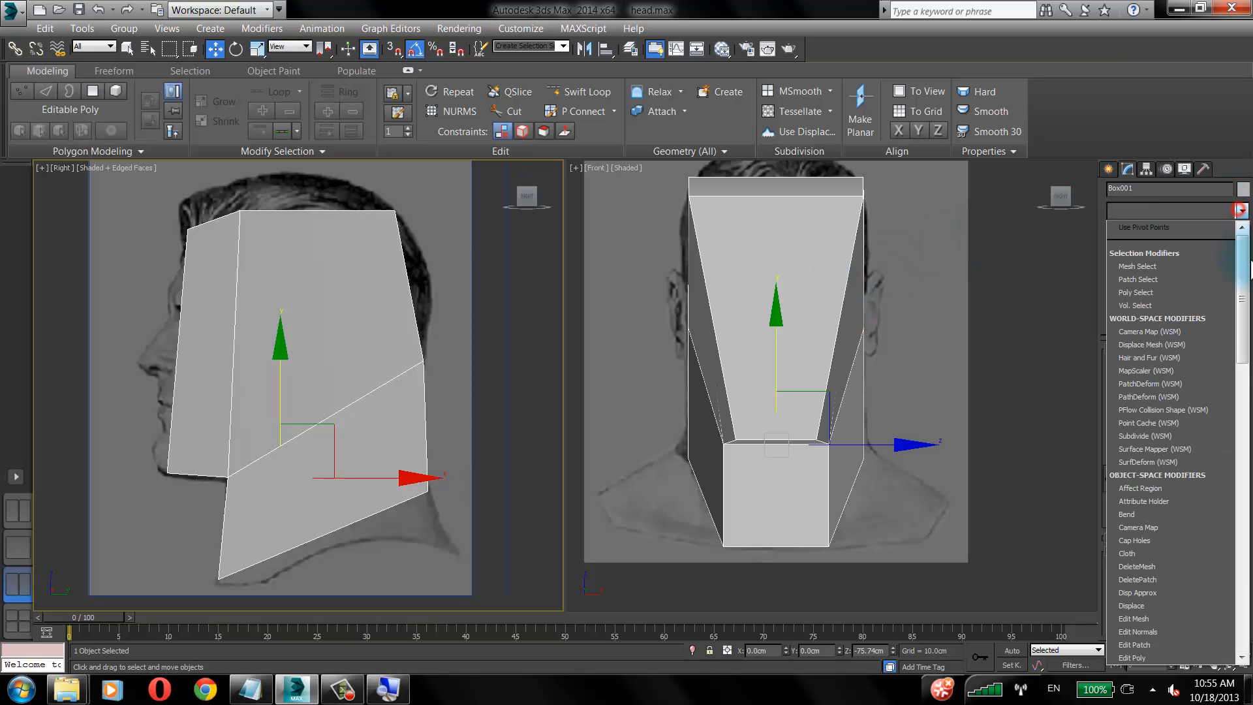
scroll(1239, 269, down, 10)
scroll(1201, 624, down, 8)
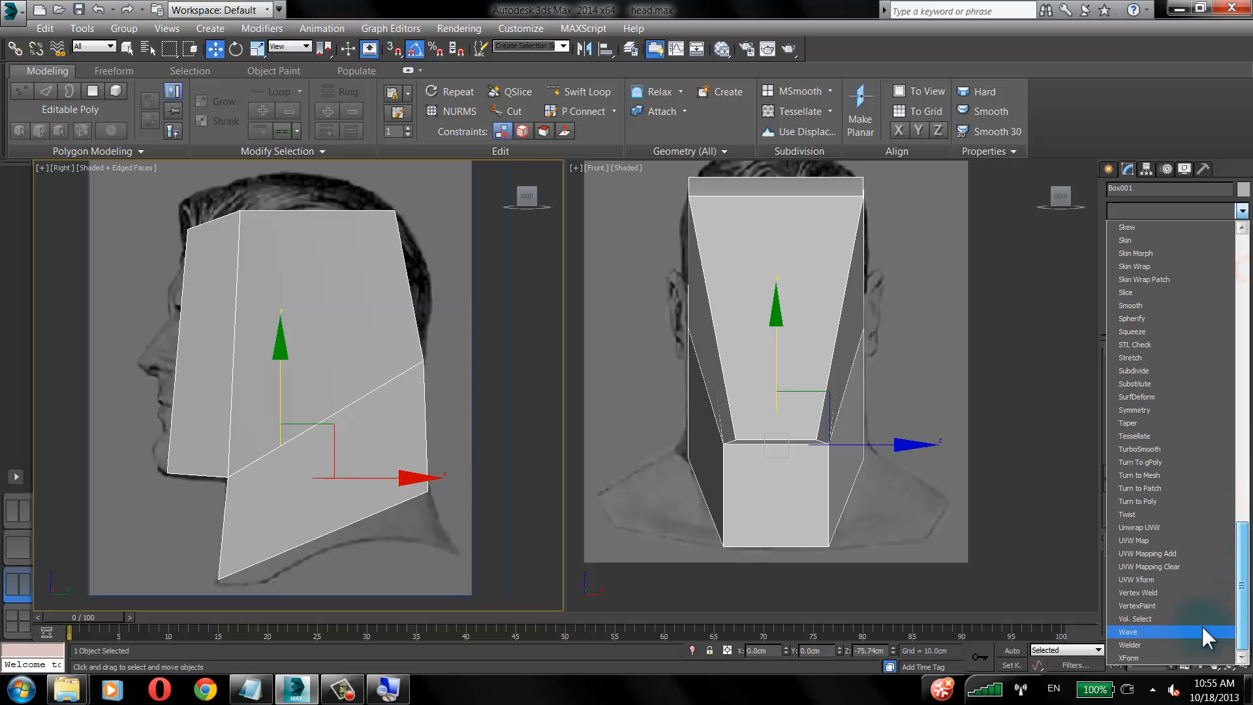
click(1140, 448)
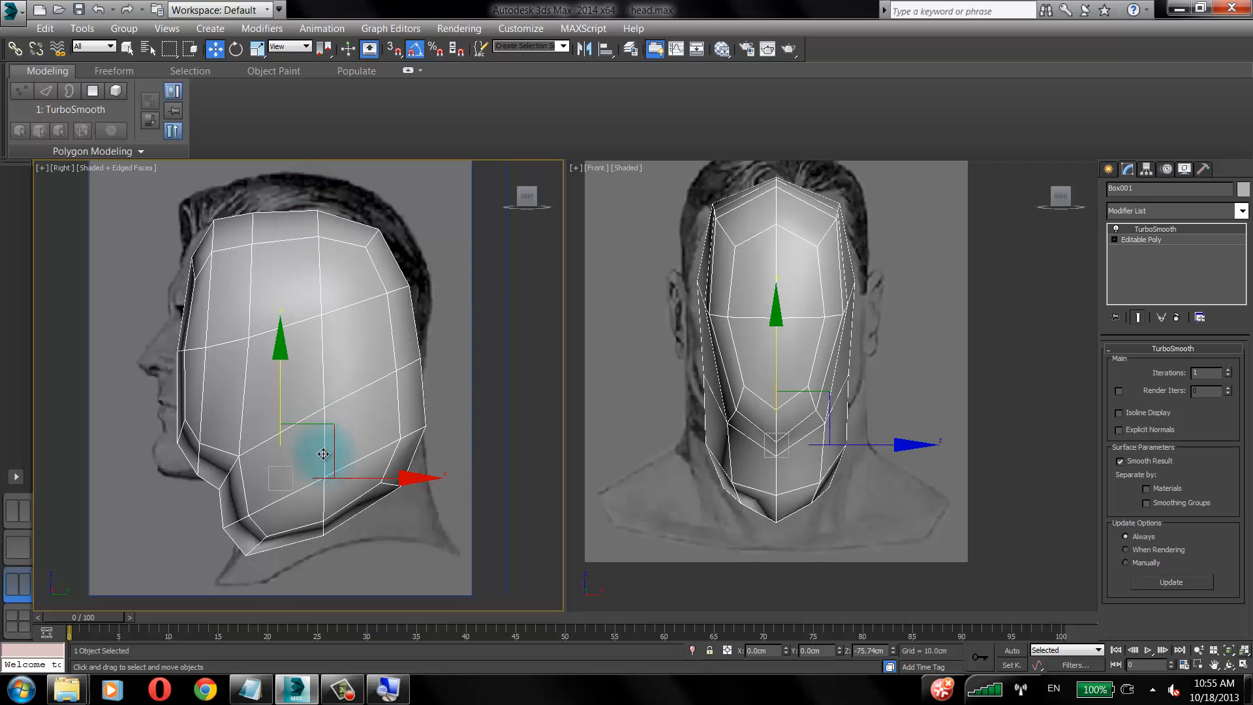
drag(318, 448, 336, 481)
click(719, 448)
key(ctrl+z)
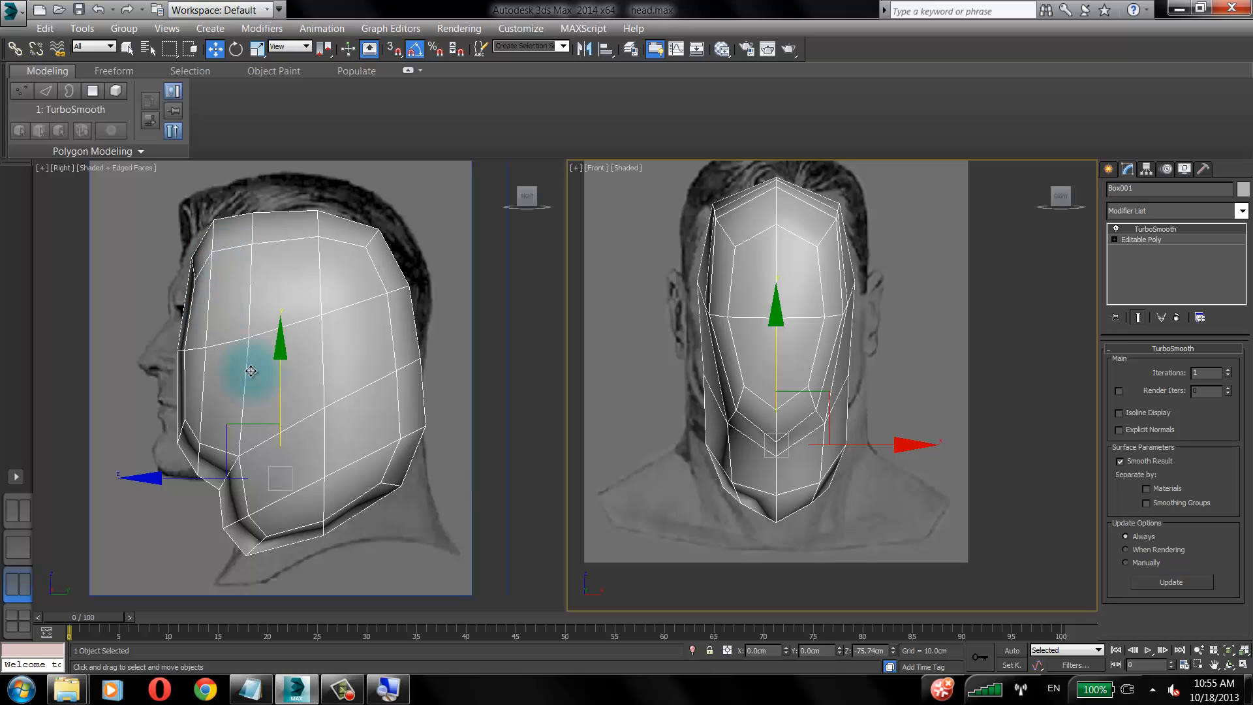
Compare the base mesh with the TurboSmooth result and convert the smoothed head to Editable Poly.
click(1187, 239)
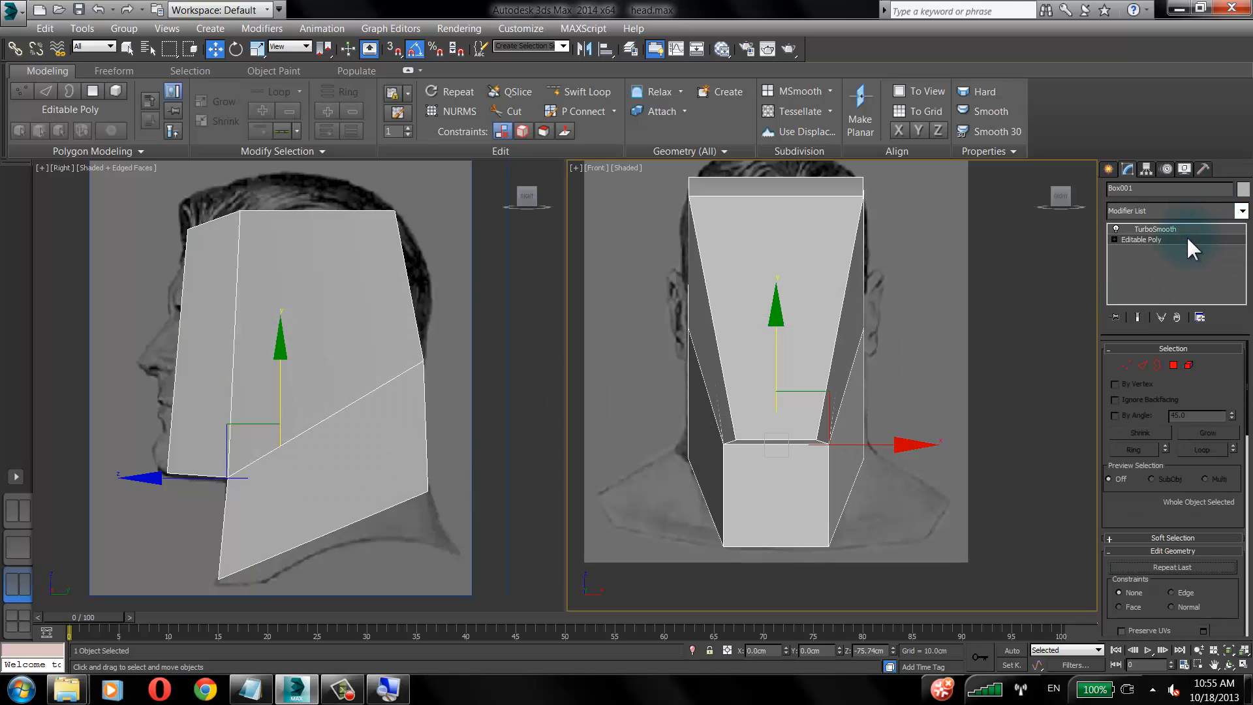
click(1187, 229)
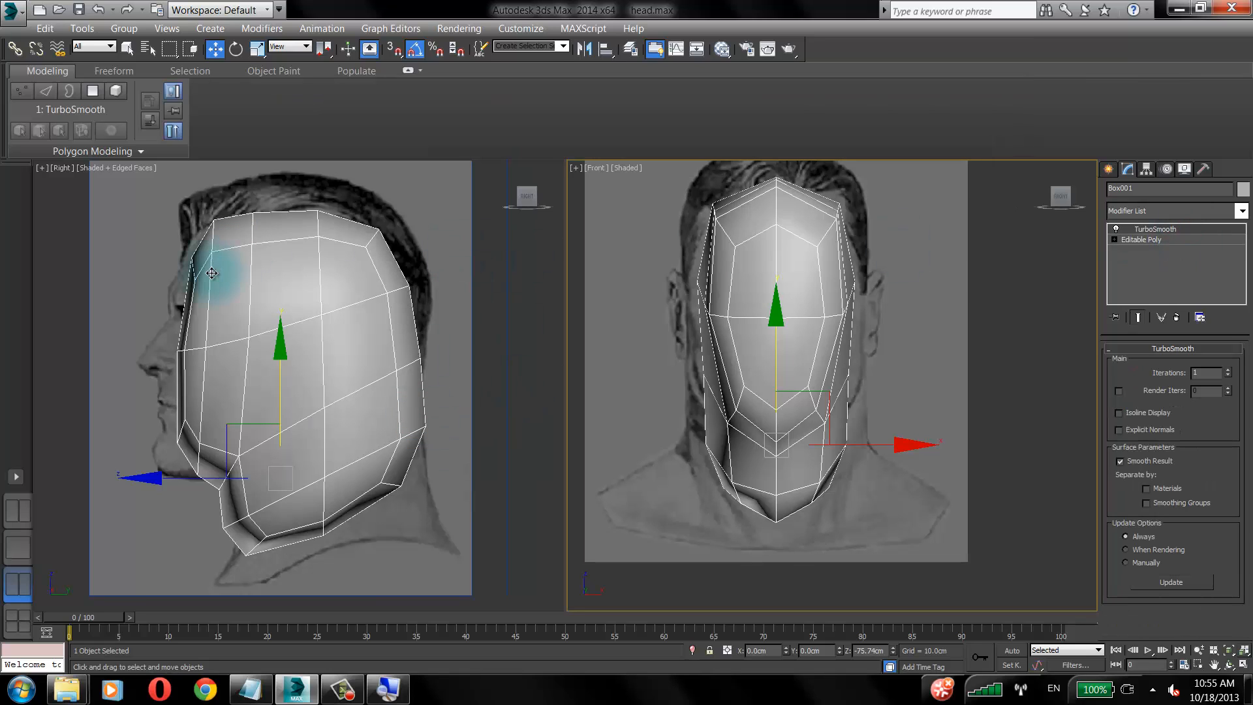
right_click(246, 266)
right_click(247, 261)
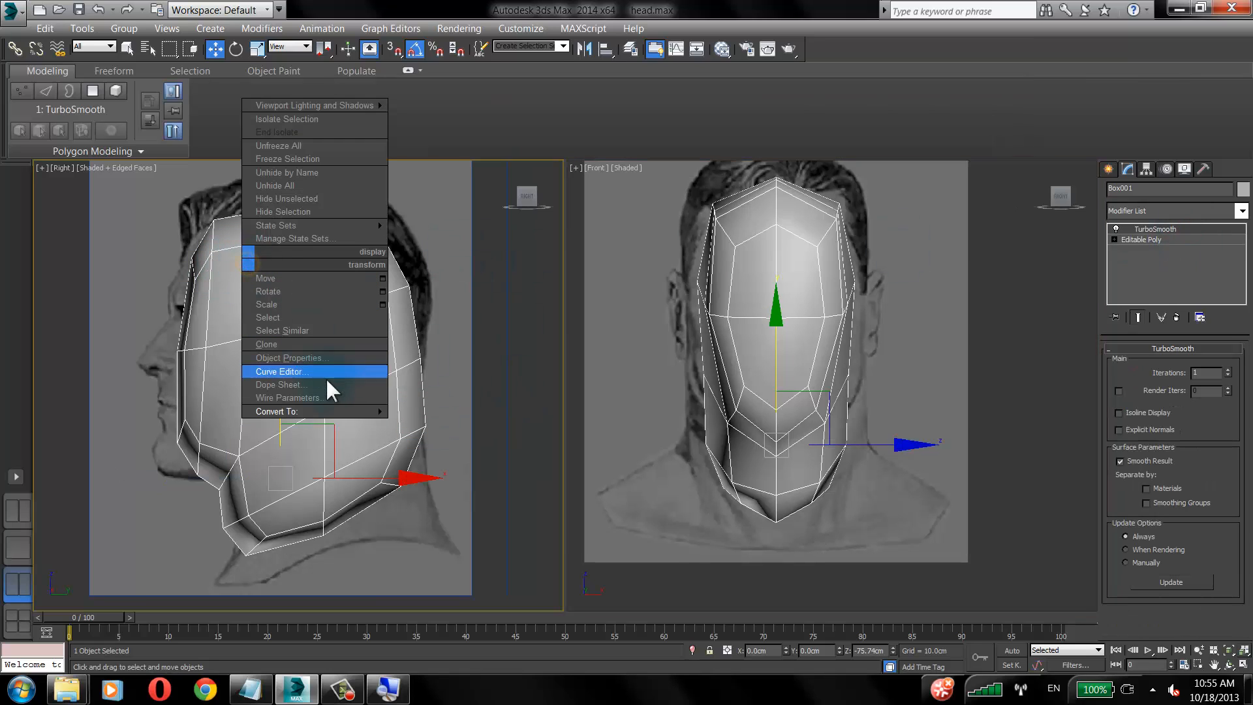
mouse_move(341, 411)
click(435, 422)
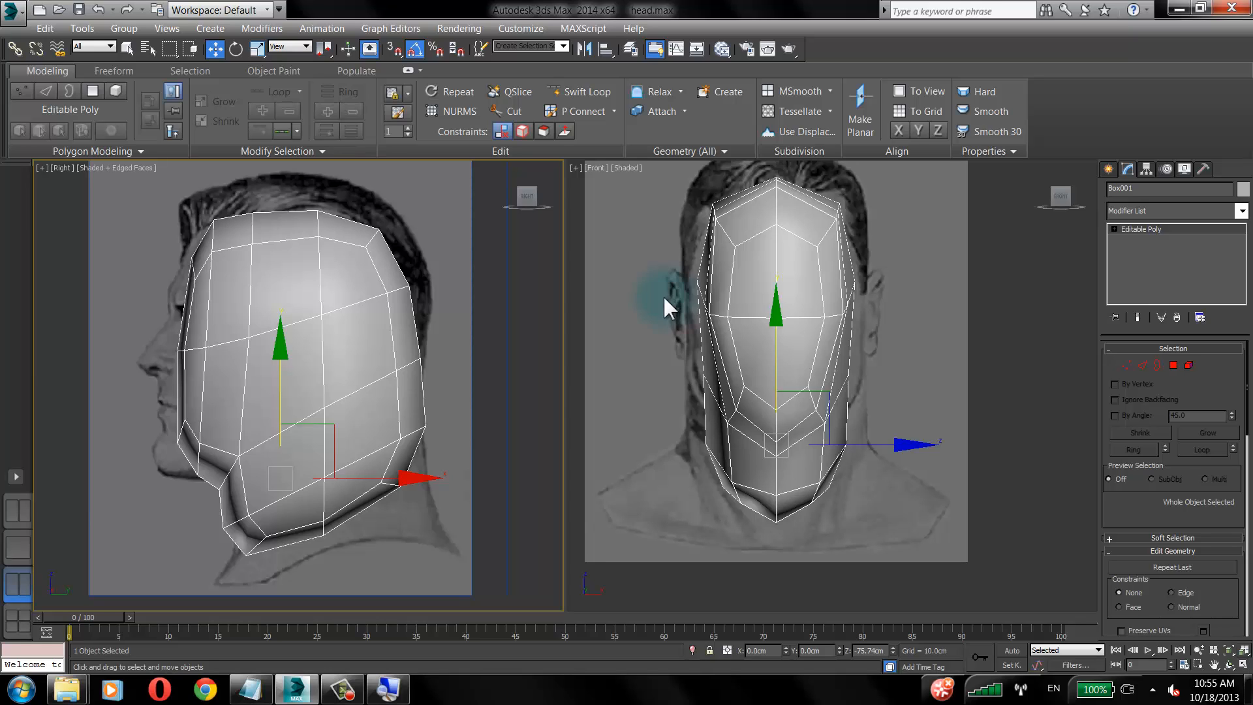
Delete all polygons on the left half of the head as seen in the Front view and leave polygon editing.
click(92, 90)
drag(660, 179, 765, 582)
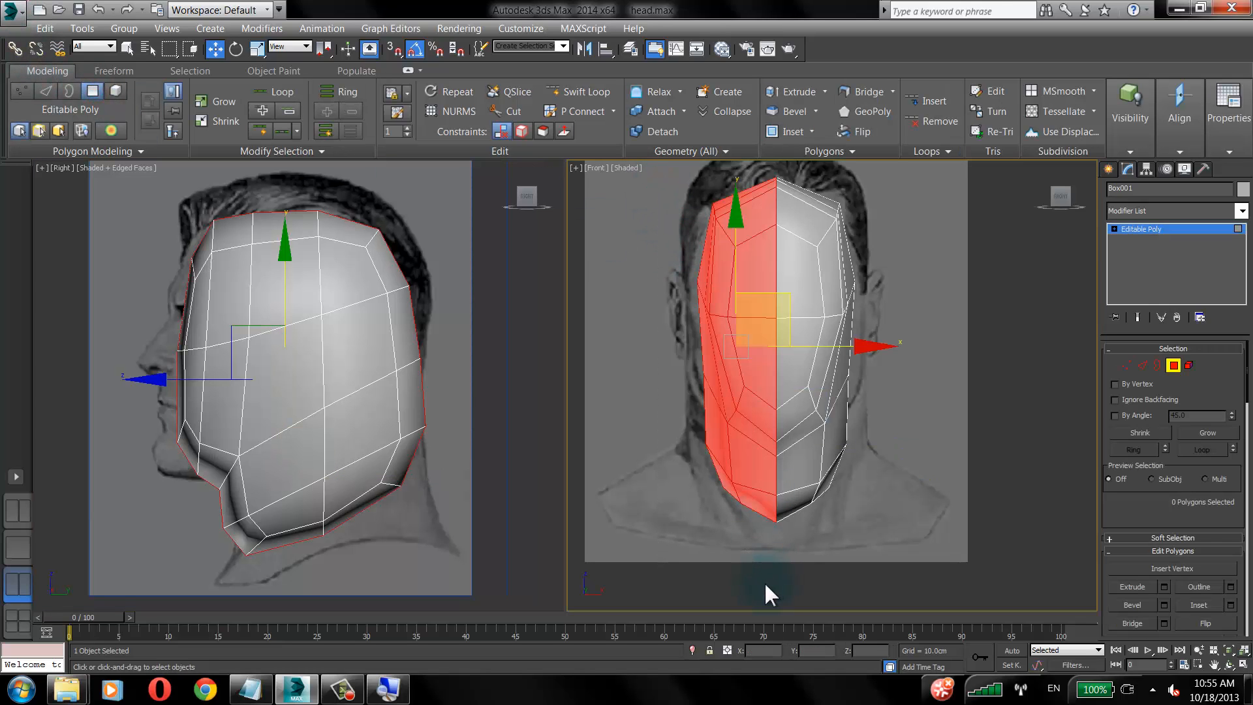
key(Delete)
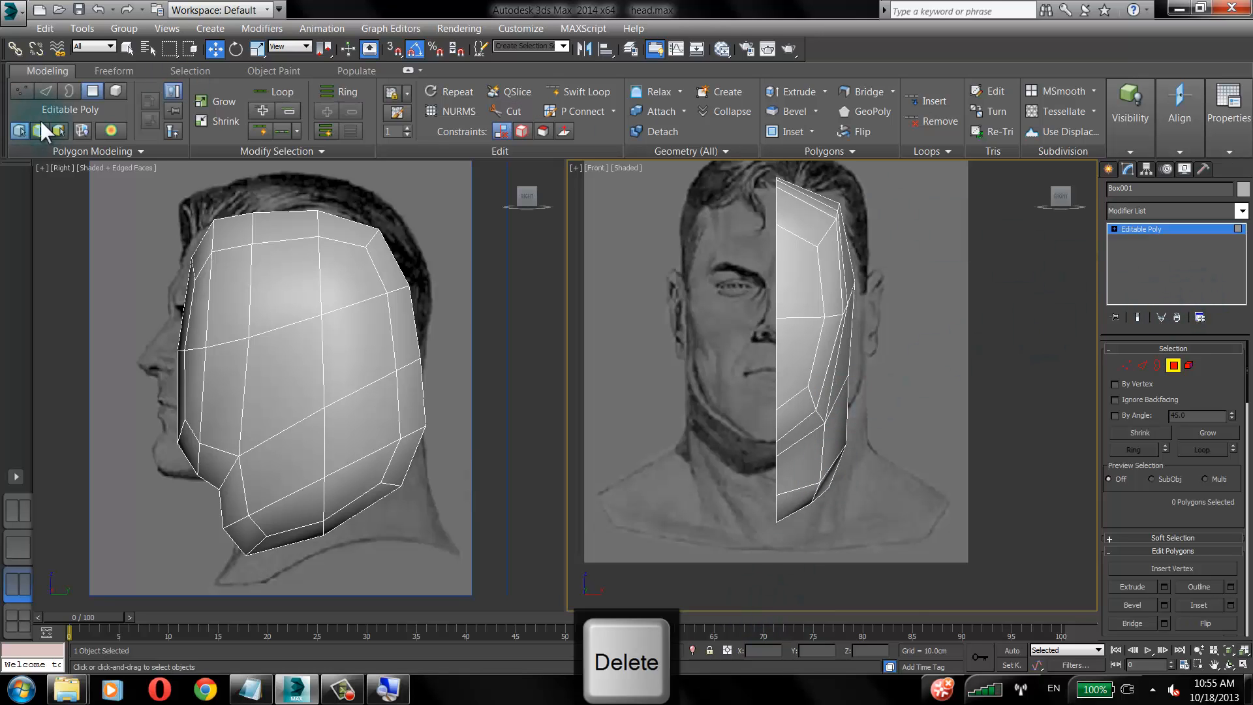
click(92, 90)
Apply a Symmetry modifier with mirror axis X to rebuild the missing half of the head.
click(1239, 211)
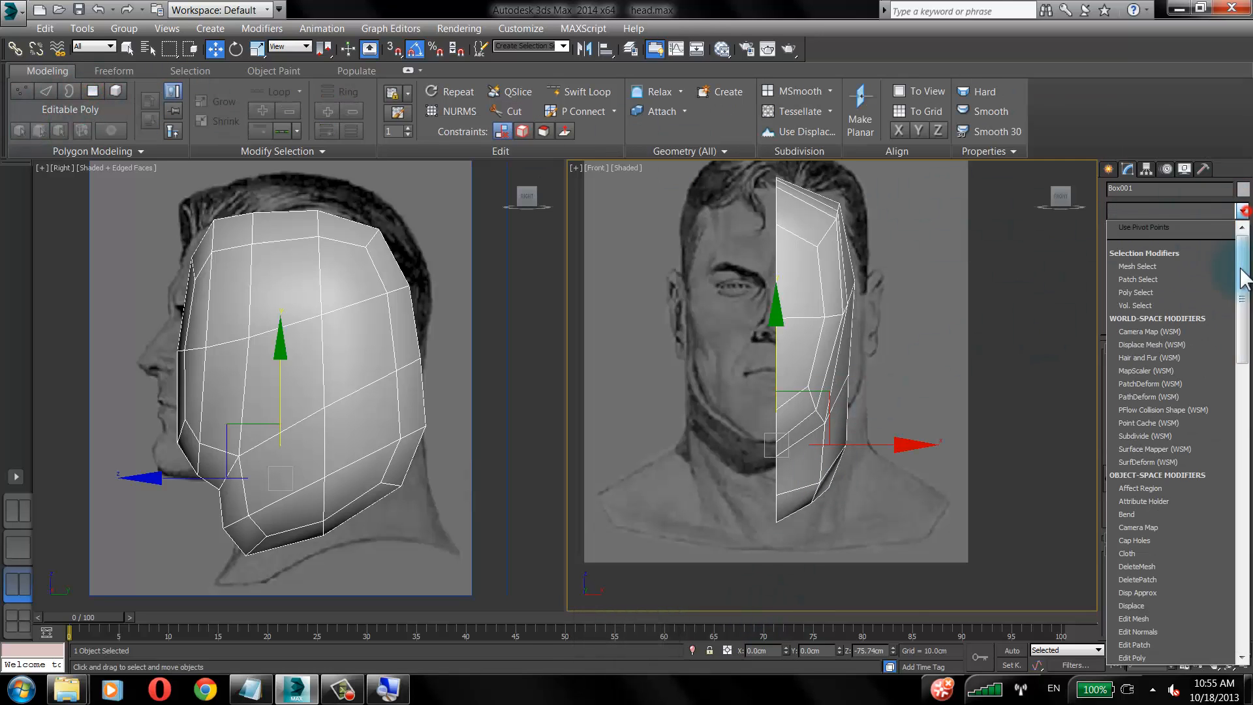
scroll(1176, 461, down, 20)
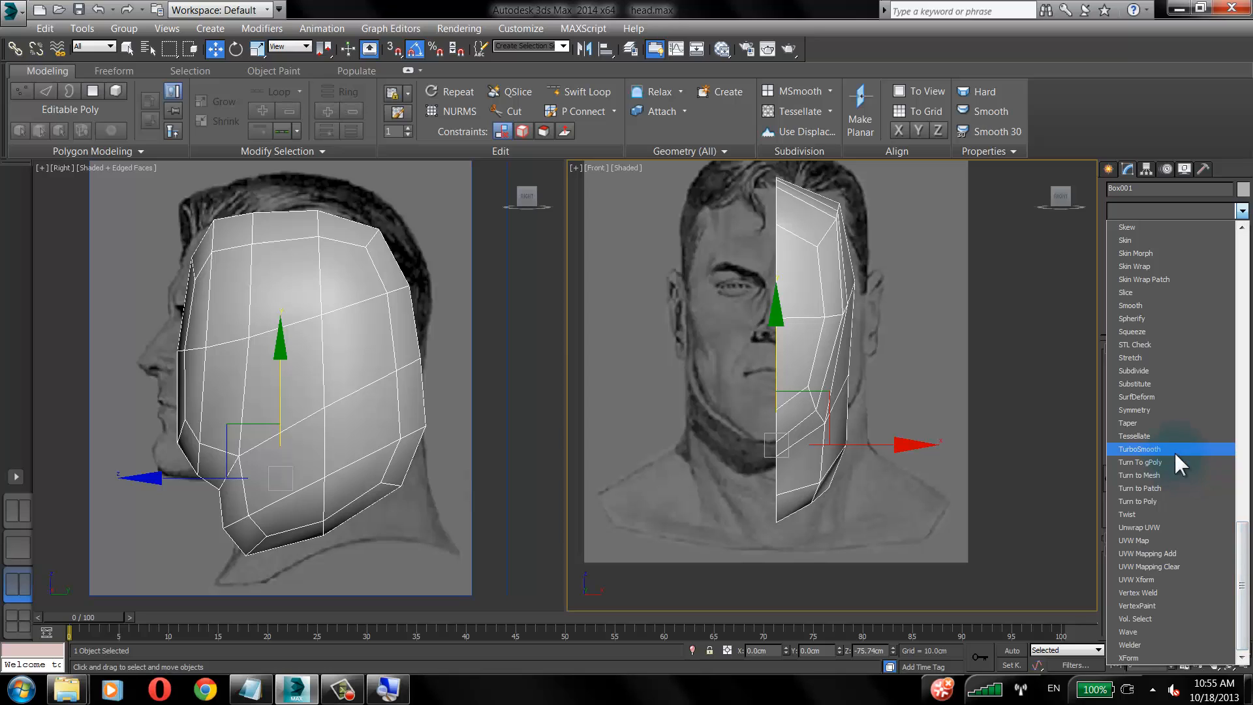
click(1156, 408)
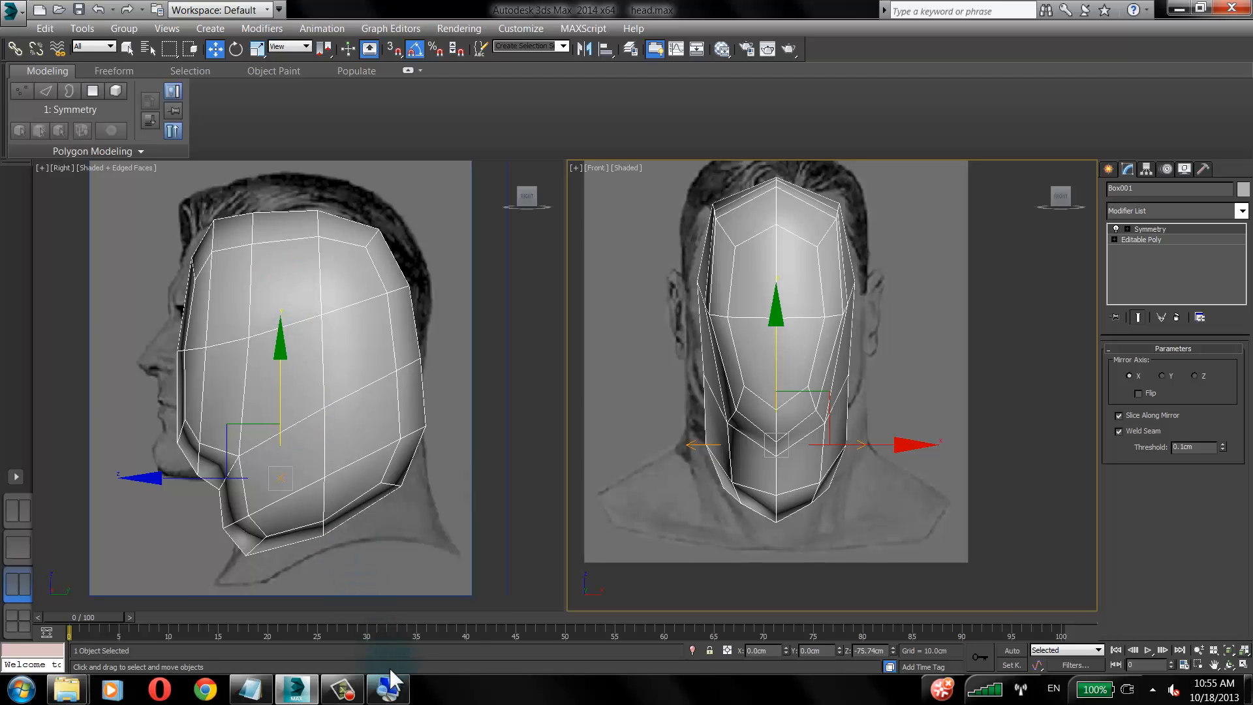
Magnify the screen to 200% with Magnifier and go down from Symmetry to the Editable Poly level of the stack.
click(388, 688)
click(360, 451)
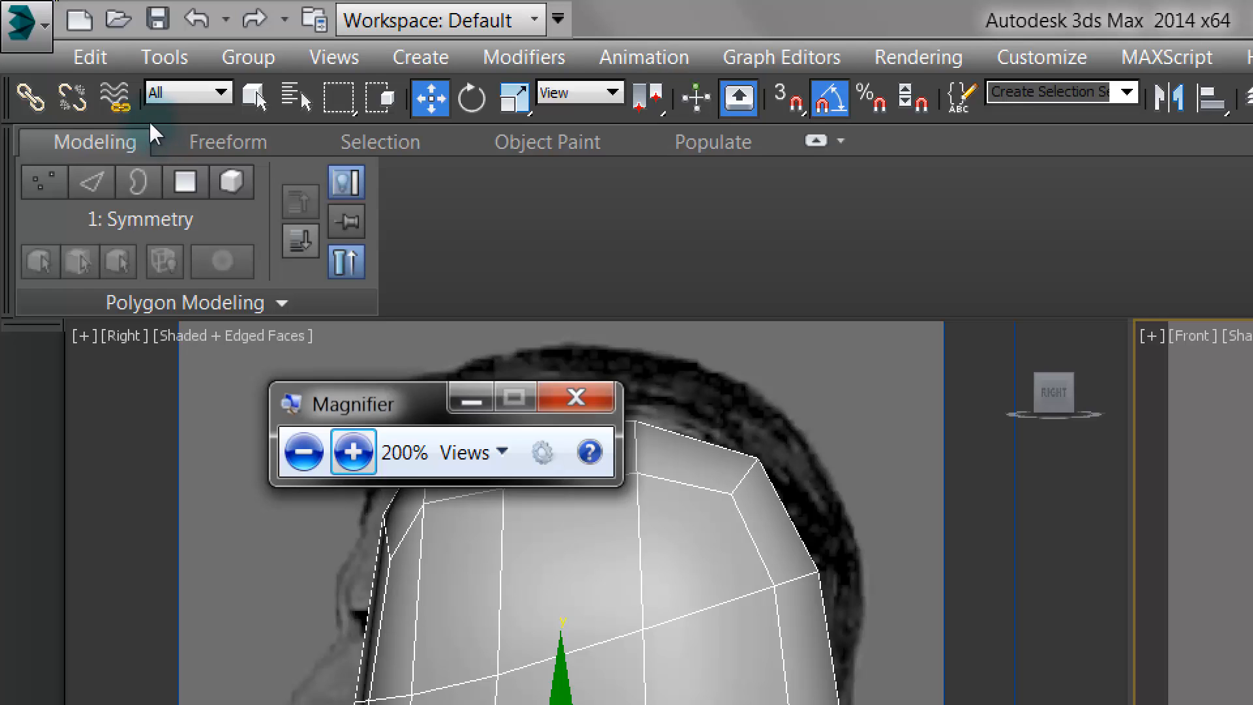
click(300, 241)
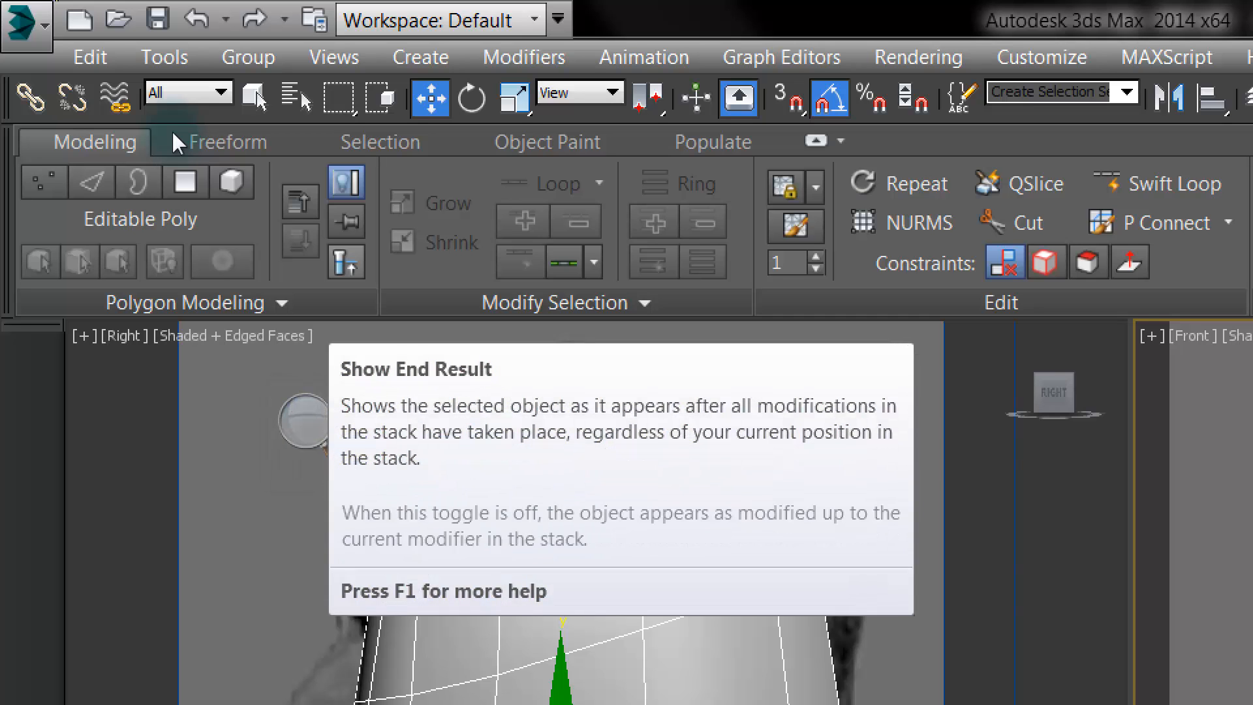
Turn on Show End Result at the Editable Poly level and bring Magnifier back to 100%.
click(171, 131)
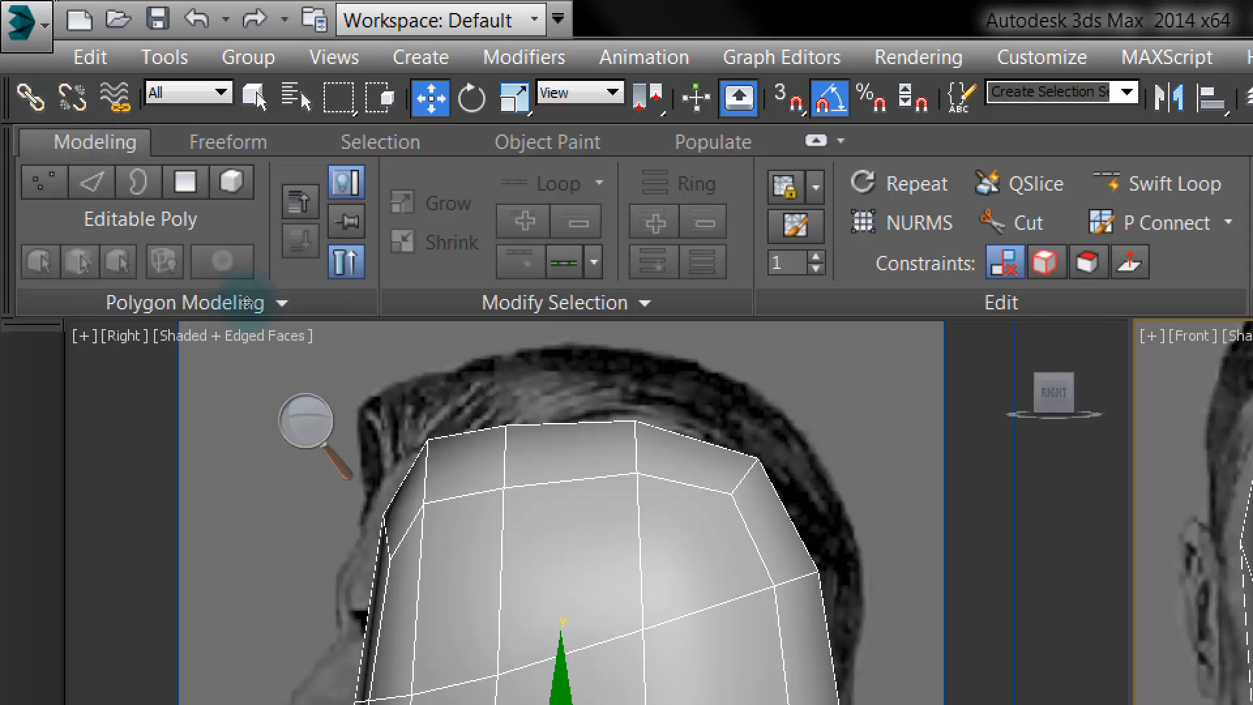
click(163, 229)
click(161, 229)
click(208, 310)
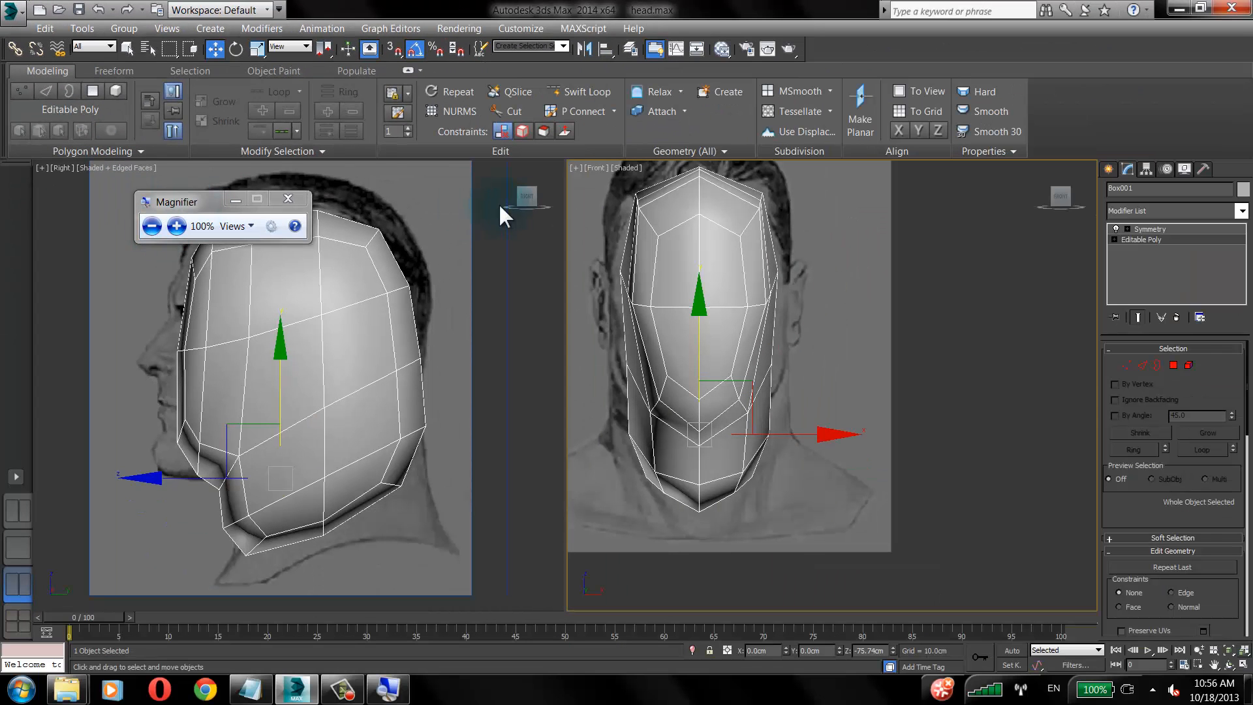
Undo back to the state before the Symmetry modifier, leaving only the half head as Editable Poly.
click(370, 240)
key(ctrl+z)
click(624, 254)
key(ctrl+z)
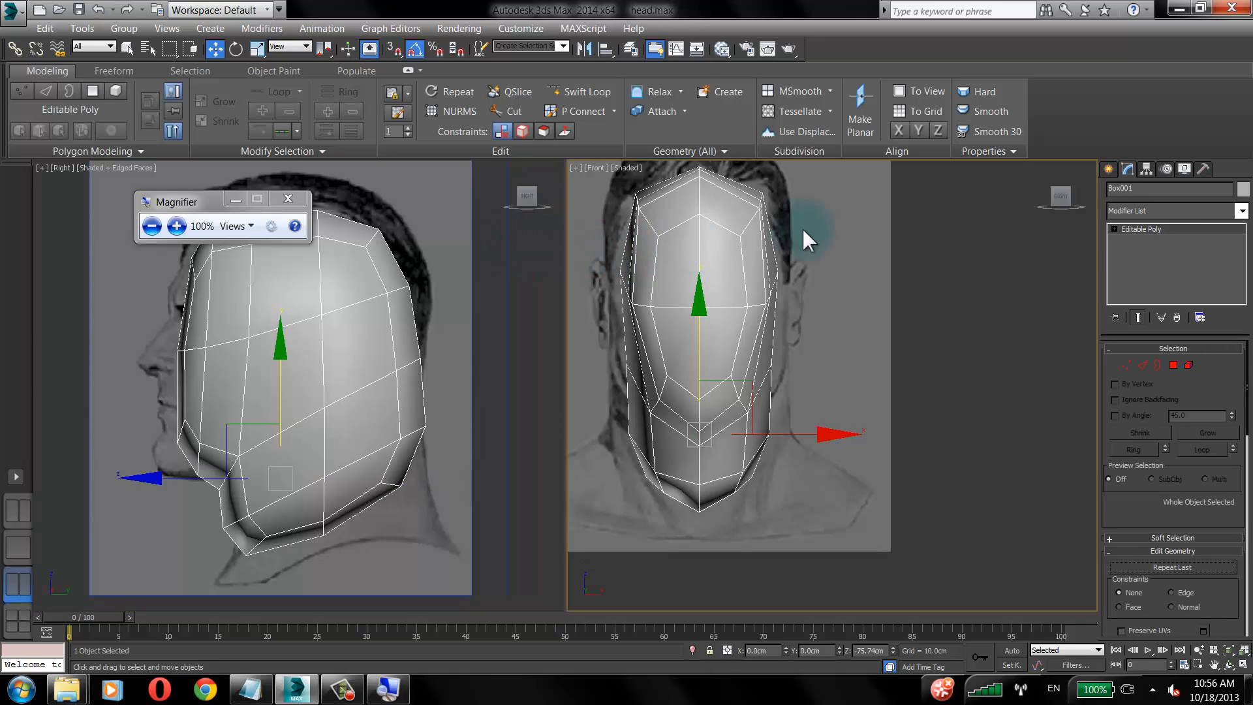
click(126, 9)
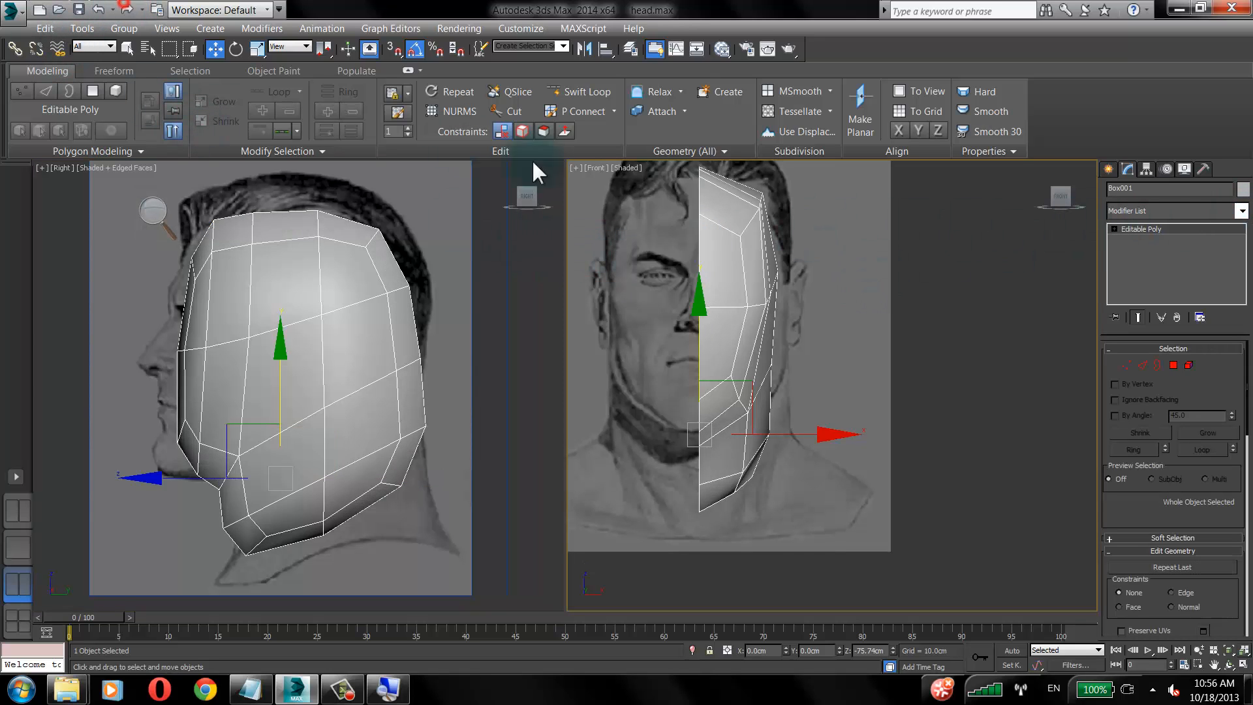
Add a Symmetry modifier to the half head again, mirrored on the X axis.
click(1241, 210)
drag(1245, 258, 1247, 587)
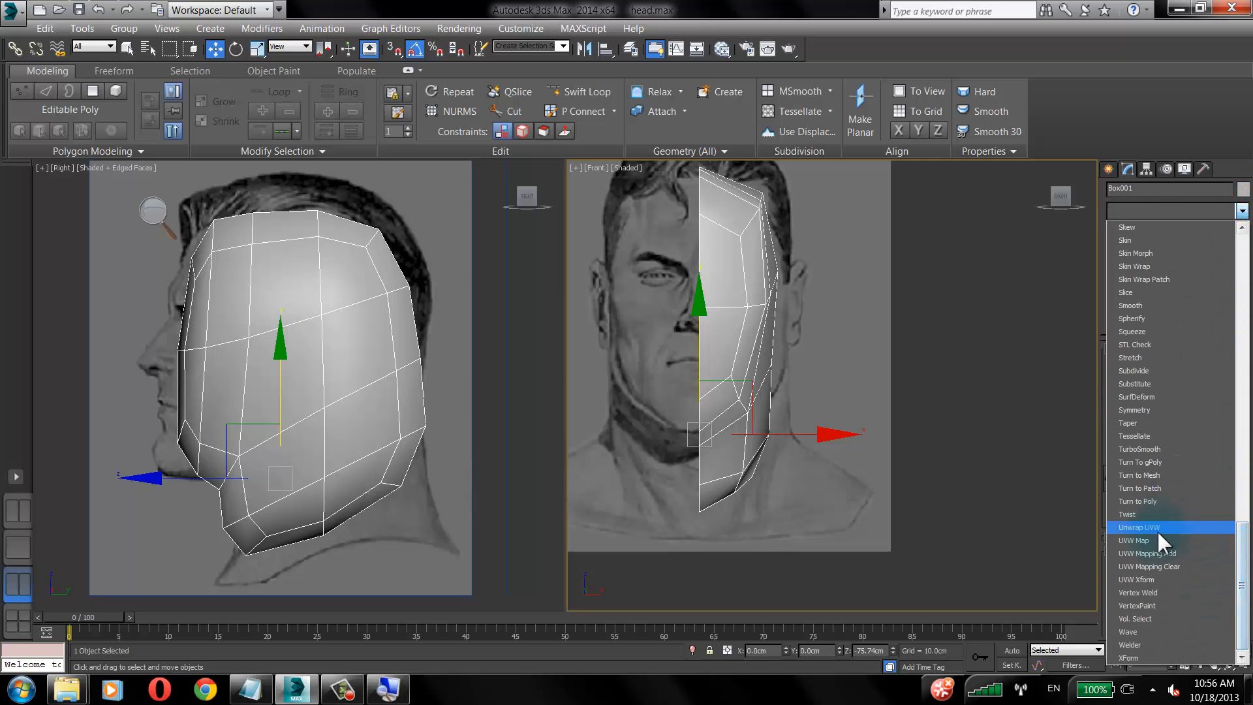
click(1151, 409)
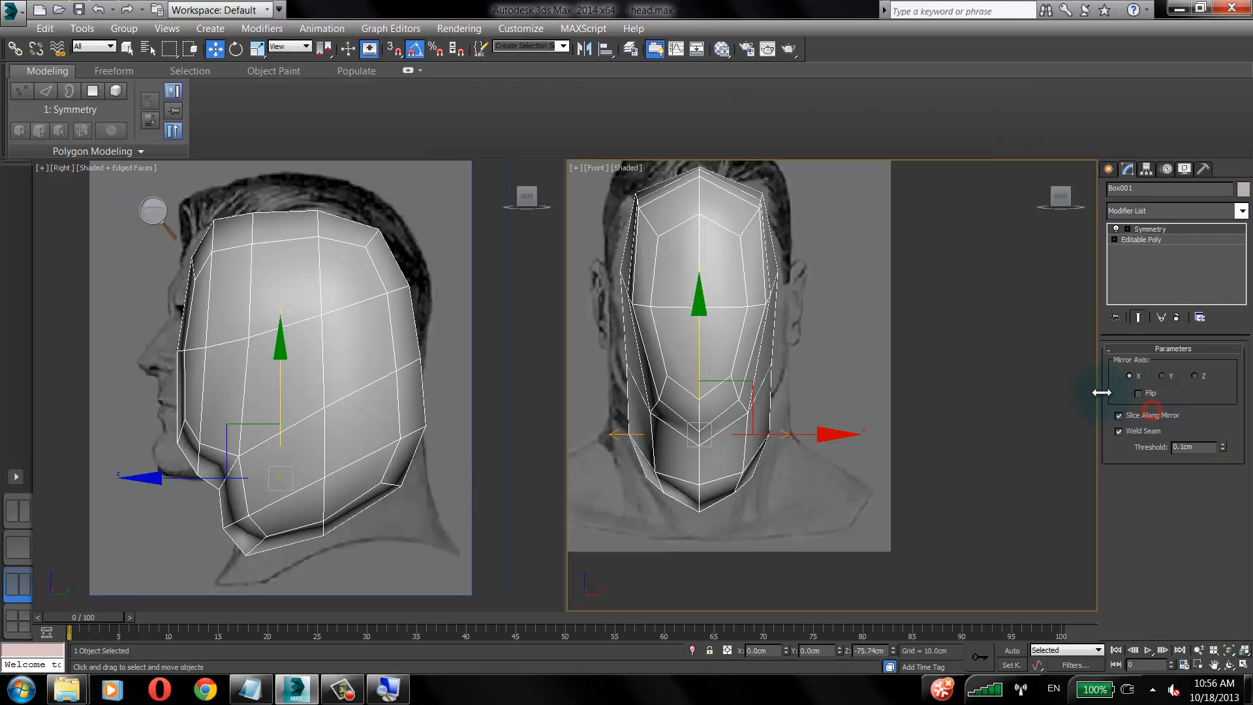
Magnify the screen, go down to the Editable Poly level, turn on Show End Result, and return Magnifier to 100%.
click(152, 216)
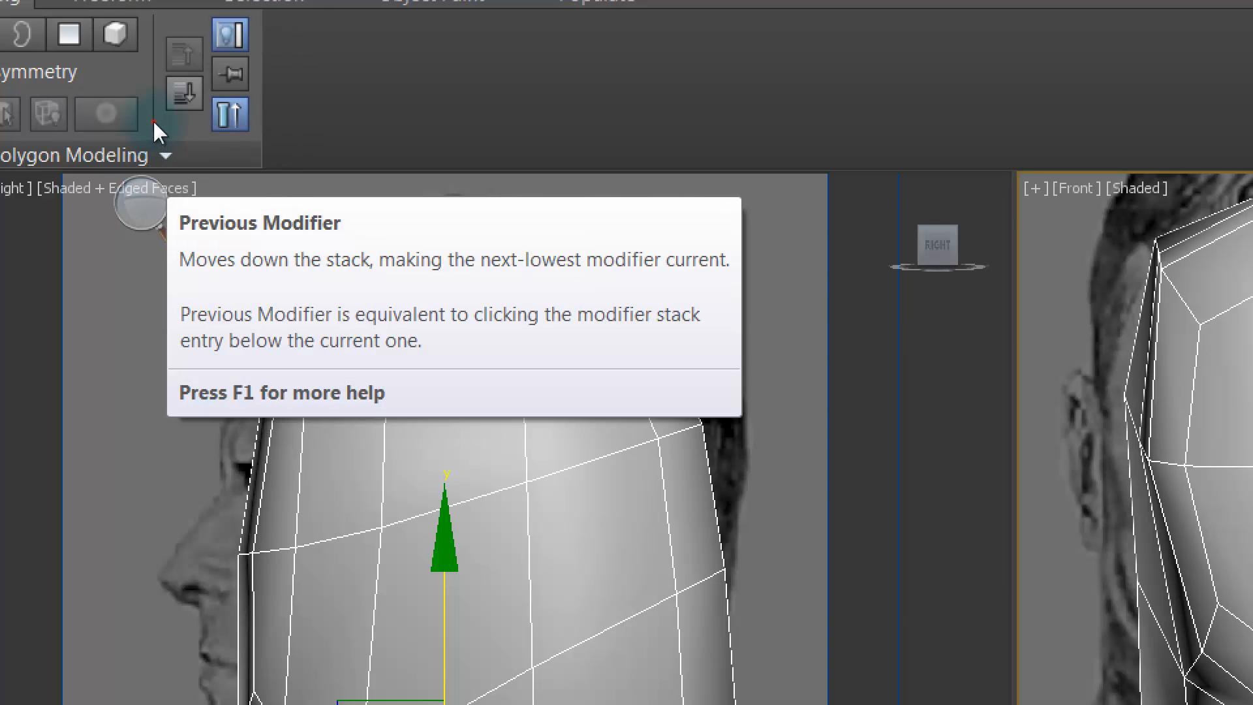
click(163, 115)
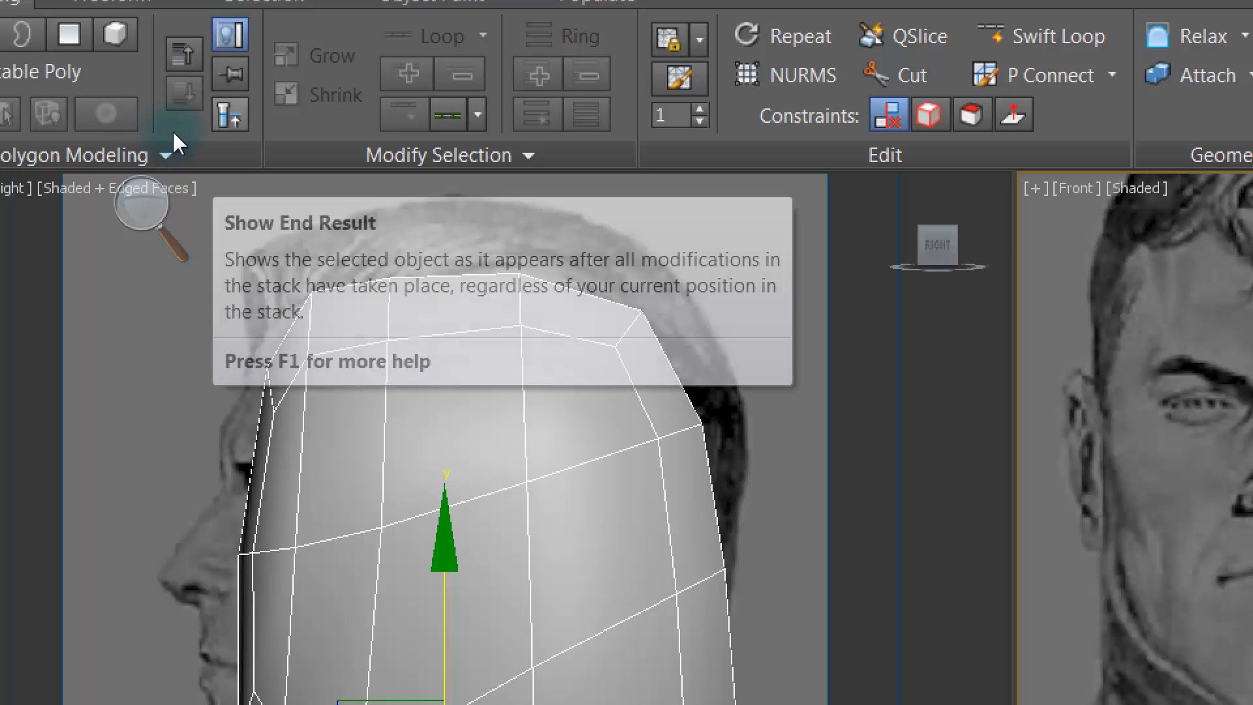
click(172, 130)
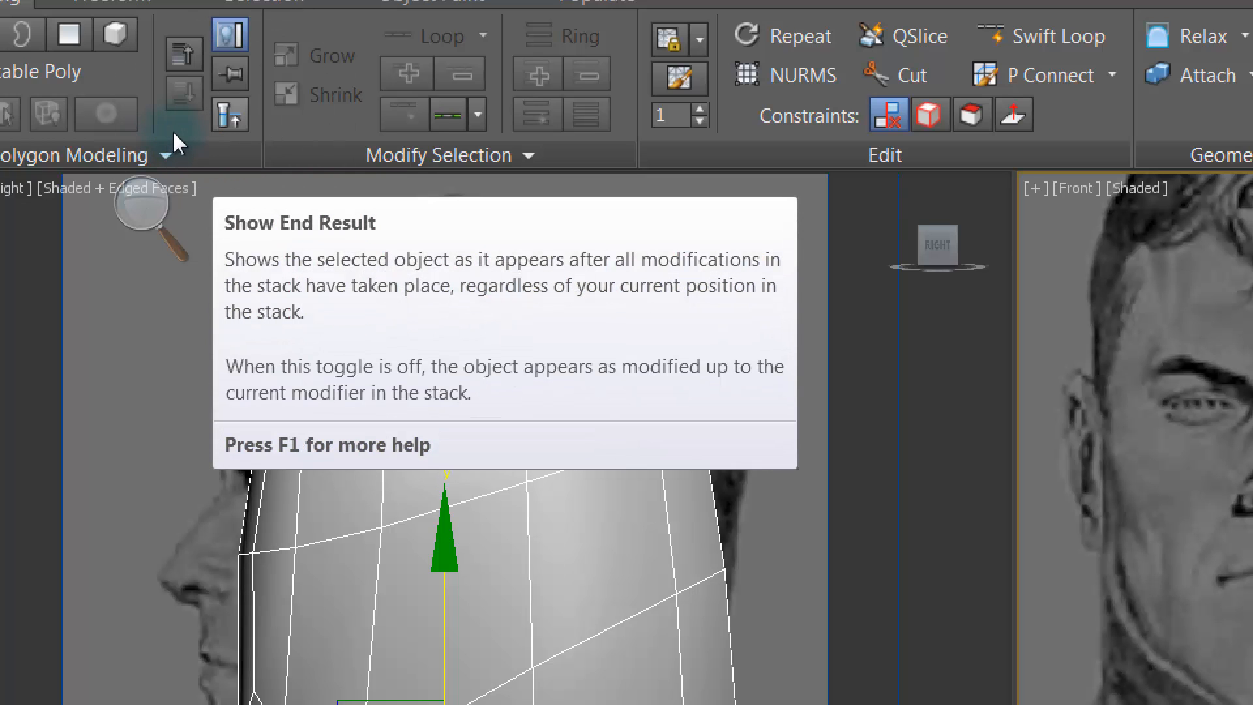
click(133, 192)
key(super+minus)
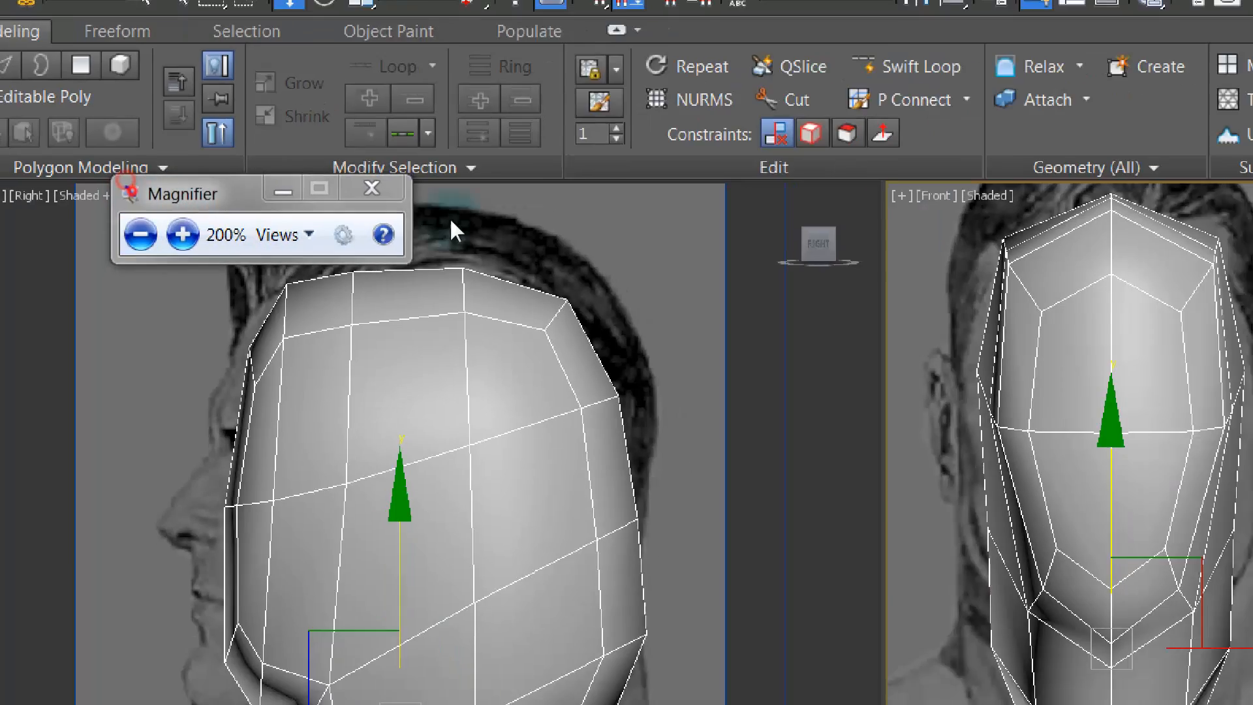
Enter vertex editing, try moving a vertex on the outer side of the half head in the Front view, and undo the move.
click(19, 90)
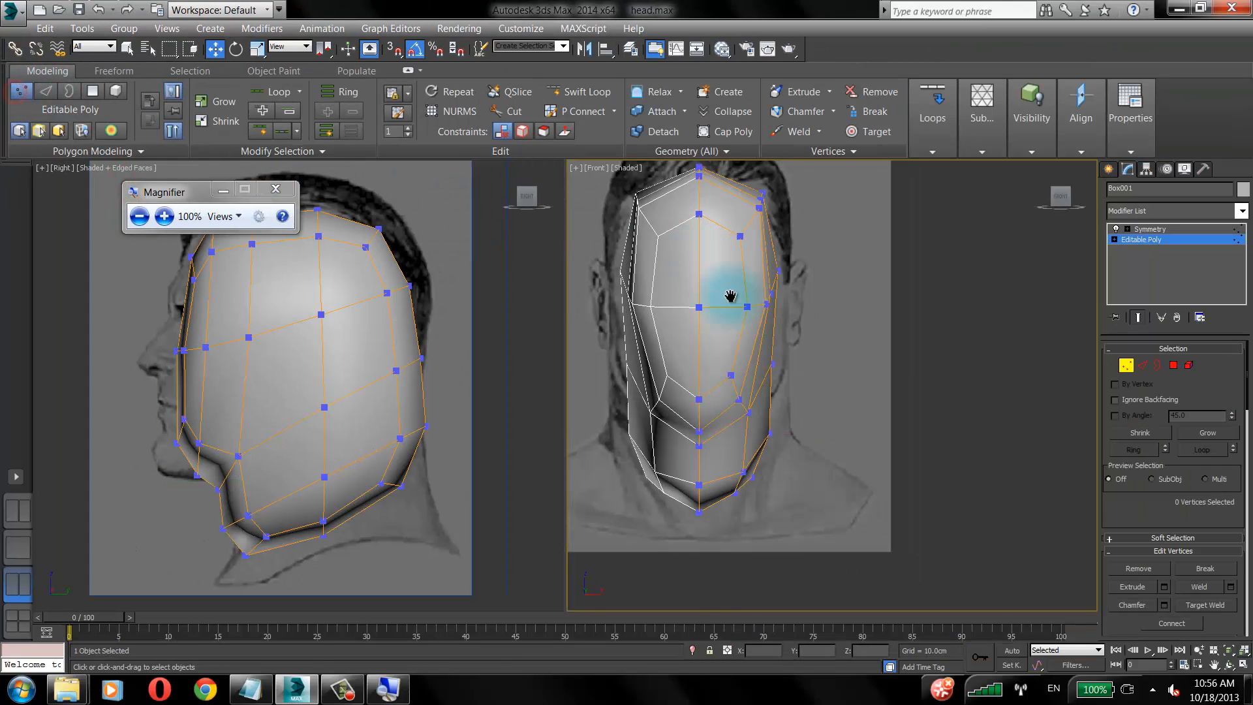
scroll(733, 295, up, 3)
drag(833, 371, 840, 378)
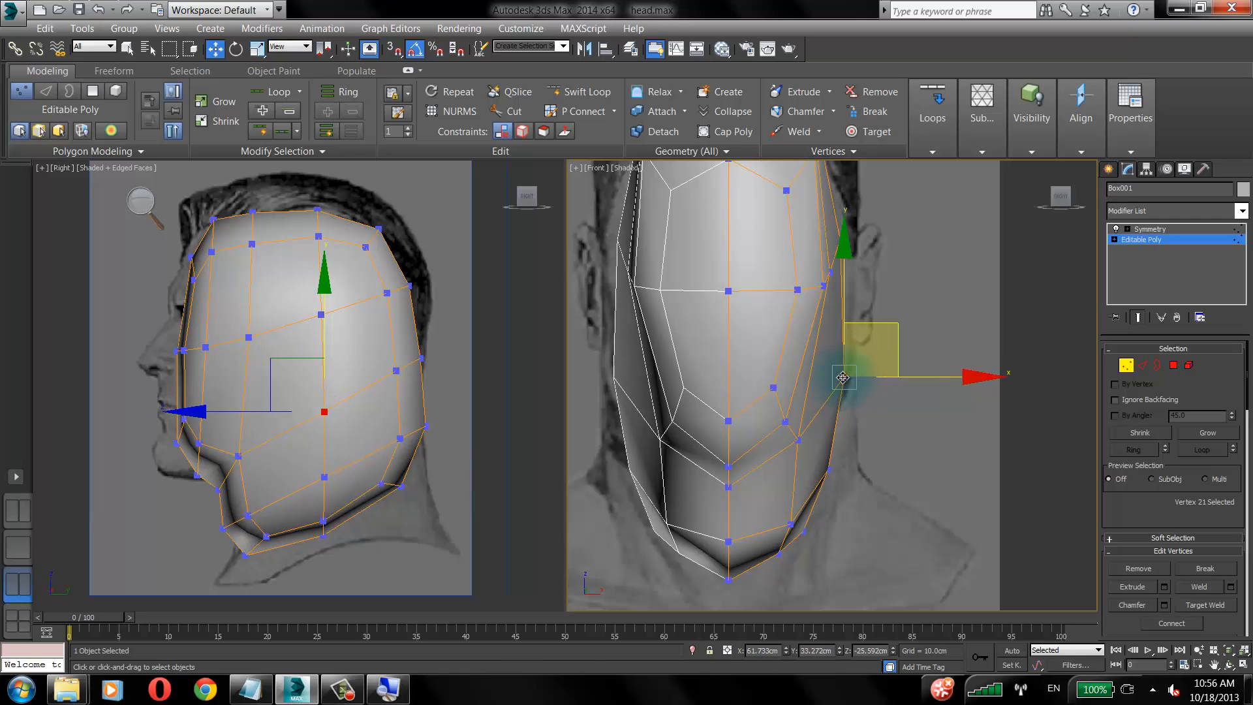
key(ctrl+z)
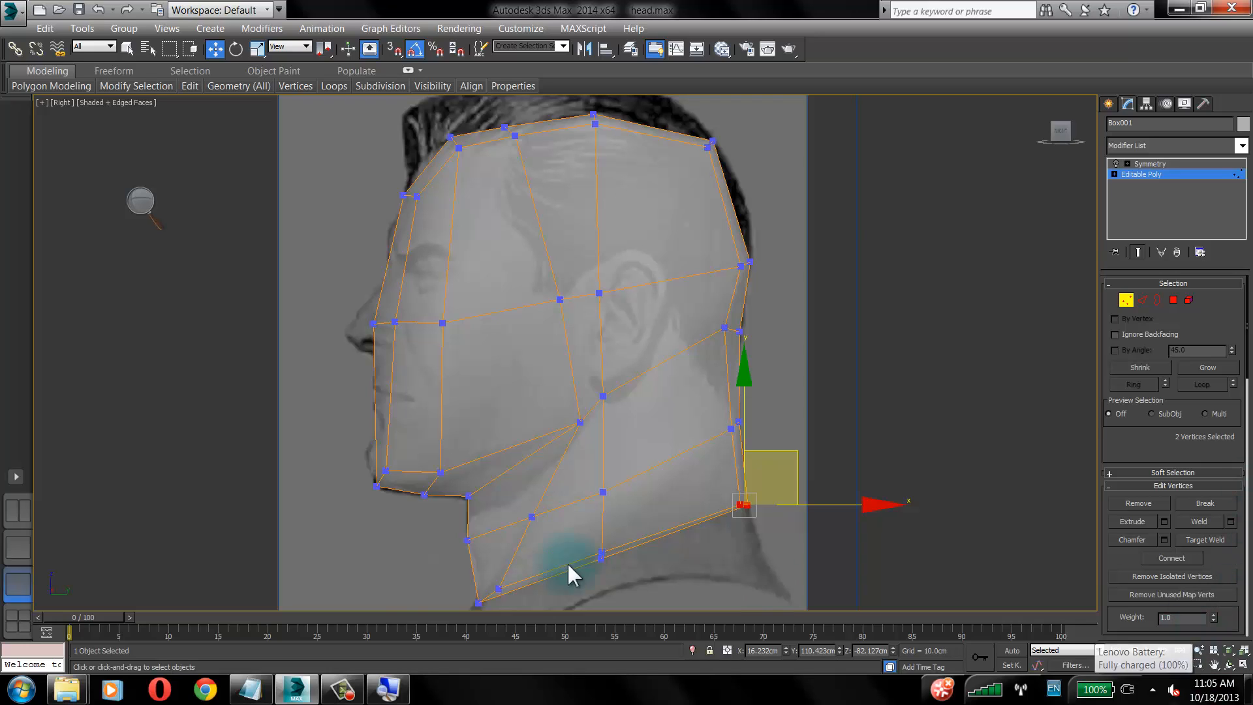
Adjust the inner hairline vertex above the forehead and the vertex pair behind it at the top of the head in the Right view.
click(182, 419)
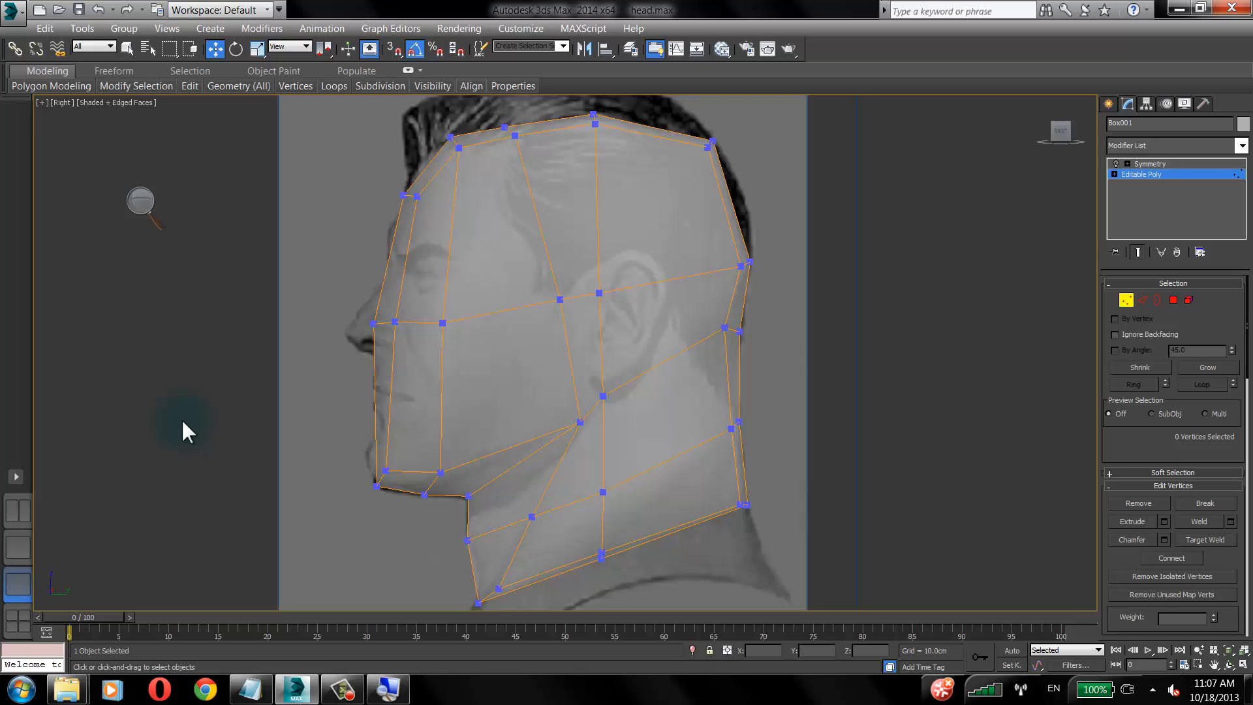
click(456, 149)
click(574, 157)
drag(532, 150, 494, 123)
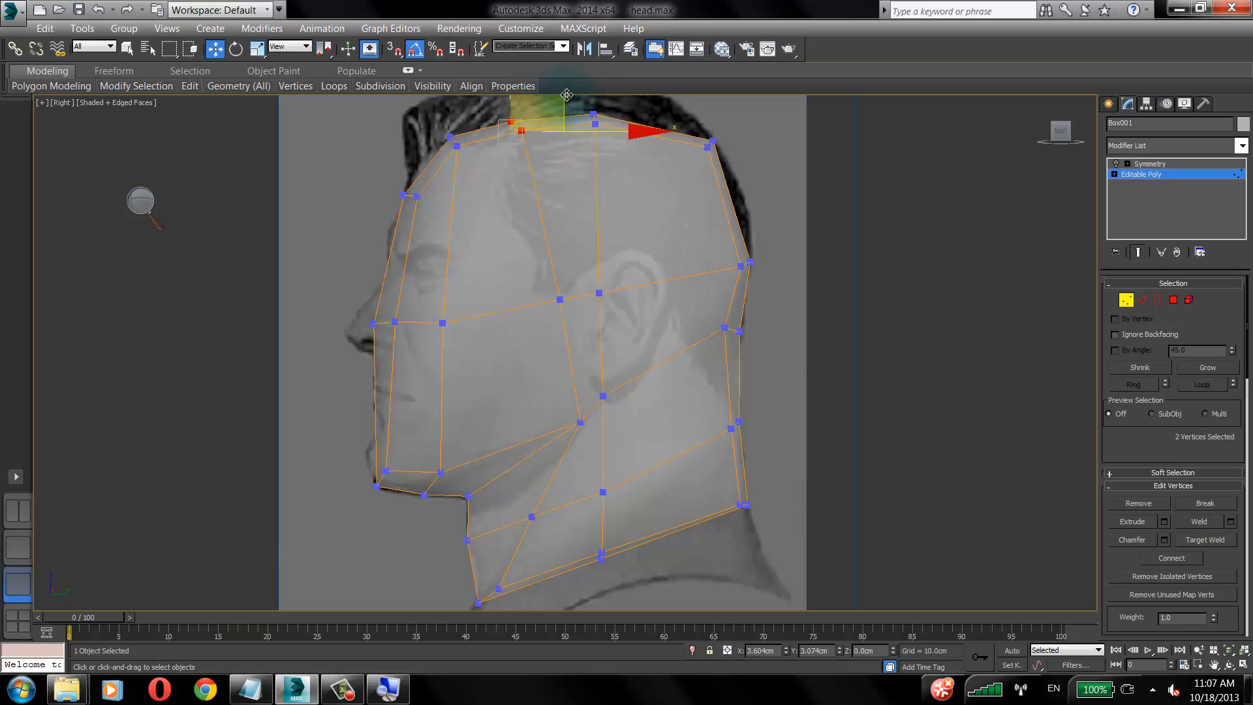
click(559, 185)
Nudge the inner vertices of the forehead, nose level, cheek and front of the ear to even out the edge flow in the Right view.
click(417, 197)
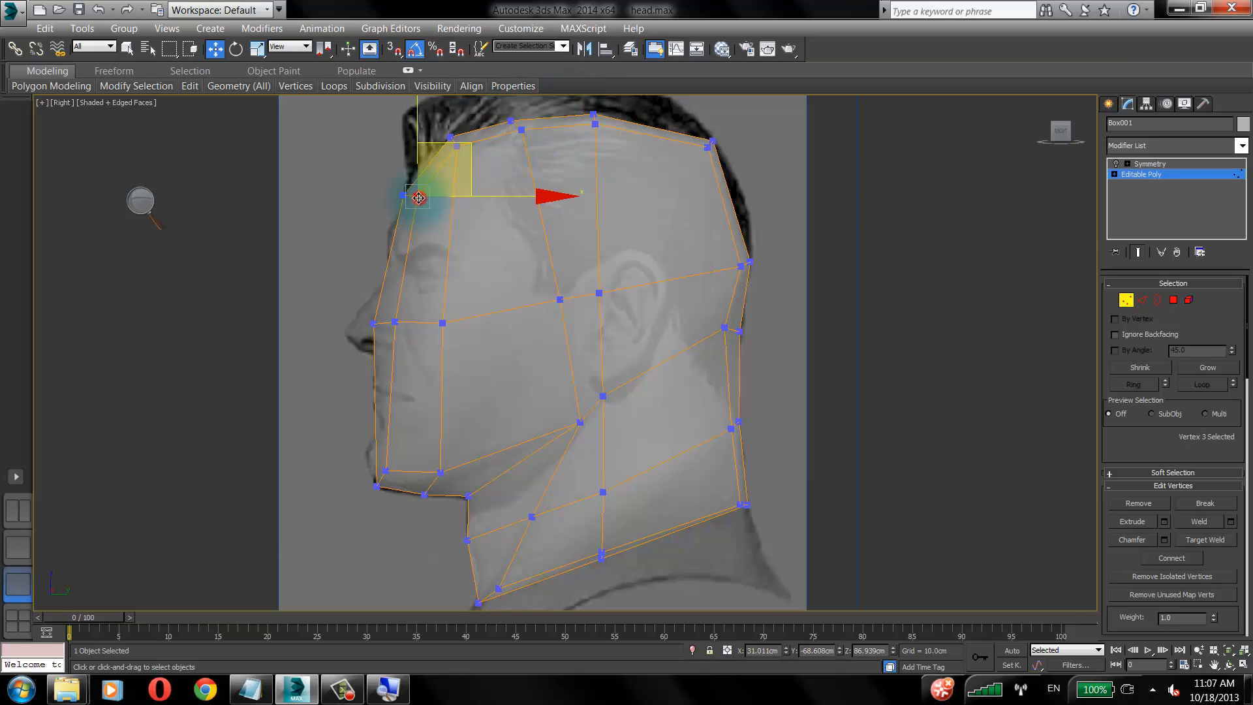
click(393, 323)
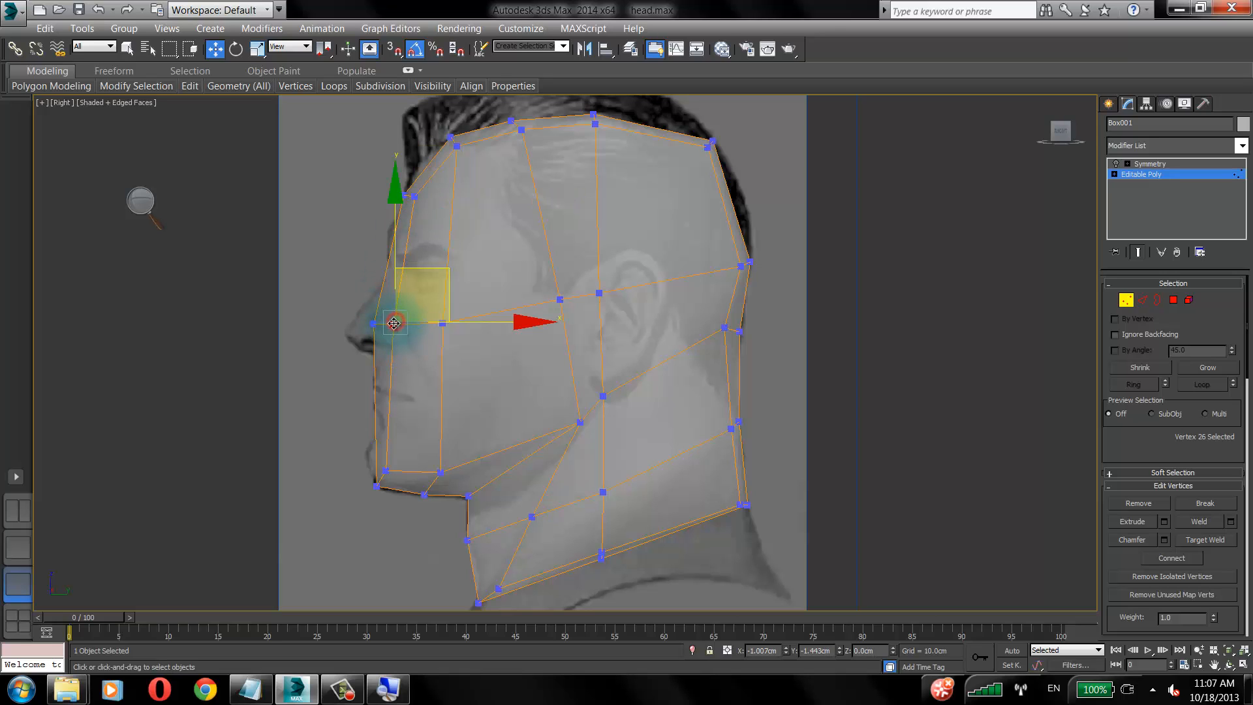
click(442, 323)
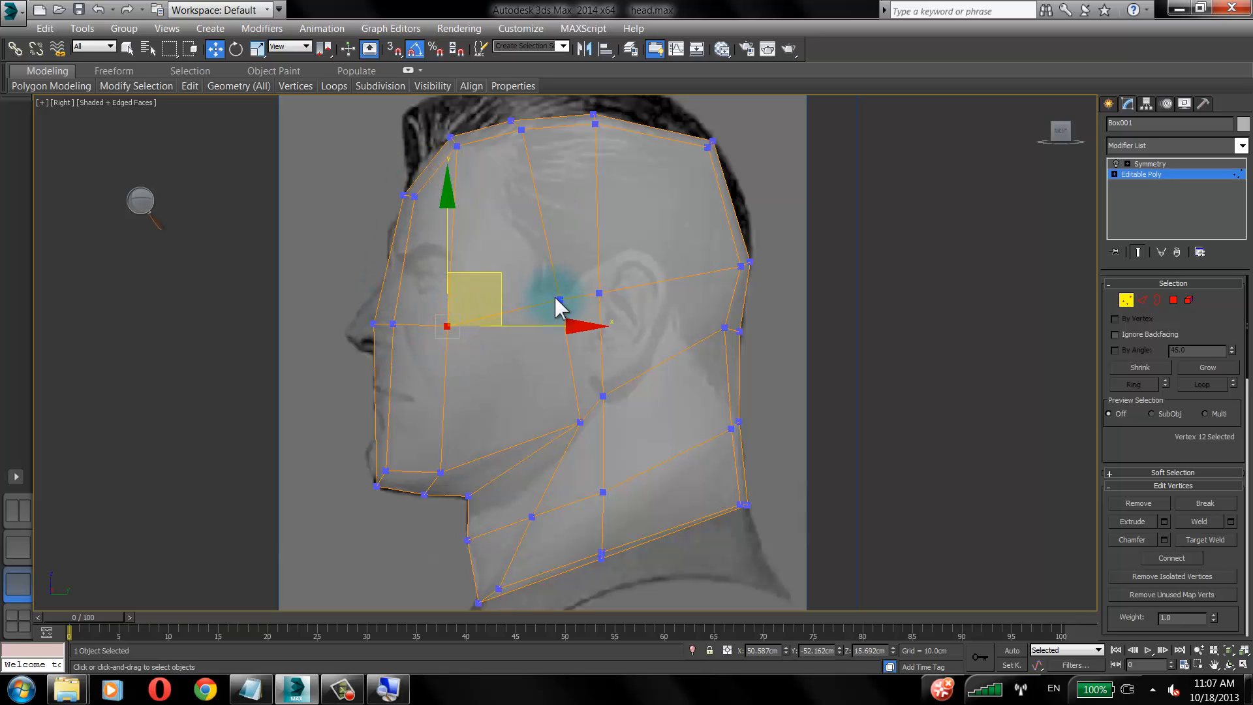
drag(559, 298, 599, 300)
click(694, 208)
click(595, 296)
click(834, 265)
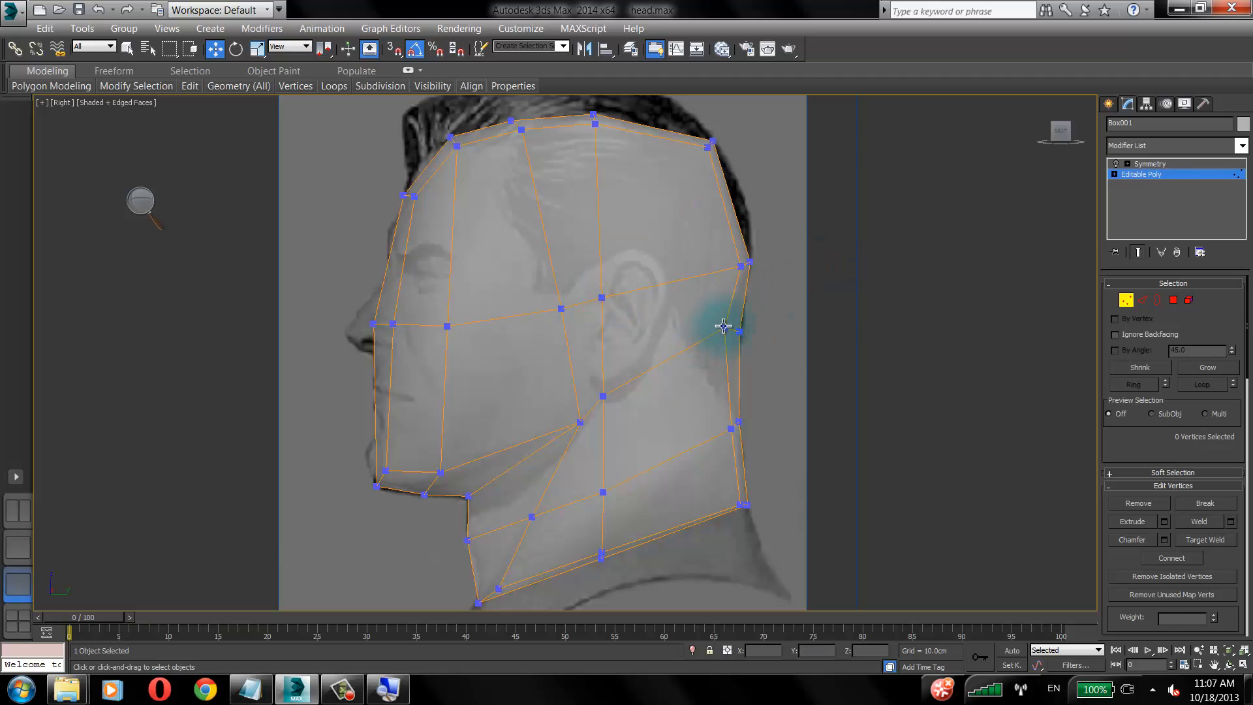
Move the two inner vertices along the back of the neck closer to the outer profile edge in the Right view.
drag(723, 326, 716, 324)
click(797, 287)
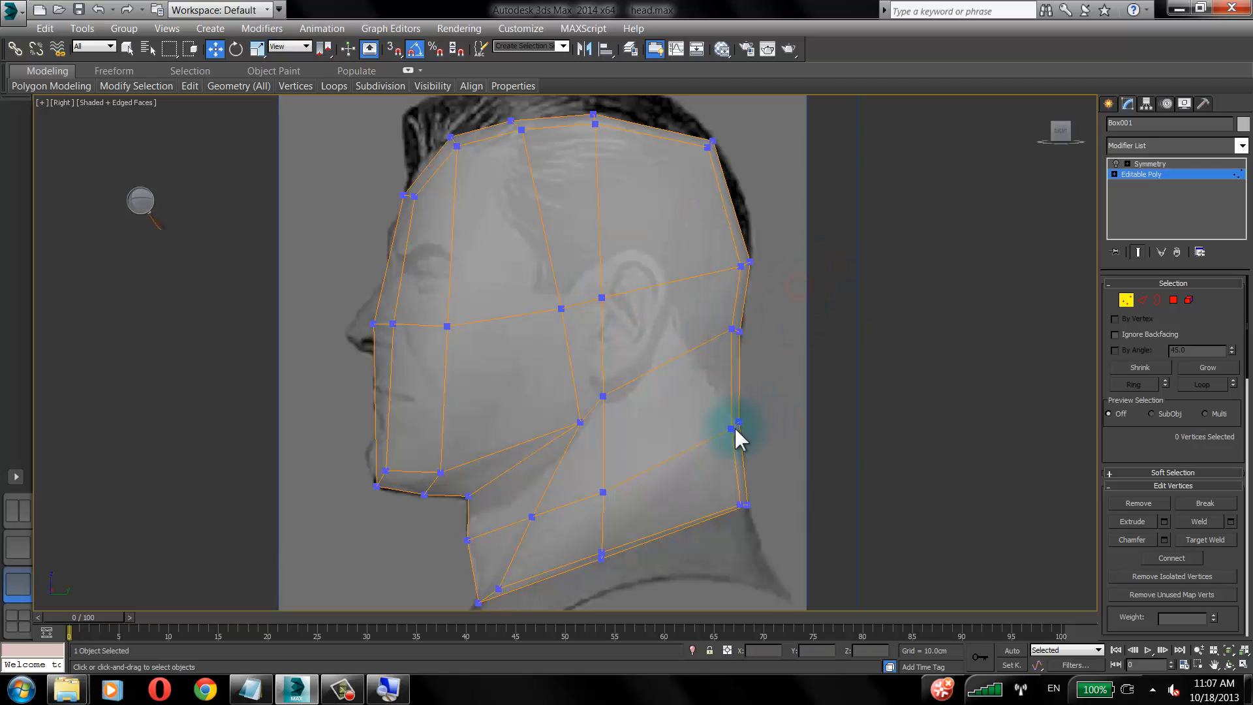
drag(734, 425, 734, 418)
click(786, 362)
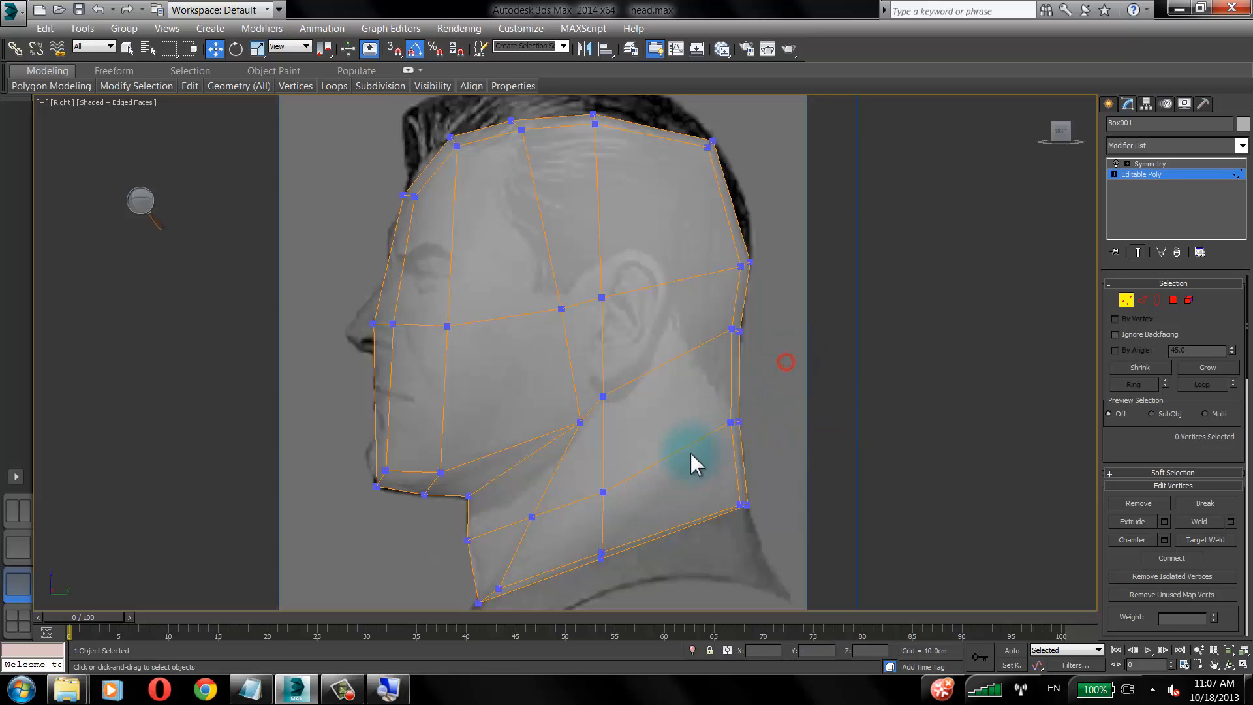
Raise the mid-neck vertex below the ear and shift the vertex pair at the neck's lower middle edge up and forward.
click(604, 490)
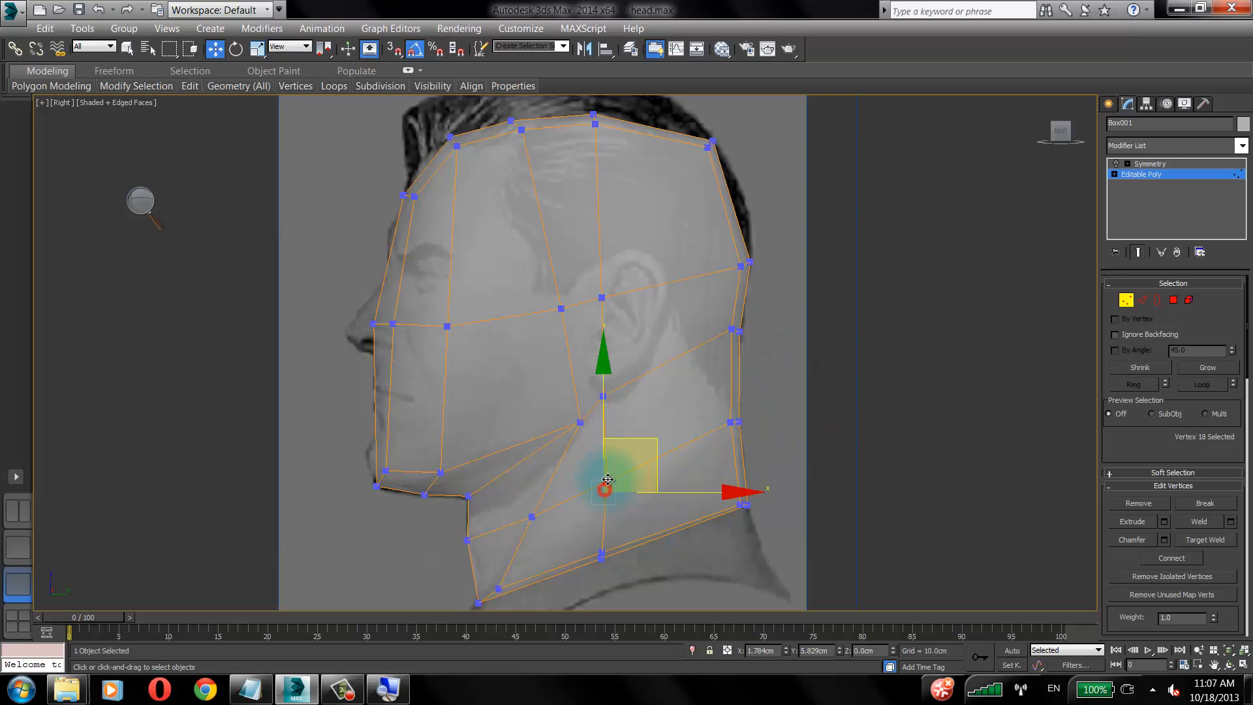
drag(604, 489, 608, 479)
middle_drag(635, 433, 647, 394)
drag(601, 501, 628, 529)
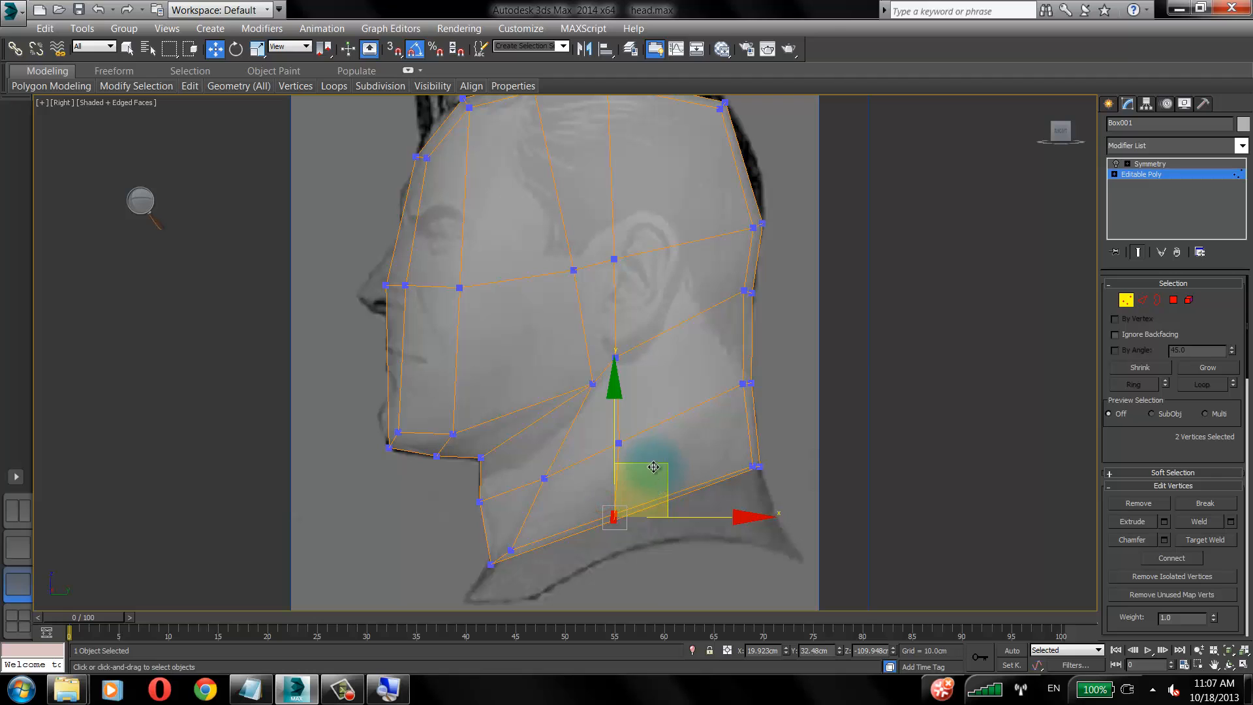
drag(653, 466, 645, 453)
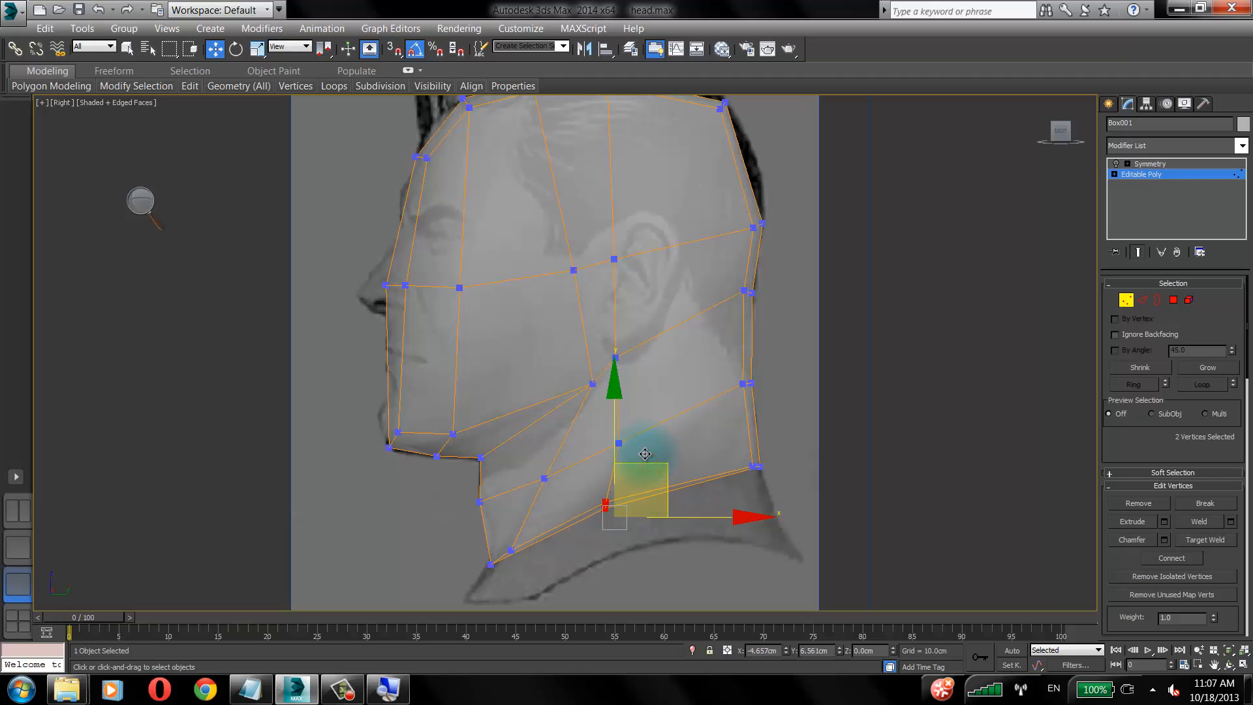
Raise the vertices at the lower front corner of the neck in the Right view and clear the selection.
click(513, 545)
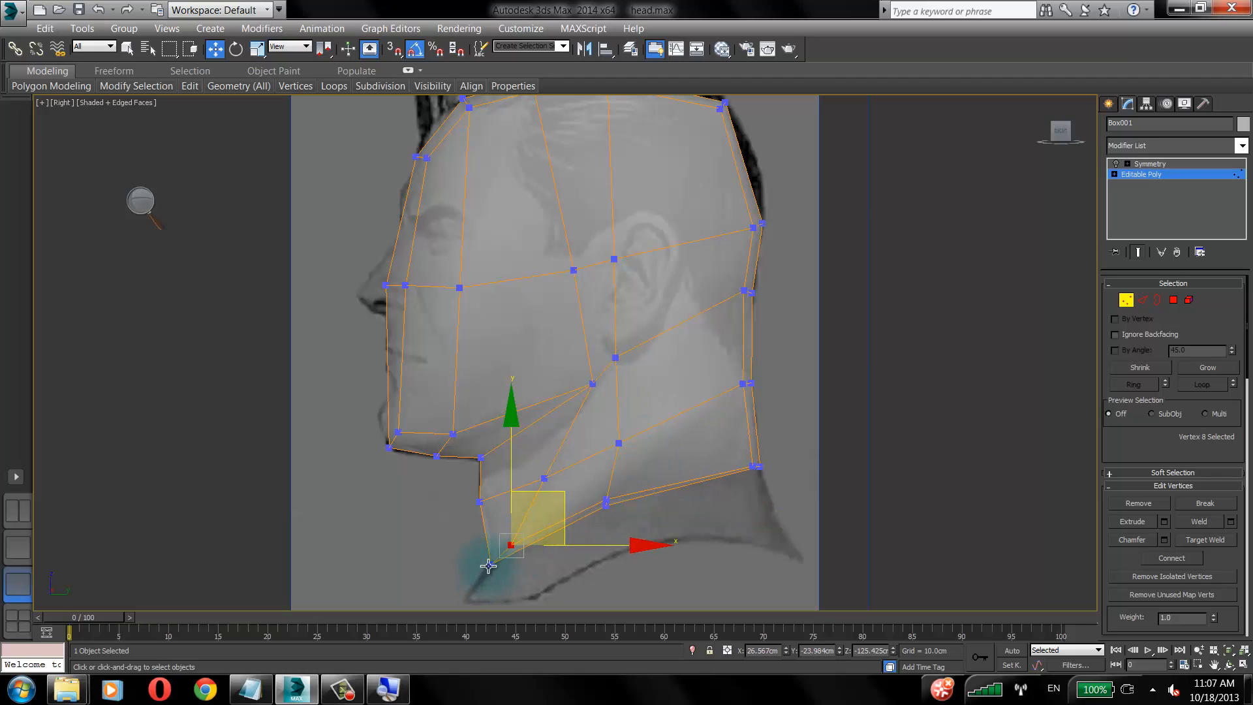
drag(487, 565, 489, 556)
click(783, 321)
middle_drag(783, 322, 767, 352)
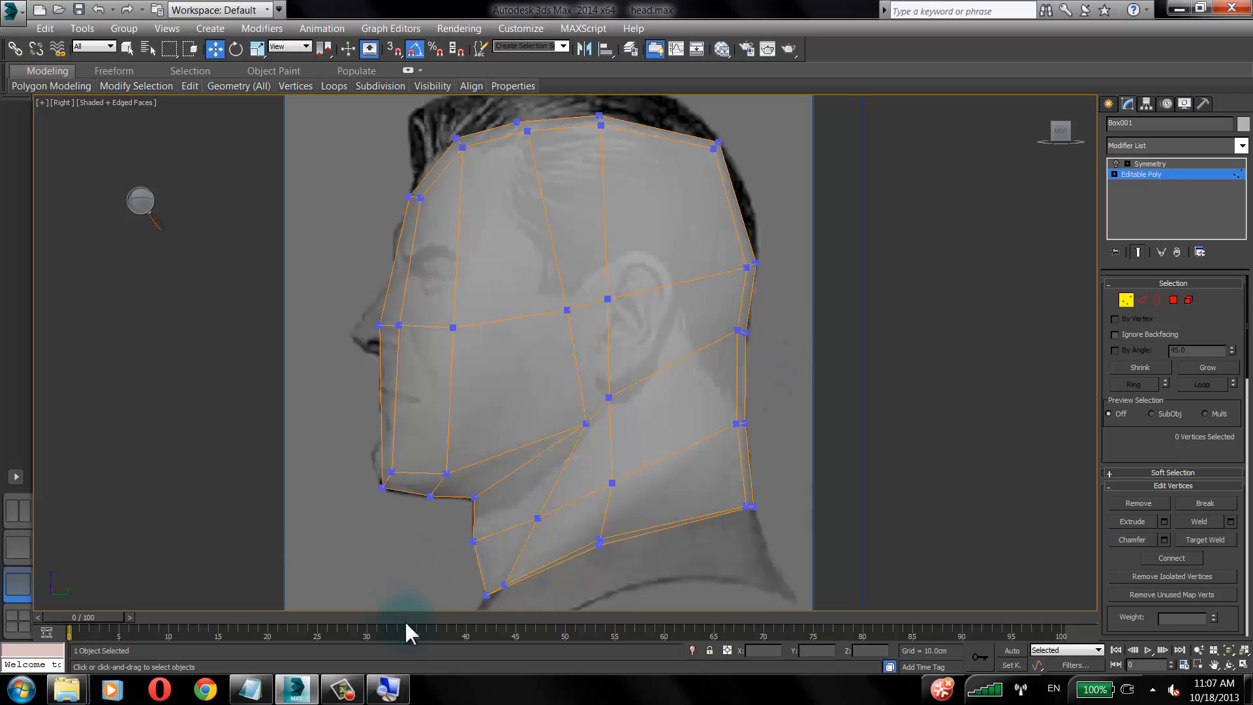
Check the half head in the Right and Front views side by side and return to the maximized Right view.
click(14, 511)
click(18, 584)
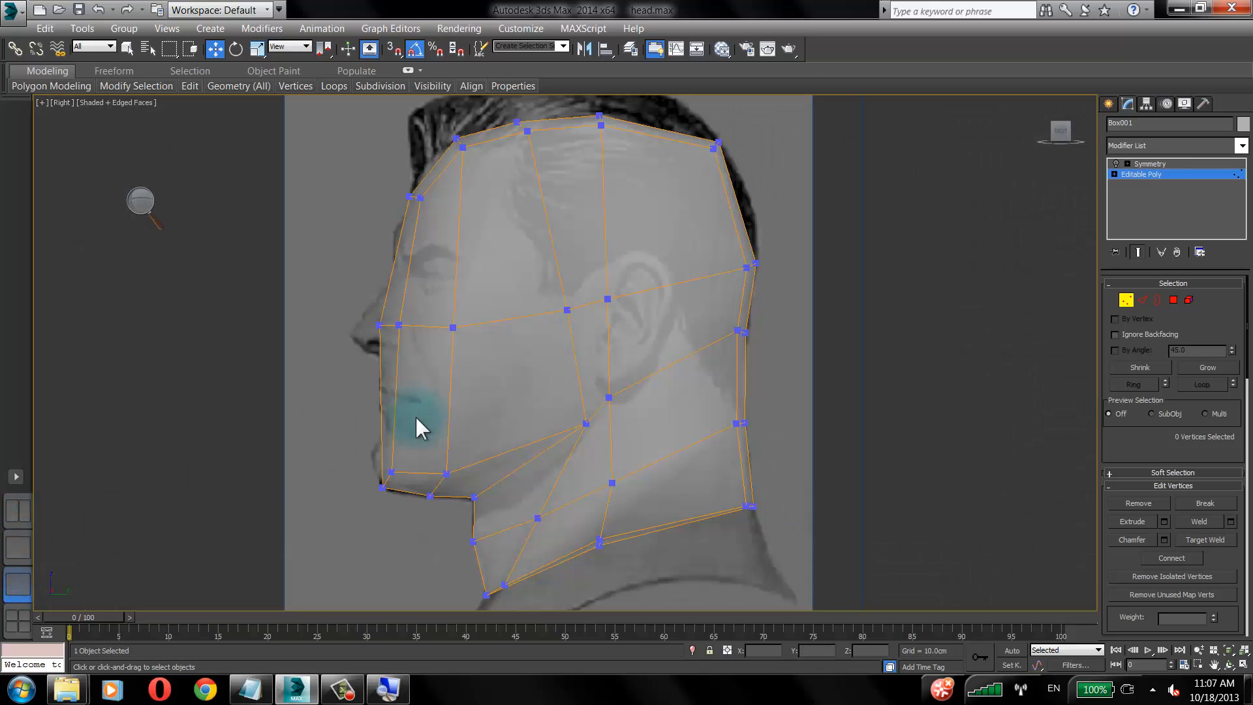
key(alt+w)
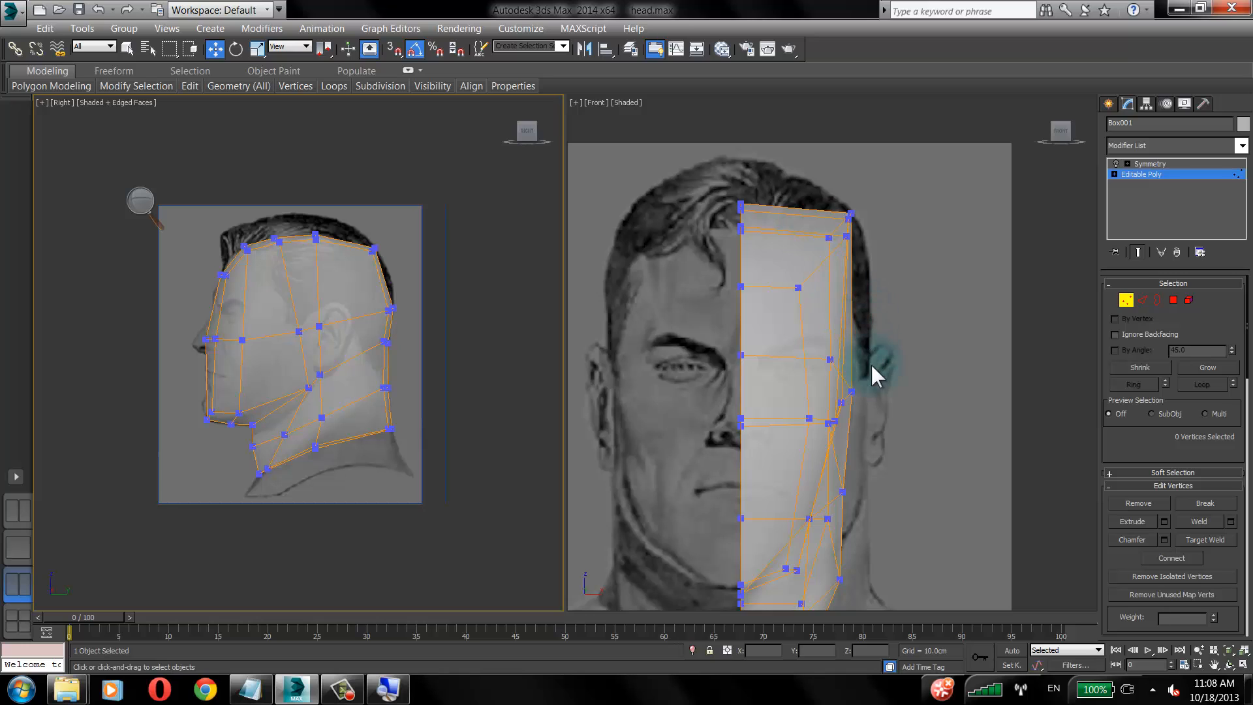
key(alt+w)
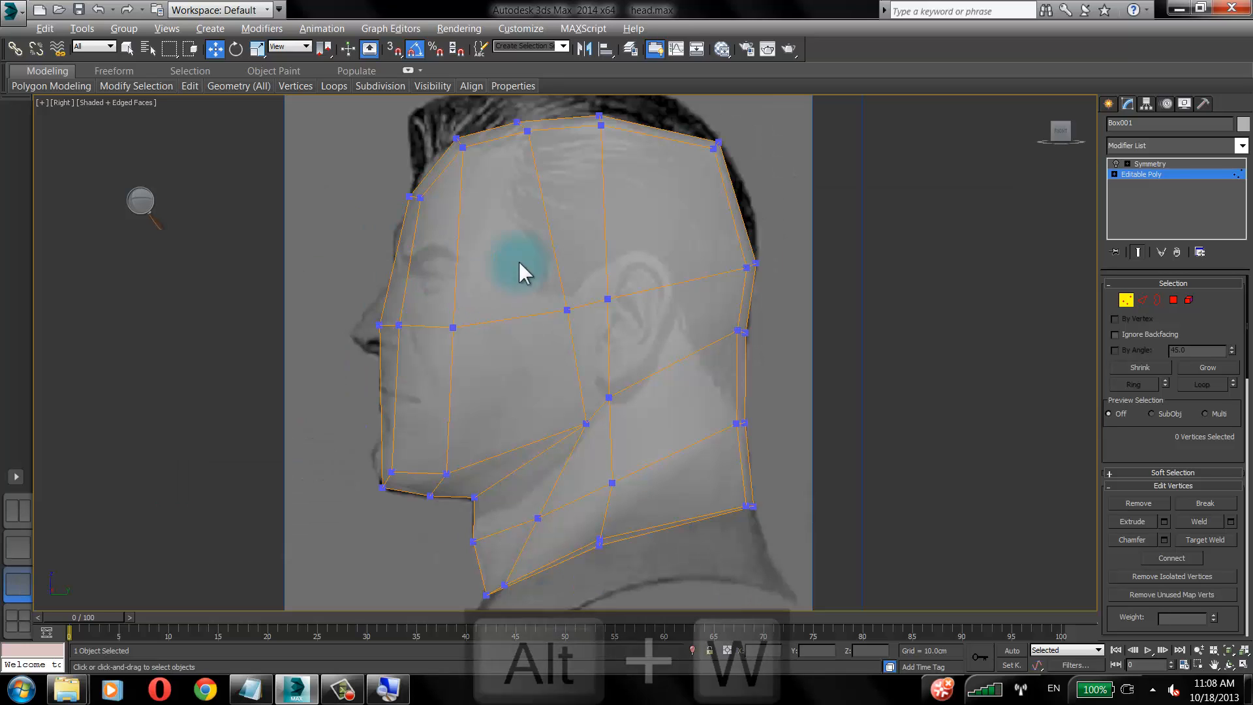
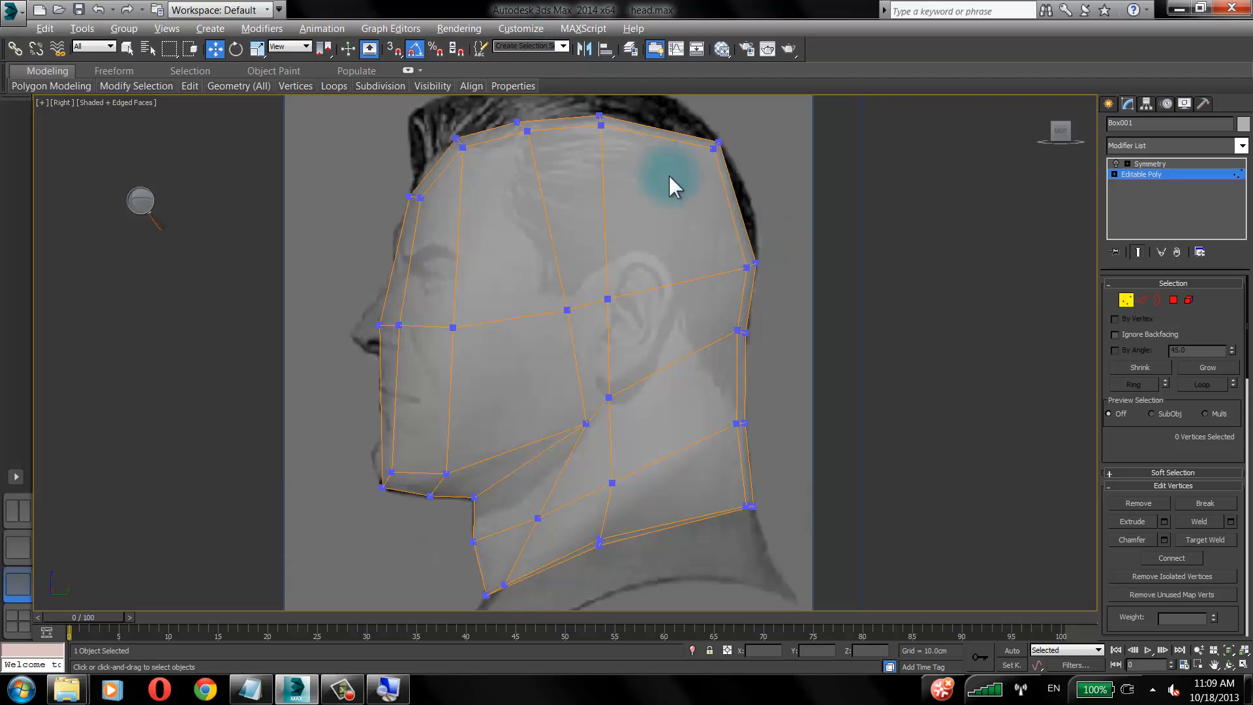
Lower the rendering visibility of the head mesh in its object properties so the reference shows through more strongly.
right_click(639, 229)
click(702, 327)
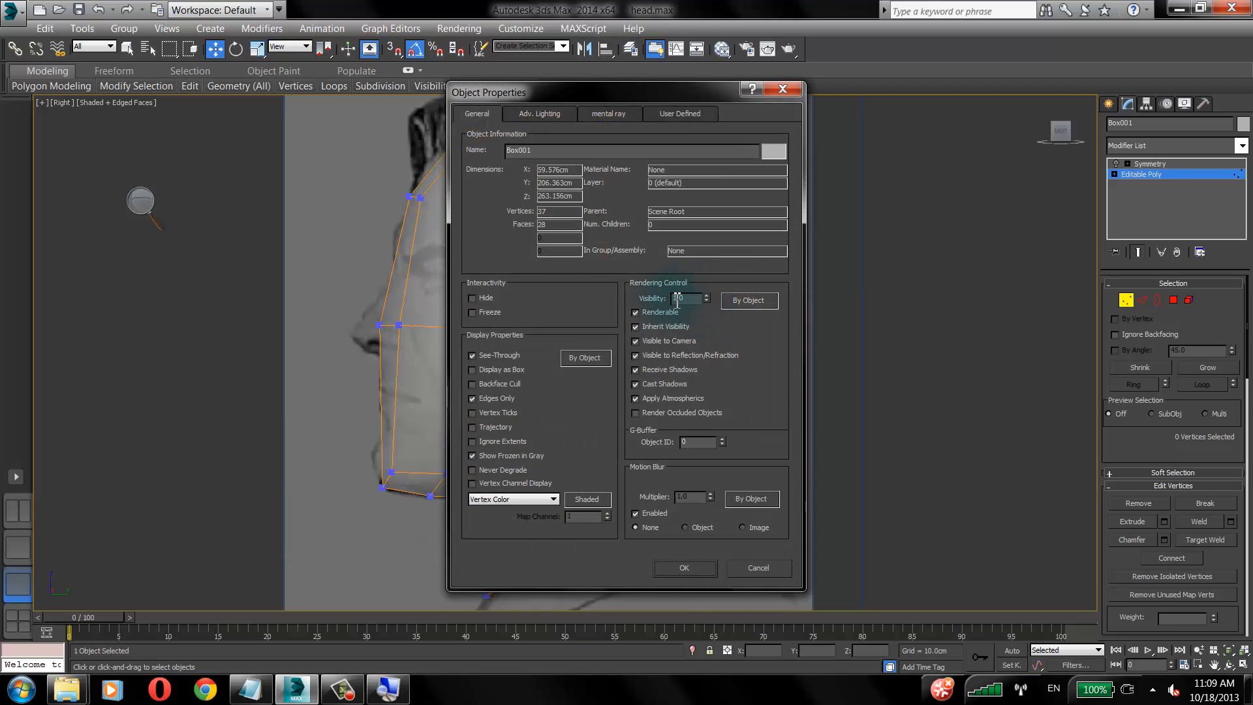
click(706, 300)
click(706, 300)
click(706, 301)
click(706, 301)
click(698, 565)
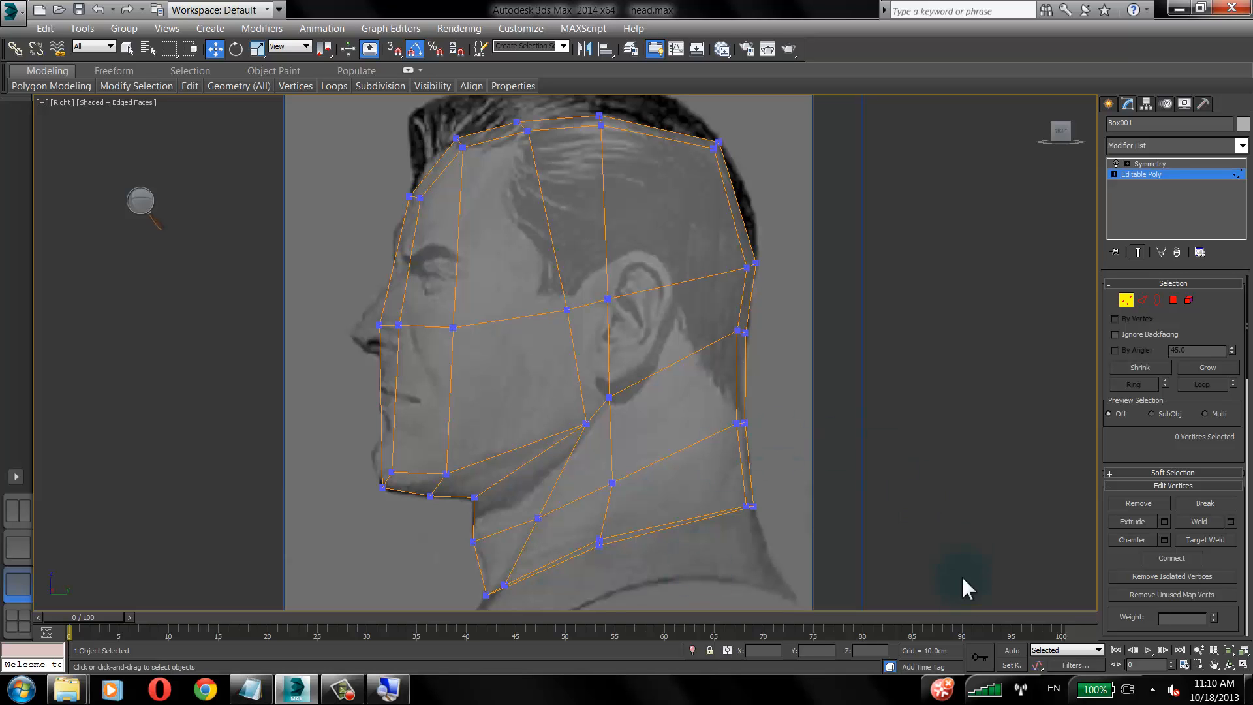
Set the head mesh's visibility to 0.7 in its object properties.
right_click(591, 313)
click(629, 395)
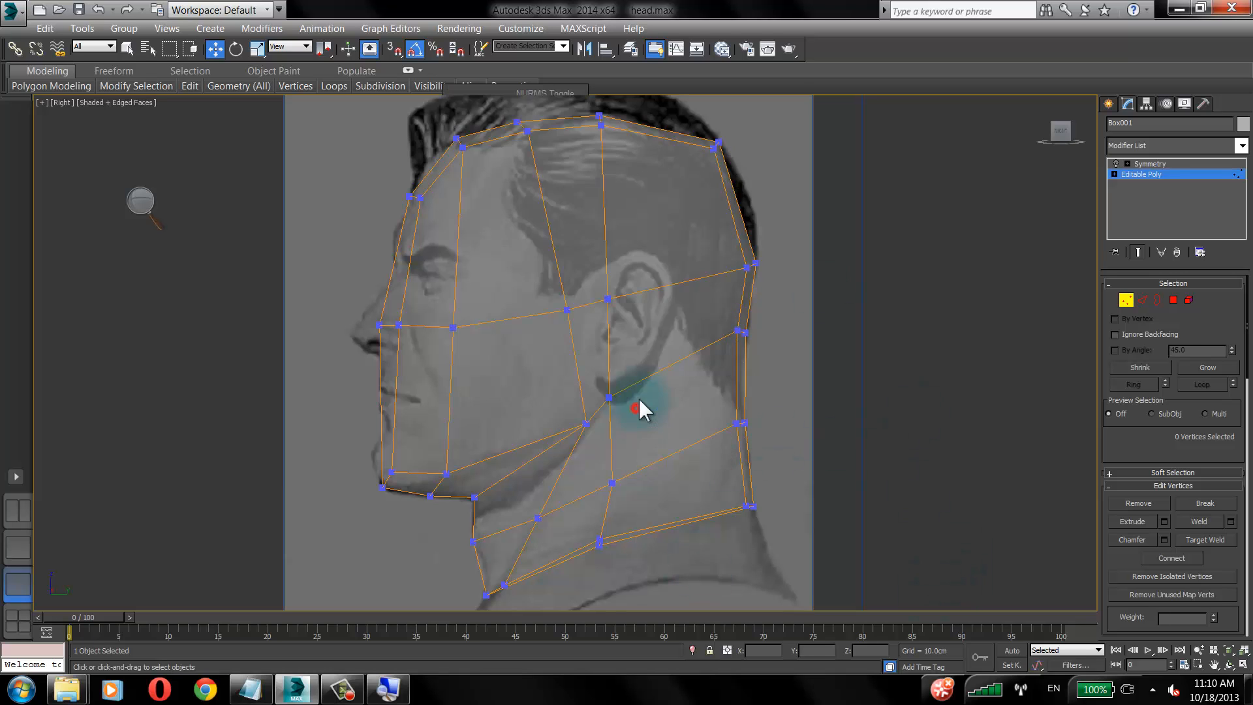
click(703, 293)
click(703, 293)
click(703, 293)
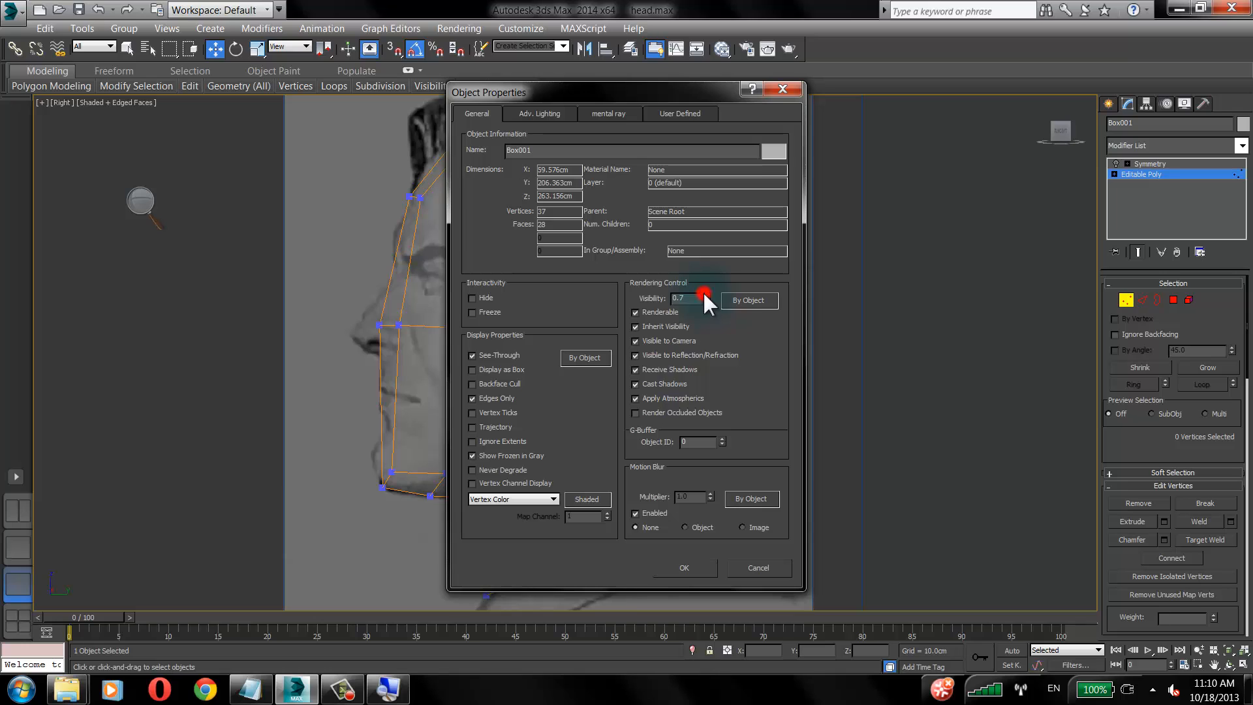
click(698, 567)
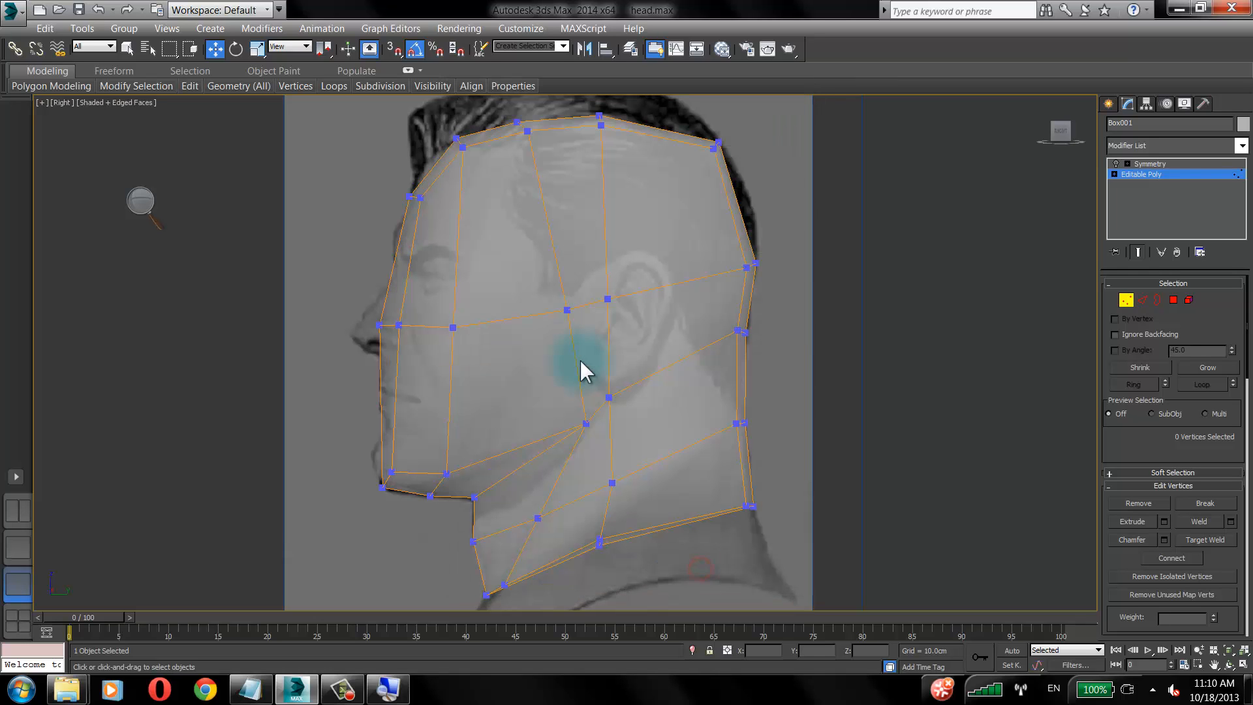
key(F9)
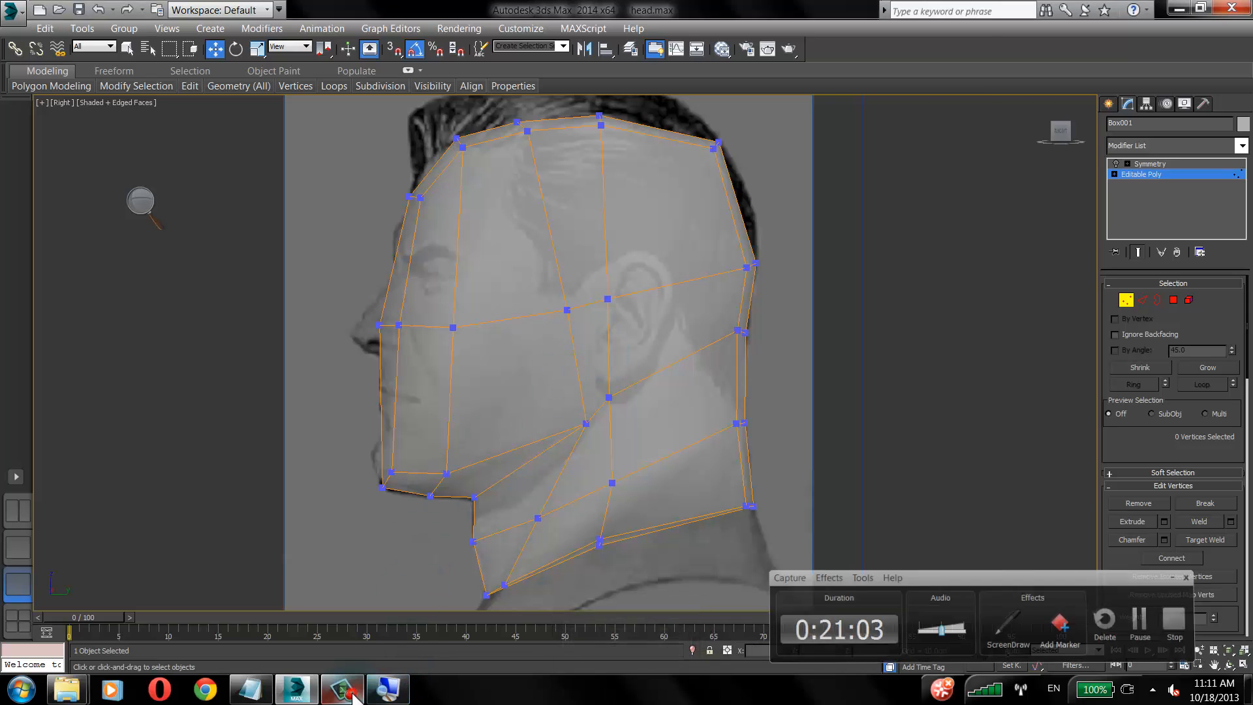
click(578, 344)
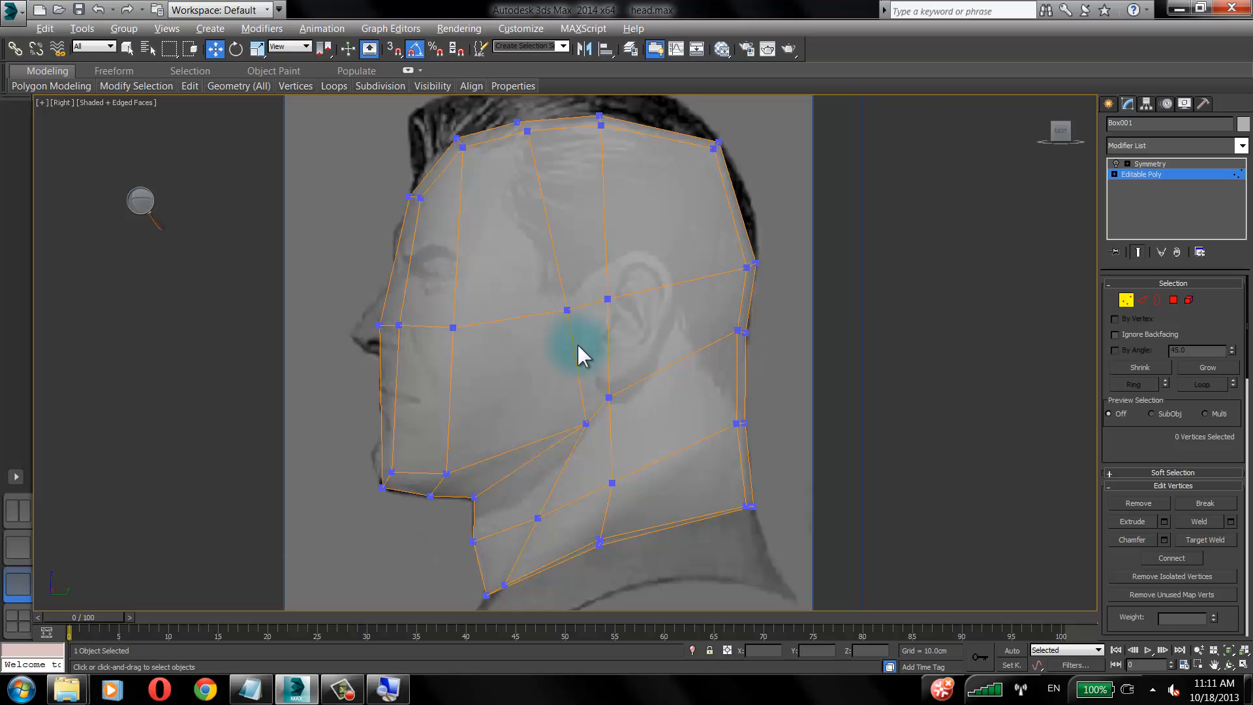
key(F9)
key(F9)
key(F9)
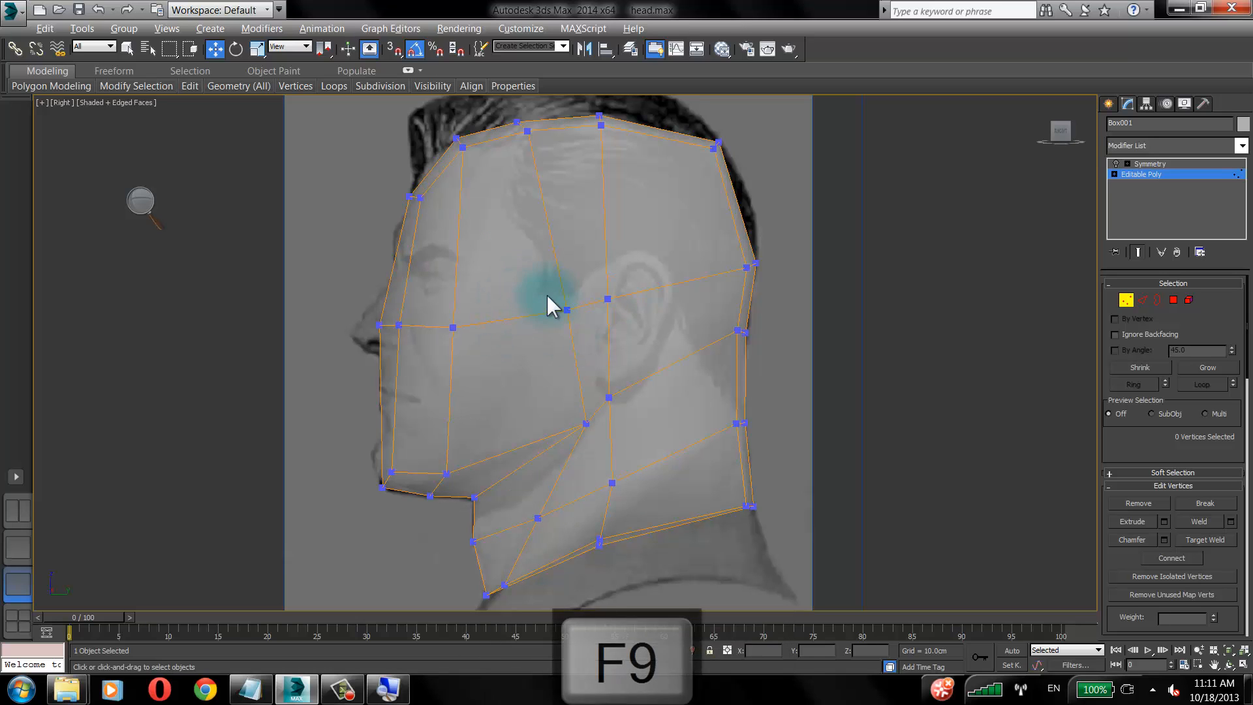
Lower the head mesh's rendering visibility in its object properties.
right_click(577, 260)
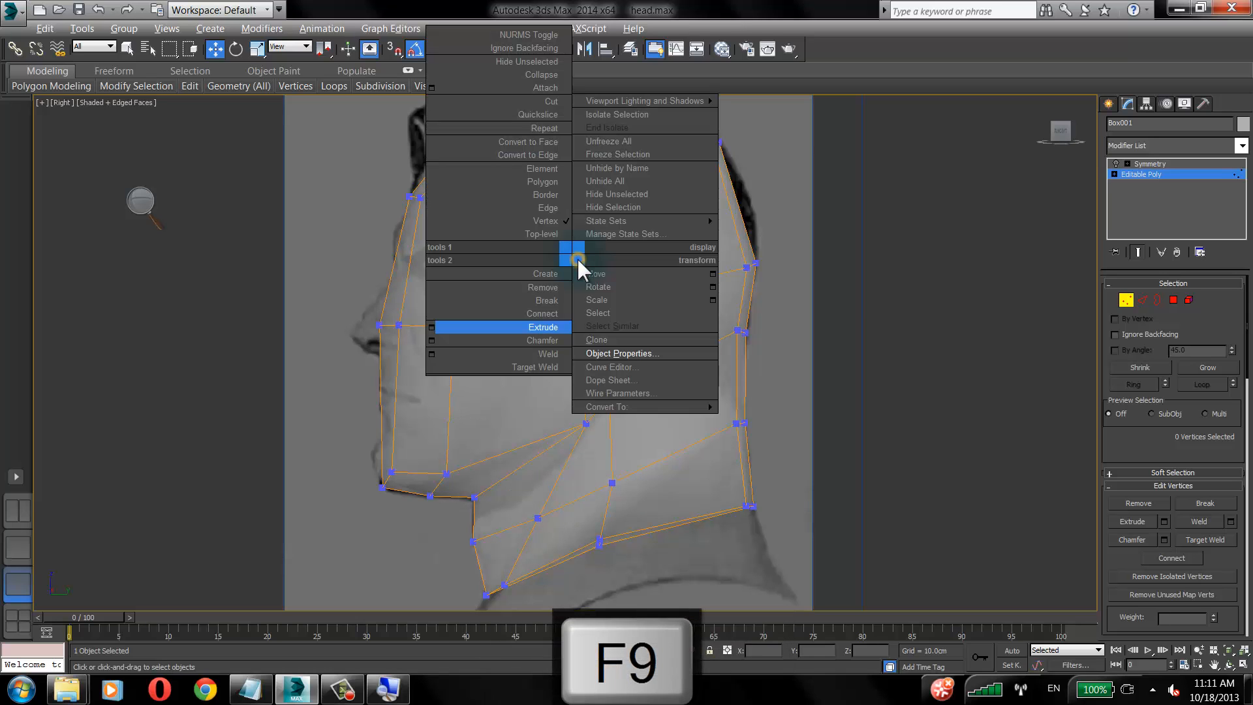
click(613, 350)
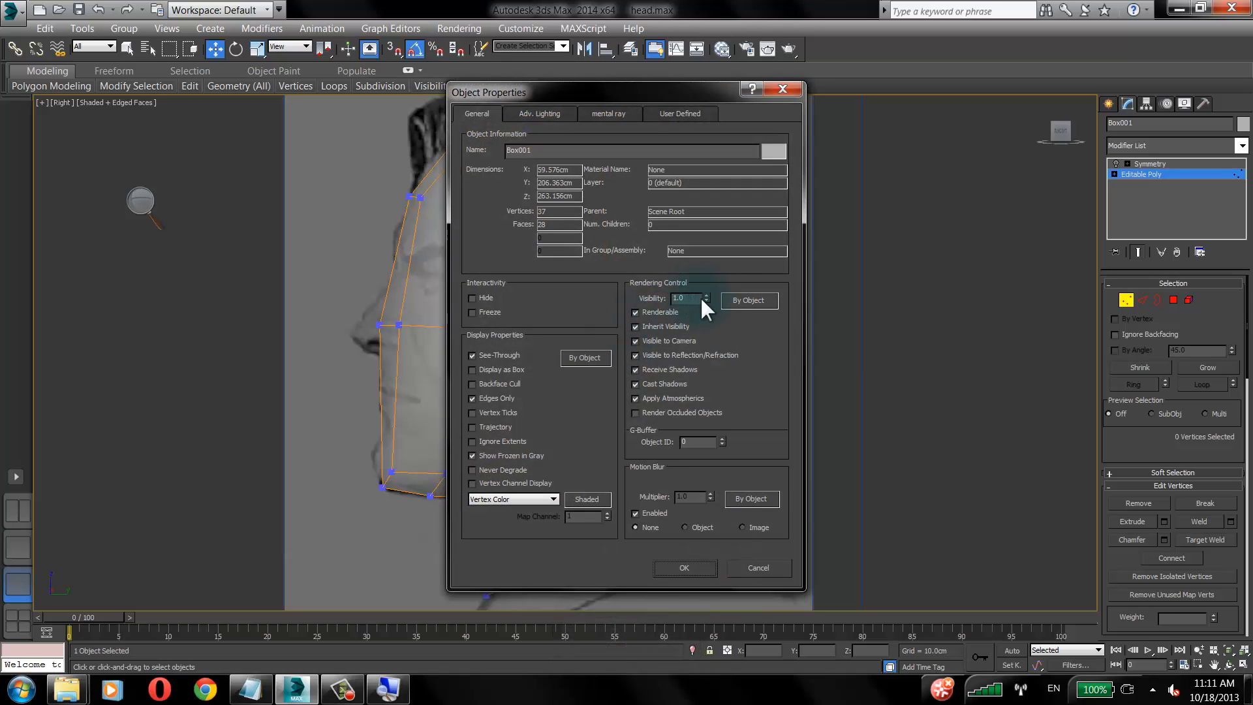
click(706, 301)
click(692, 568)
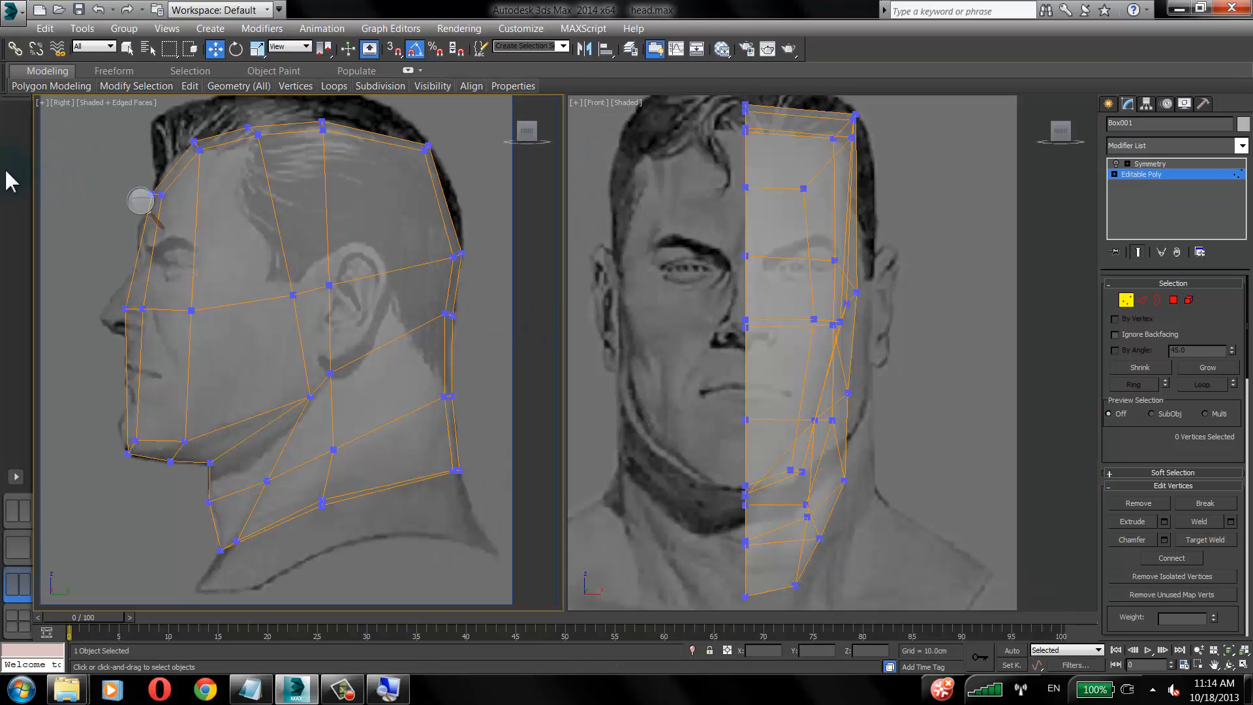
In the maximized Front view, select all the half head's vertices off the centre line and move them outward along X.
middle_drag(262, 220, 271, 229)
scroll(271, 229, up, 3)
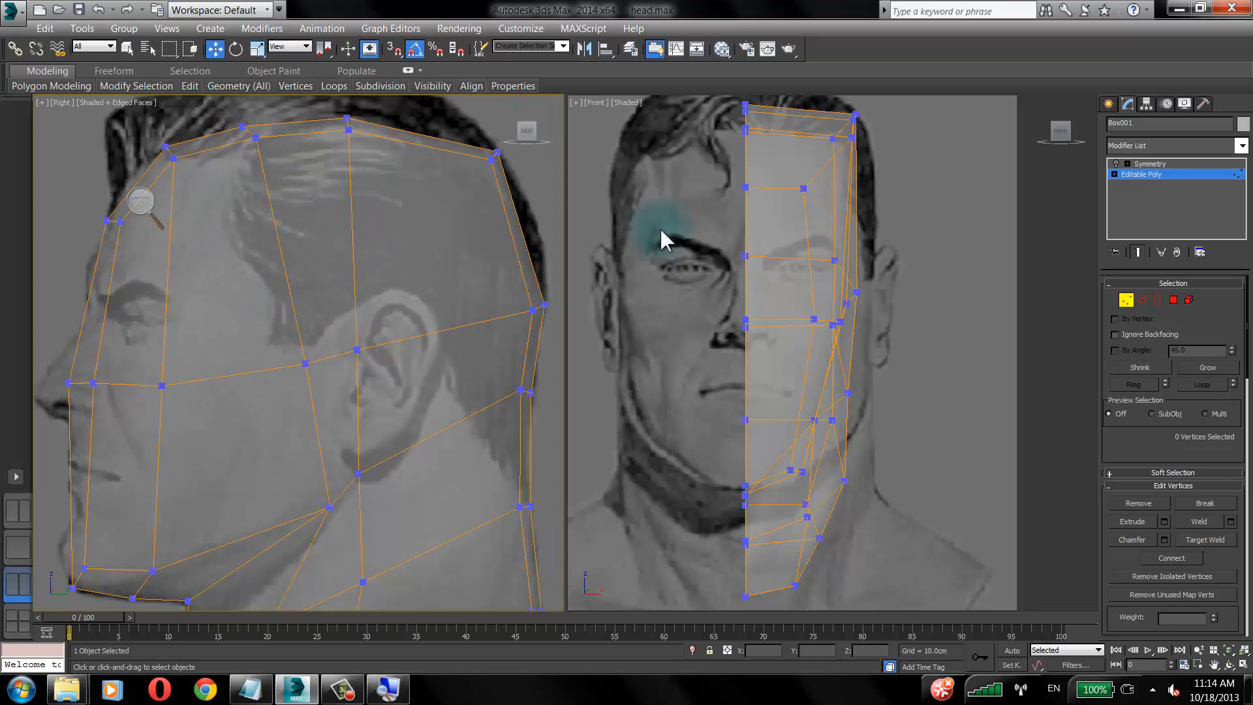
scroll(660, 227, down, 3)
middle_drag(789, 218, 802, 219)
key(alt+w)
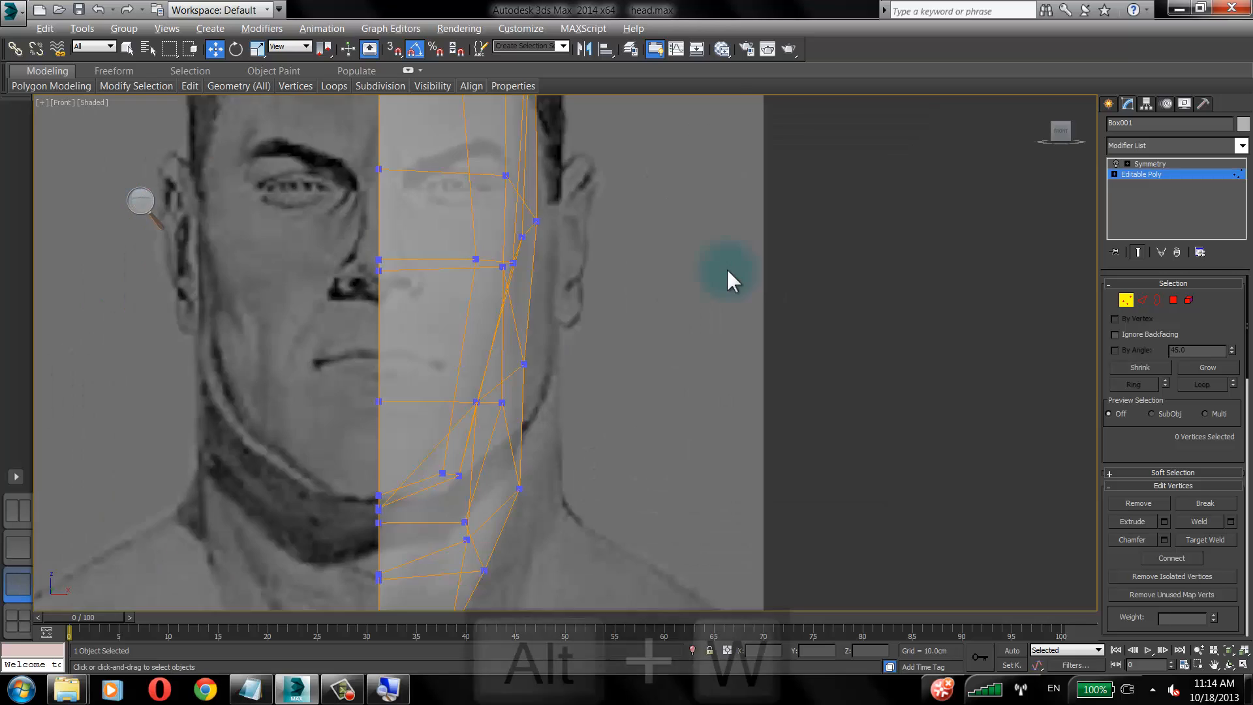
scroll(706, 180, down, 3)
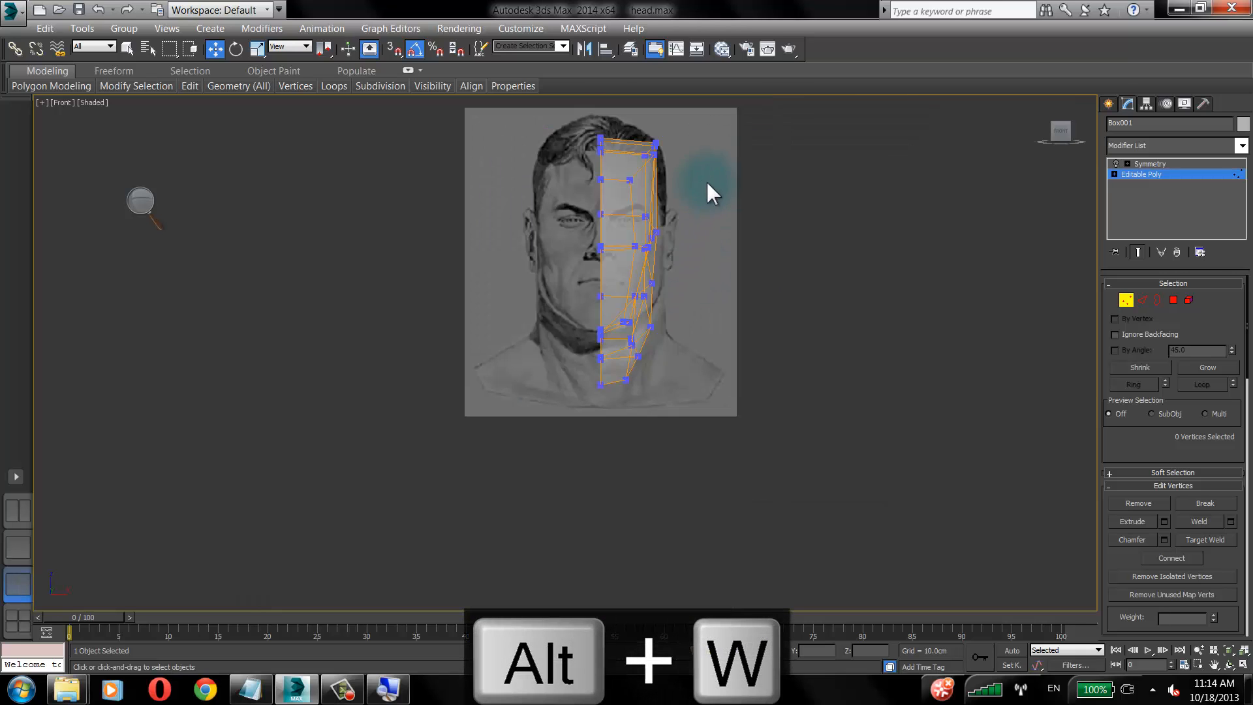
drag(625, 403, 619, 430)
scroll(576, 365, up, 4)
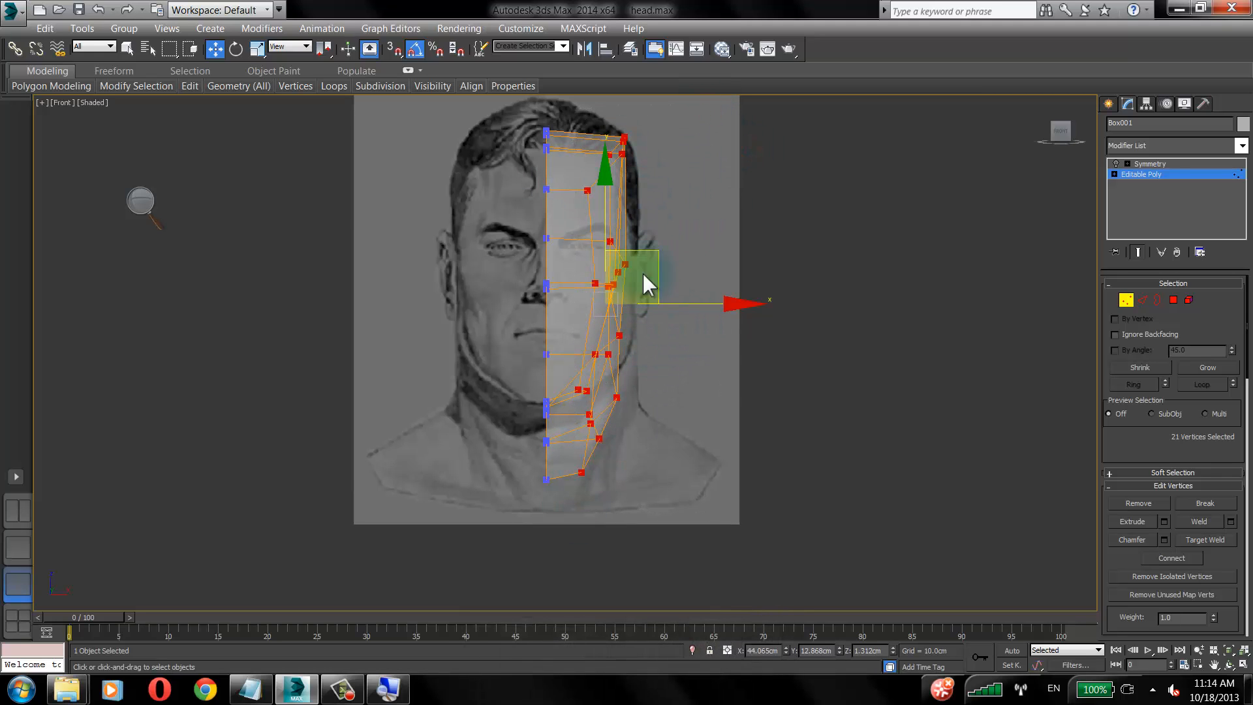
mouse_move(733, 303)
mouse_down()
mouse_move(753, 305)
mouse_move(752, 293)
mouse_up()
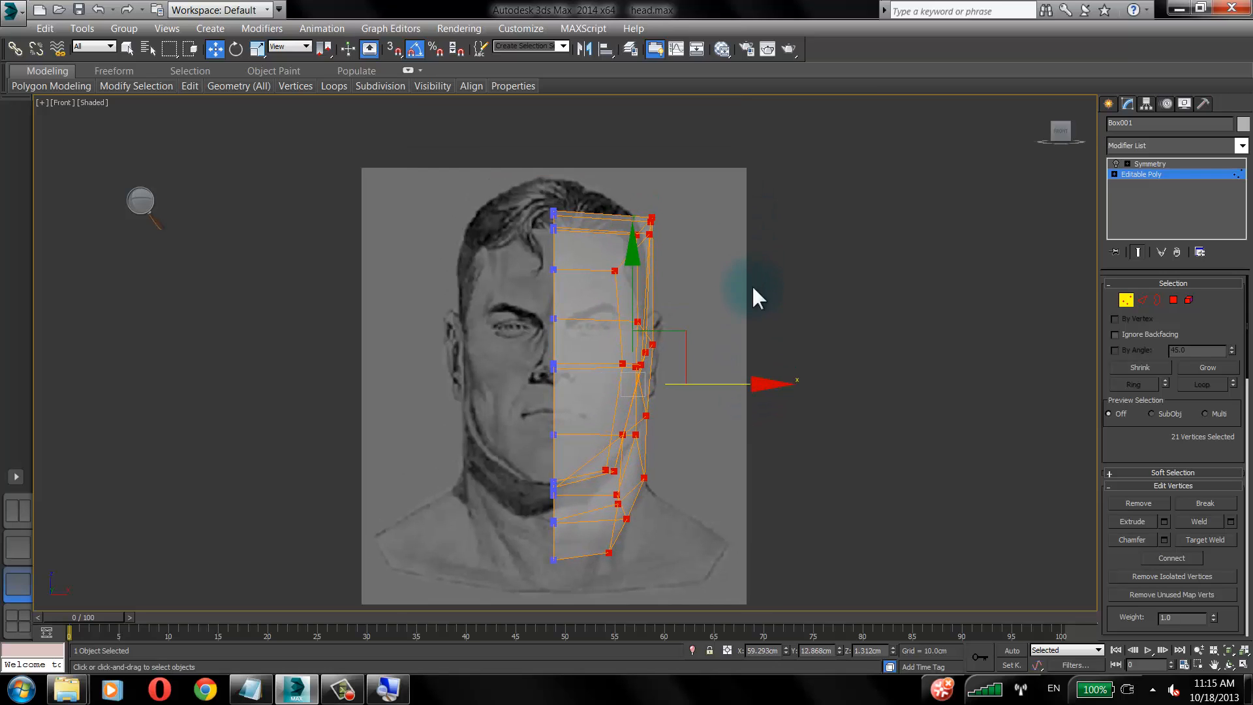
Select the upper outer vertices of the half head in the Front view and move them inward along X toward the skull outline.
scroll(709, 240, up, 3)
click(694, 214)
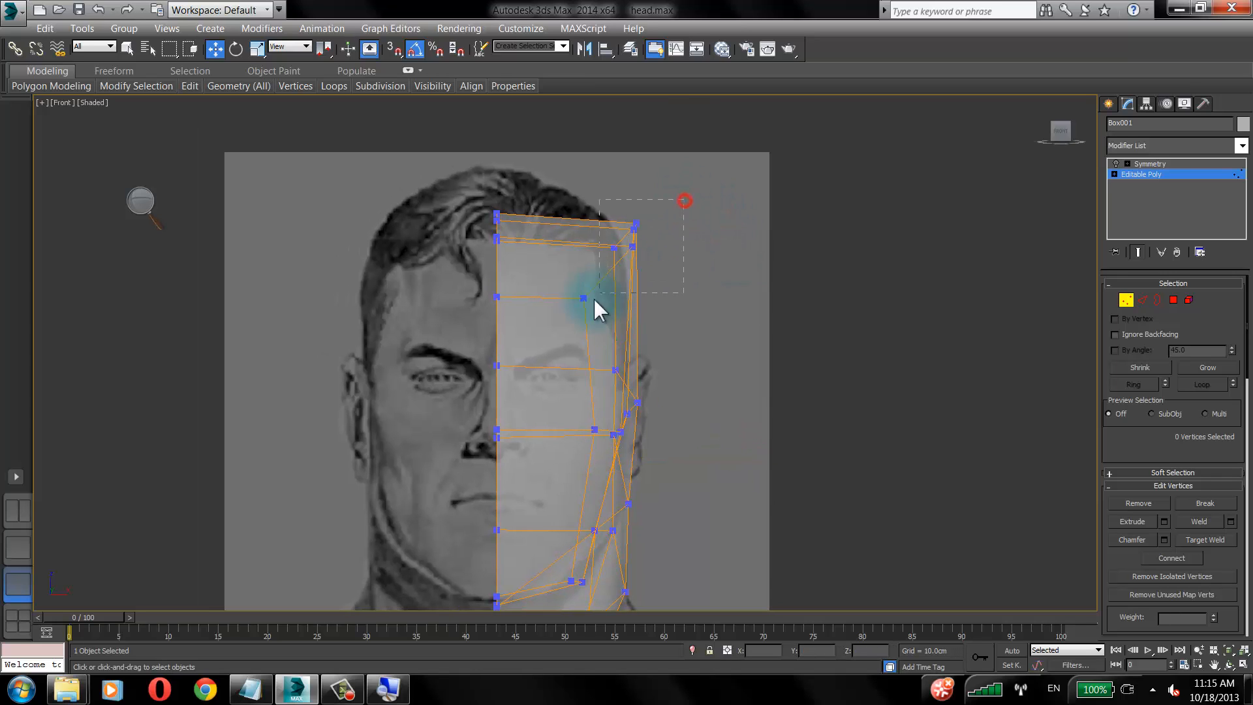
drag(595, 300, 603, 289)
drag(672, 195, 644, 196)
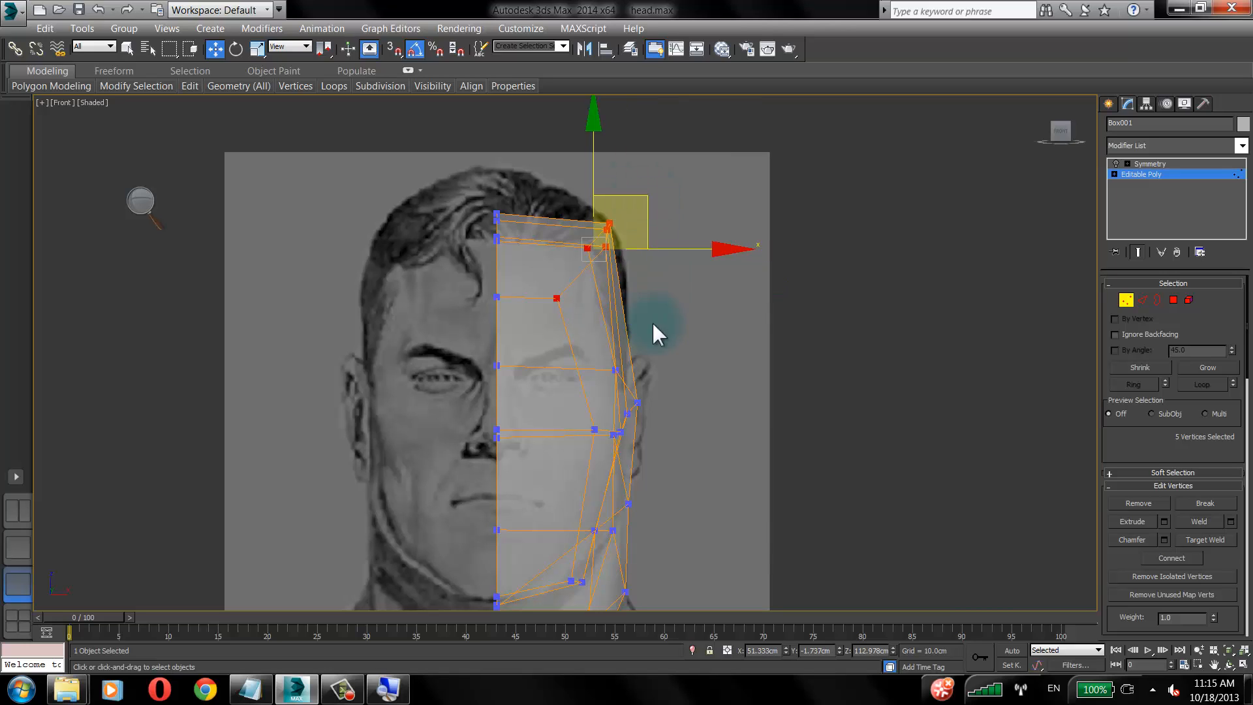
Move the outermost ear-level vertex slightly inward along X in the Front view to match the side of the head.
click(639, 402)
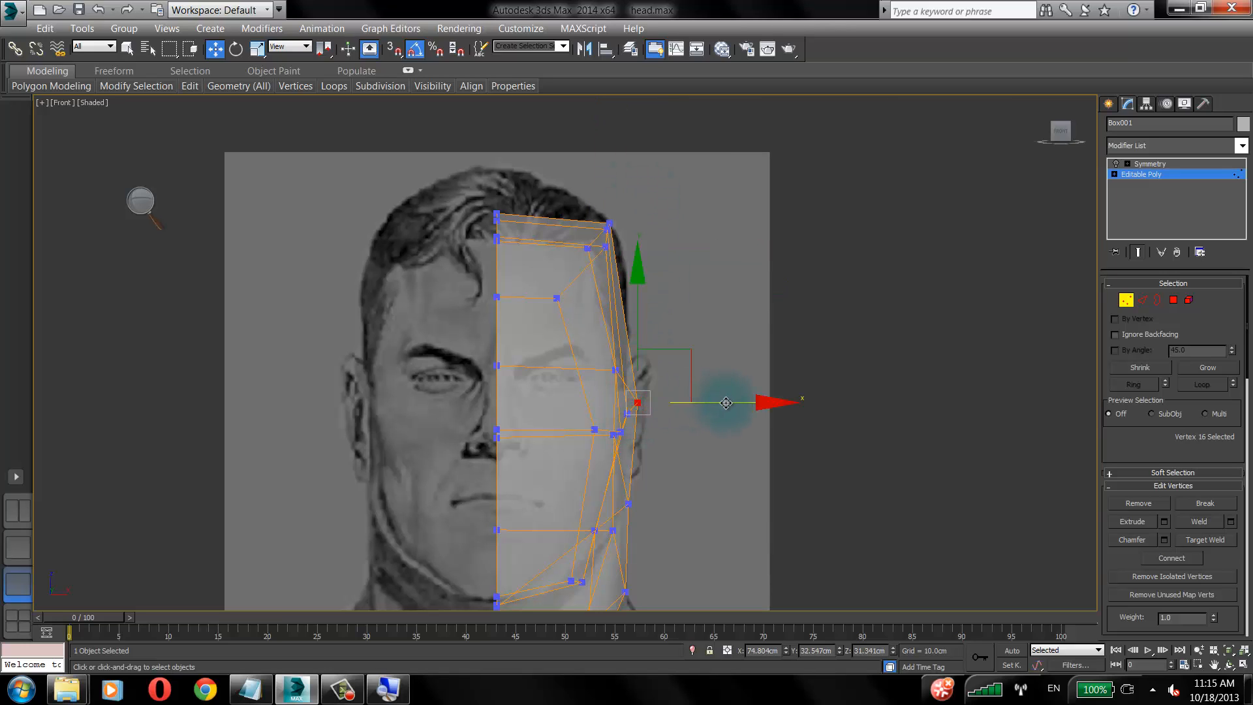
drag(725, 403, 716, 406)
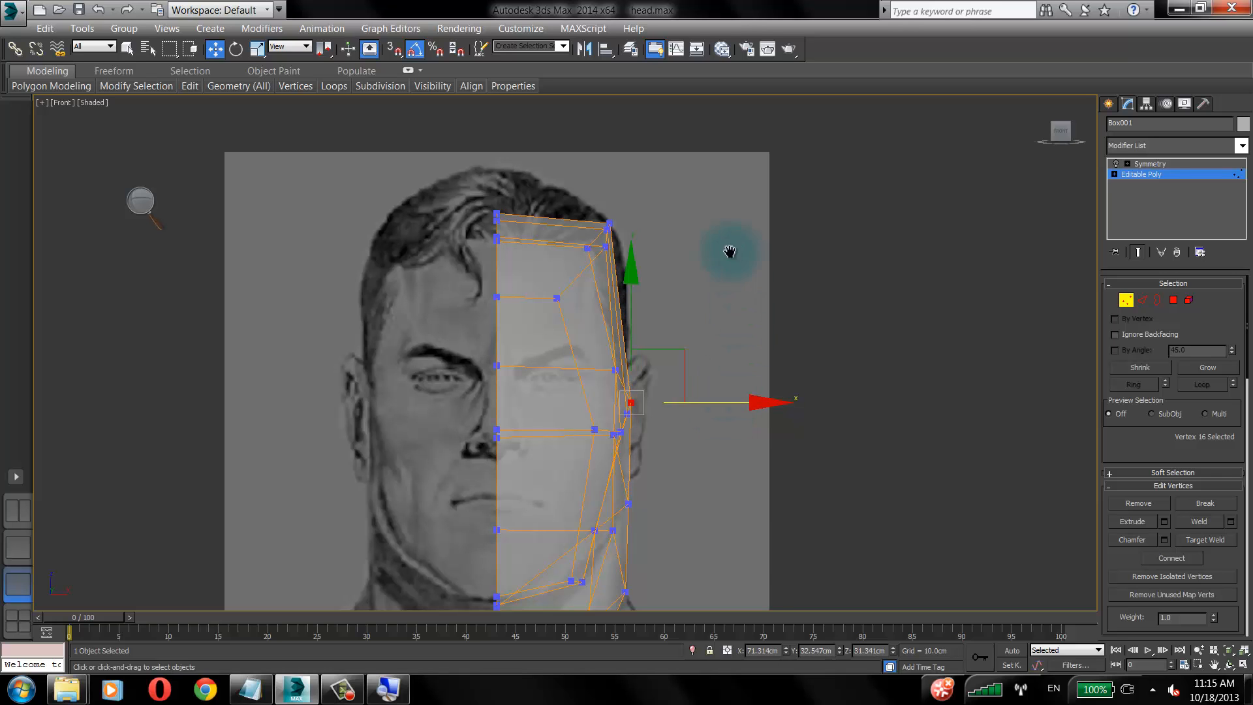
middle_drag(729, 249, 684, 219)
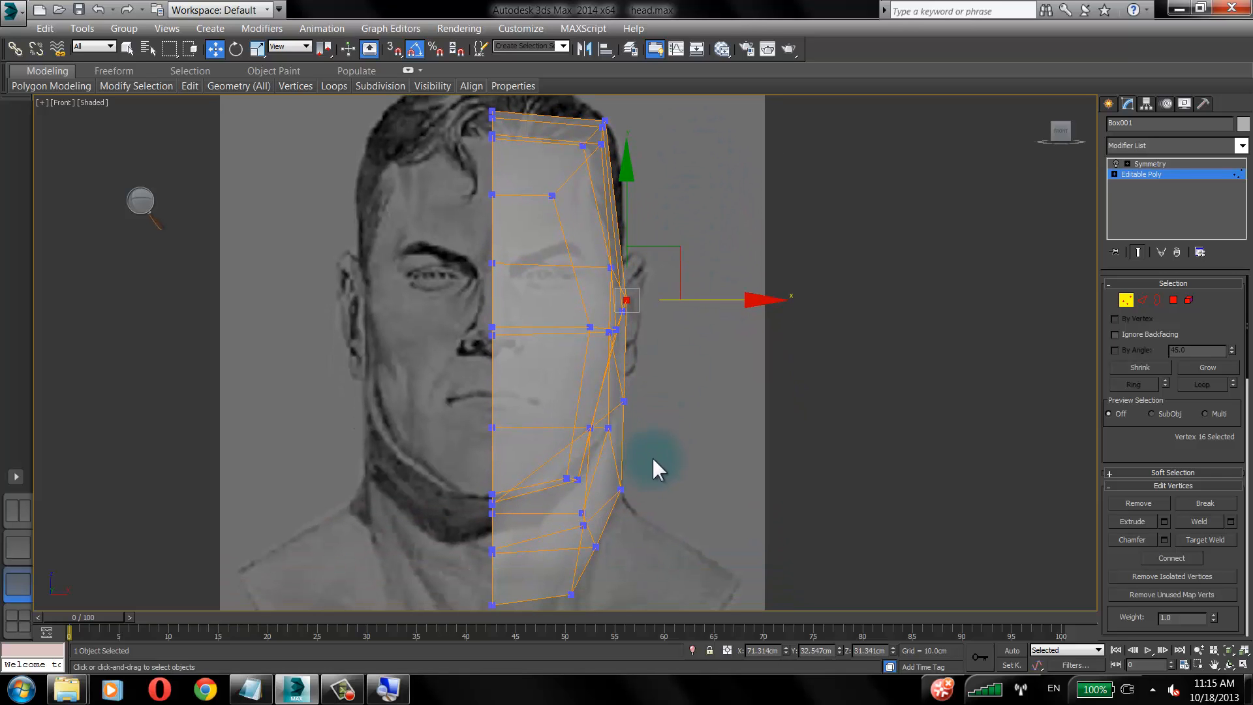
mouse_move(665, 414)
middle_down()
mouse_move(666, 386)
mouse_move(671, 408)
middle_up()
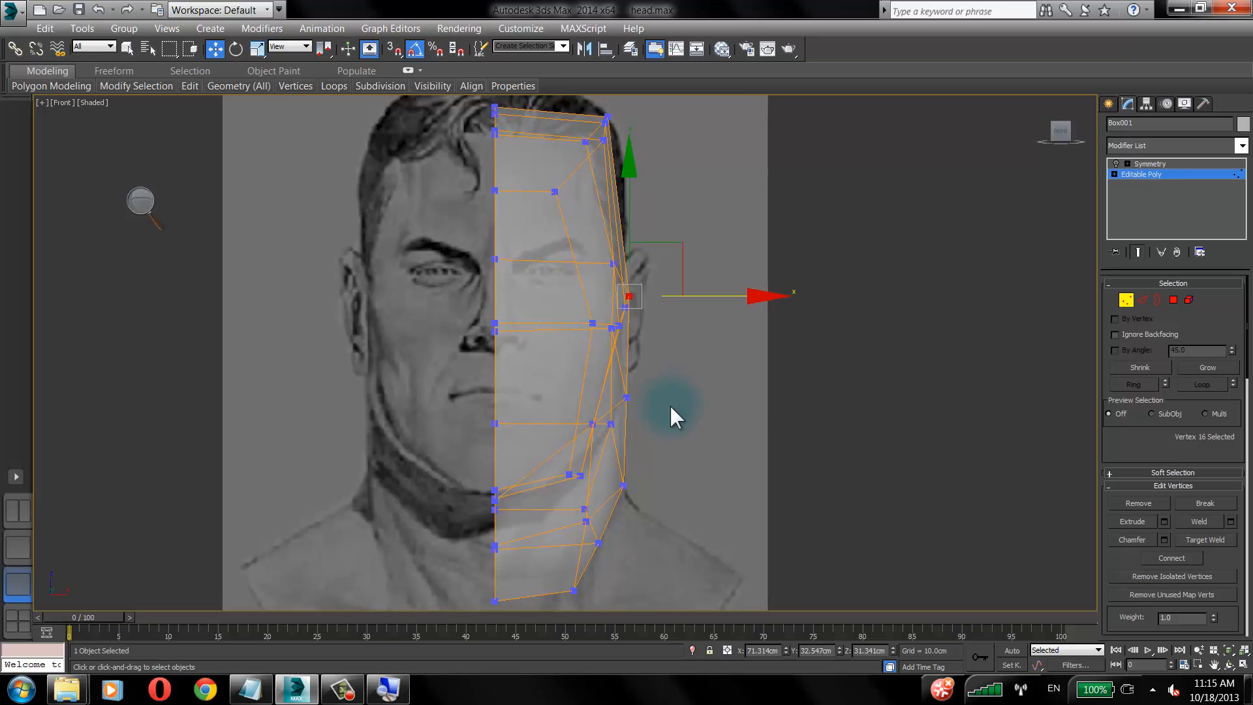
key(F9)
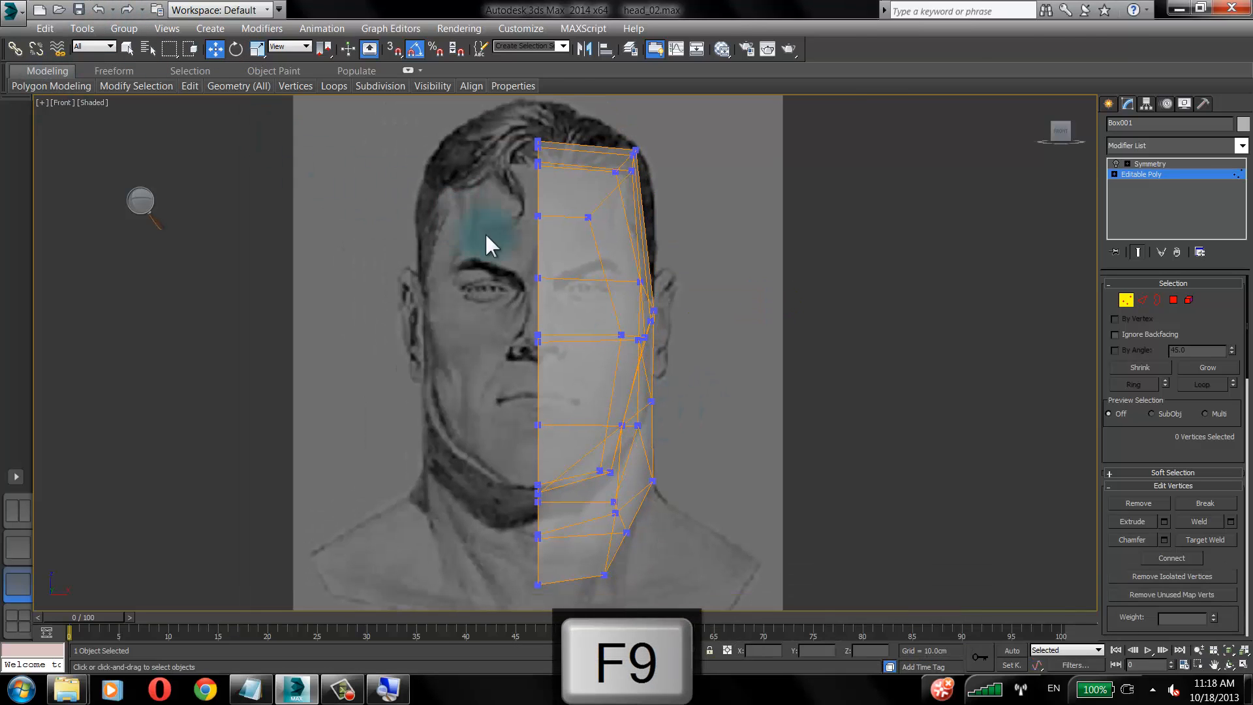
Show the Right and Front views side by side and expand the modeling ribbon to its full set of tools.
middle_drag(484, 241, 519, 252)
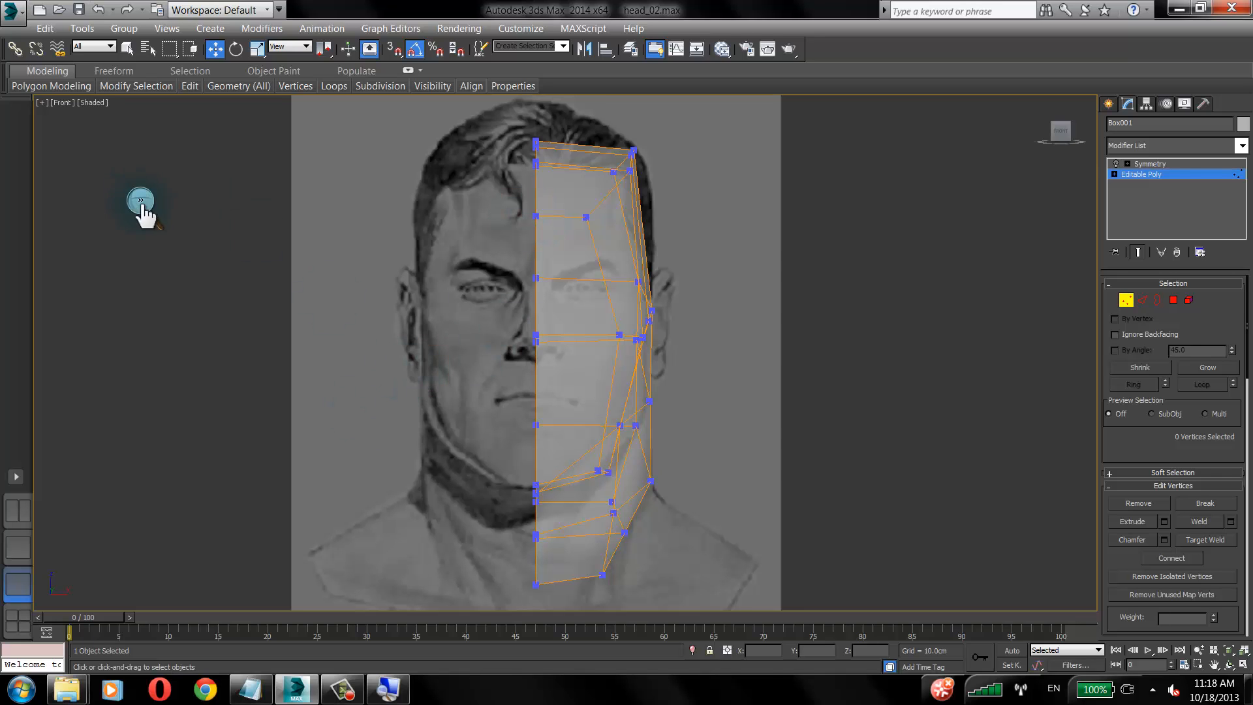
key(alt+w)
scroll(378, 297, down, 5)
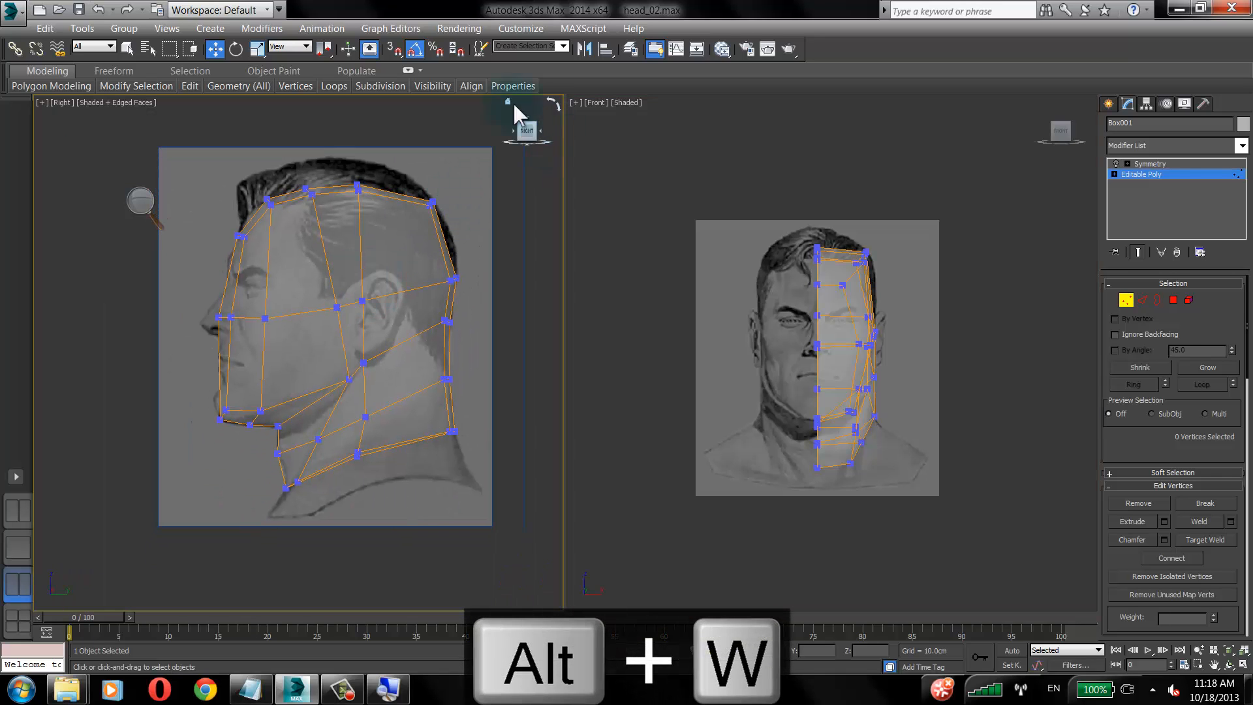
click(409, 70)
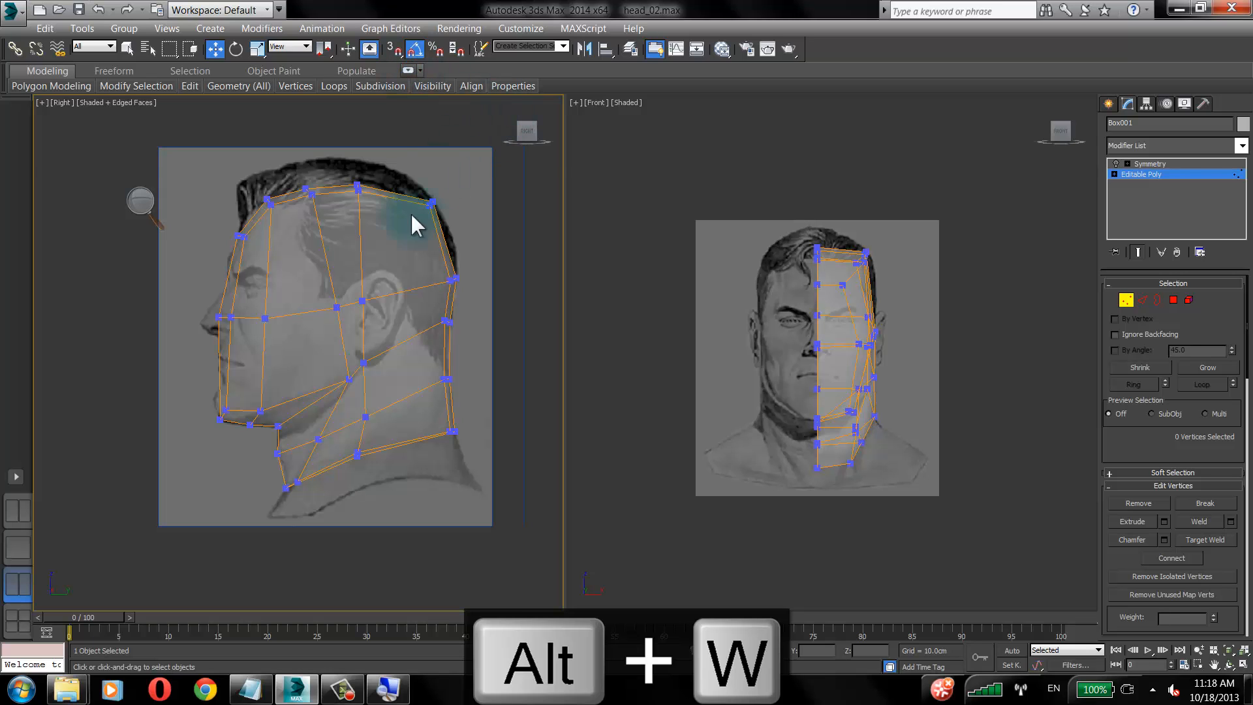
scroll(402, 271, up, 3)
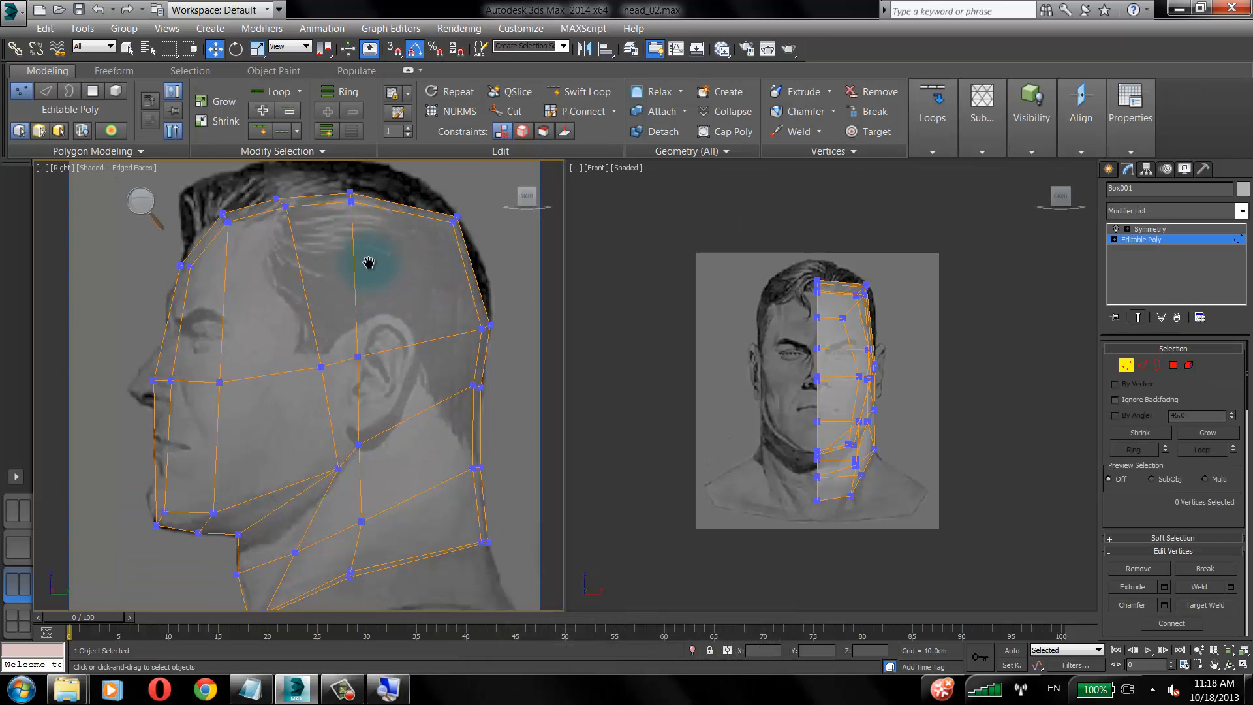
middle_drag(369, 262, 362, 262)
Select the polygons covering the face and front of the neck, hide them, and return to vertex editing.
click(1020, 139)
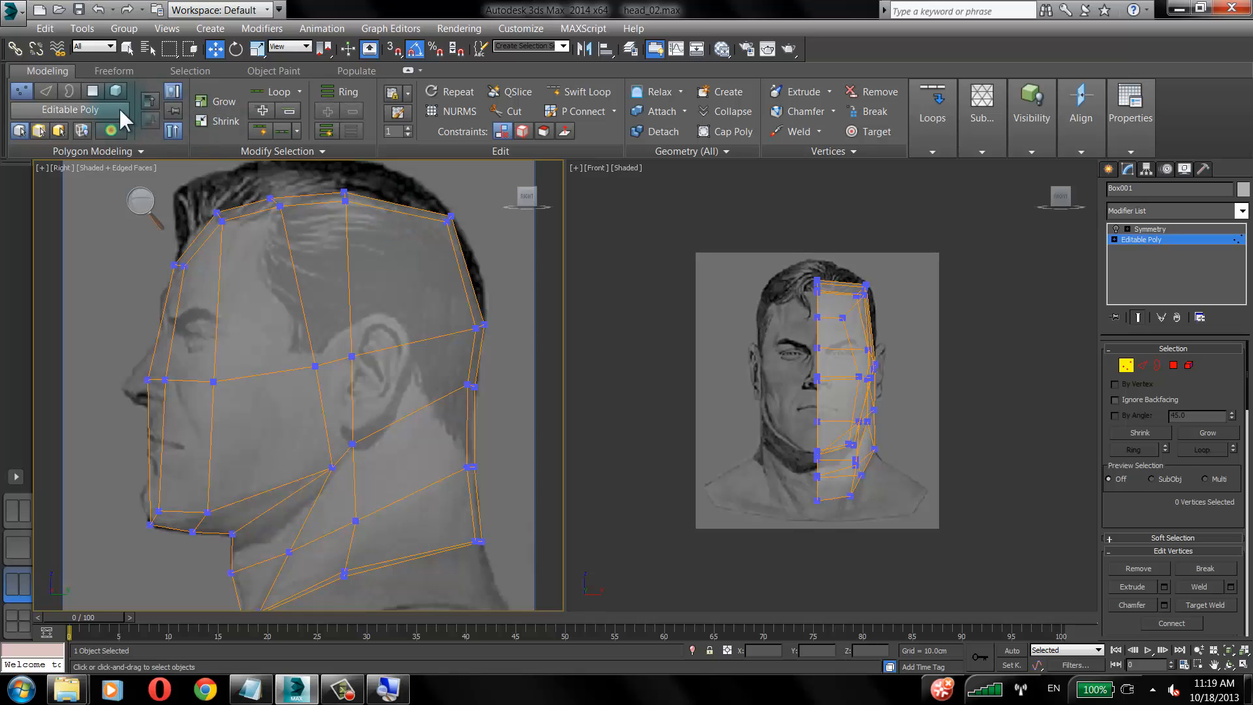
click(92, 90)
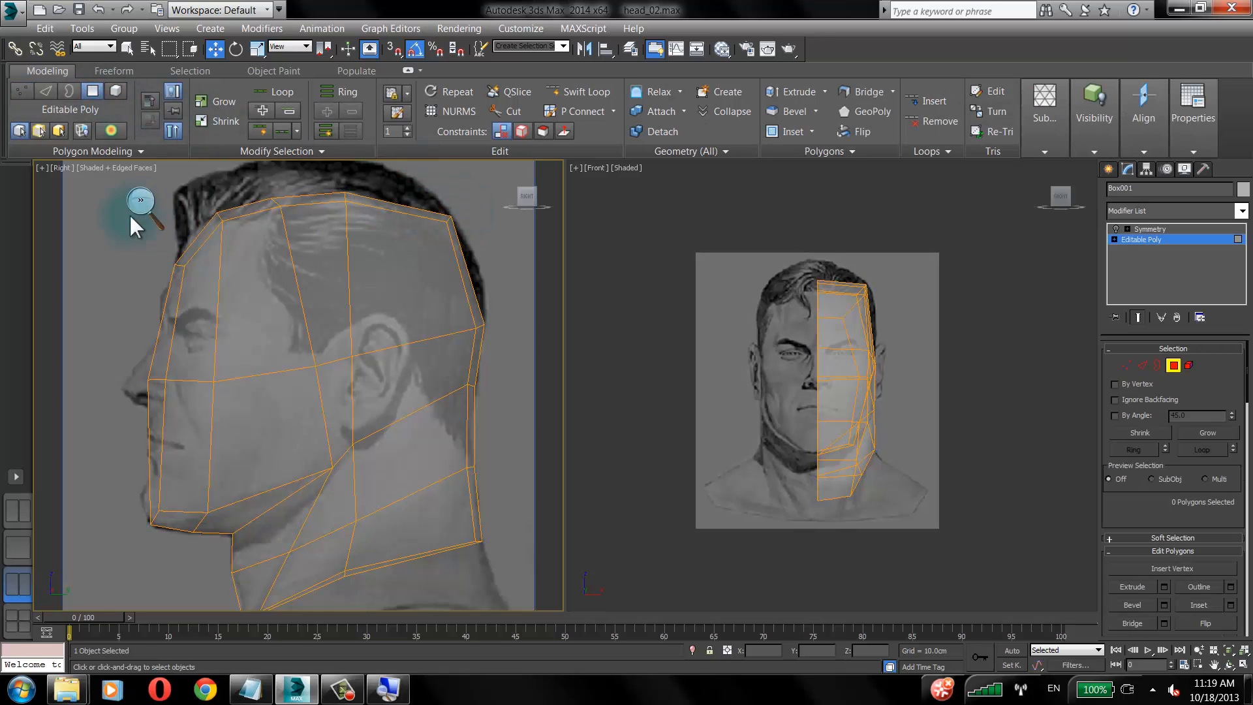
drag(81, 183, 303, 413)
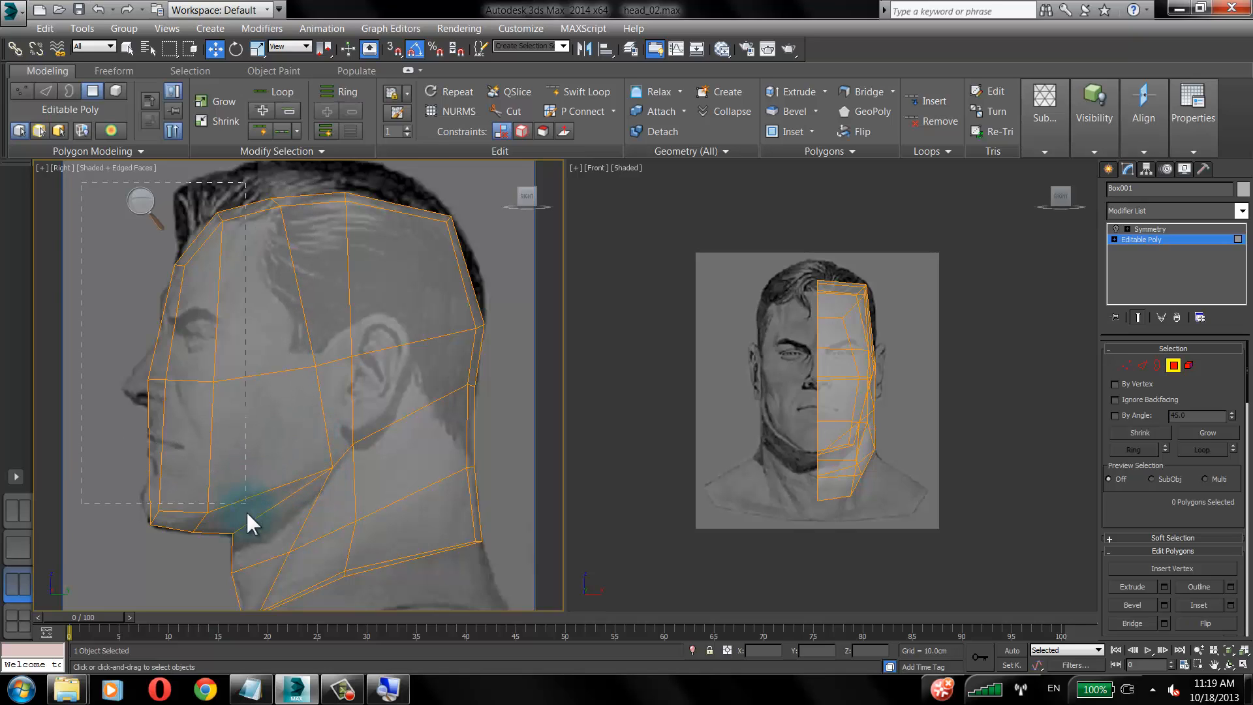
drag(252, 572, 246, 590)
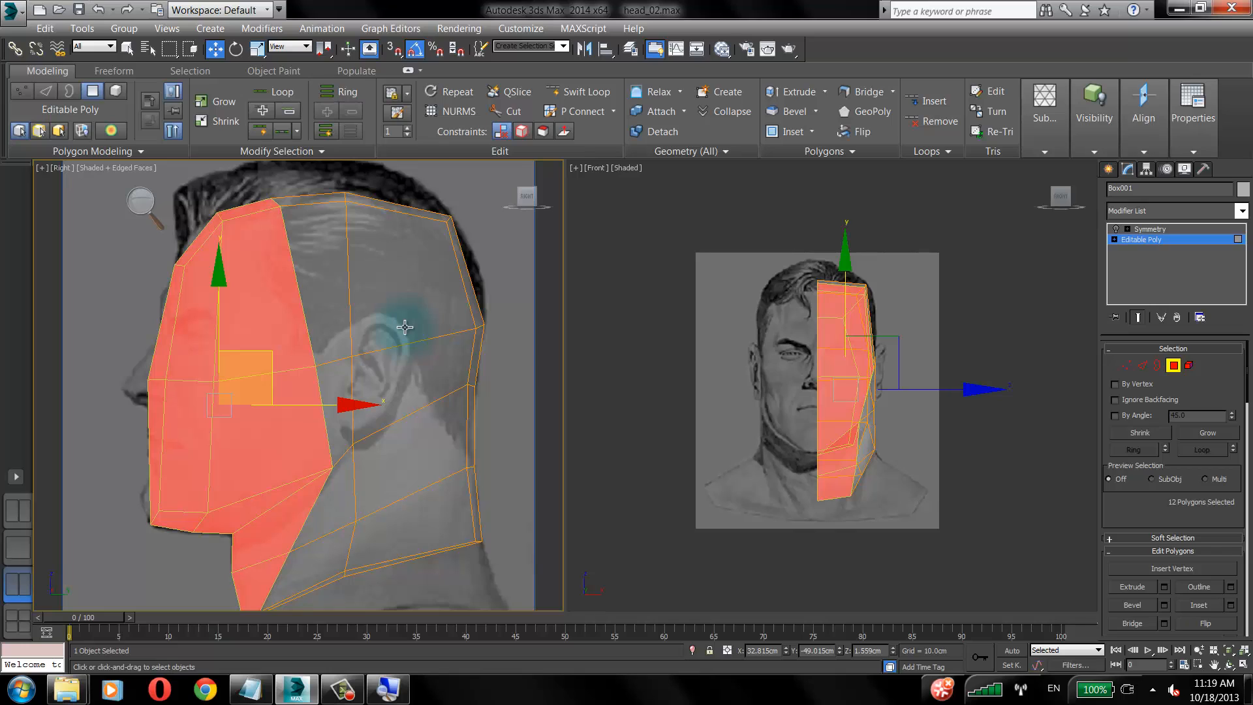
click(1083, 127)
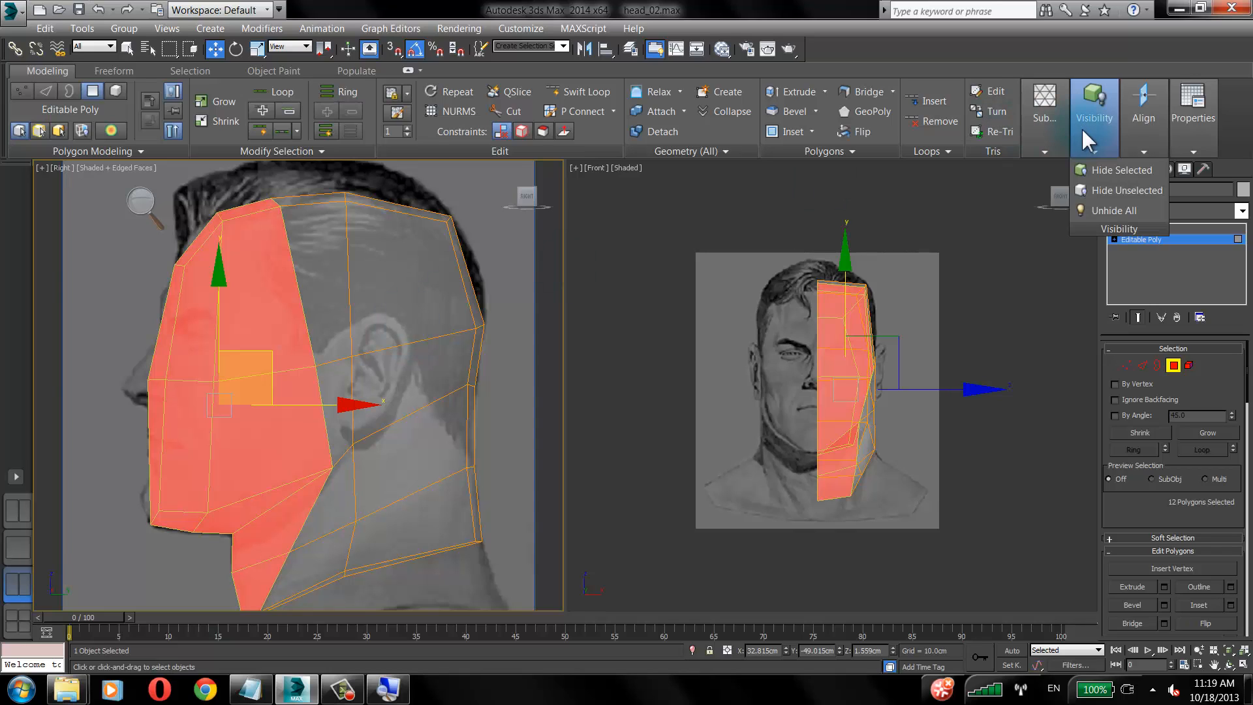
click(1102, 168)
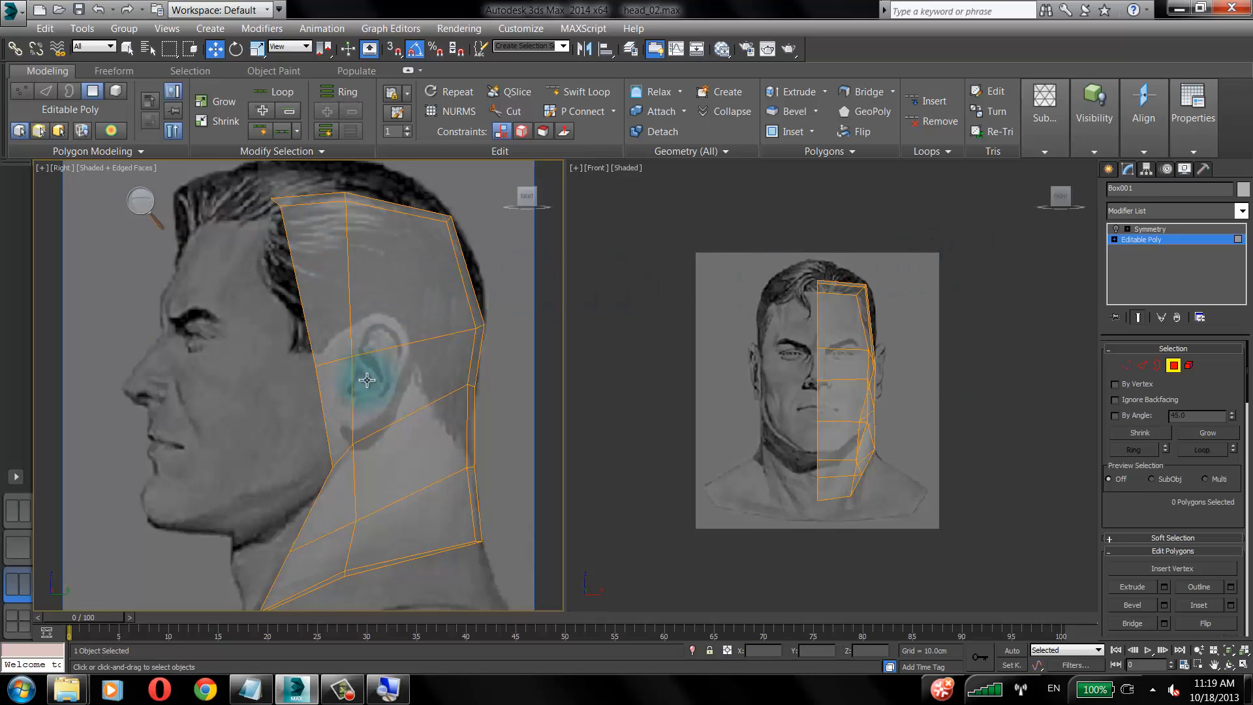
scroll(793, 325, up, 5)
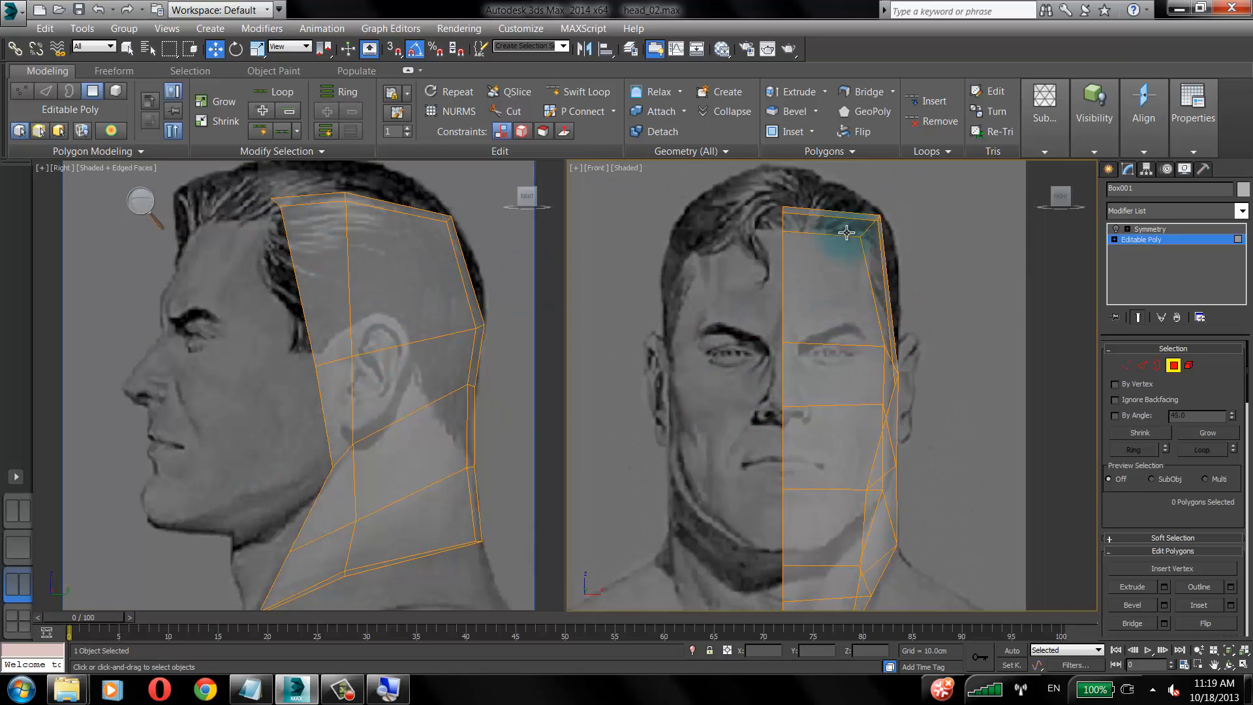
click(1127, 364)
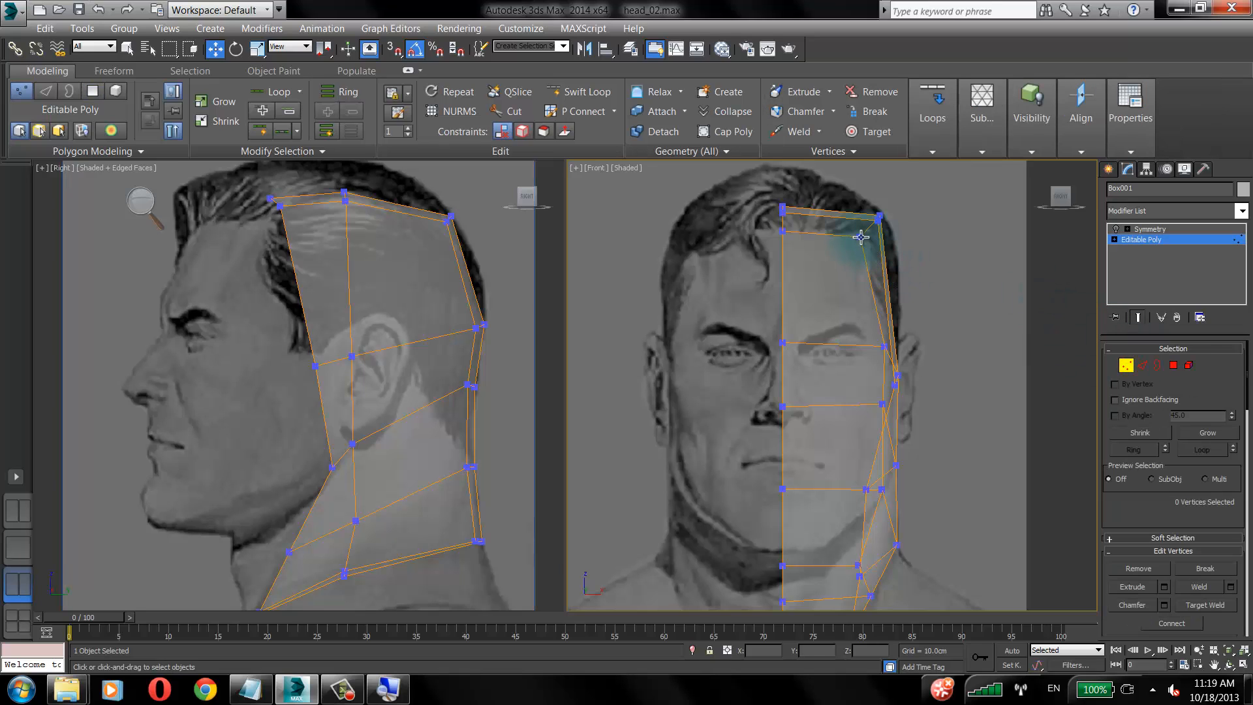
Switch to Windows Explorer and browse the backupThinkpad folder on BackUp (D:), including palestra_fumec_videos and its anatomy subfolder, for a skull reference.
mouse_move(67, 688)
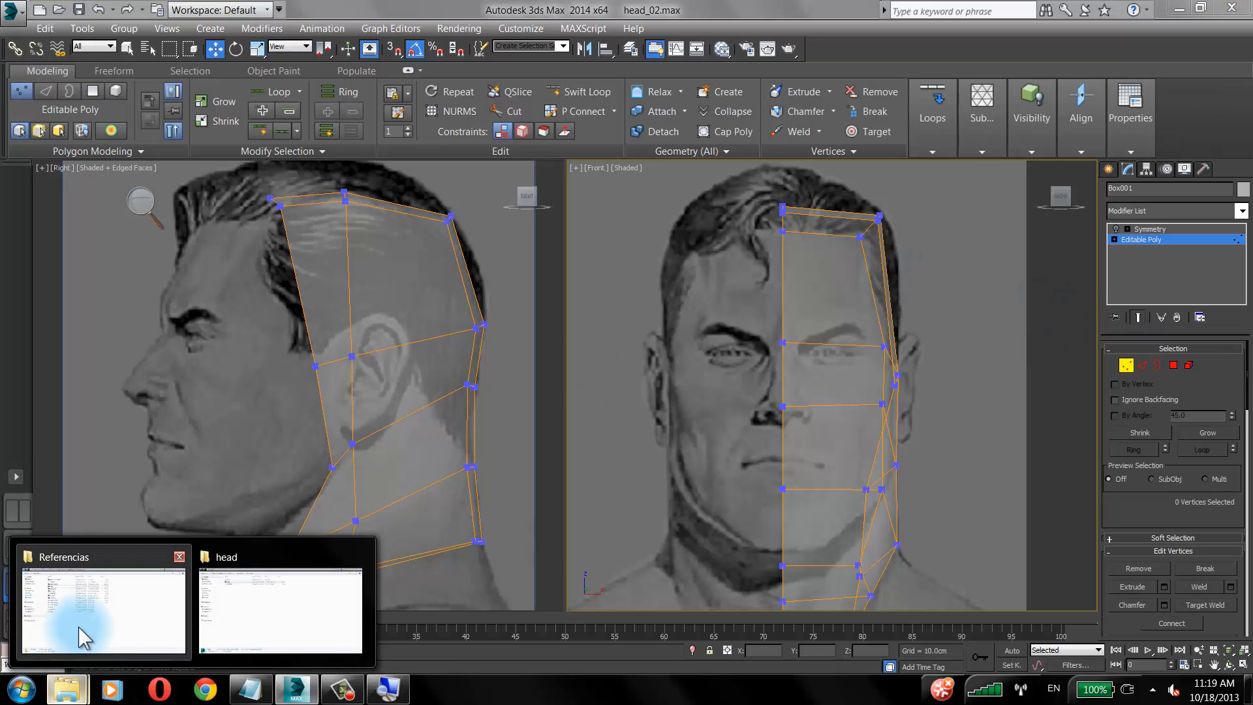
click(83, 636)
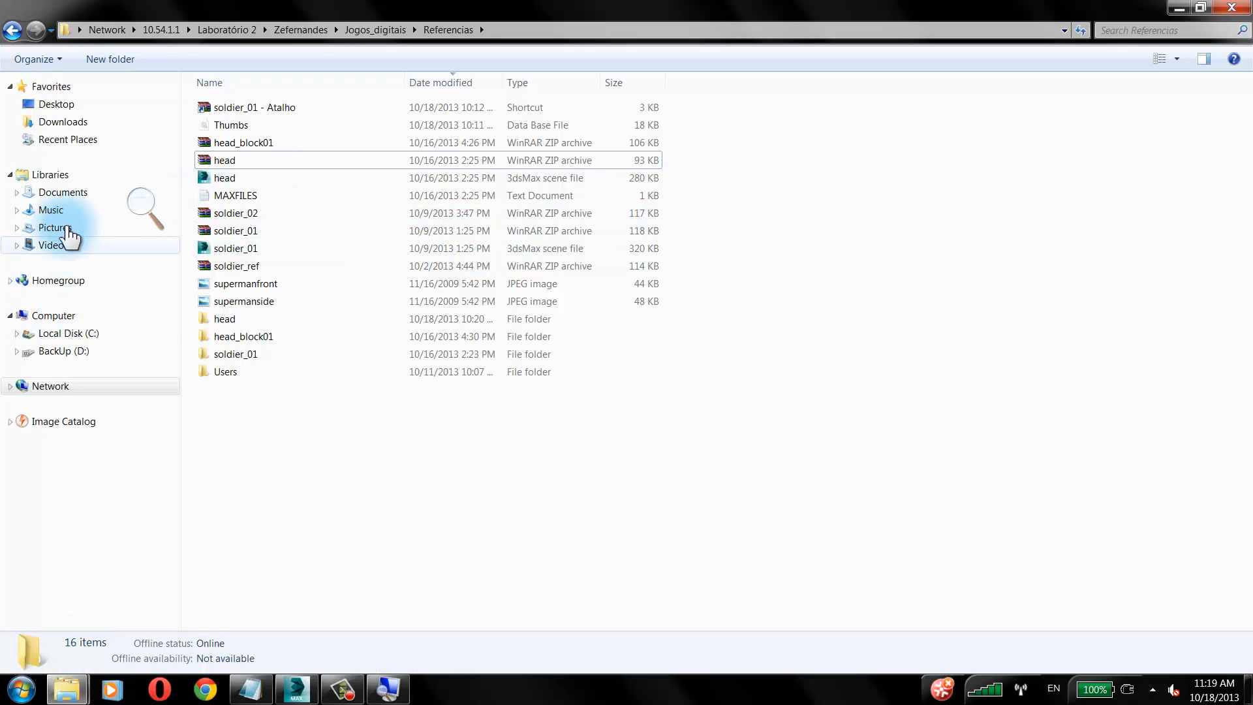
click(56, 105)
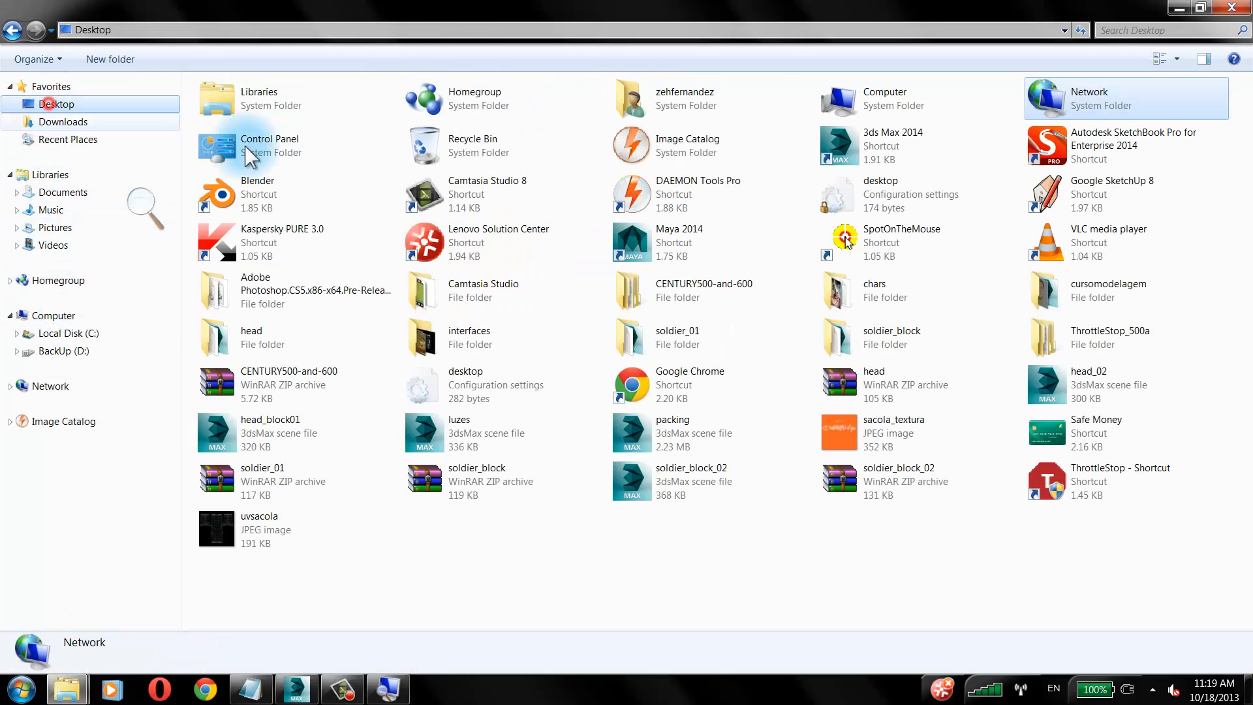
click(66, 355)
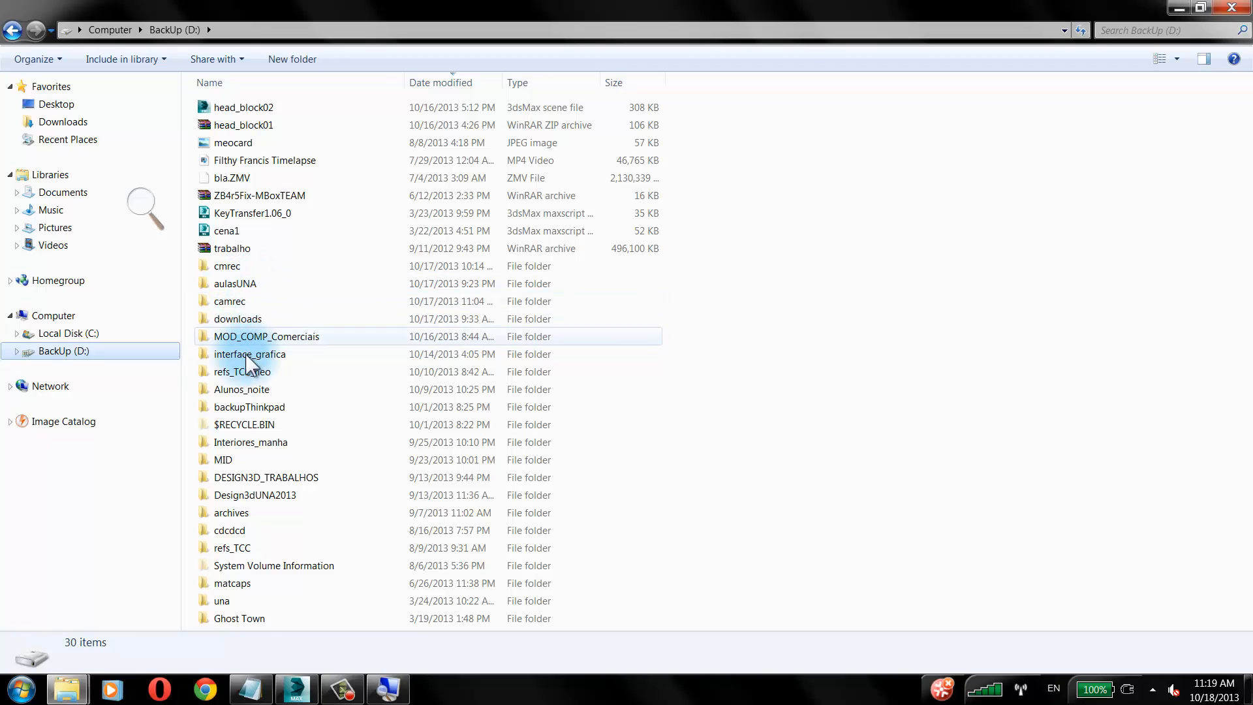
click(352, 76)
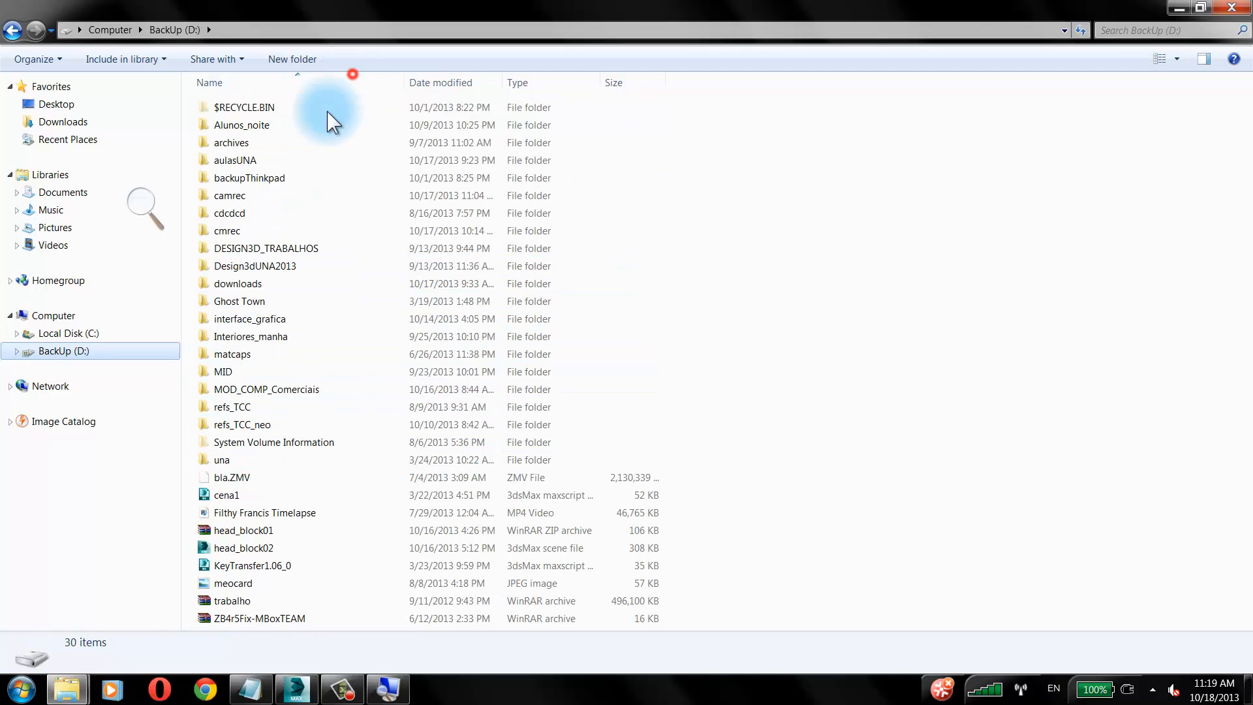
double_click(273, 179)
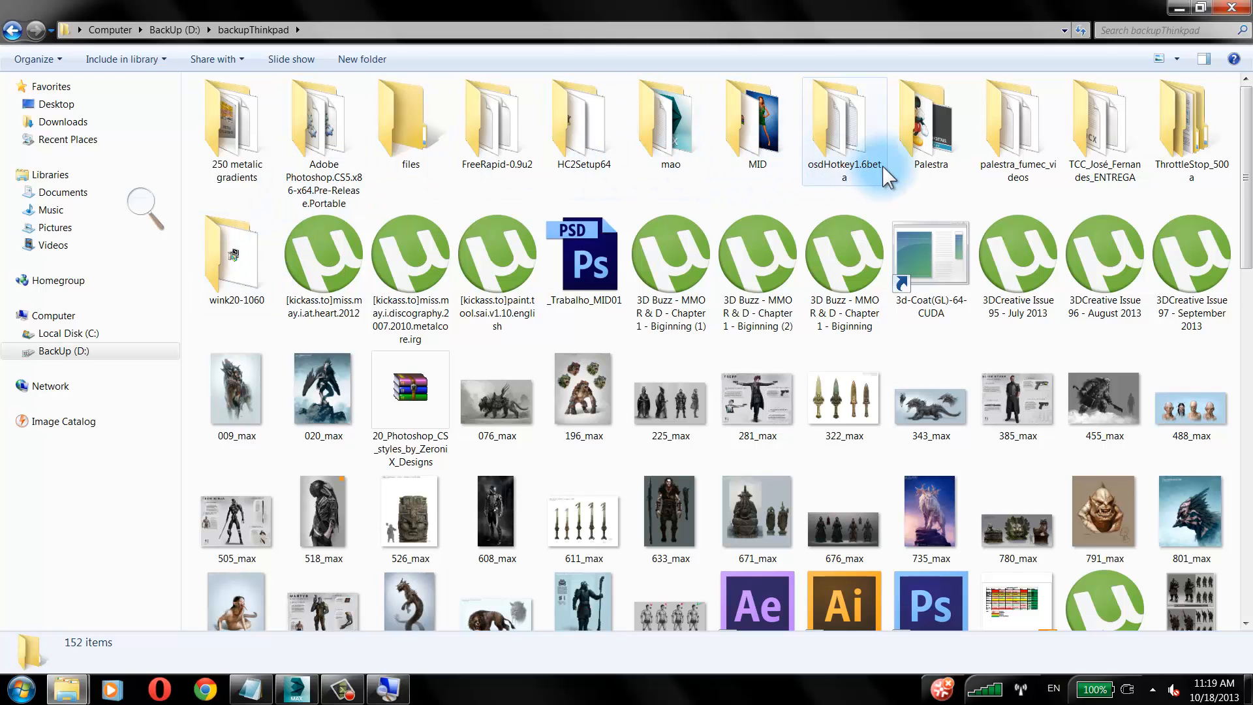
double_click(1003, 141)
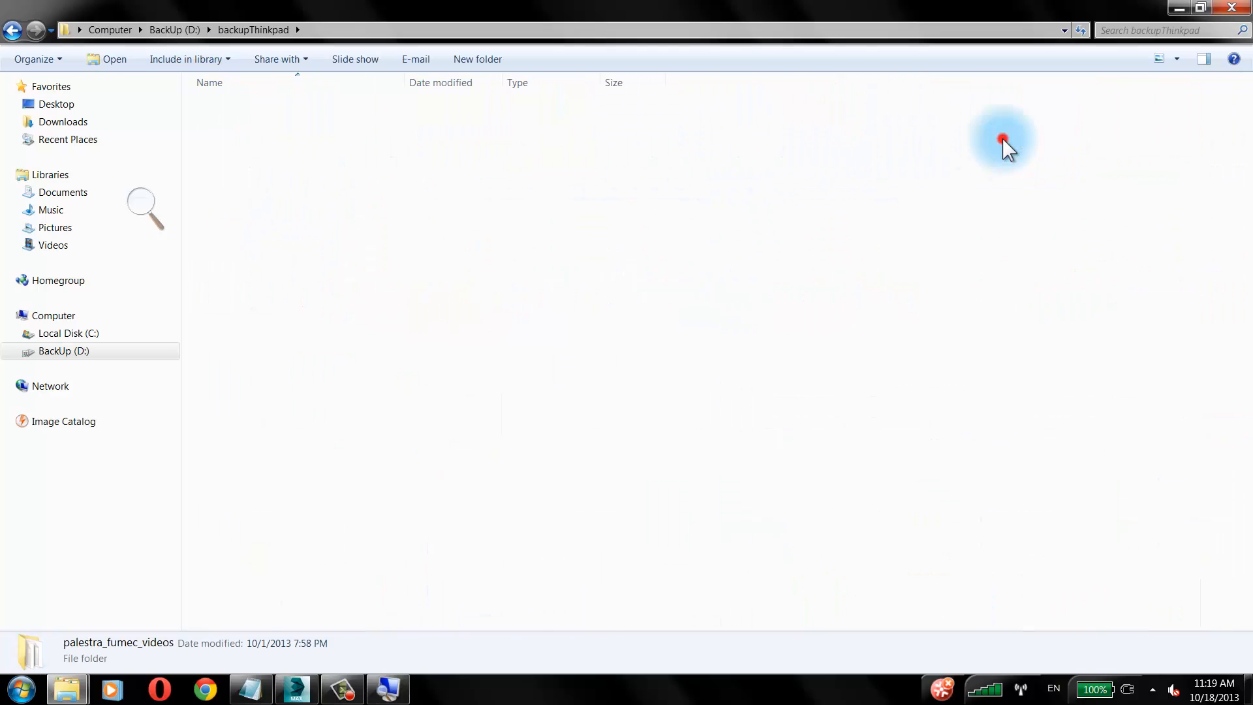
double_click(246, 105)
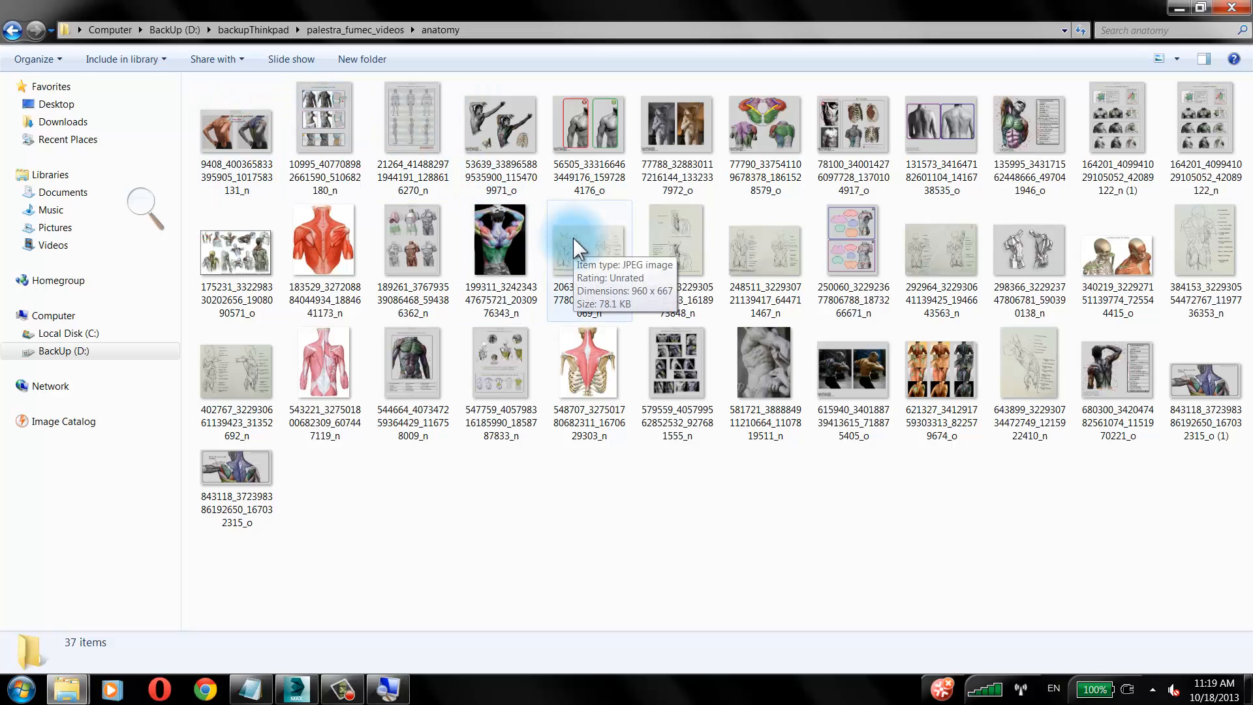
click(13, 30)
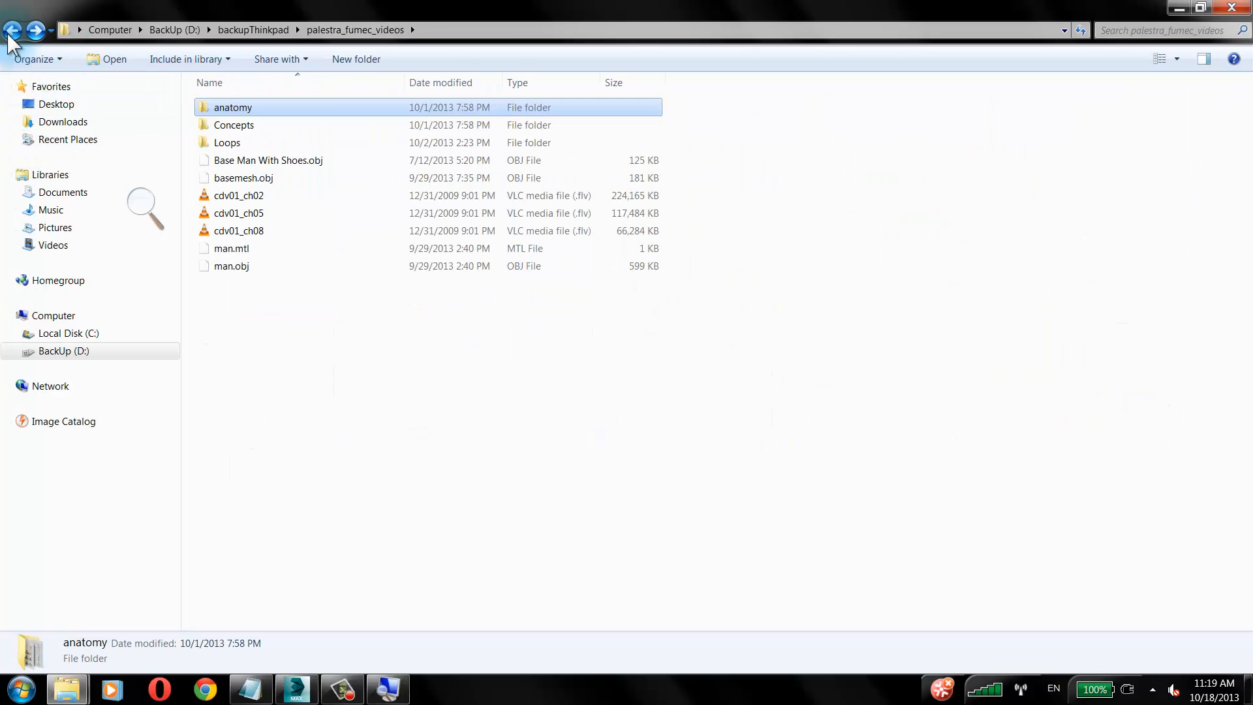
click(12, 30)
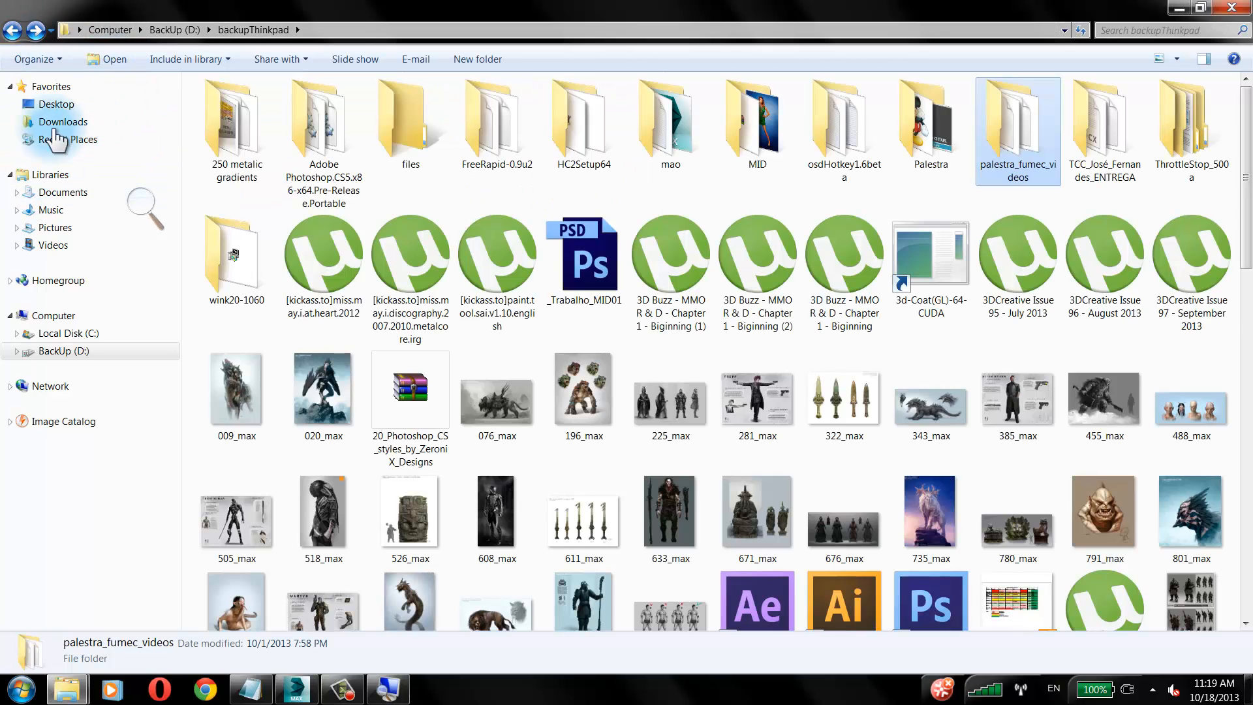
Open the top-view skull picture Image16 from the anatomy folder inside cursomodelagem on the Desktop.
click(53, 106)
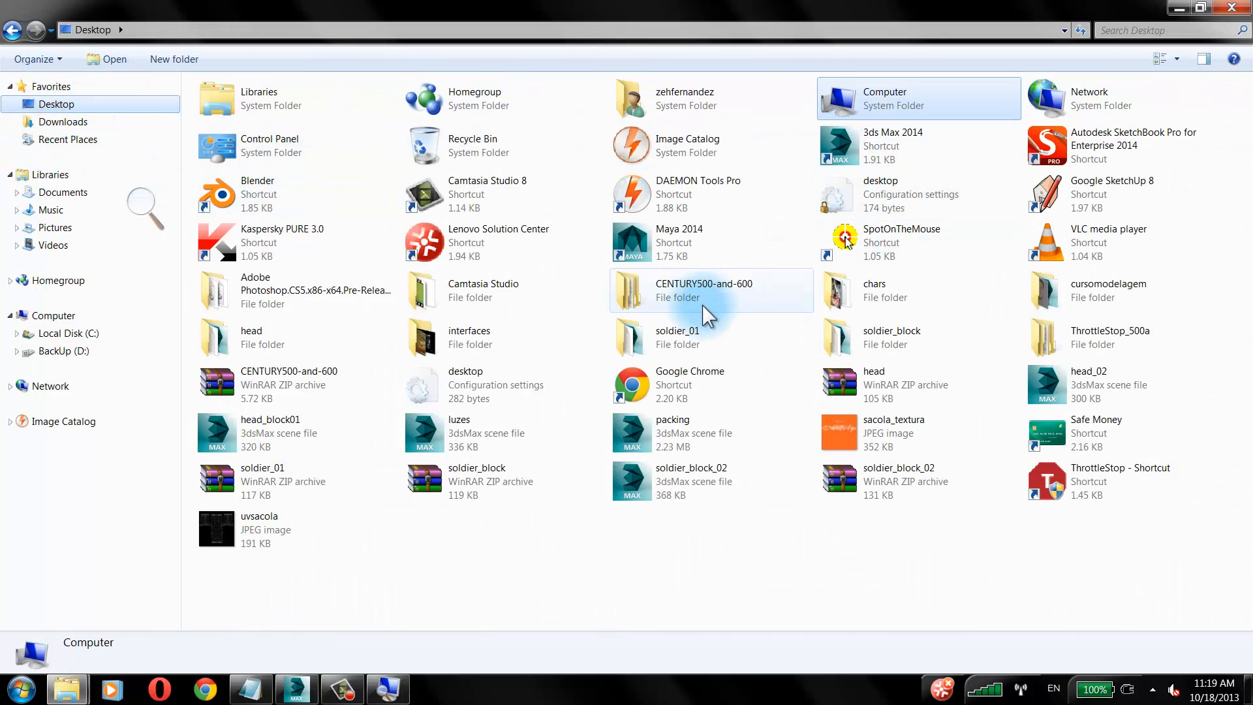
double_click(1086, 284)
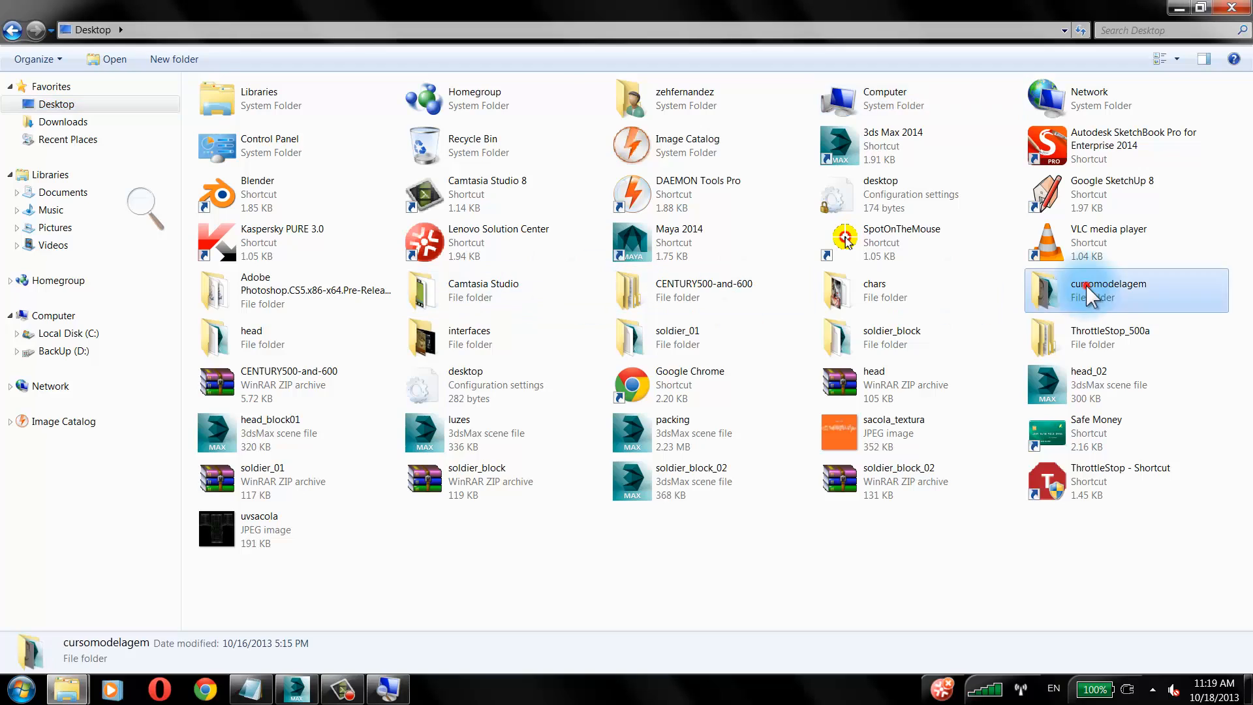
double_click(324, 91)
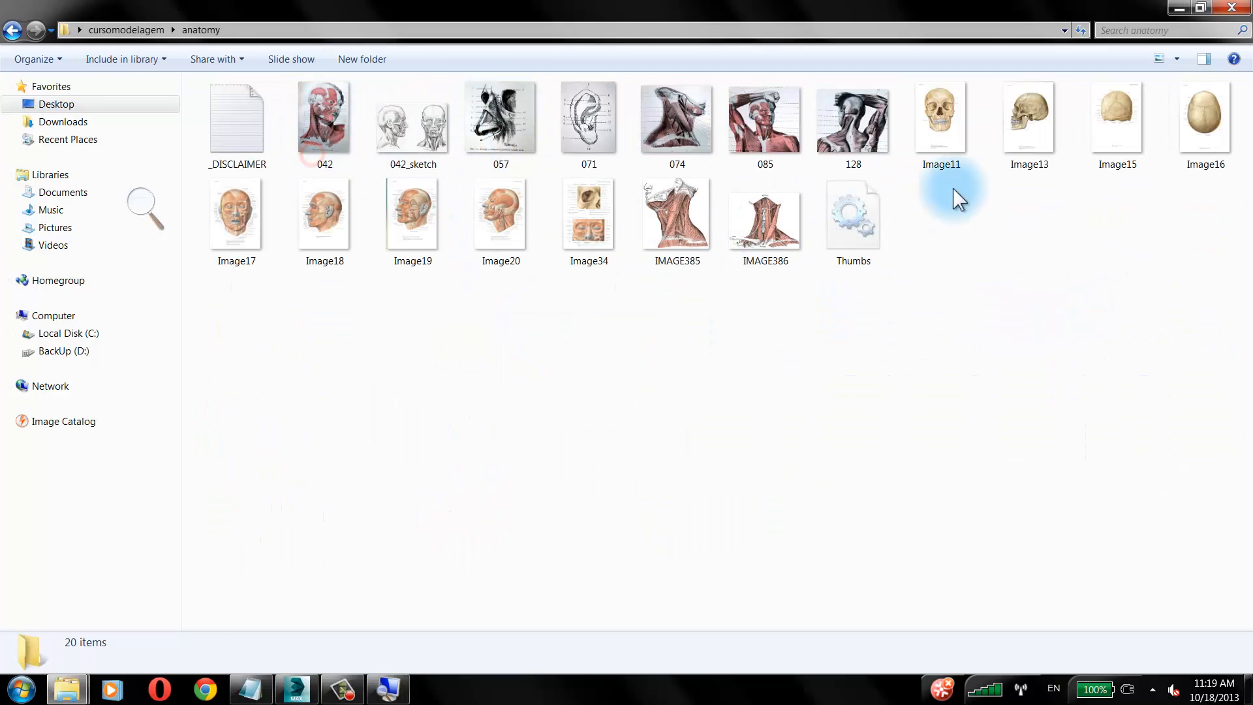
double_click(1203, 134)
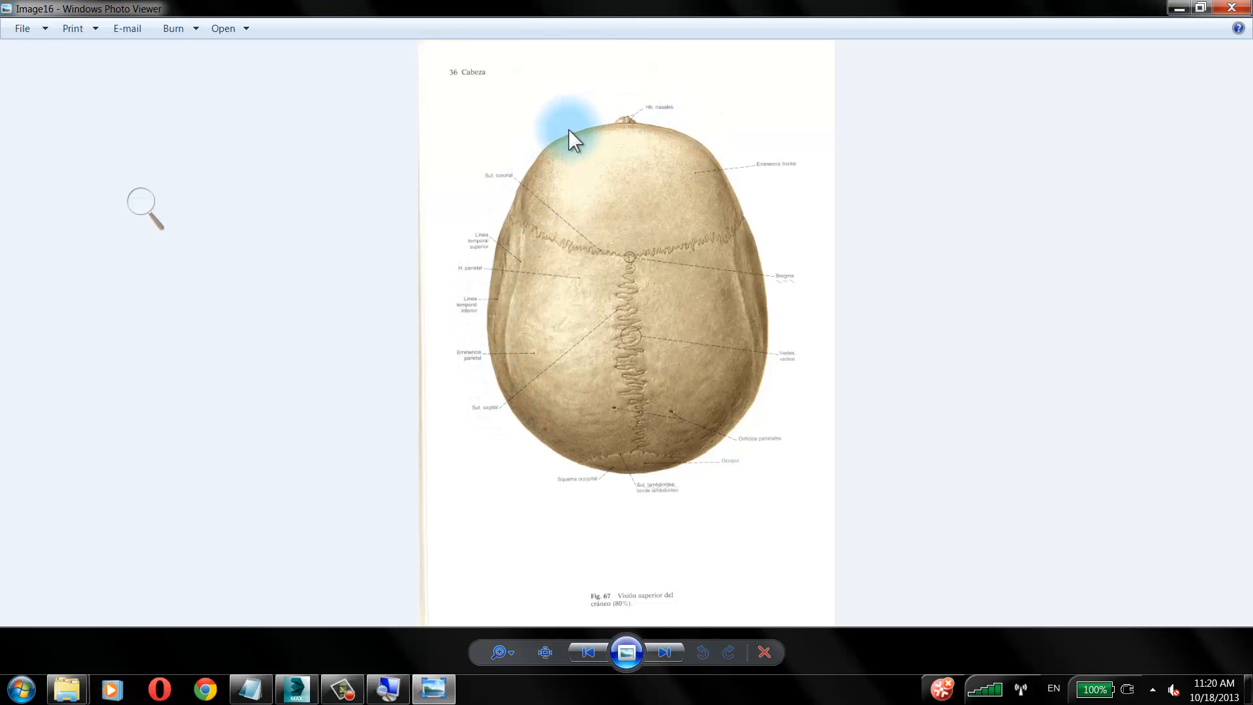
Trace a simplified angular outline around the top-view skull with ScreenDraw, using straight red strokes from the forehead to the back.
click(342, 689)
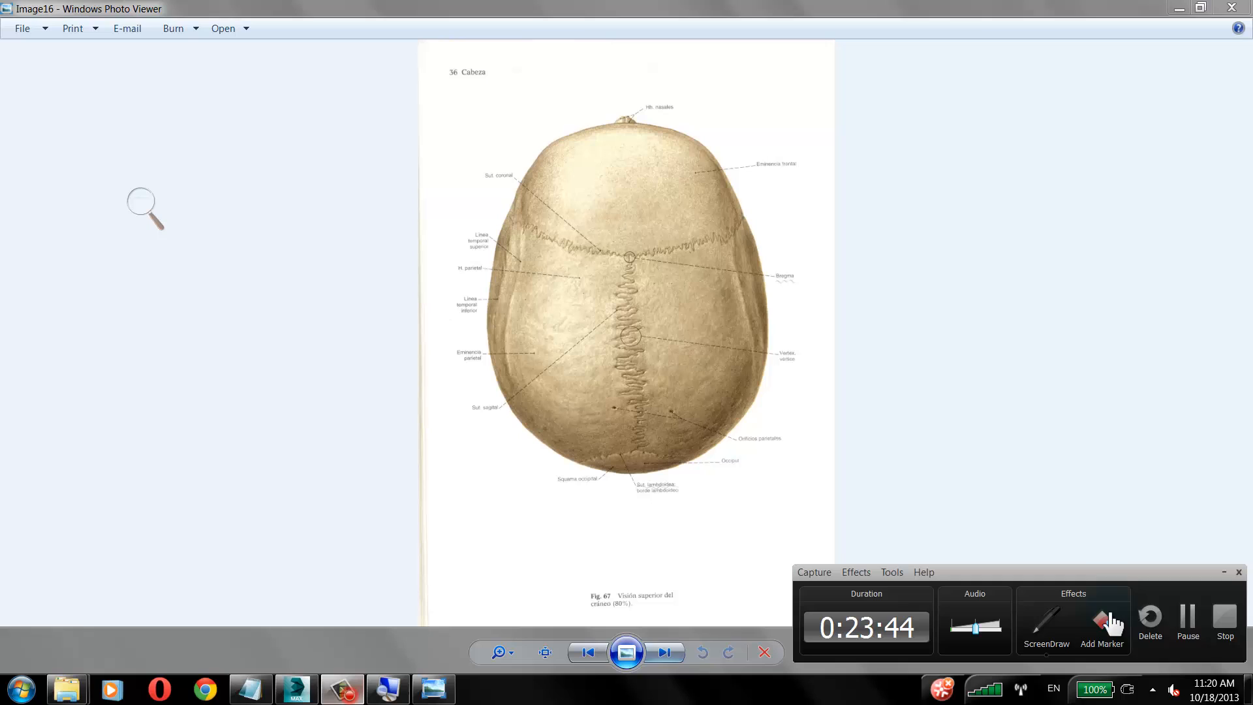
click(1051, 636)
drag(575, 186, 586, 182)
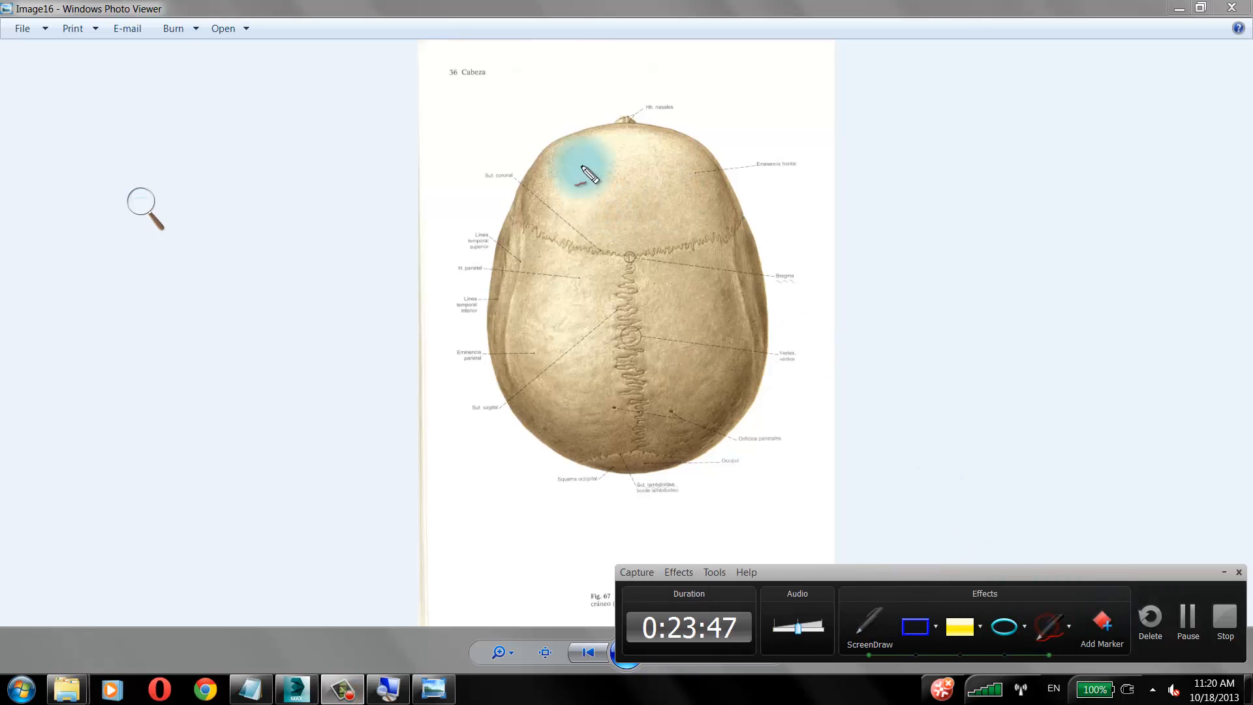
drag(539, 133, 712, 133)
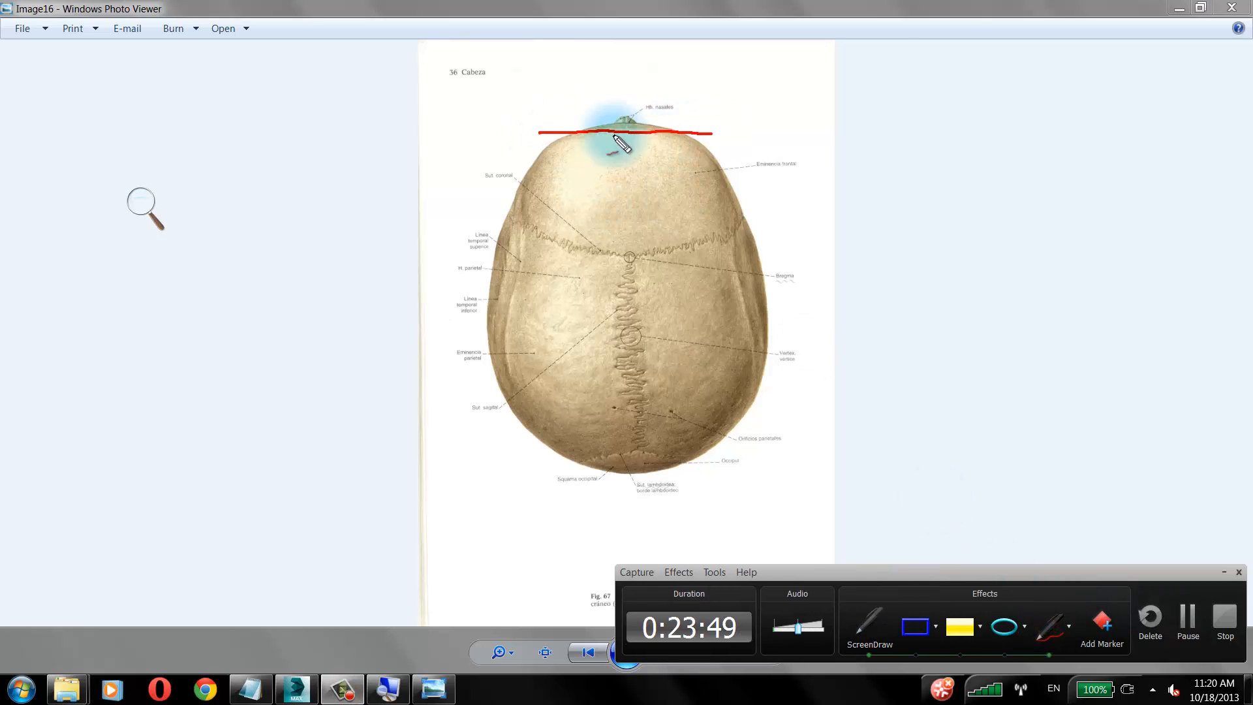
mouse_move(541, 133)
mouse_down()
mouse_move(494, 405)
mouse_move(576, 468)
mouse_move(692, 468)
mouse_move(741, 411)
mouse_move(763, 352)
mouse_up()
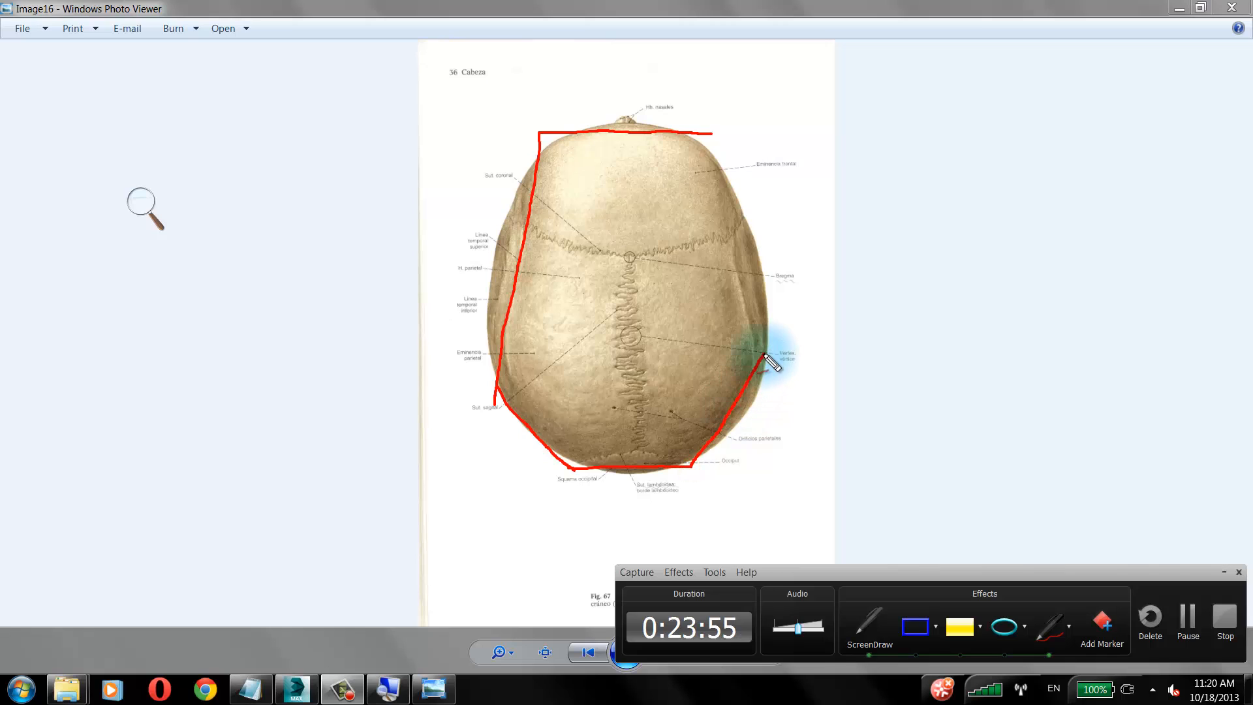
drag(709, 134, 763, 357)
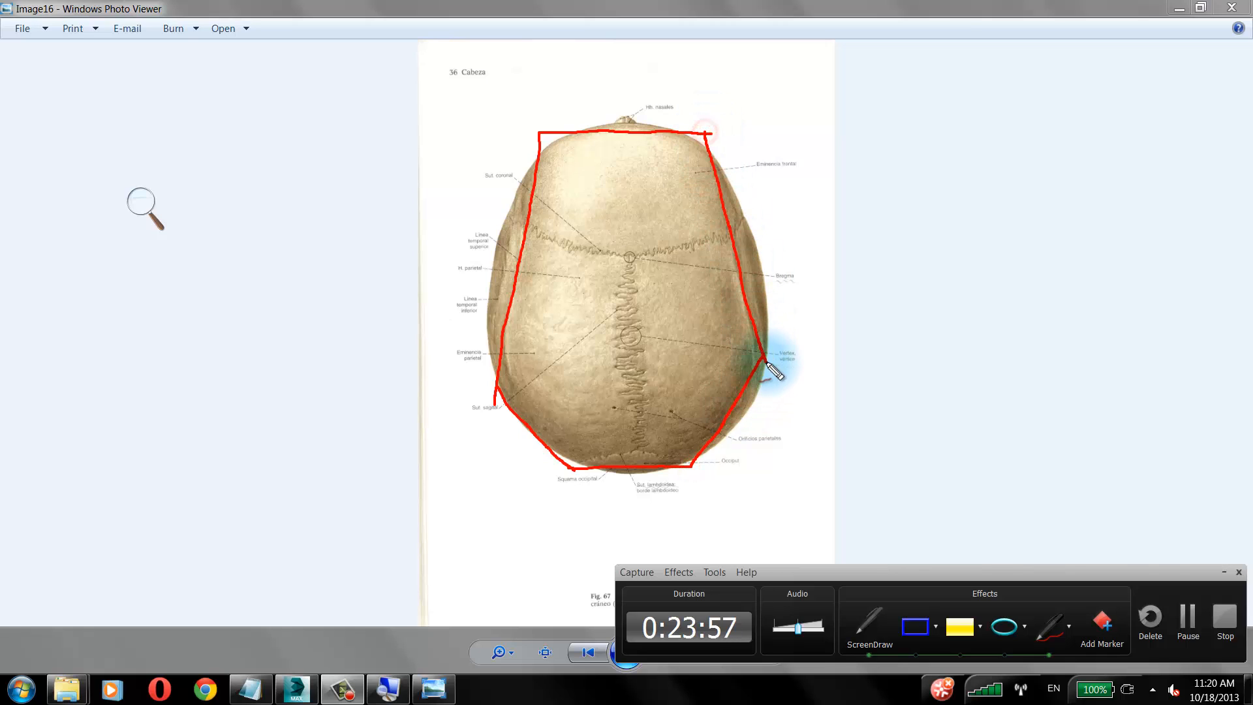
Mark the skull's widest line and the four side corners with red strokes, clear all the annotations and hide the recorder.
drag(496, 391, 760, 365)
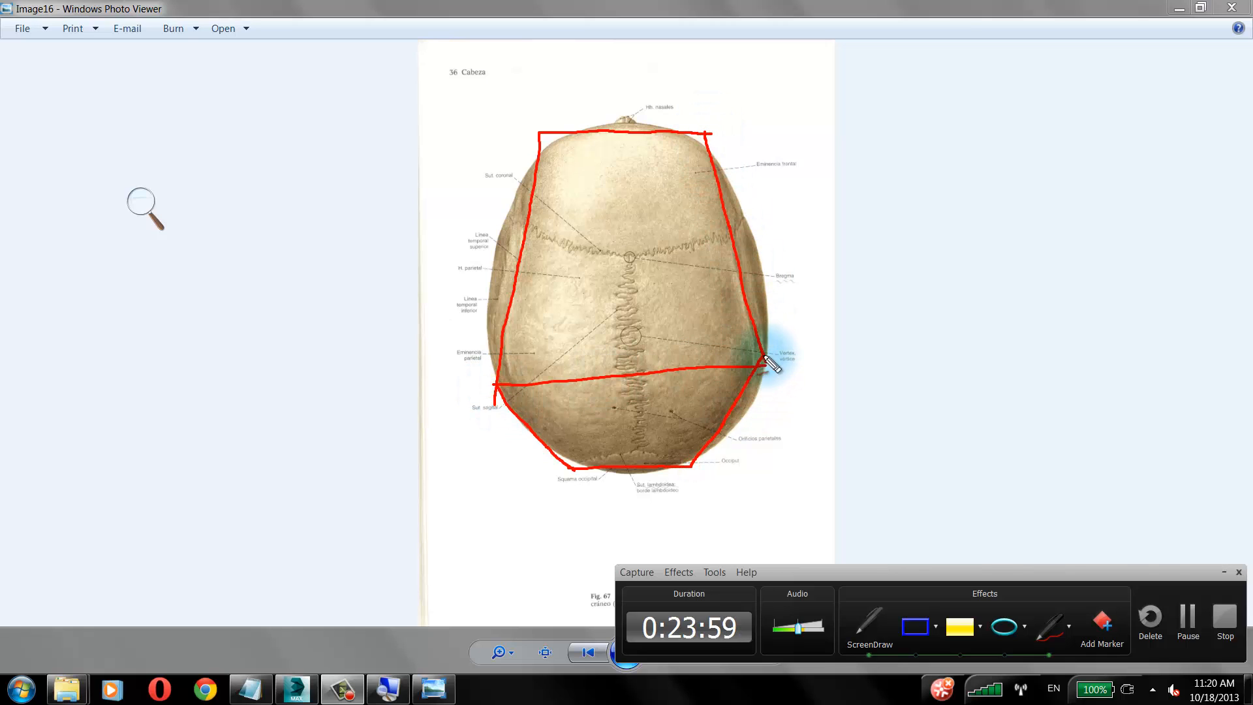
drag(757, 282, 769, 391)
drag(482, 301, 500, 428)
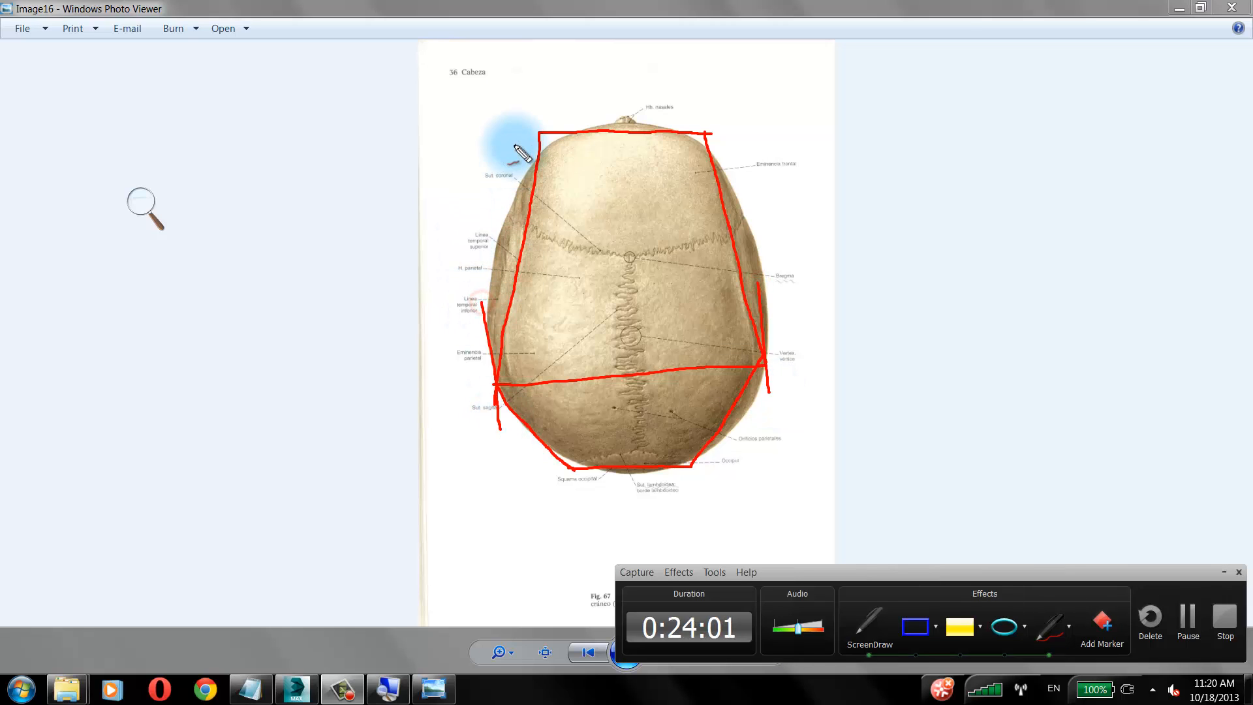
drag(534, 116, 553, 203)
drag(699, 110, 701, 192)
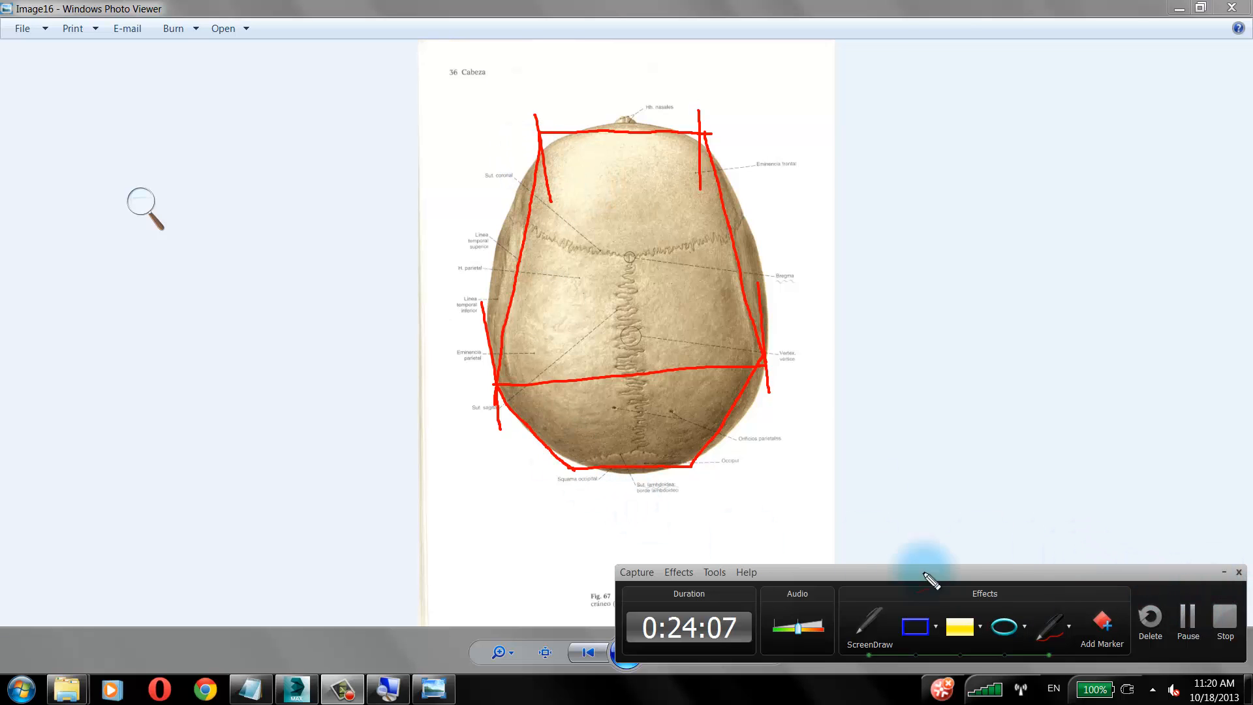
key(Escape)
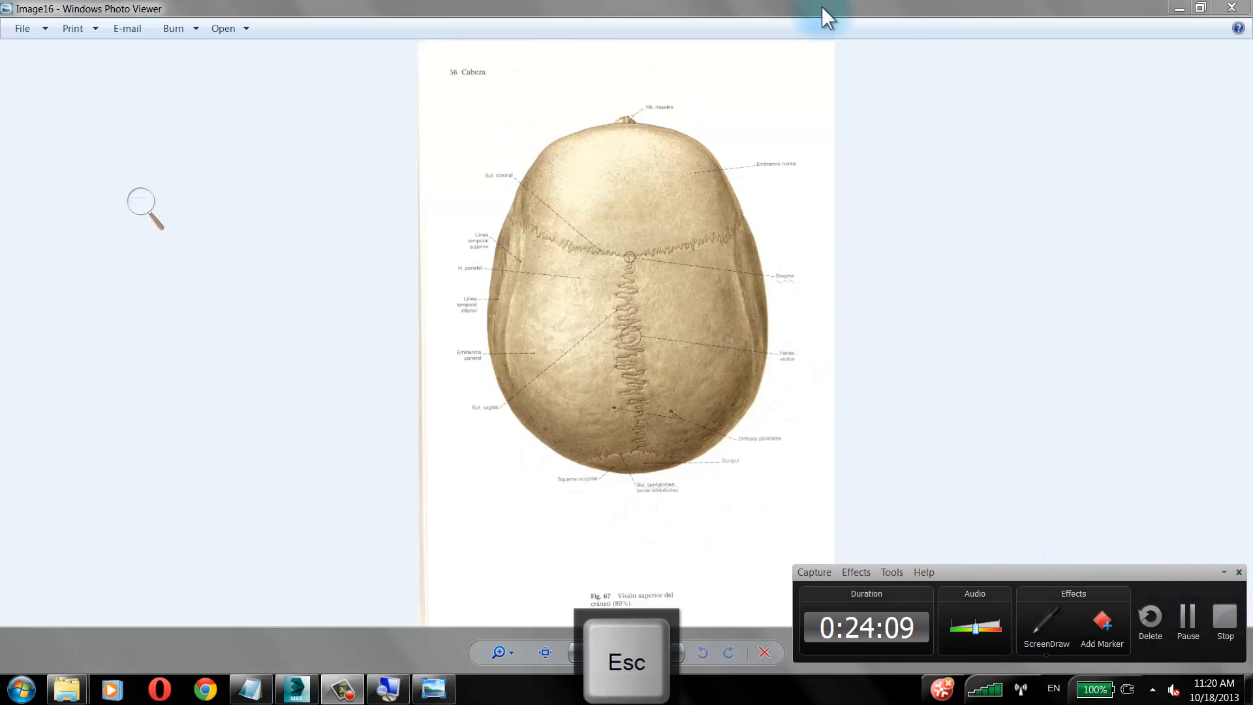
click(344, 689)
Switch back to 3ds Max and move the upper rear side vertex of the half head outward in the Front view toward the skull outline.
click(297, 689)
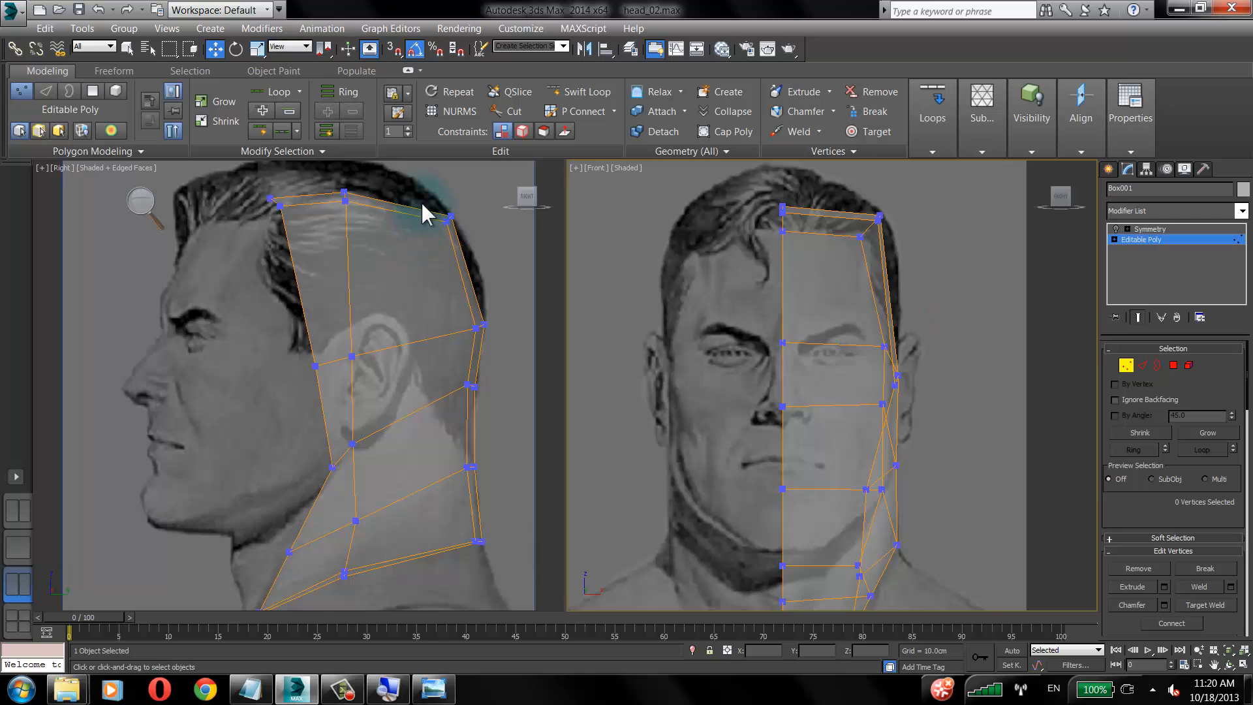
drag(421, 201, 498, 348)
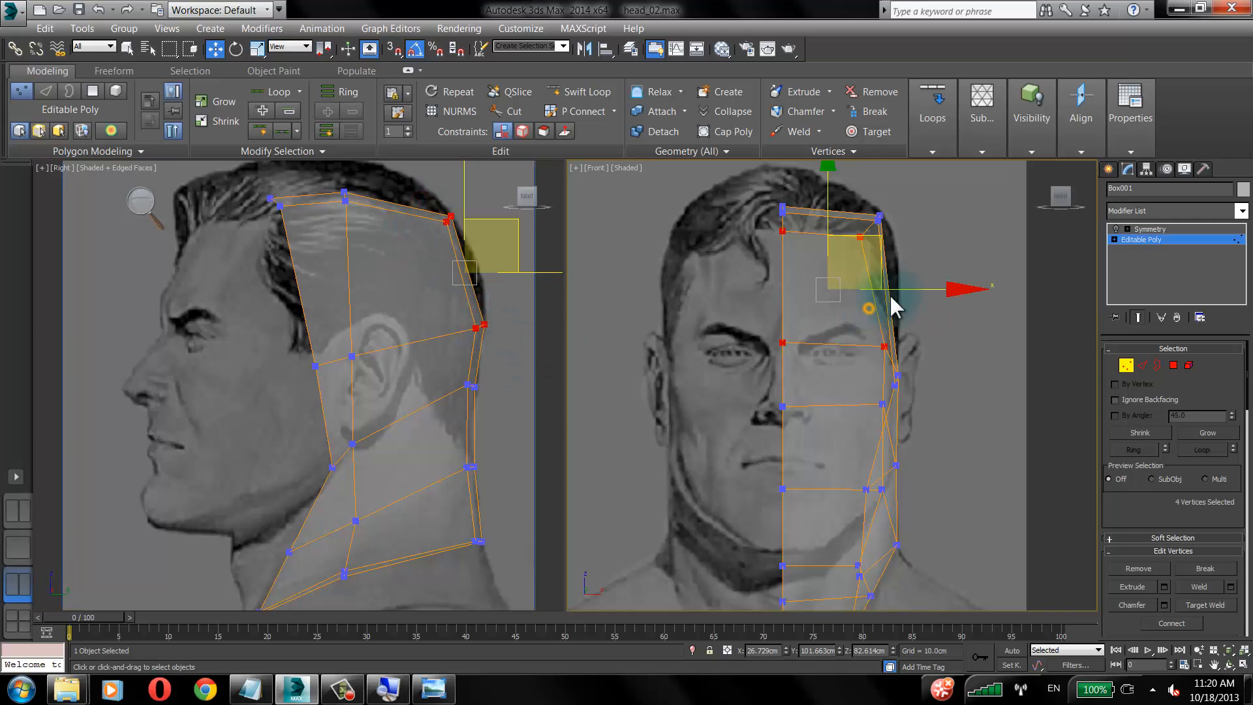
click(917, 214)
click(448, 221)
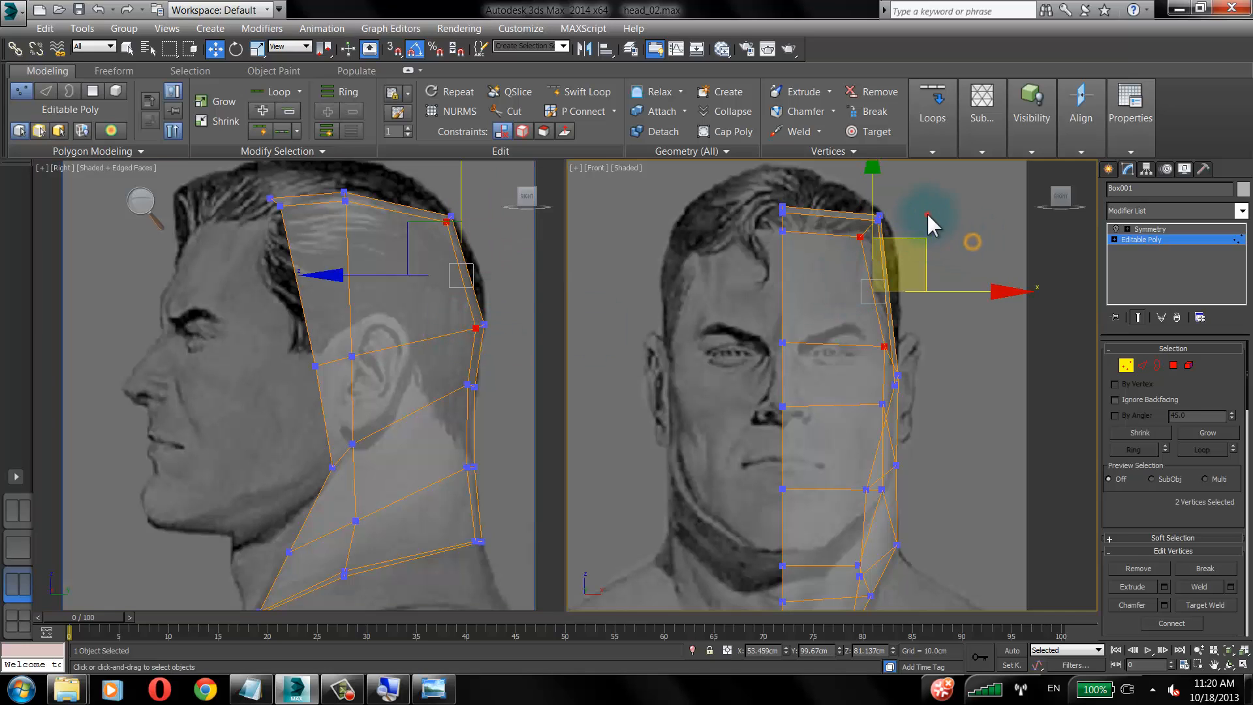
click(927, 214)
click(860, 236)
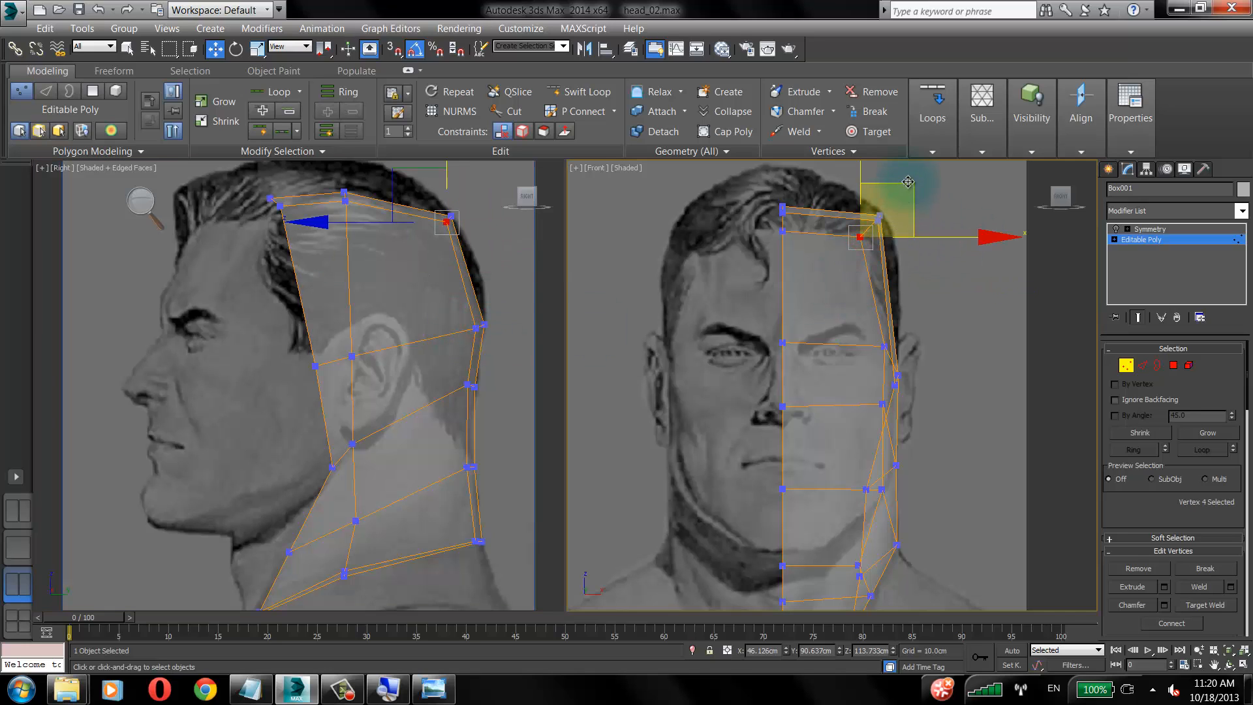
drag(908, 182, 940, 183)
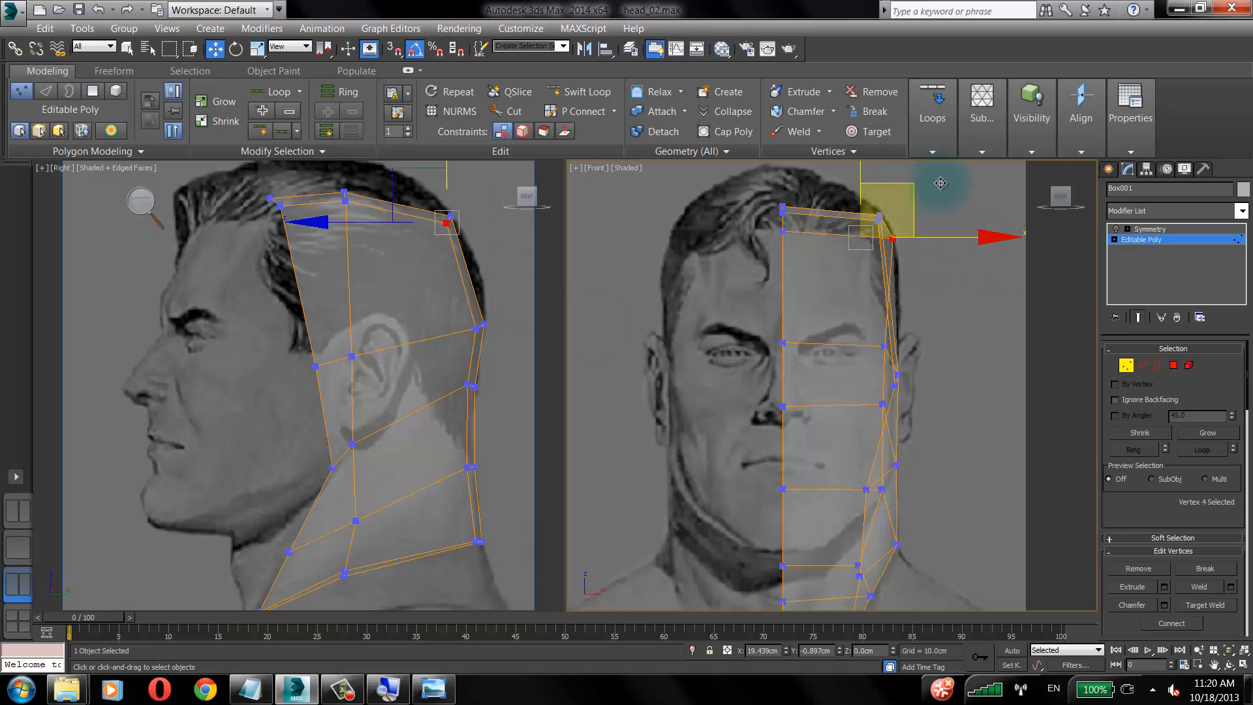
Move the rear side vertex at eye level outward in the Front view and fine-tune the upper rear side vertex.
click(882, 344)
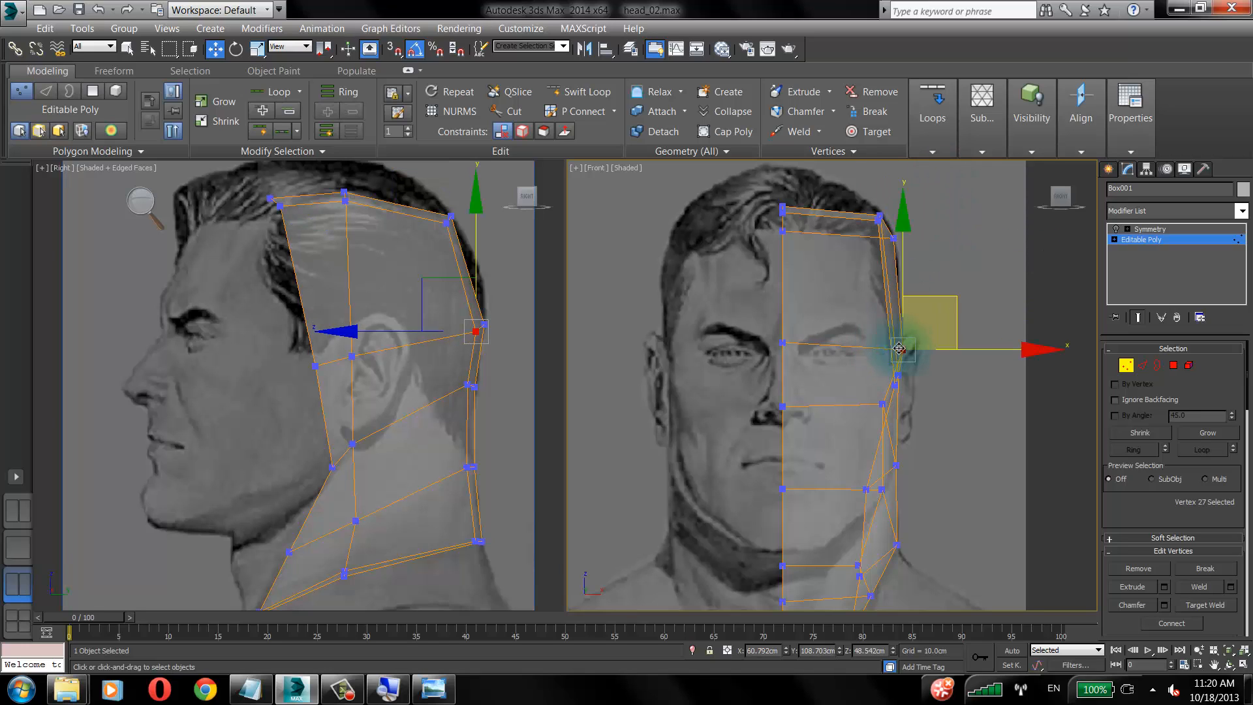
click(957, 239)
drag(447, 224, 500, 170)
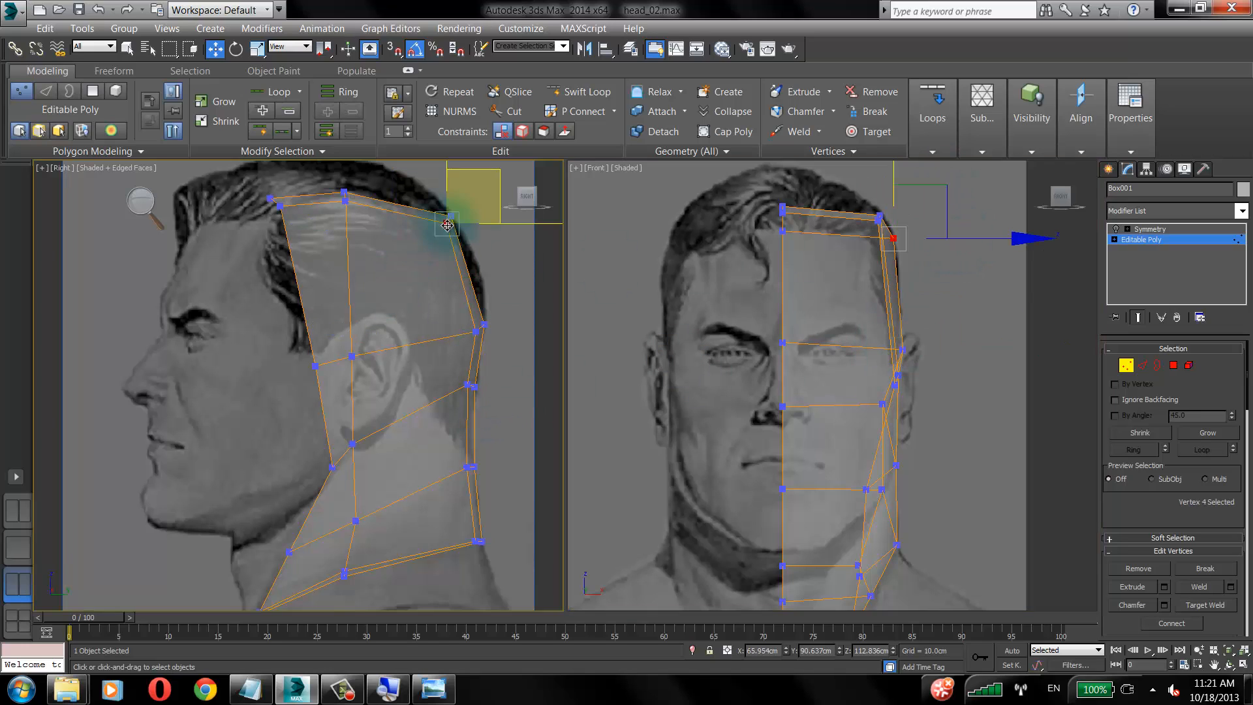
Move the crown and ear-level vertices in line with the ear outward about 2.3 cm along X, and nudge the crown vertex inward.
click(341, 202)
click(351, 356)
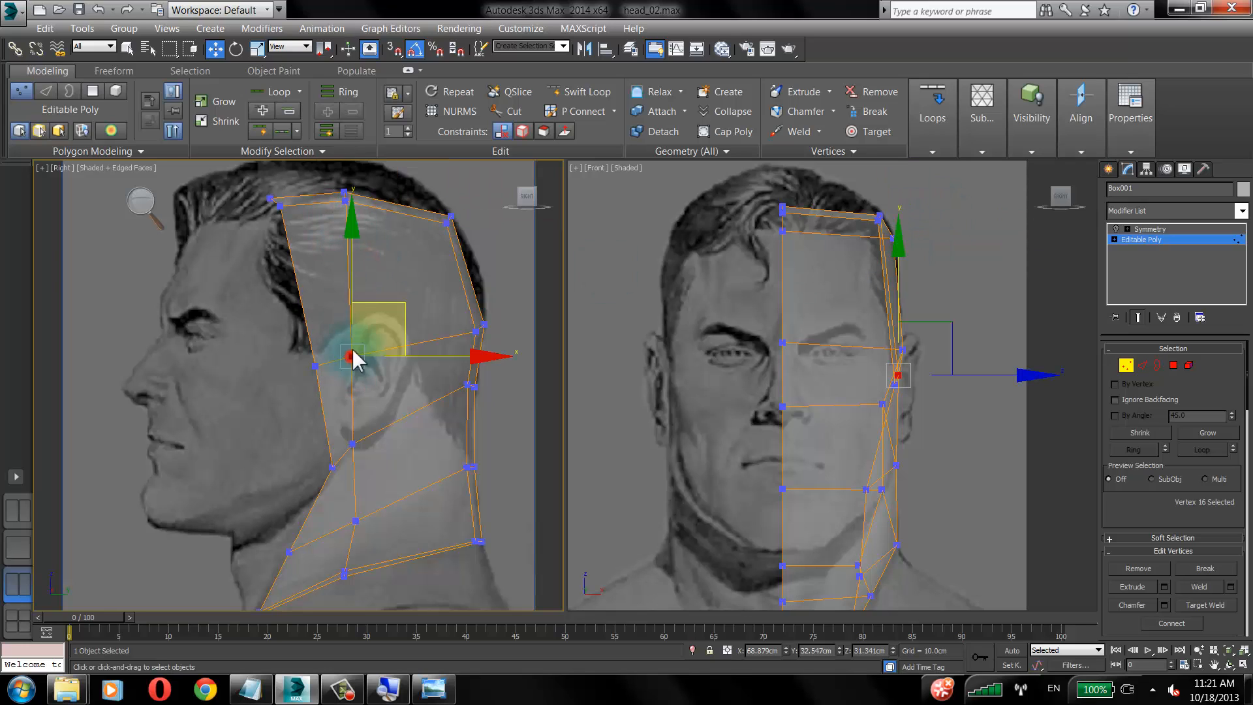
click(345, 201)
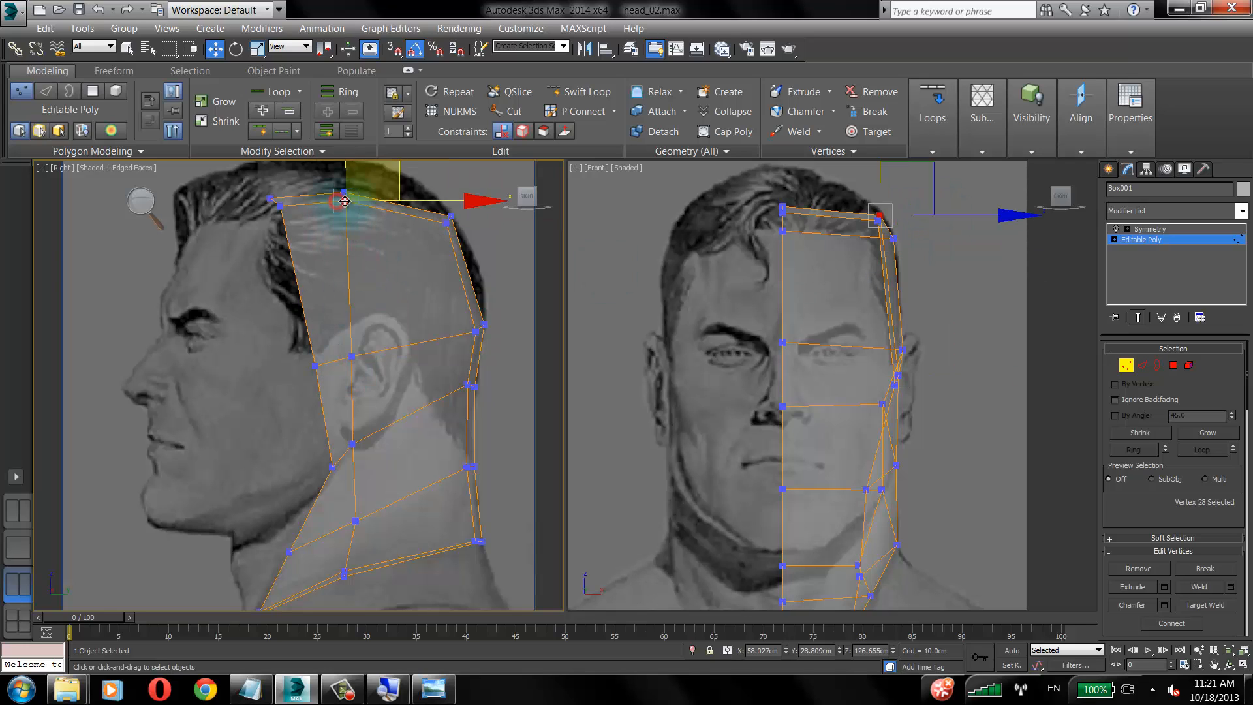
ctrl+click(353, 356)
right_click(1003, 274)
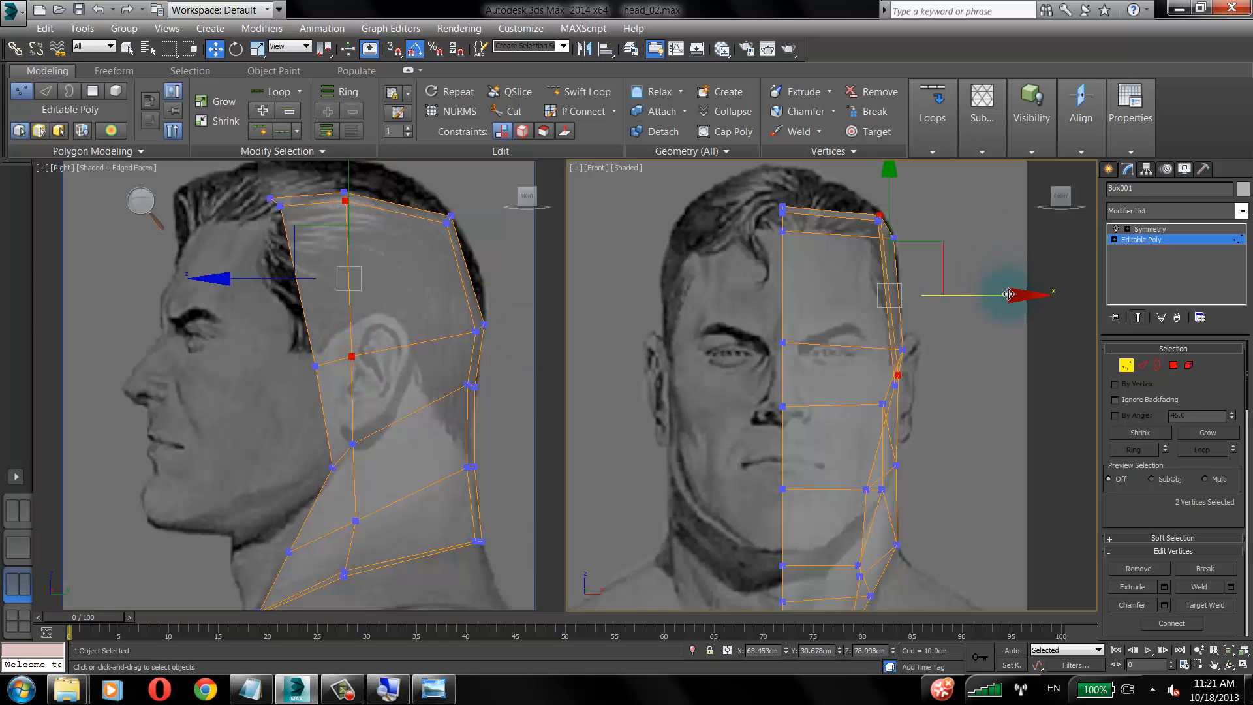
drag(1005, 295, 1012, 294)
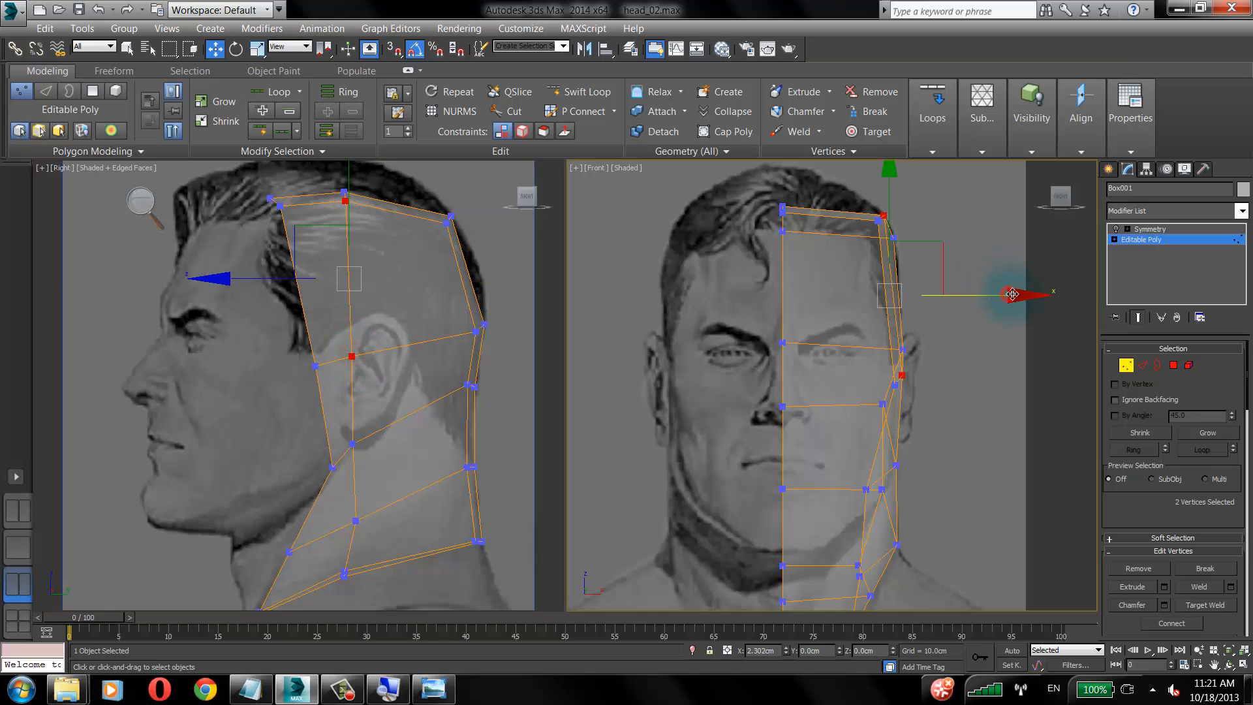
click(885, 214)
drag(940, 169, 939, 176)
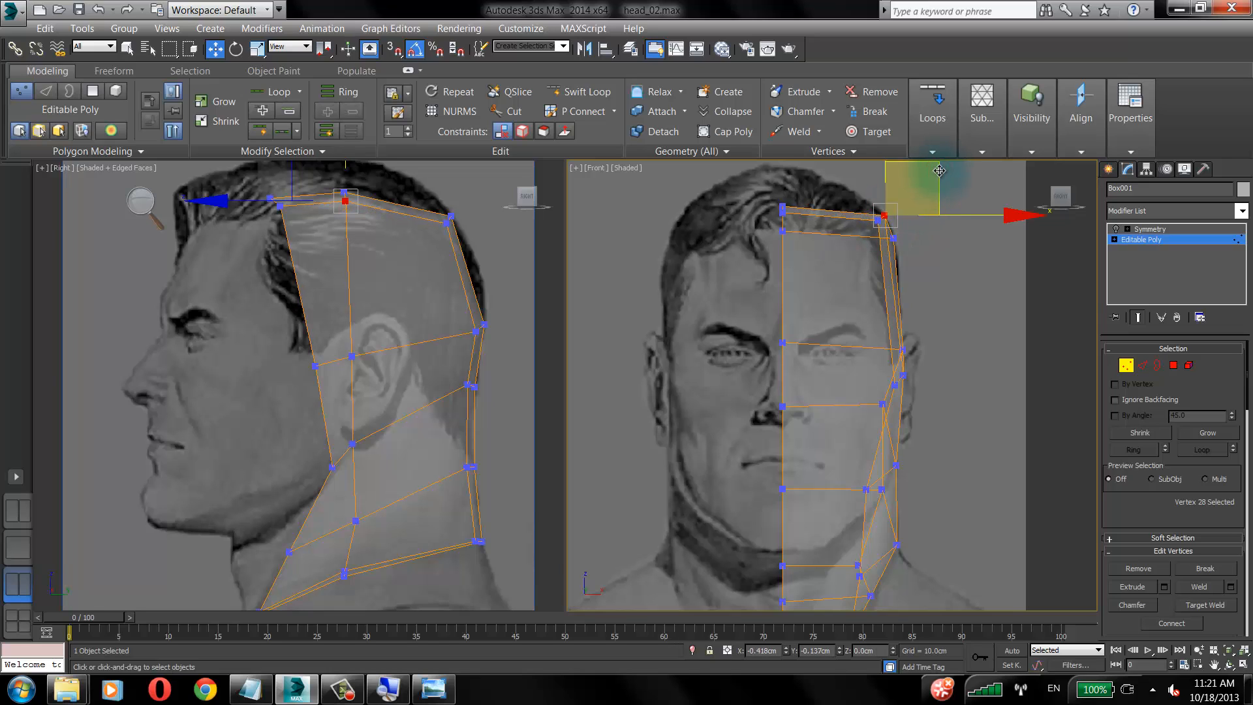
Move the upper front side vertex outward about 2.7 cm and the front side vertex at eye level about 1.1 cm in the Front view.
click(471, 226)
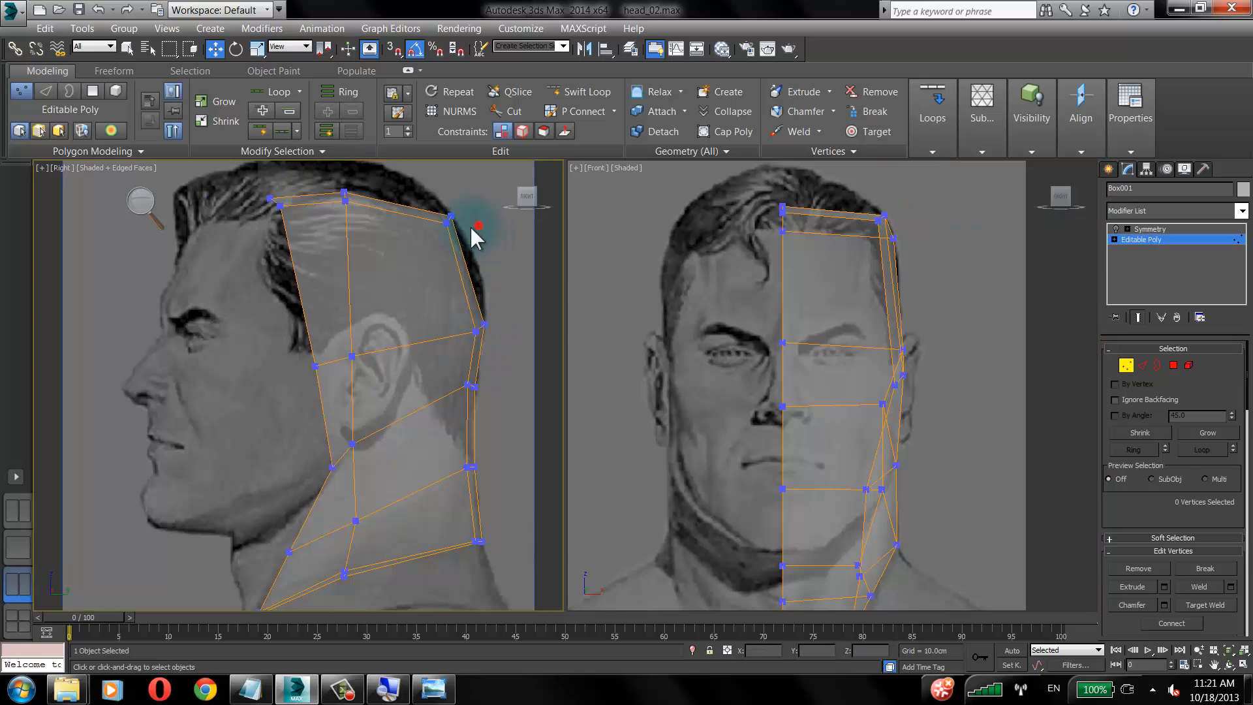
click(278, 206)
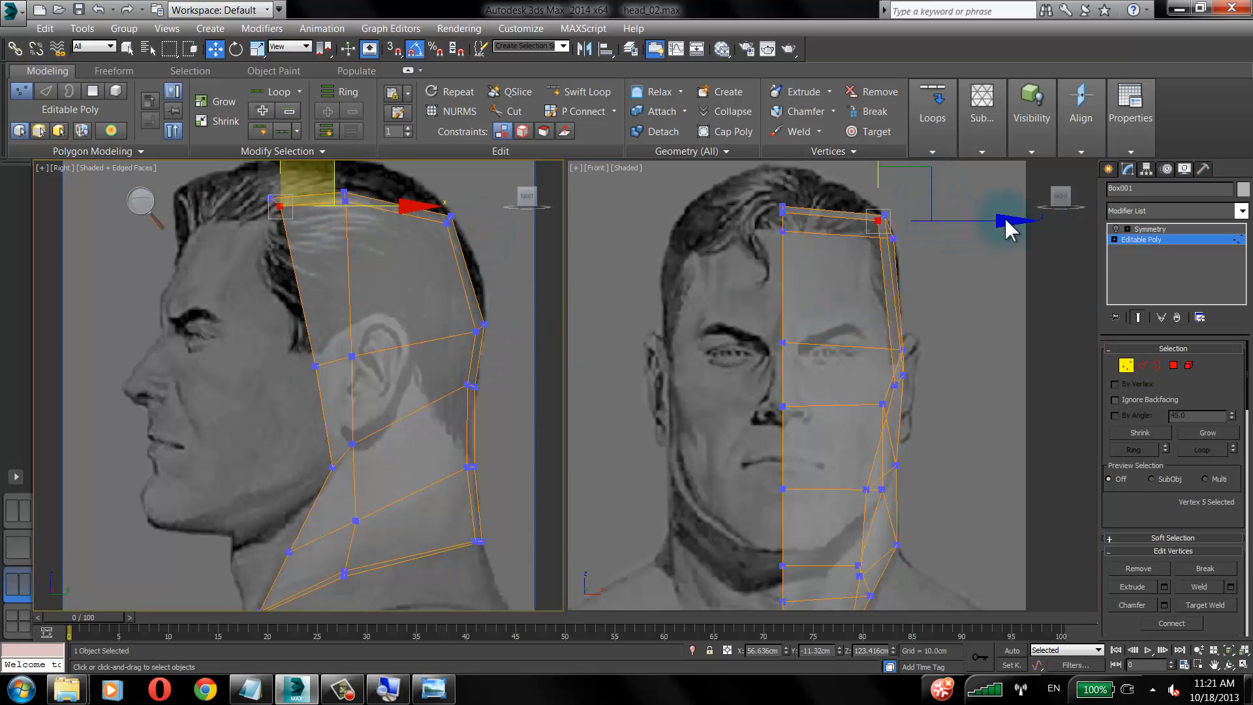
drag(1004, 216, 1008, 219)
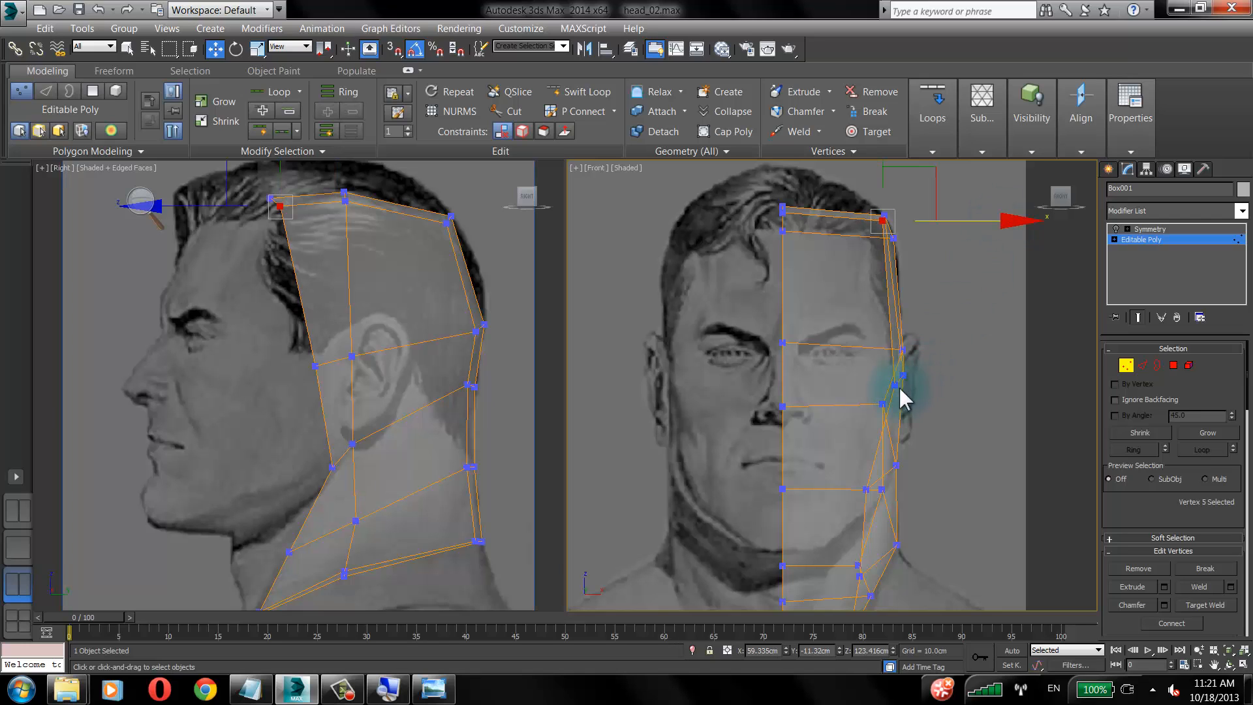
click(896, 386)
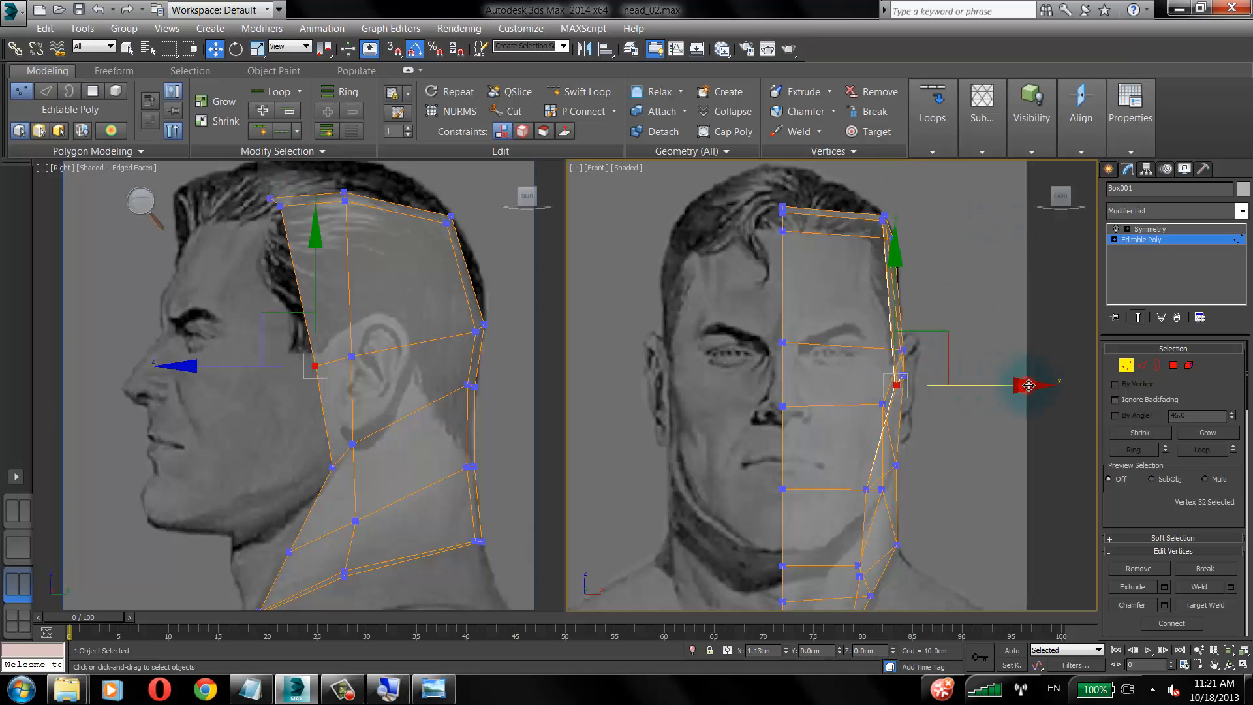
click(590, 358)
Mark the jaw corner and jawline in red on both references with ScreenDraw, clear the annotations and return to 3ds Max.
click(331, 467)
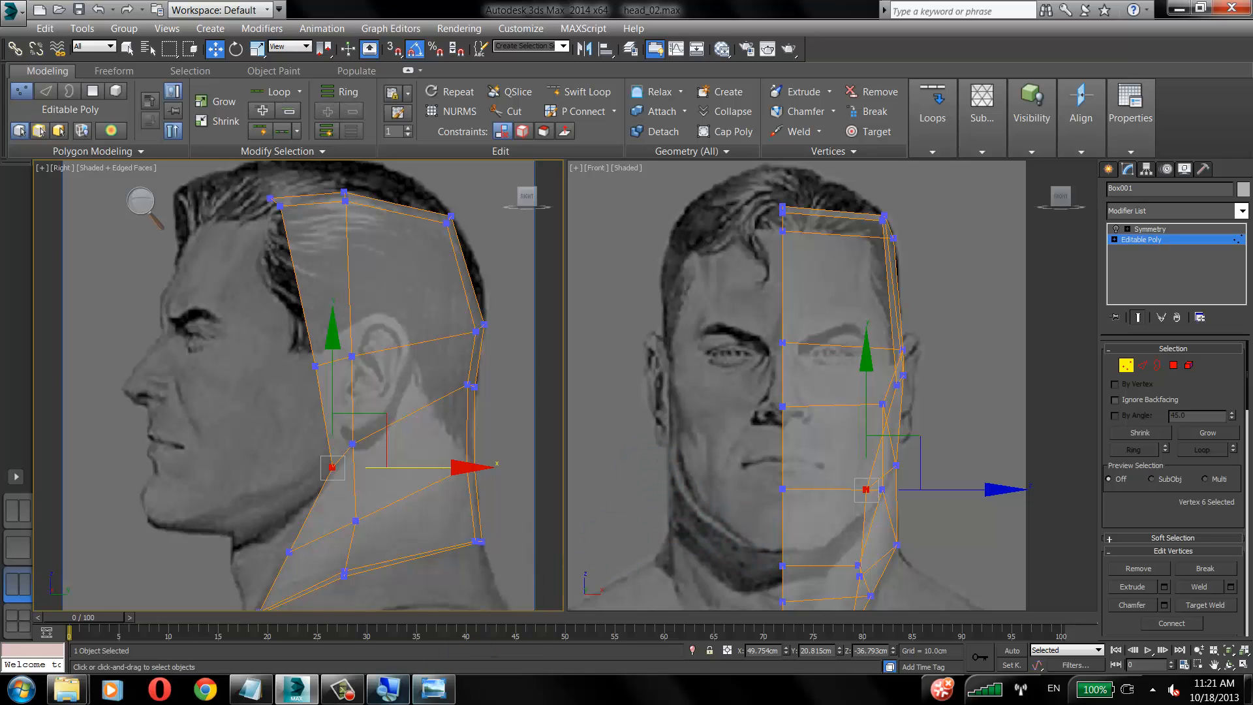
click(343, 690)
click(1049, 624)
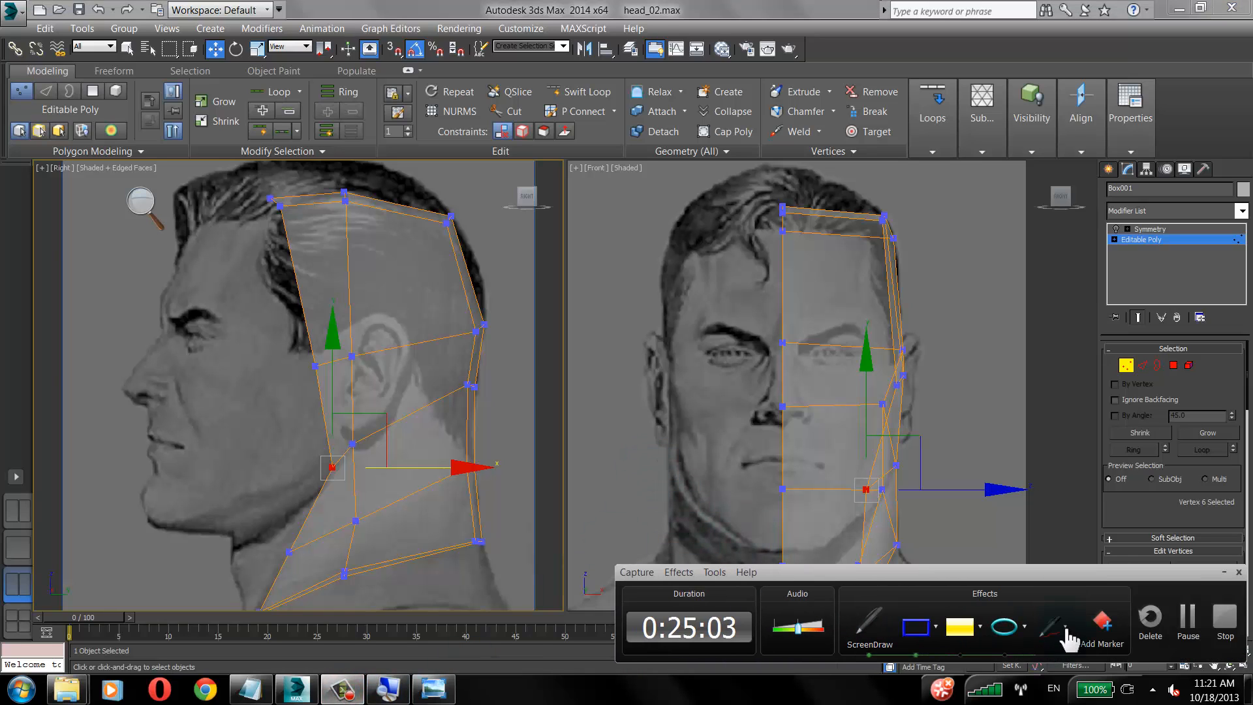
click(1060, 631)
click(1223, 572)
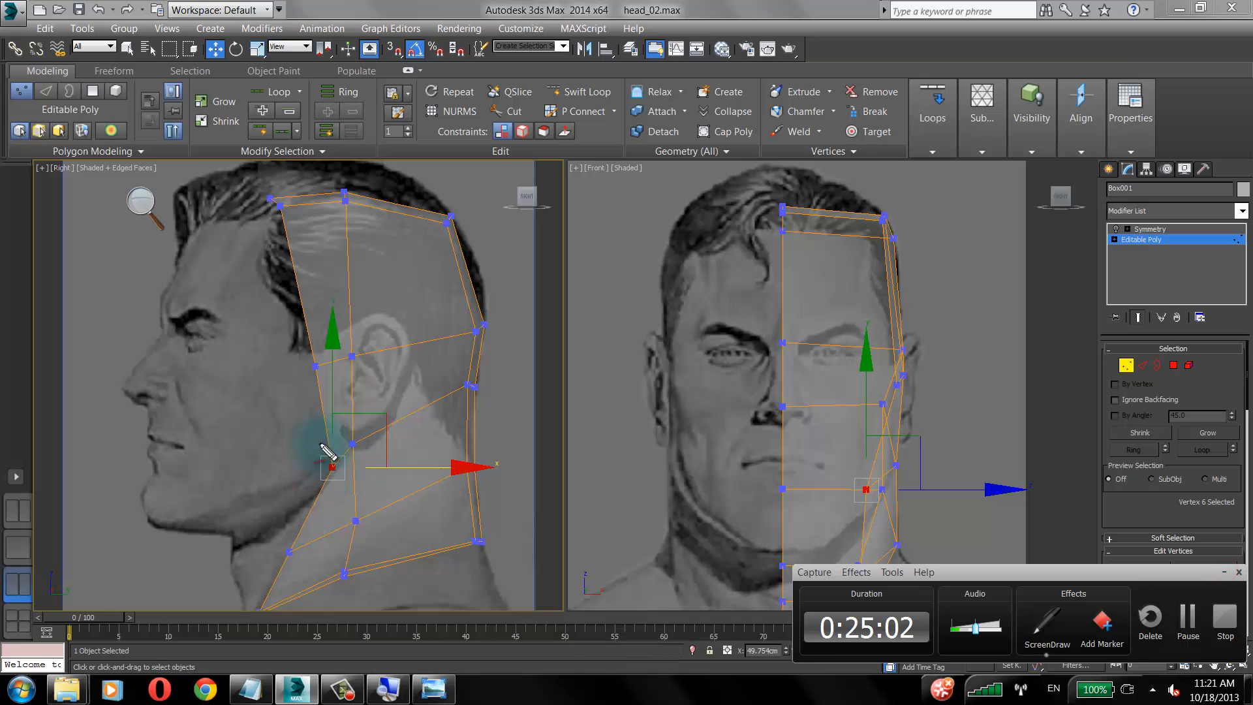
mouse_move(338, 436)
mouse_down()
mouse_move(319, 444)
mouse_move(331, 462)
mouse_move(186, 522)
mouse_up()
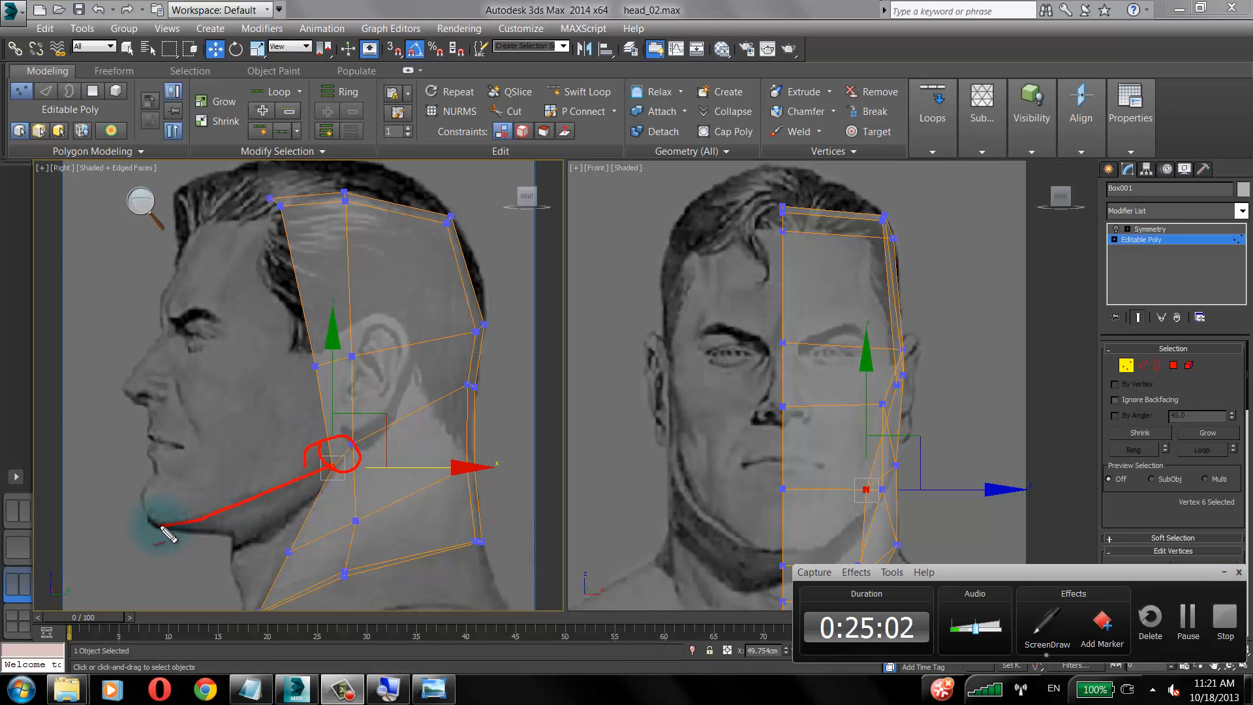
drag(659, 456, 763, 540)
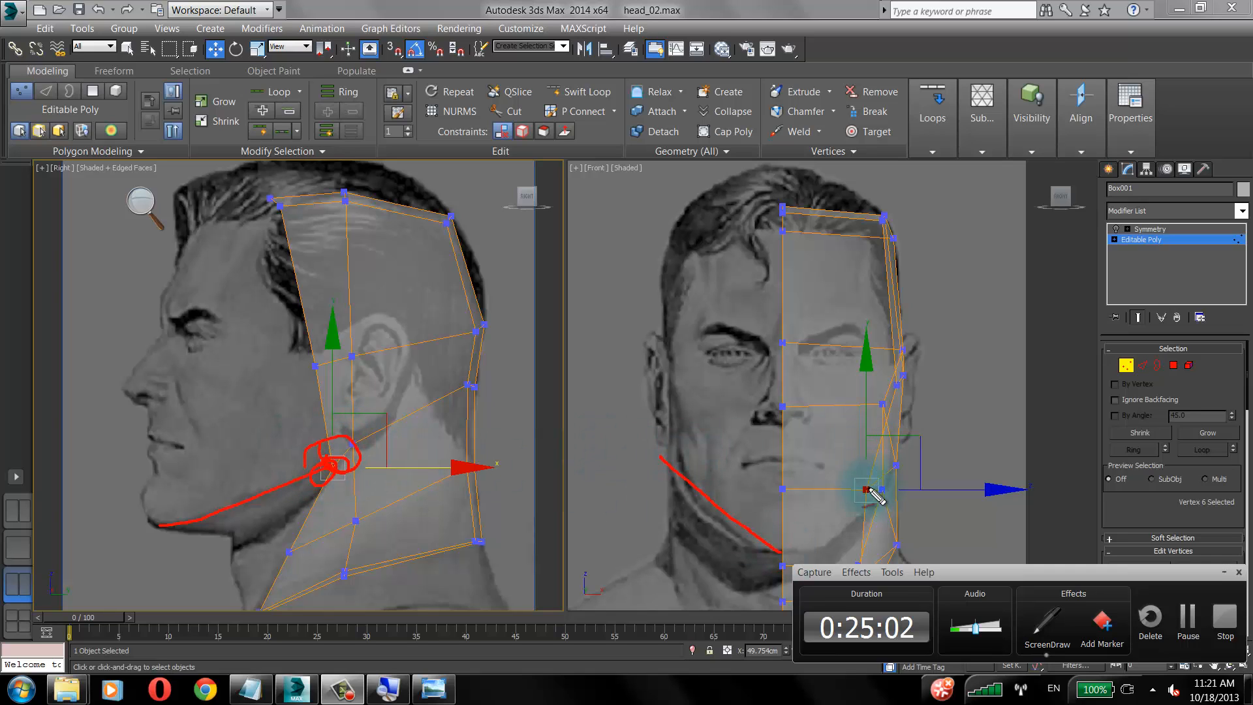
mouse_move(869, 484)
mouse_down()
mouse_move(857, 482)
mouse_move(885, 477)
mouse_up()
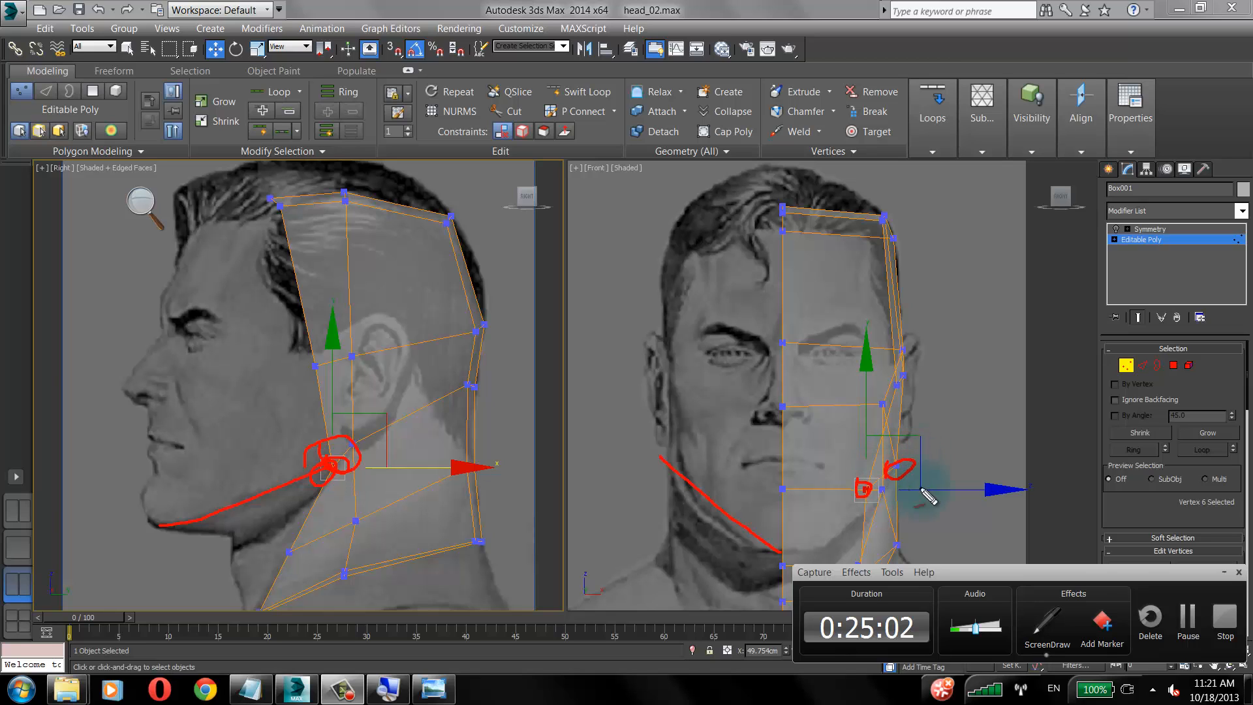
key(Escape)
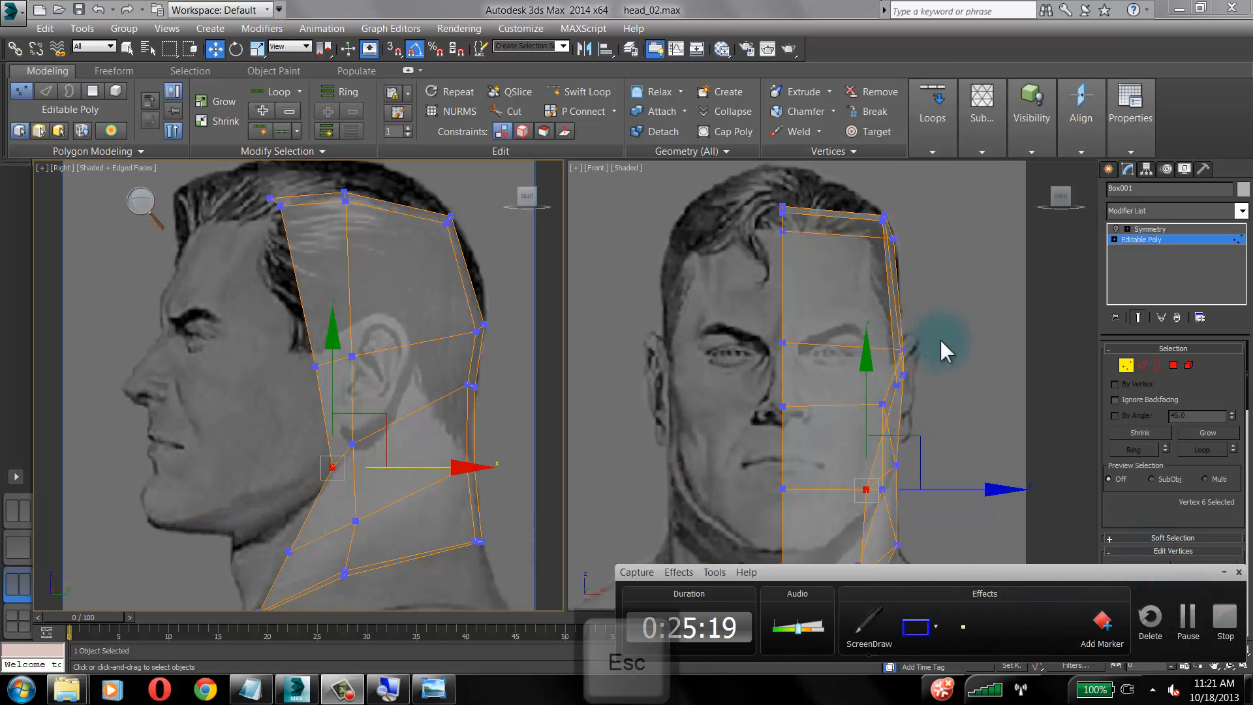
click(980, 335)
Move the jaw corner vertex outward about 13.6 cm along X in the Front view and fine-tune its position on the jawline.
click(865, 489)
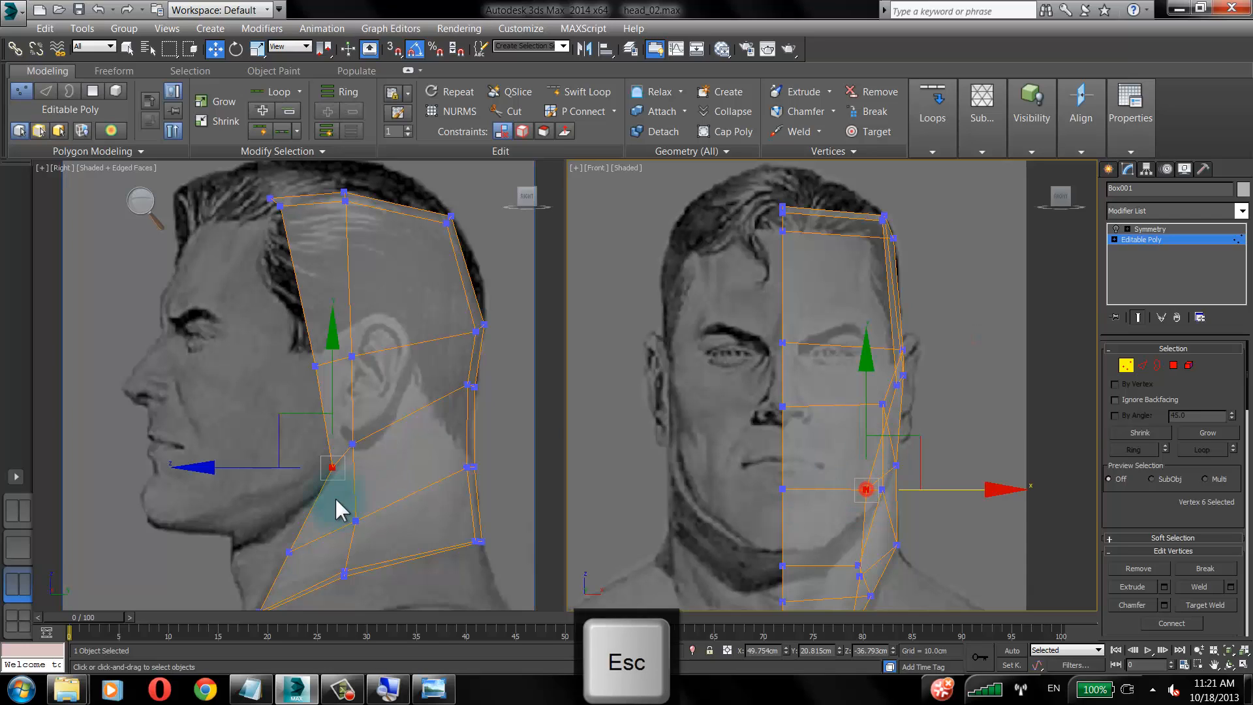
click(333, 468)
drag(986, 487, 1015, 488)
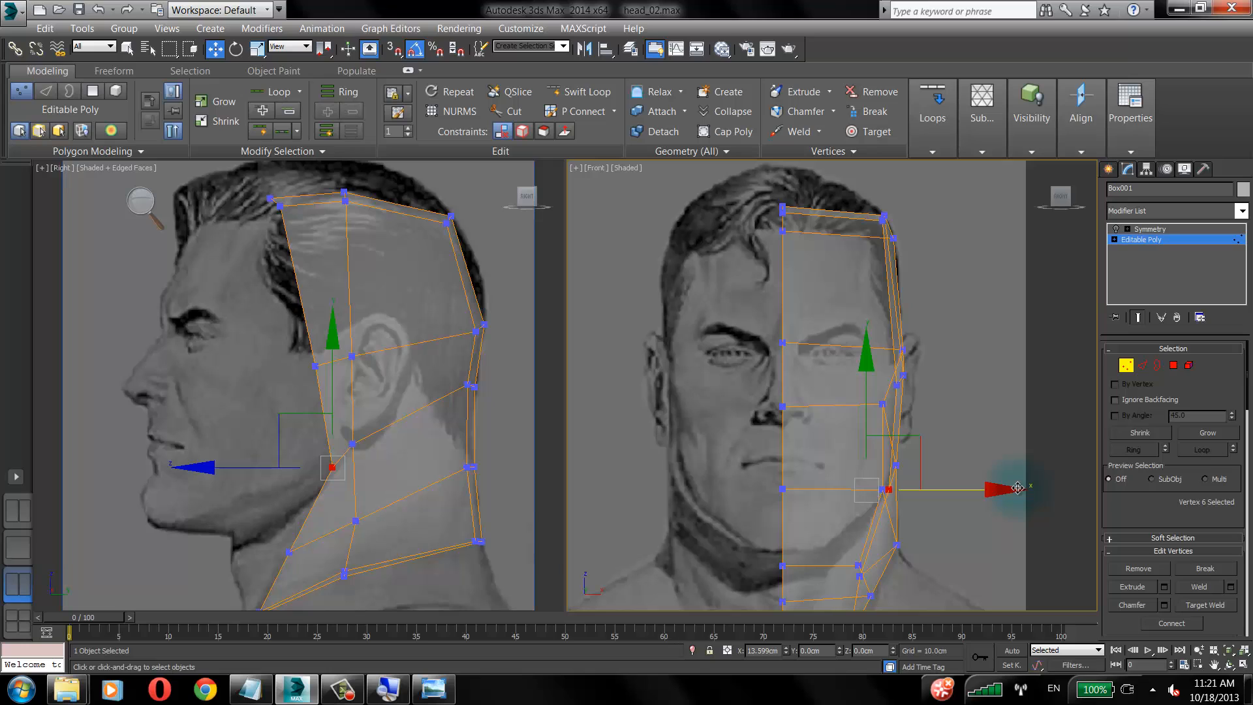
click(1011, 402)
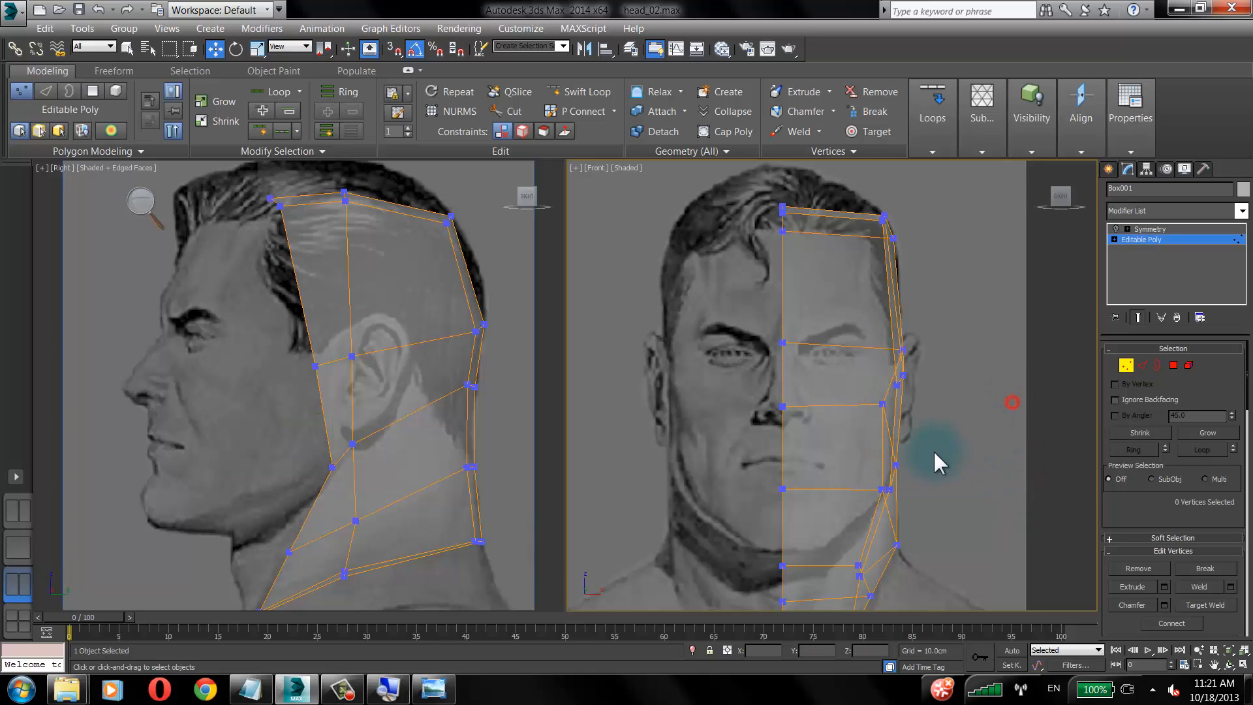
click(889, 488)
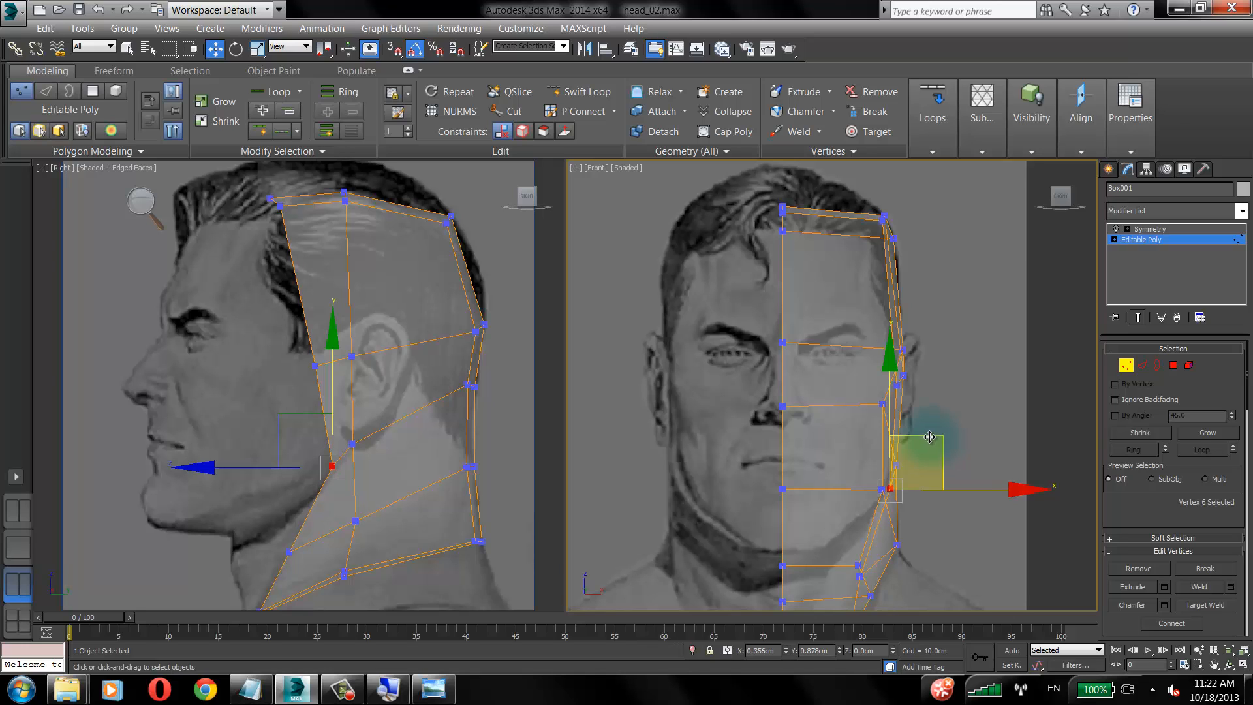
Move the front neck side vertex inward about 5.8 cm and the neck-base vertex below it inward about 9.3 cm in the Front view.
click(287, 550)
middle_drag(718, 425, 740, 293)
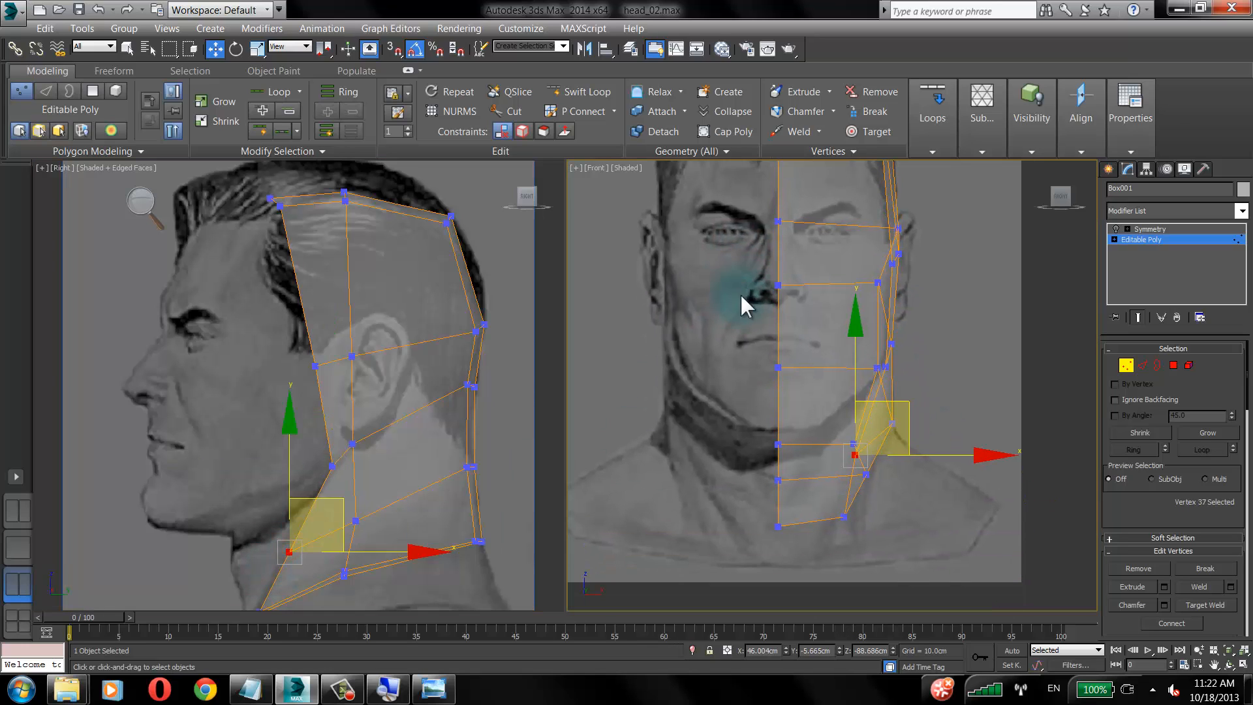
drag(907, 404, 901, 404)
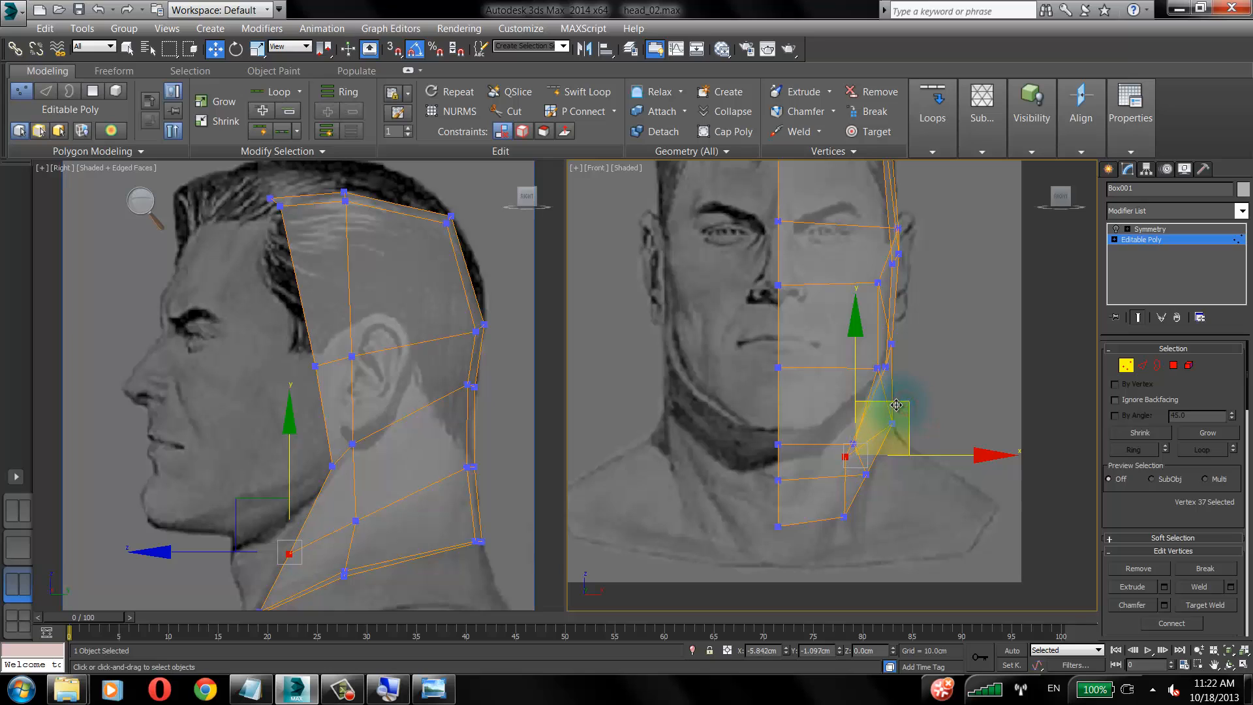
click(843, 513)
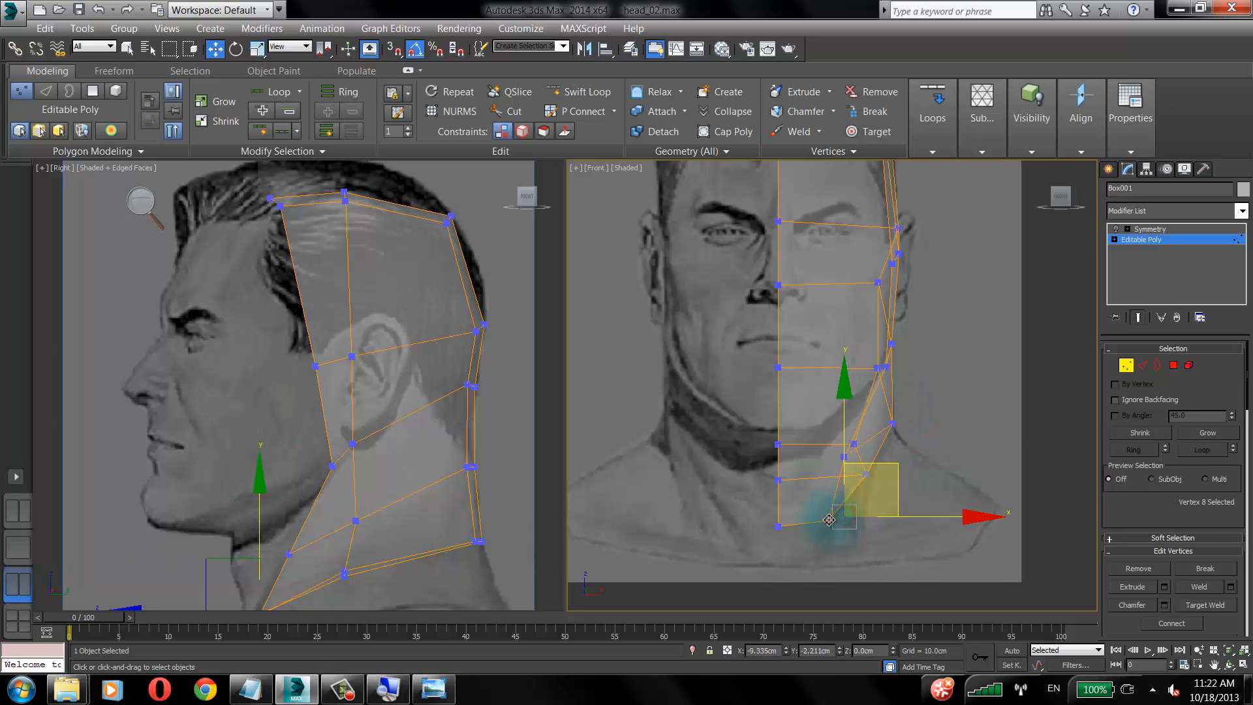
click(921, 422)
Move the neck side vertex below the ear outward about 2.3 cm and down about 6.6 cm in the Front view.
click(385, 532)
click(355, 523)
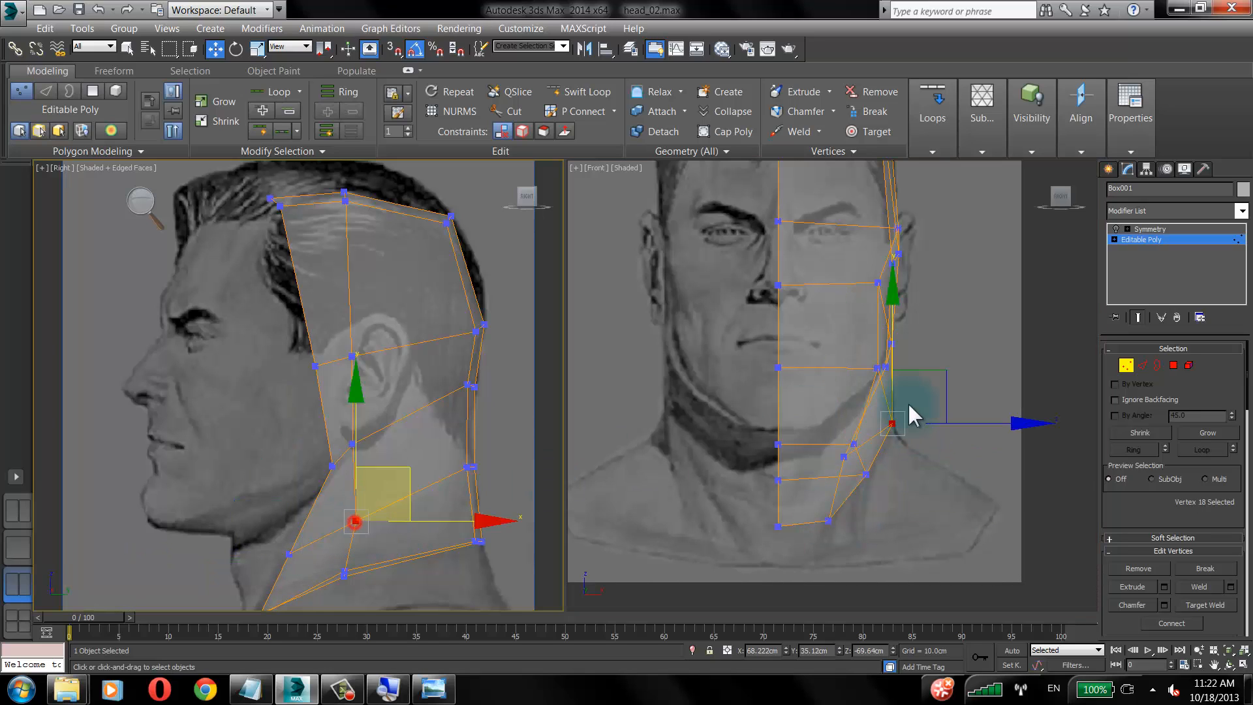
drag(927, 376, 935, 382)
click(952, 312)
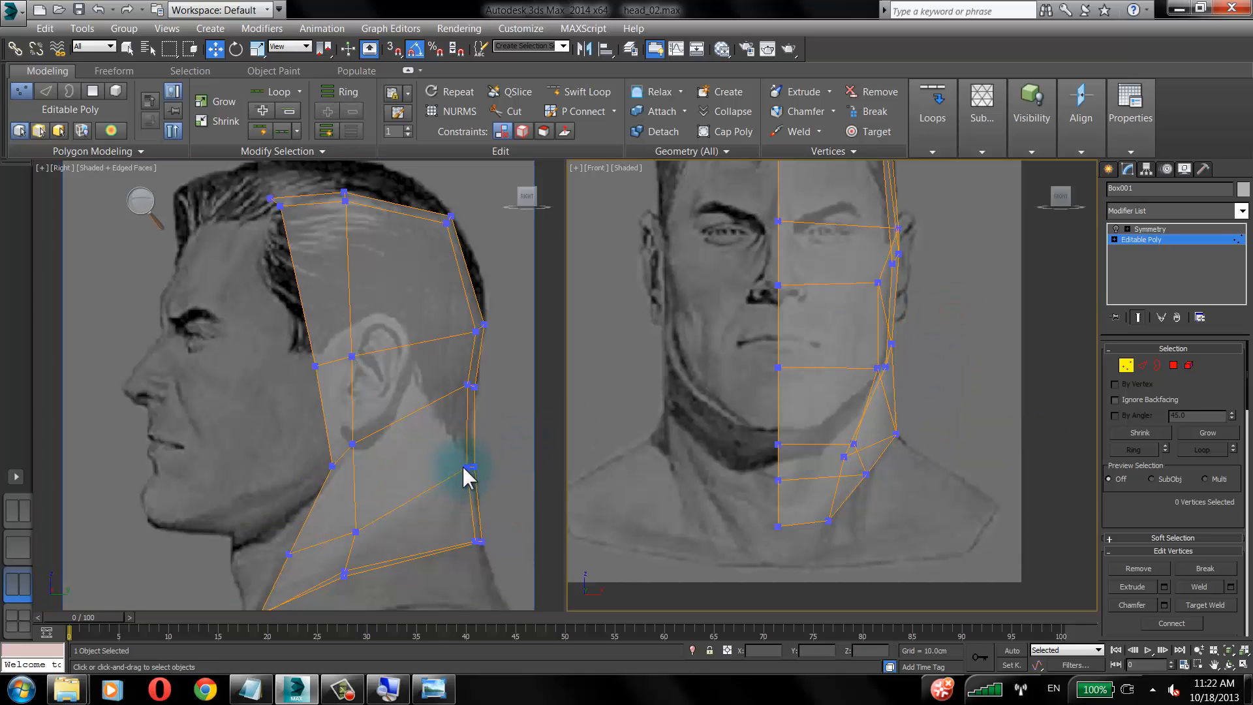
Adjust the rear side vertex at jaw level and move the lower rear neck vertex outward about 30.7 cm along X.
click(465, 466)
drag(941, 338, 928, 317)
click(473, 543)
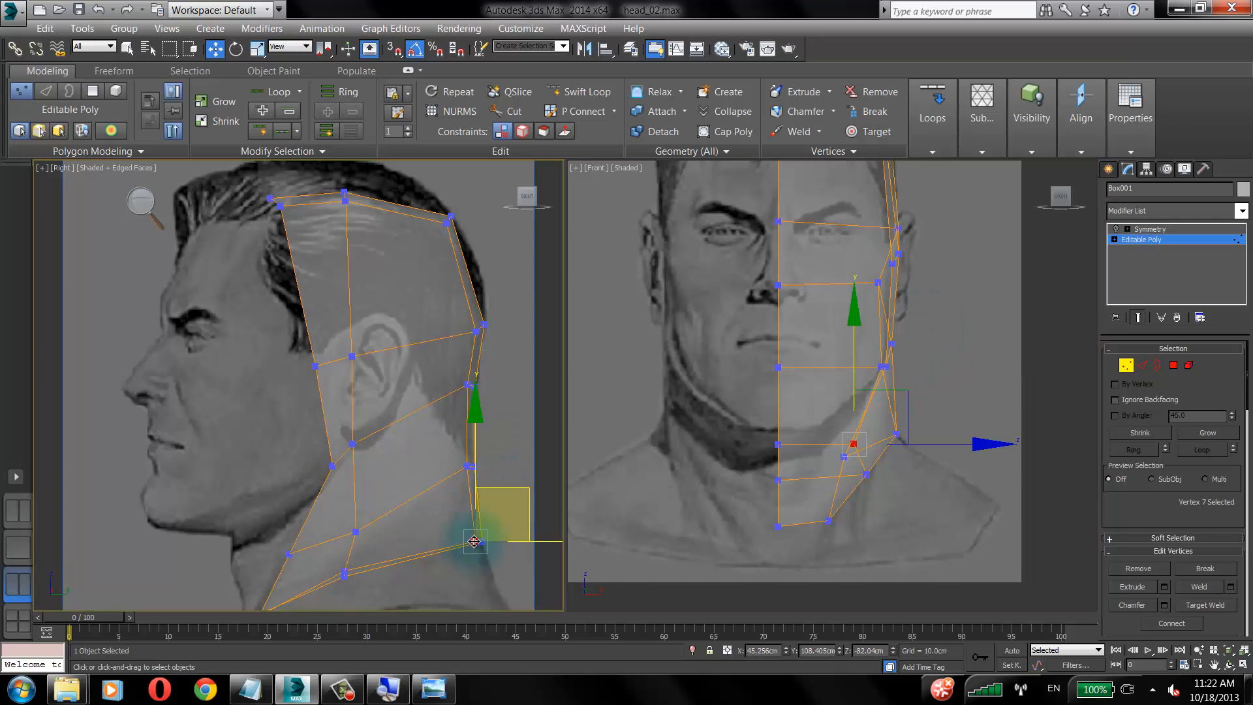
right_click(984, 419)
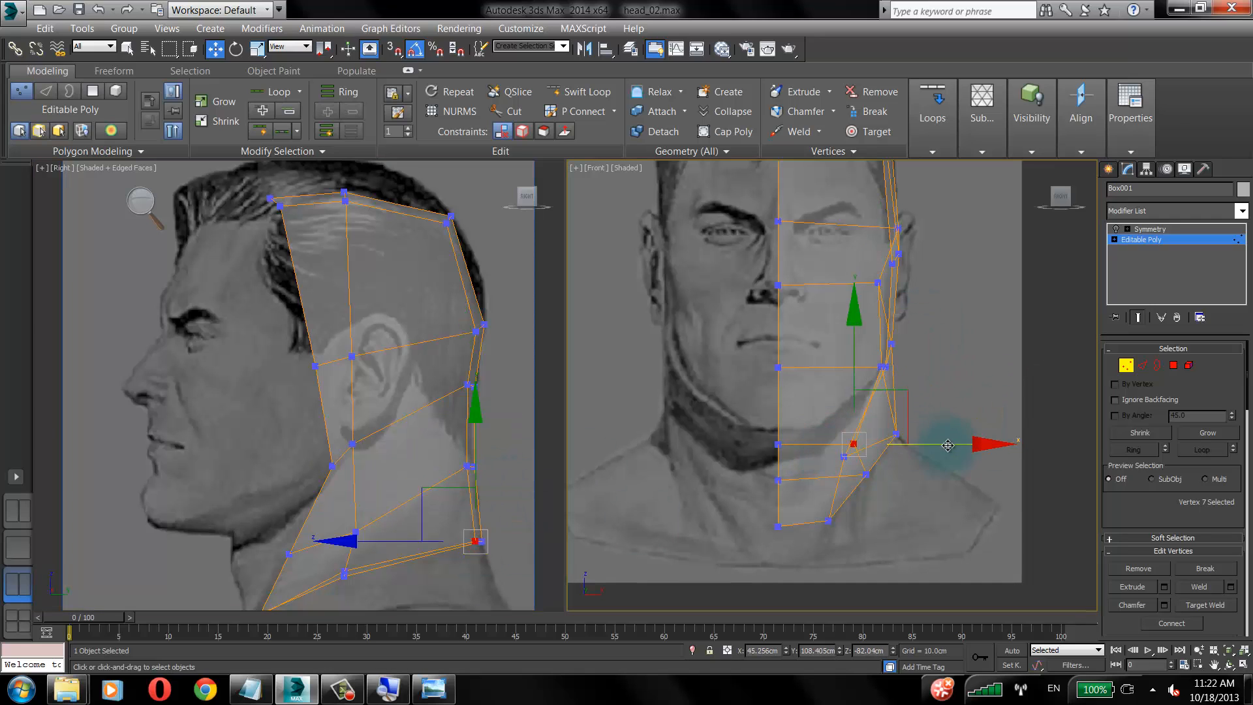
drag(963, 445, 1007, 445)
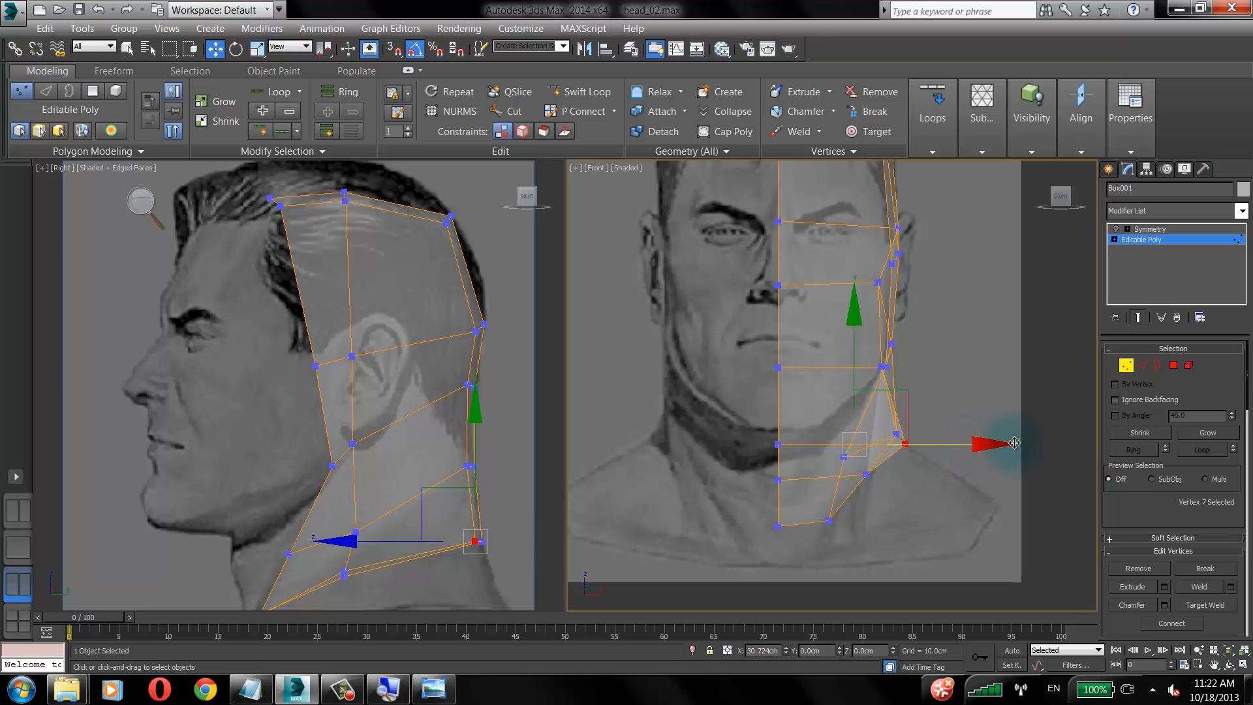
Show the Perspective view alone and display the half head as solid, with See-Through off and Visibility 1.0 in its object properties.
click(627, 168)
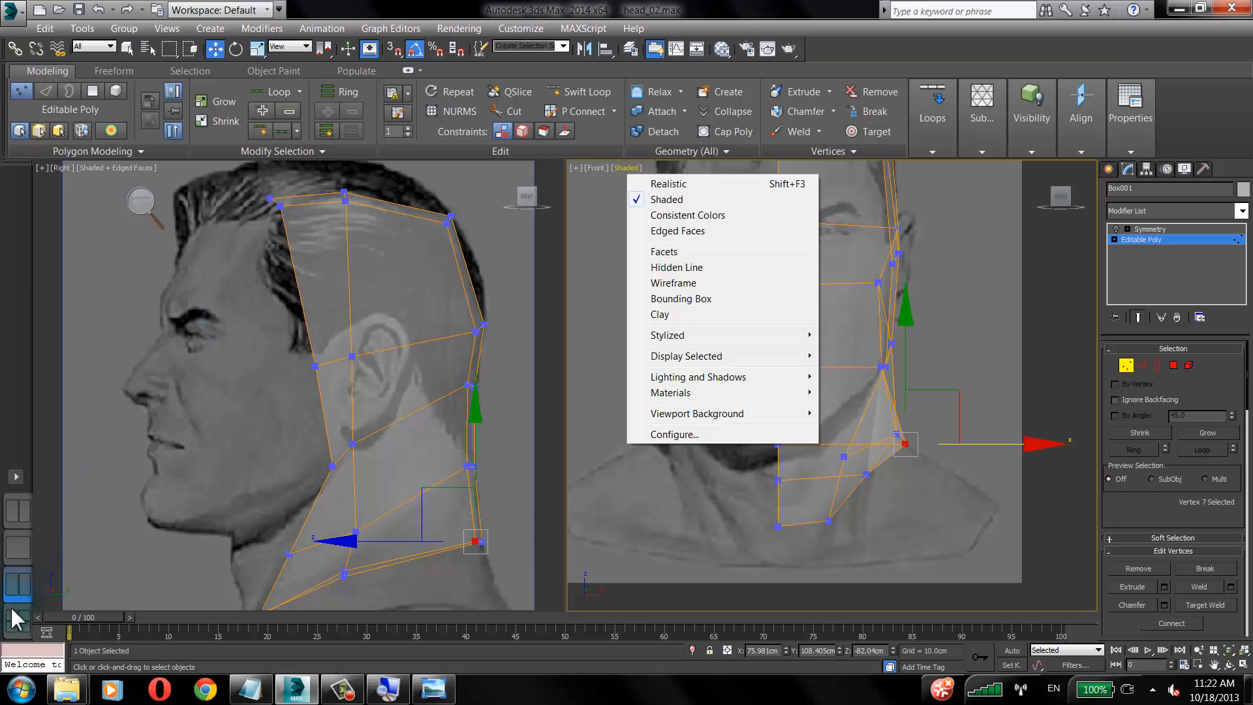
click(18, 547)
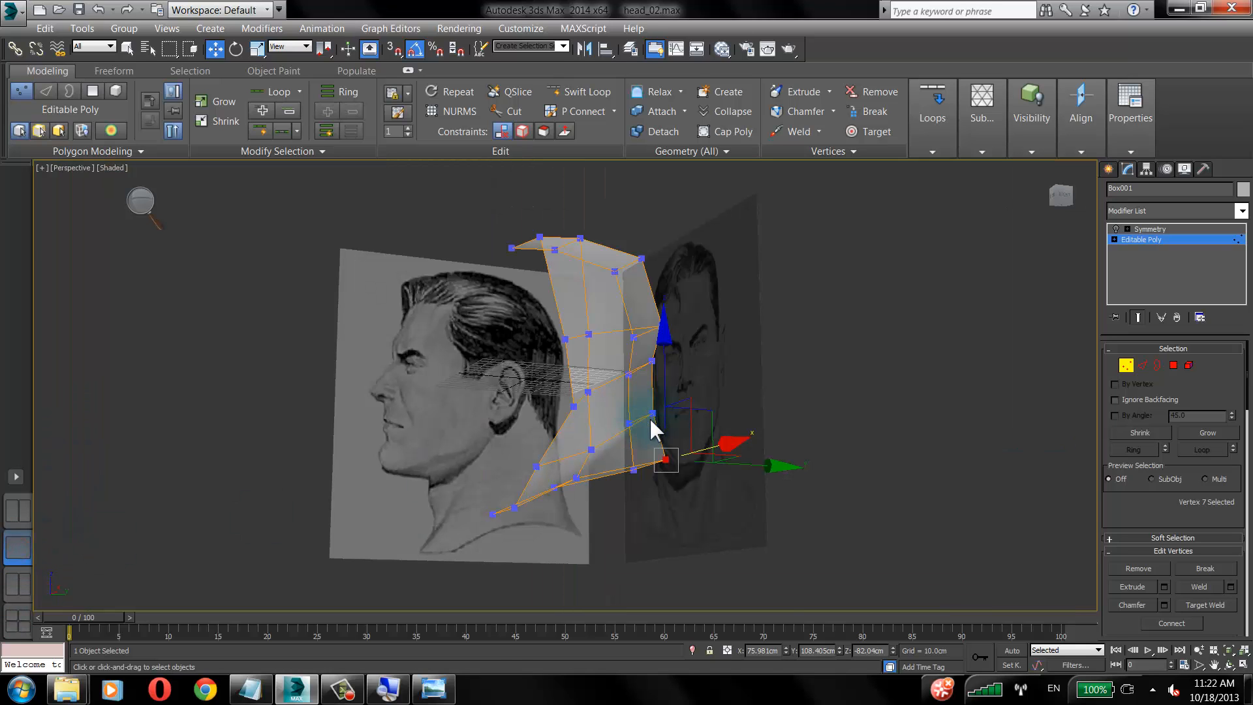
key(alt+x)
mouse_move(648, 417)
alt+middle_down()
mouse_move(566, 424)
mouse_move(626, 466)
mouse_move(633, 398)
alt+middle_up()
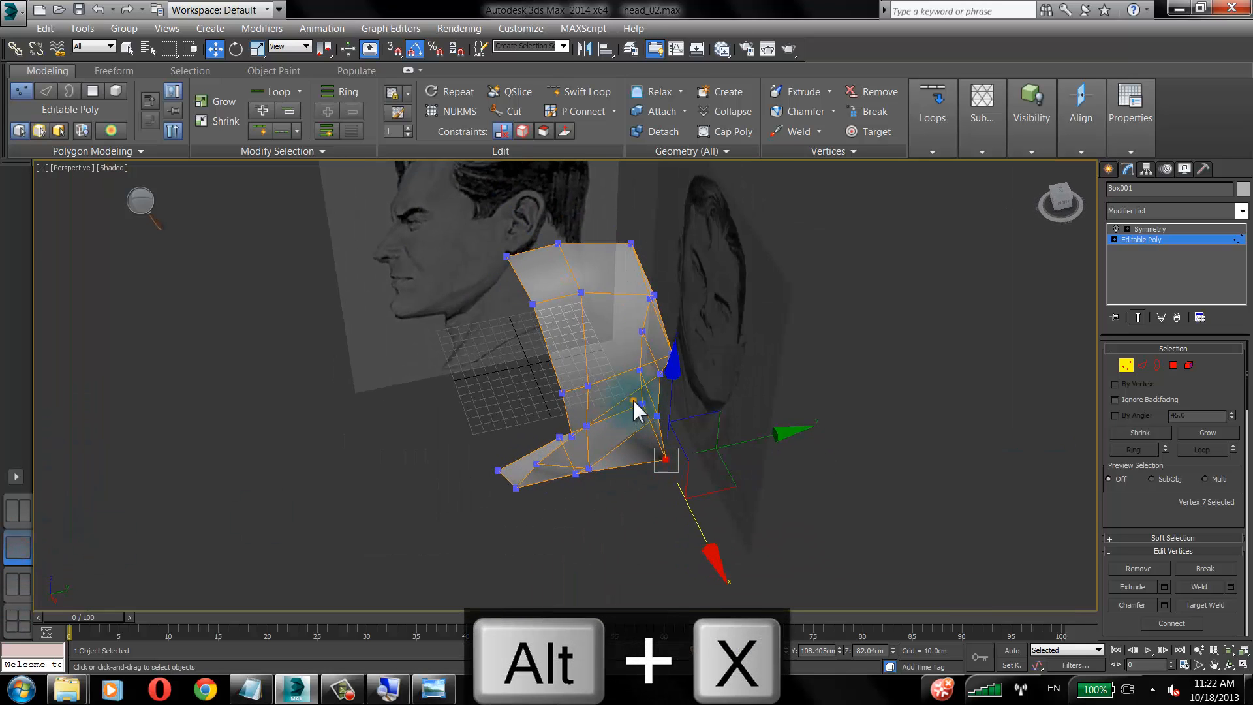
right_click(632, 398)
click(657, 495)
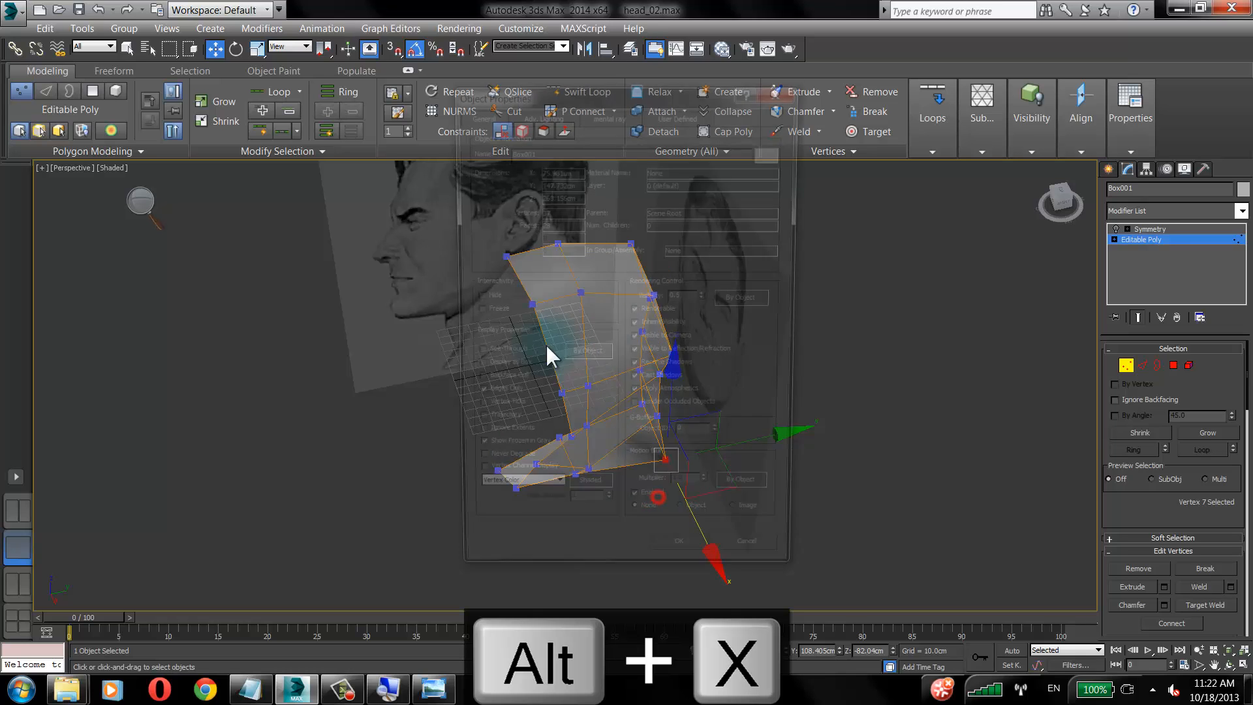
click(706, 296)
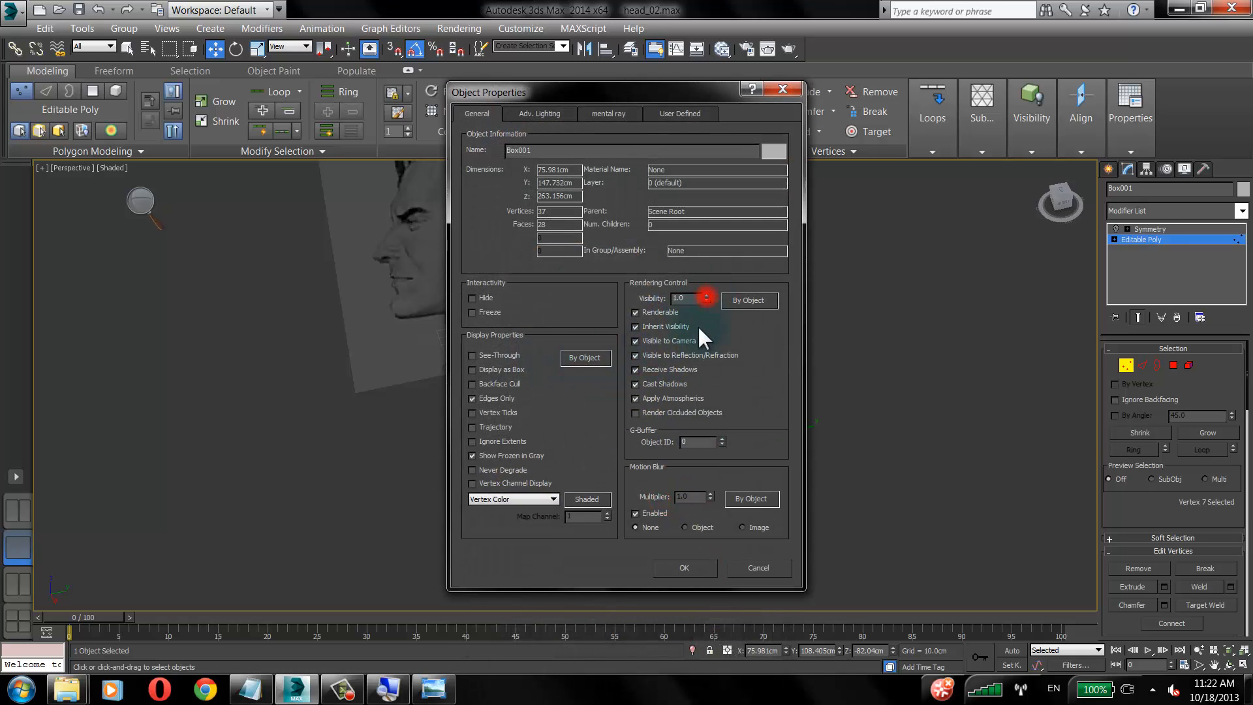
click(684, 567)
Move the neck side vertex inward about 8.6 cm along X and the neck-base vertex below it outward in the Perspective view.
click(342, 688)
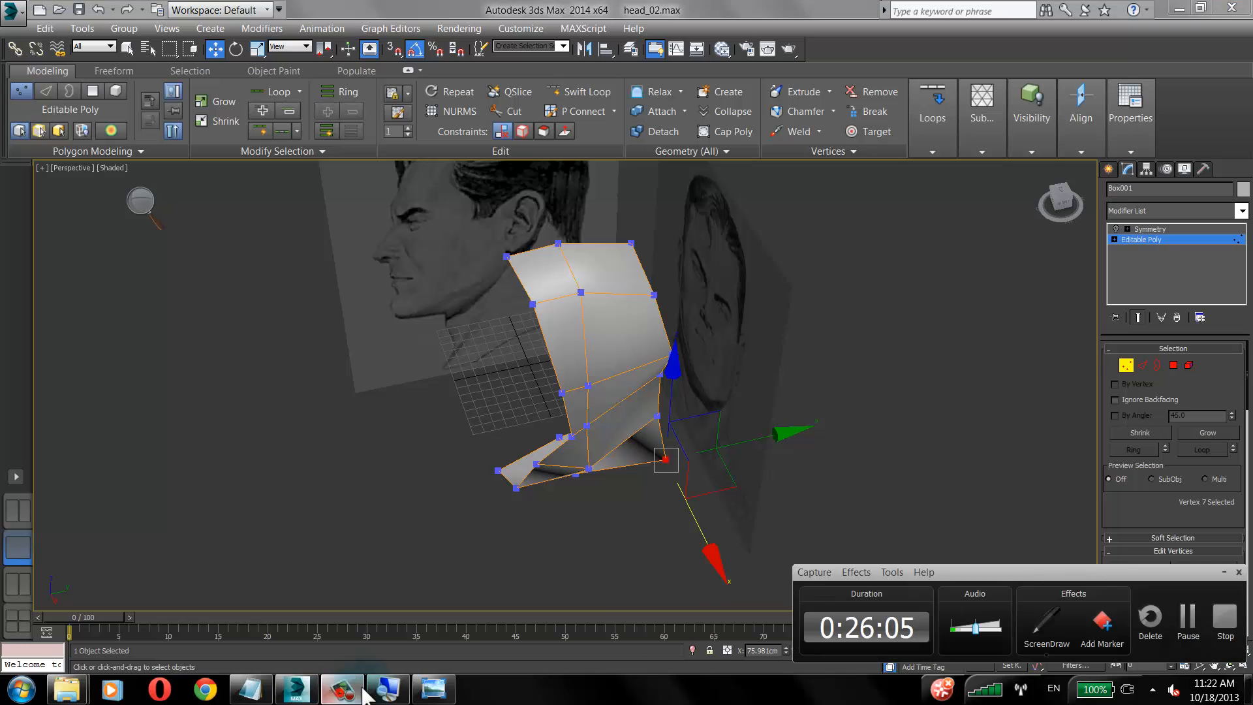
click(1187, 620)
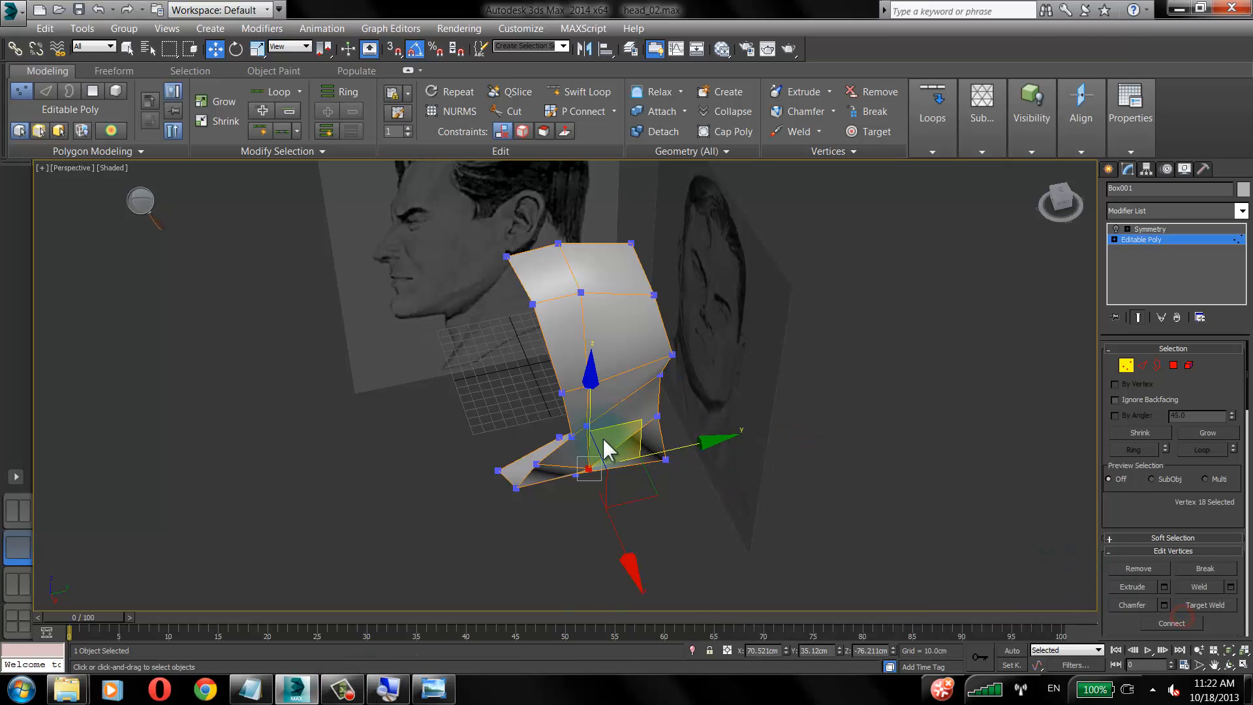
alt+middle_drag(608, 449, 731, 387)
drag(720, 470, 711, 469)
alt+middle_drag(716, 455, 581, 502)
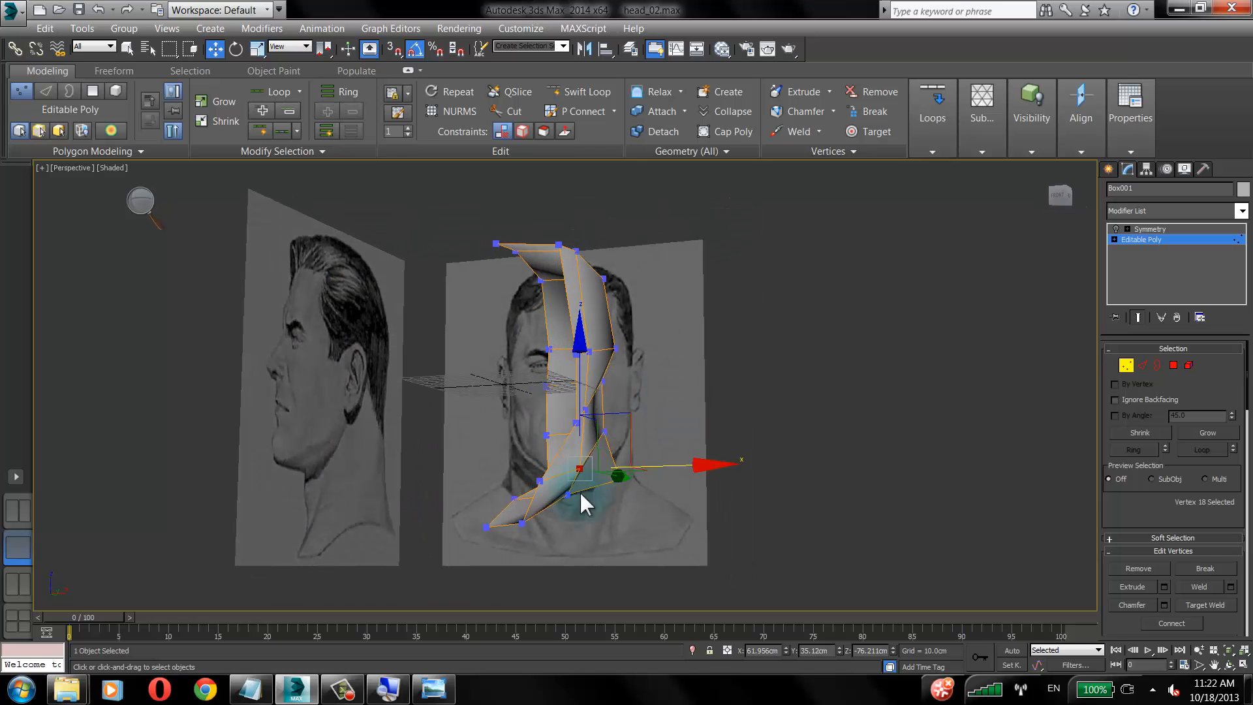
click(568, 495)
drag(691, 493, 704, 493)
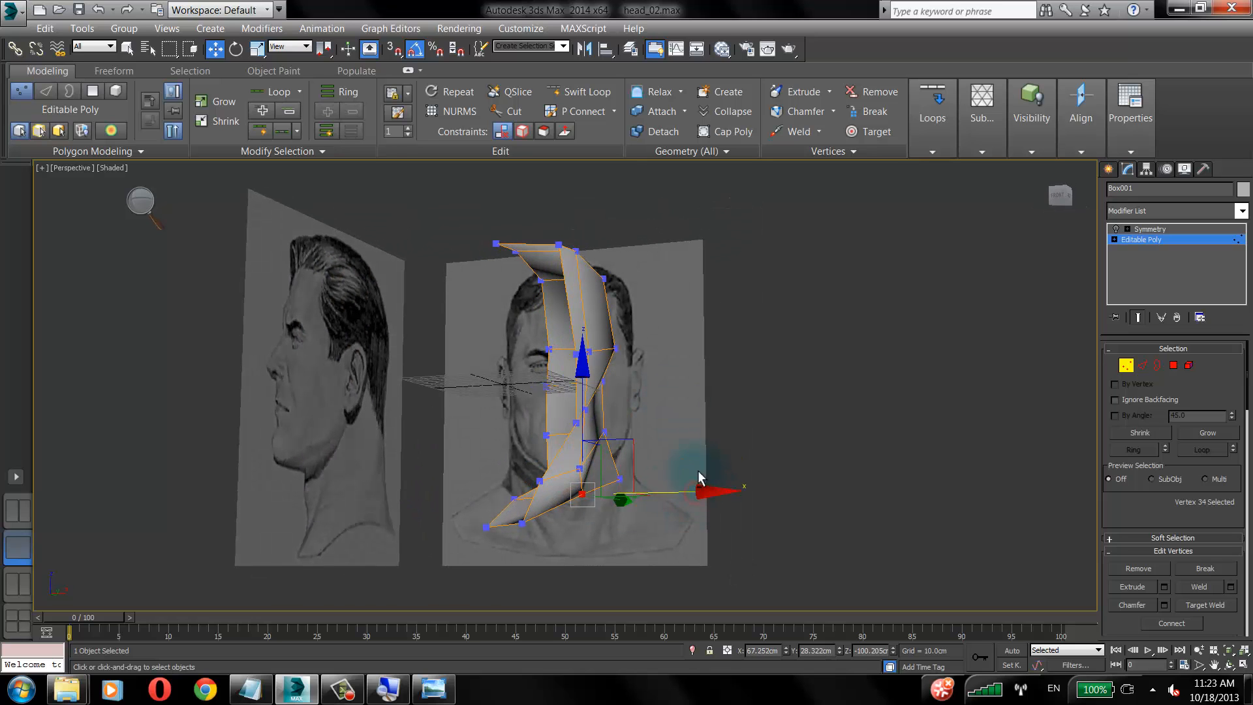
alt+middle_drag(698, 475, 576, 478)
alt+middle_drag(671, 448, 577, 434)
click(590, 420)
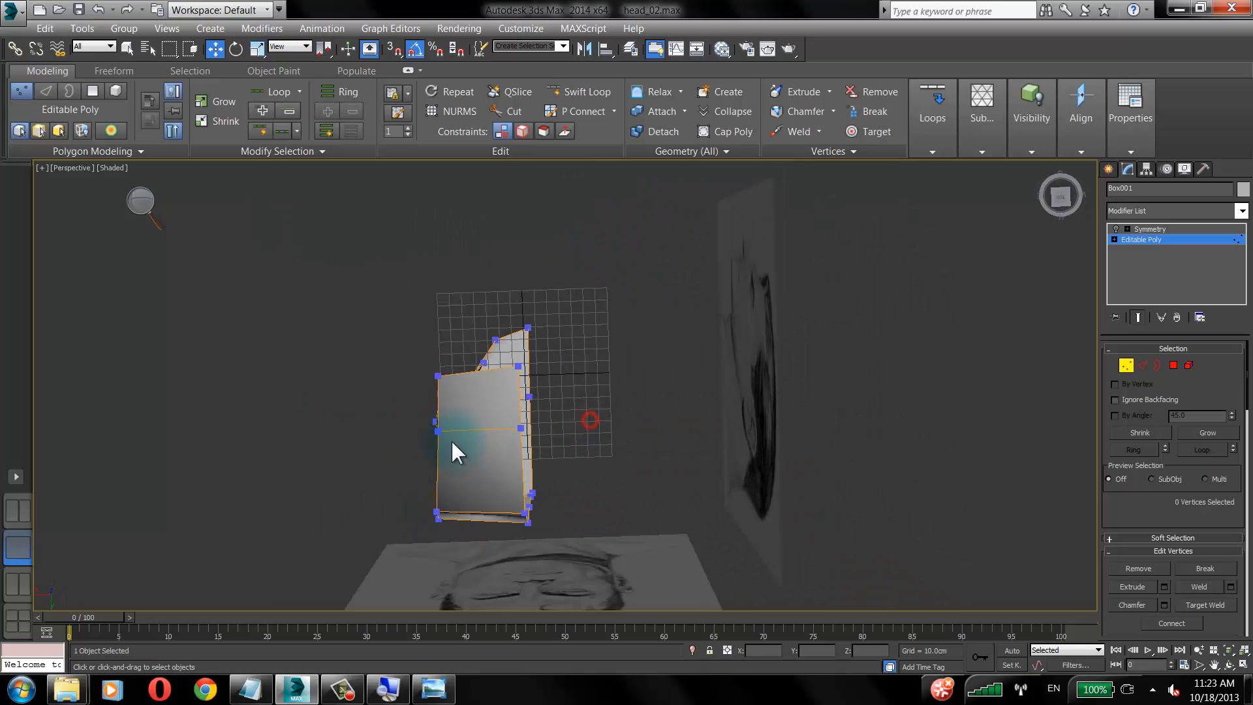
alt+middle_drag(445, 475, 523, 414)
click(348, 699)
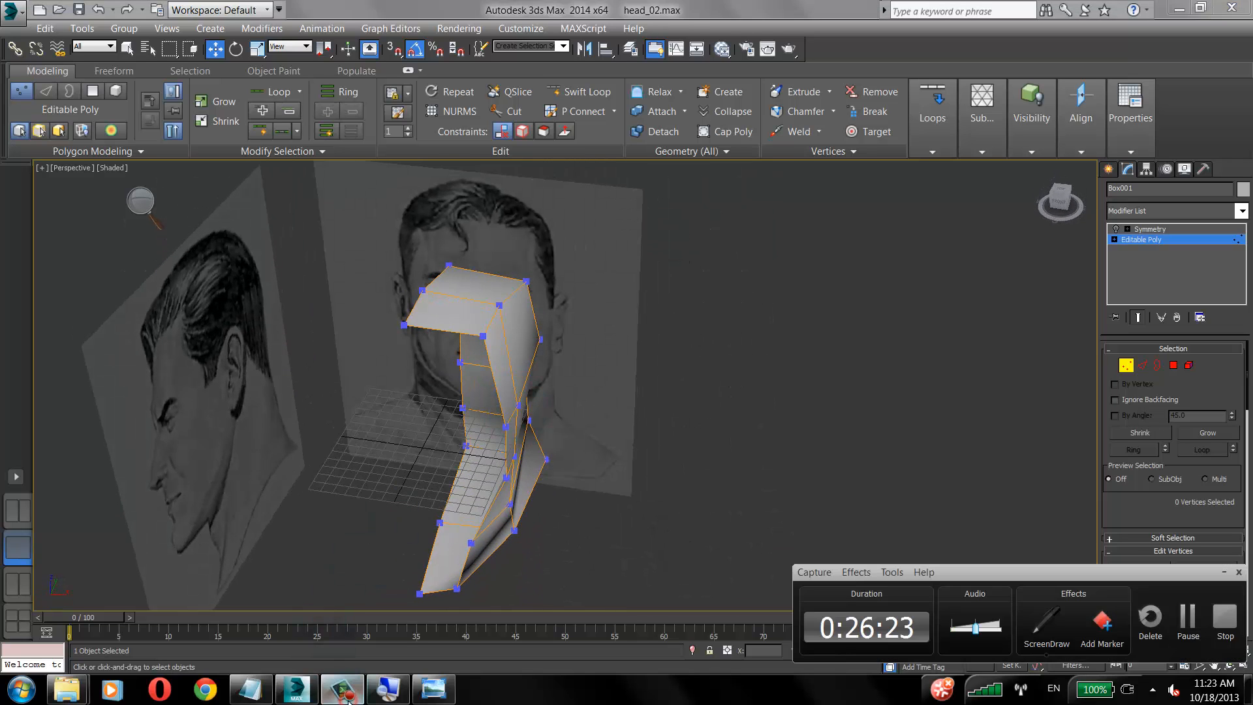
click(348, 699)
click(349, 699)
click(348, 699)
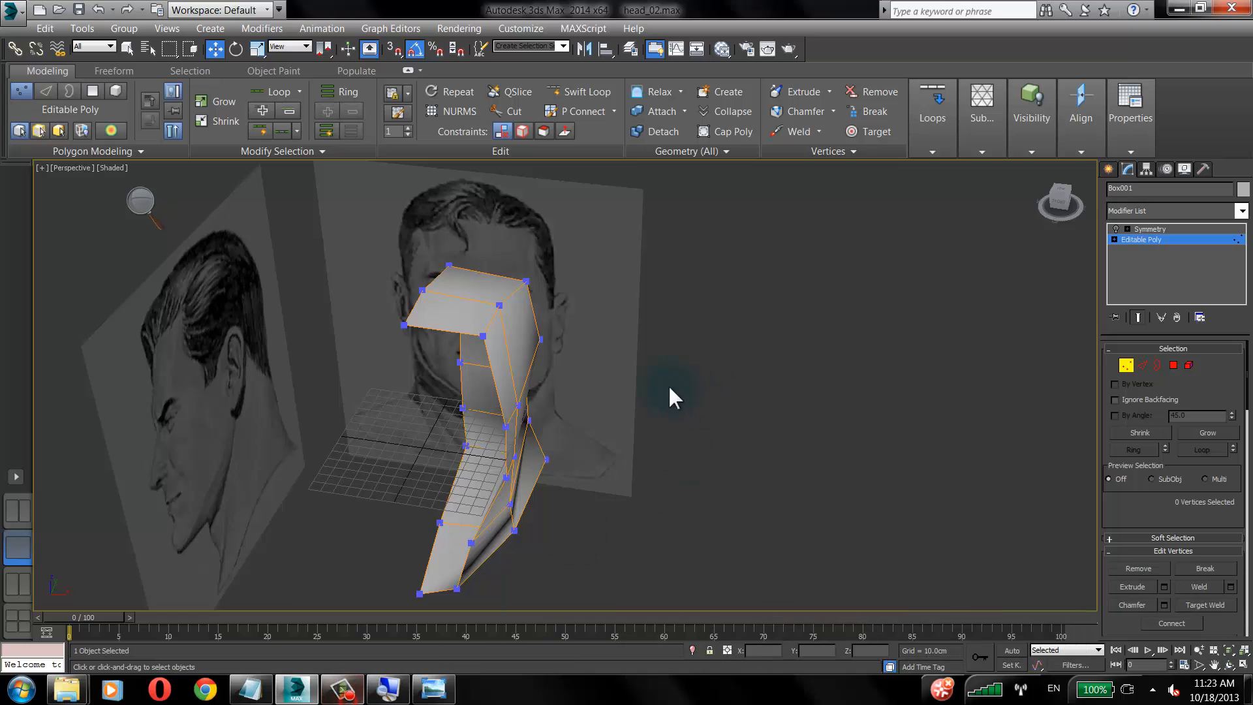
Show the Right and Front views side by side, framing the half head against both face references.
alt+middle_drag(669, 385, 515, 365)
key(alt+w)
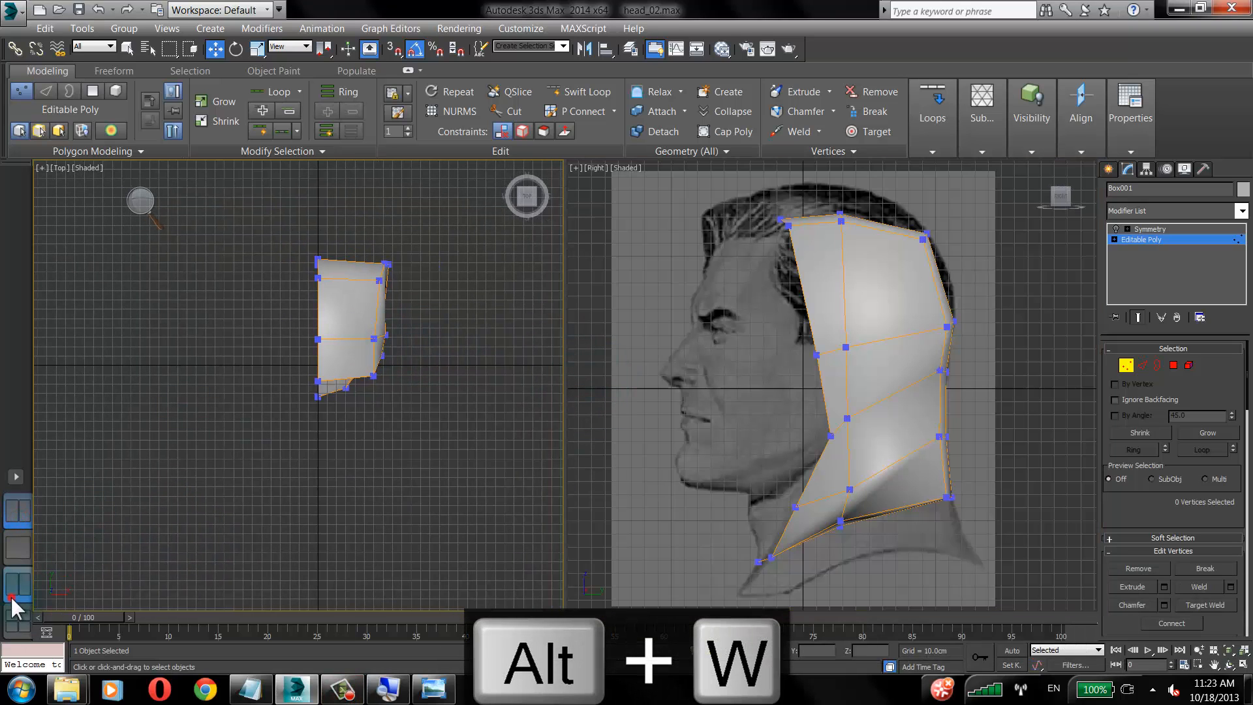
click(10, 595)
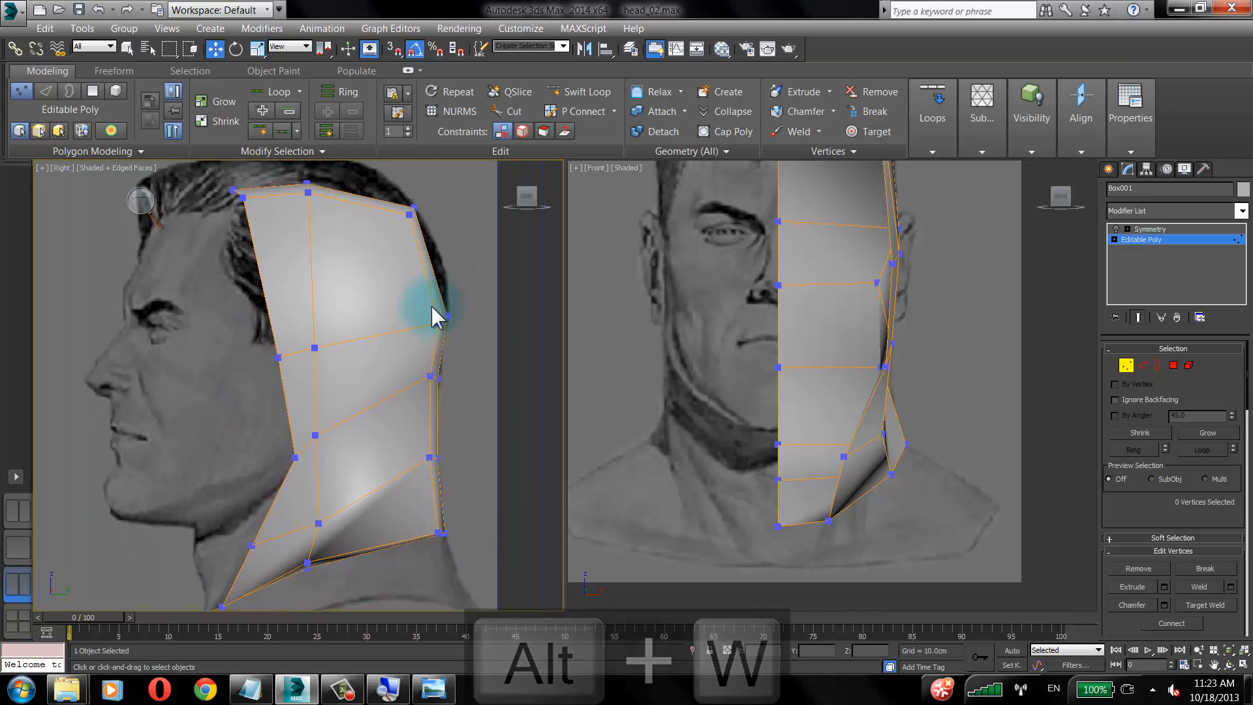
drag(415, 300, 452, 390)
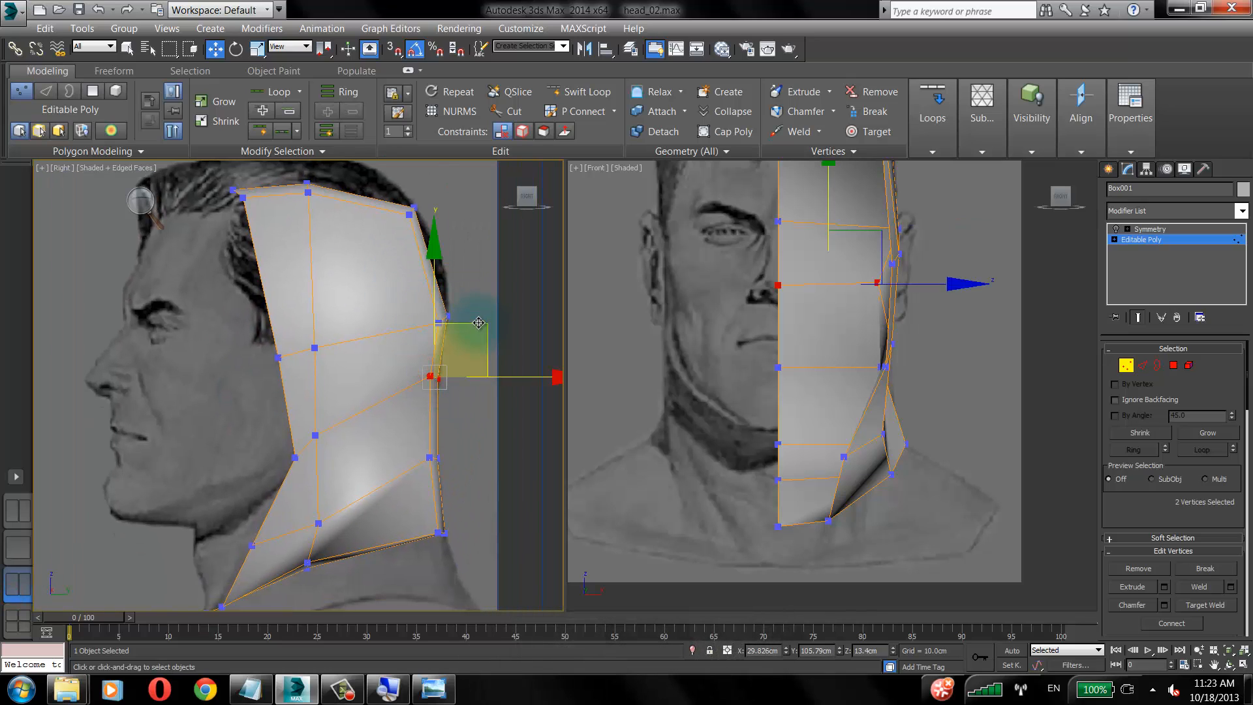
click(907, 264)
middle_drag(907, 265, 887, 390)
scroll(456, 472, down, 3)
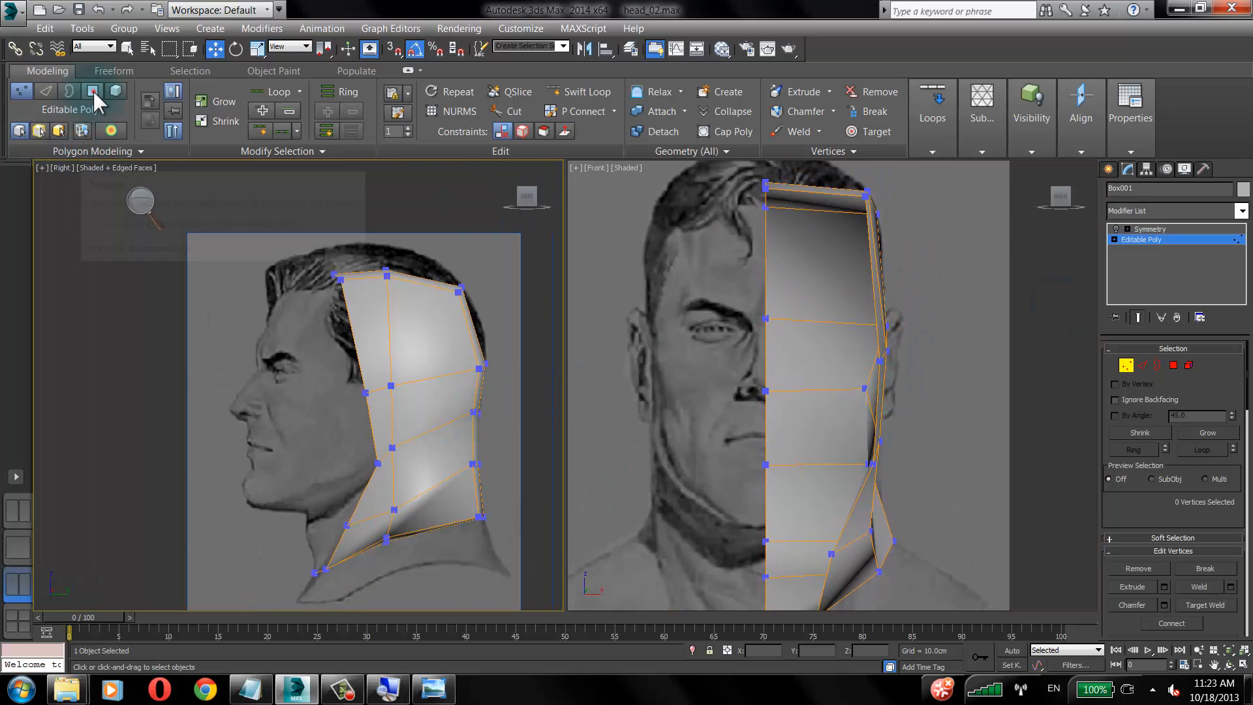
Unhide all polygons of the half head in polygon editing.
click(92, 90)
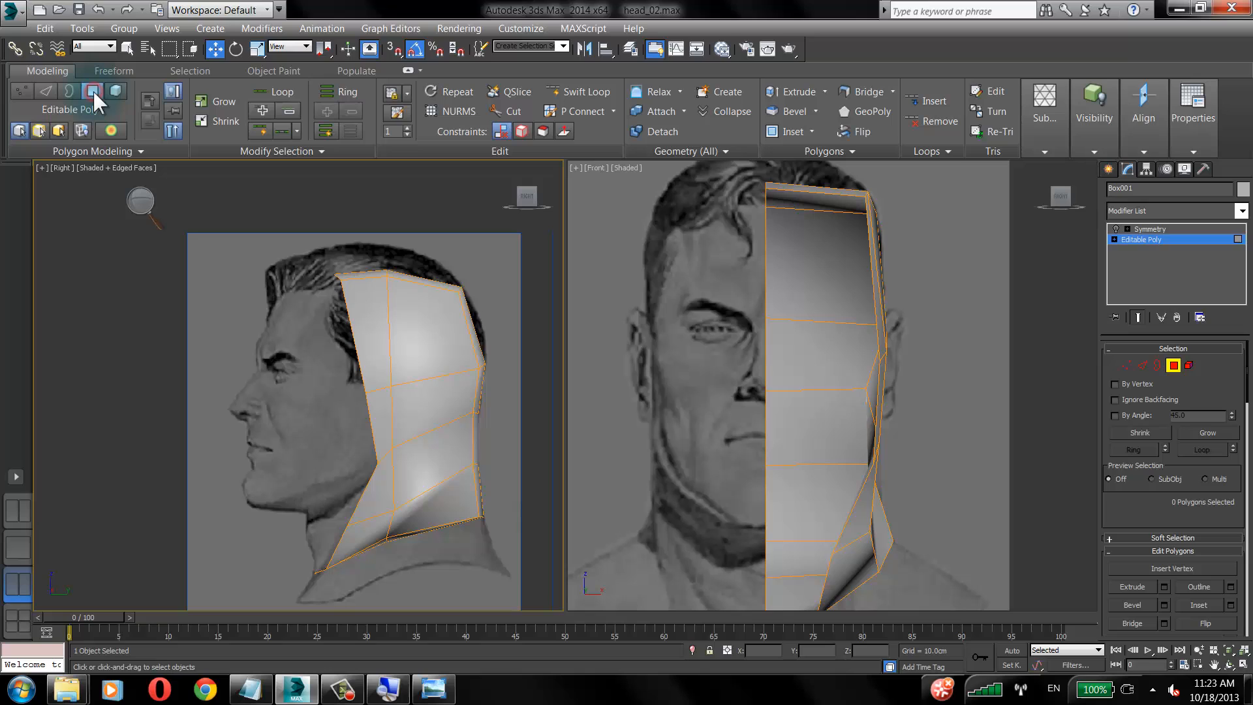
click(1083, 109)
click(1112, 209)
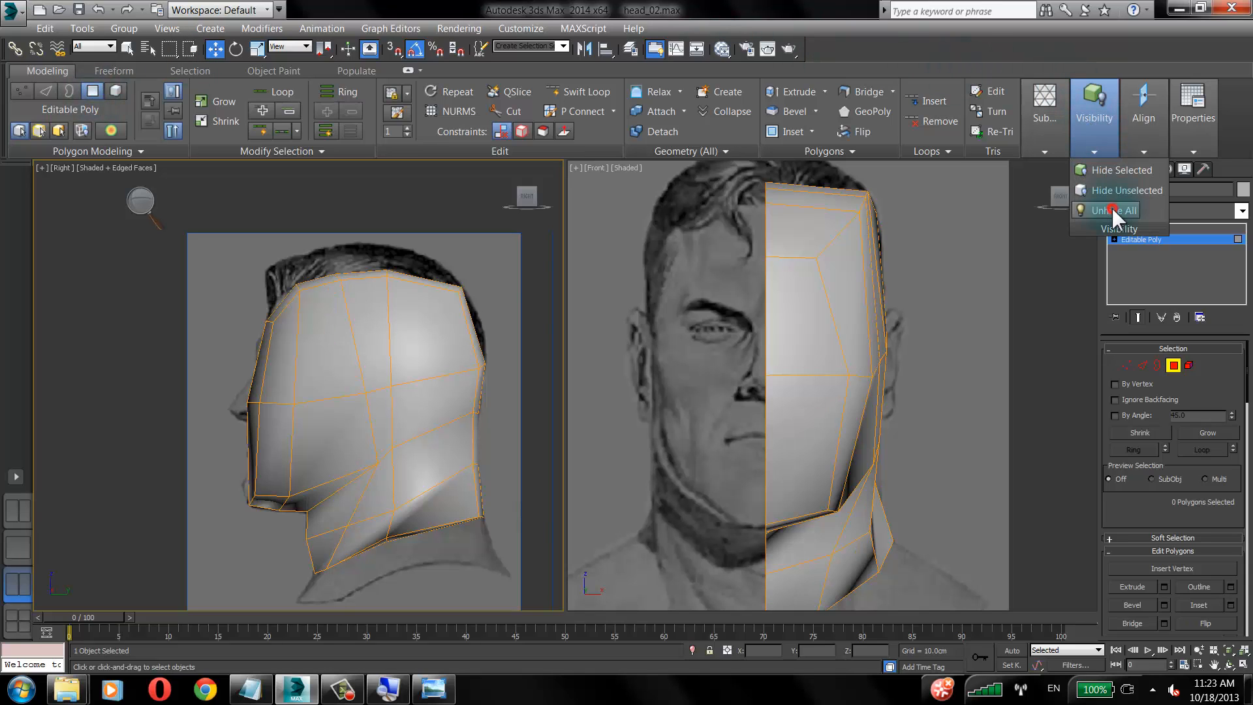
Select the polygons of the back of the head and rear neck in the Right view and hide them.
middle_drag(307, 299, 257, 279)
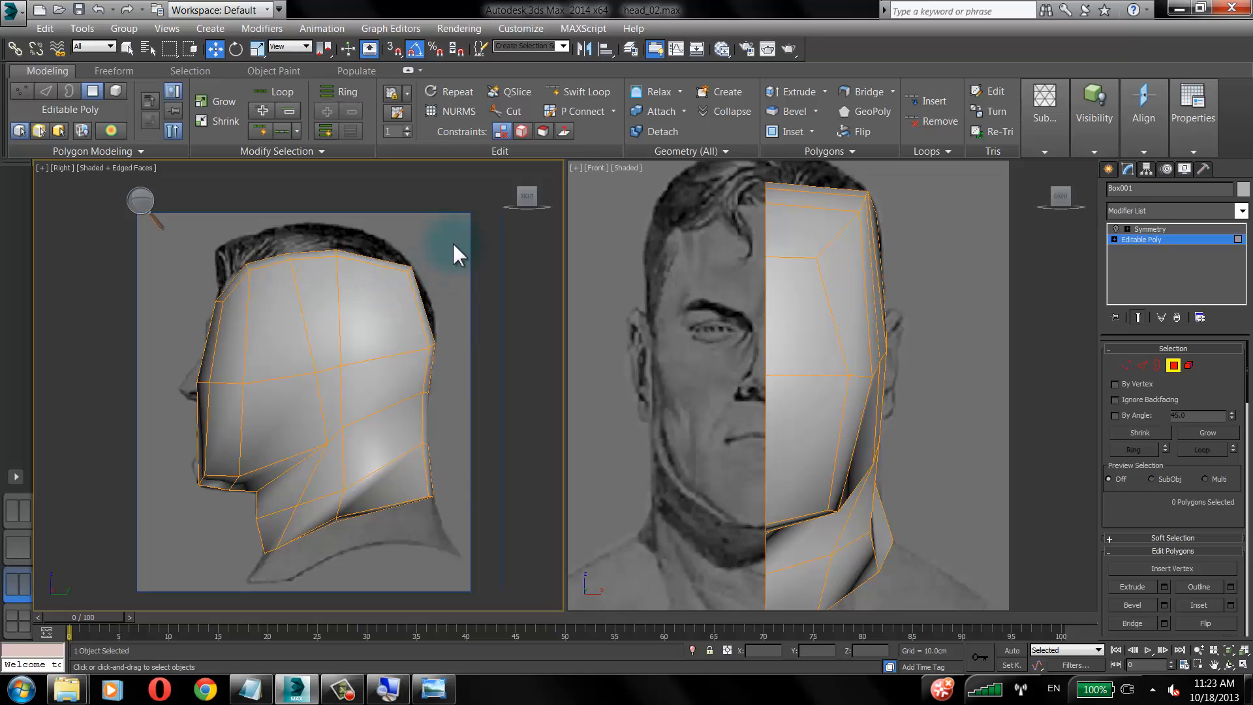
drag(335, 548, 338, 545)
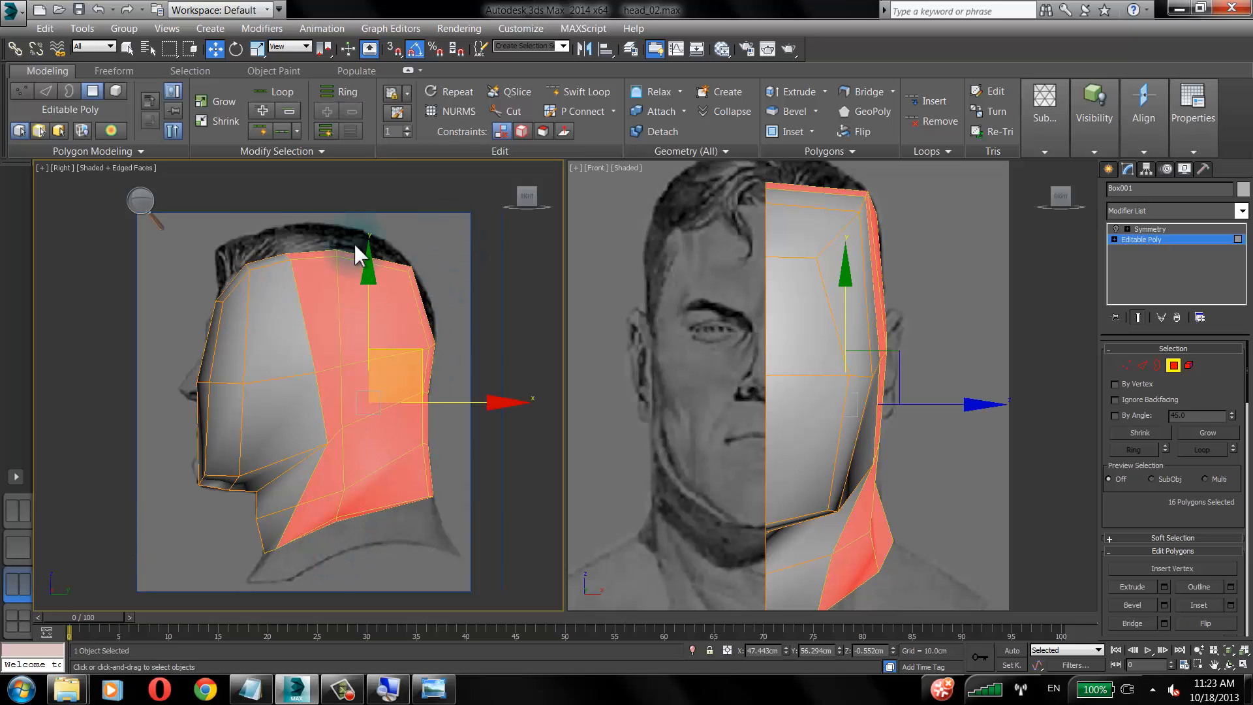
click(446, 233)
drag(351, 500, 335, 547)
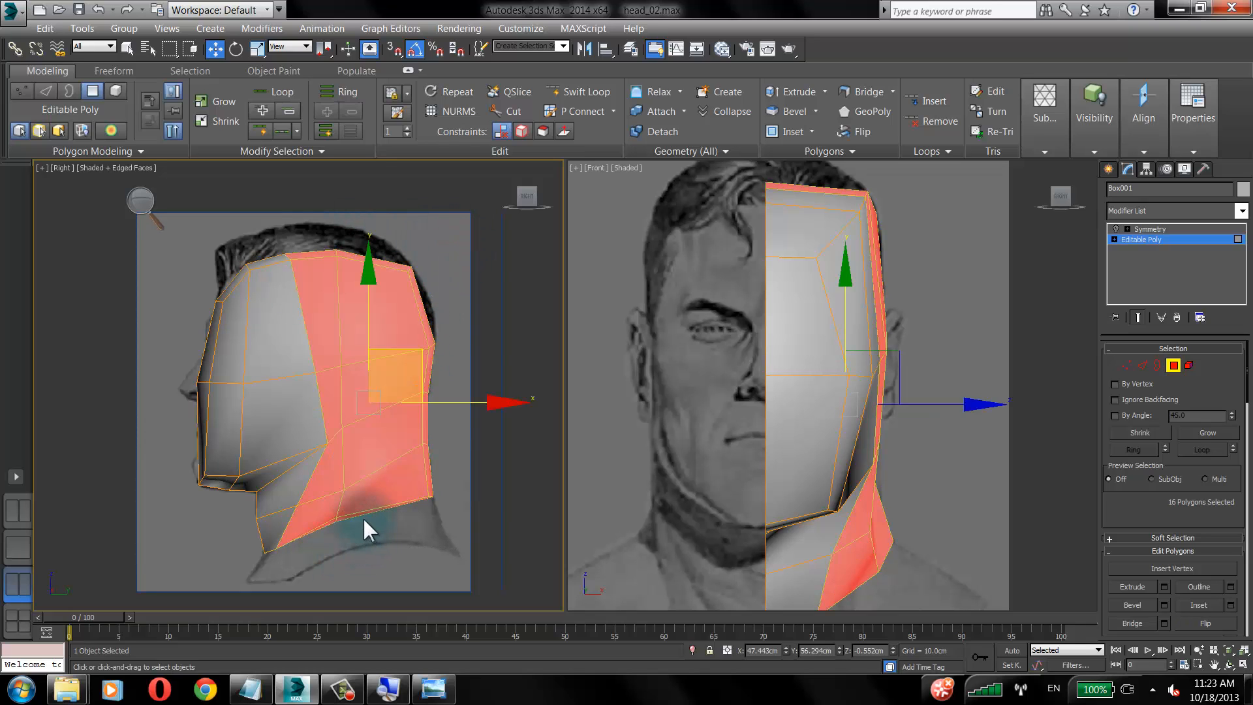
click(1088, 131)
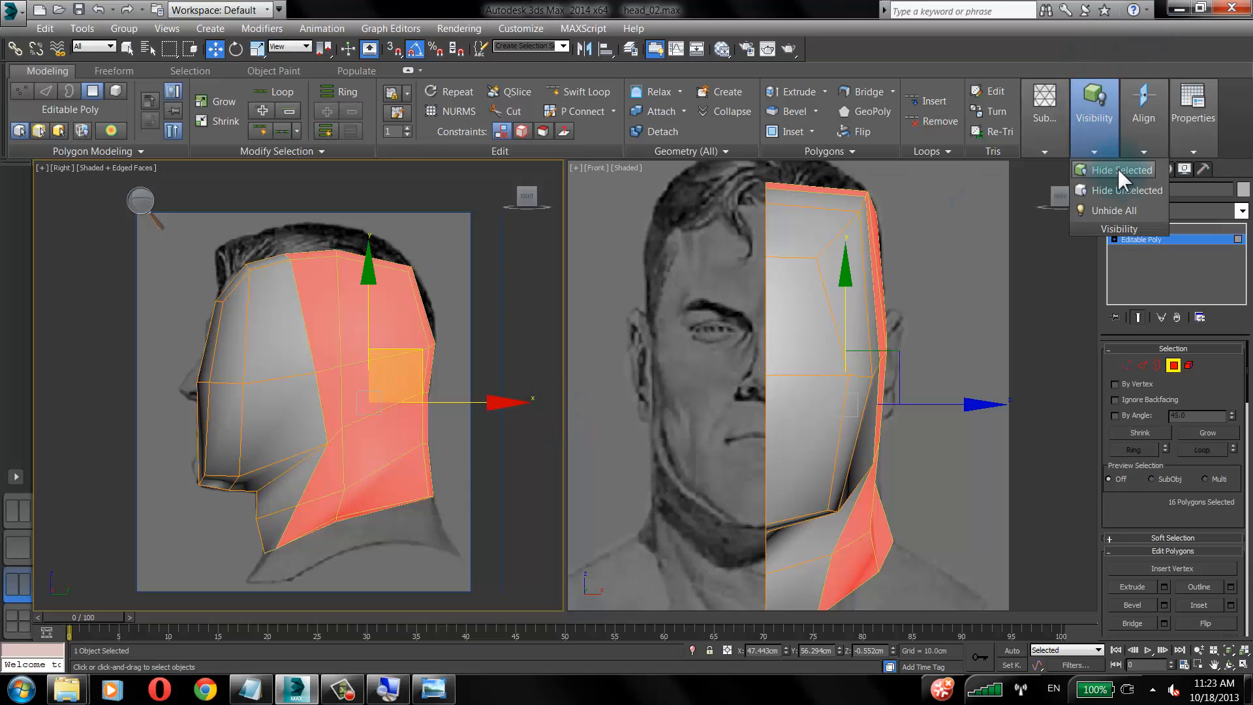
click(1117, 167)
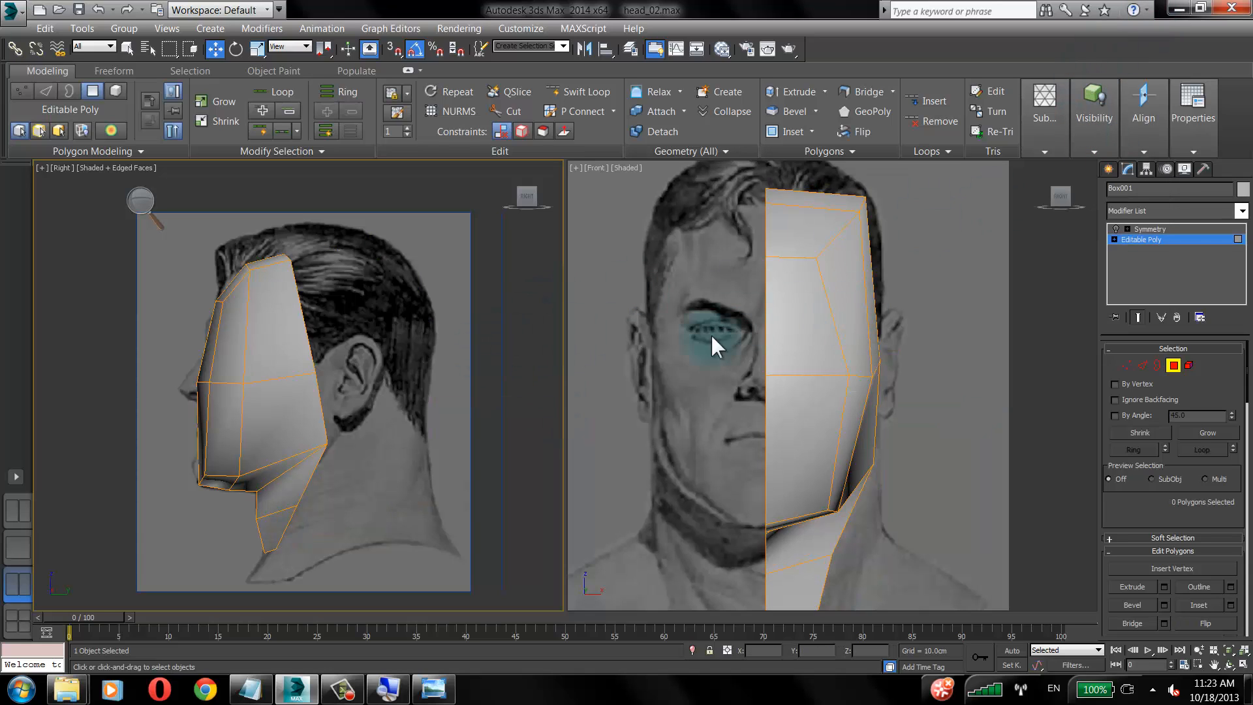
Return to vertex editing and make the half head see-through over the references.
middle_drag(369, 410, 399, 391)
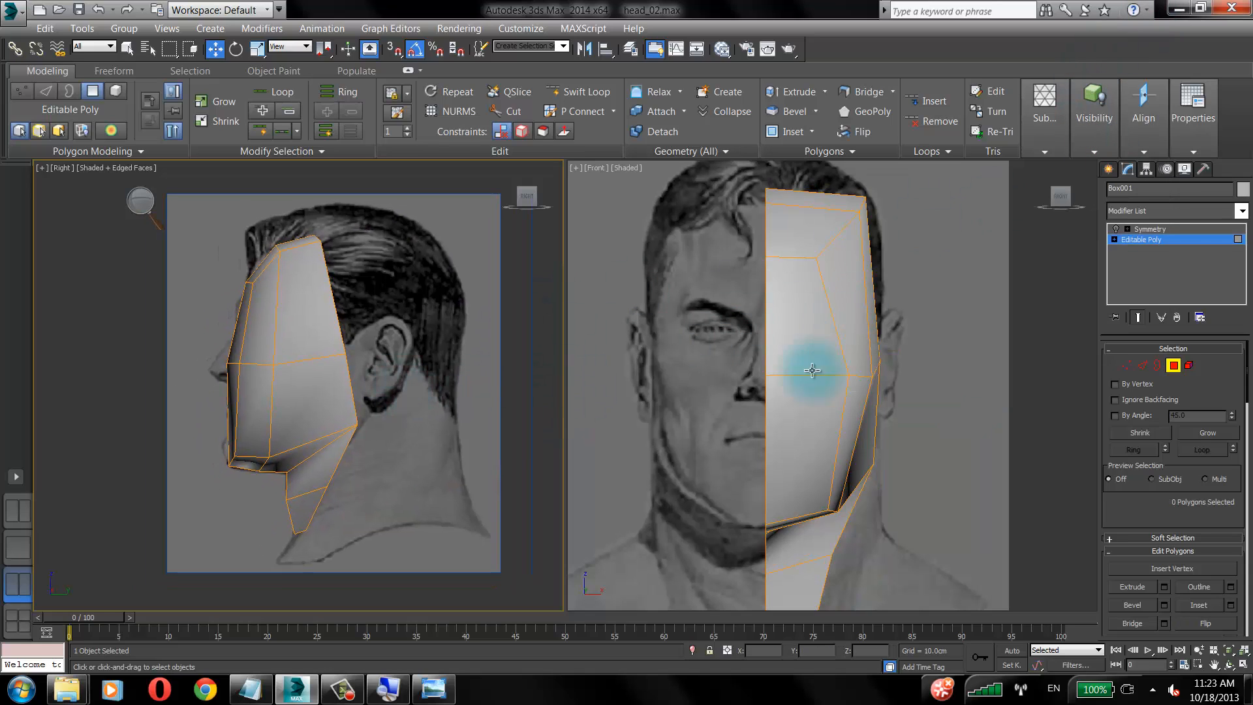
click(1125, 365)
middle_drag(792, 442, 784, 356)
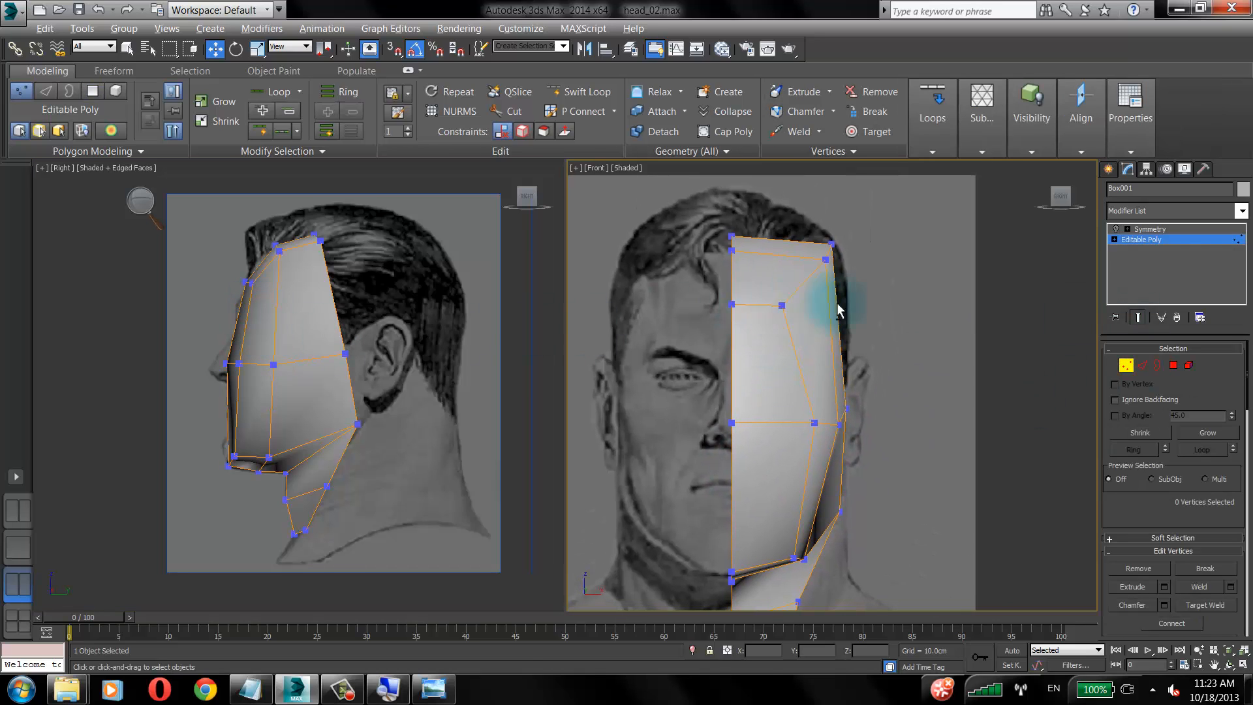
key(alt+x)
scroll(842, 232, up, 3)
middle_drag(842, 232, 792, 289)
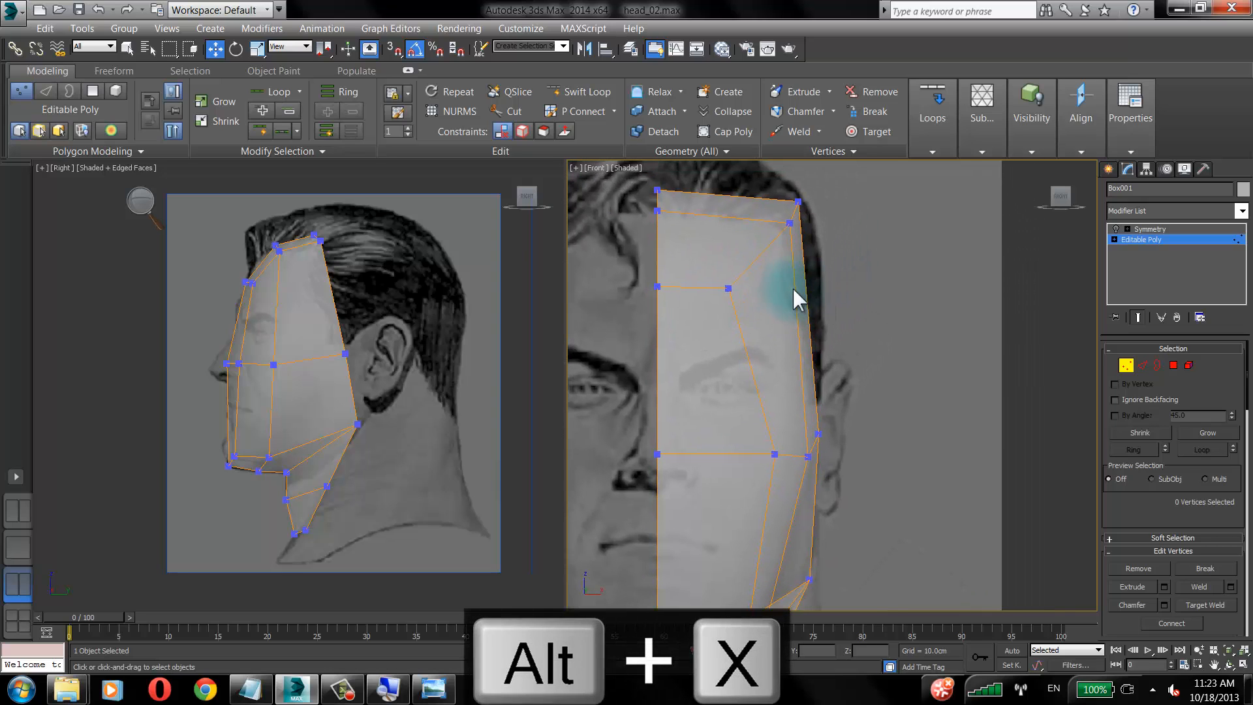
Move the front face vertex at nose level outward and the forehead vertex above it outward about 23.2 cm along X in the Front view.
click(729, 288)
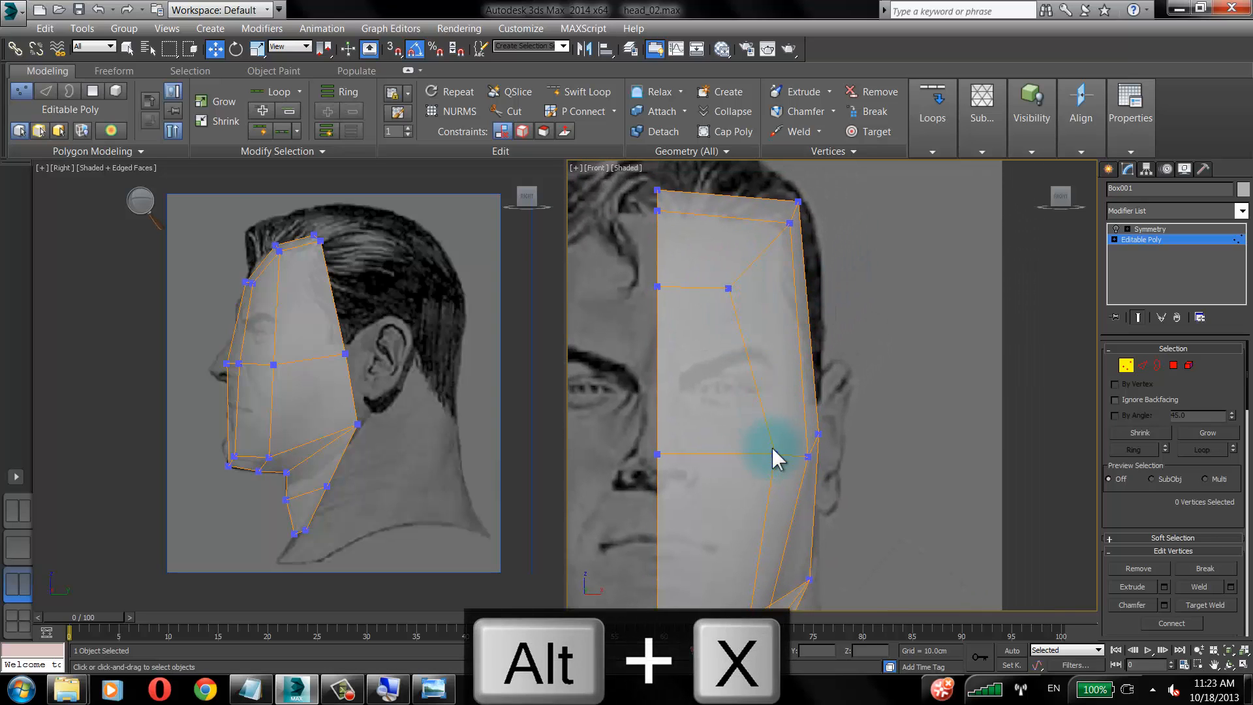
drag(774, 452, 793, 457)
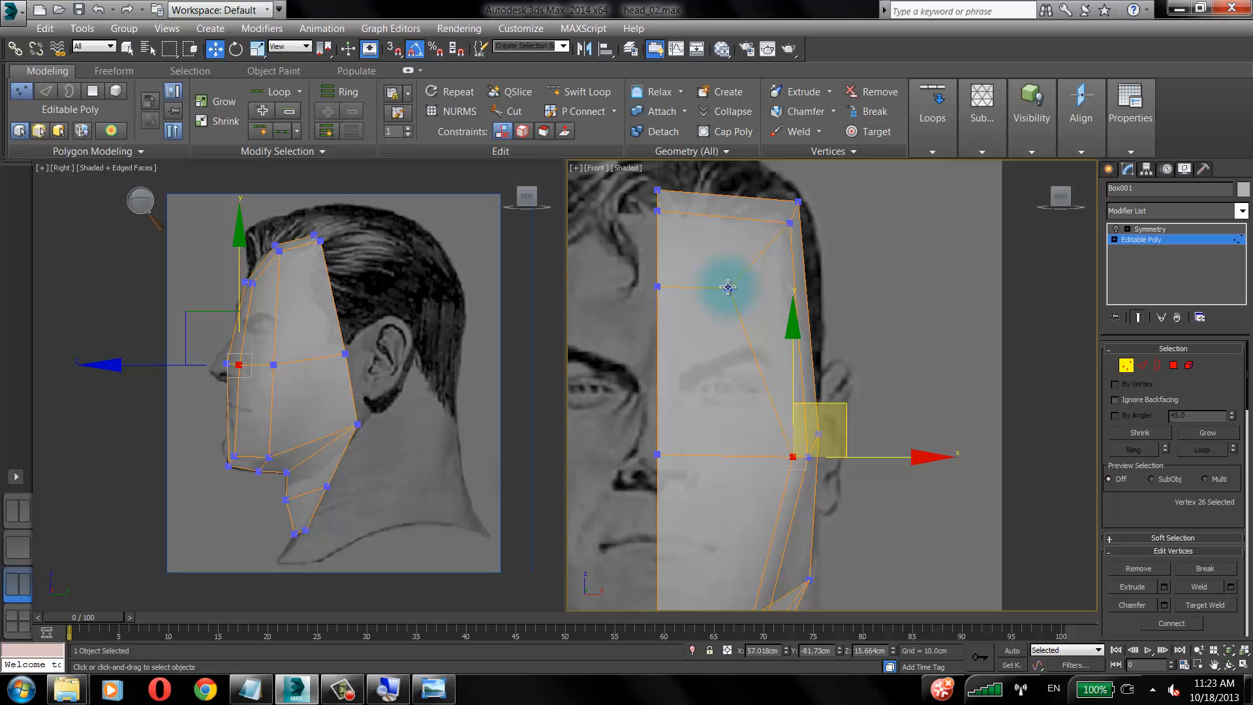
drag(728, 287, 783, 287)
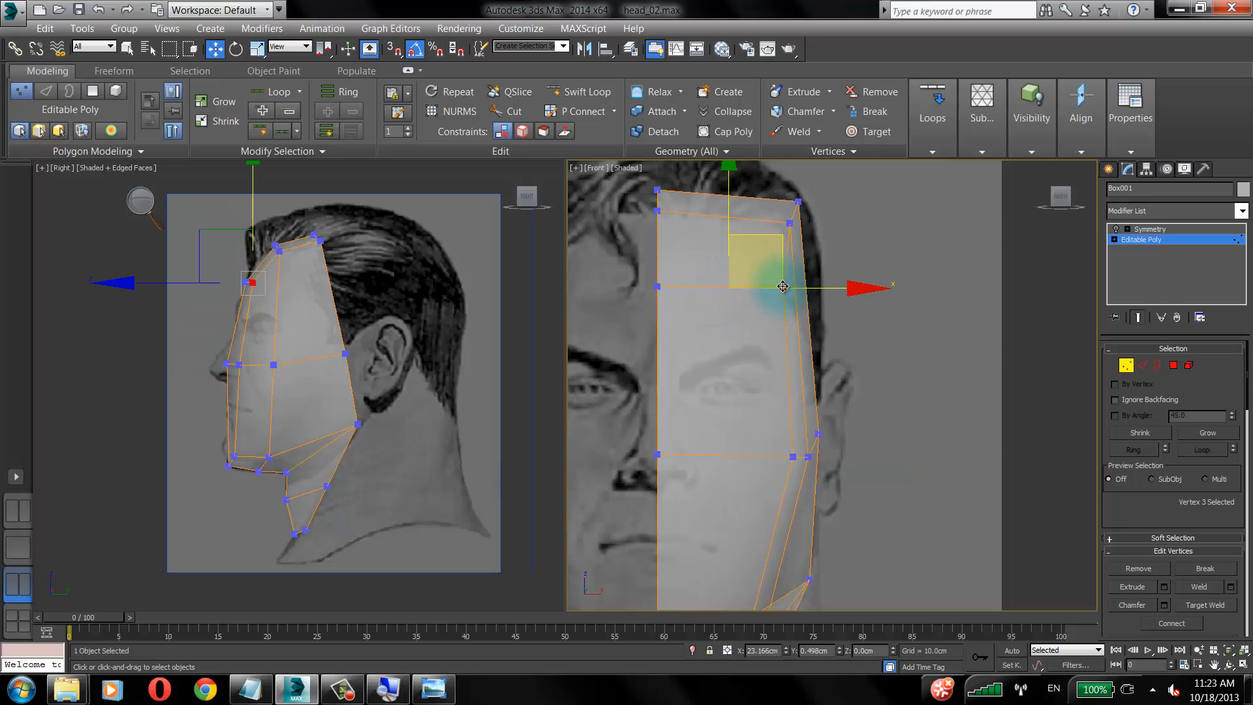
Set the half head's Visibility to 0.4 in its object properties.
middle_drag(800, 393, 820, 208)
middle_drag(757, 475, 863, 422)
right_click(848, 385)
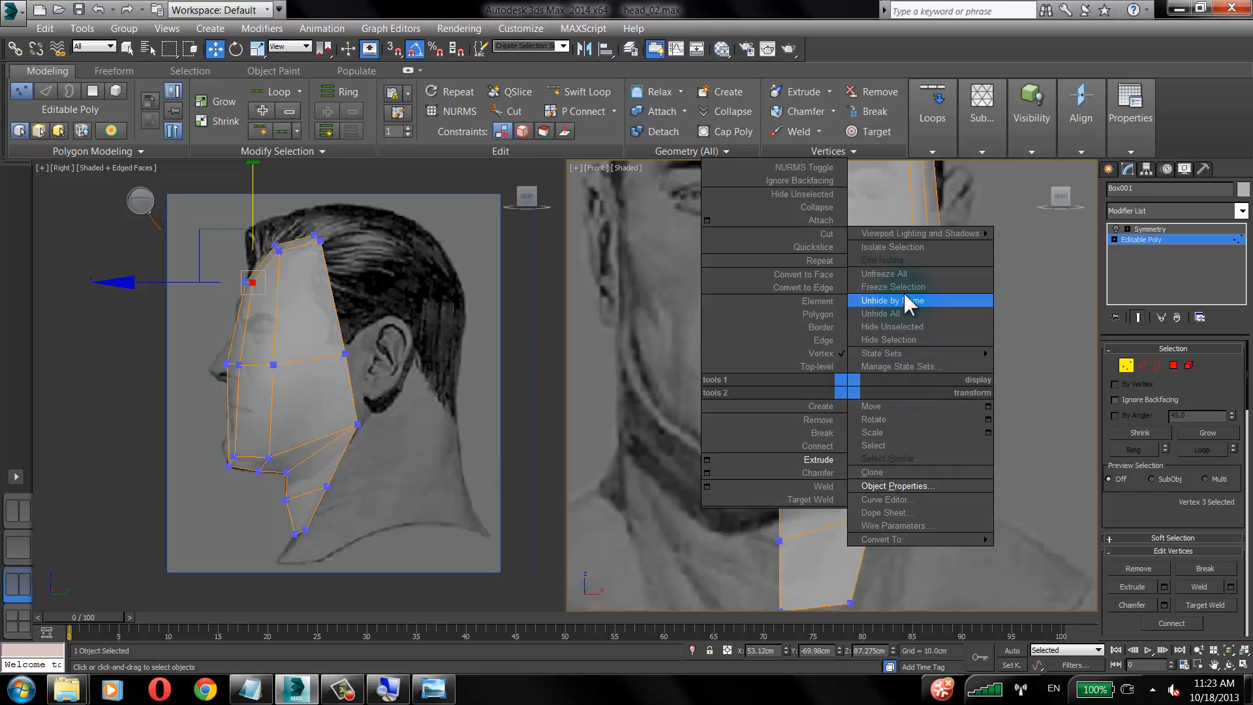
click(889, 486)
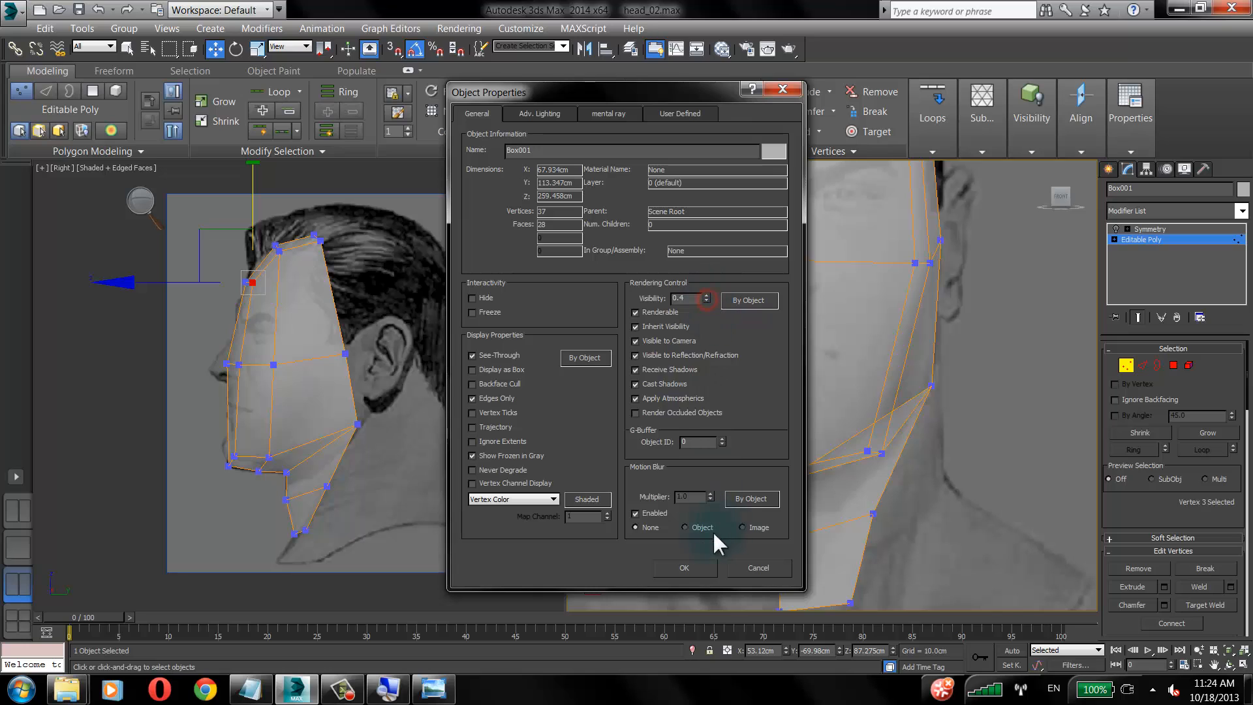
click(683, 566)
click(950, 428)
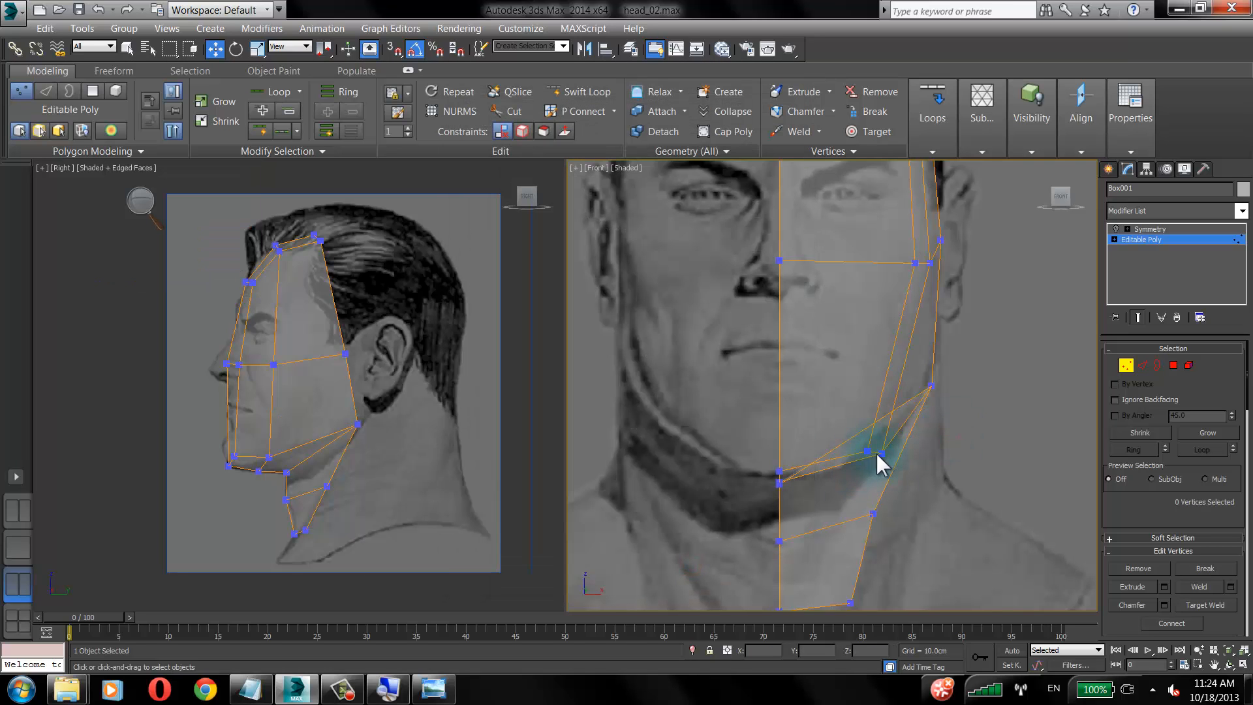
Move the two jaw-edge vertices inward to the jaw outline in the Front view and shift the outer one backward in the Right view.
mouse_move(867, 451)
mouse_down()
mouse_move(839, 468)
mouse_move(873, 449)
mouse_up()
click(978, 421)
right_click(299, 479)
drag(305, 409, 317, 402)
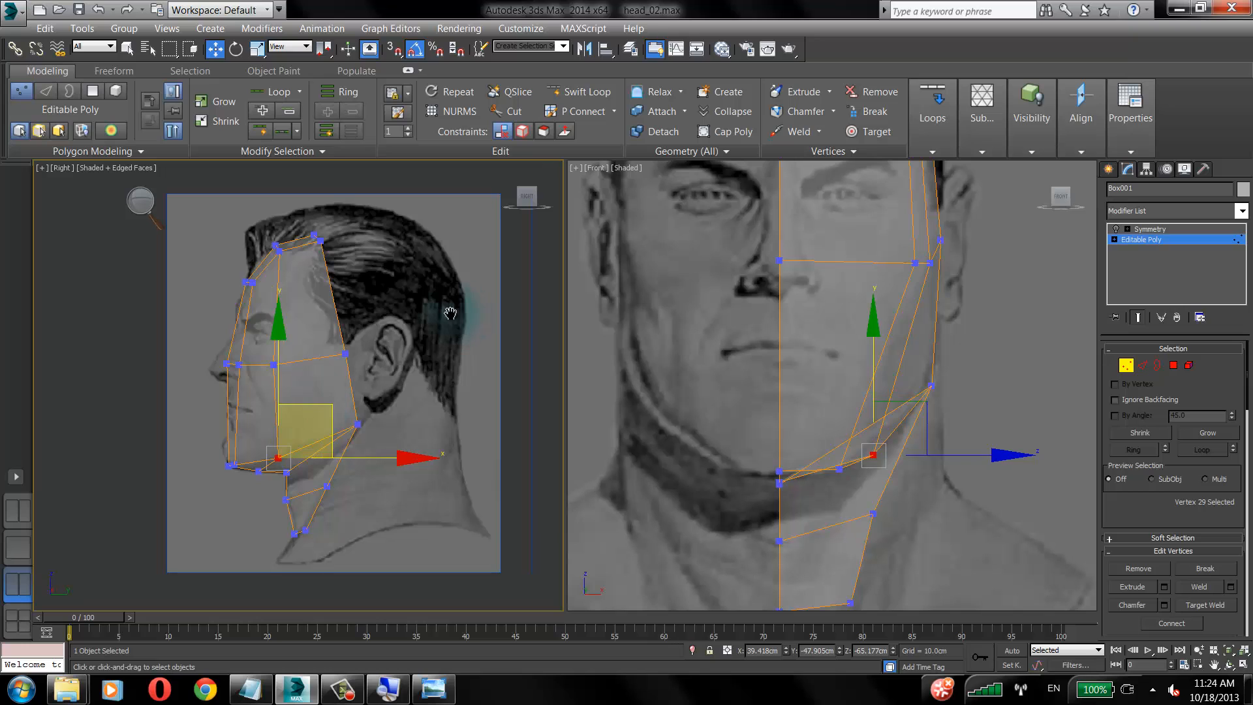
middle_drag(356, 326, 364, 328)
click(364, 328)
Raise the front forehead vertices along the forehead profile in the Right view and nudge the centre-line forehead vertex up in the Front view.
scroll(336, 349, up, 3)
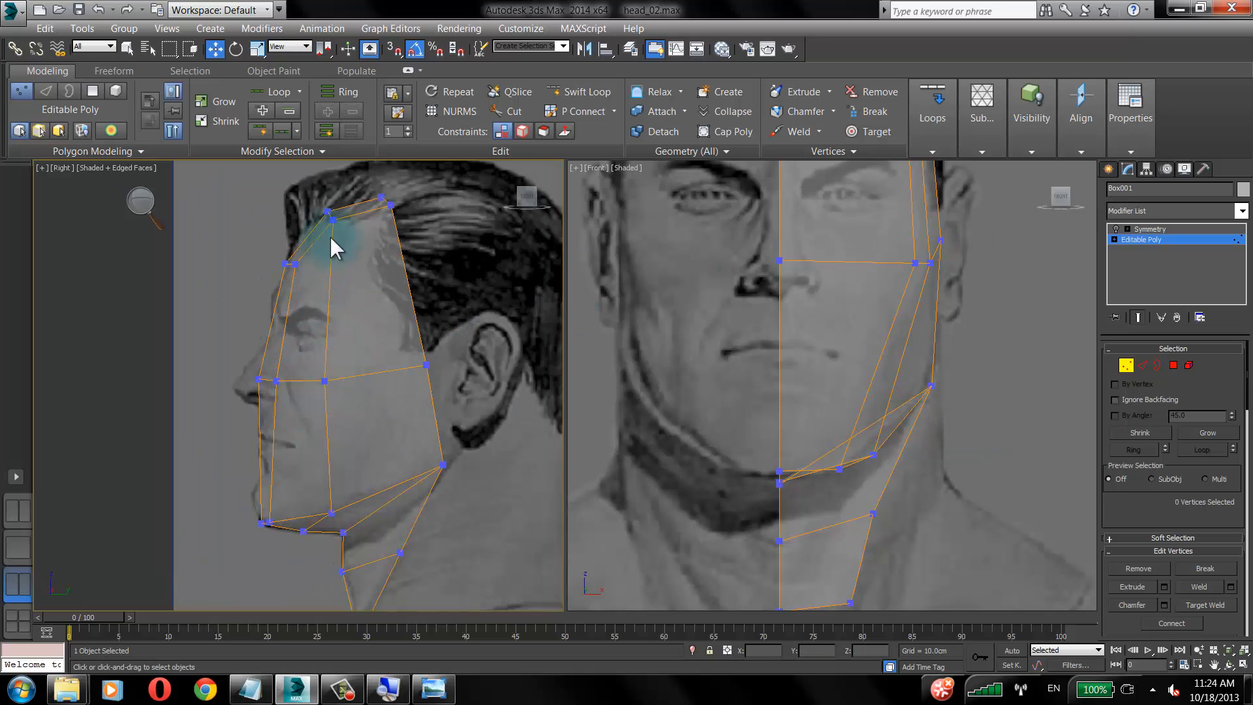
drag(277, 251, 307, 275)
drag(322, 210, 325, 195)
click(769, 282)
scroll(744, 351, down, 3)
scroll(800, 283, up, 1)
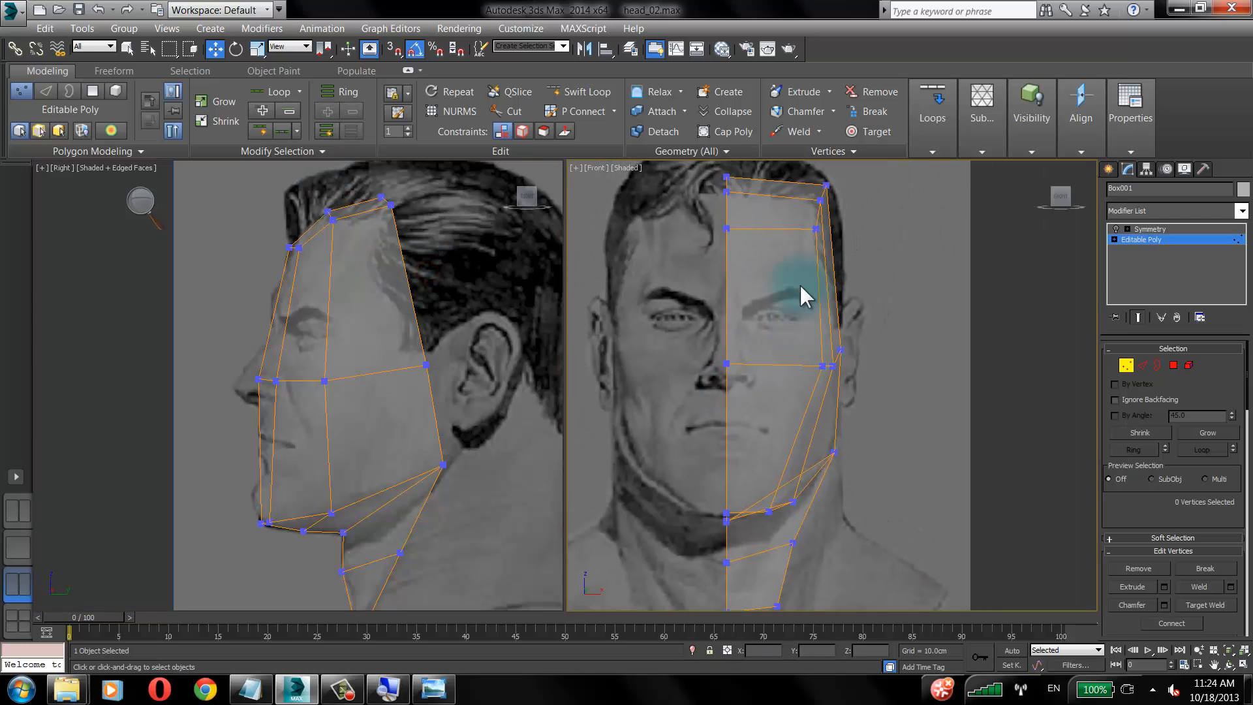
click(724, 228)
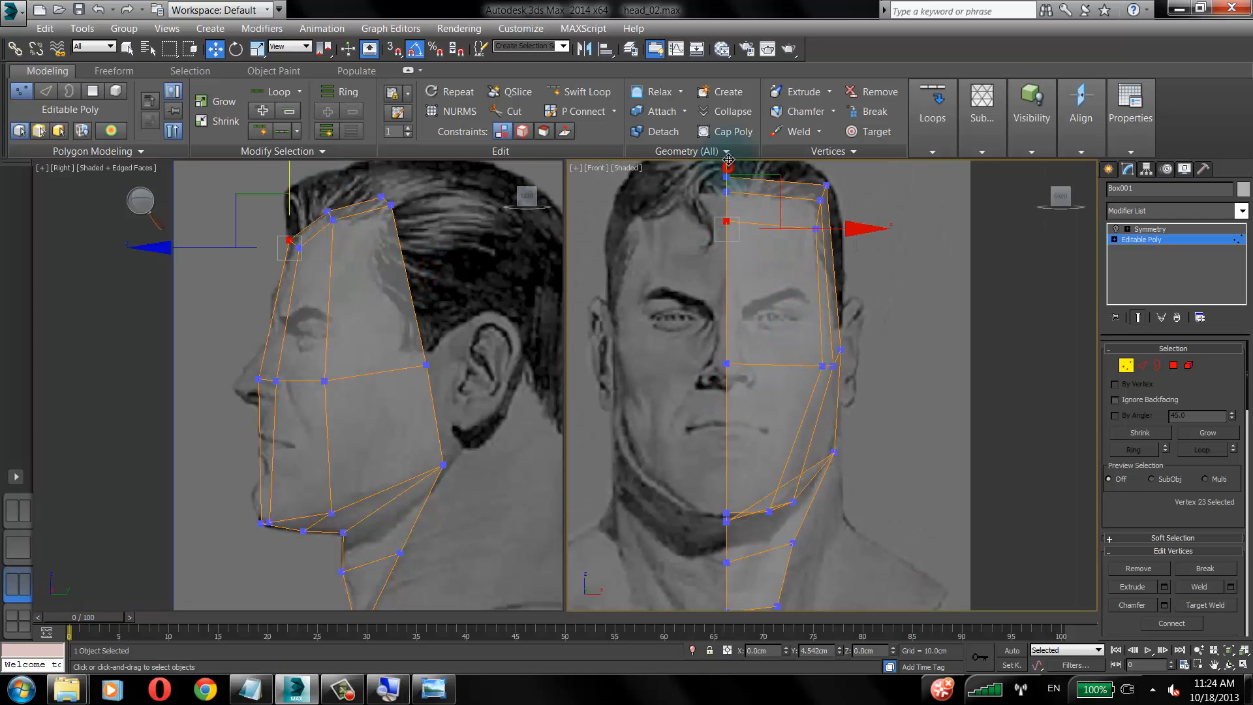
drag(731, 167, 730, 163)
Select the two front face polygons between forehead and chin to examine the area forming the face plane.
click(1173, 365)
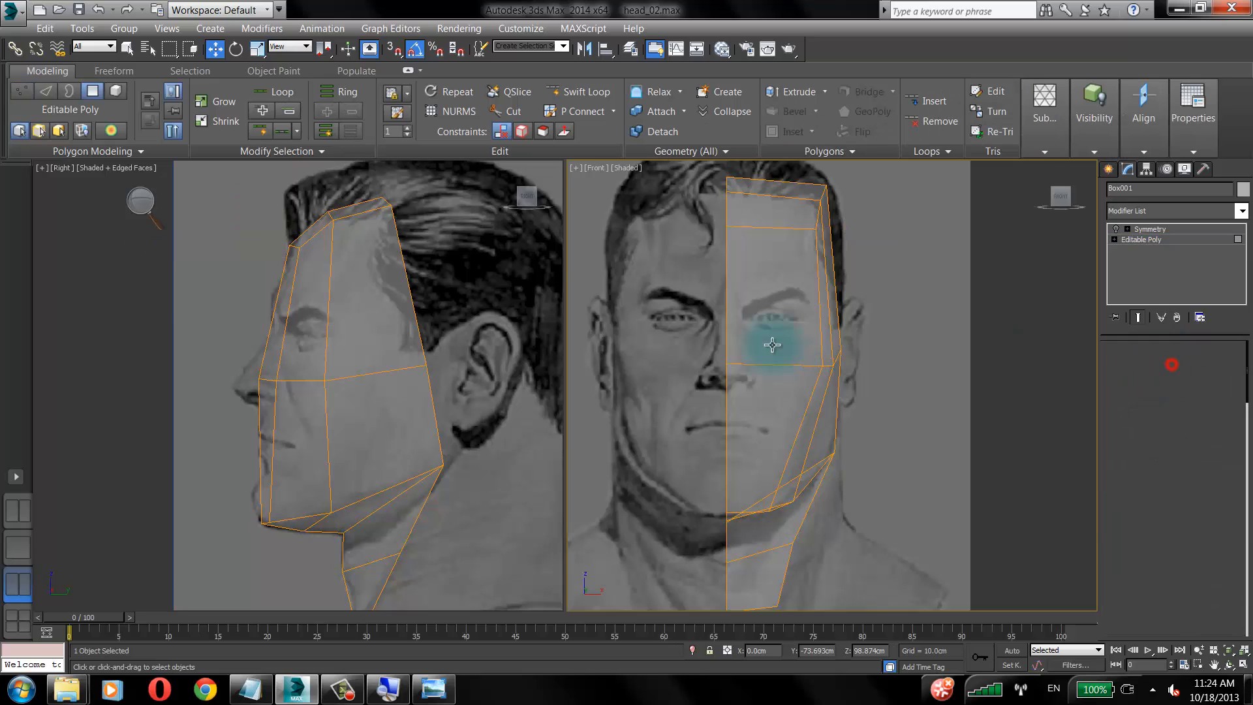
click(750, 316)
ctrl+click(770, 417)
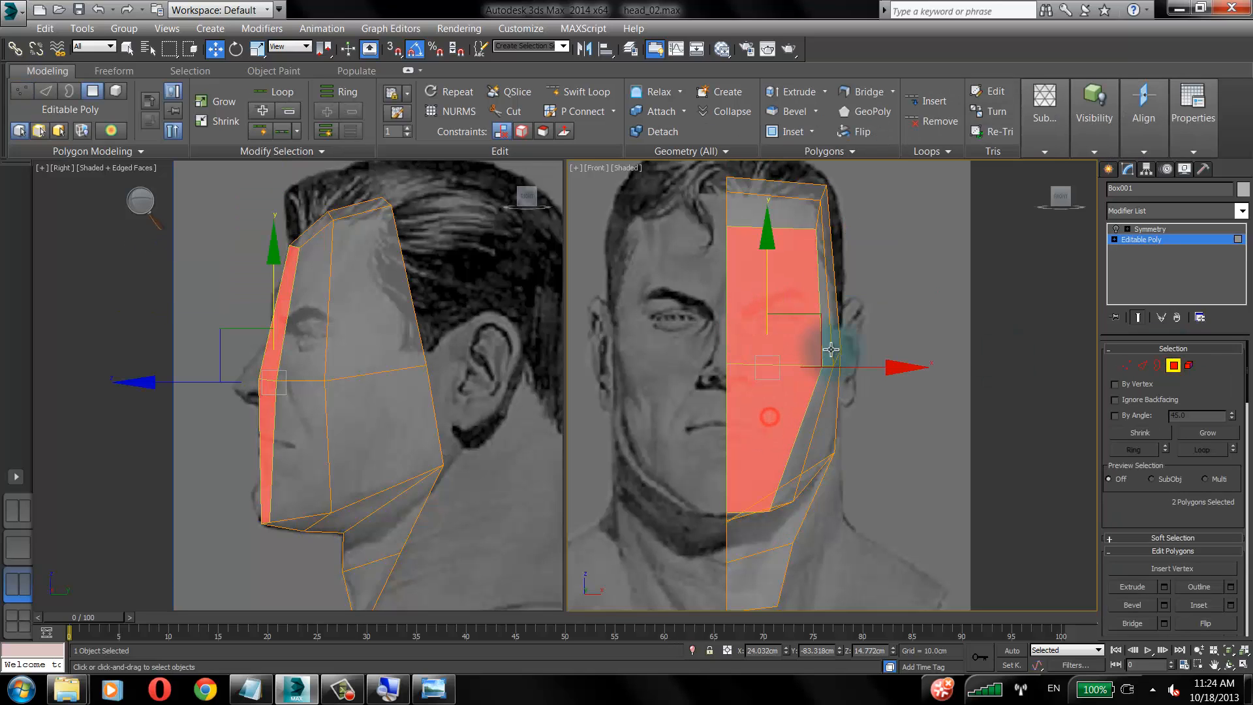
click(942, 389)
click(789, 246)
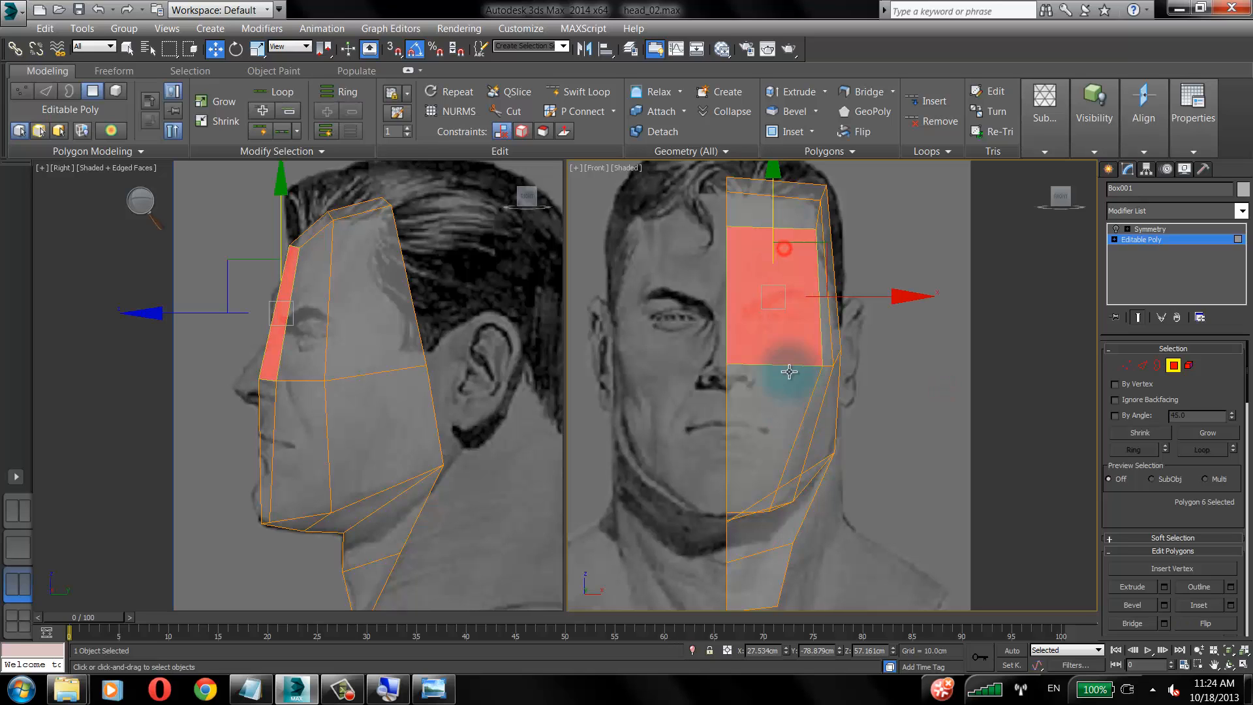
ctrl+click(762, 397)
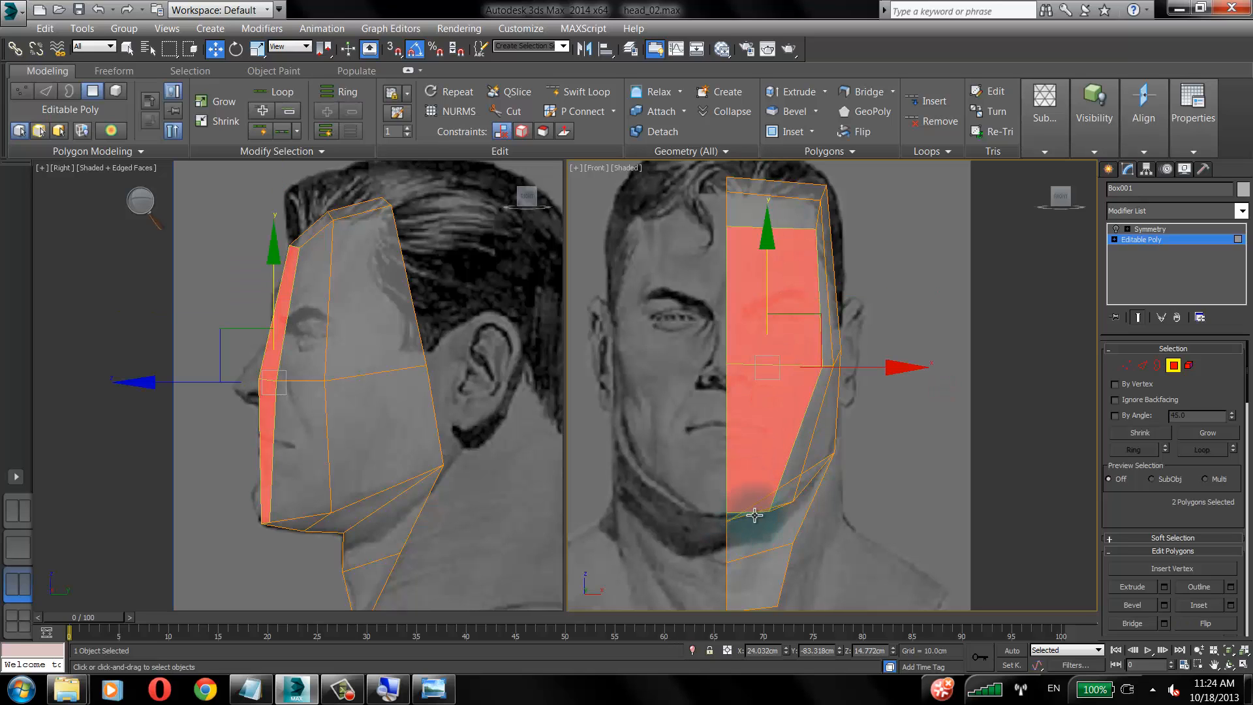
Lower the chin's centre-line vertex about 1.4 cm and move the outer jaw-edge vertex up and outward in the Front view.
key(1)
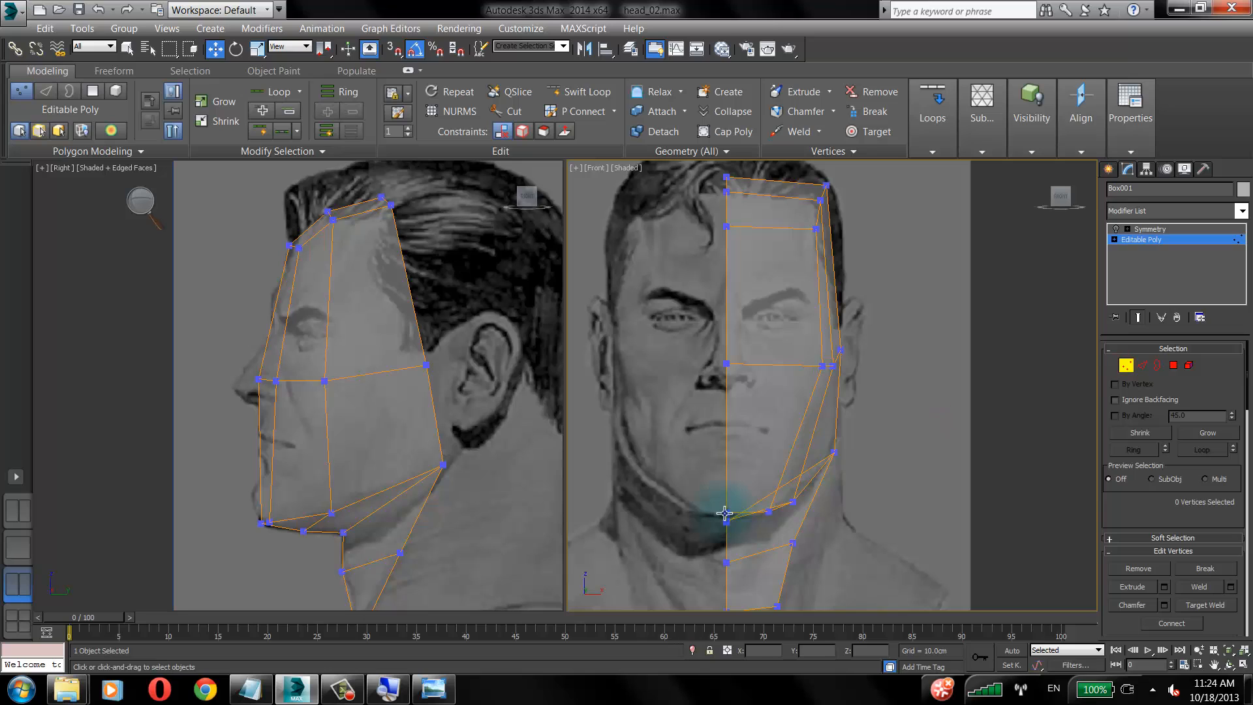
click(723, 511)
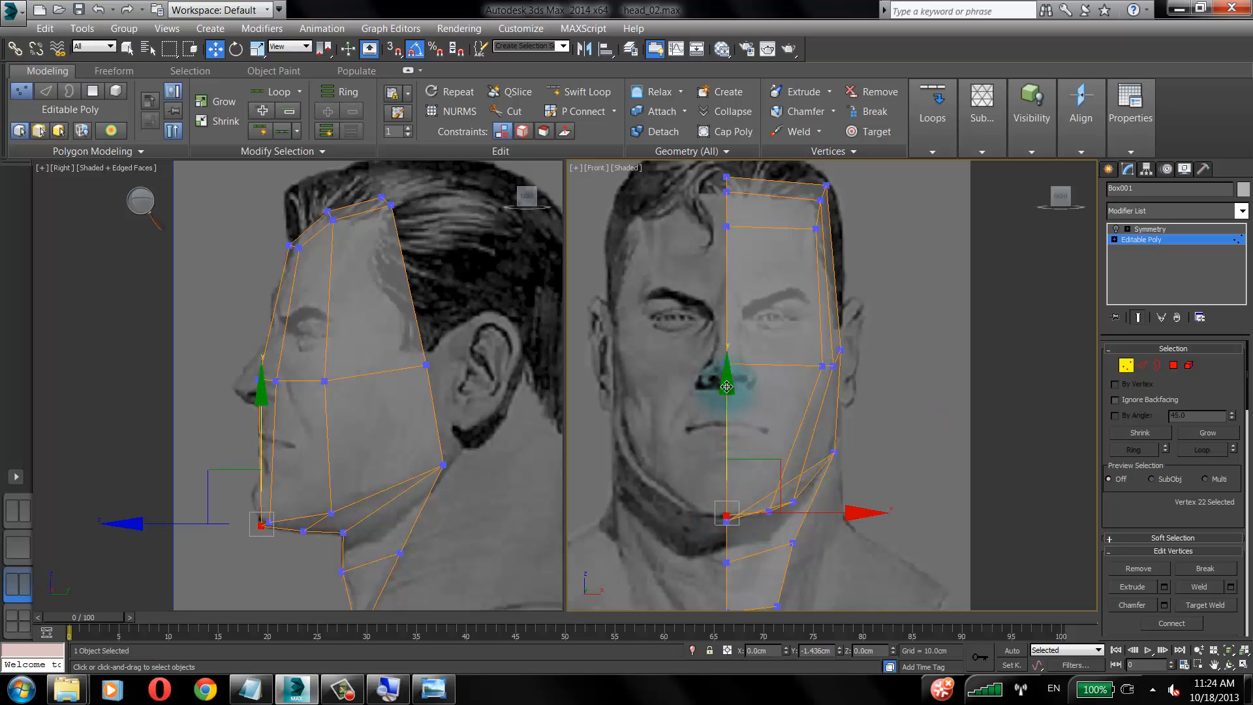
click(893, 335)
click(791, 500)
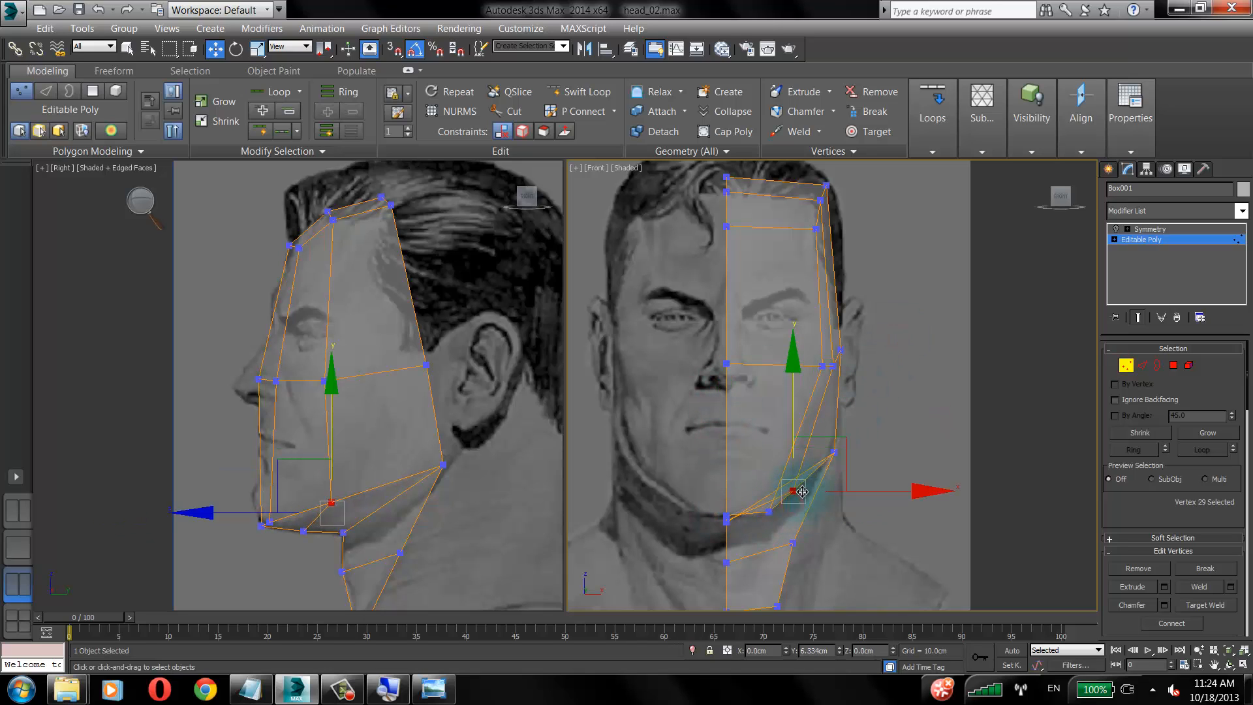
drag(809, 491, 846, 435)
click(892, 391)
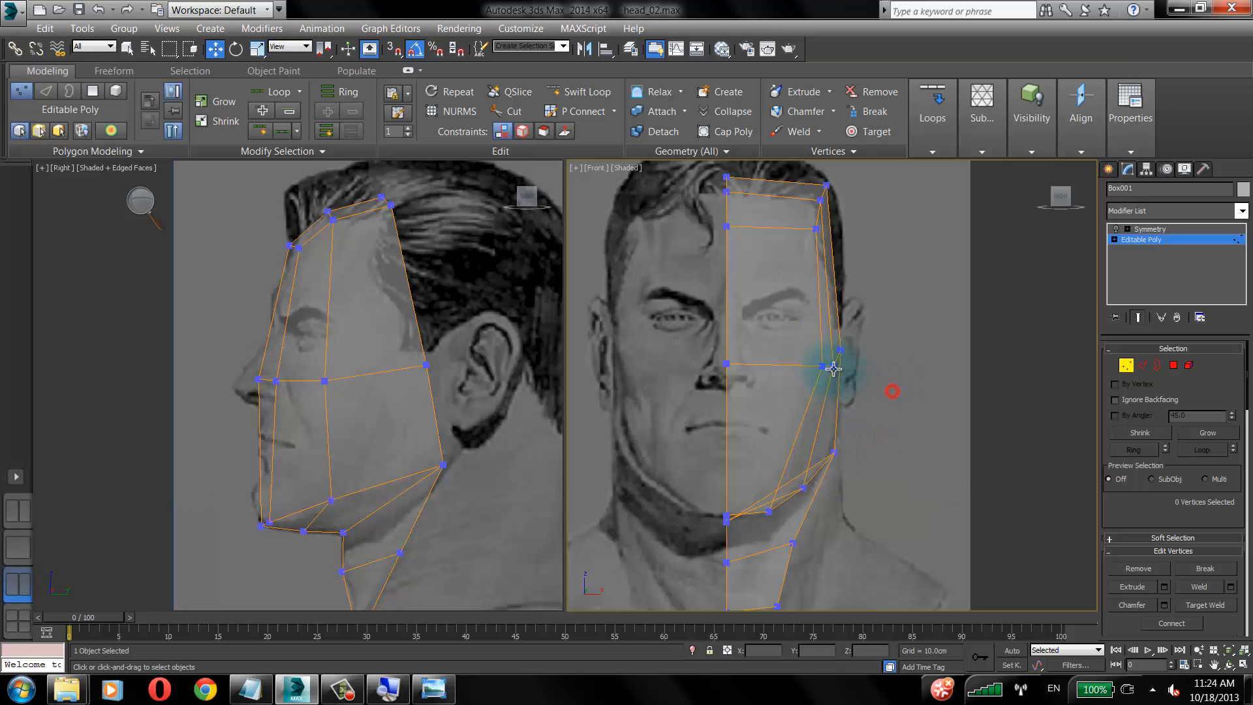
Raise the outer cheek vertex at nose level and move the cheek vertex beside it slightly outward in the Front view.
drag(833, 366, 833, 357)
click(872, 410)
click(821, 366)
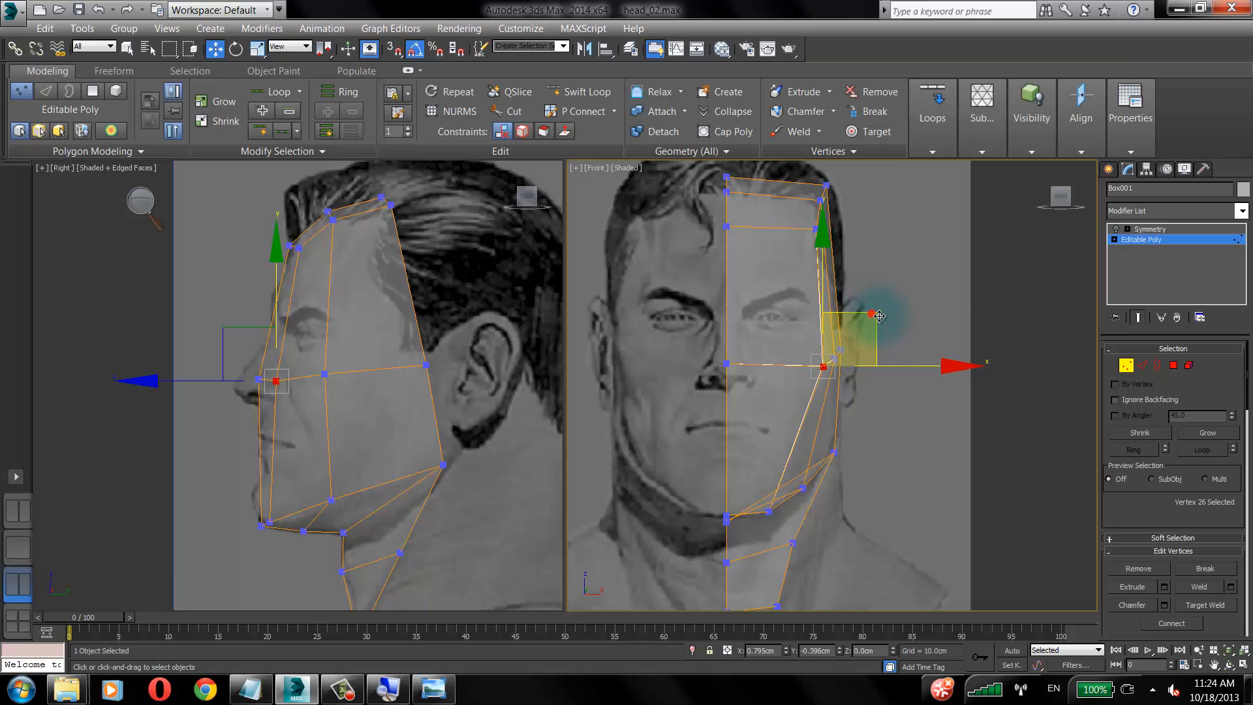
drag(874, 314, 873, 313)
Move the jaw-corner vertex up about 3.2 cm and outward about 0.4 cm in the Front view.
click(724, 363)
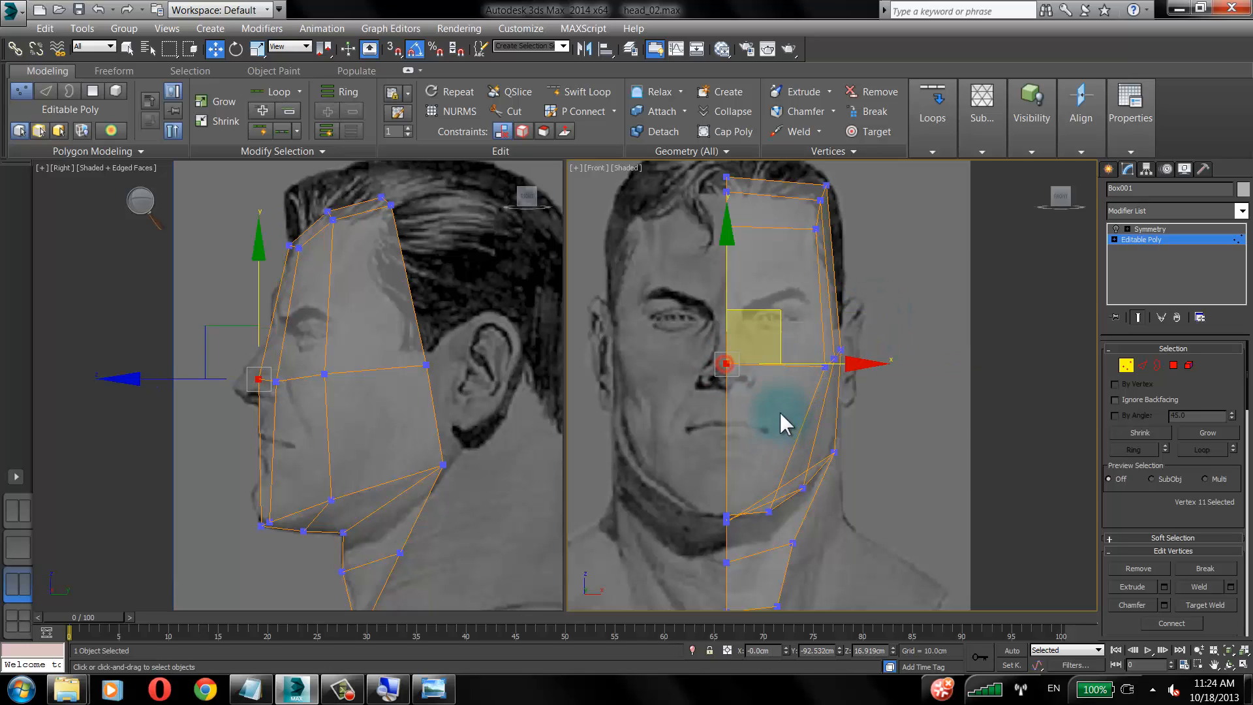
click(834, 452)
drag(873, 408, 877, 396)
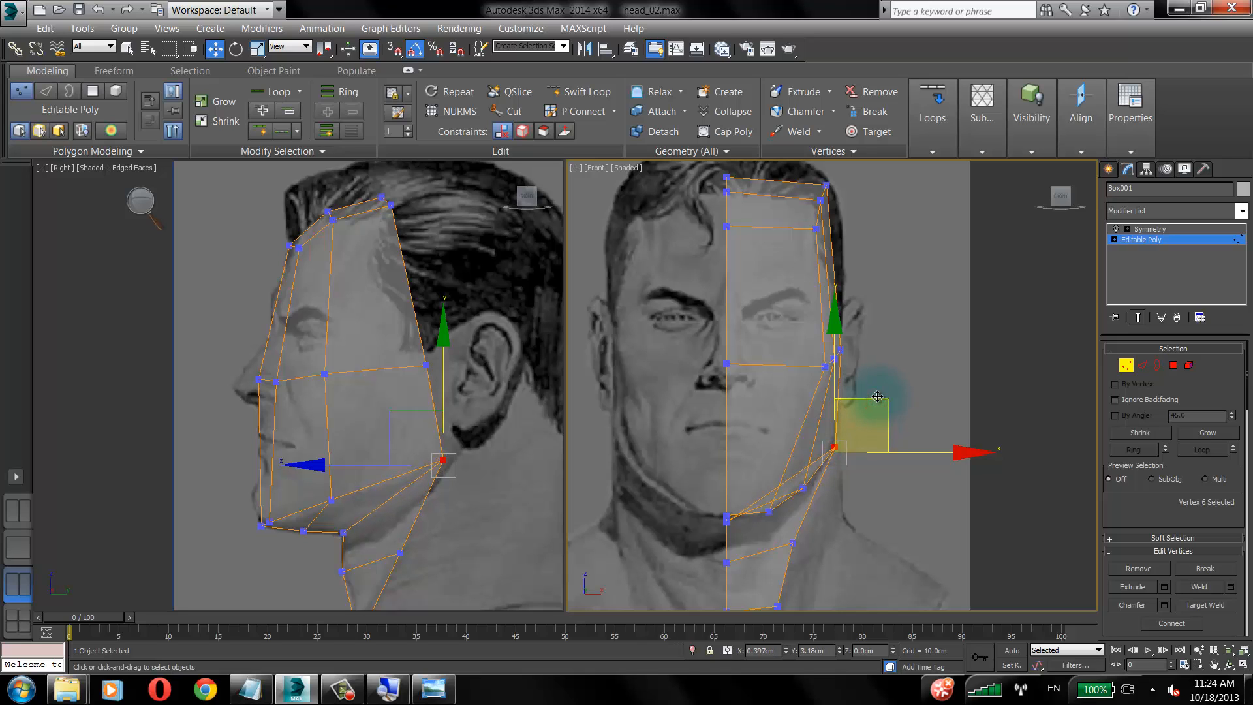
Move the neck's lower outer vertex inward and shift the upper outer neck vertex about 1.5 cm inward and 2.3 cm down in the Front view.
click(785, 545)
middle_drag(823, 409, 821, 279)
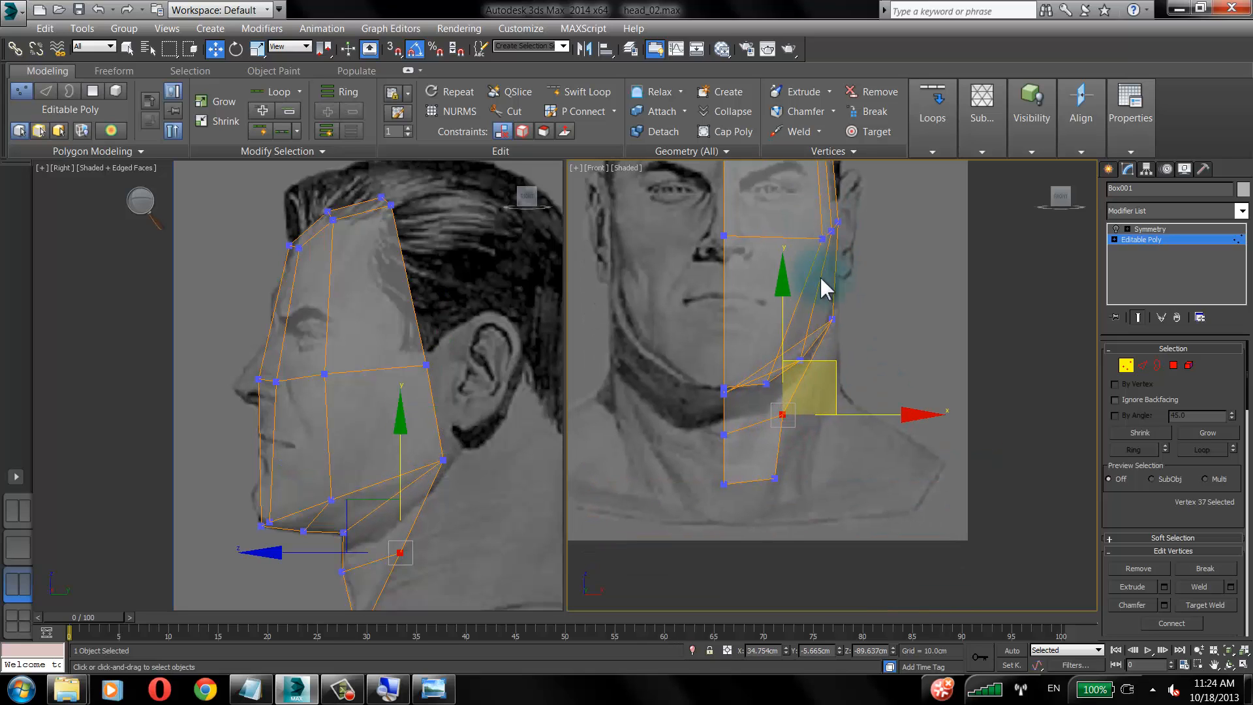
drag(776, 480, 756, 480)
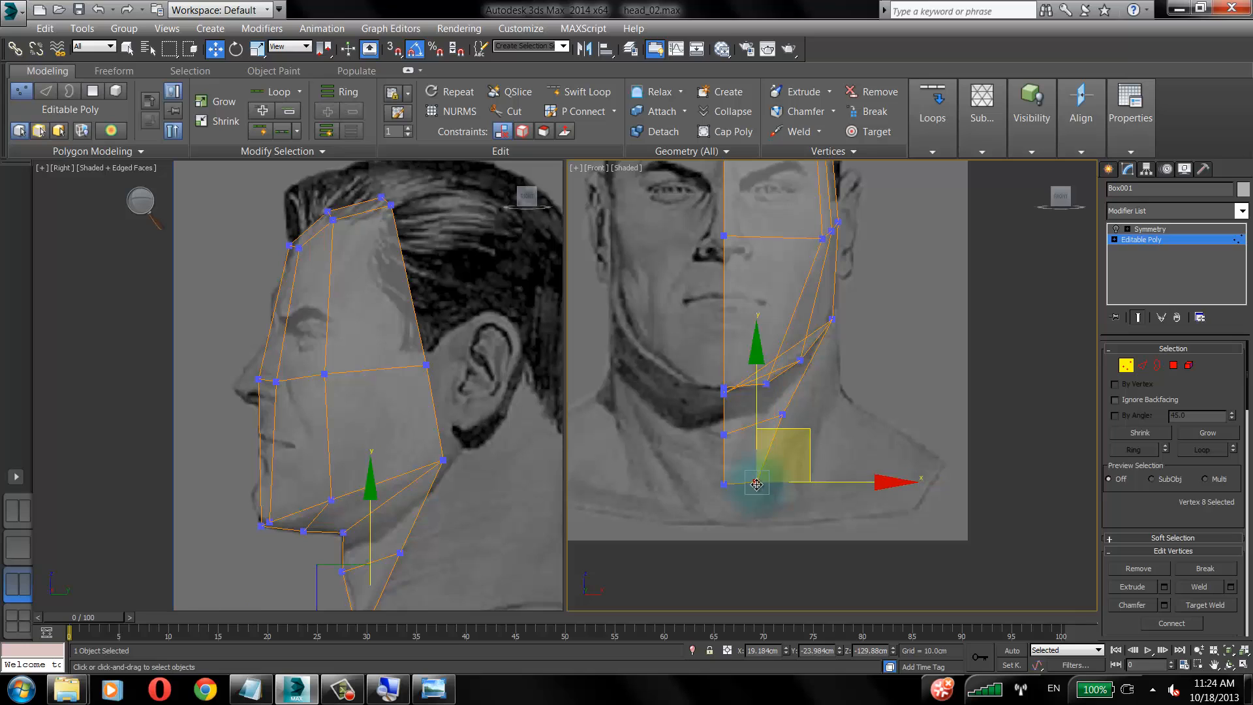
click(783, 413)
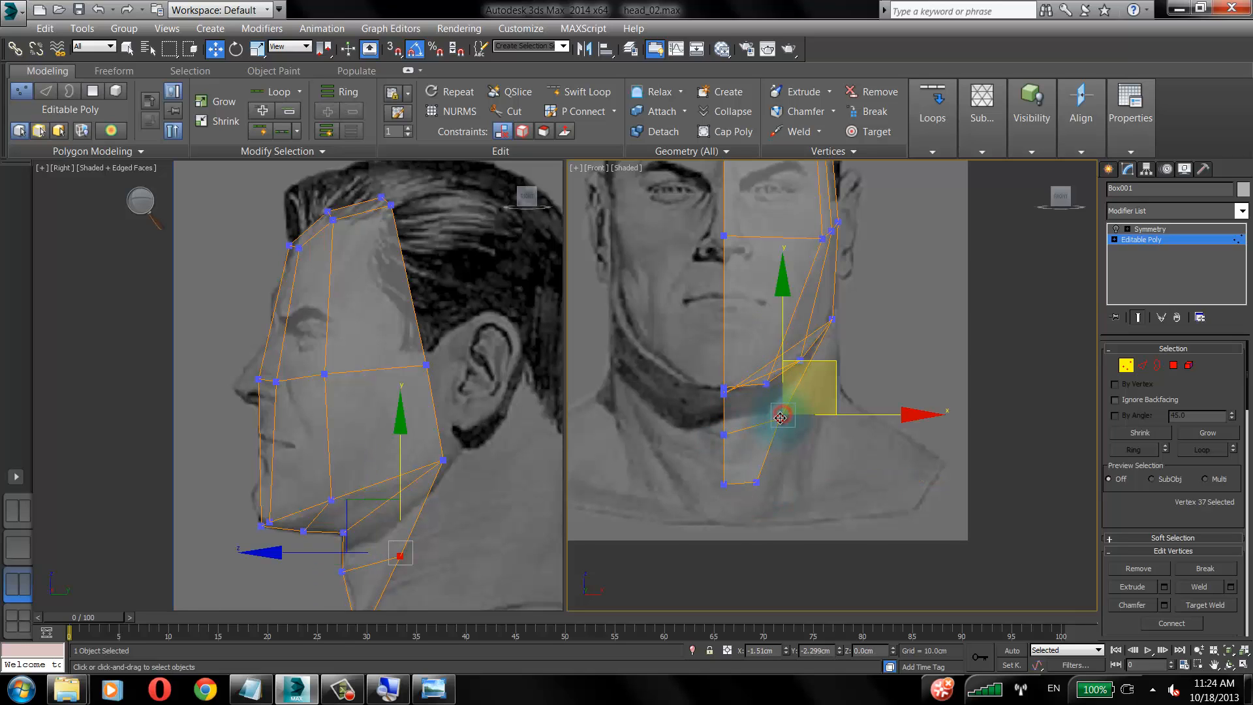
click(914, 316)
Move the jaw-corner vertex back and slightly up toward the earlobe, and lower the under-chin and jaw-edge vertices slightly in the Right view.
middle_drag(342, 477, 280, 409)
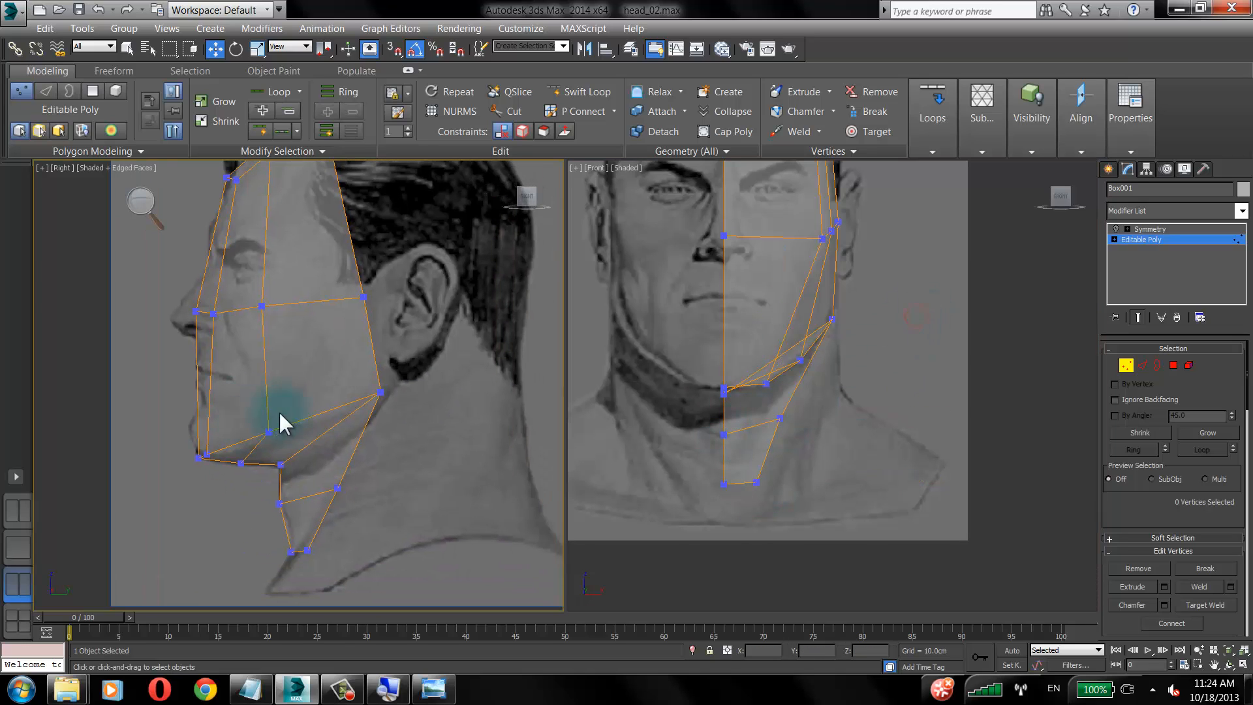
click(378, 390)
drag(377, 390, 394, 387)
click(281, 466)
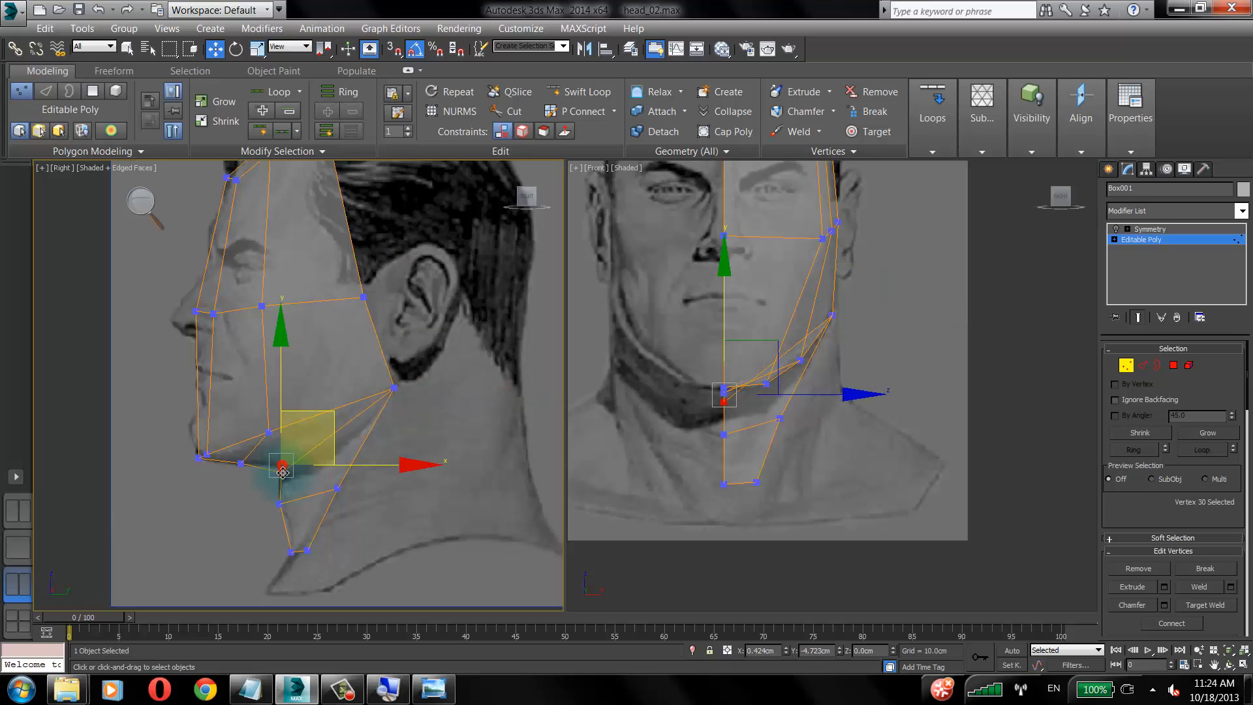
click(268, 433)
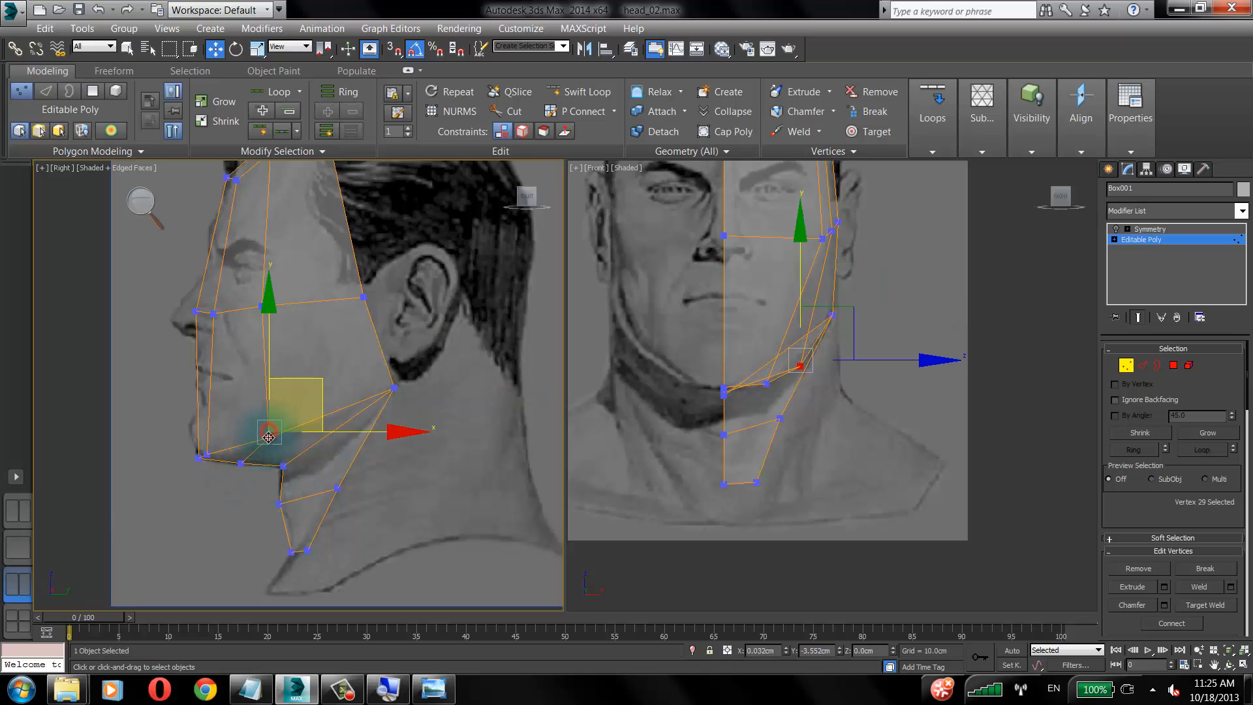
Adjust the jaw and chin vertices in the Right view to follow the reference jawline.
drag(268, 436, 269, 442)
click(201, 456)
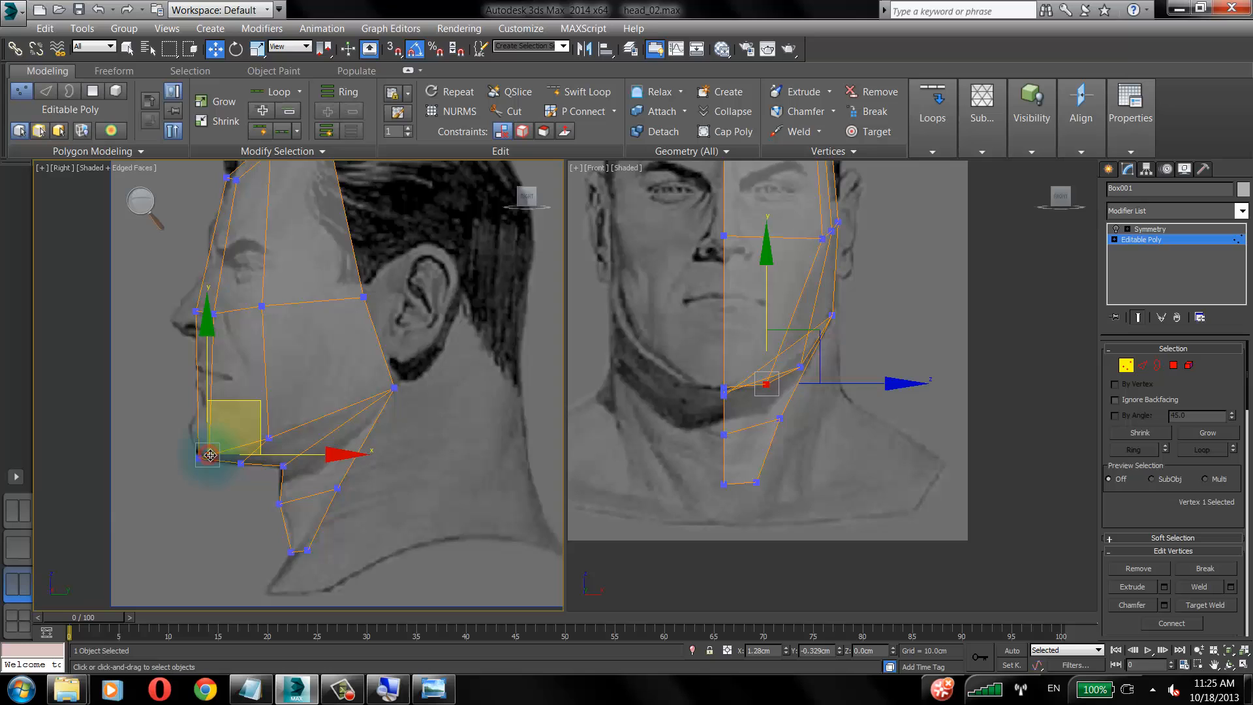
click(187, 484)
click(199, 457)
drag(199, 457, 199, 456)
click(350, 367)
middle_drag(367, 356, 364, 403)
scroll(374, 425, down, 2)
middle_drag(784, 313, 802, 400)
Switch the mesh to polygon editing and clear the selection of the front face polygons.
click(1174, 364)
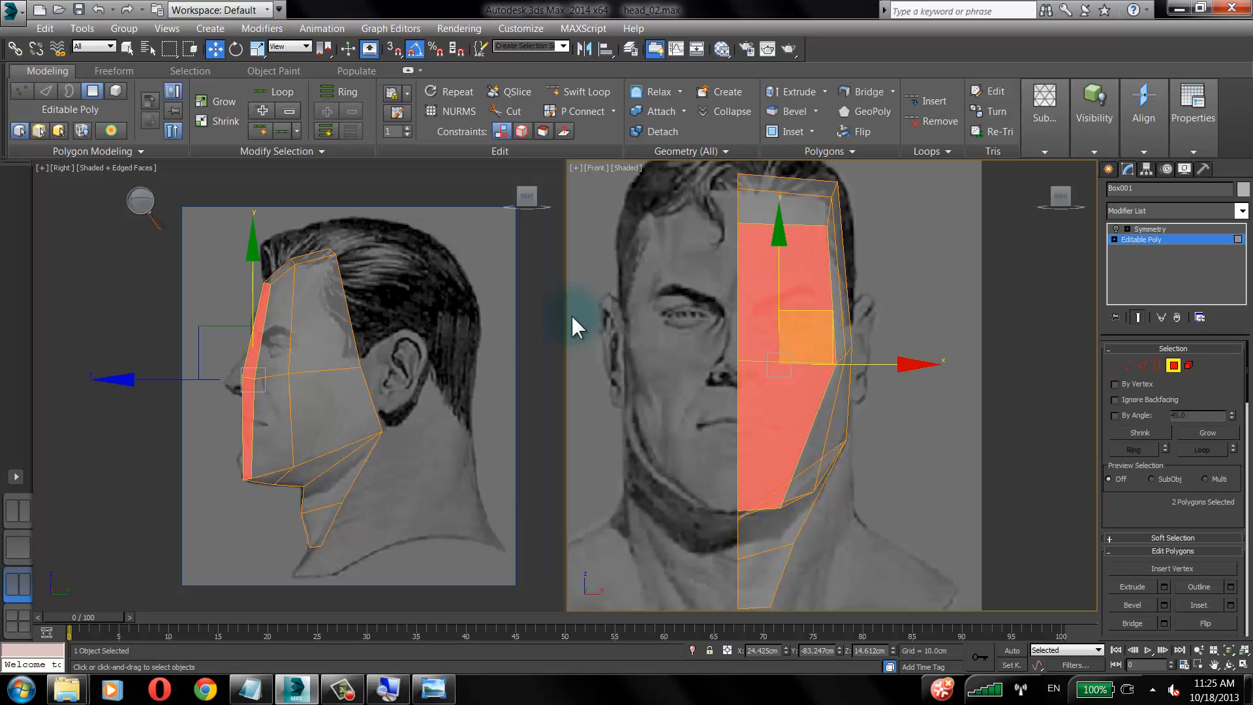
click(480, 330)
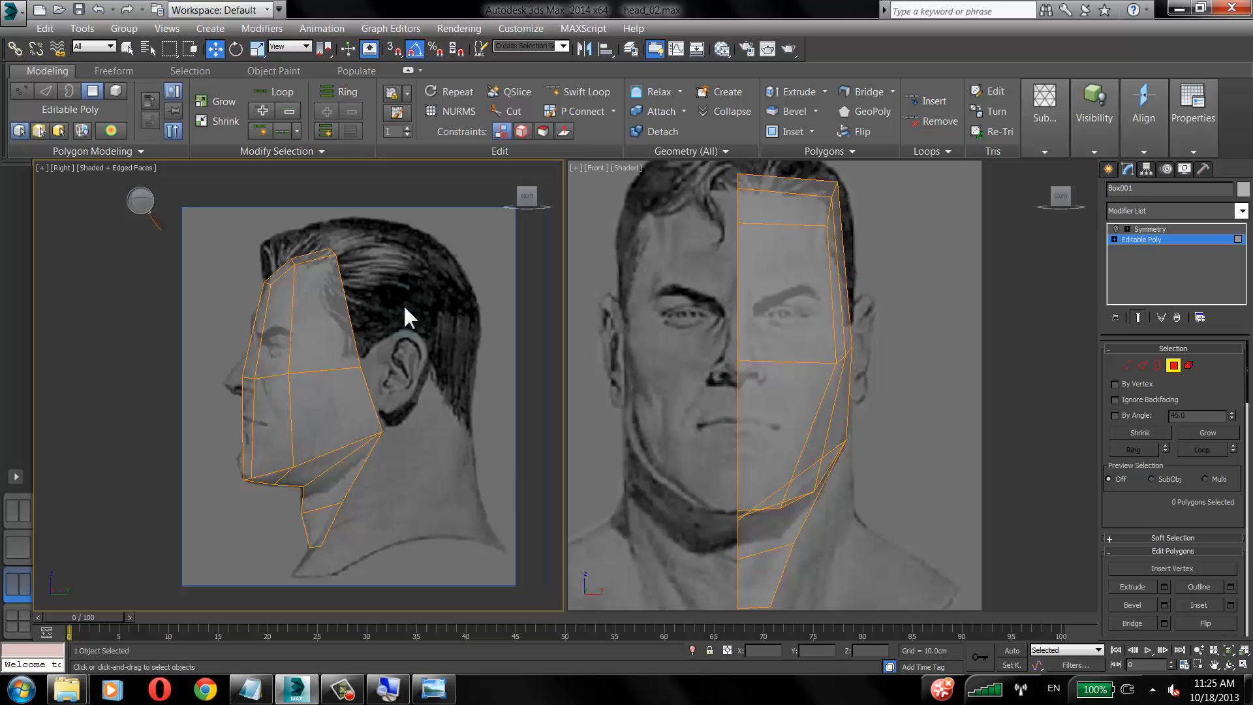
middle_drag(352, 369, 356, 332)
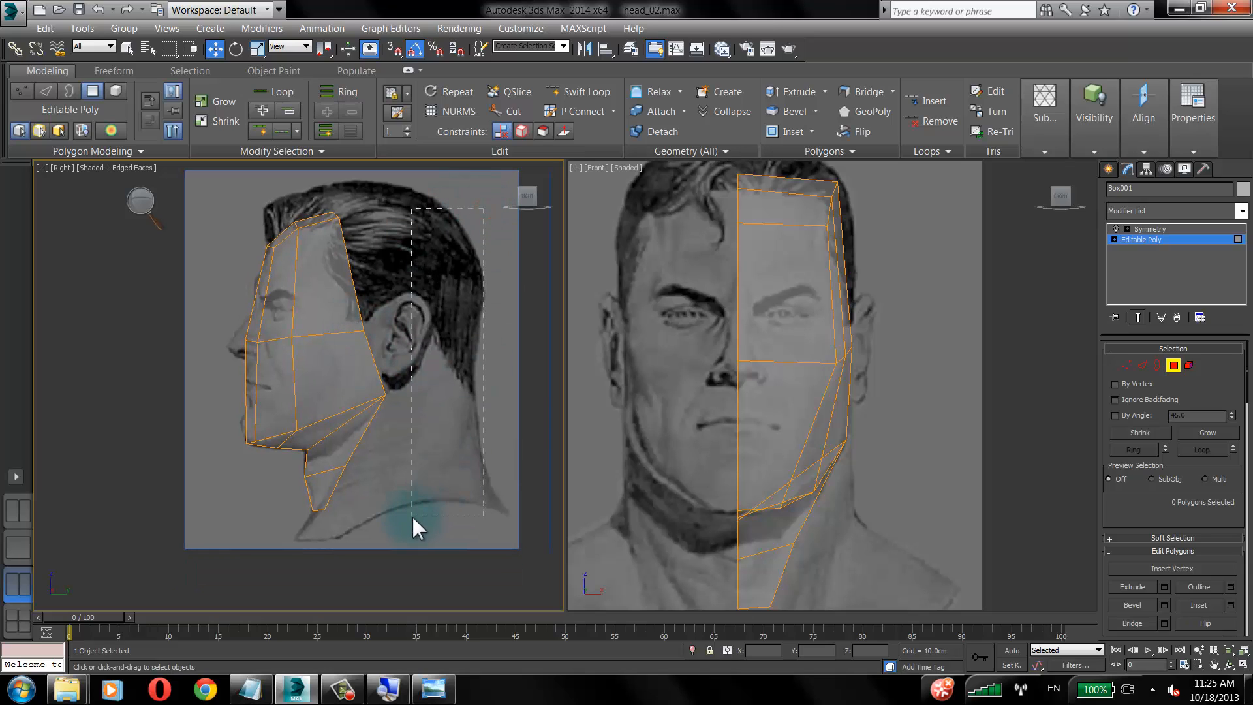
drag(412, 515, 412, 515)
click(1103, 148)
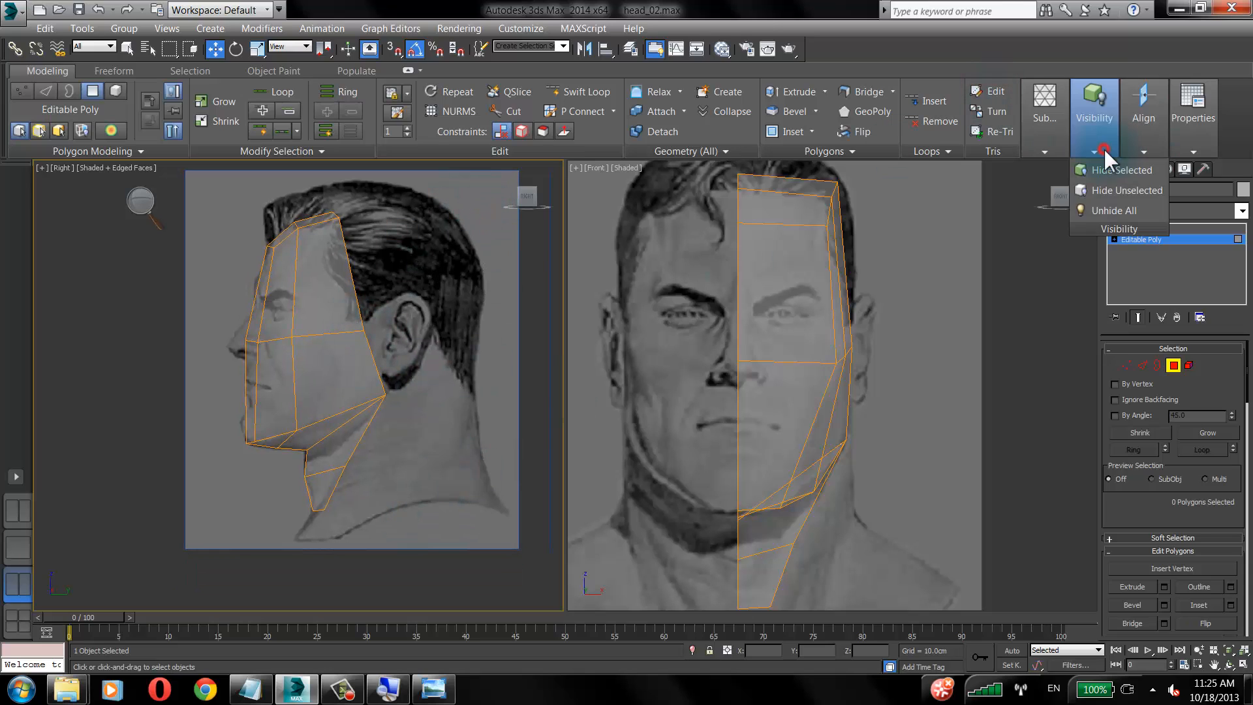
scroll(372, 411, up, 3)
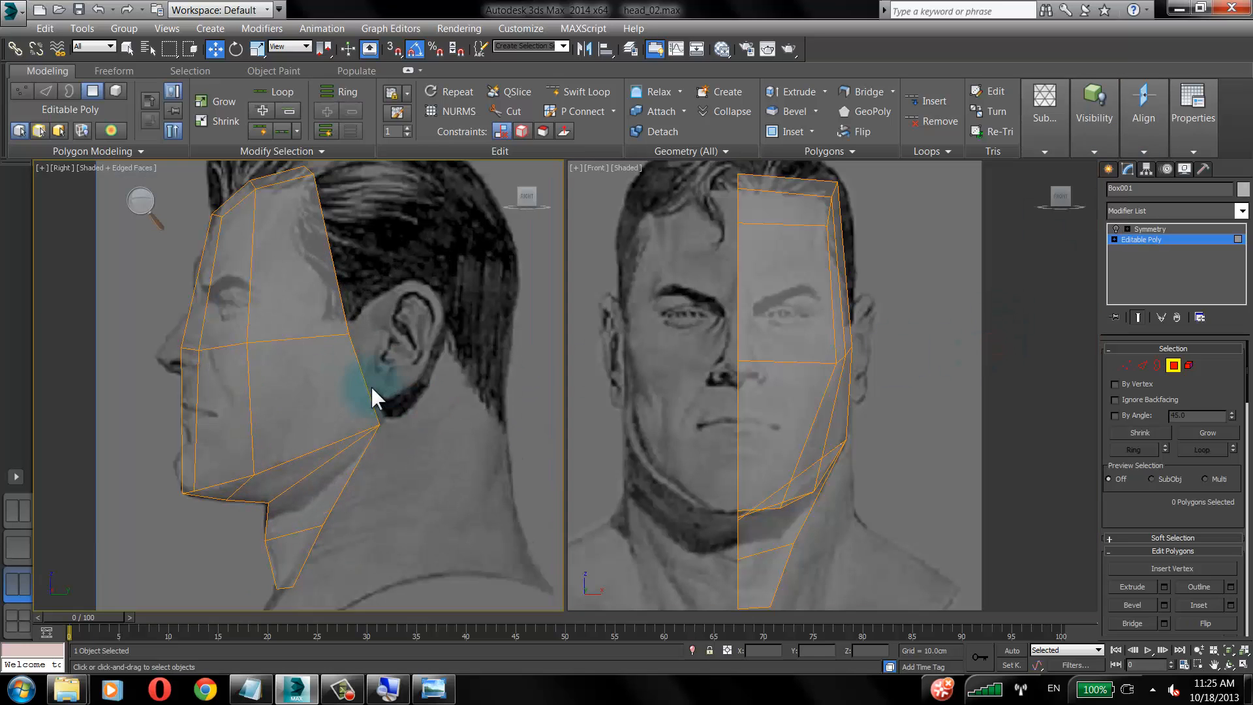
scroll(743, 340, up, 1)
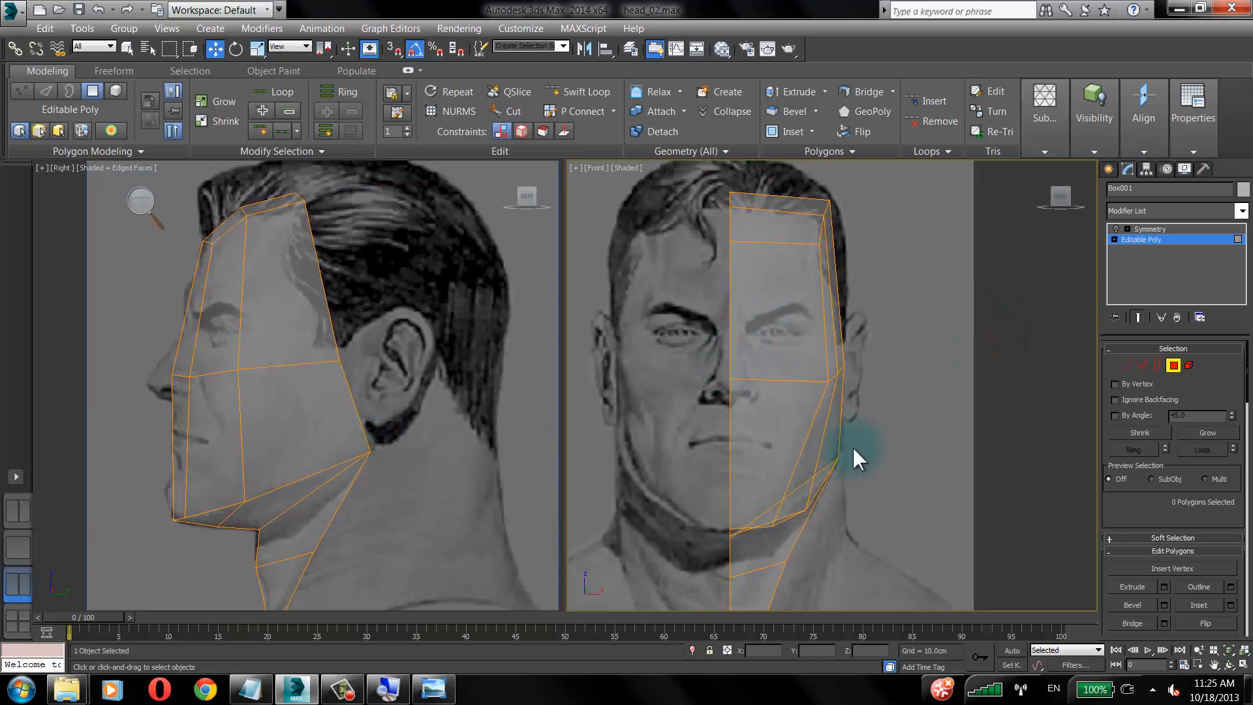
click(388, 688)
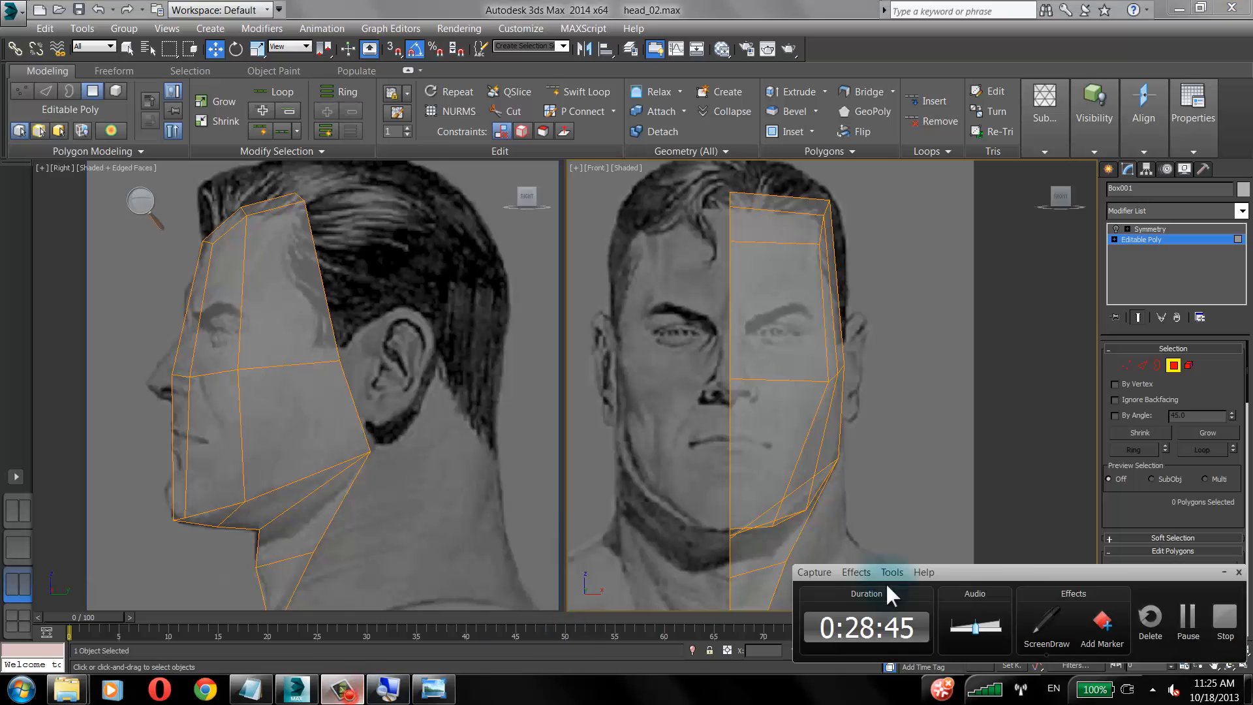
click(1191, 623)
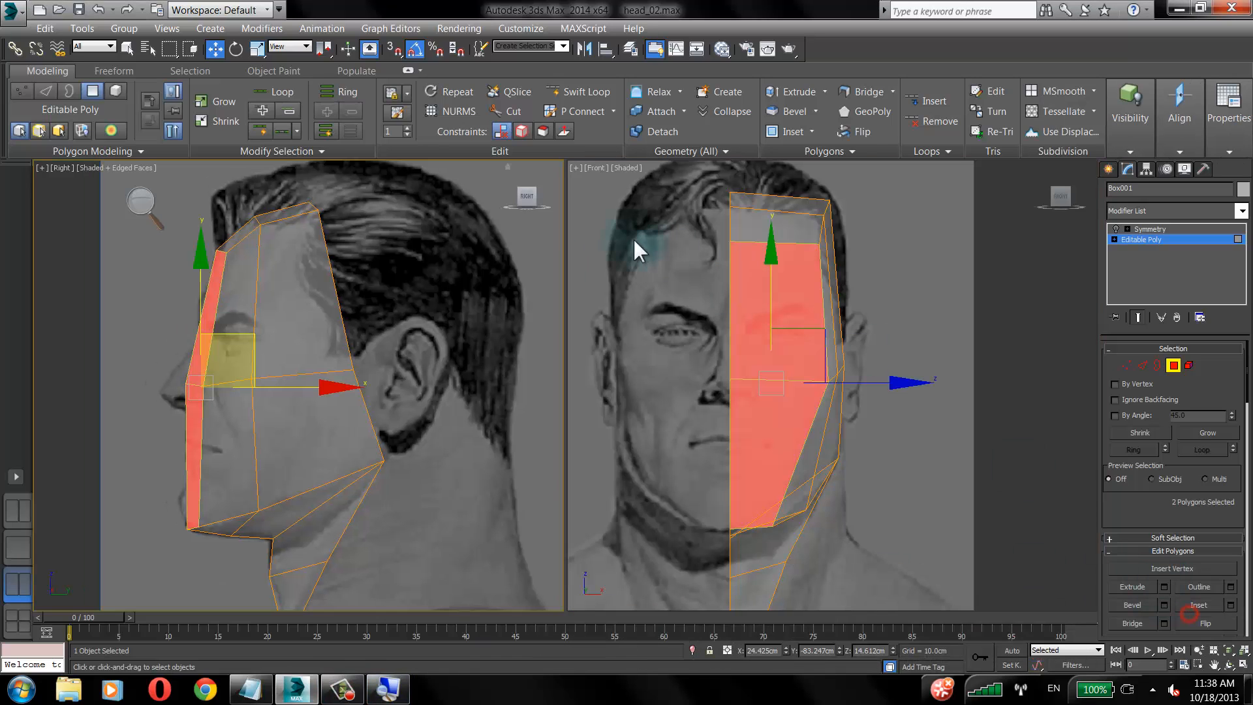
Unhide all hidden polygons of the head and clear the polygon selection.
click(1124, 139)
click(1142, 210)
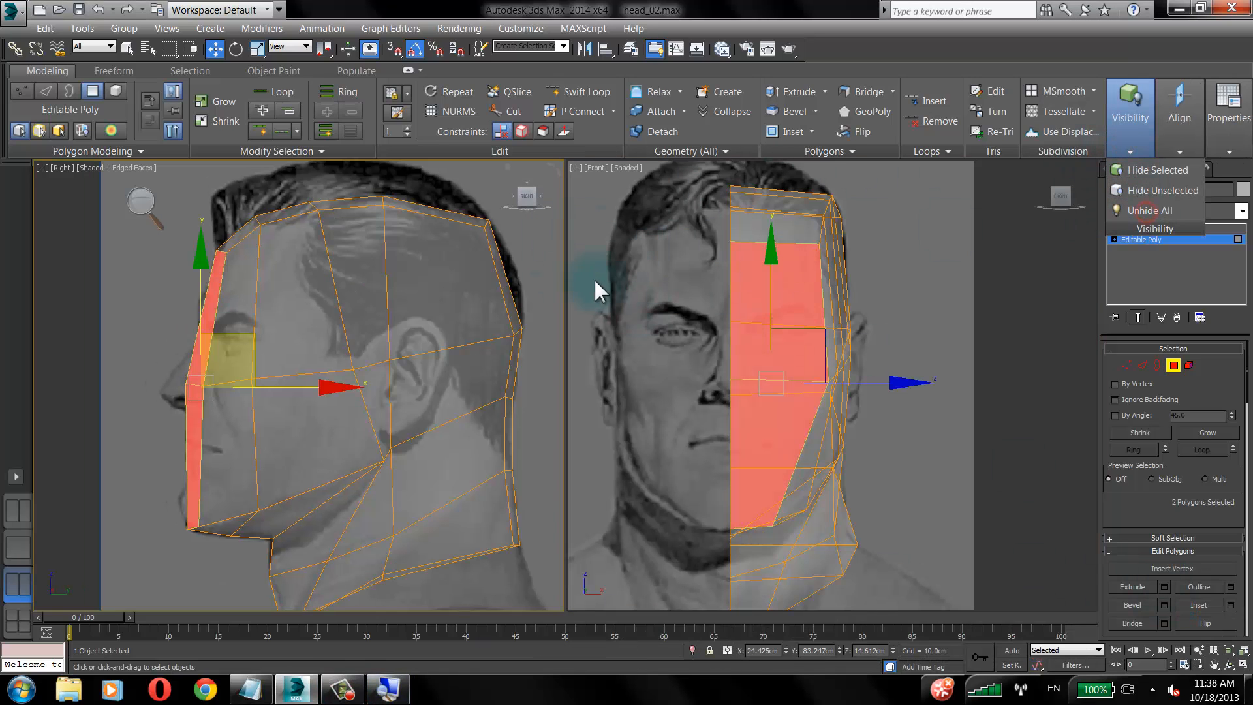
click(550, 265)
middle_drag(448, 294, 327, 366)
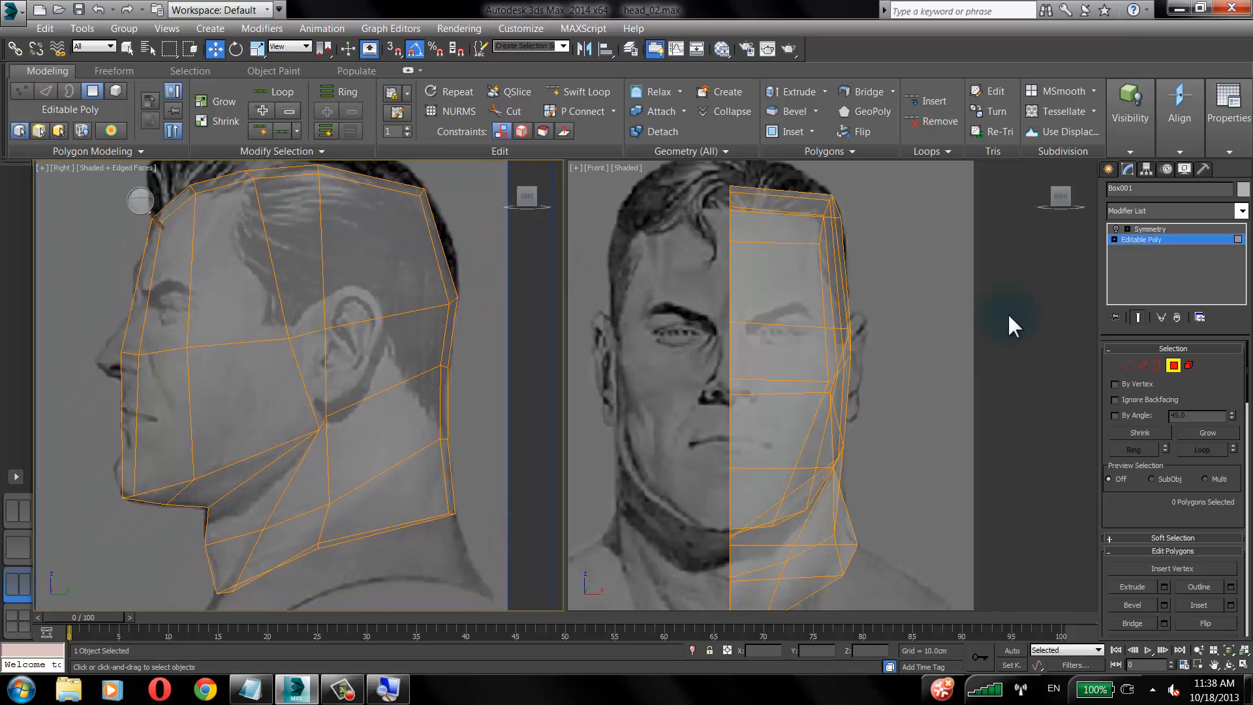
In vertex editing, shift the vertices around the ear backward and lower the row of vertices at the nape in the Right view.
click(1133, 368)
click(326, 417)
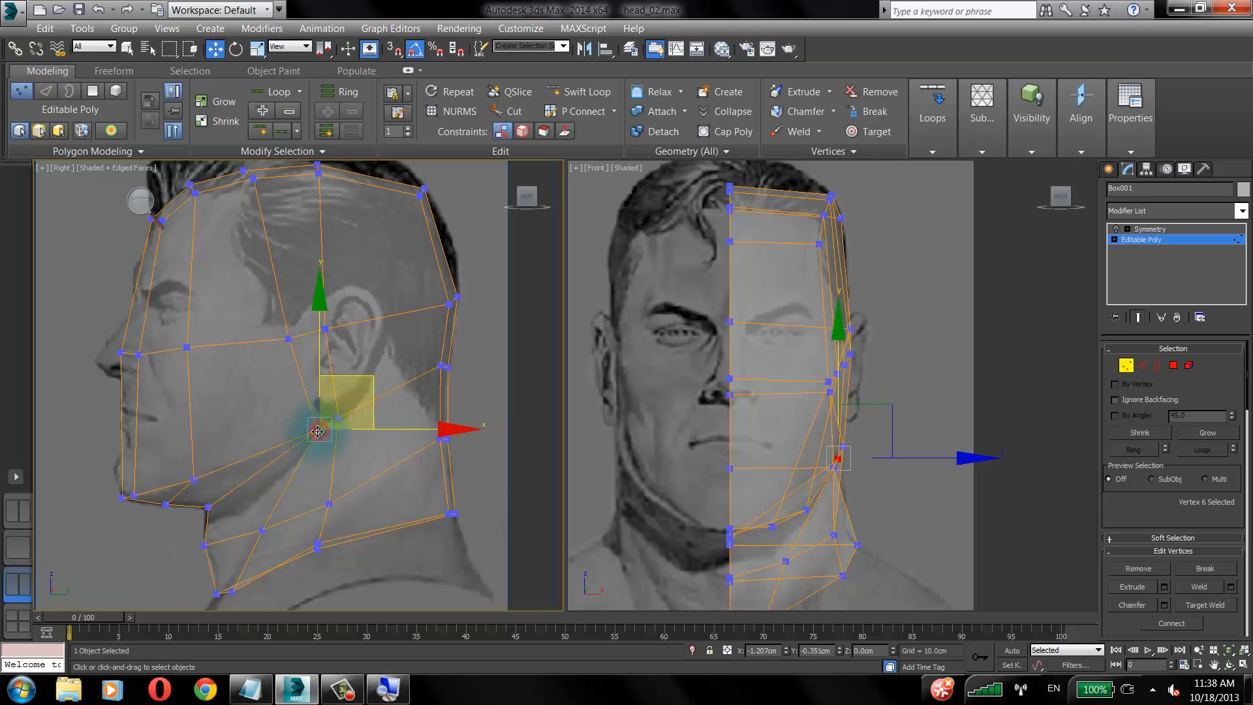
click(334, 328)
click(466, 248)
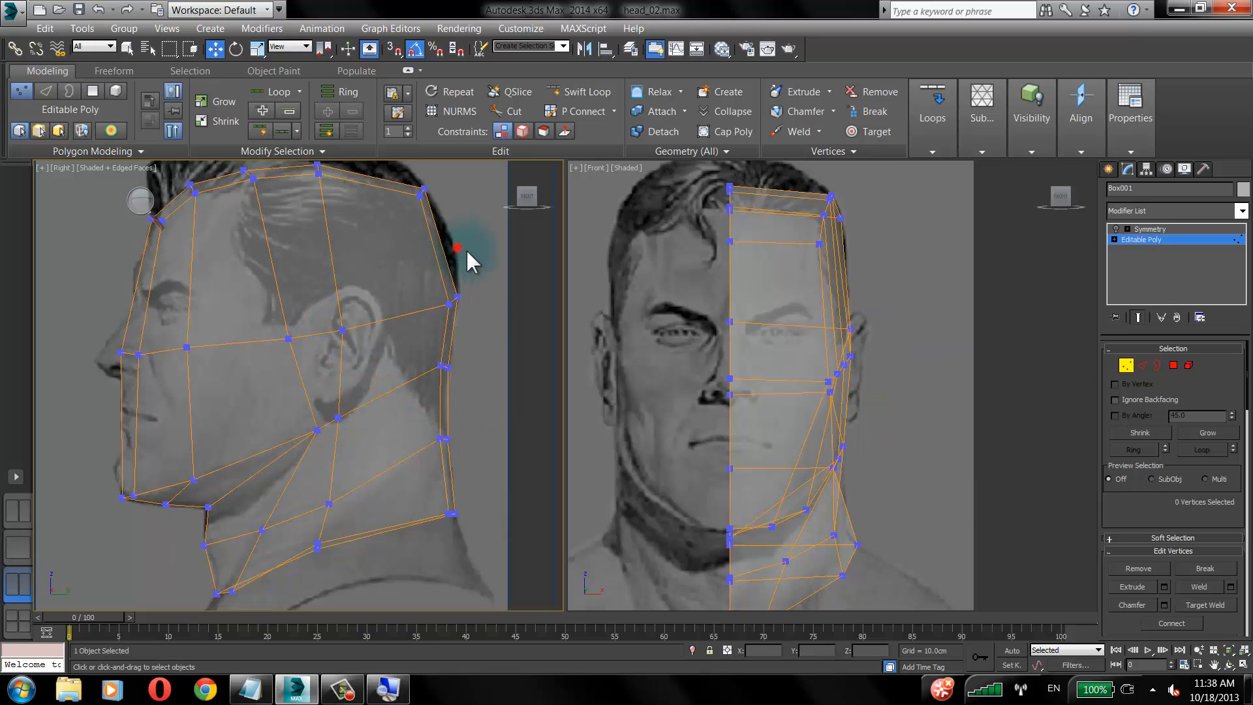
drag(424, 356, 473, 375)
drag(481, 314, 479, 329)
click(482, 340)
click(453, 296)
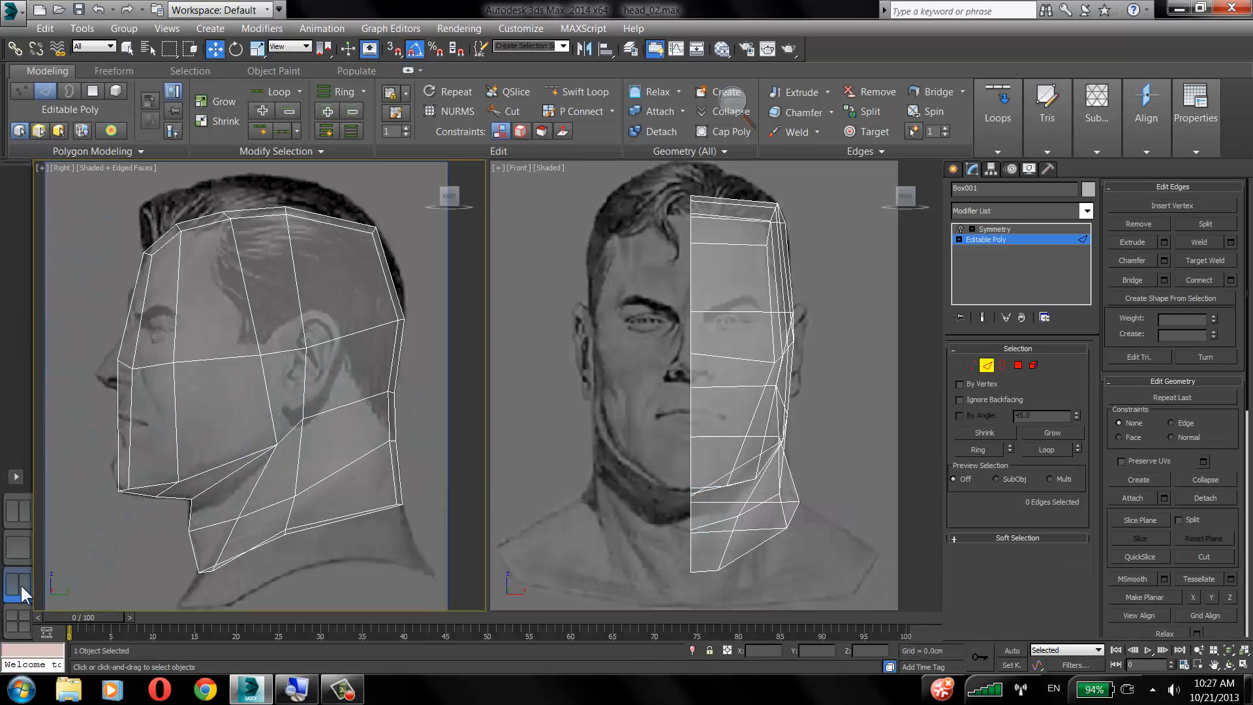
Examine the half-head mesh in the Perspective, Top-and-Right and four-view layouts, ending in the Right-and-Front layout.
click(26, 550)
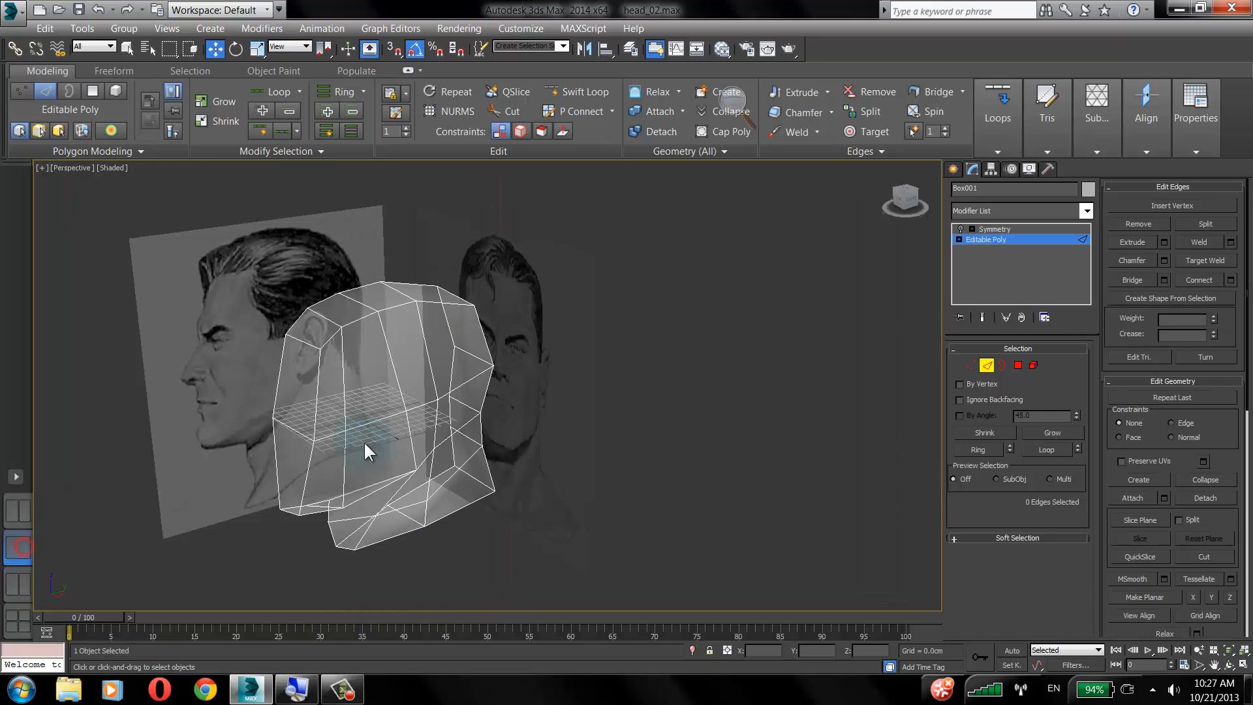
alt+middle_drag(319, 434, 431, 397)
scroll(514, 393, up, 3)
alt+middle_drag(514, 390, 124, 432)
click(18, 583)
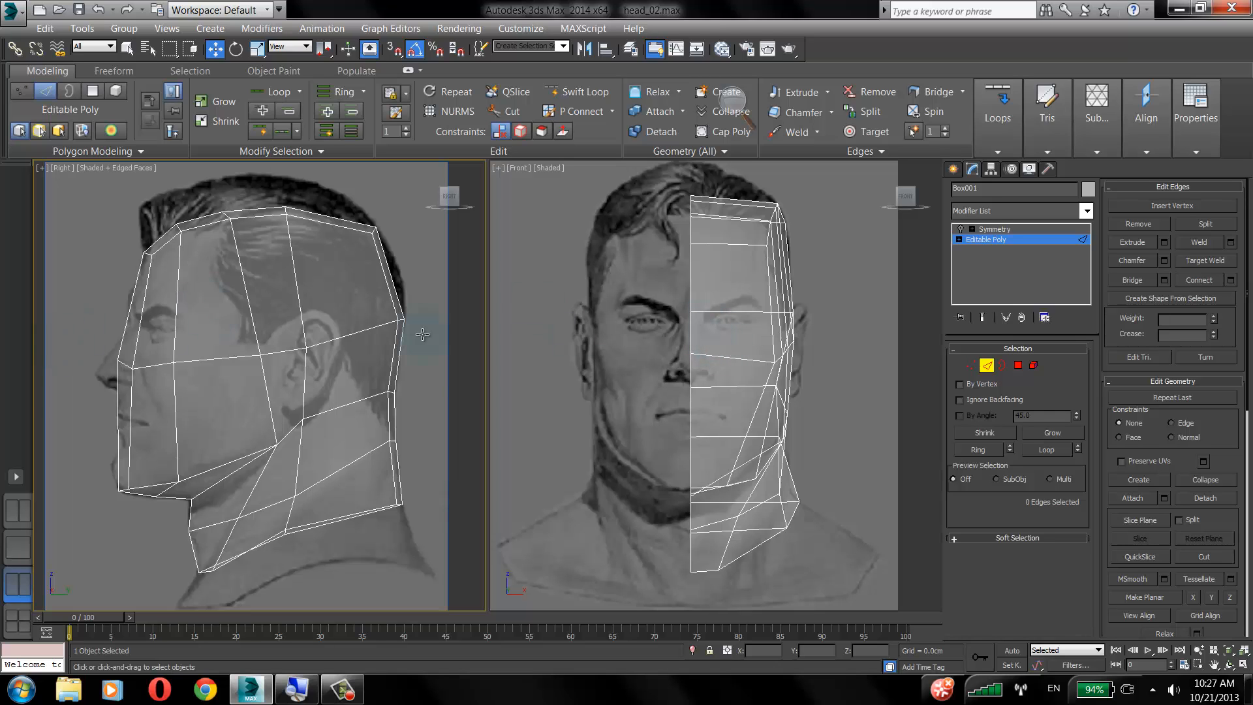
click(14, 519)
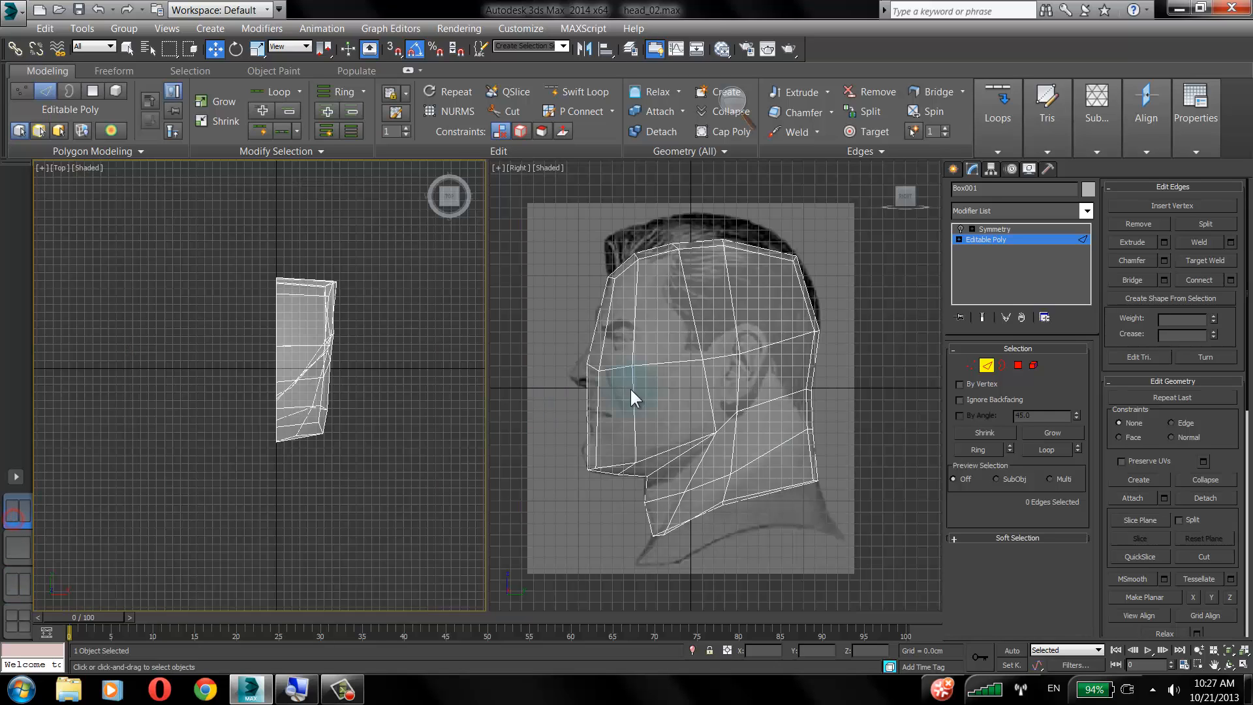
middle_drag(700, 359, 728, 332)
middle_drag(238, 485, 245, 502)
scroll(340, 442, up, 4)
middle_drag(352, 441, 341, 499)
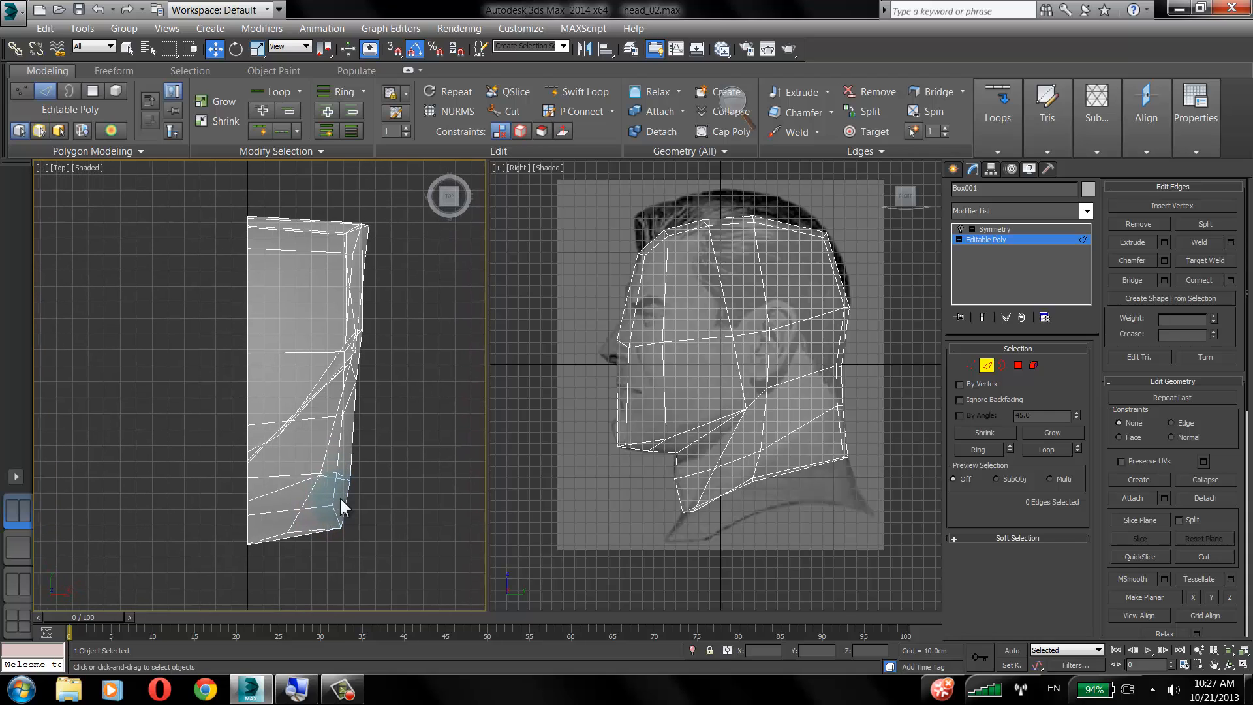
click(17, 612)
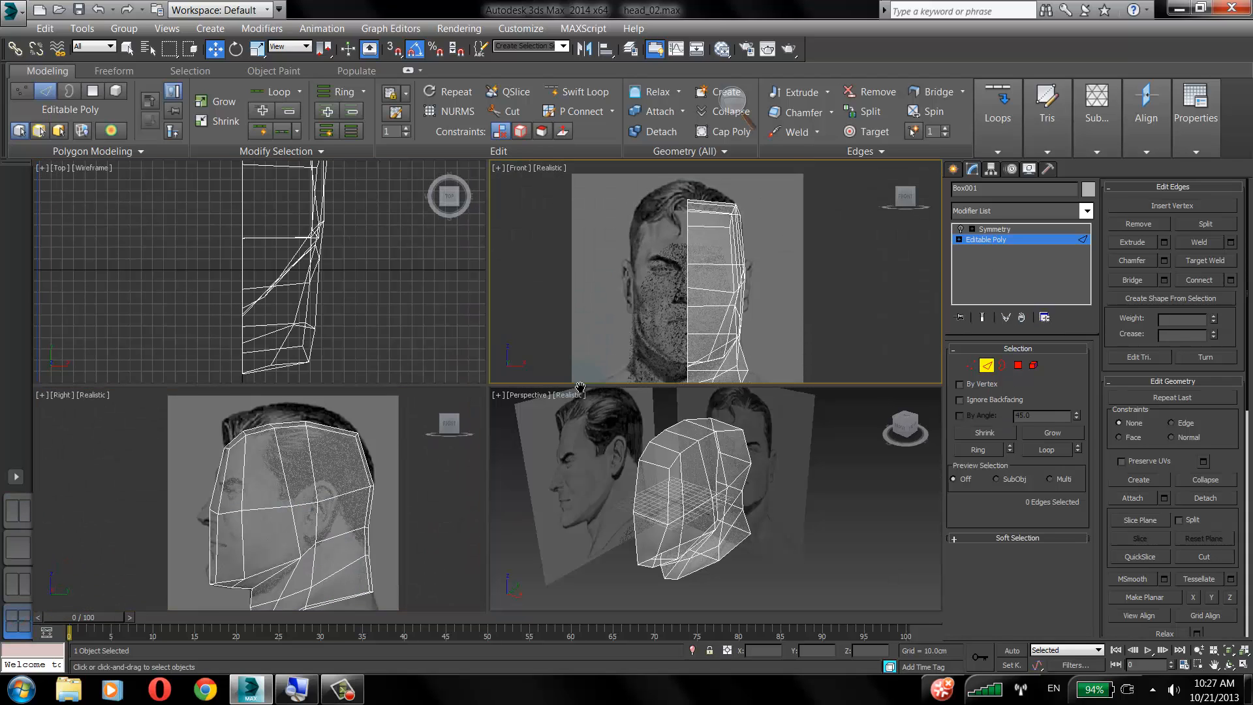
middle_drag(693, 452, 725, 428)
middle_drag(307, 506, 273, 500)
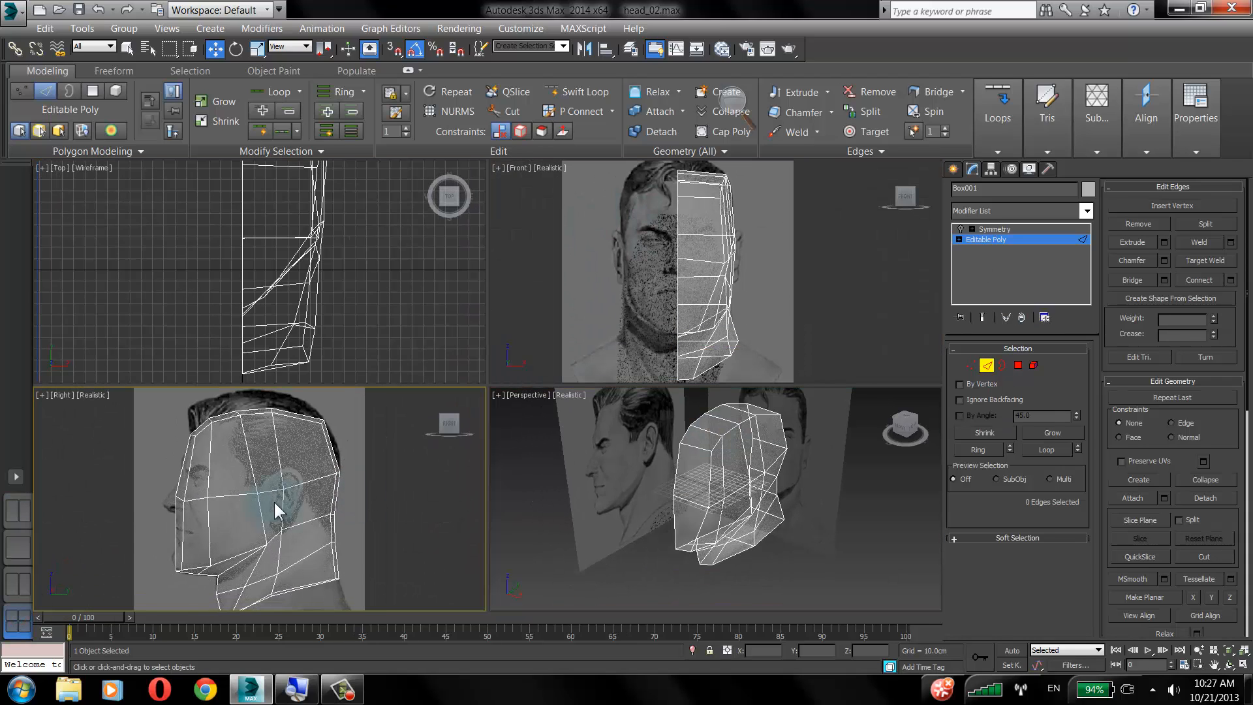
click(13, 576)
click(19, 548)
click(19, 586)
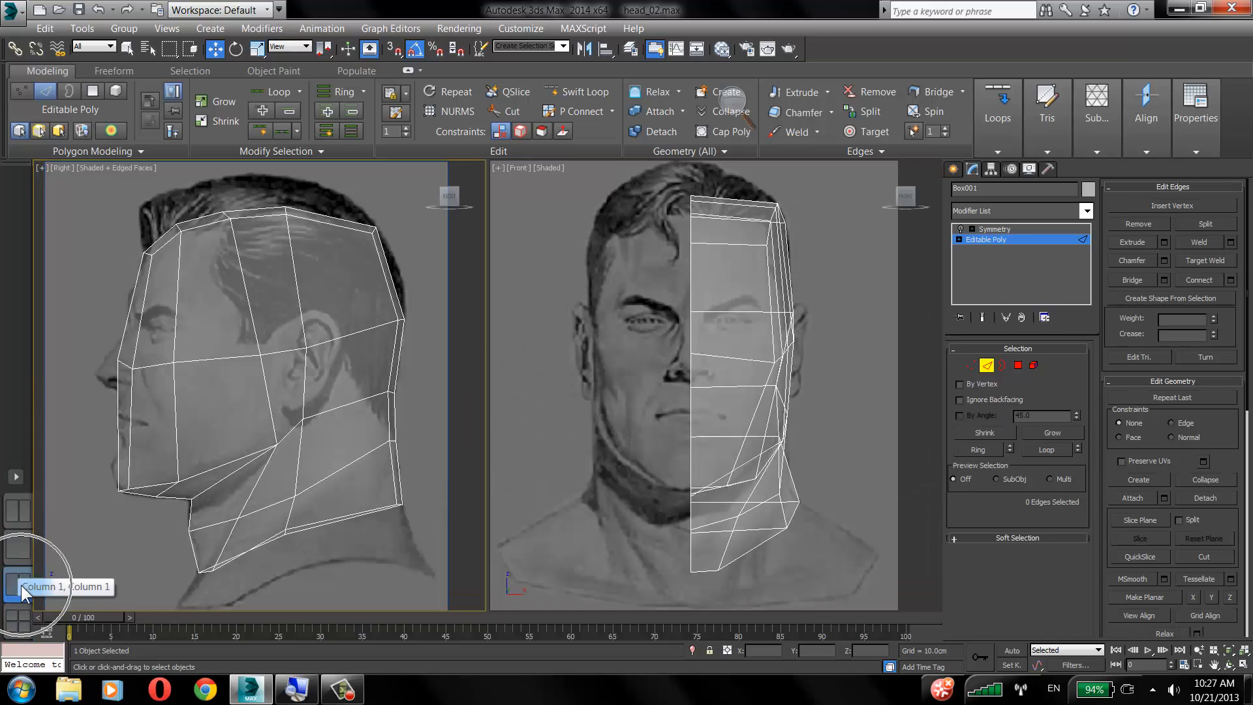
click(285, 370)
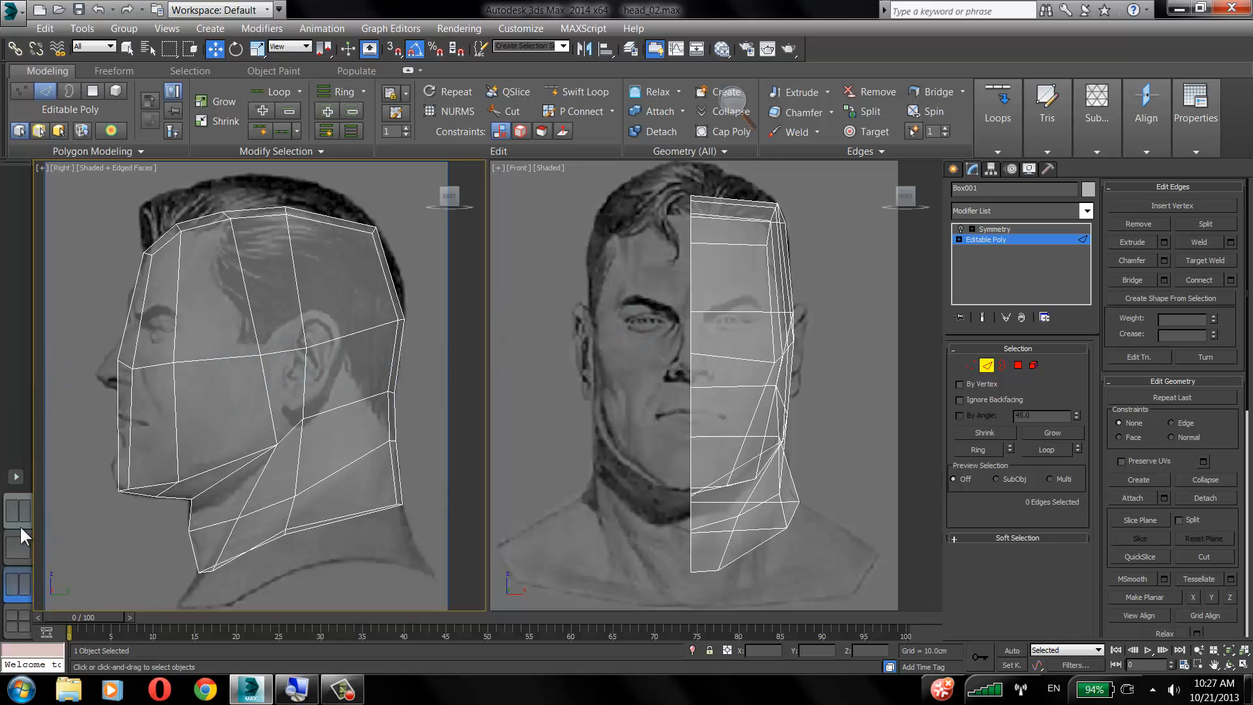
Check the mesh in the Perspective view and compare it closely with the side and front references.
click(19, 545)
key(space)
alt+middle_drag(653, 308, 620, 323)
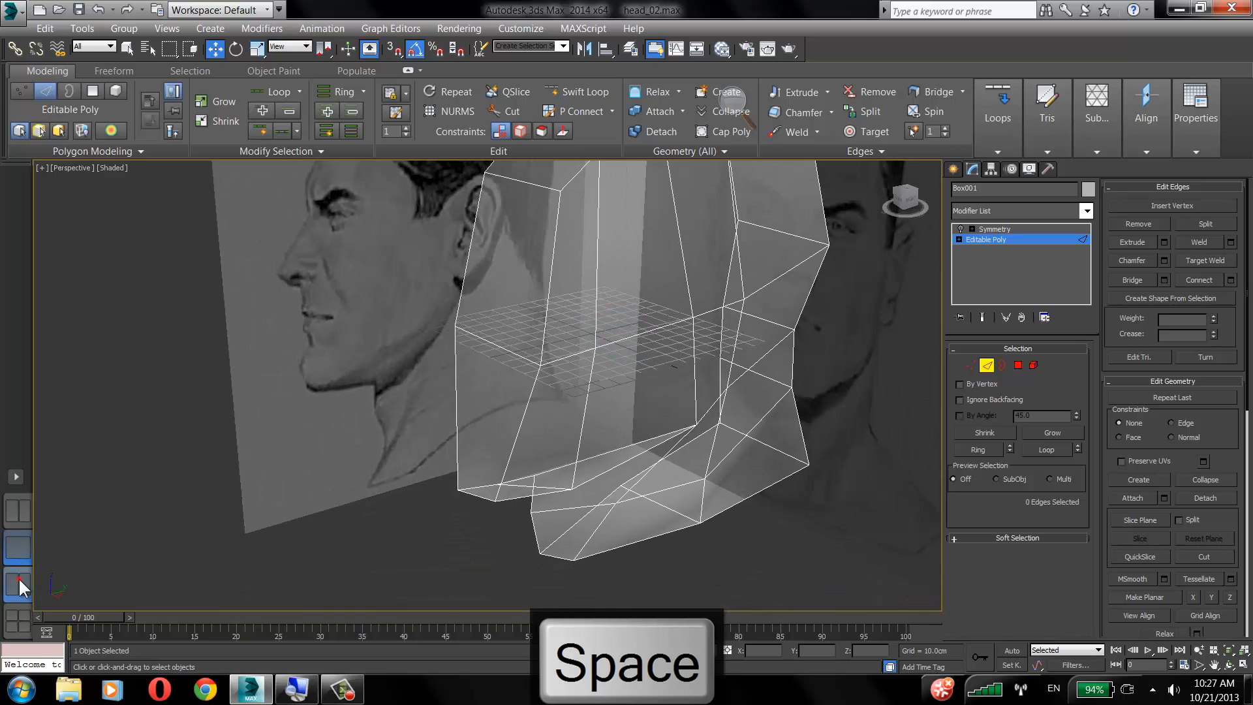
click(19, 586)
middle_drag(365, 352, 396, 347)
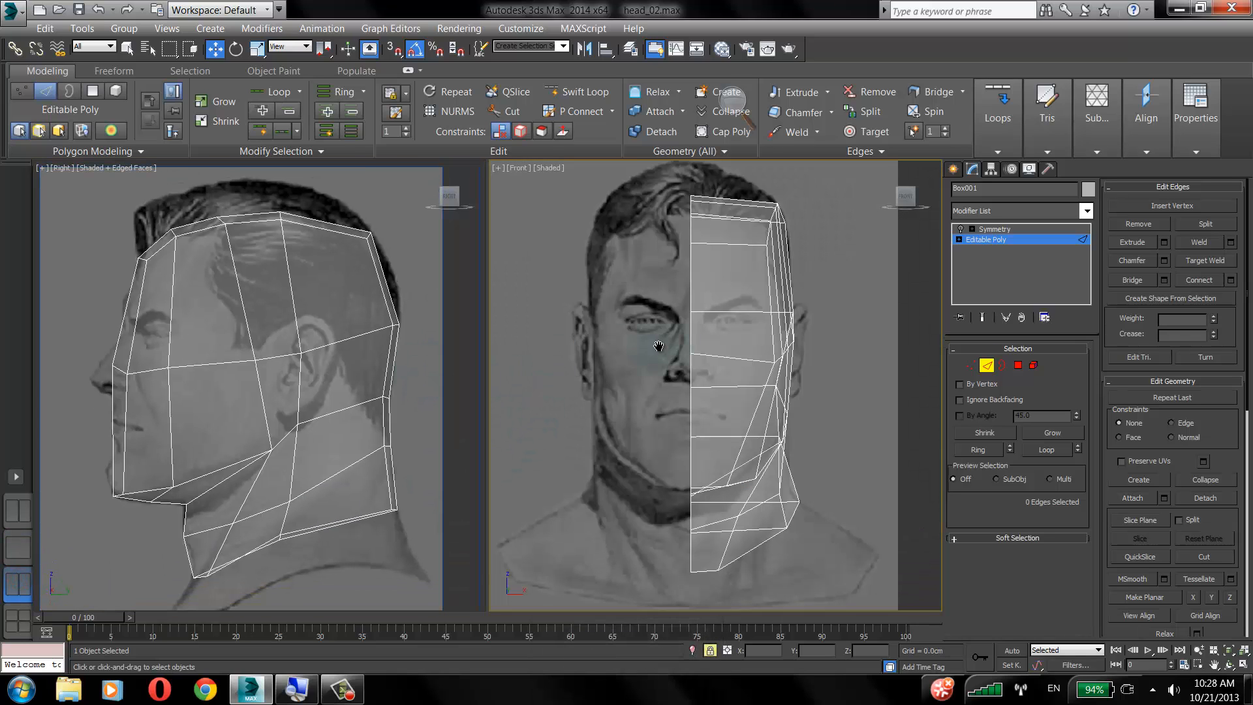
mouse_move(659, 346)
middle_down()
mouse_move(669, 343)
mouse_move(661, 324)
middle_up()
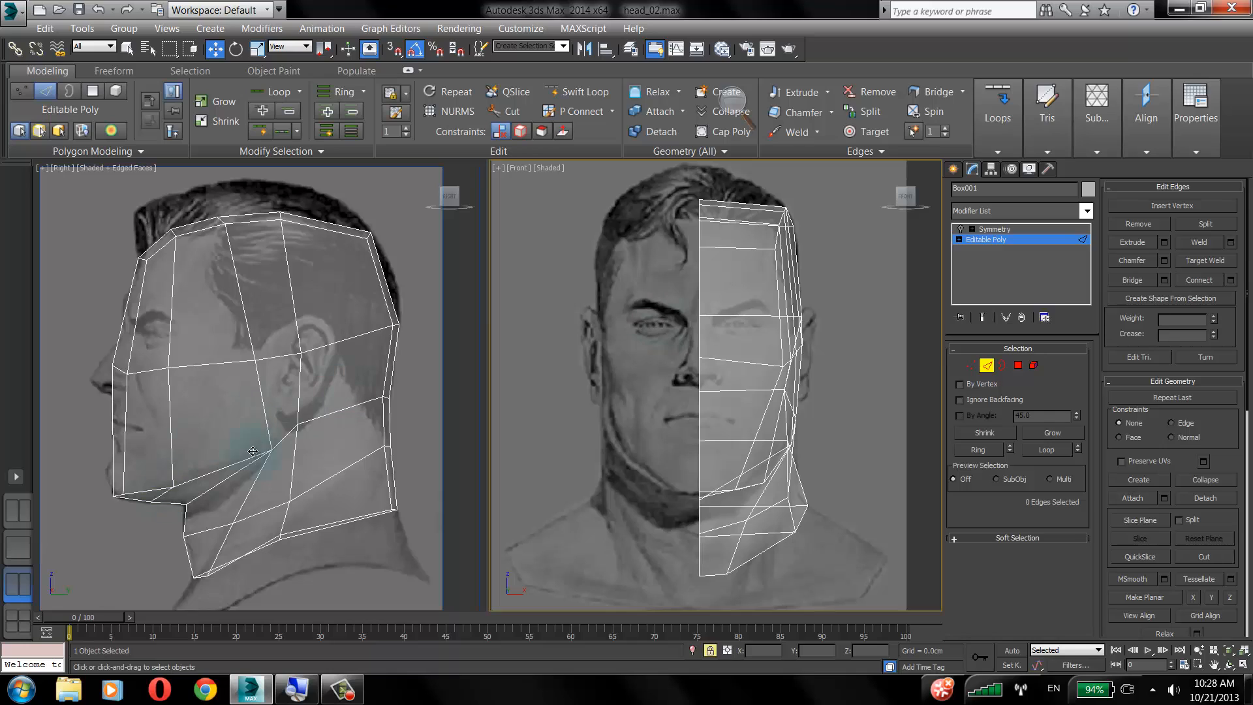
middle_drag(271, 418, 293, 394)
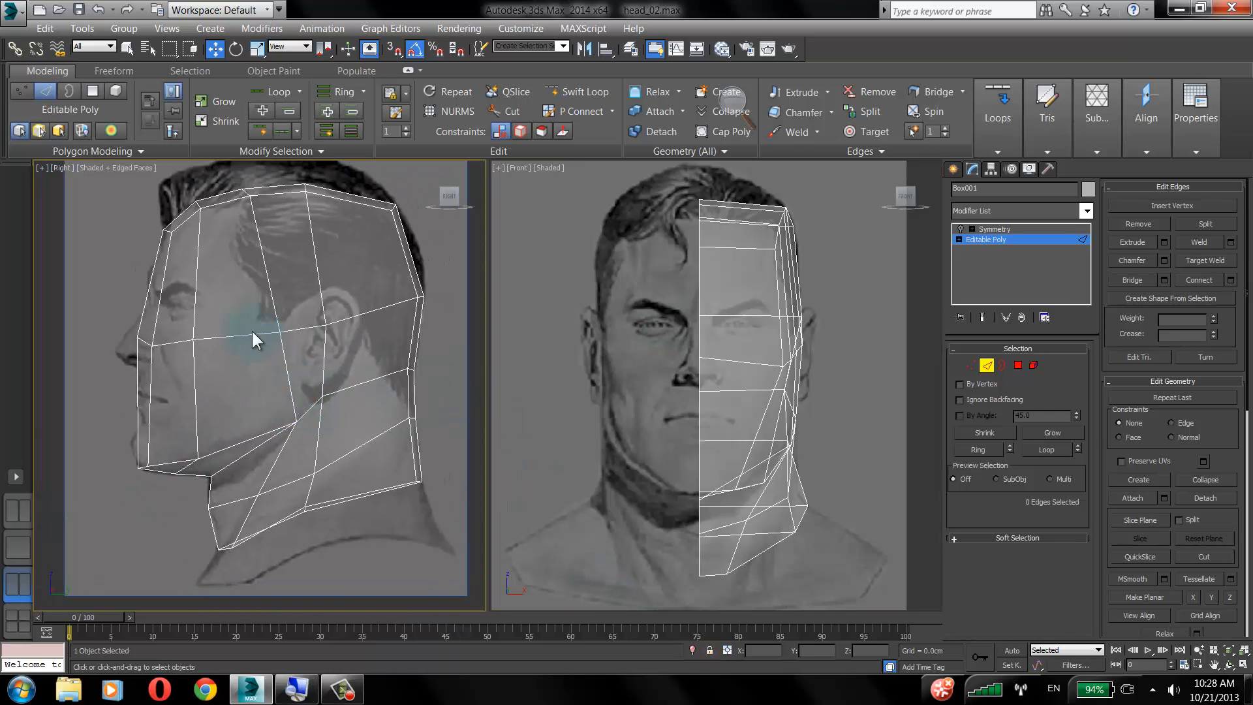
mouse_move(246, 337)
middle_down()
mouse_move(257, 349)
mouse_move(246, 341)
middle_up()
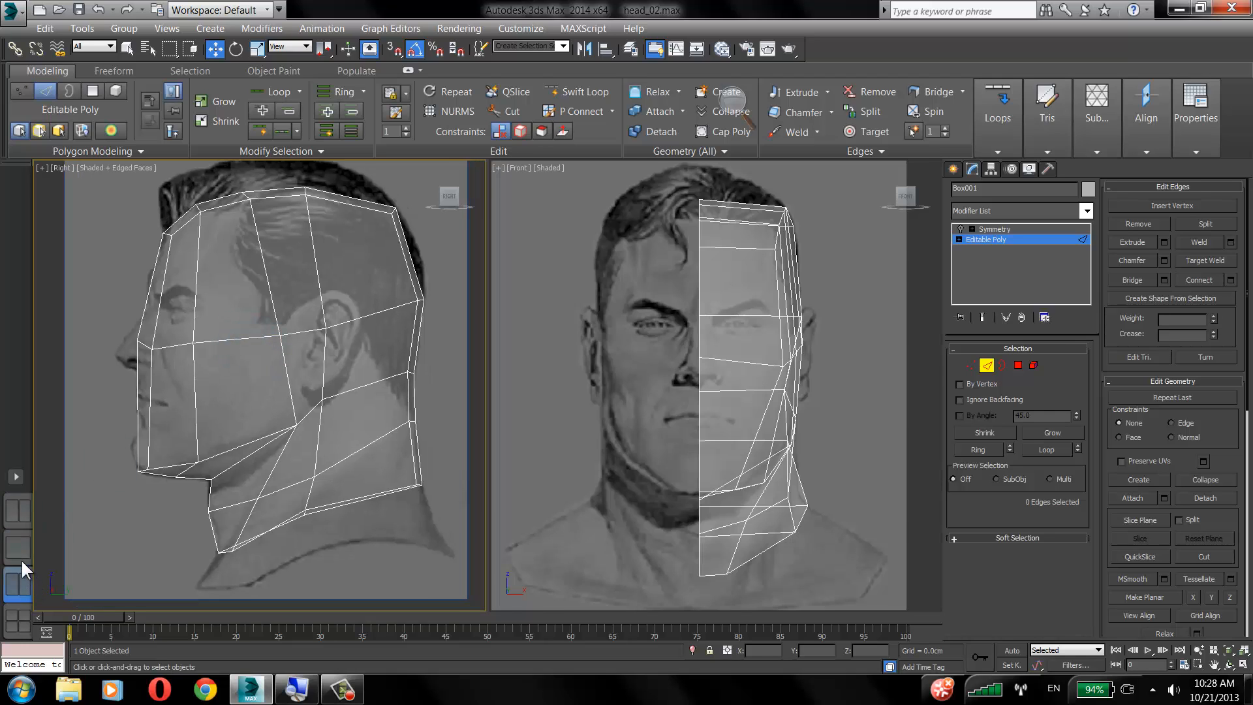
click(21, 558)
click(6, 580)
mouse_move(295, 359)
middle_down()
mouse_move(288, 344)
mouse_move(294, 375)
middle_up()
scroll(240, 294, up, 3)
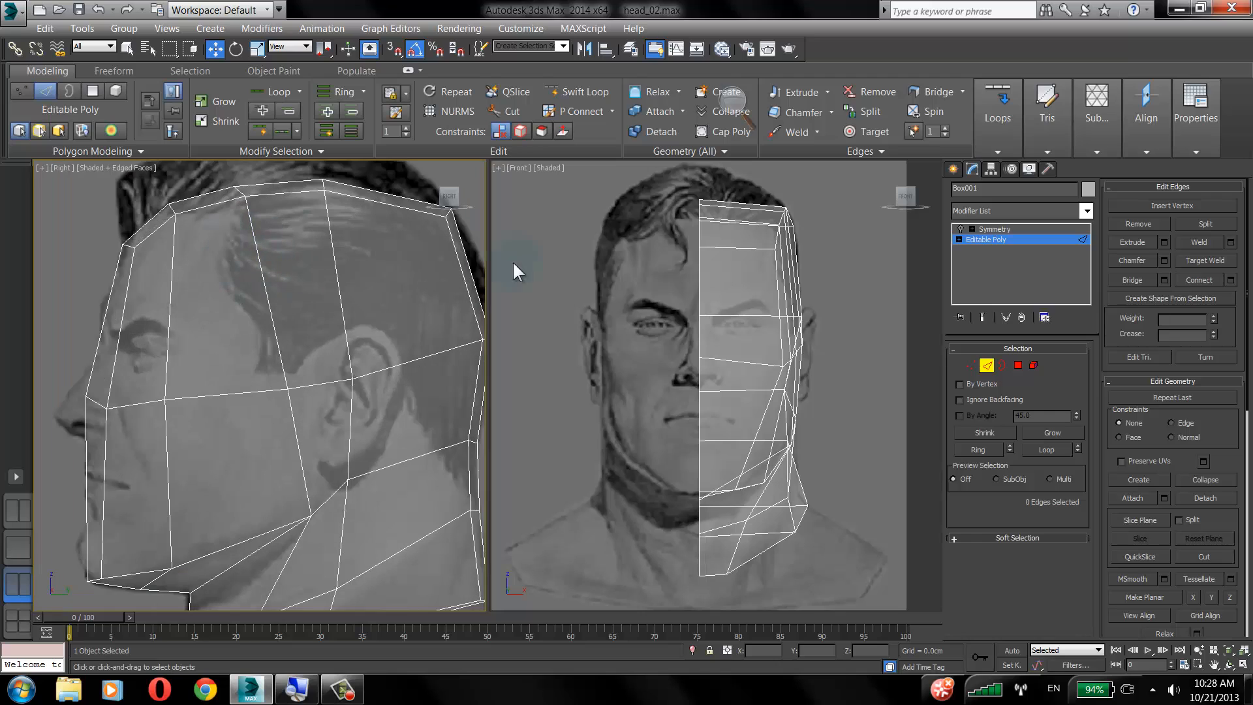
middle_drag(659, 279, 652, 283)
middle_drag(336, 364, 330, 325)
scroll(319, 334, down, 3)
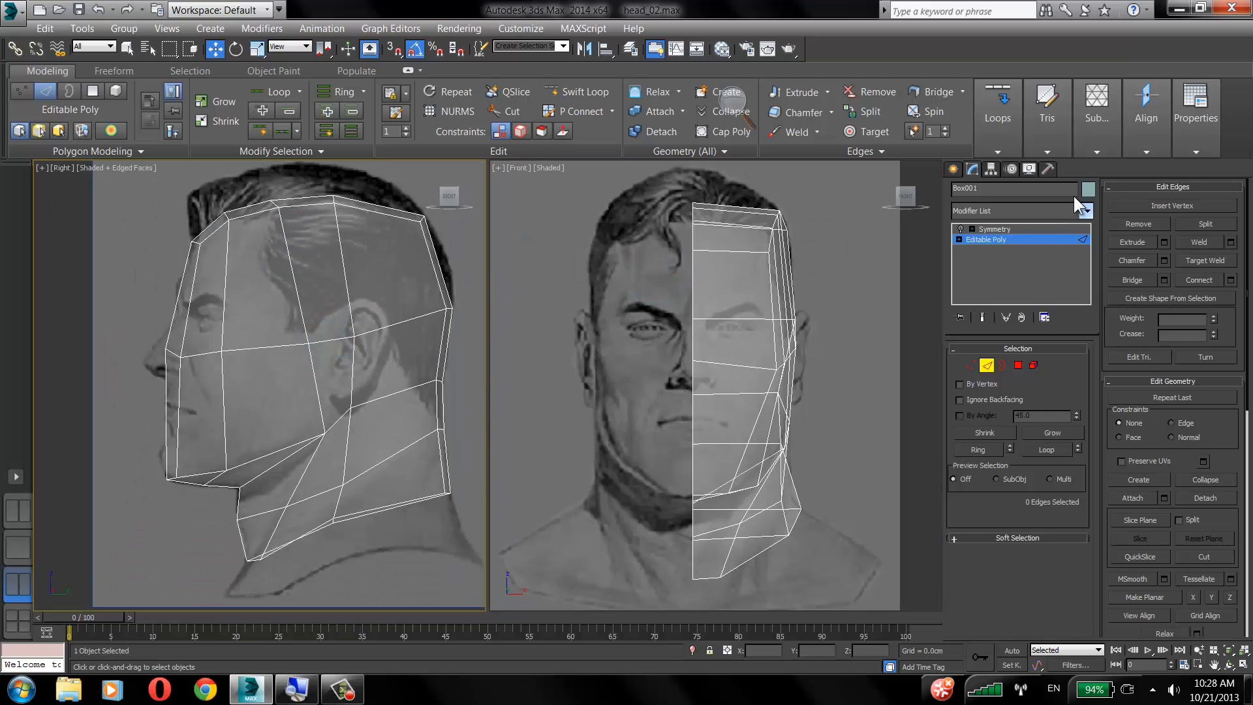
Turn on the Symmetry modifier and its end result for the head, and narrow the command panel to one column.
click(1024, 237)
click(1011, 238)
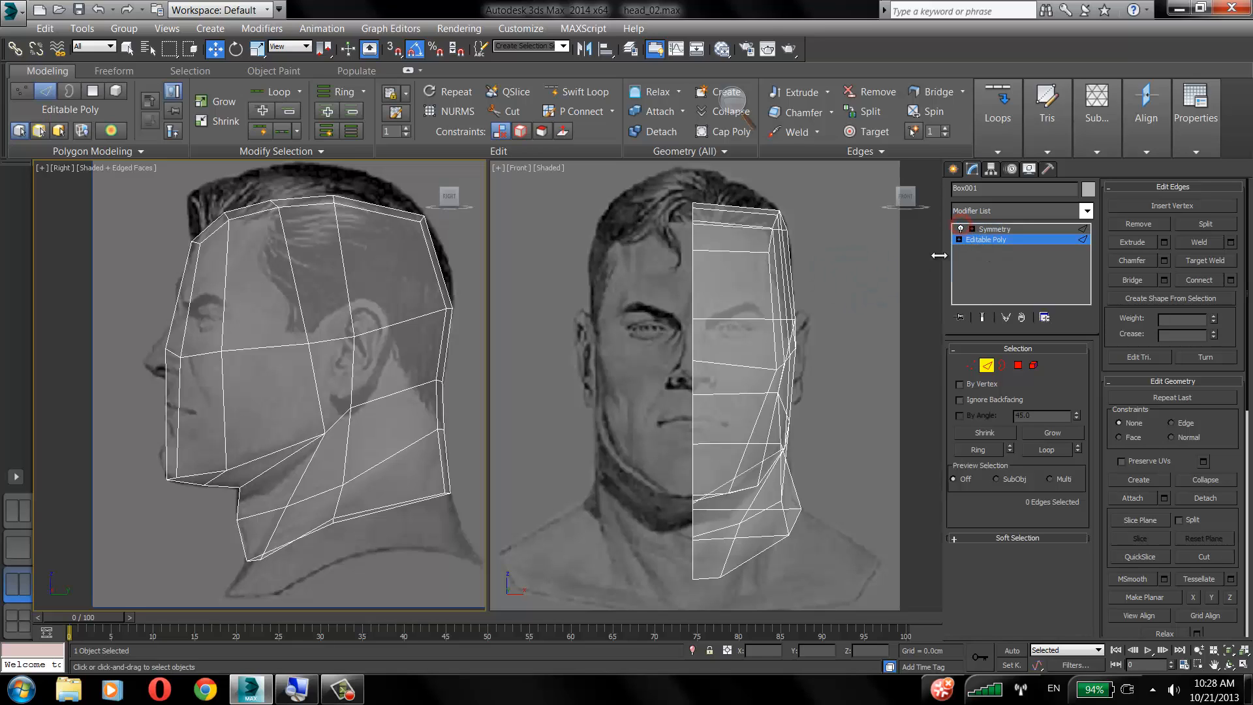
click(174, 133)
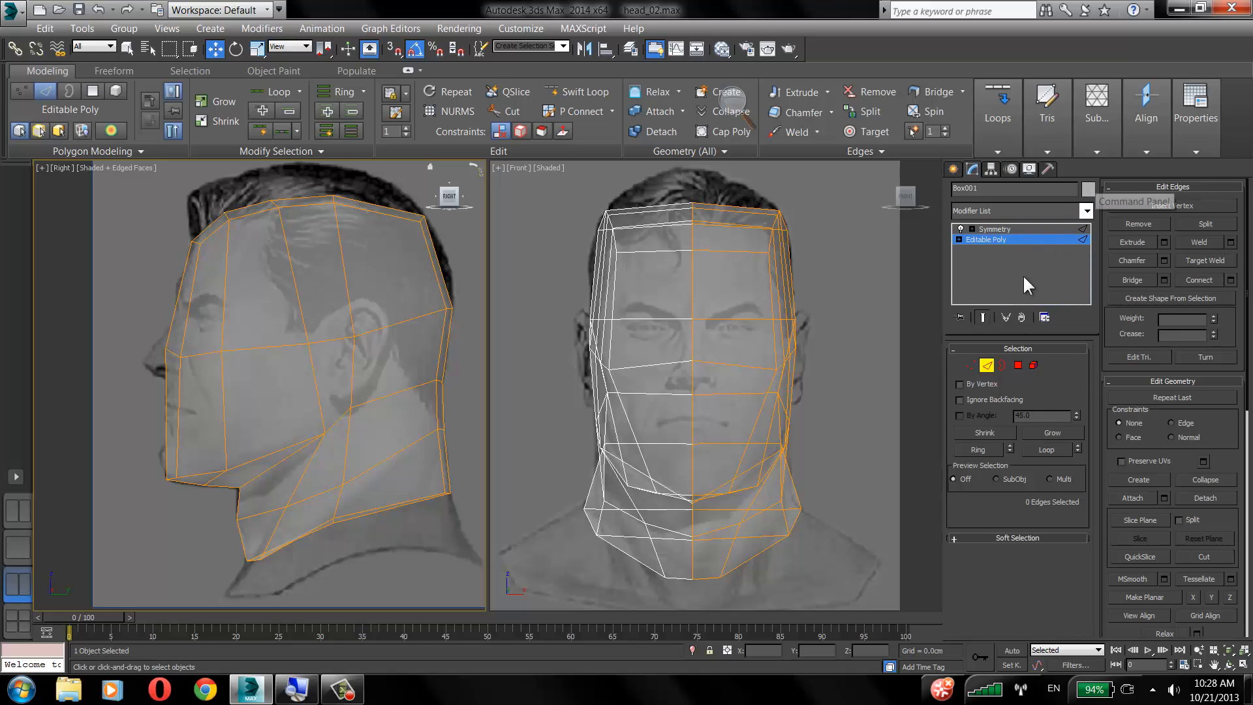
drag(943, 297, 1150, 269)
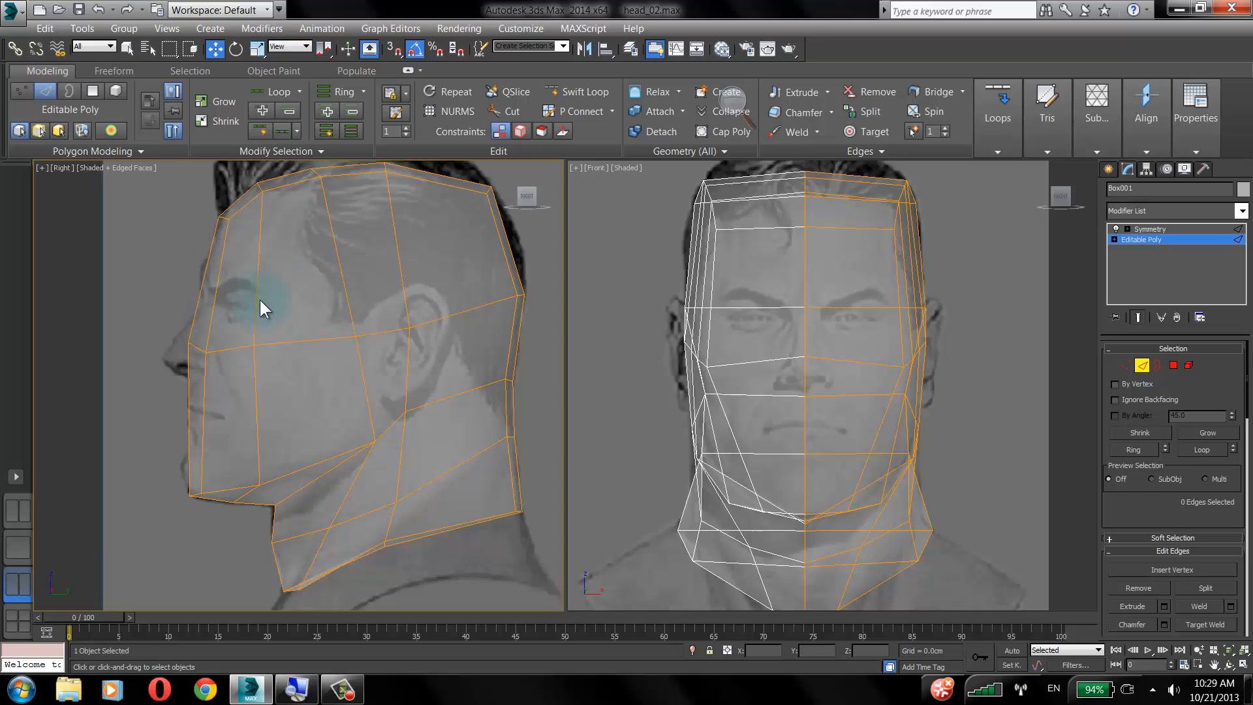
Switch the head to vertex editing, show it in the single Perspective view and toggle its see-through display.
click(22, 92)
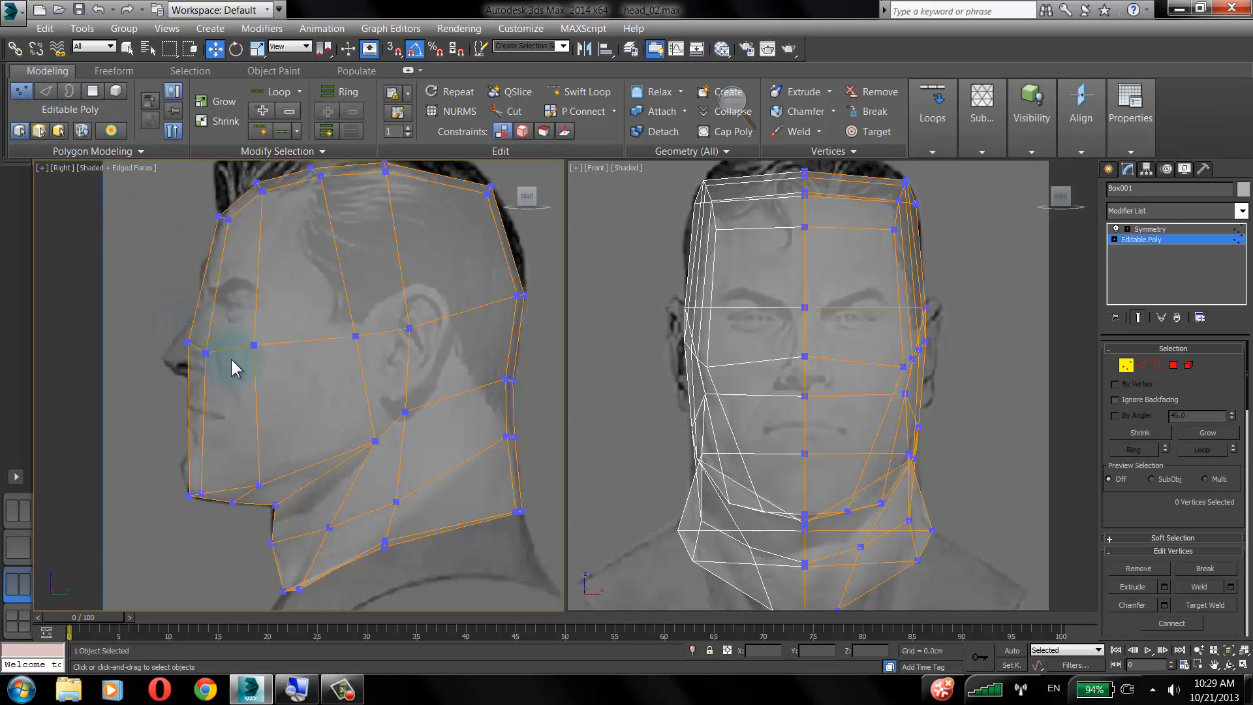
key(F9)
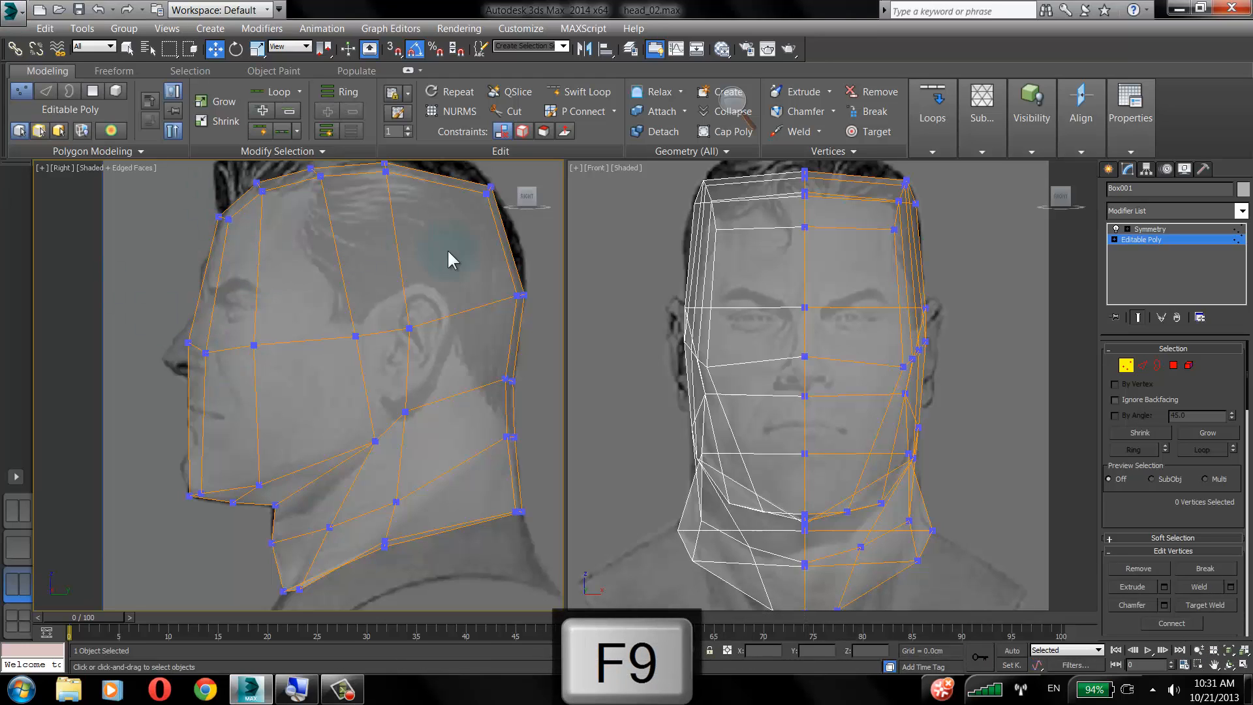
mouse_move(343, 323)
middle_down()
mouse_move(354, 344)
mouse_move(340, 344)
middle_up()
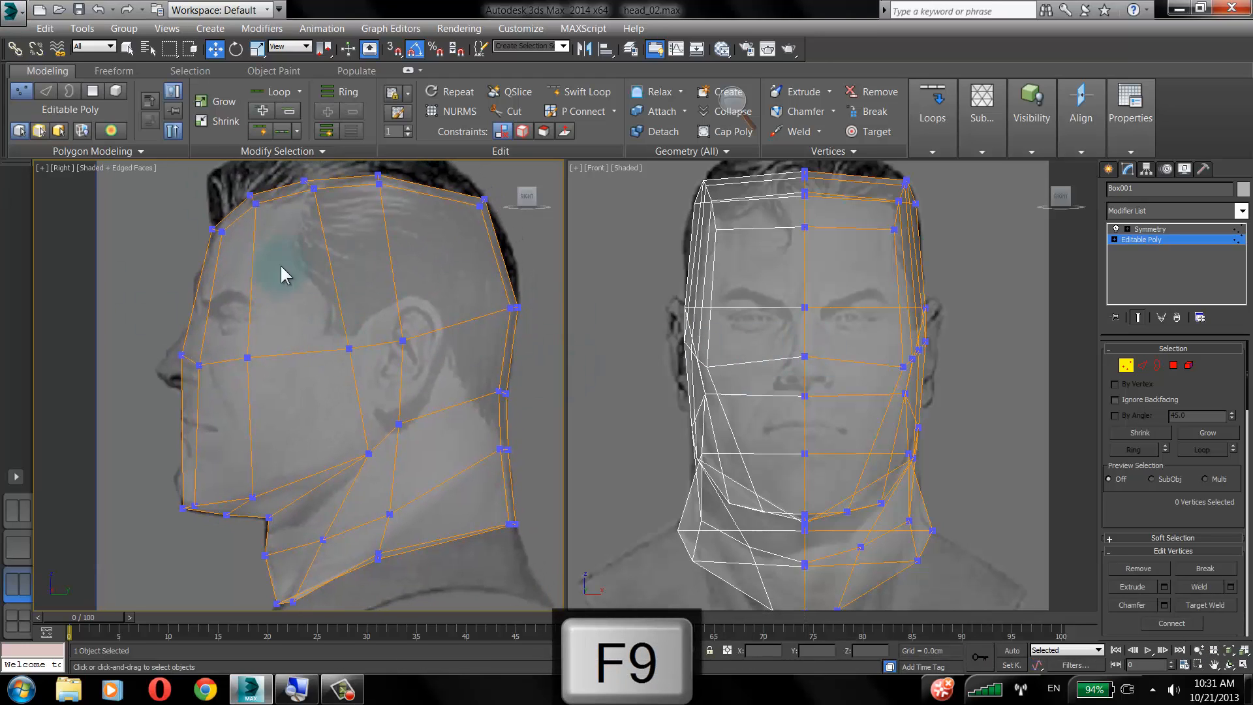
click(18, 549)
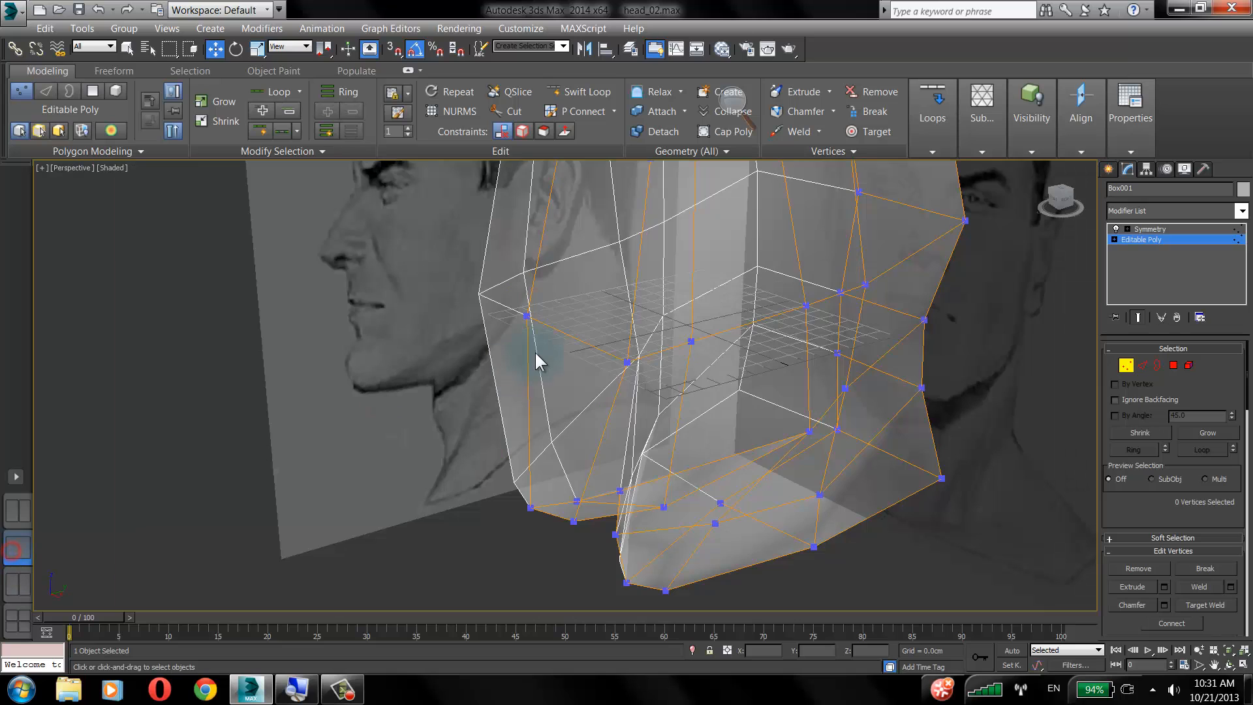
key(alt+x)
alt+middle_drag(571, 344, 611, 305)
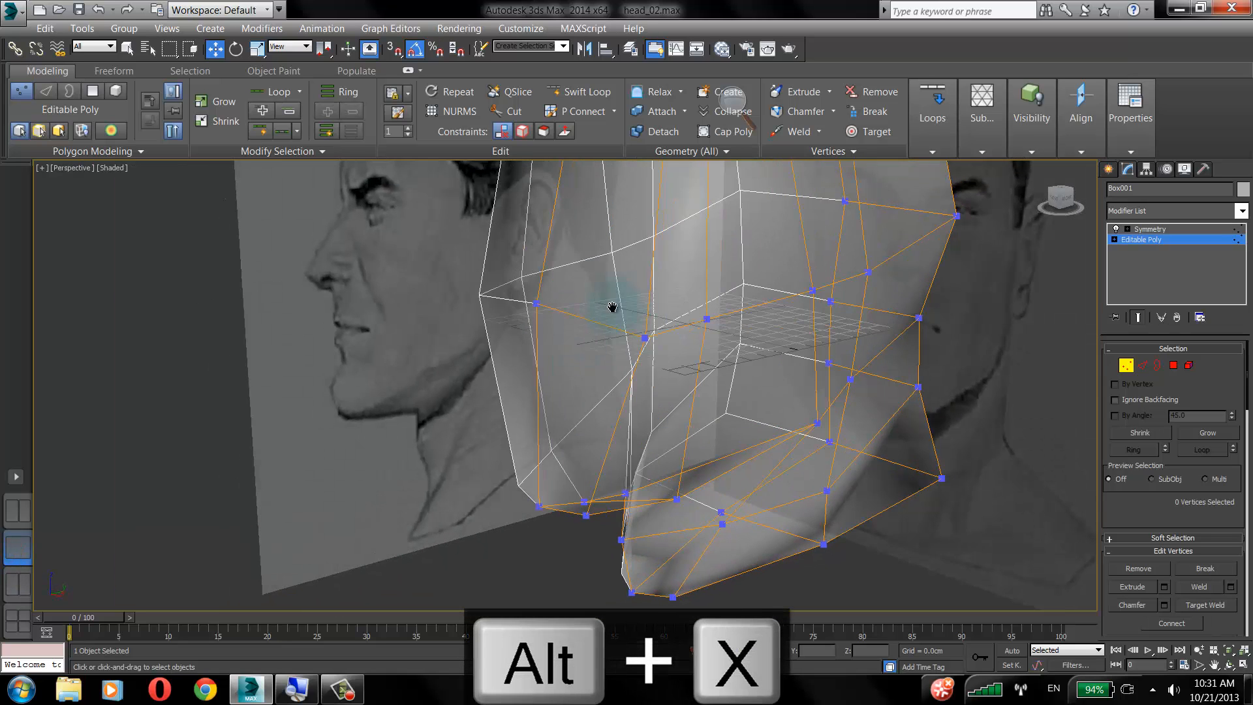
Raise the head's visibility in its object properties until the mesh is shown fully opaque.
scroll(601, 314, down, 3)
right_click(601, 312)
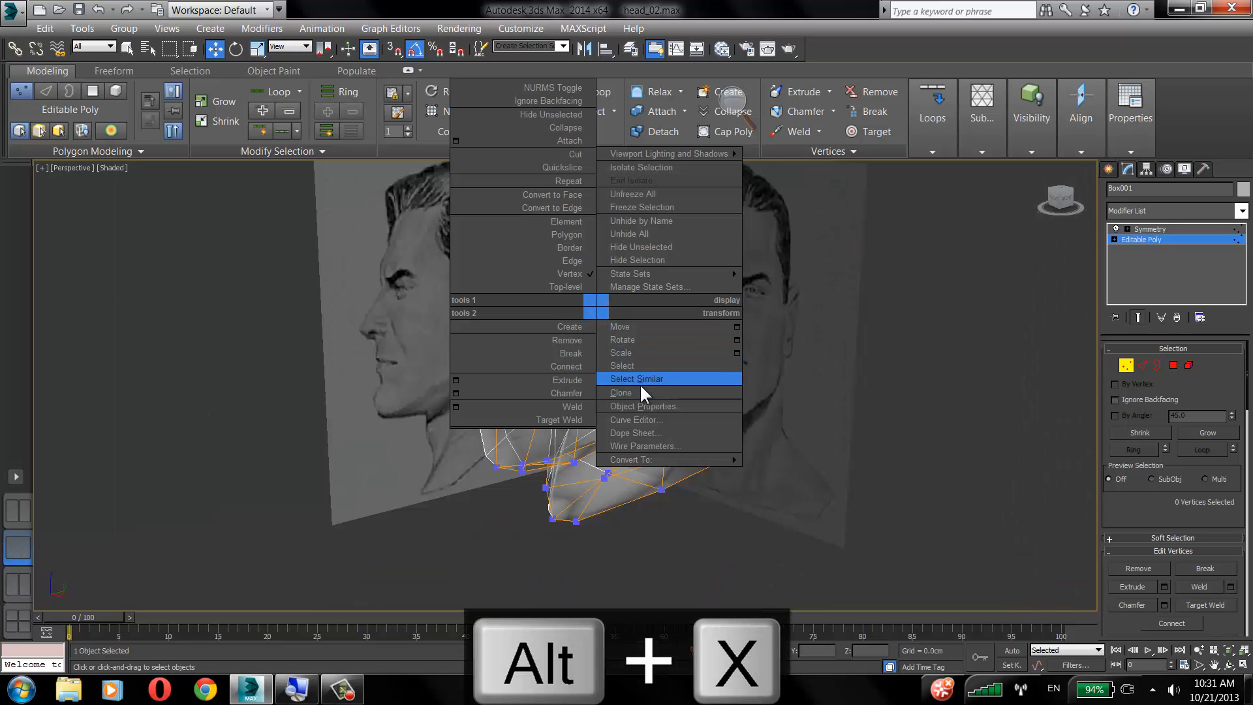
click(642, 404)
click(704, 295)
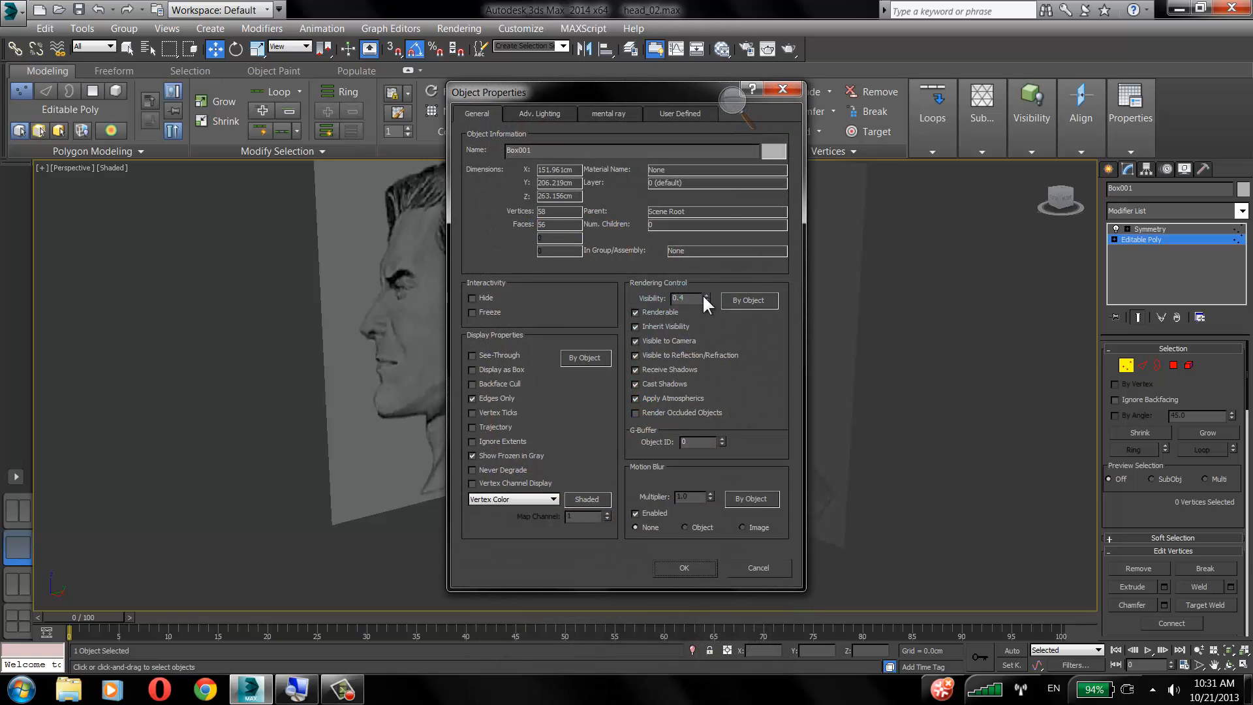
click(691, 564)
click(945, 333)
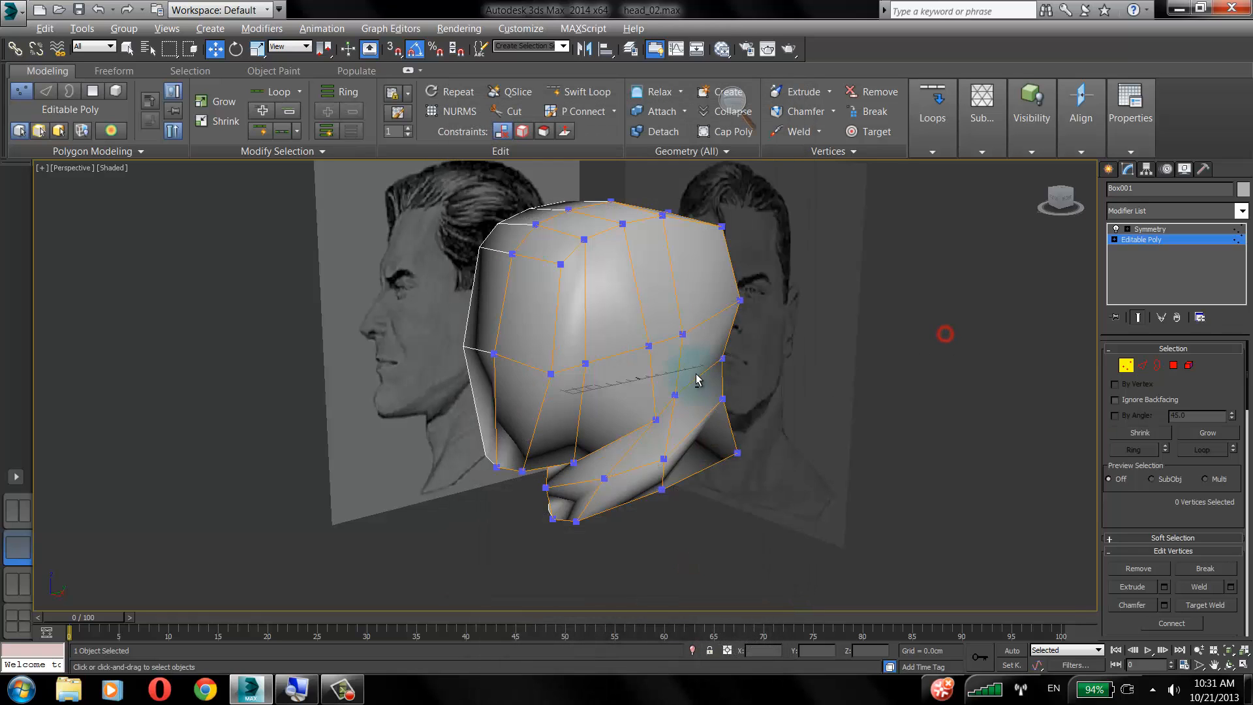
Examine the opaque head from the side, front, top and underside, checking the face, jaw and neck surfaces.
mouse_move(697, 374)
alt+middle_down()
mouse_move(750, 371)
mouse_move(778, 342)
mouse_move(758, 316)
mouse_move(689, 316)
mouse_move(643, 354)
mouse_move(656, 377)
mouse_move(621, 398)
mouse_move(691, 433)
mouse_move(650, 358)
mouse_move(580, 324)
mouse_move(647, 292)
mouse_move(621, 257)
mouse_move(572, 290)
mouse_move(593, 295)
mouse_move(586, 316)
alt+middle_up()
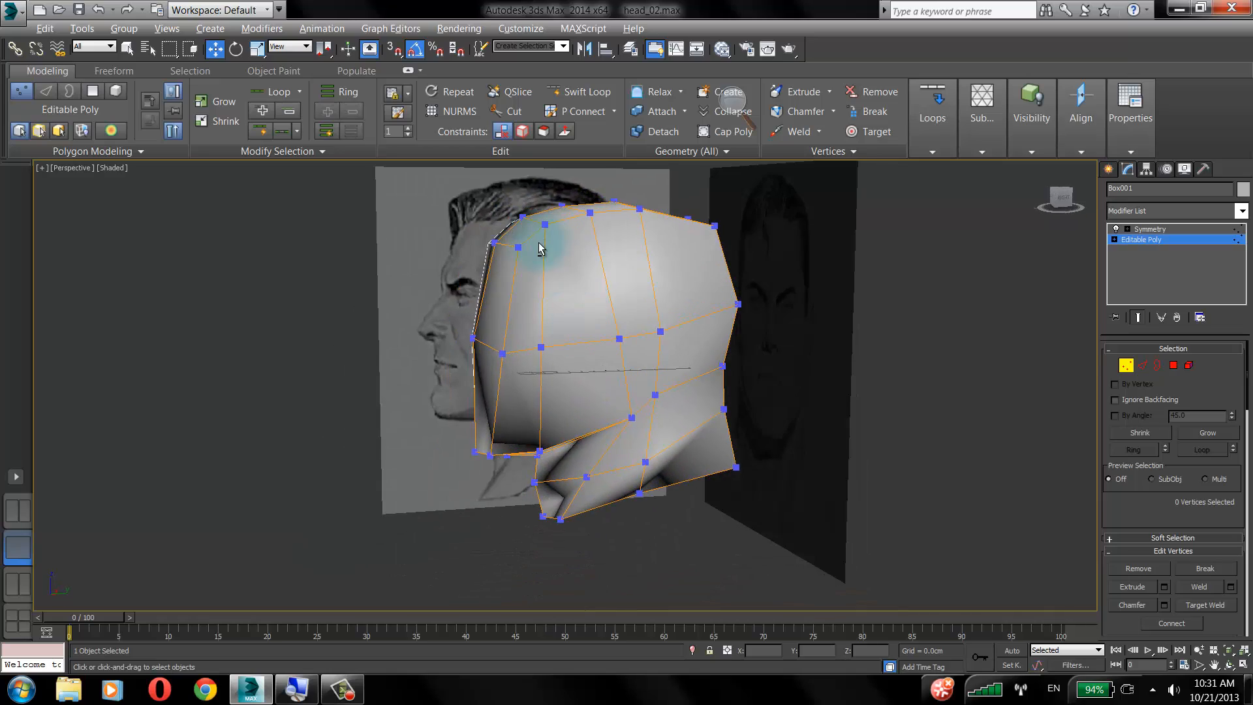
alt+middle_drag(548, 246, 638, 235)
scroll(632, 300, up, 5)
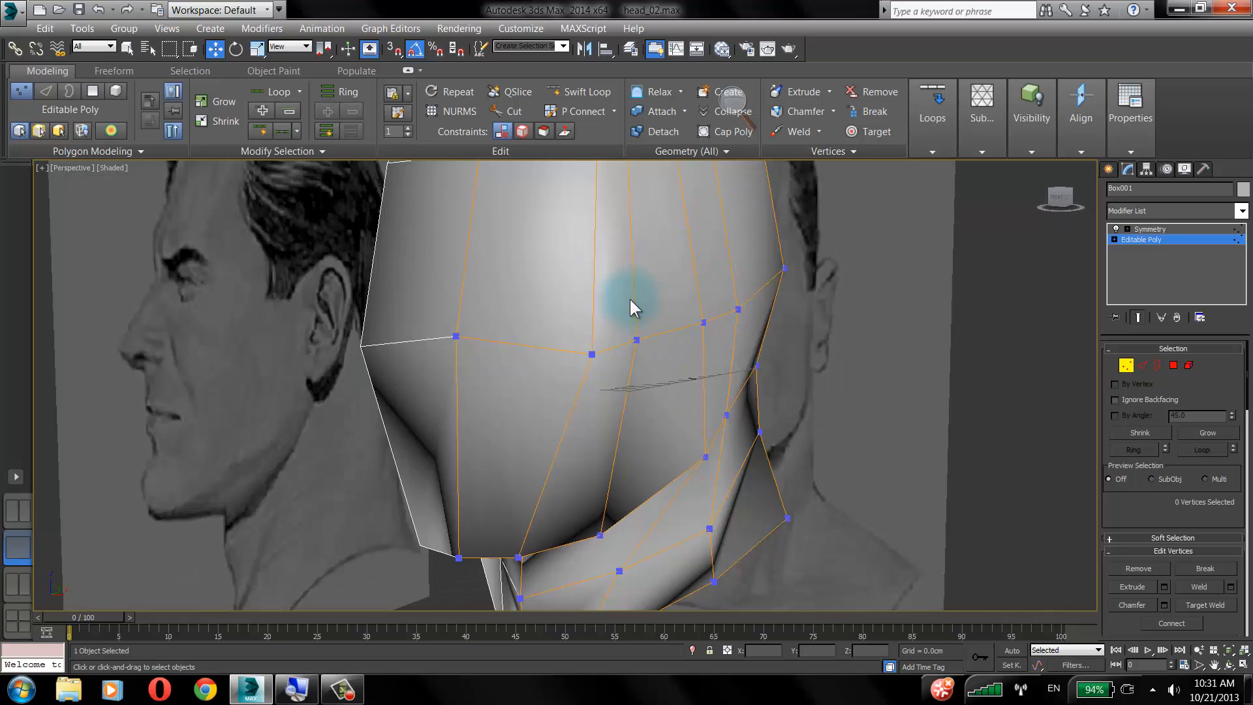
alt+middle_drag(632, 299, 510, 433)
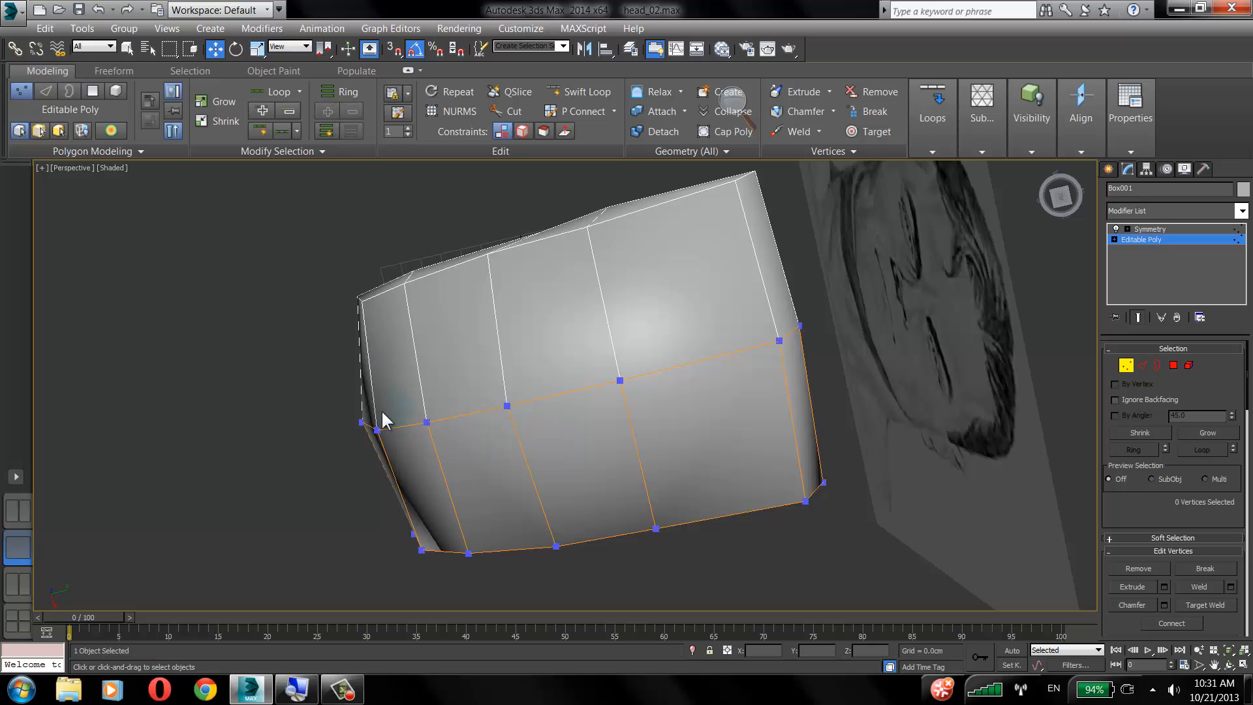
alt+middle_drag(385, 418, 592, 337)
alt+middle_drag(629, 420, 616, 344)
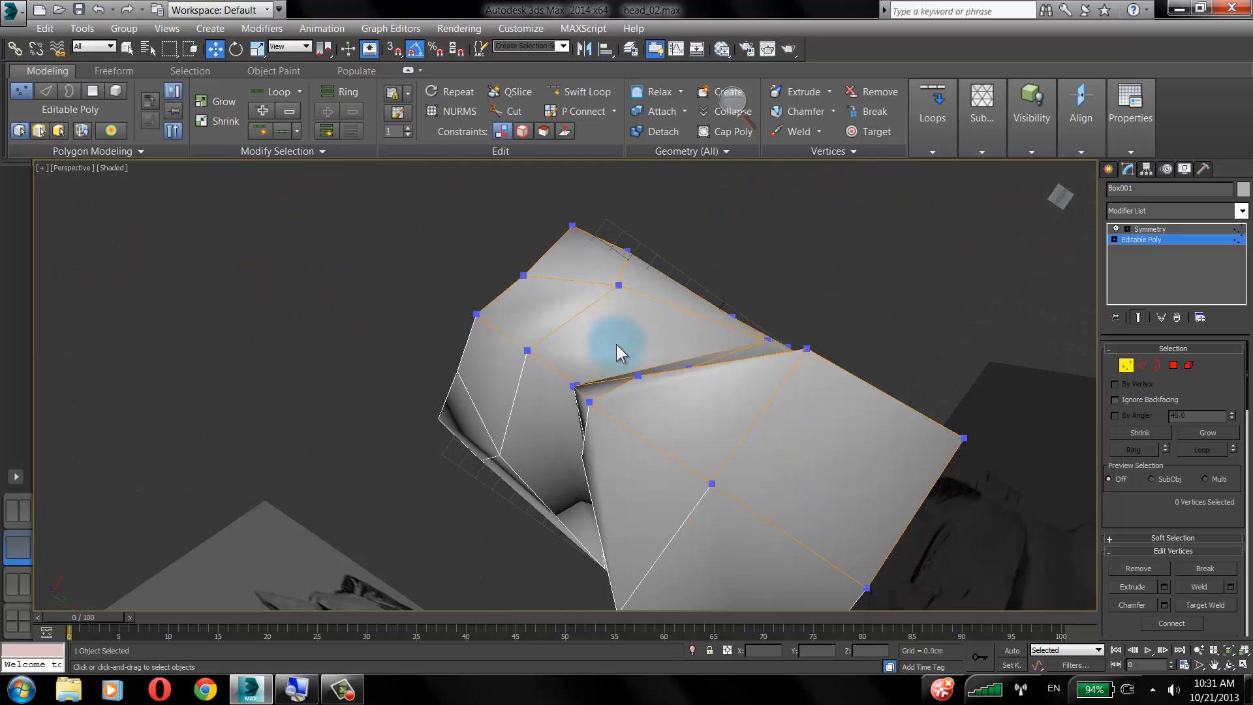
alt+middle_drag(670, 302, 553, 386)
alt+middle_drag(666, 377, 755, 439)
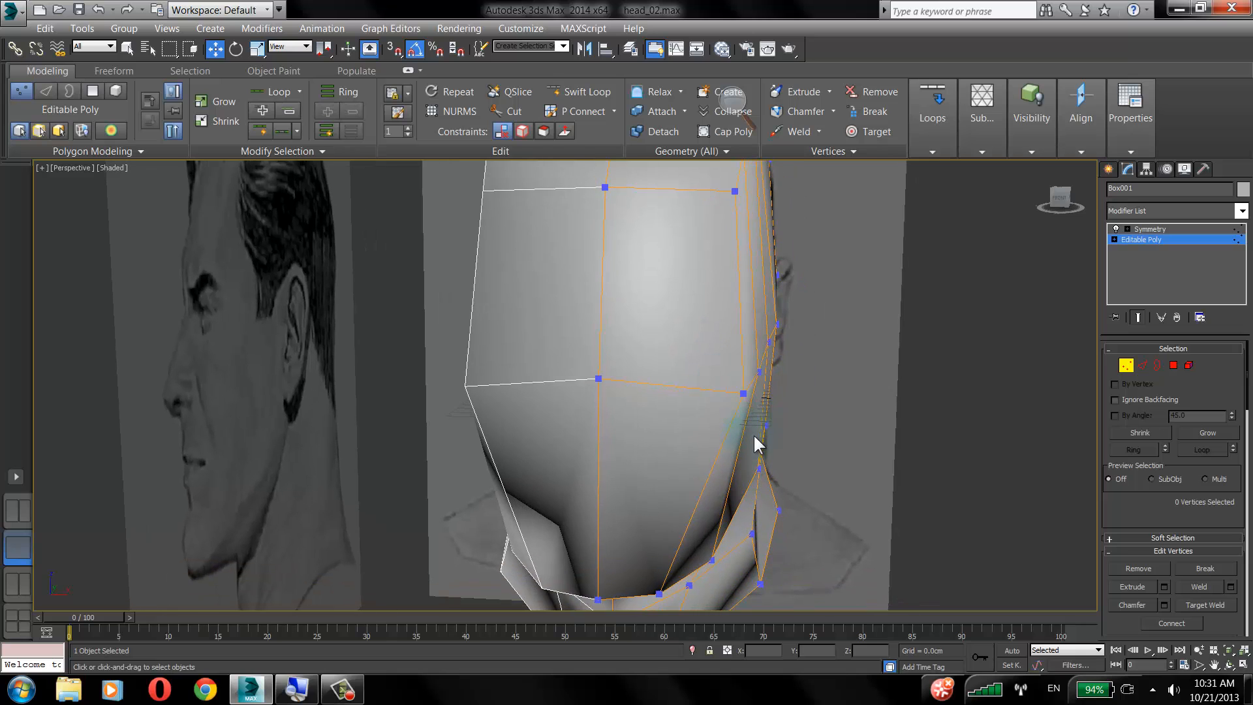
Nudge the front cheek vertex at nose height slightly inward toward the centre of the face.
click(744, 394)
drag(794, 340, 788, 338)
click(890, 302)
alt+middle_drag(878, 370, 770, 400)
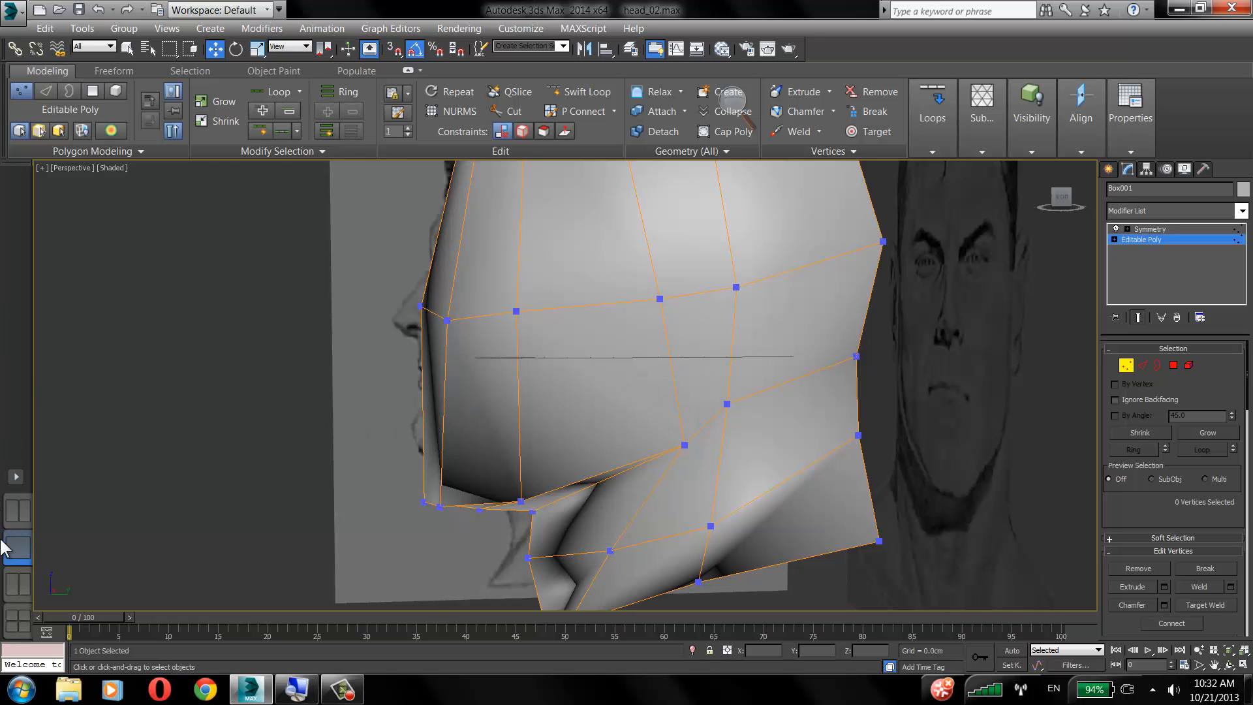
Return to the Right-and-Front layout and lower the head's object visibility so the reference images show through.
click(13, 579)
middle_drag(436, 370, 447, 371)
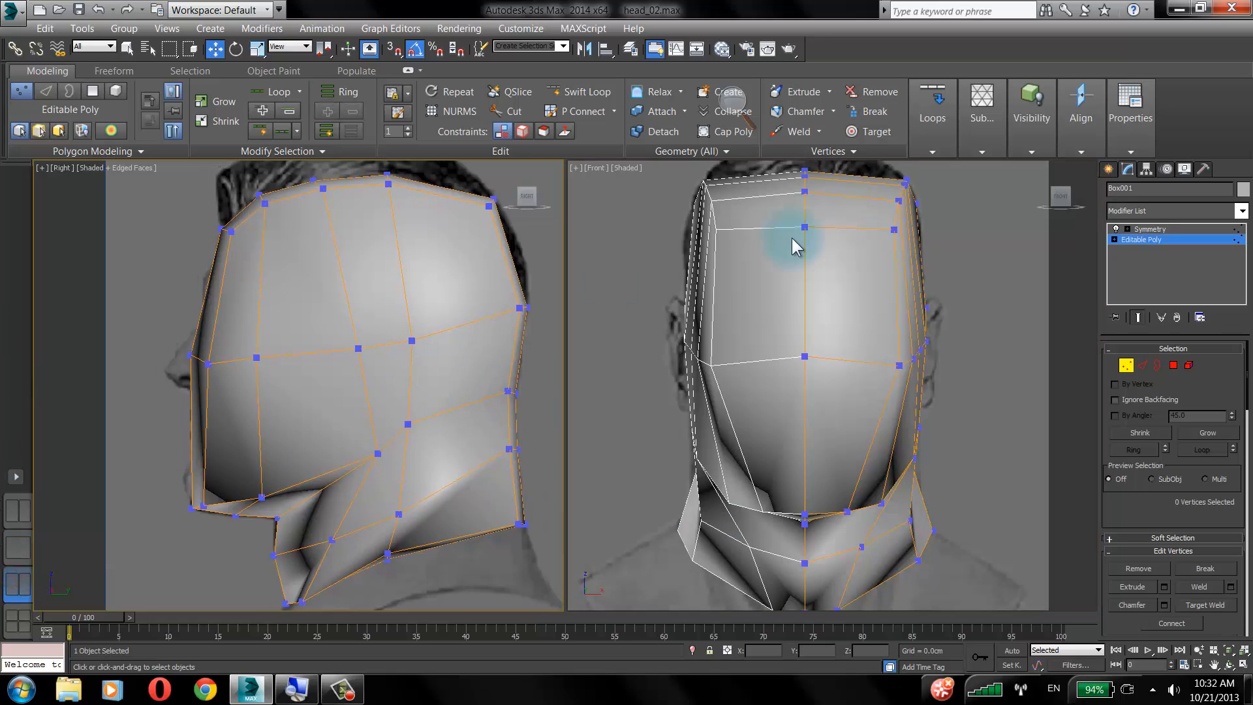
right_click(765, 300)
right_click(766, 299)
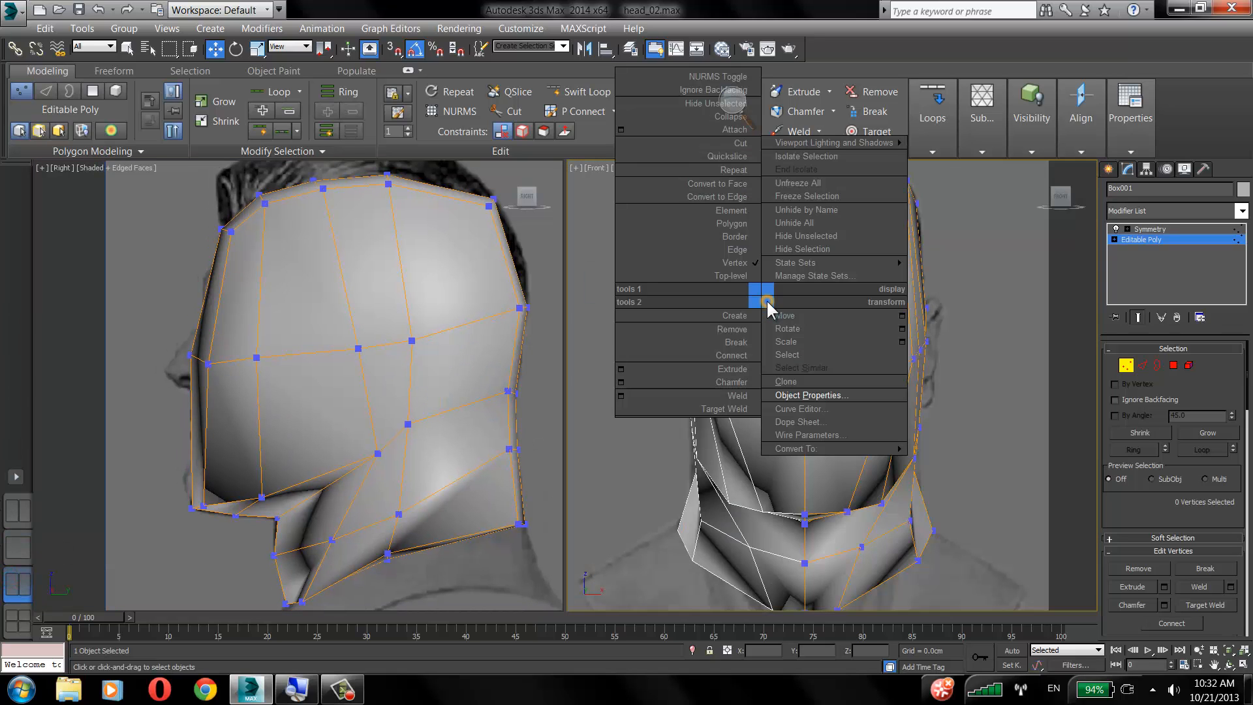
click(822, 395)
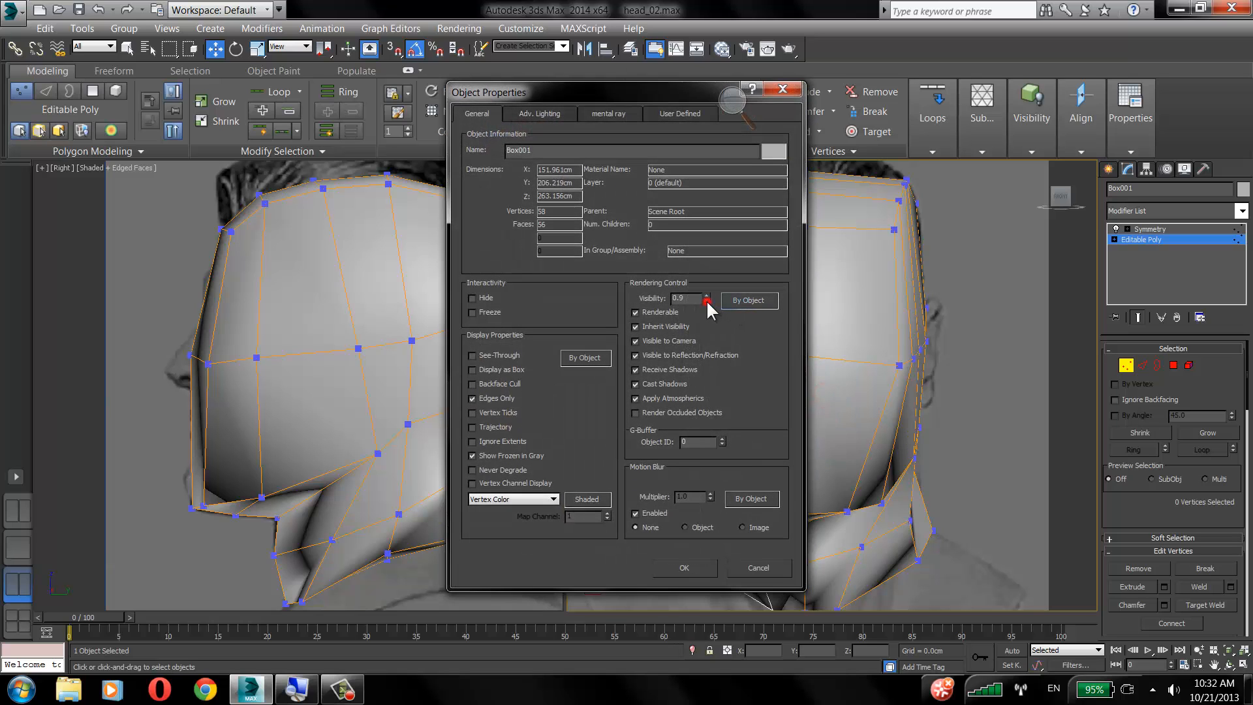
click(702, 558)
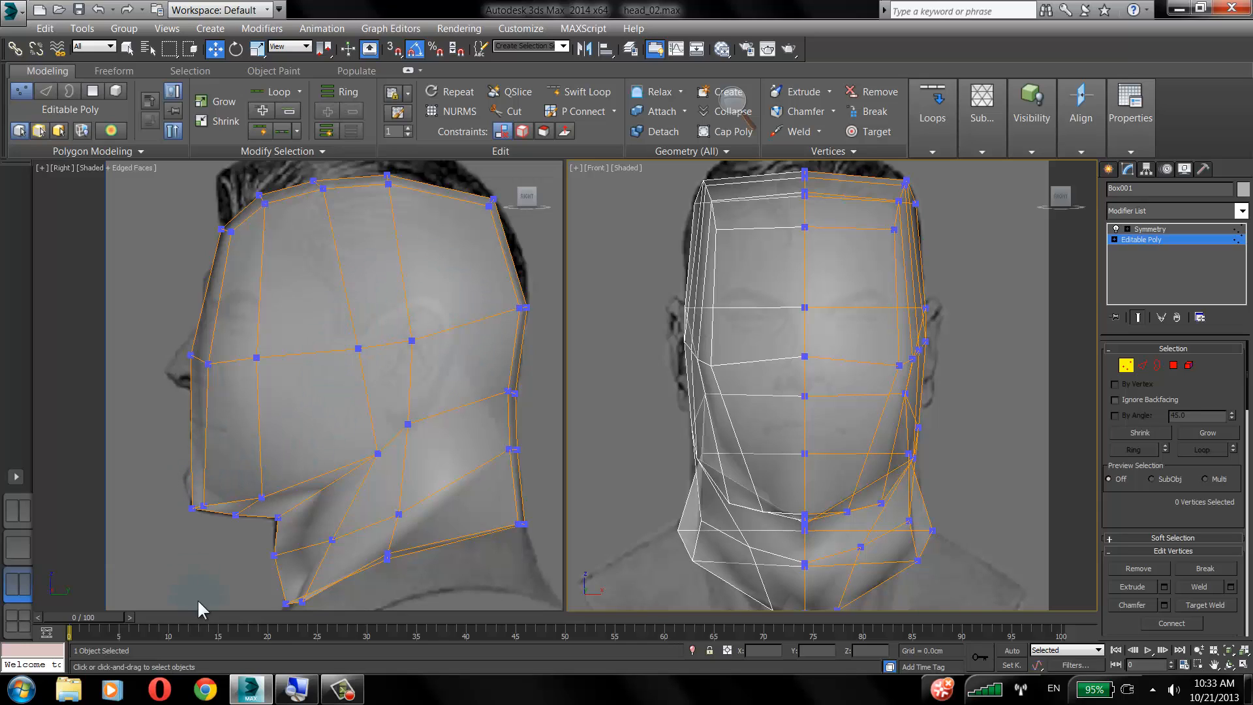
With ScreenDraw, sketch the jaw loop, its continuation around the ear and two direction arrows over the Right view, and clear the markings.
click(342, 688)
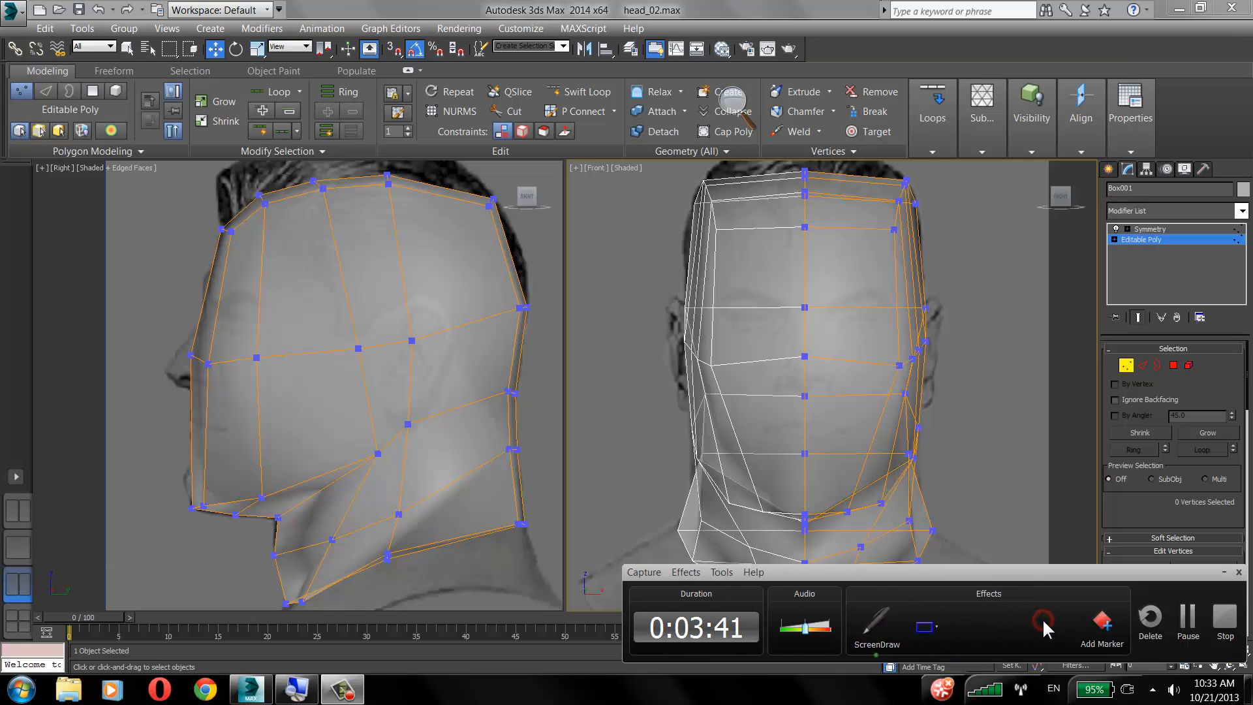
click(1050, 624)
mouse_move(183, 477)
mouse_down()
mouse_move(186, 461)
mouse_move(301, 427)
mouse_move(345, 320)
mouse_move(371, 442)
mouse_move(271, 496)
mouse_move(189, 511)
mouse_move(202, 456)
mouse_up()
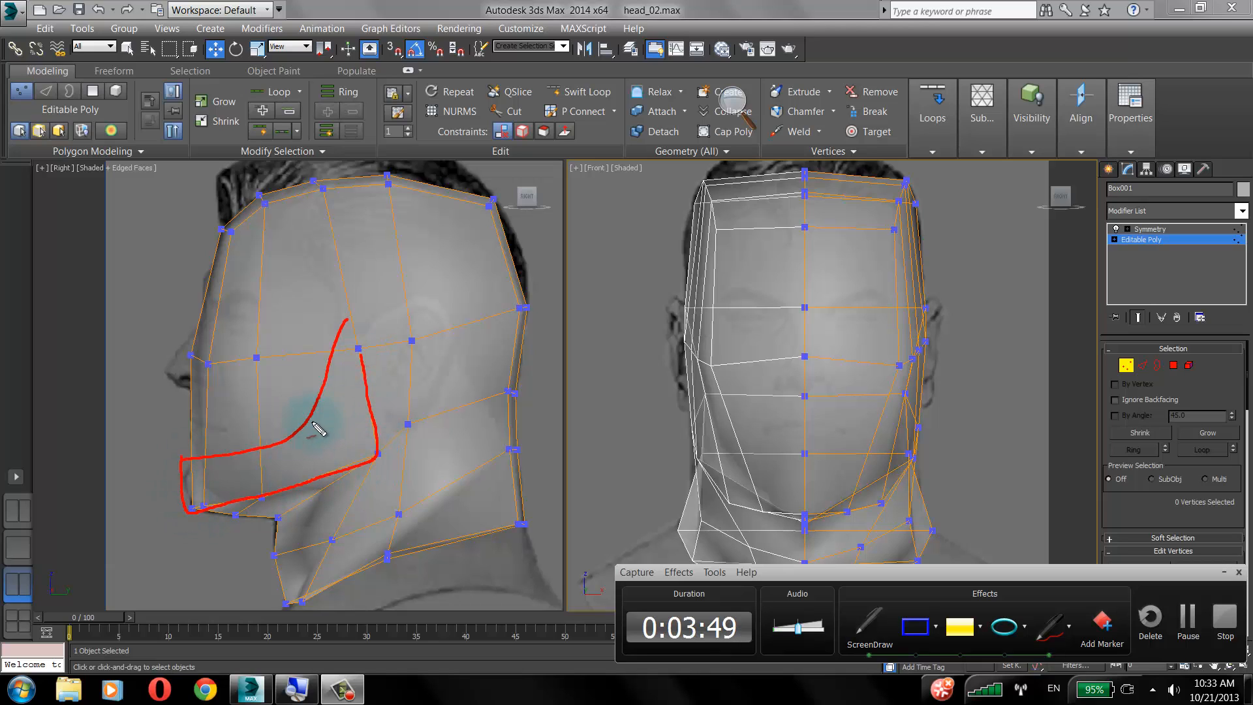
drag(308, 420, 369, 450)
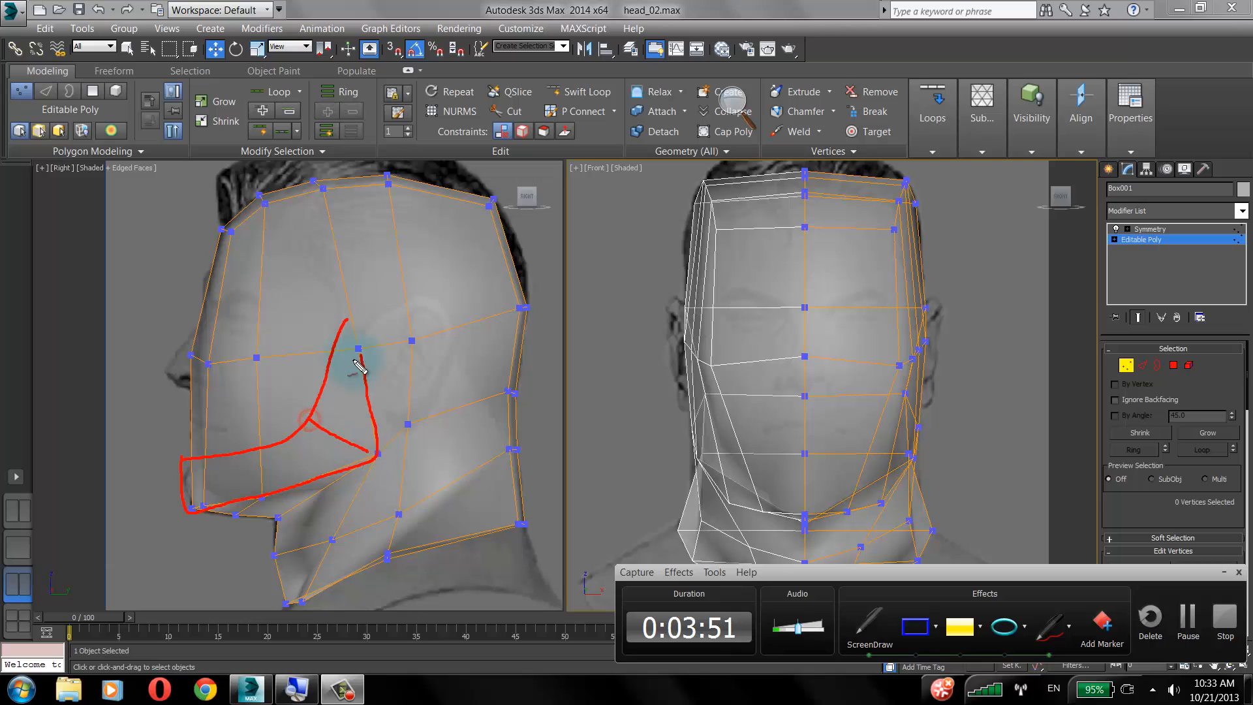
mouse_move(344, 321)
mouse_down()
mouse_move(360, 357)
mouse_move(380, 317)
mouse_move(413, 337)
mouse_move(358, 346)
mouse_move(397, 379)
mouse_move(412, 345)
mouse_move(382, 374)
mouse_up()
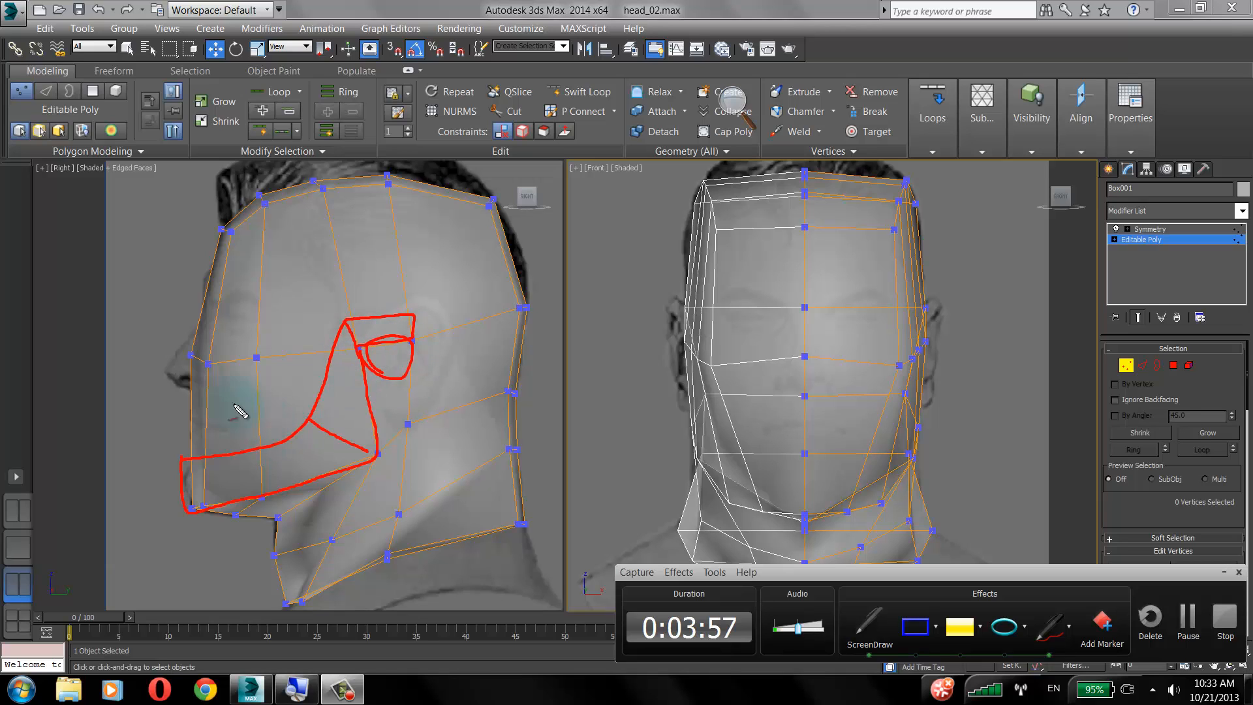
drag(140, 405, 197, 538)
drag(103, 462, 160, 553)
drag(129, 554, 173, 563)
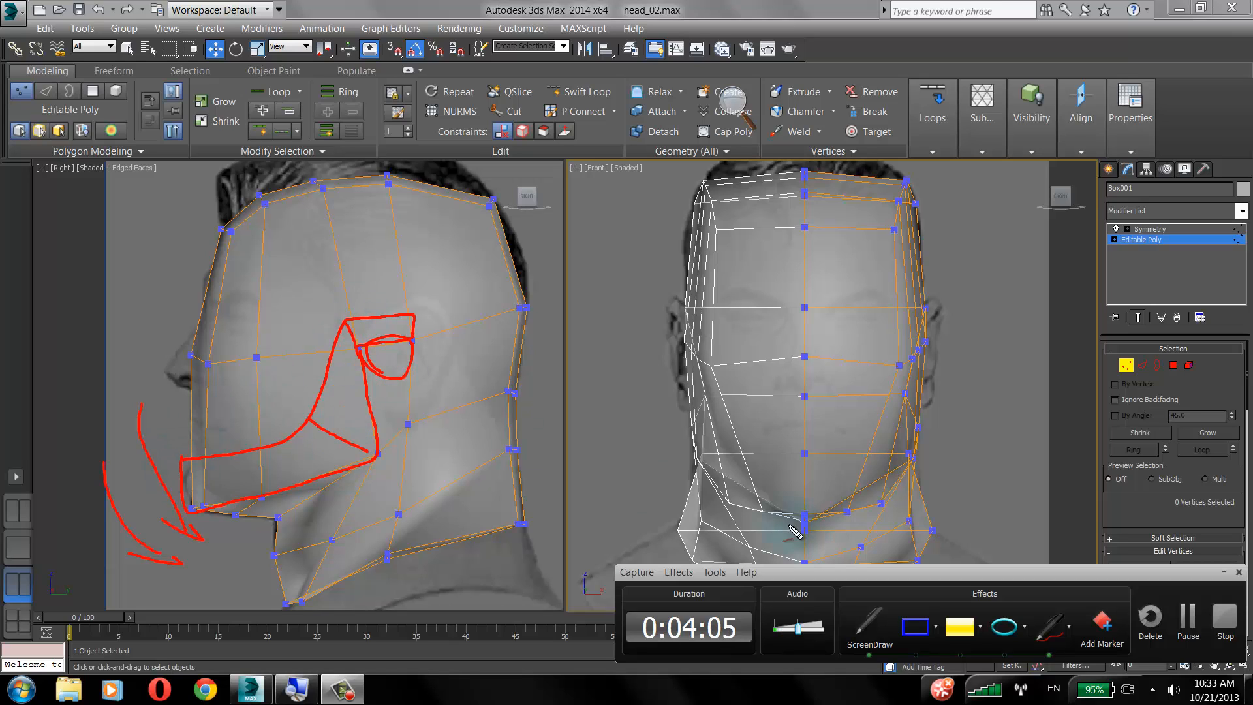
key(Escape)
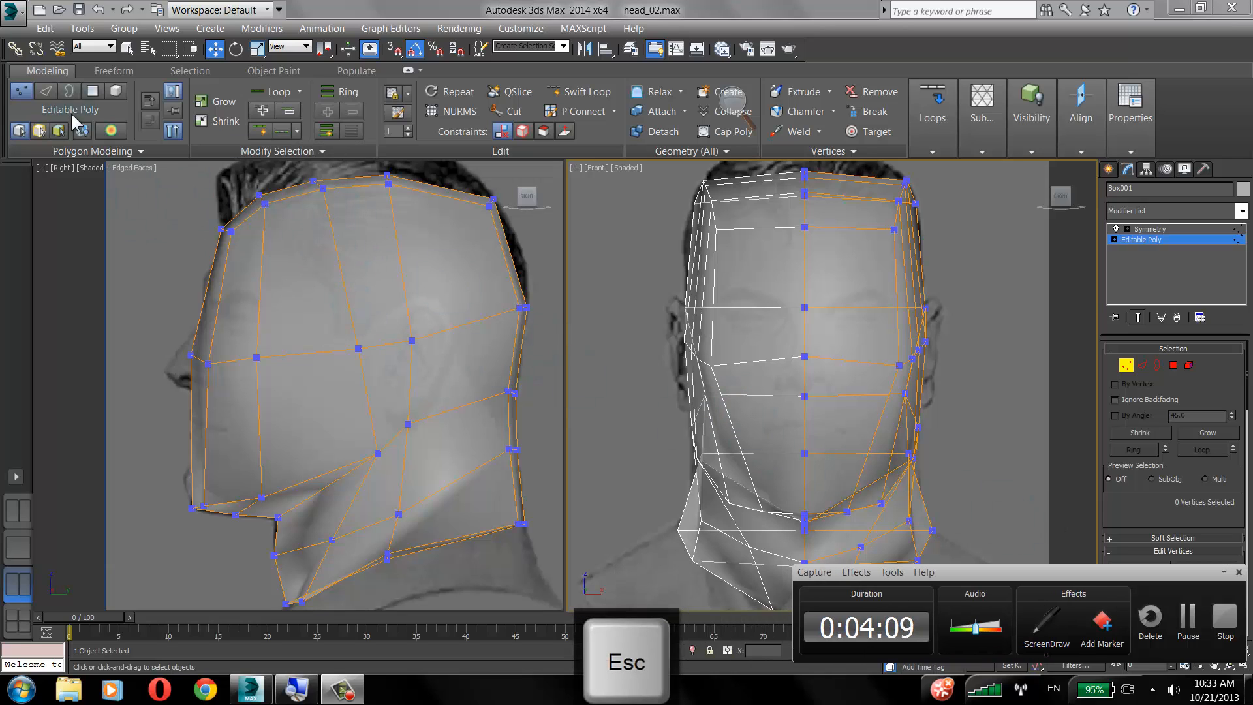
Switch to edge editing, turn off the Symmetry modifier and its end result, and clear the edge selection.
click(45, 92)
click(332, 224)
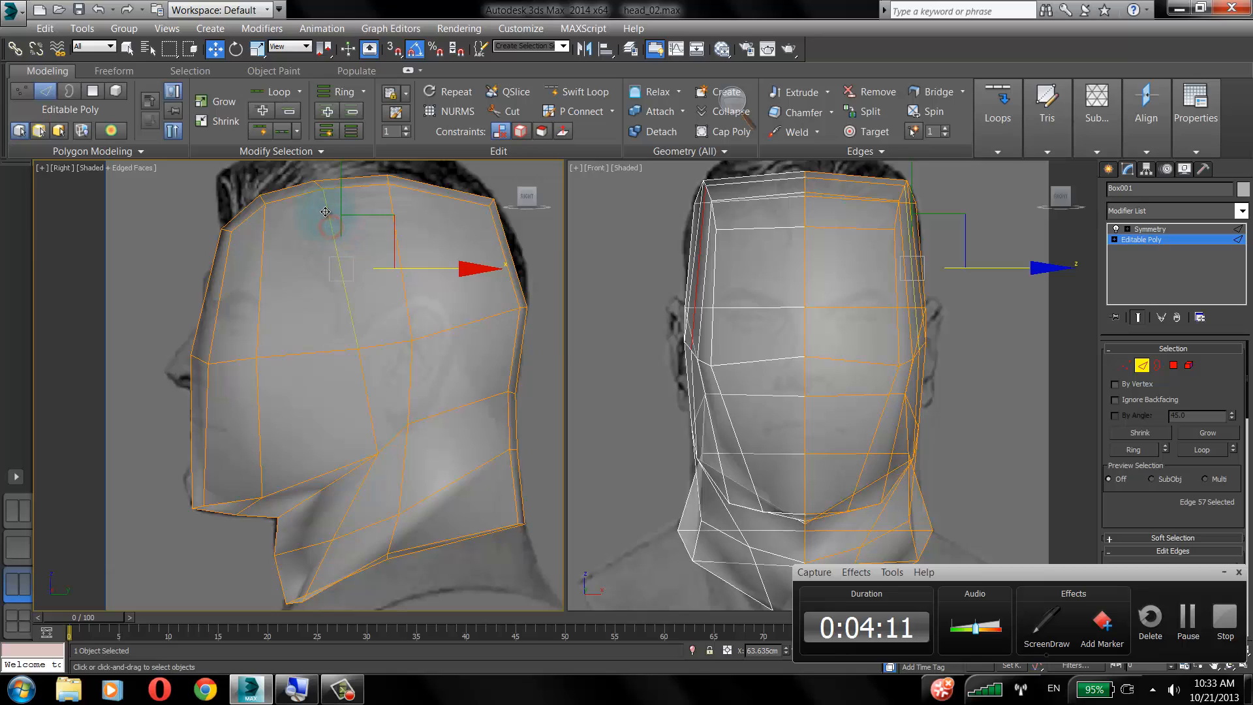
ctrl+click(315, 184)
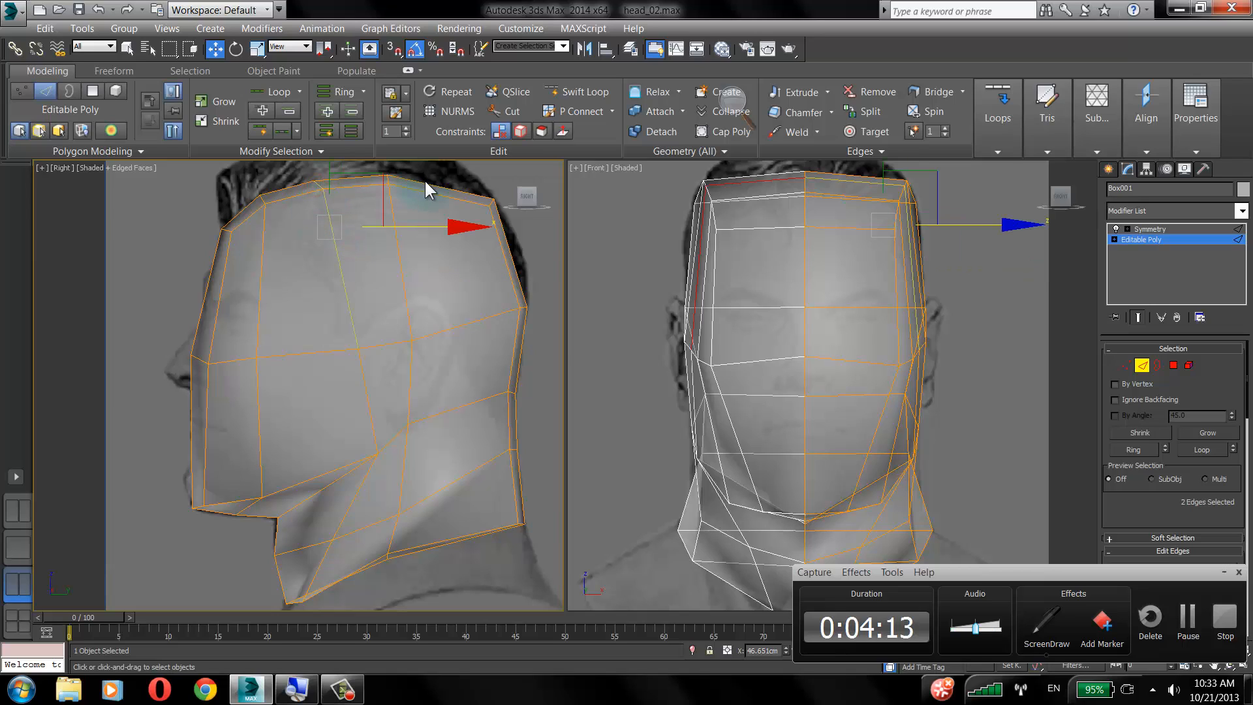
click(1116, 229)
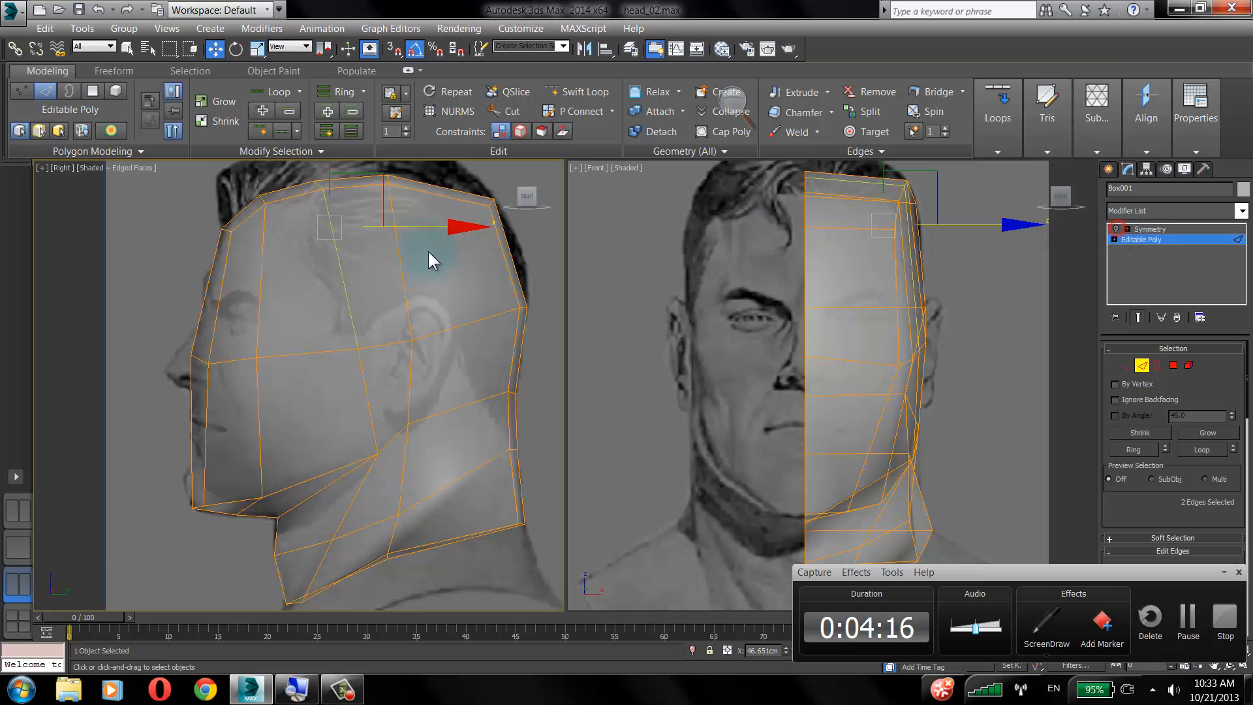
click(1138, 317)
click(108, 285)
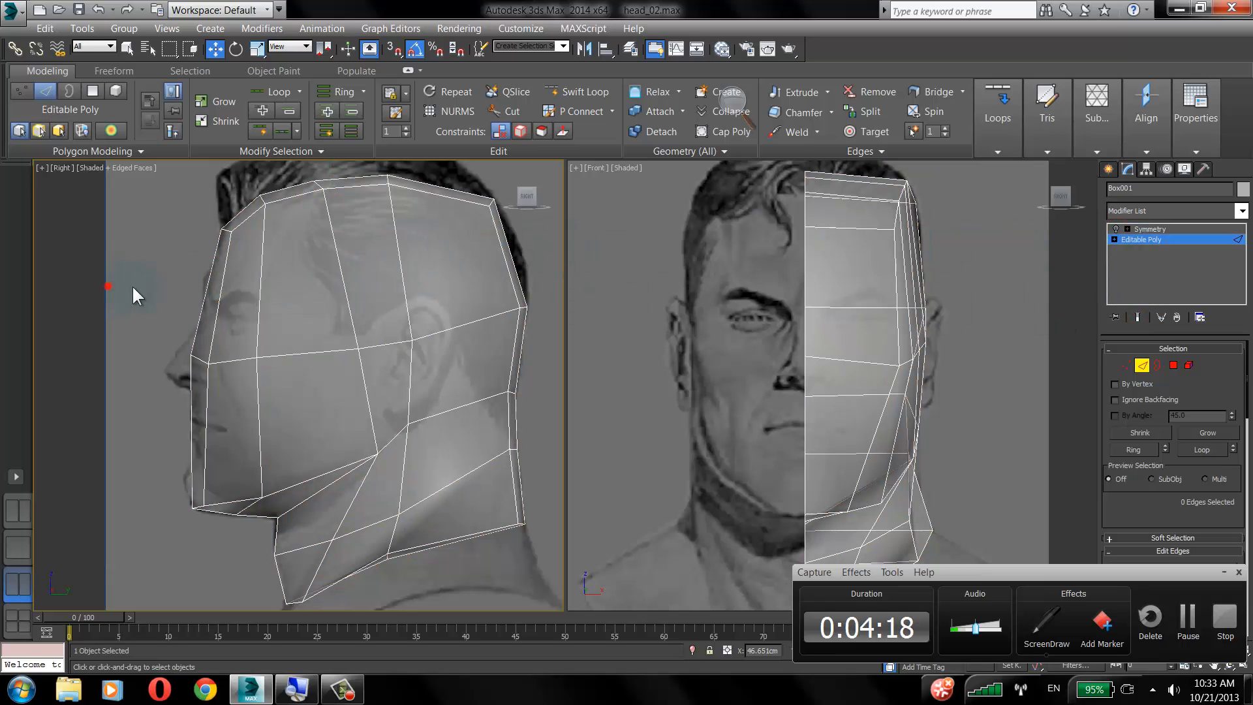
Remove the edge rising from in front of the ear and its continuation across the top of the head, including their unused vertices.
click(345, 272)
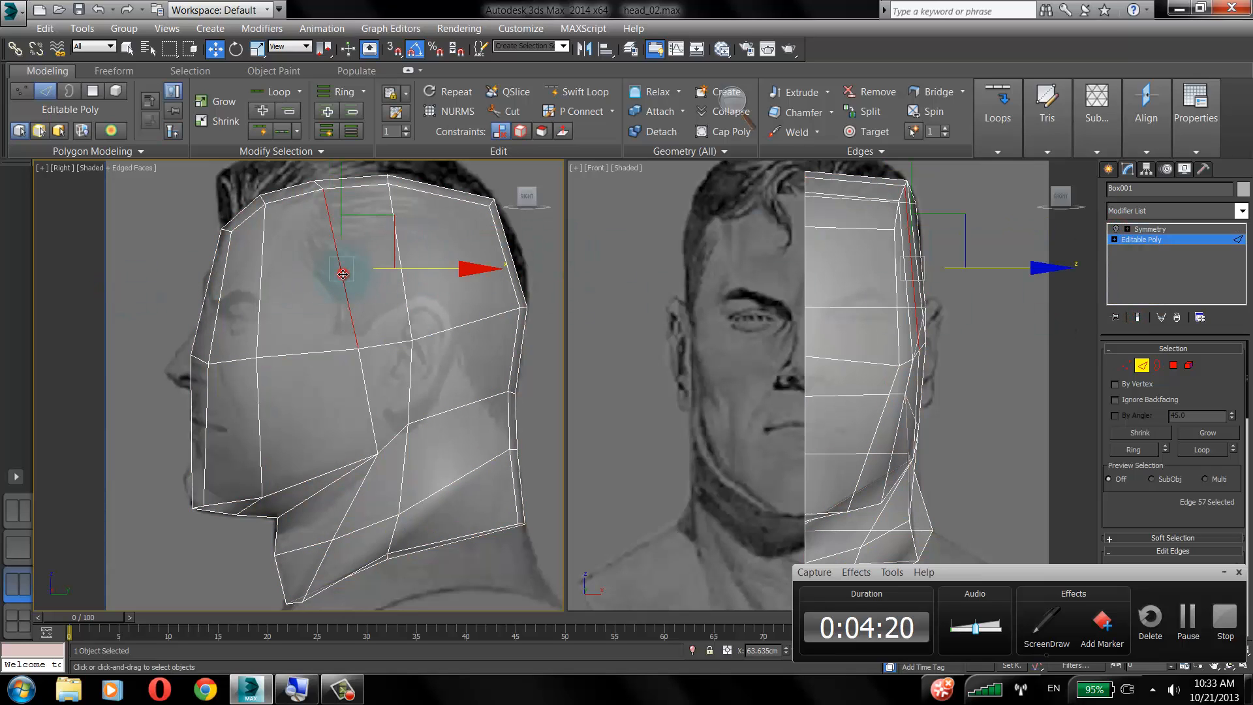
ctrl+click(321, 187)
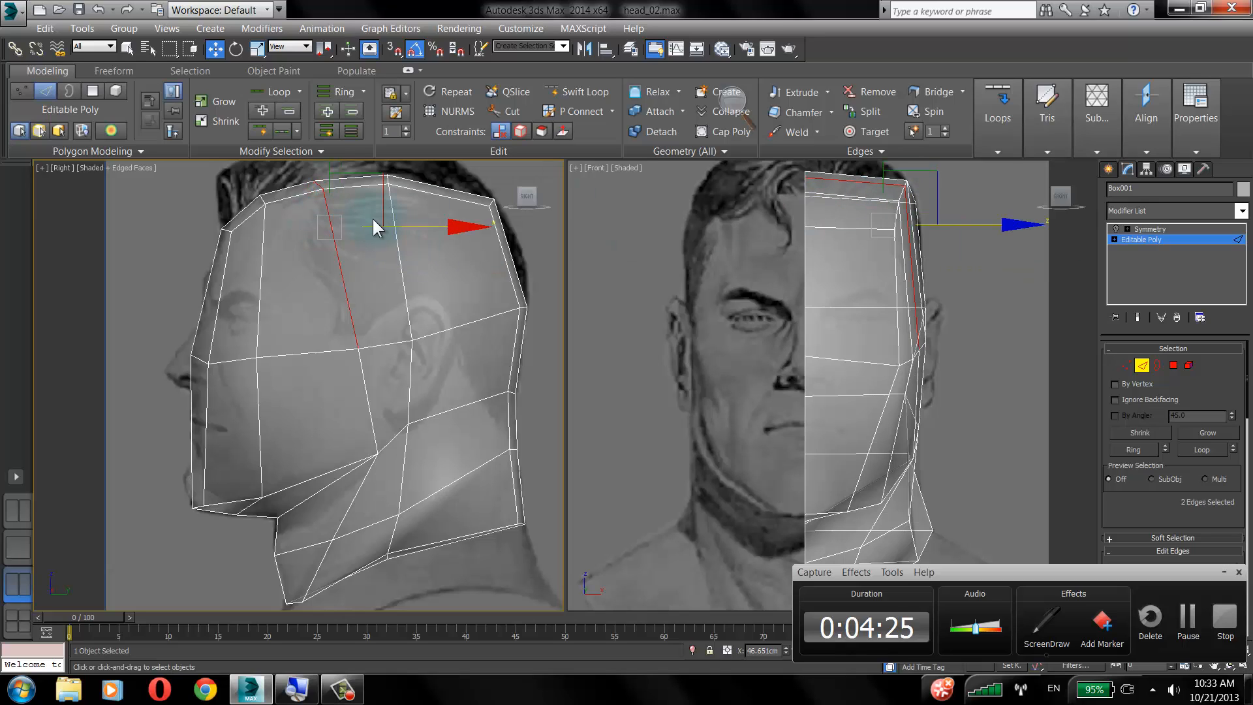
key(ctrl+BackSpace)
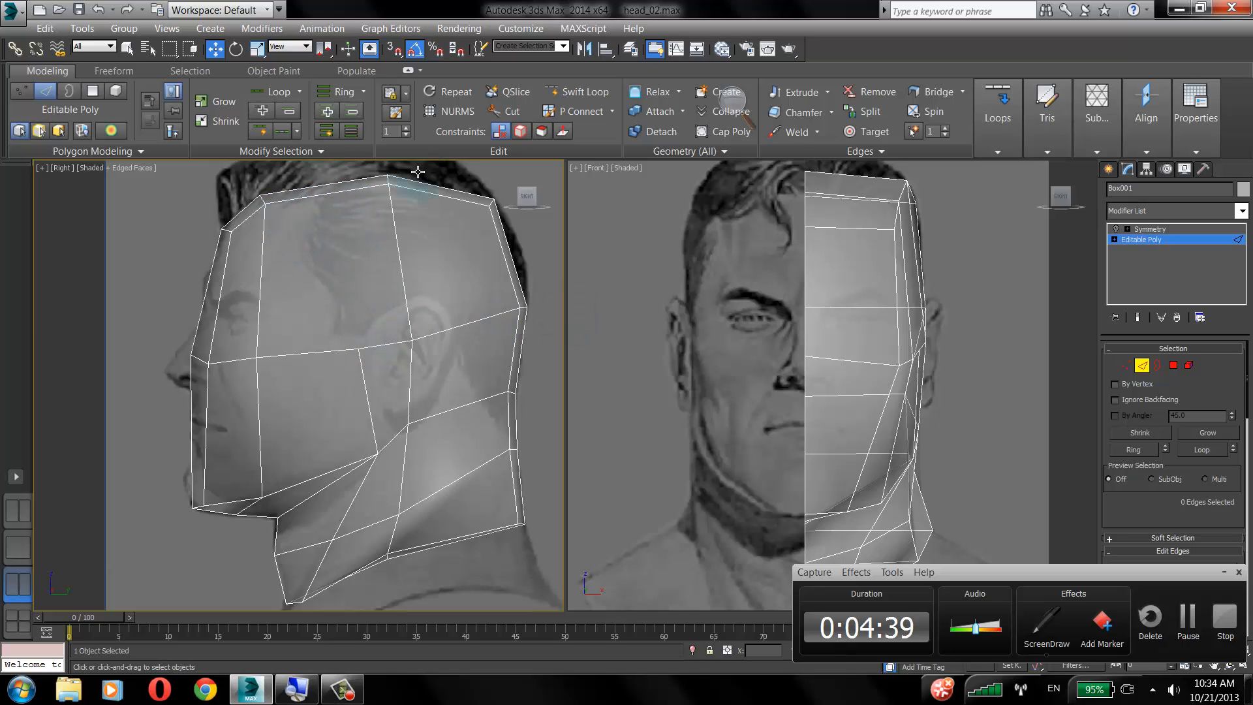
With ScreenDraw, sketch a loop around the ear, an outer loop from mouth to neck, and their connecting lines over the Right view.
click(1058, 626)
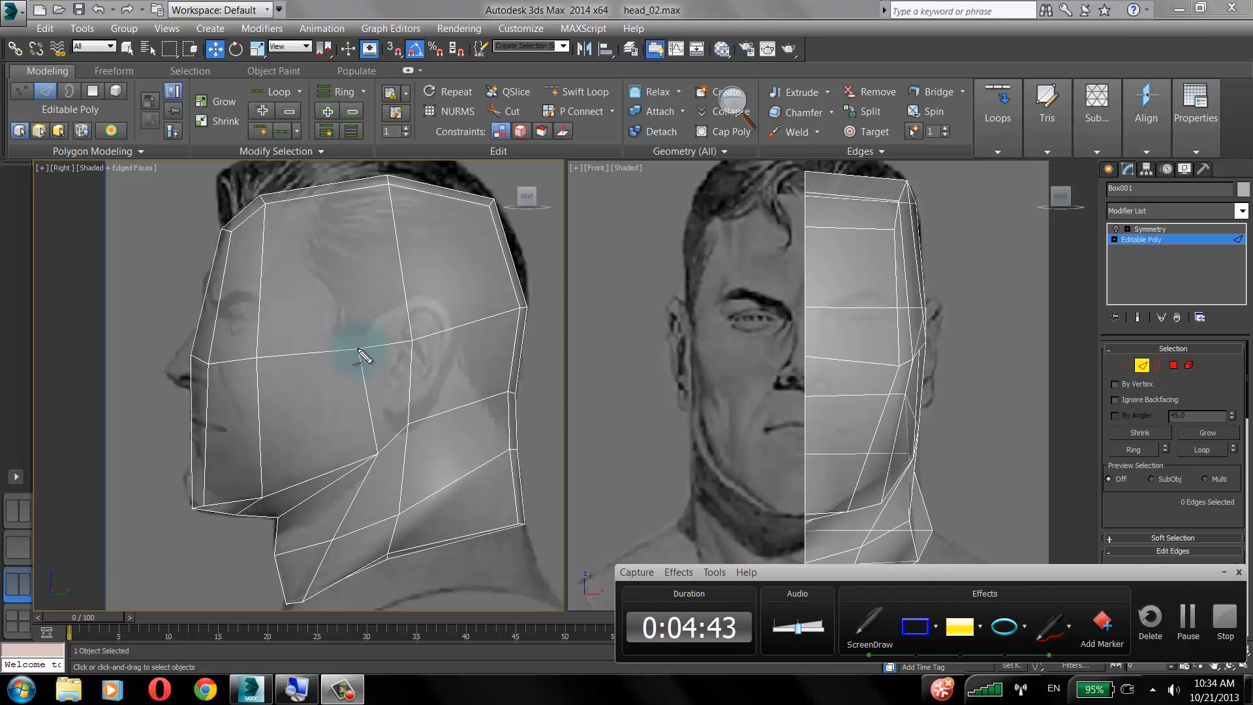
mouse_move(358, 350)
mouse_down()
mouse_move(407, 301)
mouse_move(455, 325)
mouse_move(421, 548)
mouse_up()
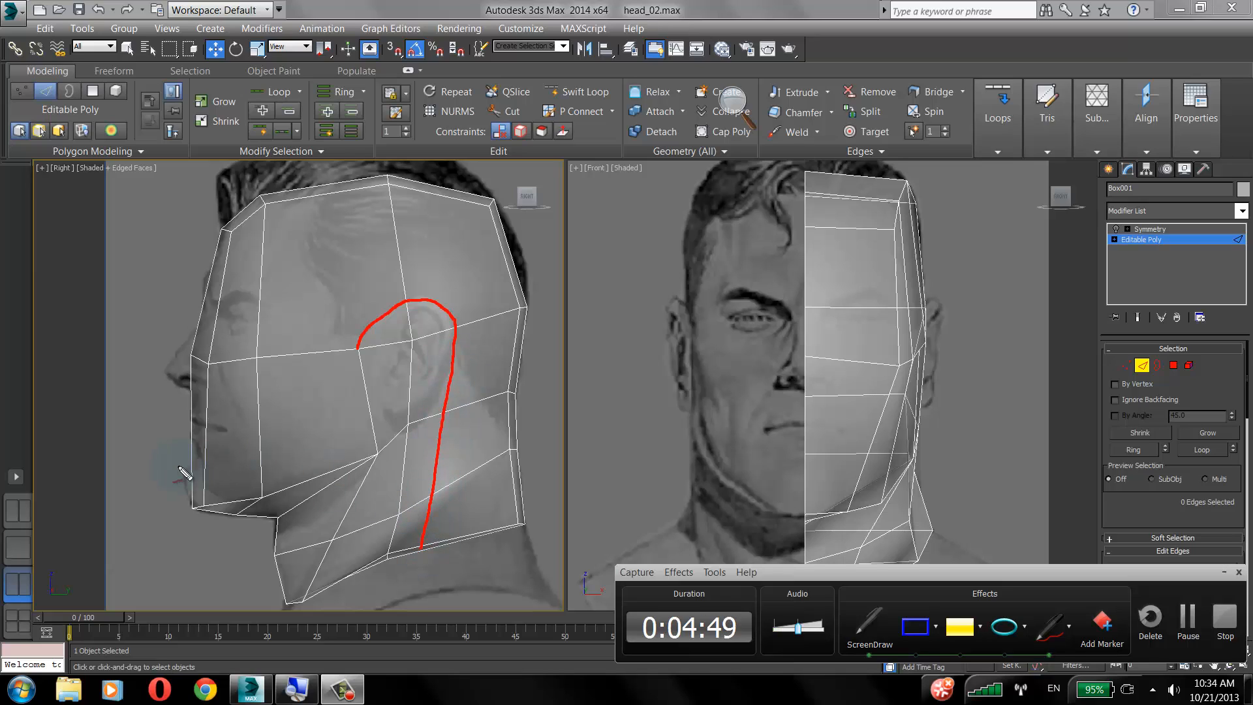
mouse_move(182, 466)
mouse_down()
mouse_move(271, 450)
mouse_move(316, 389)
mouse_move(331, 313)
mouse_move(392, 266)
mouse_move(469, 286)
mouse_move(494, 331)
mouse_move(489, 433)
mouse_move(461, 543)
mouse_up()
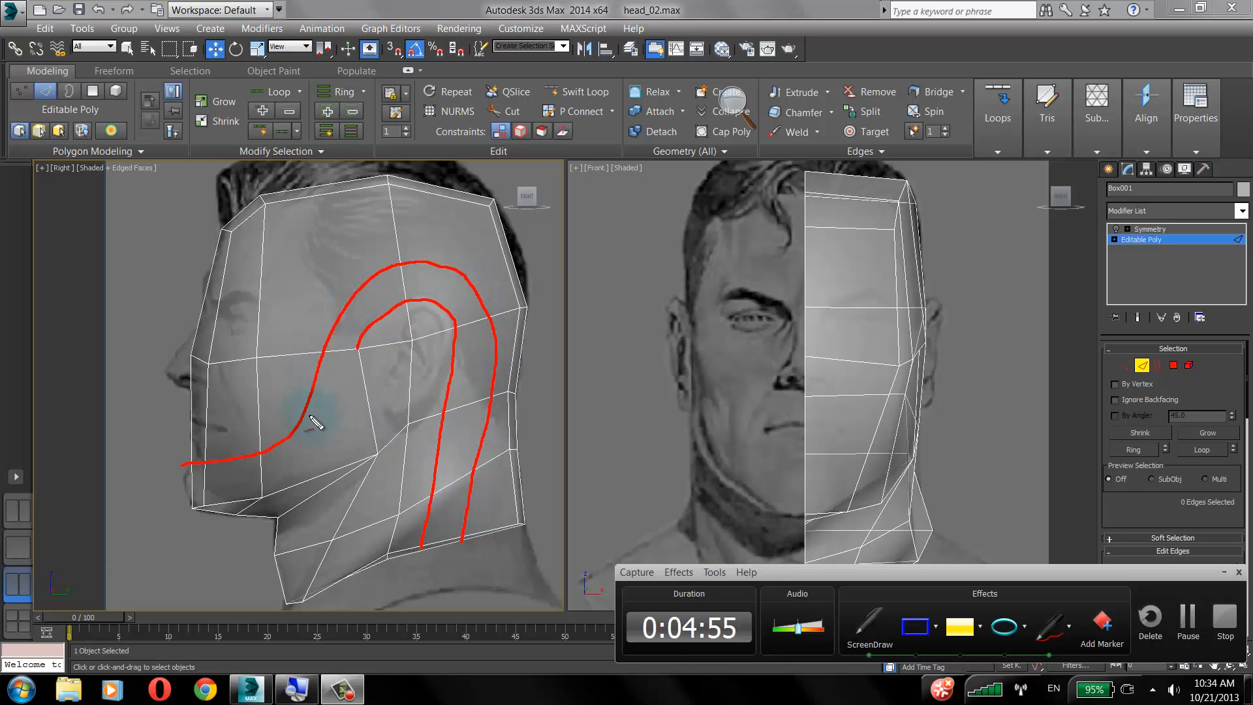
drag(304, 417, 381, 445)
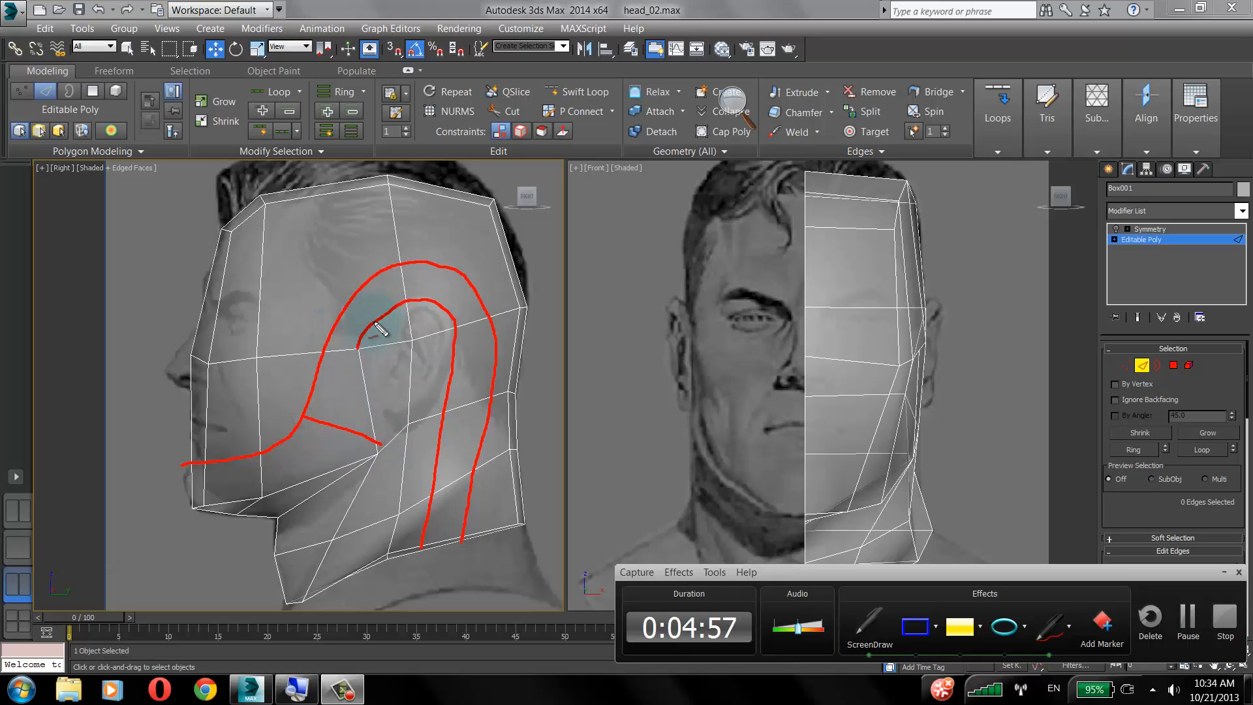
drag(373, 320, 266, 212)
drag(434, 304, 501, 201)
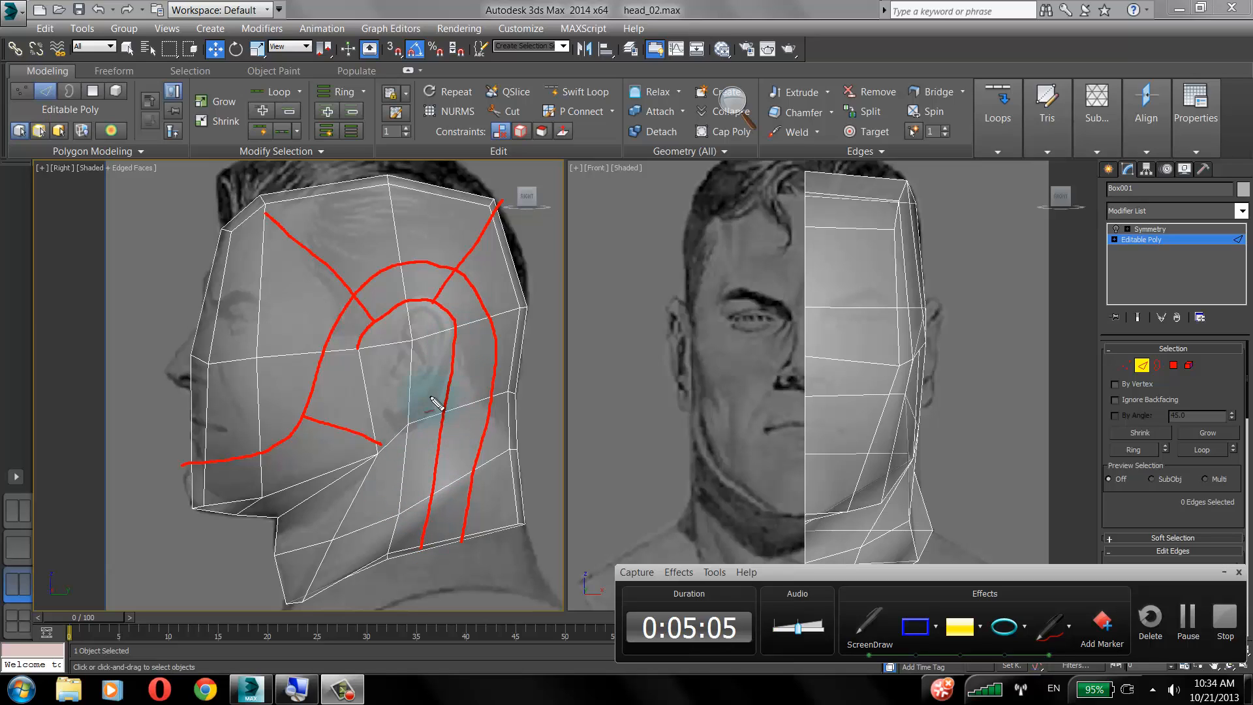
Sketch direction strokes running from behind the ear down to the front of the neck, and clear all the markings.
drag(446, 367, 386, 569)
drag(489, 372, 418, 605)
drag(428, 389, 351, 602)
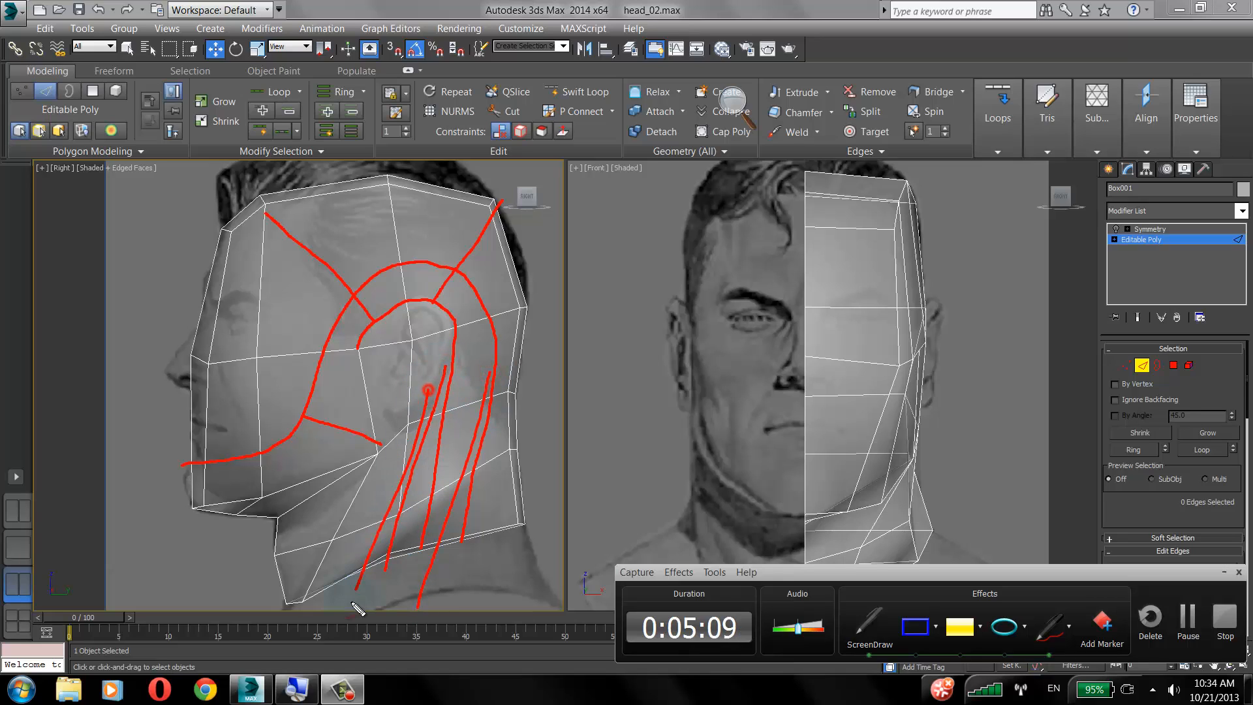
drag(457, 365, 349, 594)
drag(468, 392, 356, 591)
mouse_move(459, 417)
mouse_down()
mouse_move(369, 622)
mouse_move(319, 623)
mouse_up()
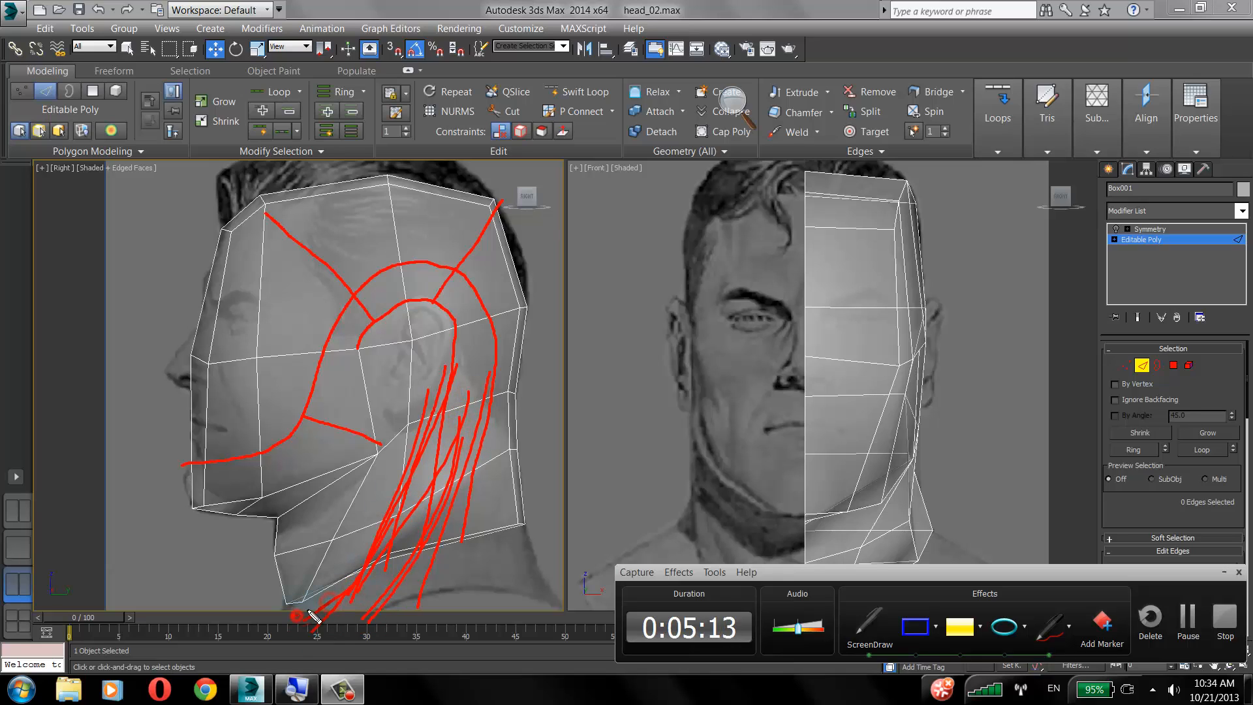
drag(353, 583, 297, 629)
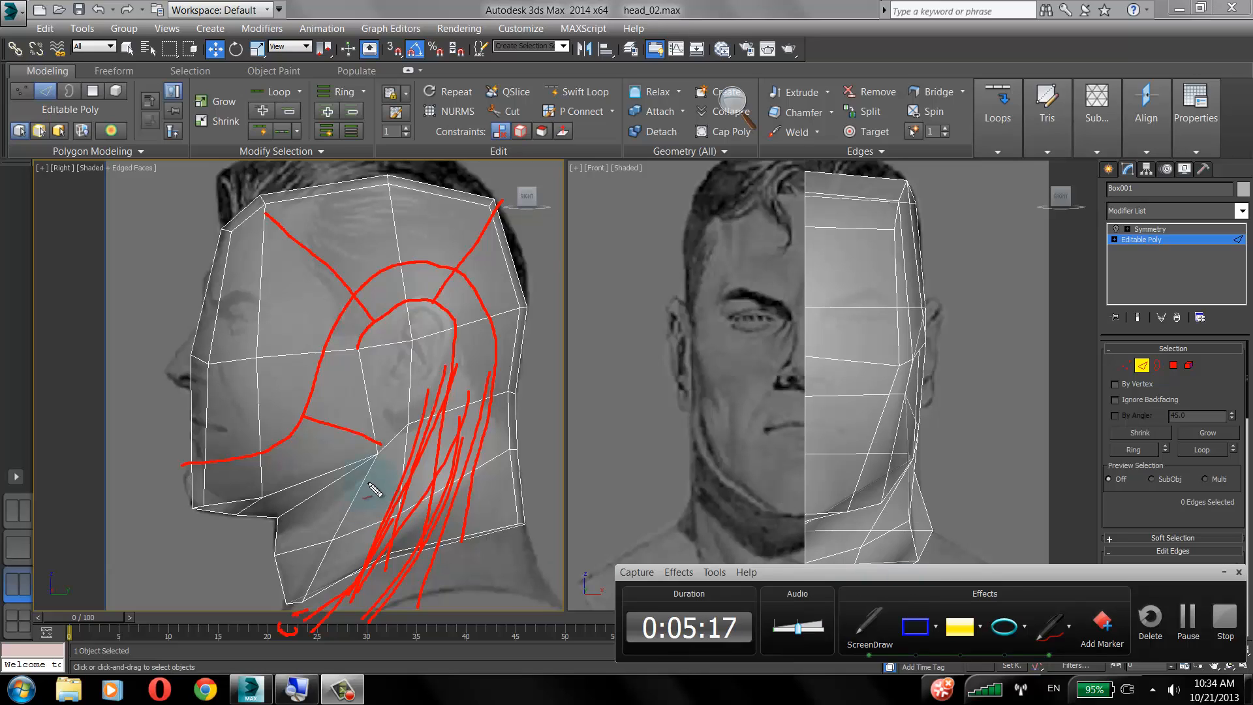
key(Escape)
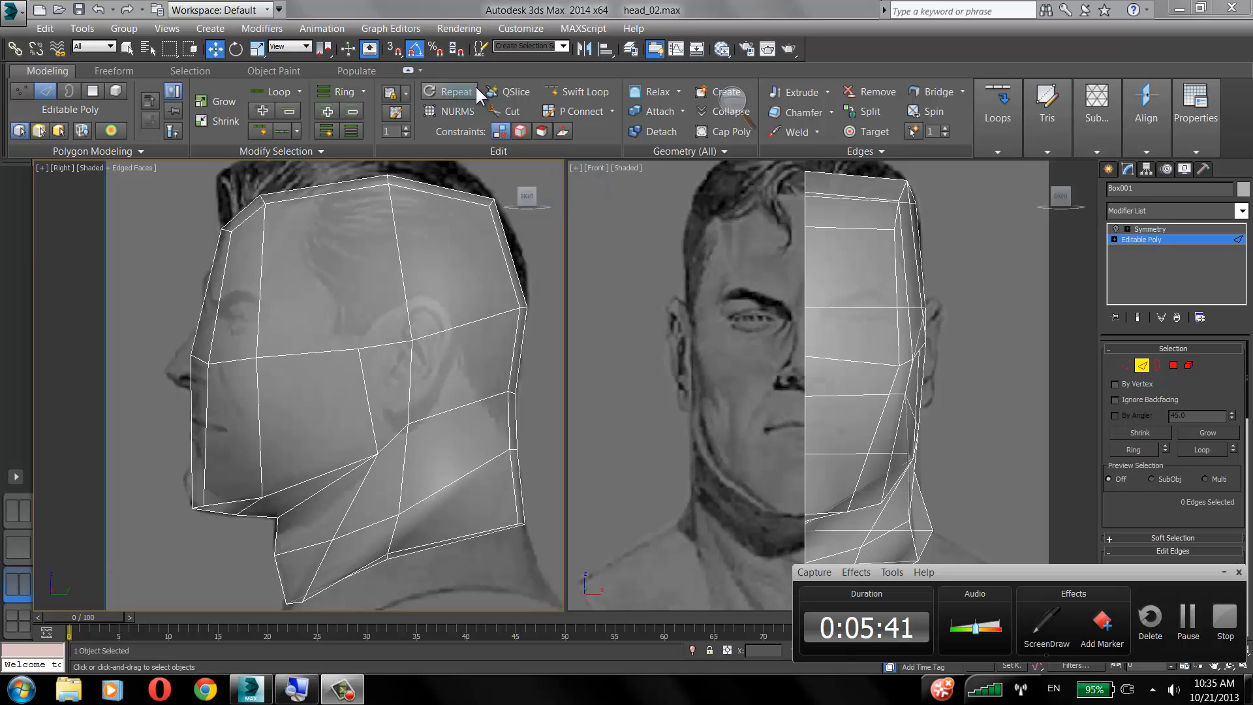
Cut an edge path from the vertex in front of the ear, over the ear, and down behind it to the neck's lower edge.
click(498, 111)
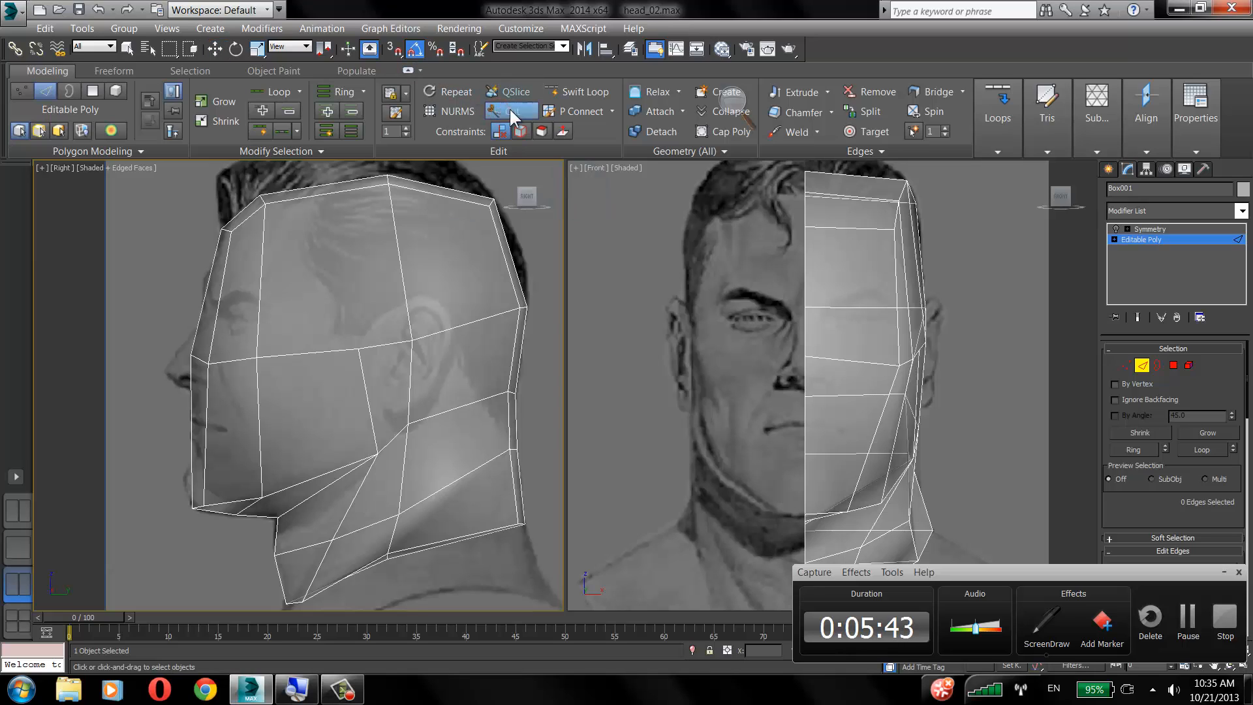
click(566, 110)
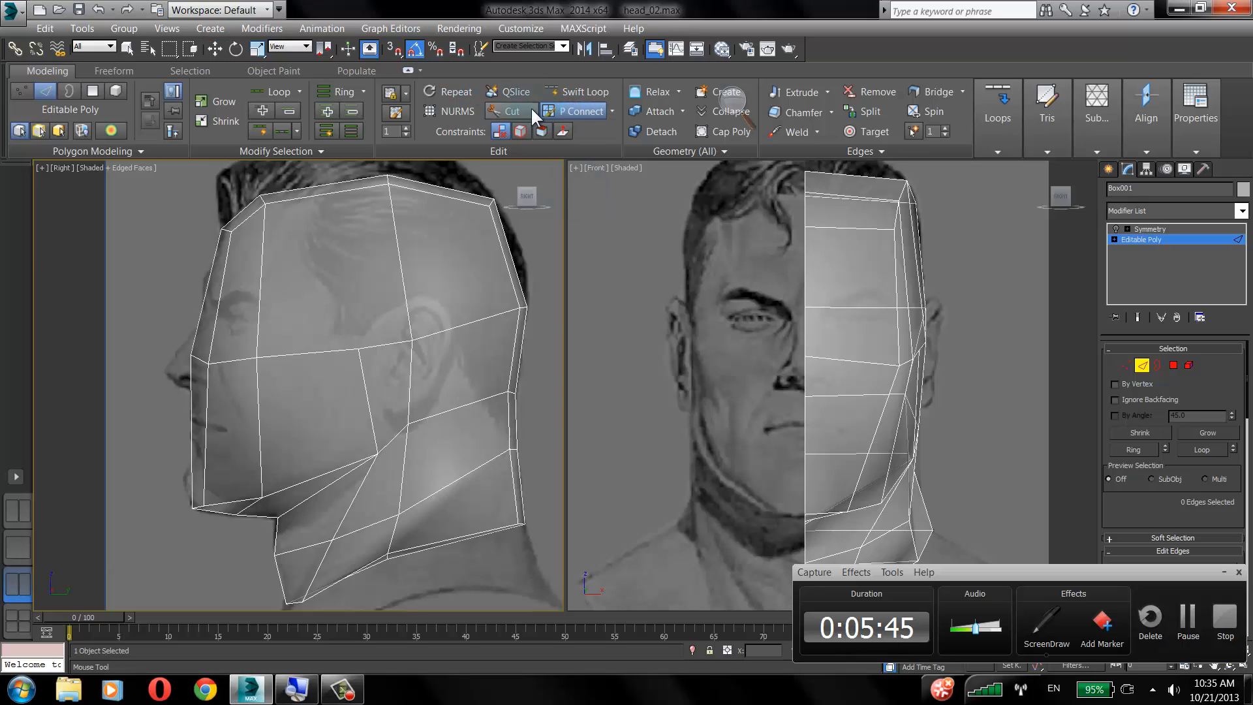
right_click(398, 252)
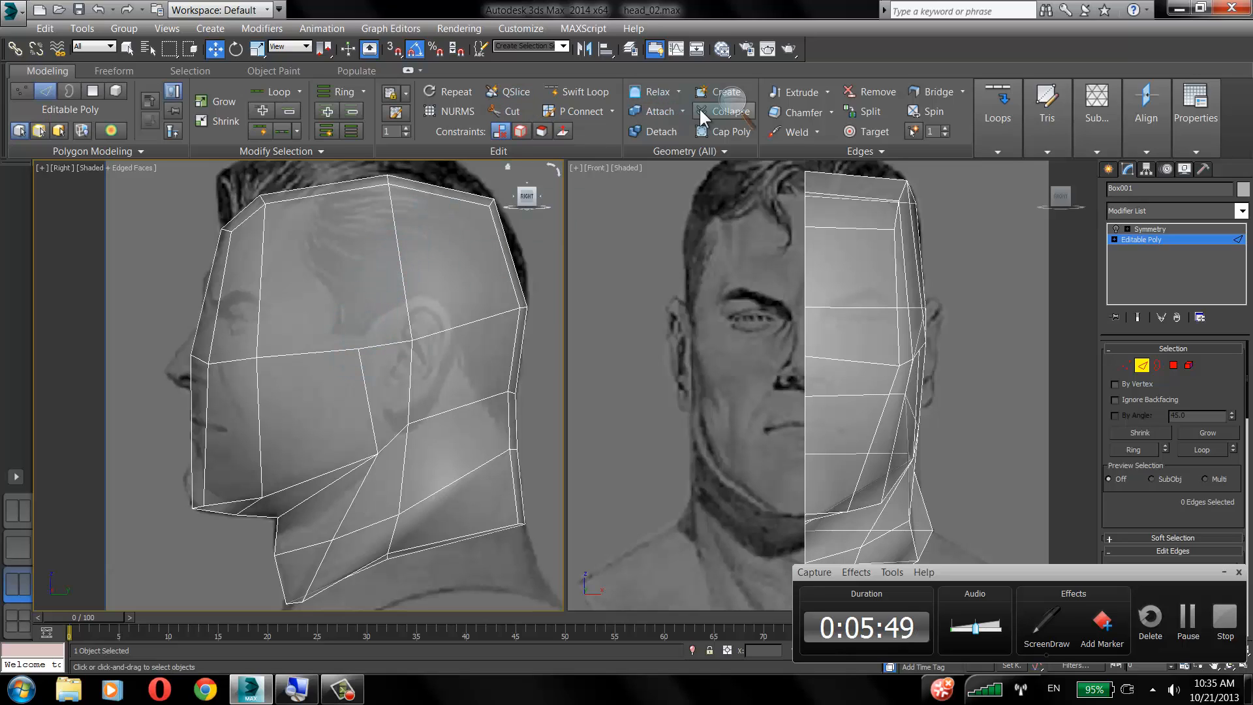
click(516, 113)
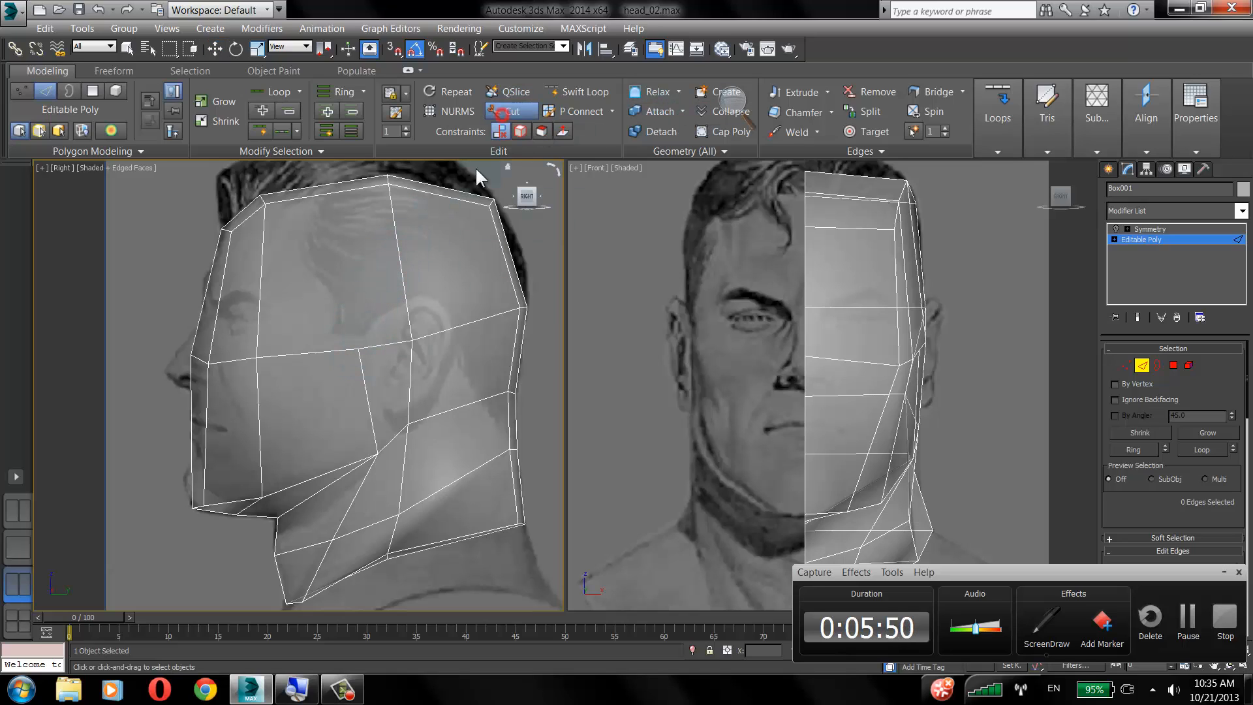
click(358, 349)
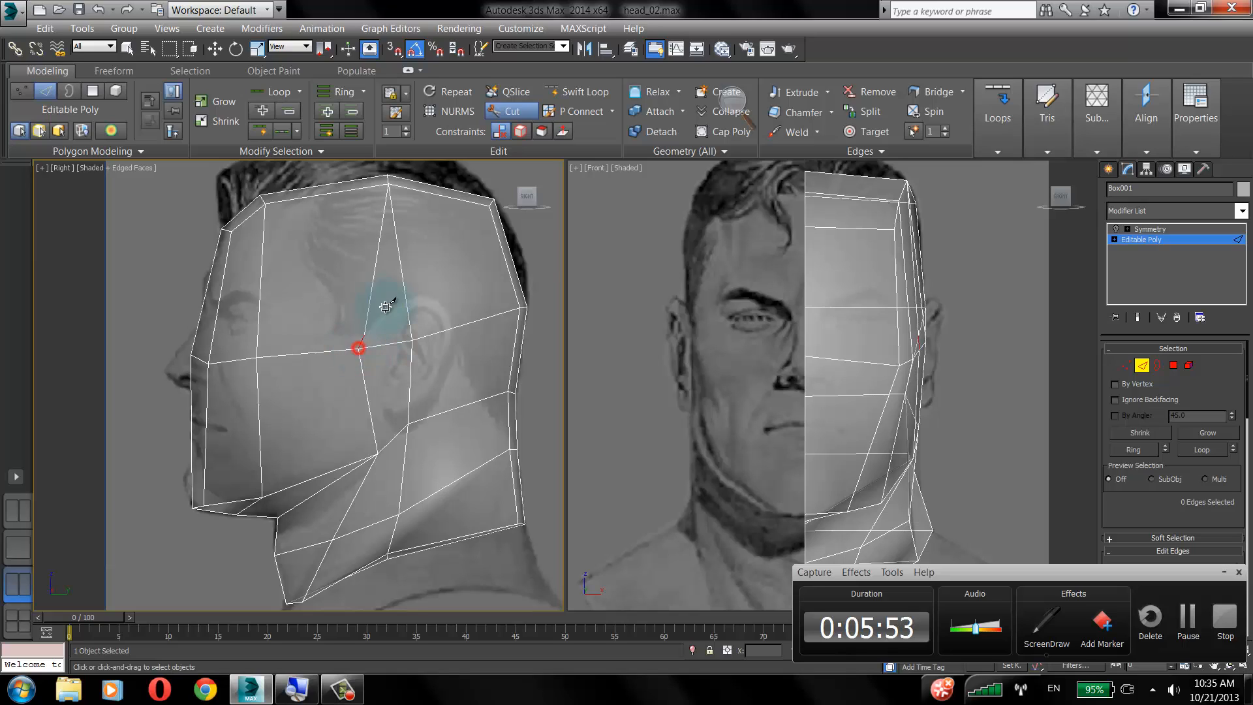
click(405, 288)
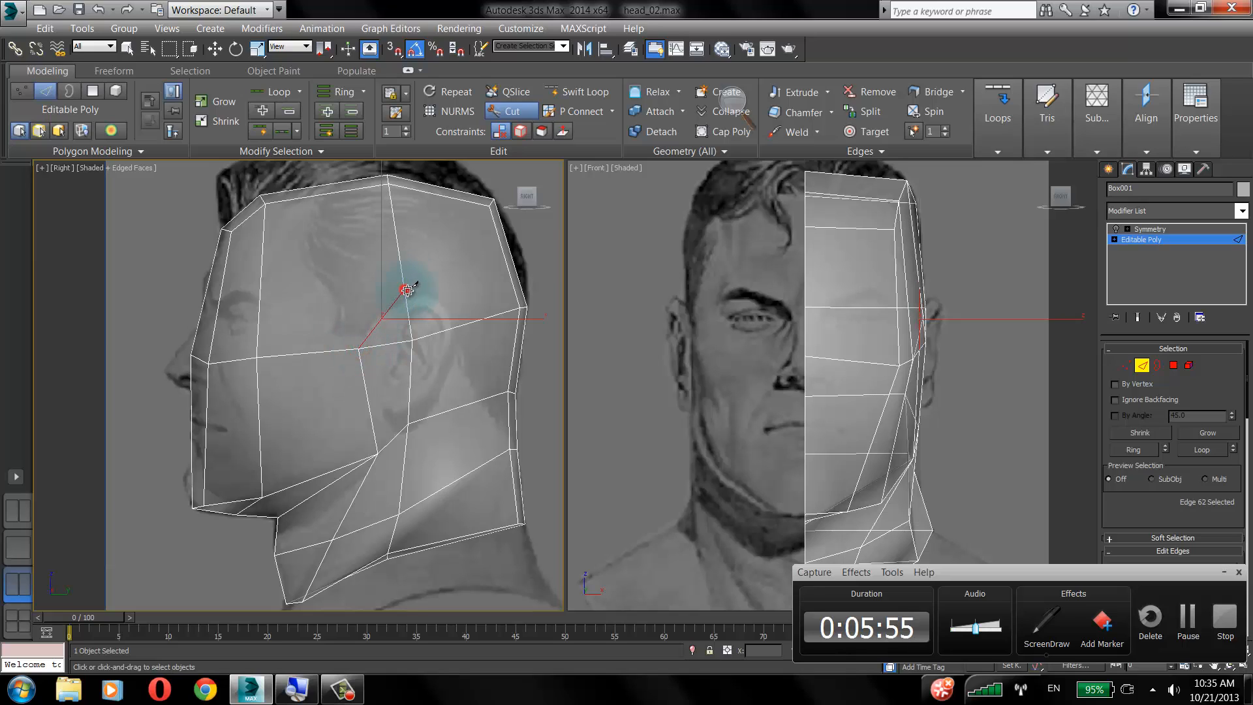
click(454, 324)
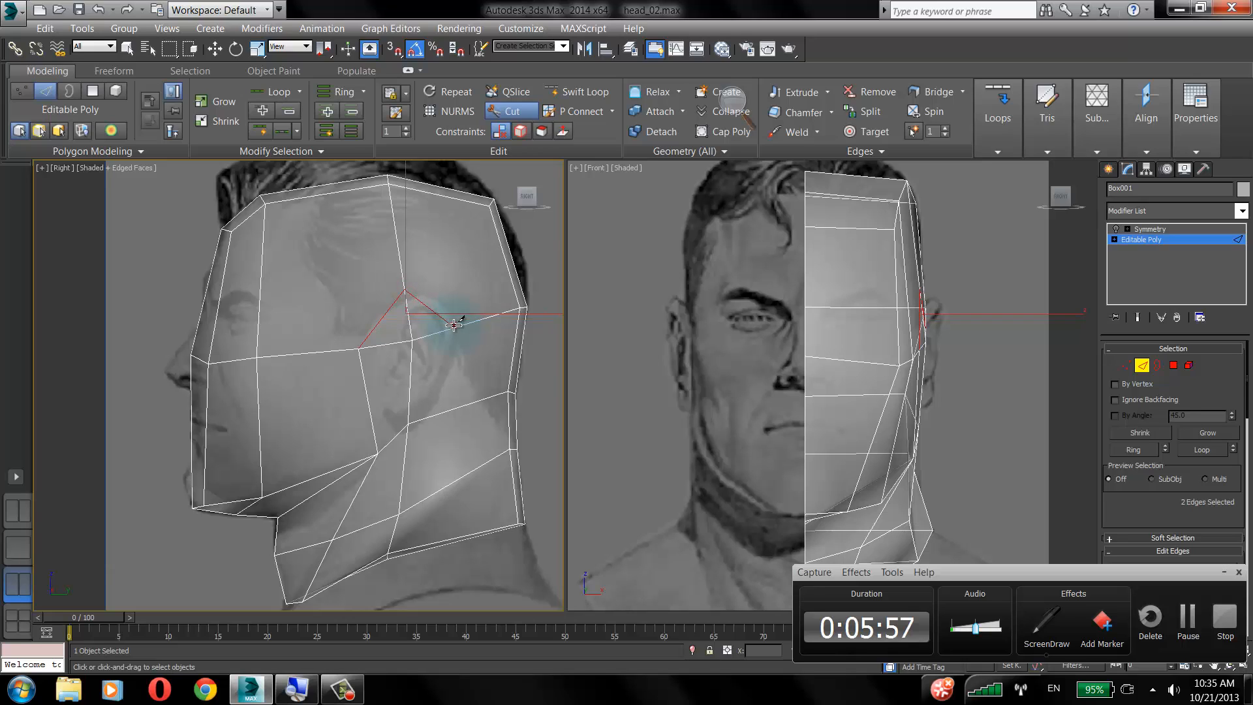
click(430, 547)
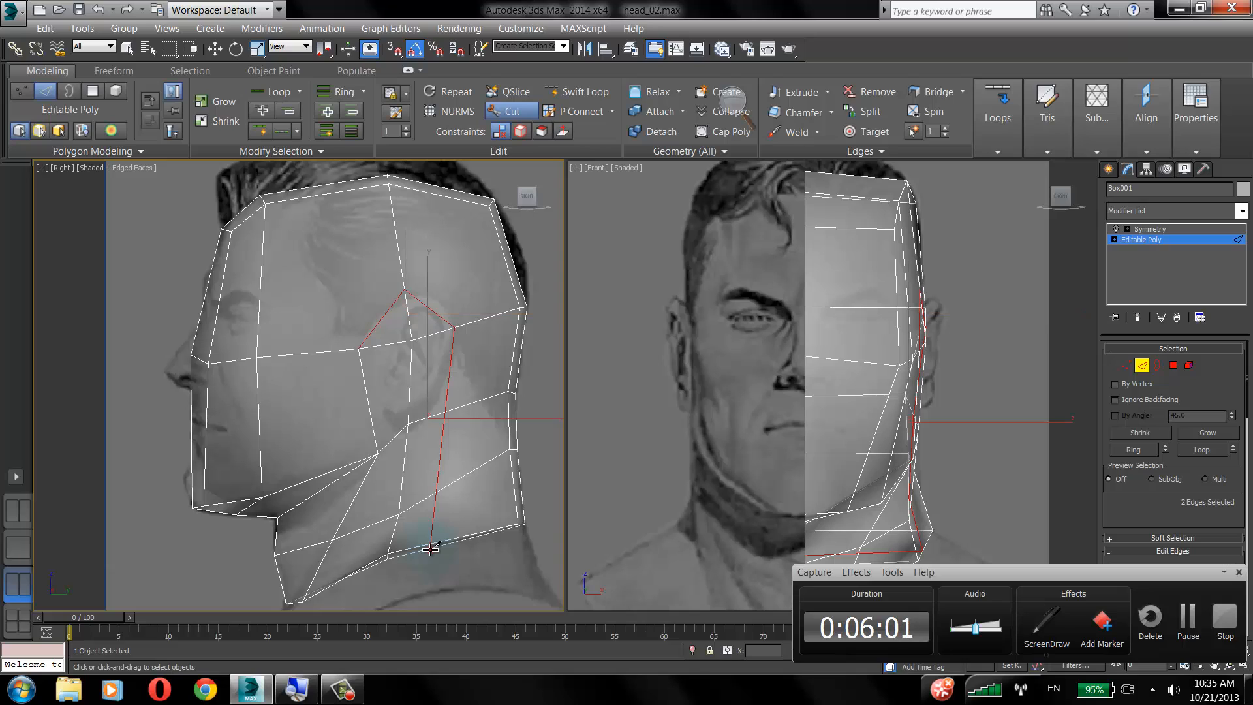
click(601, 343)
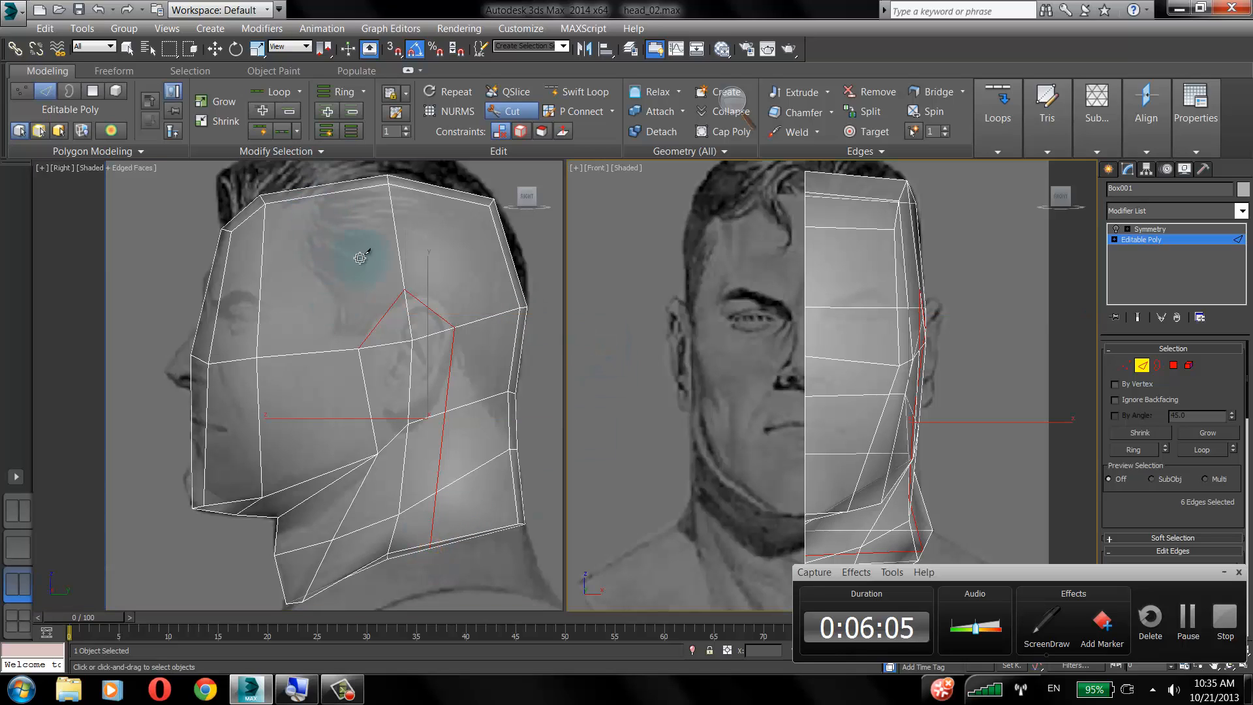
Cut an outer edge path from the front of the mouth across the cheek, over the ear loop, and down to the neck's lower edge.
click(1197, 632)
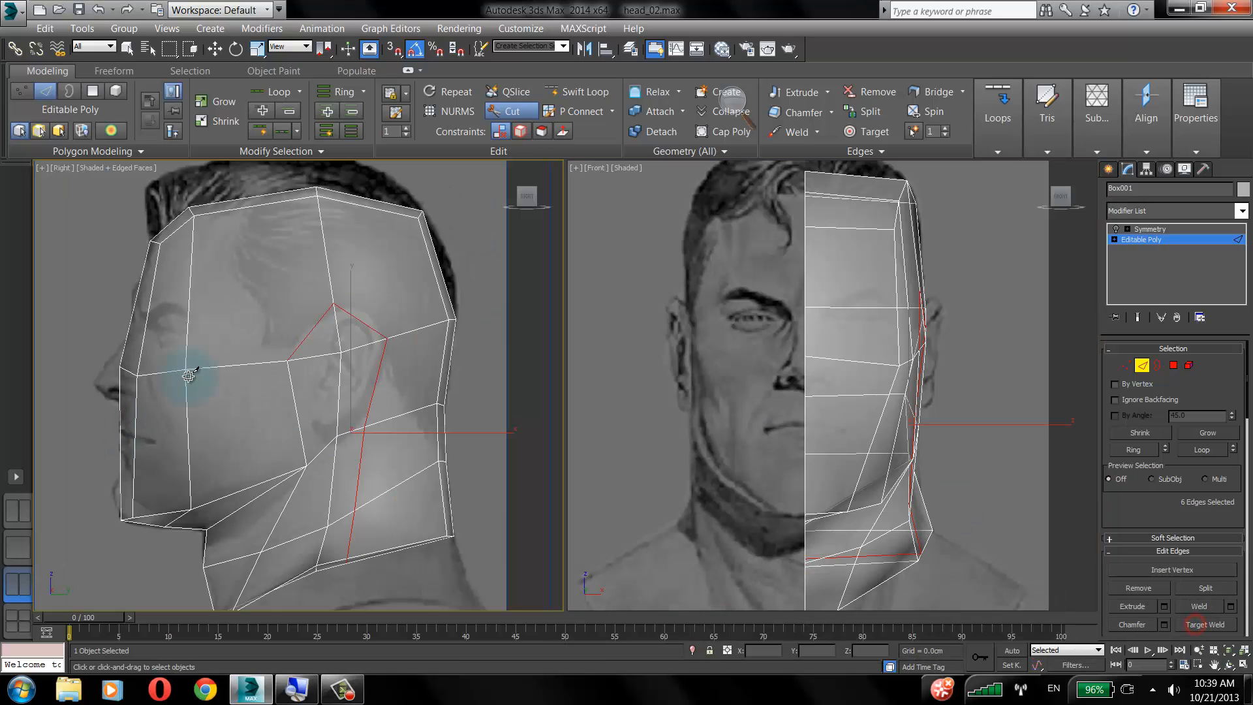
click(286, 360)
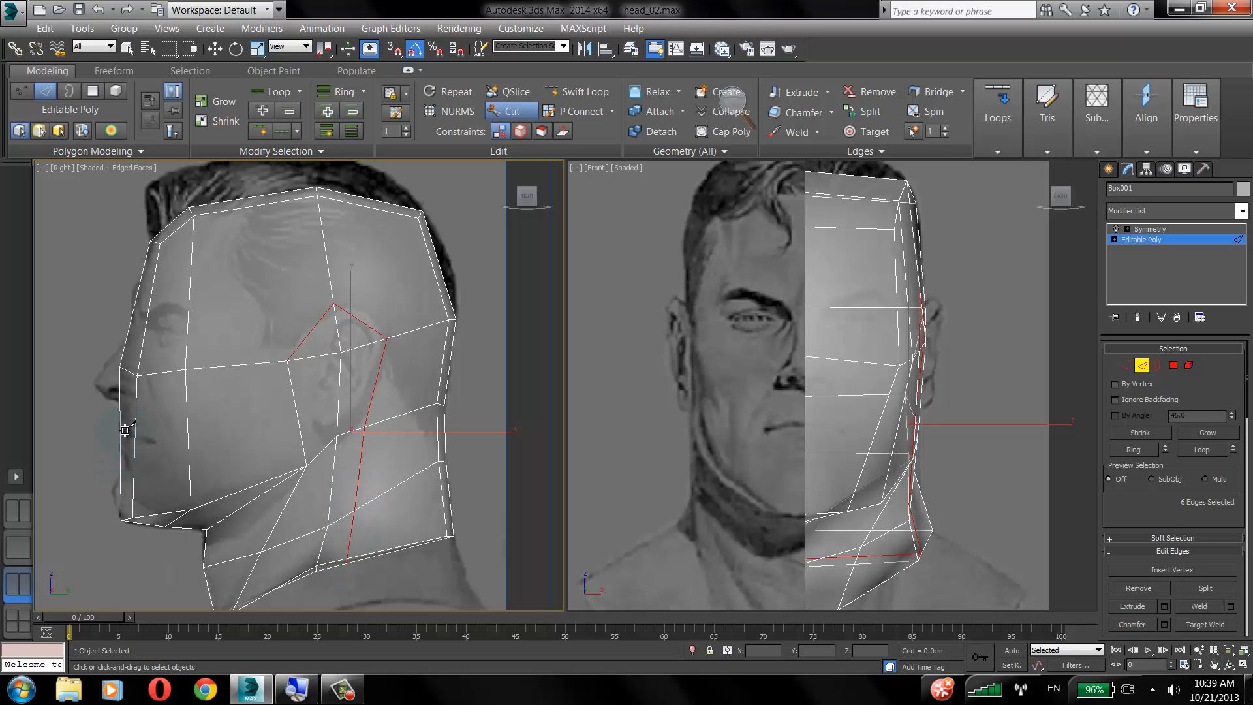
click(119, 466)
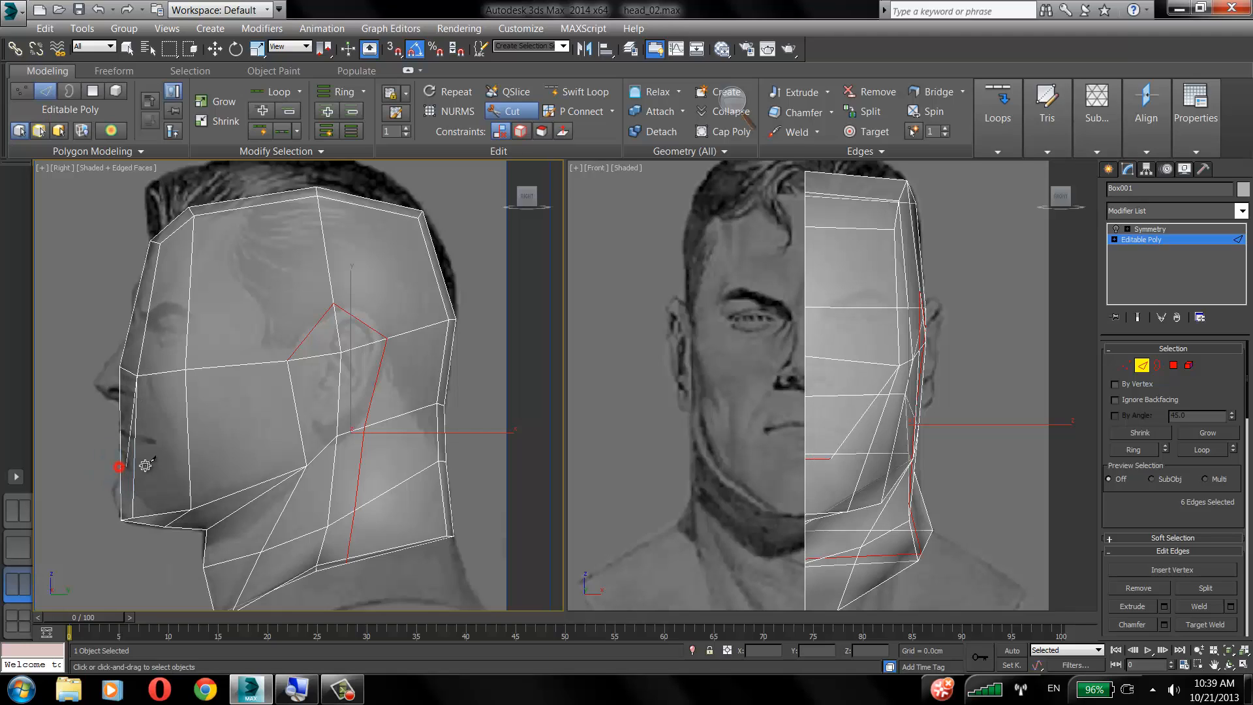
click(188, 459)
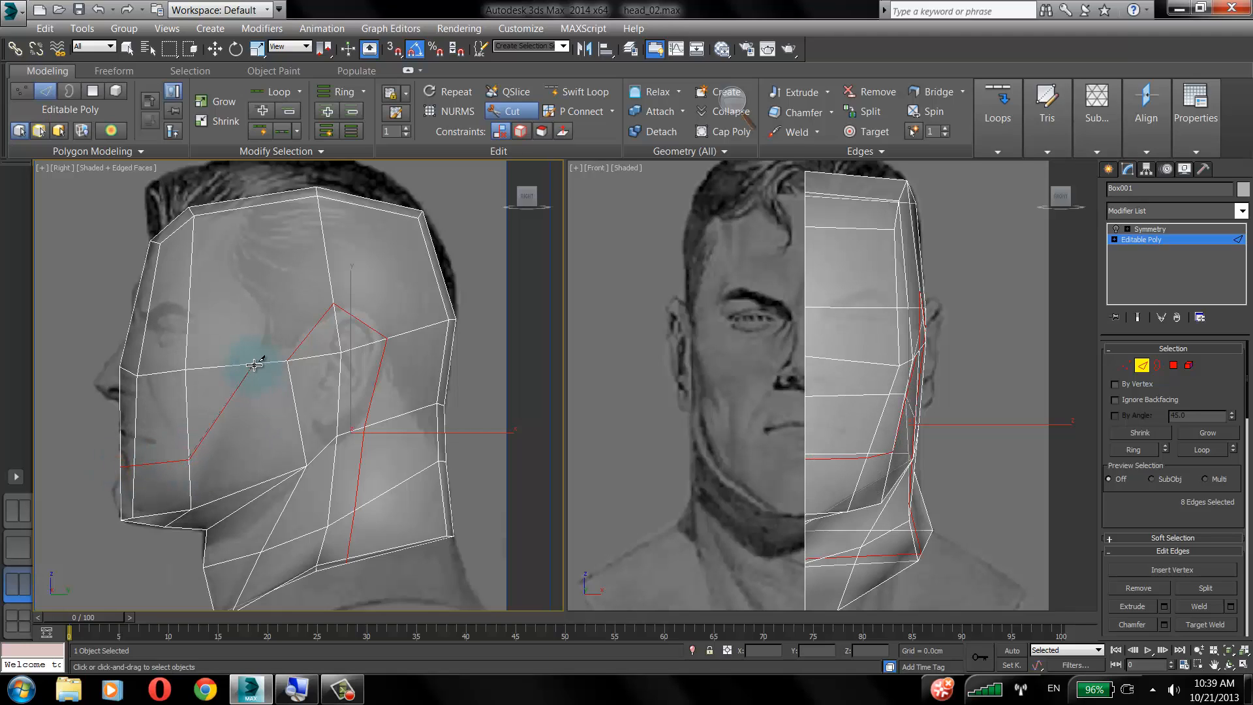
click(255, 364)
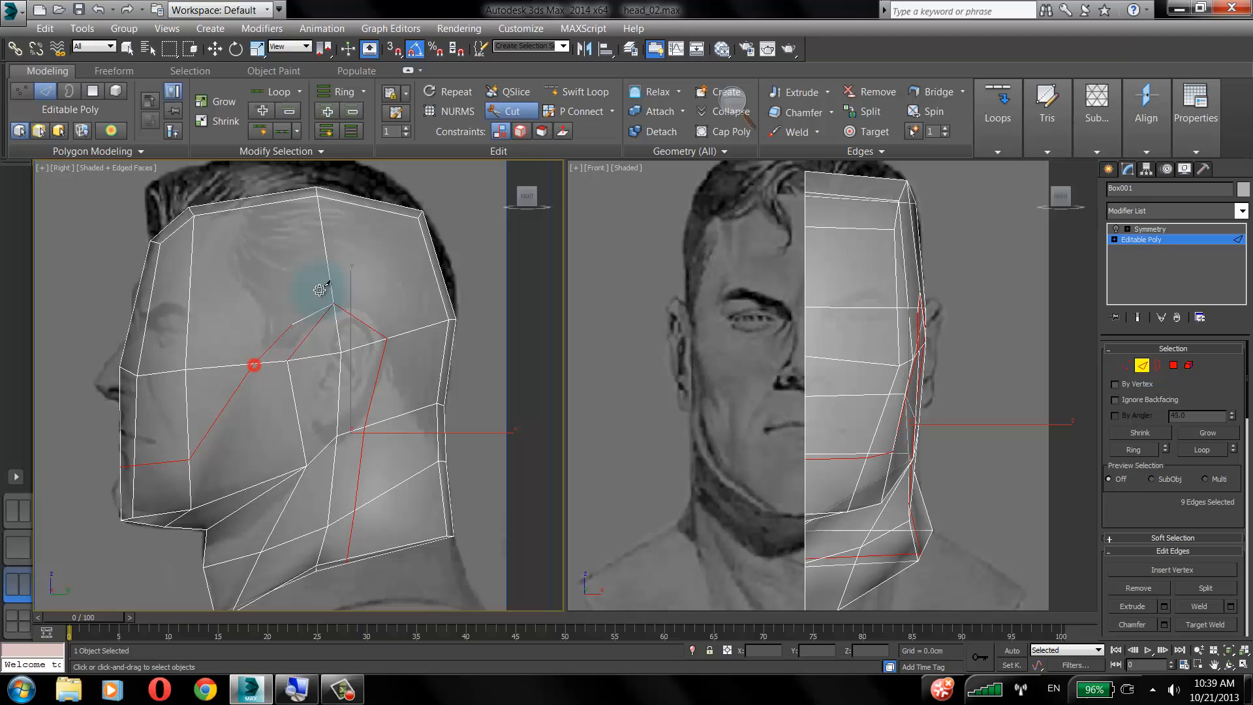
click(414, 330)
click(393, 416)
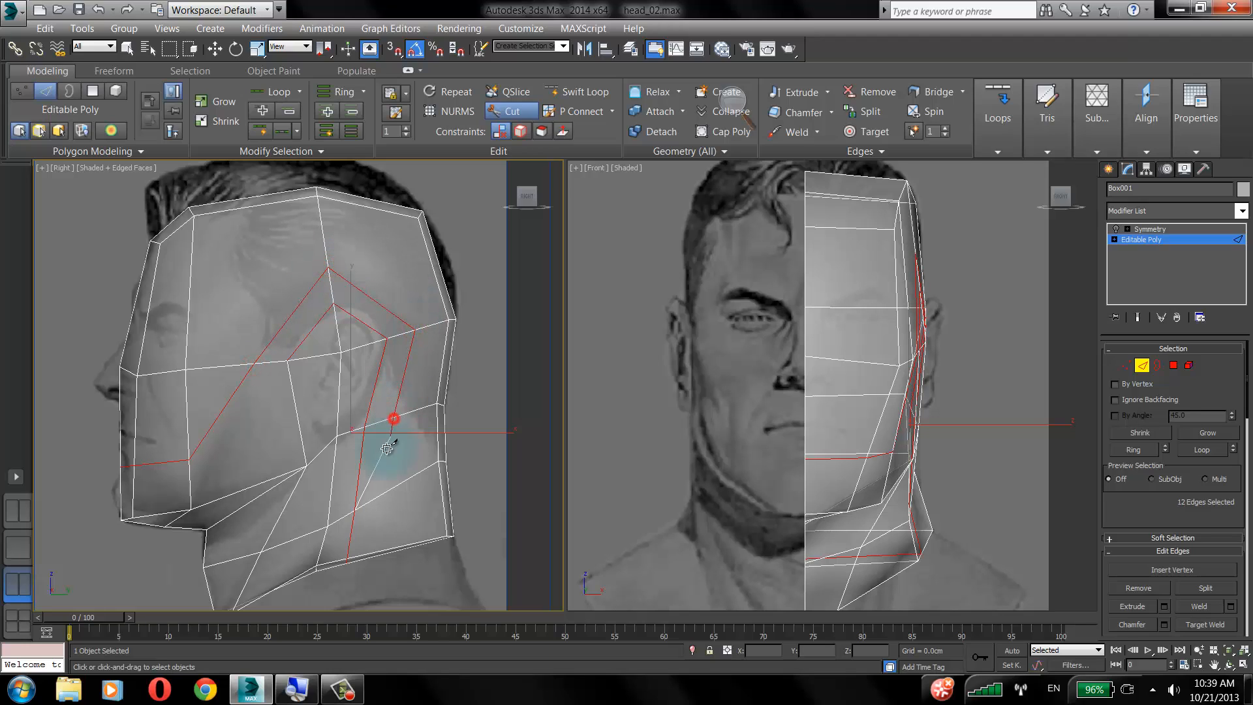
click(382, 496)
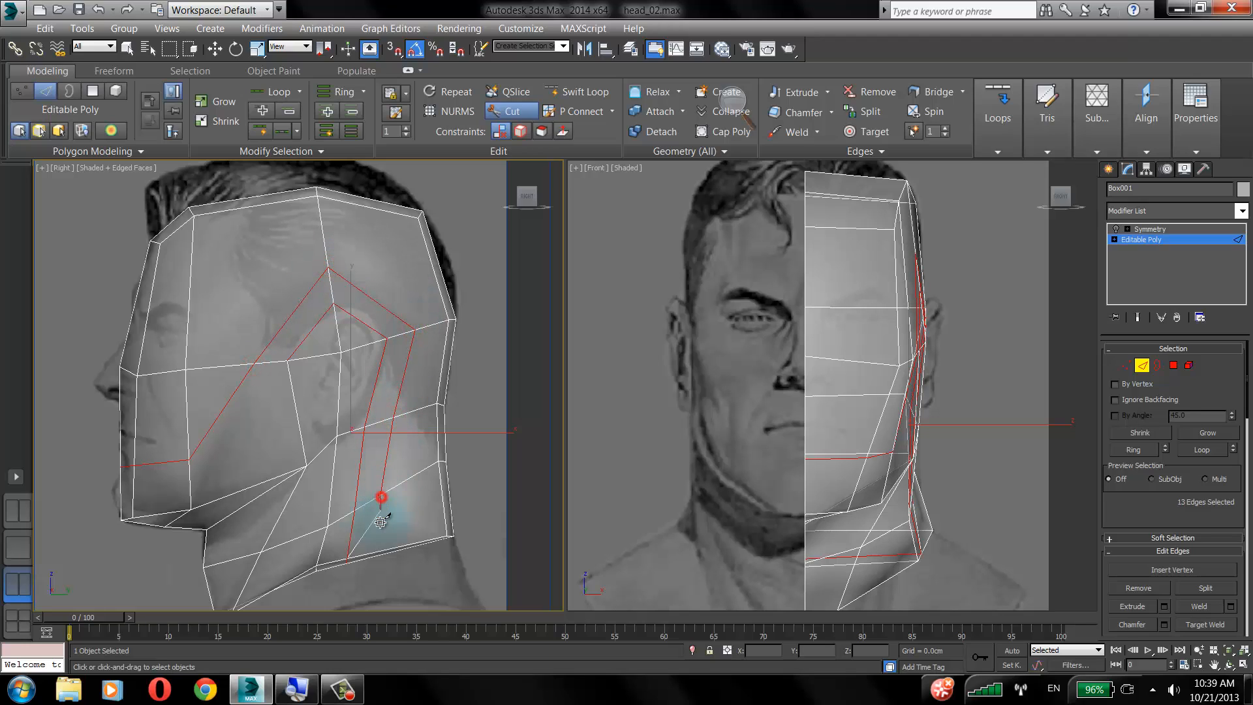
right_click(384, 560)
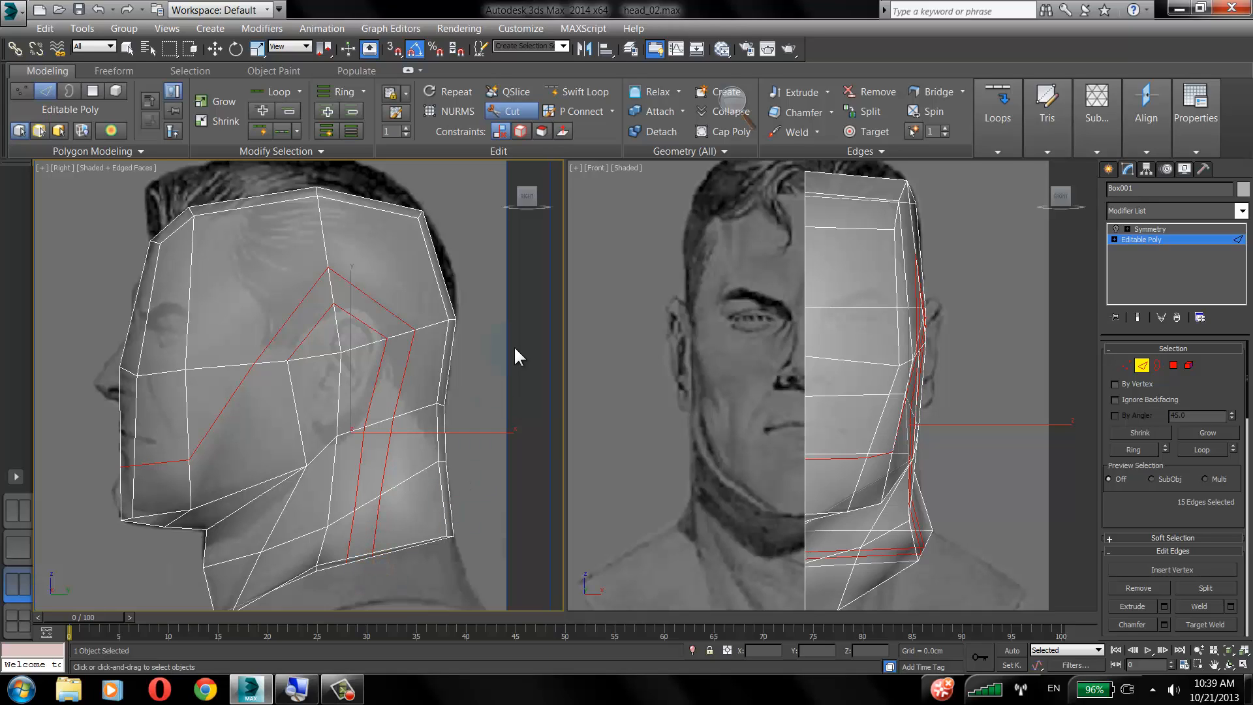
key(F9)
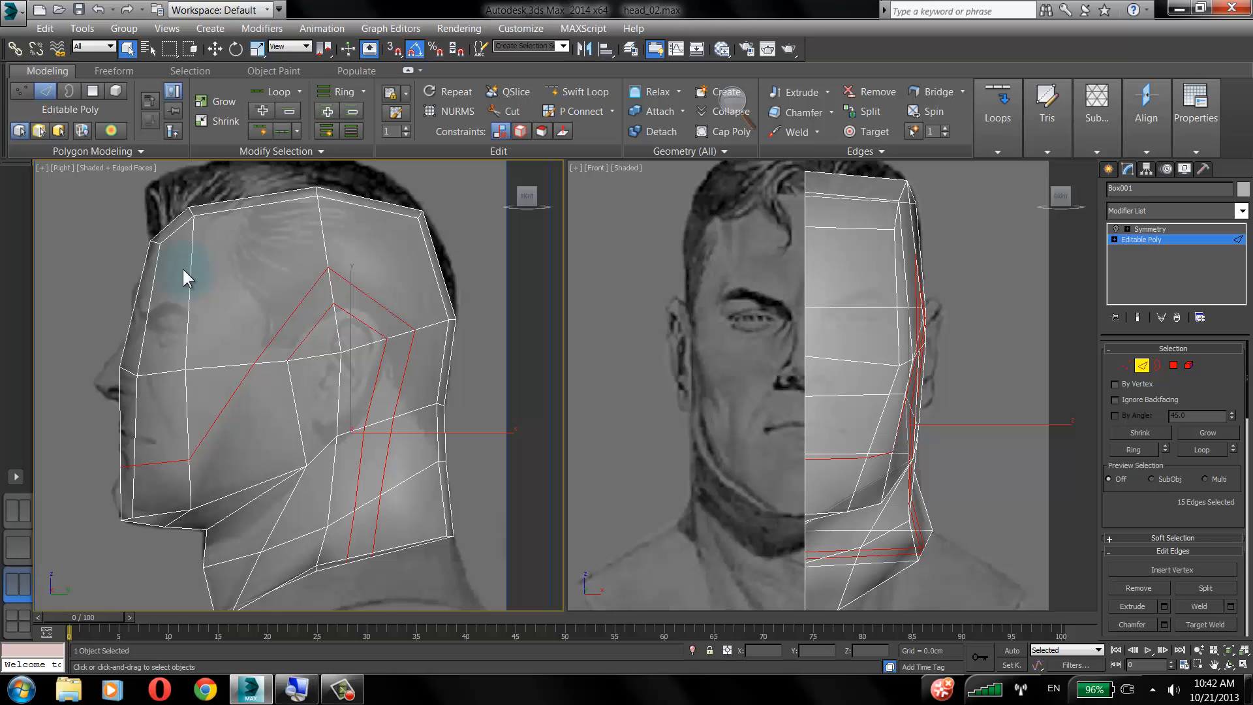
Switch to polygon editing and examine the faces left by the cuts above the ear, on the cheek and jaw, and across the upper head.
key(4)
click(336, 333)
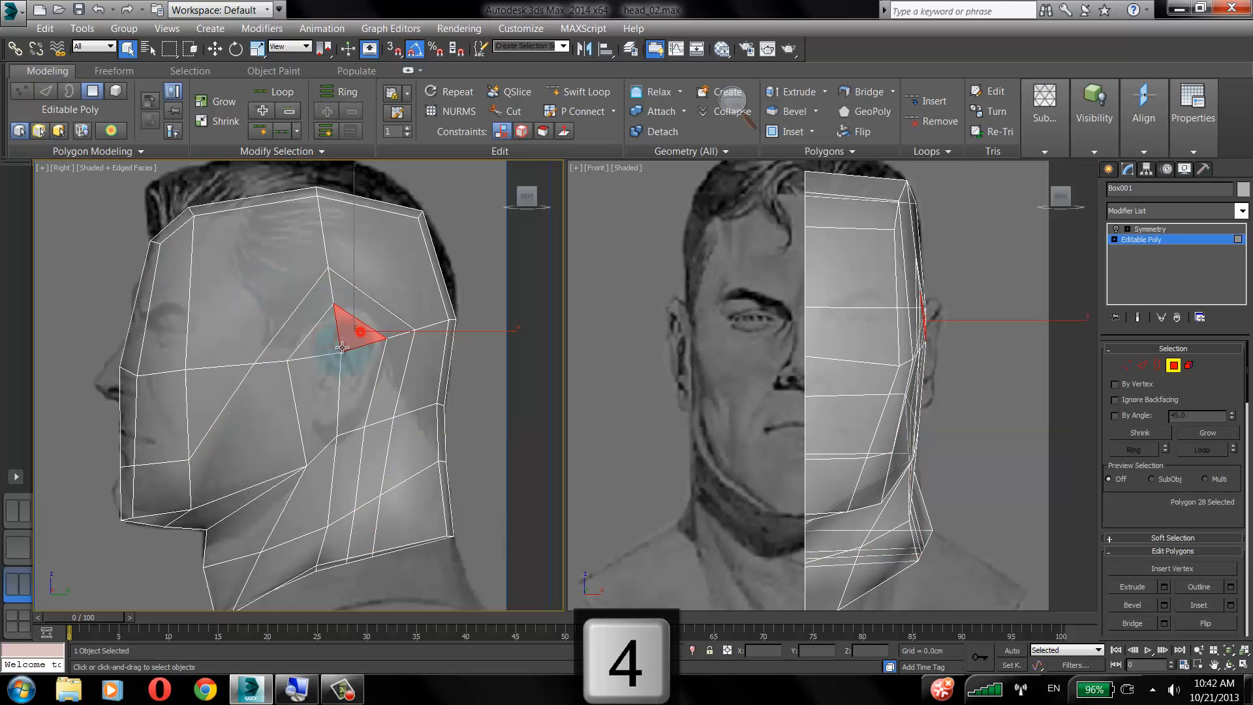
click(217, 394)
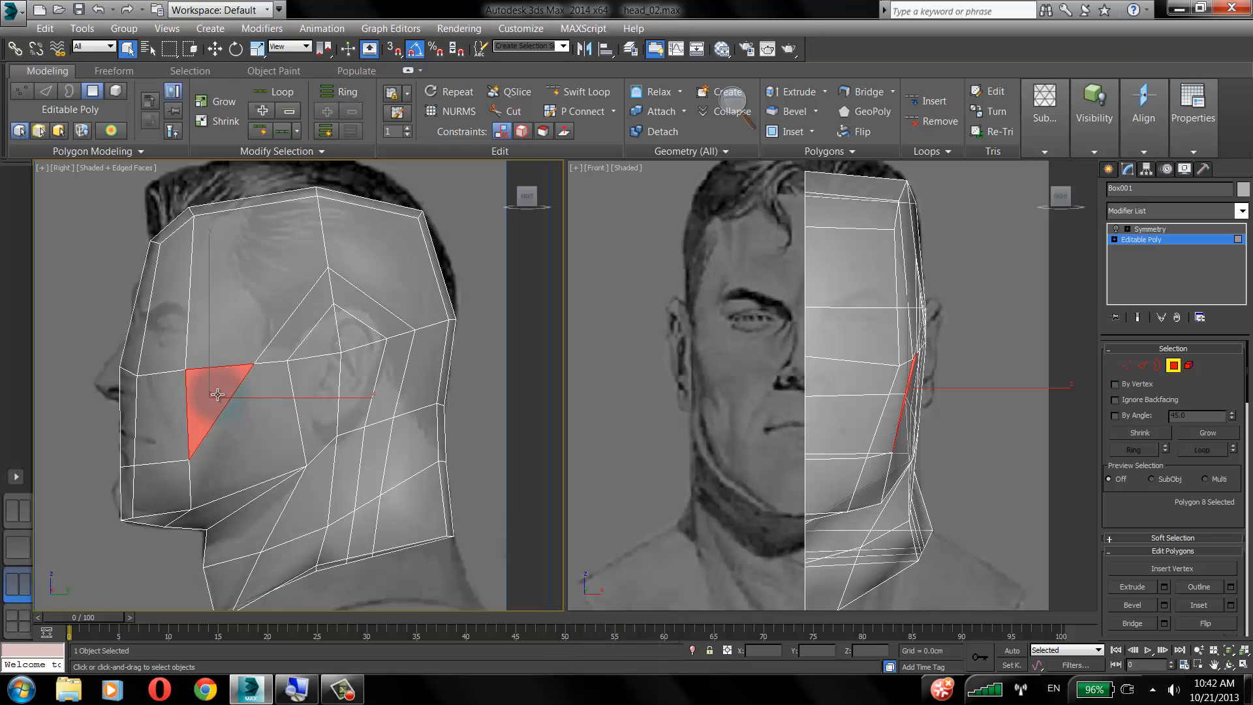
click(244, 421)
click(231, 294)
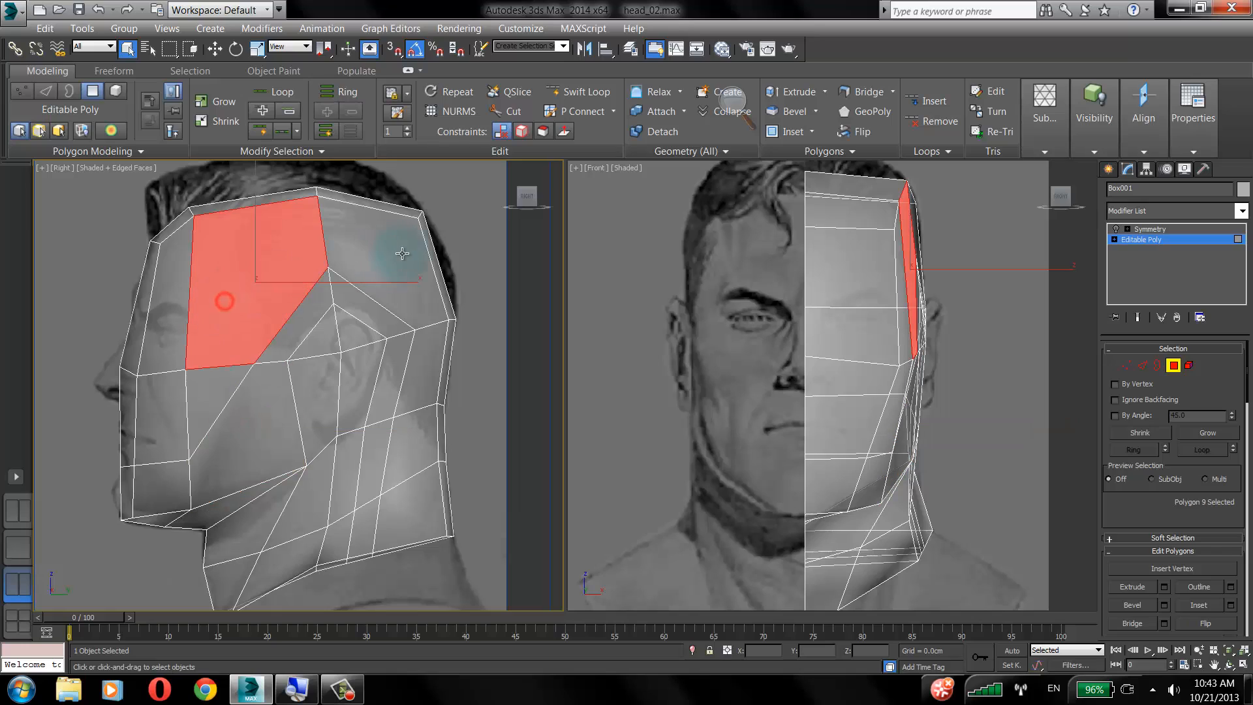
click(402, 253)
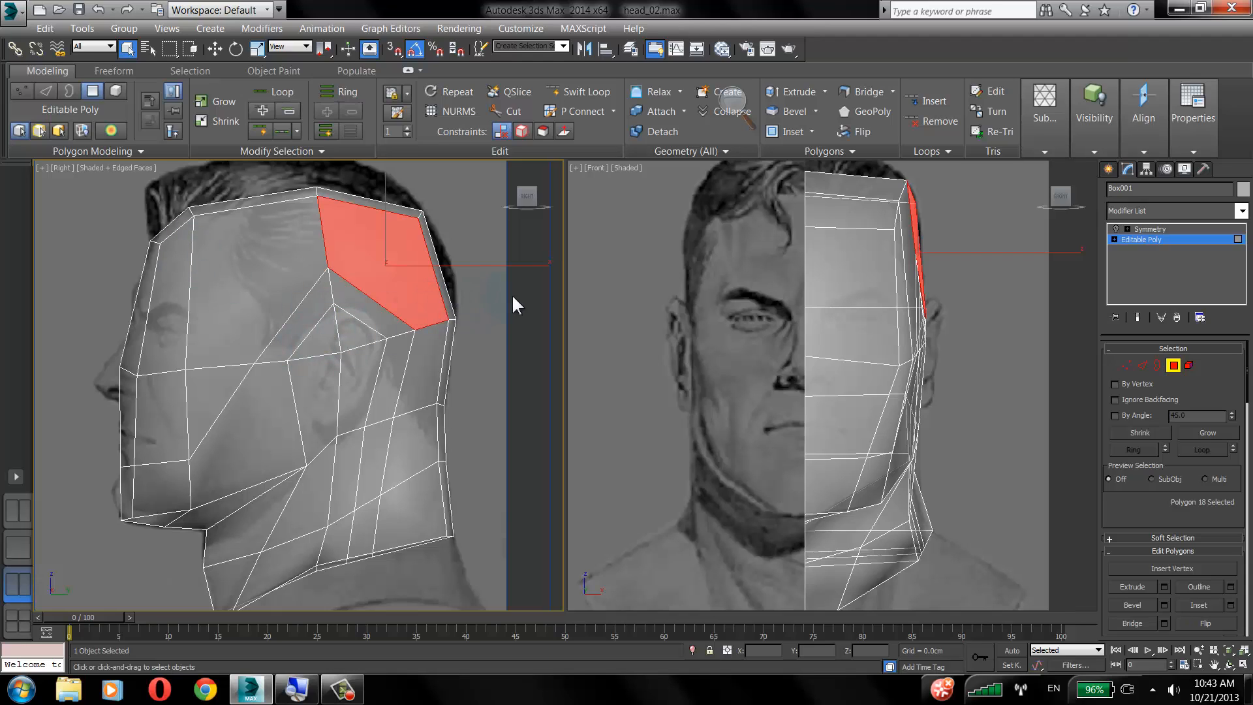
click(490, 316)
click(223, 397)
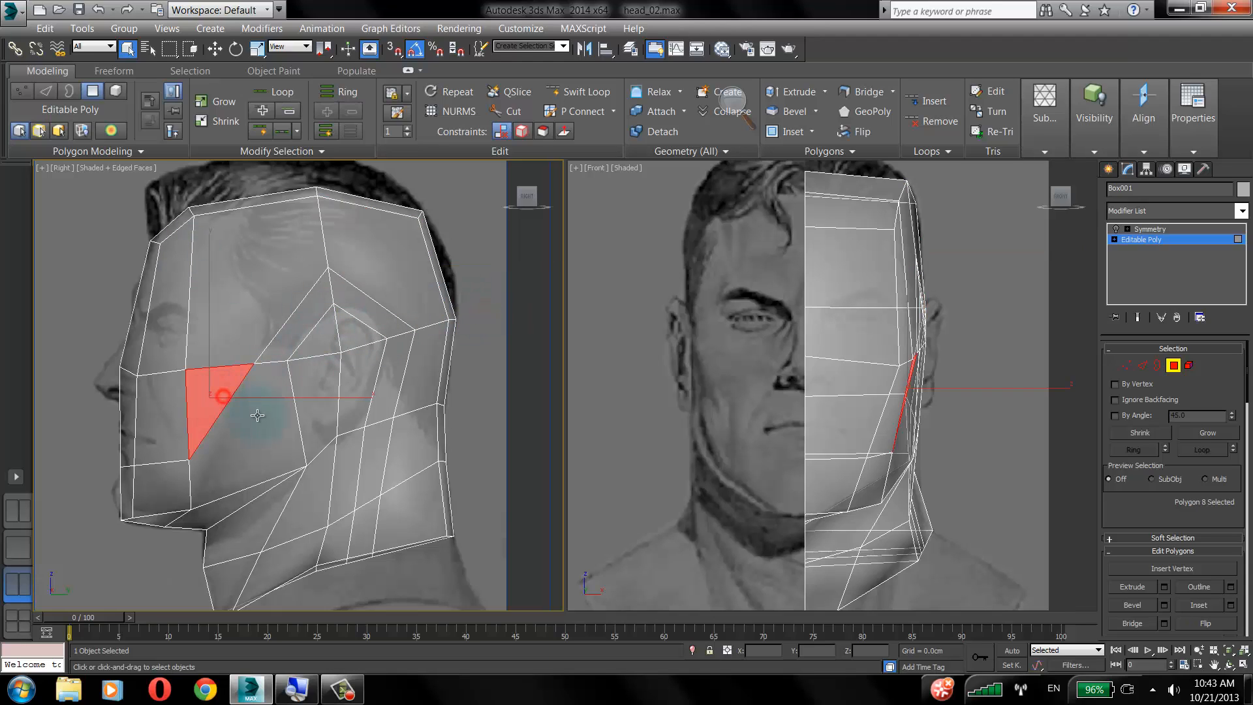
click(258, 415)
click(208, 392)
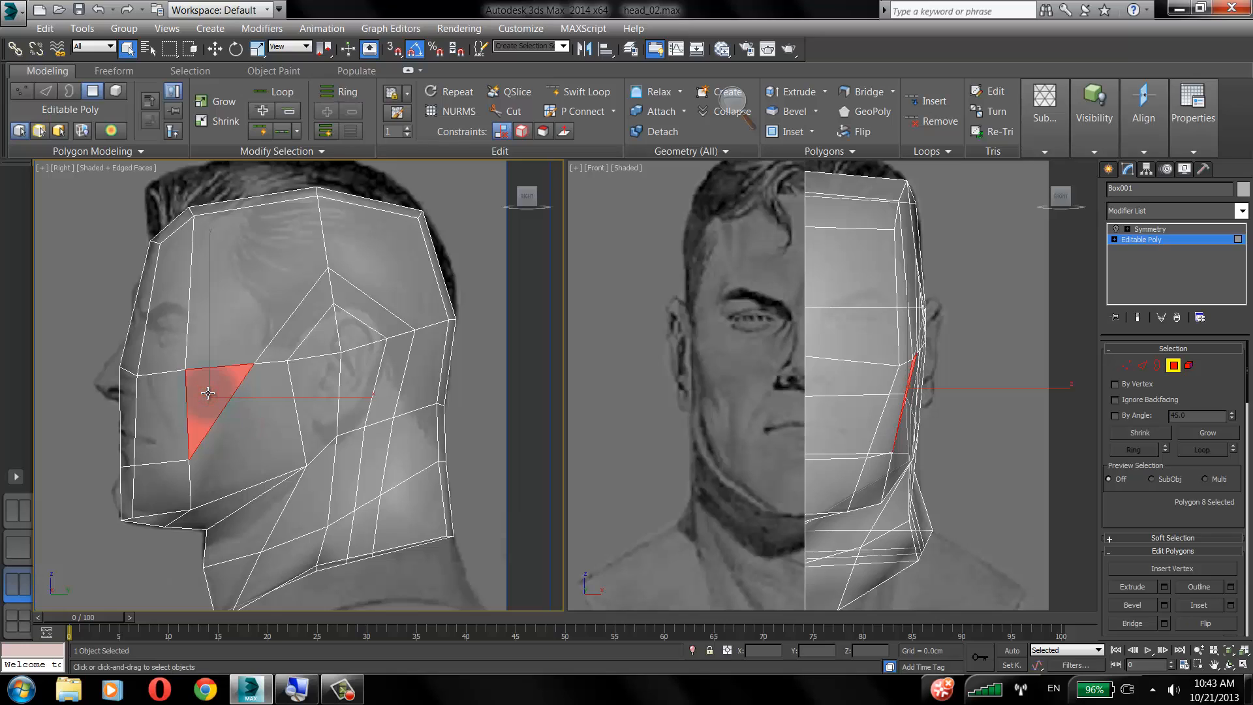
click(242, 414)
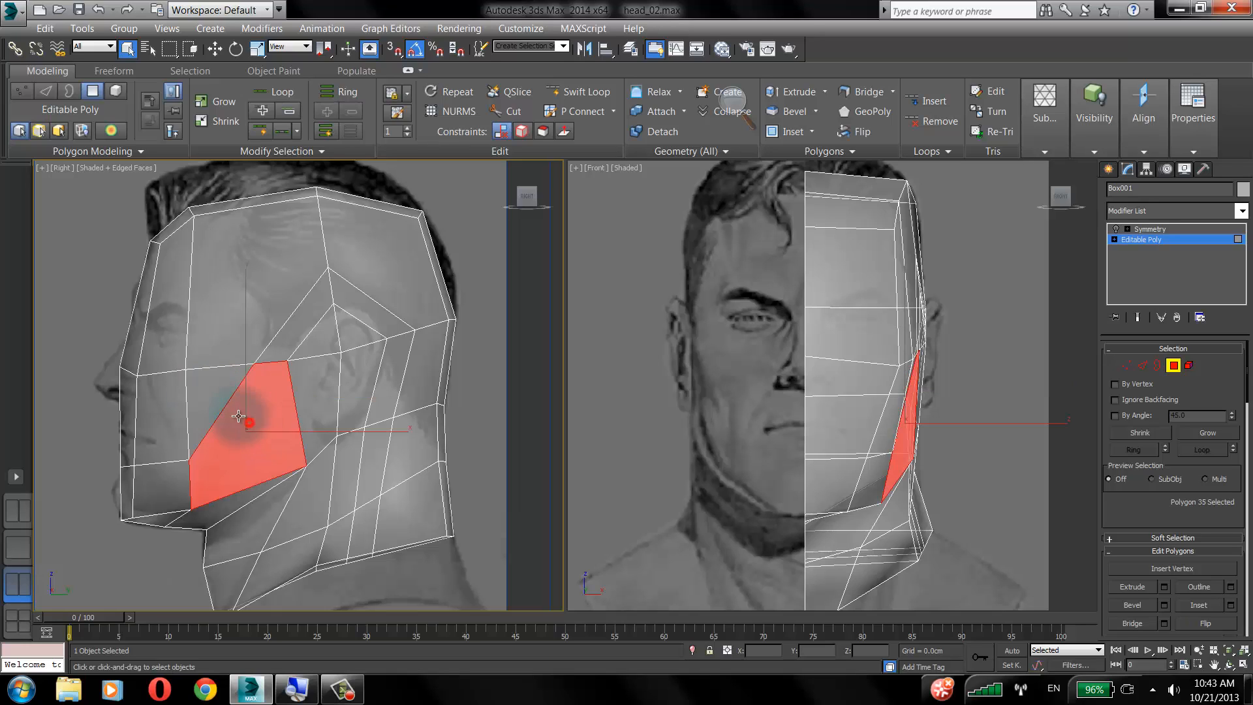
click(209, 392)
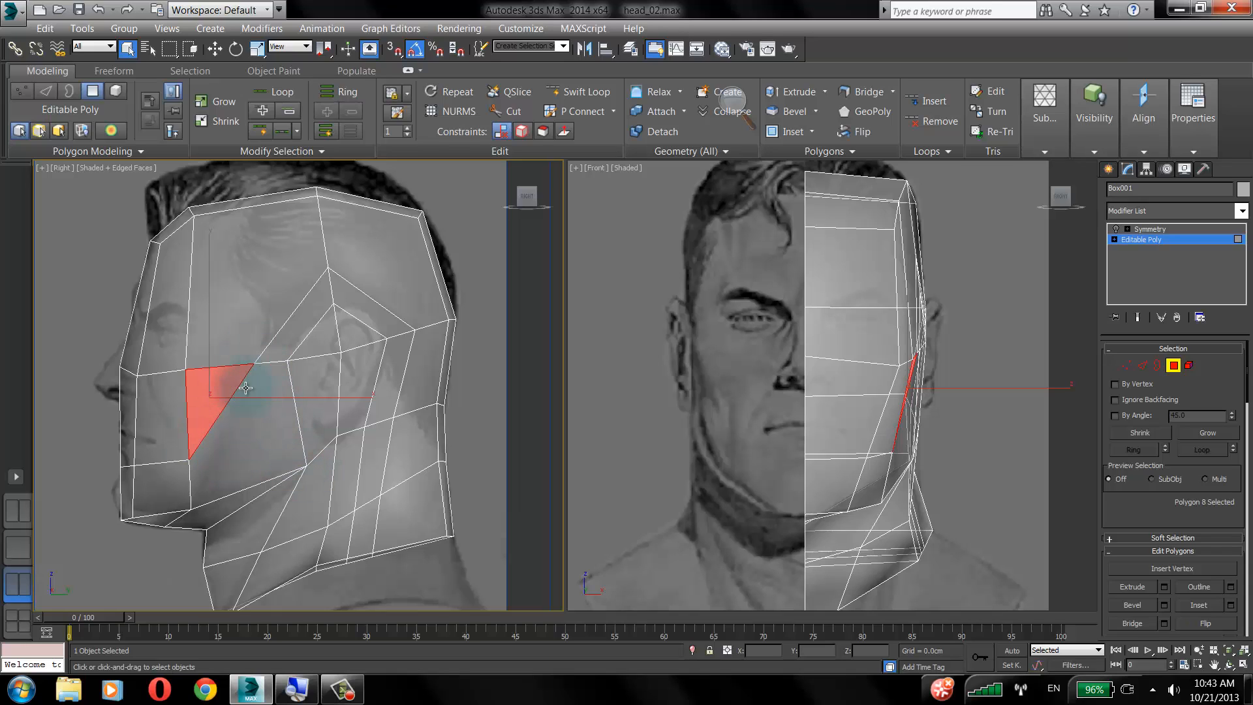
click(72, 354)
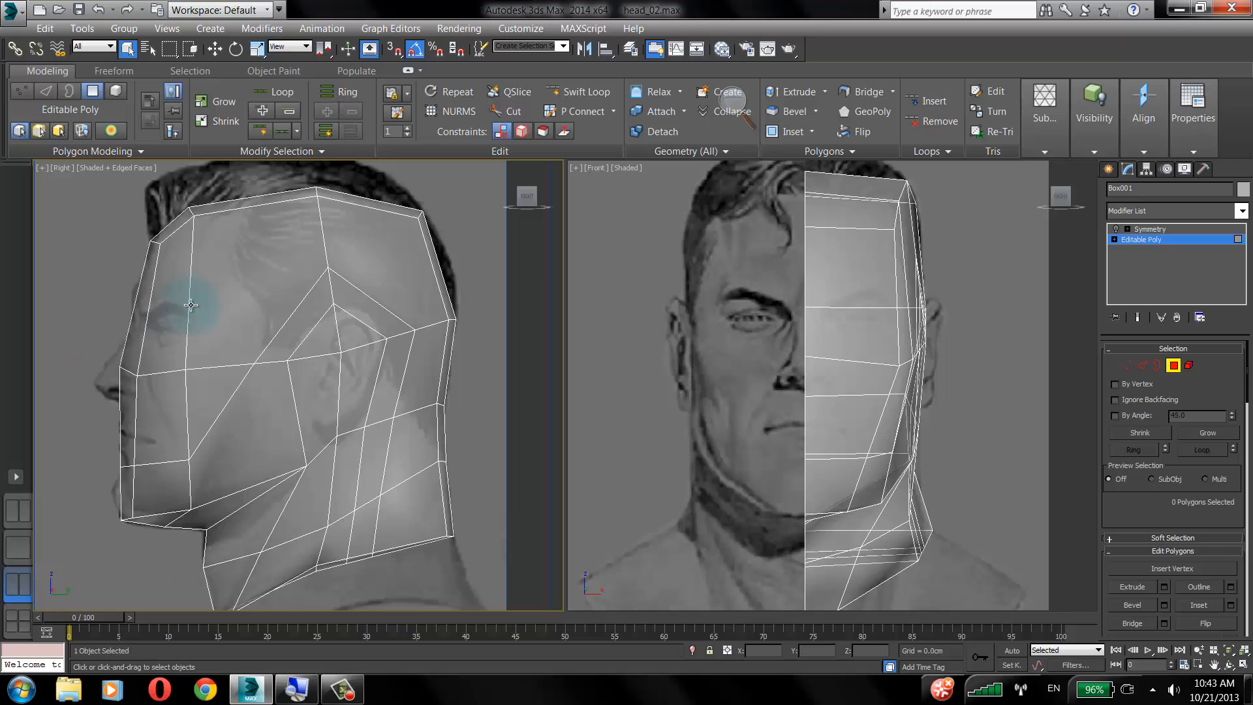
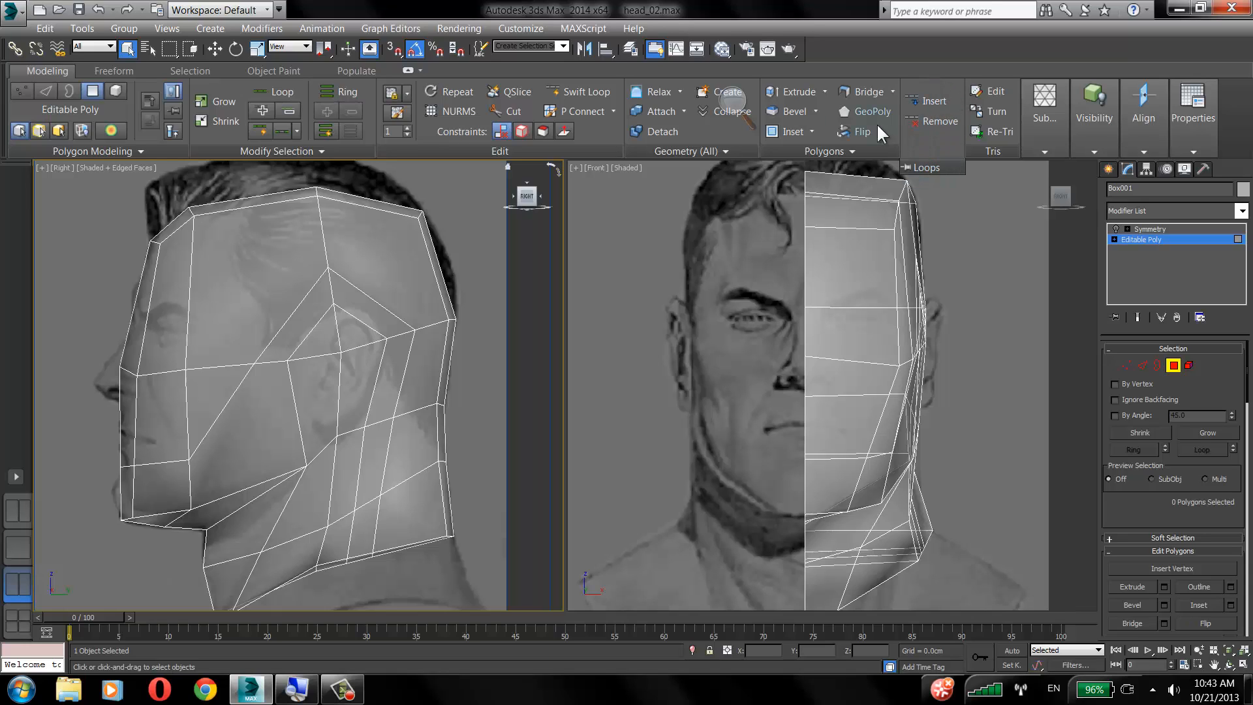
click(854, 149)
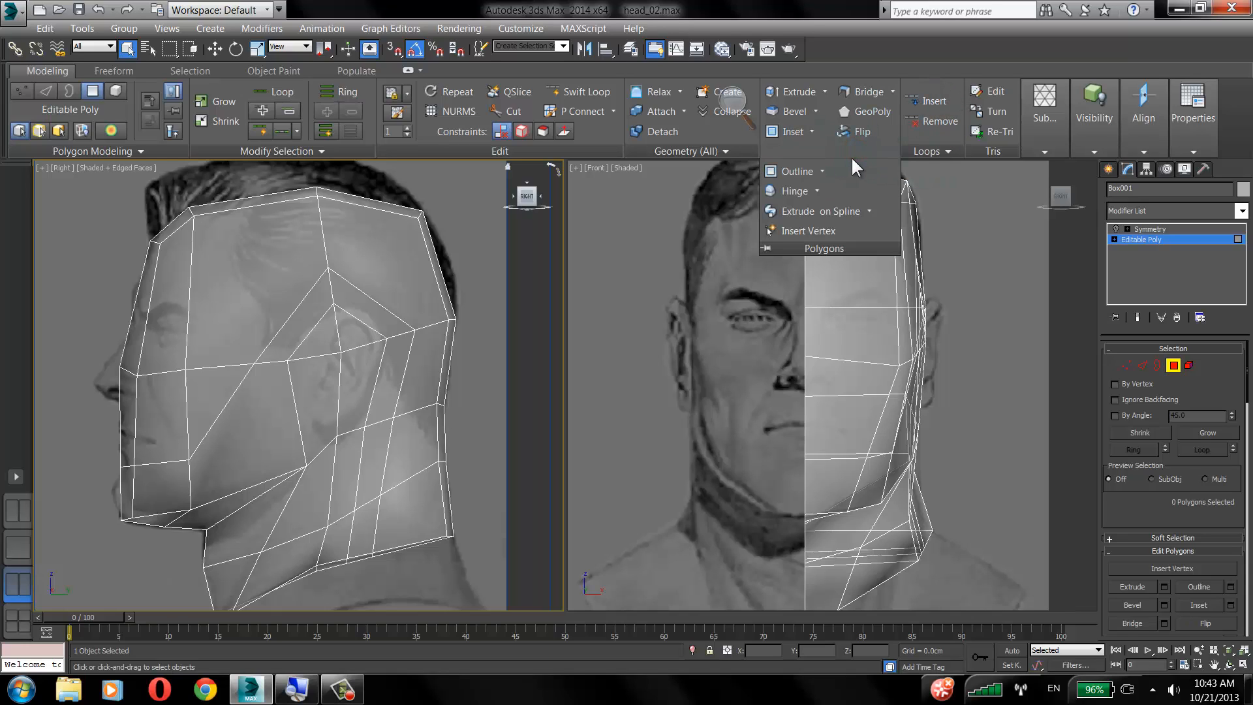
click(928, 151)
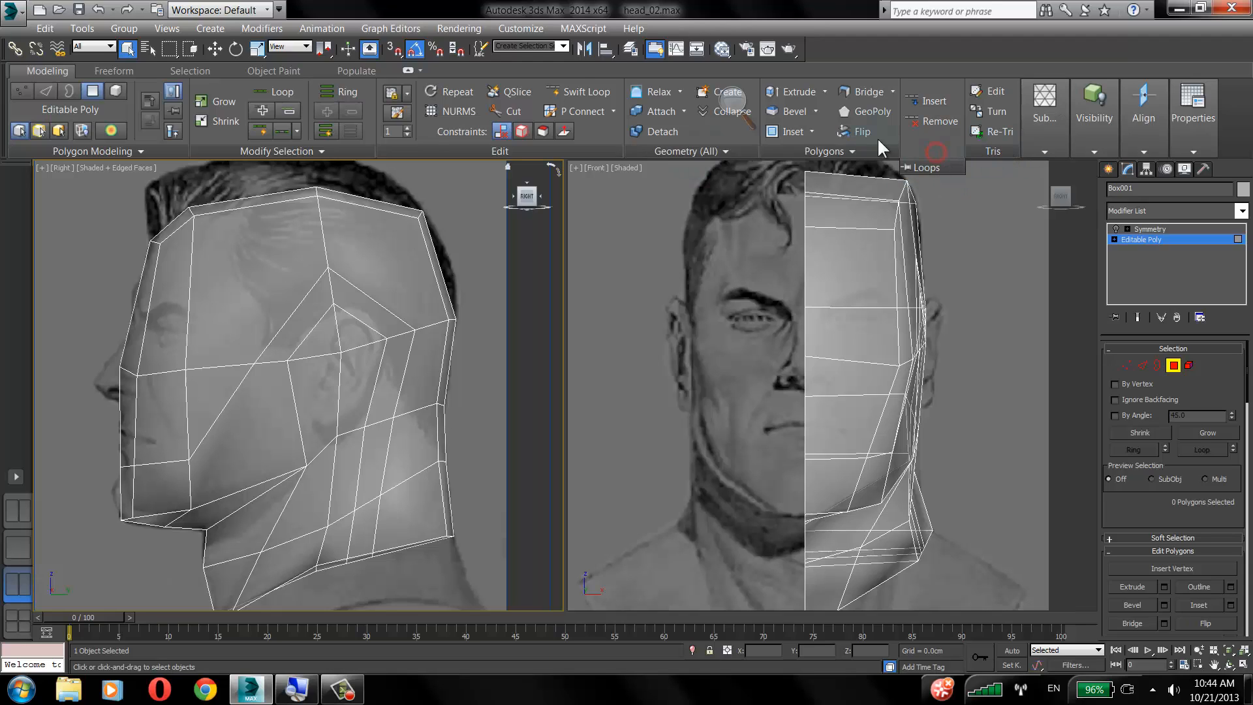
Switch to edge editing and apply Build Corner to the diagonal edge across the cheek in front of the ear.
click(49, 92)
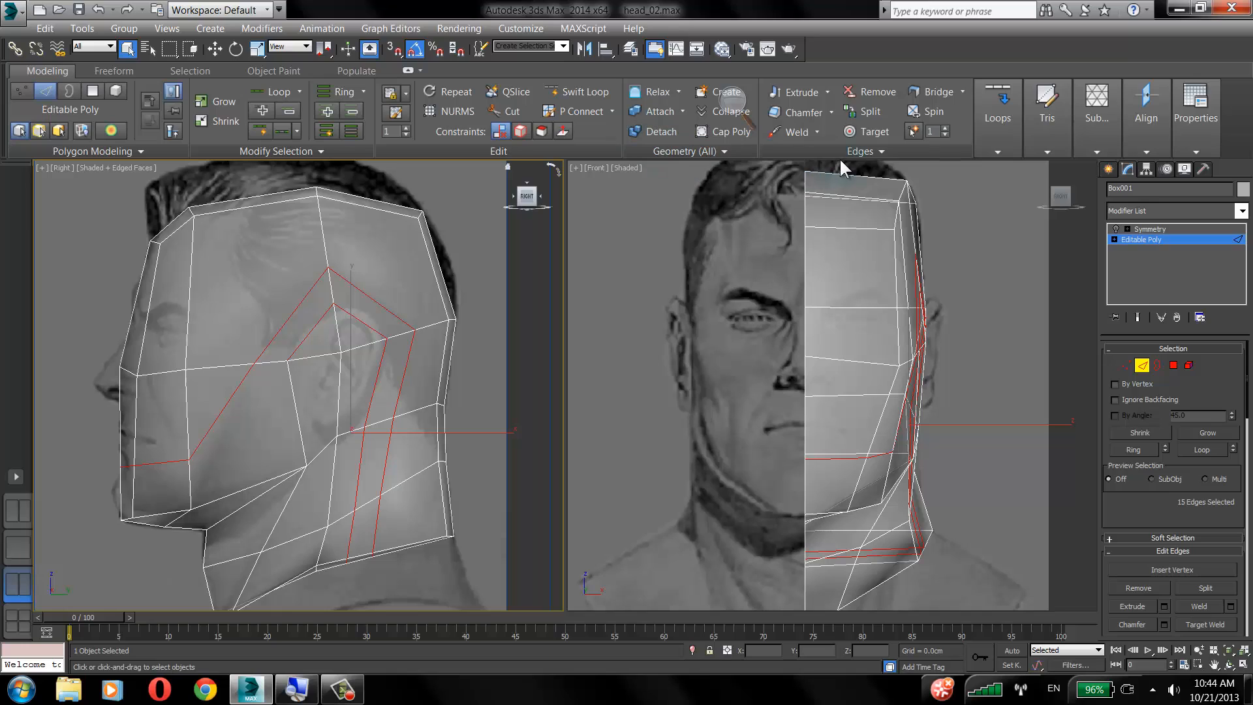
click(1015, 149)
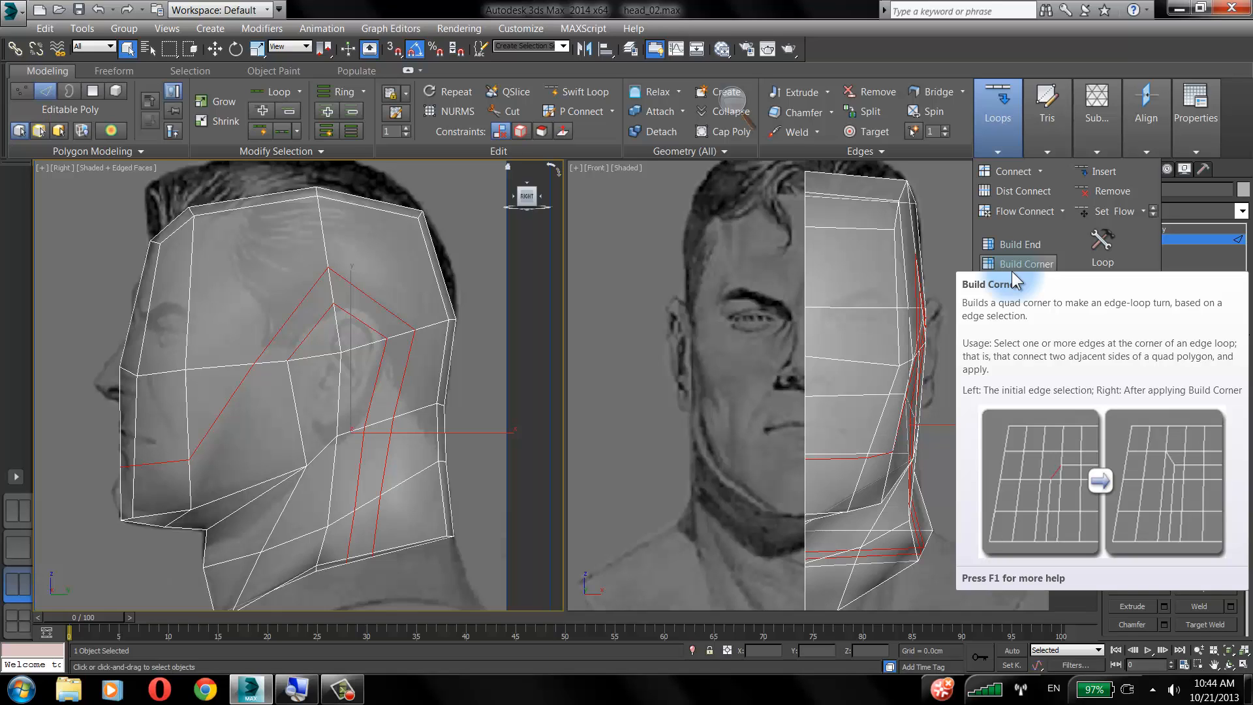
click(54, 350)
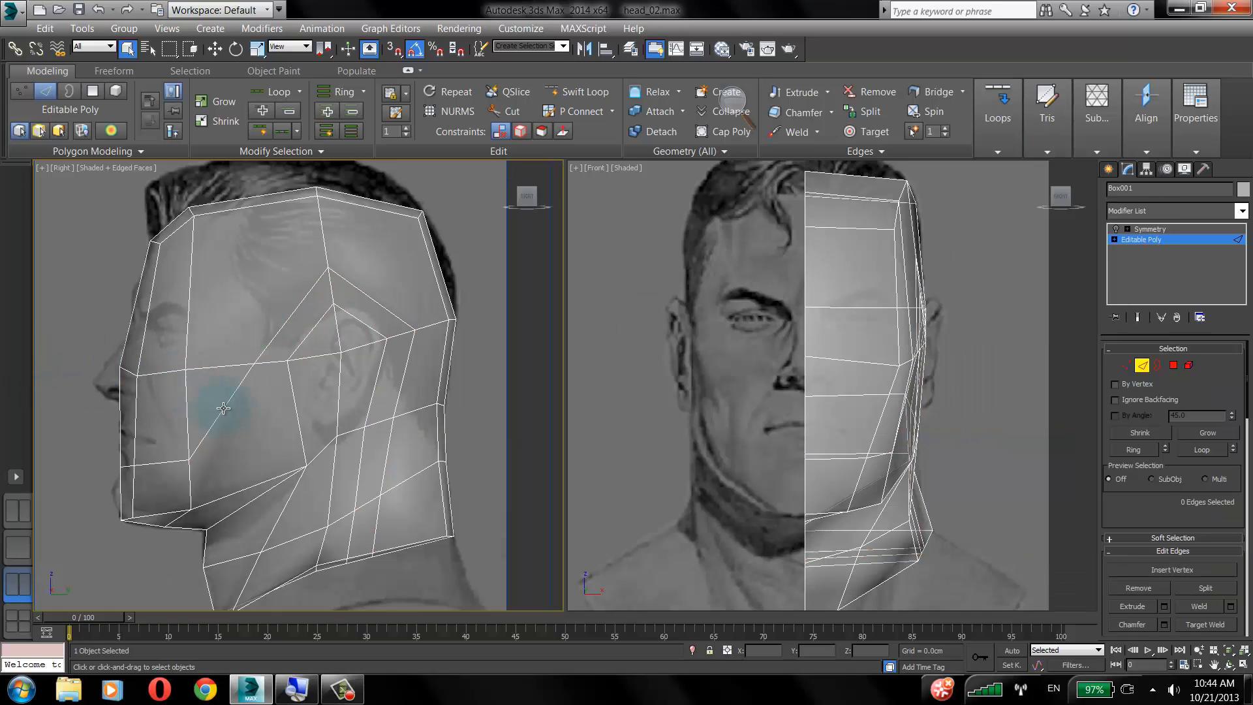
click(223, 408)
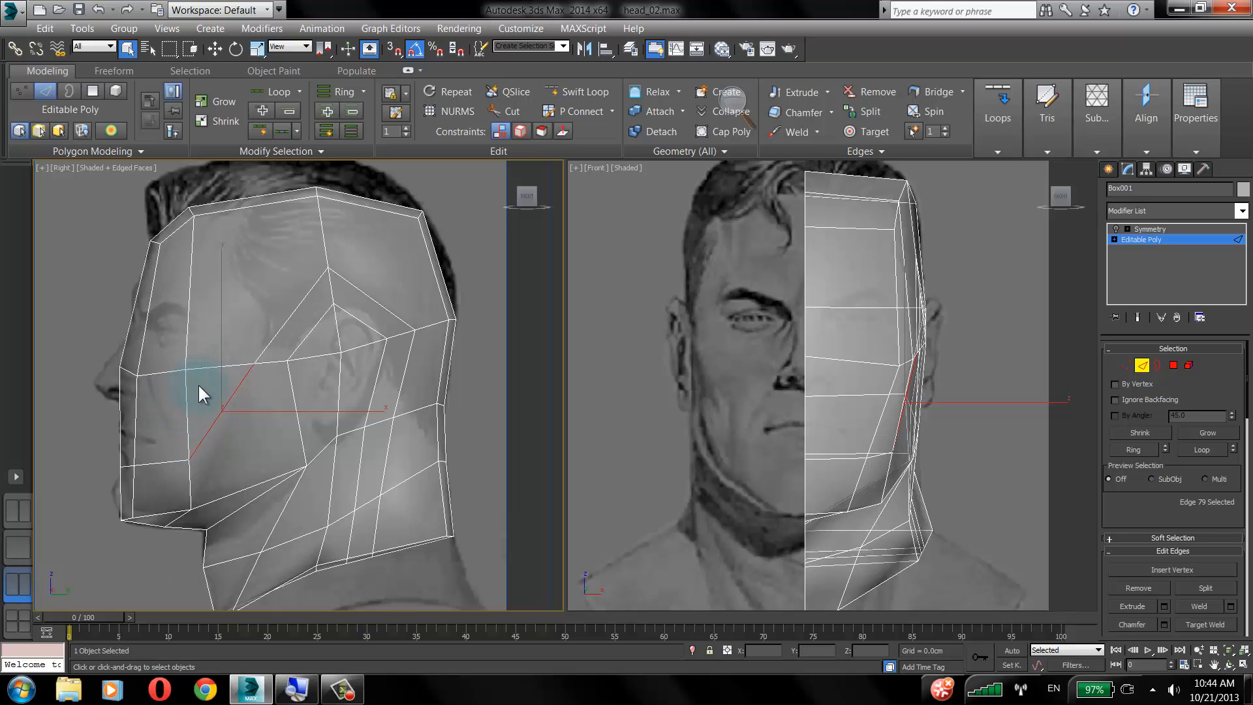
click(1000, 151)
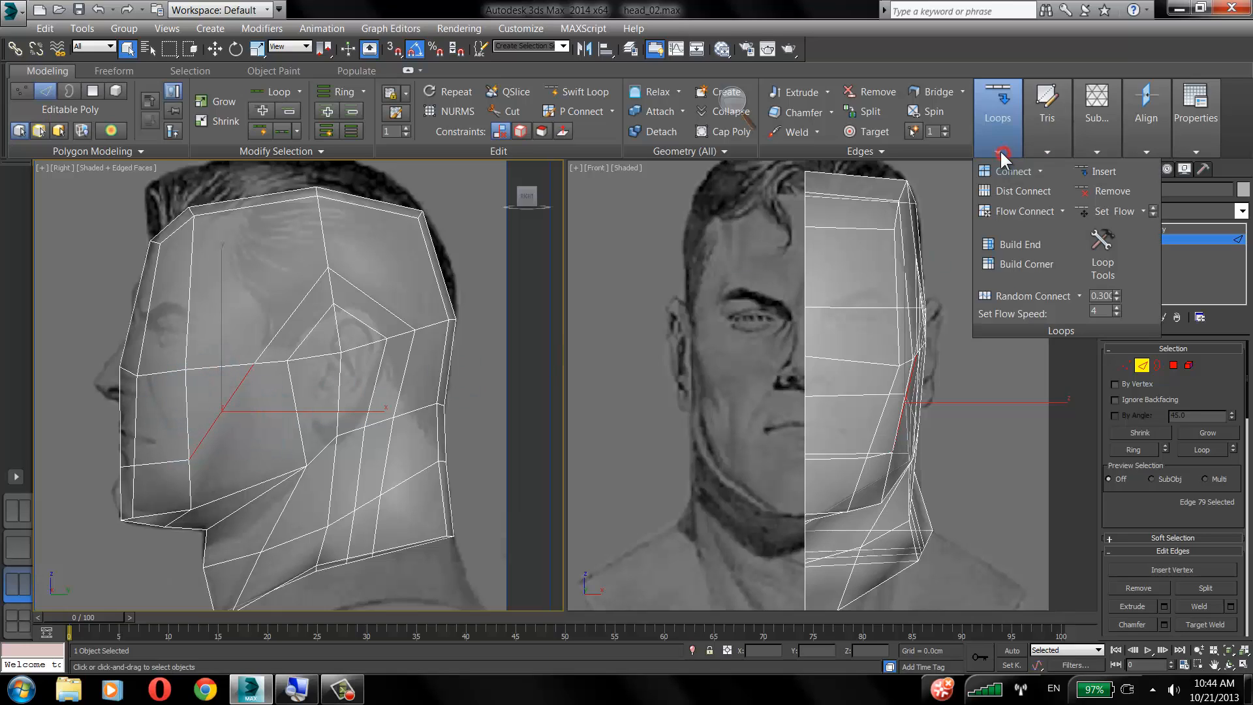
click(1031, 262)
click(260, 444)
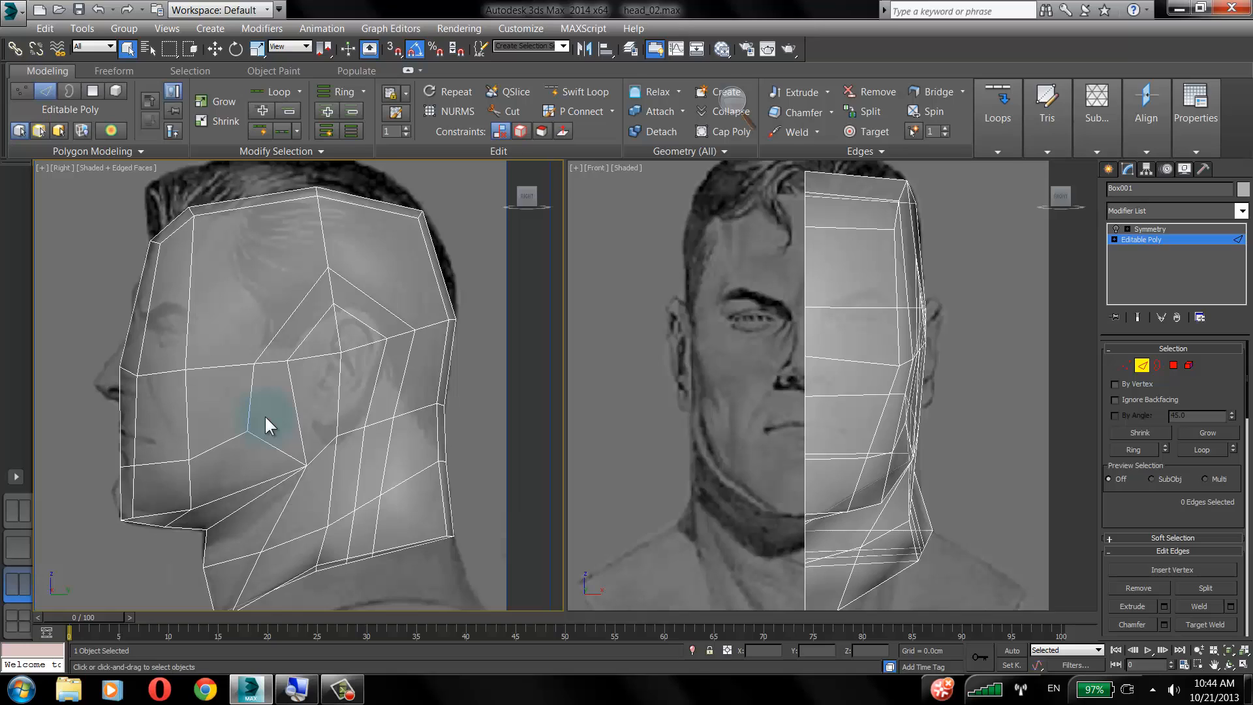
Try Build Corner on the outer loop edge running from above the ear toward the back of the head.
click(291, 315)
key(w)
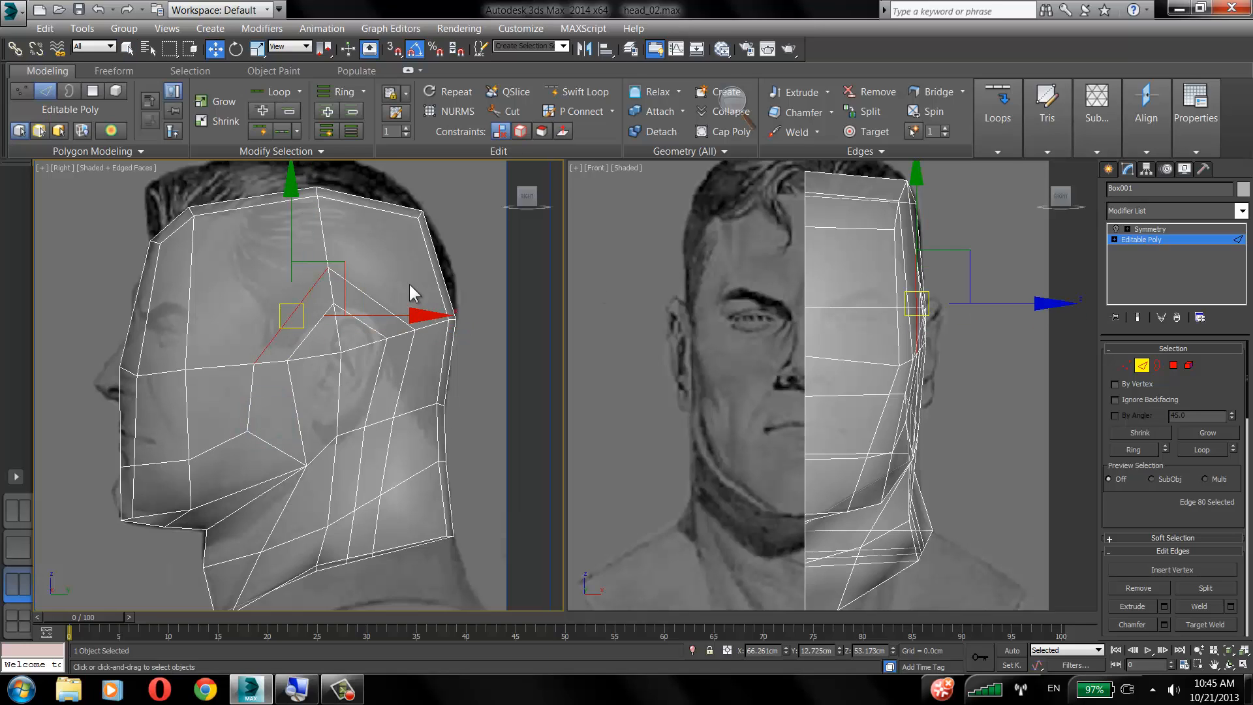
click(375, 302)
mouse_move(997, 131)
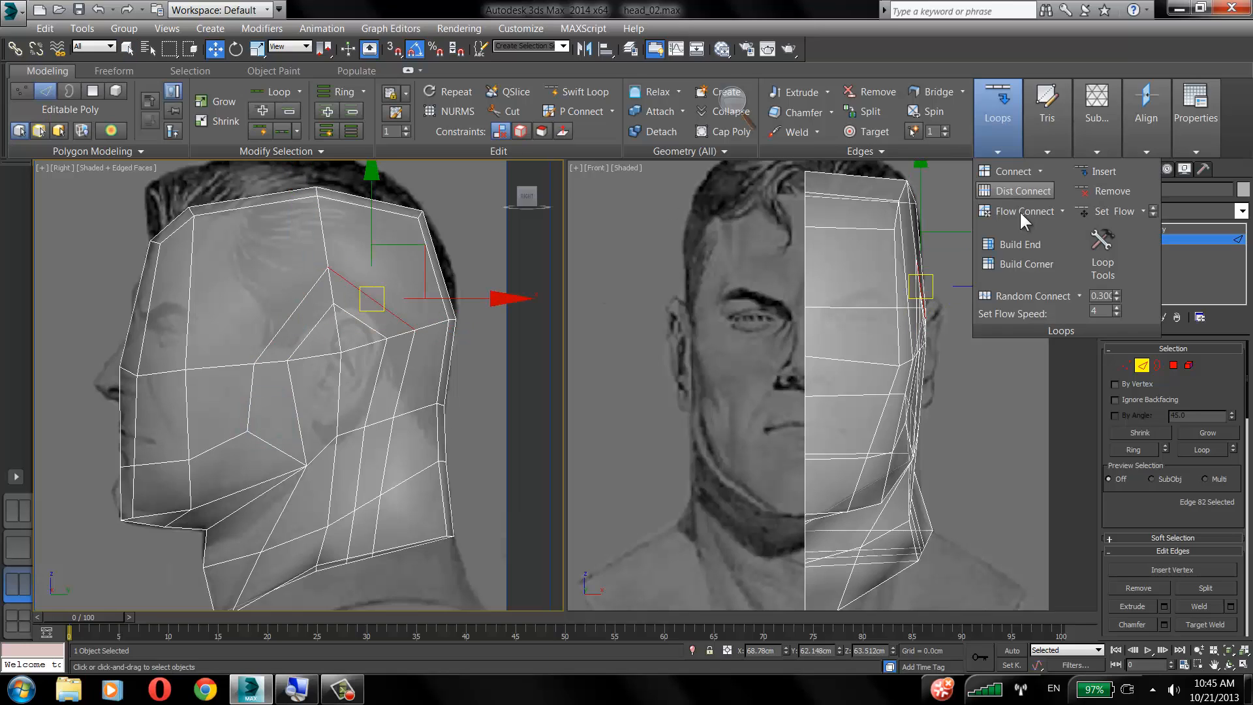
click(1030, 262)
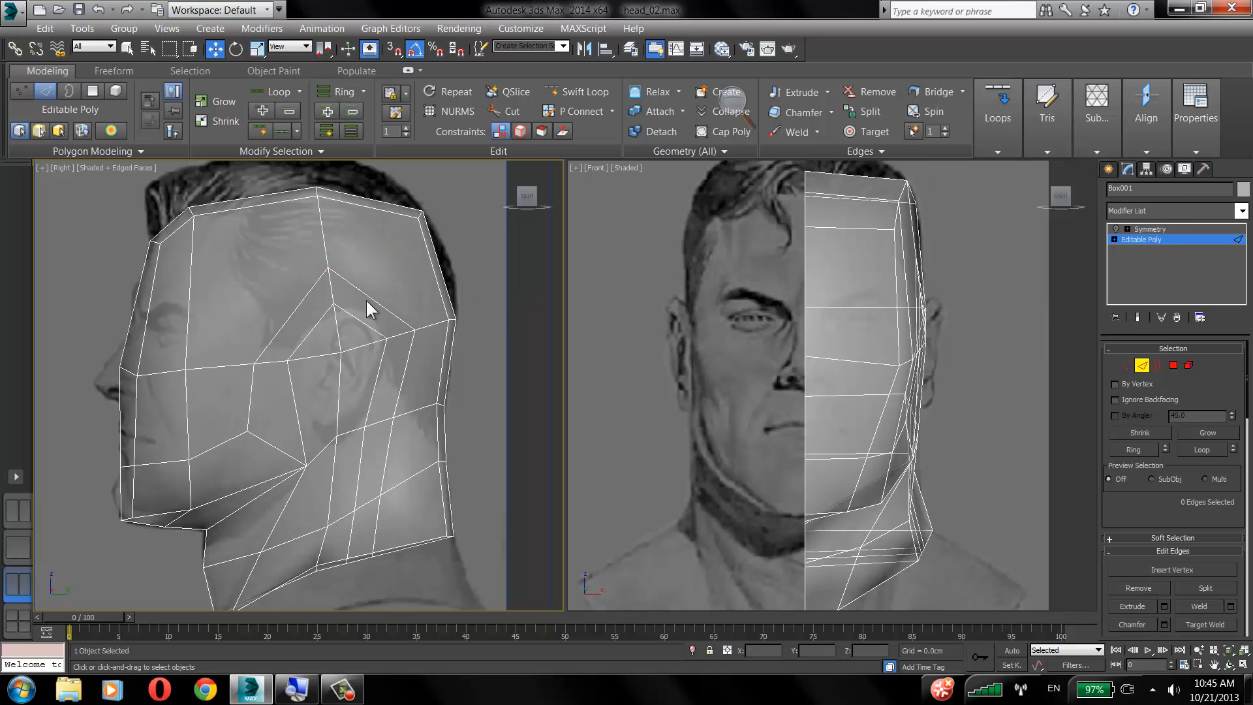
Try Build Corner on the two parallel loop edges above the front of the ear, and undo the attempt.
click(308, 328)
click(389, 251)
click(317, 323)
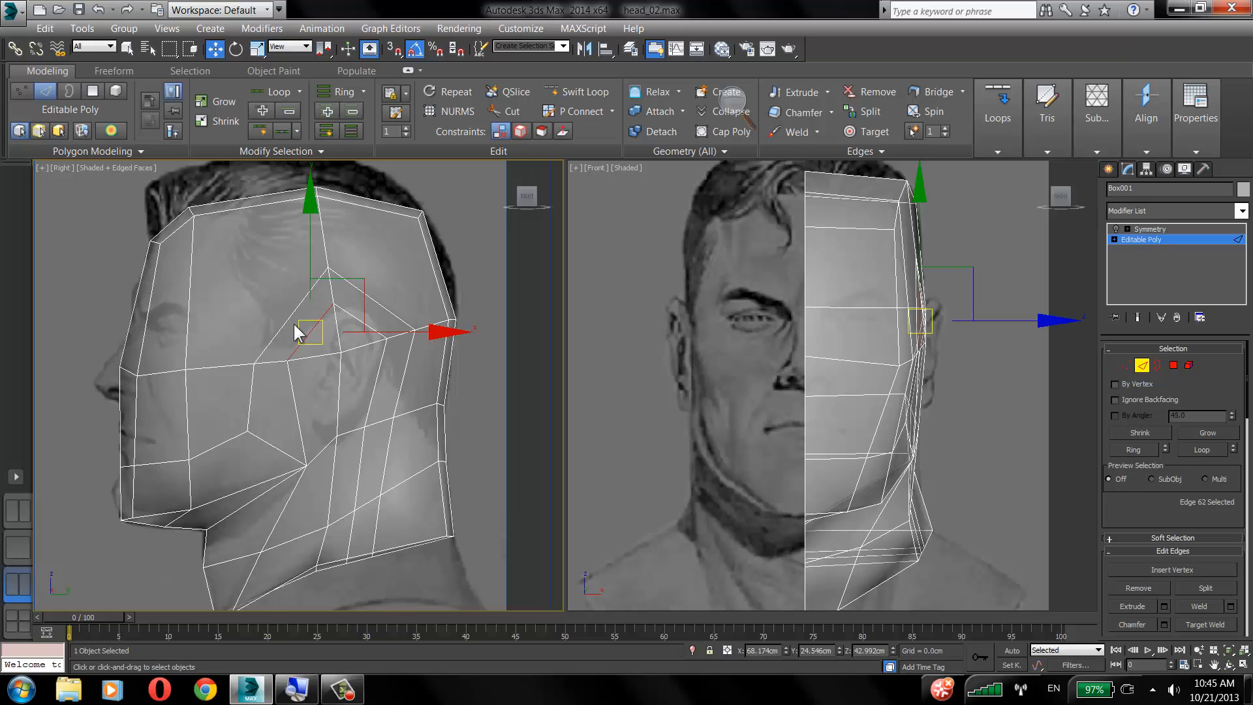
ctrl+click(287, 322)
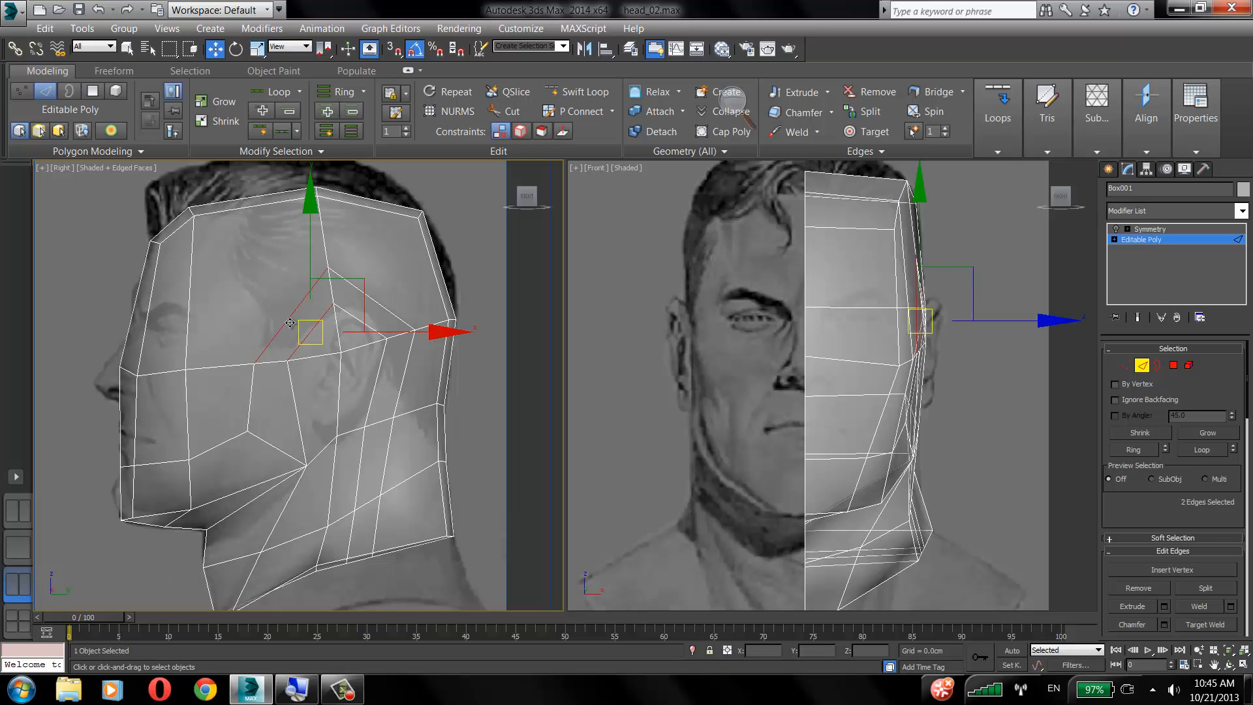
click(1009, 140)
click(1005, 265)
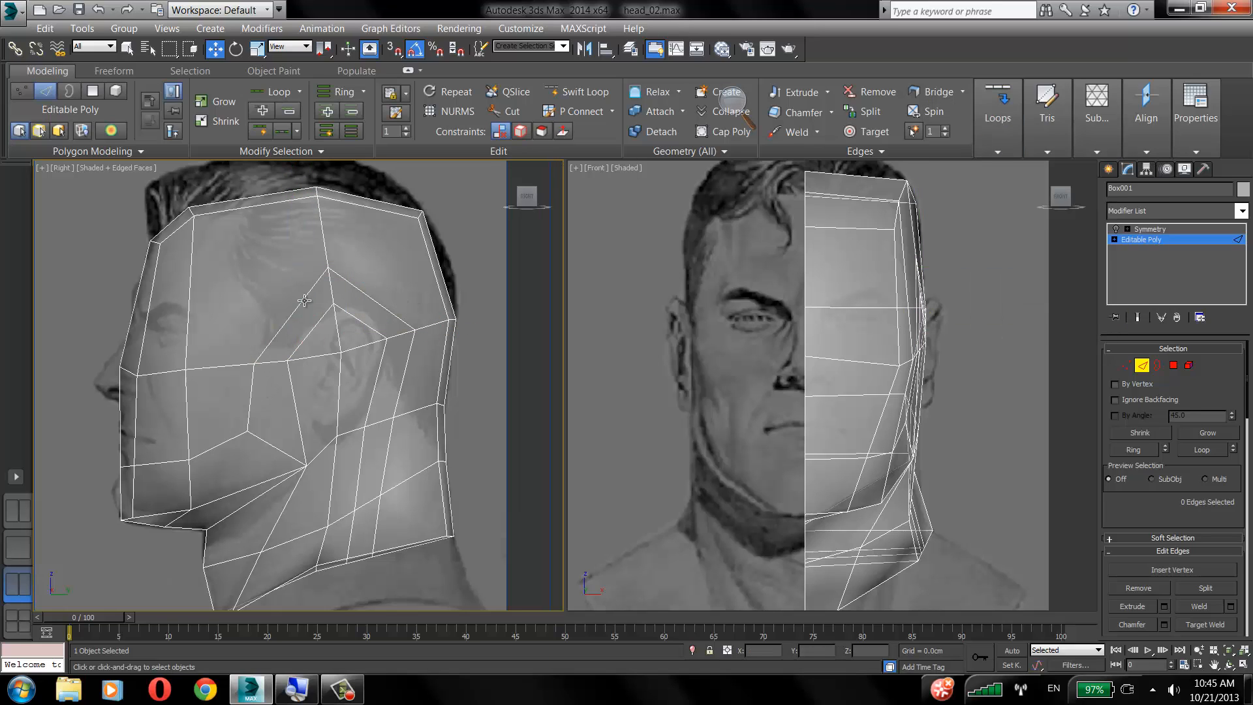
key(ctrl+z)
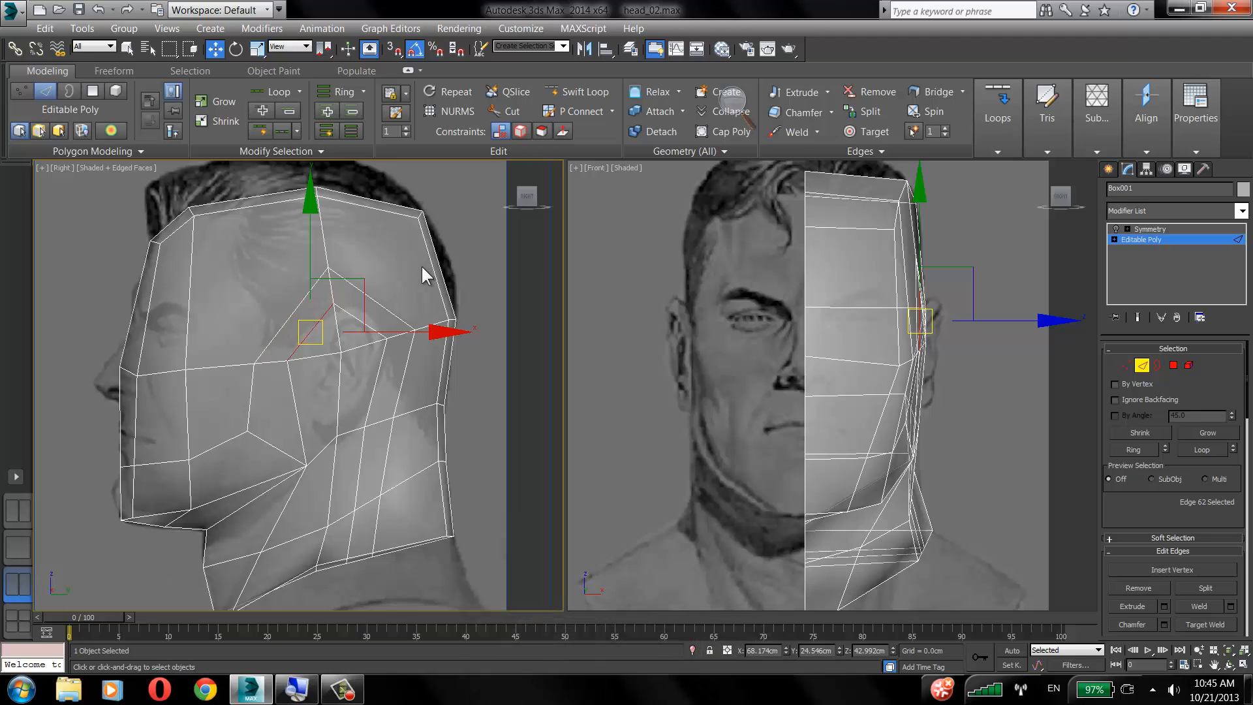
key(ctrl+z)
key(ctrl+z)
key(ctrl+z)
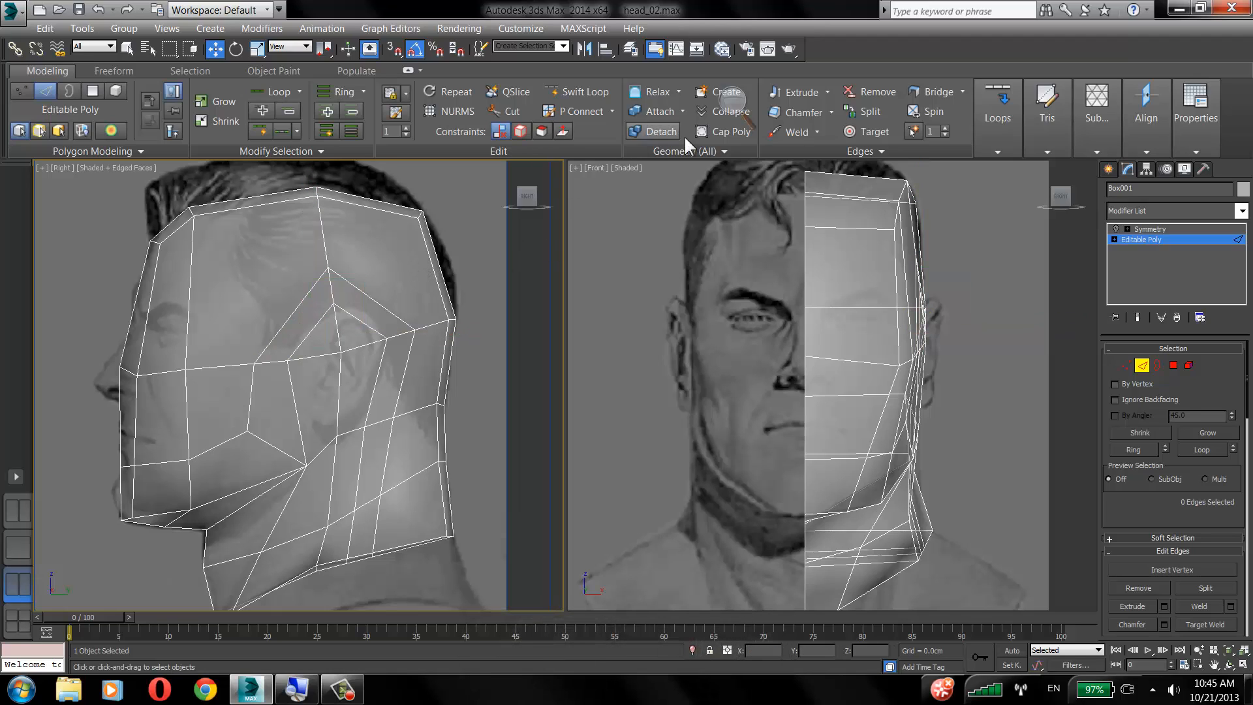
Cut edges from the inner ear loop across the outer loop to the upper forehead corner and to the upper back corner of the head.
click(513, 112)
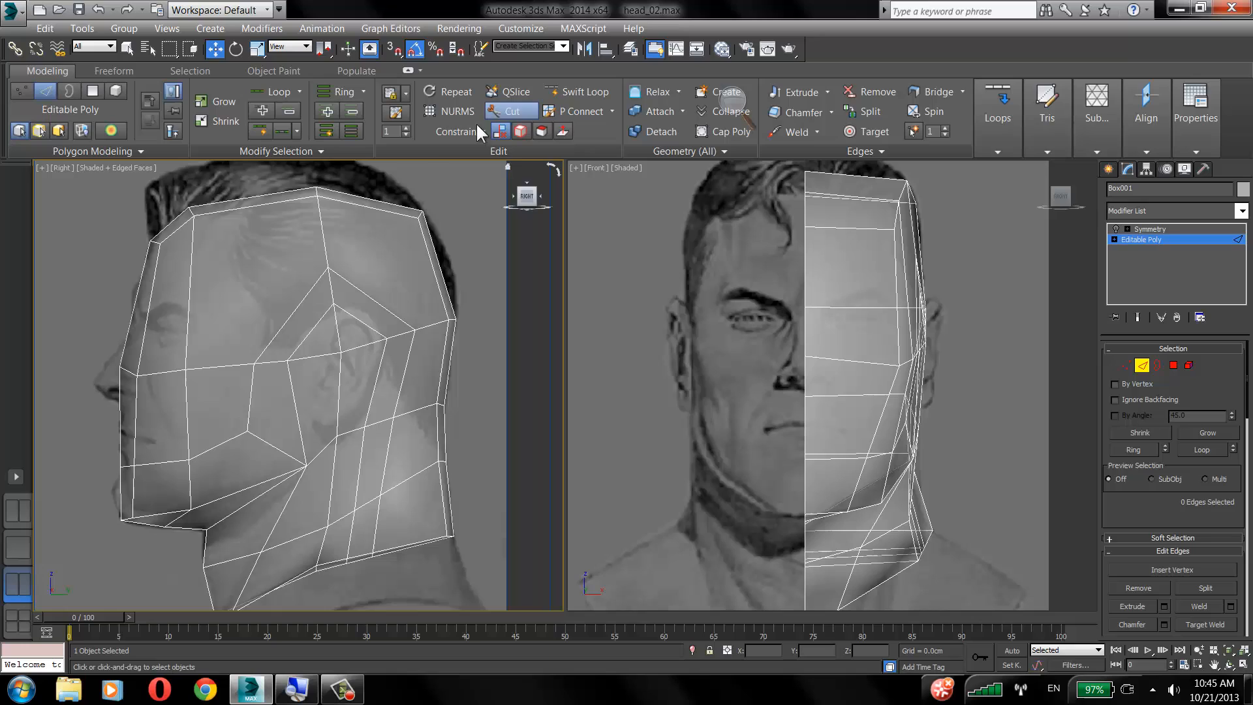
click(311, 334)
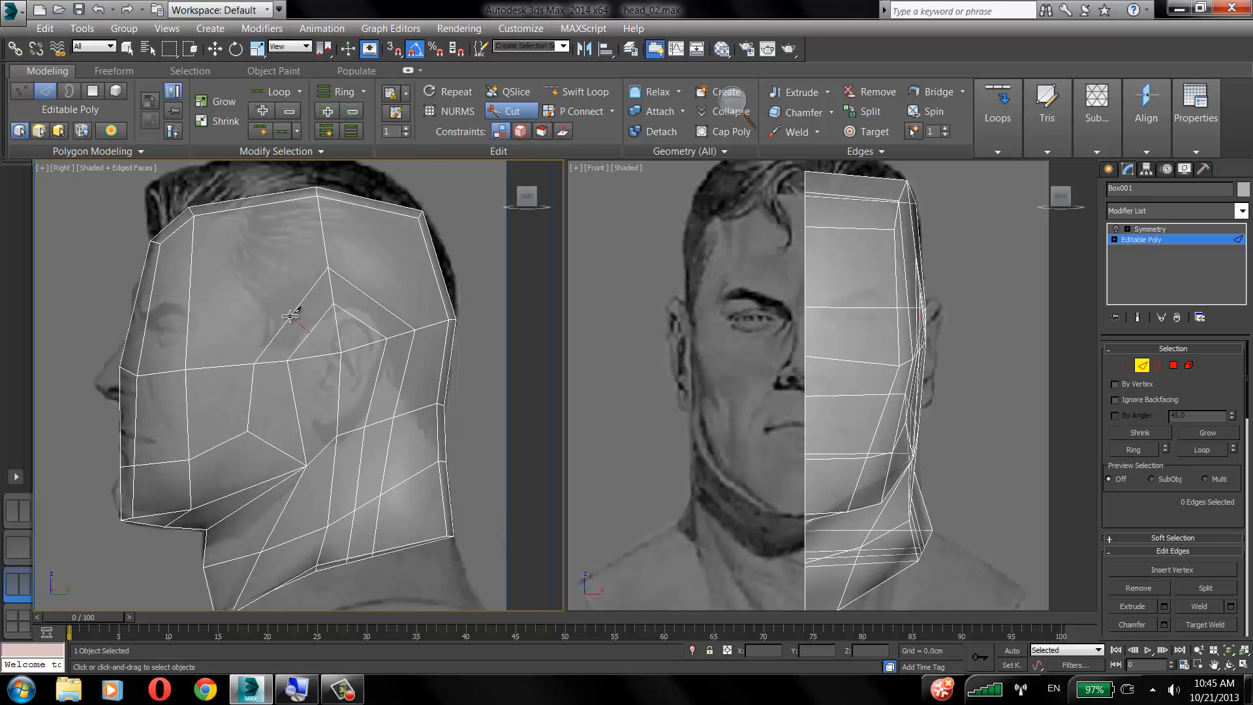
click(194, 215)
click(362, 322)
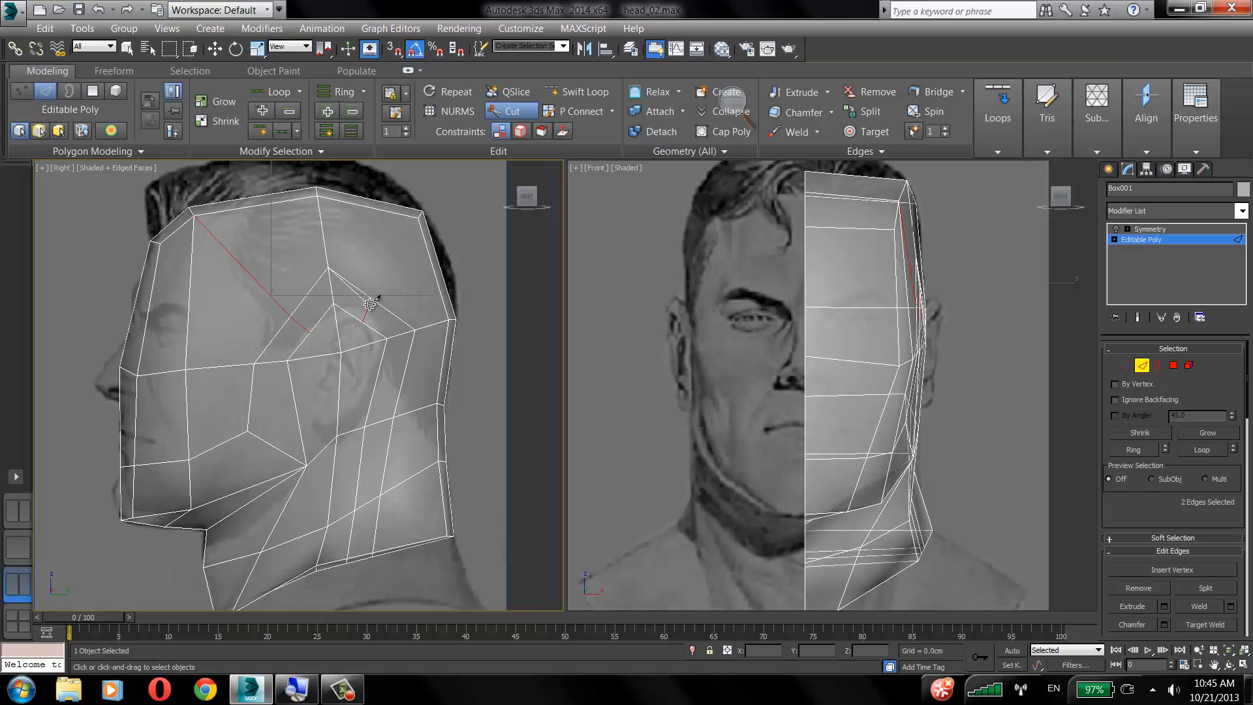
click(414, 220)
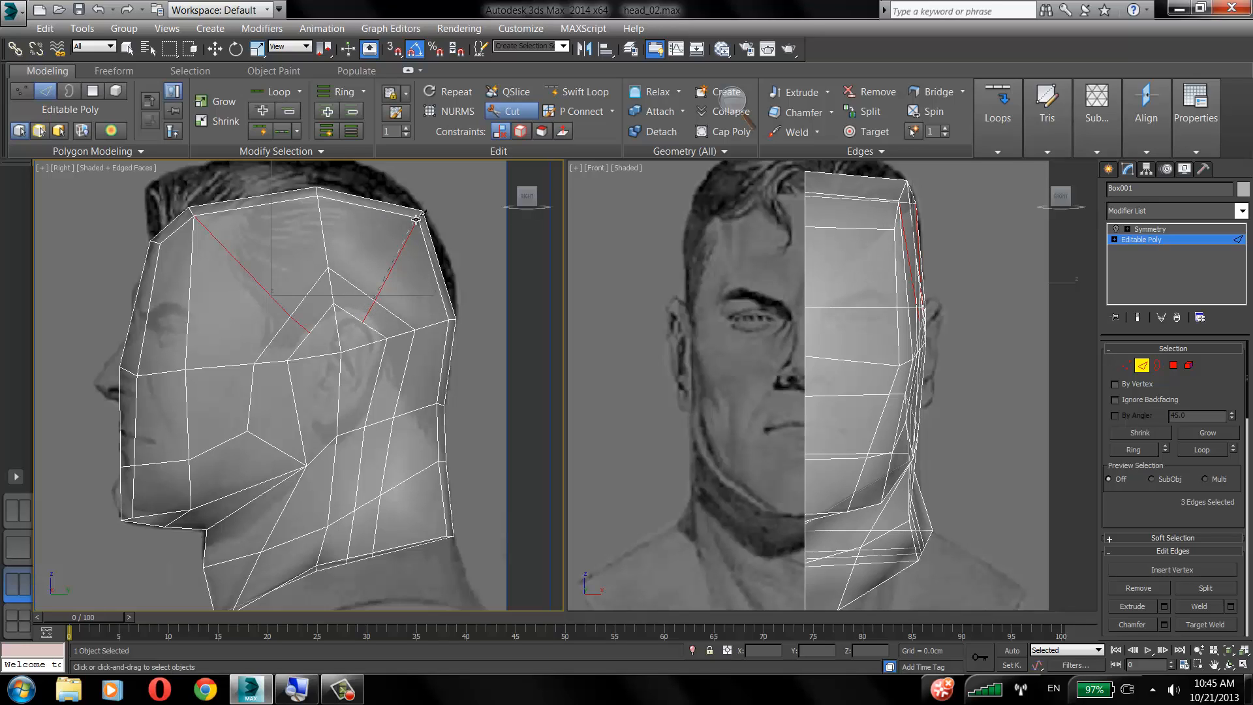
key(w)
click(455, 325)
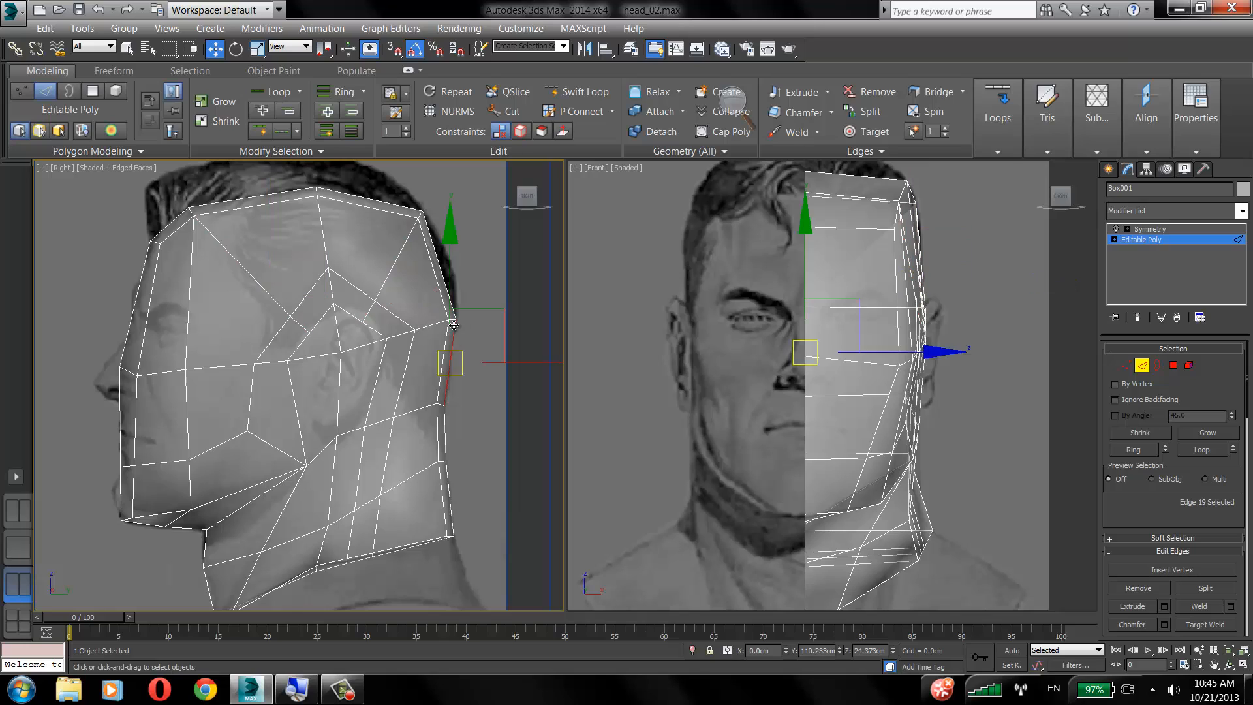
Highlight the new cuts above the ear and the corner edge on the cheek to examine the edge flow, and clear the selection.
click(292, 318)
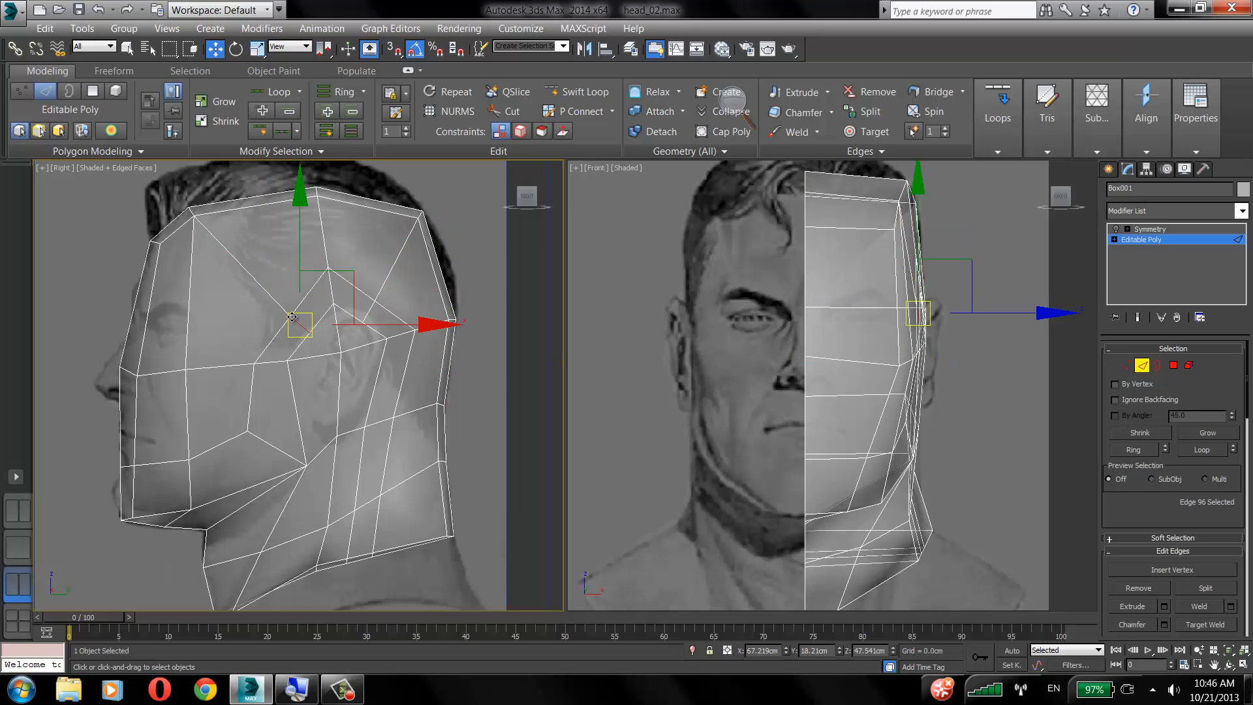
ctrl+click(393, 265)
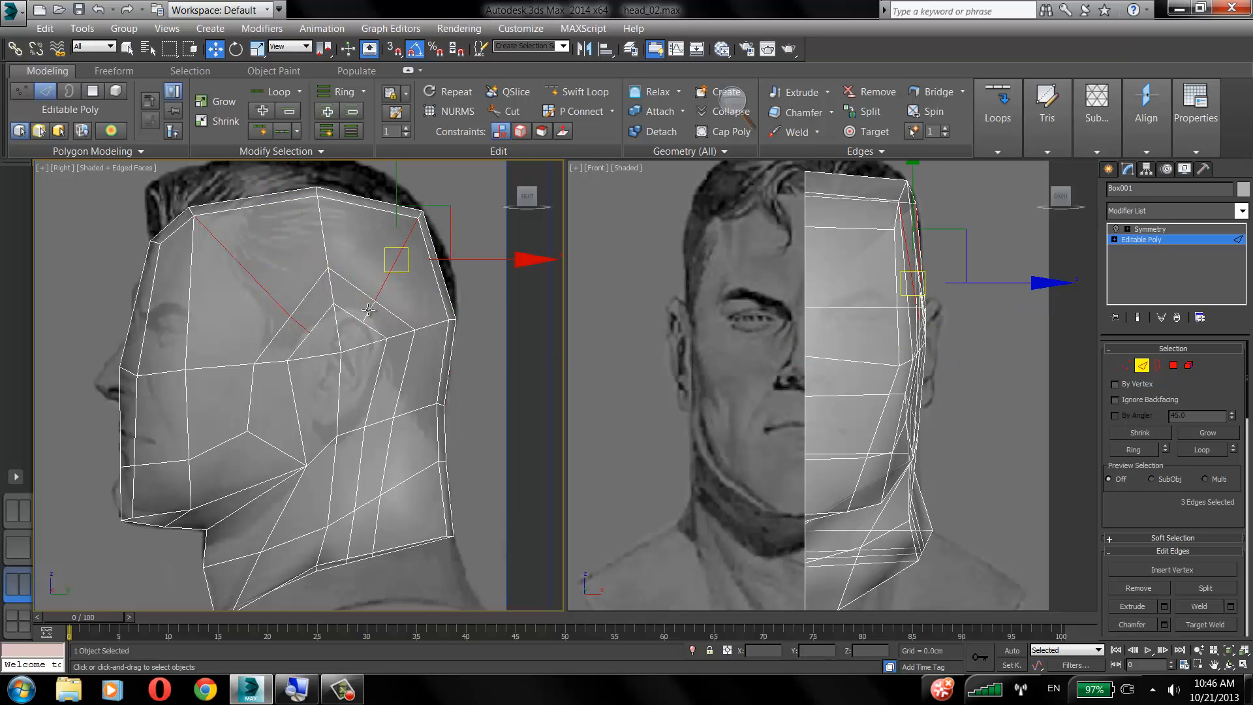
ctrl+click(269, 444)
key(F9)
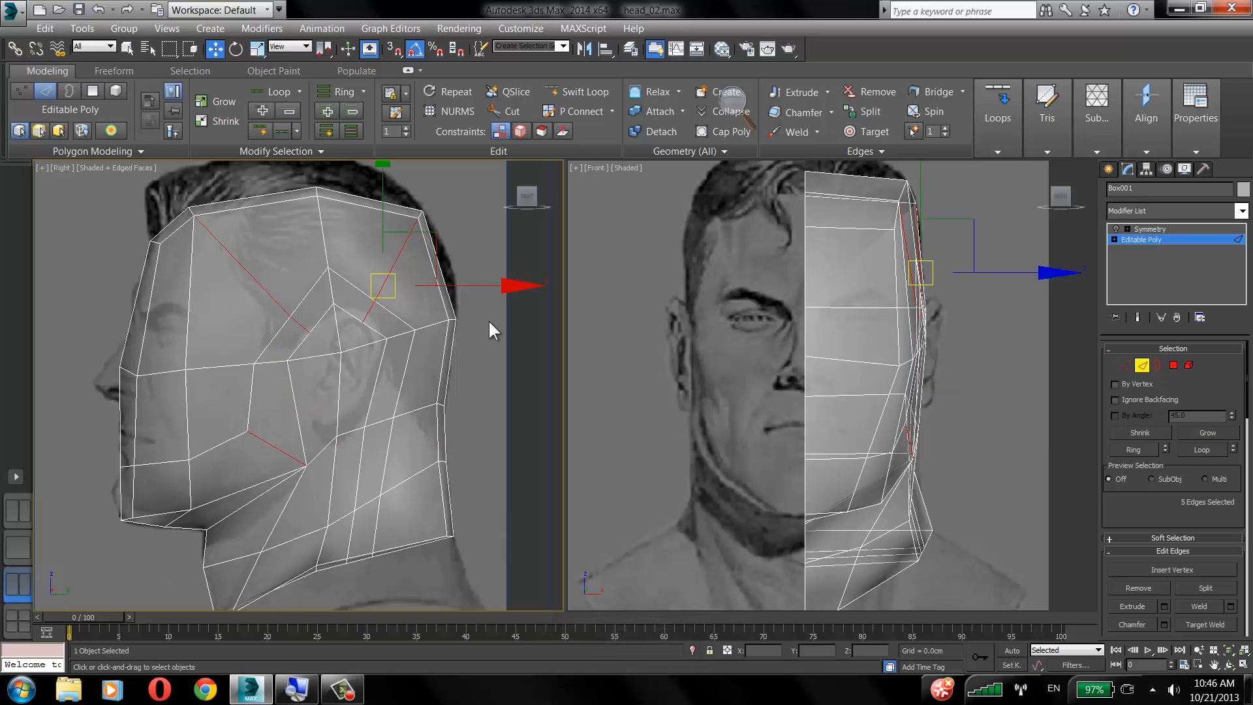
click(128, 49)
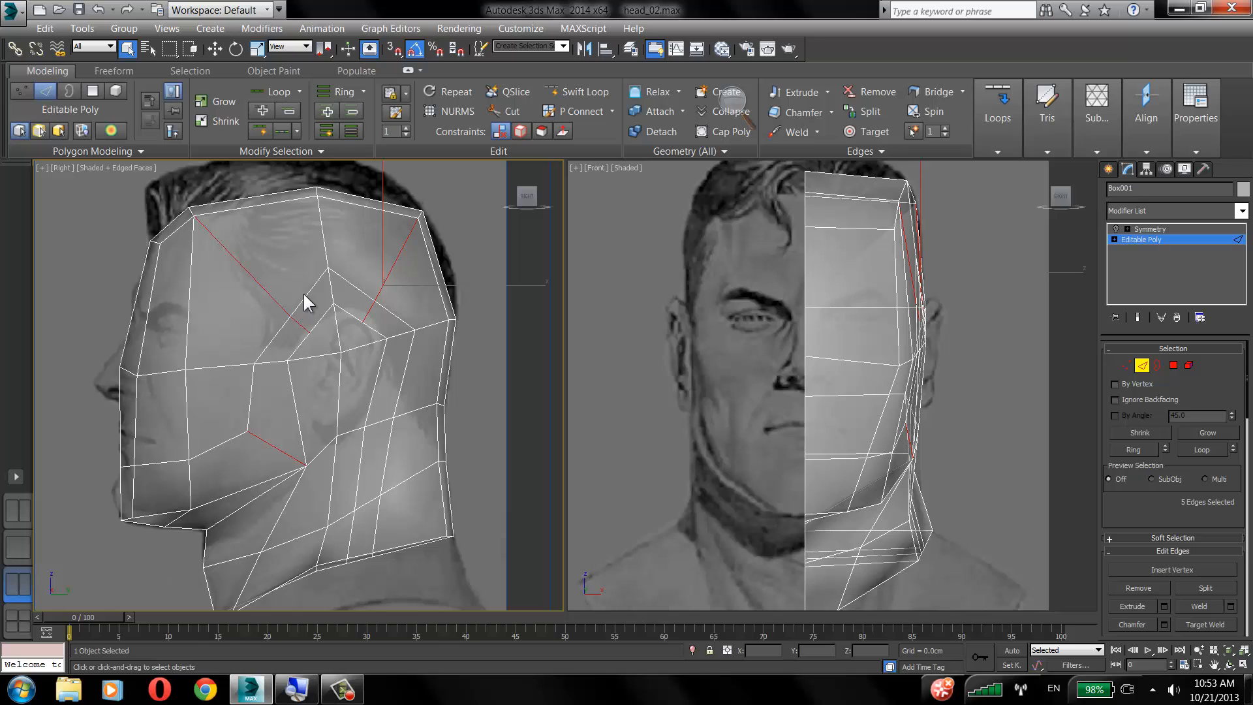
key(BackSpace)
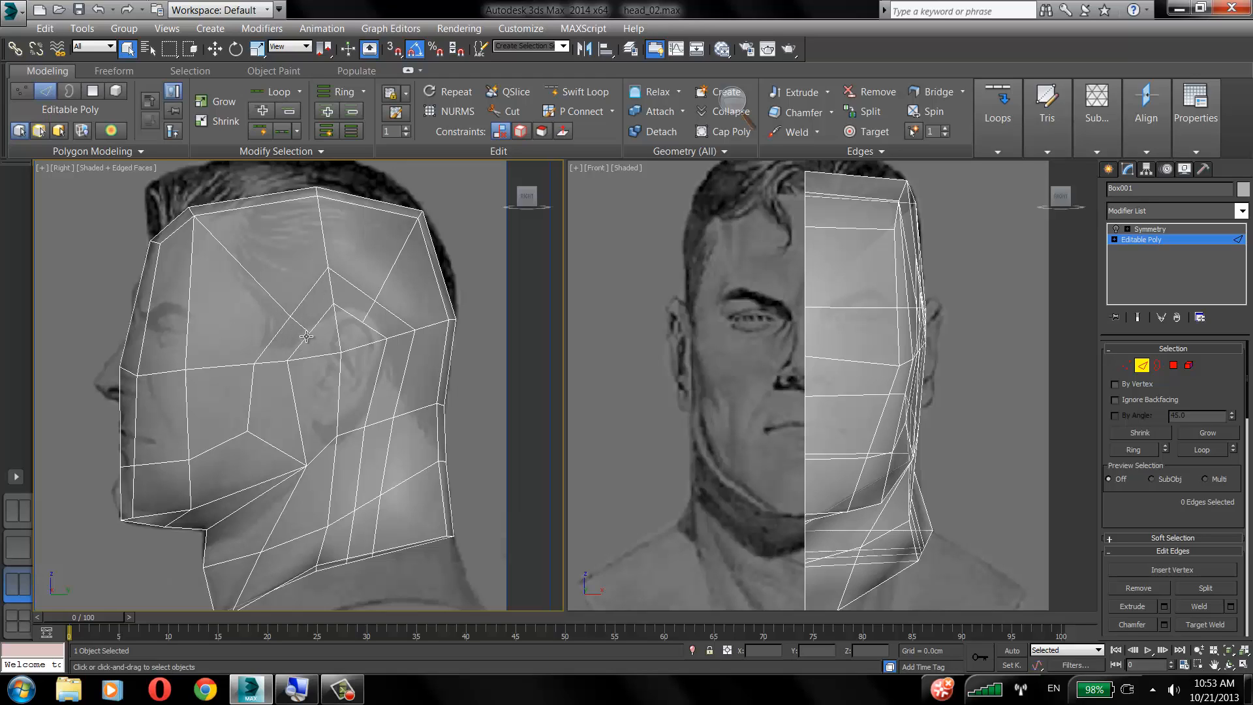
Switch to vertex editing and move the loop vertices in front of the ear and at the cheek corner to round the outline.
click(1125, 368)
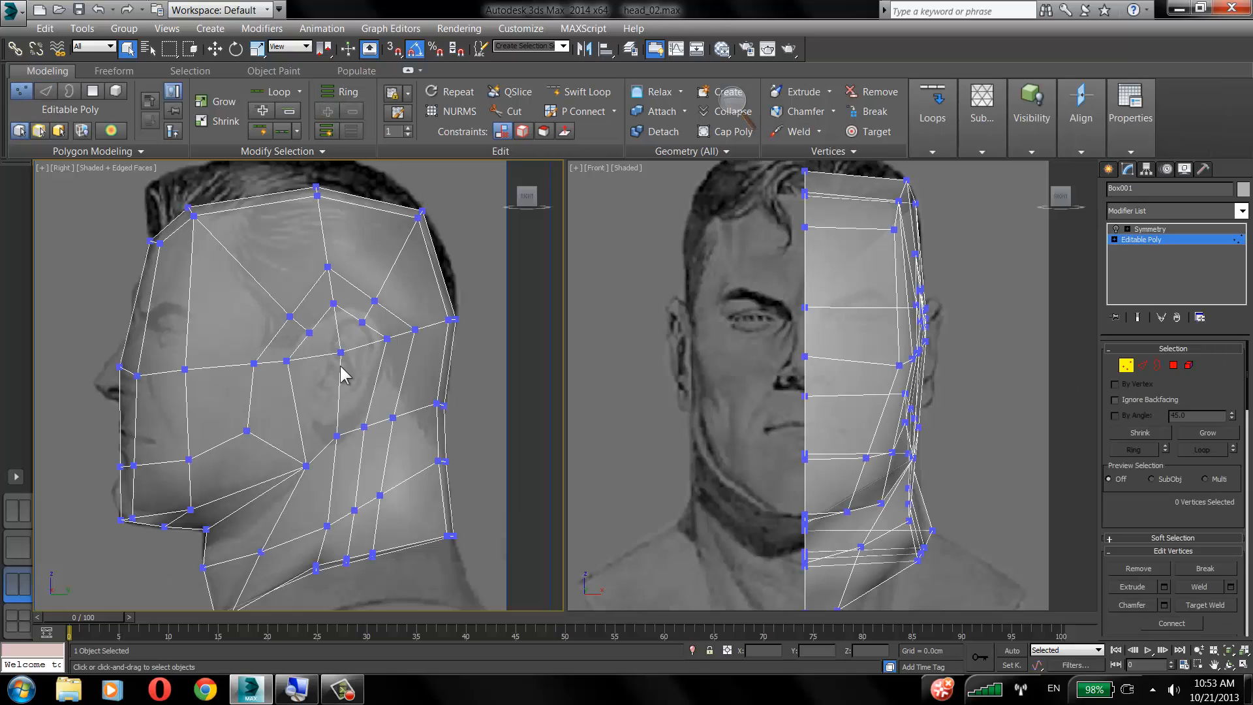
click(309, 330)
click(314, 334)
click(309, 333)
key(w)
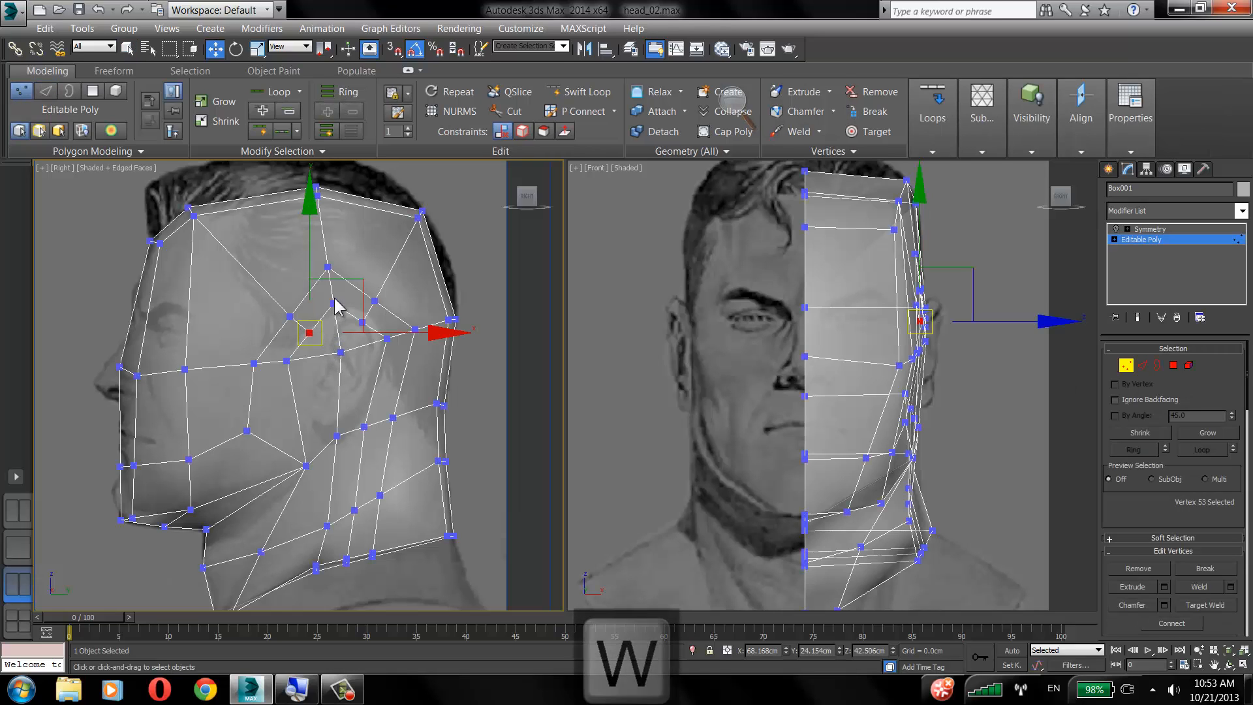
drag(287, 362, 285, 314)
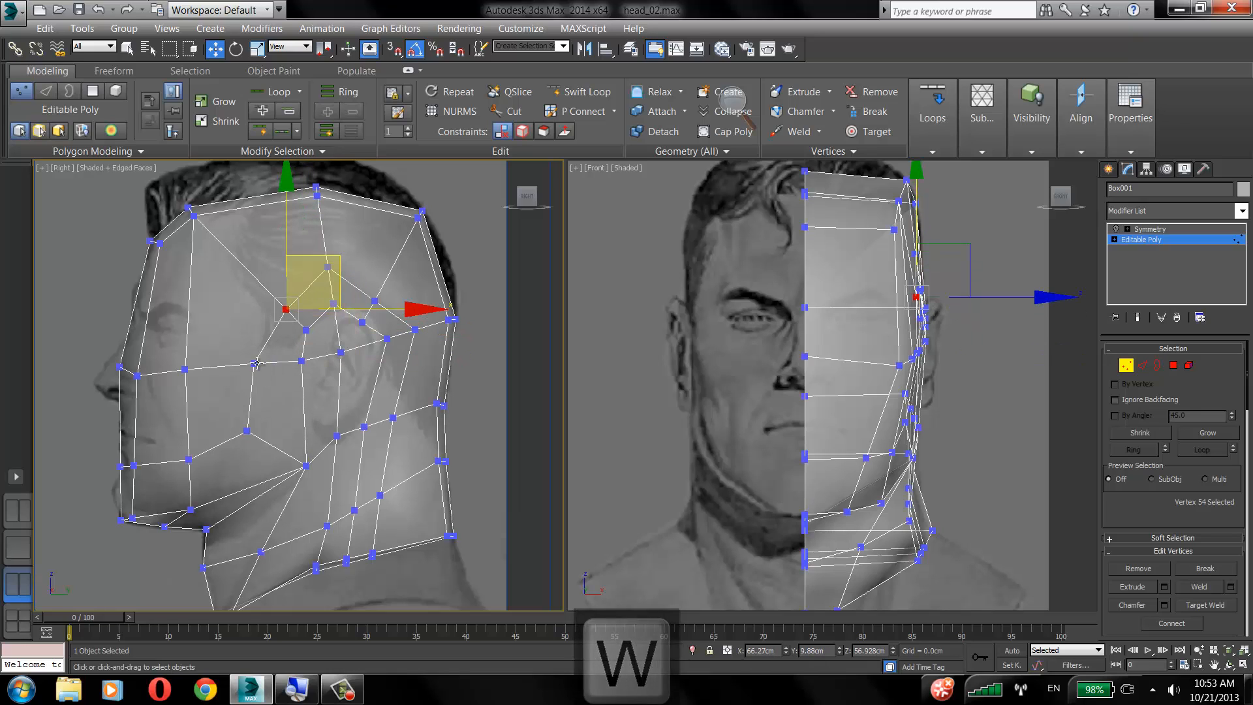
drag(254, 364, 272, 367)
click(250, 433)
drag(251, 435, 270, 441)
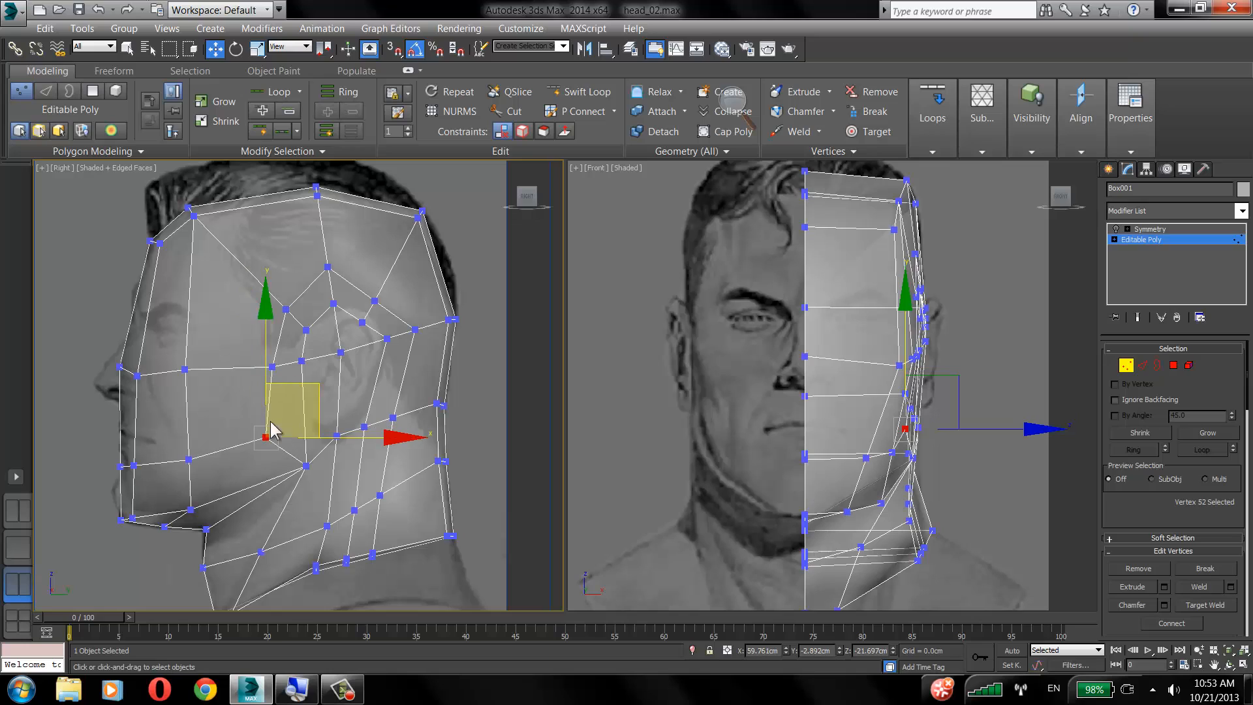
Move the vertices of both loops above and around the top of the ear to give them a rounder arch.
drag(334, 303, 394, 295)
click(375, 301)
drag(329, 267, 344, 307)
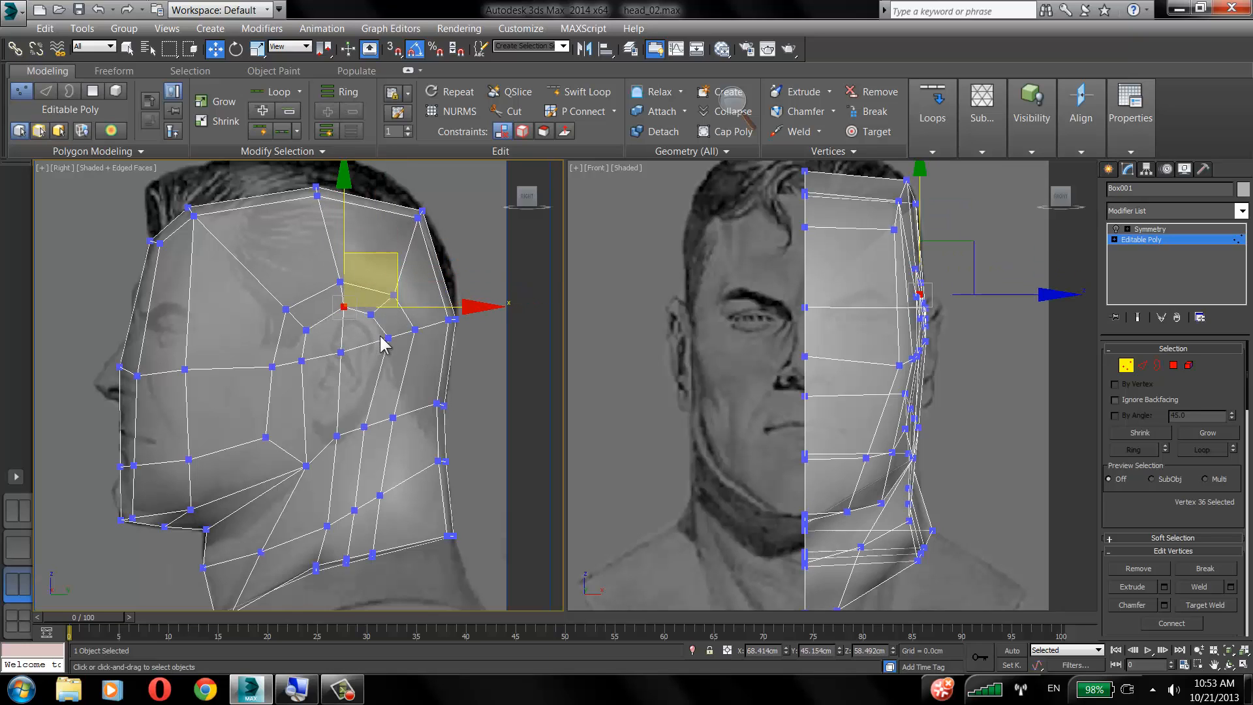
click(385, 338)
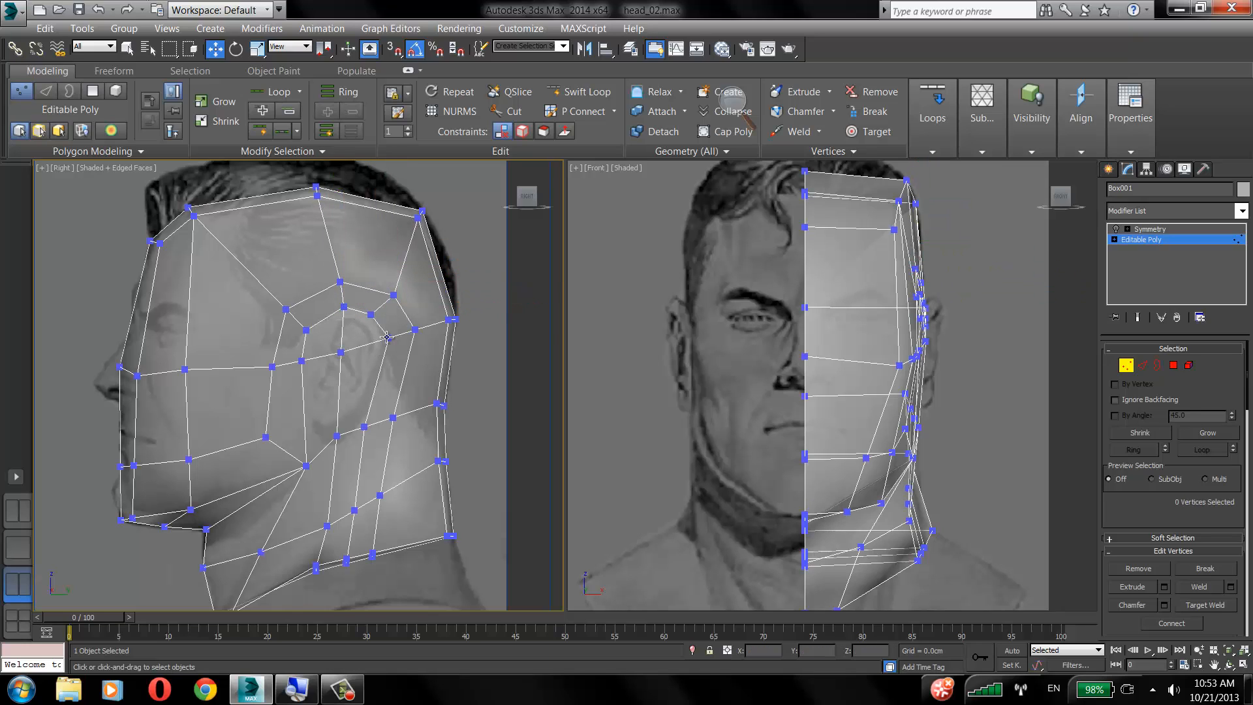
click(345, 352)
drag(302, 361, 311, 360)
click(302, 333)
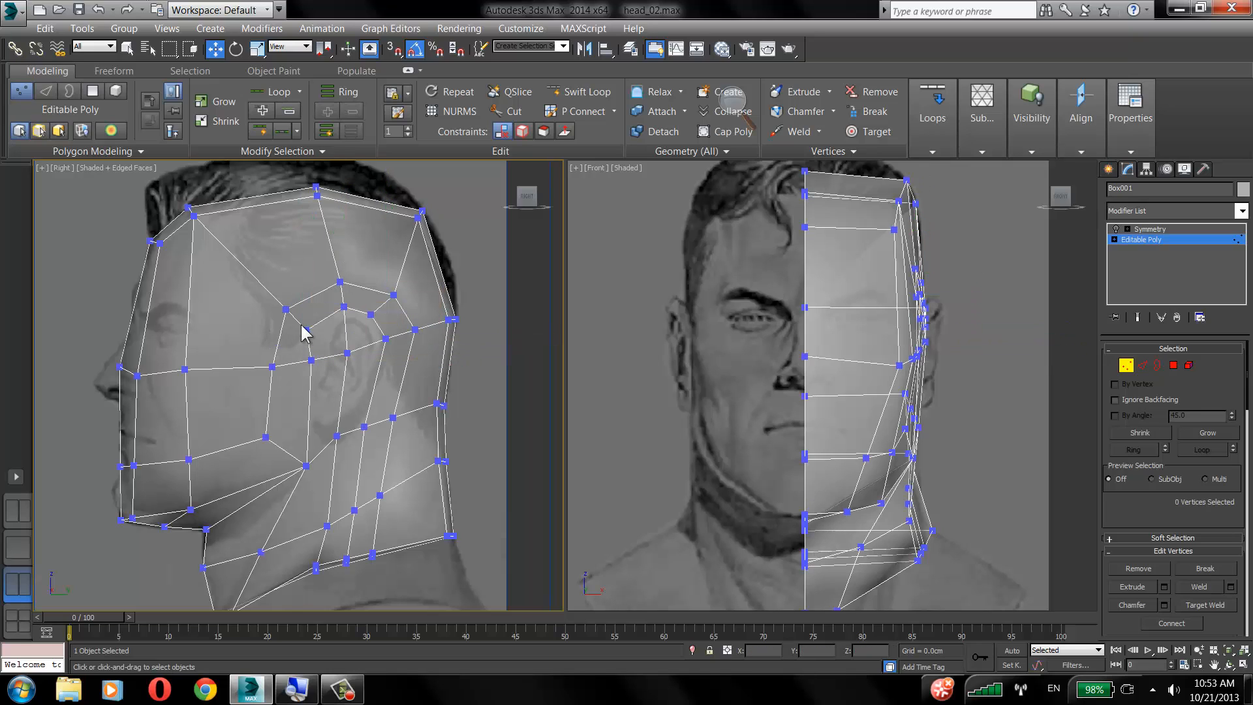
Move the outer loop vertices in front of the ear, the jaw corner and the vertices under the ear to smooth the outline.
mouse_move(286, 309)
mouse_down()
mouse_move(307, 323)
mouse_move(280, 312)
mouse_up()
click(271, 374)
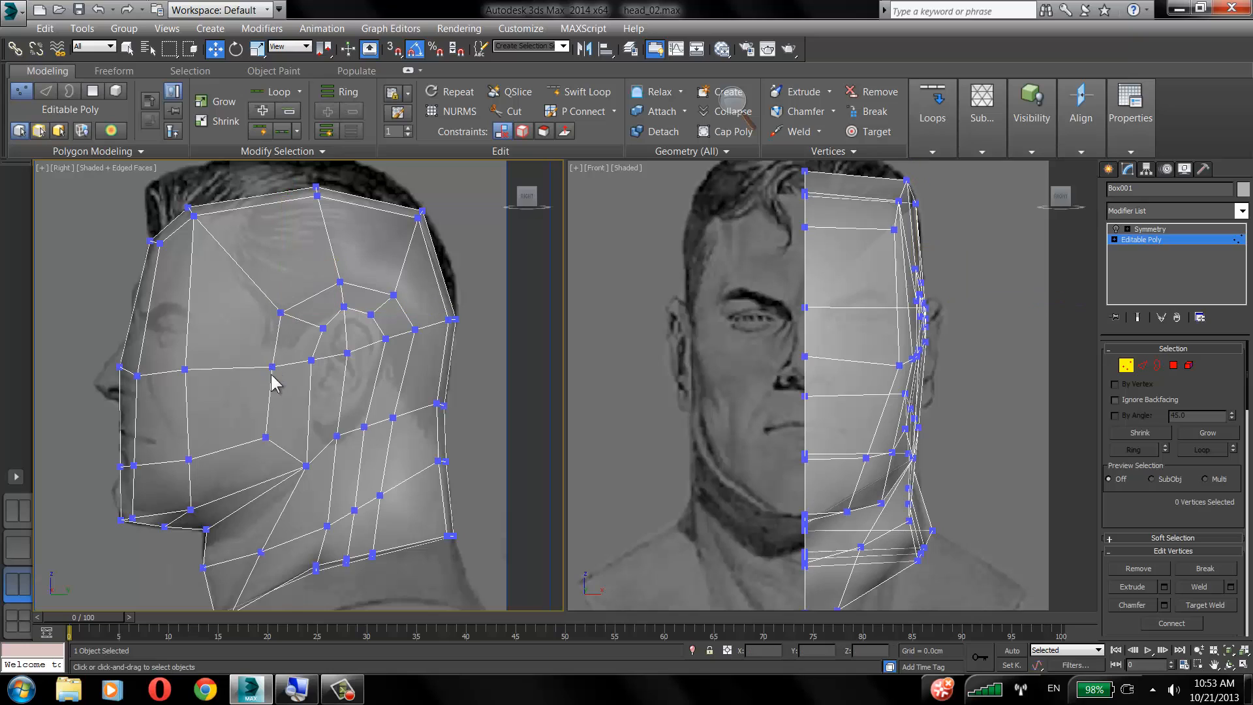
click(265, 435)
drag(264, 436, 255, 432)
drag(306, 465, 355, 423)
click(350, 420)
click(364, 422)
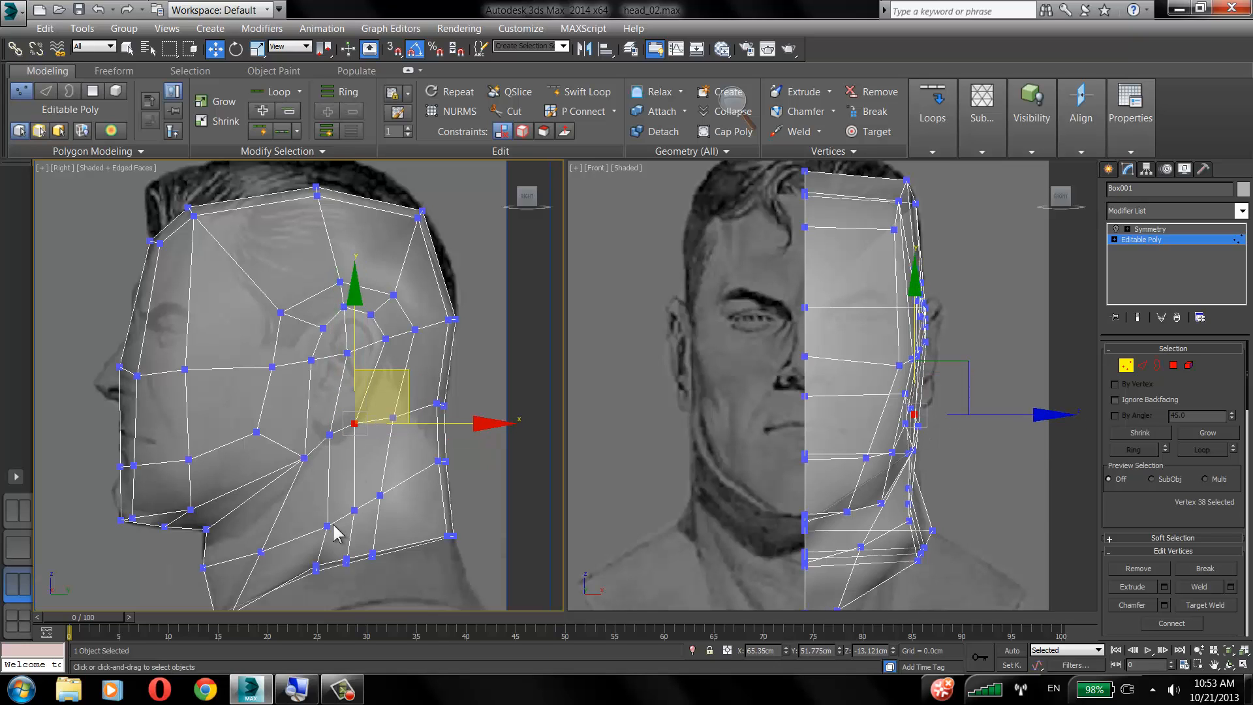
Shift the side neck vertices and the front pairs on the neck's bottom border forward, following the slanted edge flow.
drag(327, 526, 288, 594)
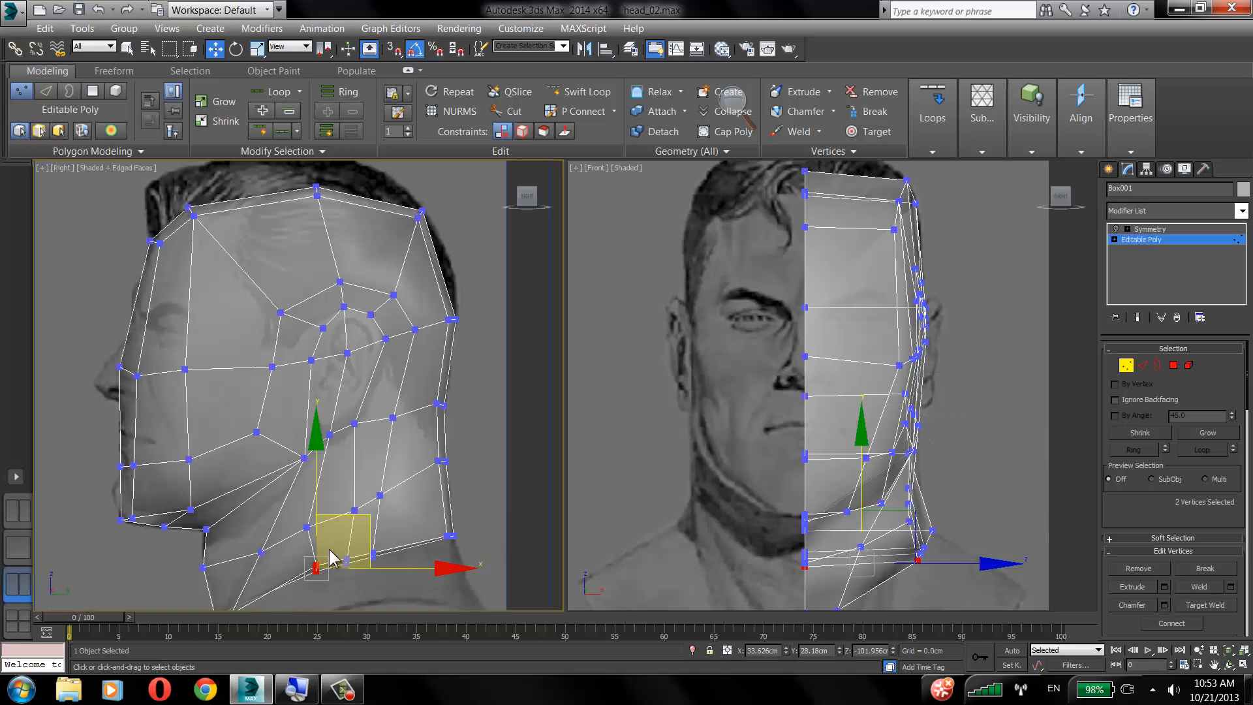
drag(348, 520, 298, 550)
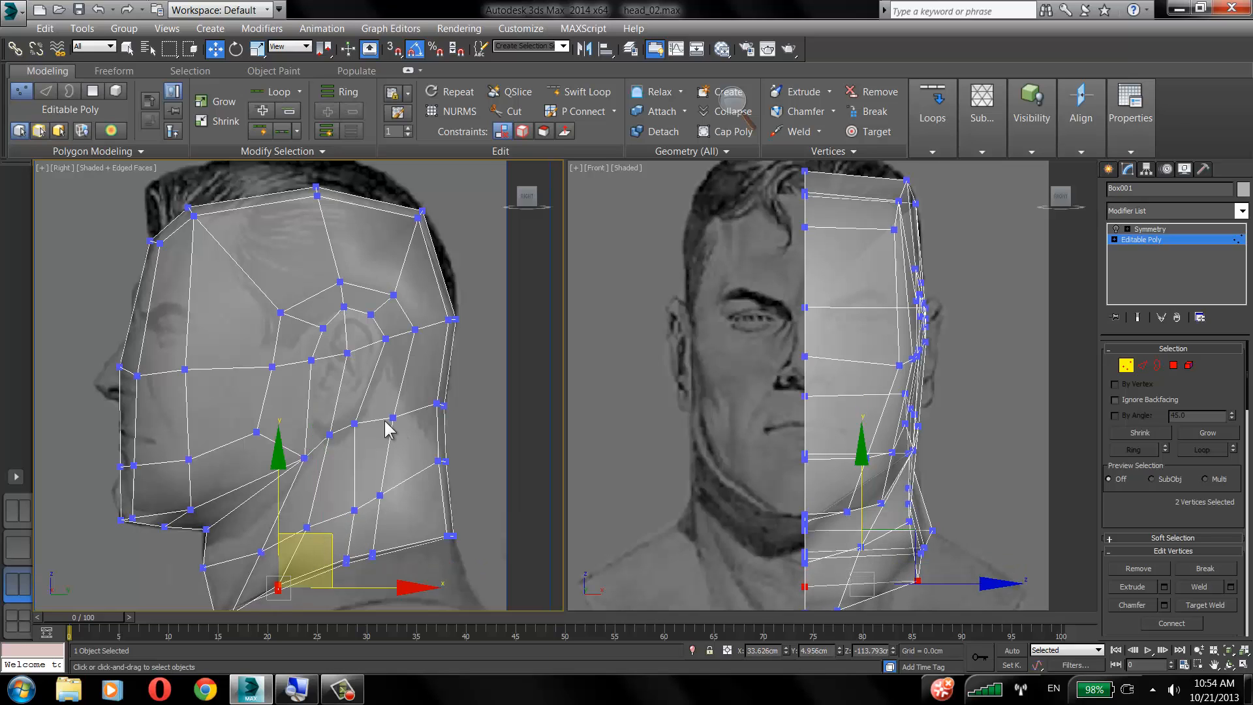
middle_drag(379, 417, 377, 344)
drag(341, 346, 400, 519)
click(346, 488)
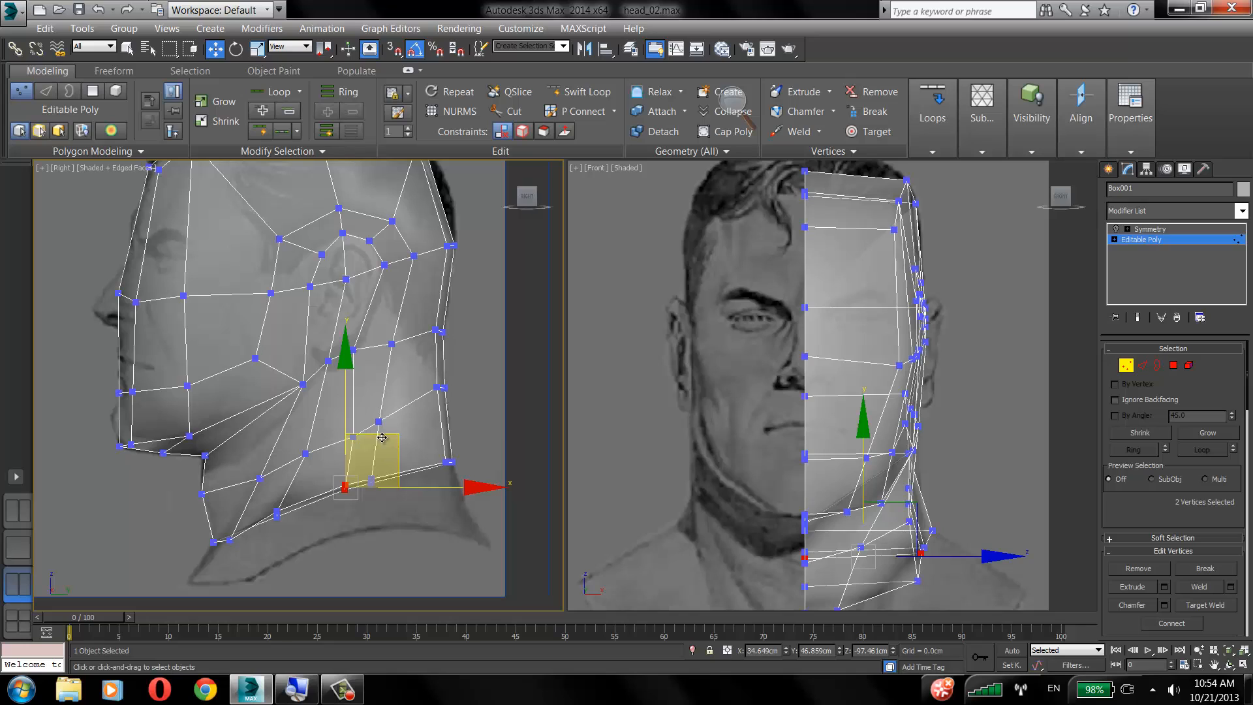
drag(381, 437, 341, 449)
click(353, 436)
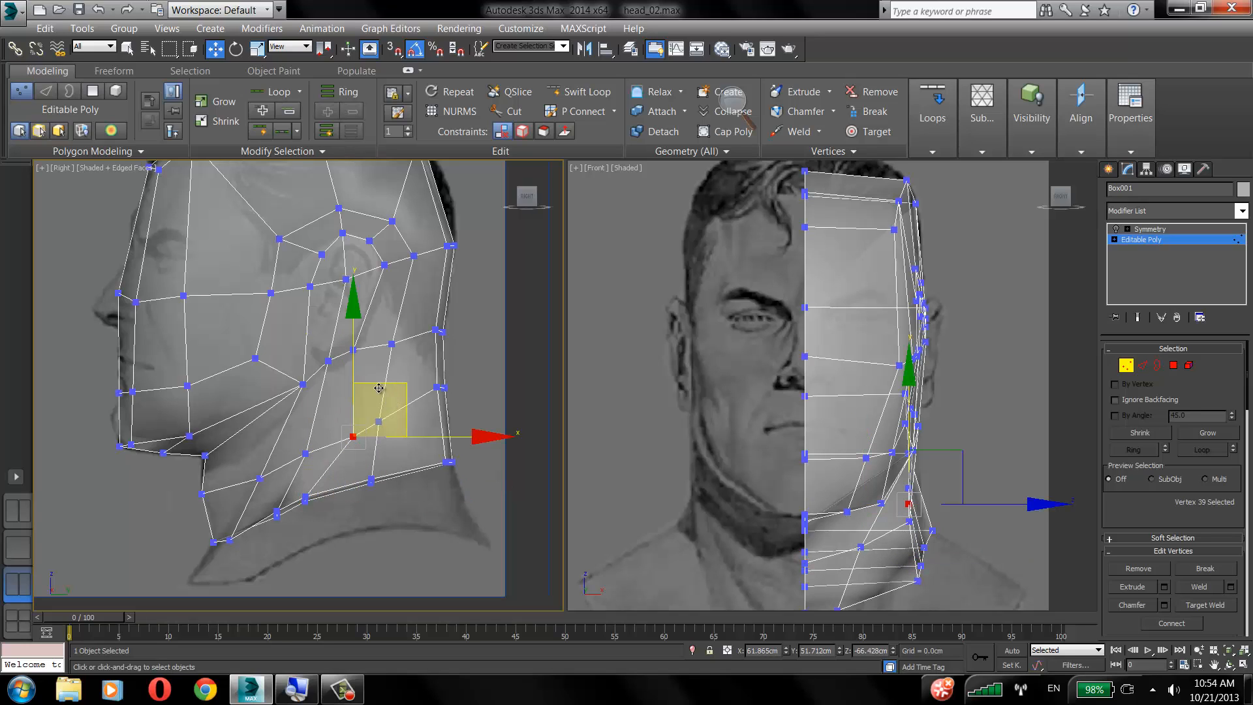
drag(378, 388, 352, 388)
Space out the remaining bottom border pairs and the vertex on the front side of the neck.
click(420, 334)
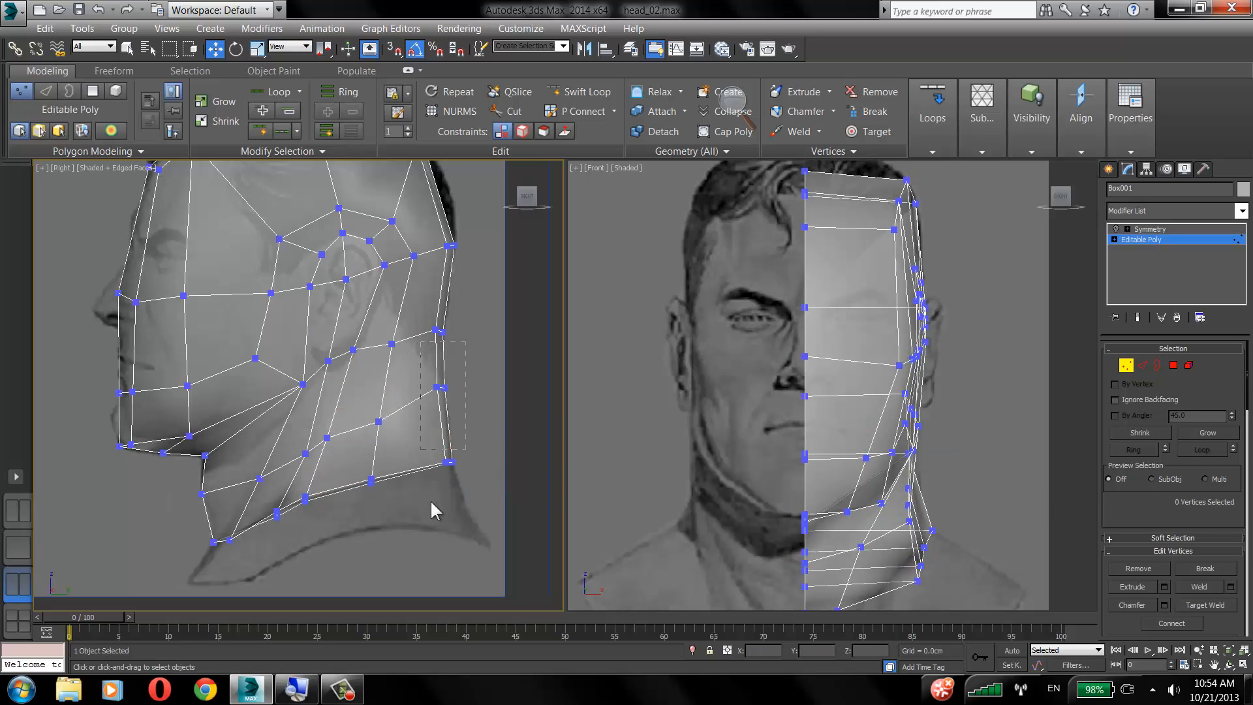
drag(418, 500, 418, 502)
click(470, 353)
mouse_move(365, 396)
mouse_down()
mouse_move(391, 447)
mouse_move(395, 497)
mouse_up()
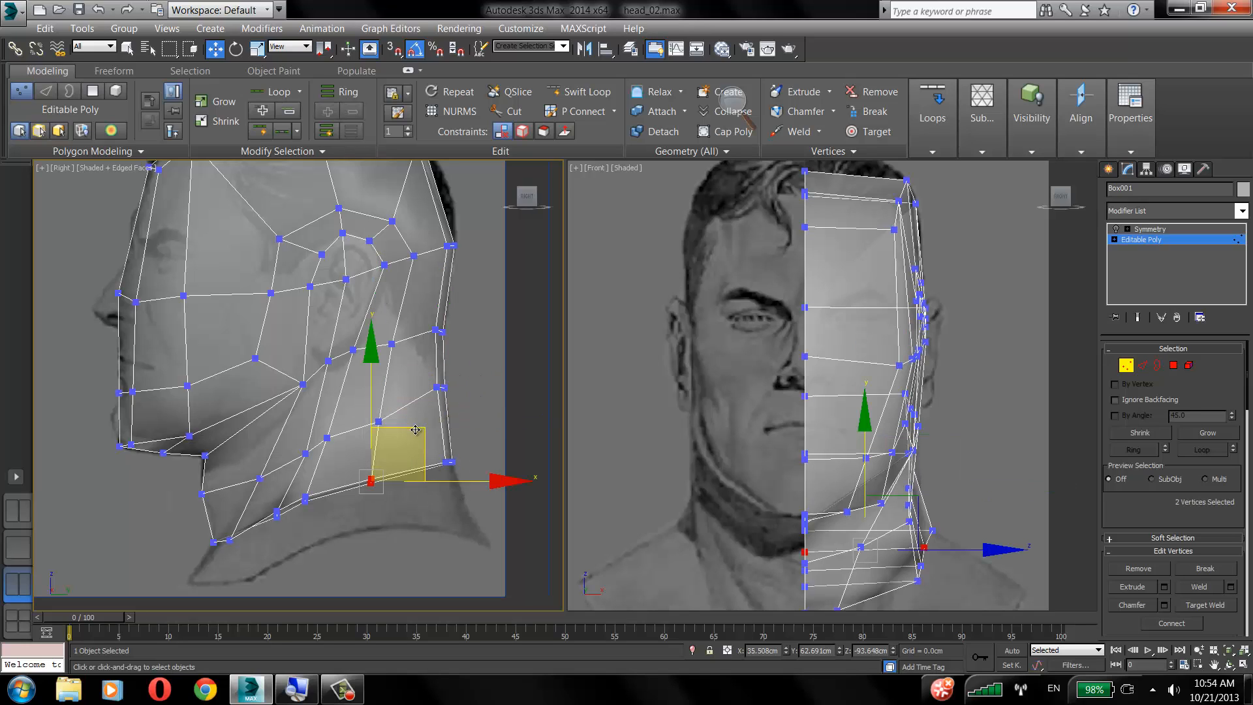
drag(415, 429, 422, 424)
click(306, 452)
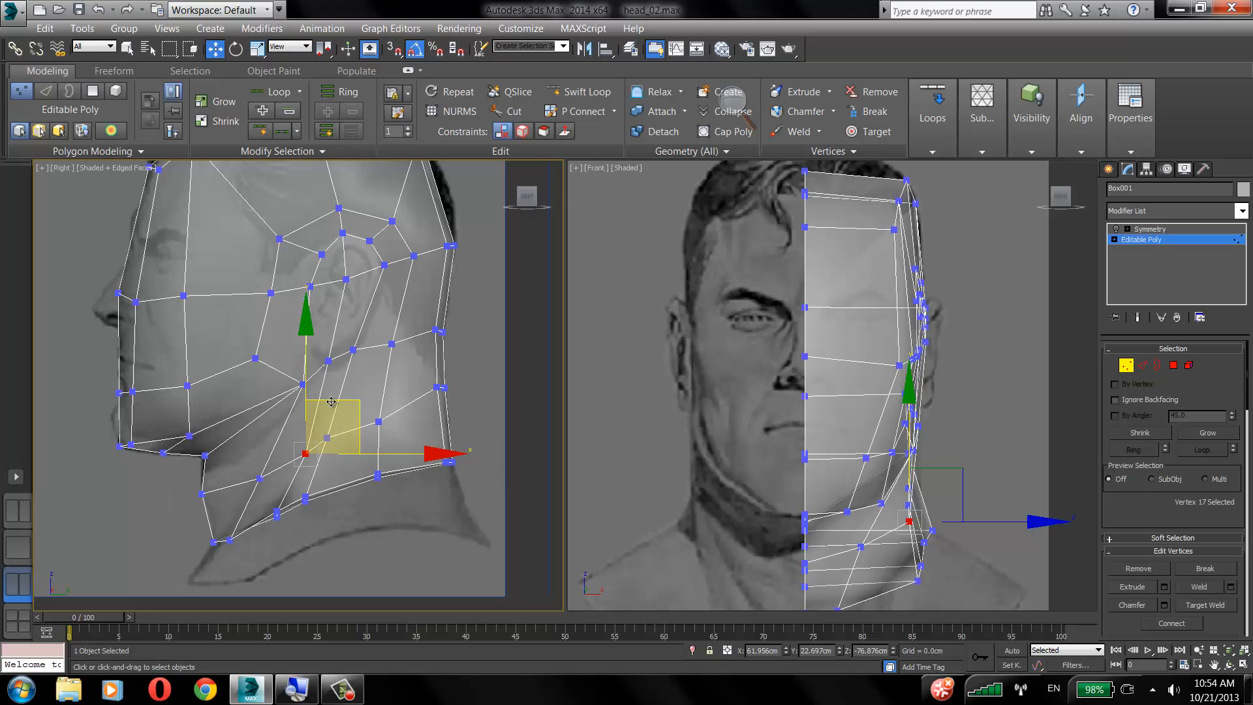
drag(331, 402, 322, 400)
drag(287, 503, 266, 524)
drag(317, 461, 310, 459)
Reposition the vertex below the ear and the outer loop vertex behind the ear.
click(349, 396)
drag(346, 336, 364, 357)
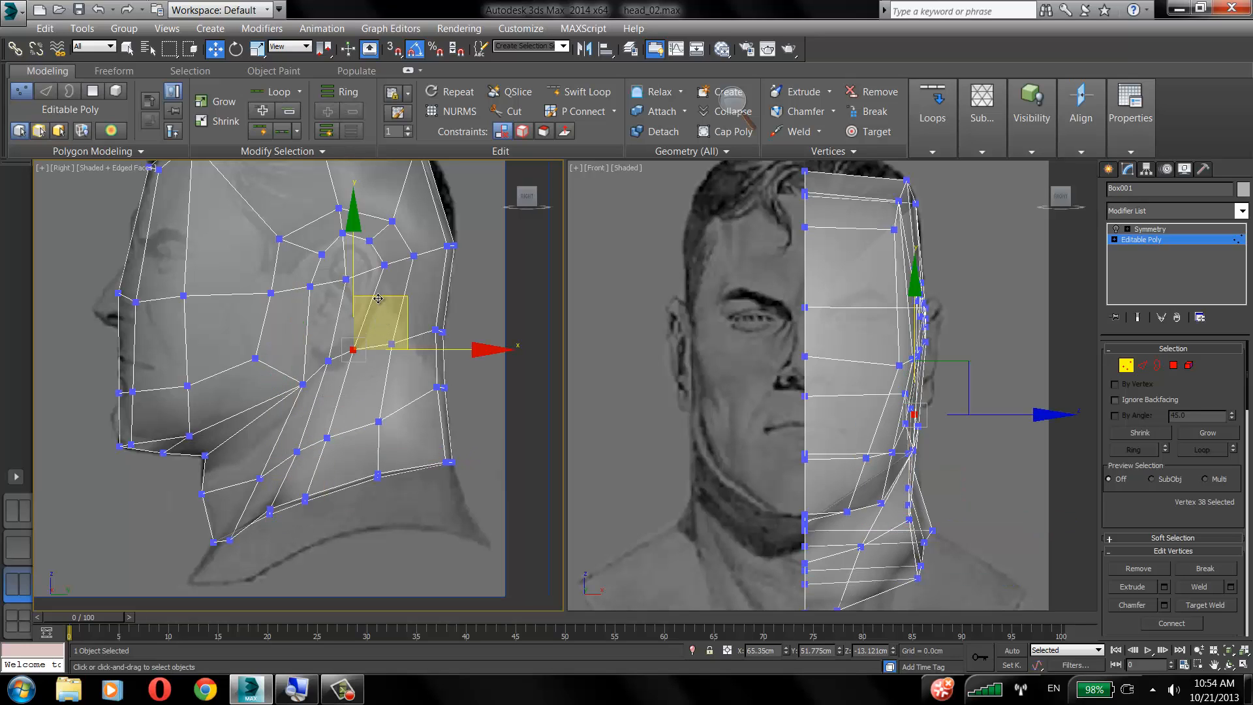
drag(377, 298, 396, 277)
click(408, 283)
drag(416, 219, 450, 213)
click(438, 248)
middle_drag(359, 283, 338, 345)
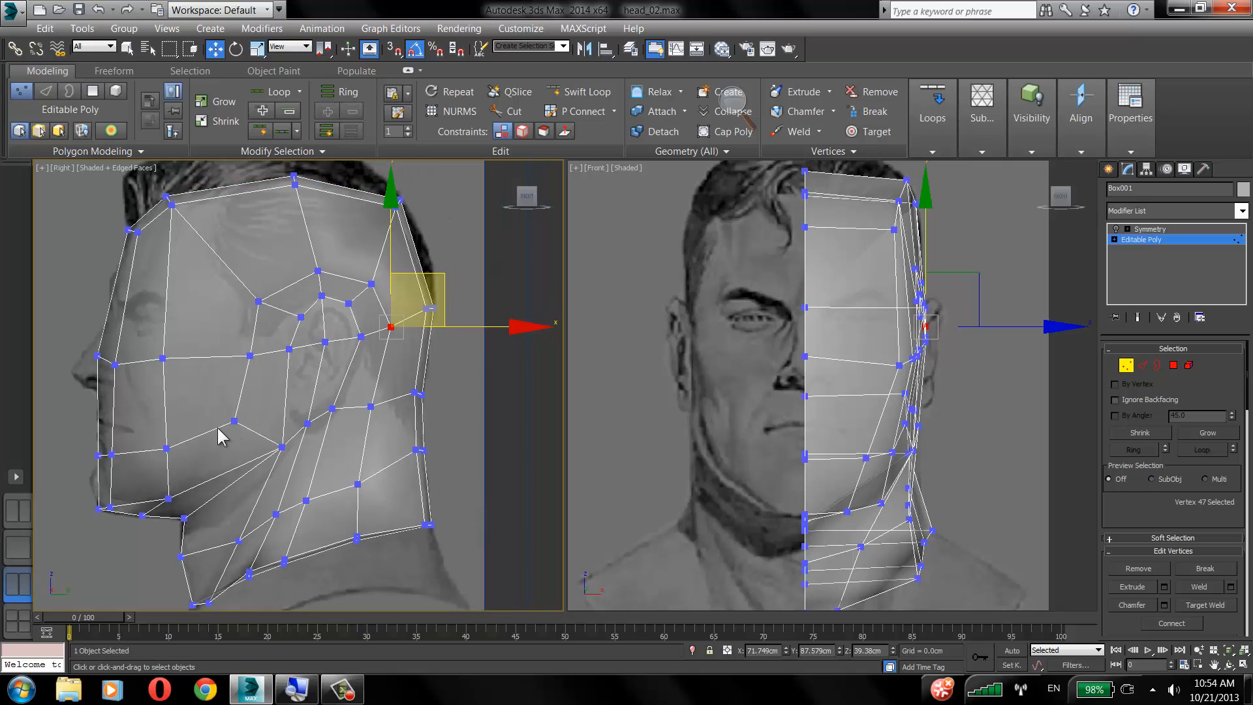
Adjust the inner loop vertices above the ear and the vertex at the ear's centre.
click(299, 316)
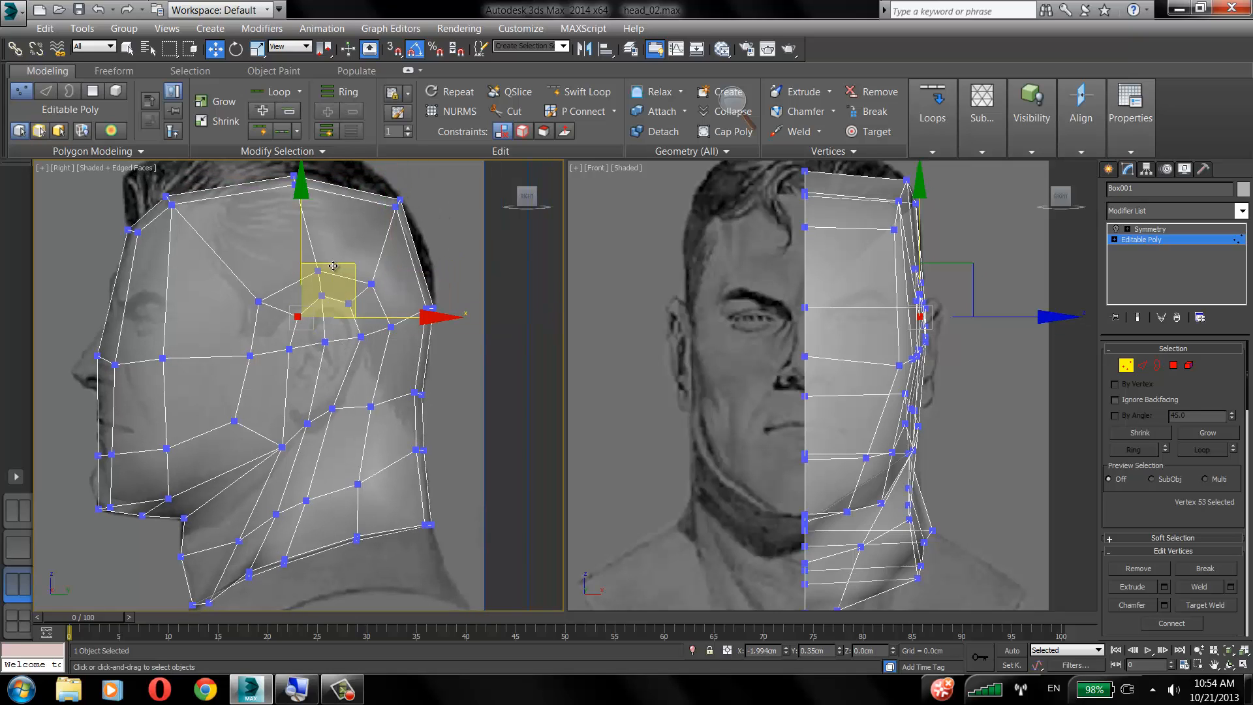
click(334, 259)
drag(333, 266, 333, 307)
drag(354, 243, 359, 242)
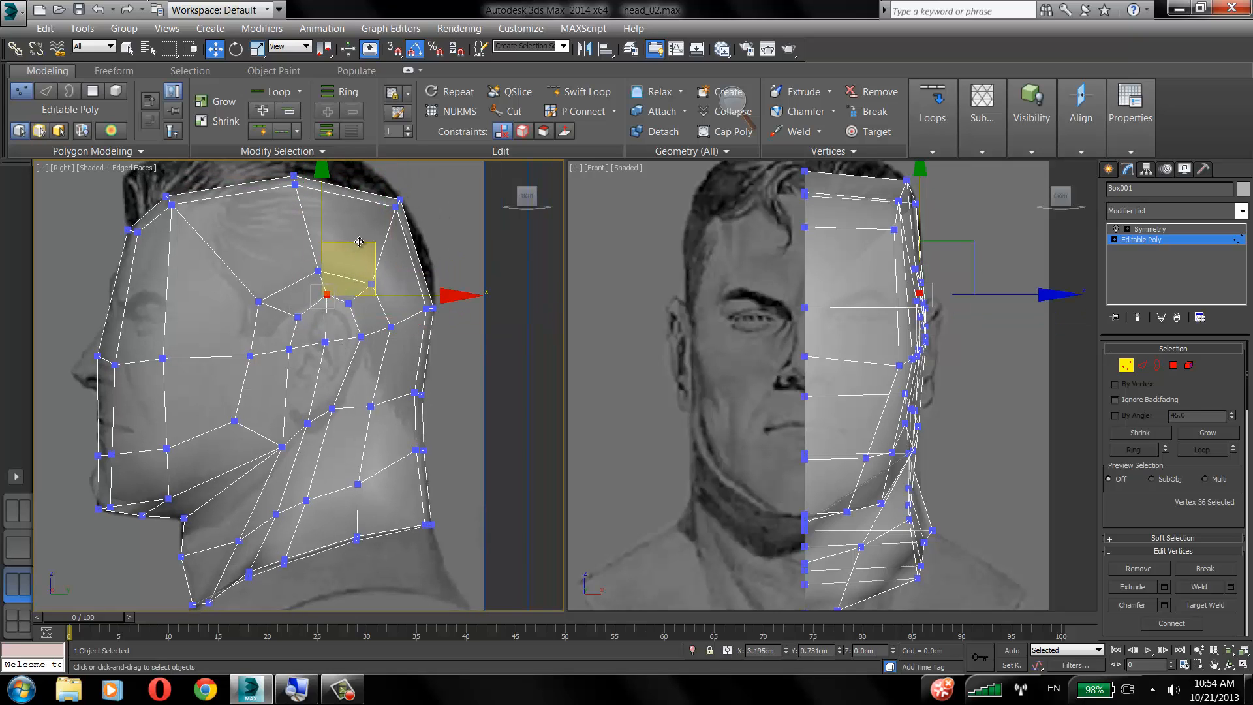
click(325, 341)
drag(353, 291, 348, 298)
Fine-tune the jaw corner and rear cheek vertices, and clear the selection.
click(281, 447)
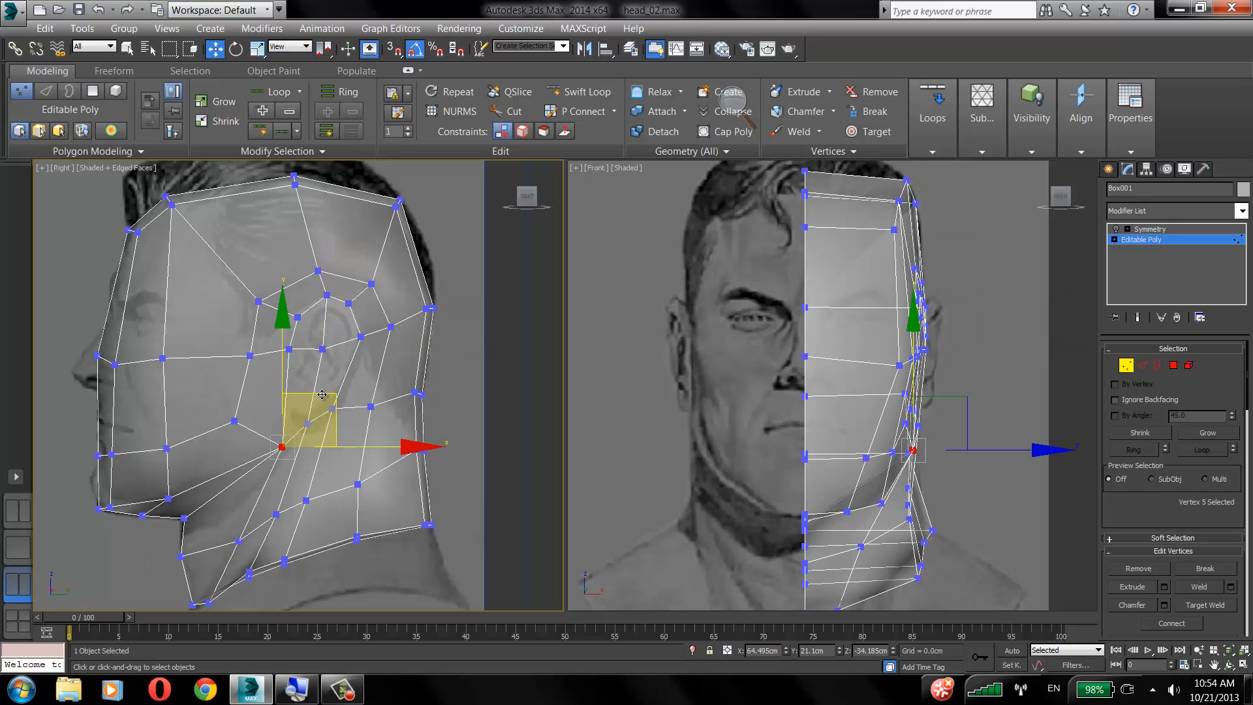
click(235, 421)
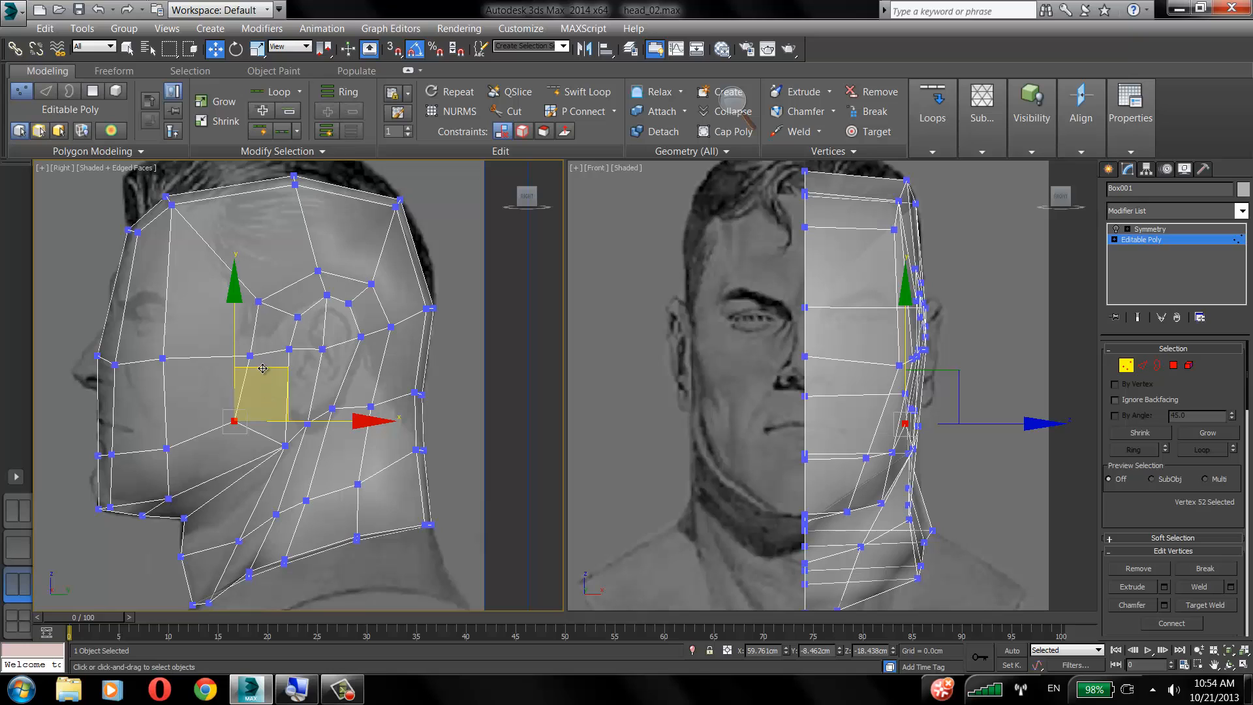
drag(262, 368, 261, 366)
click(452, 327)
middle_drag(280, 411, 274, 393)
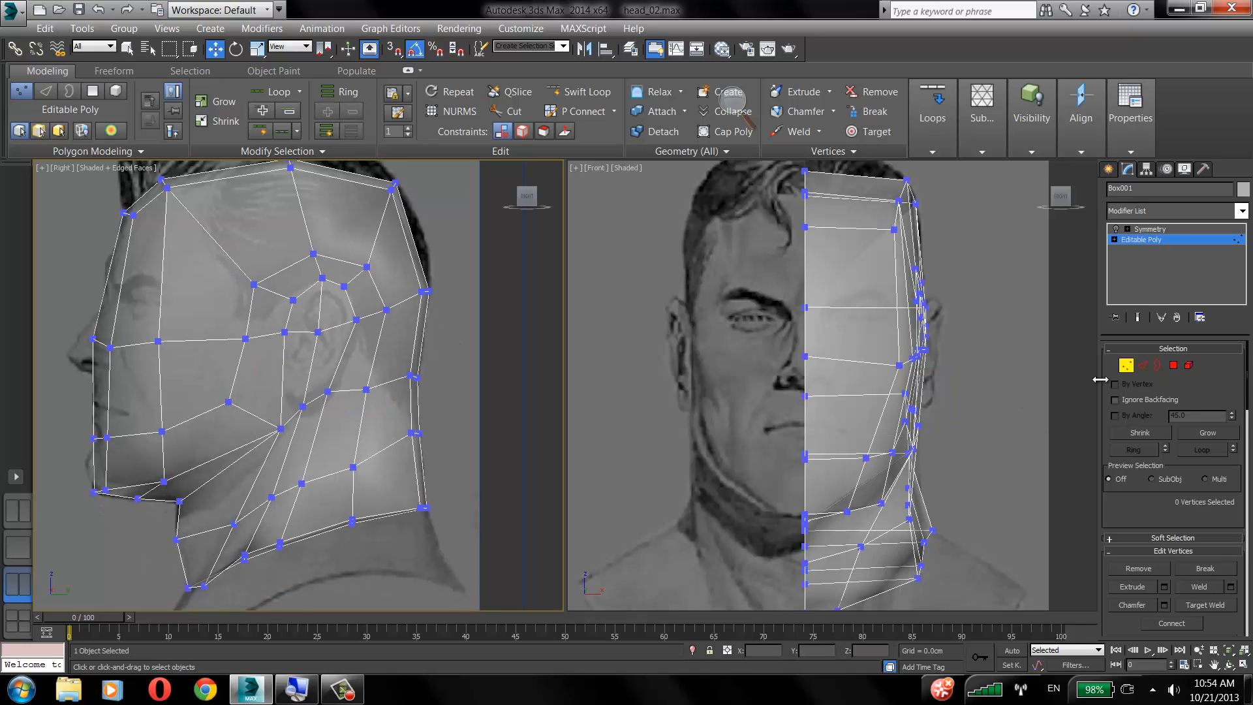
Select the polygon loop running from the chin around the ear and down the neck to examine its shape.
click(1173, 365)
click(138, 463)
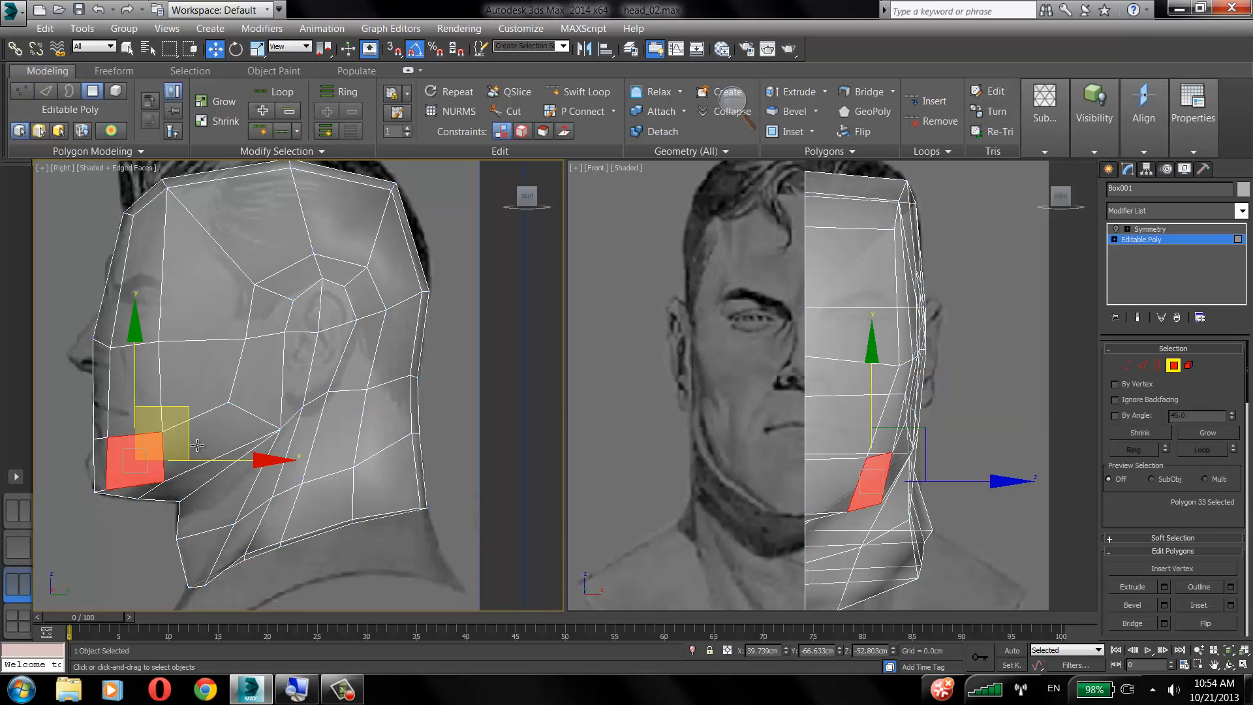
shift+click(207, 439)
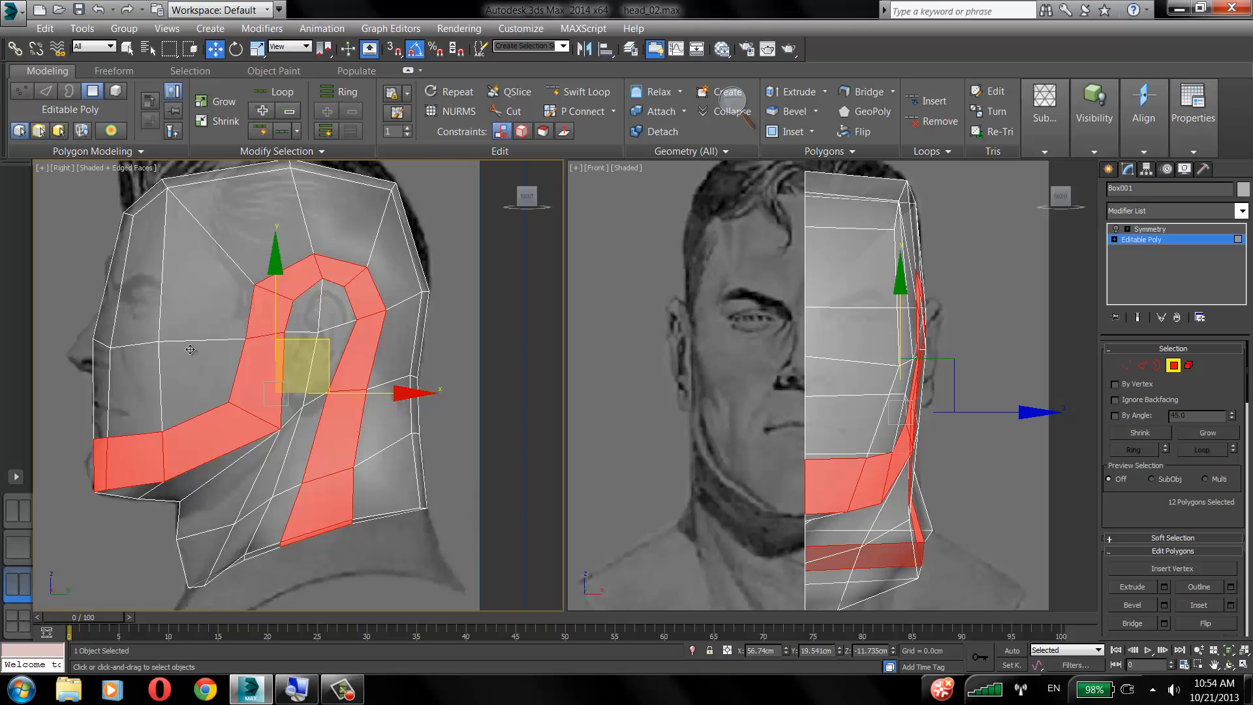
Return to vertex editing and raise the outer loop vertices above the ear to even out the arch.
click(1127, 365)
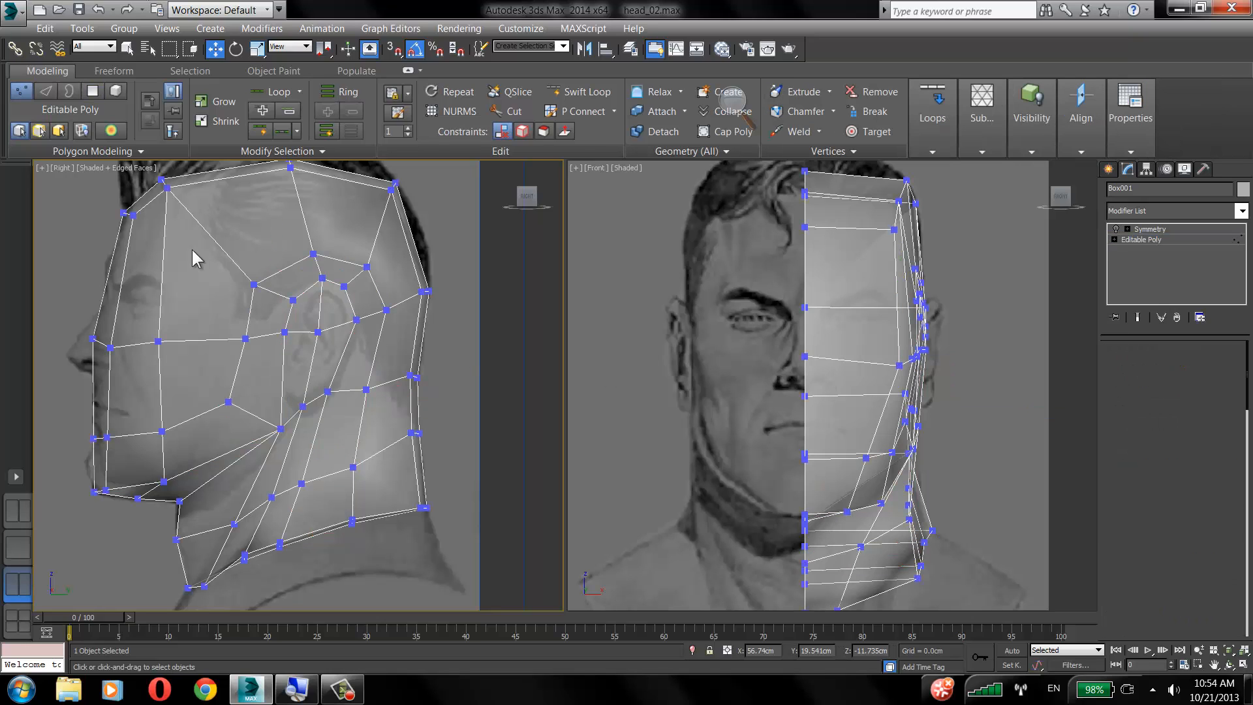
click(254, 285)
drag(302, 230, 379, 277)
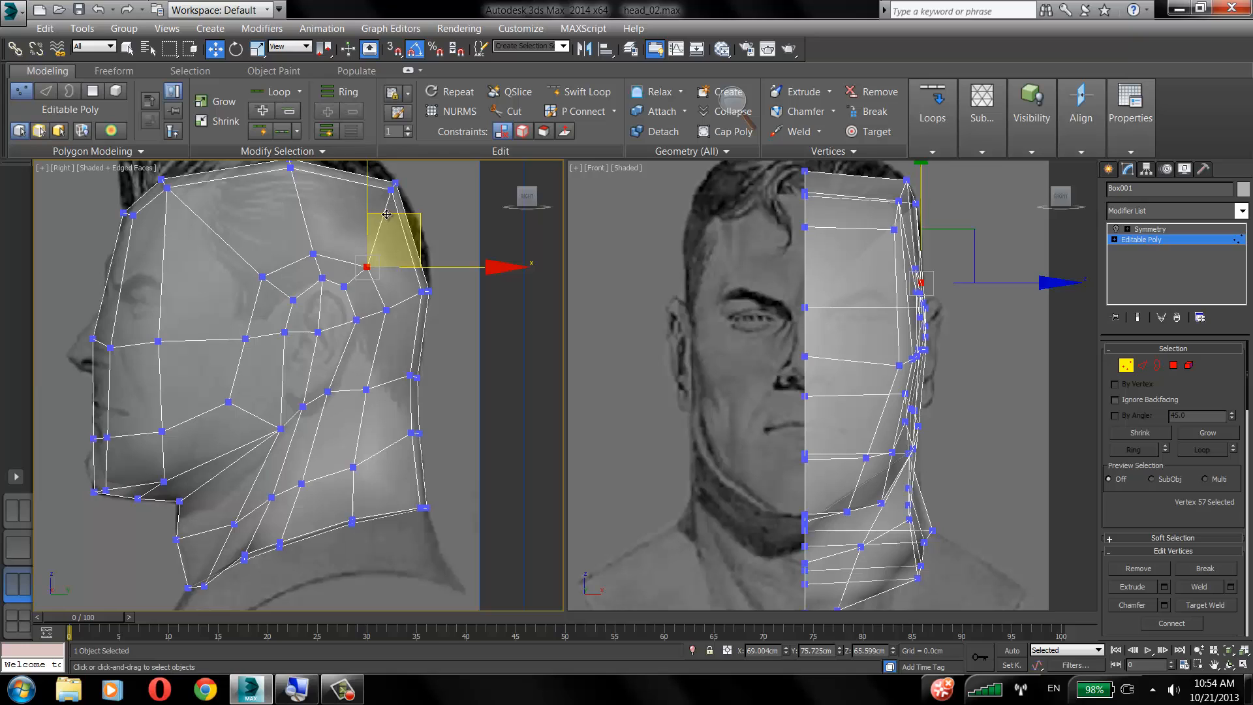
click(313, 254)
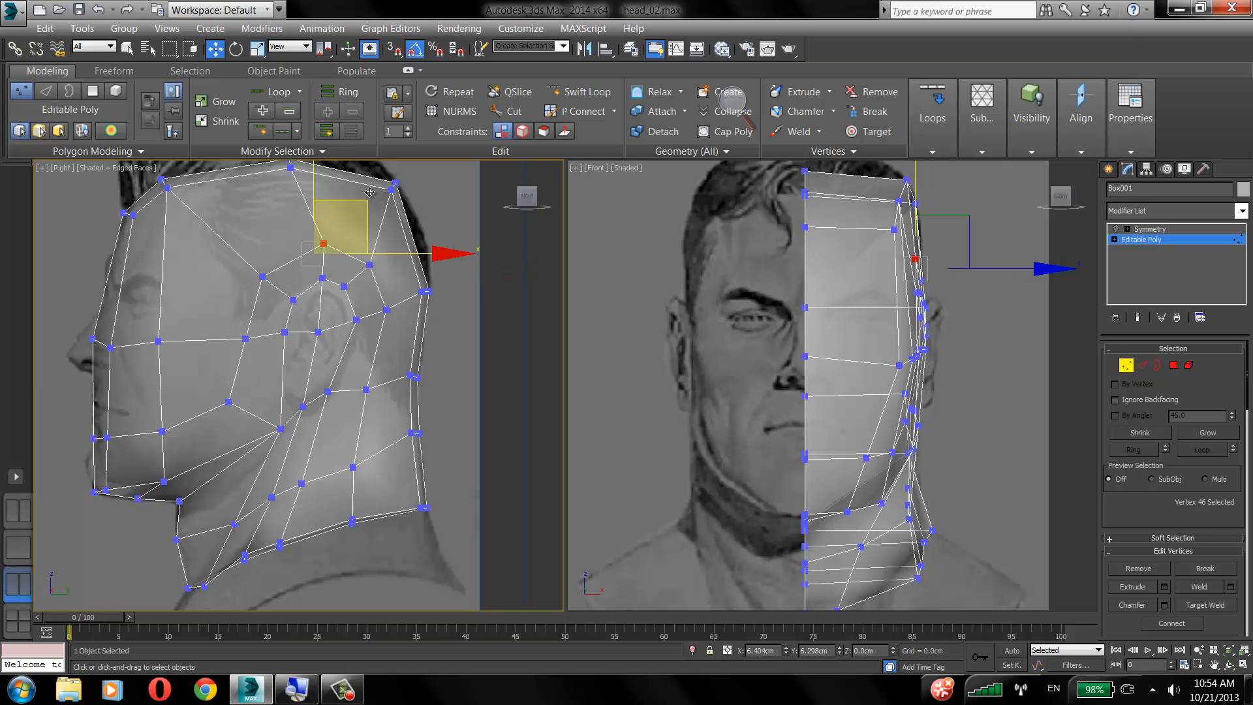
drag(314, 260, 323, 252)
Reselect the polygon loop from the chin over the ear to the neck to examine its flow, and clear the selection.
key(4)
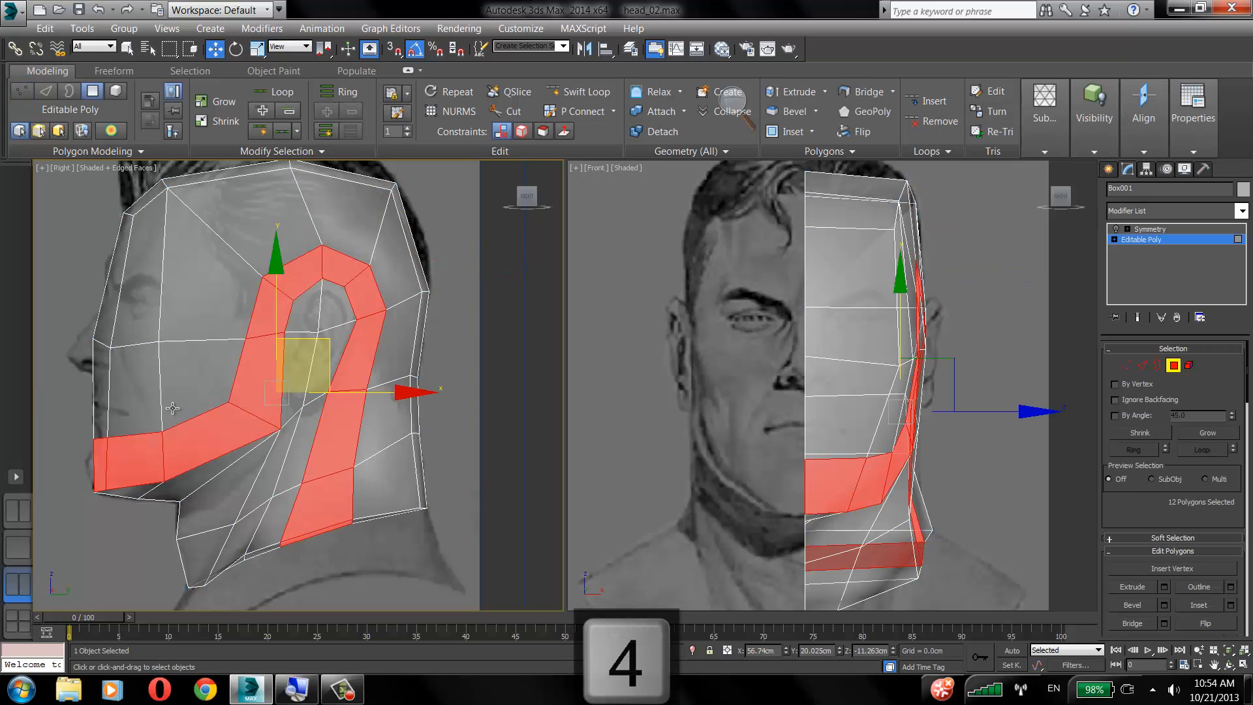
click(97, 451)
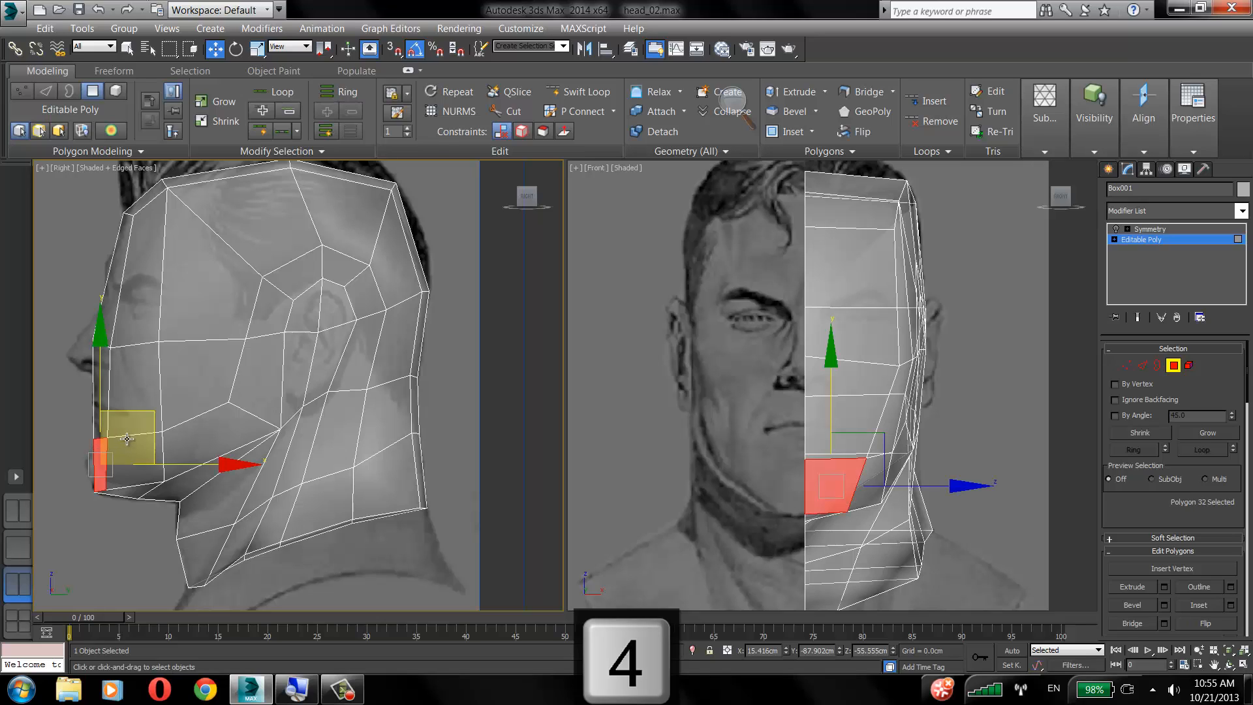
shift+click(147, 474)
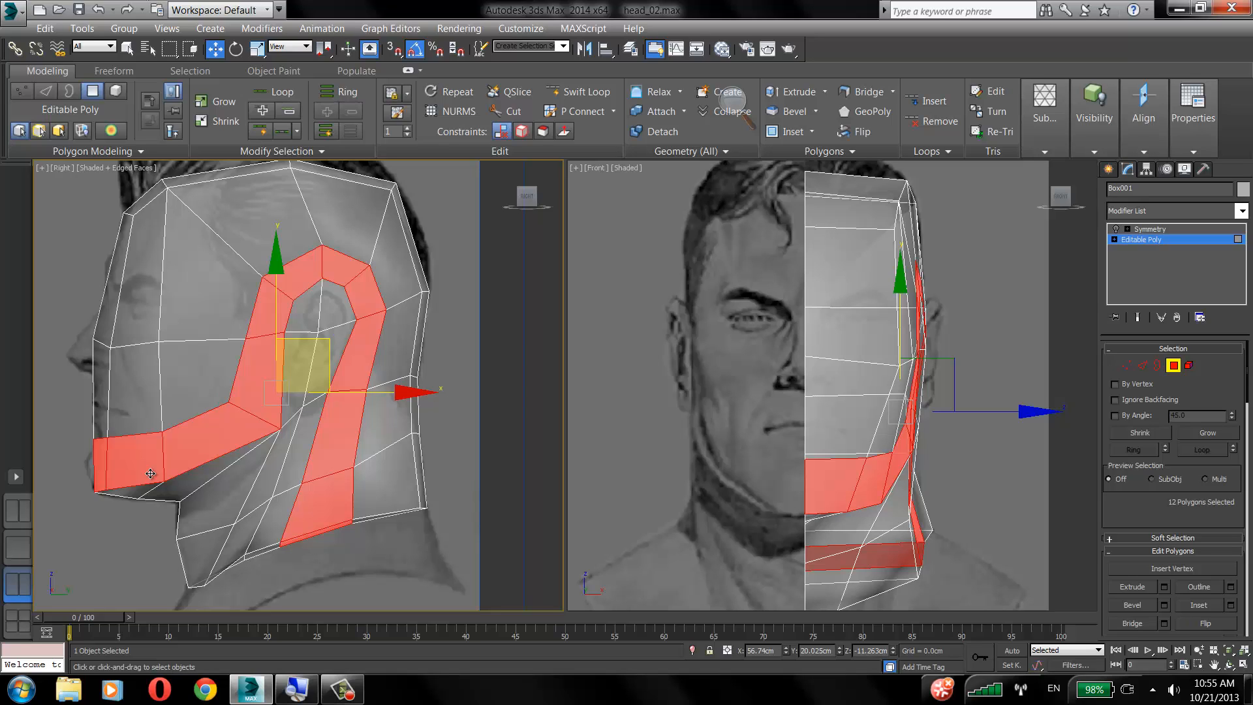
click(85, 451)
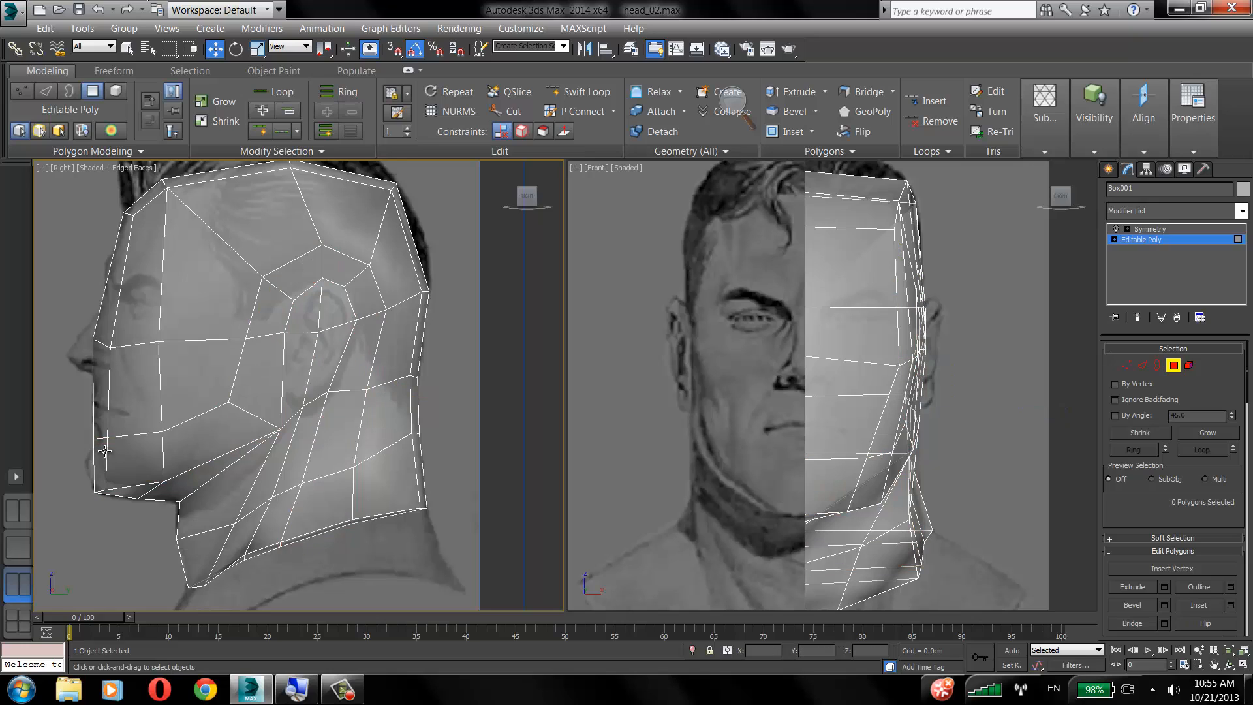
click(103, 453)
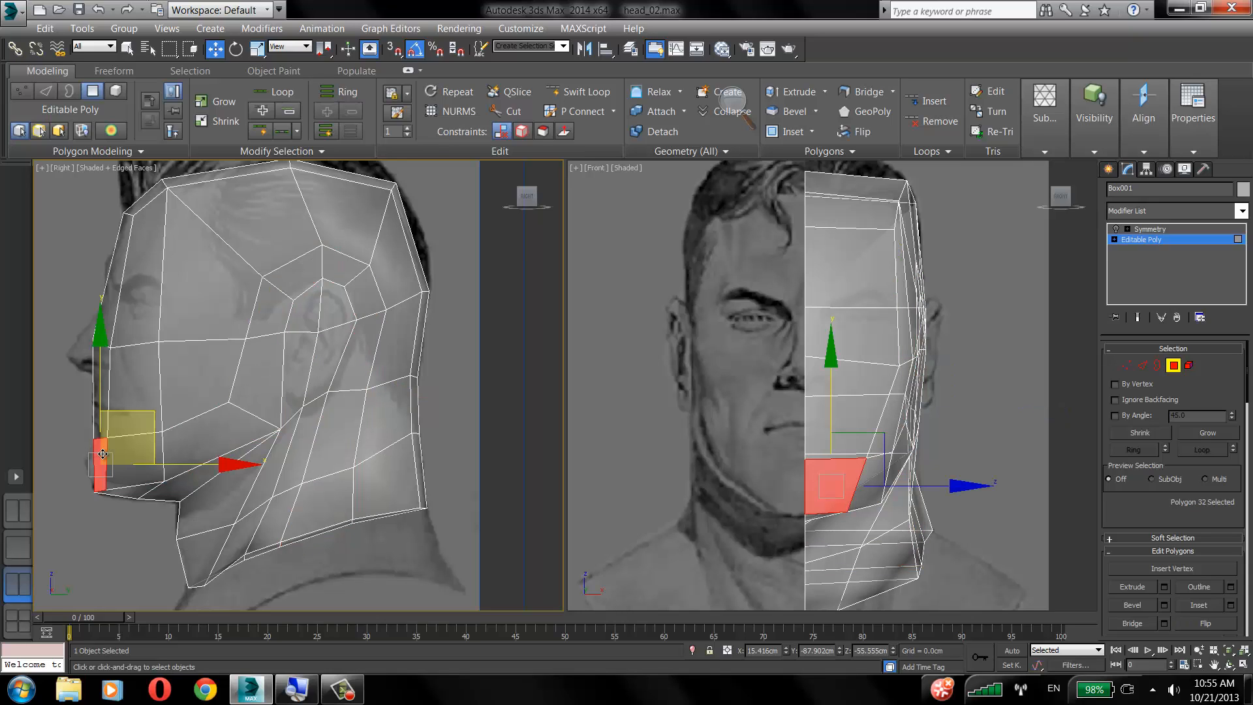
shift+click(136, 472)
key(F9)
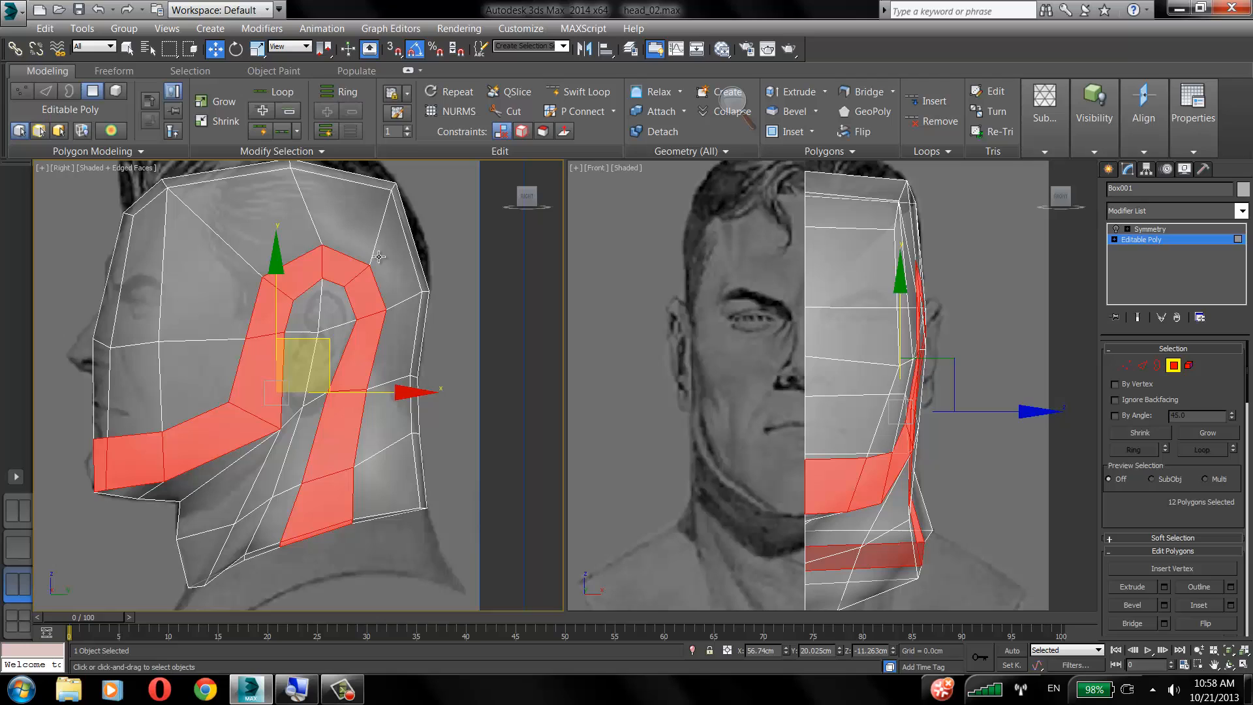
click(431, 250)
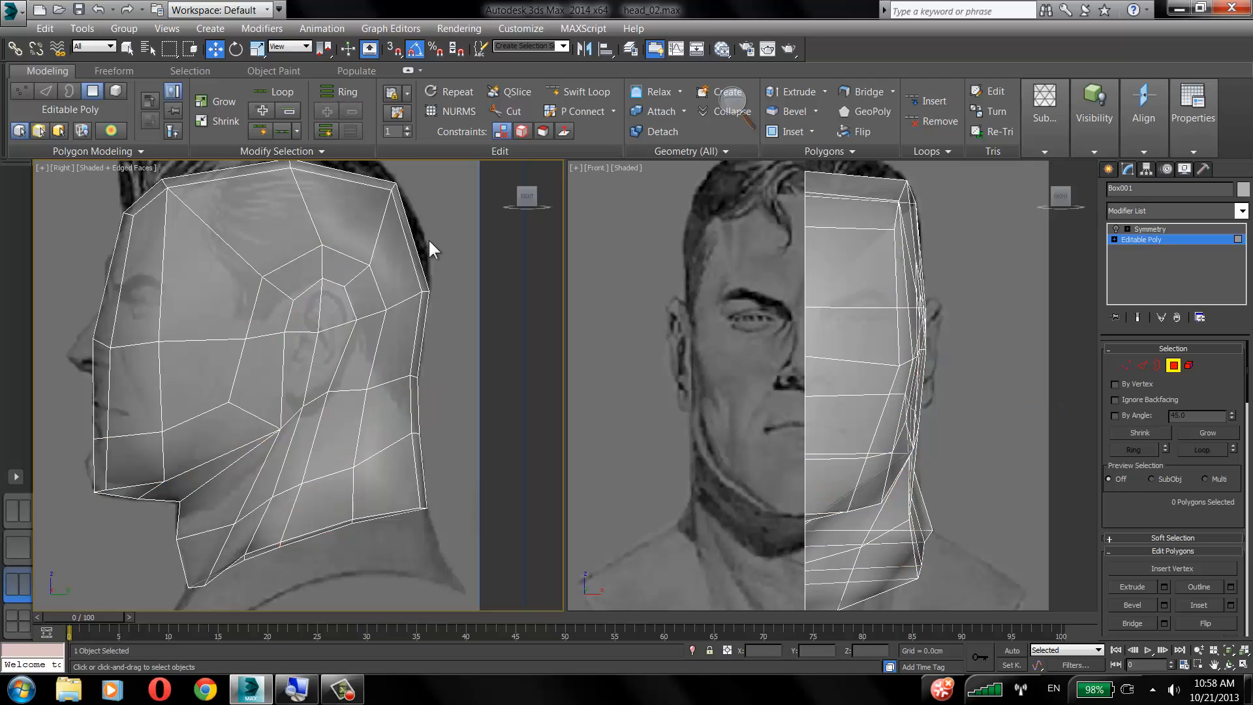
Use Paint Connect to add edges across the forehead and upper head, at eye level around the ear, and from the cheek to the back of the head.
middle_drag(317, 257, 321, 271)
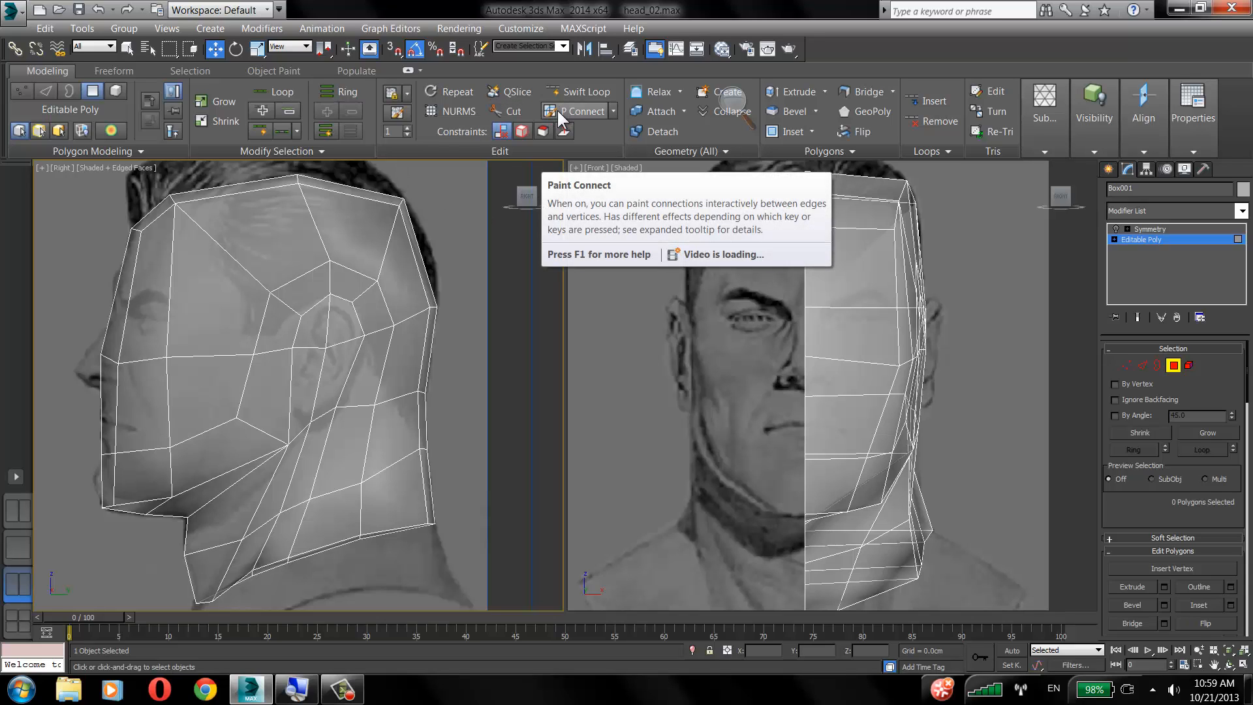
click(578, 111)
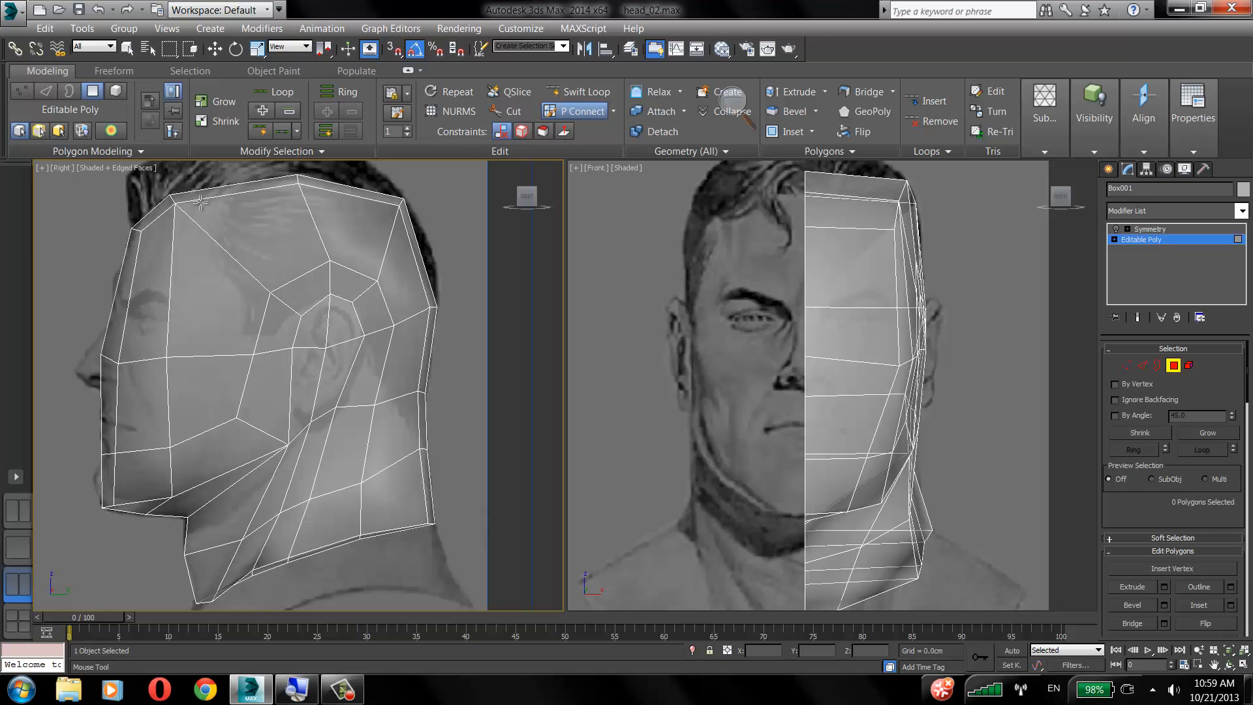
mouse_move(94, 262)
mouse_down()
mouse_move(330, 229)
mouse_move(449, 232)
mouse_up()
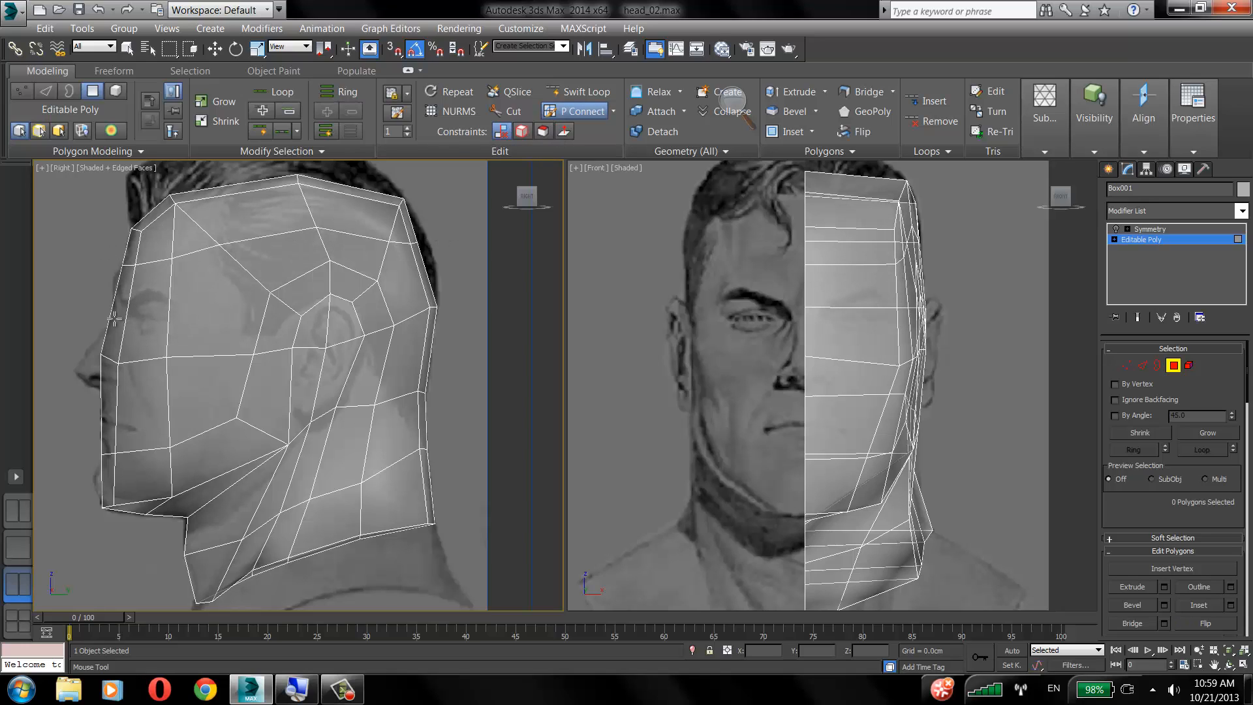
drag(108, 319, 283, 338)
drag(367, 317, 469, 277)
mouse_move(84, 410)
mouse_down()
mouse_move(391, 365)
mouse_move(476, 324)
mouse_up()
right_click(478, 335)
key(w)
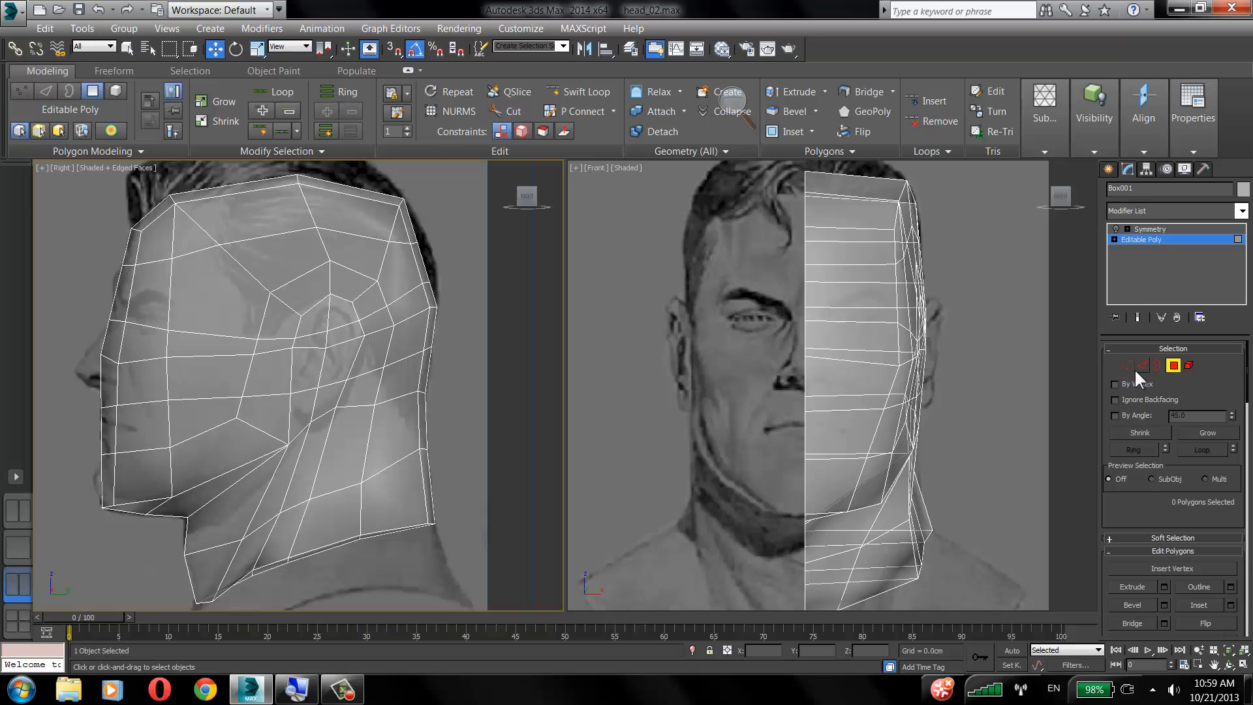
Collapse the short edge at the temple in the new upper-head loop into a single vertex.
click(1140, 365)
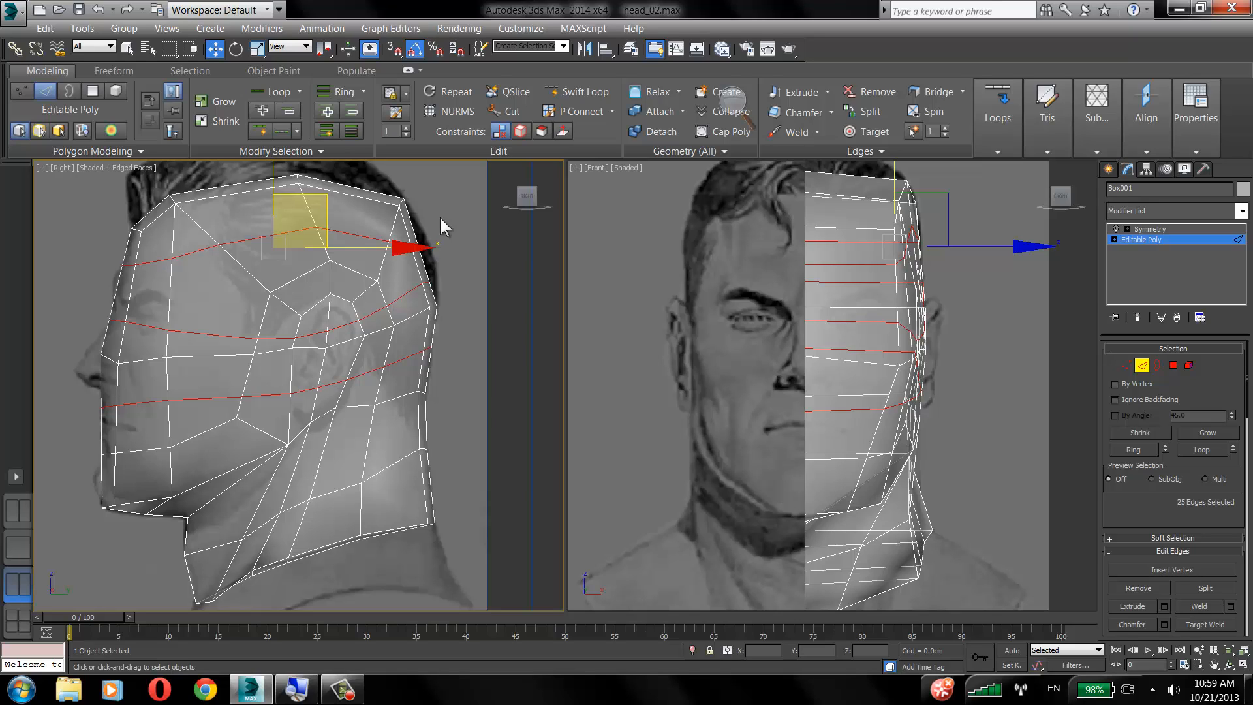
click(127, 48)
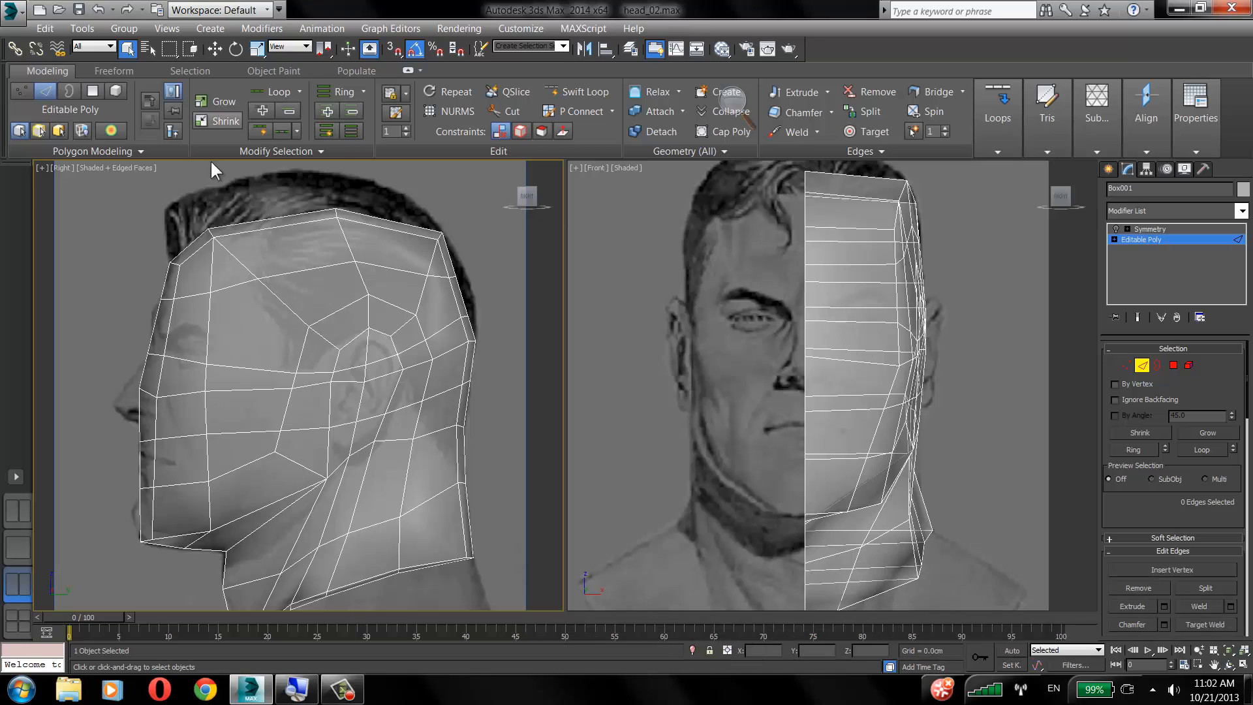
scroll(238, 324, up, 5)
middle_drag(232, 320, 217, 321)
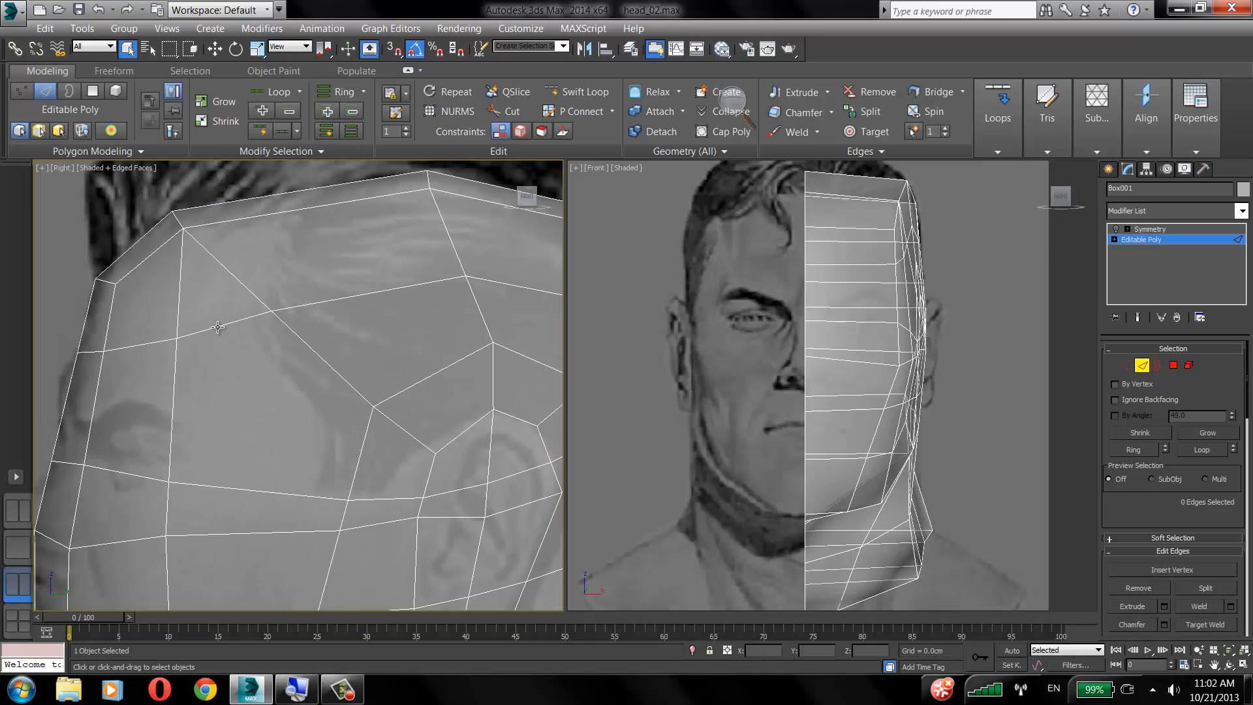
click(218, 327)
click(734, 104)
drag(781, 88, 1019, 216)
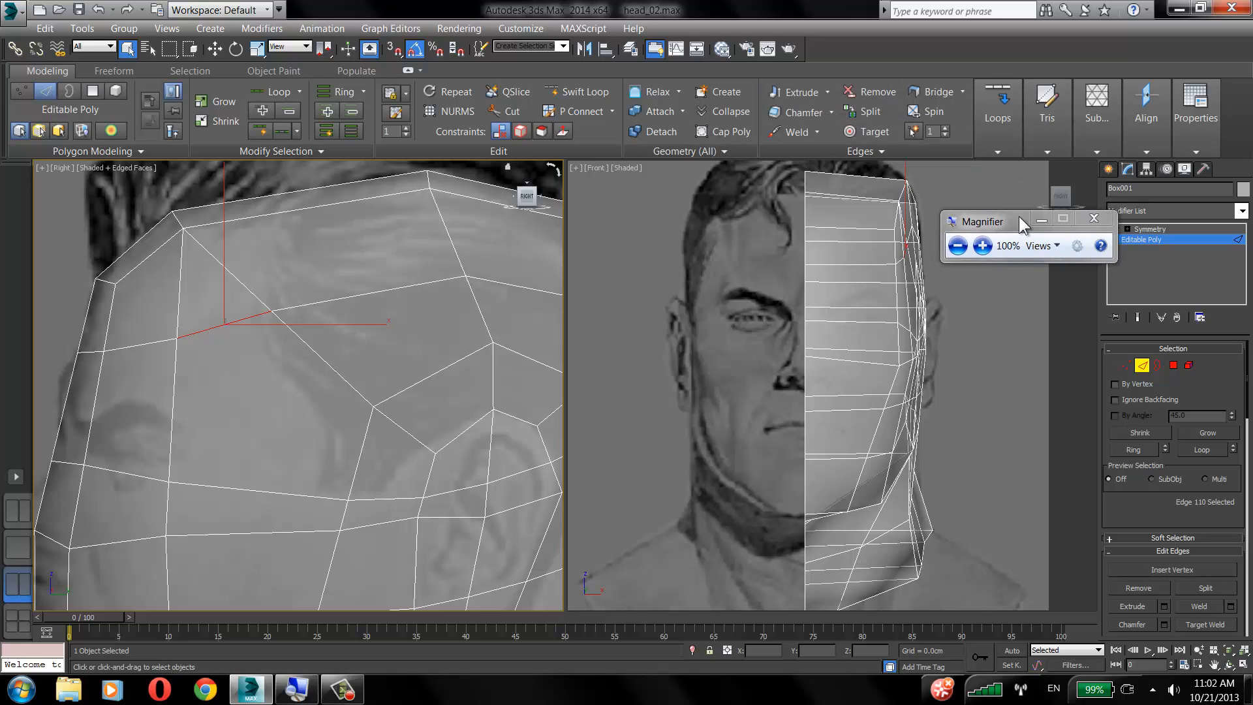
click(742, 114)
Collapse the short edge of the upper-head loop near the back outline into a single vertex.
middle_drag(457, 300, 437, 285)
click(434, 284)
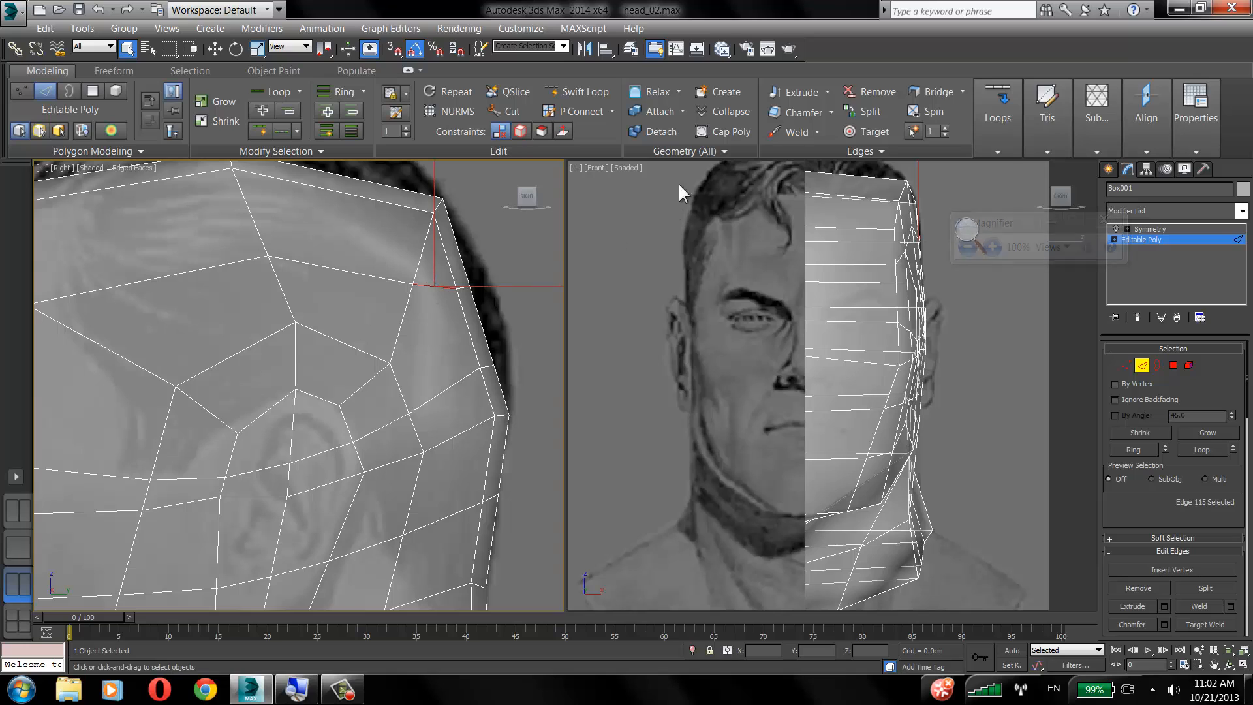
click(726, 108)
middle_drag(469, 260, 563, 249)
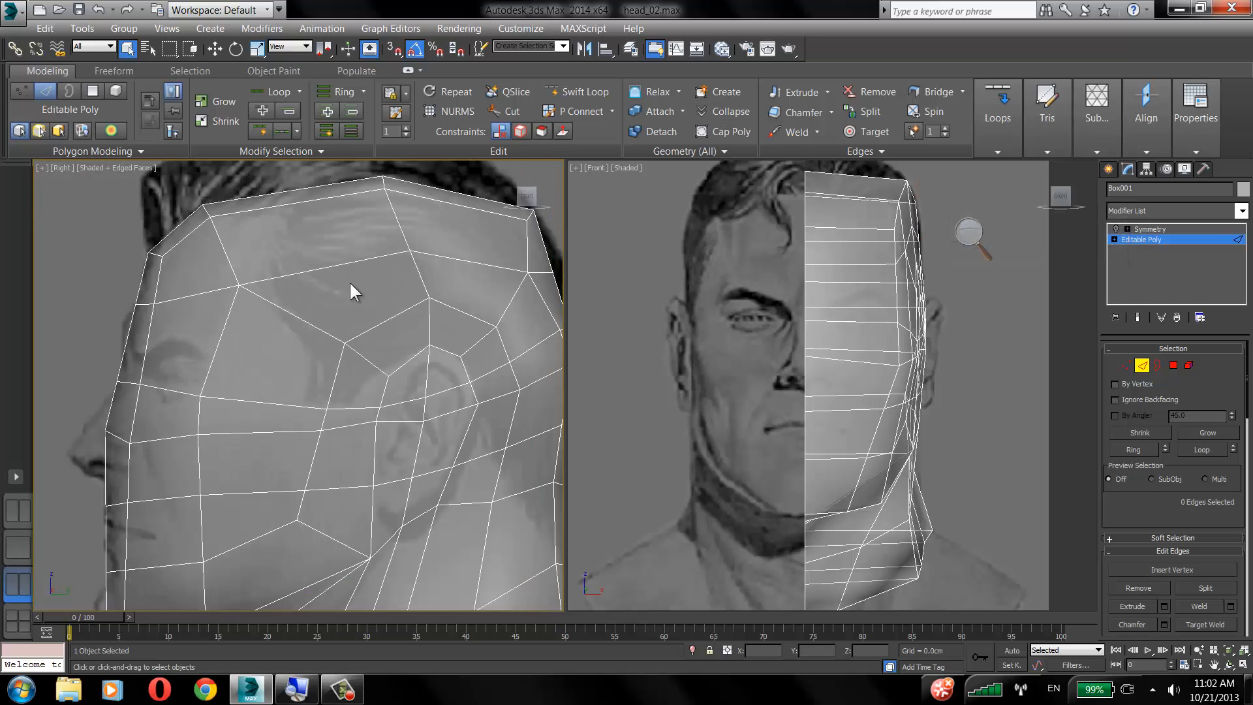
Switch to vertex editing and raise the temple, side and back vertices of the upper loop toward the top of the head.
click(1125, 366)
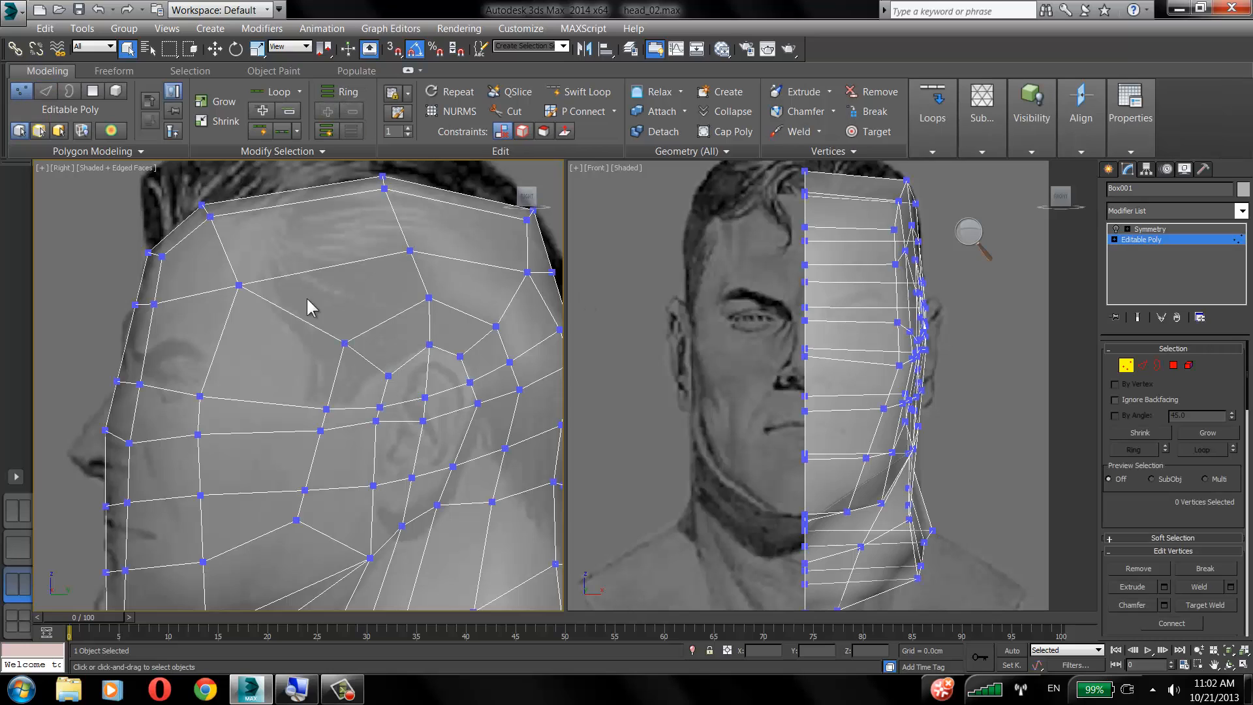
click(237, 284)
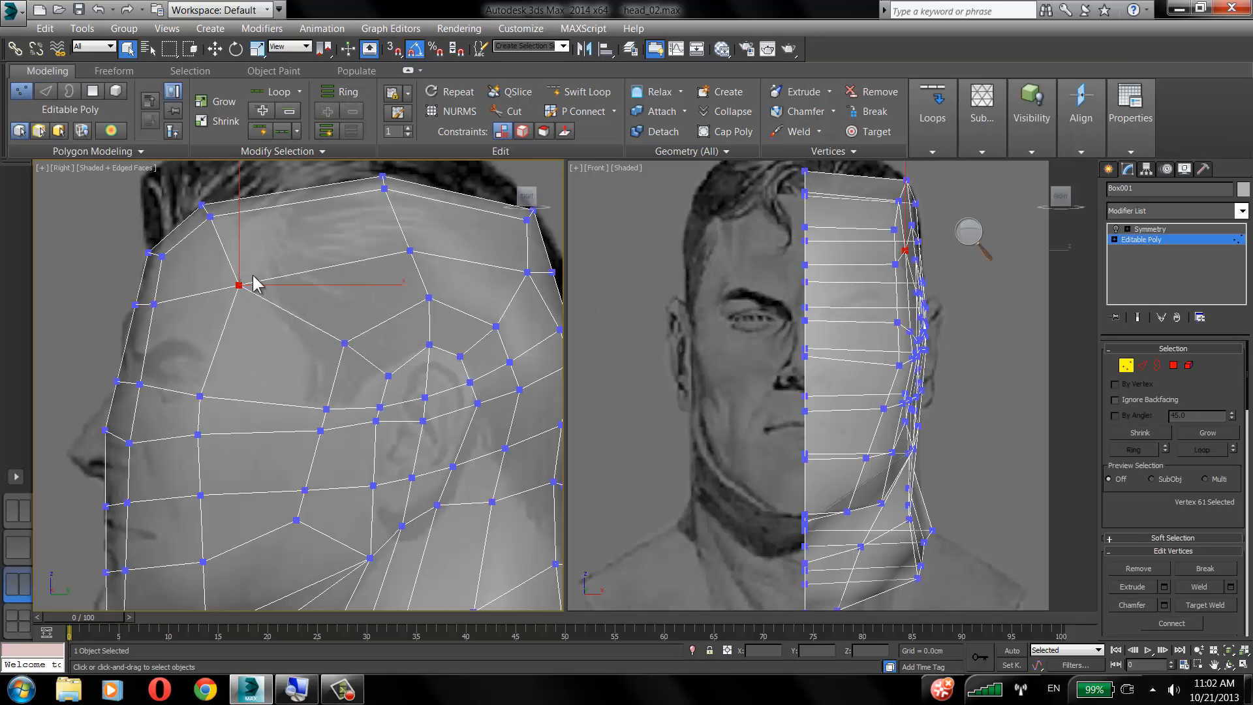
key(w)
drag(274, 240, 263, 221)
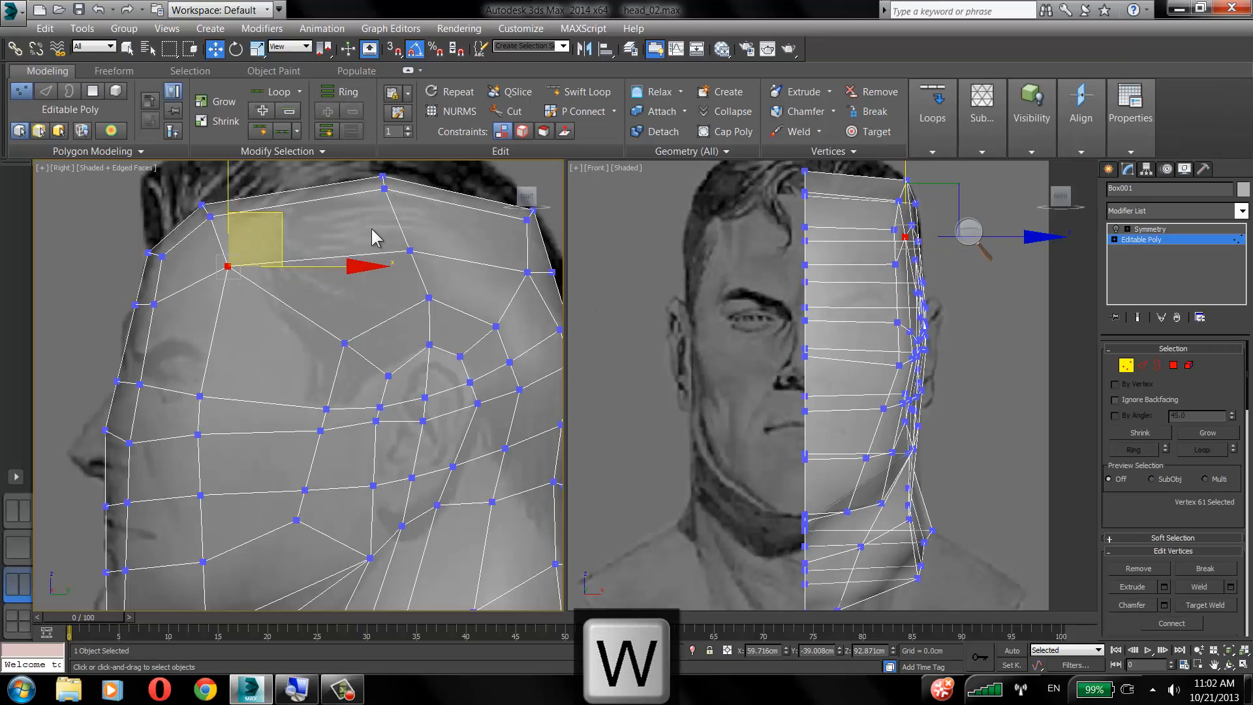
drag(411, 248, 406, 224)
drag(527, 272, 539, 265)
middle_drag(354, 281, 237, 322)
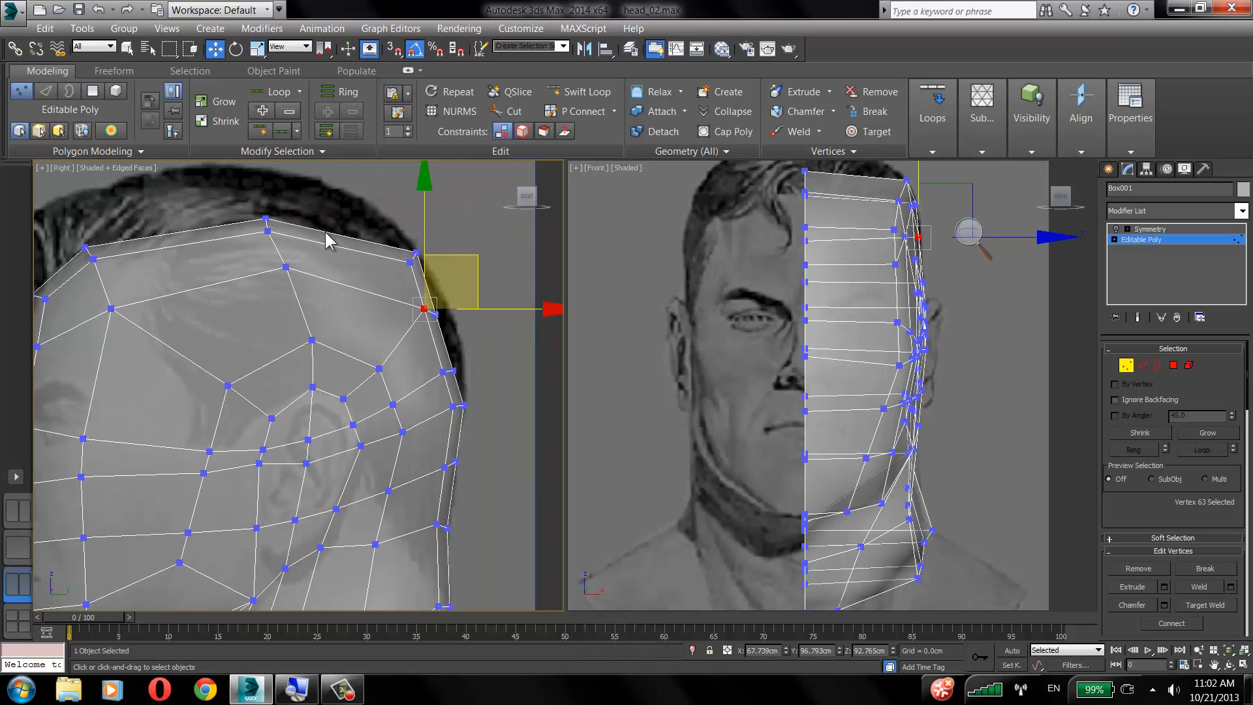
Raise the upper vertex on the back outline and its inner neighbour, and reposition the side vertex below the crown.
click(326, 233)
drag(436, 313, 437, 300)
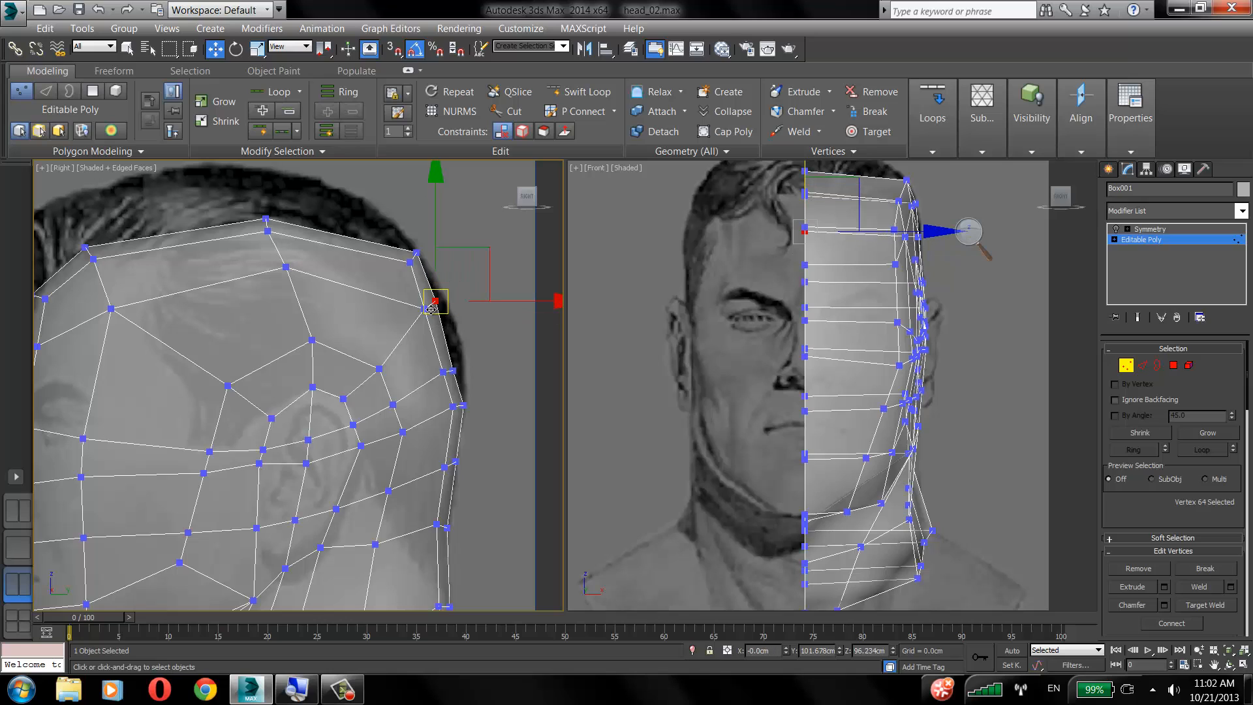
click(411, 335)
click(422, 312)
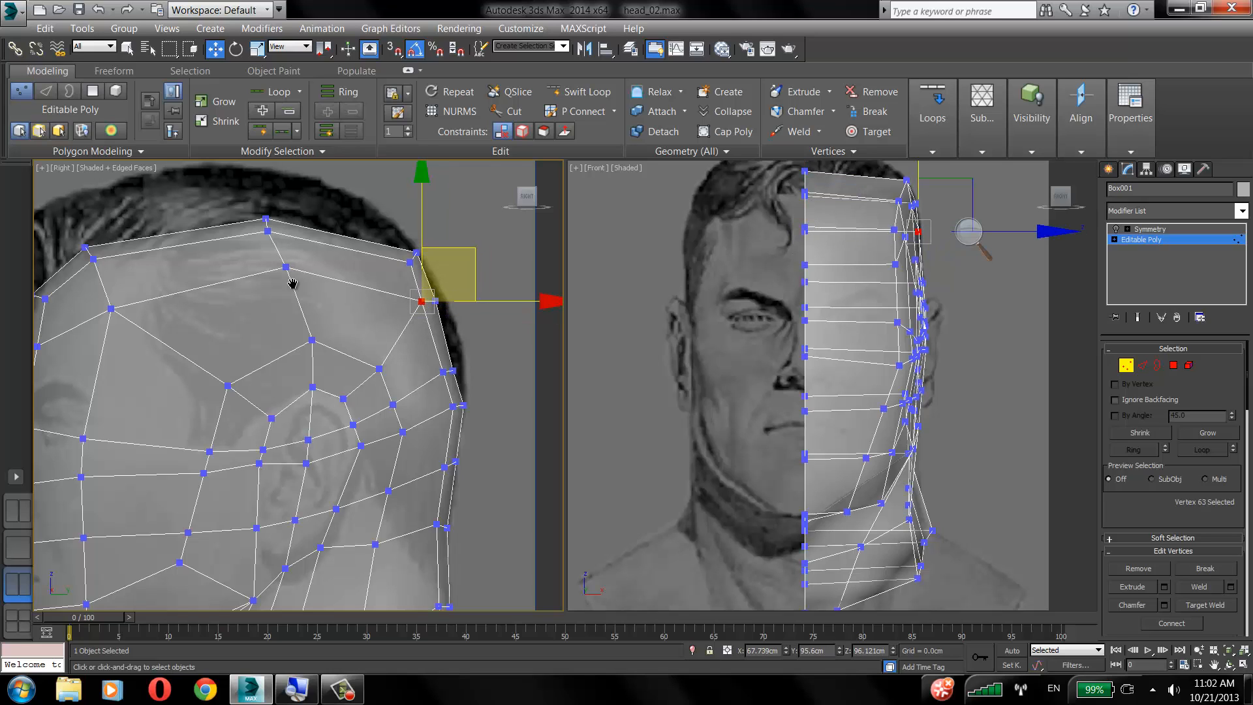
middle_drag(291, 280, 392, 274)
click(388, 271)
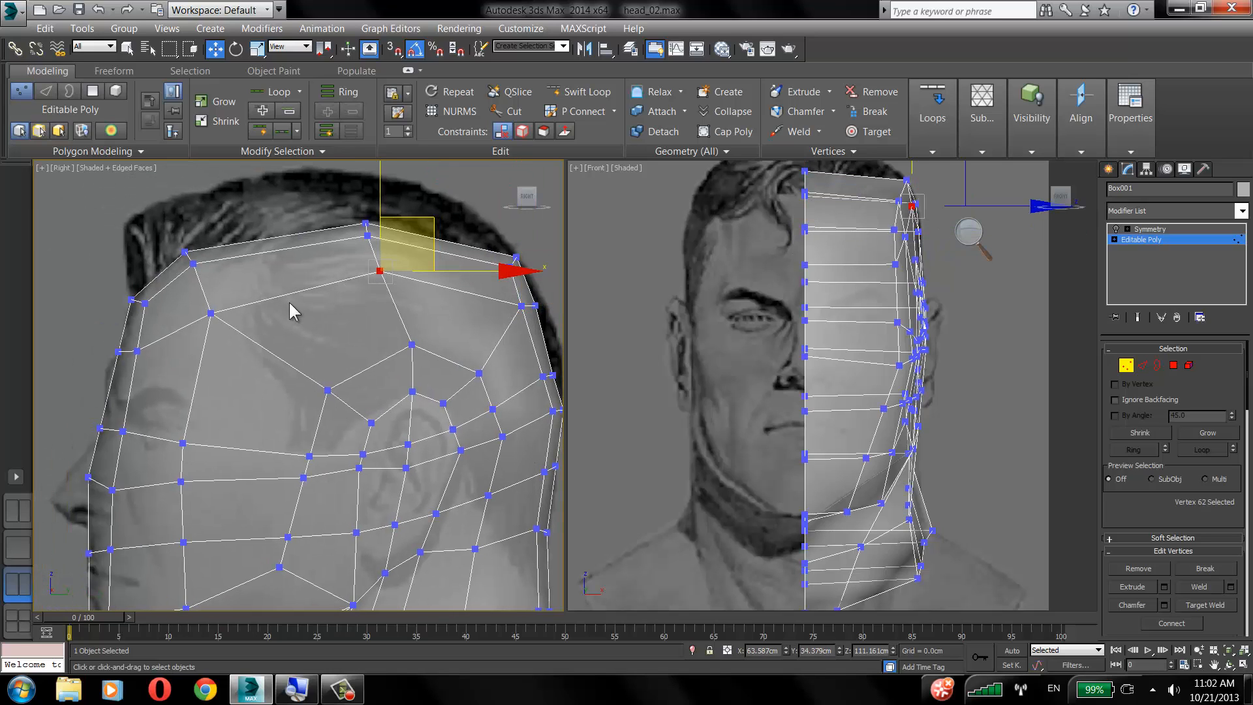
Raise the hairline and forehead vertex pairs on the front profile and readjust the temple vertex.
click(209, 313)
drag(150, 365, 149, 363)
drag(157, 304, 160, 308)
click(164, 244)
drag(168, 249, 176, 240)
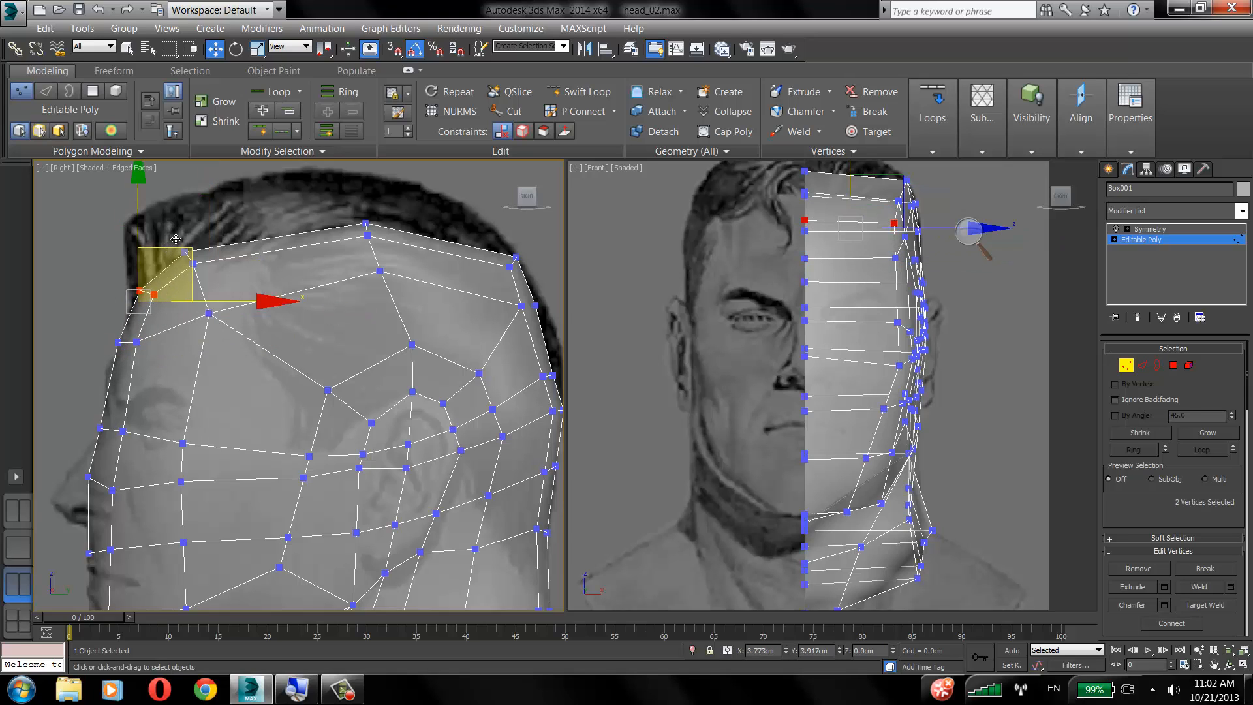
drag(106, 326, 147, 354)
click(202, 342)
click(209, 314)
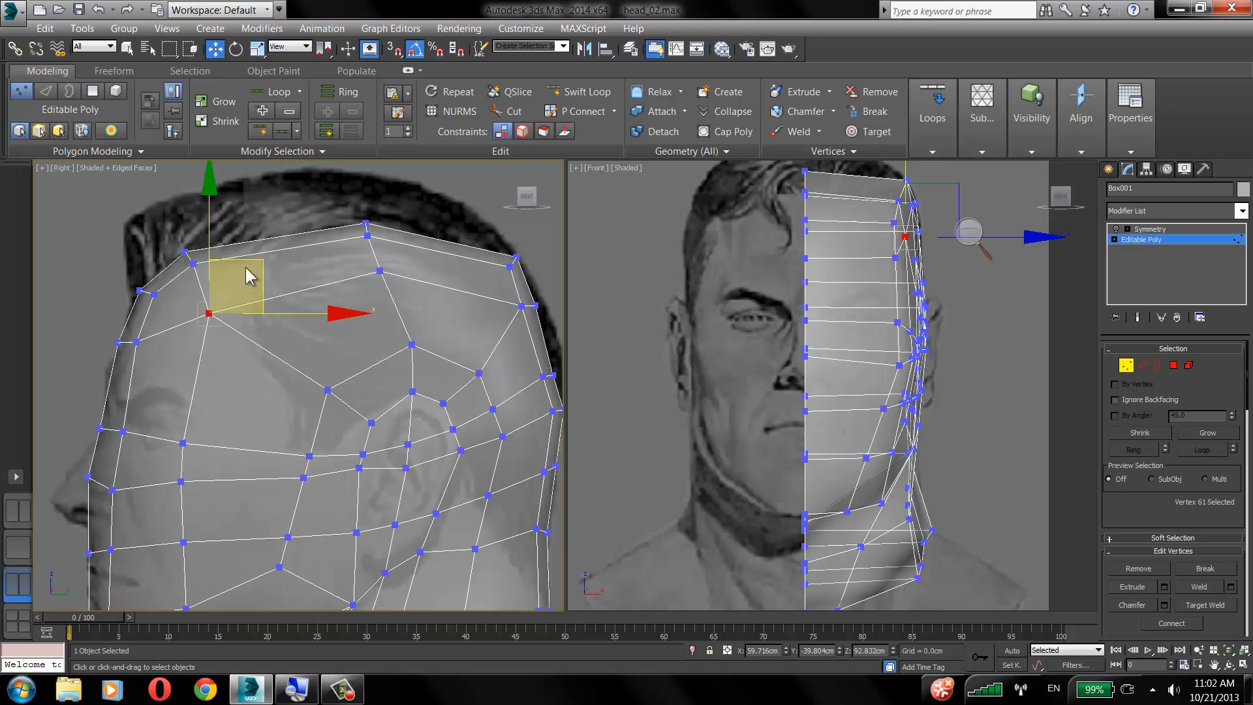
click(327, 258)
Undo the upper-head vertex moves and both edge collapses.
middle_drag(336, 255, 369, 199)
scroll(365, 202, down, 2)
middle_drag(270, 317, 269, 257)
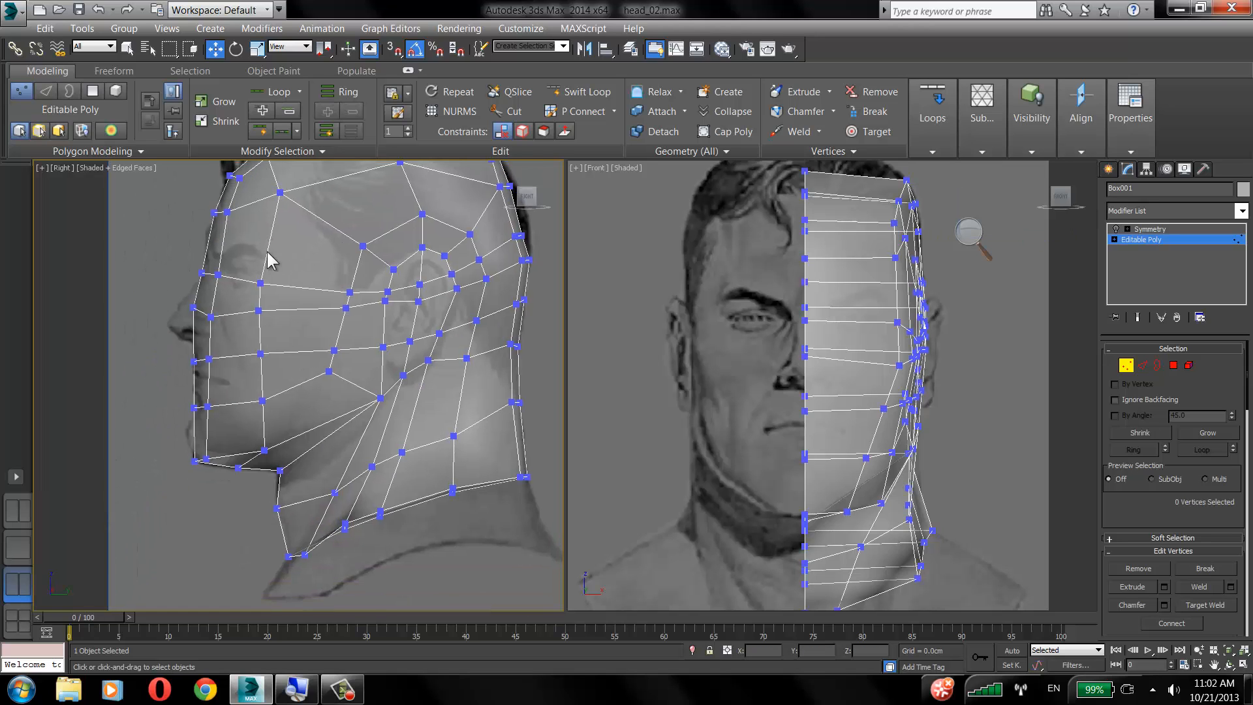
scroll(264, 261, up, 2)
scroll(247, 320, down, 3)
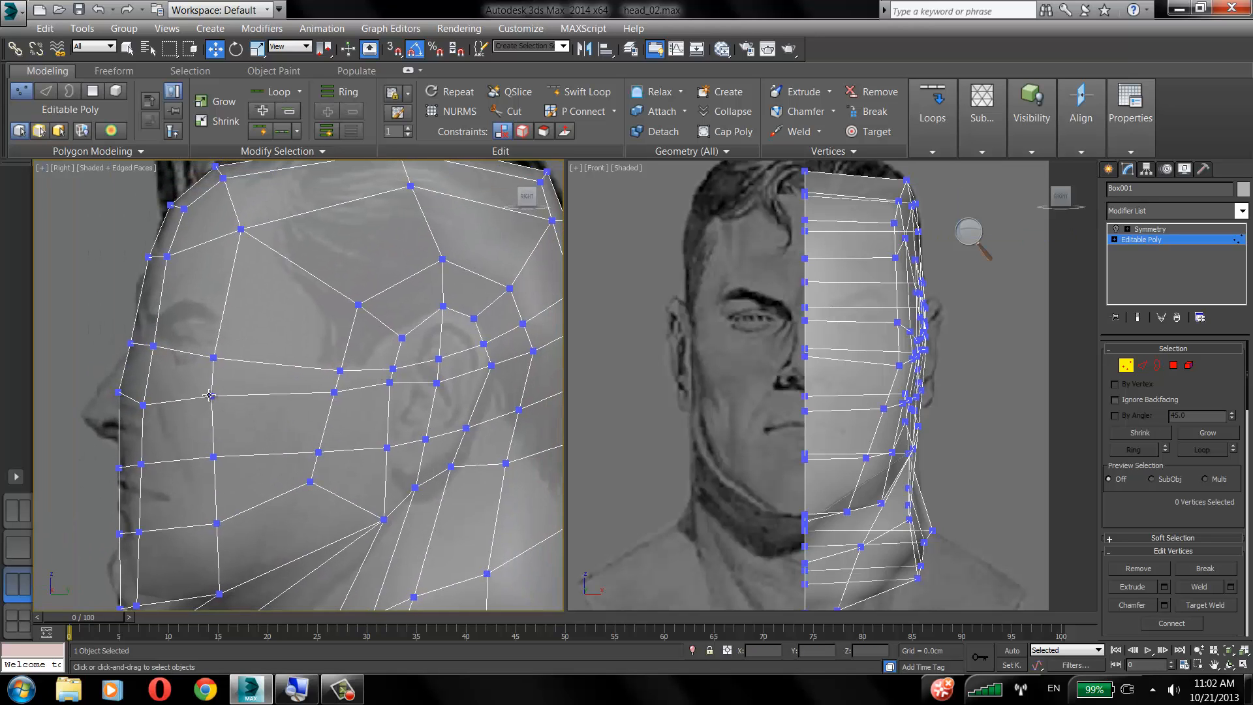
key(ctrl+z)
key(ctrl+z)
key(ctrl+z)
key(ctrl+z)
key(ctrl+z)
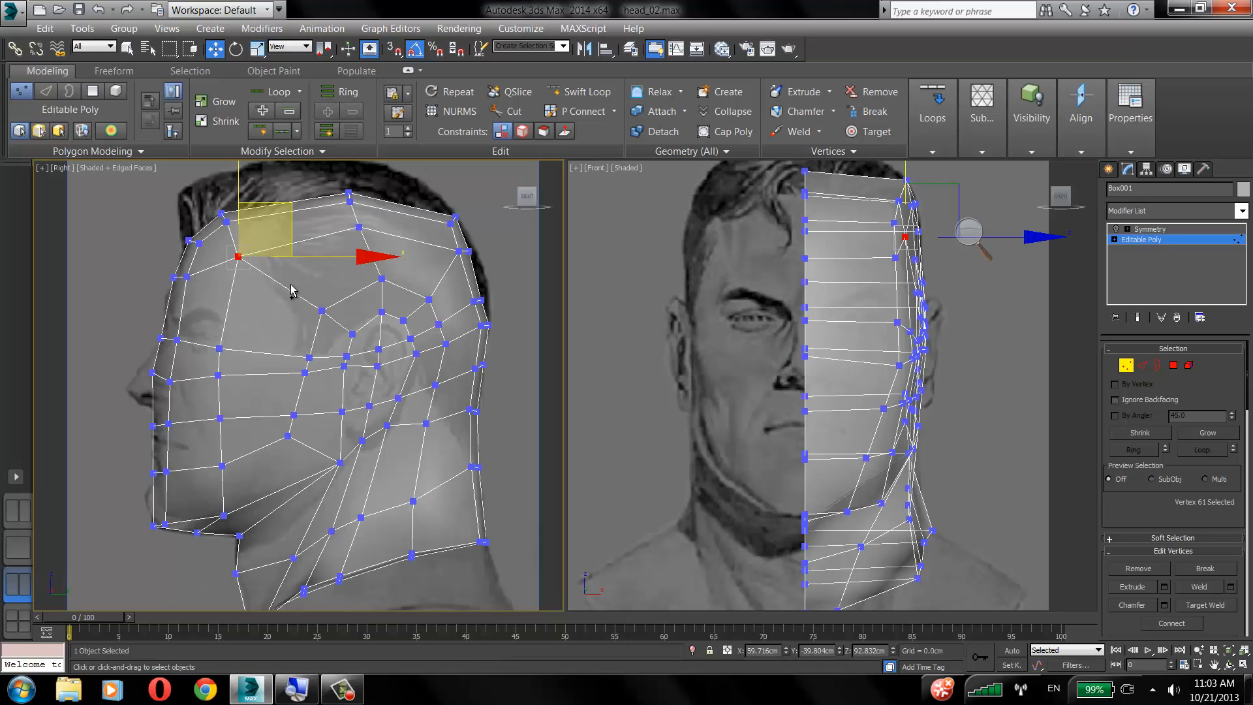
key(ctrl+z)
key(ctrl+z)
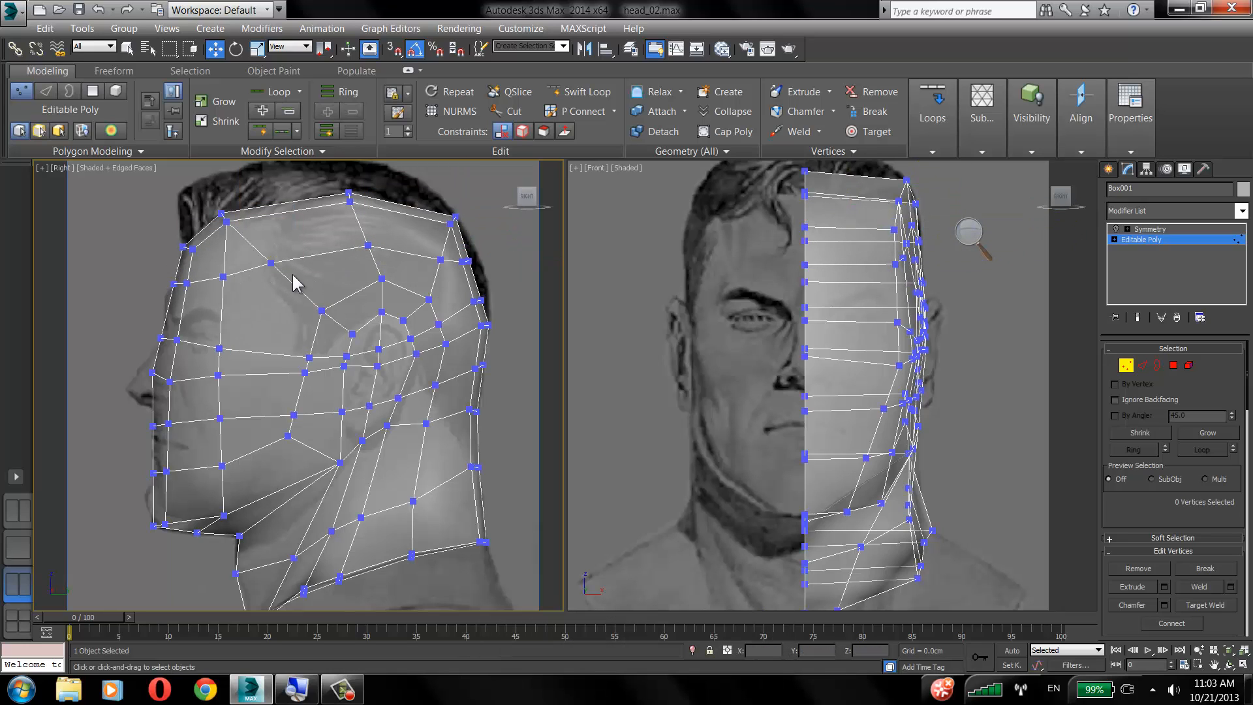
Select the short edges at the temple and near the back outline of the upper loop and collapse each into one vertex.
click(47, 90)
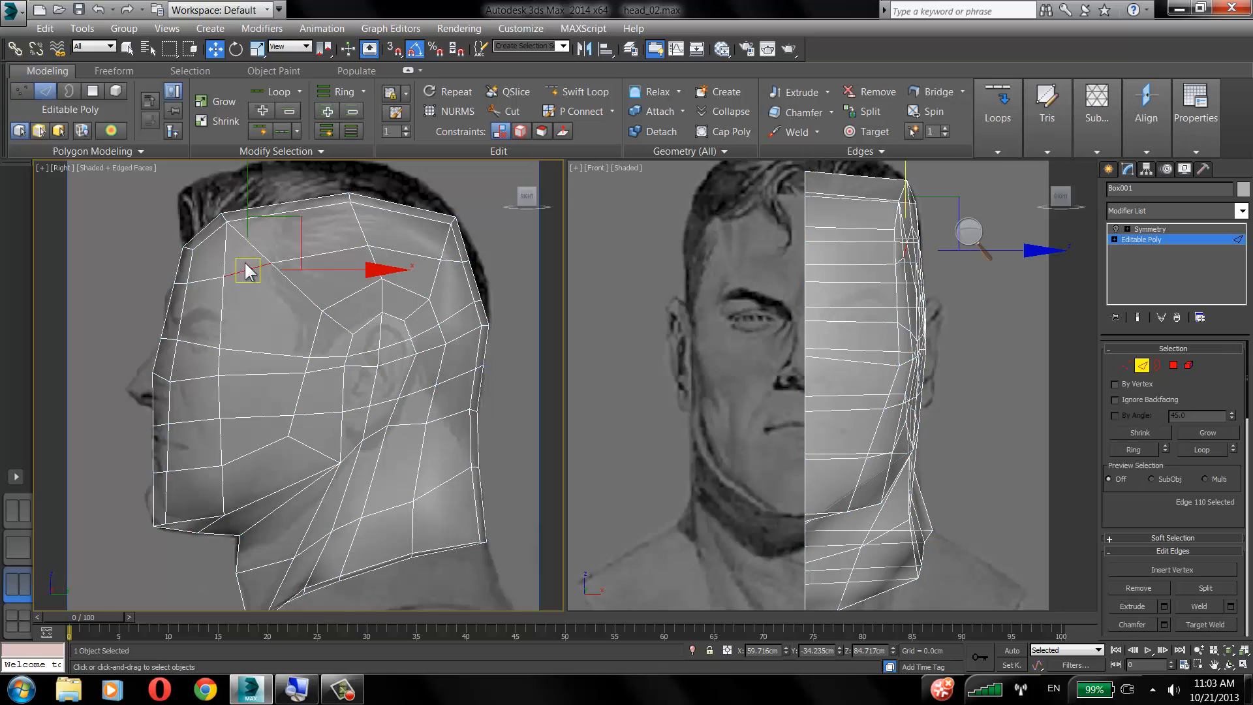
click(247, 274)
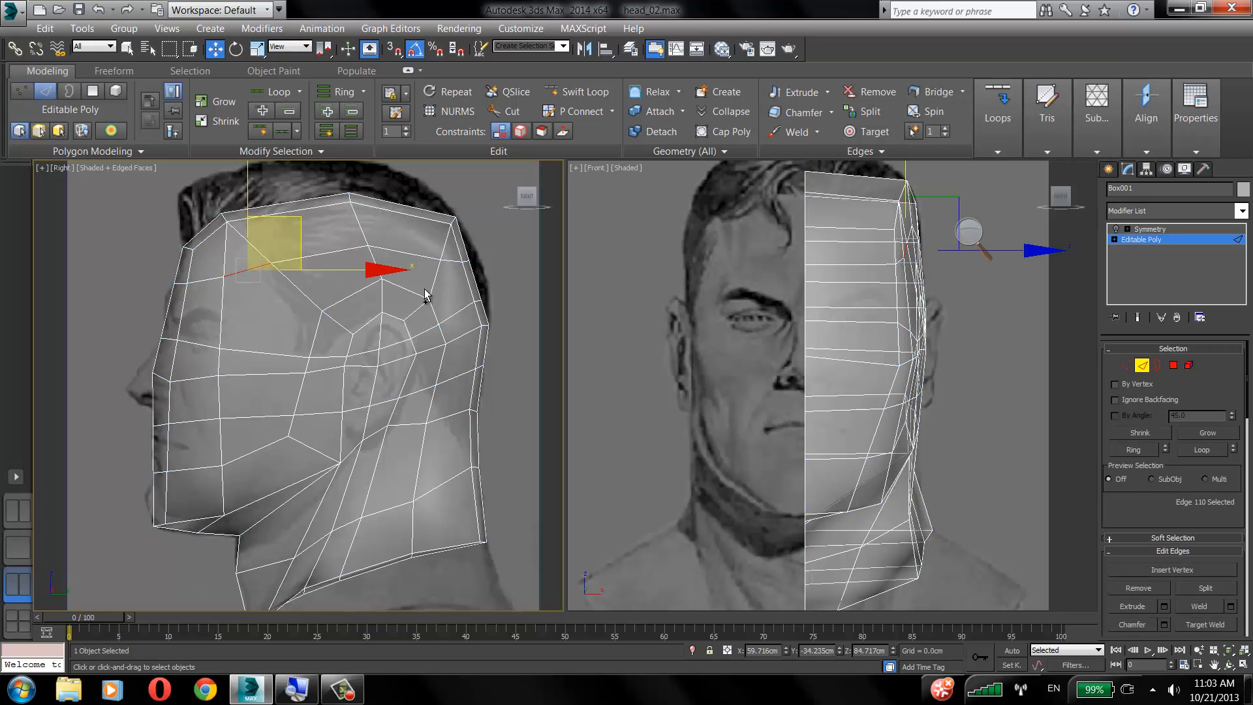
ctrl+click(455, 268)
right_click(459, 290)
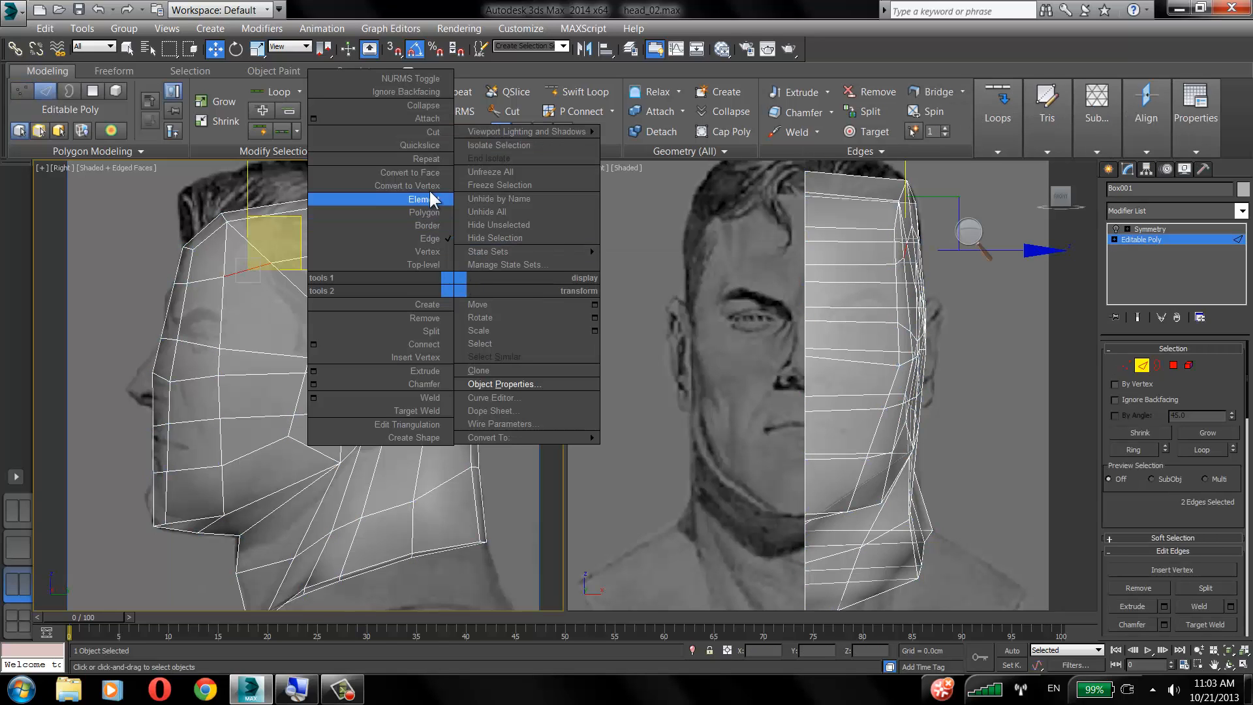
click(419, 106)
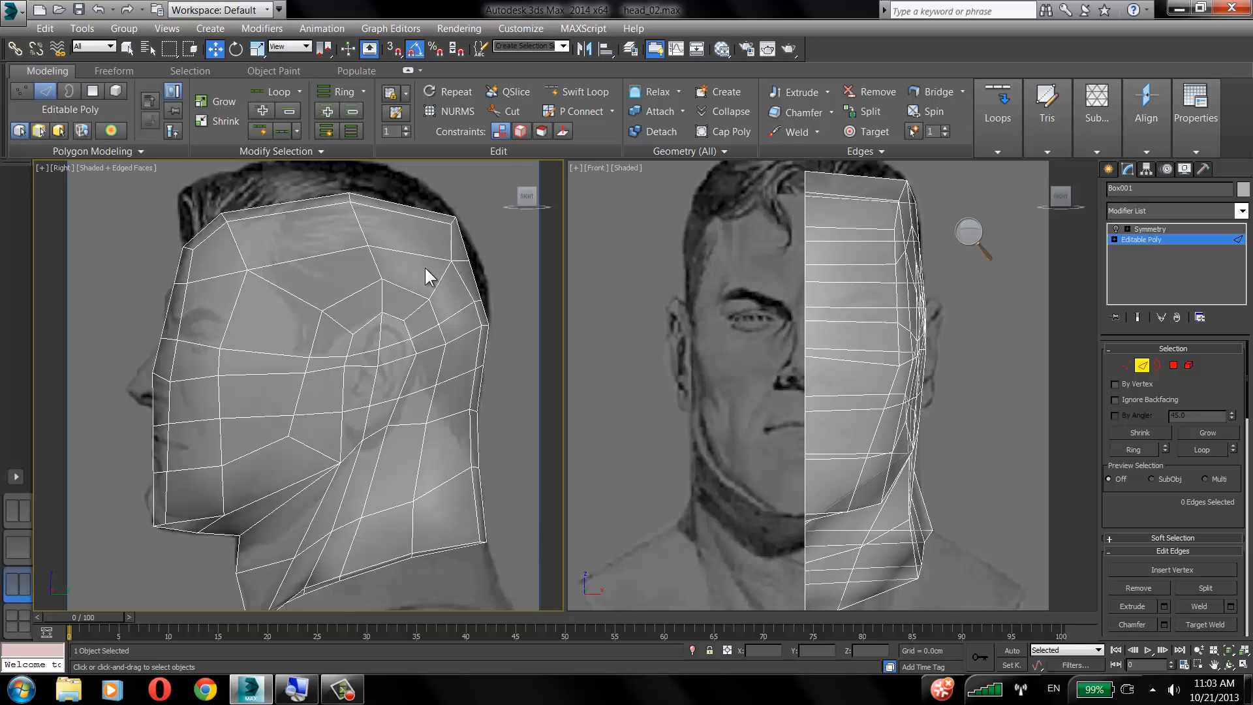
key(ctrl+z)
key(ctrl+z)
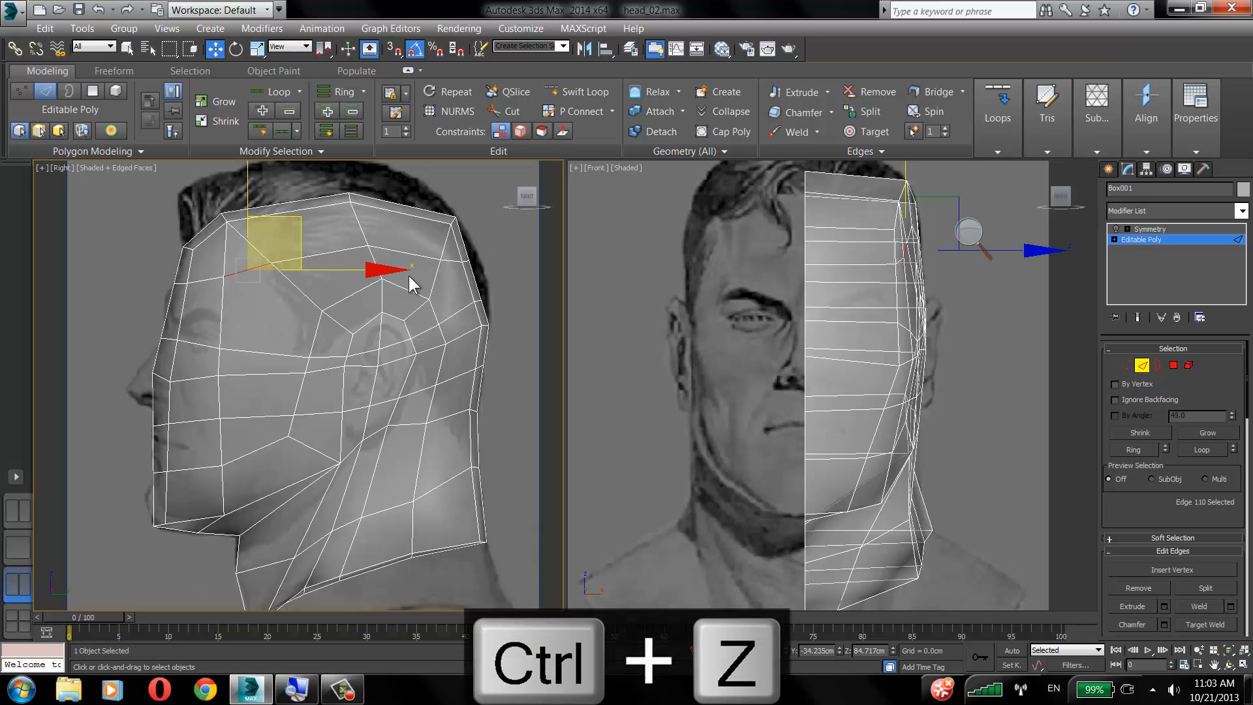
ctrl+click(450, 261)
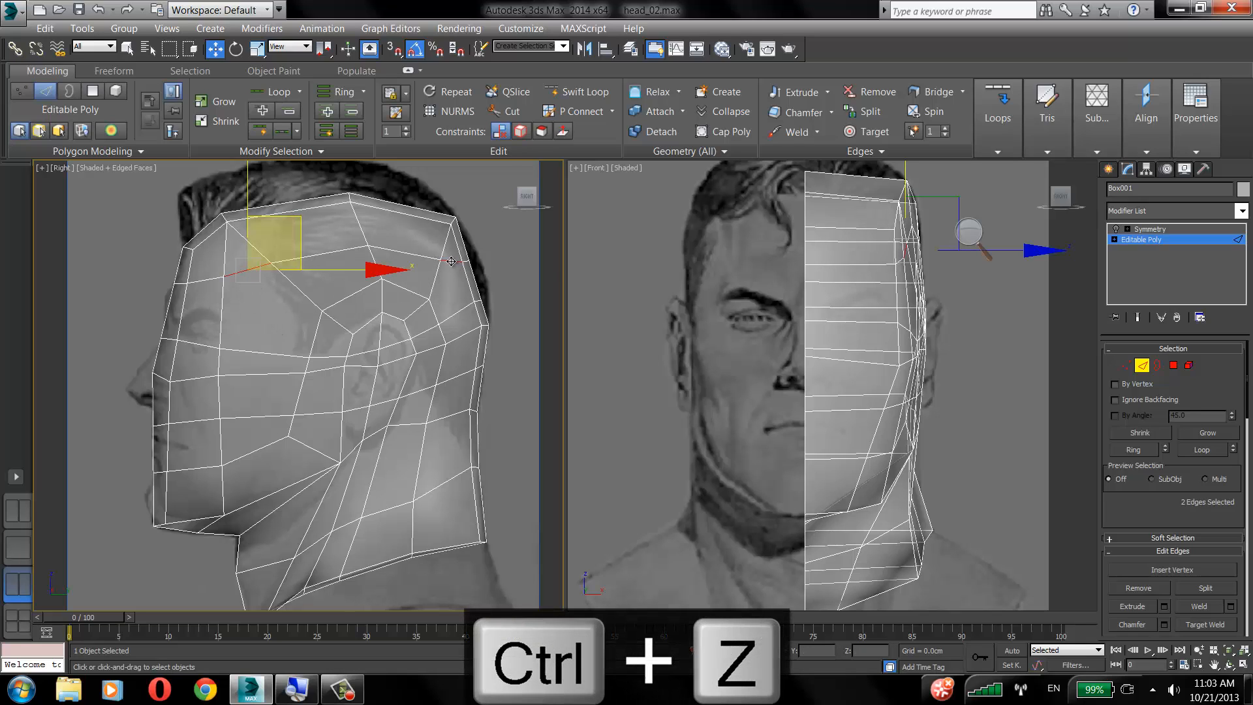
click(729, 110)
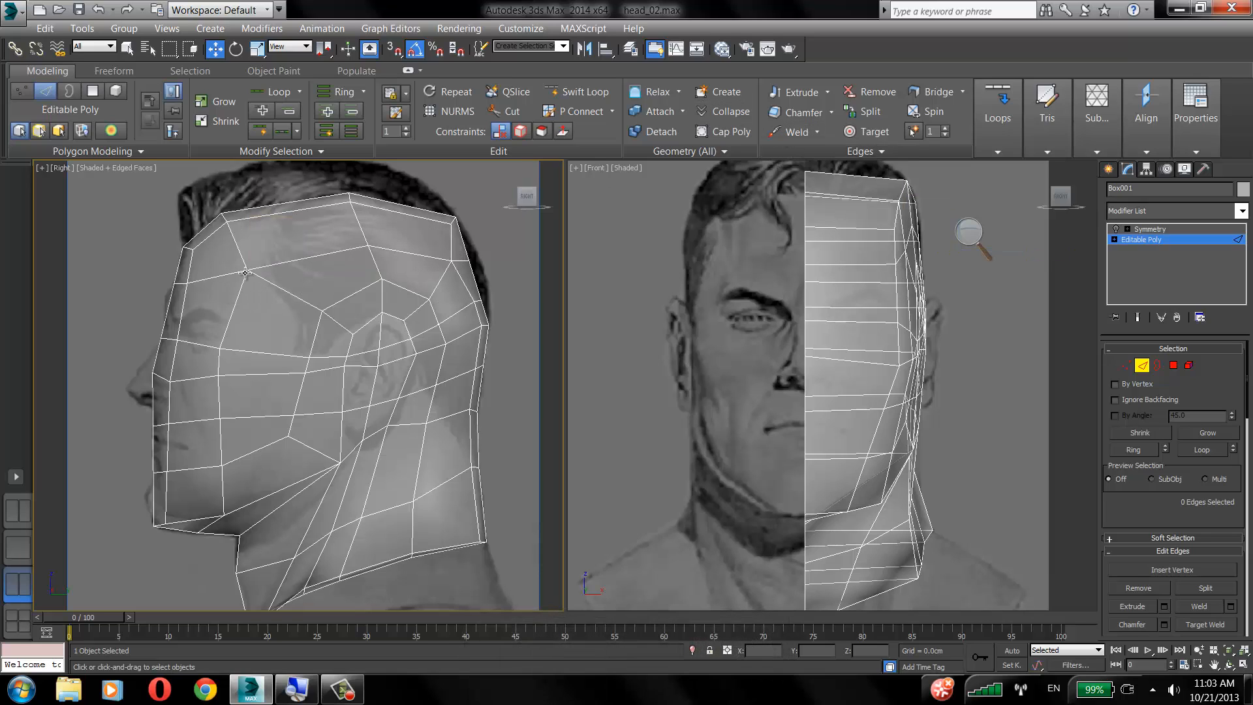
Return to vertex editing, raise the temple vertex slightly and shift it and the vertex pair above it toward the back of the head.
key(F9)
click(247, 270)
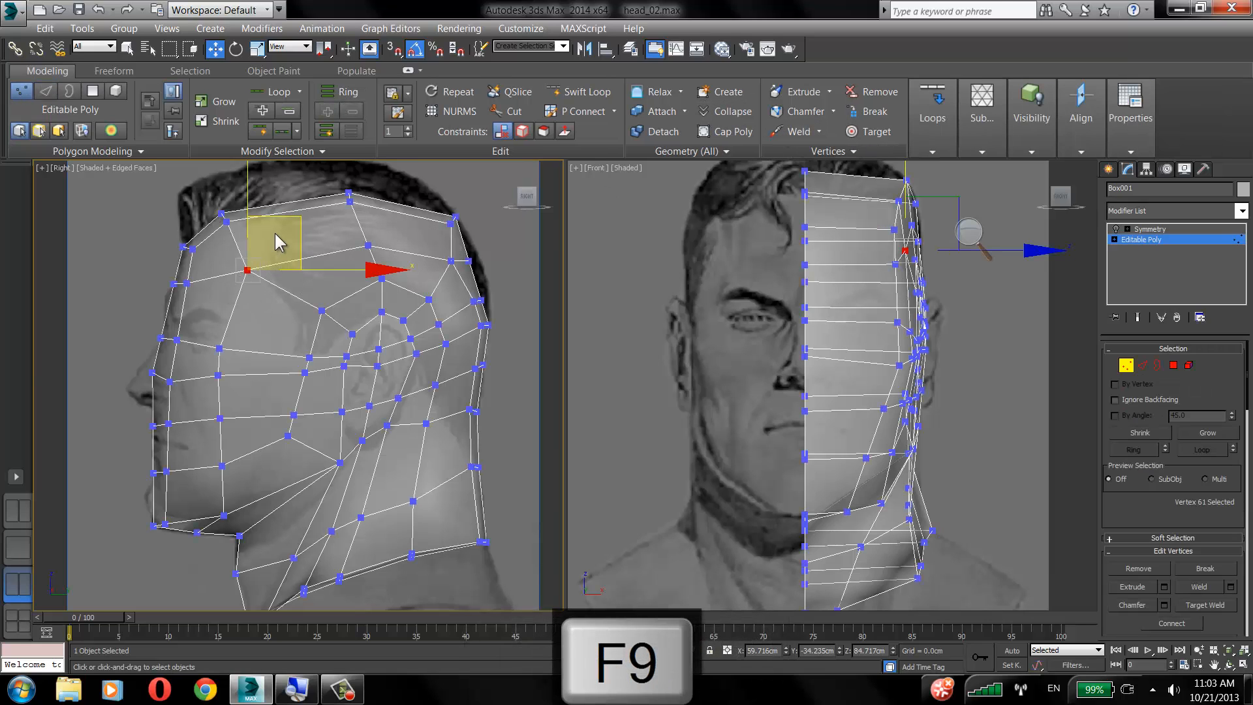
drag(280, 223, 280, 215)
drag(203, 194, 255, 224)
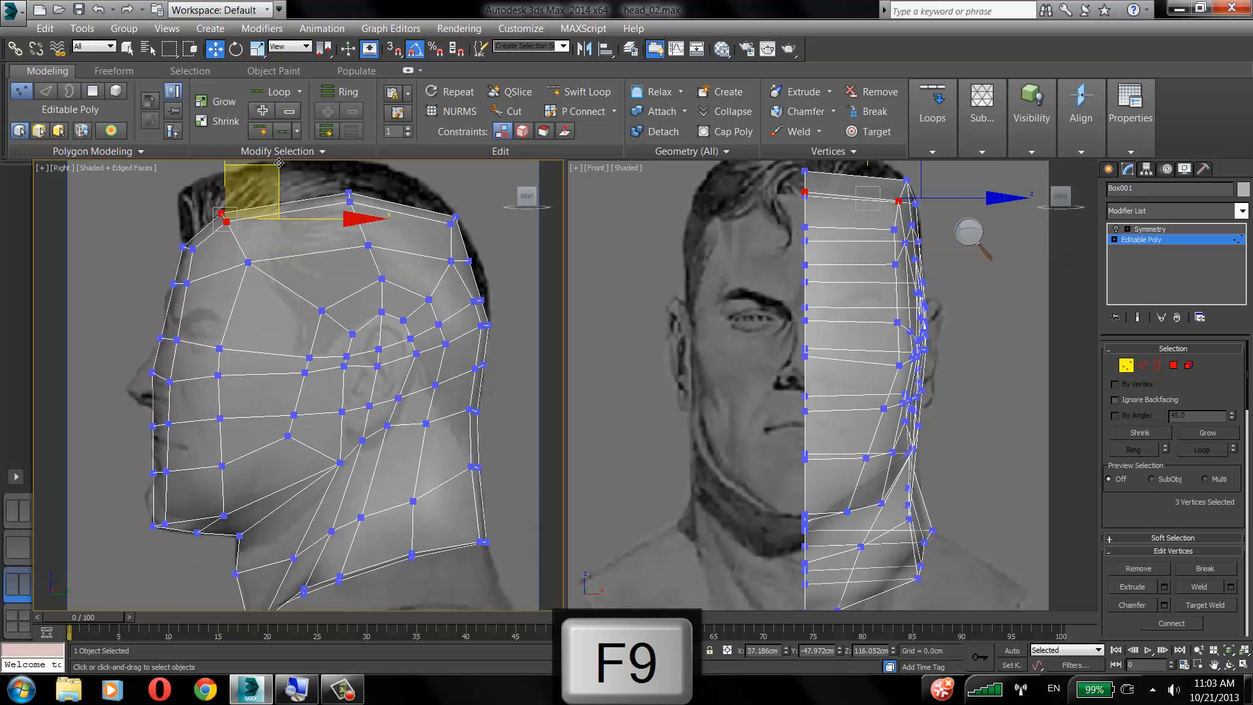
drag(279, 162, 309, 152)
click(248, 262)
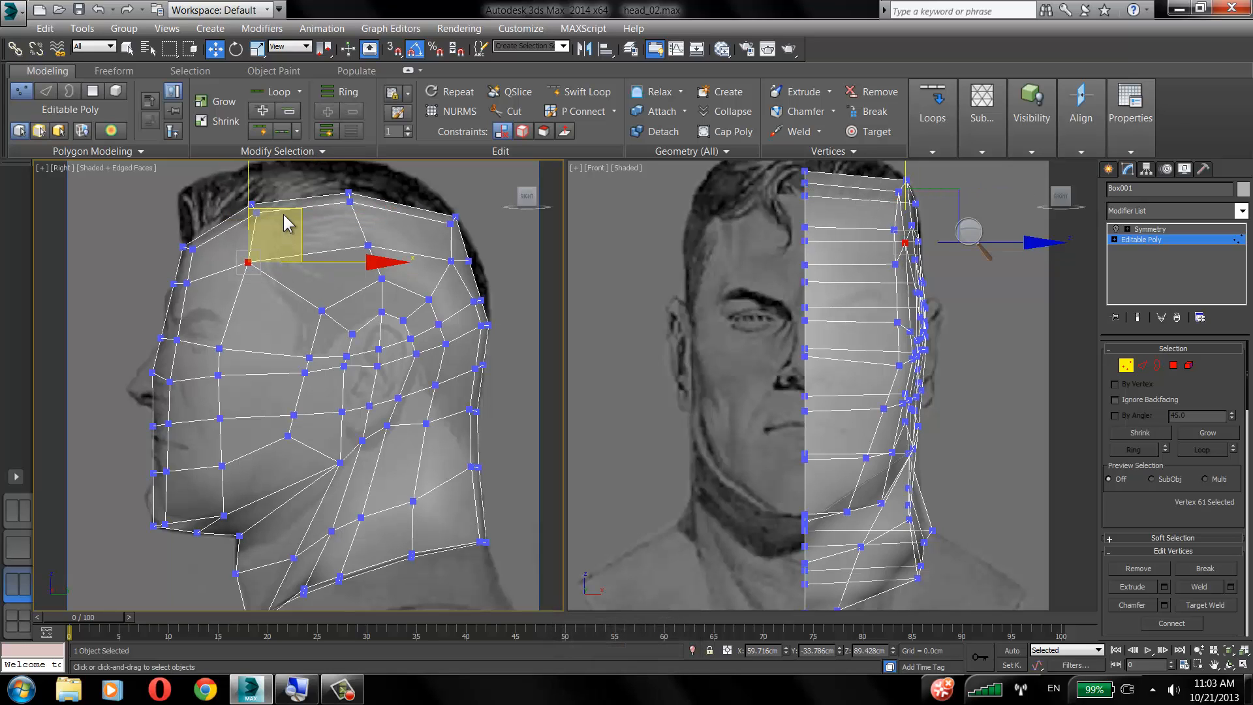
drag(286, 211, 295, 209)
Move the hairline vertex pair up and back along the reference profile and raise the forehead pair below it.
drag(159, 235, 212, 258)
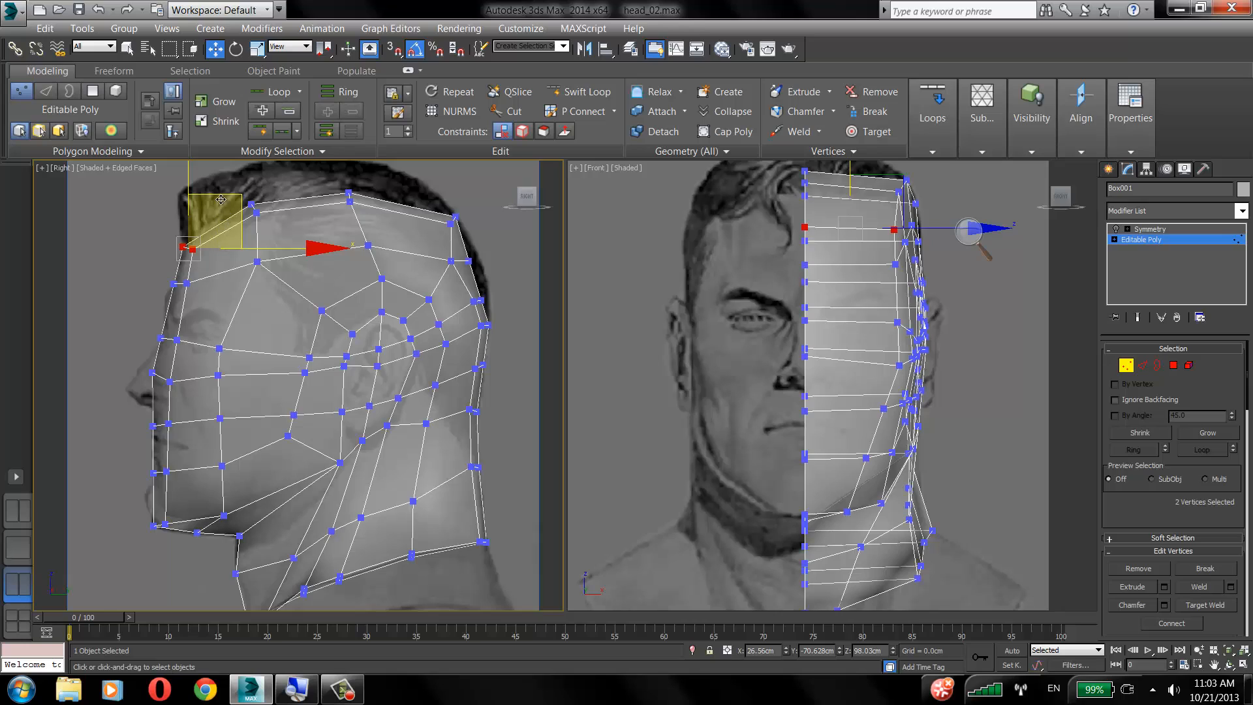
drag(220, 199, 231, 186)
click(195, 262)
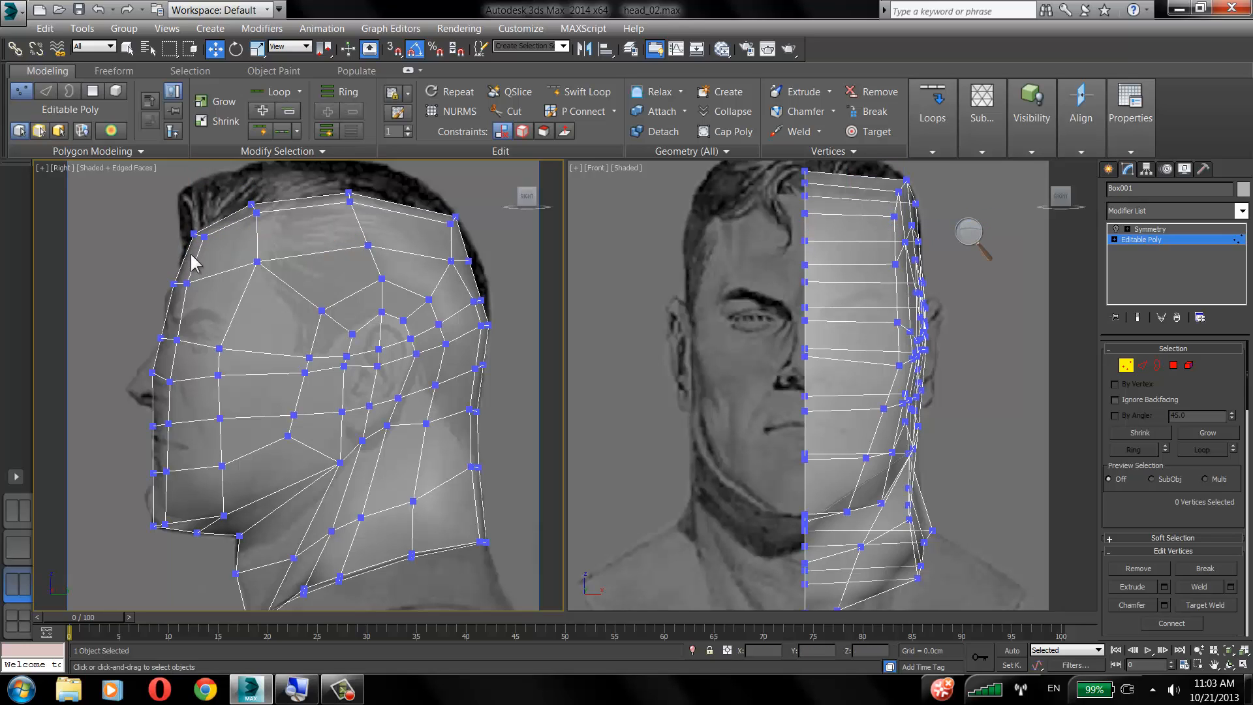
drag(191, 255, 168, 294)
drag(218, 247, 212, 230)
middle_drag(328, 286, 327, 334)
click(303, 332)
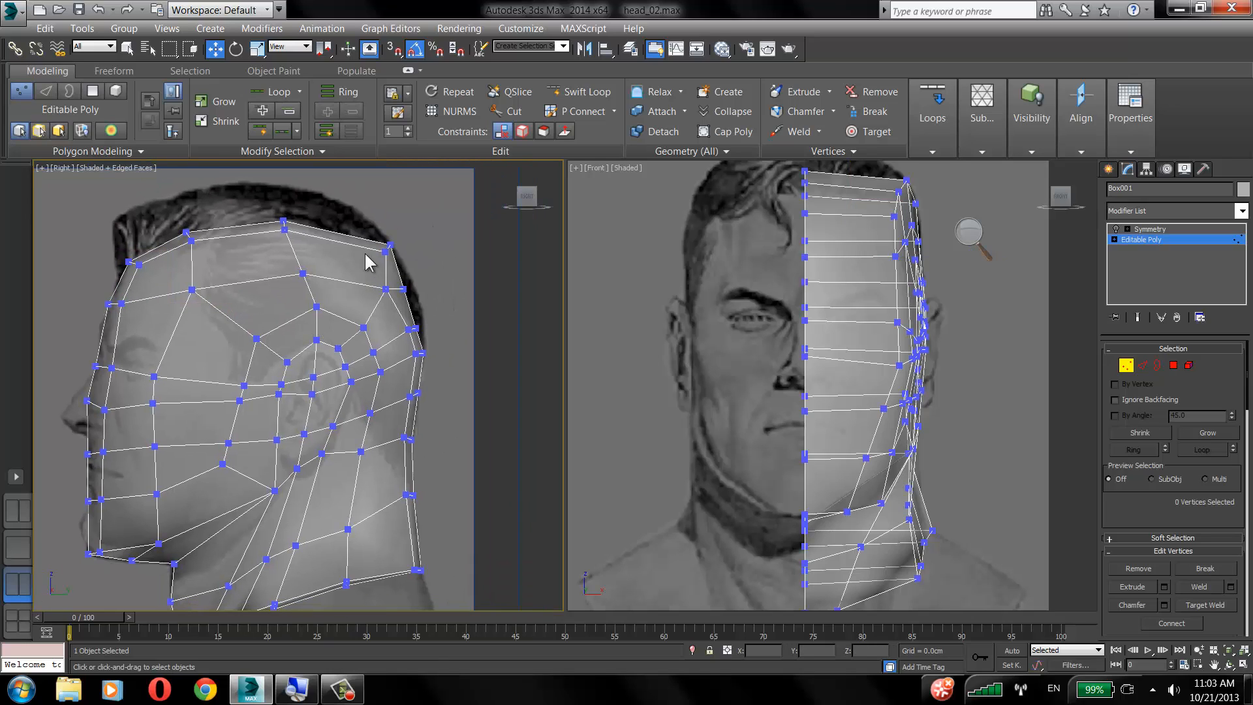
Raise the upper vertex pair on the back of the head and lower the pair at ear level to space the loops evenly.
drag(369, 262, 436, 229)
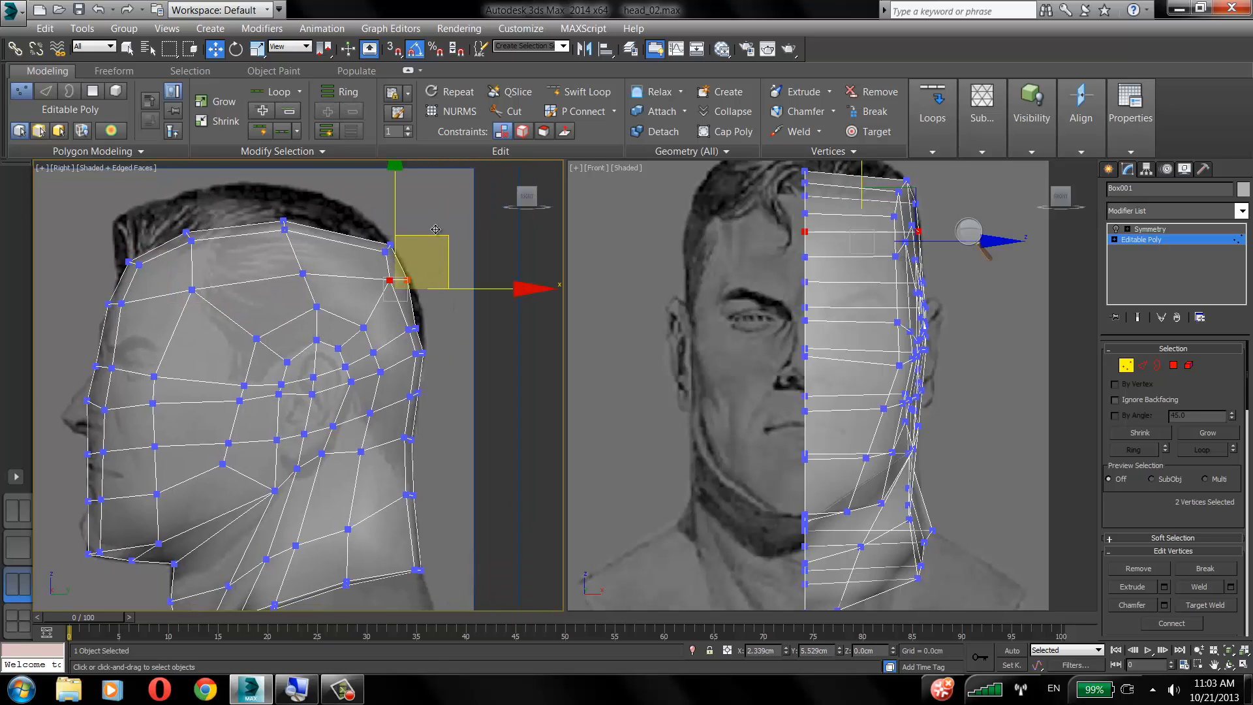
click(438, 236)
drag(390, 280, 402, 338)
click(428, 257)
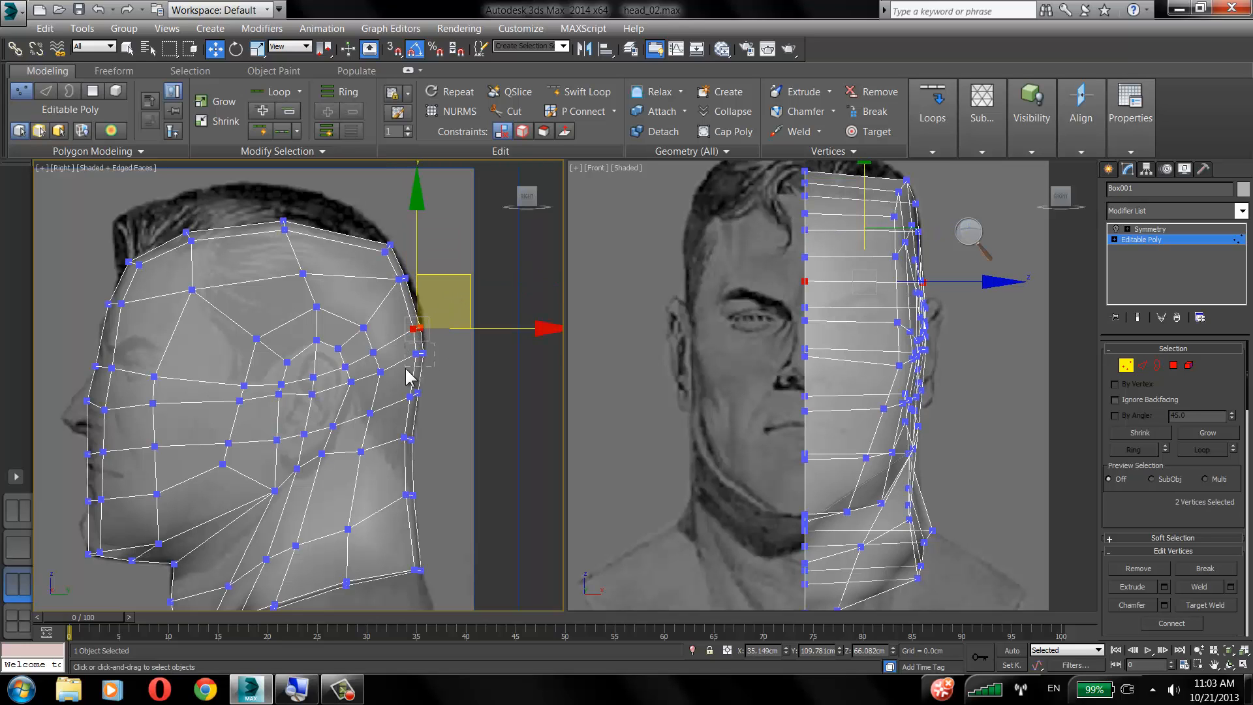
drag(447, 276, 453, 319)
middle_drag(397, 328, 395, 366)
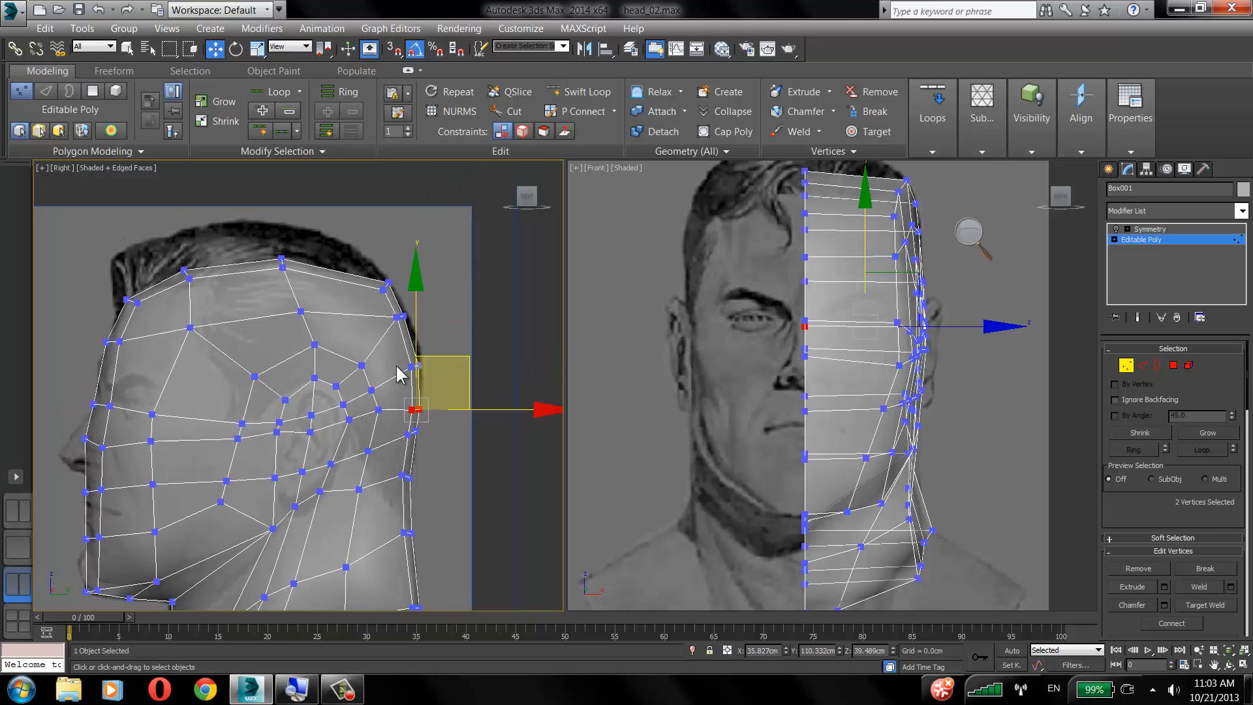
Try raising the single vertex above the ear on the upper-head loop toward the crown in the side view.
drag(376, 265, 397, 295)
middle_drag(363, 338, 368, 297)
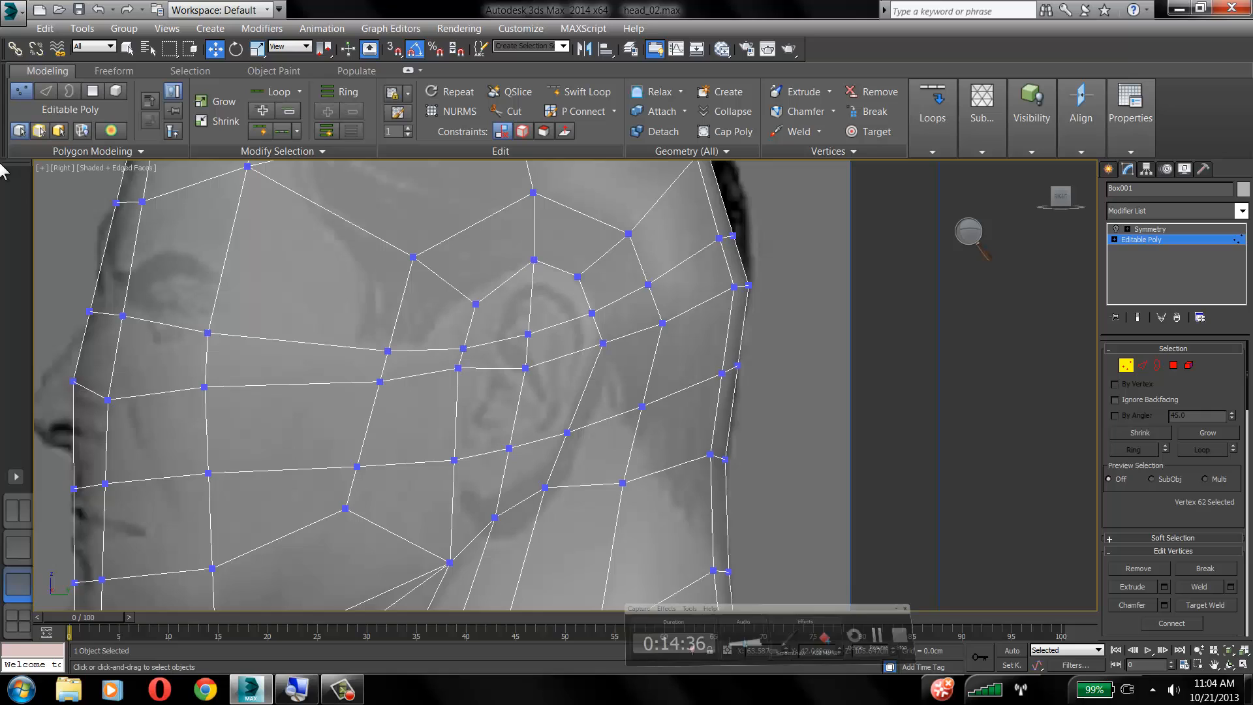
middle_drag(53, 186, 147, 236)
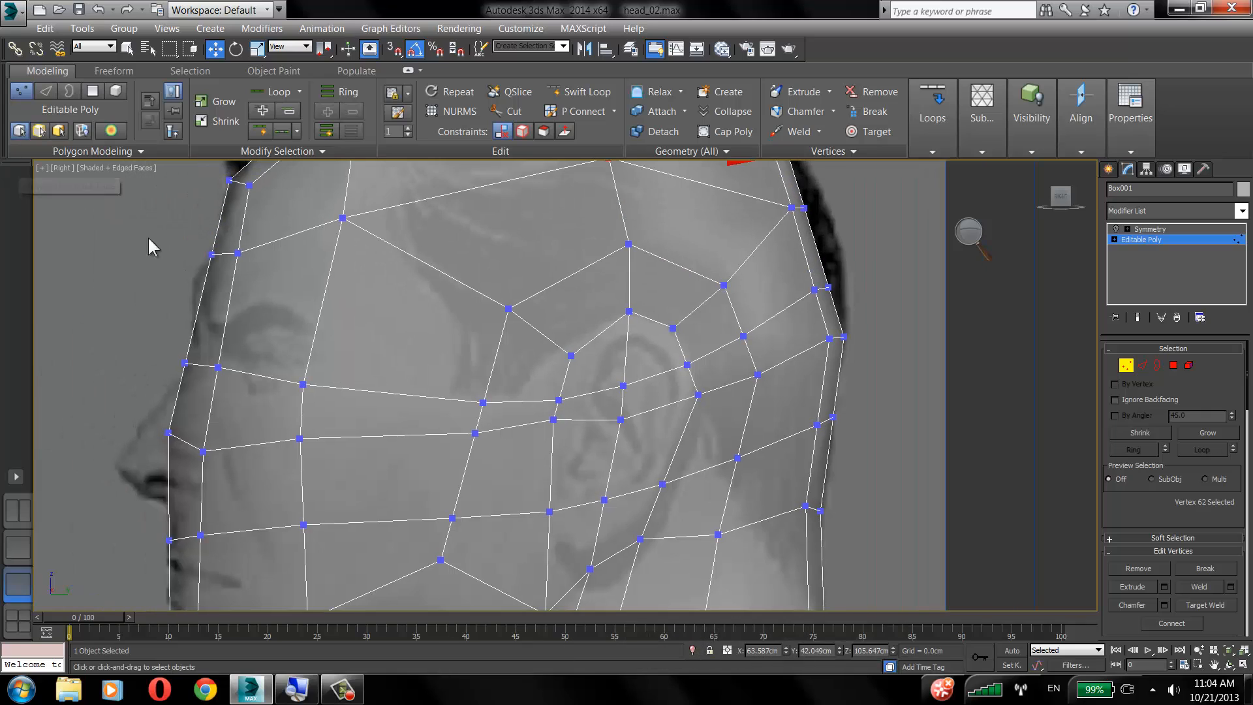
middle_drag(393, 350, 392, 416)
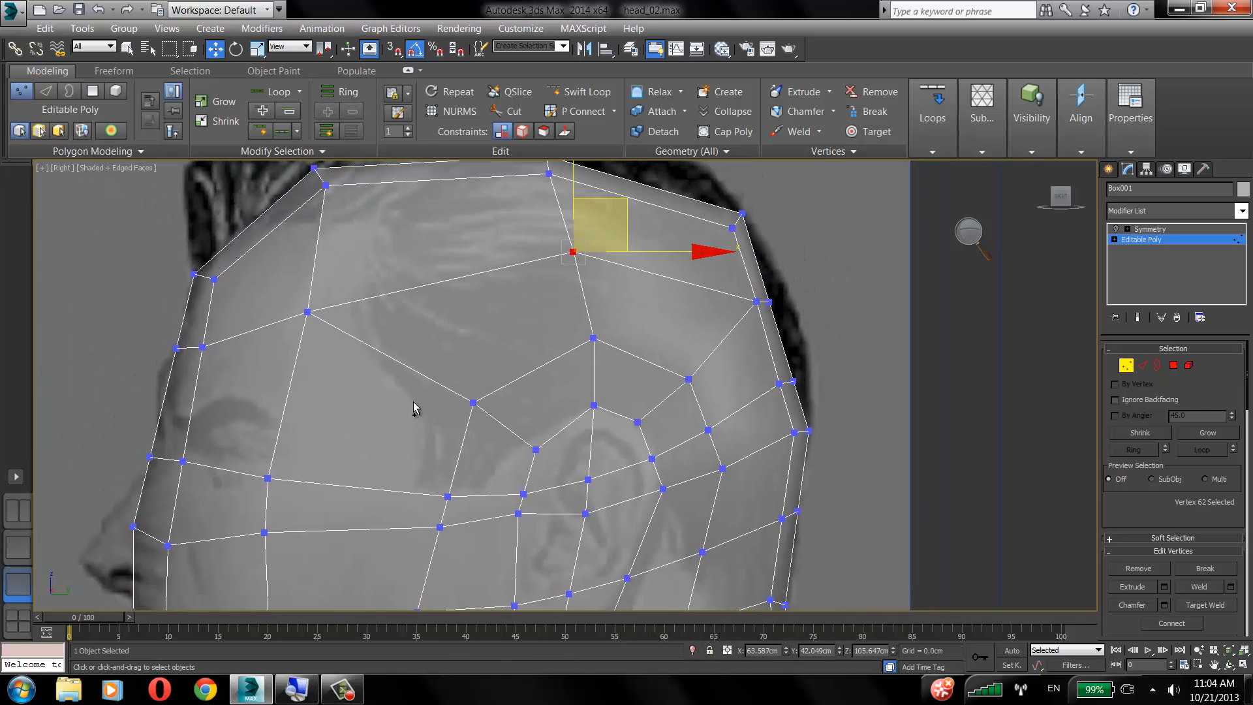
Undo the recent vertex moves and both edge collapses on the upper-head loop.
key(ctrl+z)
key(ctrl+z)
key(ctrl+z)
key(ctrl+z)
key(ctrl+z)
key(ctrl+z)
key(ctrl+z)
key(ctrl+z)
key(ctrl+z)
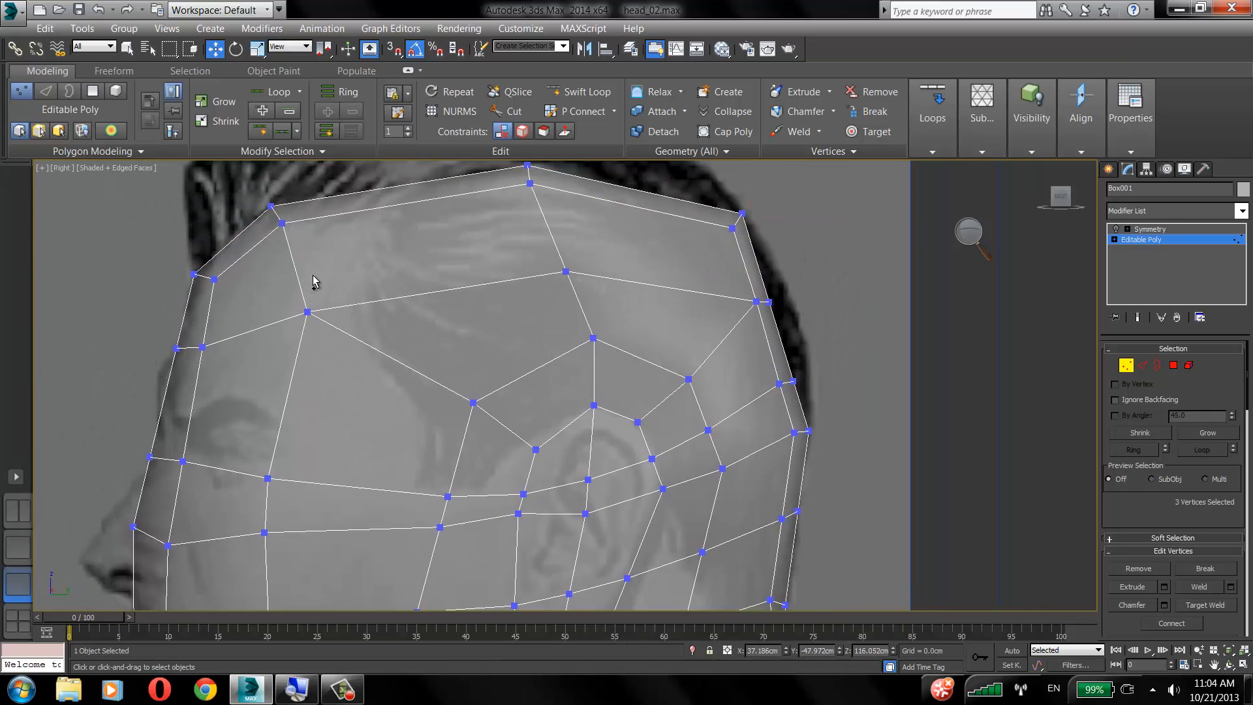
key(ctrl+z)
key(ctrl+z)
key(ctrl+z)
key(ctrl+z)
key(ctrl+z)
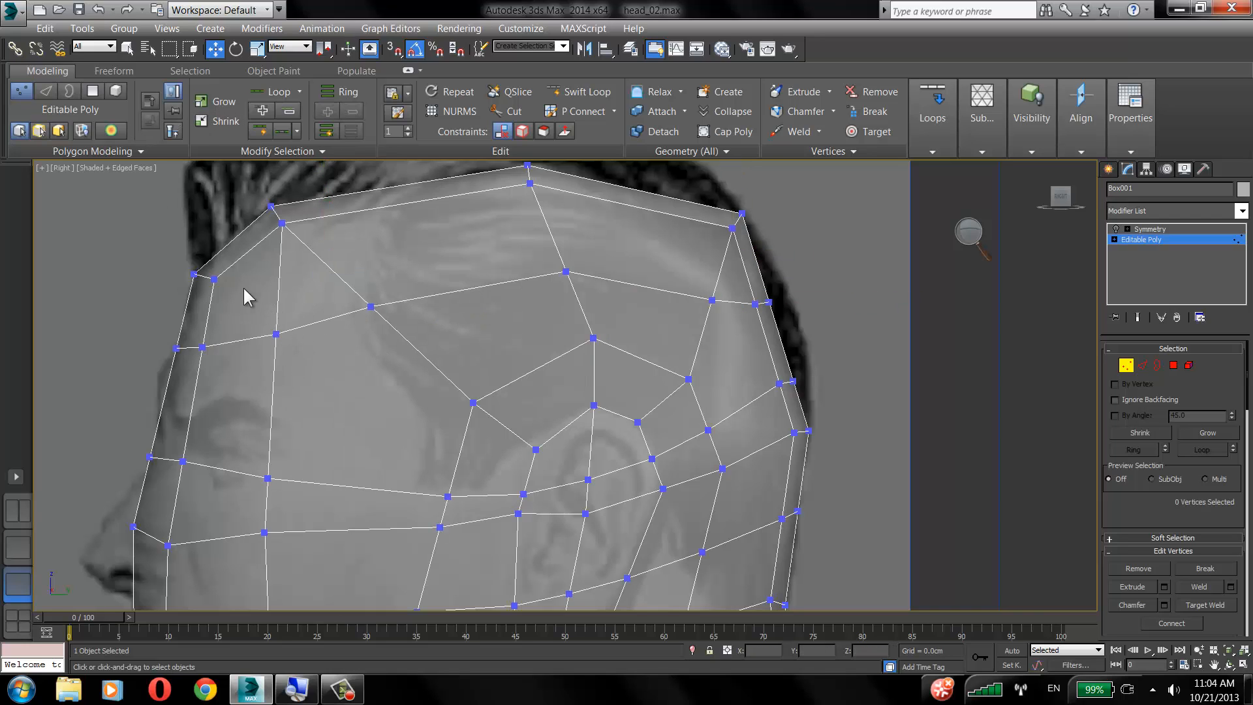
Switch to edge editing and collapse the short temple edge and the short edge near the back outline of the upper loop.
key(2)
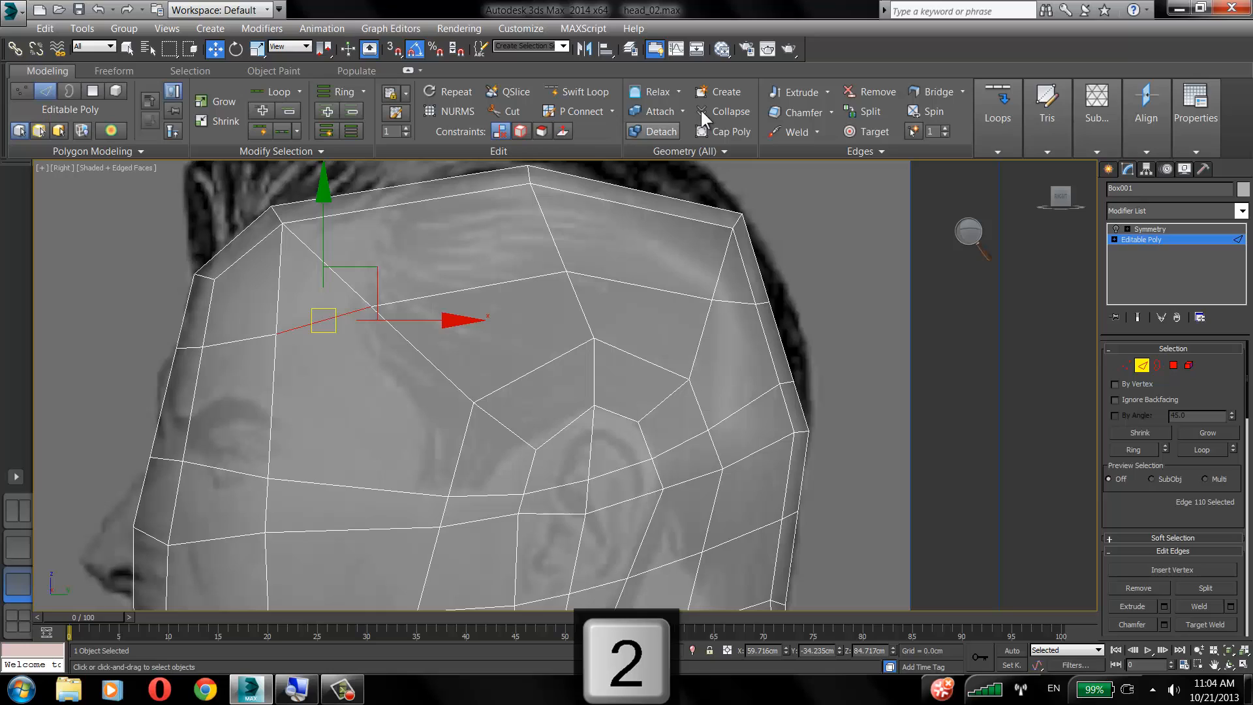
click(744, 112)
click(736, 298)
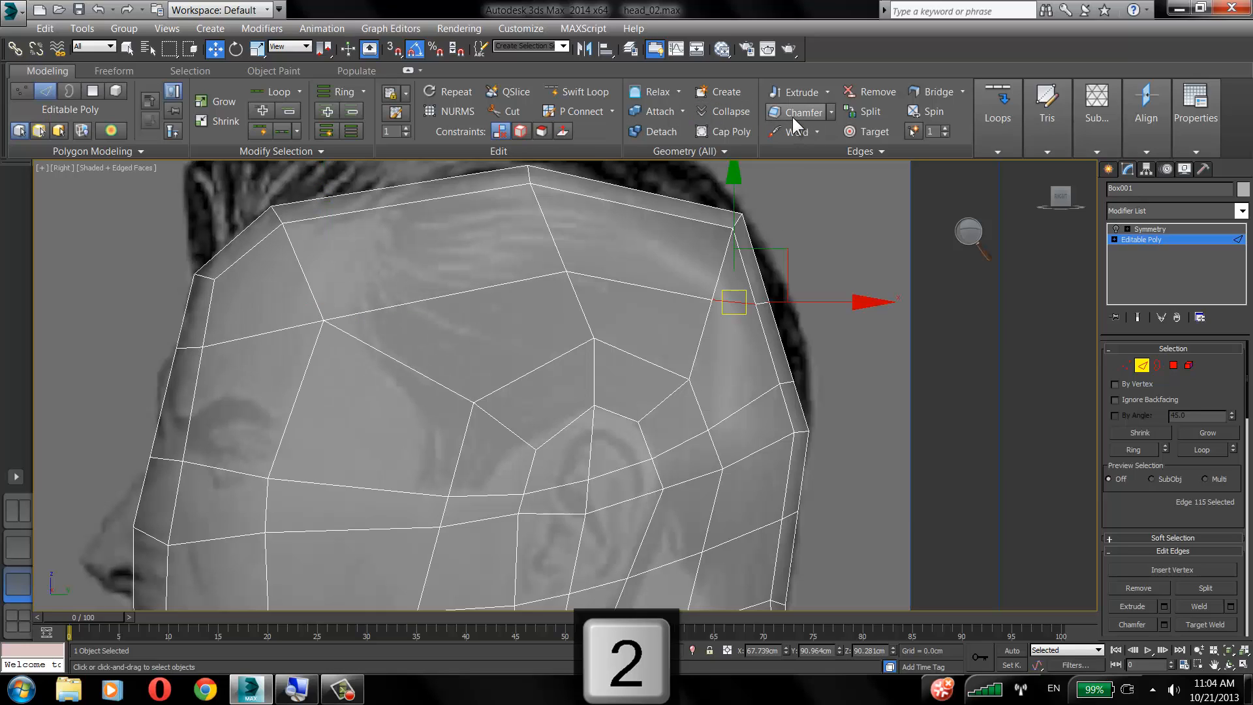
click(730, 116)
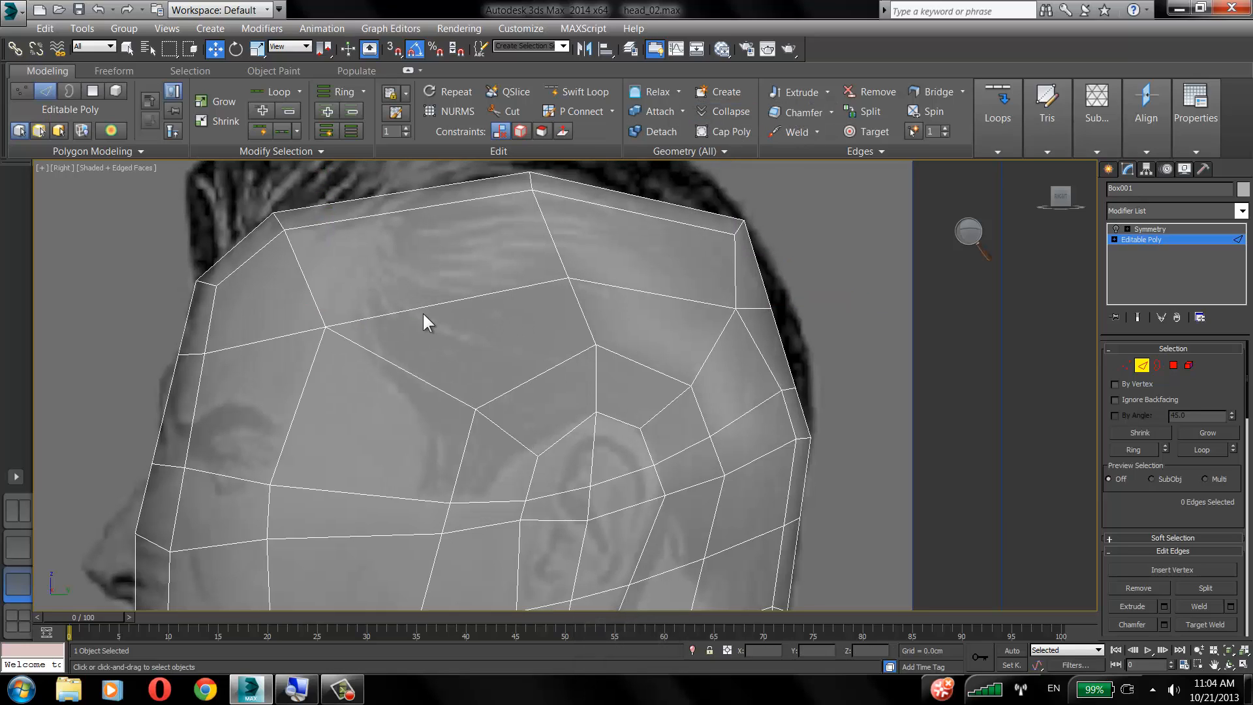
Return to vertex editing and move the vertex at the front edge of the ear slightly down and toward the back.
middle_drag(422, 313, 393, 300)
click(21, 92)
middle_drag(262, 338, 205, 236)
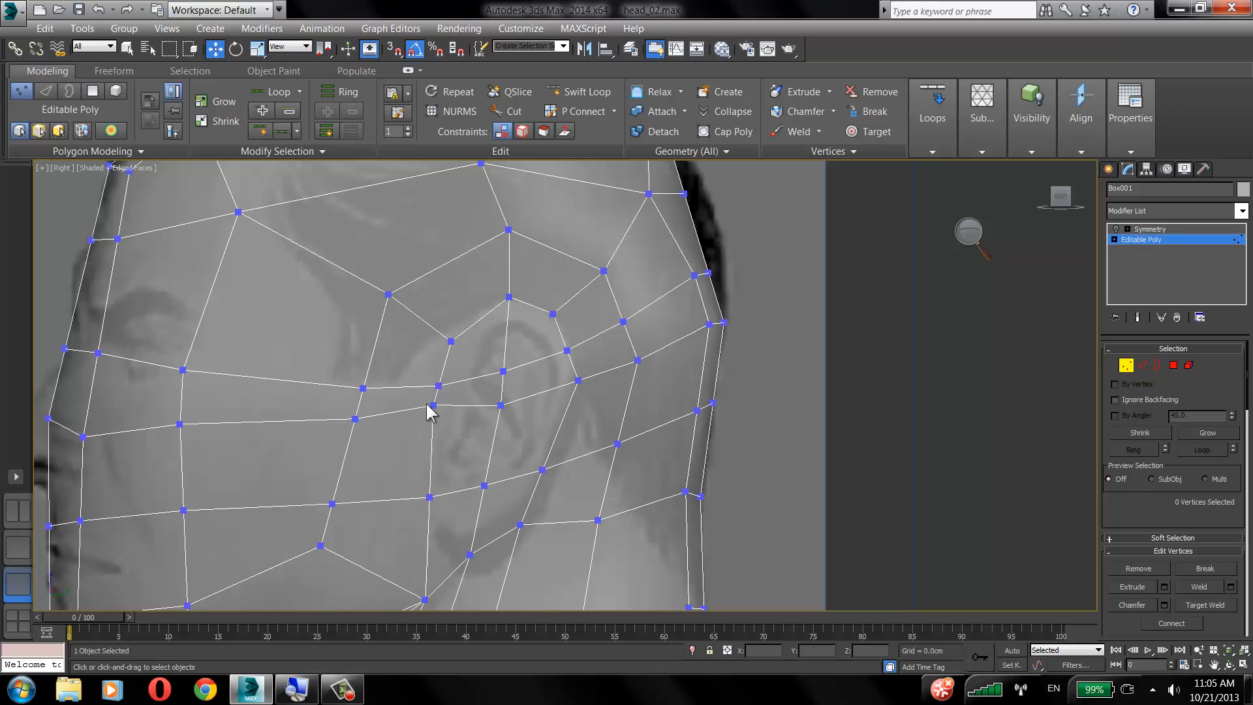
drag(427, 404, 456, 432)
drag(473, 355, 480, 367)
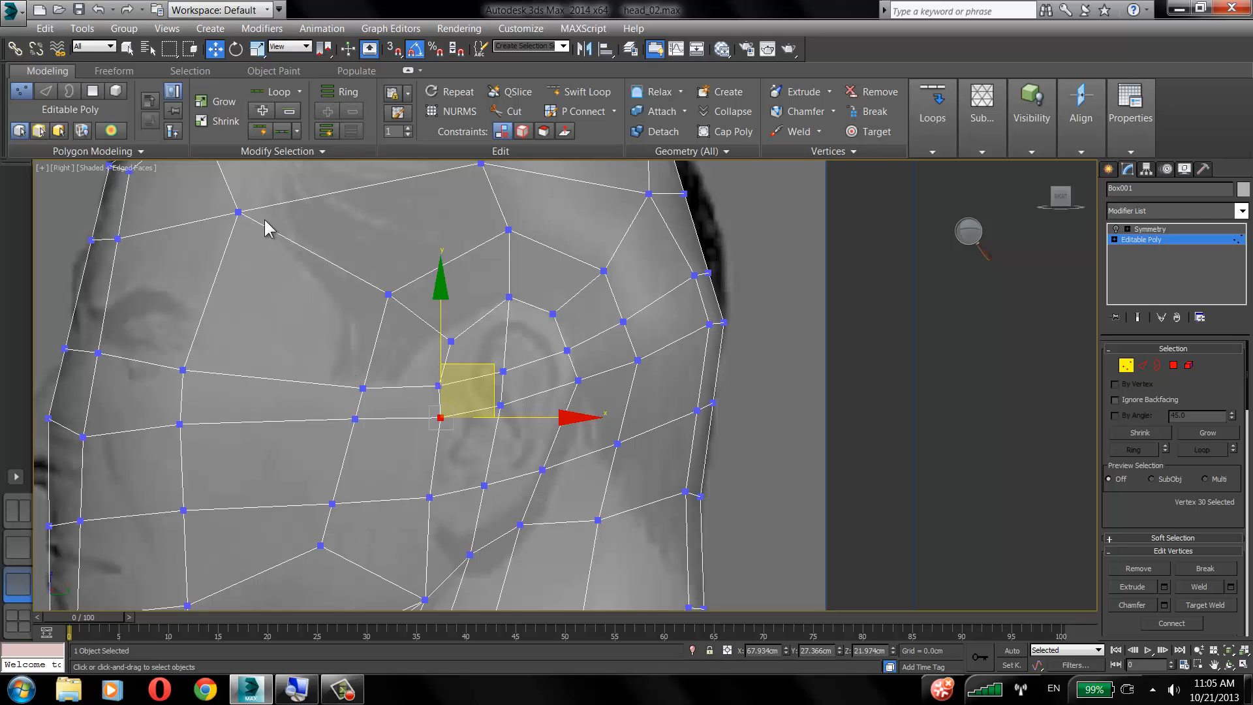
Move the upper hairline vertex pair and the temple vertex up and back, and raise the two forehead vertex pairs along the profile.
middle_drag(279, 266, 292, 414)
drag(193, 238, 224, 274)
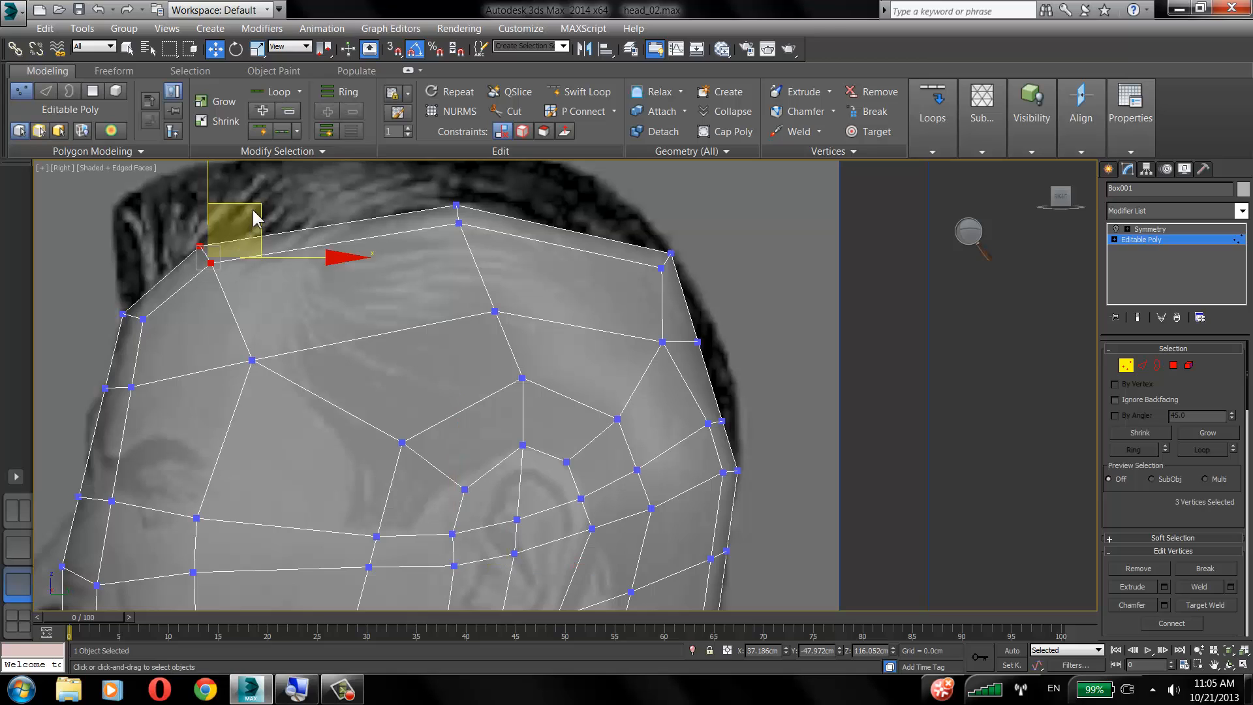
drag(258, 208, 297, 189)
click(252, 361)
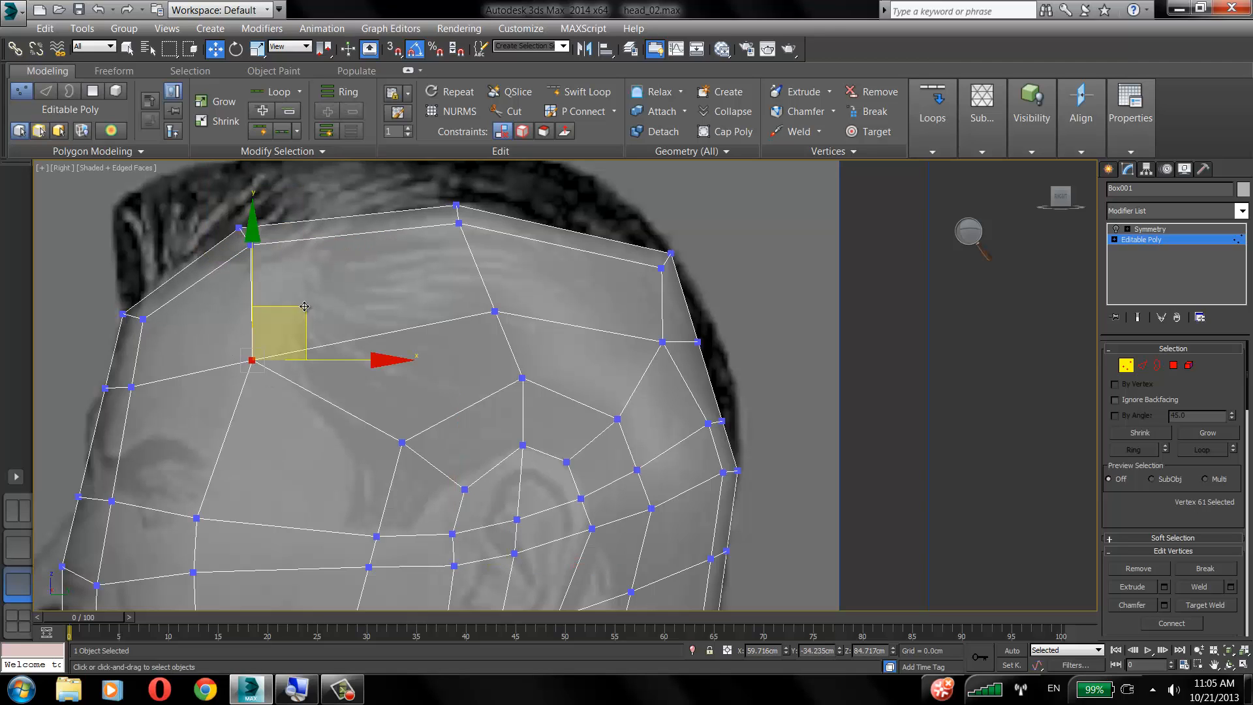
drag(304, 306, 323, 270)
drag(98, 367, 146, 399)
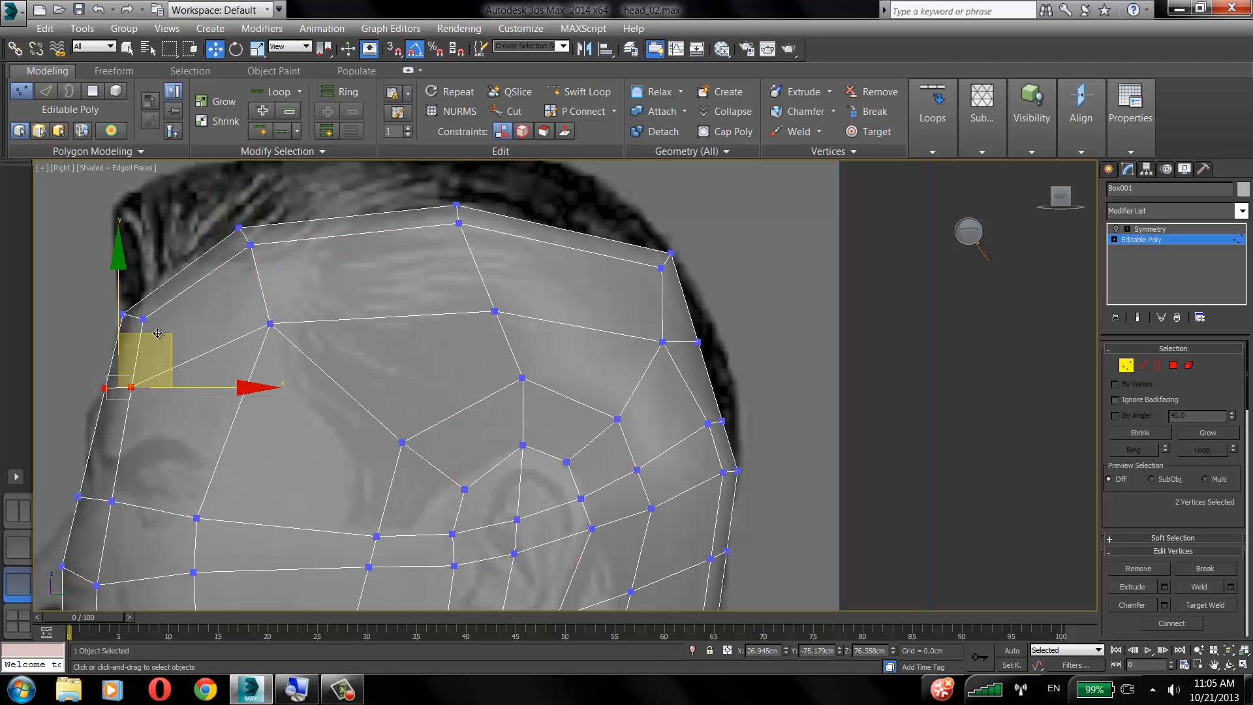
drag(158, 334, 172, 263)
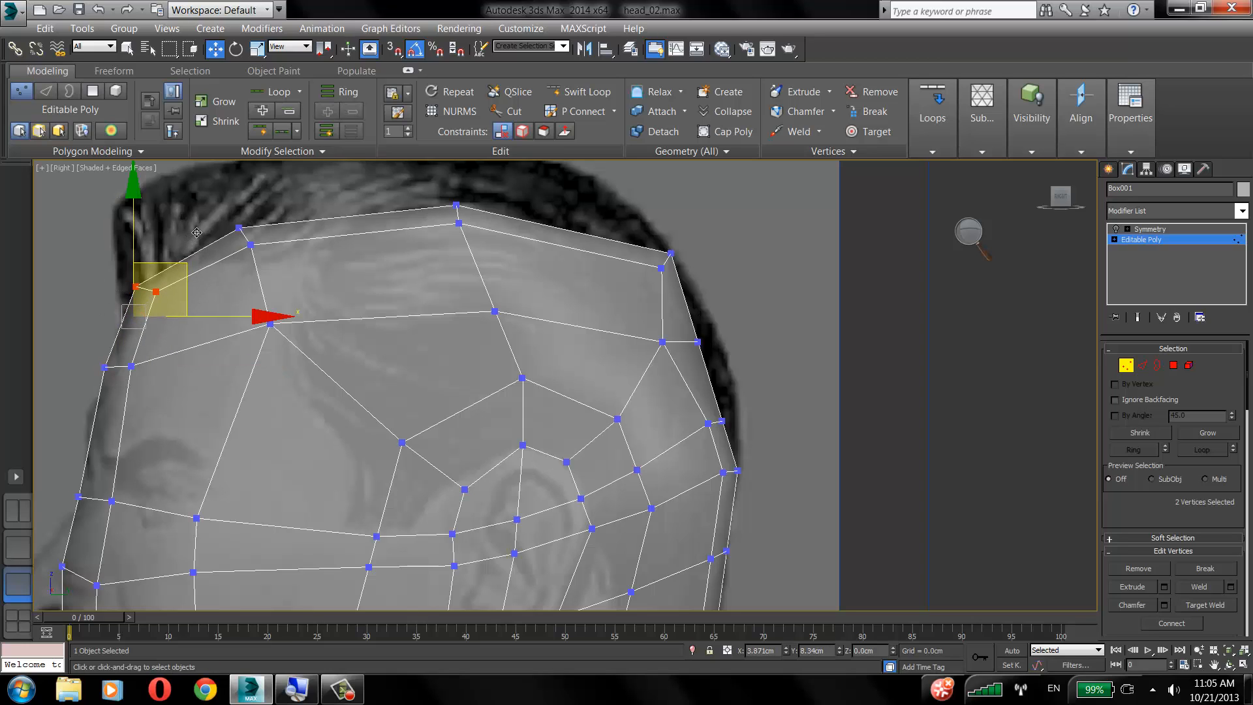
Shift the upper-back inner vertex toward the outline, and move the two vertex pairs there up and outward to follow the reference skull.
middle_drag(497, 417, 431, 324)
click(594, 248)
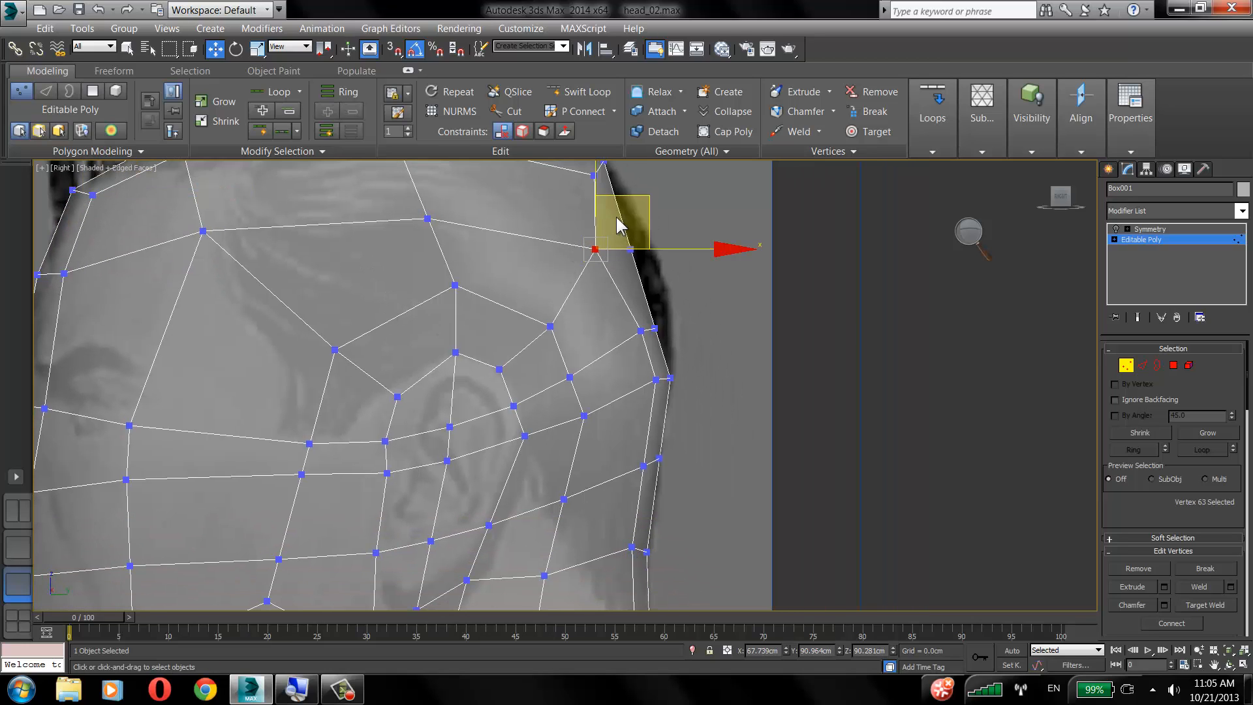
drag(642, 196, 644, 194)
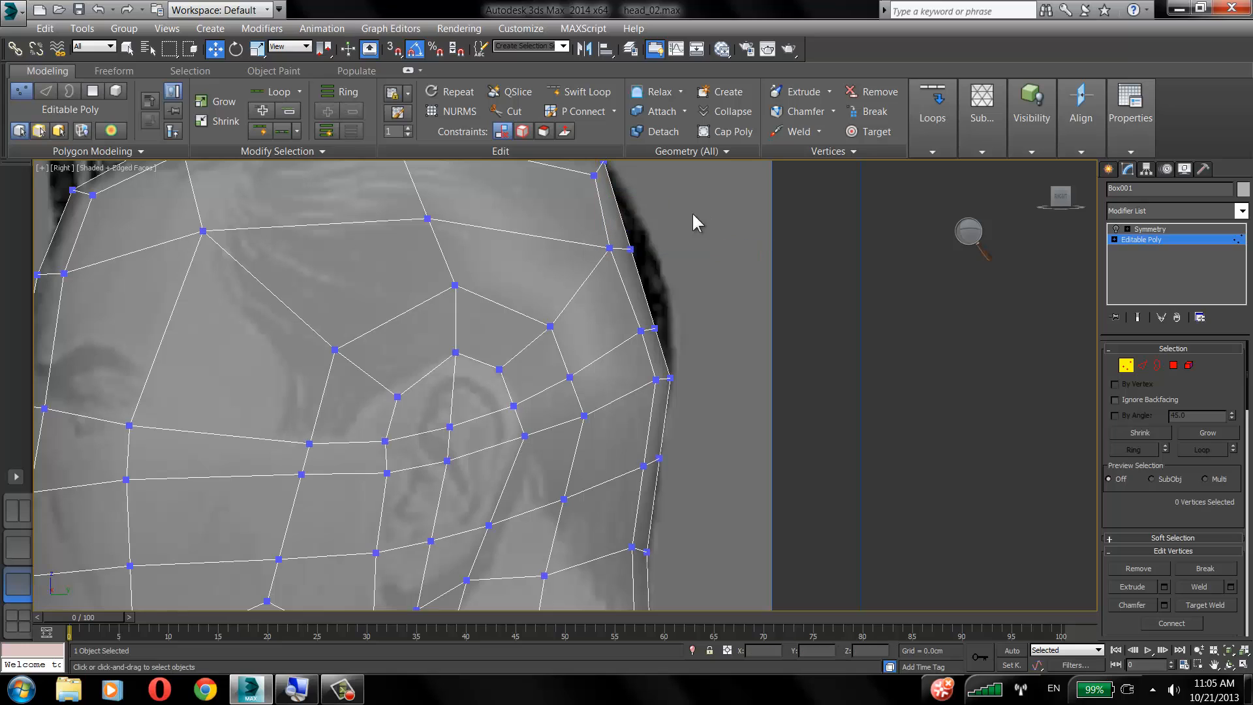
drag(691, 211, 595, 267)
drag(673, 196, 693, 276)
click(556, 396)
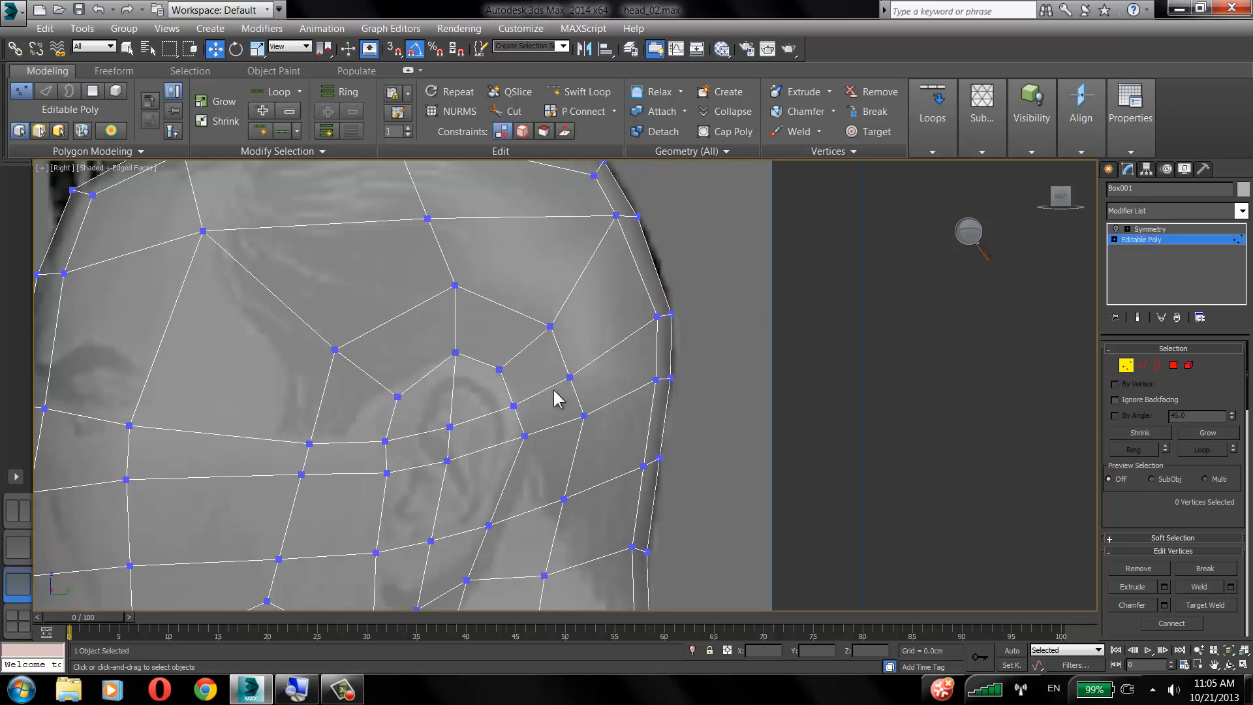
Move the upper-loop vertex above the ear toward the back of the head and slightly up.
scroll(579, 358, down, 5)
scroll(542, 357, up, 3)
click(529, 415)
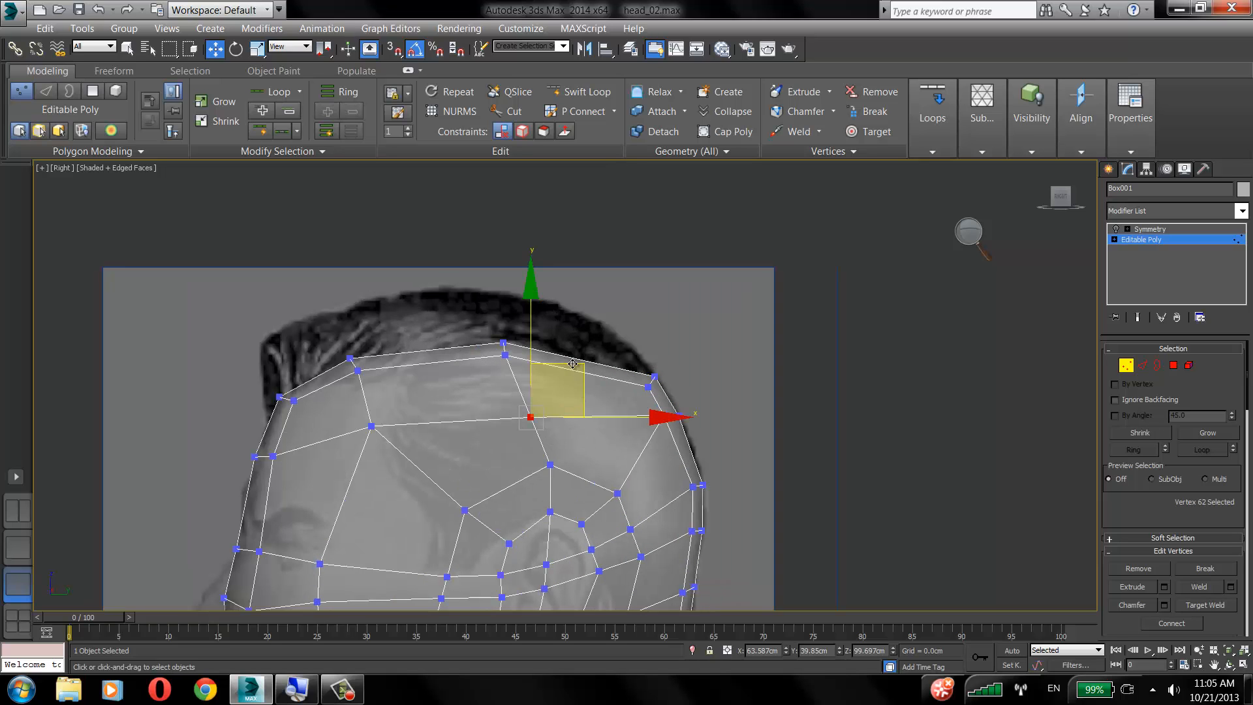
scroll(515, 366, down, 3)
middle_drag(487, 326, 469, 298)
scroll(569, 253, up, 3)
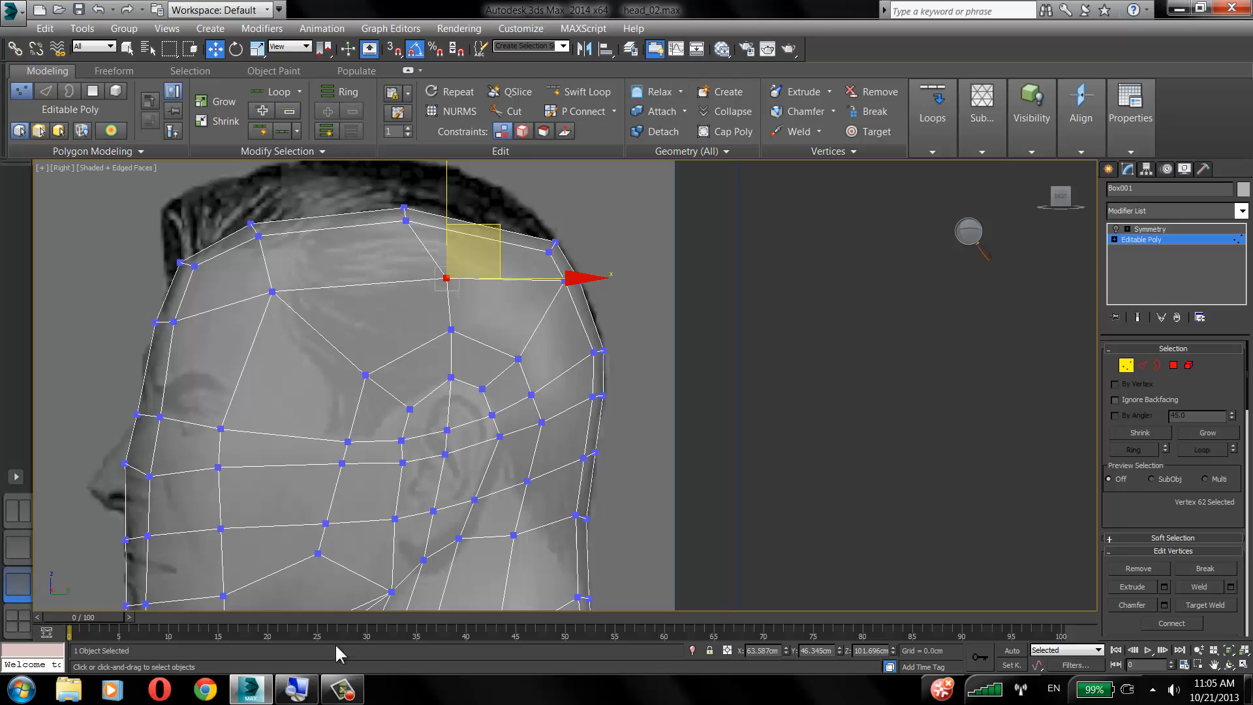
Switch to Windows Magnifier, enlarge the screen to 200% and bring the ear region of the mesh into view.
click(296, 689)
click(992, 247)
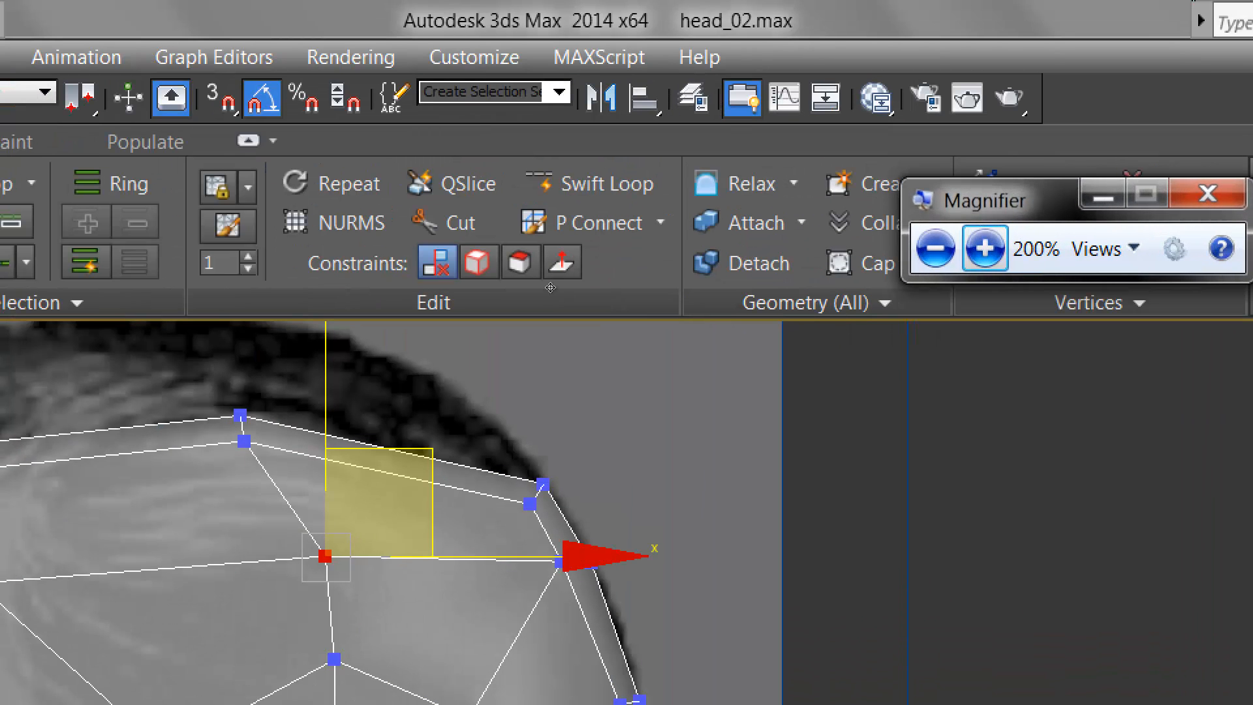
middle_drag(565, 343, 572, 180)
scroll(573, 179, down, 4)
middle_drag(484, 223, 456, 253)
scroll(456, 252, up, 2)
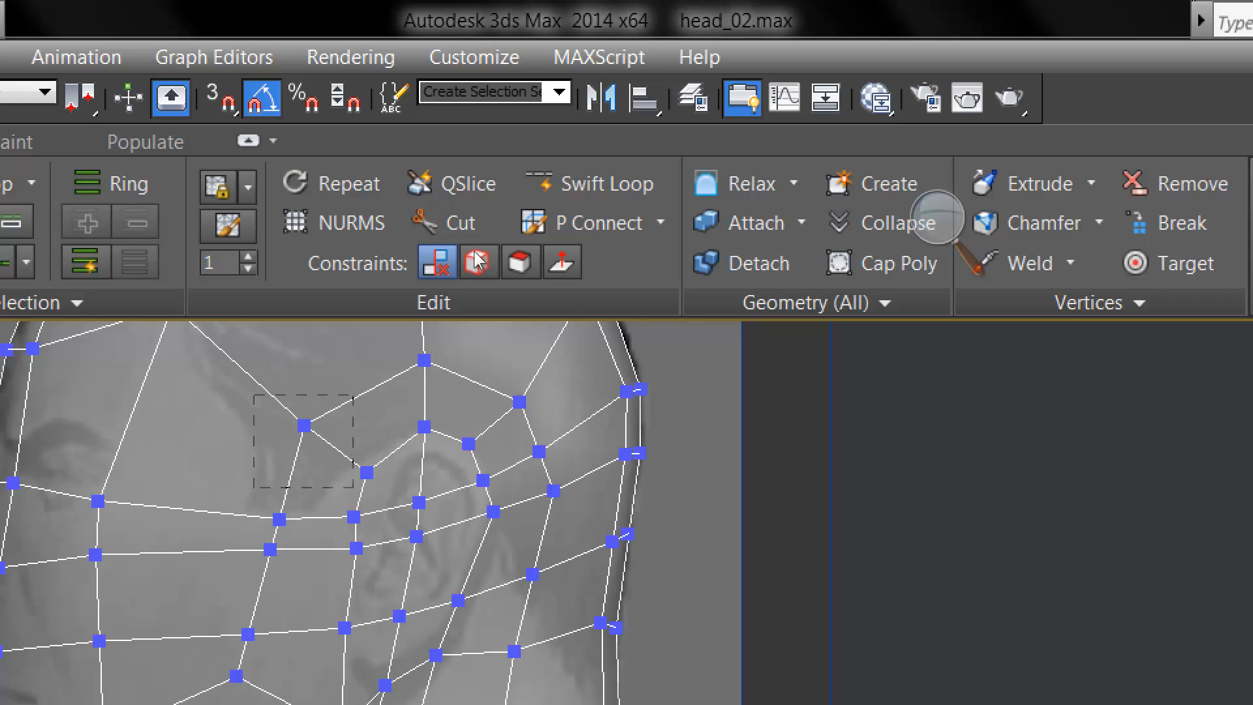
Select the block of vertices on and around the ear and open the Relax settings for them.
drag(474, 251, 539, 287)
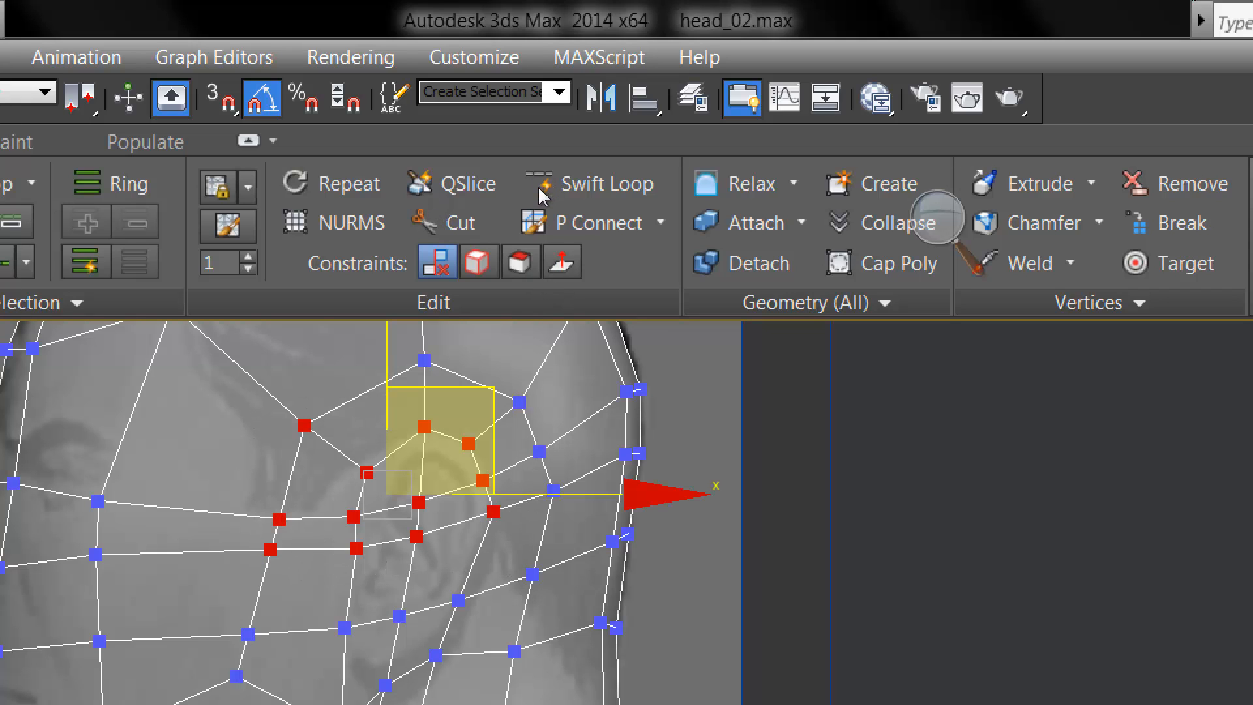
ctrl+drag(530, 215, 567, 236)
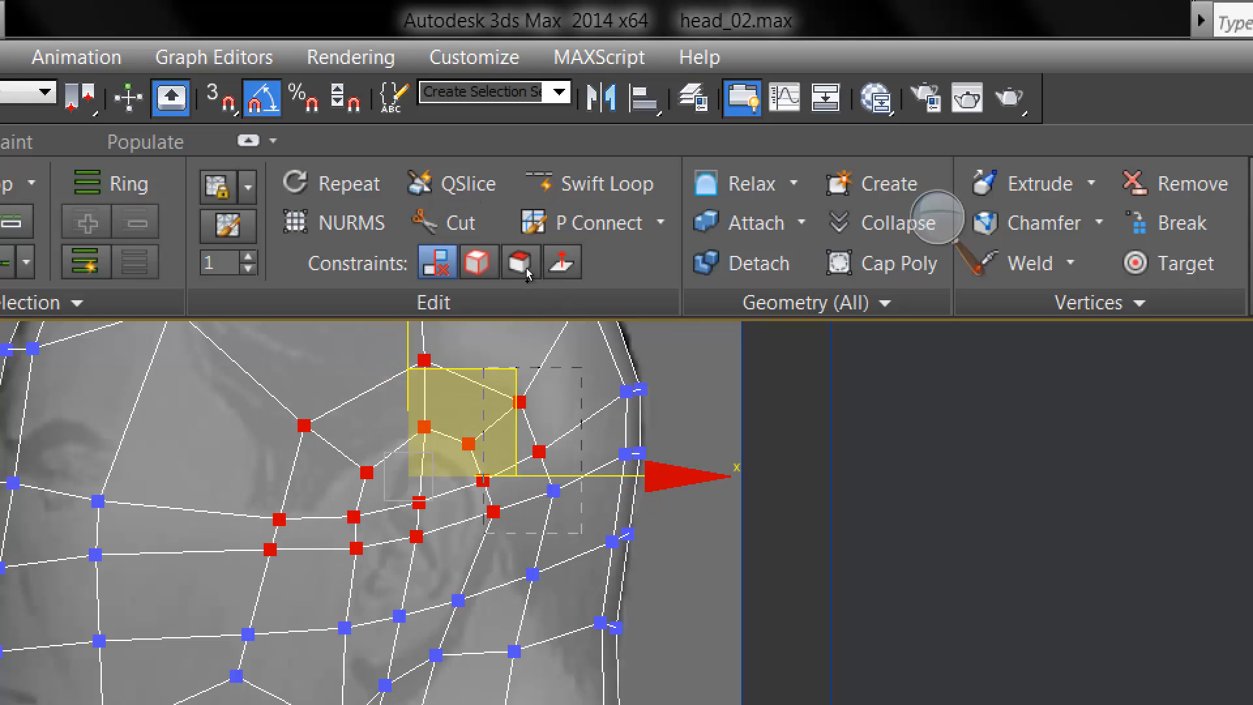
ctrl+drag(510, 311, 526, 316)
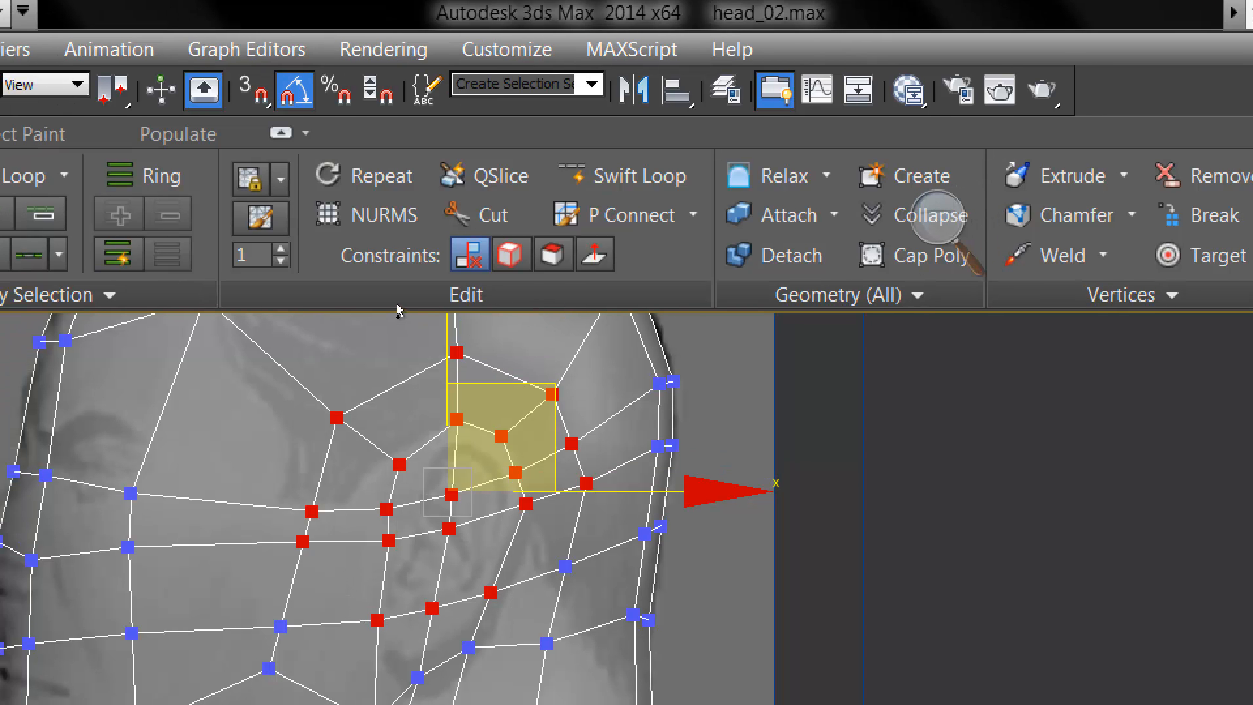
ctrl+drag(396, 304, 419, 325)
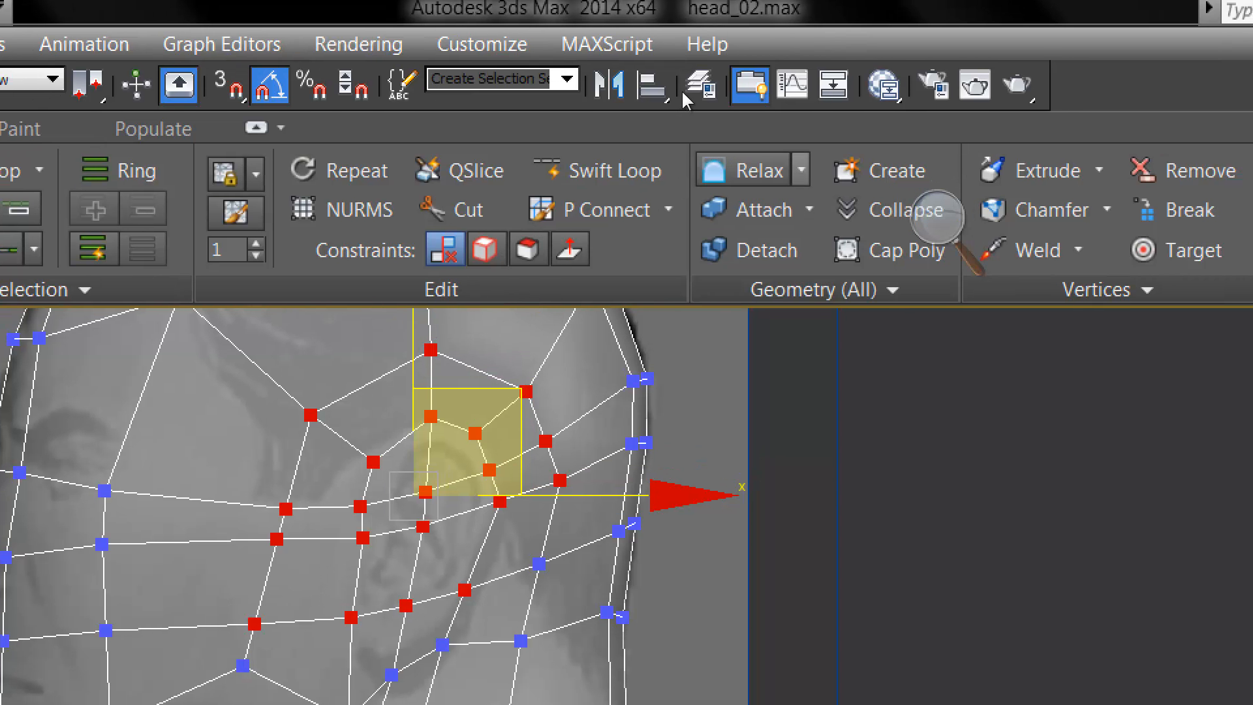
click(801, 171)
click(782, 210)
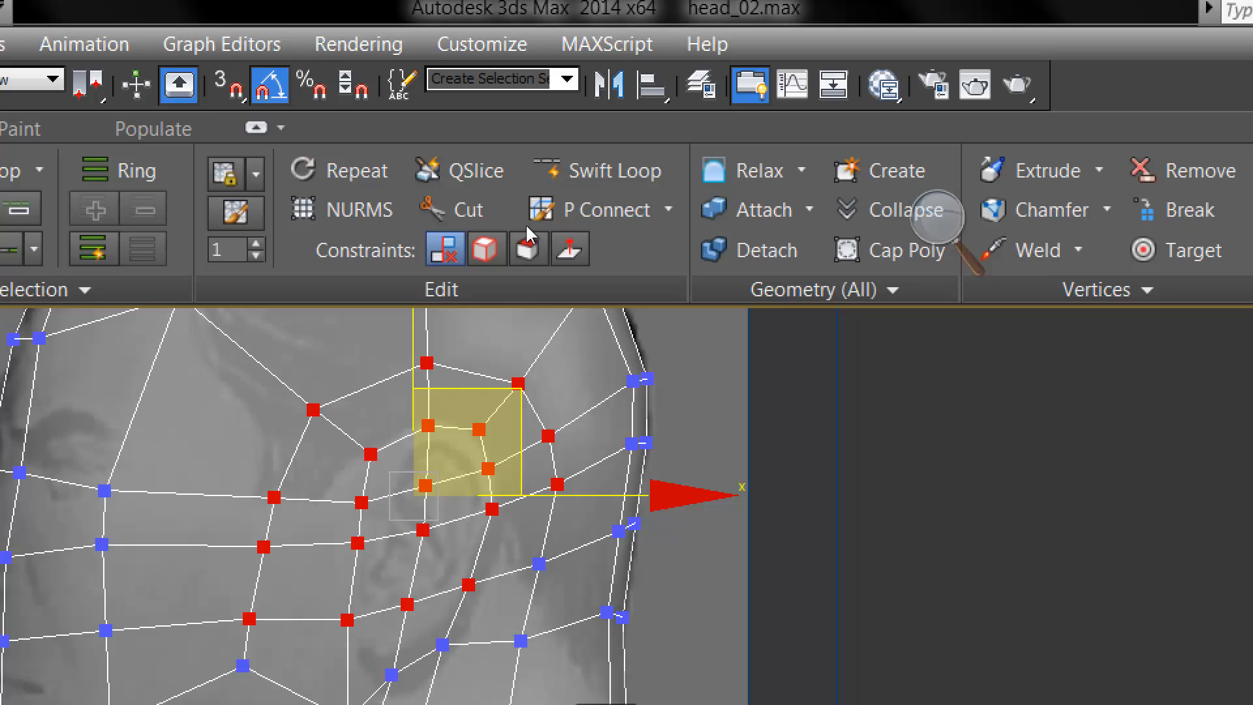
Return the screen magnification to 100% and reposition the Relax settings over the side view.
click(937, 221)
click(935, 232)
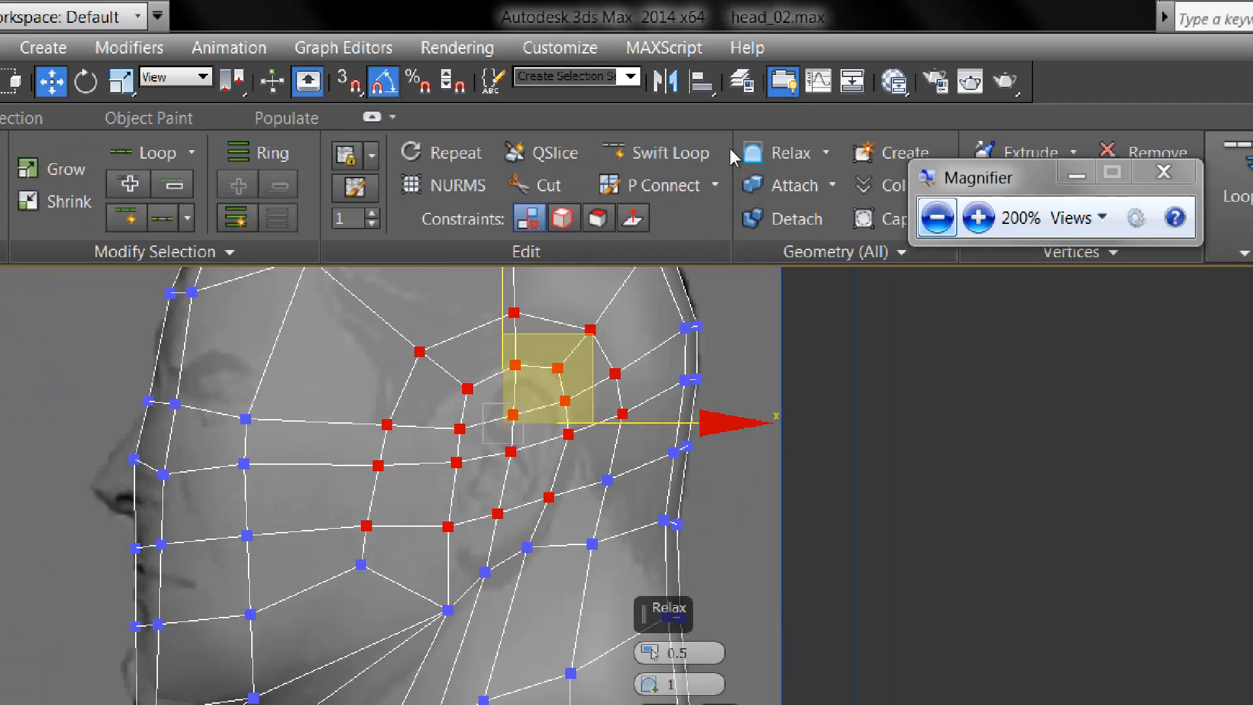
drag(585, 373, 379, 203)
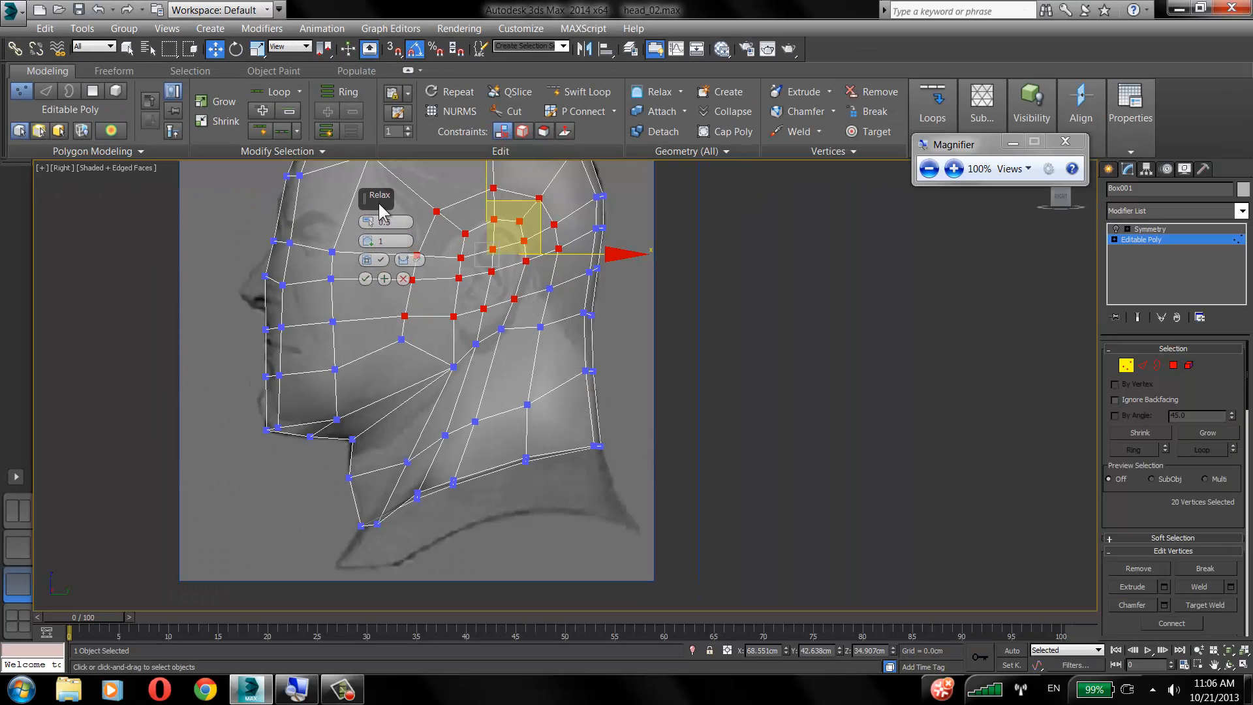
Set the Relax amount to 0.42 and the iterations to 16 for the selected ear vertices.
middle_drag(456, 291, 506, 369)
scroll(516, 297, up, 5)
middle_drag(516, 297, 444, 215)
mouse_move(370, 222)
mouse_down()
mouse_move(370, 207)
mouse_move(373, 227)
mouse_up()
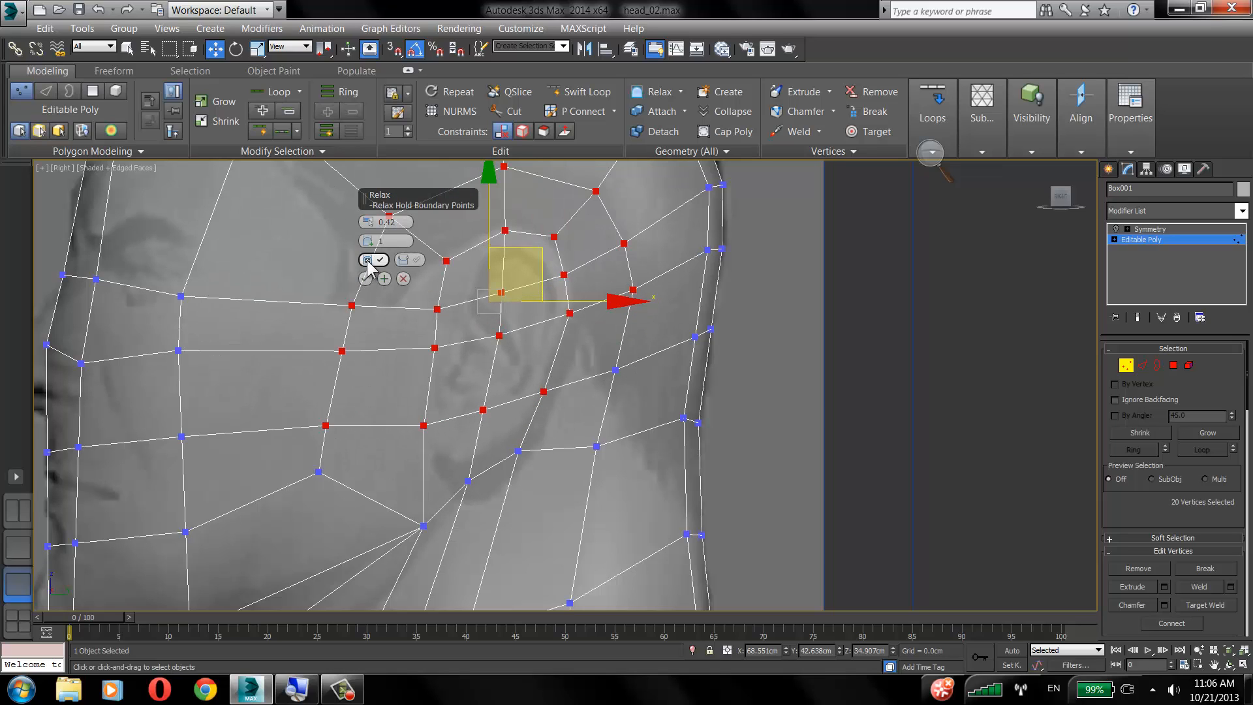
mouse_move(370, 250)
drag(368, 238, 368, 233)
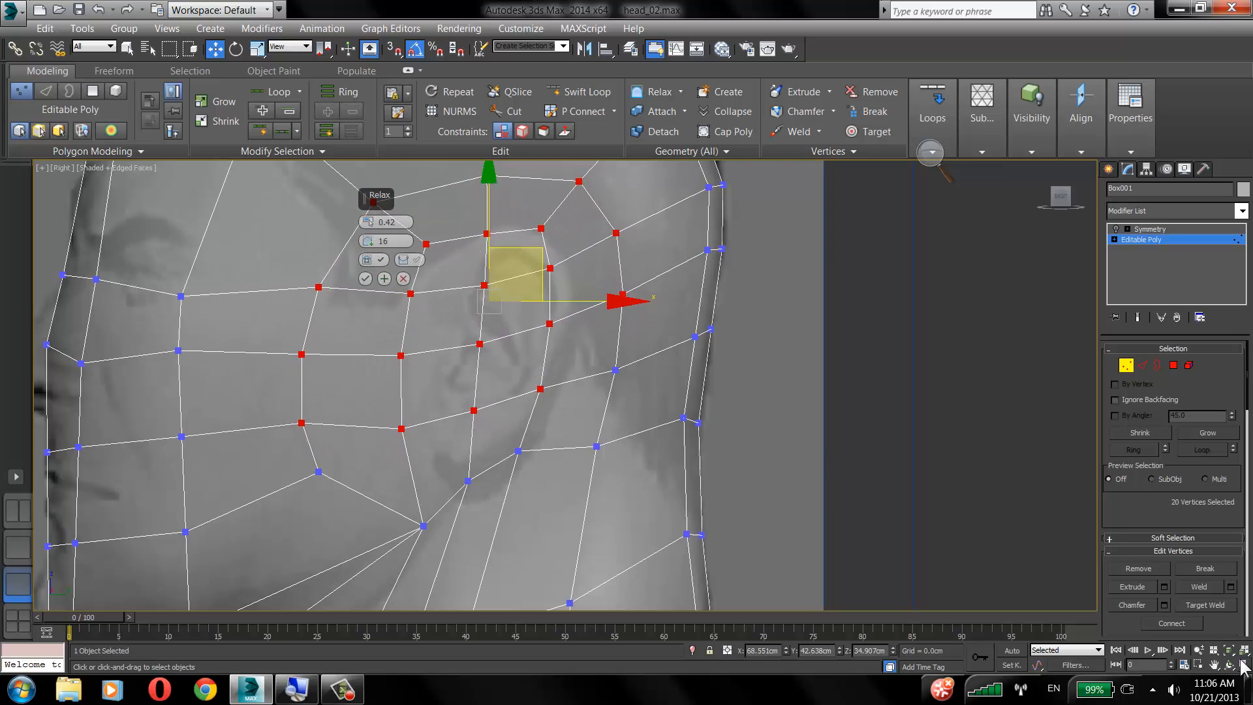
In the Perspective view, set the head object's visibility to 1.0 in its properties and turn off its see-through display.
key(alt+w)
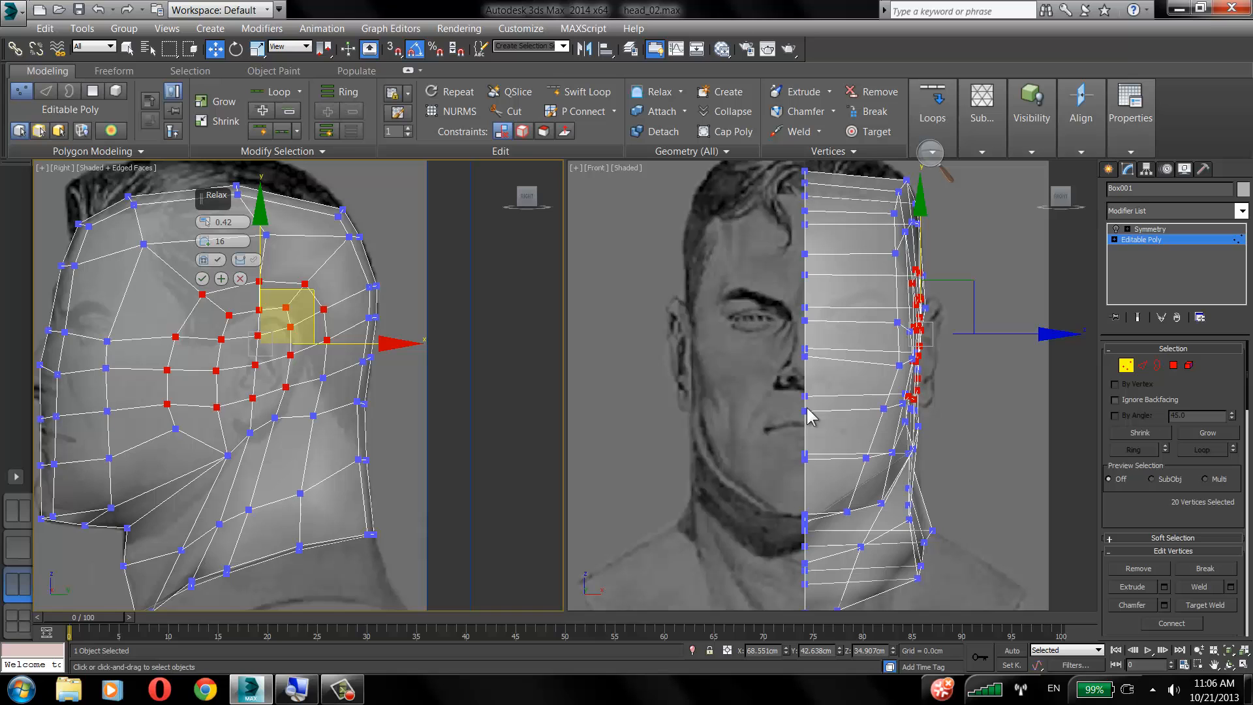
click(18, 547)
alt+middle_drag(576, 400, 670, 353)
key(alt+x)
right_click(667, 346)
click(712, 444)
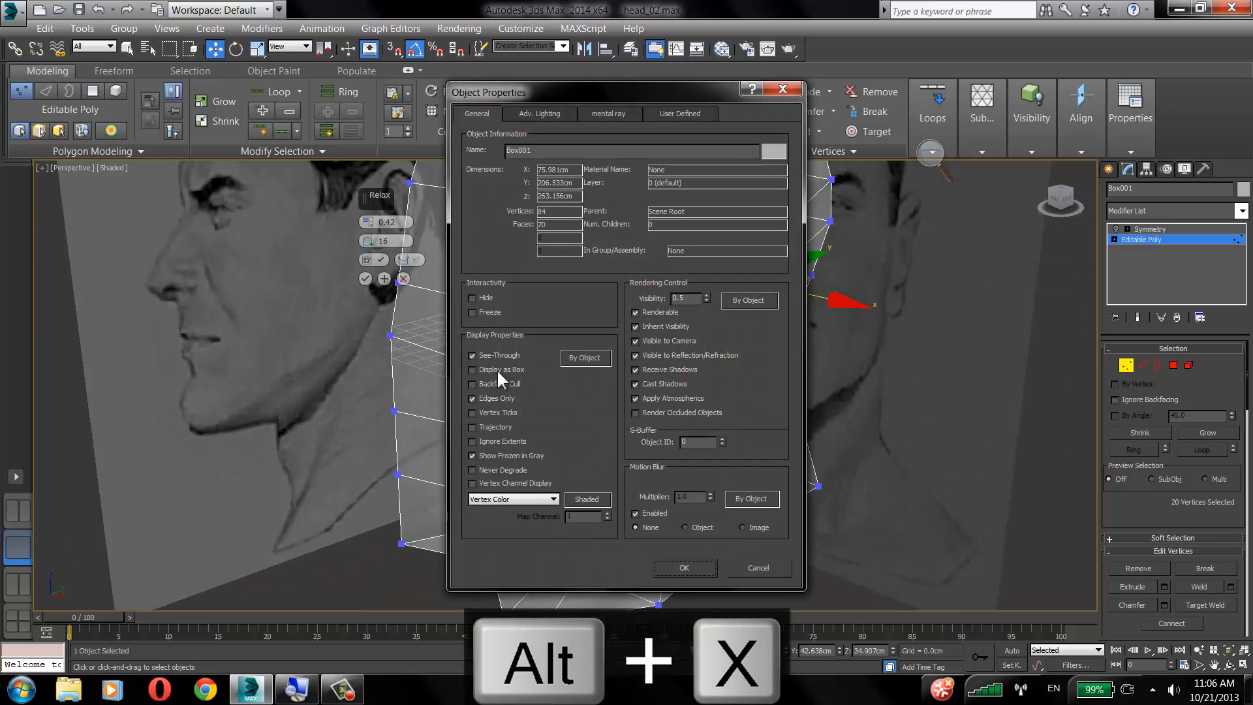
click(706, 294)
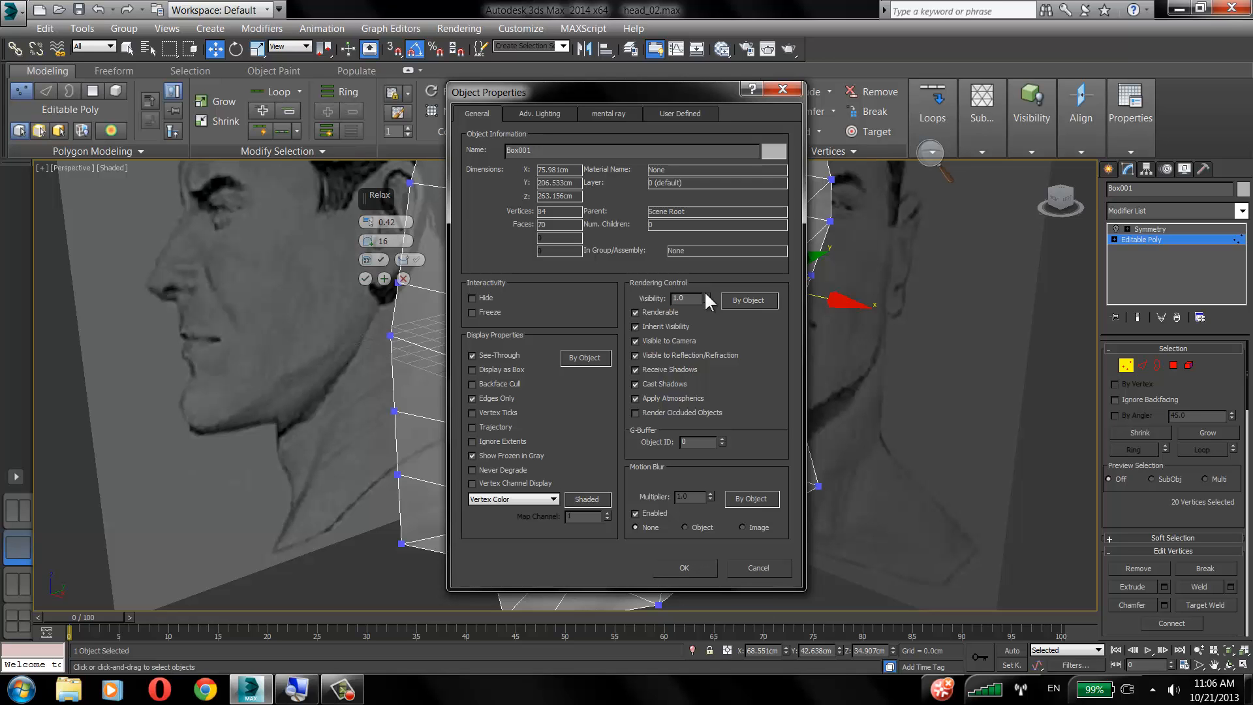
click(698, 565)
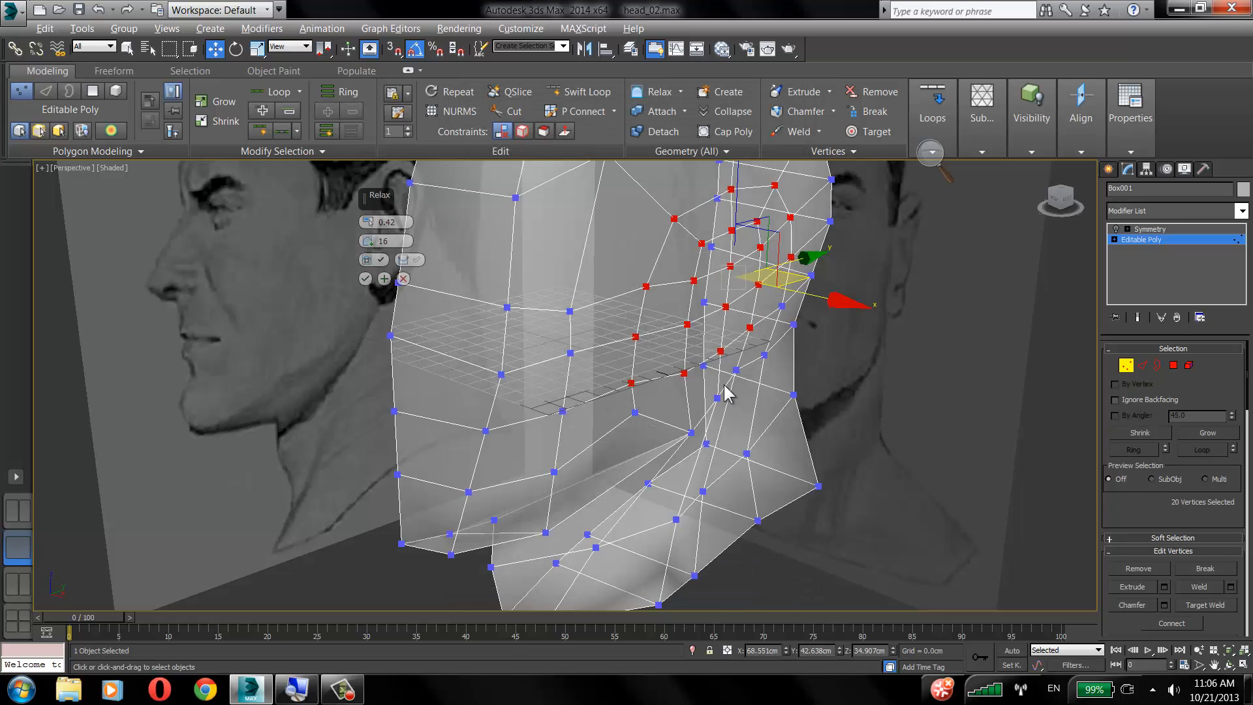
key(alt+x)
alt+middle_drag(724, 392, 478, 246)
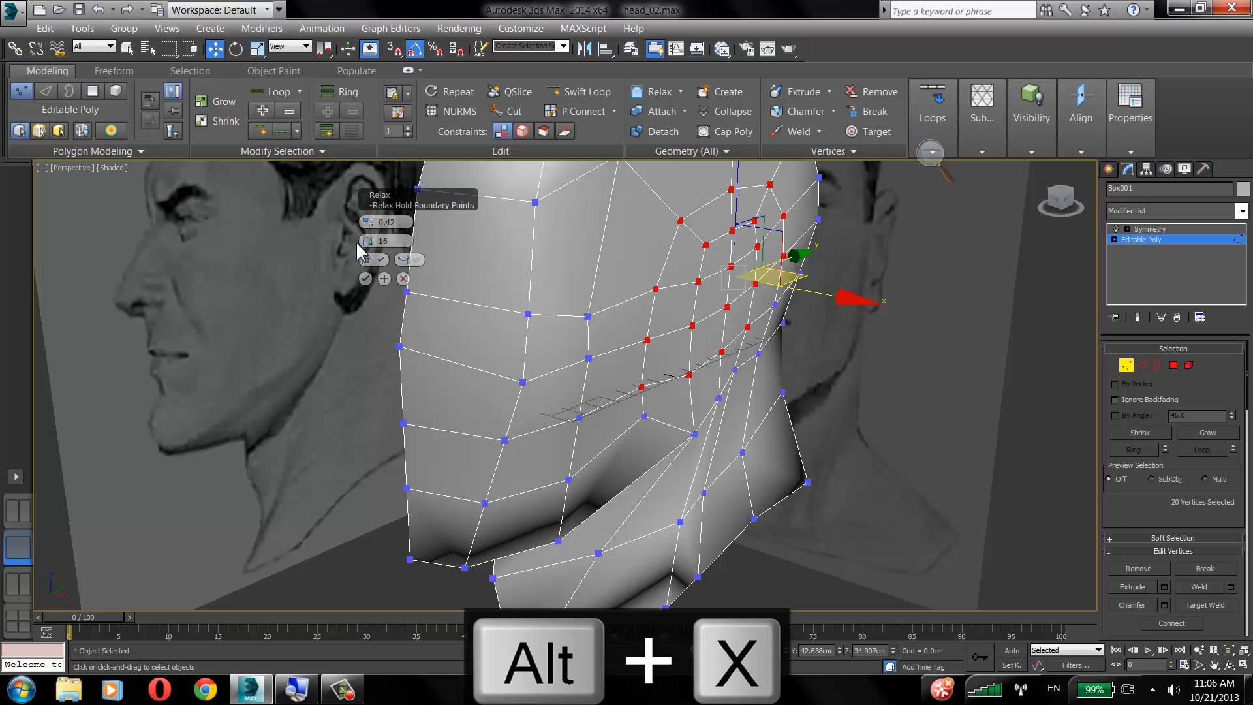
Set the Relax iterations to 4, check the ear region from the side, and cancel and reopen the Relax settings.
drag(366, 240, 367, 263)
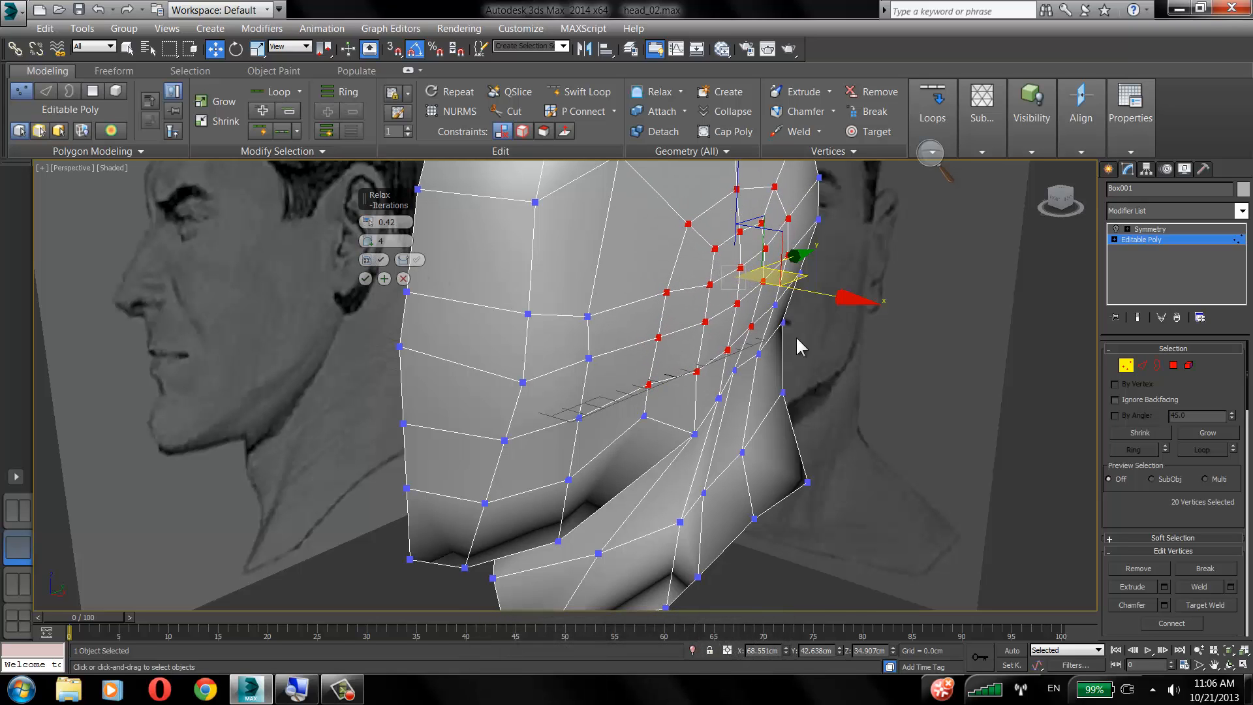
alt+middle_drag(733, 364, 693, 340)
middle_drag(693, 340, 663, 345)
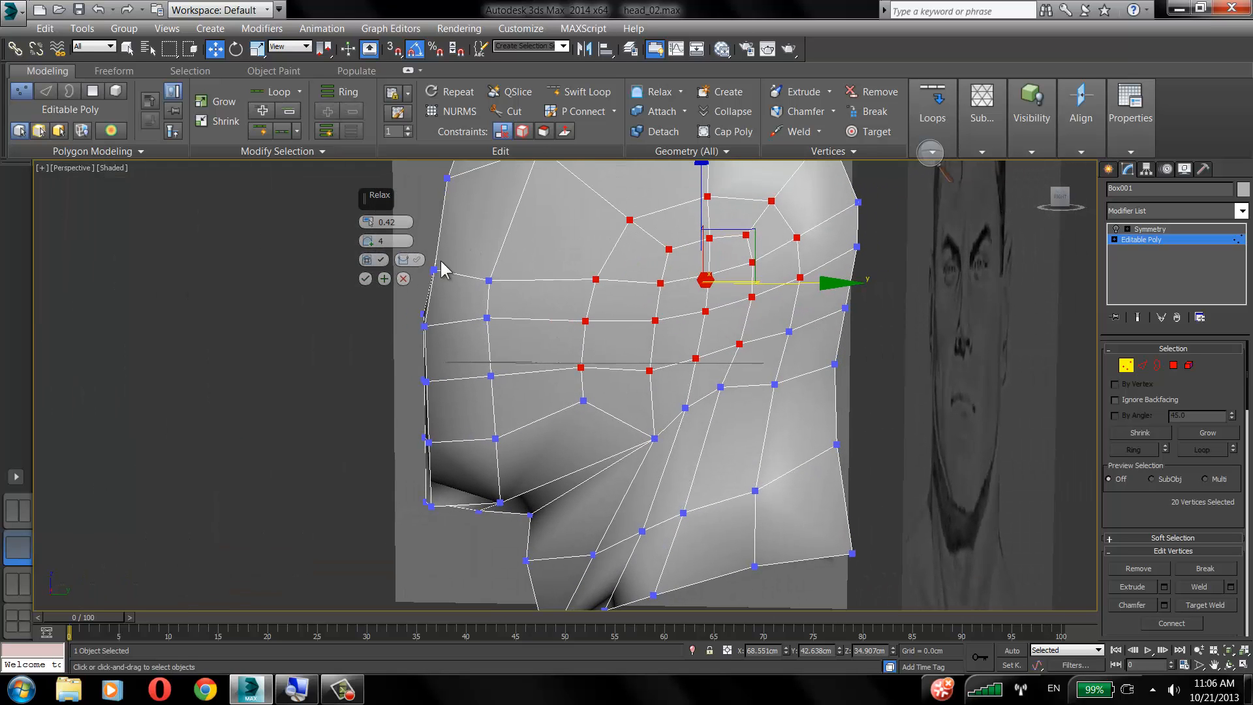
click(404, 279)
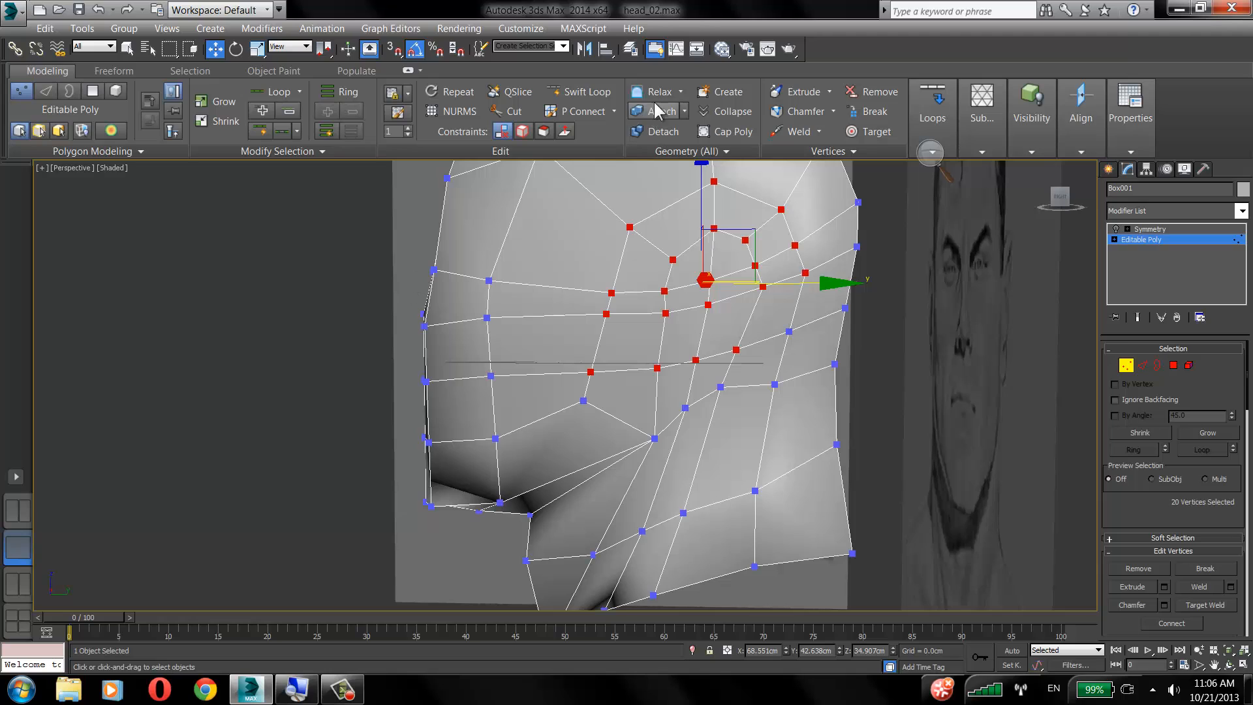
click(680, 92)
click(679, 106)
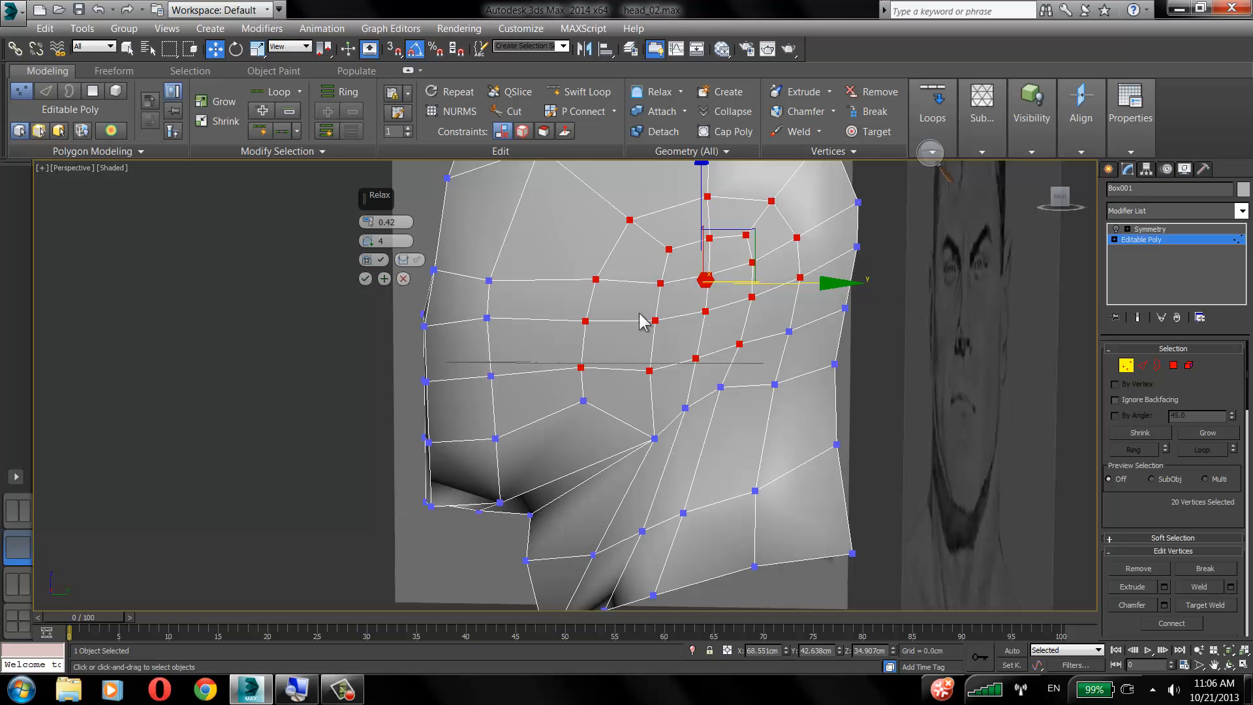
click(679, 385)
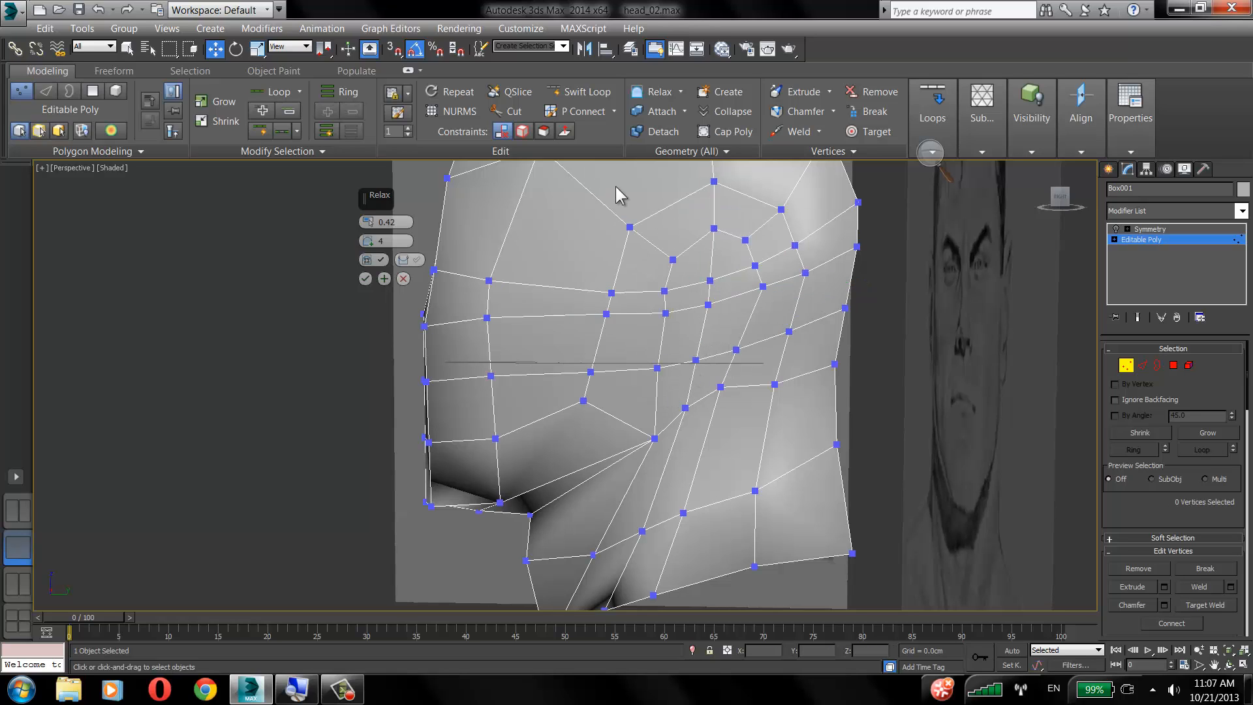
drag(672, 324, 672, 323)
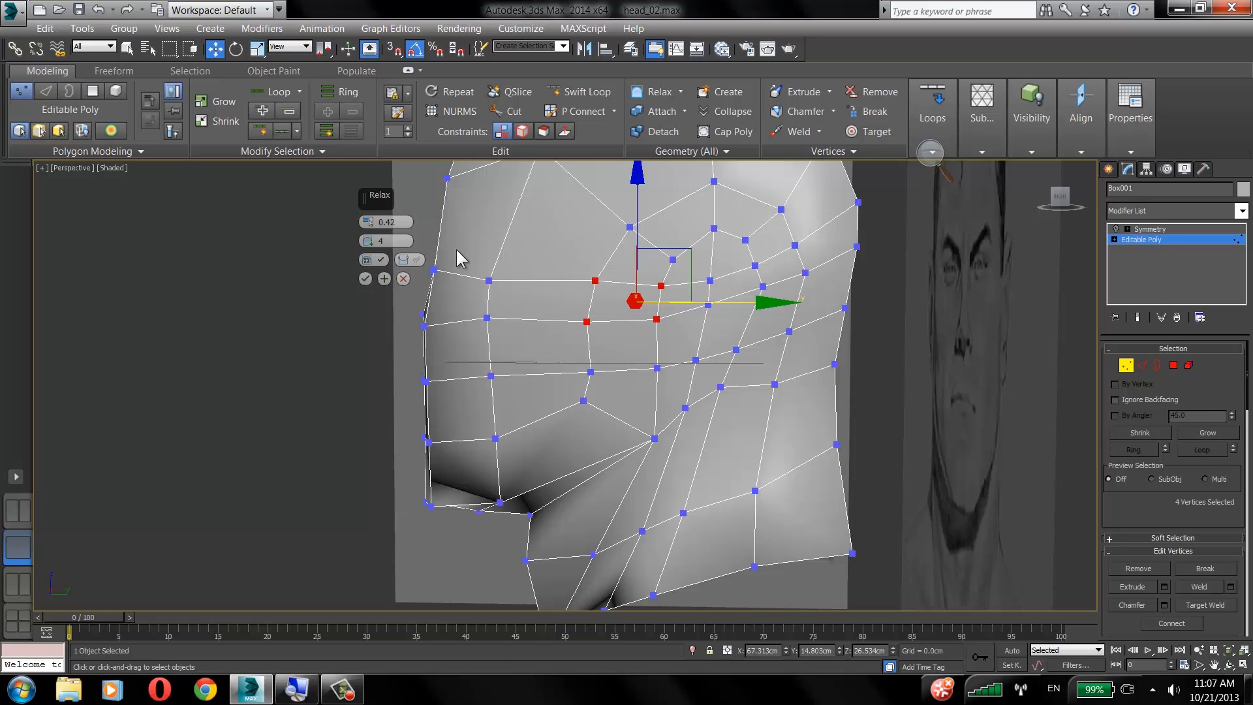
key(ctrl+z)
Select the two vertices in the middle of the ear and grow the selection outward, undoing the excess growth.
click(710, 281)
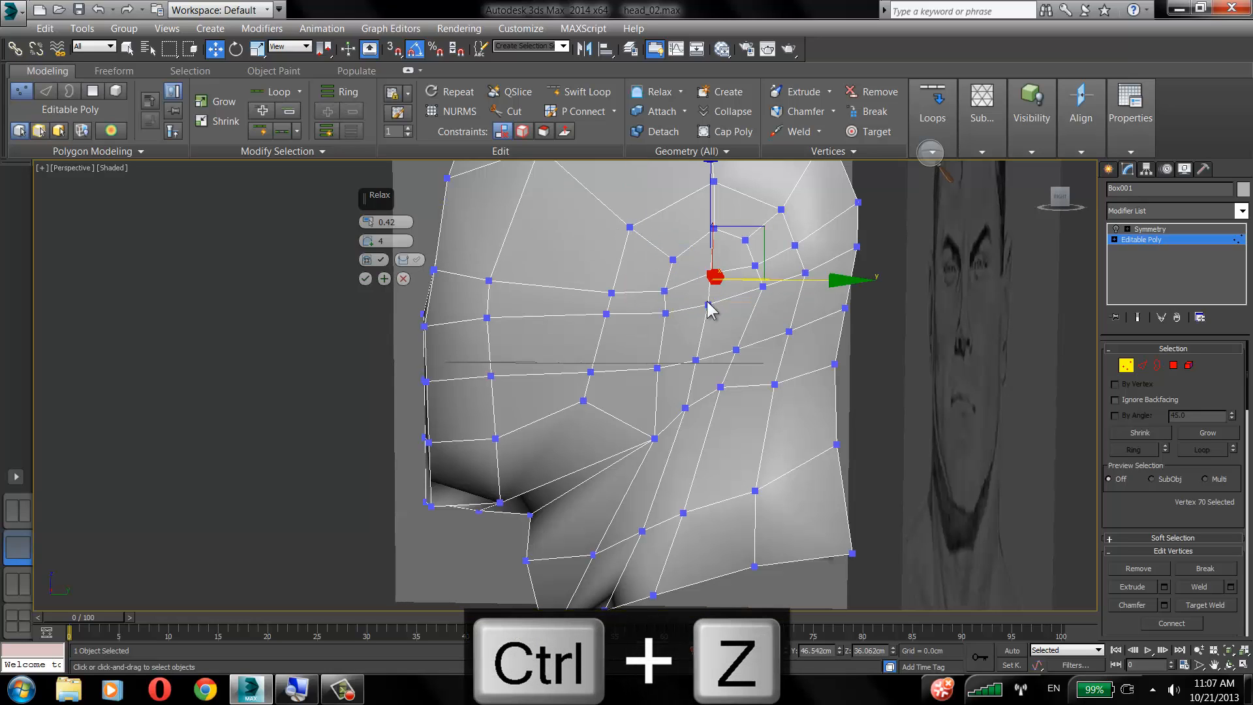
ctrl+click(708, 304)
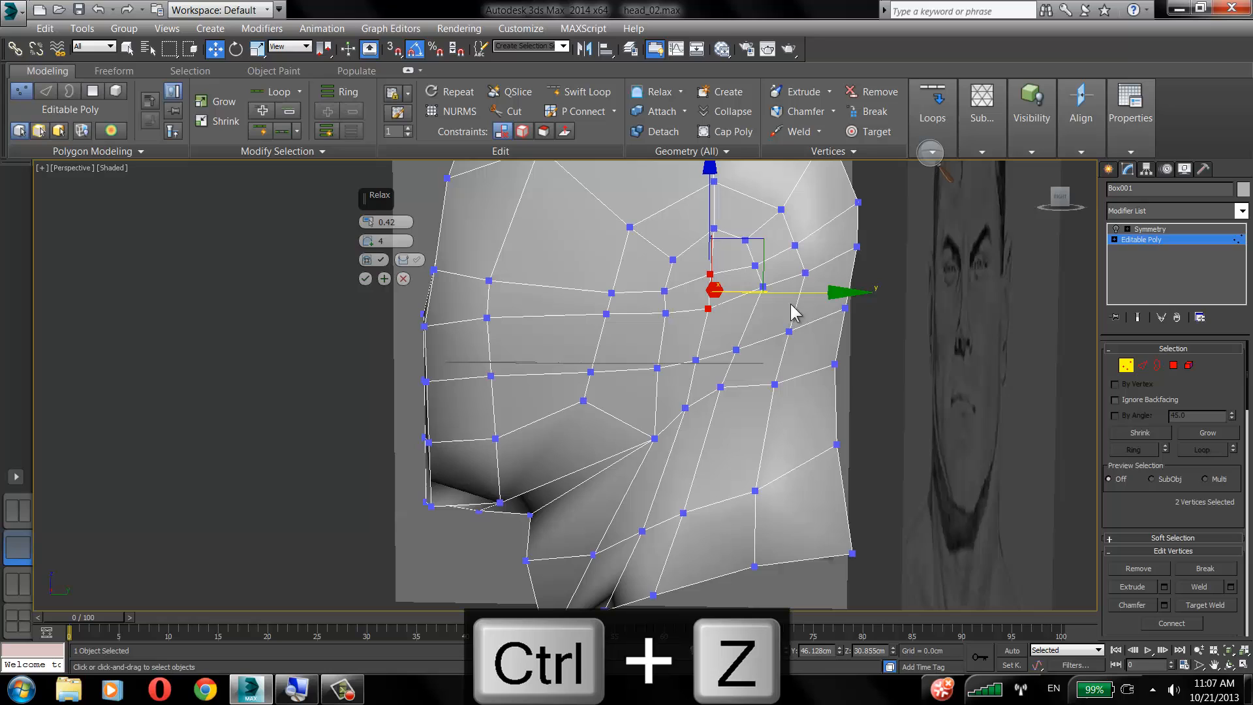
click(224, 104)
click(223, 104)
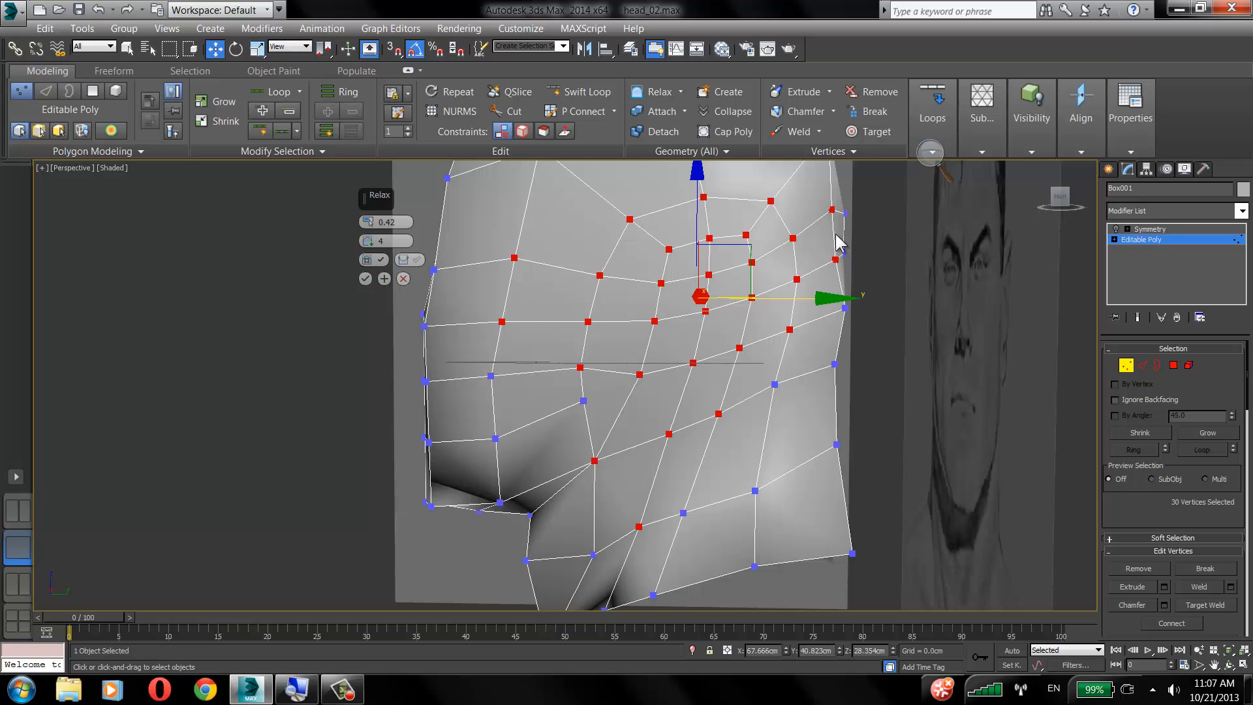
key(ctrl+z)
key(ctrl+z)
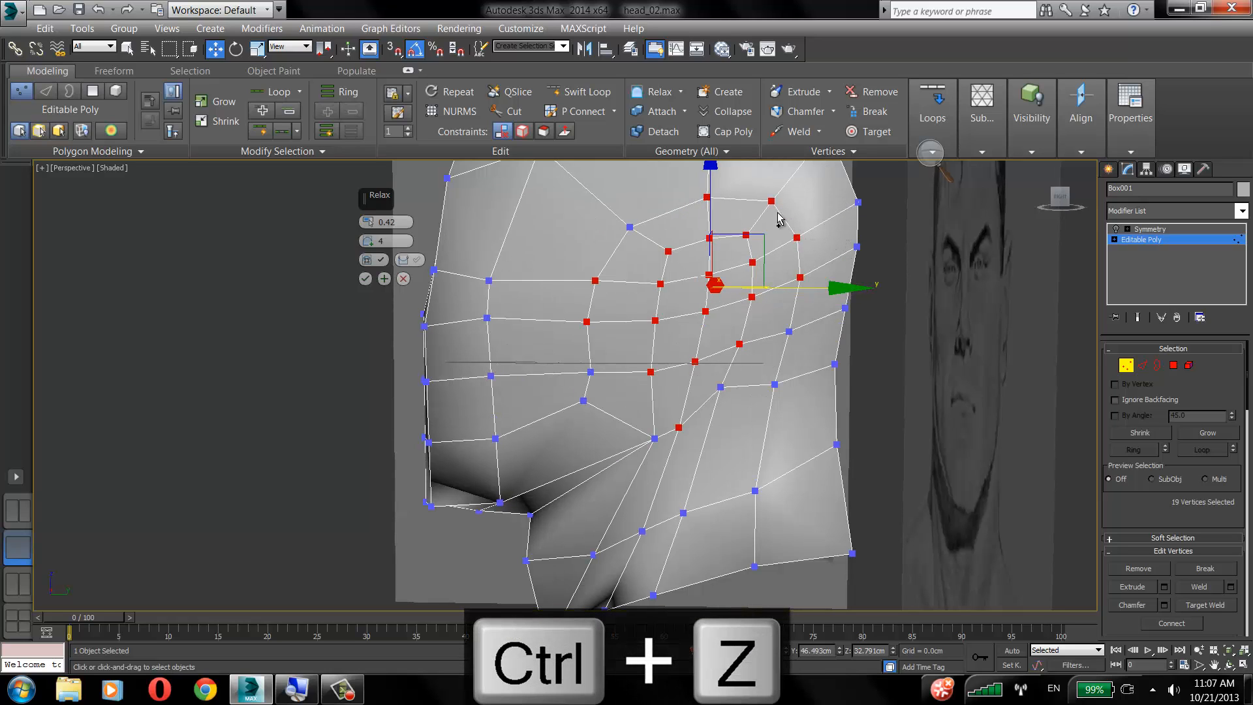
Add the vertices above the ear's front, below and behind the ear, and on the rear cheek, leaving out the jaw-corner vertex.
ctrl+click(631, 227)
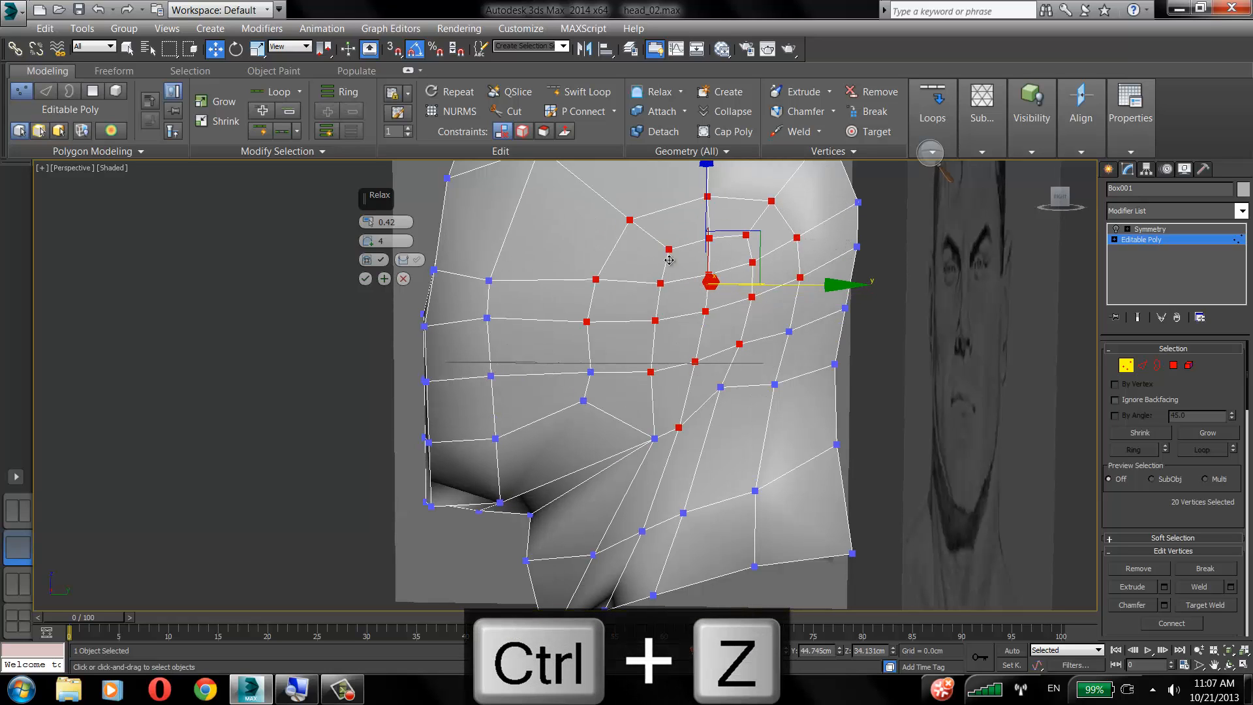
ctrl+click(789, 332)
ctrl+click(774, 385)
ctrl+click(722, 394)
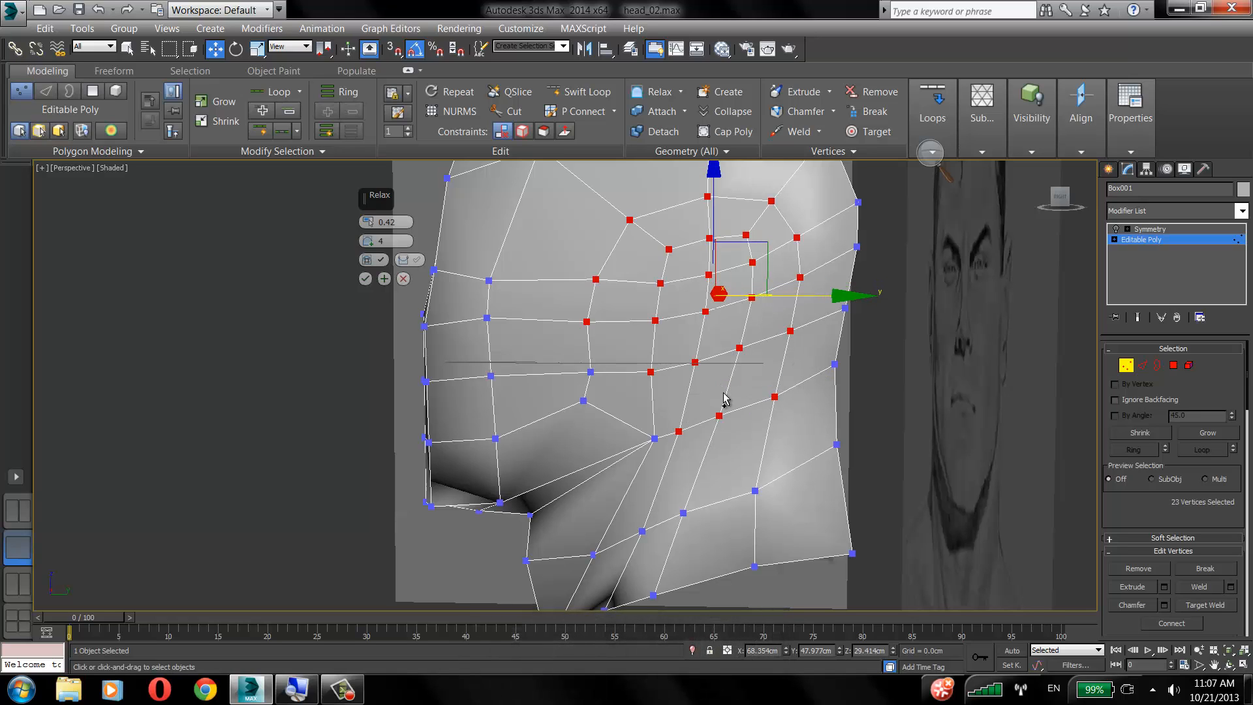
ctrl+click(592, 372)
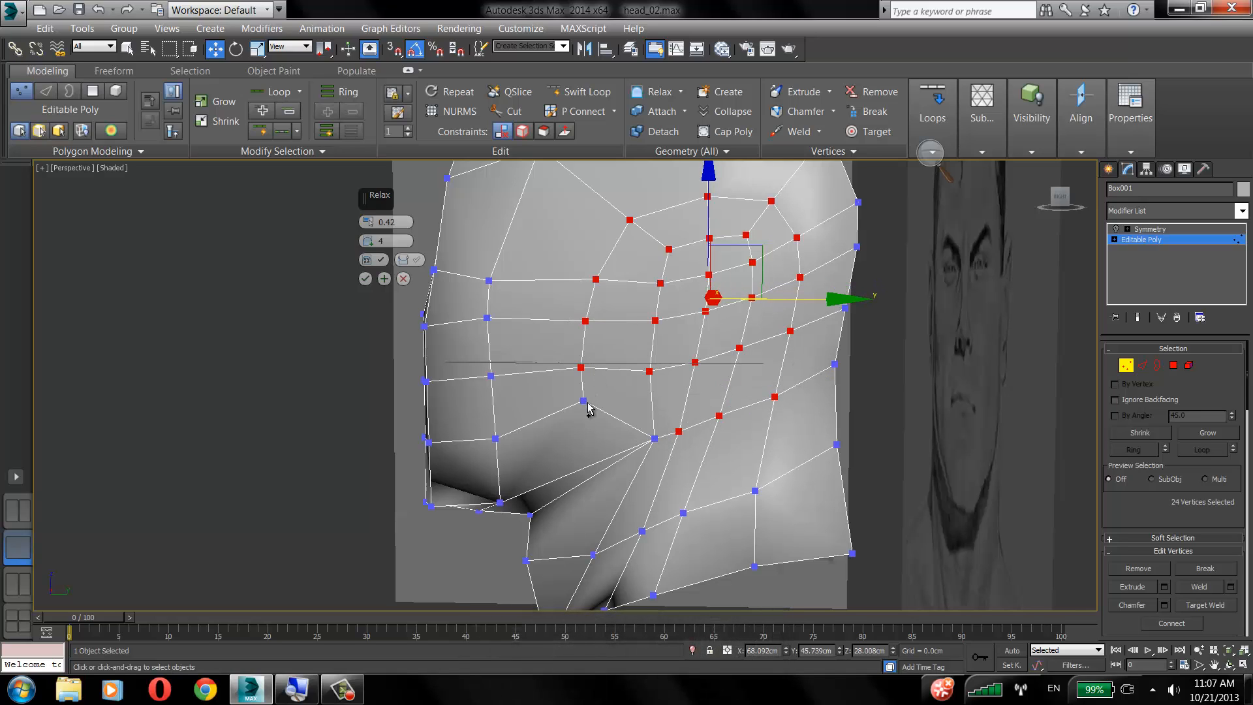
ctrl+click(587, 407)
ctrl+click(653, 436)
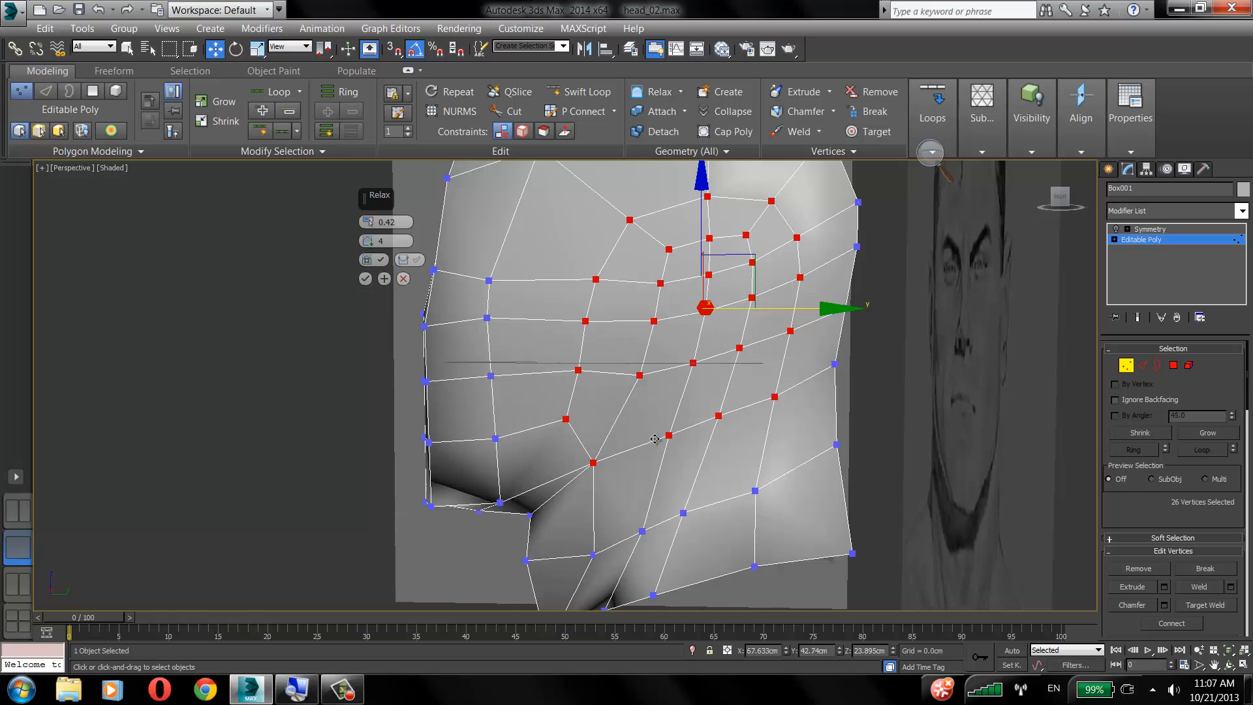
key(ctrl+z)
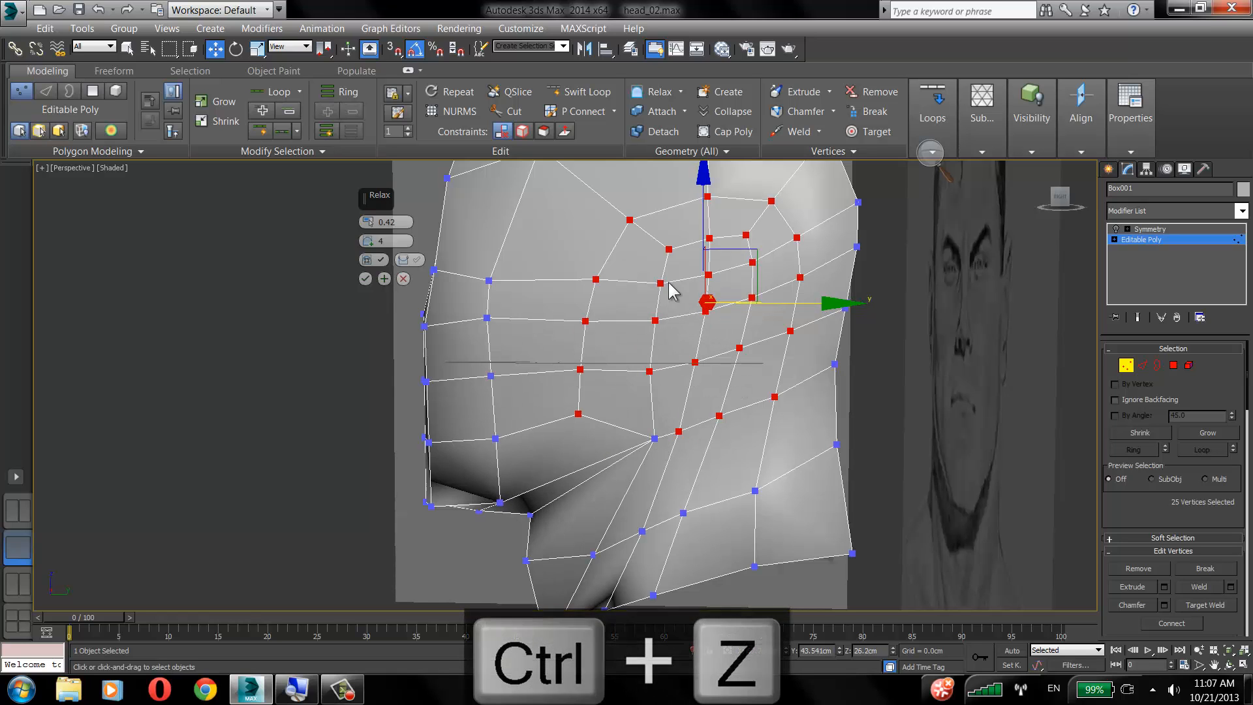
Set the Relax amount to 0.4 and the iterations to 3, and apply the Relax to the selected vertices.
middle_drag(671, 287, 558, 398)
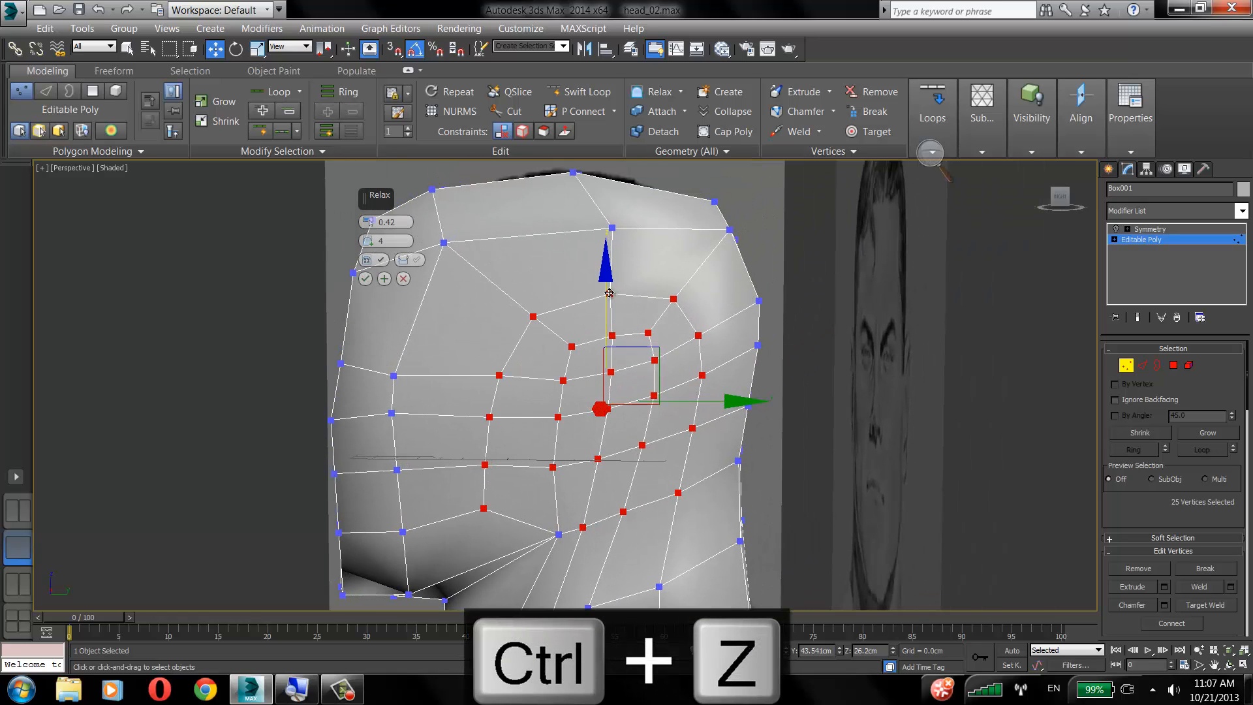
alt+middle_drag(572, 316, 470, 255)
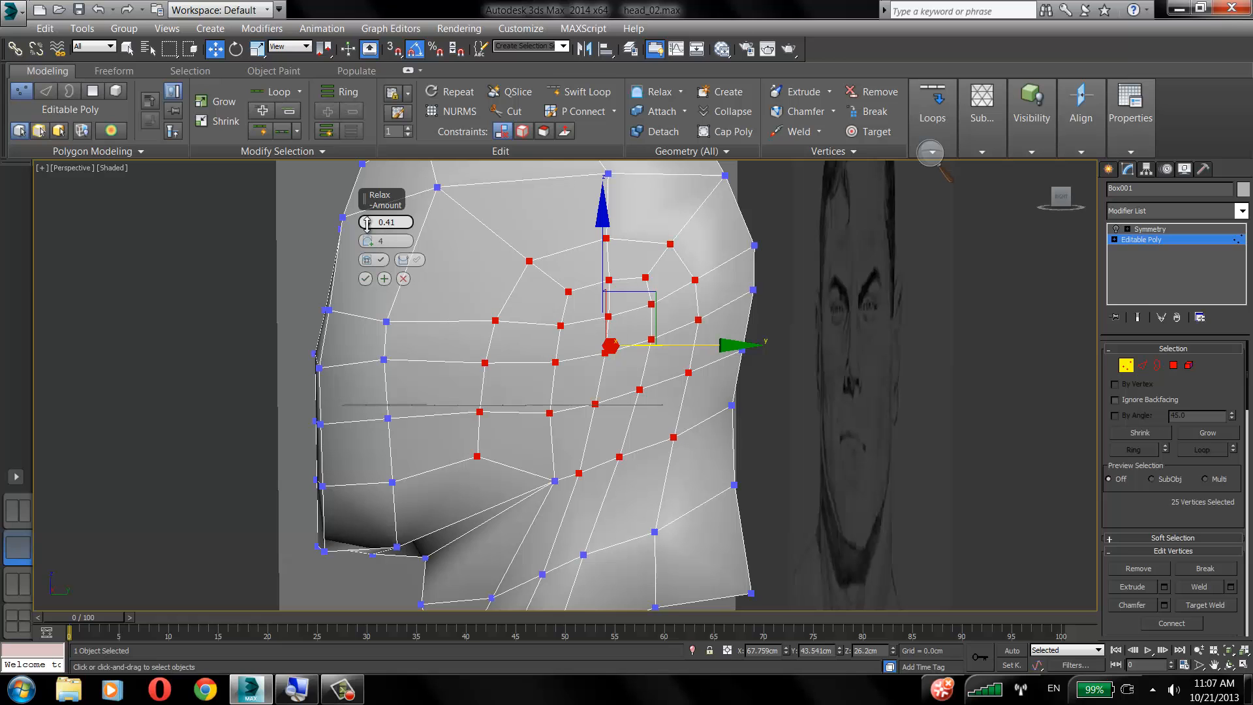
drag(371, 243, 370, 247)
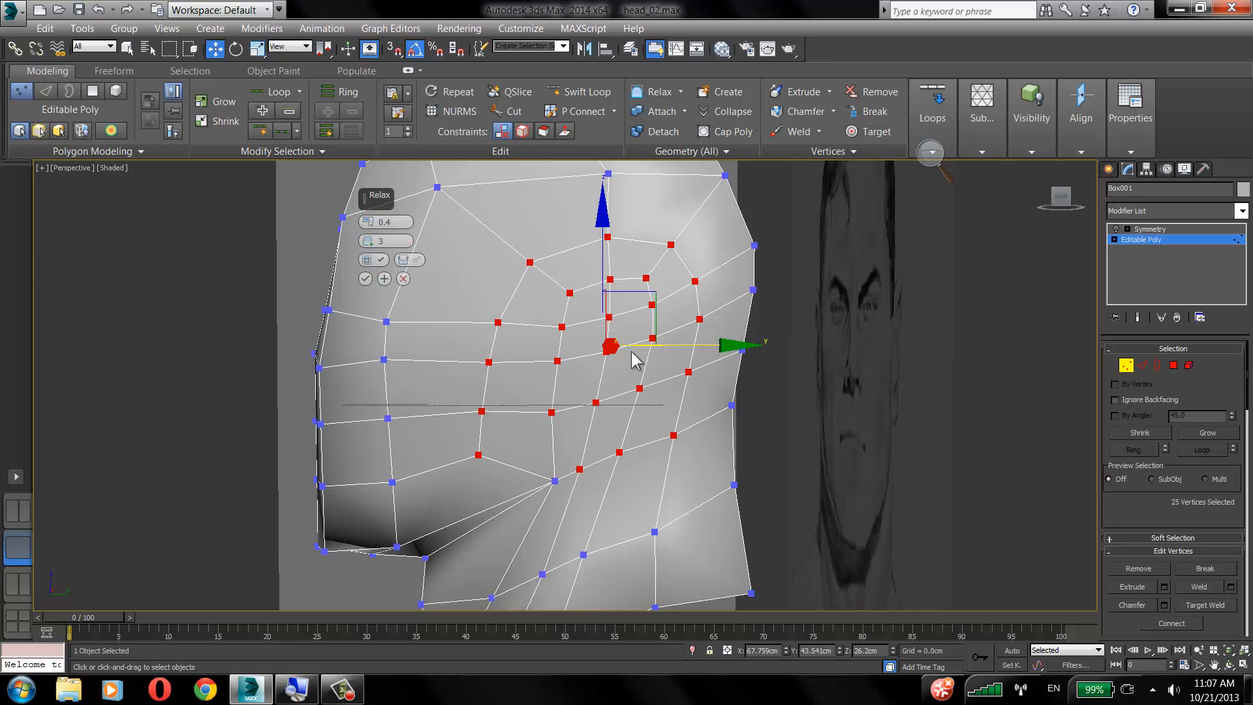
alt+middle_drag(635, 358, 582, 286)
click(367, 280)
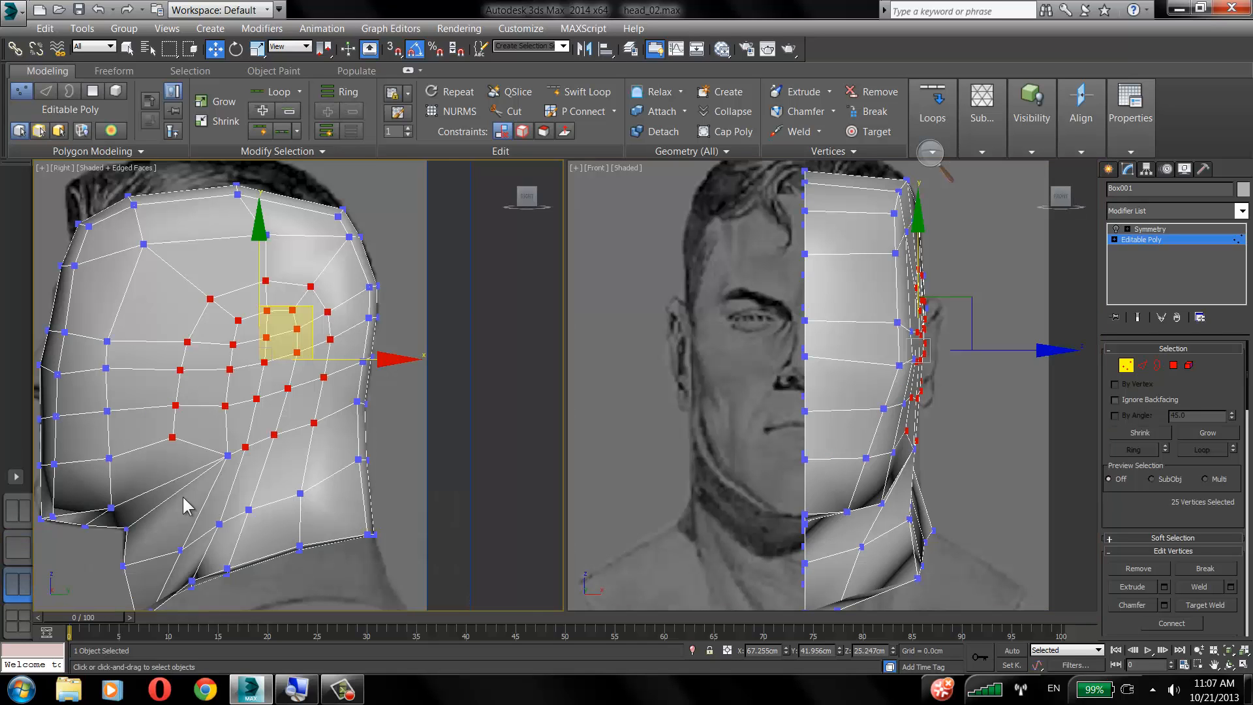
Switch to the Right and Front view layout, make the head see-through, and clear the vertex selection.
click(18, 584)
key(alt+x)
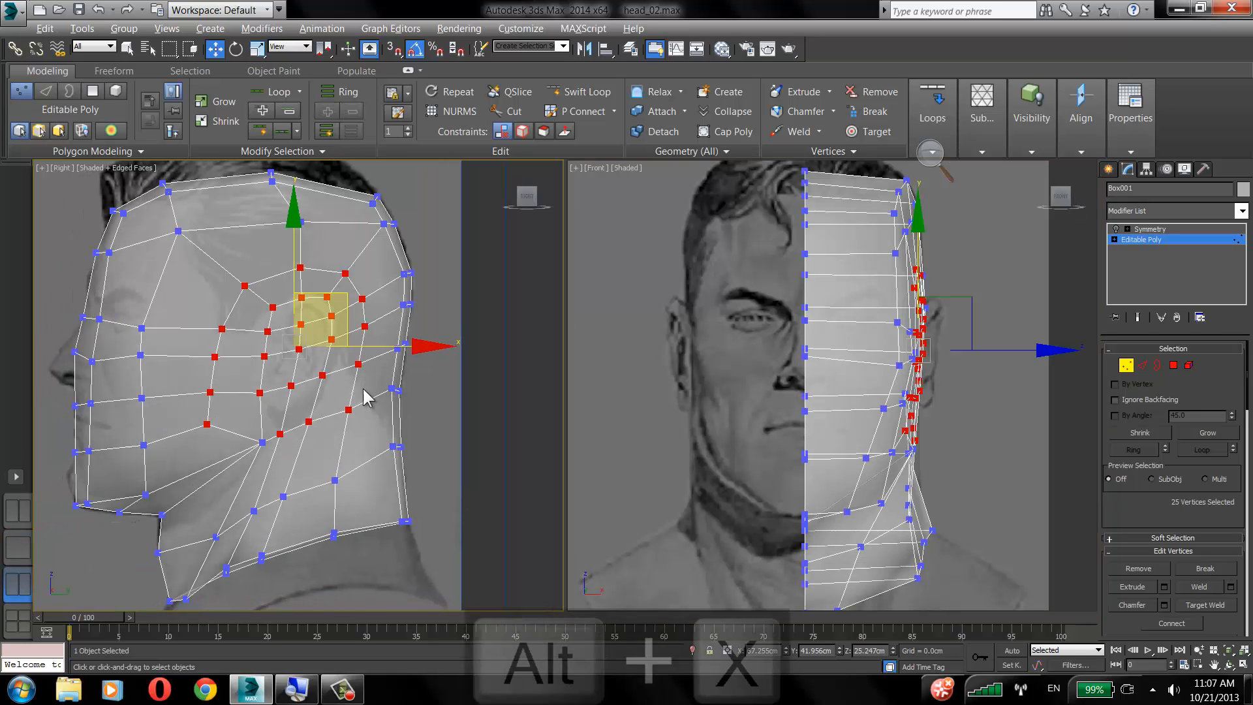
scroll(390, 379, up, 5)
scroll(430, 360, up, 2)
click(520, 375)
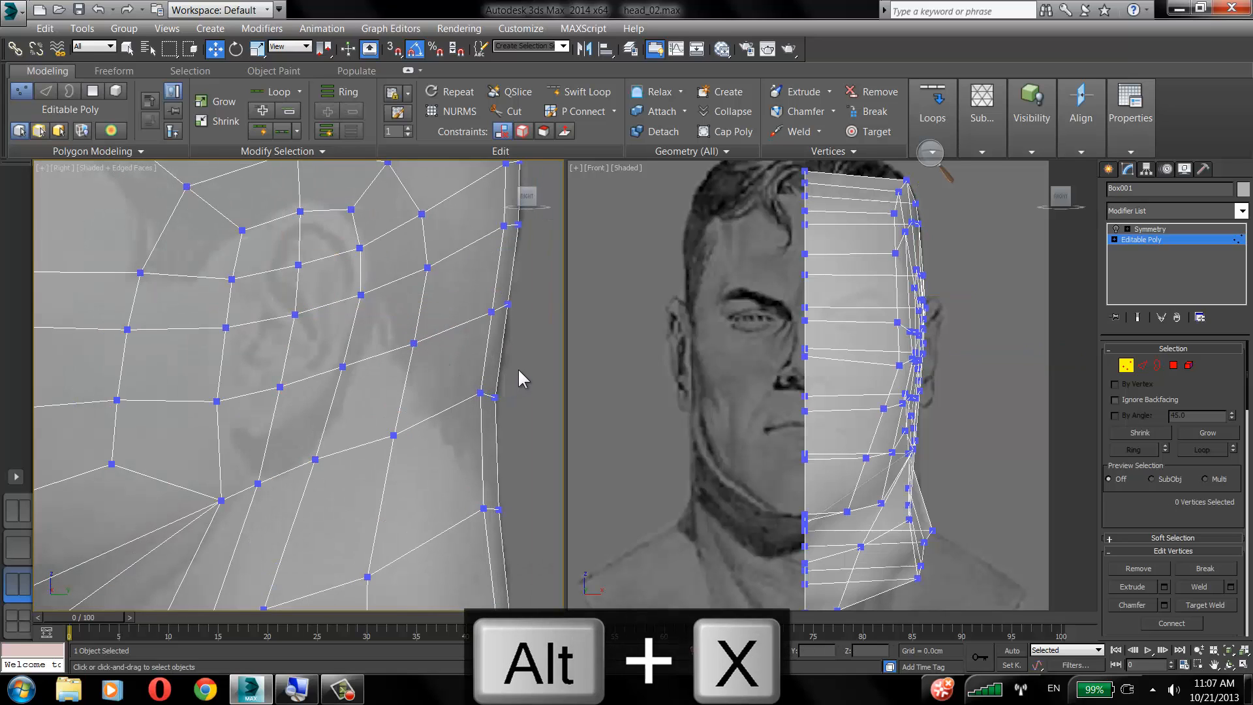
In the side view, move the vertices on the ear's upper and rear edges to follow the reference ear outline.
drag(300, 211, 309, 201)
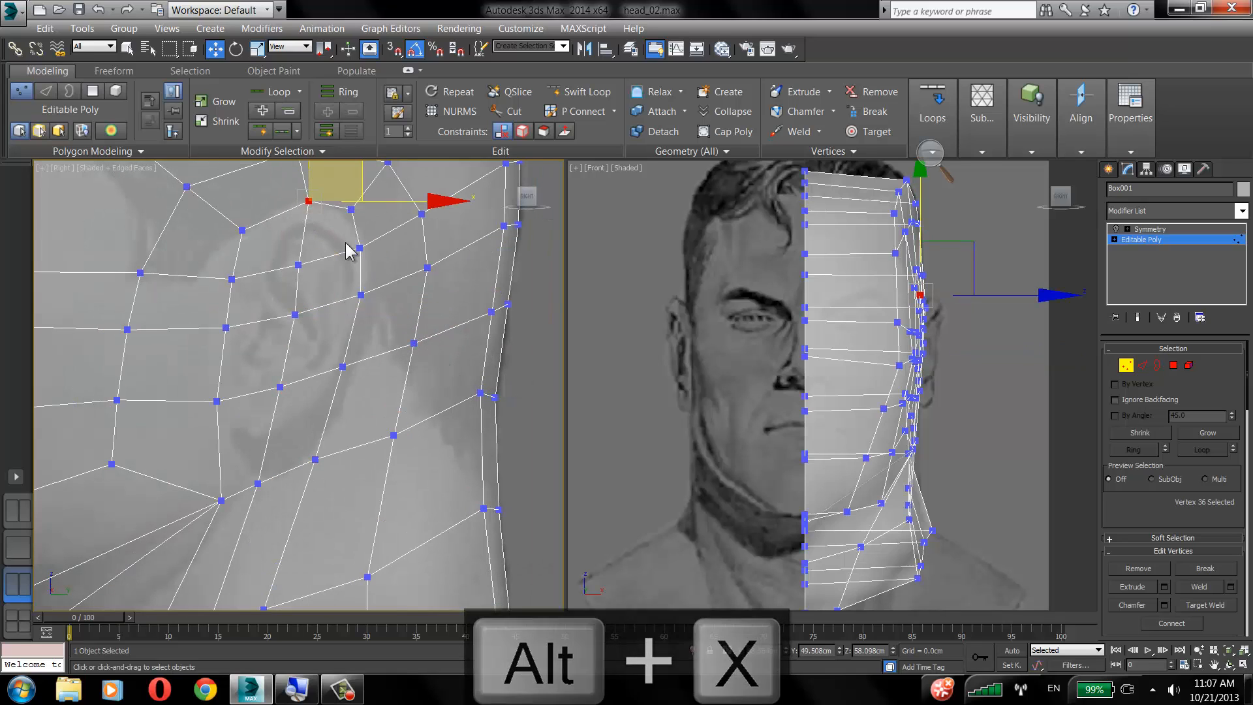
drag(360, 248, 366, 308)
click(342, 366)
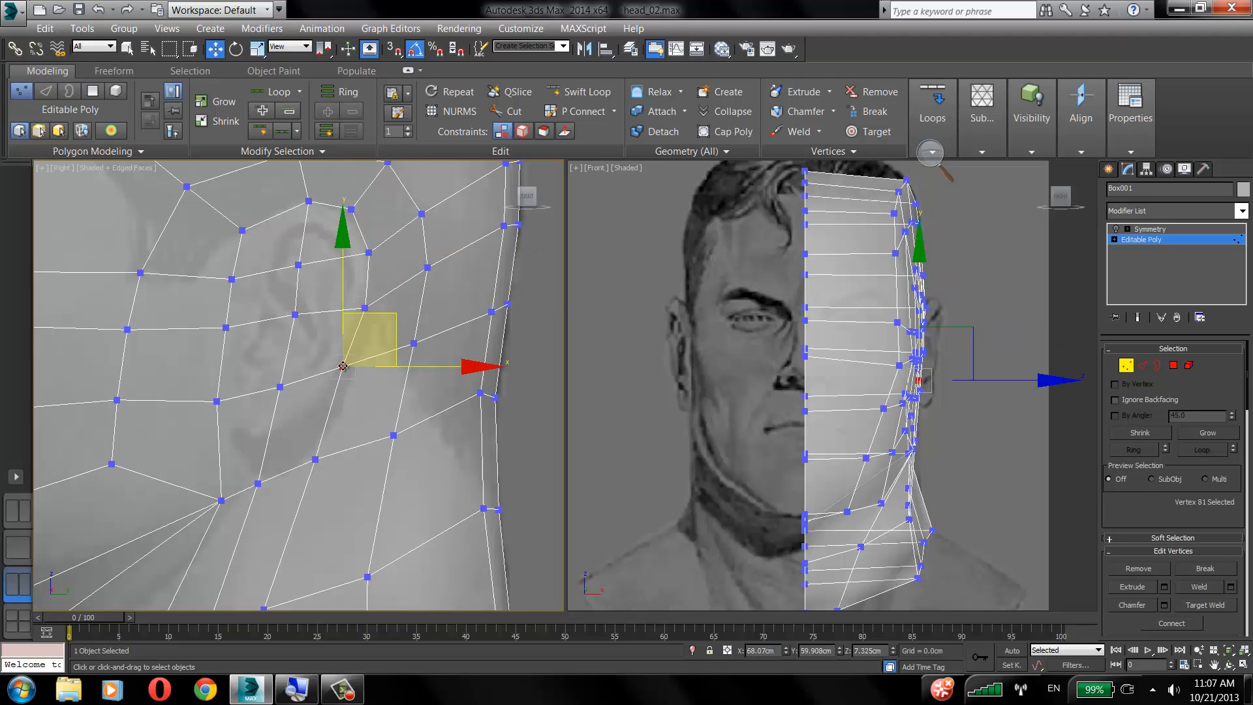
click(366, 332)
drag(342, 366, 332, 383)
Adjust the vertices along the ear's front edge in the side view to fit the reference ear.
drag(216, 403, 221, 400)
click(239, 295)
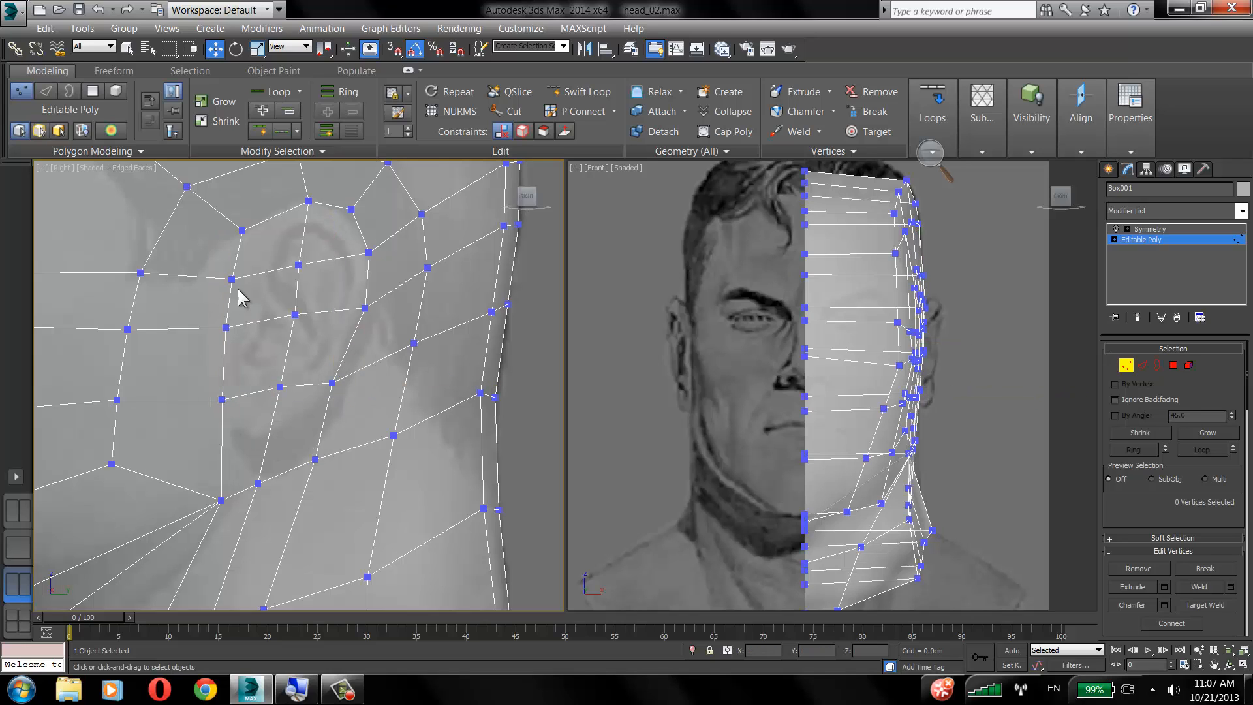
drag(233, 281, 241, 281)
click(259, 229)
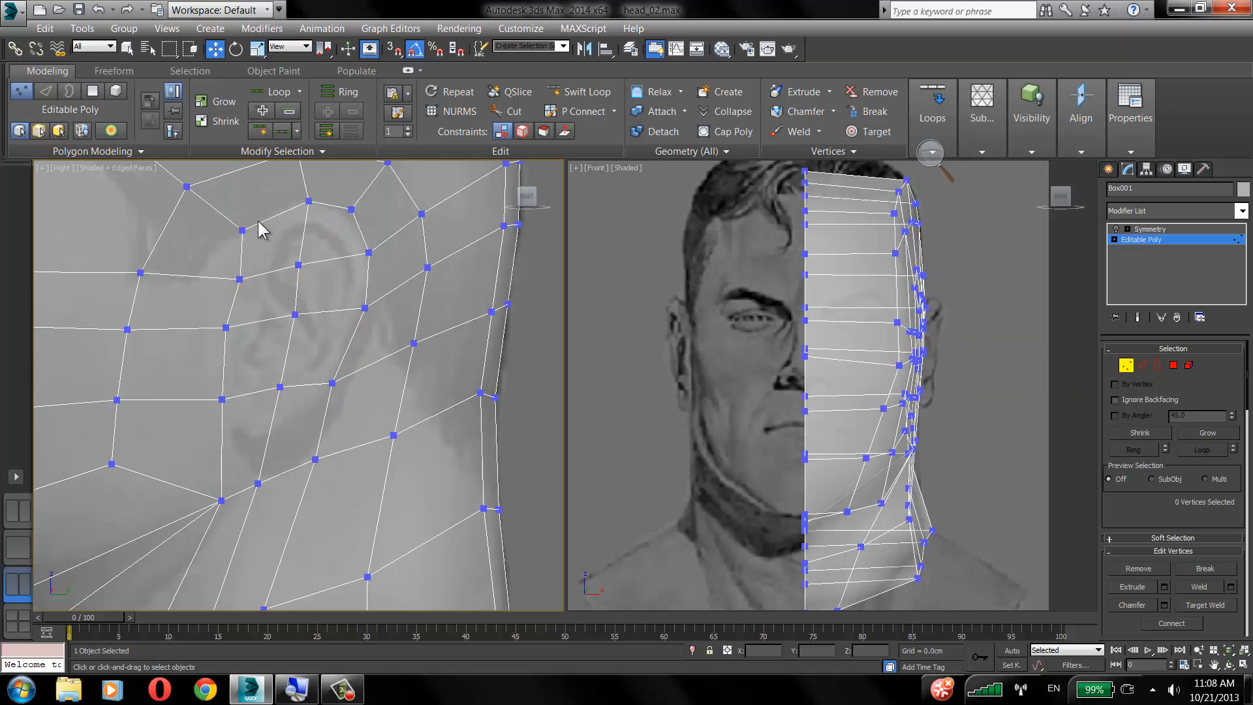
drag(243, 231, 242, 233)
scroll(463, 226, down, 5)
scroll(326, 319, up, 5)
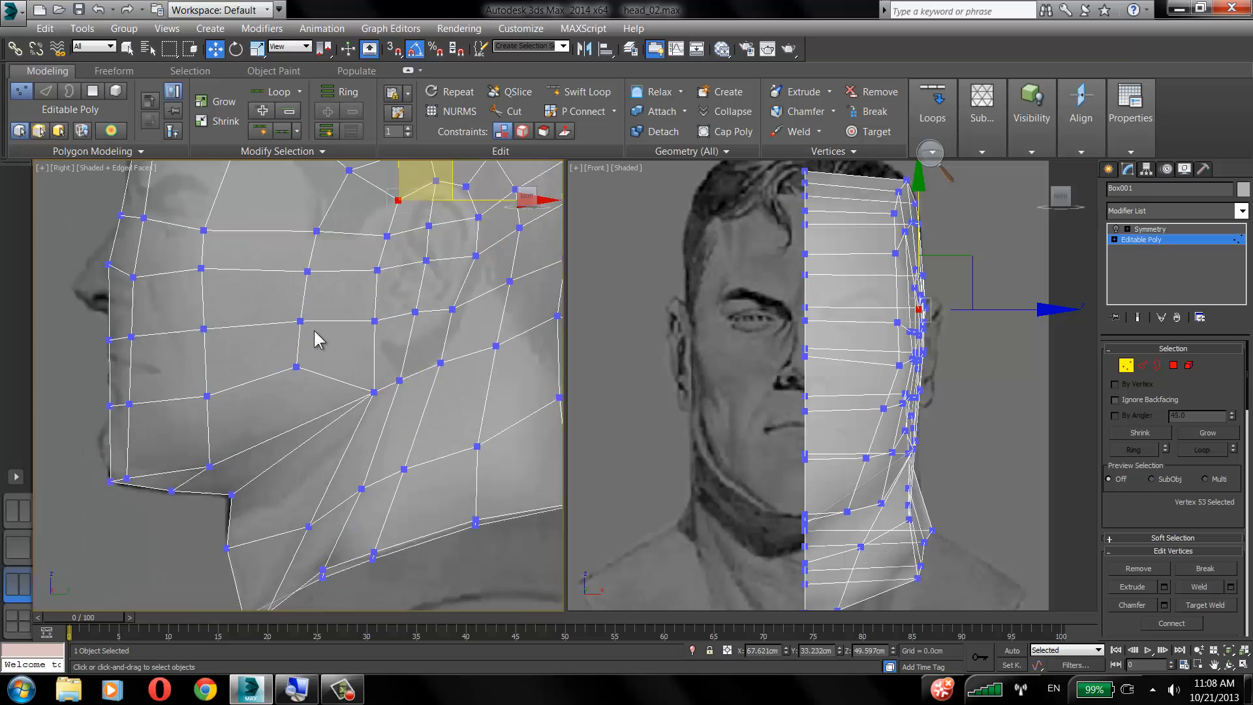
Move the two rear cheek vertices ahead of the earlobe slightly up and back to even the spacing.
drag(288, 380, 304, 366)
click(283, 361)
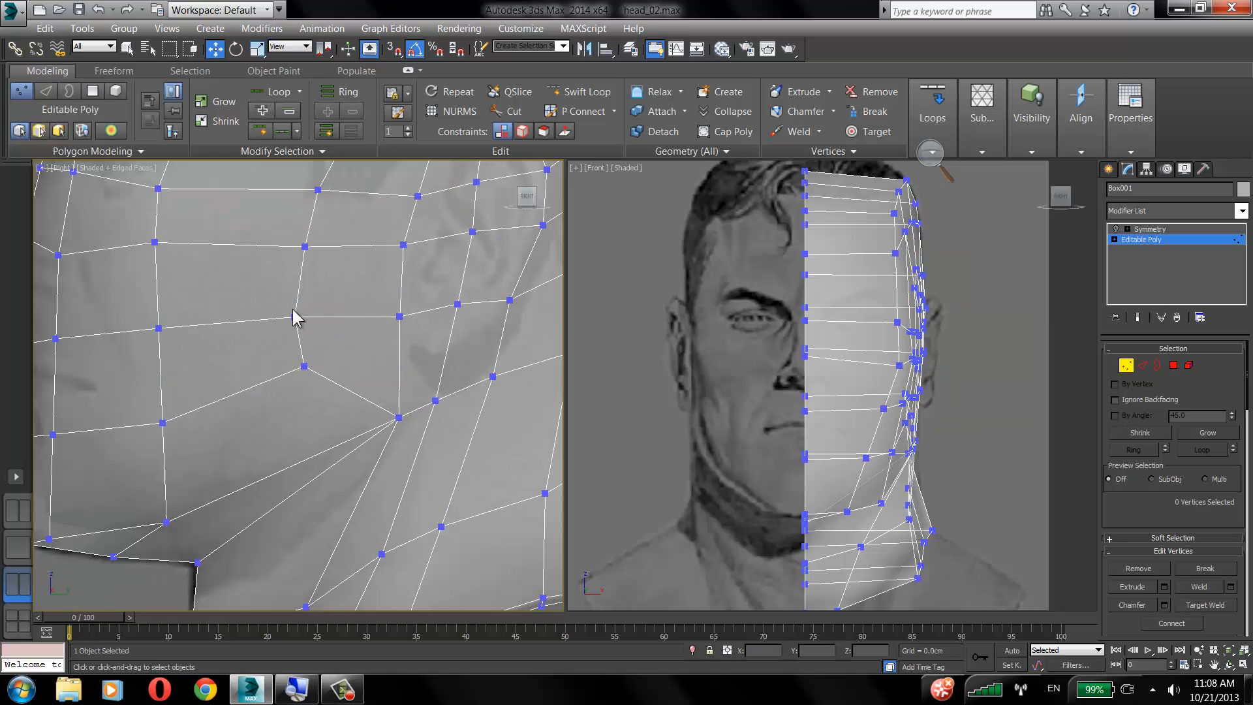
drag(293, 318, 307, 309)
scroll(305, 374, down, 5)
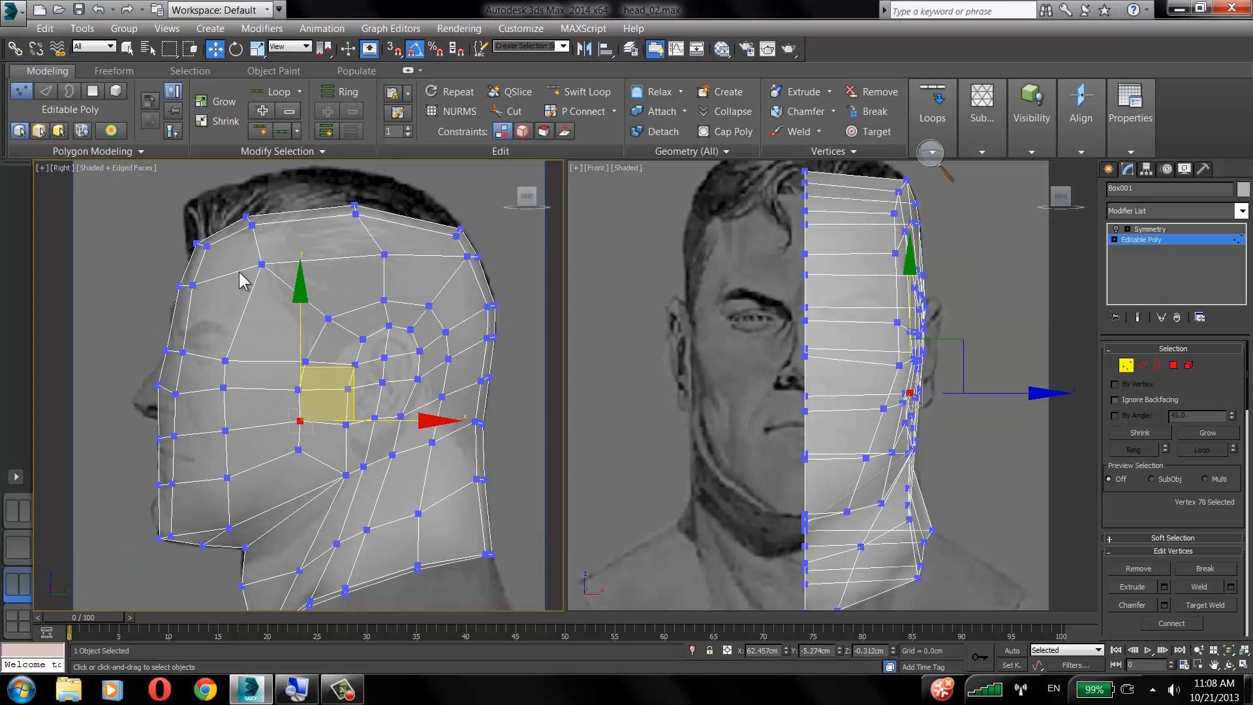
Nudge the temple vertex slightly, and move the vertex above the ear up and forward.
click(265, 261)
drag(265, 260, 267, 260)
click(387, 224)
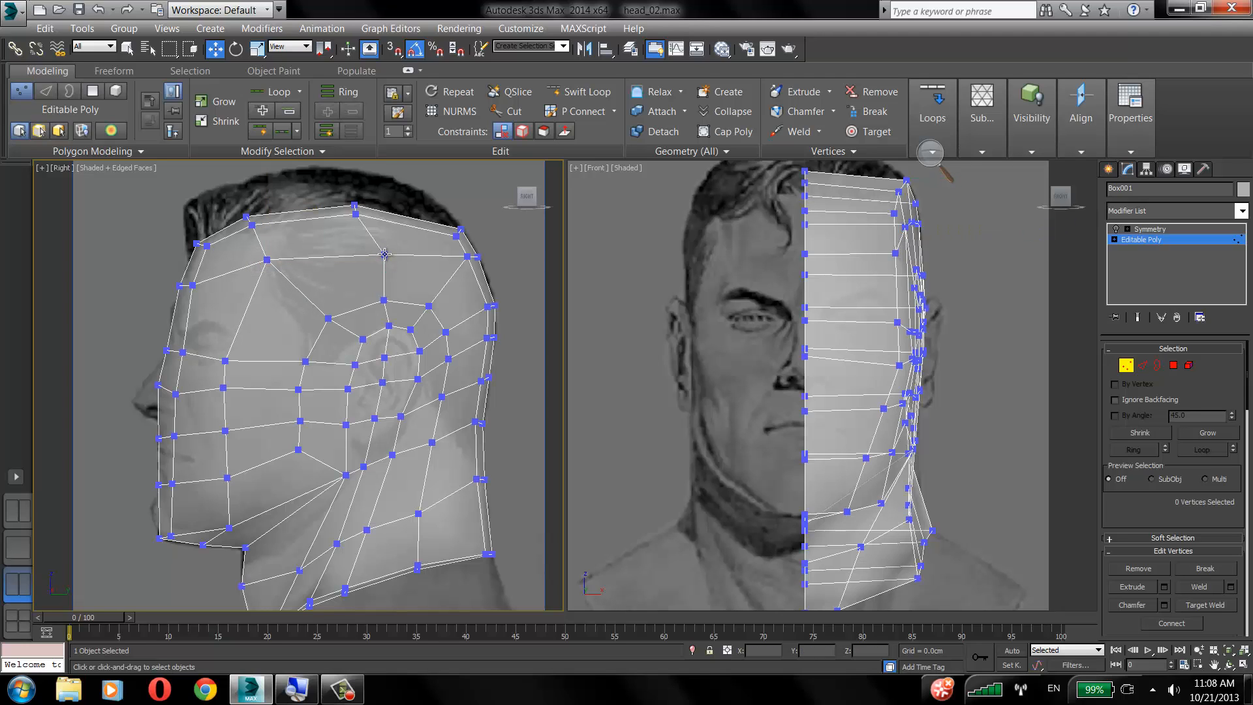
drag(384, 254, 372, 244)
Reposition the vertex groups on the crown and back of the head in the side view to follow the skull outline.
drag(341, 197, 378, 232)
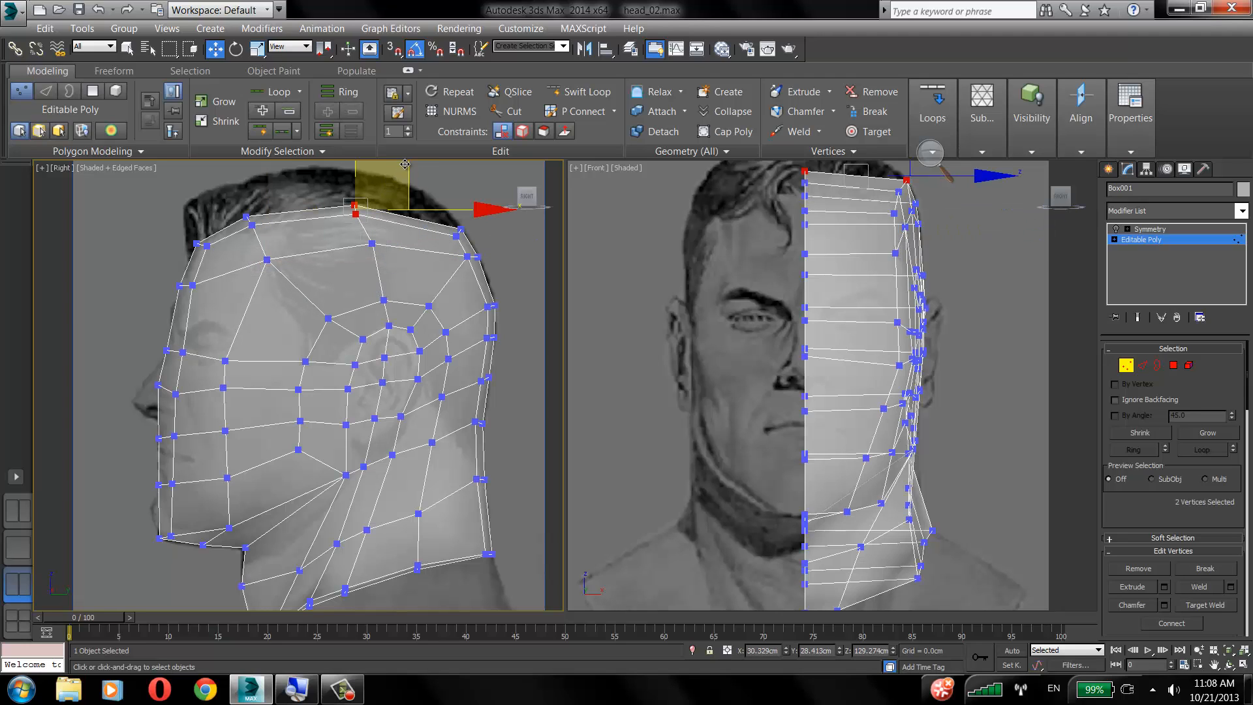
drag(404, 164, 421, 160)
drag(446, 232, 479, 250)
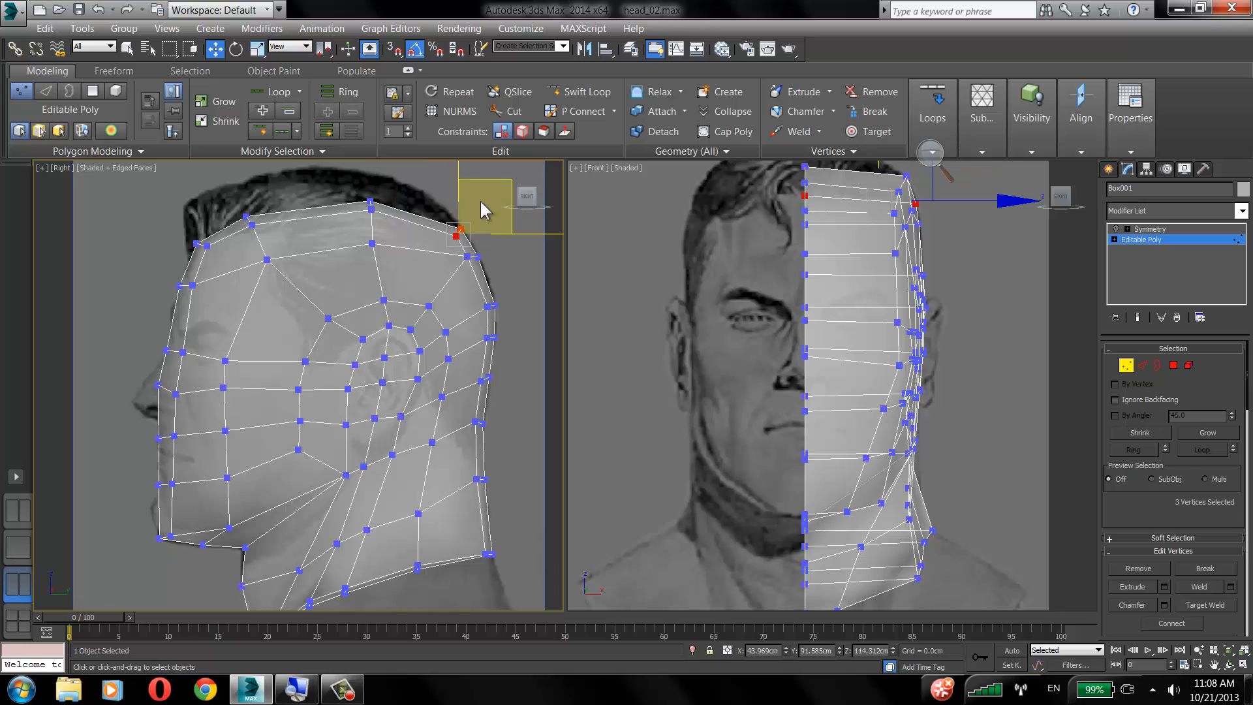
mouse_move(491, 181)
mouse_down()
mouse_move(481, 165)
mouse_move(497, 203)
mouse_up()
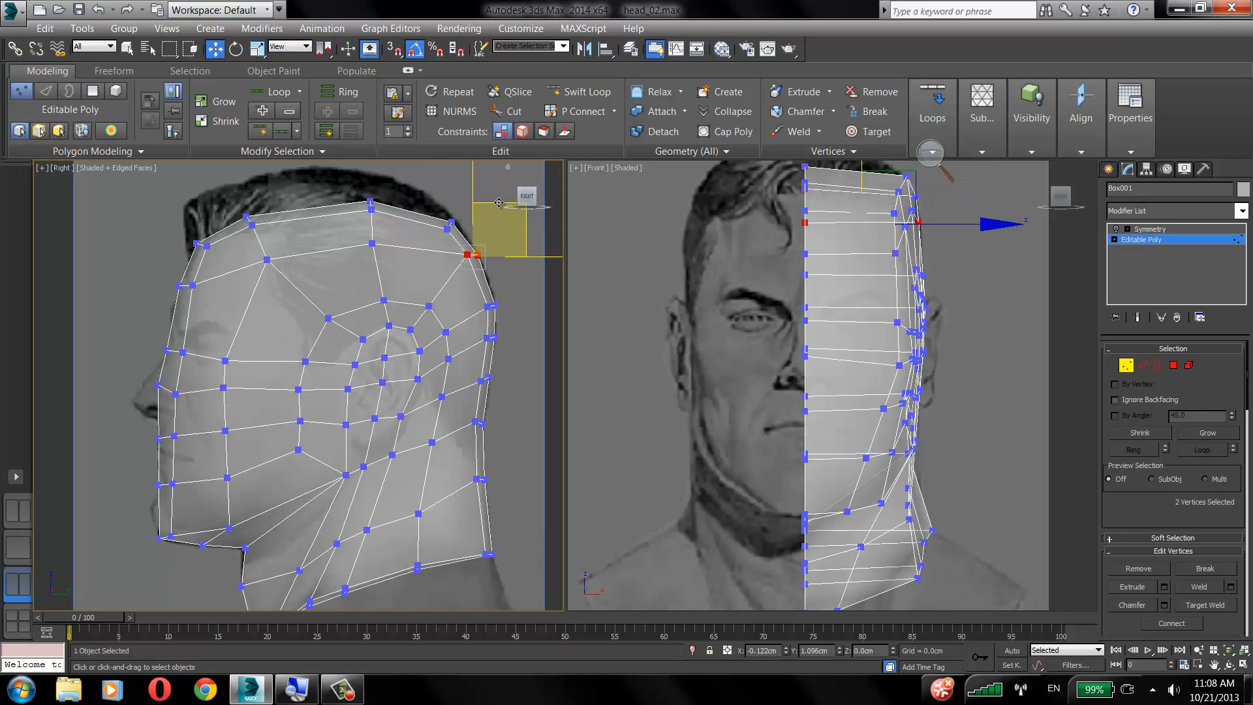
click(468, 253)
click(508, 309)
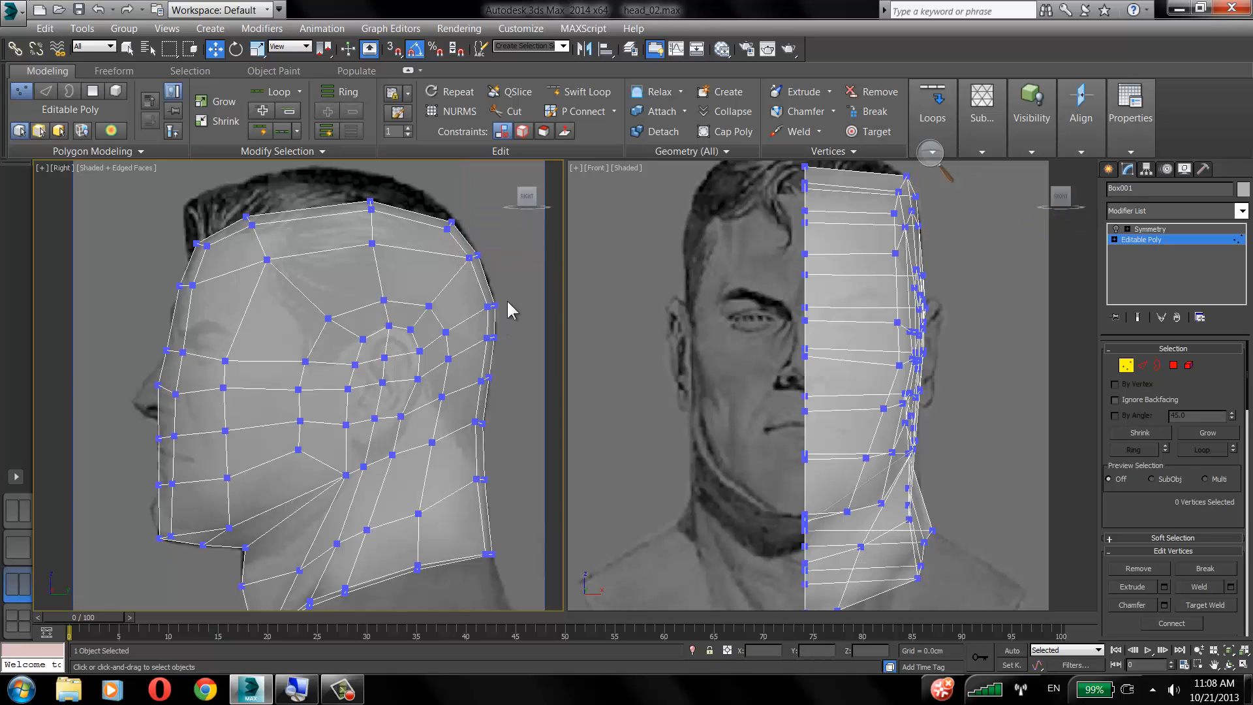
mouse_move(483, 421)
mouse_down()
mouse_move(485, 434)
mouse_move(474, 427)
mouse_up()
click(486, 401)
middle_drag(463, 387, 446, 385)
Move the eye-level vertex behind the profile backward and lower the row of vertices below the nose to the mouth line.
click(168, 347)
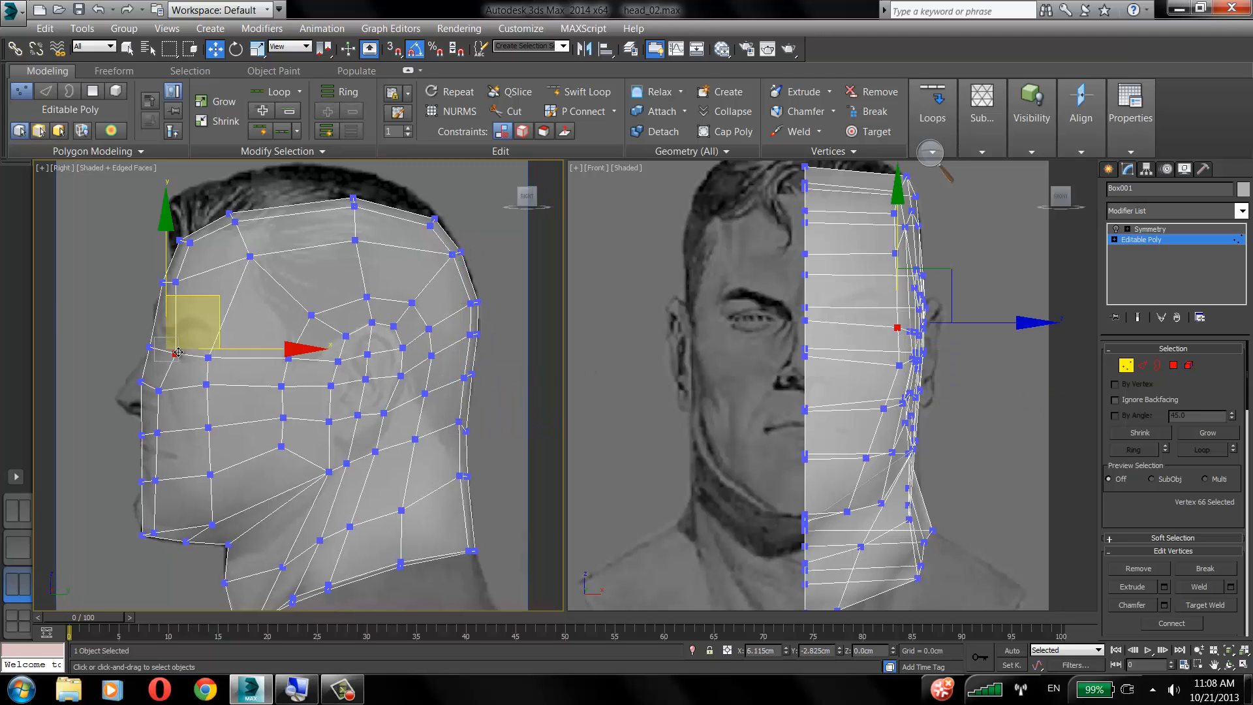
scroll(277, 355, up, 2)
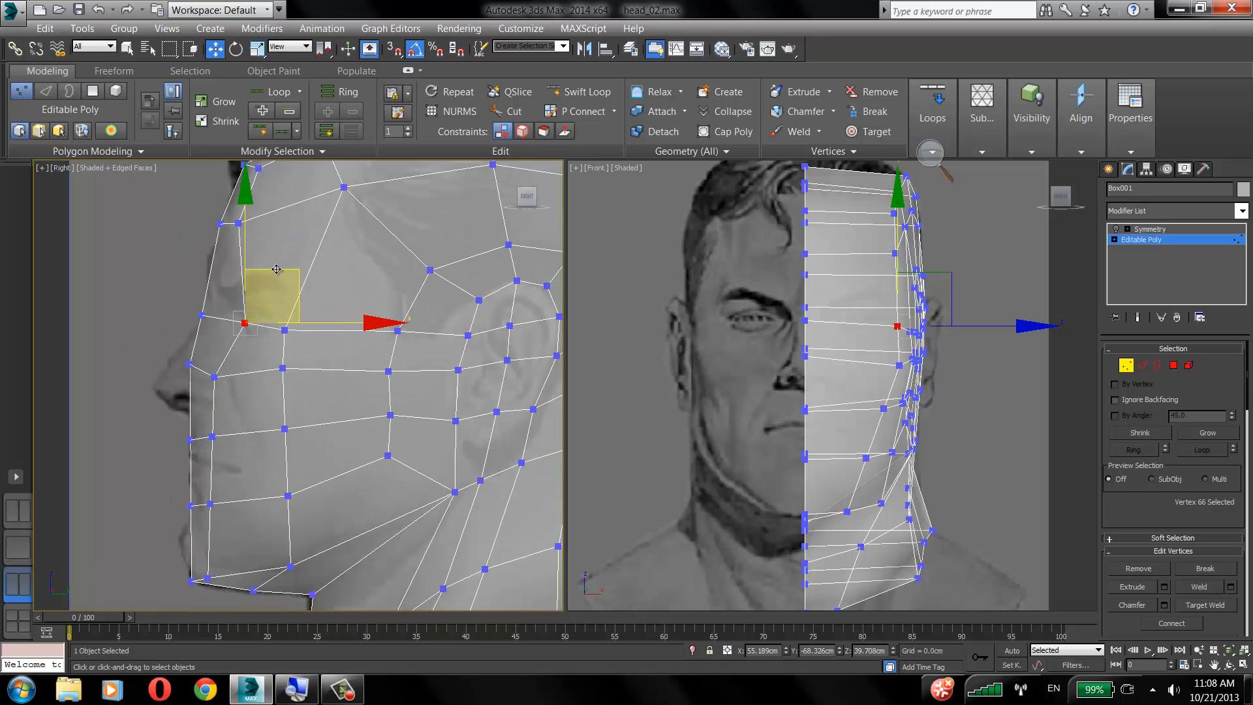
click(299, 367)
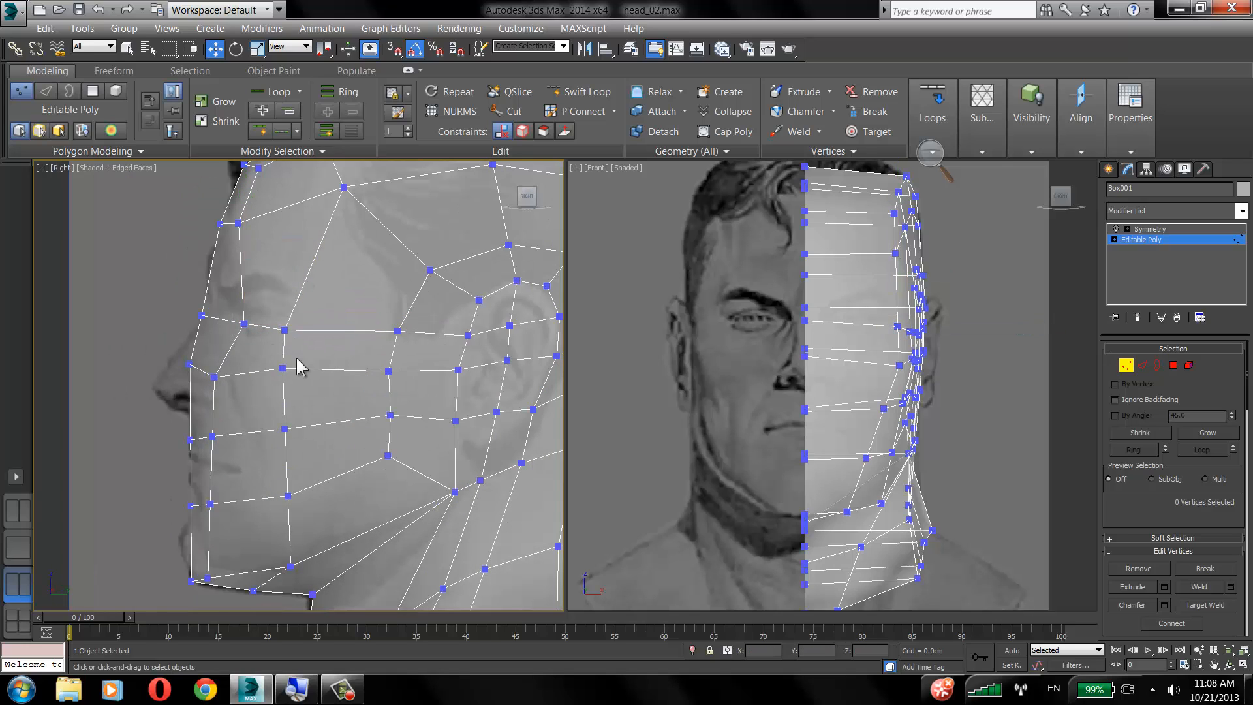
click(210, 437)
drag(211, 437, 189, 461)
click(291, 425)
drag(285, 429, 293, 458)
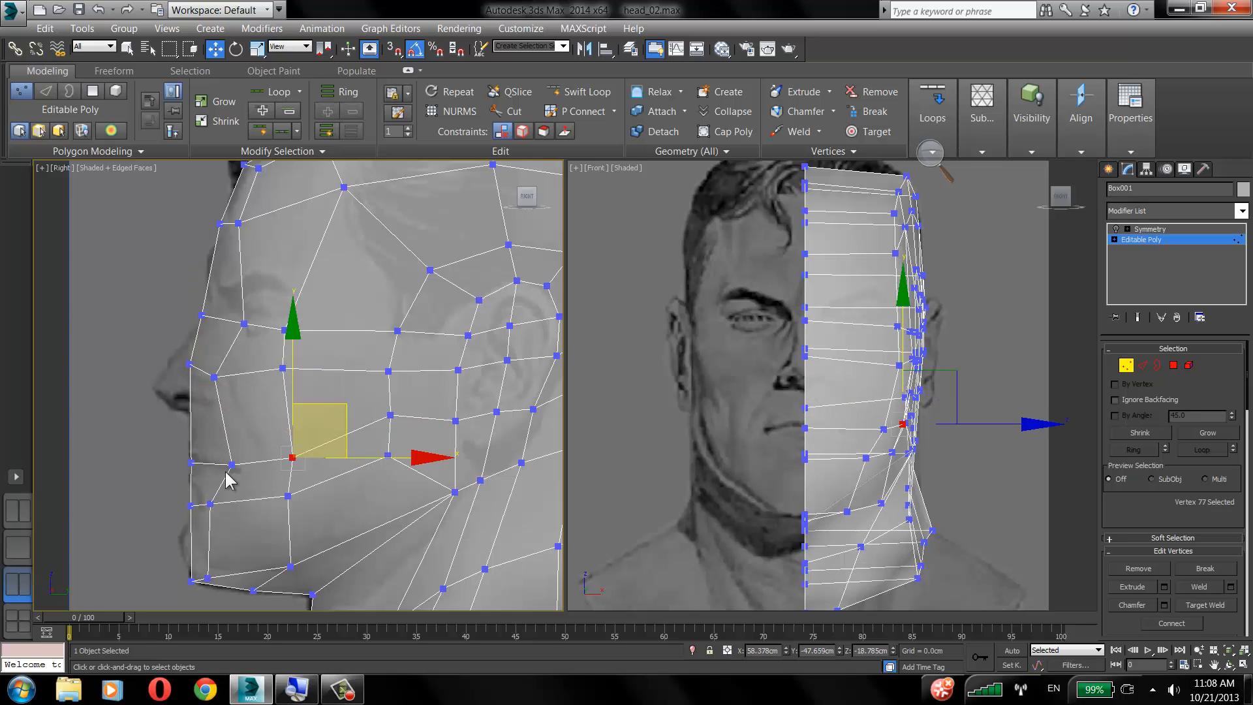
click(232, 464)
drag(193, 464, 212, 509)
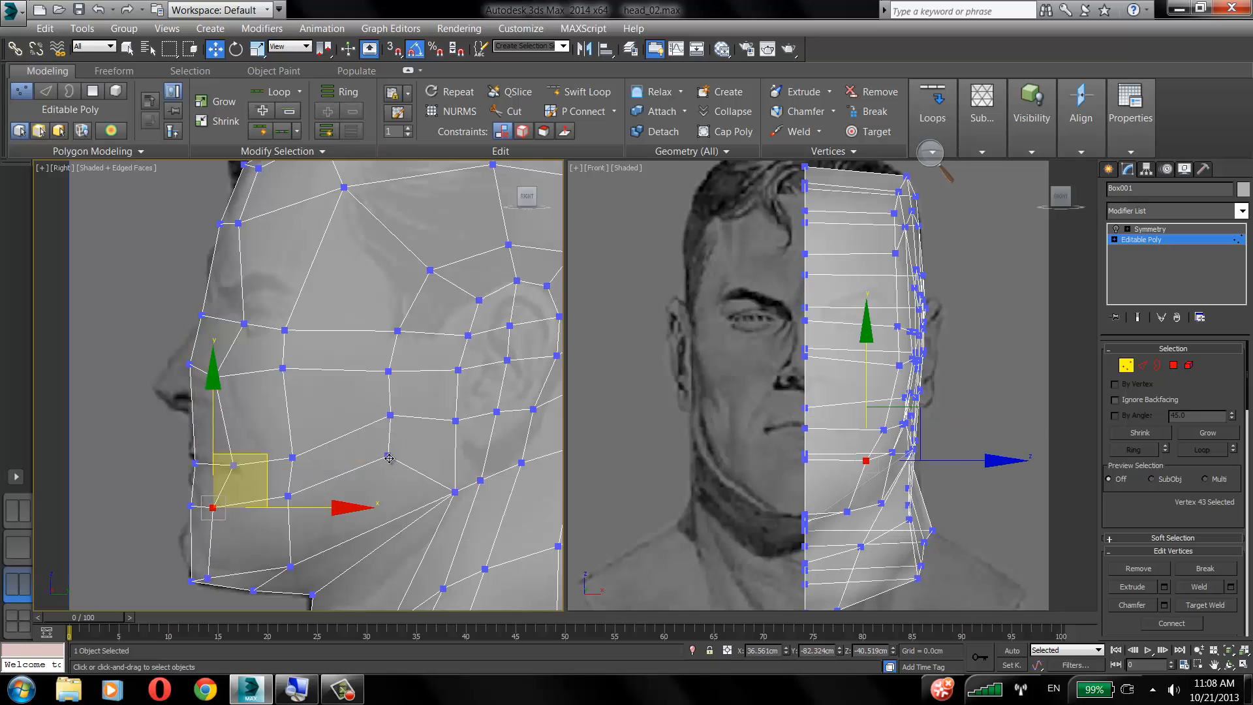
Shift the vertices of the cheek columns just ahead of the ear slightly backward in the side view.
drag(389, 458, 392, 460)
click(452, 415)
drag(456, 421, 398, 416)
click(396, 370)
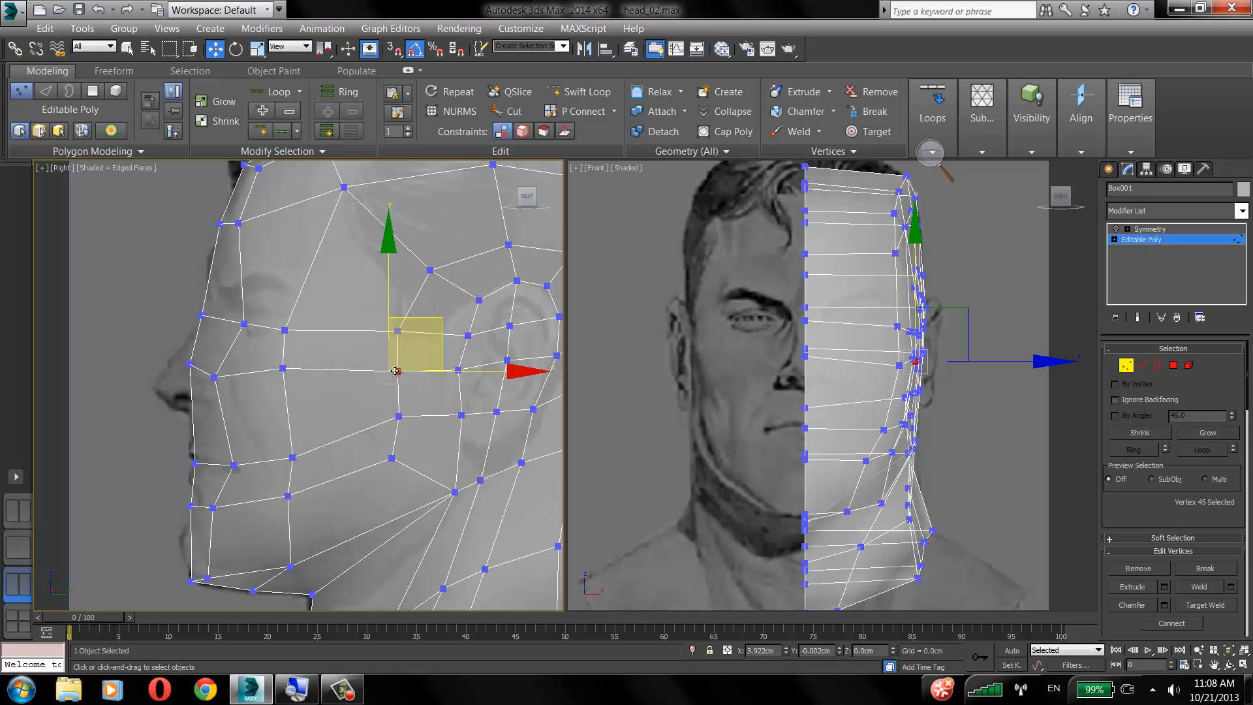
Move the outer-eye vertex back and slightly up, and the temple vertex forward and down.
click(245, 325)
drag(285, 330, 303, 324)
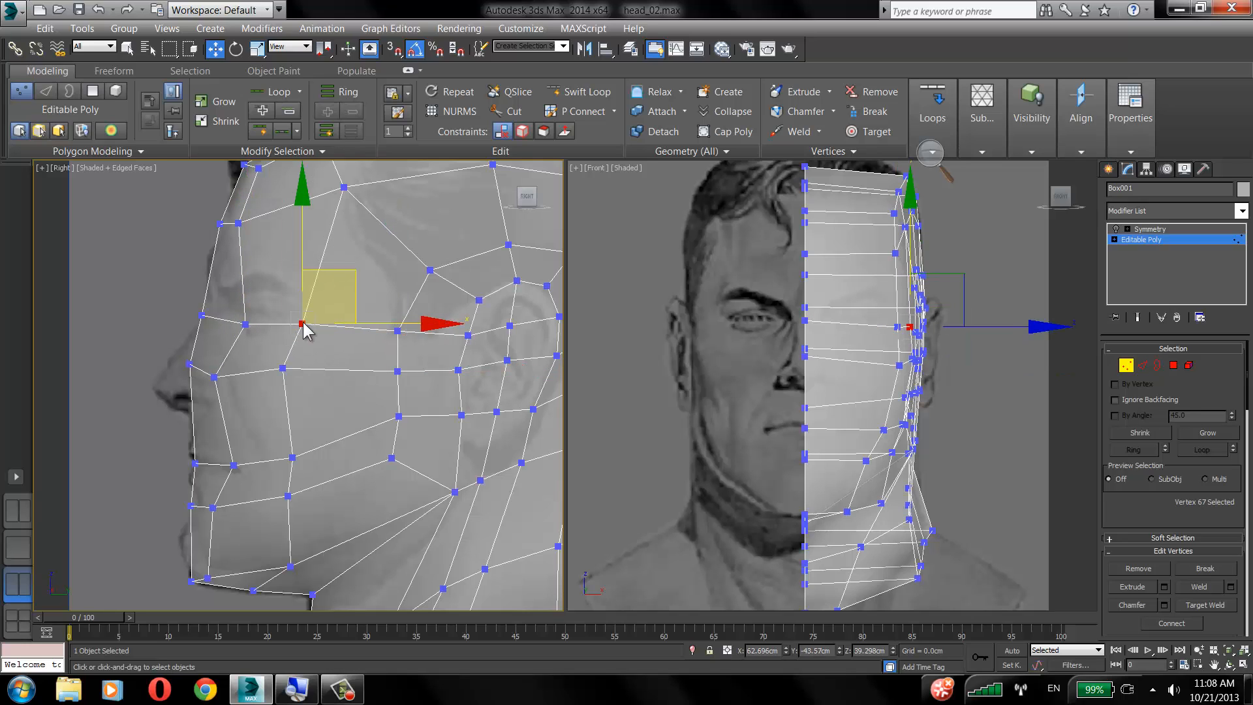
drag(343, 187, 324, 198)
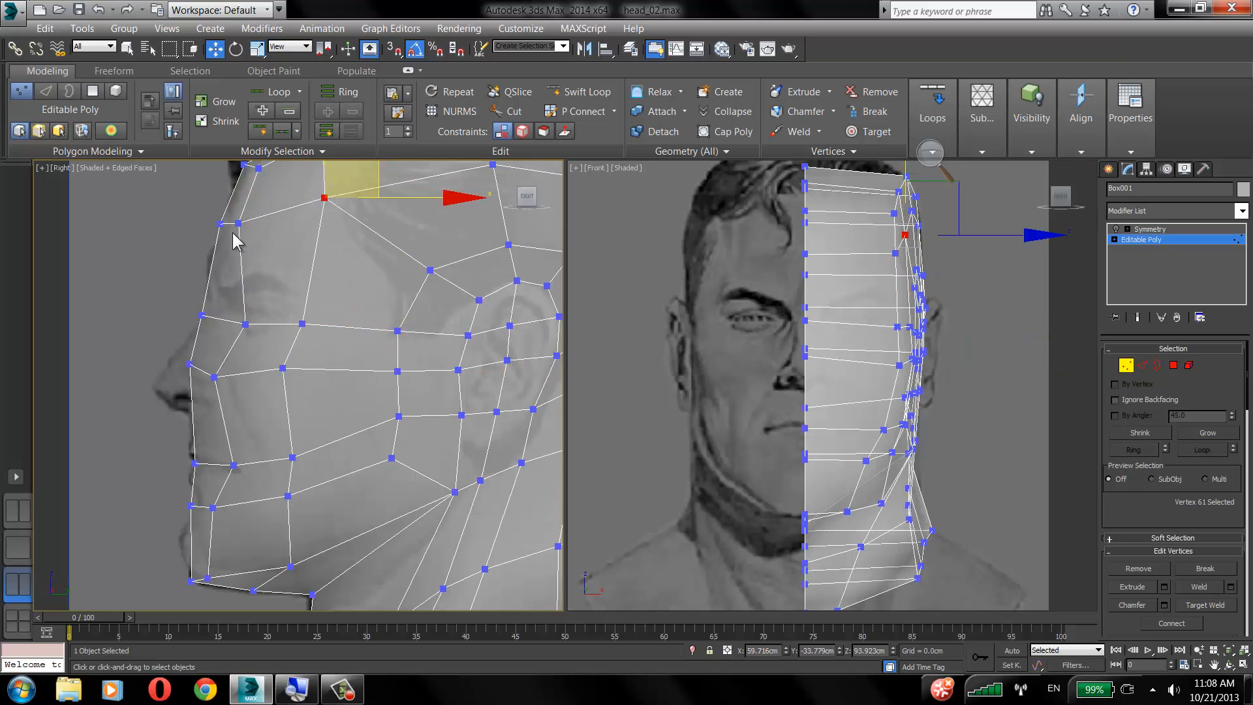
Fit the profile vertices at the brow, nose bridge and nose to the reference outline, and nudge the vertex behind the nose.
drag(240, 223, 212, 230)
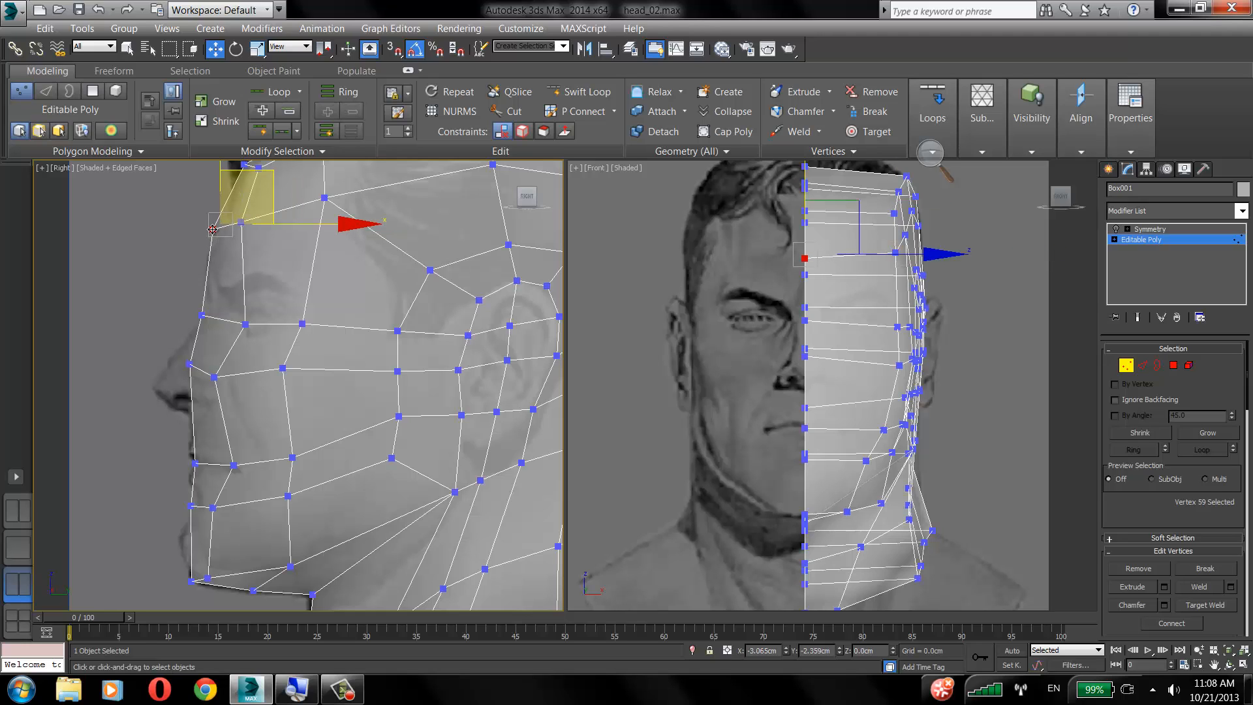
click(227, 267)
drag(202, 315, 209, 314)
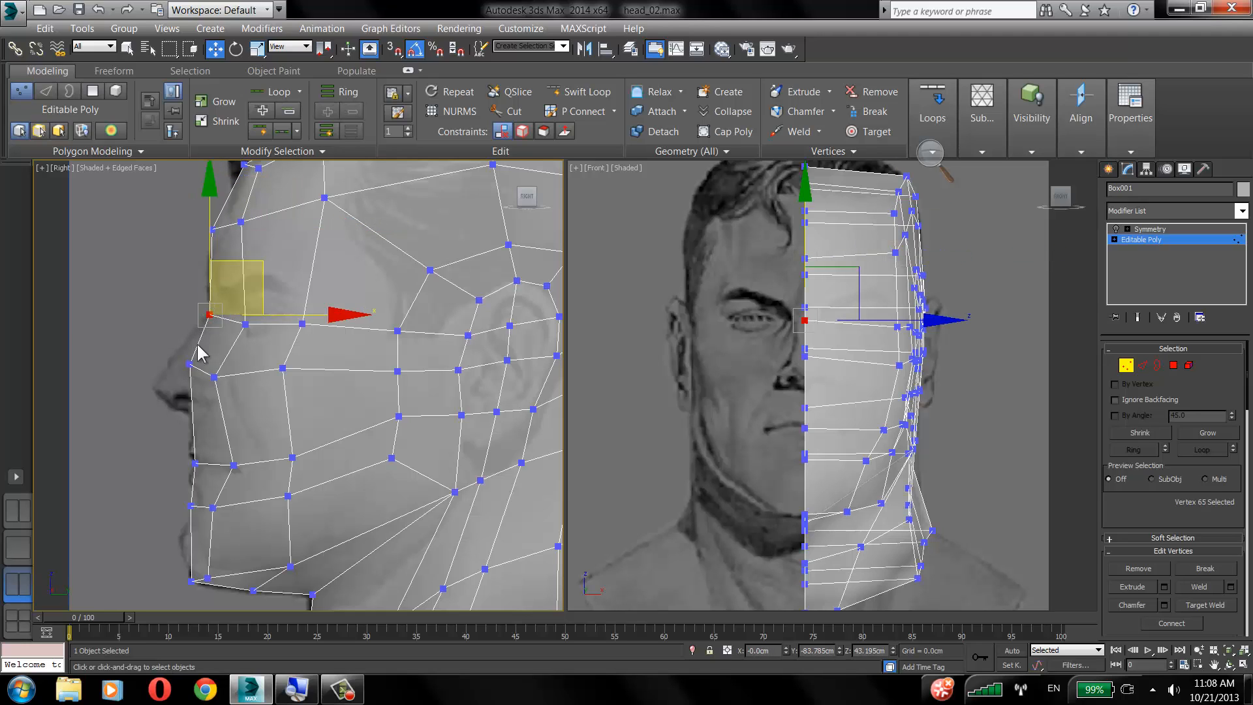
click(189, 364)
drag(184, 358, 220, 379)
click(220, 381)
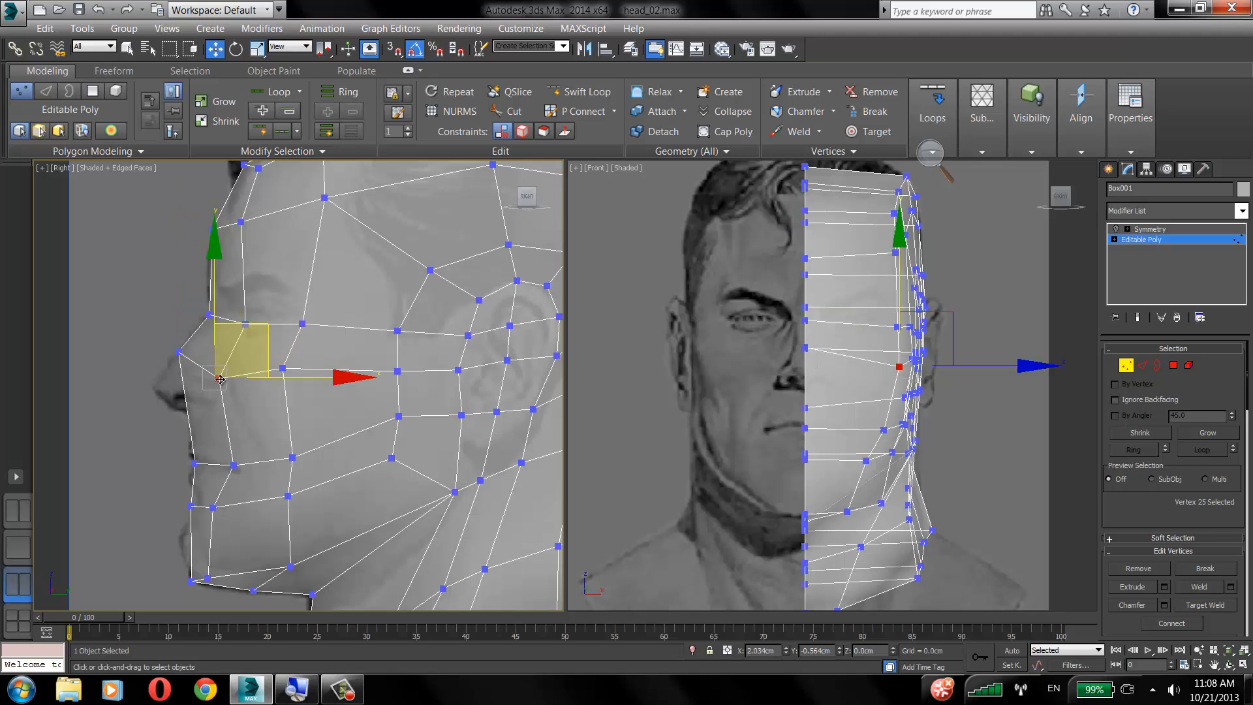
click(178, 353)
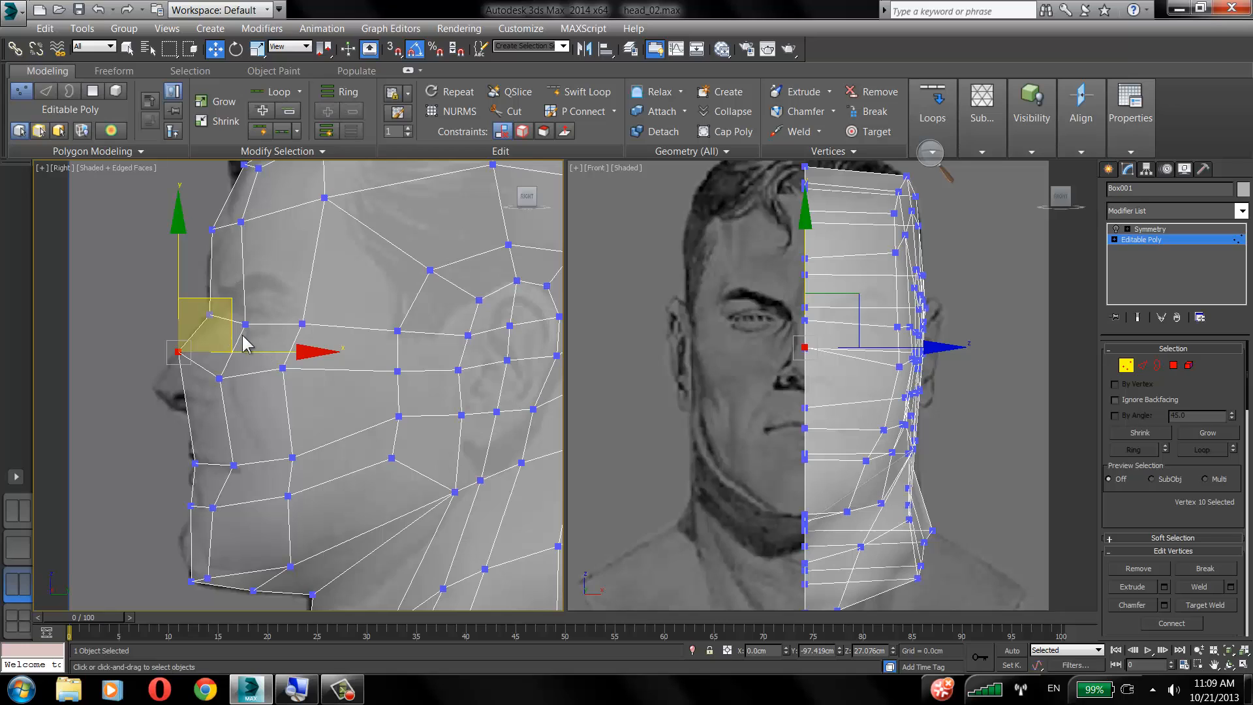
click(239, 221)
click(239, 221)
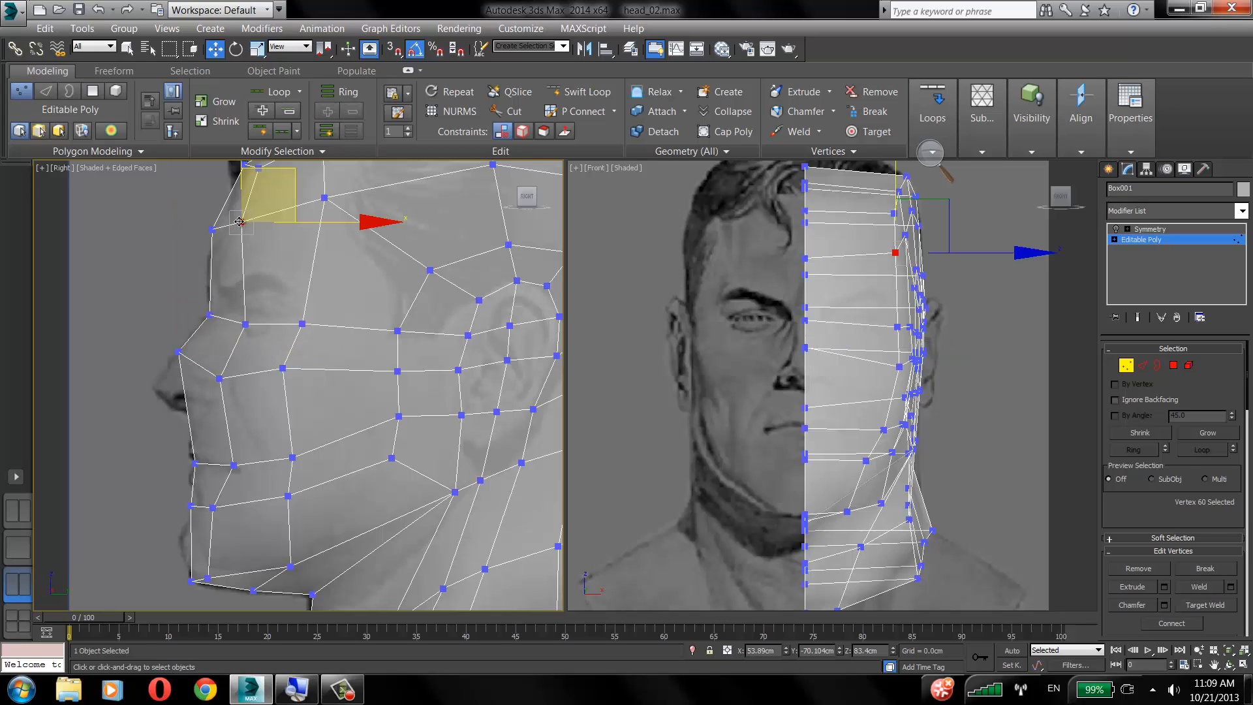
click(245, 324)
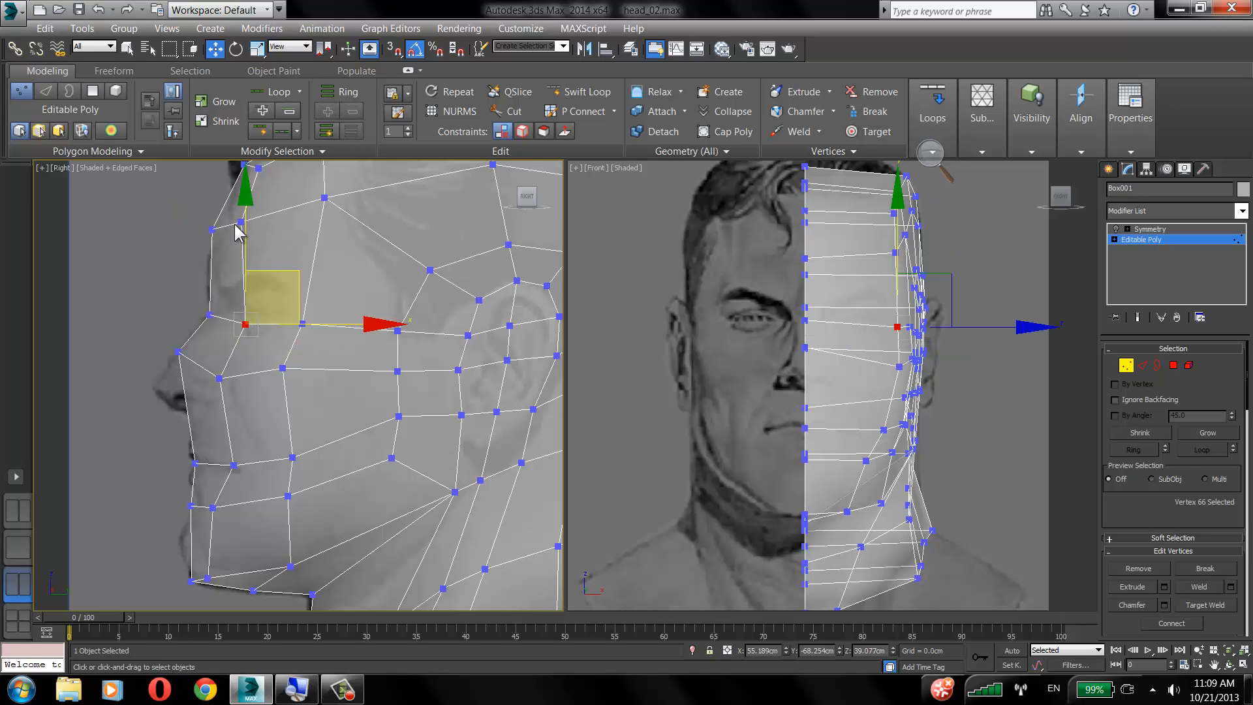
click(239, 222)
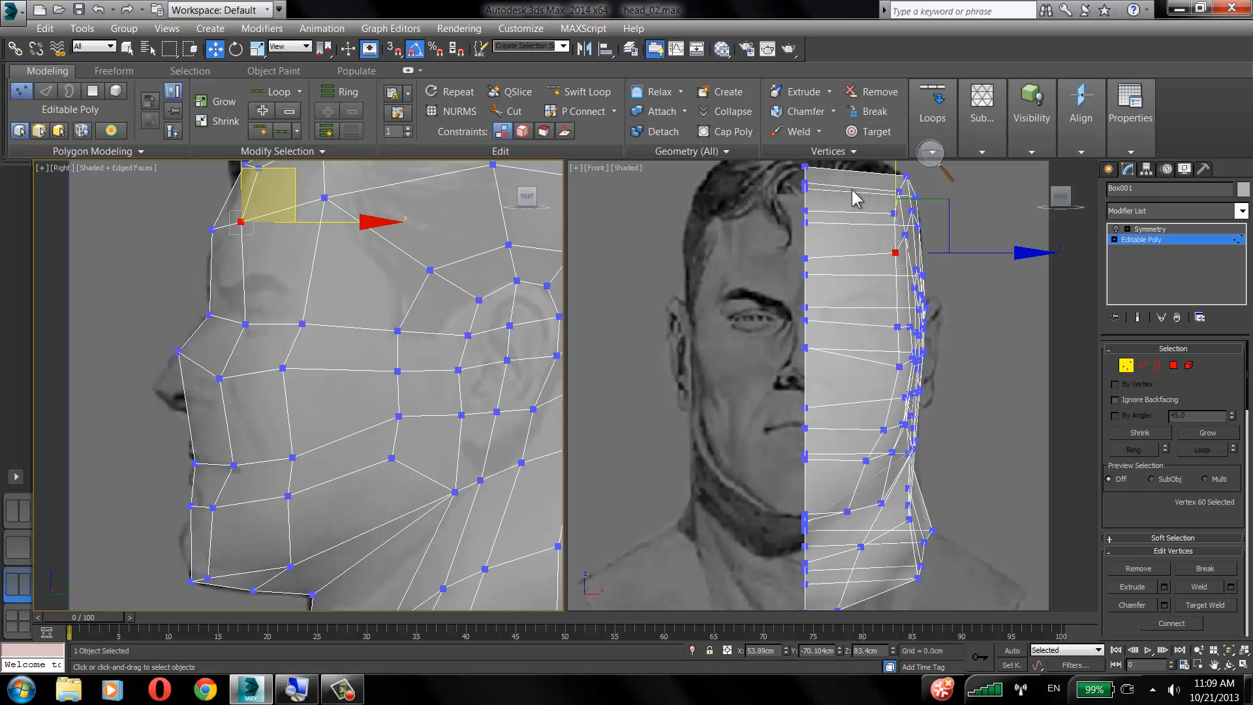
middle_drag(846, 189, 831, 238)
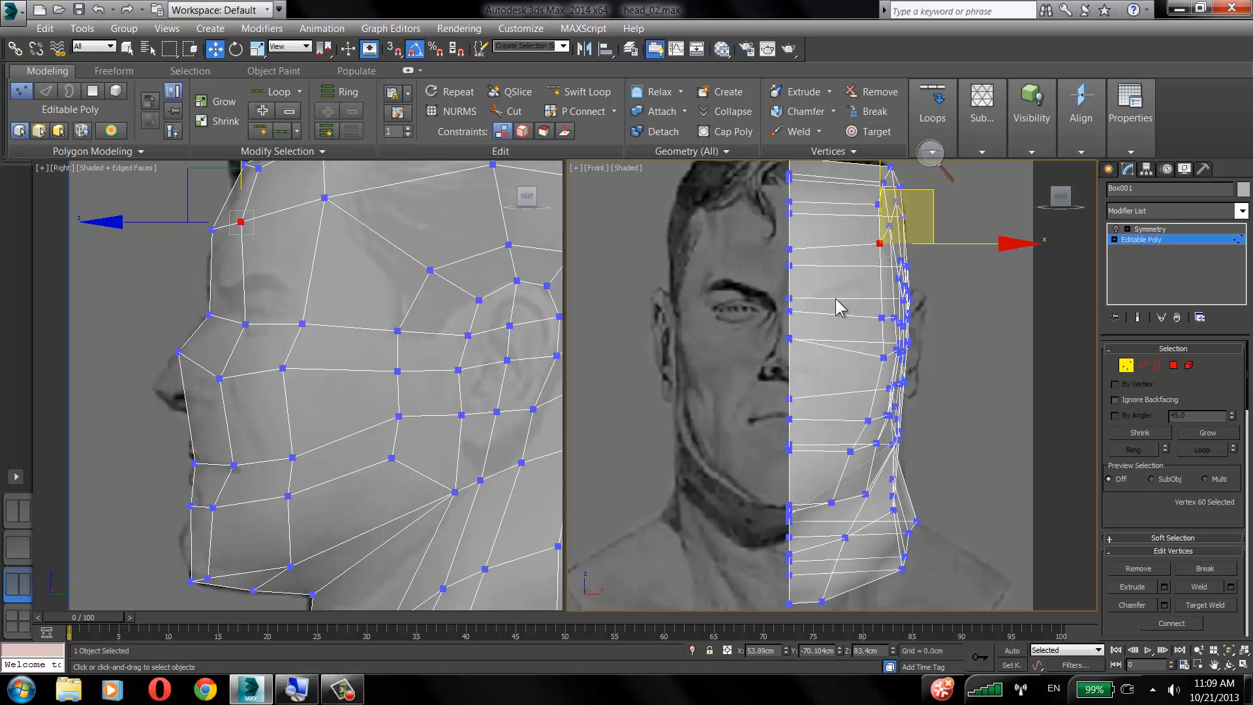
Move the inner eye-level vertex forward and shift the cheek column's vertices at nose and mouth height backward.
middle_drag(408, 323, 414, 343)
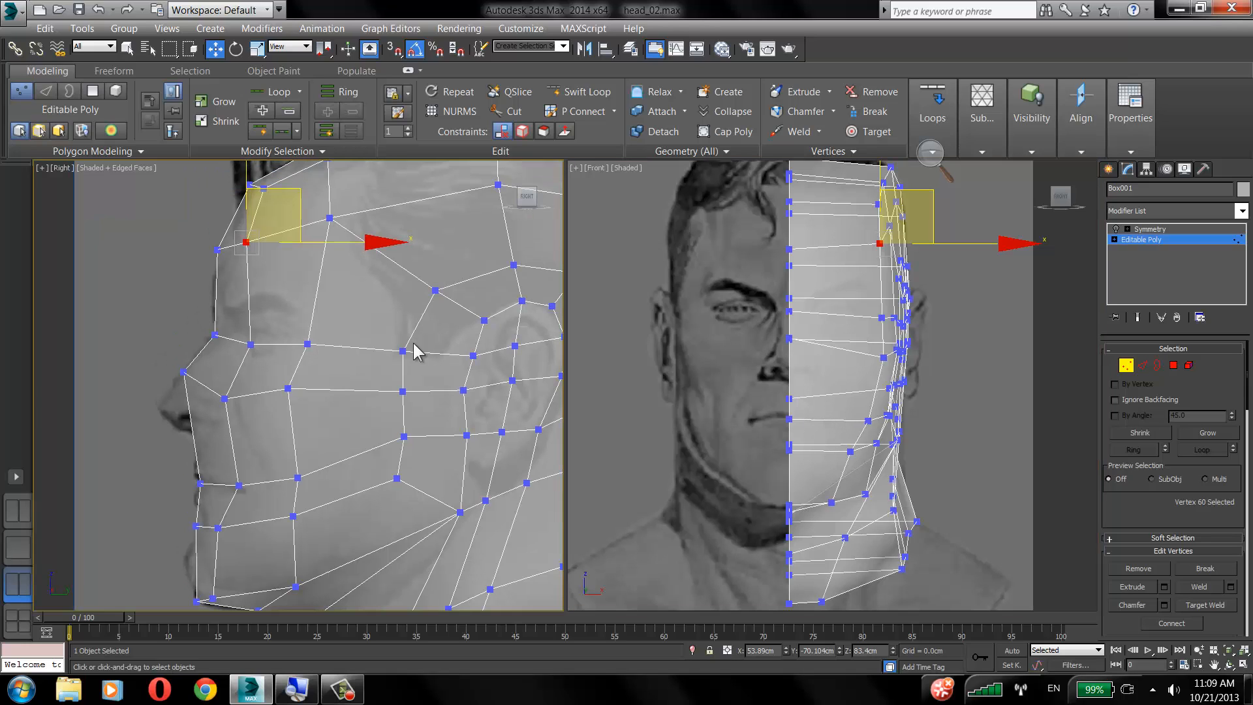
click(252, 346)
drag(251, 346, 235, 337)
drag(225, 399, 312, 385)
click(322, 372)
drag(298, 478, 304, 514)
Pull the vertex column just behind the face profile backward, from the chin through the mouth, nose and eye to the forehead.
drag(219, 527, 252, 529)
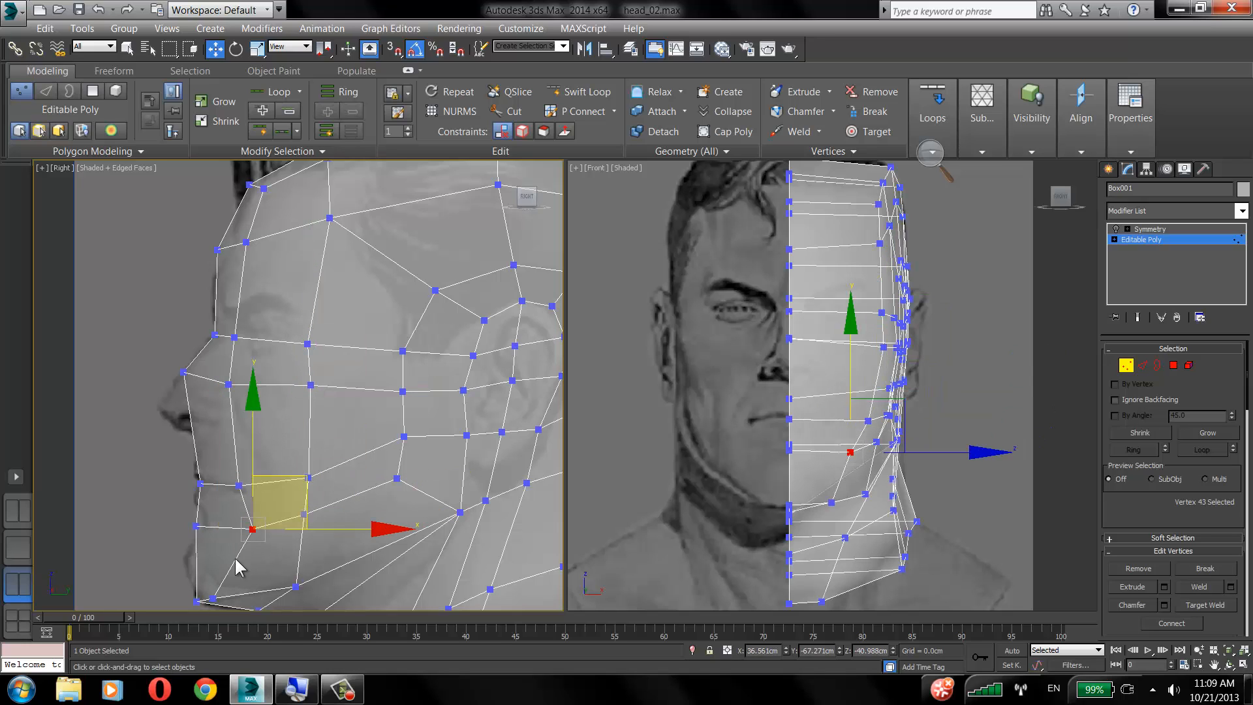
drag(215, 597, 259, 594)
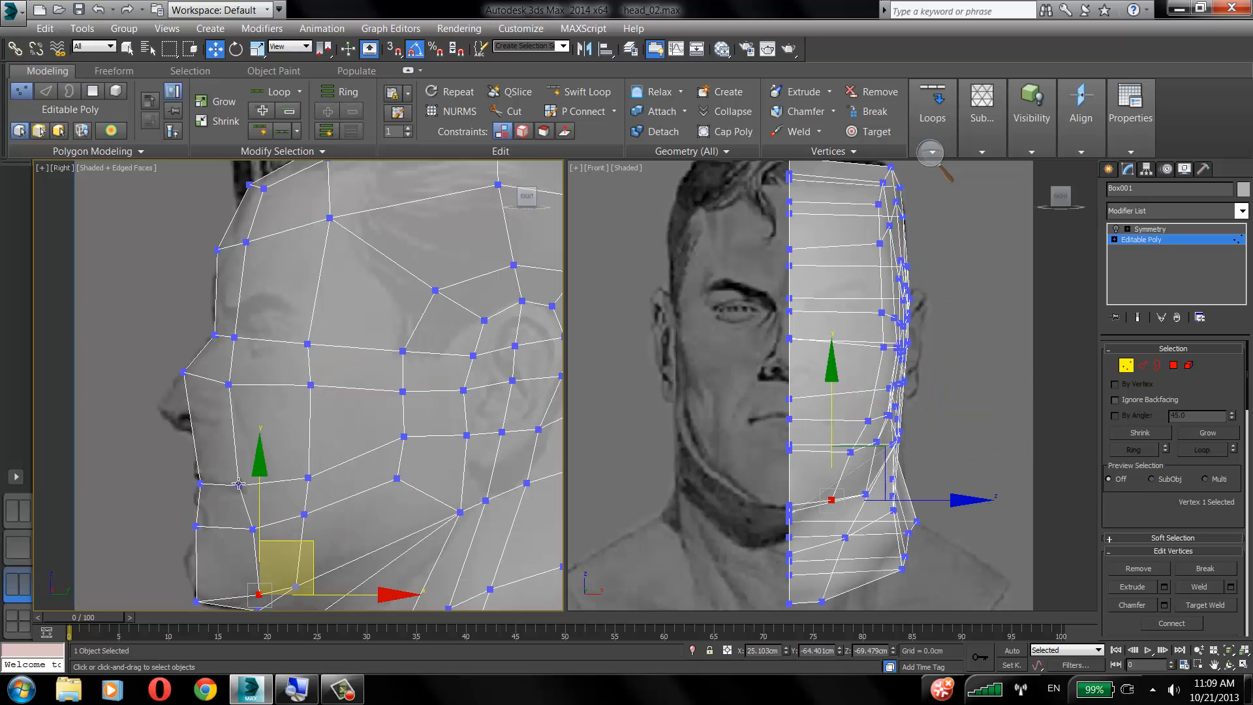
drag(238, 485, 255, 482)
drag(228, 385, 276, 381)
drag(248, 333, 286, 320)
click(280, 250)
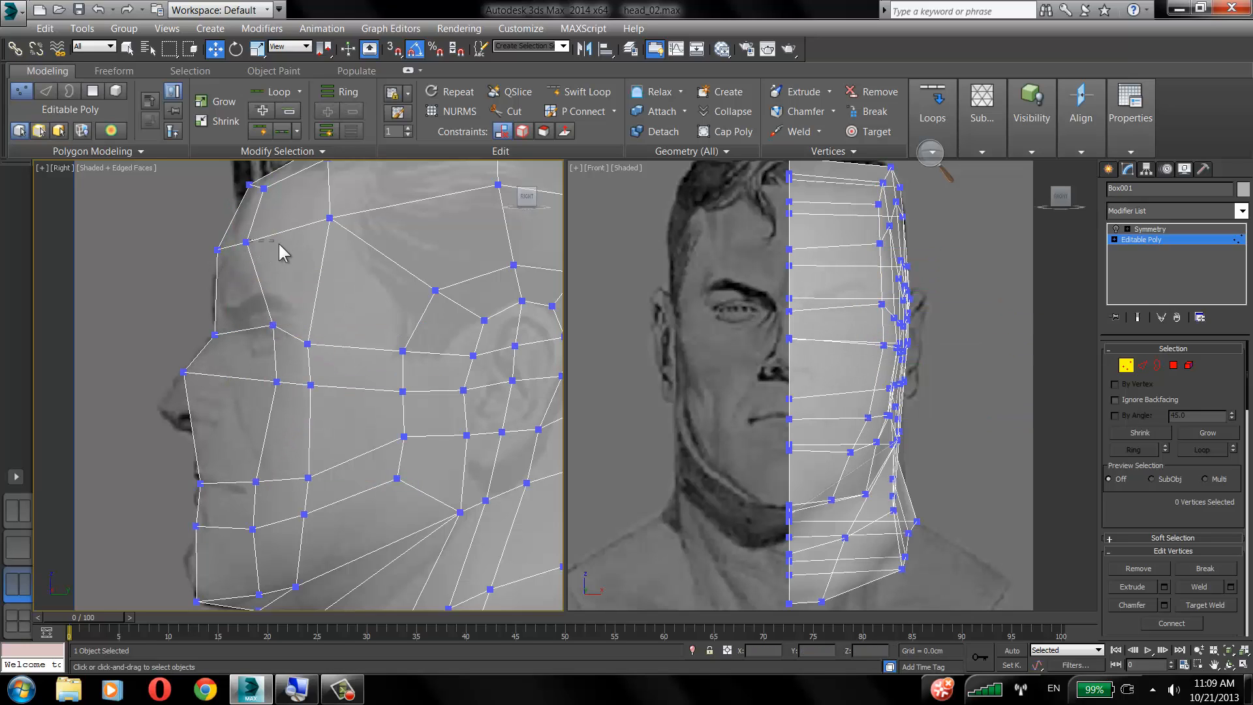
drag(247, 243, 279, 243)
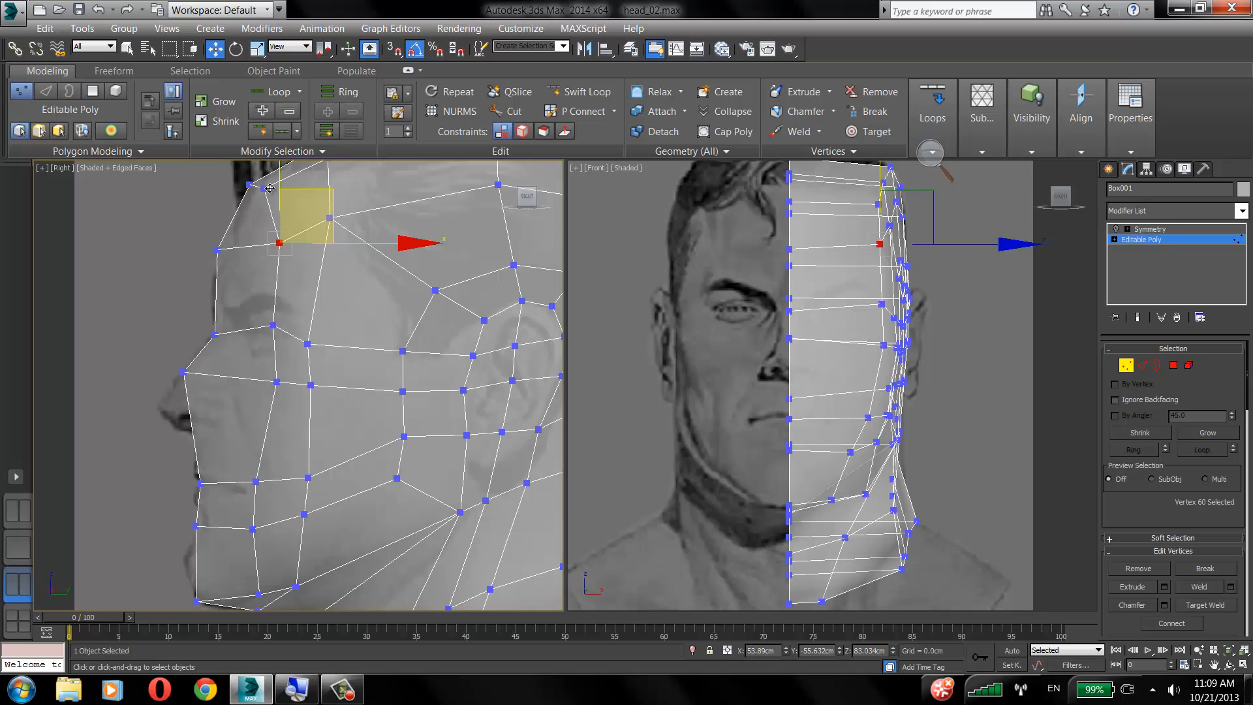
drag(269, 188, 291, 187)
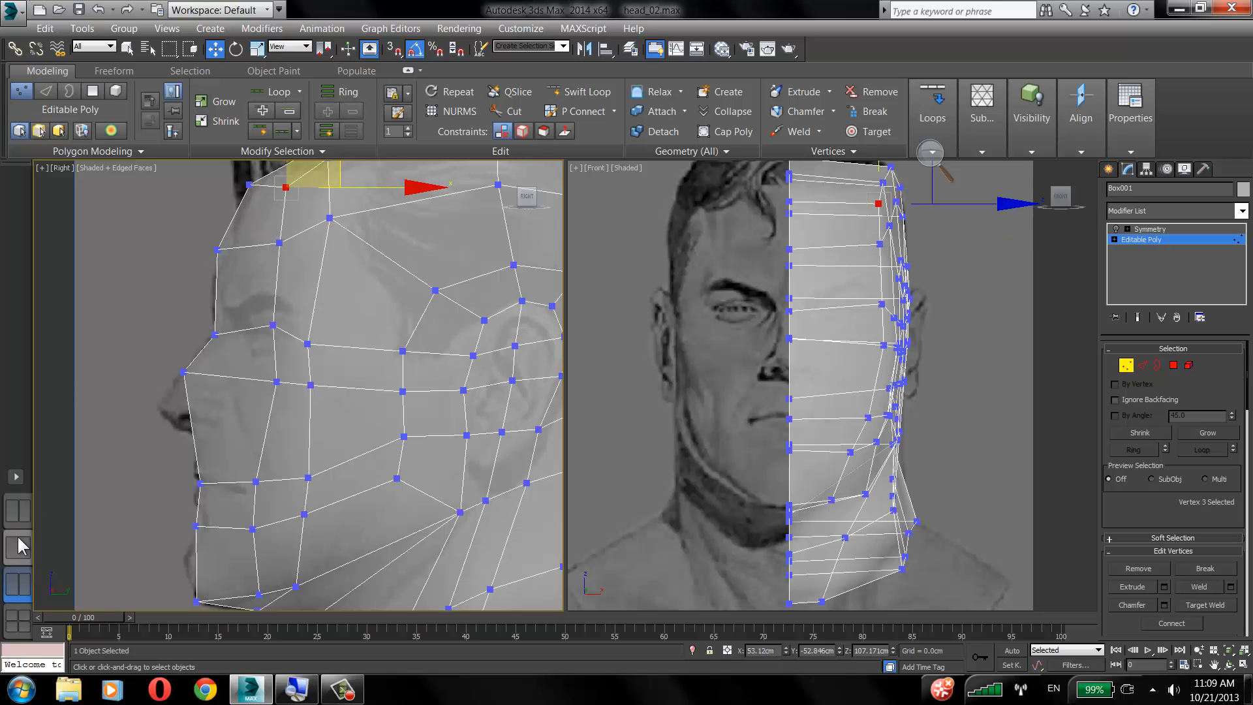
Inspect the curvature of the face from above in the Perspective view with see-through display turned off.
click(19, 546)
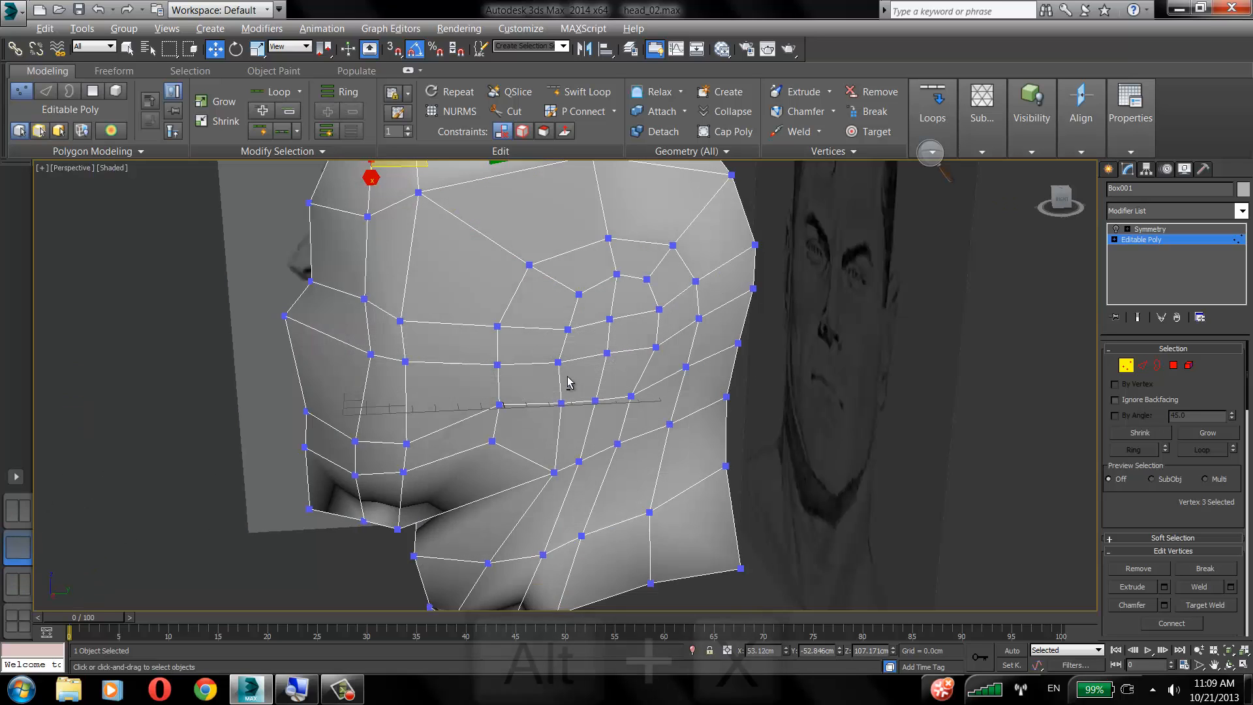
key(alt+x)
alt+middle_drag(568, 384, 542, 302)
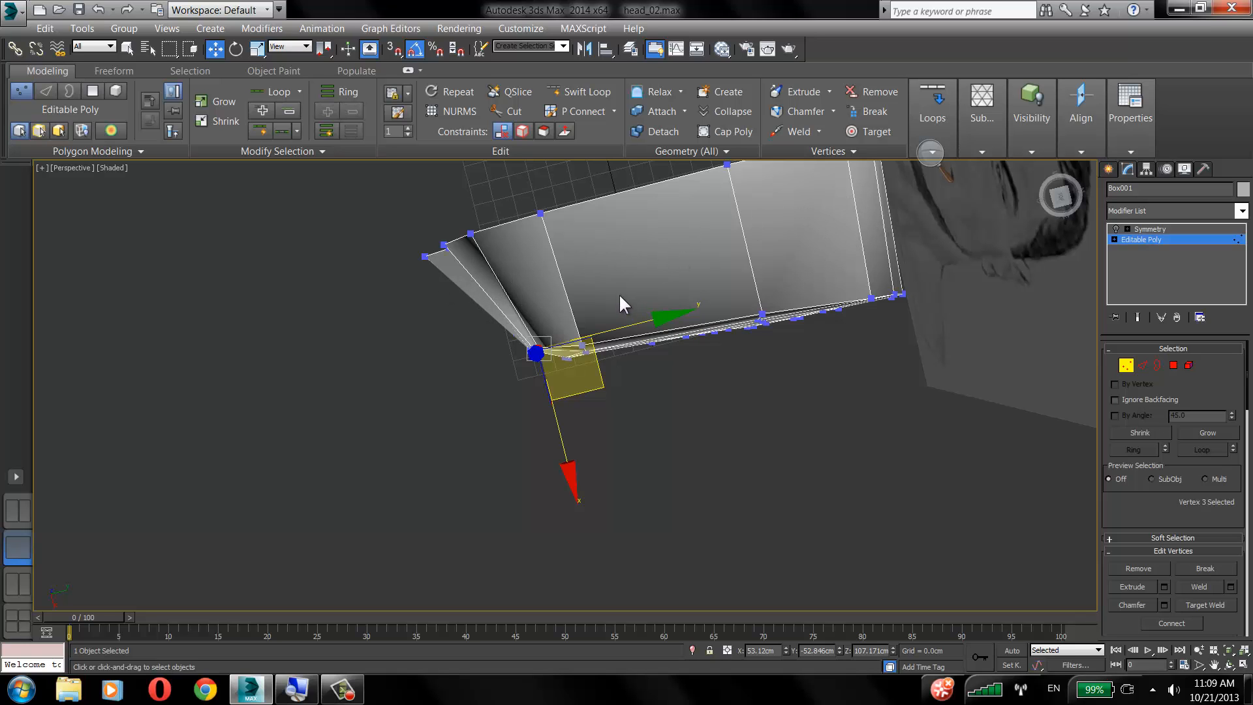
alt+middle_drag(620, 304, 526, 300)
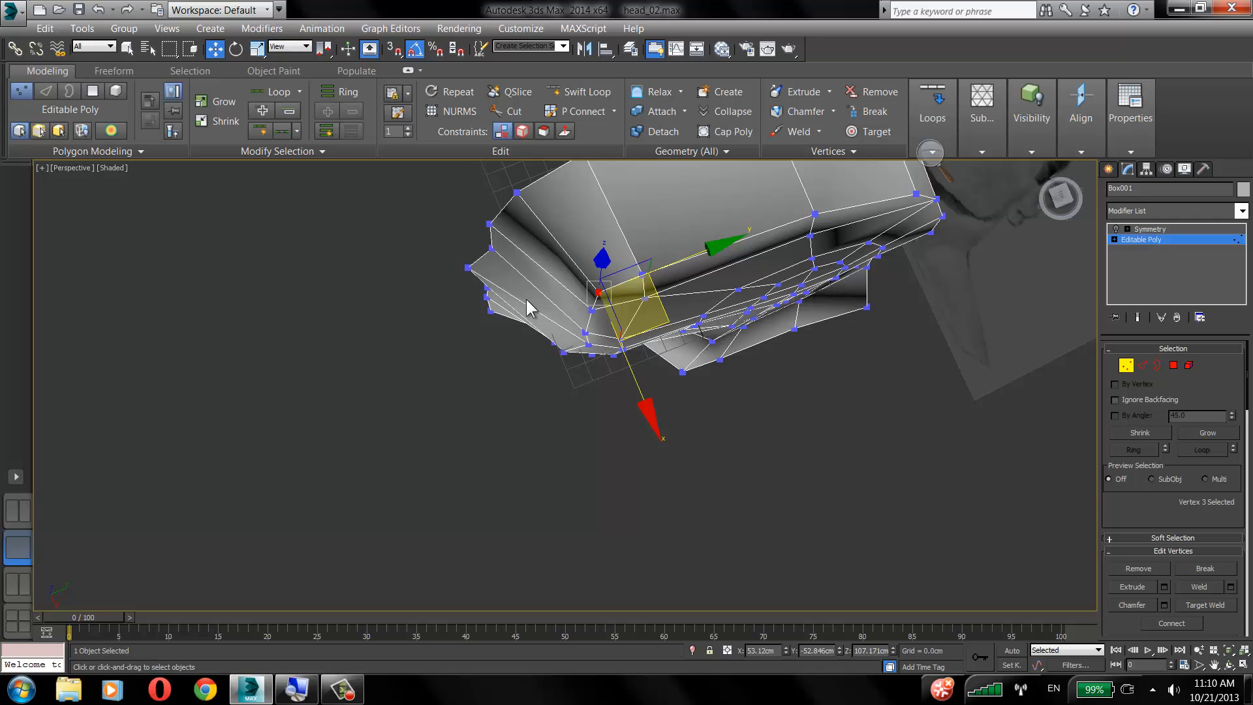
key(alt+x)
Undo all the recent moves of the face, profile, cheek and temple vertices.
key(ctrl+z)
key(ctrl+z)
key(ctrl+z)
key(ctrl+z)
key(ctrl+z)
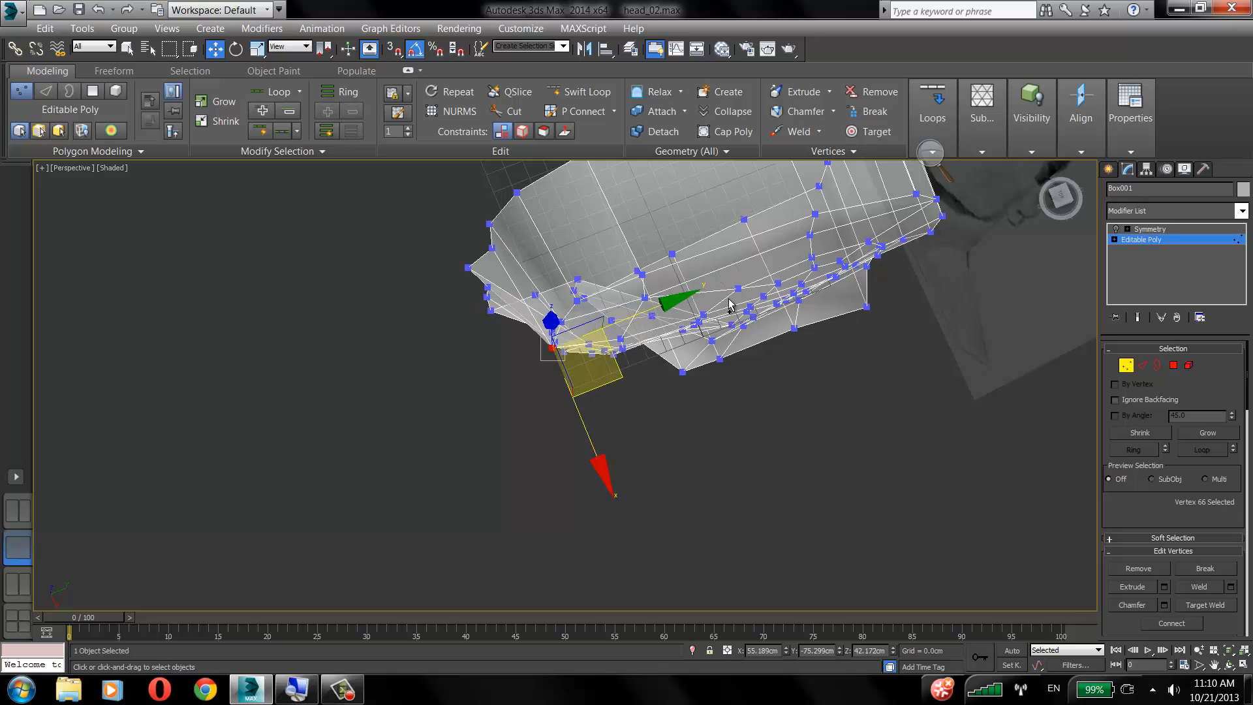
click(18, 584)
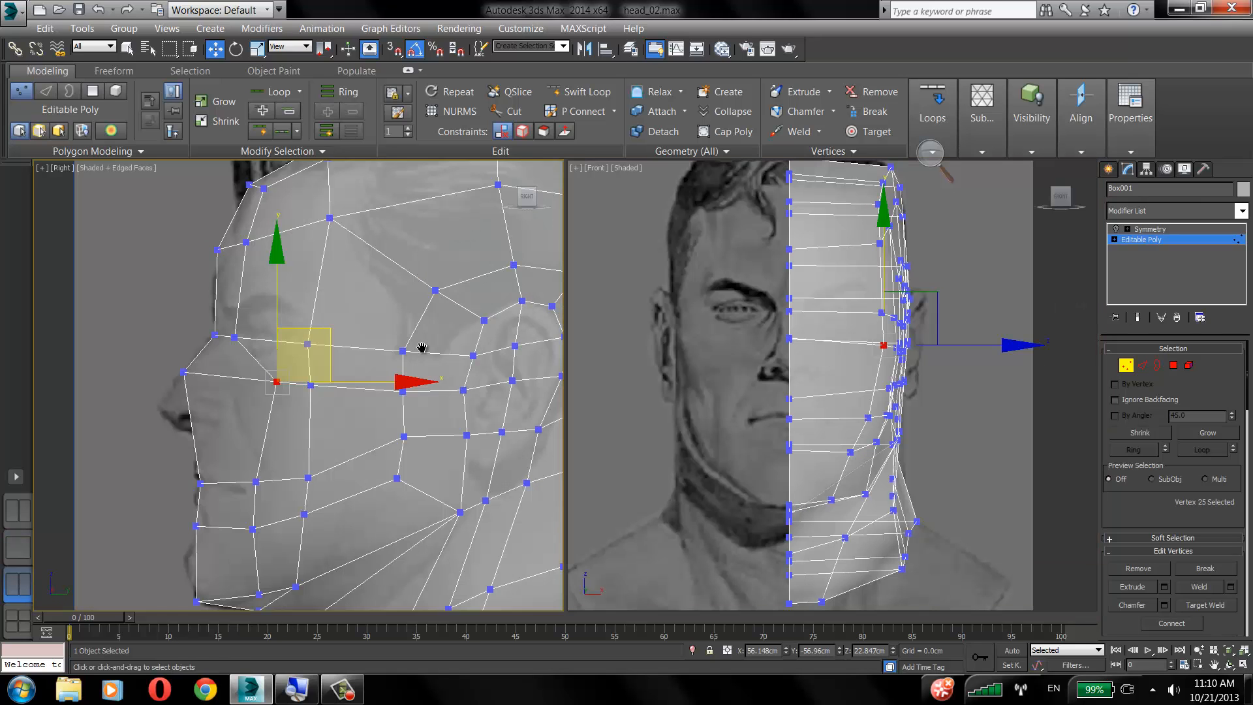
middle_drag(423, 347, 378, 327)
scroll(379, 327, down, 3)
key(ctrl+z)
key(ctrl+z)
key(ctrl+z)
key(ctrl+z)
key(ctrl+z)
key(ctrl+z)
key(ctrl+z)
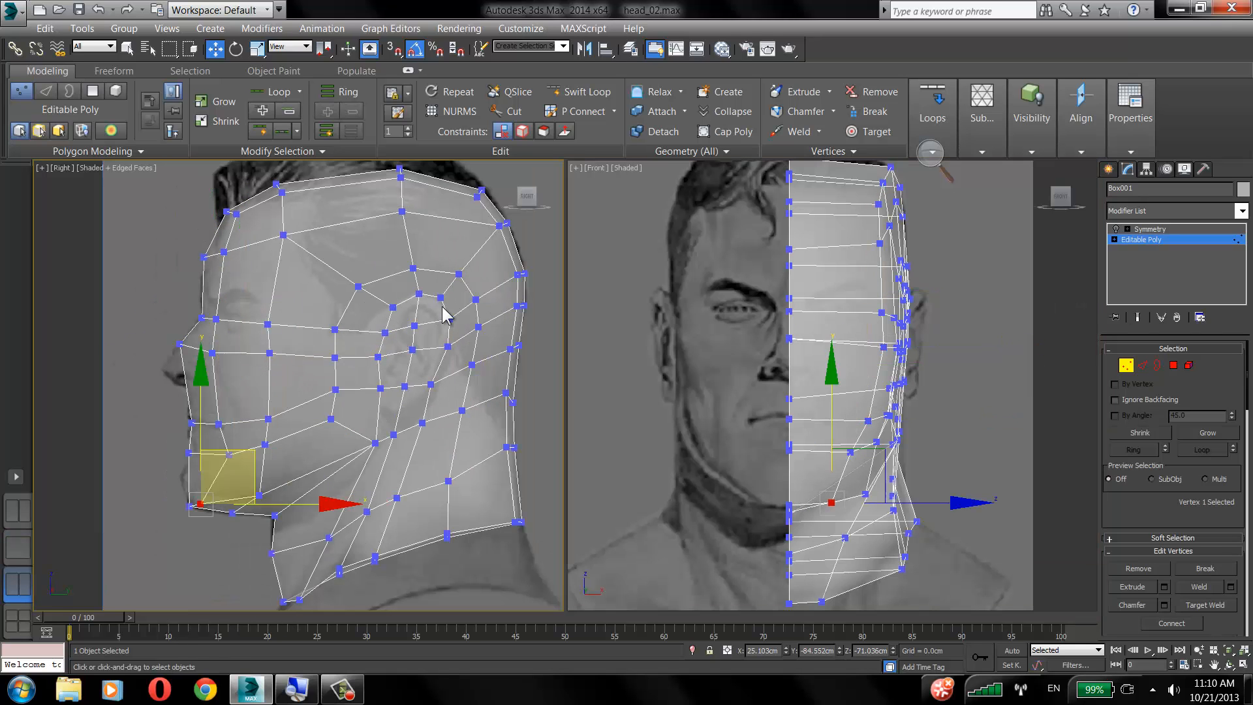
key(ctrl+z)
key(ctrl+z)
key(ctrl+z)
key(ctrl+z)
key(ctrl+z)
key(ctrl+z)
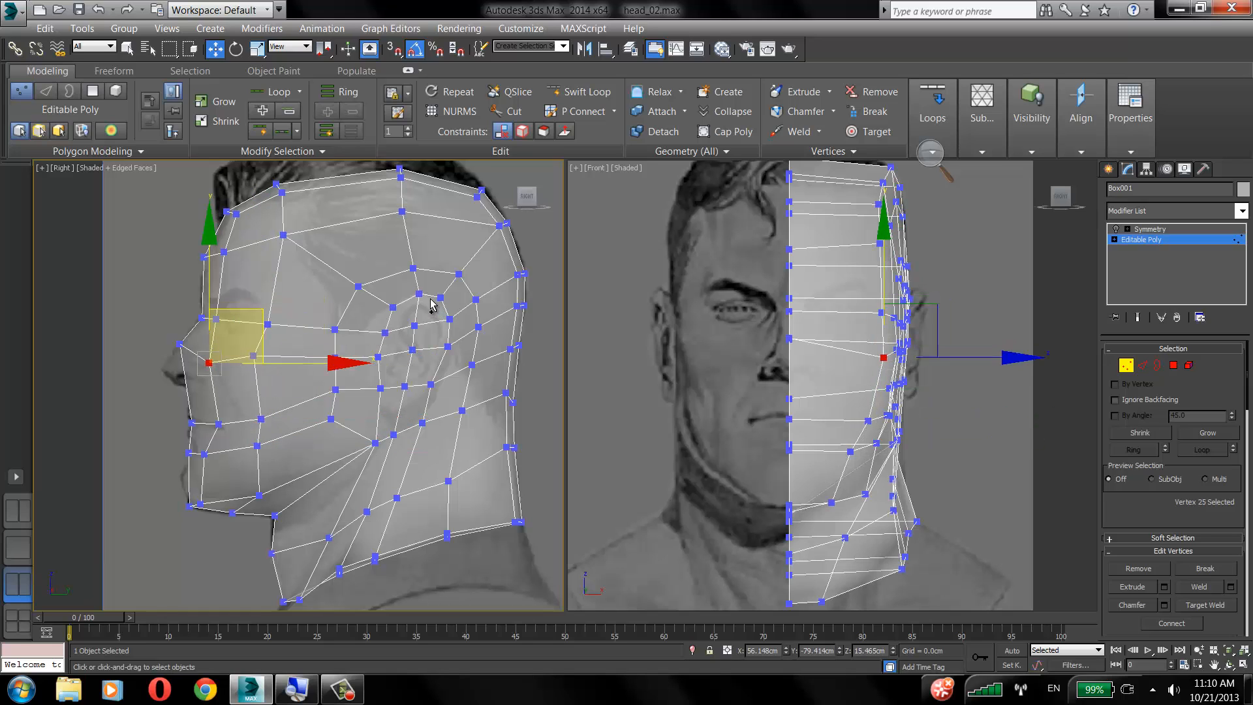
key(ctrl+z)
key(ctrl+z)
key(ctrl+z)
key(ctrl+z)
key(ctrl+z)
key(ctrl+z)
key(ctrl+z)
key(ctrl+z)
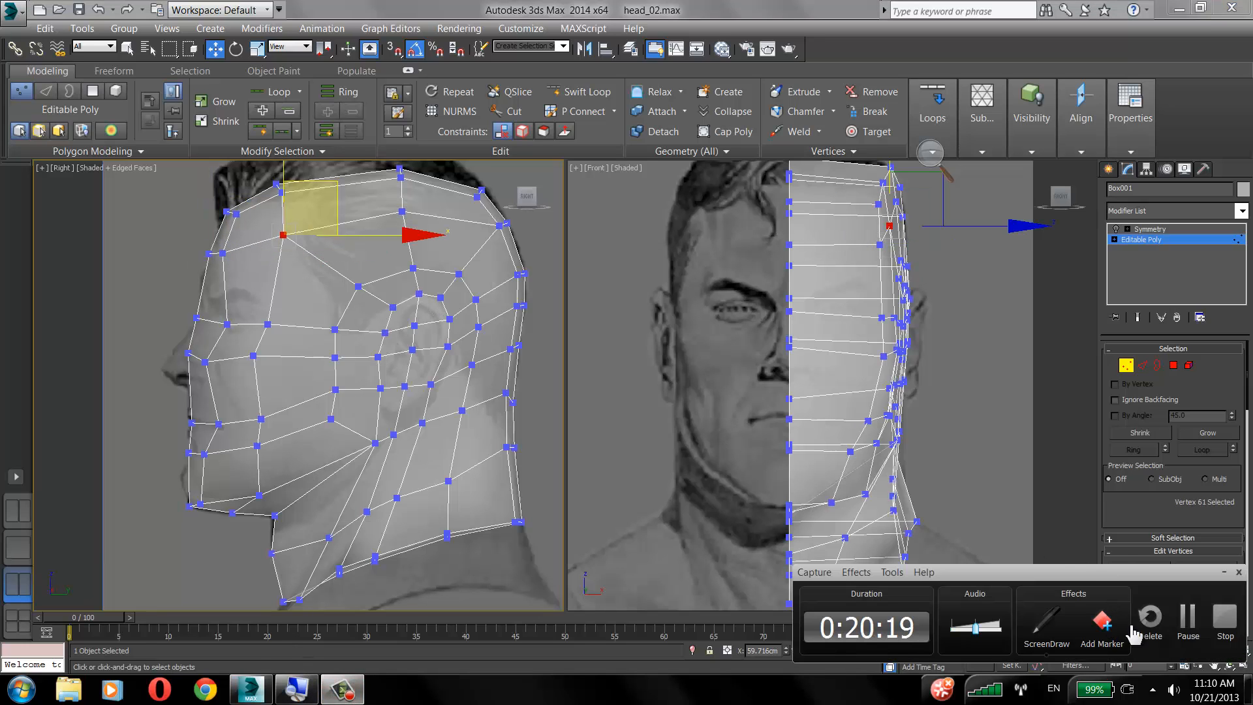
click(1187, 620)
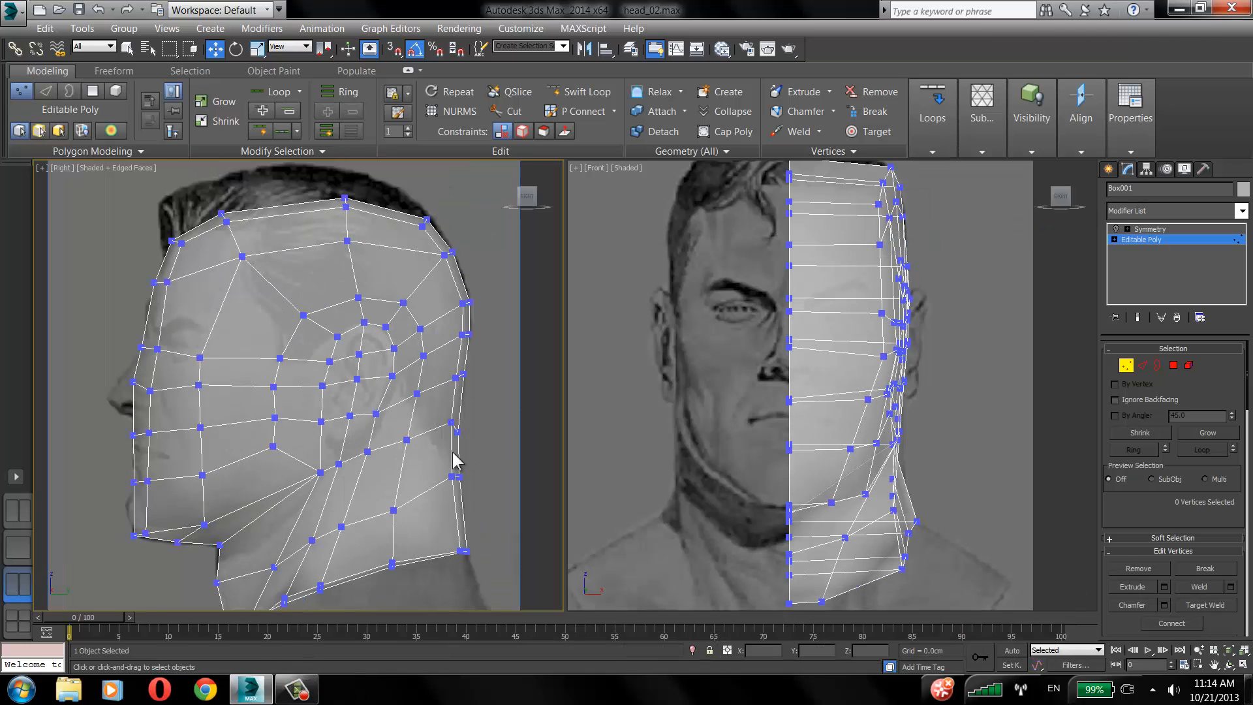
Examine the forehead, eye, nose and mouth vertices of the face in the enlarged Right view.
middle_drag(349, 415, 387, 405)
key(alt+w)
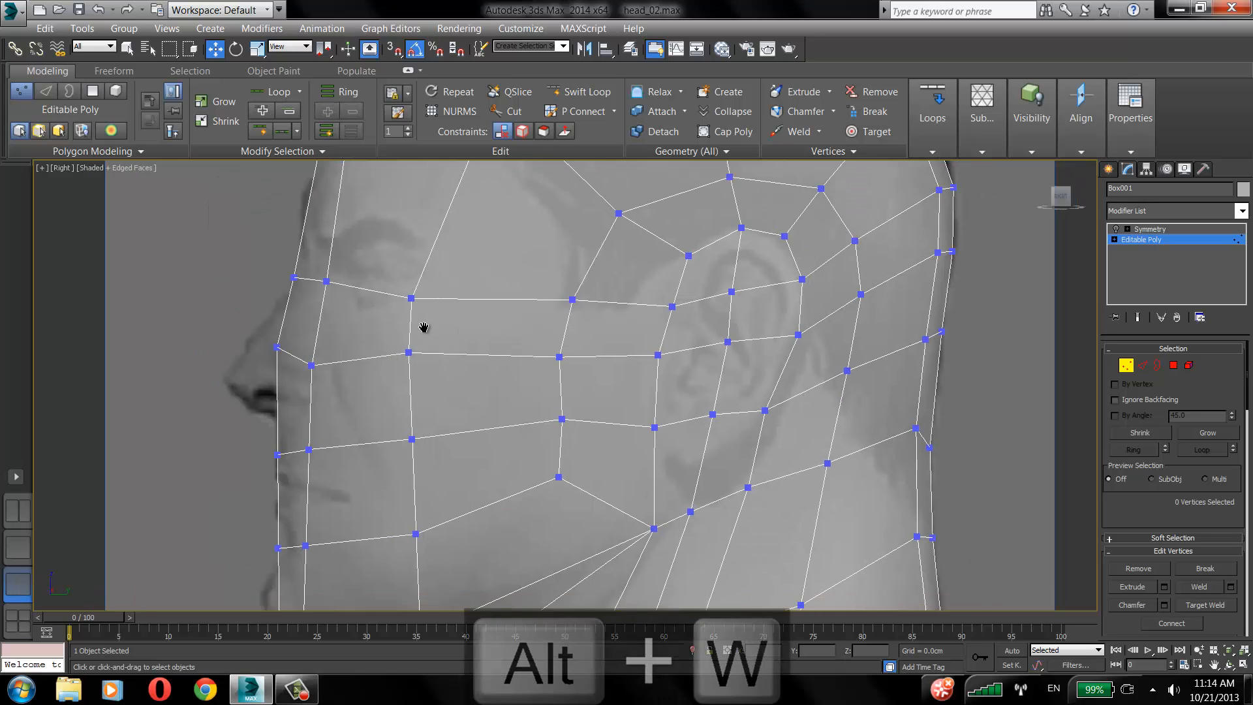
scroll(462, 335, up, 3)
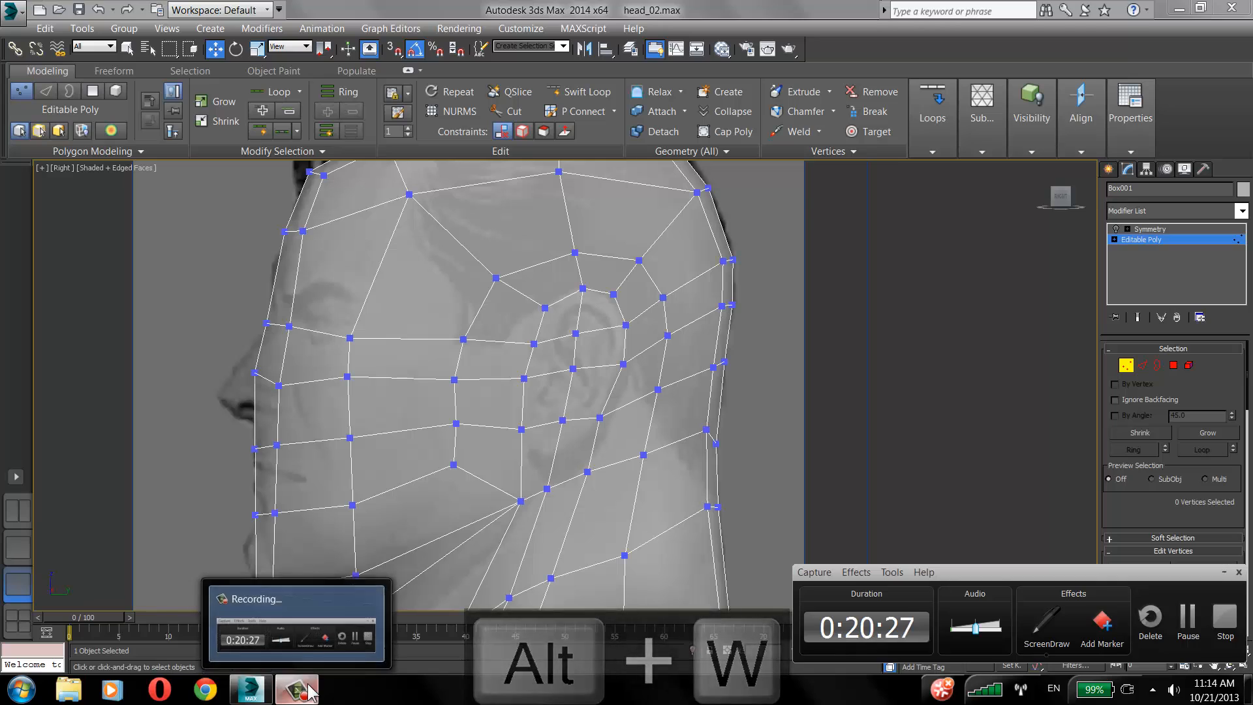
click(409, 193)
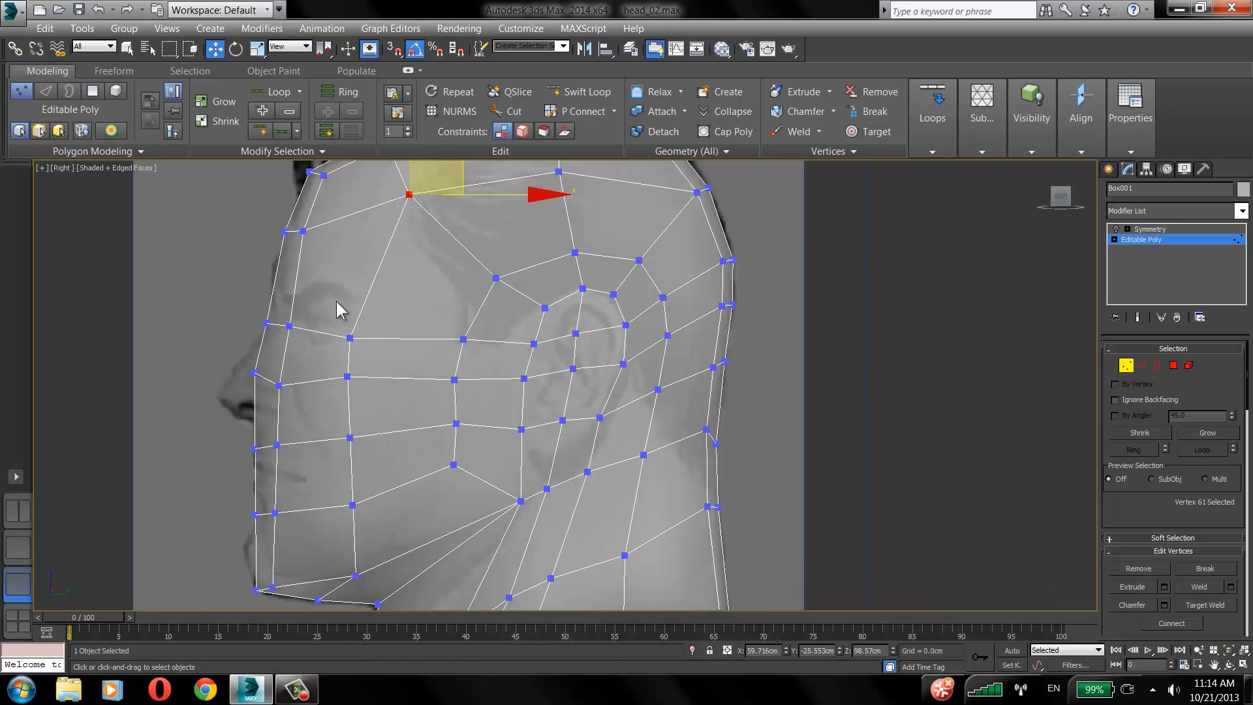
click(359, 194)
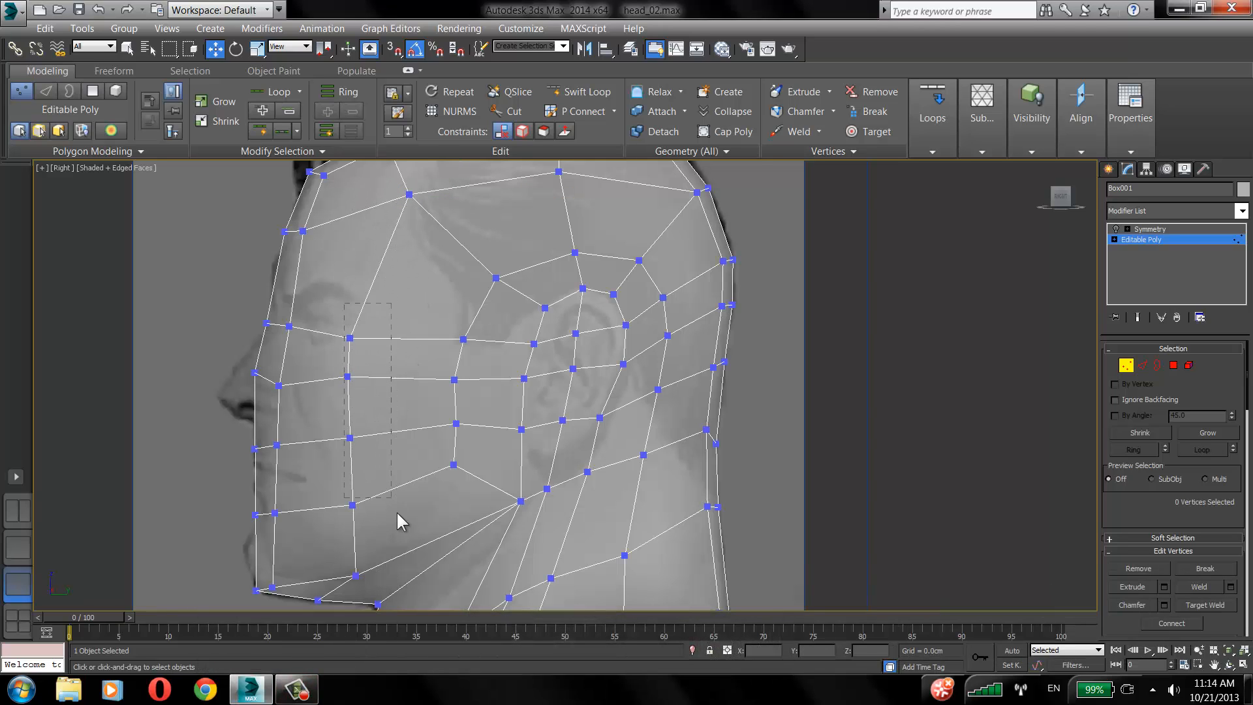
drag(396, 513, 394, 509)
click(302, 231)
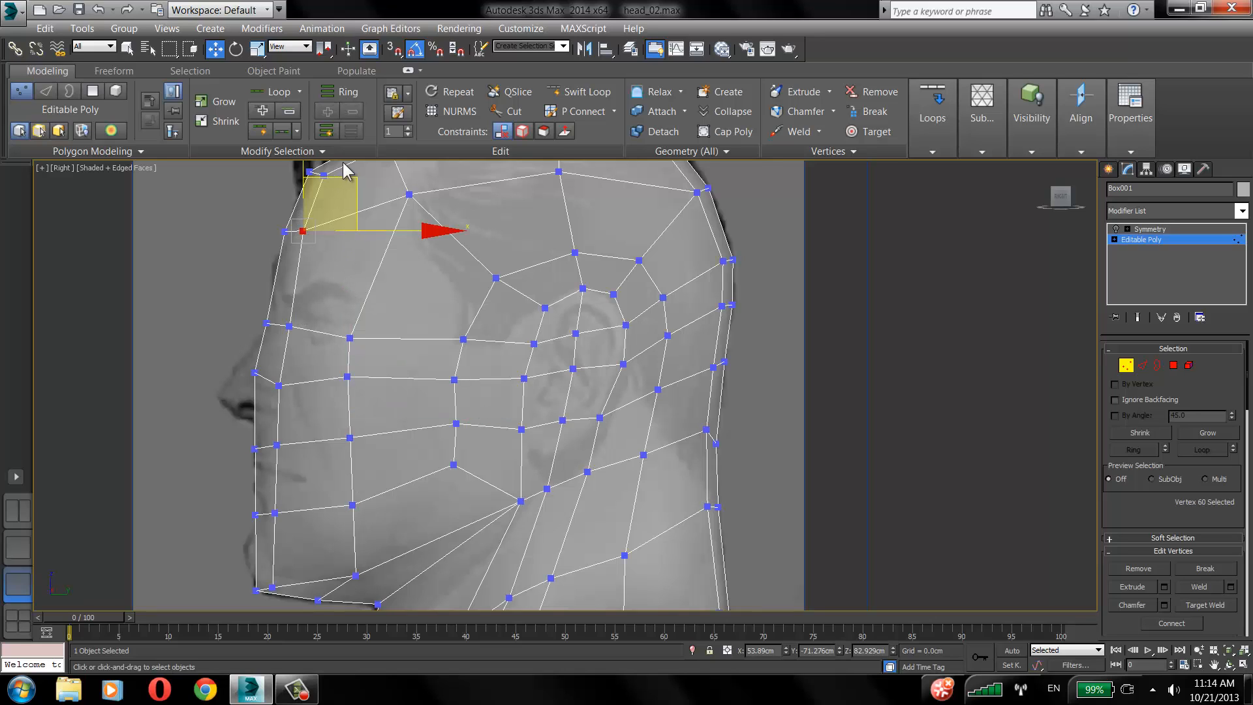
click(341, 165)
click(289, 326)
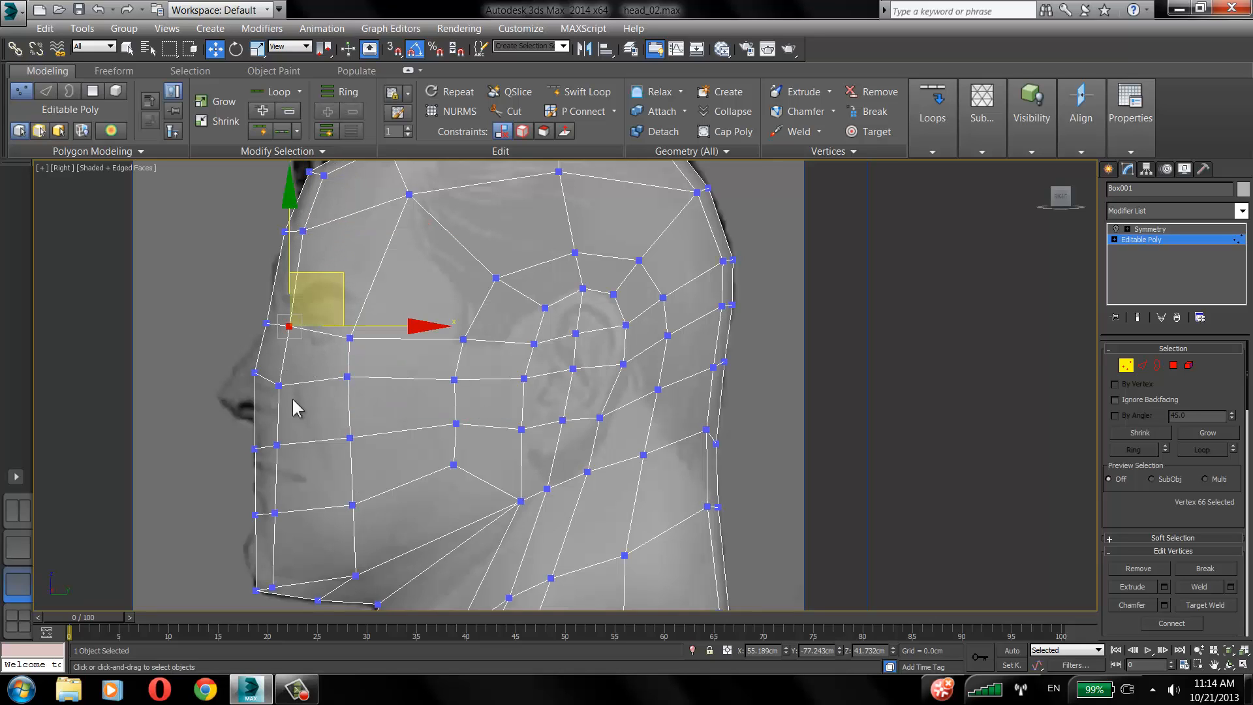
drag(271, 532, 307, 377)
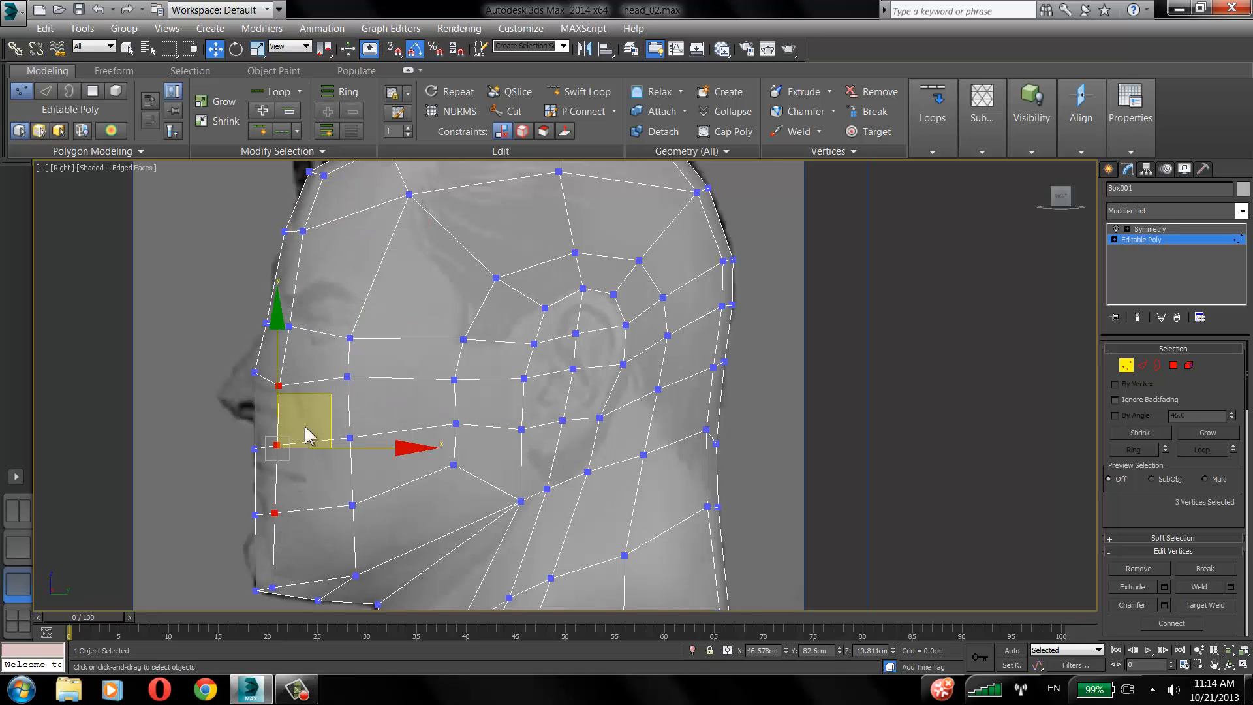
click(342, 306)
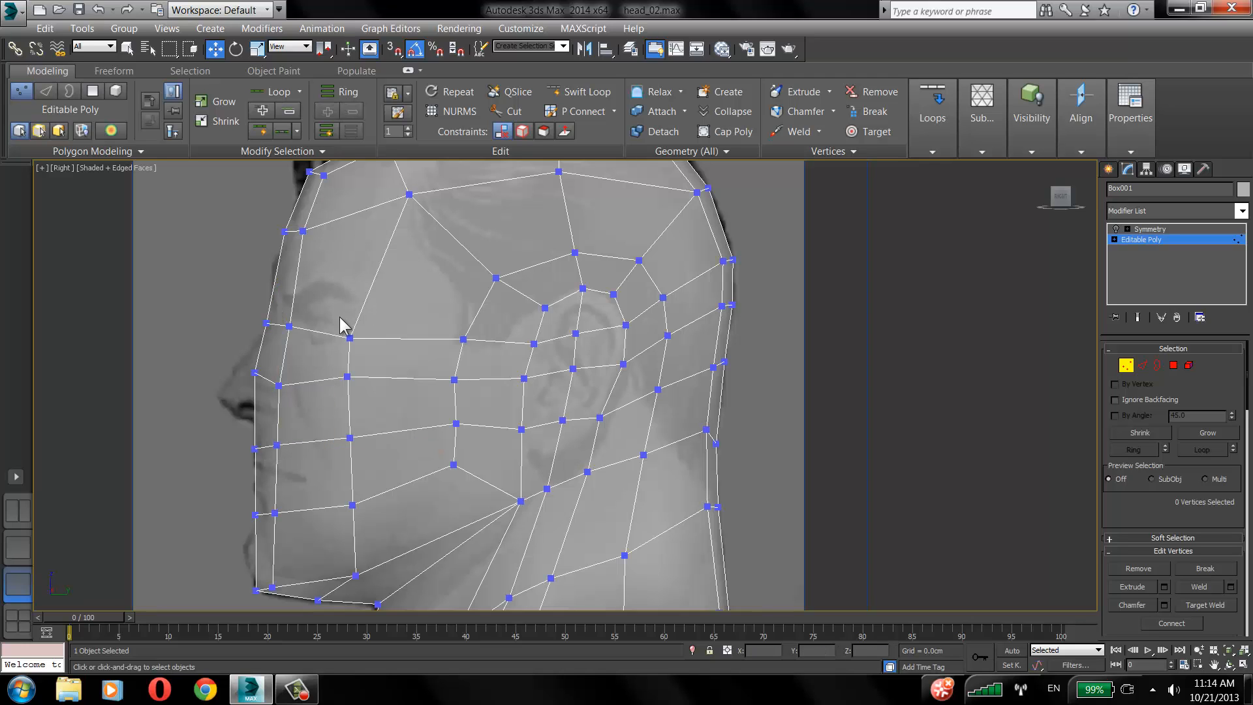
Turn off see-through display and check the polygon between eye and nose level in the enlarged Front view.
key(alt+w)
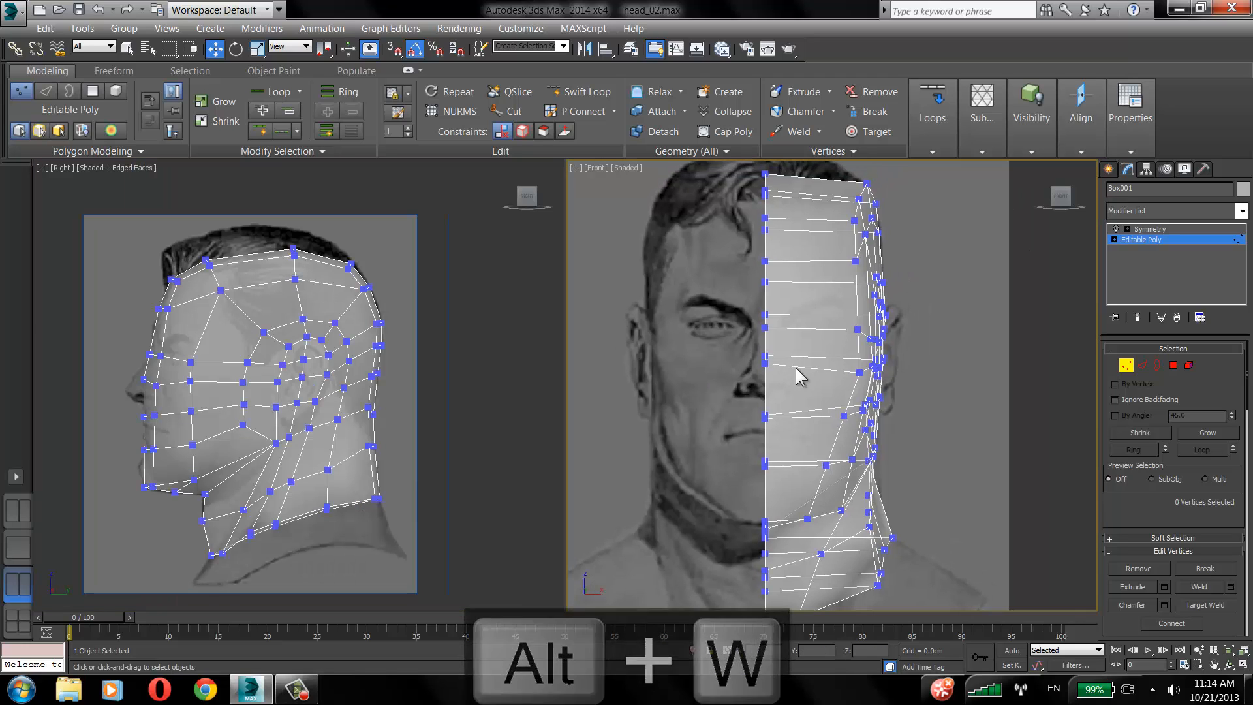
key(alt+x)
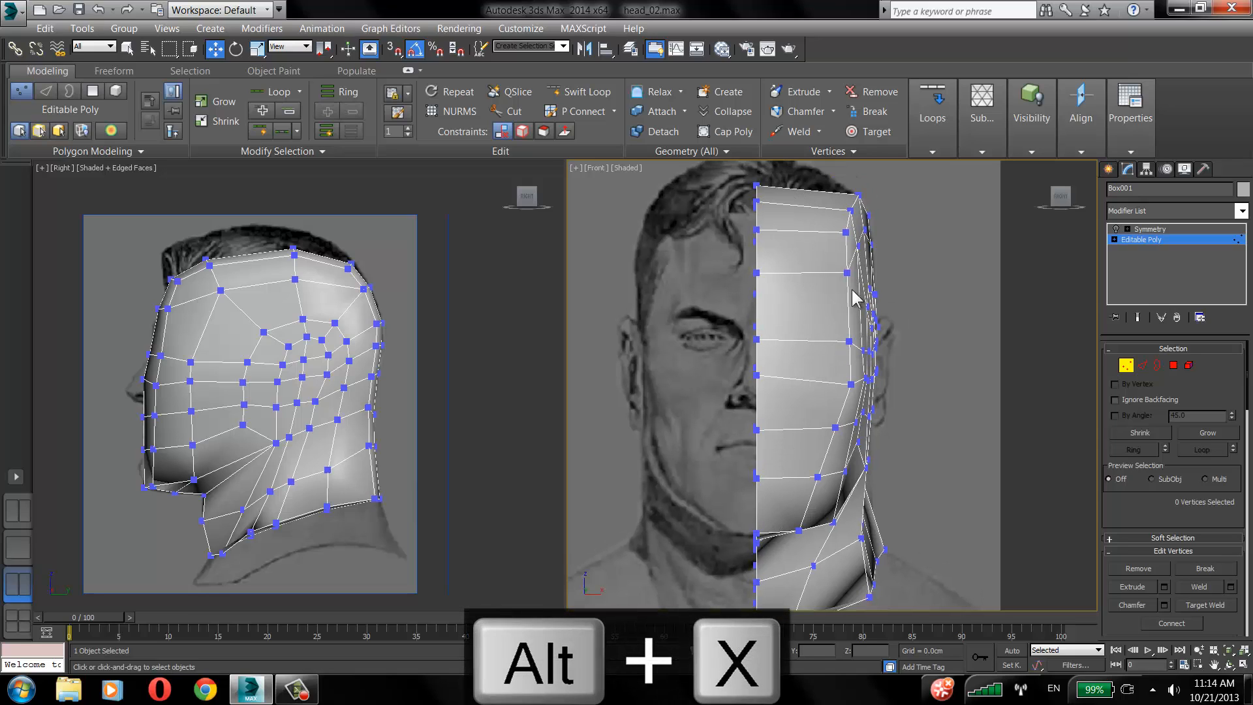
key(alt+w)
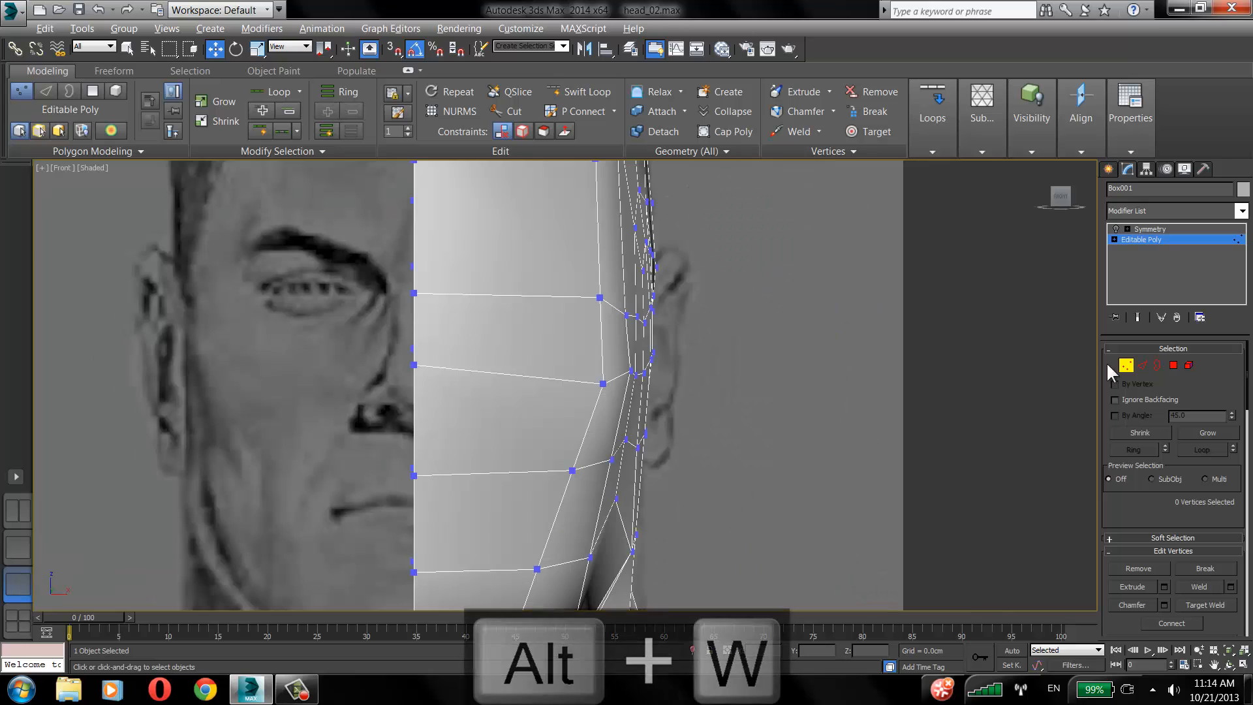
click(1172, 365)
click(569, 314)
scroll(717, 330, down, 2)
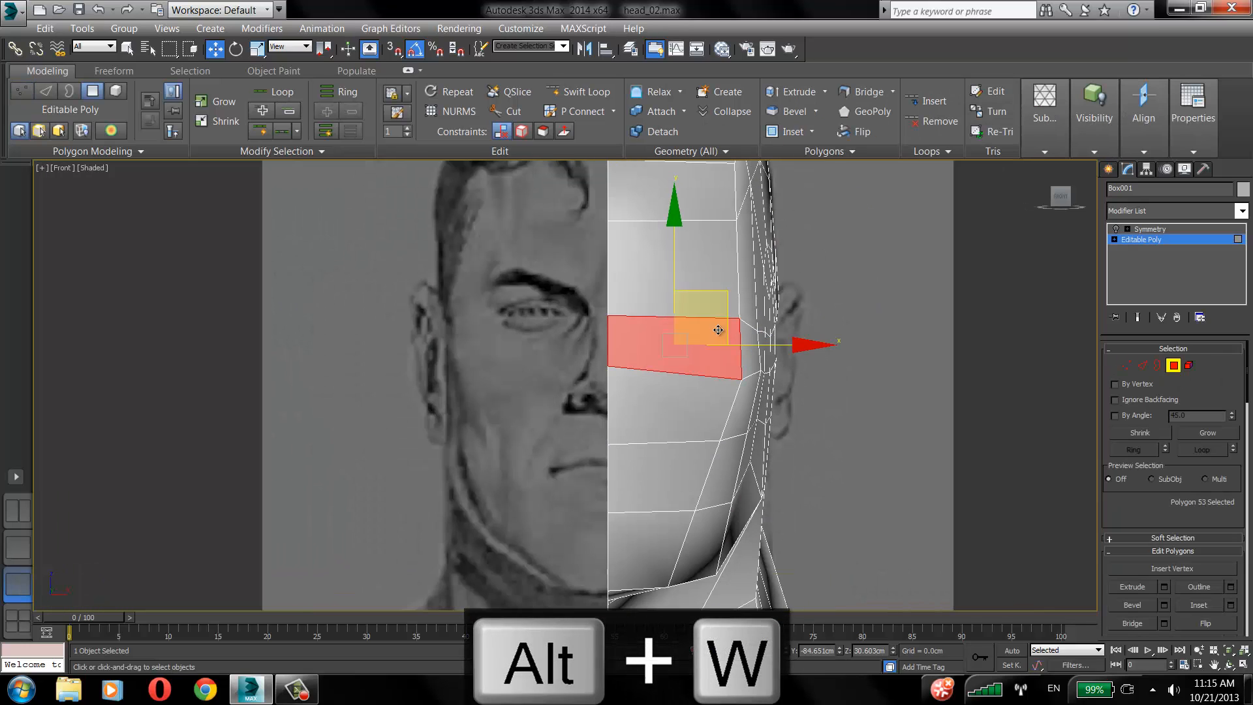
scroll(718, 330, down, 2)
click(689, 217)
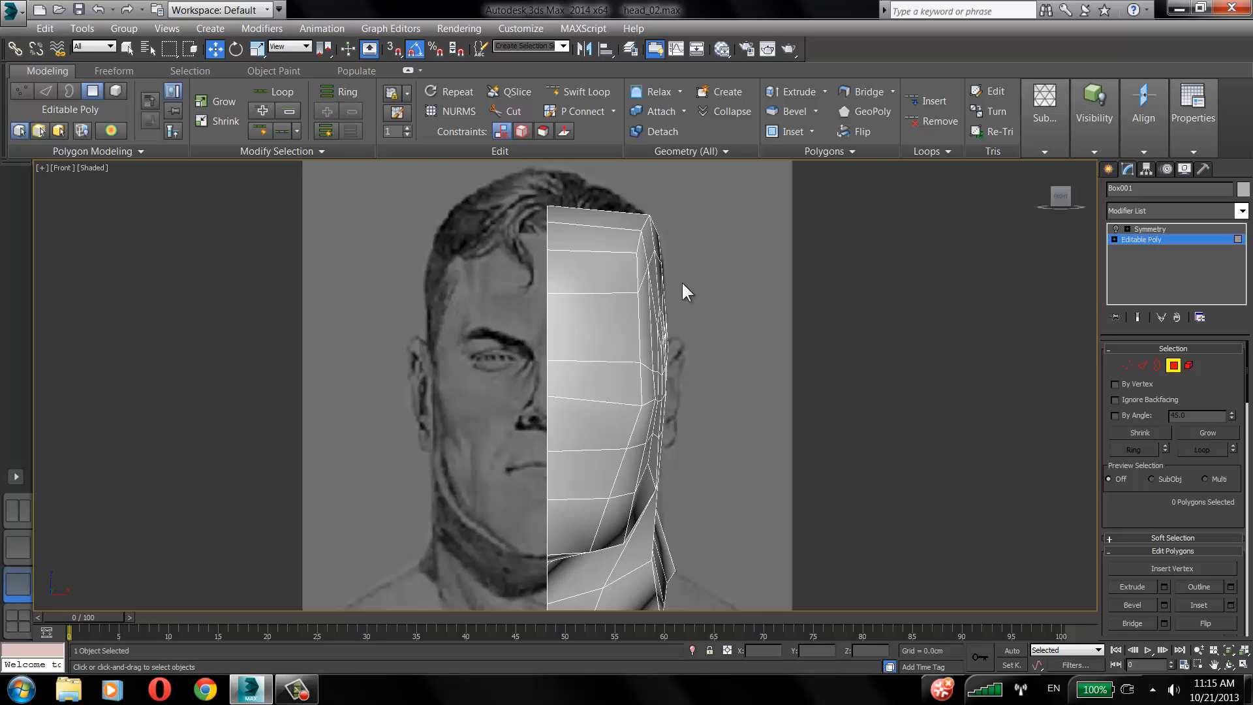
Try a vertical Swift Loop down the face near the centre line, and undo it.
click(598, 96)
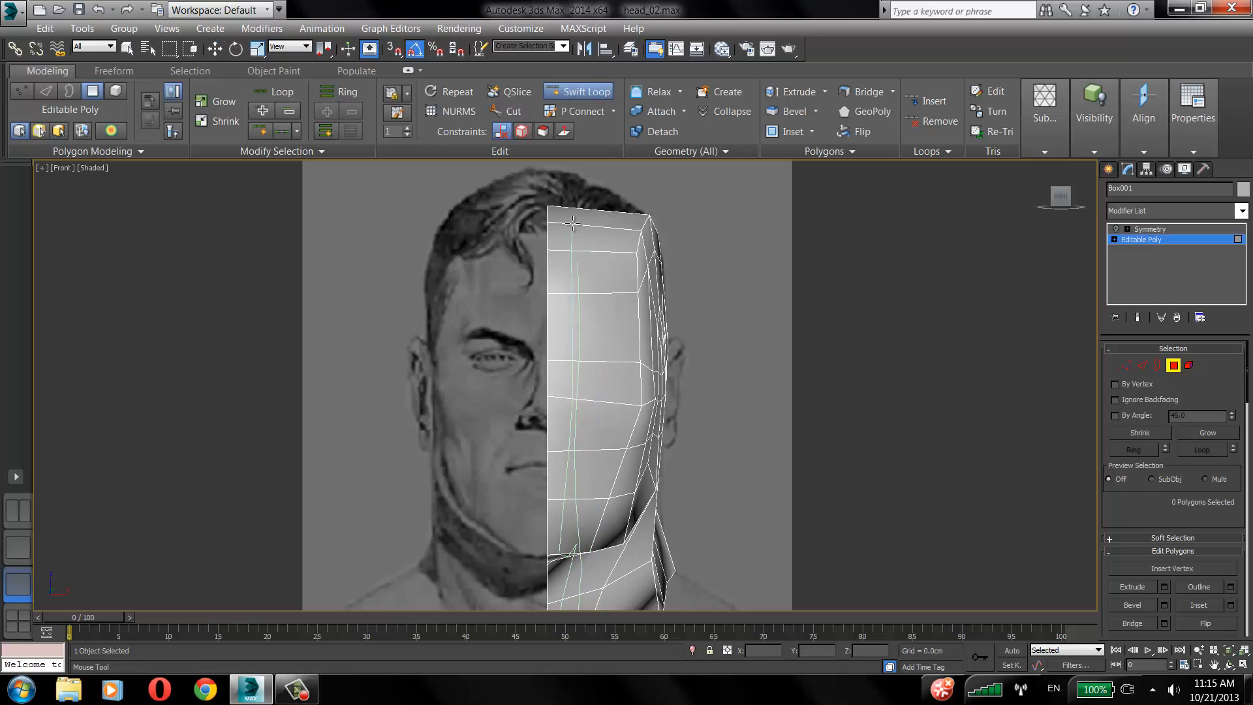
click(572, 224)
right_click(685, 261)
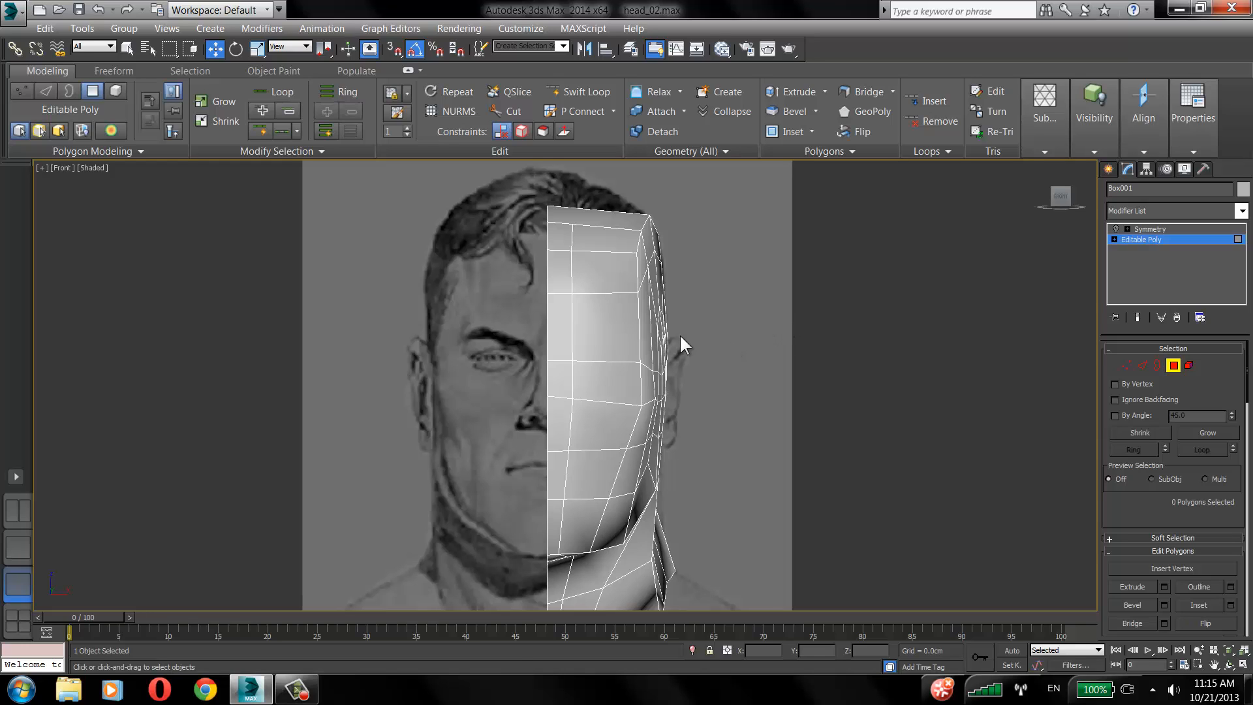
key(ctrl+z)
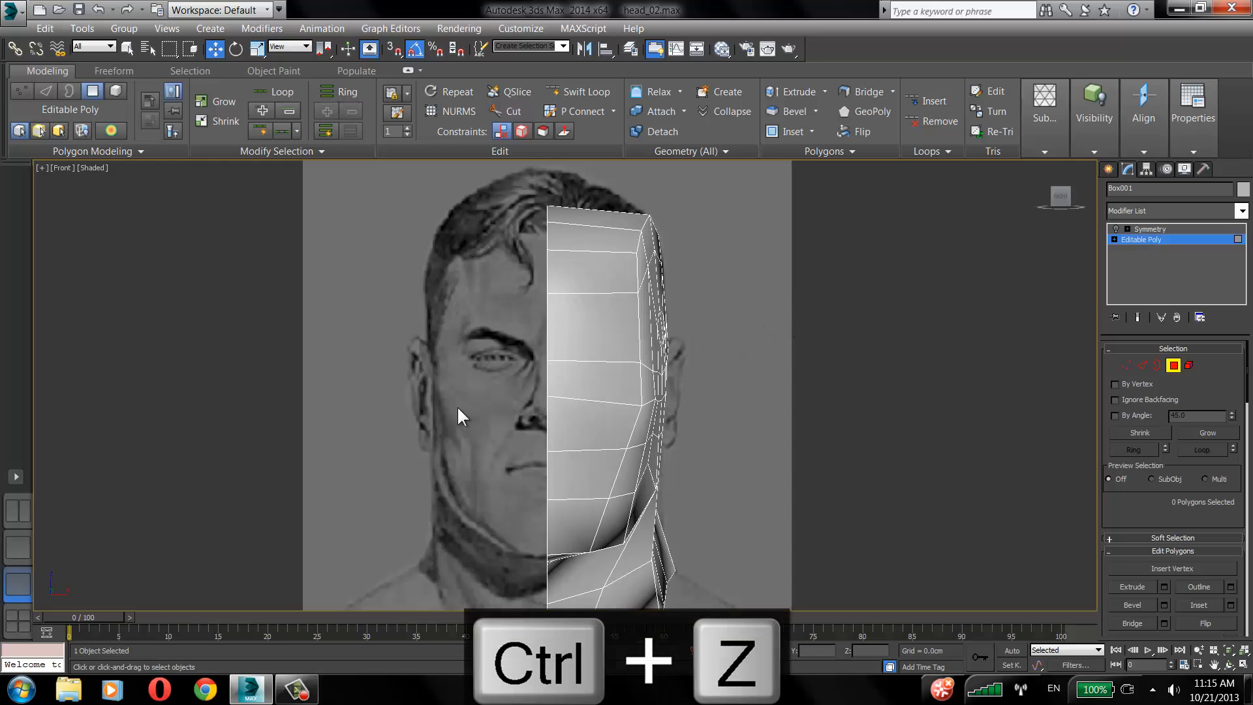
Insert a Swift Loop over the upper forehead in the Perspective view and show the mesh's vertices.
click(20, 547)
alt+middle_drag(548, 333, 569, 397)
middle_drag(574, 331, 632, 282)
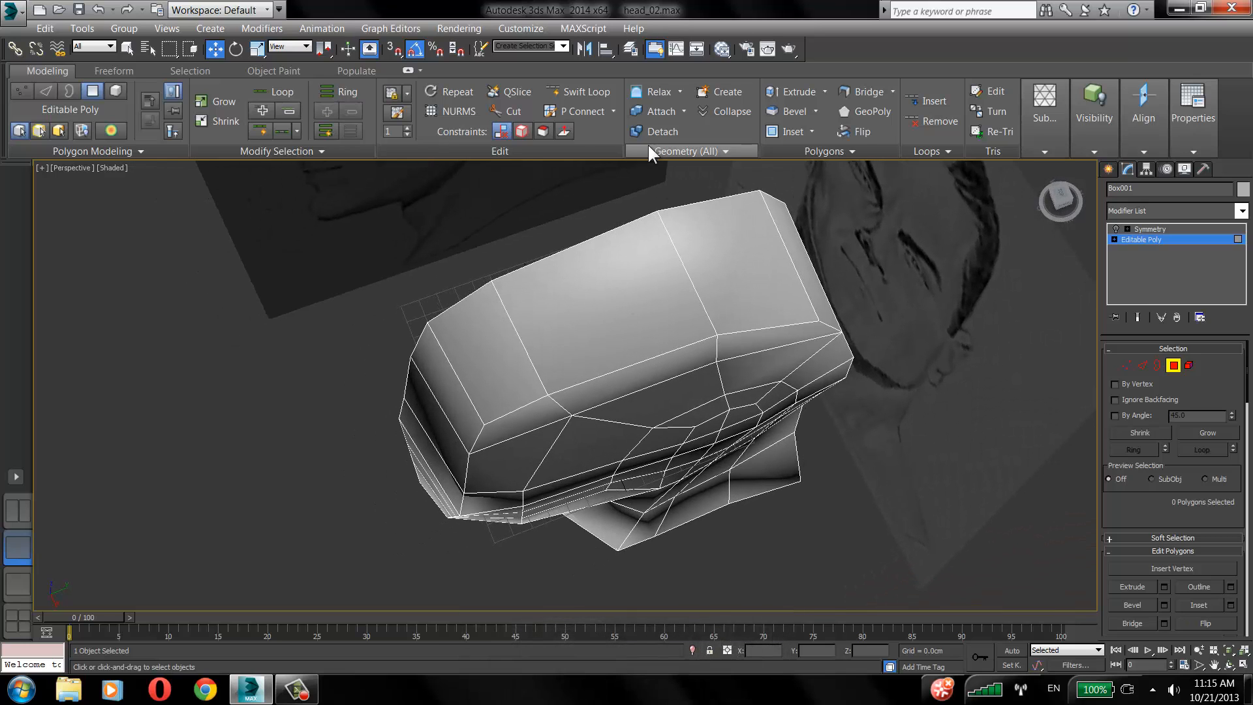
click(581, 92)
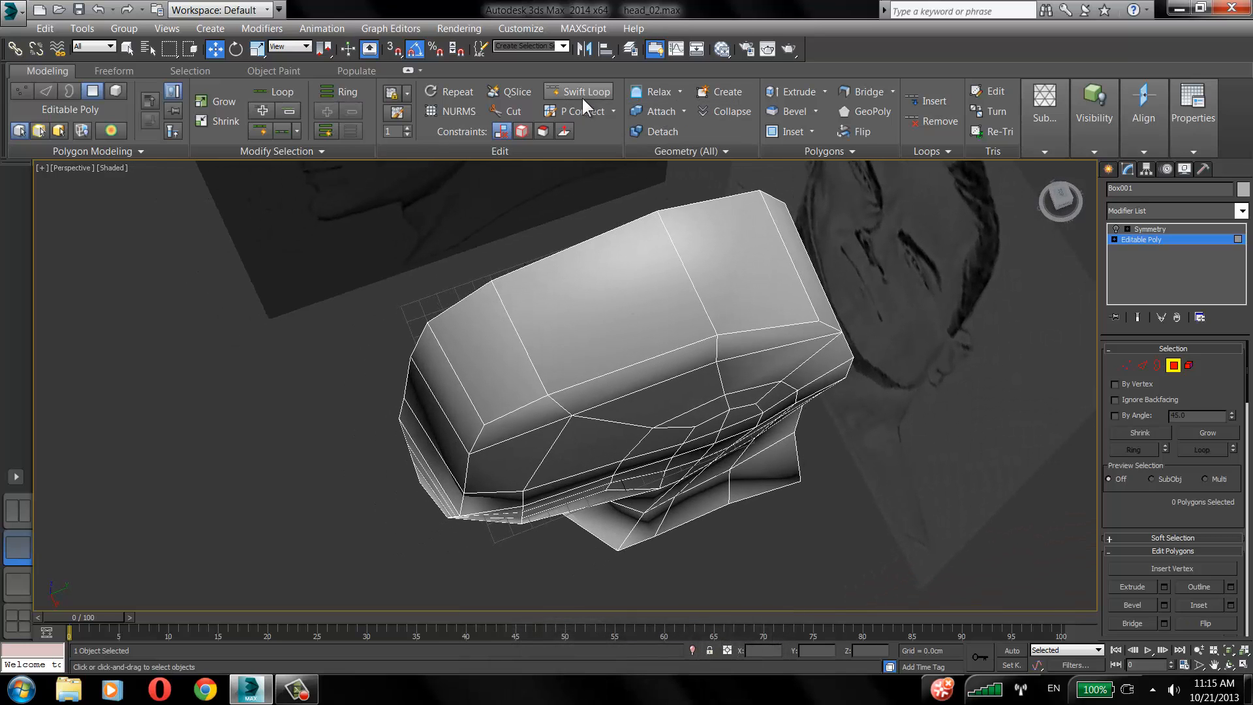
click(518, 327)
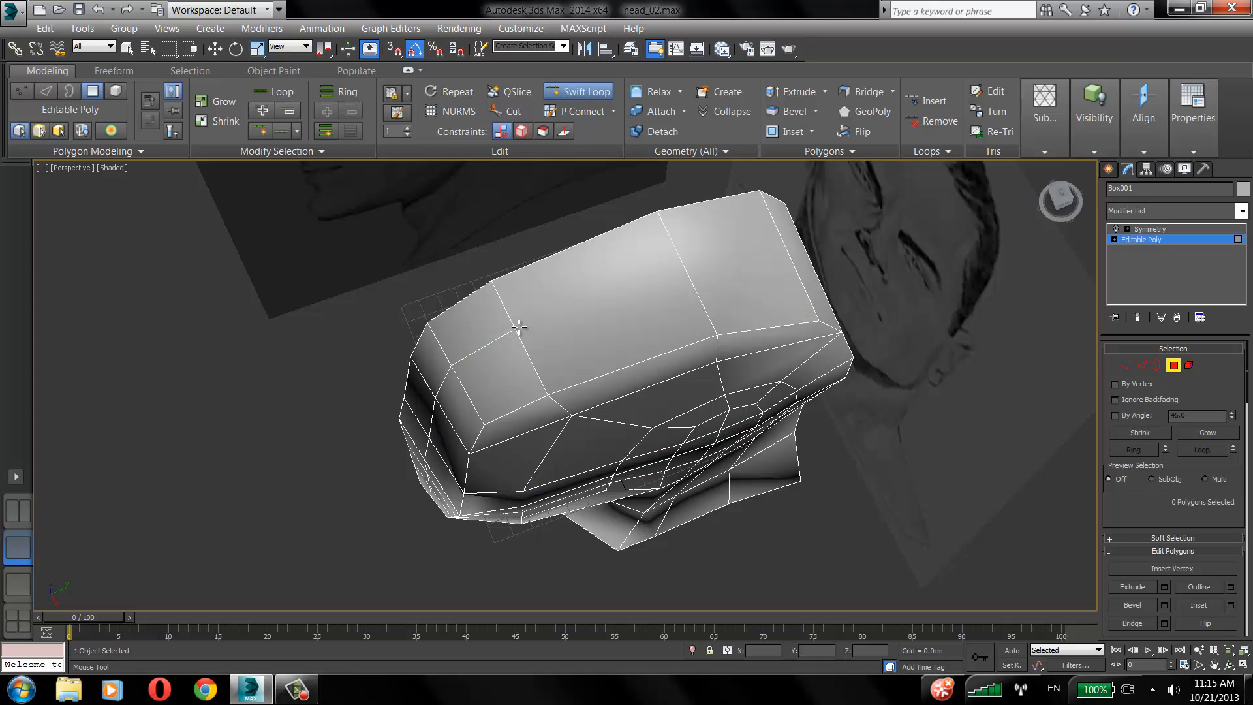
alt+middle_drag(711, 300, 554, 320)
right_click(721, 367)
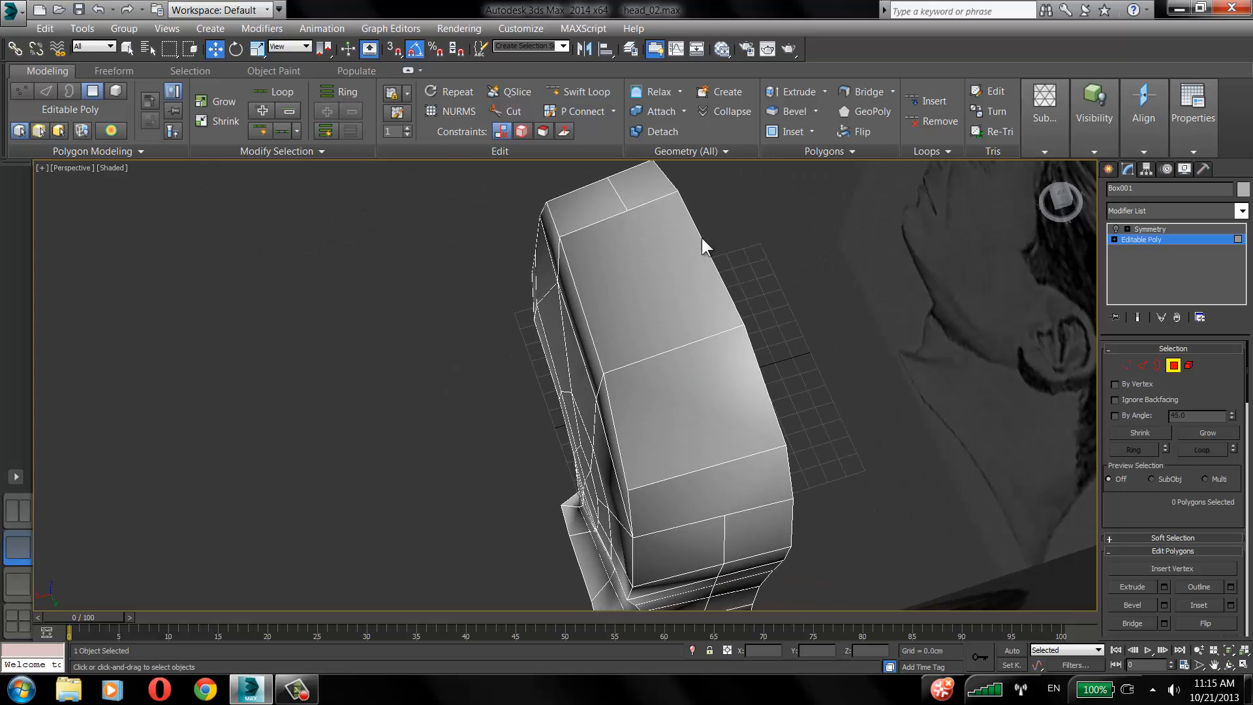
click(21, 91)
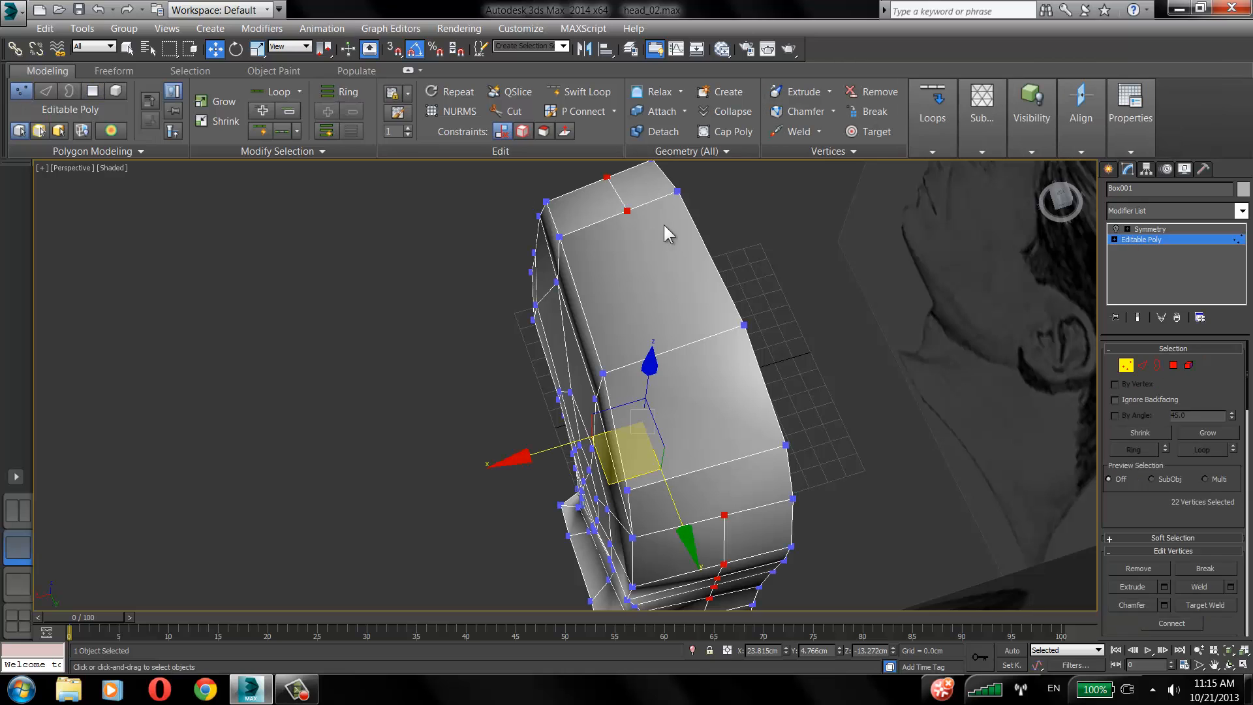
Try moving the centre-line and side vertices at the crown of the head, undoing each move.
alt+middle_drag(693, 327, 735, 336)
click(747, 324)
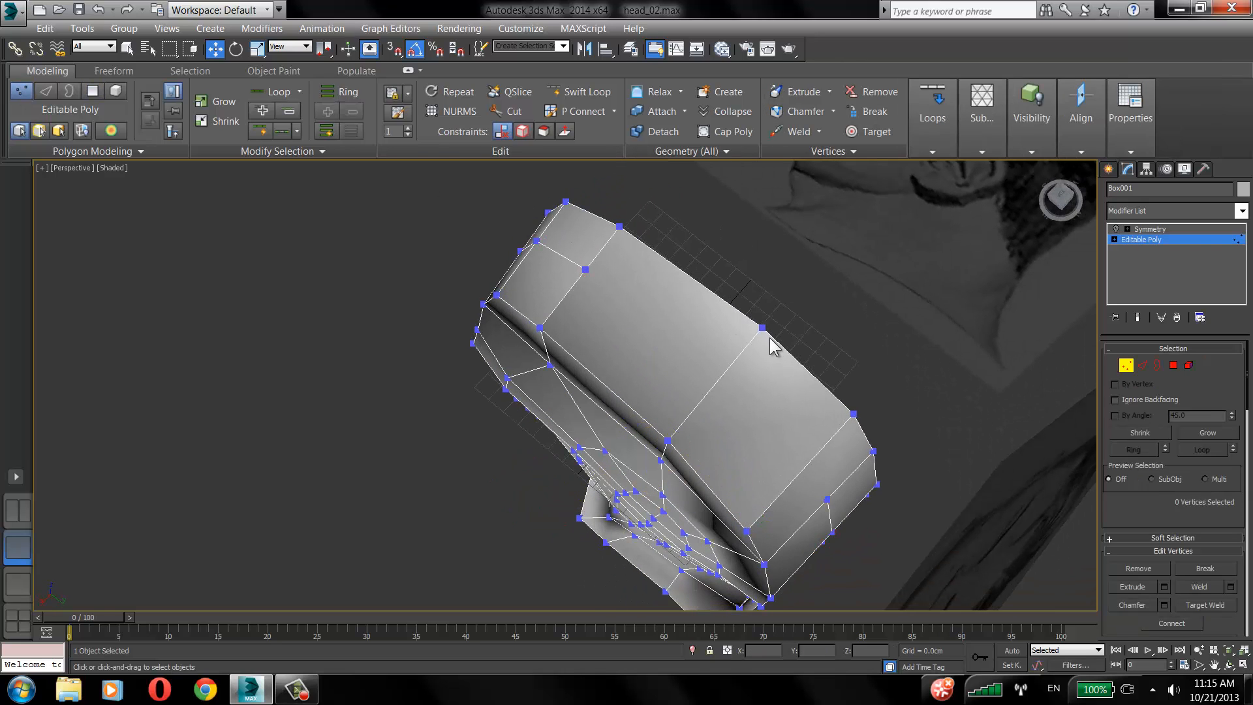
click(762, 327)
drag(789, 323, 803, 308)
key(ctrl+z)
key(ctrl+z)
key(ctrl+z)
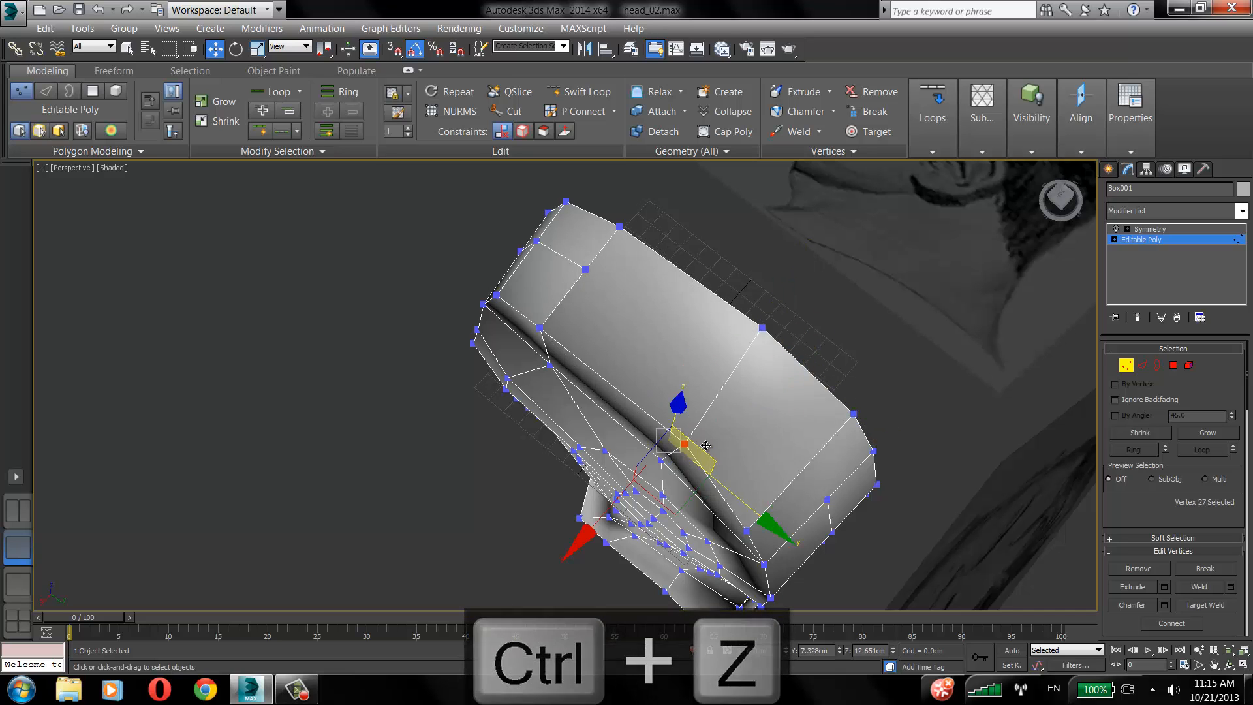
drag(693, 438, 685, 434)
key(ctrl+z)
Pull the vertex at the upper forehead's side corner backward to check for an unwelded duplicate beneath it.
drag(540, 328, 590, 353)
alt+middle_drag(658, 312, 681, 288)
alt+middle_drag(599, 333, 602, 340)
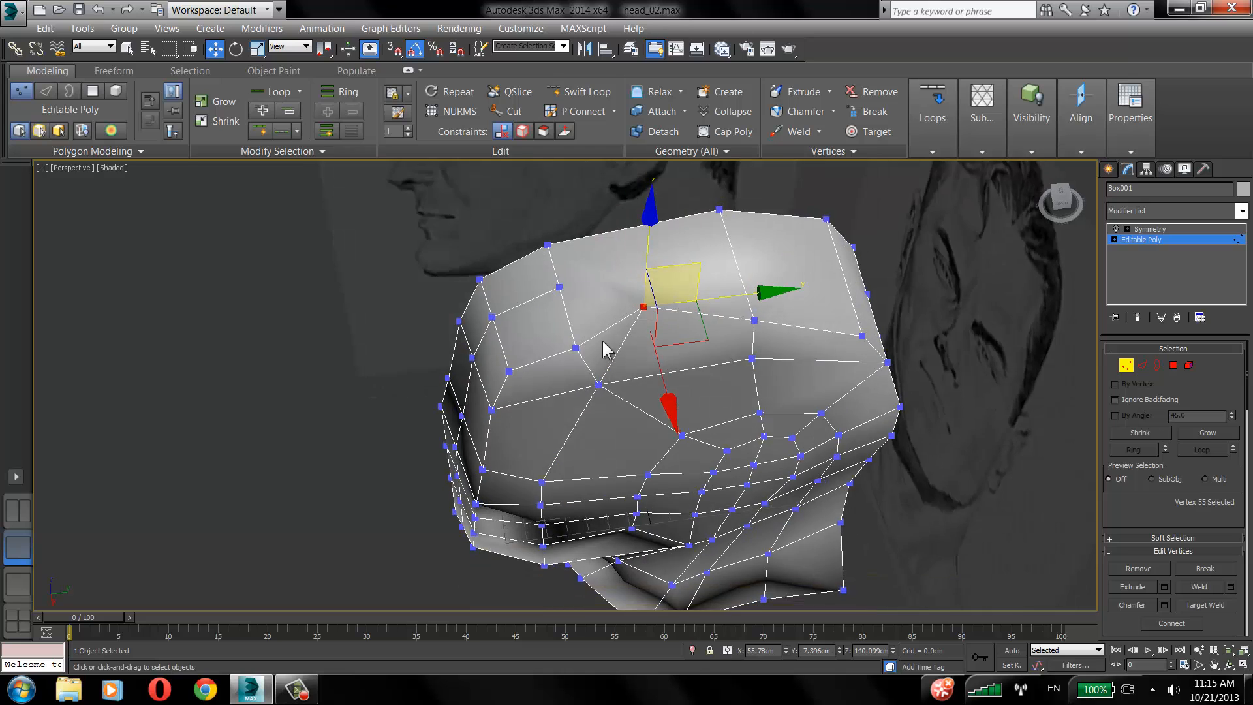
scroll(601, 340, up, 7)
scroll(641, 328, down, 7)
scroll(646, 326, up, 4)
key(ctrl+z)
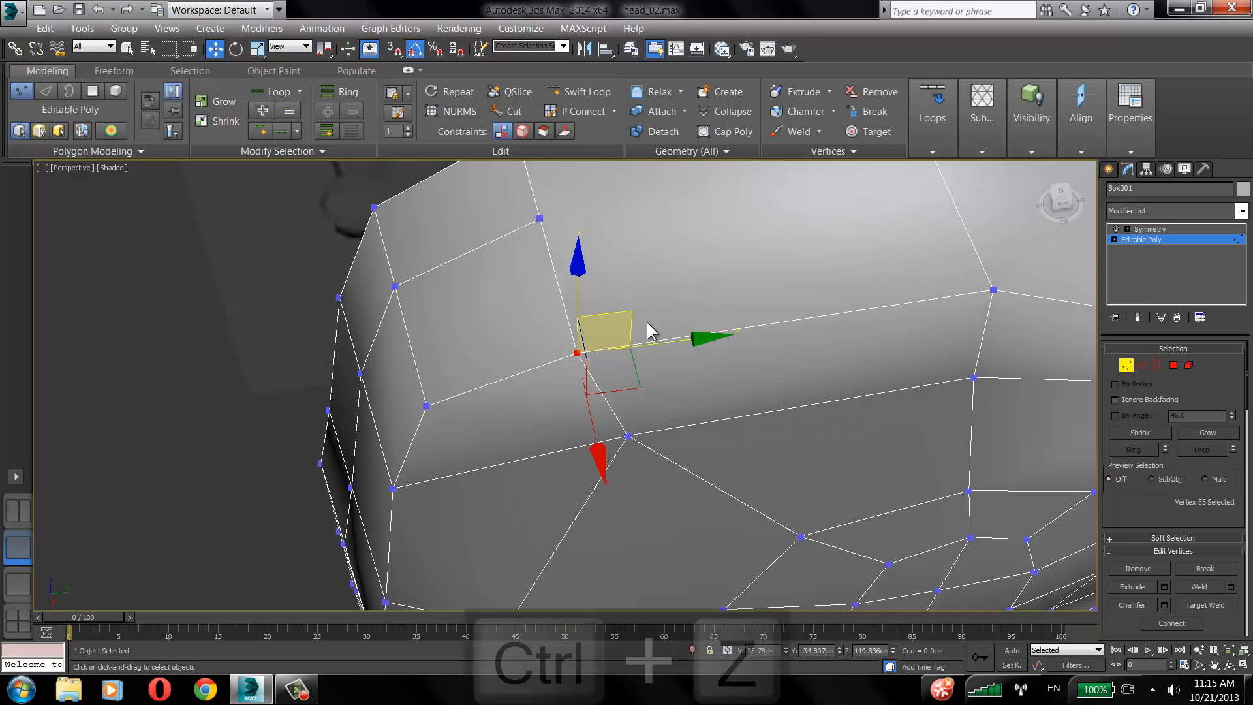
drag(663, 340, 697, 335)
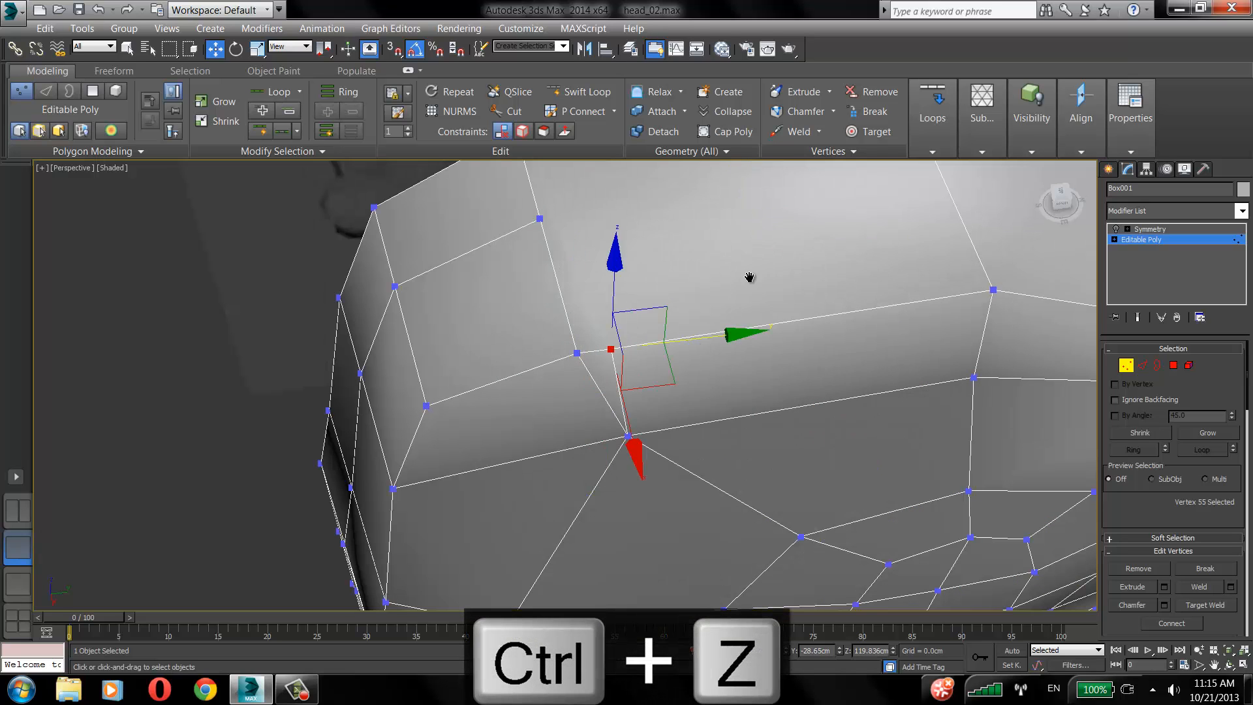
alt+middle_drag(750, 278, 417, 284)
alt+middle_drag(688, 332, 575, 331)
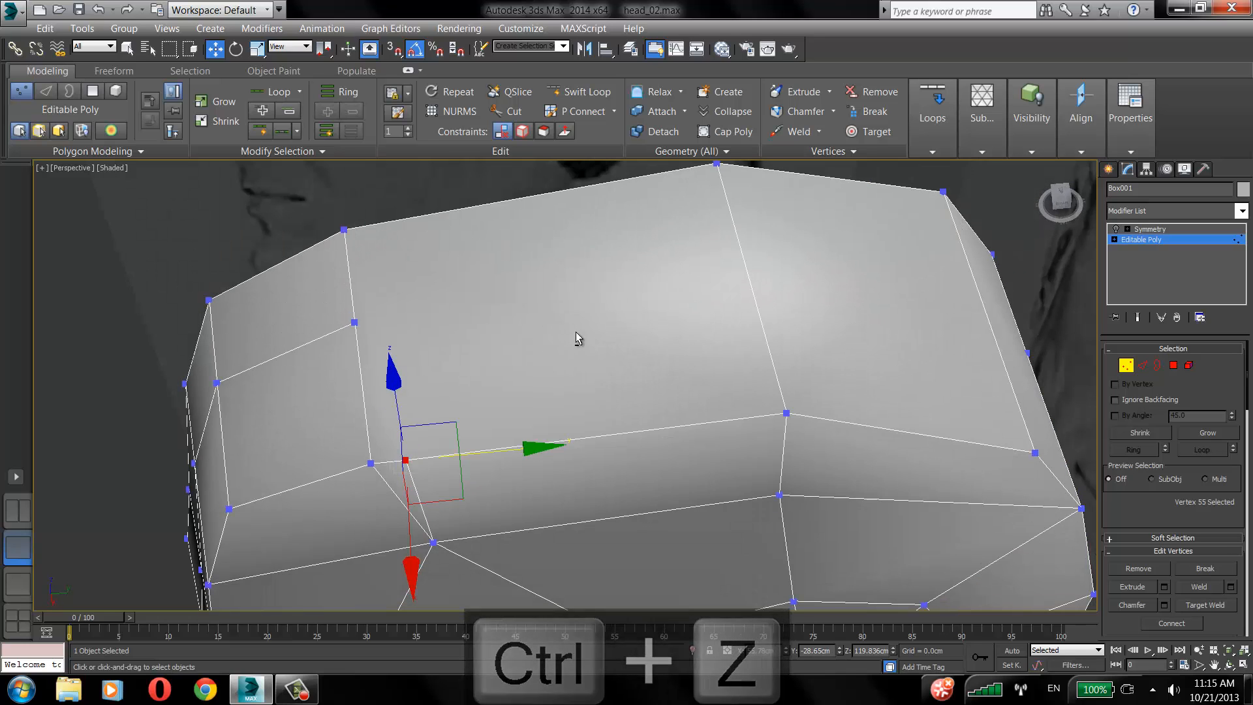
Undo the test moves of the vertices and the incomplete edge loop on the forehead.
key(ctrl+z)
key(ctrl+z)
key(ctrl+z)
key(ctrl+z)
key(ctrl+z)
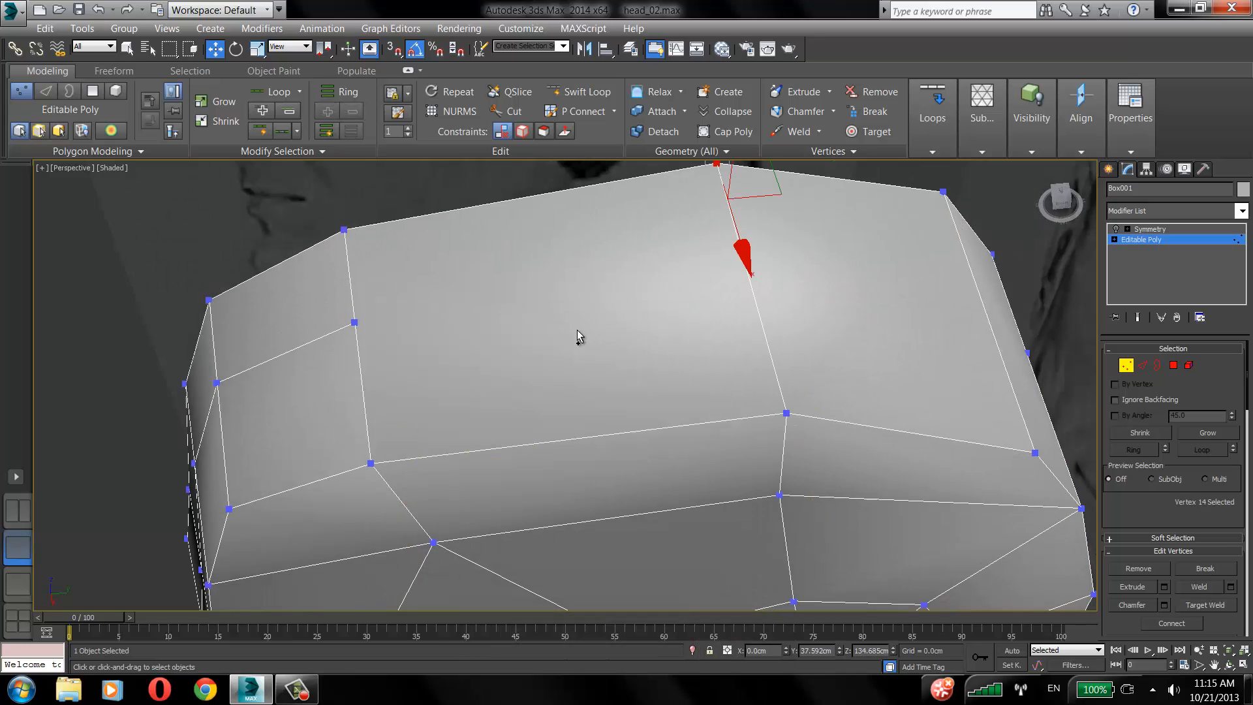
Separate the two overlapping vertices at the upper forehead's side corner, select both and collapse them into one.
click(368, 464)
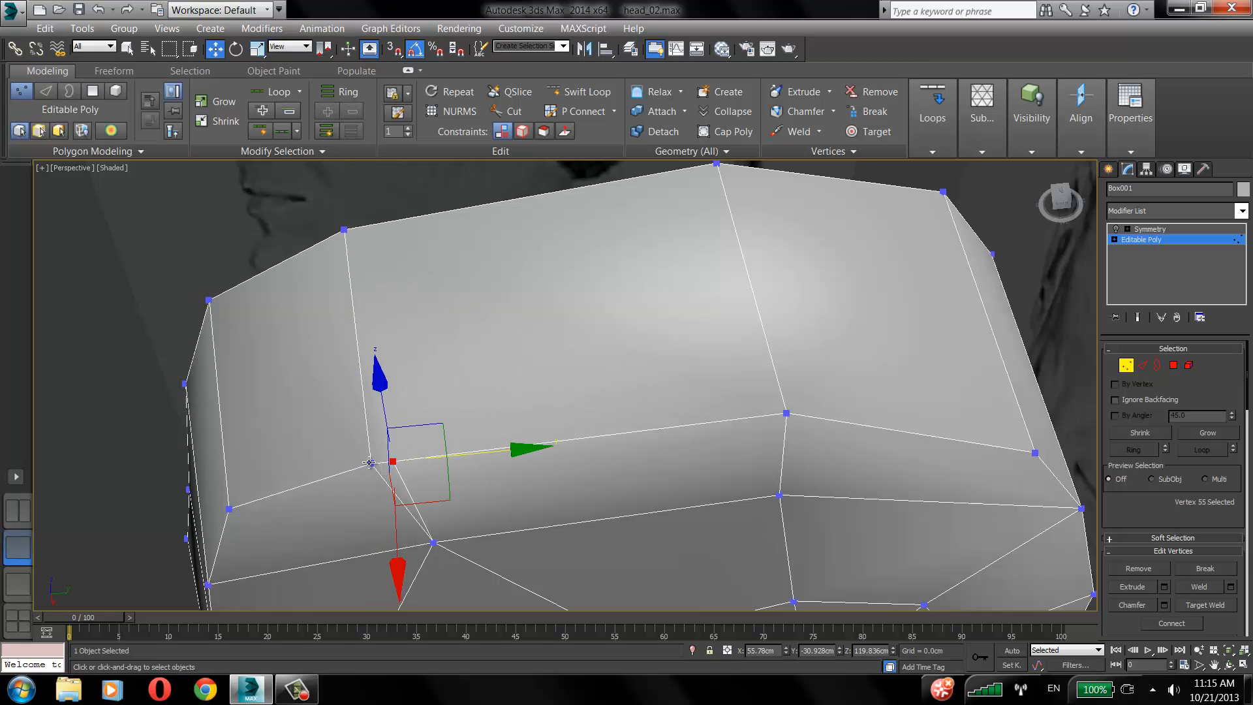
ctrl+click(369, 463)
right_click(458, 417)
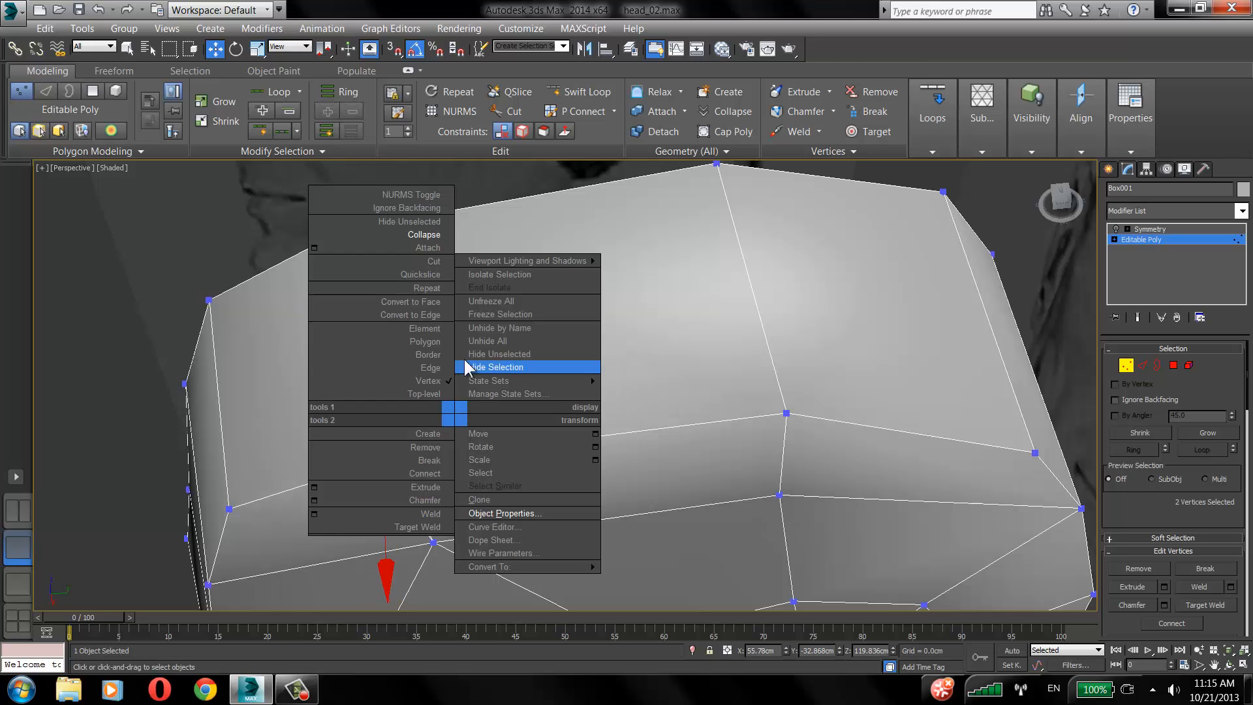
click(436, 236)
Preview a Swift Loop running lengthwise over the top of the head, cancel it and inspect the collapsed corner vertex.
click(578, 91)
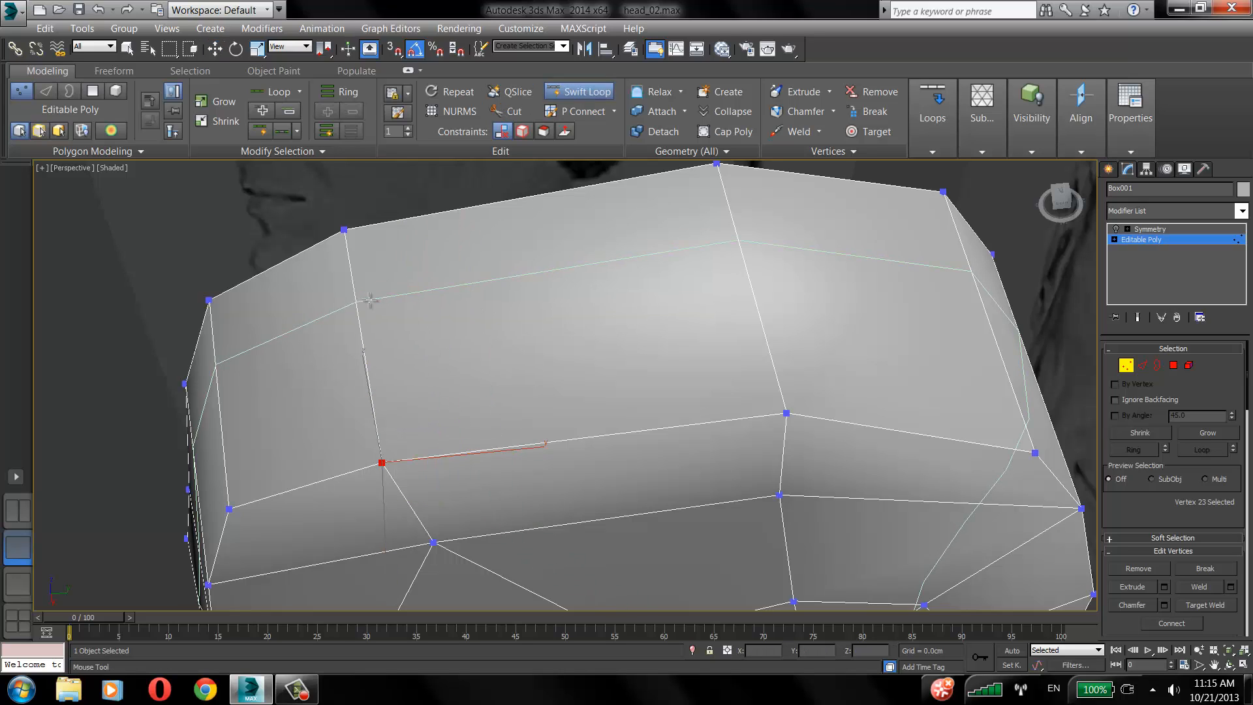
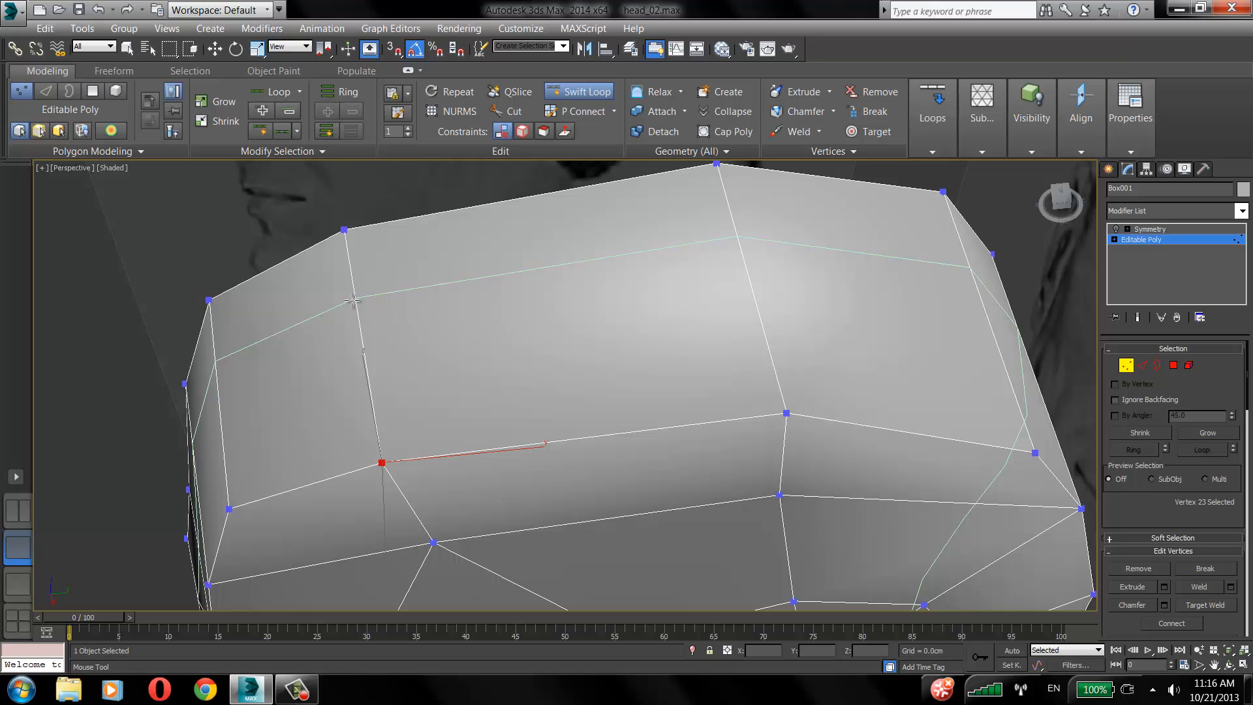
key(w)
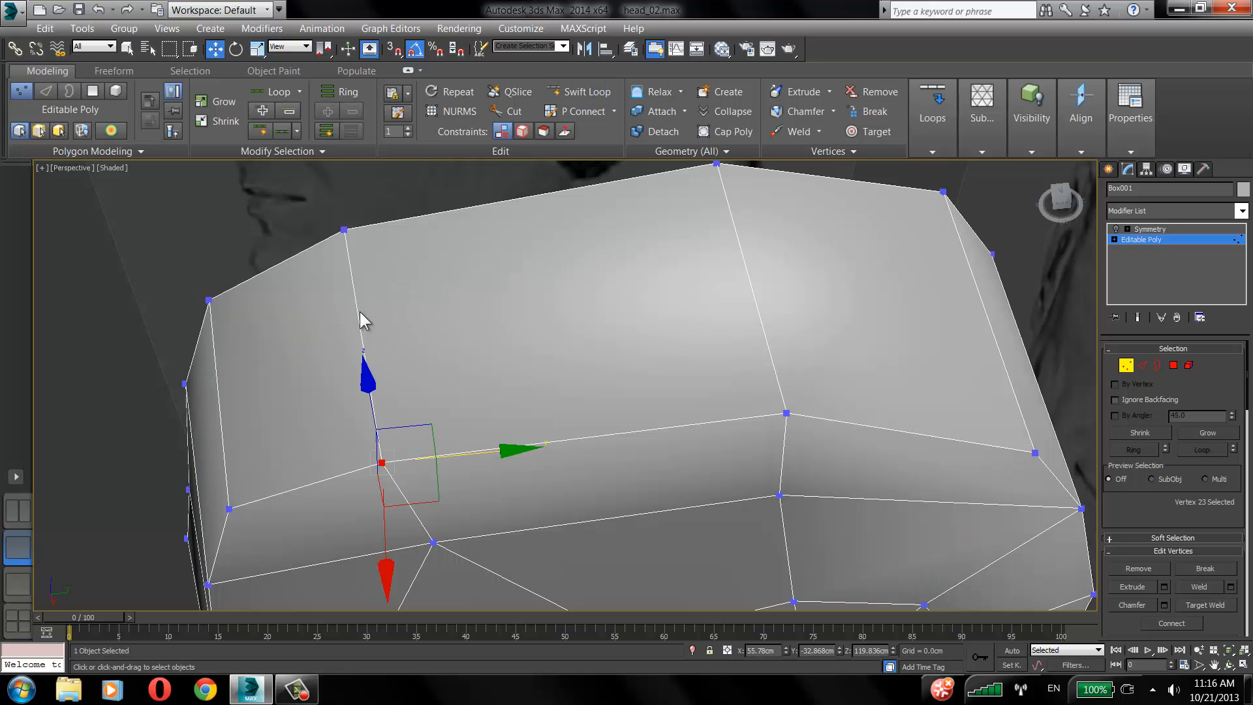
alt+middle_drag(476, 371, 563, 300)
scroll(505, 272, down, 5)
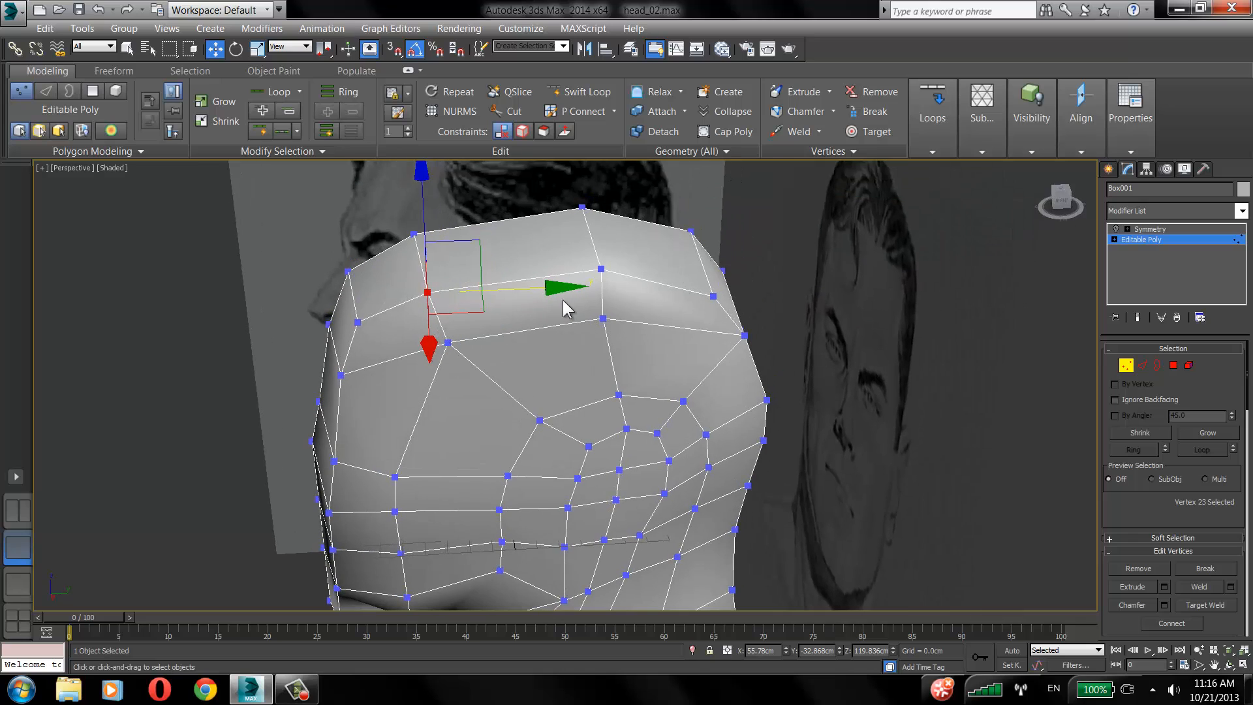
click(799, 252)
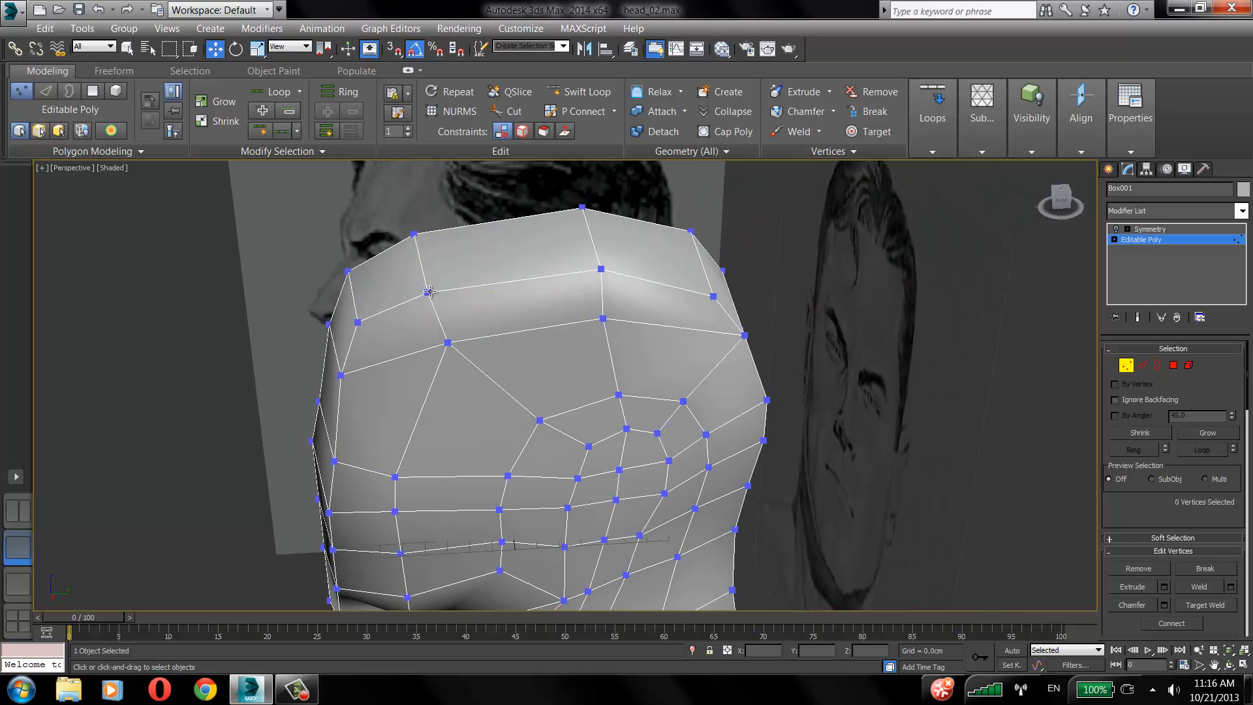
Test-move the collapsed vertex at the upper forehead's side corner twice, undoing the moves each time.
click(429, 291)
drag(467, 241, 501, 239)
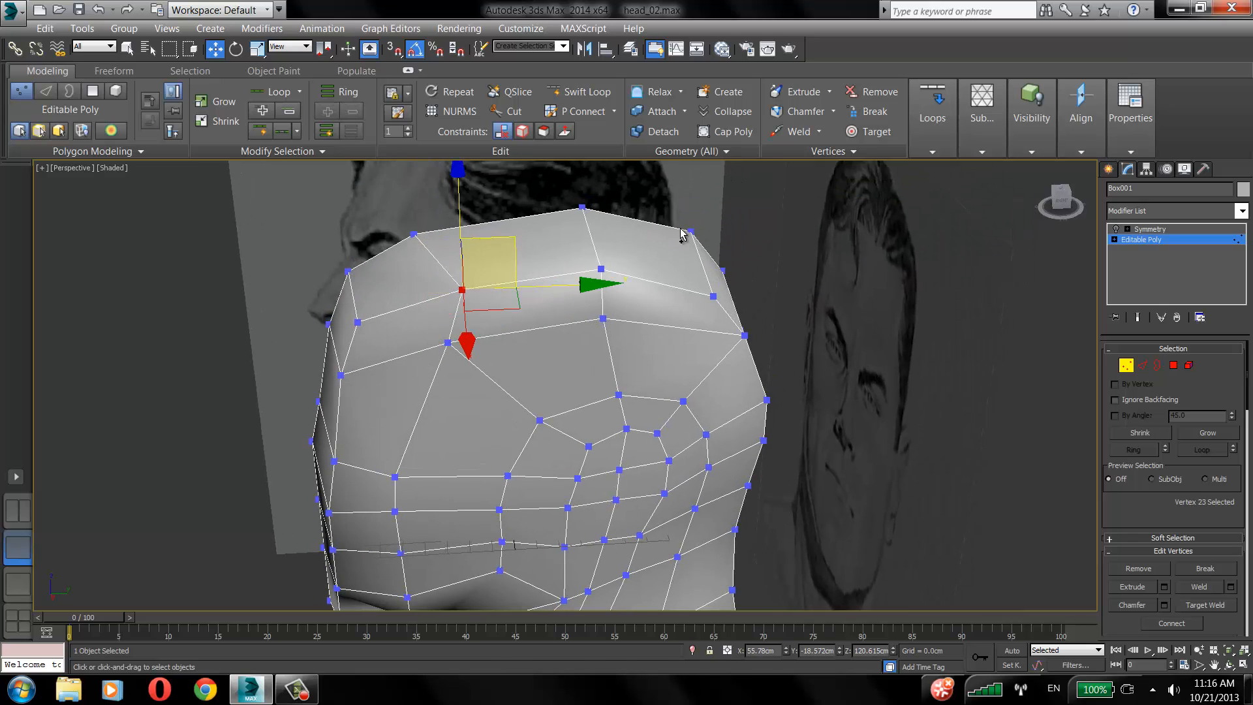
key(ctrl+z)
key(ctrl+z)
key(ctrl+z)
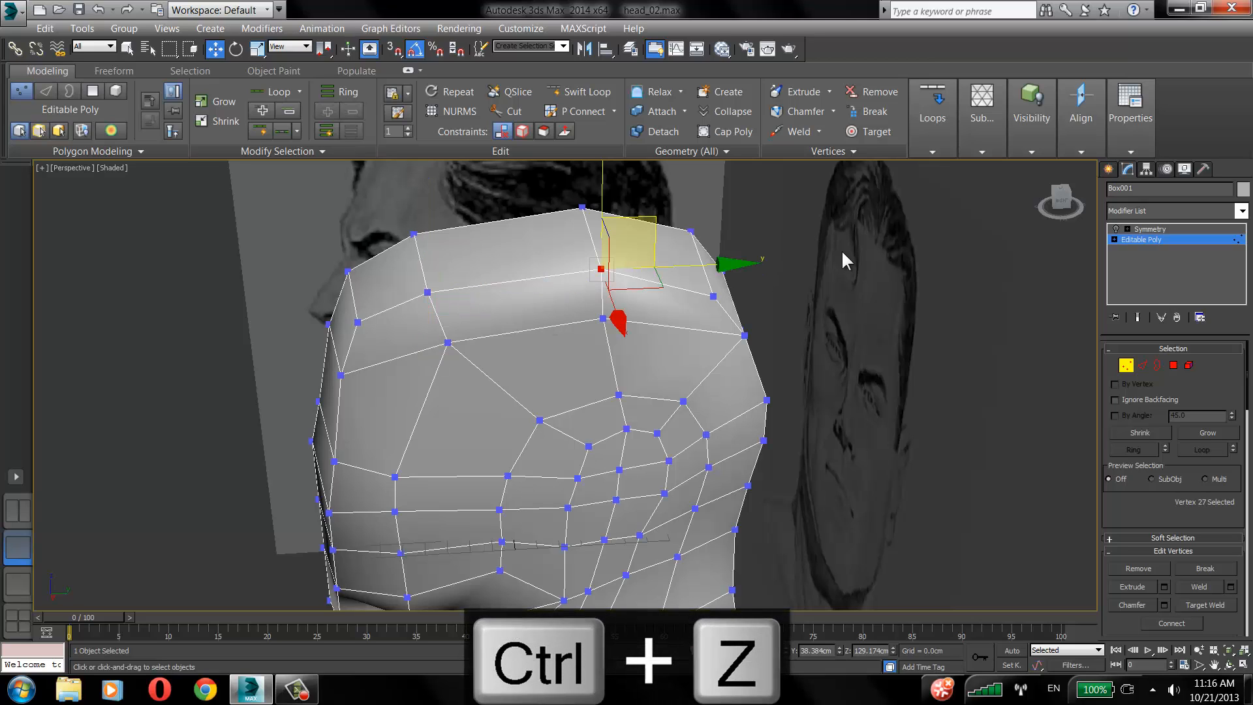
click(841, 250)
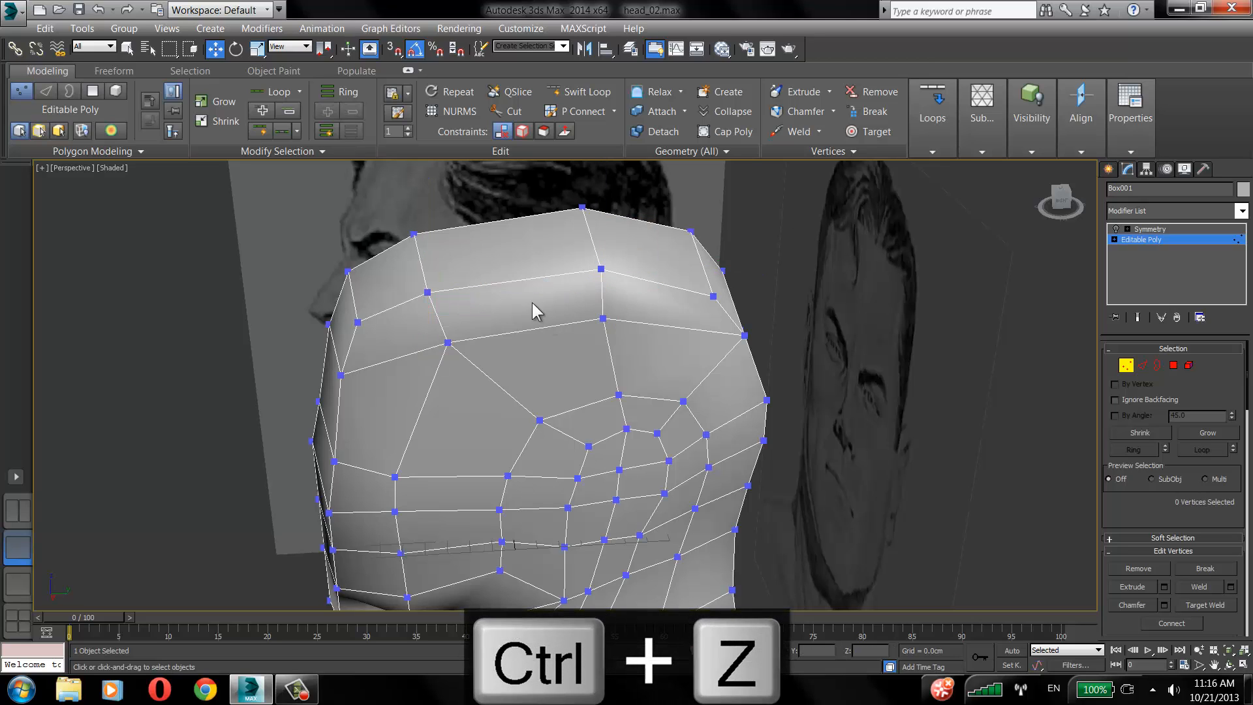
click(416, 296)
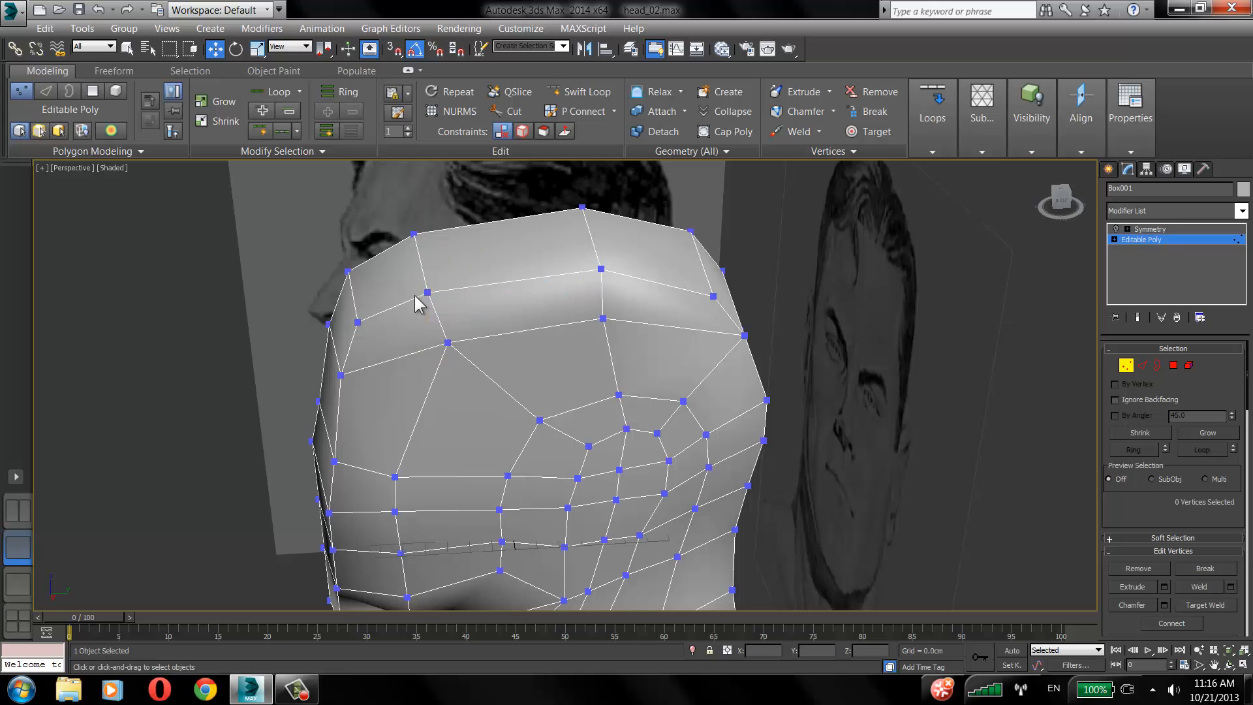
mouse_move(424, 292)
mouse_down()
mouse_move(458, 285)
mouse_move(422, 291)
mouse_up()
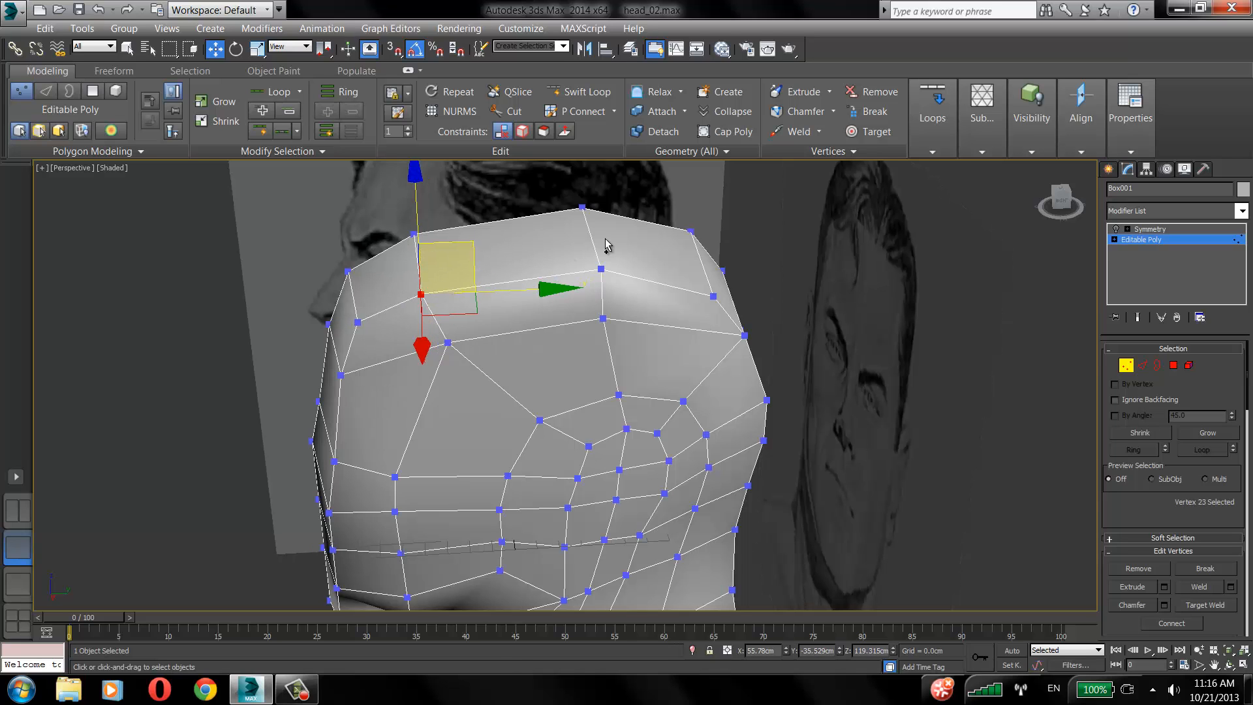
key(ctrl+z)
key(ctrl+z)
In the Front view, insert a vertical Swift Loop down the face between the centre line and the outer column of edges.
alt+middle_drag(530, 344, 473, 339)
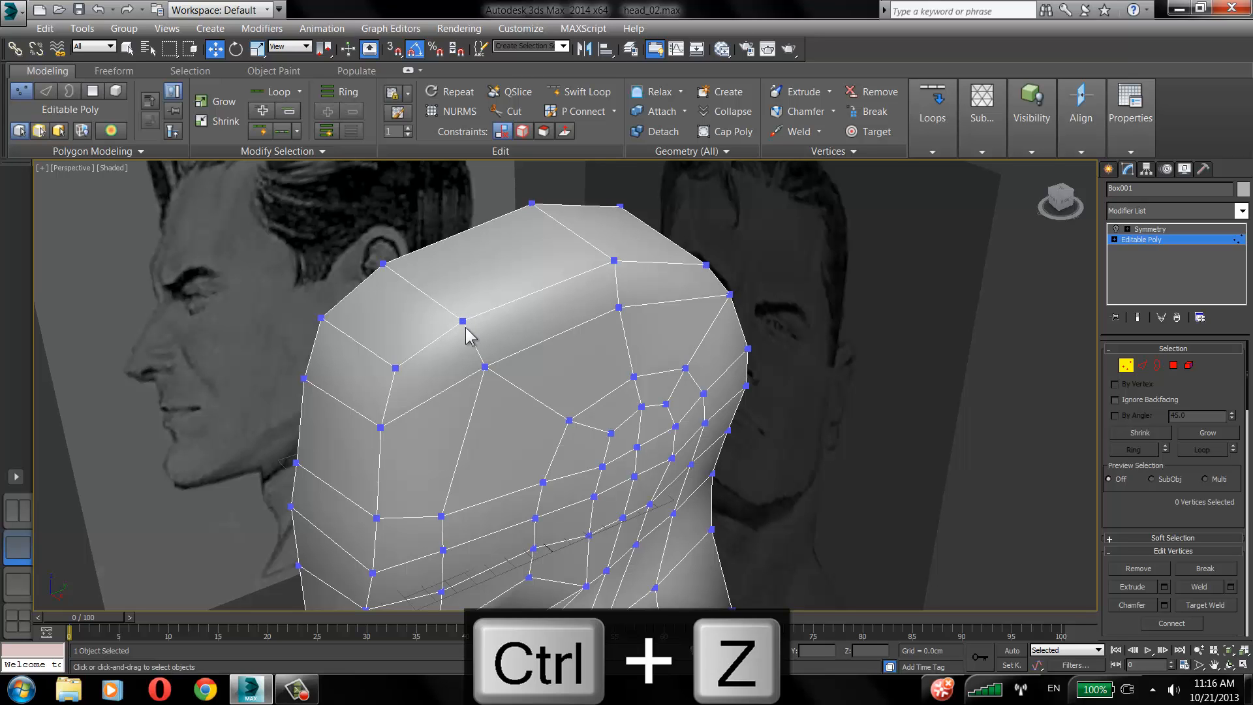
click(463, 321)
alt+middle_drag(497, 302, 478, 337)
scroll(478, 337, down, 5)
scroll(472, 334, up, 3)
key(alt+w)
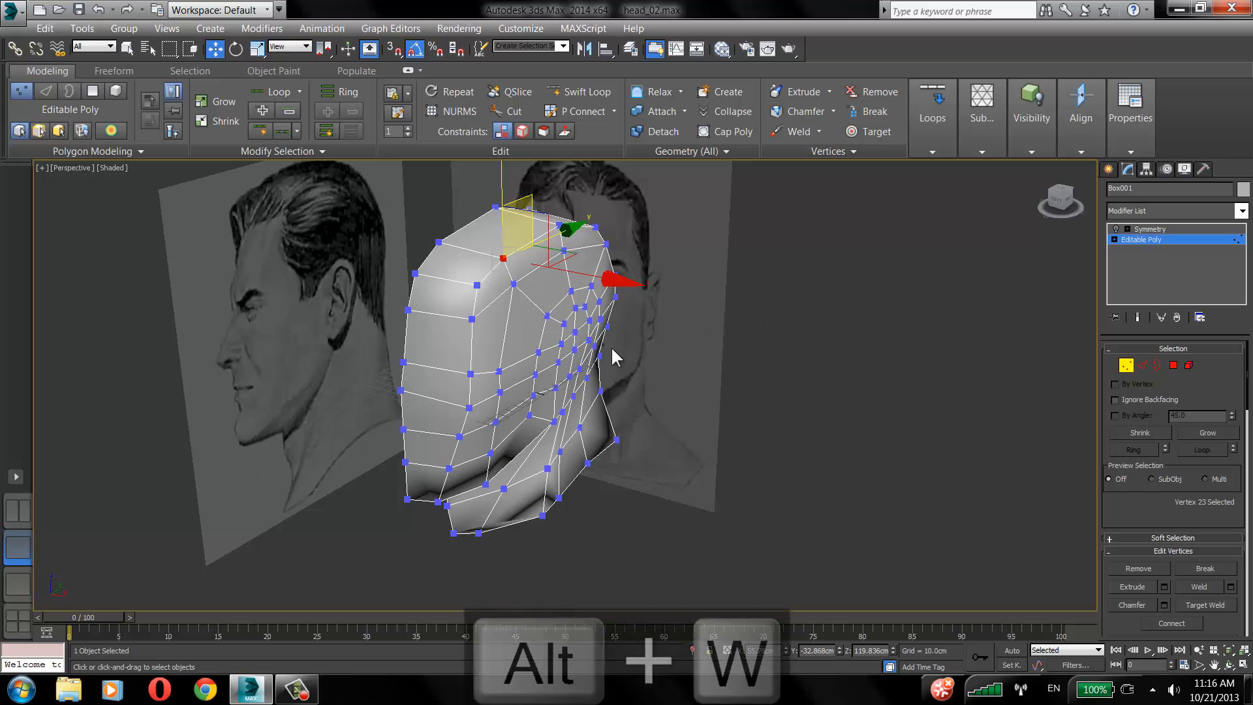
click(17, 588)
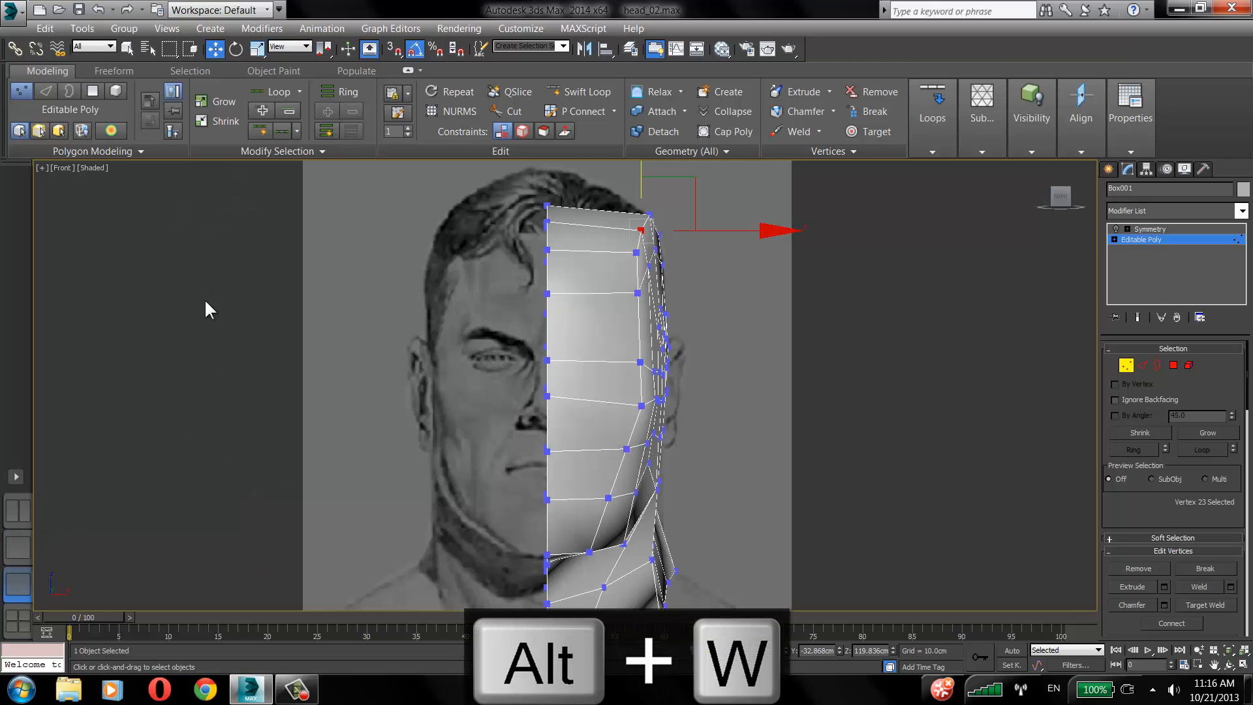
middle_drag(609, 270, 609, 237)
click(583, 92)
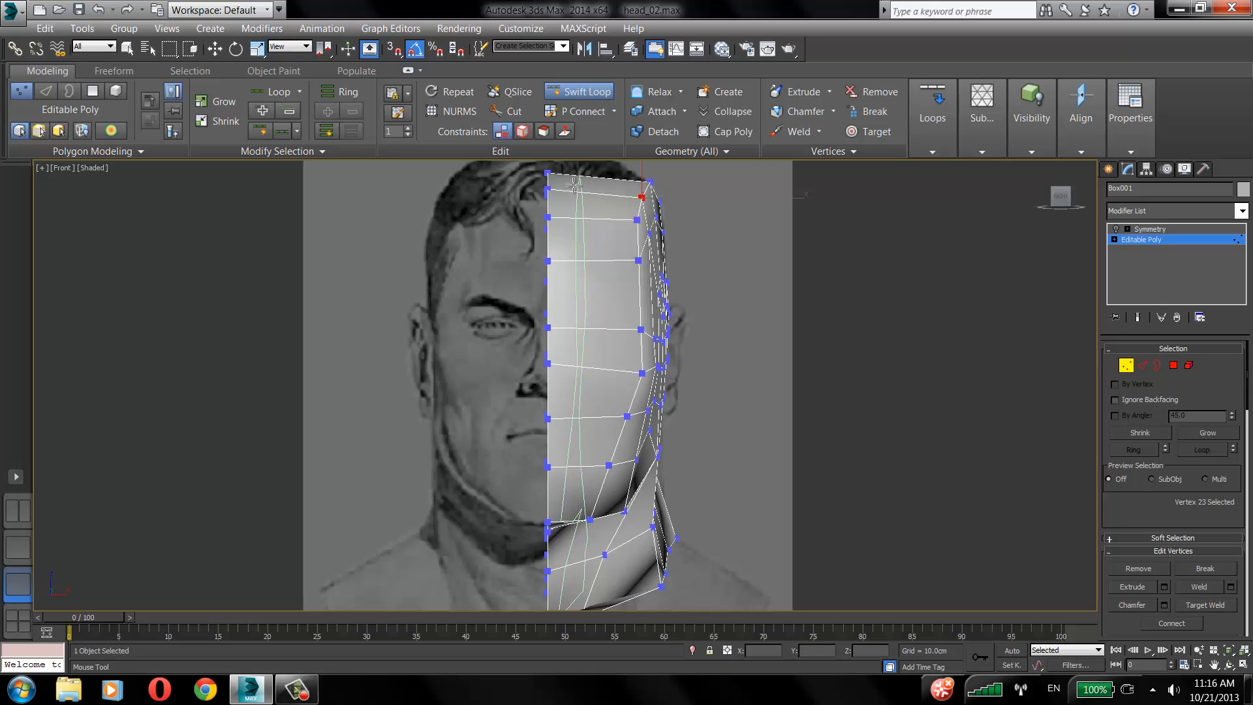
click(575, 185)
right_click(575, 189)
scroll(698, 314, up, 5)
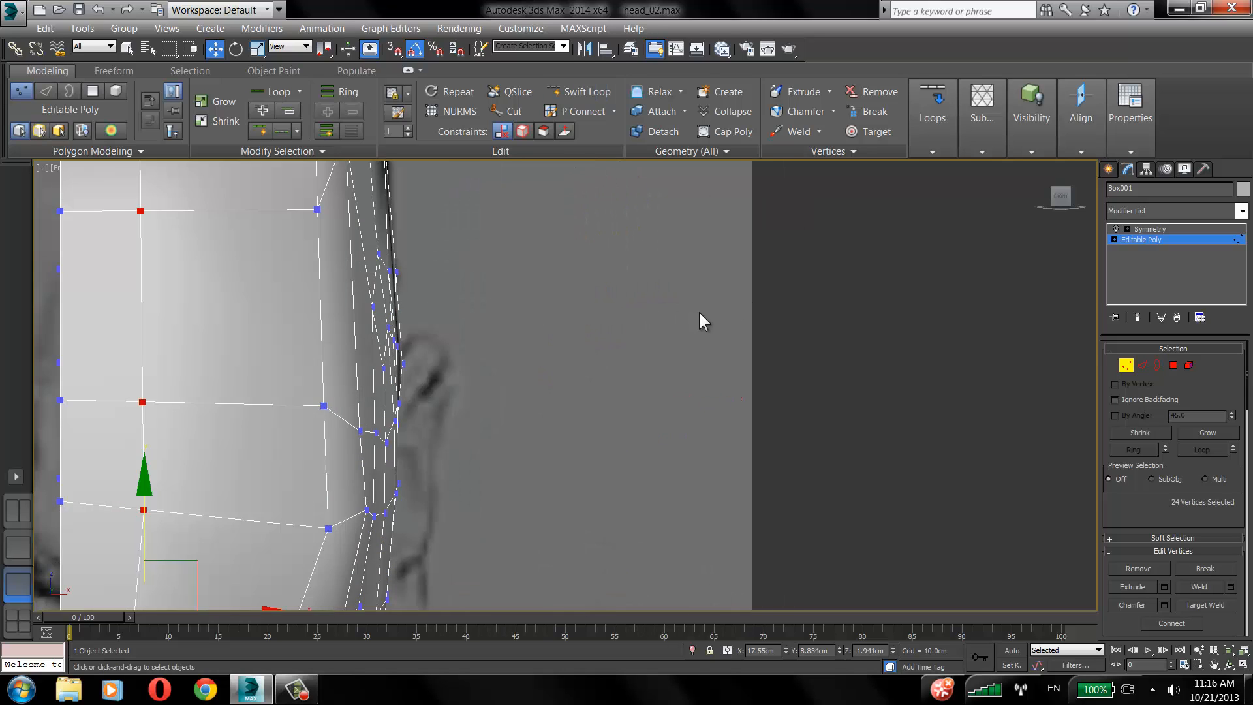
scroll(877, 300, down, 2)
click(879, 297)
scroll(878, 297, down, 3)
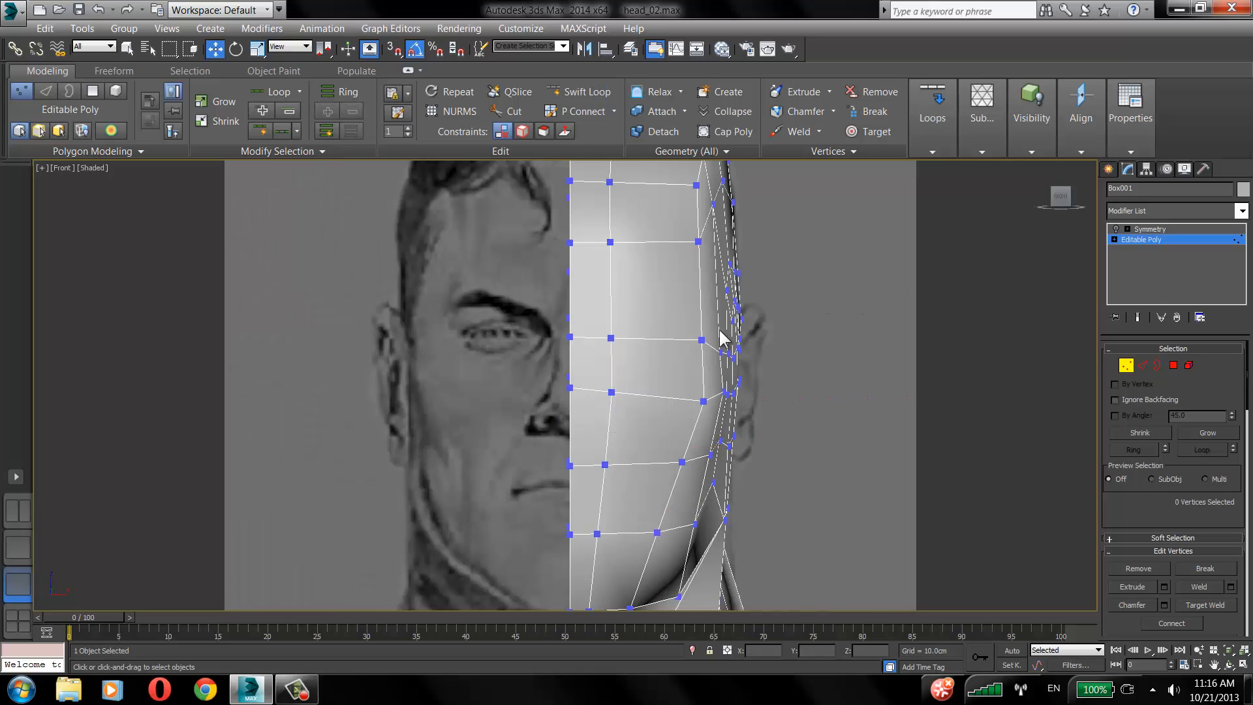
Shift the new loop's vertices at eye, nose and mouth level slightly inward toward the face's centre line.
key(alt+x)
click(611, 338)
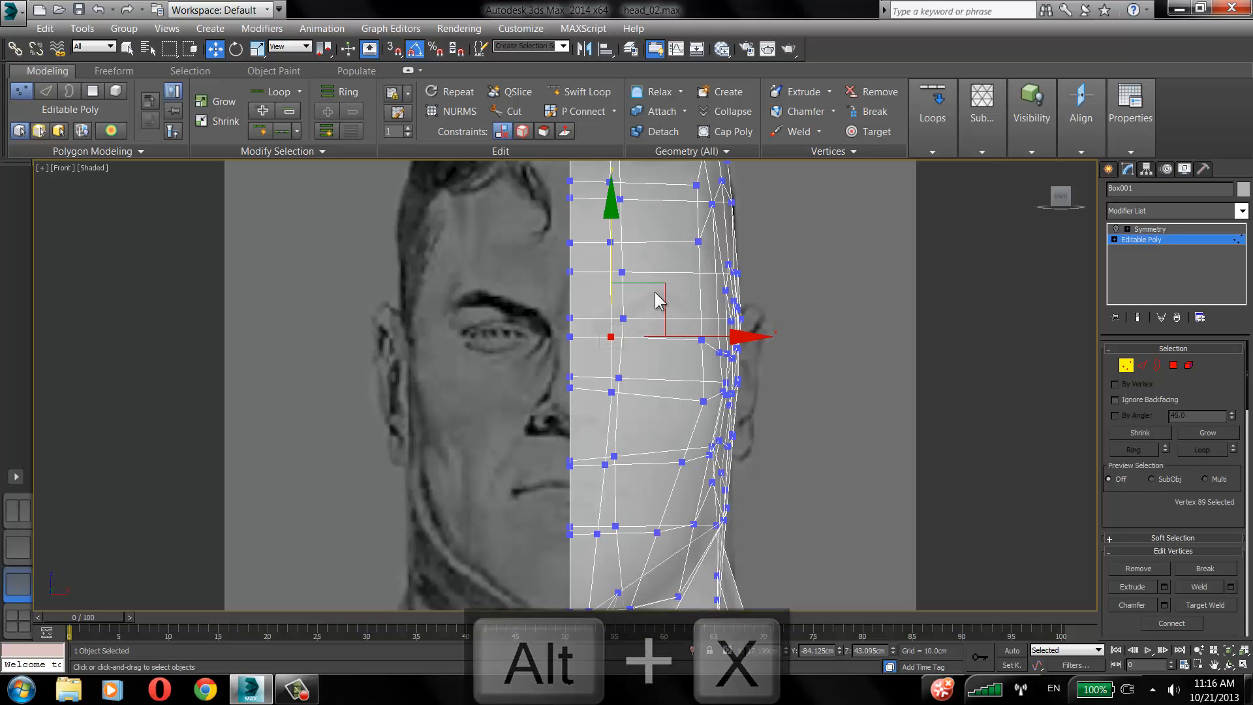
key(alt+s)
key(alt+x)
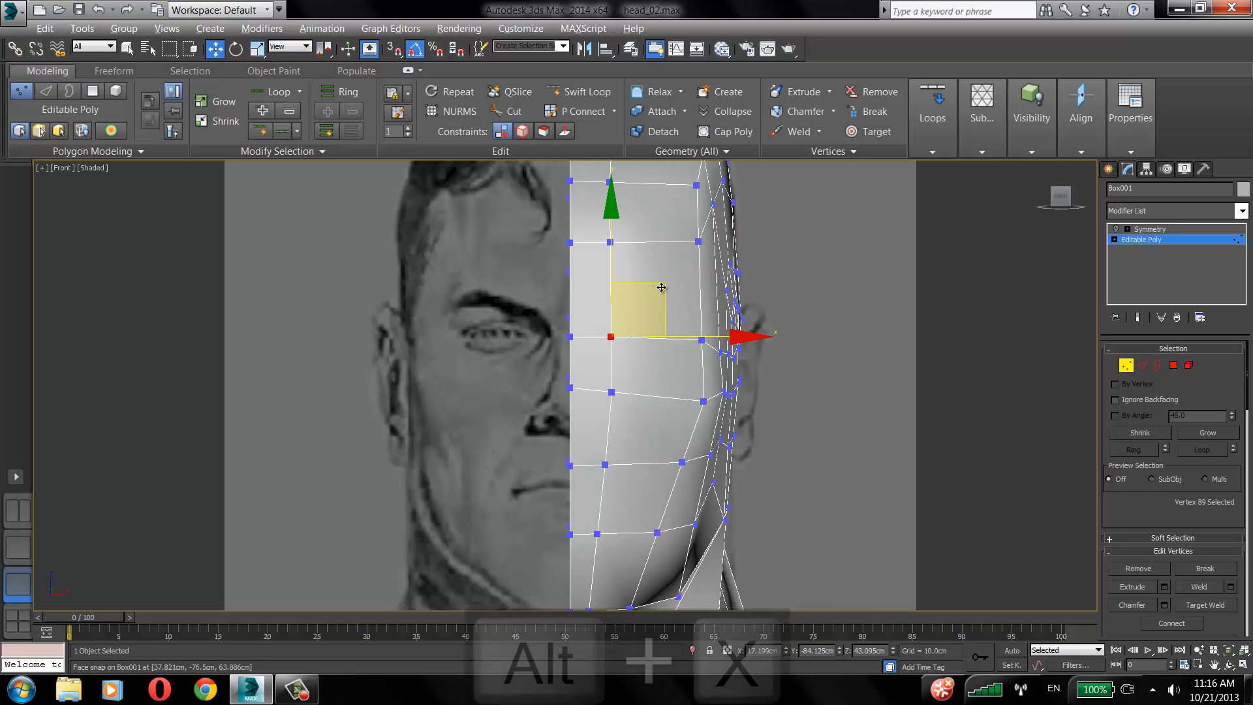
drag(655, 289, 641, 287)
drag(612, 392, 600, 393)
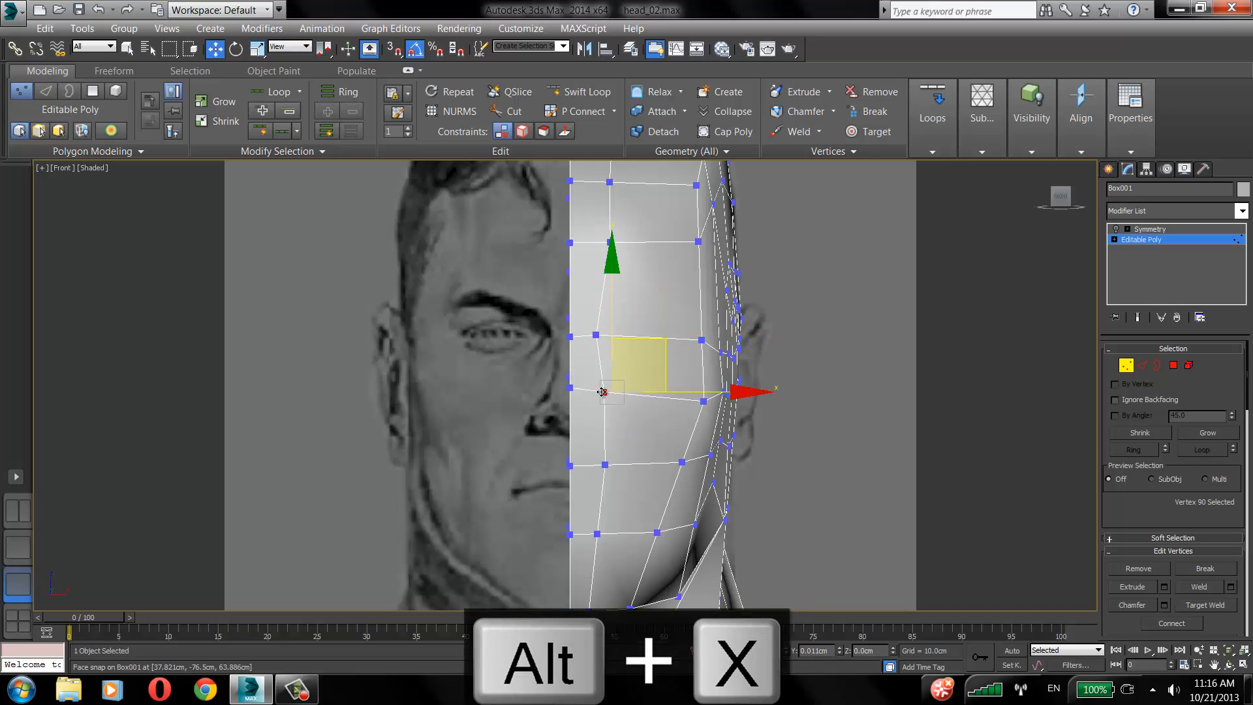
drag(605, 464, 602, 464)
Move the new loop's forehead vertex inward and raise the top-of-head vertices on the loop and centre line toward the reference skull outline.
middle_drag(596, 351, 593, 438)
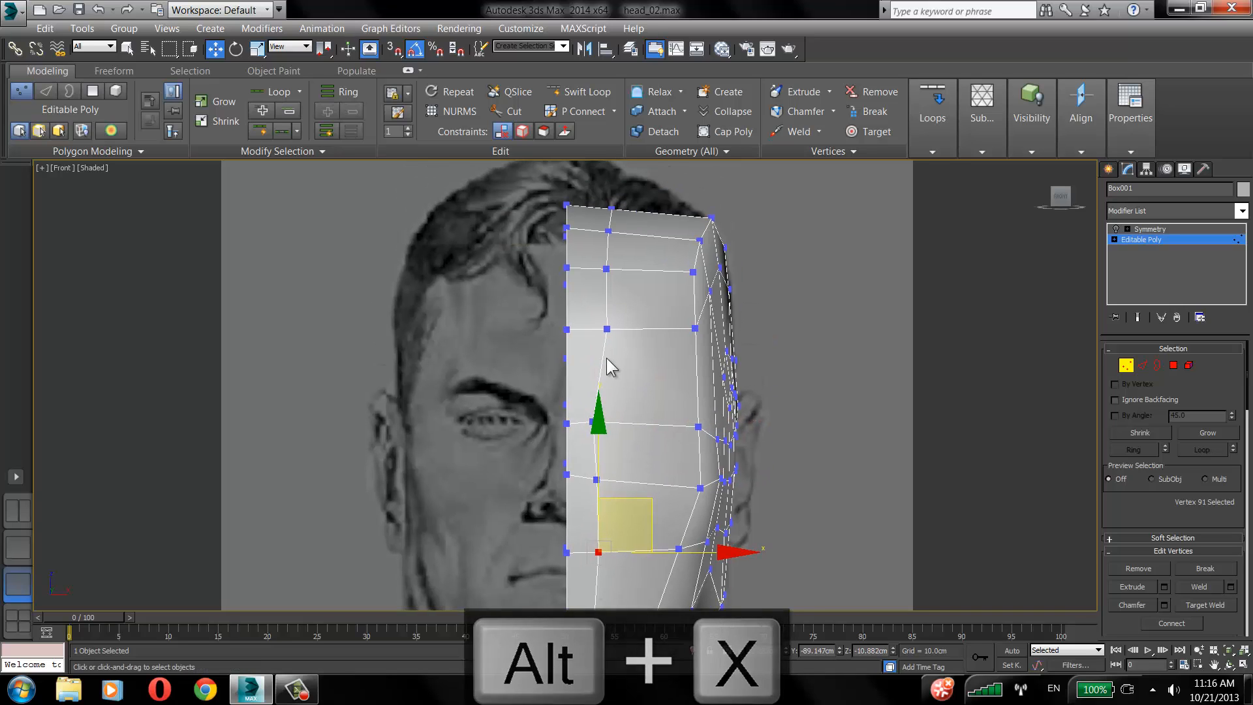
click(606, 331)
click(672, 131)
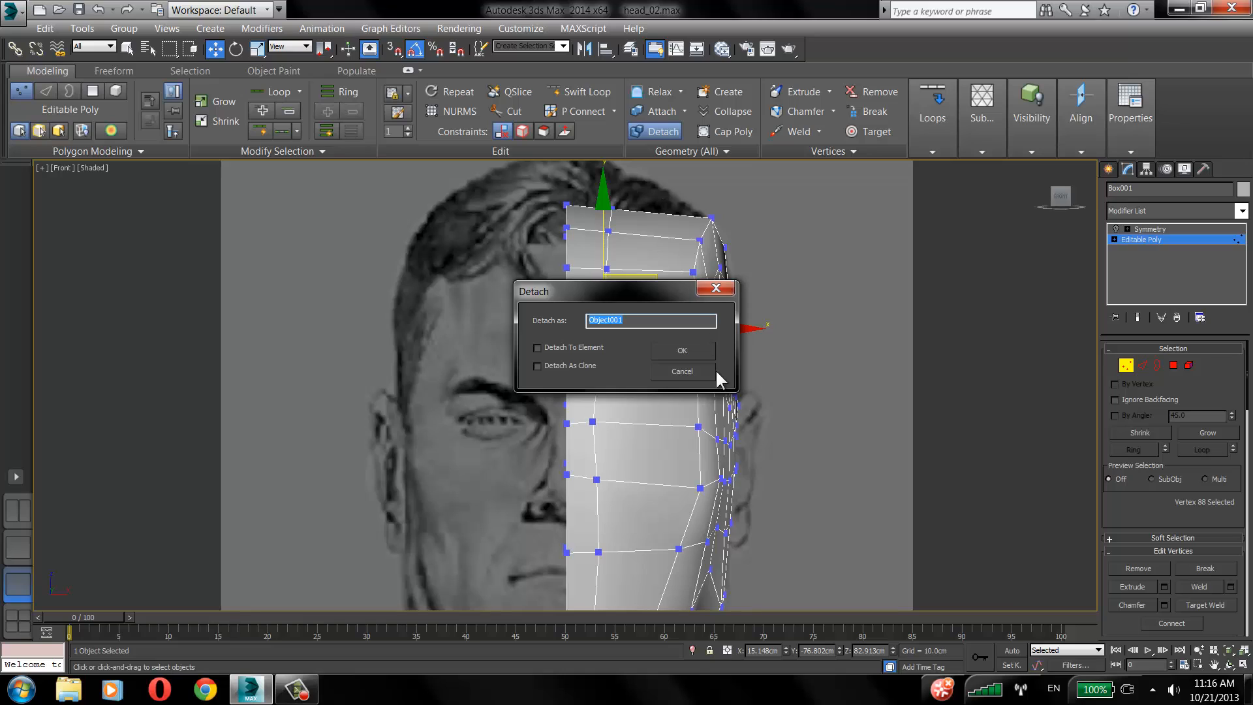
click(681, 370)
drag(652, 224, 596, 190)
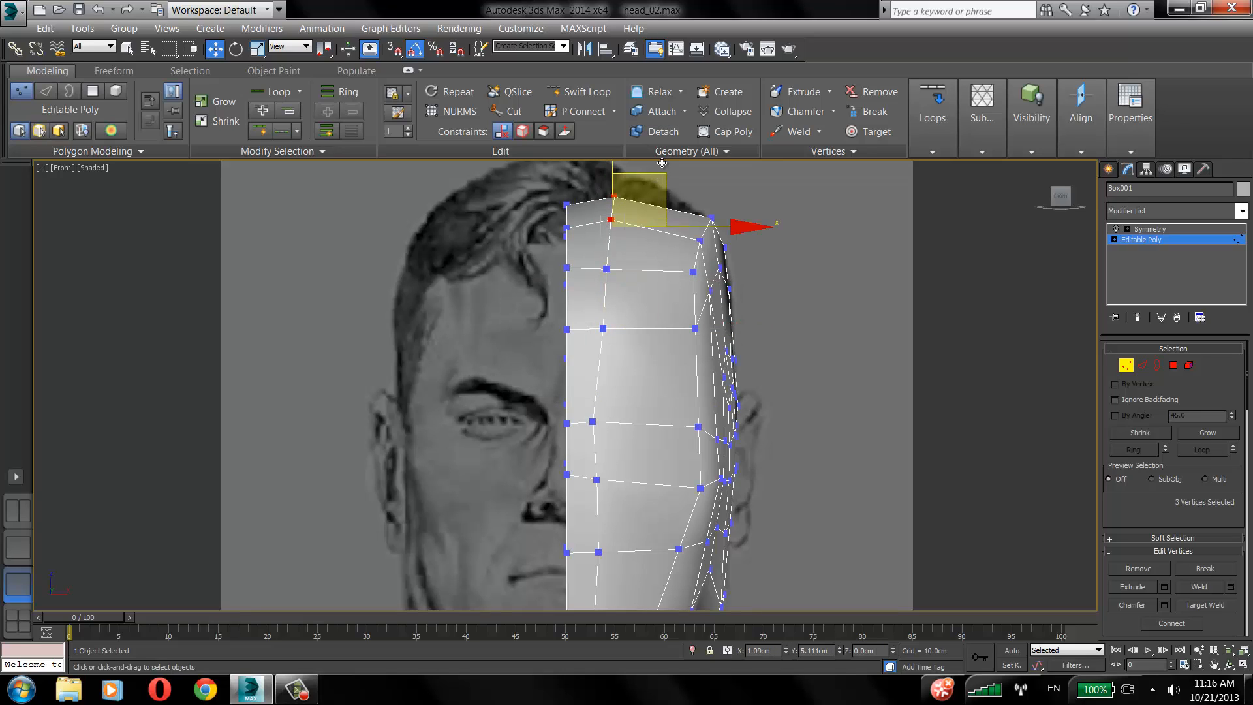
drag(662, 163, 660, 167)
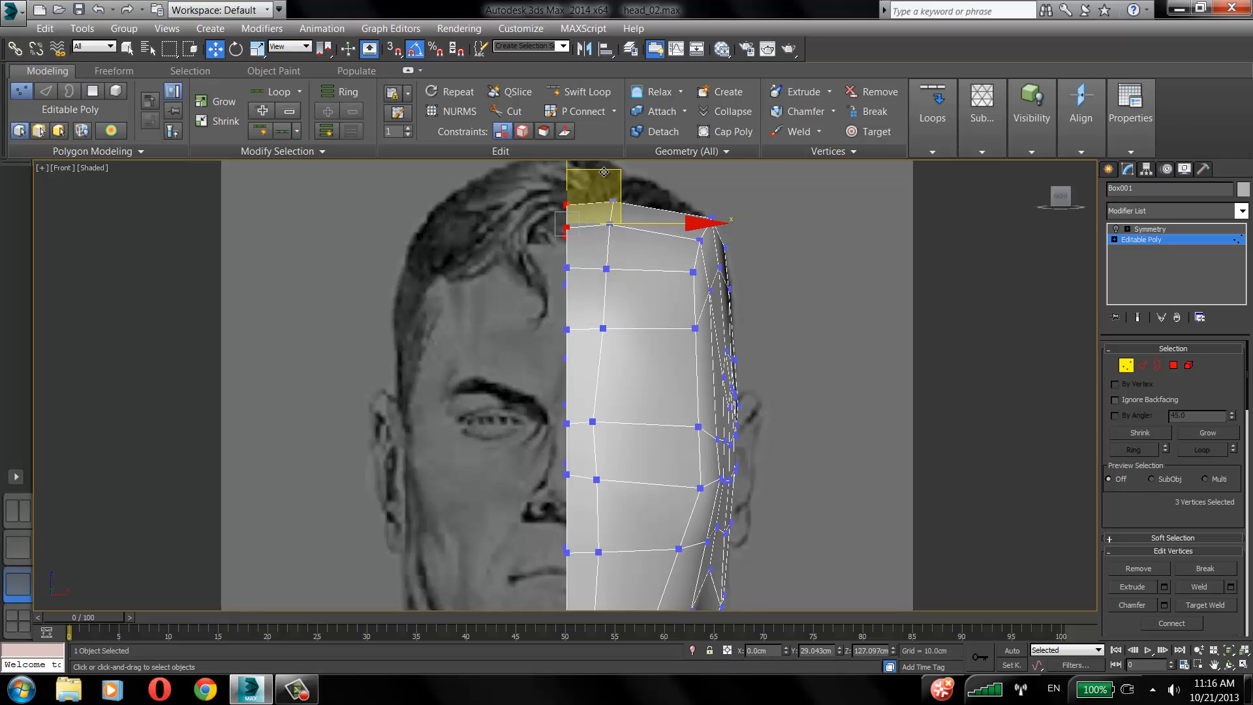
key(ctrl+z)
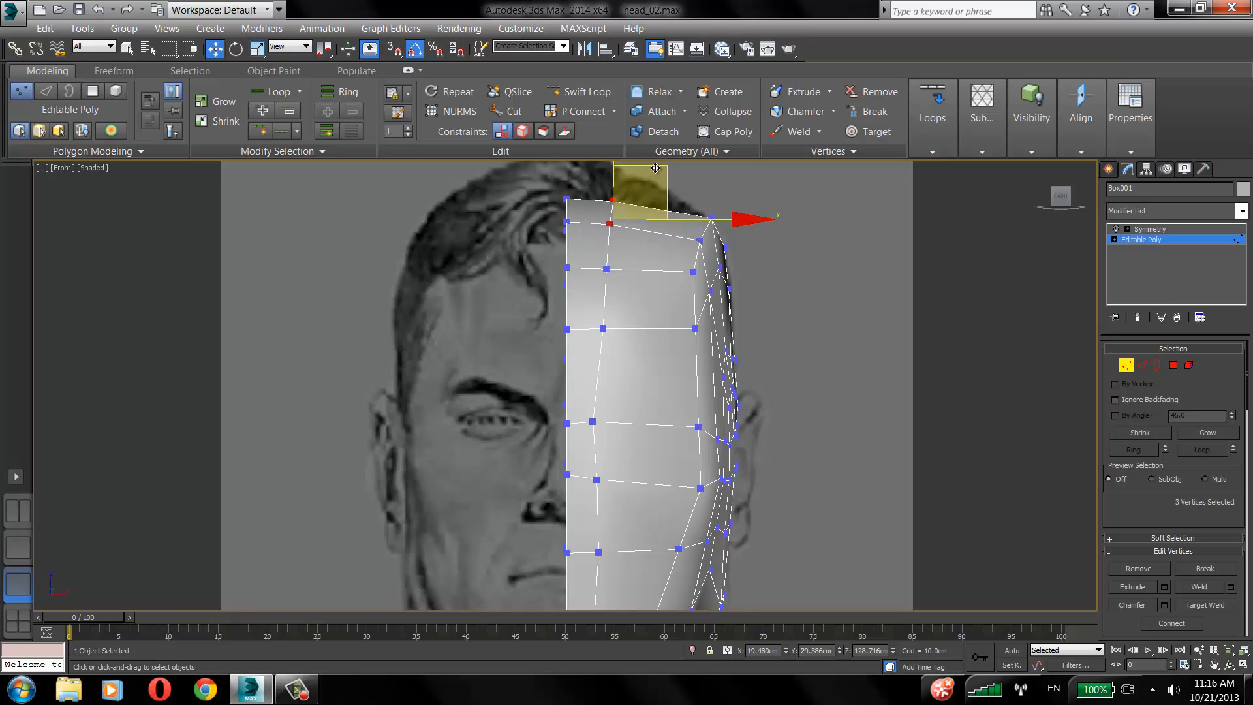
click(710, 225)
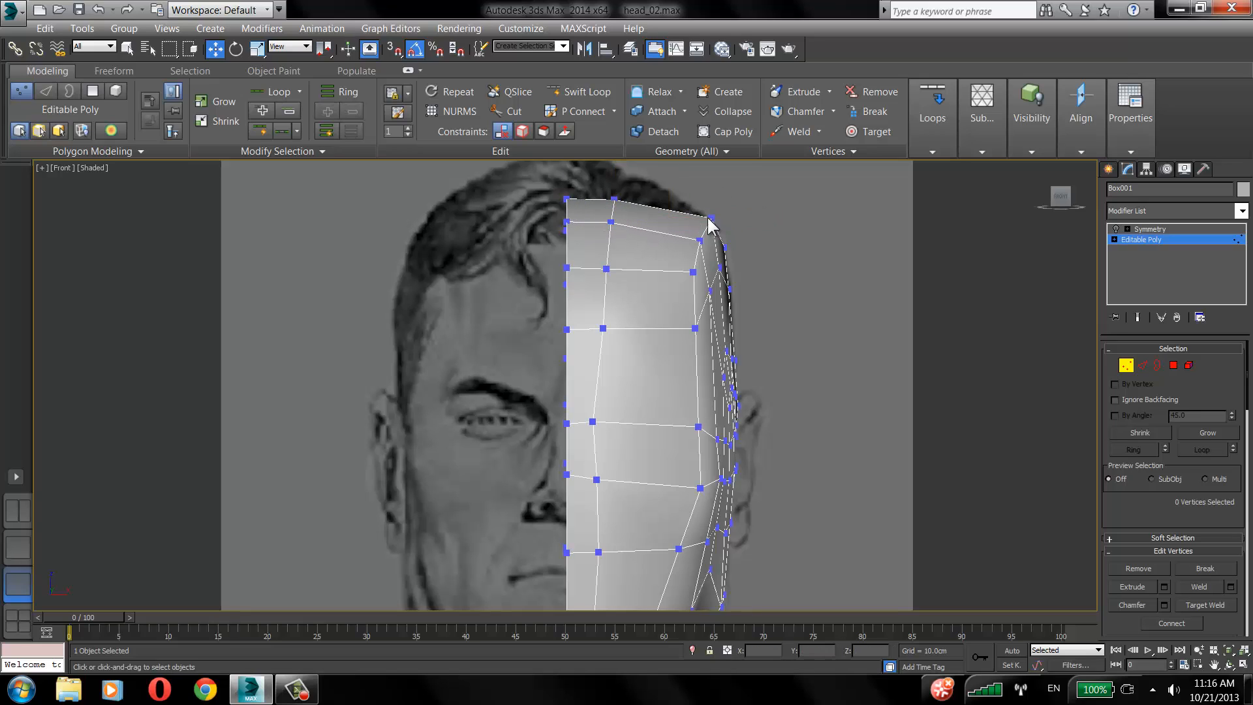
Pull the new loop's two forehead vertices closer to the centre line so the loop narrows smoothly toward the brow.
middle_drag(629, 498, 596, 381)
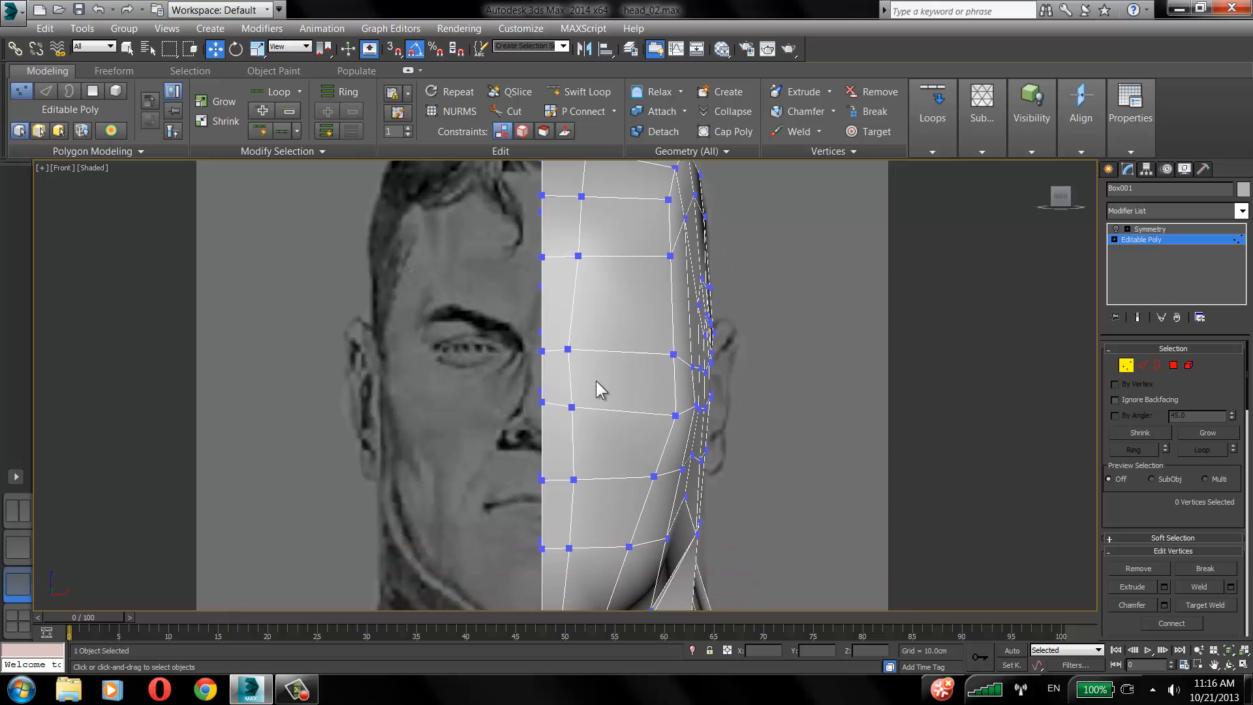
scroll(647, 299, down, 3)
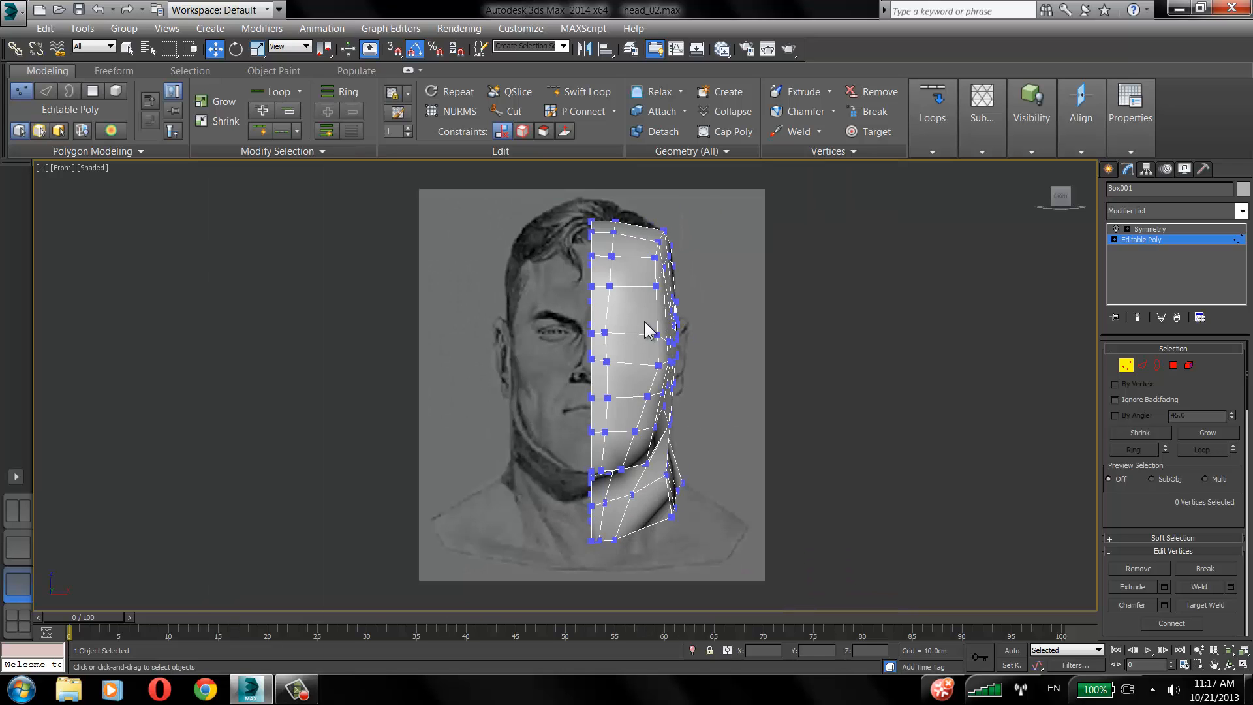
middle_drag(644, 321, 631, 268)
scroll(594, 352, up, 1)
scroll(594, 352, up, 4)
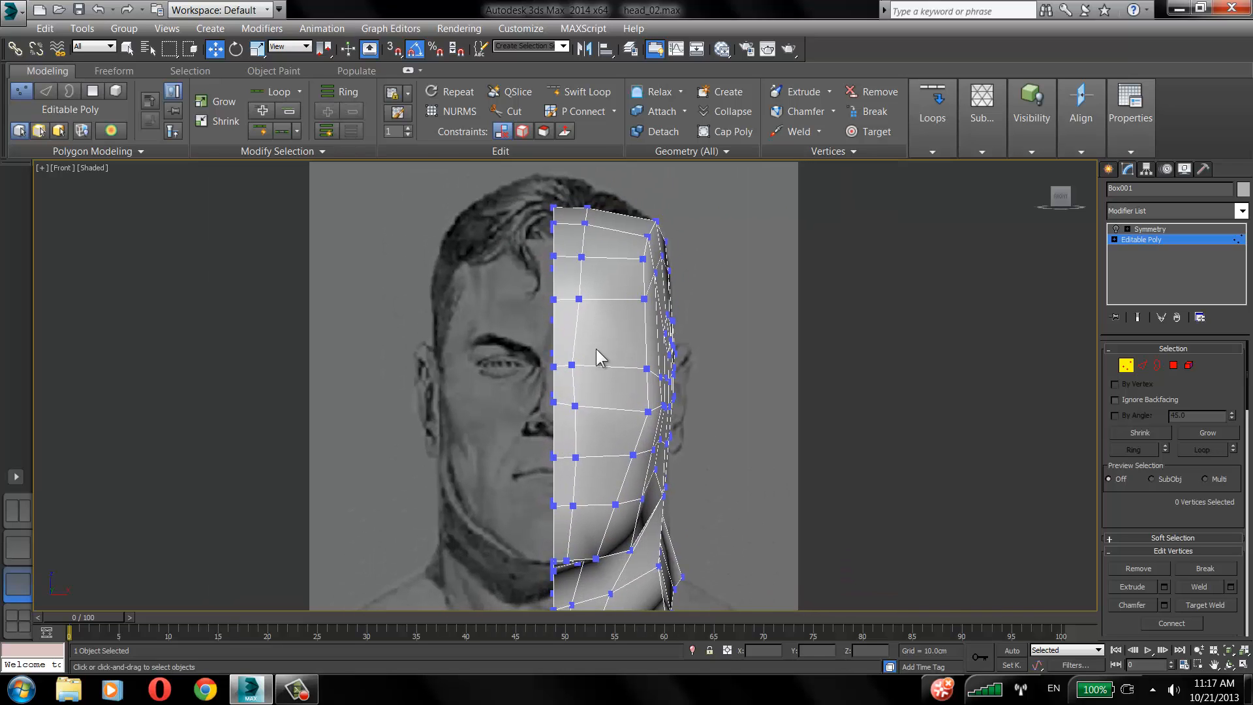
click(569, 332)
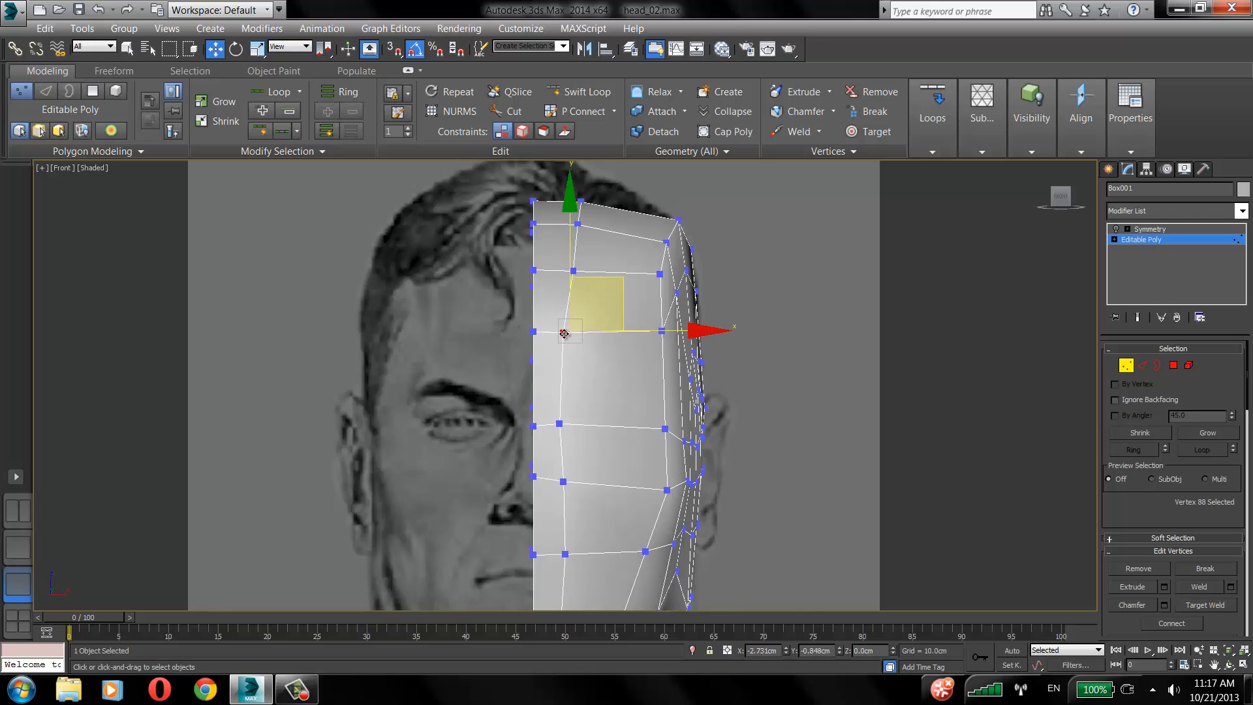
click(607, 276)
drag(573, 271, 569, 273)
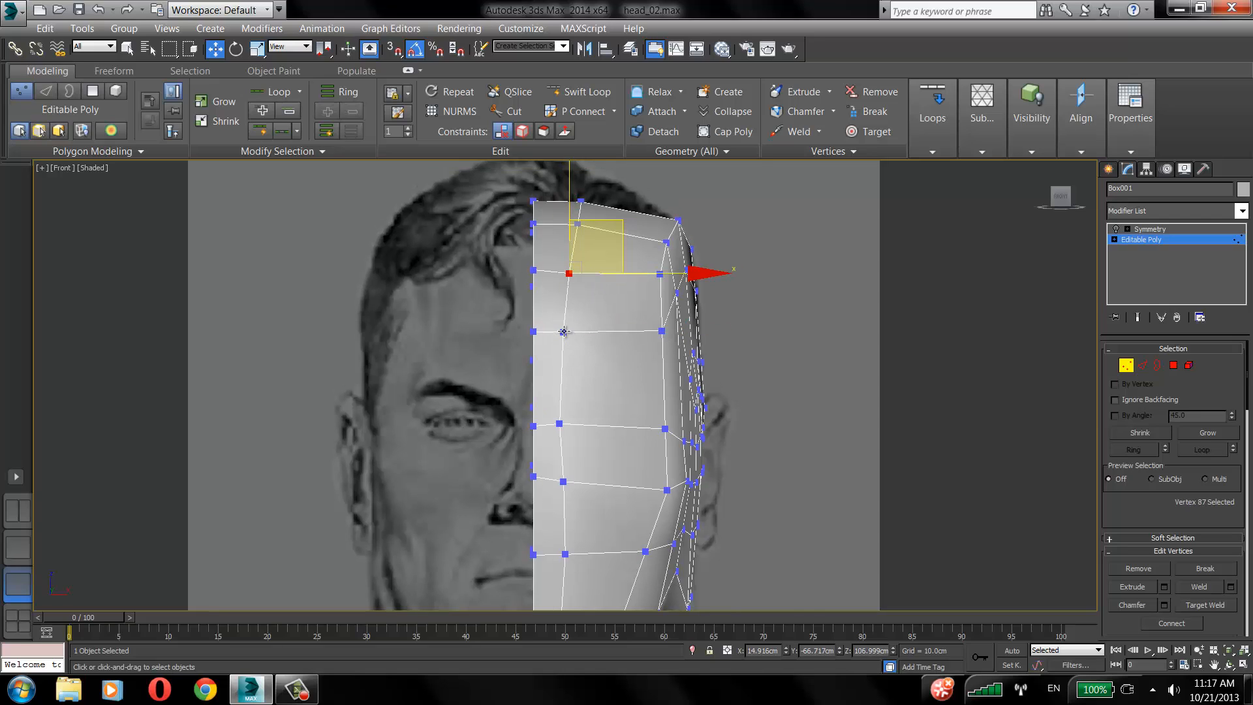
drag(564, 331, 561, 331)
Bring the loop's vertices beside the eye, nose and mouth further inward to follow the reference nose.
click(559, 424)
drag(559, 424, 554, 425)
drag(563, 482, 553, 483)
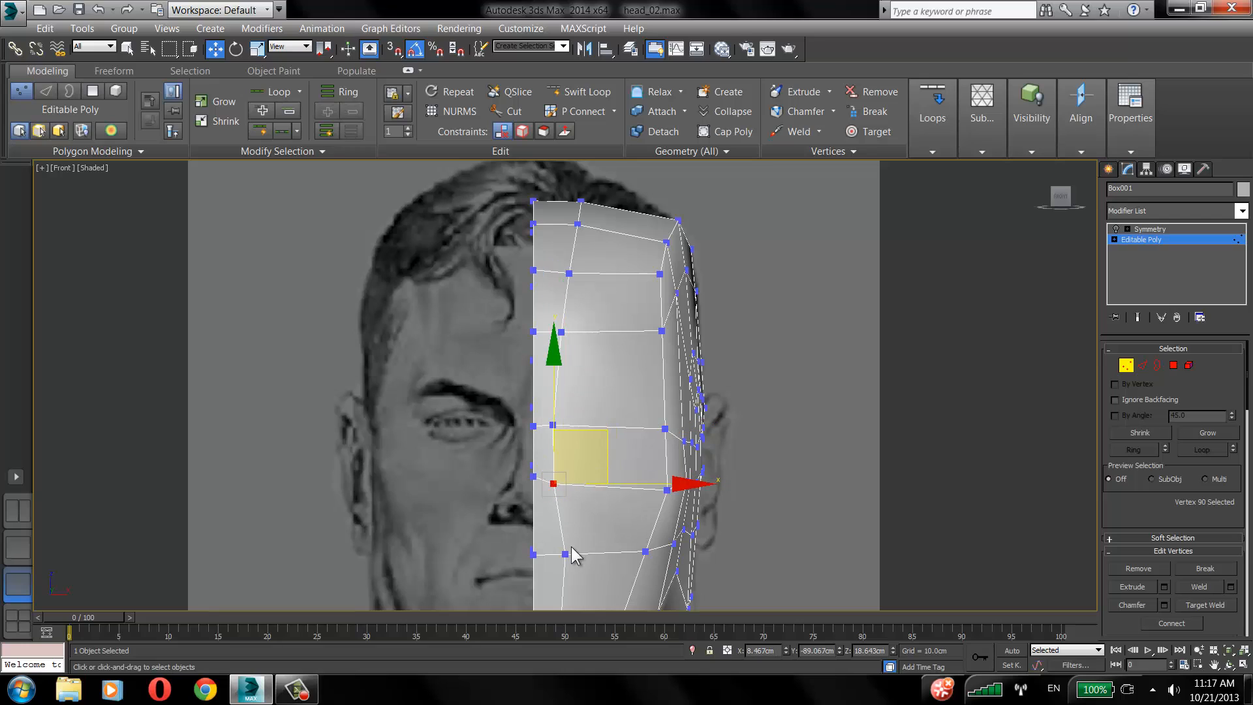
click(565, 553)
drag(565, 552, 560, 553)
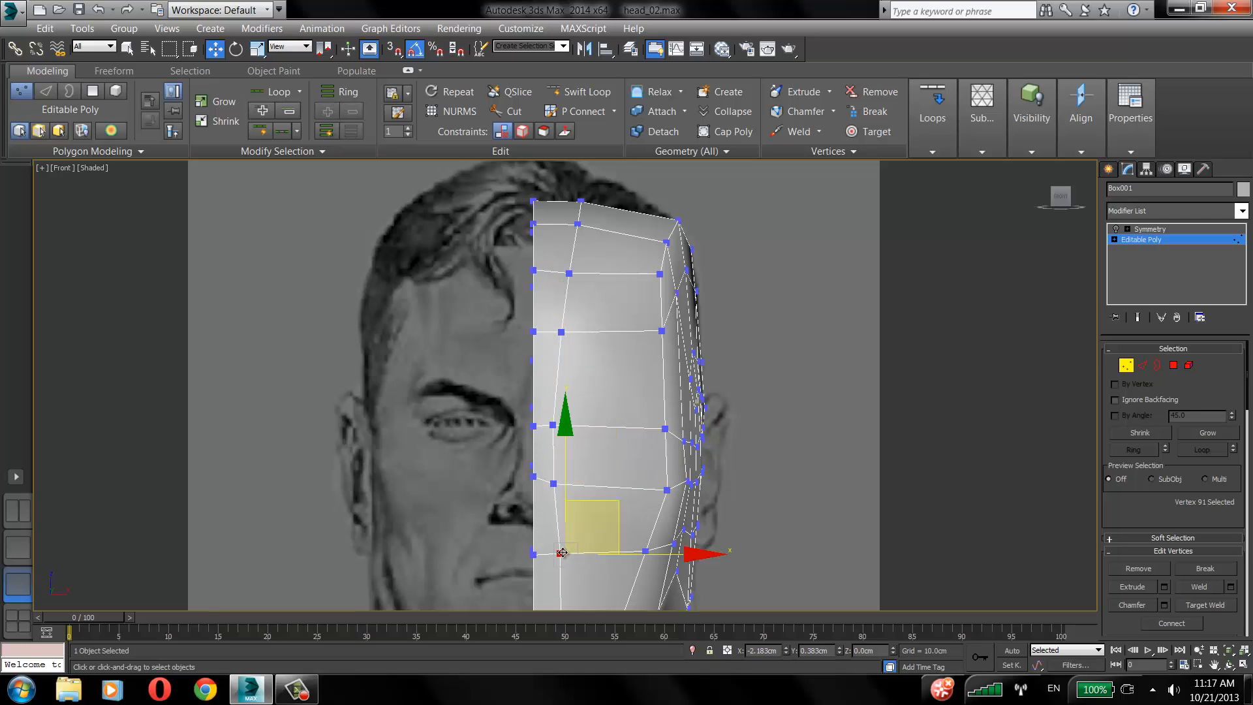
Lower the centre-line vertex on the nose to the height of the adjacent loop vertex.
click(553, 496)
click(534, 478)
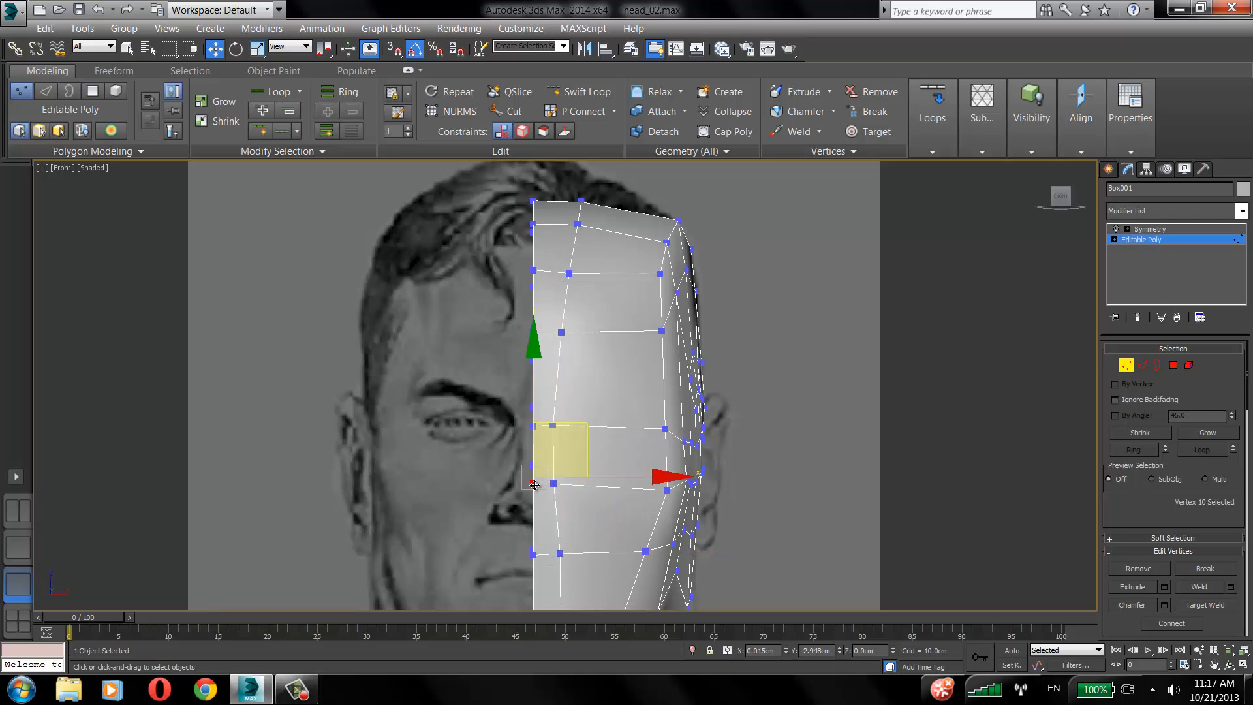
click(573, 448)
click(553, 424)
click(585, 473)
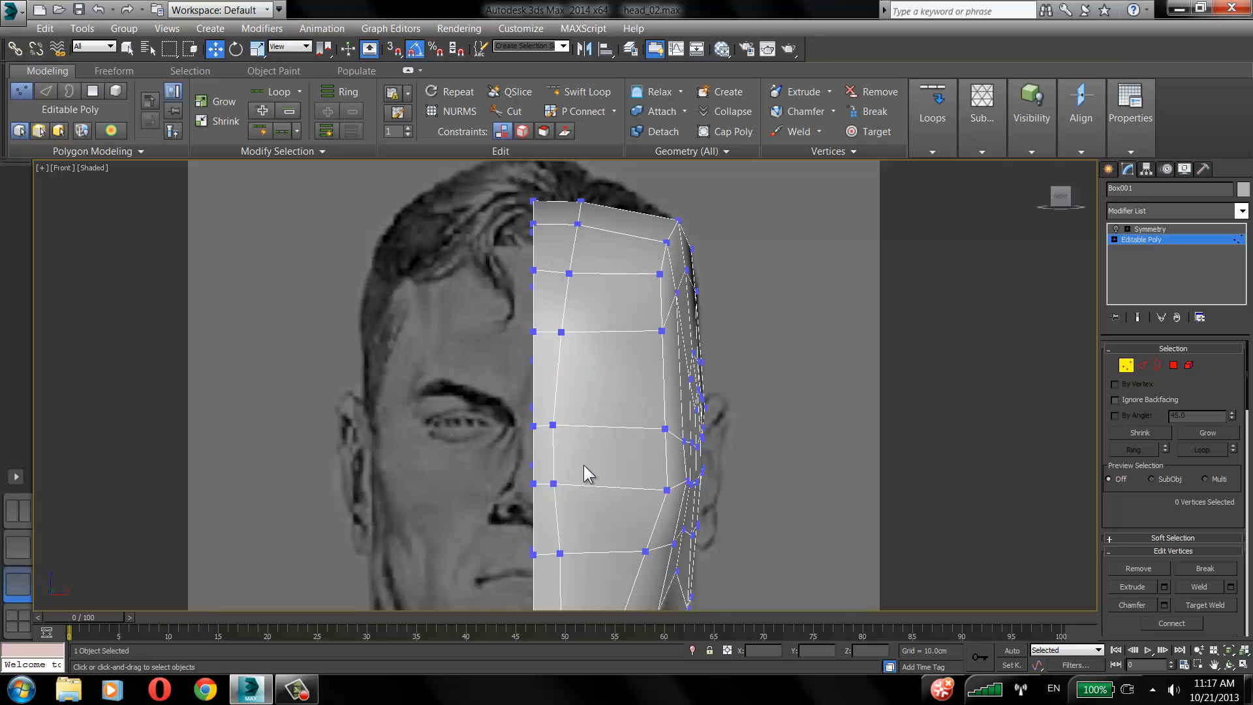
Raise the new loop's two forehead vertices slightly and check the fit against the front reference.
scroll(585, 473, down, 3)
click(555, 258)
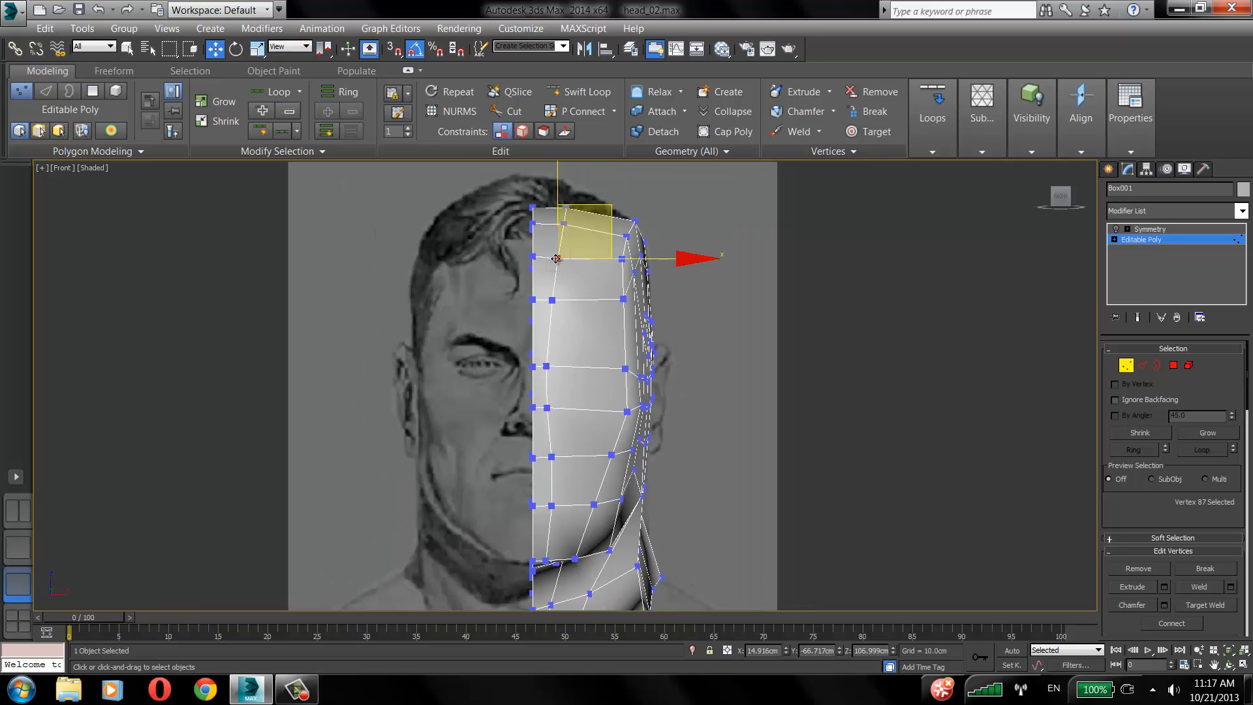
click(552, 297)
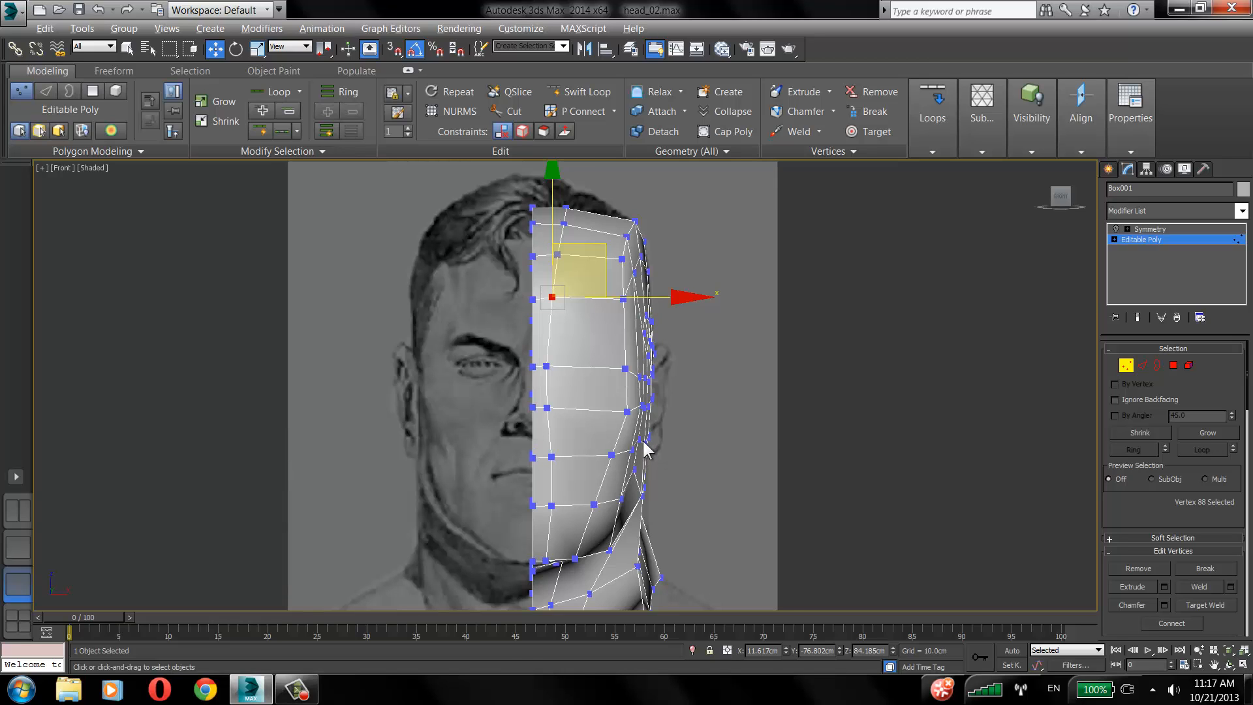
key(alt+x)
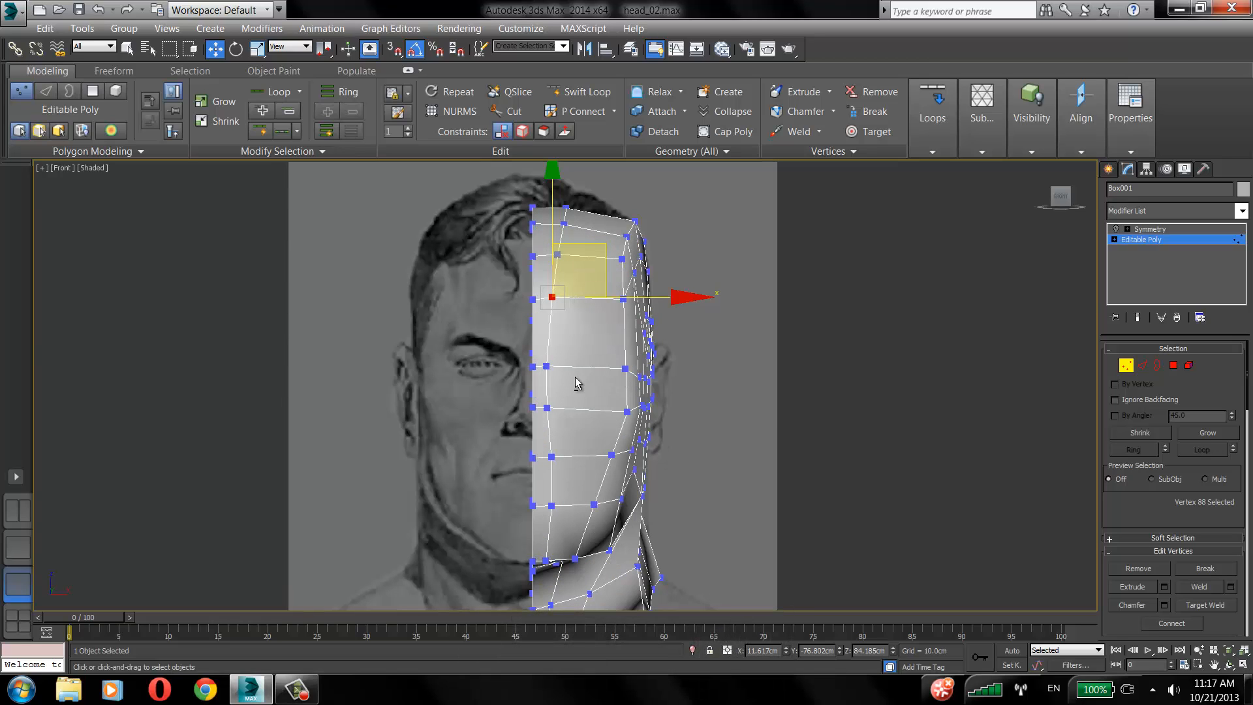
key(alt+x)
Move the loop's vertex below the mouth and the neighbouring lower-jaw vertices inward to follow the reference jawline.
scroll(521, 399, up, 3)
click(559, 504)
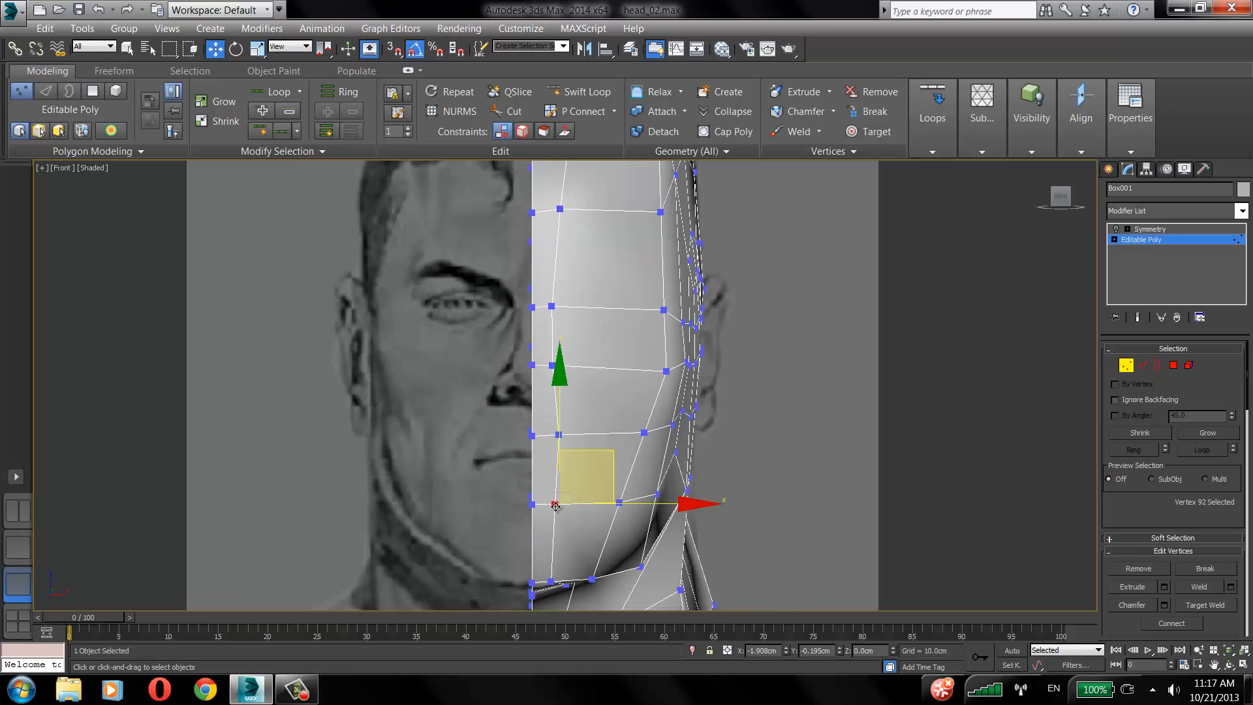
click(591, 578)
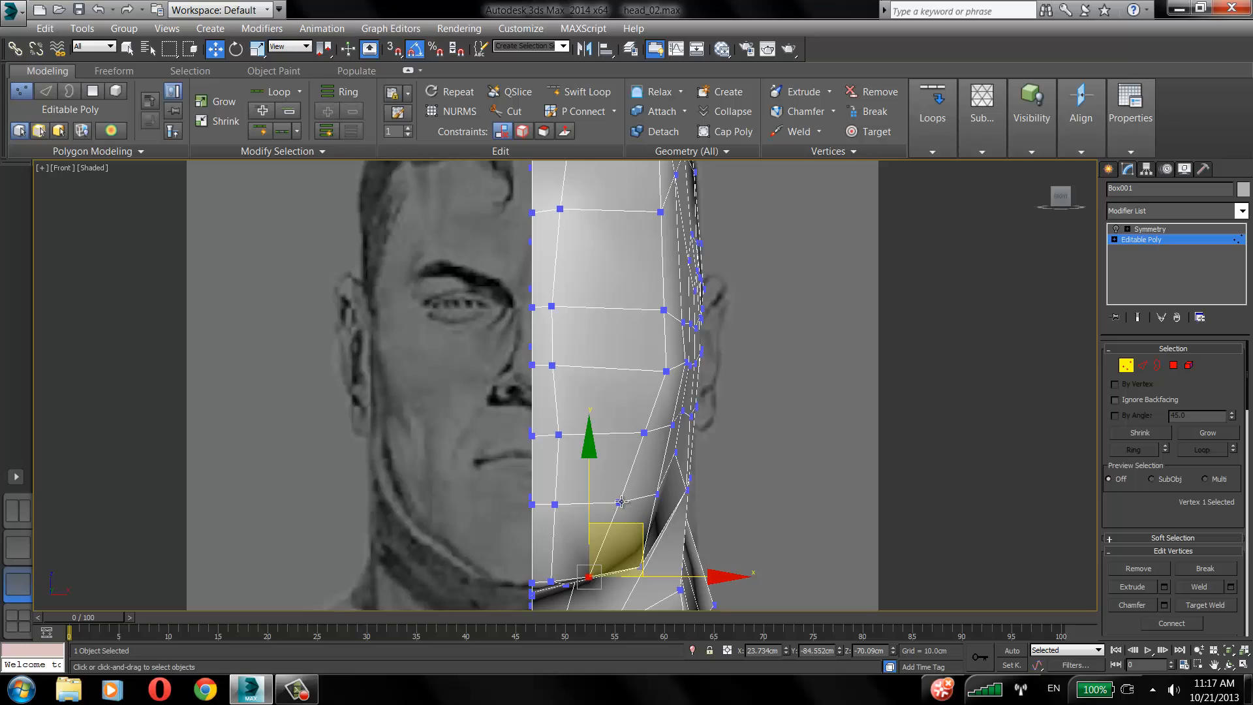
drag(620, 501, 611, 502)
drag(640, 567, 631, 564)
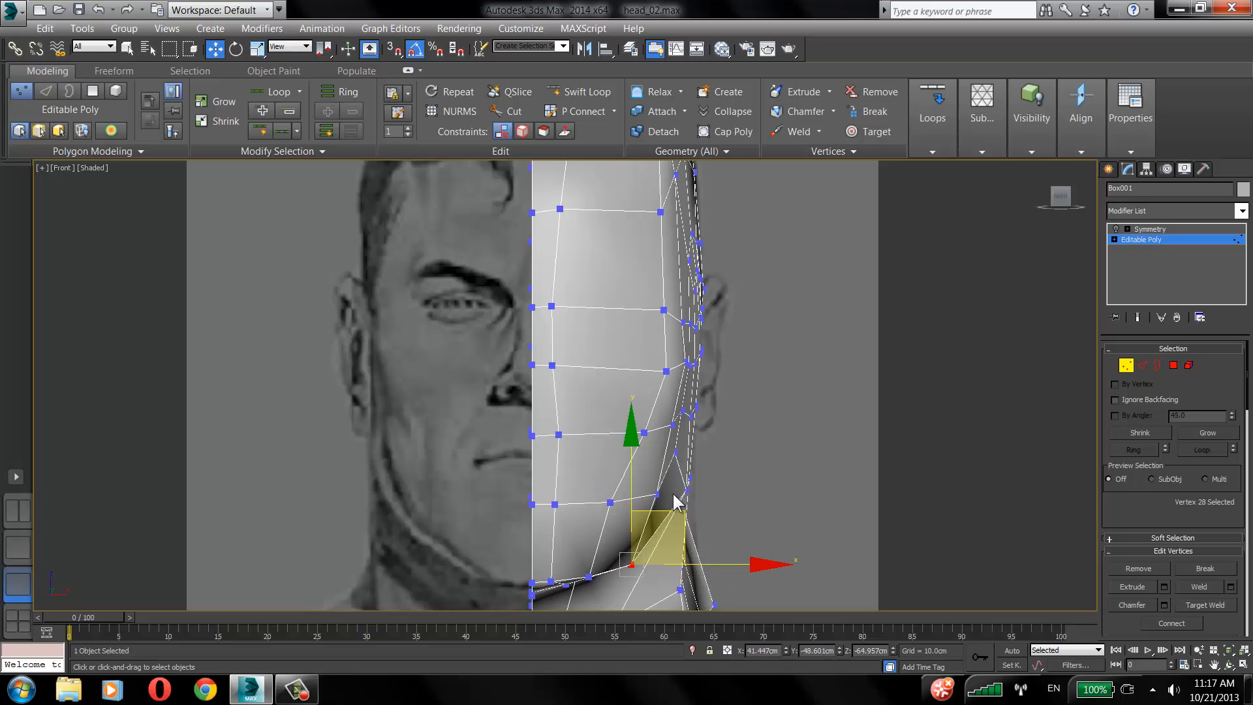
Nudge the outer jaw and cheek vertices slightly inward and raise the lower jawline vertex a little to smooth the jaw's contour.
click(672, 495)
drag(657, 494, 650, 495)
click(650, 442)
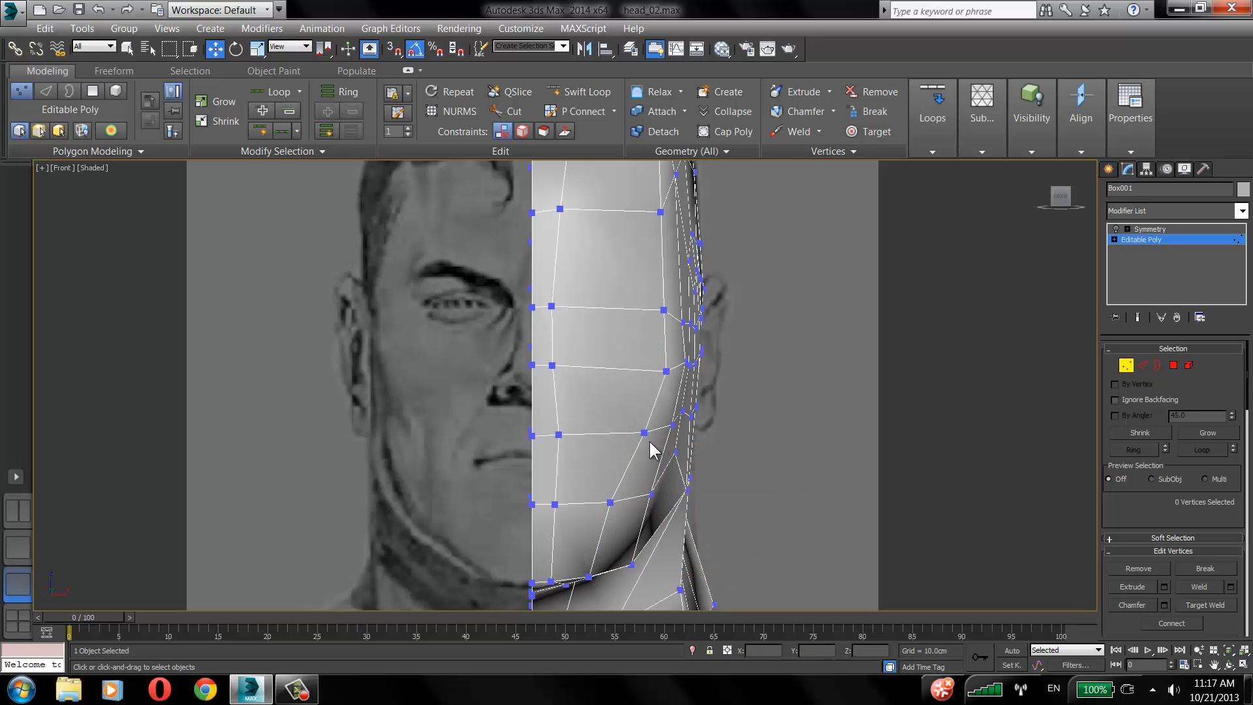
click(644, 433)
drag(644, 433, 638, 432)
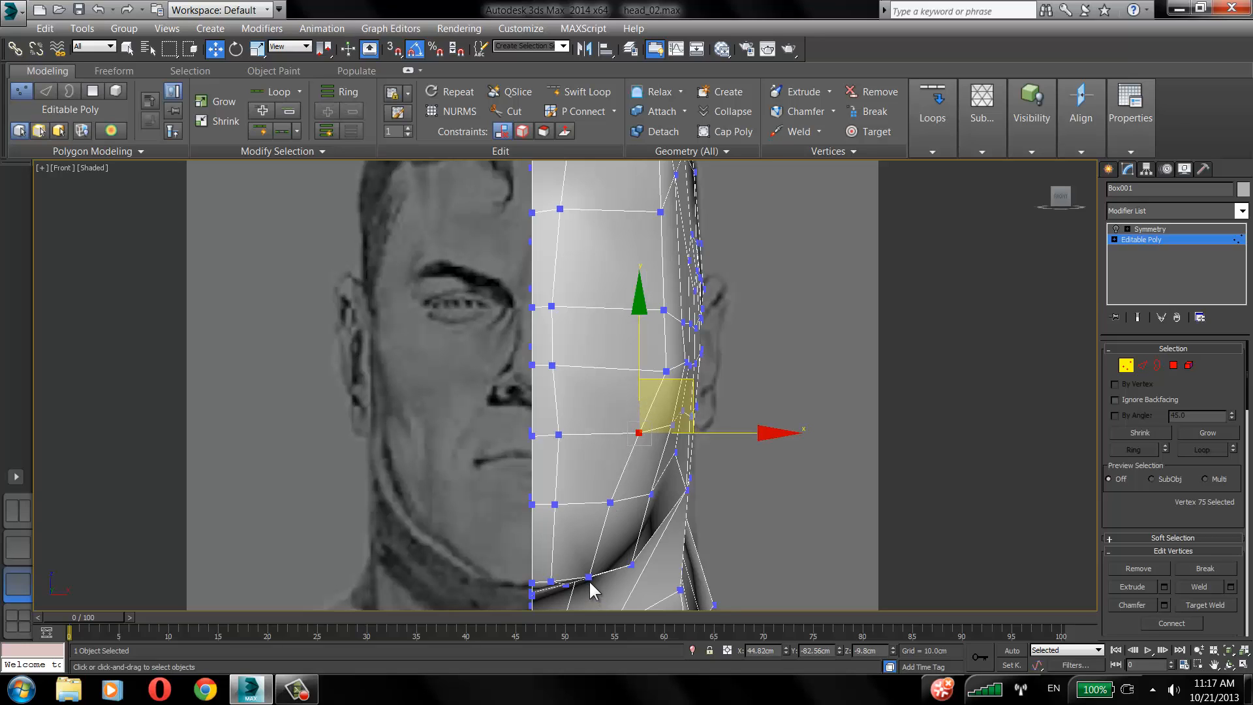
drag(590, 577, 592, 575)
click(679, 453)
click(625, 381)
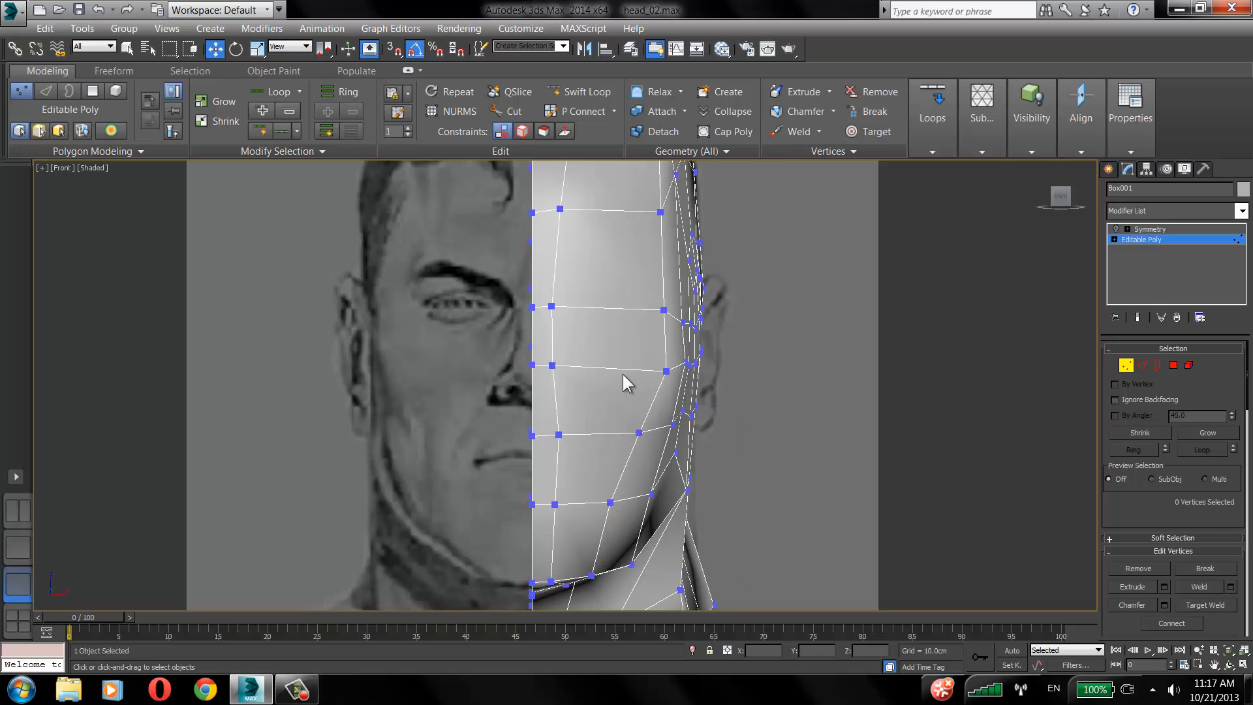
Lower the head object's visibility in its object properties so that the front reference shows through the mesh.
right_click(611, 370)
click(655, 457)
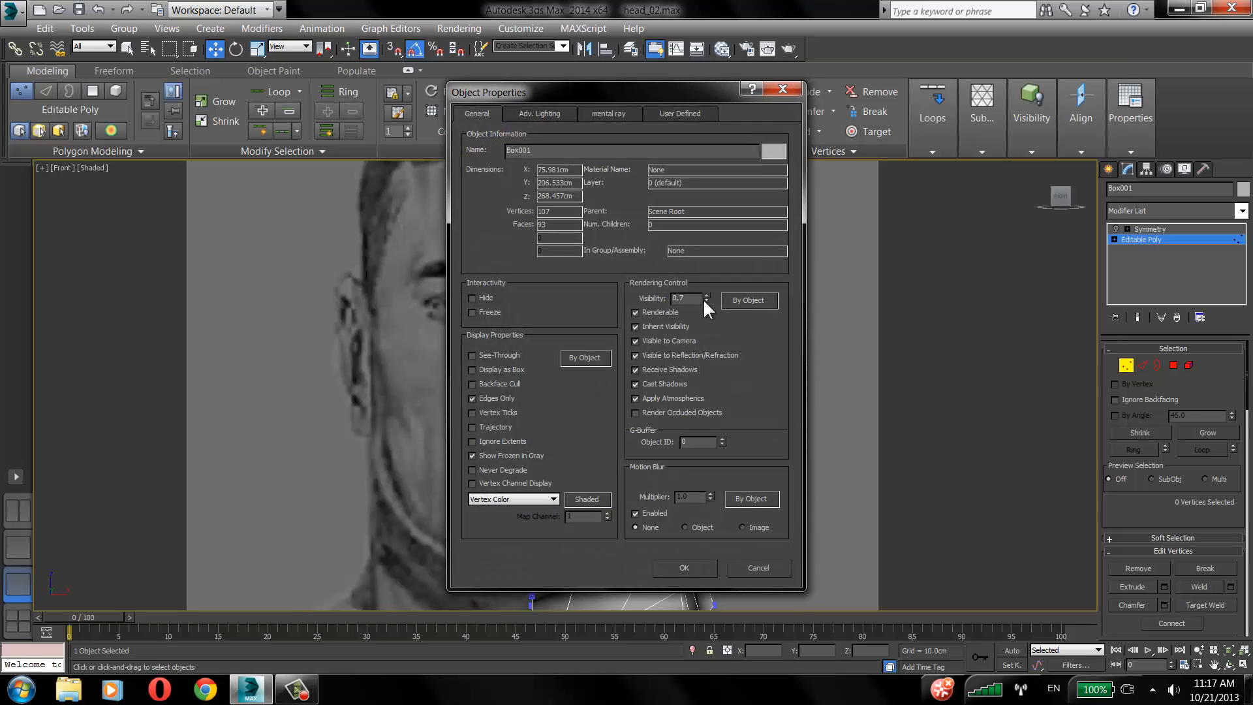
click(685, 565)
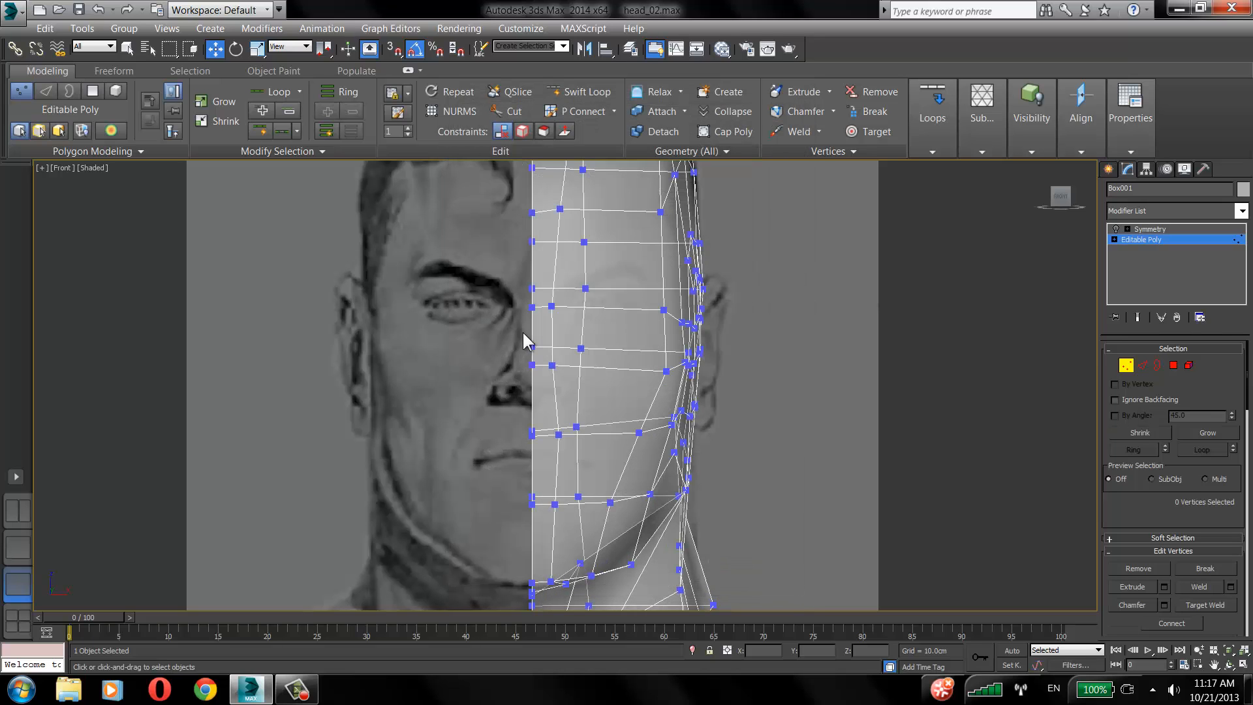
key(F9)
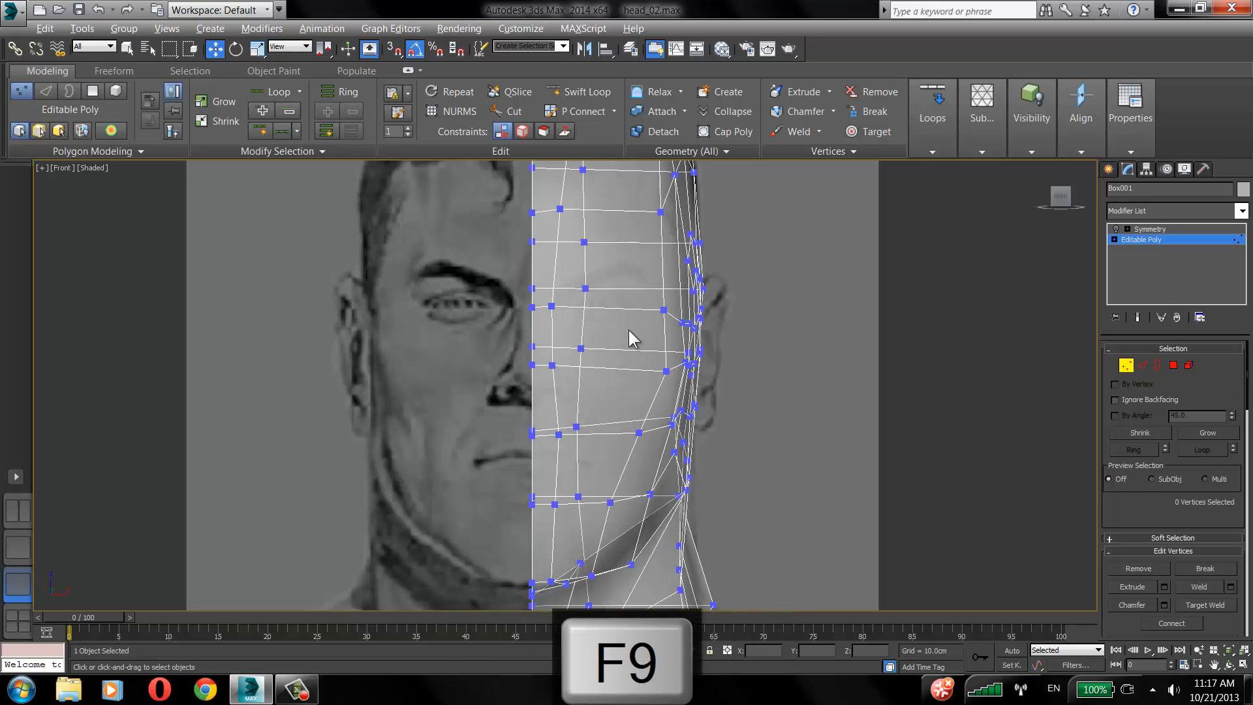
Restore the head object's visibility in its object properties to fully opaque.
right_click(628, 330)
click(685, 421)
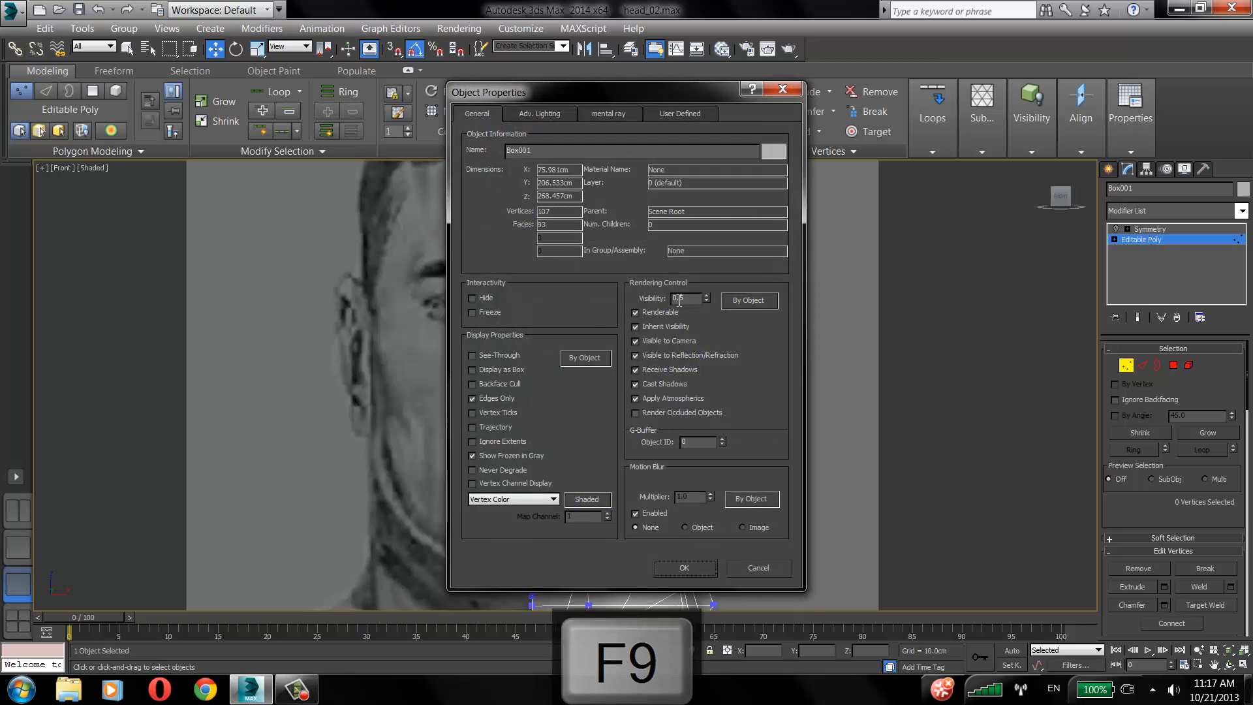
click(693, 573)
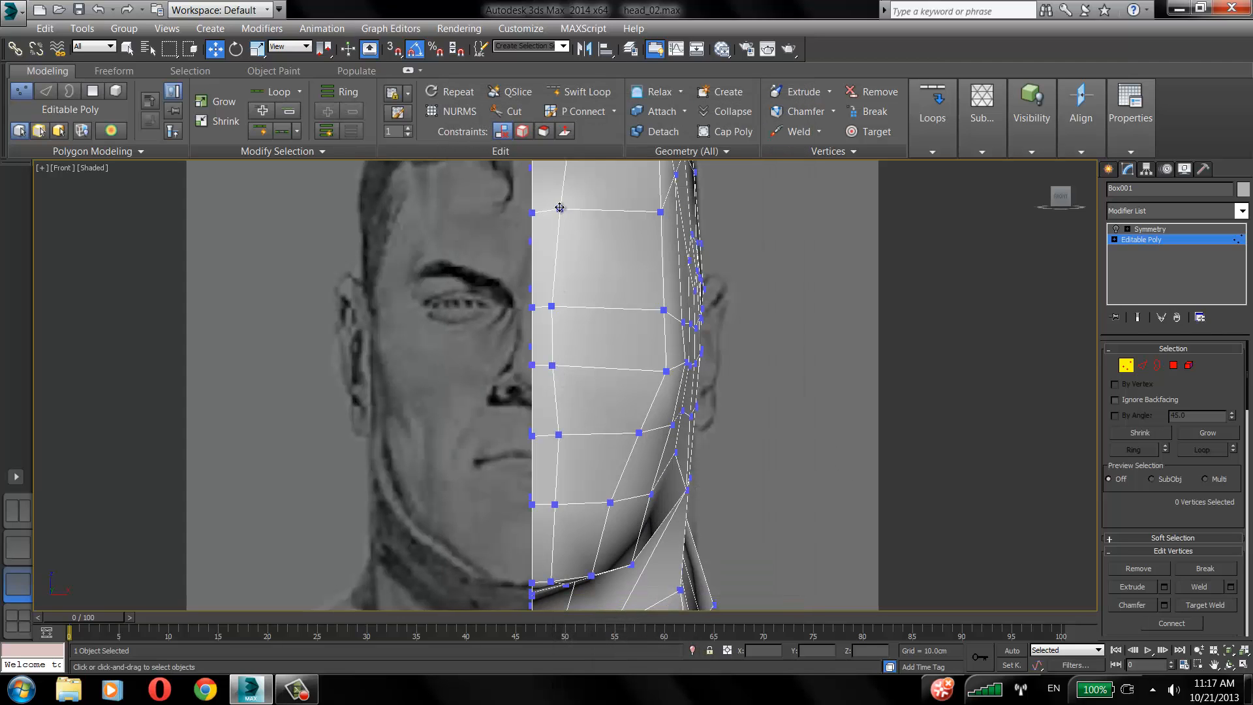
Exit vertex editing and deselect the half-head to compare its overall shape with the full front reference.
click(560, 207)
click(1141, 365)
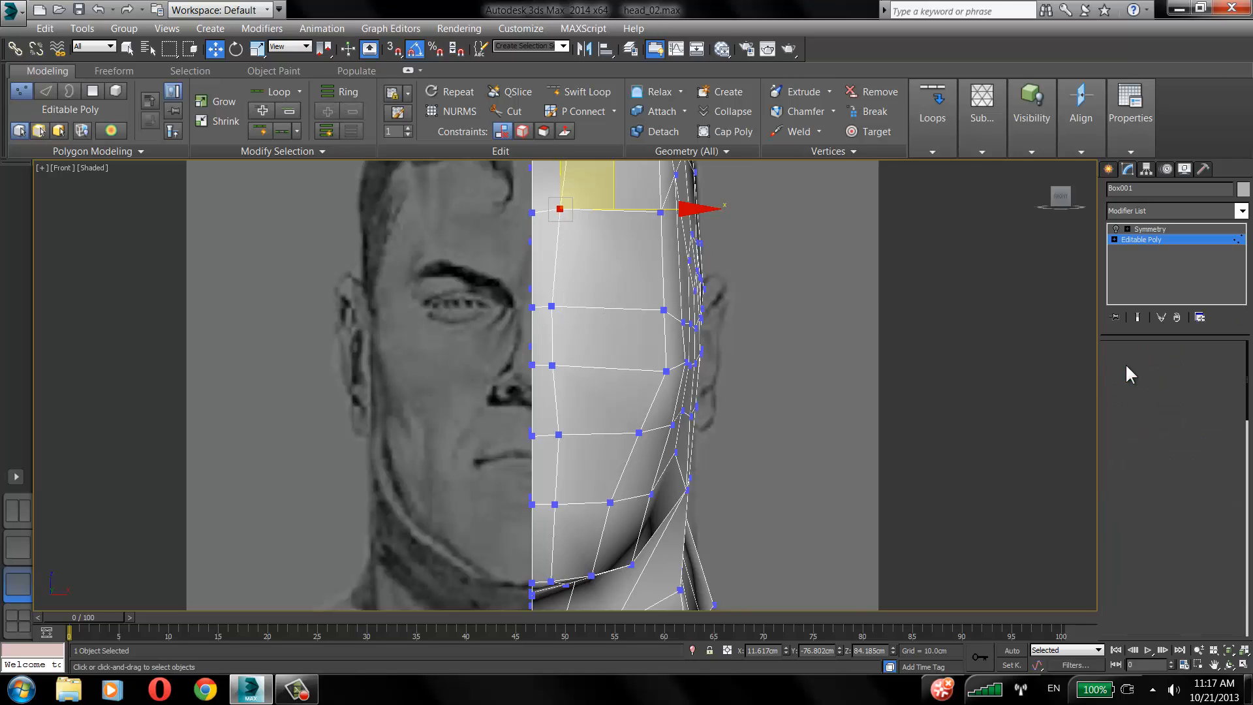
scroll(616, 336, down, 3)
mouse_move(572, 292)
middle_down()
mouse_move(542, 308)
mouse_move(592, 298)
middle_up()
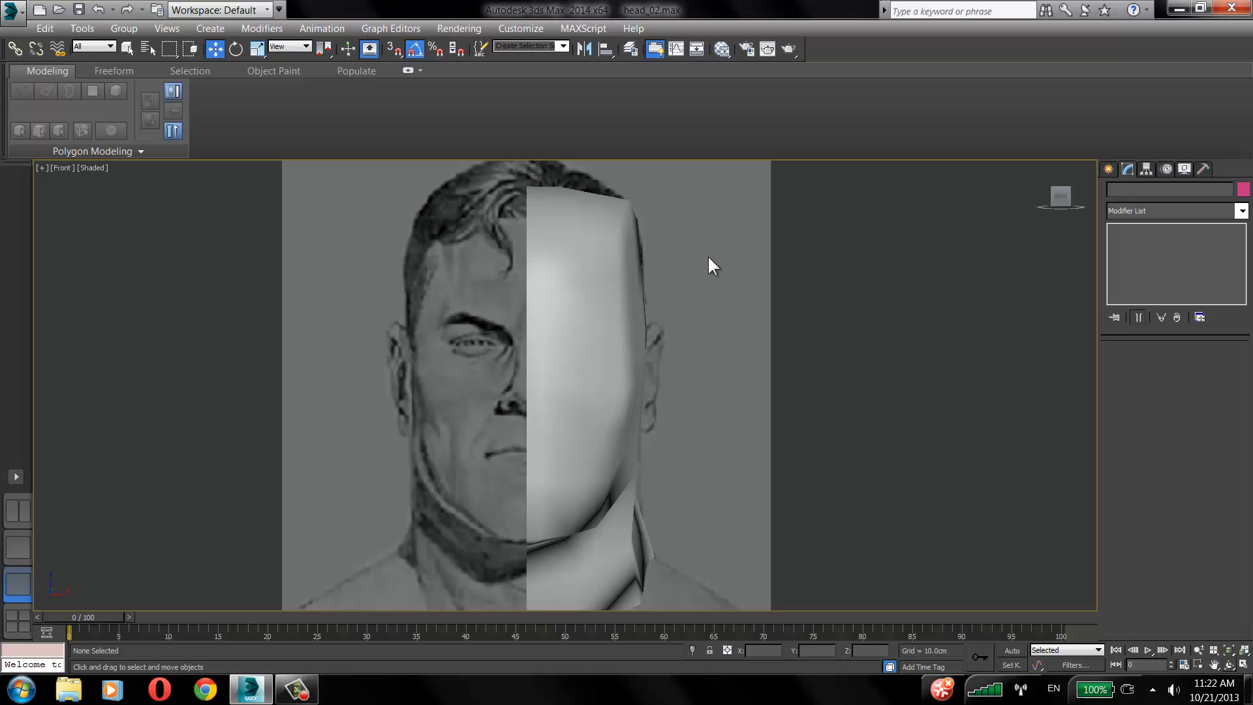
Select the half-head mesh at edge level and show the Right and Front views side by side.
click(557, 280)
click(1145, 239)
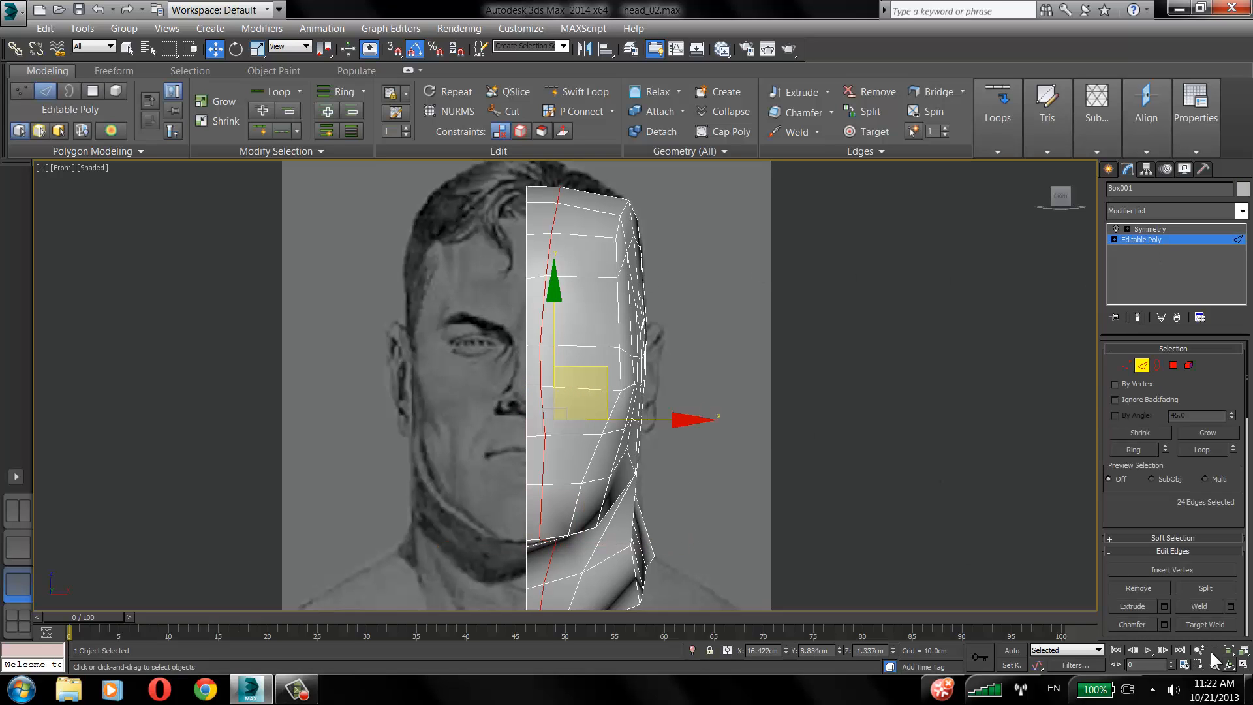
key(alt+w)
scroll(270, 464, up, 5)
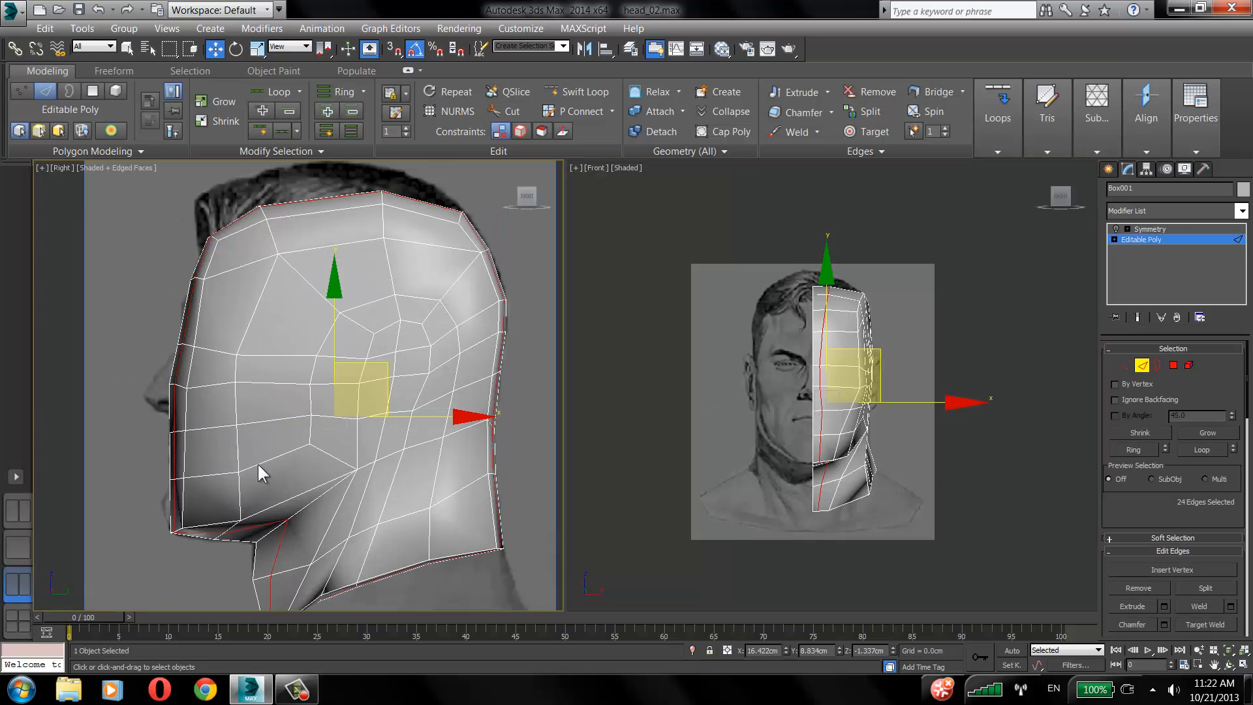
scroll(269, 436, up, 3)
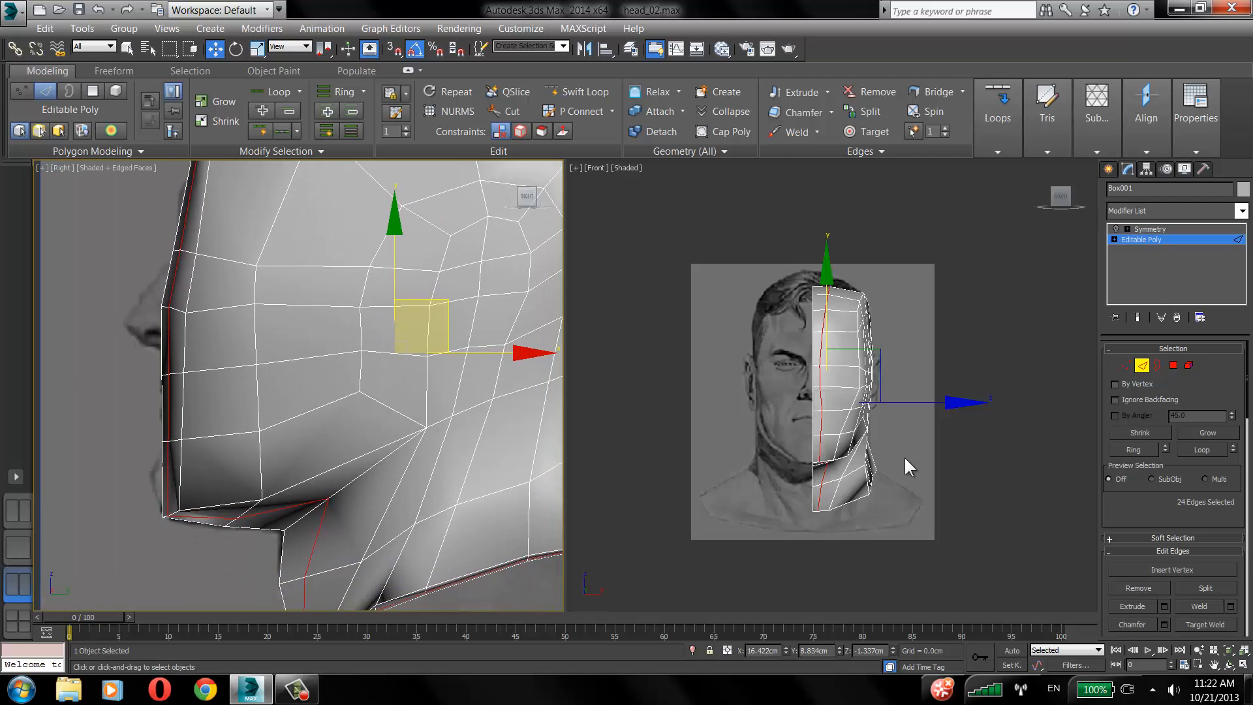
Switch the head mesh to vertex editing, turn on see-through display and check it in the object properties.
click(1126, 365)
middle_drag(333, 443, 298, 437)
key(alt+x)
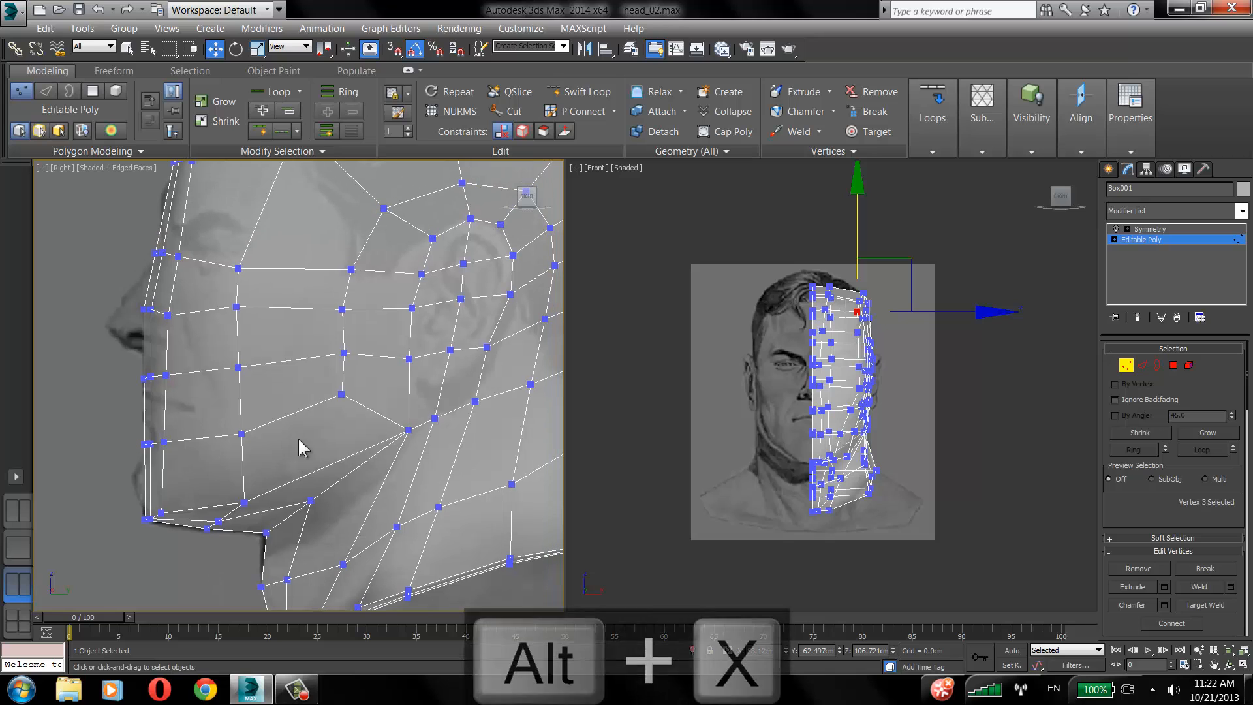
right_click(314, 416)
click(358, 515)
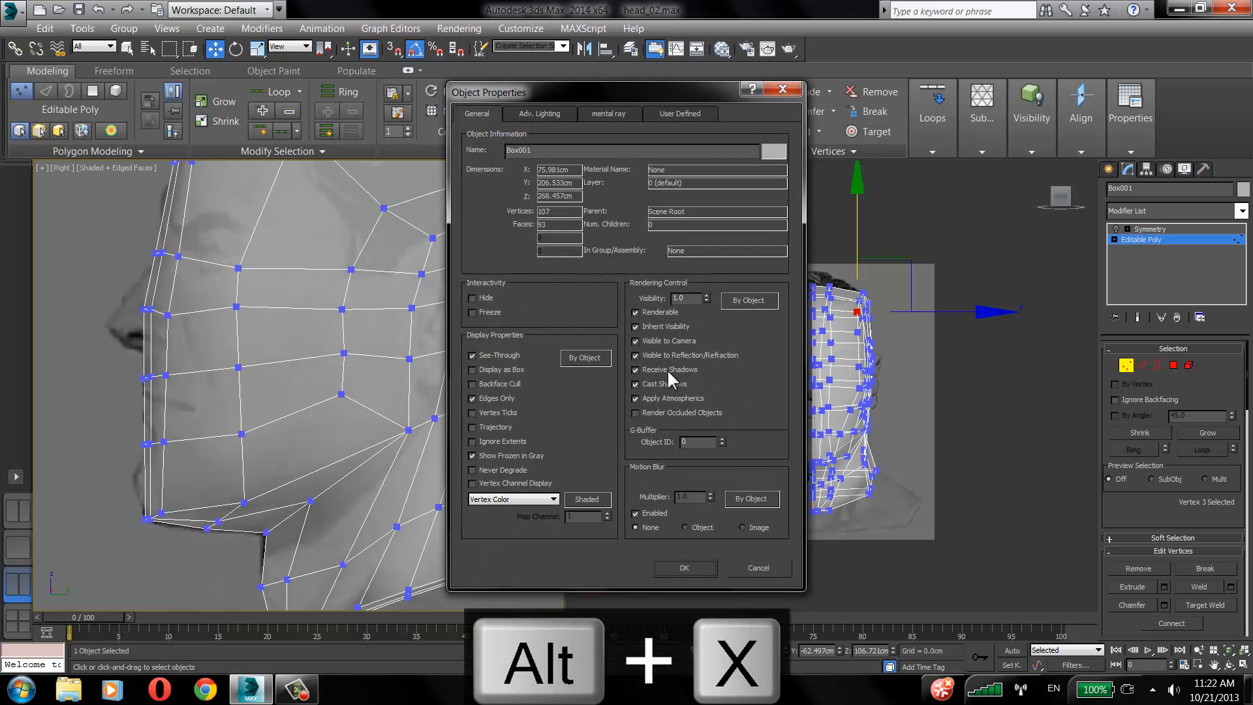
click(659, 566)
Select single vertices at the outer brow and forehead to compare their positions in the Right and Front views.
mouse_move(226, 428)
middle_down()
mouse_move(229, 454)
mouse_move(243, 430)
middle_up()
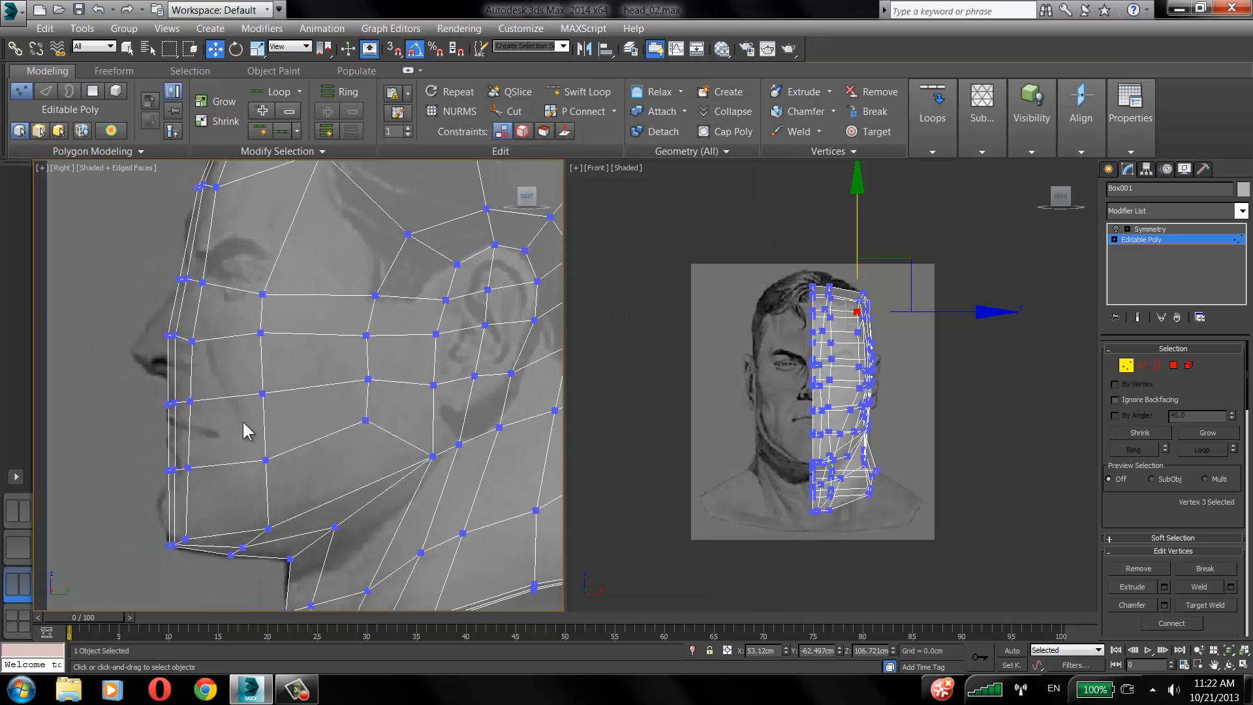
click(203, 282)
scroll(887, 362, up, 5)
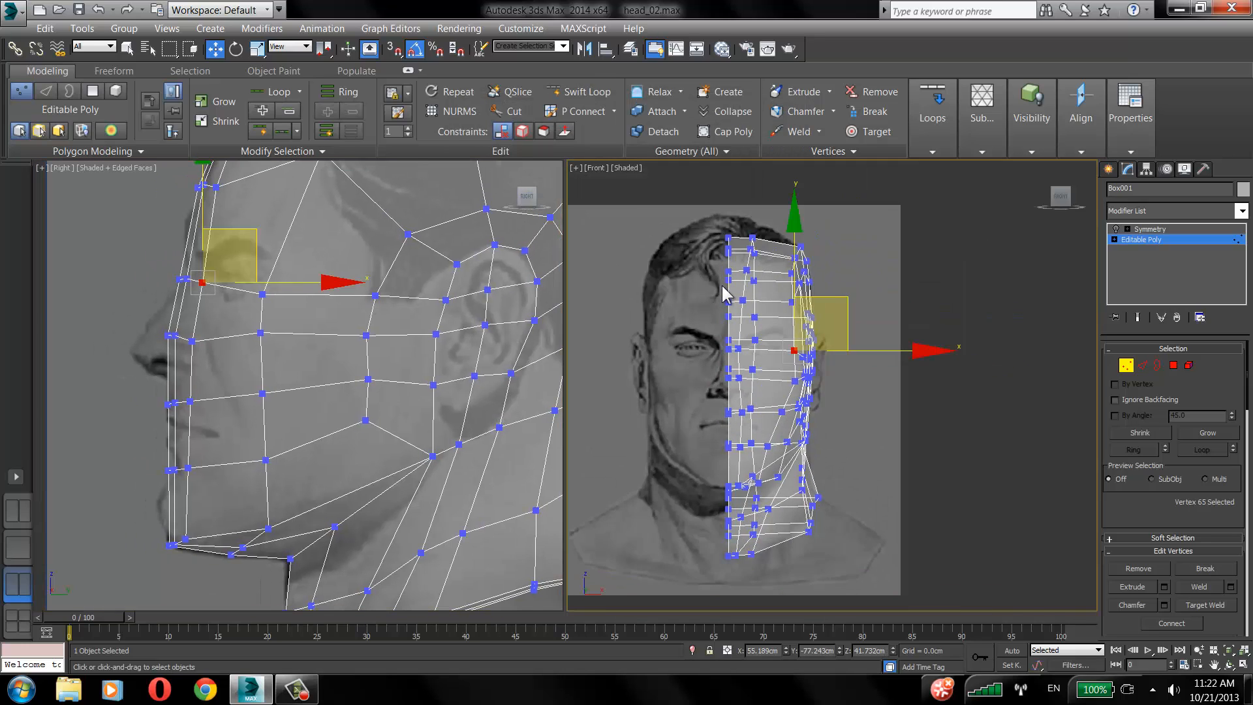
key(alt+x)
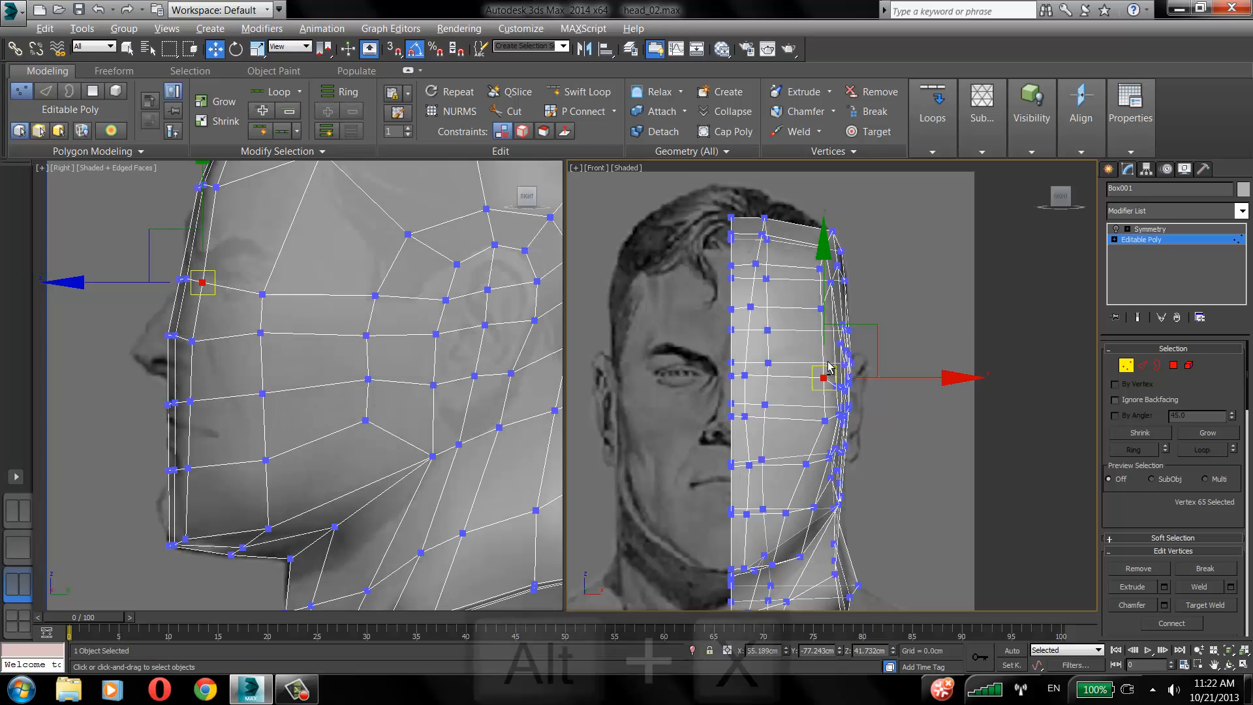
click(830, 299)
click(819, 268)
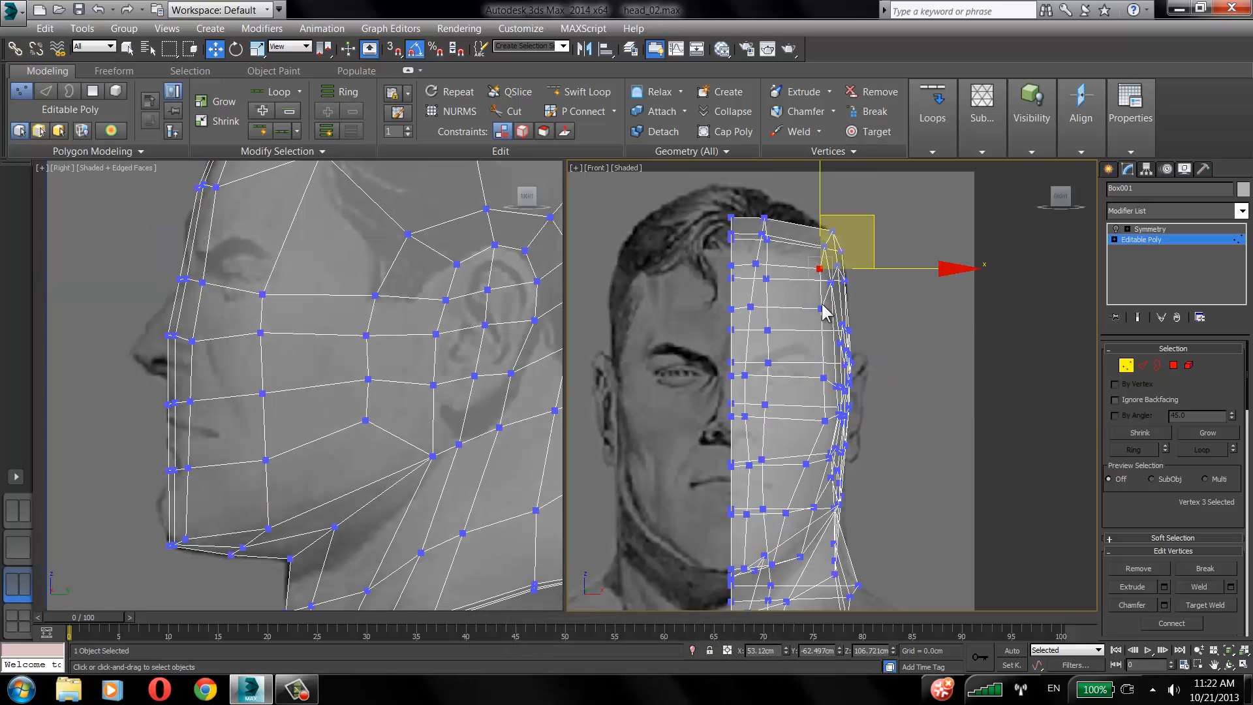
Review the head mesh's object properties and turn its see-through display off.
right_click(811, 372)
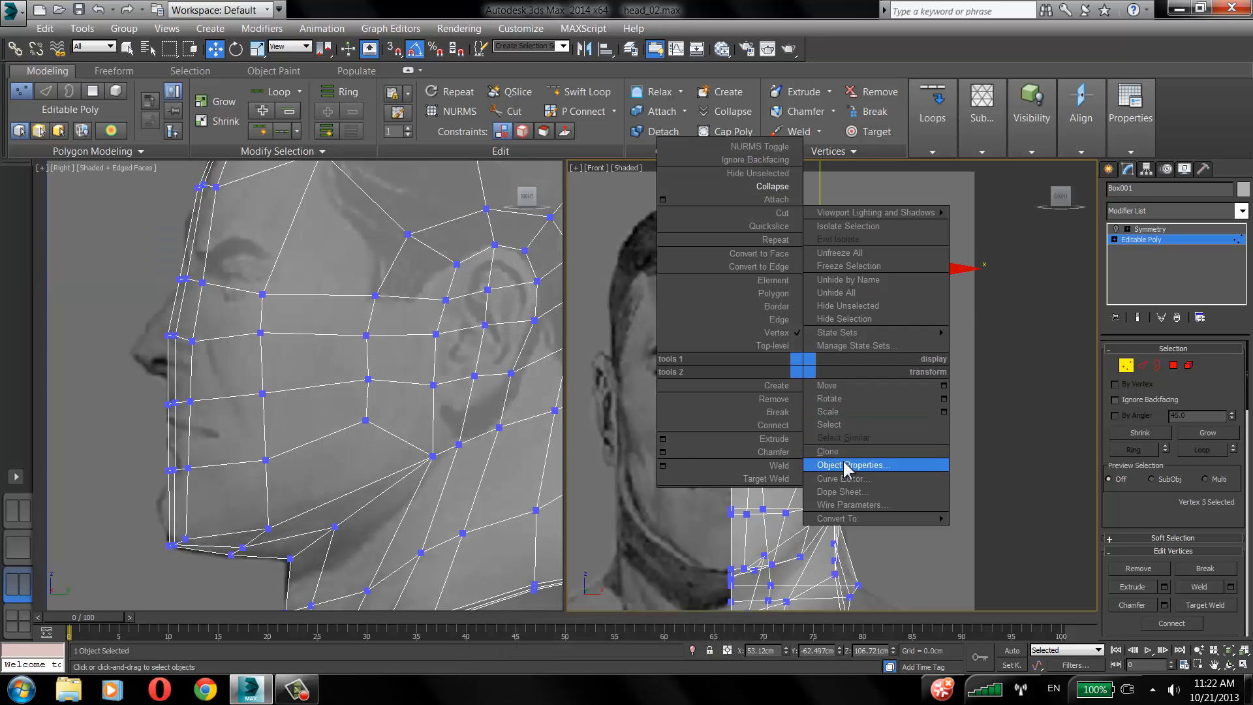
click(848, 465)
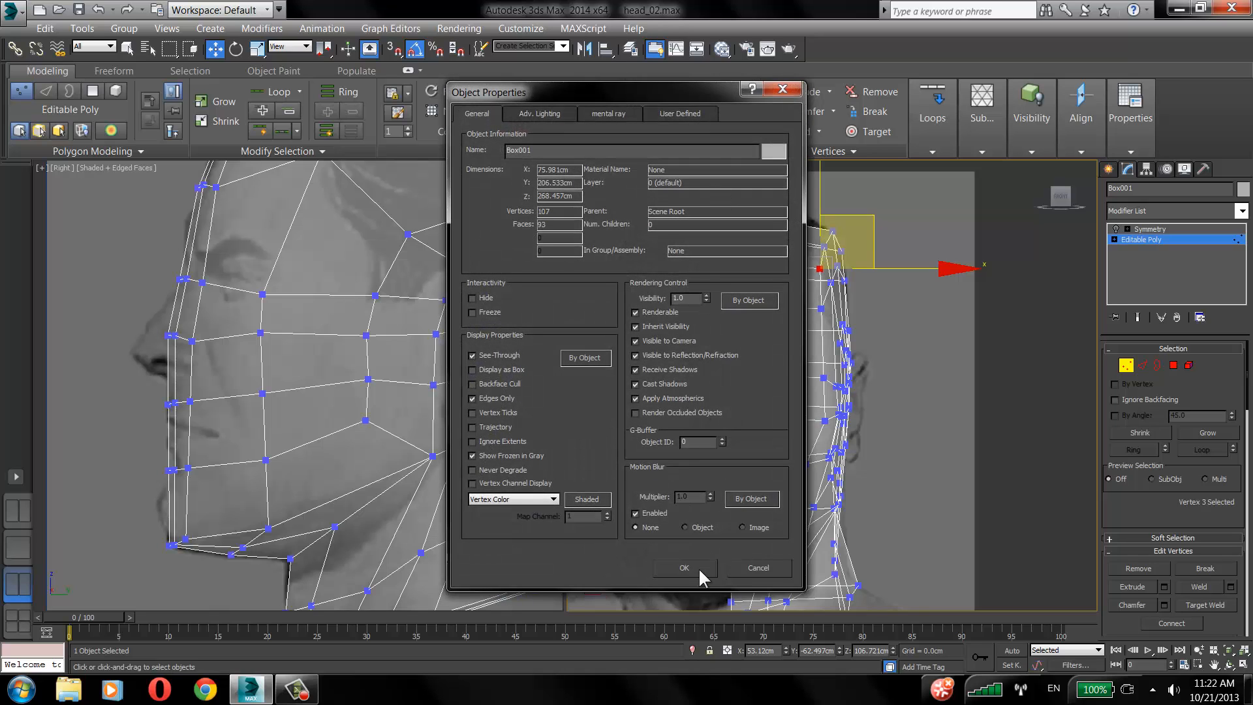
click(698, 566)
click(814, 358)
key(alt+x)
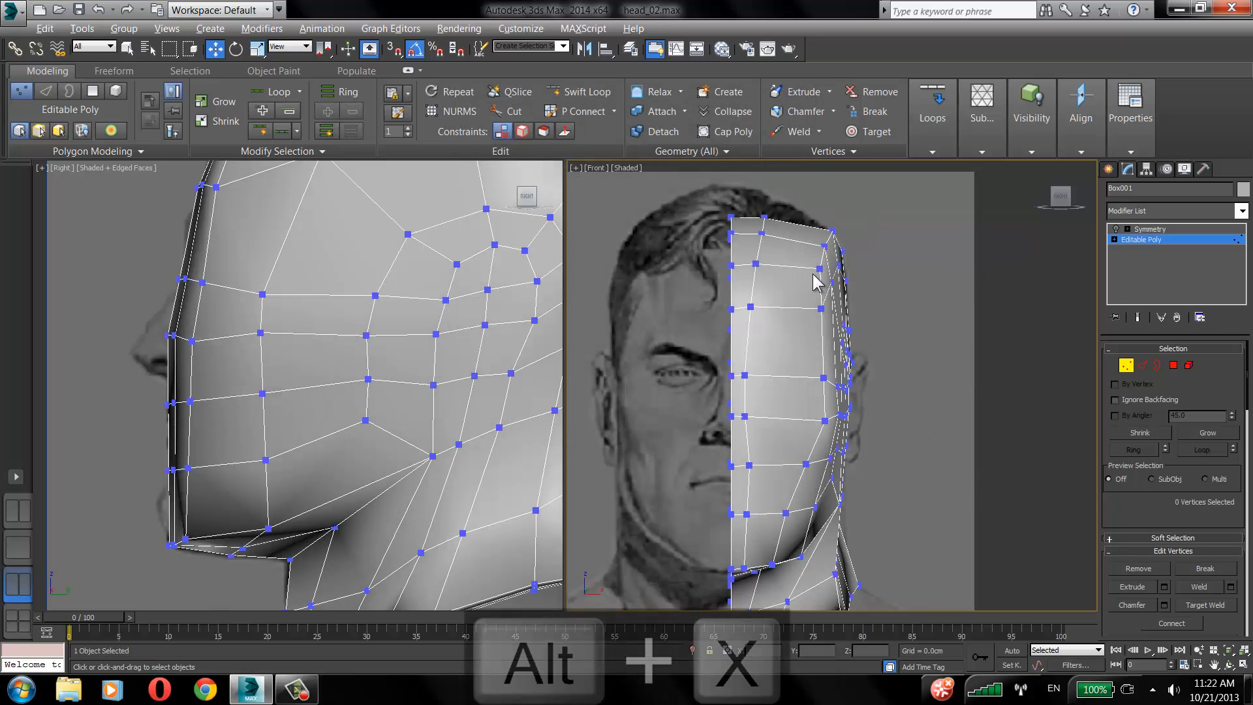
Examine the seven-vertex column running from the outer forehead to the jaw by selecting it in the Front view.
click(819, 268)
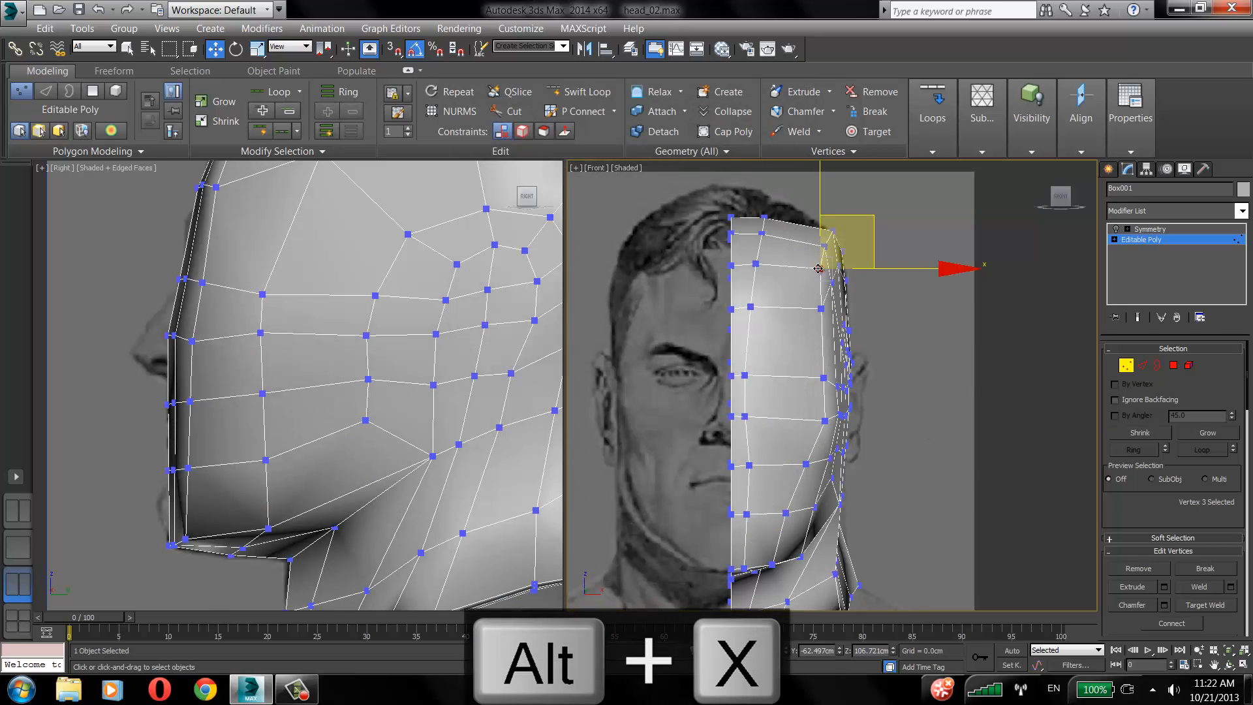
ctrl+click(820, 307)
ctrl+click(824, 377)
ctrl+click(825, 421)
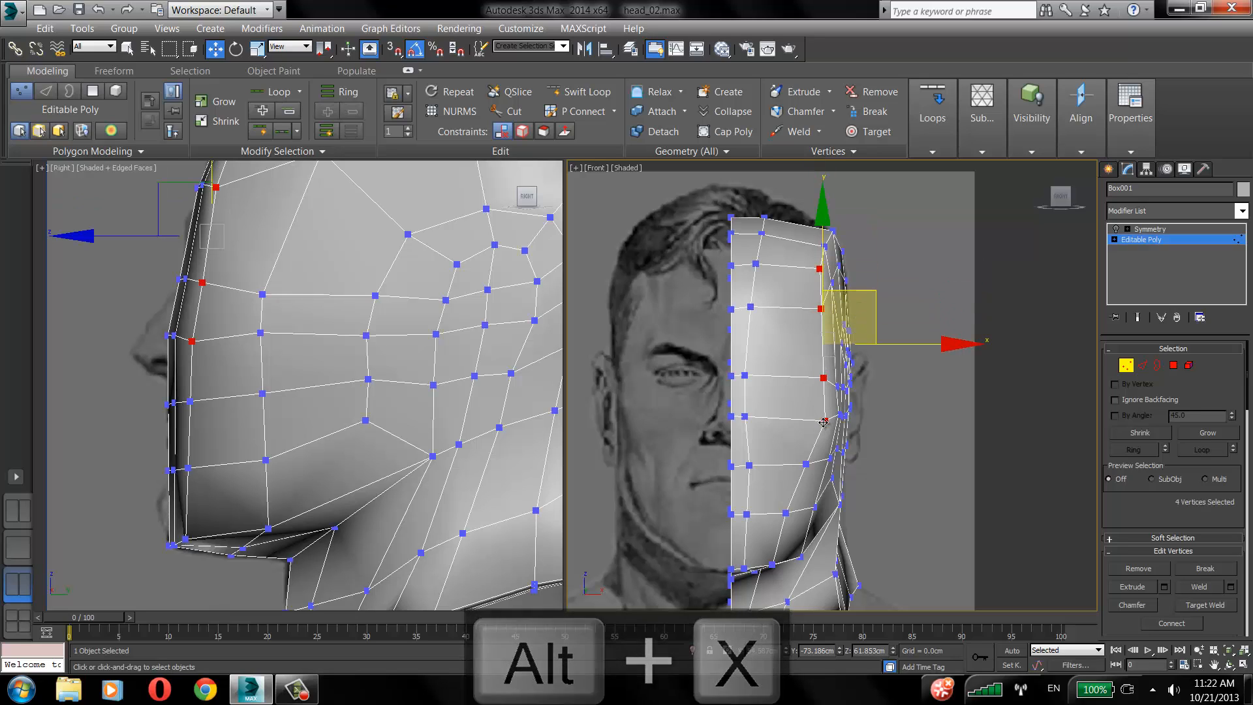
ctrl+click(805, 464)
ctrl+click(786, 514)
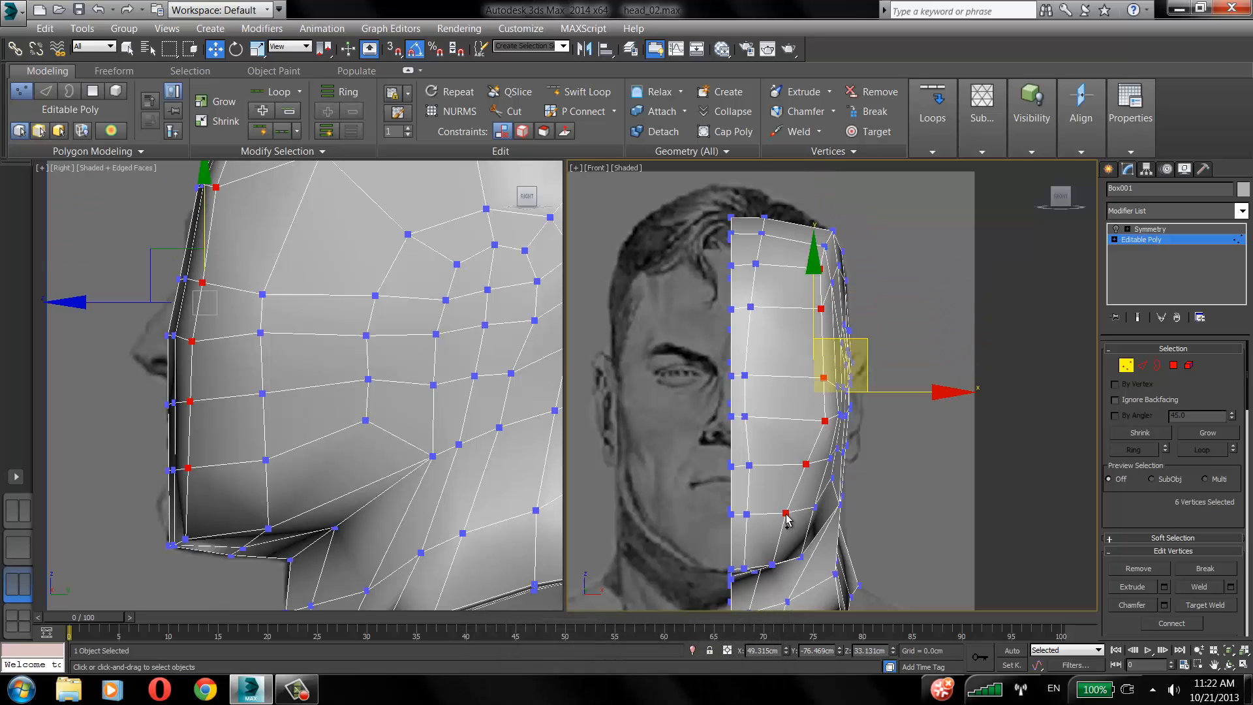
ctrl+click(773, 564)
middle_drag(150, 383, 145, 398)
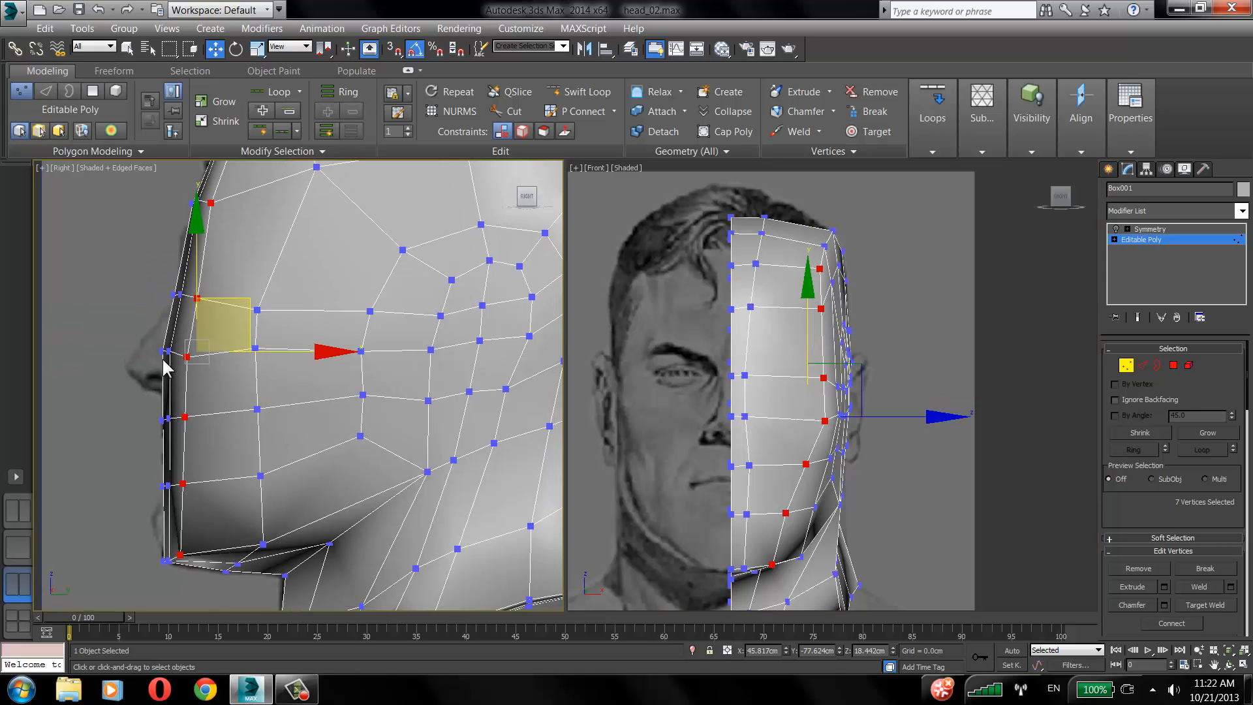
middle_drag(182, 353, 161, 359)
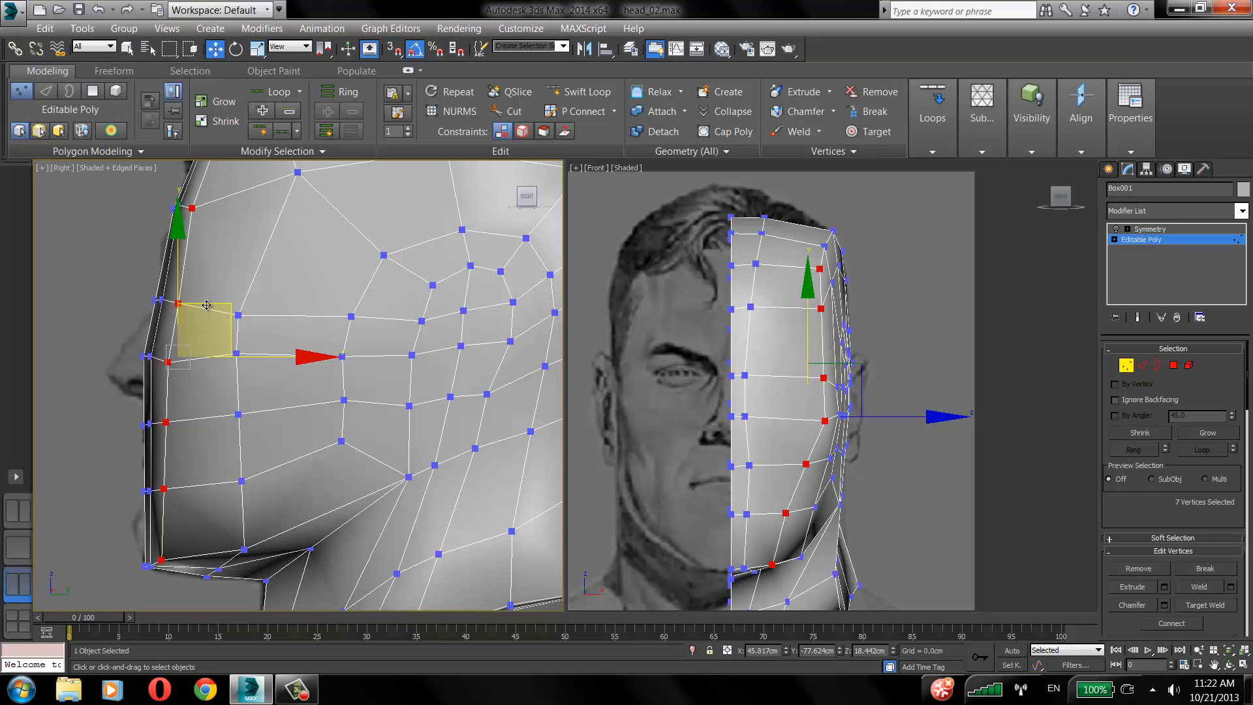
click(274, 315)
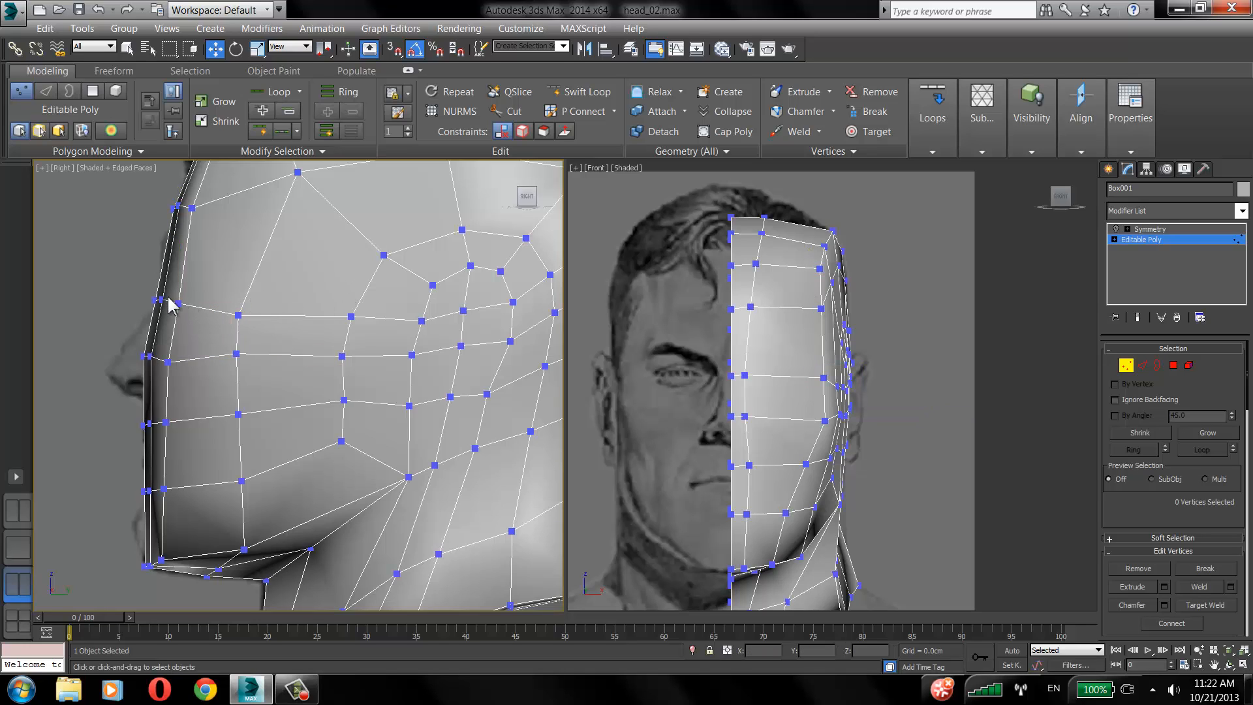
Try to shift the eight vertices on the front of the cheek in the Right view.
drag(236, 406, 257, 508)
ctrl+click(168, 362)
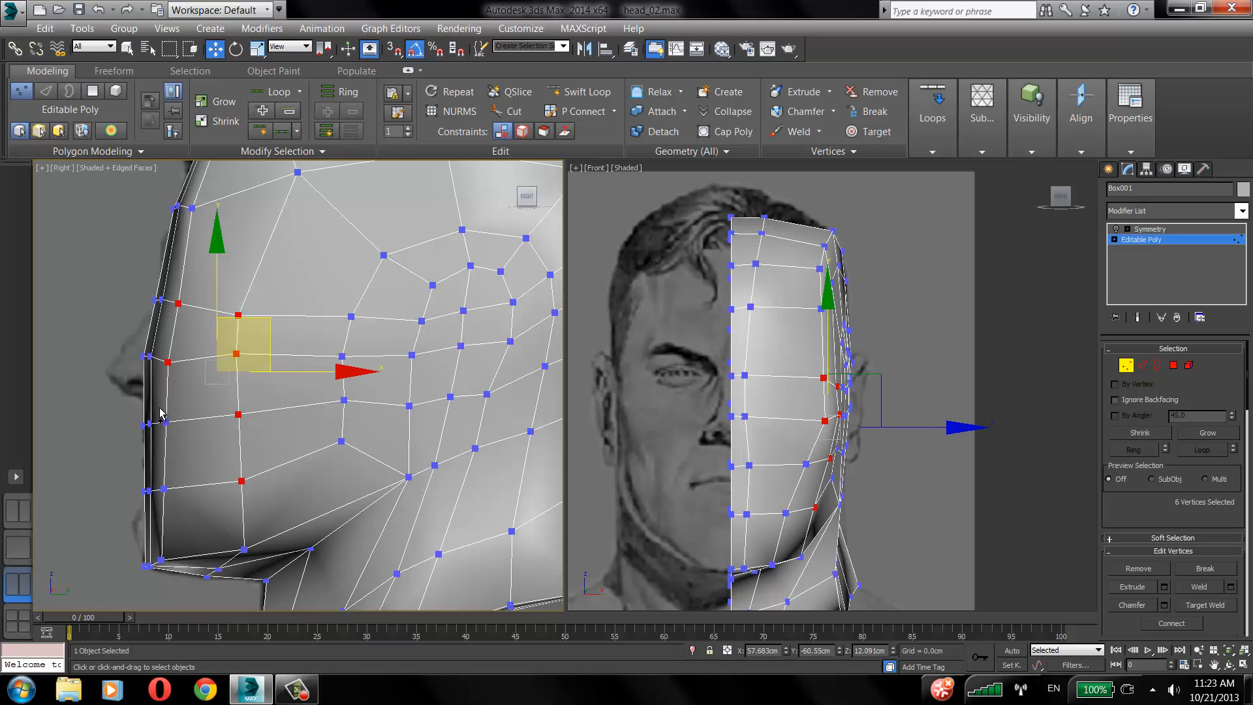
ctrl+click(166, 422)
ctrl+click(164, 489)
mouse_move(312, 396)
mouse_down()
mouse_move(356, 393)
mouse_move(322, 387)
mouse_up()
key(ctrl+z)
key(ctrl+z)
key(ctrl+z)
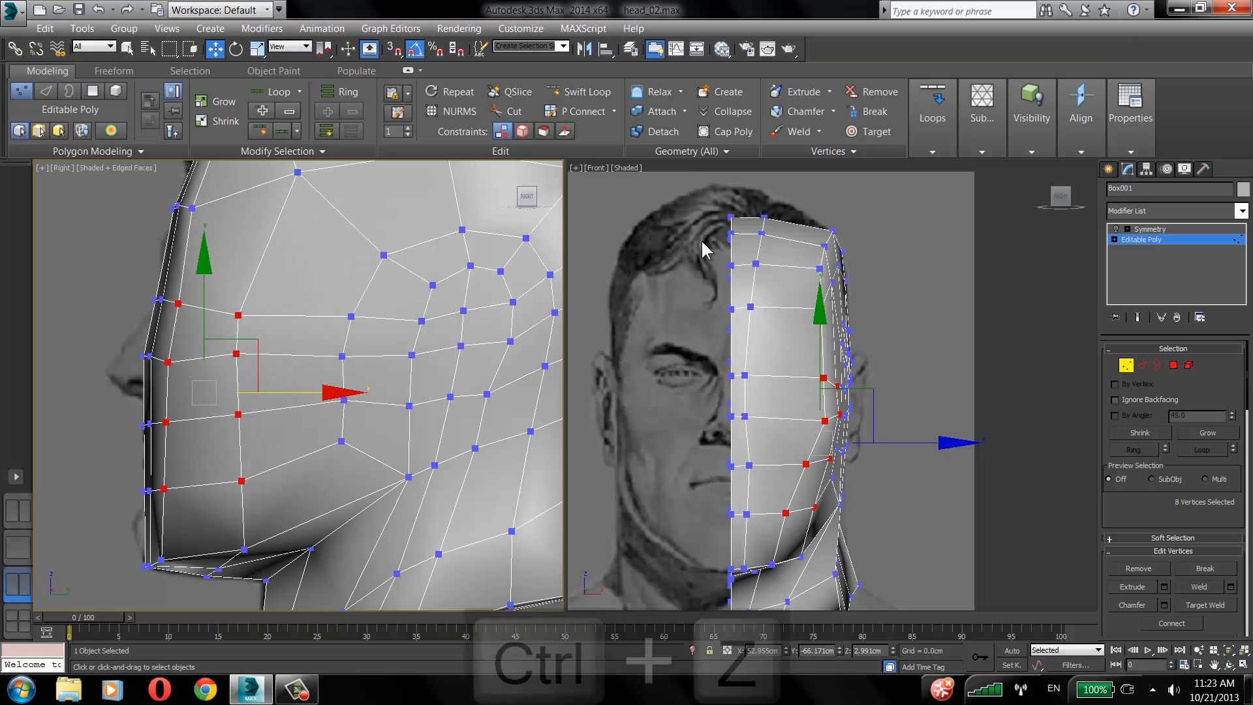
Move the lower jawline vertex beside the chin slightly outward in the Front view, and clear the selection.
middle_drag(771, 468, 747, 389)
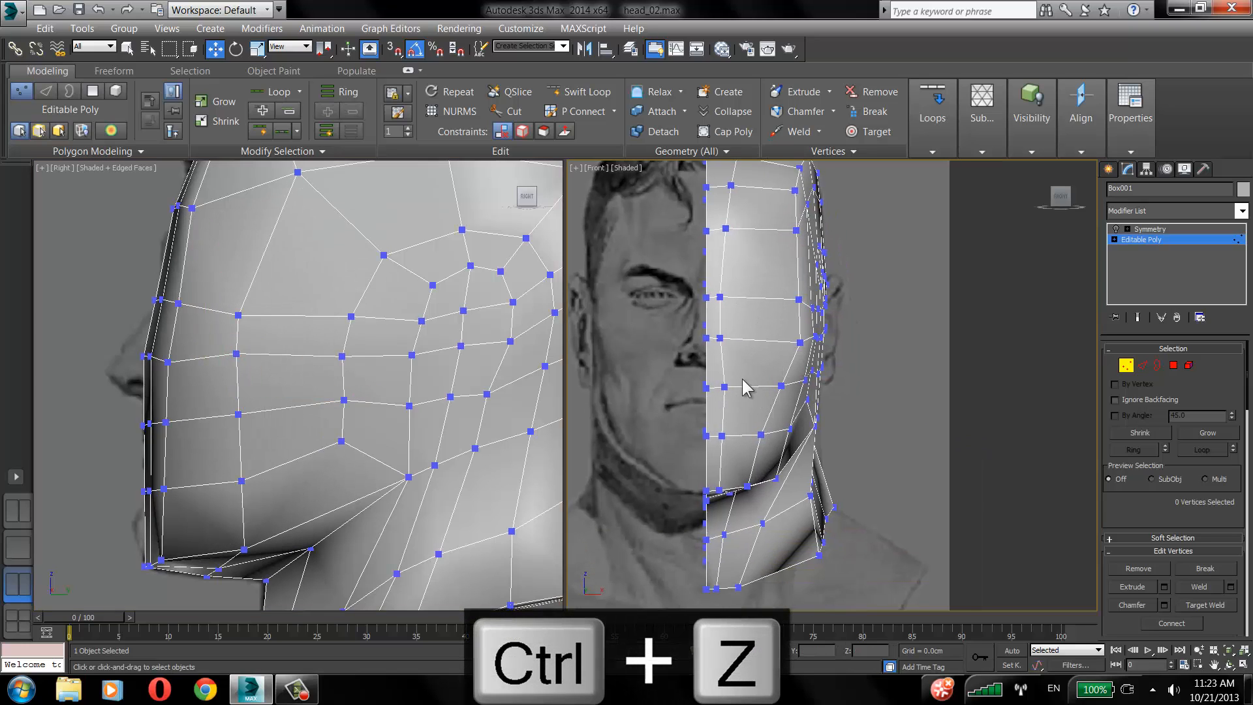
click(756, 484)
drag(757, 483, 758, 482)
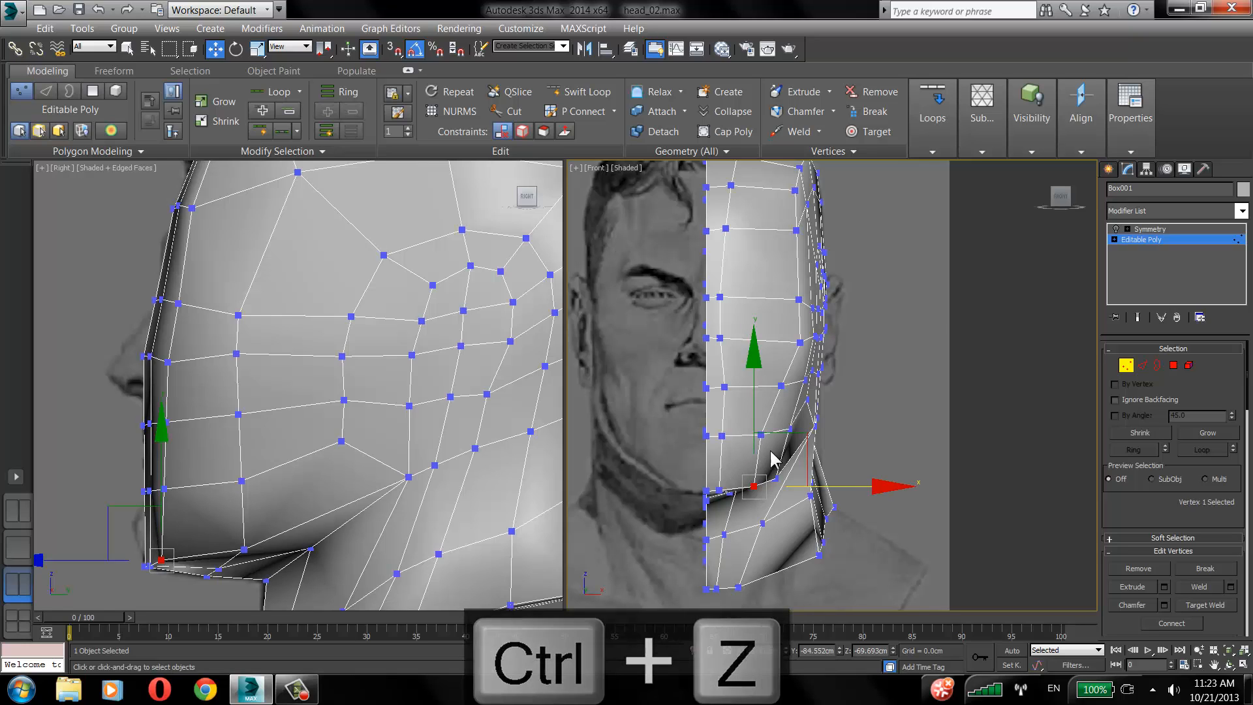
click(804, 412)
middle_drag(790, 225, 730, 322)
scroll(753, 249, down, 2)
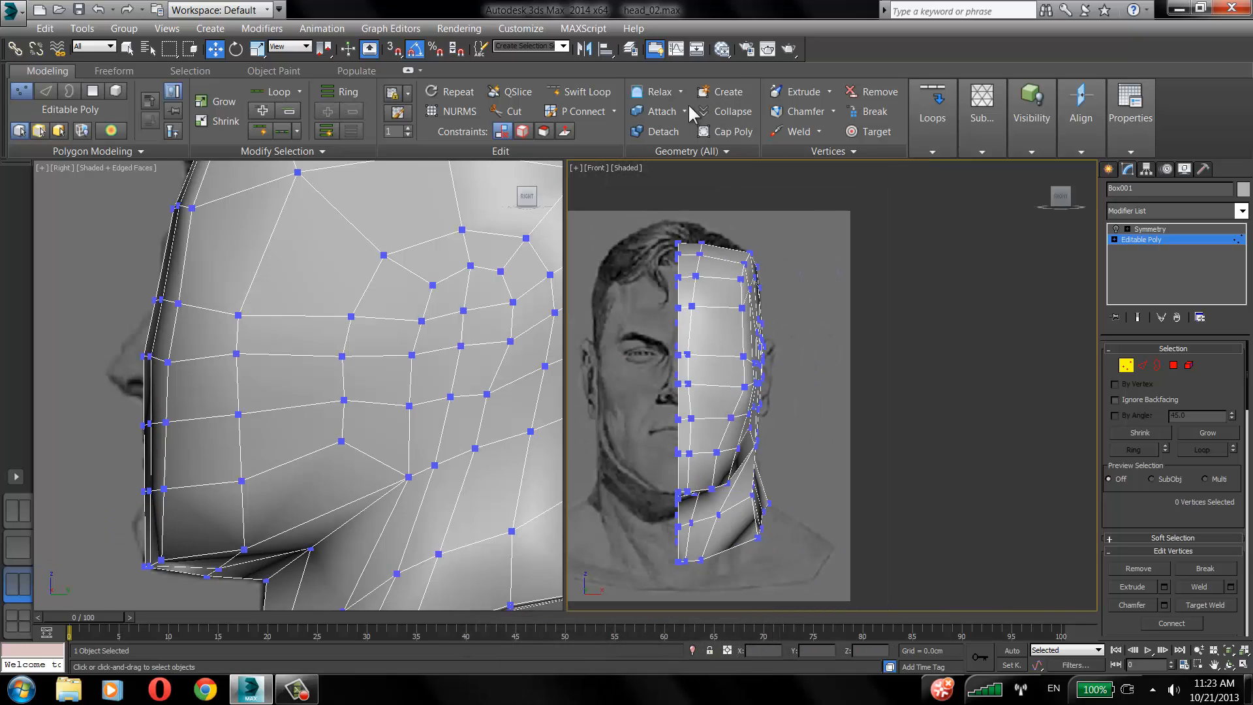
Add a vertical edge loop with Swift Loop between the inner and outer columns of the face in the Front view.
click(582, 92)
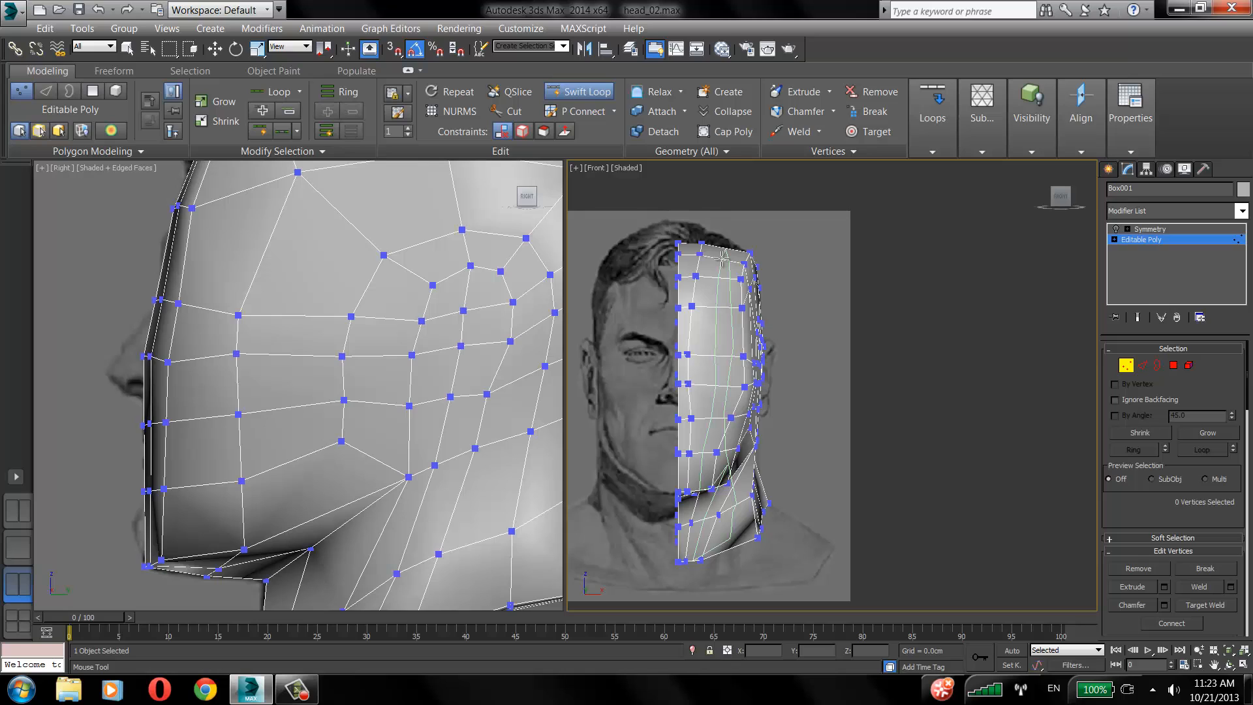
click(723, 257)
right_click(817, 256)
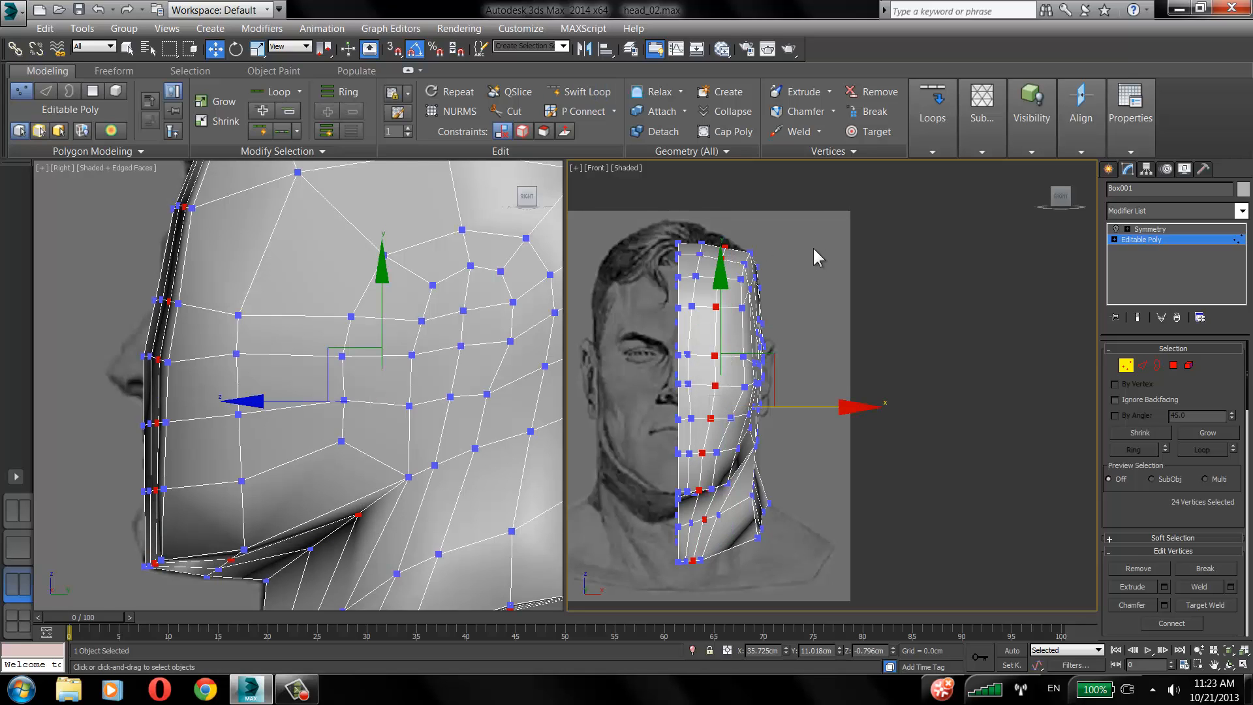
click(774, 237)
Raise the new loop's vertices at the crown and shift the neighbouring inner forehead vertices toward the centre line in the Front view.
scroll(774, 236, up, 4)
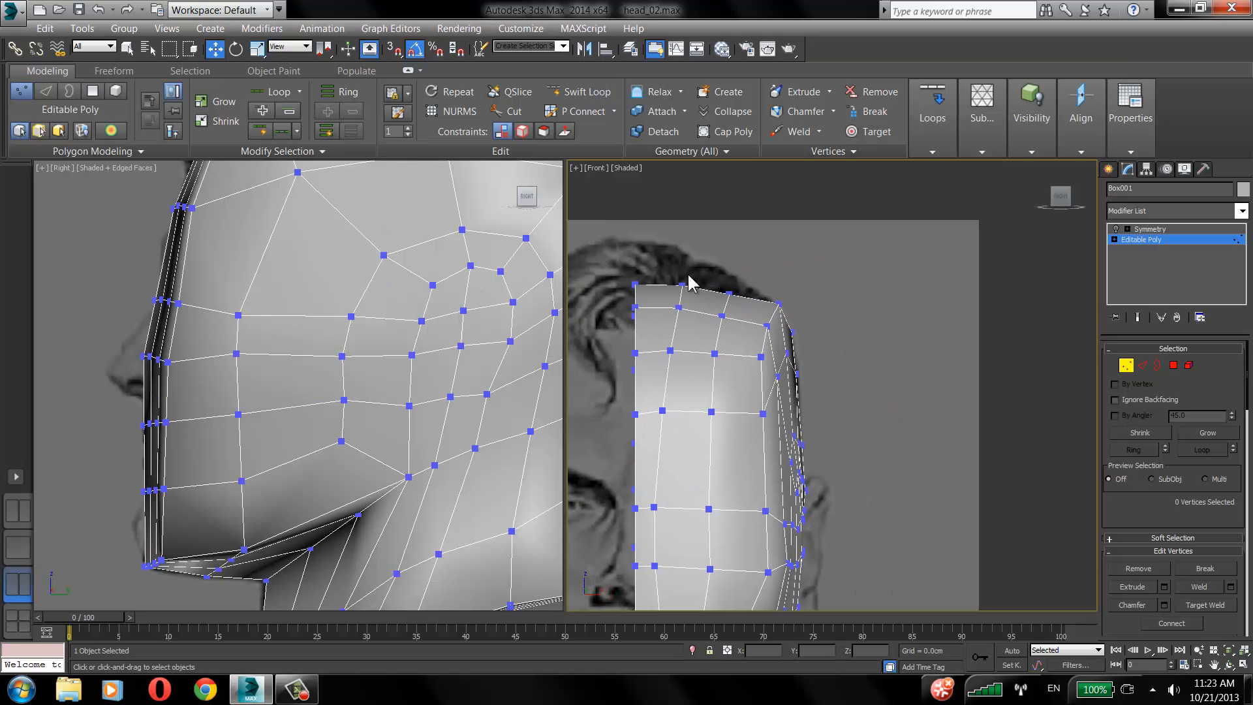
click(729, 293)
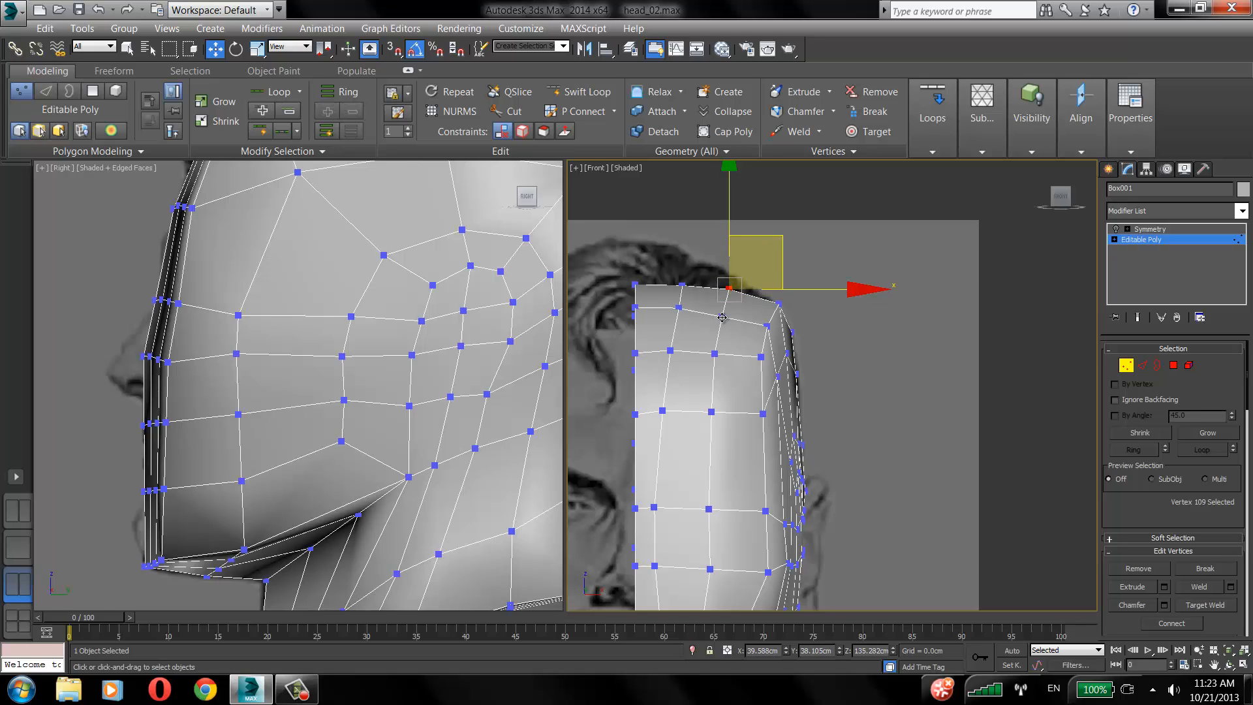
drag(722, 317, 680, 281)
click(723, 247)
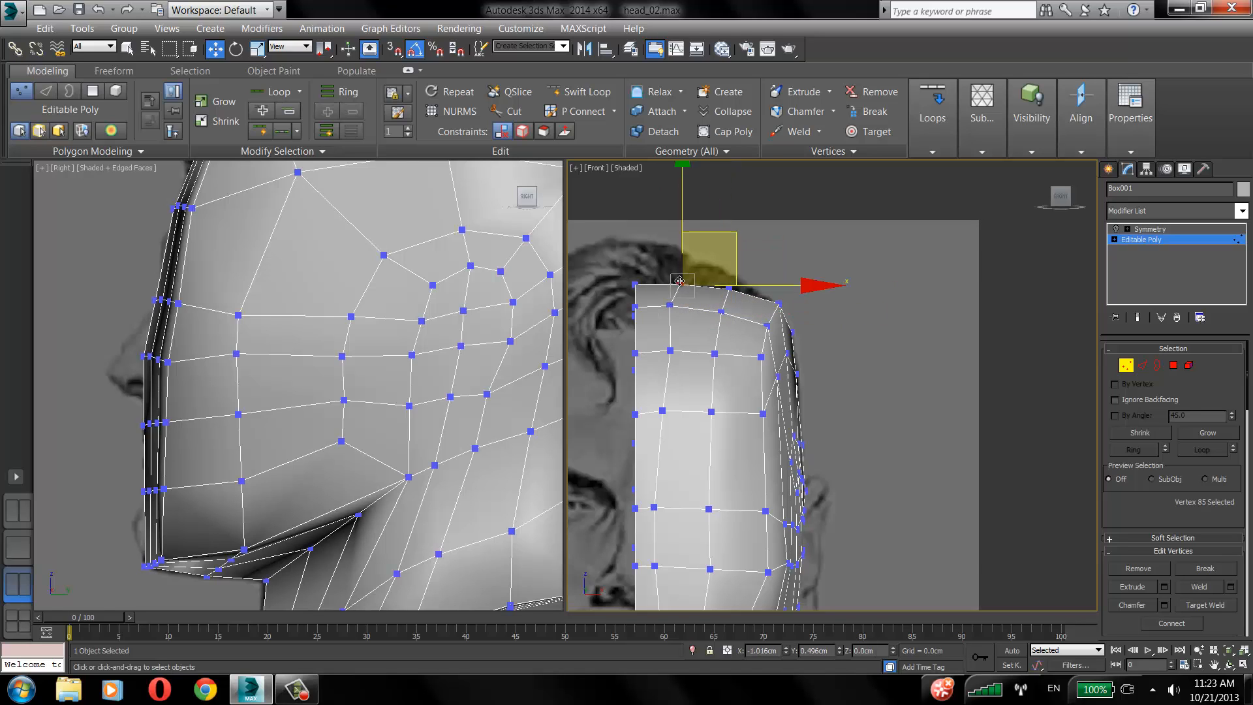
click(670, 351)
middle_drag(725, 460, 717, 294)
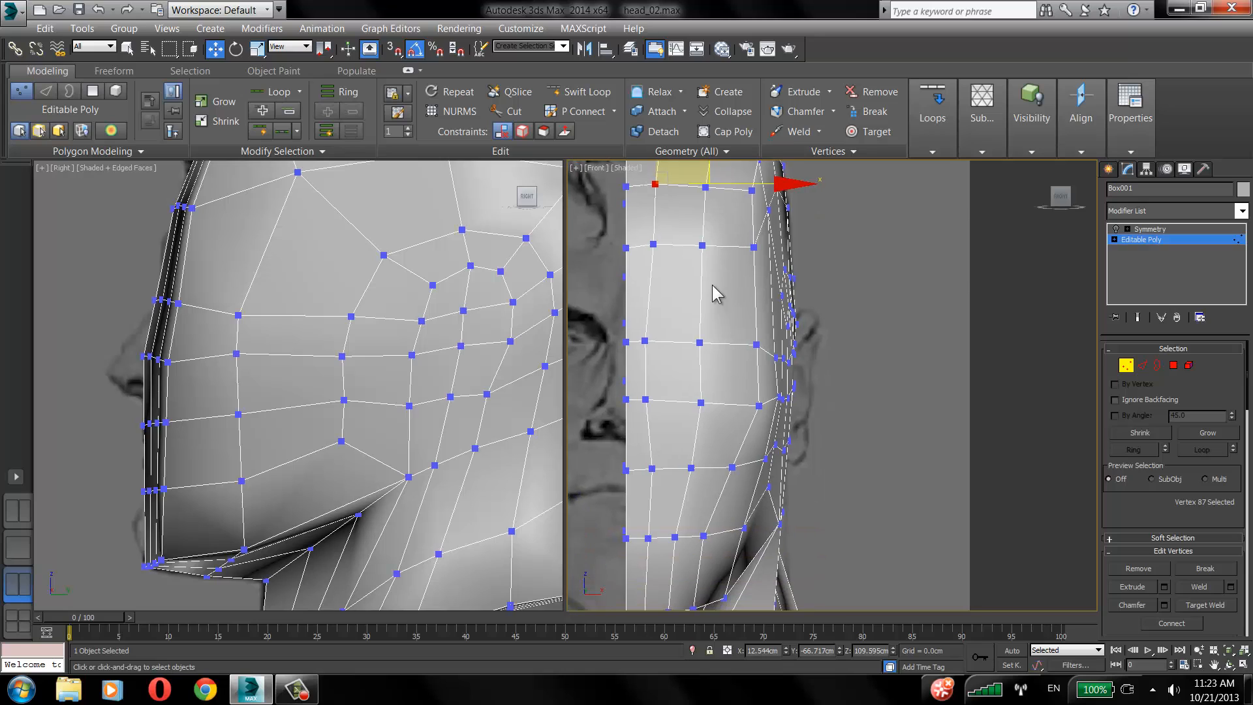
middle_drag(703, 370, 699, 319)
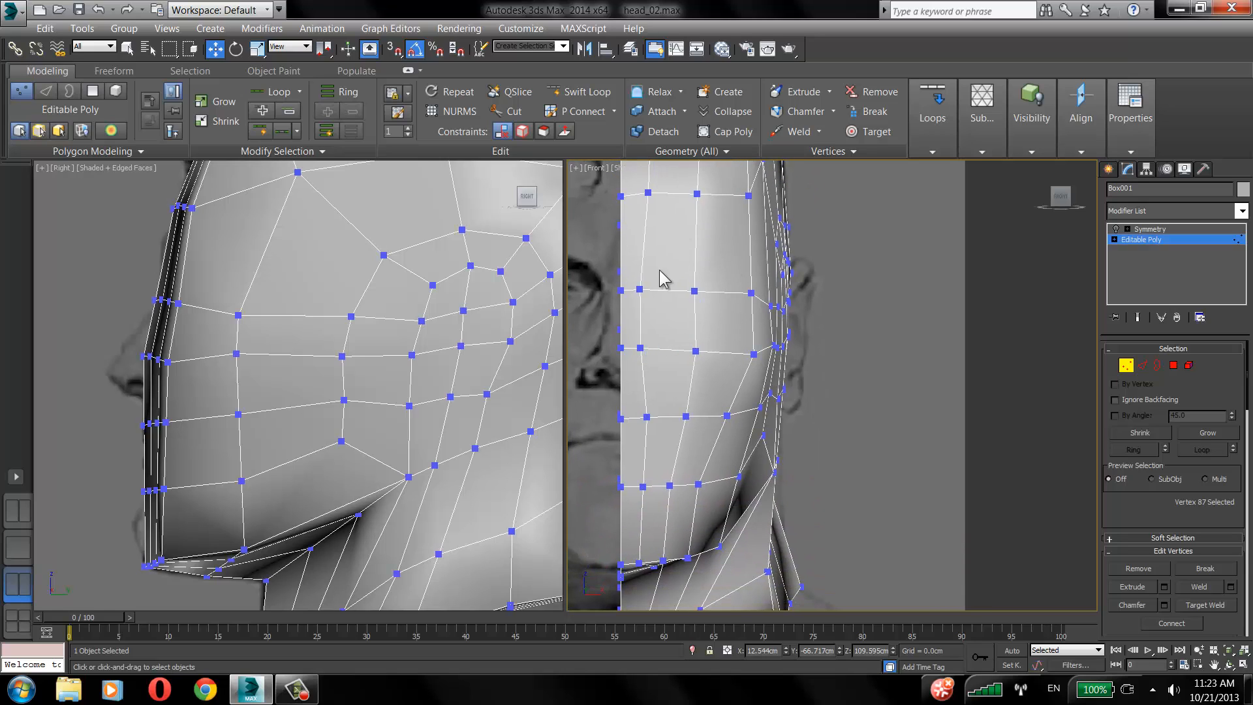
Examine the block of four polygons covering the eye area by selecting it at polygon level.
click(1172, 365)
click(691, 267)
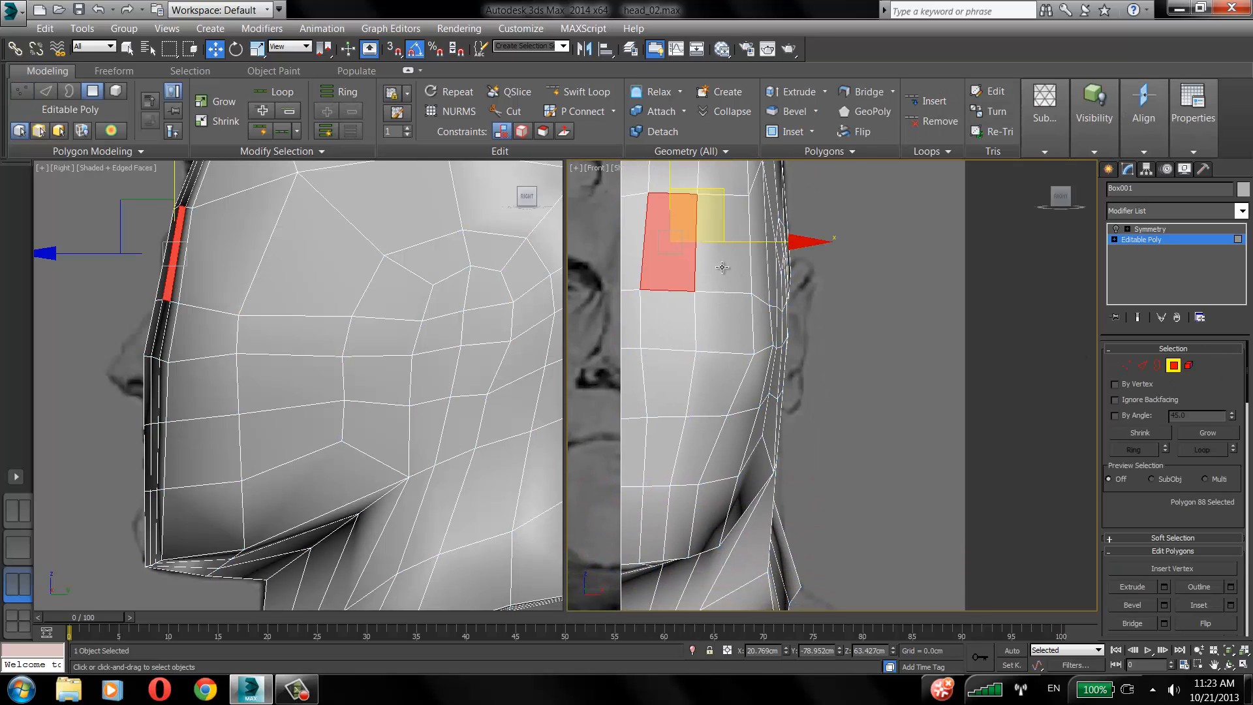
ctrl+click(723, 268)
ctrl+click(718, 312)
ctrl+click(669, 323)
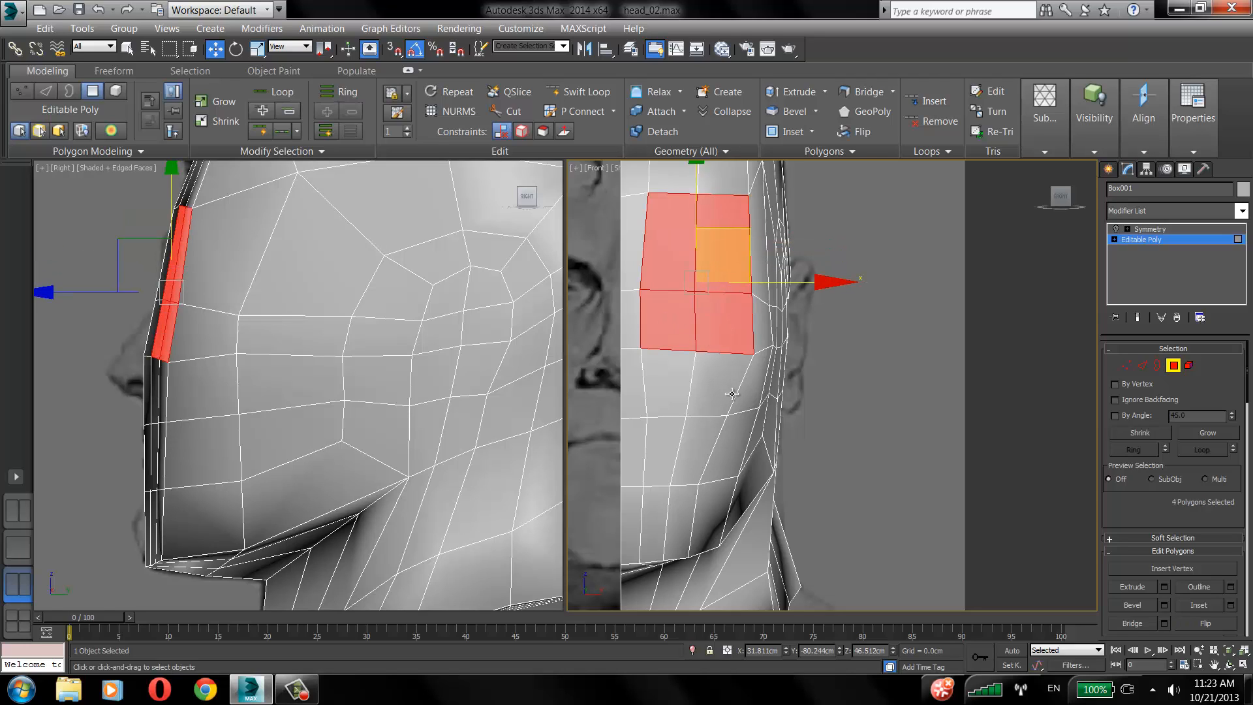
click(92, 363)
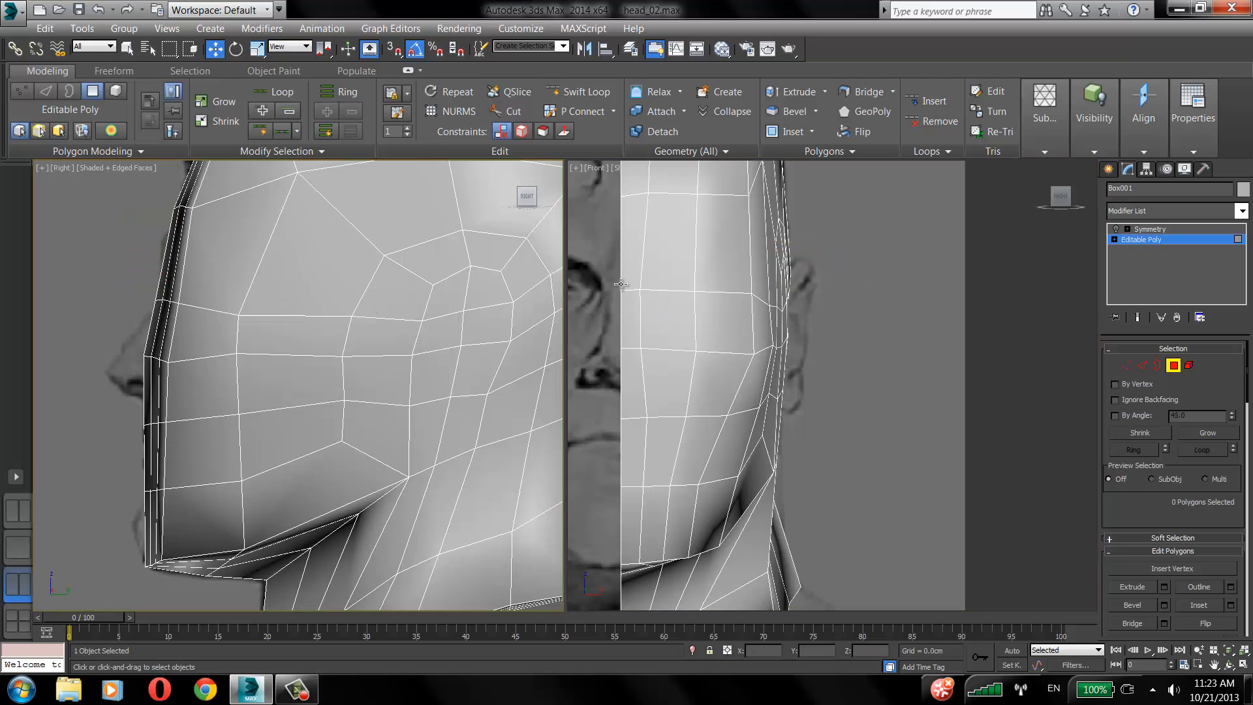
Switch the head mesh through edge level back to vertex editing.
click(1142, 365)
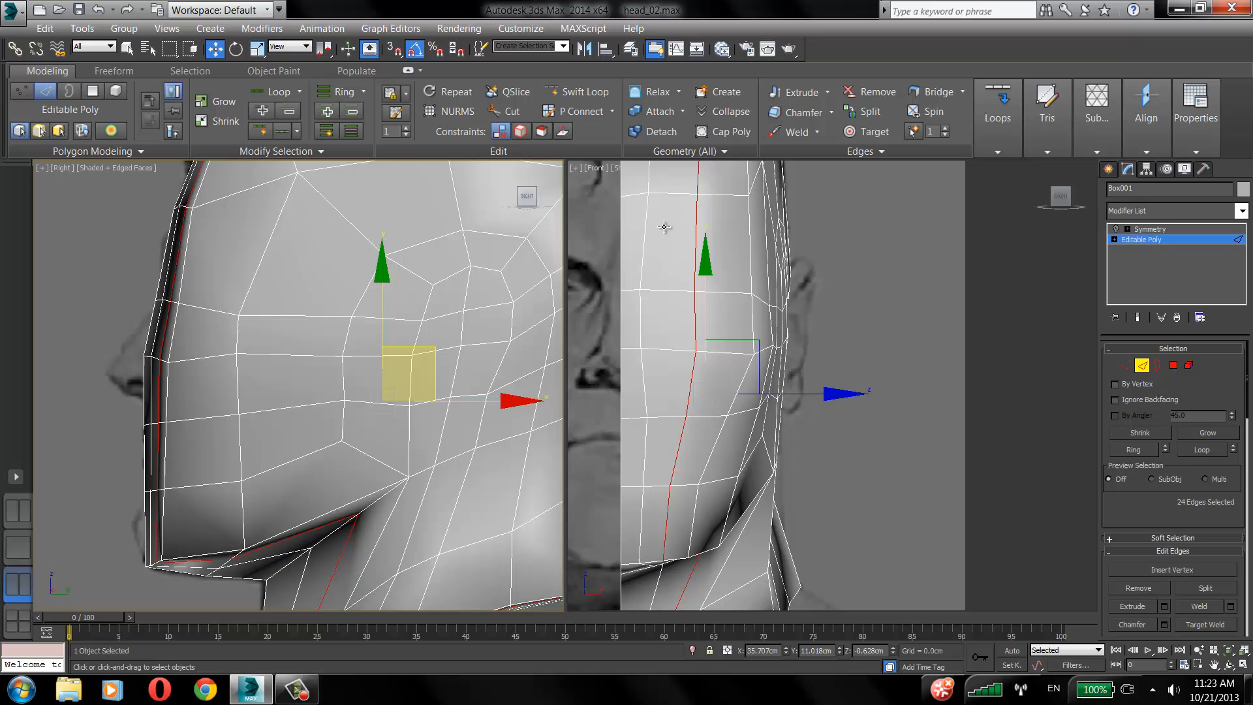
click(749, 211)
click(1127, 364)
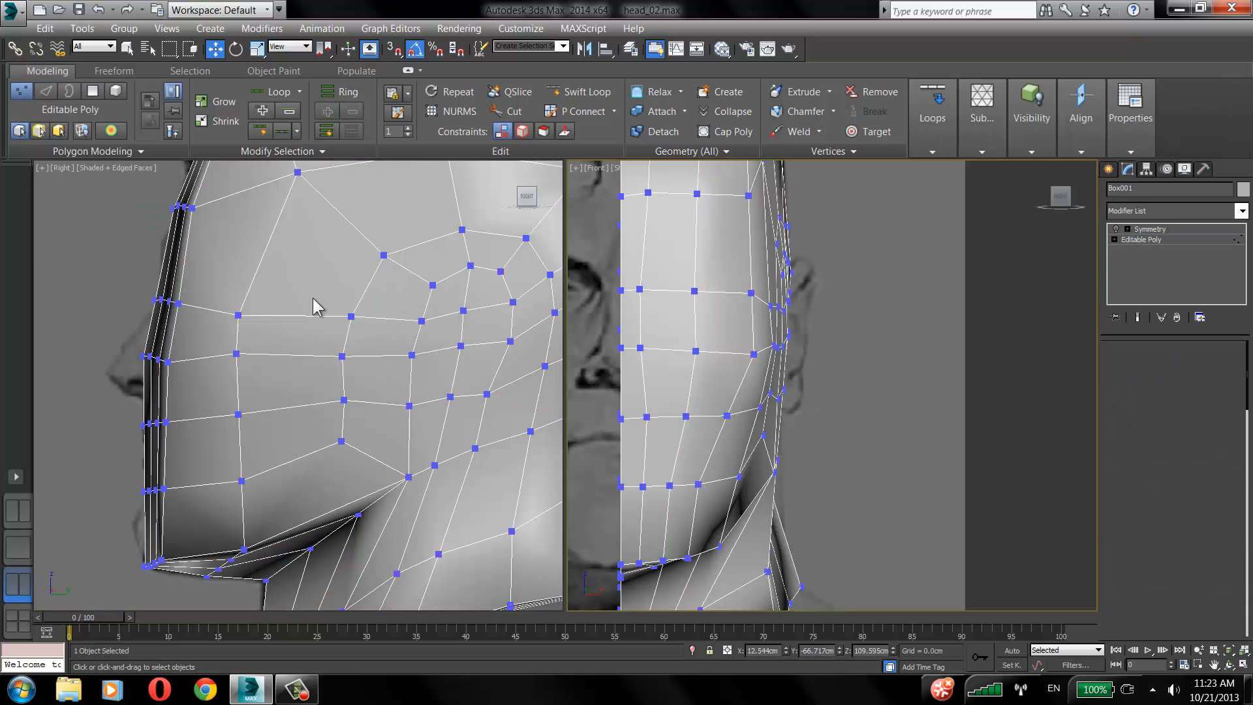
Shift the cheek column's vertices toward the ear, from eye level down to the jaw underside, in the Right view.
drag(239, 315, 271, 312)
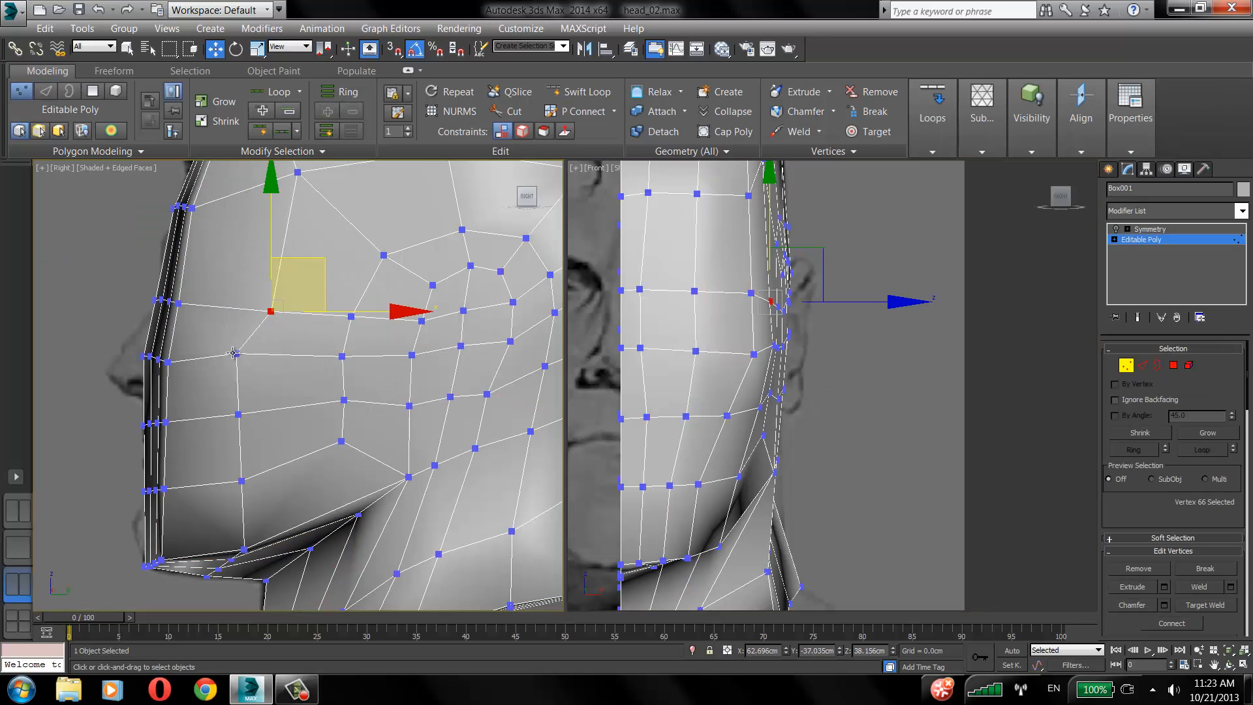
drag(236, 354, 266, 352)
drag(240, 414, 270, 409)
click(241, 480)
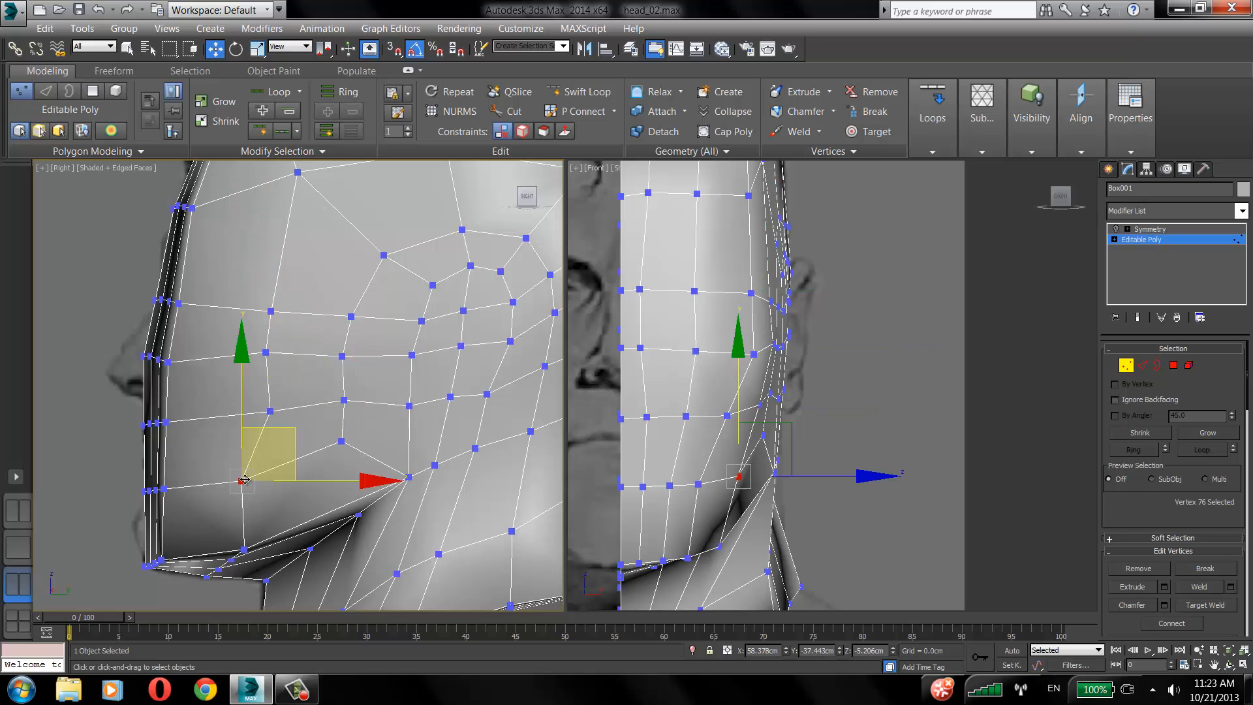
drag(242, 480, 275, 475)
drag(244, 549, 285, 546)
drag(224, 570, 249, 580)
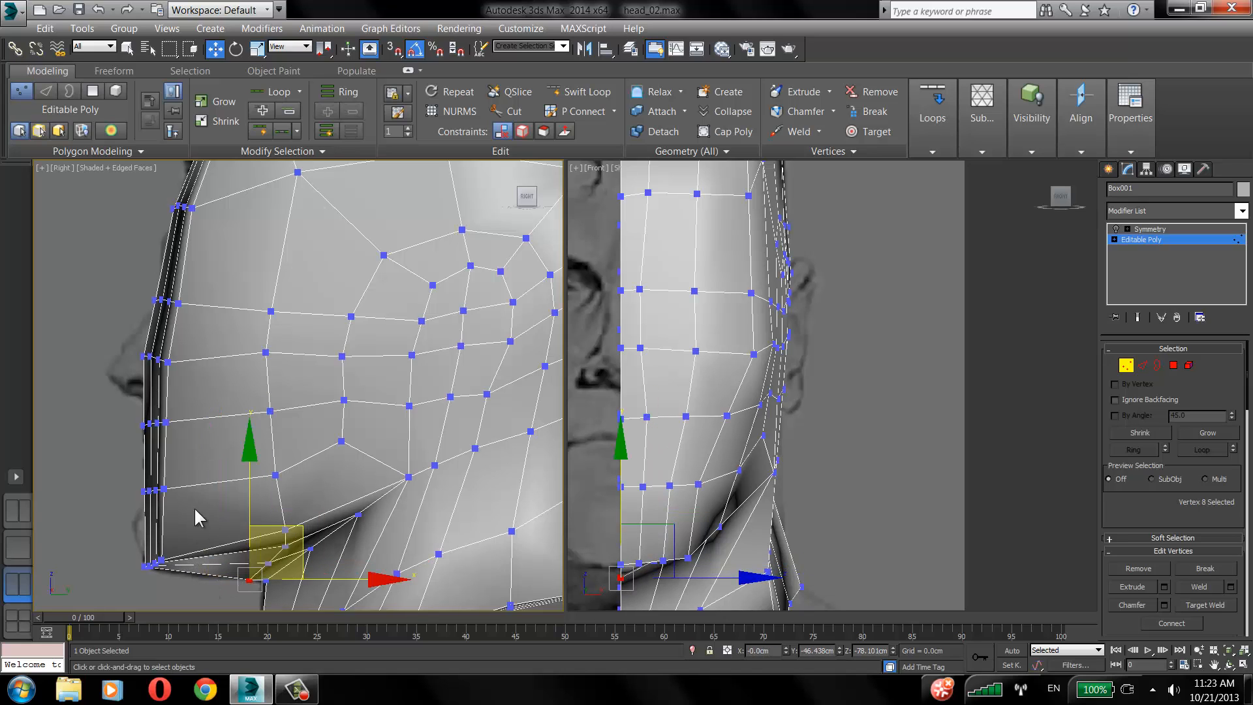
Pull the next column's vertices back from the face profile, from the chin up to eye level, in the Right view.
click(154, 565)
drag(159, 560, 200, 488)
drag(167, 421, 199, 421)
drag(168, 362, 211, 358)
click(178, 303)
drag(208, 293, 243, 280)
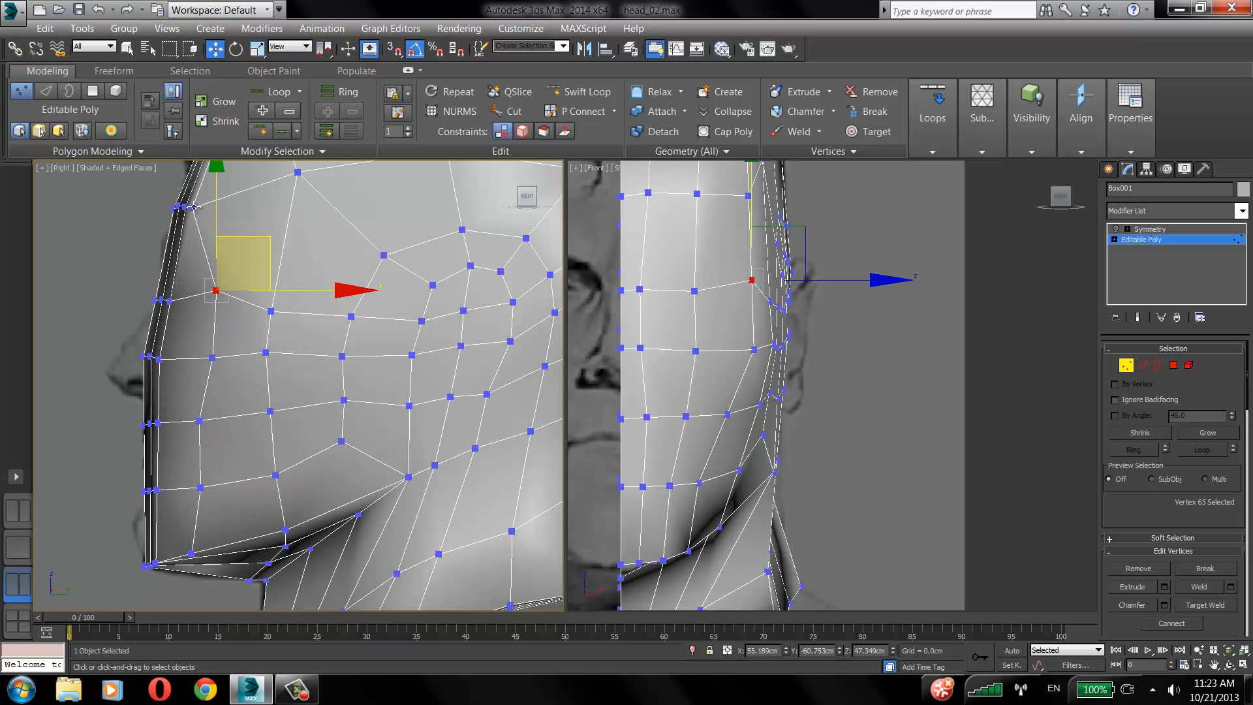
Pull the same column's brow and hairline vertices back from the forehead profile in the Right view.
click(194, 207)
drag(224, 207, 251, 208)
middle_drag(226, 220, 233, 274)
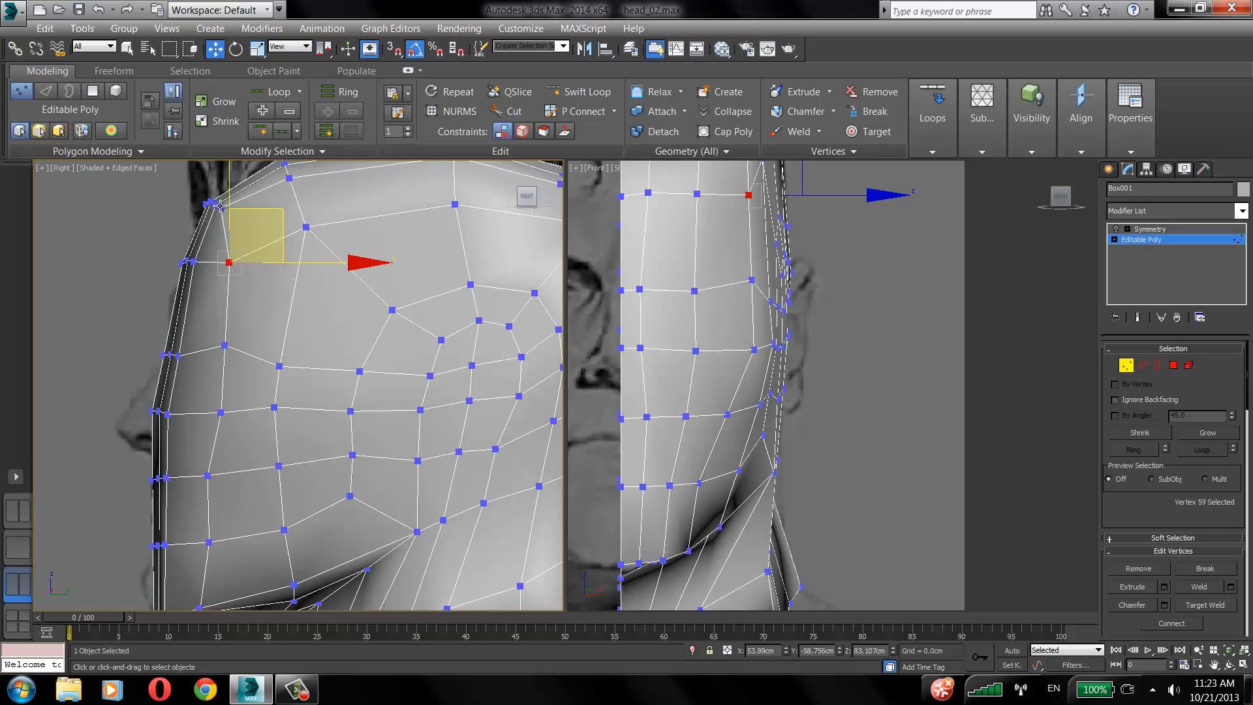
drag(221, 206, 239, 204)
Make the mesh see-through and move the two eye-level side vertices toward the ear, adjusting the brow vertex slightly.
key(alt+x)
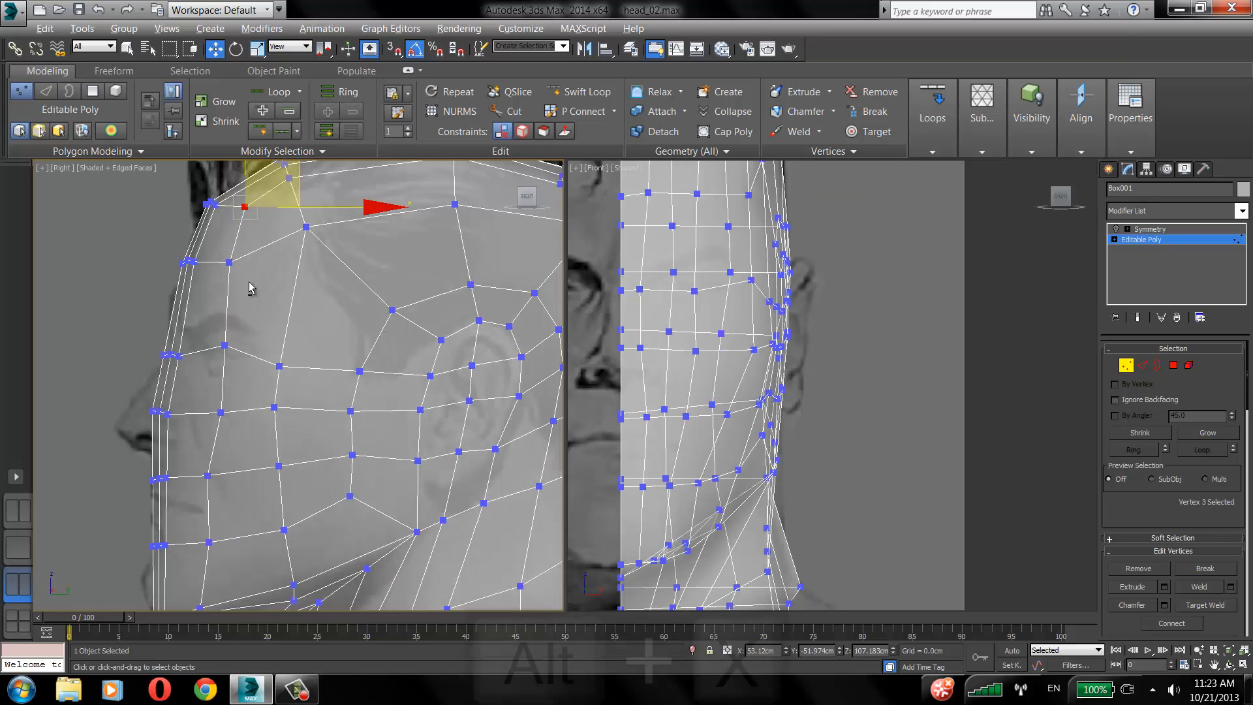
middle_drag(252, 283, 266, 238)
click(241, 213)
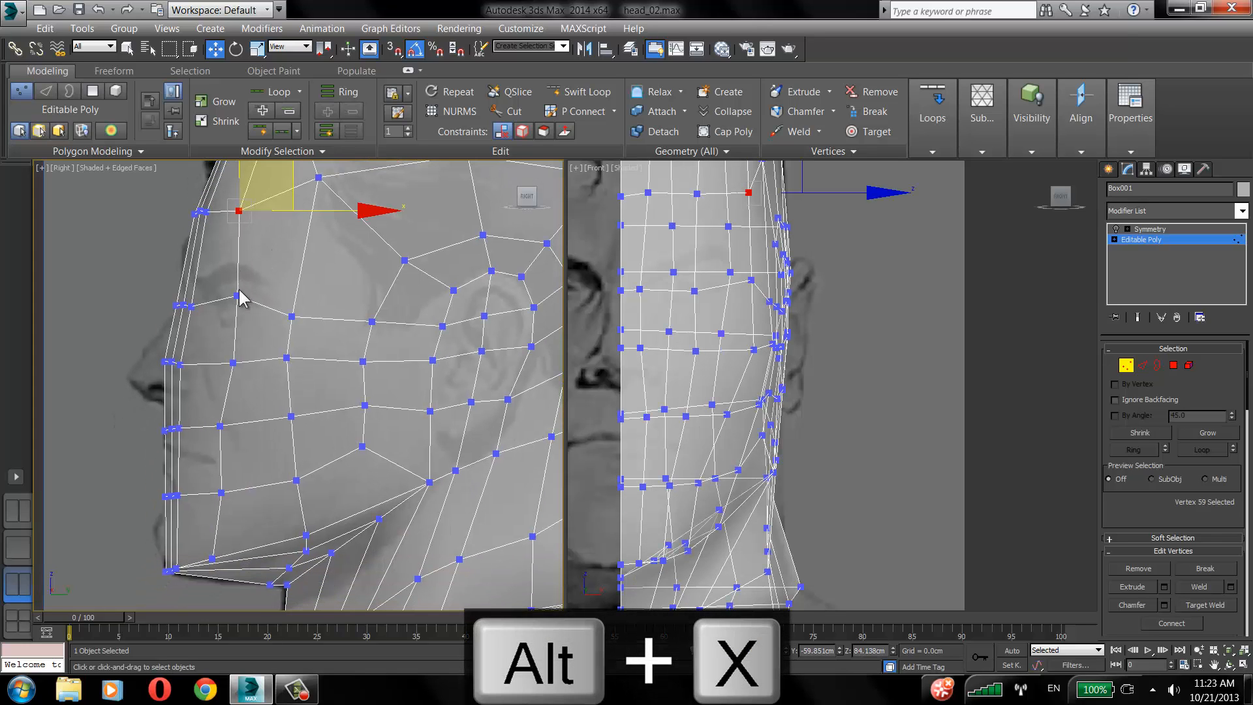
click(237, 296)
drag(237, 295, 269, 305)
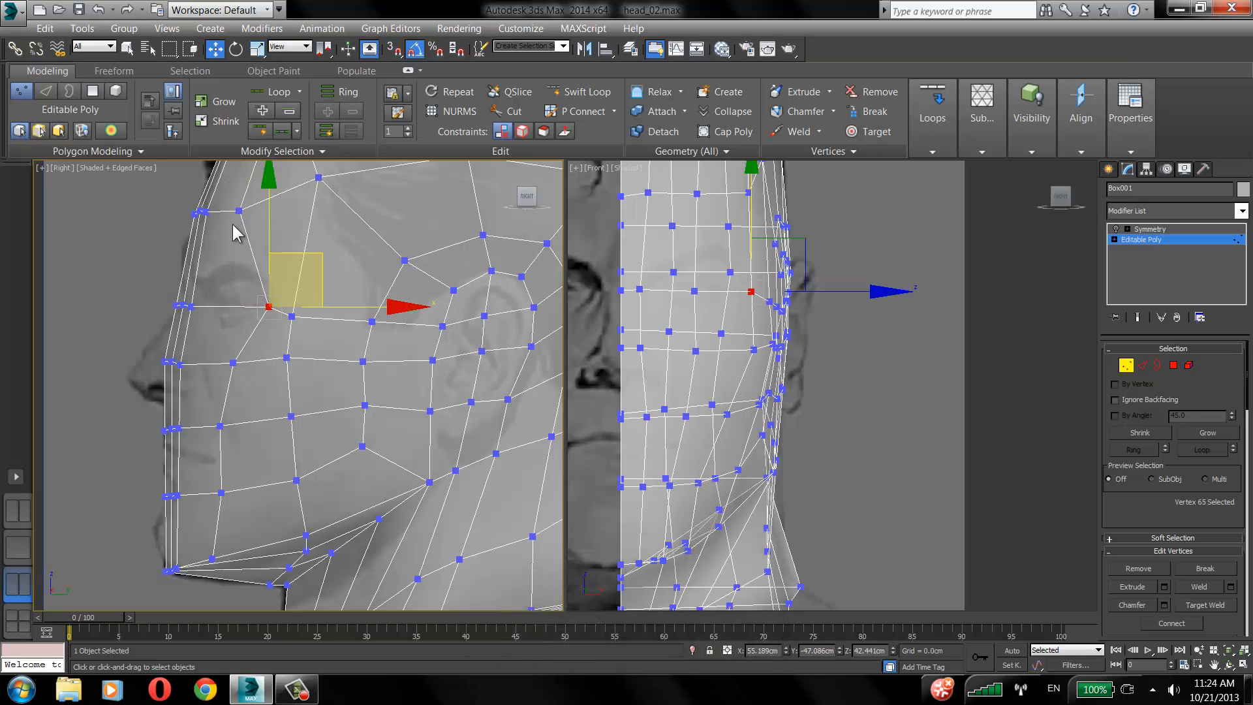
drag(240, 211, 237, 209)
click(270, 307)
drag(292, 317, 314, 309)
Move the mouth-level, lower-cheek and jaw vertices of the two side columns toward the ear in the Right view.
click(238, 427)
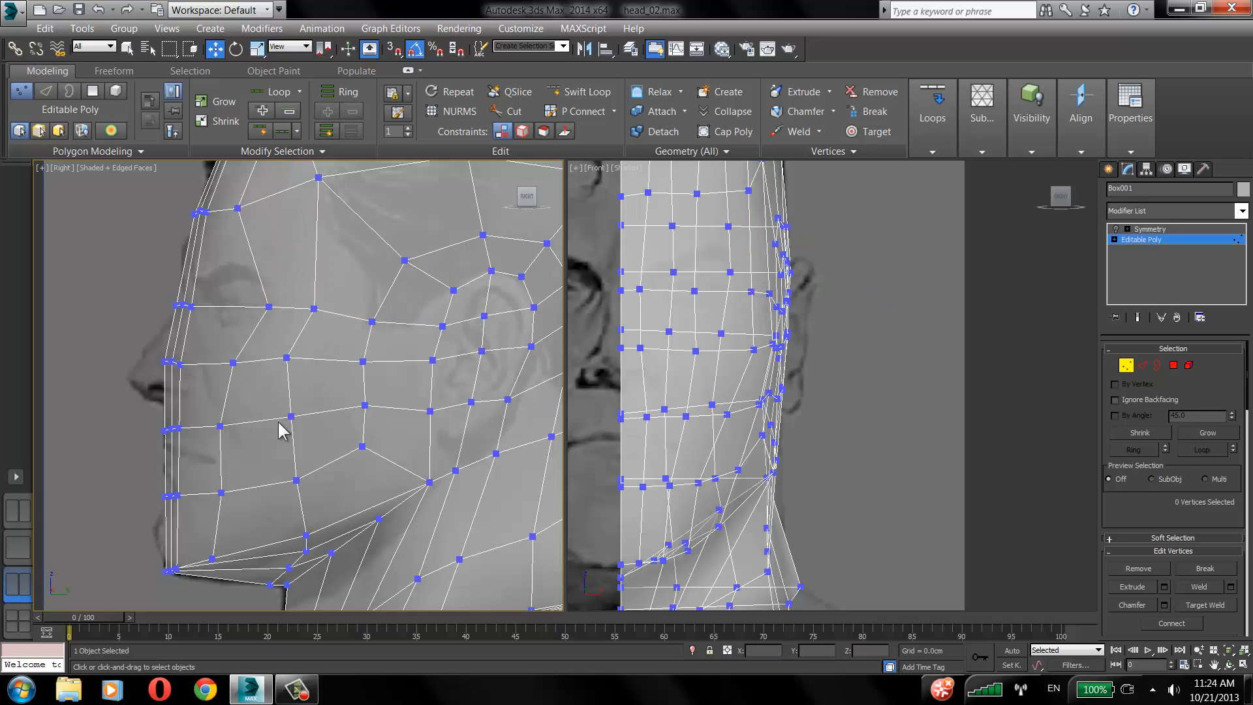
drag(291, 416, 296, 416)
drag(296, 480, 305, 480)
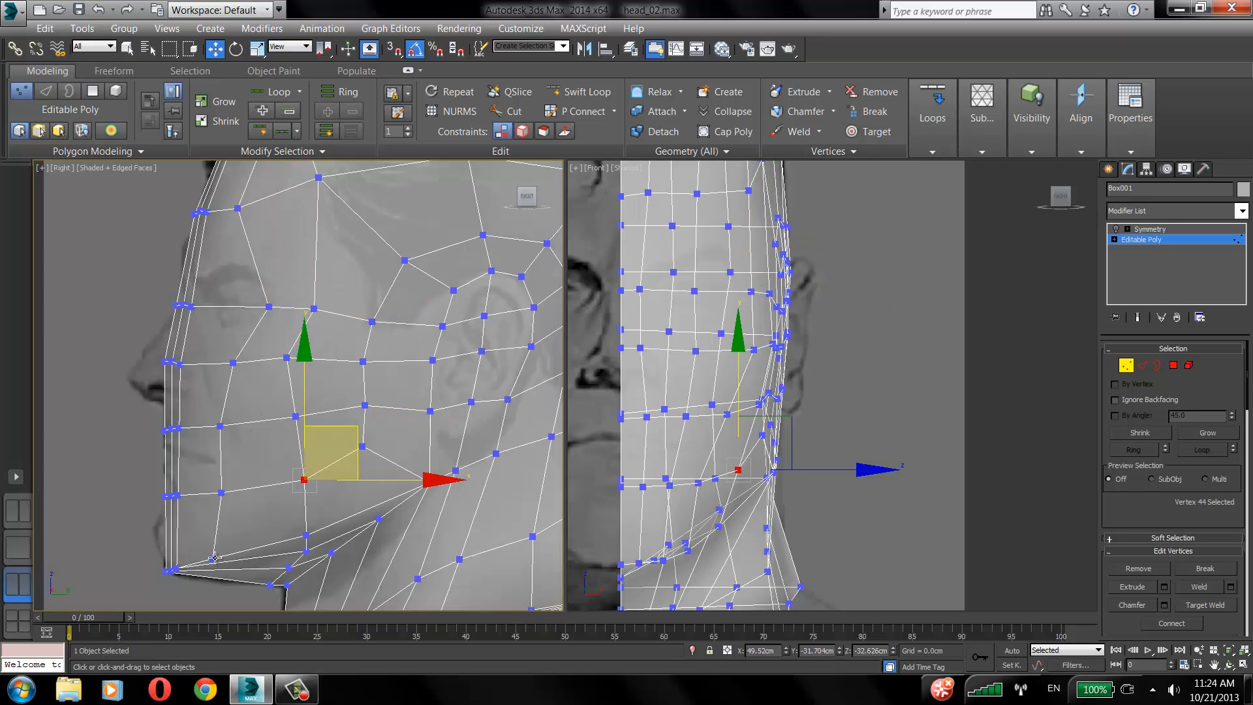
drag(214, 558, 254, 545)
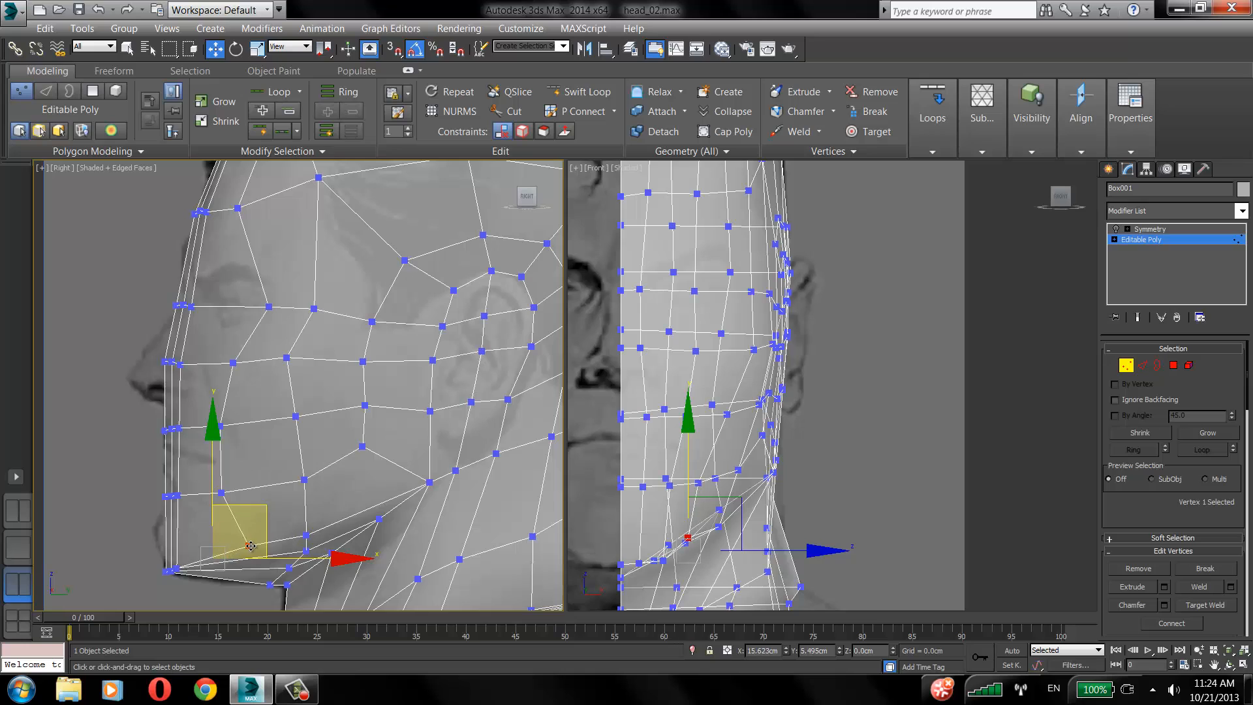
click(222, 492)
click(219, 497)
drag(222, 493, 246, 492)
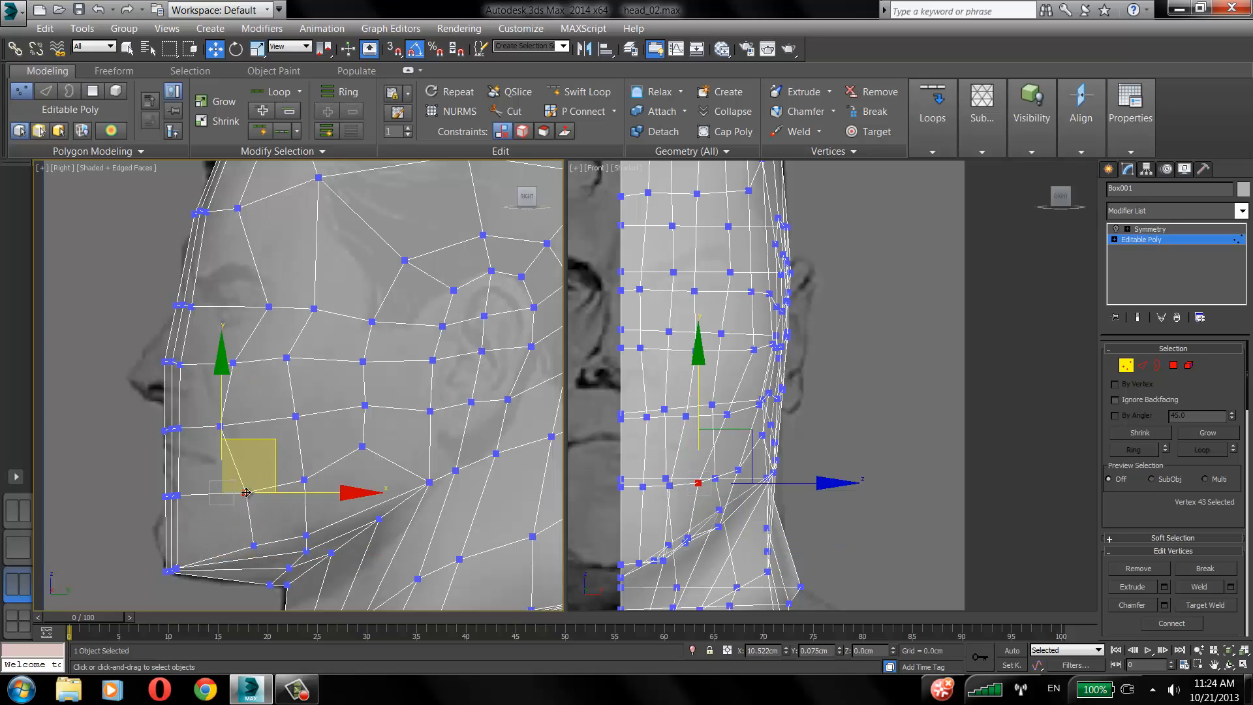
drag(220, 425, 249, 421)
click(251, 492)
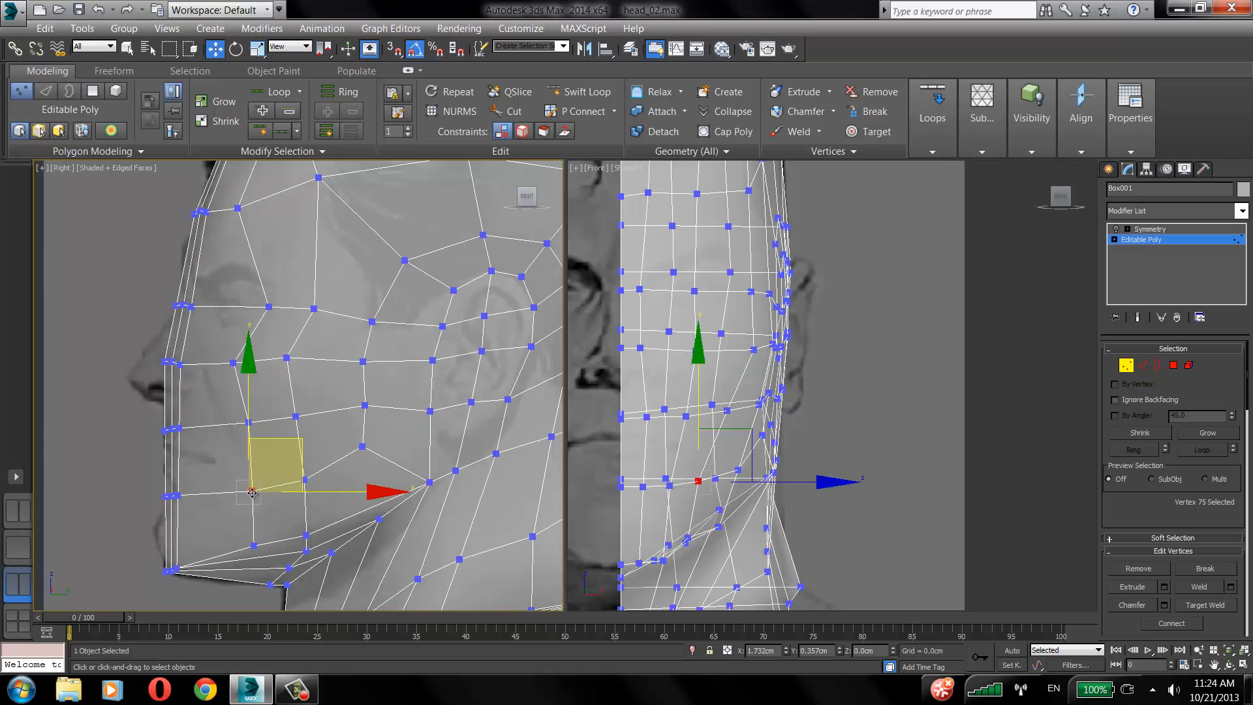
Pull the column nearest the profile back from the face front, from eye level down to the chin, in the Right view.
click(179, 364)
drag(179, 364, 206, 364)
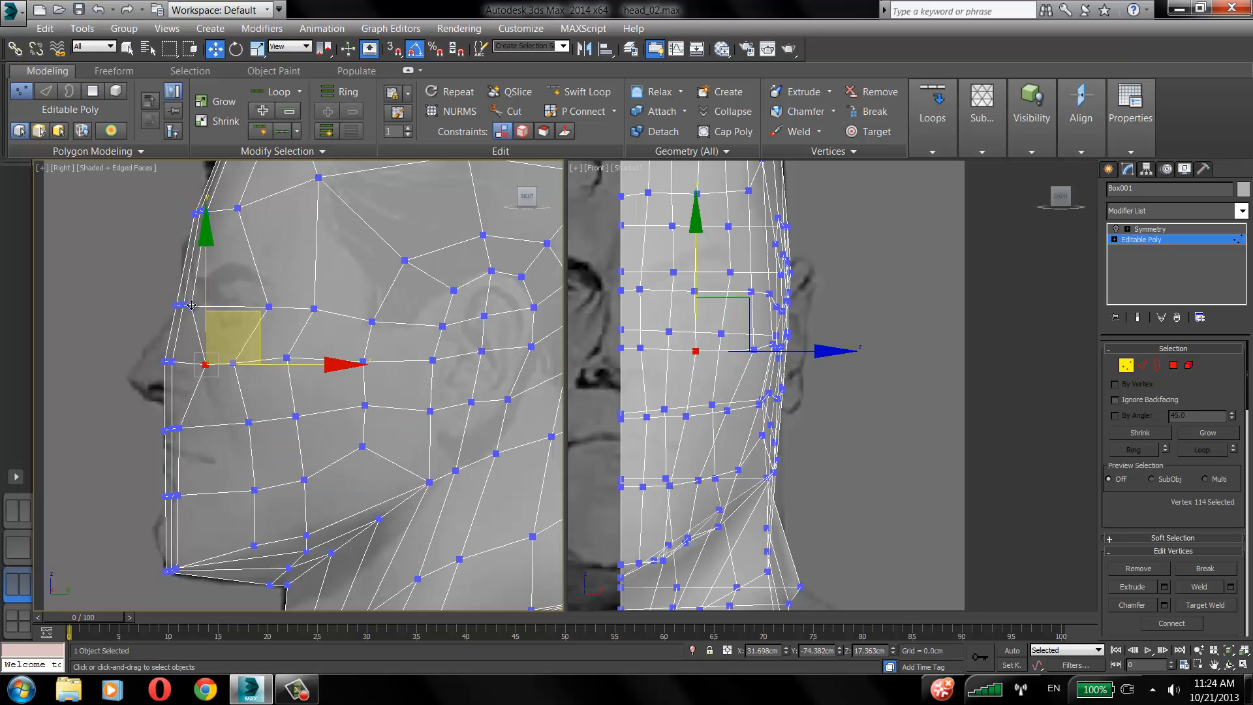
click(180, 304)
drag(180, 305, 207, 307)
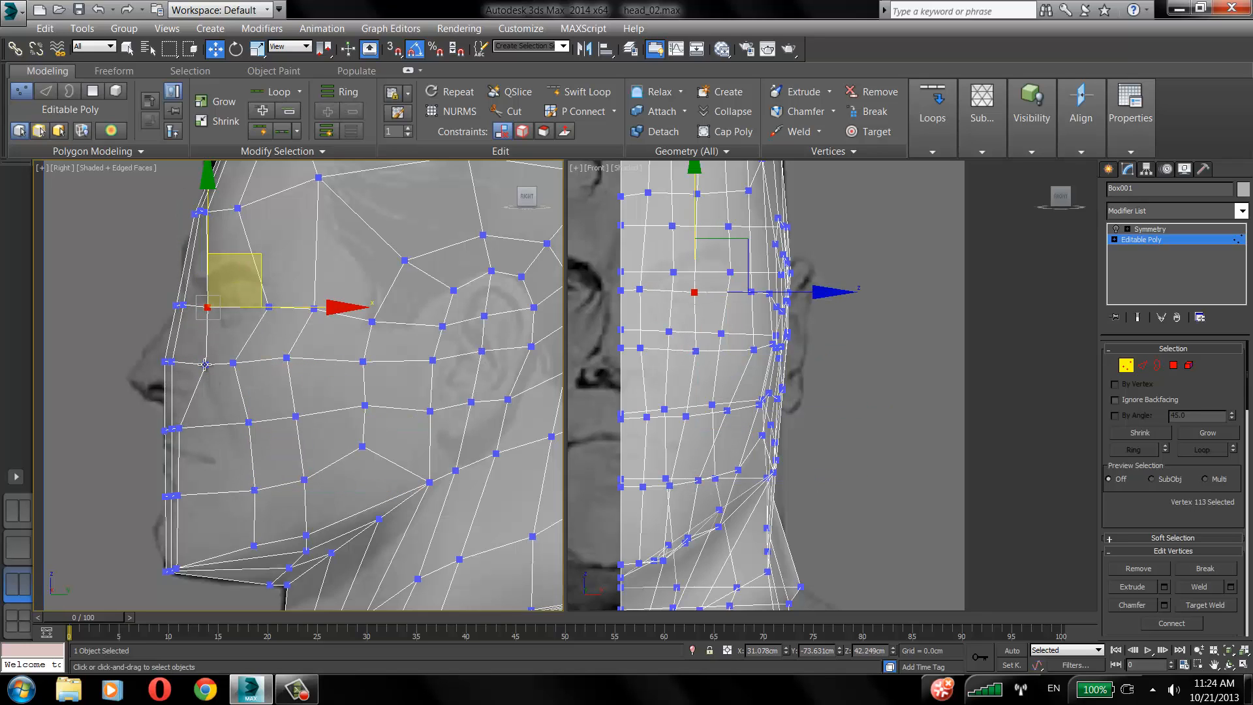
click(174, 430)
drag(174, 430, 213, 430)
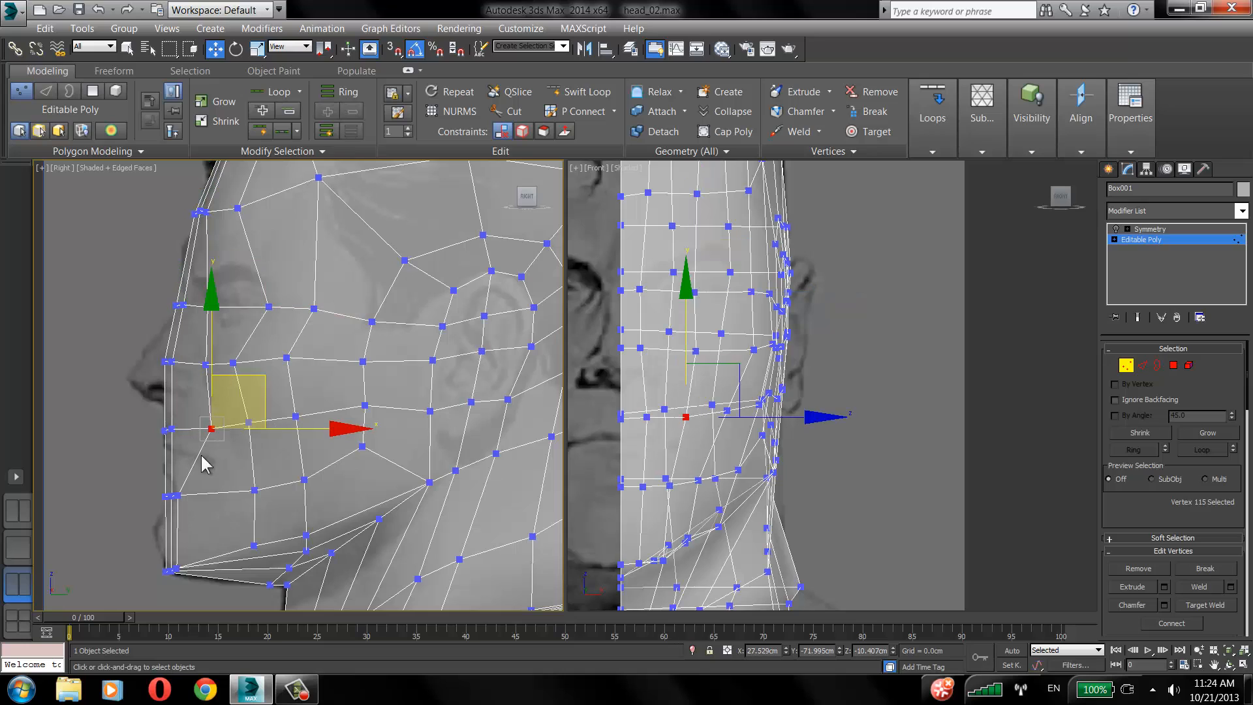
click(176, 496)
drag(175, 496, 195, 494)
click(179, 568)
drag(179, 568, 201, 565)
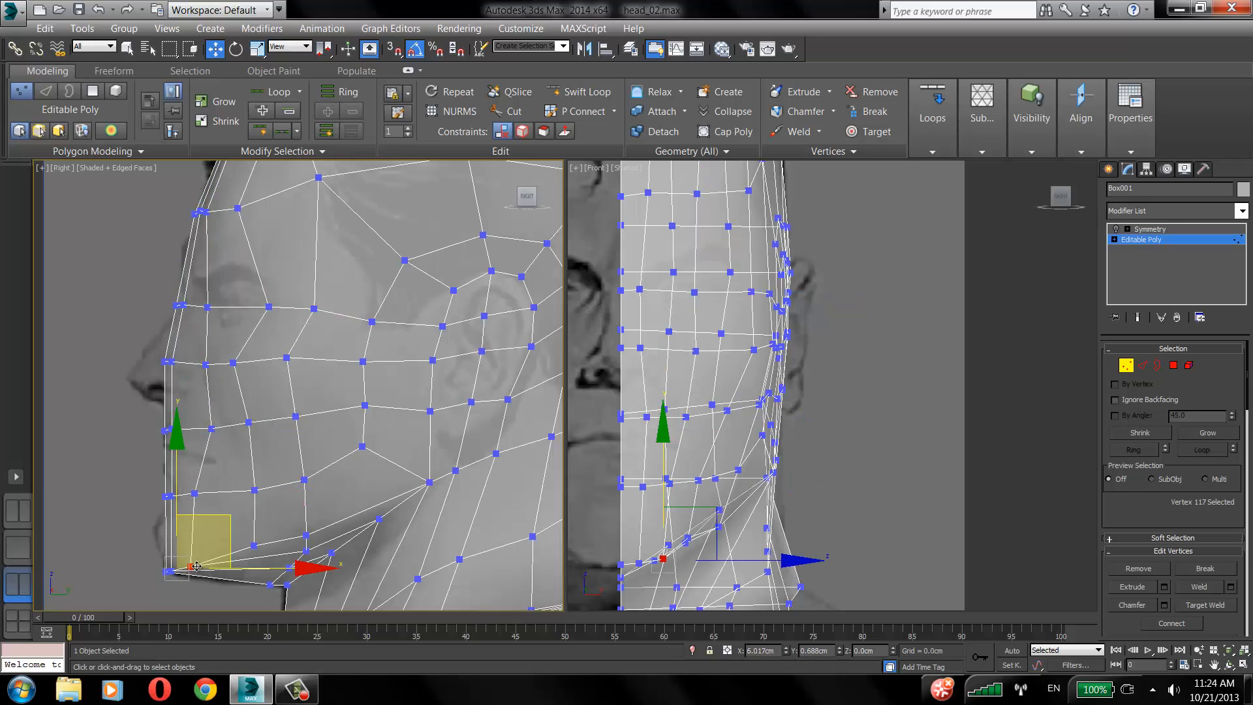
Nudge the front column's mouth- and nose-level vertices and both eye-corner vertices slightly forward toward the profile.
click(218, 433)
click(208, 428)
drag(209, 429, 201, 427)
click(217, 362)
drag(205, 364, 197, 364)
click(244, 297)
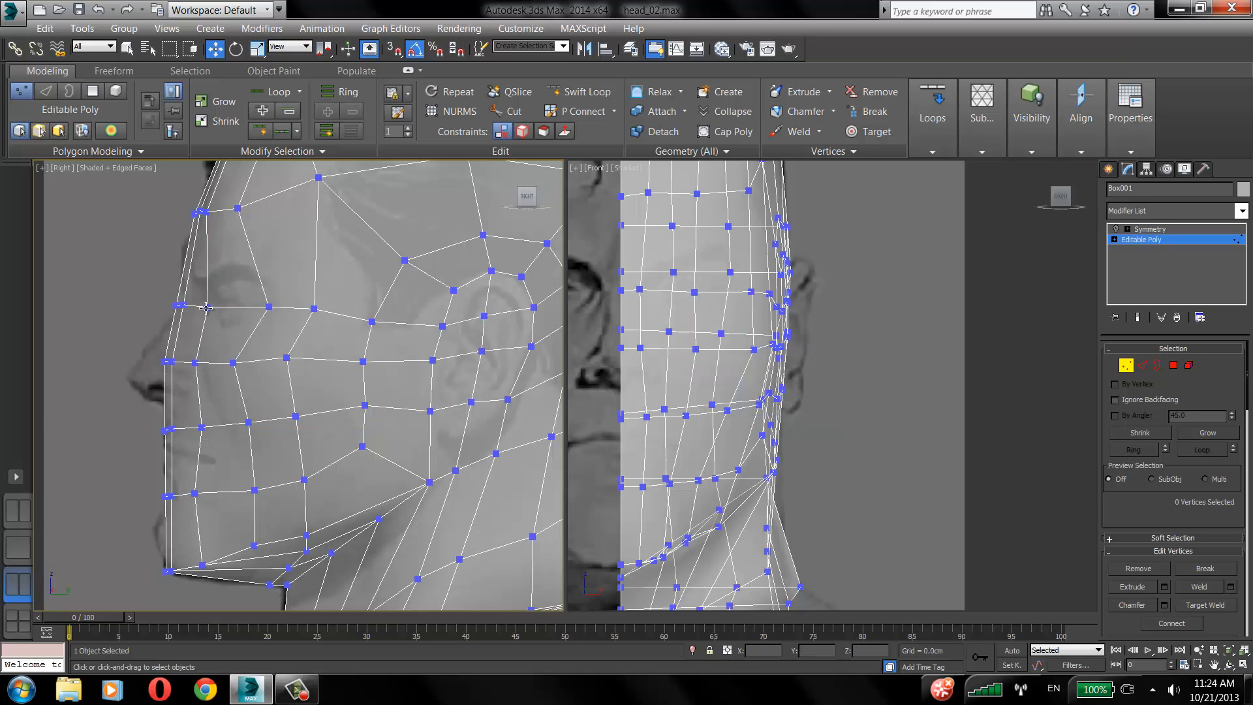
drag(207, 306, 260, 306)
click(283, 286)
click(269, 306)
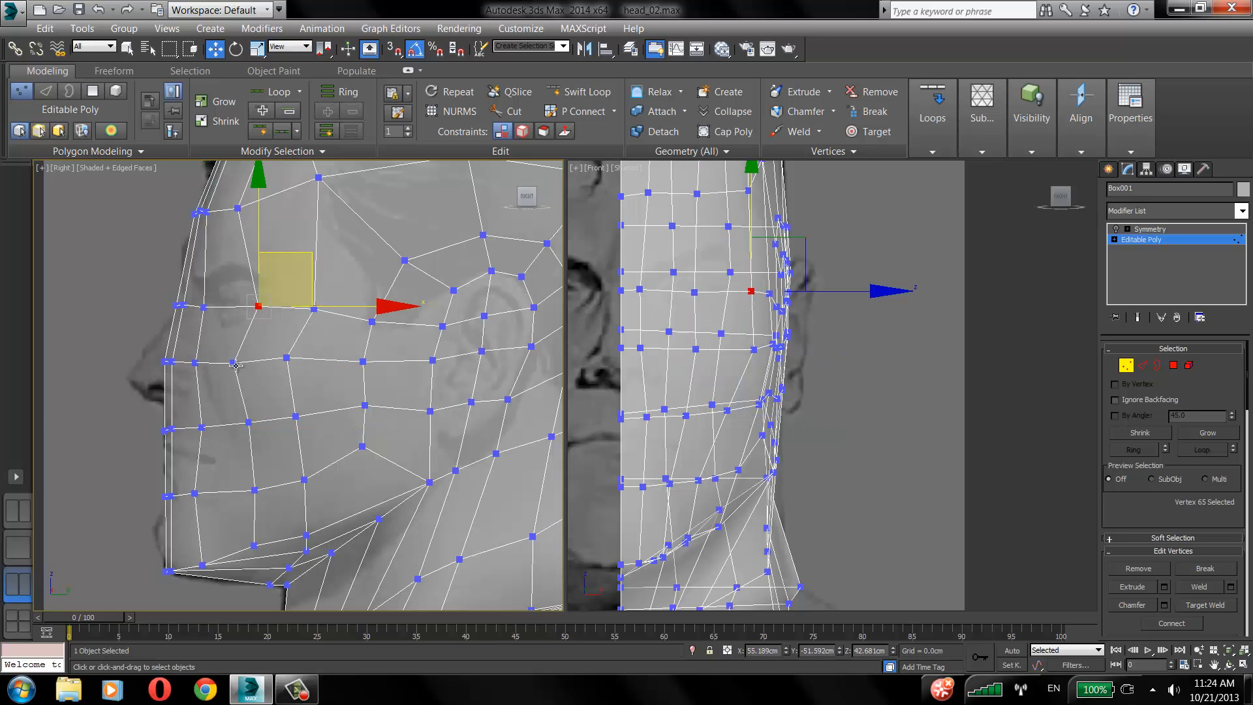
Move the second column's mouth- and eye-level vertices forward in the Right view, fine-tuning its nose-level vertex.
click(233, 362)
drag(233, 362, 231, 362)
click(236, 438)
click(248, 423)
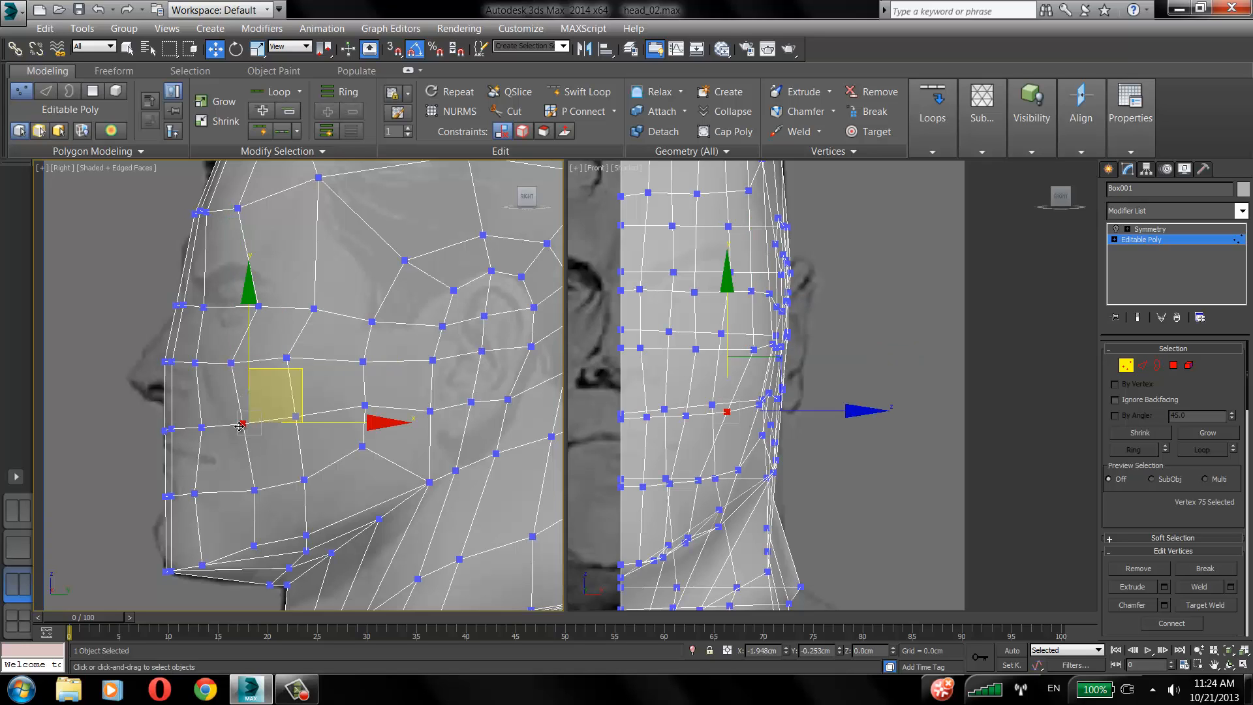
drag(248, 422, 232, 428)
click(258, 306)
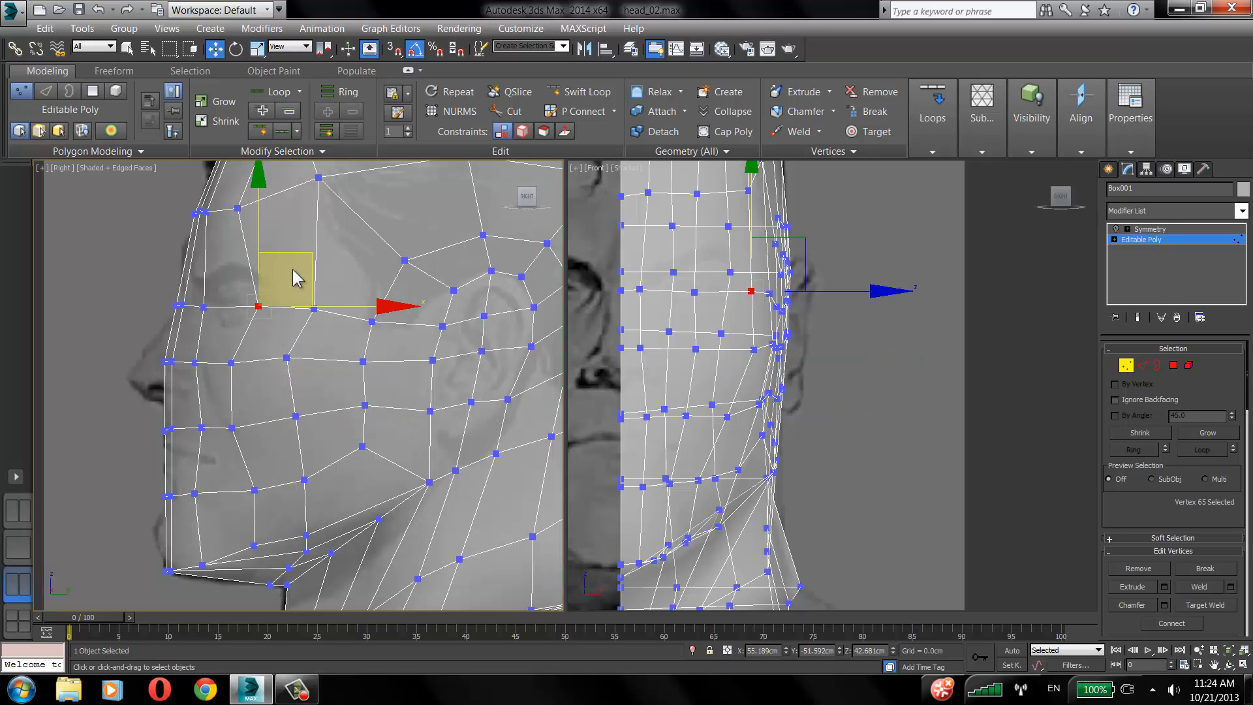
drag(291, 255, 282, 255)
Shift the brow, temple and outer eye-level vertices forward and align the vertex below them at nose level.
click(244, 201)
click(237, 208)
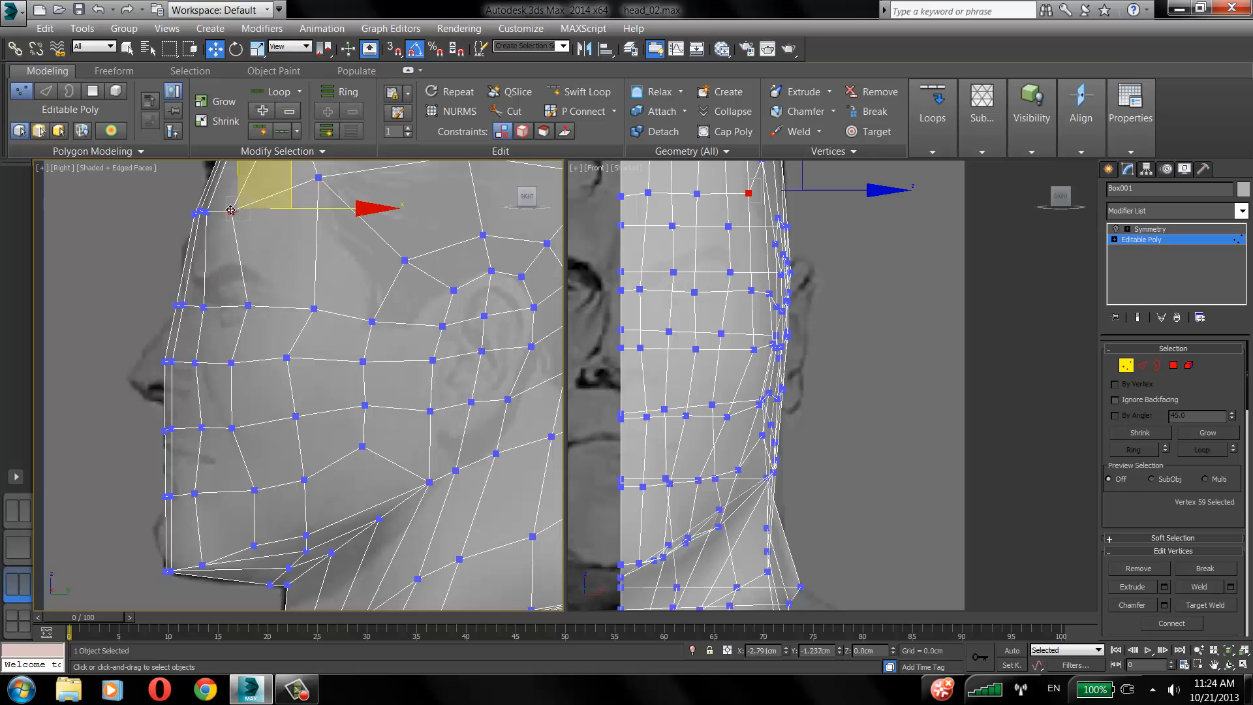
drag(238, 208, 231, 212)
click(336, 196)
click(319, 177)
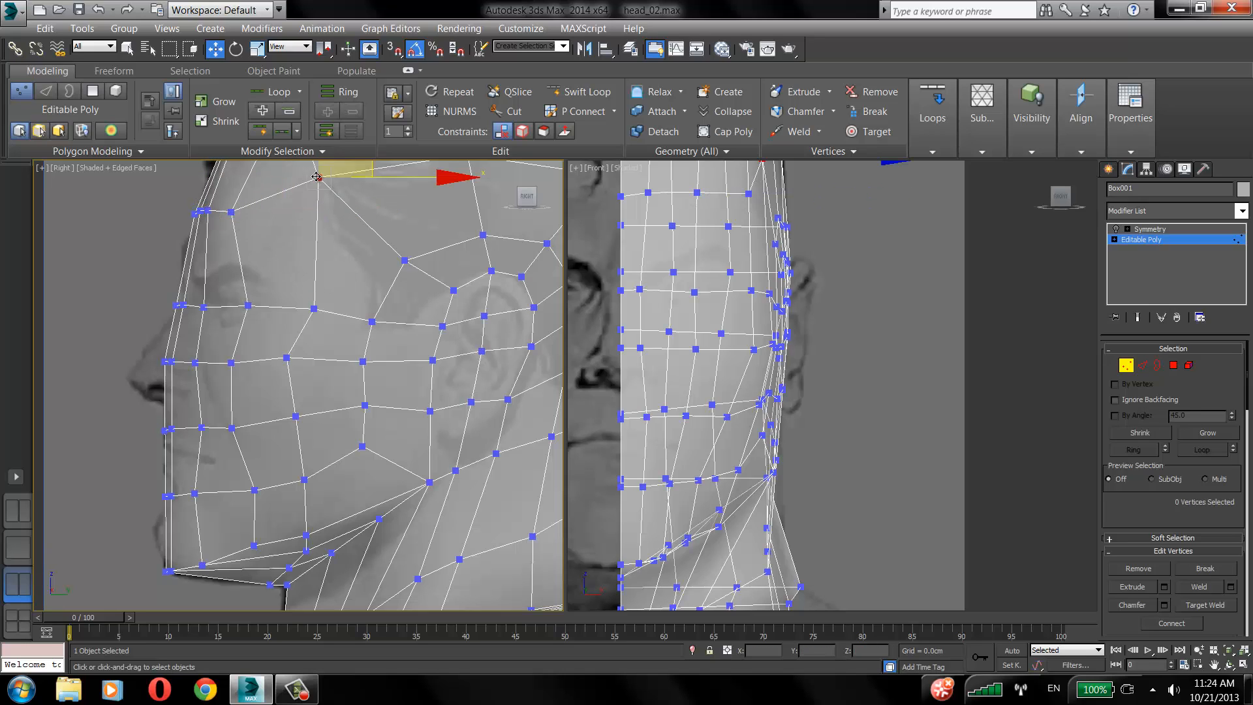
drag(318, 177, 289, 195)
drag(314, 308, 293, 306)
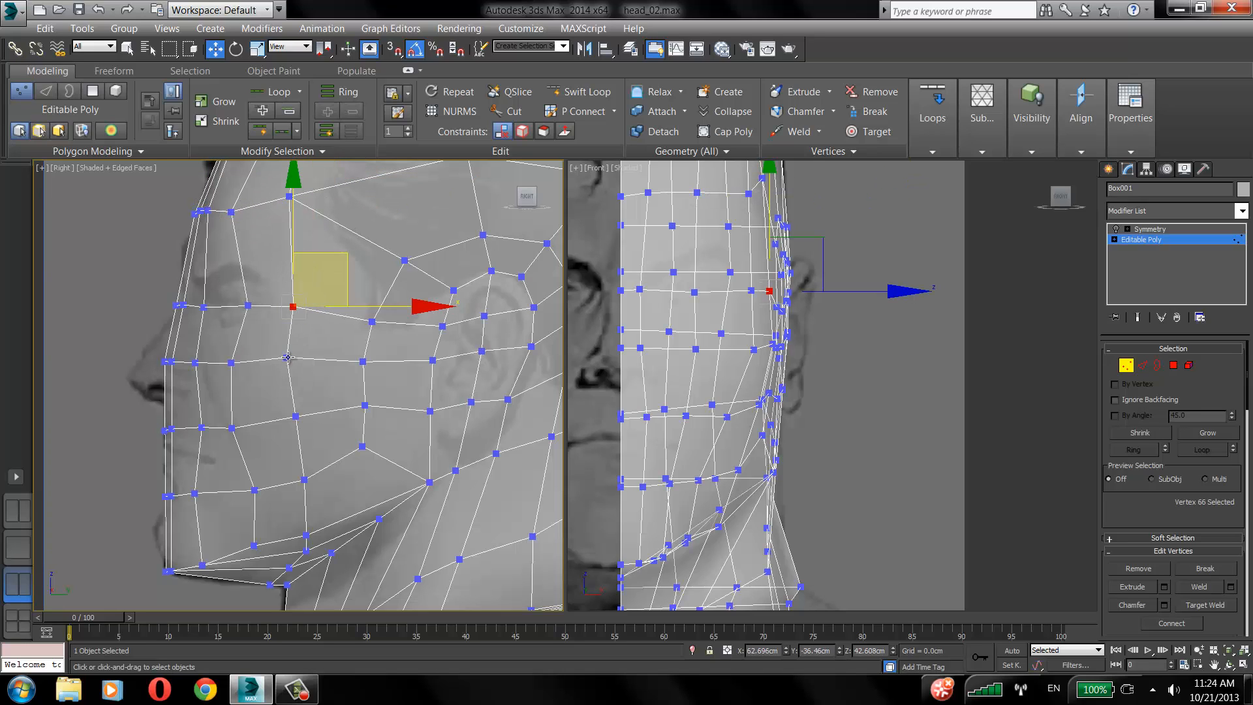
drag(287, 358, 291, 362)
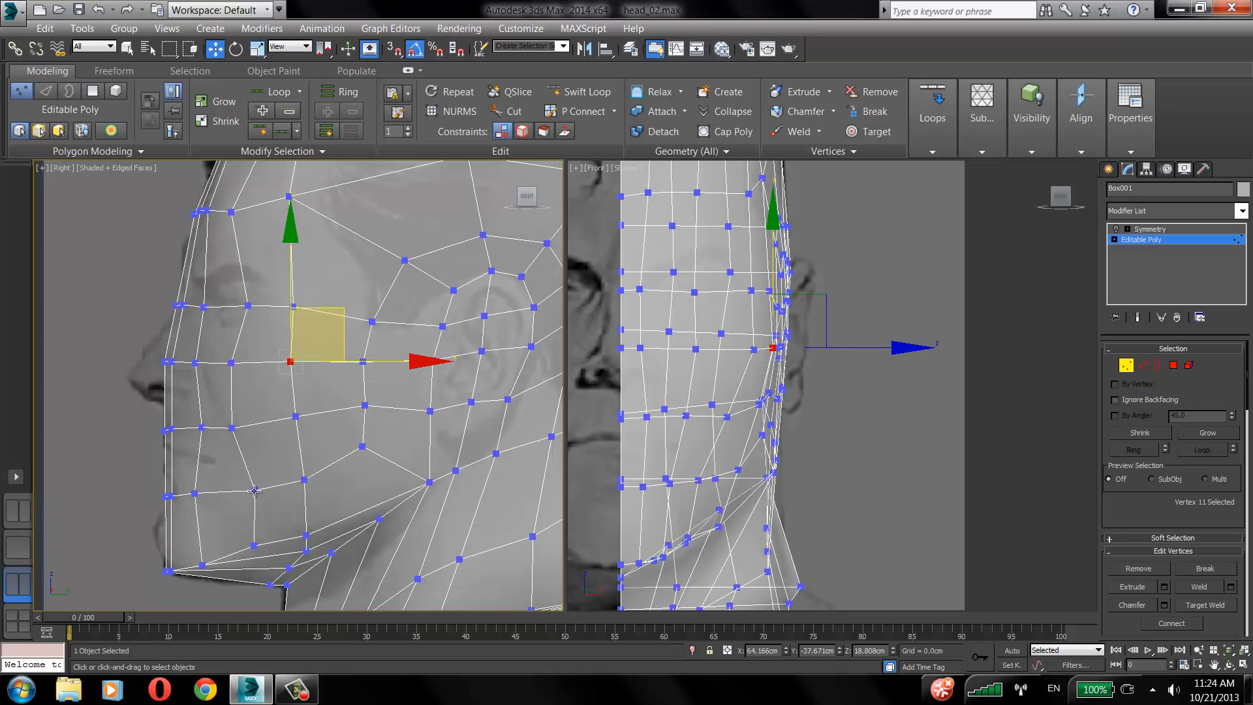
Move the second column's vertices forward from nose level down to the jawline, evening out the column in the Right view.
drag(255, 490, 243, 489)
drag(231, 427, 226, 425)
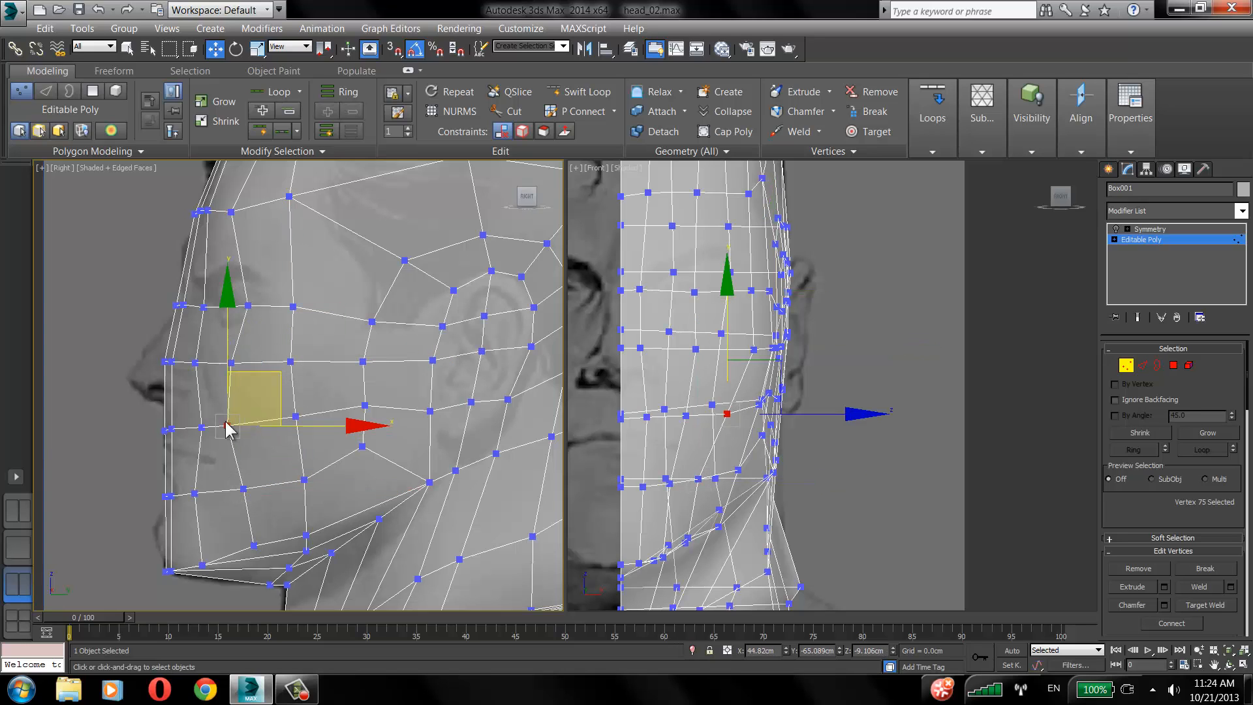
click(225, 364)
drag(231, 361, 227, 364)
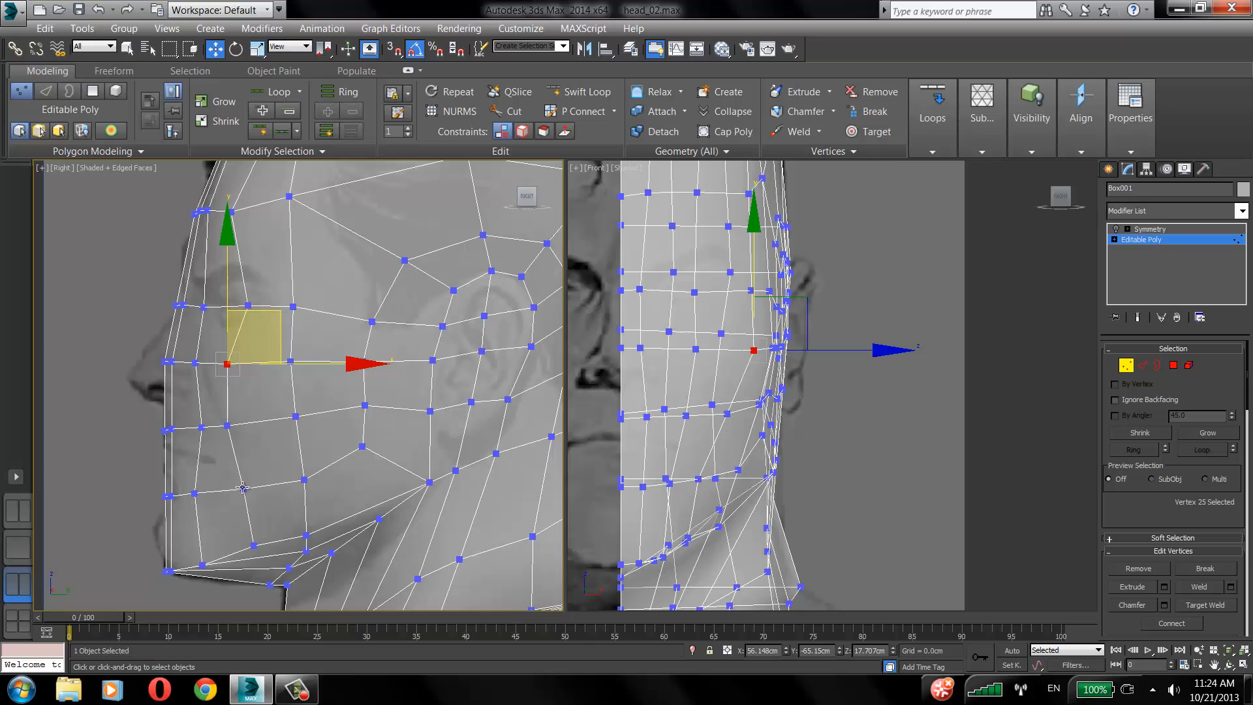
drag(242, 488, 231, 492)
drag(254, 545, 235, 551)
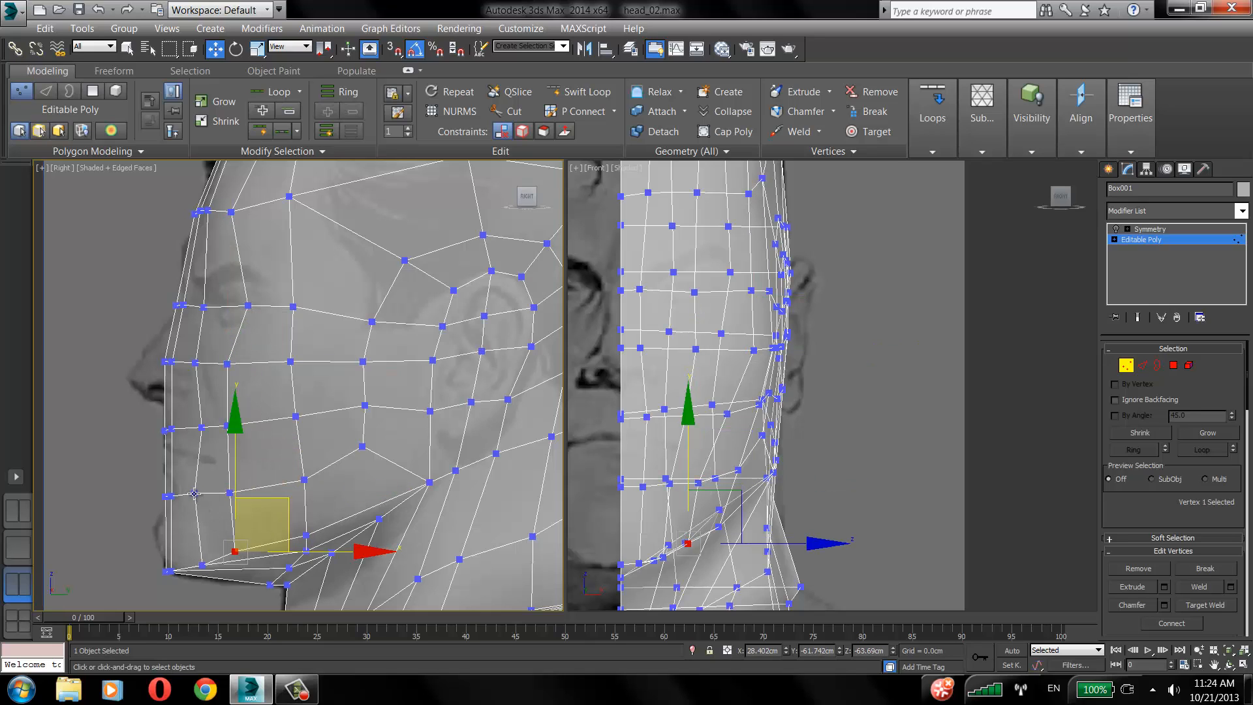
Adjust the lower-lip, chin and jaw-underside vertices to even out the spacing along the jawline in the Right view.
drag(194, 494, 202, 494)
drag(206, 565, 235, 548)
click(238, 561)
click(312, 567)
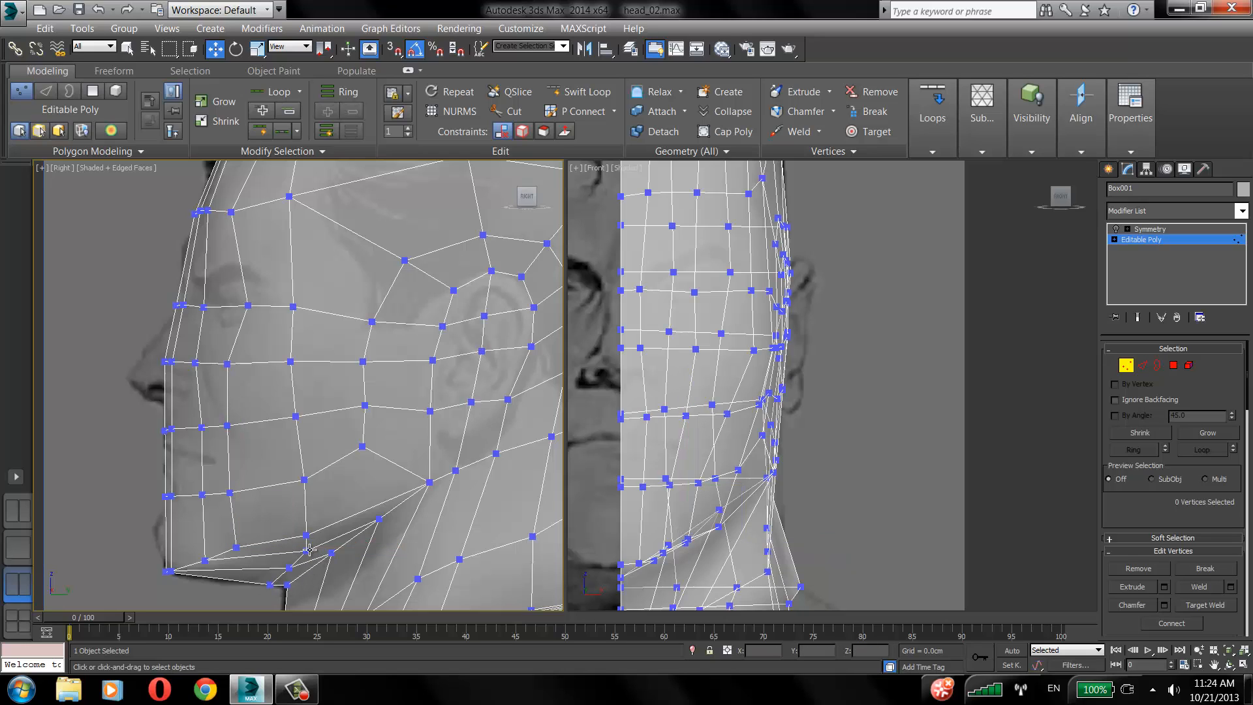
click(310, 550)
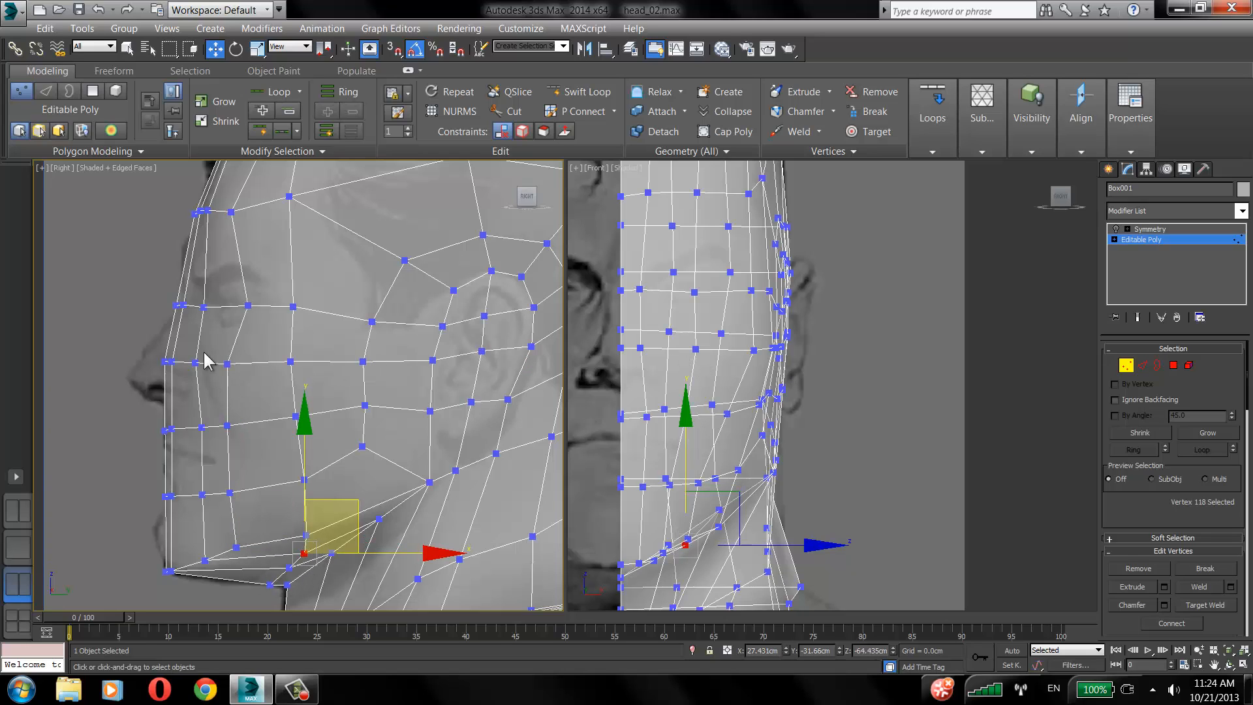
Move the front pair of eye-level vertices slightly back and lower the four-vertex brow row in the Right view.
drag(170, 297, 190, 313)
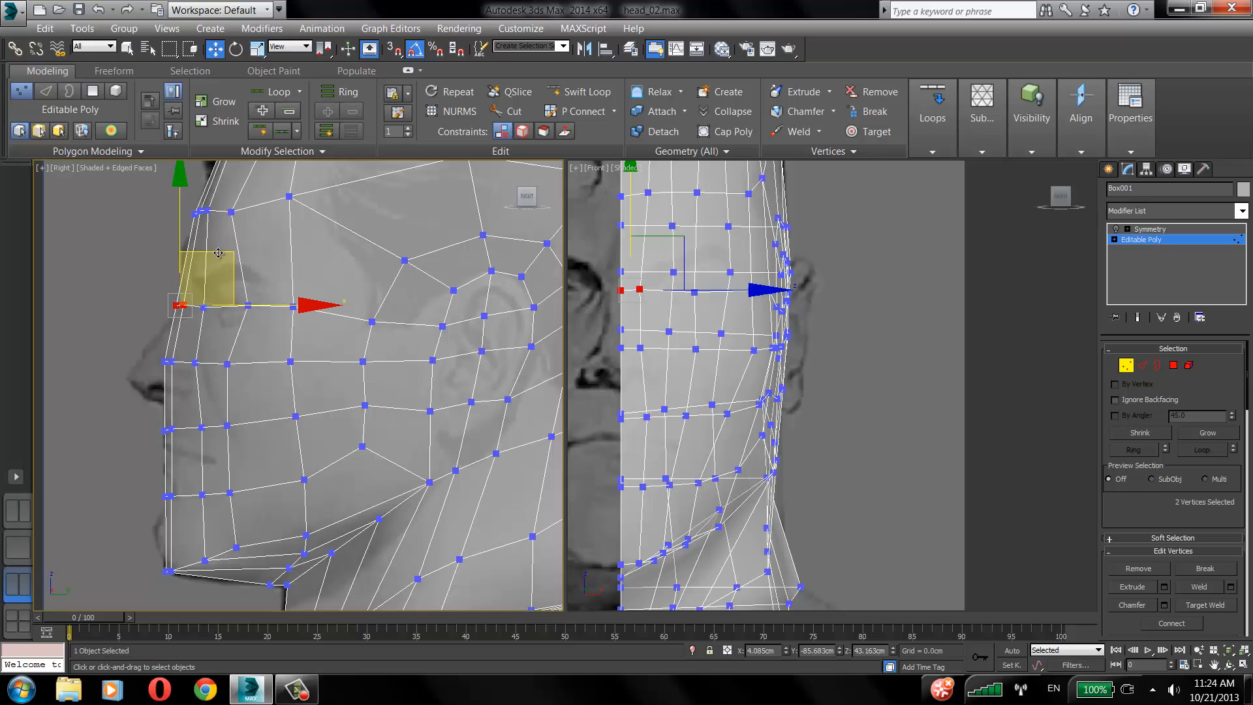
drag(218, 253, 224, 254)
click(210, 225)
drag(170, 197, 263, 220)
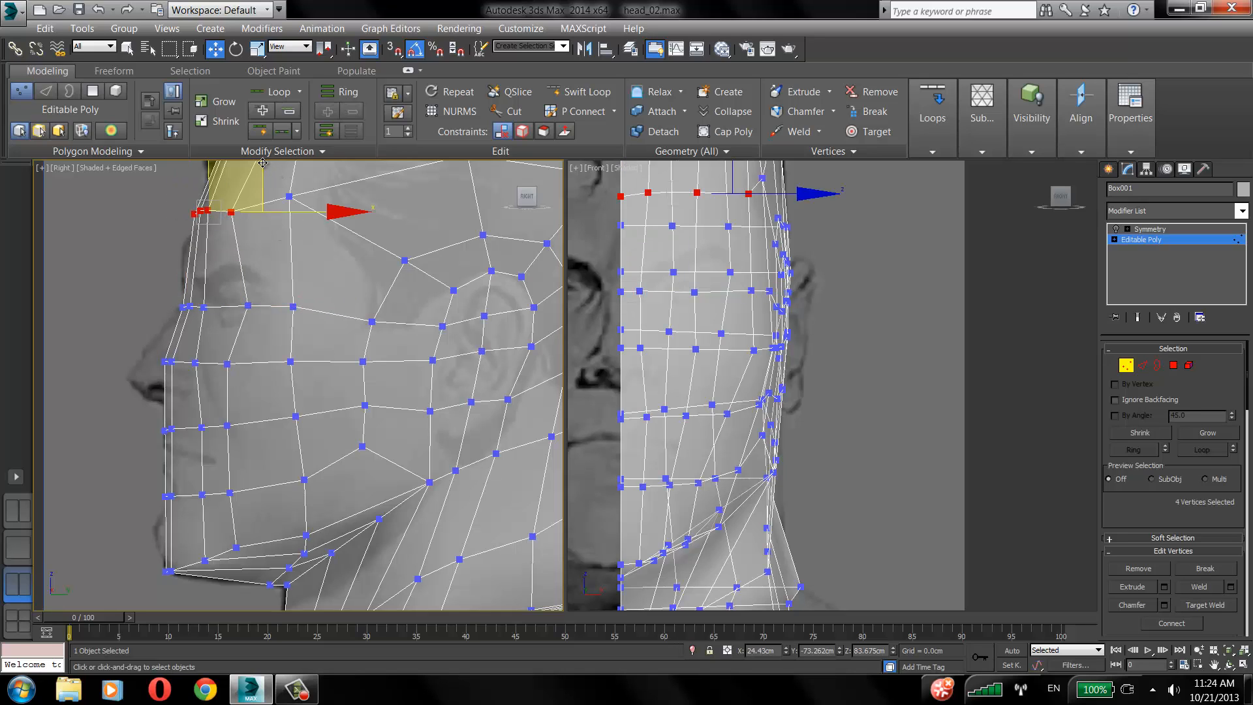
drag(262, 162, 262, 189)
click(326, 222)
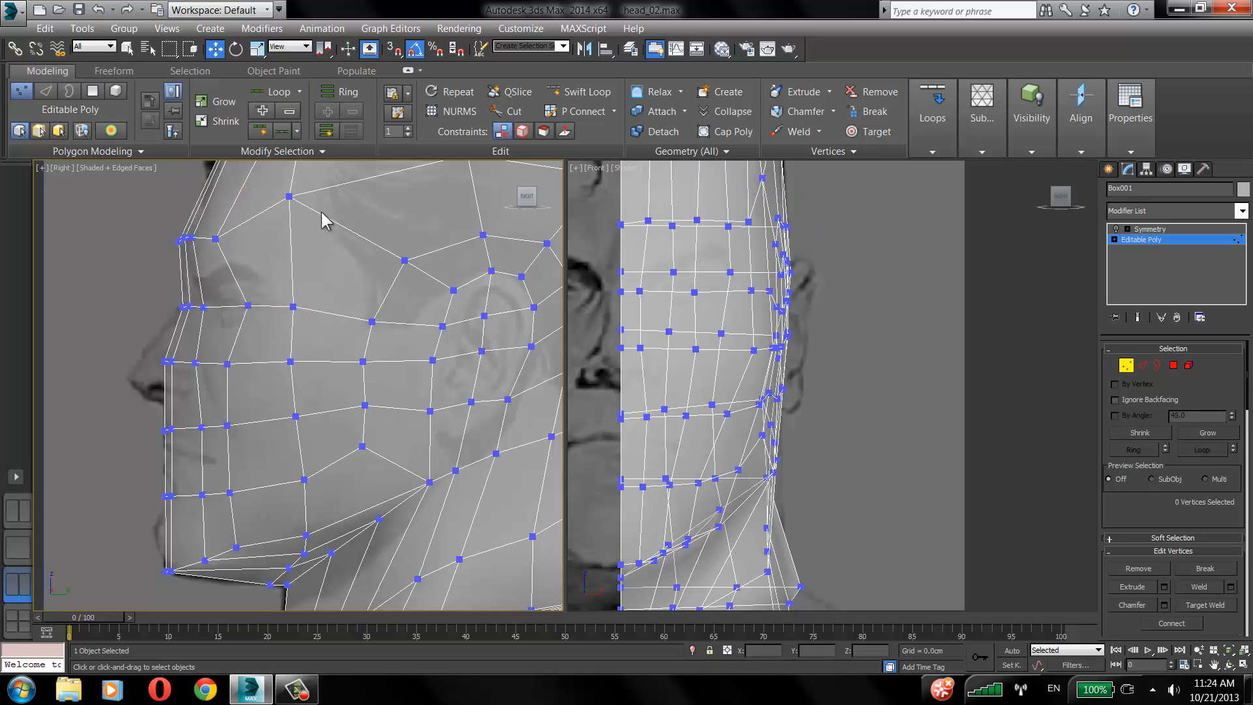
Lower the temple vertex toward the eye and bring the brow row slightly further down in the Right view.
click(289, 196)
middle_drag(315, 243, 307, 297)
drag(312, 198, 320, 237)
drag(217, 316, 218, 316)
drag(229, 252, 230, 268)
Select the four front vertices of the upper-forehead row and move them down and slightly forward in the Right view.
drag(201, 186, 261, 224)
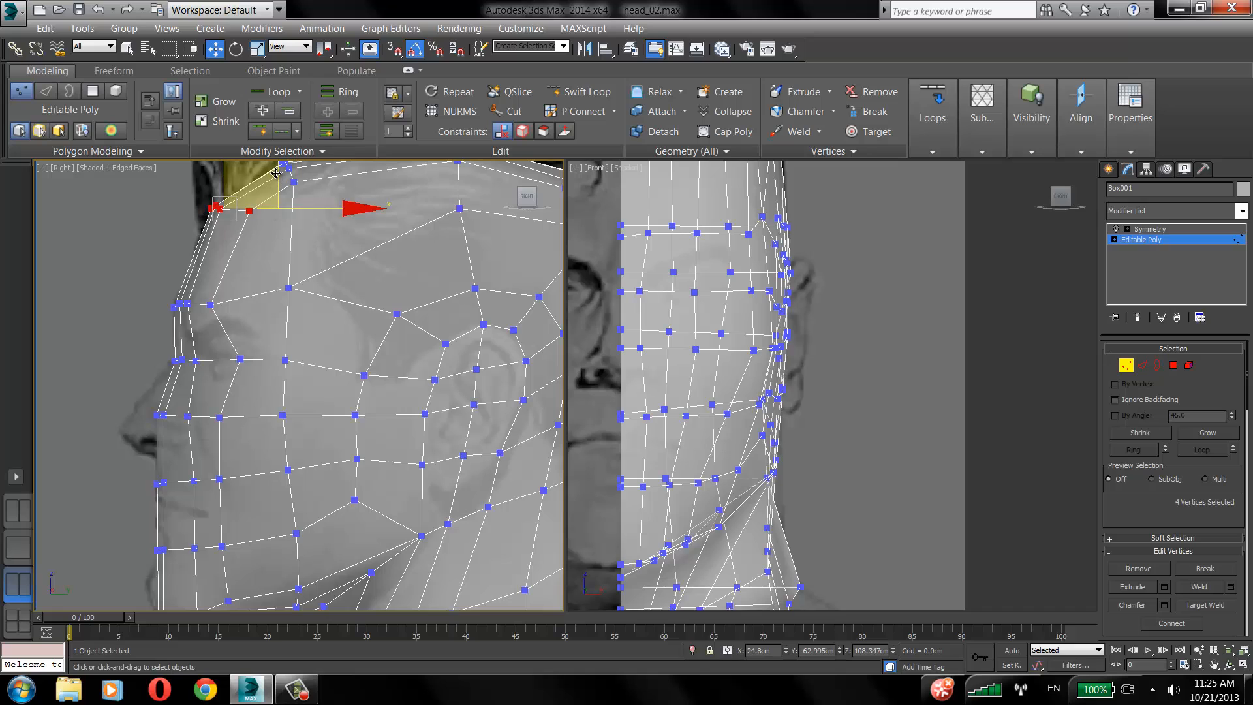
drag(274, 175, 268, 194)
middle_drag(225, 295, 228, 230)
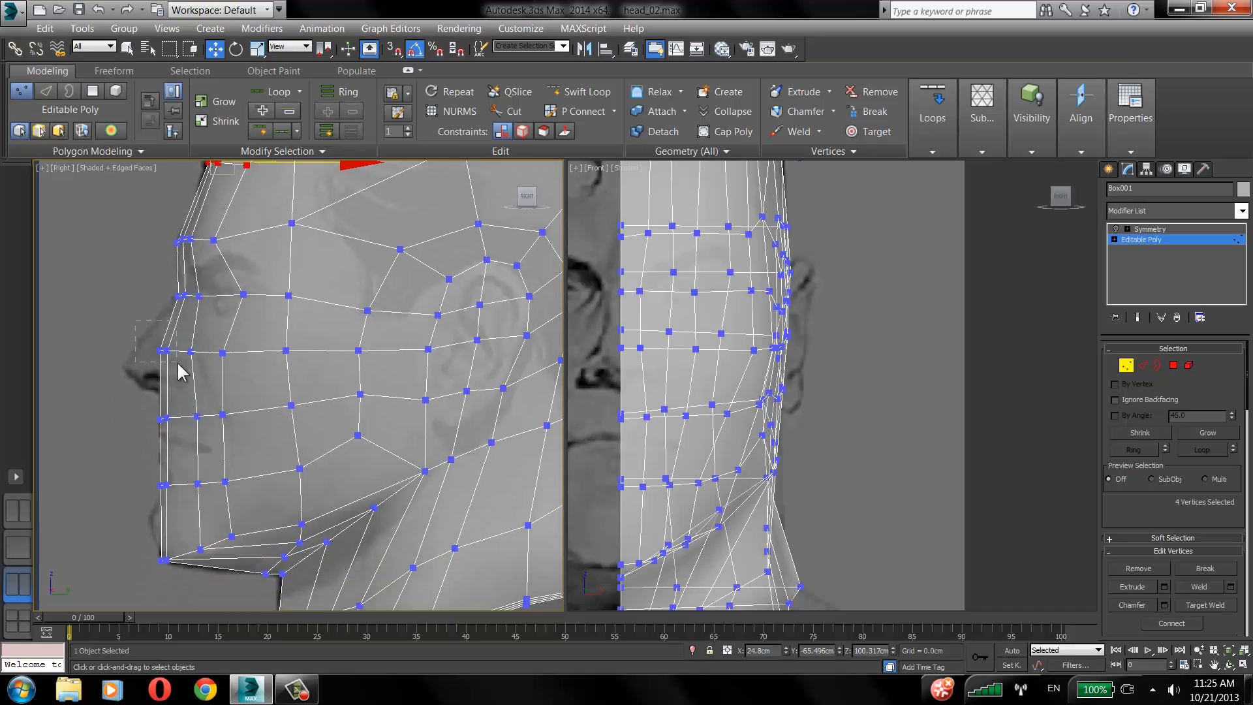
Move the front nose-bridge vertex pair up and forward, and lower the front four-column vertex row at the mouth in the Right view.
drag(178, 364, 170, 336)
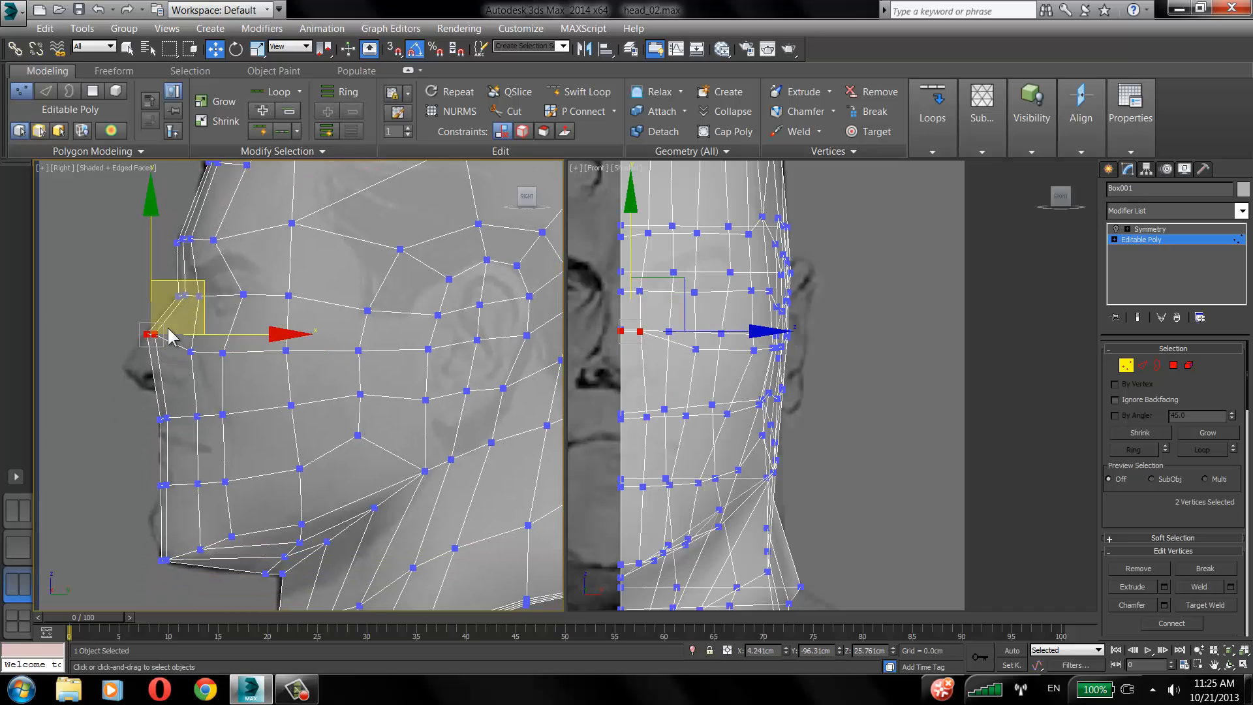
drag(145, 386, 177, 437)
click(138, 390)
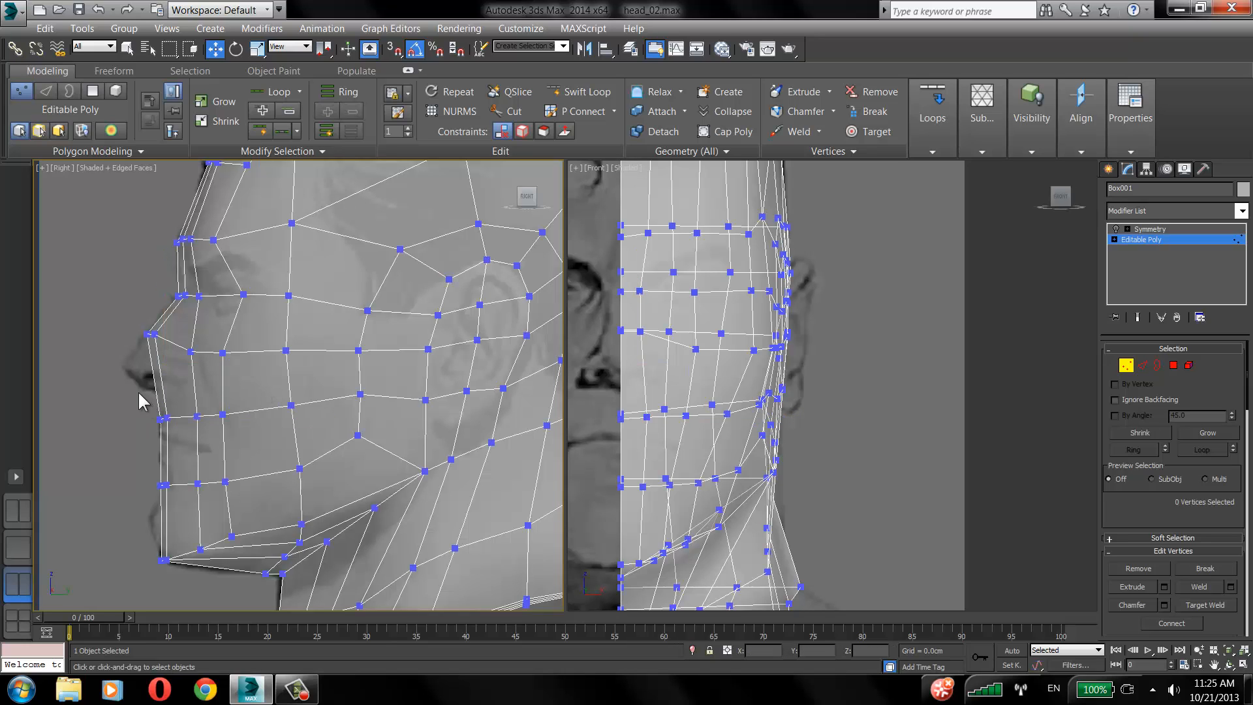
drag(267, 433, 265, 433)
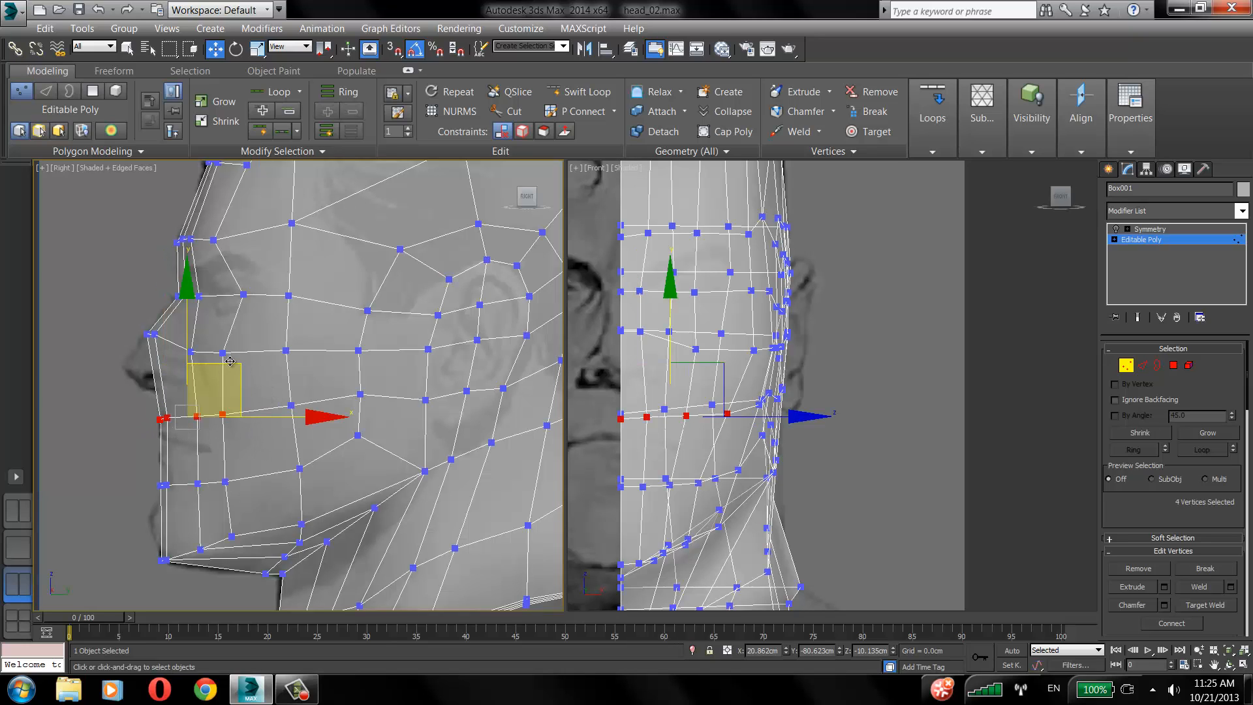
drag(229, 360, 232, 388)
click(246, 388)
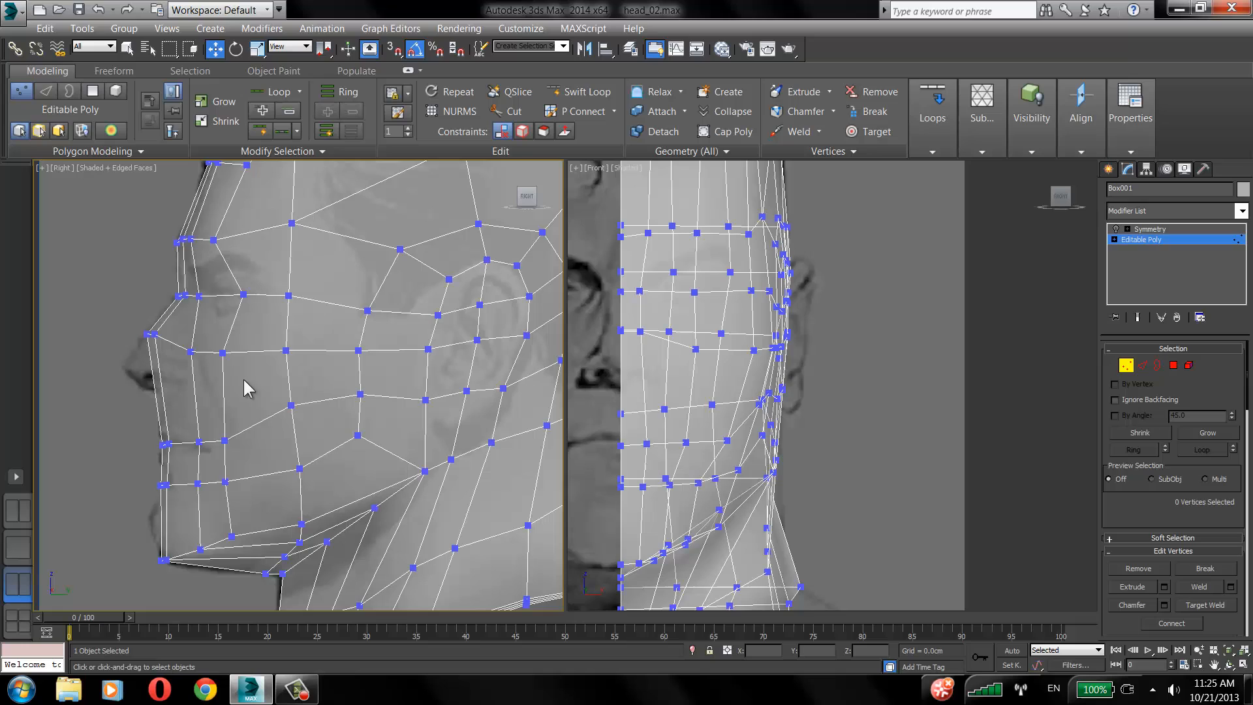
Lower the rear vertices of the mouth row slightly in the Right view.
drag(210, 460, 209, 457)
drag(248, 395, 233, 449)
click(224, 452)
drag(257, 392, 258, 403)
click(286, 392)
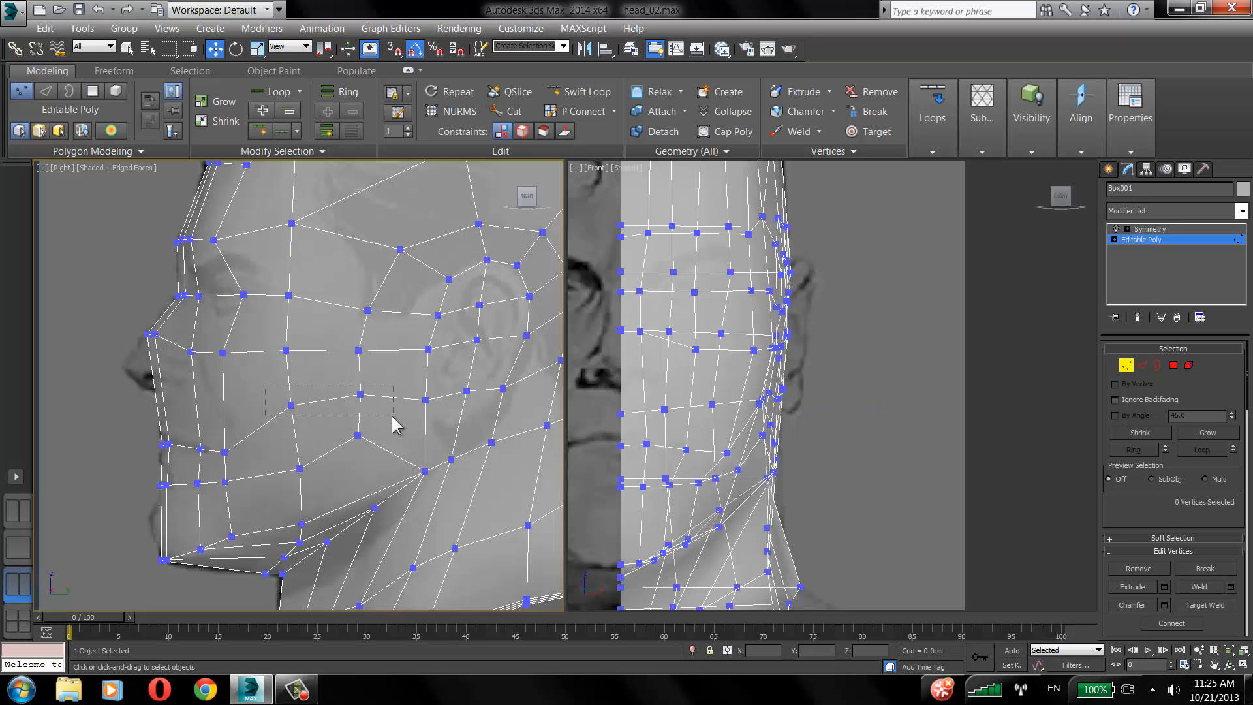
Shift the cheek vertices behind the mouth corner downward to even out their spacing with the neighbouring rows in the Right view.
drag(392, 418, 393, 415)
drag(291, 406, 366, 403)
click(345, 447)
click(358, 435)
click(305, 404)
drag(291, 427, 297, 426)
scroll(293, 382, down, 3)
middle_drag(294, 382, 259, 413)
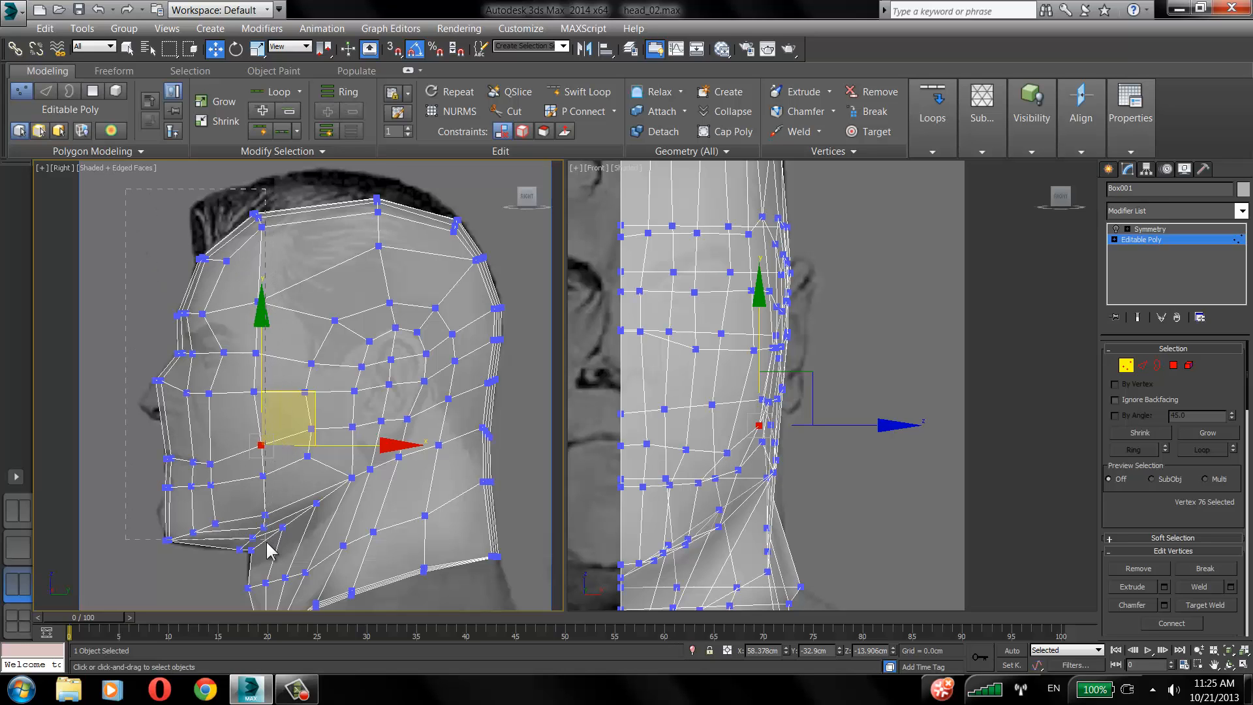
Select the front vertex columns of the face and show the mesh without see-through display in the Perspective view.
drag(273, 559, 272, 559)
scroll(154, 363, up, 5)
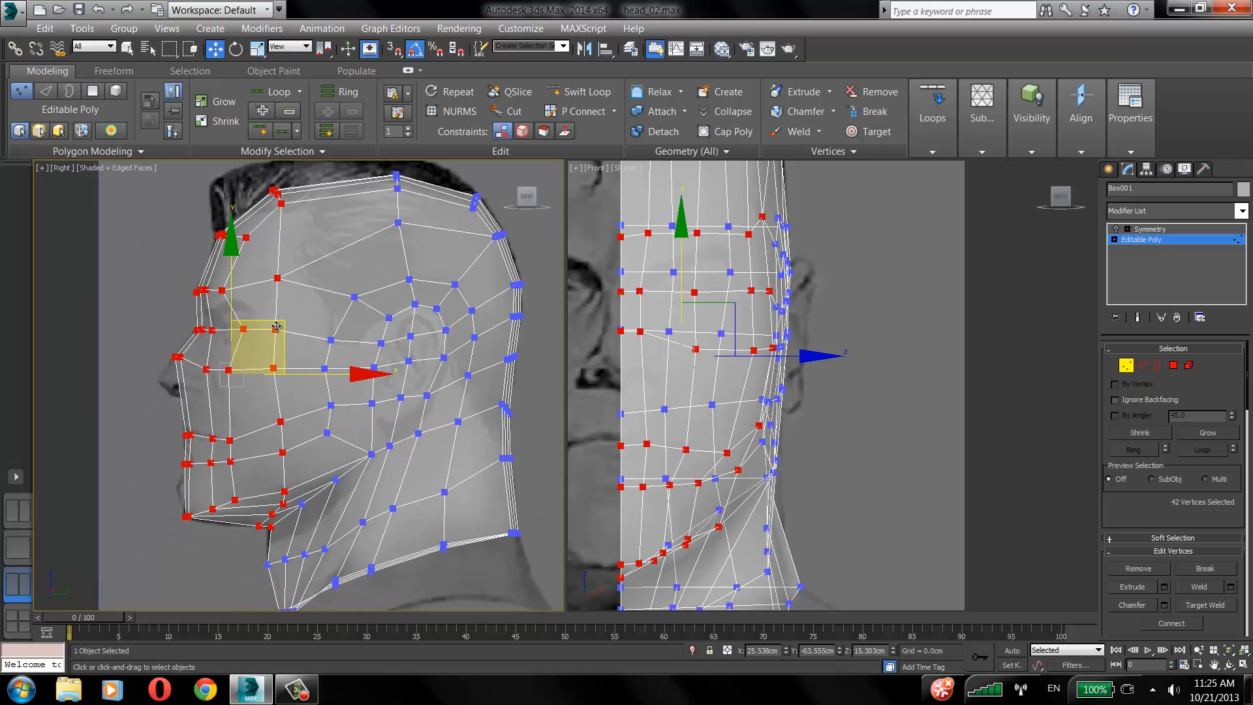
middle_drag(385, 309, 411, 295)
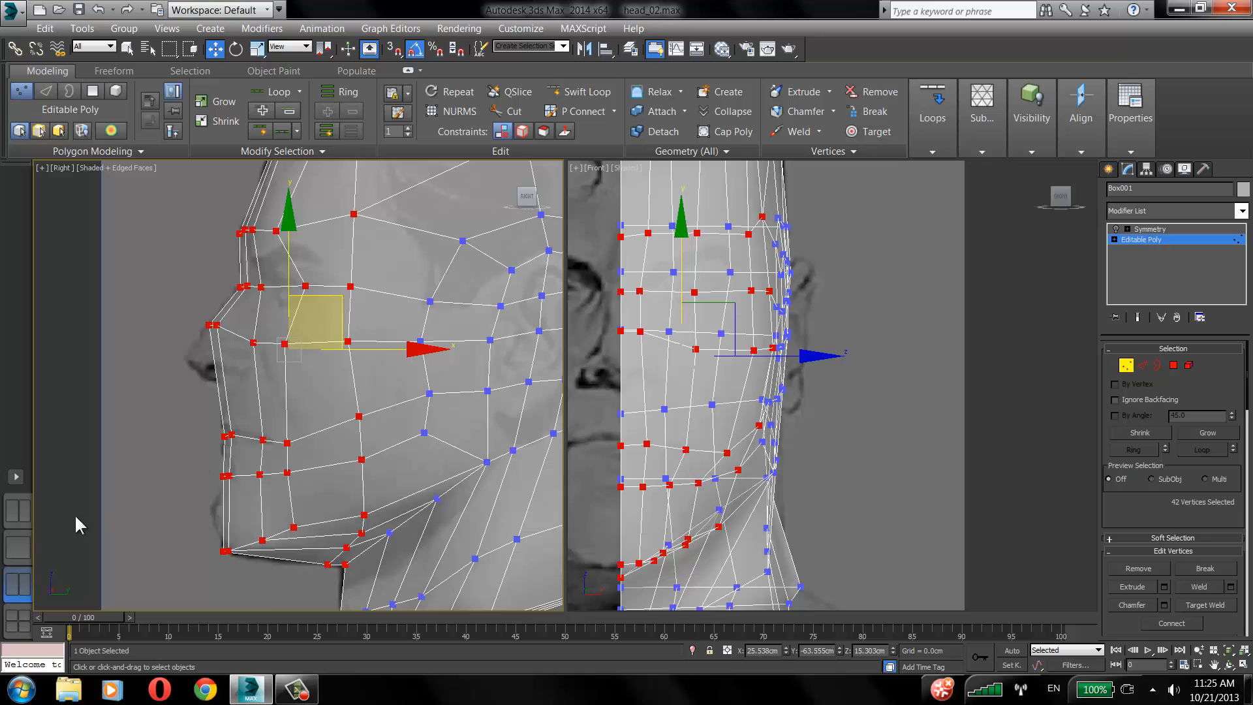
click(27, 536)
key(alt+x)
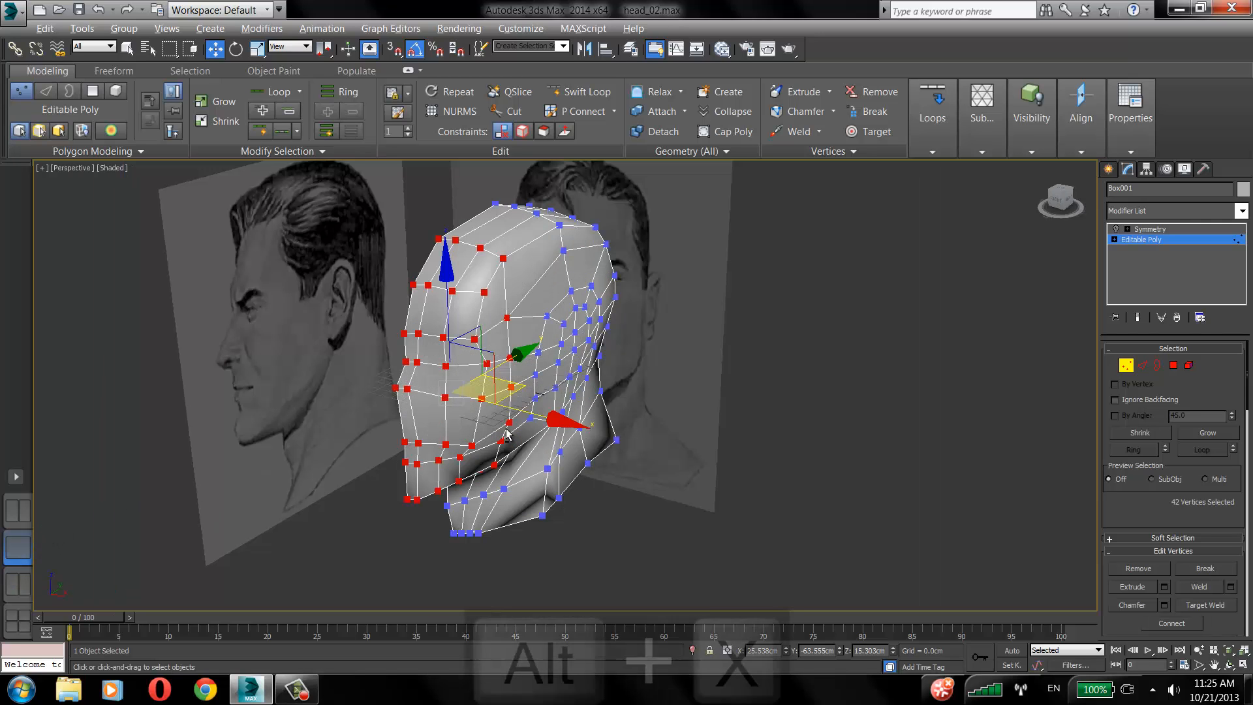
alt+middle_drag(493, 434, 496, 415)
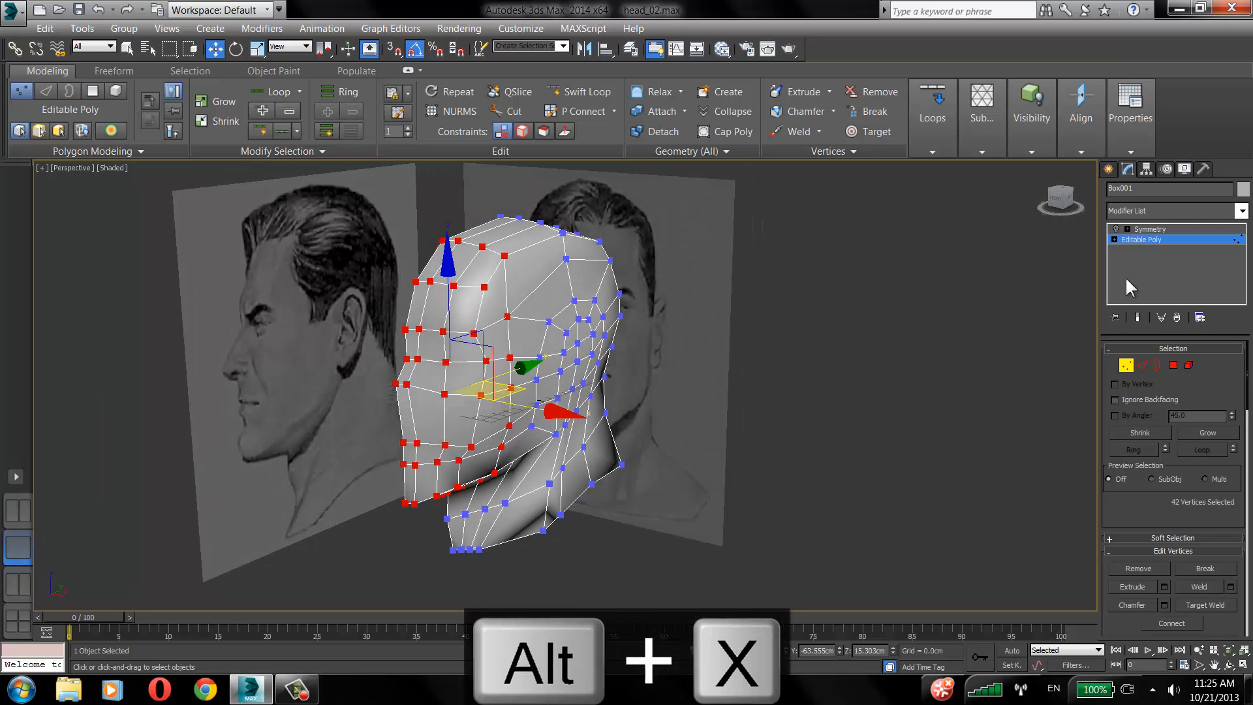
Show the mirrored Symmetry result outside vertex editing and examine the head from below the chin.
click(962, 340)
click(1141, 317)
alt+middle_drag(586, 359, 515, 394)
click(1130, 356)
alt+middle_drag(867, 394, 480, 348)
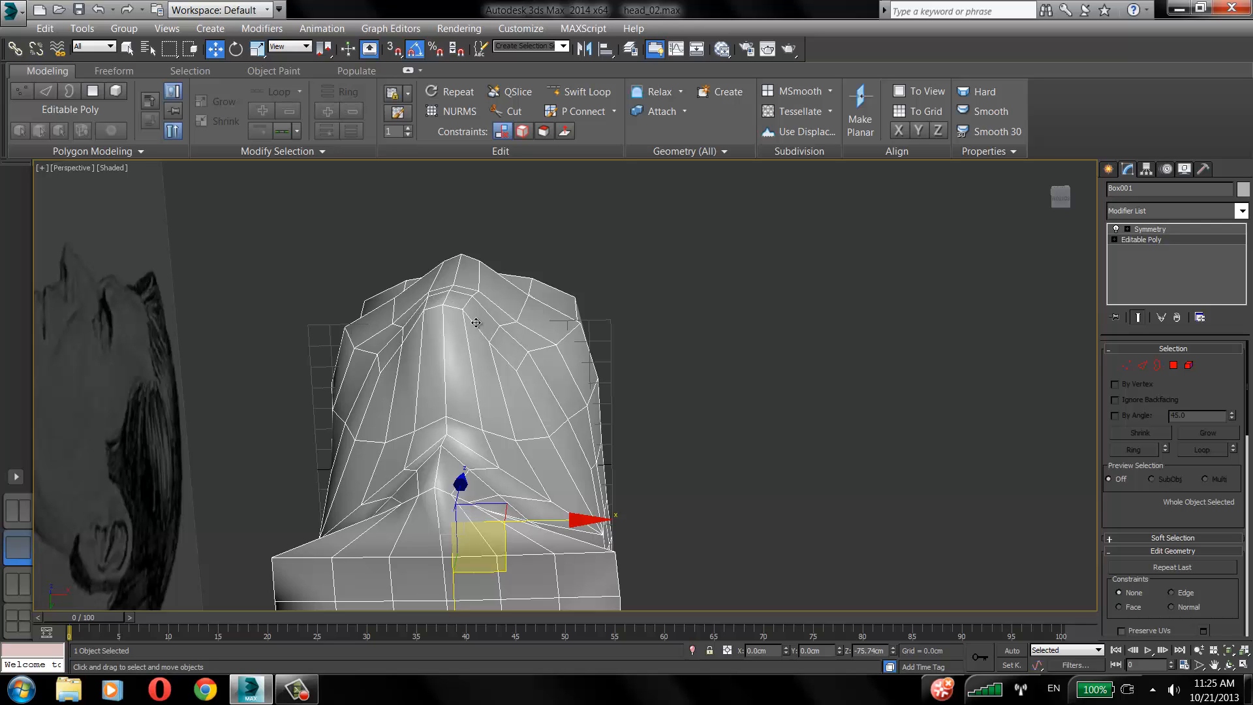
Select the four vertices on the side of the chin and move them forward in the Right view.
click(1125, 365)
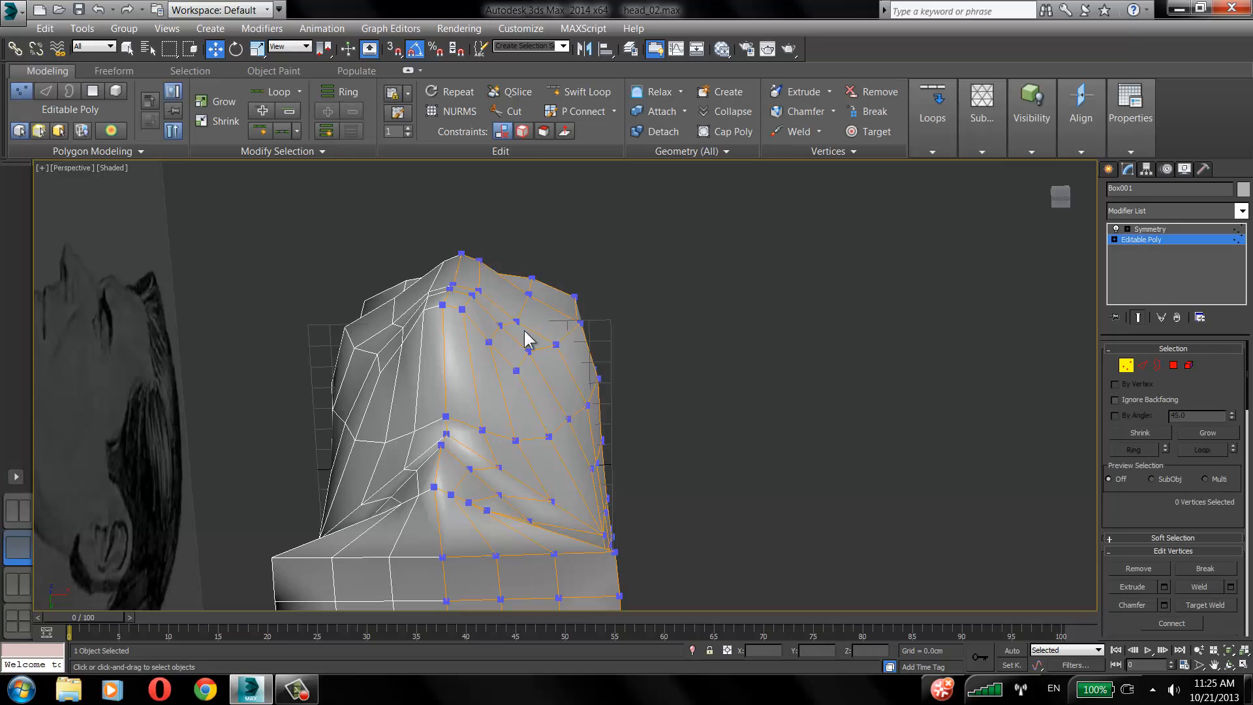
drag(499, 323, 490, 343)
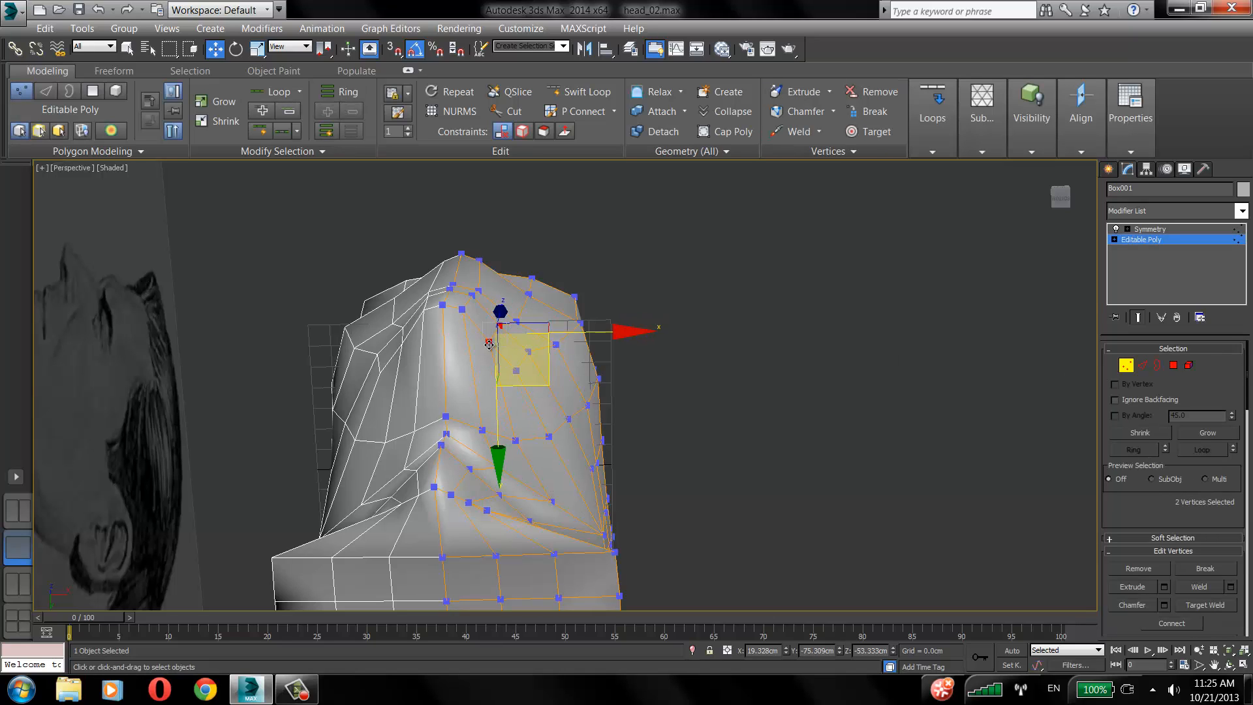
ctrl+click(528, 352)
ctrl+click(515, 371)
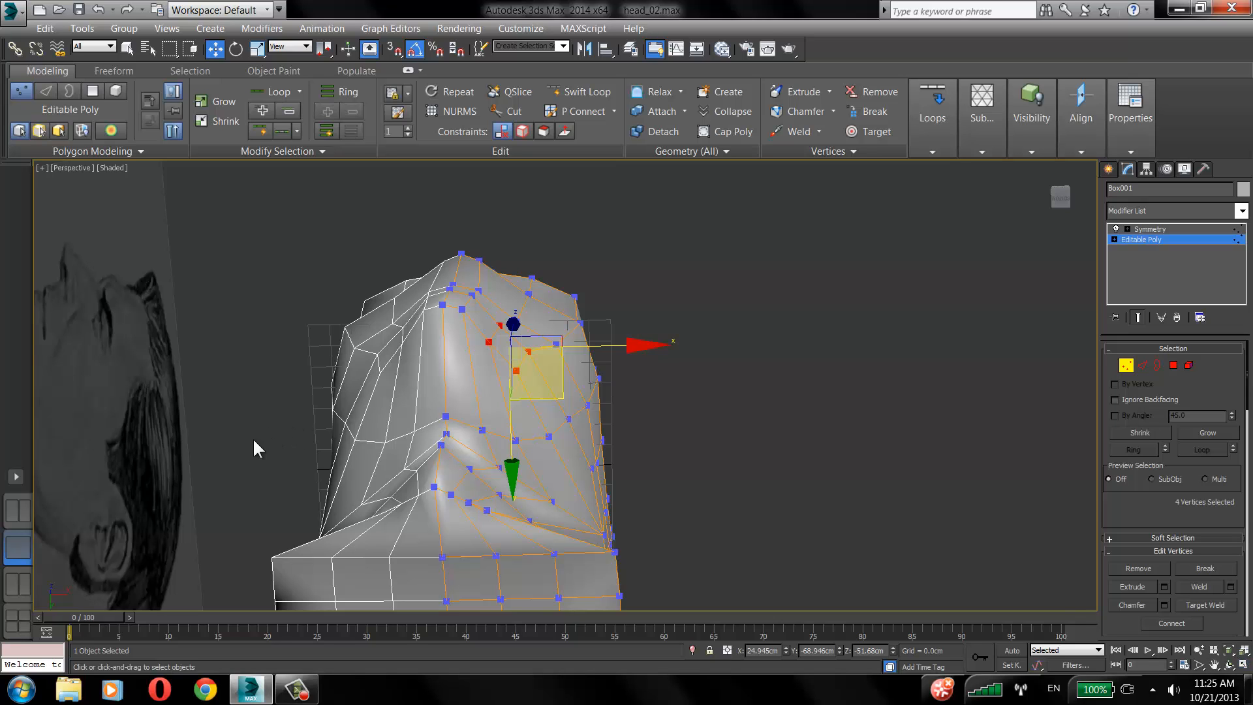
click(18, 584)
middle_drag(327, 402, 377, 332)
scroll(359, 382, up, 2)
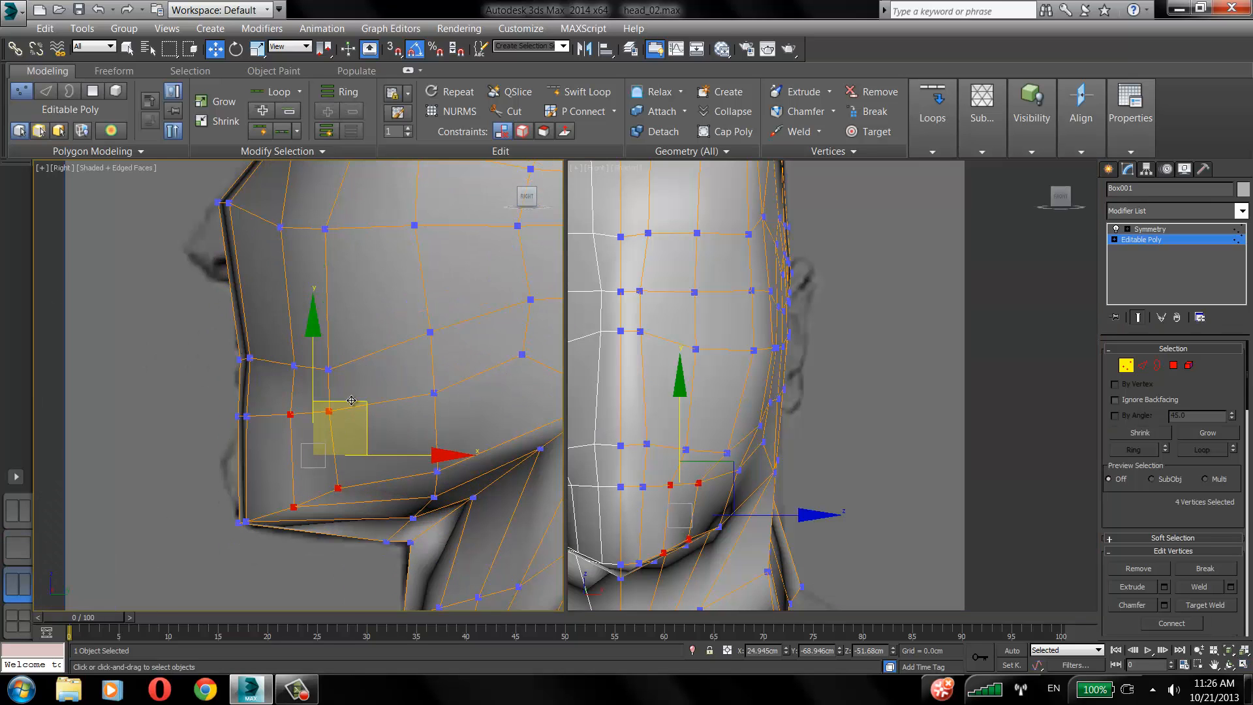
drag(351, 400, 295, 505)
Fine-tune the chin-side vertices, pull the jaw vertex behind them forward and down, and nudge the lower jaw vertex outward.
click(281, 431)
click(300, 420)
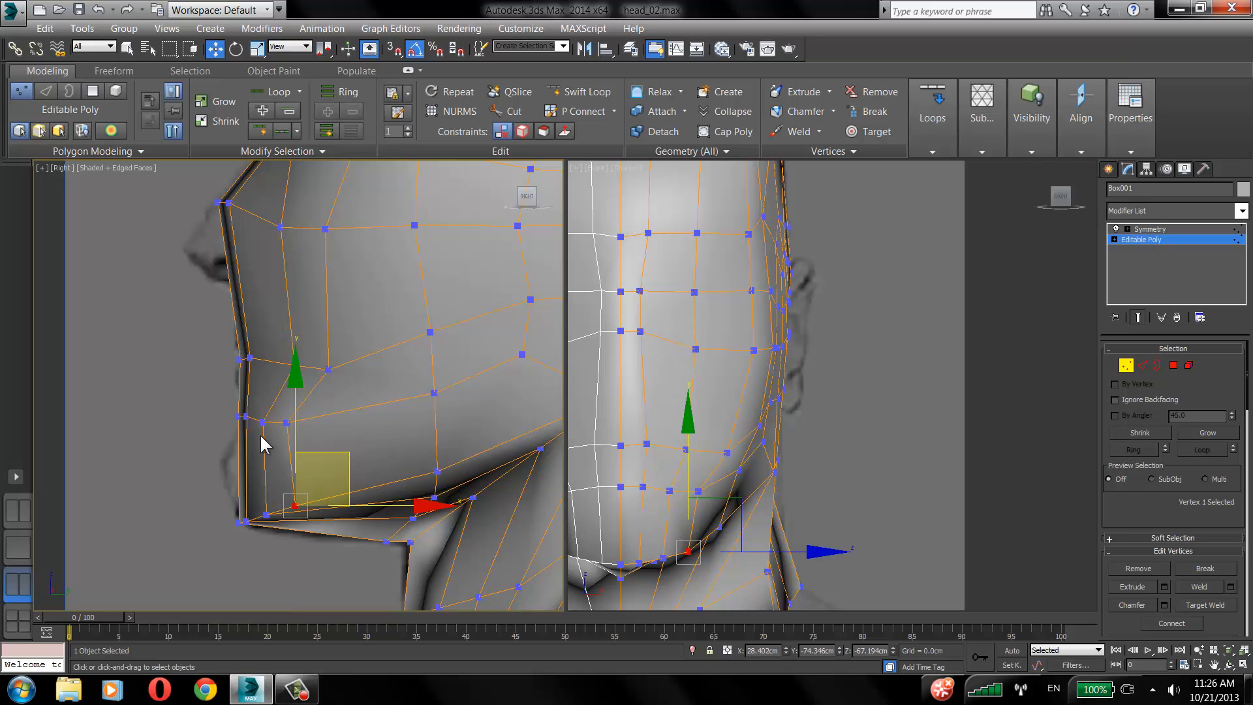
drag(263, 424, 263, 421)
click(817, 457)
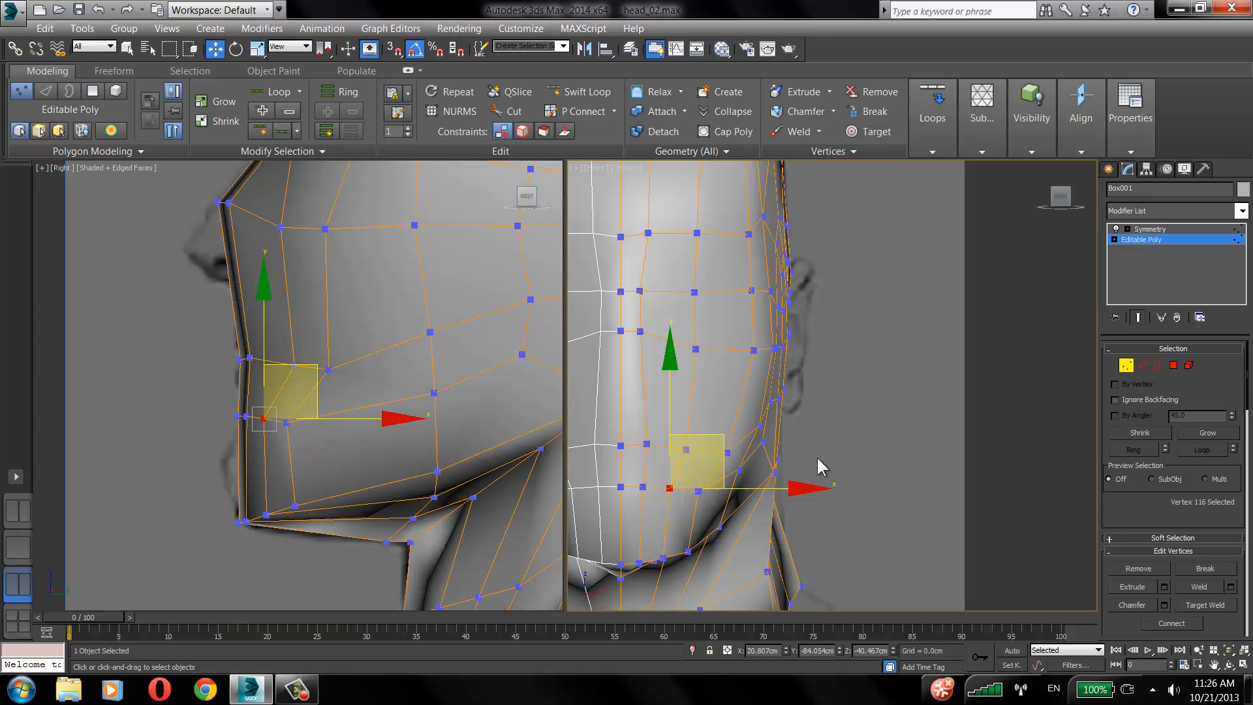
drag(432, 394, 408, 424)
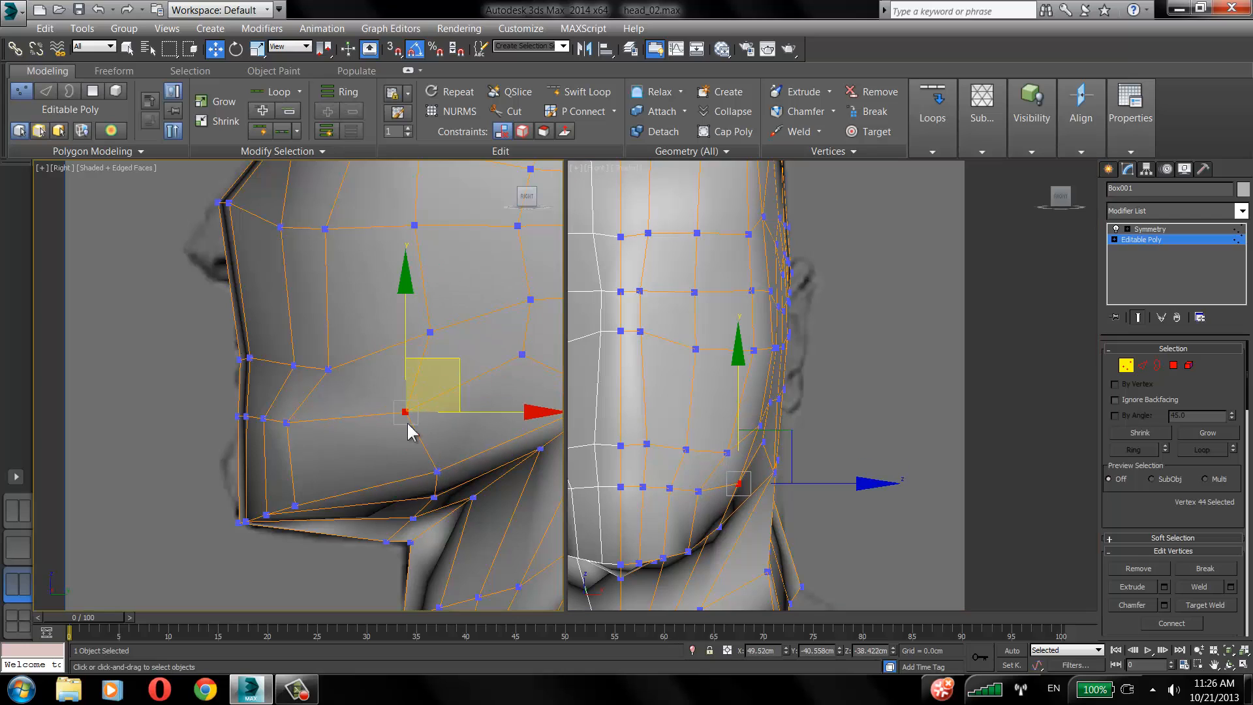
click(450, 475)
drag(721, 528, 729, 531)
Move the outer mouth-row vertices inward and level them with the rest of the row in the Front view.
drag(762, 479, 682, 444)
click(749, 480)
click(726, 453)
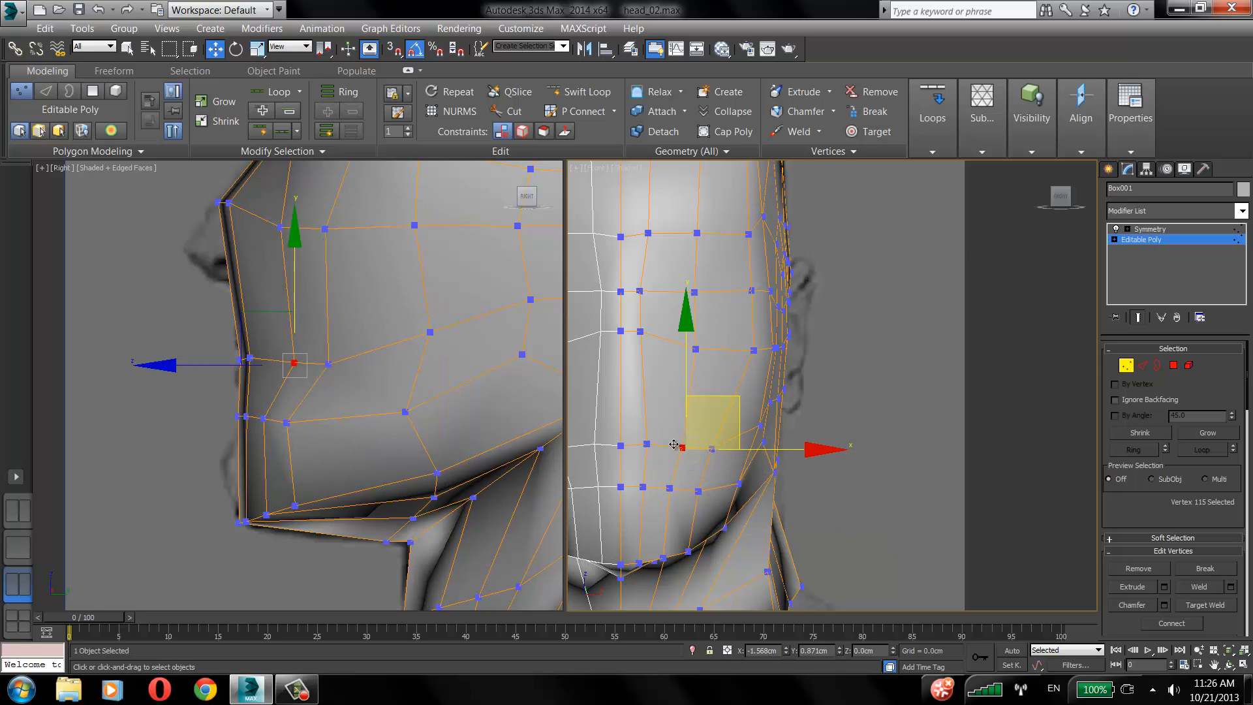
click(842, 399)
drag(760, 426, 682, 462)
click(732, 416)
click(713, 447)
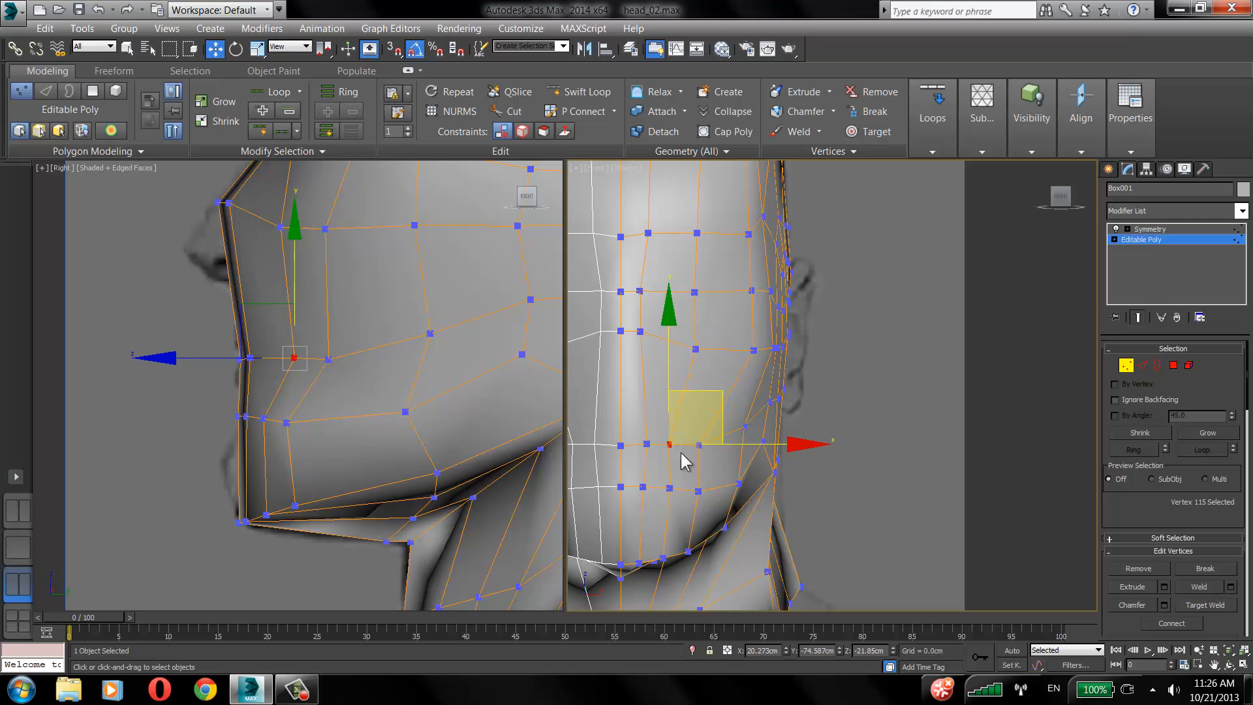
Adjust the outer chin-row vertices inward and lower the jaw-corner vertex in the Front view.
click(697, 490)
click(735, 496)
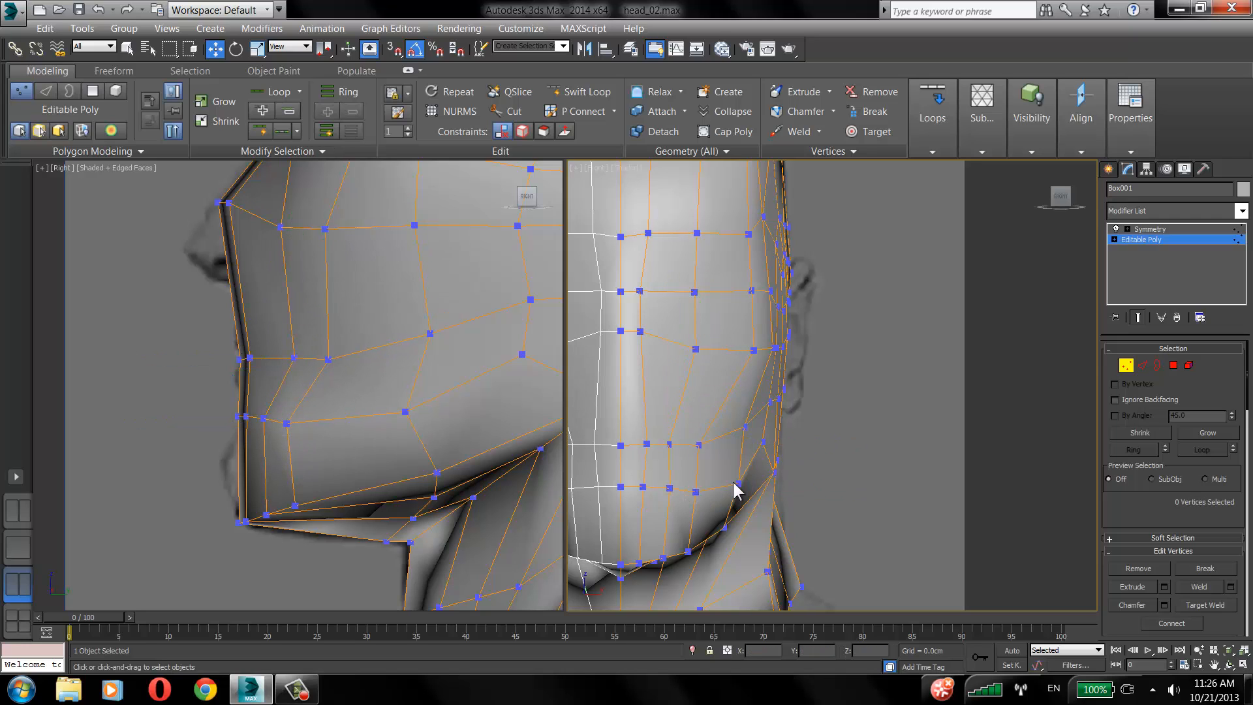
click(738, 484)
click(722, 528)
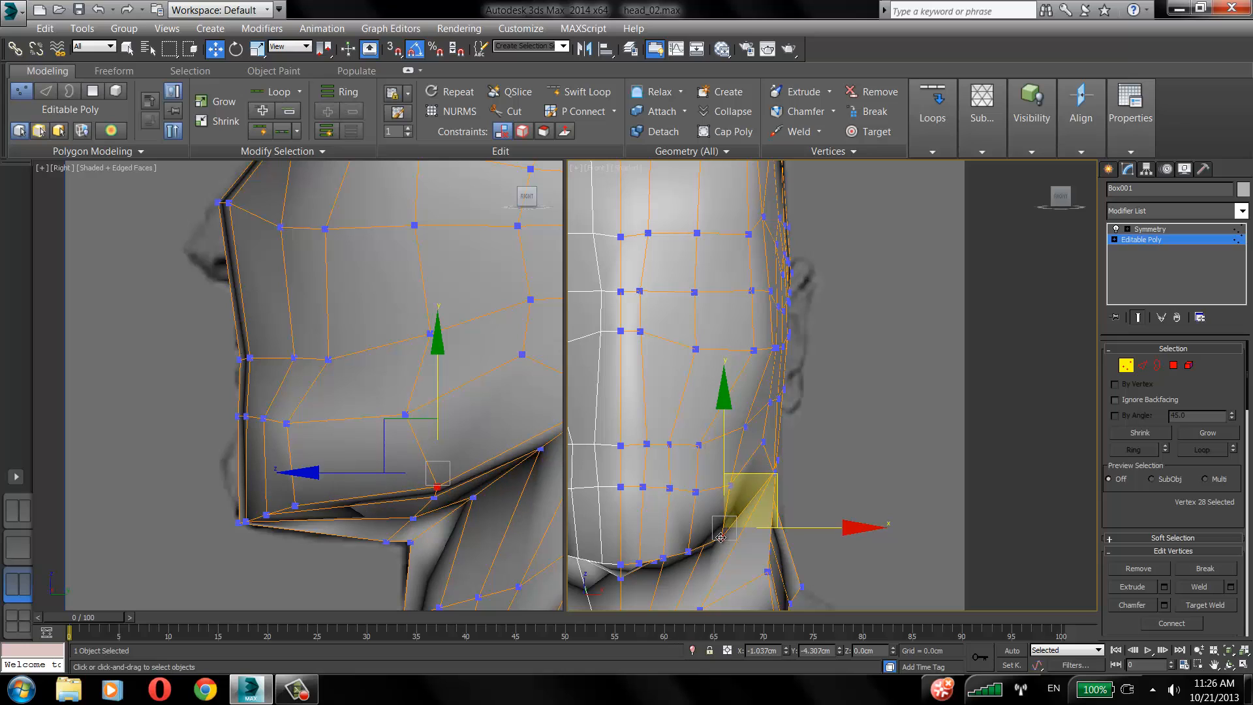
click(694, 490)
Nudge the jaw-underside, throat and front chin vertices to smooth the jawline in the Right view.
drag(434, 497, 427, 505)
click(399, 548)
click(409, 543)
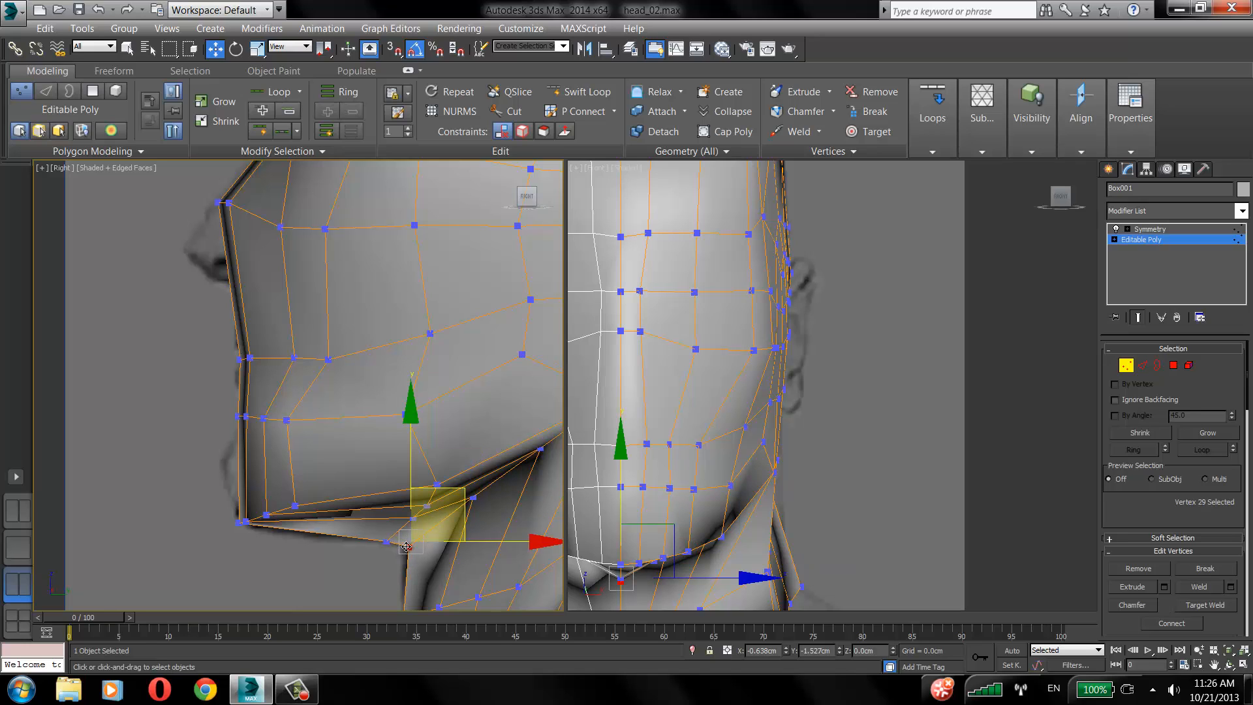
drag(248, 521, 245, 520)
click(226, 518)
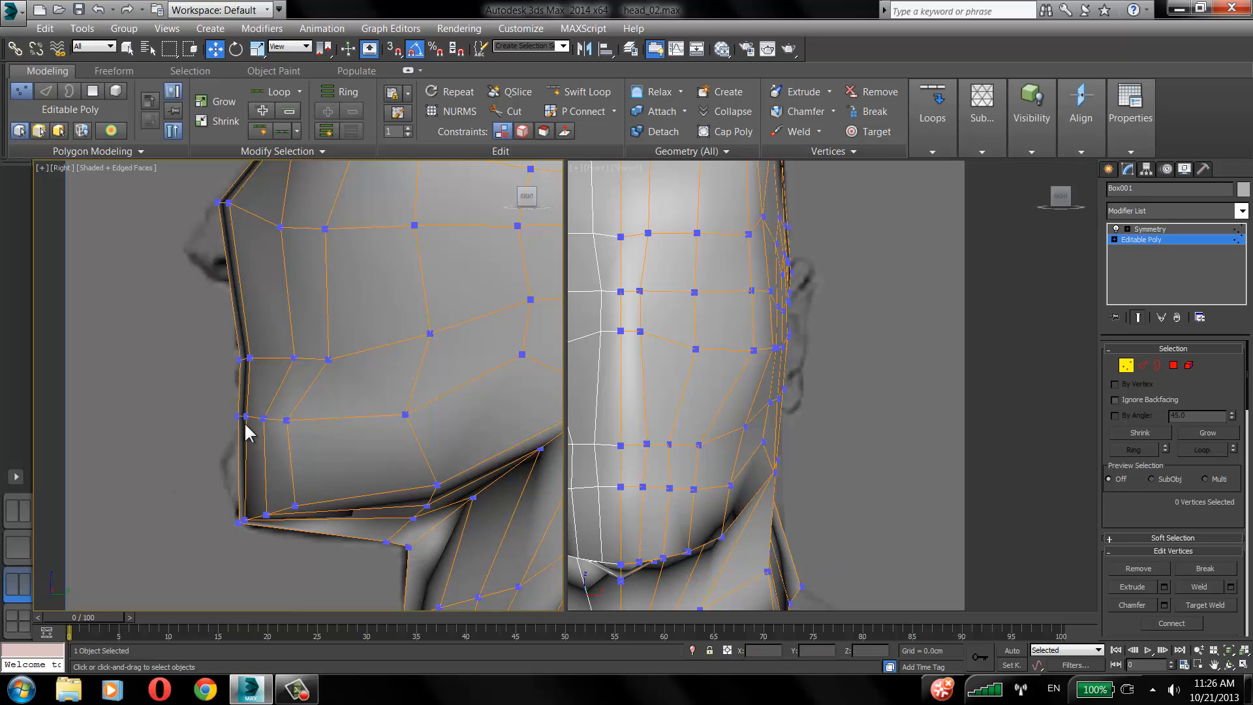
drag(239, 415, 235, 417)
click(335, 385)
click(283, 421)
Move the mouth-row side vertices outward and forward while viewing the chin from below in the Perspective view.
click(18, 547)
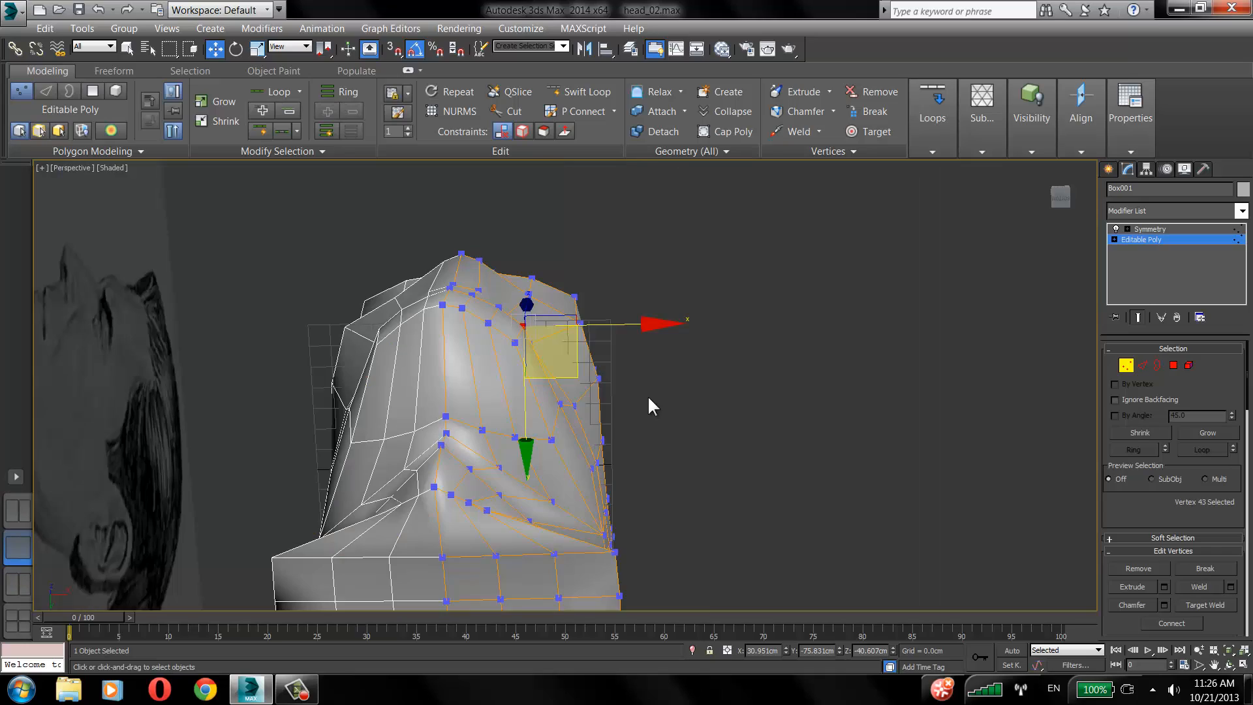
scroll(547, 438, up, 5)
alt+middle_drag(546, 438, 594, 300)
click(551, 328)
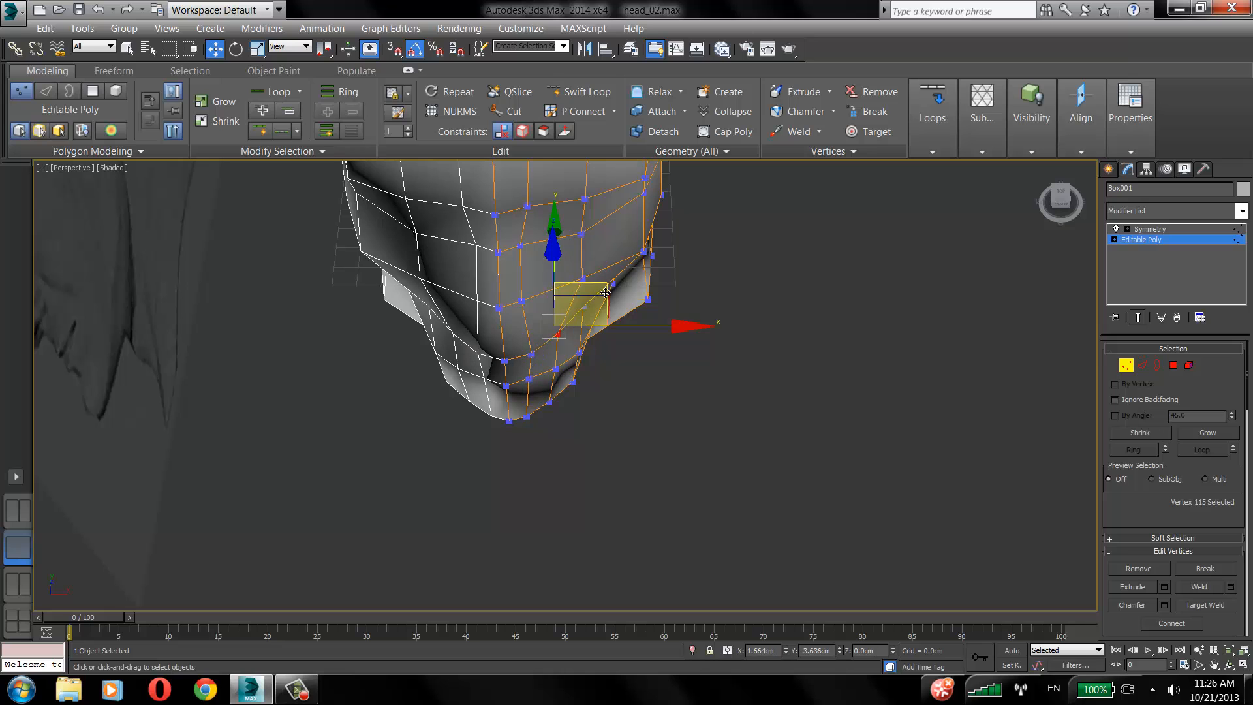
click(613, 314)
click(583, 279)
alt+middle_drag(582, 279, 652, 326)
click(697, 312)
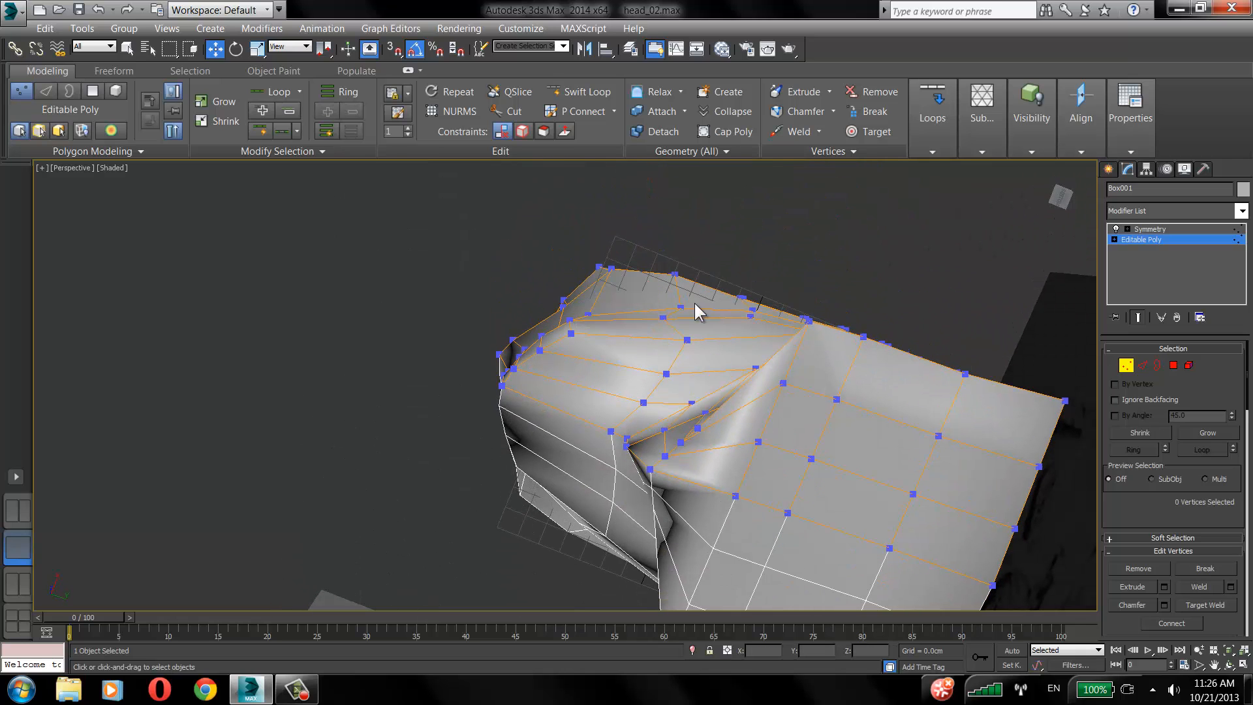
Move the jaw vertex pair outward, and shift the vertex pair on the side of the chin outward along X.
click(665, 318)
ctrl+click(687, 339)
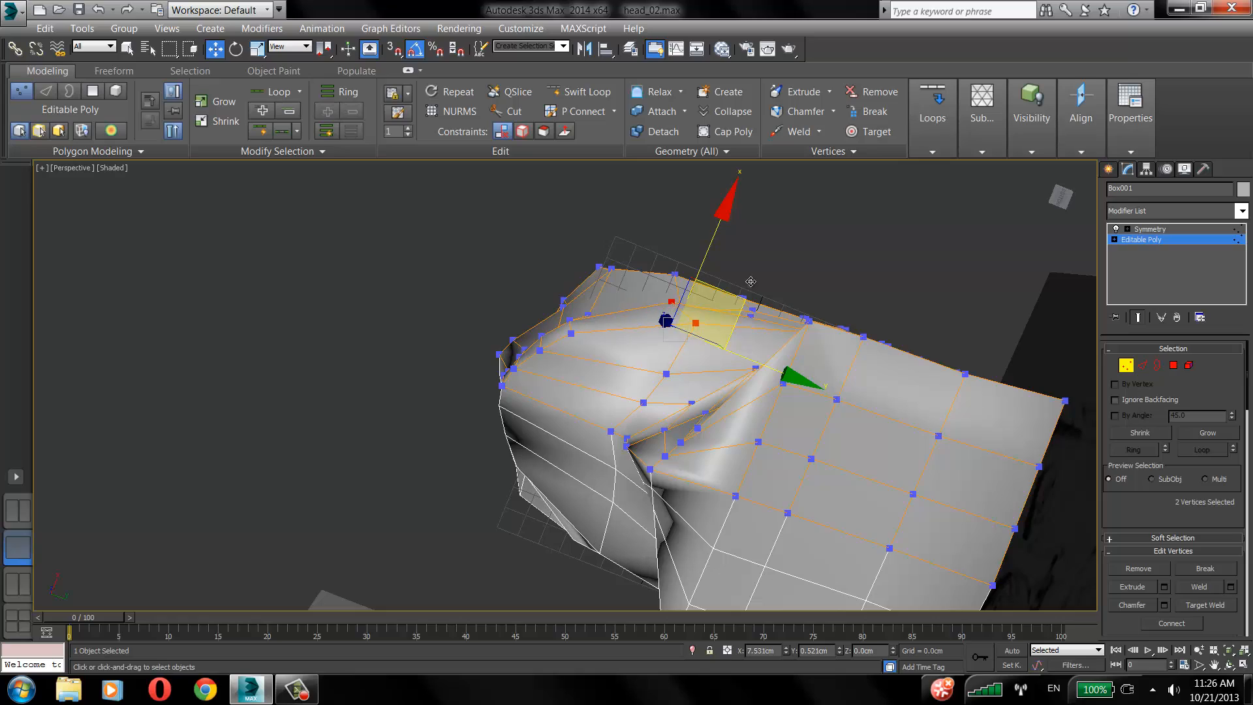
click(570, 326)
alt+middle_drag(617, 277, 679, 377)
ctrl+click(573, 265)
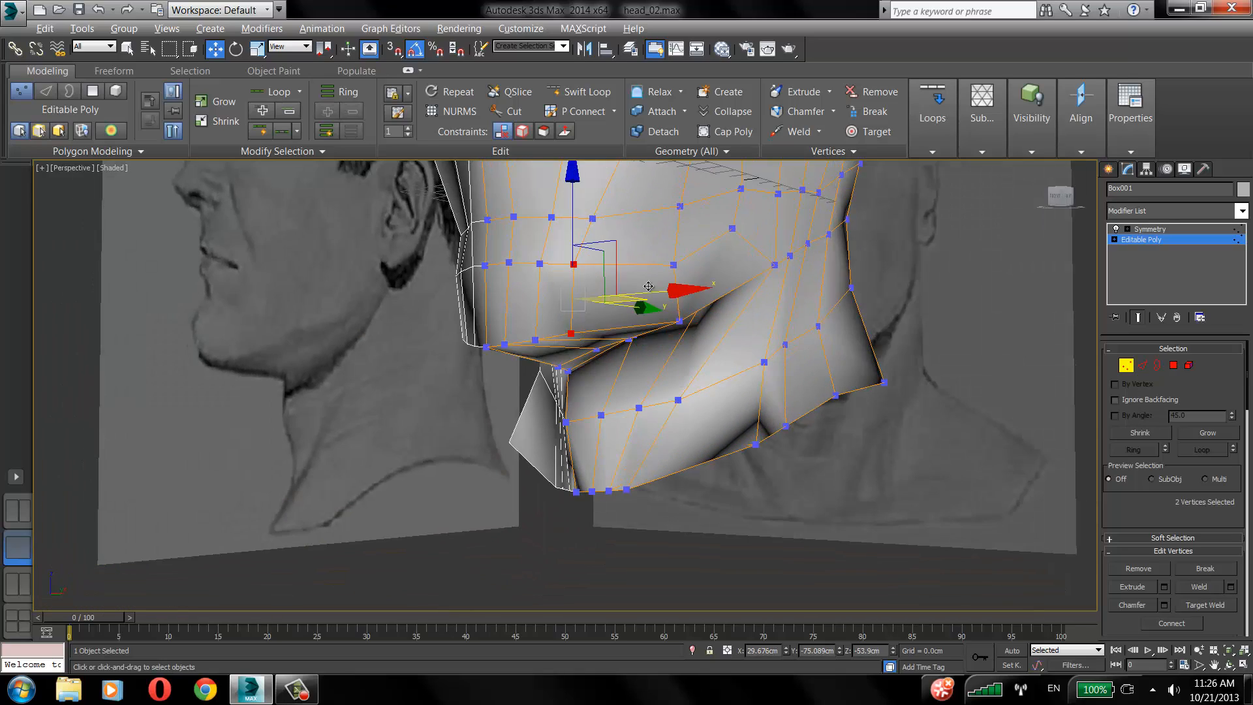
alt+middle_drag(573, 264, 703, 279)
drag(700, 280, 705, 279)
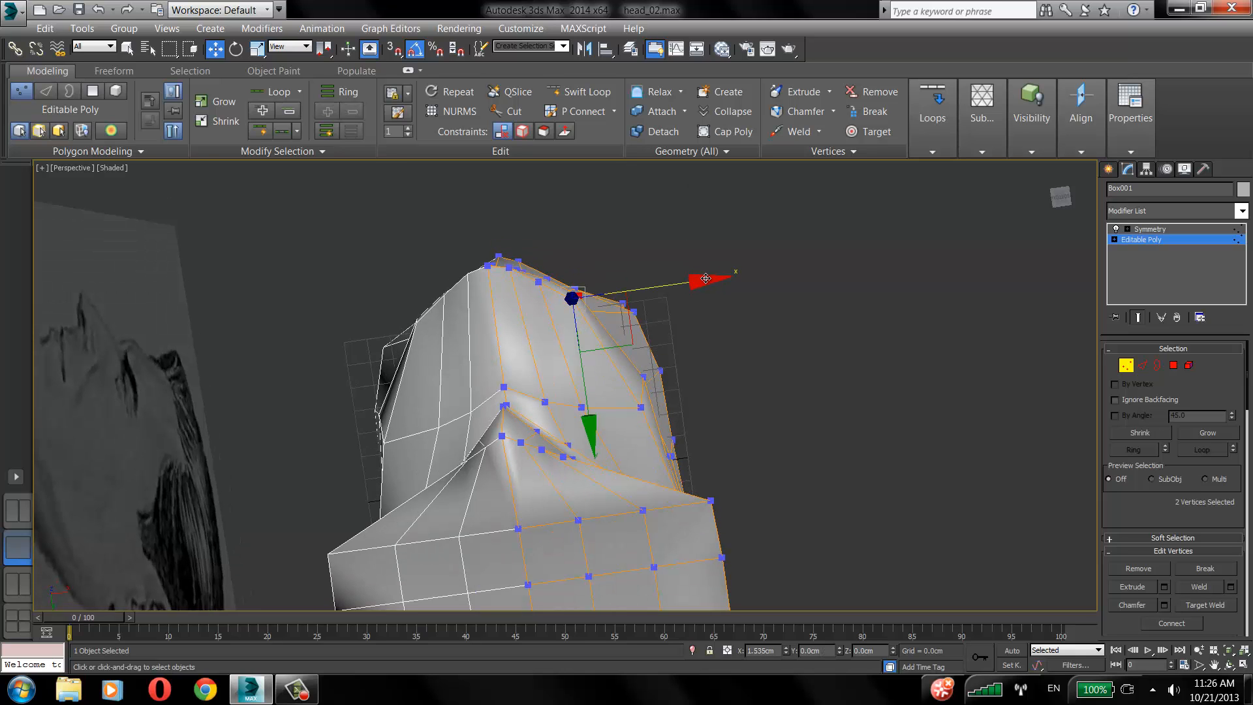
Move the chin-row vertex beside the centre columns slightly outward along X in the Perspective view.
click(545, 279)
alt+middle_drag(545, 279, 802, 358)
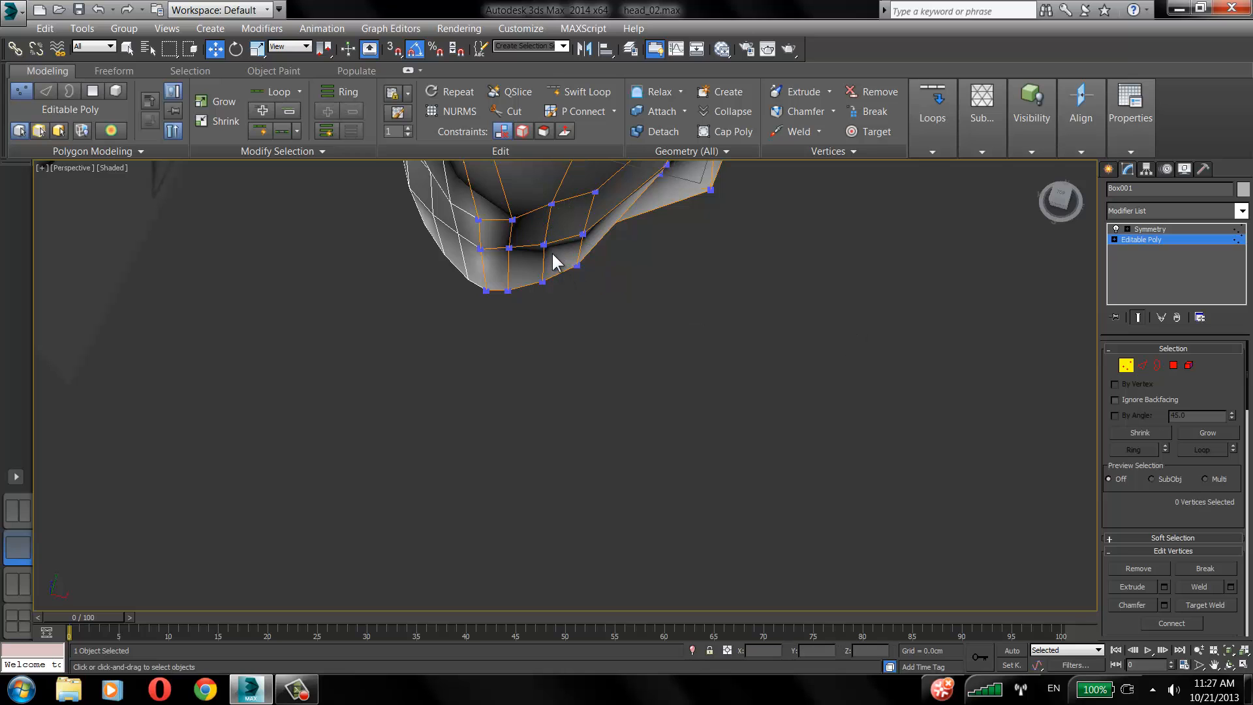
click(544, 244)
drag(650, 267, 653, 267)
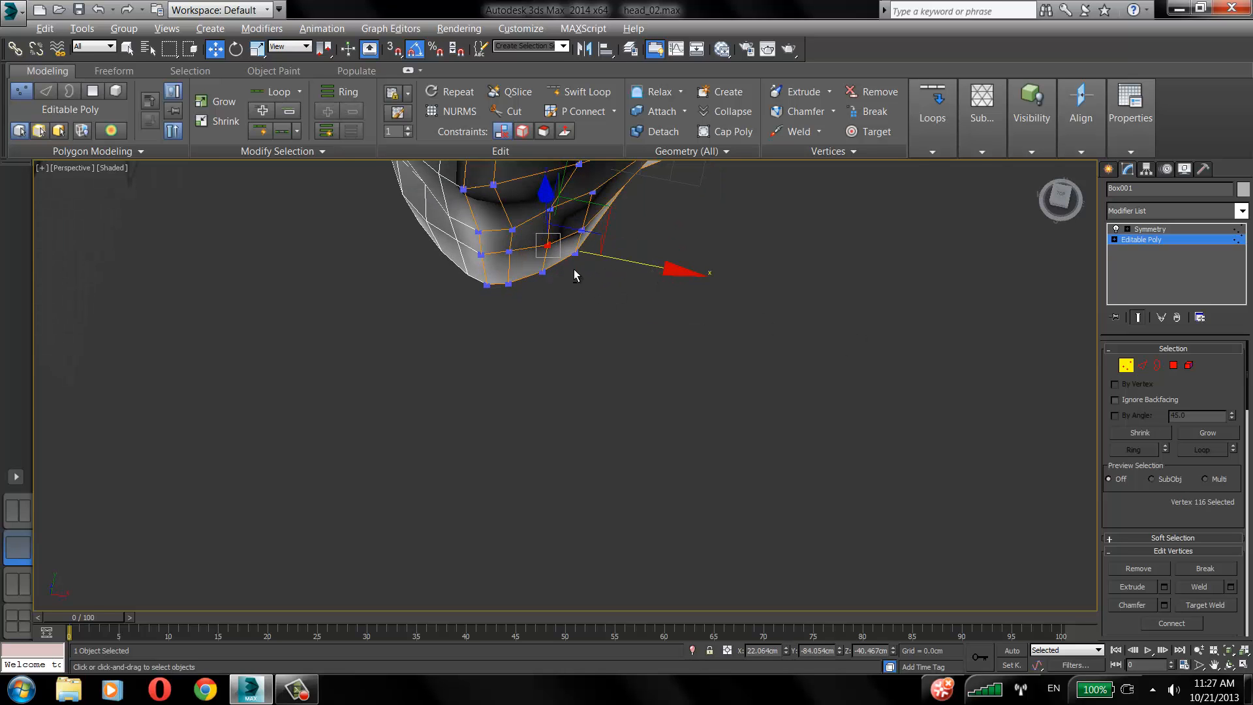
alt+middle_drag(573, 274, 581, 316)
scroll(581, 189, down, 3)
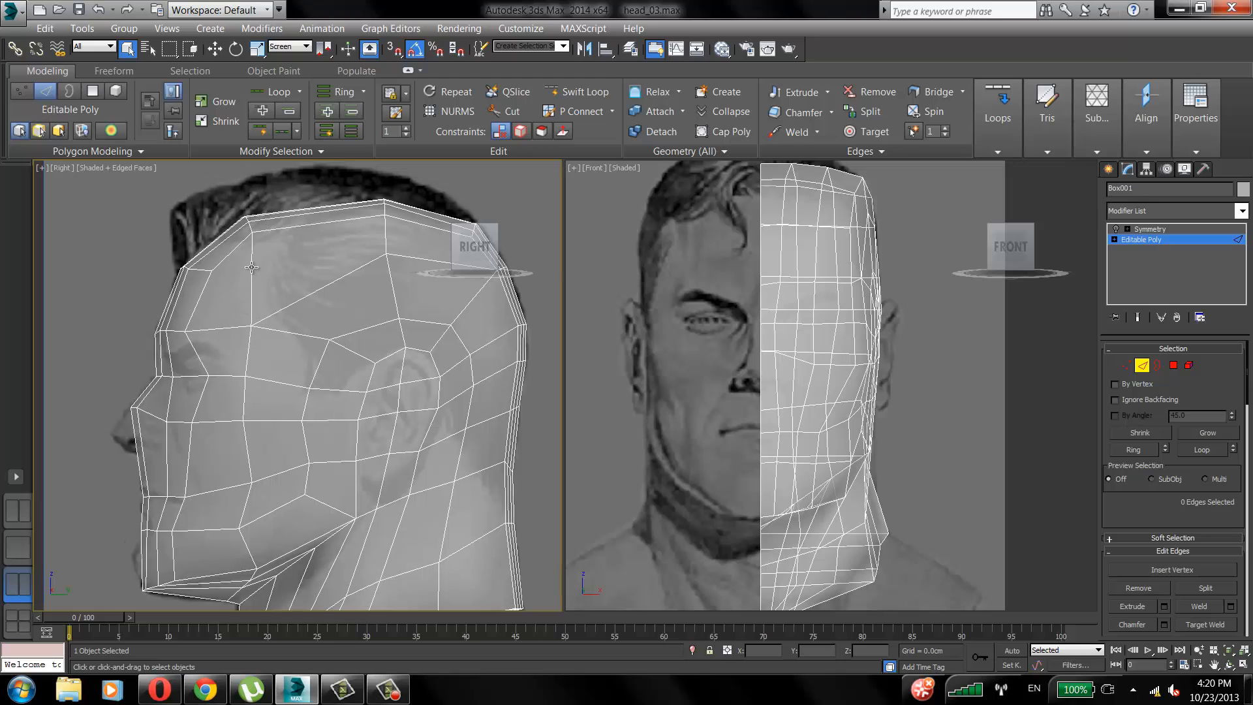
Remove the three edges that meet at the temple vertex on the side of the head.
click(252, 267)
ctrl+click(300, 298)
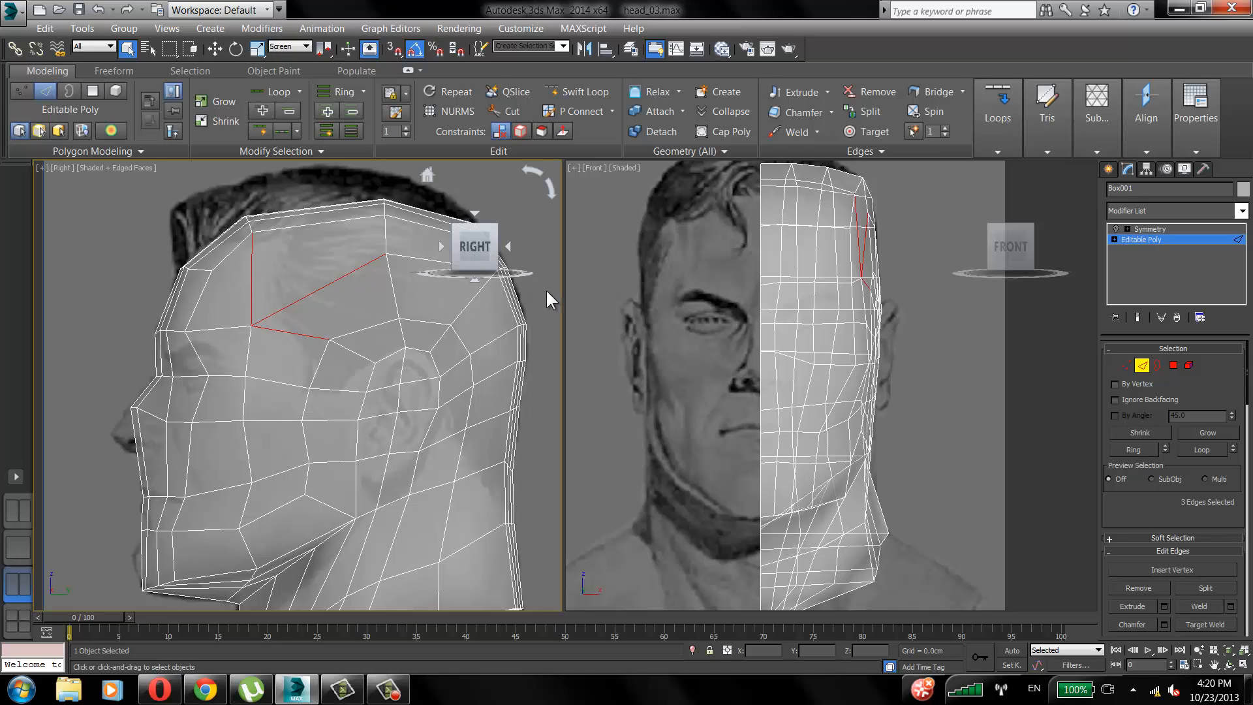
key(BackSpace)
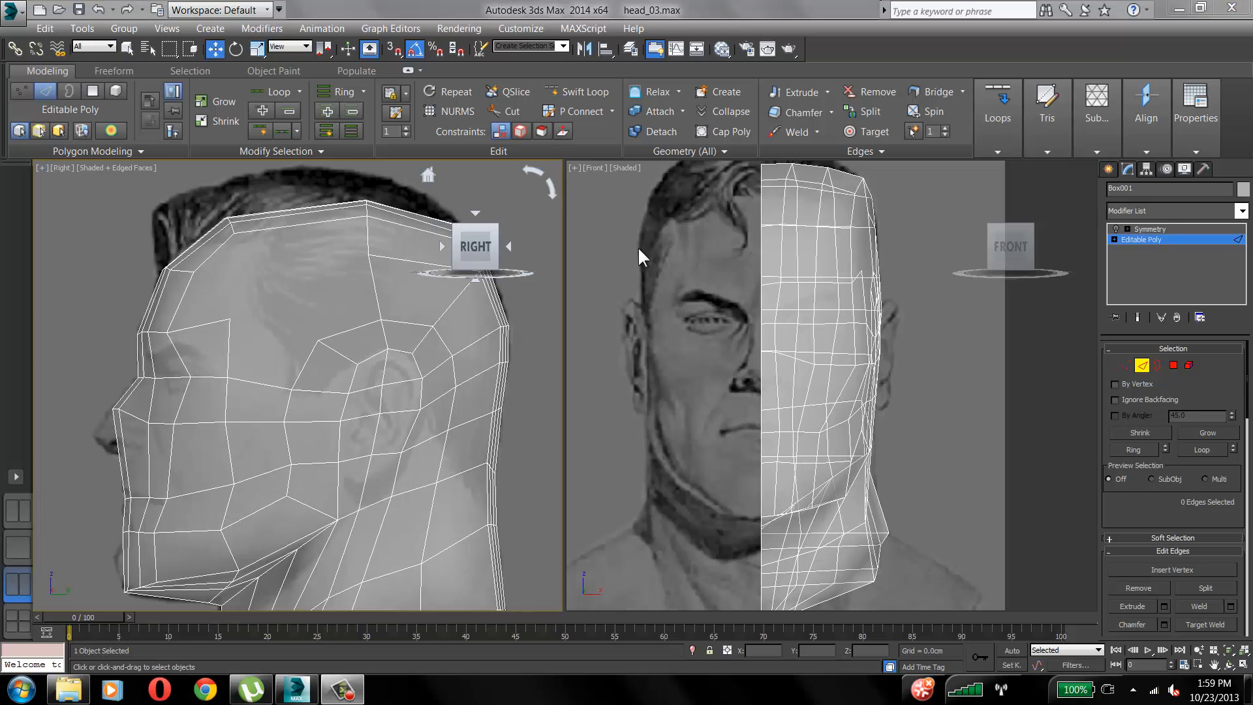
Cut edges from the brow-corner vertex over a new upper-temple point to the side column behind, and from that point to the upper forehead vertex.
click(512, 112)
scroll(278, 303, up, 3)
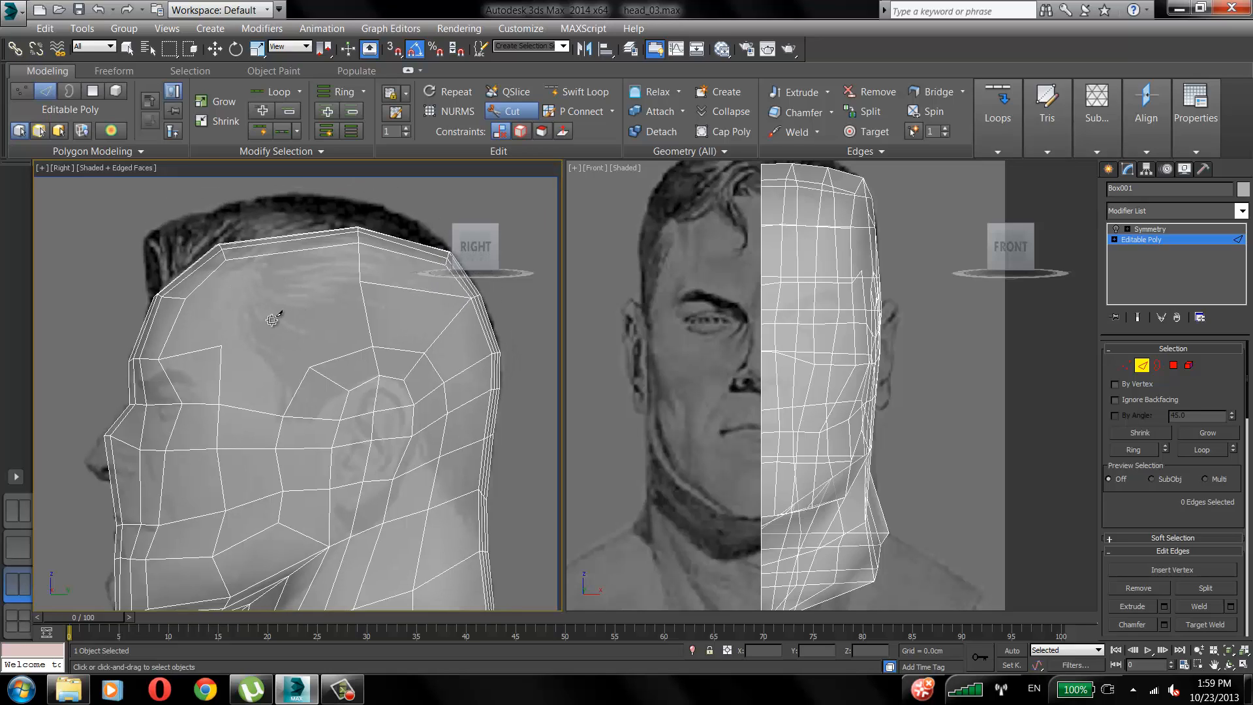
click(200, 355)
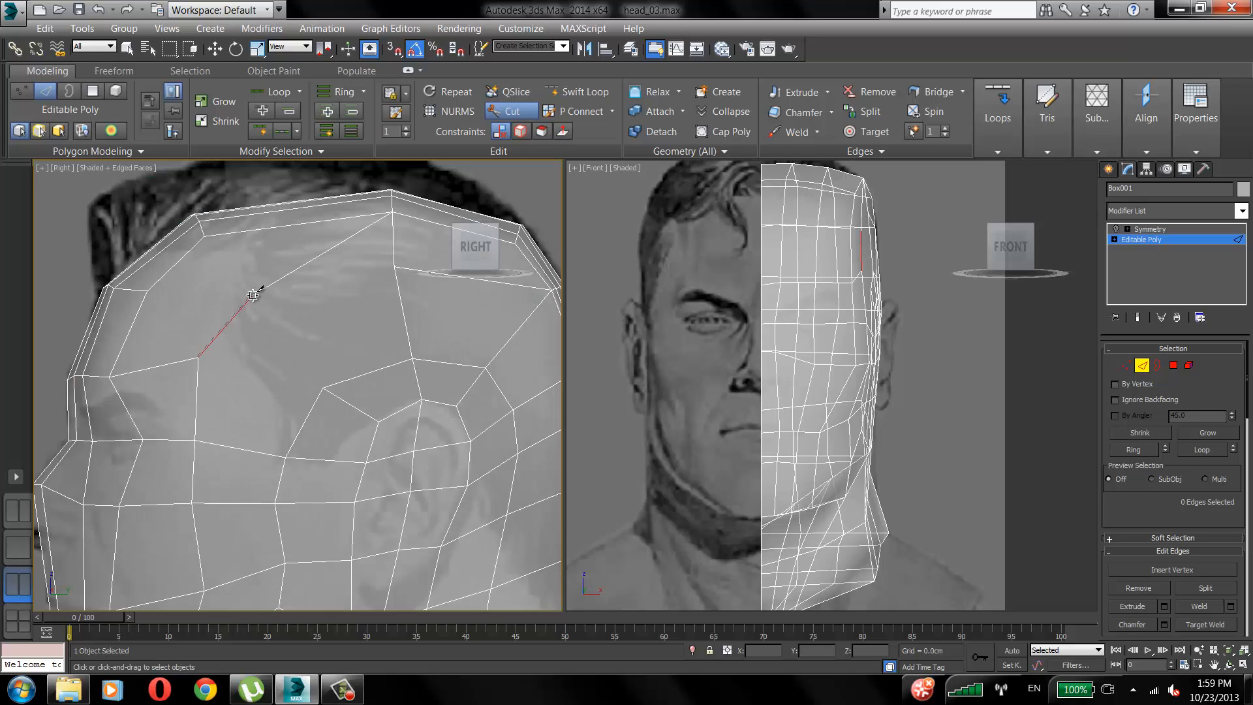
click(257, 290)
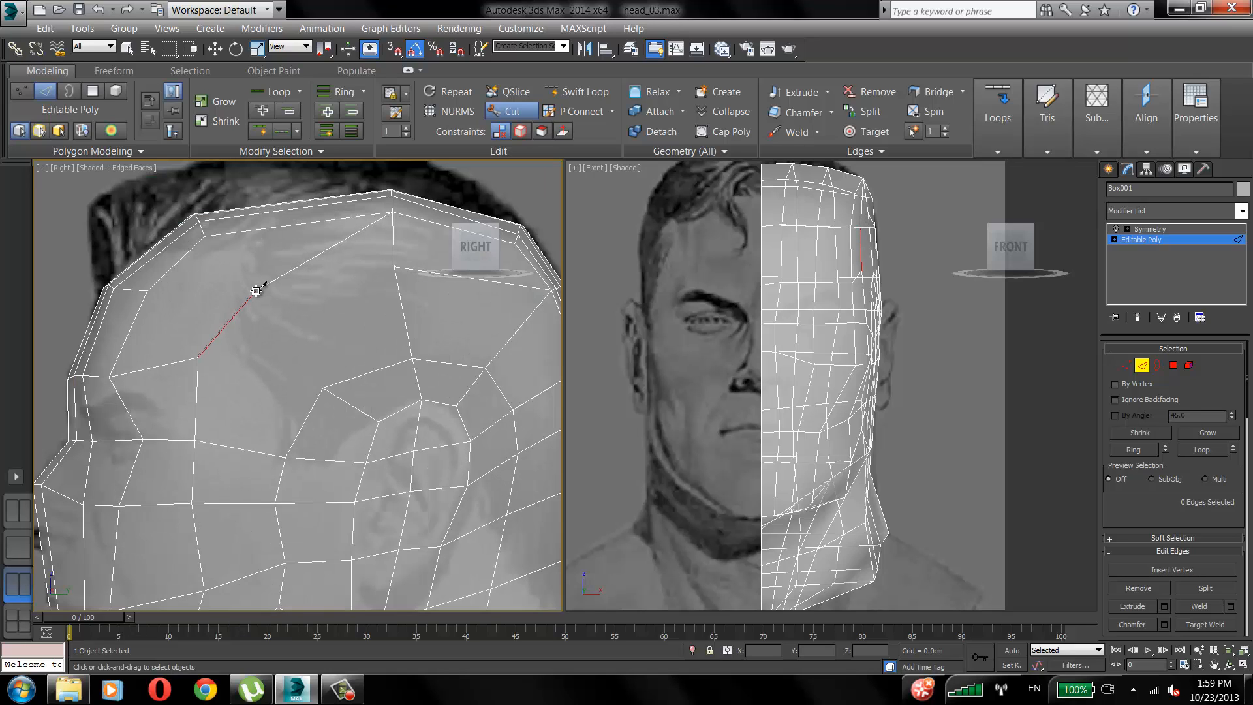
click(395, 266)
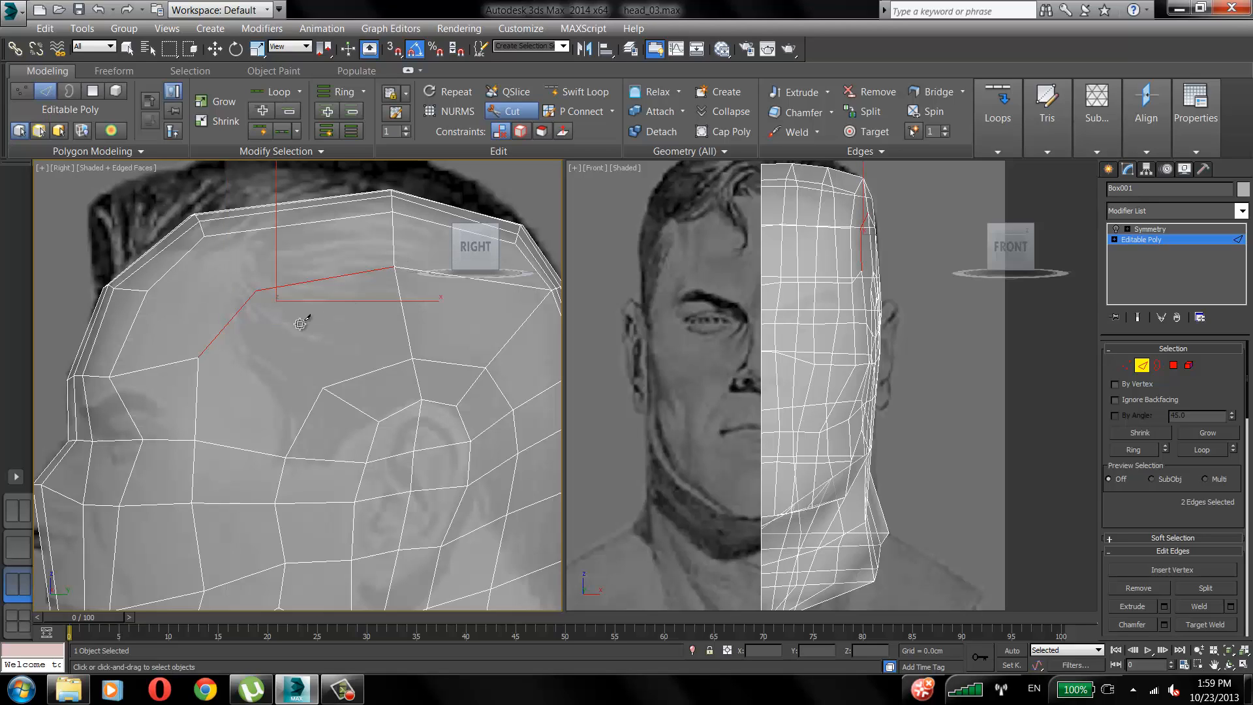
click(254, 289)
click(202, 236)
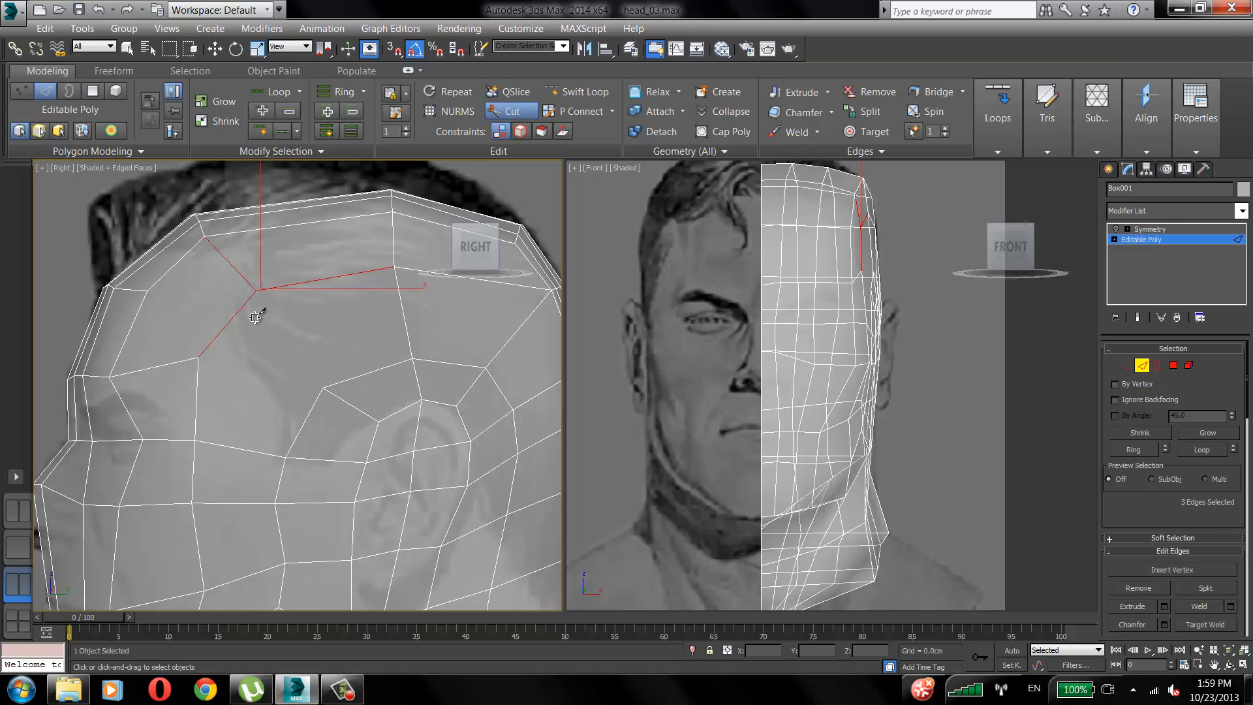
Cut a continuous edge line from the crown down through the temple and cheek rows to the row level with the lower ear.
click(296, 200)
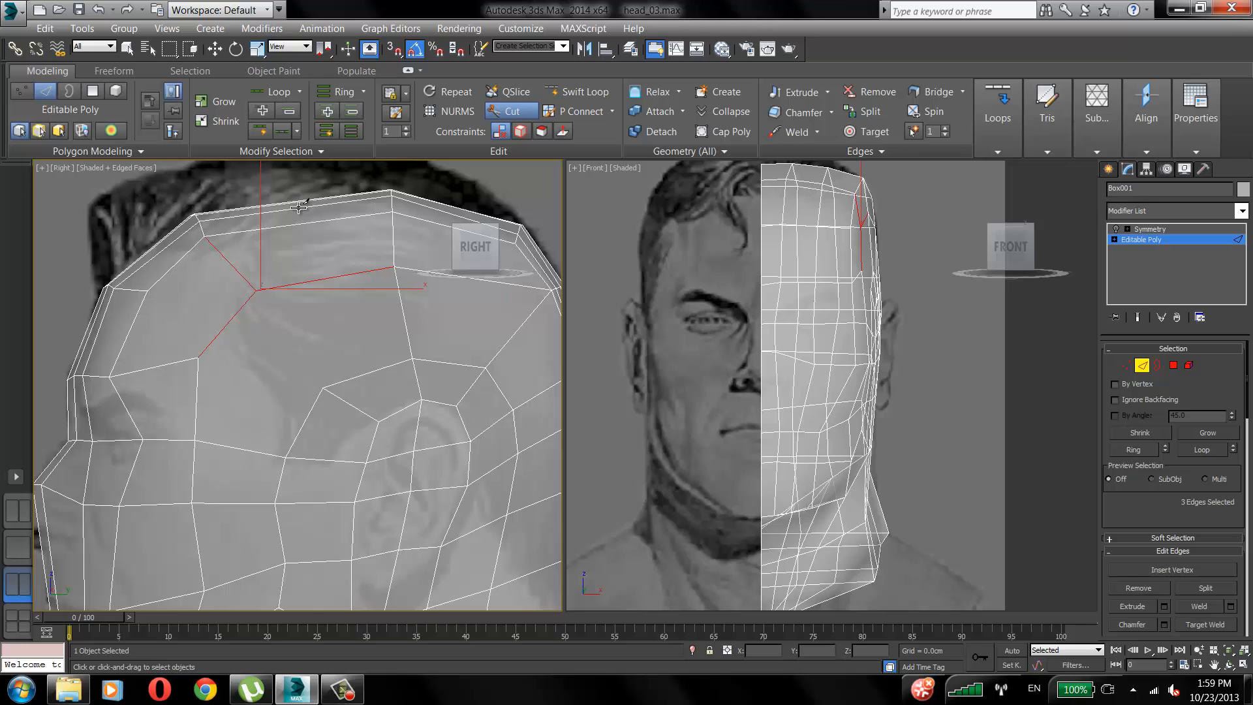
click(311, 282)
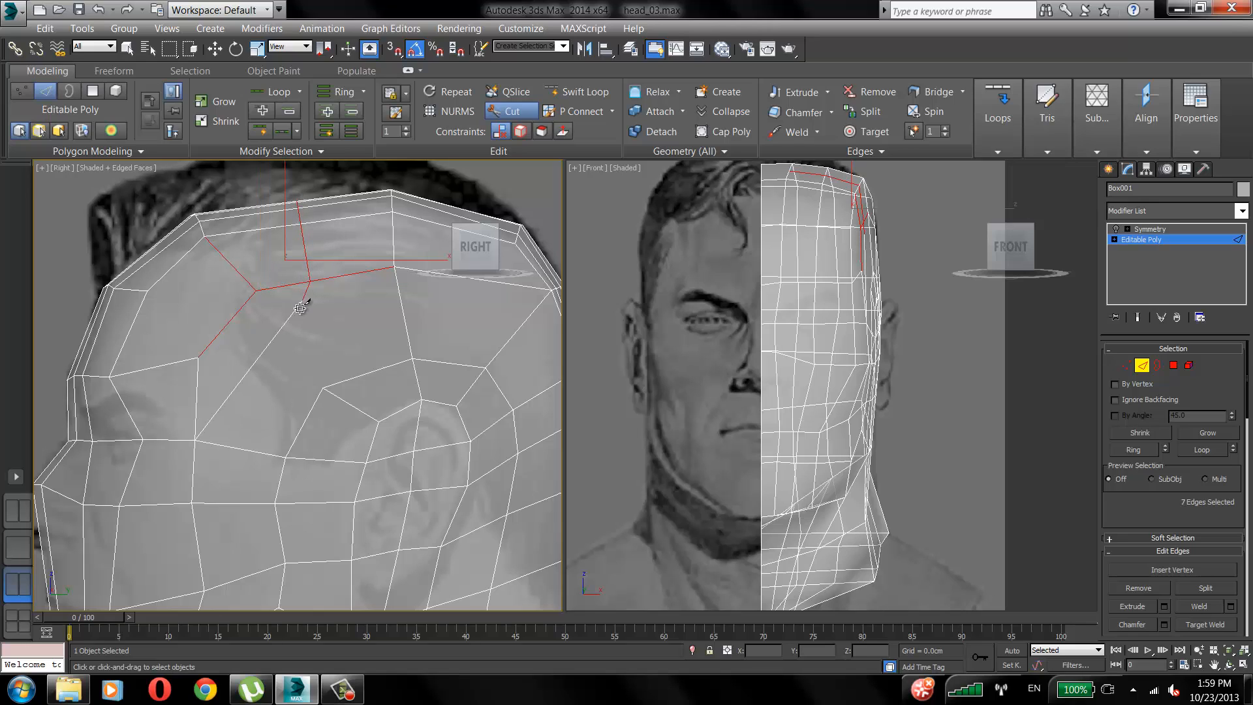
click(278, 358)
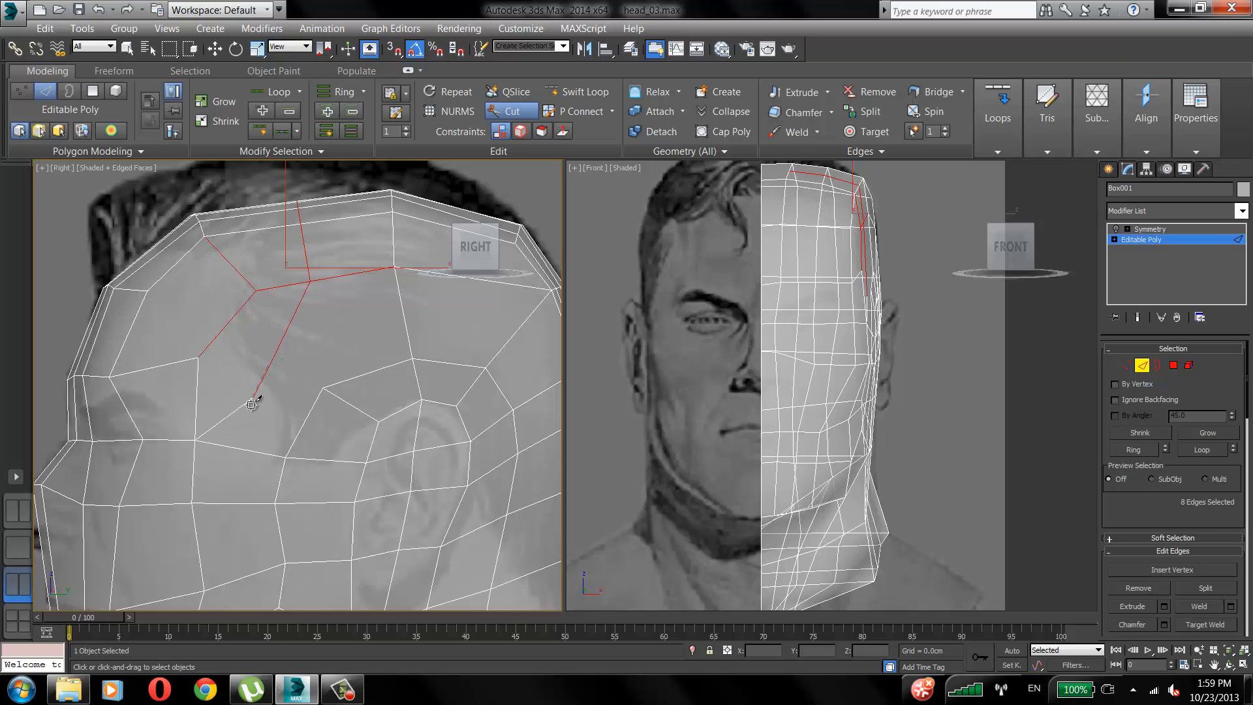
click(244, 442)
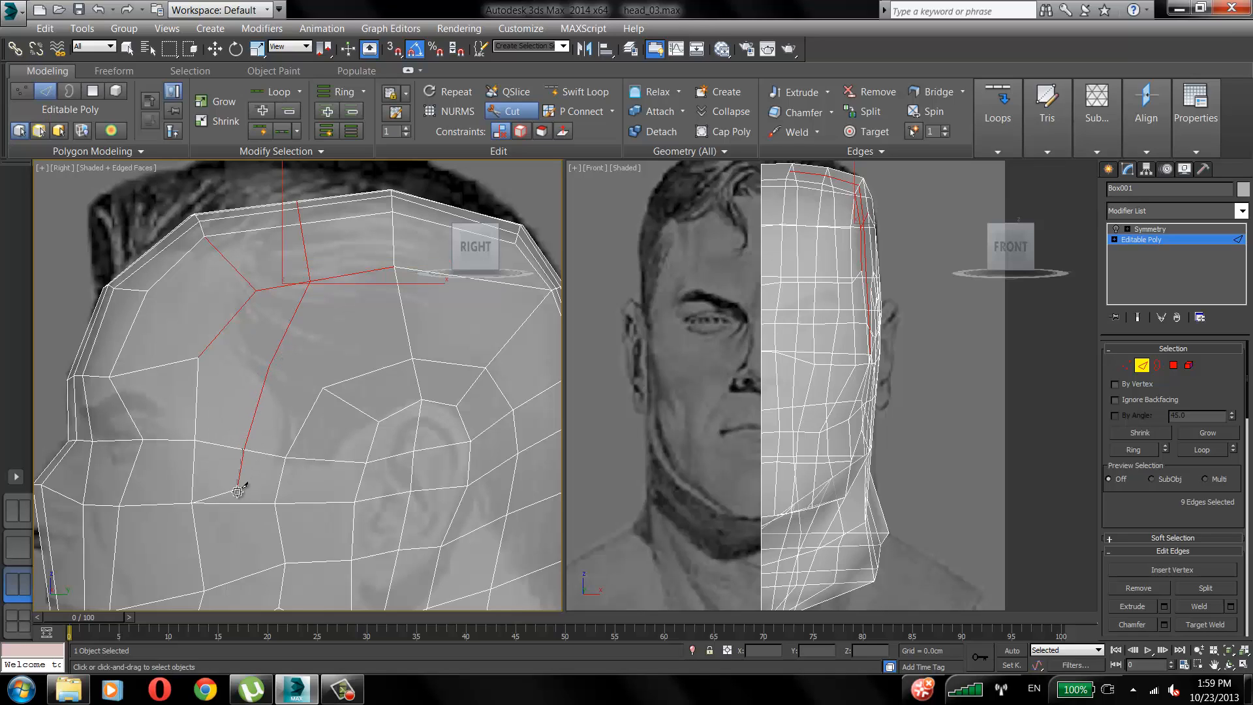
click(236, 505)
click(240, 577)
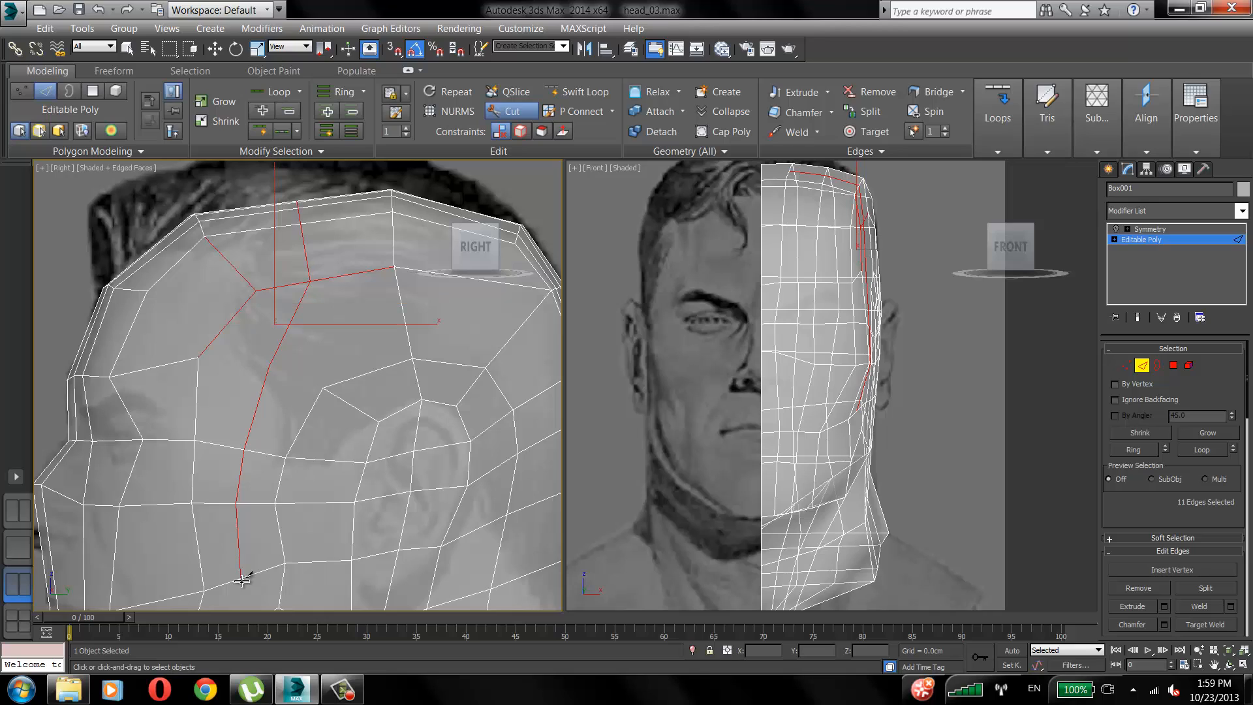
right_click(240, 577)
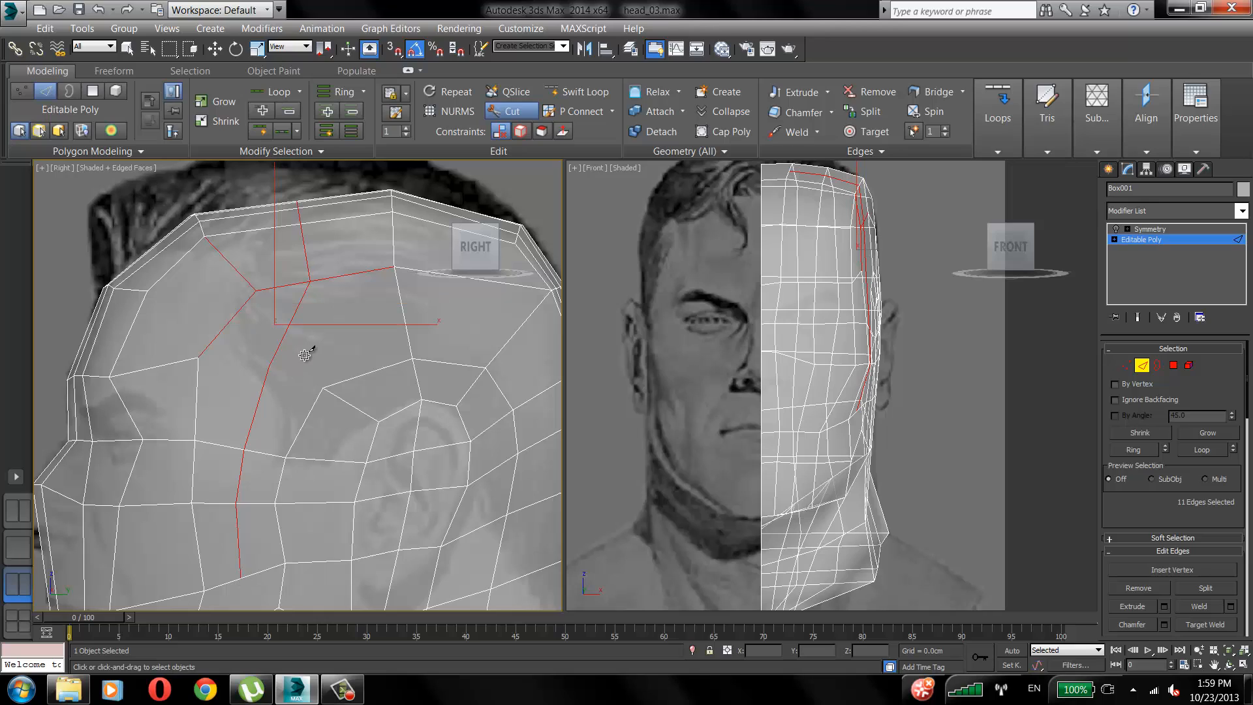
Cut an edge from the side forehead vertex back to the diagonal temple edge.
click(146, 292)
click(223, 323)
key(w)
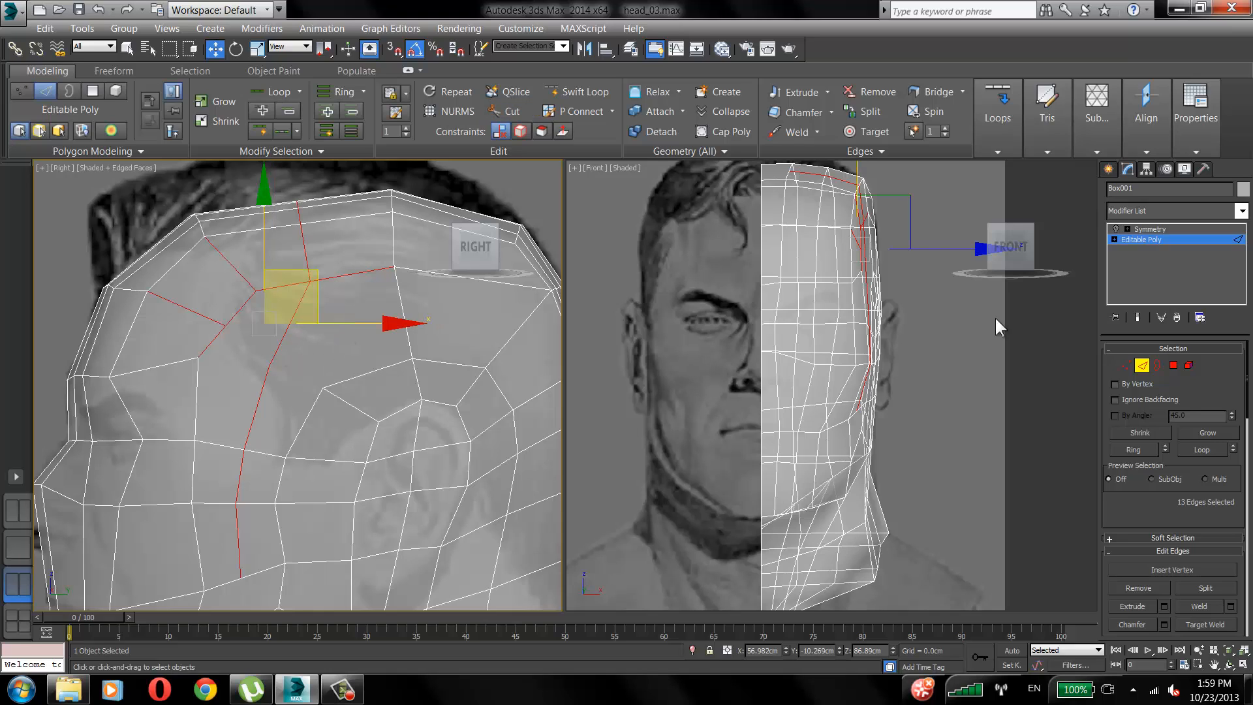
Reposition the new temple vertices in the Right view to even out the curved edge flow between forehead and crown.
click(1122, 367)
click(257, 311)
drag(225, 324, 245, 282)
click(265, 280)
click(307, 294)
click(309, 281)
click(245, 288)
click(215, 318)
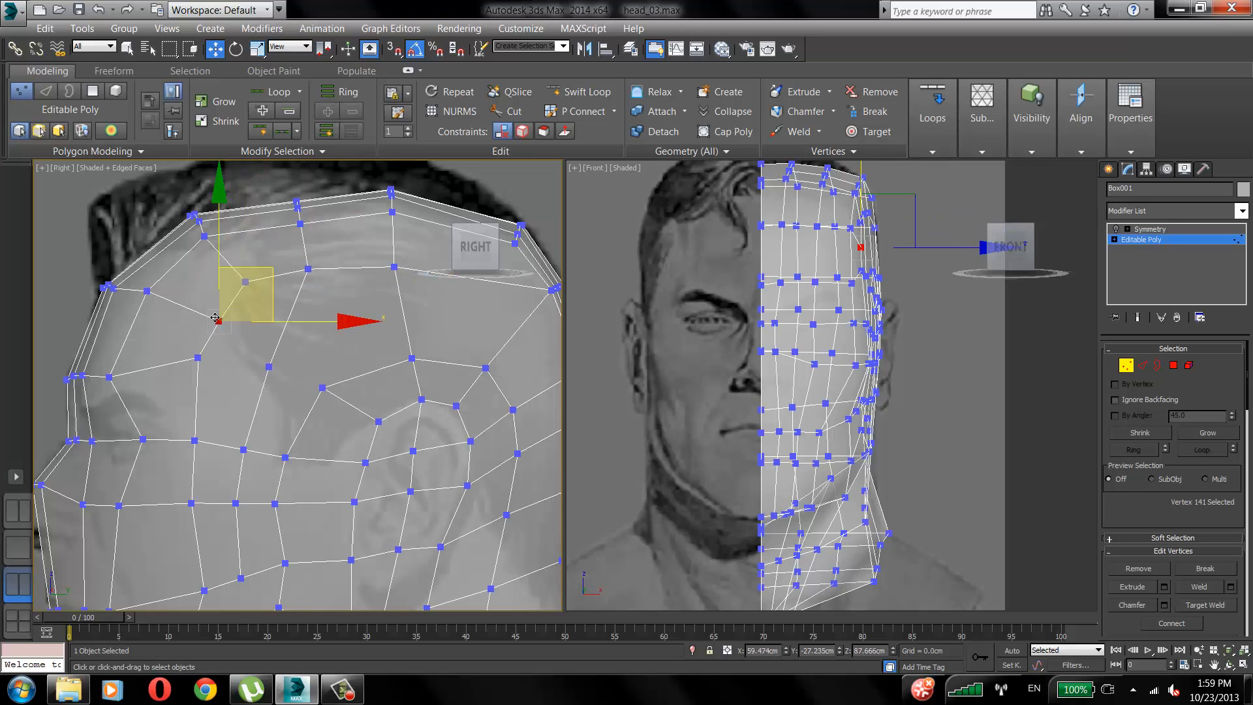
drag(197, 358, 262, 374)
click(280, 370)
Cut edges from the brow-corner vertex across the new vertical line to the open corner vertex in front of the ear's top.
click(1140, 366)
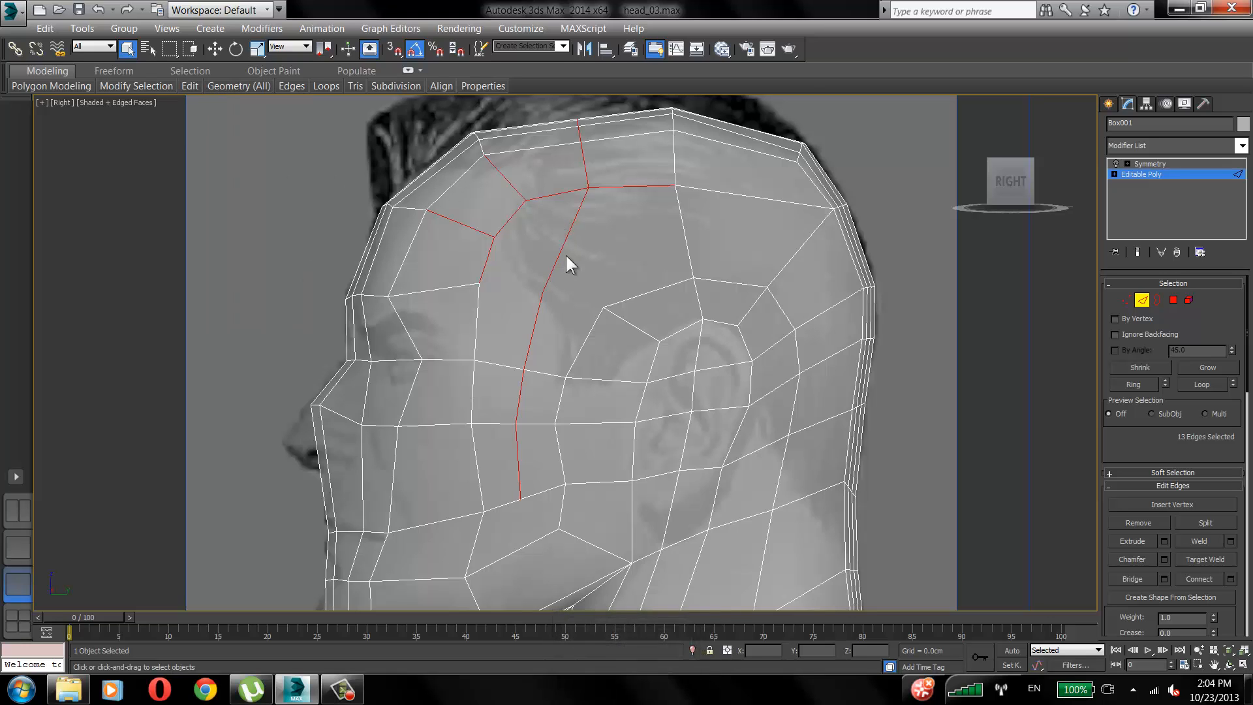
key(alt+c)
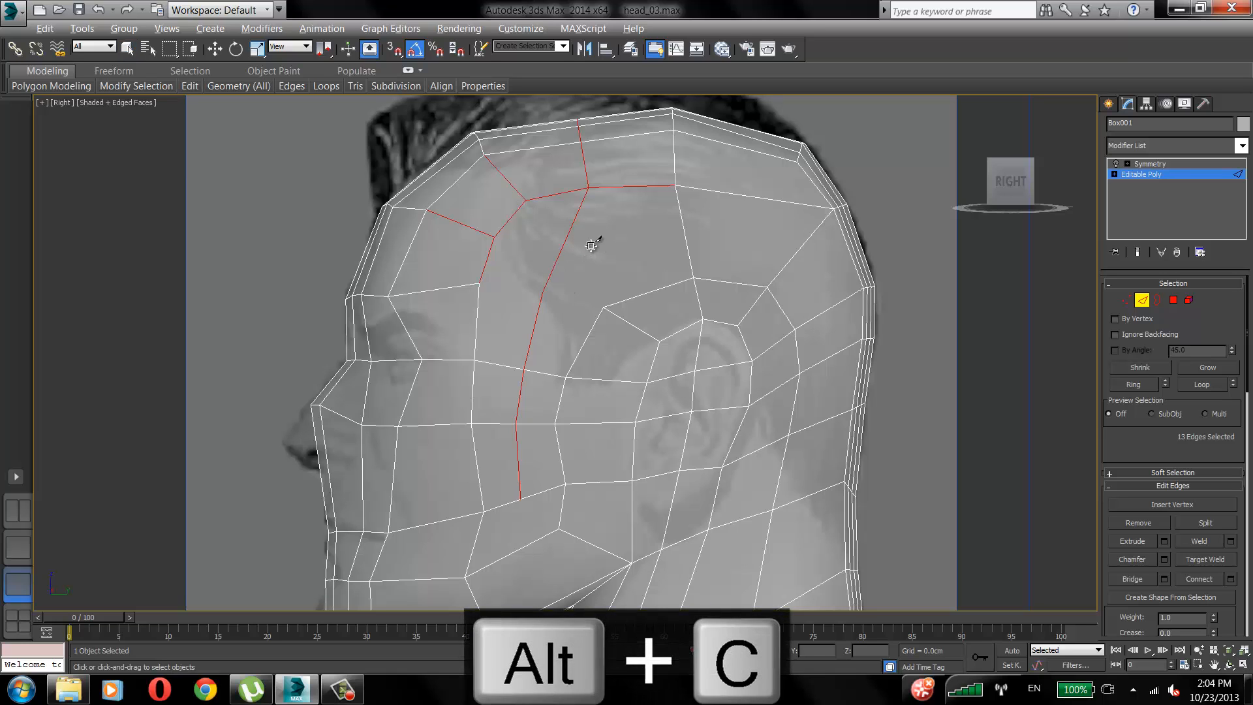
right_click(585, 247)
right_click(585, 247)
click(820, 309)
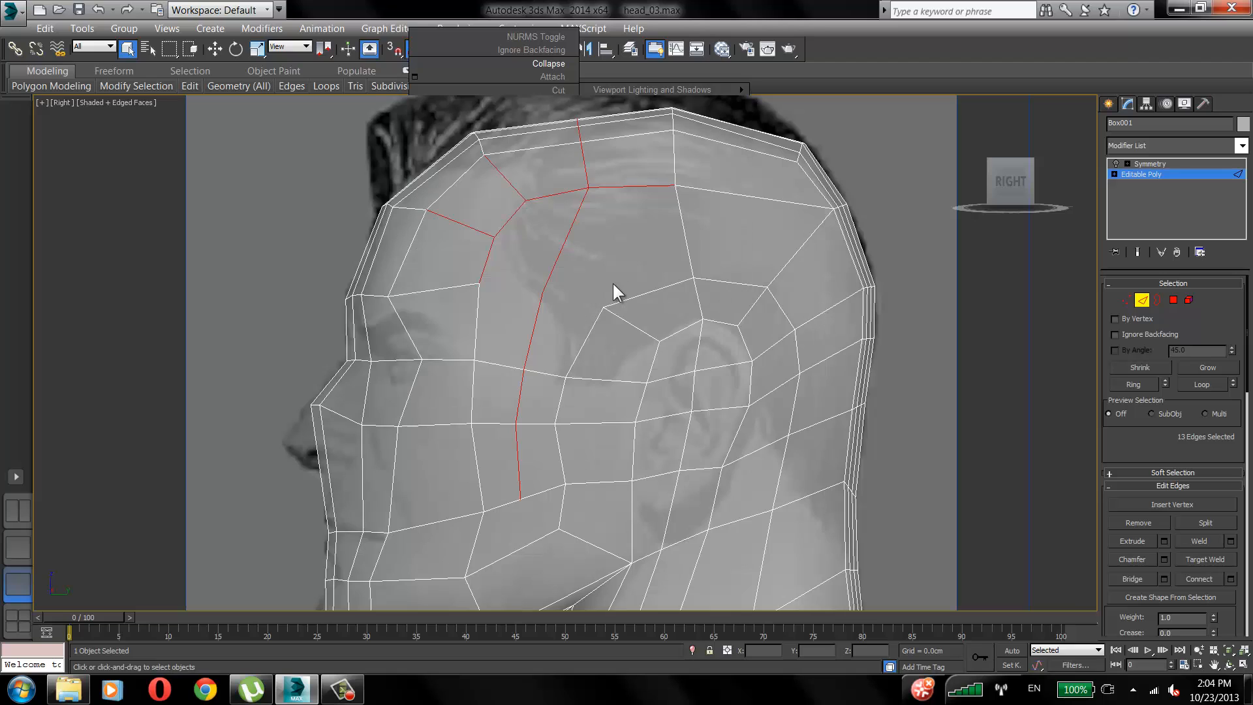
key(alt+c)
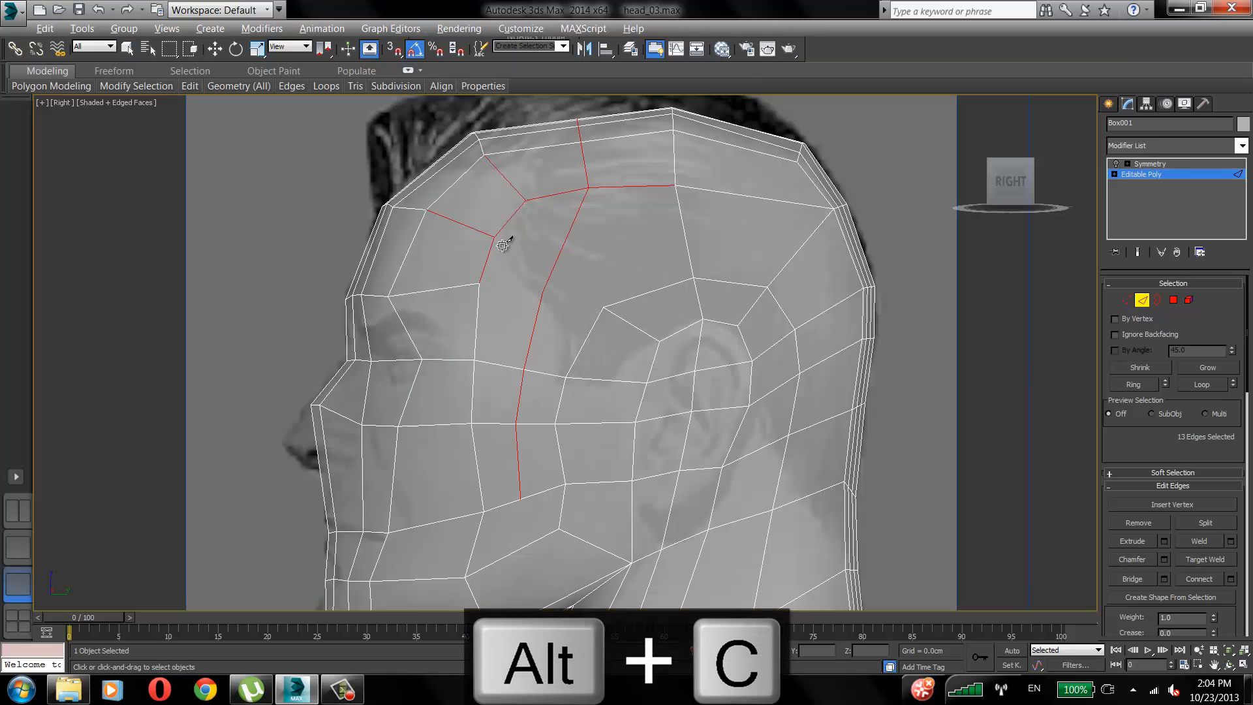
click(479, 284)
click(542, 290)
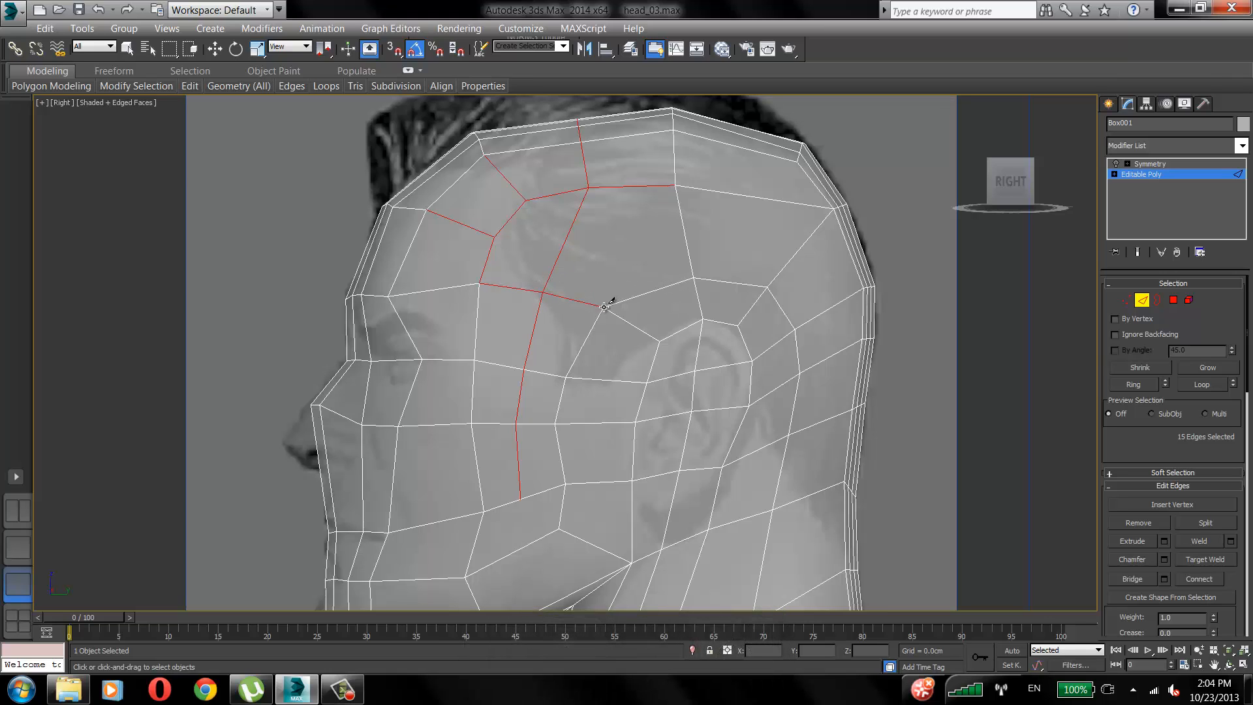
Cut edges from the lower temple-arc vertex across the vertical line to the vertex above the ear.
click(494, 236)
right_click(753, 250)
right_click(570, 330)
Remove the rear slanted edge leading to the vertex above the ear, and select the three remaining horizontal temple edges.
click(545, 248)
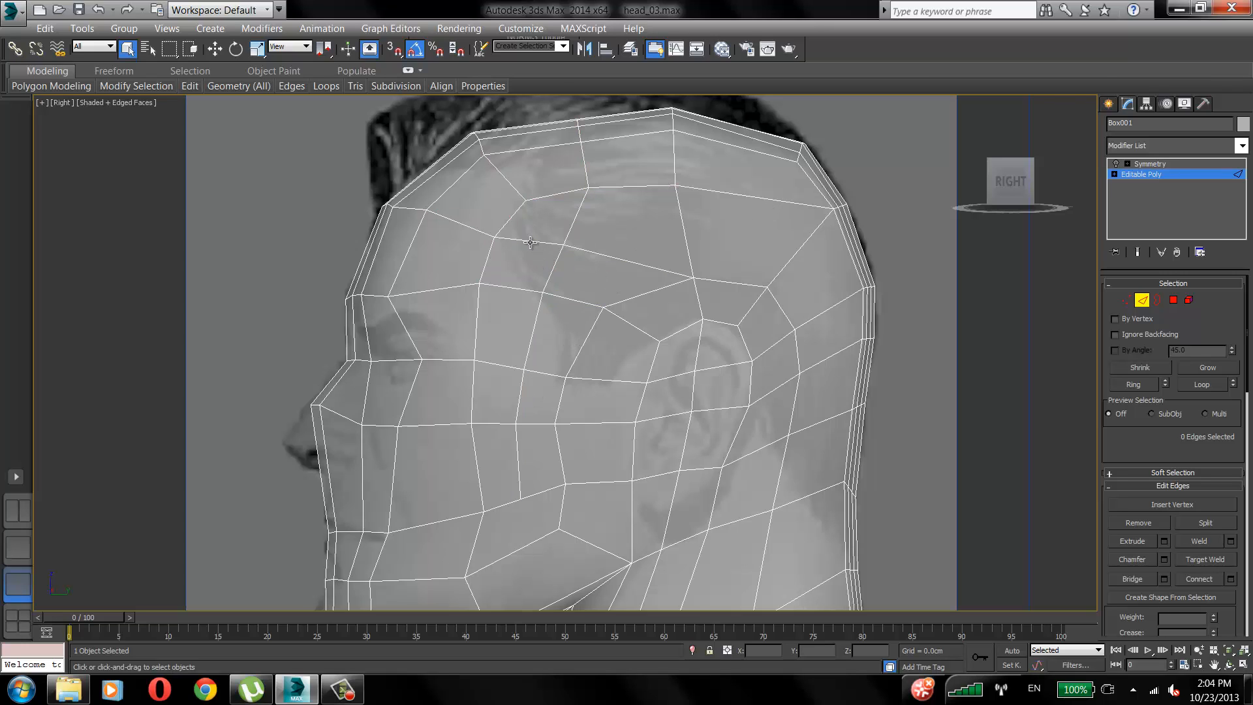
ctrl+click(605, 257)
ctrl+click(514, 289)
click(623, 257)
click(538, 243)
ctrl+click(516, 290)
ctrl+click(572, 299)
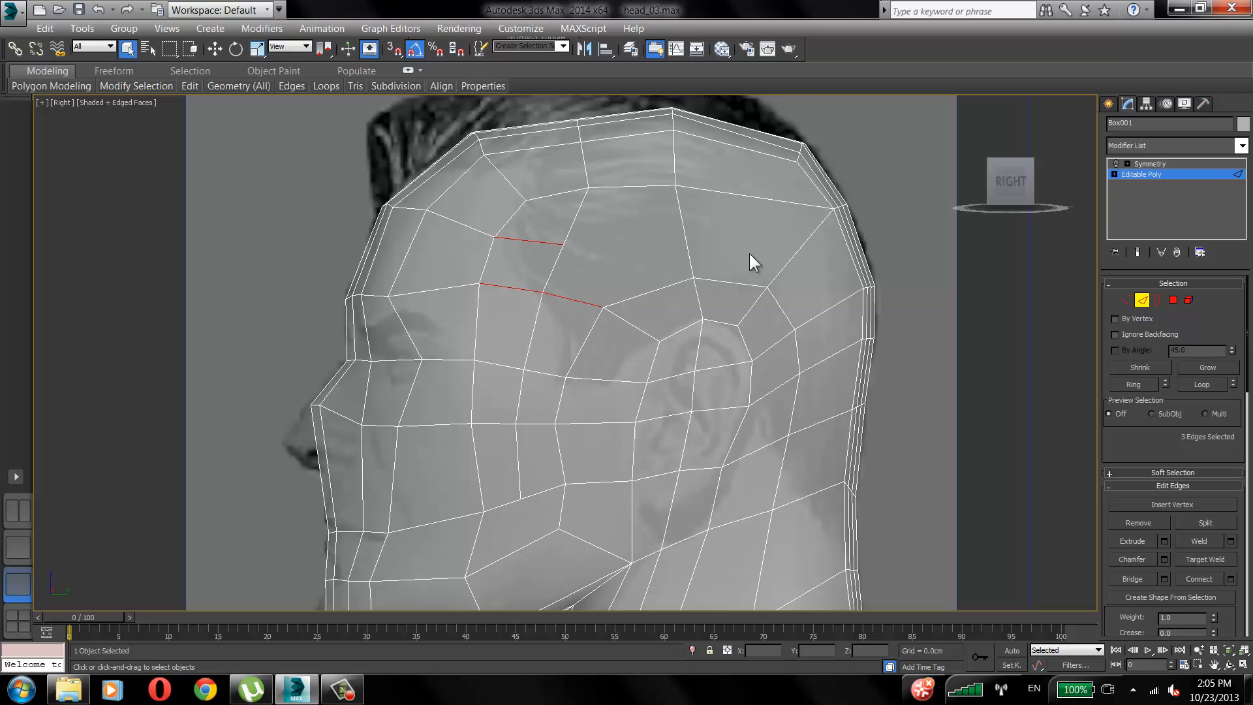
click(341, 689)
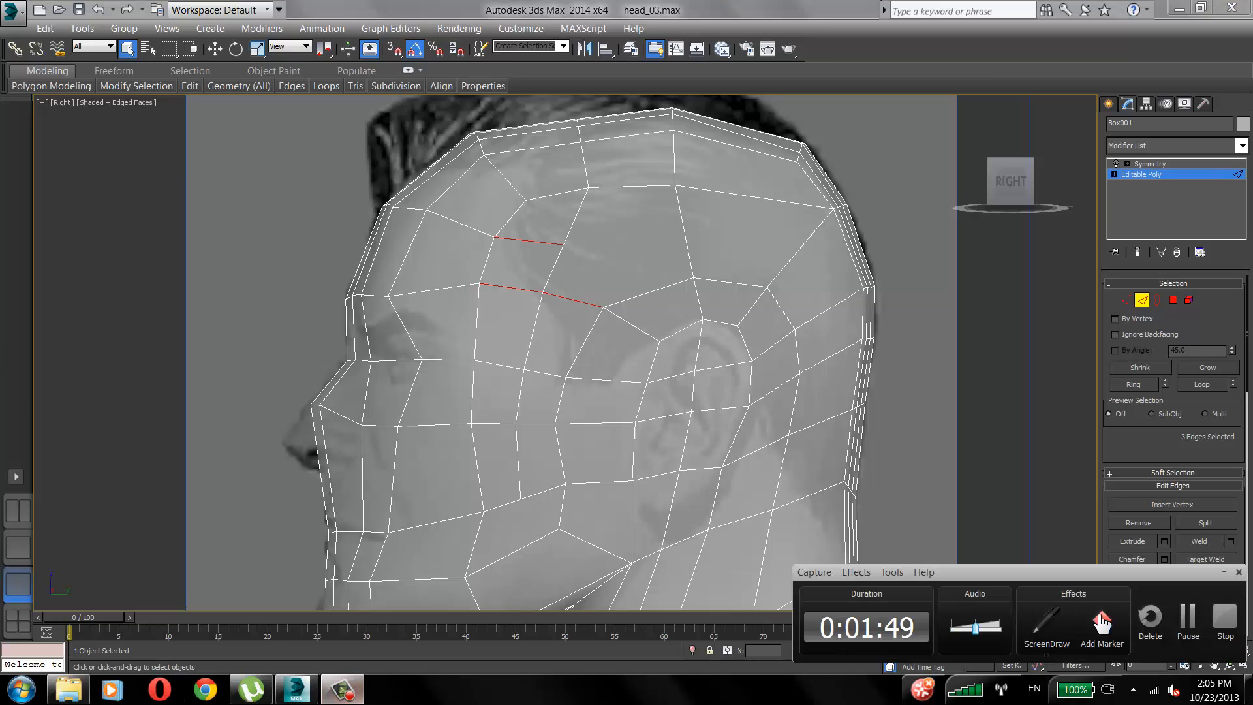
click(1187, 620)
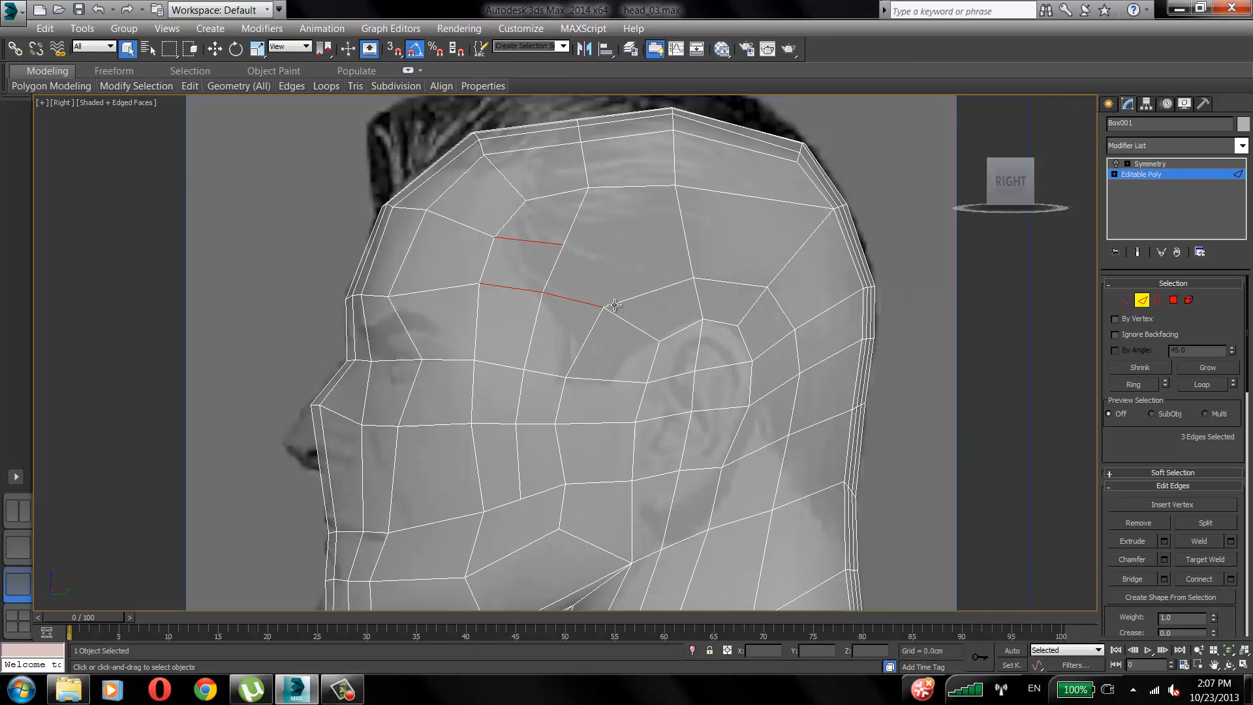
Cut a second vertical line from the vertex in front of the ear up to the crown, and extend the upper horizontal temple edge to it.
key(alt+c)
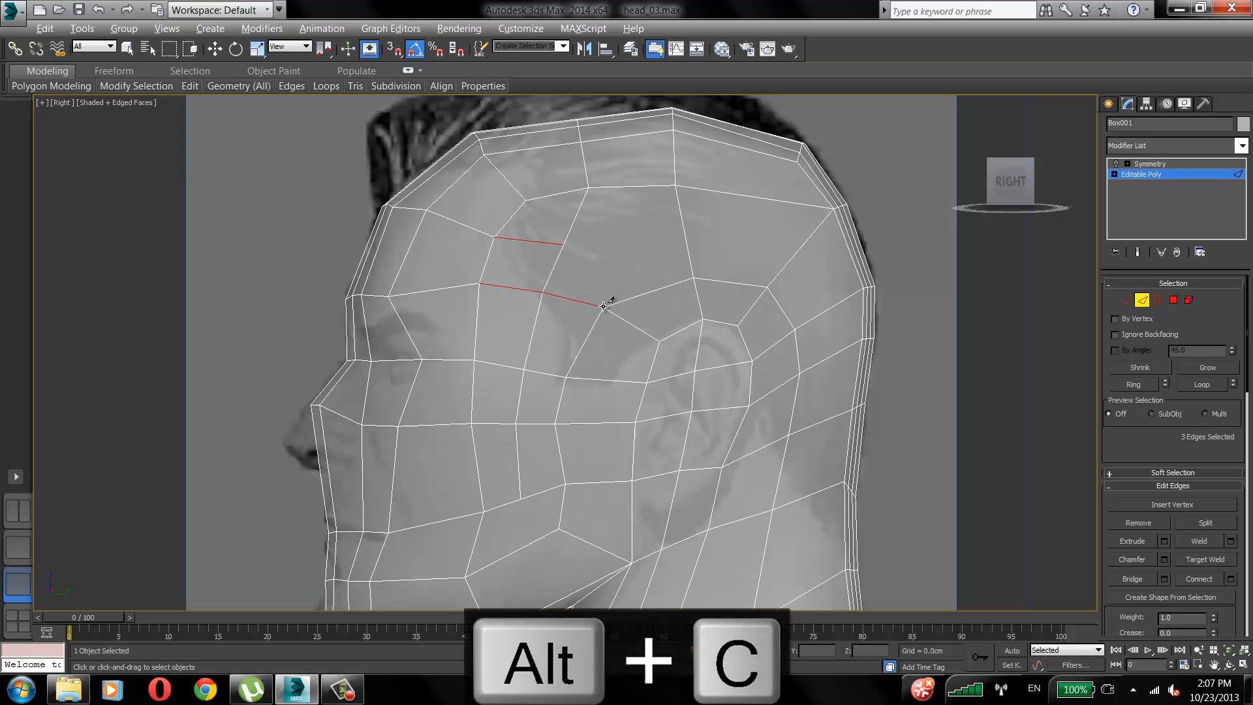
click(604, 306)
click(626, 187)
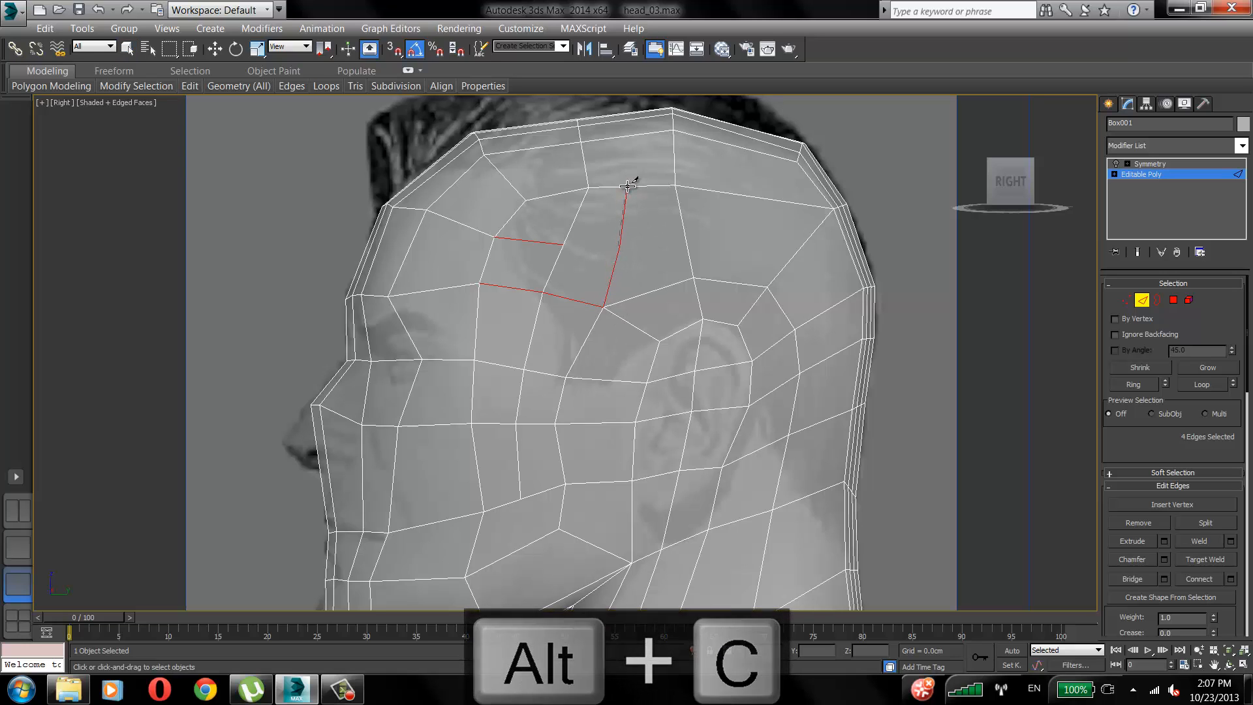
right_click(619, 112)
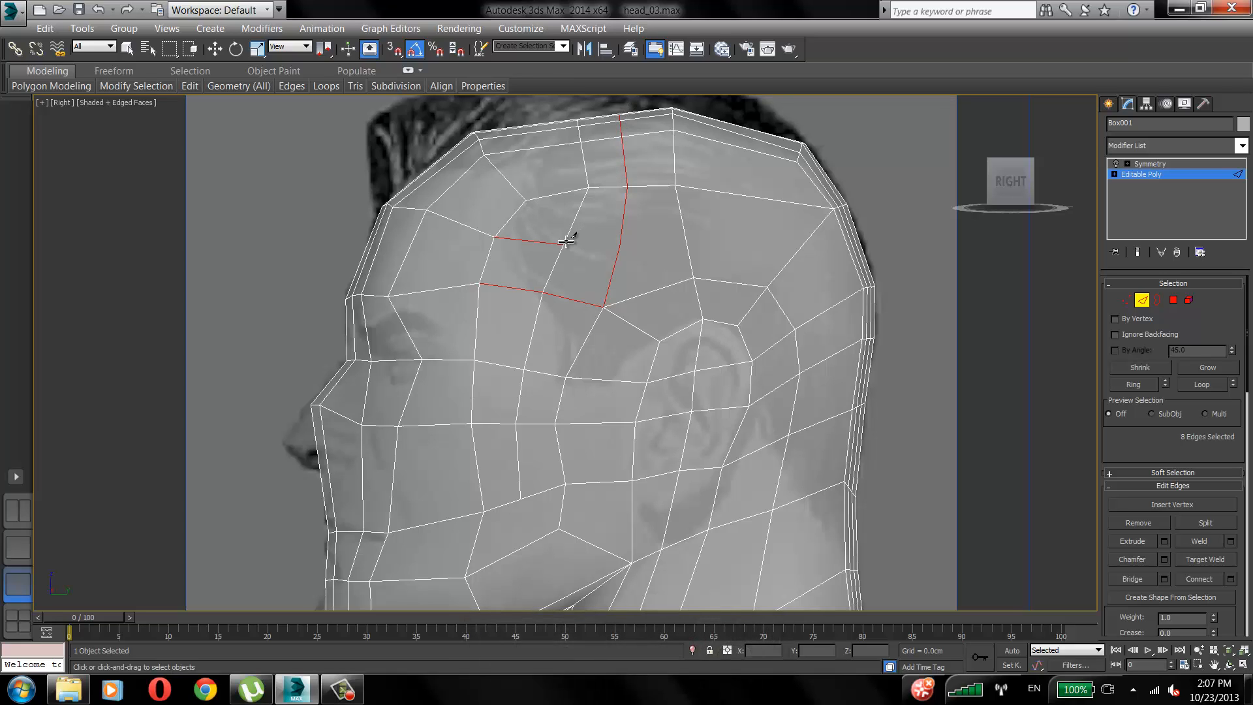
click(618, 247)
right_click(616, 261)
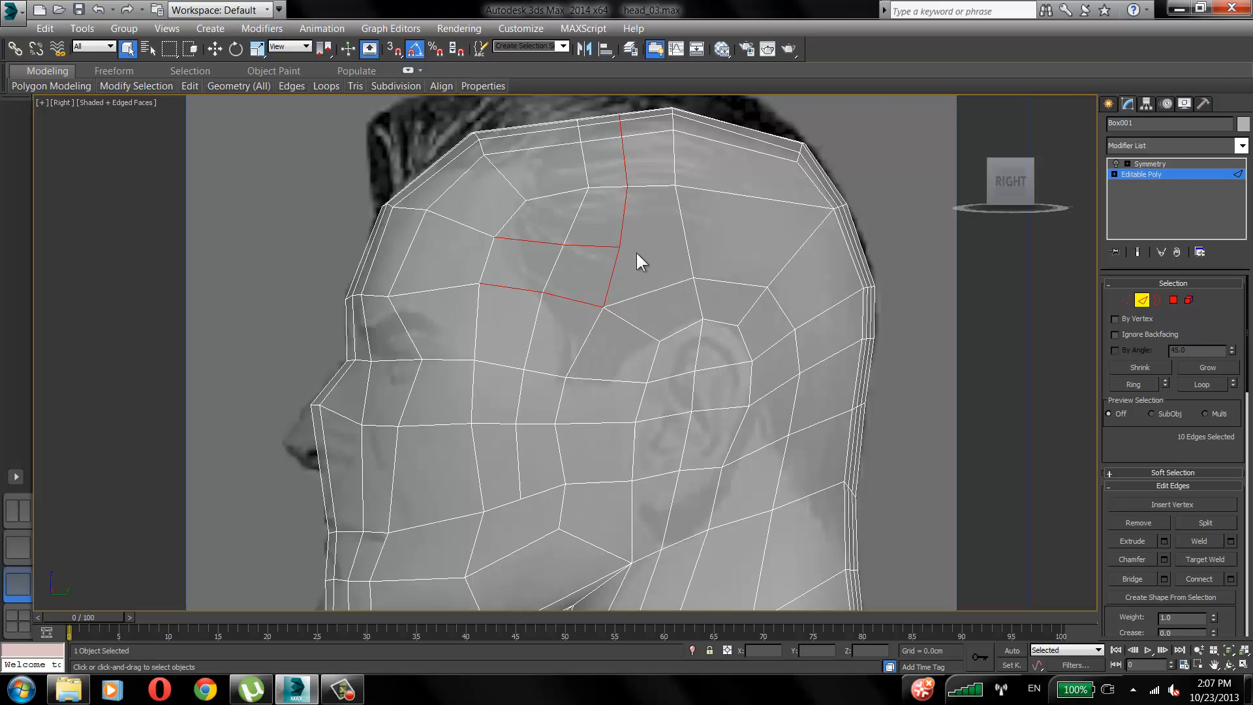
Move the vertex where the upper horizontal temple edge meets the second vertical line slightly toward the back of the head.
click(1127, 302)
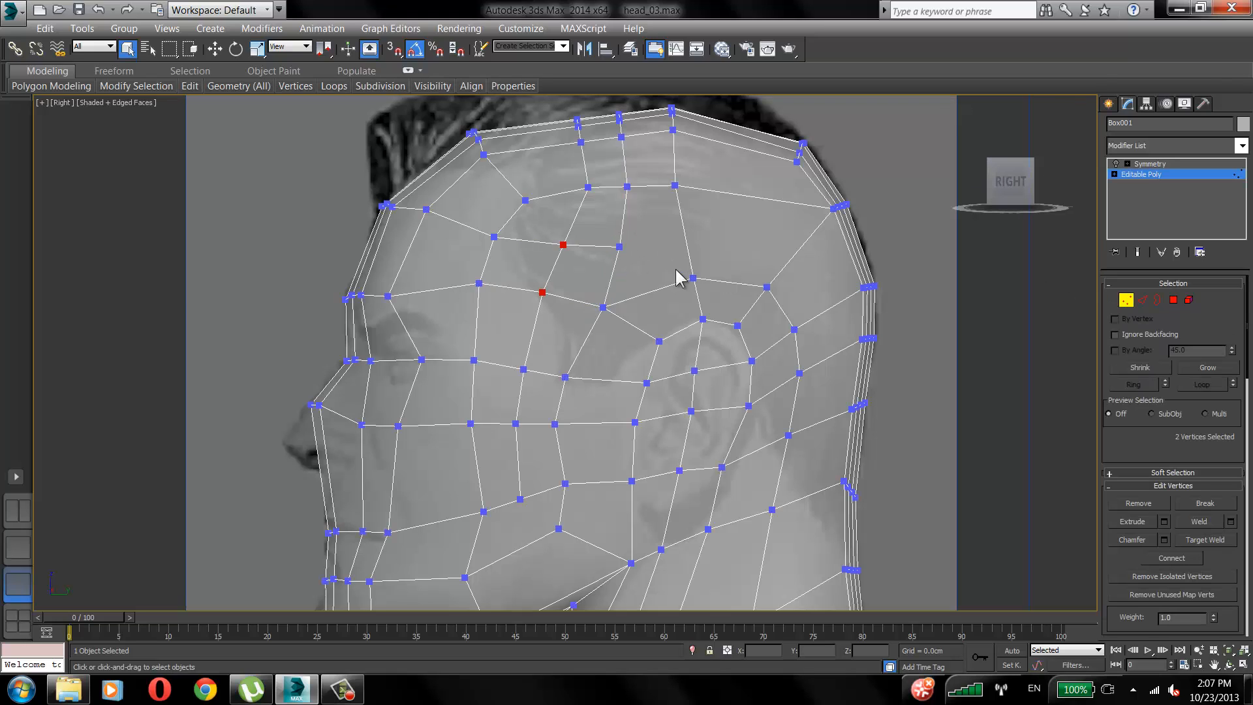
key(w)
drag(620, 247, 625, 249)
click(622, 246)
key(BackSpace)
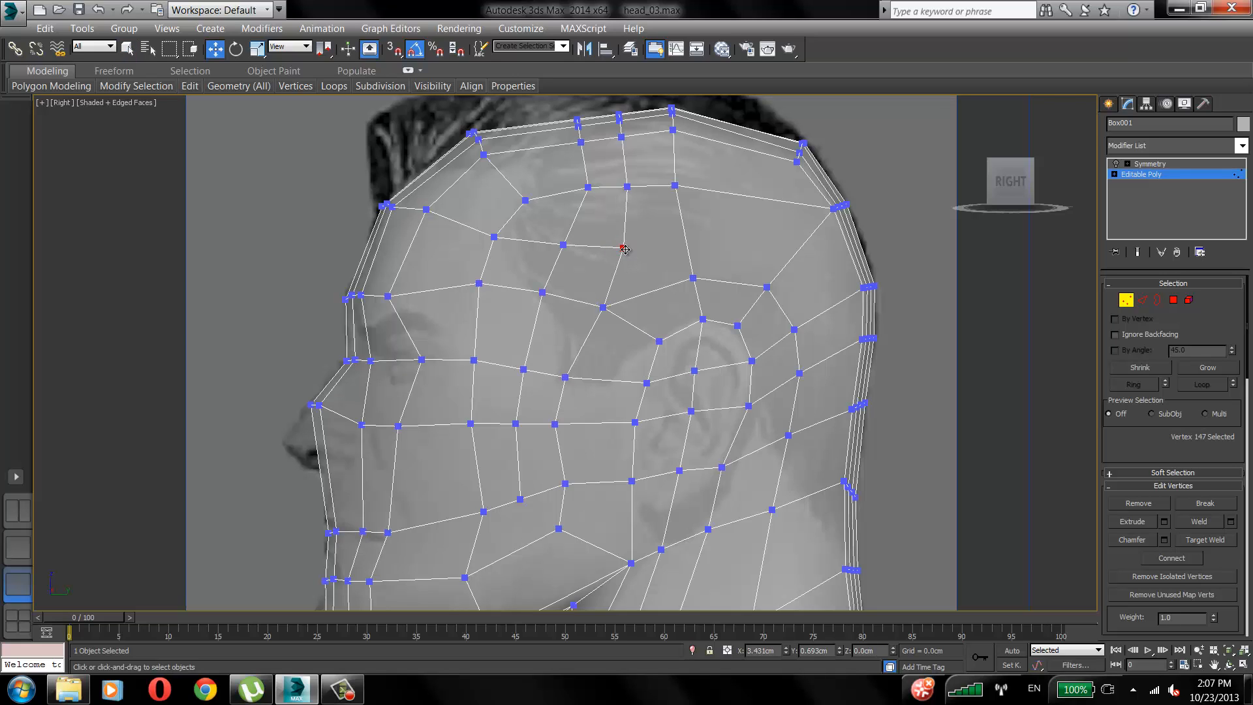
click(602, 308)
Cut an edge from the shifted vertex back to the vertical edge above the ear.
click(1138, 300)
key(alt+c)
click(624, 247)
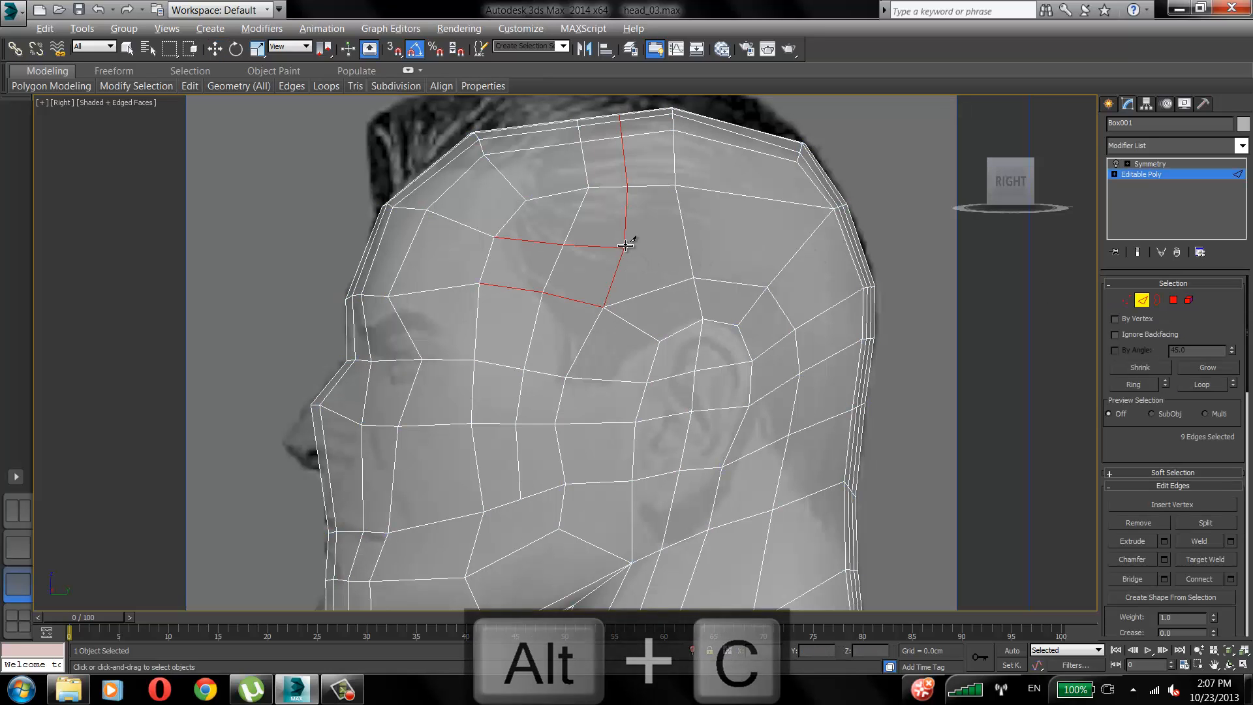
right_click(688, 238)
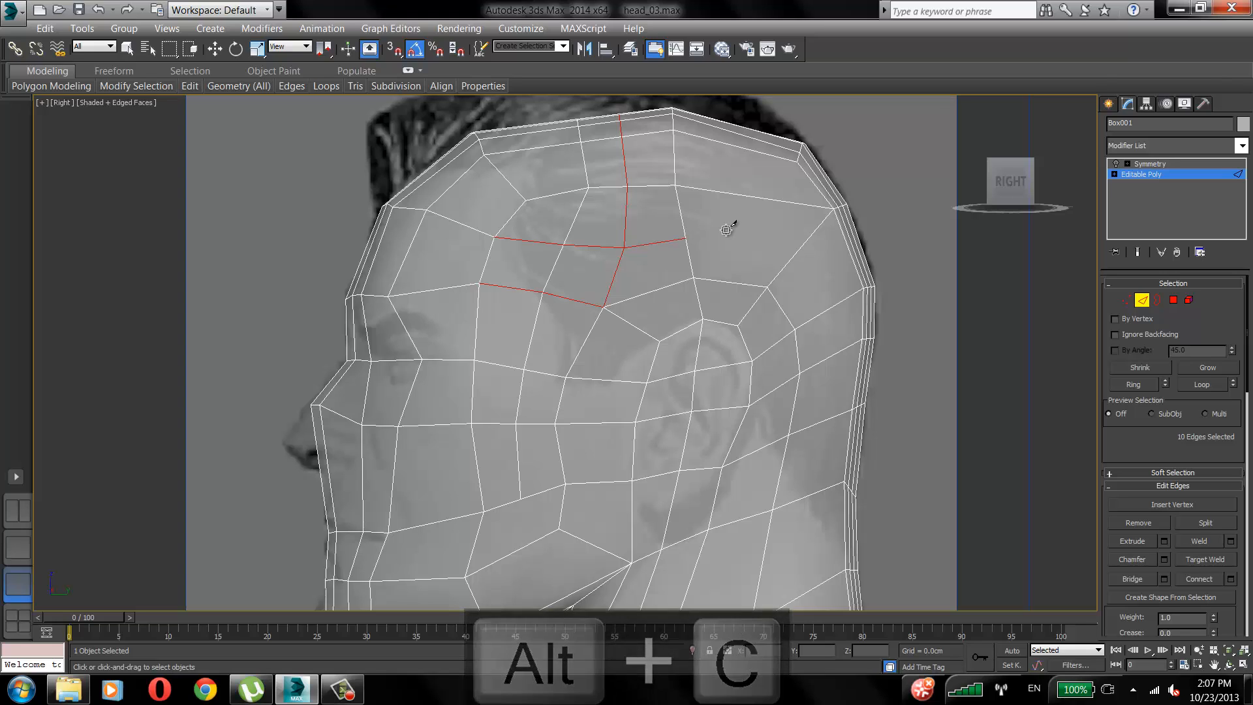
key(w)
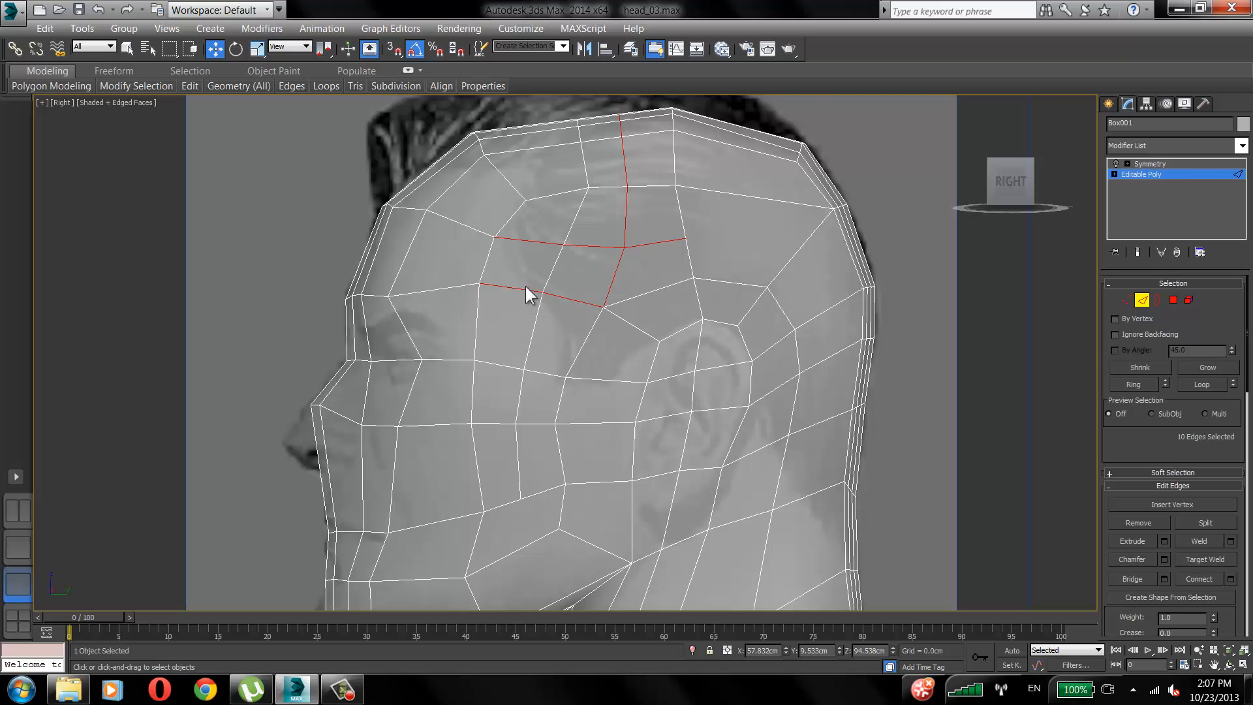
middle_drag(542, 448, 534, 413)
scroll(546, 427, down, 2)
scroll(548, 415, up, 2)
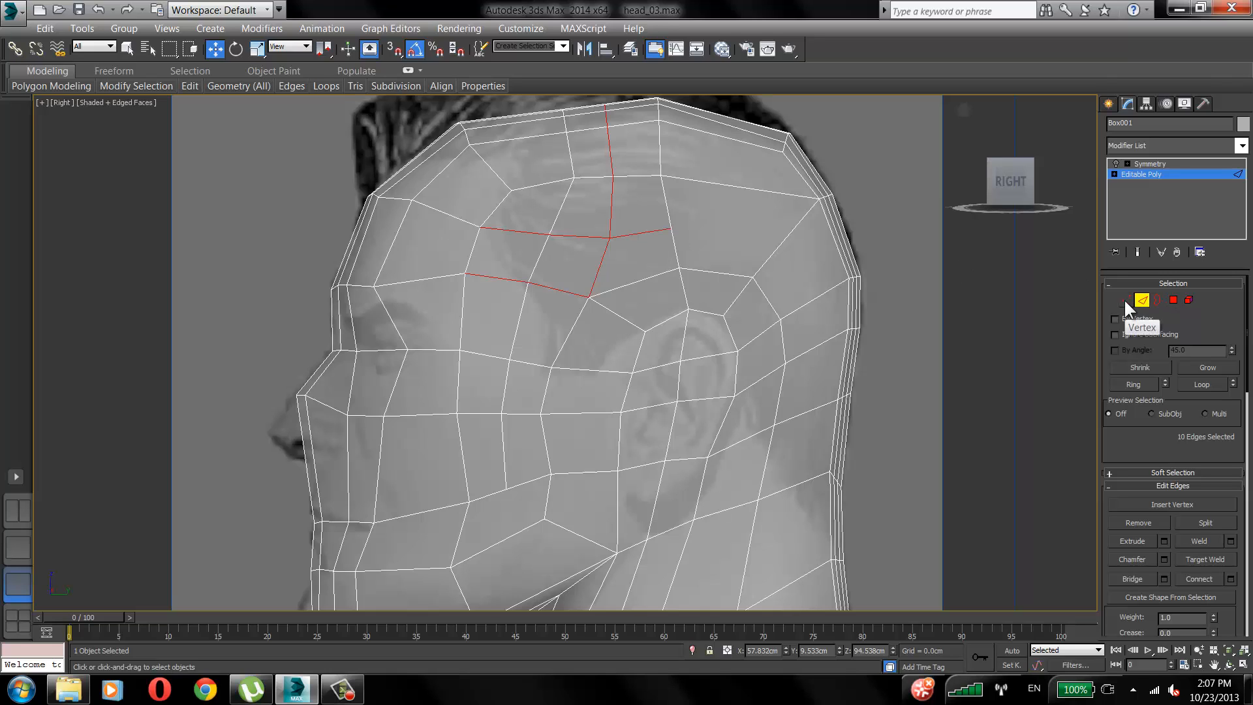
click(342, 689)
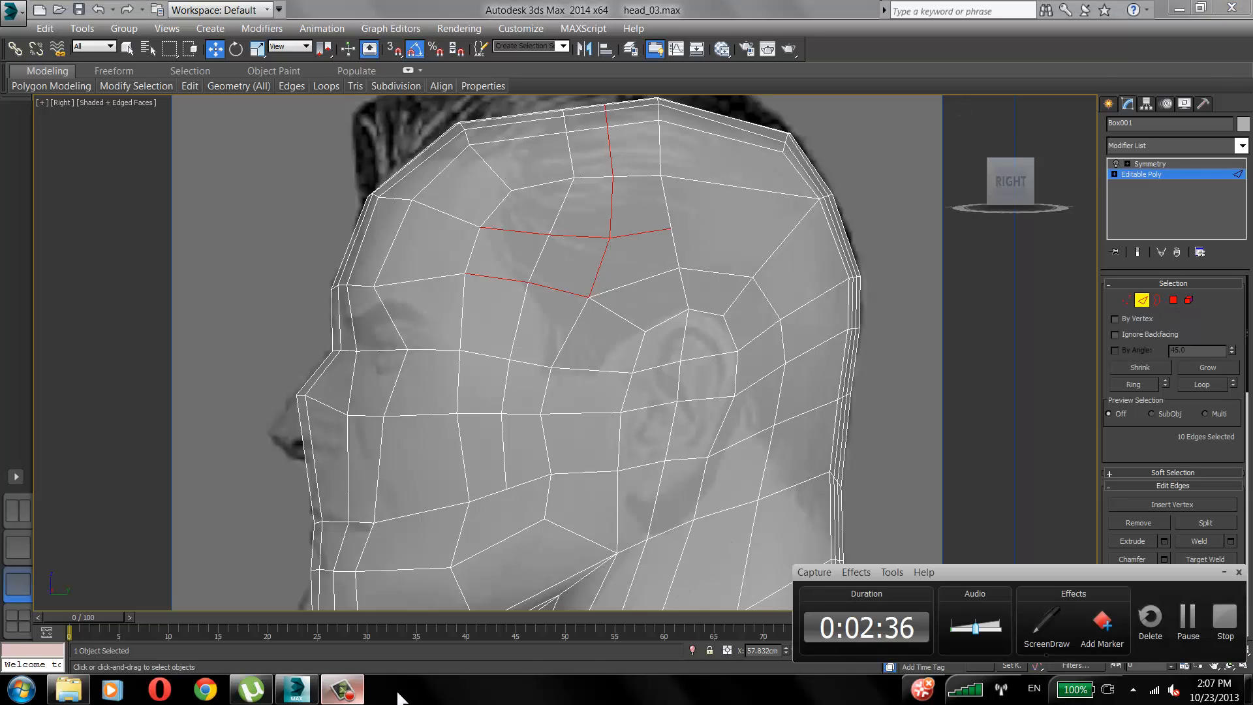
click(1208, 630)
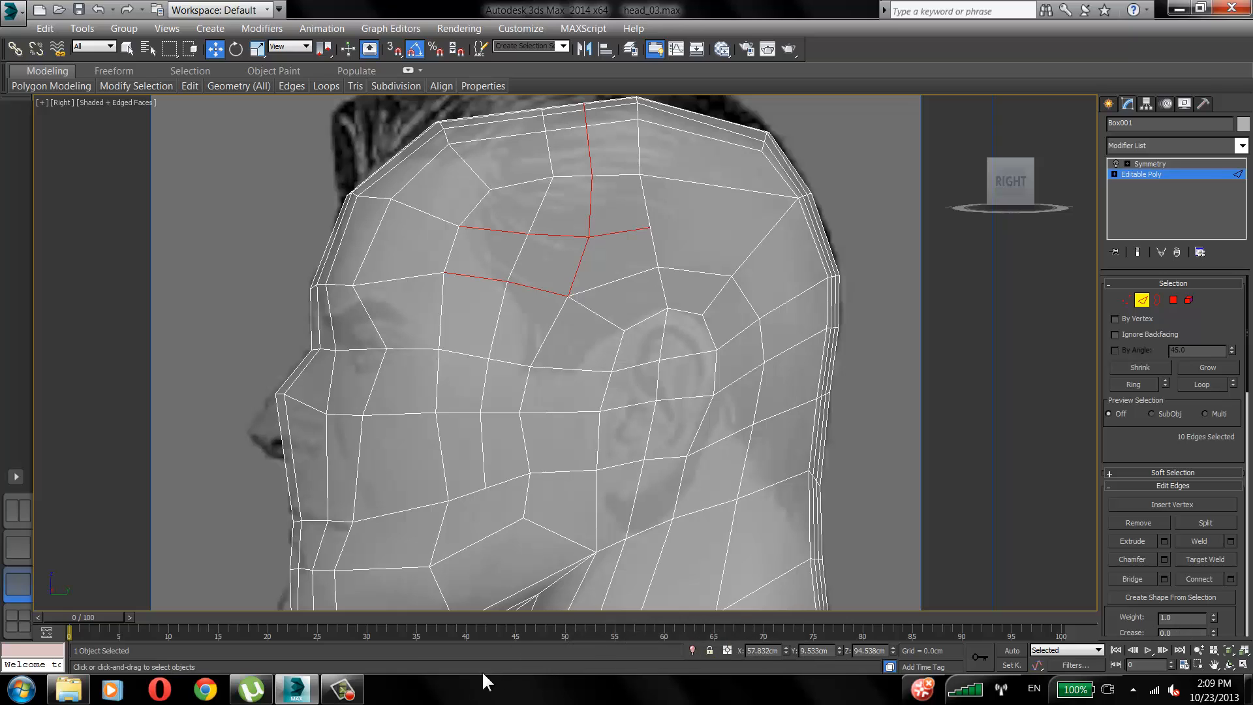
click(345, 691)
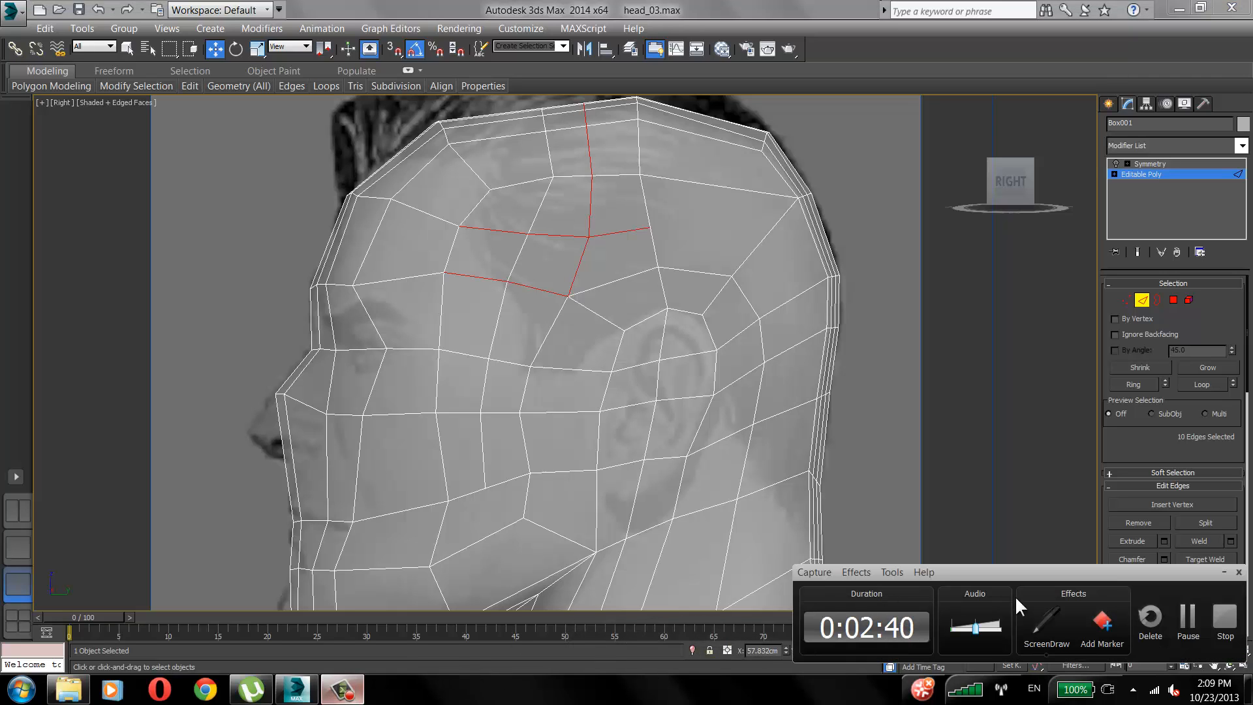
Examine the rebuilt temple edge flow, and the cheek and jaw mesh below it, in the side view.
click(655, 210)
middle_drag(642, 258, 616, 284)
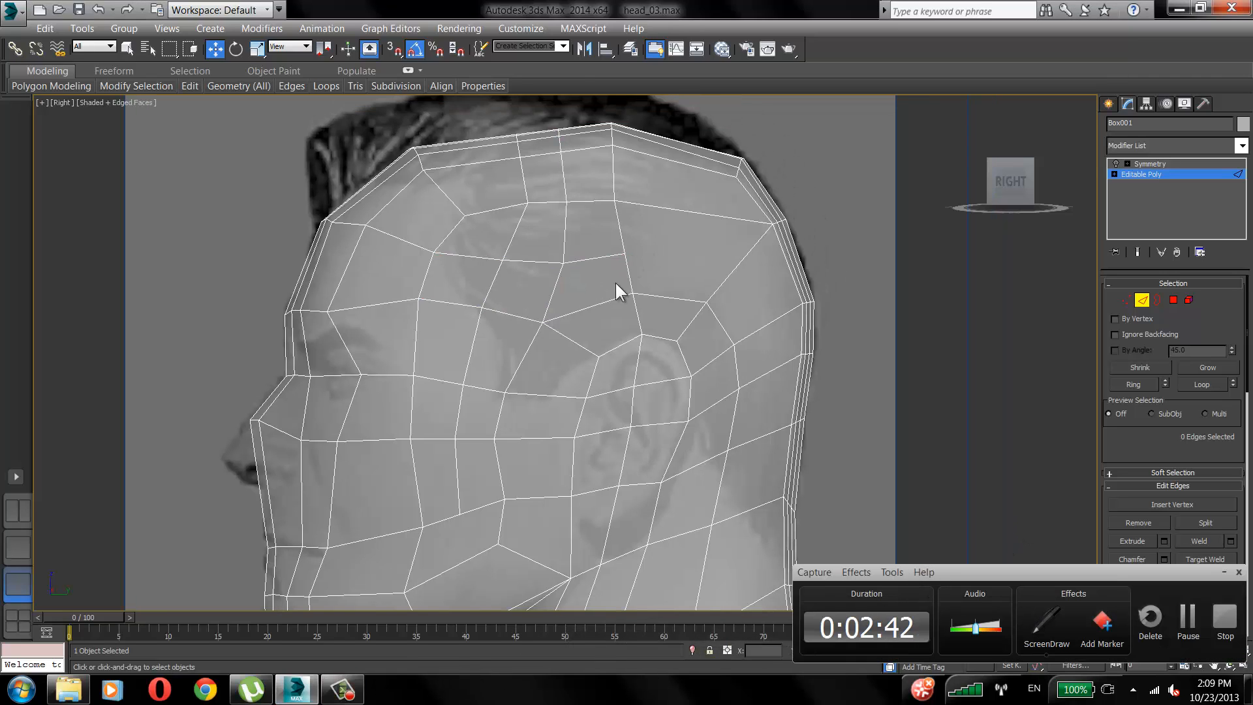
click(1126, 299)
scroll(499, 317, up, 6)
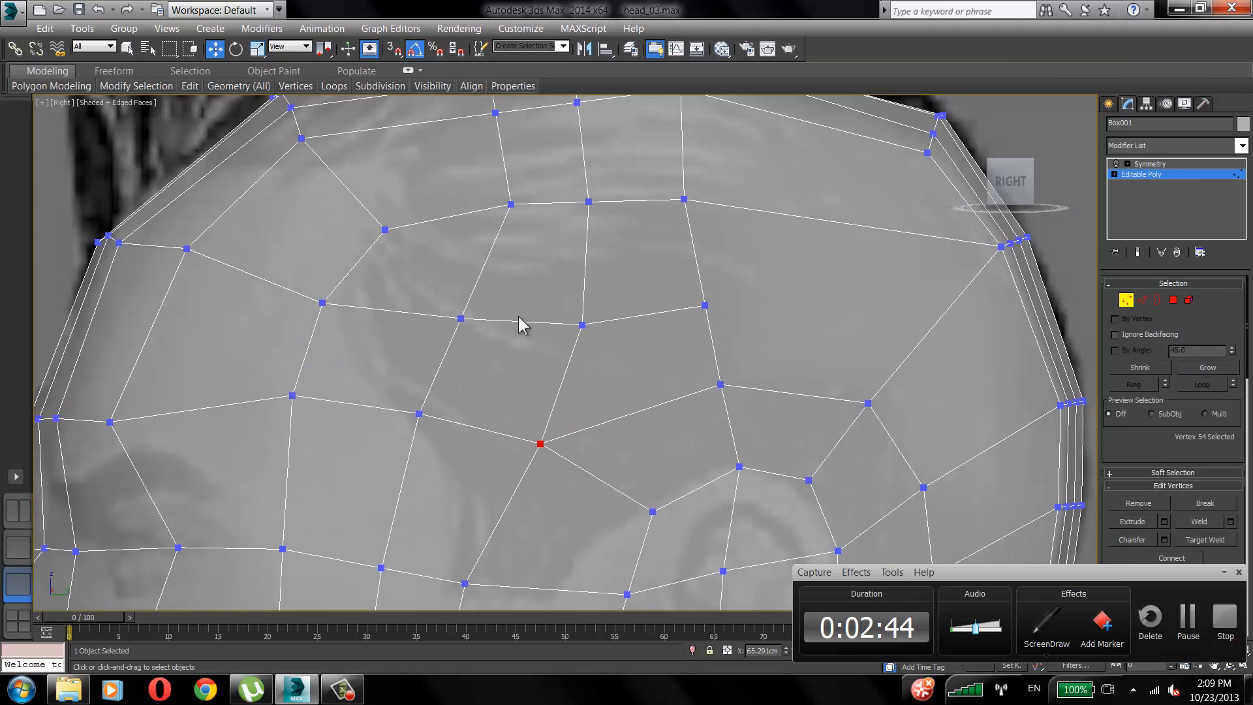
scroll(623, 338, down, 6)
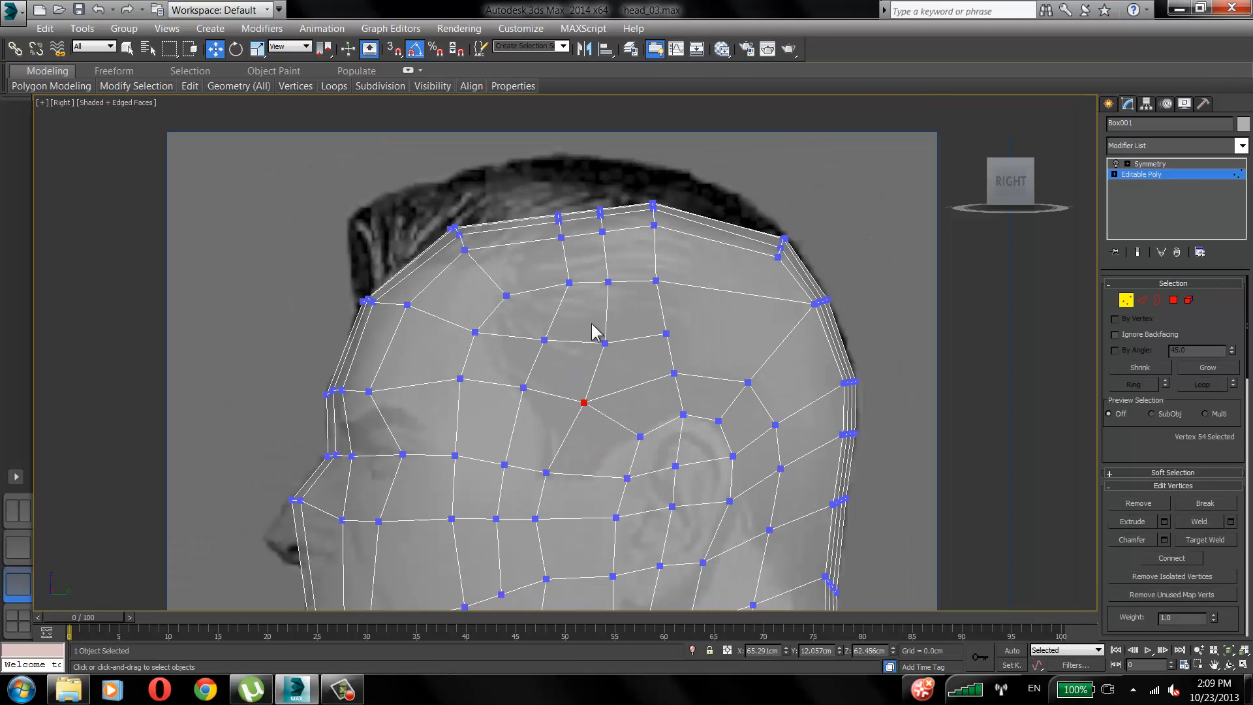
middle_drag(596, 330, 540, 162)
scroll(504, 300, up, 1)
scroll(456, 331, up, 1)
middle_drag(455, 330, 469, 262)
scroll(432, 237, down, 1)
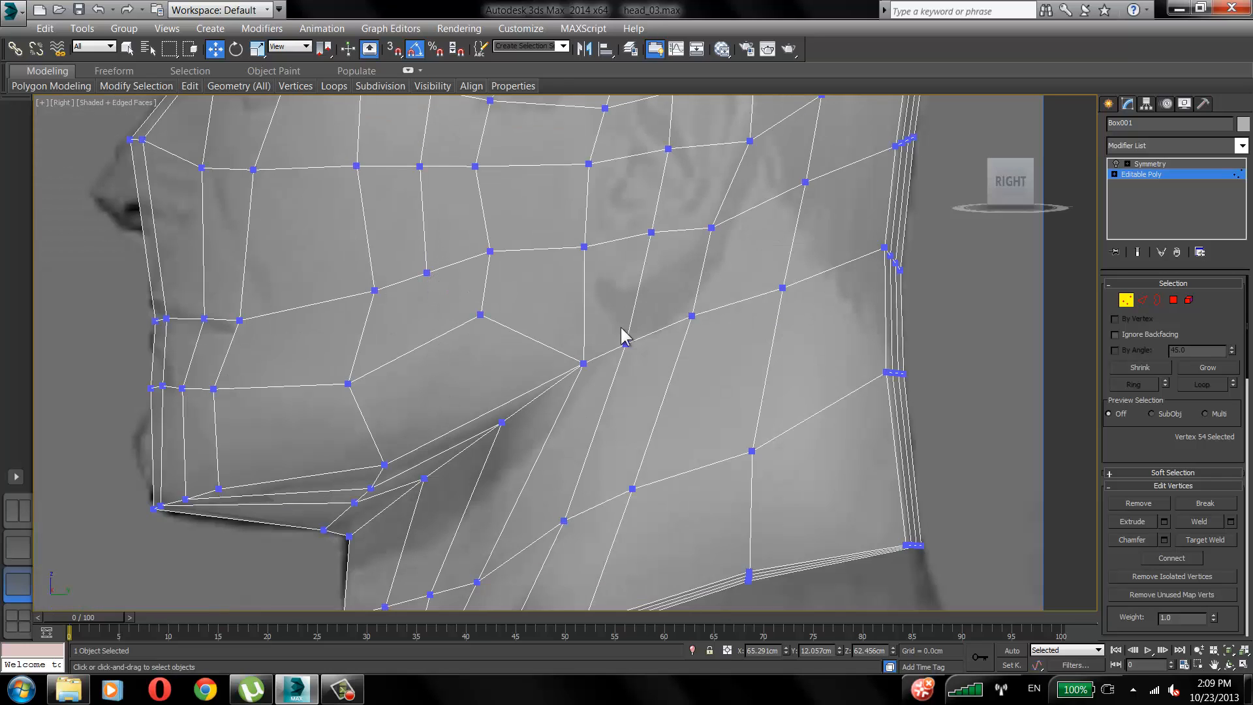
Cut a line from the cheek vertex where the vertical edge ends, down across the jaw and under-chin edges to the front of the neck.
key(alt+c)
click(427, 273)
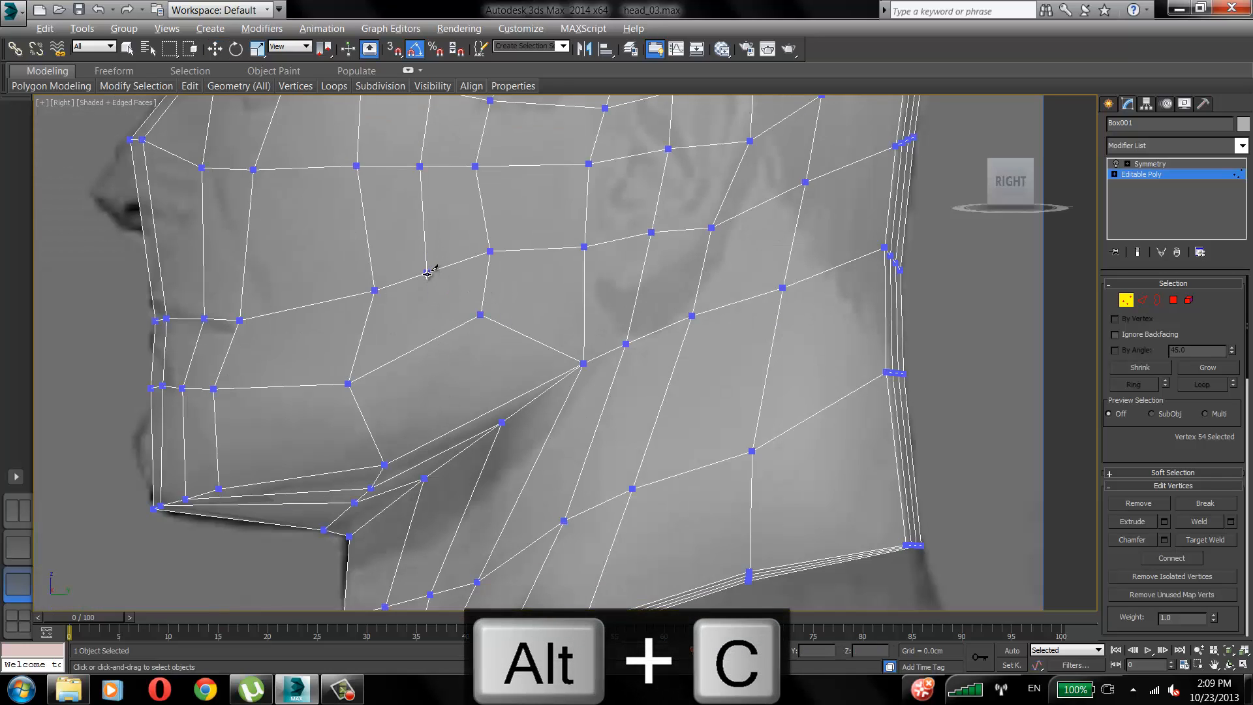
click(439, 336)
click(447, 433)
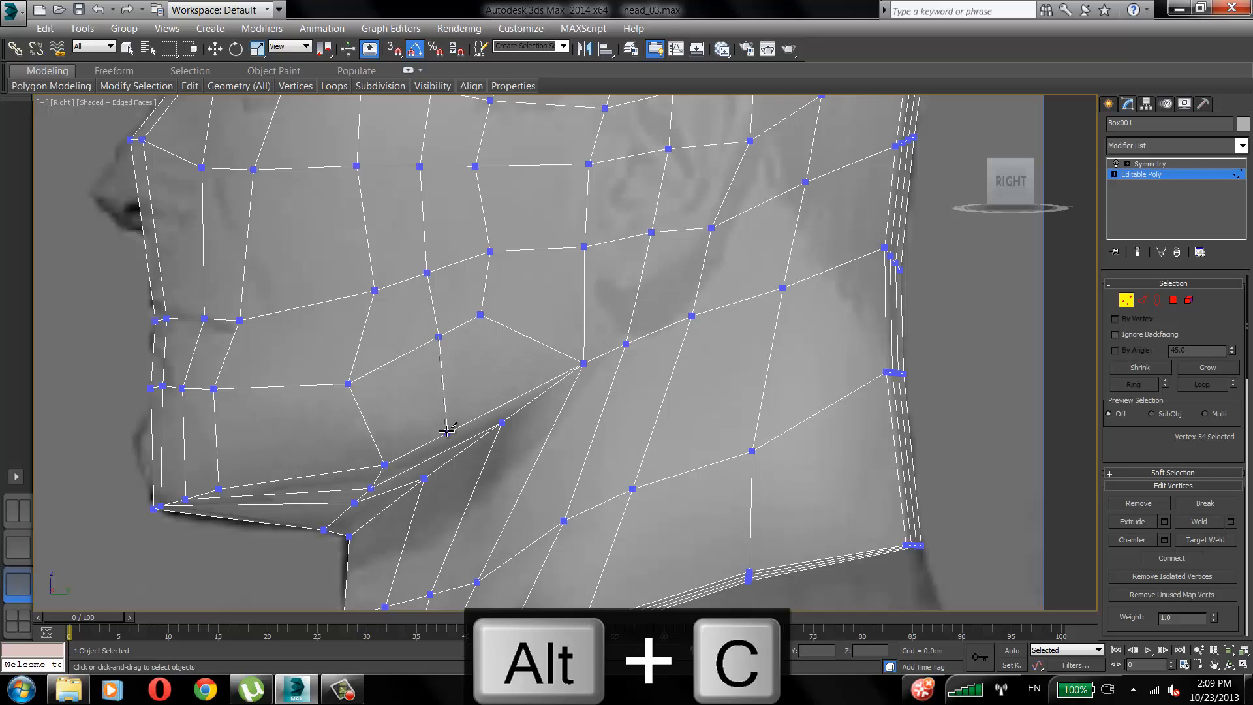
click(433, 456)
click(391, 490)
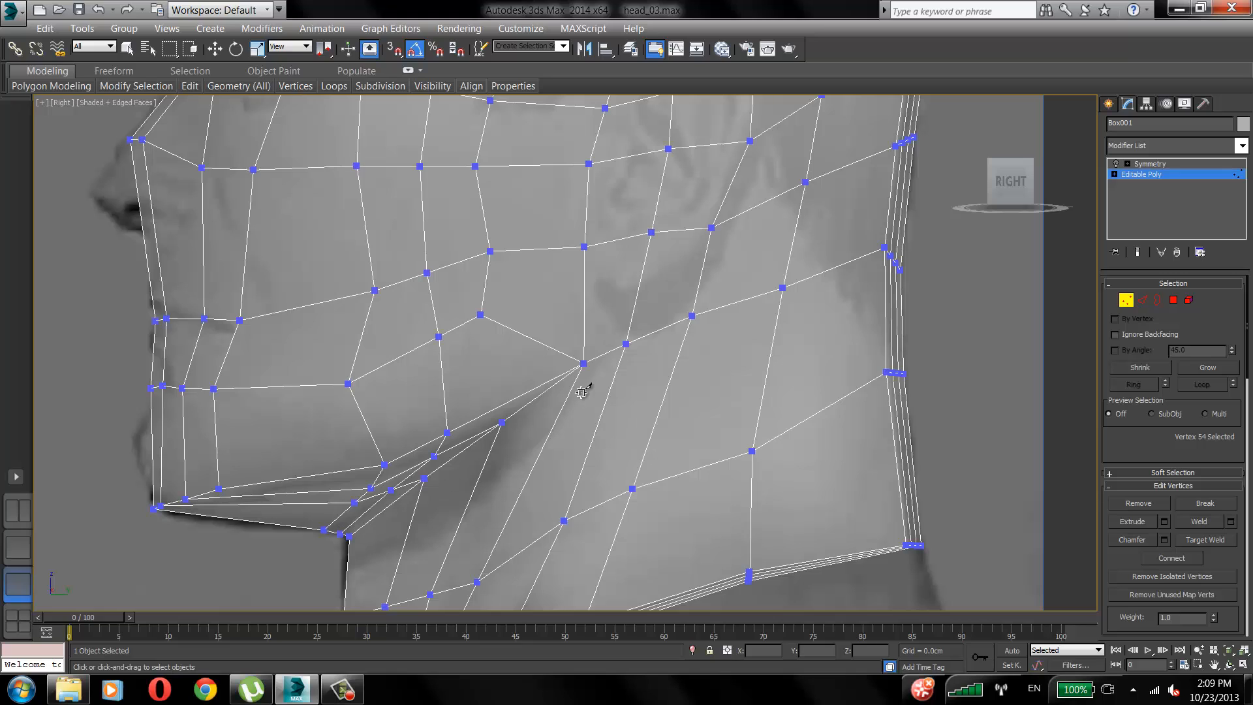
key(w)
key(2)
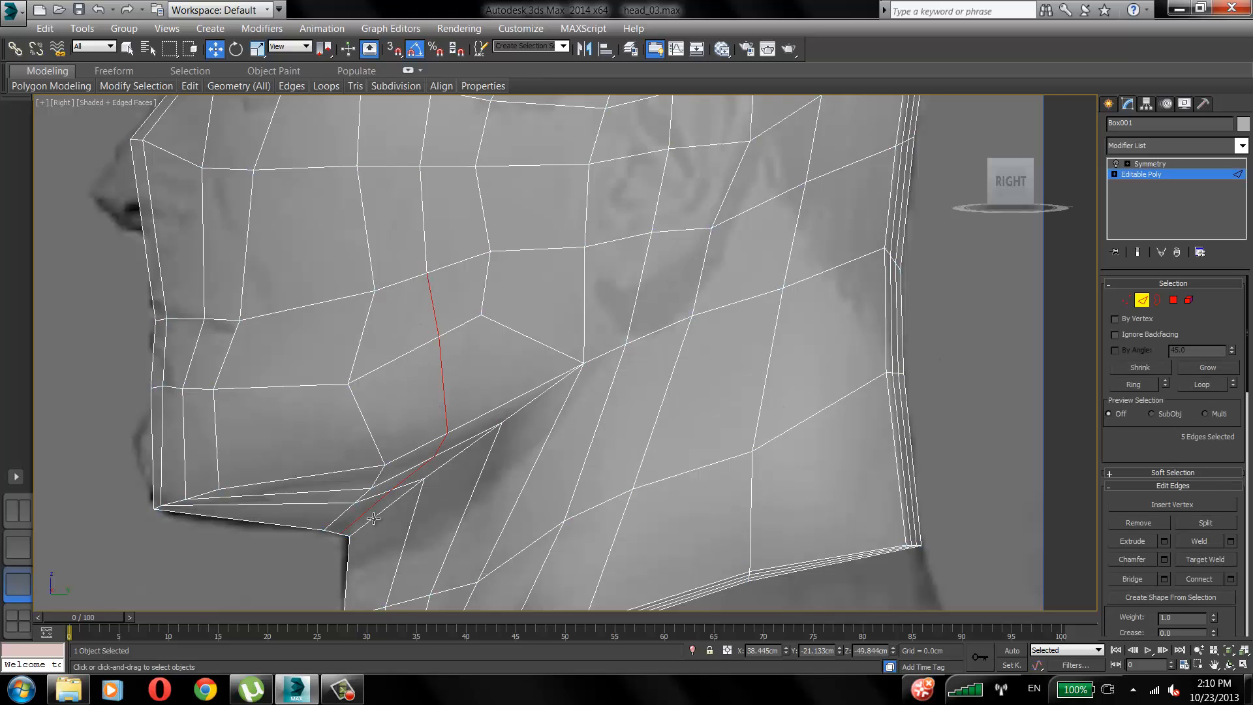
Nudge the new cut's mid-cheek vertex slightly down and the cheek vertex ahead of its start slightly toward the face.
middle_drag(409, 482, 433, 445)
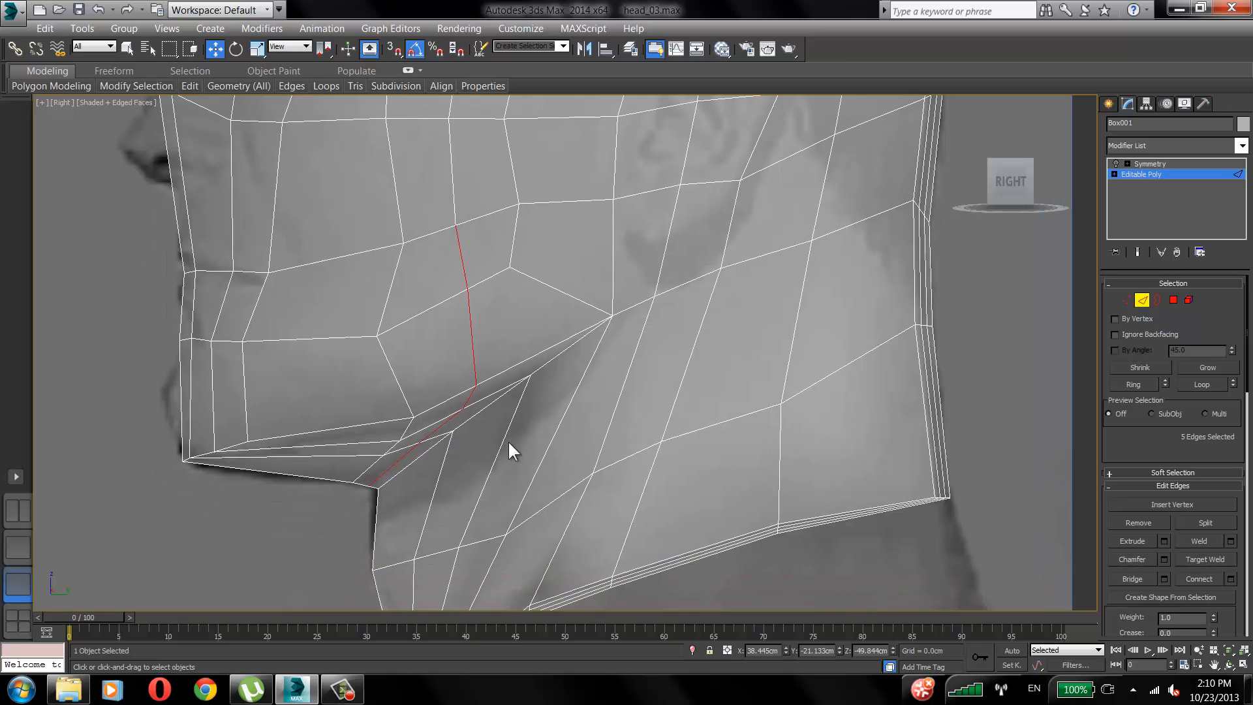
scroll(508, 440, up, 2)
key(F9)
middle_drag(549, 402, 567, 430)
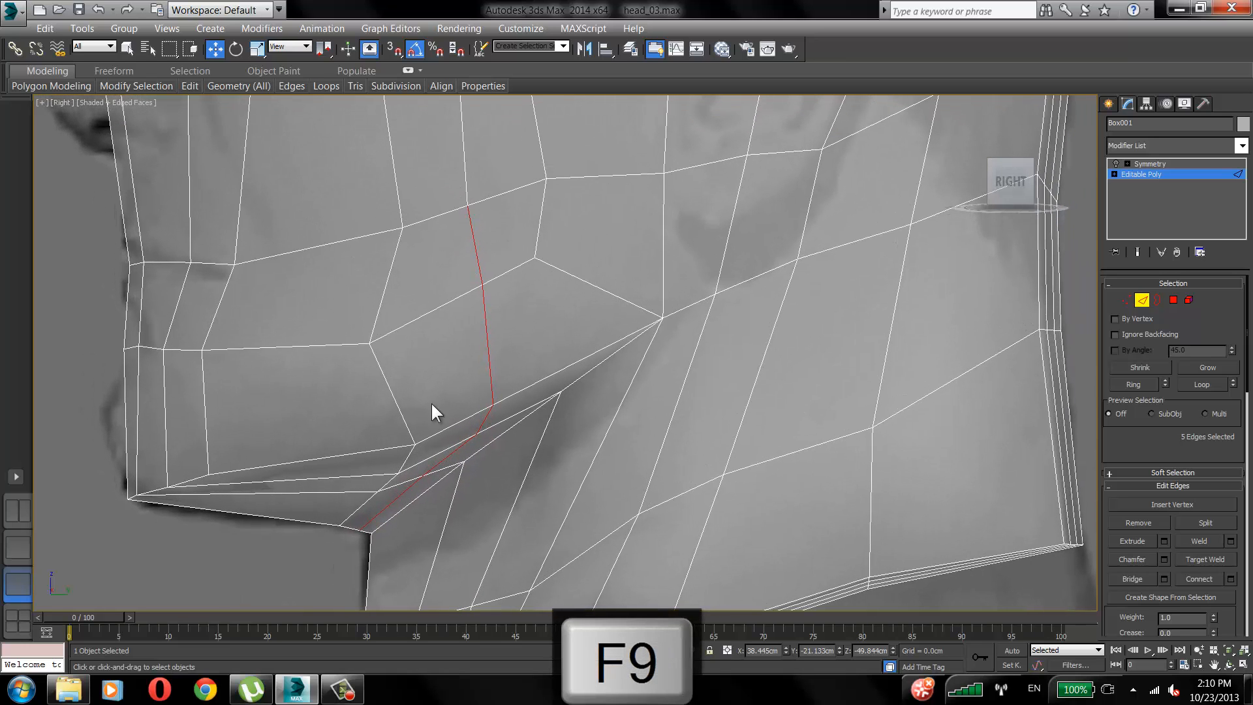
click(1126, 300)
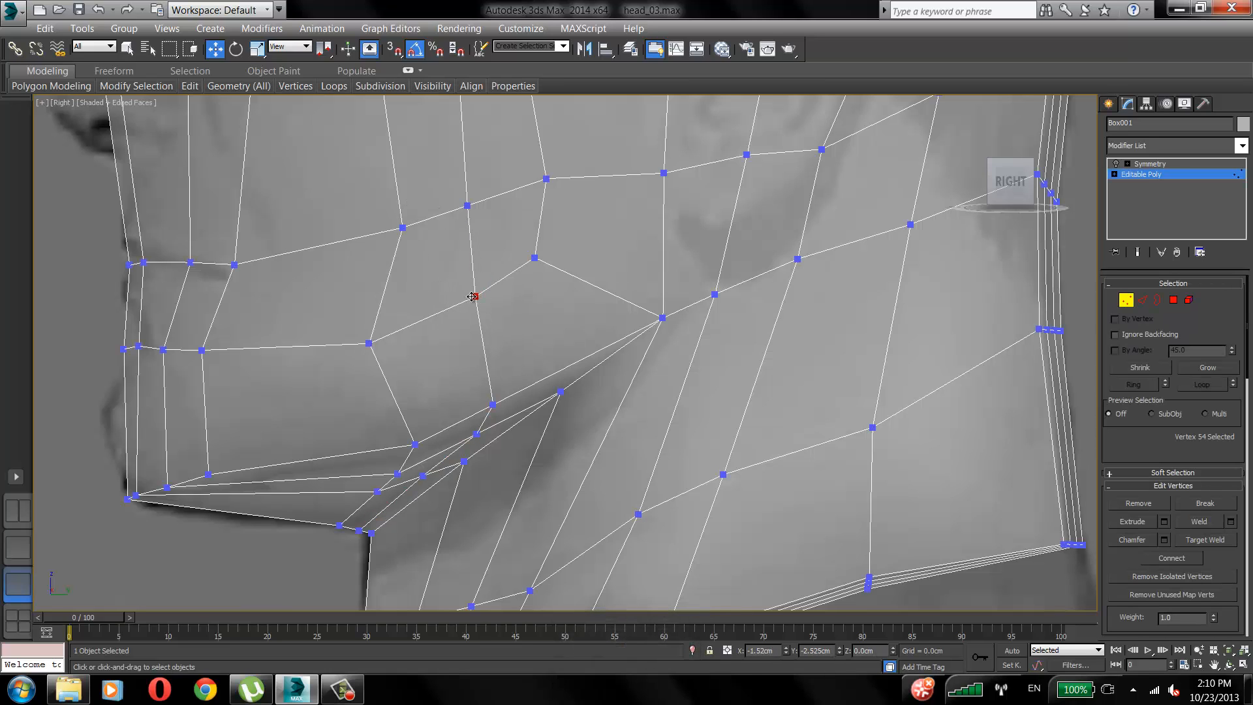
drag(472, 297, 471, 301)
drag(403, 228, 392, 224)
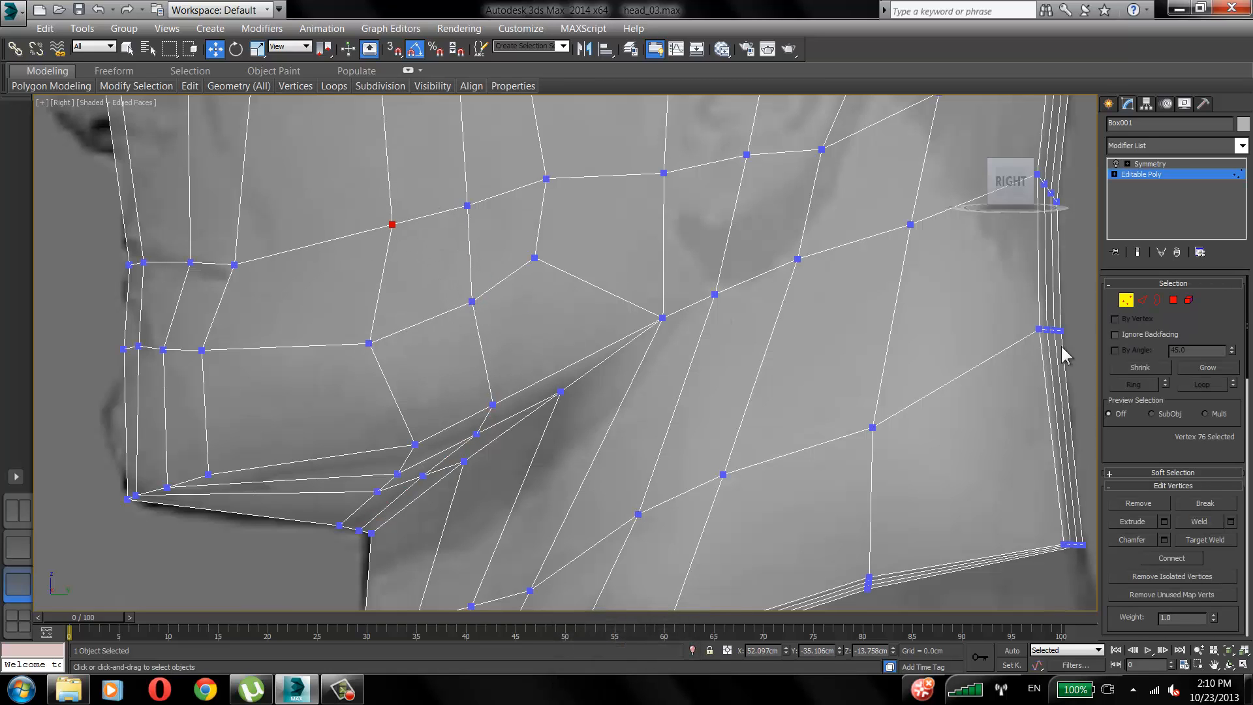
click(1140, 301)
middle_drag(551, 363, 559, 388)
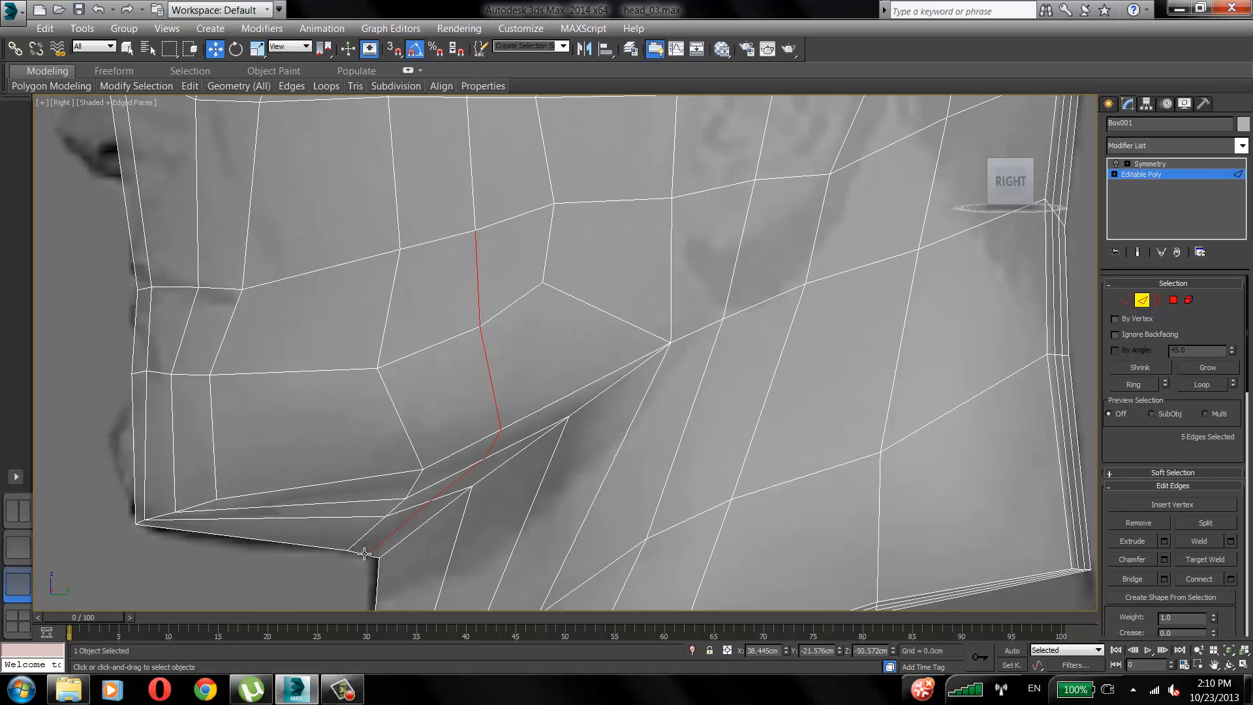
Move the two vertices along the upper front border of the ear slightly toward the face.
click(1121, 301)
middle_drag(596, 339, 597, 519)
click(585, 351)
scroll(596, 314, down, 4)
middle_drag(594, 252, 597, 385)
scroll(597, 379, up, 2)
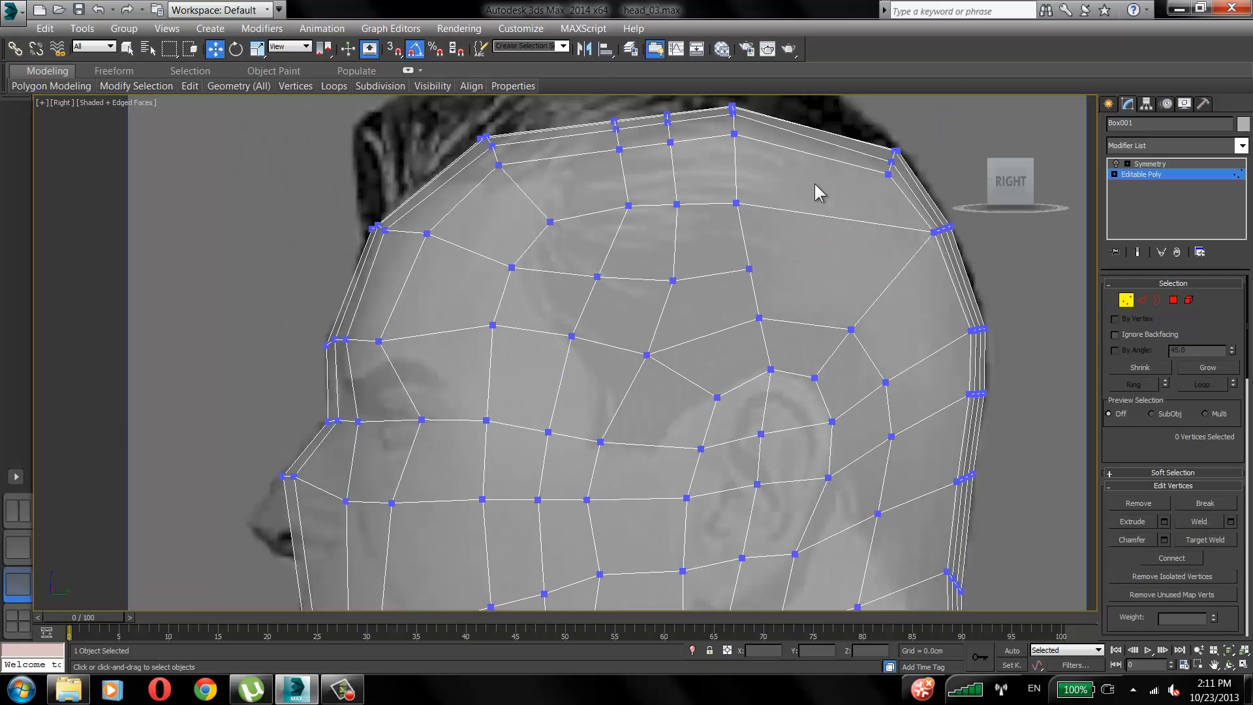
middle_drag(948, 390, 818, 317)
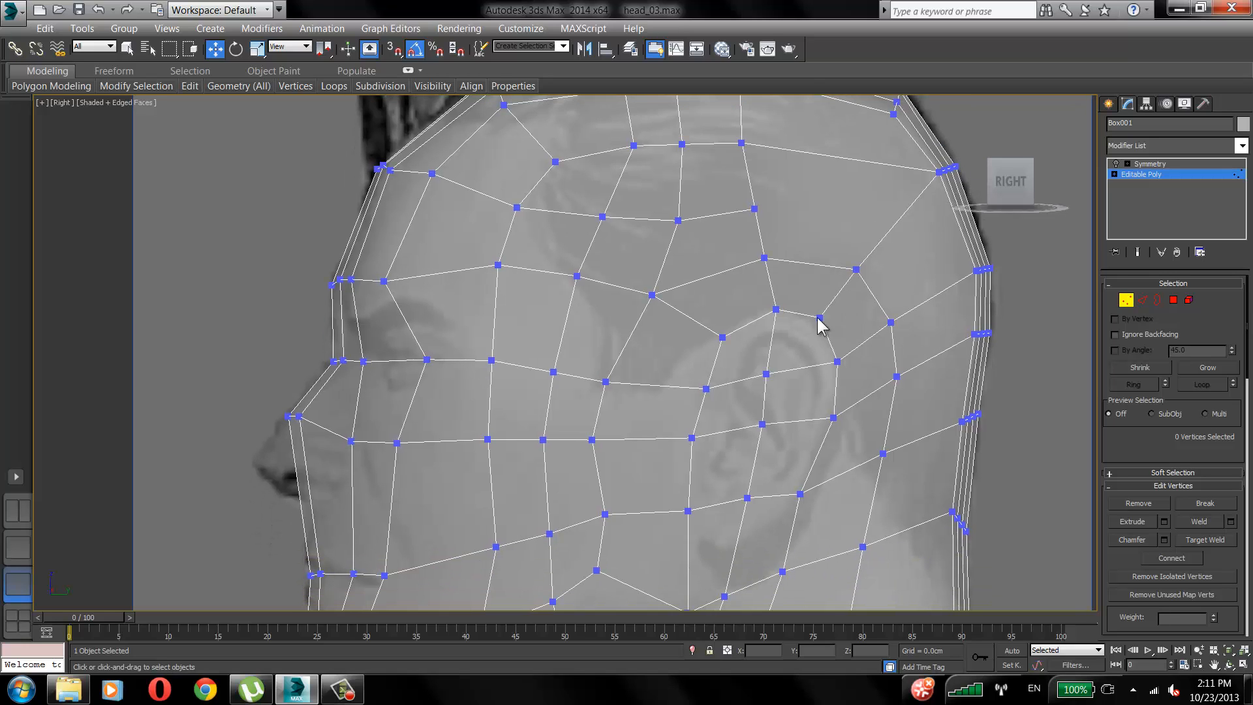
drag(723, 337, 716, 335)
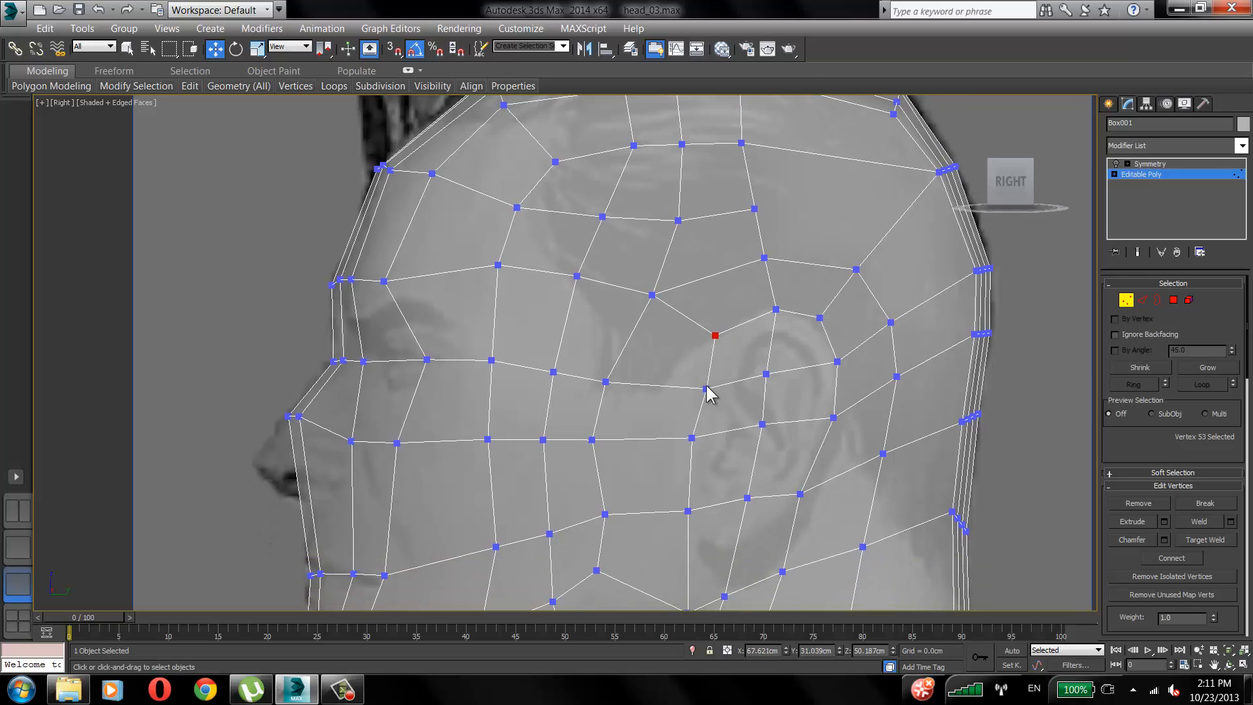
drag(705, 389, 695, 392)
middle_drag(696, 392, 632, 352)
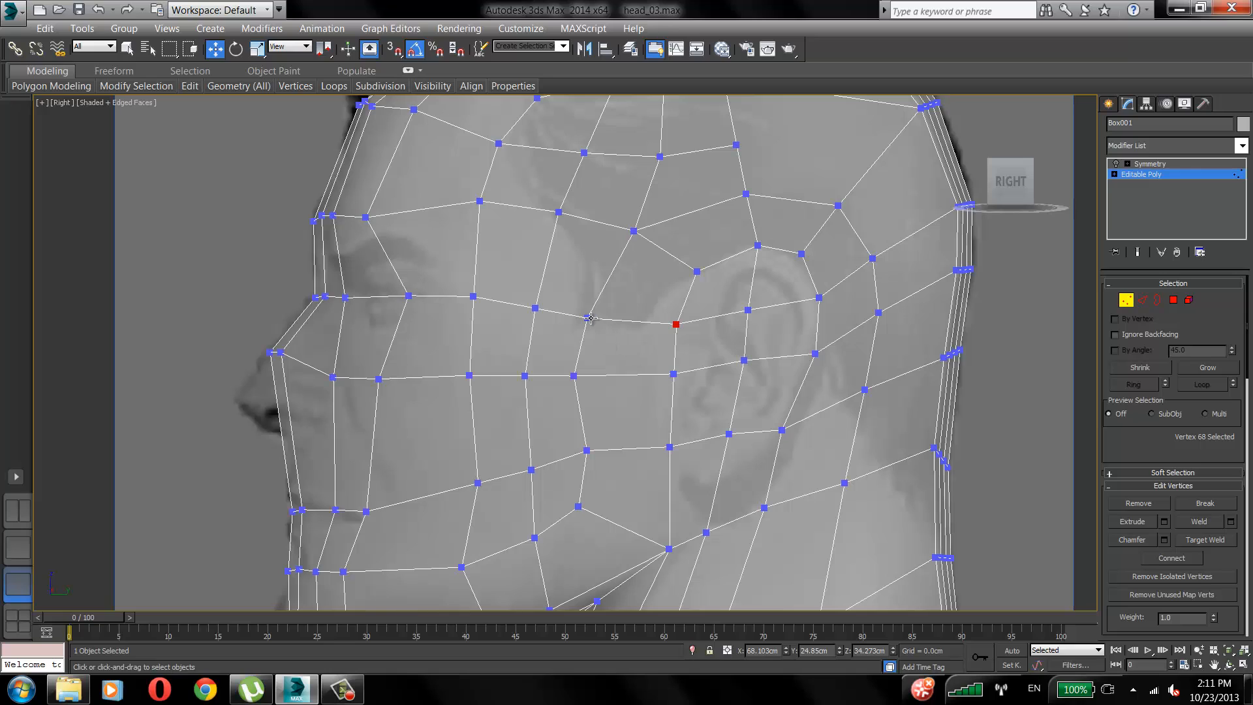
Shift the two vertical-edge vertices in front of the ear toward it, and adjust the two lower cheek vertices to even the spacing.
drag(590, 318, 601, 318)
drag(573, 375, 589, 381)
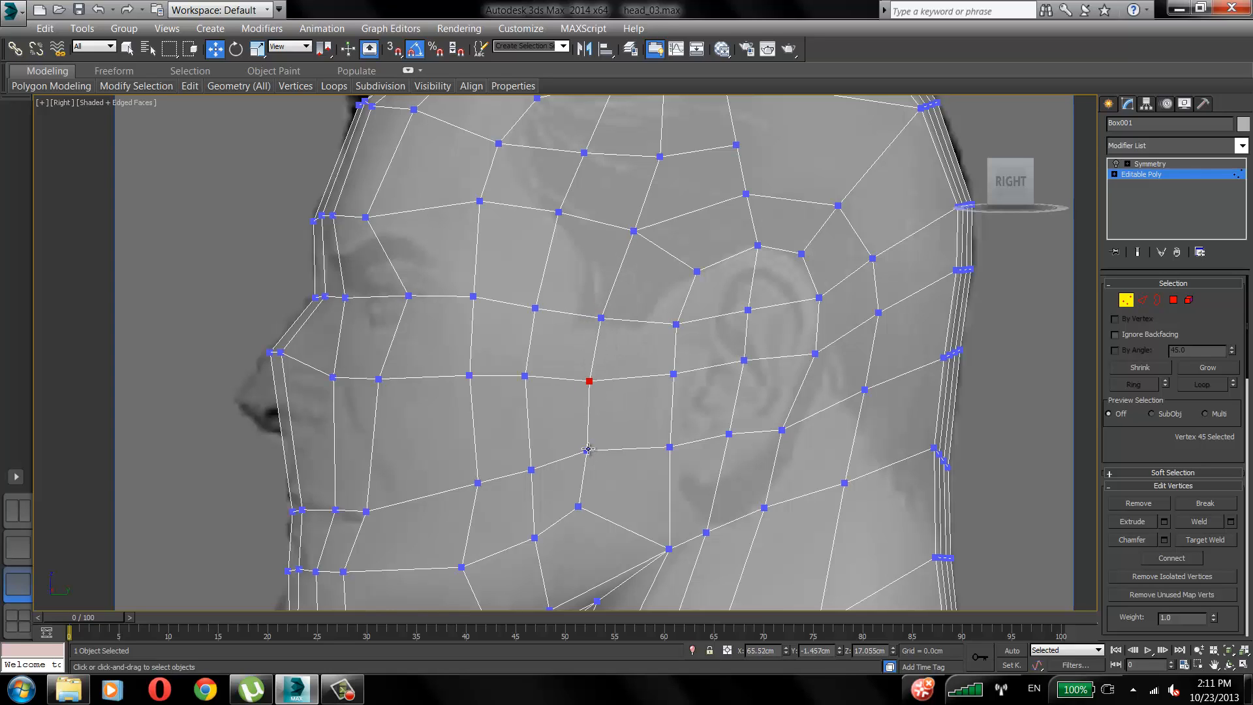
drag(587, 449, 528, 464)
middle_drag(567, 401, 504, 362)
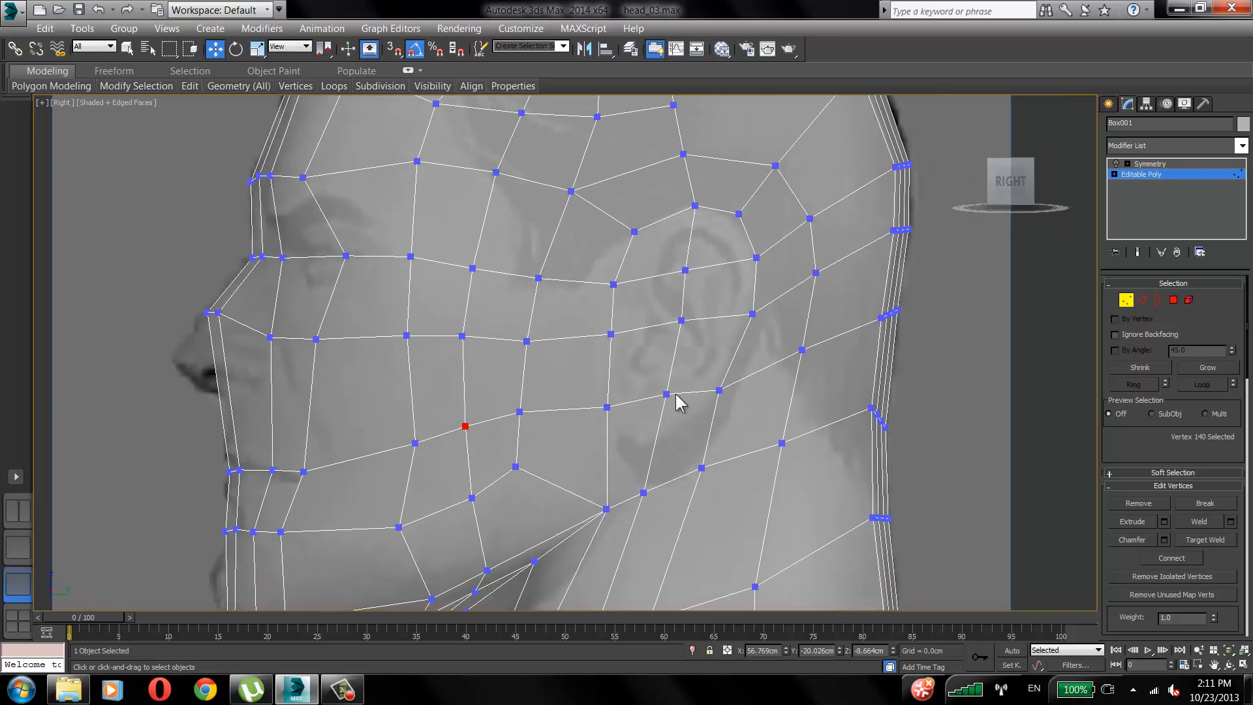
Select the eight polygons covering the ear to check the outline they form.
click(1173, 299)
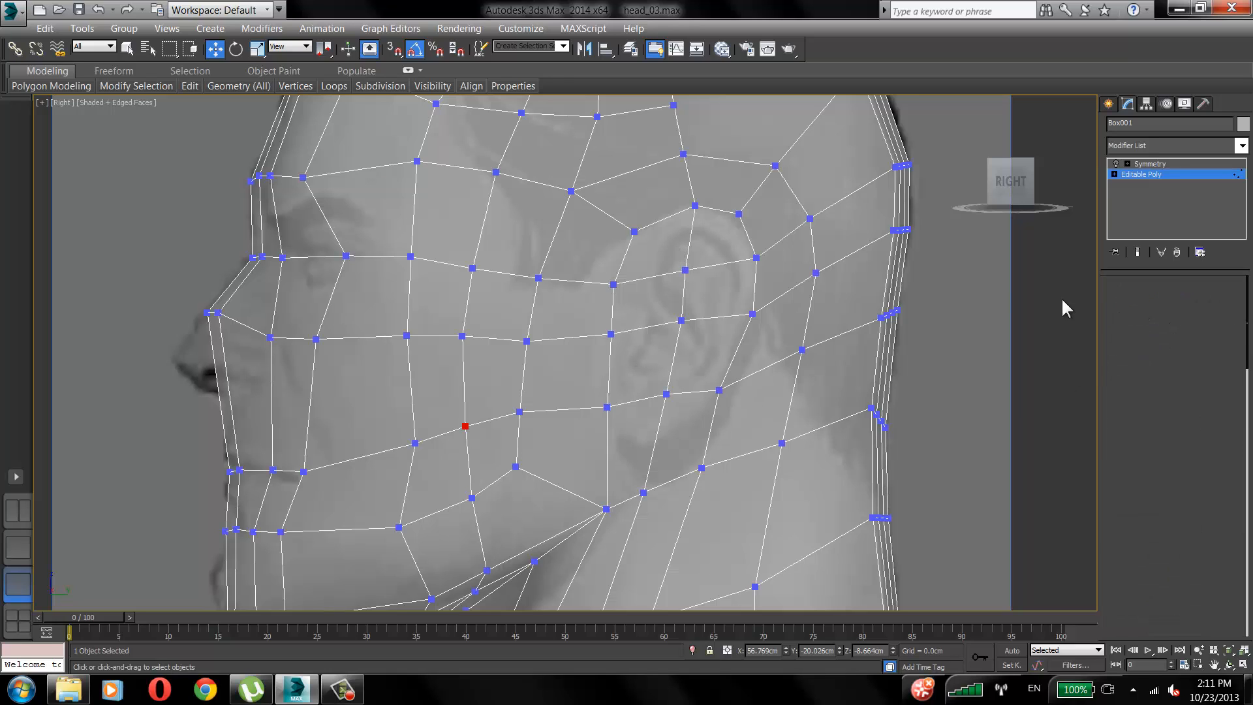
click(669, 260)
ctrl+click(653, 300)
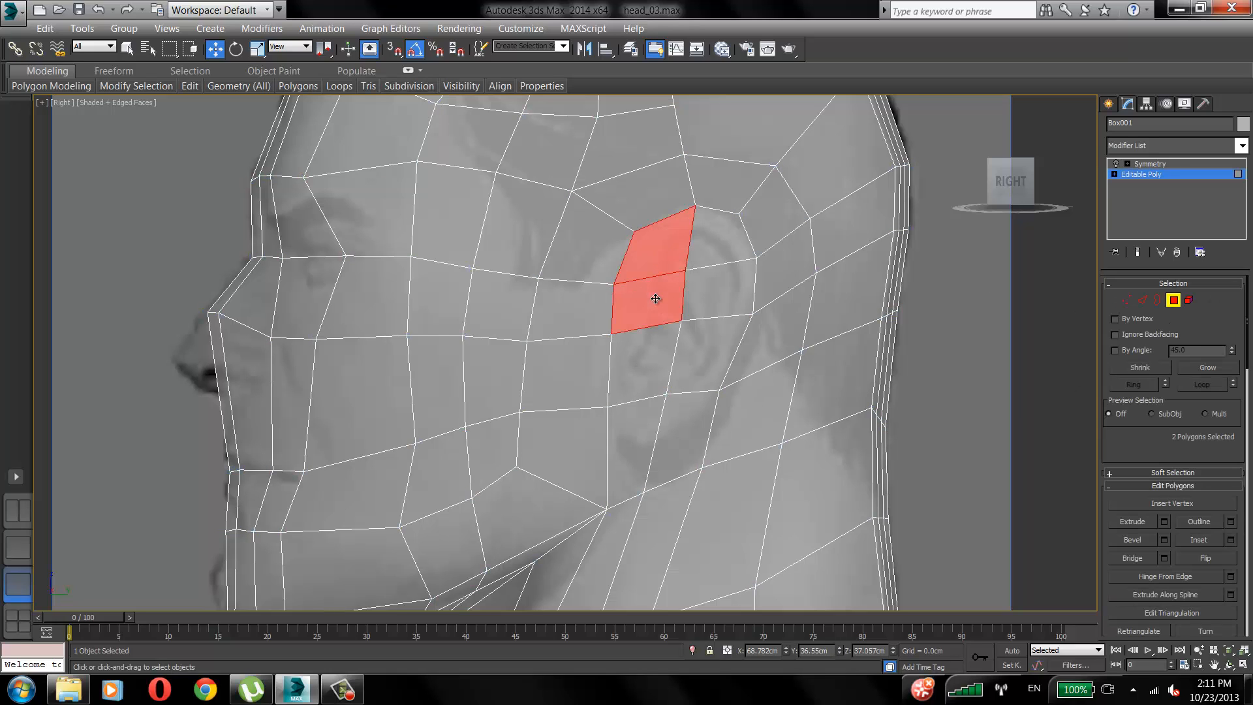
ctrl+click(643, 362)
ctrl+click(630, 412)
ctrl+click(685, 406)
ctrl+click(698, 359)
ctrl+click(712, 307)
ctrl+click(699, 259)
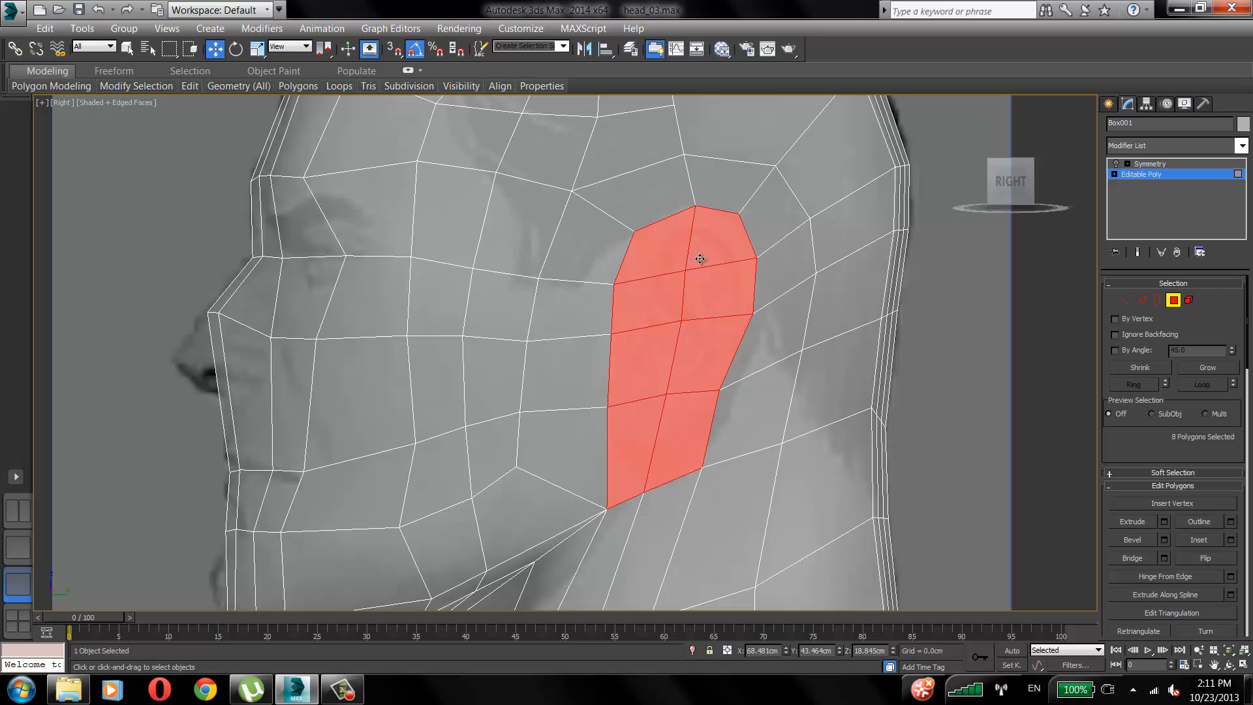
Lower the two central ear vertices, placing the lower one at the earlobe and the other at mid-ear.
click(1127, 299)
click(667, 407)
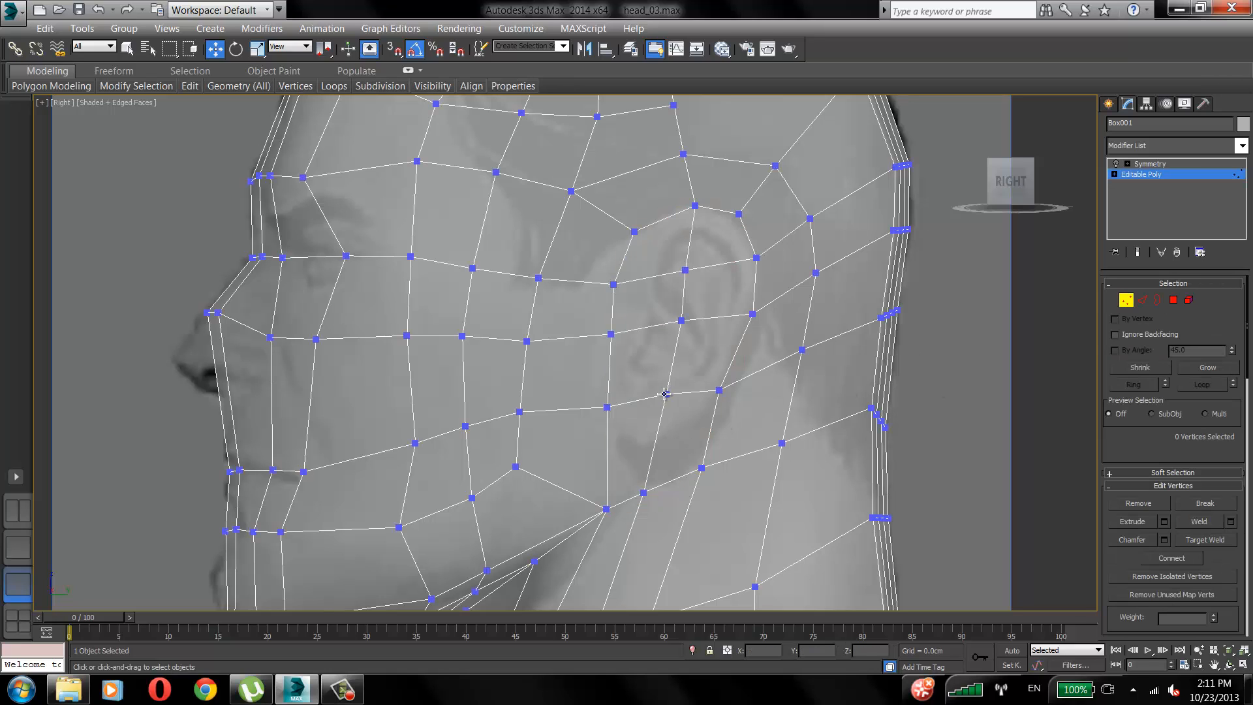
click(651, 440)
drag(681, 340, 677, 374)
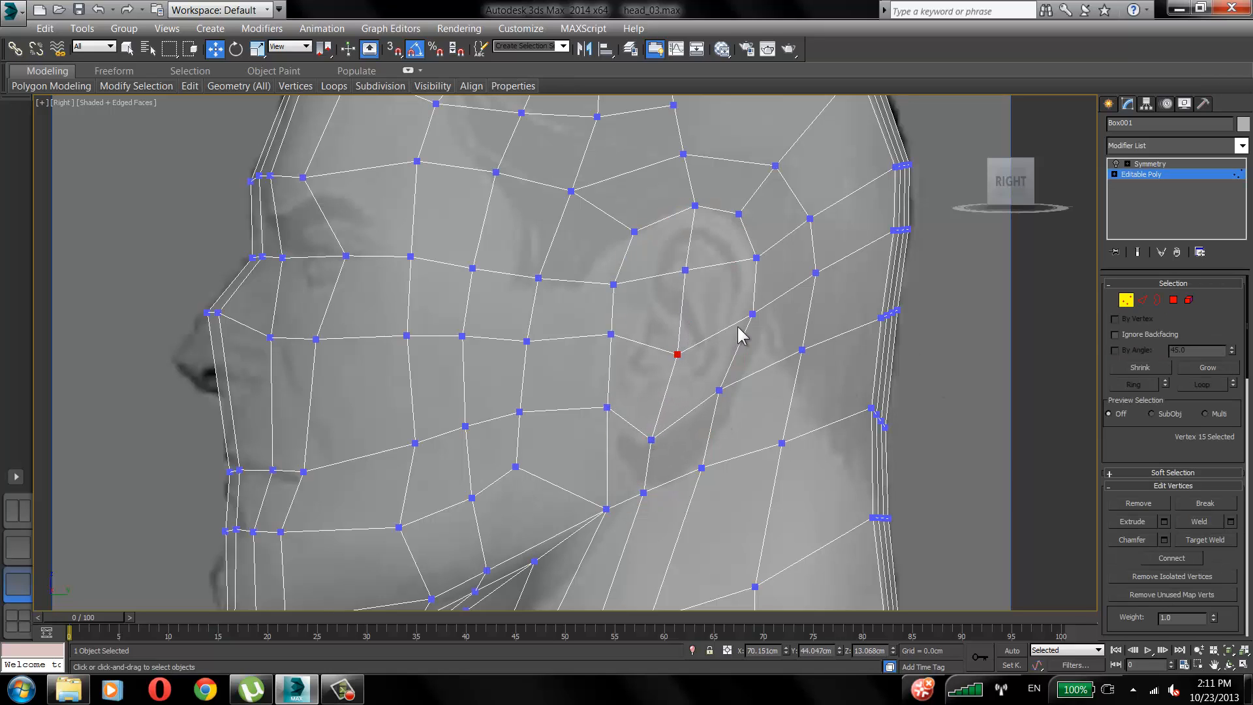
Reshape the ear outline by adjusting its rear border vertices and earlobe vertex, and moving the lower front ones slightly toward the face.
drag(751, 315, 743, 334)
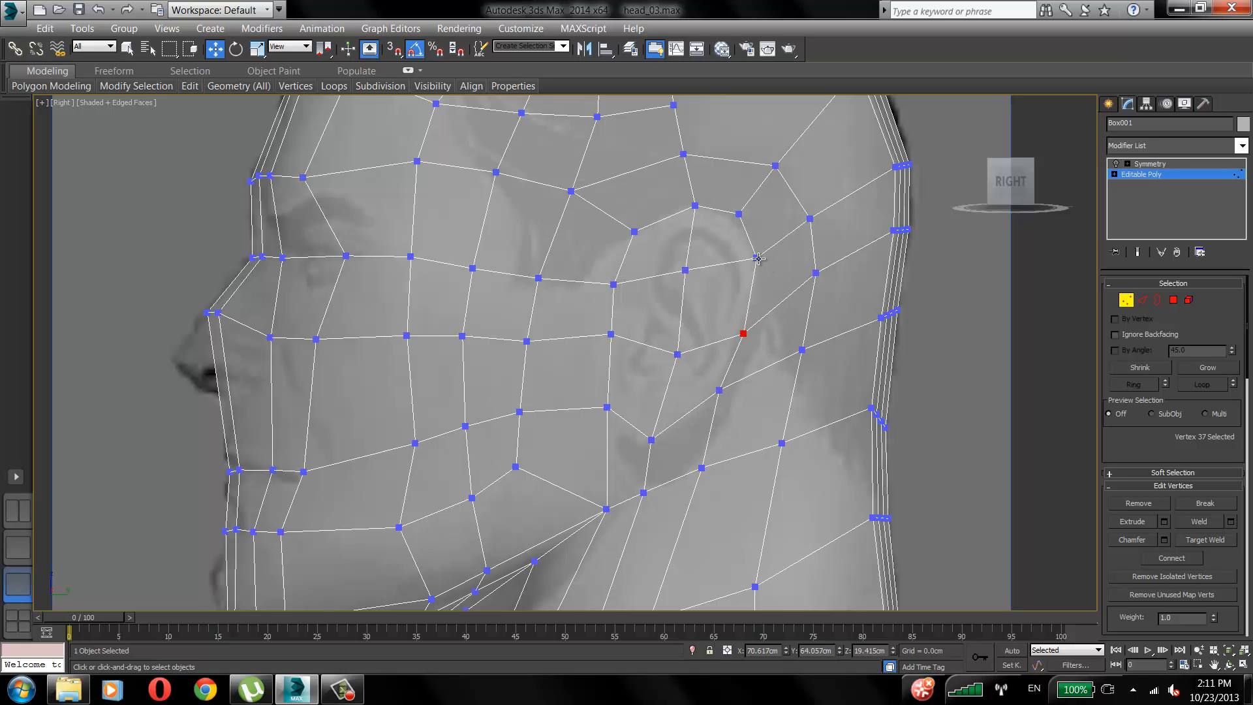
drag(758, 259, 761, 270)
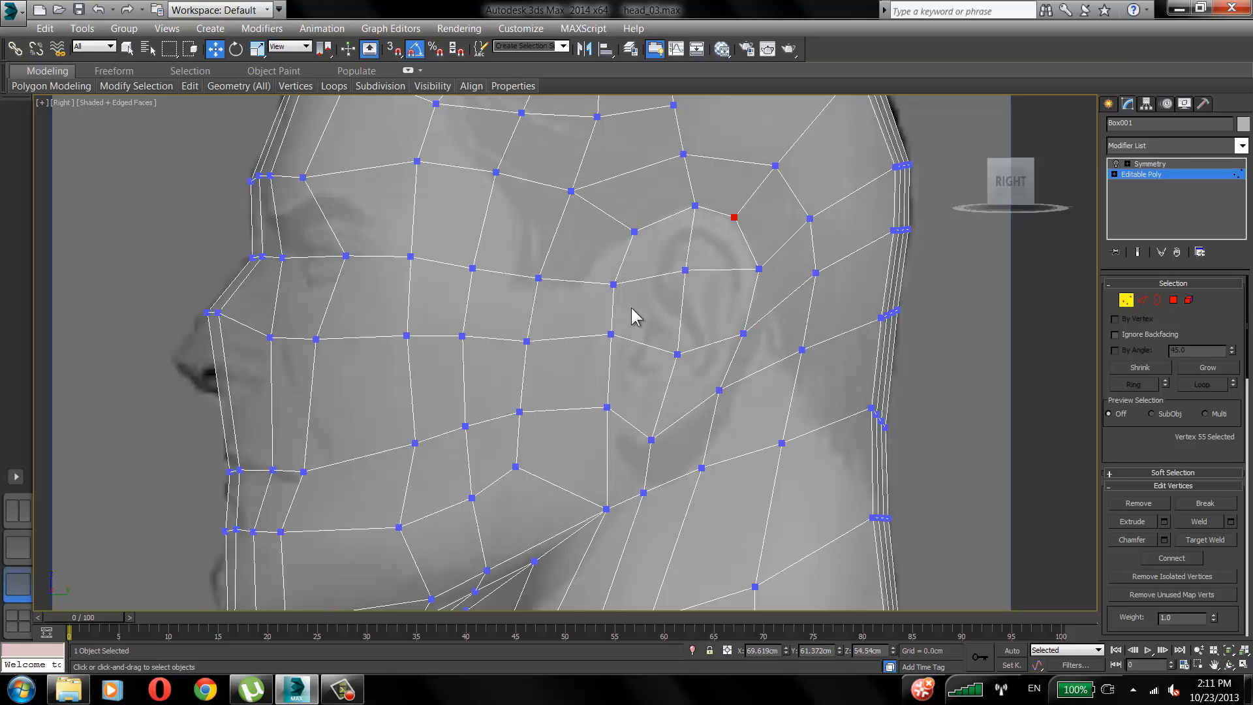
drag(610, 335, 604, 336)
drag(607, 405, 651, 444)
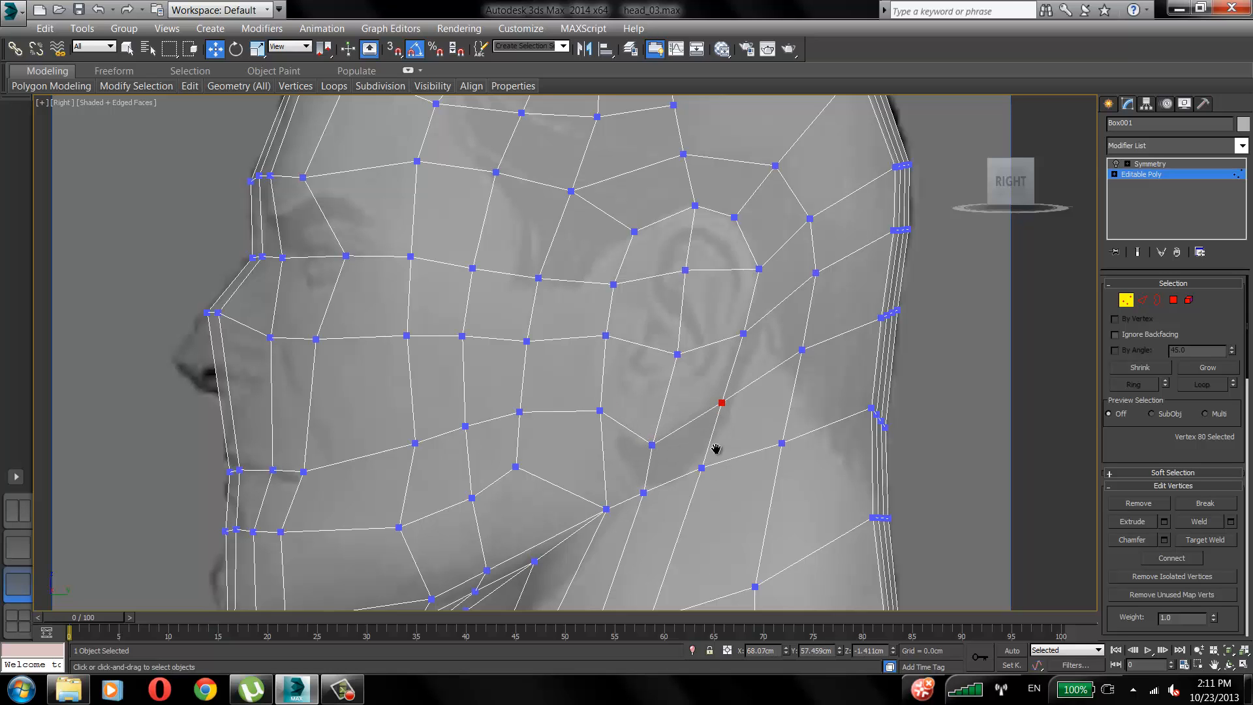
Select the four clustered vertices on the nape below ear level and turn on the transform gizmo display.
scroll(731, 424, down, 3)
scroll(724, 411, up, 2)
drag(731, 372, 804, 419)
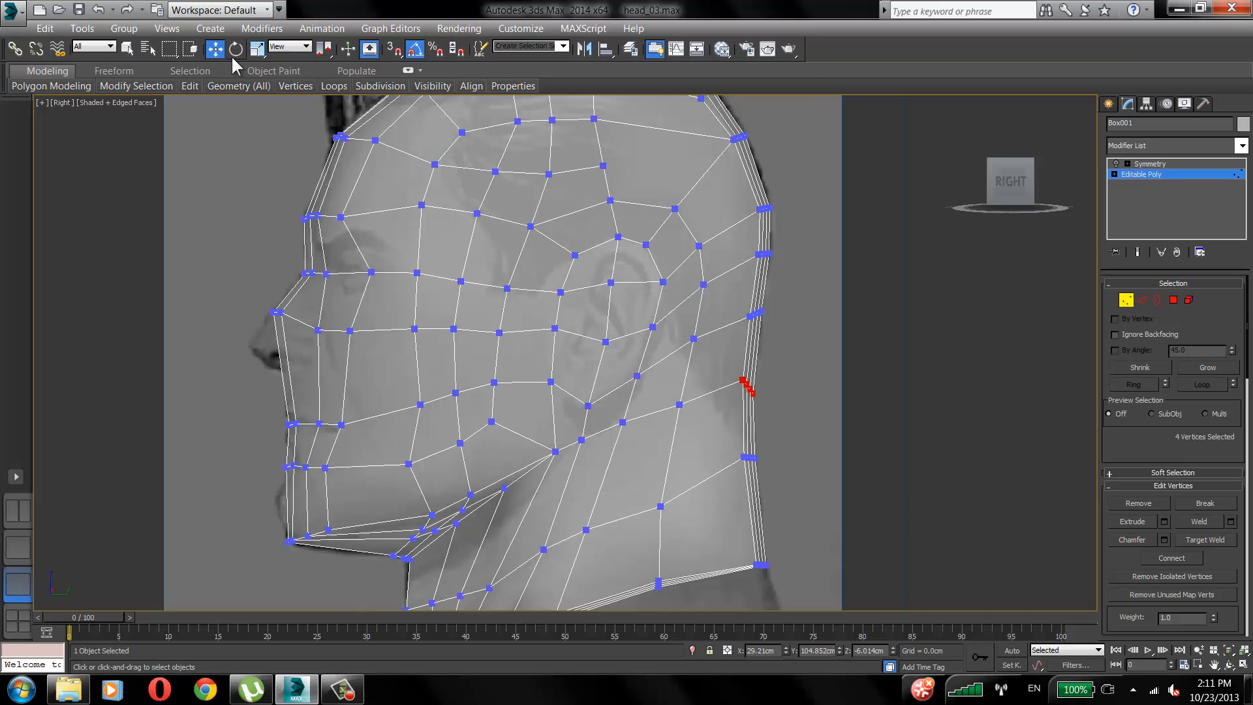
click(84, 29)
mouse_move(167, 28)
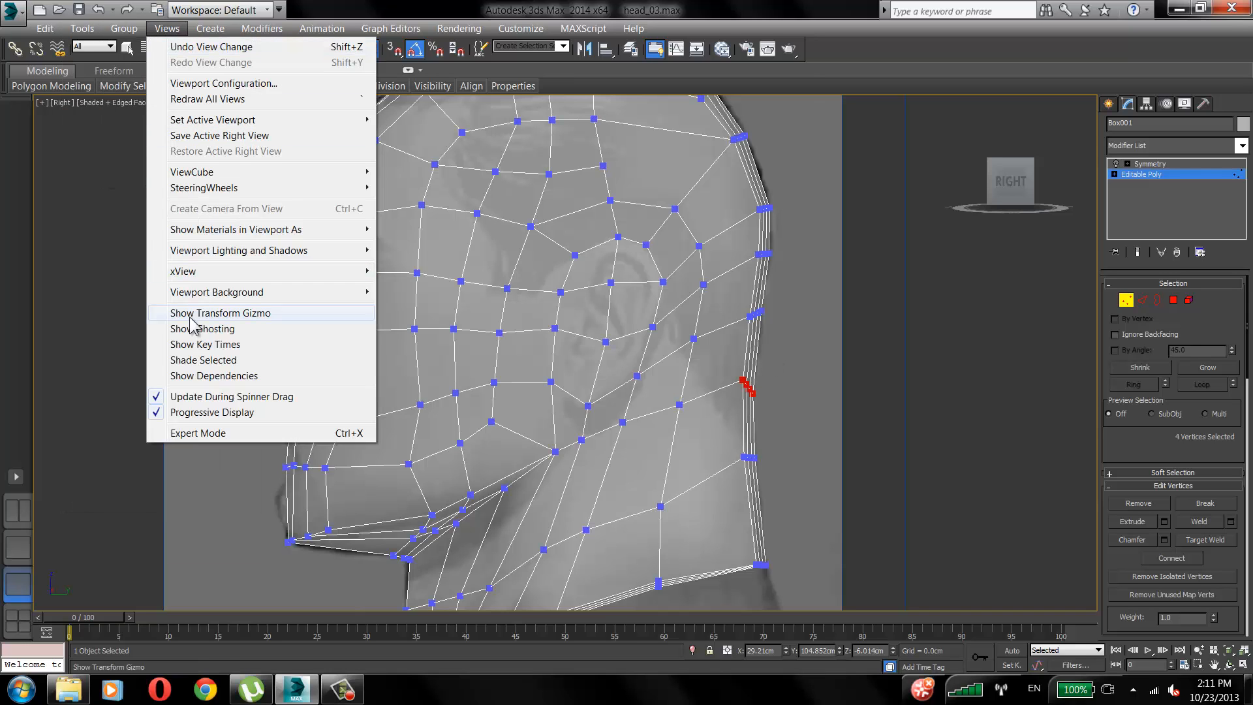
click(212, 313)
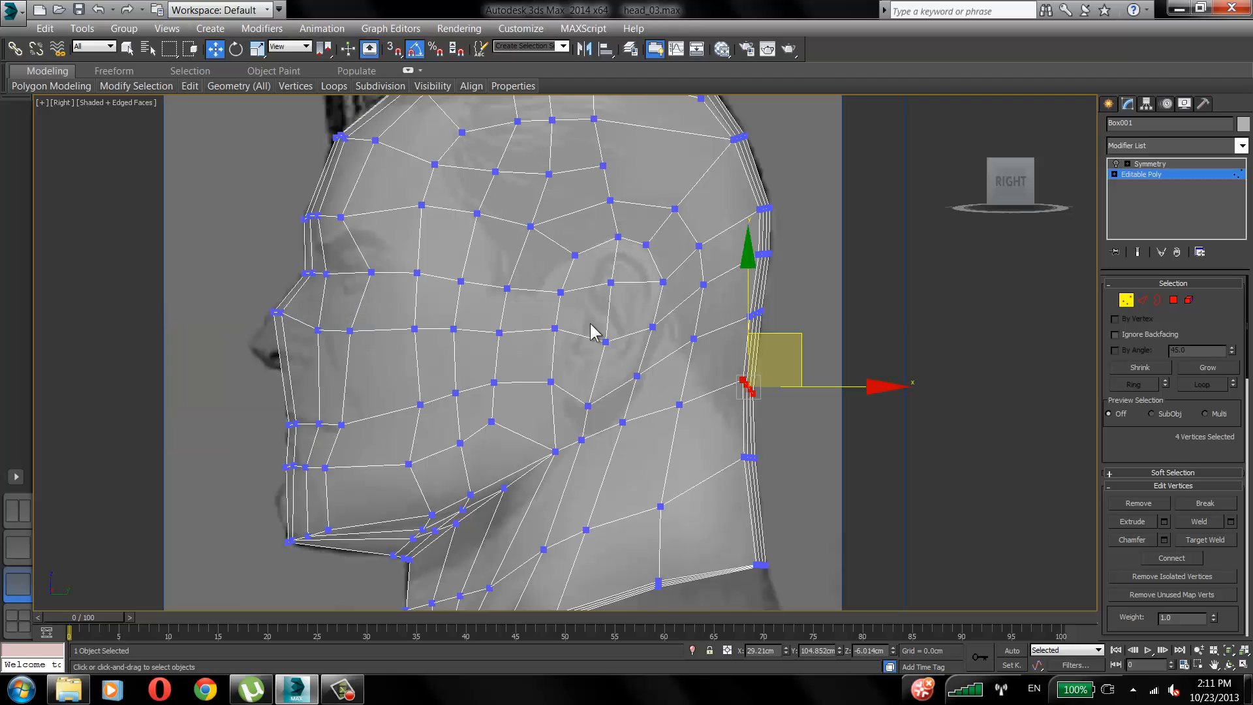
Move the nape vertex cluster and the two clusters above it down along the back of the head to space the rows evenly.
middle_drag(696, 392, 672, 334)
drag(723, 222, 756, 348)
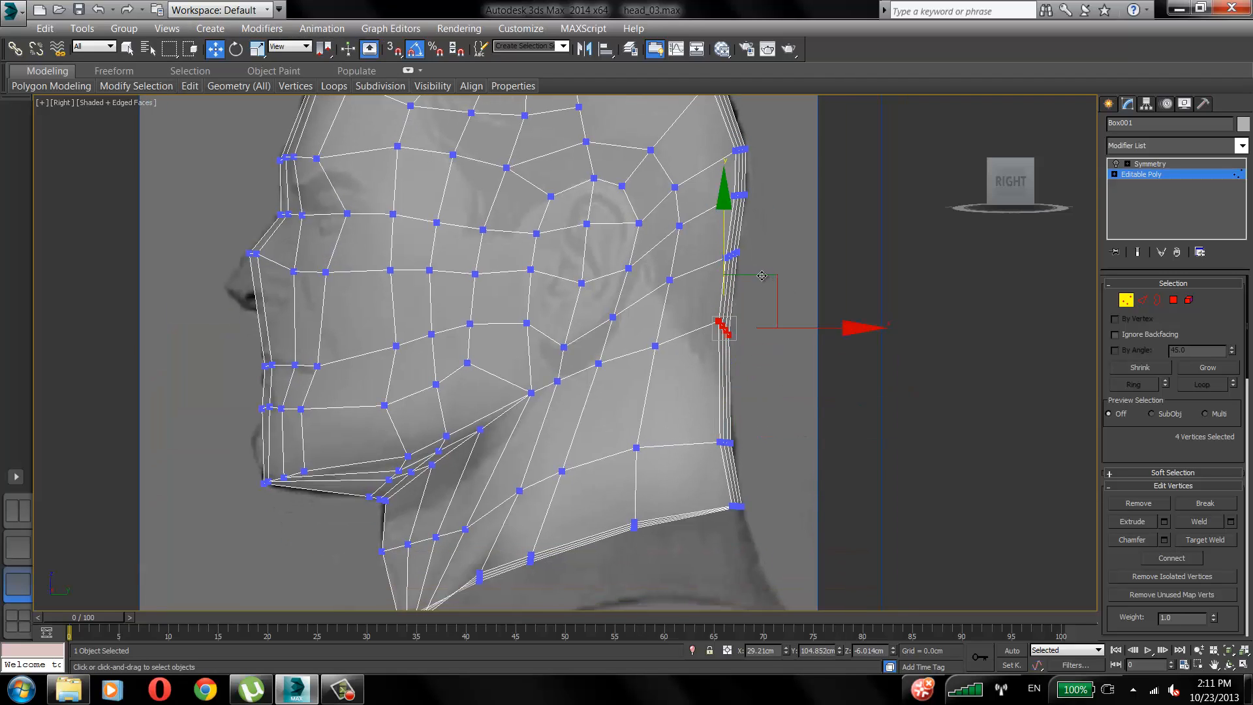
drag(762, 275, 768, 226)
middle_drag(768, 226, 763, 298)
drag(762, 248, 719, 282)
drag(777, 214, 775, 241)
drag(743, 319, 699, 361)
drag(768, 296, 774, 297)
click(751, 278)
middle_drag(630, 373, 688, 356)
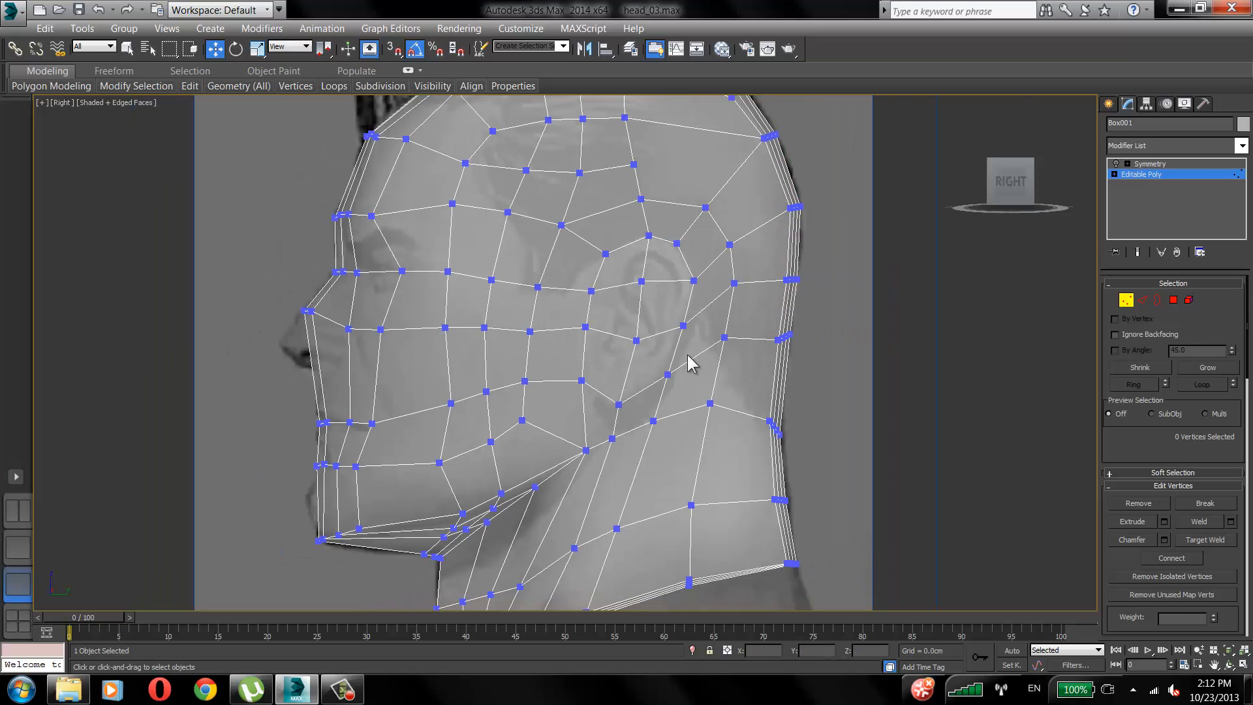
Move the two vertices just behind the ear downward to line up with the lowered rows at the back of the head.
scroll(719, 333, up, 3)
drag(717, 325, 766, 379)
drag(778, 288, 768, 335)
click(761, 182)
drag(809, 140, 807, 189)
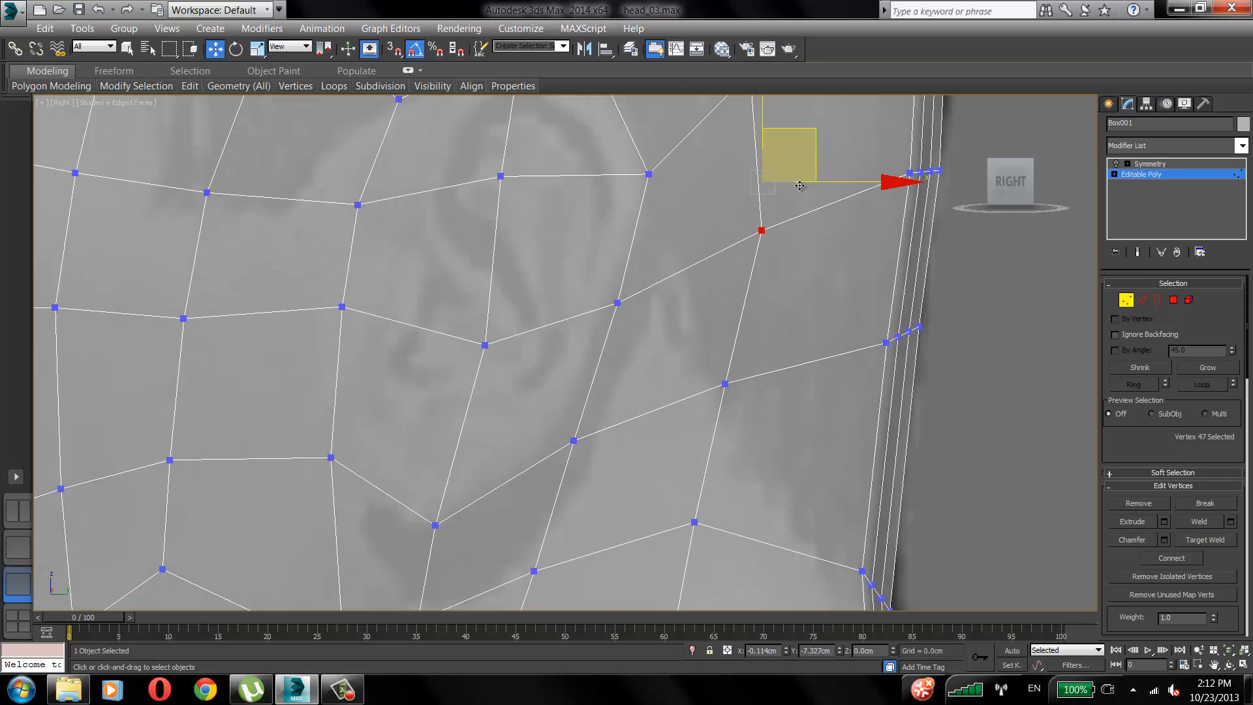
Try to spread the crowded vertices under the jaw by moving them down toward the neck.
middle_drag(722, 215, 732, 332)
scroll(732, 326, down, 4)
middle_drag(722, 264, 792, 133)
middle_drag(638, 276, 671, 210)
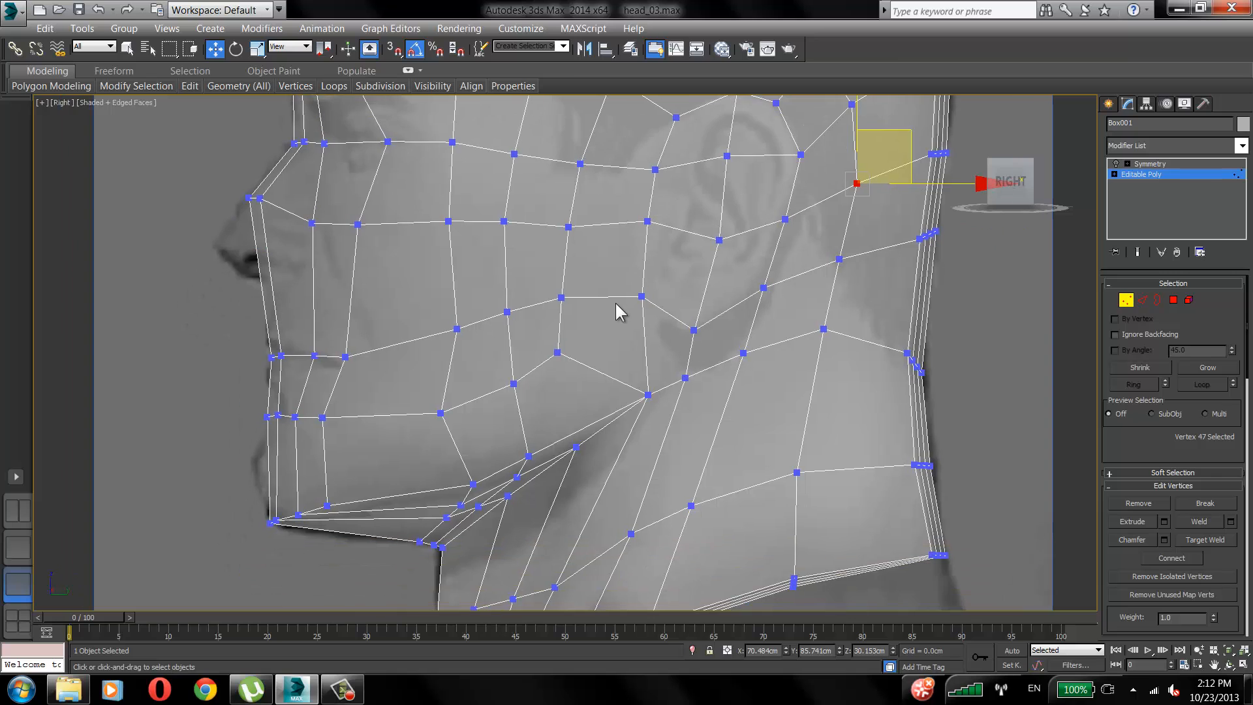
middle_drag(615, 305, 672, 386)
middle_drag(557, 341, 594, 246)
middle_drag(601, 389, 590, 364)
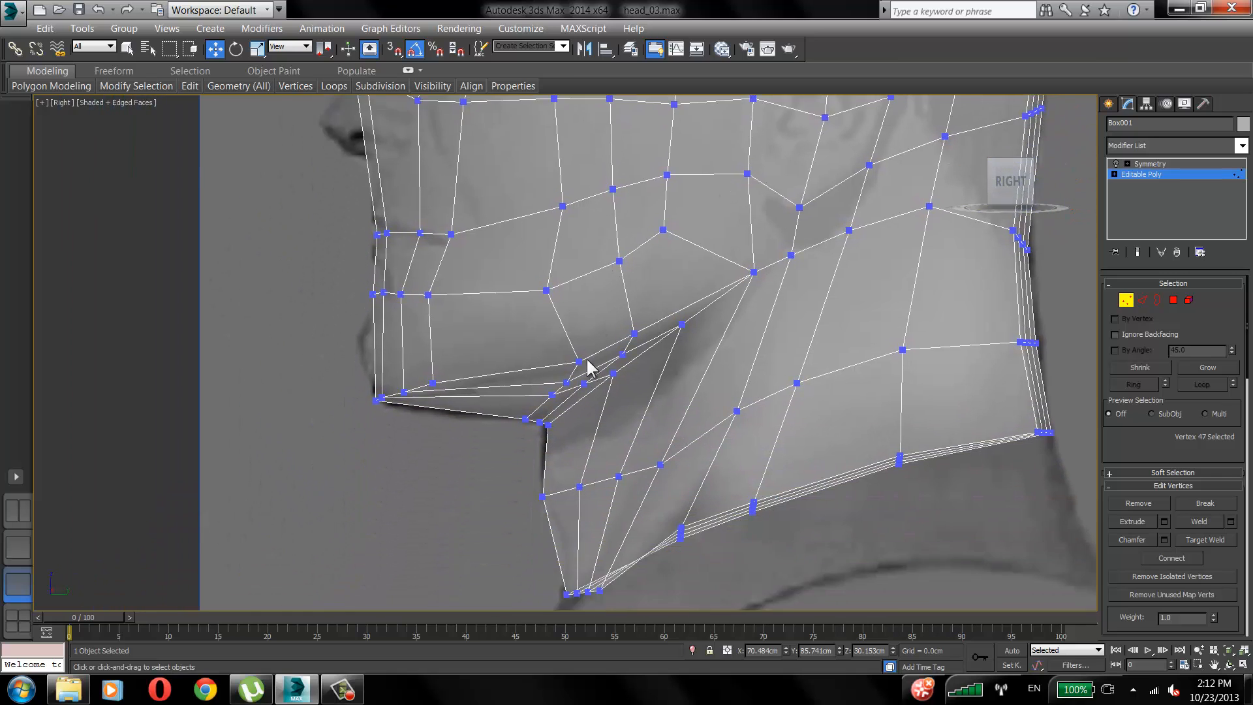
scroll(613, 378, up, 2)
drag(625, 379, 592, 439)
click(613, 426)
click(721, 311)
drag(721, 311, 705, 389)
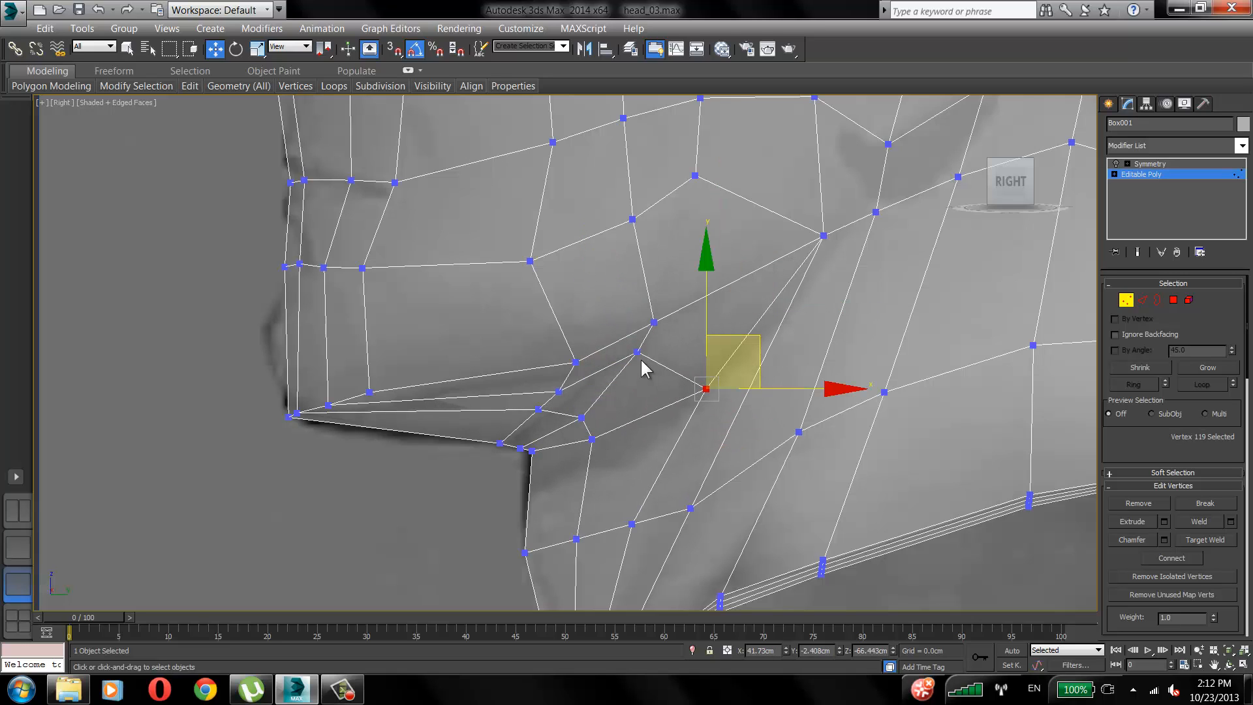
click(638, 353)
drag(638, 352, 630, 381)
click(709, 310)
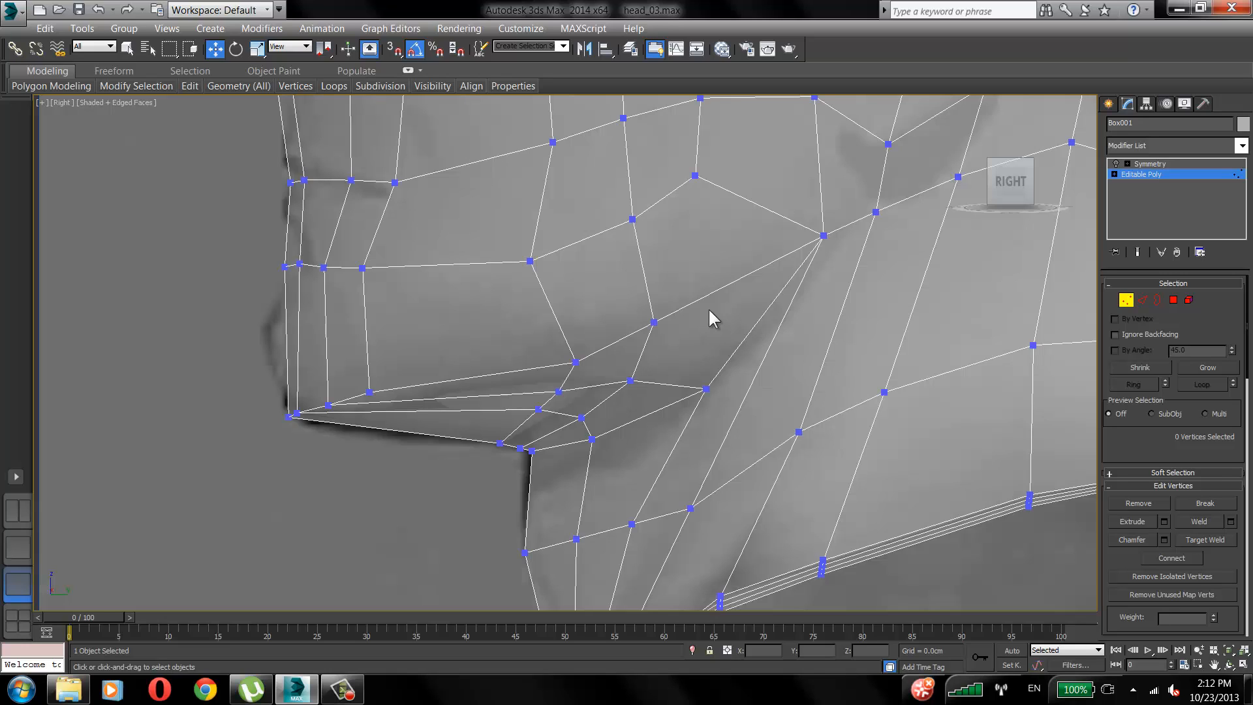
Undo all the vertex moves made under the jaw.
key(ctrl+z)
key(ctrl+z)
key(ctrl+z)
key(ctrl+z)
key(ctrl+z)
key(ctrl+z)
key(ctrl+z)
key(ctrl+z)
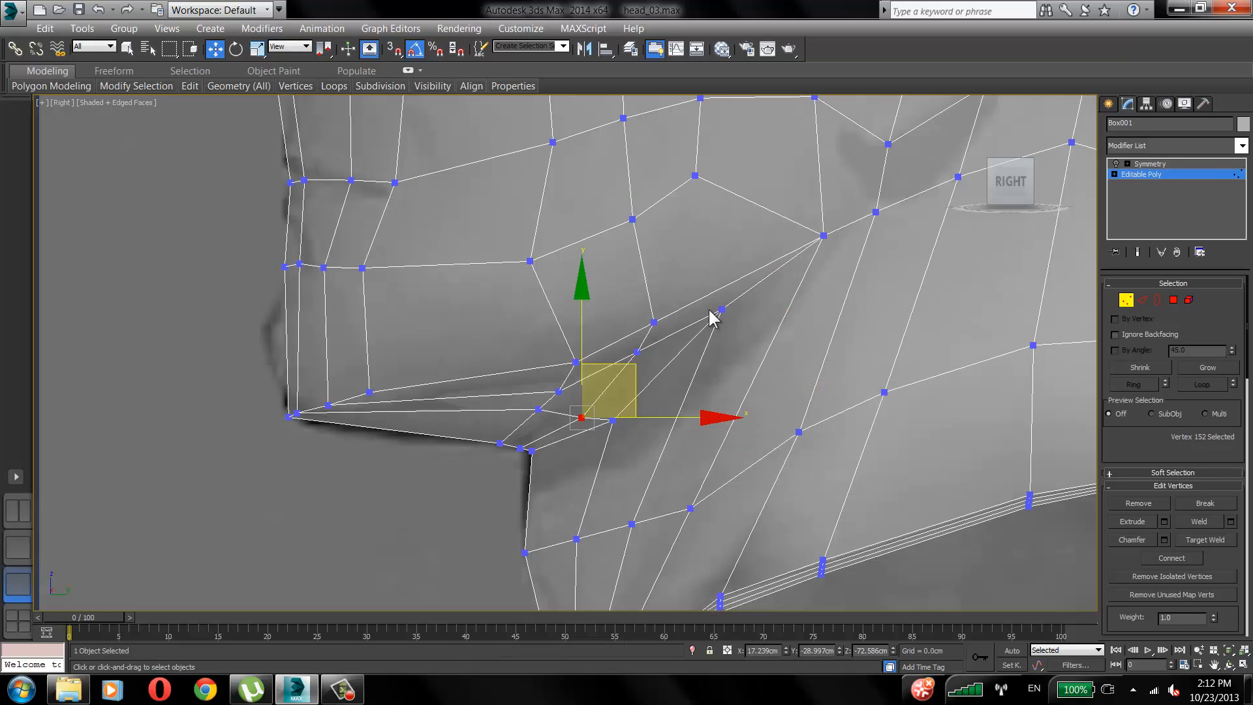
key(ctrl+z)
key(ctrl+z)
key(ctrl+z)
scroll(679, 434, down, 4)
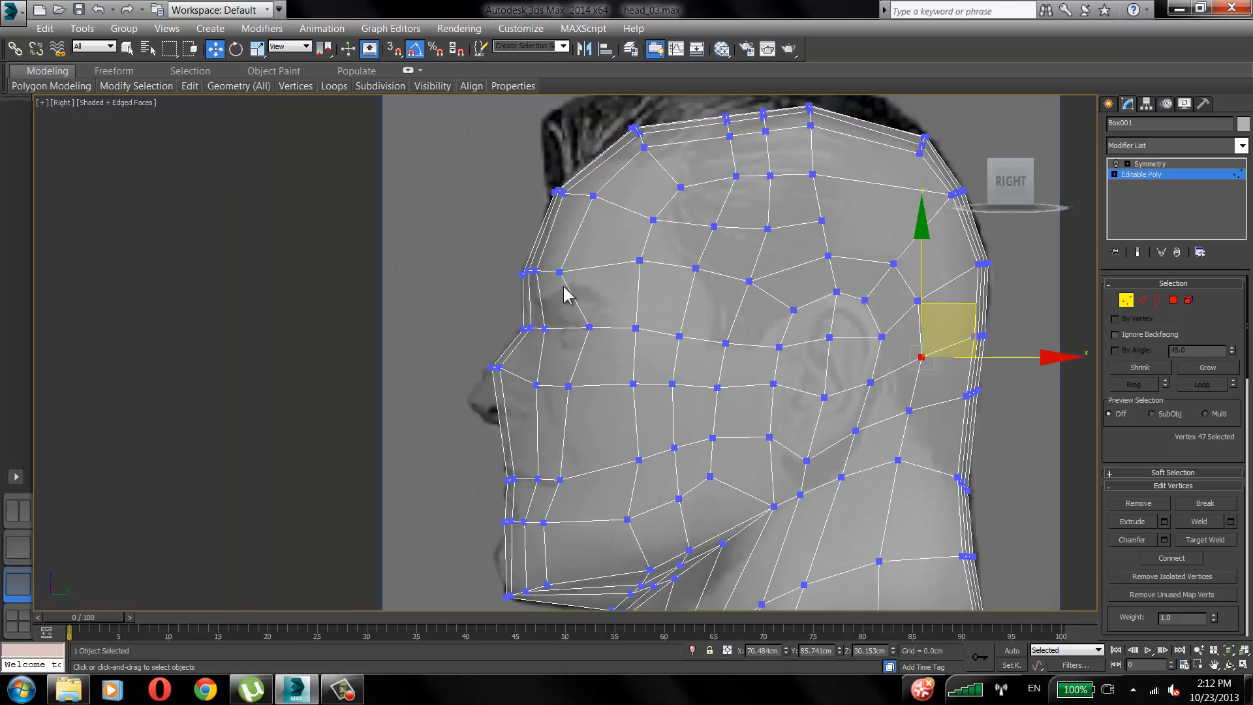
Show the complete mirrored head in the perspective view, outside vertex editing, with see-through display turned off.
middle_drag(562, 322, 556, 295)
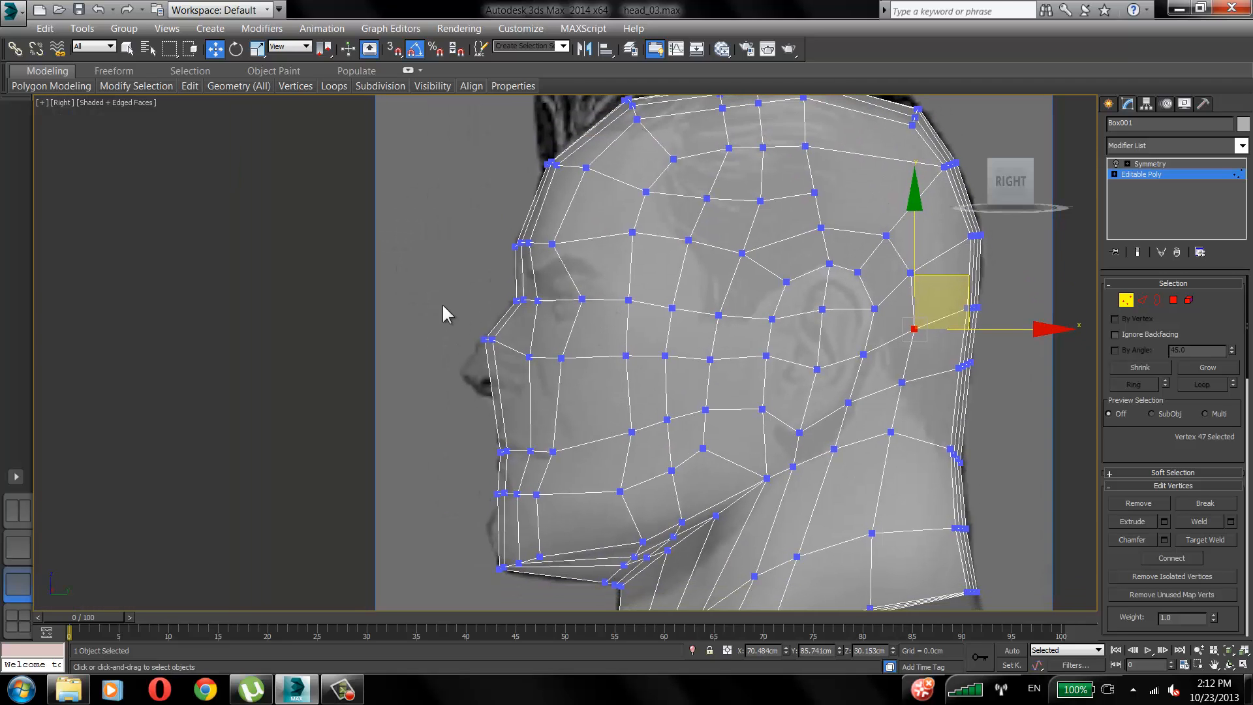
click(443, 307)
middle_drag(443, 307, 491, 303)
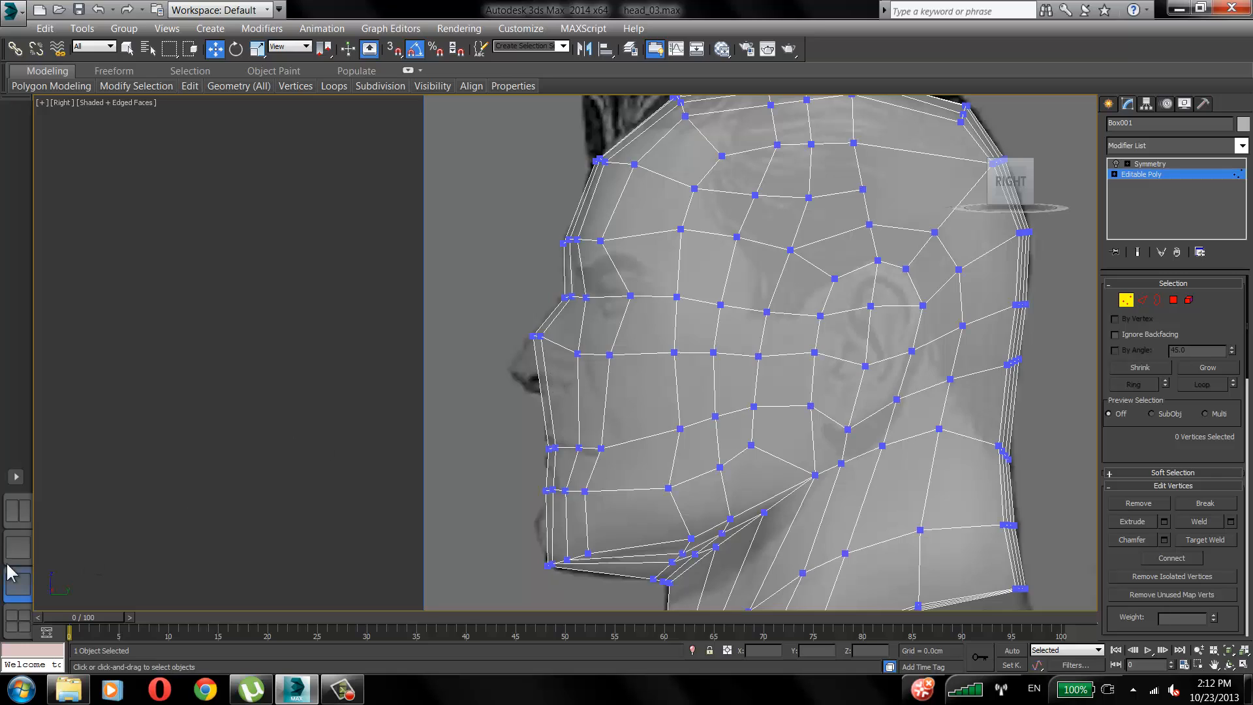
click(18, 548)
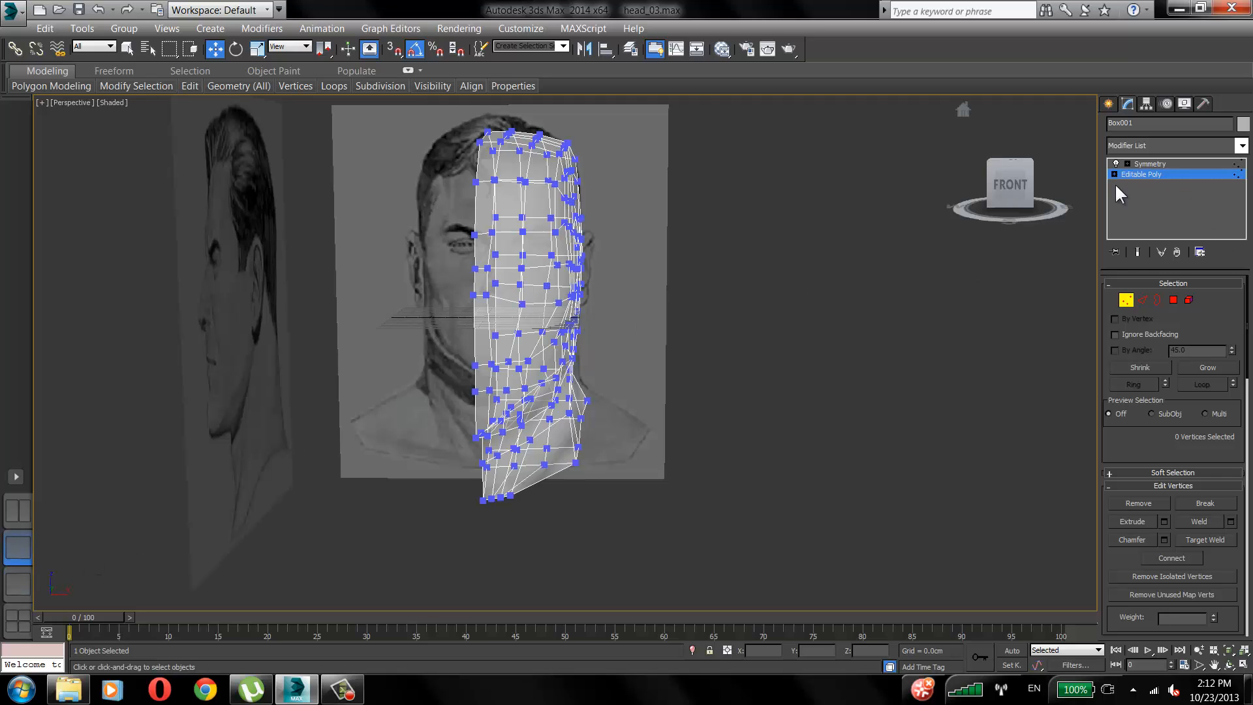
click(1127, 300)
click(1138, 252)
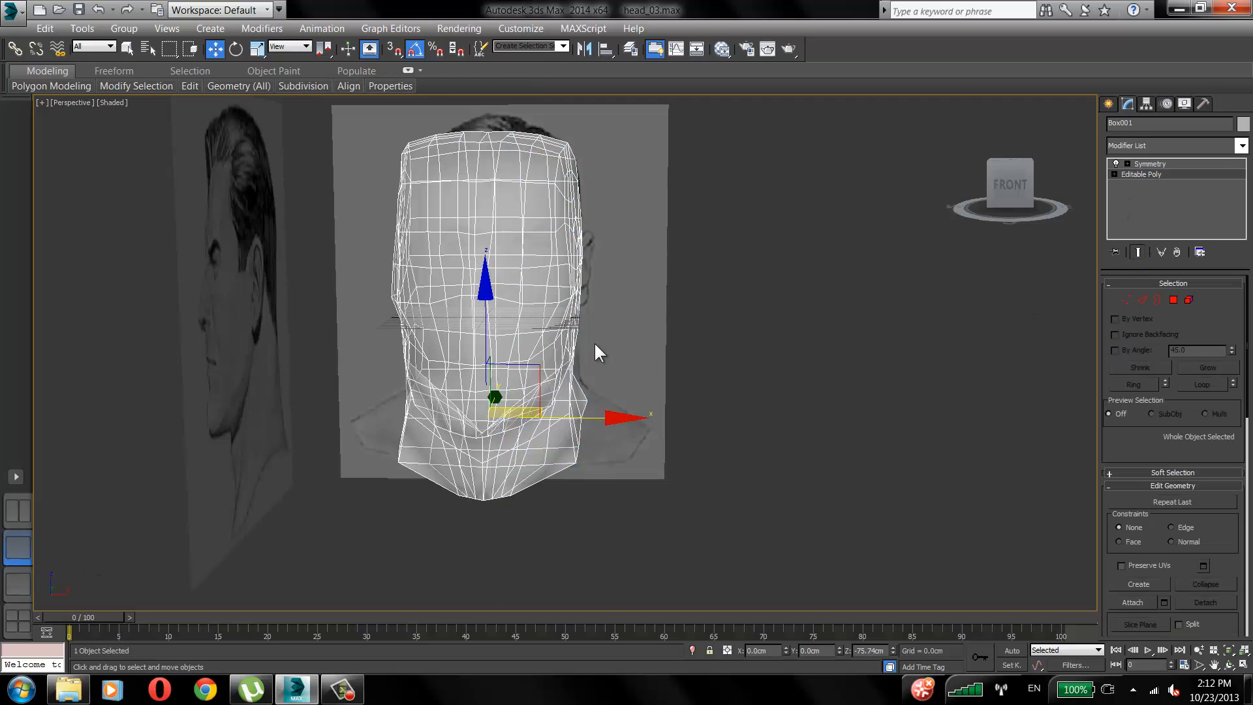
key(alt+x)
alt+middle_drag(594, 344, 518, 366)
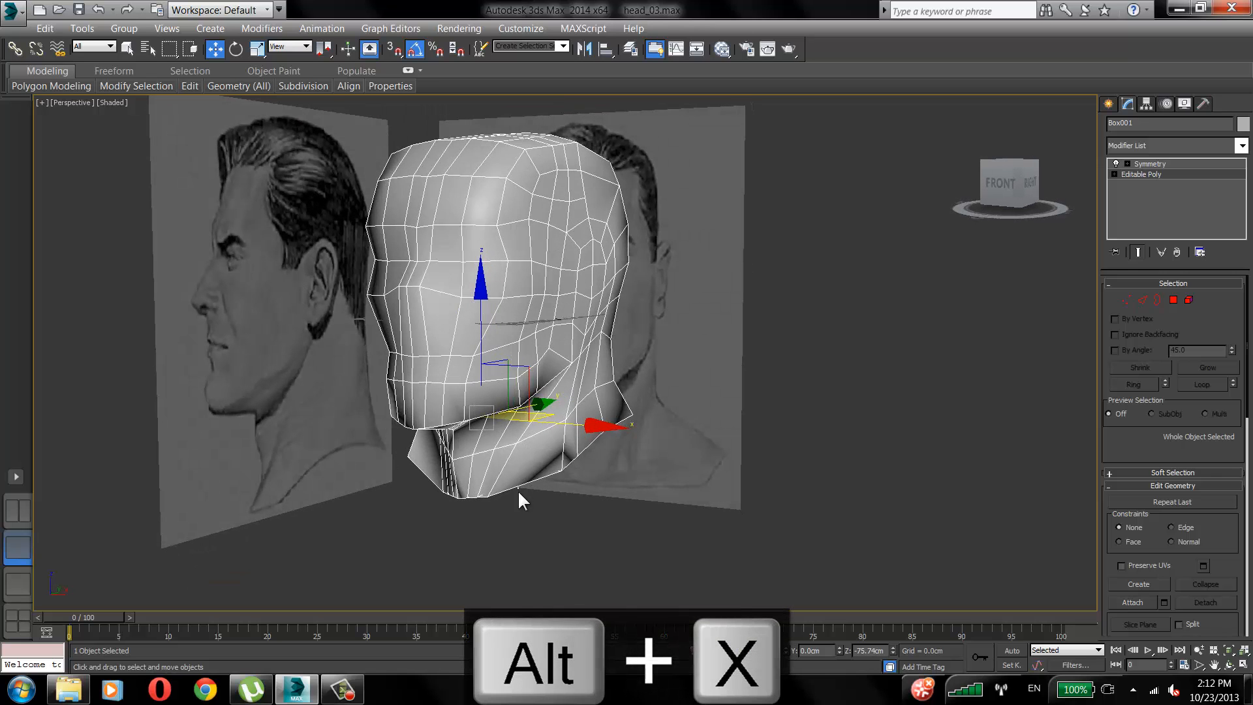
Isolate the head from the reference planes and examine the curvature of its face and mouth from several angles.
click(516, 503)
mouse_move(404, 392)
alt+middle_down()
mouse_move(491, 371)
mouse_move(408, 369)
alt+middle_up()
click(526, 287)
middle_drag(530, 261, 570, 338)
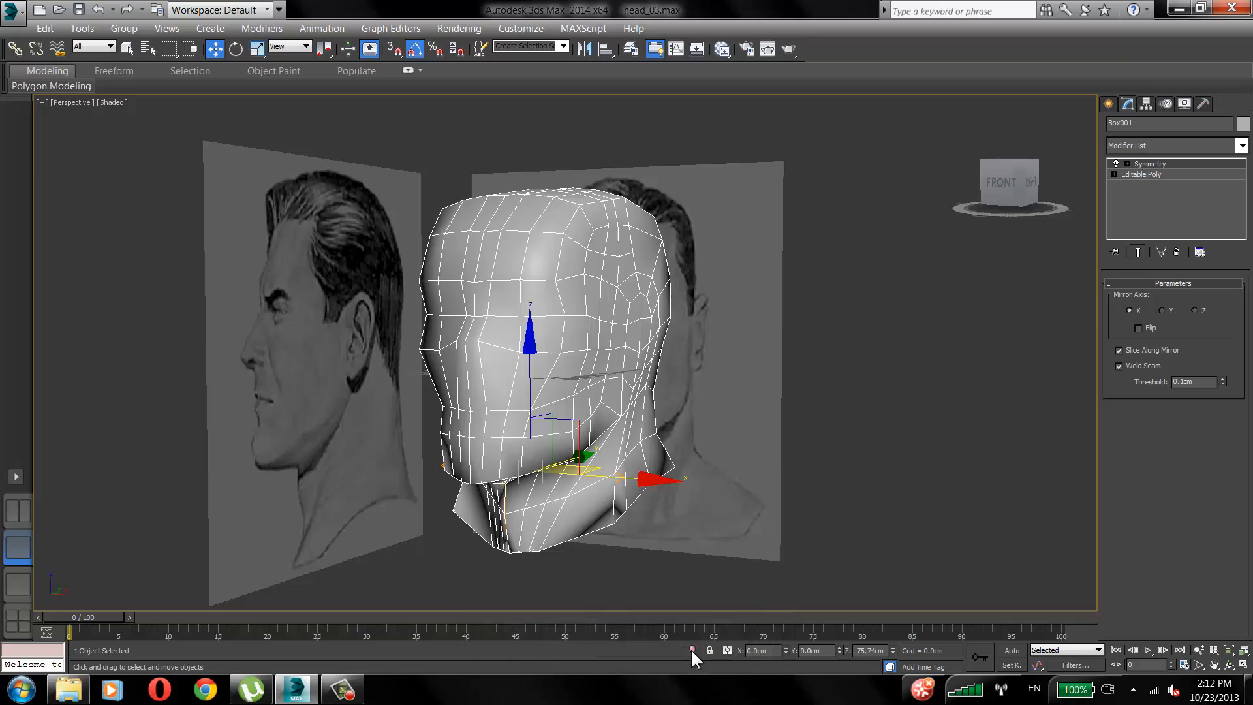
key(alt+q)
mouse_move(528, 446)
alt+middle_down()
mouse_move(570, 447)
mouse_move(542, 447)
alt+middle_up()
alt+middle_drag(644, 288, 601, 288)
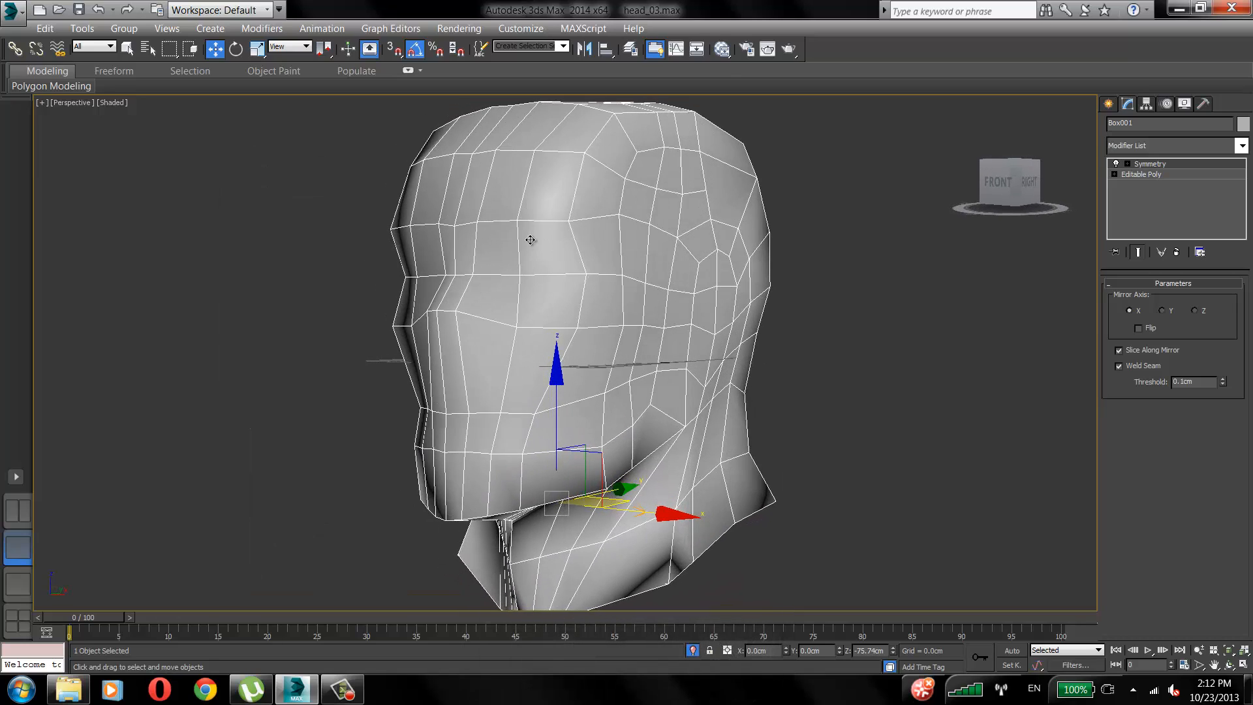
alt+middle_drag(504, 291, 581, 270)
alt+middle_drag(556, 314, 513, 374)
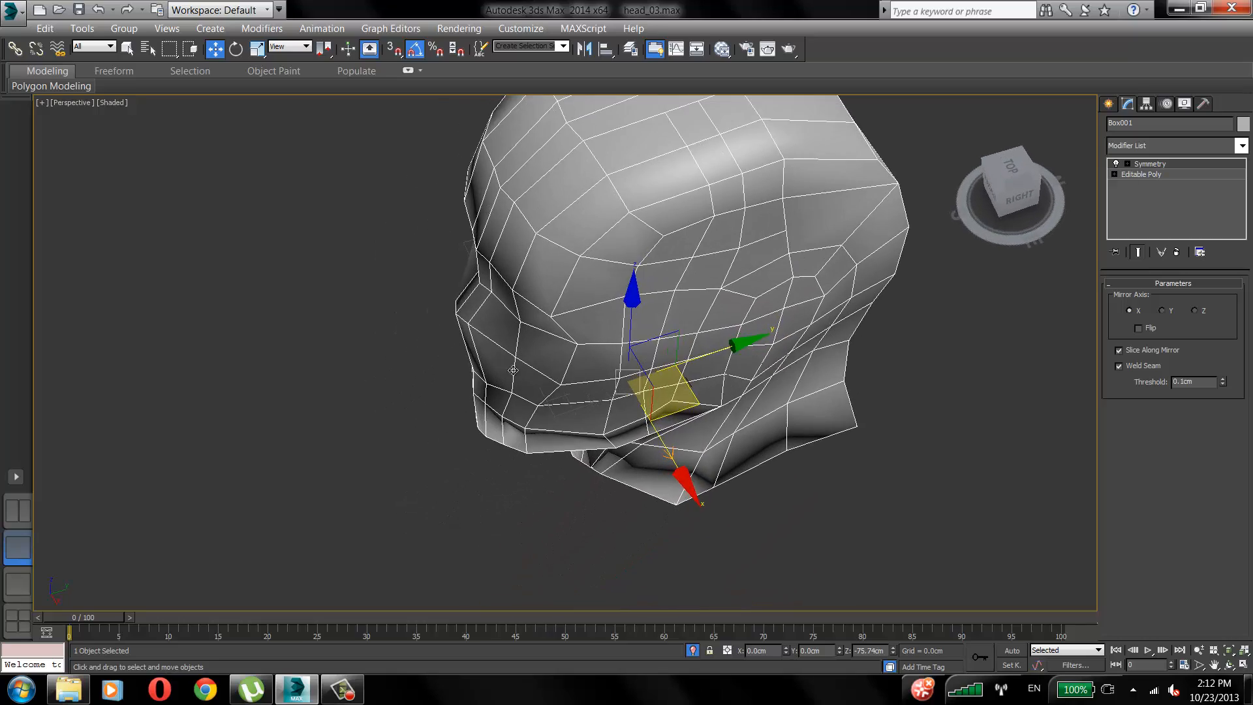
scroll(514, 382, up, 3)
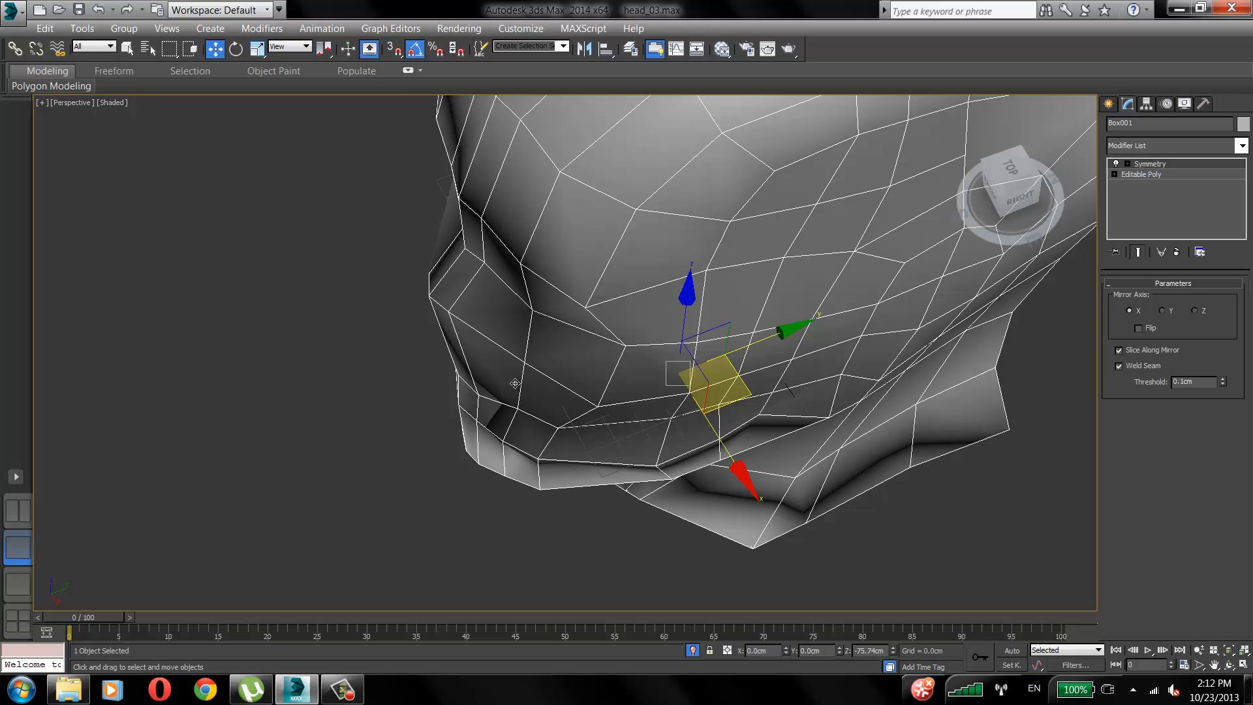
Return to vertex editing of the Editable Poly and move the mouth-row vertex third from the midline forward to round the contour.
click(1159, 176)
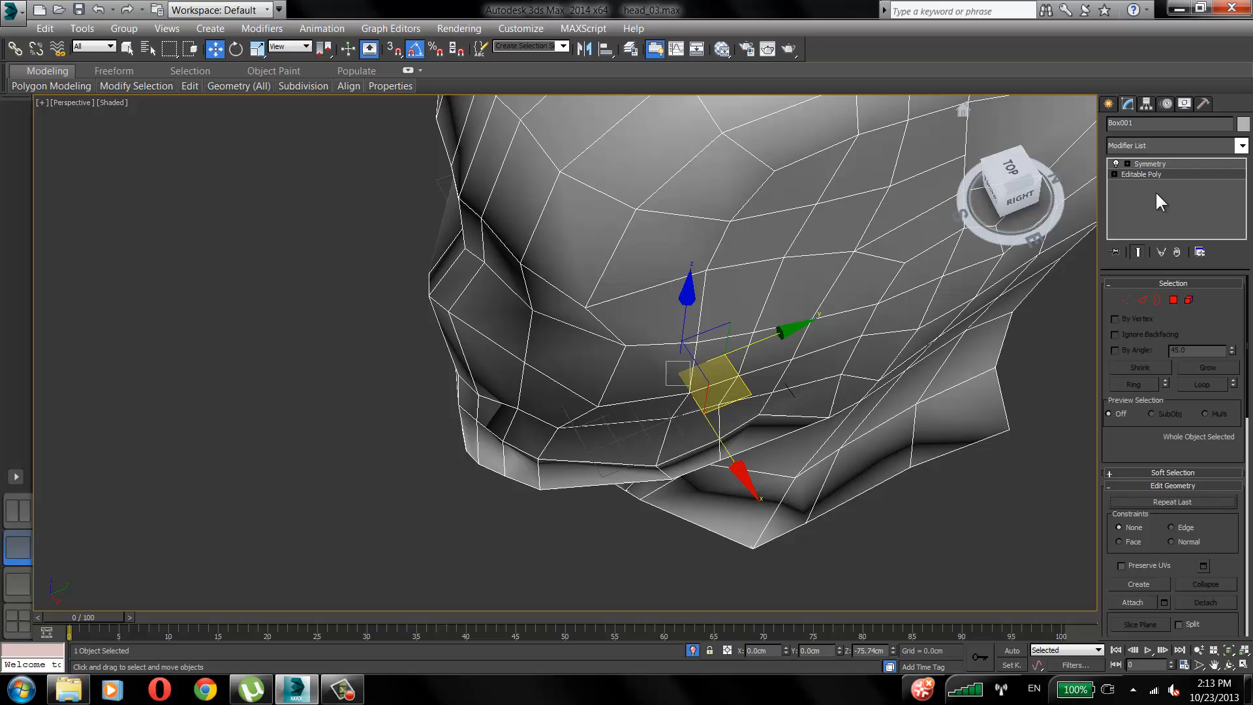
click(1126, 300)
click(517, 409)
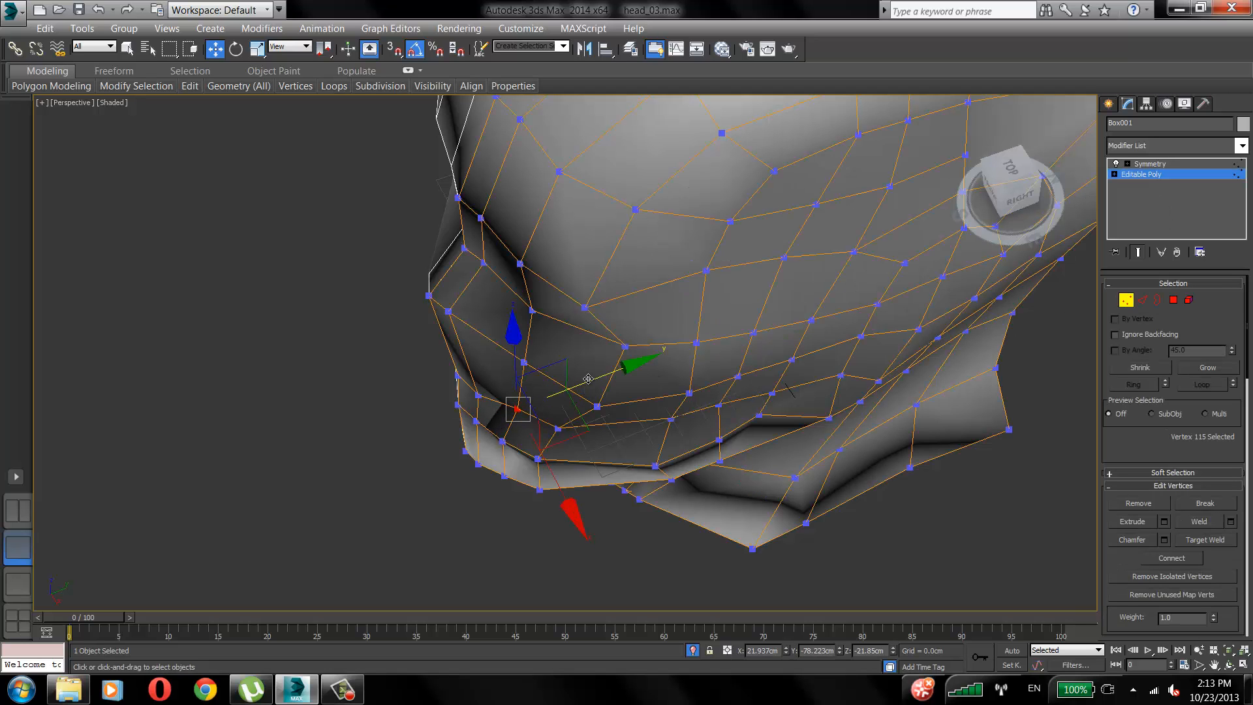
drag(588, 378, 569, 387)
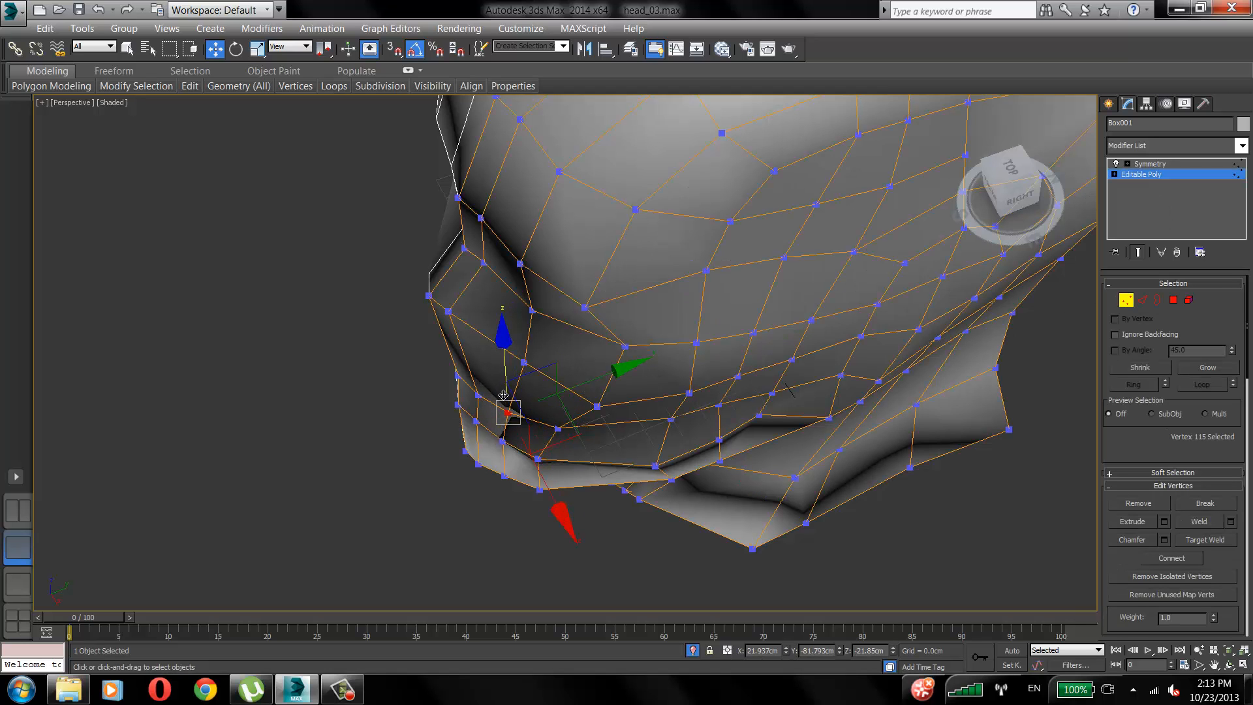
alt+middle_drag(503, 394, 531, 416)
click(473, 427)
scroll(527, 457, up, 3)
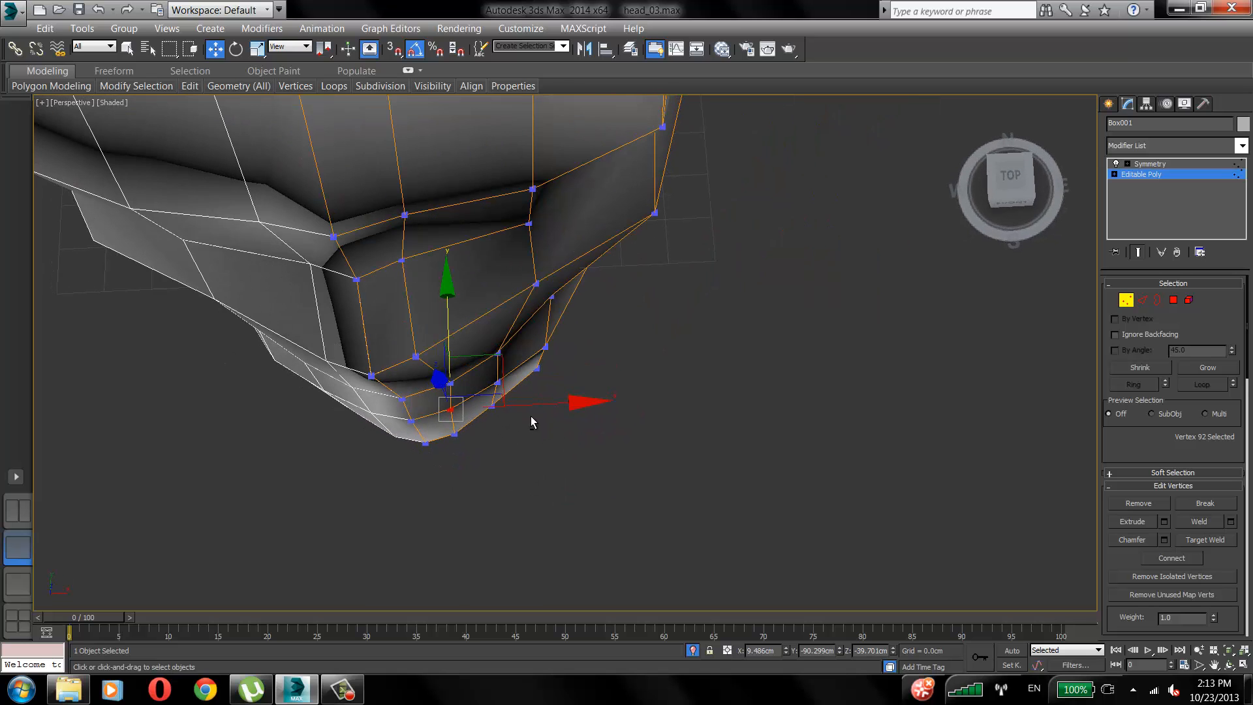
click(565, 335)
click(499, 353)
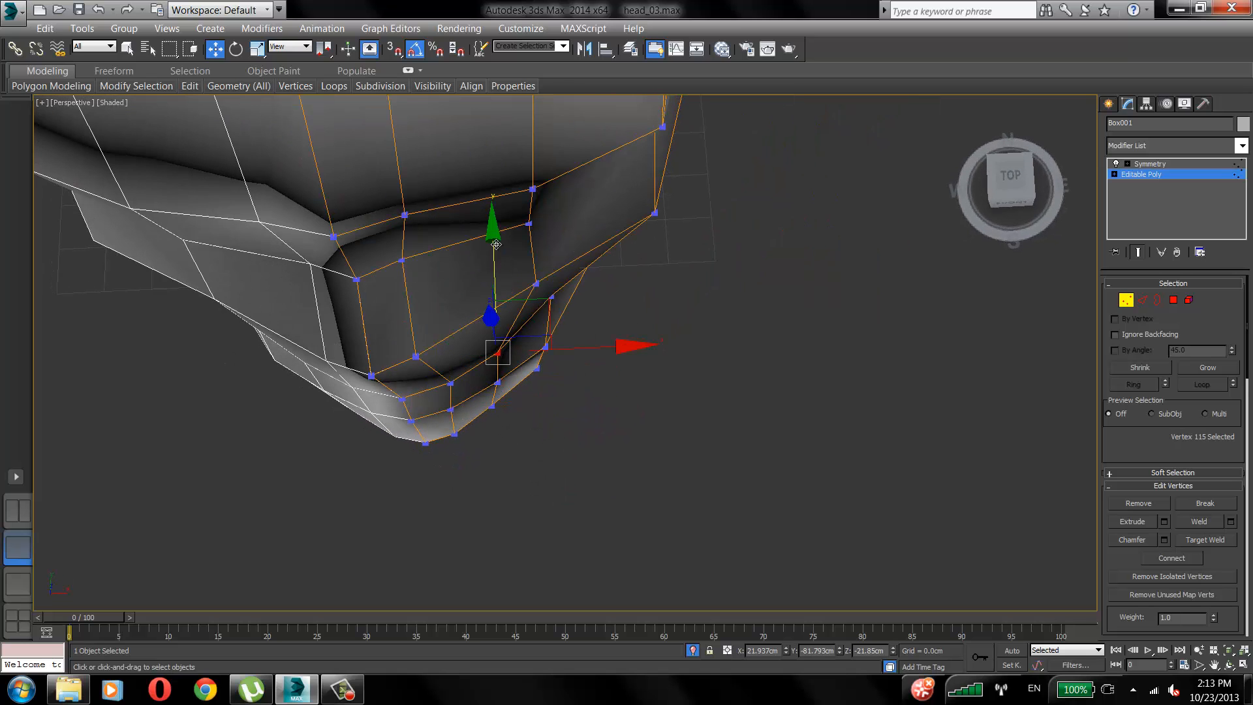
drag(496, 244, 496, 248)
Move the mouth-row vertex beside the midline forward and inward, and nudge the midline vertex one row below slightly back.
click(449, 383)
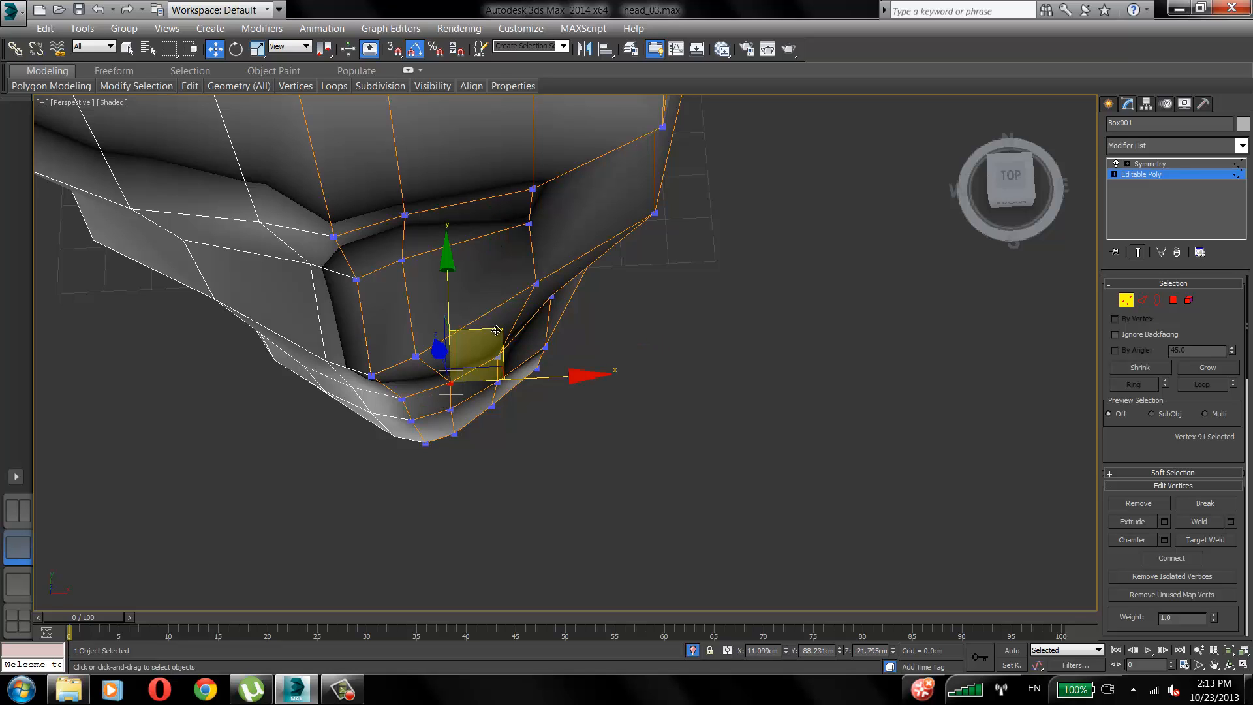
drag(495, 329, 489, 335)
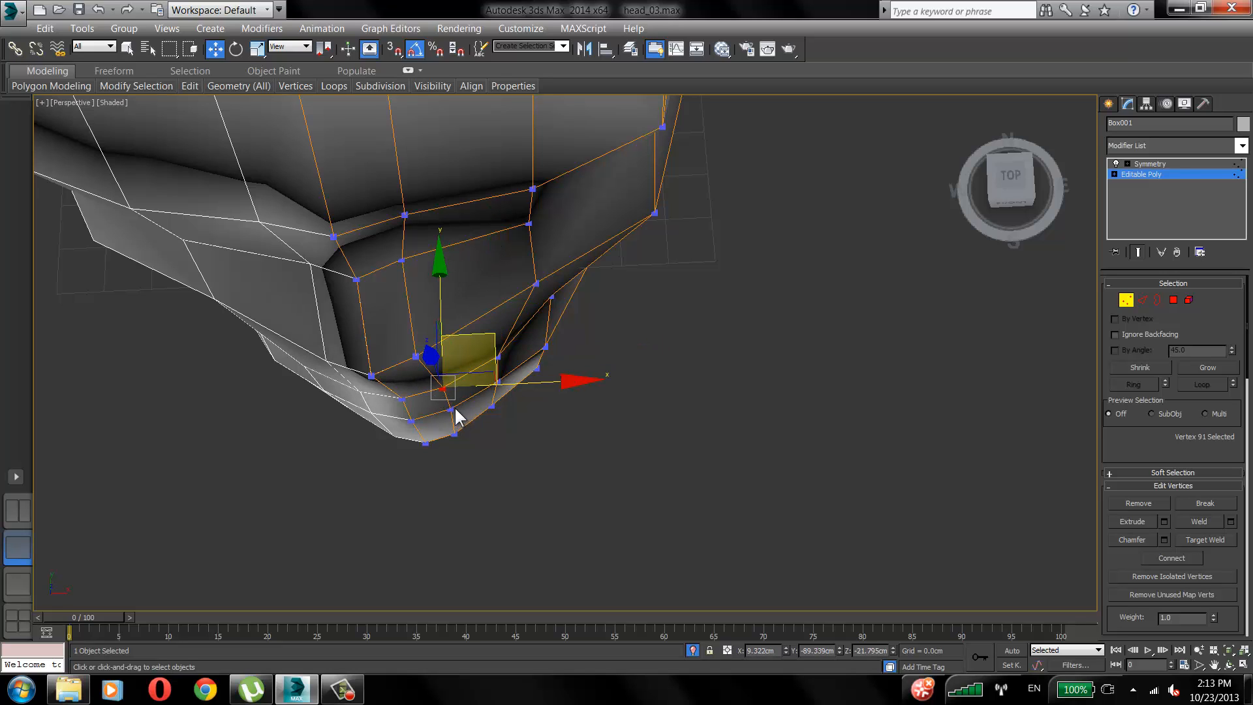
click(409, 421)
drag(411, 303, 411, 302)
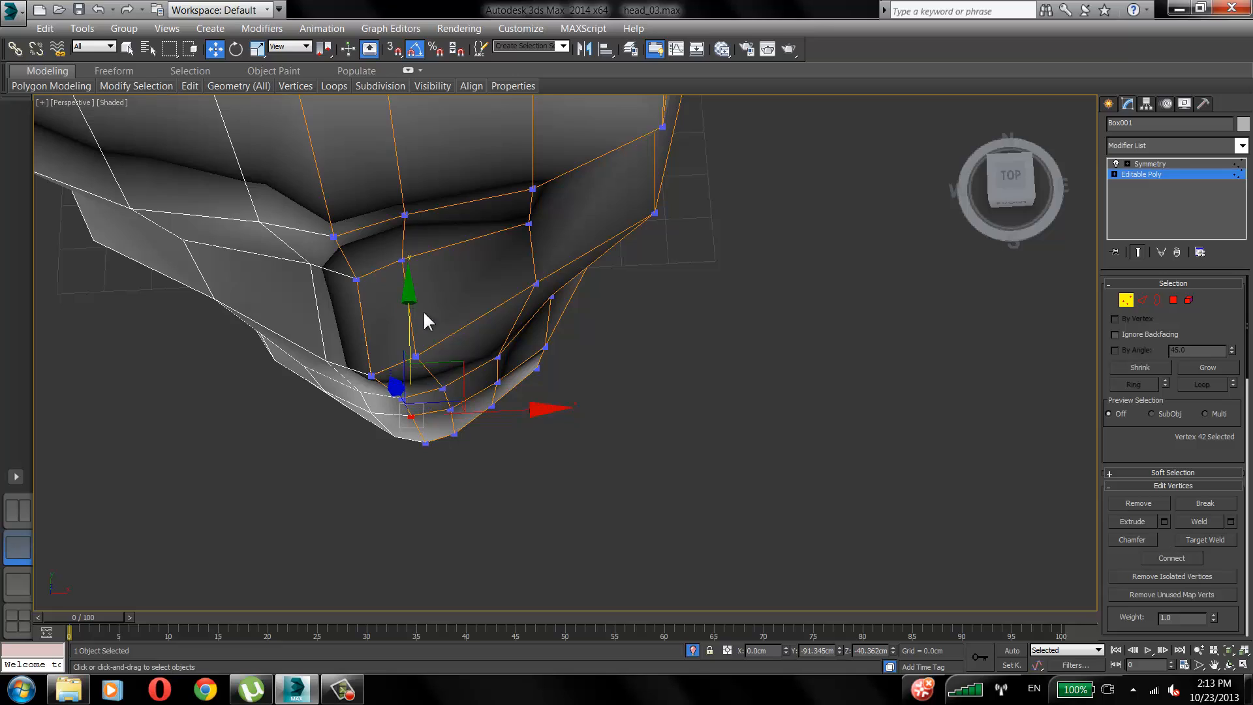
Select the edges along the mouth row near the midline and check the mouth's profile from both sides.
alt+middle_drag(449, 322, 355, 248)
click(355, 301)
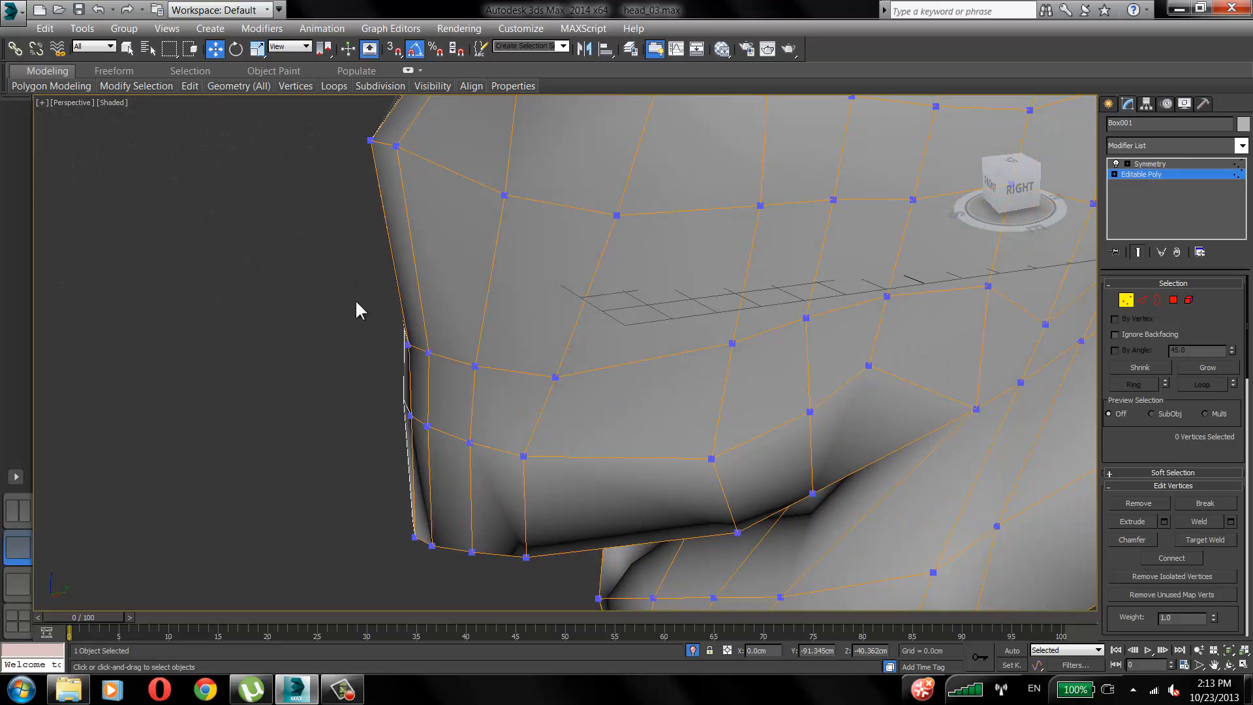
click(429, 352)
alt+middle_drag(500, 323, 537, 314)
click(1128, 301)
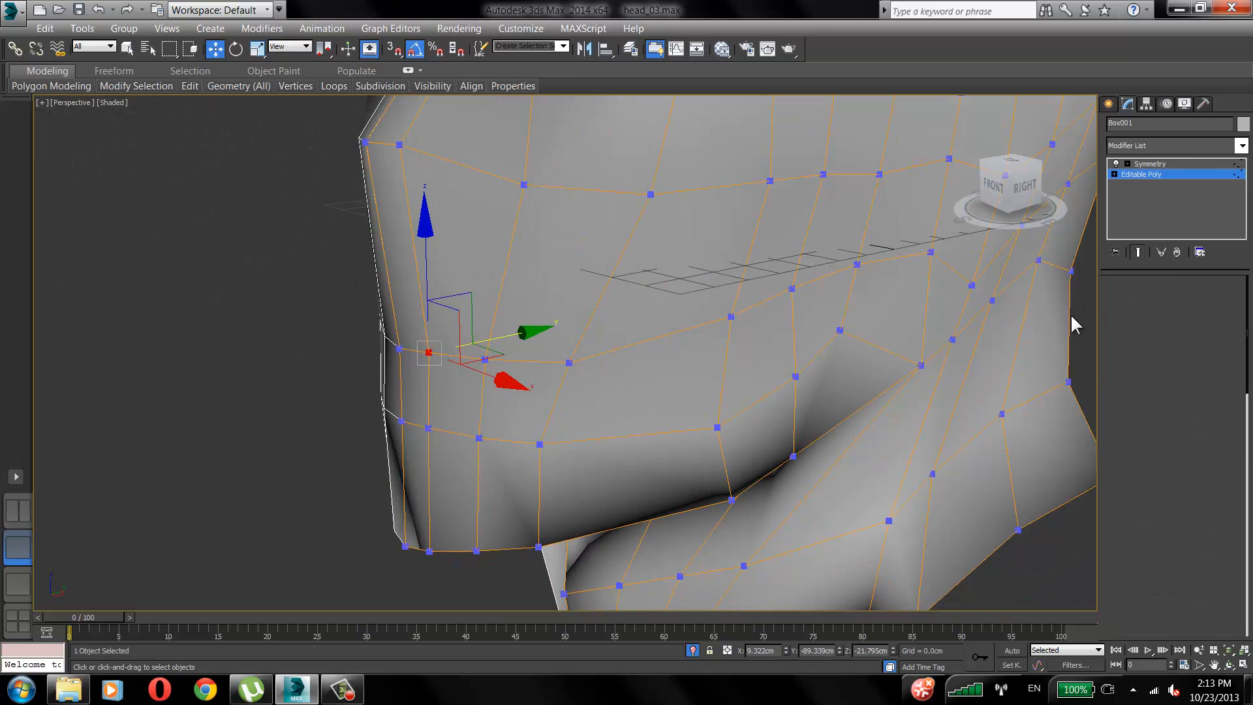
click(413, 351)
ctrl+click(471, 358)
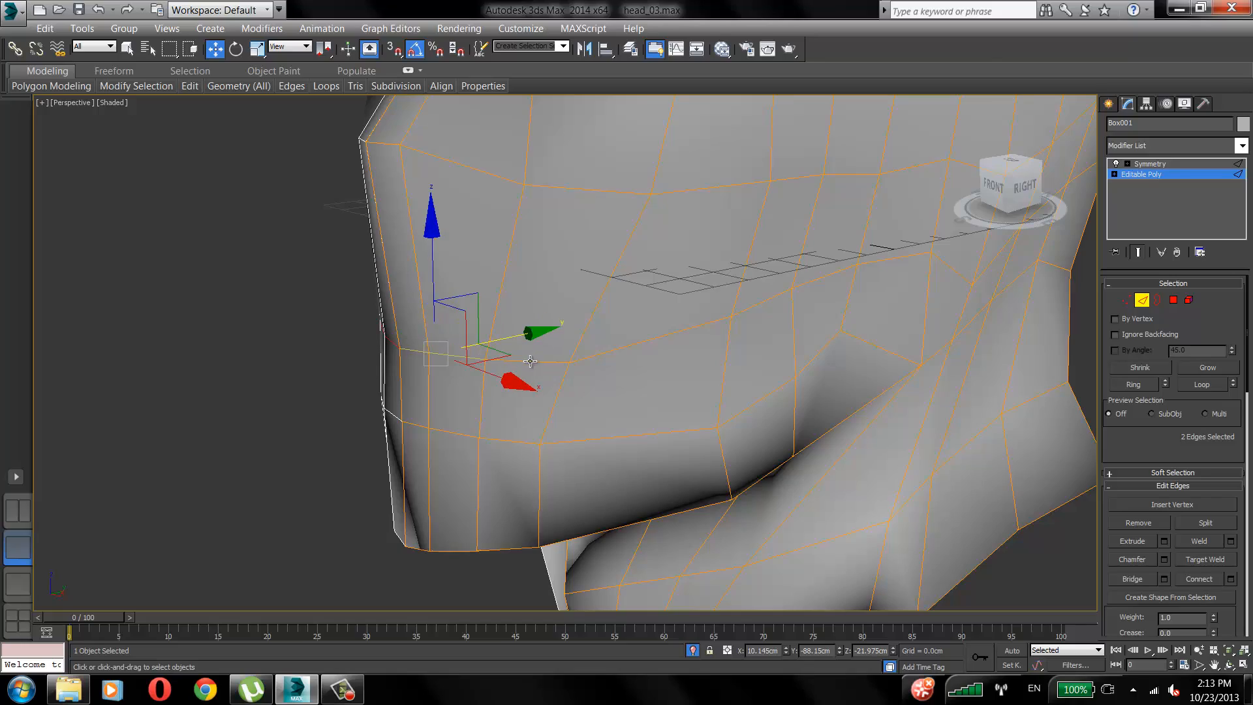
ctrl+click(529, 361)
alt+middle_drag(403, 303, 503, 324)
middle_drag(405, 340, 476, 323)
click(1126, 299)
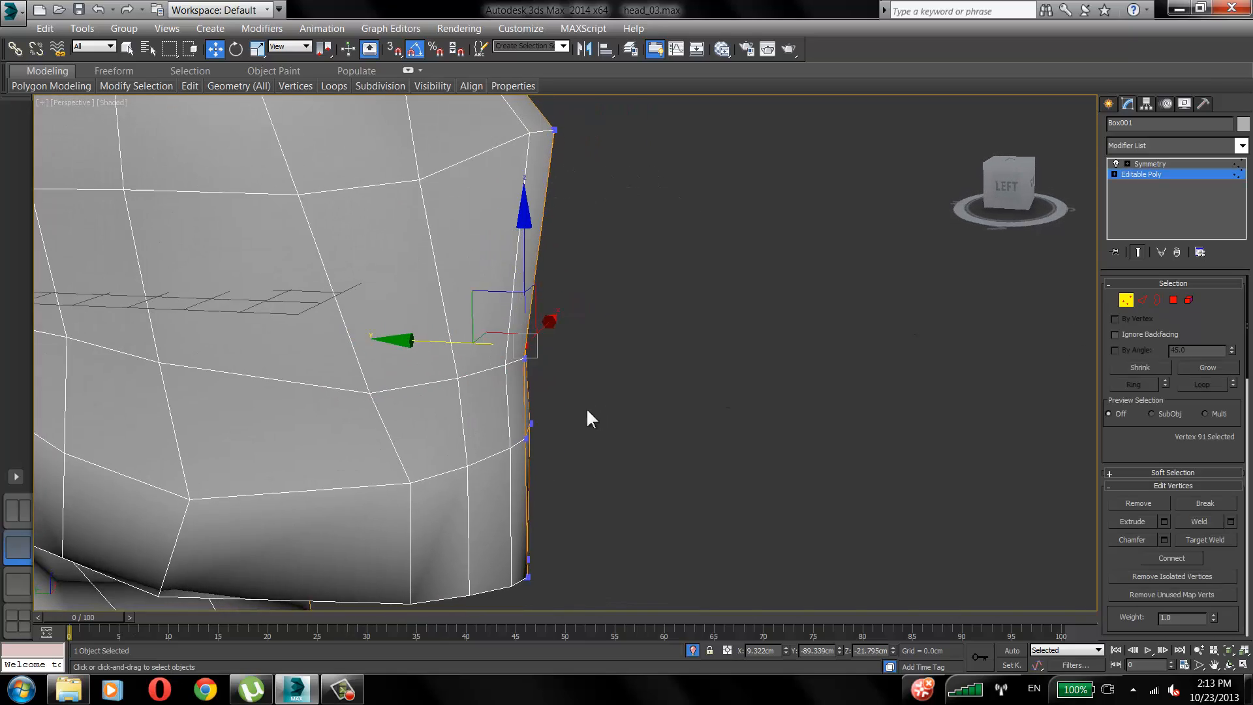
Move the mouth-row vertex toward the cheek, fourth from the midline, forward and inward to smooth the curve around the mouth.
alt+middle_drag(588, 414, 502, 492)
click(500, 484)
click(587, 329)
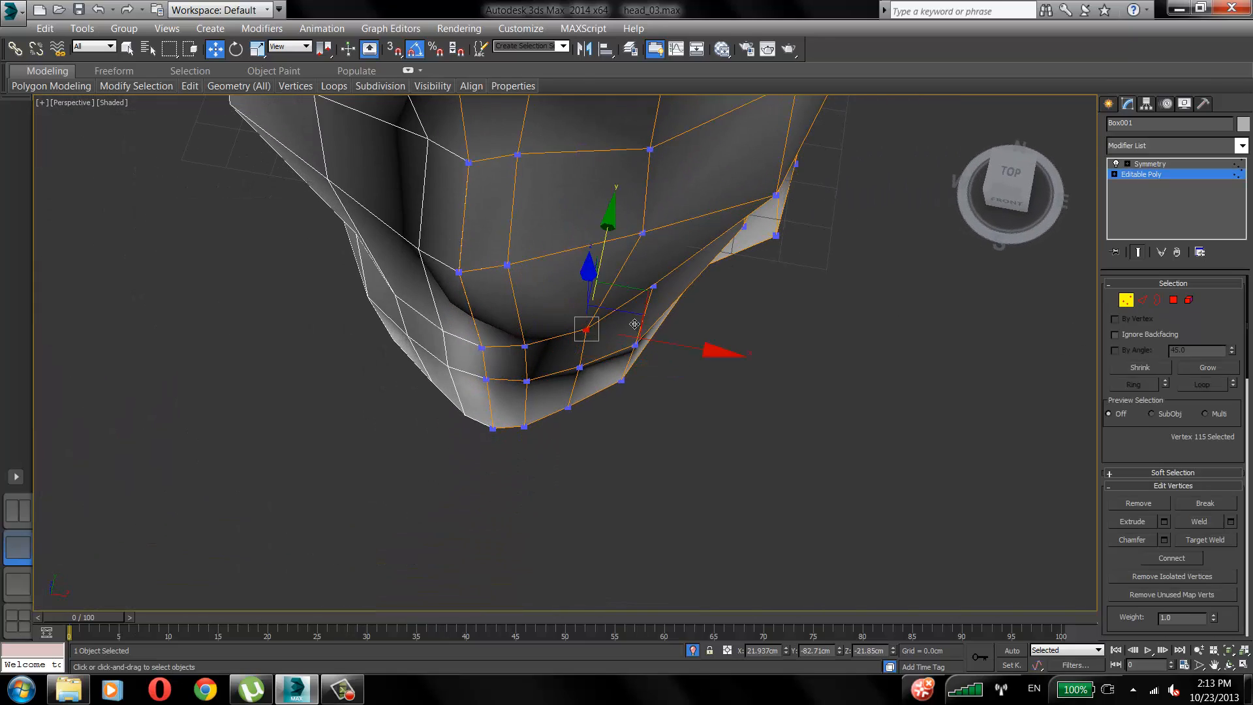
alt+middle_drag(747, 232, 727, 288)
click(727, 288)
click(662, 294)
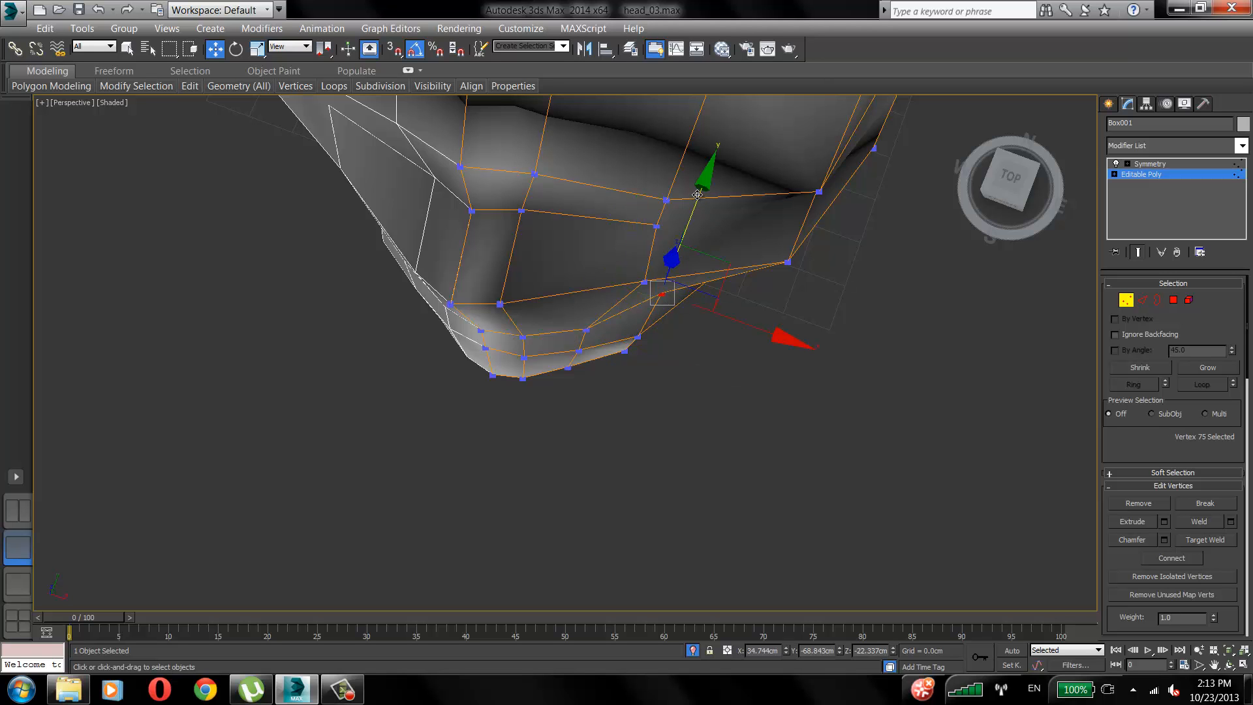
drag(697, 195, 693, 206)
drag(724, 274, 709, 282)
alt+middle_drag(667, 294, 561, 213)
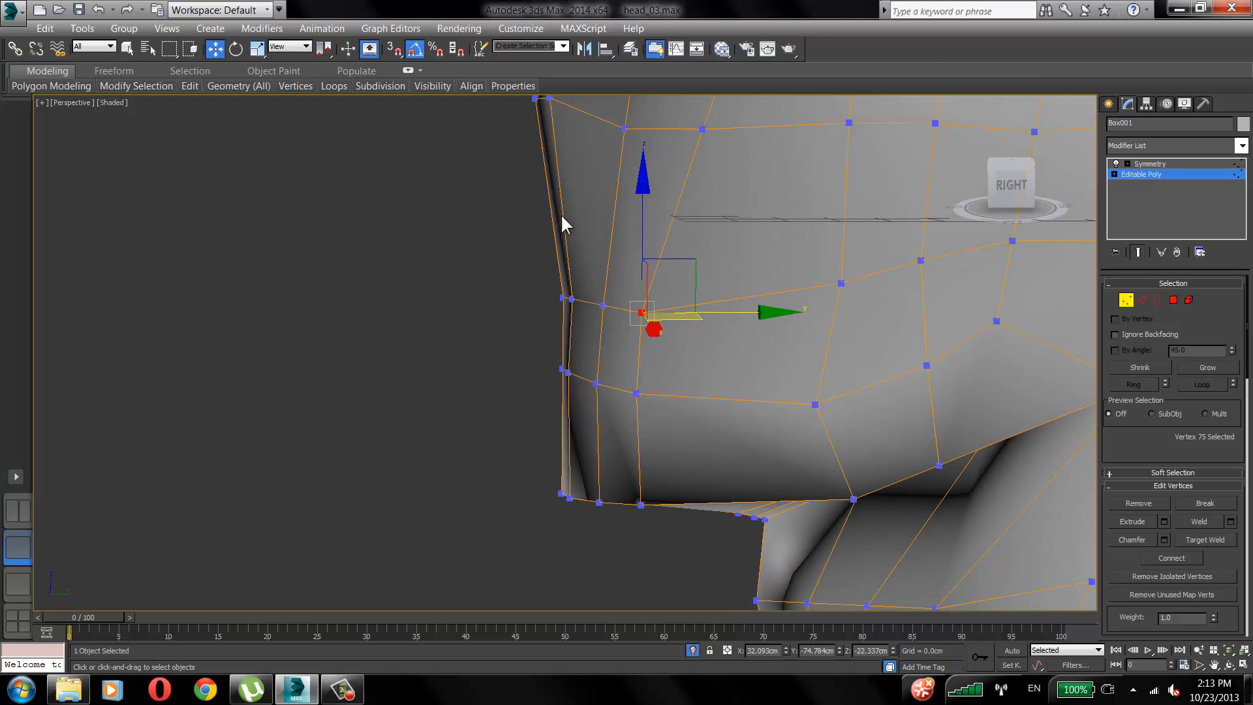
Move the two outer vertices along the chin's lower edge forward and outward to round the chin contour.
alt+middle_drag(617, 483, 640, 561)
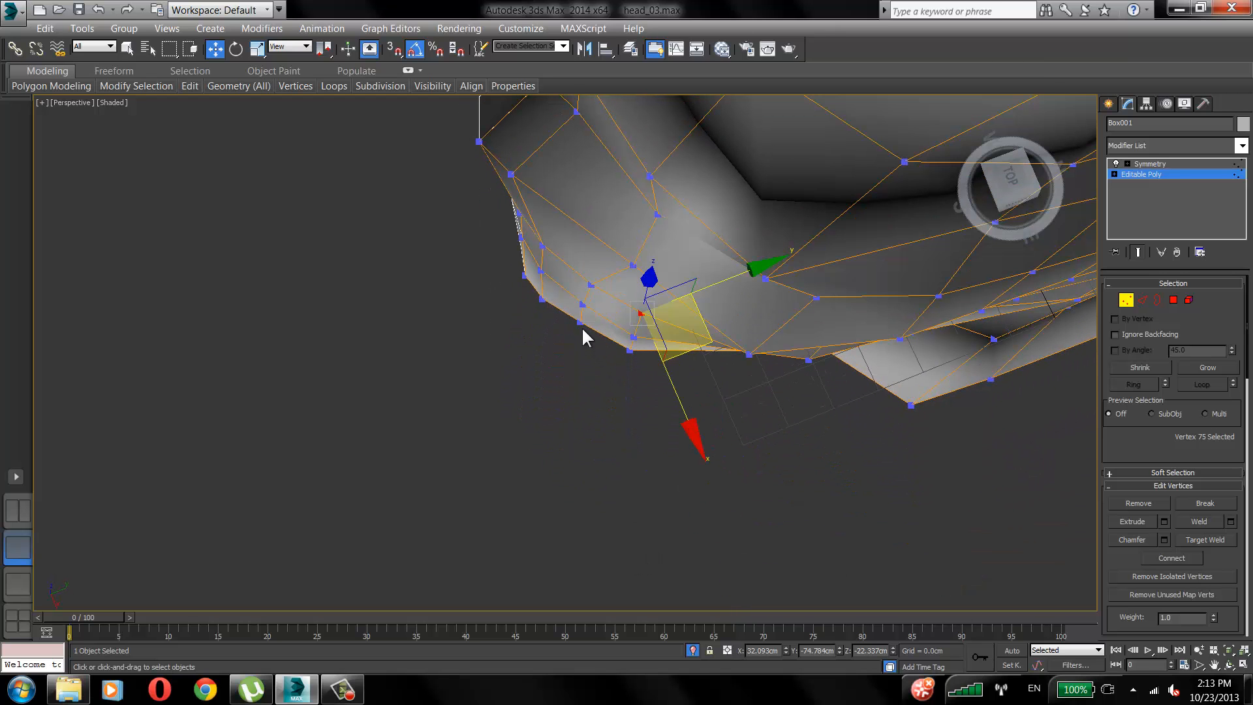
click(580, 323)
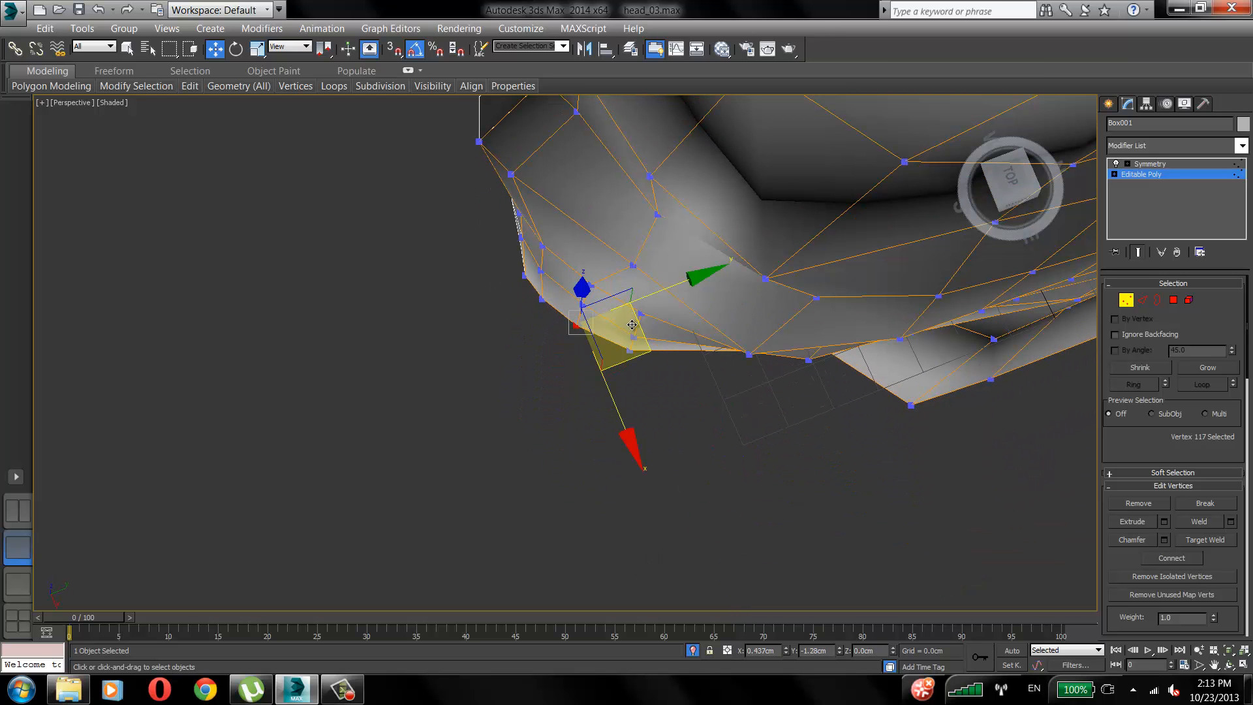
click(503, 408)
click(633, 336)
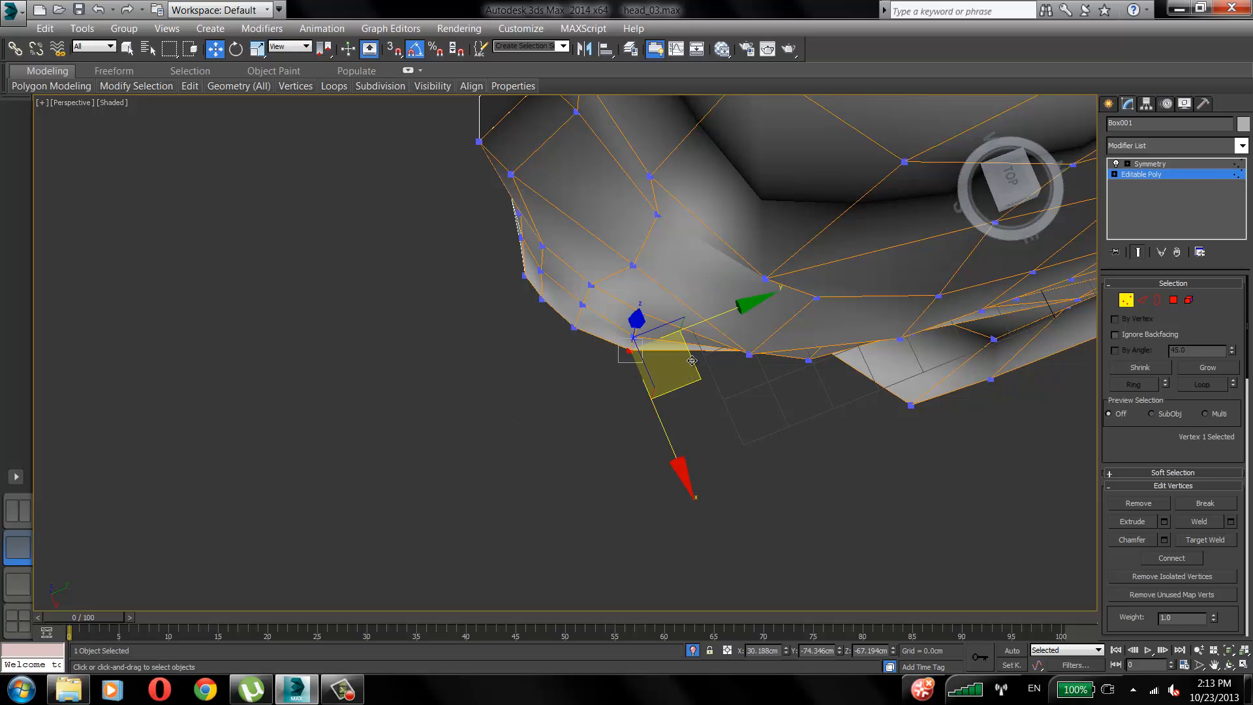
drag(689, 362, 682, 366)
click(542, 301)
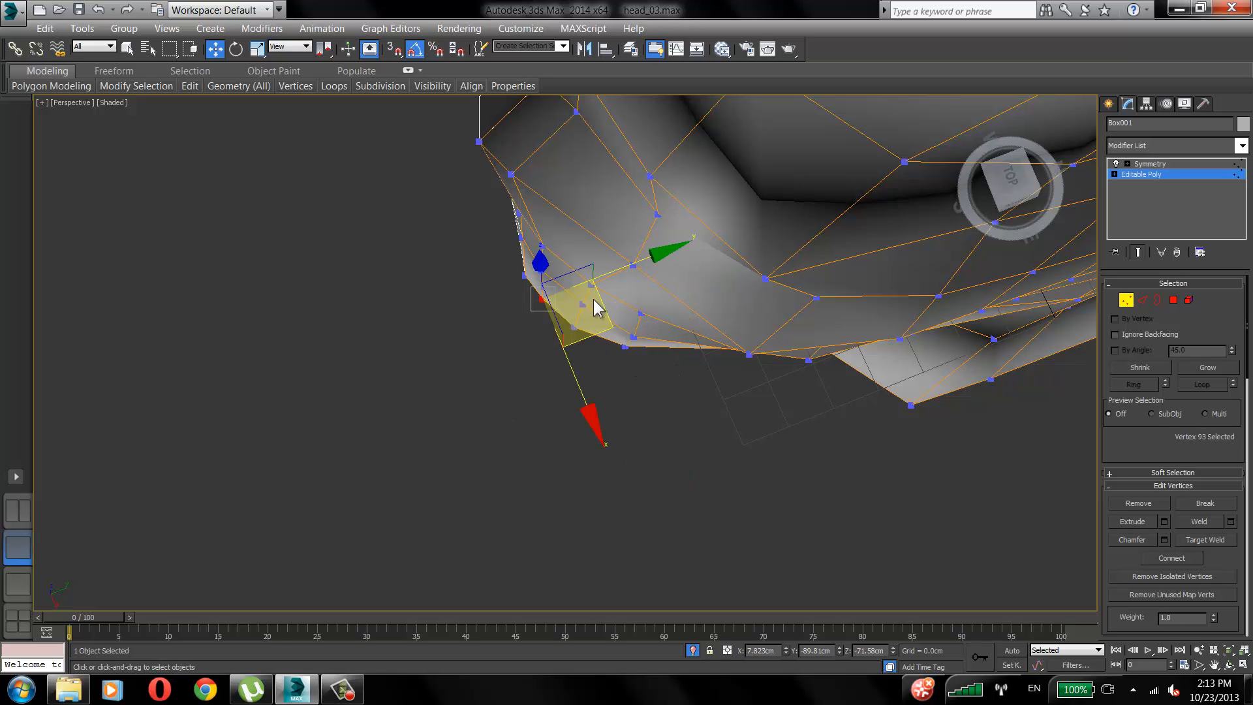
click(421, 344)
Move the jaw vertex on the lower edge forward and slightly down, and nudge the vertex directly above it slightly back.
alt+middle_drag(421, 345, 490, 381)
click(479, 365)
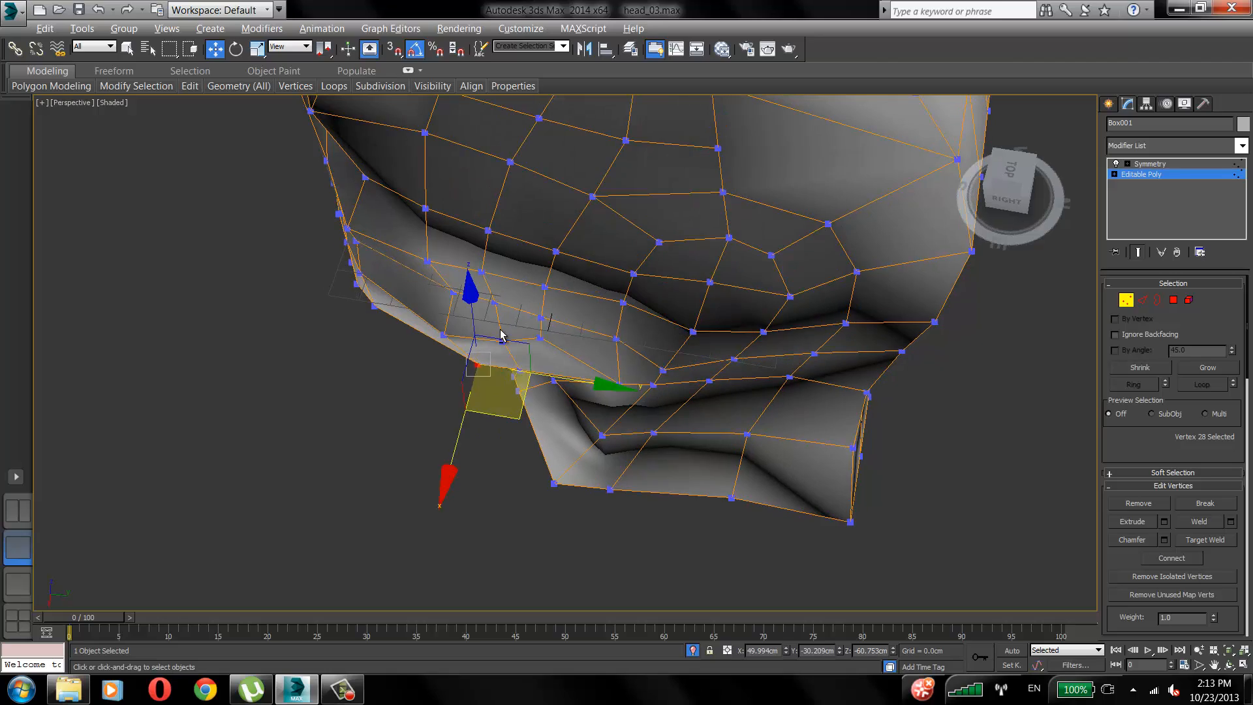
alt+middle_drag(503, 330, 522, 264)
drag(529, 308, 506, 313)
alt+middle_drag(507, 313, 524, 337)
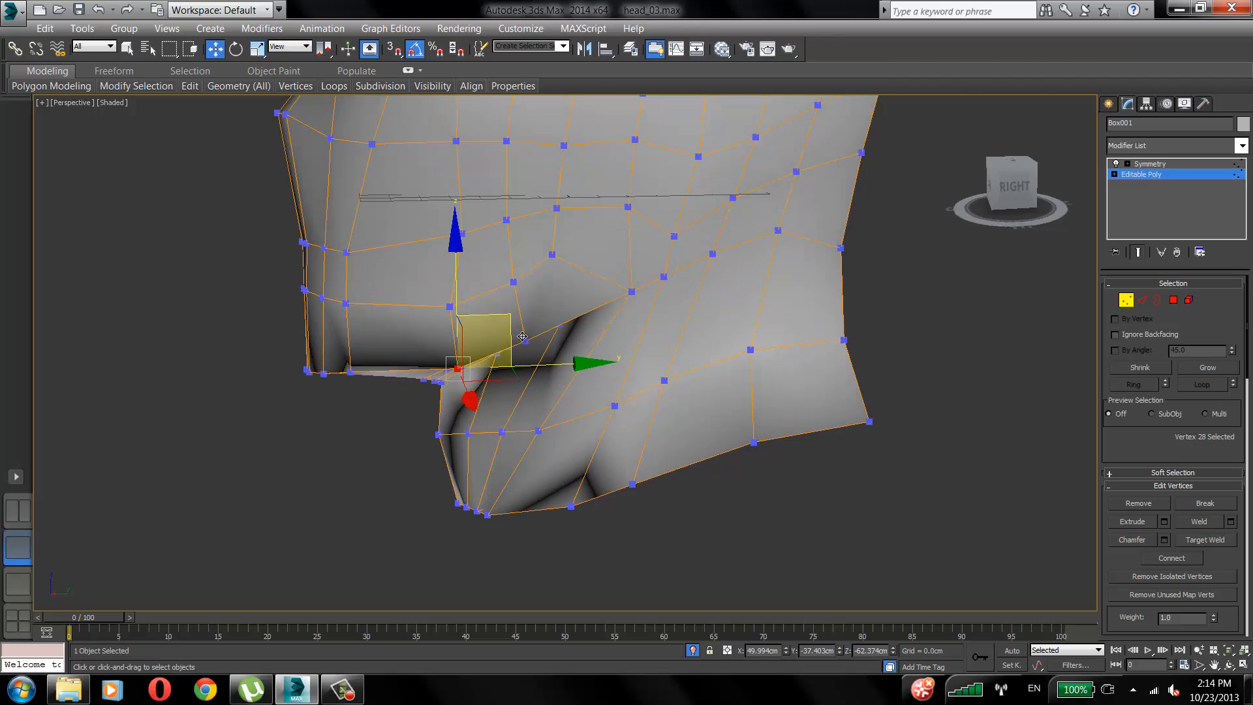
click(394, 327)
click(449, 307)
drag(500, 255, 503, 254)
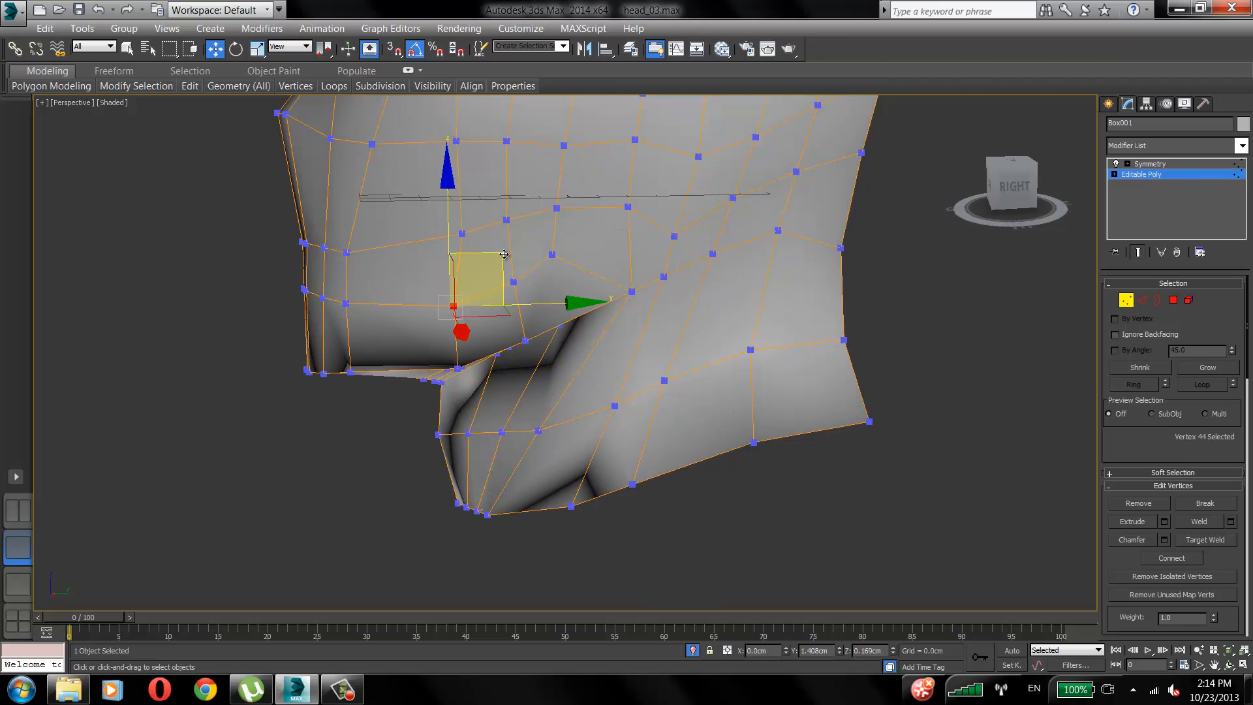
Move the three vertices of the column on the underside of the jaw forward to smooth the chin contour, and clear the selection.
alt+middle_drag(492, 269, 463, 409)
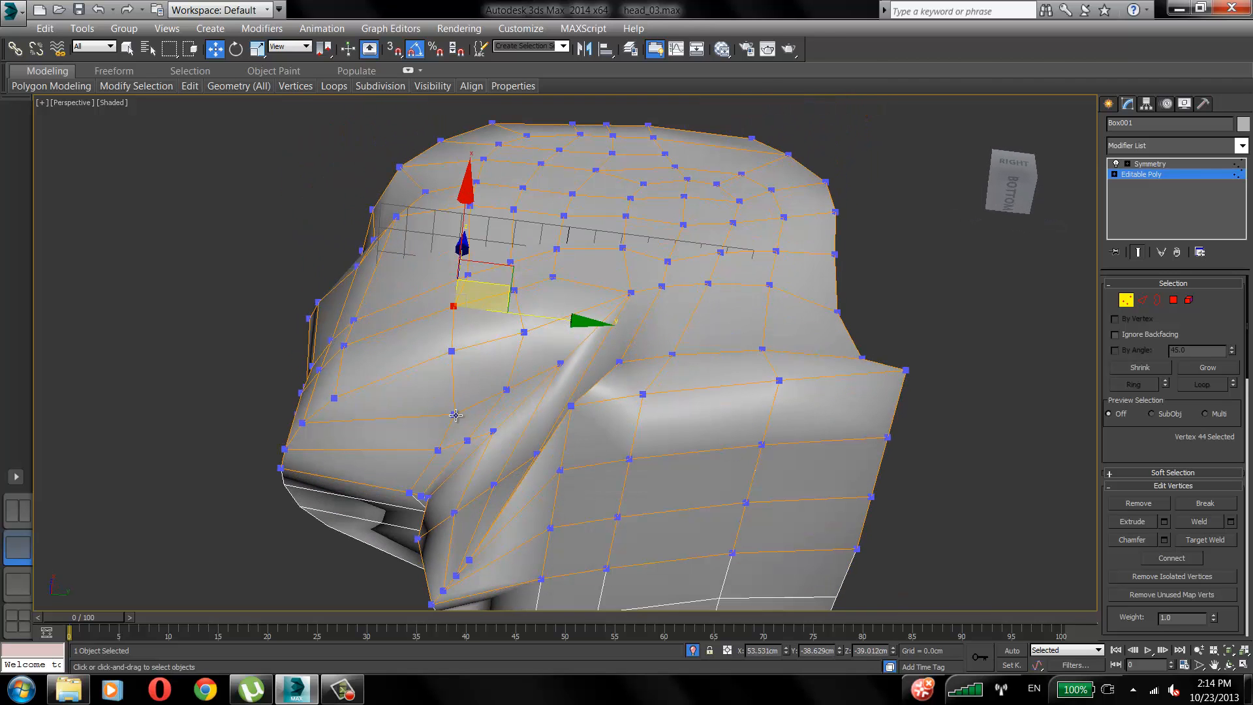
click(456, 415)
drag(539, 425, 489, 455)
click(439, 450)
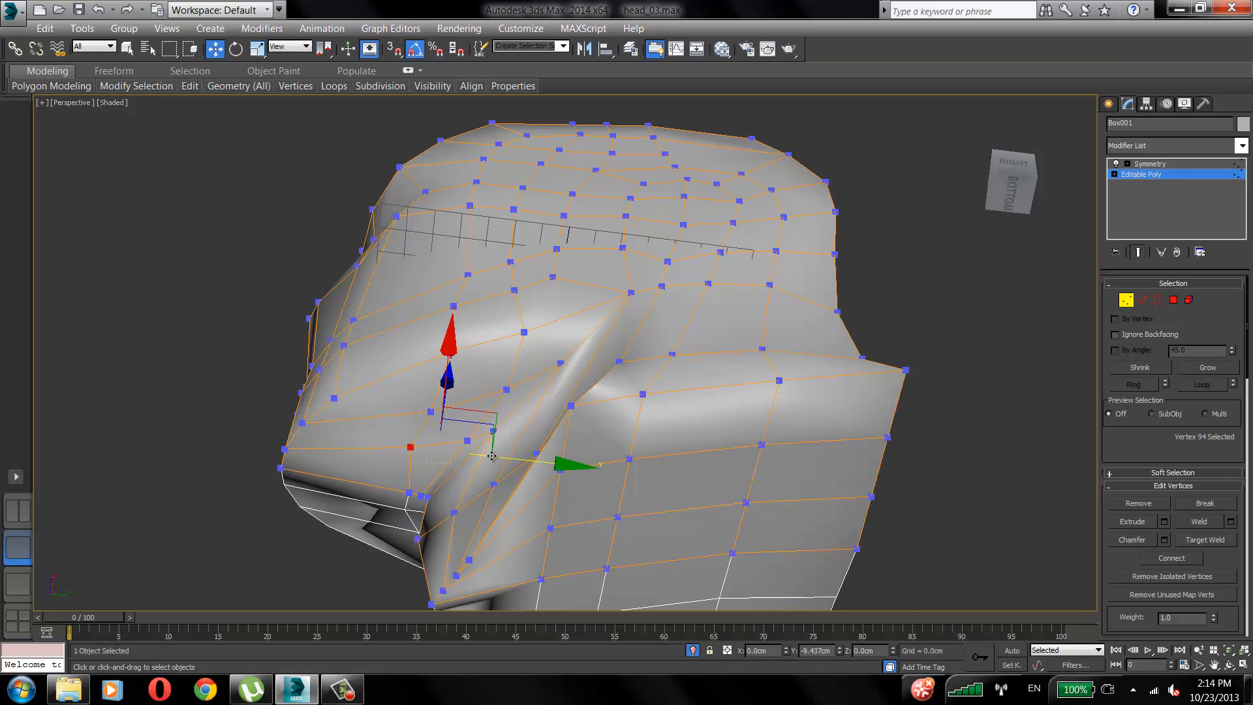
click(410, 493)
drag(490, 504, 468, 501)
click(496, 409)
click(412, 448)
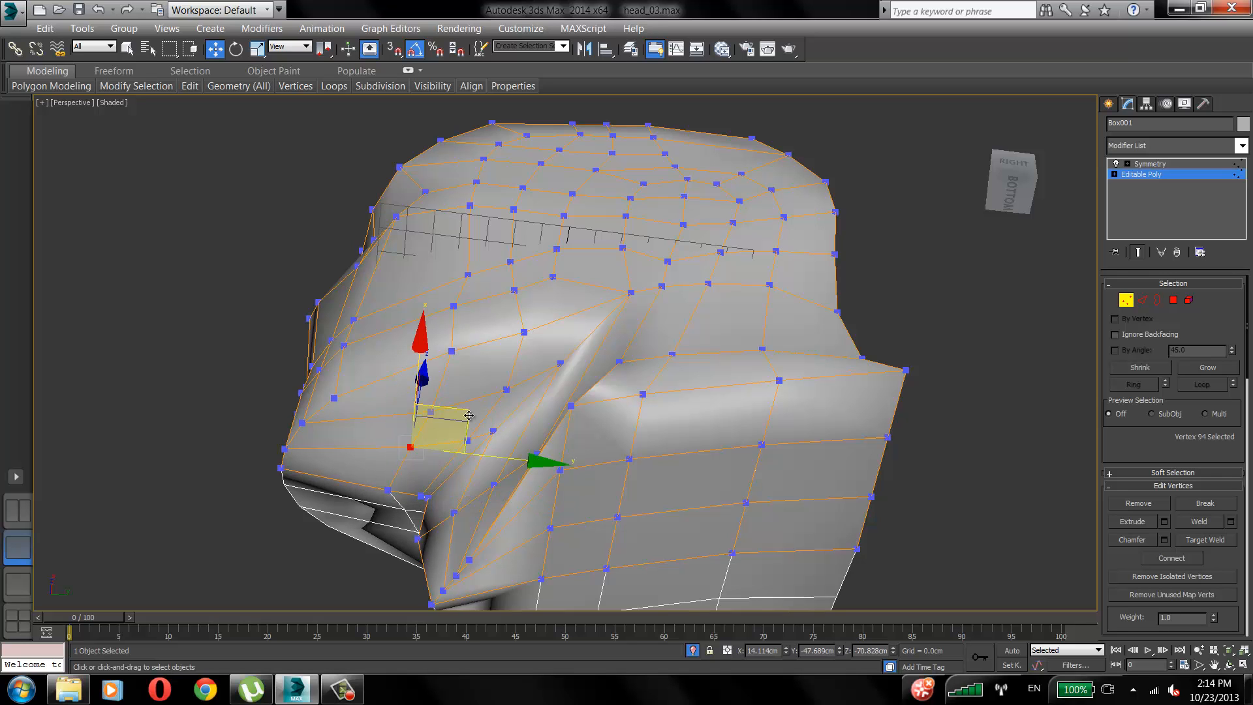
alt+middle_drag(452, 407, 447, 409)
click(428, 411)
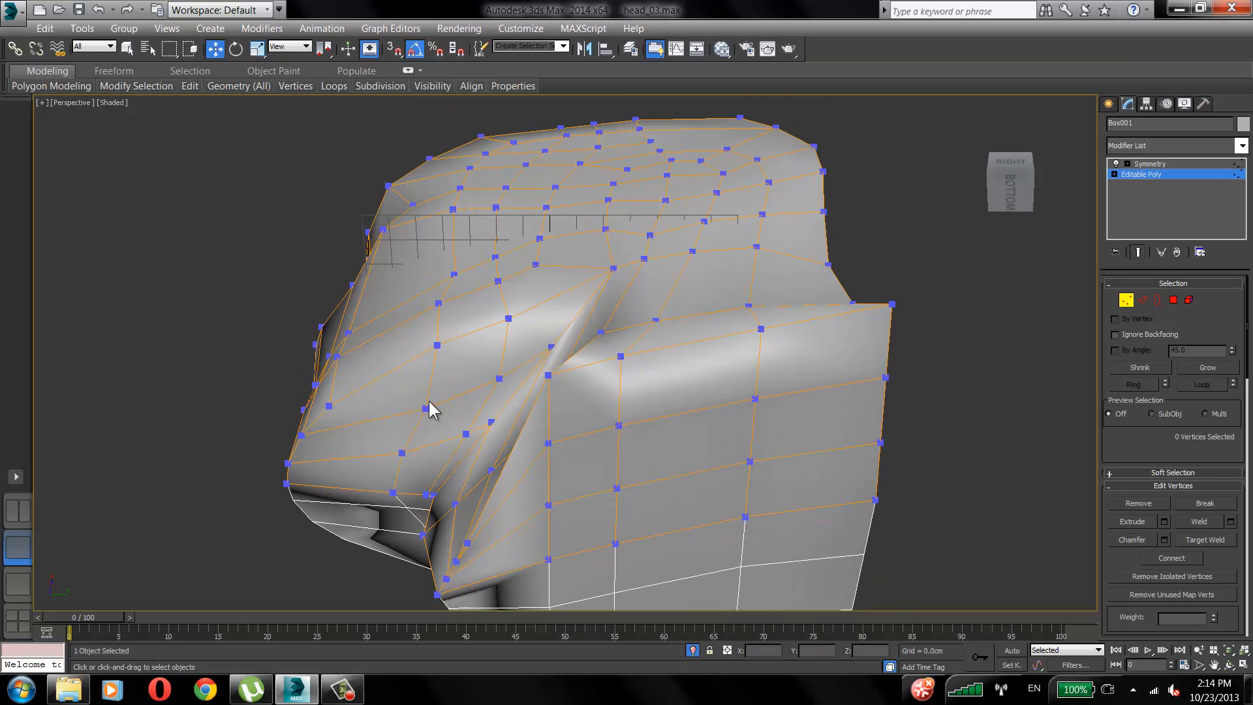
click(421, 407)
alt+middle_drag(500, 354, 526, 439)
click(799, 475)
Select the four outer polygons of the eye area in polygon mode from the front and clear the selection.
alt+middle_drag(567, 385, 492, 333)
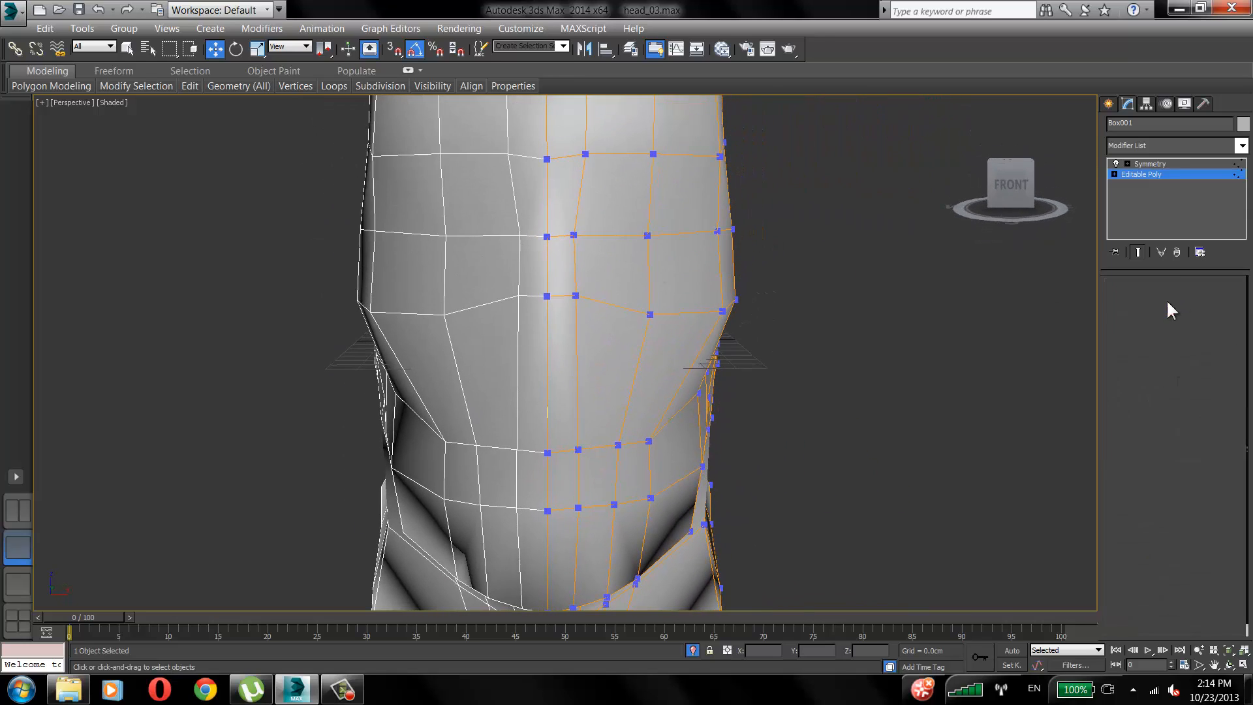
click(1173, 300)
click(593, 206)
ctrl+click(583, 252)
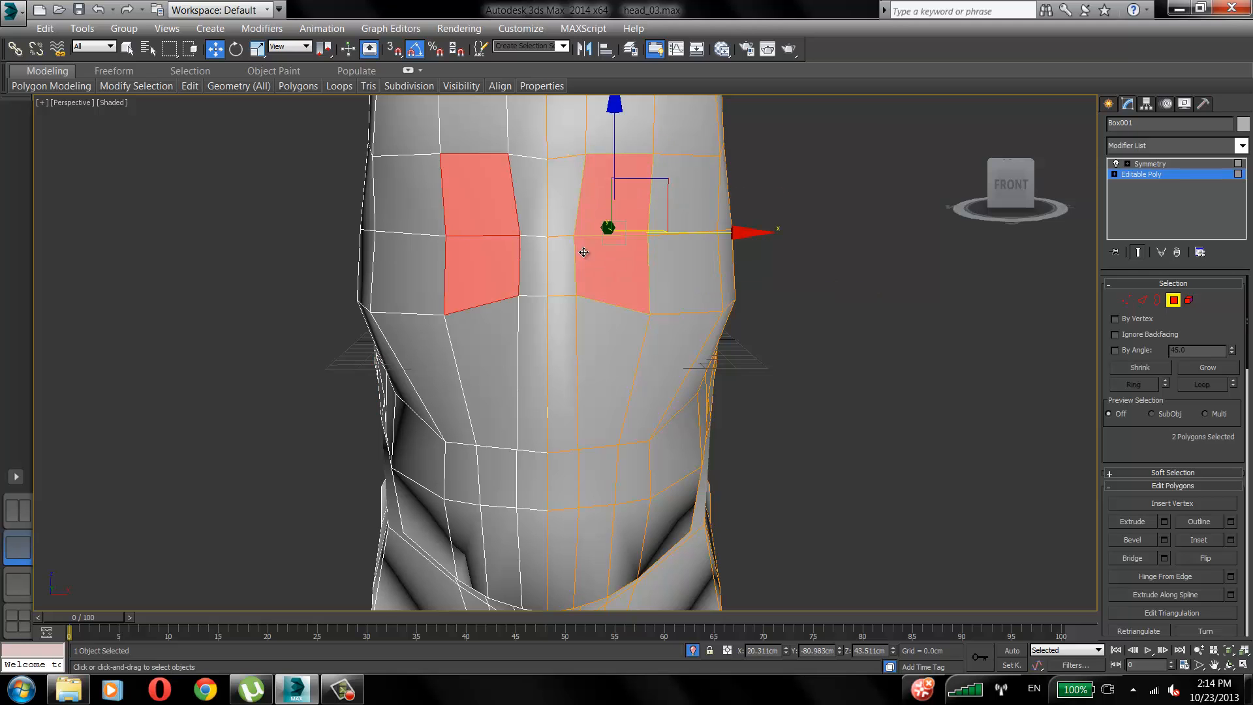
ctrl+click(671, 201)
ctrl+click(682, 284)
mouse_move(685, 285)
alt+middle_down()
mouse_move(738, 287)
mouse_move(687, 286)
alt+middle_up()
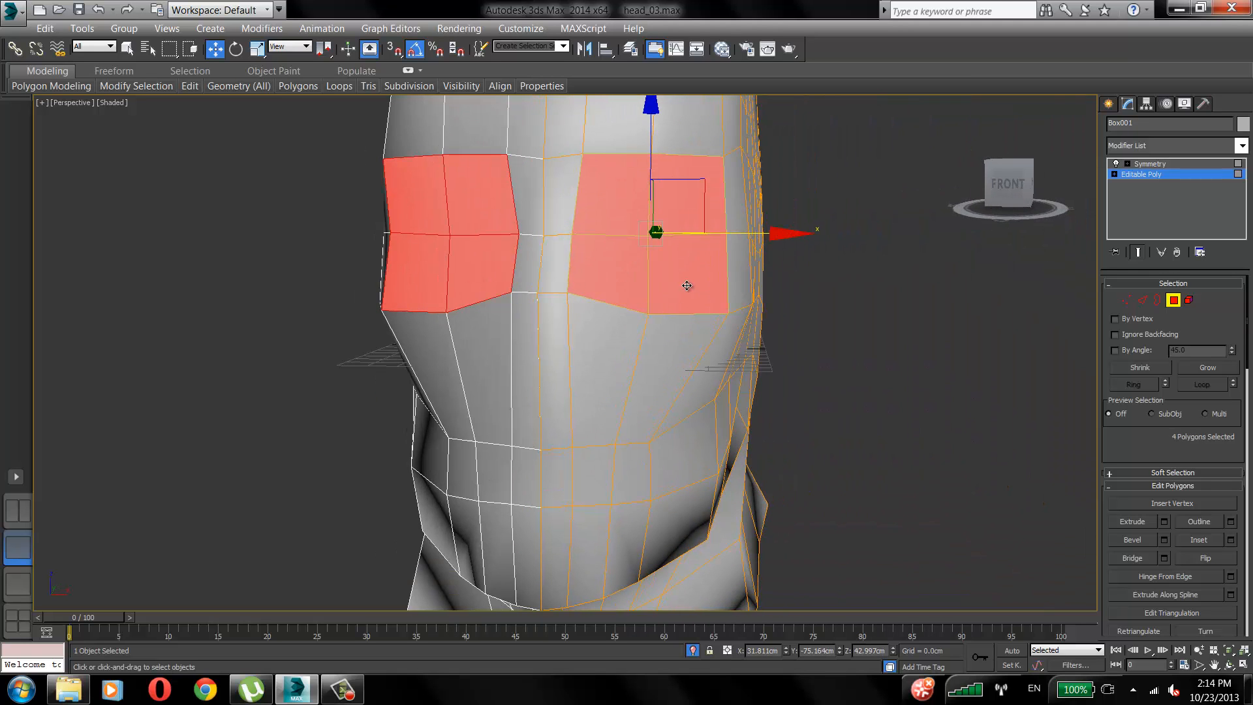
click(899, 232)
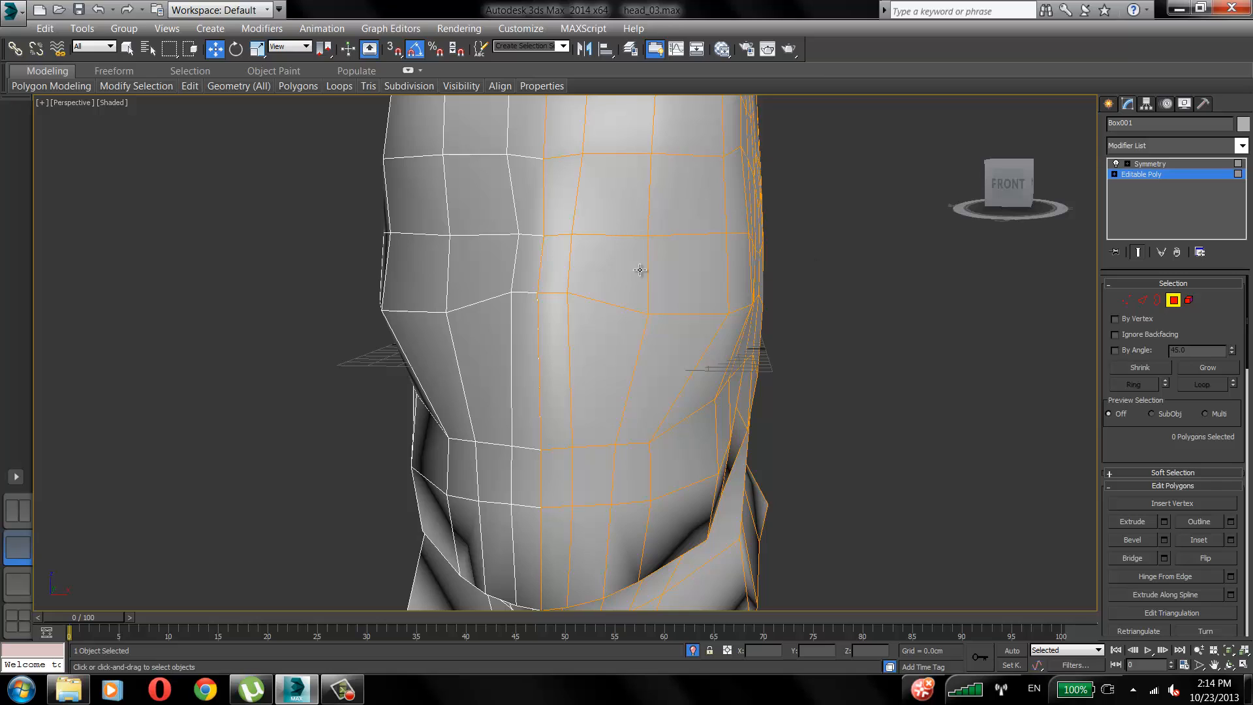
Select the two rows of three polygons across the eye area, starting at the midline, and clear the selection.
click(563, 184)
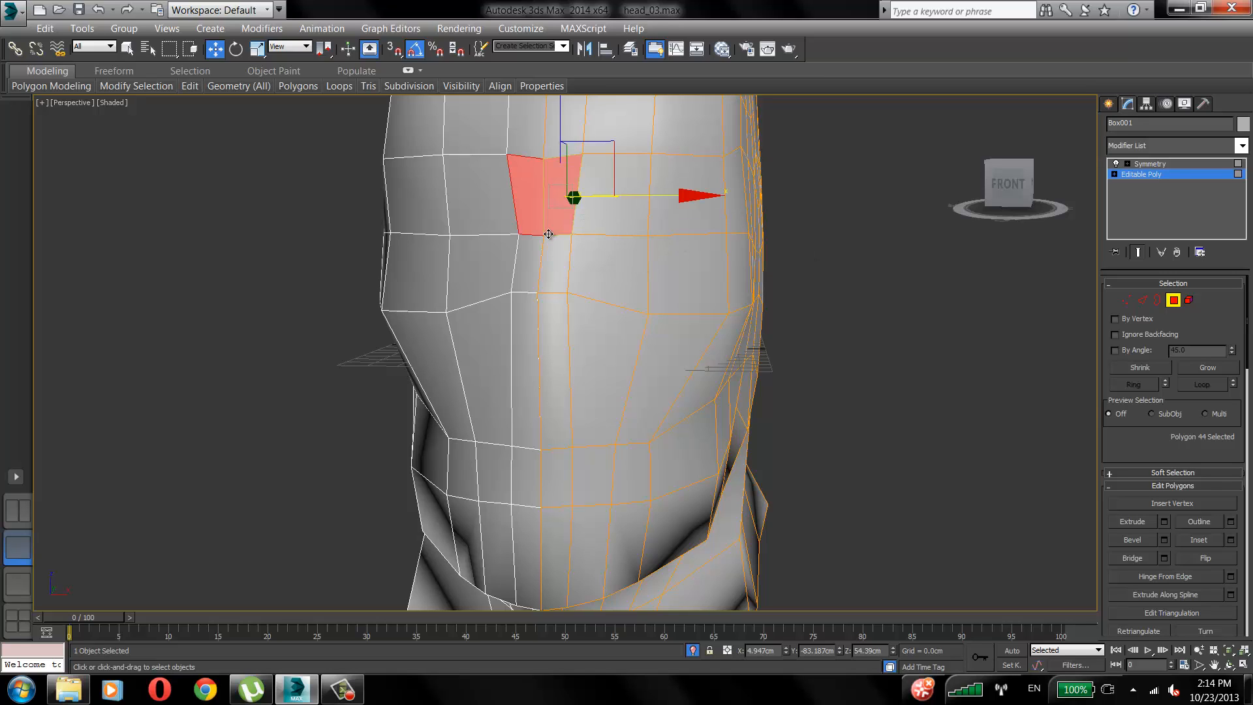
click(552, 261)
ctrl+click(562, 196)
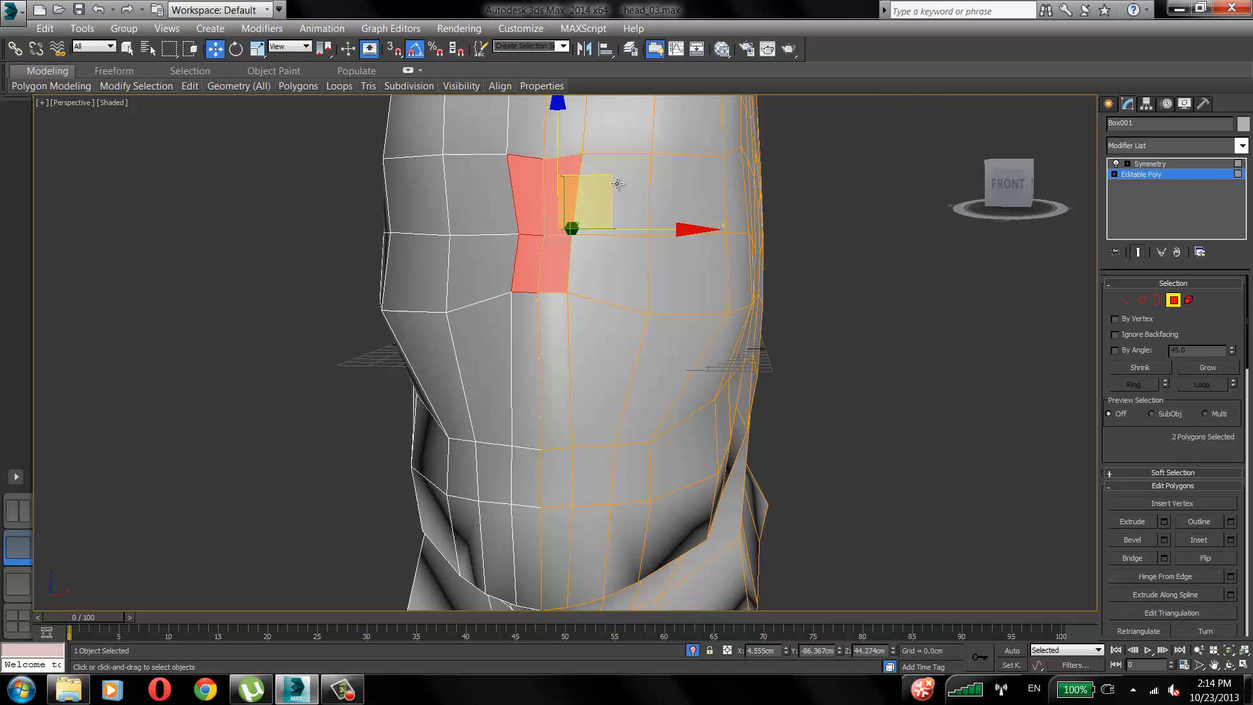
ctrl+click(612, 195)
ctrl+click(620, 280)
ctrl+click(688, 281)
ctrl+click(690, 206)
alt+middle_drag(690, 207, 685, 287)
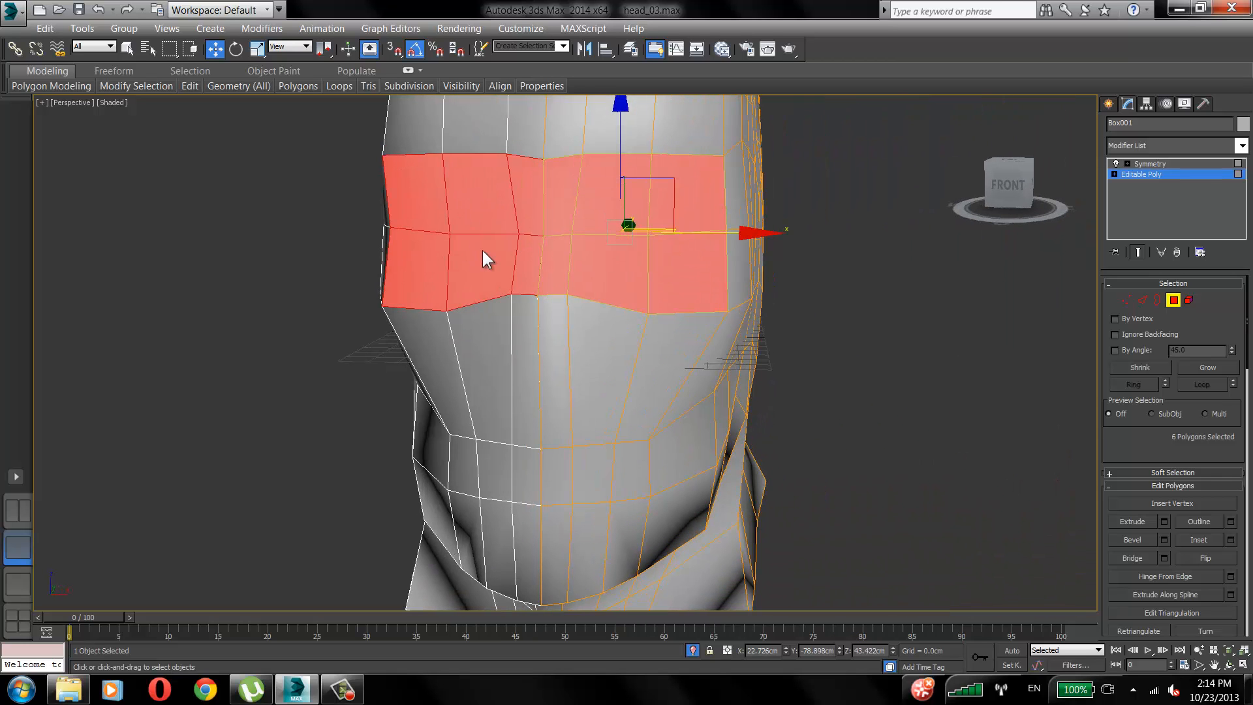
click(847, 327)
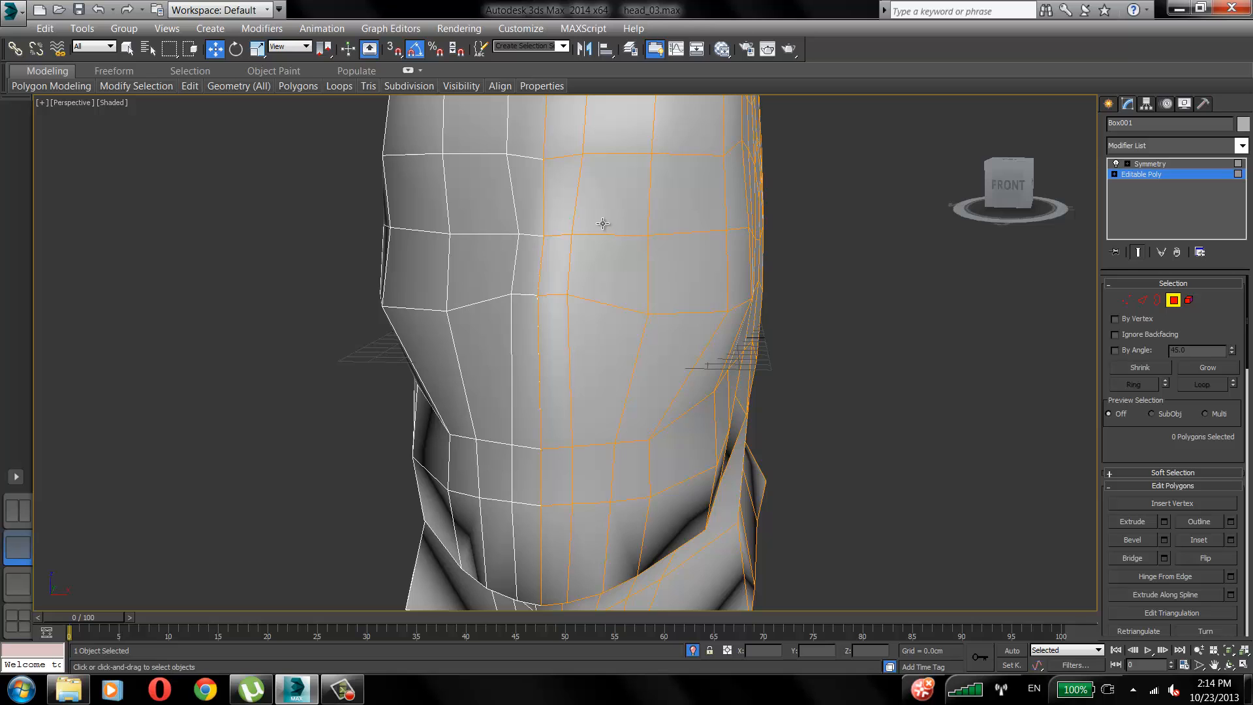
Select only the two polygons beside the midline at eye level and clear the selection.
mouse_move(629, 233)
alt+middle_down()
mouse_move(601, 232)
mouse_move(616, 230)
alt+middle_up()
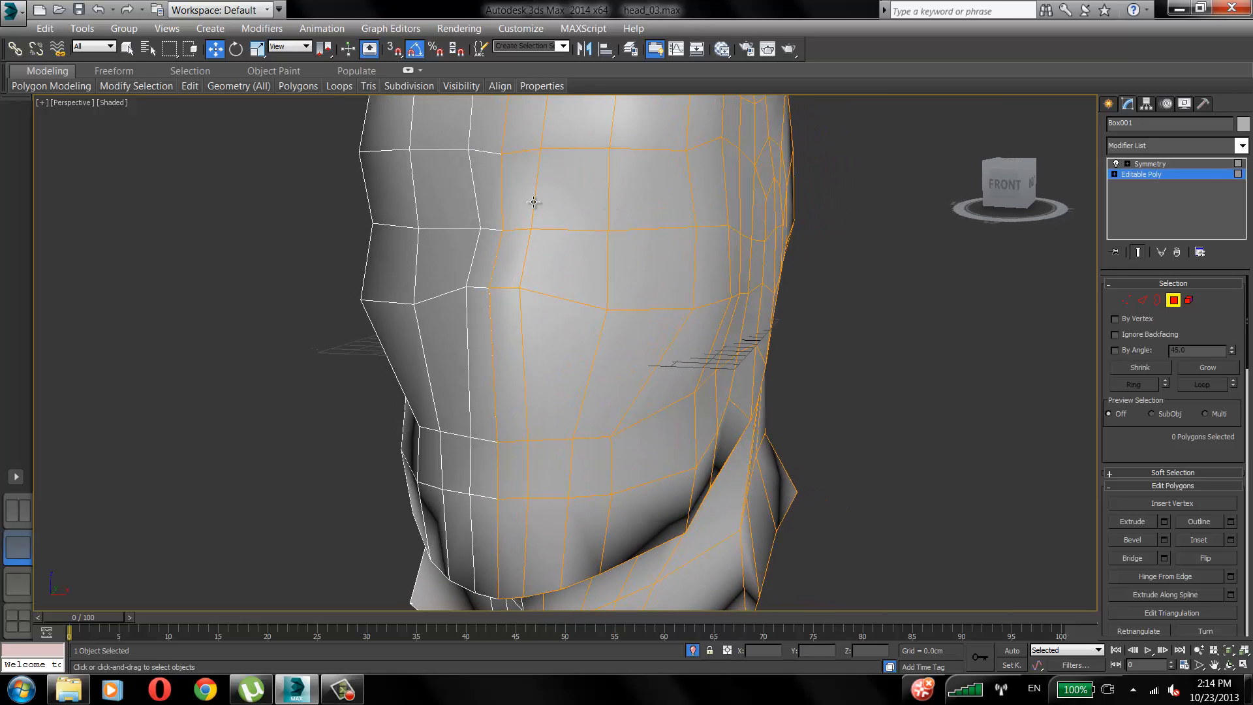
click(512, 189)
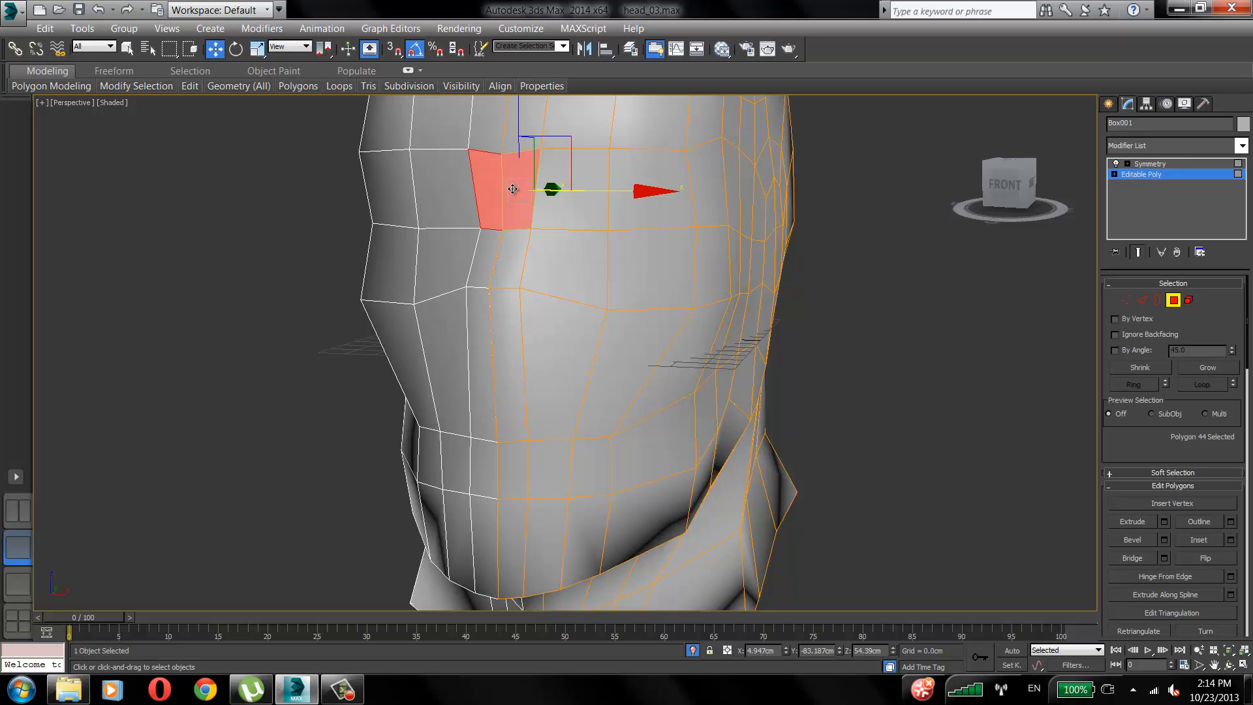
ctrl+click(505, 261)
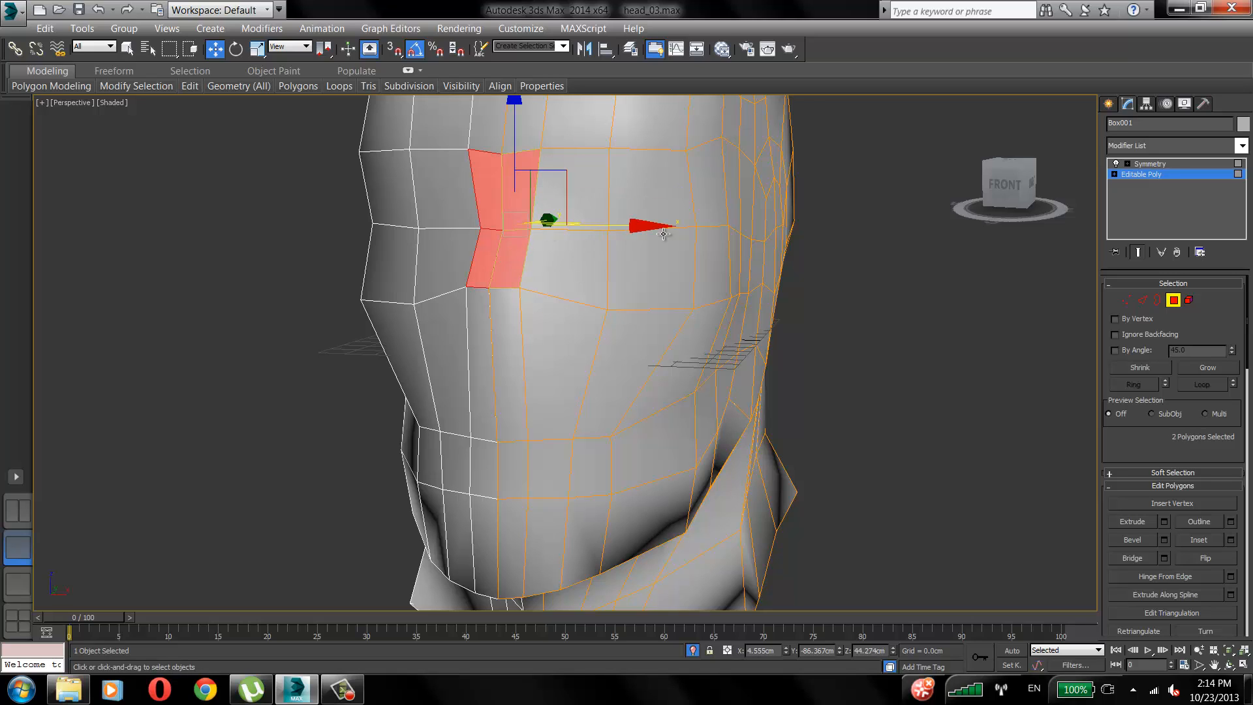
click(826, 236)
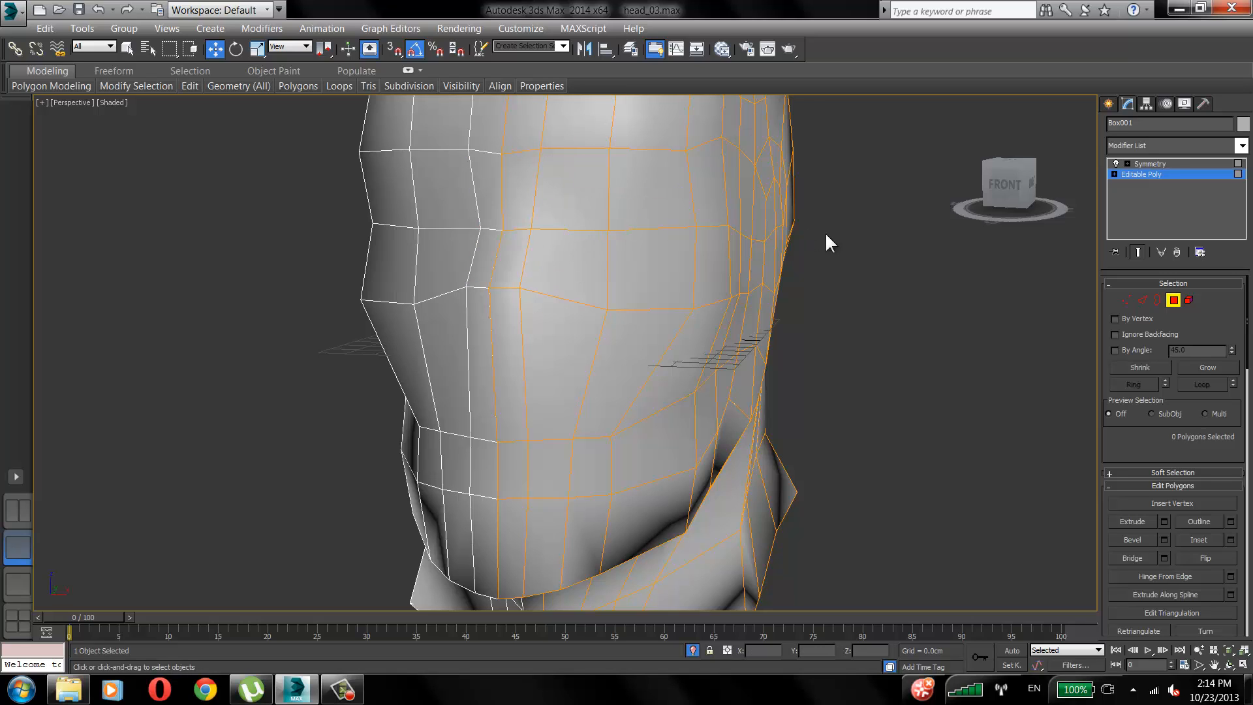
Select the six polygons of the eye area, two rows of three from the midline outward.
click(518, 188)
ctrl+click(513, 243)
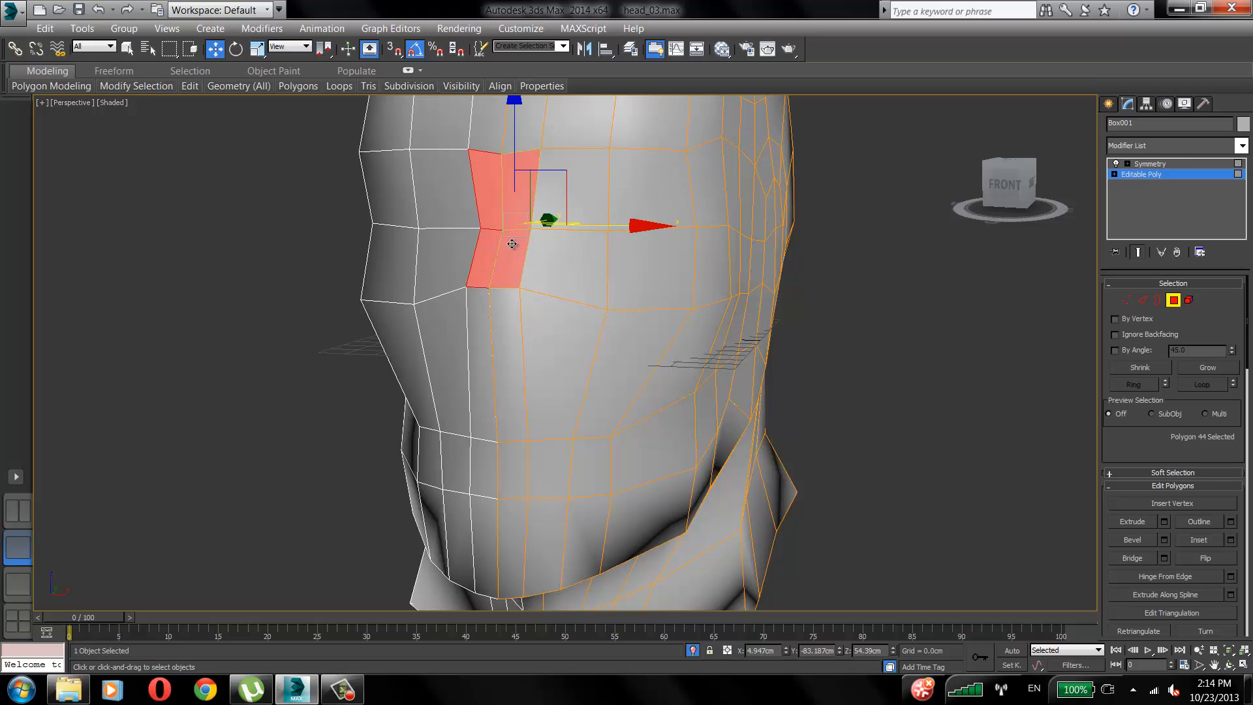
ctrl+click(563, 266)
ctrl+click(589, 185)
ctrl+click(664, 191)
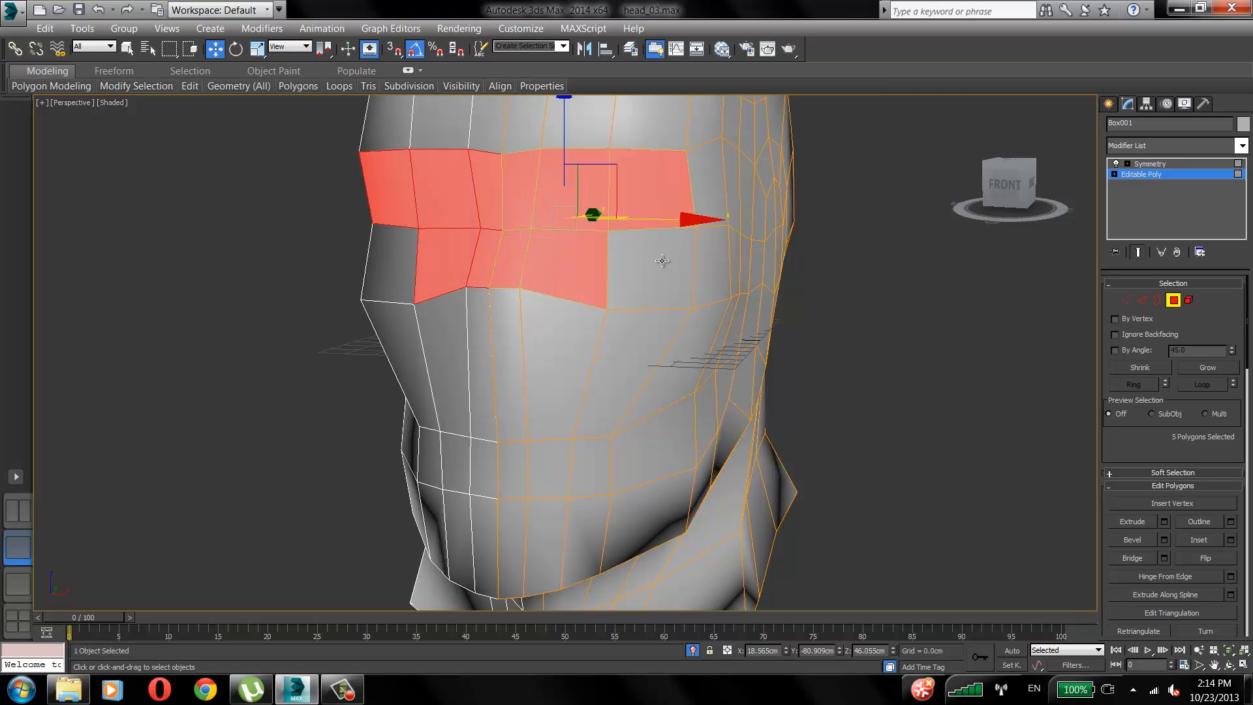
ctrl+click(662, 260)
alt+middle_drag(622, 252, 612, 252)
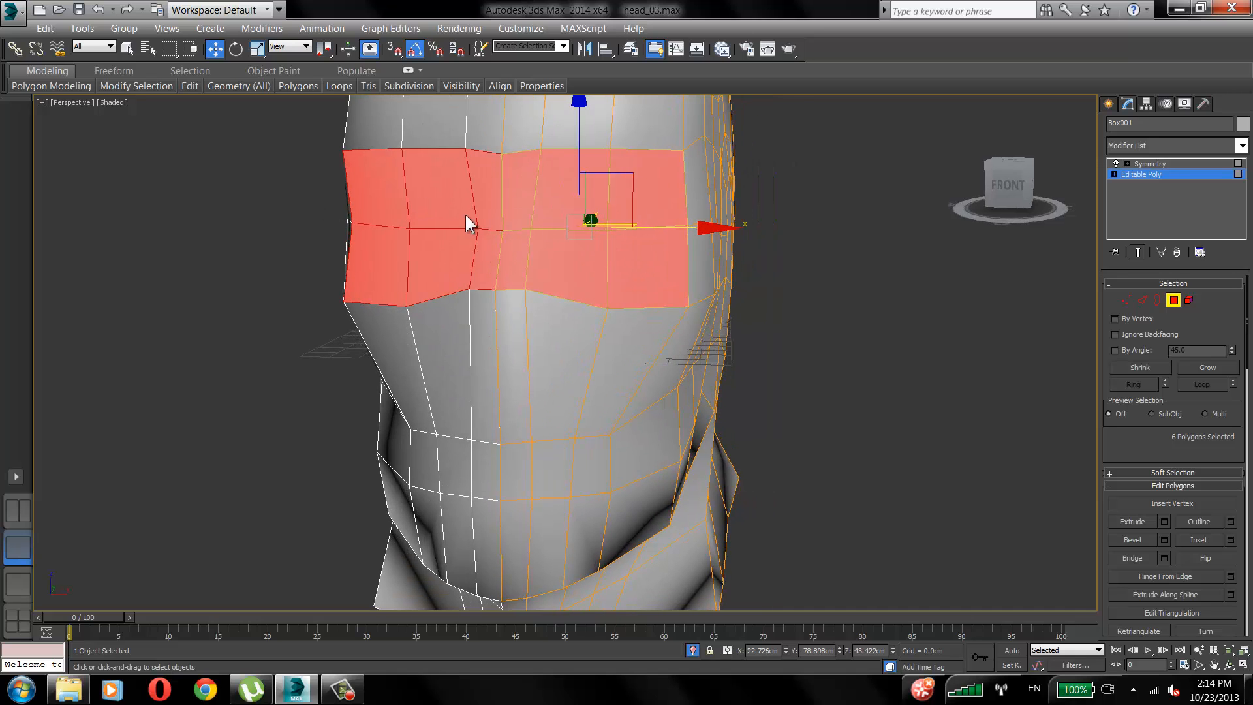
Inset the selected eye-area polygons as a group by 3.544 cm.
alt+middle_drag(466, 224, 580, 232)
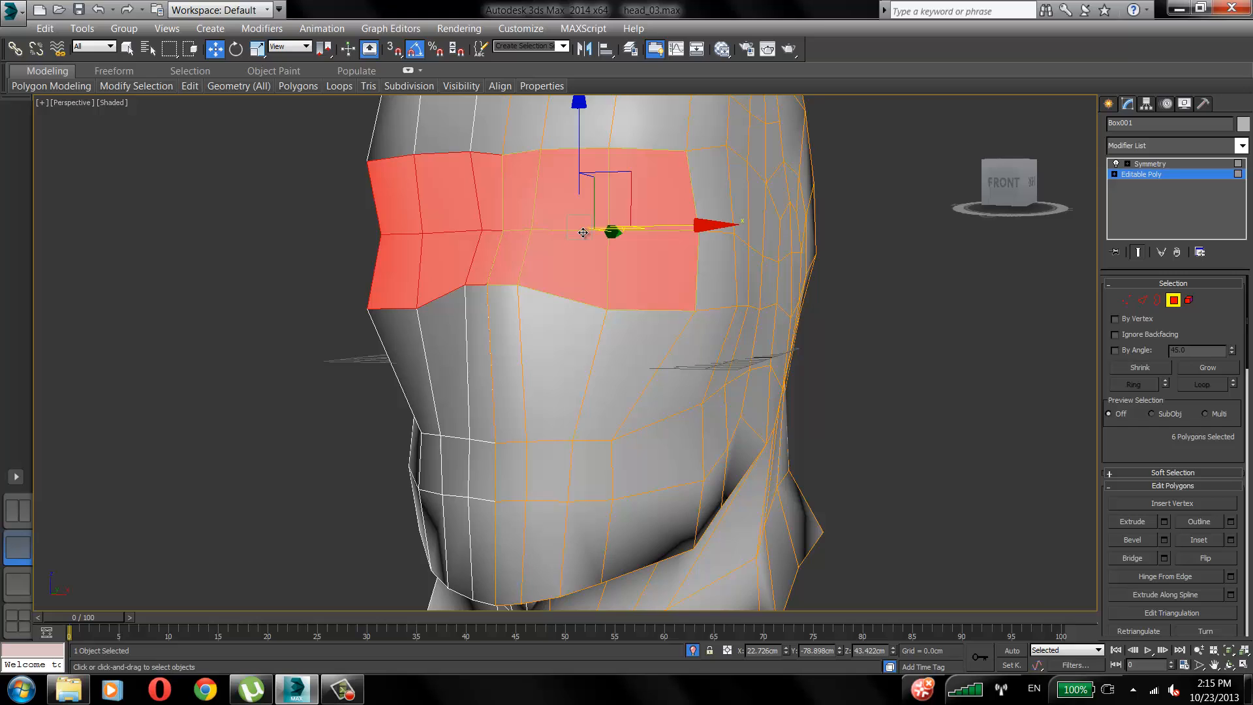
right_click(590, 228)
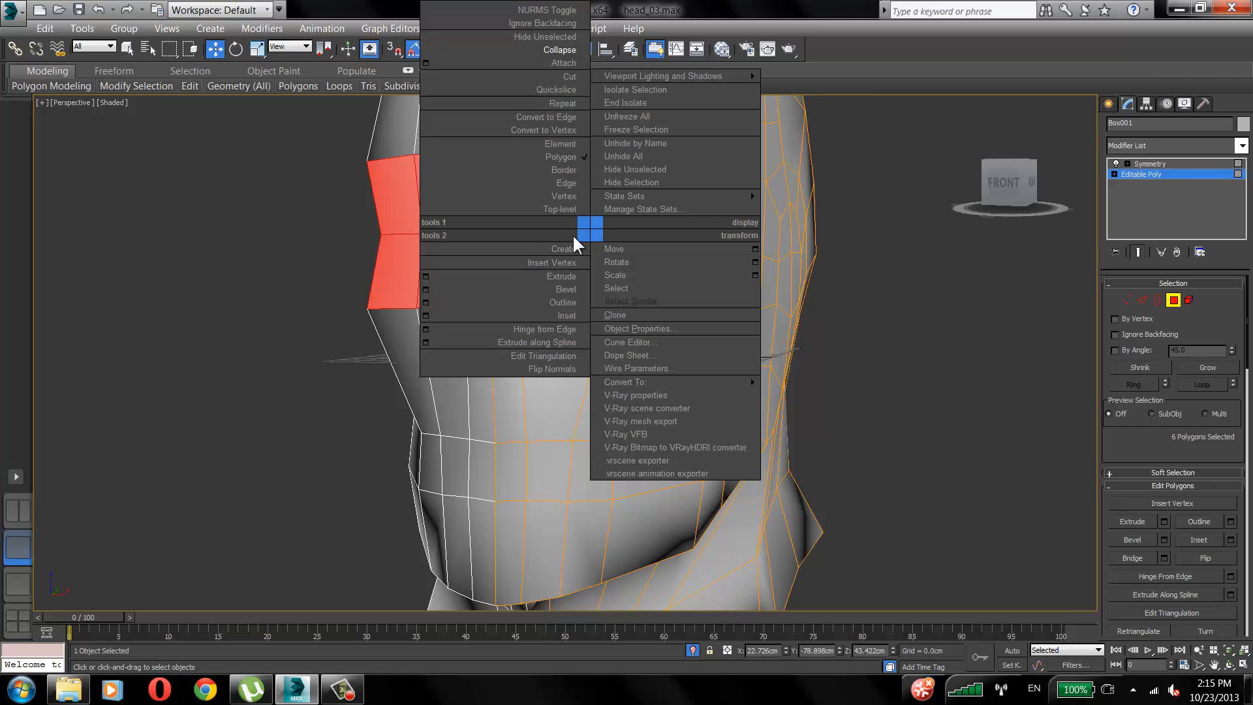
click(426, 317)
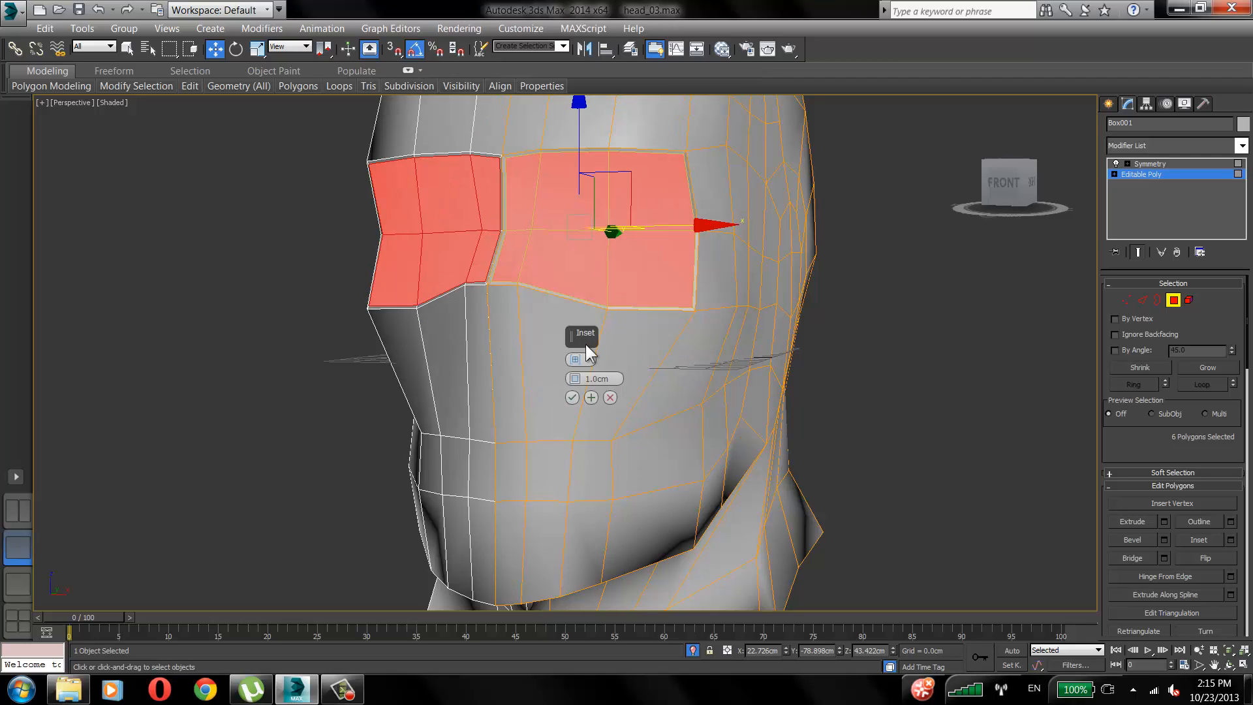
drag(577, 379, 576, 356)
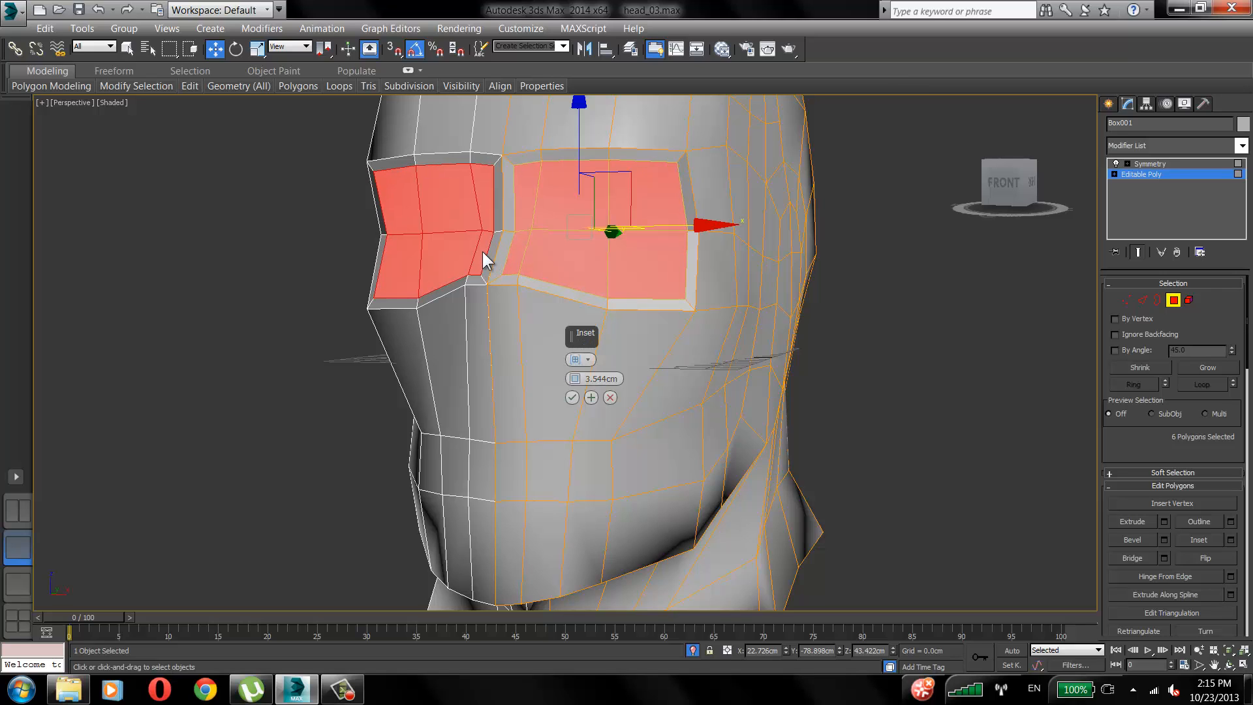
alt+middle_drag(481, 257, 489, 221)
click(591, 398)
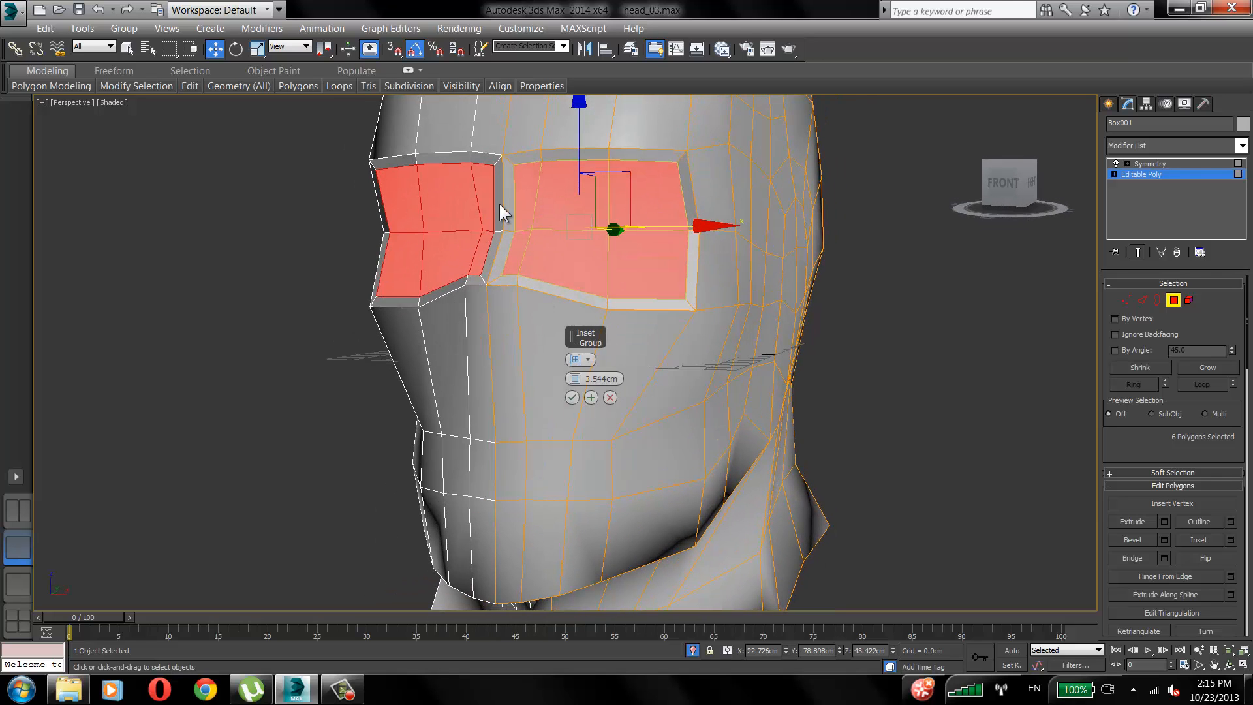
scroll(496, 206, up, 5)
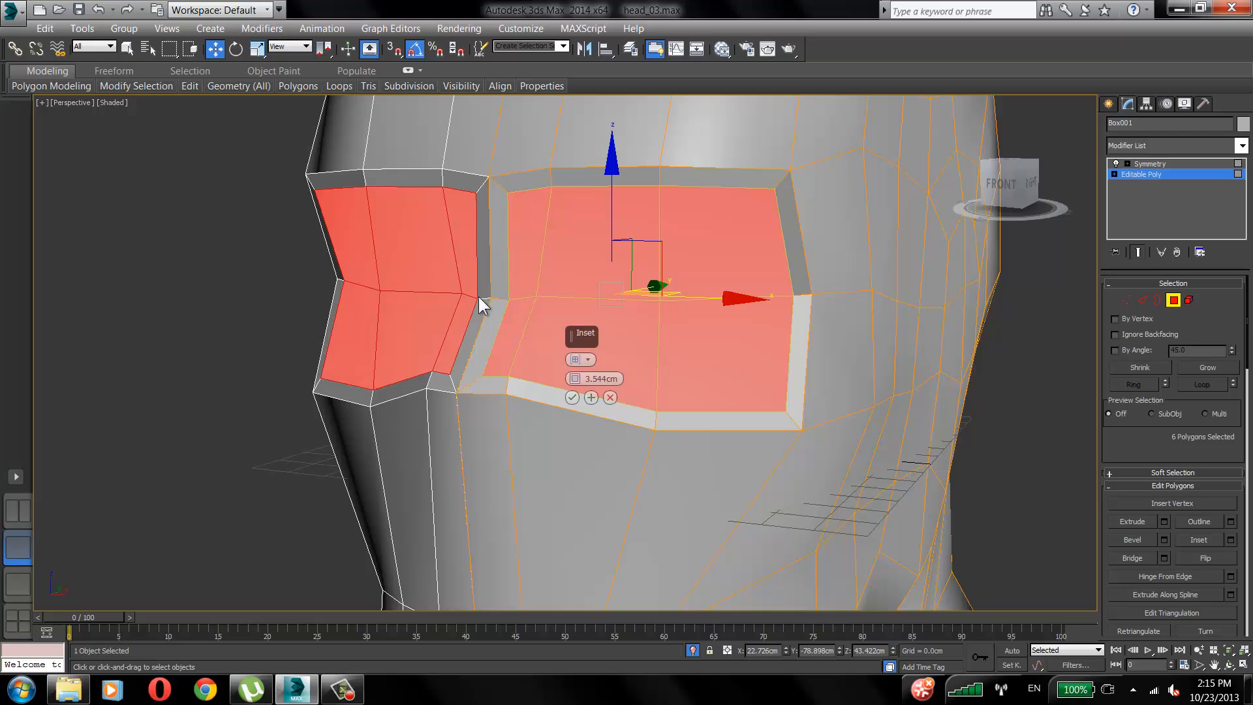
click(573, 398)
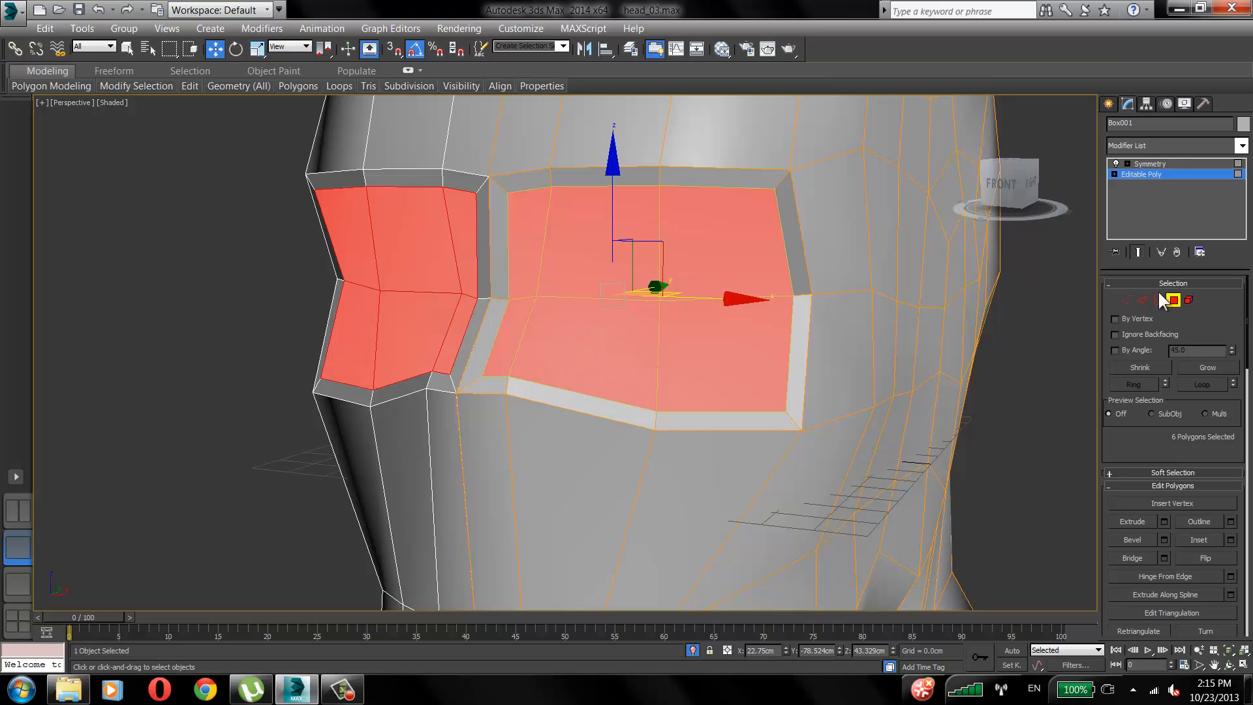
Delete the two narrow inset polygons running along the midline.
click(496, 247)
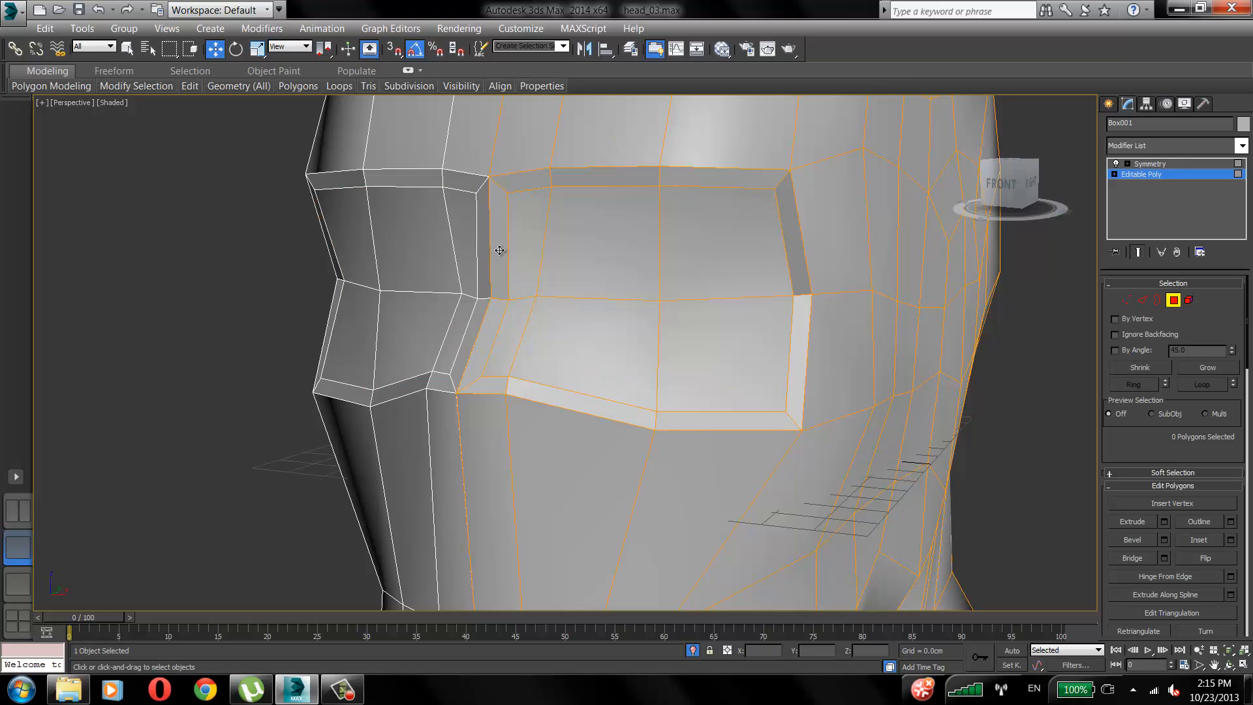
ctrl+click(488, 326)
key(Delete)
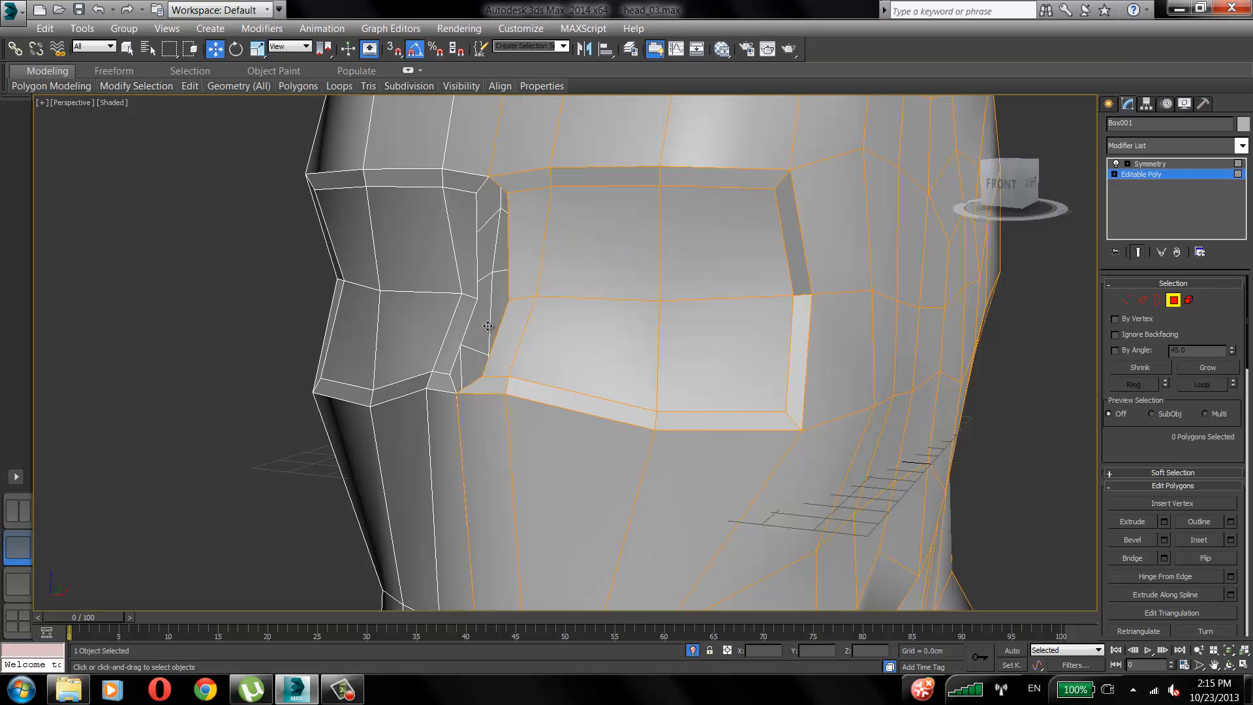
alt+middle_drag(500, 323, 522, 316)
Move the three open-edge vertices beside the midline onto the symmetry line to close the gap at the nose bridge.
click(1126, 300)
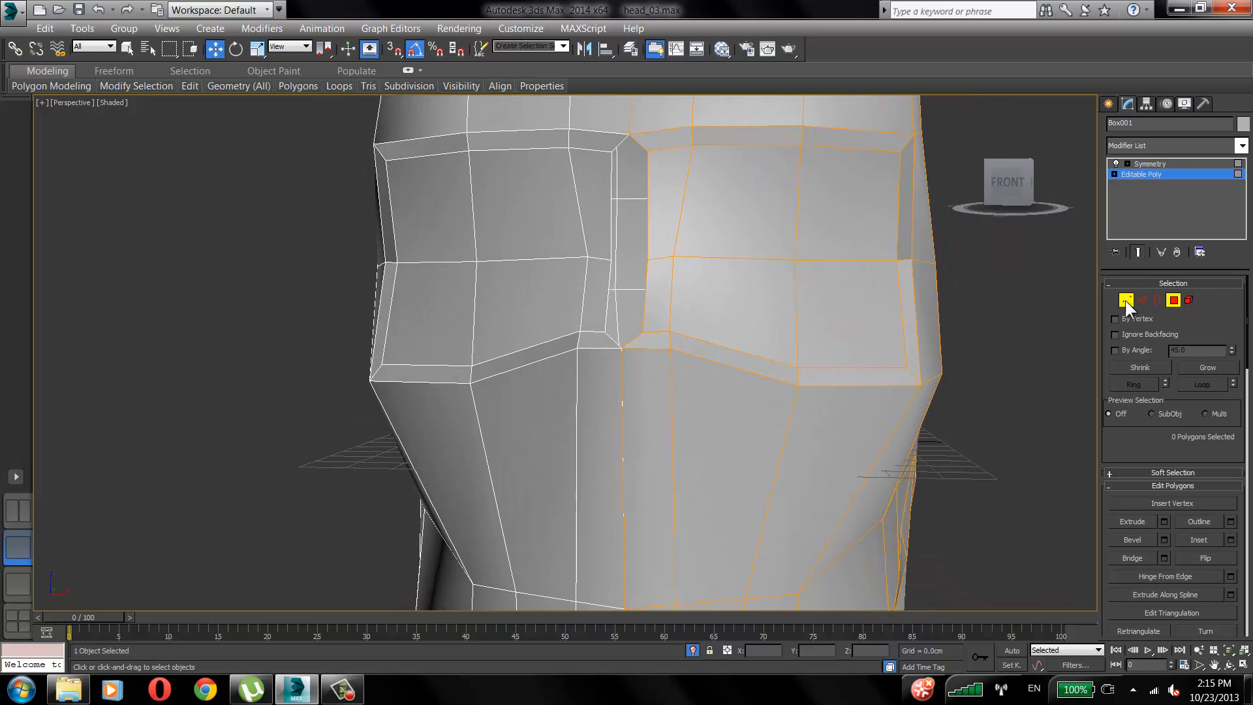
click(646, 152)
drag(688, 98, 623, 321)
click(647, 258)
click(636, 323)
click(643, 330)
Select the lower inner polygon beside the midline, inspect the joined nose bridge from an angle, and clear the selection.
click(1173, 300)
click(618, 340)
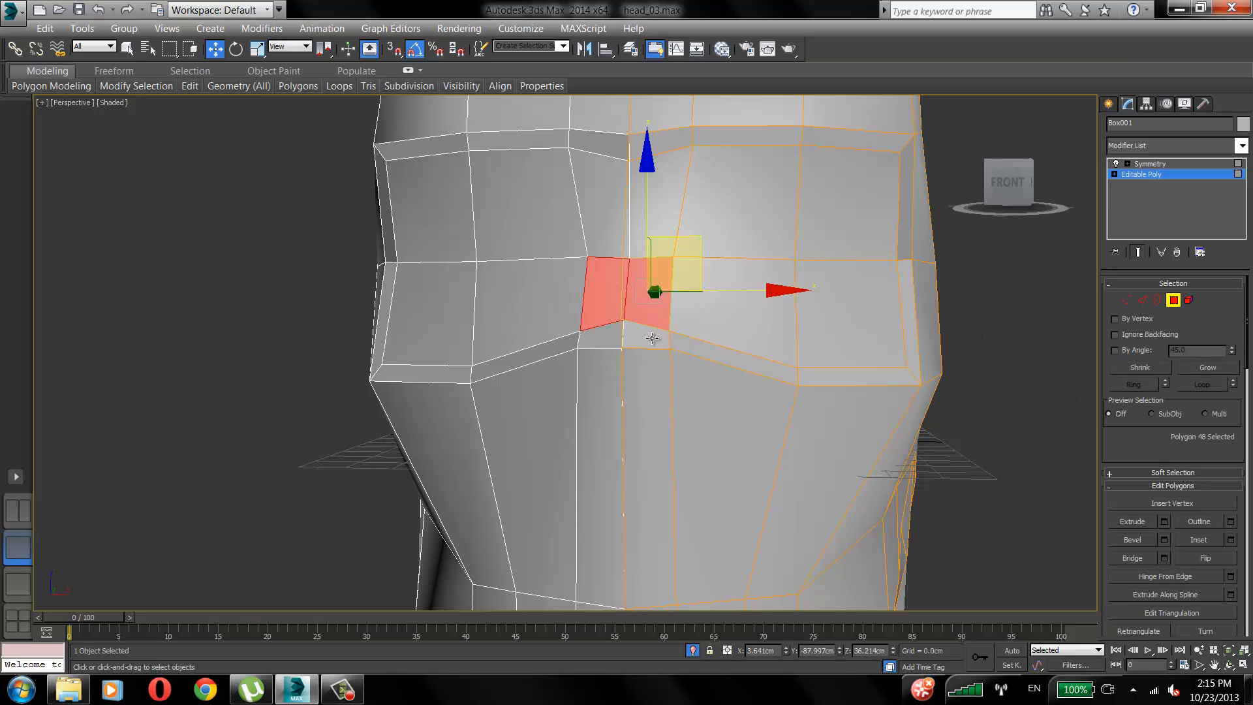
shift+click(711, 352)
alt+middle_drag(712, 352, 630, 222)
key(ctrl+d)
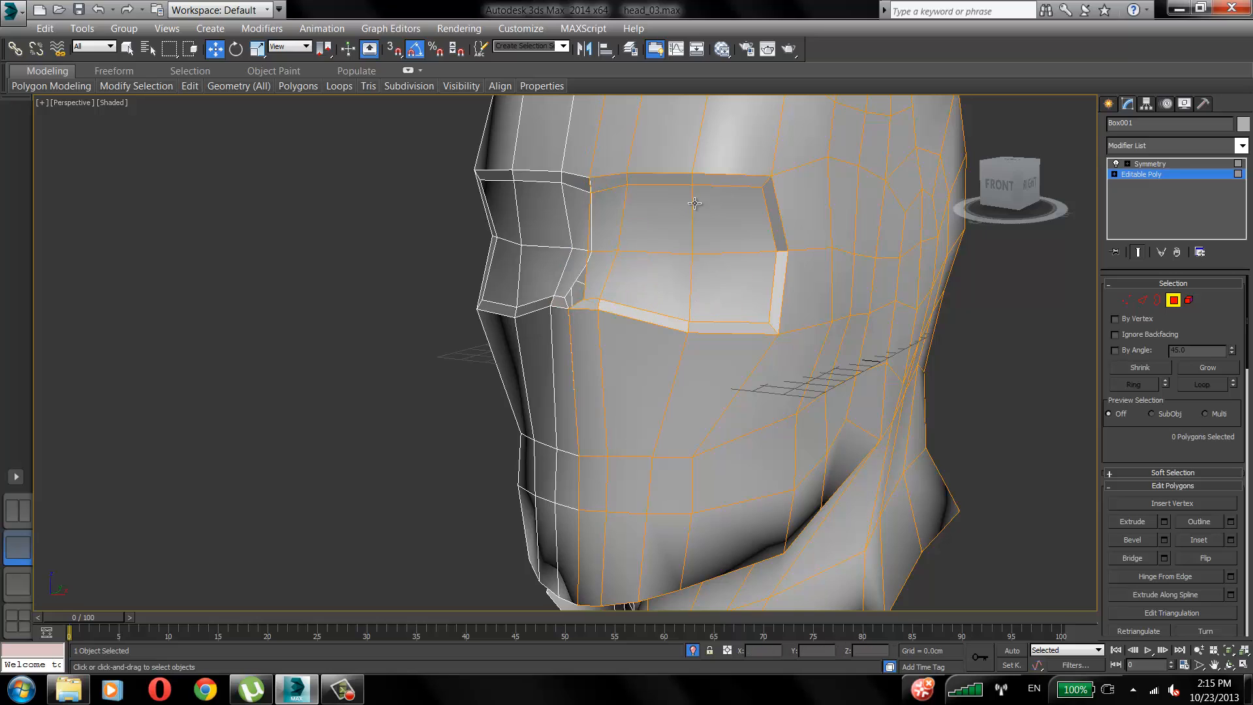
Undo the vertex moves and the deletion of the inset polygons along the midline.
key(ctrl+z)
key(ctrl+z)
key(ctrl+z)
key(ctrl+z)
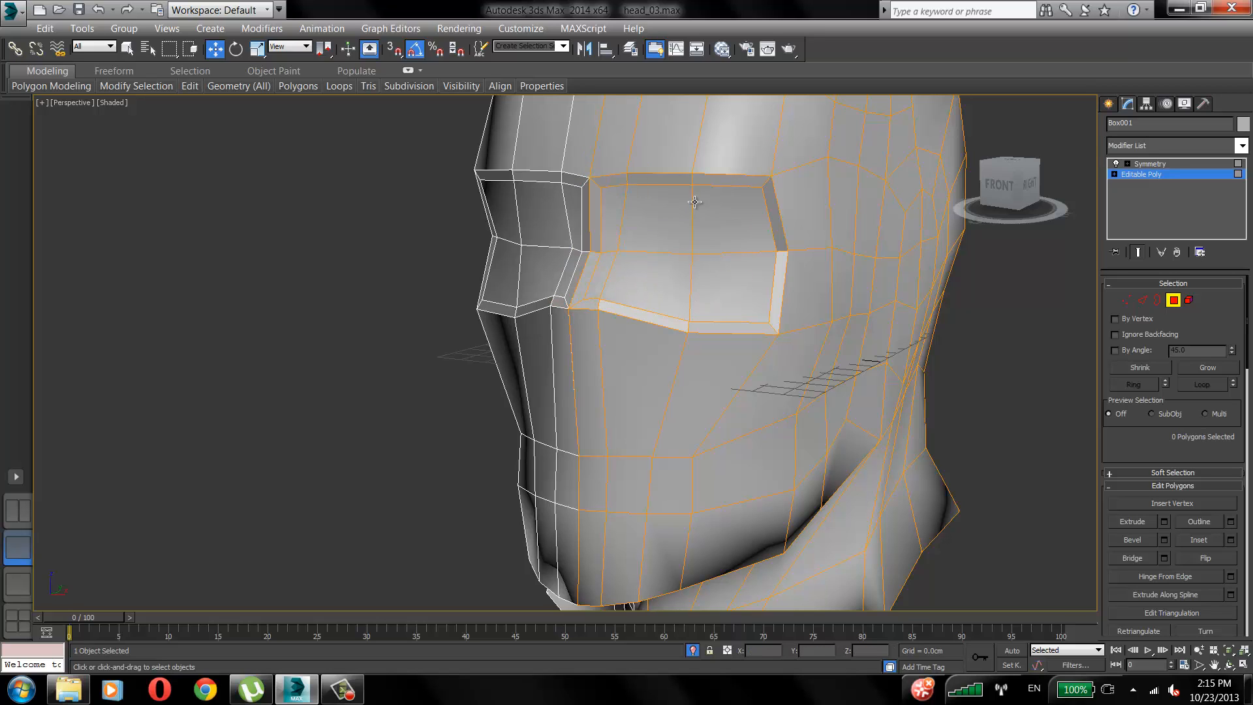
Undo the eye-area inset and step back to the selection of the three upper eye polygons.
key(ctrl+z)
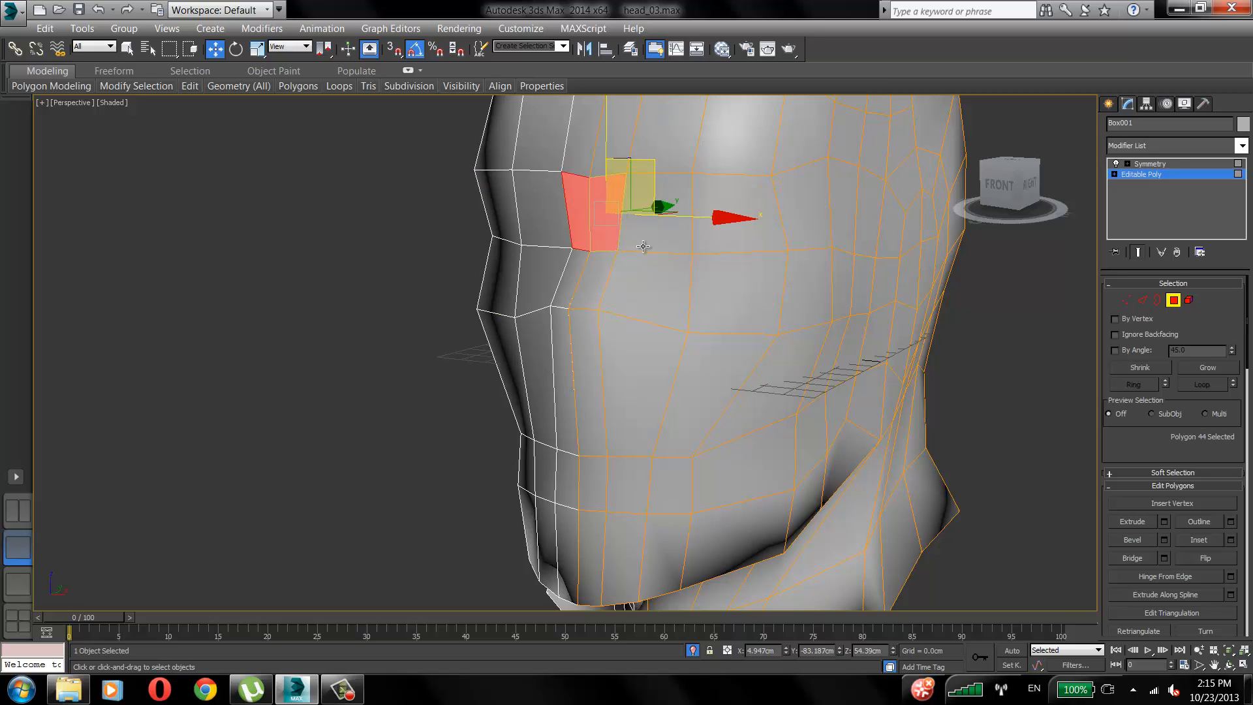
key(ctrl+z)
key(ctrl+z)
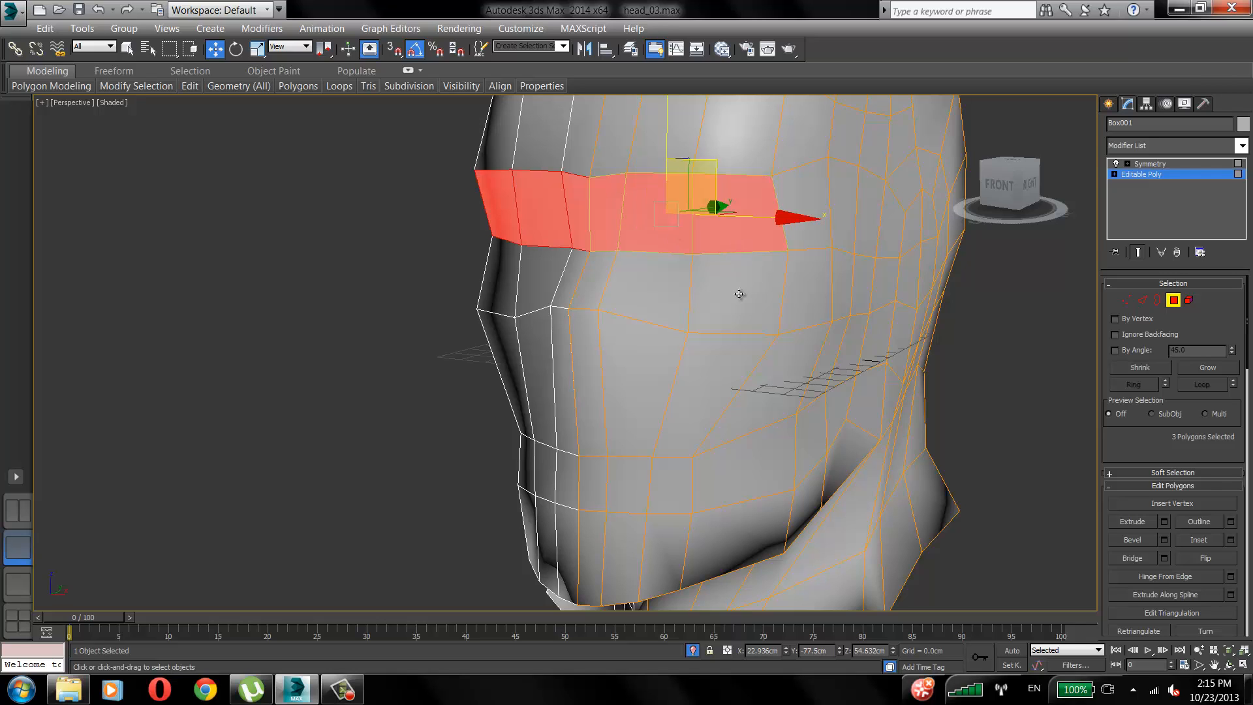
Add the three lower eye-area polygons to the selection and inset all six as a group by 3.544 cm.
ctrl+click(739, 294)
ctrl+click(636, 292)
ctrl+click(589, 283)
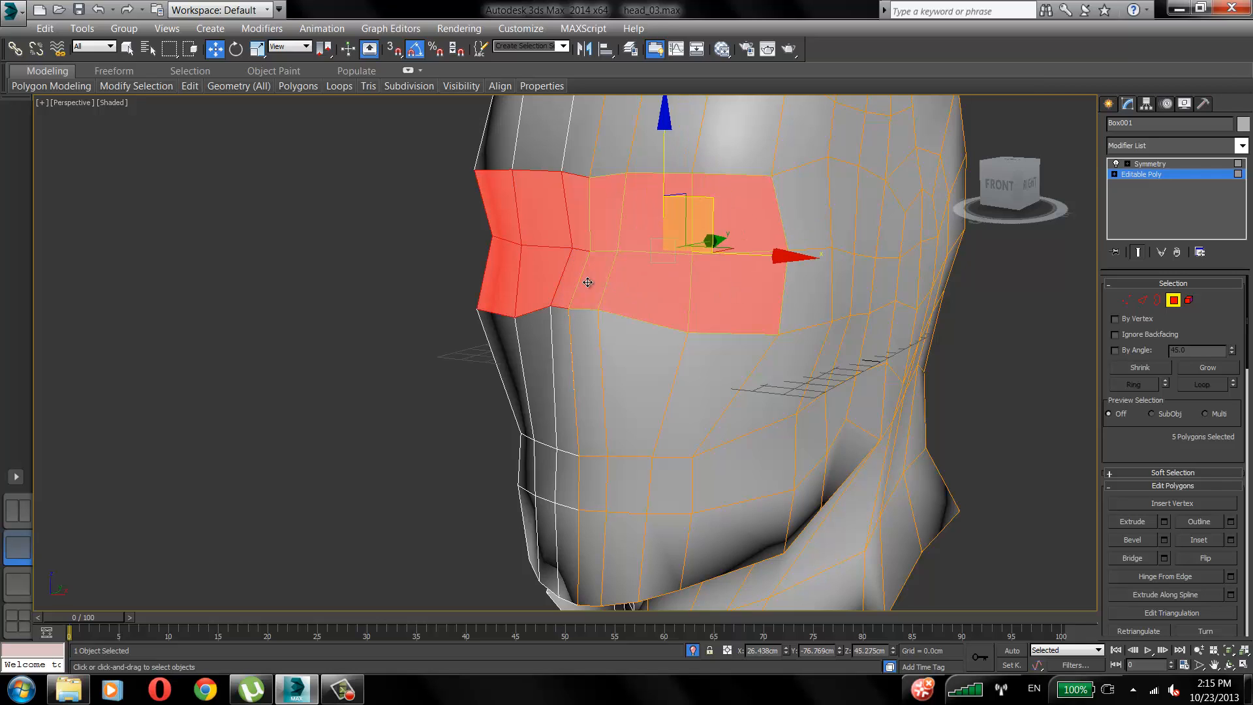
right_click(637, 228)
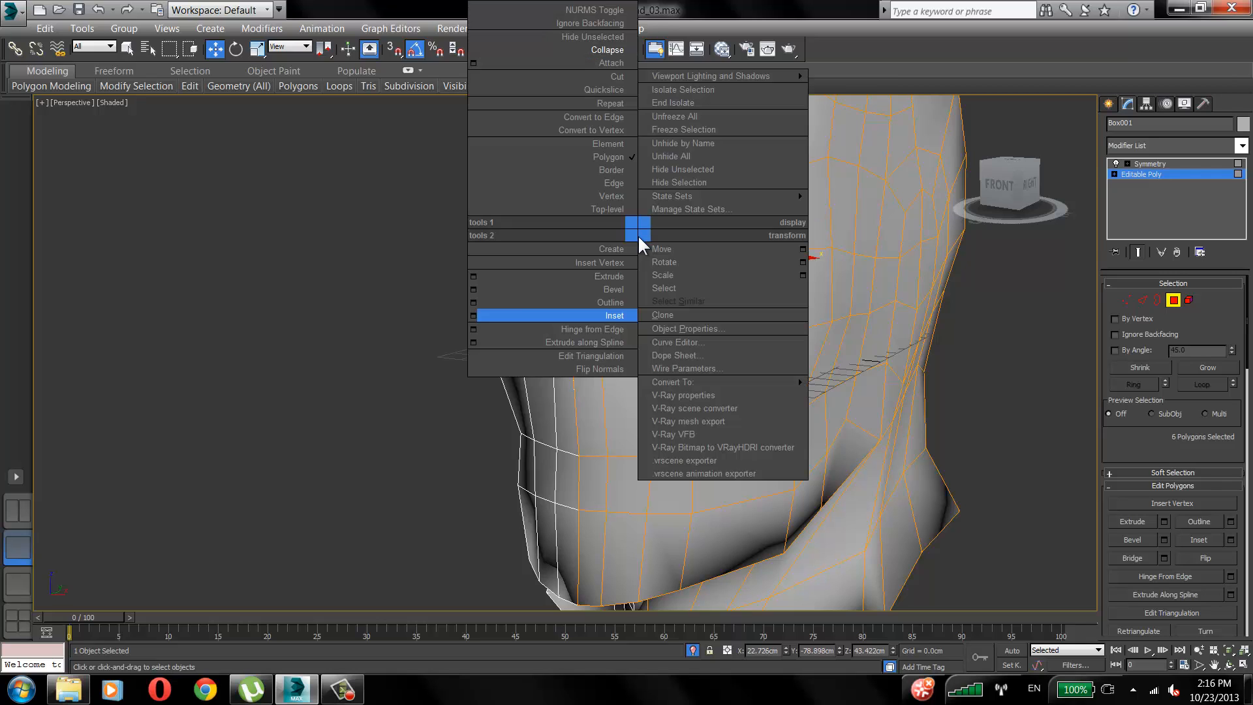
click(472, 316)
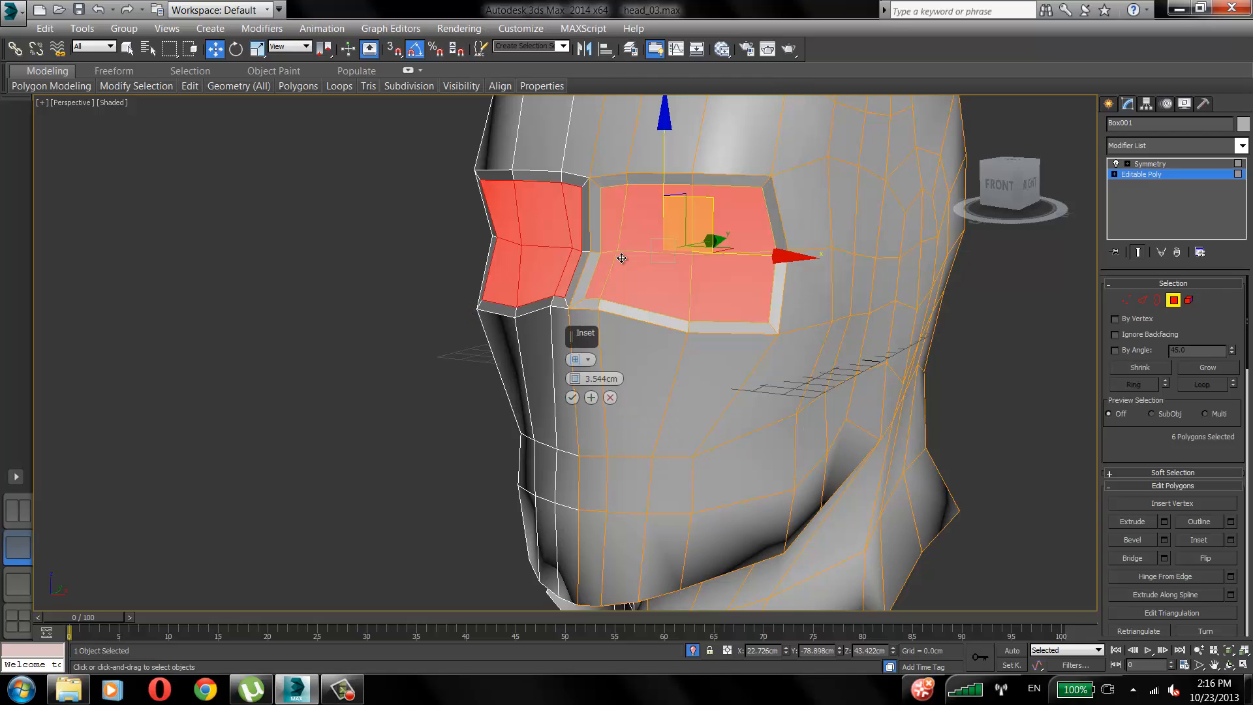
click(573, 397)
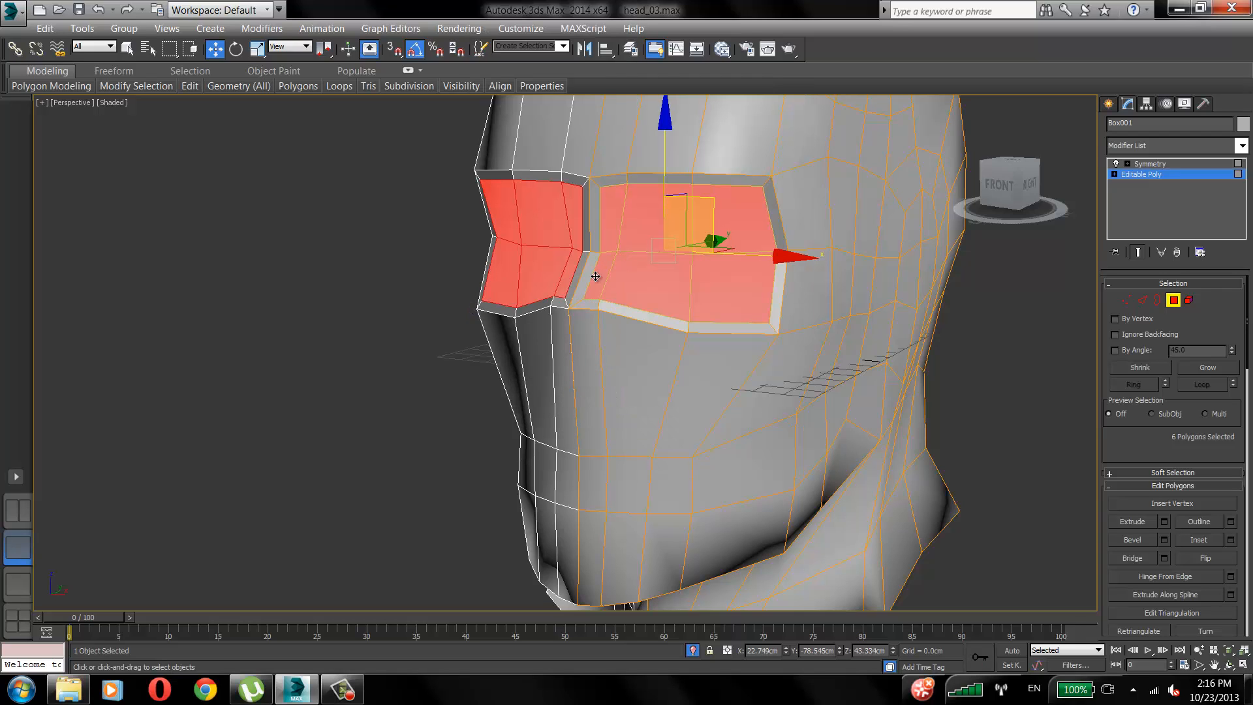
Delete the two narrow inset polygons running along the midline.
click(587, 274)
ctrl+click(595, 209)
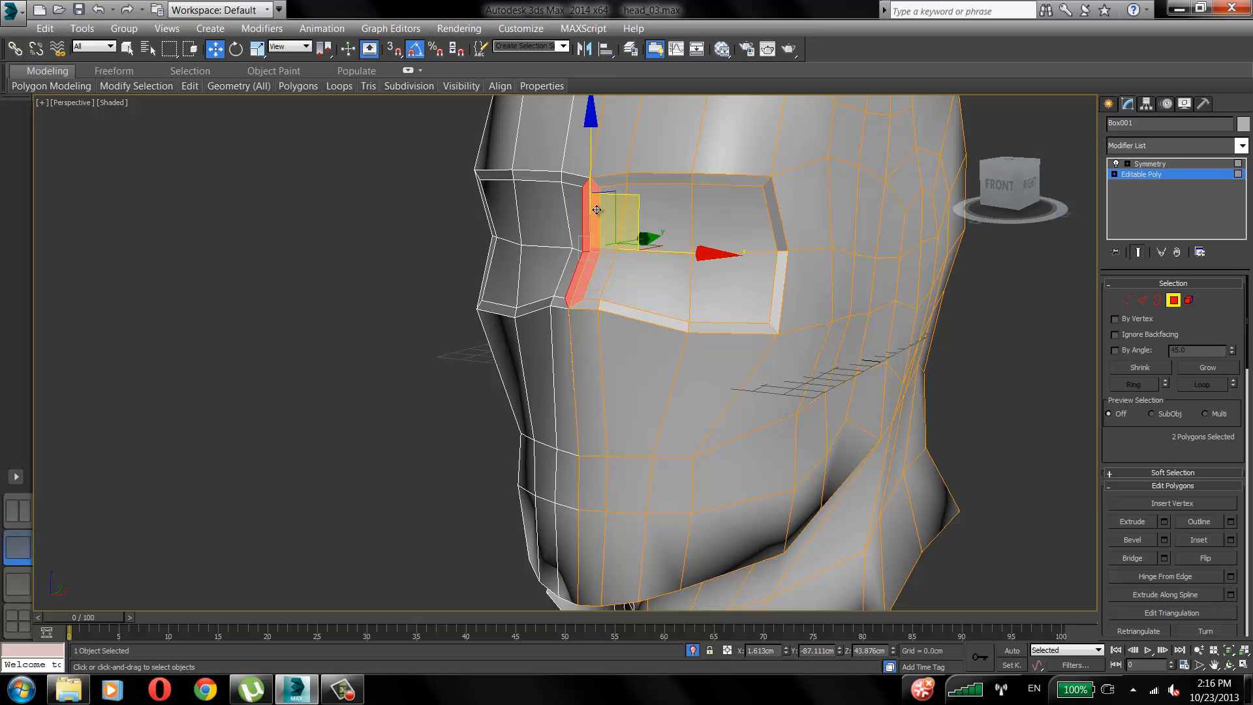
key(F9)
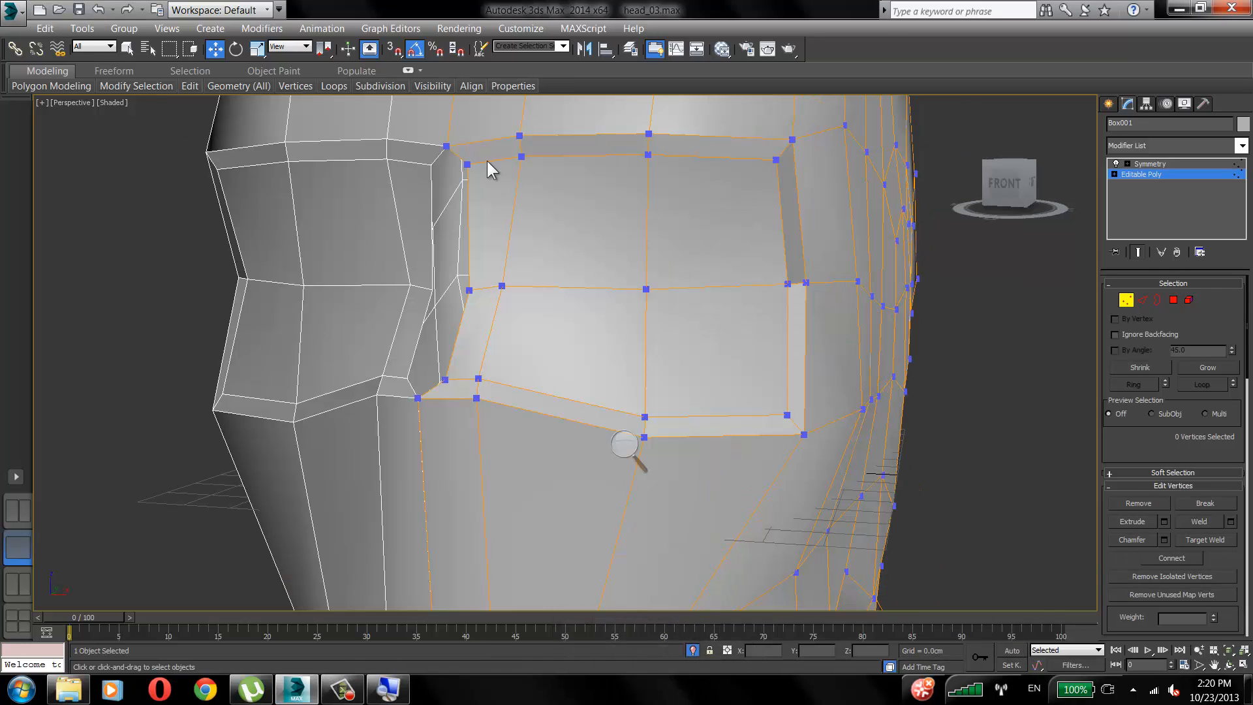
Move the three open-edge vertices beside the midline onto the symmetry line to close the nose-bridge gap, and clear the selection.
click(467, 164)
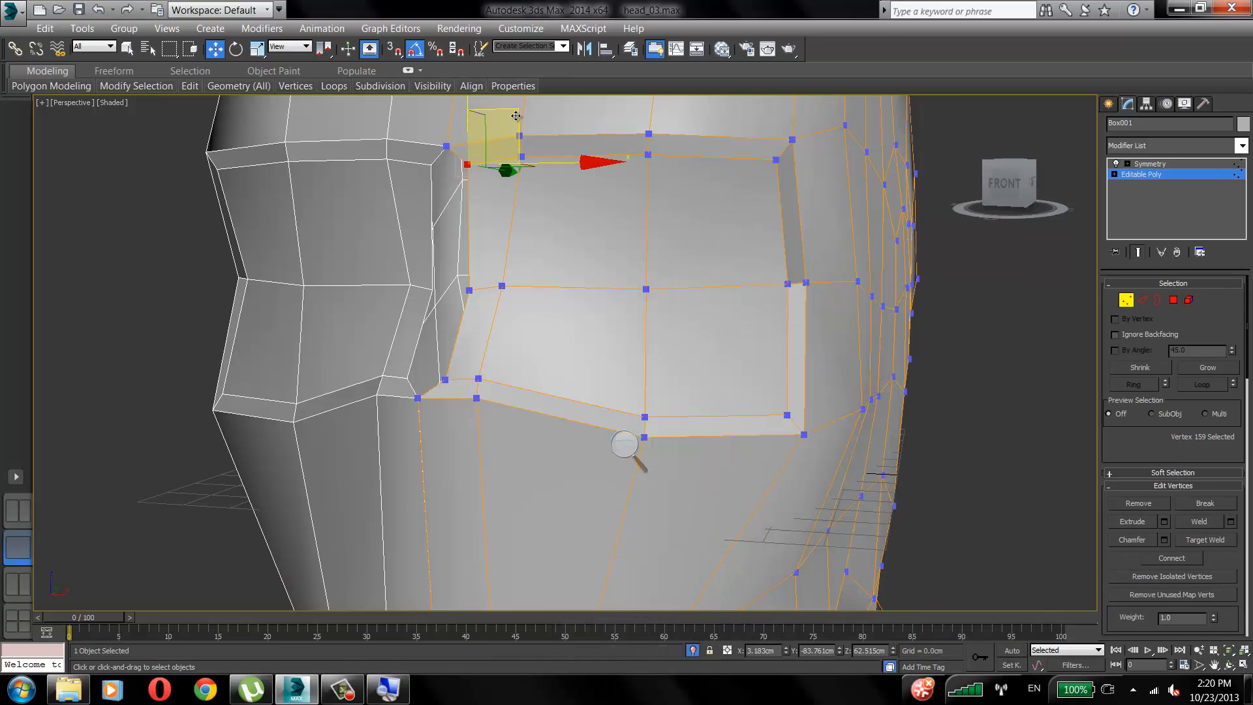
drag(517, 118, 497, 116)
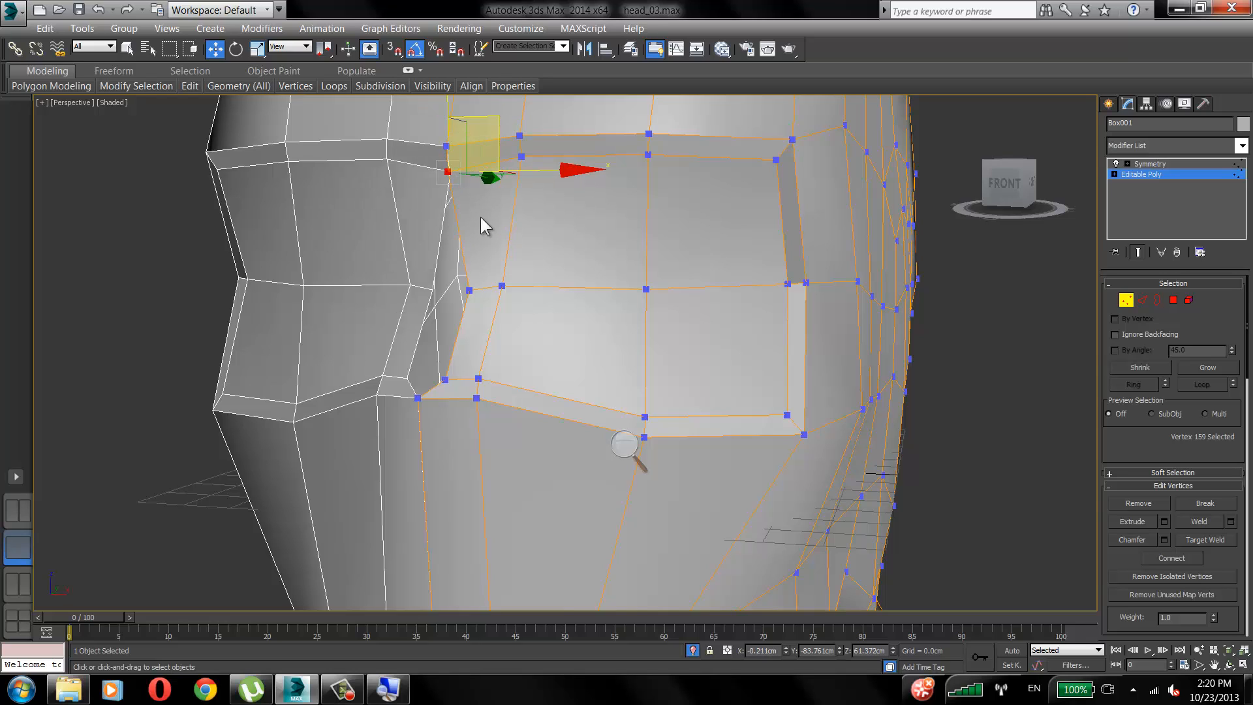
click(468, 290)
drag(512, 253, 491, 256)
click(445, 381)
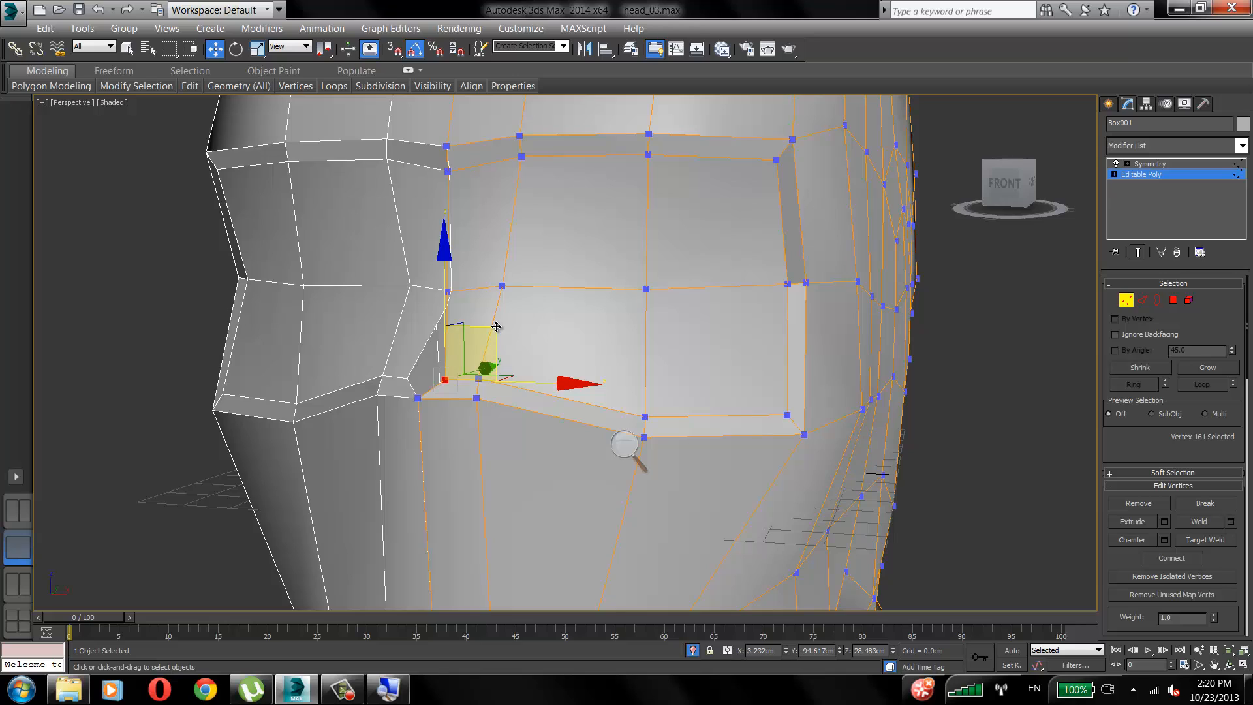
drag(498, 332, 477, 316)
alt+middle_drag(559, 300, 528, 301)
click(749, 261)
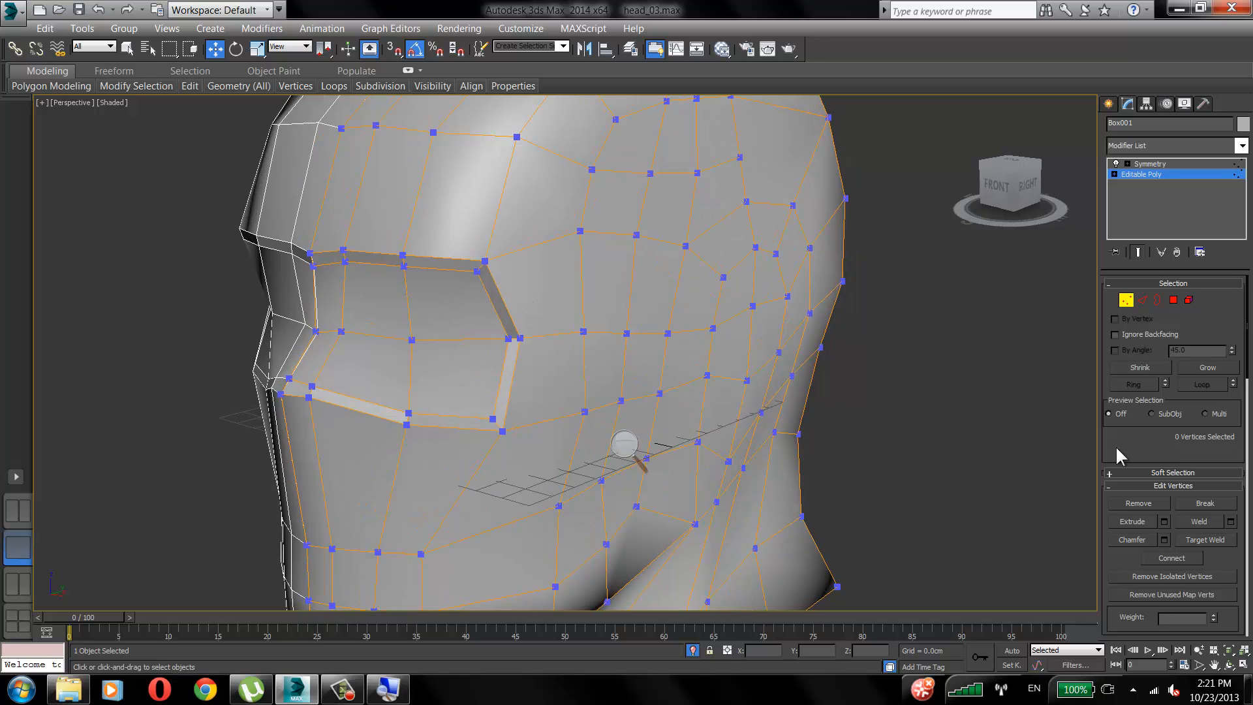
Switch to the two-view layout with side and front views and end isolation to show the reference images.
click(1213, 664)
drag(765, 442, 779, 434)
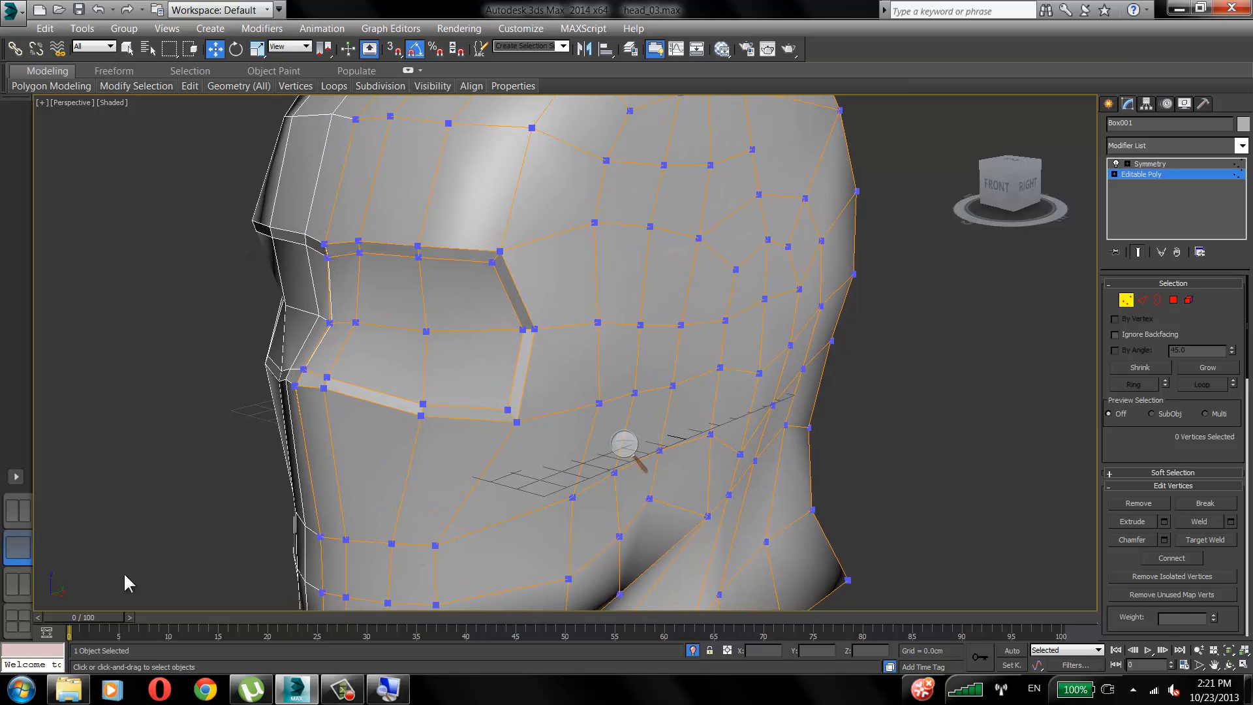
click(13, 580)
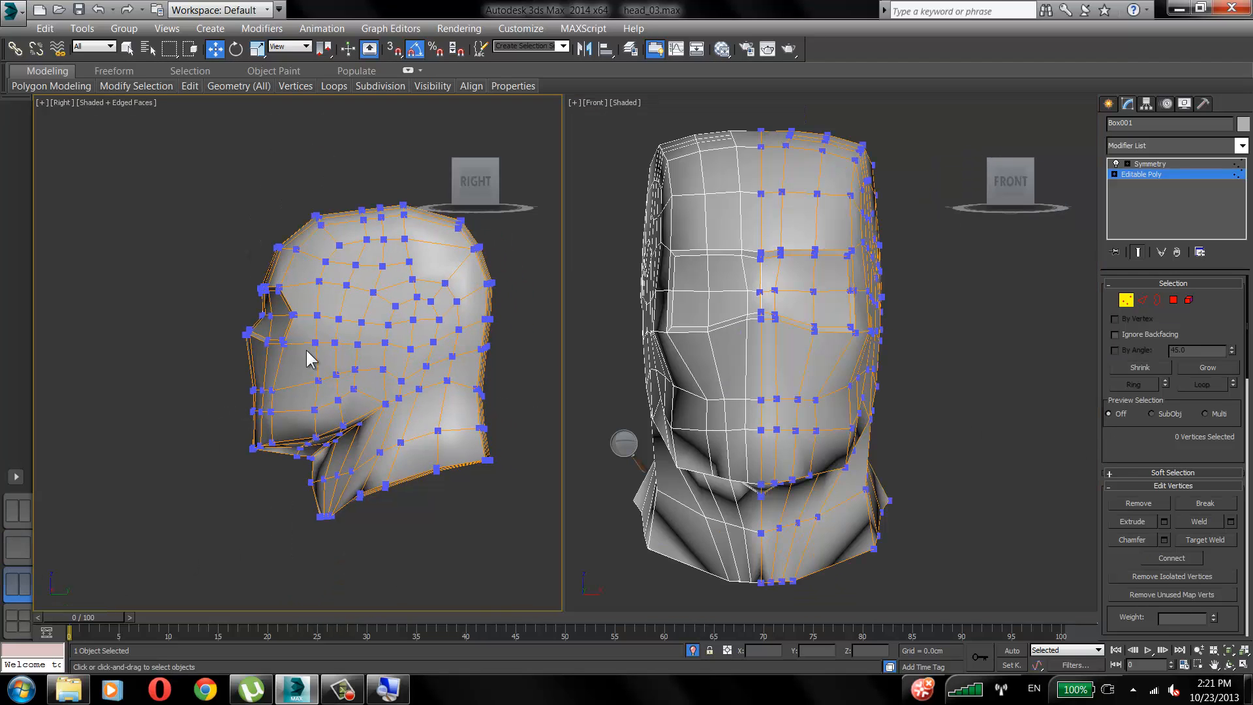
click(691, 650)
scroll(357, 394, up, 5)
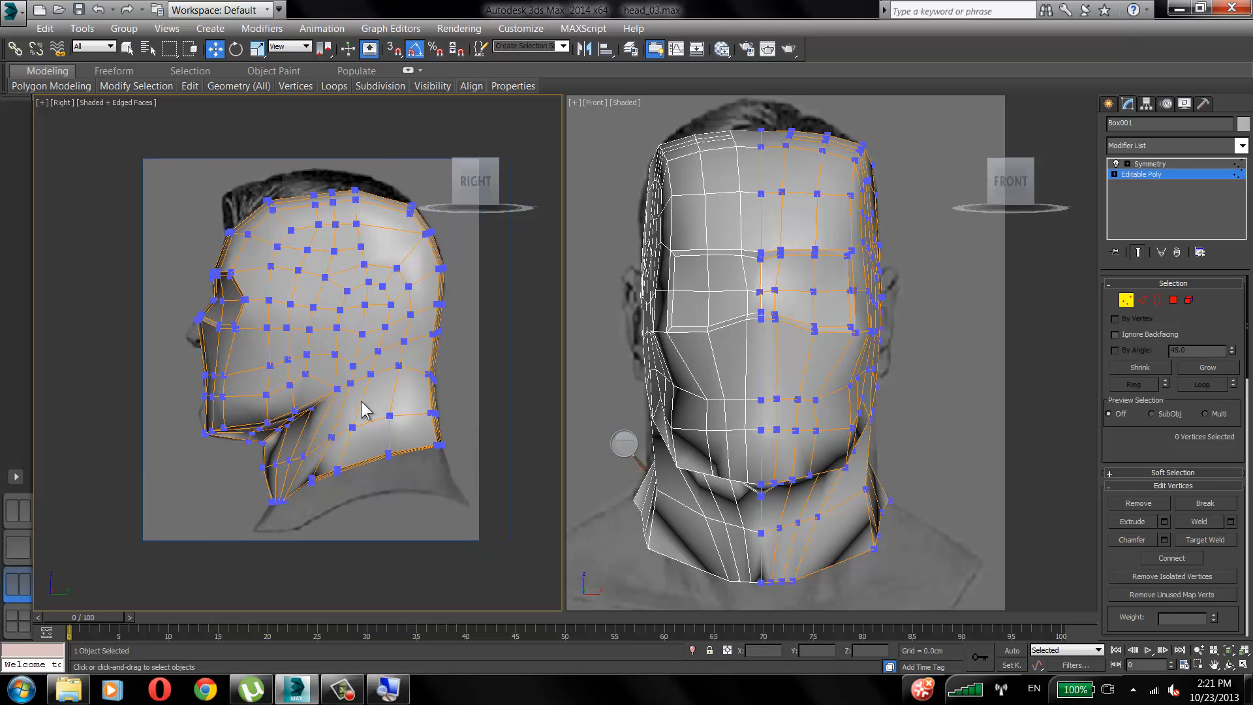
middle_drag(354, 389, 330, 417)
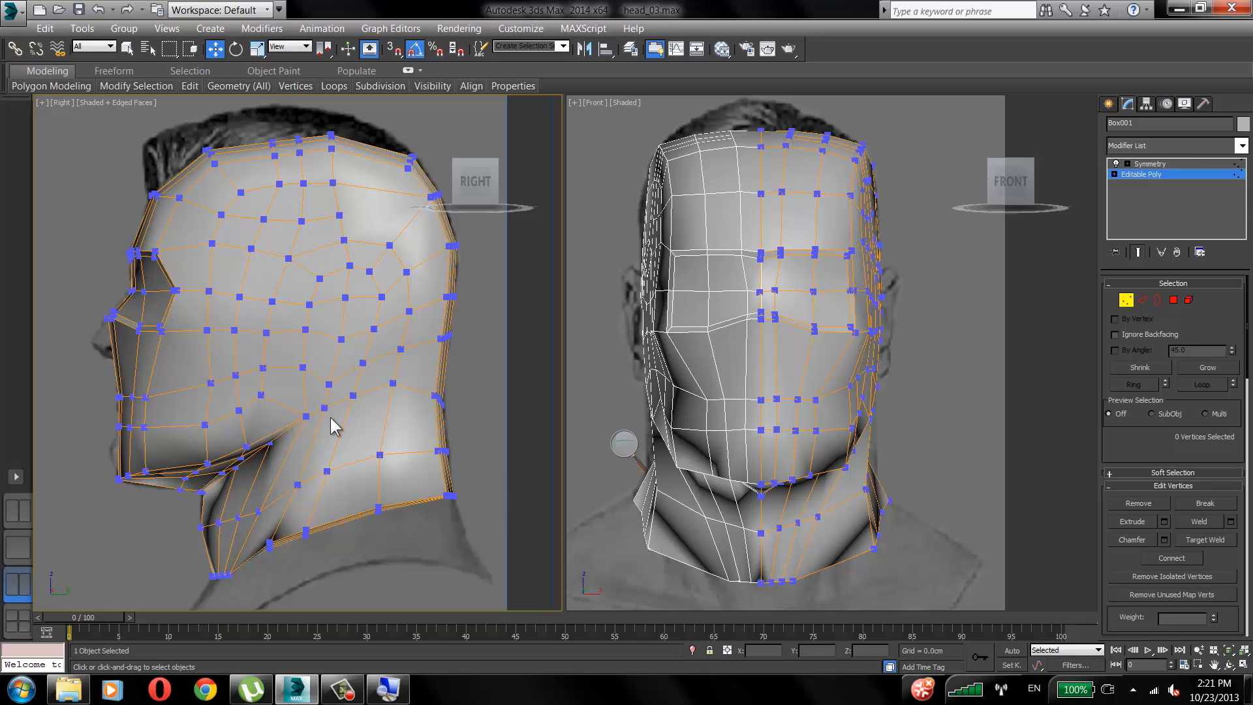
Try to hide the polygons of the back of the head and neck, selecting them in the side view.
click(1172, 299)
middle_drag(378, 119, 346, 116)
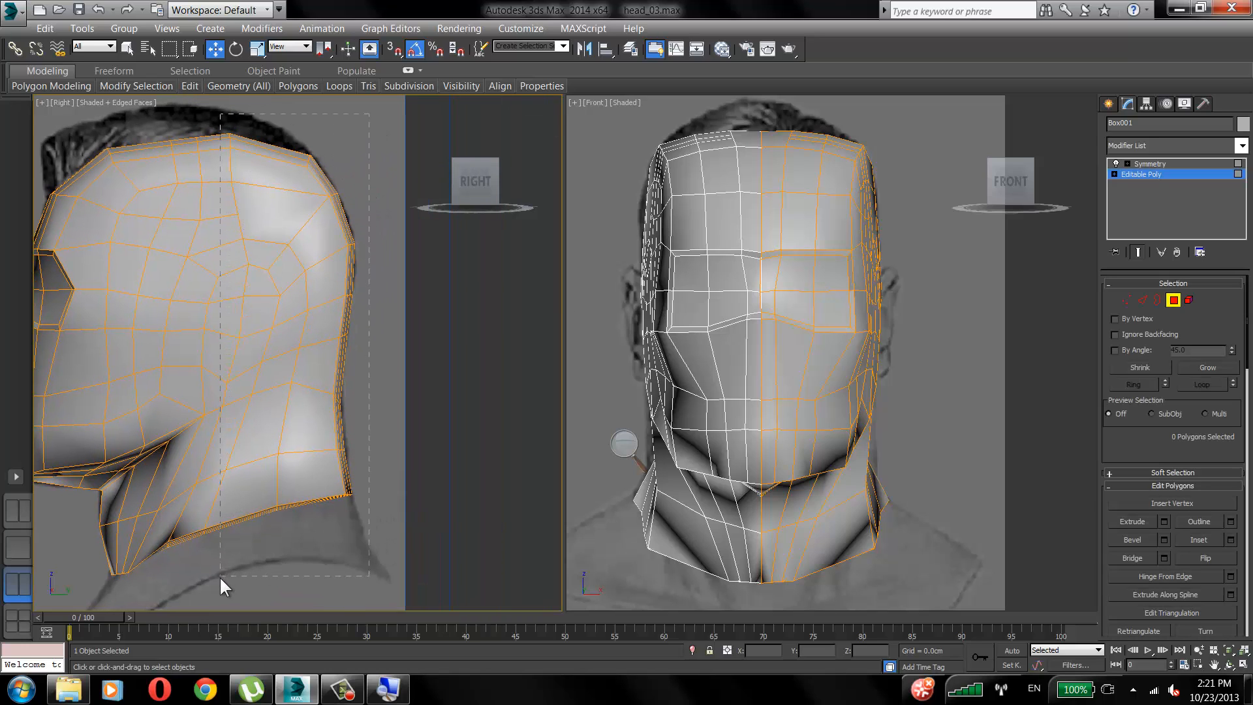
drag(220, 576, 159, 586)
middle_drag(159, 186, 212, 207)
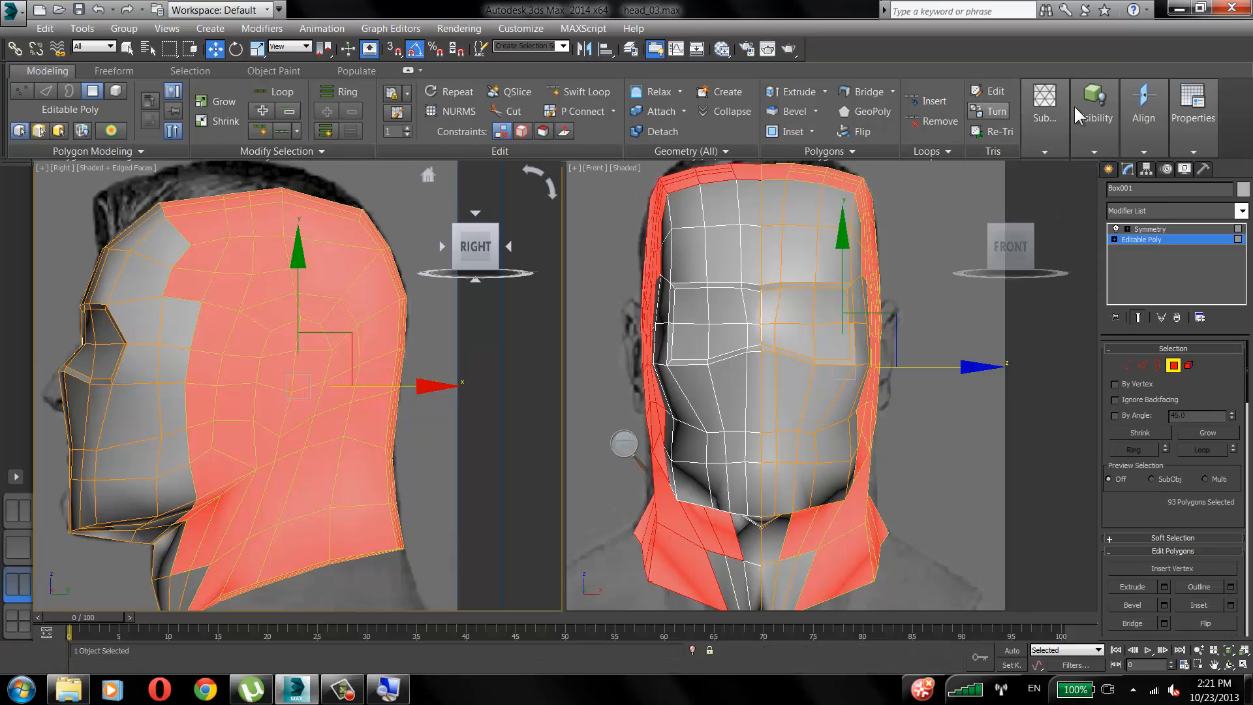
mouse_move(1092, 112)
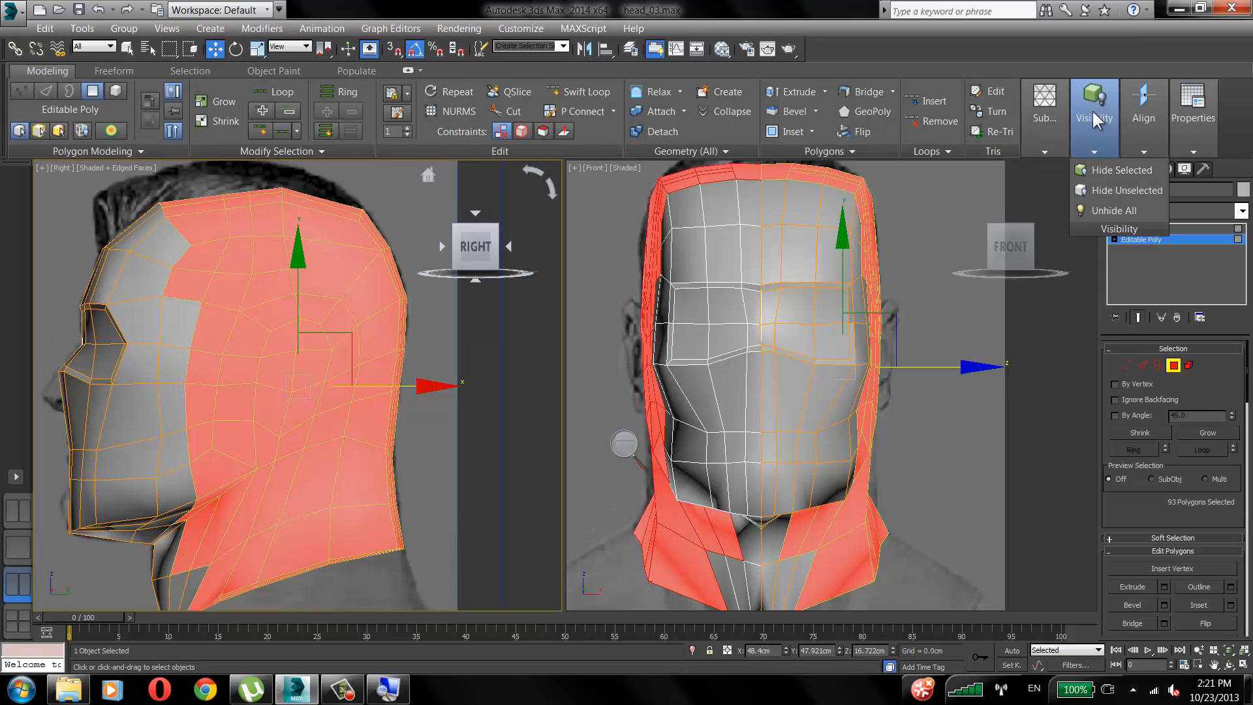
click(1106, 171)
scroll(343, 339, down, 3)
scroll(344, 339, down, 2)
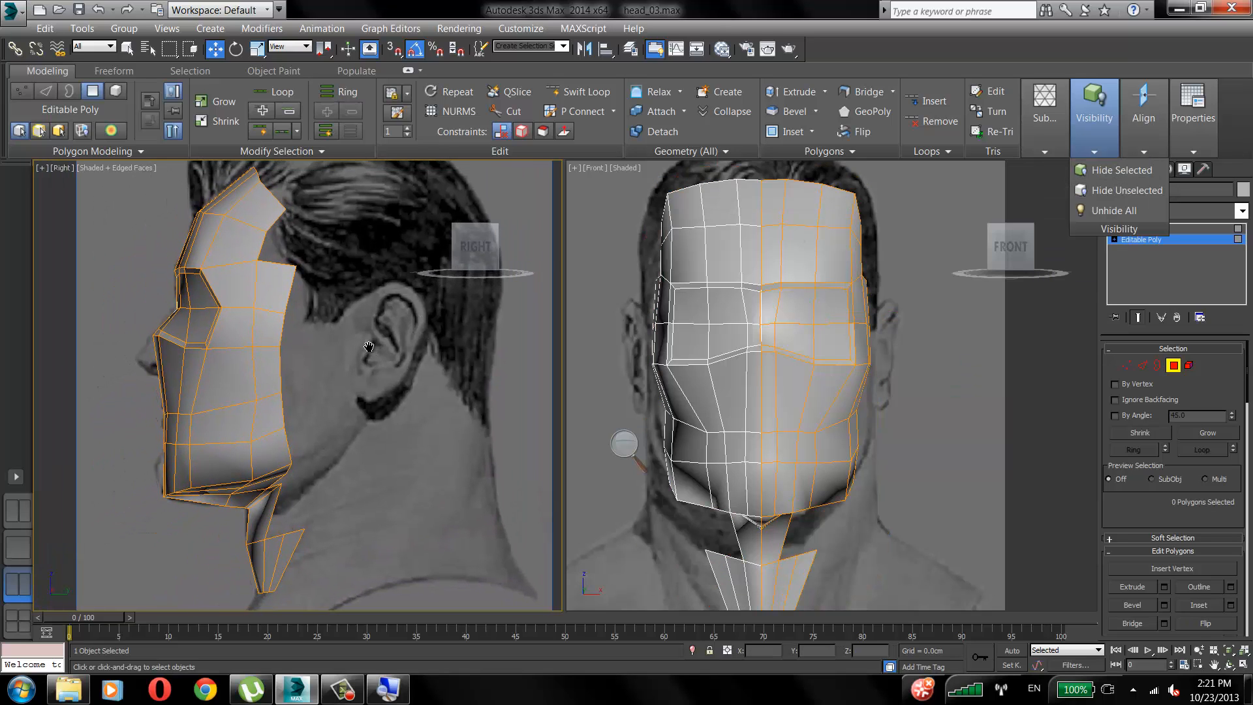
scroll(367, 344, down, 3)
middle_drag(340, 313, 277, 309)
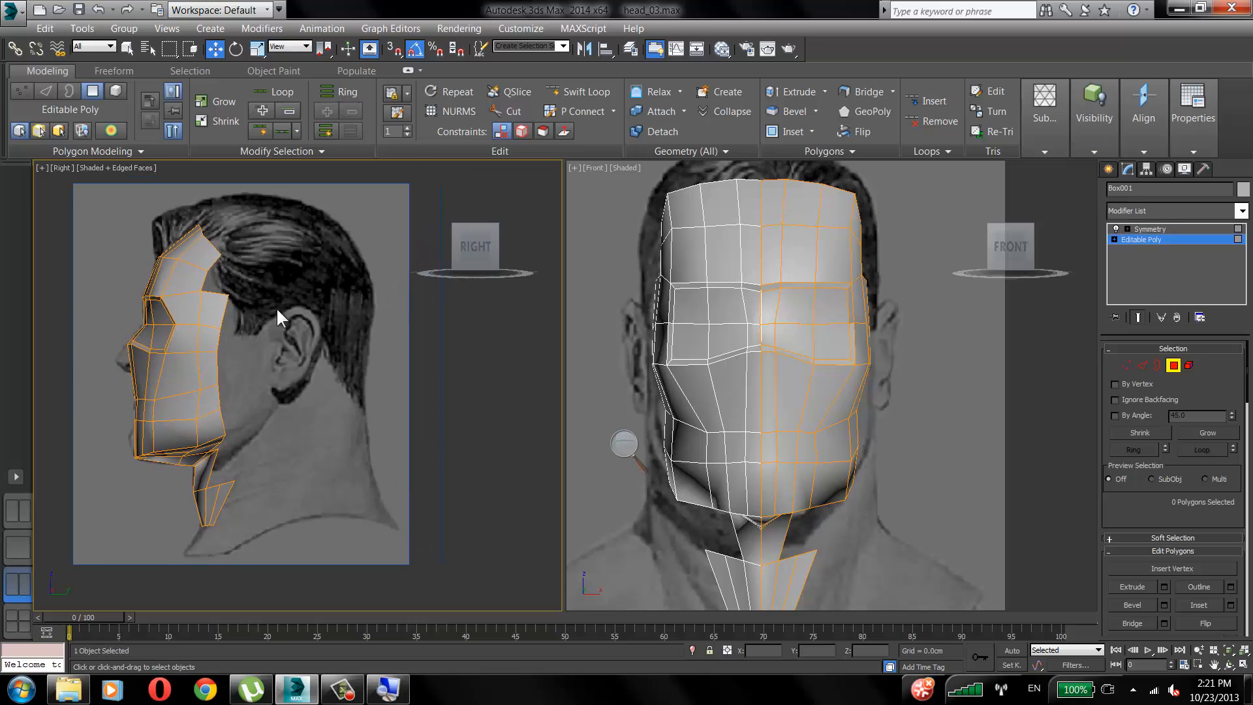
Try selecting the remaining rear-edge polygons of the face, clear that selection, and unhide all polygons.
drag(412, 574, 413, 574)
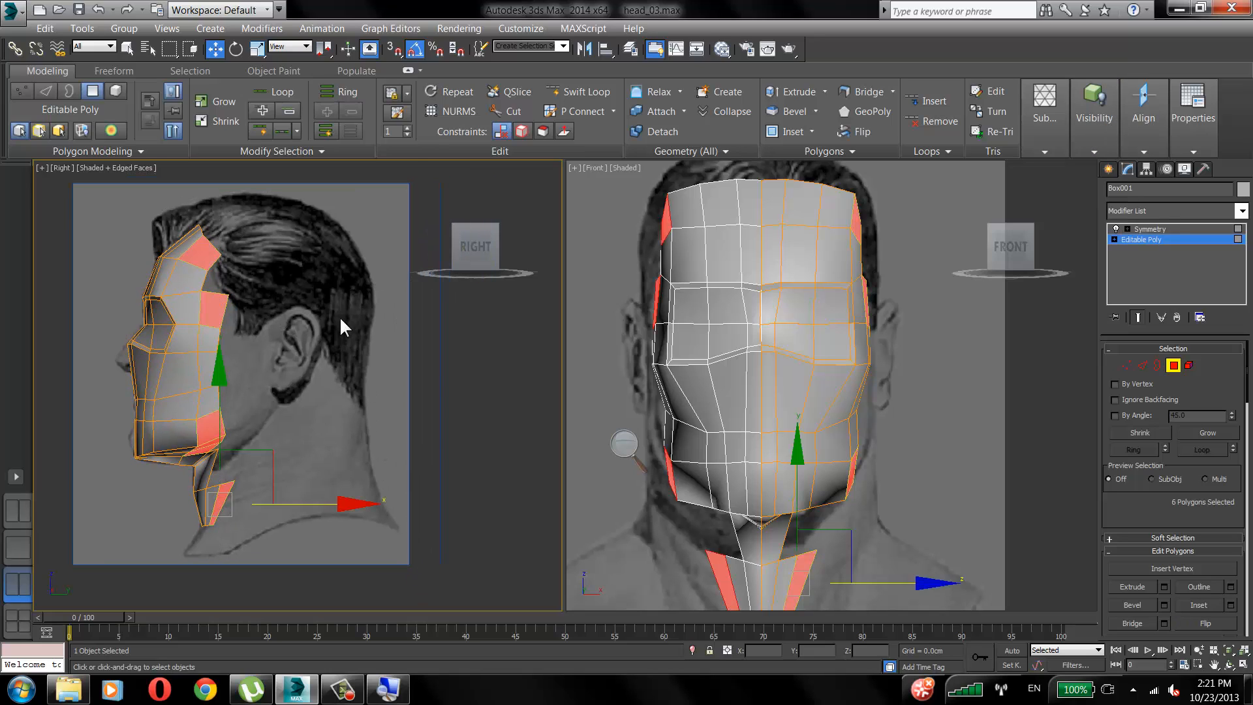
click(373, 288)
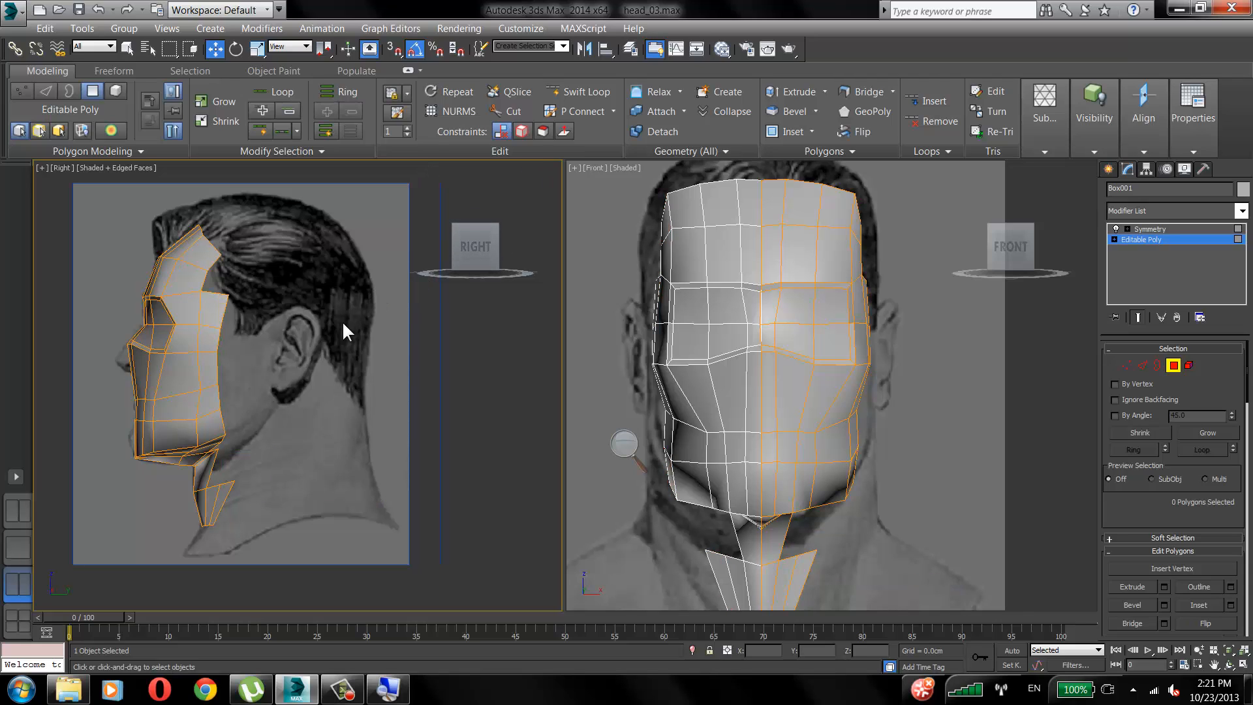
click(1083, 139)
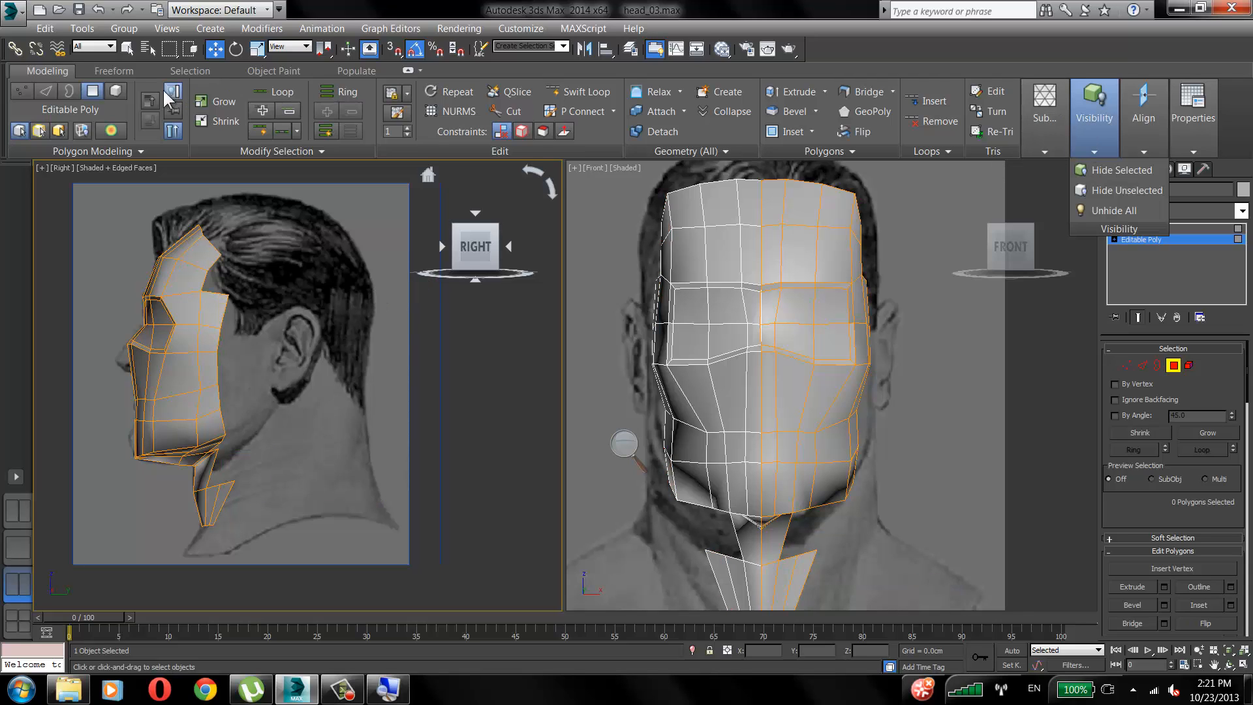
click(1084, 146)
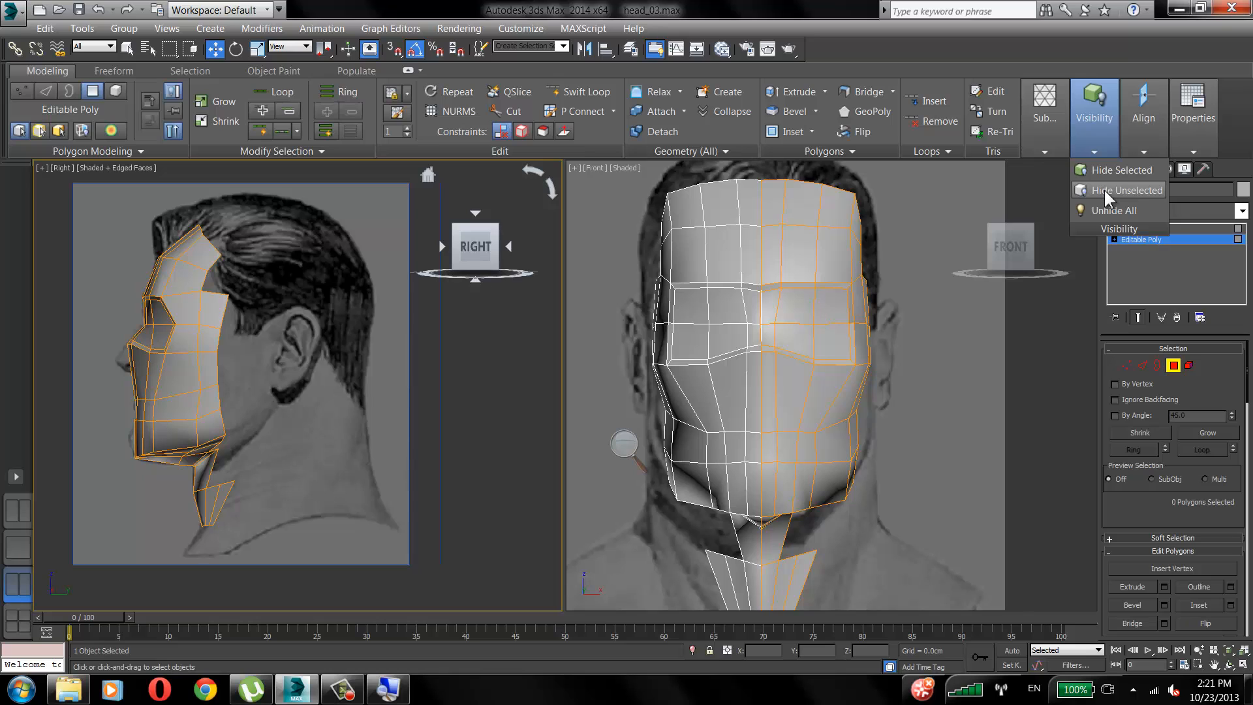
click(1104, 207)
Select the polygons of the head's side, back and neck in the side view and hide them.
middle_drag(328, 289, 286, 288)
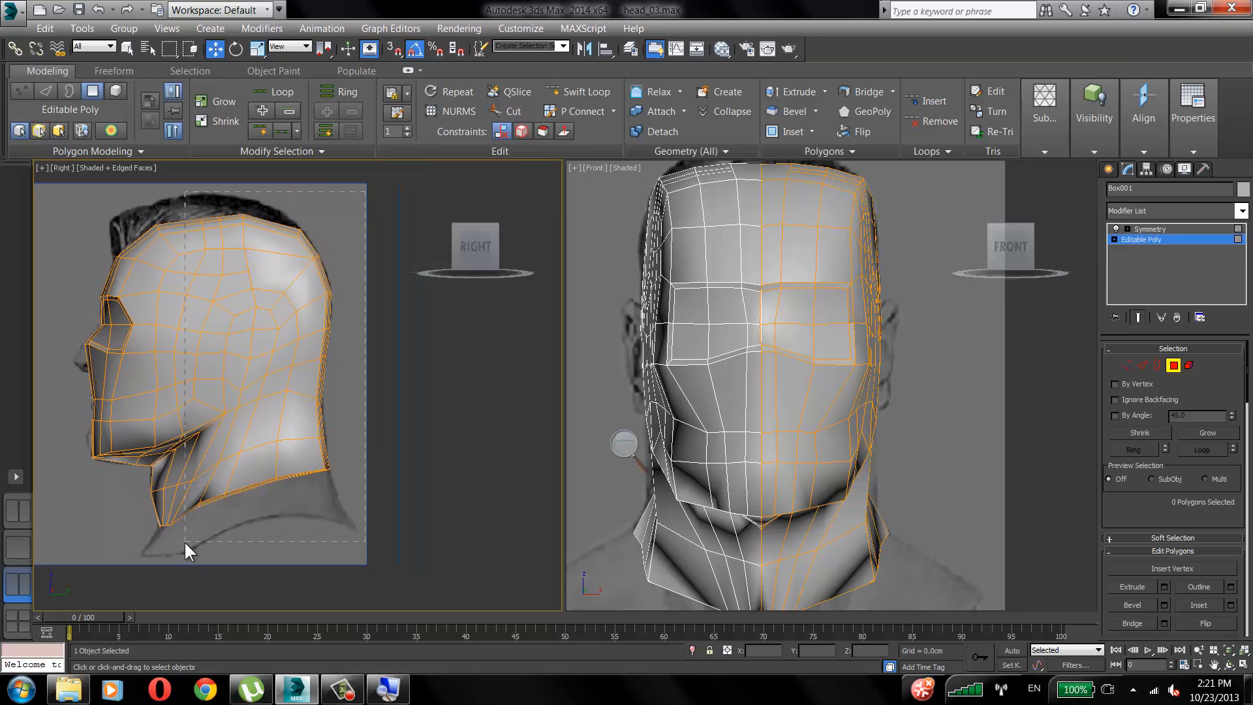
drag(184, 540, 180, 542)
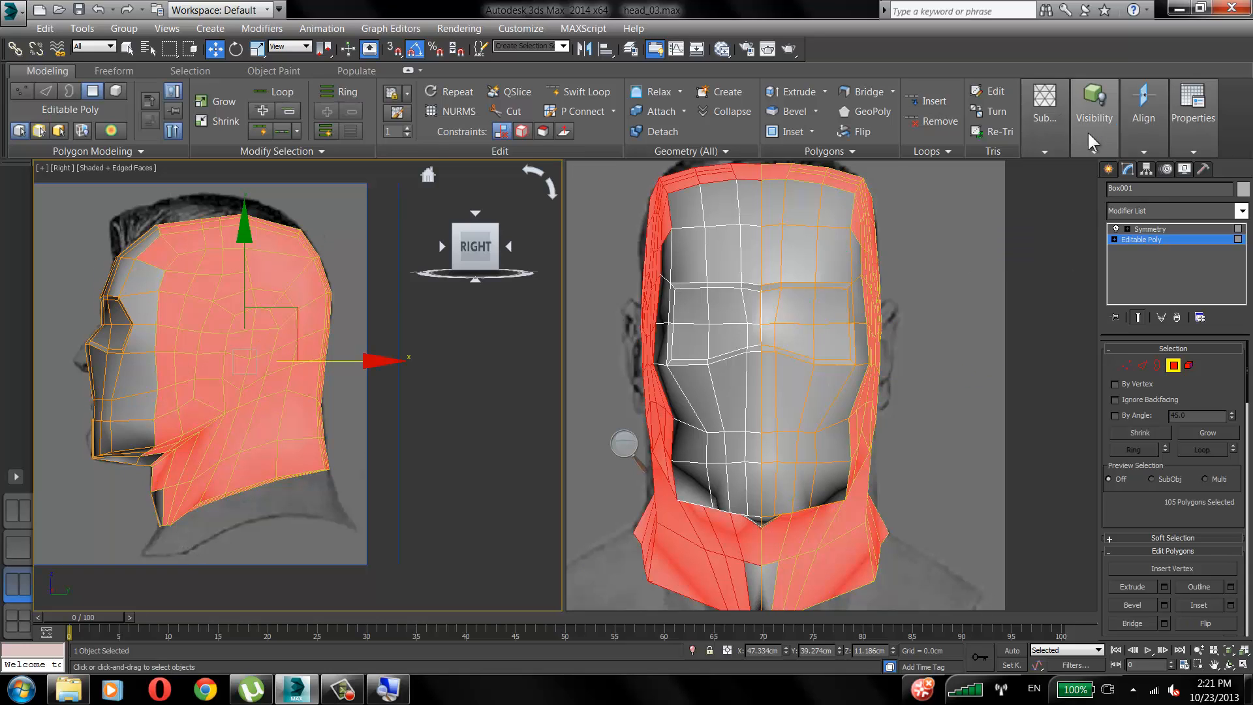
mouse_move(1095, 117)
click(1116, 171)
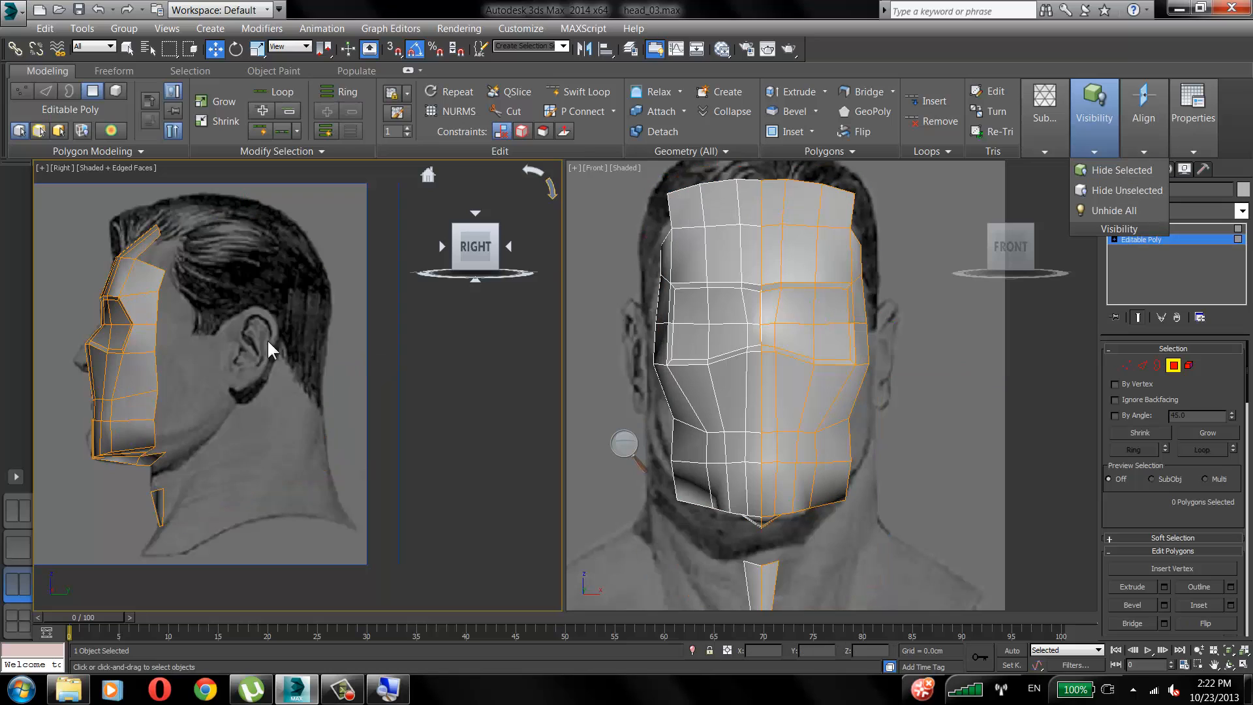
Turn on see-through display for the head mesh and compare its eye area with the front reference image.
middle_drag(225, 346, 280, 338)
middle_drag(767, 370, 782, 425)
key(alt+x)
scroll(791, 386, up, 2)
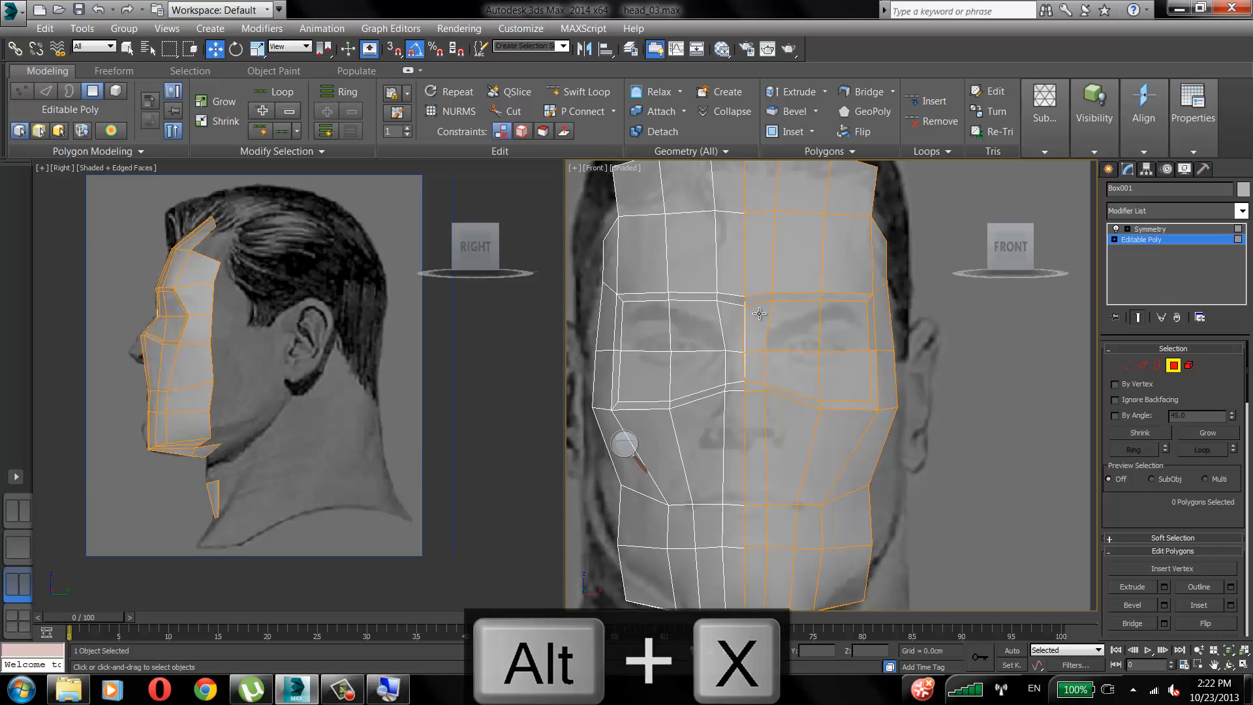
mouse_move(857, 316)
middle_down()
mouse_move(809, 355)
mouse_move(865, 311)
middle_up()
middle_drag(771, 389, 763, 328)
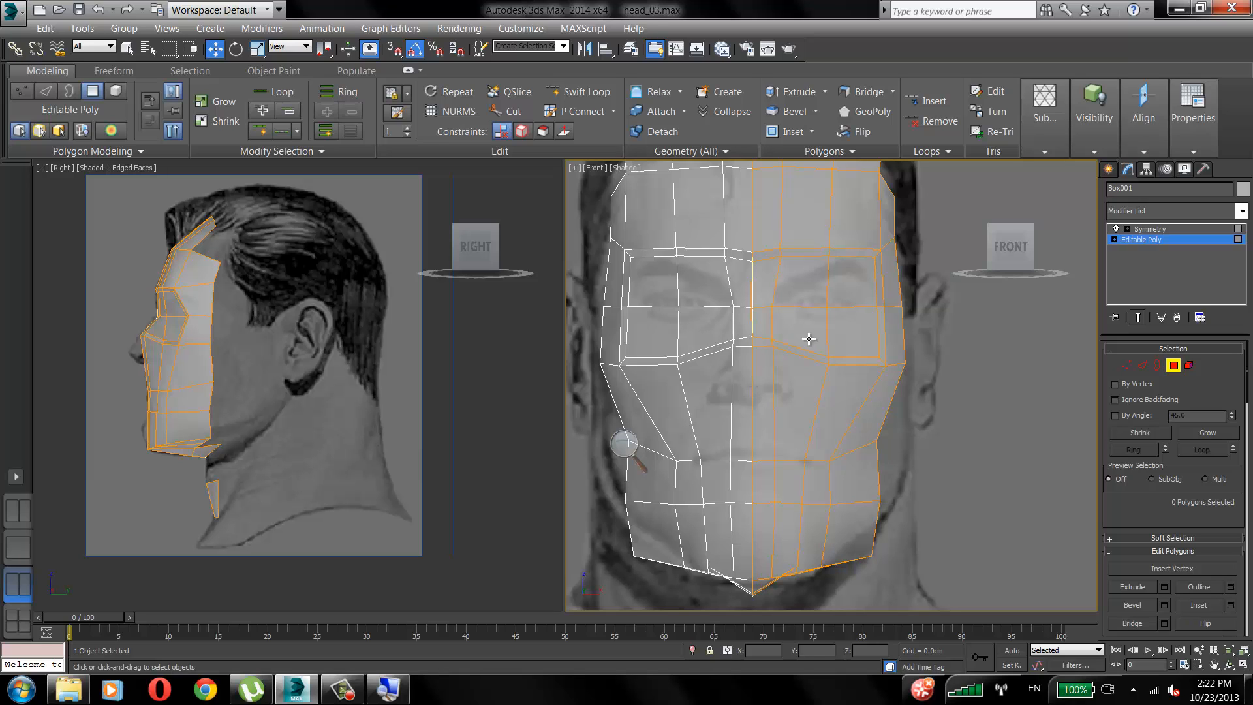
middle_drag(804, 341, 817, 381)
scroll(816, 382, down, 3)
click(342, 689)
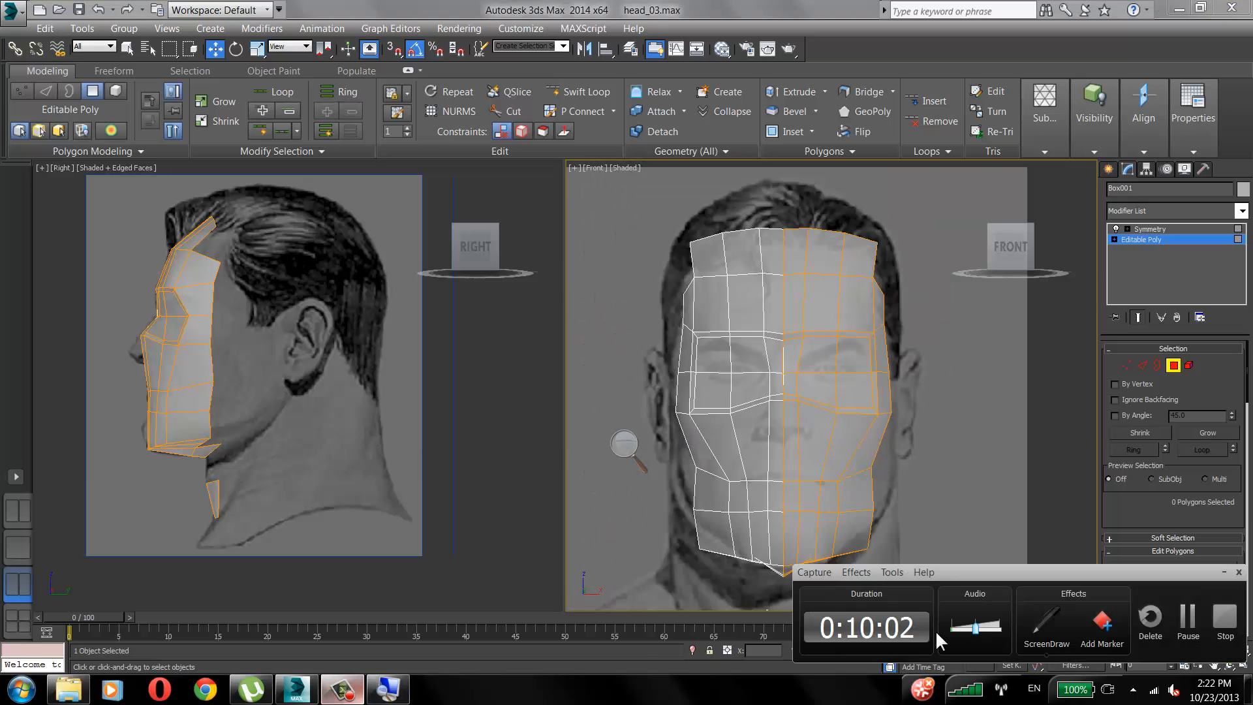
click(1199, 645)
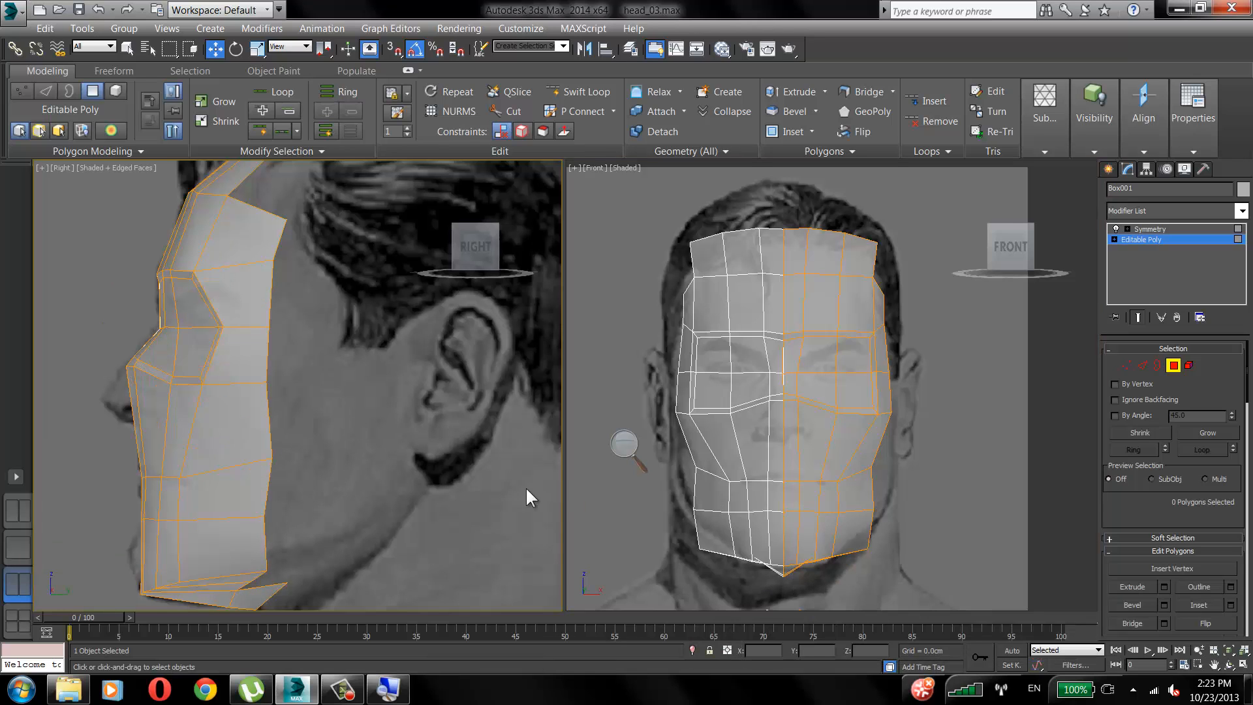
In the side view, raise the eye opening's upper outer corner vertex and move its middle outer vertex back towards the ear.
scroll(386, 409, up, 3)
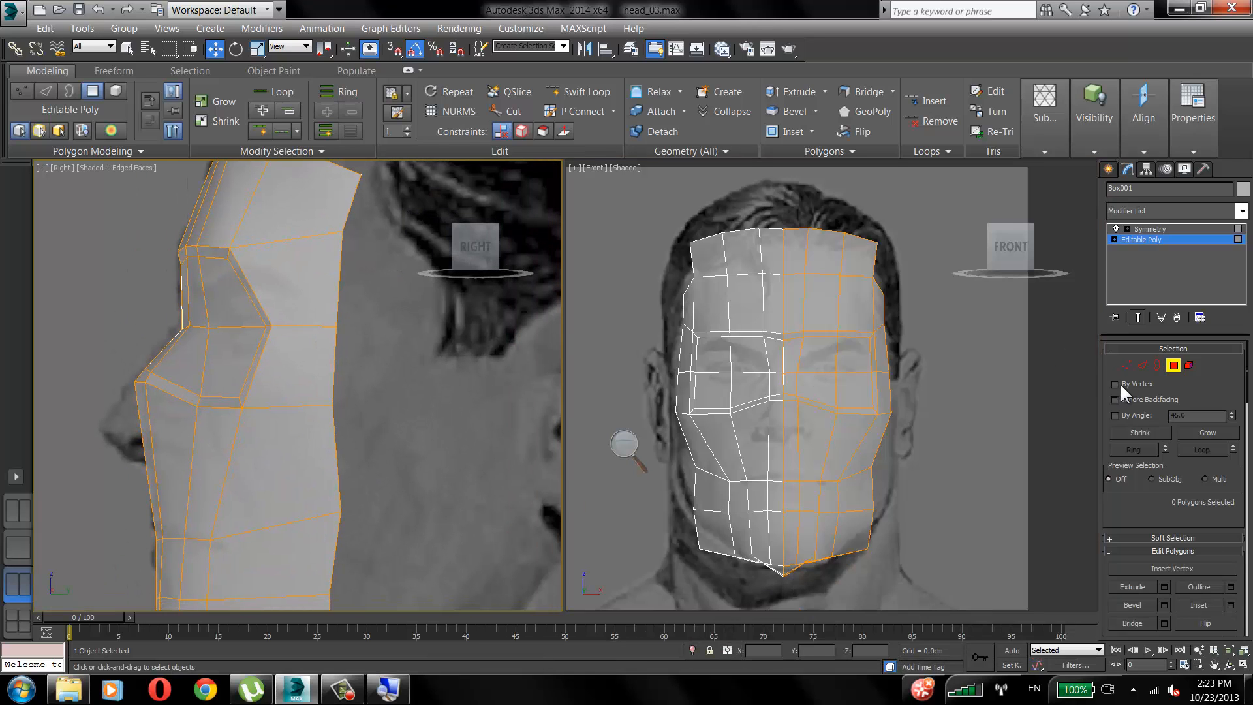
key(1)
scroll(351, 410, up, 3)
middle_drag(278, 327, 300, 390)
drag(233, 255, 256, 255)
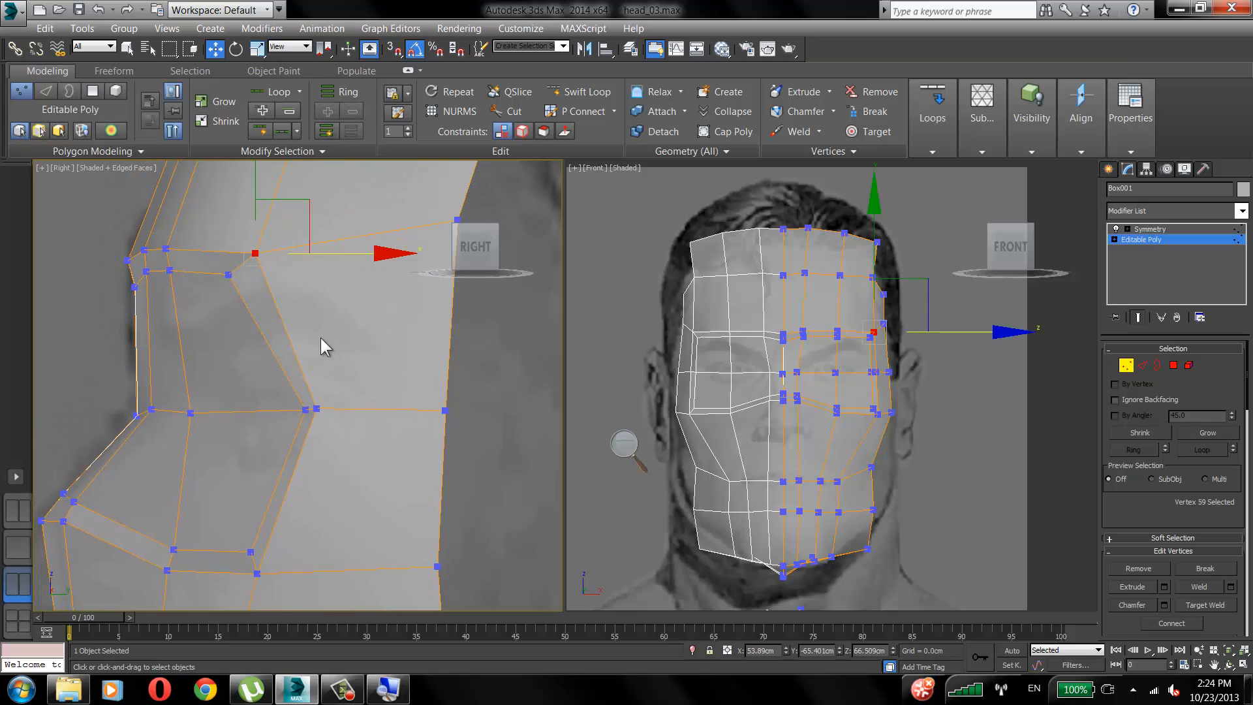
drag(310, 205, 306, 164)
drag(316, 409, 417, 404)
middle_drag(417, 404, 345, 343)
Turn off the Symmetry modifier's effect to uncover the reference's other half, and clear the vertex selection.
click(1116, 229)
scroll(401, 329, down, 3)
click(300, 433)
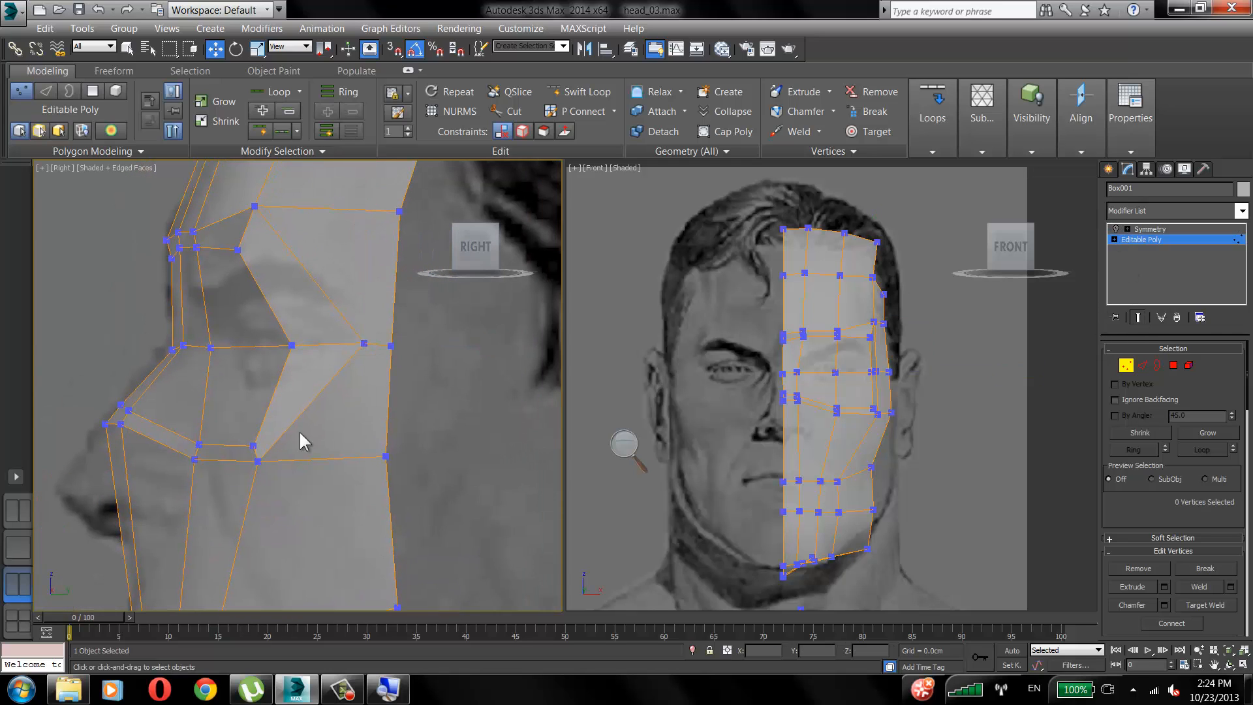
In the side view, move the cheek vertex below the eye opening down and back, and shift the opening's lower and middle outer vertices towards the ear.
click(258, 464)
drag(258, 464, 286, 502)
click(253, 445)
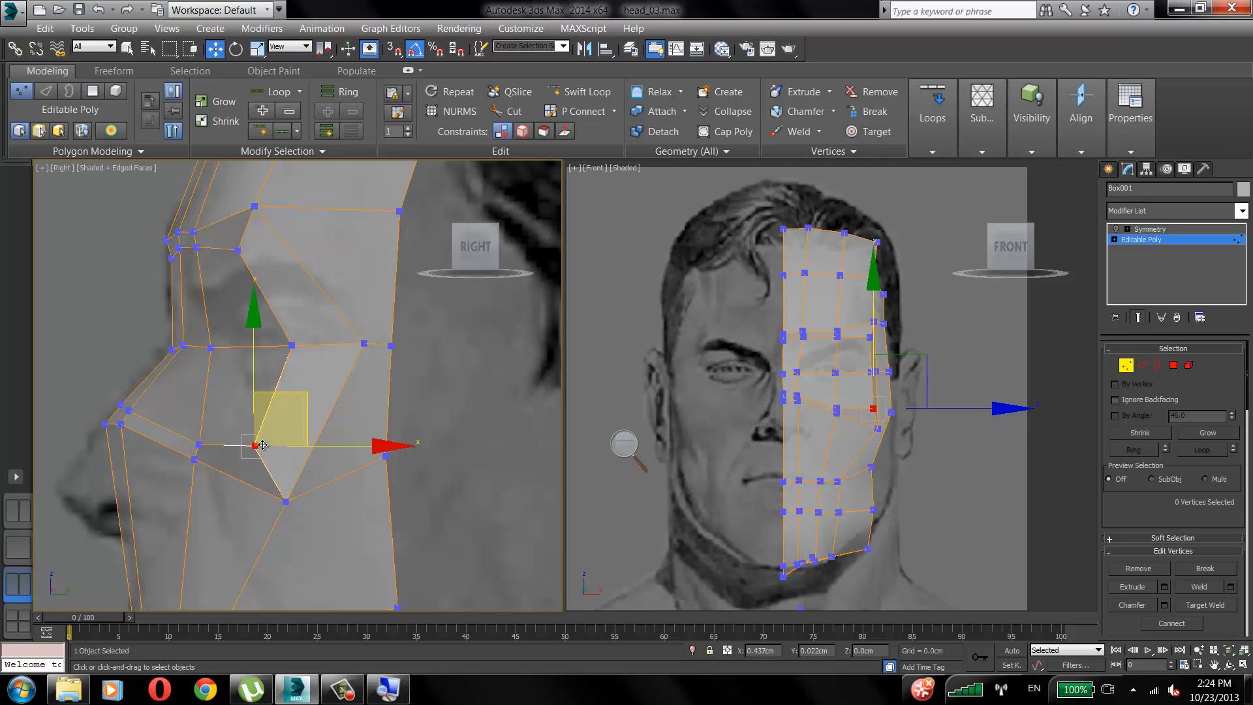
drag(254, 445, 269, 446)
click(317, 372)
click(291, 345)
drag(291, 345, 319, 341)
click(372, 271)
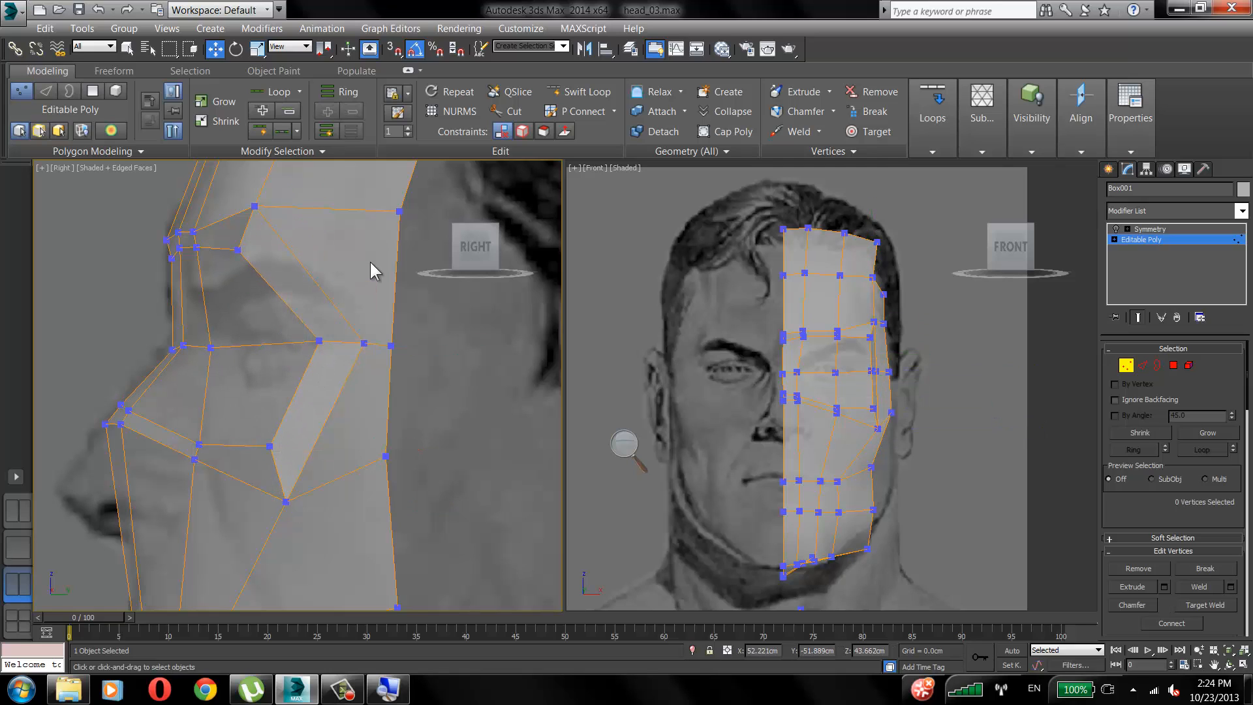
Raise the row of vertices above the brow in the side view, moving its outer one back towards the temple.
drag(257, 207, 292, 193)
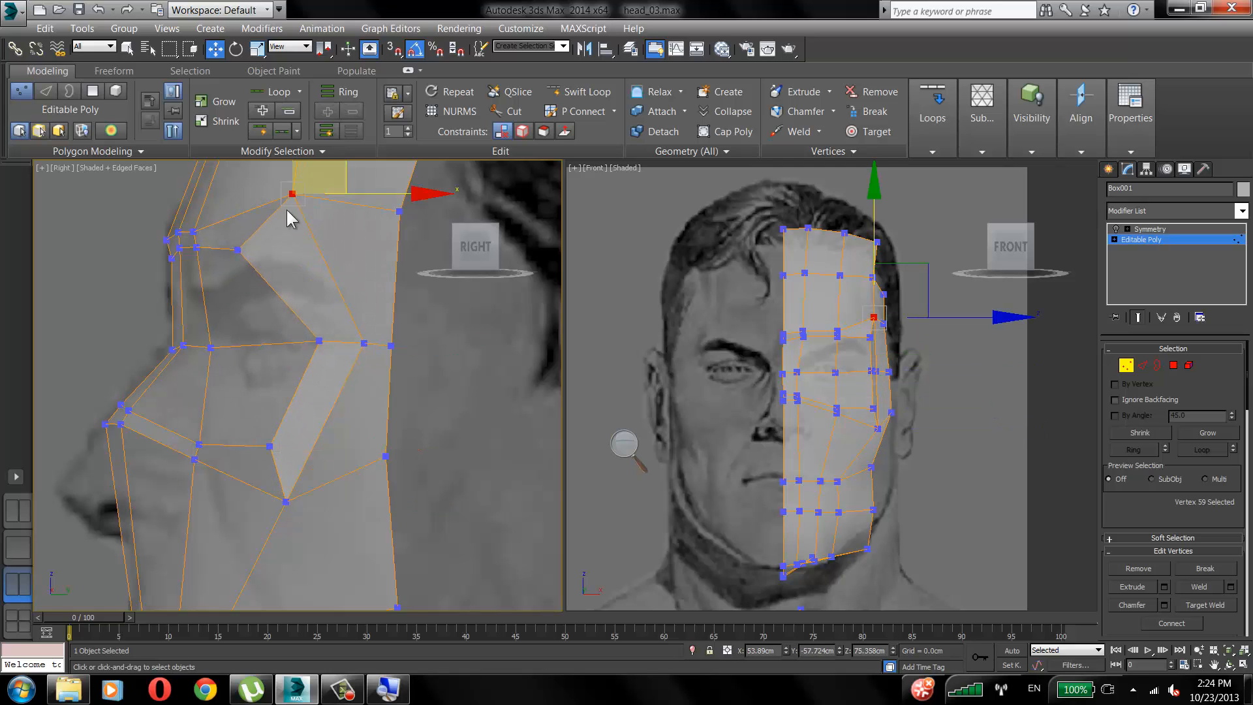
drag(193, 231, 213, 184)
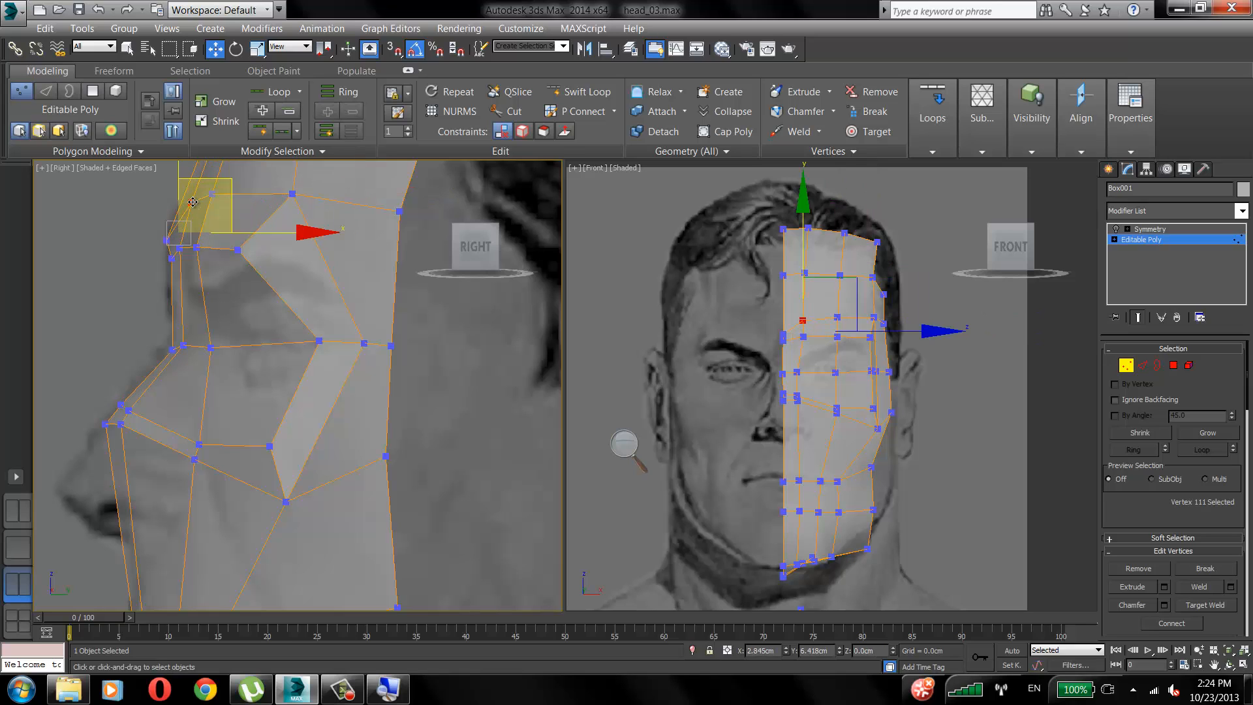
click(164, 237)
drag(162, 232, 161, 197)
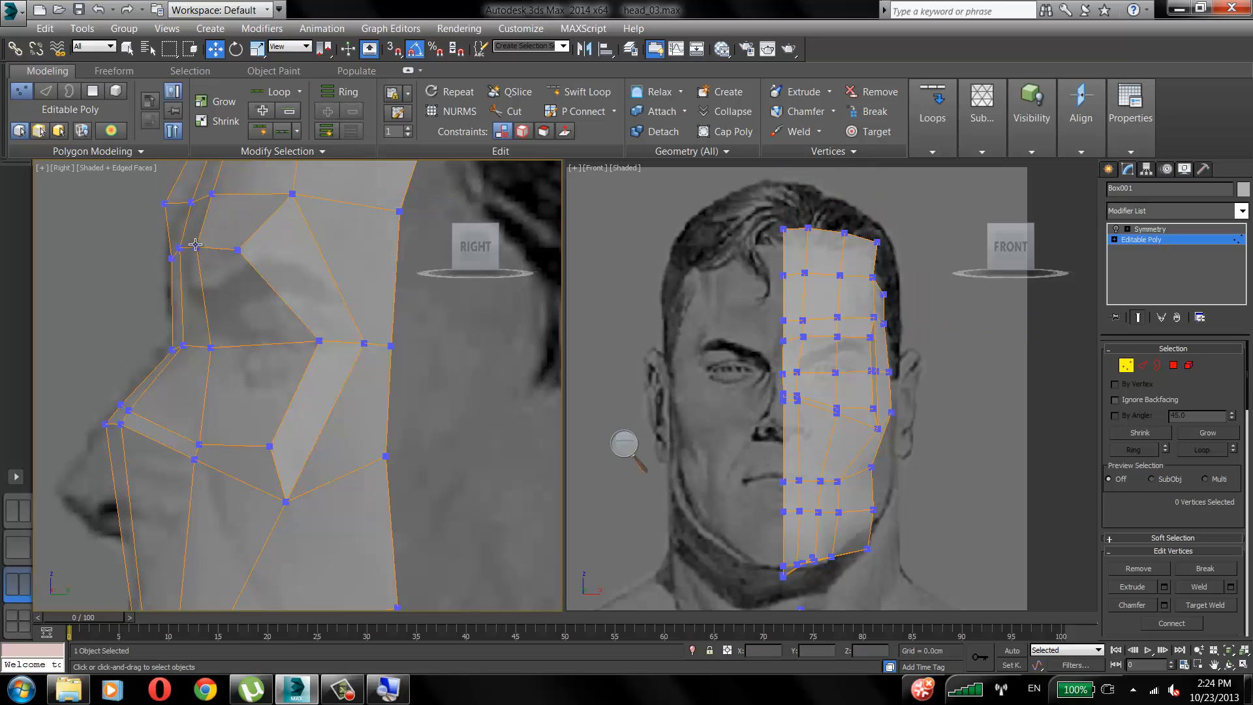
Lower the front vertices along the eye opening's upper edge to the brow, and align the neighbouring vertices of the row above with the profile.
click(182, 265)
mouse_move(184, 271)
mouse_down()
mouse_move(192, 285)
mouse_move(167, 287)
mouse_up()
middle_drag(143, 291, 151, 321)
click(222, 216)
drag(197, 232, 184, 239)
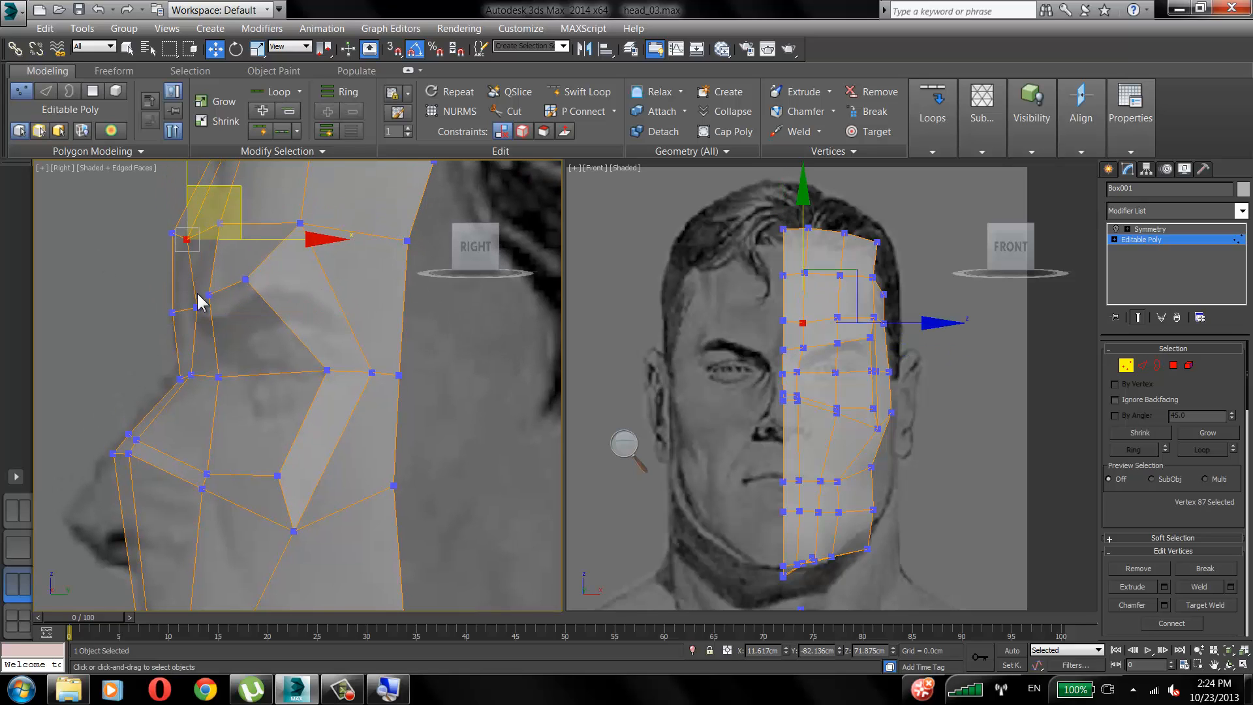
drag(198, 307, 187, 305)
click(154, 227)
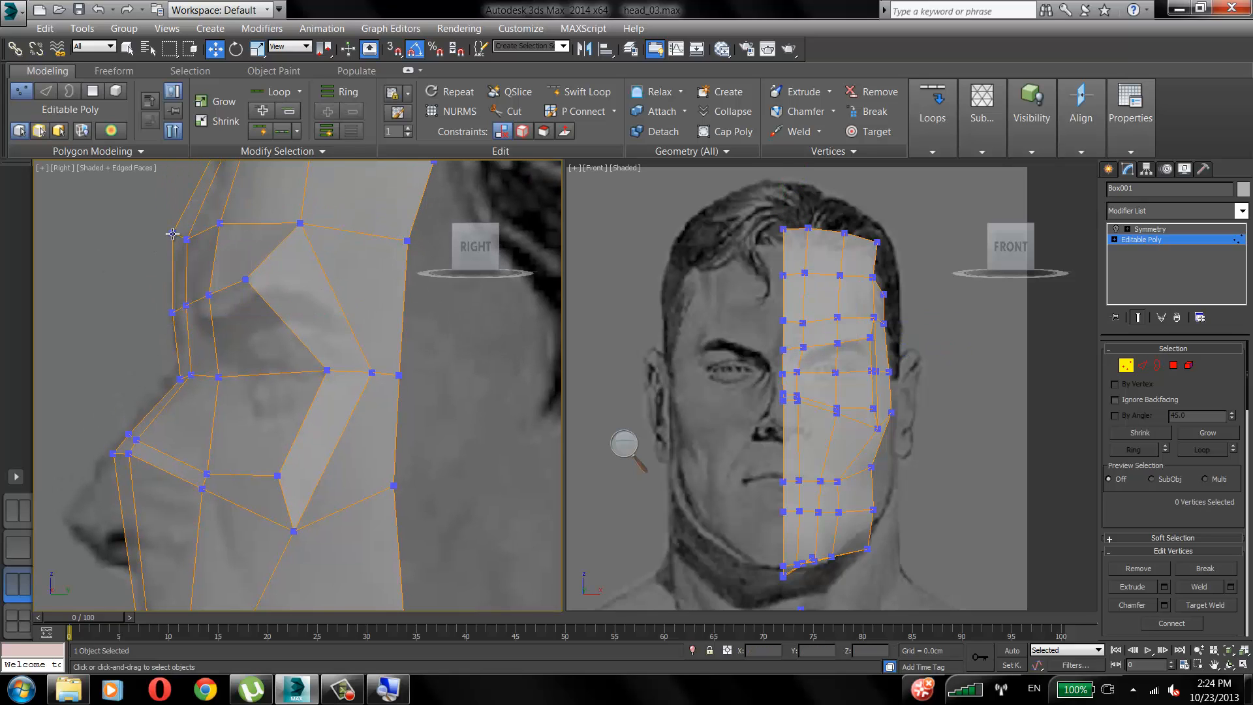
drag(172, 233, 174, 249)
Nudge the eye opening's lower outer corner vertex, and lower the outer and middle cheek vertices beneath it in the side view.
middle_drag(196, 351, 209, 254)
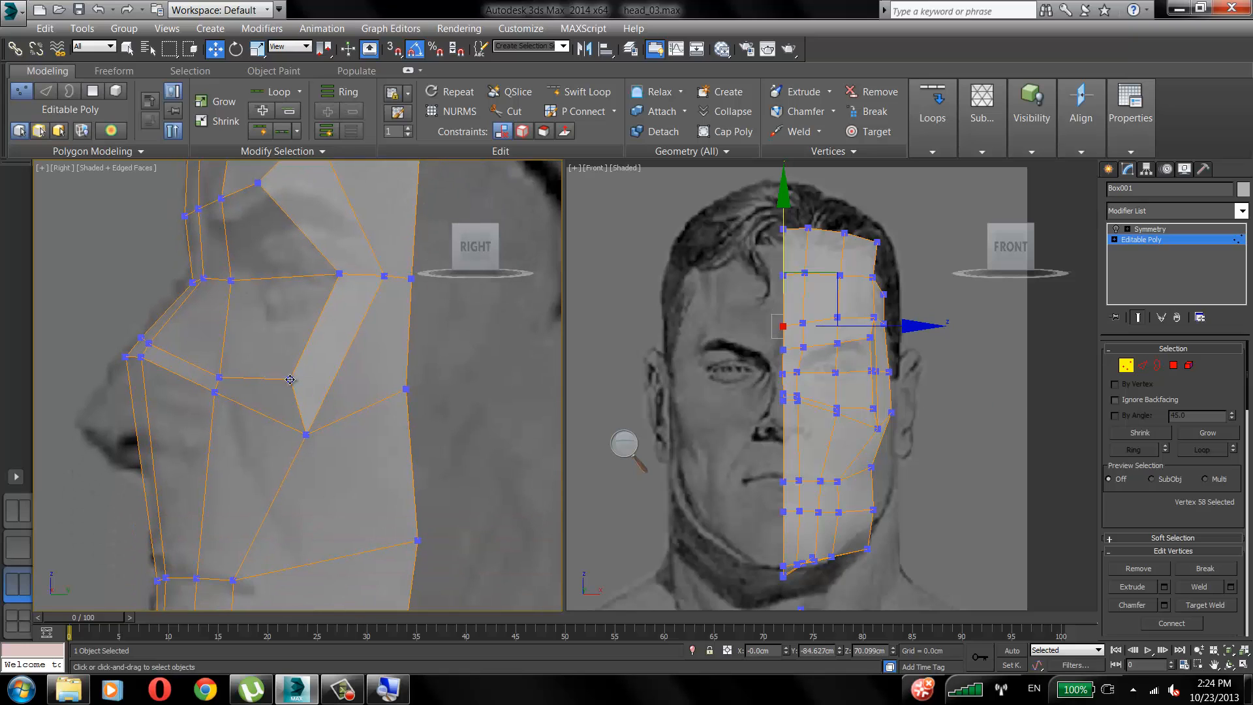
drag(290, 379, 298, 376)
click(306, 434)
drag(306, 434, 318, 460)
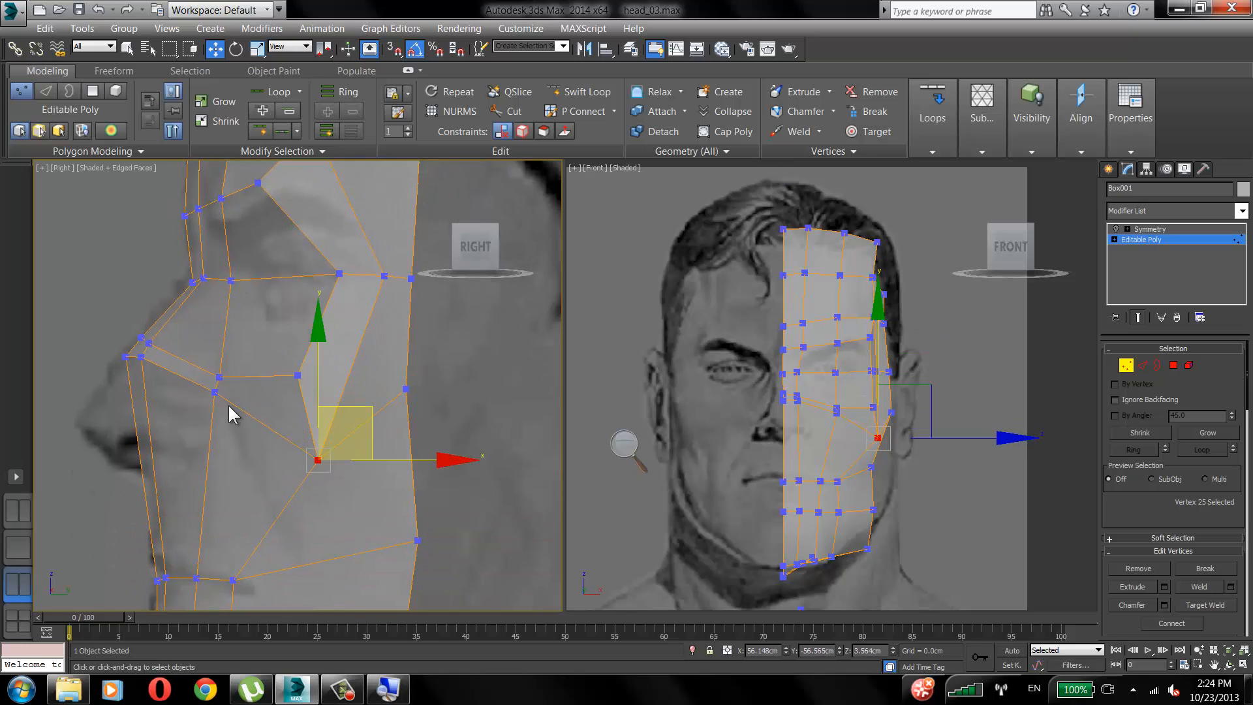
click(214, 393)
drag(213, 392, 212, 425)
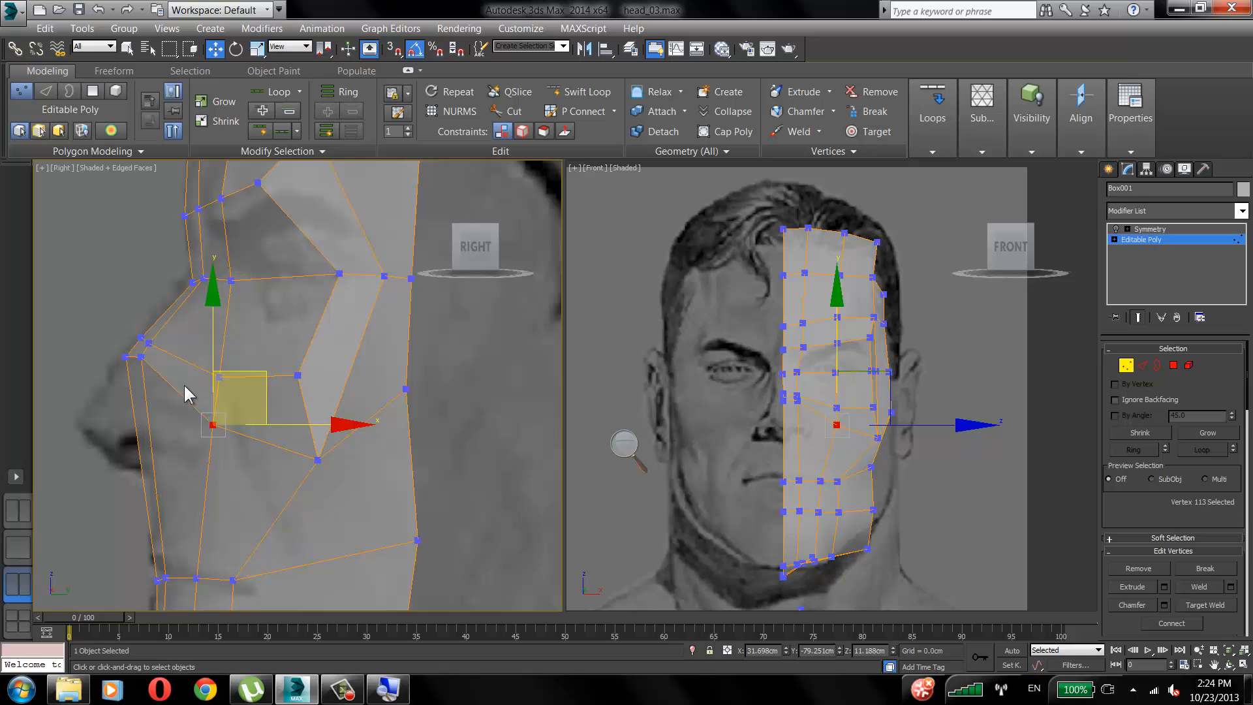
Raise the vertices of the eye opening's lower edge and move the upper nose profile vertices up along the nose bridge.
click(149, 342)
drag(169, 323, 257, 324)
click(138, 338)
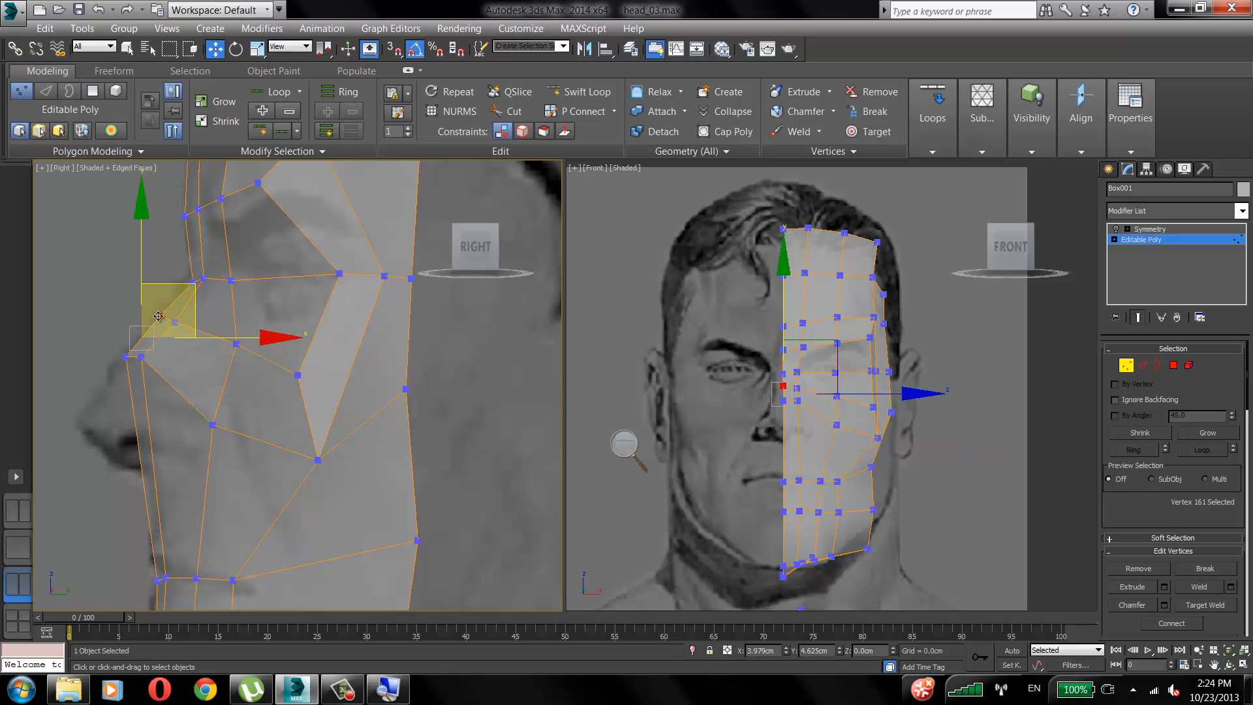
click(186, 364)
mouse_move(158, 316)
mouse_down()
mouse_move(177, 295)
mouse_move(180, 312)
mouse_up()
click(175, 324)
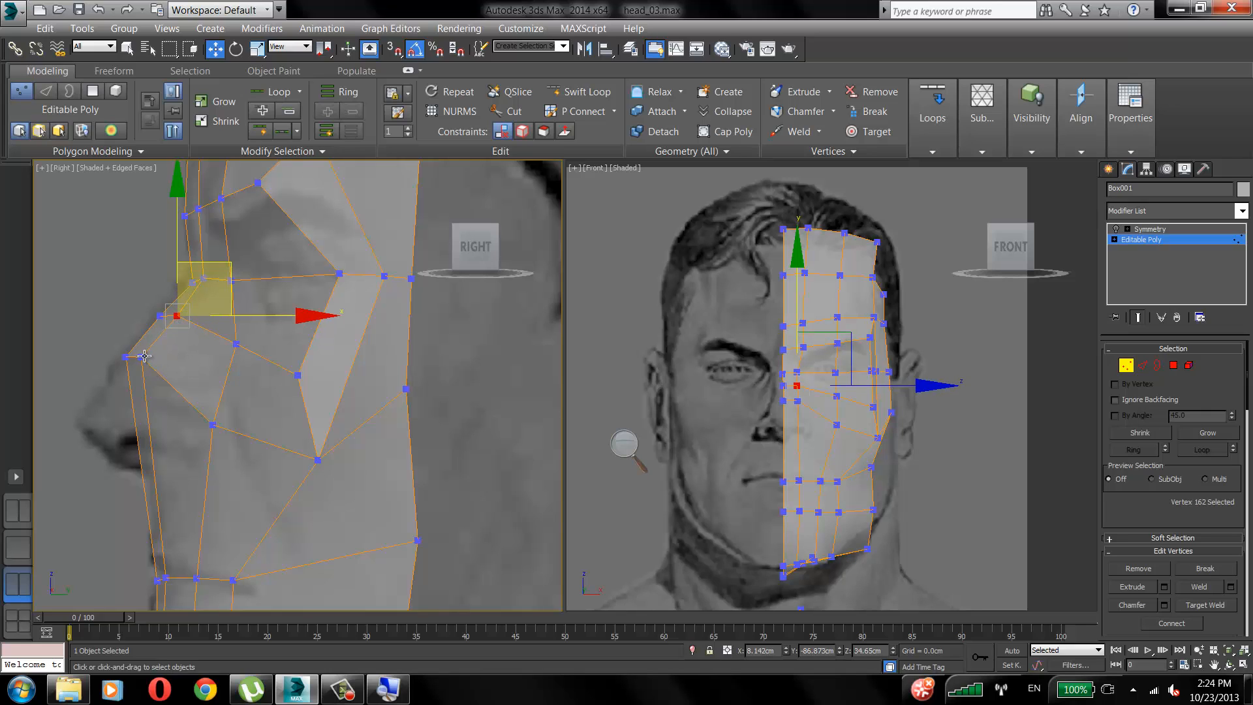
Fine-tune the two vertices near the nose tip in the side view and clear the vertex selection.
click(141, 357)
click(125, 355)
mouse_move(144, 355)
mouse_down()
mouse_move(125, 350)
mouse_move(147, 357)
mouse_up()
click(144, 368)
click(142, 363)
click(201, 408)
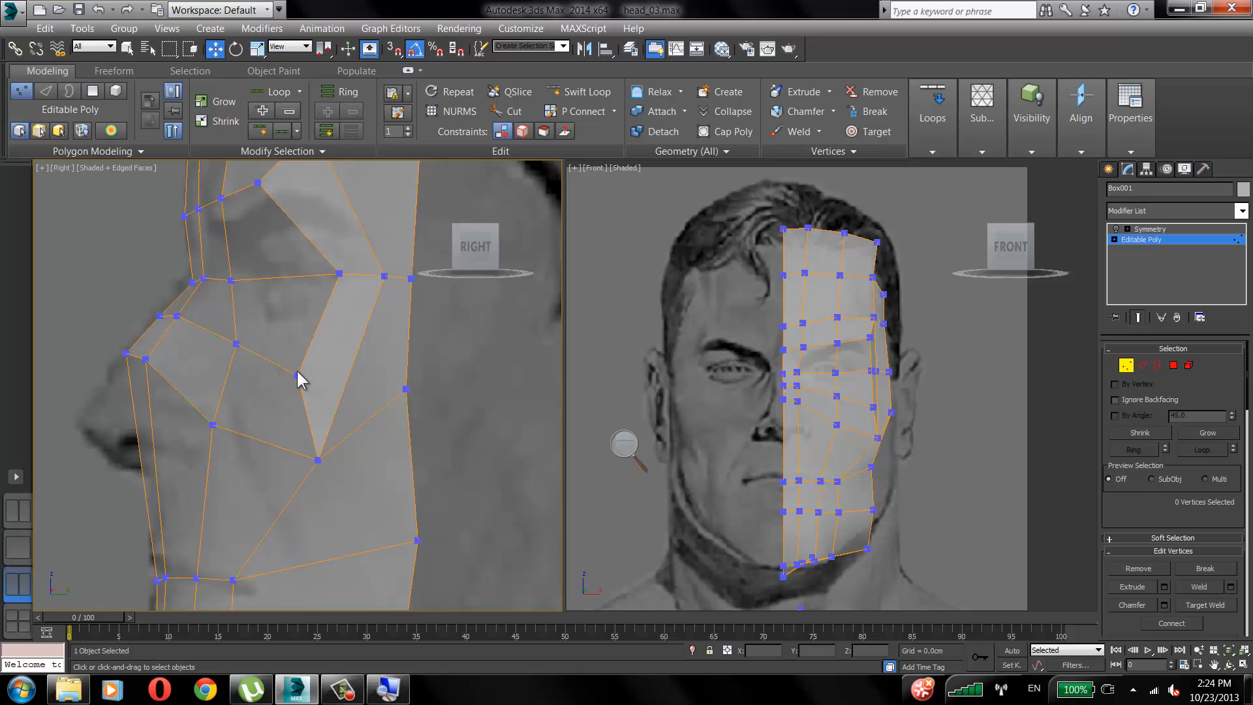
Shift the temple vertices and the eye opening's middle and lower outer vertices back towards the ear in the side view.
click(297, 375)
drag(312, 343, 316, 333)
middle_drag(316, 333, 242, 344)
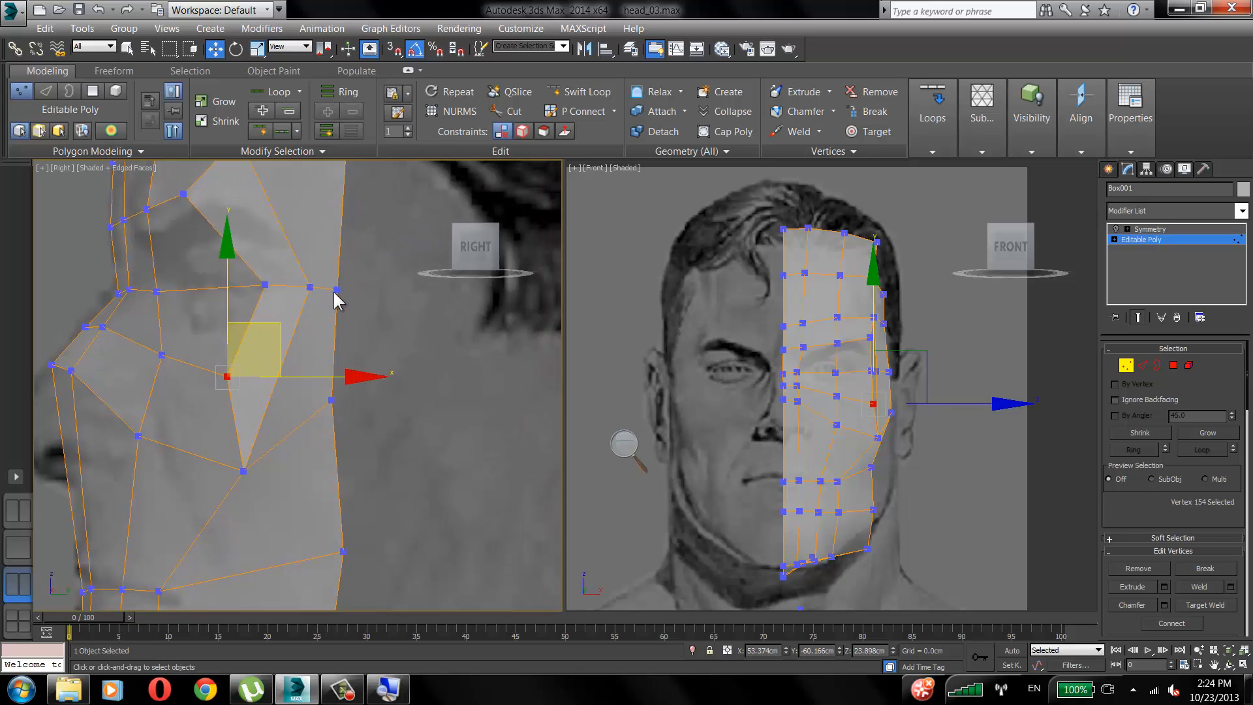
drag(336, 290, 361, 284)
click(311, 286)
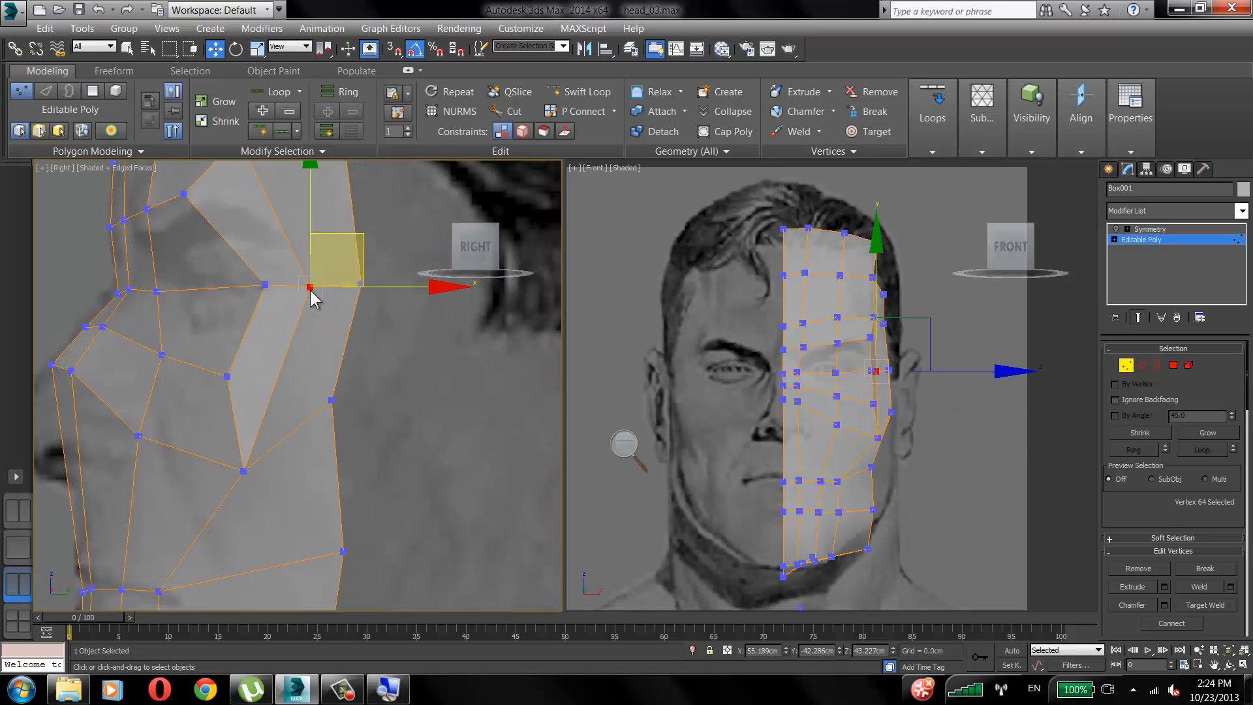
click(266, 285)
drag(266, 285, 289, 280)
click(225, 376)
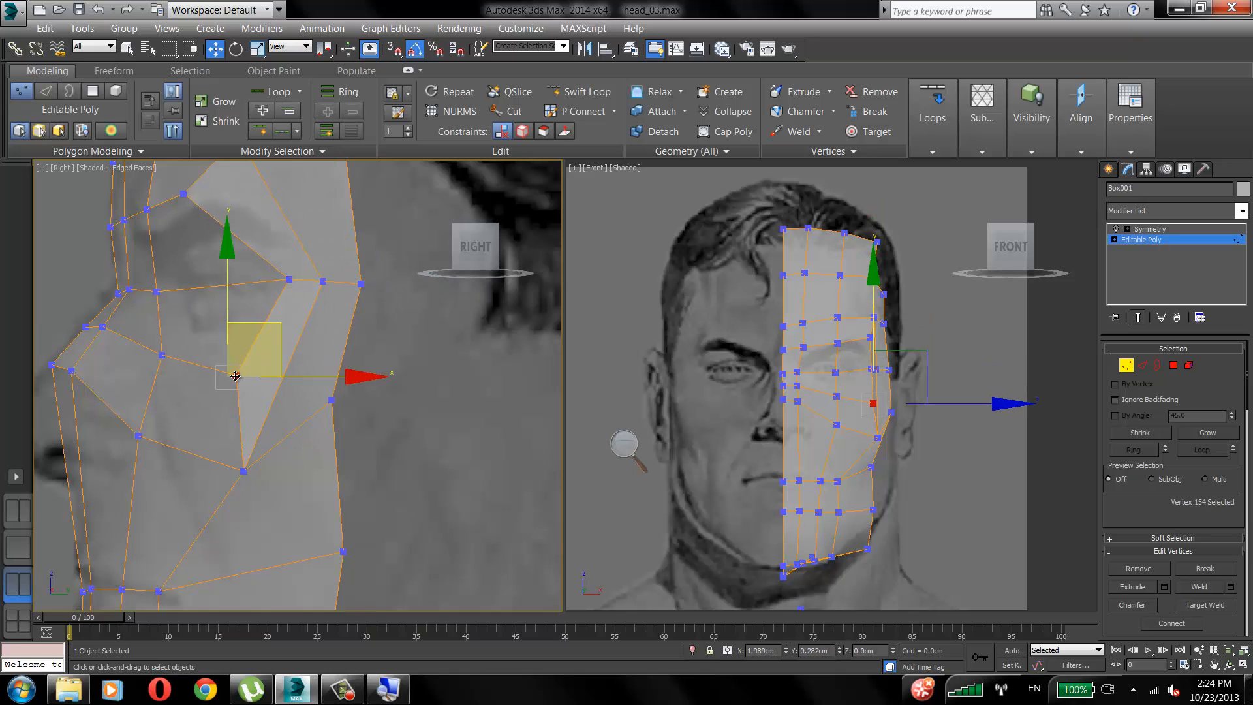
drag(226, 375, 238, 374)
Move the eye's centre vertex slightly towards the nose in the front view and back into the head in the side view.
click(157, 292)
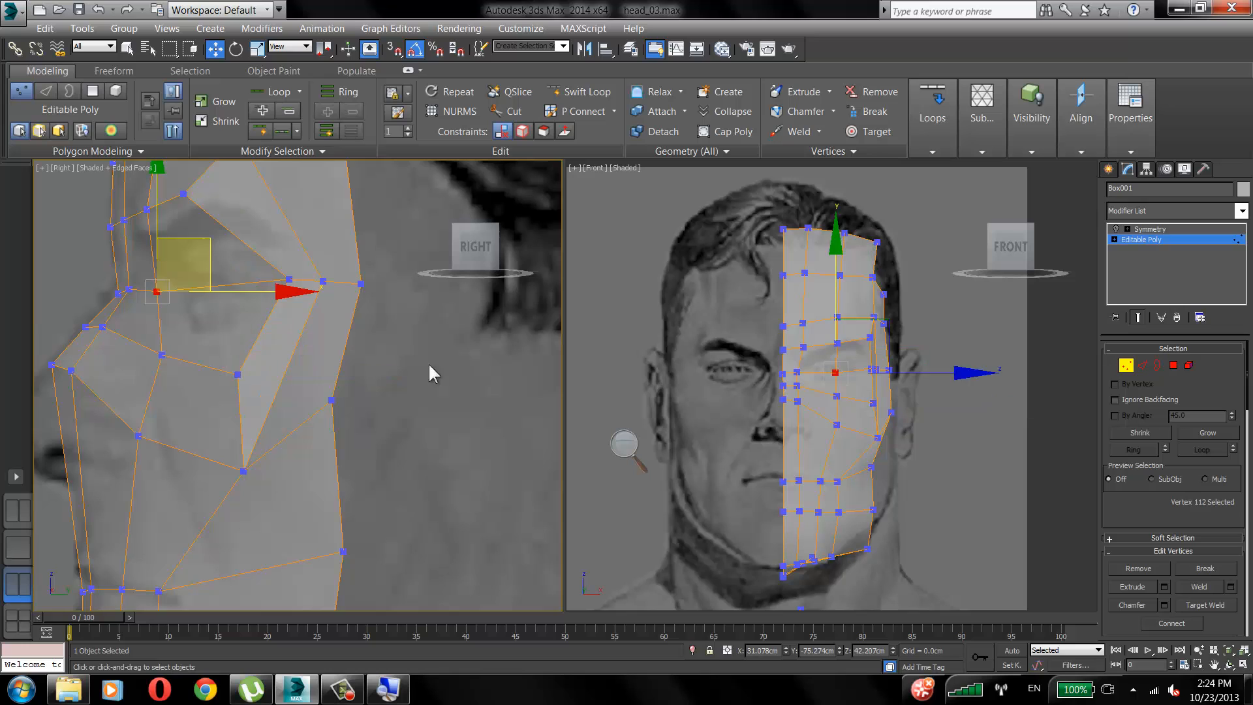
scroll(640, 357, up, 5)
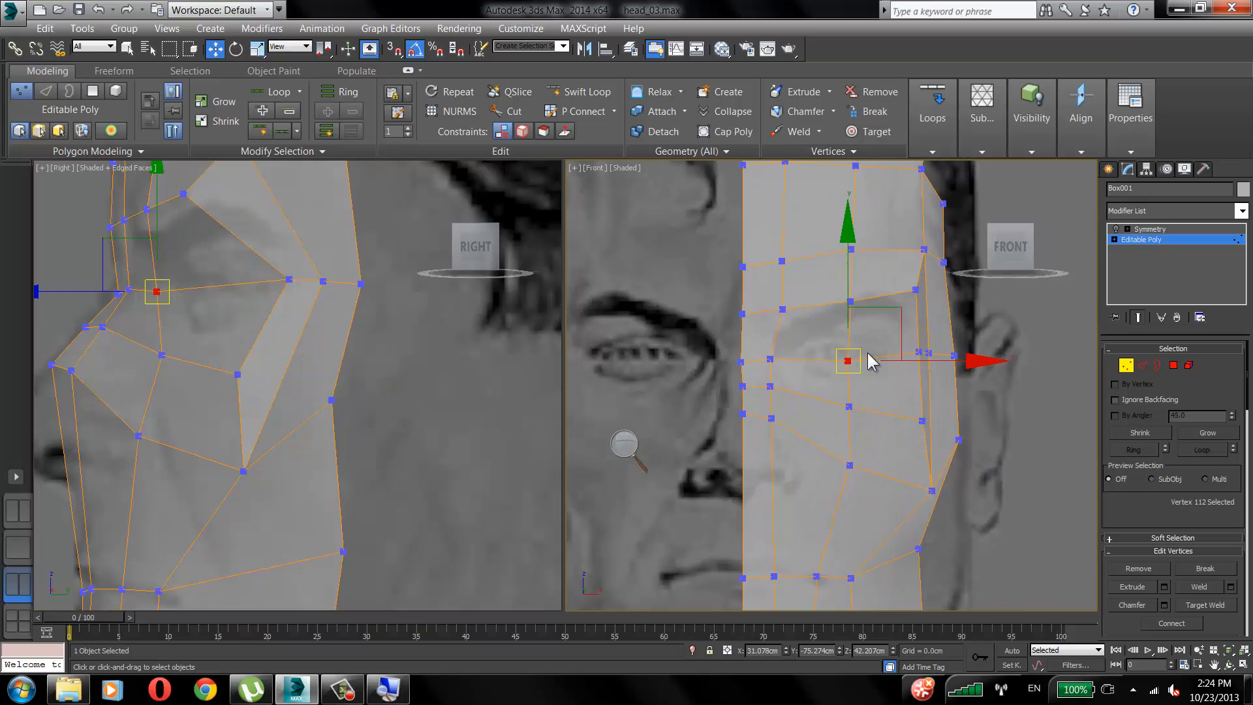
drag(892, 310, 882, 304)
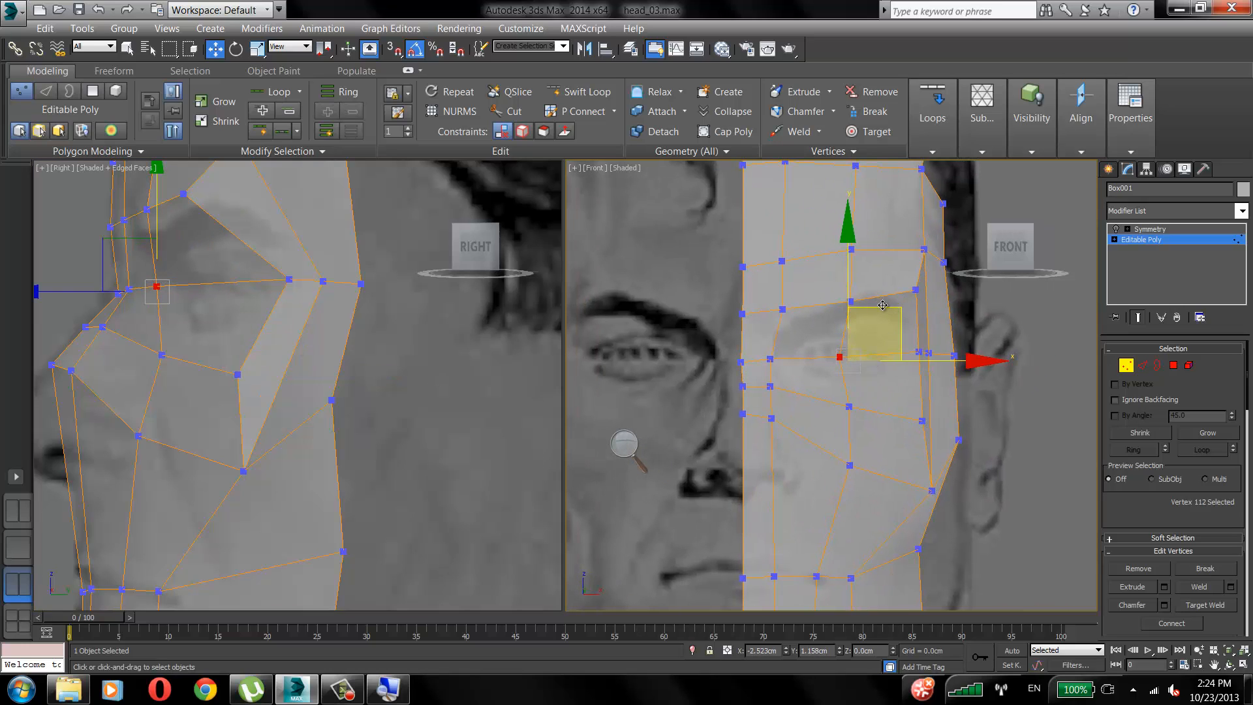
right_click(112, 333)
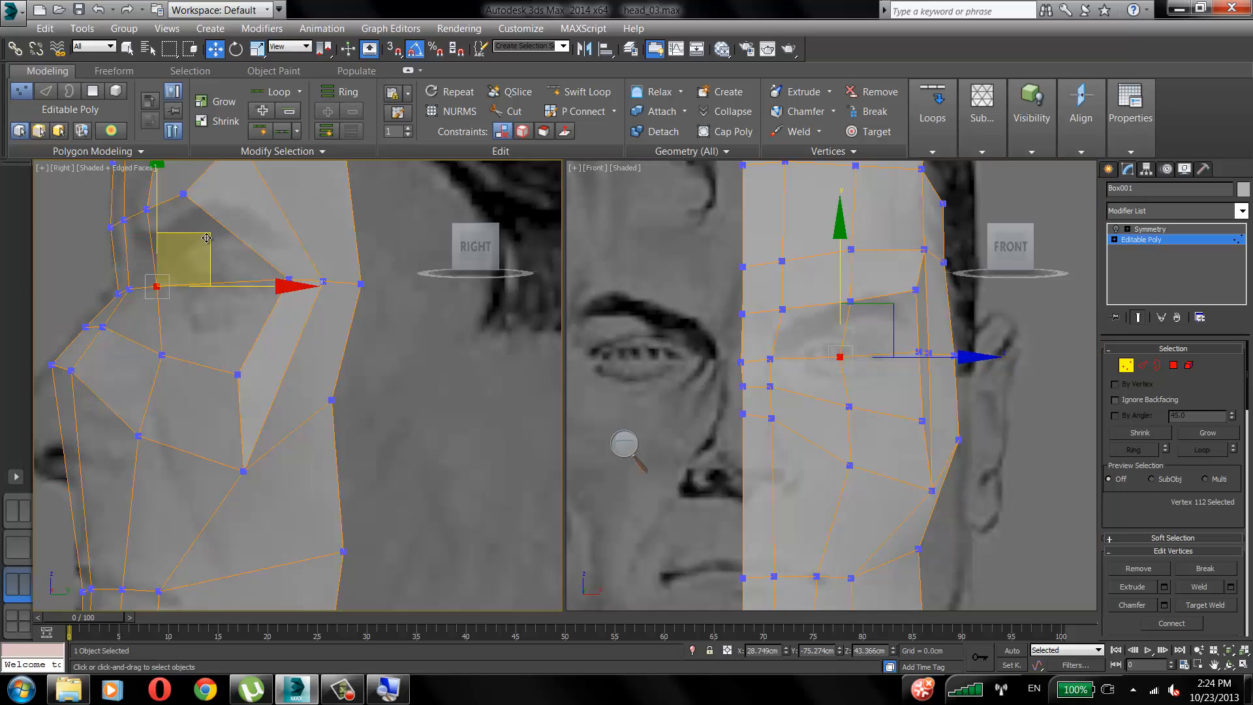
drag(205, 236, 246, 239)
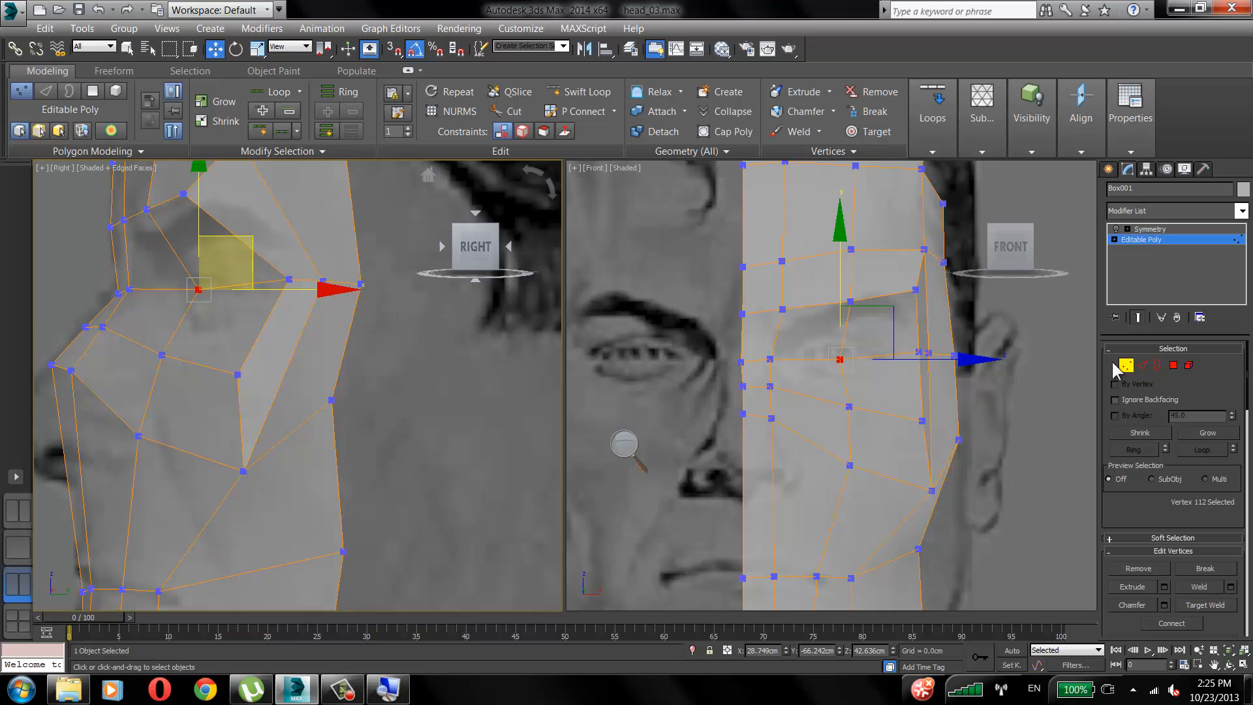
Select the four polygons of the eye area to check their shape against the front reference, and deselect them.
click(1173, 365)
click(812, 338)
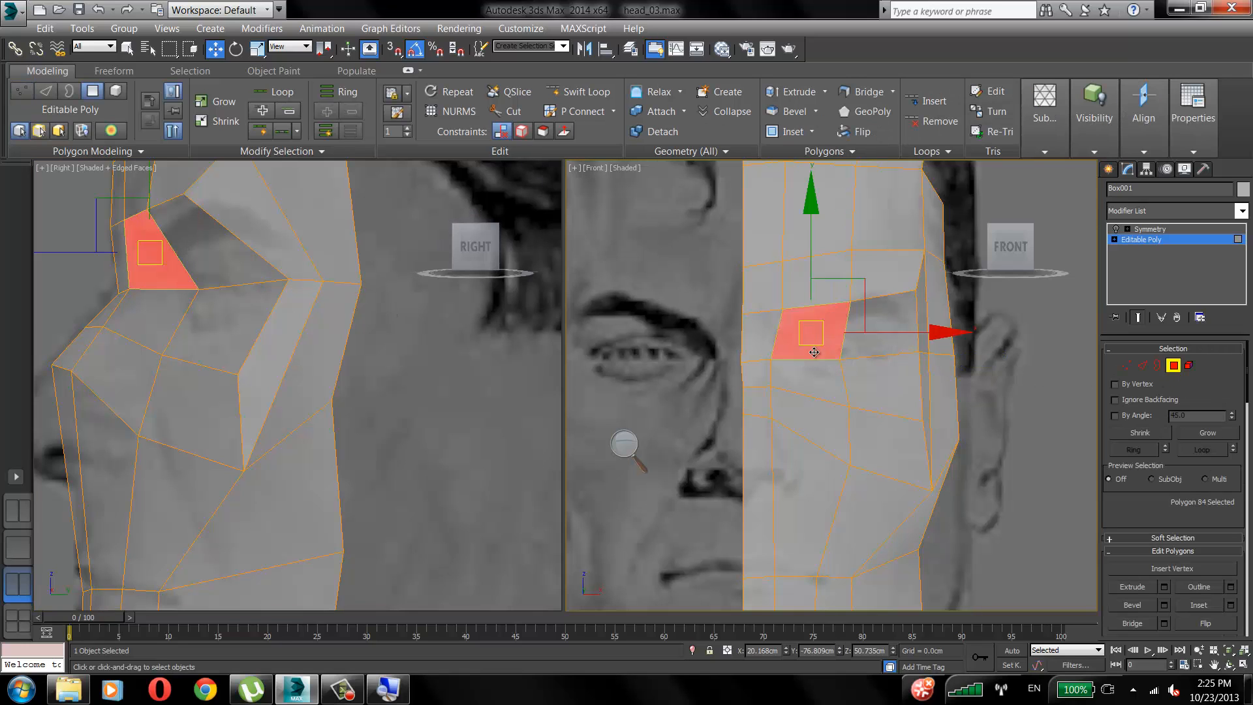
ctrl+click(827, 380)
ctrl+click(868, 393)
ctrl+click(864, 345)
key(F9)
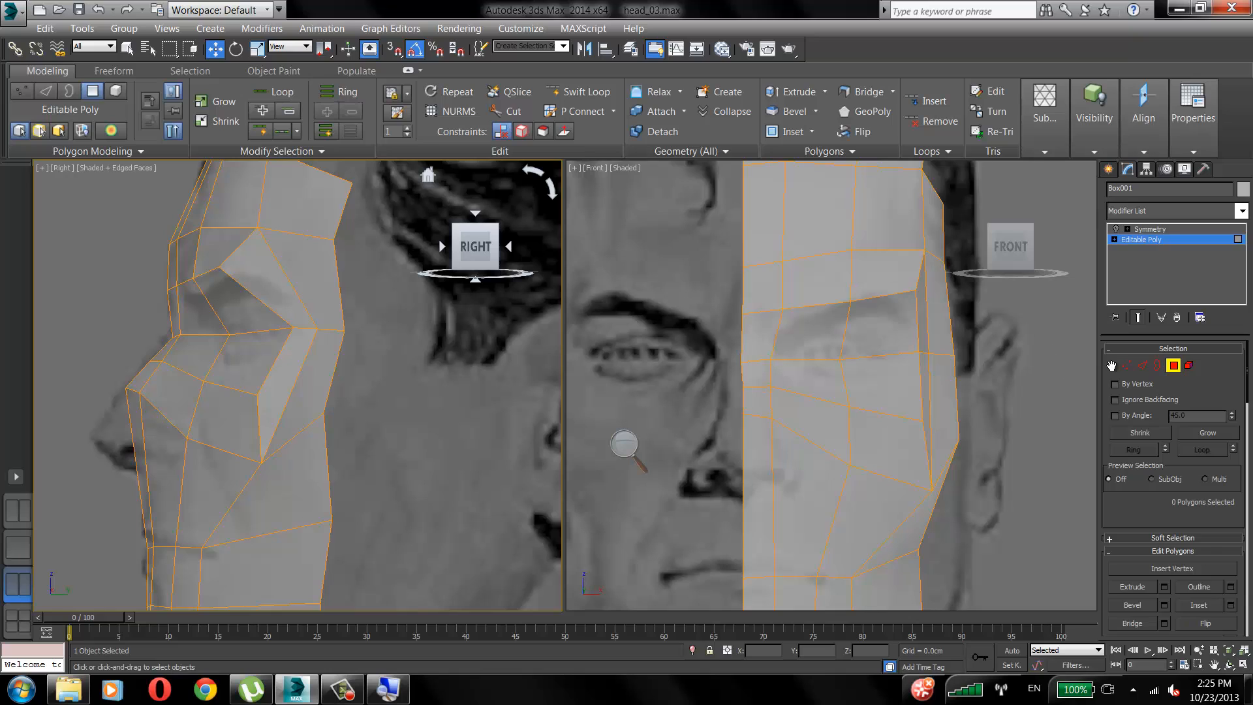
In the side view, move the eye opening's upper outer vertex back, raise the outer cheek vertex, and nudge the opening's lower outer vertex.
click(1127, 365)
click(219, 267)
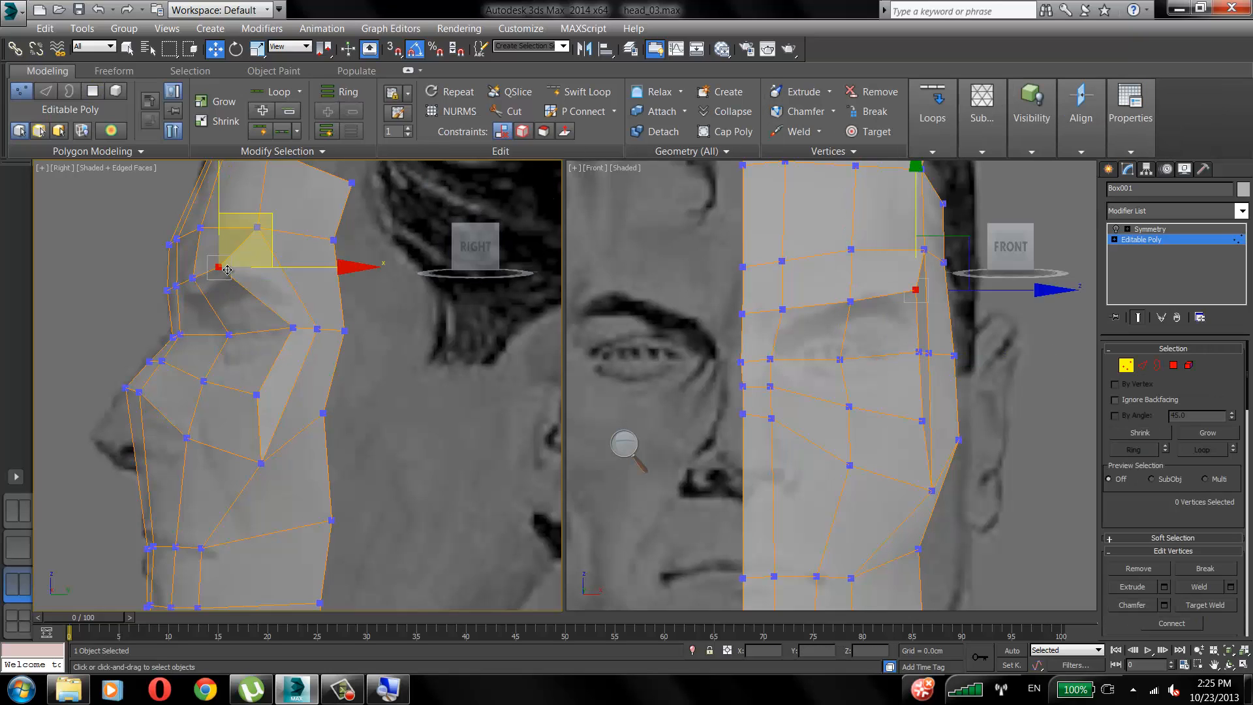
drag(227, 269, 252, 275)
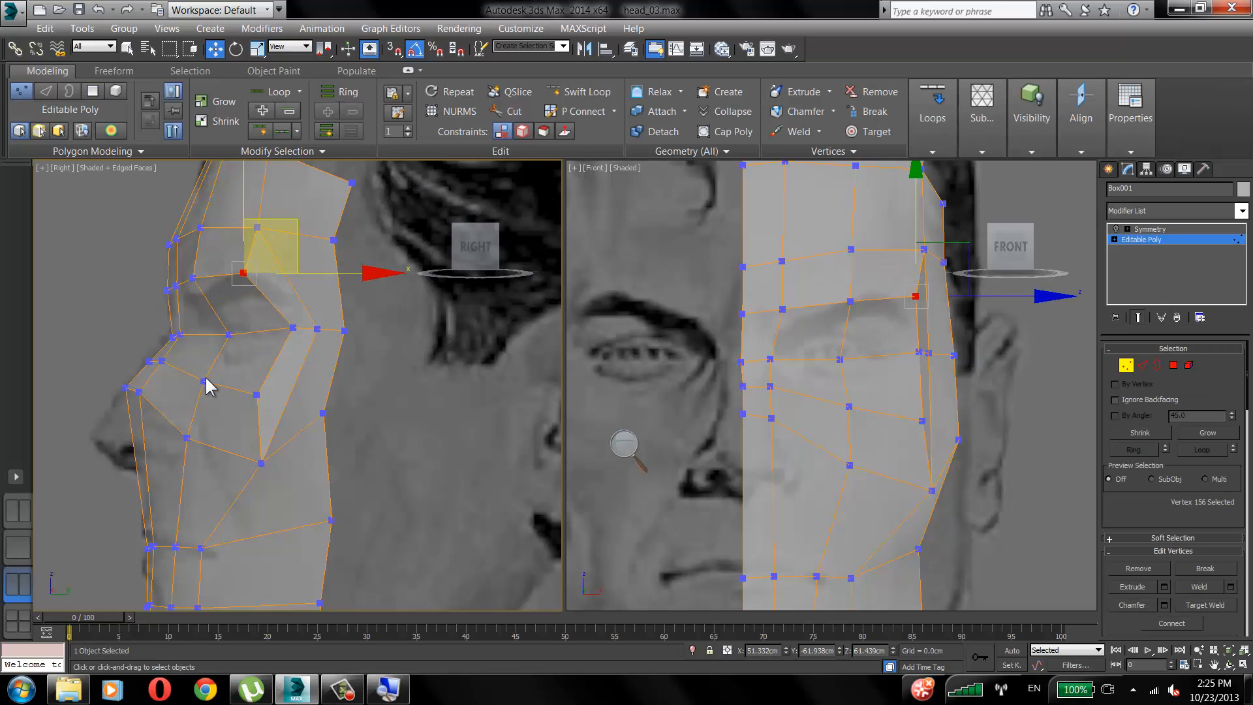
click(256, 395)
mouse_move(260, 462)
mouse_down()
mouse_move(263, 436)
mouse_move(324, 431)
mouse_move(268, 439)
mouse_up()
click(321, 408)
drag(244, 394, 256, 389)
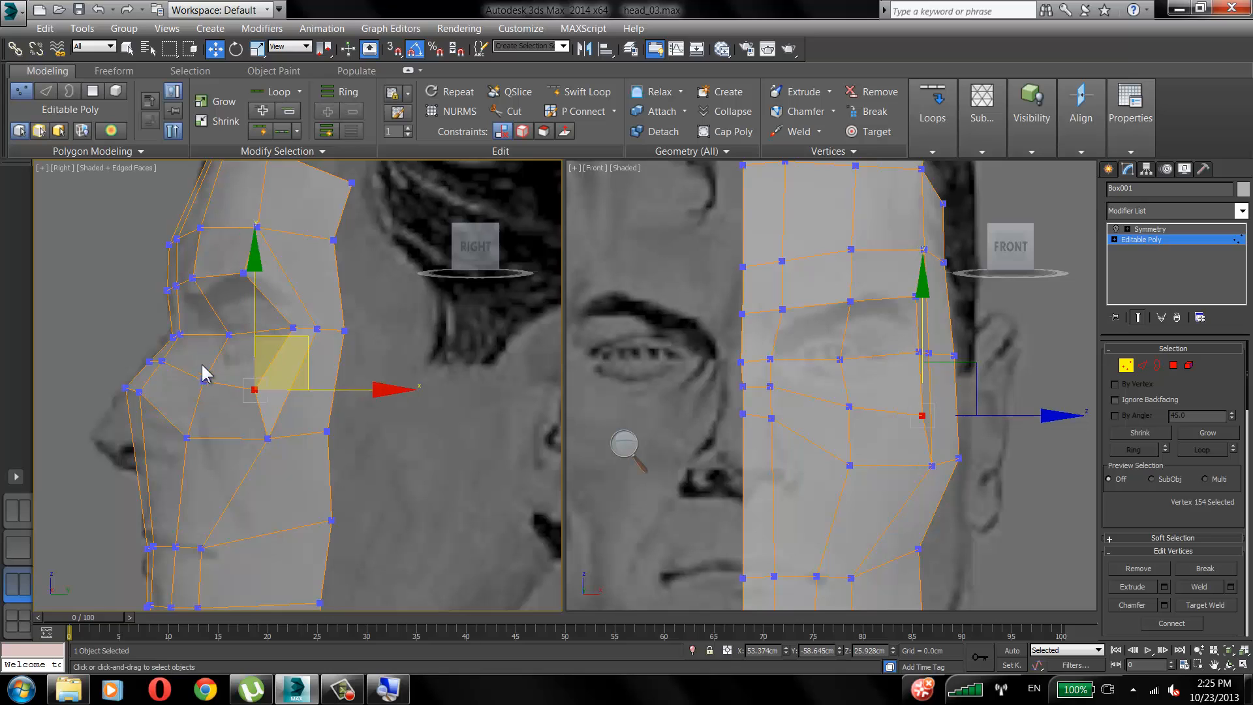
Adjust the brow and nose-bridge vertices in the side view to follow the reference profile between forehead and nose.
click(292, 328)
drag(244, 272, 168, 299)
click(181, 295)
click(158, 296)
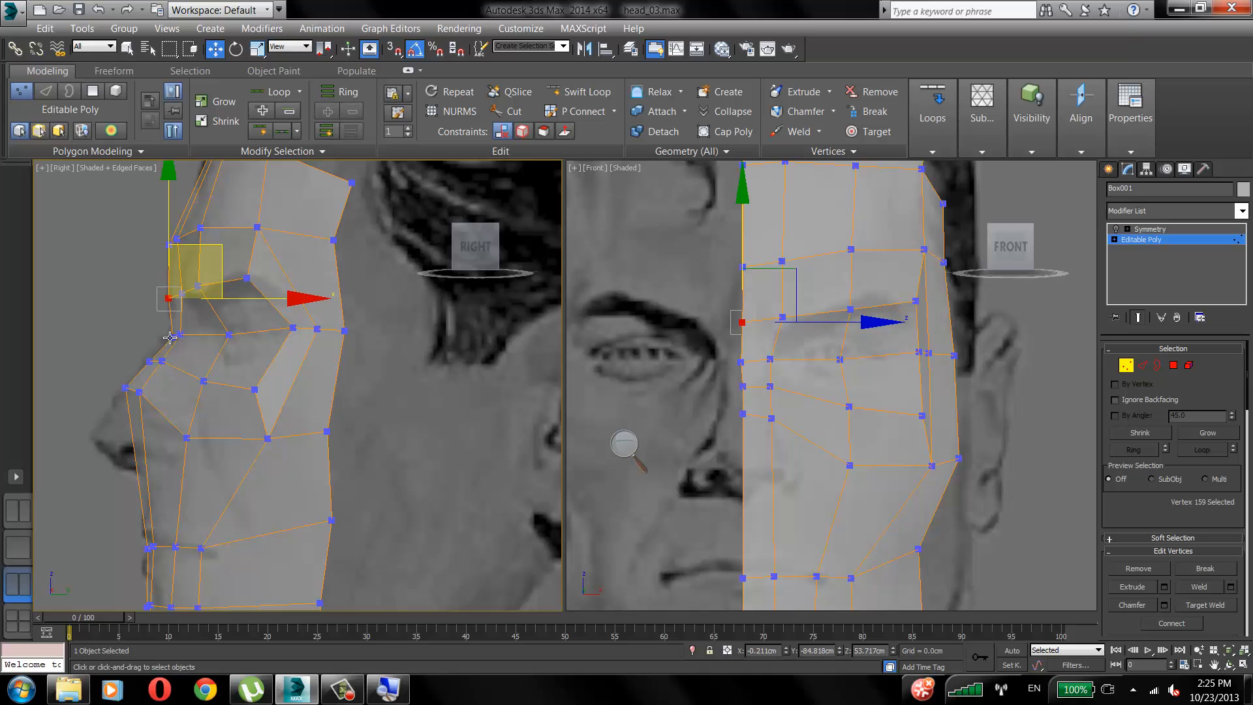
click(186, 343)
click(183, 333)
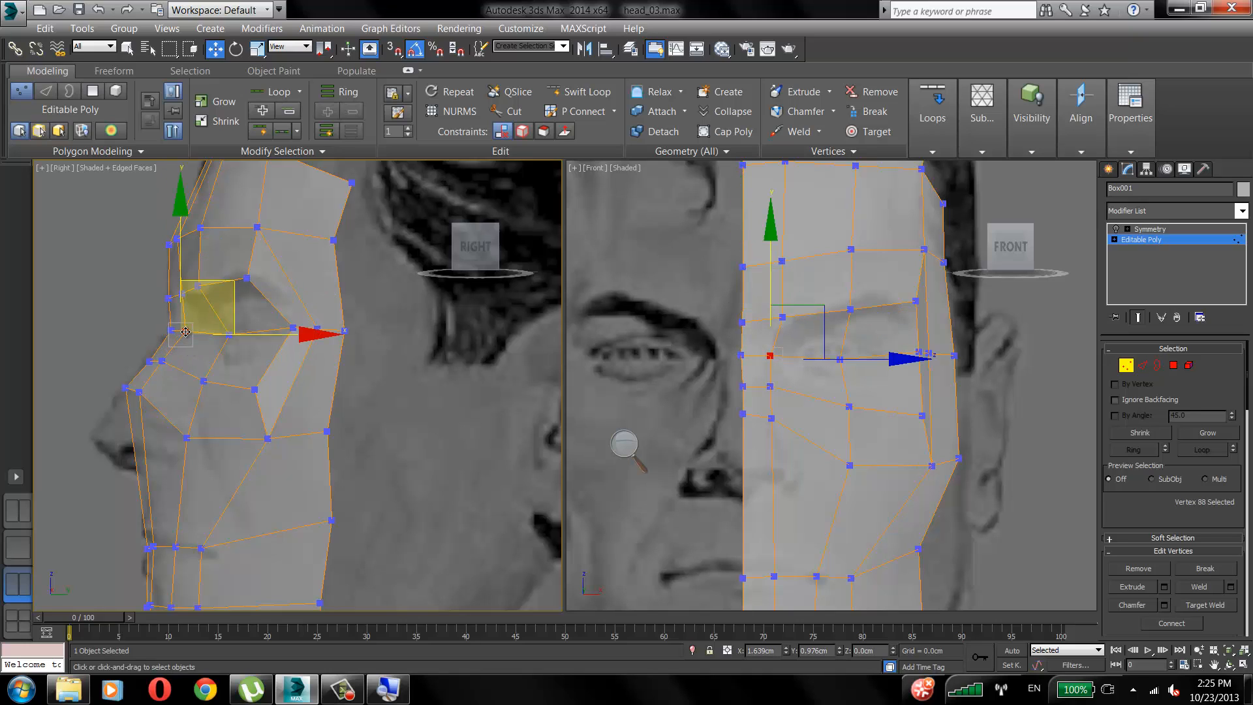
drag(185, 332, 149, 357)
click(147, 357)
In the front view, move the eye opening's upper outer vertex inward and down, and shift its upper inner and inner corner vertices outward.
middle_drag(833, 266, 817, 229)
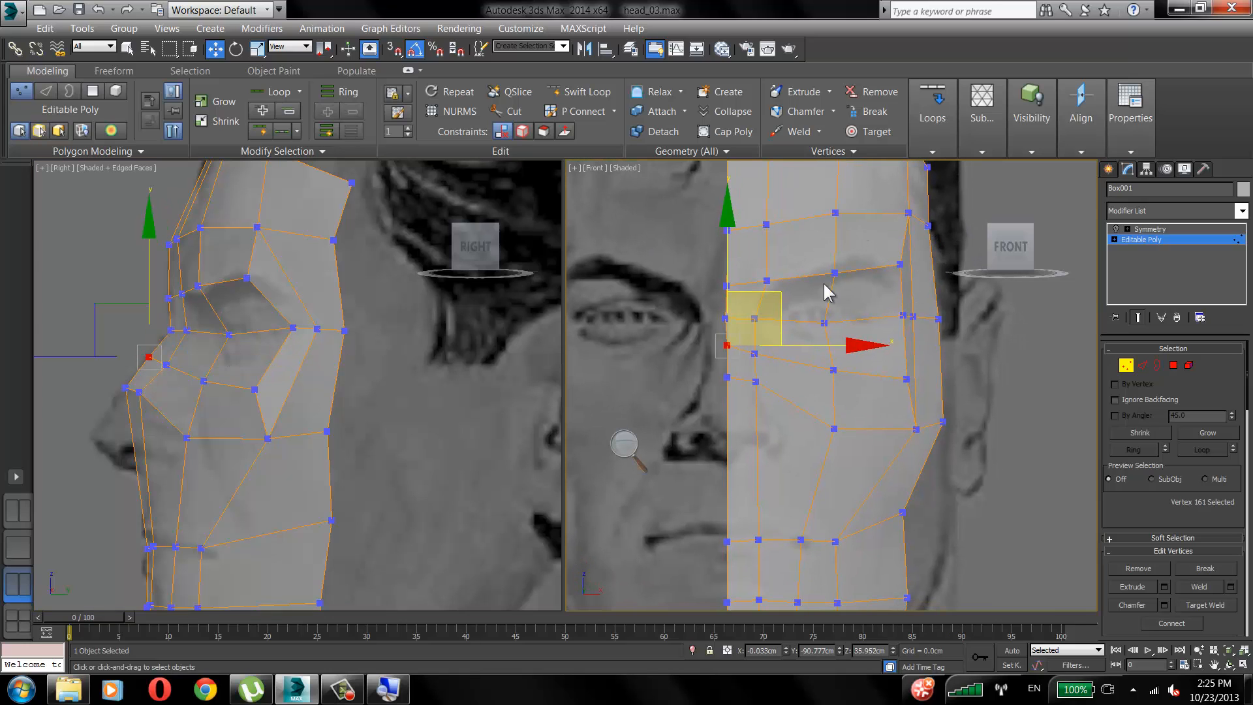
middle_drag(745, 373, 721, 404)
scroll(796, 381, up, 3)
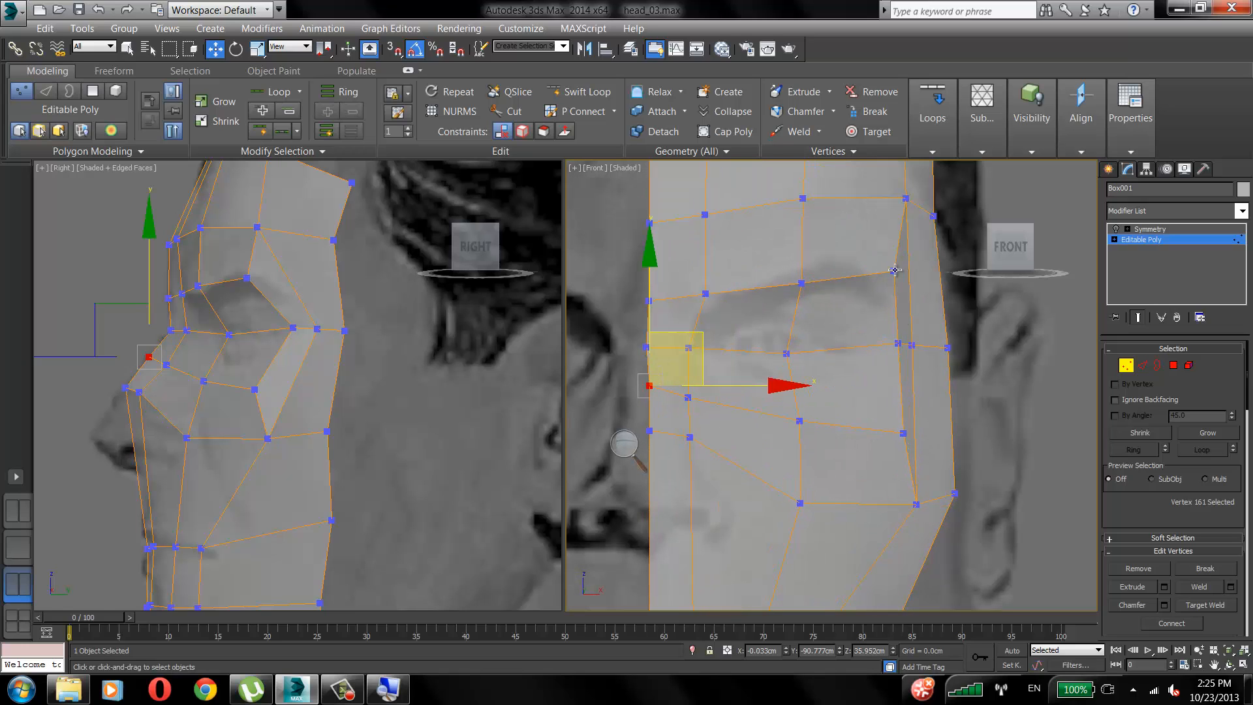
click(895, 269)
drag(894, 269, 856, 288)
click(716, 303)
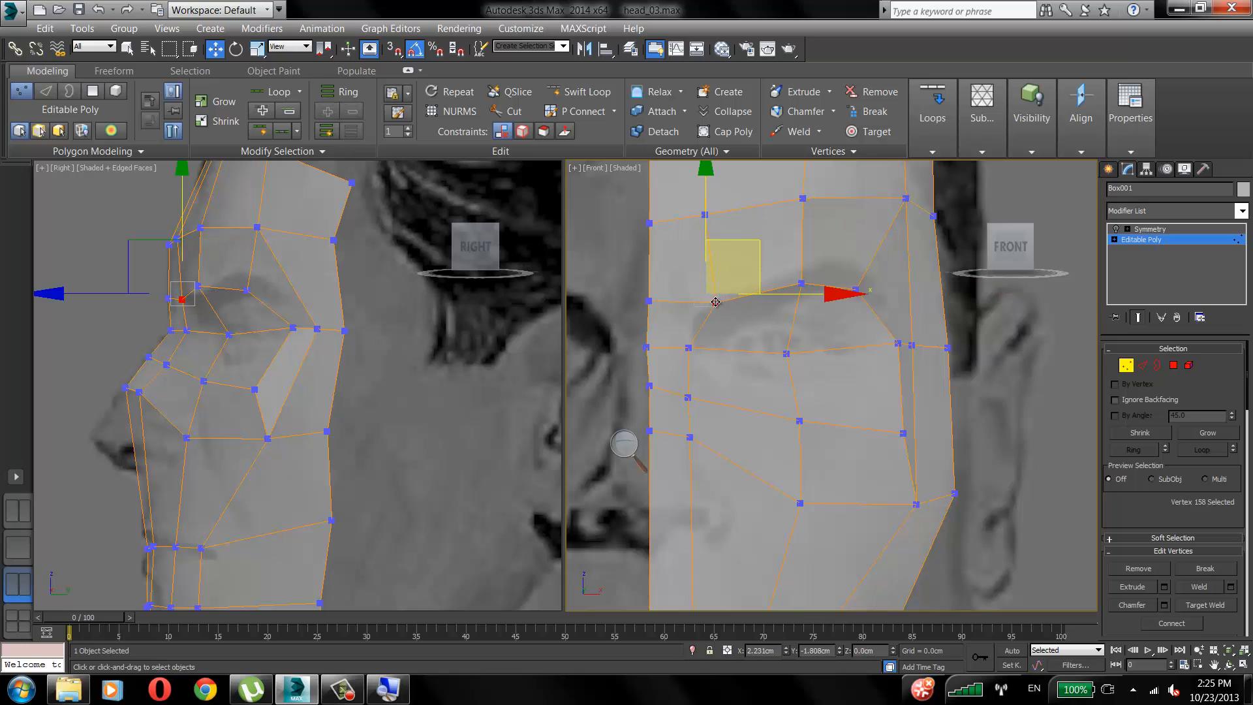
drag(716, 302, 720, 304)
drag(689, 347, 700, 347)
Raise the three lower vertices of the eye opening in the front view and draw them in around the eye.
click(691, 395)
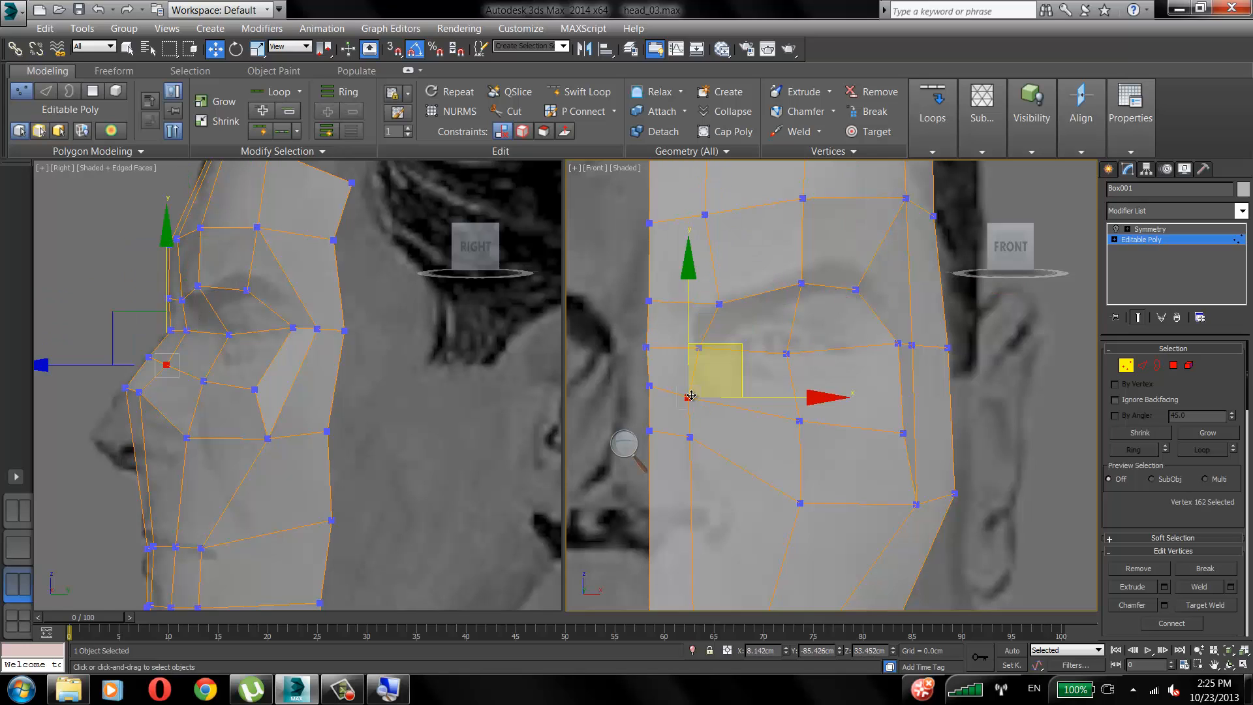
drag(691, 395, 709, 379)
click(798, 422)
drag(799, 422, 787, 412)
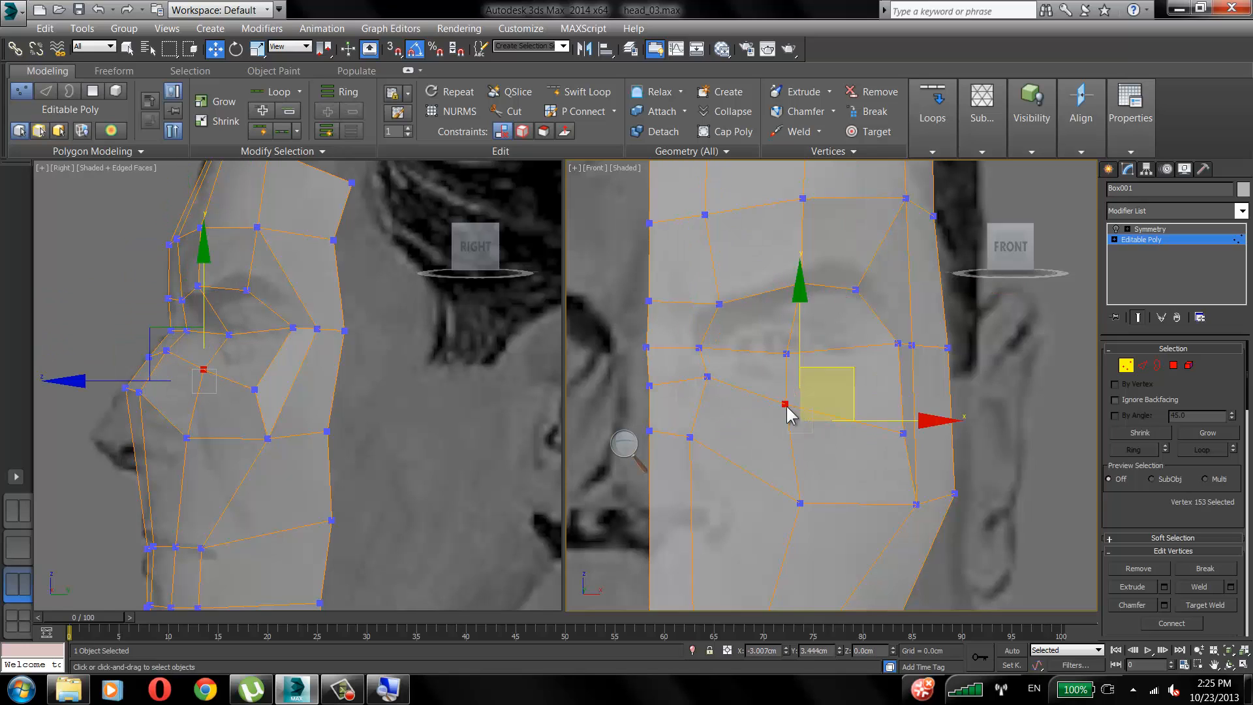
click(899, 439)
drag(902, 434, 850, 400)
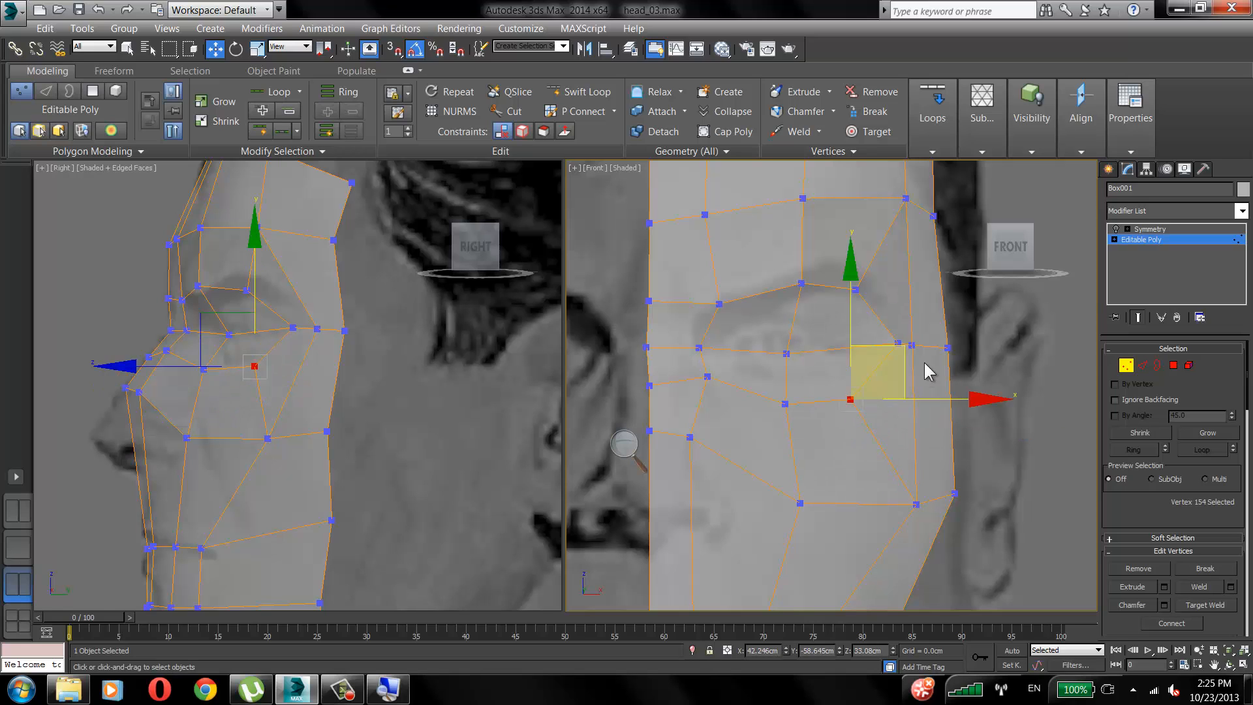
Move the eye opening's middle outer and upper outer vertices slightly towards the nose in the front view.
click(928, 372)
drag(897, 342, 889, 341)
drag(855, 289, 848, 290)
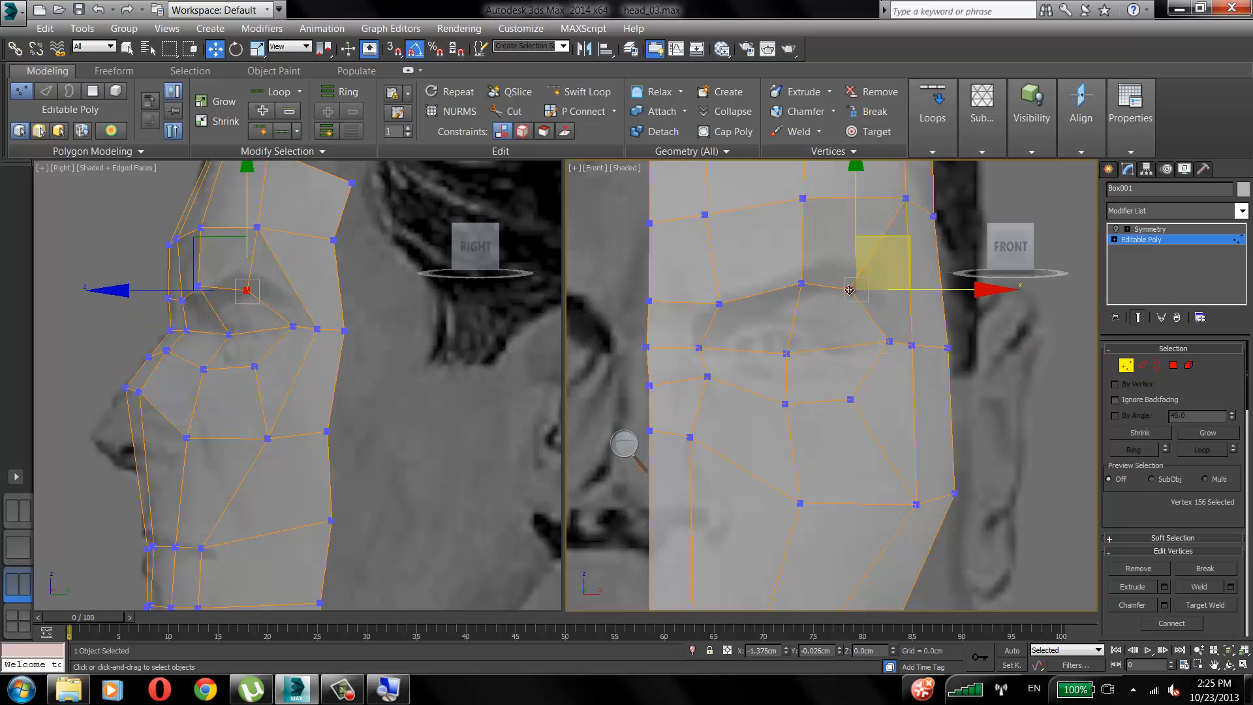
click(801, 283)
right_click(736, 315)
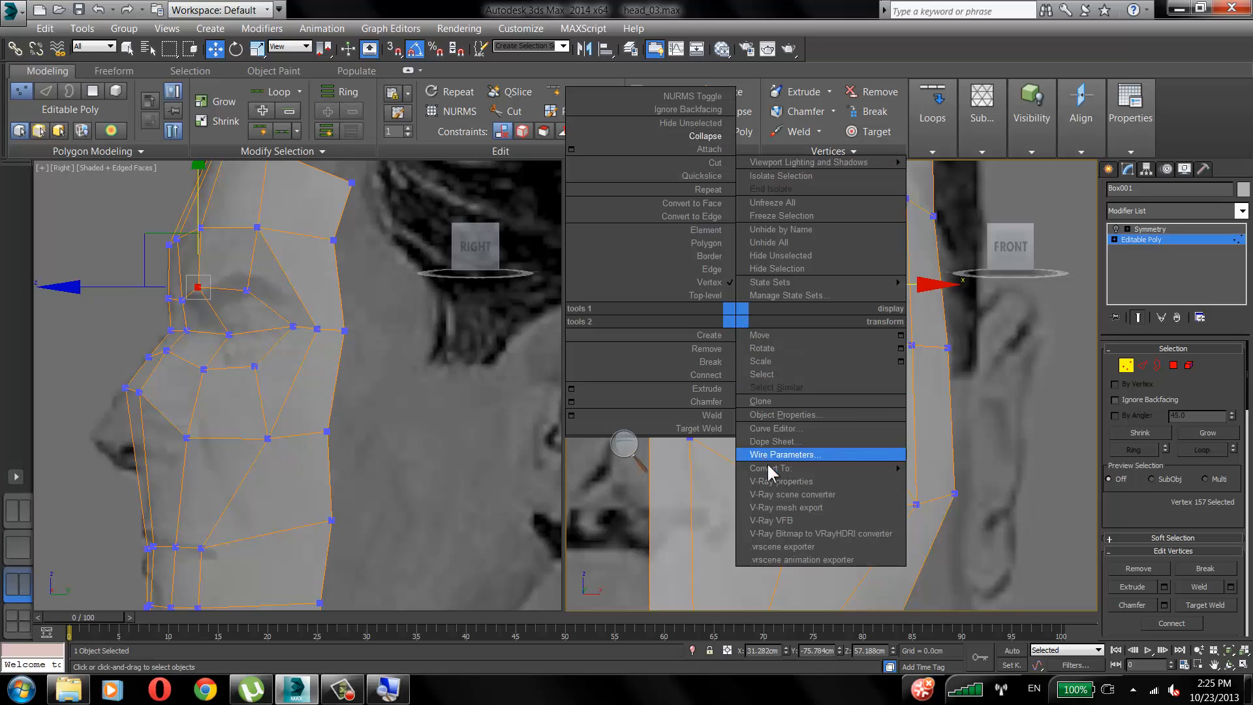
click(792, 401)
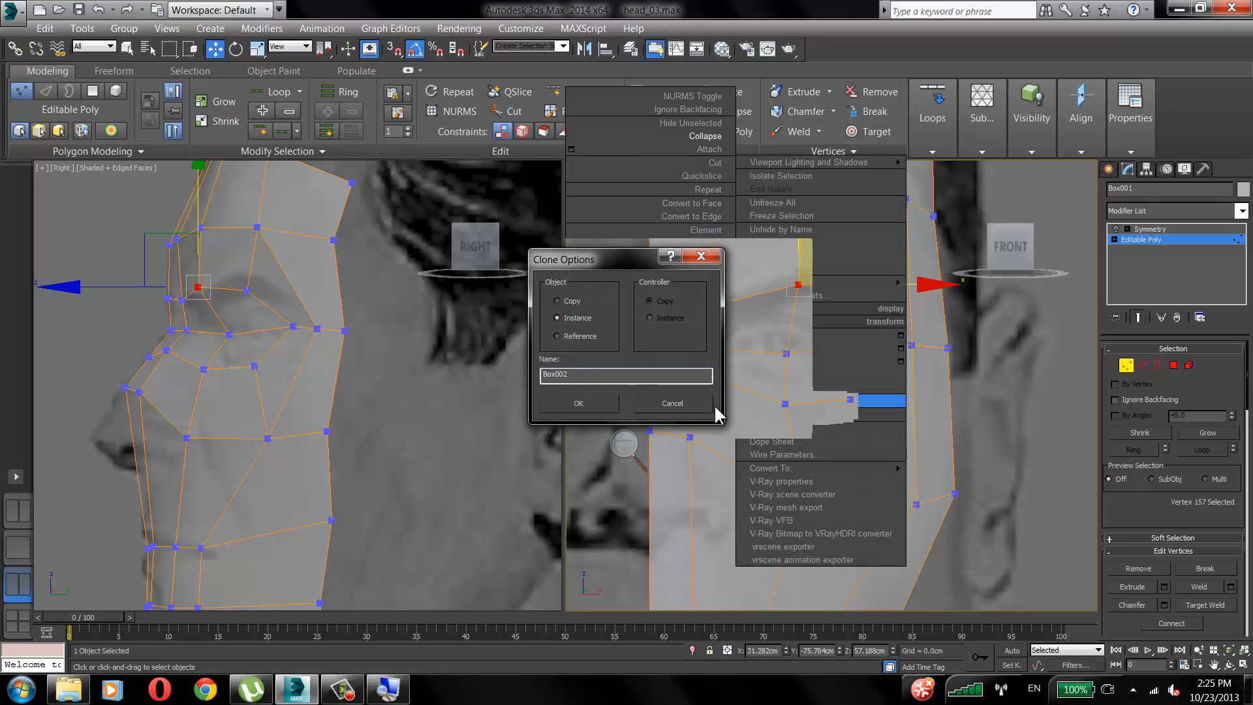
click(706, 405)
Lower the head mesh's visibility in its object properties so the reference images show through more clearly.
right_click(781, 393)
middle_drag(777, 398, 769, 386)
right_click(808, 375)
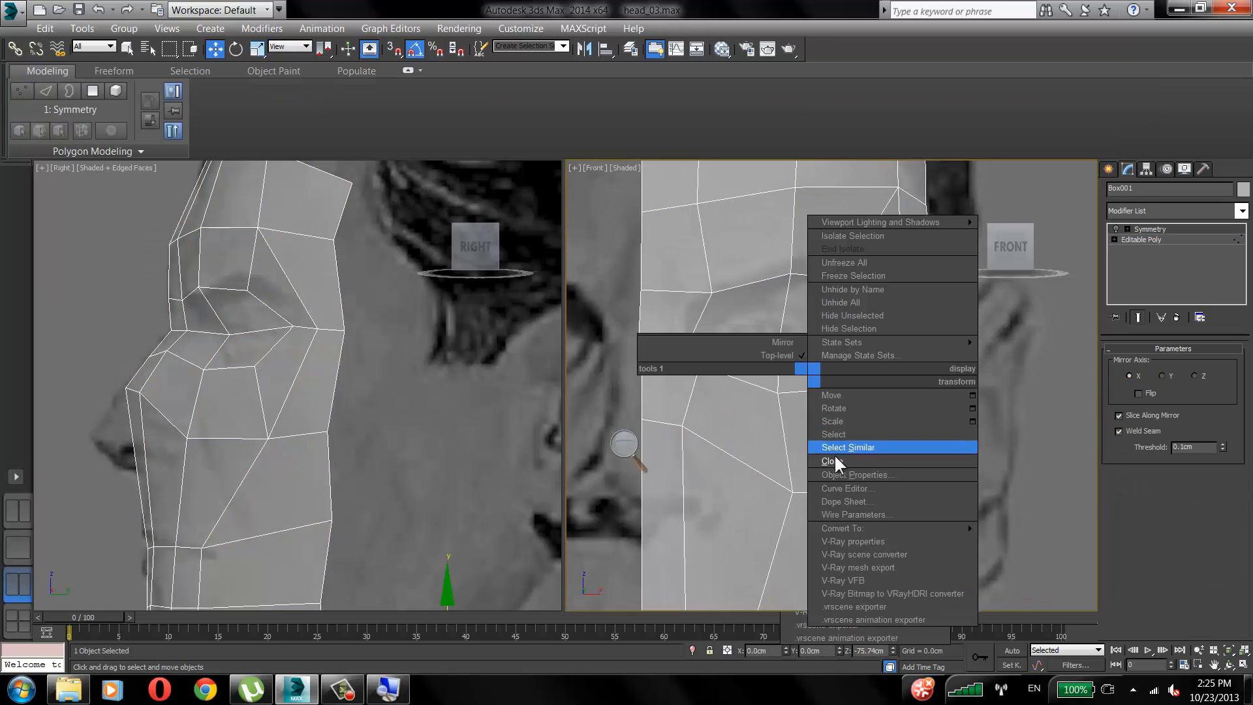
click(842, 475)
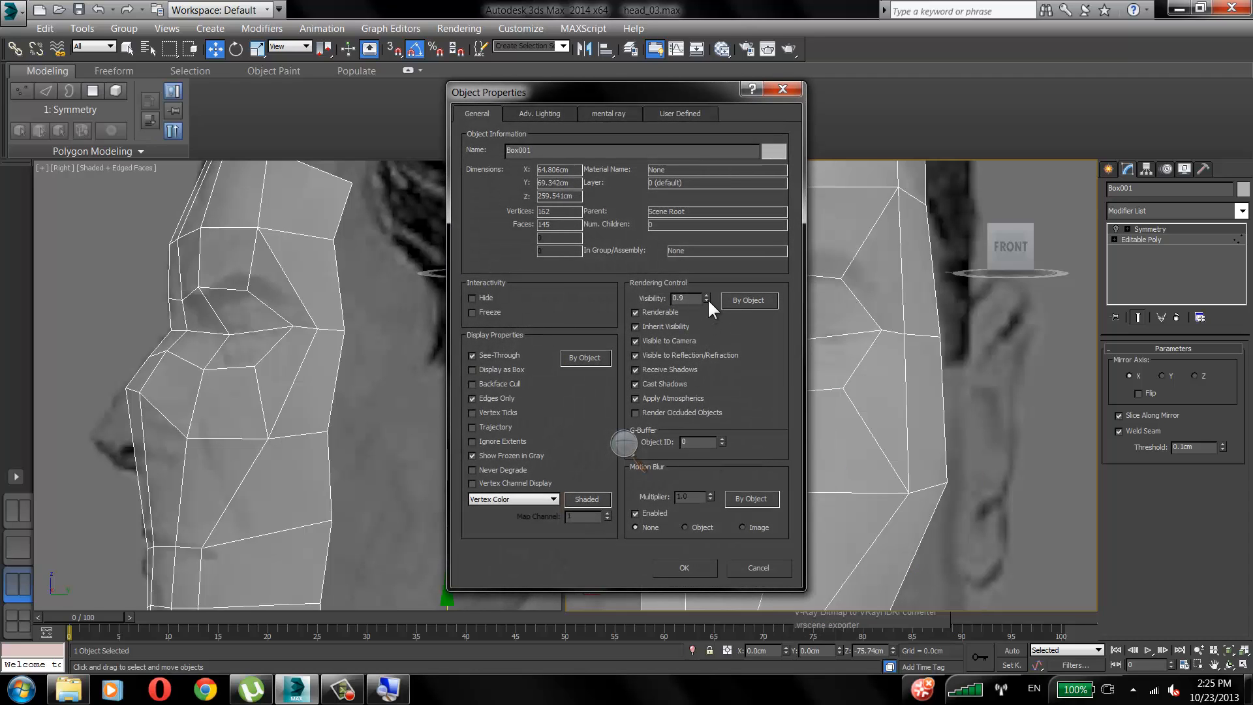
click(710, 565)
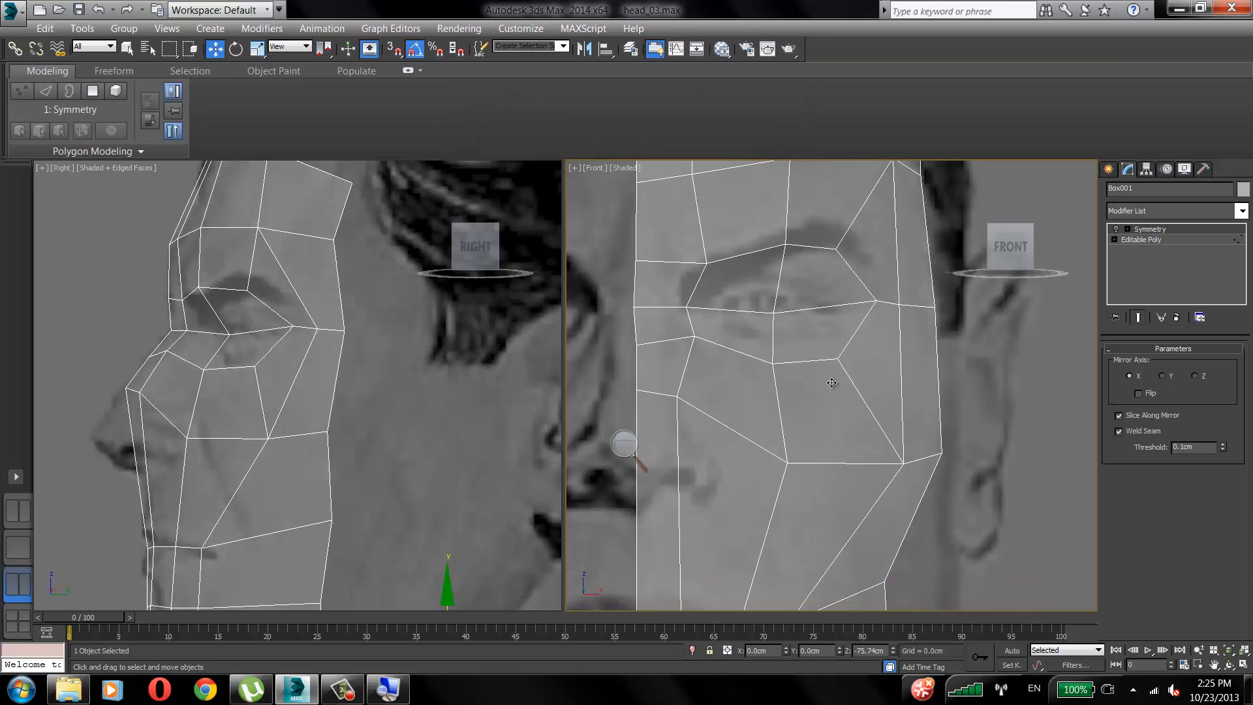
In the front view, raise the eye opening's inner corner and centre vertices slightly, and shift the vertex beyond its outer corner outward.
click(1129, 240)
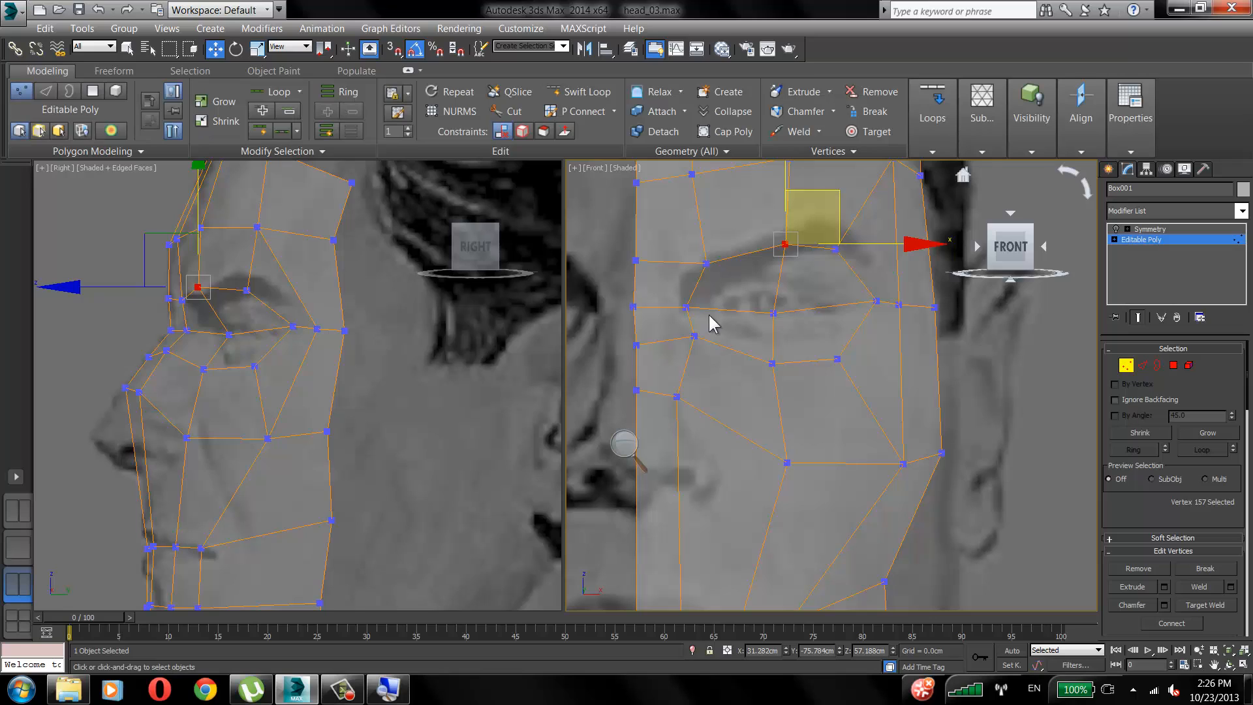
click(684, 309)
click(683, 309)
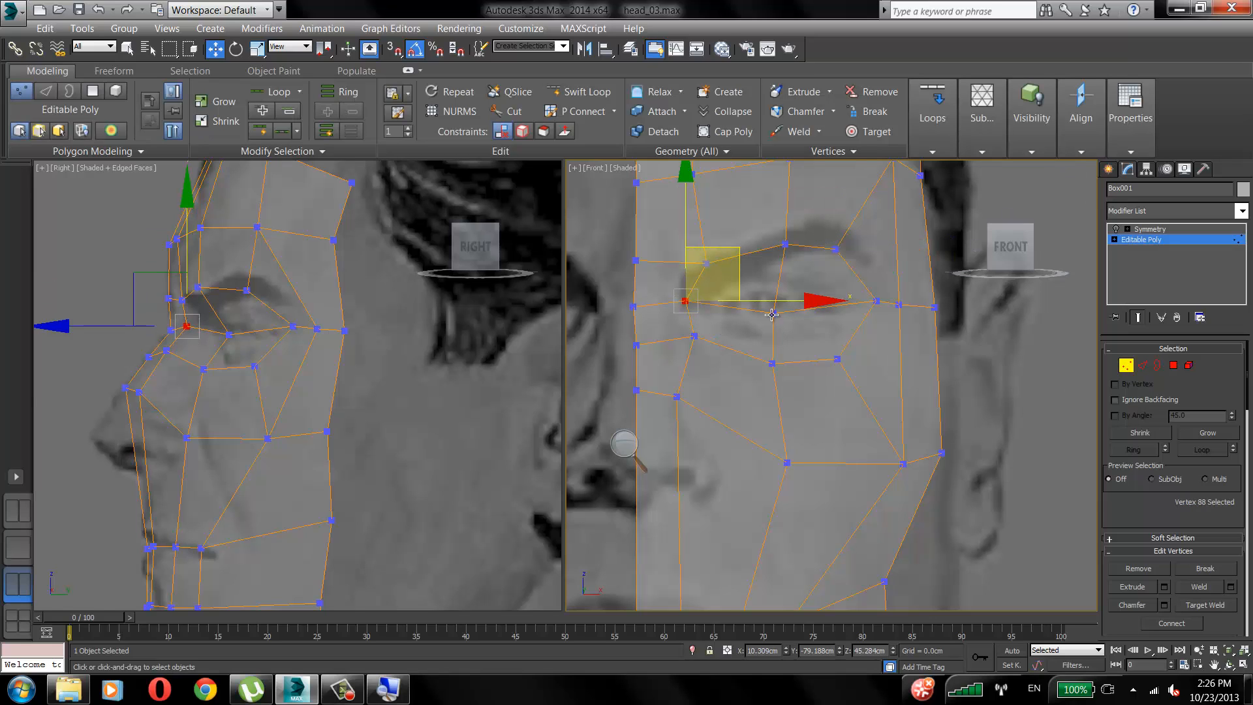
drag(771, 314, 766, 304)
click(835, 248)
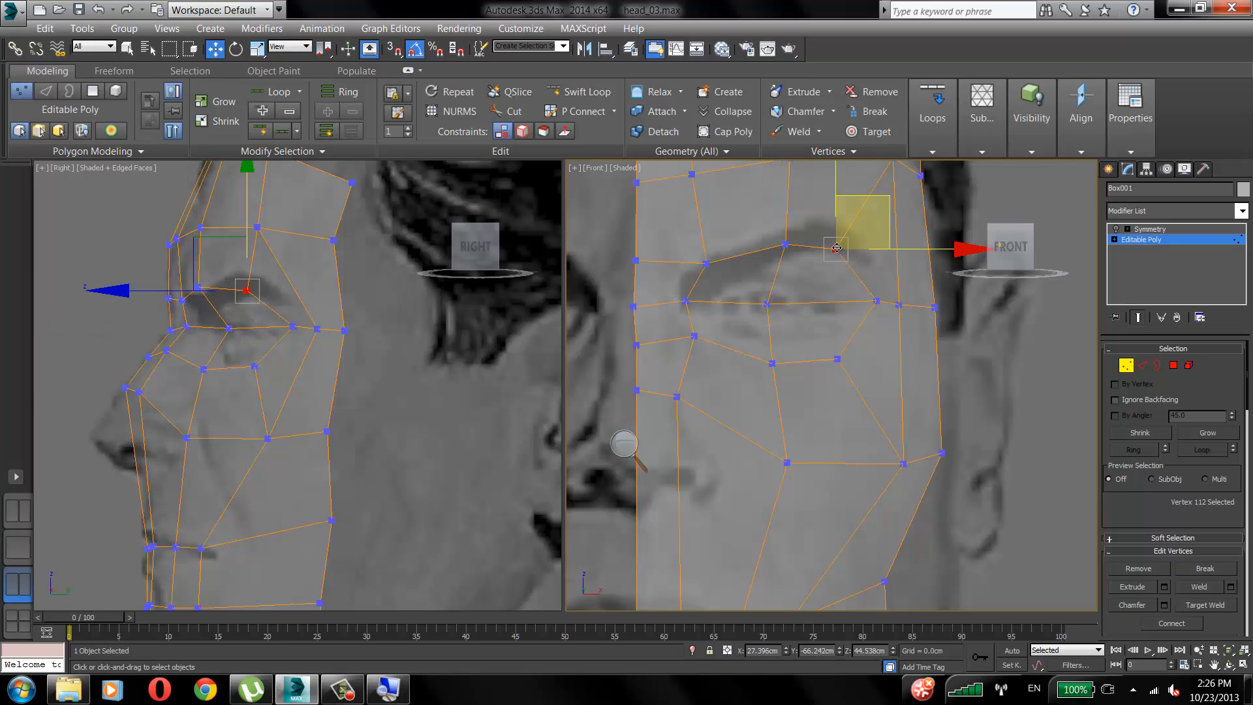
click(902, 315)
drag(899, 306, 919, 304)
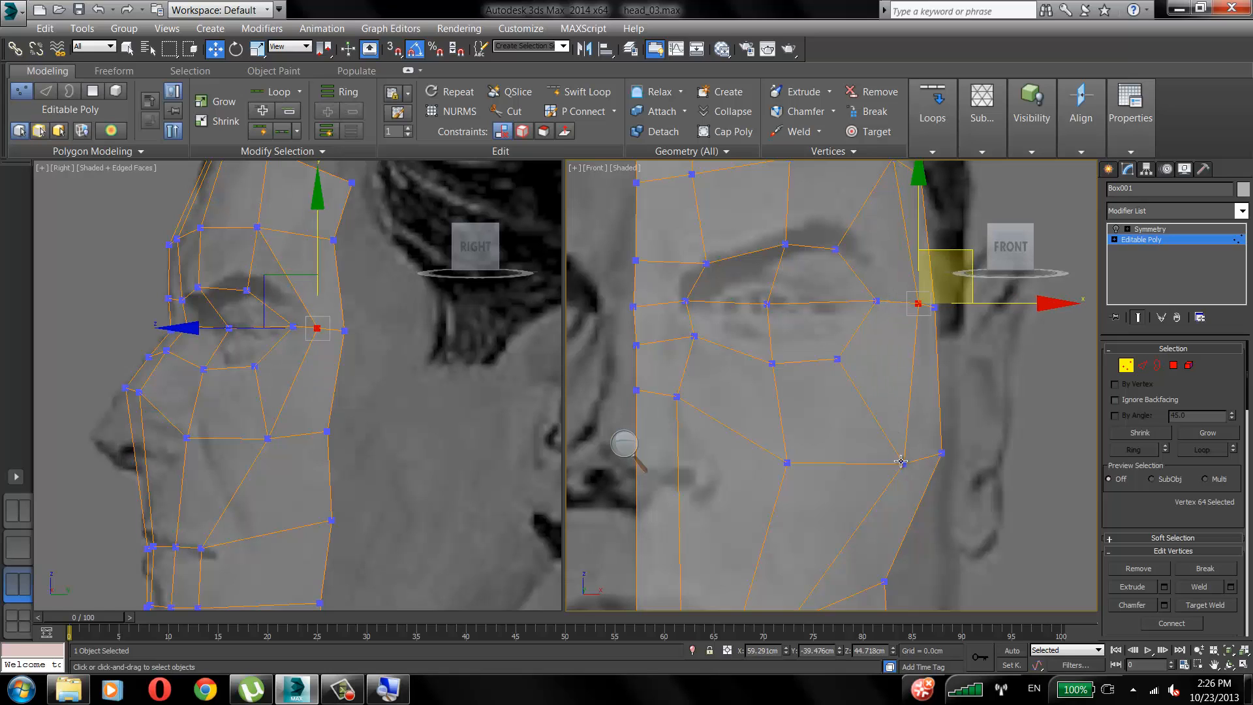
click(901, 461)
drag(901, 462, 902, 465)
In the front view, raise the nose-side and lower inner eye vertices, and move the lower middle and lower outer eye vertices outward and down.
drag(678, 396, 685, 331)
click(732, 310)
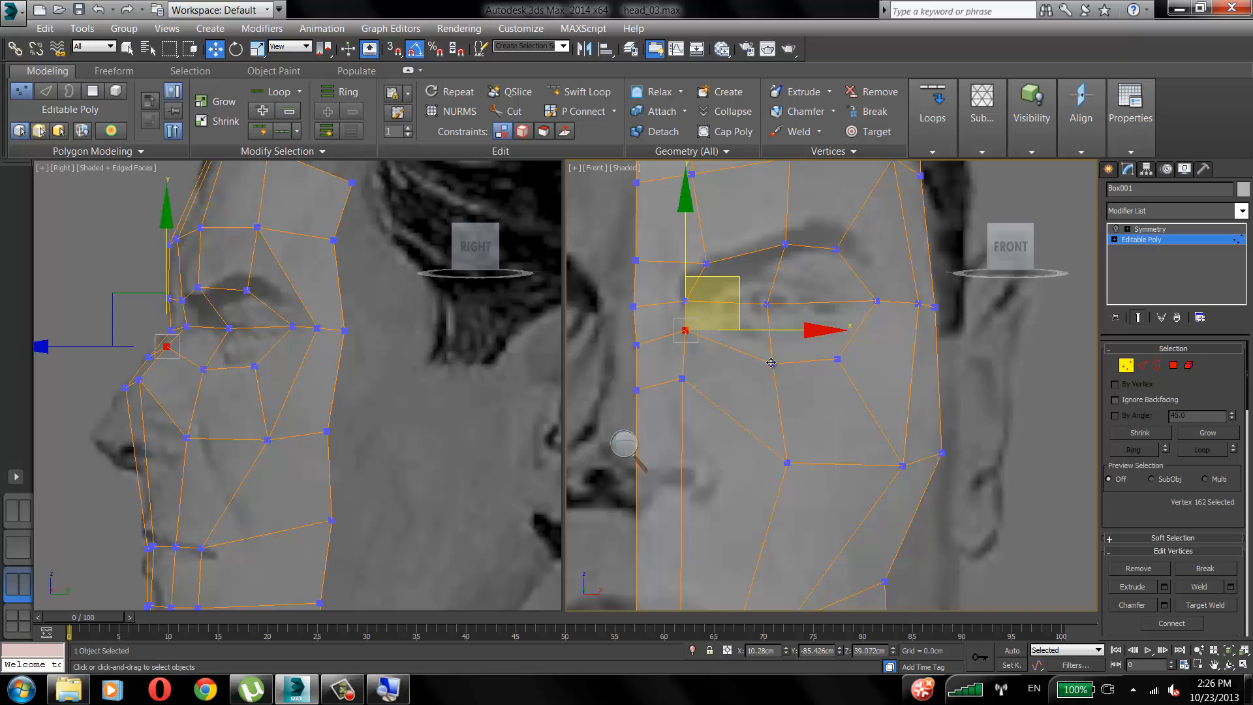
drag(771, 363, 848, 367)
click(849, 340)
Move the eye opening's upper inner vertex towards the nose in the front view, and nudge its inner corner and centre vertices into line.
click(703, 264)
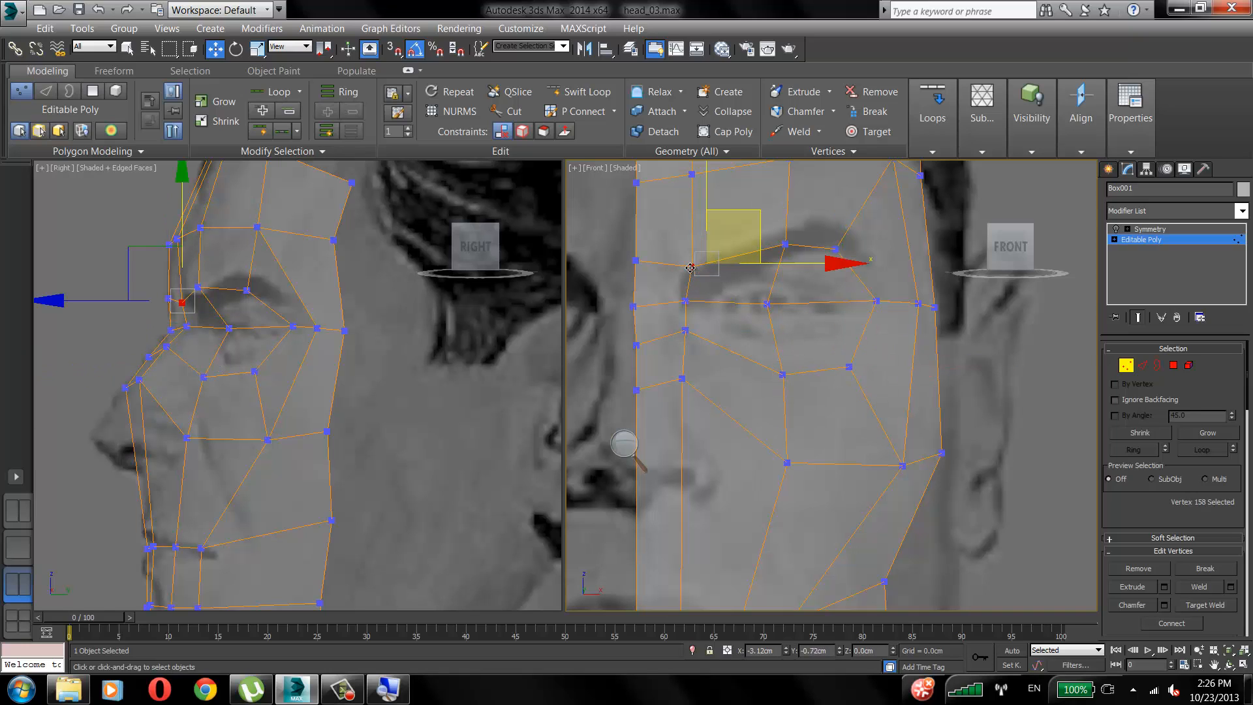
drag(703, 265, 692, 266)
click(685, 301)
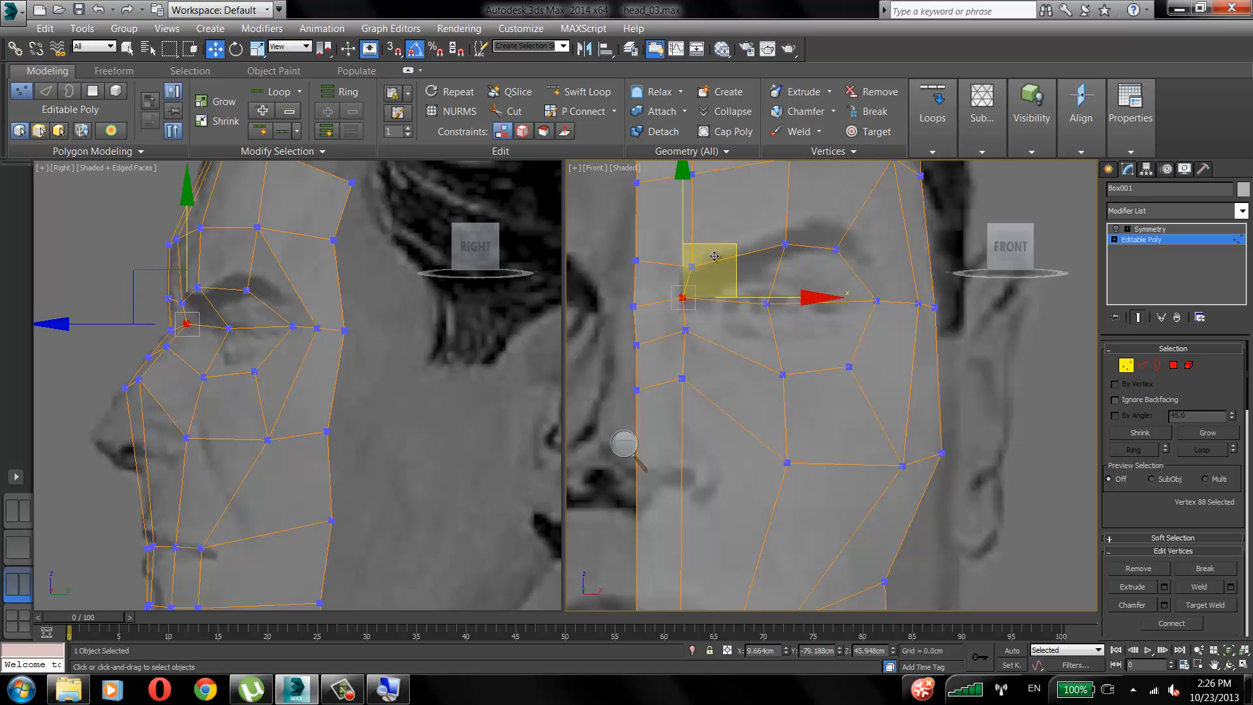
click(768, 304)
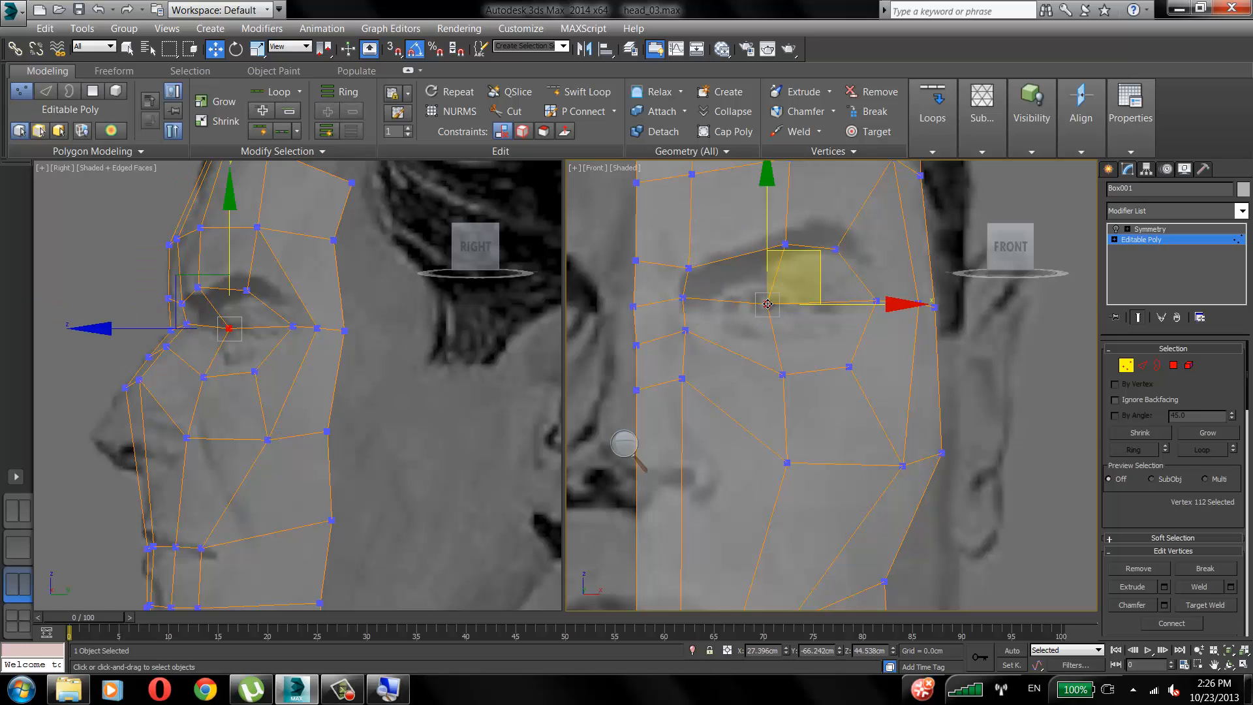
drag(767, 303, 770, 304)
In the side view, lower the eye opening's lower inner vertex and the nose-side vertex beneath it.
click(372, 338)
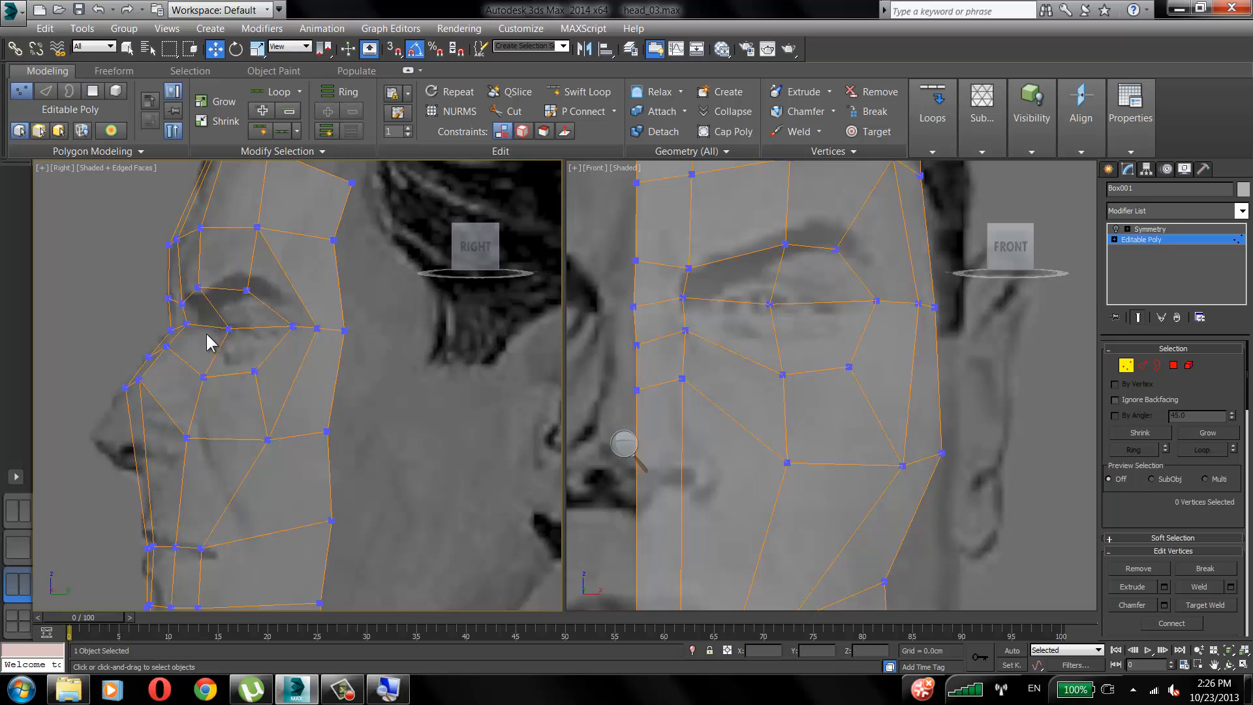
drag(167, 345, 246, 290)
click(239, 328)
click(221, 288)
click(238, 253)
click(258, 311)
Turn on Show End Result for the modifier stack while the base mesh's vertices are being edited.
scroll(372, 353, down, 3)
middle_drag(328, 358, 383, 351)
scroll(340, 350, up, 2)
middle_drag(800, 342, 843, 385)
click(863, 317)
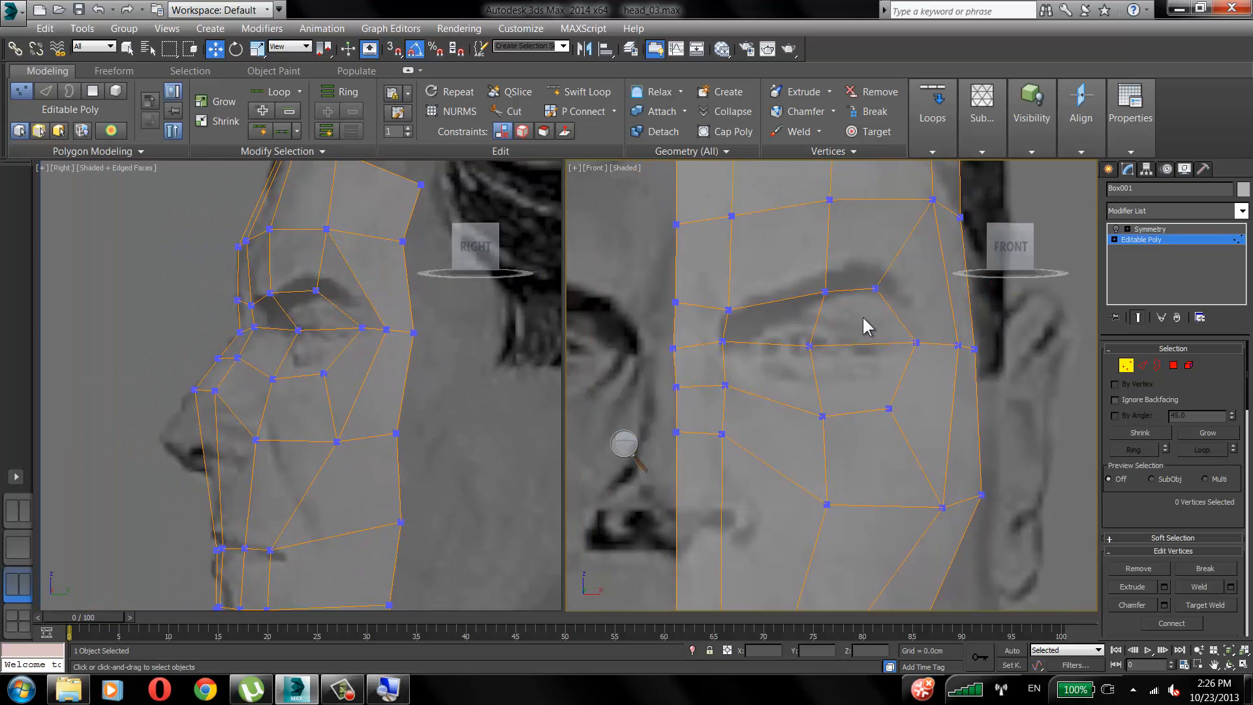
click(972, 348)
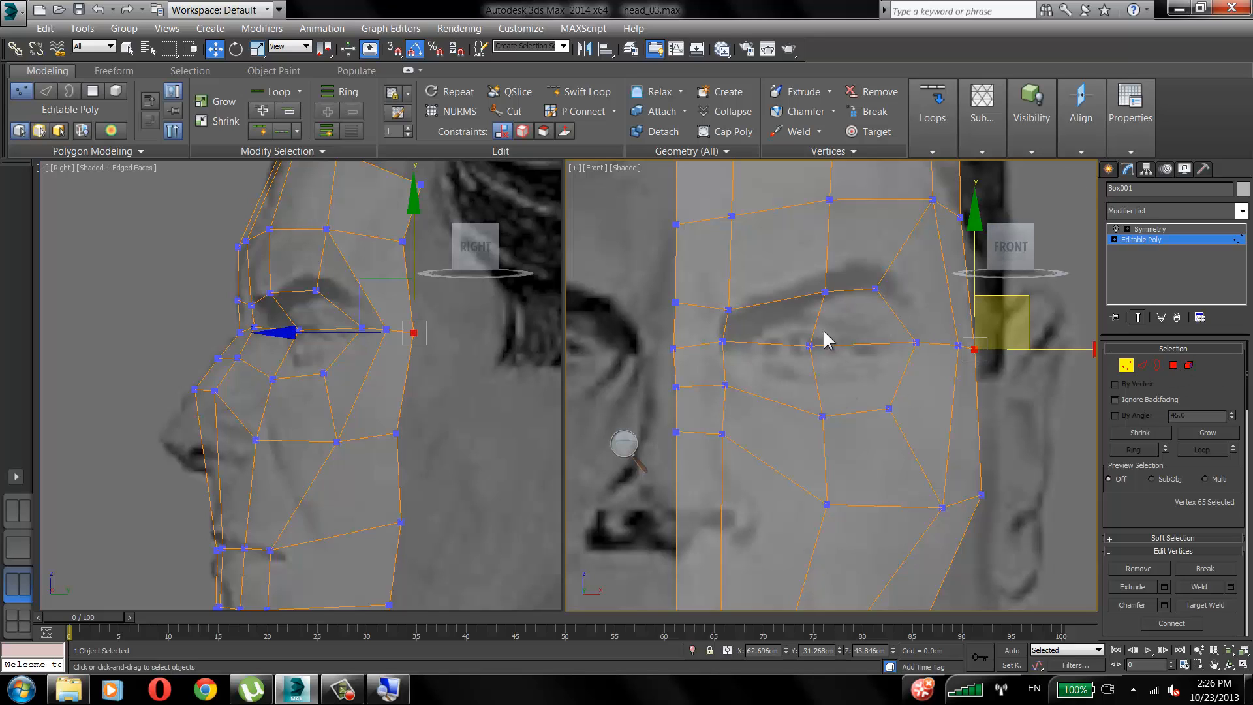
click(1134, 317)
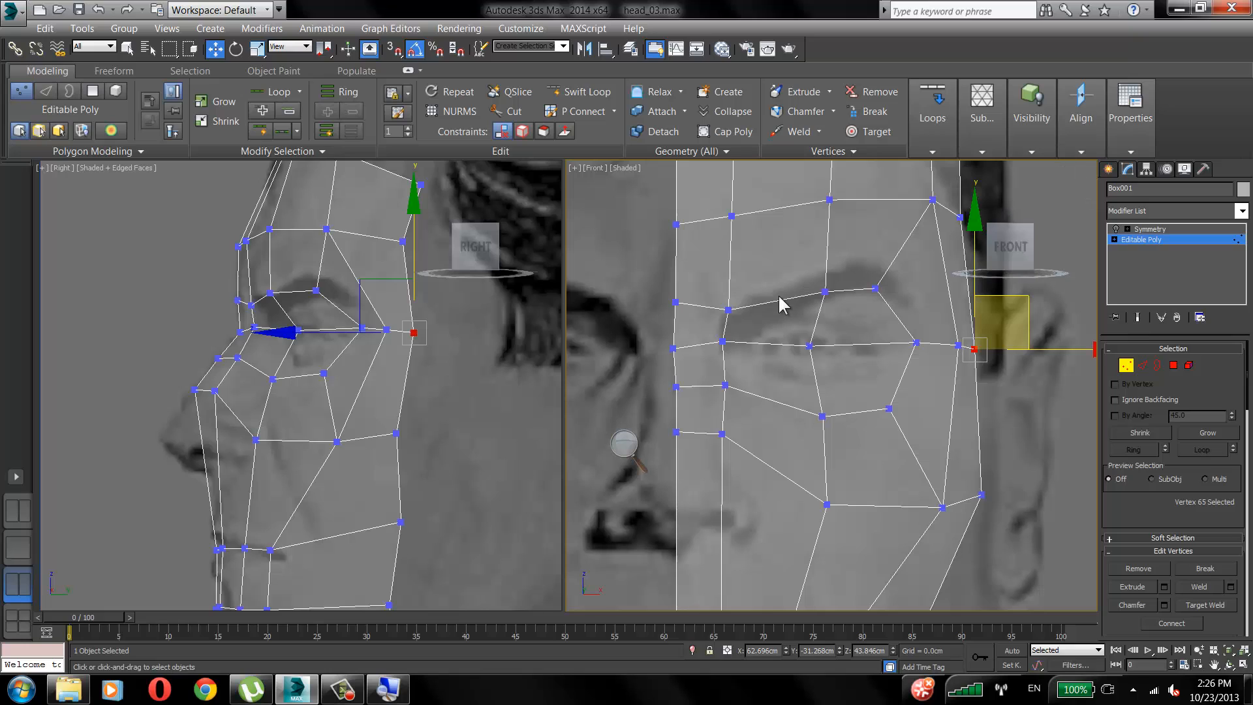
click(492, 301)
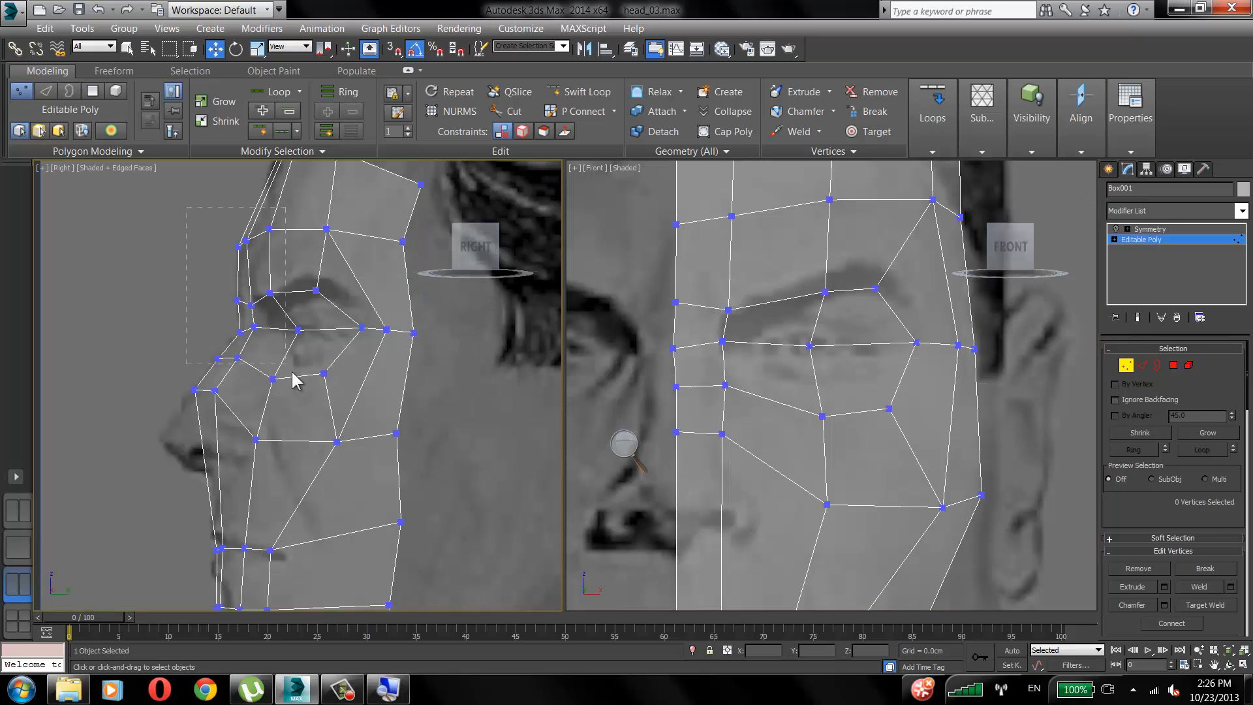
drag(405, 452, 424, 453)
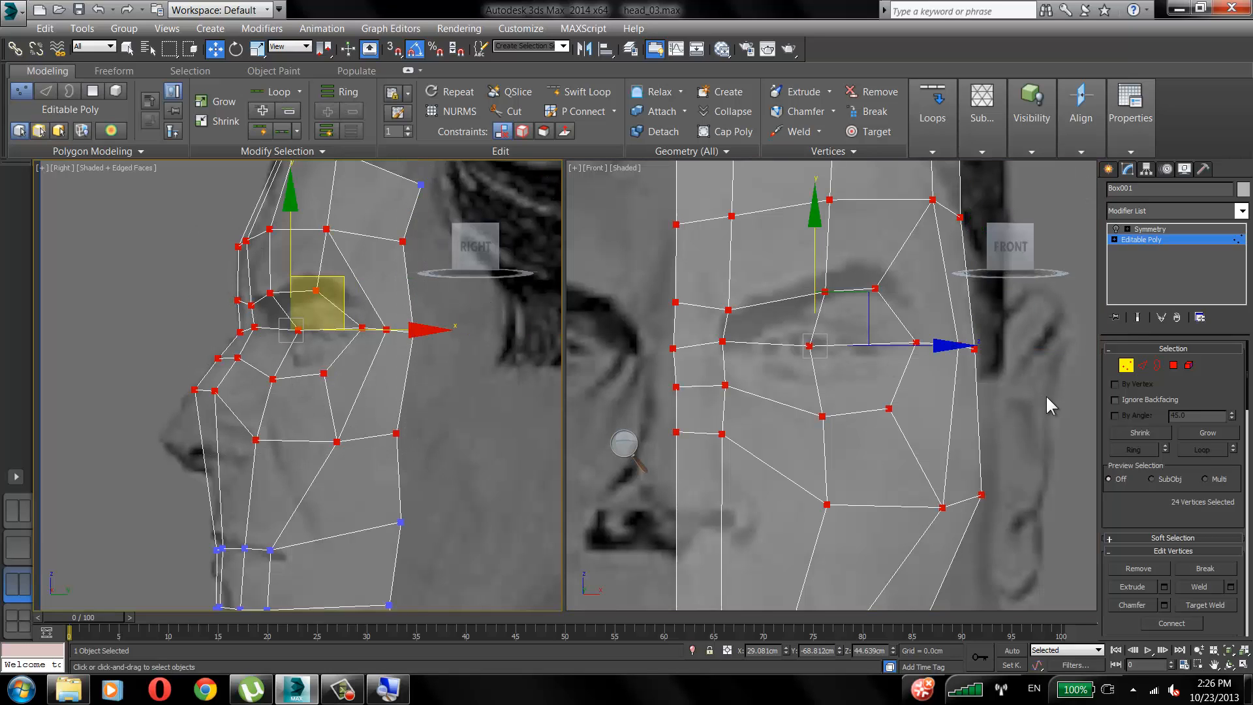
Inset the four polygons covering the eye in the front view to create an inner ring around the opening.
click(127, 48)
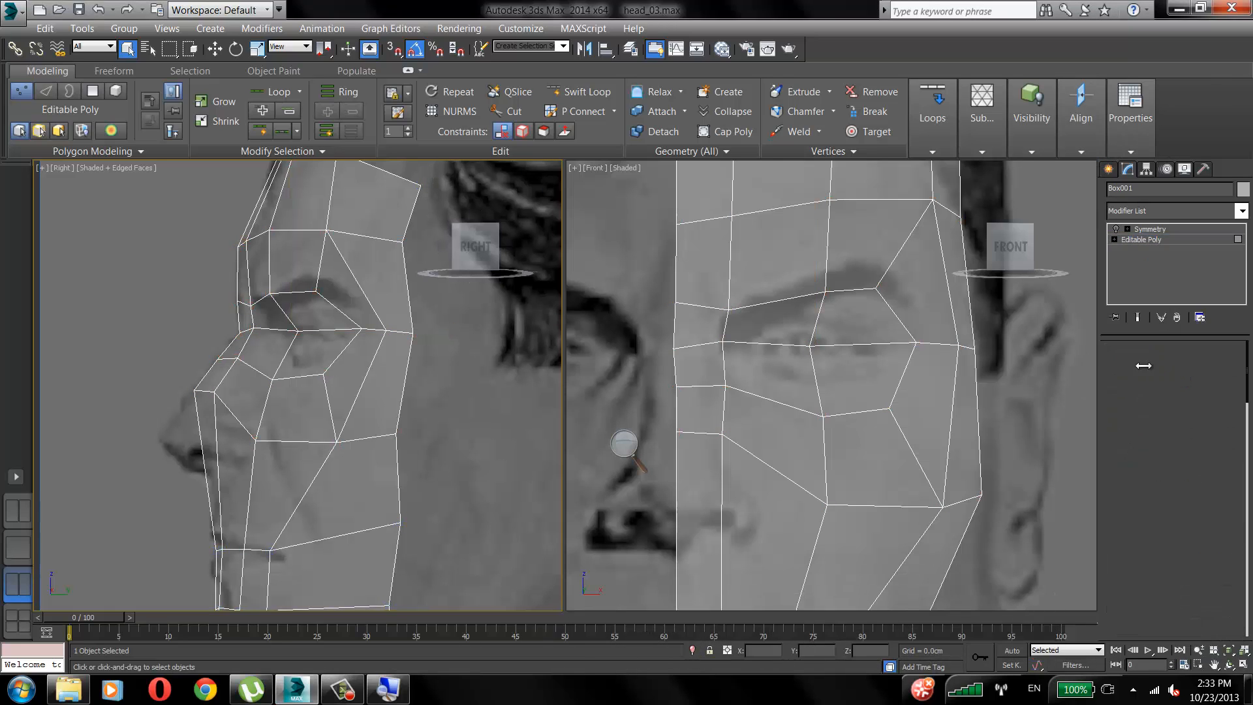
key(4)
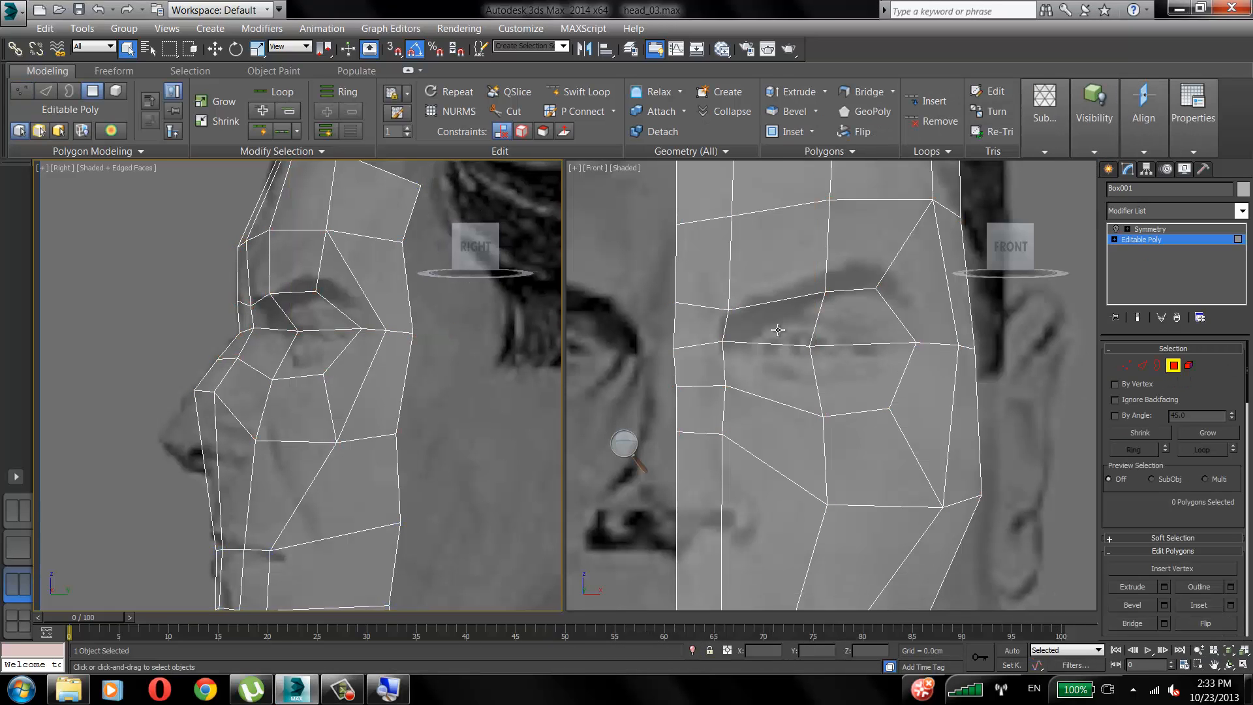
click(778, 333)
ctrl+click(785, 372)
ctrl+click(834, 379)
ctrl+click(843, 333)
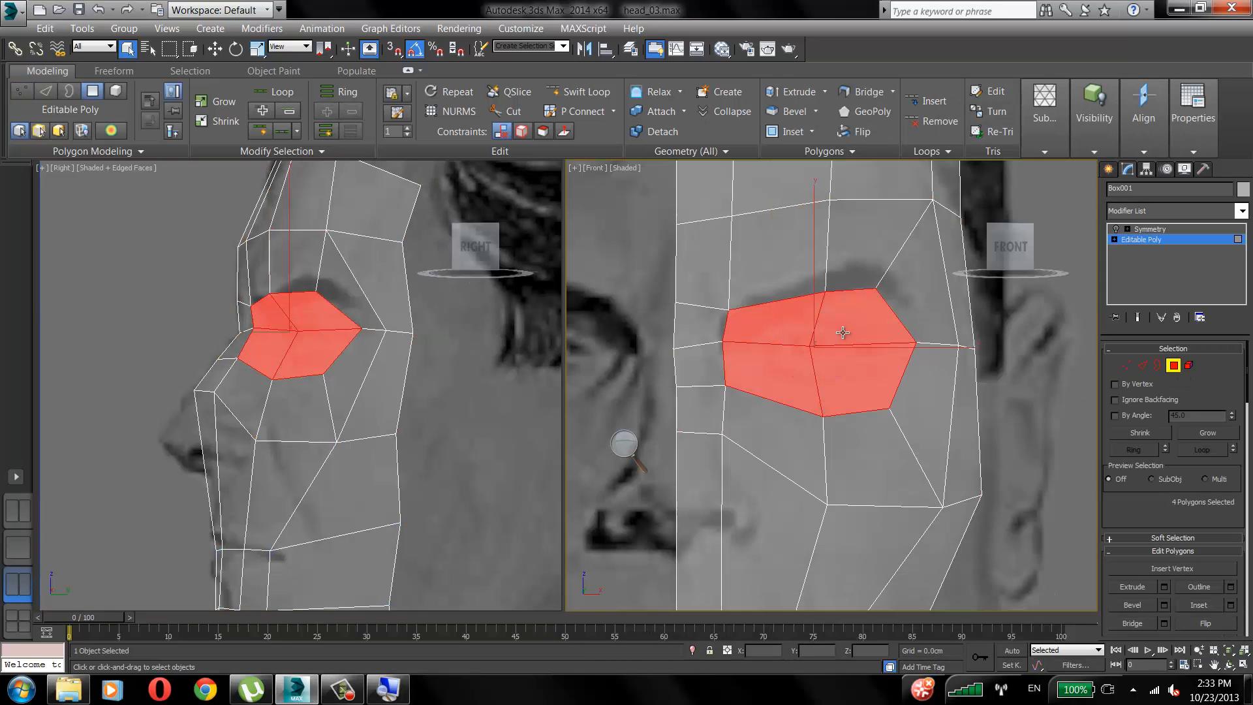
middle_drag(833, 360, 774, 395)
click(718, 347)
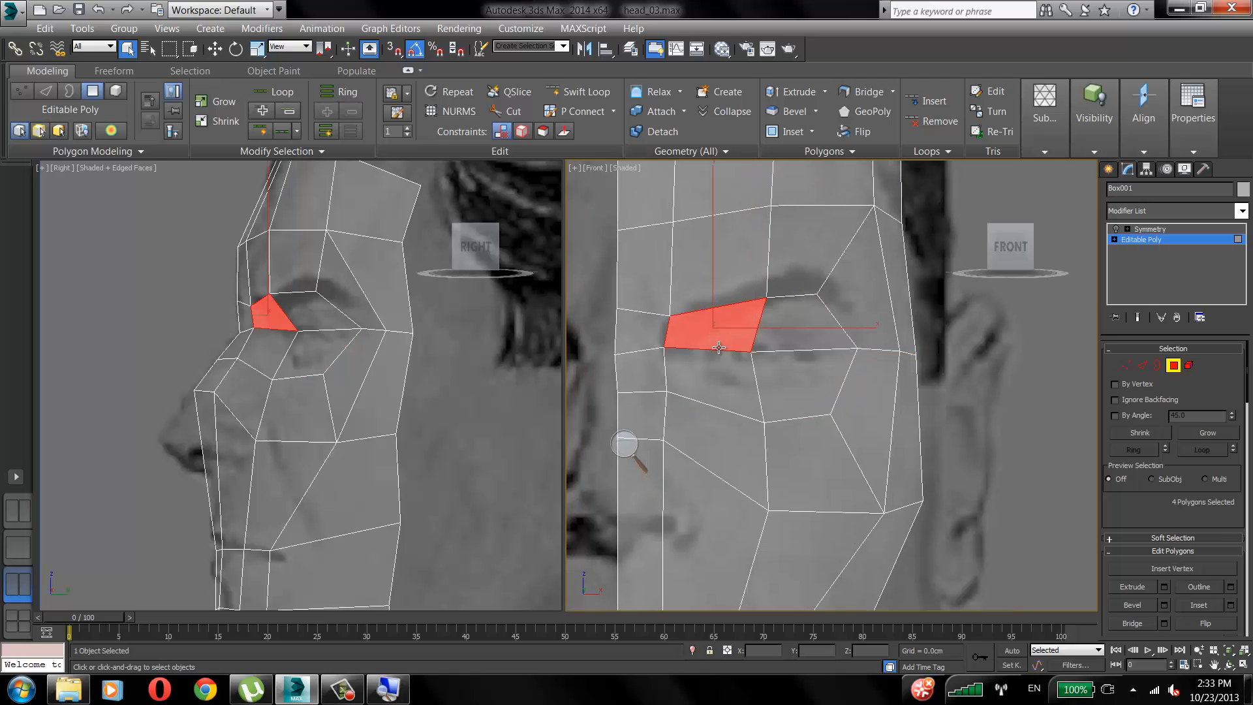
ctrl+click(715, 383)
ctrl+click(802, 386)
ctrl+click(786, 325)
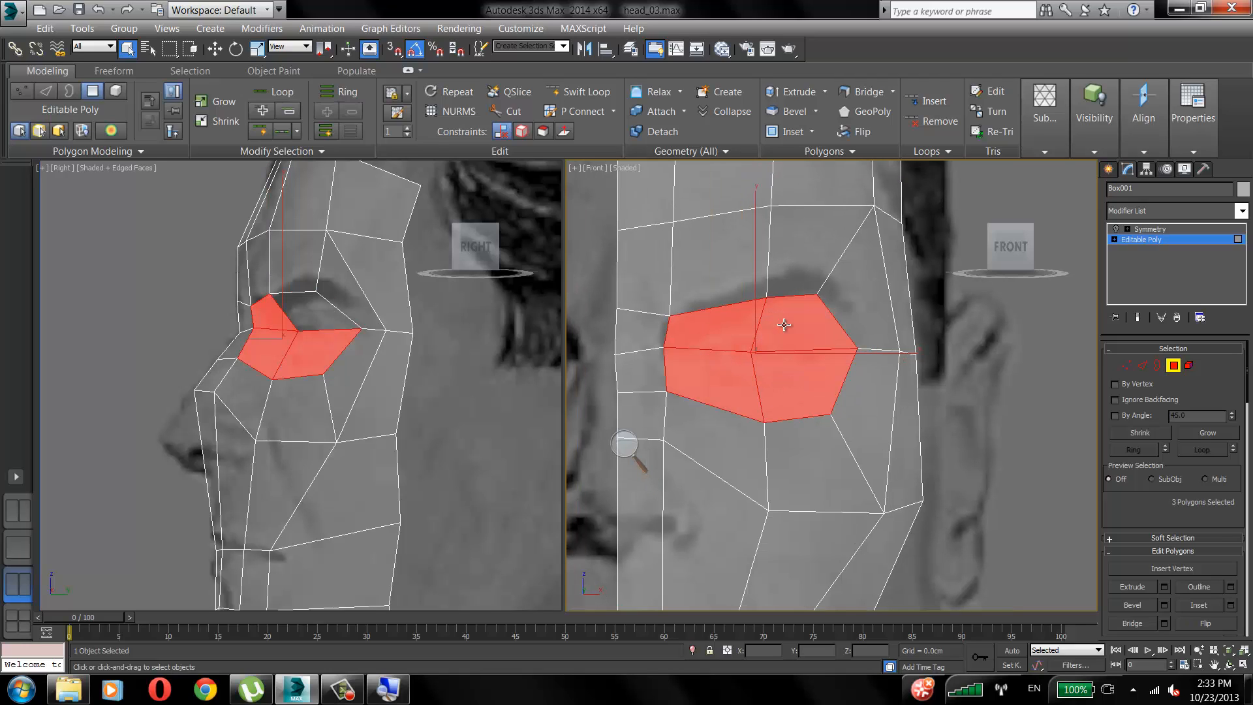
right_click(778, 349)
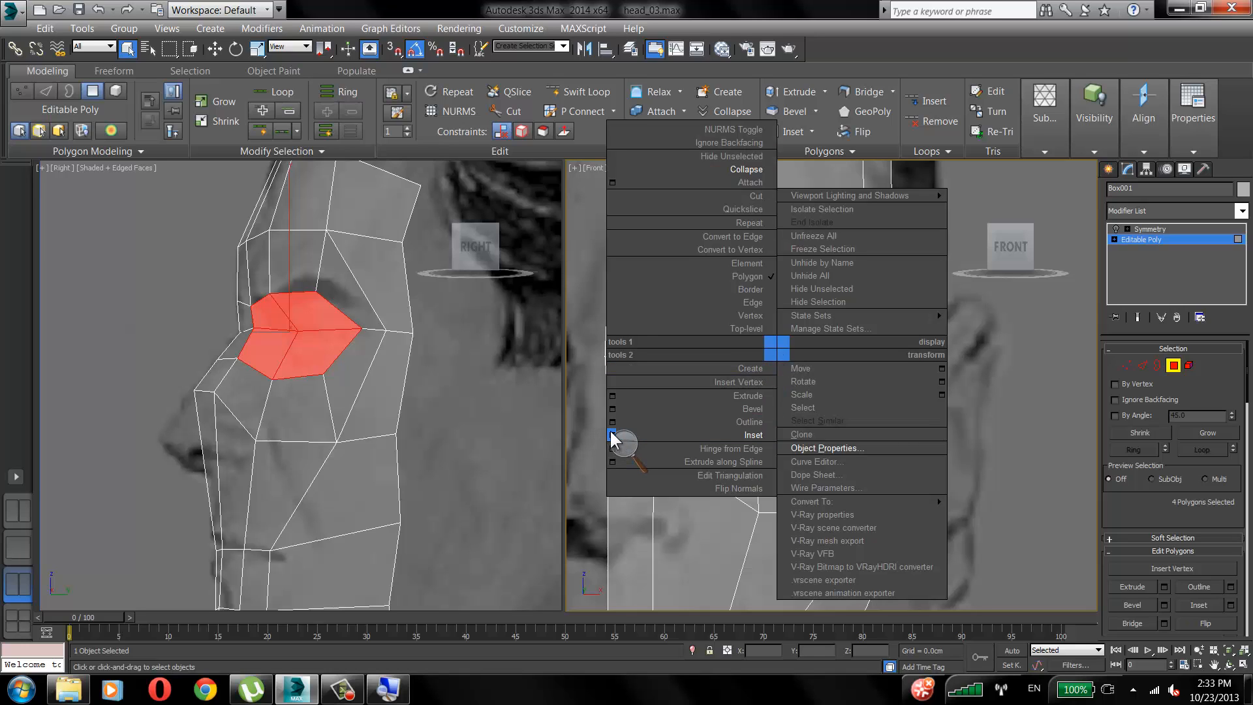
click(614, 435)
scroll(783, 367, up, 1)
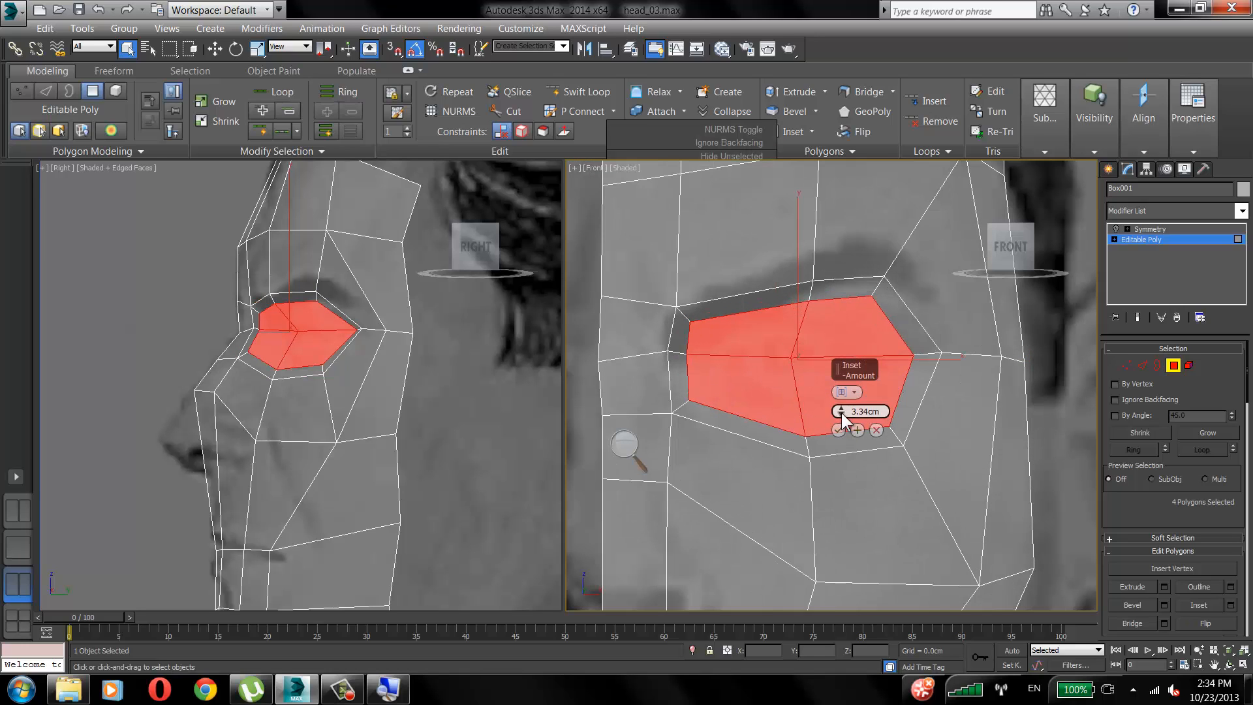
drag(841, 413, 844, 410)
click(842, 431)
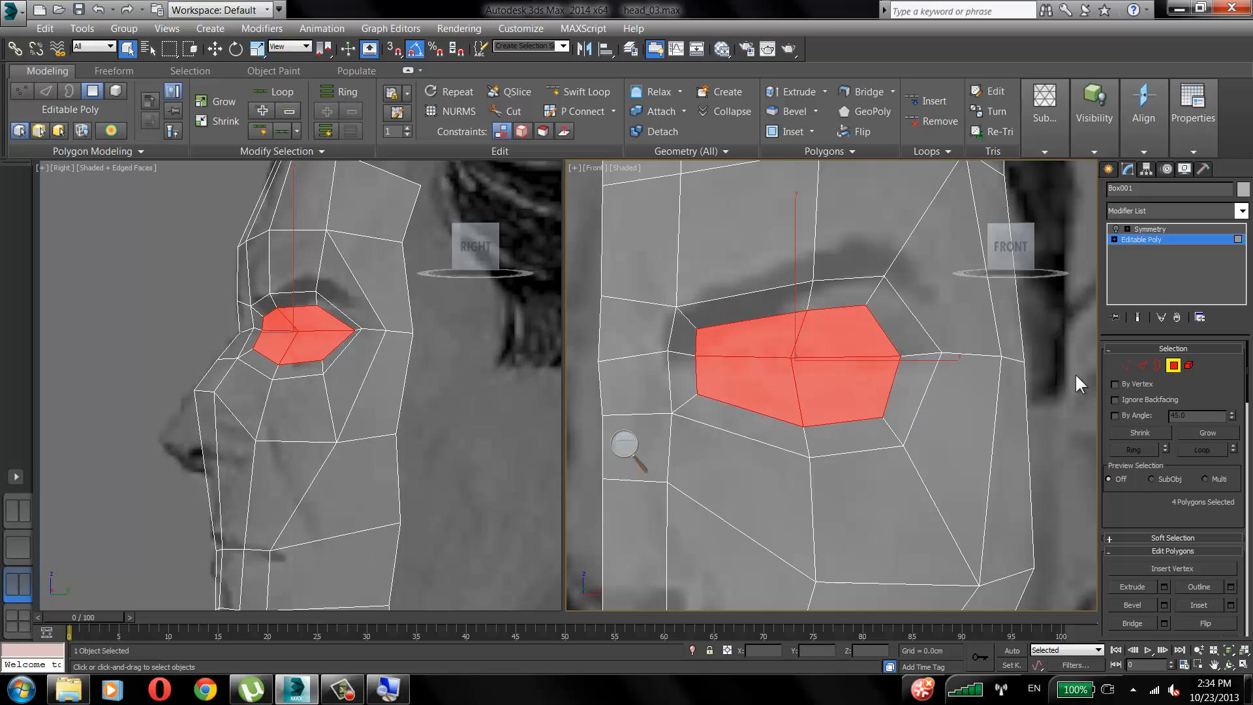
Move the inset ring's upper inner, inner corner and lower inner vertices away from the nose, gathering them at the eye's inner corner.
click(1126, 363)
click(809, 346)
scroll(749, 387, up, 3)
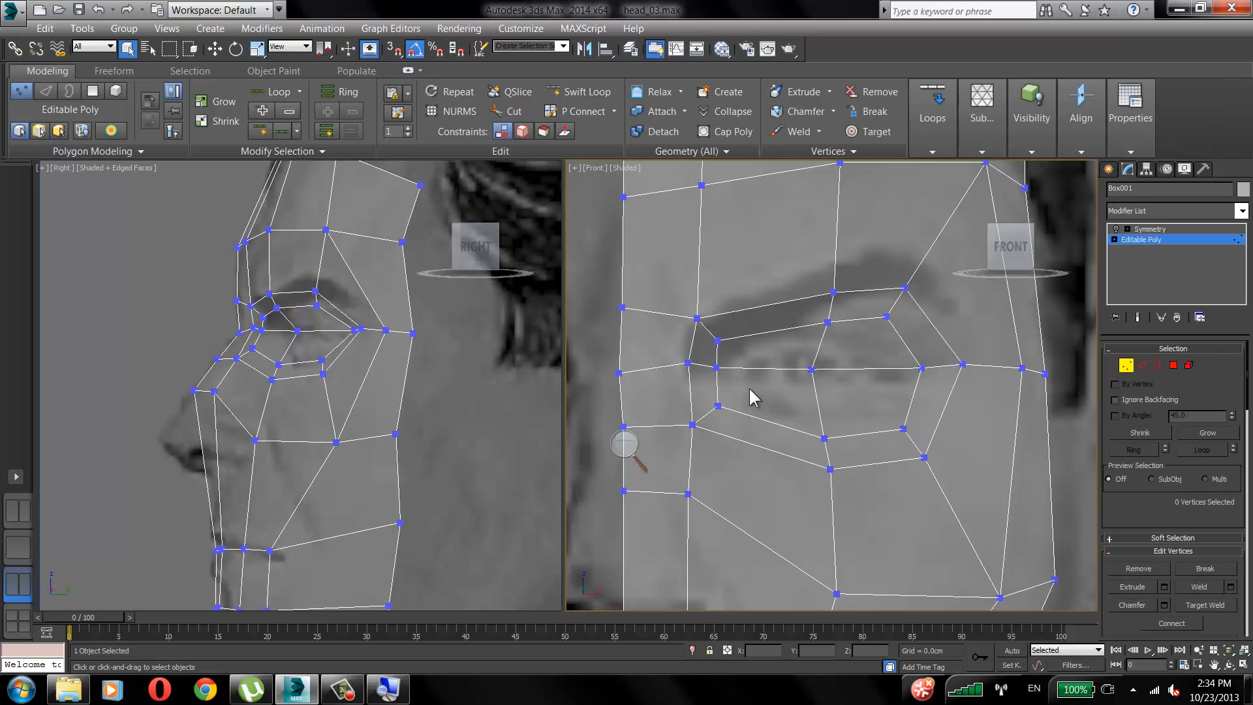
click(703, 320)
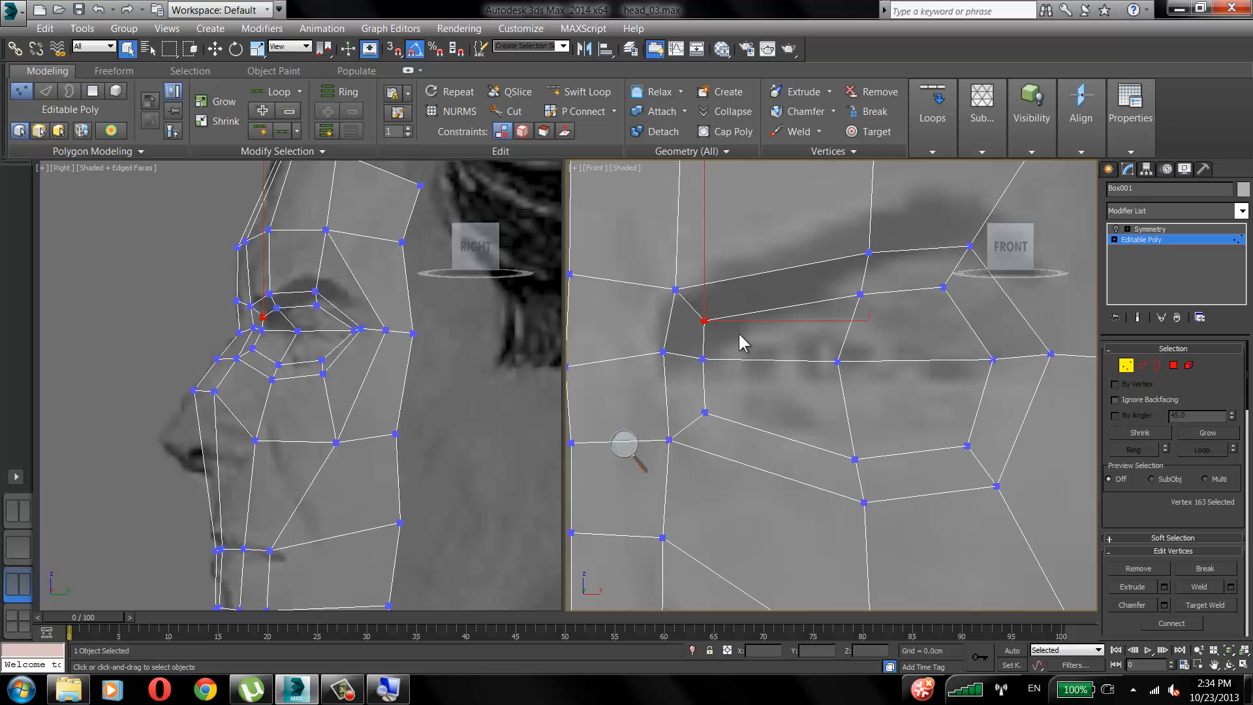
key(w)
drag(744, 272, 771, 293)
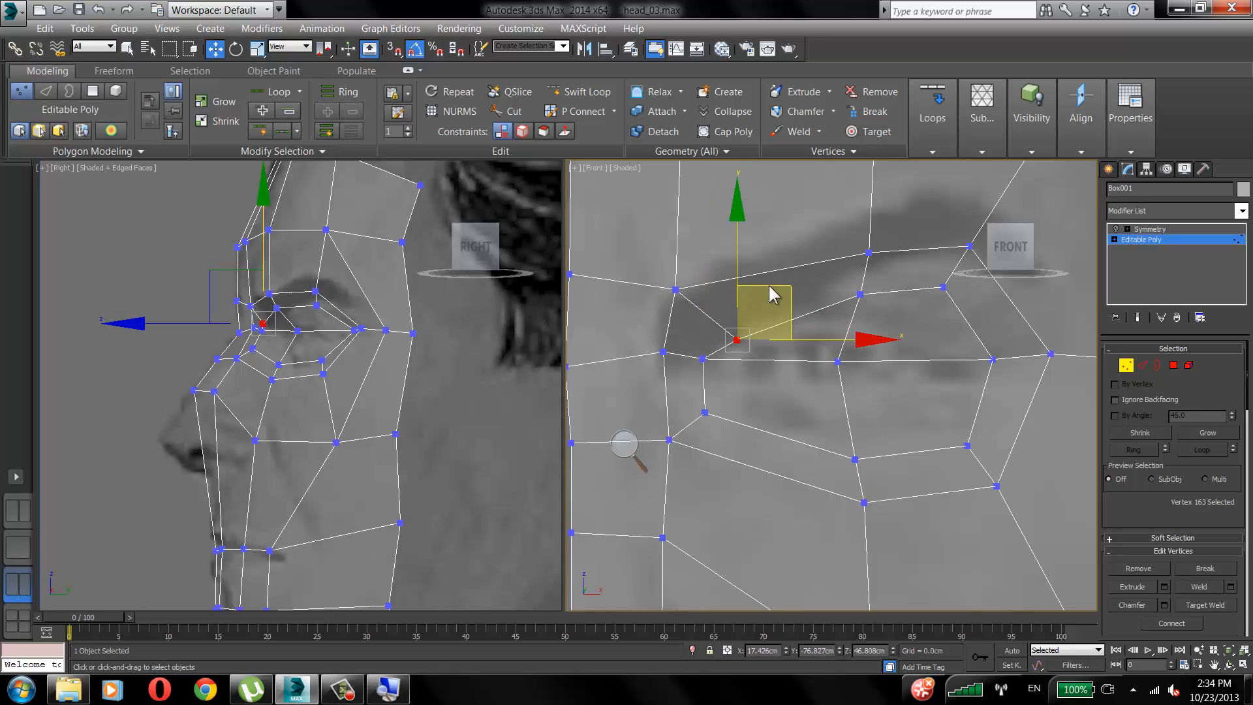
drag(702, 359, 732, 365)
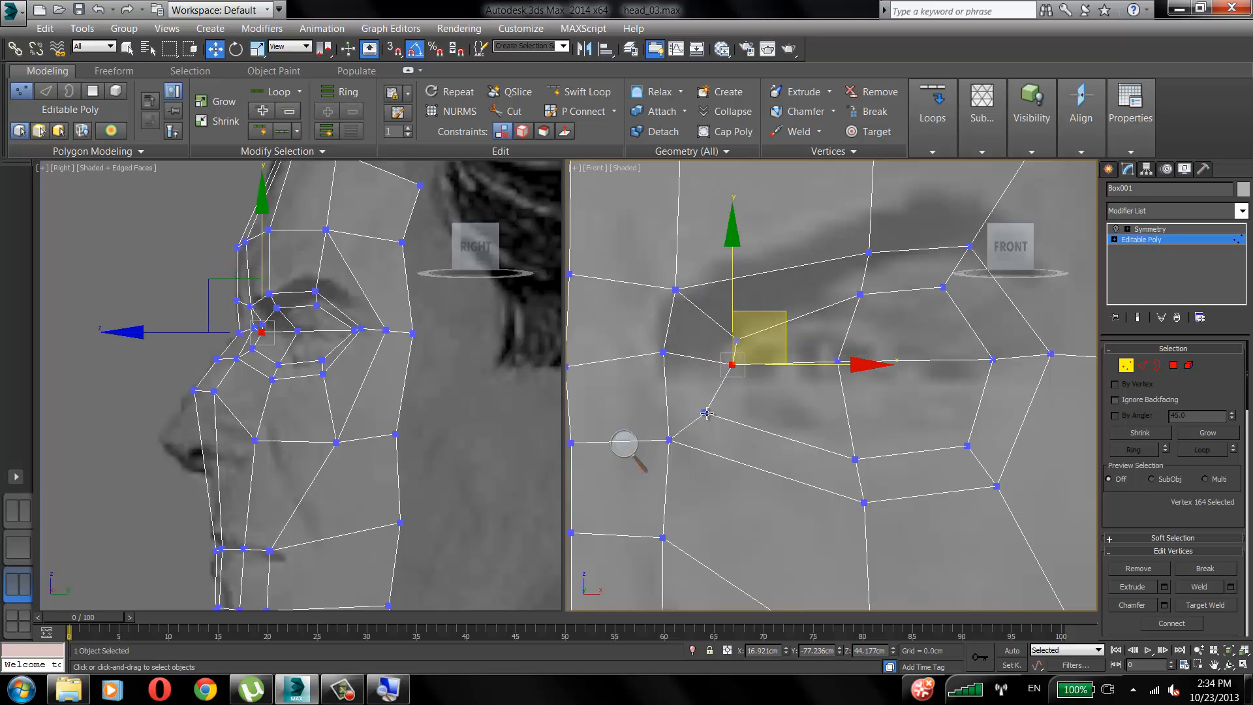
drag(706, 412, 740, 386)
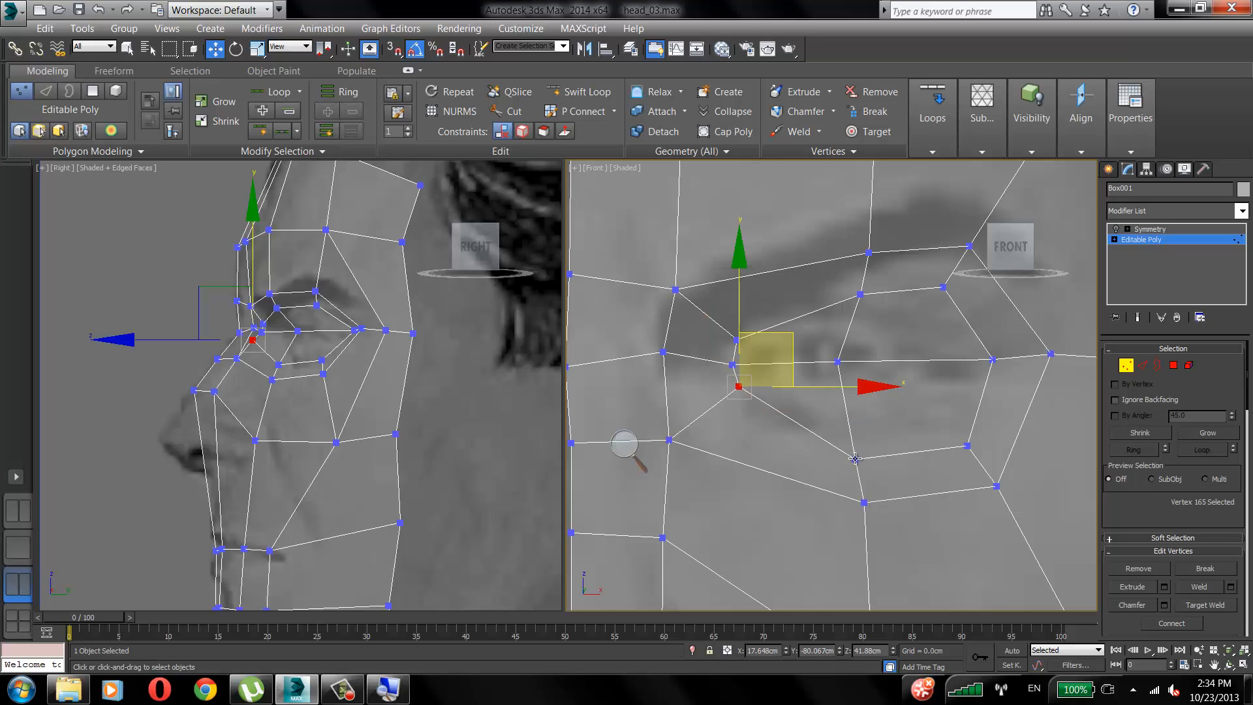
Draw the inset ring's middle and outer vertices inward in the front view to follow the outline of the eye in the reference.
drag(855, 459, 839, 395)
drag(860, 294, 837, 335)
drag(943, 288, 894, 333)
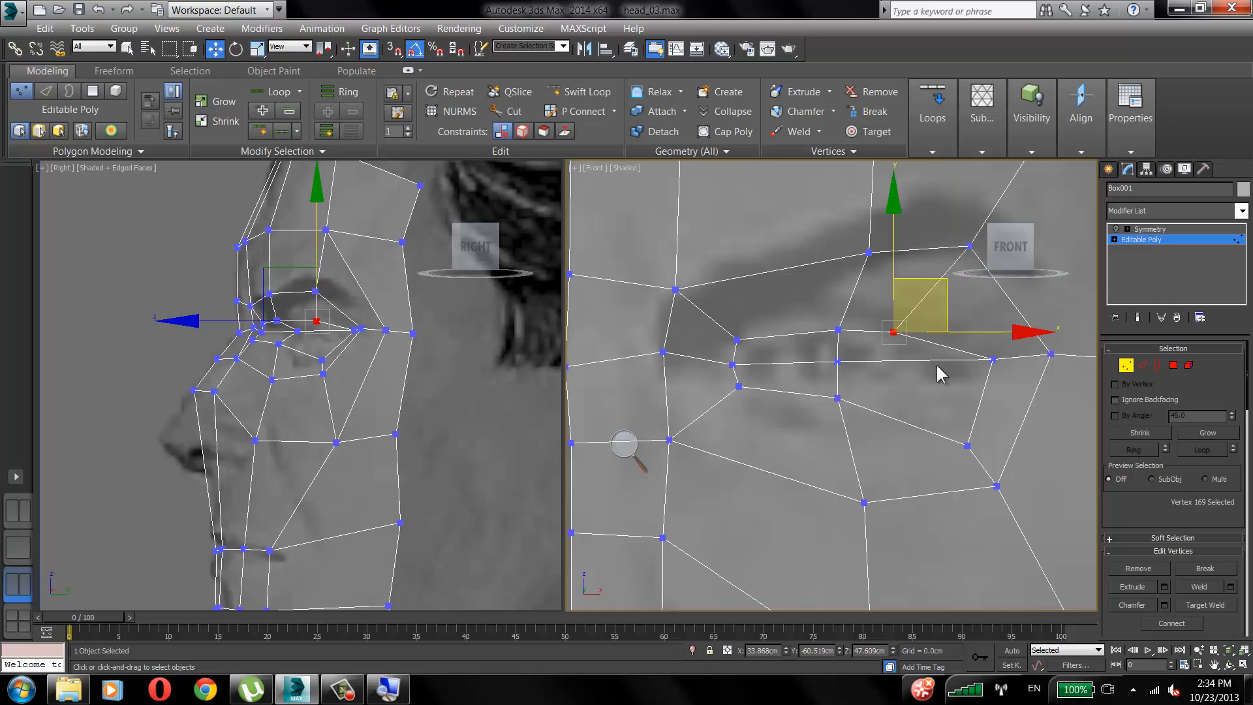
drag(993, 361, 940, 364)
click(894, 334)
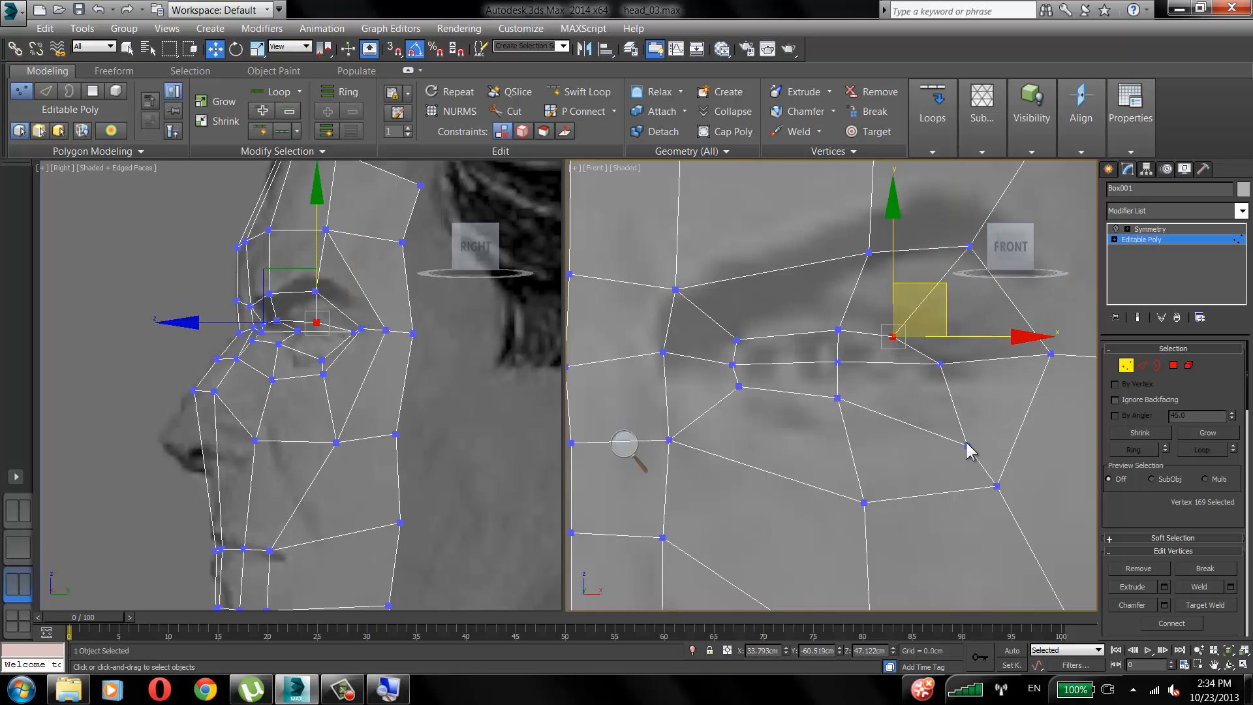
drag(967, 447, 901, 389)
click(836, 360)
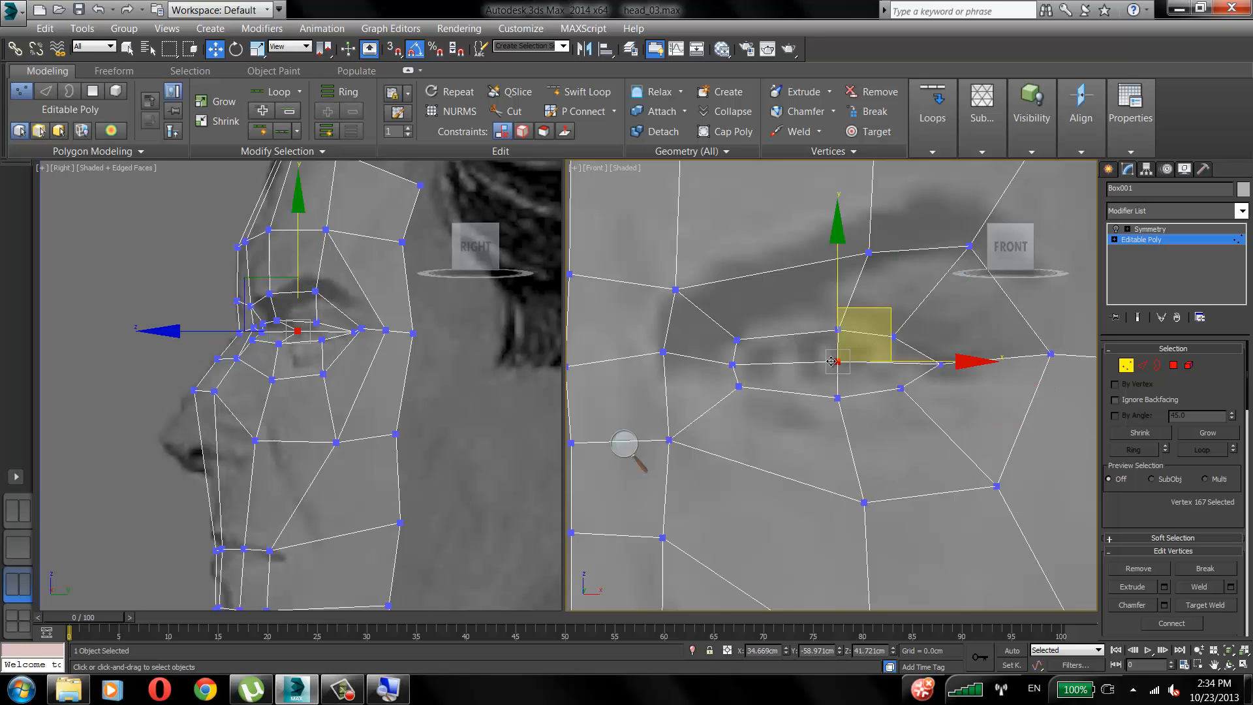
In the side view, move the inset eye ring's centre and its middle and outer lid vertices back to fit the eye in the reference.
click(295, 331)
scroll(294, 358, up, 5)
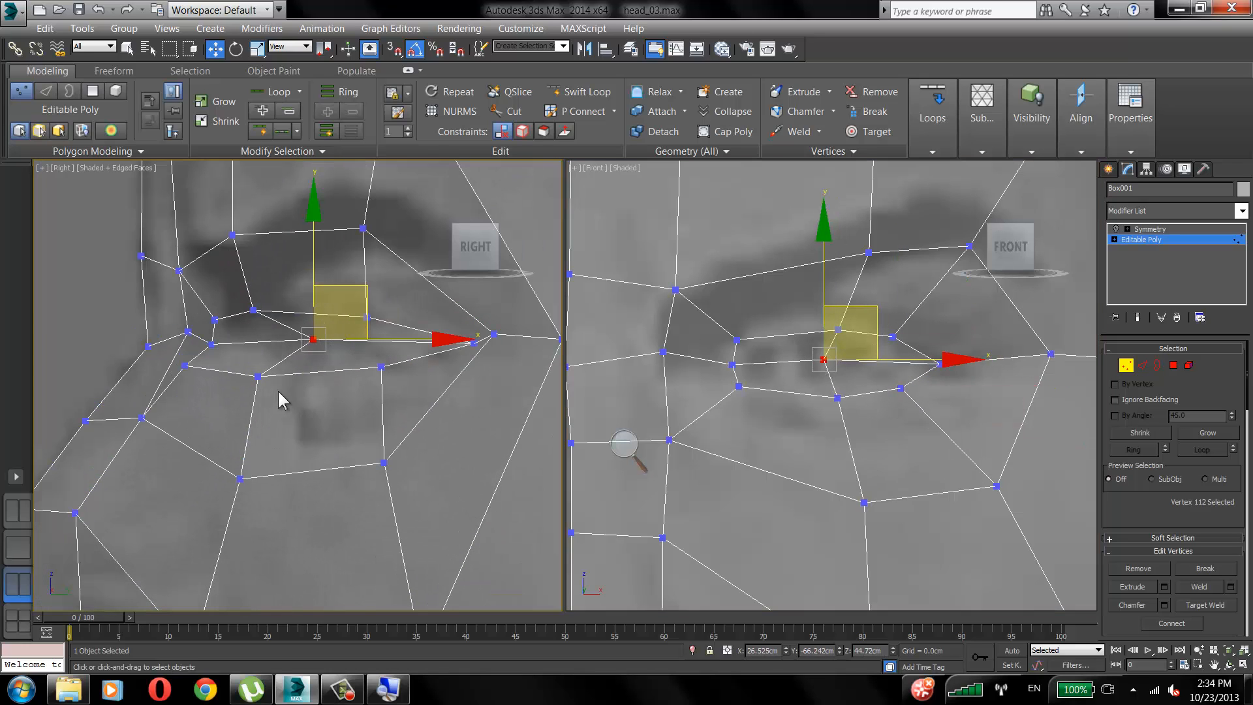
click(361, 363)
drag(313, 339, 324, 343)
drag(254, 310, 368, 313)
click(372, 333)
click(382, 367)
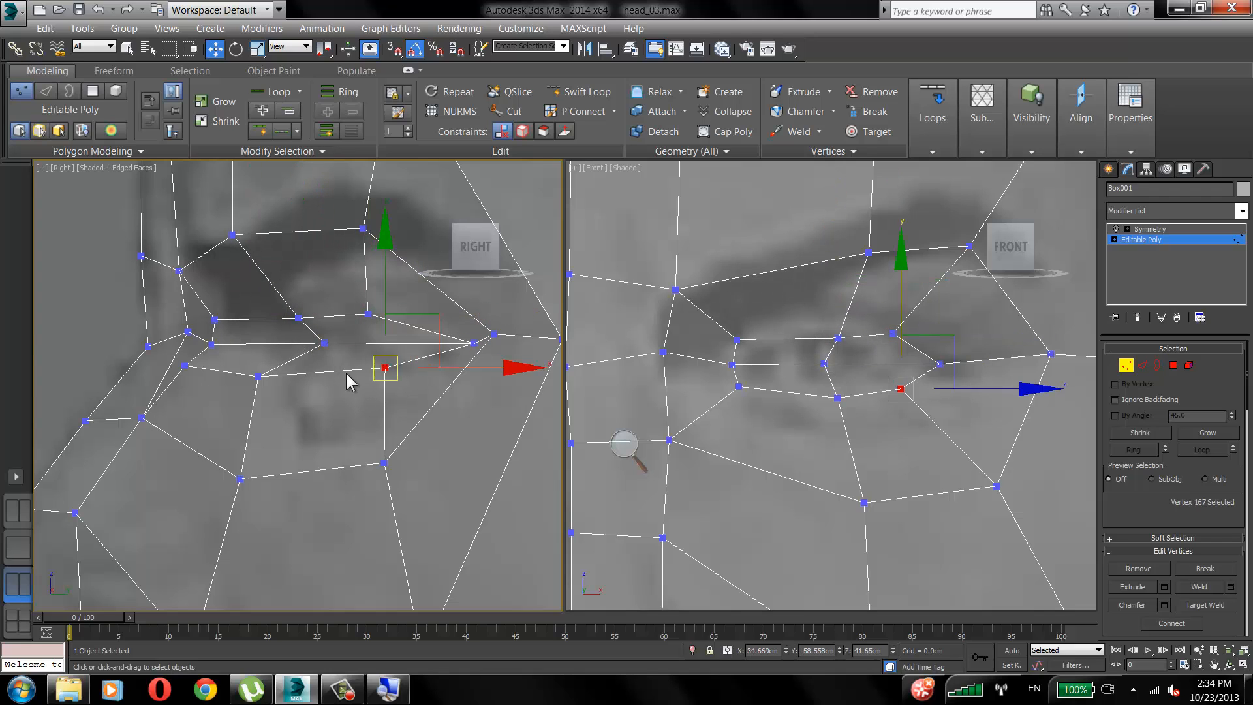
drag(258, 376, 302, 379)
click(301, 377)
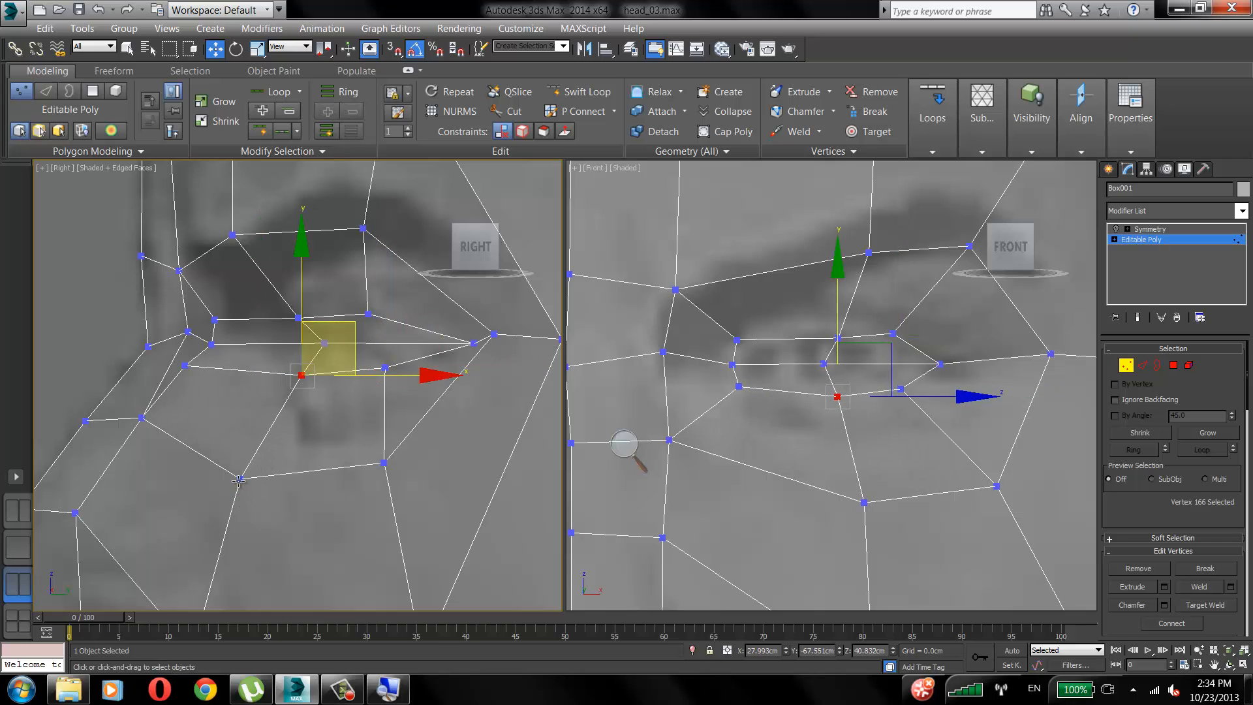
In the side view, raise the surrounding loop's two lower vertices below the eye and level both loops' outer corner vertices.
drag(238, 480, 304, 451)
click(385, 472)
drag(384, 463, 397, 442)
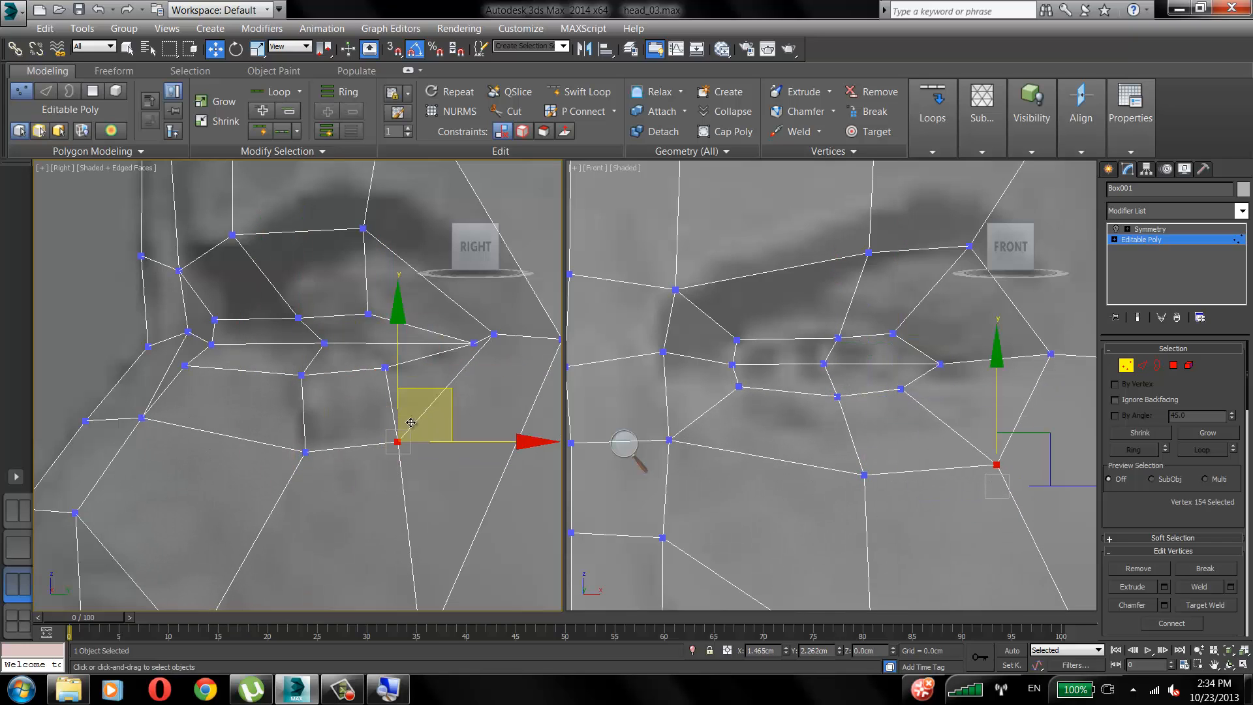
click(472, 352)
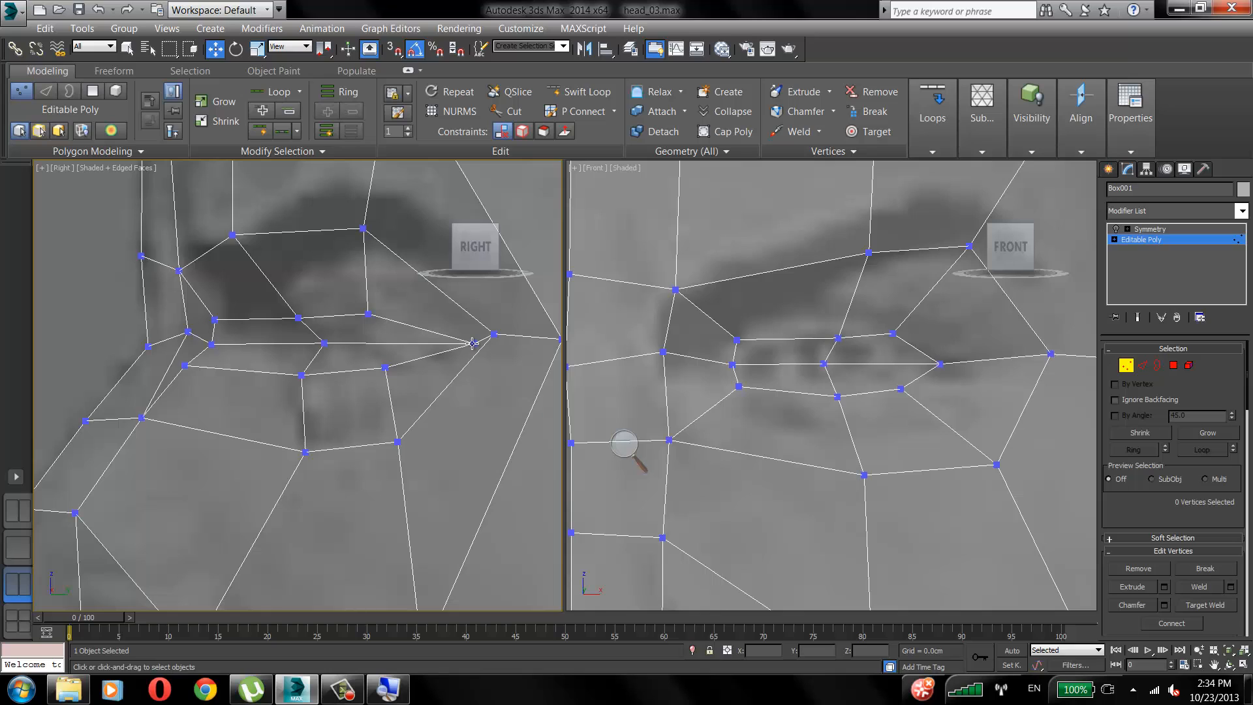
mouse_move(472, 344)
mouse_down()
mouse_move(440, 344)
mouse_move(494, 335)
mouse_move(490, 344)
mouse_up()
click(482, 369)
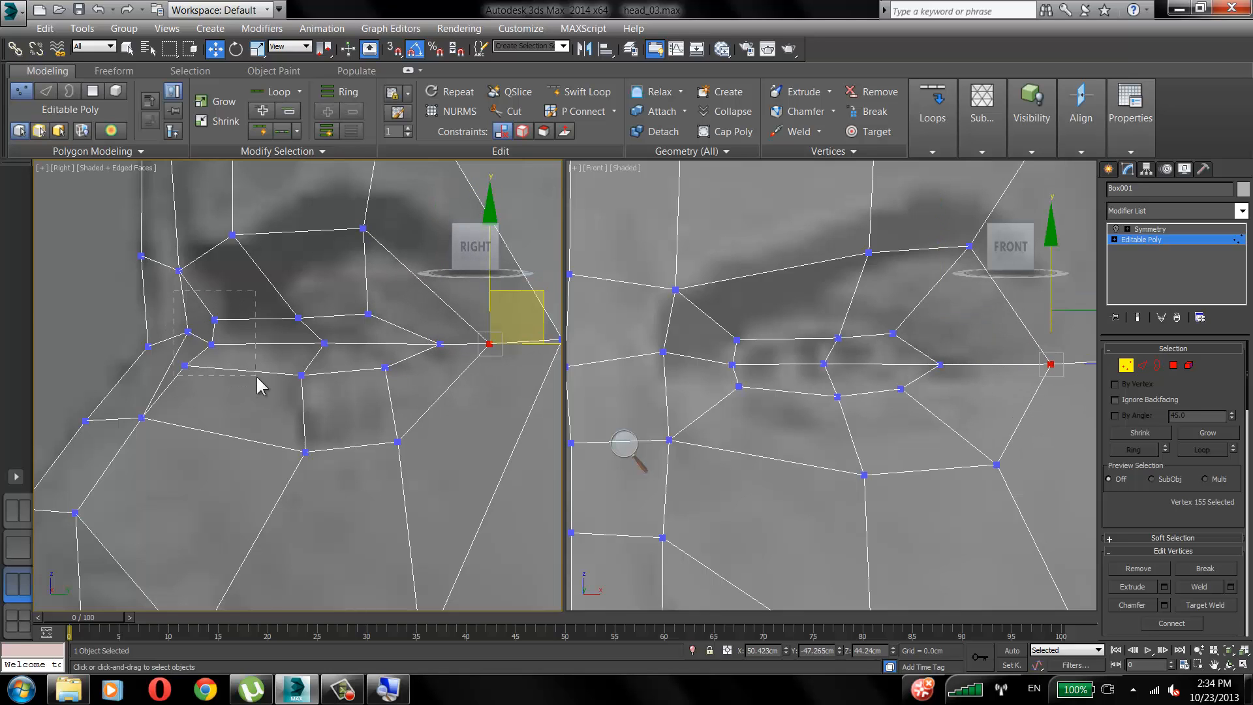
Pull the inset ring's three inner corner vertices back in the side view until they sit at the eye's inner corner.
drag(258, 379, 179, 314)
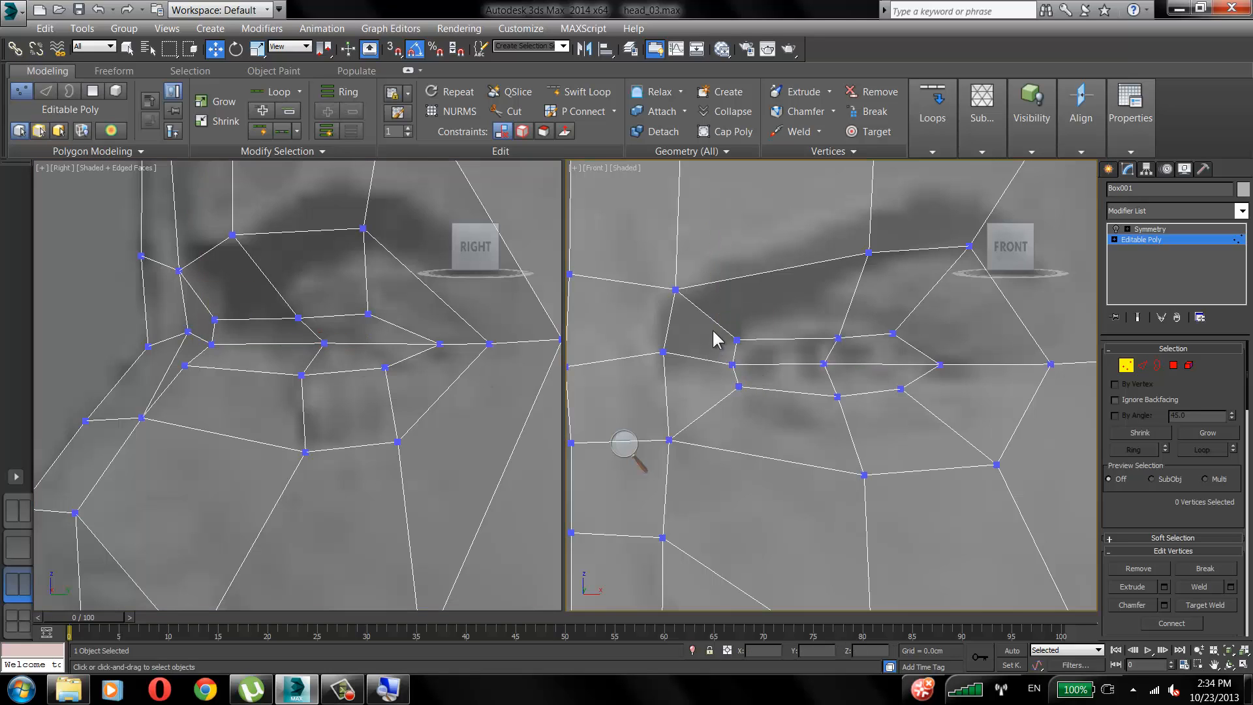
drag(713, 338, 766, 406)
right_click(292, 337)
click(227, 358)
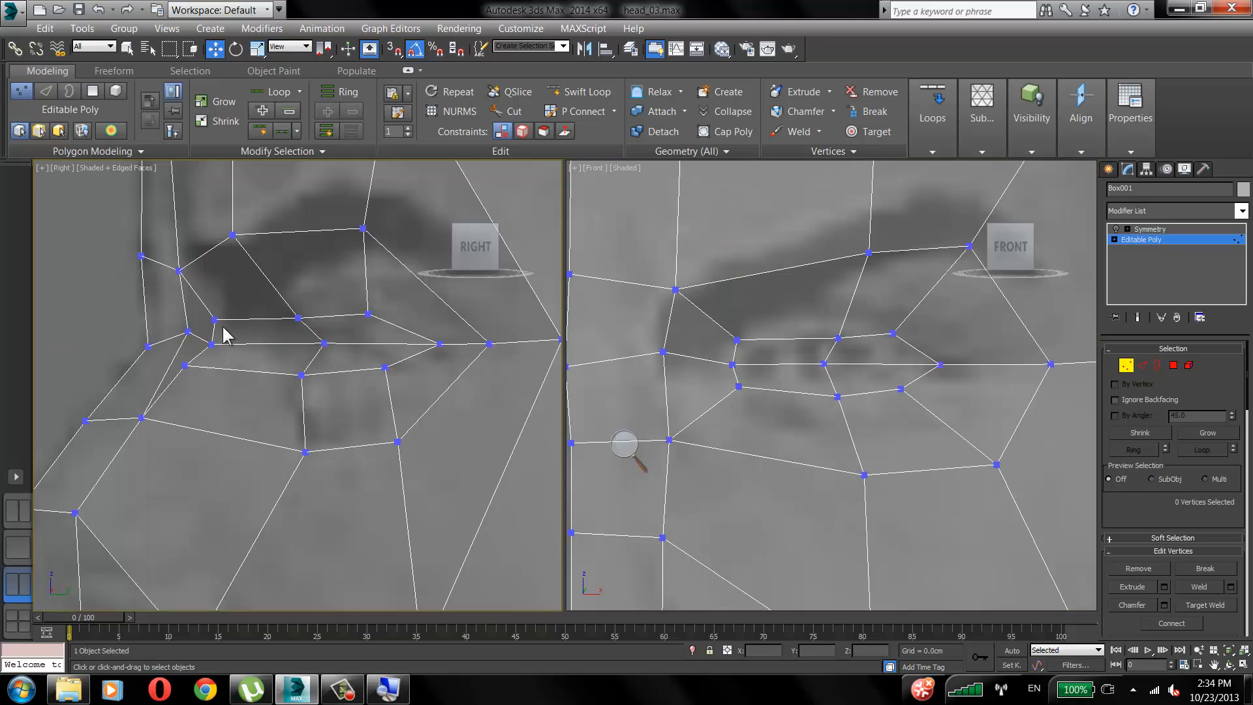
drag(217, 320, 292, 346)
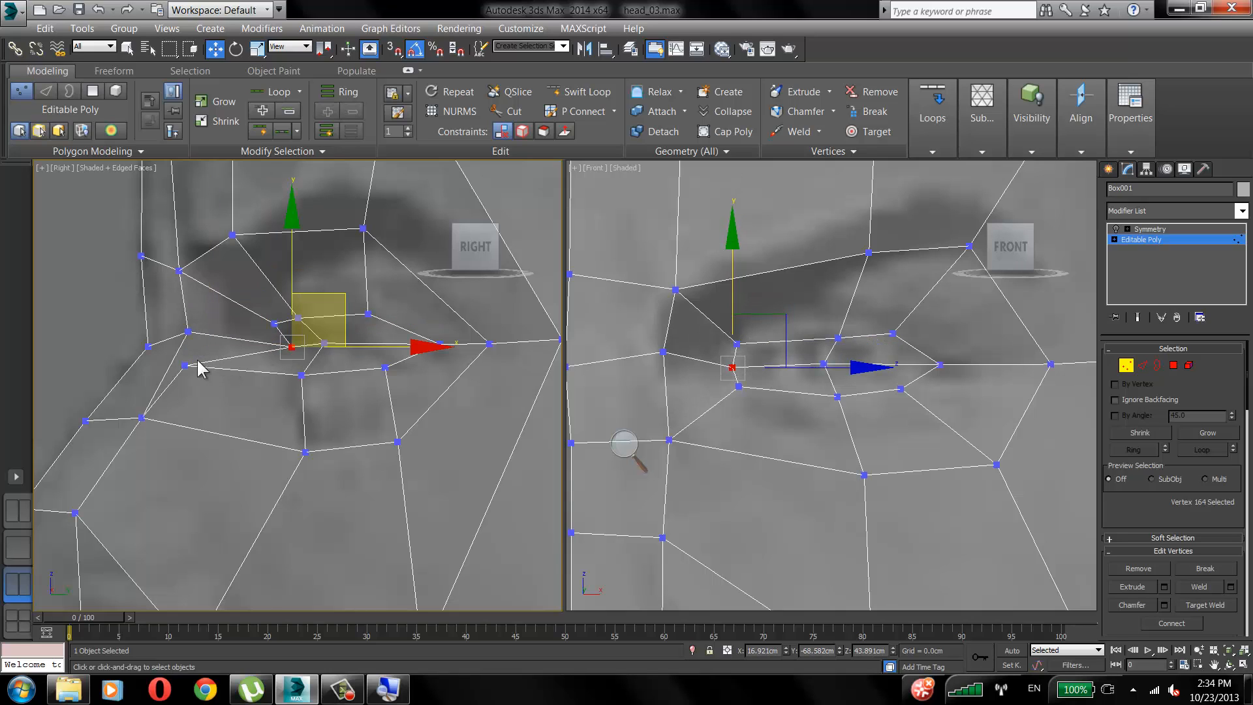
drag(185, 366, 291, 368)
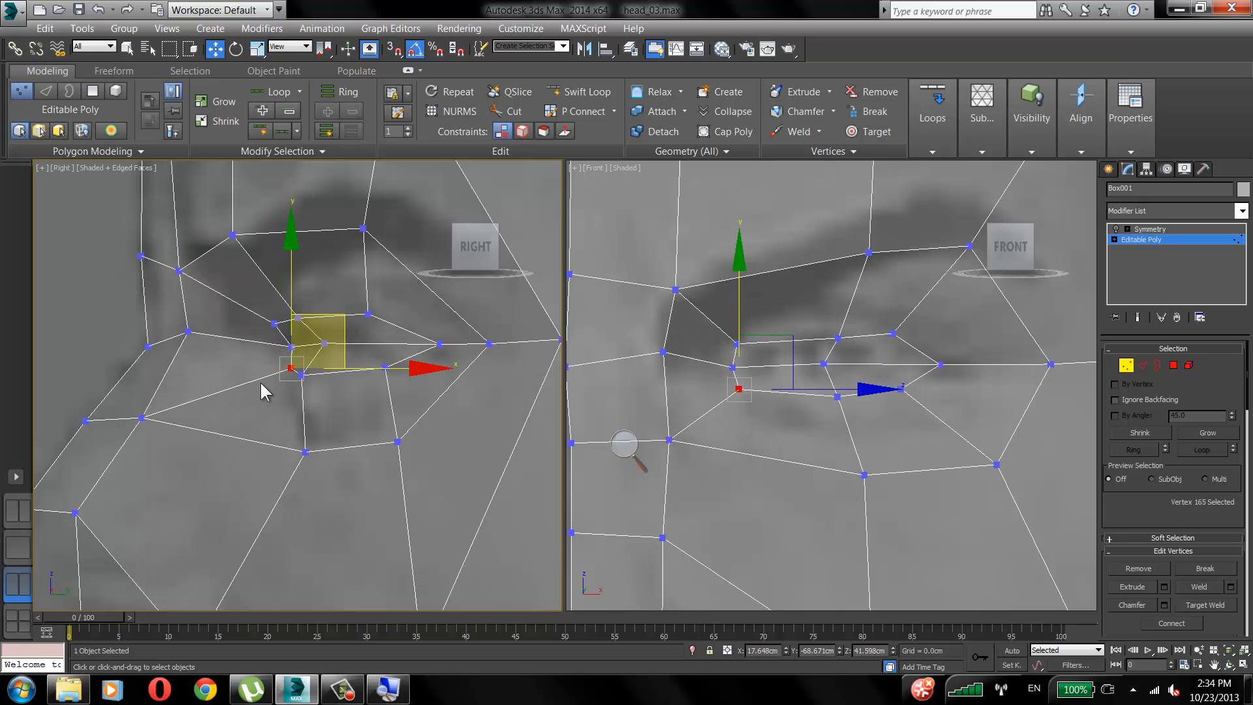
click(263, 390)
drag(275, 325, 306, 374)
click(290, 368)
click(301, 398)
Draw the ring's outer vertices forward in the side view and lower the surrounding loop's outer corner to fit the eye.
click(392, 363)
drag(369, 315, 359, 321)
drag(437, 344, 404, 352)
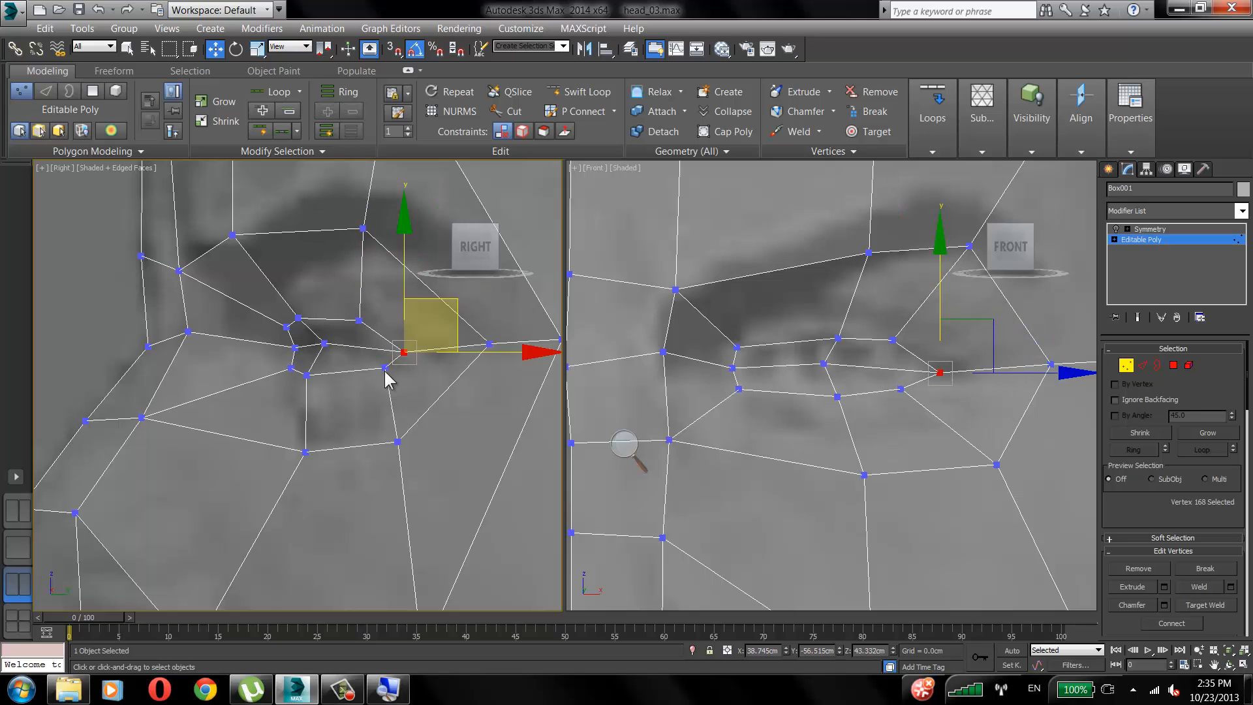
click(457, 339)
drag(490, 340, 475, 362)
drag(298, 319, 304, 321)
click(287, 328)
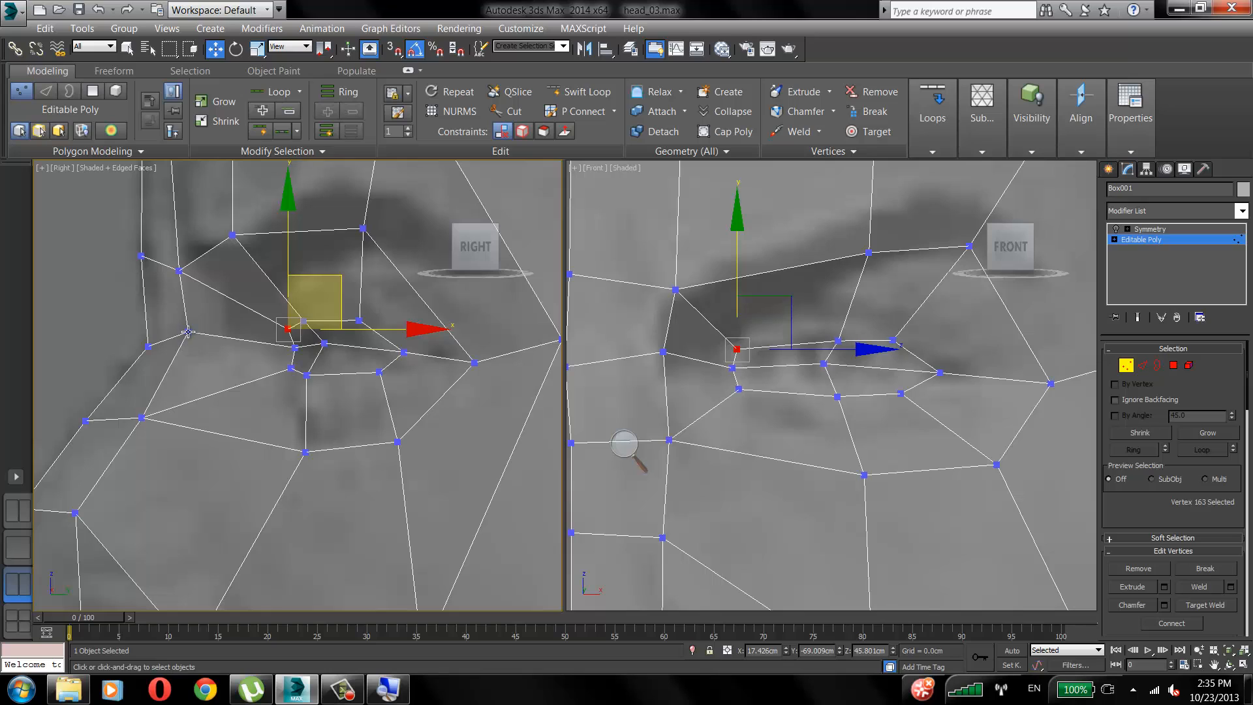
Adjust the nose bridge vertices in the side view, lowering the one beside the eye and aligning the brow-level ones with the profile.
drag(187, 332, 187, 343)
click(179, 295)
drag(179, 270, 145, 269)
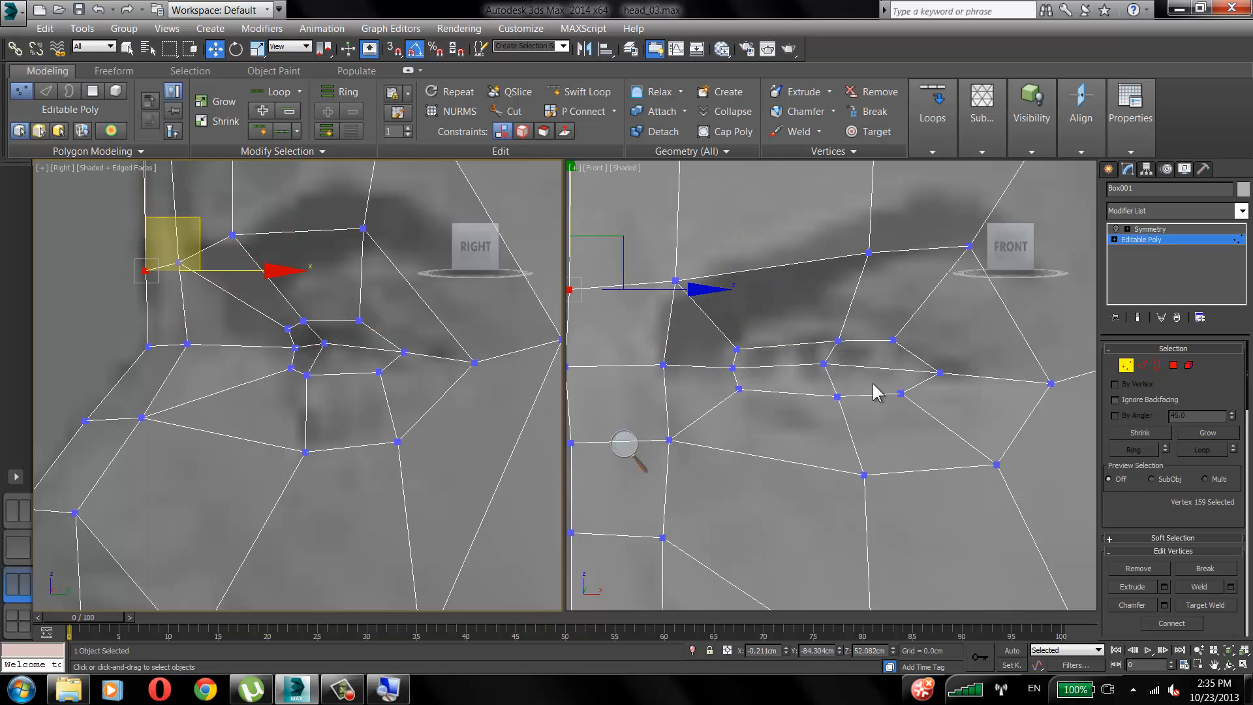
Fine-tune the inset ring's upper, centre and lower vertices in the front view to trace the reference eyelids.
drag(837, 339, 822, 337)
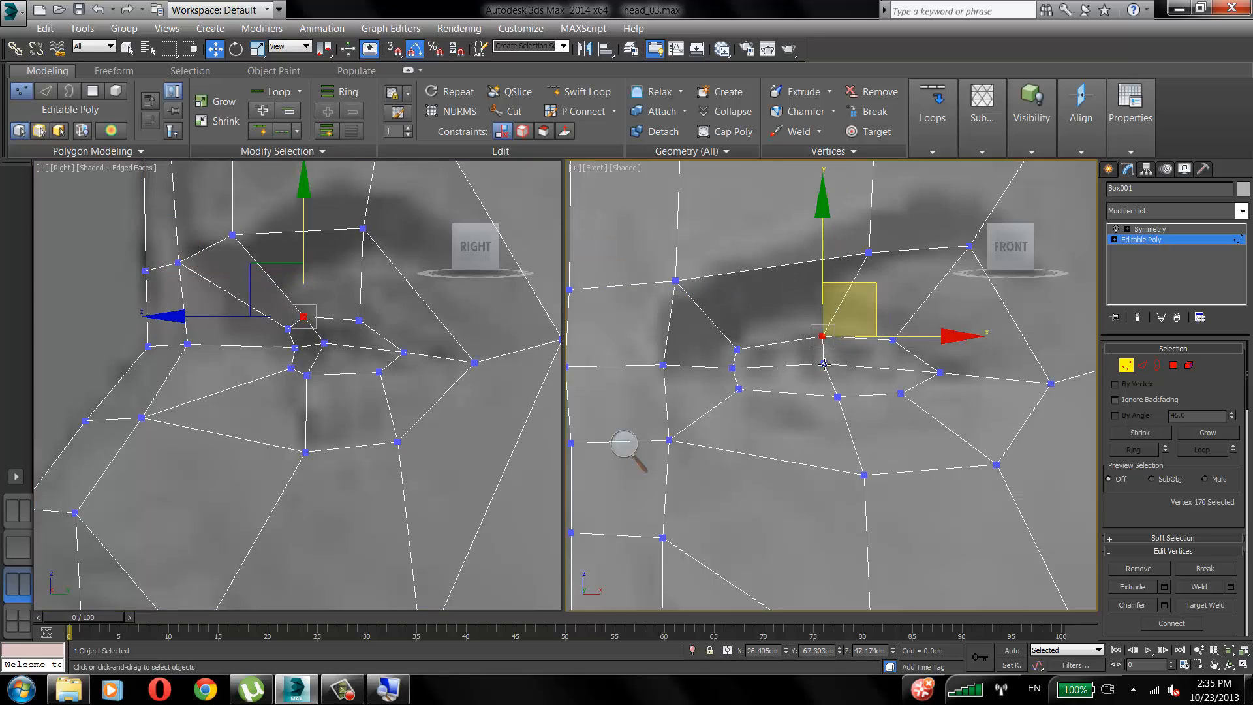
click(821, 362)
drag(736, 347, 741, 386)
click(840, 400)
drag(837, 396, 900, 392)
click(902, 397)
click(883, 398)
drag(893, 340, 892, 344)
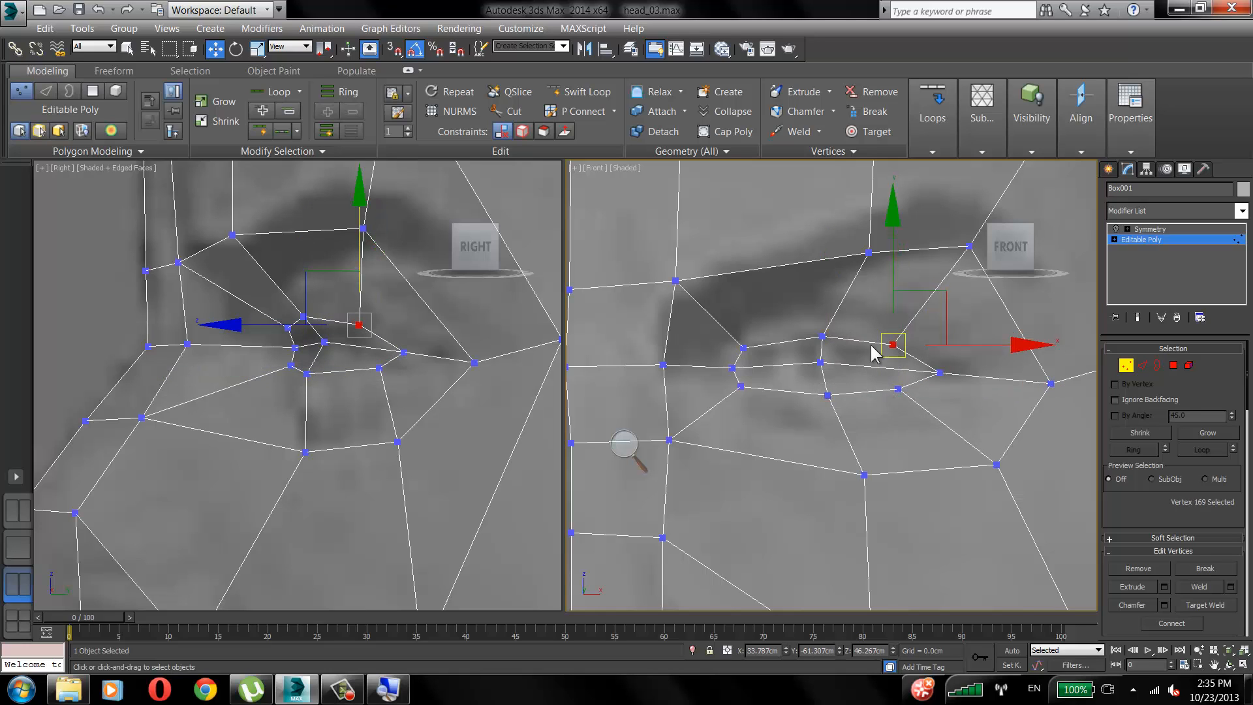
Lower the surrounding loop's three upper vertices in the front view to bring them beneath the eyebrow.
click(869, 253)
drag(868, 253, 858, 272)
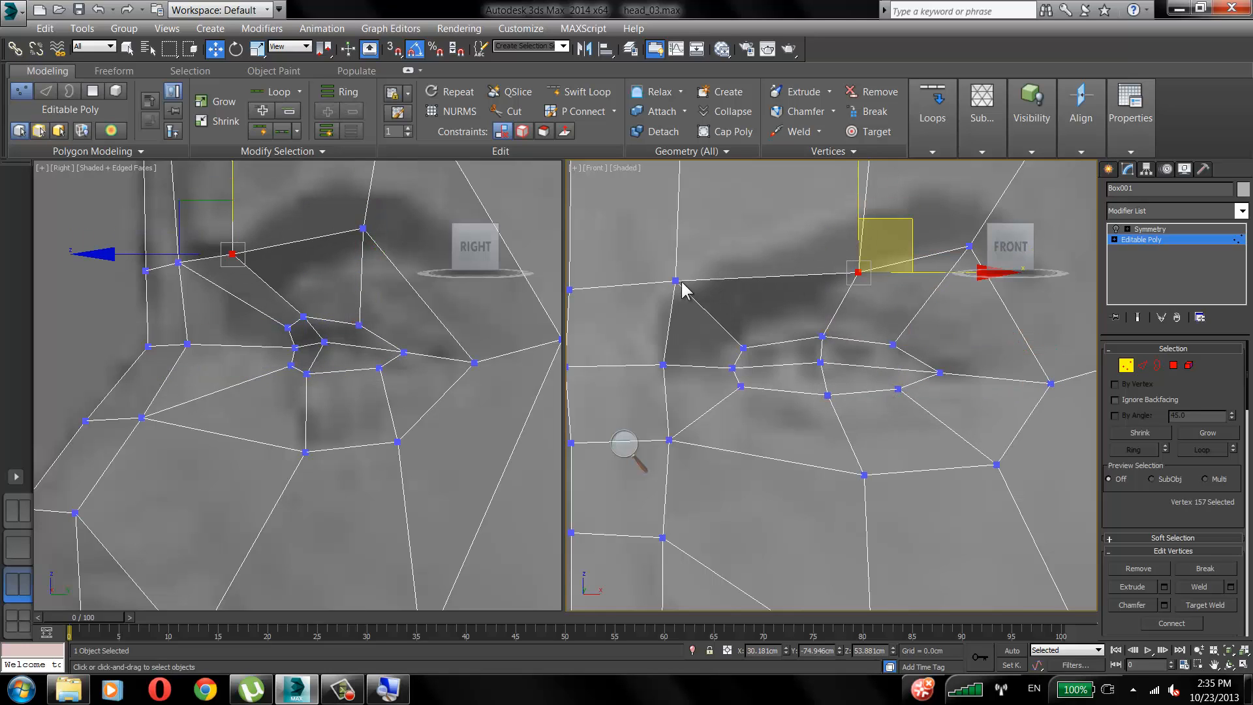
drag(675, 281, 677, 299)
middle_drag(834, 299, 810, 306)
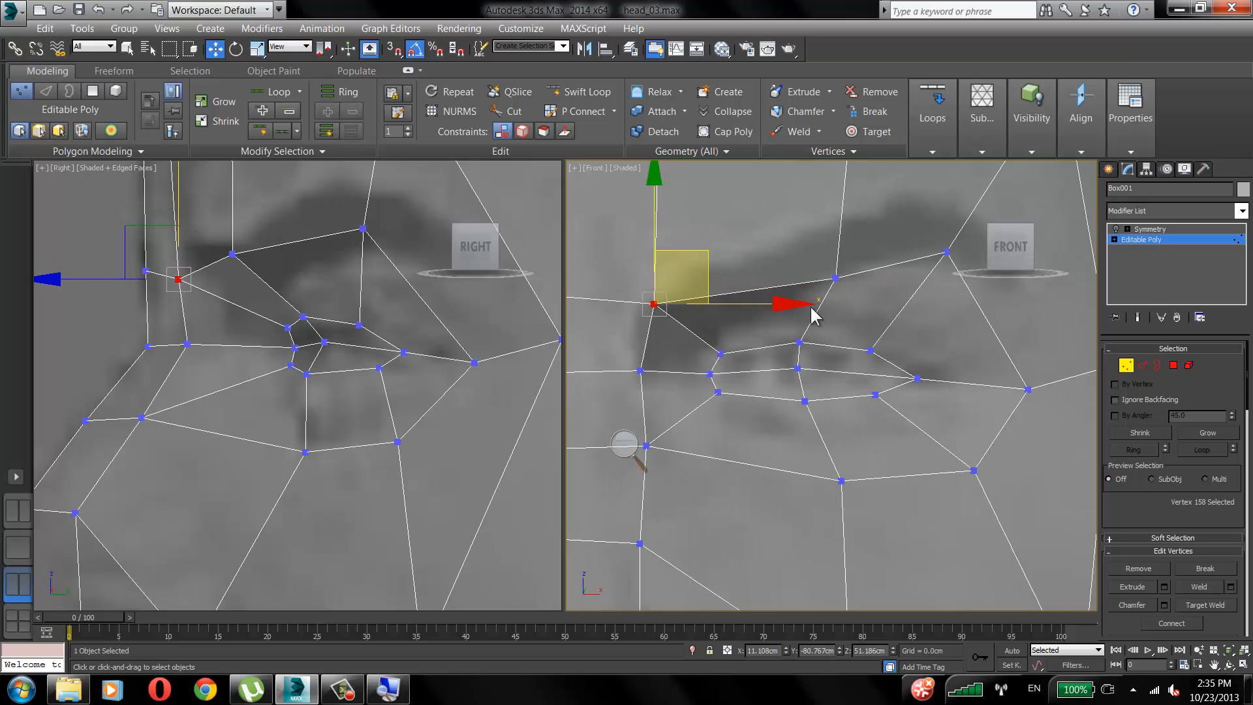
click(945, 253)
drag(944, 253, 935, 277)
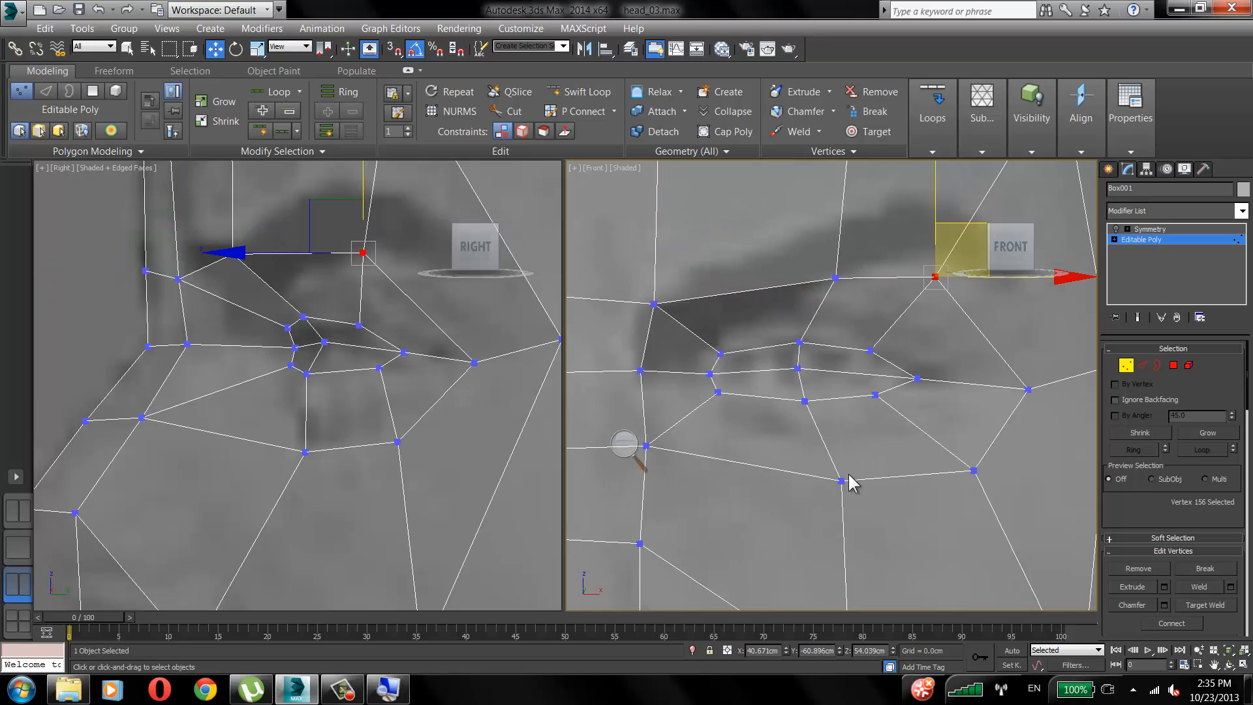
Lower the surrounding loop's two vertices below the eye slightly in the front view.
drag(842, 481, 841, 489)
click(976, 468)
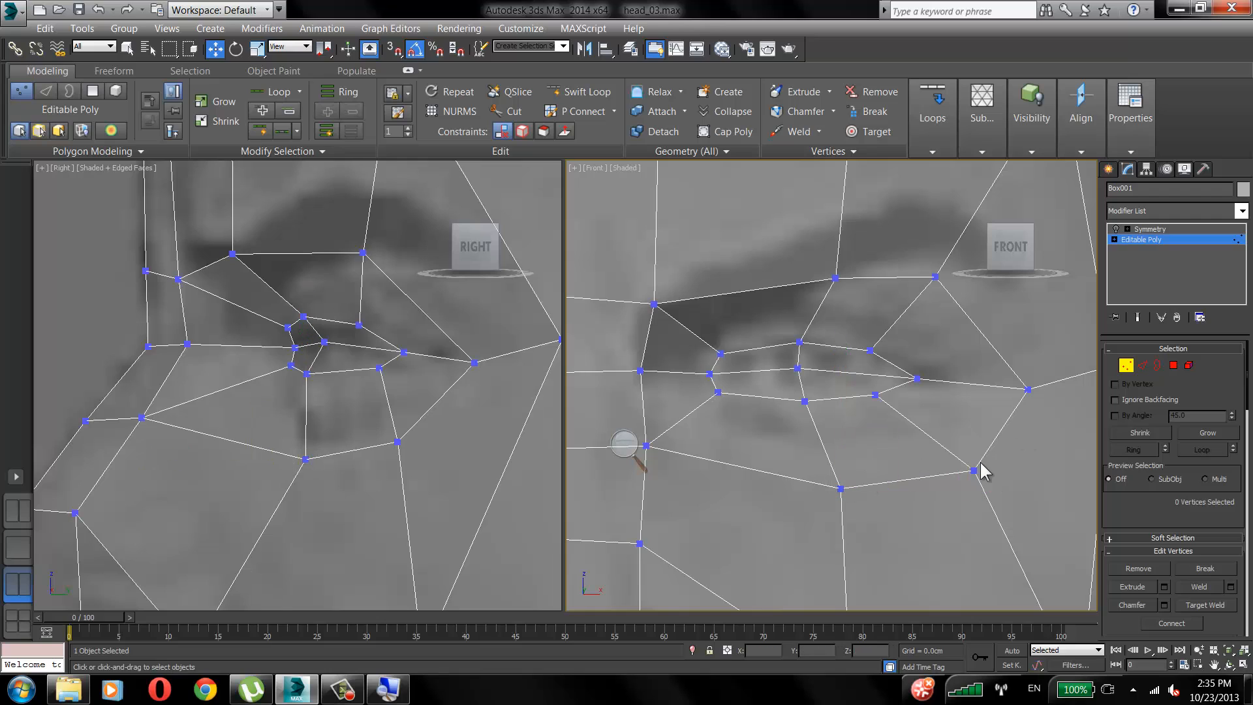
drag(973, 470, 973, 475)
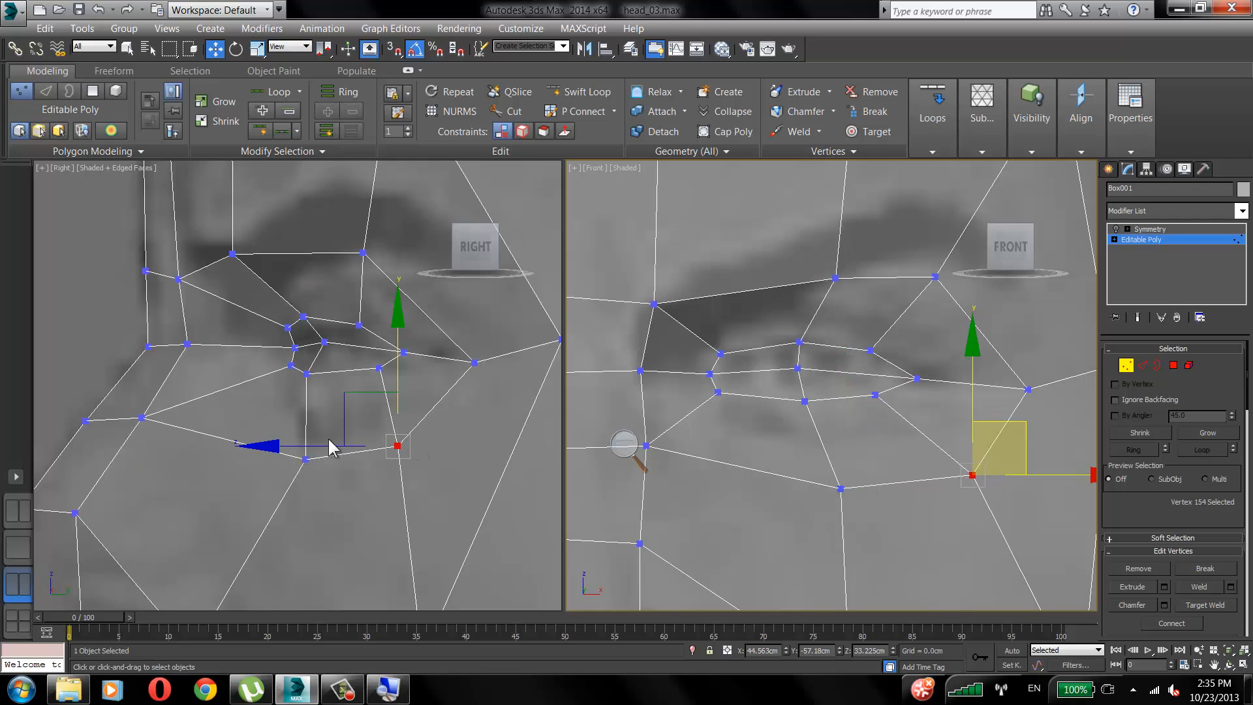
click(200, 439)
click(141, 417)
click(225, 387)
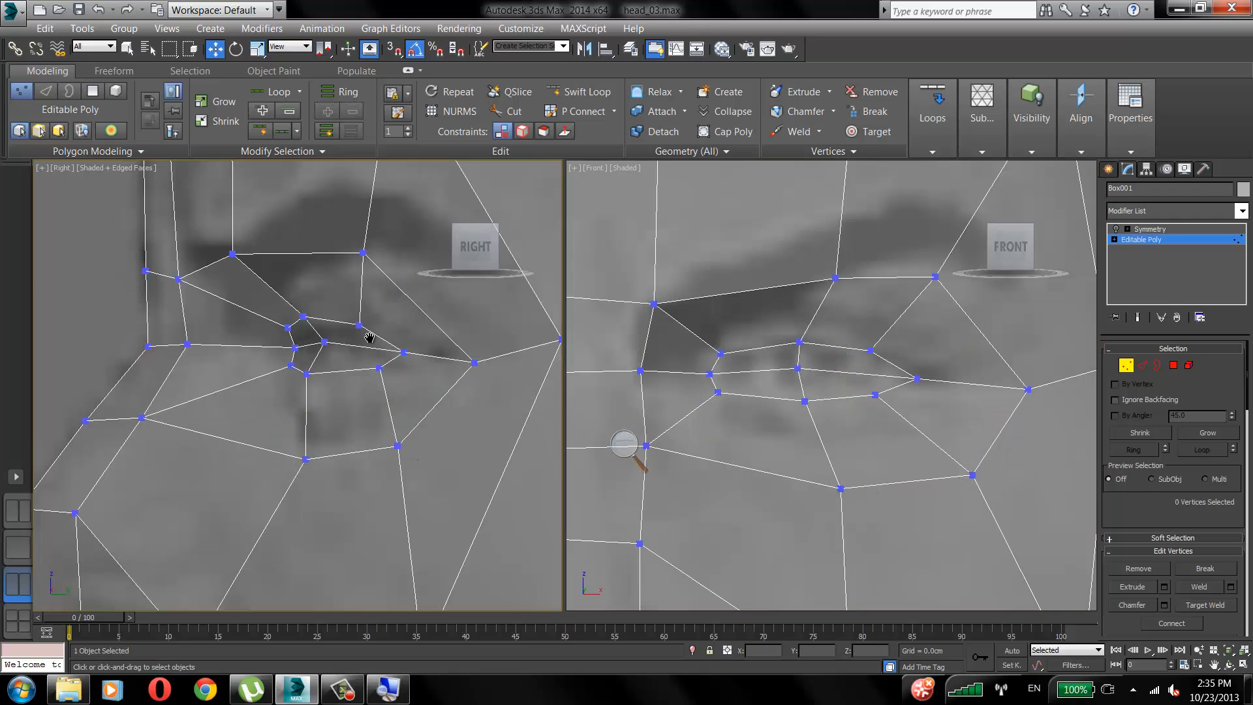
Select all the vertices of the inset eye ring in the side view.
scroll(373, 334, down, 2)
middle_drag(377, 334, 327, 346)
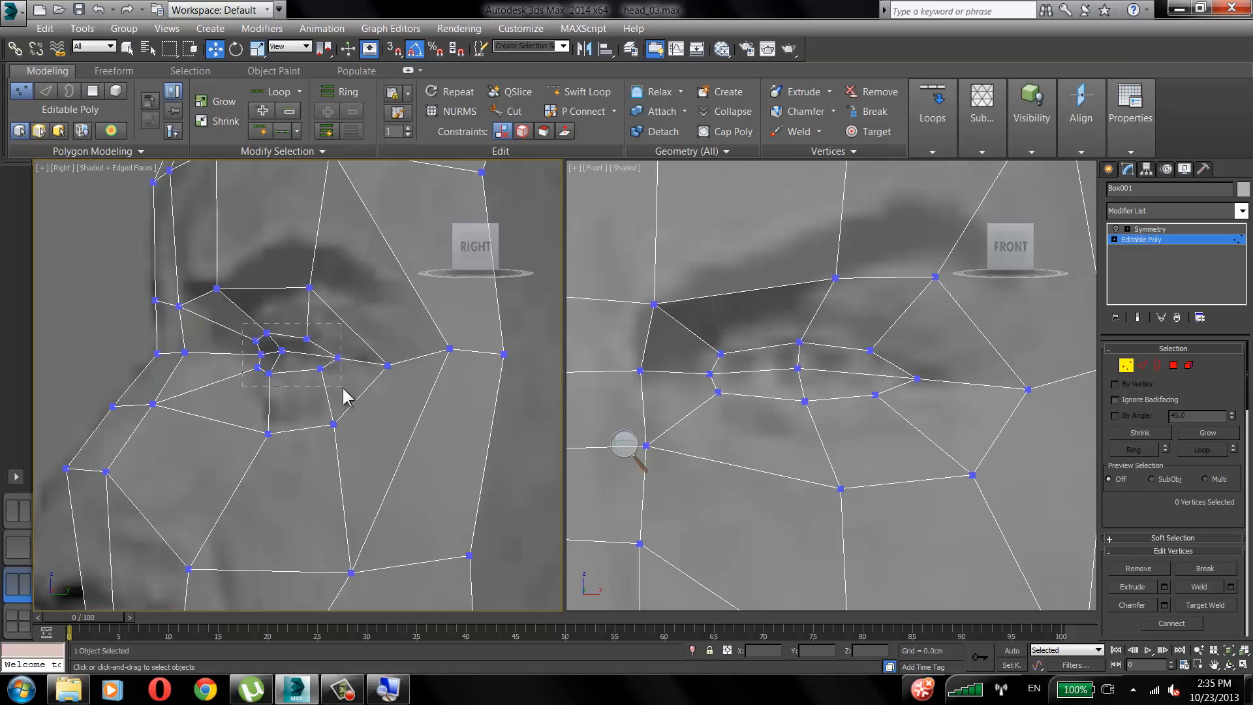
drag(343, 388, 342, 388)
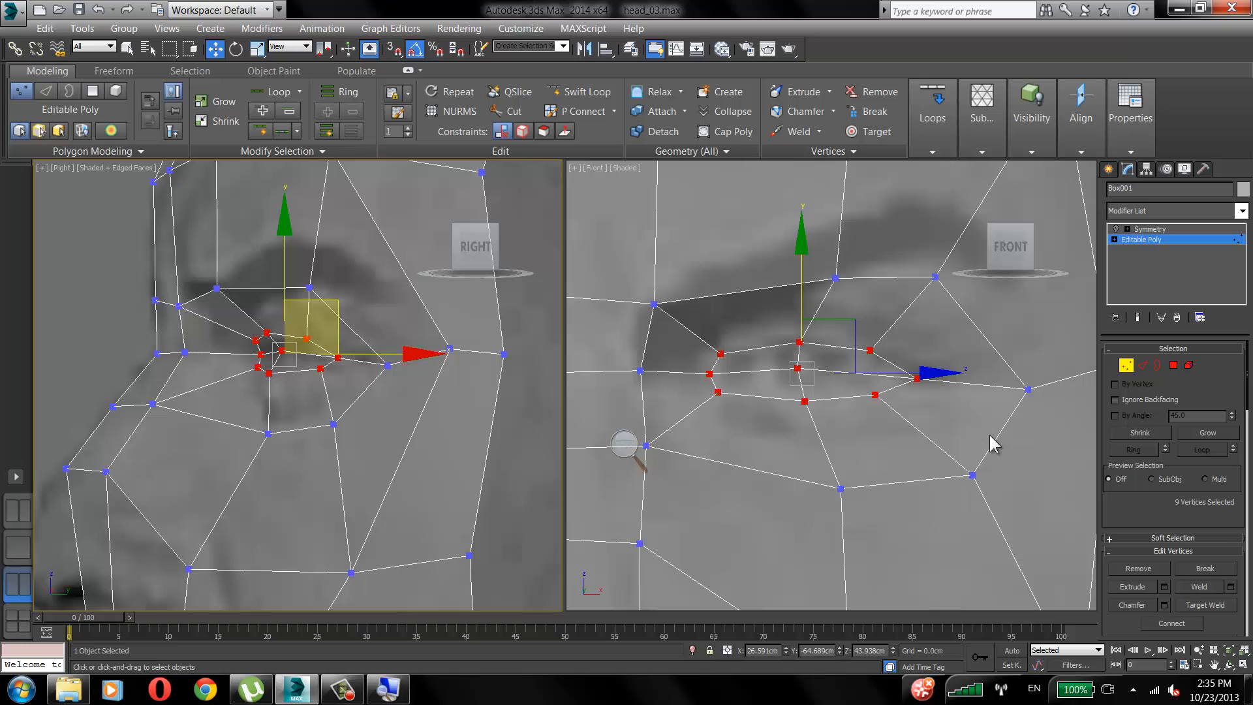
click(341, 688)
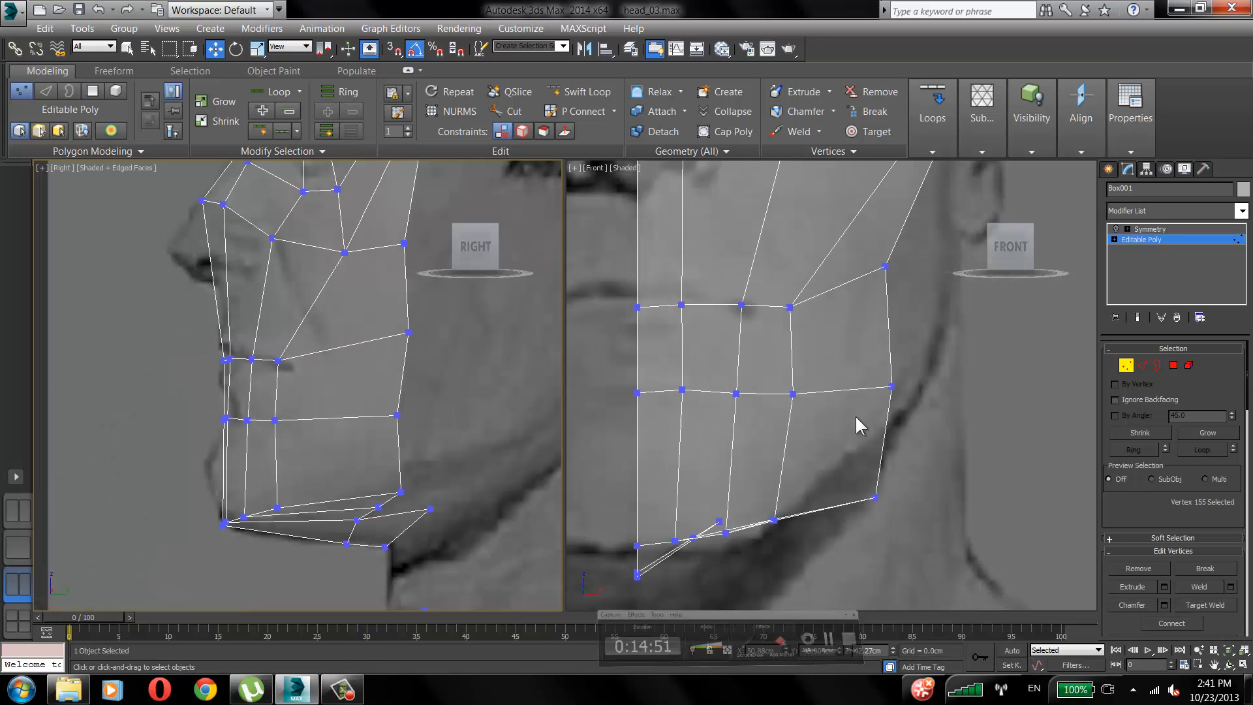
Move the two outer jaw vertices inward and up in the front view to follow the reference jawline.
middle_drag(854, 414, 828, 452)
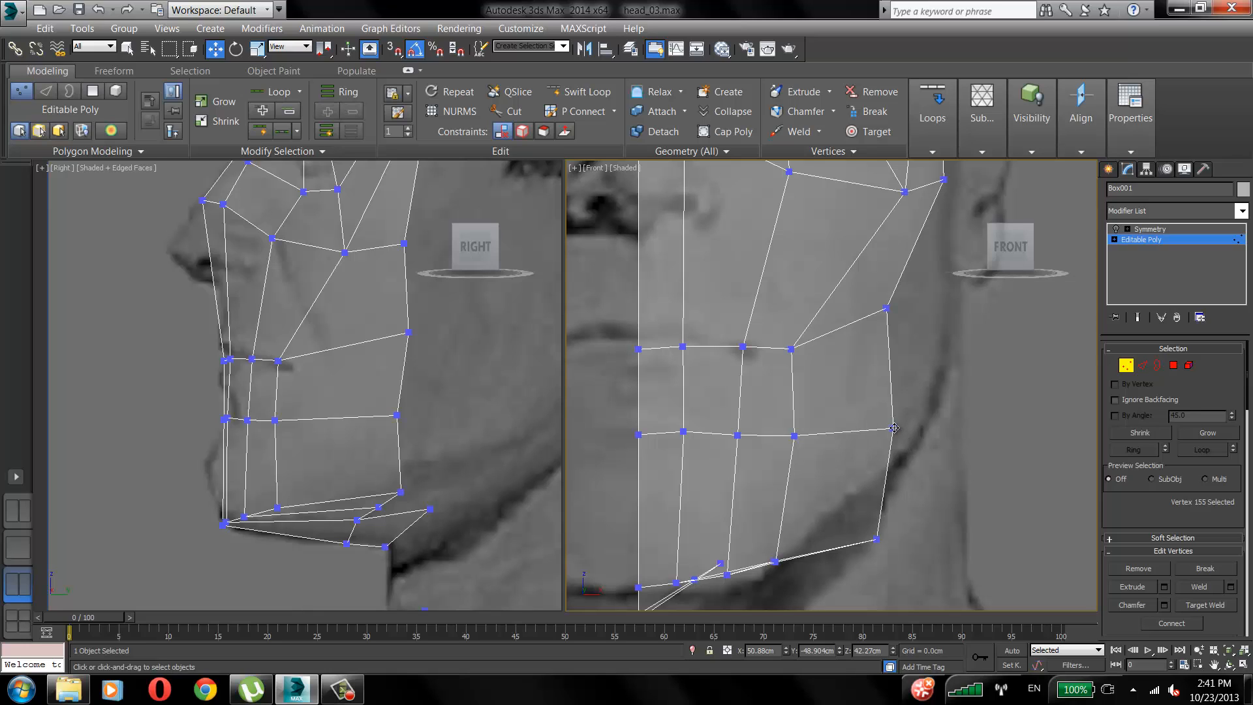
drag(894, 427, 864, 496)
click(795, 436)
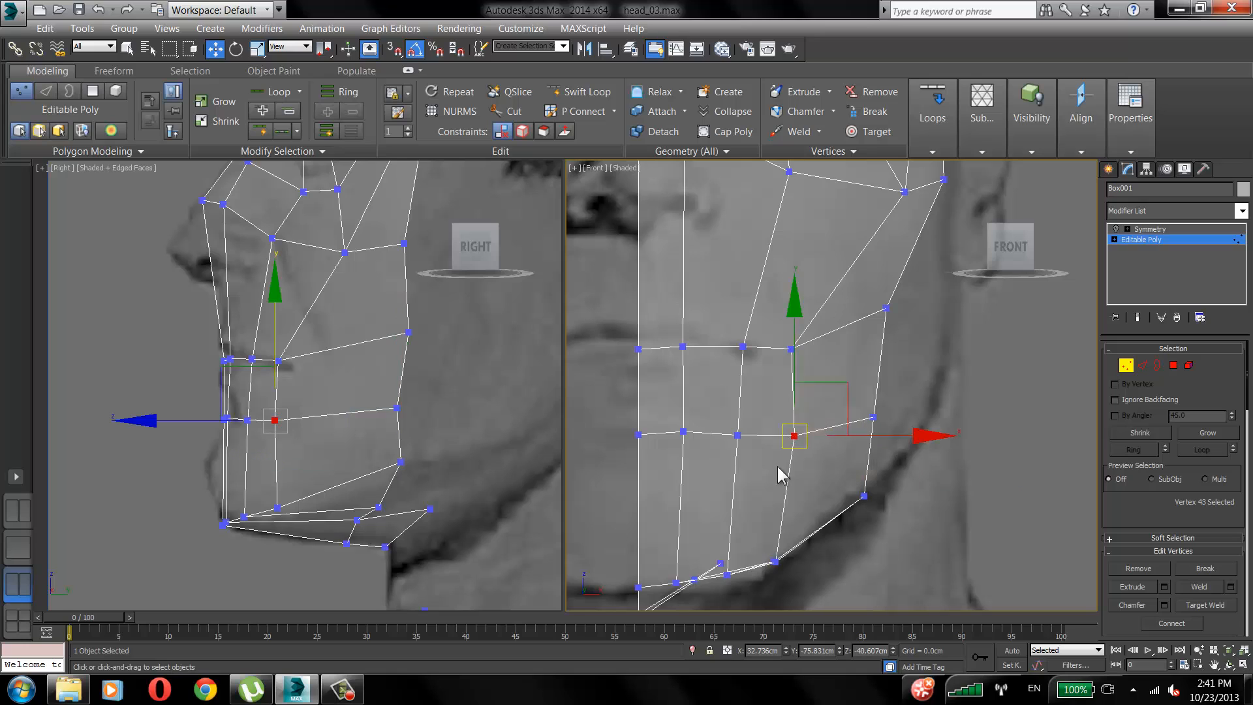
Lower the vertices under the chin and jaw in the side view to follow the underside of the reference jaw.
middle_drag(716, 566, 722, 479)
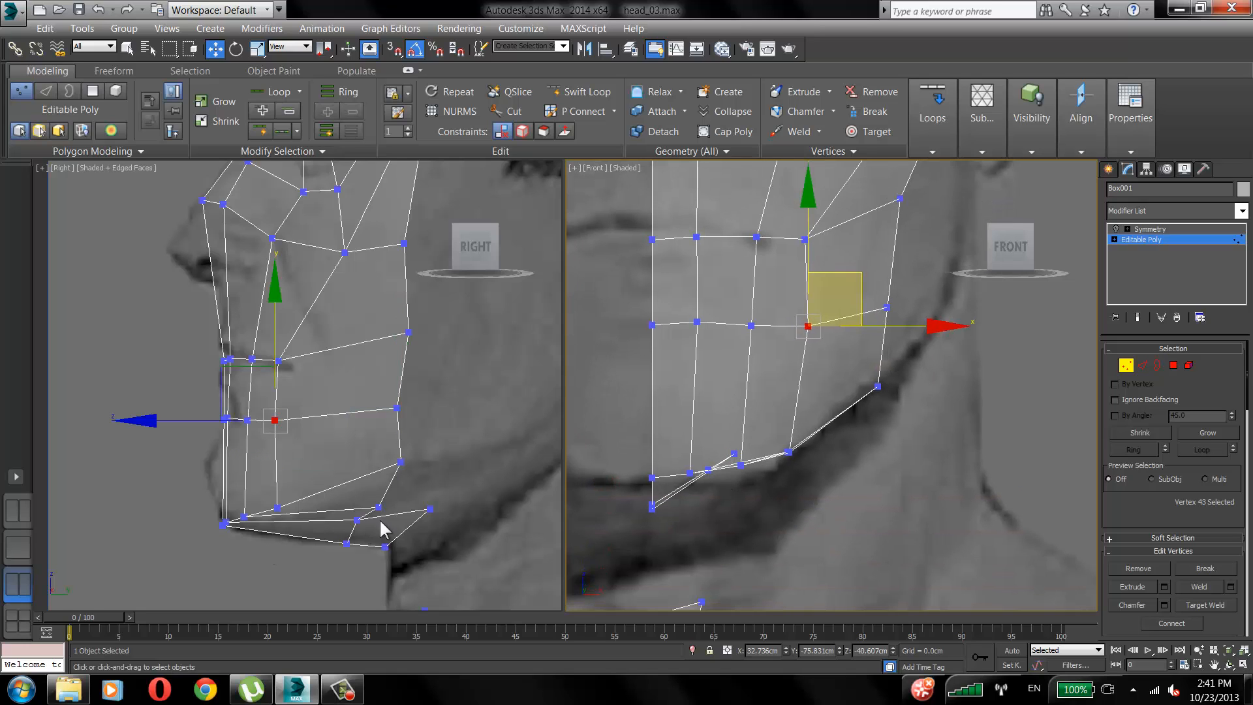
drag(431, 519, 438, 547)
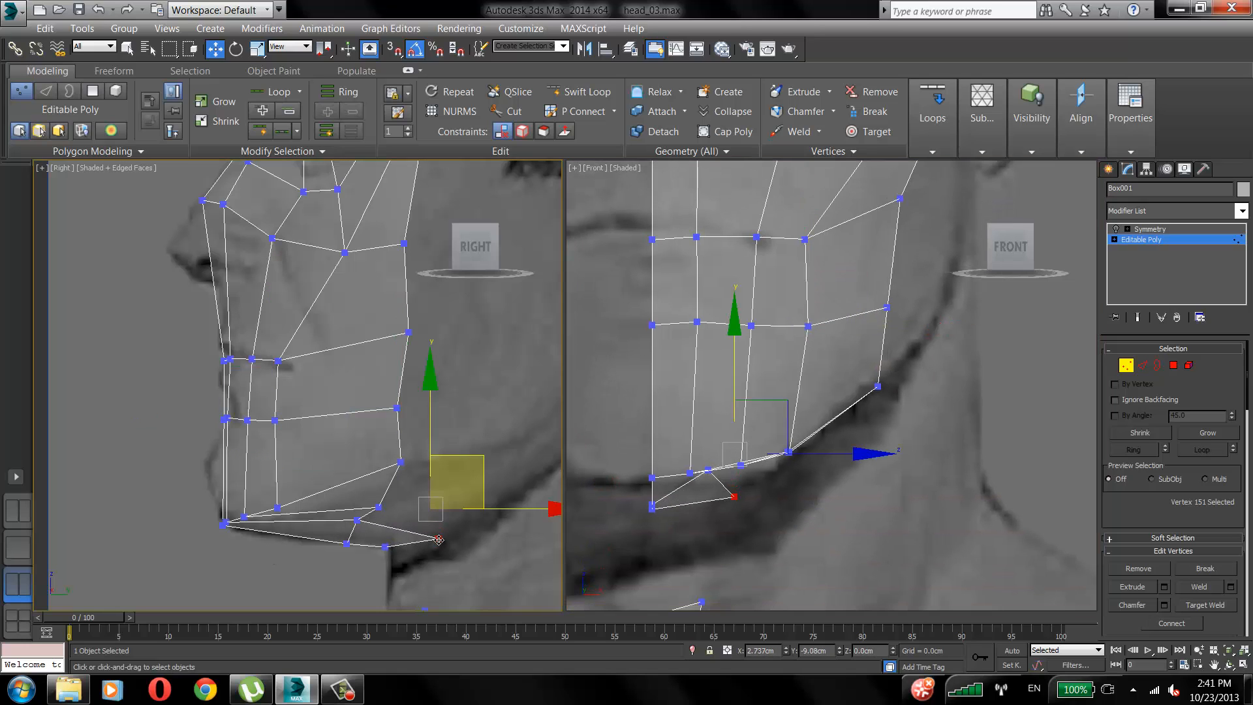
drag(358, 518, 389, 557)
click(383, 501)
click(451, 560)
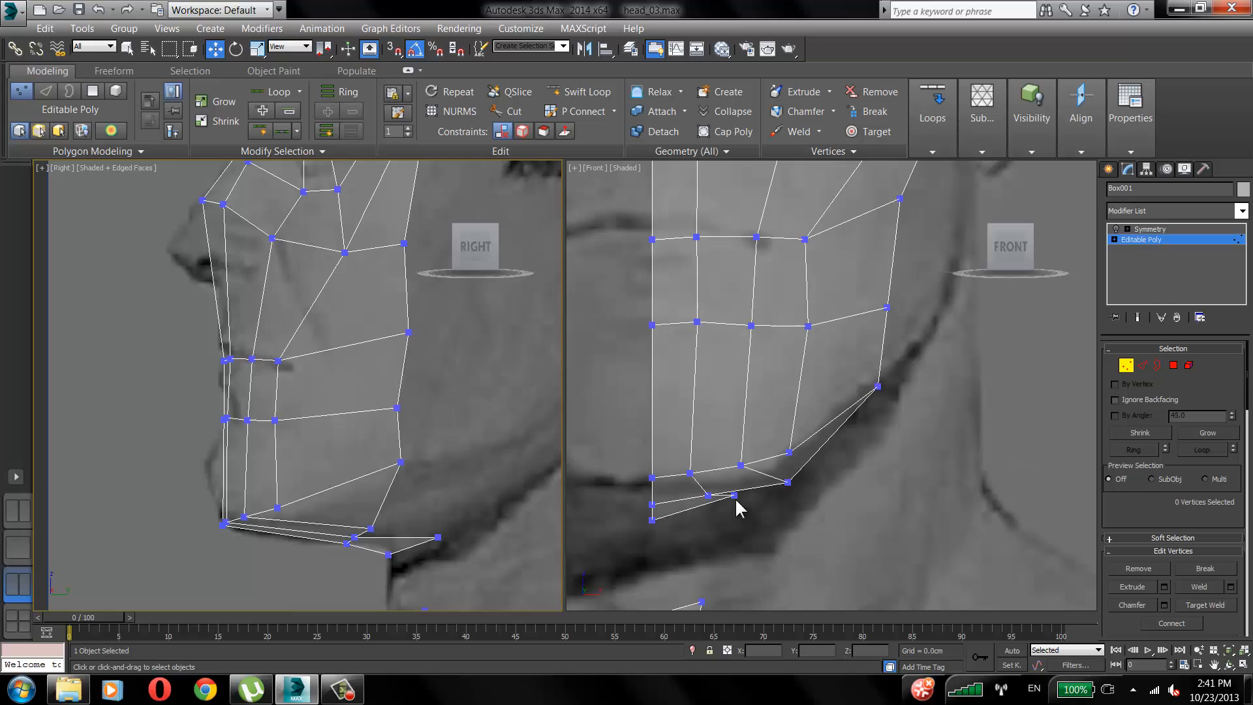
In the front view, arrange the chin's underside vertices beneath the chin and nudge the outer one down along the jaw.
right_click(736, 498)
drag(735, 498, 703, 502)
click(716, 535)
click(739, 513)
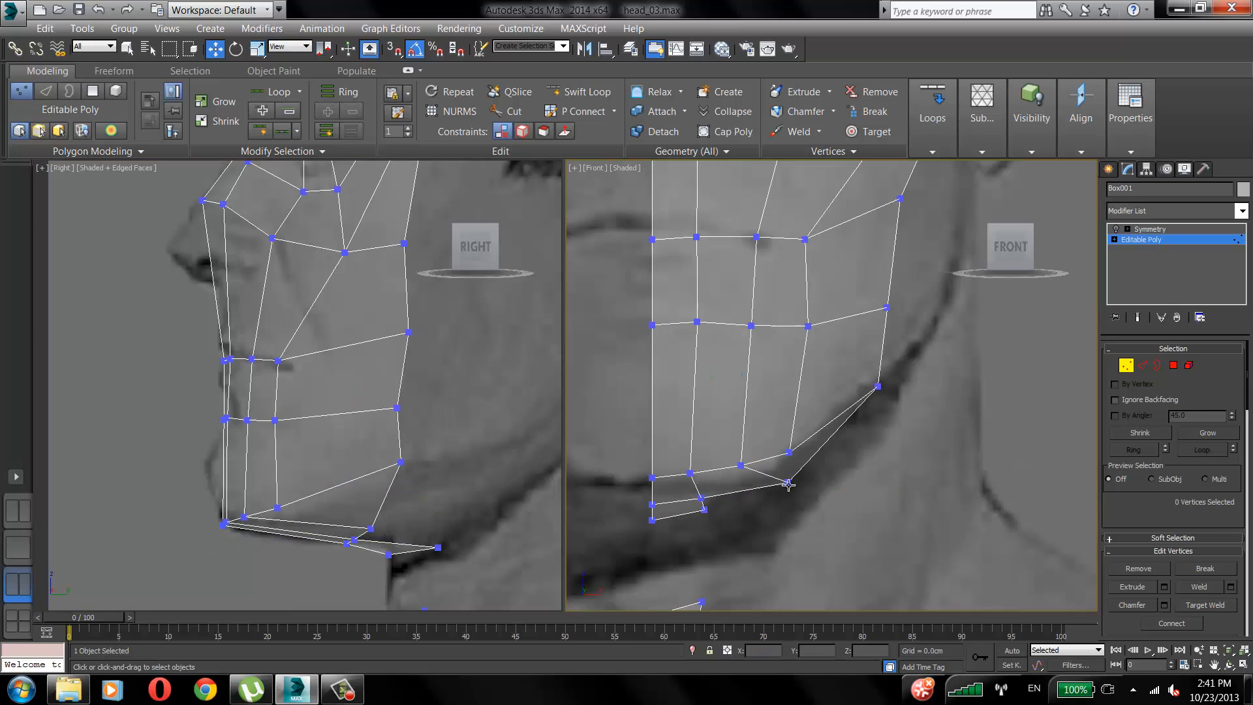
drag(789, 485, 786, 489)
click(902, 417)
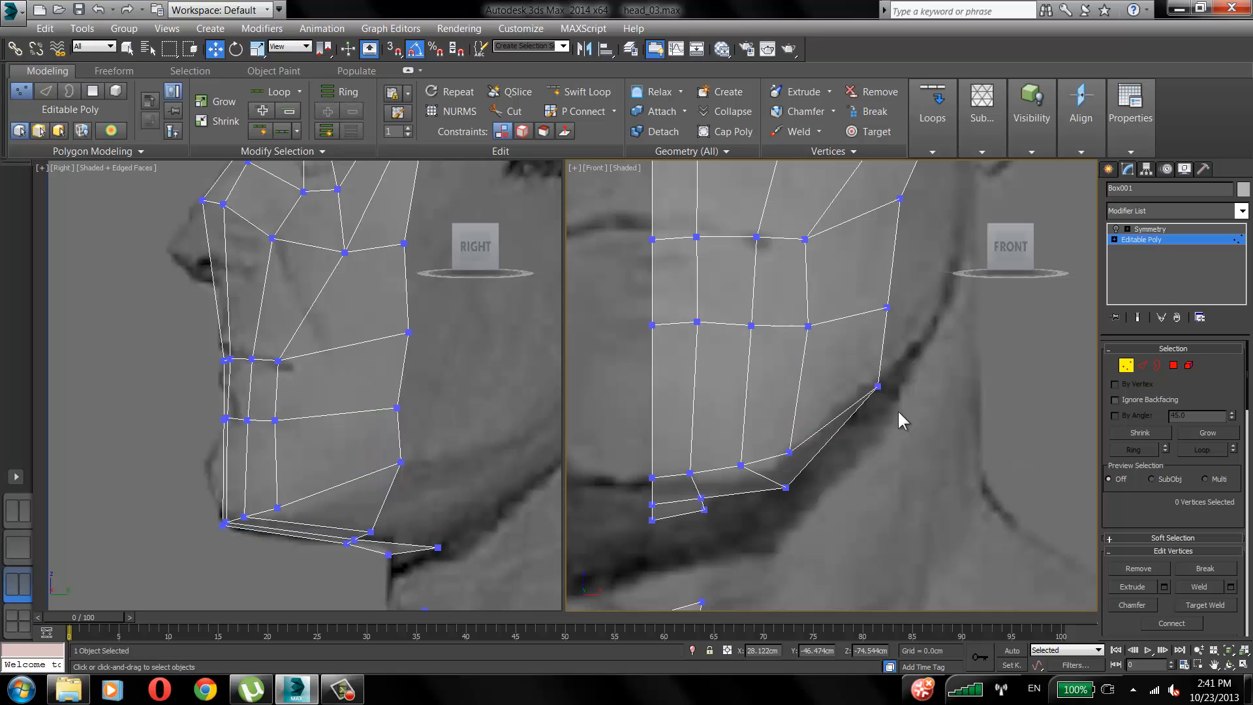
Lower the row of vertices along the chin's bottom edge in the front view to meet the reference jawline.
click(788, 452)
drag(789, 452, 691, 483)
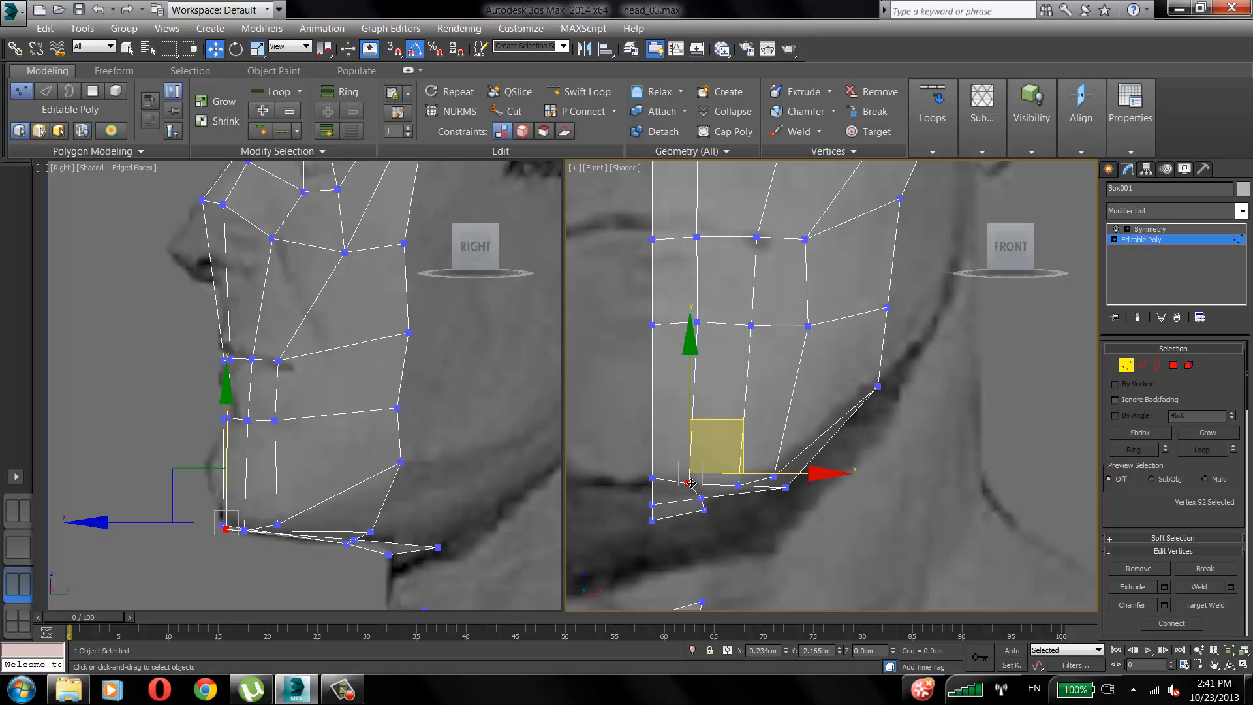
Nudge the jaw-corner vertex and the vertex at the lower end of the jaw edge to follow the reference jawline in the front view.
click(787, 479)
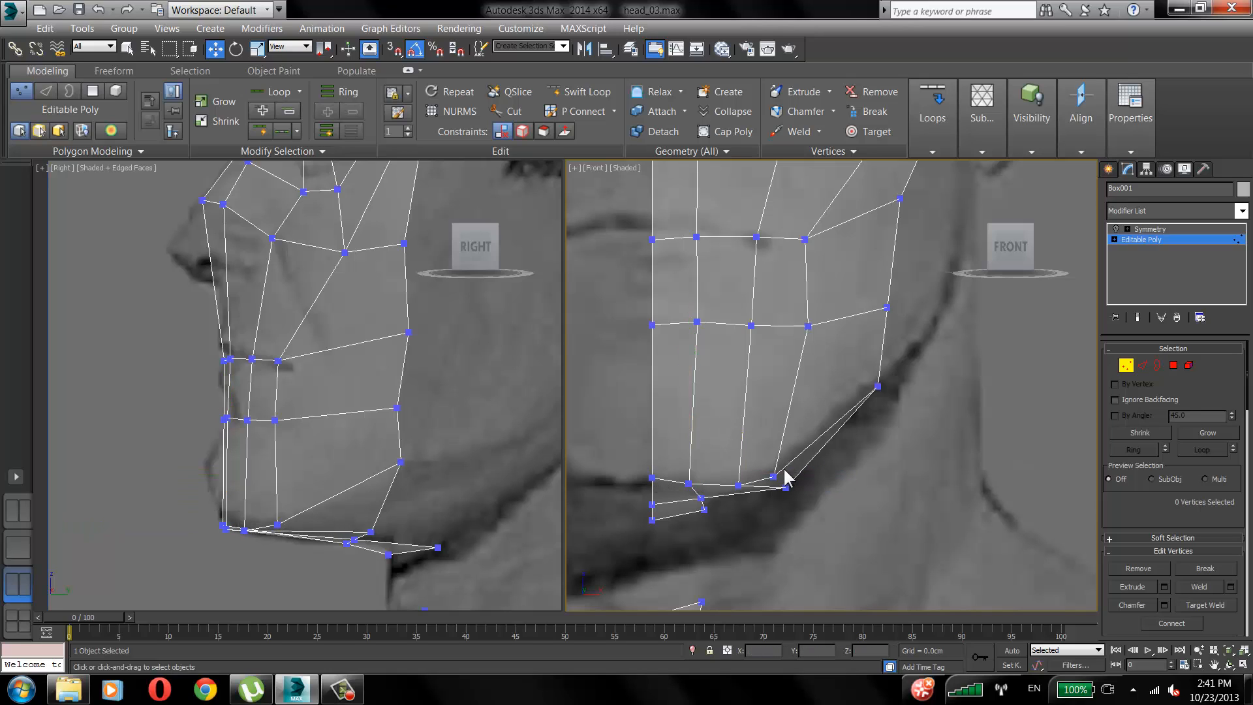
click(878, 386)
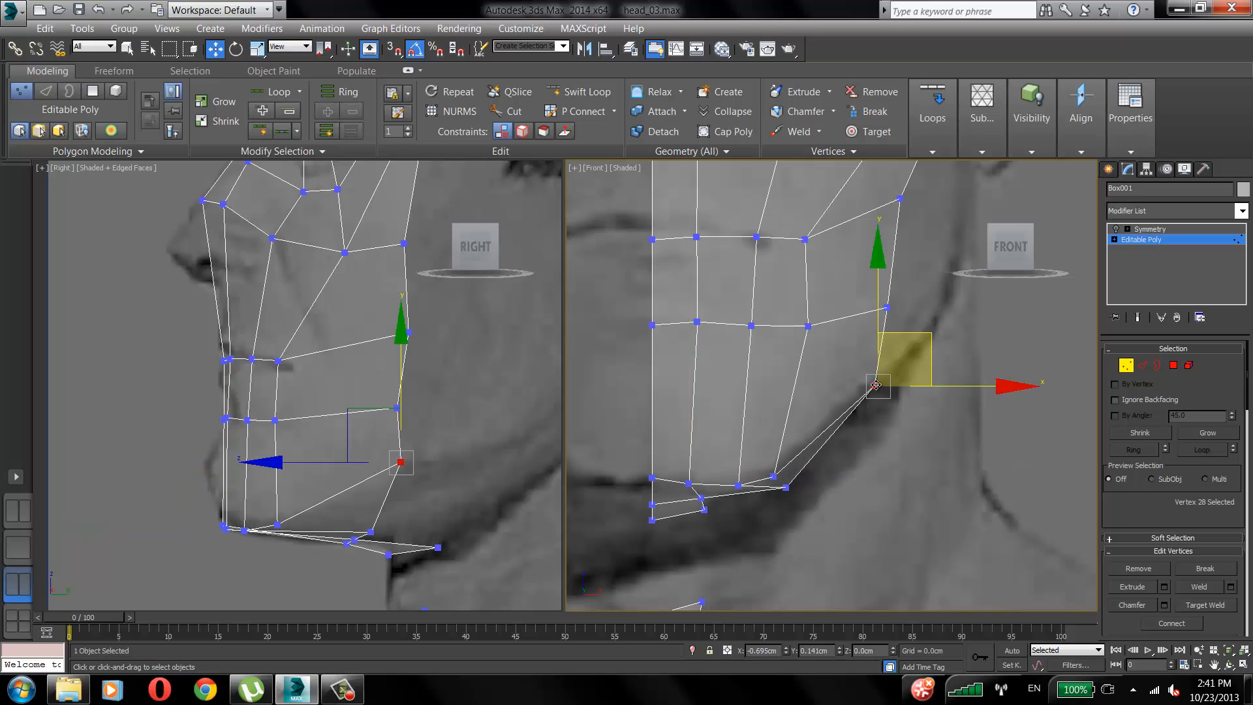
click(788, 488)
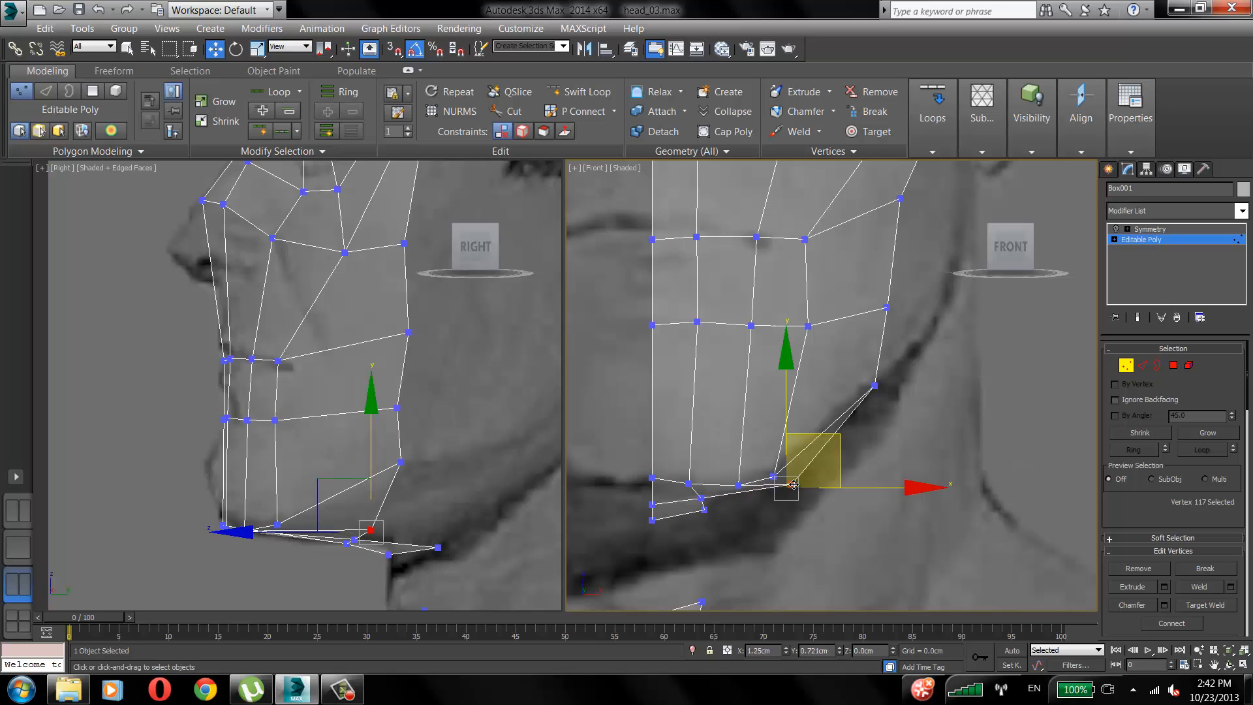
drag(793, 484, 793, 486)
click(862, 428)
Move the three vertices in the column outside the mouth corner outward in the front view, raising the lowest one along the jaw.
middle_drag(885, 393, 855, 472)
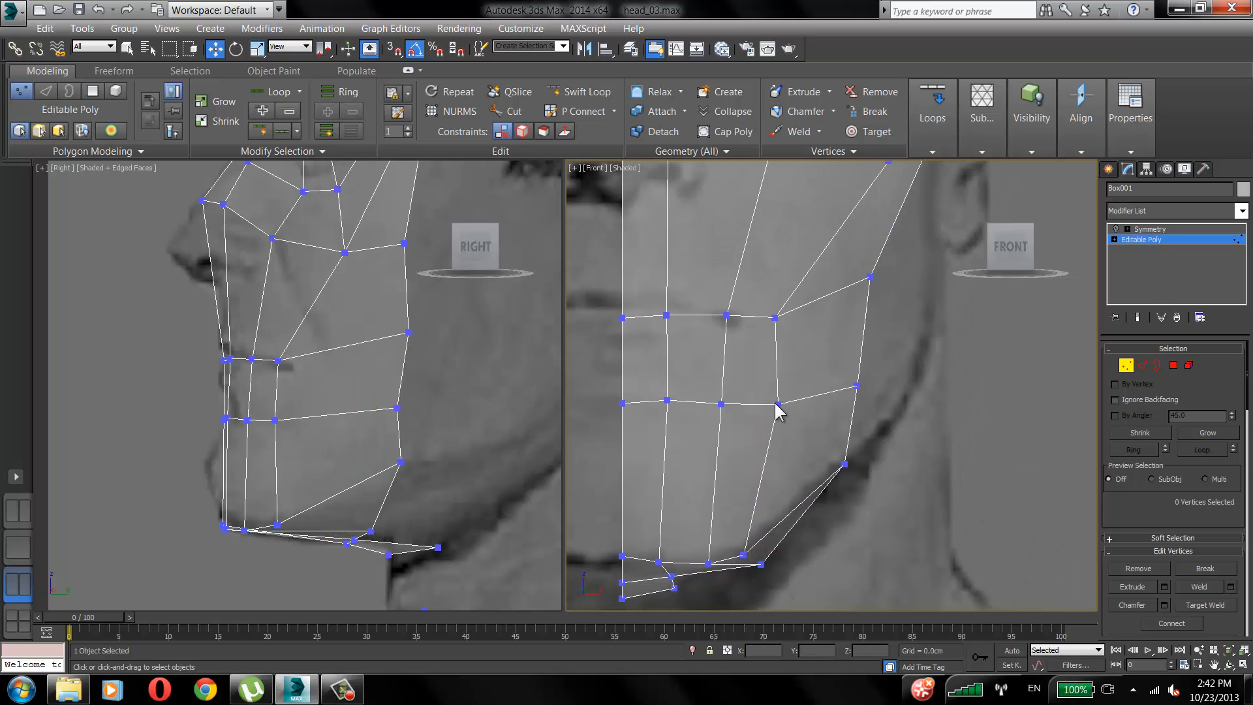
click(778, 405)
middle_drag(778, 408, 770, 433)
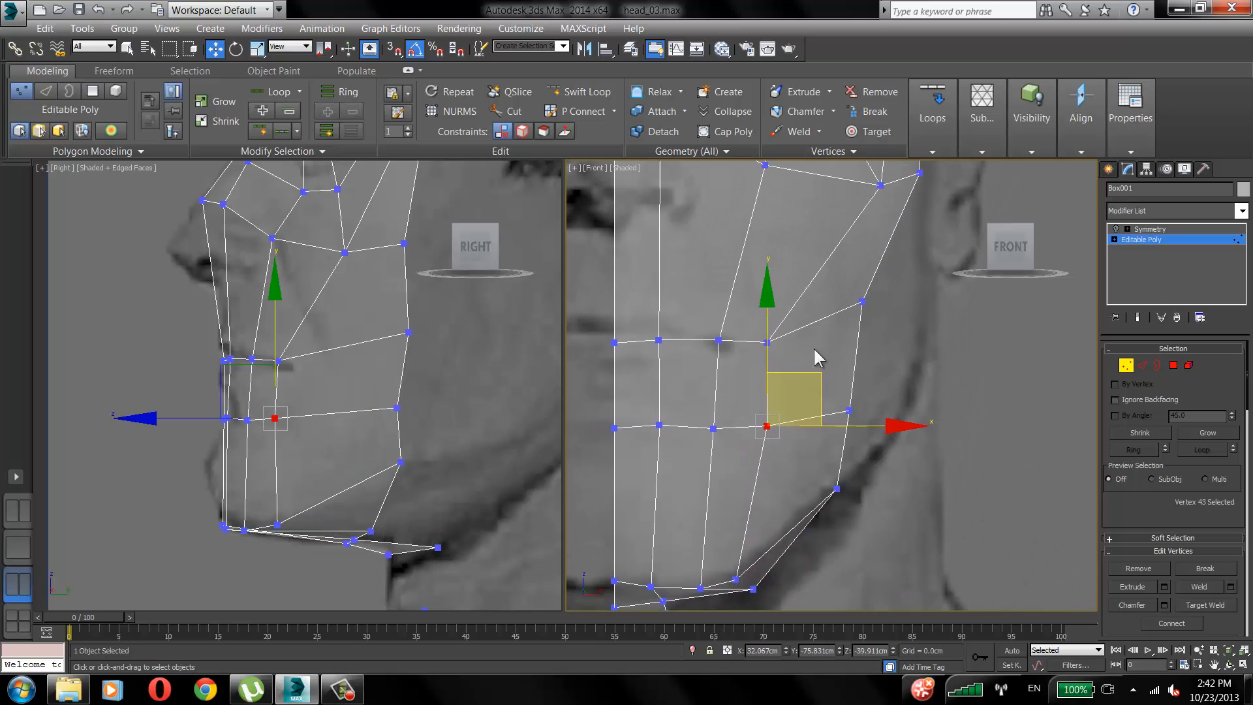
click(743, 585)
drag(737, 580, 767, 547)
click(808, 418)
drag(763, 428, 773, 427)
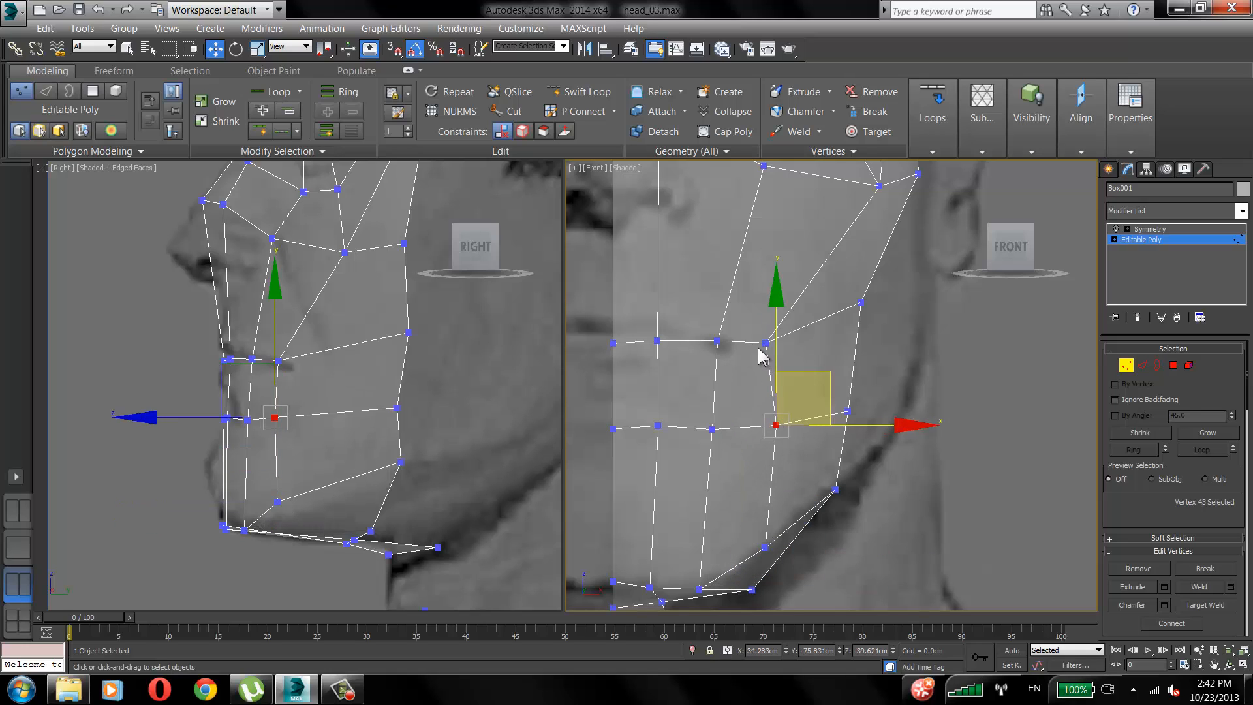
drag(764, 342, 794, 342)
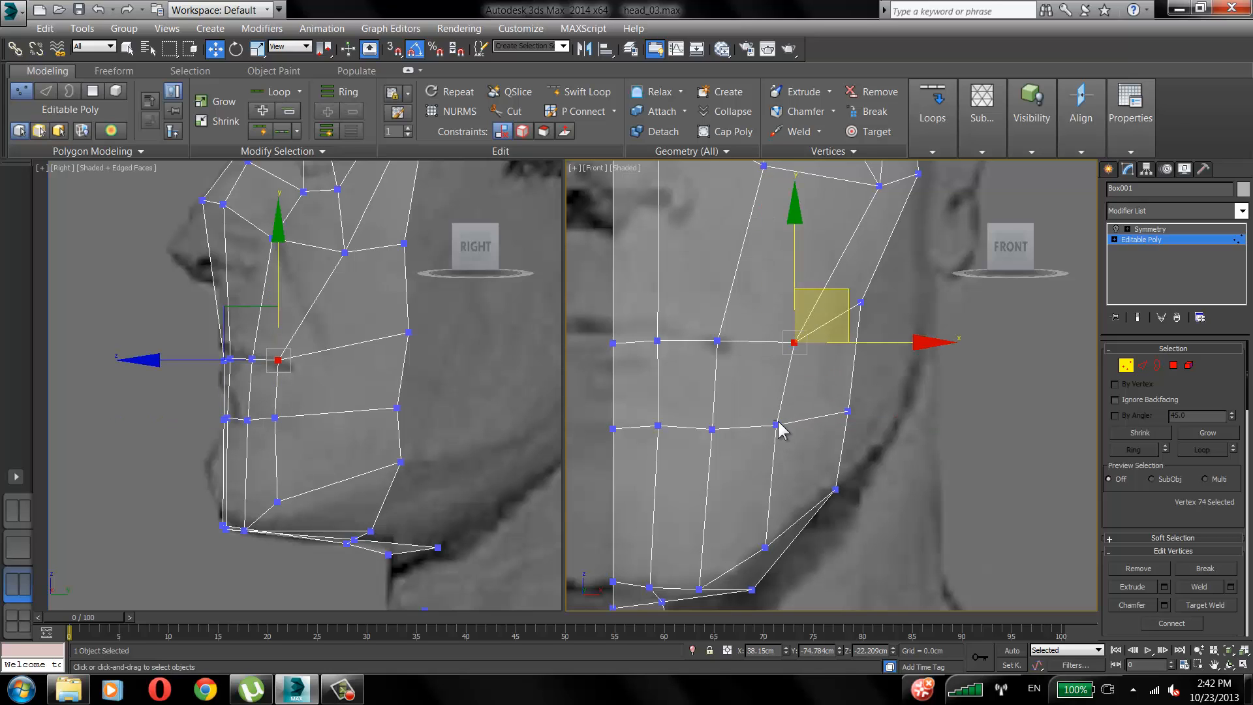
click(777, 488)
Shift the same column of three vertices back toward the cheek in the side view and lower the jaw-corner vertex slightly.
drag(278, 362, 316, 366)
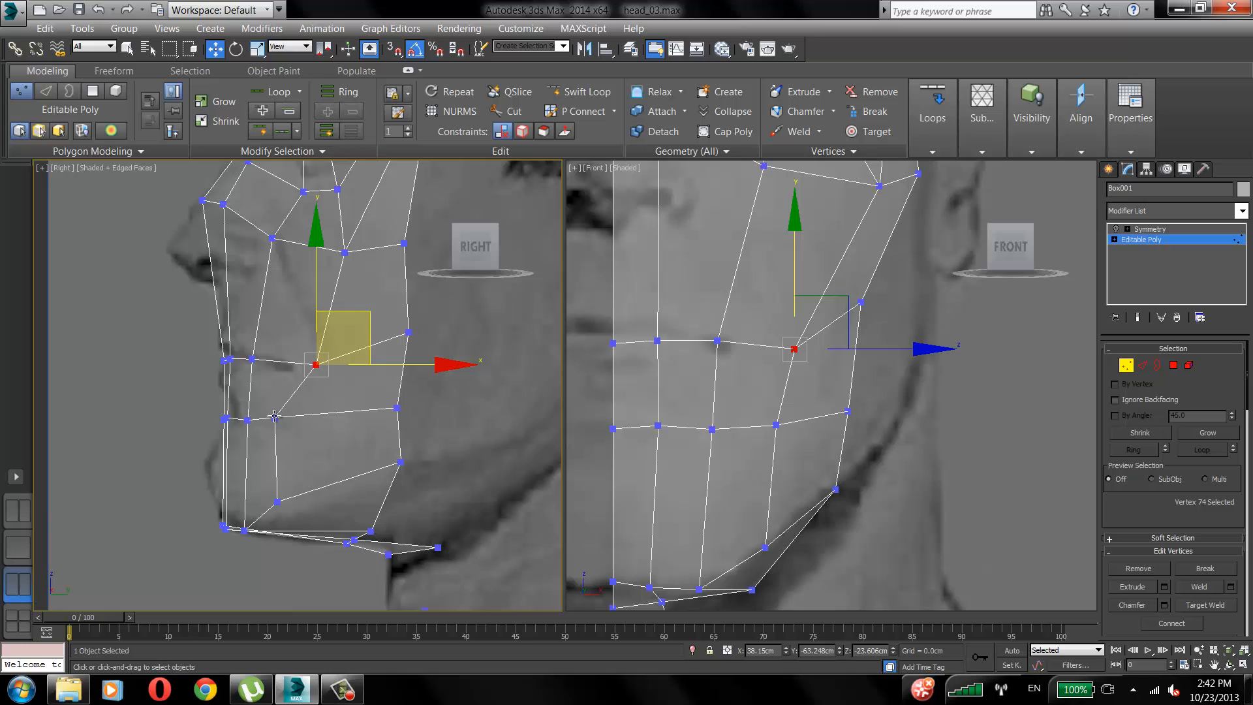
drag(274, 417, 314, 416)
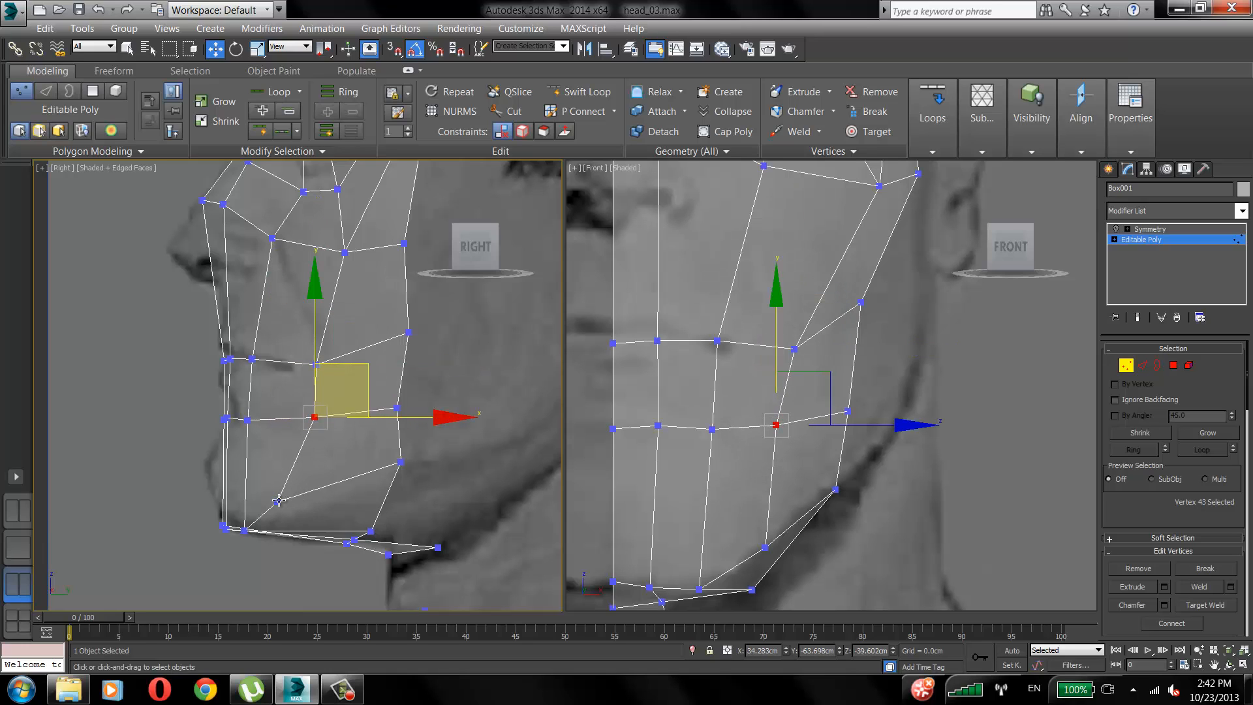
drag(279, 500, 400, 467)
click(394, 412)
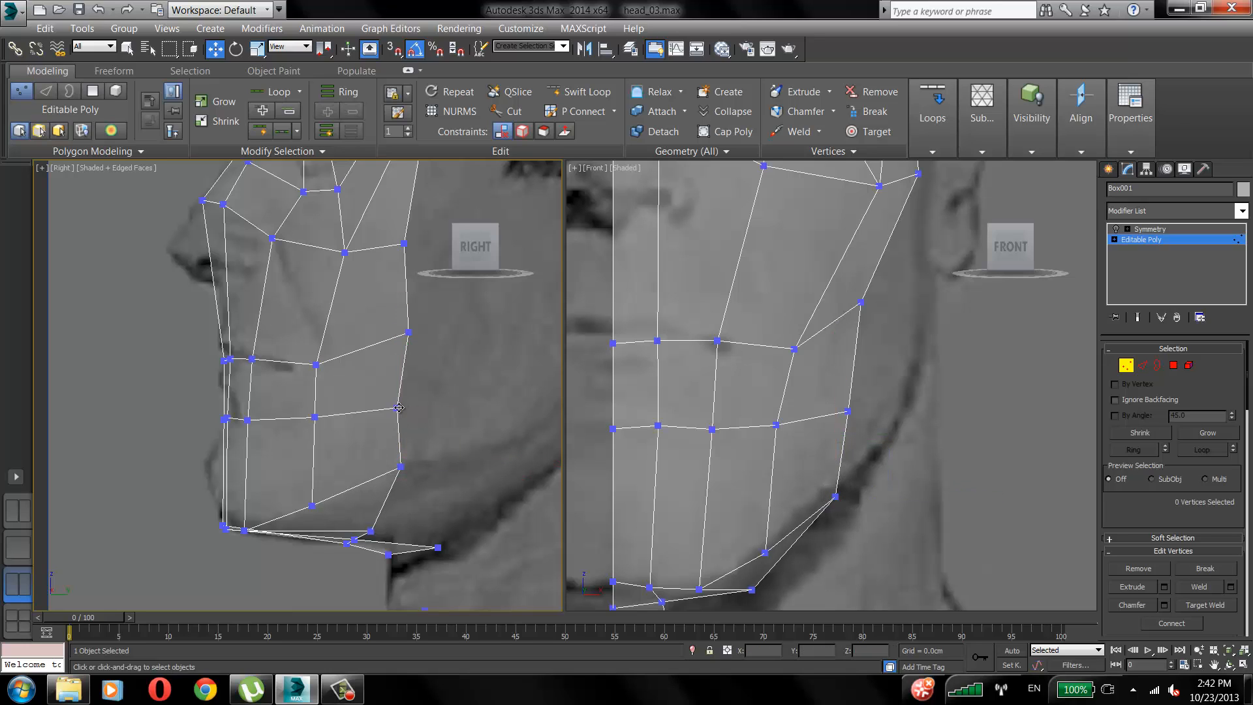
Even out the rear cheek edge in the side view by raising its lower-lip-level vertex and lowering its mouth-level vertex.
drag(399, 408, 406, 400)
click(461, 344)
drag(406, 332, 408, 352)
click(319, 384)
Pull the mouth-corner vertex back in the side view and raise the two front lip-line vertices to the reference mouth line.
drag(254, 358, 267, 371)
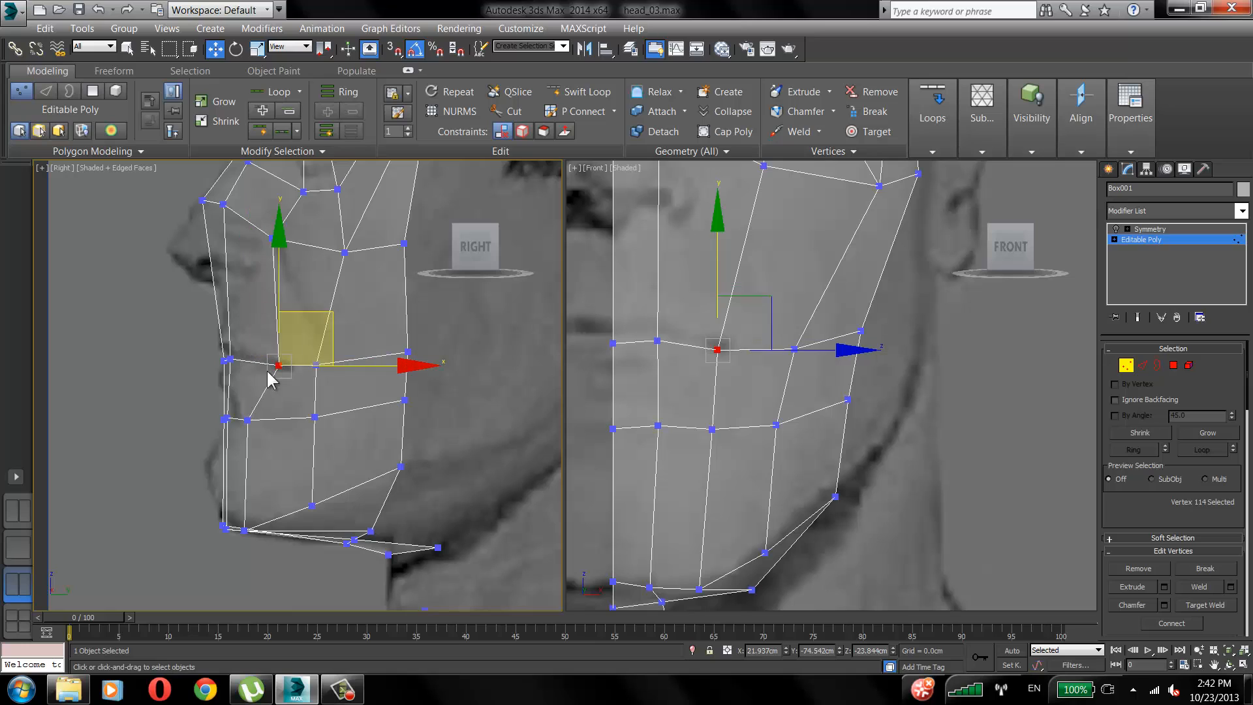
click(233, 359)
scroll(261, 460, up, 3)
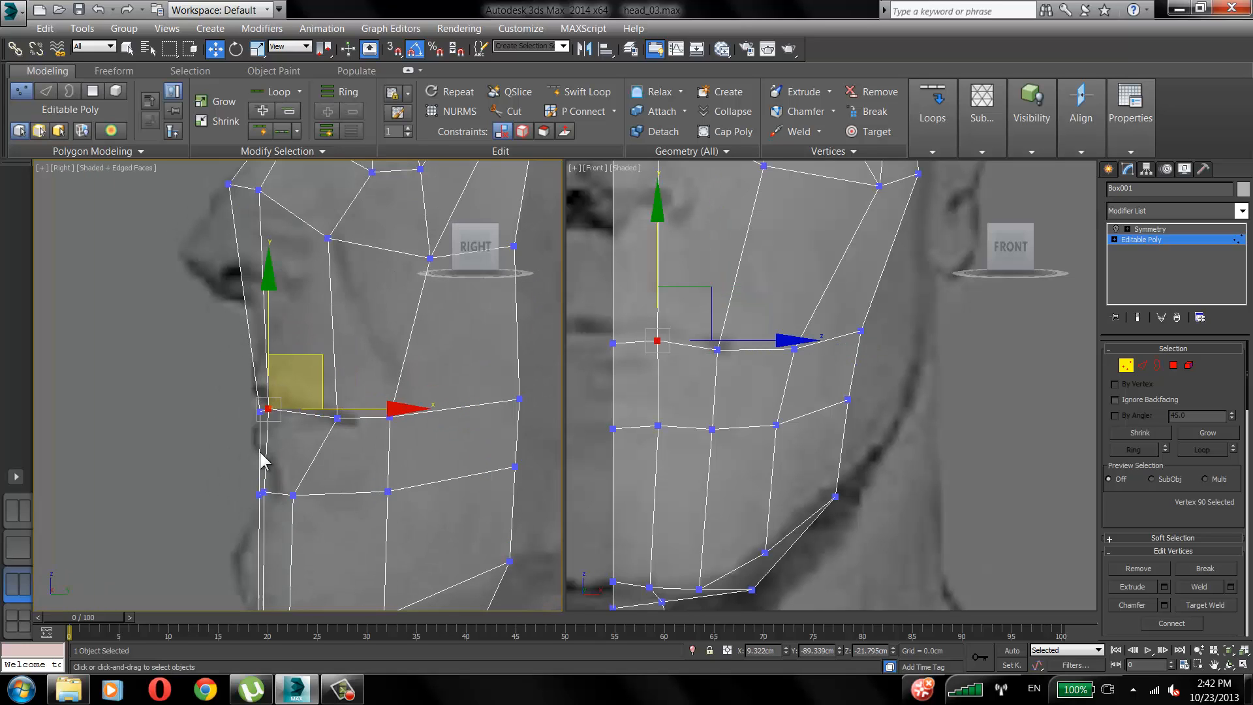
drag(288, 424, 288, 424)
drag(296, 358, 298, 352)
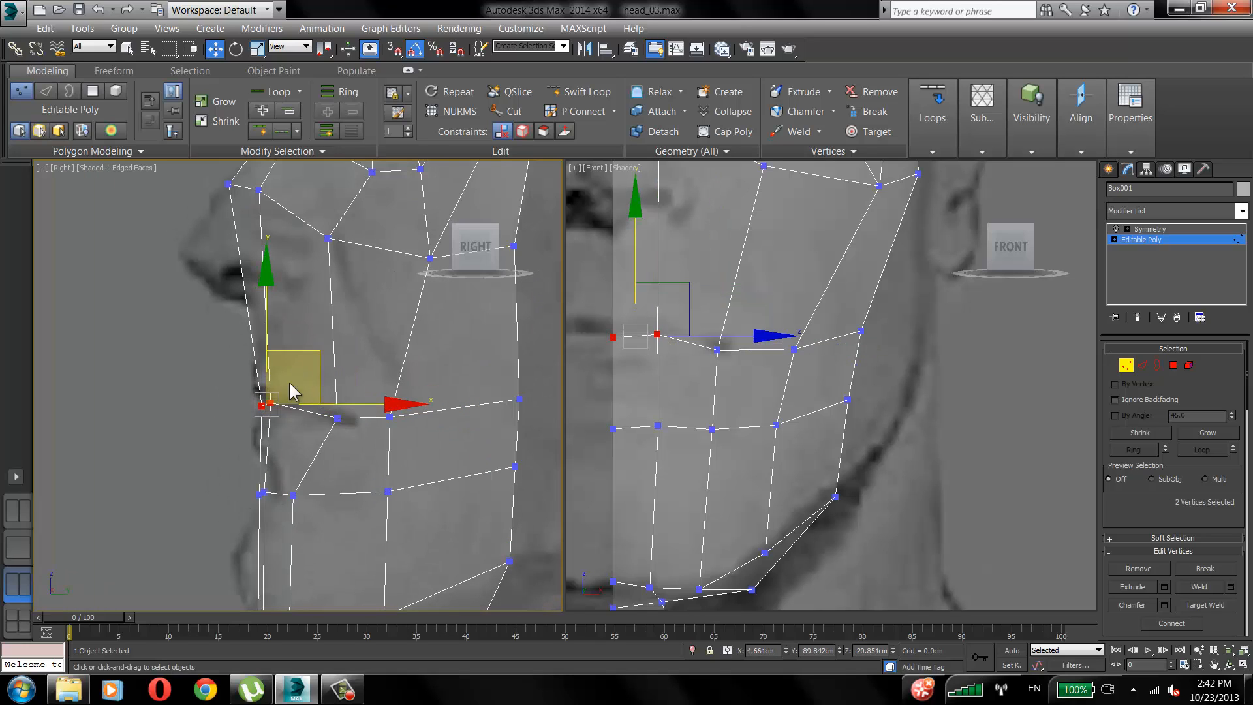
click(352, 435)
click(336, 418)
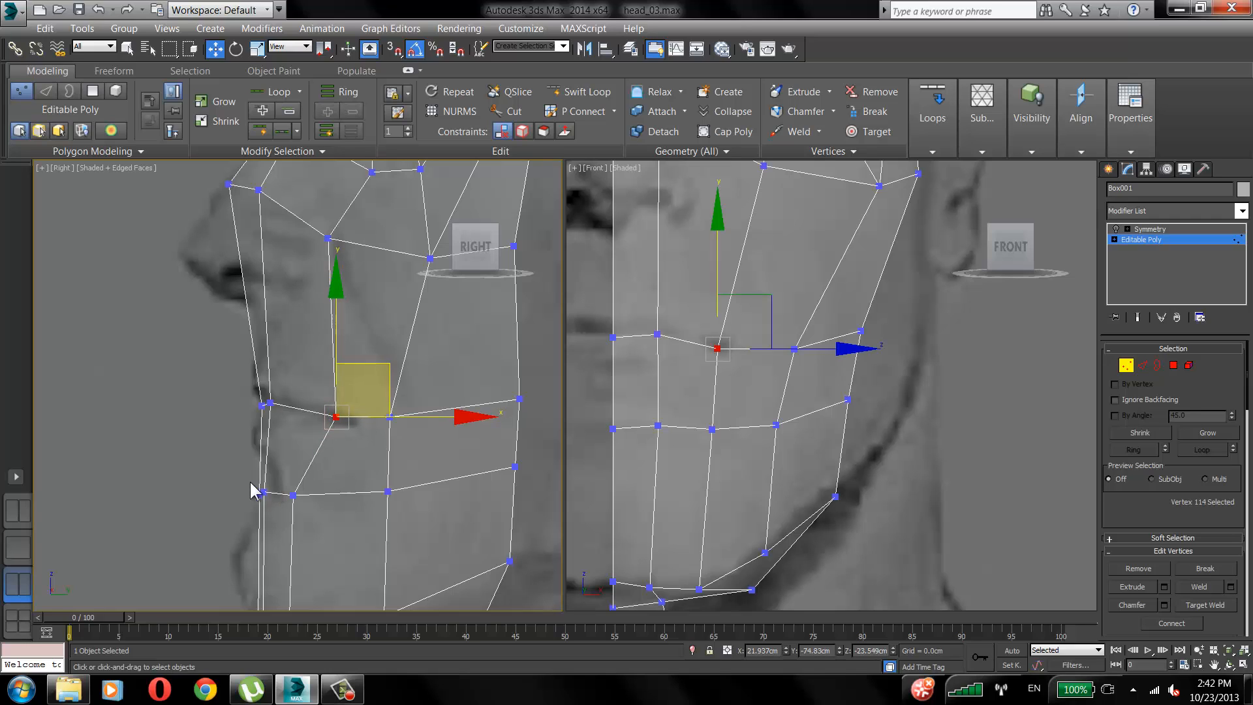
Shift the front vertices of the row below the mouth back and slightly up toward the crease under the lower lip.
drag(252, 487, 317, 509)
drag(315, 445, 321, 442)
click(401, 380)
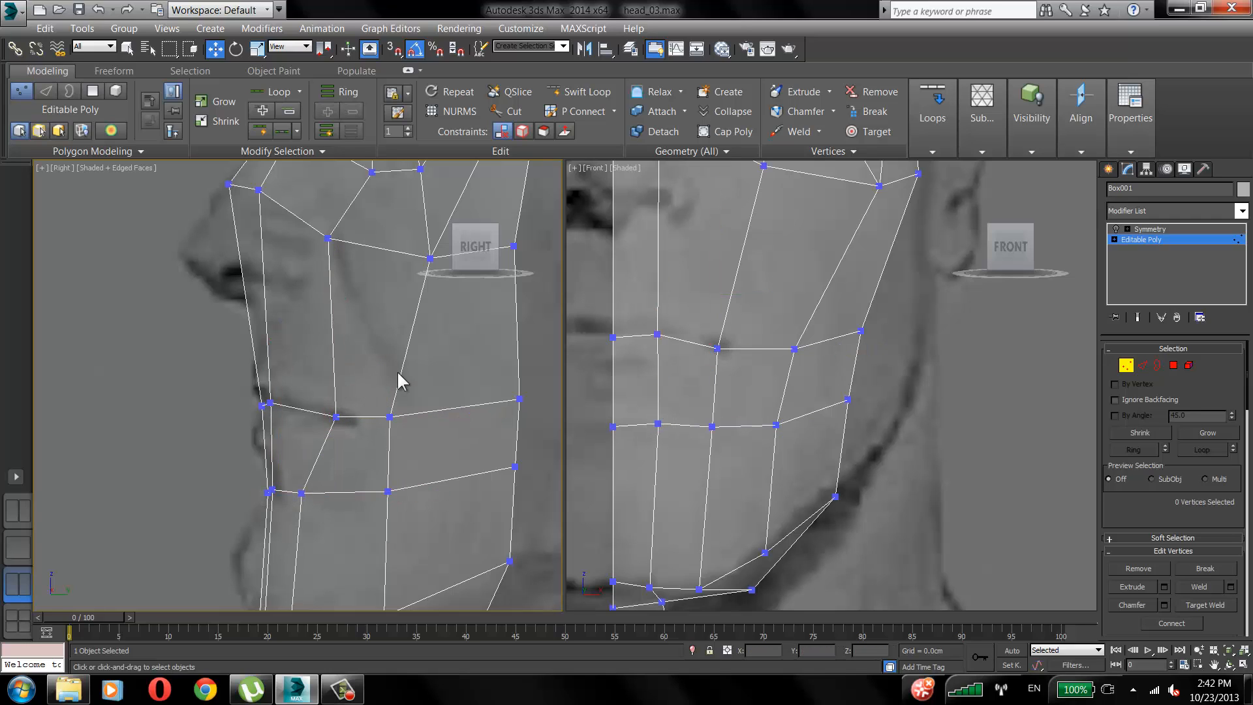
Align the mouth-corner vertex with the reference in both views and move the neighbouring lip-line vertex slightly back and down in the side view.
click(717, 348)
drag(718, 349, 723, 348)
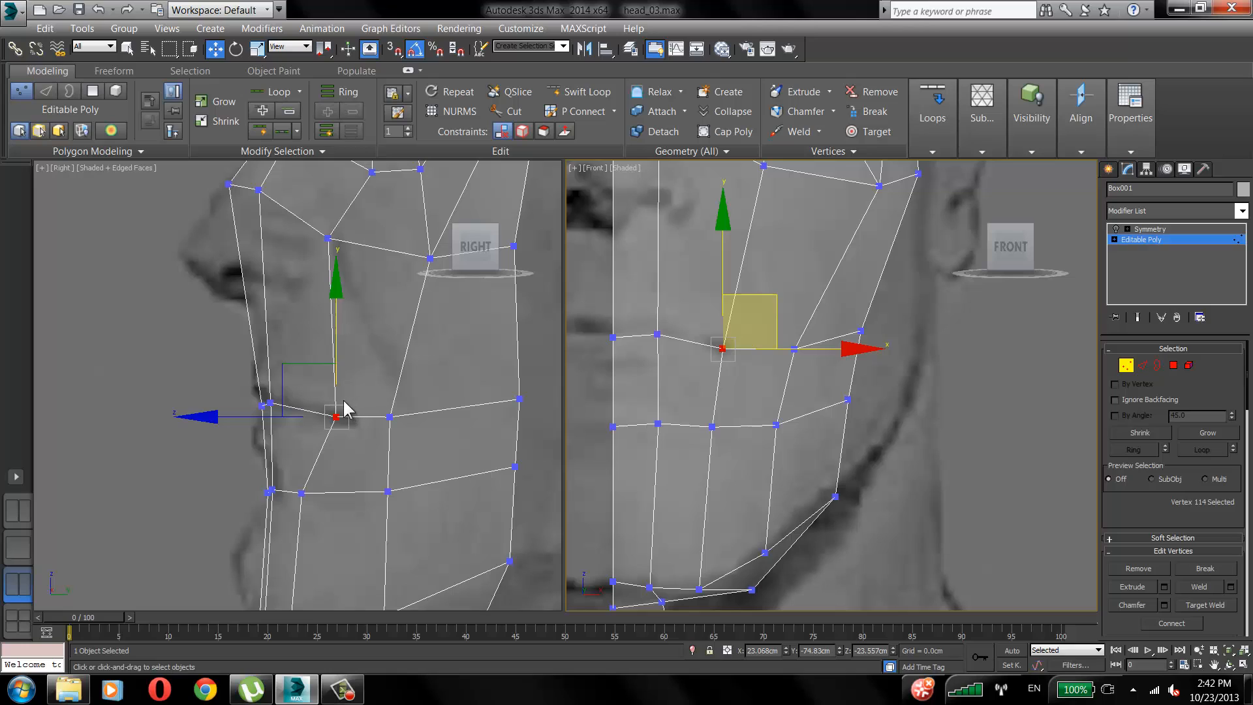
click(343, 401)
drag(366, 364, 378, 366)
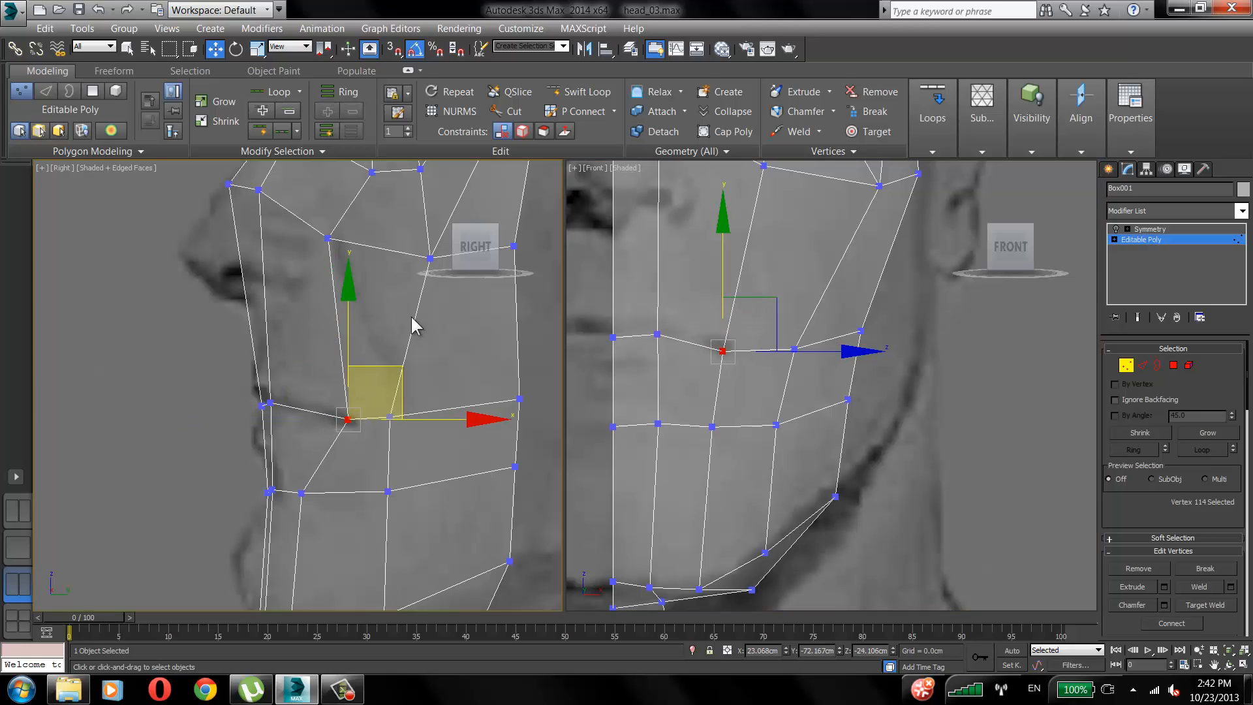
click(349, 413)
drag(271, 403, 281, 408)
click(261, 408)
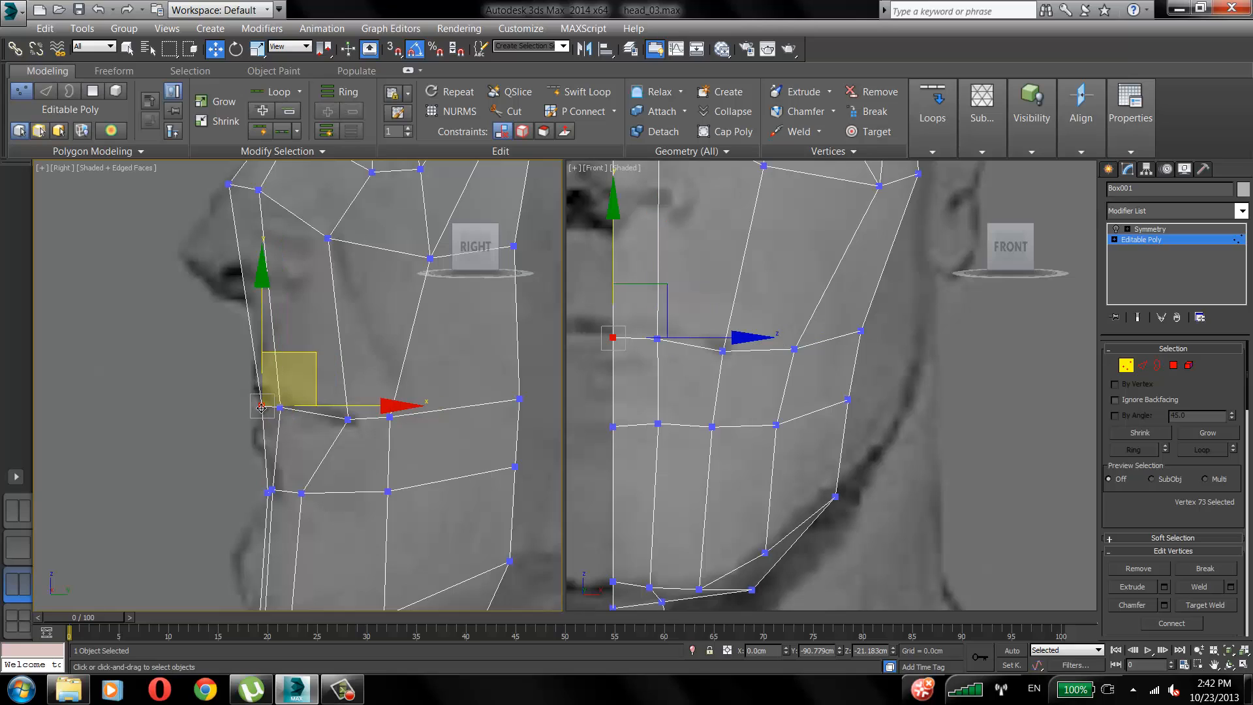
Raise the centre vertex below the lower lip, nudge the mouth corner forward, and move the vertex under the mouth corner back.
click(268, 490)
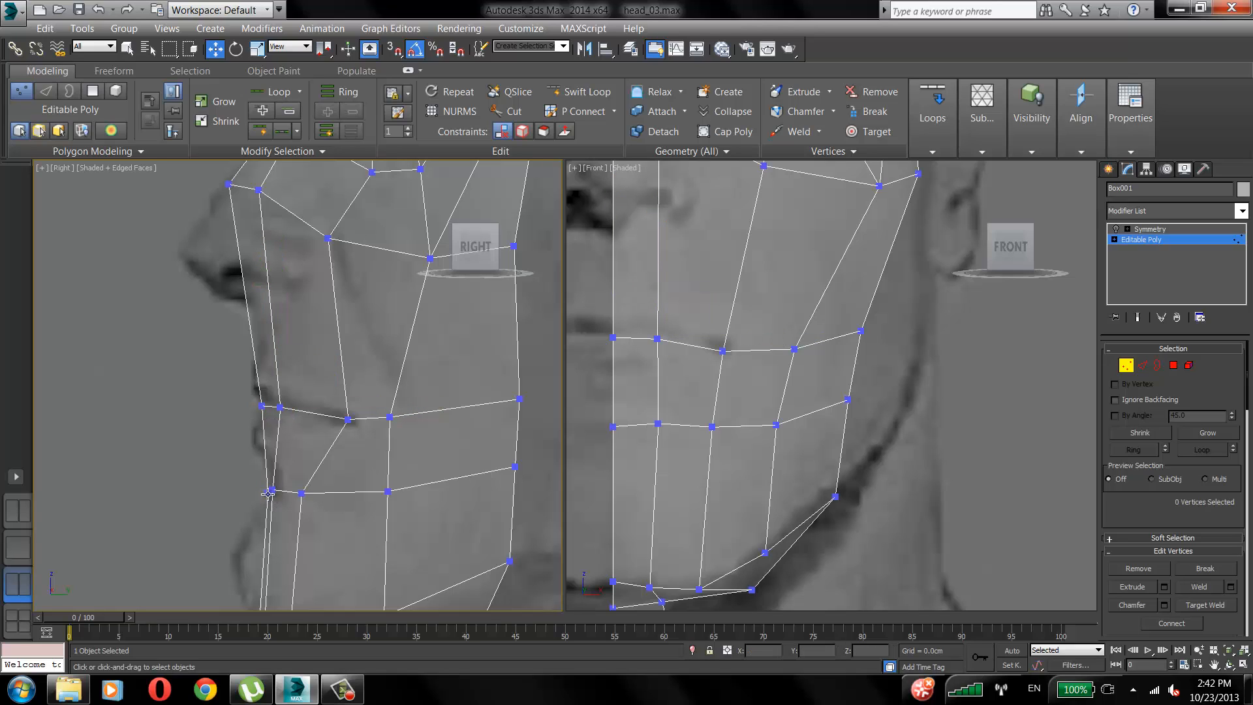
drag(268, 494, 266, 486)
click(313, 414)
click(348, 418)
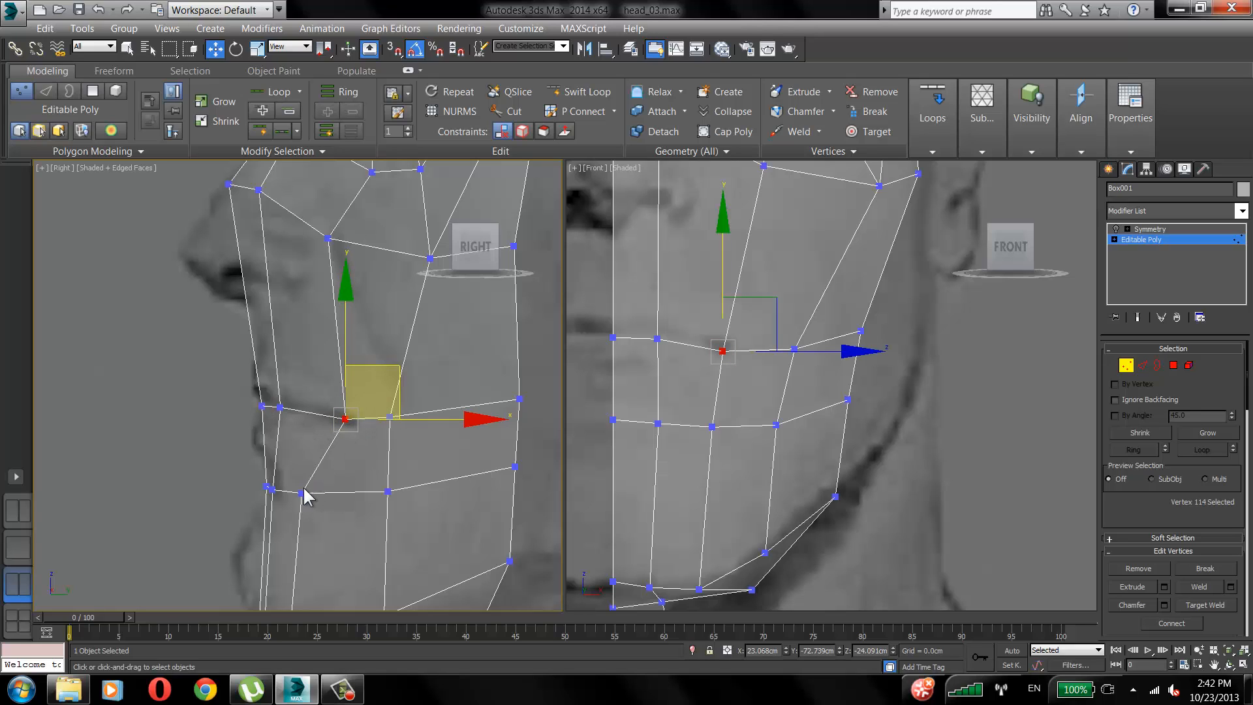
drag(301, 492, 311, 493)
click(381, 403)
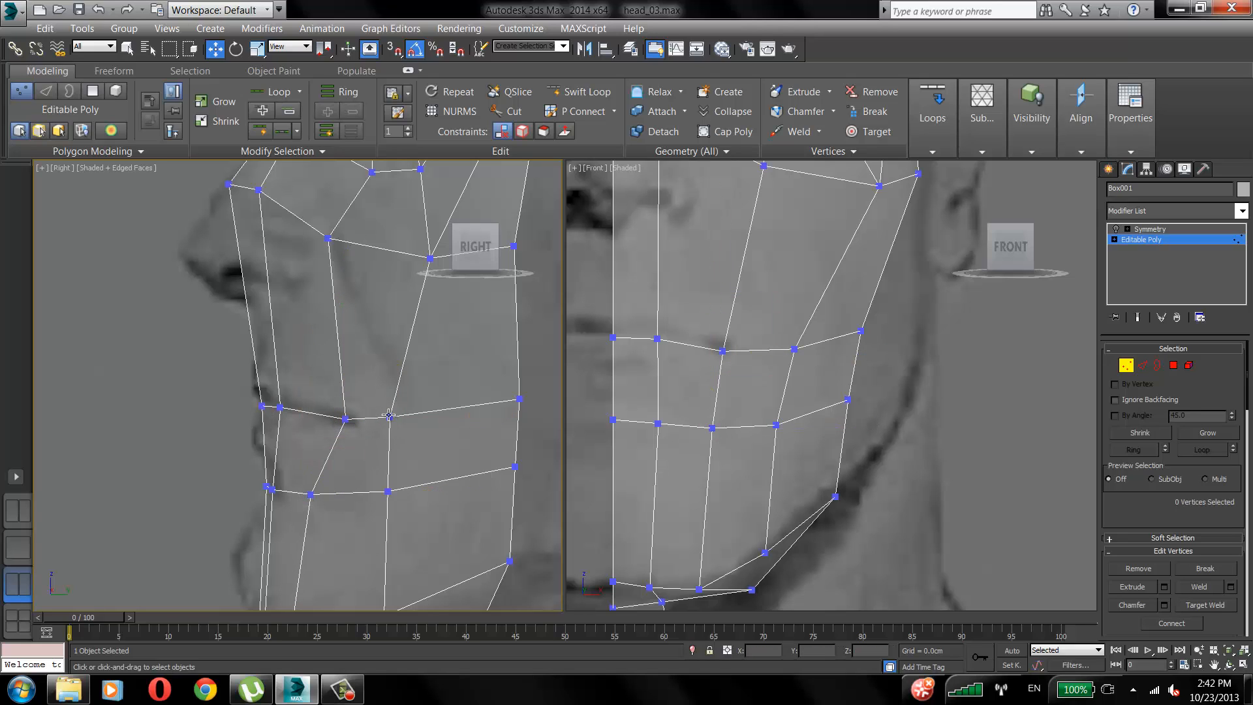
Move the two vertices behind the mouth corner farther back in the side view and raise the lower chin vertex slightly.
drag(391, 417, 405, 417)
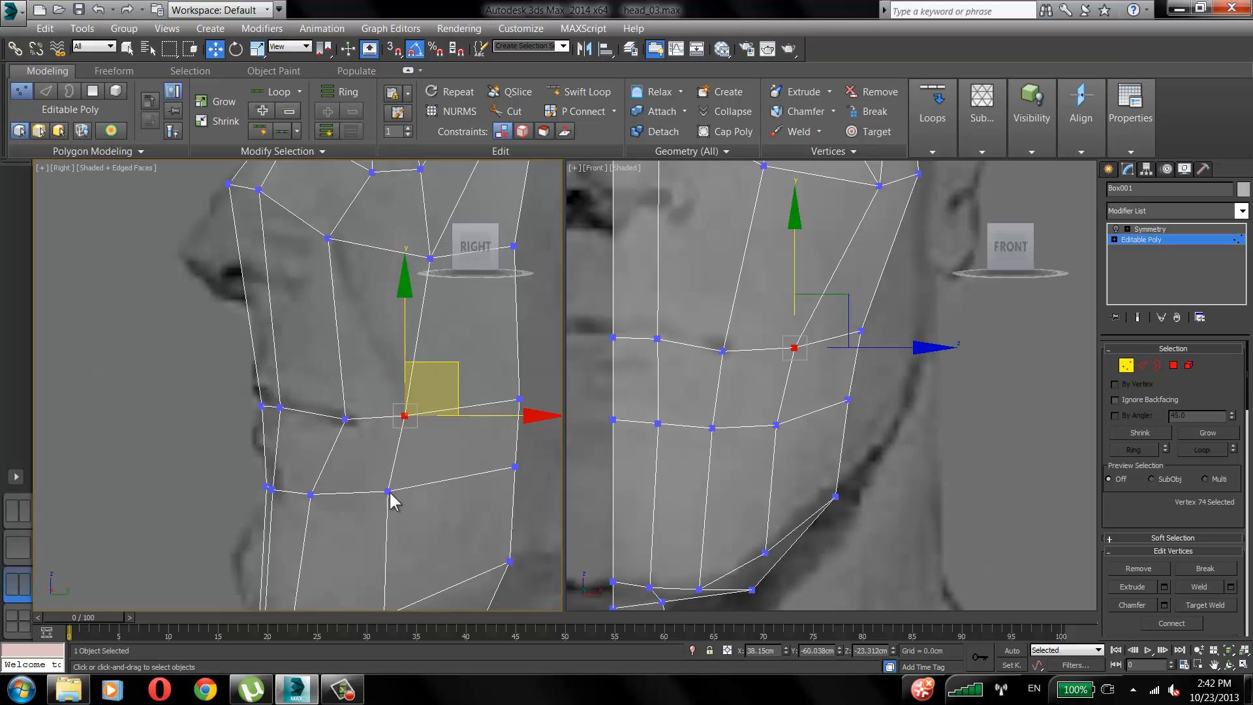
drag(389, 492, 396, 492)
middle_drag(383, 406, 366, 302)
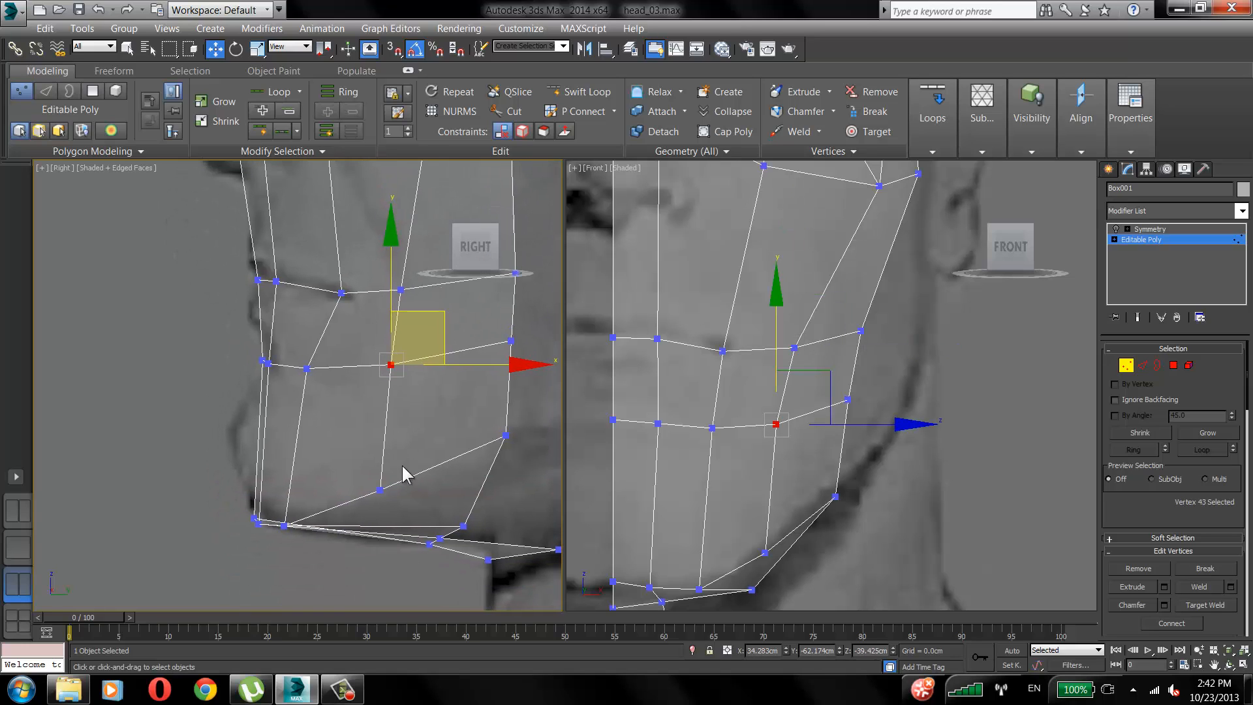
click(380, 498)
drag(287, 525, 287, 521)
middle_drag(417, 389, 365, 449)
Examine how the lower face vertices, from the mouth line down to the chin, fit the reference in both views.
middle_drag(738, 381, 738, 383)
scroll(744, 375, down, 4)
middle_drag(773, 341, 768, 369)
scroll(764, 373, up, 2)
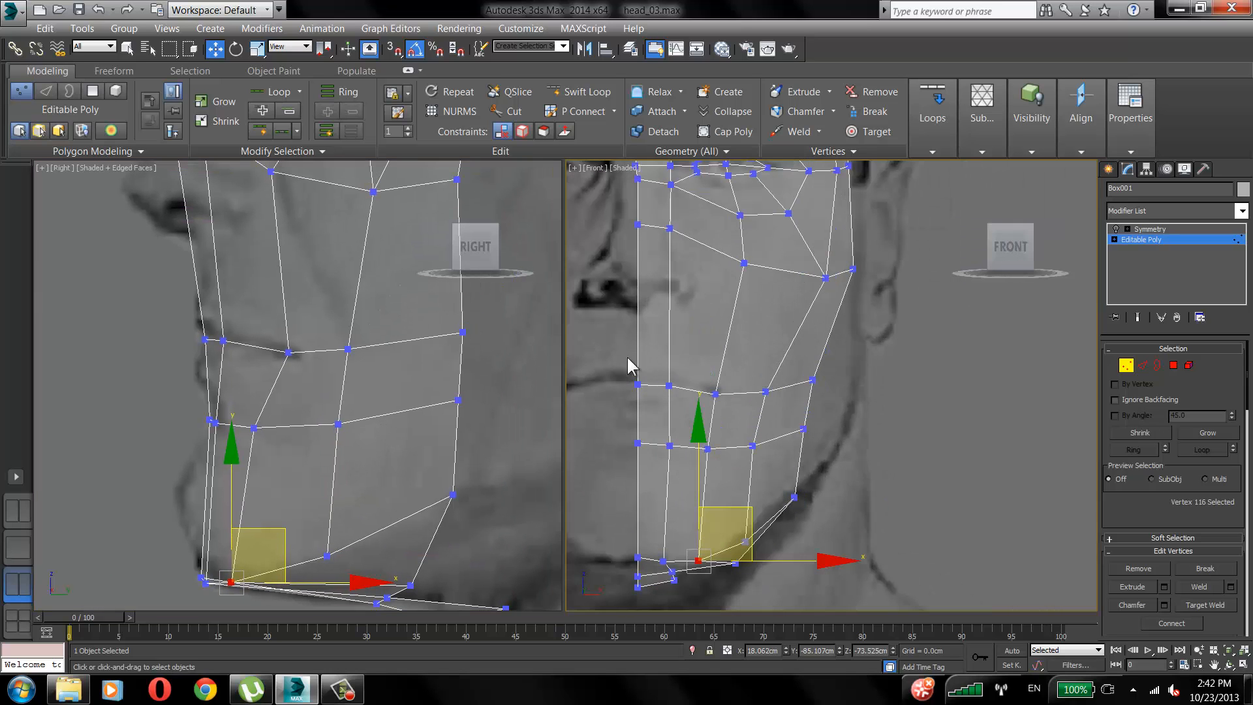
drag(859, 594, 861, 596)
middle_drag(430, 467, 391, 416)
middle_drag(697, 366, 787, 290)
scroll(739, 324, up, 2)
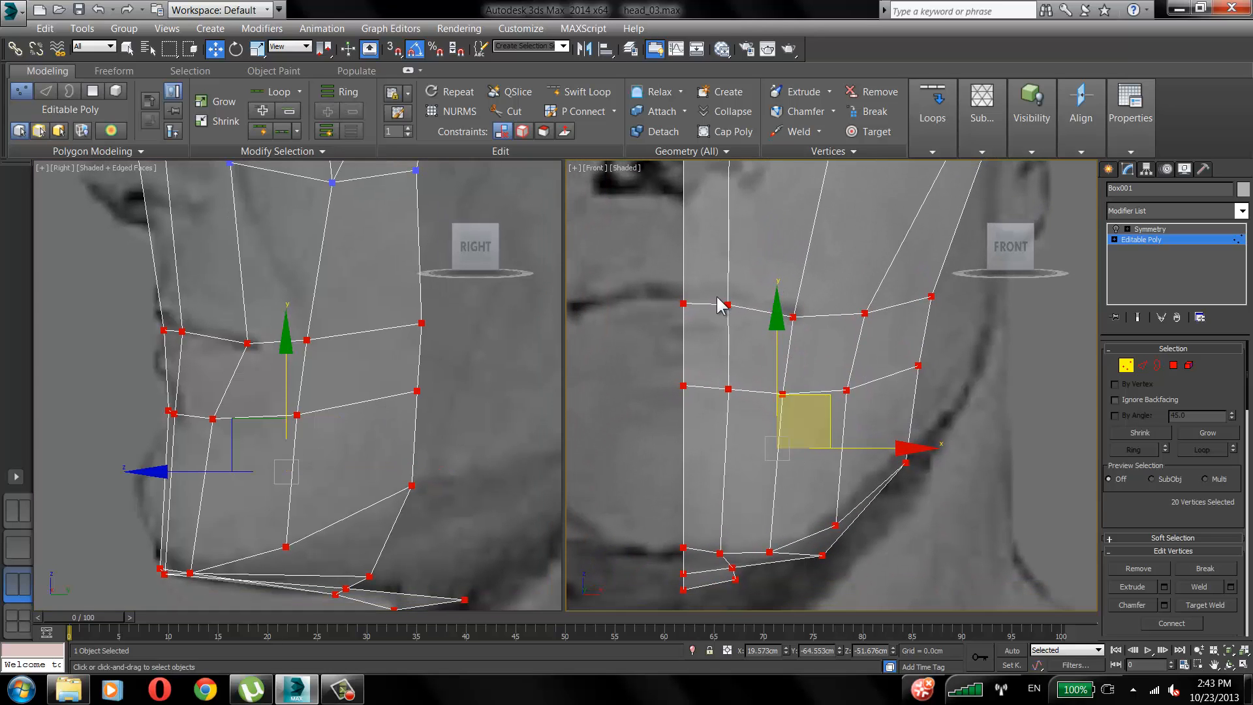
click(205, 320)
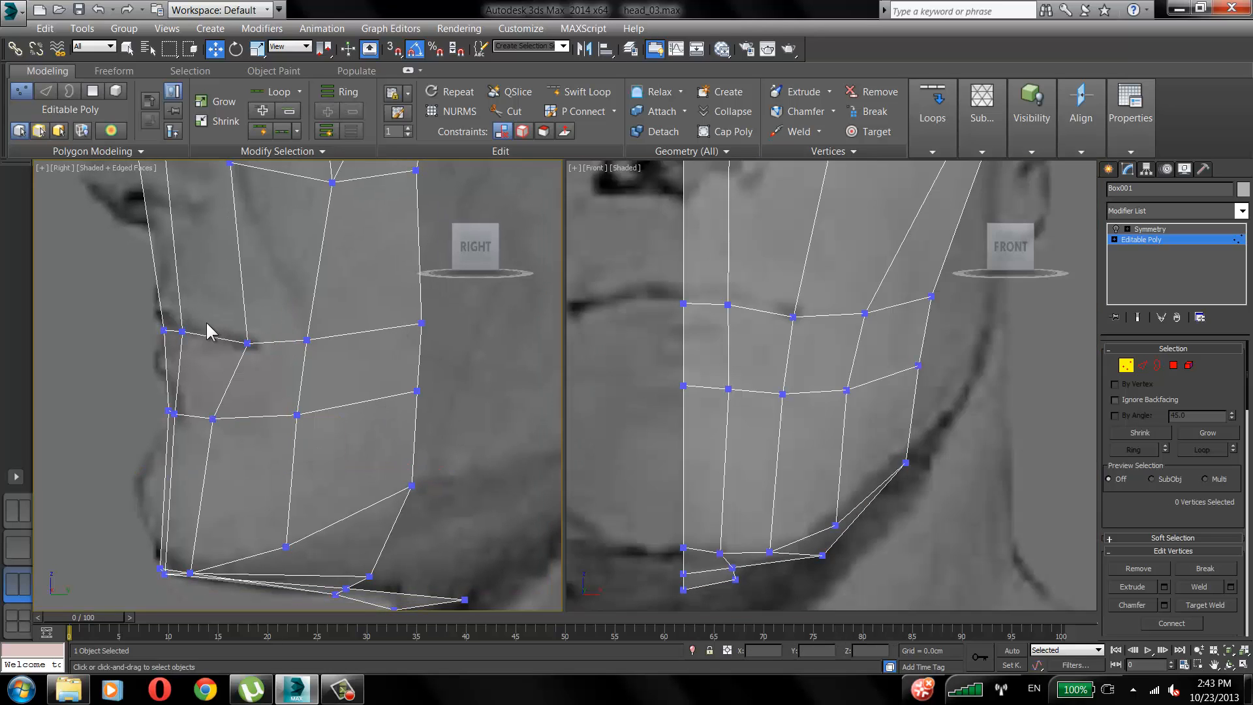
Nudge the two front lip-line vertices slightly upward to match the reference mouth line.
click(729, 304)
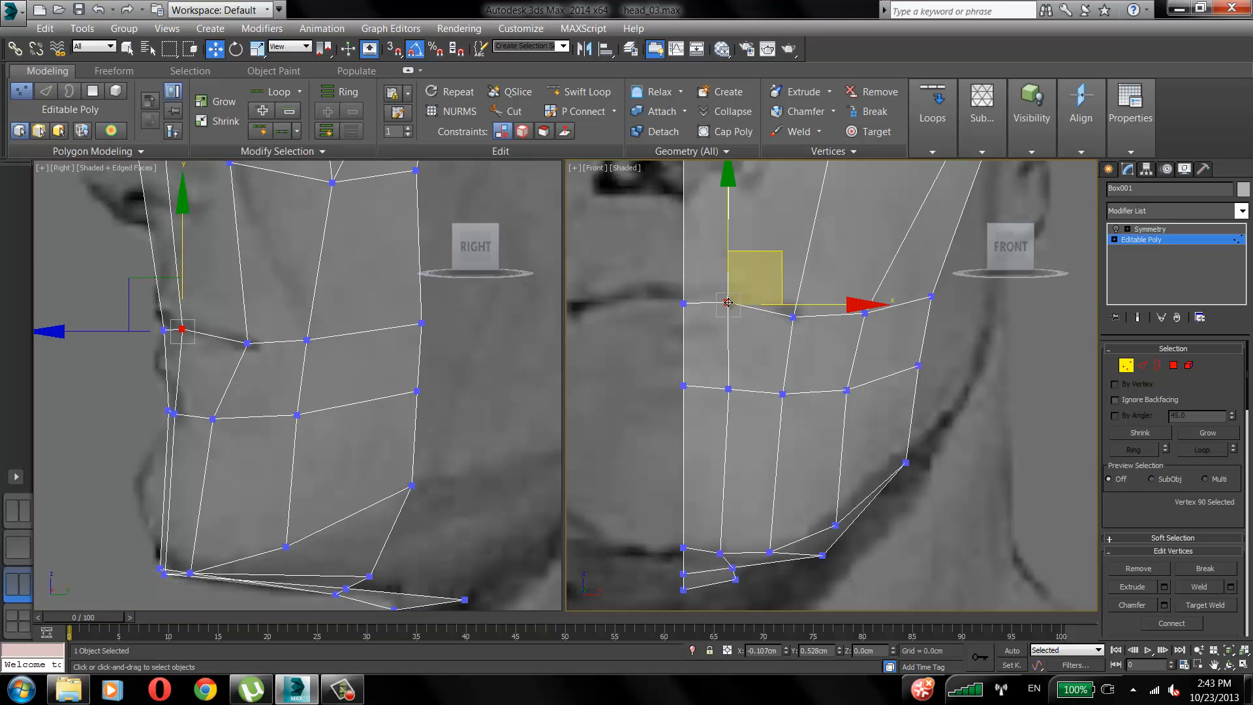
click(165, 333)
click(164, 329)
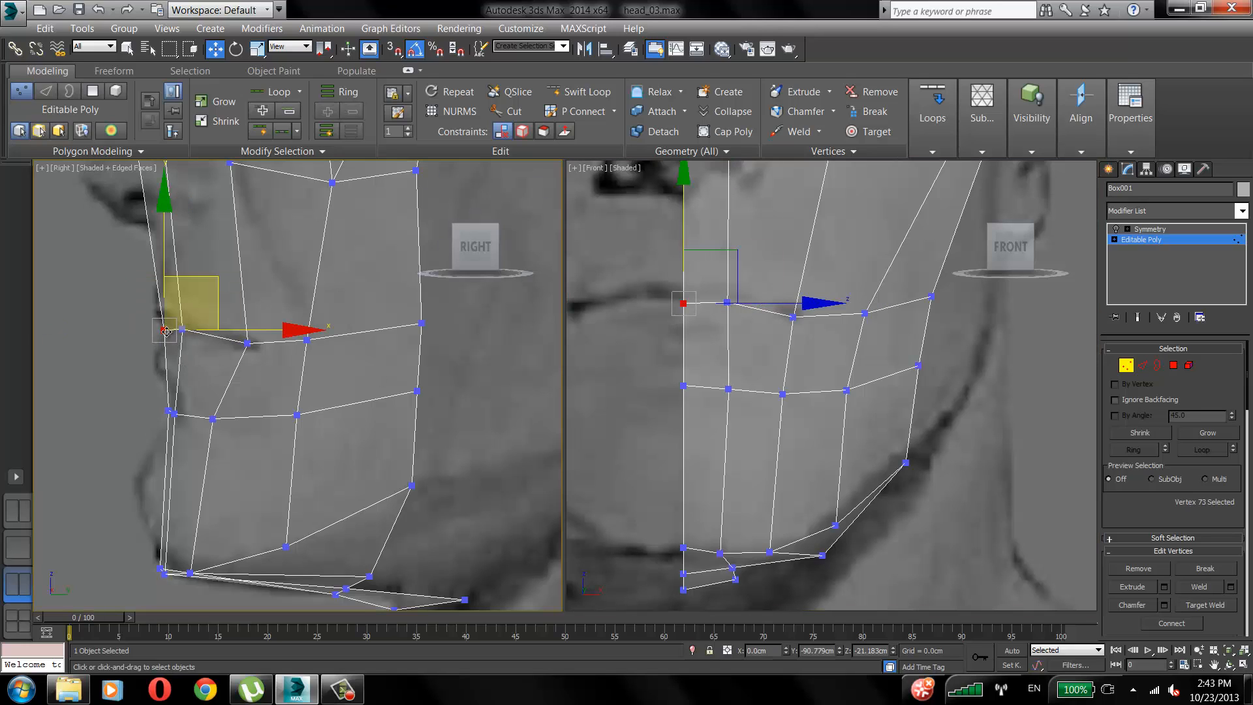
click(713, 308)
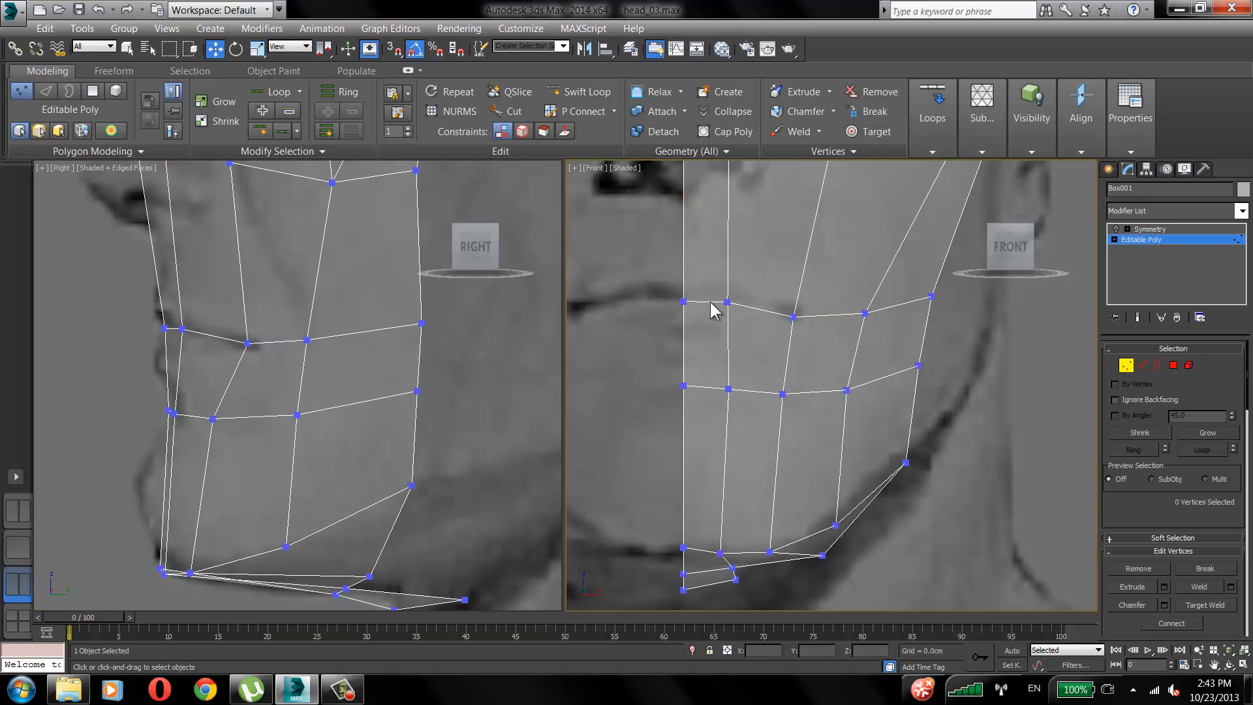
click(794, 316)
Select all lower face vertices from the mouth line down to the chin in the side view and leave the Move tool.
drag(122, 282, 380, 520)
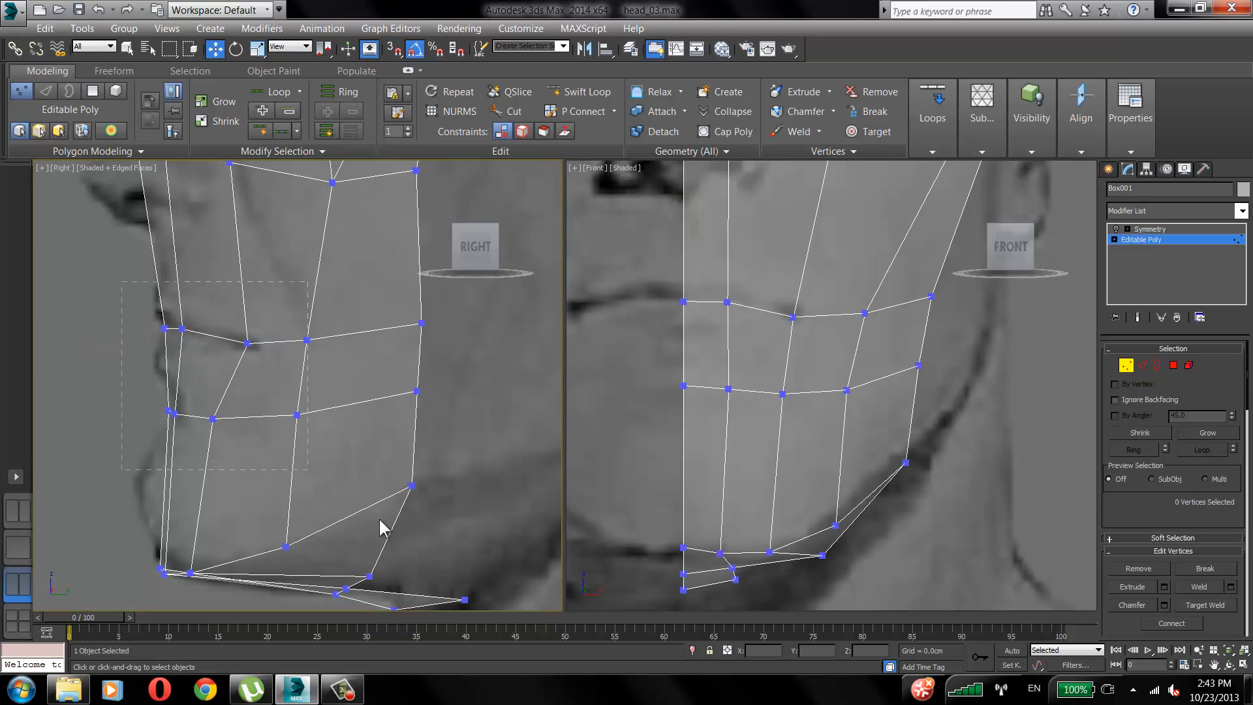
drag(483, 625, 522, 636)
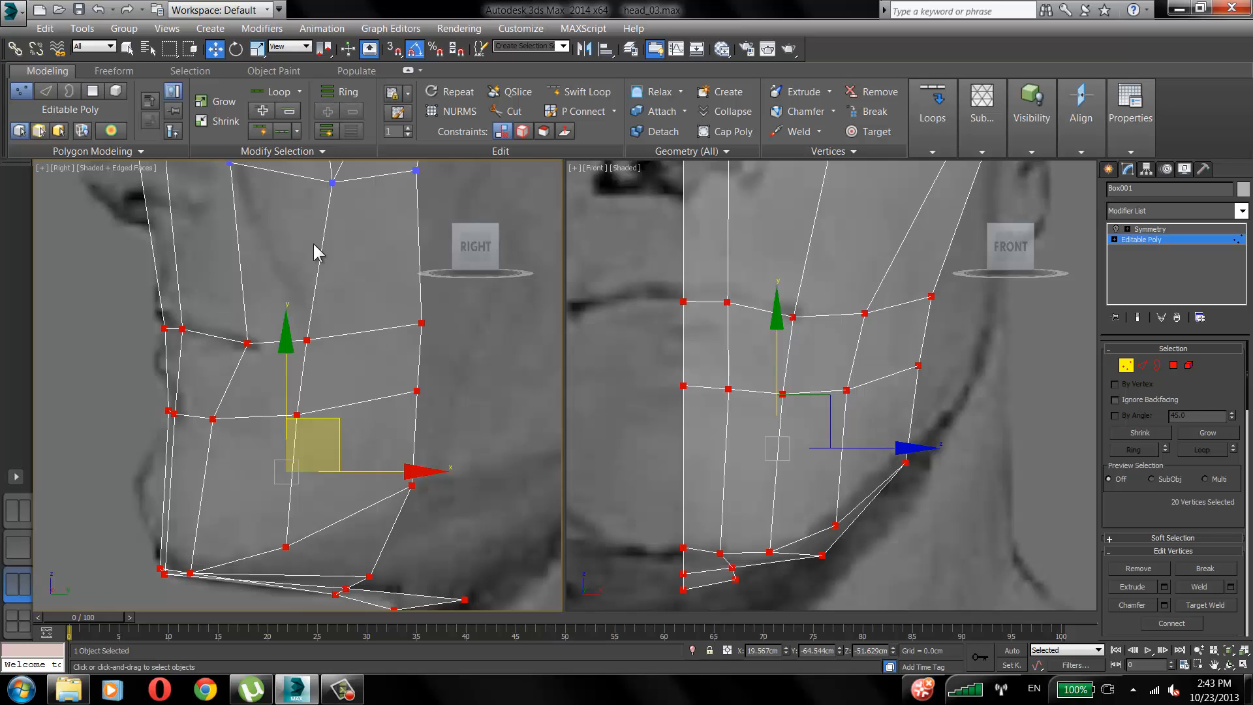
key(q)
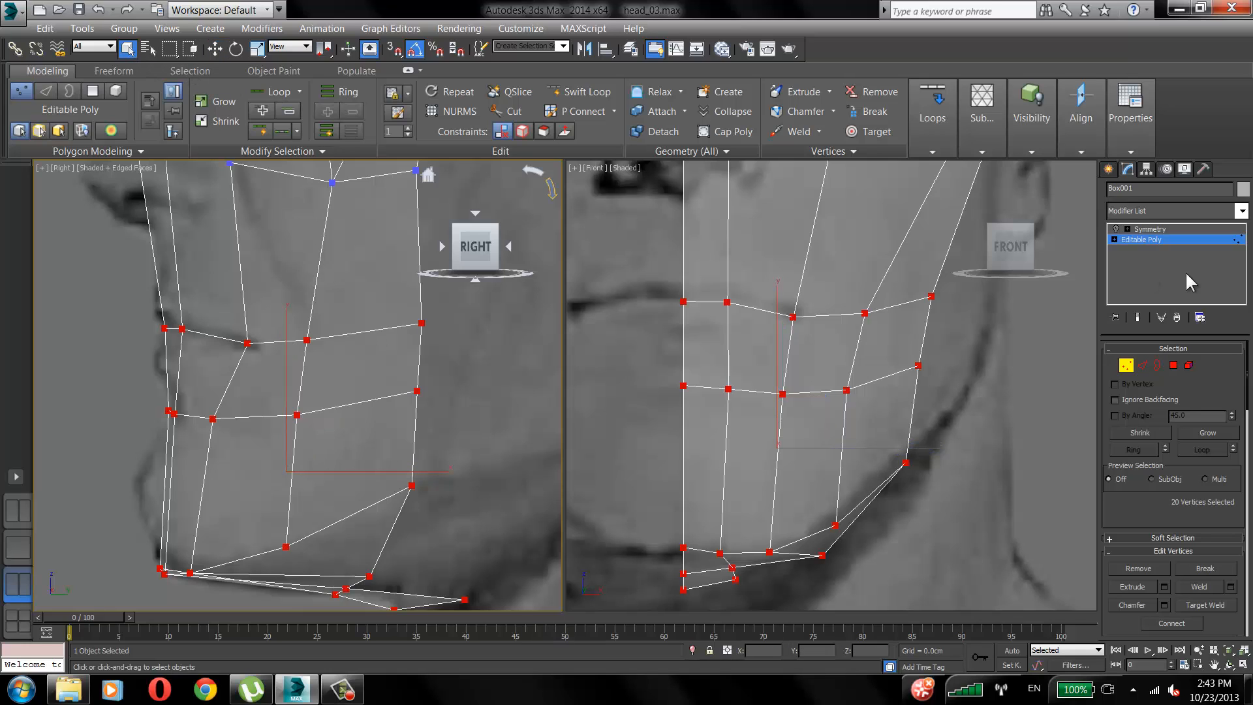
Switch the Editable Poly to polygon-level editing and bring the whole head profile into view.
key(F9)
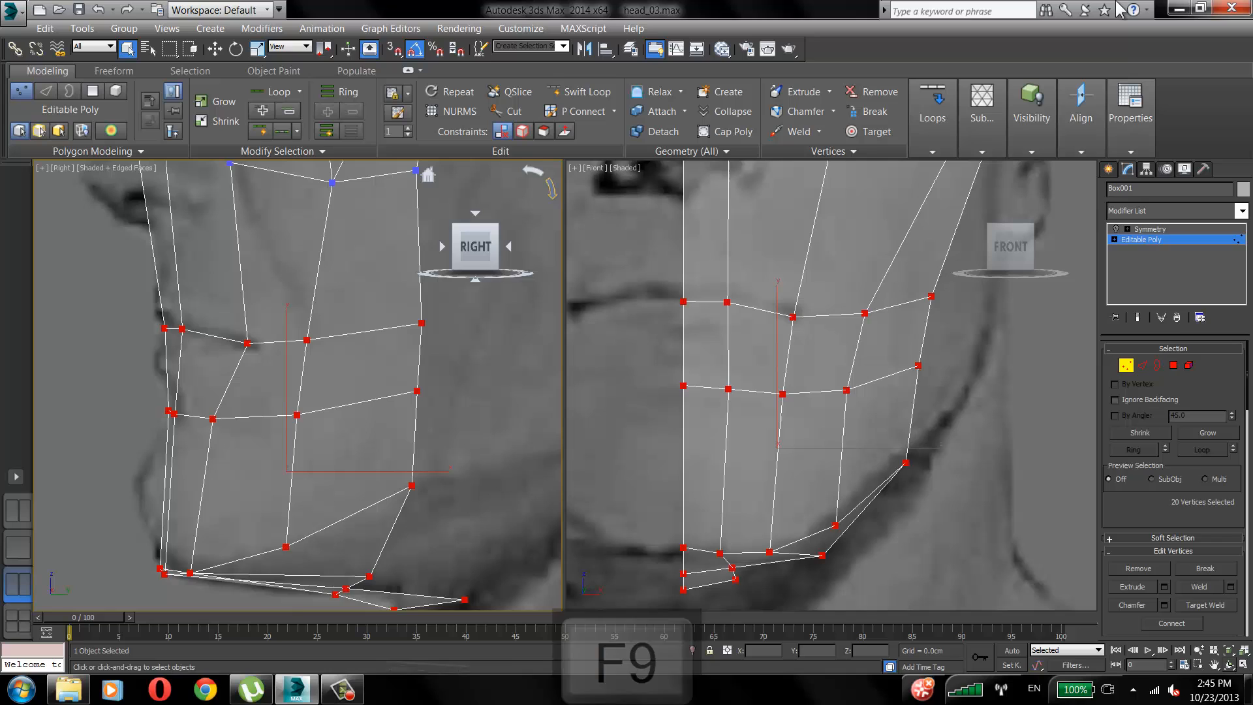
click(1173, 365)
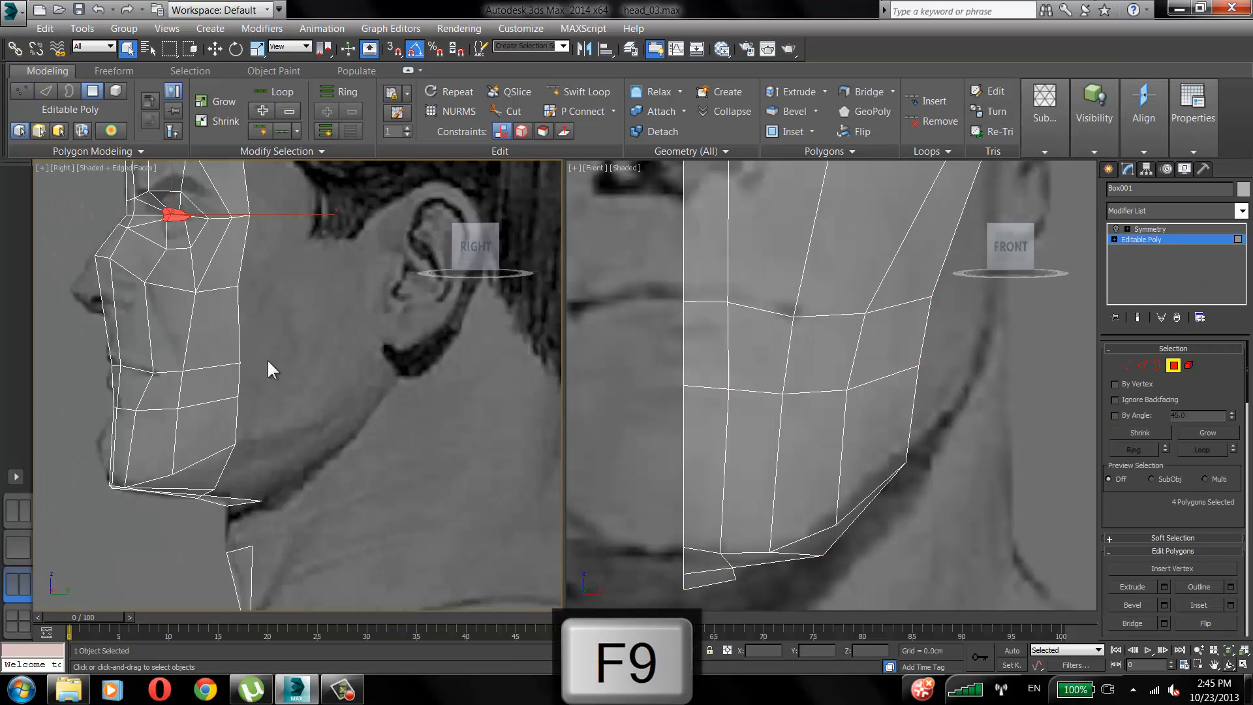
scroll(270, 369, down, 3)
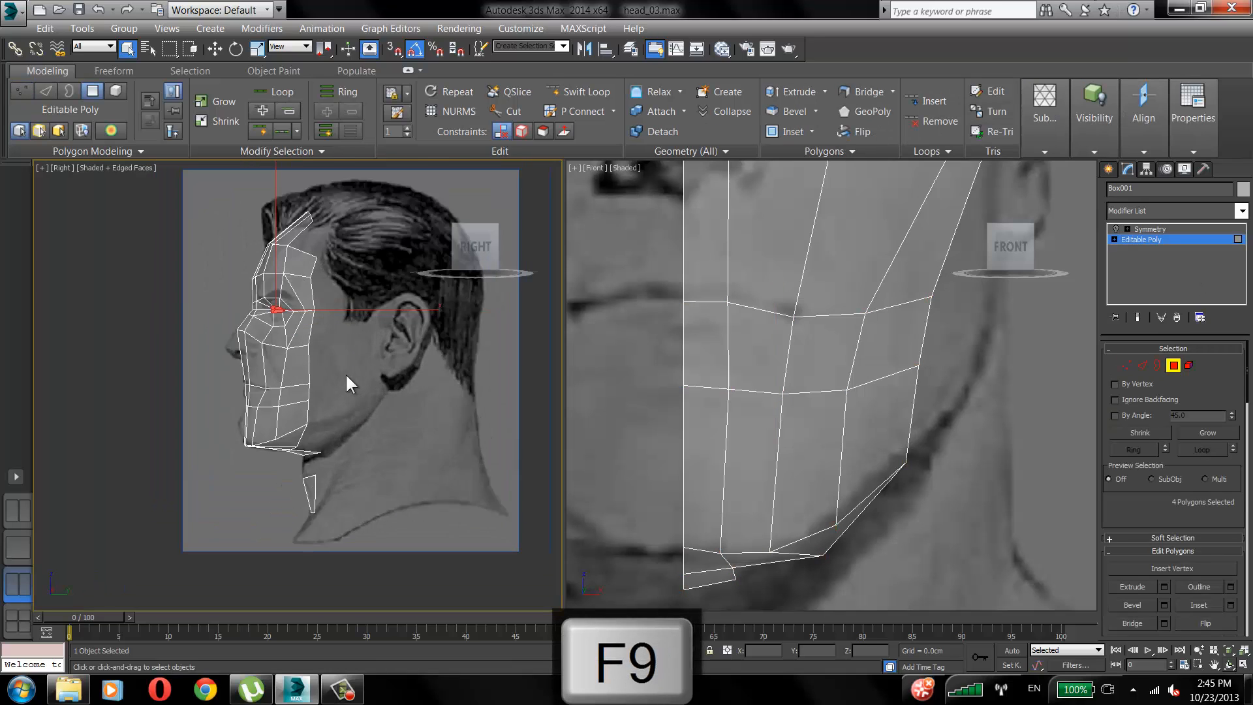
Unhide all hidden polygons of the head mesh.
scroll(350, 377, up, 2)
click(1095, 152)
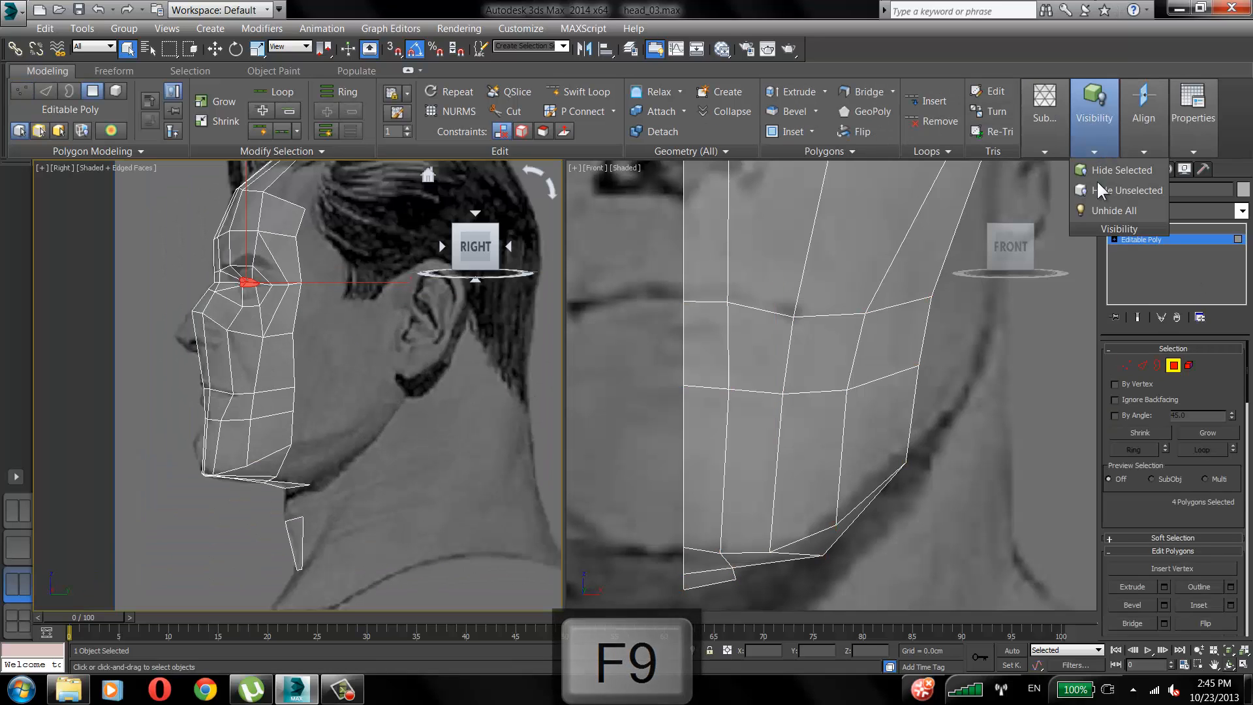
click(1114, 210)
scroll(230, 439, up, 4)
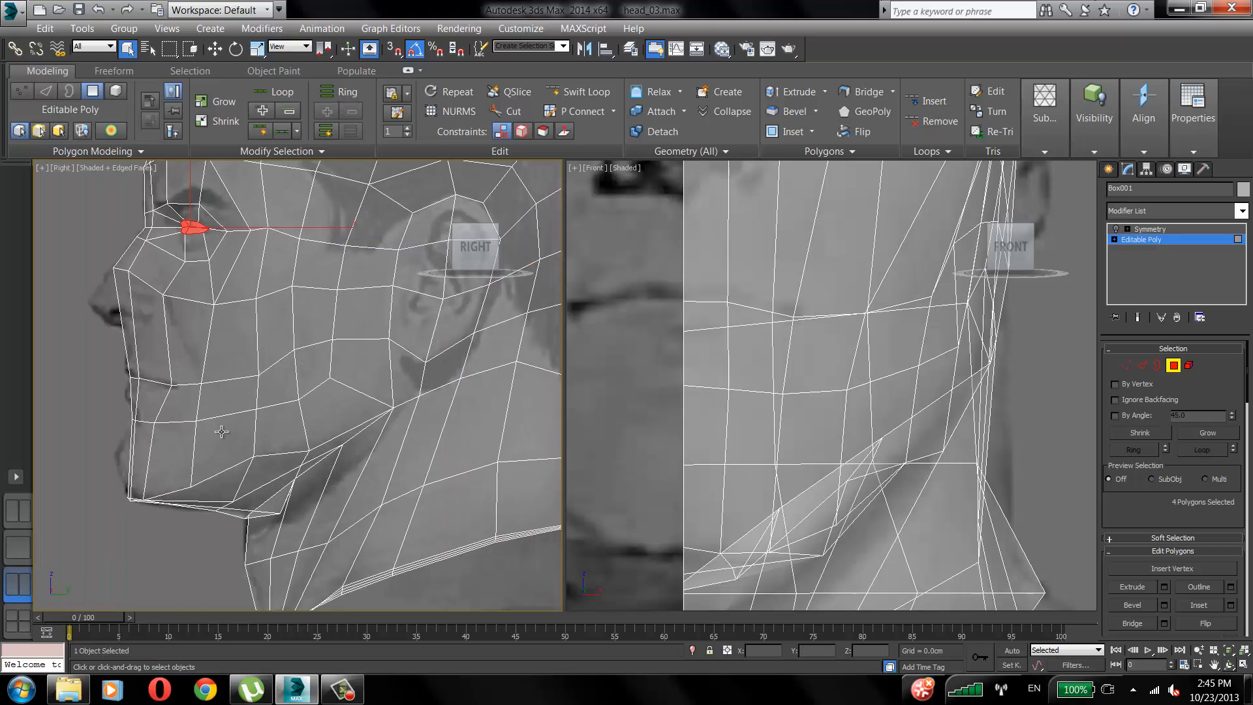
scroll(261, 330, down, 3)
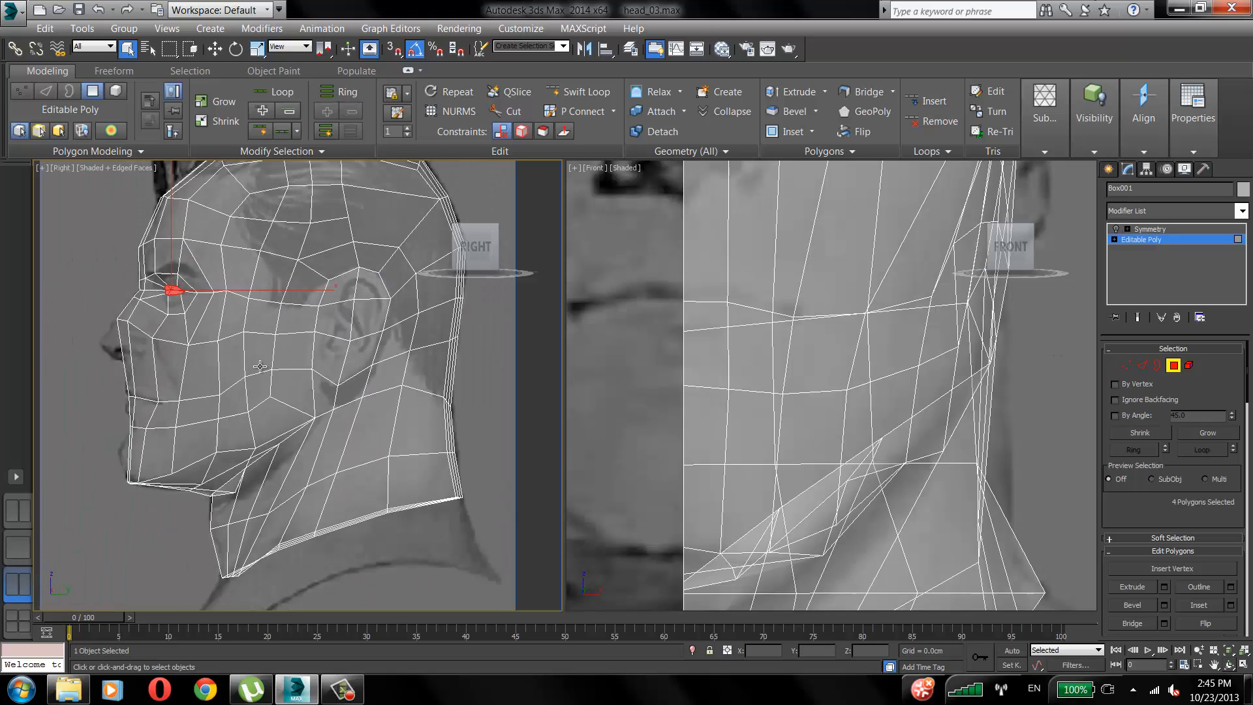
Select the polygons covering the back of the head and neck in the side view and hide them.
middle_drag(276, 336, 237, 346)
scroll(346, 248, down, 2)
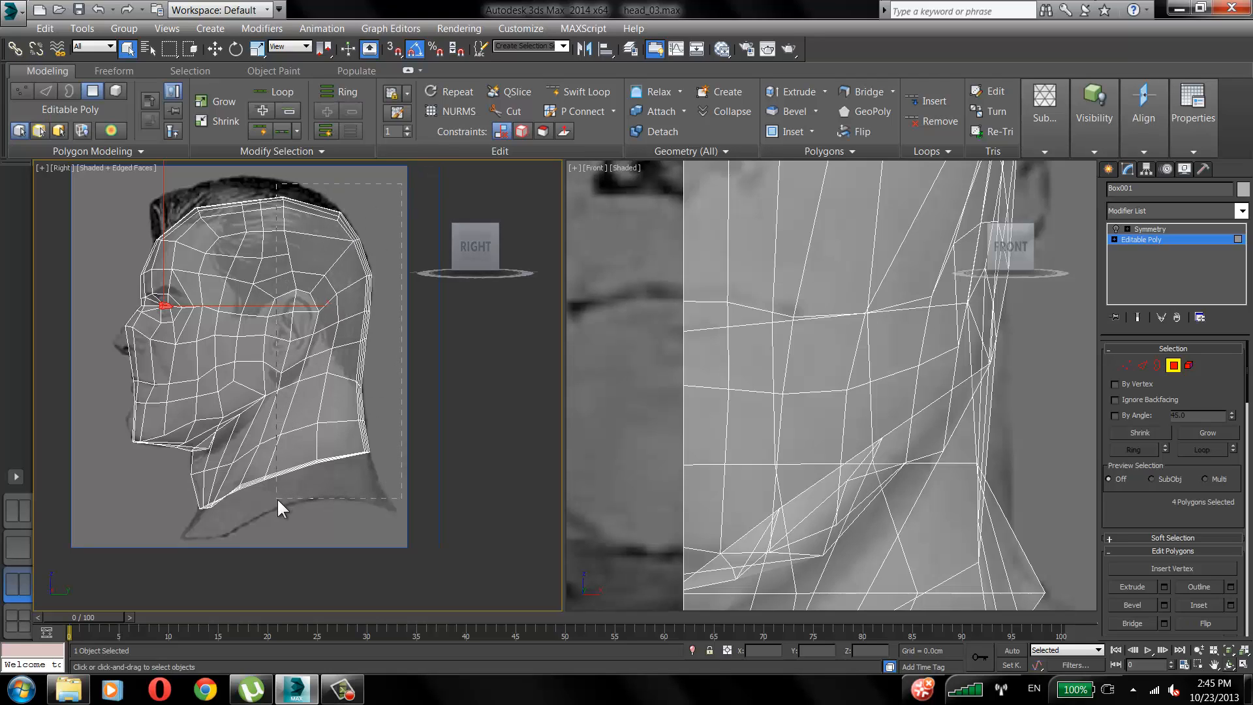
drag(276, 498, 276, 497)
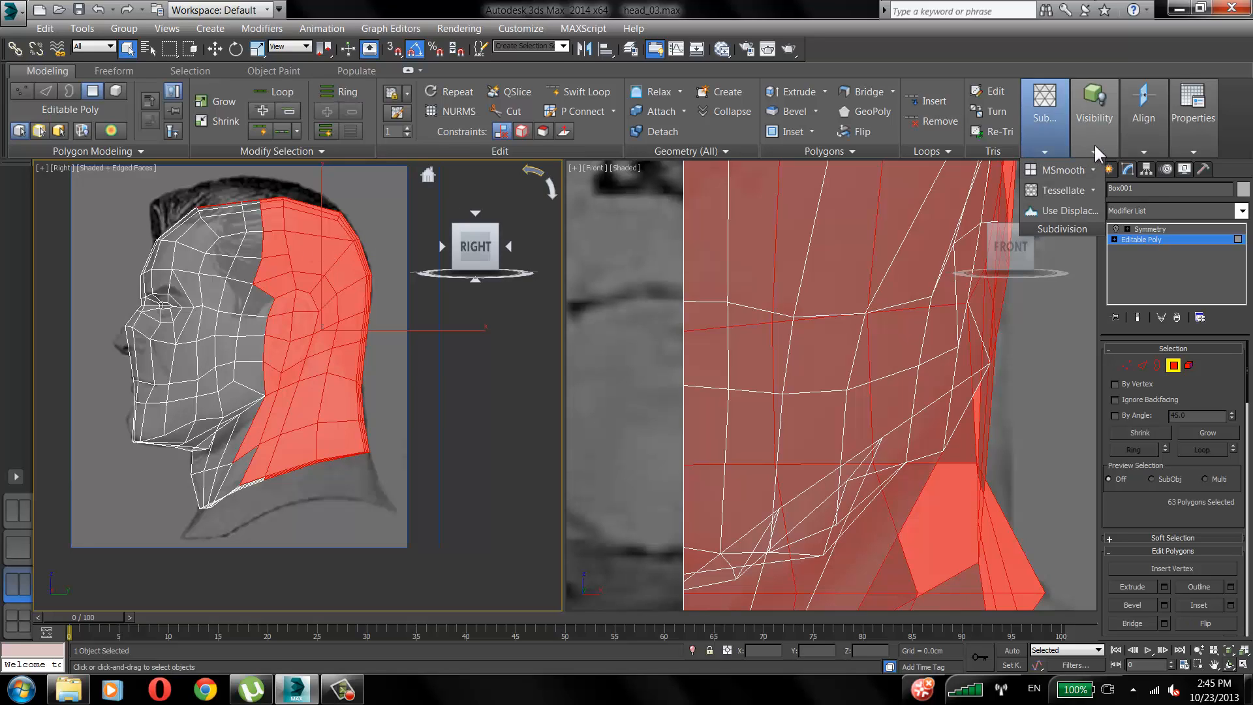
mouse_move(1102, 139)
click(1100, 187)
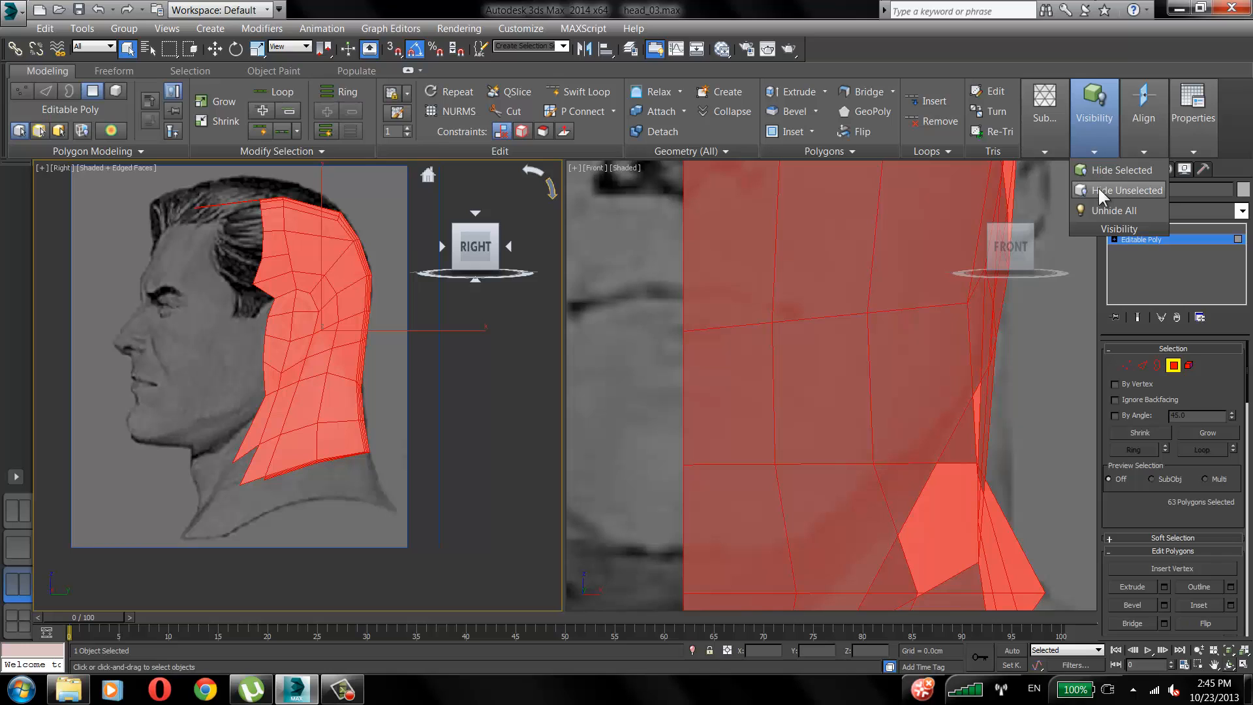
key(ctrl+z)
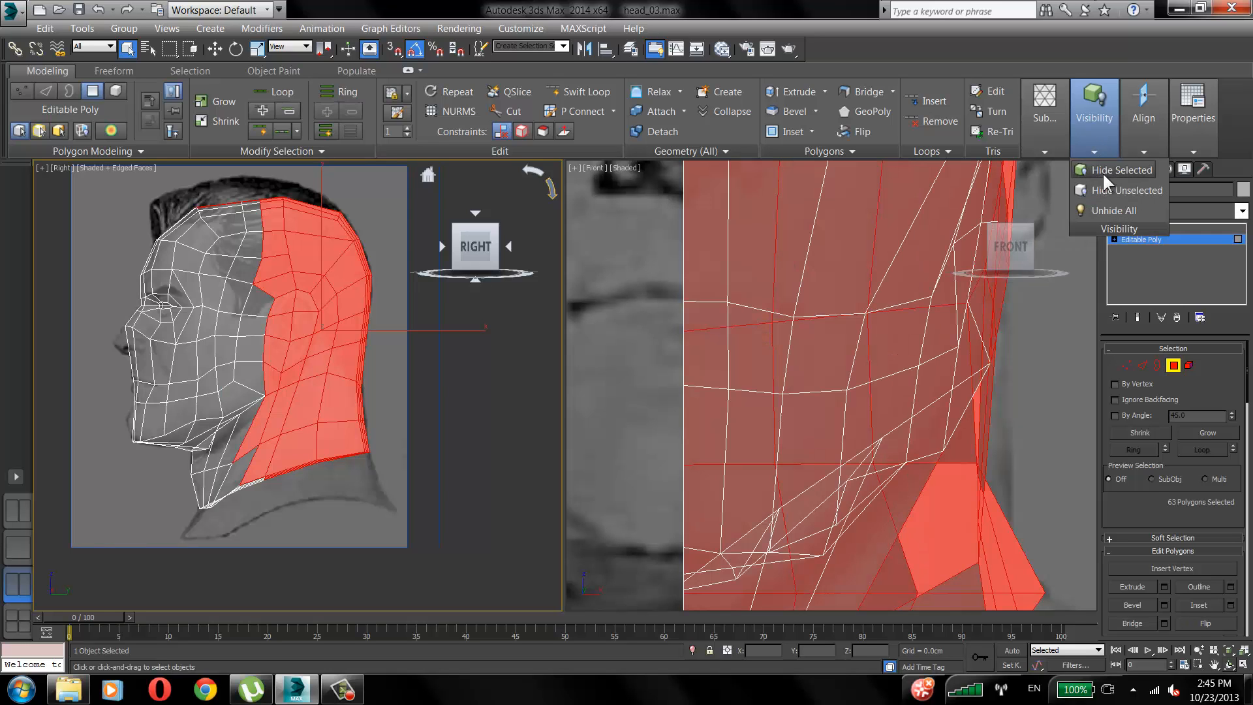
click(1102, 171)
Switch to vertex-level editing and raise the two outer jawline vertices in the front view to follow the reference jaw contour.
middle_drag(265, 426, 287, 422)
click(1126, 366)
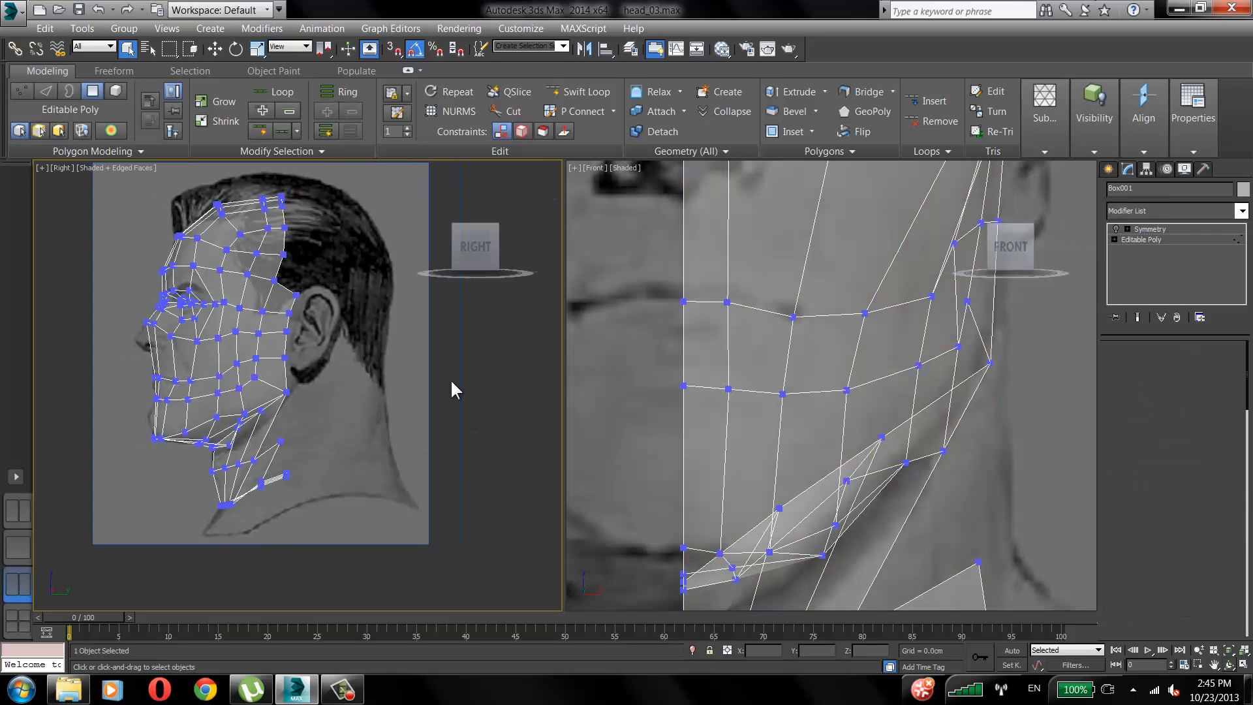
scroll(248, 405, up, 5)
click(167, 431)
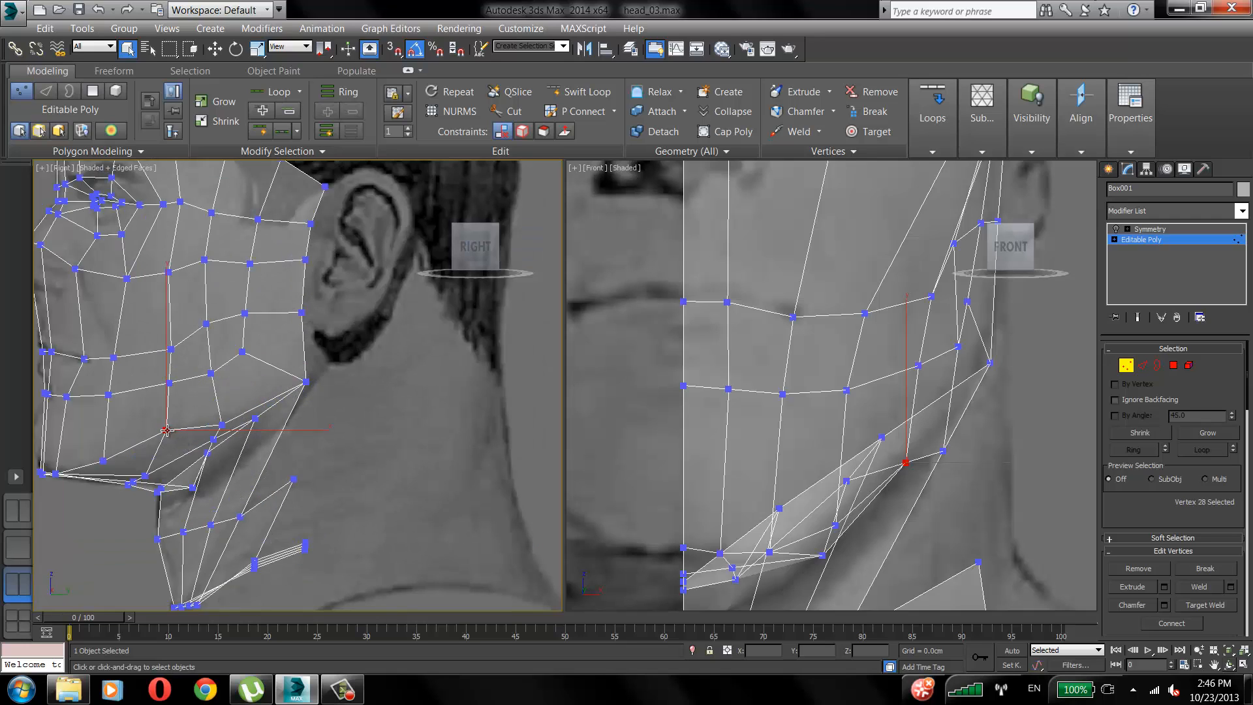
right_click(938, 447)
click(944, 450)
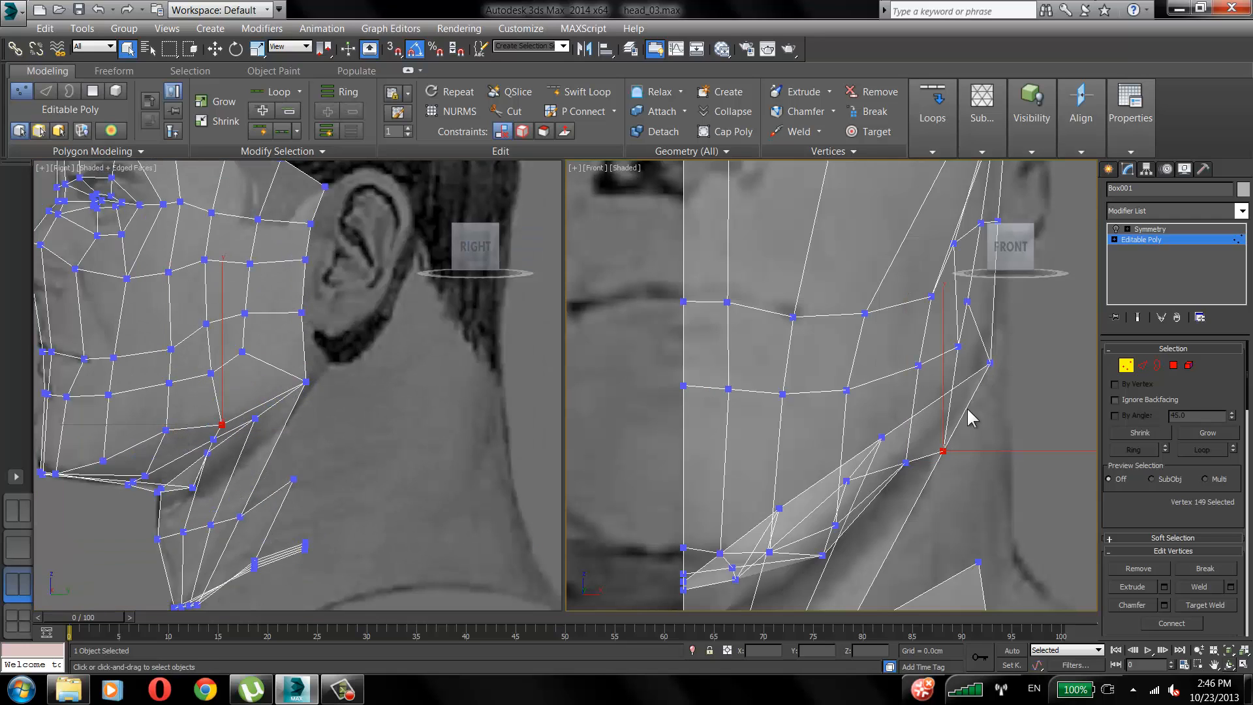
click(215, 49)
drag(995, 399, 1001, 372)
click(1010, 357)
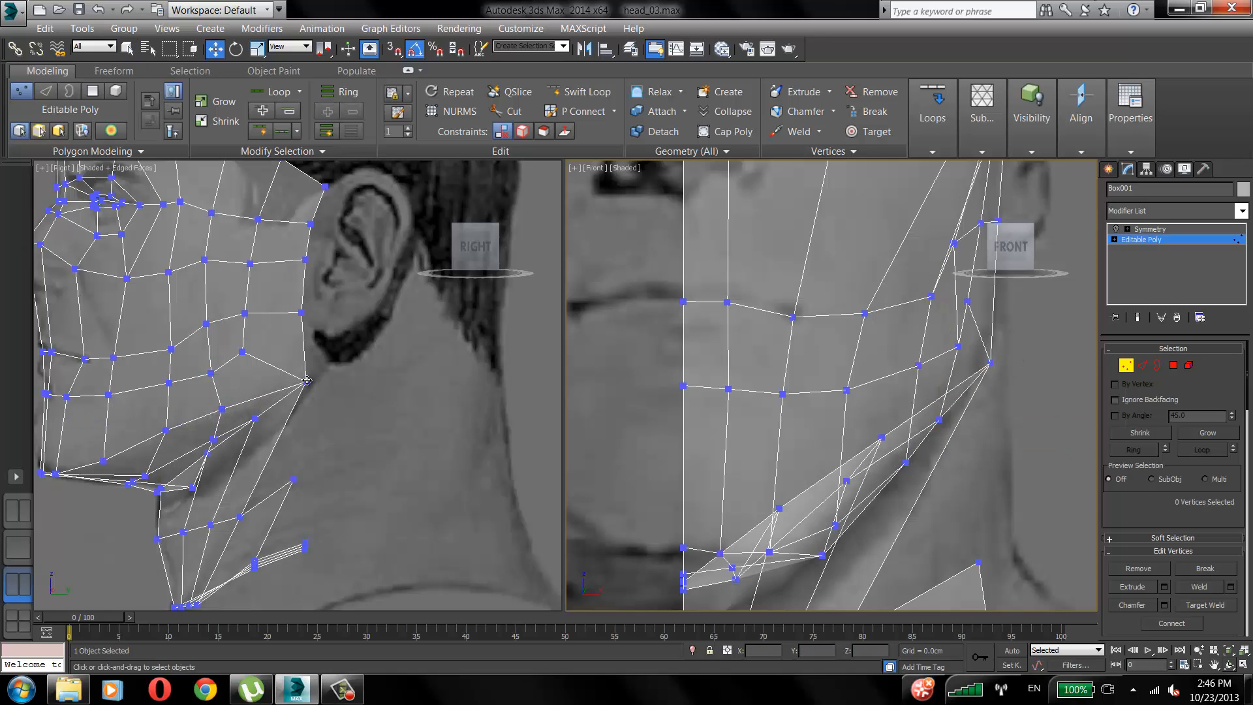
click(307, 378)
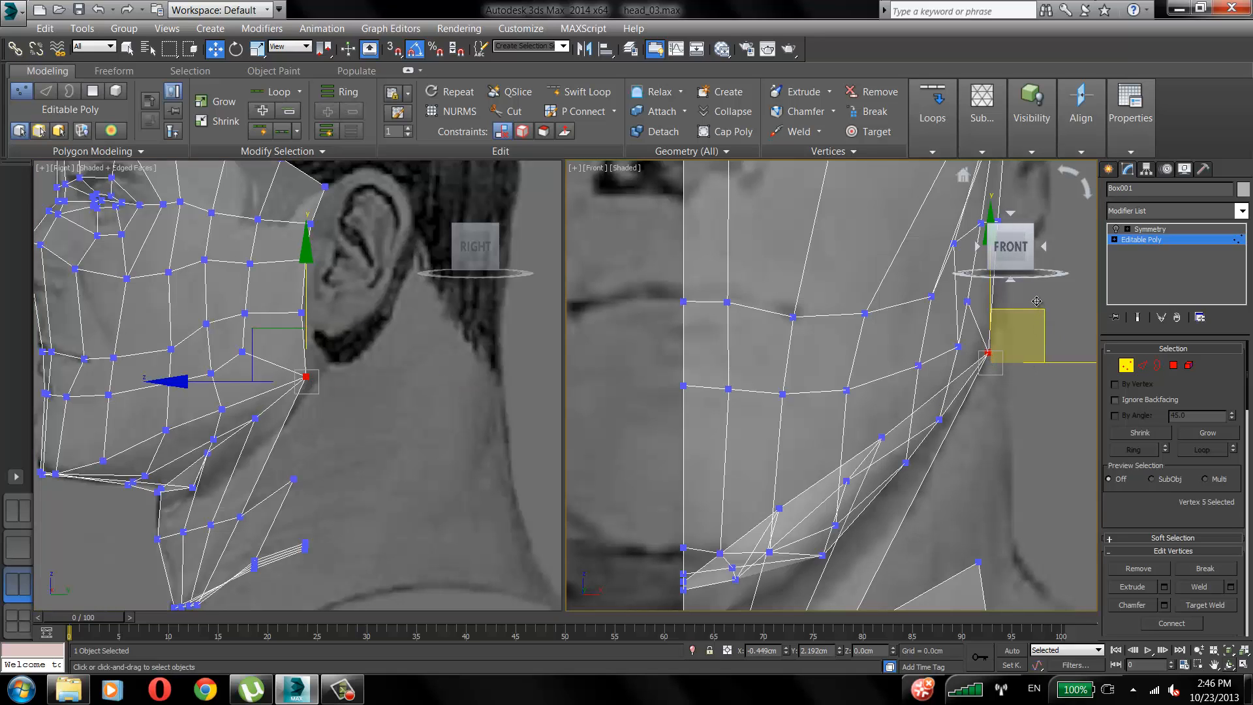
click(208, 469)
Lower the three vertices beneath the jawline in the side view toward the reference jaw edge.
middle_drag(214, 449, 242, 398)
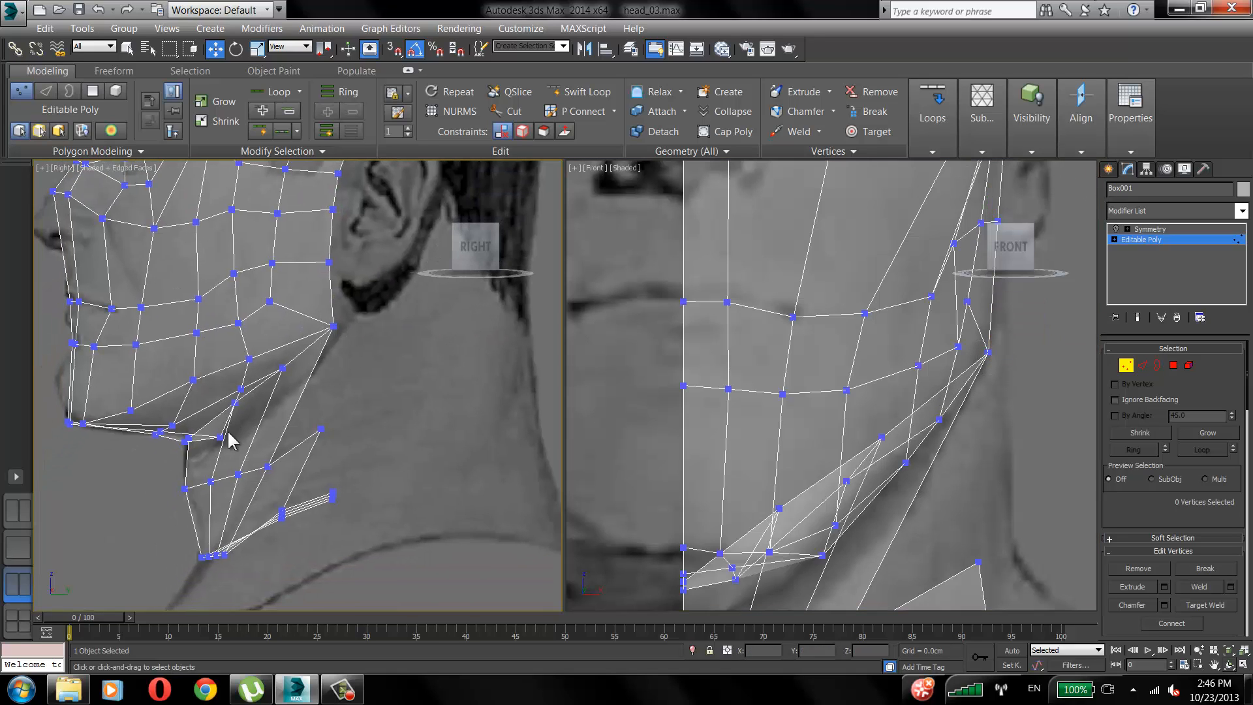
drag(236, 405, 231, 432)
click(274, 372)
click(283, 368)
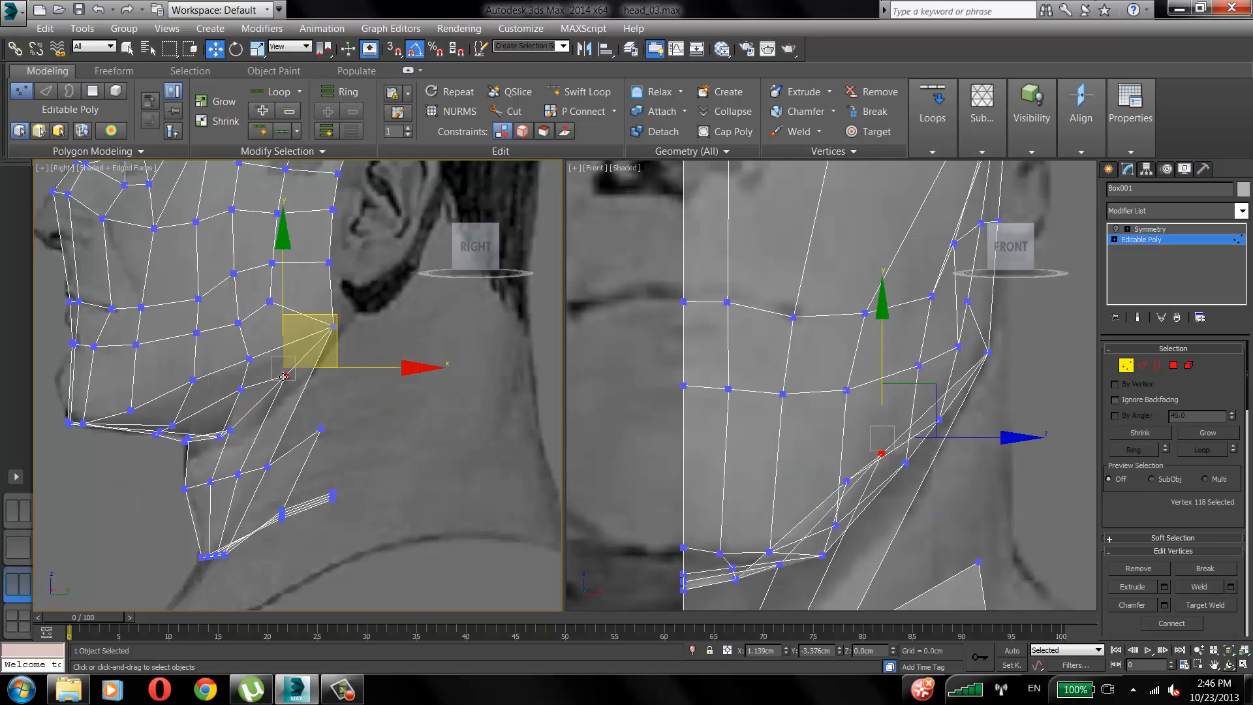
drag(241, 389, 240, 403)
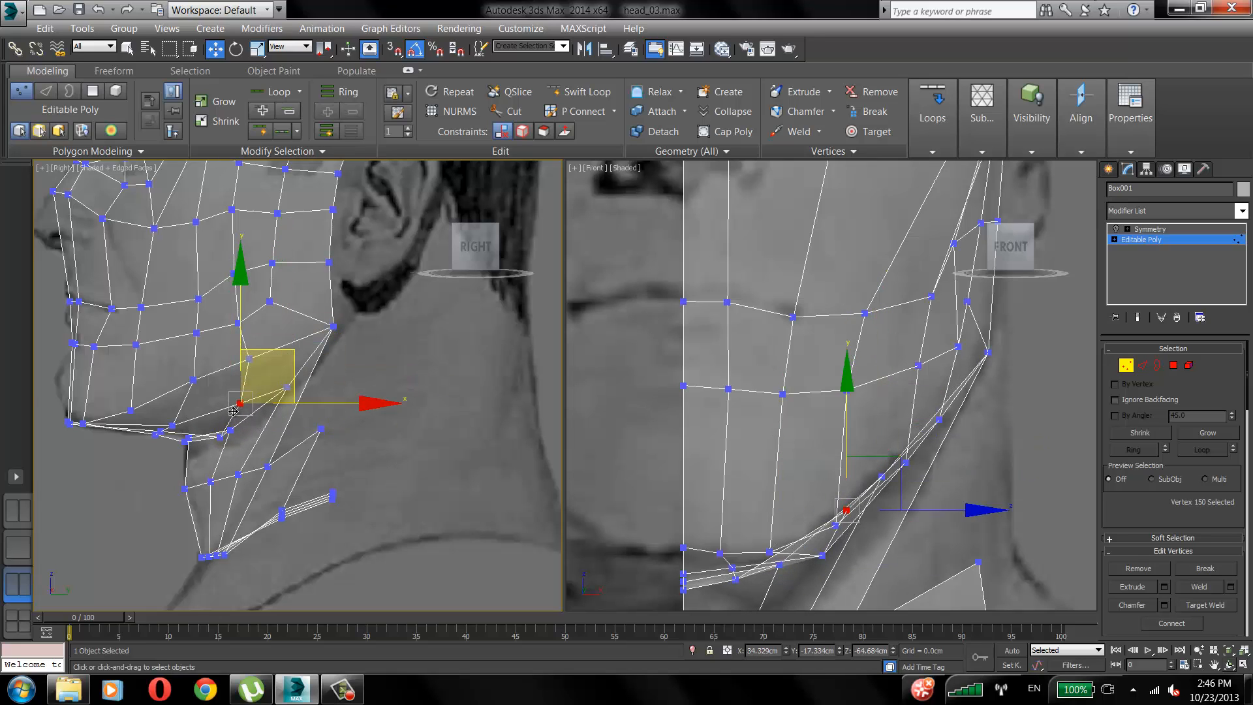
Lower the vertices where the underside of the chin meets the neck in the side view.
mouse_move(190, 437)
mouse_down()
mouse_move(193, 453)
mouse_move(221, 453)
mouse_move(218, 435)
mouse_move(186, 459)
mouse_up()
click(262, 406)
click(210, 440)
click(186, 489)
click(294, 410)
middle_drag(243, 451, 313, 379)
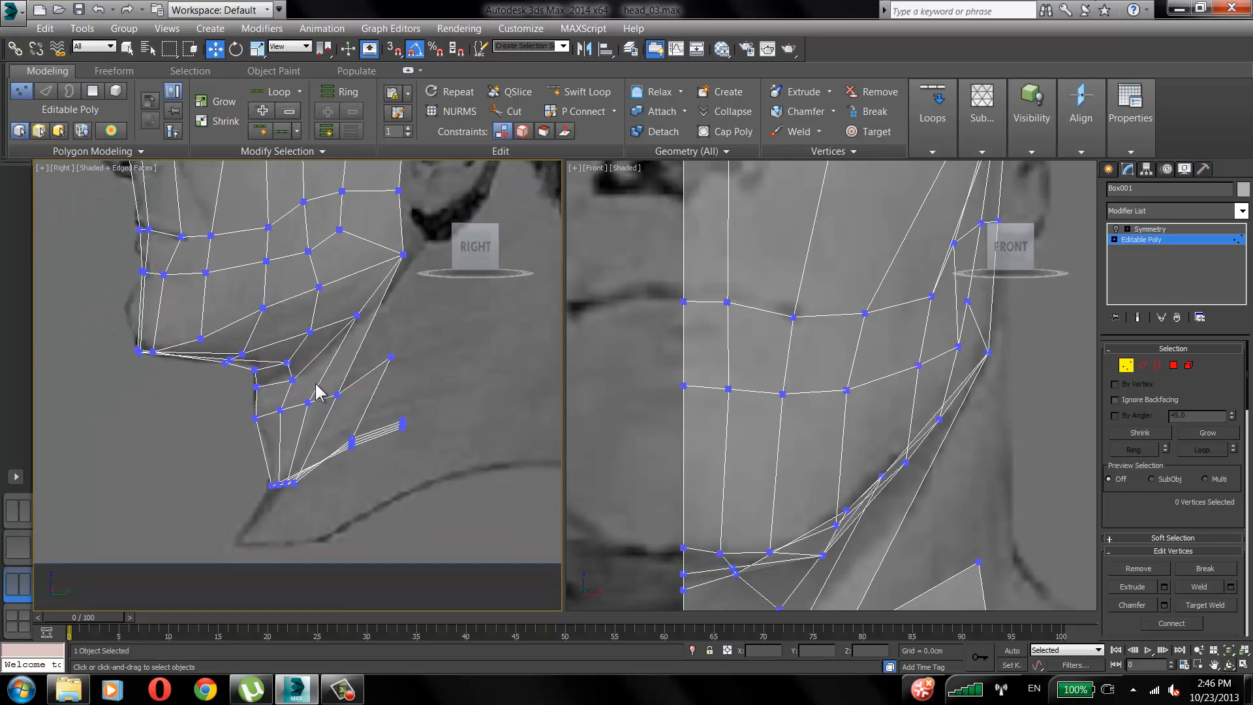
Refine the small group of vertices at the top of the throat in the side view to follow the reference chin-to-neck transition.
scroll(312, 379, up, 2)
scroll(278, 356, up, 2)
drag(186, 340, 216, 372)
click(293, 364)
click(296, 356)
middle_drag(310, 310, 313, 367)
click(290, 328)
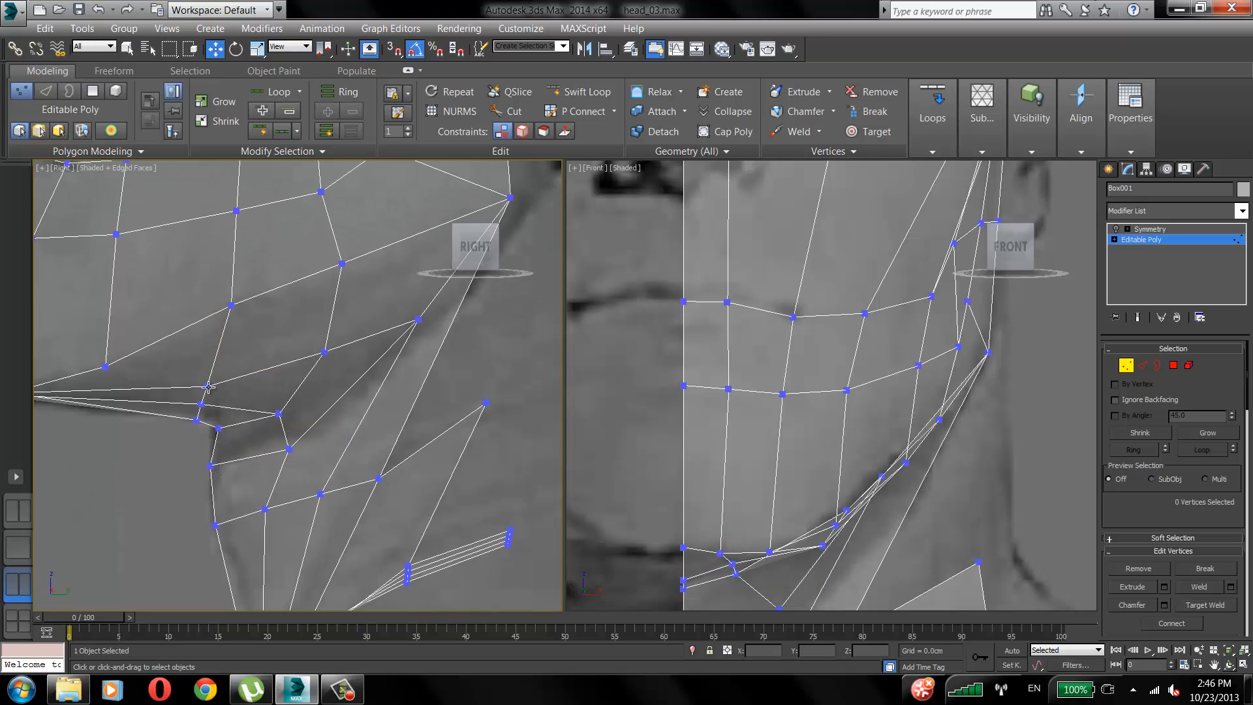
Shift two lower jaw vertices back toward the ear and lower the neighbouring rear jaw vertex in the side view.
drag(208, 386, 242, 380)
click(226, 307)
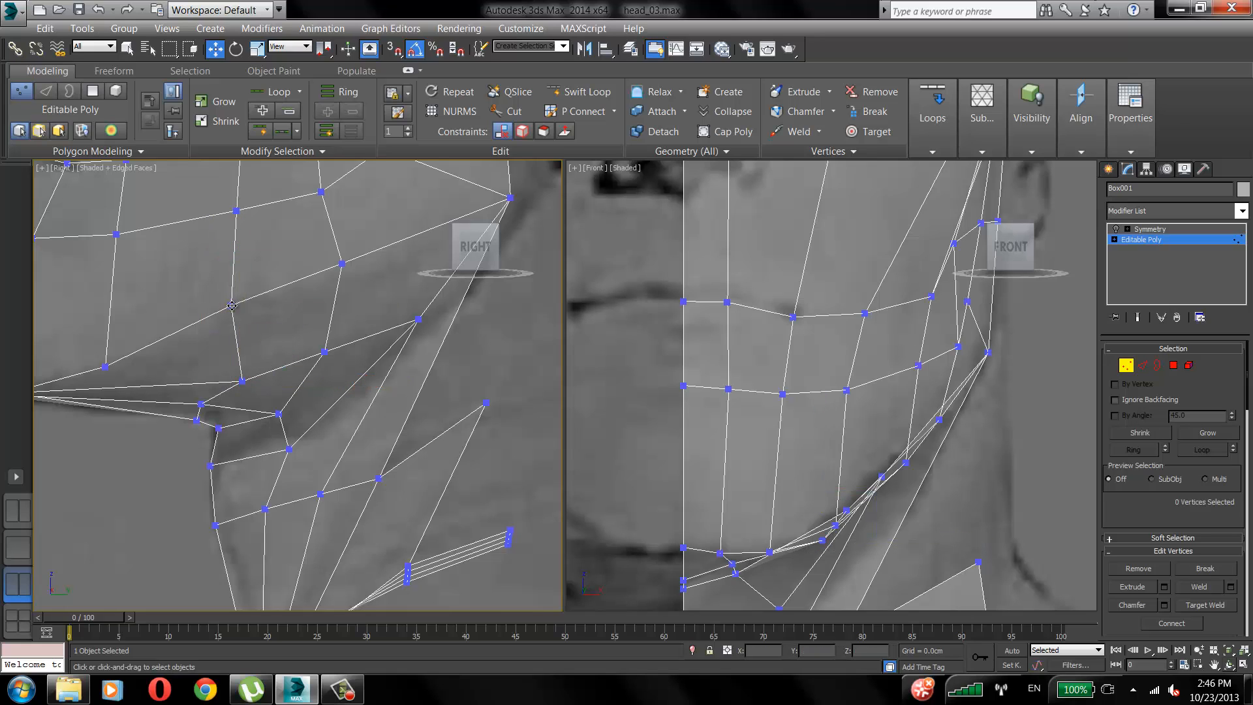
drag(231, 306, 263, 314)
drag(343, 267, 347, 280)
middle_drag(269, 295, 284, 346)
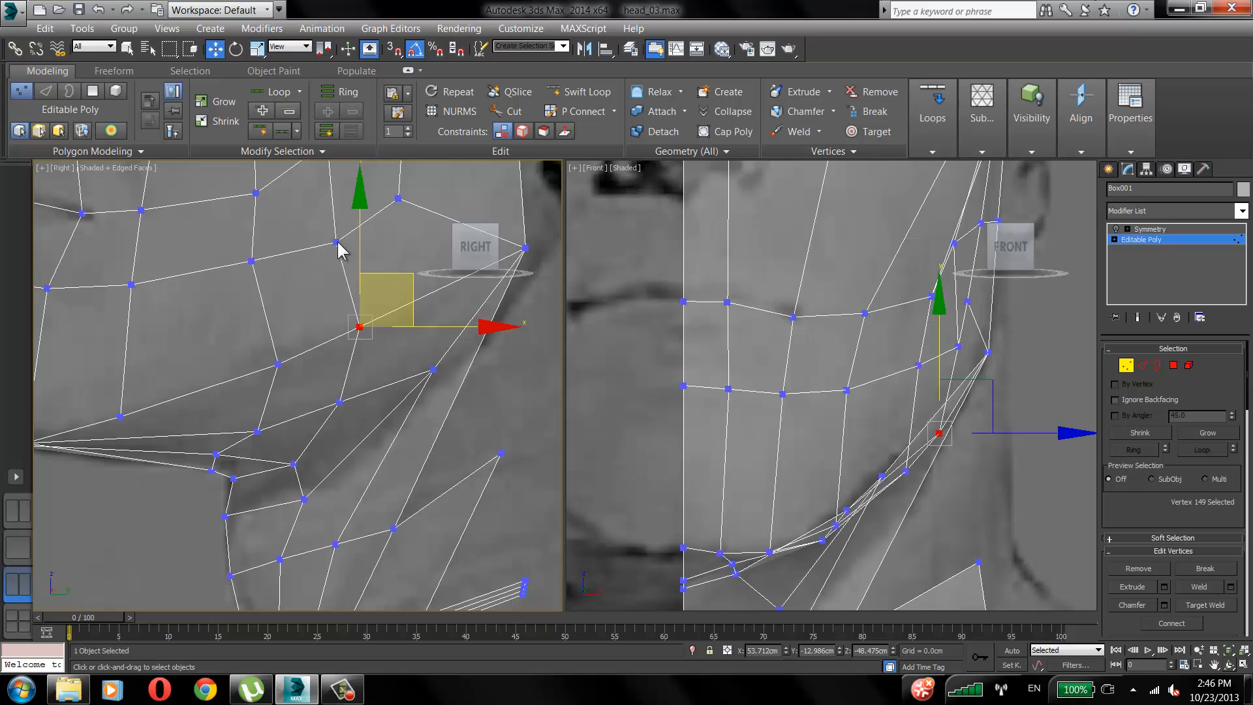
Raise the three lower cheek vertices above the rear jaw slightly in the side view to even out the mesh rows.
drag(337, 243, 330, 219)
middle_drag(281, 266, 284, 343)
drag(257, 335, 256, 325)
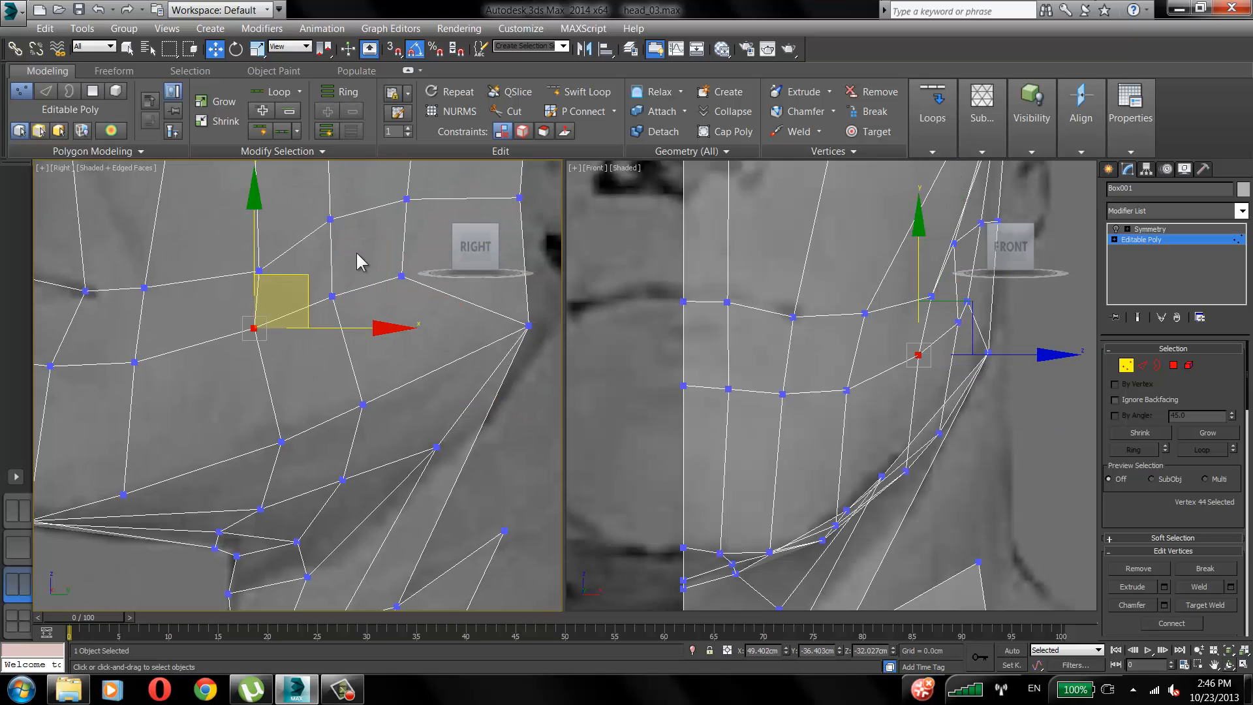
click(395, 277)
drag(400, 275, 389, 258)
scroll(359, 273, down, 2)
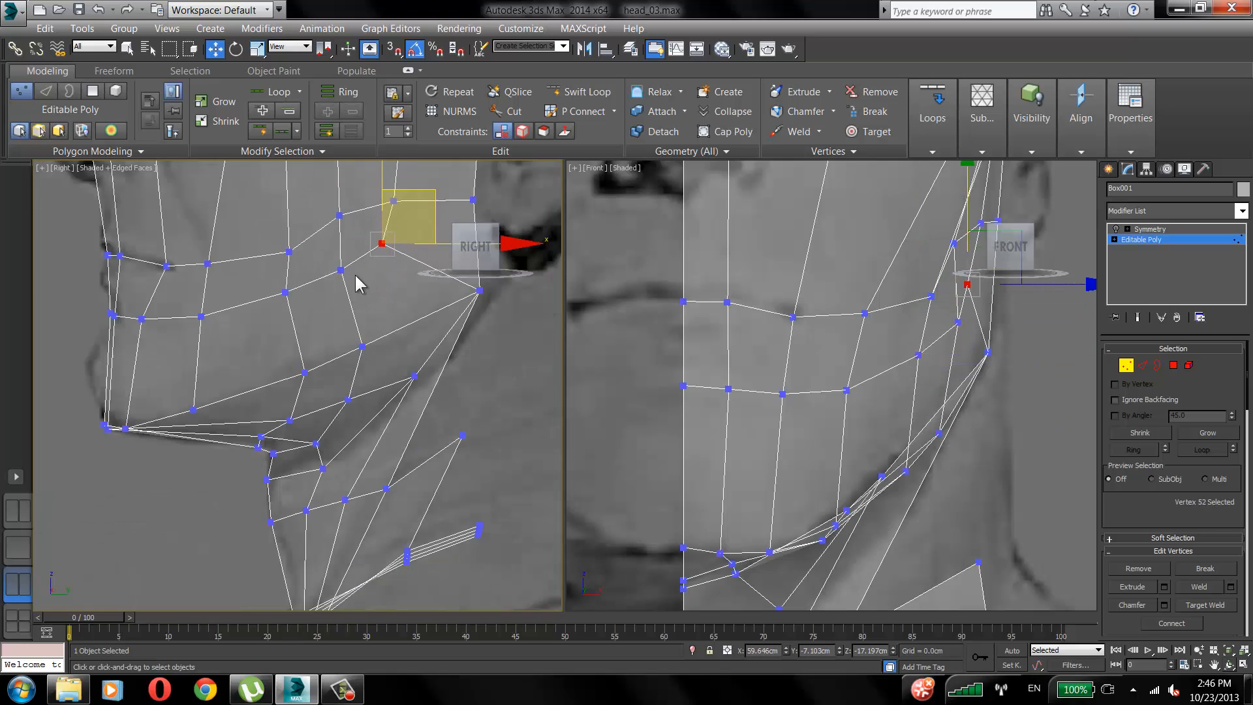
Fine-tune the jaw corner vertex and the two jaw vertices in front of it in the side view.
middle_drag(363, 311, 342, 318)
drag(460, 297, 463, 301)
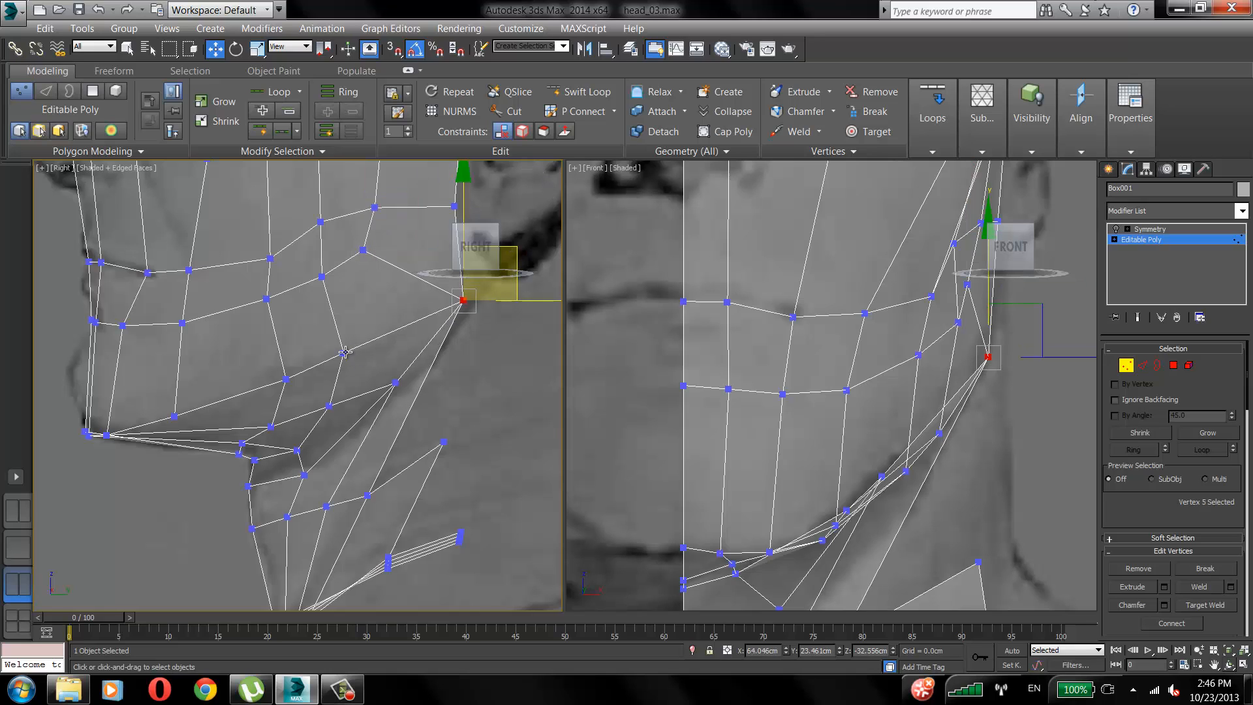
drag(343, 353, 284, 381)
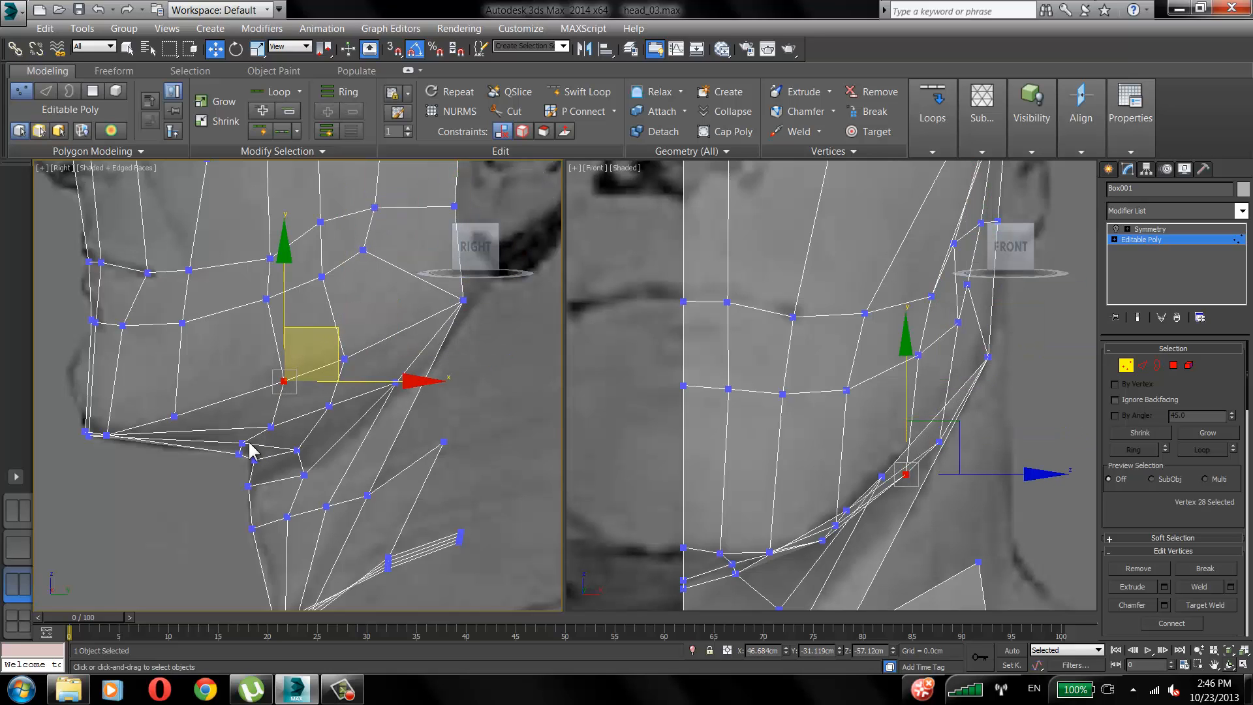
Move the under-chin vertices and the middle under-jaw vertex slightly back in the side view to even out their spacing.
drag(242, 444, 300, 450)
click(289, 462)
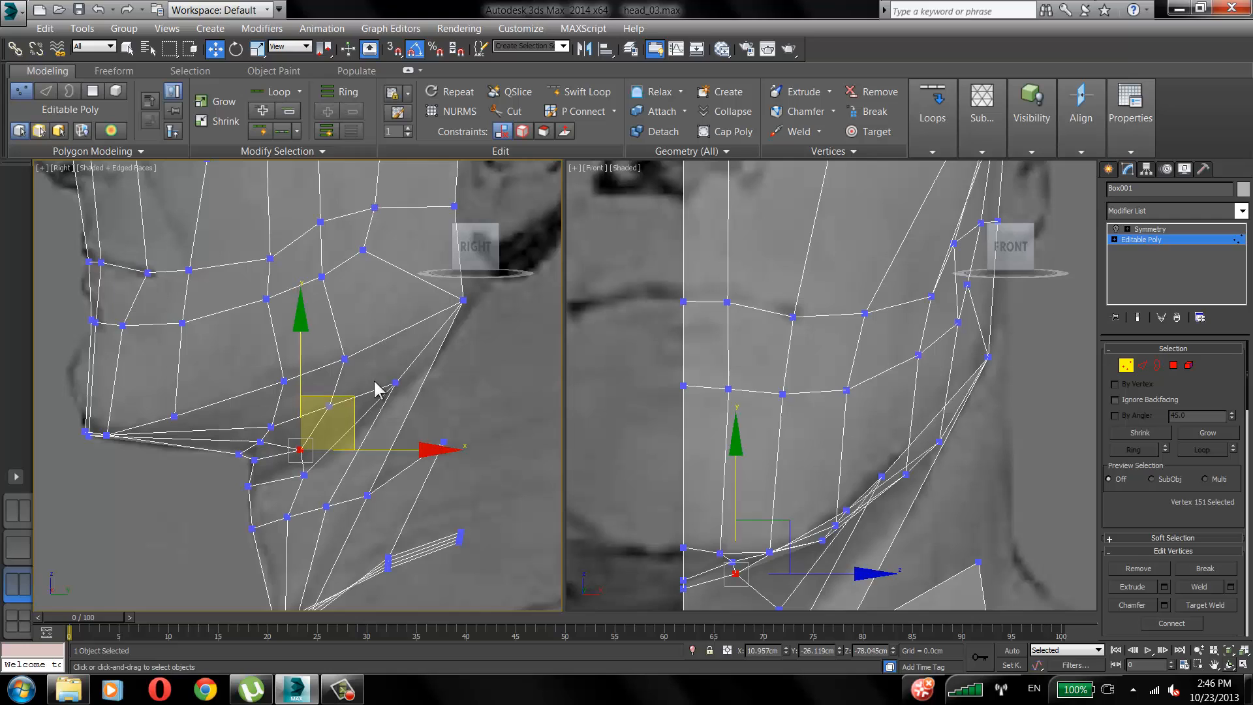
click(374, 385)
drag(329, 407, 341, 406)
click(449, 384)
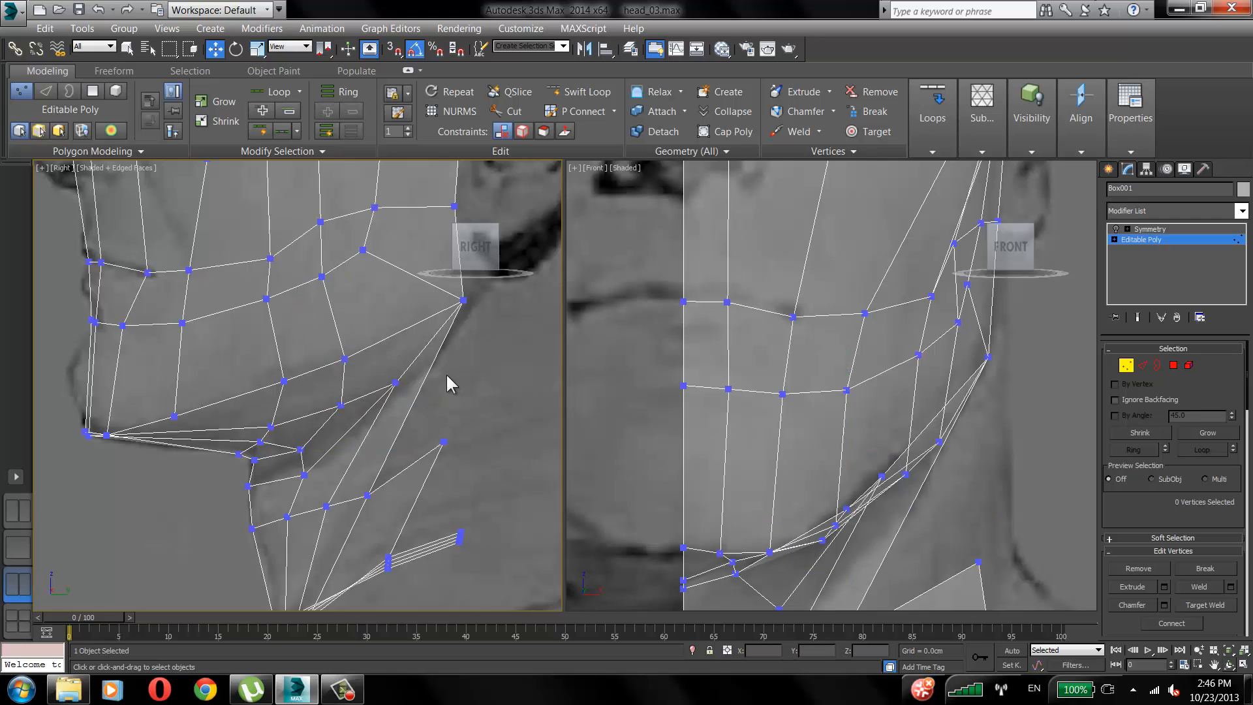
Move the three outer jawline vertices, including the jaw corner, inward in the front view to match the reference contour.
drag(906, 474, 897, 470)
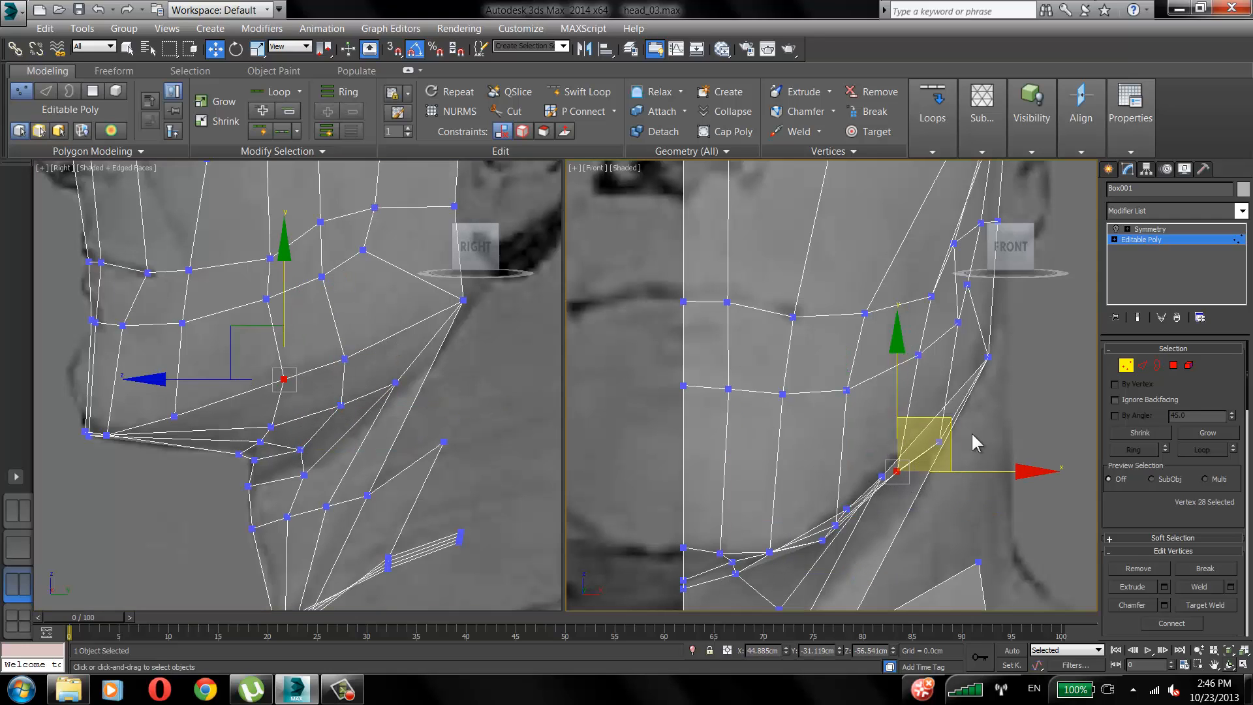
click(969, 438)
click(937, 441)
drag(1005, 441, 983, 442)
click(1005, 405)
click(988, 357)
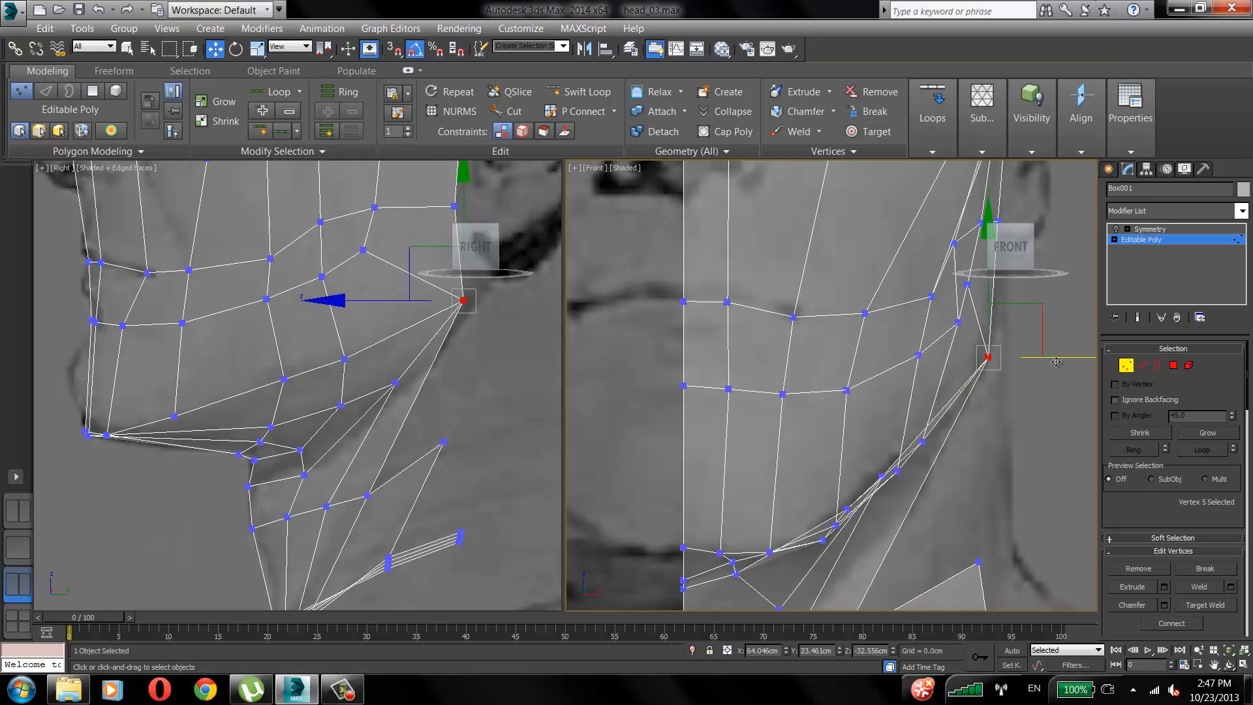
drag(1060, 359, 1057, 359)
click(1038, 412)
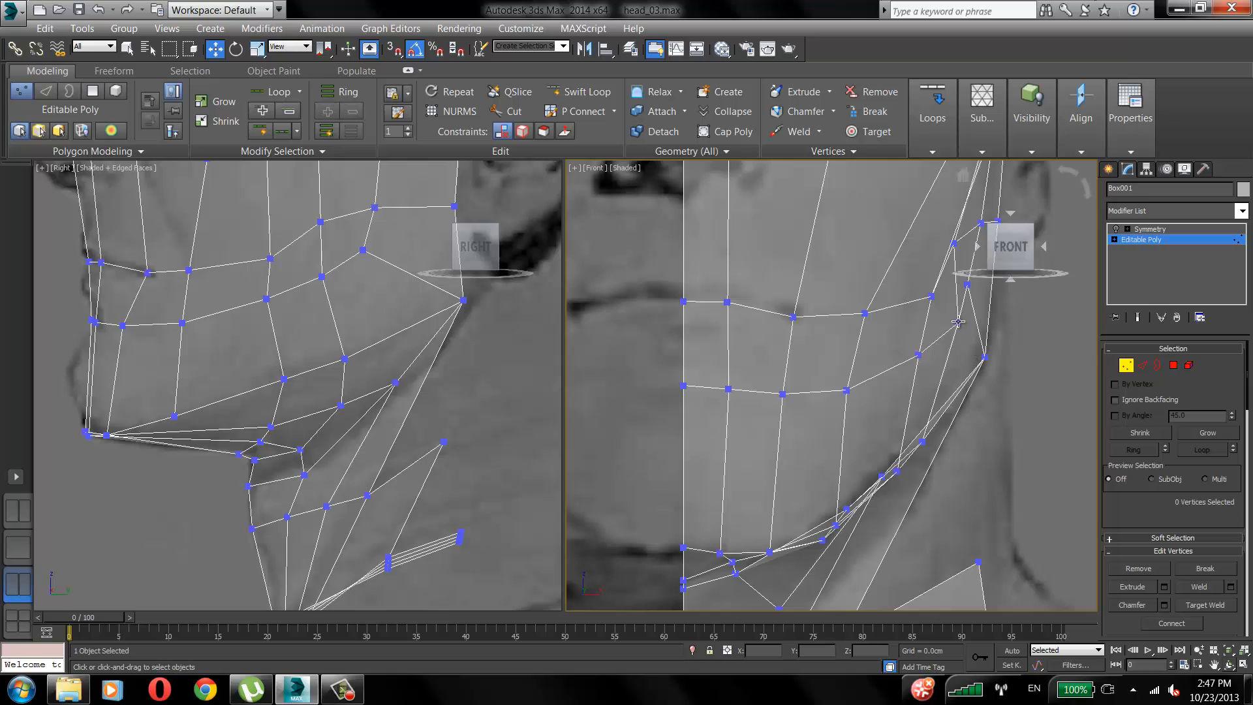
Shift one outer cheek vertex outward and three neighbouring cheek vertices inward in the front view to smooth the side of the face.
middle_drag(913, 327, 773, 361)
click(813, 278)
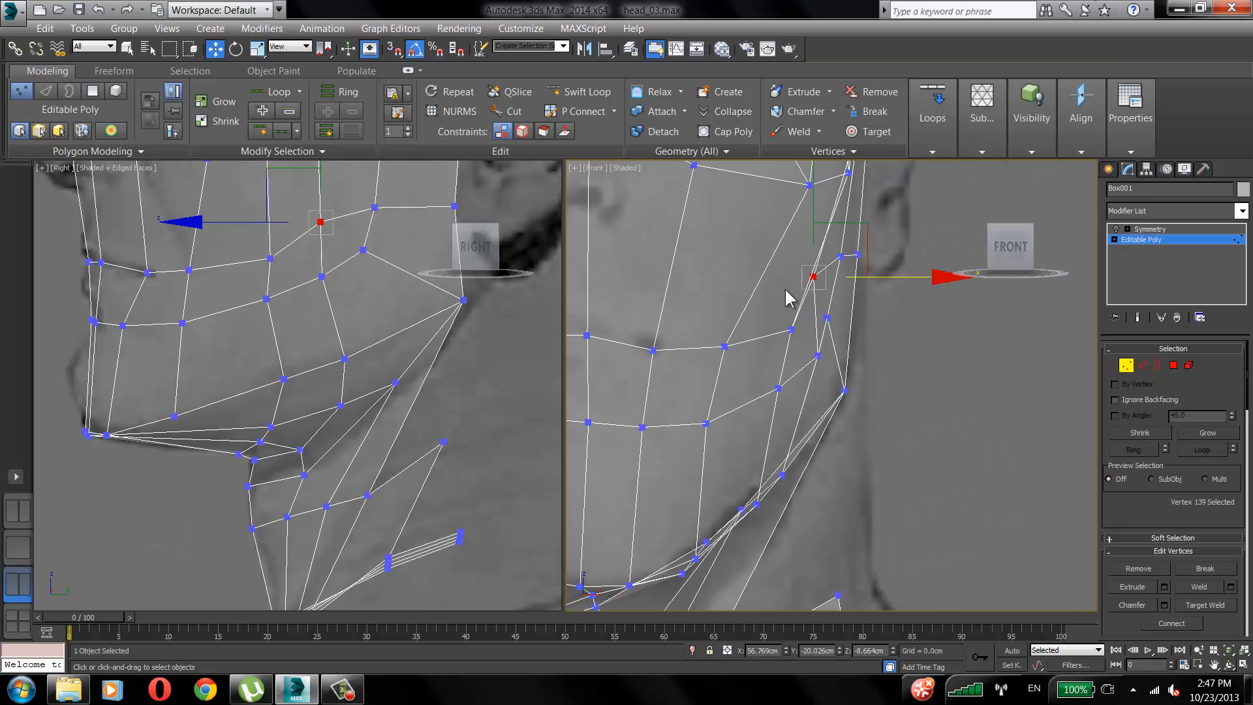
middle_drag(784, 287, 791, 304)
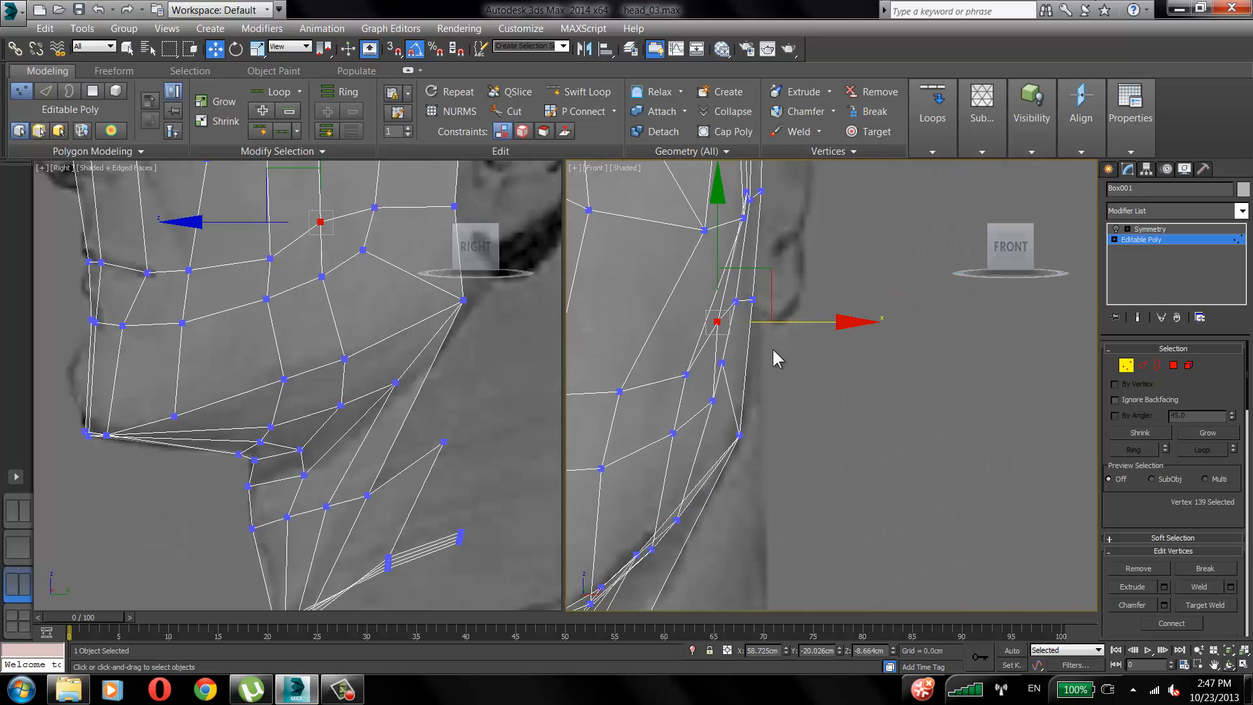
click(712, 401)
drag(831, 399, 818, 400)
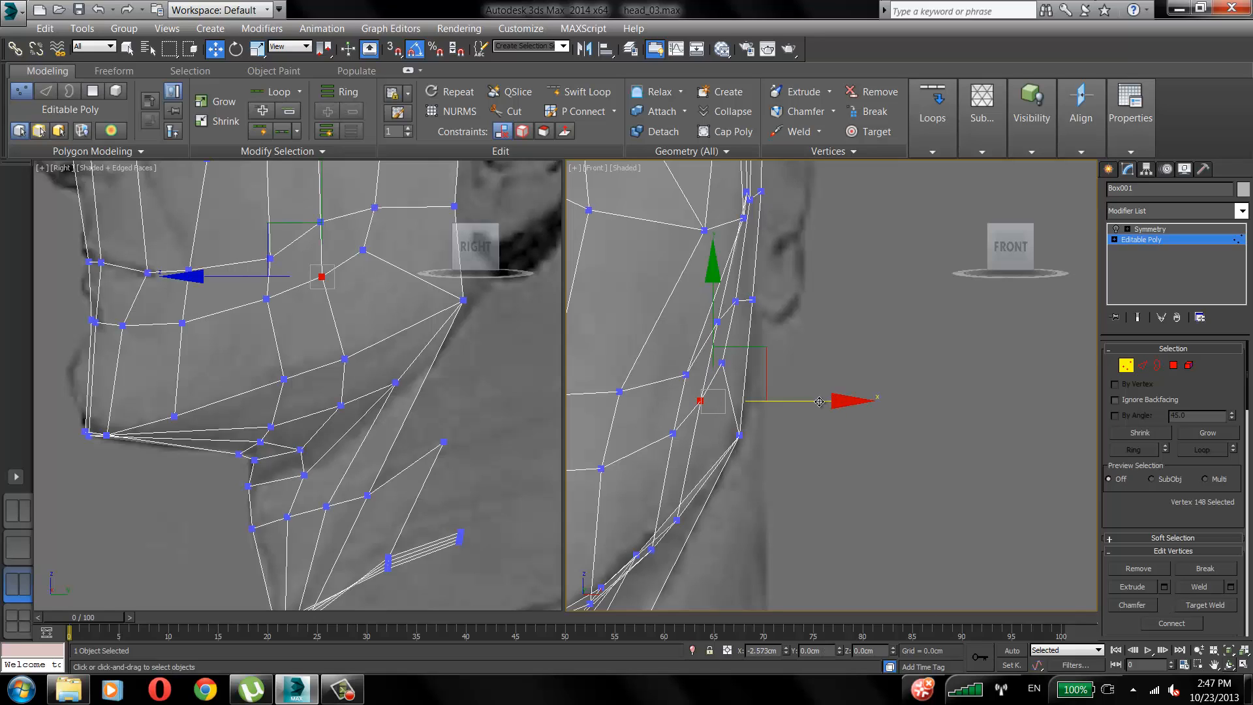
click(701, 382)
click(685, 373)
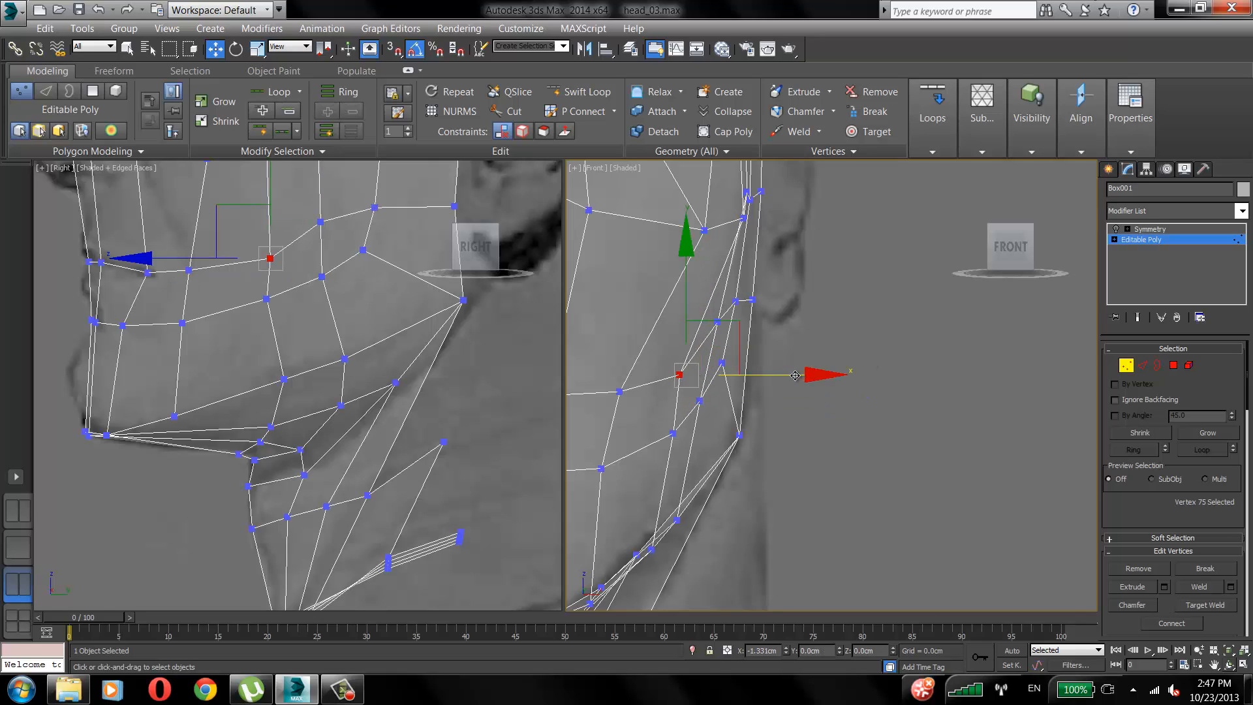
click(743, 218)
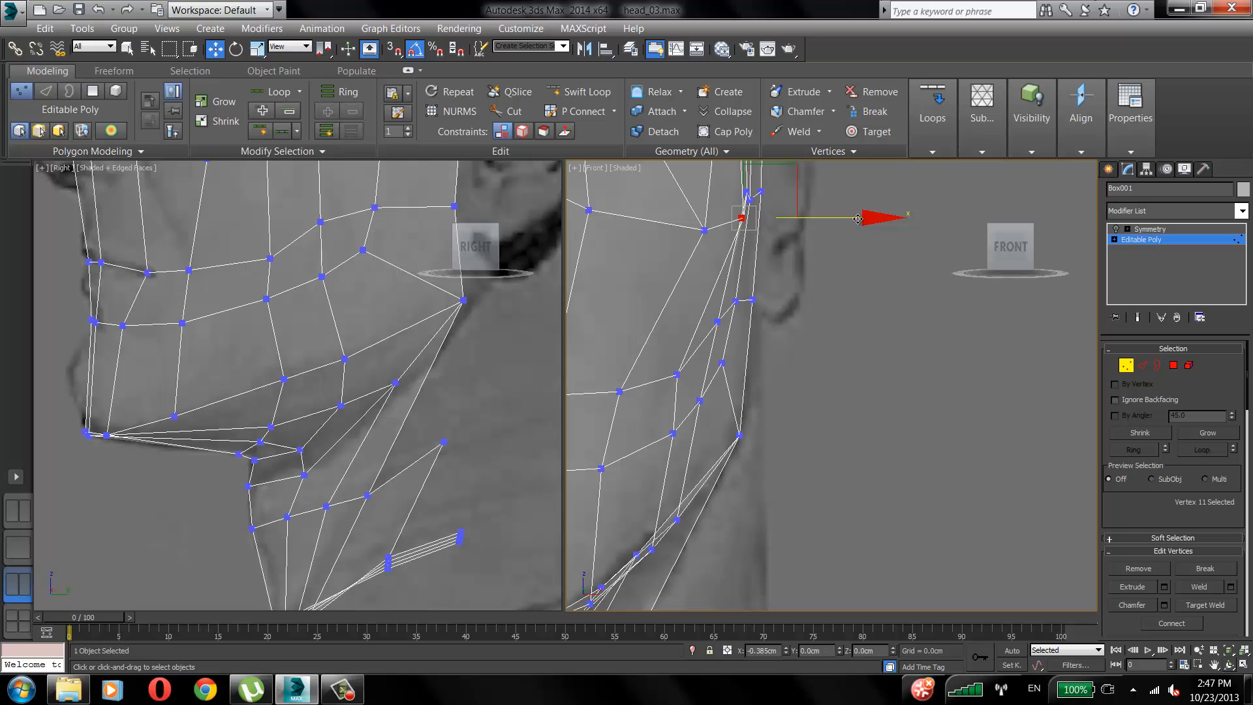
Lower two mid-cheek vertices, one above the other, slightly in the side view to even out the cheek rows.
middle_drag(750, 303, 769, 417)
click(852, 252)
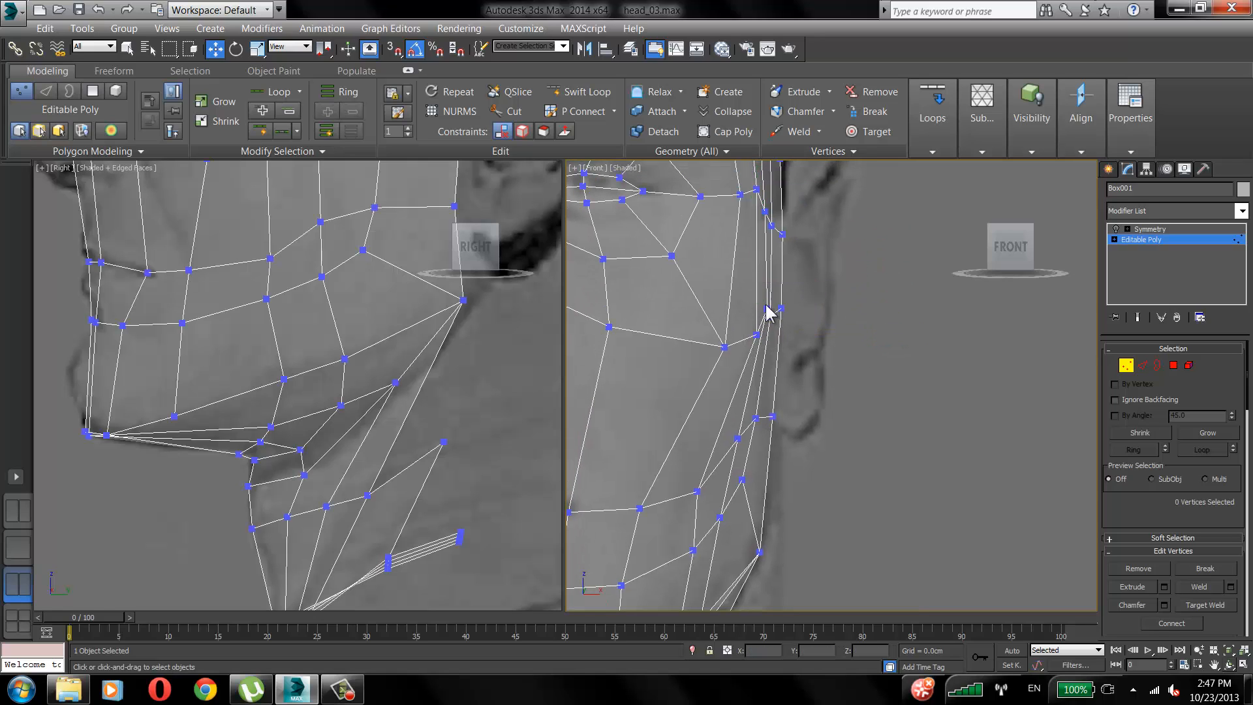
click(767, 309)
middle_drag(322, 278, 339, 430)
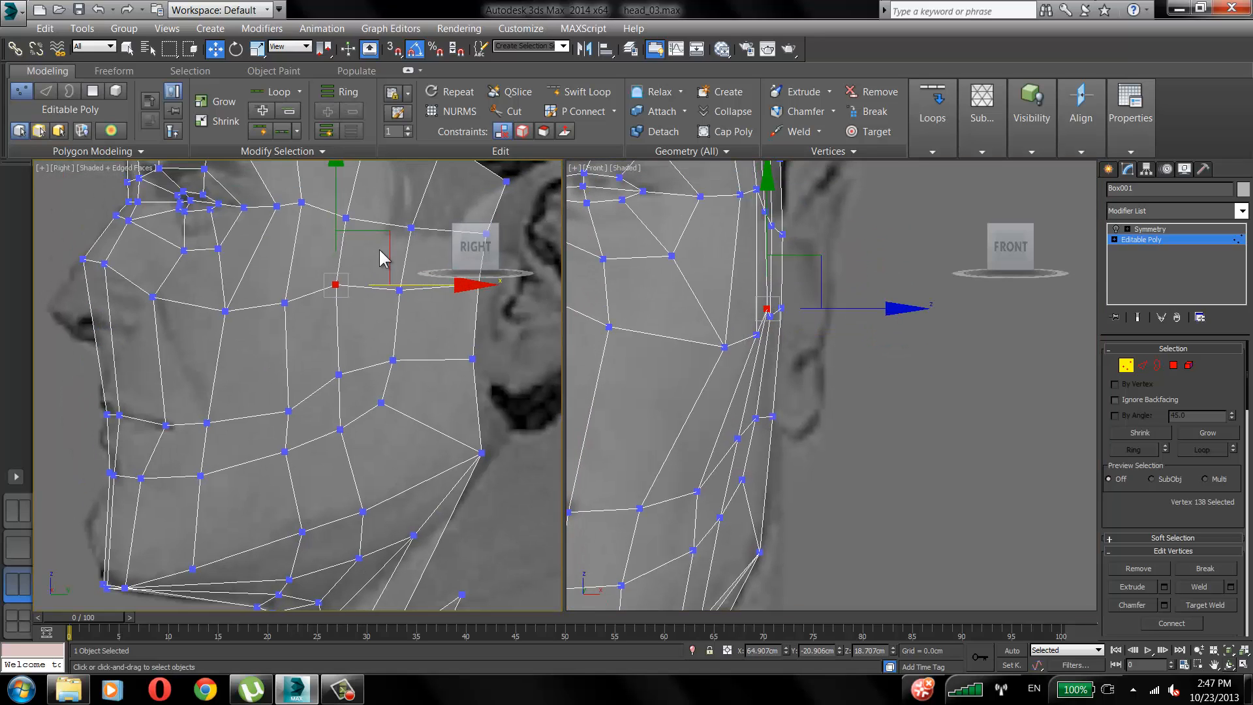
drag(382, 233, 383, 248)
click(327, 363)
middle_drag(326, 364, 335, 346)
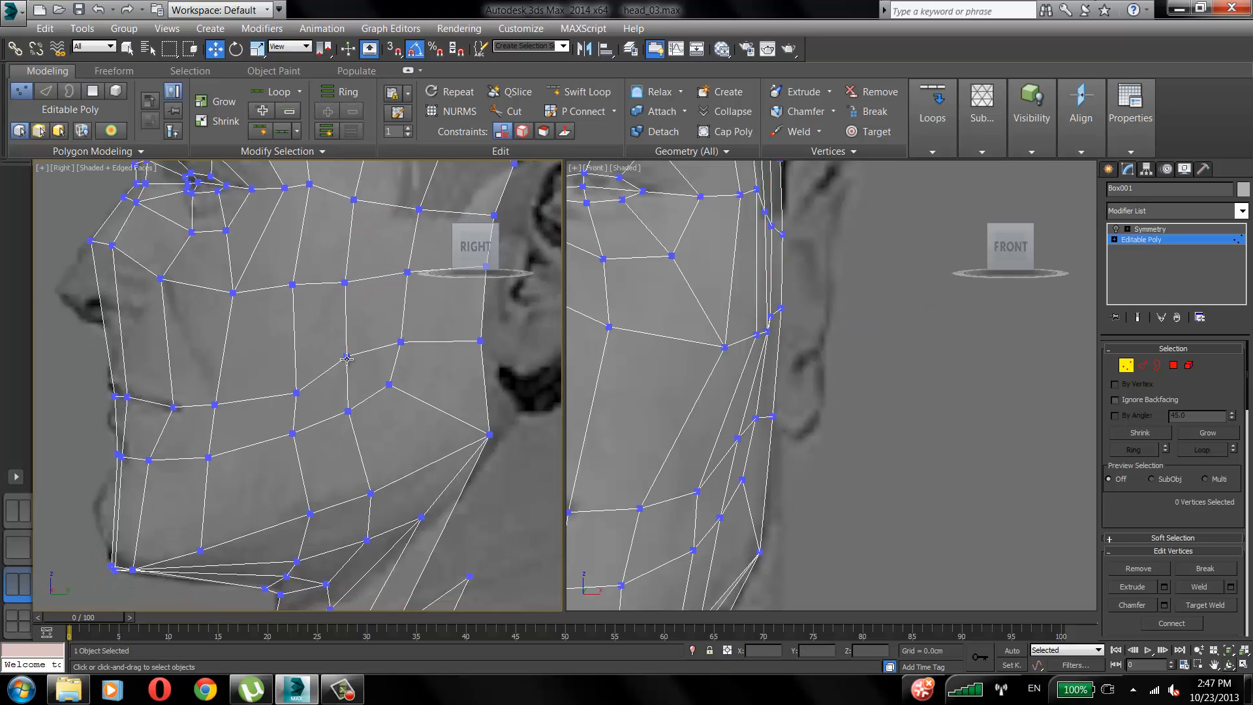
click(346, 364)
Insert a new edge loop with Swift Loop between the lower lip and the chin, following the jaw.
middle_drag(272, 396, 219, 447)
scroll(234, 360, down, 2)
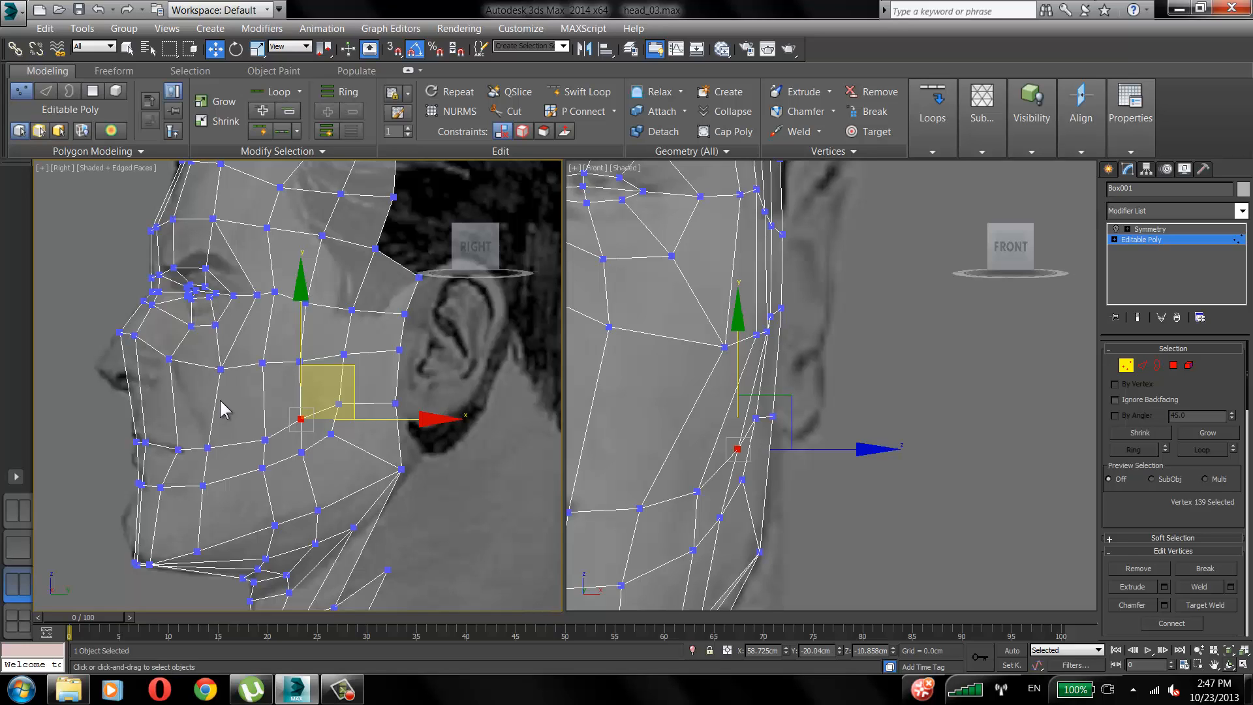
scroll(221, 410, up, 5)
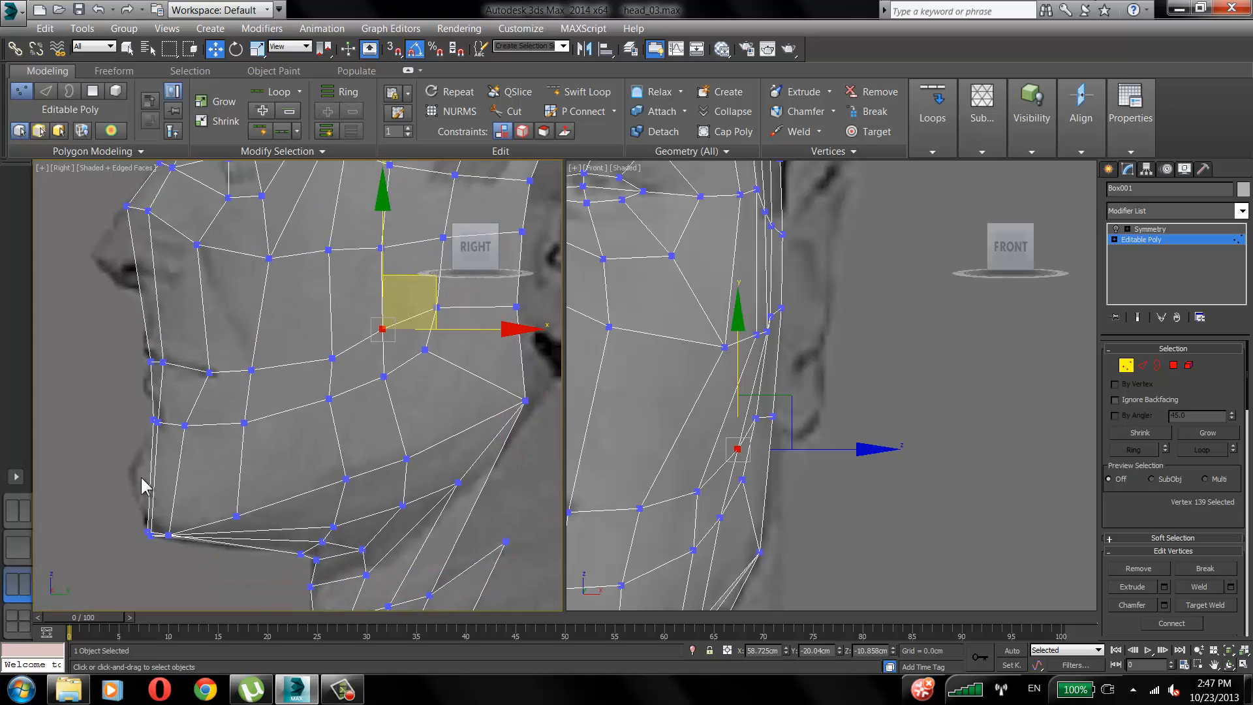
click(569, 96)
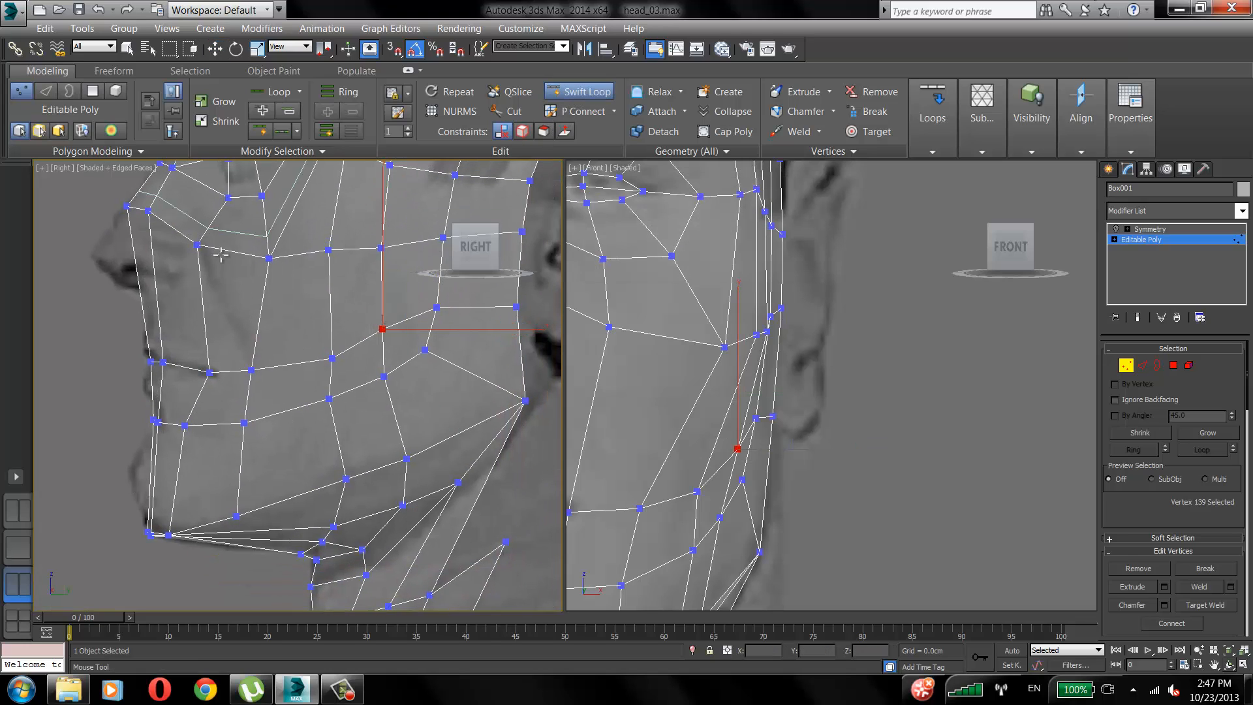
click(164, 479)
right_click(96, 432)
Move the three front vertices of the new chin loop forward in the side view to meet the reference chin.
middle_drag(132, 434, 187, 418)
click(169, 444)
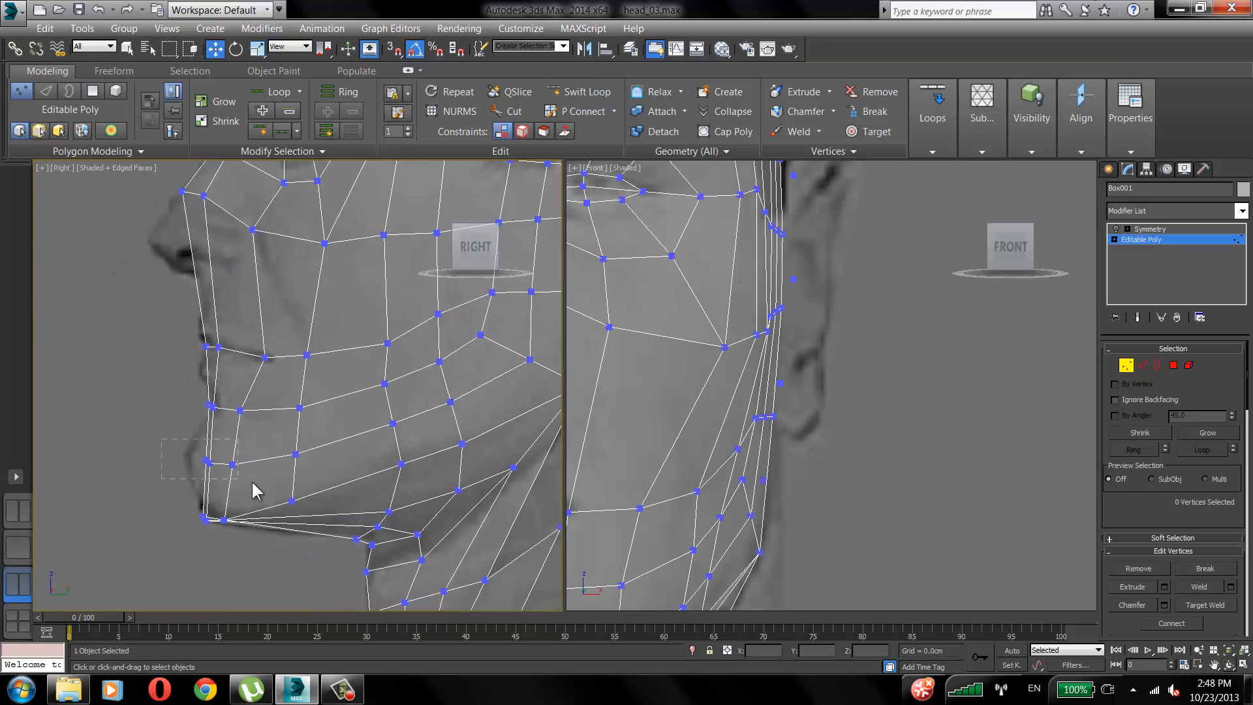
drag(252, 482, 254, 483)
drag(262, 409, 240, 405)
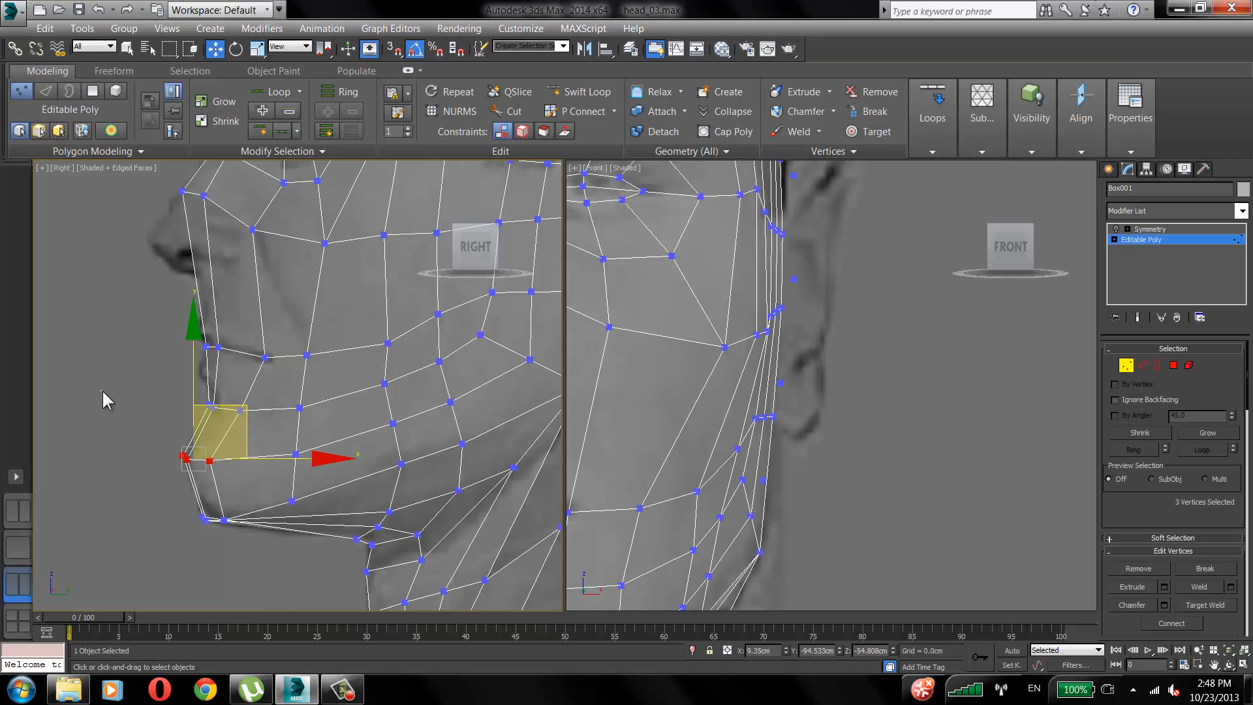
click(104, 399)
Select the new edge loop along the chin and side of the face and examine its course in the side view.
middle_drag(222, 404, 189, 425)
click(209, 433)
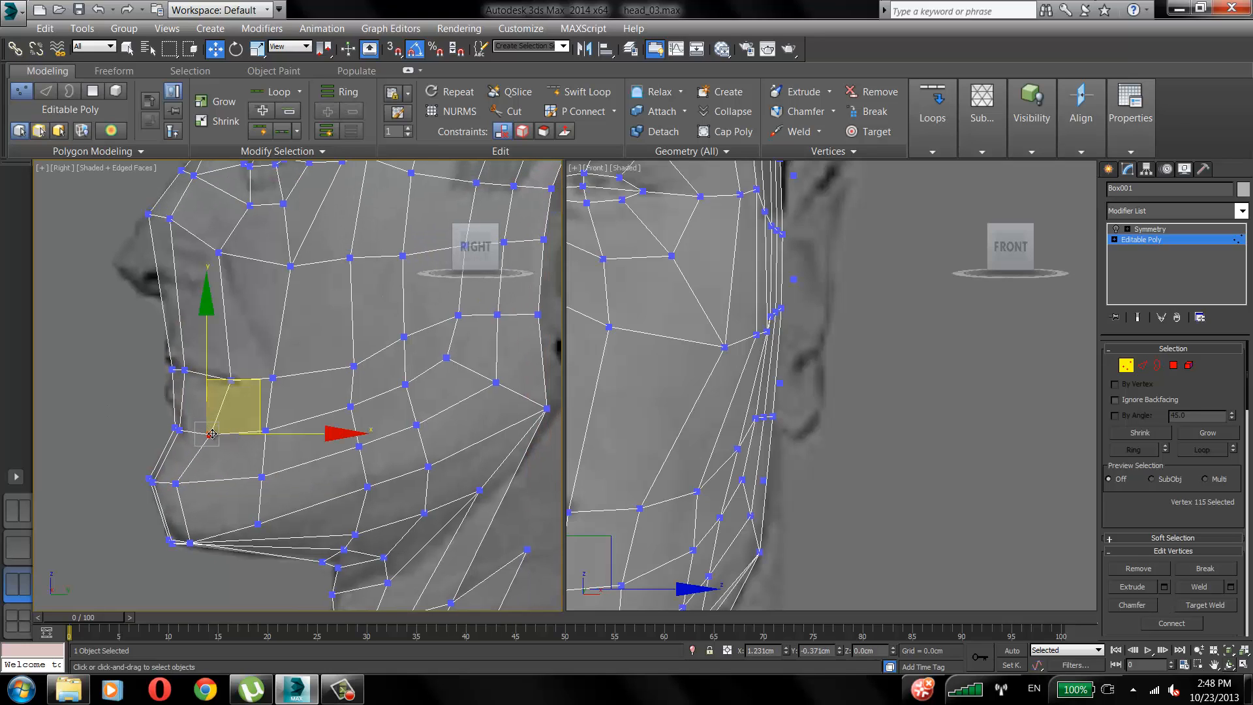
click(1141, 367)
middle_drag(187, 491, 137, 540)
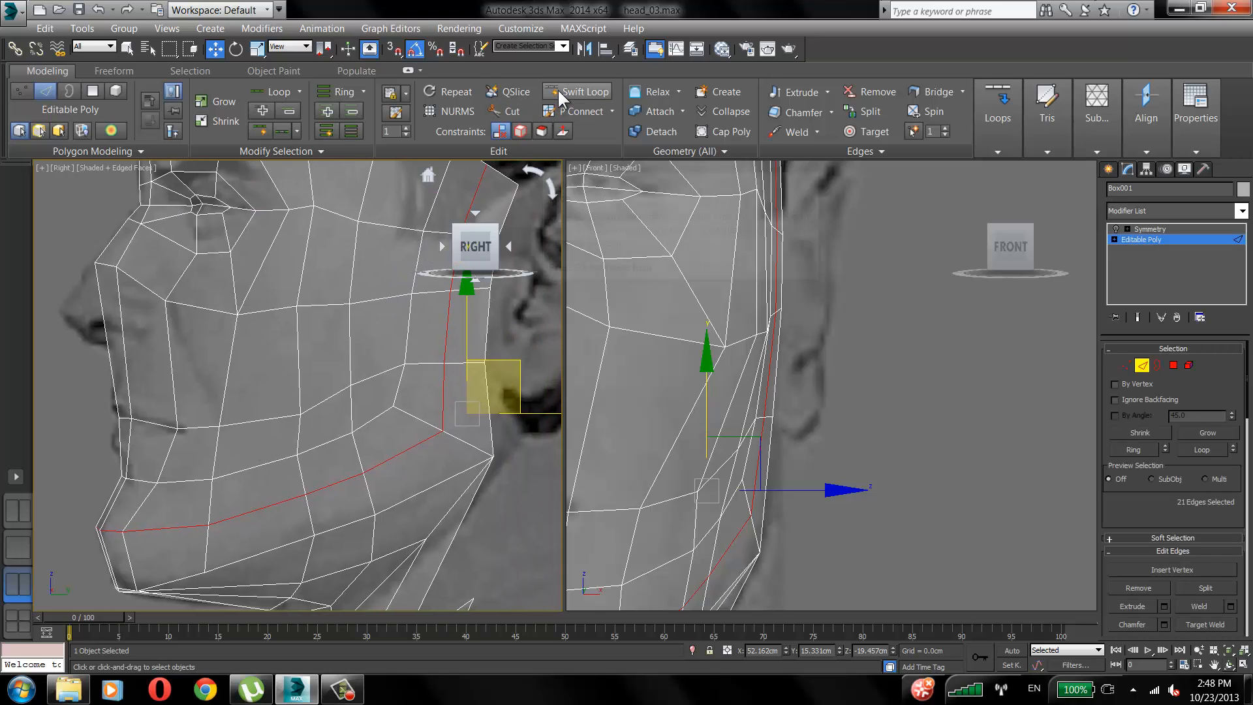
scroll(313, 422, down, 3)
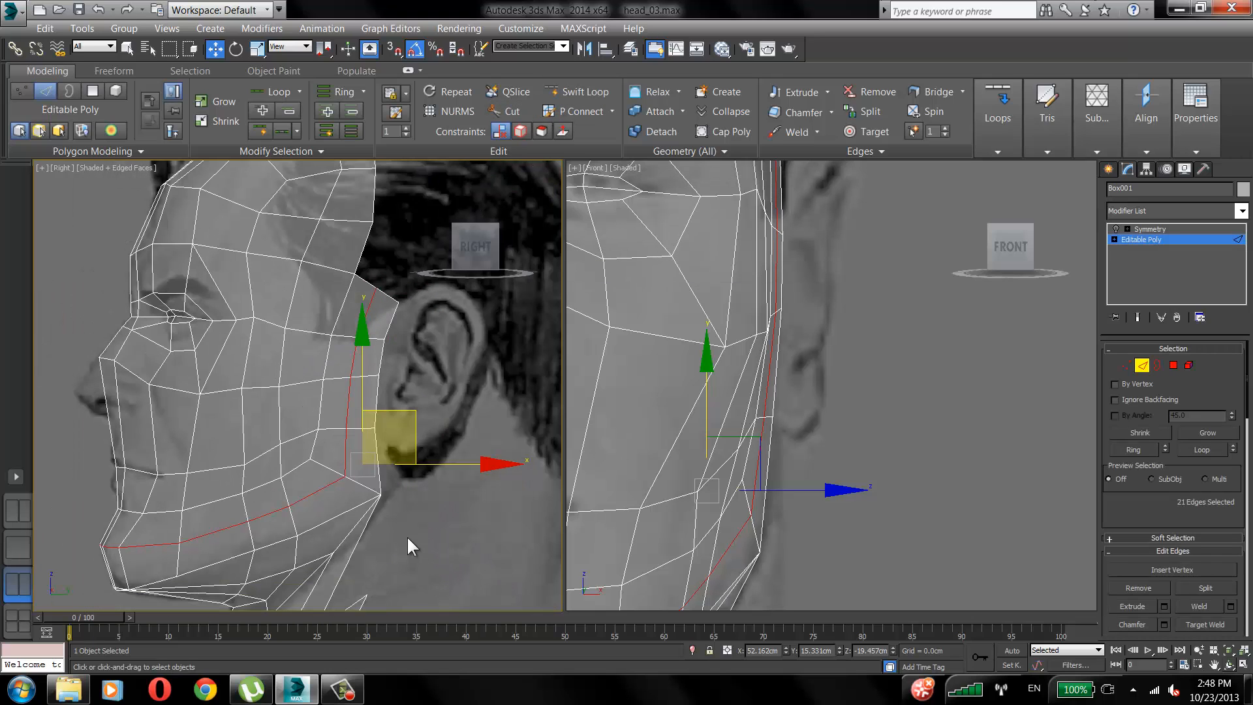
scroll(358, 400, up, 3)
middle_drag(282, 433, 315, 463)
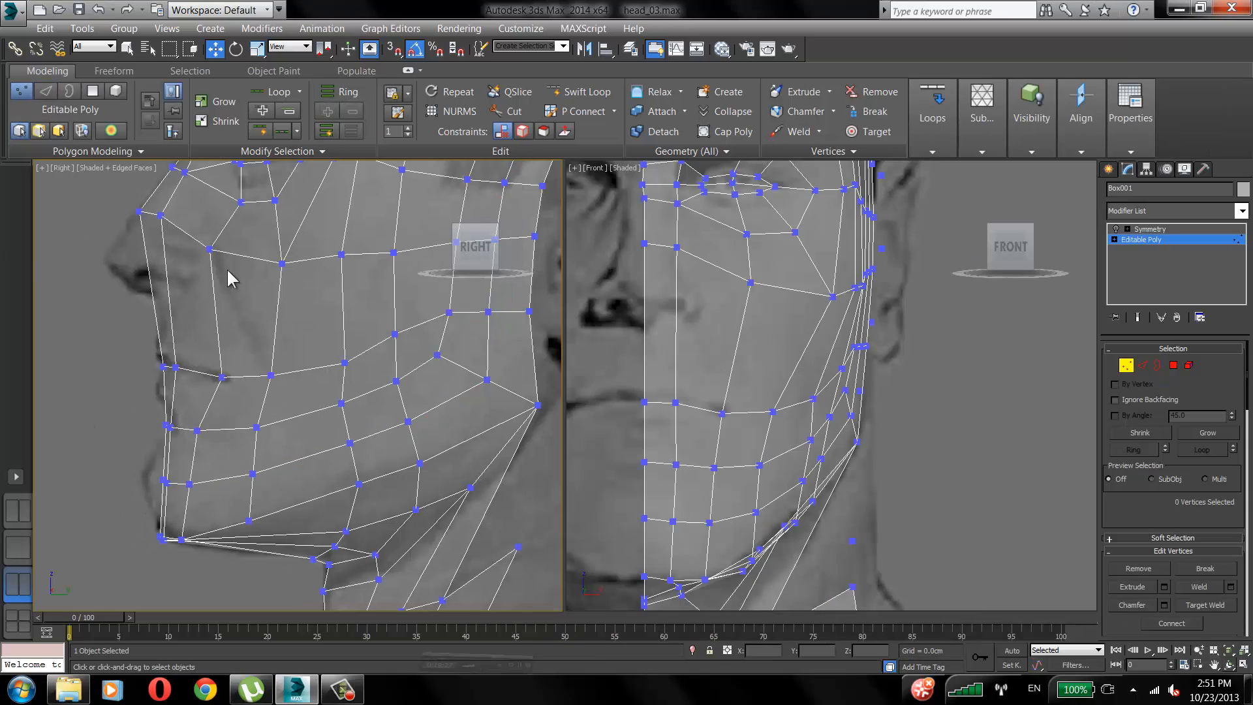
Shift the column of four vertices behind the mouth corner, down to the jawline, back toward the ear in the side view.
drag(271, 375, 285, 376)
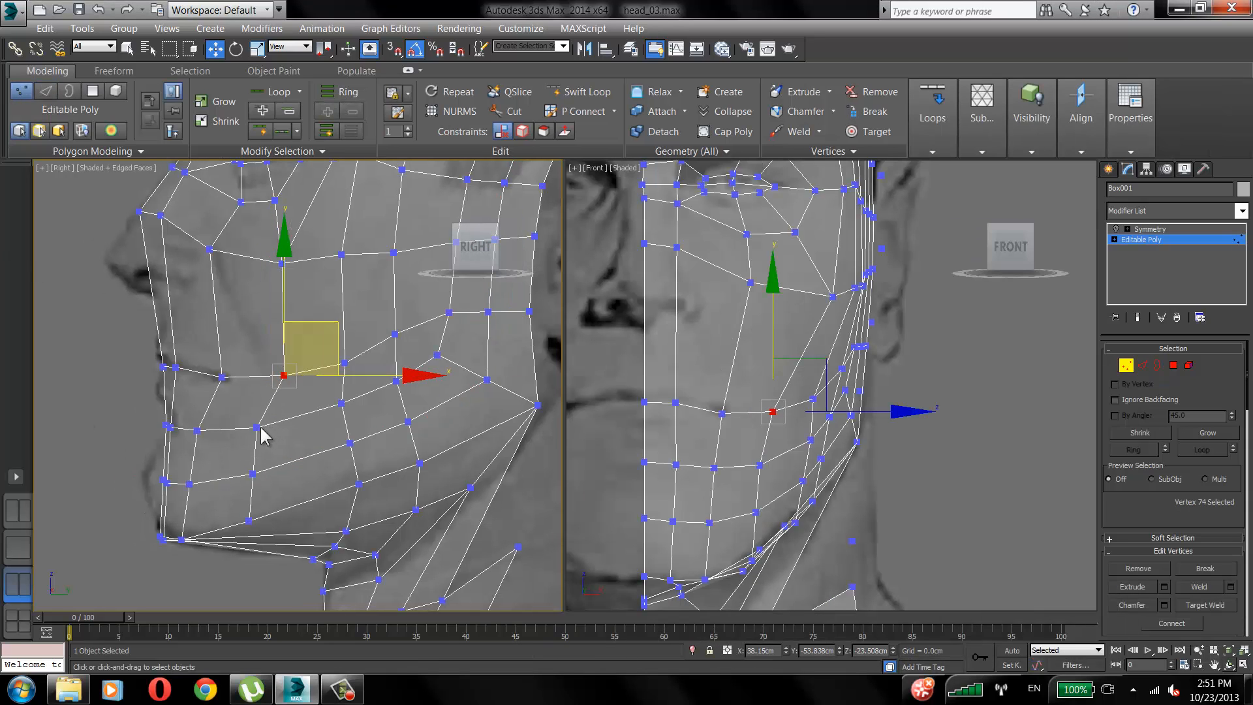
drag(257, 427, 281, 421)
drag(256, 475, 293, 458)
click(252, 520)
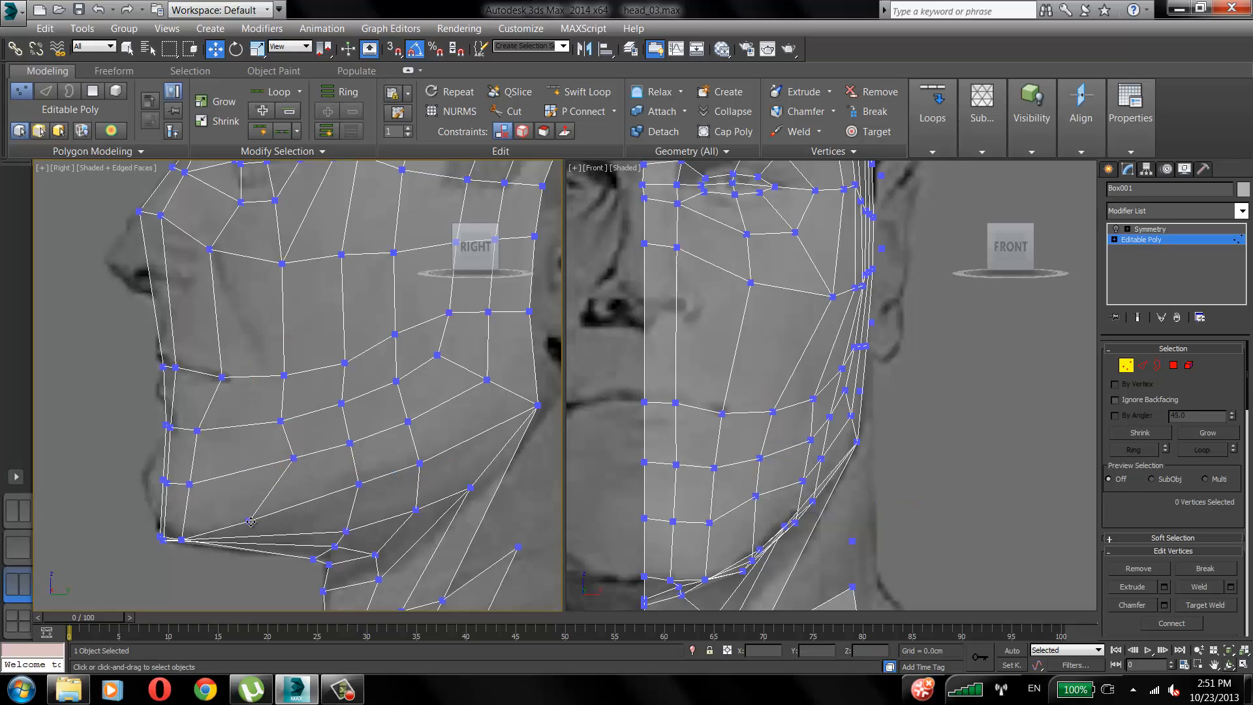
drag(249, 521, 306, 504)
Fine-tune the four vertices of the column behind the mouth corner in the side view to form a smooth vertical line.
click(278, 423)
drag(283, 421, 286, 416)
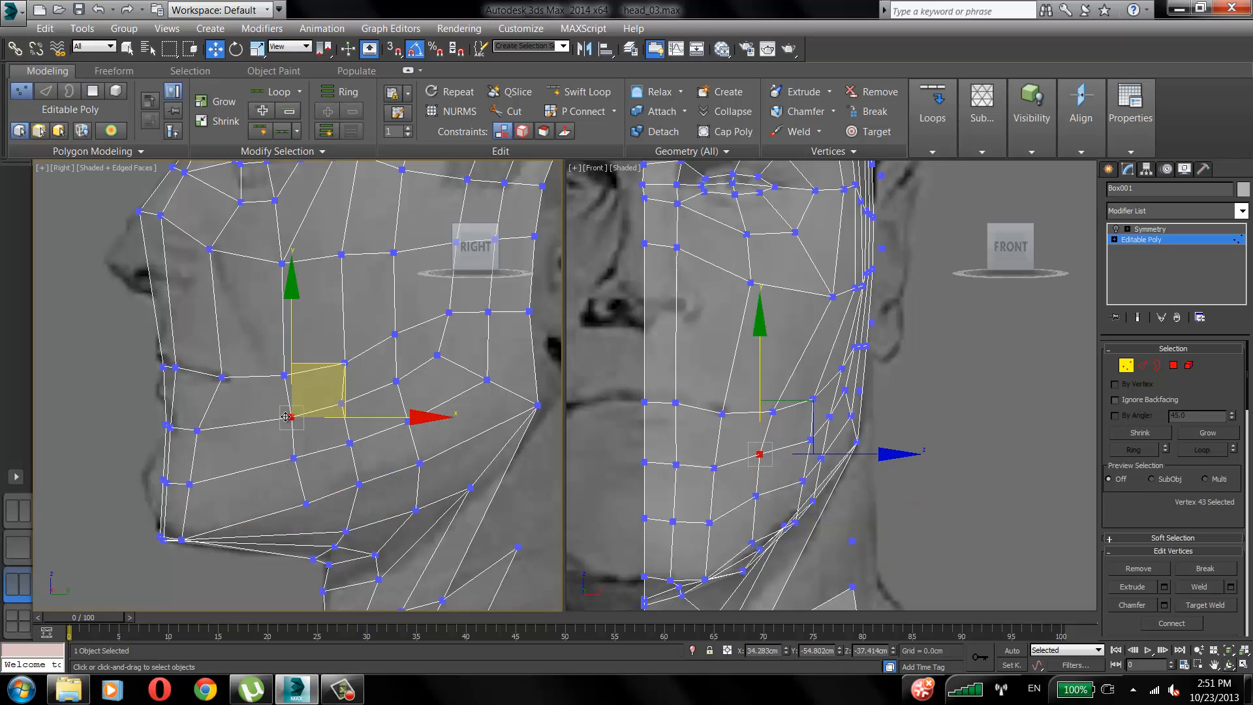
click(288, 375)
drag(307, 503, 302, 504)
click(412, 415)
drag(291, 373, 295, 372)
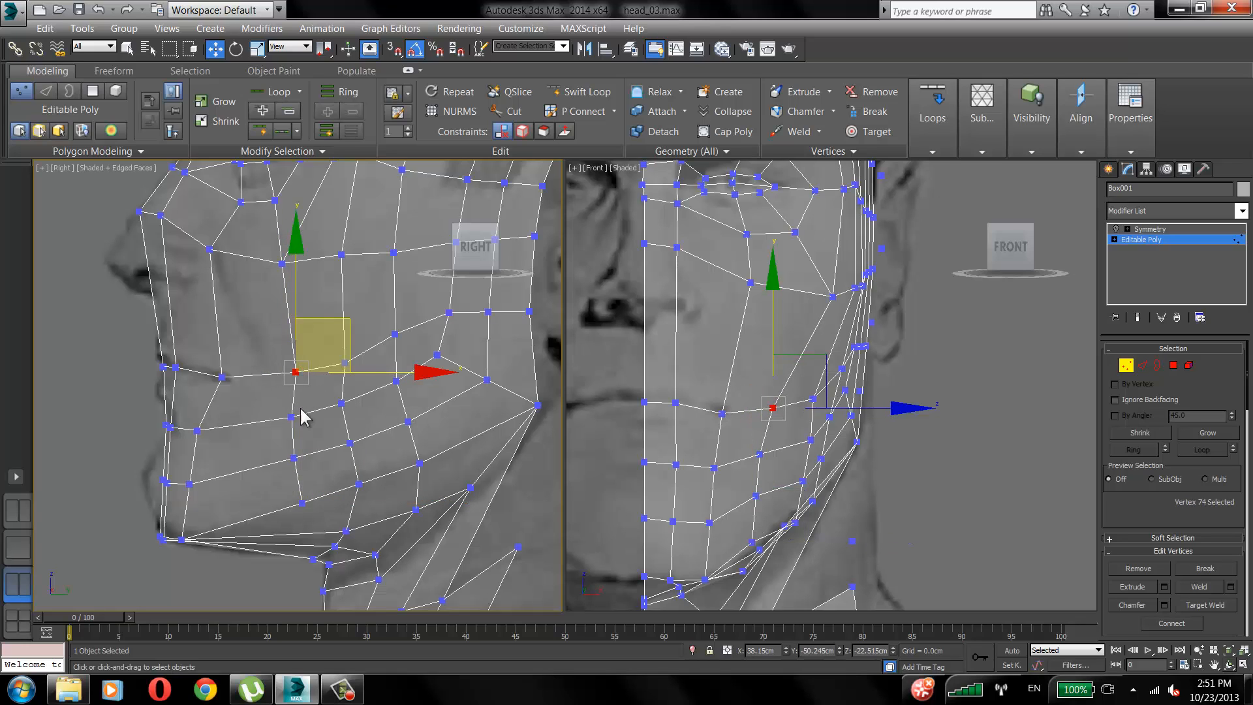
drag(291, 417, 302, 457)
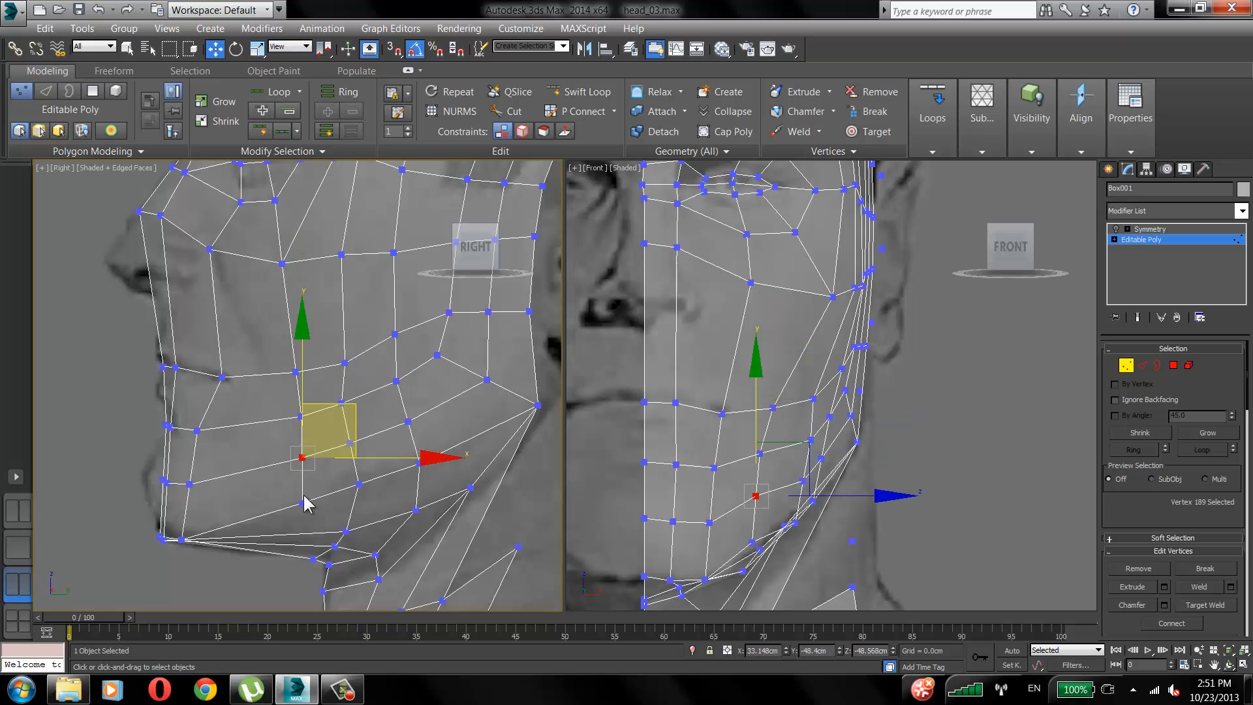
drag(302, 503, 300, 503)
click(456, 376)
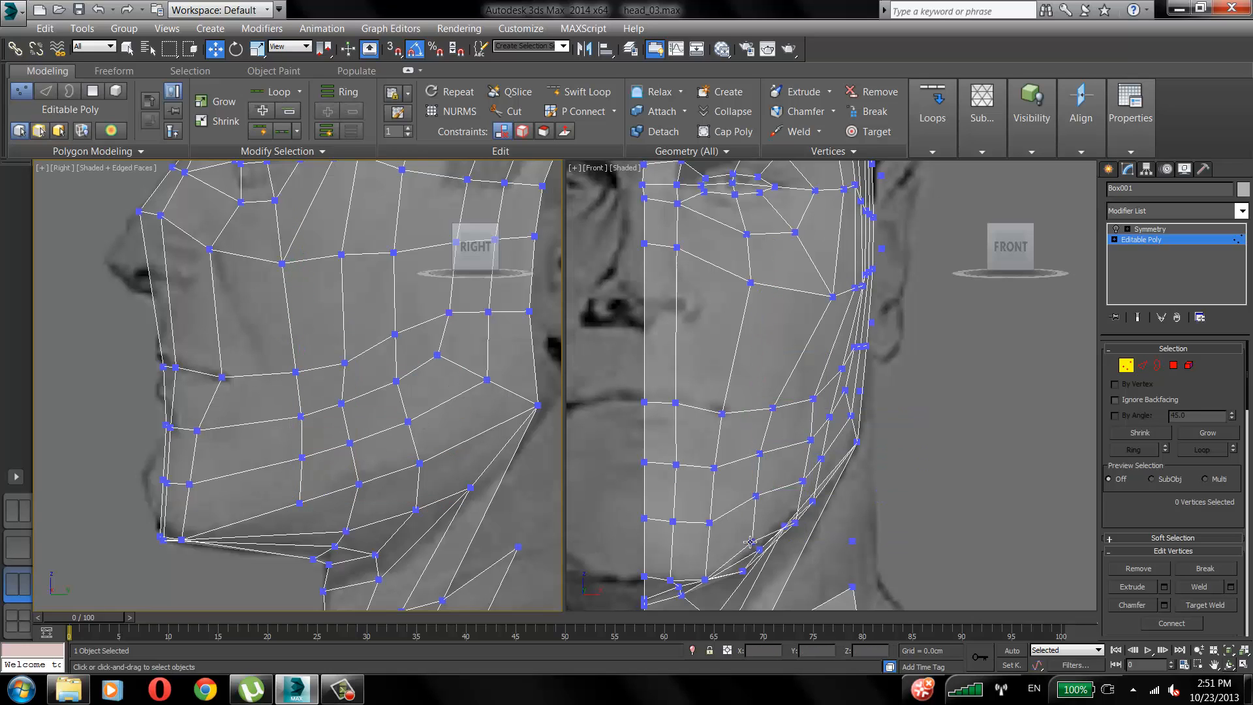
Lower the jawline vertex and mouth-height cheek vertex slightly in the front view, and adjust the two outer upper-cheek vertices.
drag(752, 542, 752, 550)
click(784, 465)
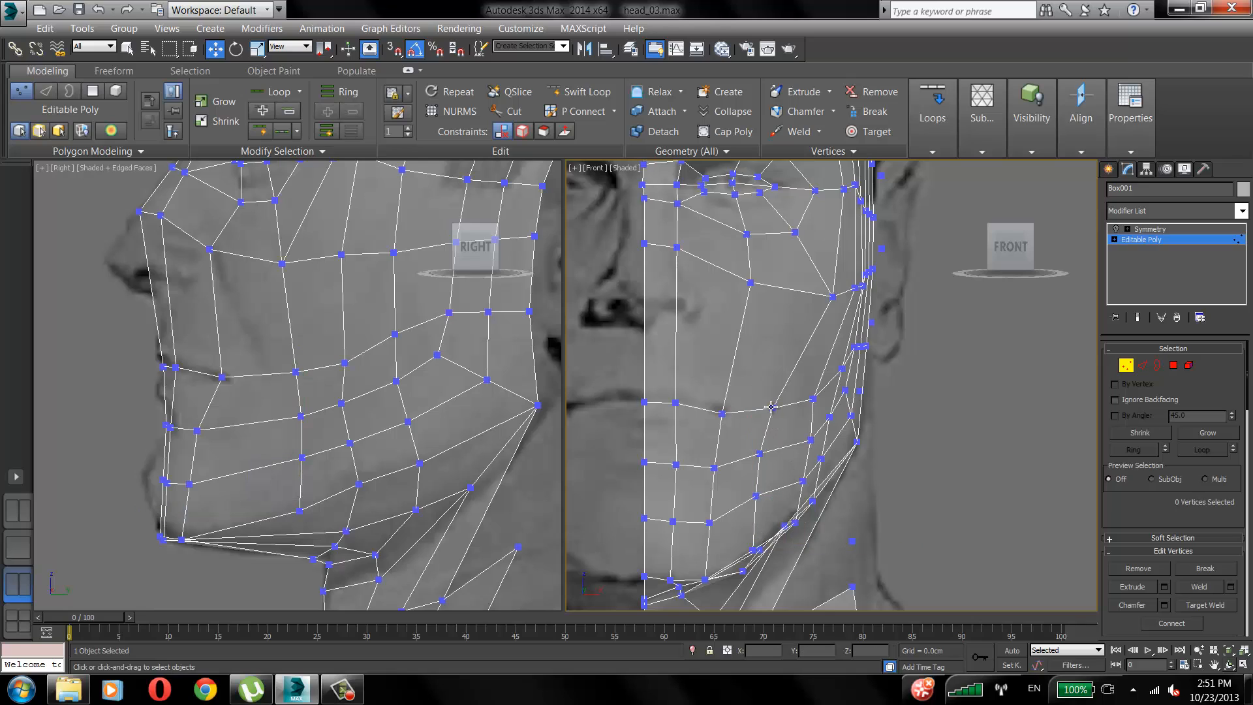
drag(773, 407, 771, 412)
click(806, 368)
drag(856, 288, 829, 297)
click(828, 297)
click(905, 327)
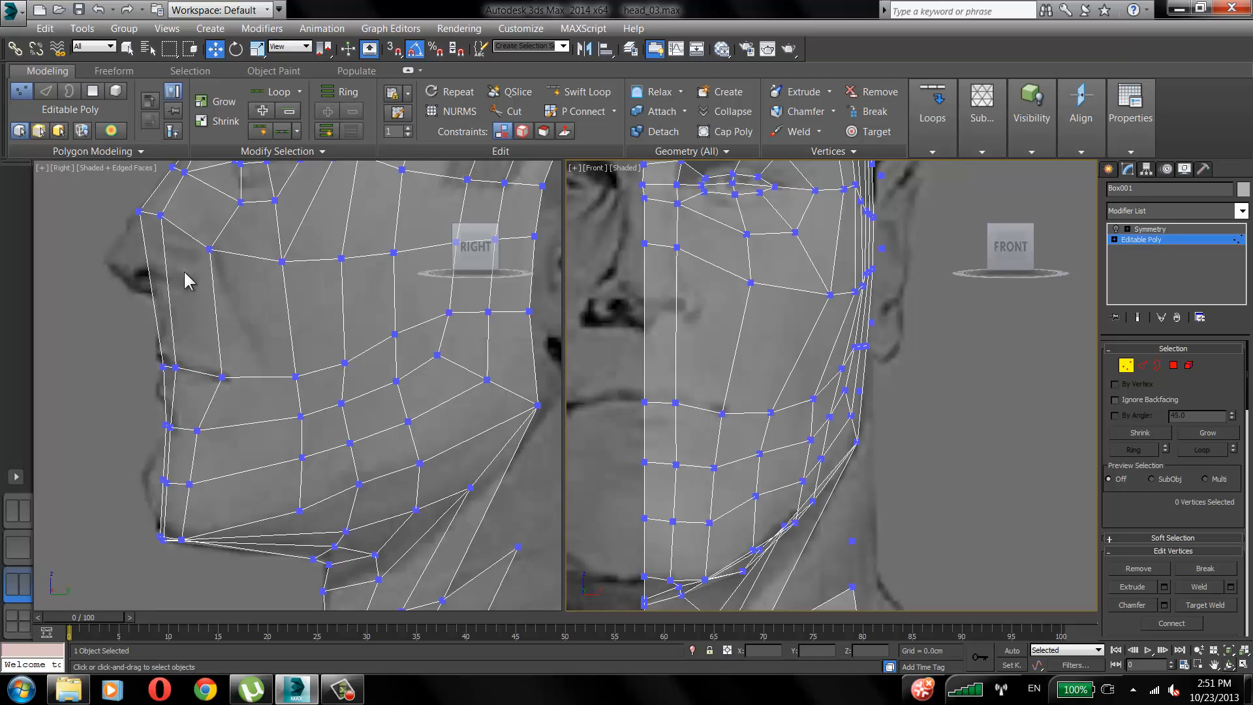
click(512, 111)
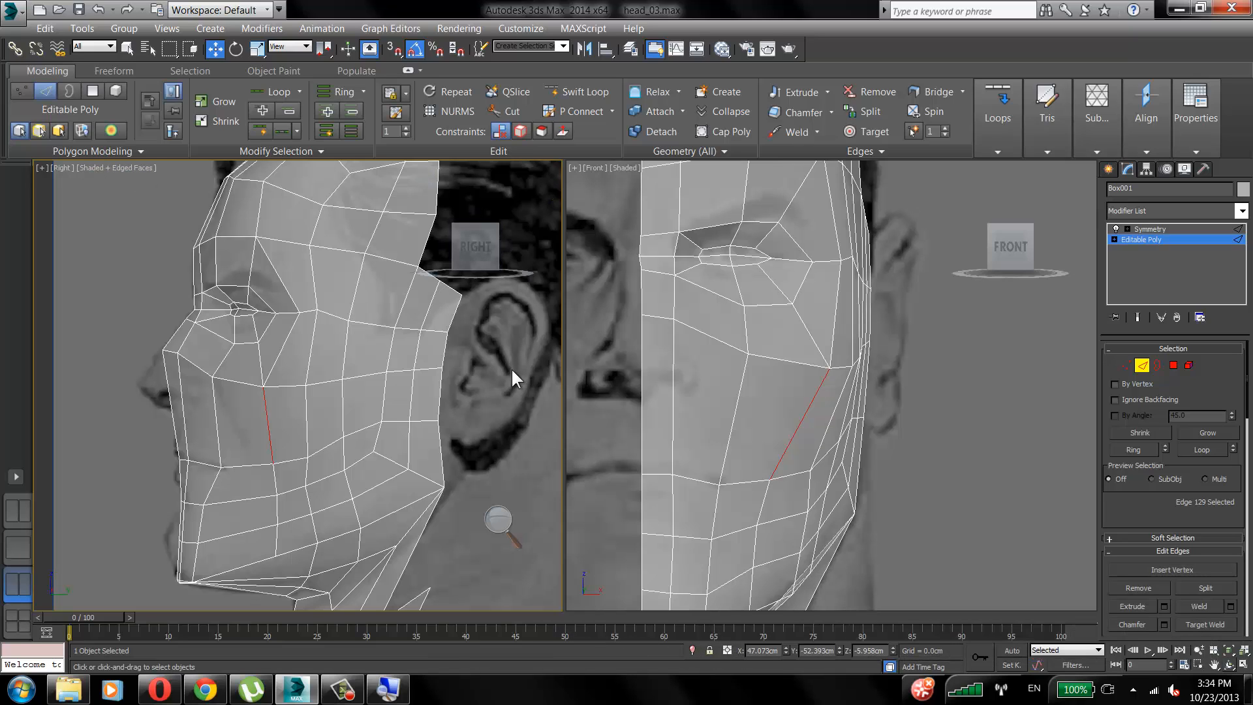
key(ctrl+shift+d)
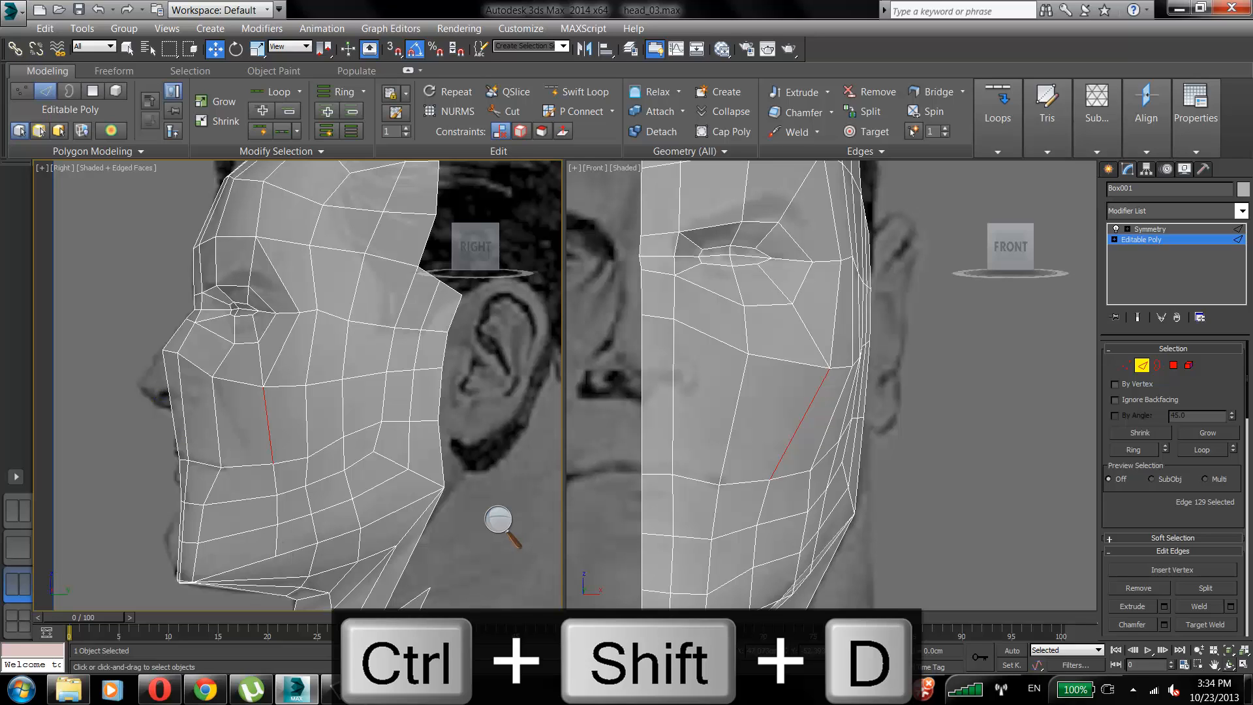
Switch to the Camtasia recorder and use ScreenDraw to sketch red edge-flow curves around the eye, mouth and cheek in the side view.
click(346, 688)
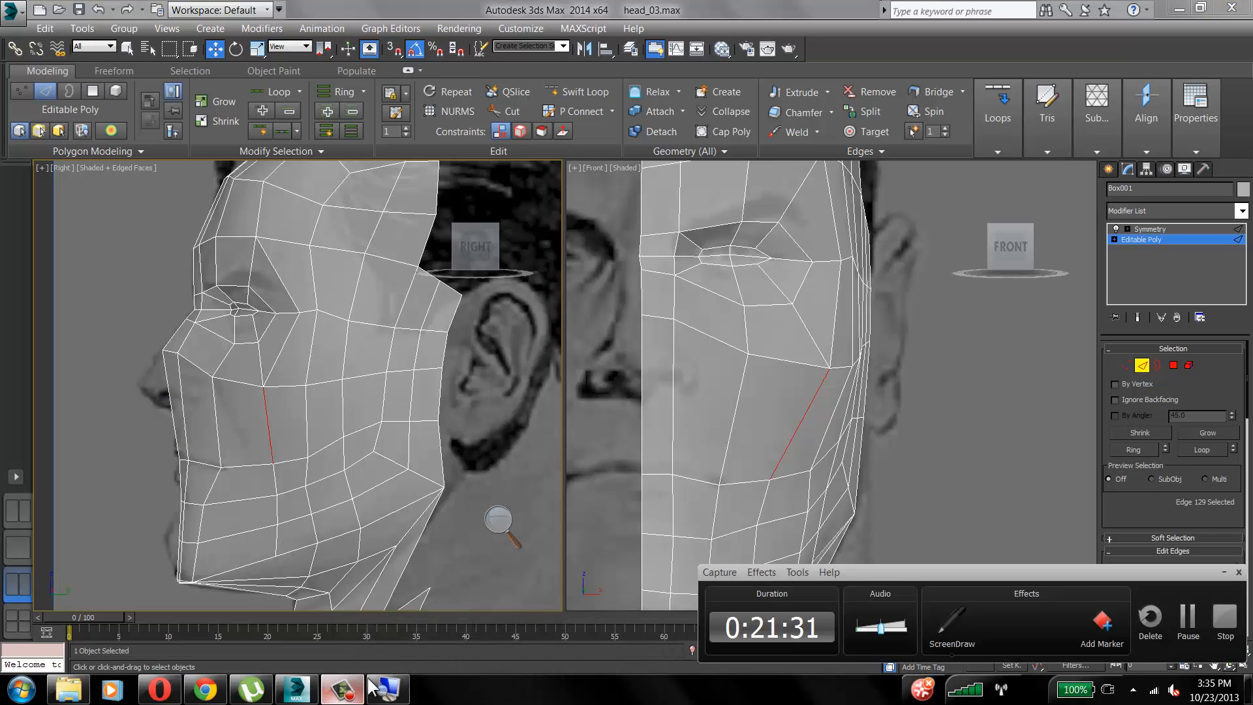
click(1060, 629)
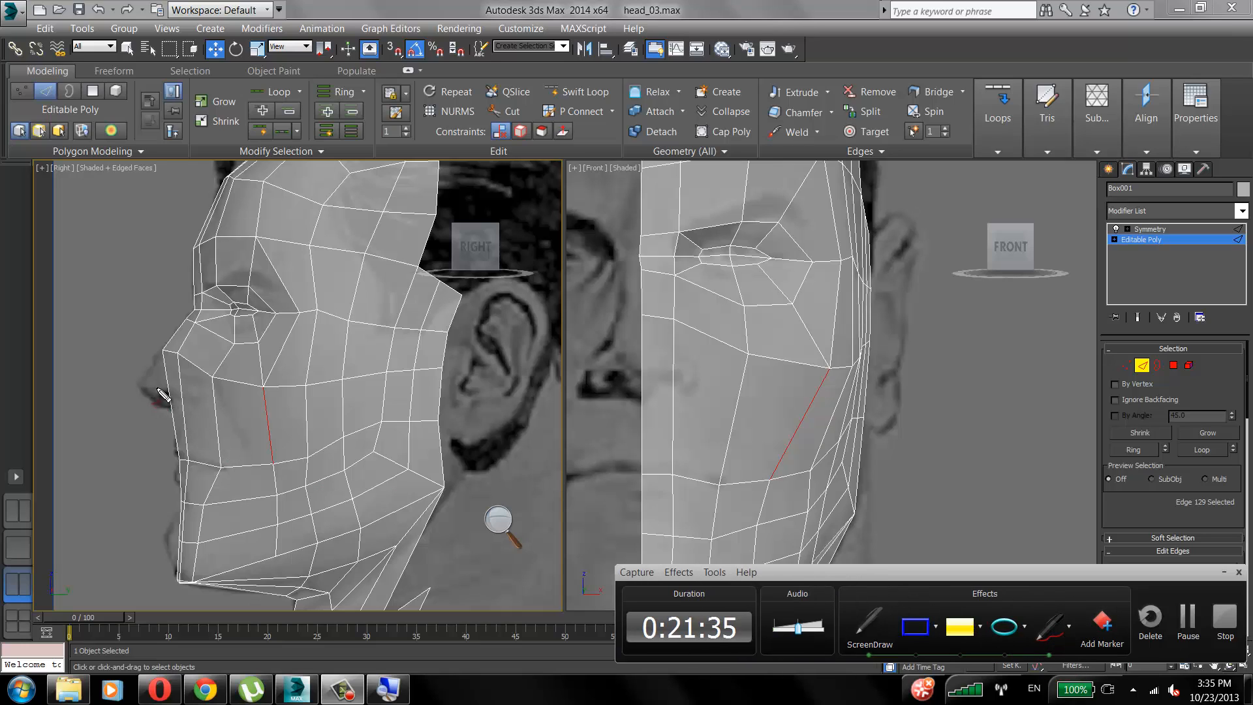
mouse_move(165, 386)
mouse_down()
mouse_move(270, 462)
mouse_move(282, 573)
mouse_move(256, 600)
mouse_up()
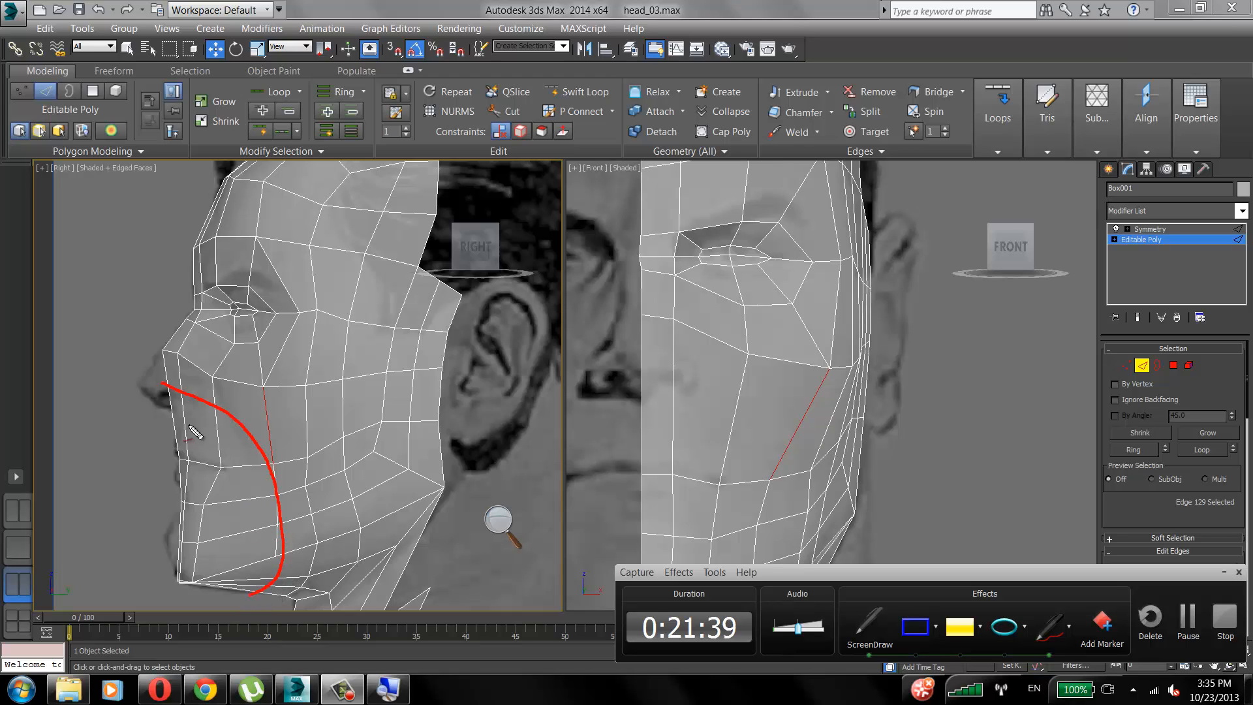
mouse_move(175, 443)
mouse_down()
mouse_move(228, 467)
mouse_move(170, 485)
mouse_up()
mouse_move(240, 428)
mouse_down()
mouse_move(314, 330)
mouse_move(268, 214)
mouse_move(190, 215)
mouse_up()
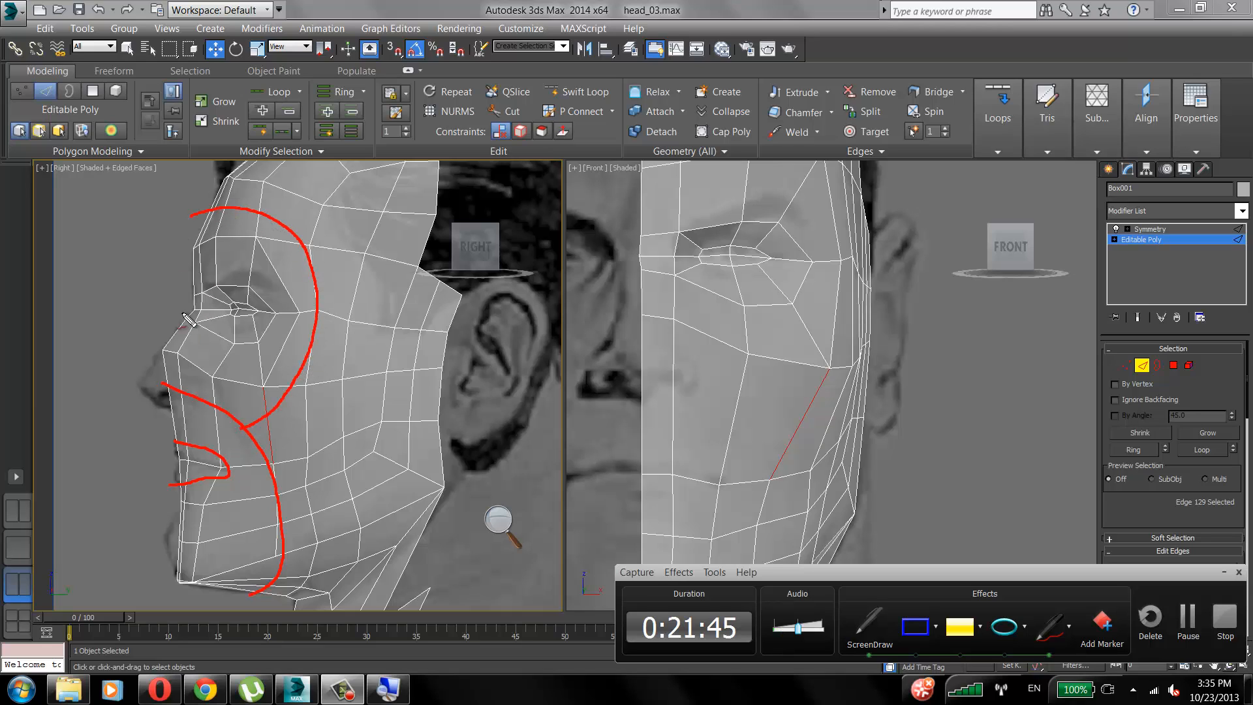
mouse_move(182, 318)
mouse_down()
mouse_move(225, 352)
mouse_move(258, 274)
mouse_move(188, 282)
mouse_up()
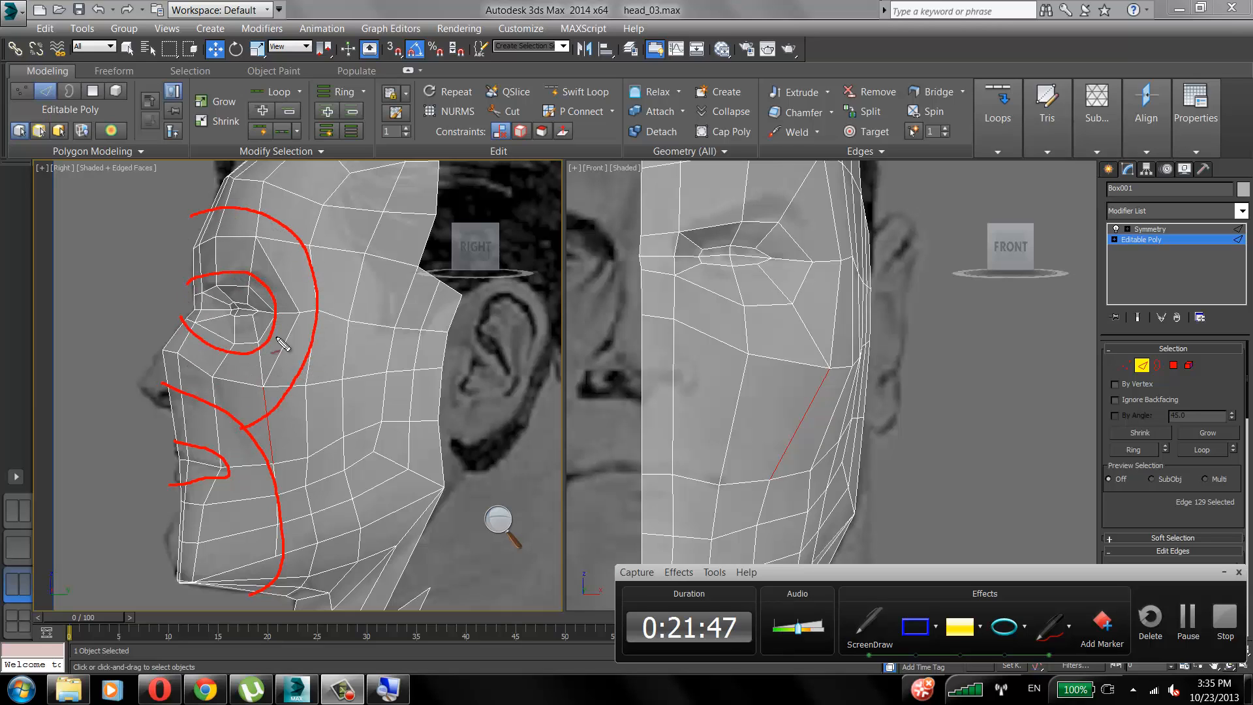
mouse_move(168, 423)
mouse_down()
mouse_move(245, 462)
mouse_move(173, 502)
mouse_up()
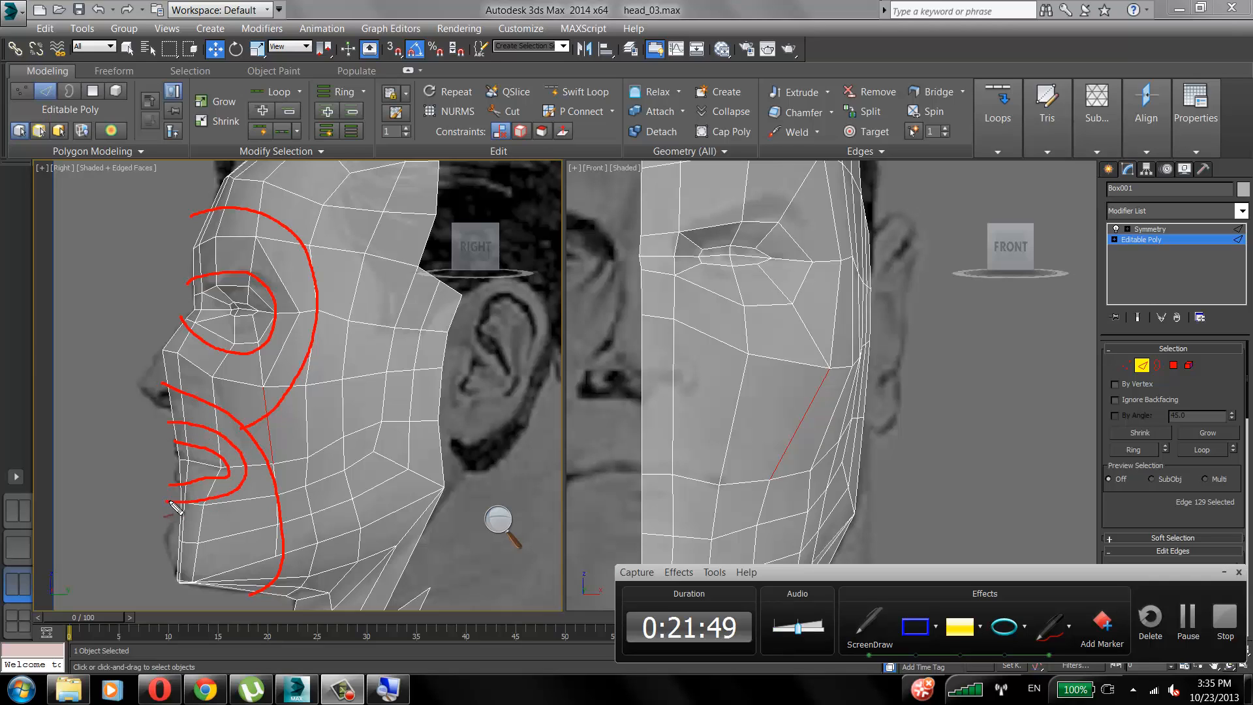
mouse_move(154, 354)
mouse_down()
mouse_move(243, 403)
mouse_move(292, 549)
mouse_move(272, 594)
mouse_up()
mouse_move(163, 334)
mouse_down()
mouse_move(280, 369)
mouse_move(255, 255)
mouse_move(180, 249)
mouse_up()
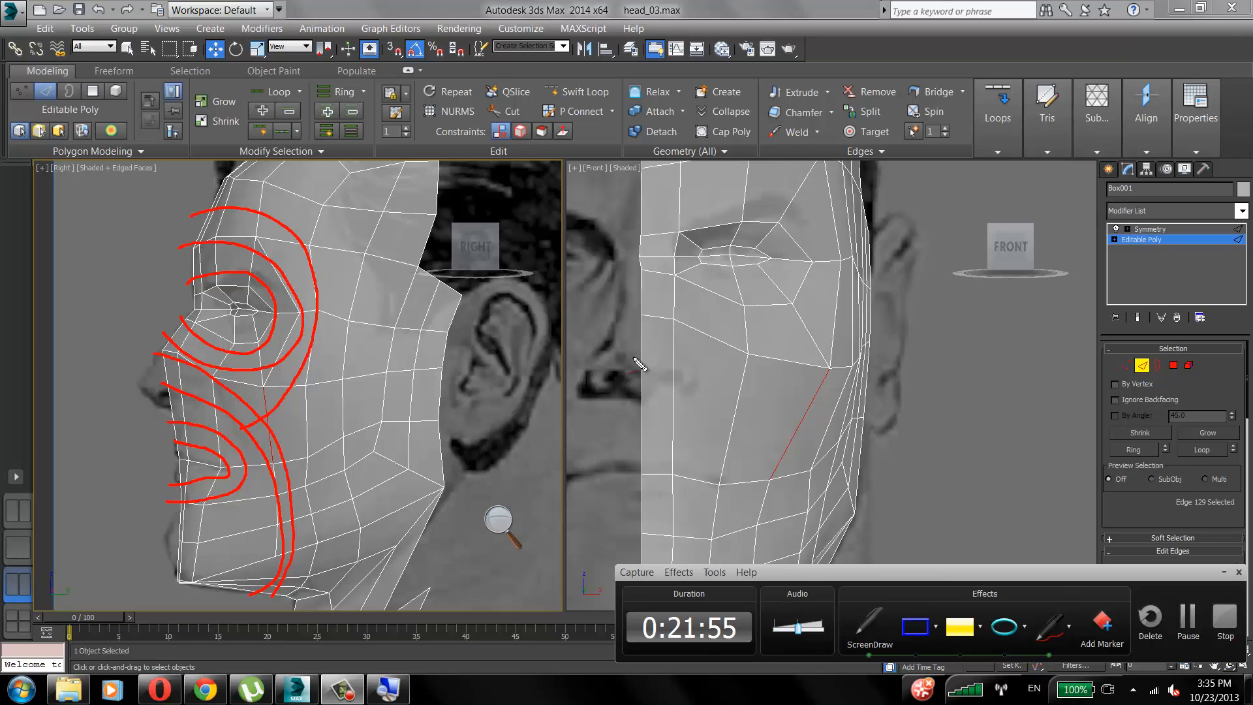
Sketch red edge-flow curves around the mouth, eye and outer cheek in the front view, and clear all drawn annotations.
mouse_move(634, 359)
mouse_down()
mouse_move(791, 433)
mouse_move(808, 563)
mouse_up()
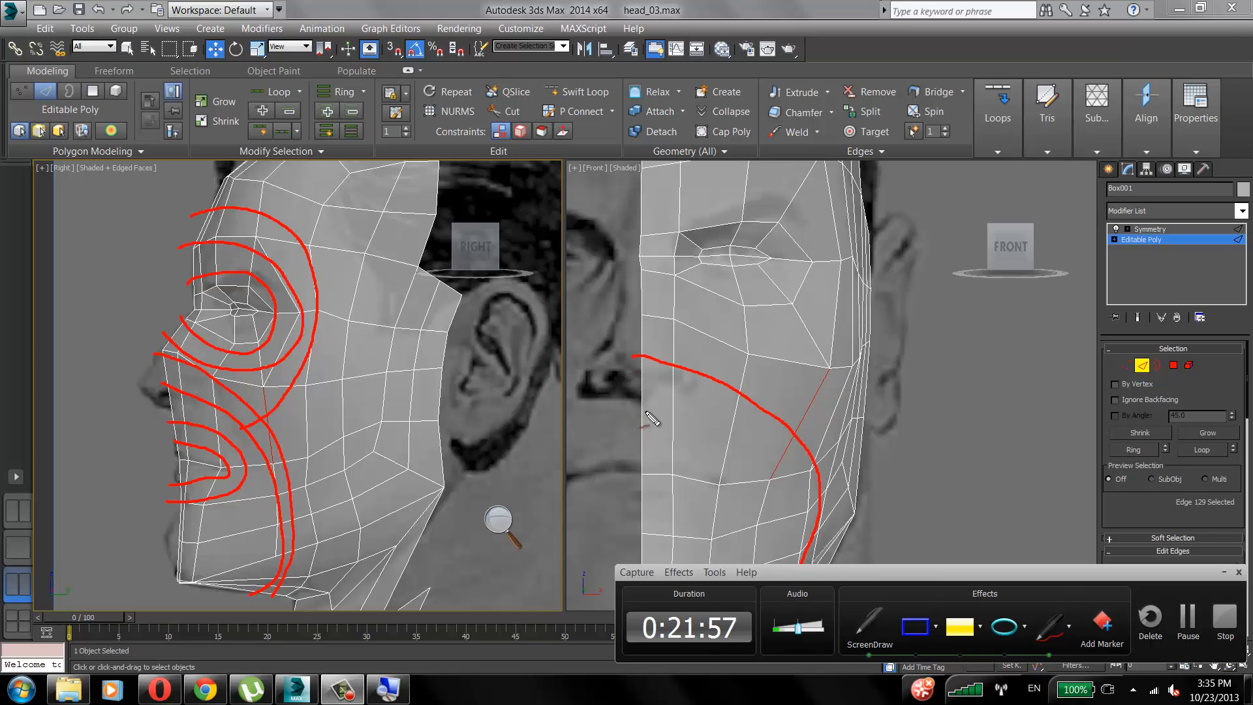
mouse_move(645, 409)
mouse_down()
mouse_move(763, 445)
mouse_move(803, 564)
mouse_up()
mouse_move(638, 449)
mouse_down()
mouse_move(665, 451)
mouse_move(721, 498)
mouse_move(652, 499)
mouse_move(731, 451)
mouse_move(650, 509)
mouse_up()
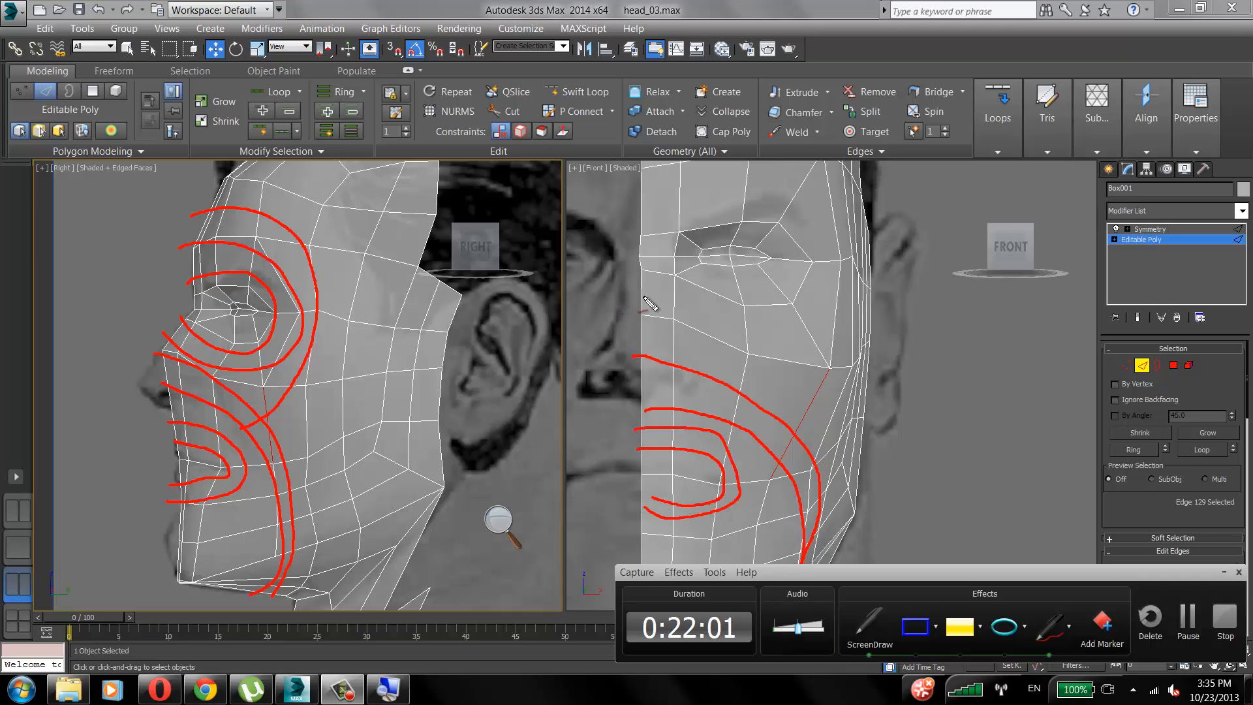
mouse_move(628, 293)
mouse_down()
mouse_move(804, 268)
mouse_move(669, 217)
mouse_move(693, 258)
mouse_up()
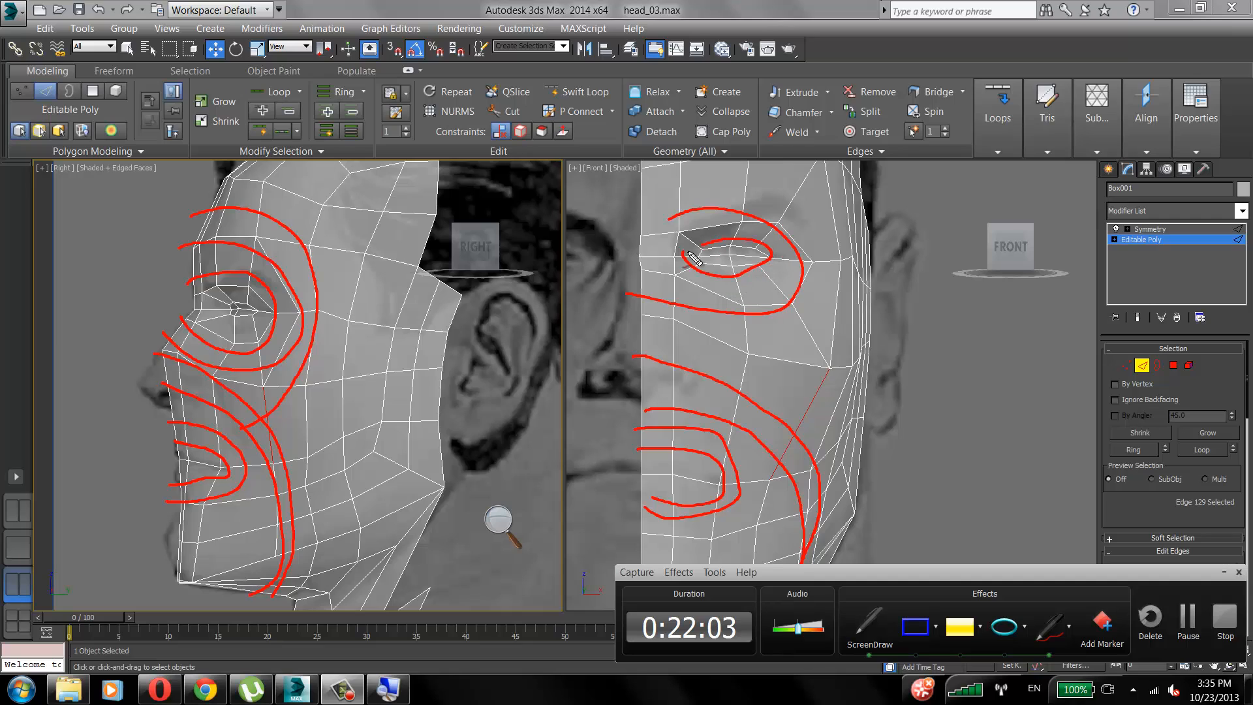
mouse_move(641, 319)
mouse_down()
mouse_move(837, 312)
mouse_move(724, 184)
mouse_move(642, 201)
mouse_up()
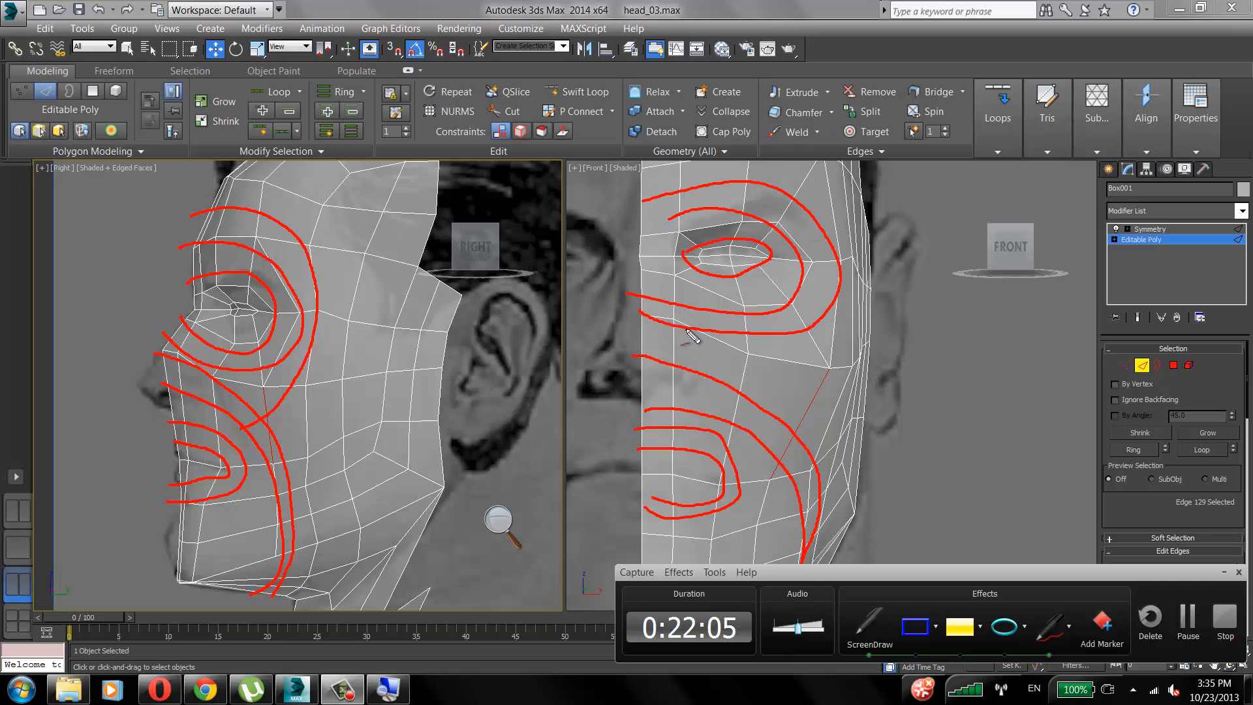
mouse_move(750, 331)
mouse_down()
mouse_move(854, 447)
mouse_move(859, 530)
mouse_up()
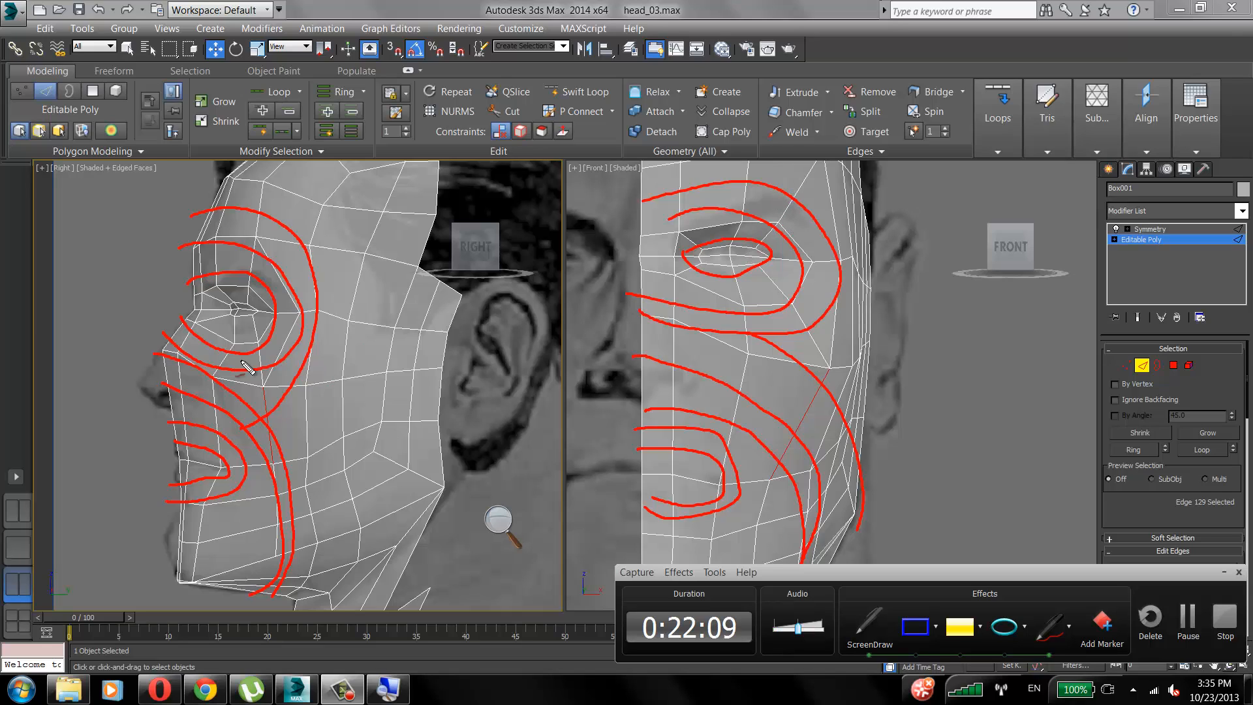
key(Escape)
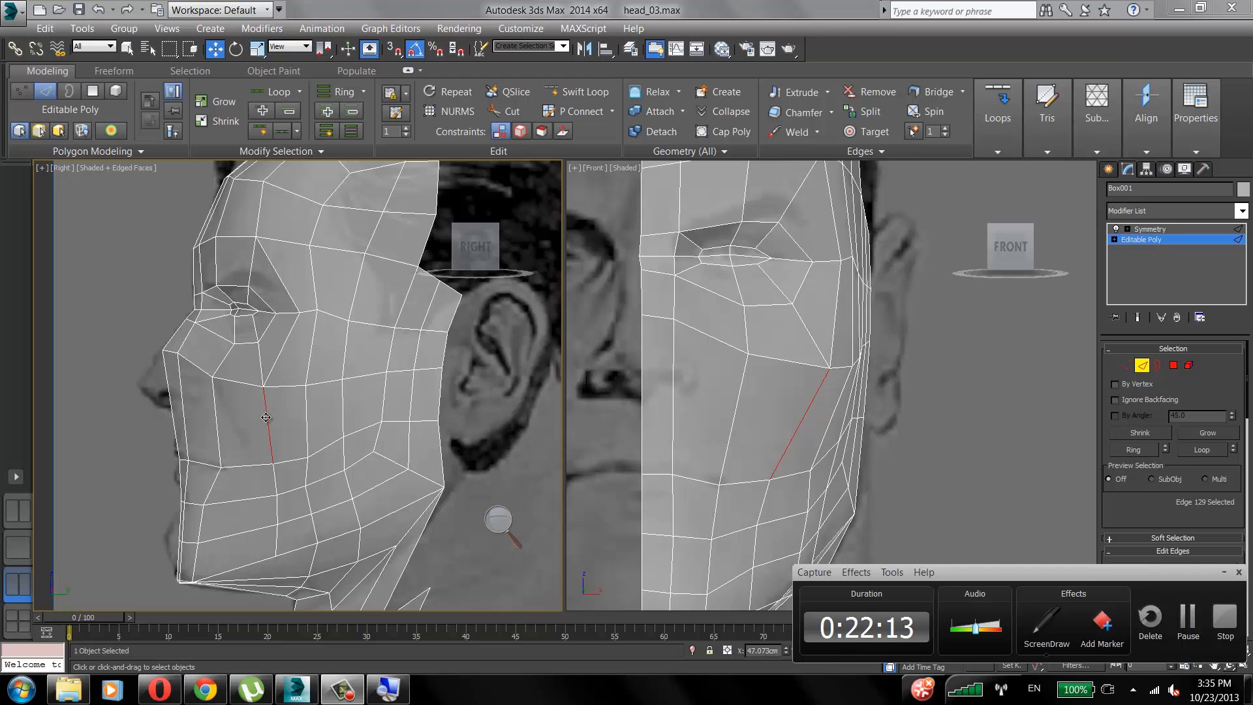
Redo the undone cheek edge removal, cuts and vertex adjustments to replay the edge flow between the eye and mouth.
click(124, 12)
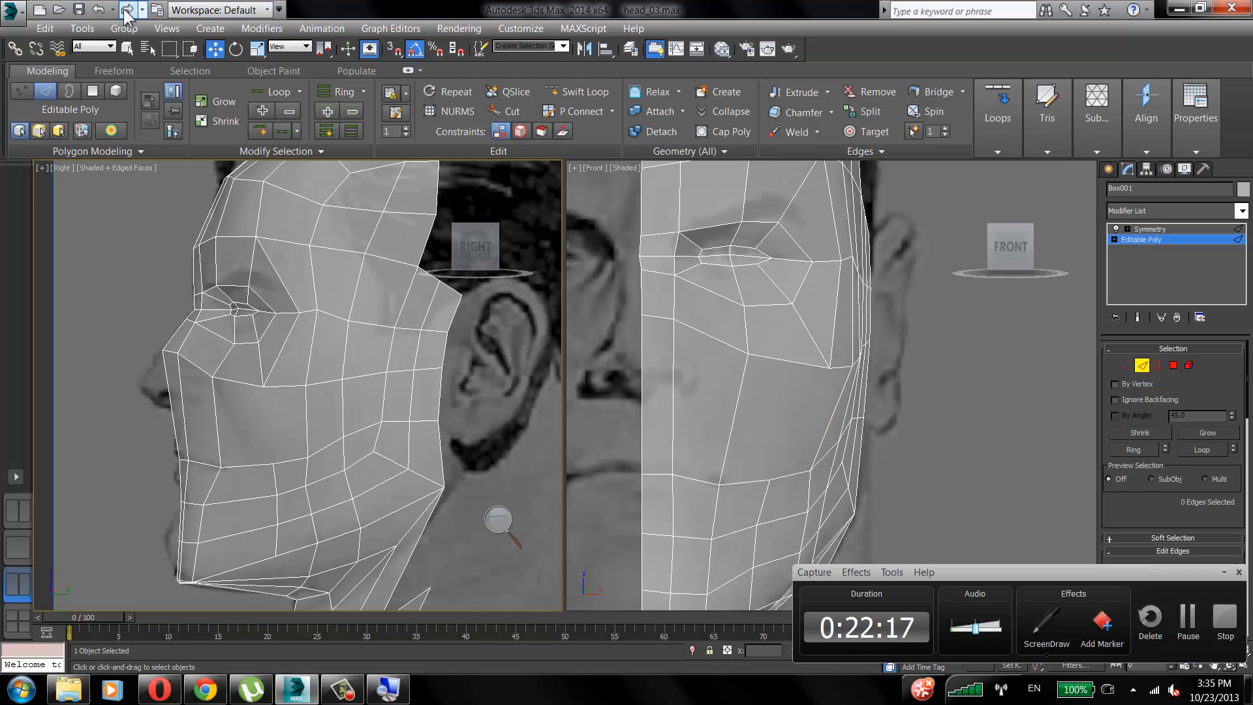
click(124, 12)
click(124, 12)
click(124, 11)
click(124, 12)
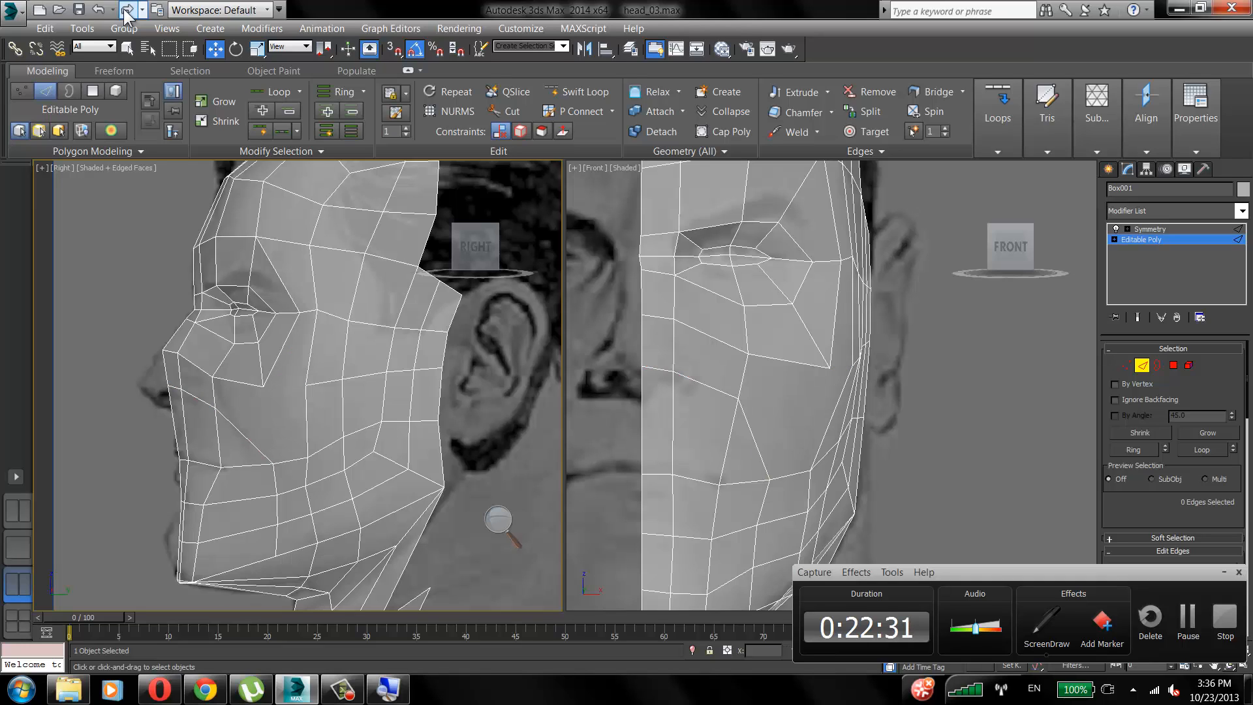
click(125, 12)
click(125, 12)
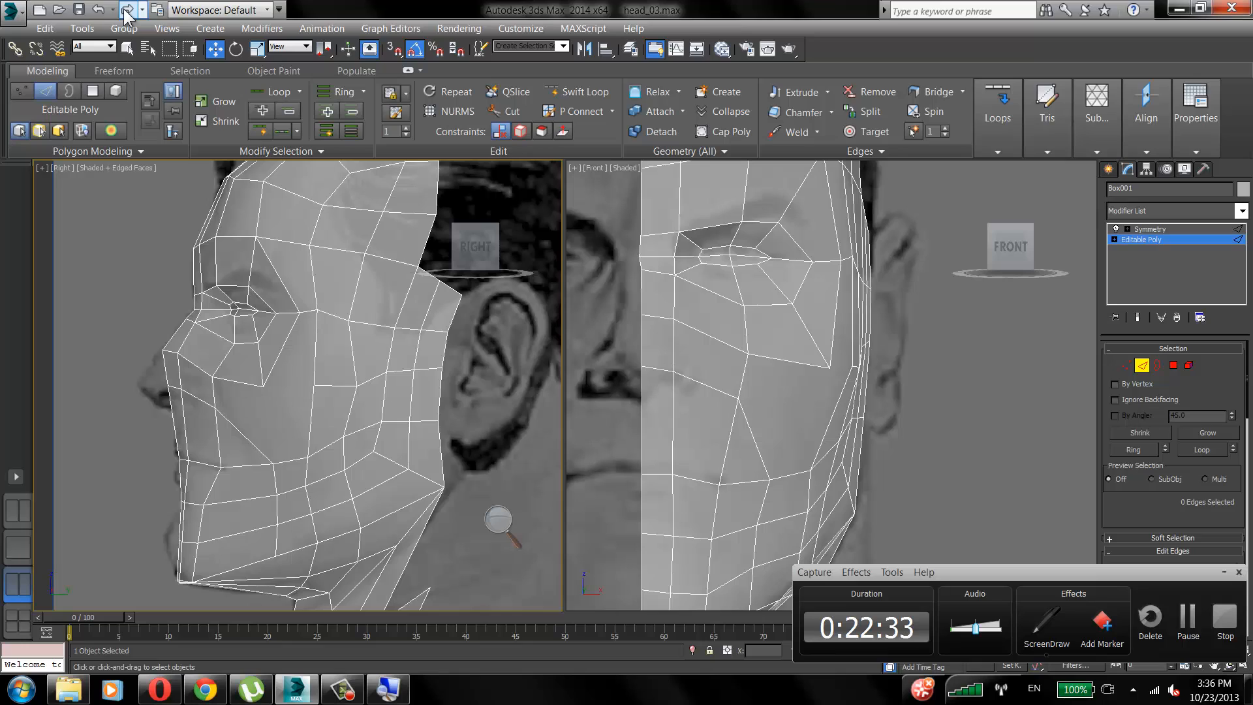
click(125, 12)
click(125, 11)
click(125, 12)
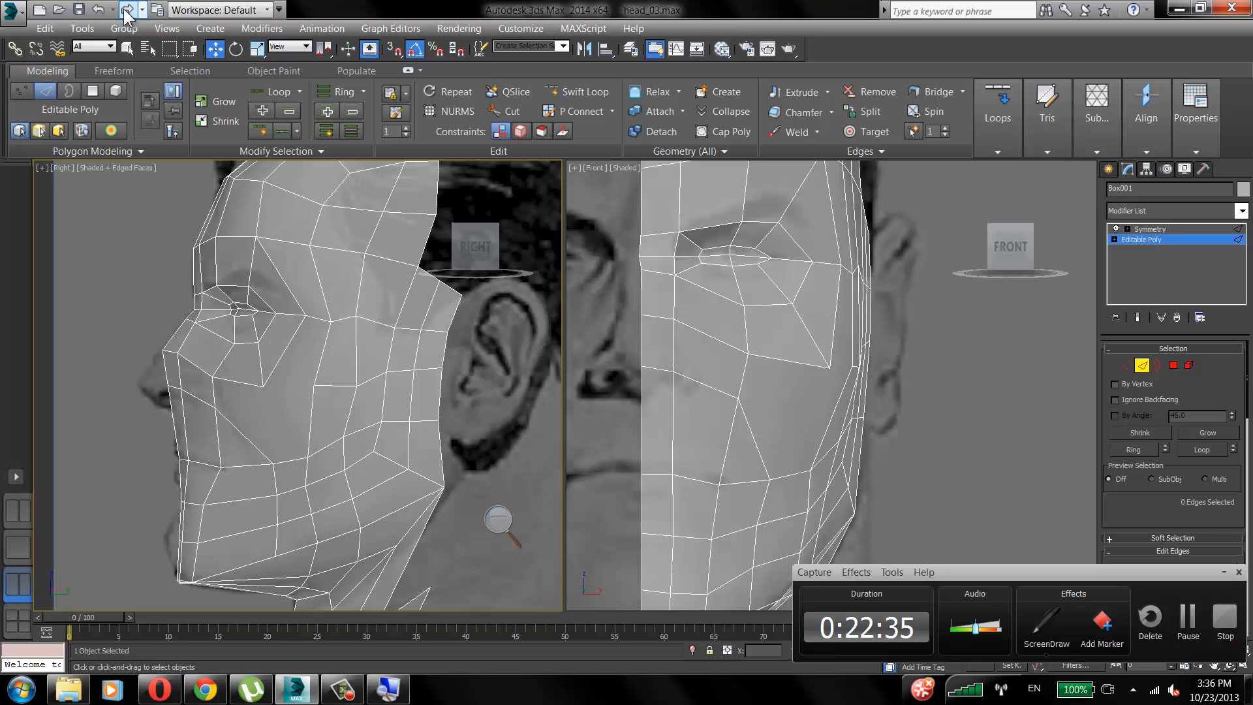
click(126, 11)
click(125, 12)
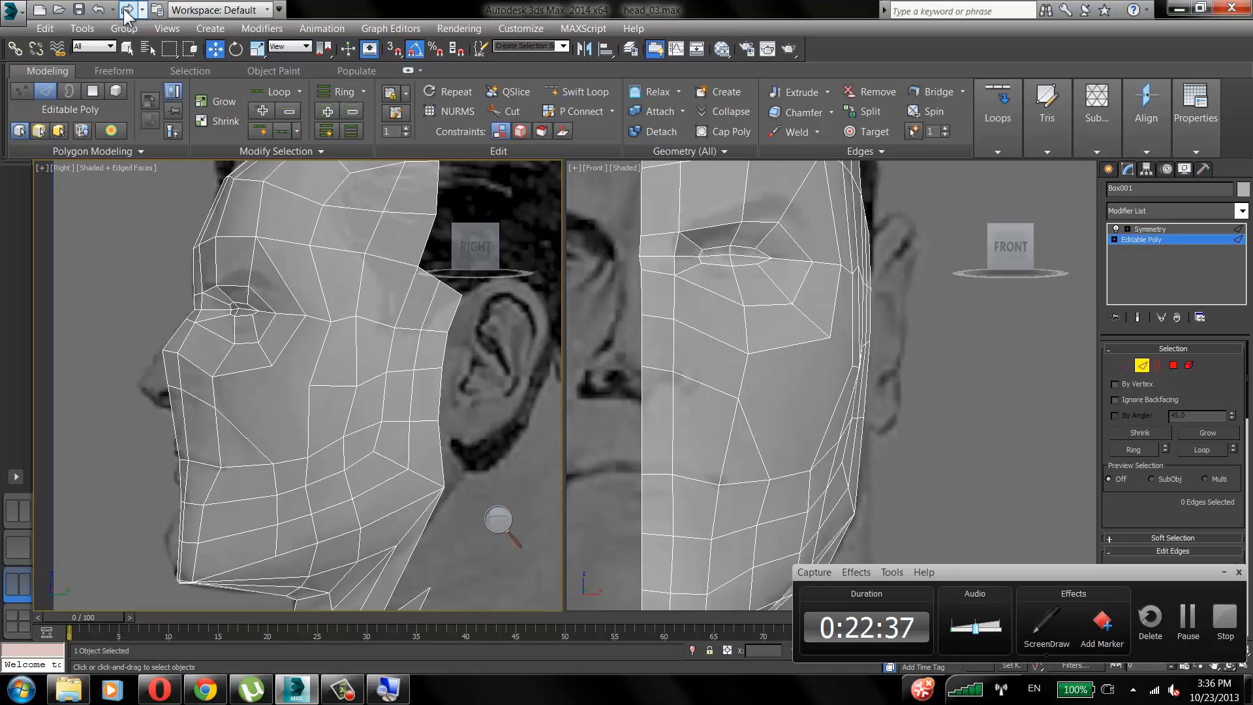
click(126, 12)
click(125, 12)
click(125, 12)
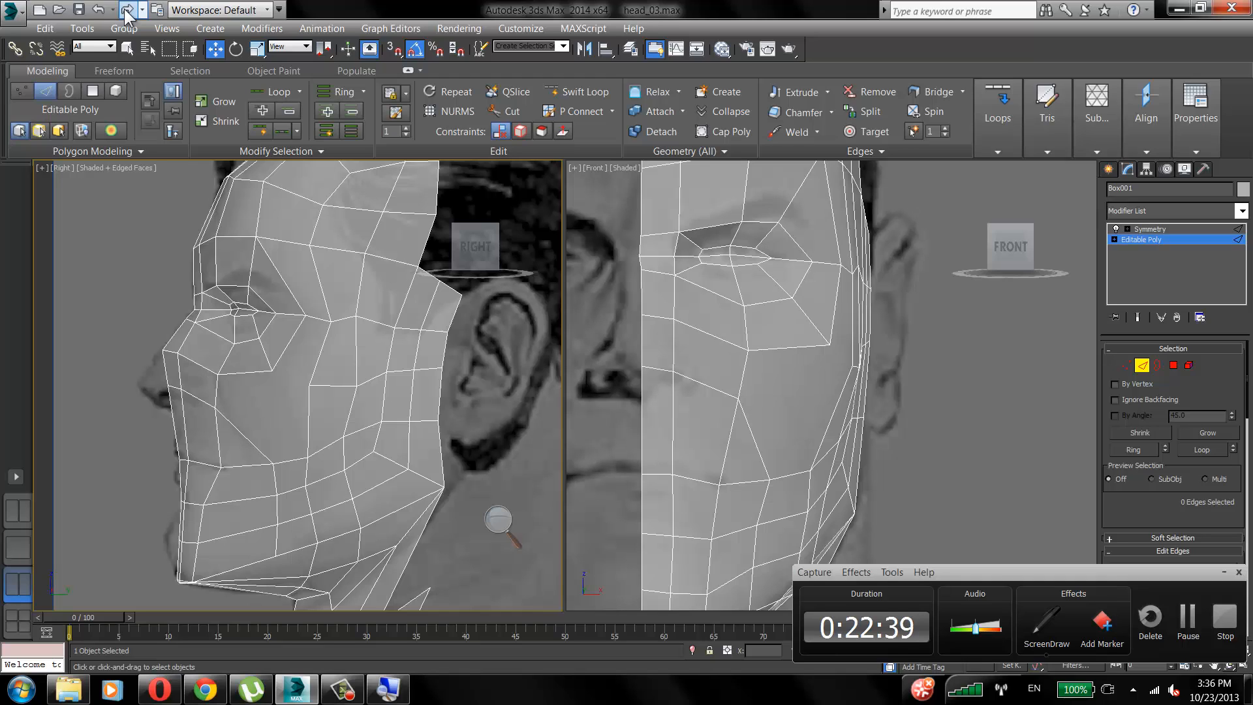
click(125, 12)
click(126, 12)
click(125, 12)
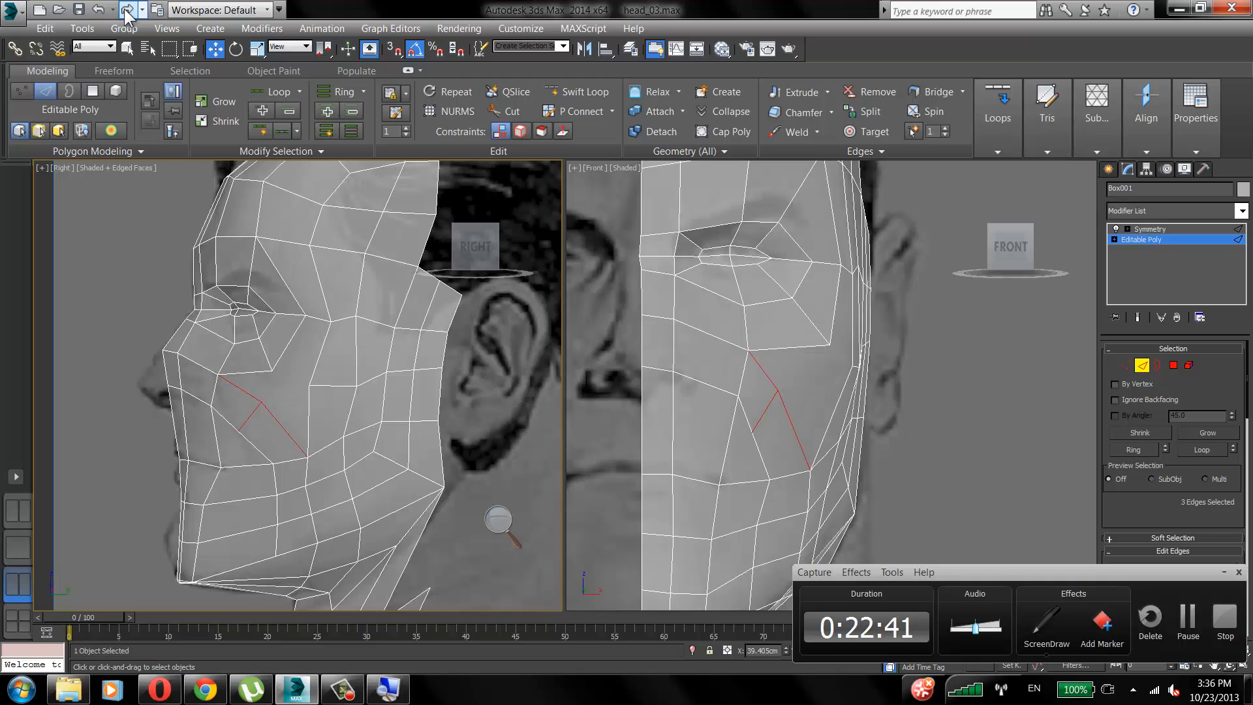
click(126, 12)
click(126, 11)
click(126, 12)
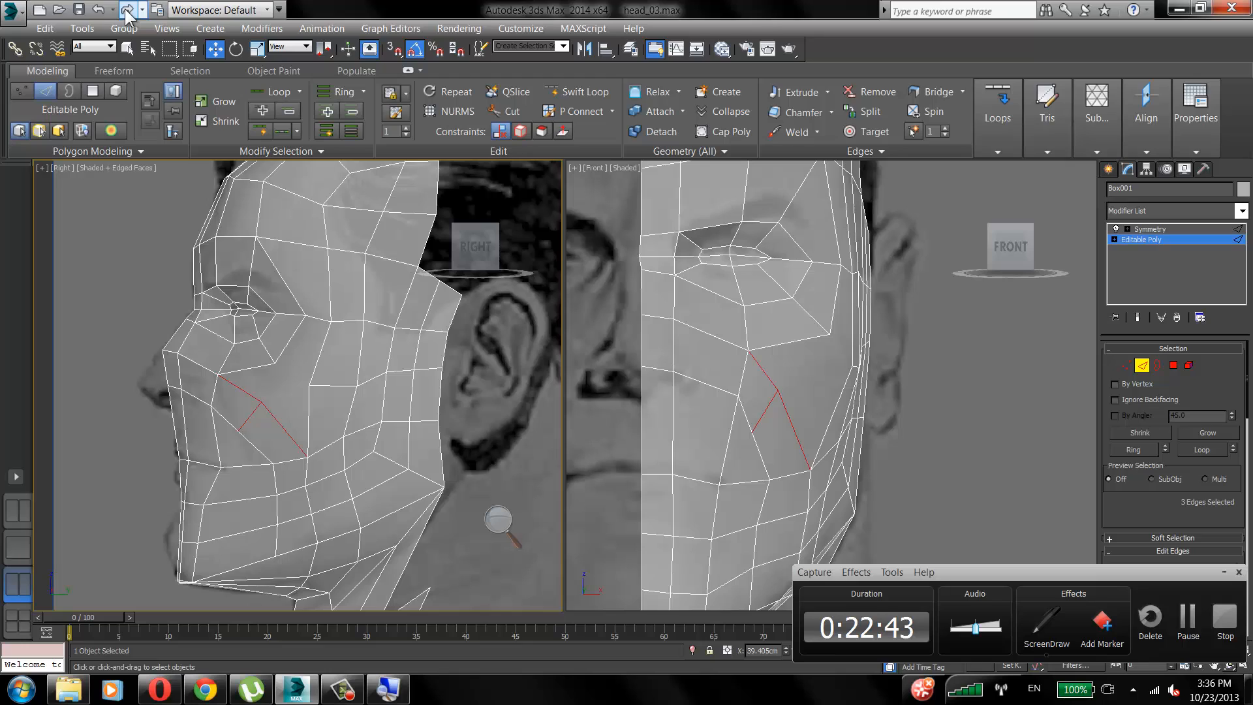
click(125, 12)
click(125, 11)
click(126, 11)
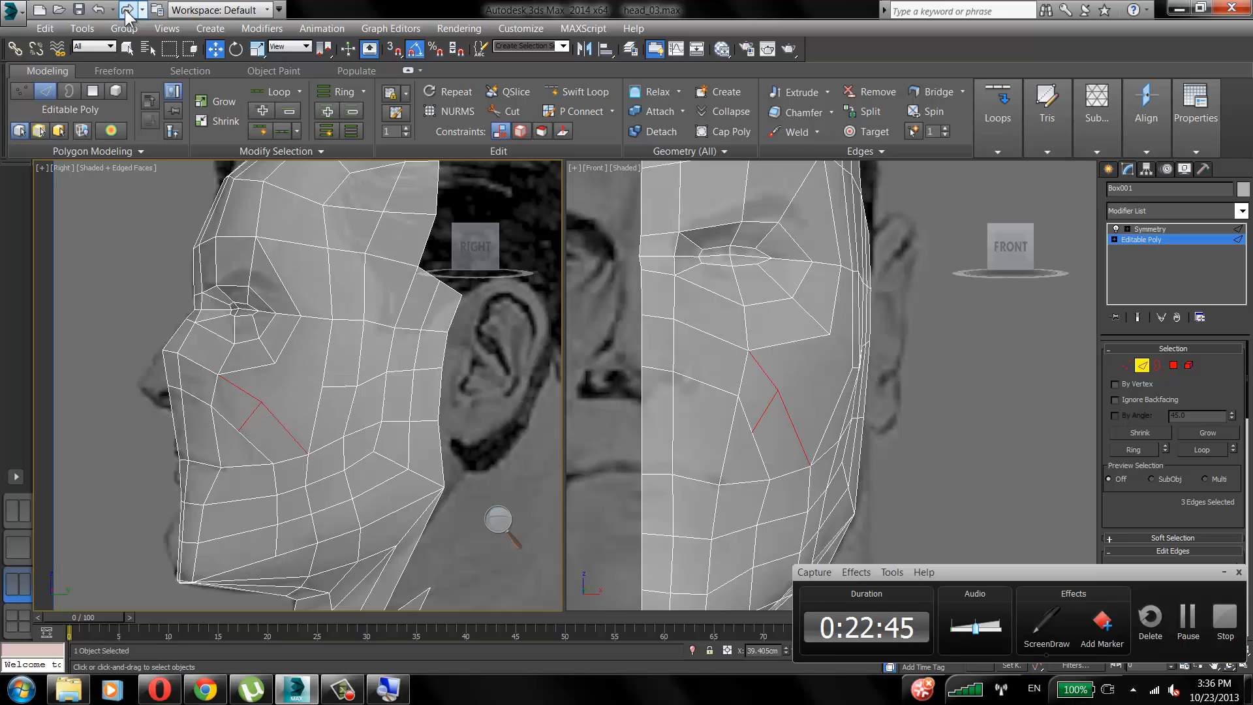
click(125, 12)
click(125, 12)
click(125, 12)
click(125, 11)
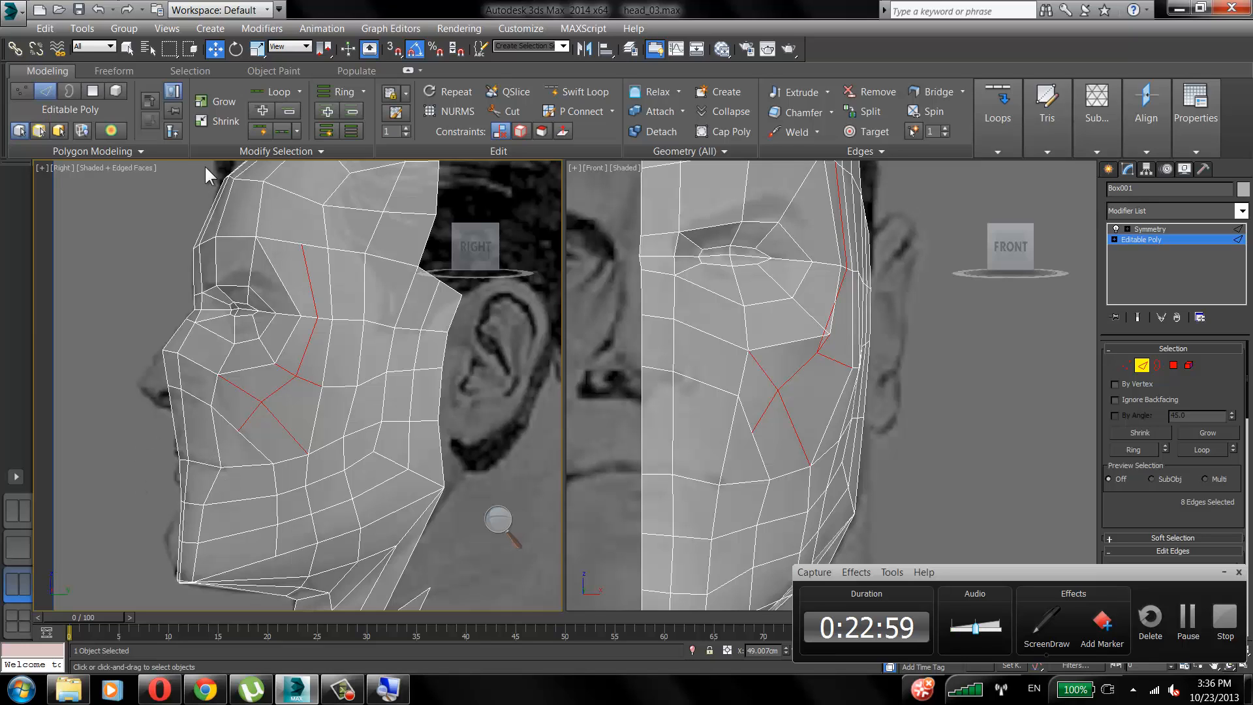
Undo the replayed vertex adjustments and cheek cuts, and redo only the cut running from under the nose across the cheek.
click(99, 10)
click(99, 10)
click(99, 10)
click(100, 10)
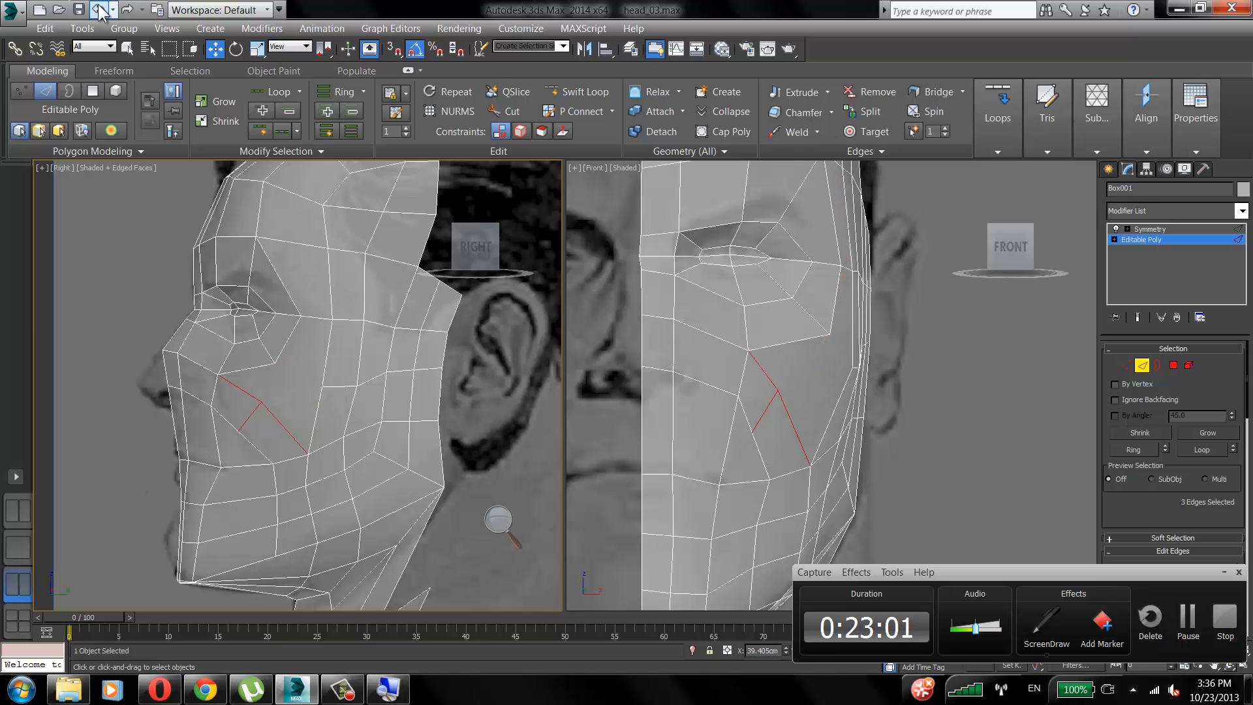
click(102, 13)
click(99, 10)
click(100, 10)
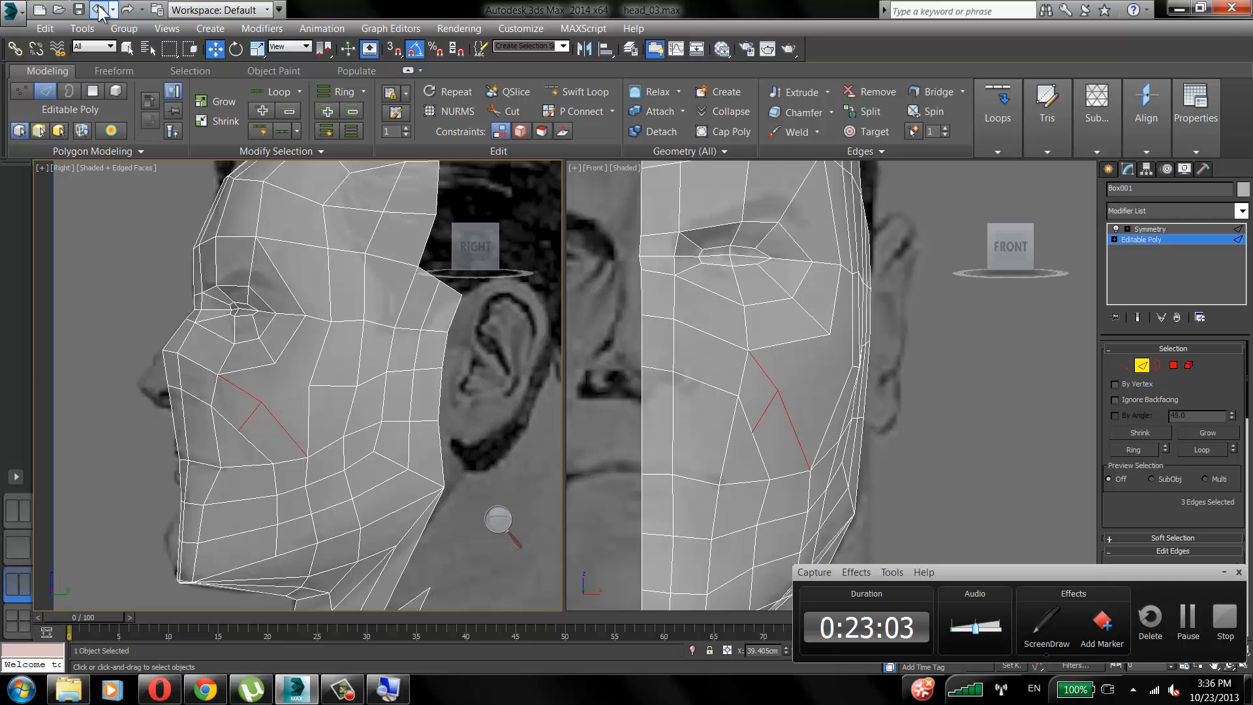
click(99, 10)
click(99, 10)
click(100, 10)
click(99, 10)
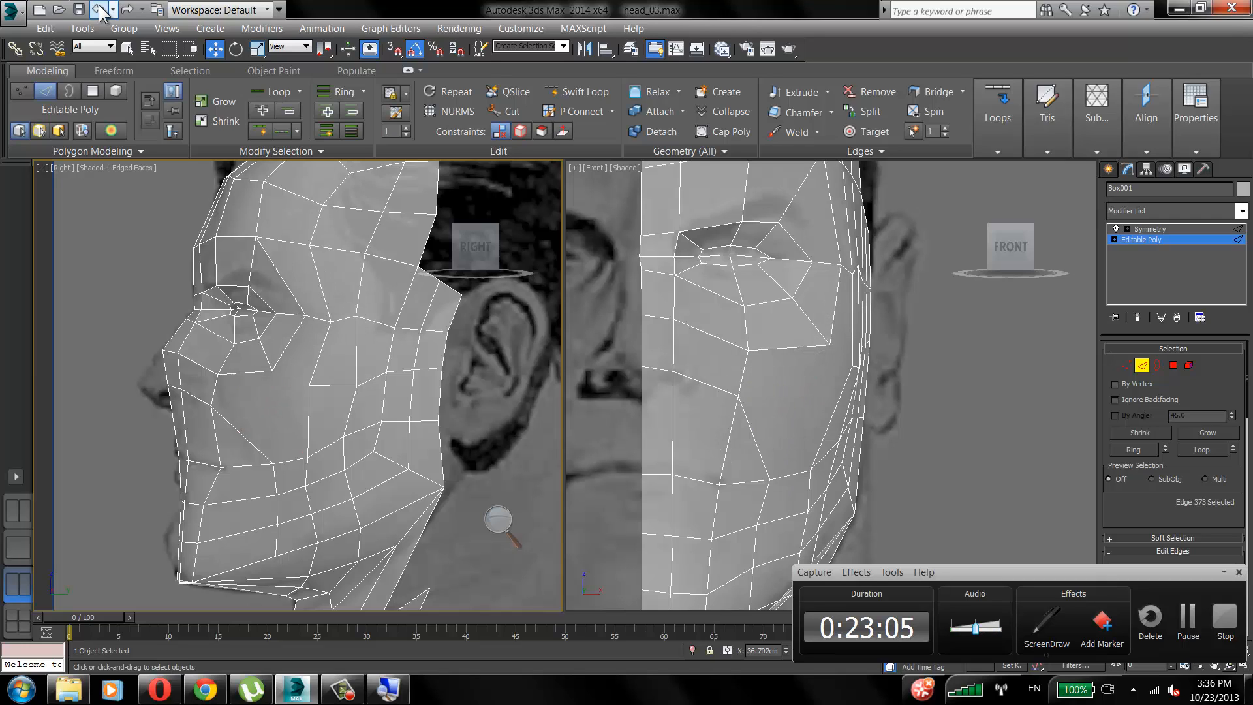
click(99, 9)
click(99, 9)
click(99, 10)
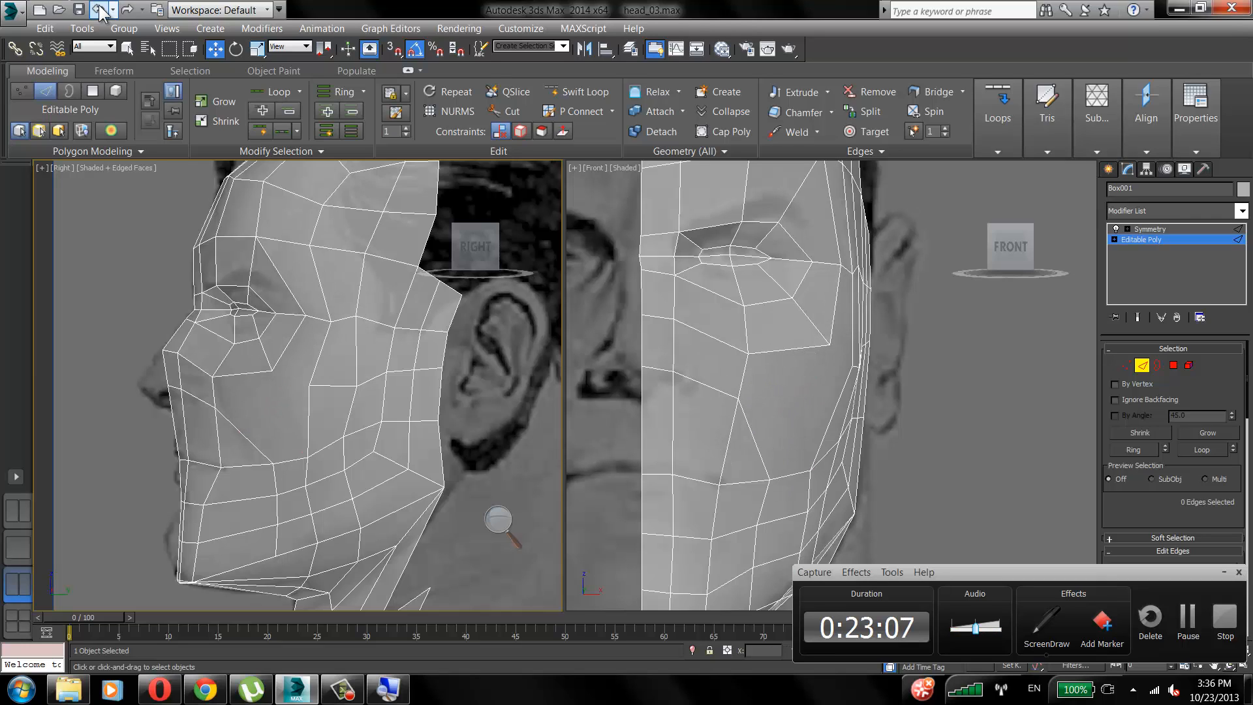
click(99, 10)
click(99, 10)
click(99, 10)
click(99, 10)
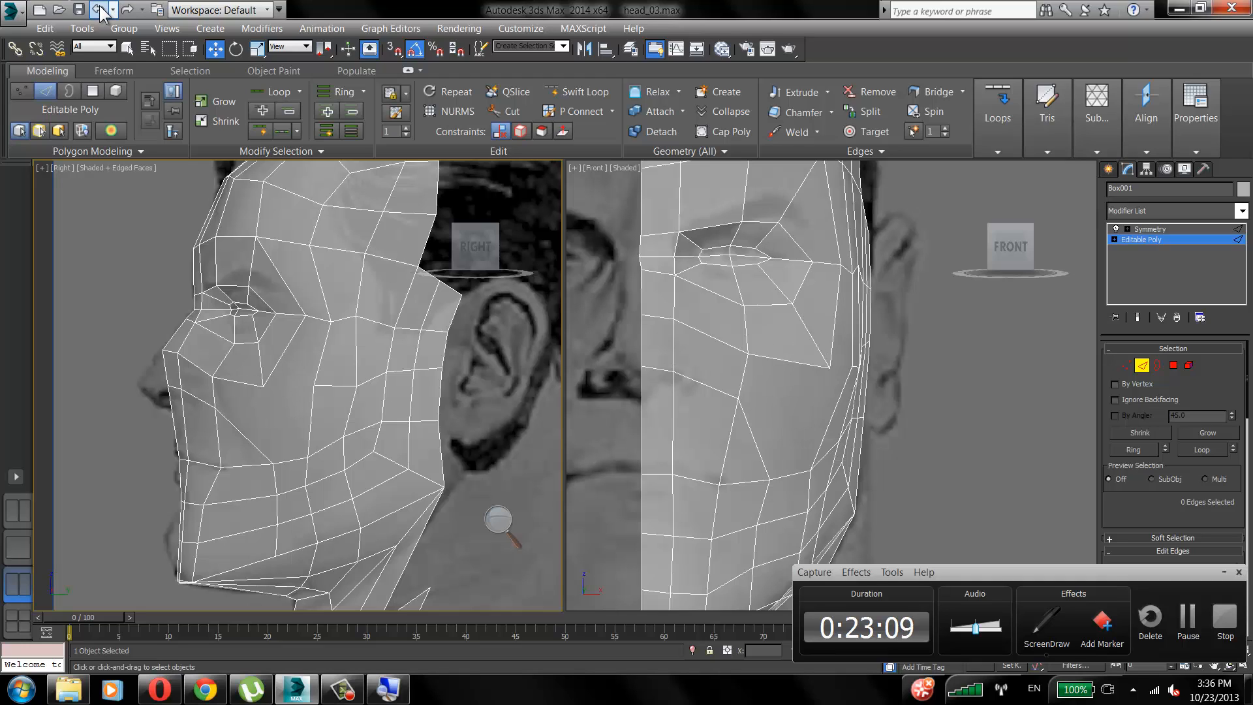
click(99, 9)
click(99, 9)
click(99, 10)
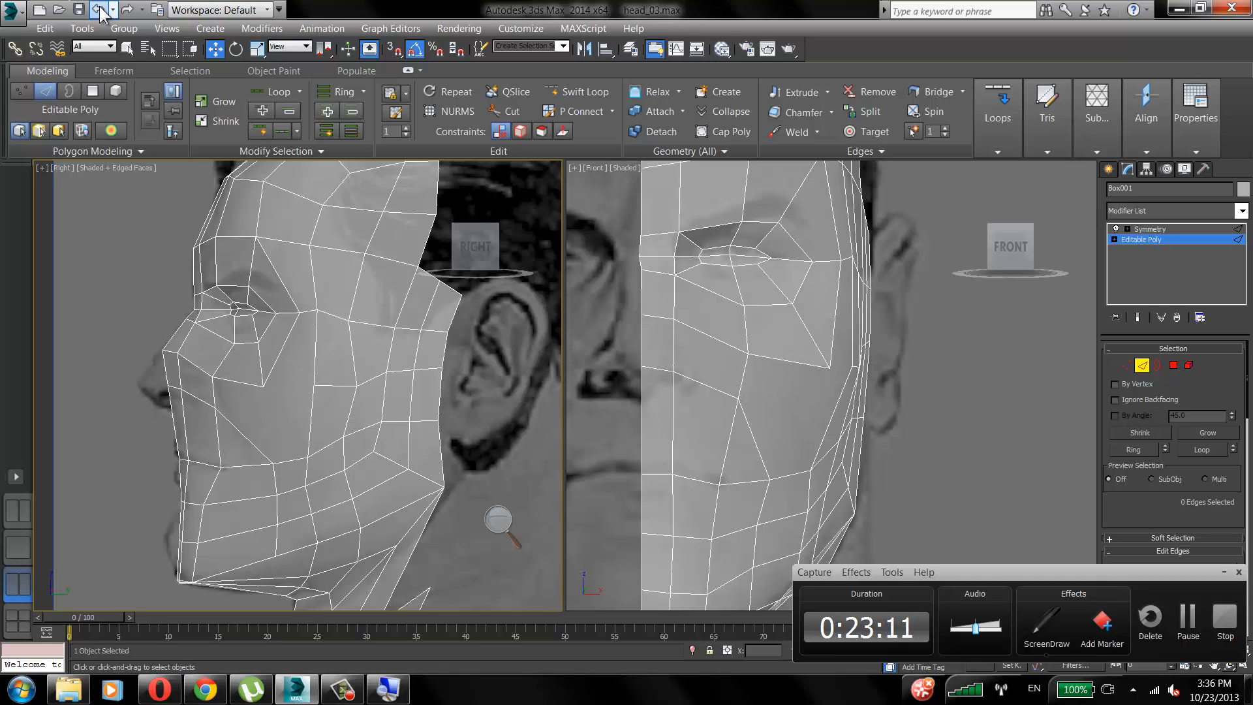
click(99, 10)
click(99, 10)
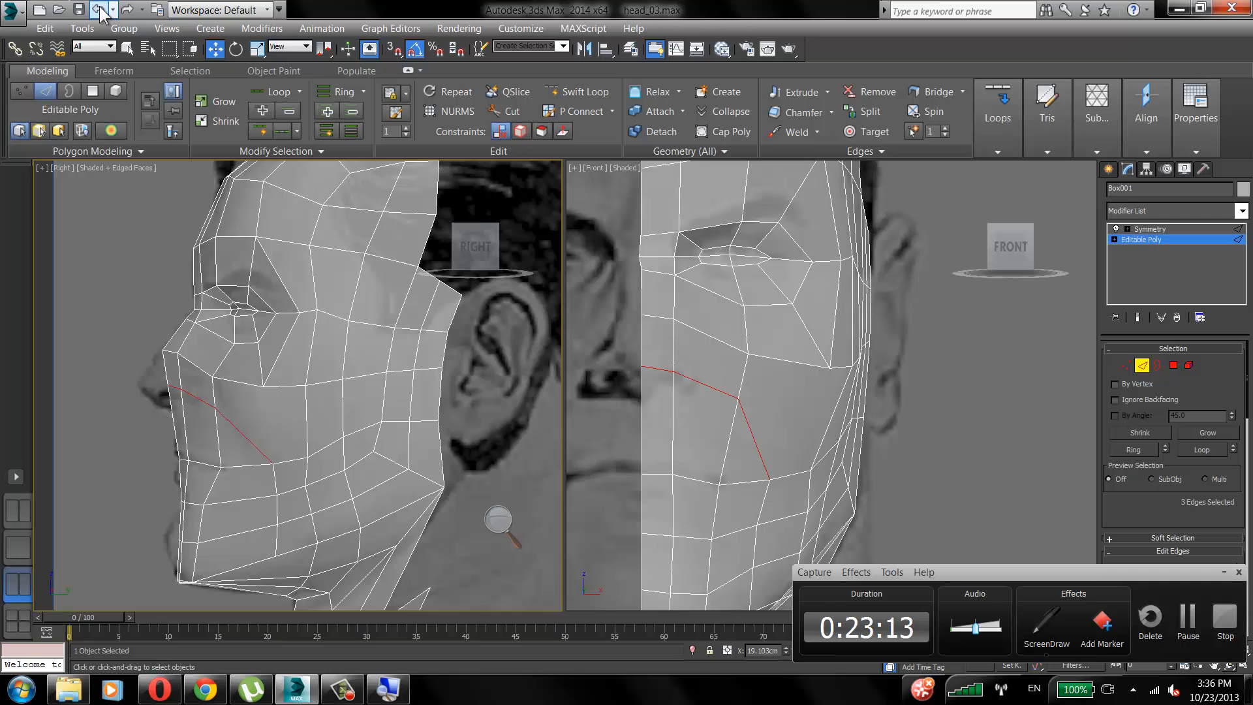
click(90, 26)
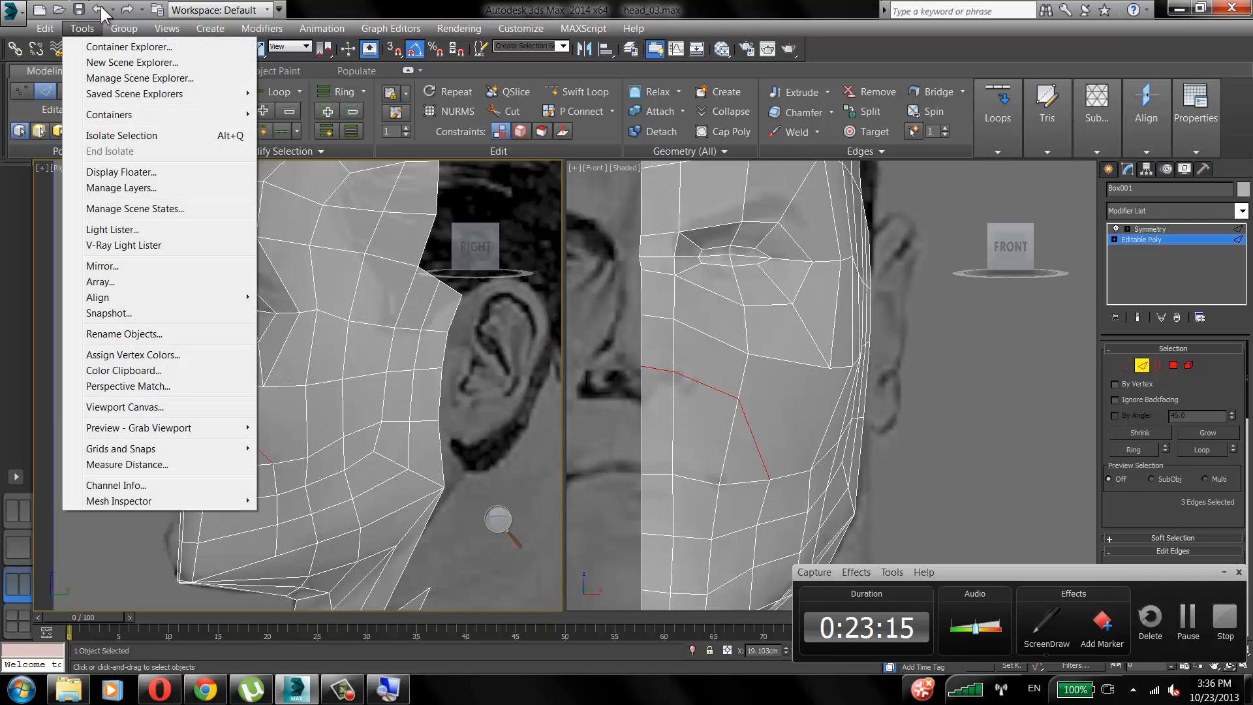
click(99, 10)
click(99, 10)
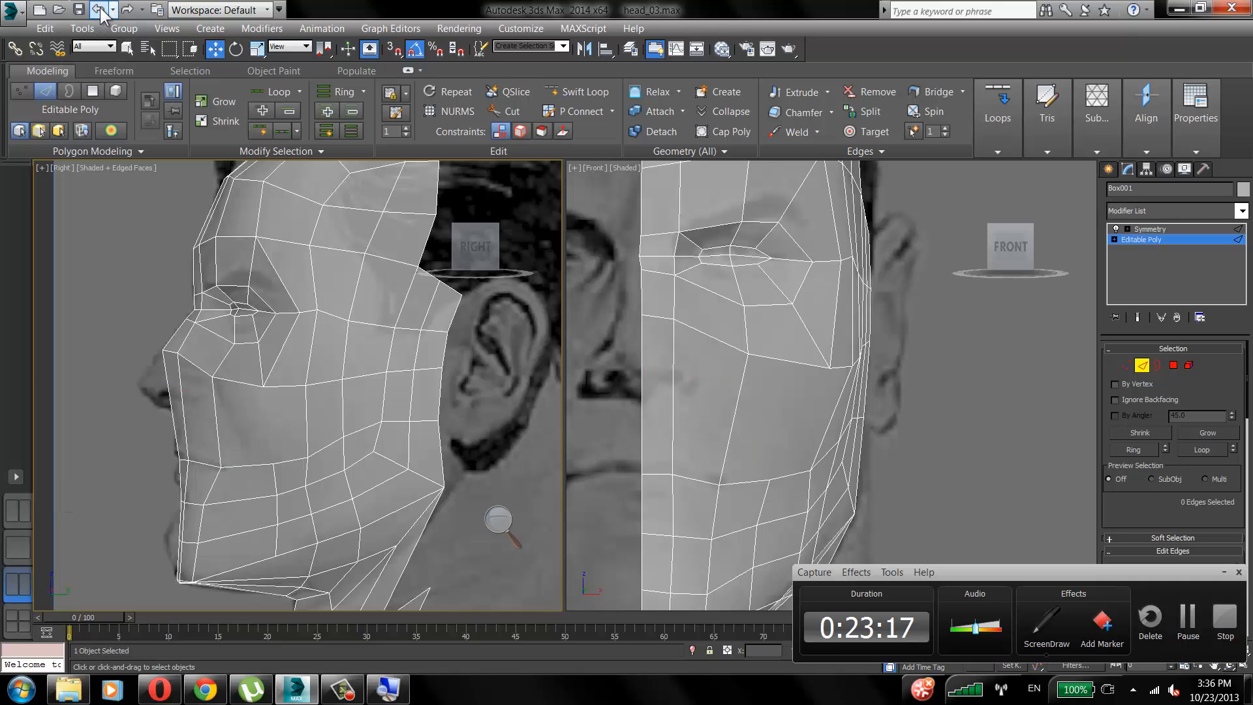
click(129, 11)
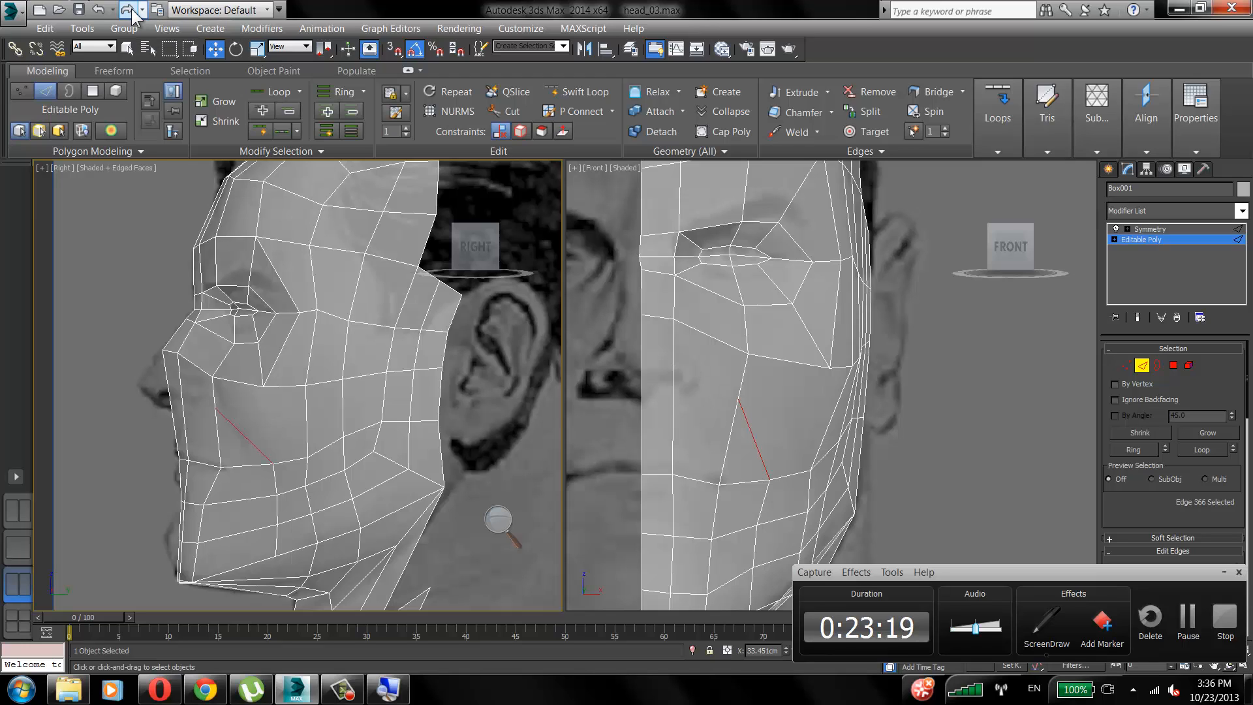
click(129, 10)
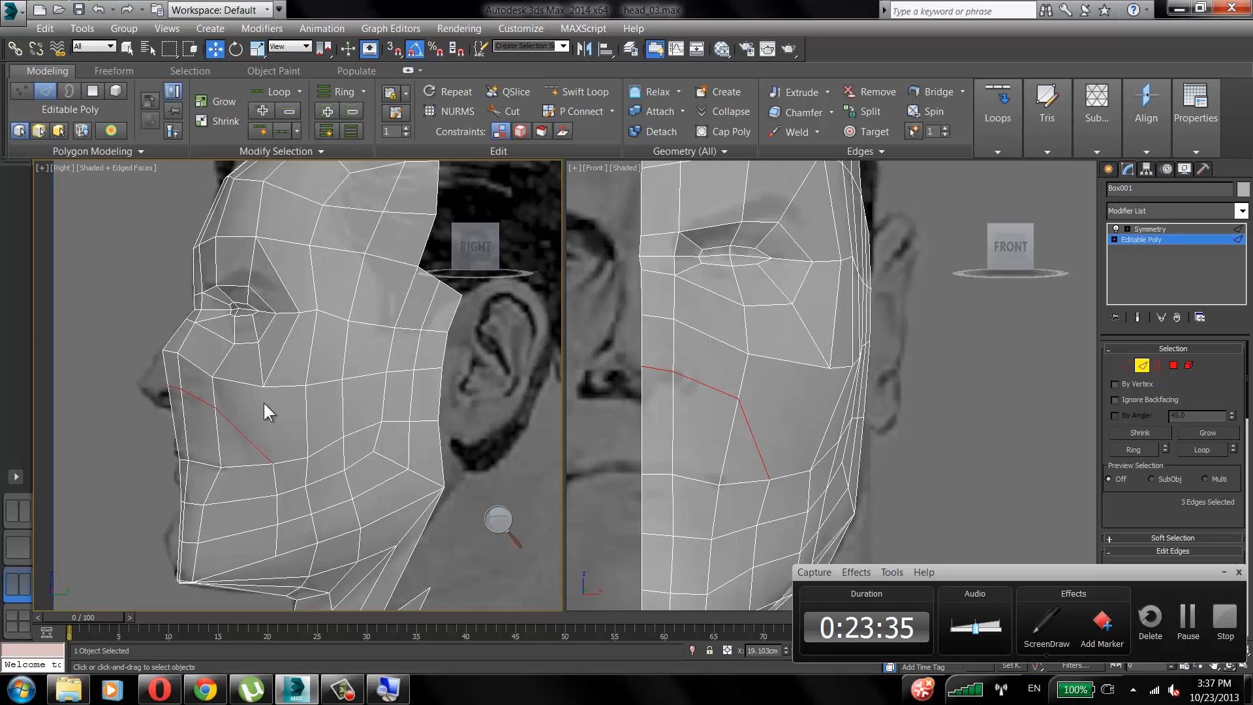
Undo the cheek cut and remove the vertical cheek edge linking the outer under-eye corner to the mouth-height row.
click(304, 348)
key(ctrl+z)
key(BackSpace)
key(ctrl+z)
key(BackSpace)
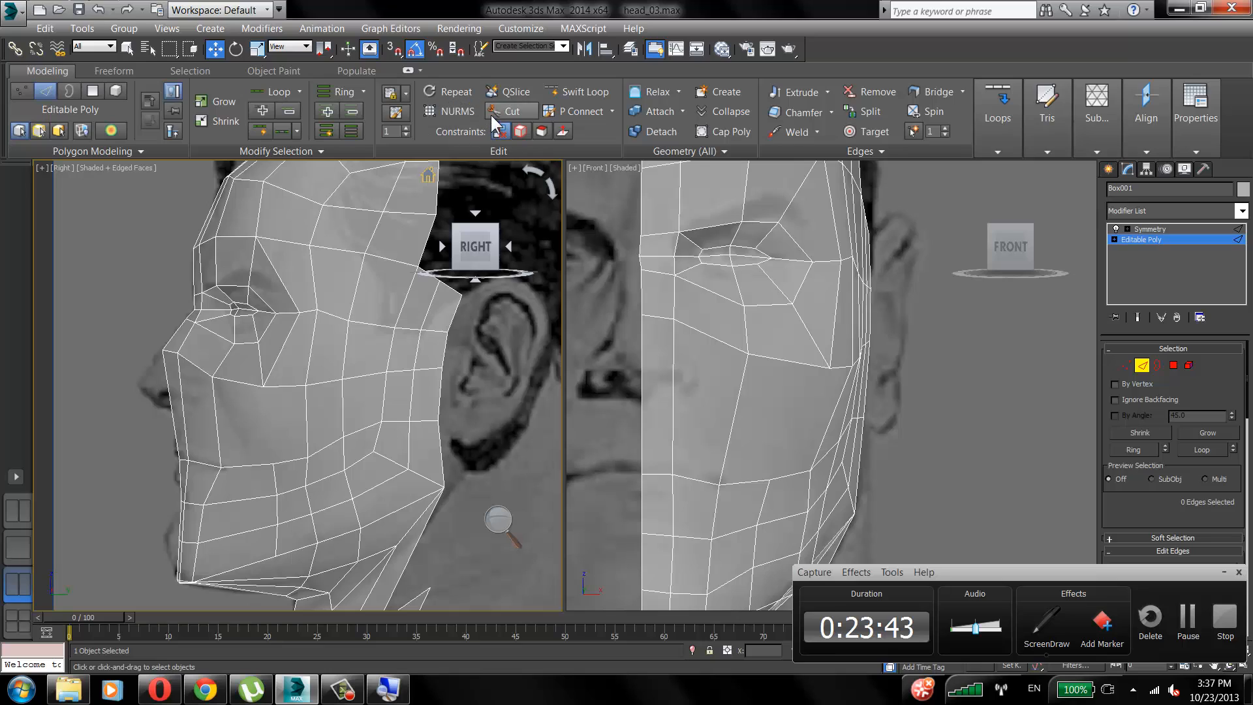
Cut a diagonal edge path in the side view from the mouth-height cheek vertex up to the profile under the nose.
click(509, 111)
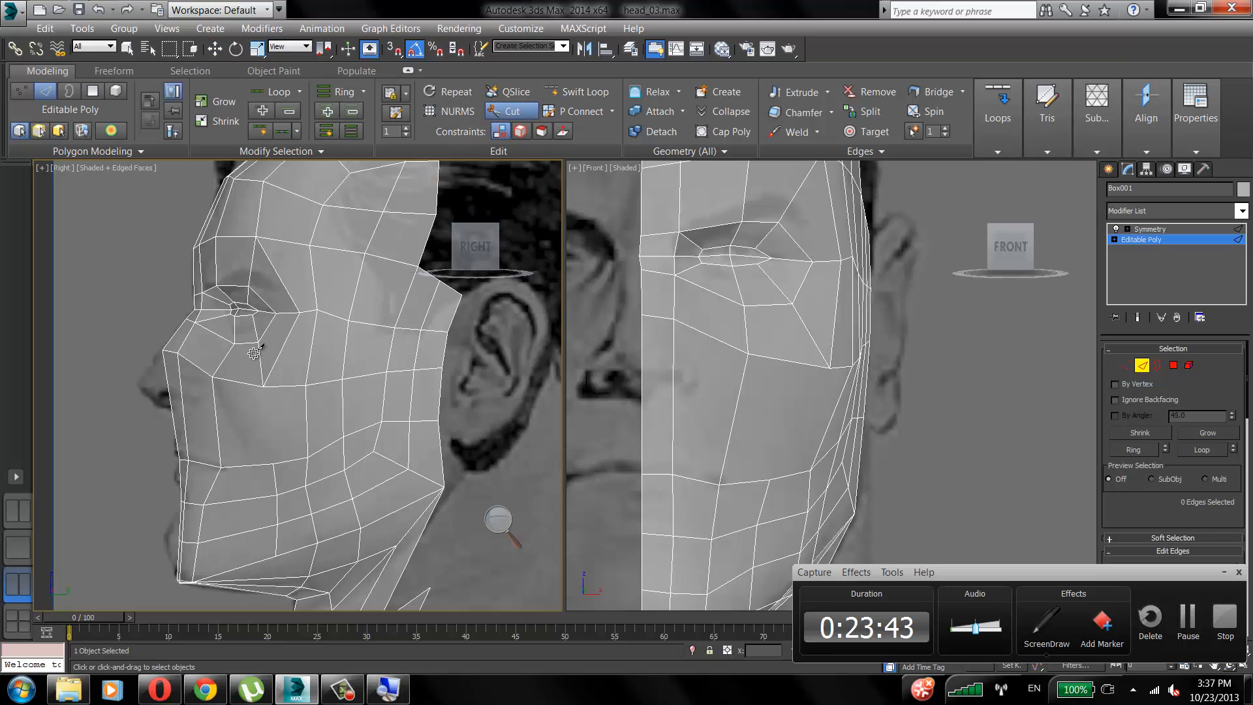
click(273, 463)
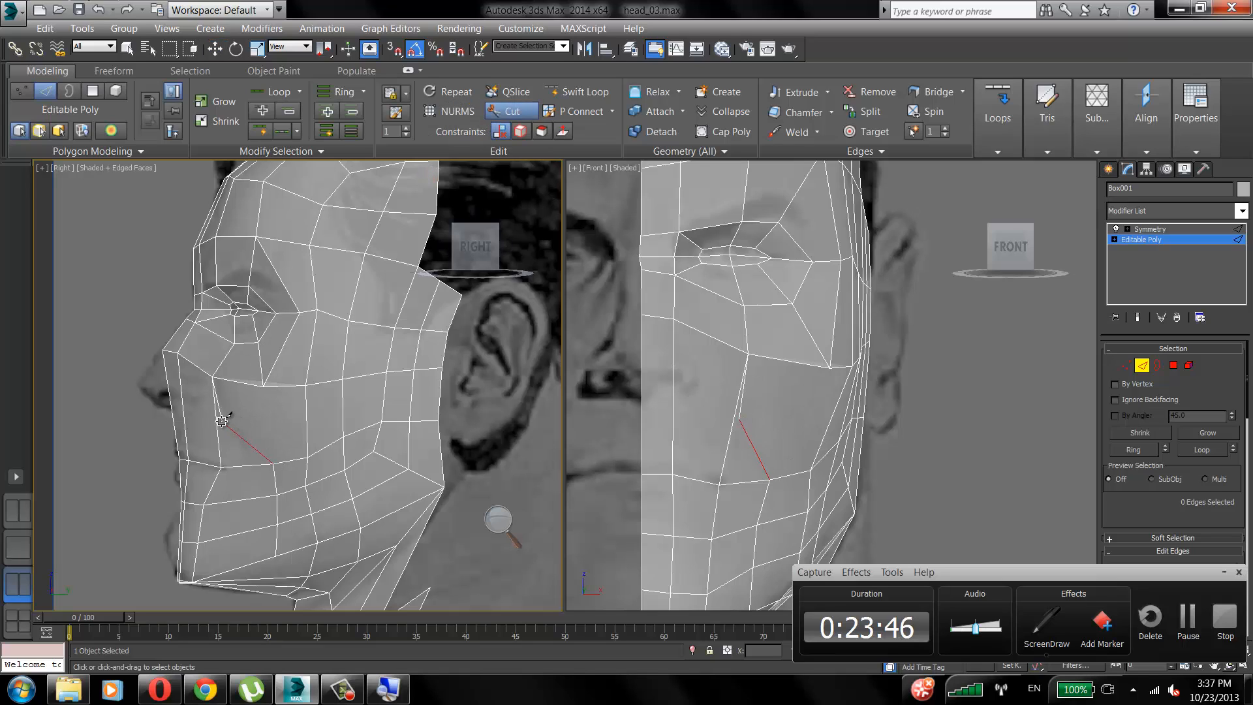
click(168, 383)
right_click(140, 367)
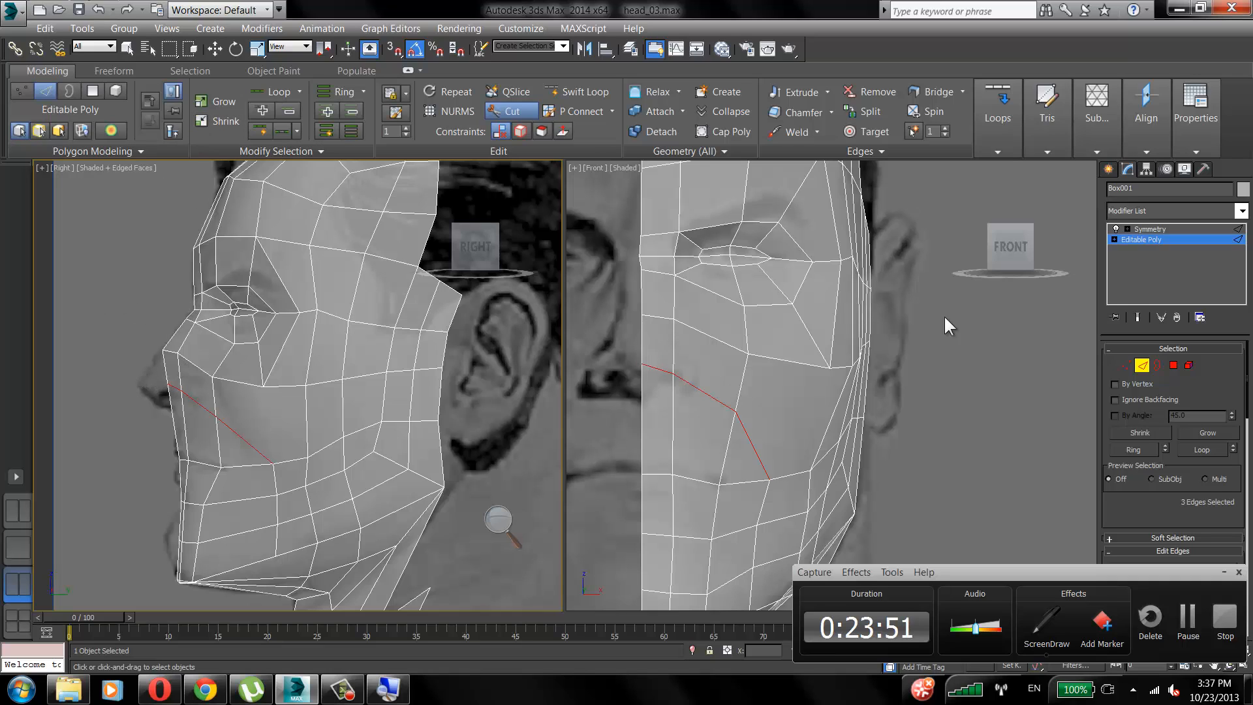
Shift the vertices behind the eye and on the upper cheek toward the ear in the side view, and raise the lower eye-ring vertices.
click(1126, 365)
key(w)
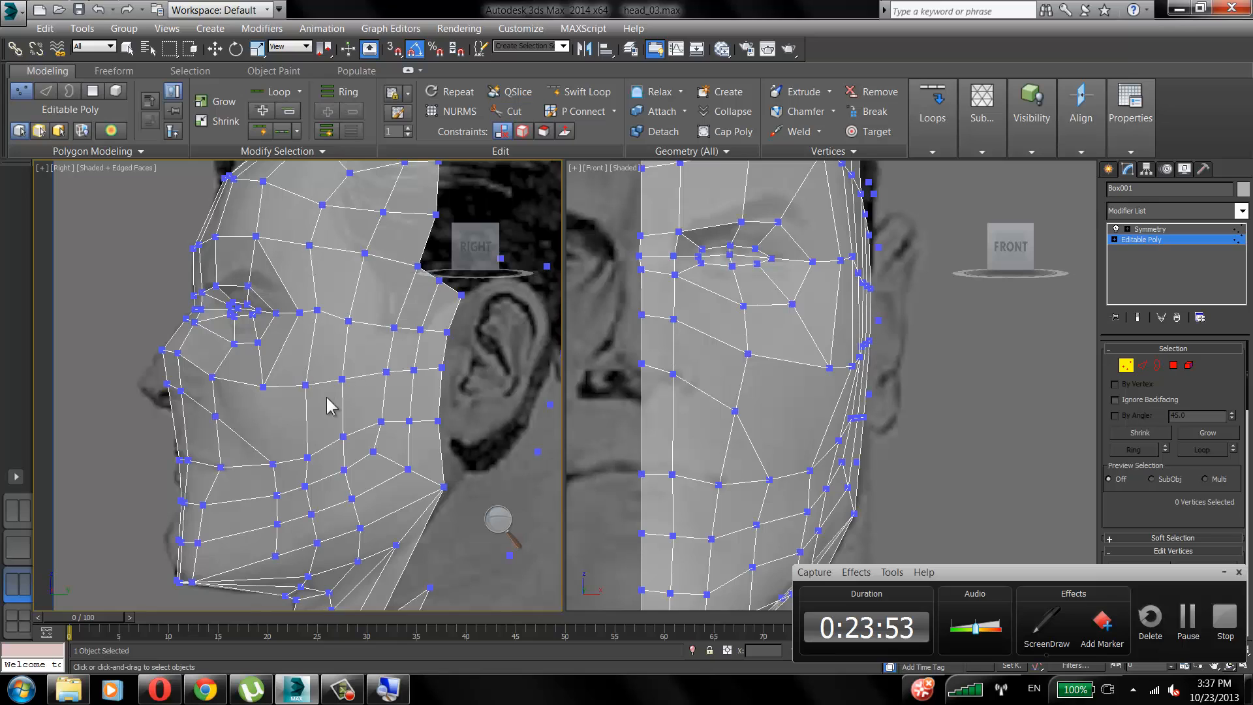
click(316, 393)
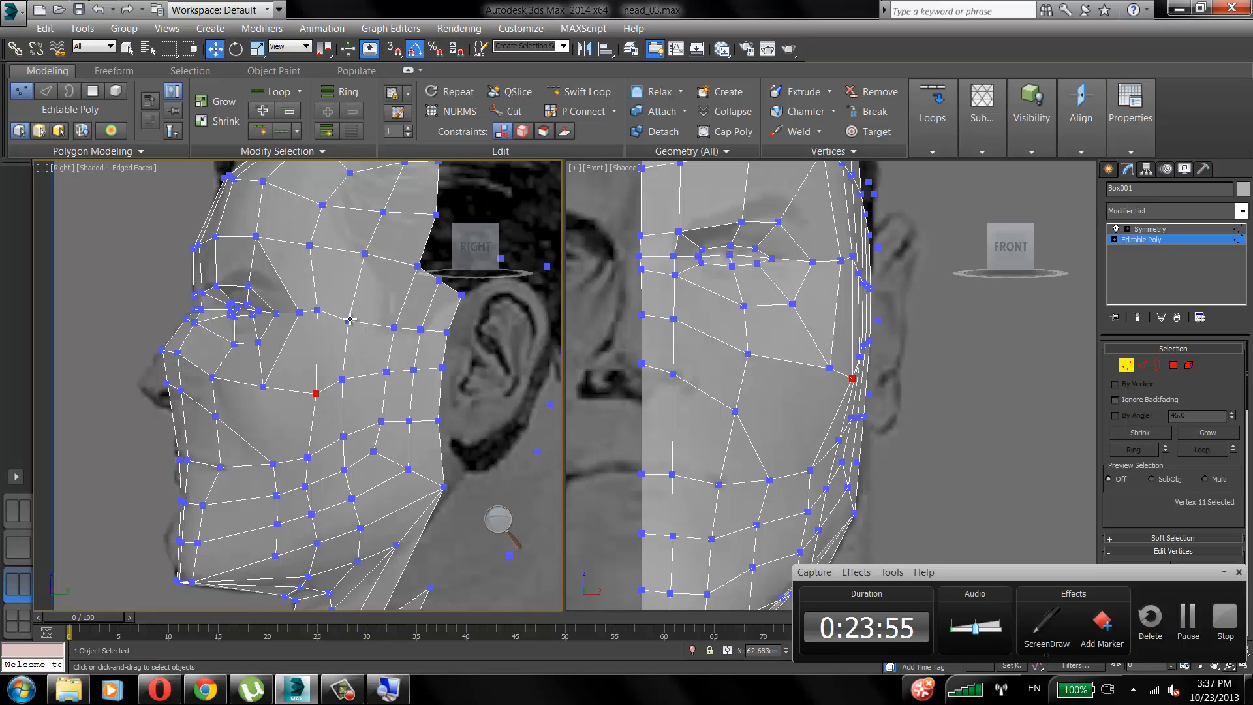
drag(348, 321, 365, 321)
drag(342, 379, 357, 384)
drag(318, 308, 336, 313)
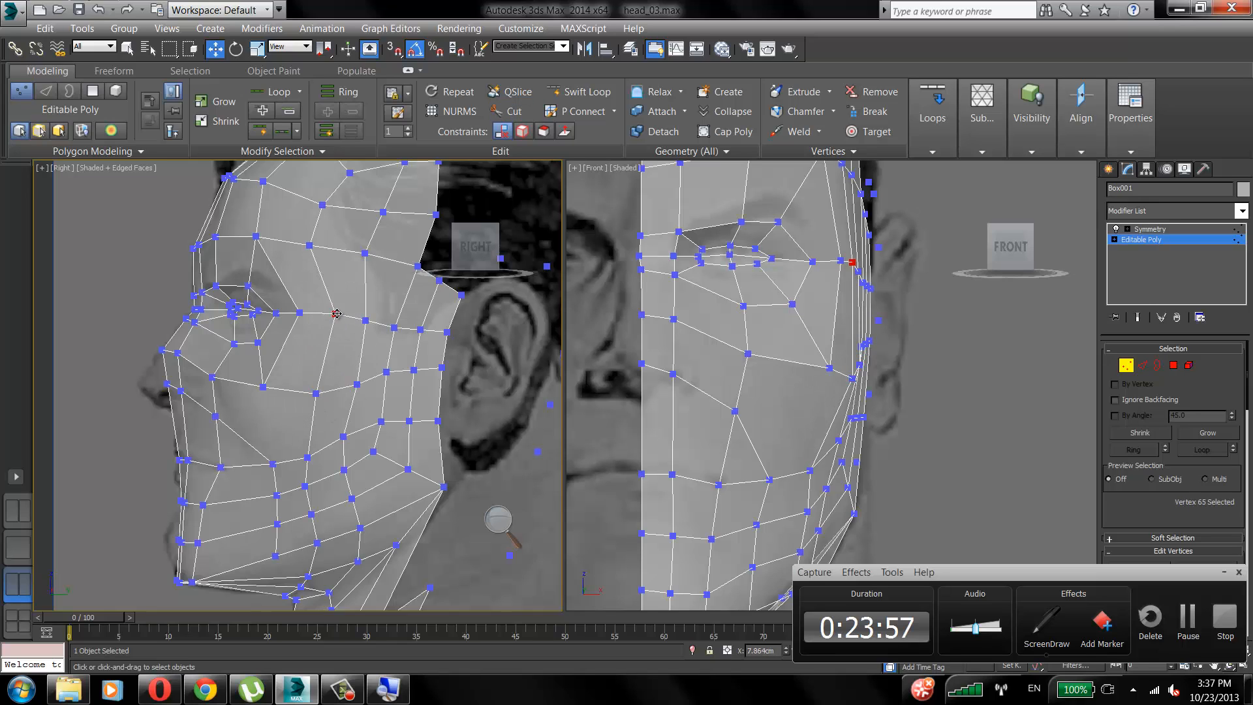
drag(310, 245, 328, 252)
drag(262, 389, 316, 401)
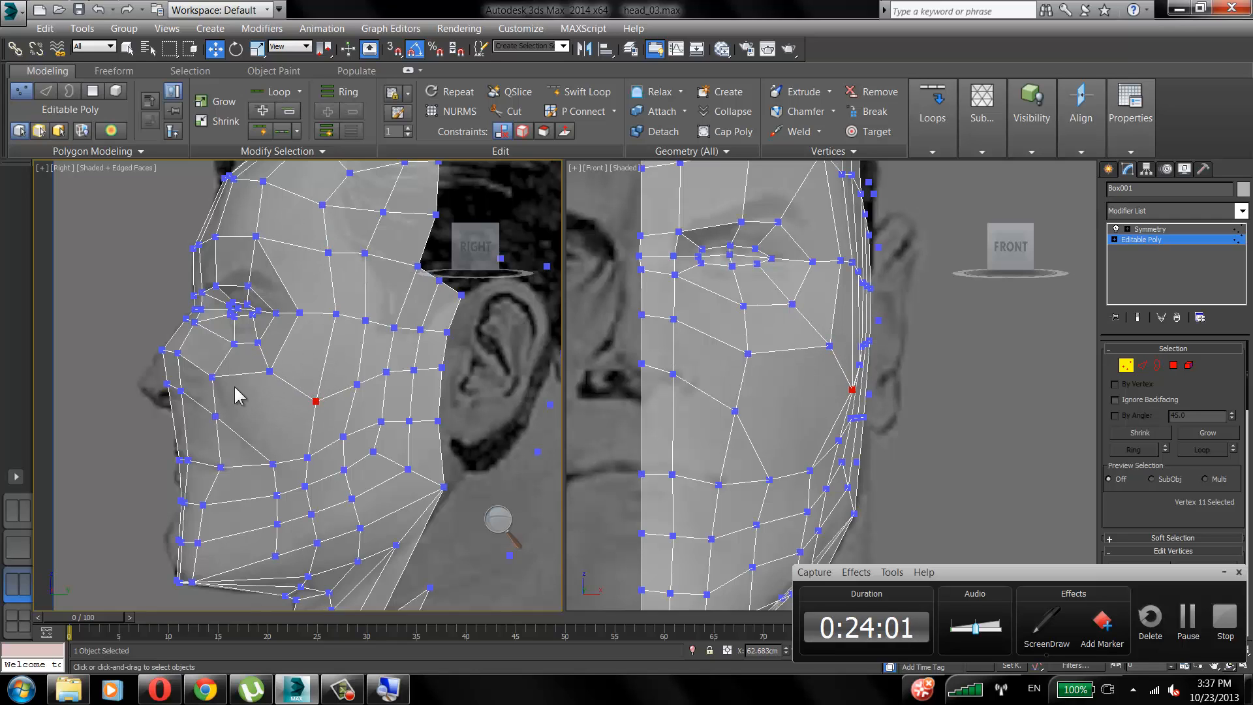
click(213, 376)
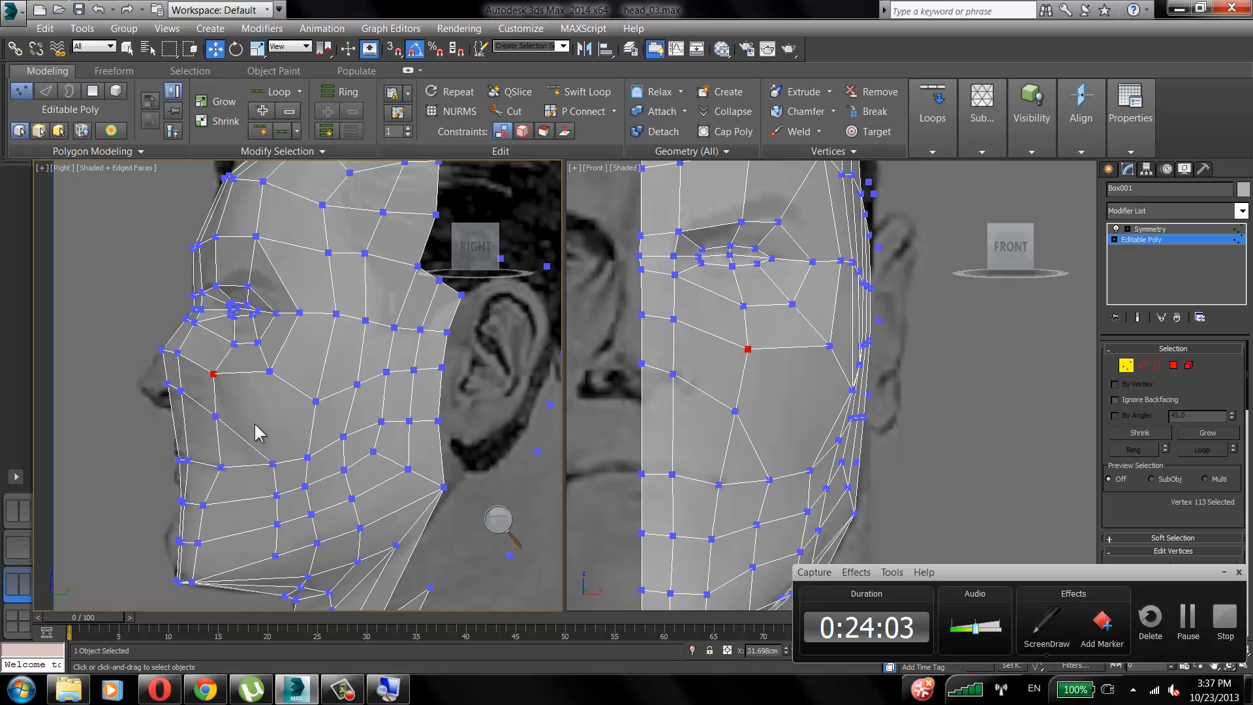
Select the six-sided cheek polygon between the eye ring and mouth loop to examine its shape, and clear the selection.
click(92, 91)
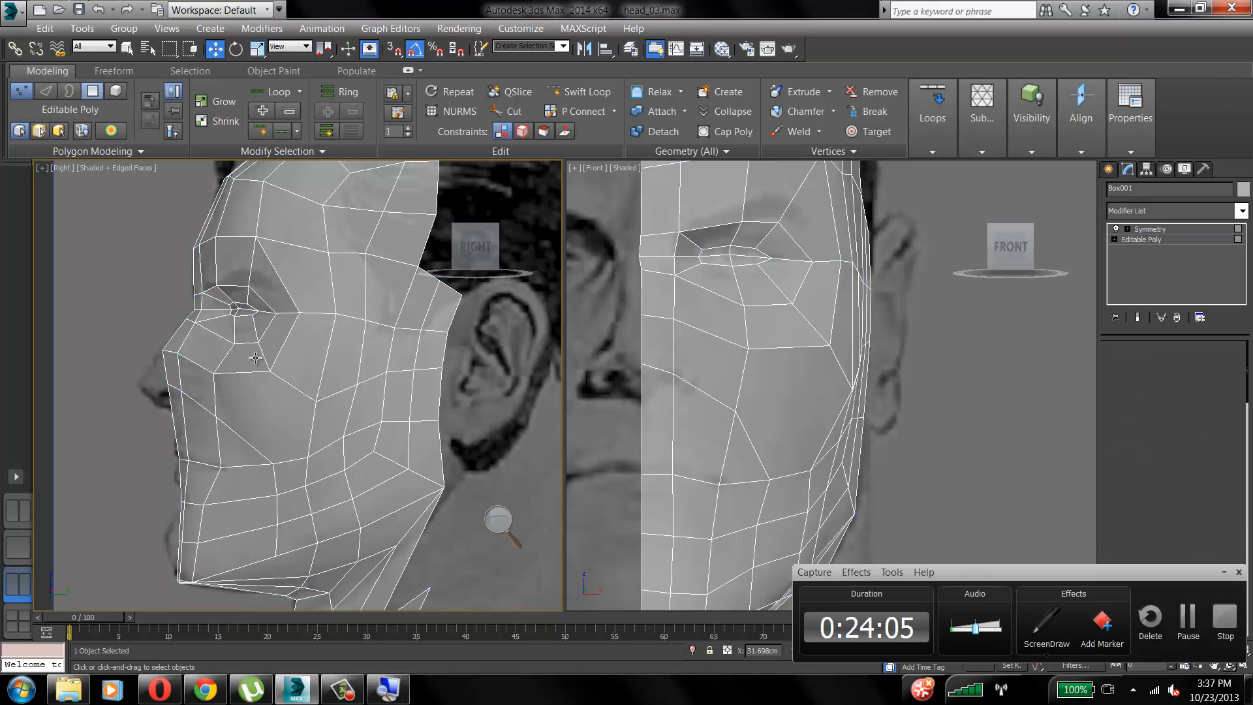
click(261, 396)
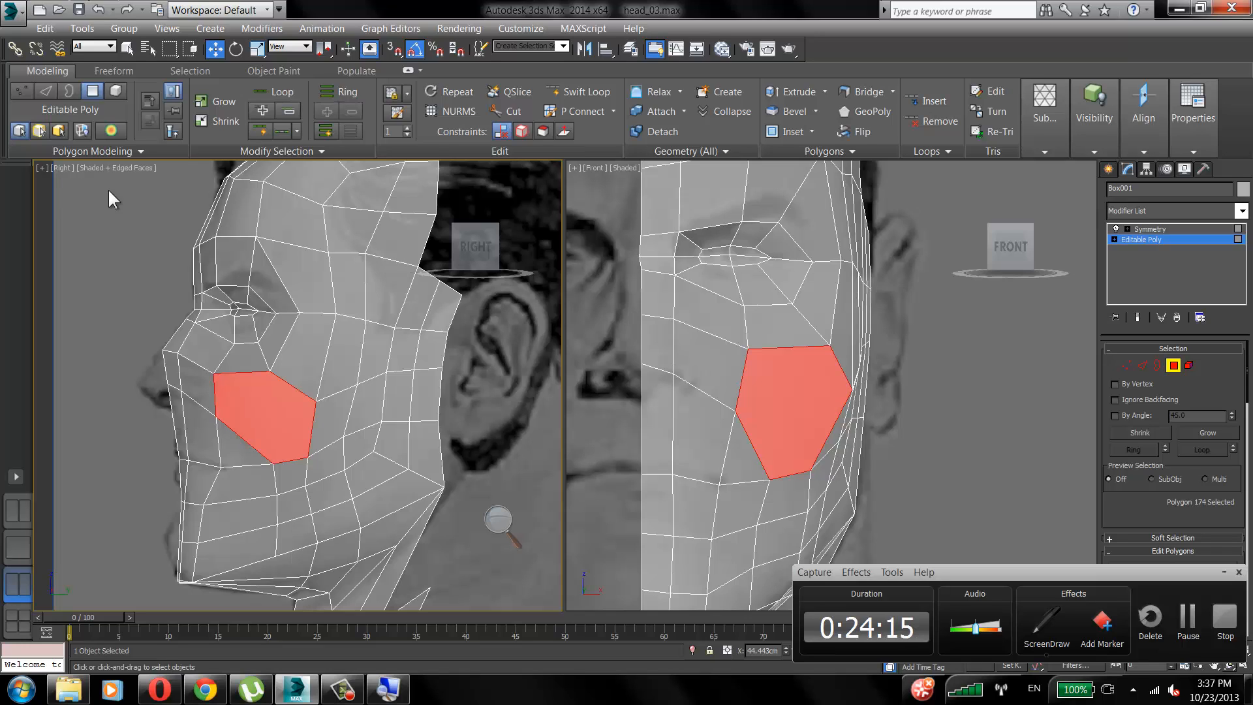
click(508, 111)
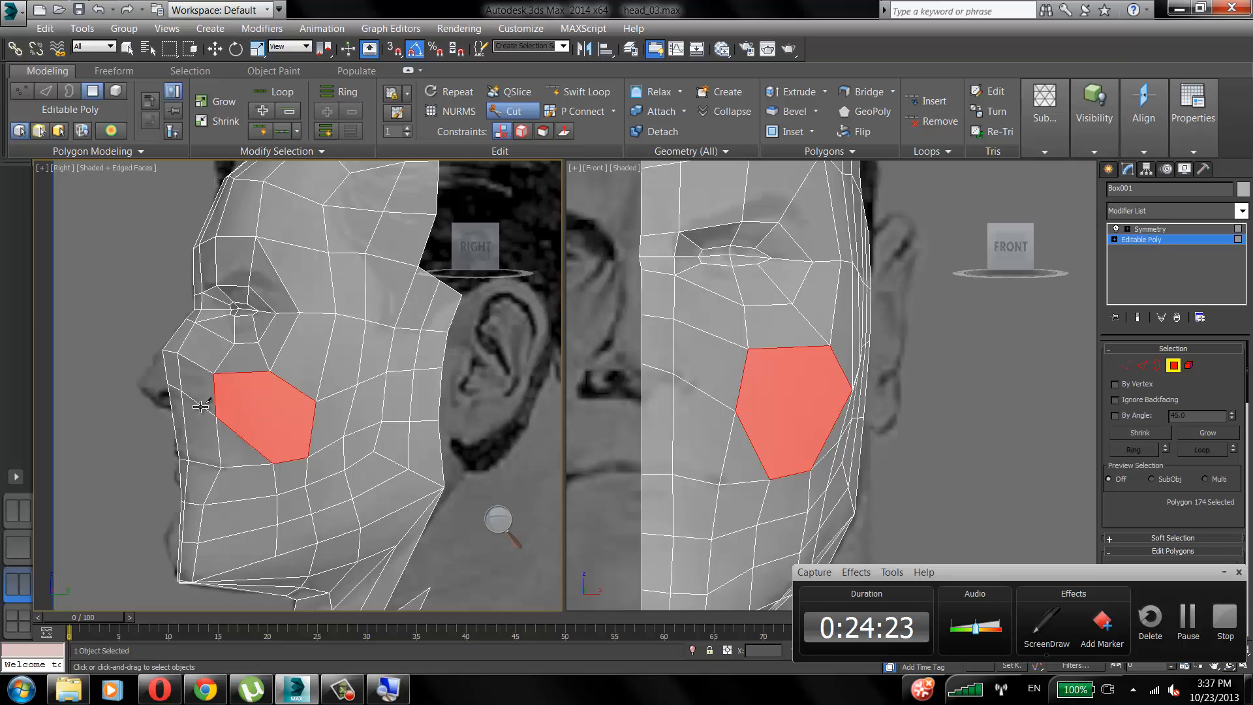
right_click(256, 391)
click(310, 374)
click(242, 390)
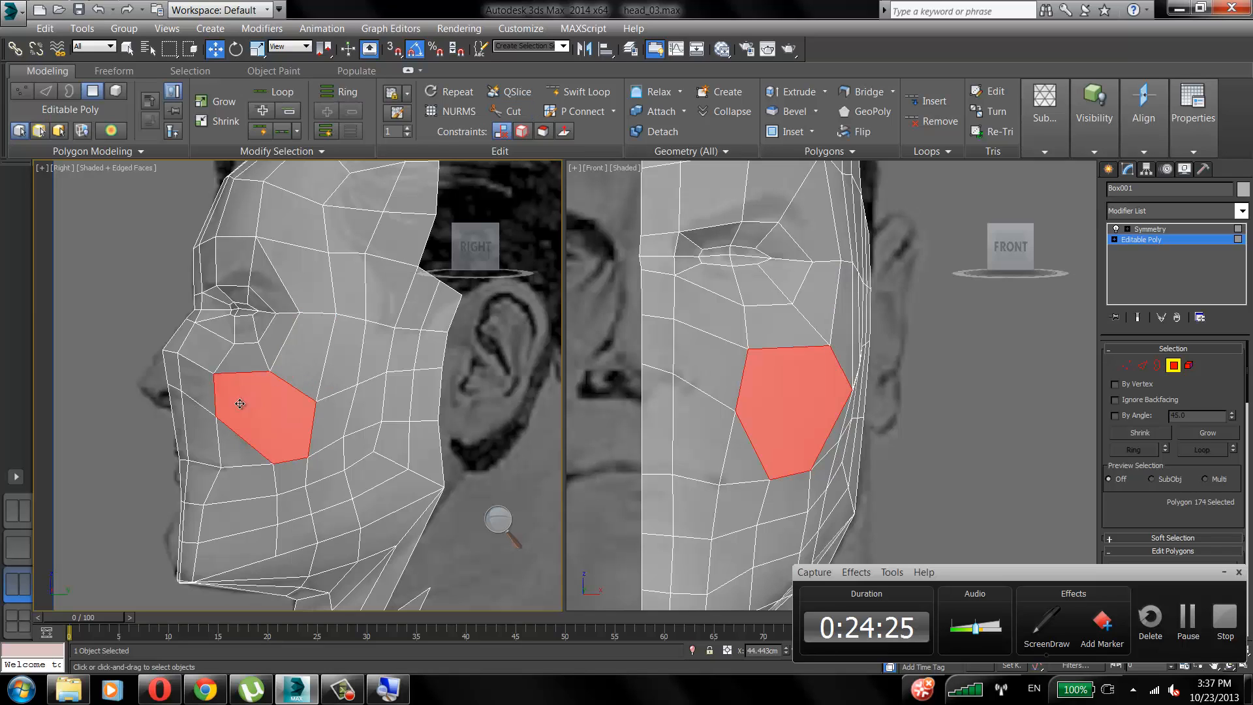
click(108, 390)
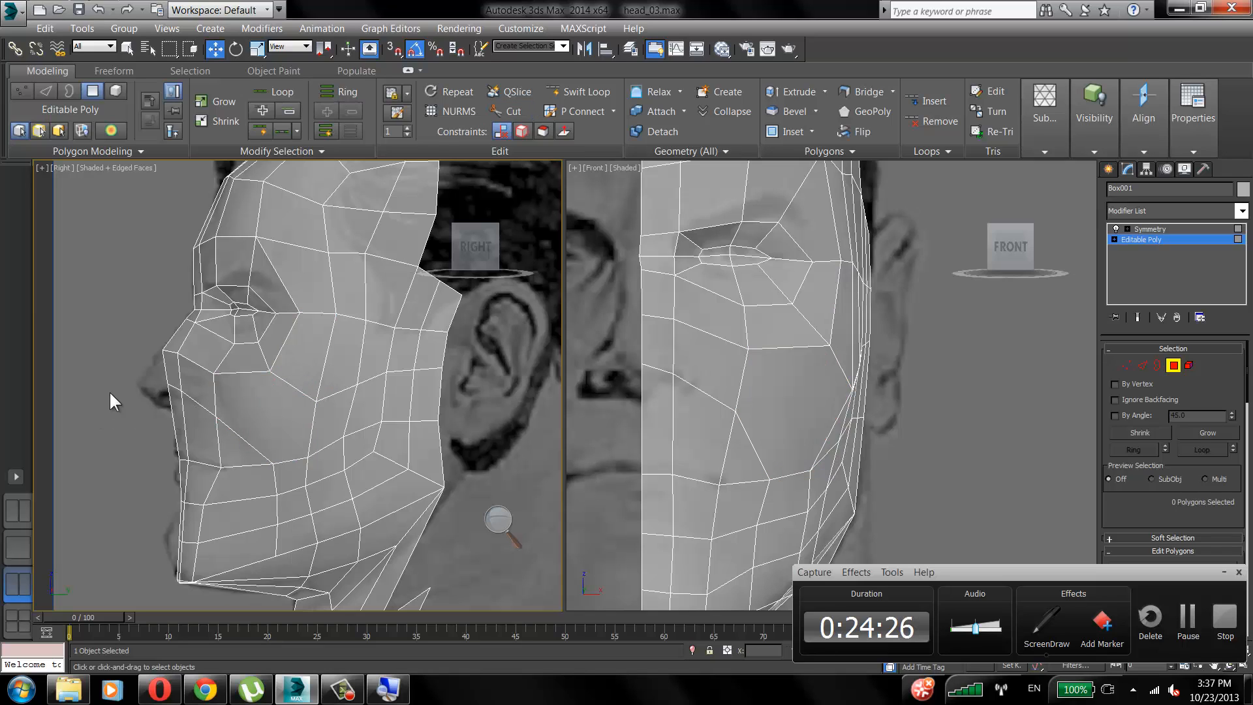
Cut a second diagonal edge across the cheek and an edge path from the first diagonal up behind the eye in the side view.
click(509, 111)
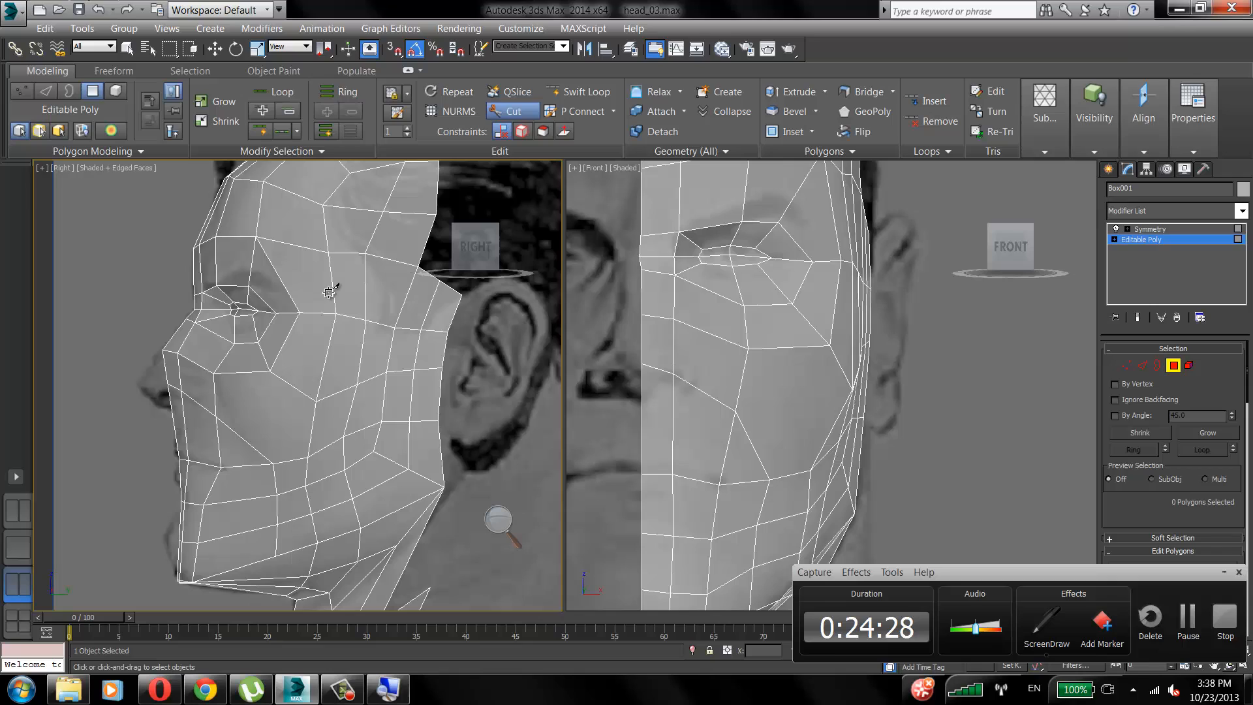
click(306, 457)
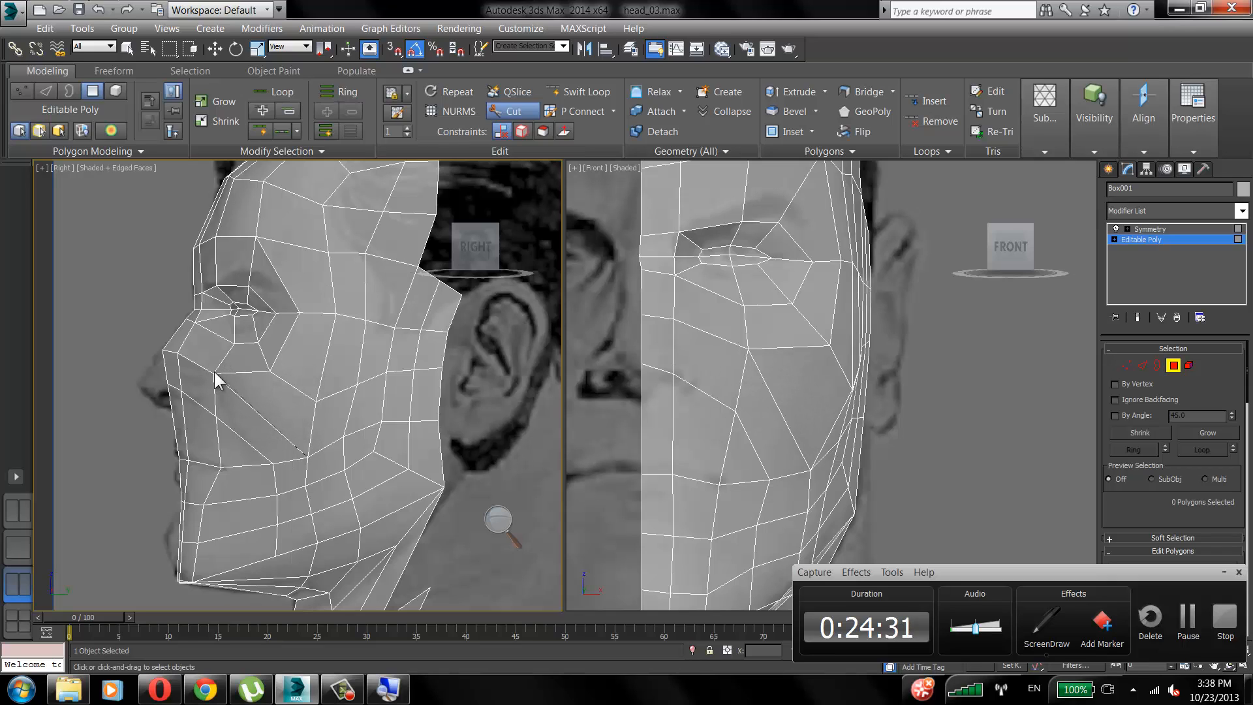
click(246, 440)
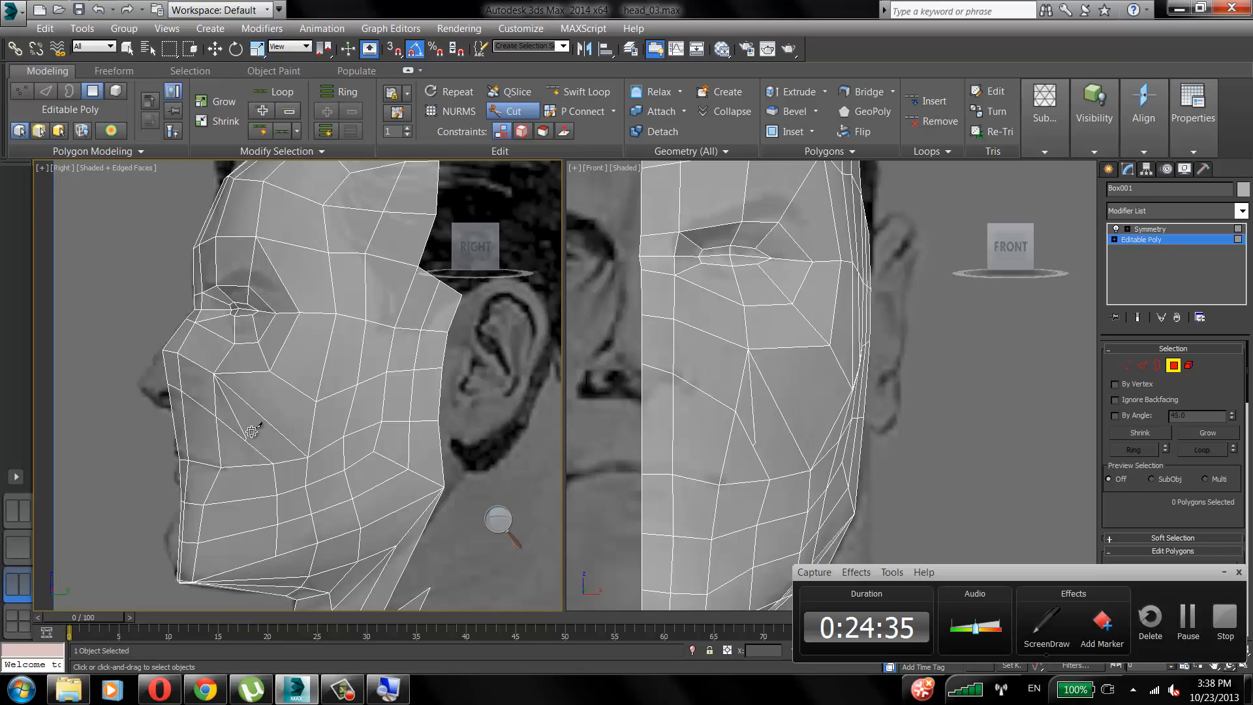
click(316, 312)
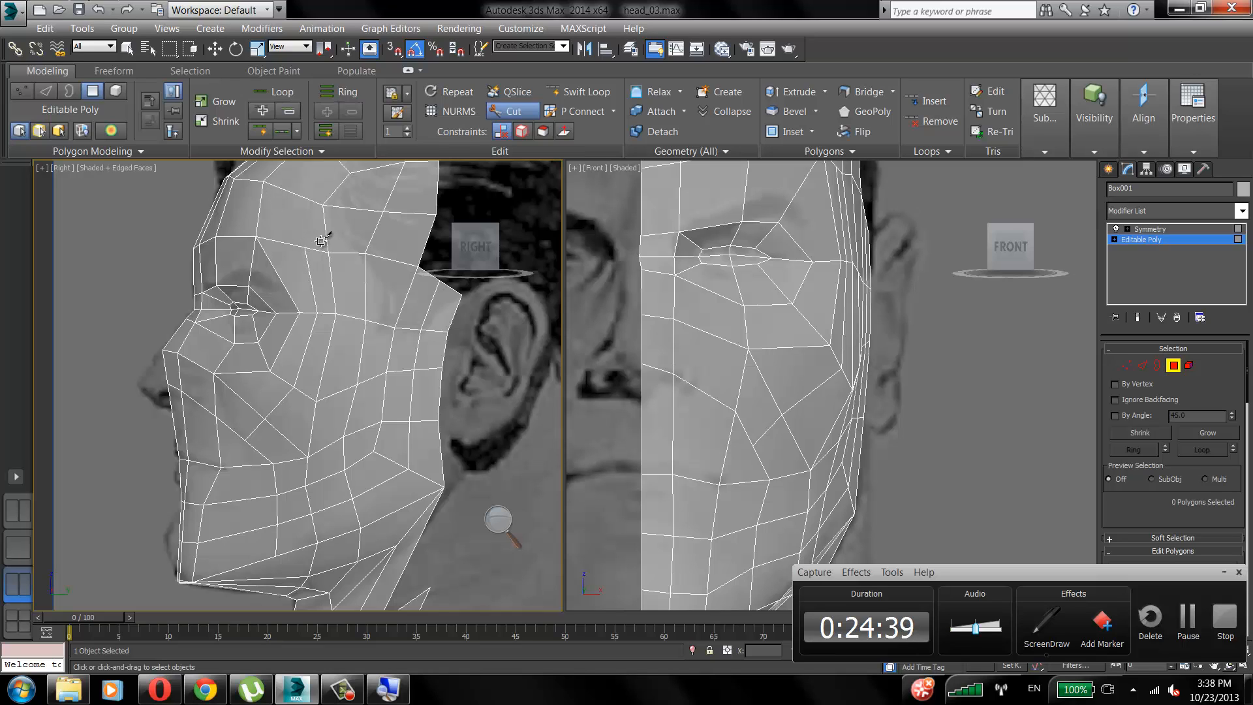
Reposition the cheek vertices in the side view, shifting the mouth-corner column forward and spacing out the vertices below the eye.
key(w)
click(1115, 363)
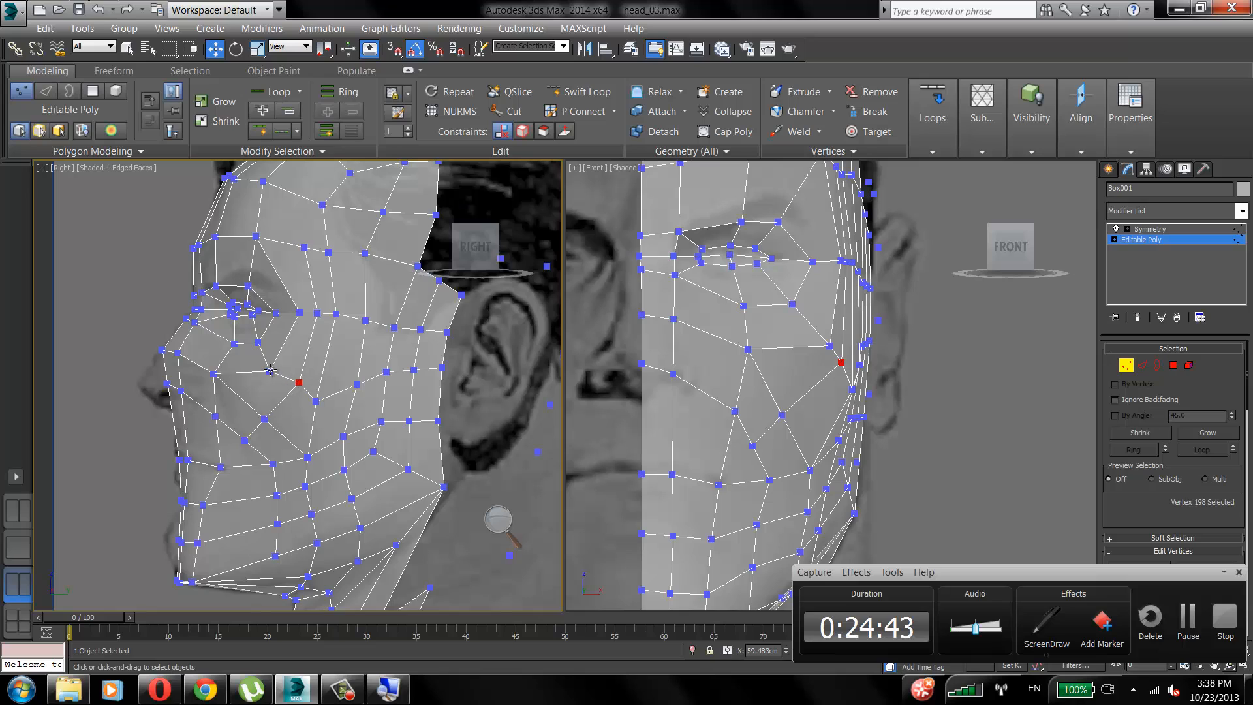
drag(270, 372, 223, 375)
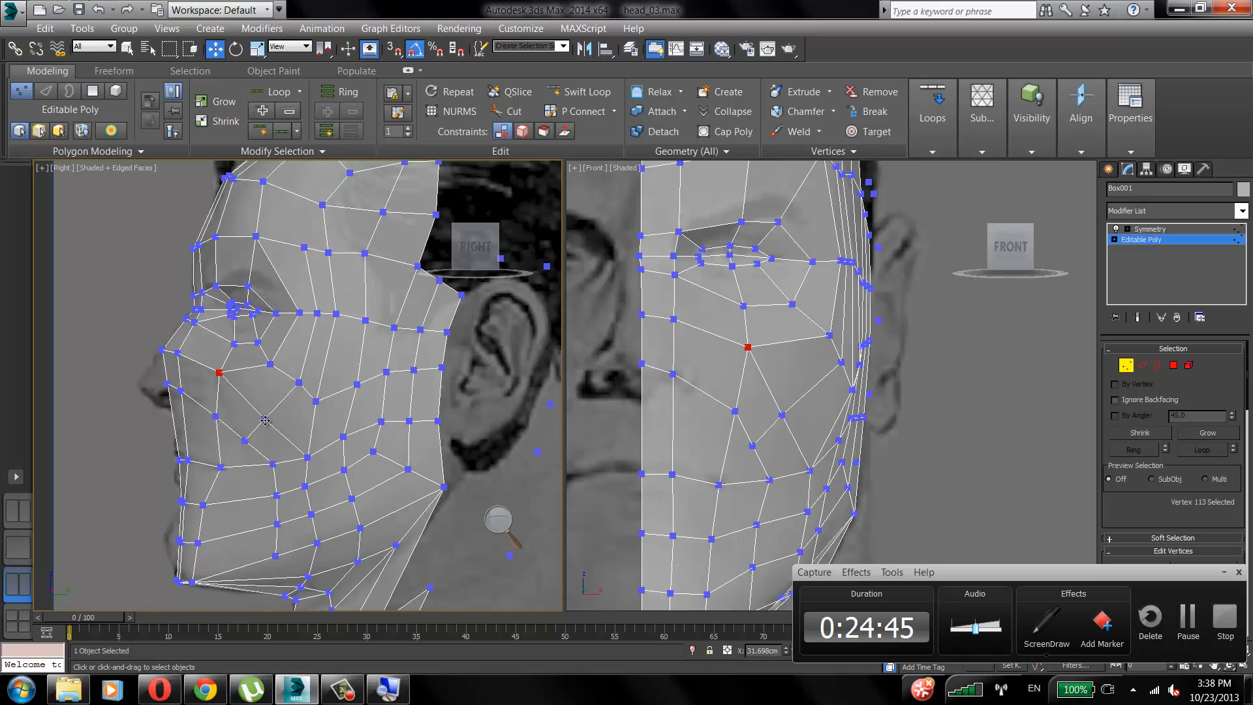
drag(265, 420, 260, 467)
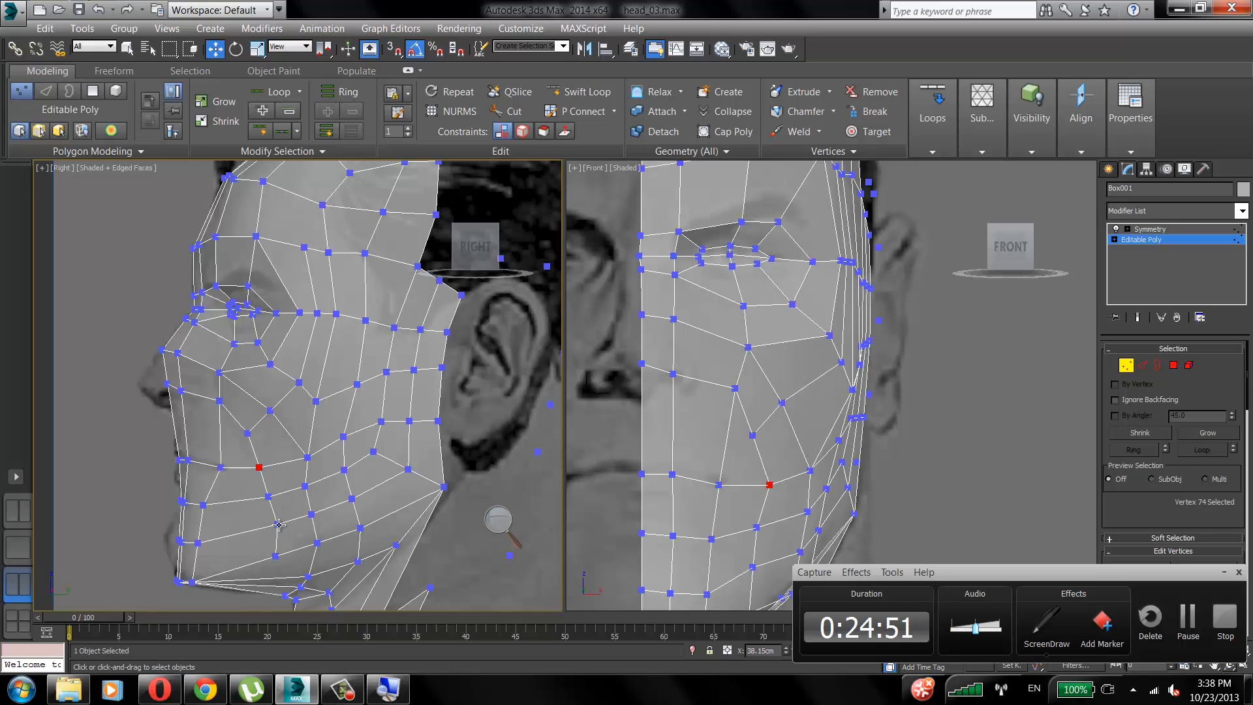
drag(279, 525, 268, 556)
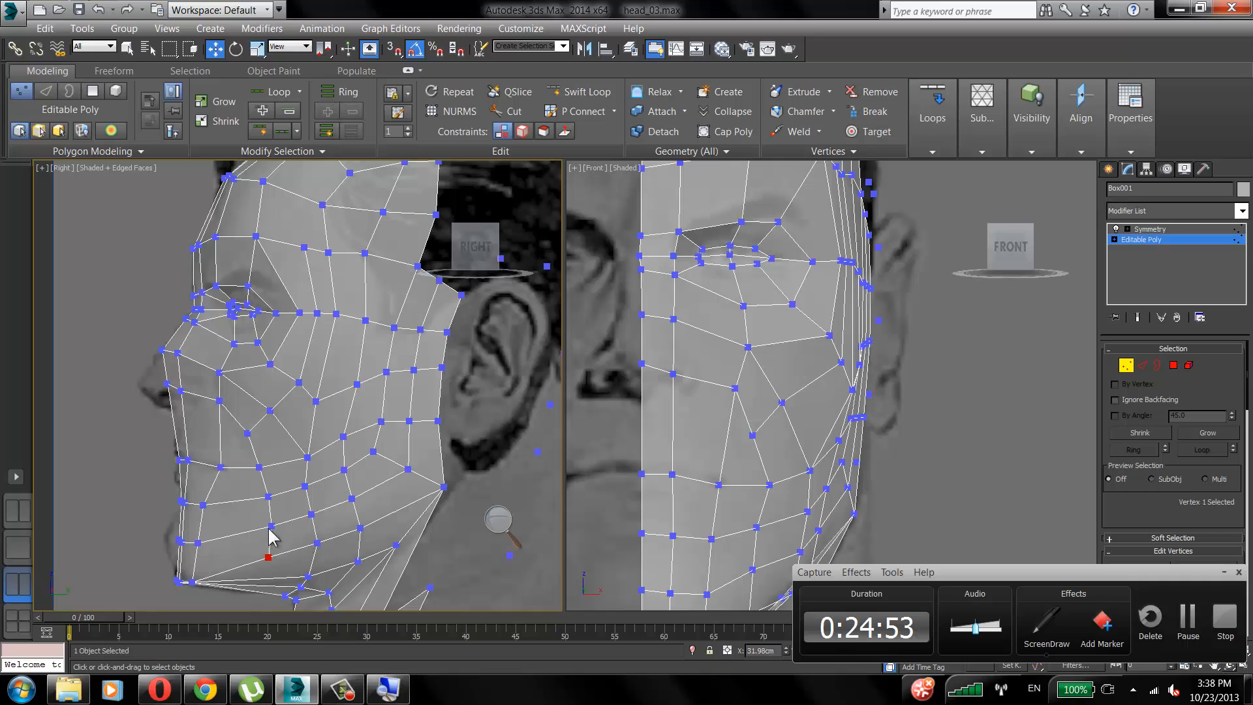
drag(259, 467, 263, 471)
drag(269, 411, 334, 389)
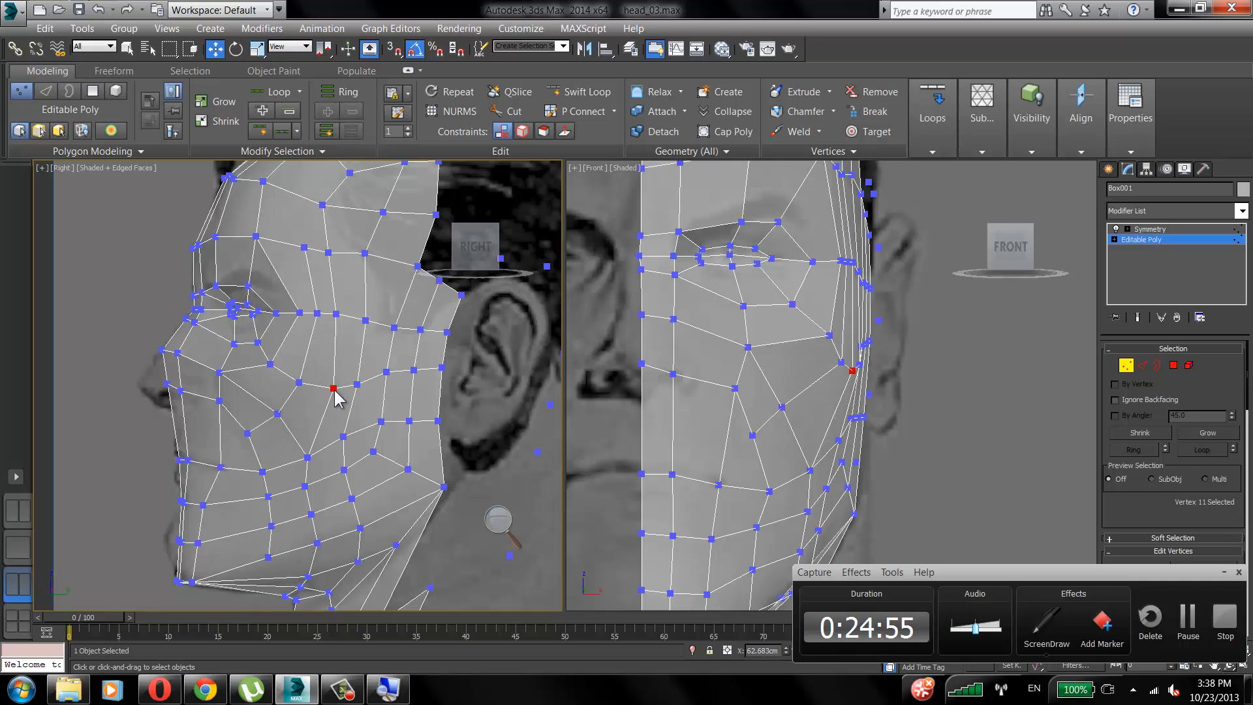
Even out the under-eye, cheek and jaw vertices in the front view to smooth the edge flow around the mouth.
drag(832, 334, 819, 355)
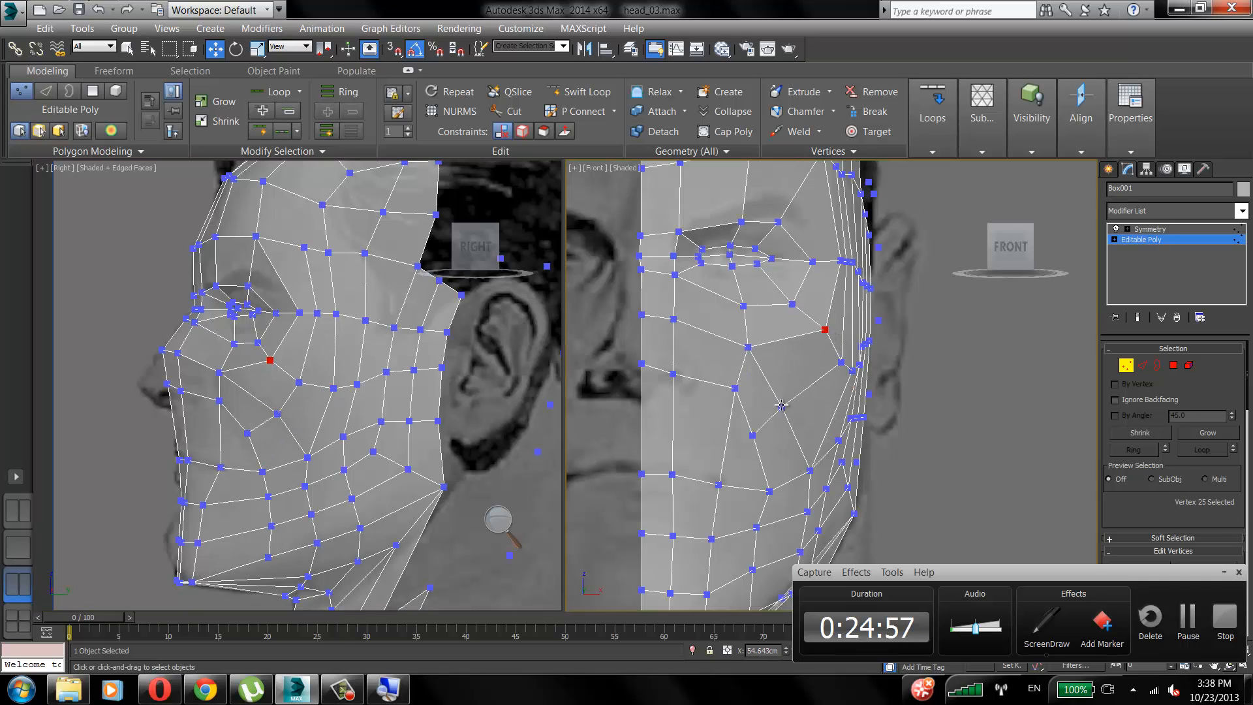
drag(782, 407, 760, 489)
drag(734, 389, 790, 403)
scroll(810, 402, down, 2)
middle_drag(805, 404, 813, 315)
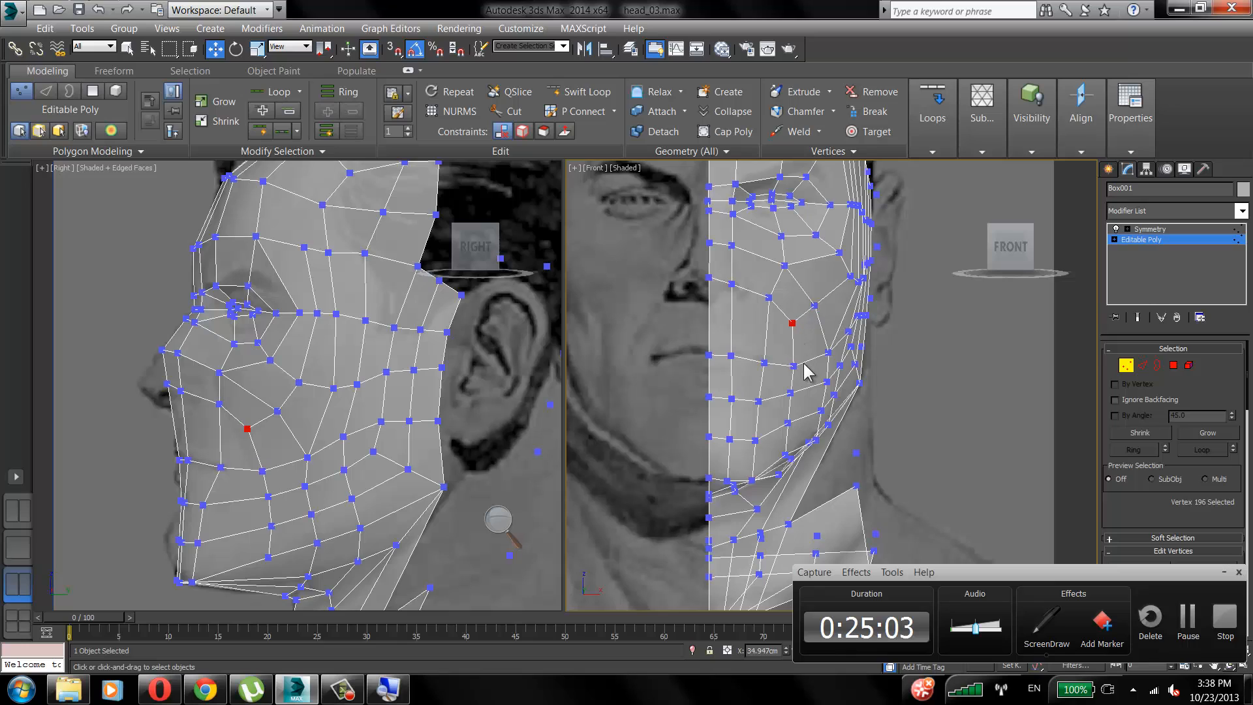
drag(828, 353, 814, 437)
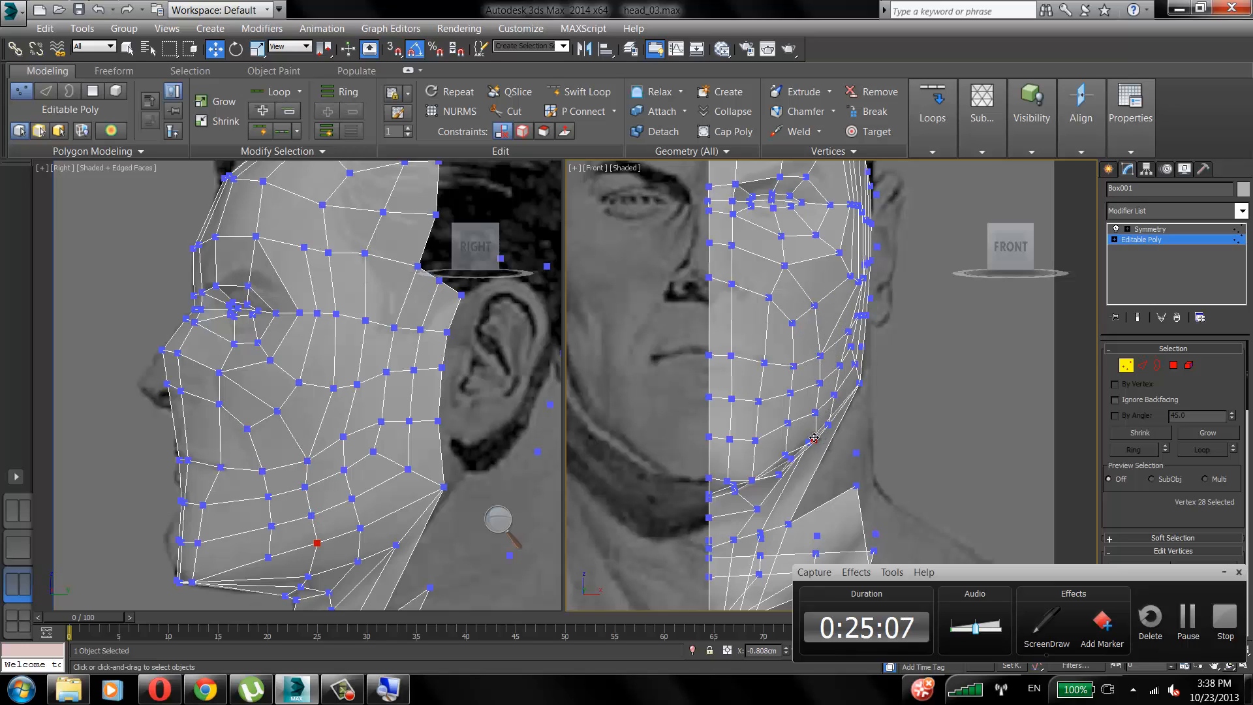
click(811, 408)
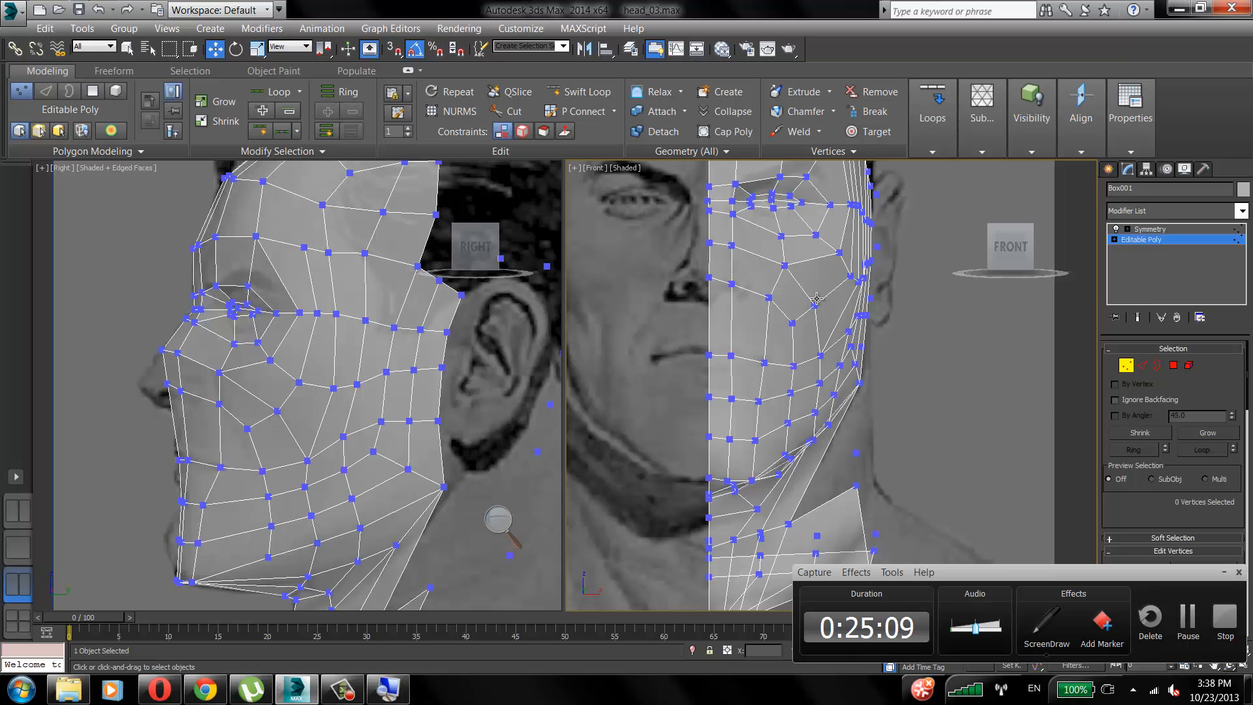
Adjust the outer-cheek vertices between the eye corner and the jaw in the front and side views for even spacing.
middle_drag(795, 351, 792, 359)
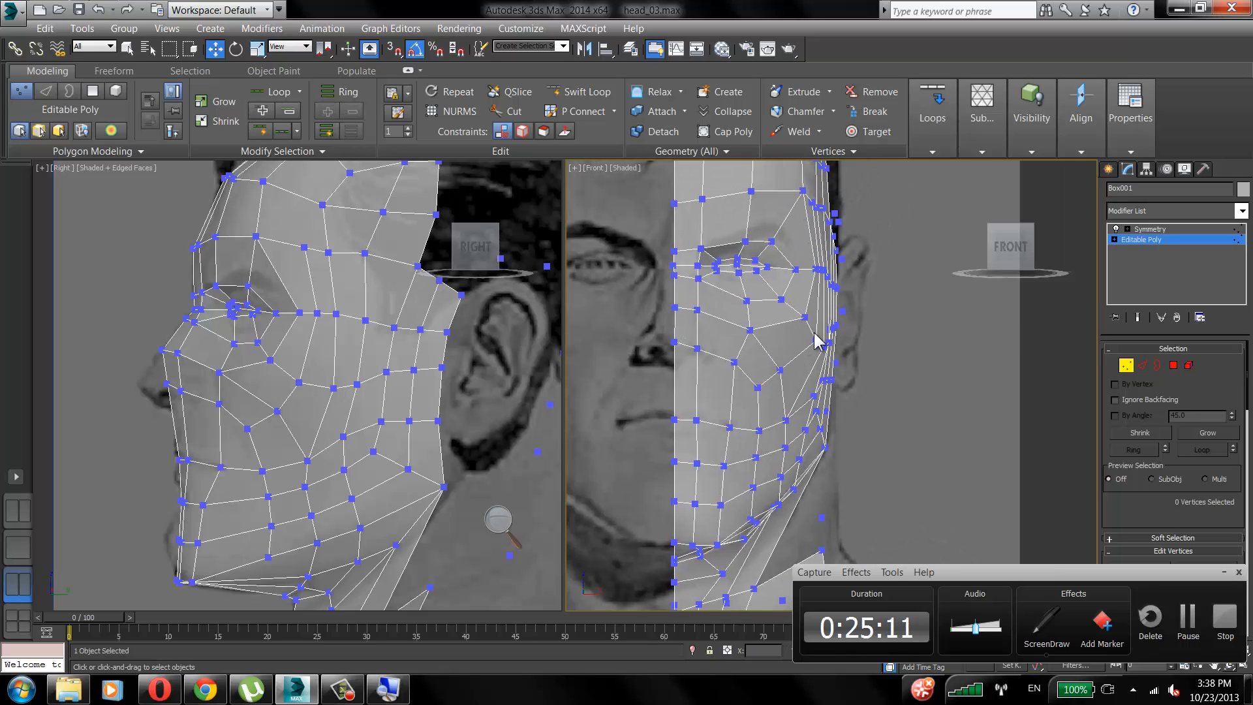
click(823, 351)
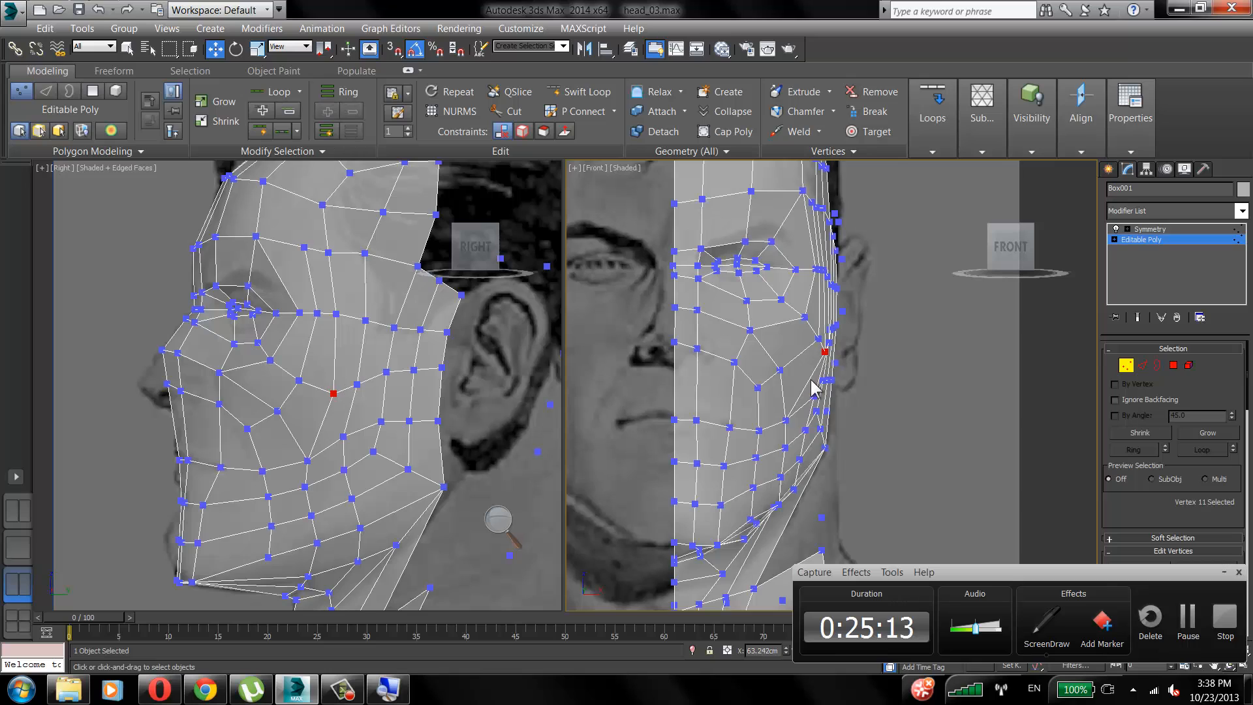
click(347, 436)
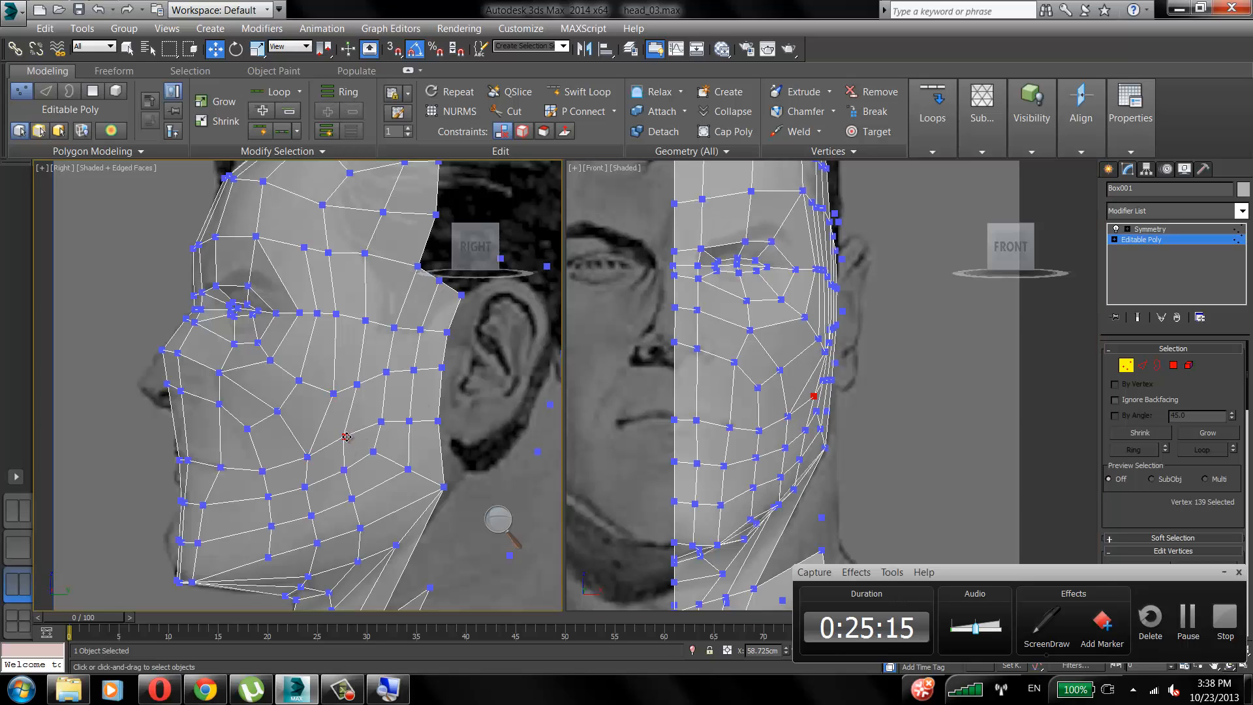
drag(355, 384, 296, 379)
click(306, 456)
click(276, 413)
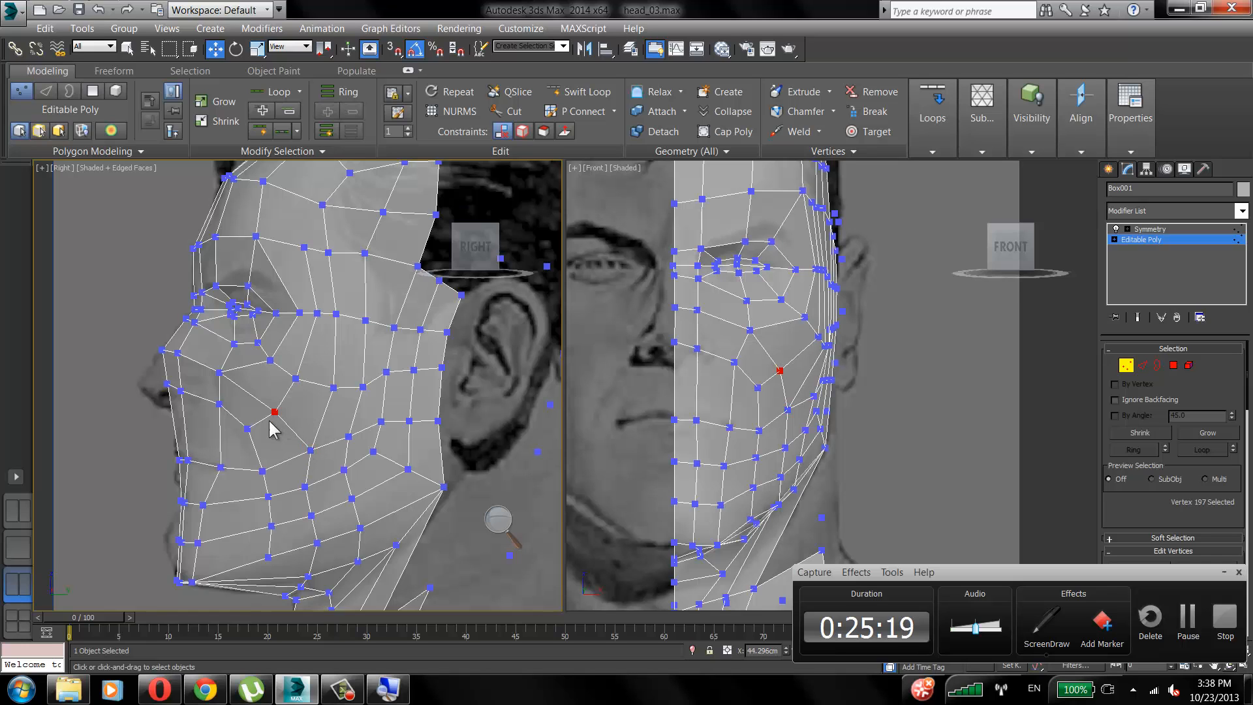
Select the polygons around the mouth and below the nose in the side view to examine the mouth loop, and clear the selection.
scroll(261, 385, up, 2)
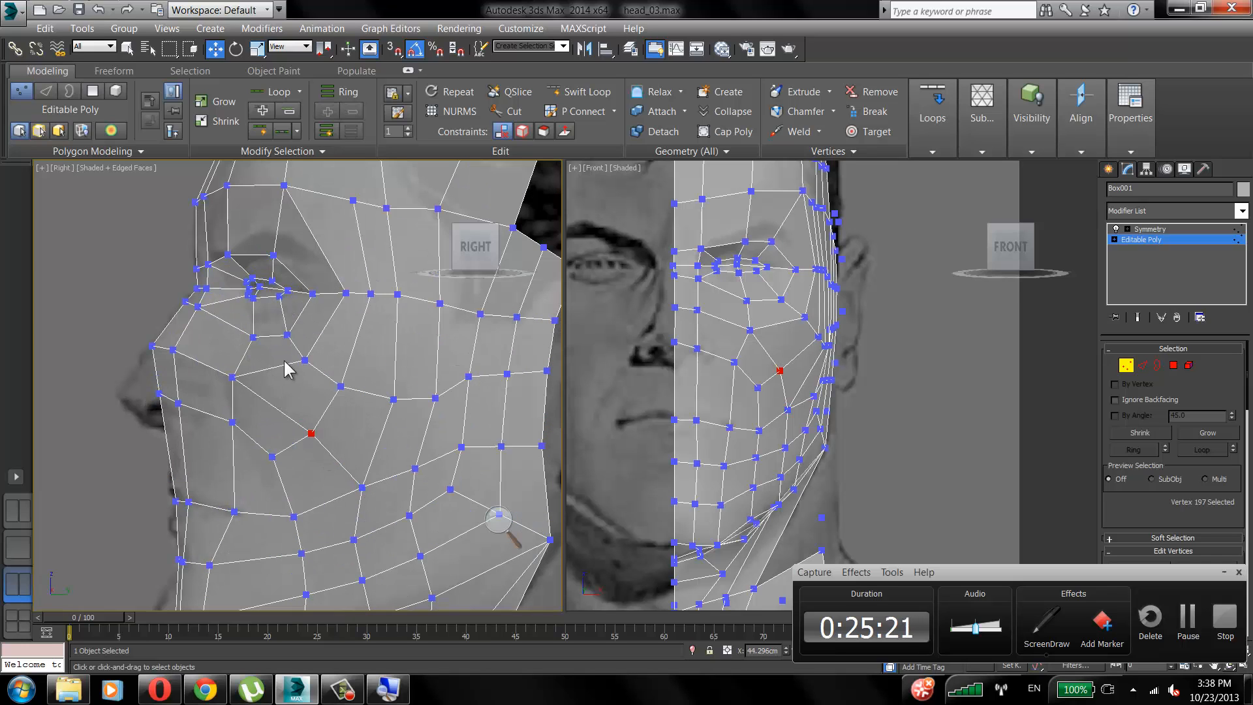
scroll(285, 361, up, 1)
click(1174, 364)
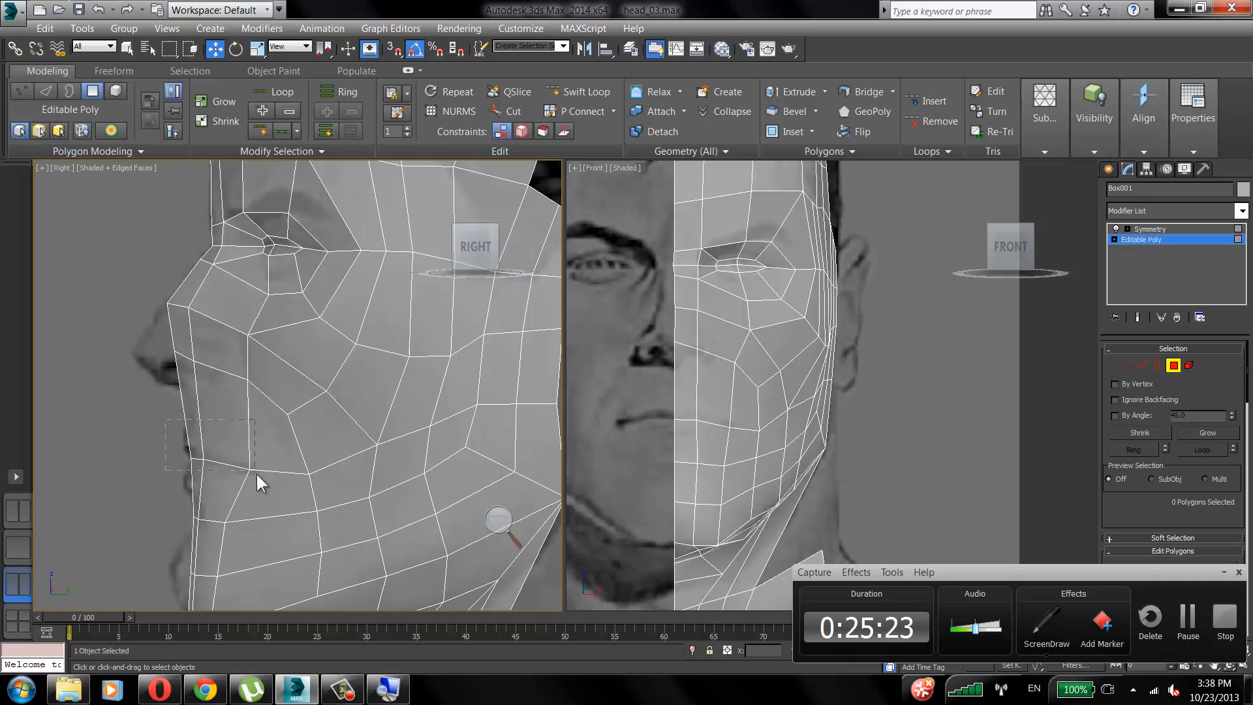
key(F2)
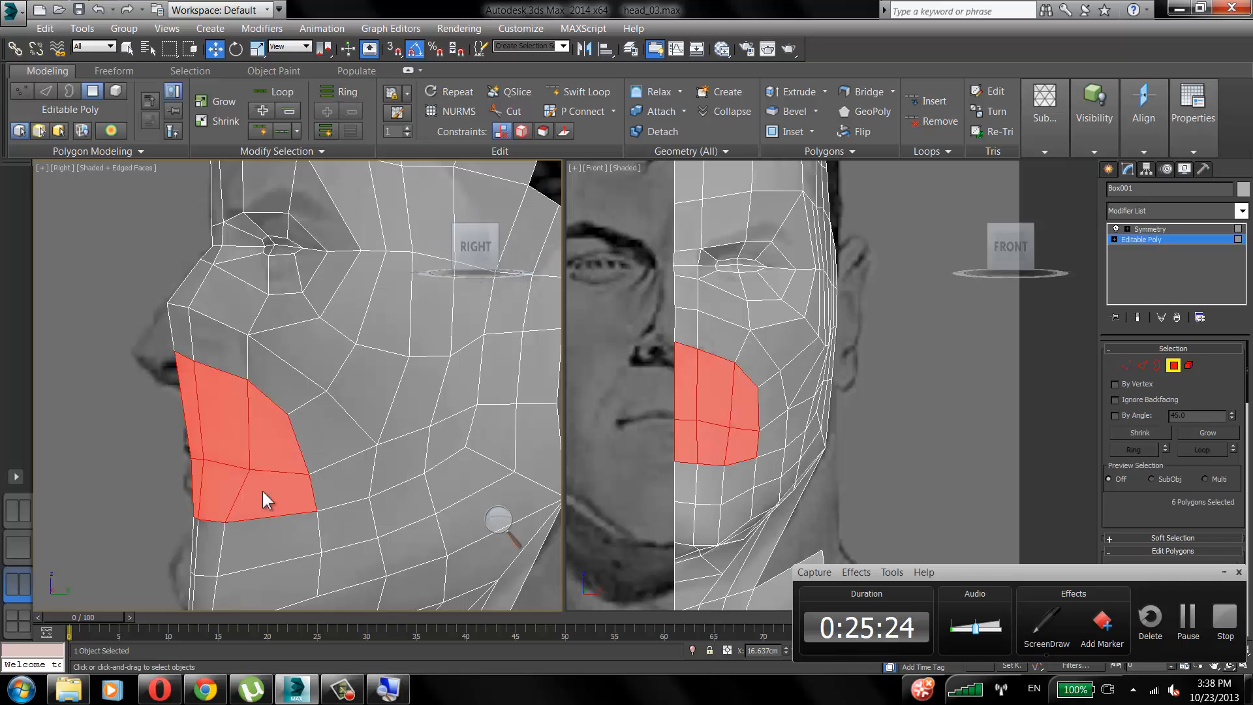
click(165, 421)
drag(171, 324, 216, 388)
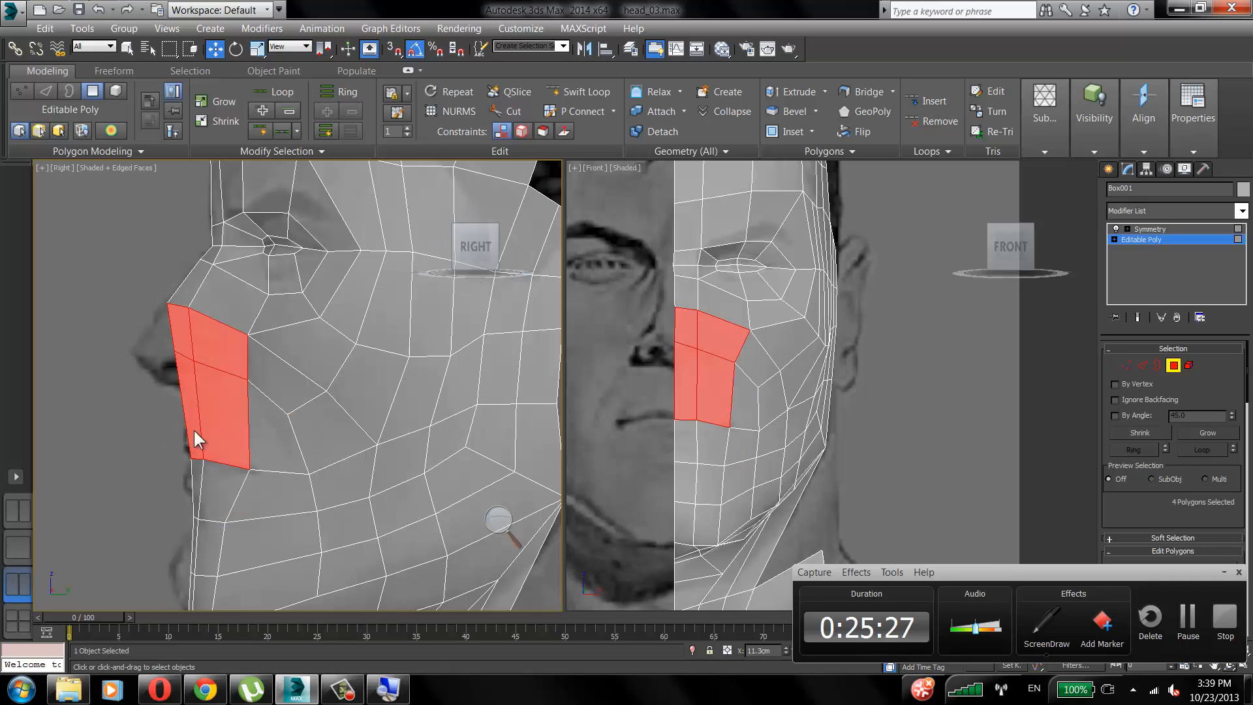
click(138, 425)
Undo the second diagonal cut, the cut behind the eye and all recent vertex moves on the cheek and lower eye ring.
middle_drag(255, 360, 306, 389)
scroll(311, 387, down, 2)
key(ctrl+z)
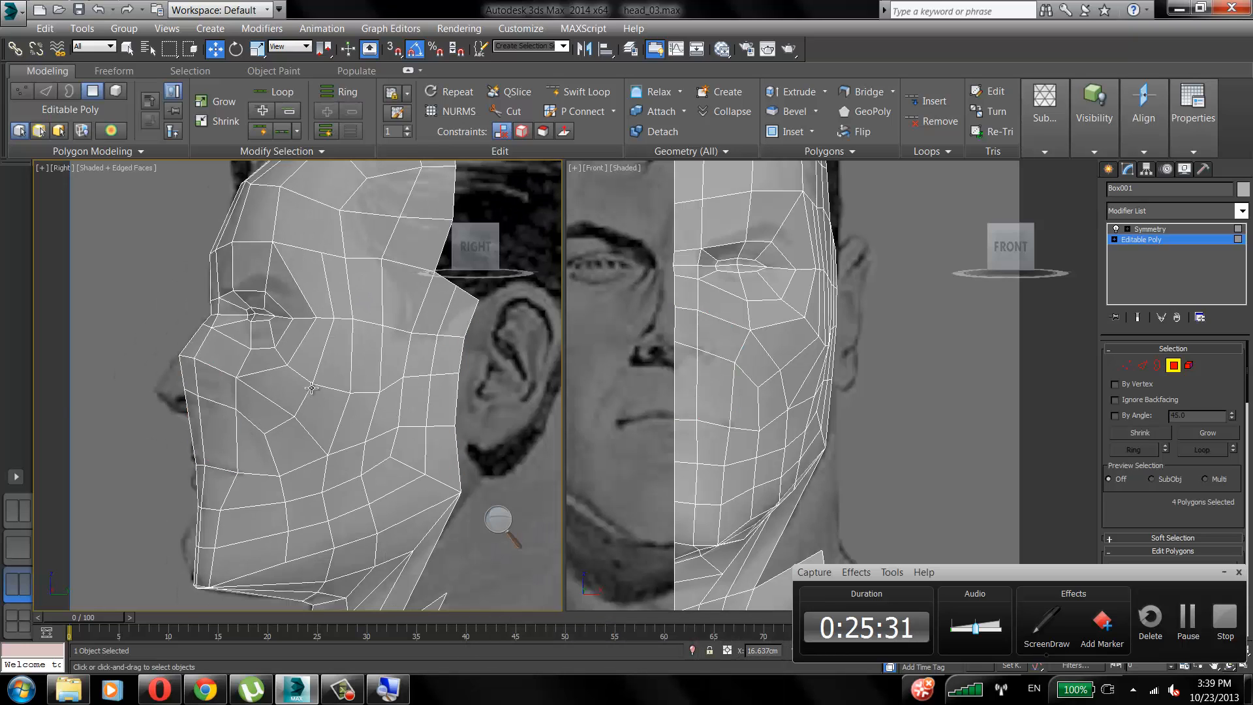
key(ctrl+z)
key(ctrl+z)
key(ctrl+z)
key(ctrl+z)
key(ctrl+z)
key(ctrl+z)
key(ctrl+z)
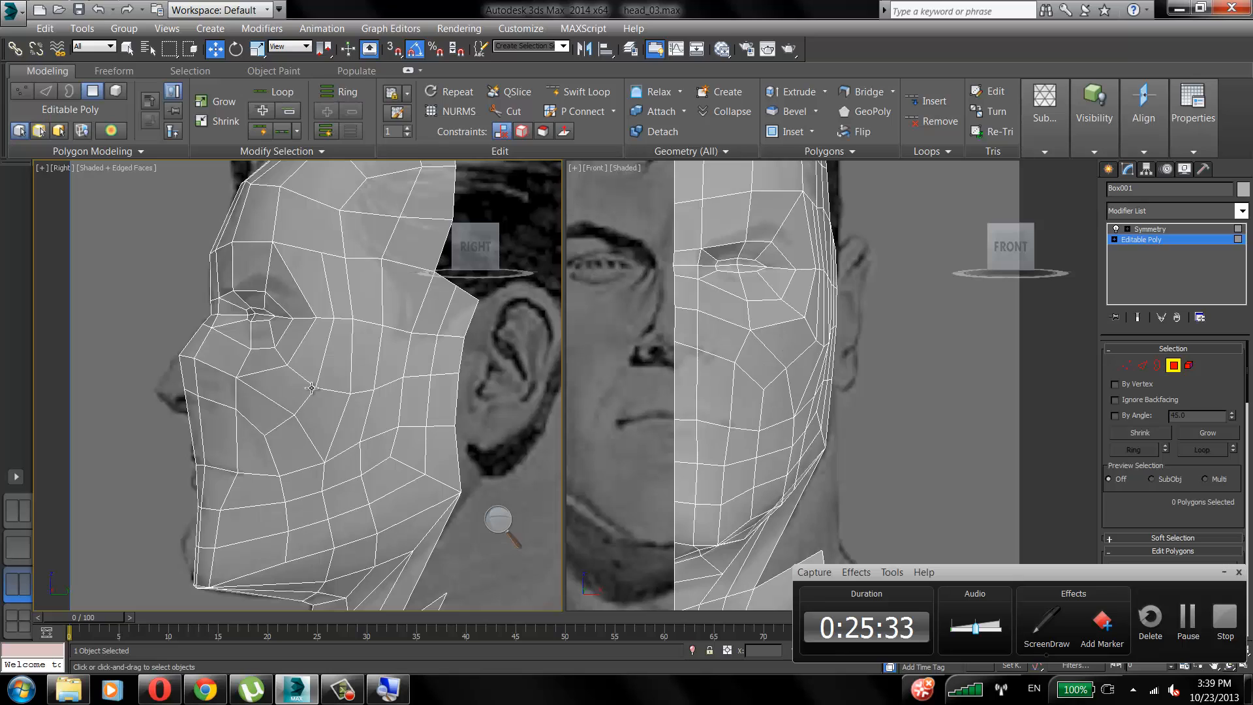
key(ctrl+z)
key(ctrl+z)
key(ctrl+z)
key(ctrl+z)
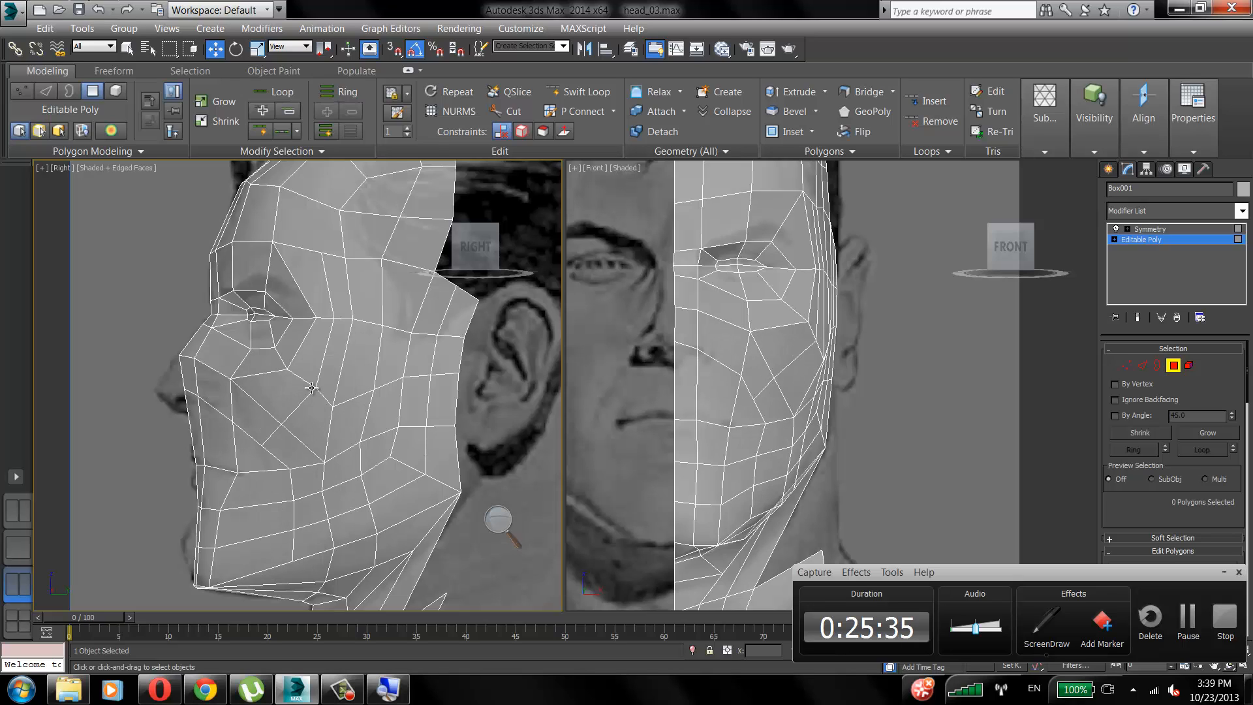
key(ctrl+z)
key(ctrl+z)
key(ctrl+z)
key(ctrl+z)
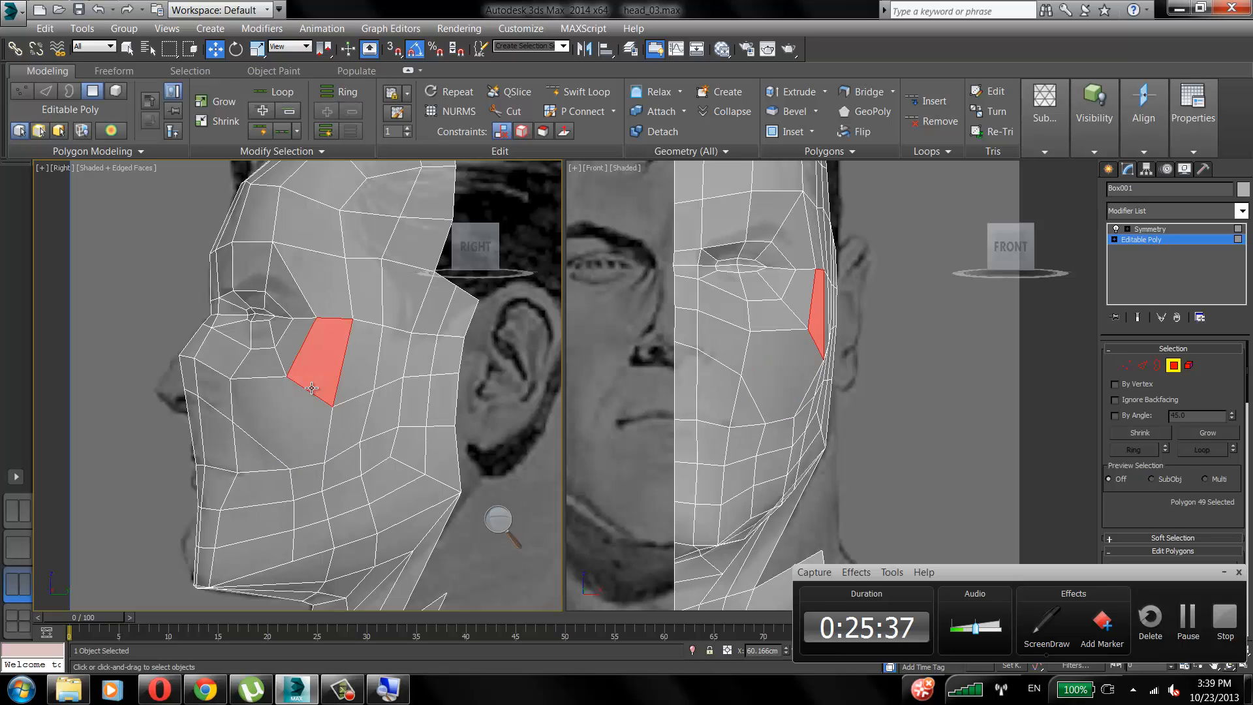
key(ctrl+z)
key(ctrl+z)
key(ctrl+z)
key(ctrl+z)
key(ctrl+z)
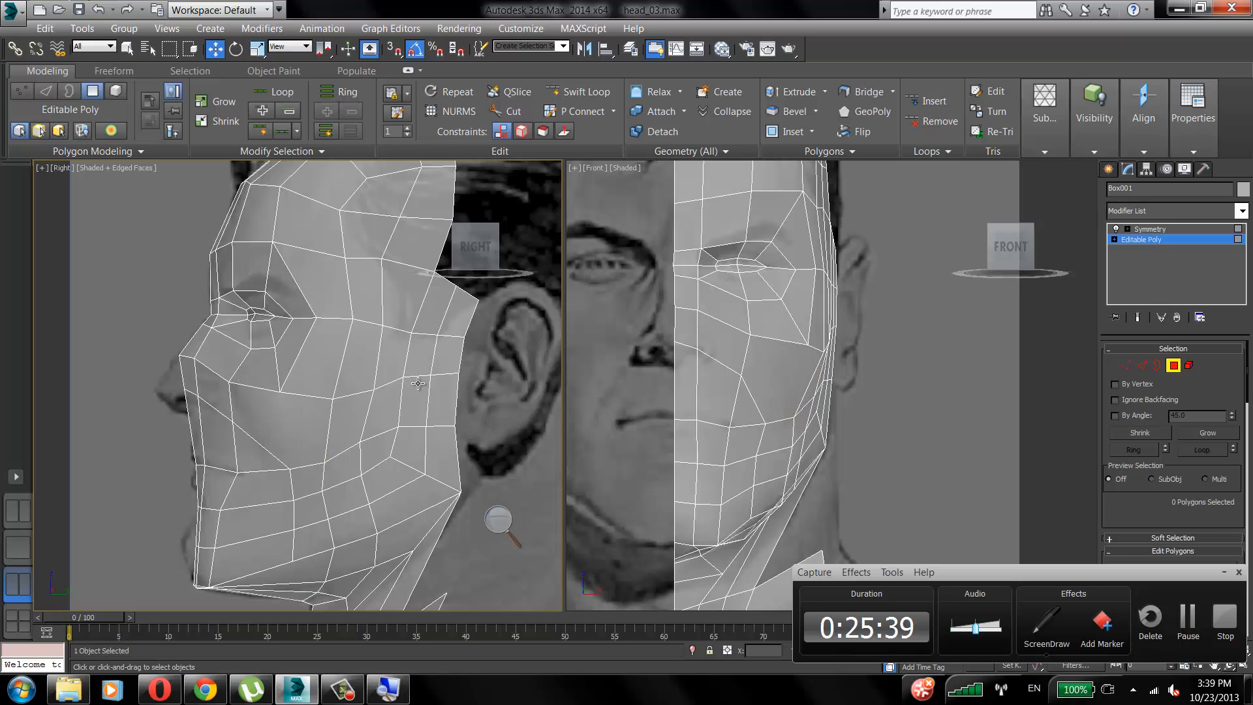
click(1187, 620)
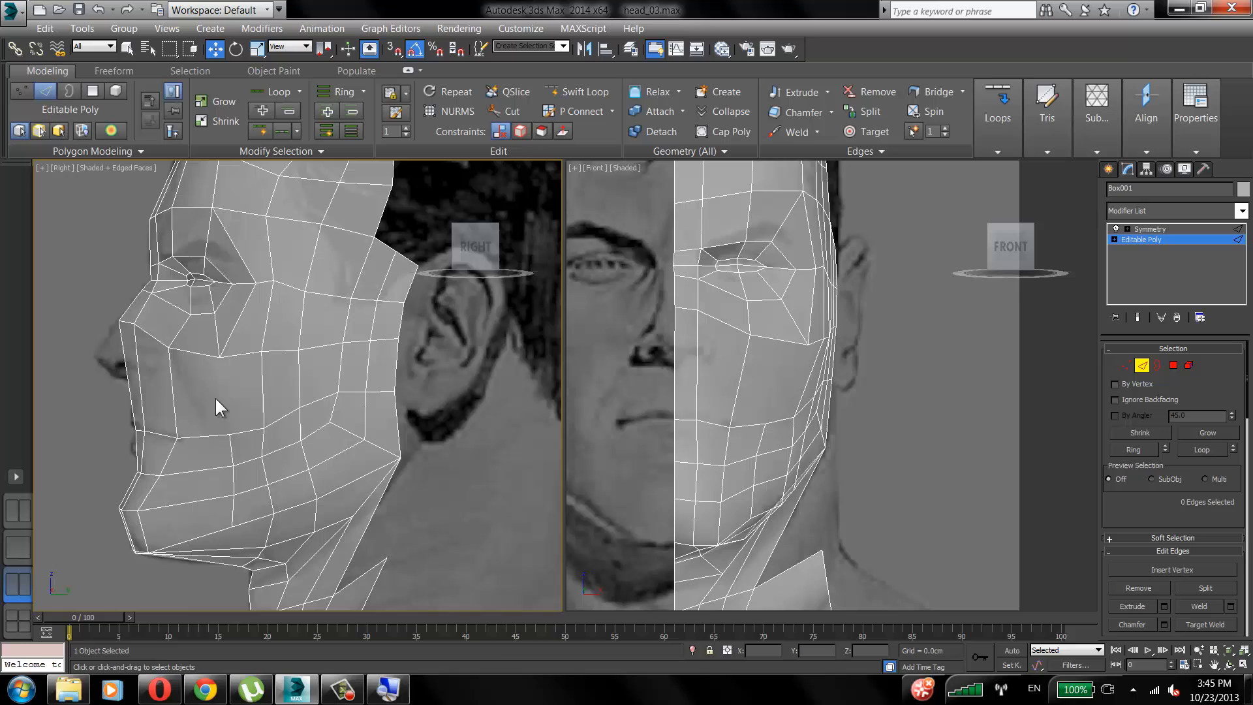
Remove the vertical edge from the outer under-eye vertex to the mouth row, and cut a path from the mouth row to the under-nose profile.
key(ctrl+z)
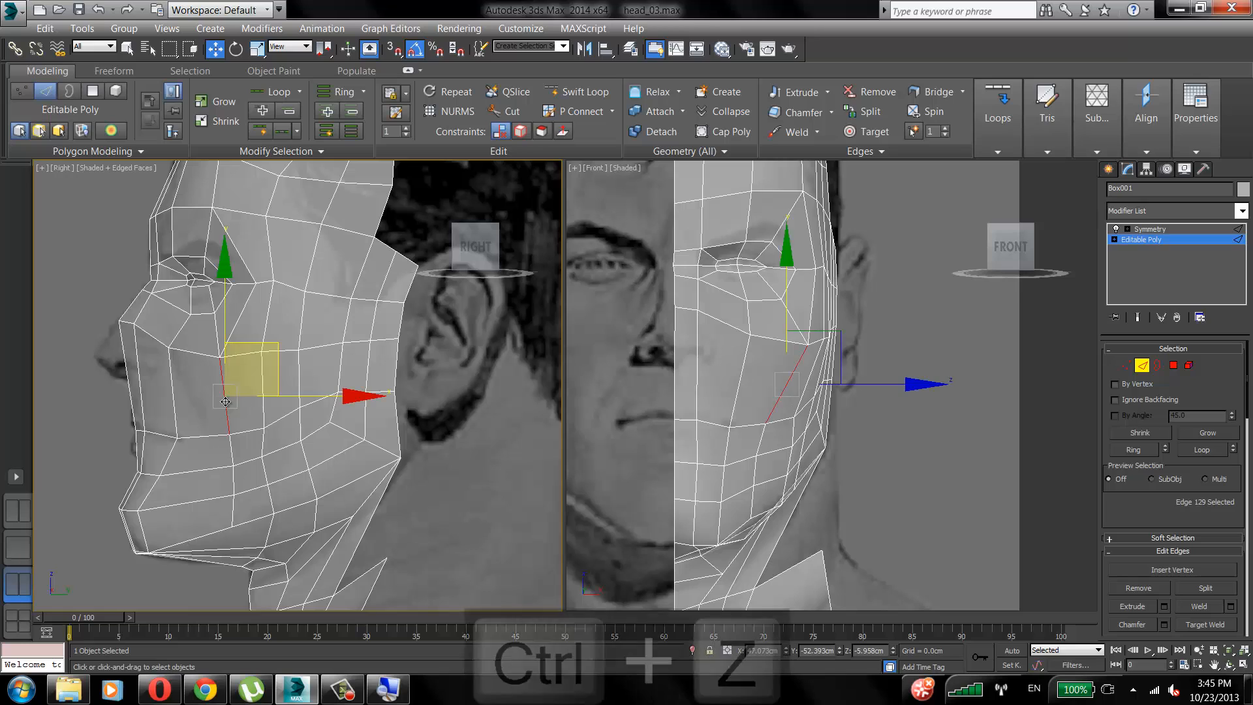
key(F9)
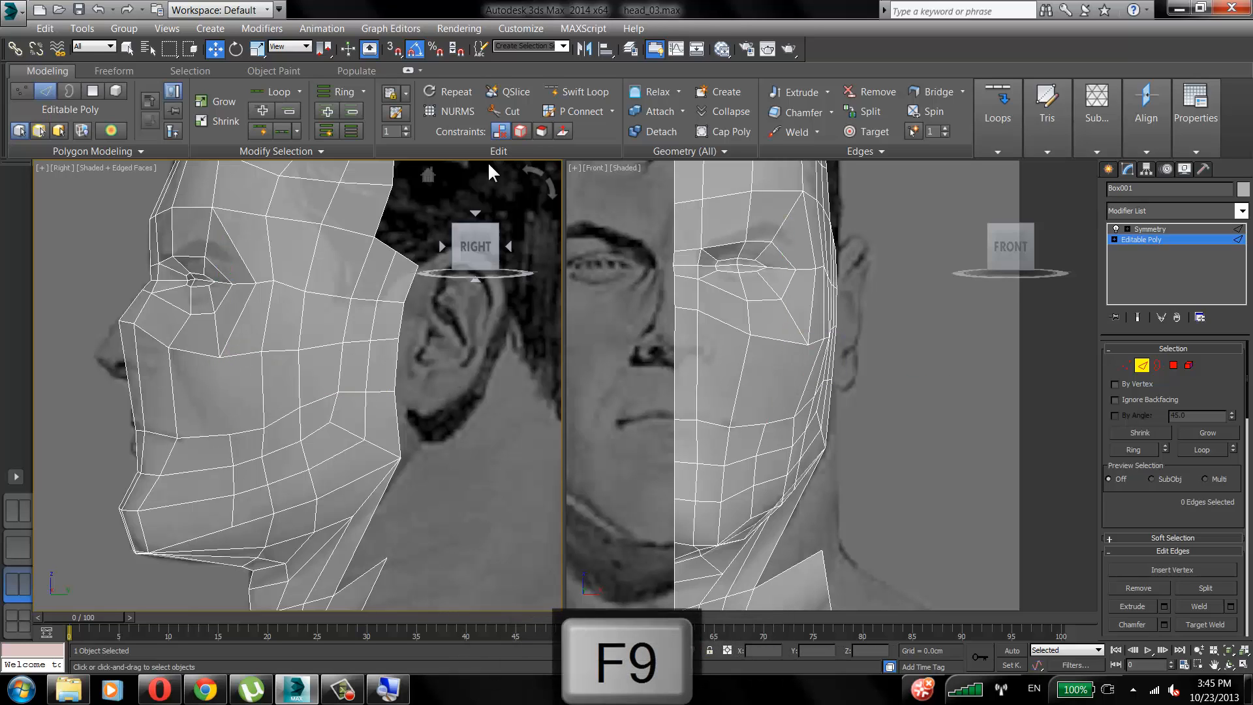
click(504, 111)
scroll(216, 398, up, 3)
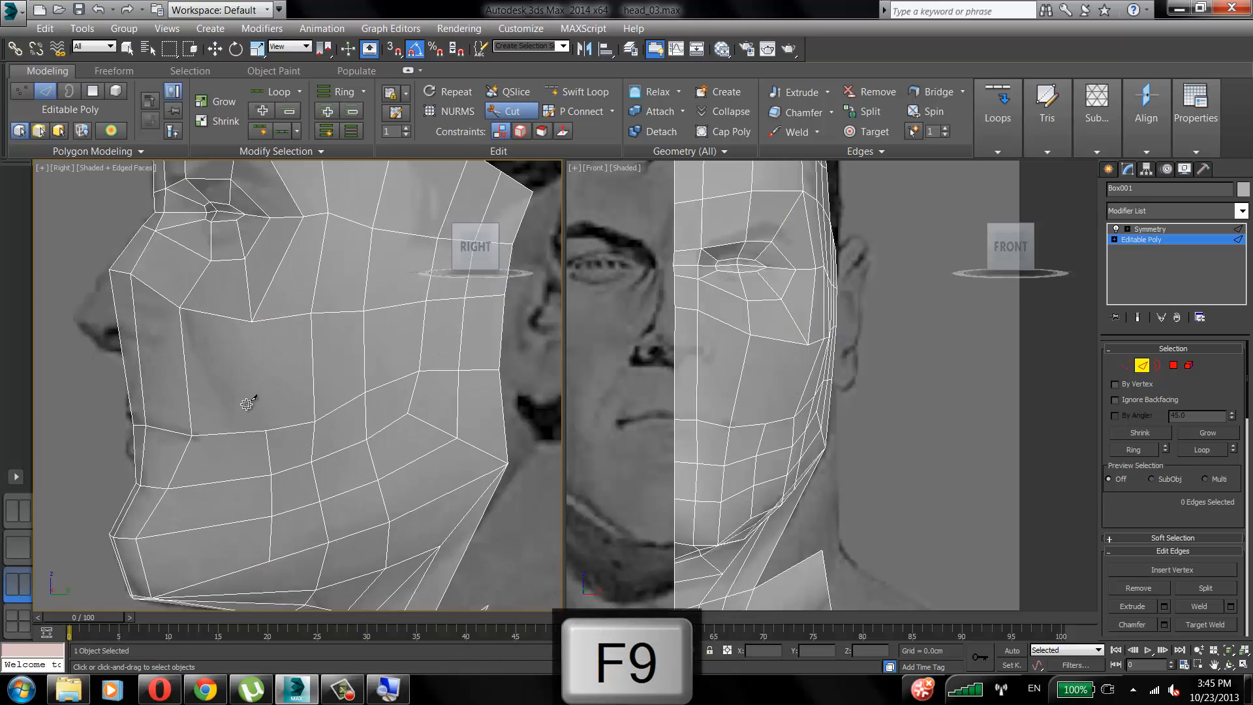
click(265, 429)
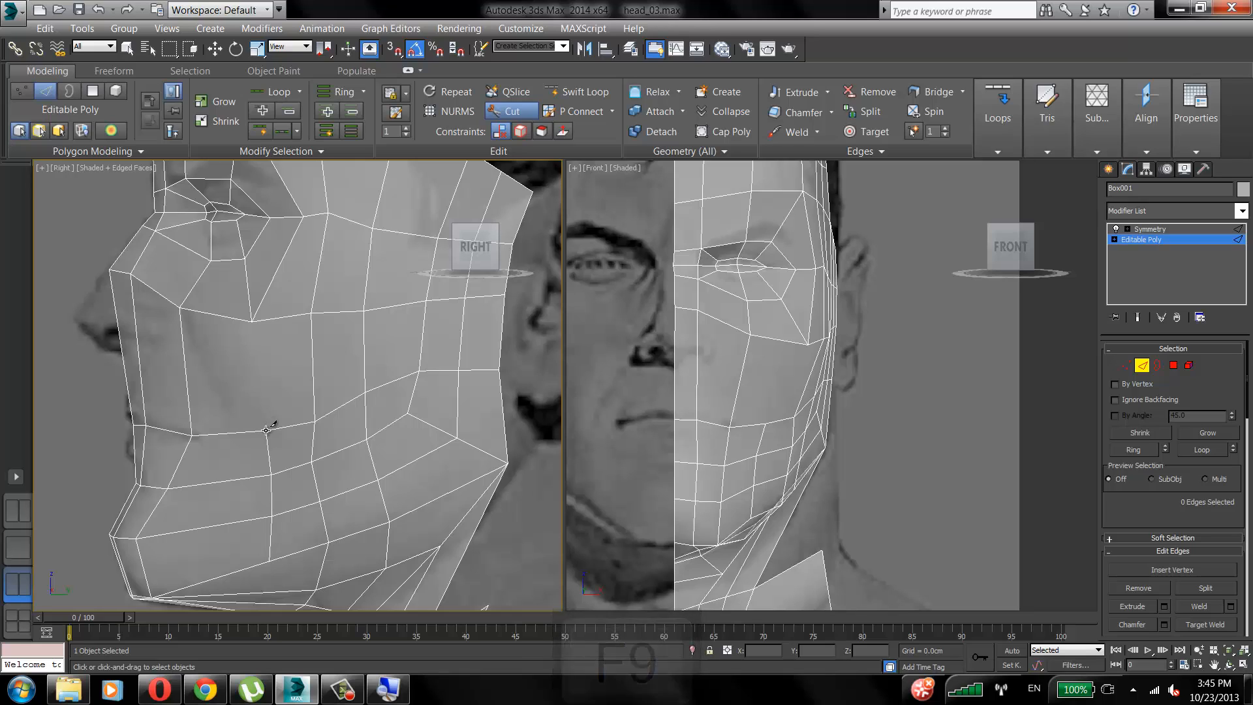
click(184, 353)
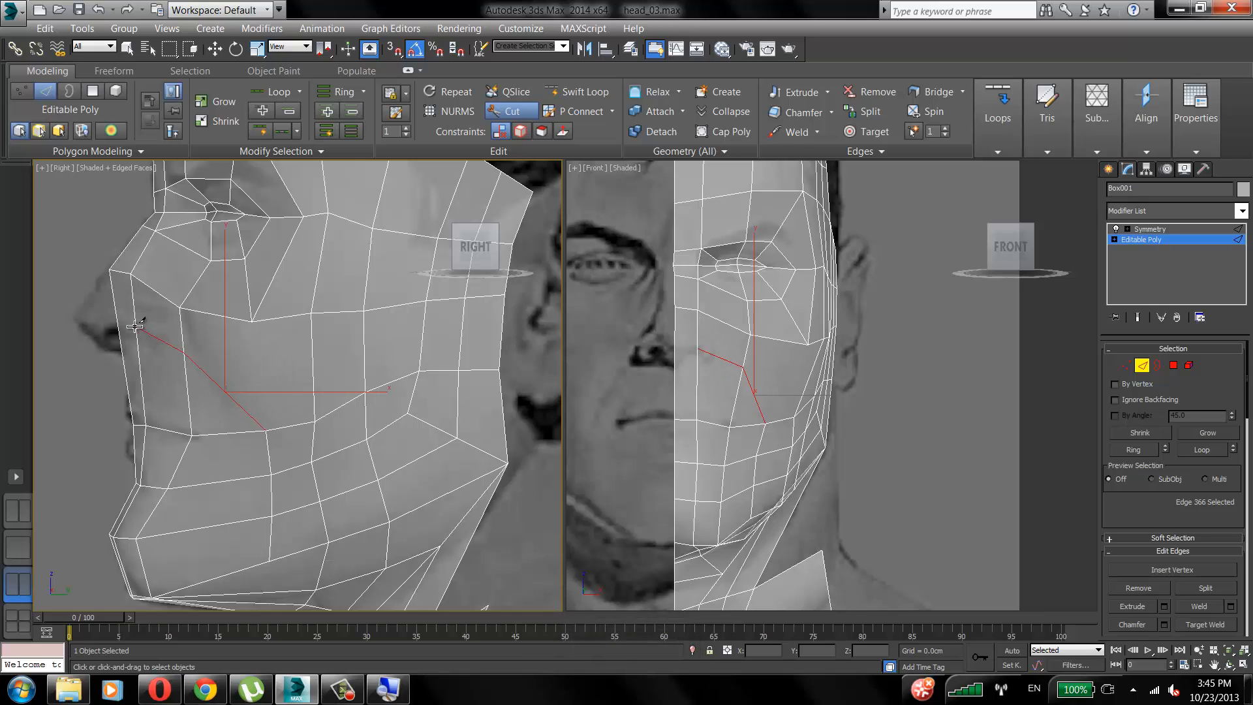
click(137, 326)
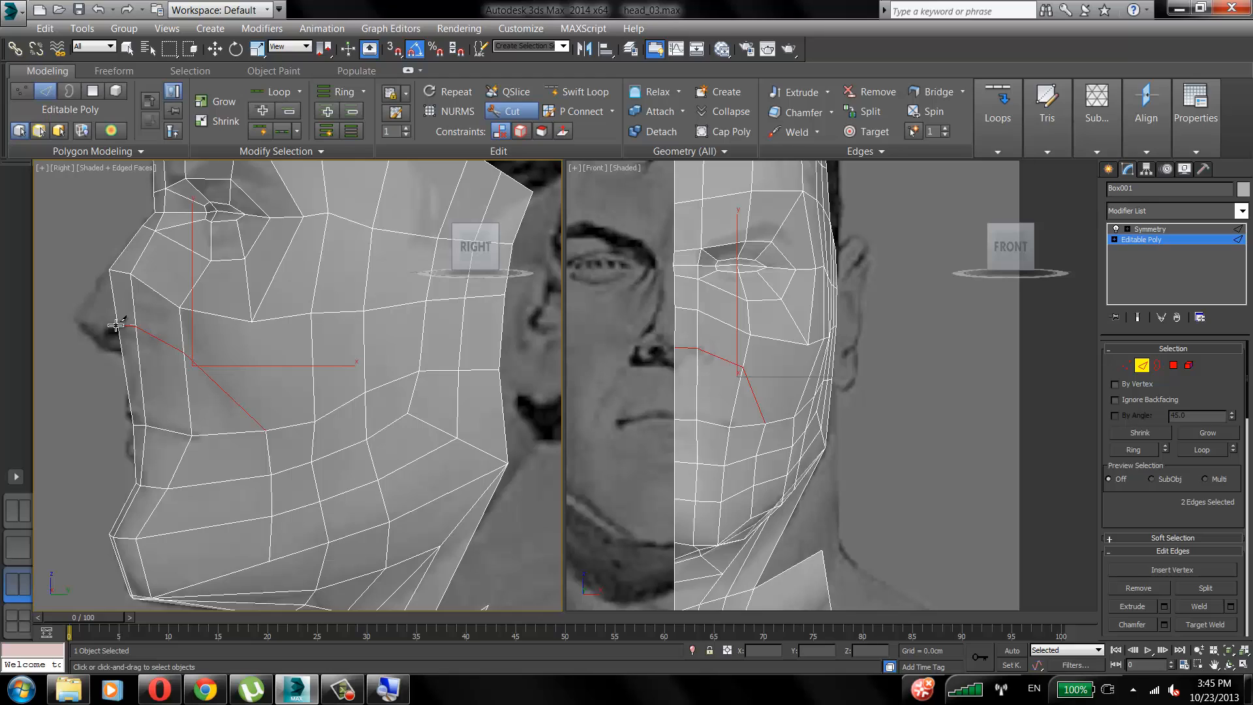
click(117, 325)
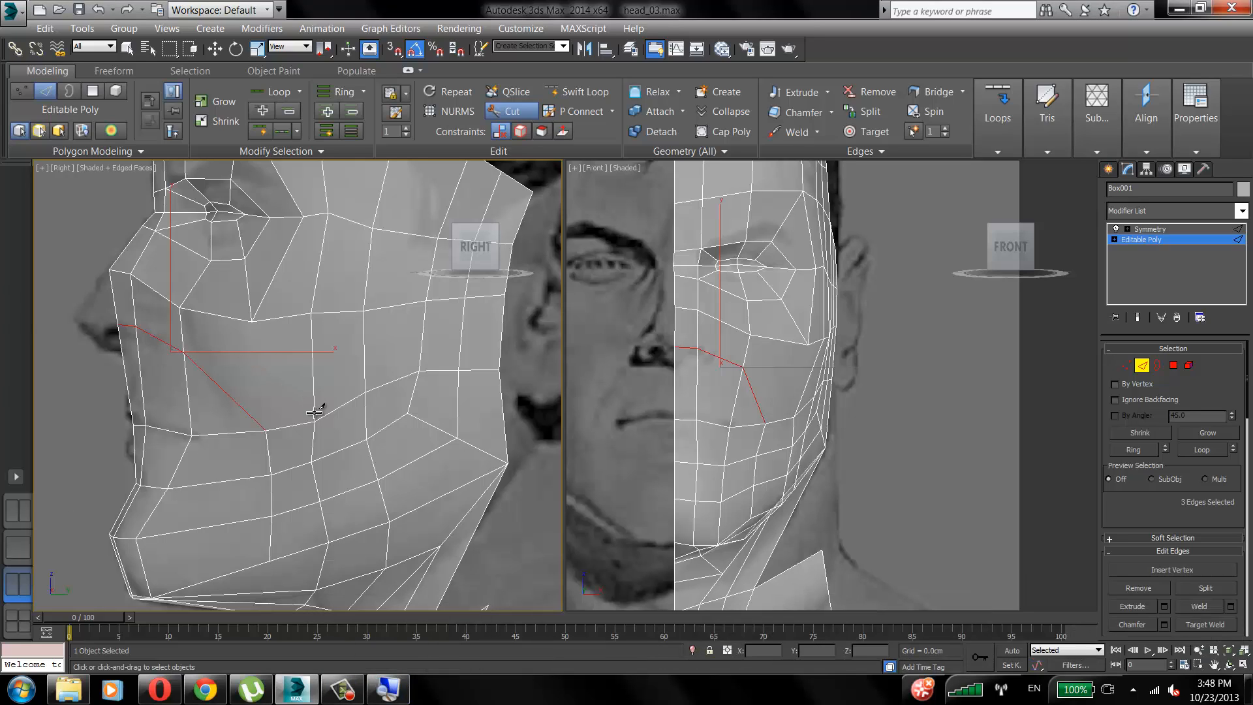
Cut a second diagonal edge from the next mouth-row vertex toward the ear up to the cheek vertex beside the nose.
click(314, 421)
right_click(304, 347)
key(w)
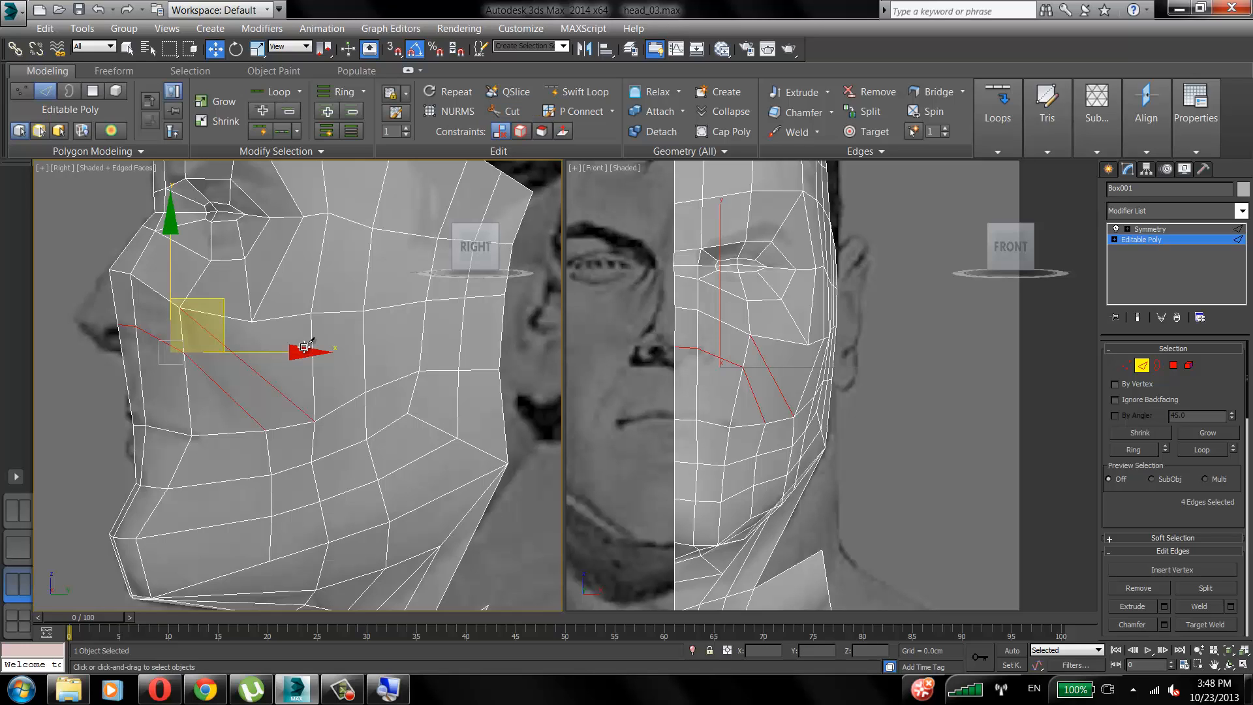
Select the edges of the first diagonal cut and its loop down to the jaw to examine how it flows.
click(138, 382)
double_click(194, 362)
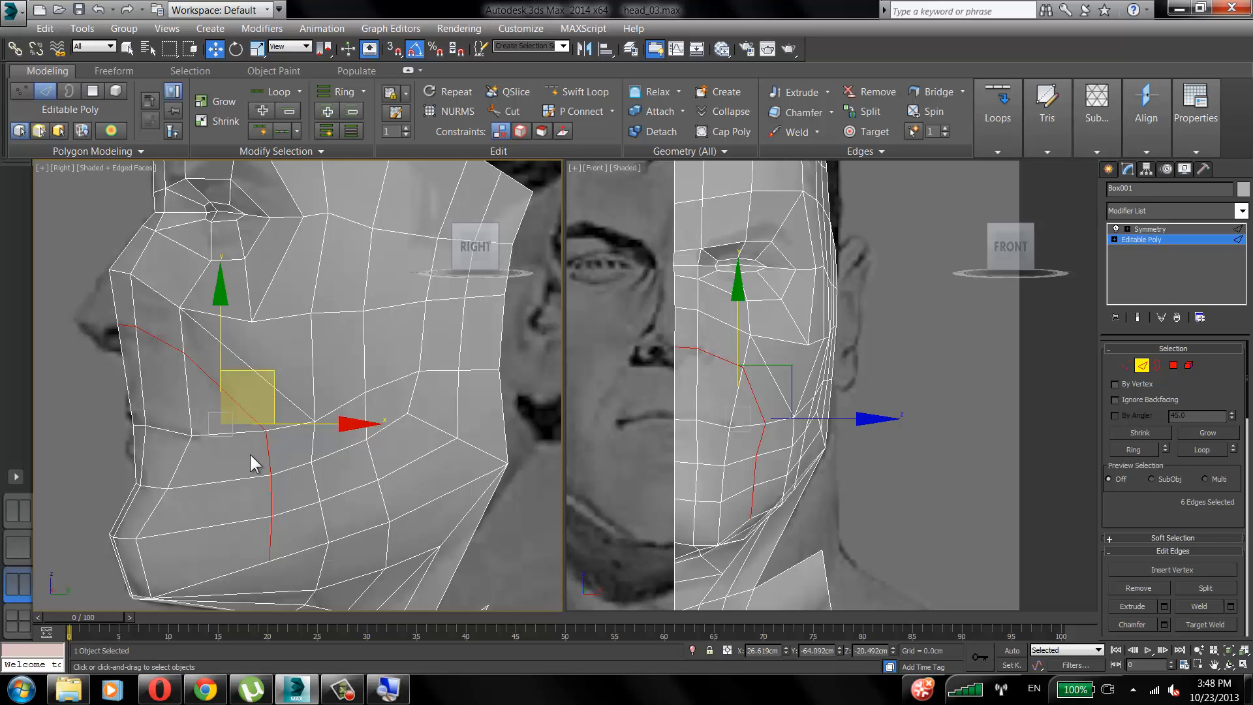
alt+drag(257, 484, 253, 462)
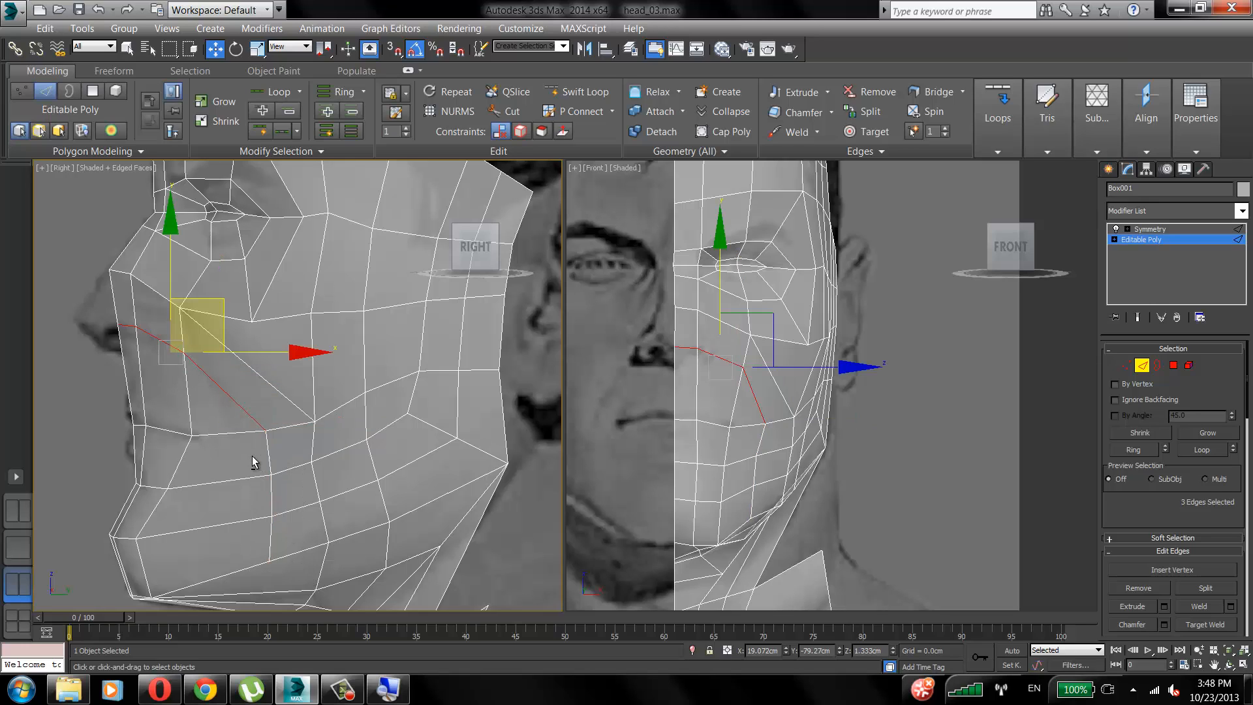
ctrl+click(269, 389)
Turn off the display of the transform gizmo in the viewports.
key(F9)
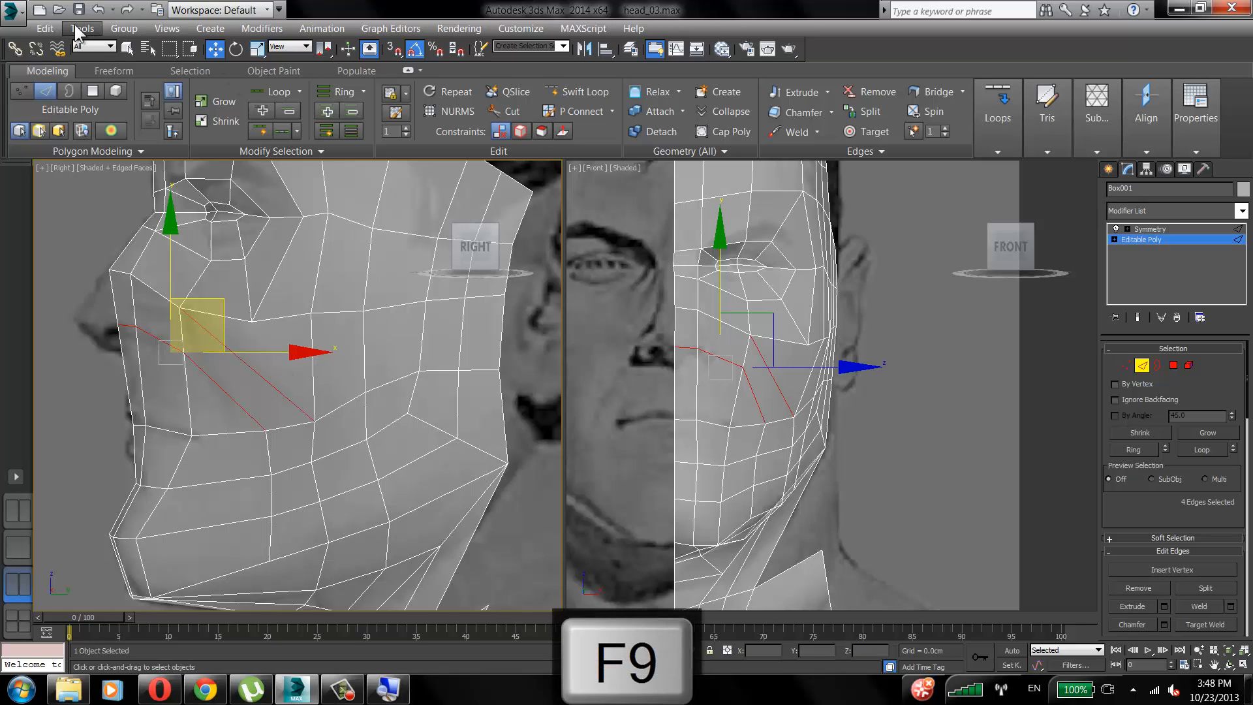
click(166, 28)
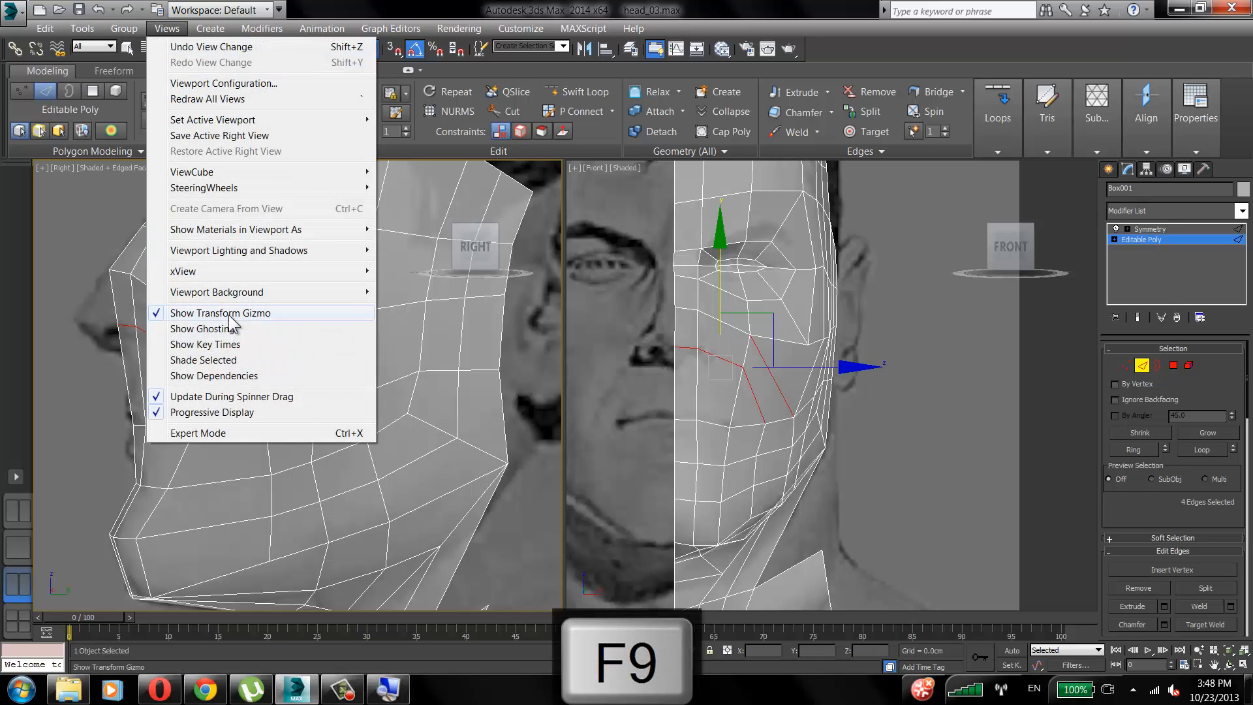
click(229, 314)
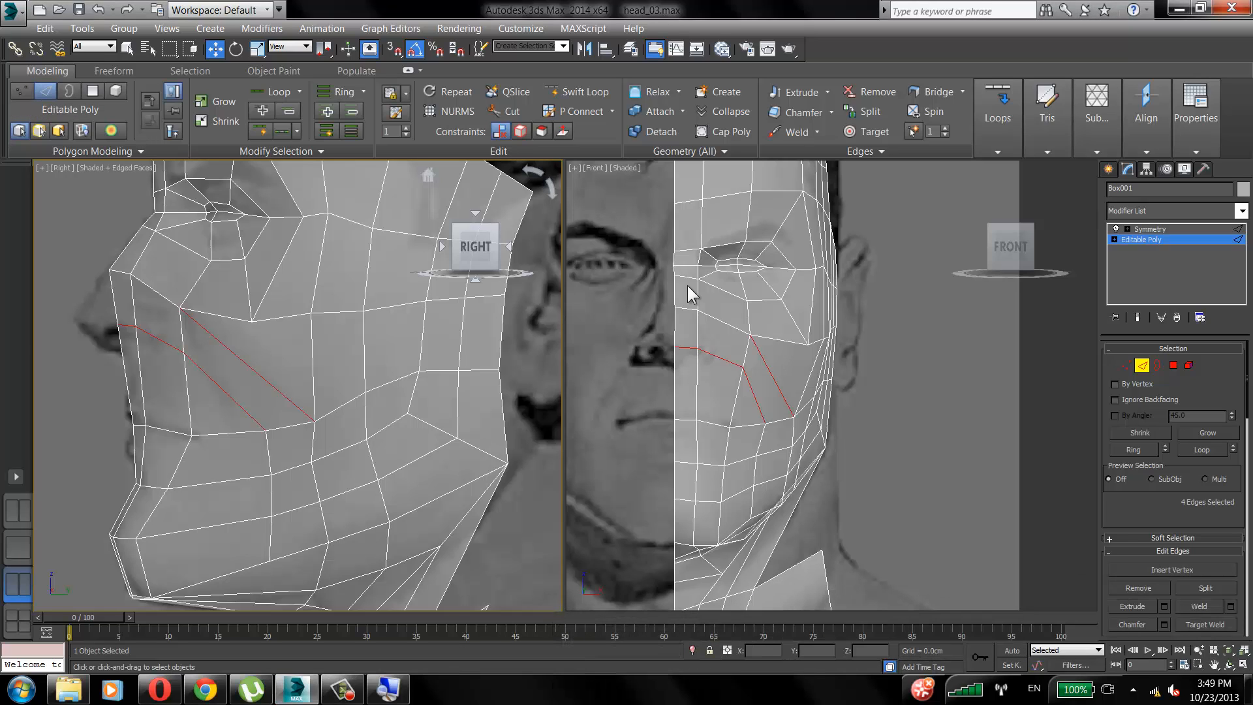
Move the outer cheek-row vertices below the eye to form a curve, and shift two eye-level vertices toward the ear.
key(1)
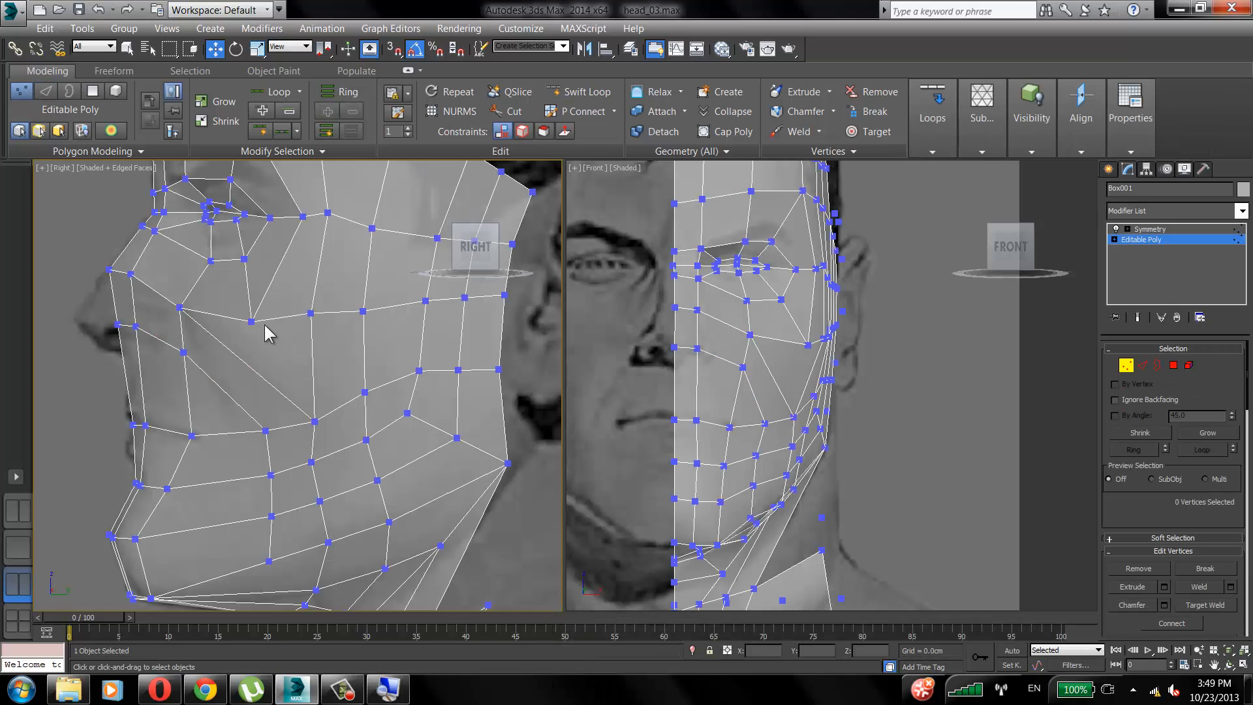
drag(250, 323, 370, 332)
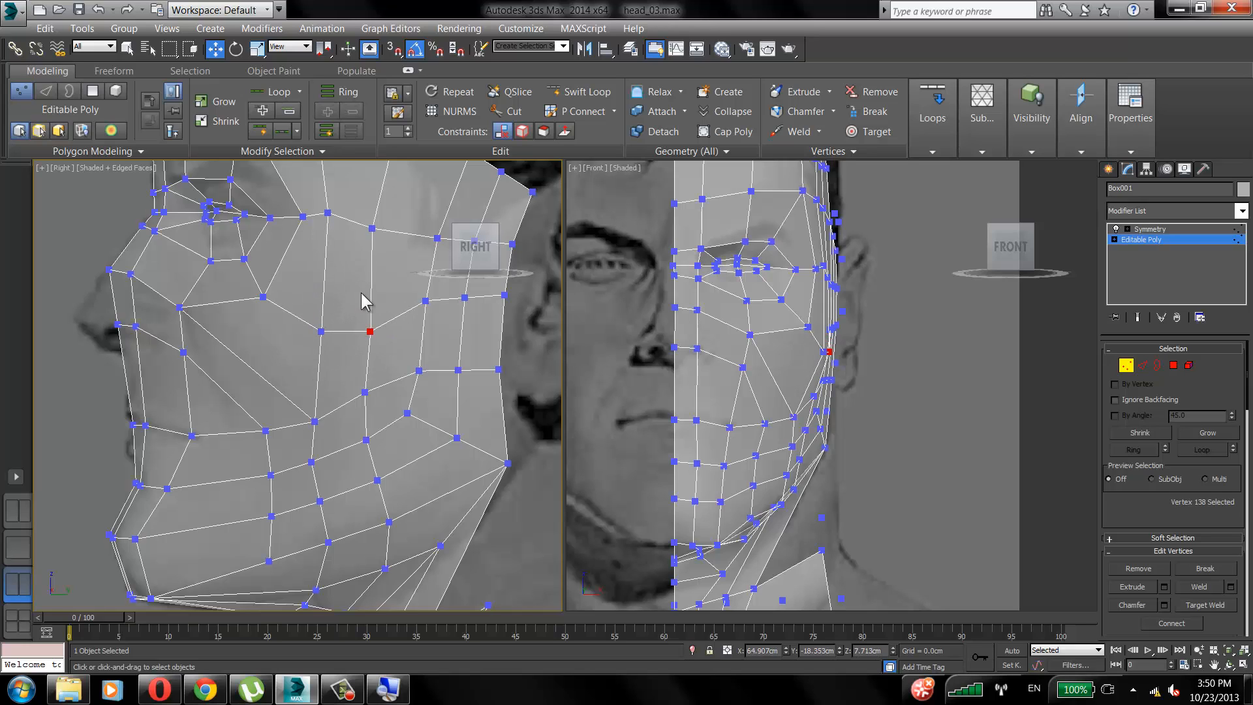
drag(373, 228, 397, 232)
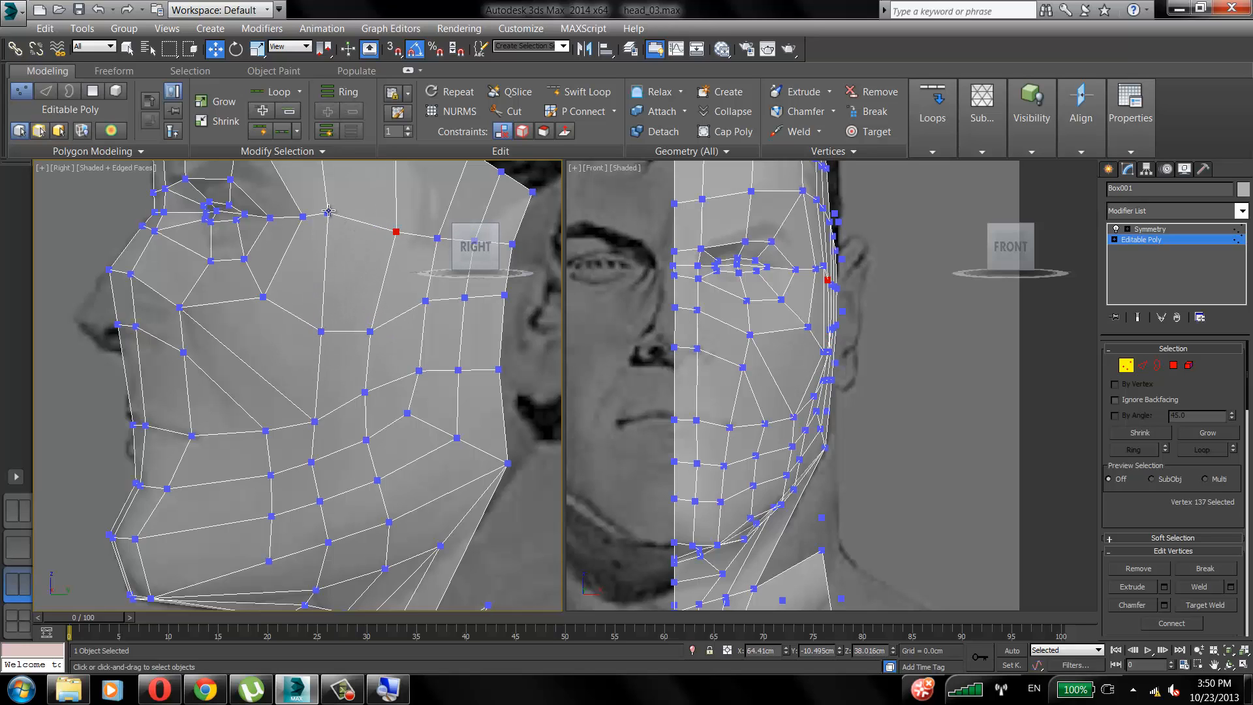
drag(328, 212, 358, 228)
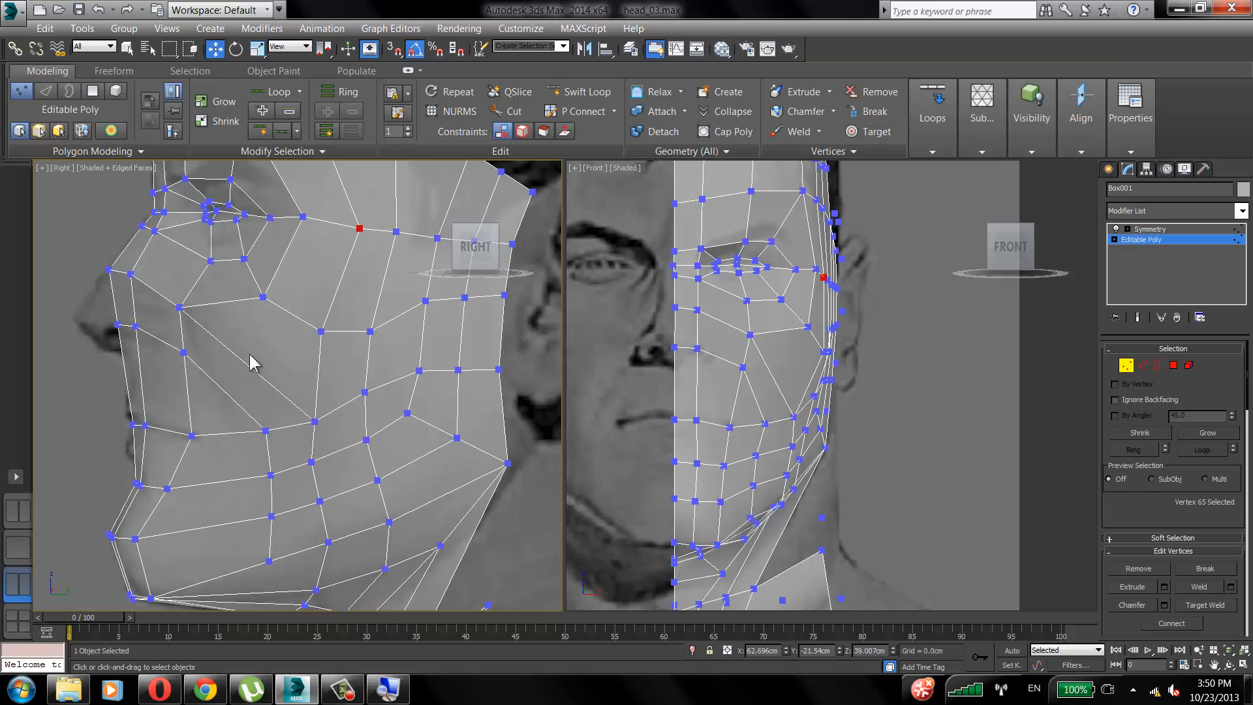
Adjust the vertices under the eye and move the cut vertex beside the nostril slightly up and inward in the front view.
drag(262, 298, 262, 289)
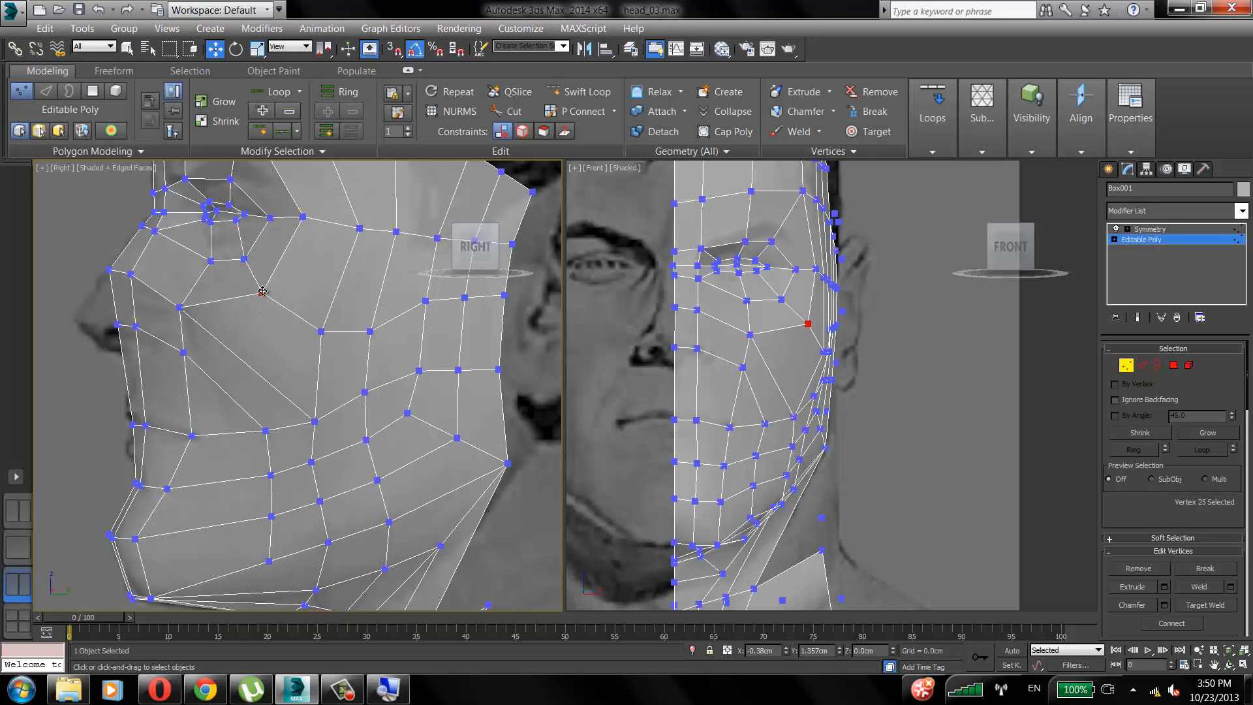
drag(778, 297, 780, 294)
click(747, 300)
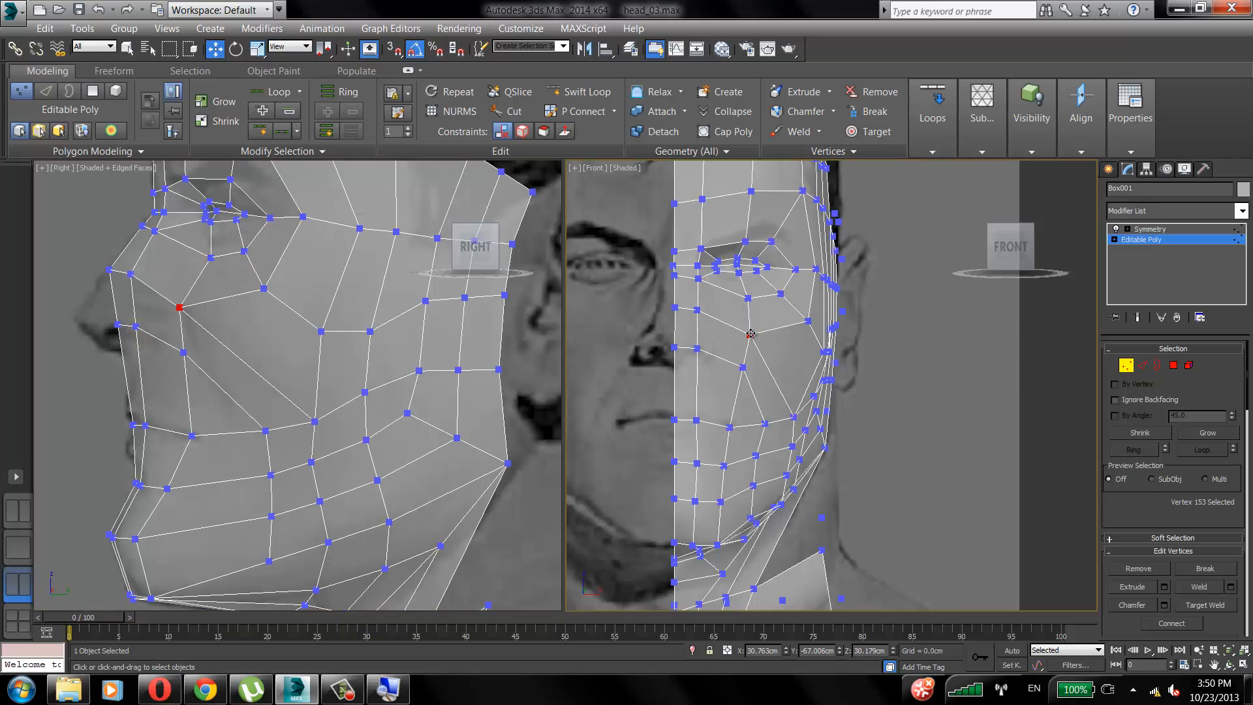
drag(750, 334, 737, 364)
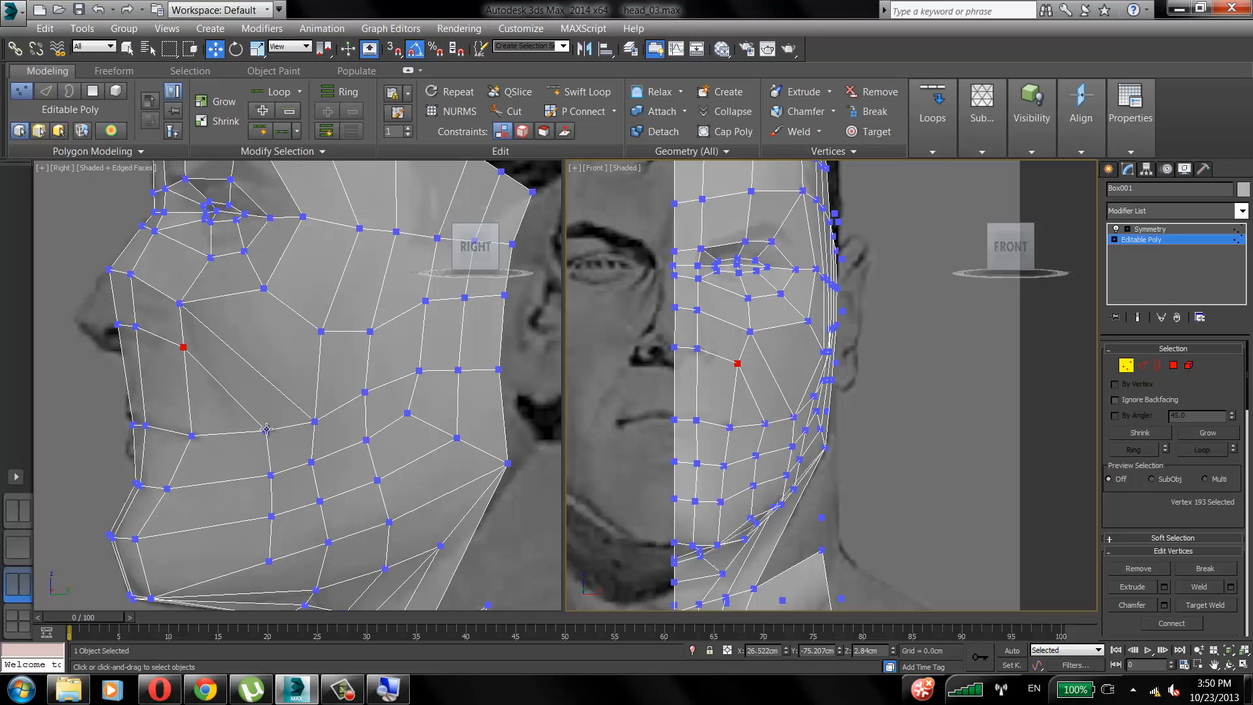
Shift the vertex column behind the mouth corner forward toward the lips, from the mouth row down to the jaw.
drag(266, 429, 245, 431)
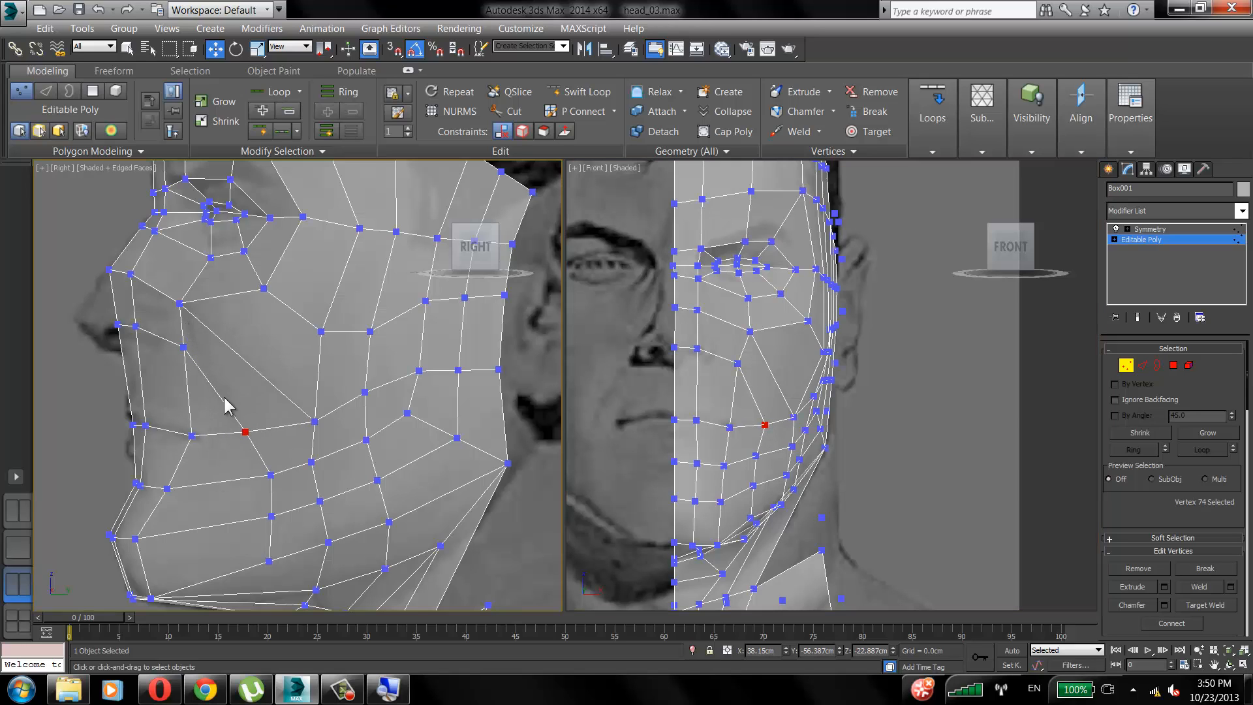
drag(270, 474, 243, 477)
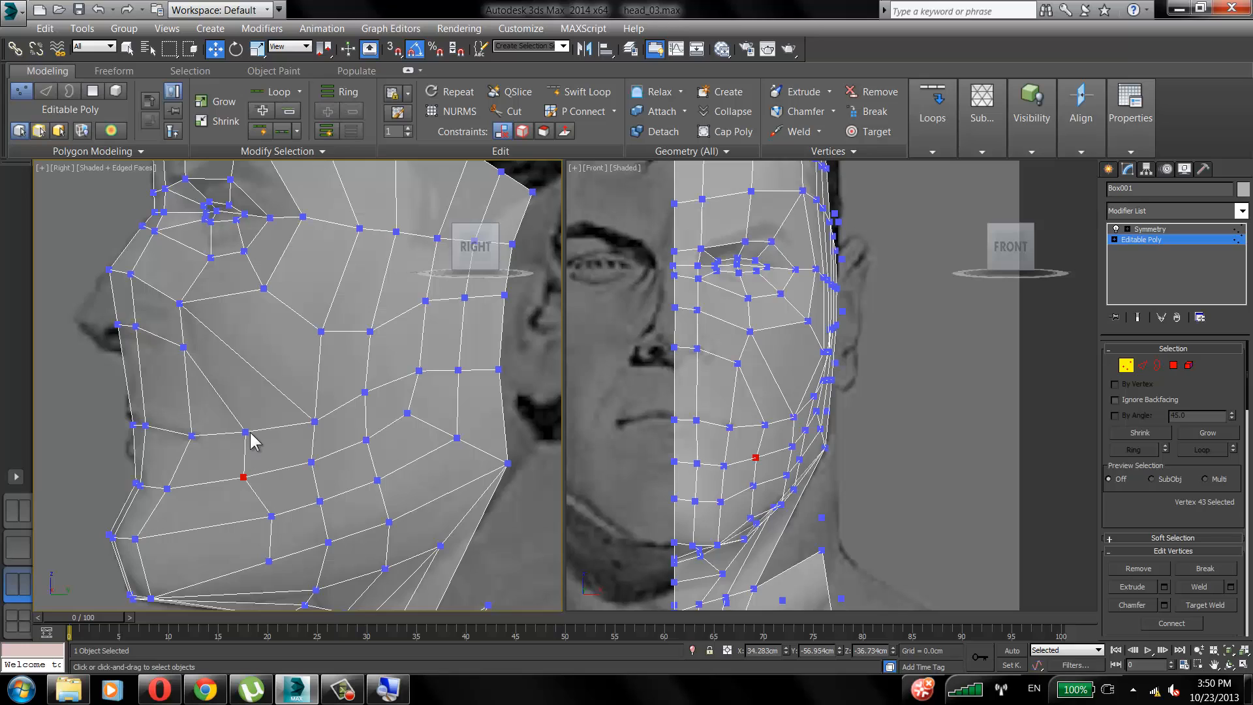
drag(246, 431, 240, 432)
drag(272, 518, 246, 514)
drag(268, 561, 241, 569)
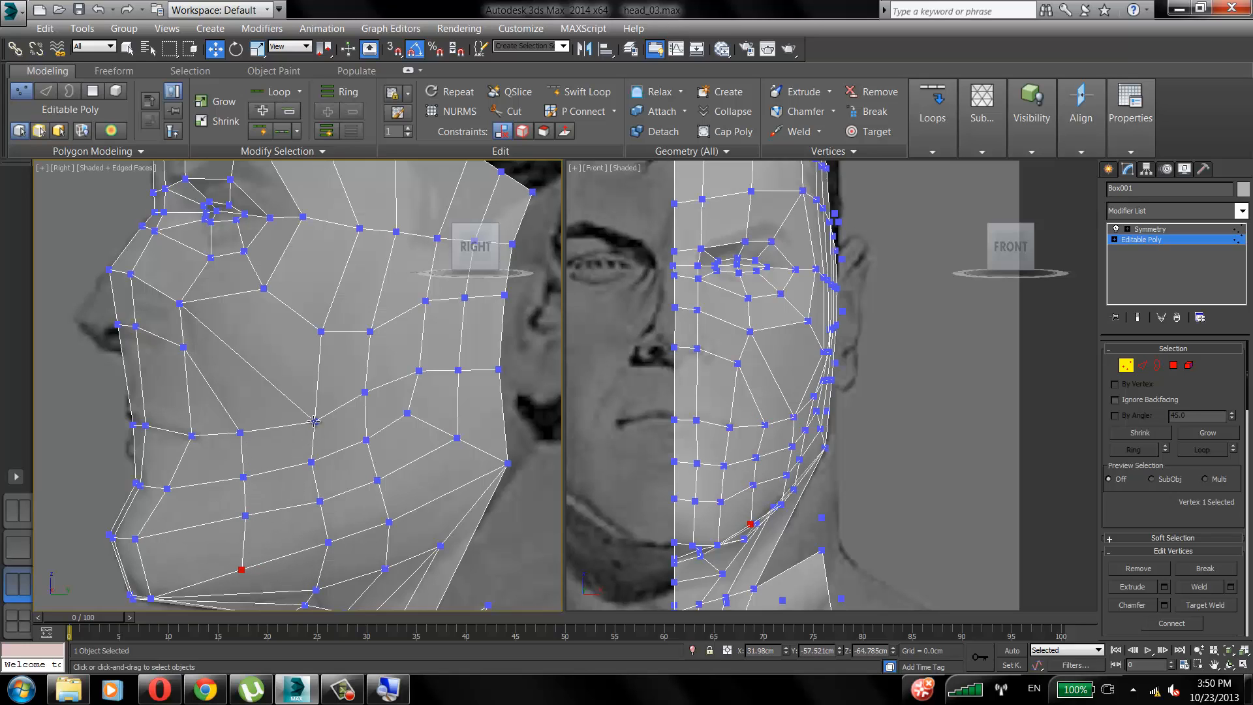
Shift the next cheek vertex column forward down to the jawline, and even out the column behind it.
drag(314, 421, 306, 504)
click(328, 542)
drag(321, 546, 295, 558)
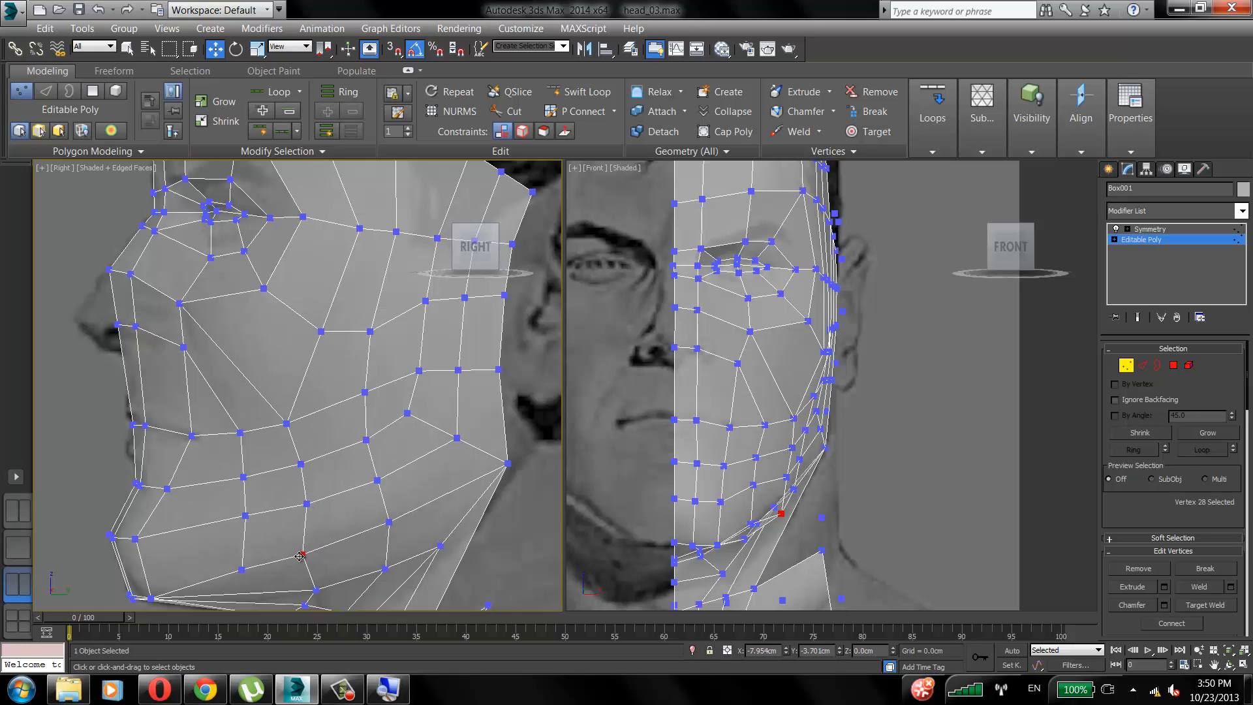
drag(287, 424, 298, 503)
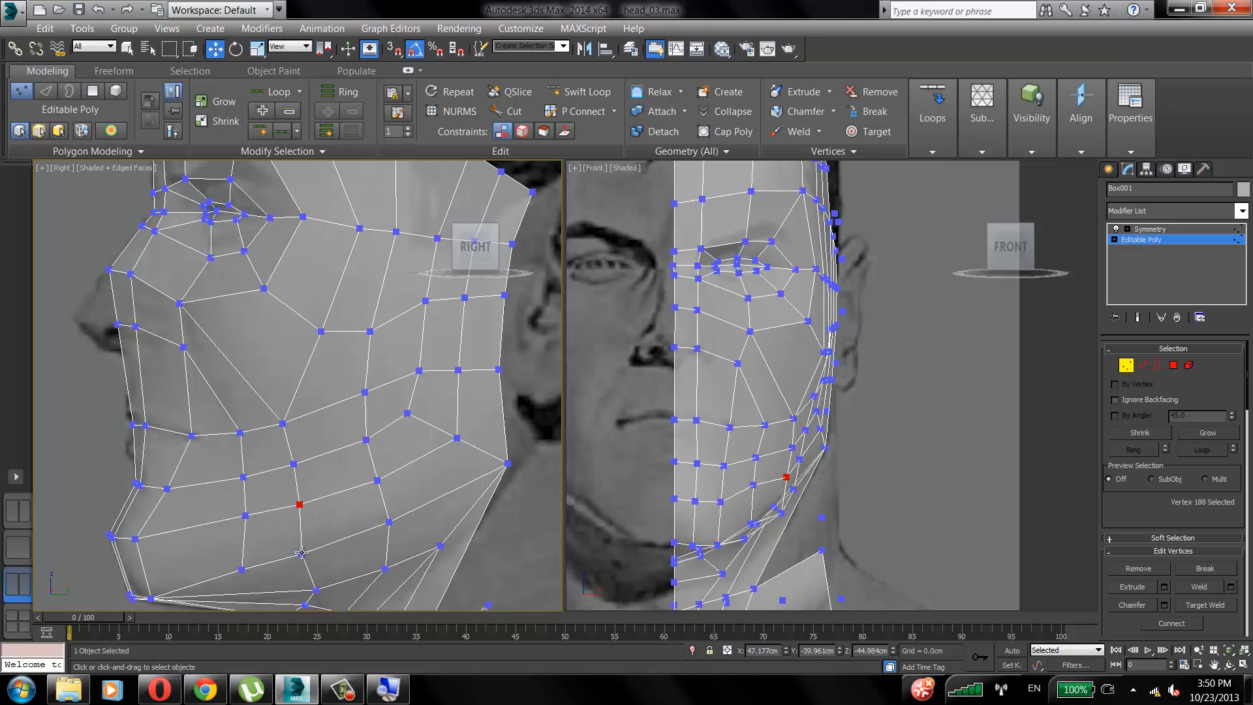
drag(301, 553, 288, 601)
drag(363, 393, 377, 529)
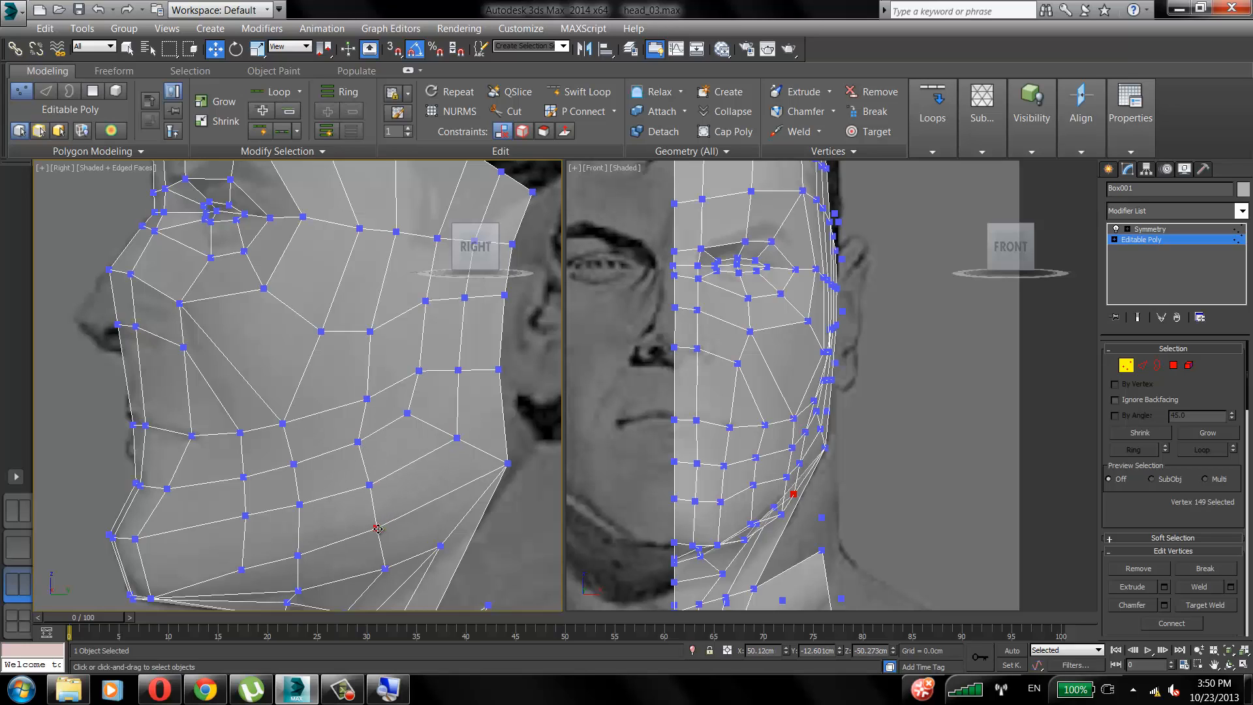
click(390, 565)
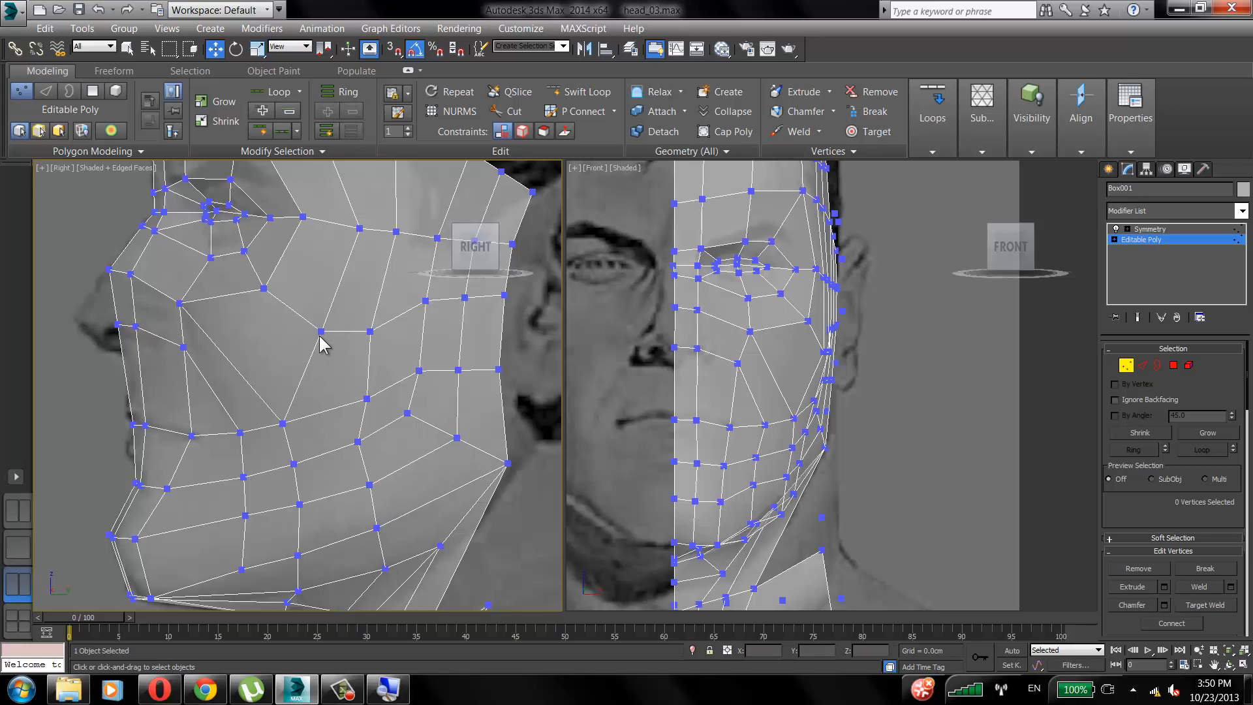
Even out the cheekbone-row vertices toward the ear, and adjust the eye-level, brow-level and temple vertices behind the eye.
drag(321, 331, 430, 312)
drag(396, 231, 365, 230)
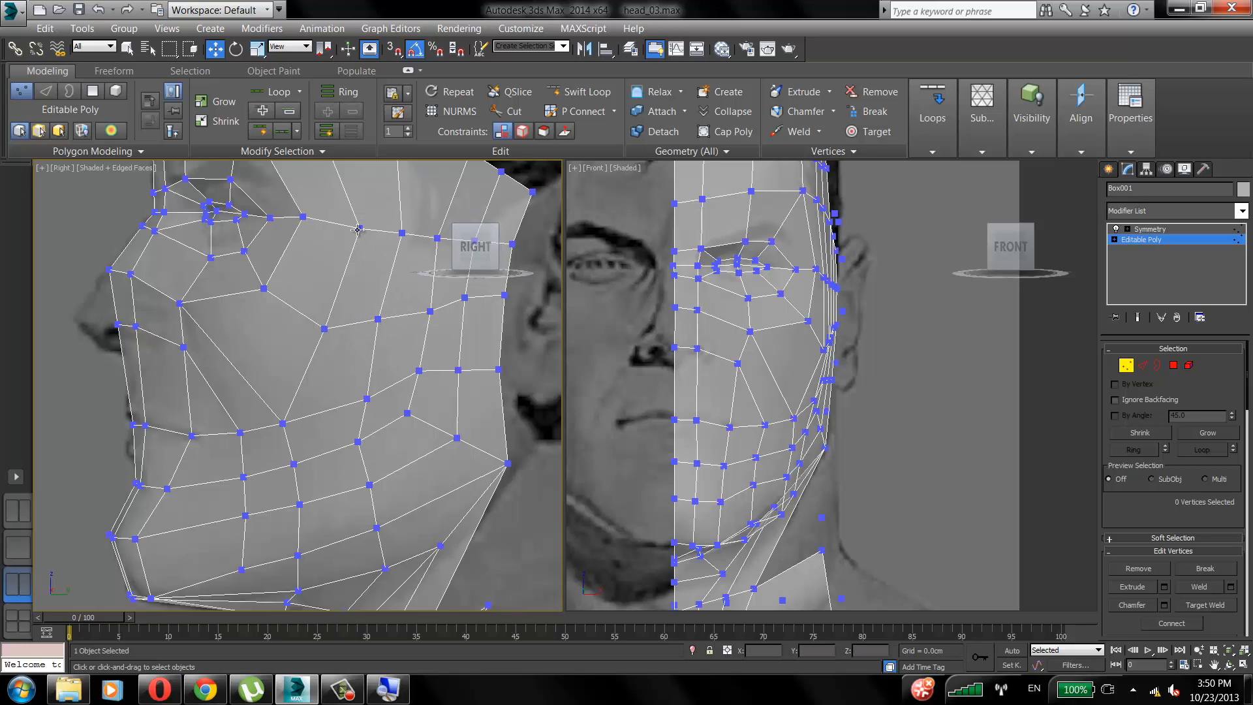
click(326, 328)
middle_drag(327, 272, 289, 390)
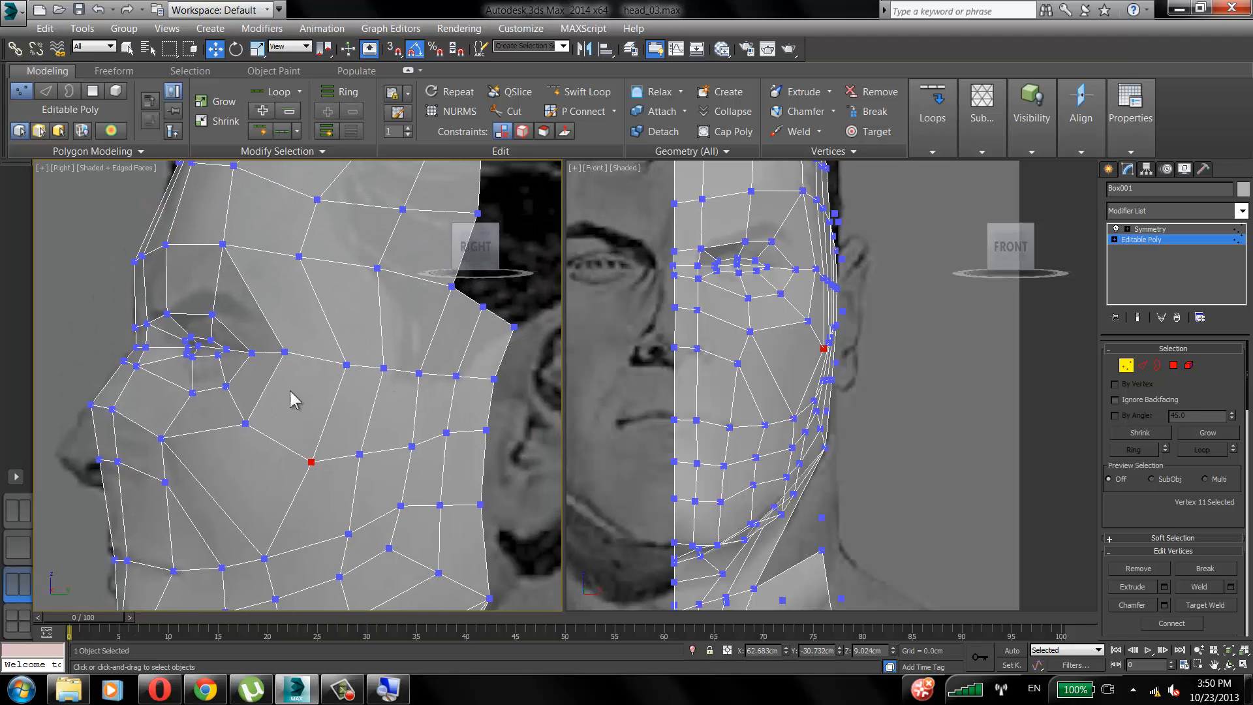
drag(300, 255, 327, 252)
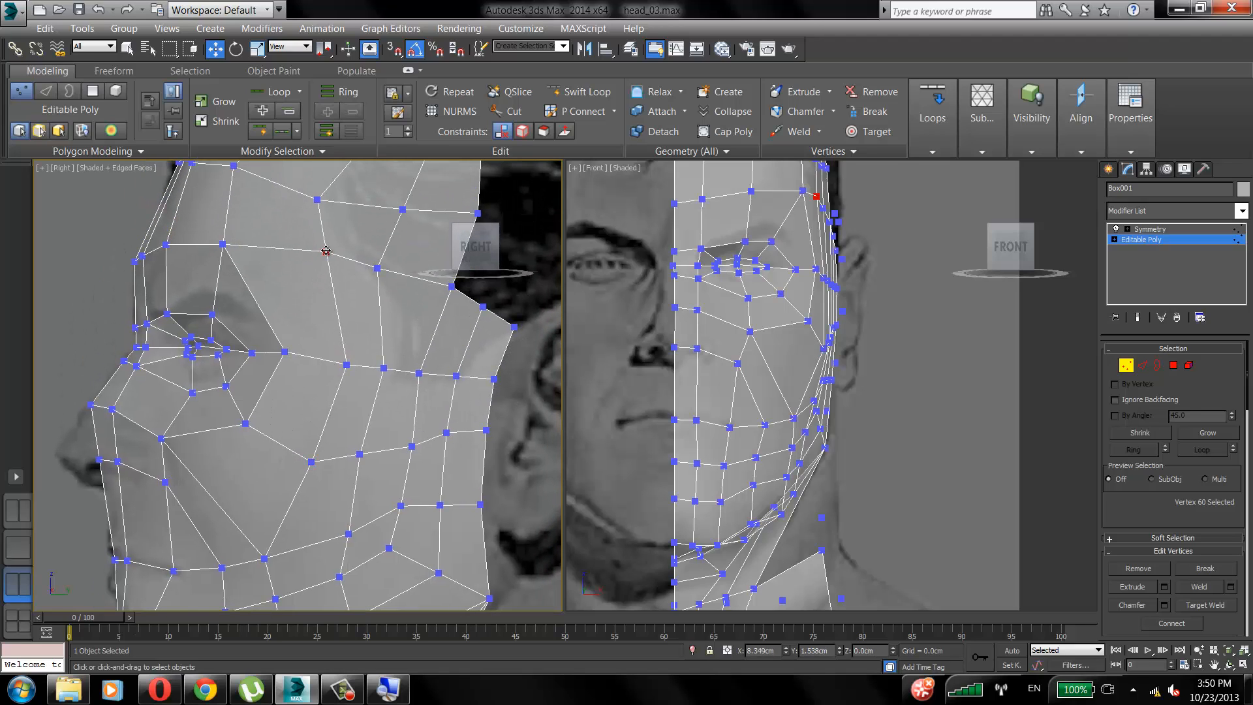
drag(317, 199, 321, 199)
scroll(314, 304, down, 2)
middle_drag(315, 304, 306, 424)
scroll(297, 421, up, 3)
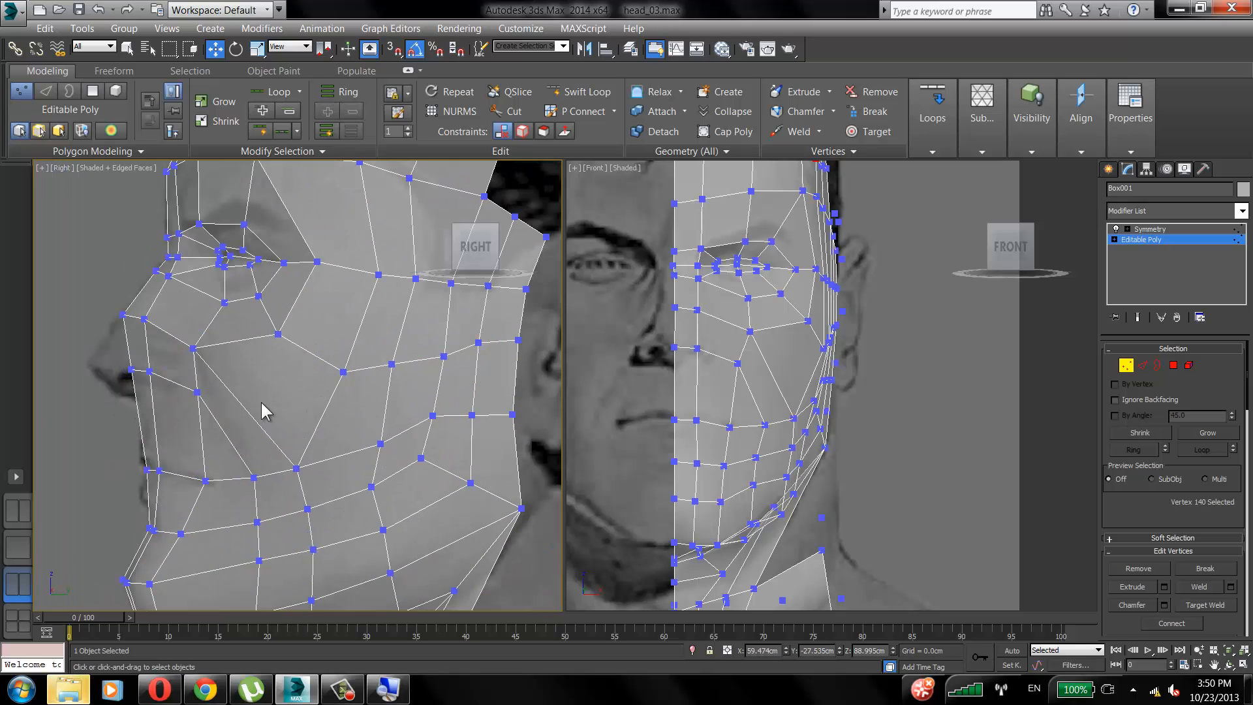
Raise the vertex beside the nostril and smooth the curve of the cheek row running from the nose toward the ear.
drag(197, 391, 204, 352)
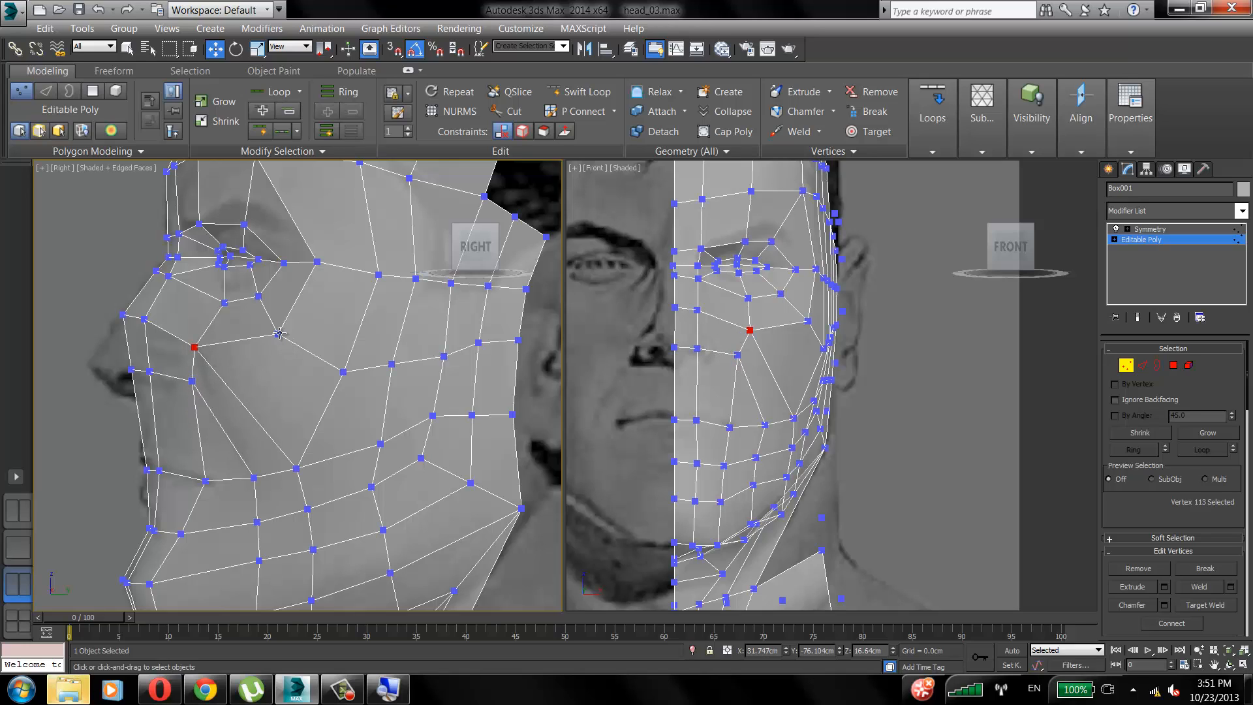
drag(279, 337, 280, 335)
click(344, 370)
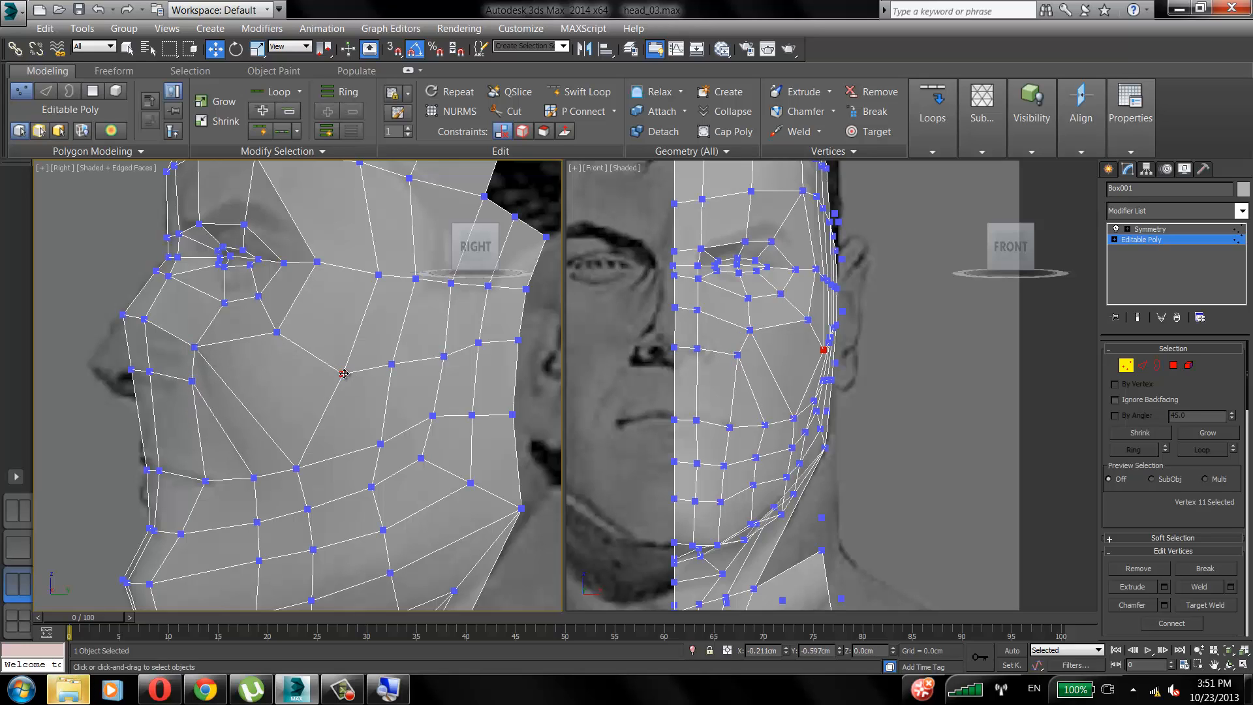
click(392, 365)
drag(393, 364, 350, 370)
click(345, 374)
click(338, 373)
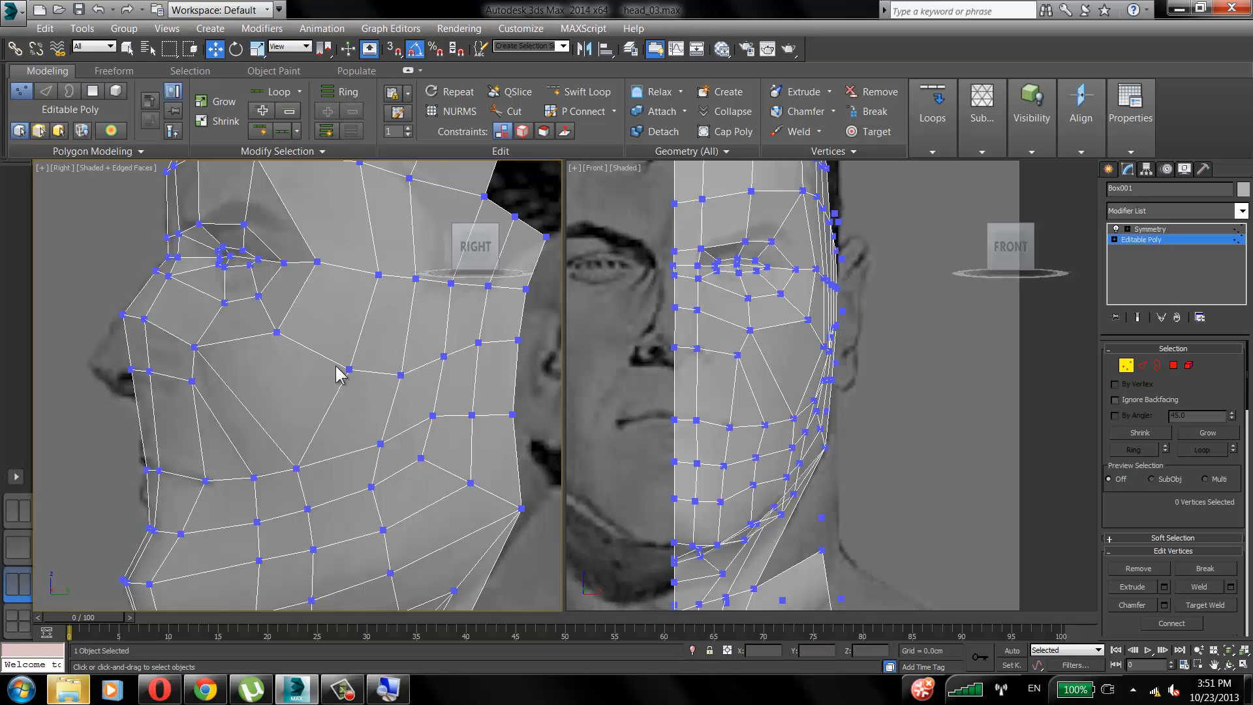
Cut a new edge path from the first diagonal across the cheek, past the outer eye corner and up to the brow row.
key(alt+c)
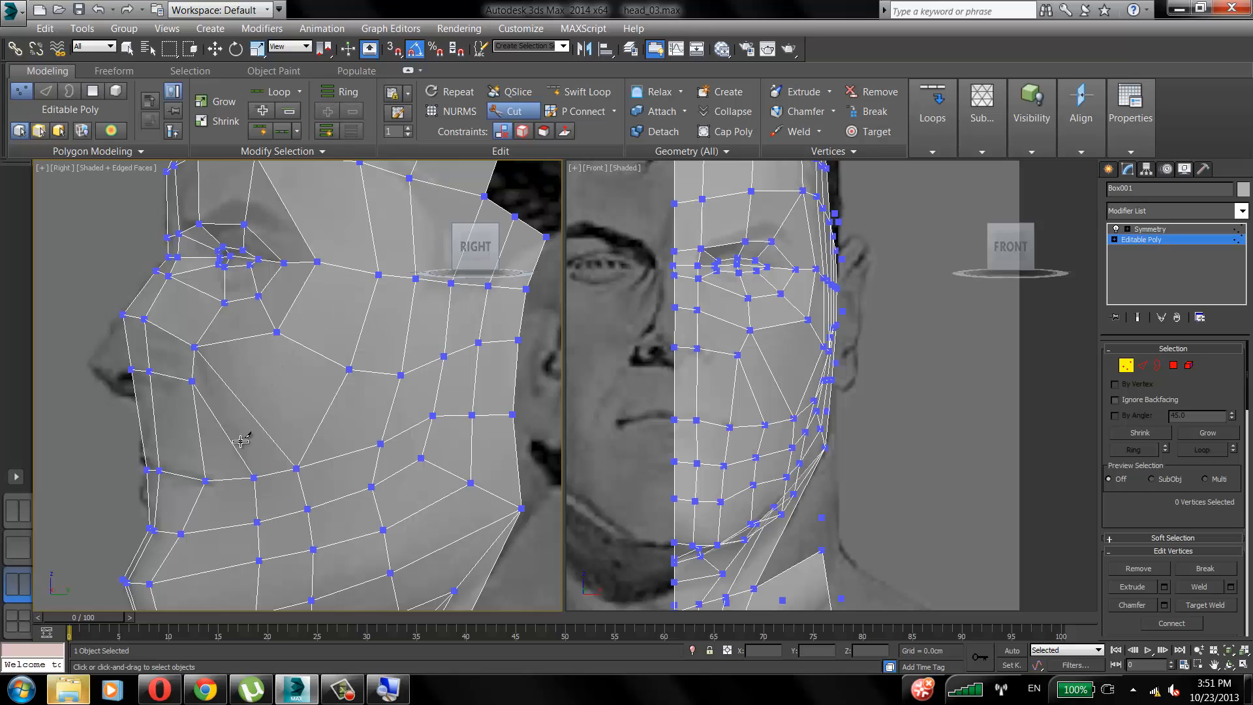
click(231, 443)
click(312, 351)
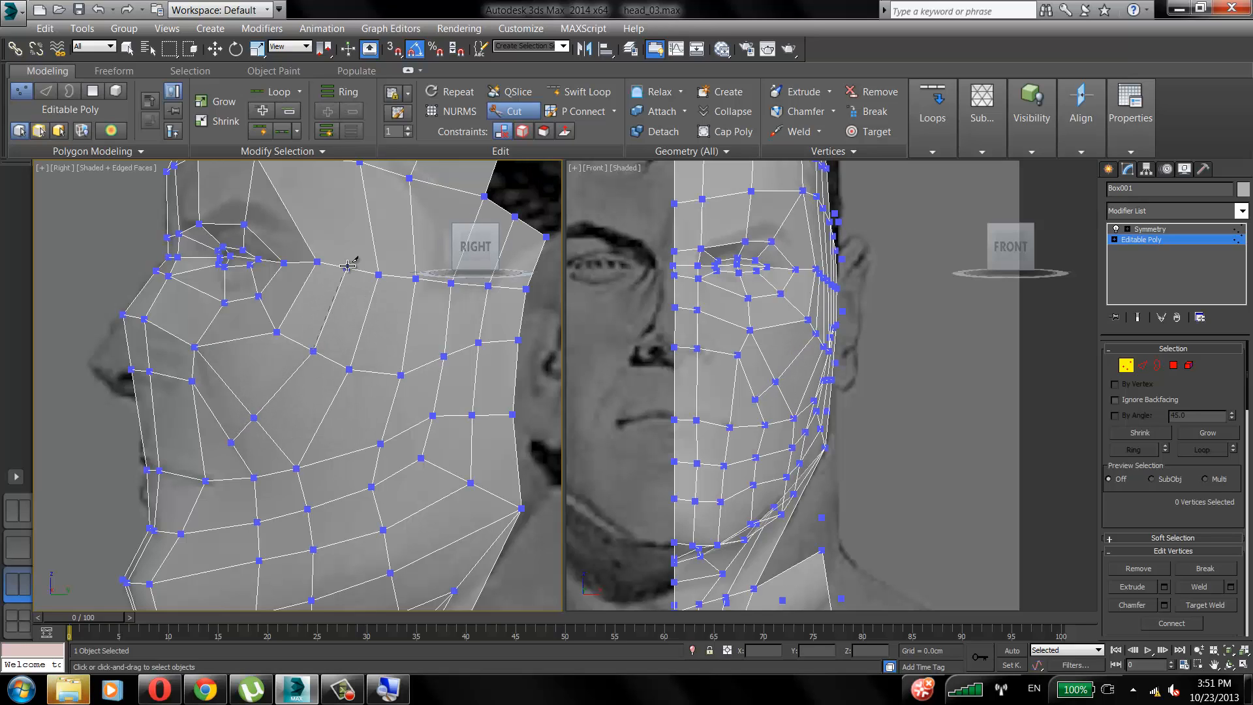
middle_drag(348, 265, 347, 314)
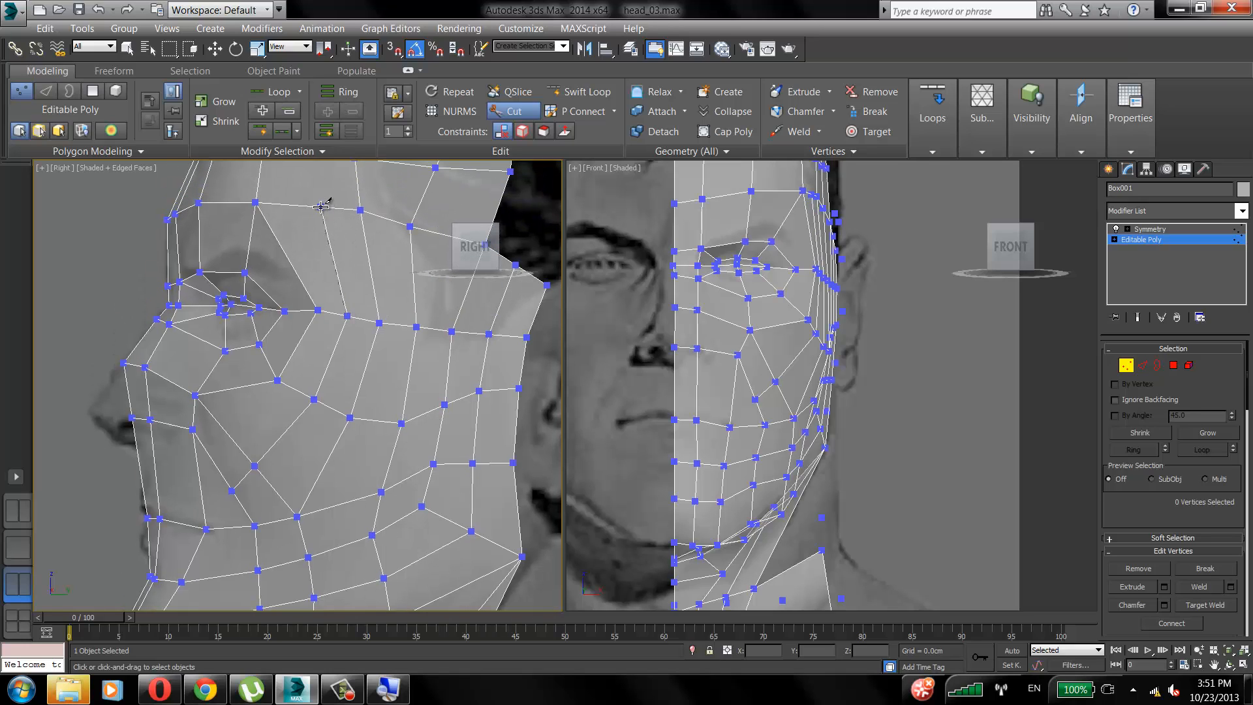
key(w)
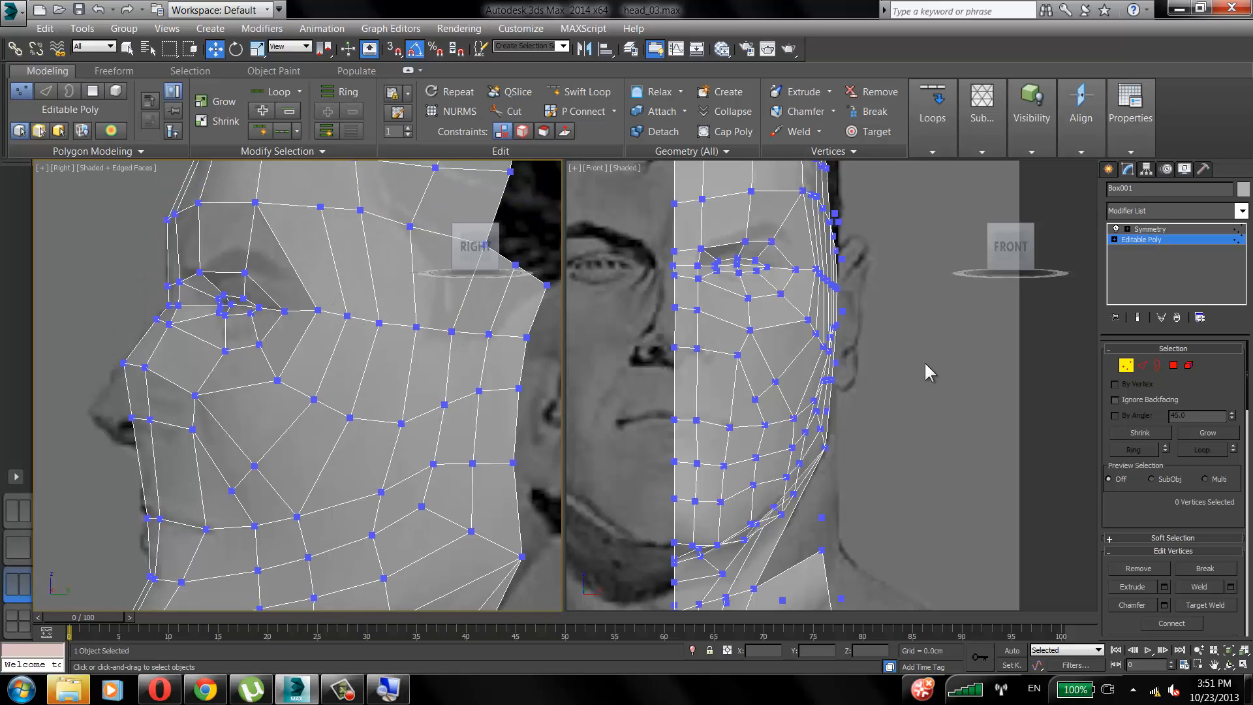
Select cheek edges beside the new cut in the side view to examine the edge flow.
middle_drag(378, 373, 381, 358)
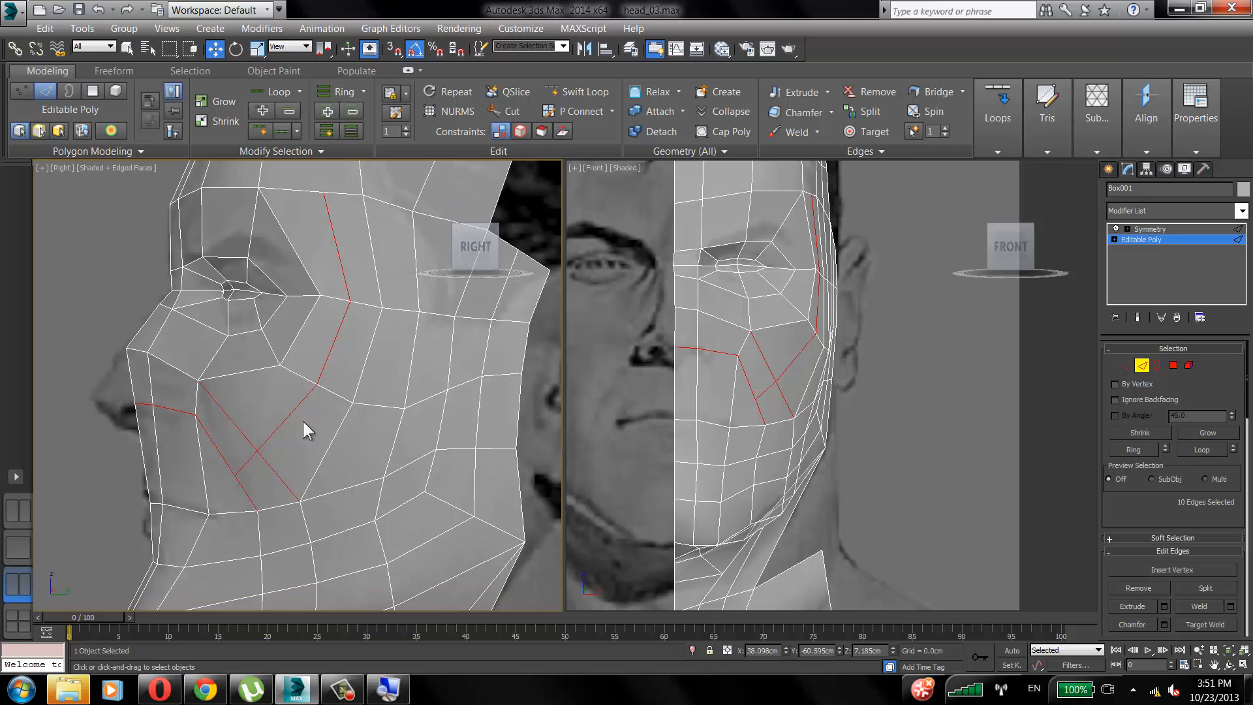
click(303, 423)
double_click(282, 423)
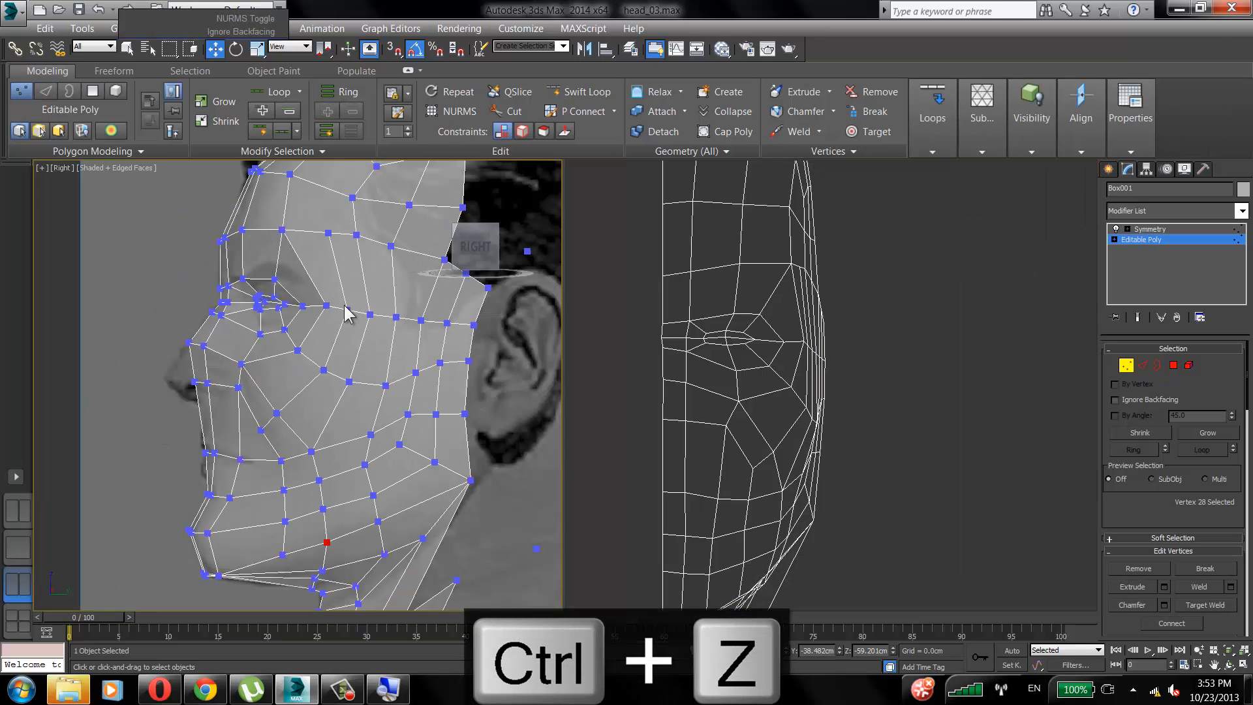
Undo the last two operations on the head mesh.
key(ctrl+z)
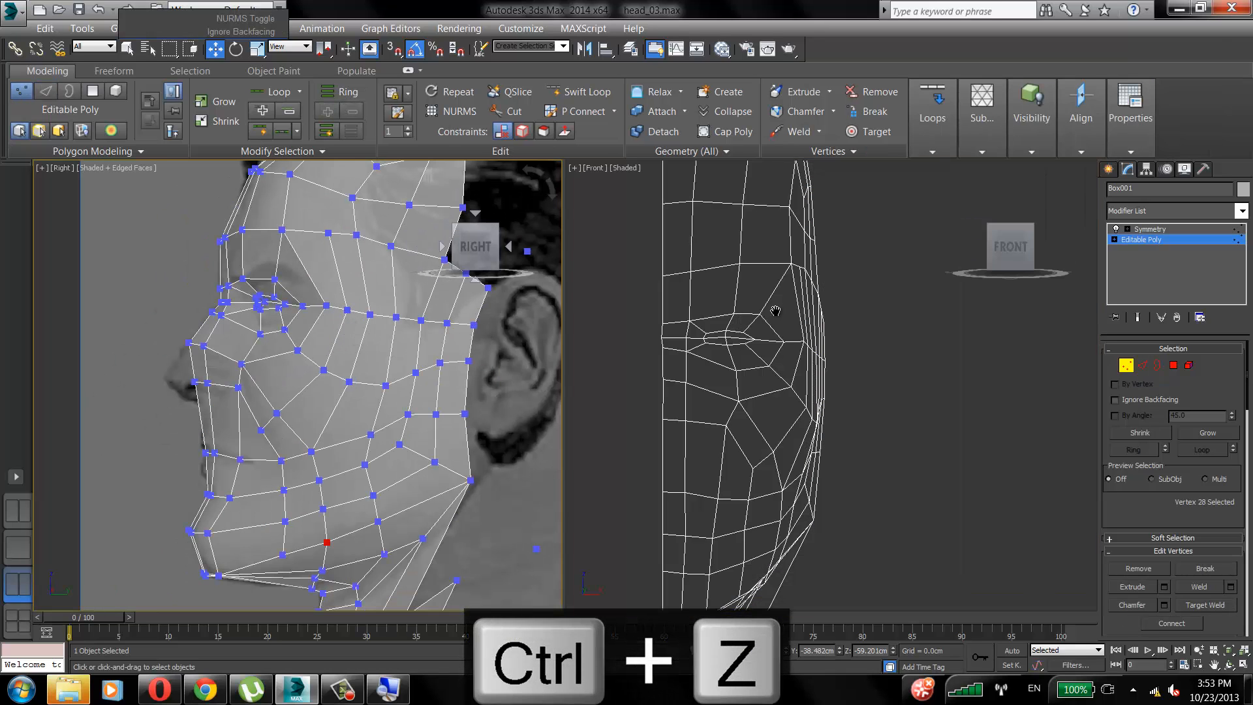
key(ctrl+z)
middle_drag(336, 406, 343, 370)
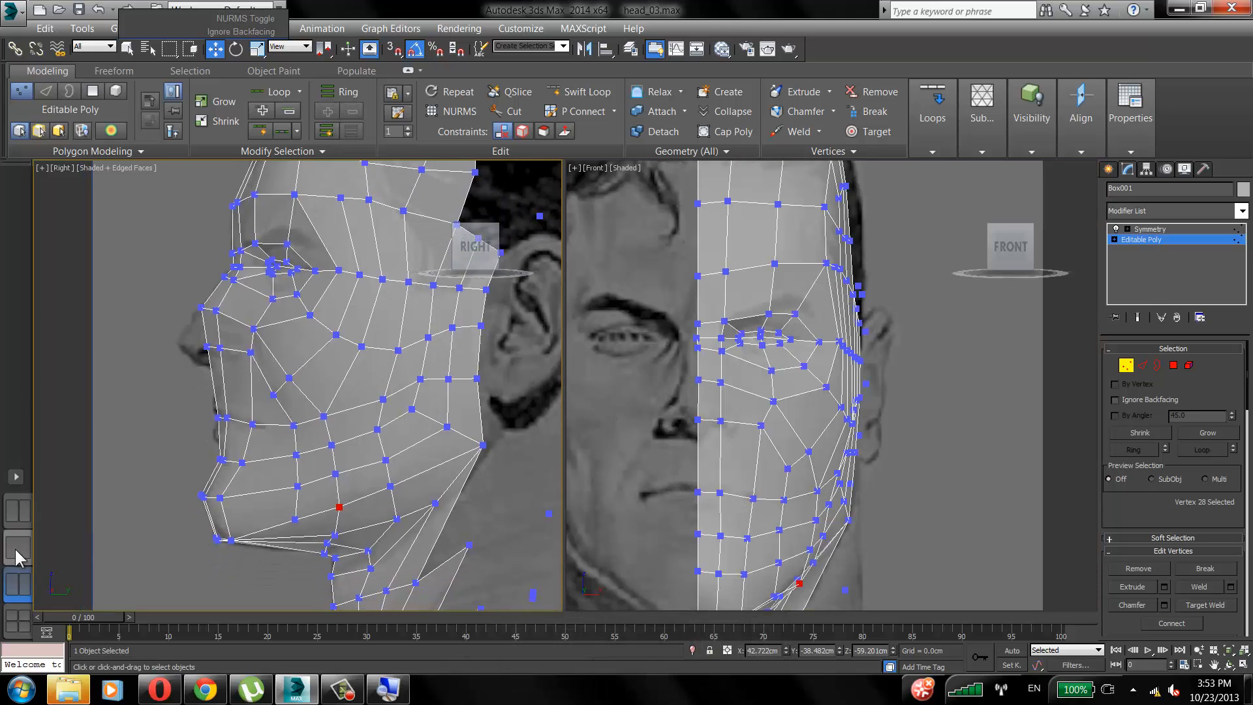
click(345, 693)
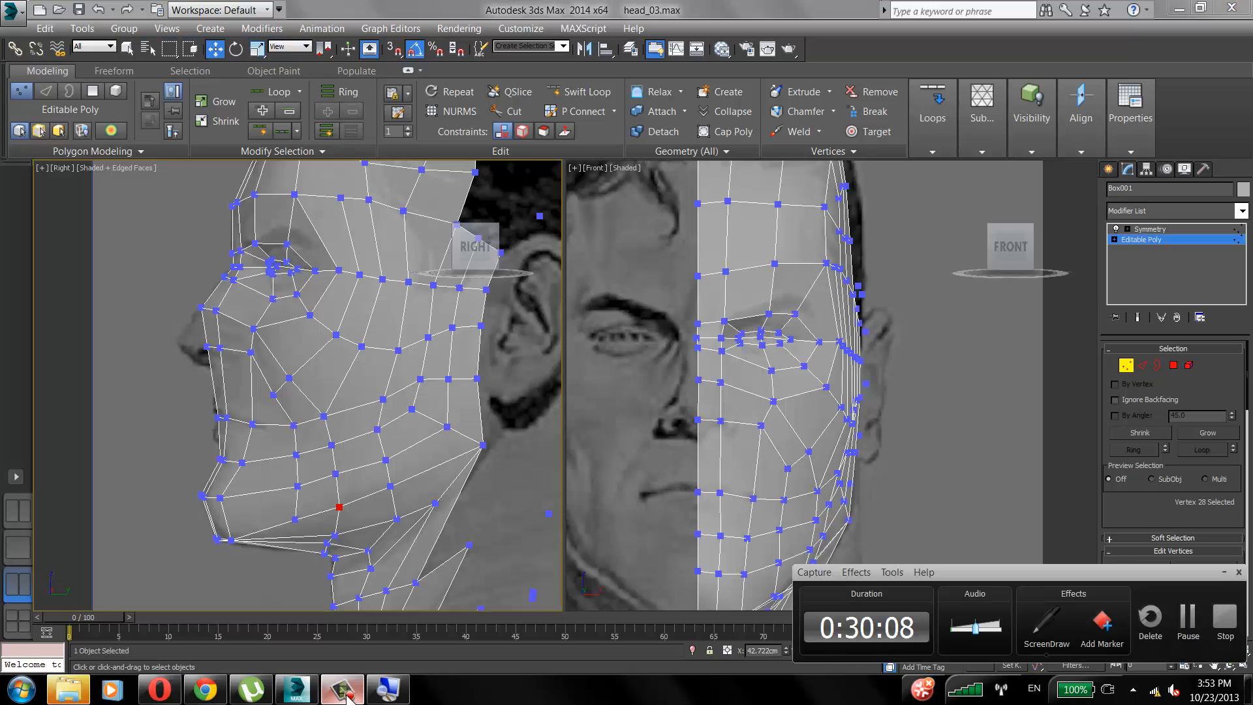
Switch to a single perspective view of the head and unhide all polygons of the mesh.
click(346, 693)
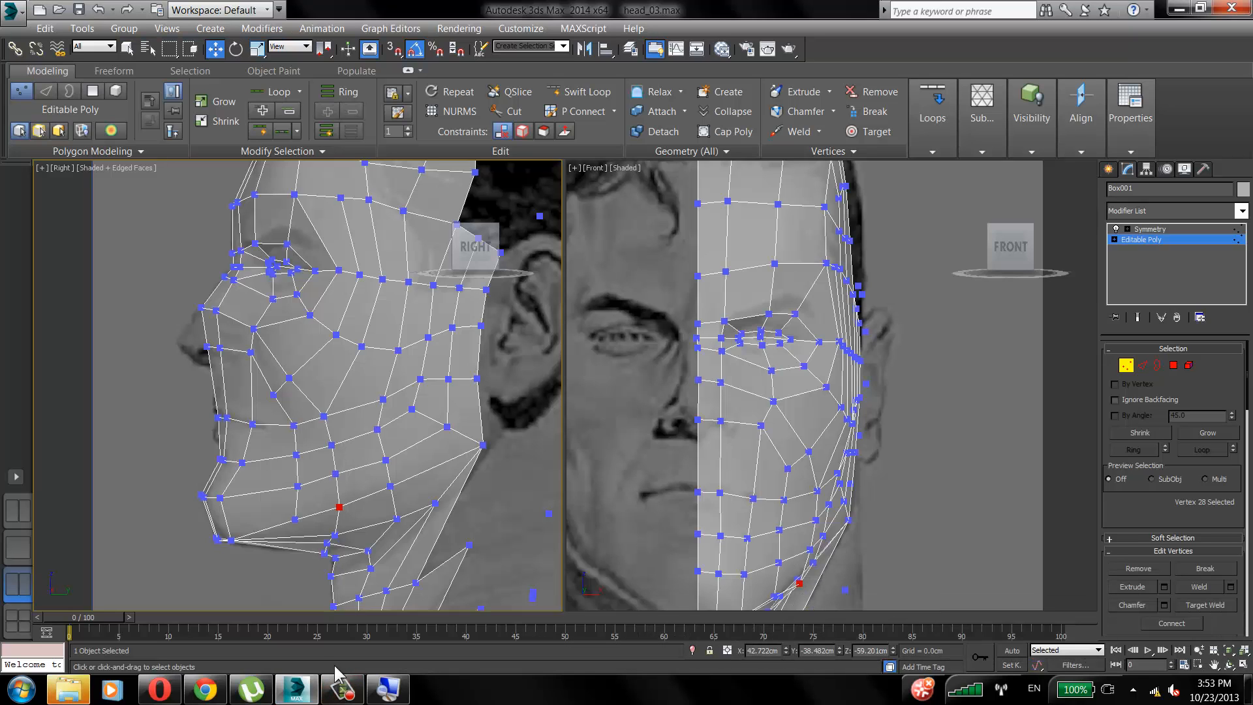
click(20, 547)
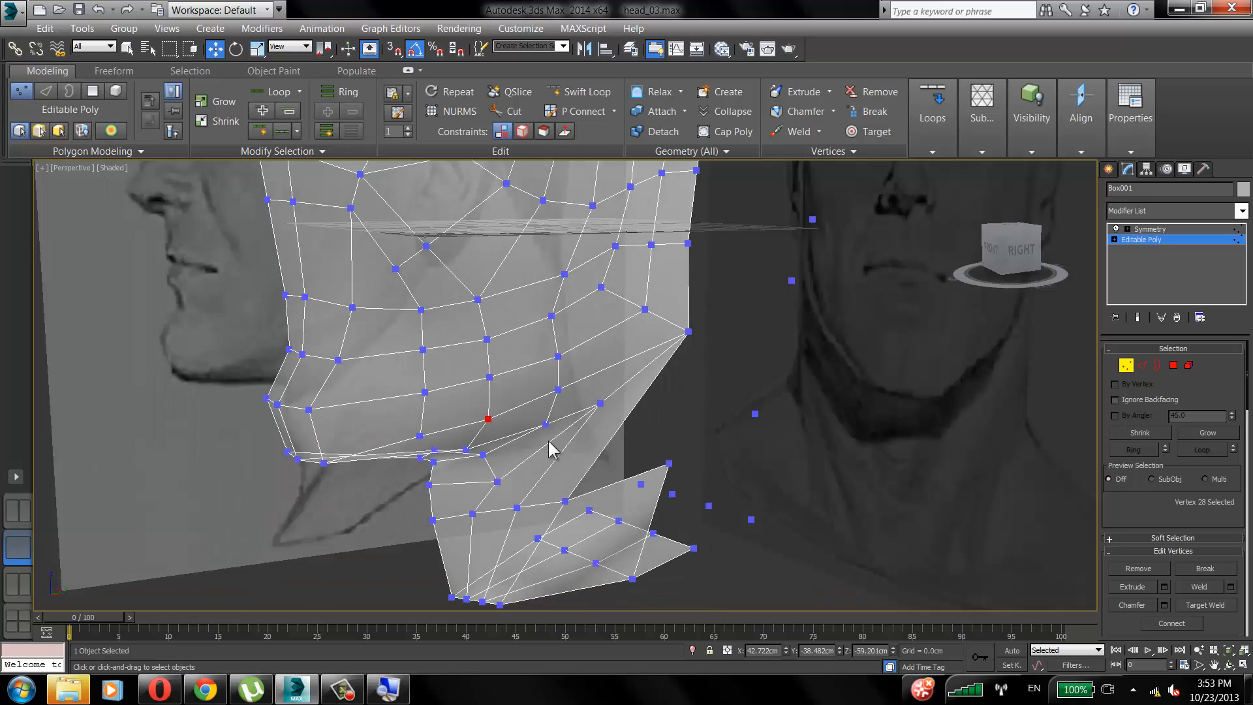
scroll(552, 439, down, 3)
middle_drag(584, 380, 604, 492)
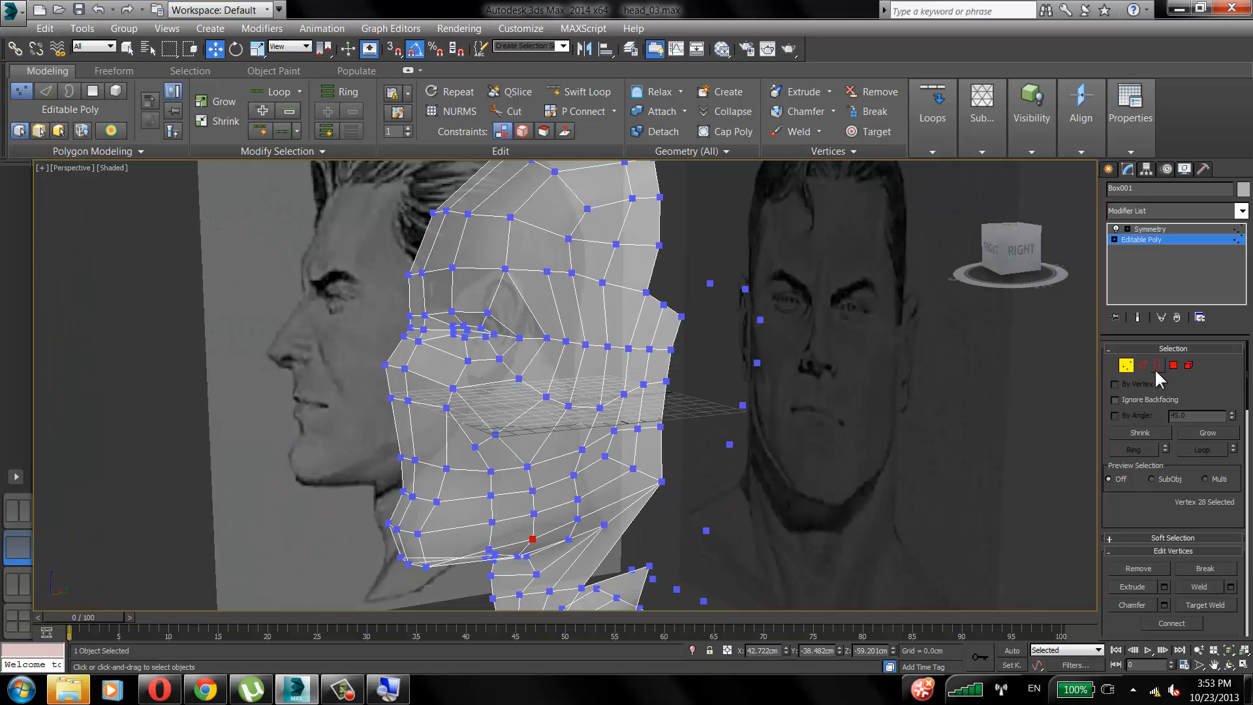
click(1172, 365)
click(1106, 132)
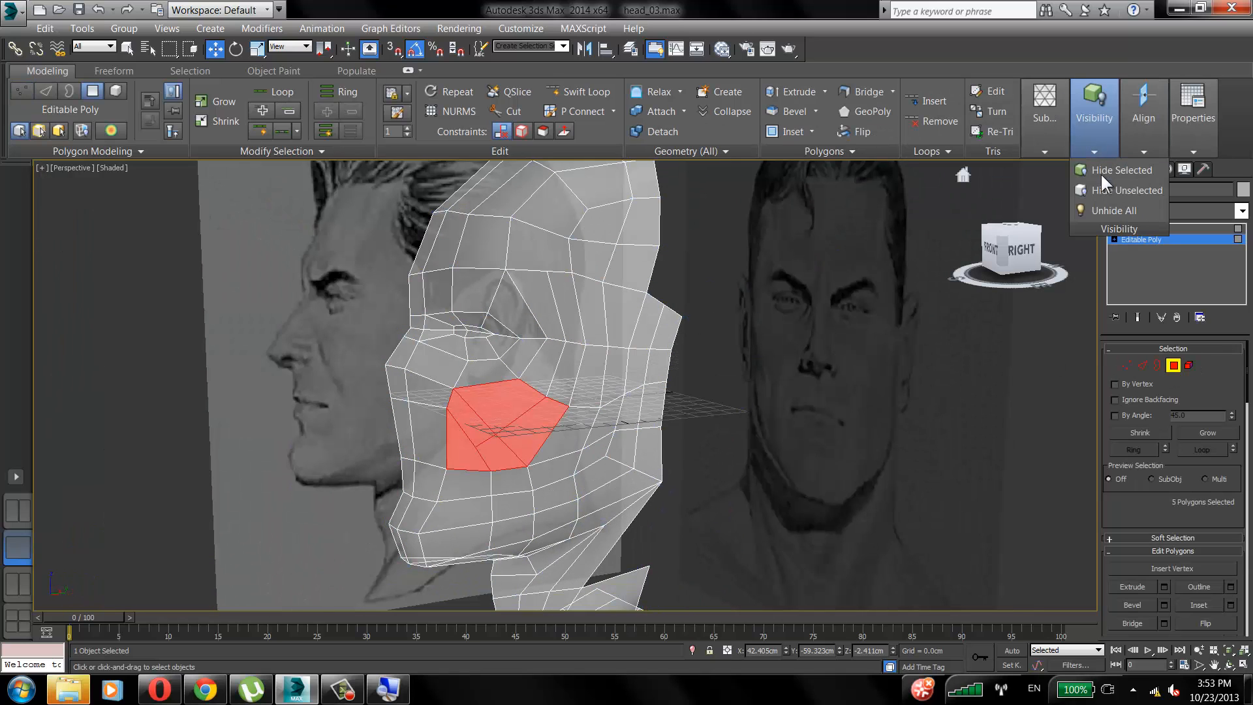
click(1103, 210)
click(835, 328)
alt+middle_drag(835, 328, 920, 327)
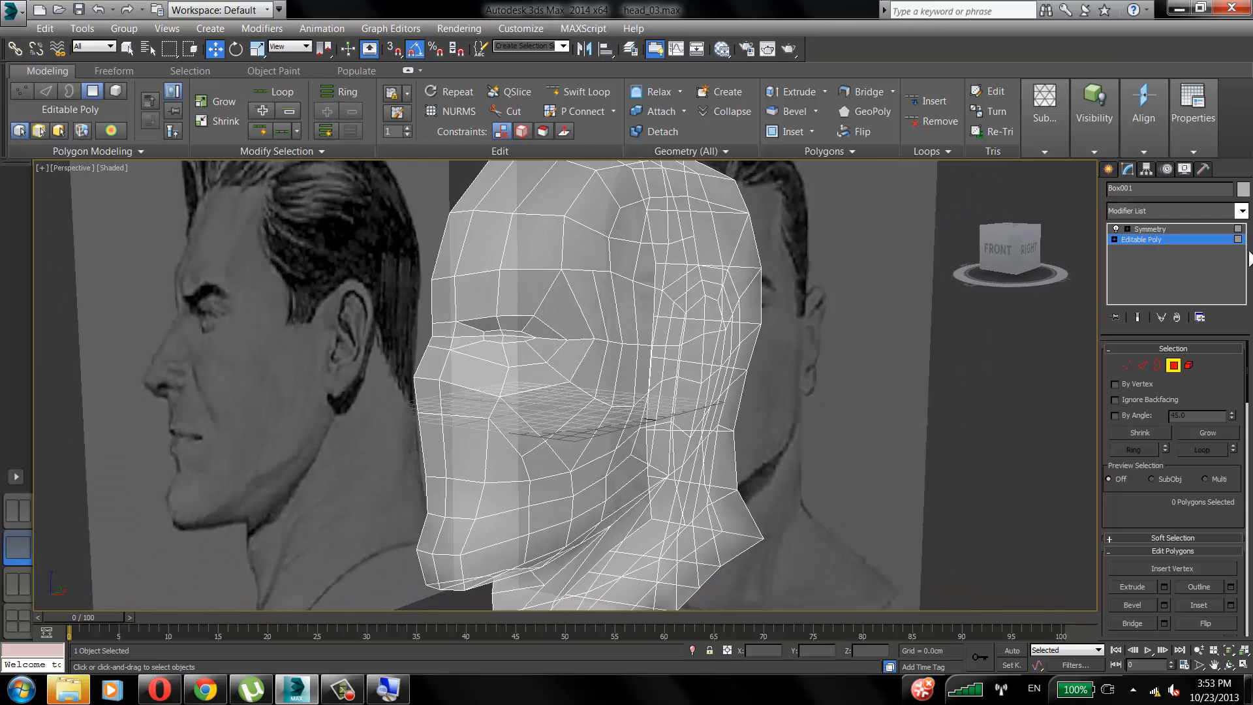
Show the mirrored end result of the modifier stack and turn off the see-through display of the head.
click(1137, 310)
mouse_move(604, 303)
alt+middle_down()
mouse_move(741, 314)
mouse_move(582, 314)
alt+middle_up()
key(alt+x)
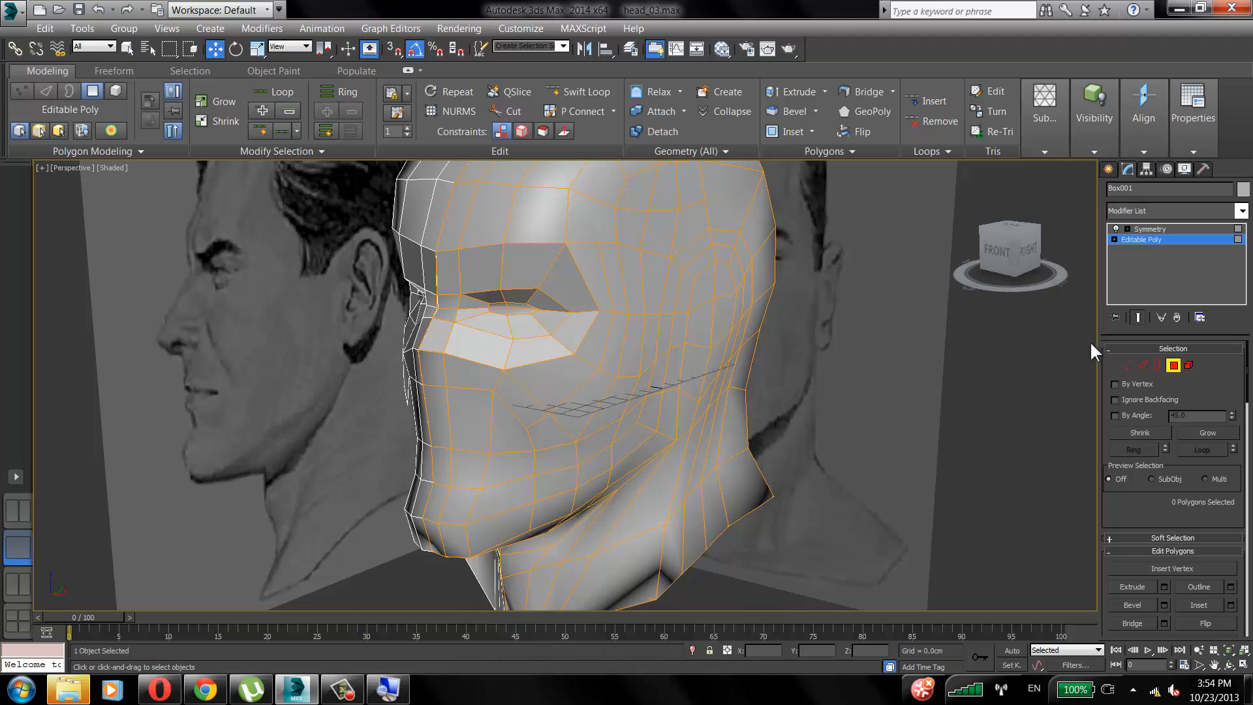
right_click(587, 397)
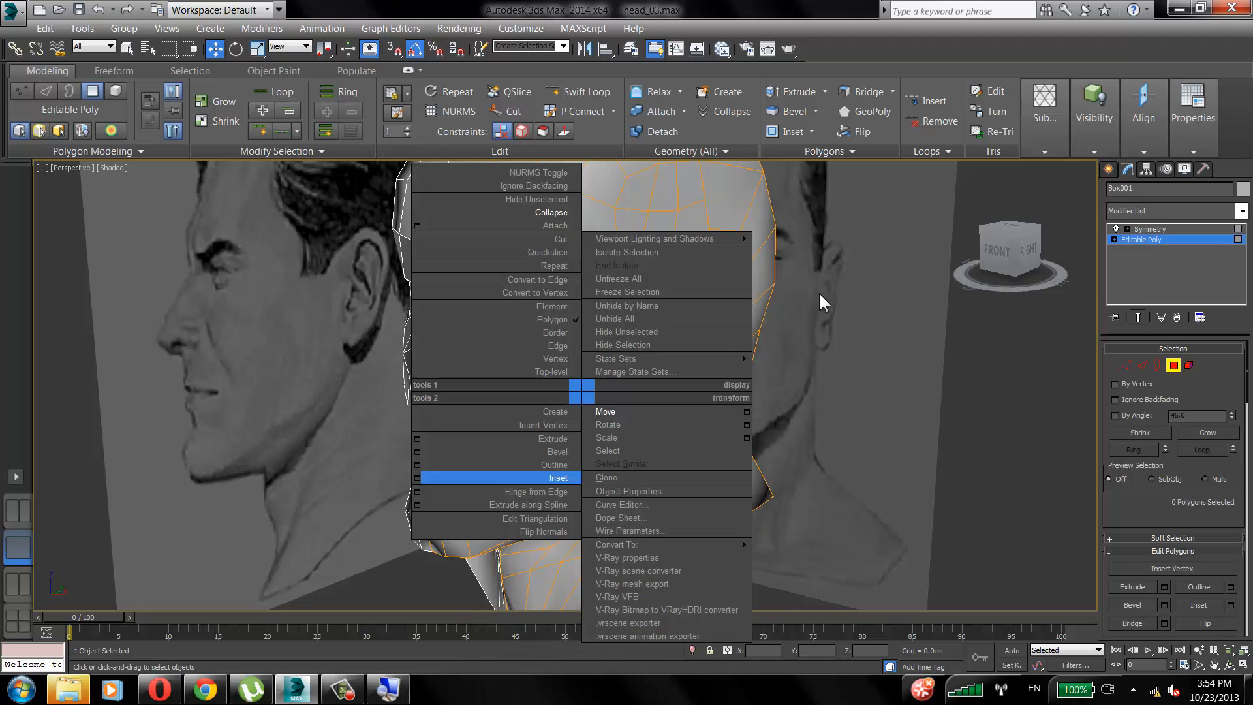
click(863, 222)
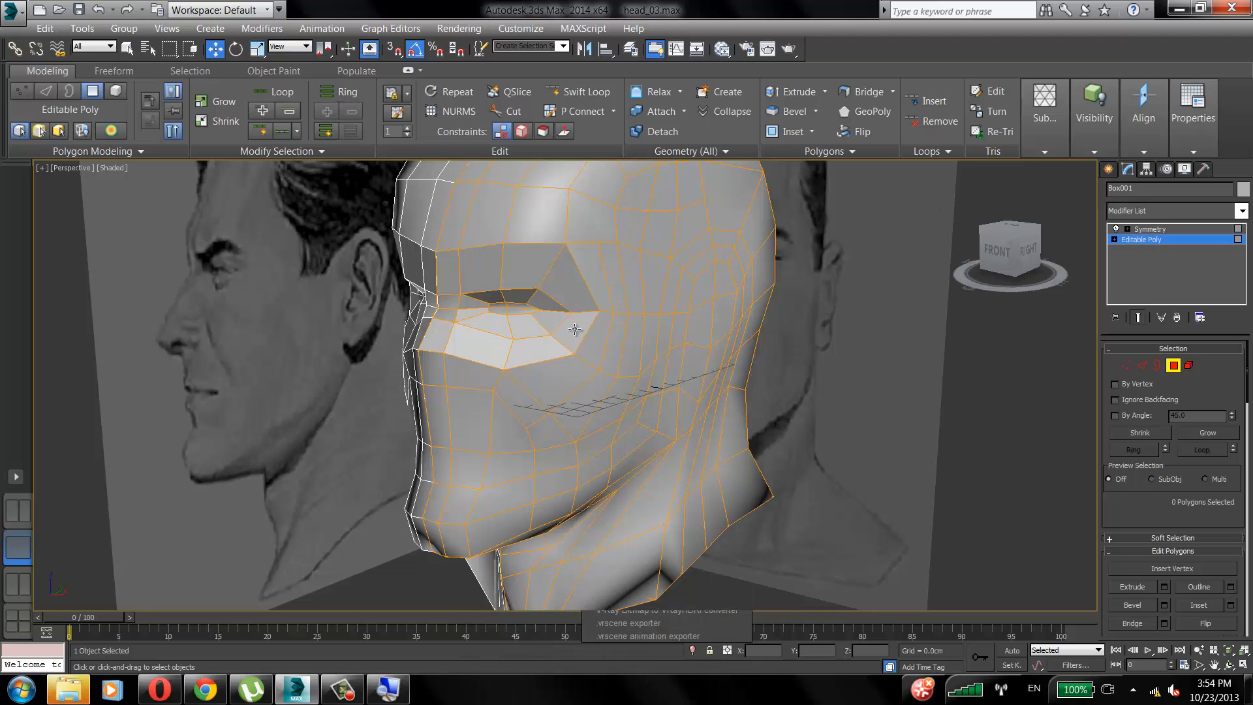
alt+middle_drag(526, 346, 559, 404)
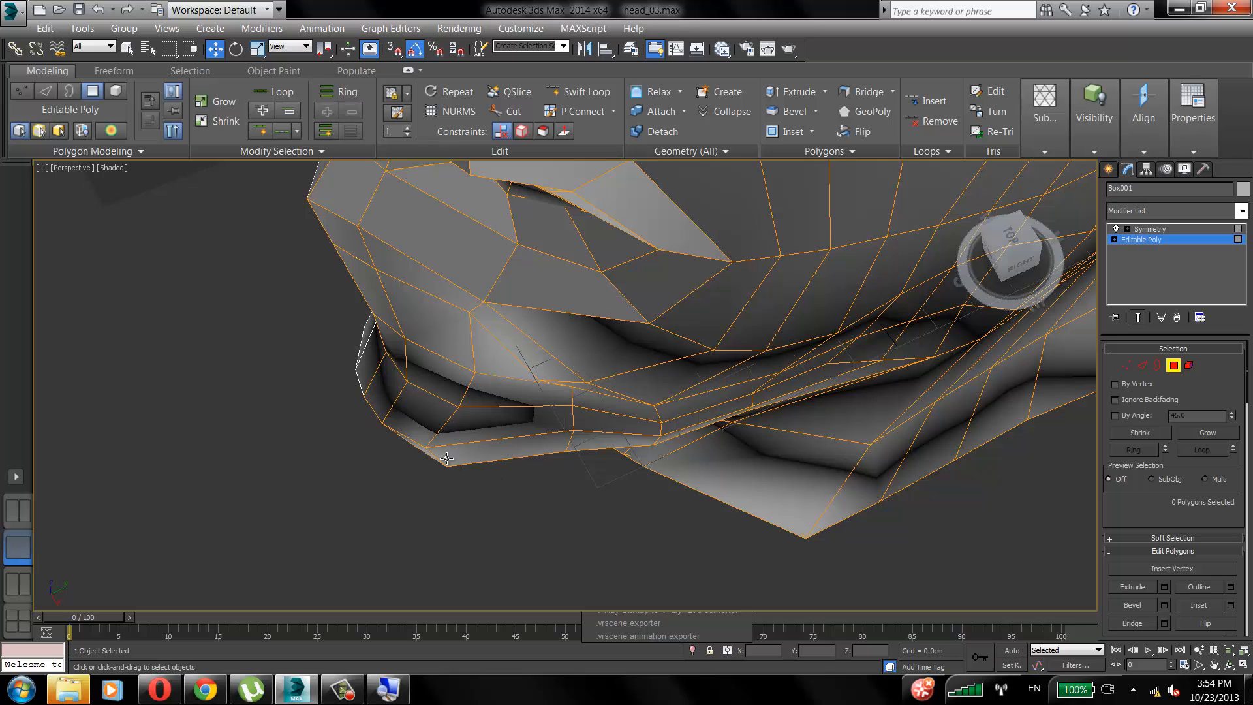
Enable the transform gizmo and move the selected lower jaw edge forward toward the chin.
click(1141, 364)
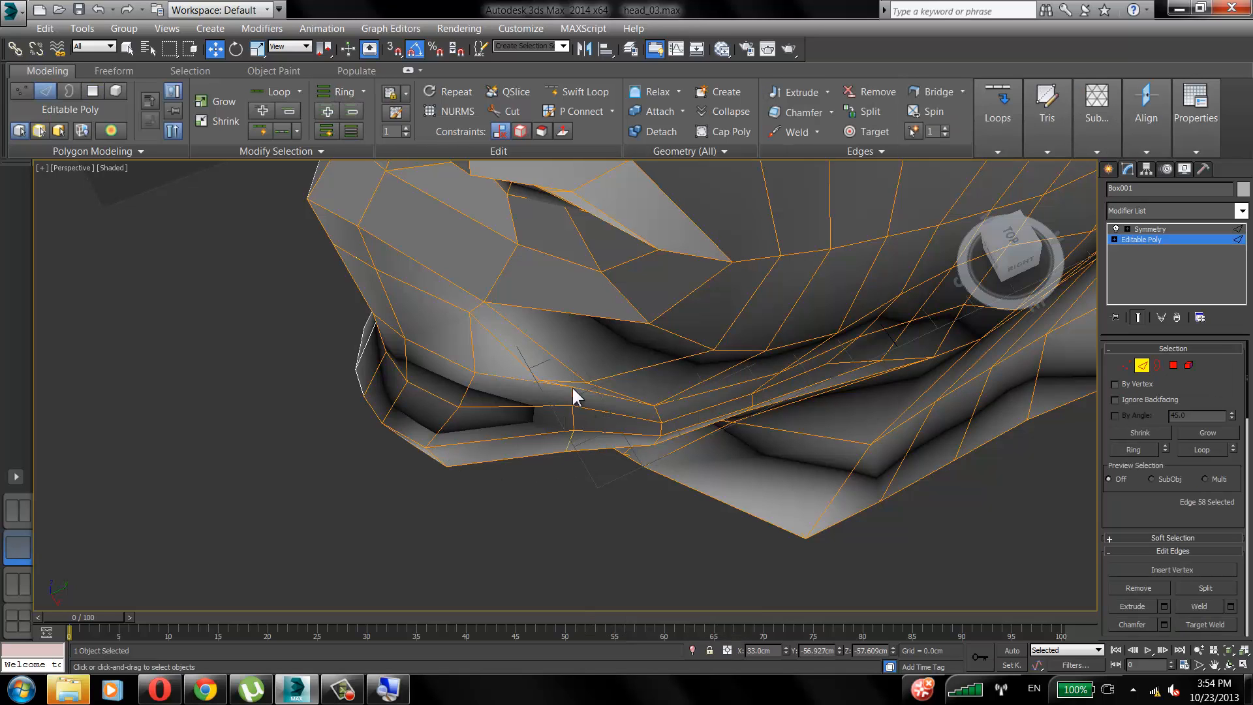
click(132, 30)
mouse_move(165, 30)
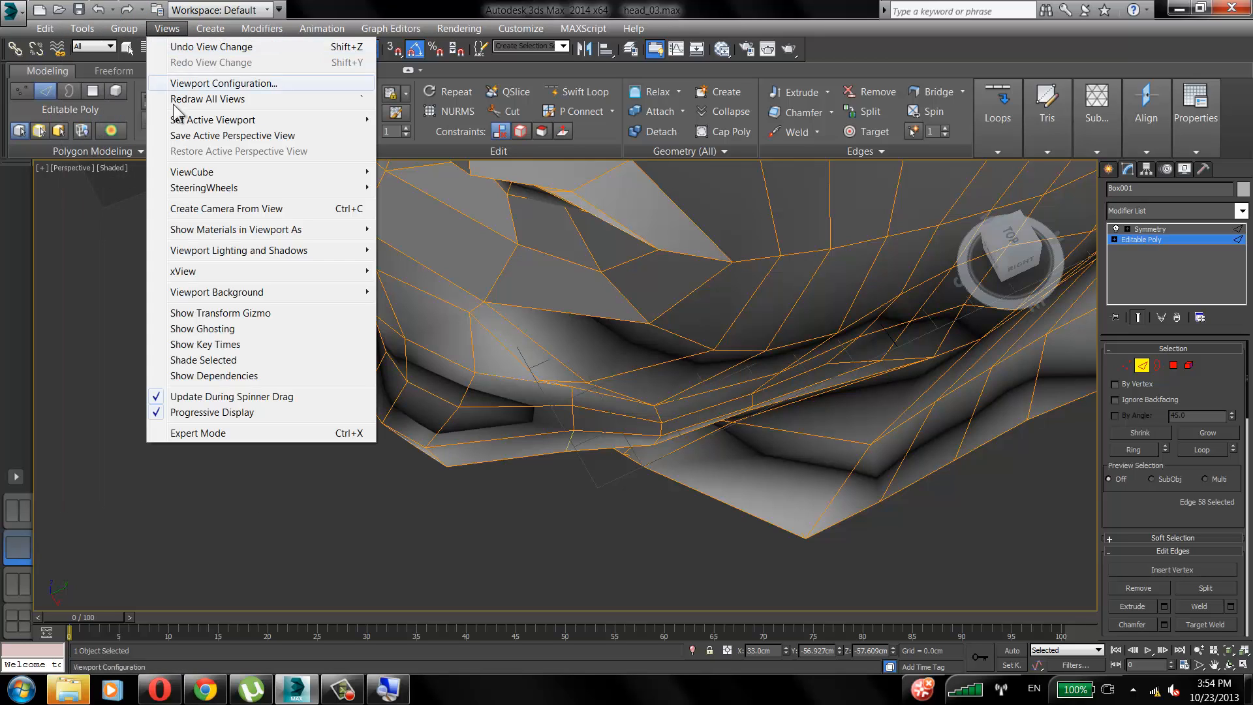
click(179, 313)
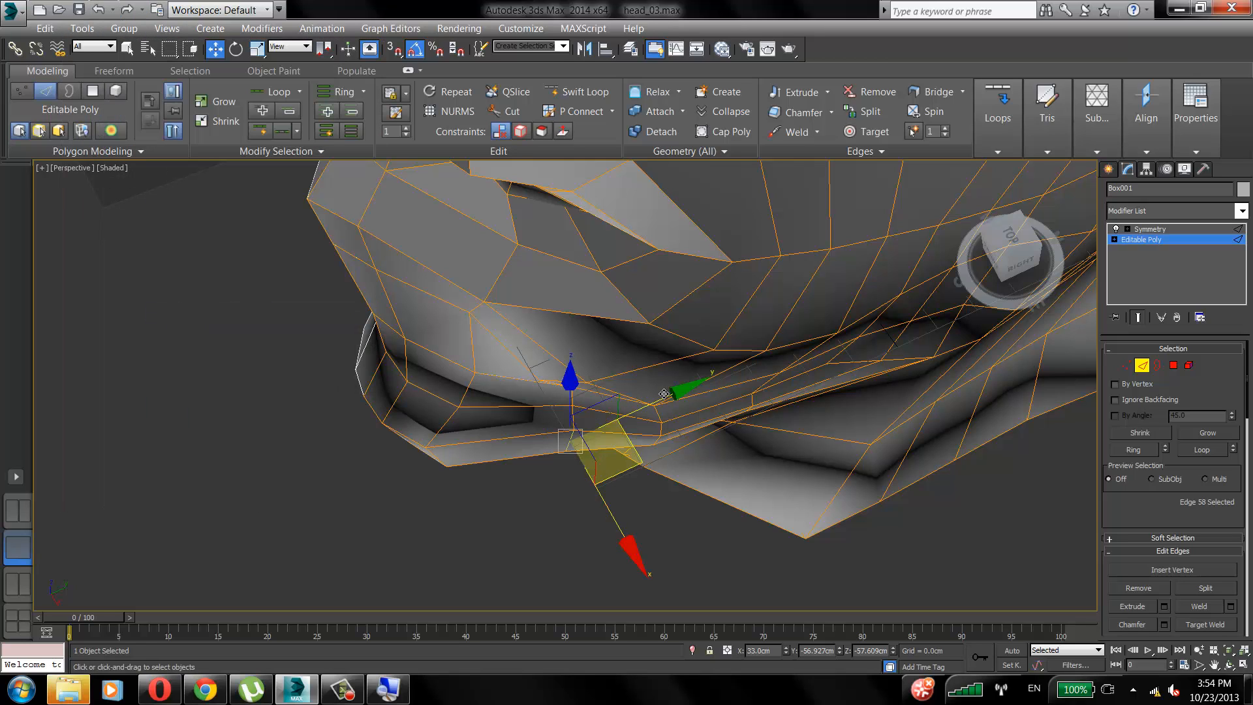
drag(663, 393, 565, 338)
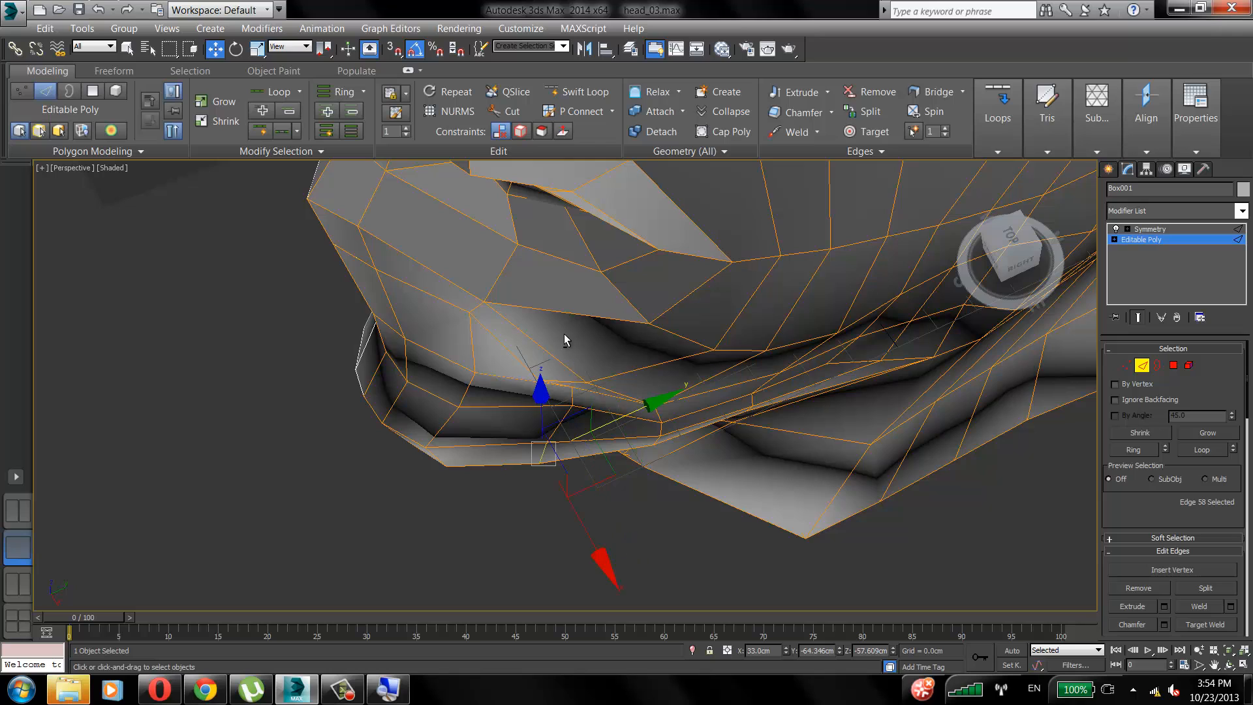
Move the vertex below the mouth corner forward toward the chin and slightly down.
alt+middle_drag(564, 335, 528, 263)
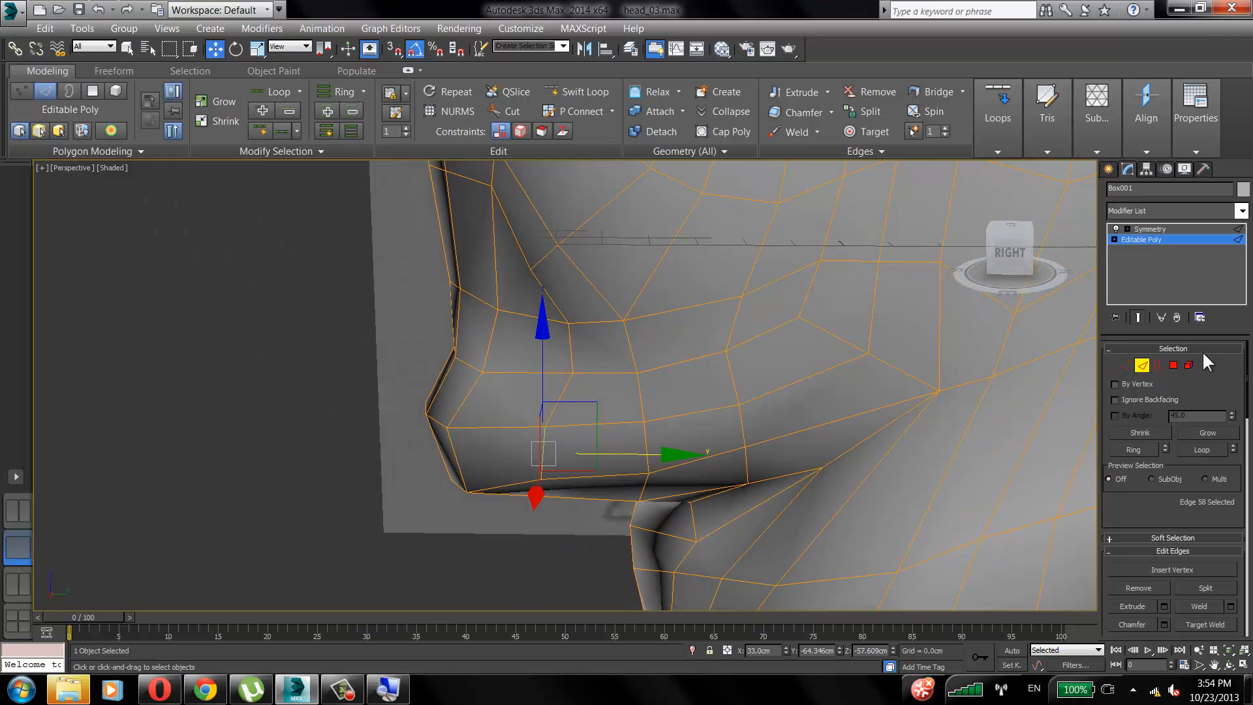
click(1126, 365)
click(574, 374)
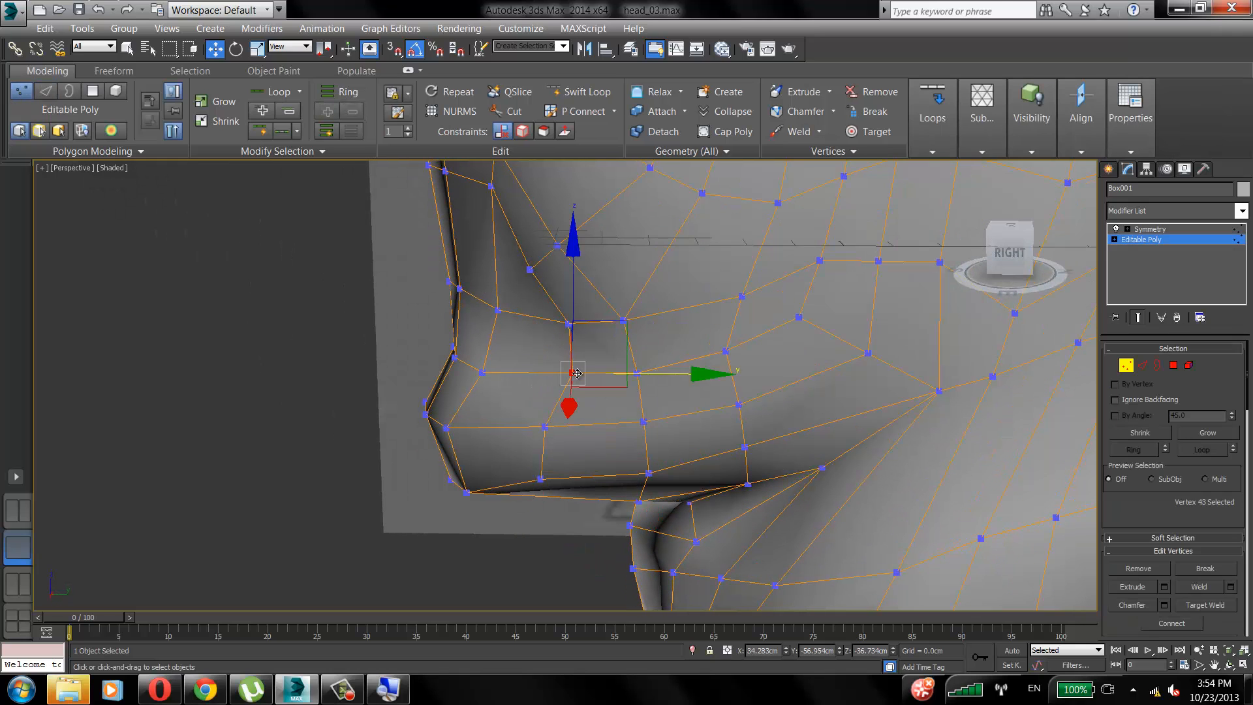
drag(582, 327, 547, 331)
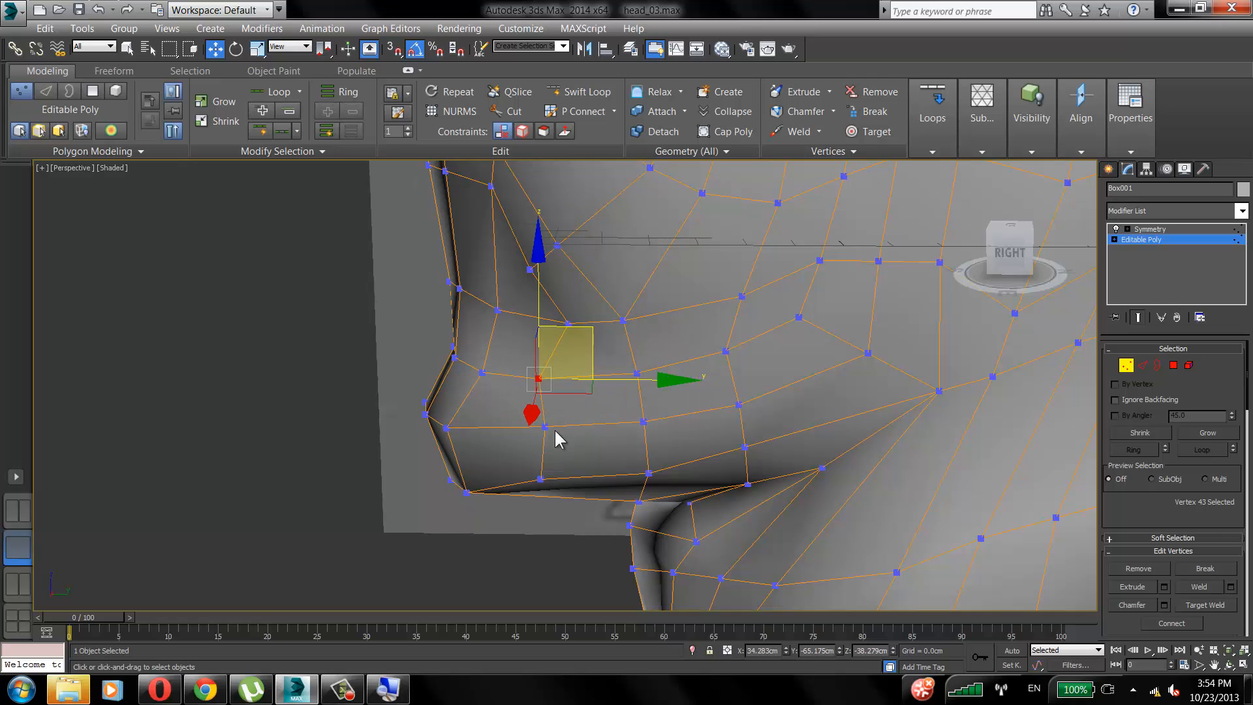
alt+middle_drag(544, 425, 601, 363)
Shift the next column of jaw vertices behind the mouth corner forward to even out the edge spacing.
click(626, 361)
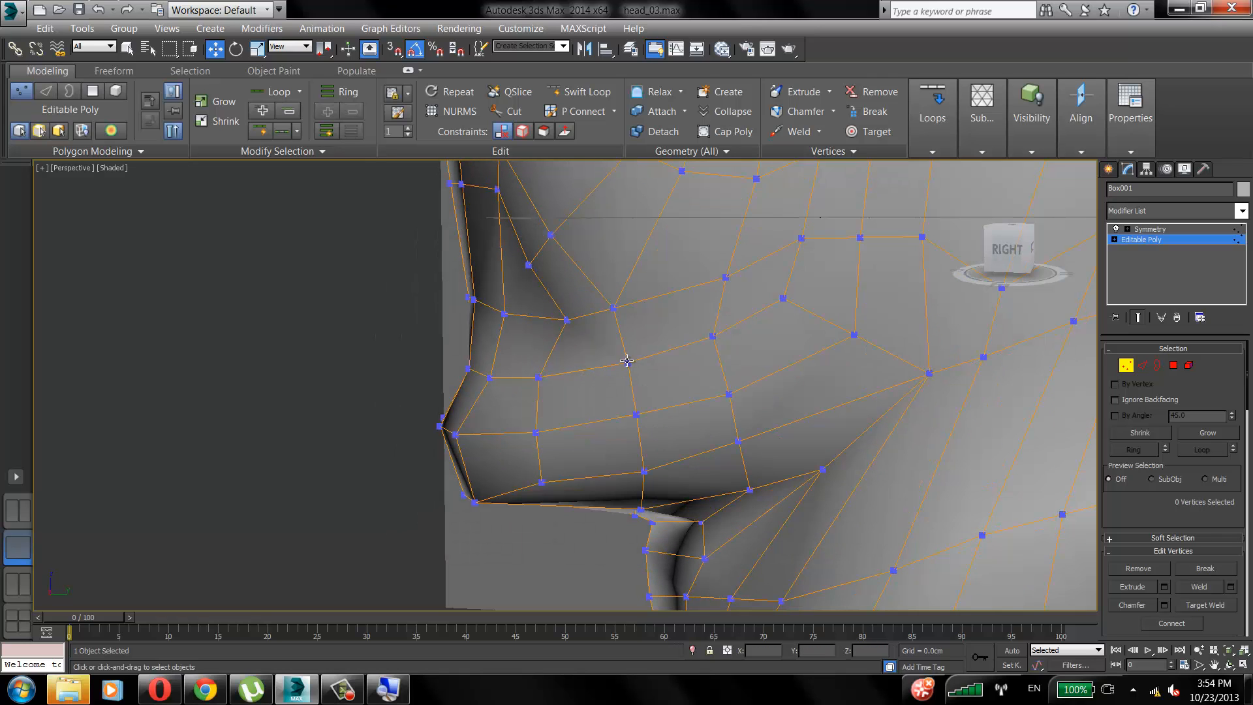
click(567, 321)
click(628, 363)
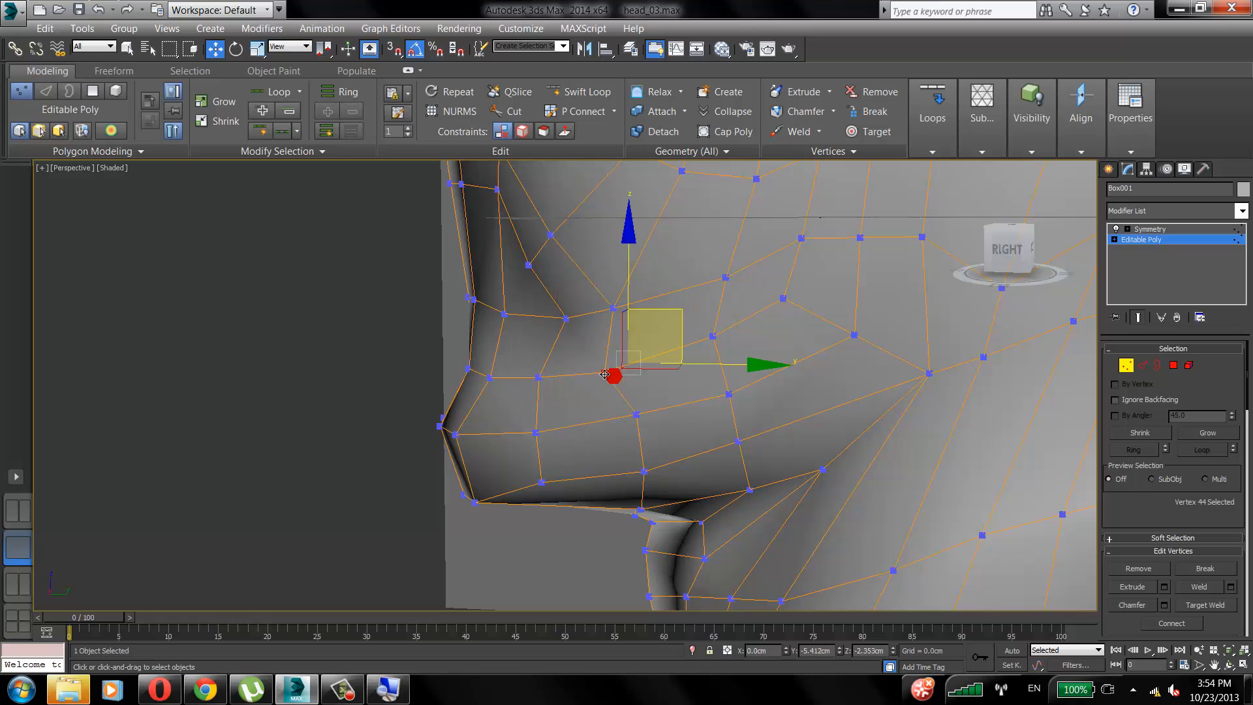
drag(627, 362, 603, 421)
click(638, 415)
click(644, 474)
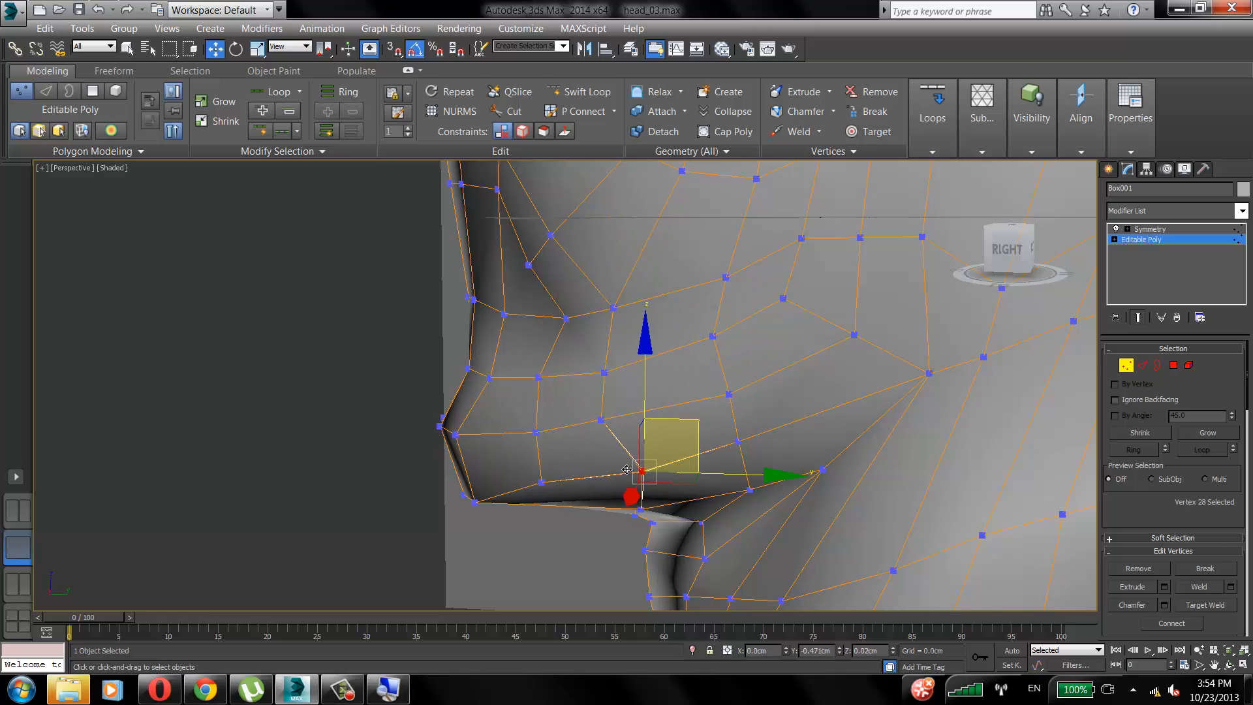
drag(644, 474, 622, 455)
Adjust the vertex at the mouth corner from the front to smooth the row across the mouth.
alt+middle_drag(621, 455, 669, 399)
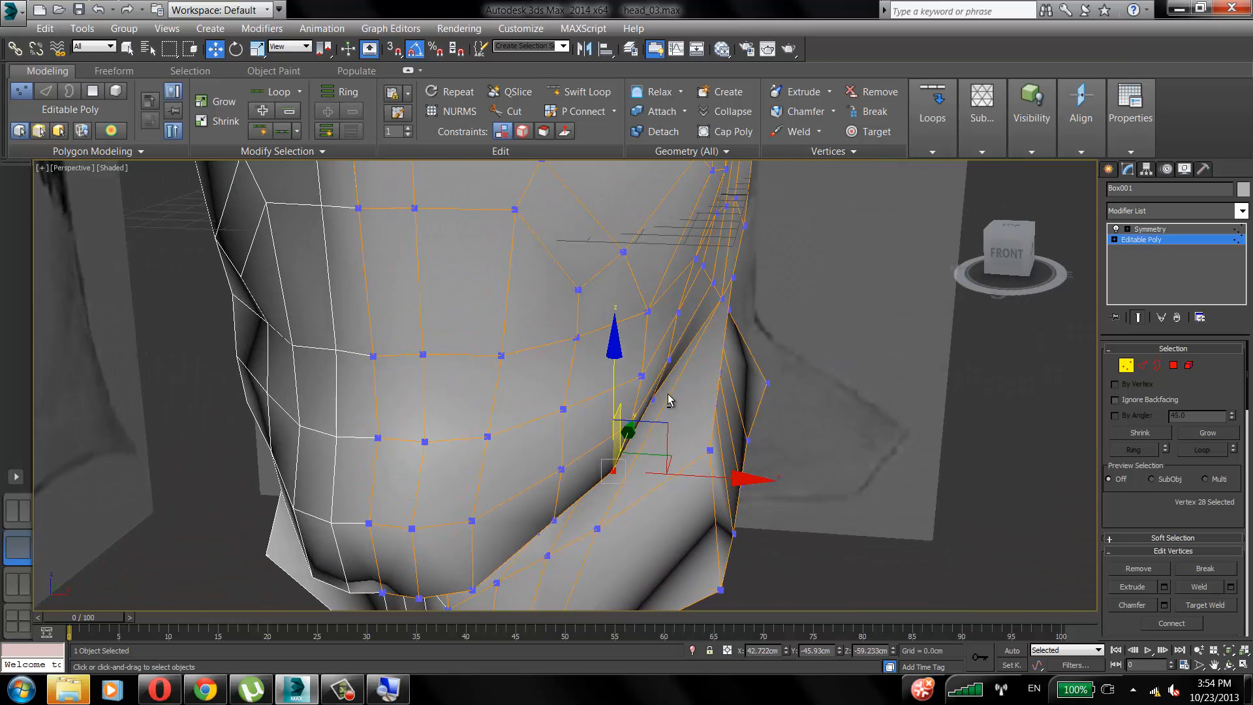
click(576, 337)
alt+middle_drag(529, 363, 532, 342)
drag(634, 301, 638, 294)
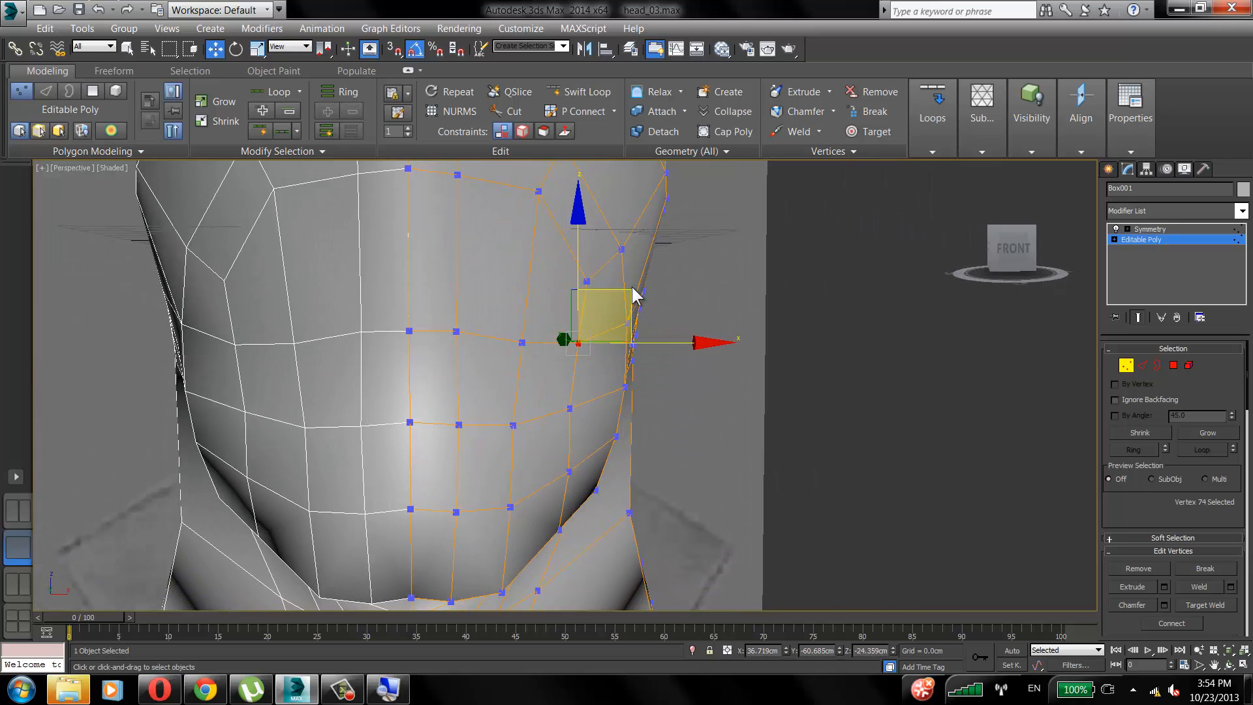
Undo the trial edit on the cheek vertex below the eye and set the reference coordinate system to Screen.
alt+middle_drag(637, 294, 511, 276)
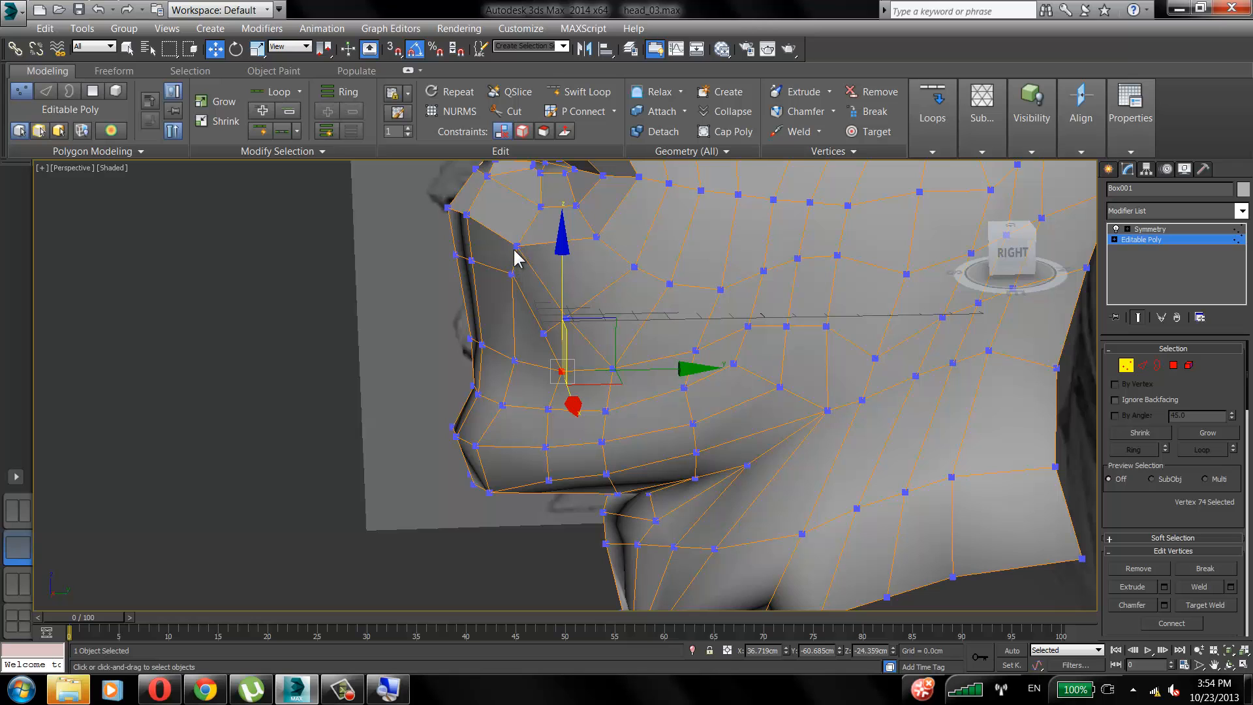
click(516, 247)
key(ctrl+z)
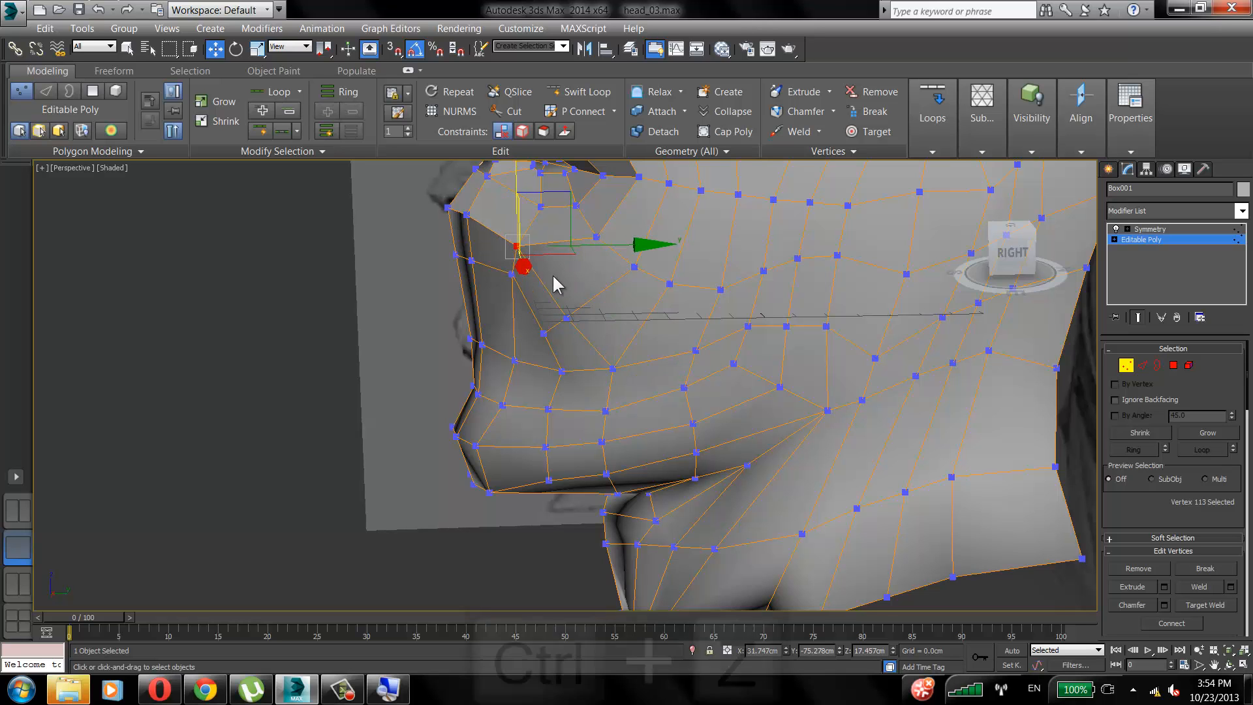
alt+middle_drag(552, 272, 632, 287)
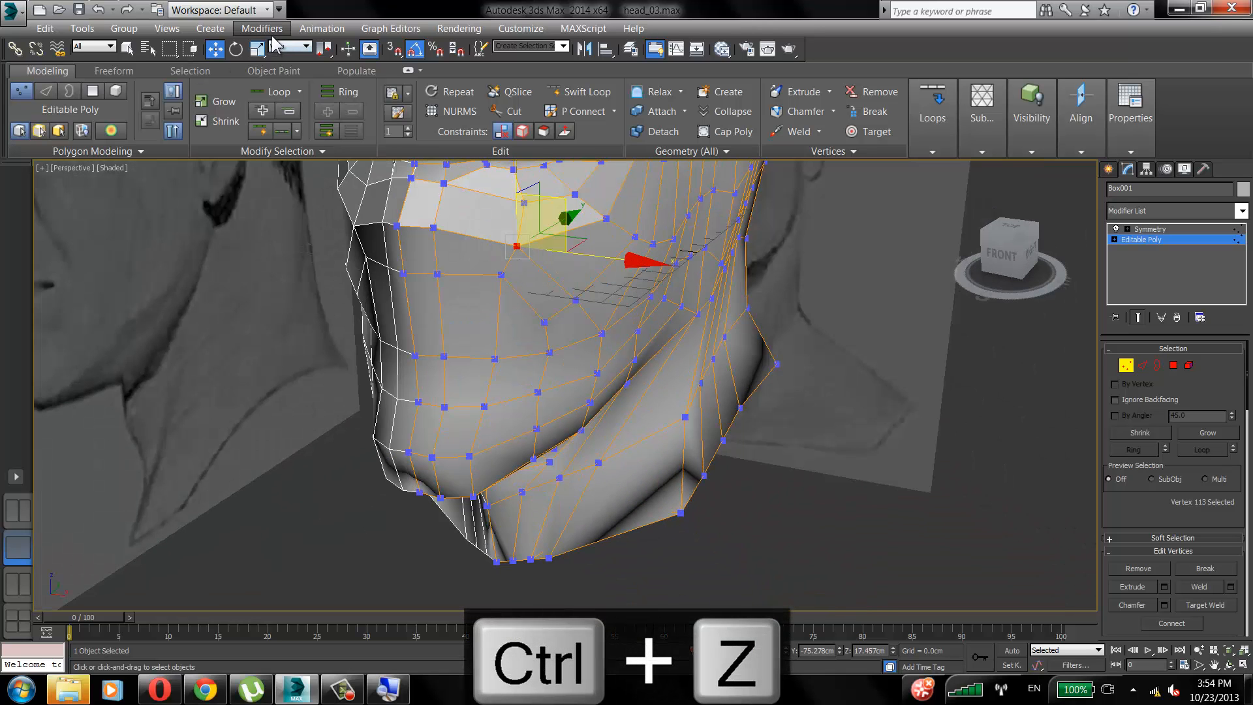
click(304, 46)
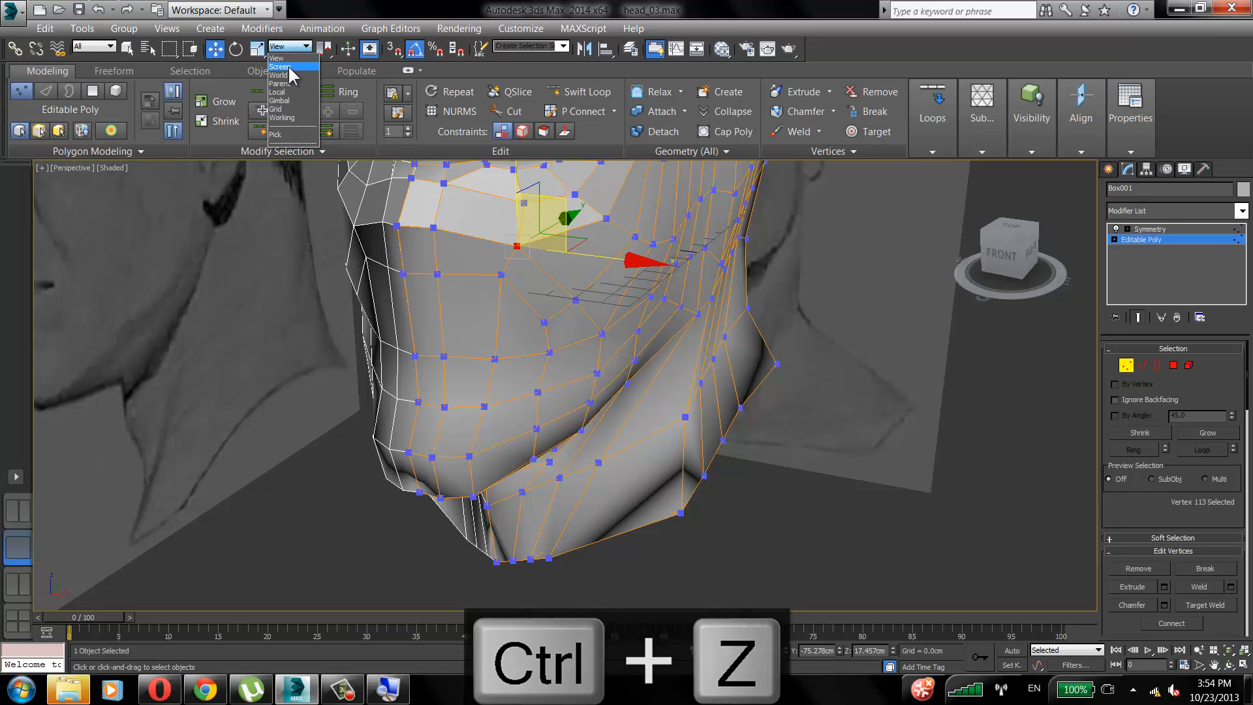
click(287, 66)
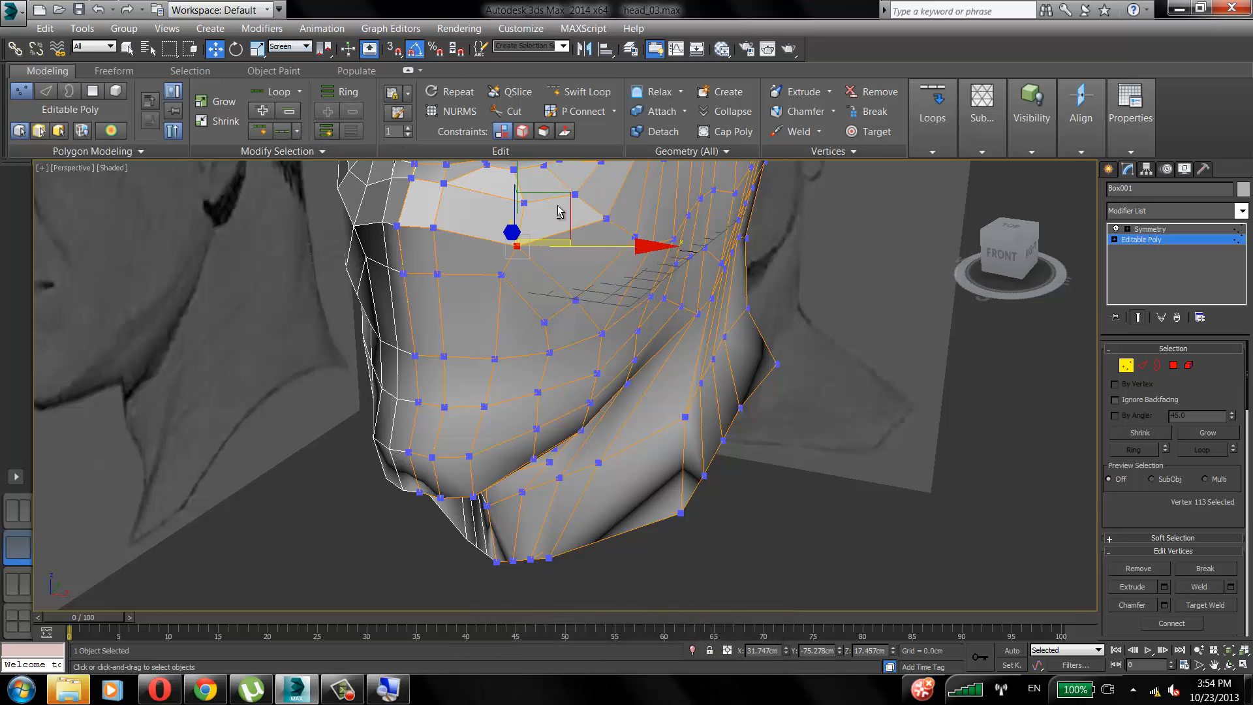
Select the six polygons around the lips and mouth corner to examine the mouth area.
alt+middle_drag(588, 326, 597, 433)
scroll(486, 421, up, 2)
click(1172, 365)
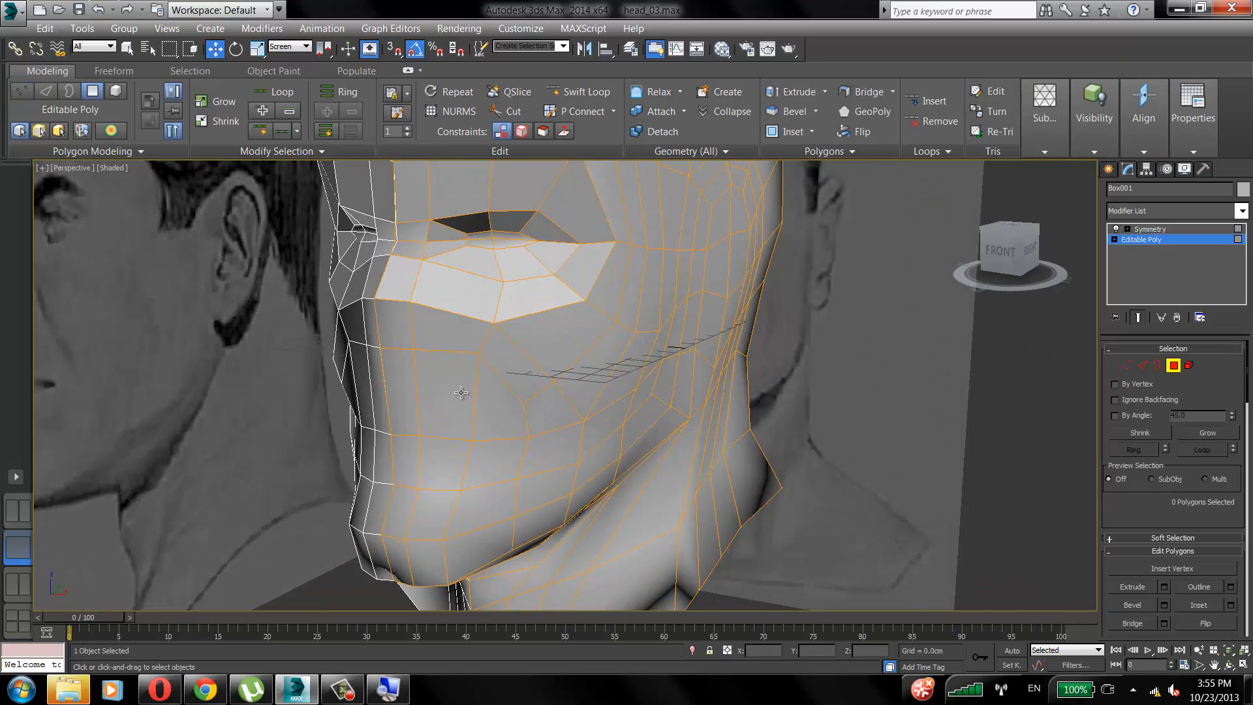
click(404, 407)
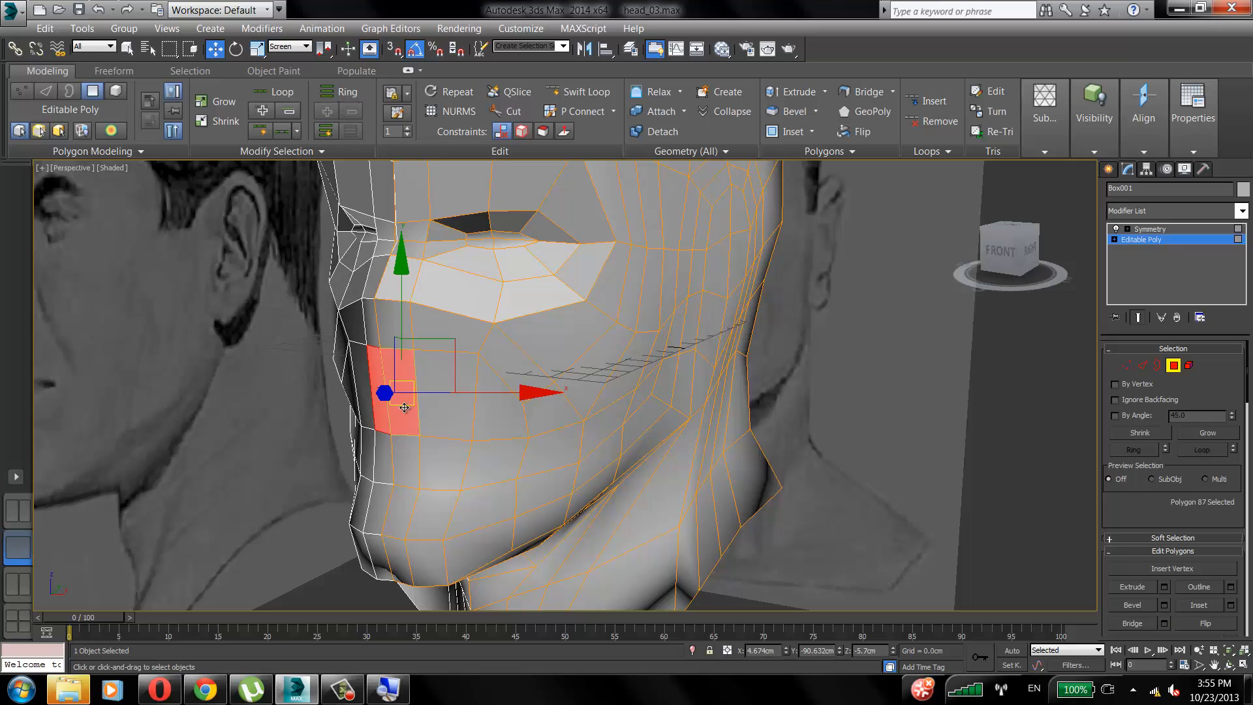
ctrl+click(399, 457)
ctrl+click(437, 468)
ctrl+click(494, 402)
ctrl+click(486, 450)
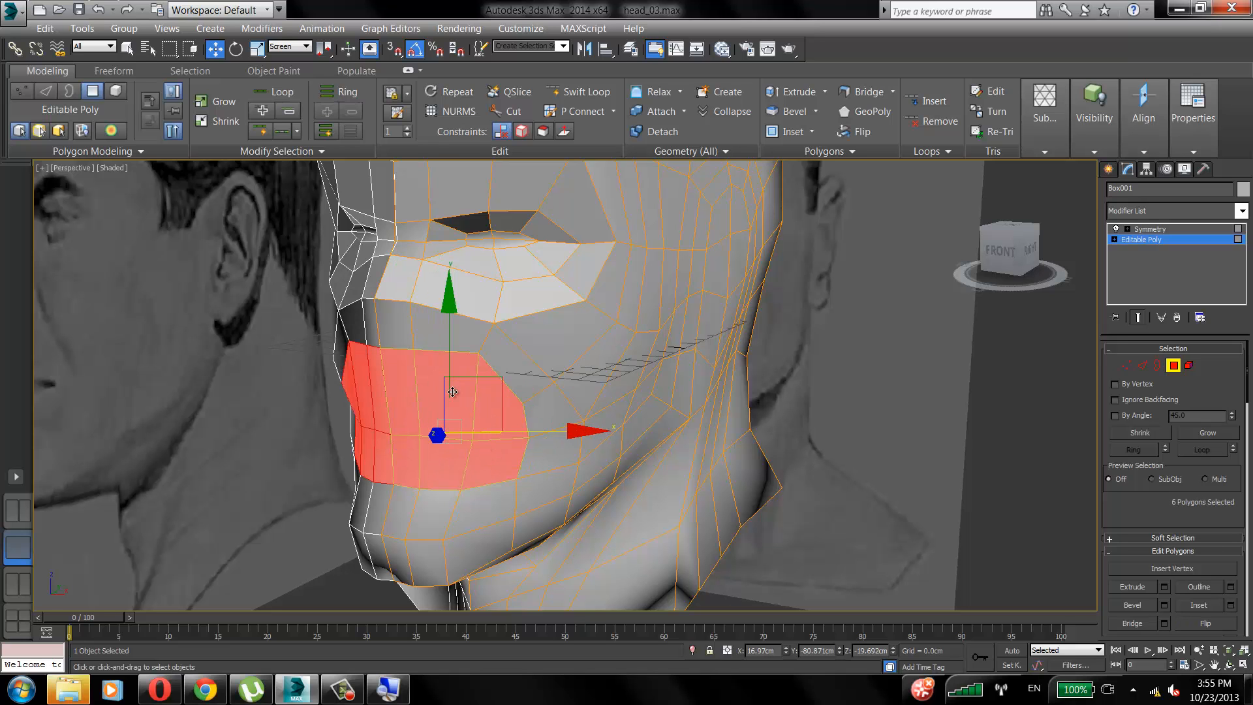
alt+middle_drag(400, 379, 369, 329)
Try moving an eyelid vertex along the screen plane, and undo the move.
click(1127, 363)
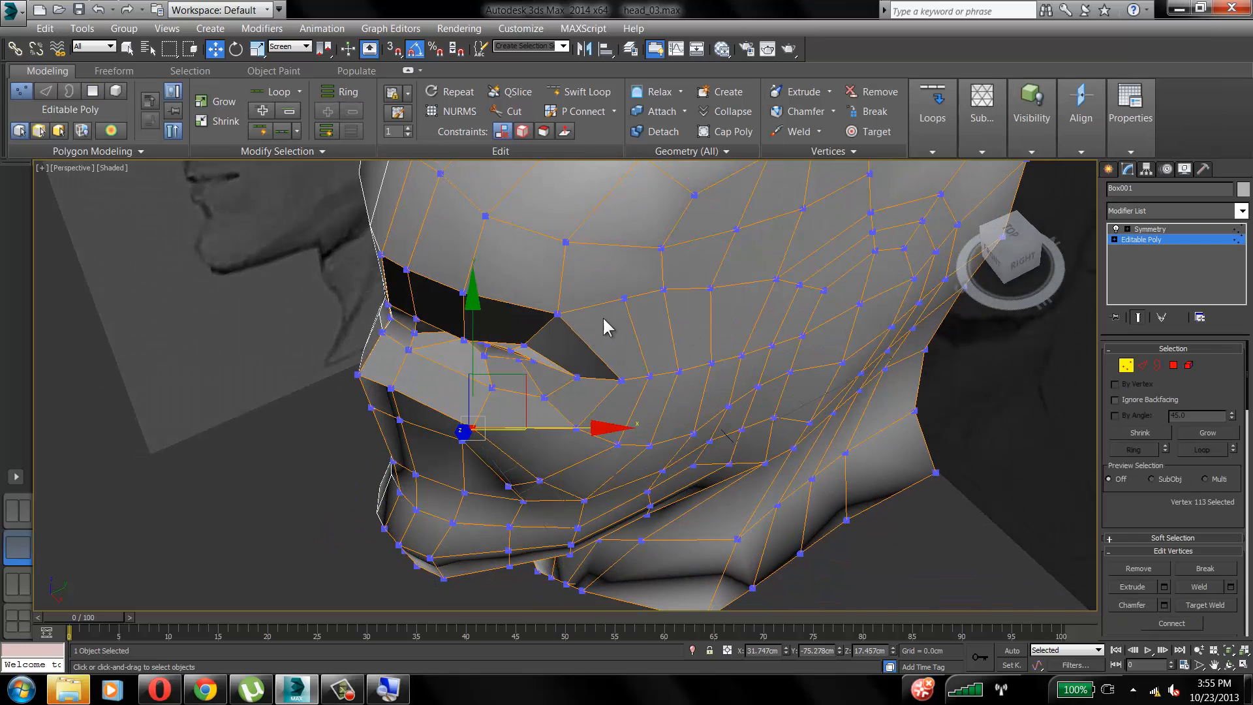
click(520, 342)
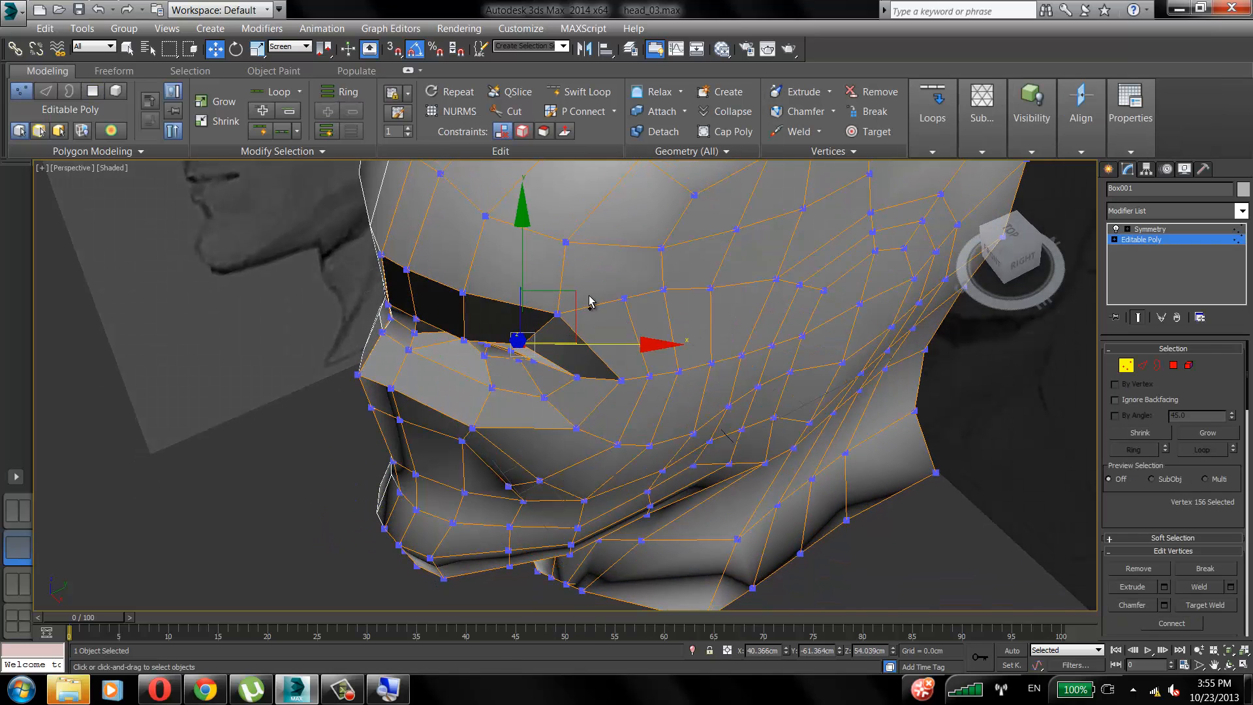
key(ctrl+z)
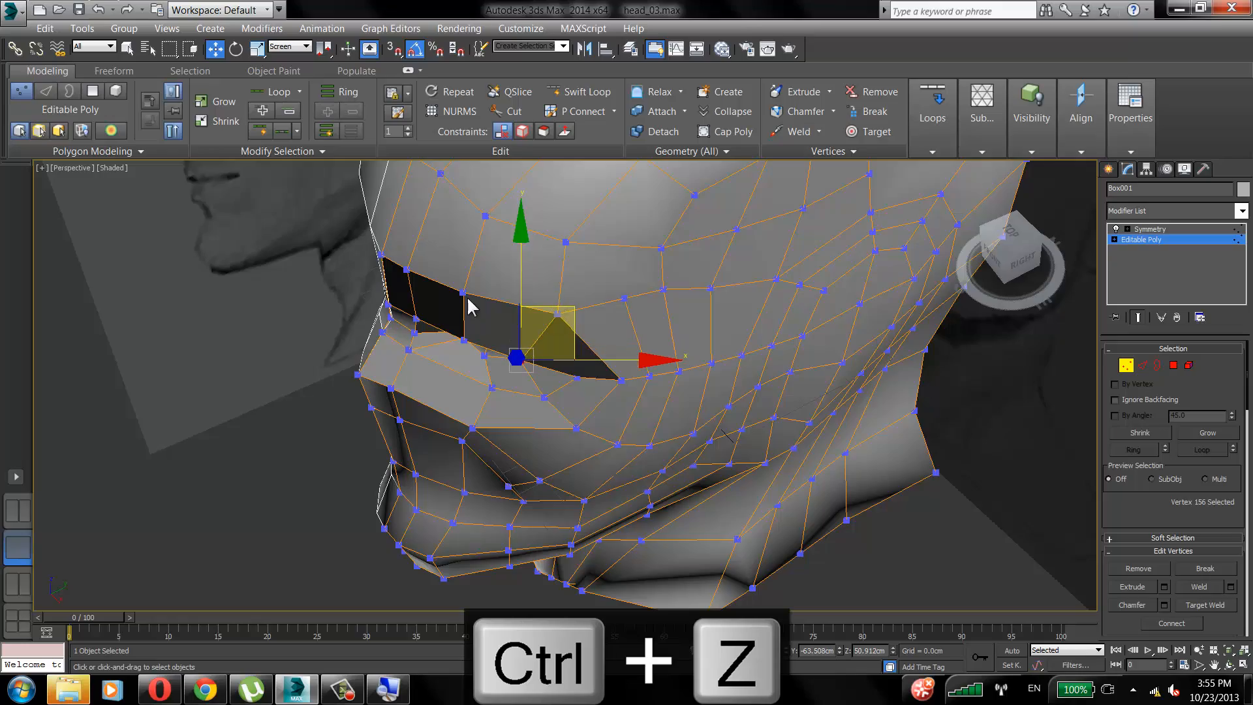
alt+middle_drag(468, 298, 517, 236)
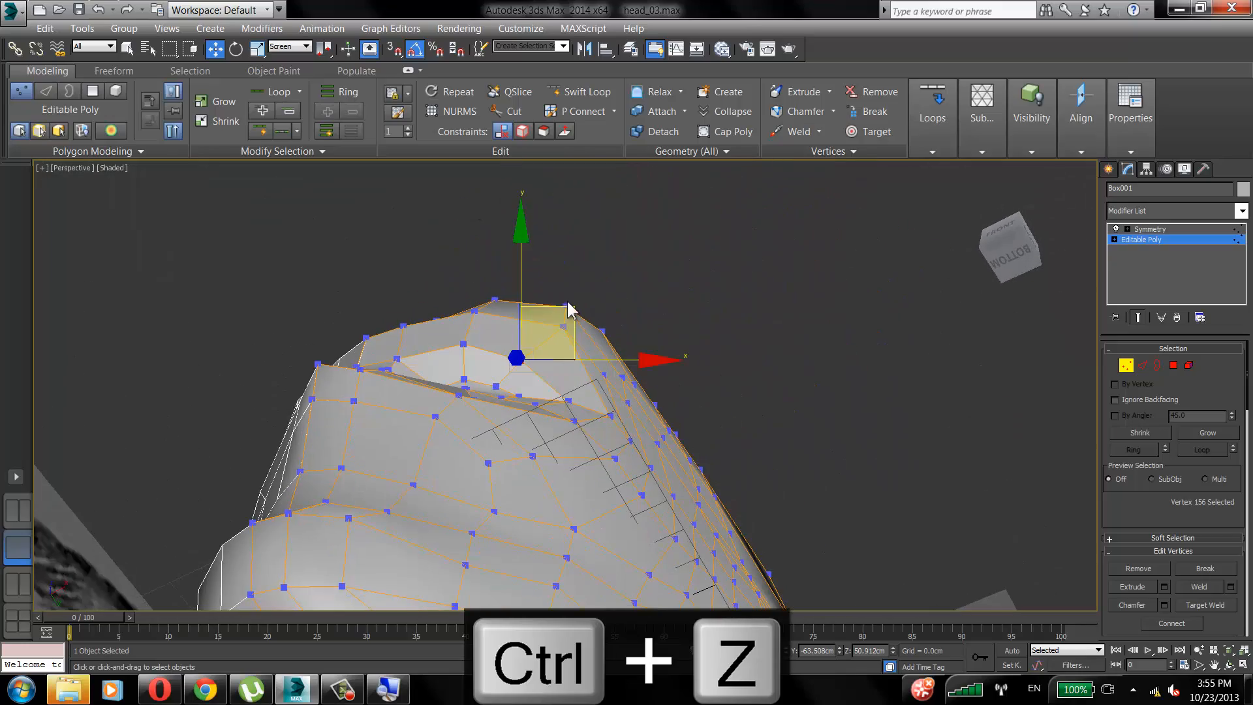
Select the six polygons around the mouth beside the centre line and inset them as a group by 4.892 cm.
click(548, 340)
alt+middle_drag(547, 339, 521, 281)
scroll(495, 428, down, 5)
scroll(530, 316, up, 3)
scroll(511, 304, up, 4)
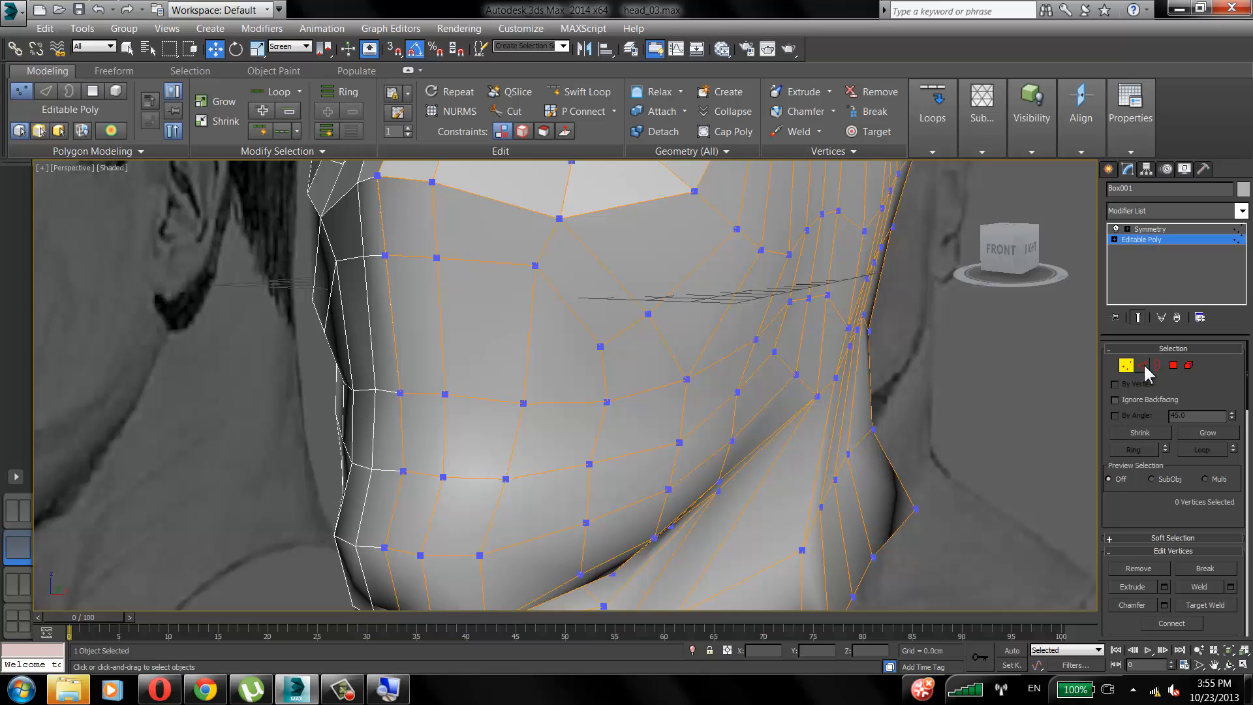
click(1173, 365)
click(413, 352)
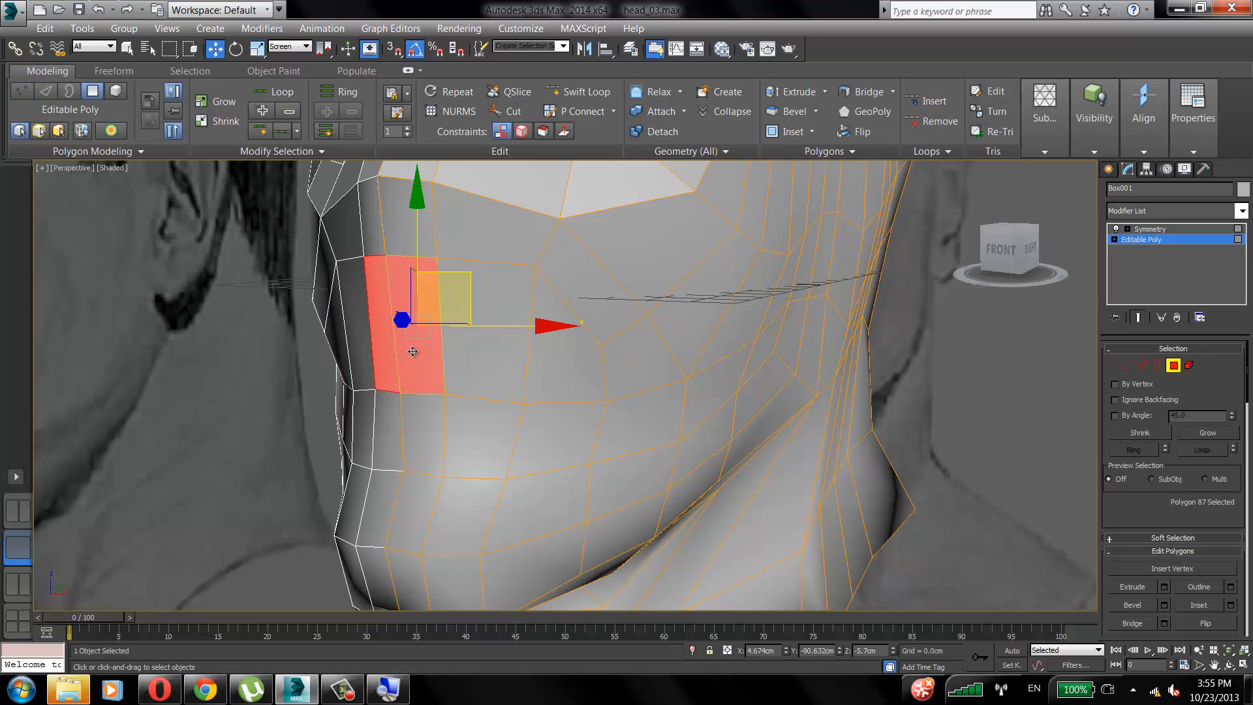
ctrl+click(457, 433)
ctrl+click(426, 428)
ctrl+click(479, 351)
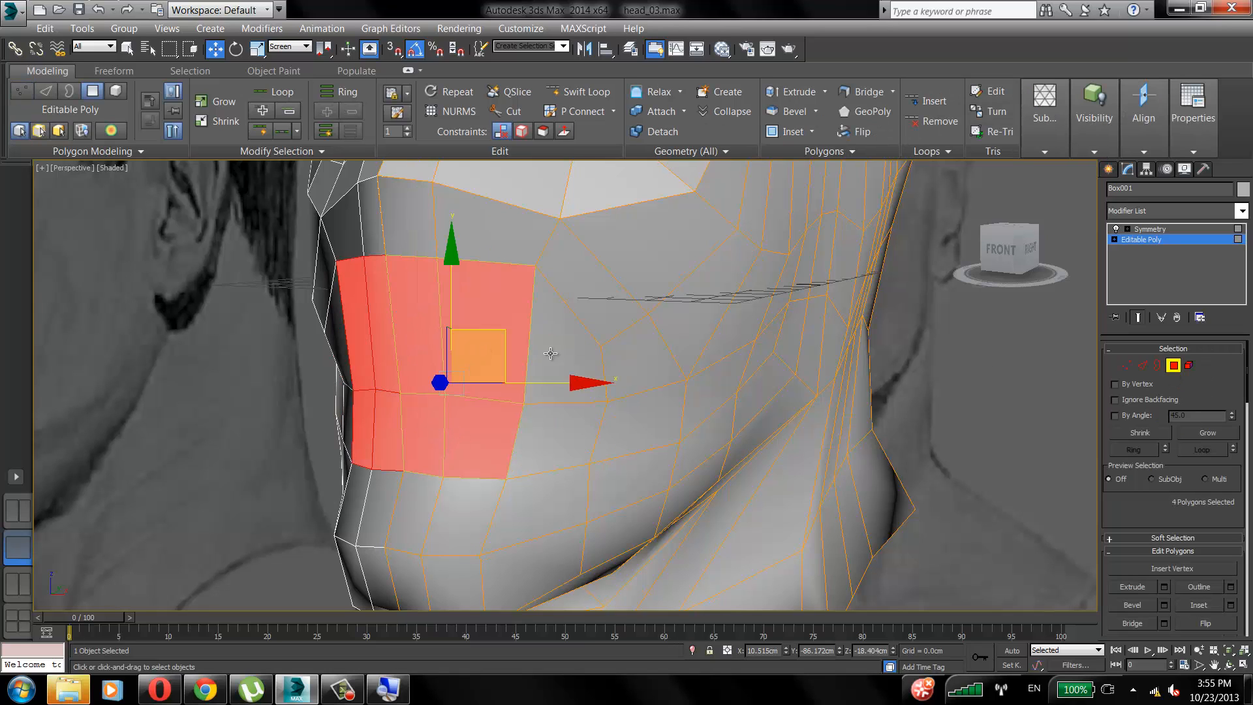
ctrl+click(578, 353)
ctrl+click(560, 417)
alt+middle_drag(508, 353, 519, 354)
right_click(520, 354)
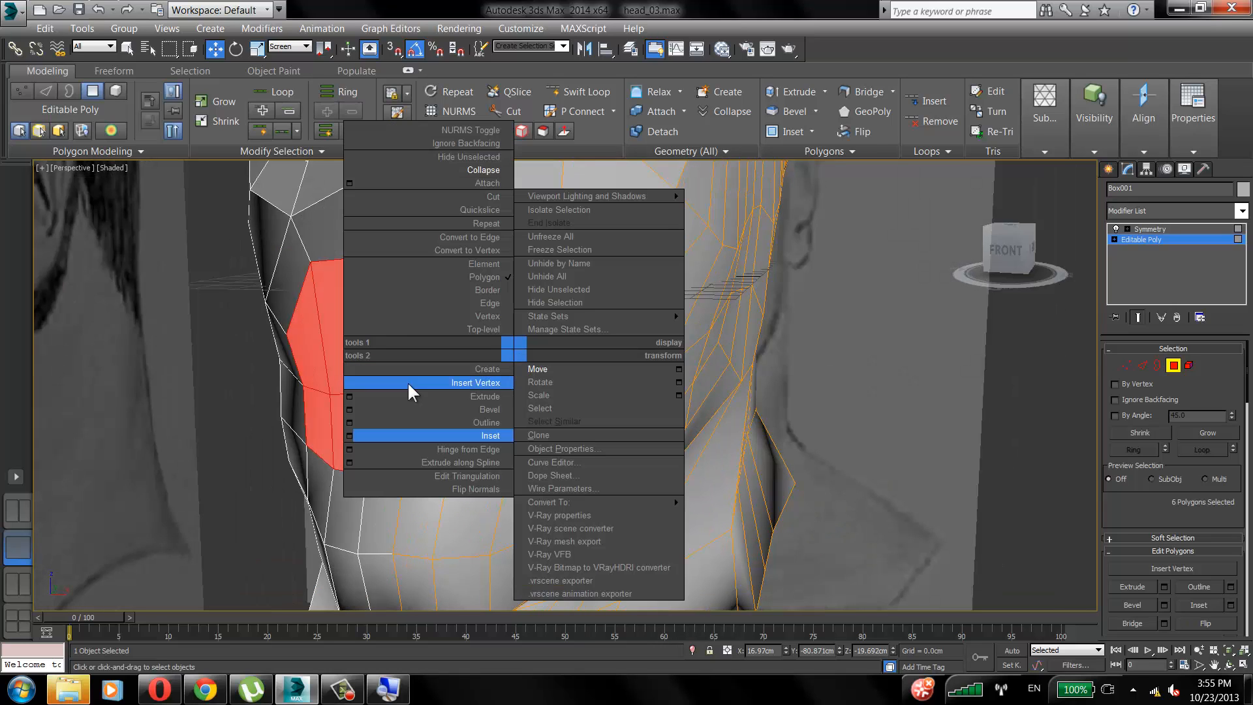
click(347, 439)
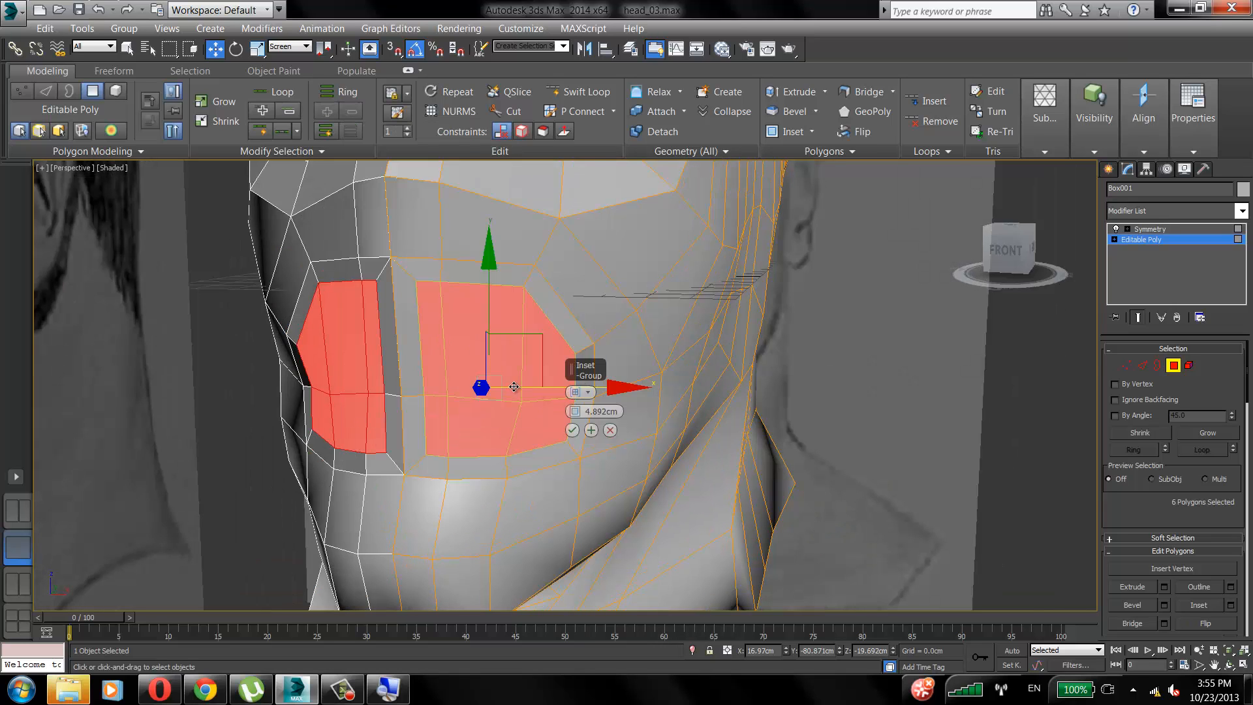
click(572, 430)
Delete the two narrow inset polygons along the face's centre line at the mouth.
click(412, 390)
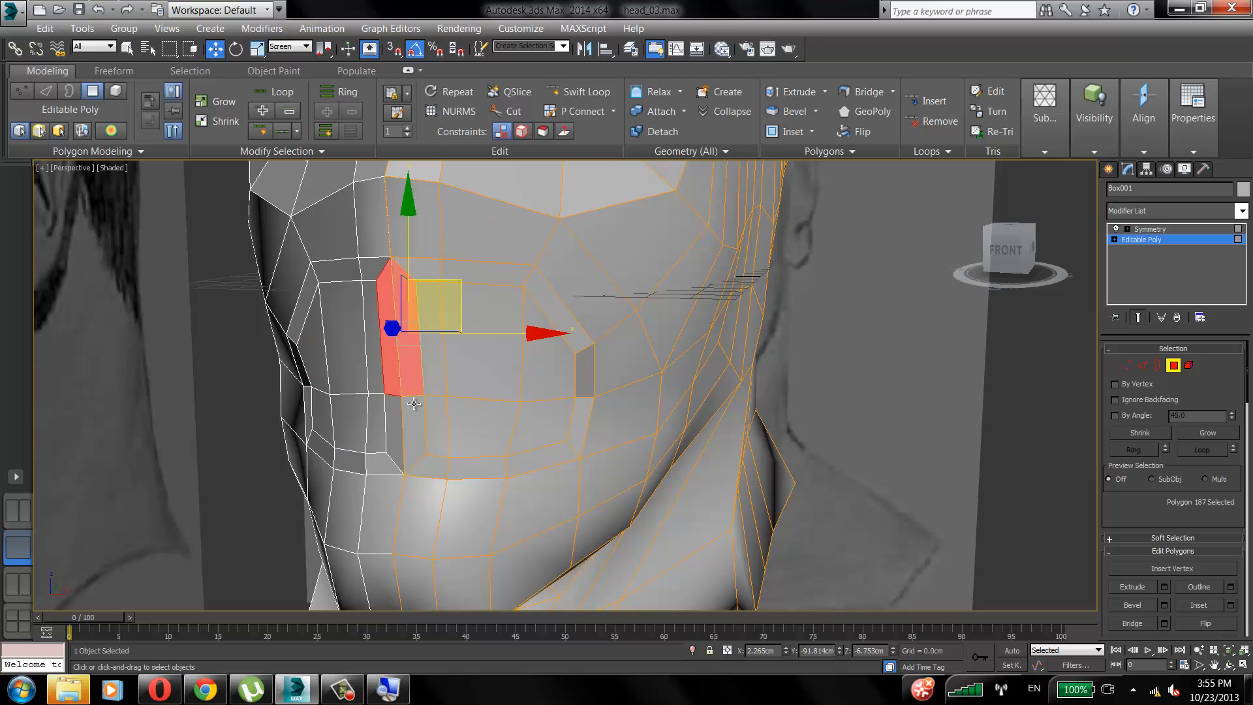
ctrl+click(414, 407)
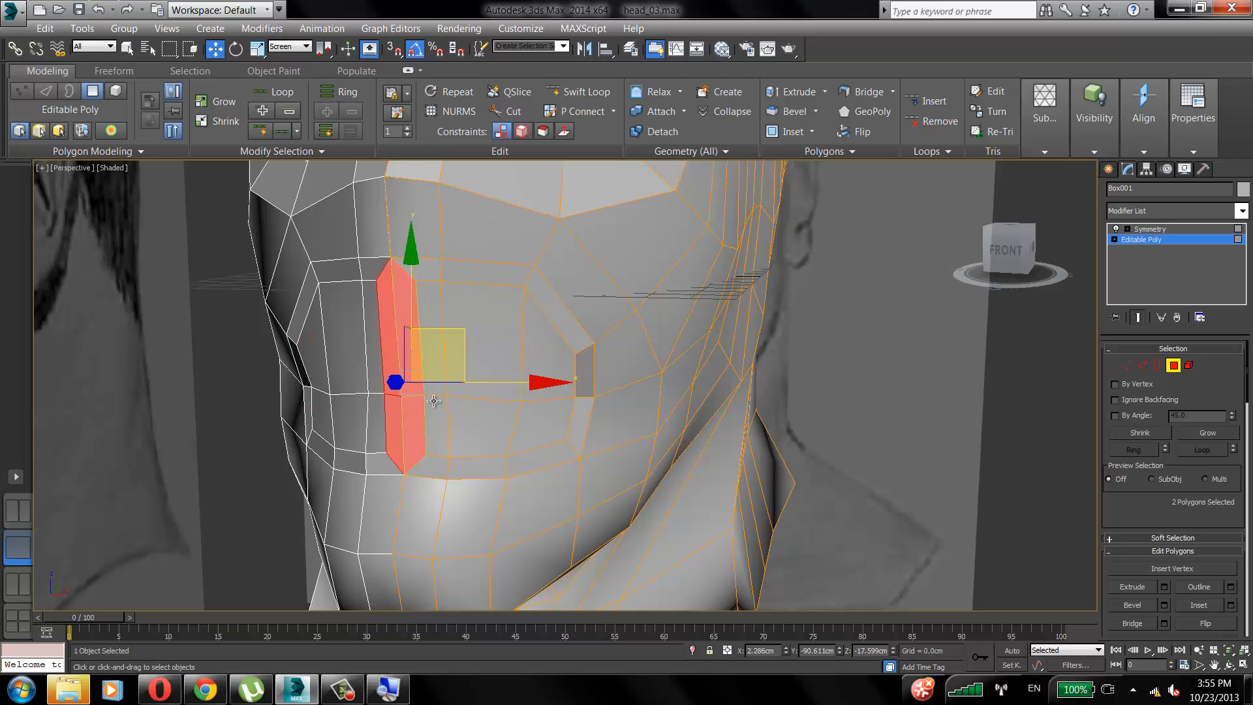
key(Delete)
Move the three open mouth vertices to the face's centre line and lower the neighbouring vertex of the upper inset row.
key(1)
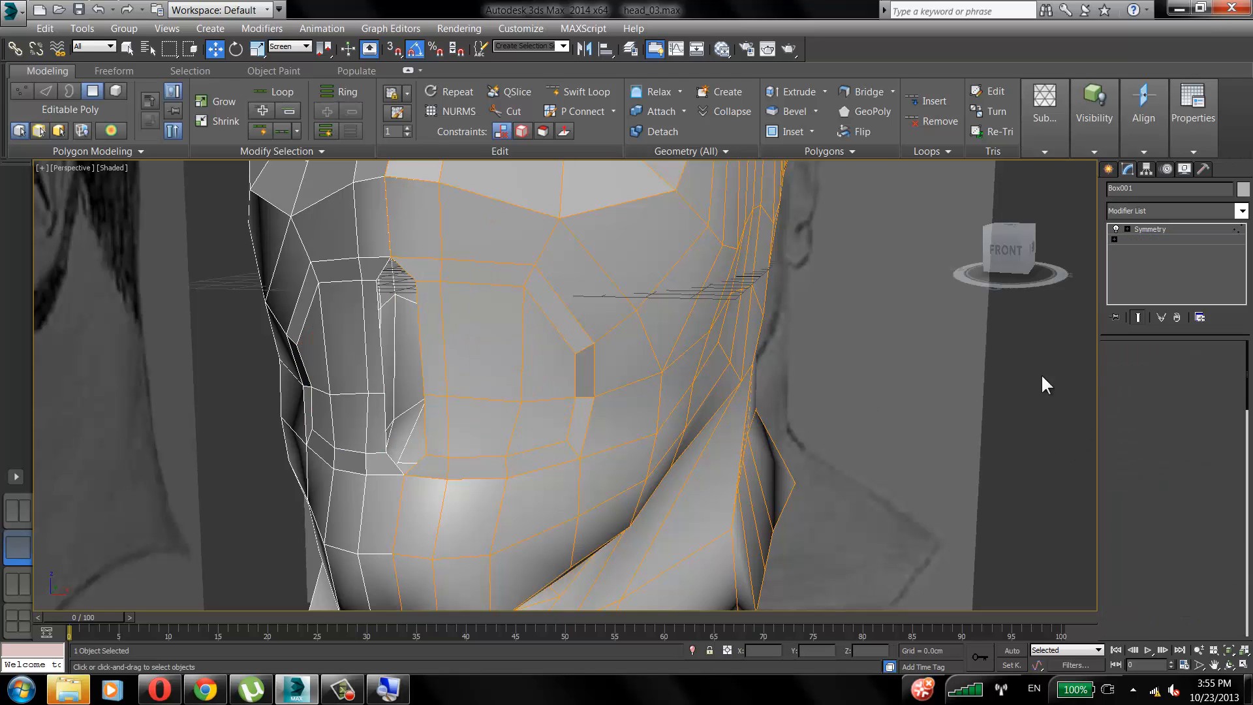
drag(416, 284, 393, 305)
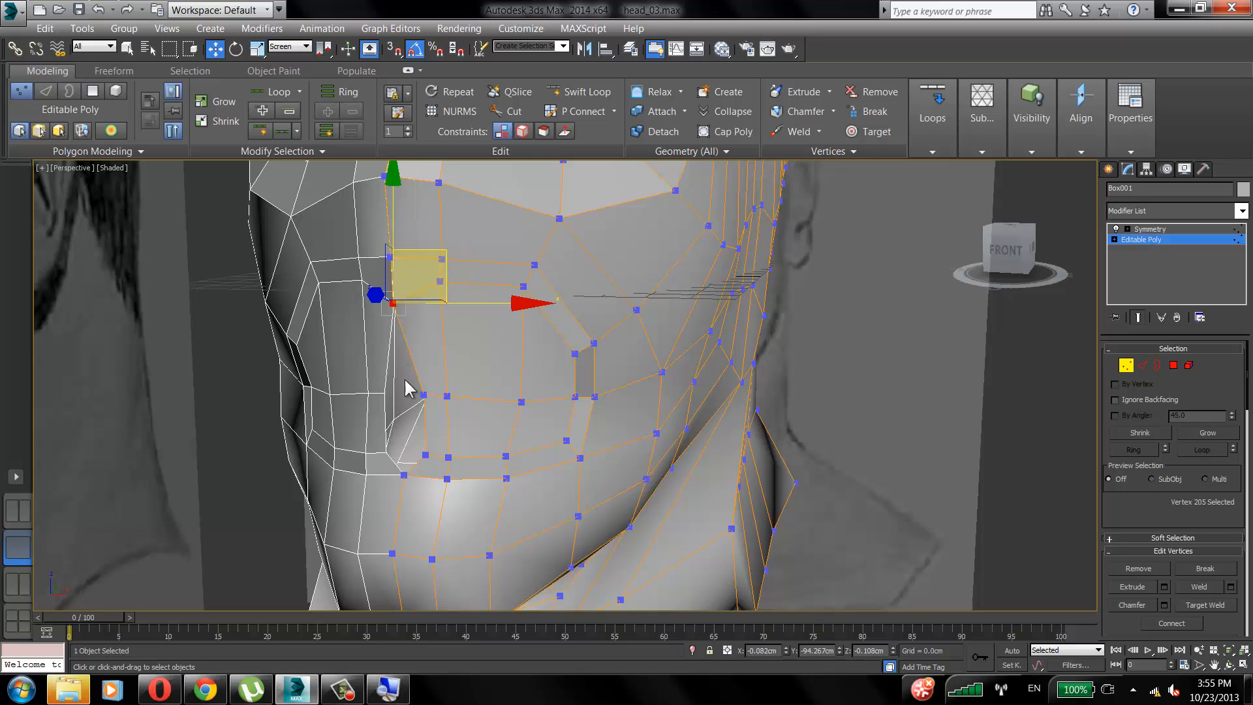
drag(424, 394, 398, 395)
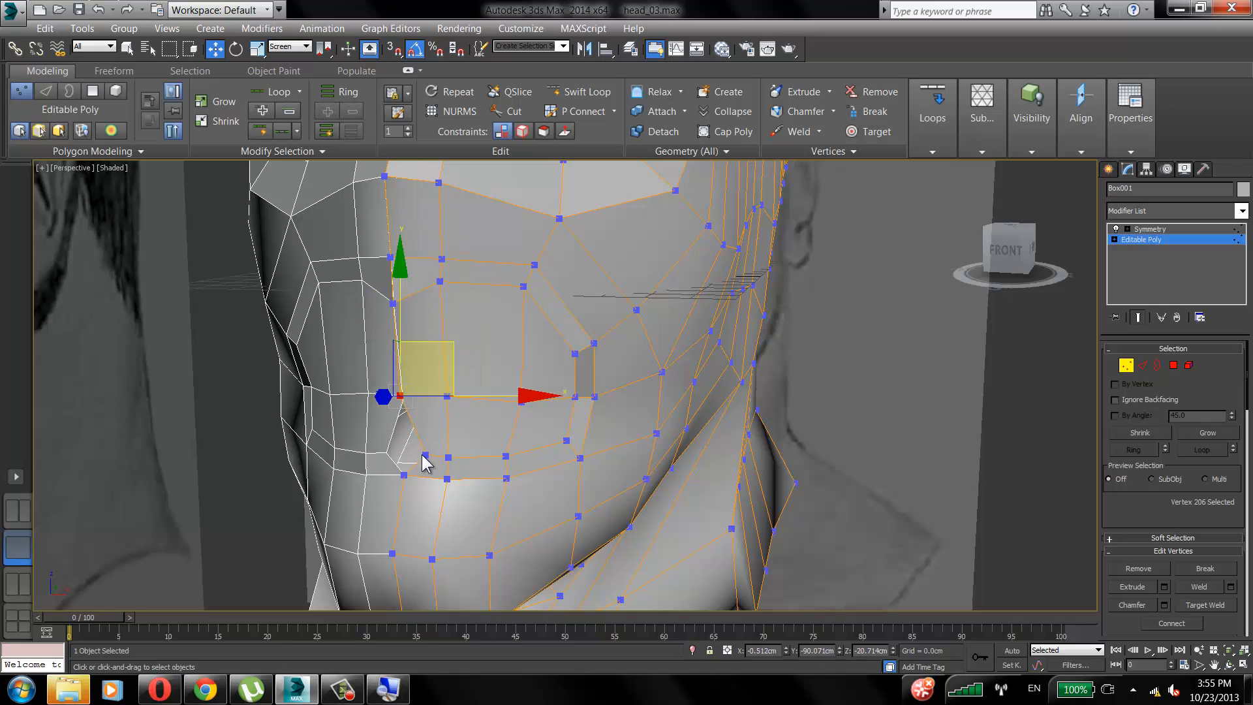
drag(425, 454, 390, 430)
click(534, 292)
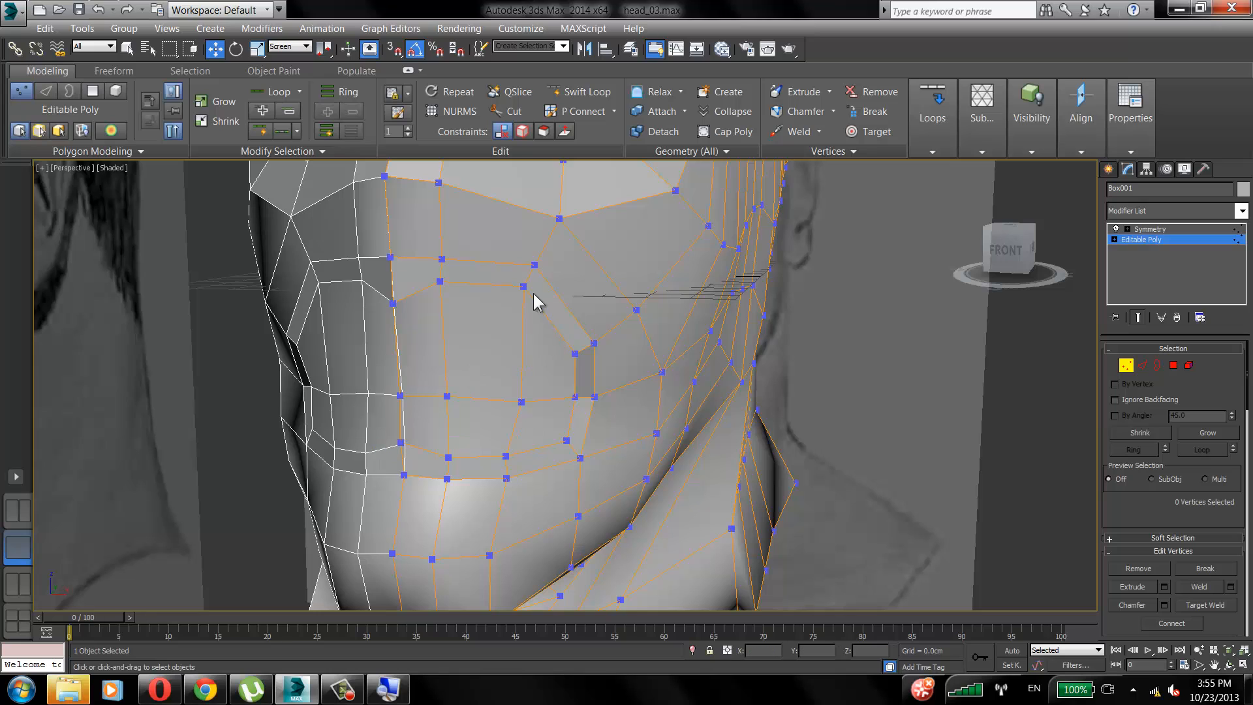
drag(440, 281, 441, 297)
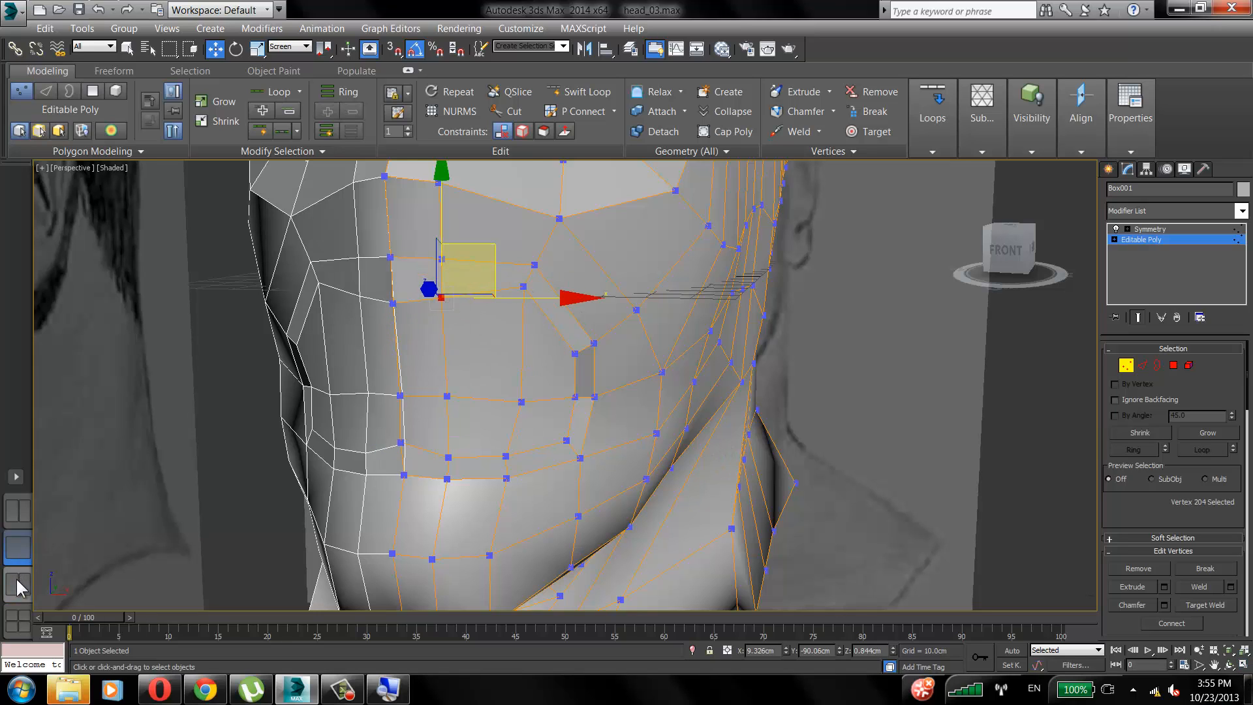
In the front view, hide the Symmetry result, make the mesh see-through, and move the upper inset row onto the reference upper lip contour.
click(17, 583)
scroll(643, 398, up, 5)
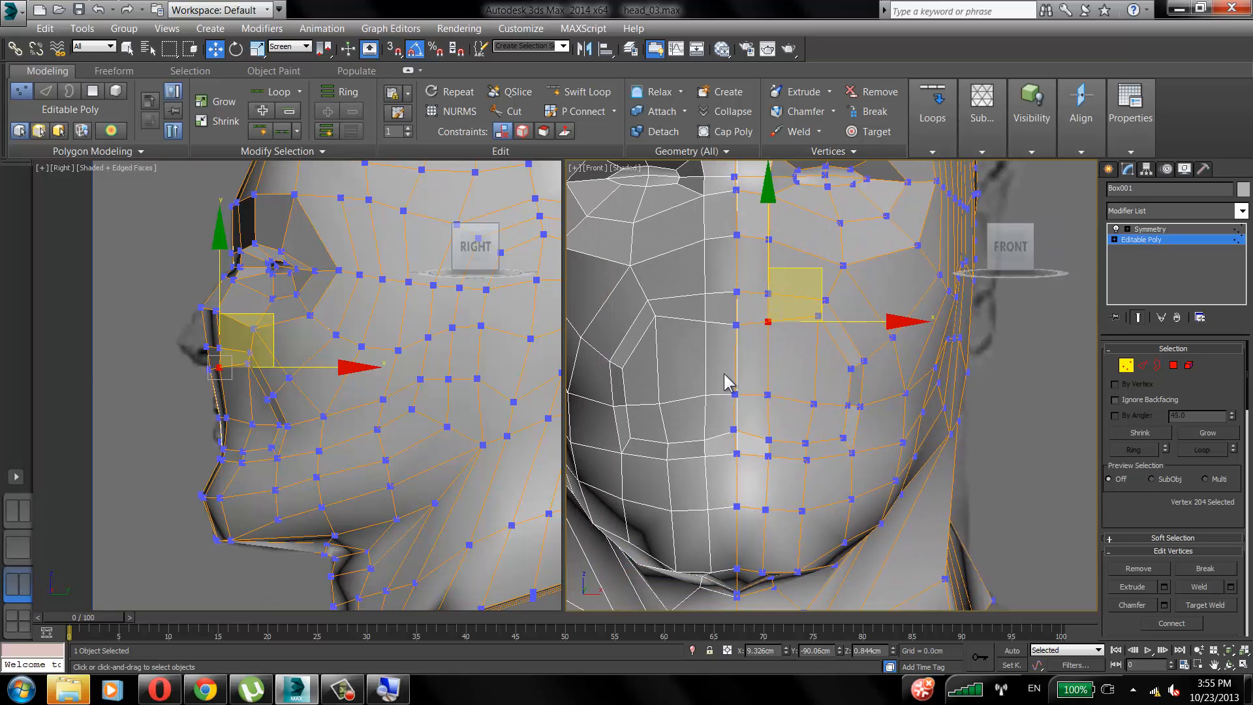
click(1117, 228)
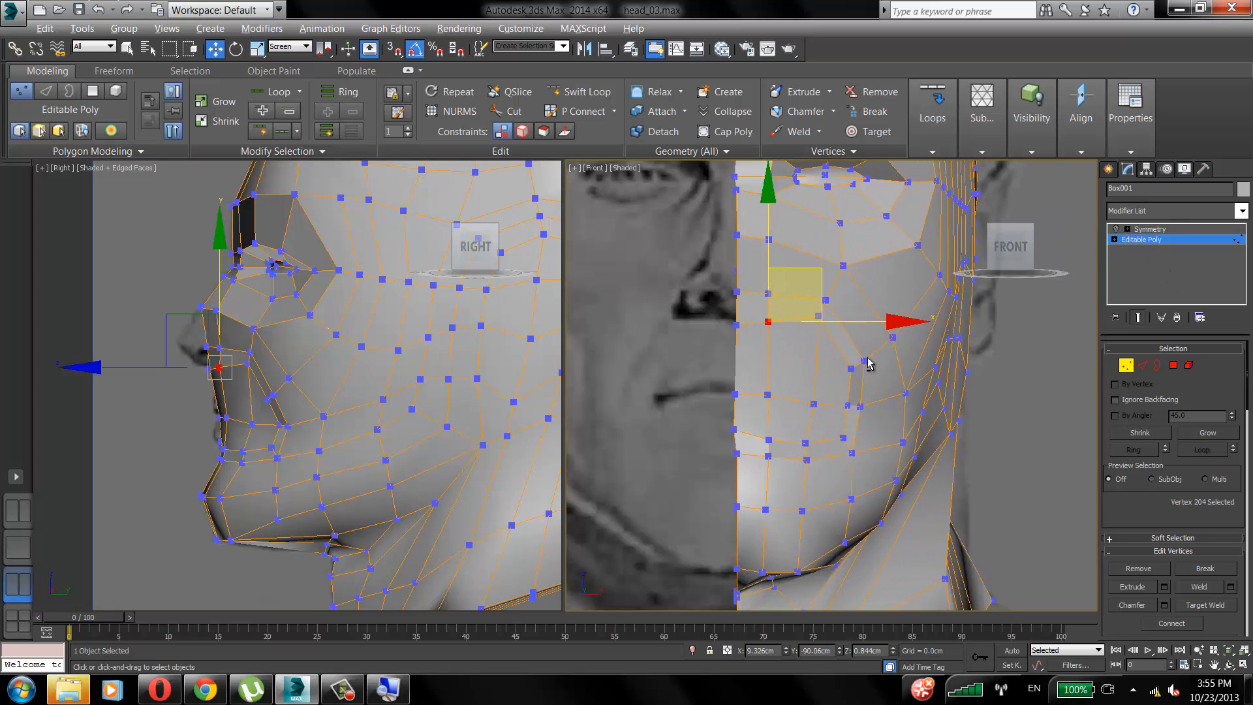
key(alt+x)
scroll(763, 411, up, 3)
click(766, 315)
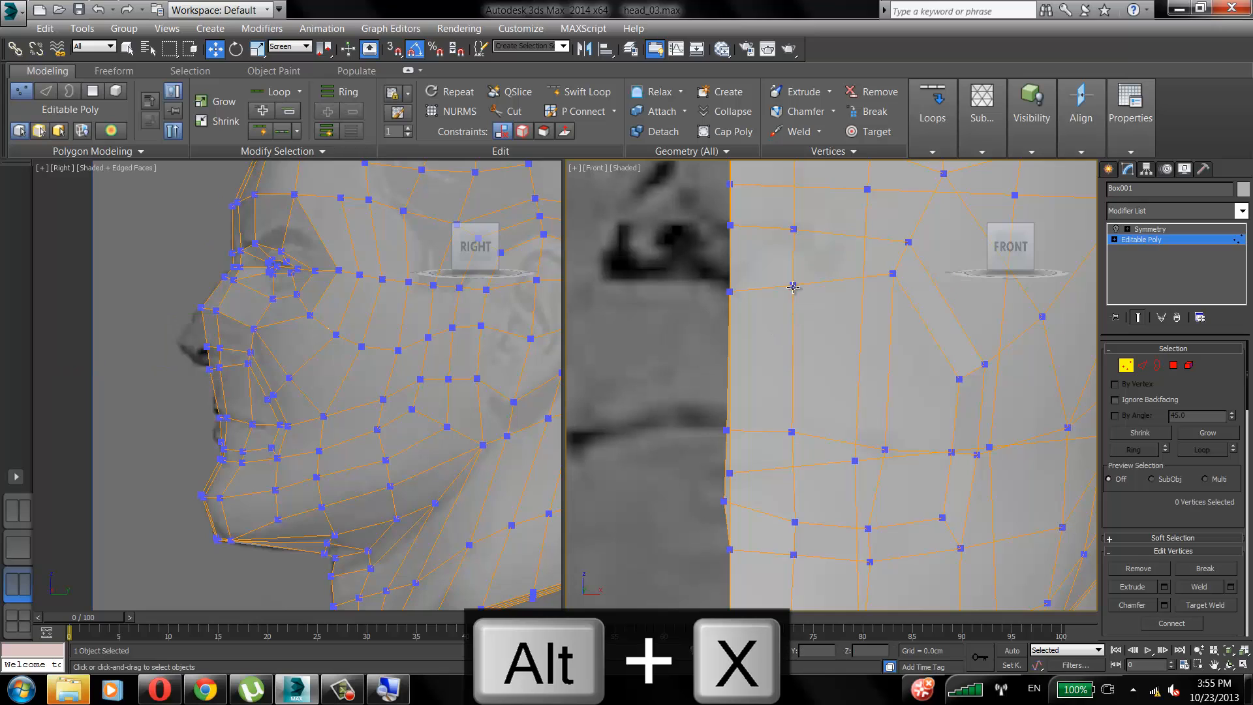
click(792, 287)
click(782, 398)
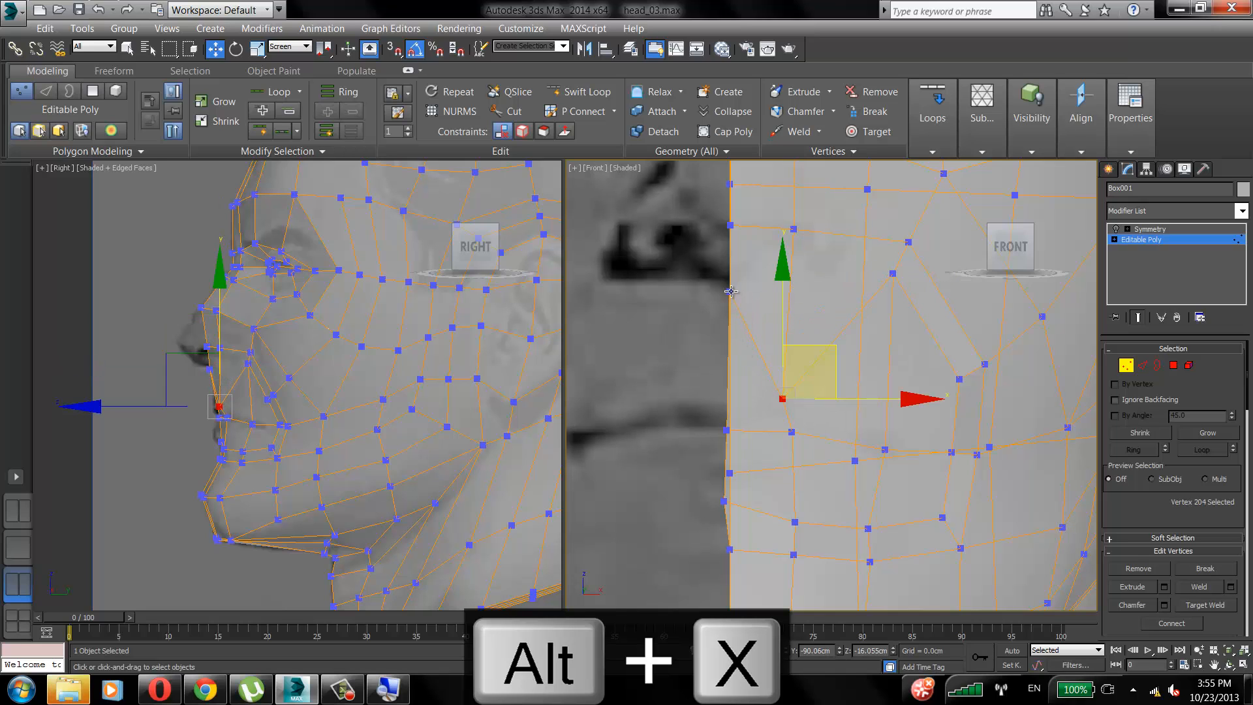
click(732, 398)
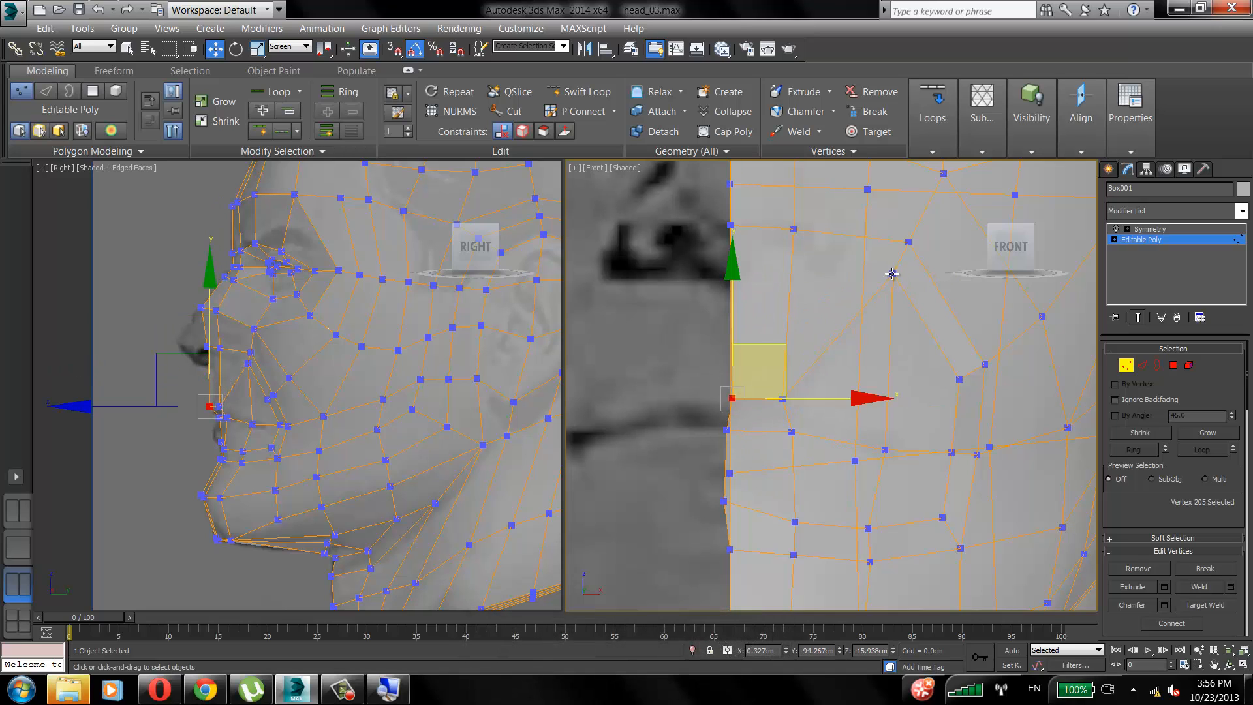
drag(891, 274, 847, 376)
click(829, 406)
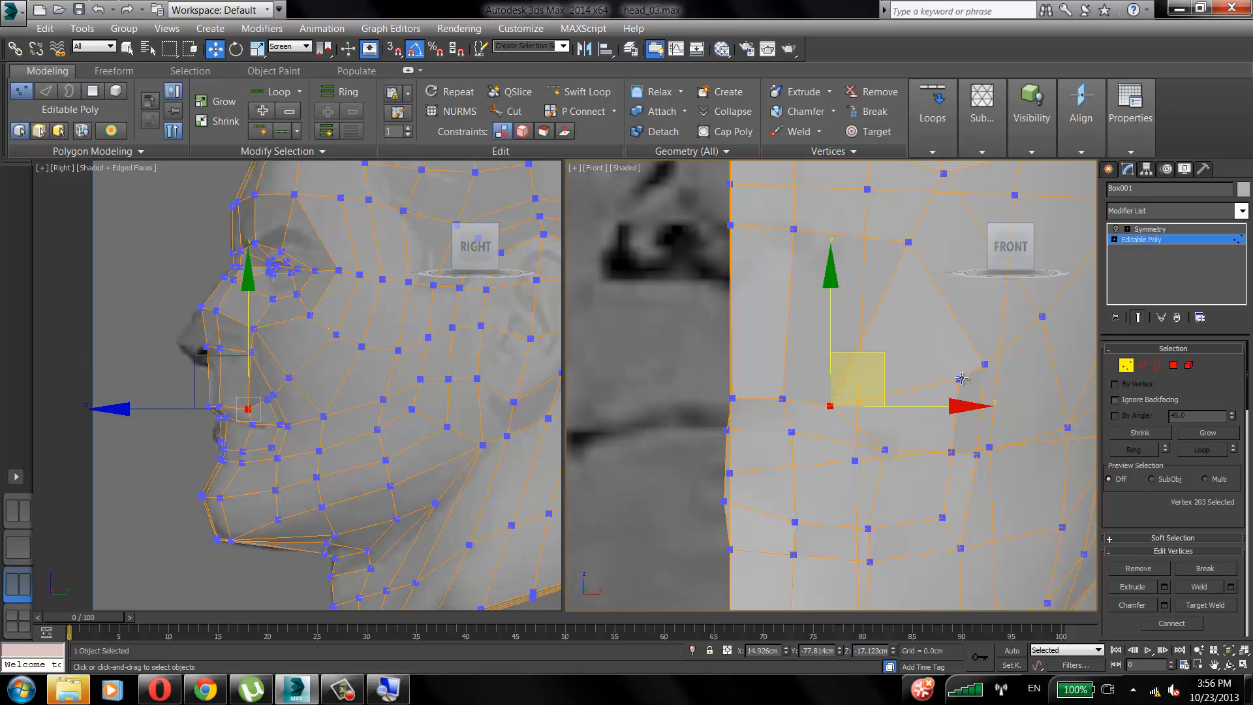
drag(961, 379, 902, 406)
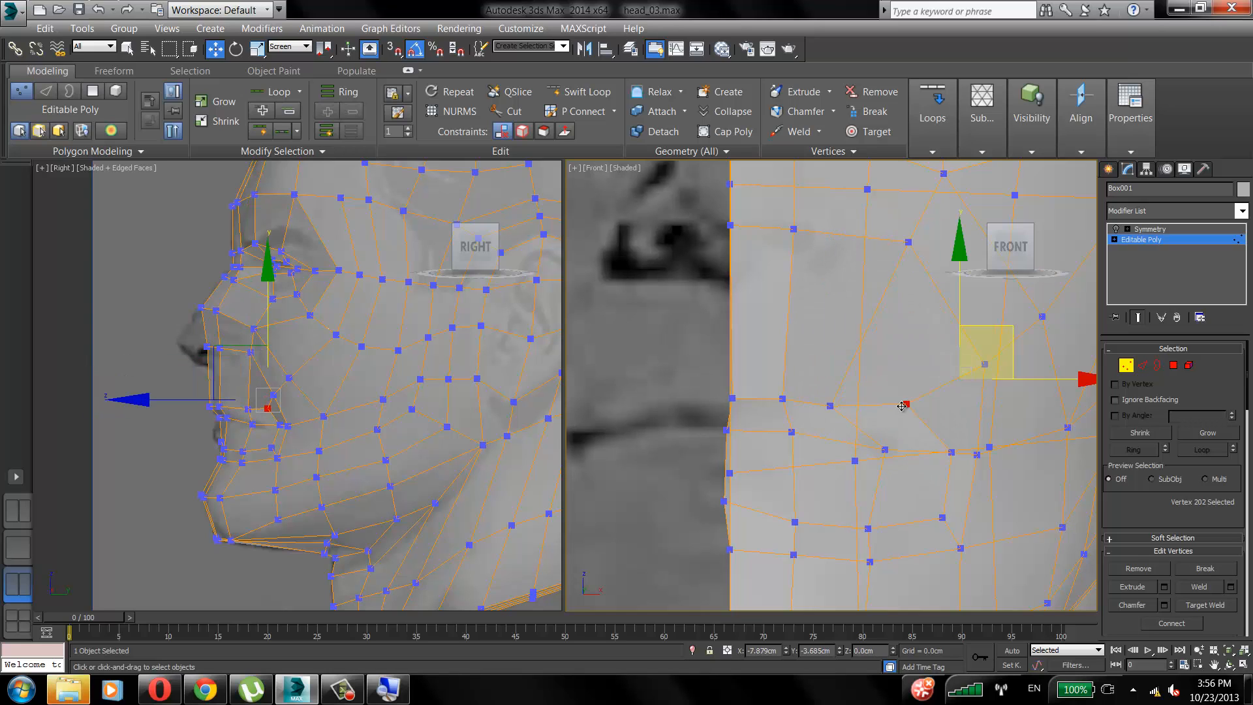
Position the mouth line, mouth corner and lower lip vertices over the reference lips from the front.
click(819, 437)
drag(792, 433, 775, 431)
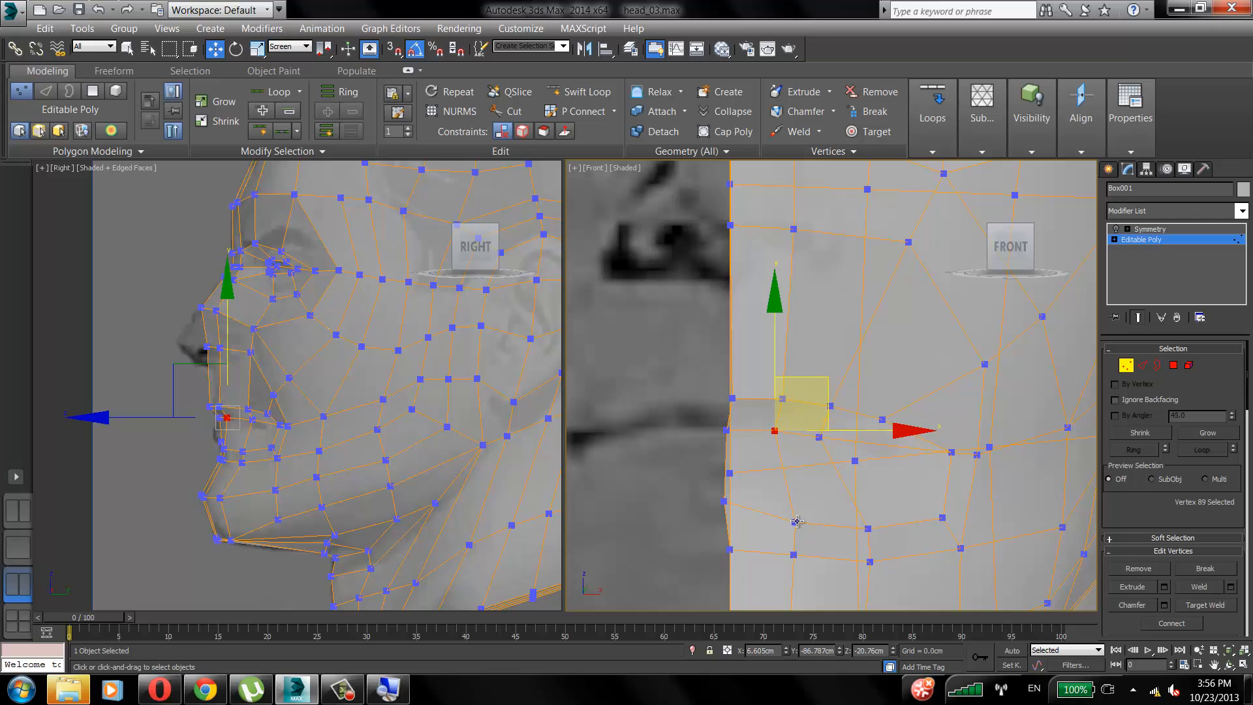
drag(795, 522, 778, 458)
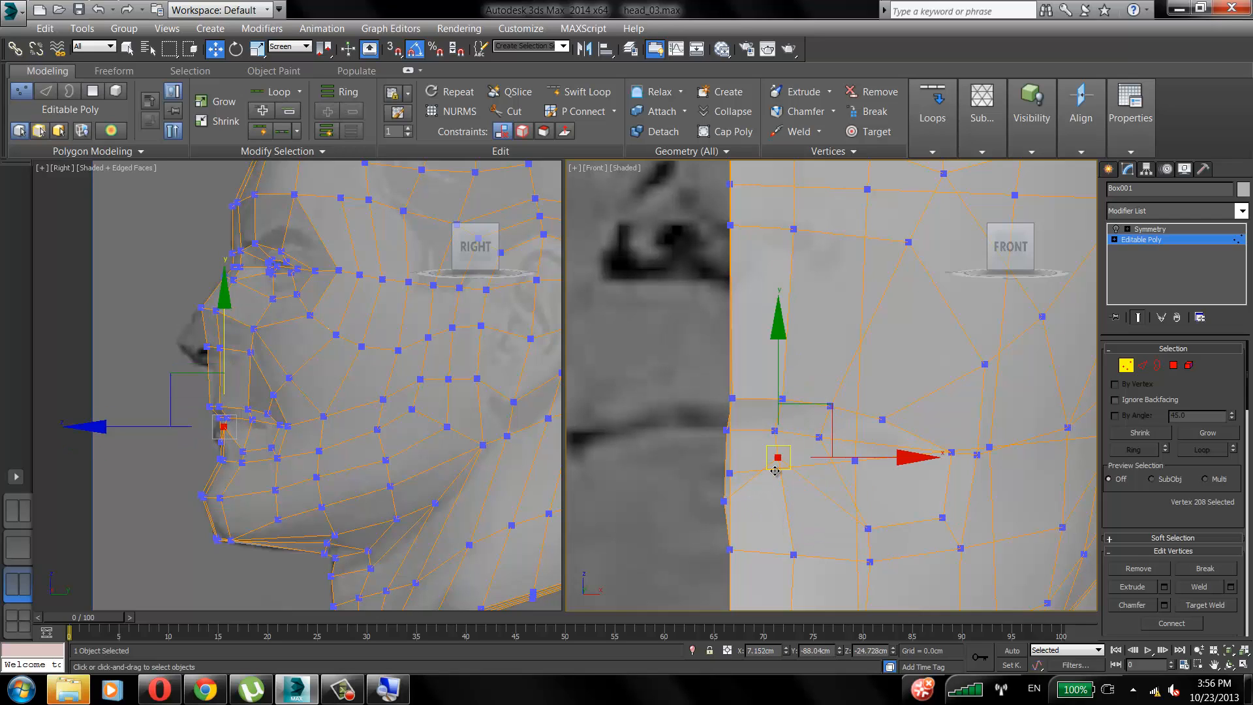
click(730, 474)
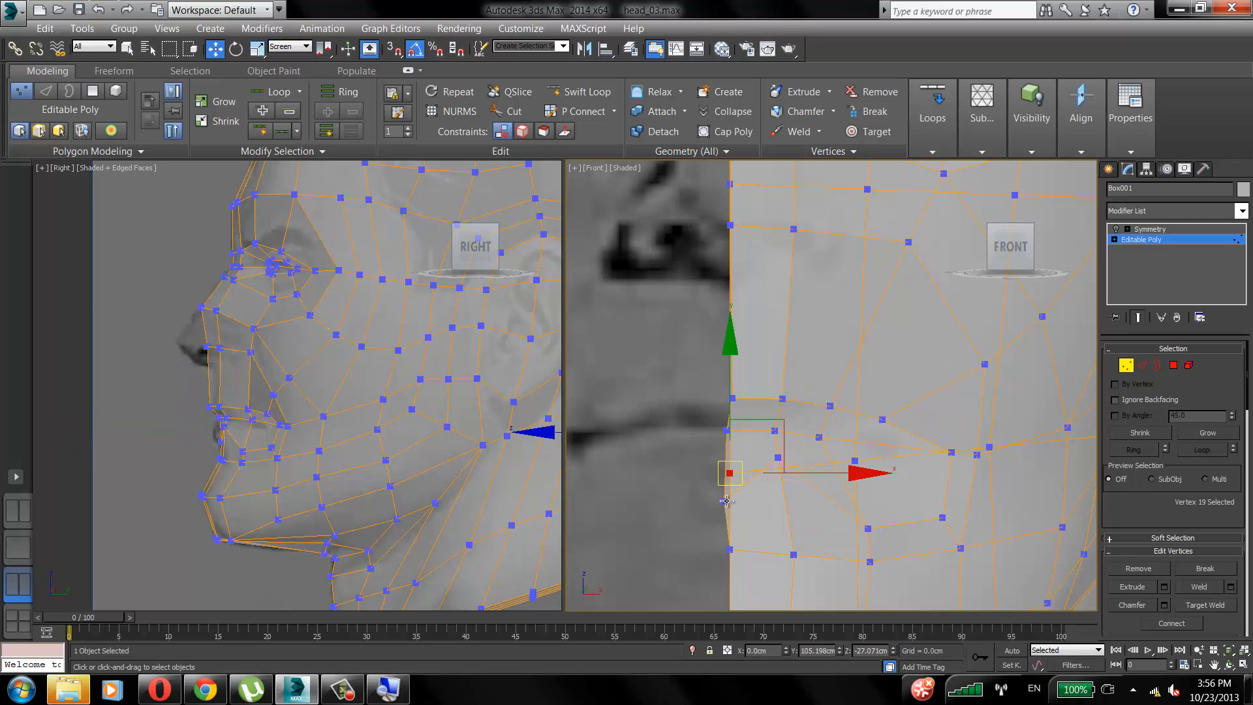
click(866, 522)
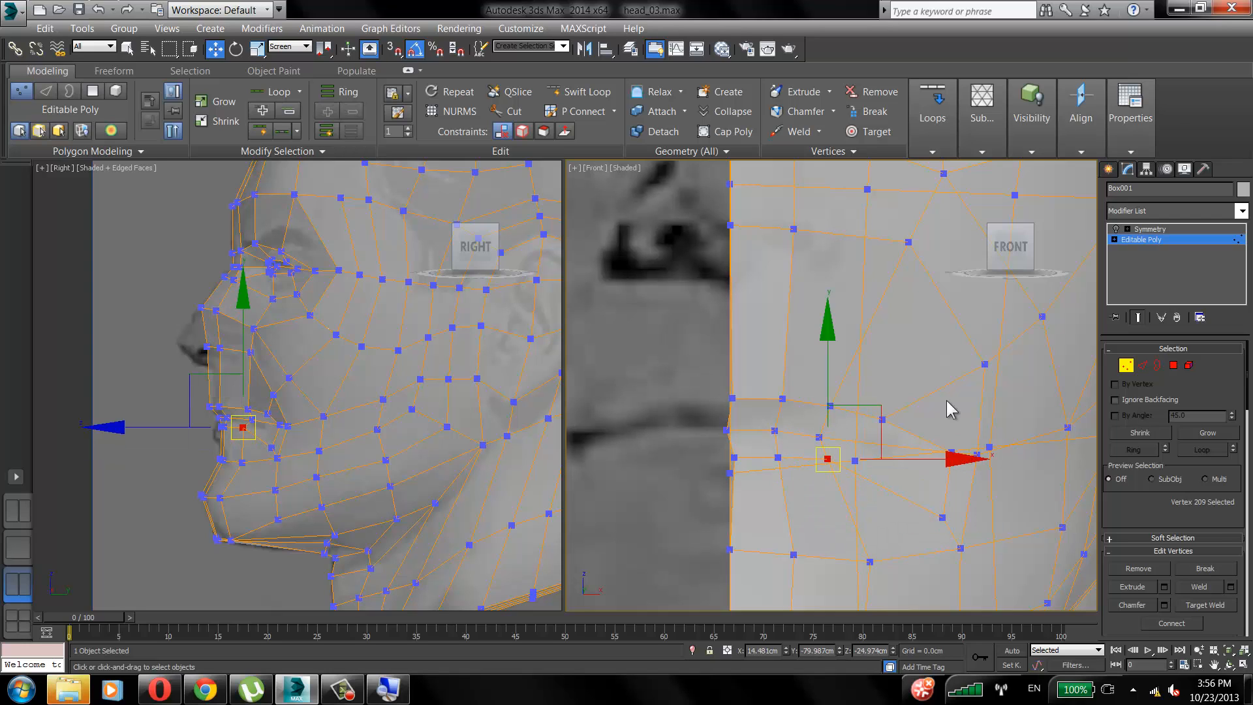
drag(951, 451, 905, 445)
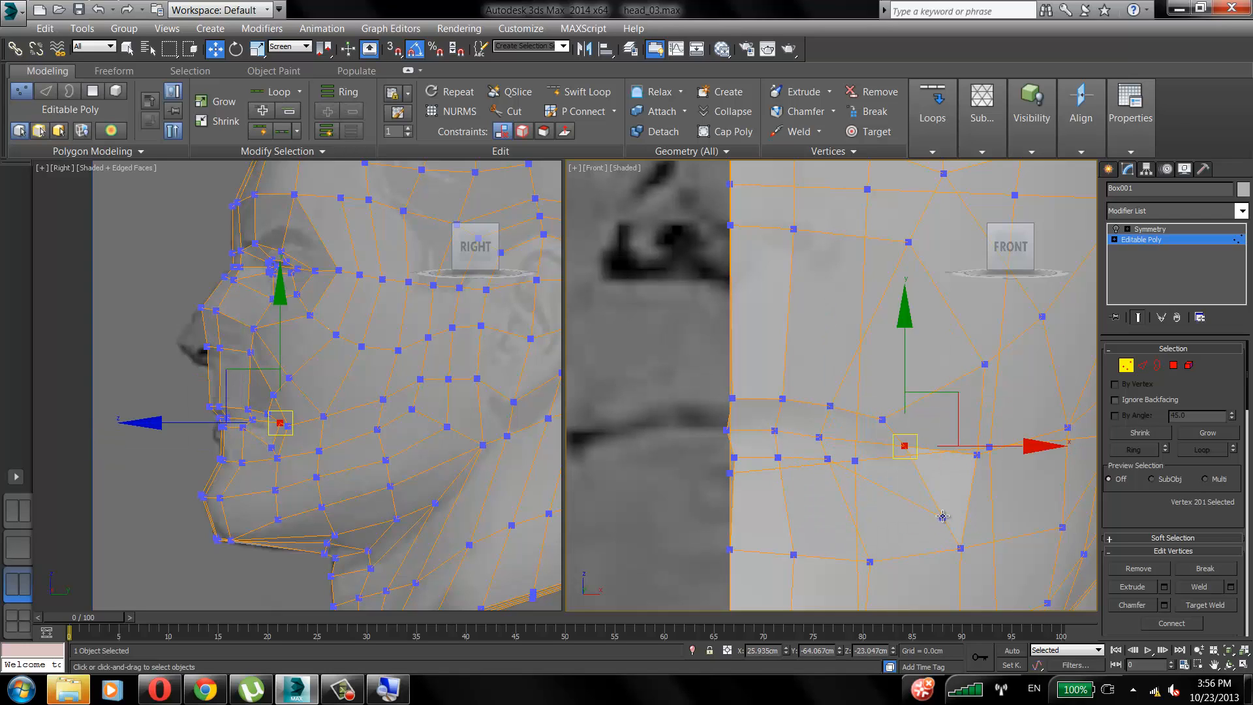
drag(943, 516, 876, 451)
In the side view, align the vertices at the front of both lips with the reference lip profile.
scroll(265, 375, up, 5)
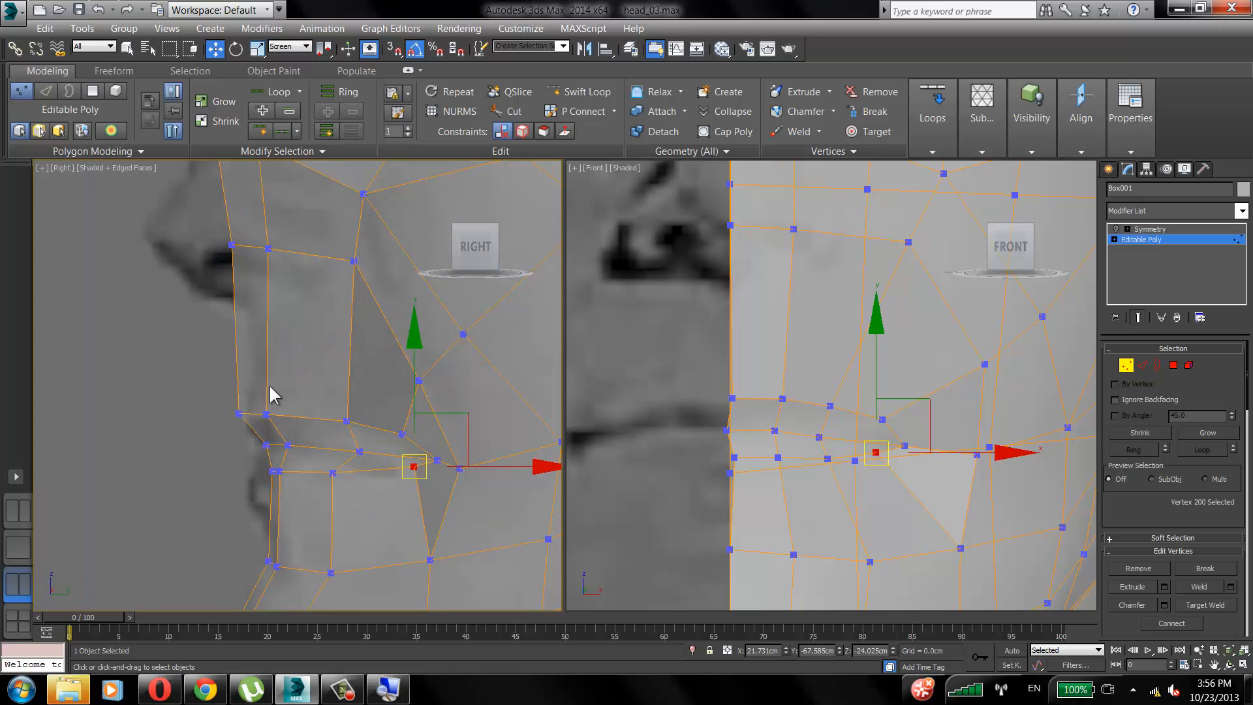
drag(273, 472, 272, 499)
click(283, 476)
click(280, 475)
drag(242, 415, 308, 489)
click(289, 356)
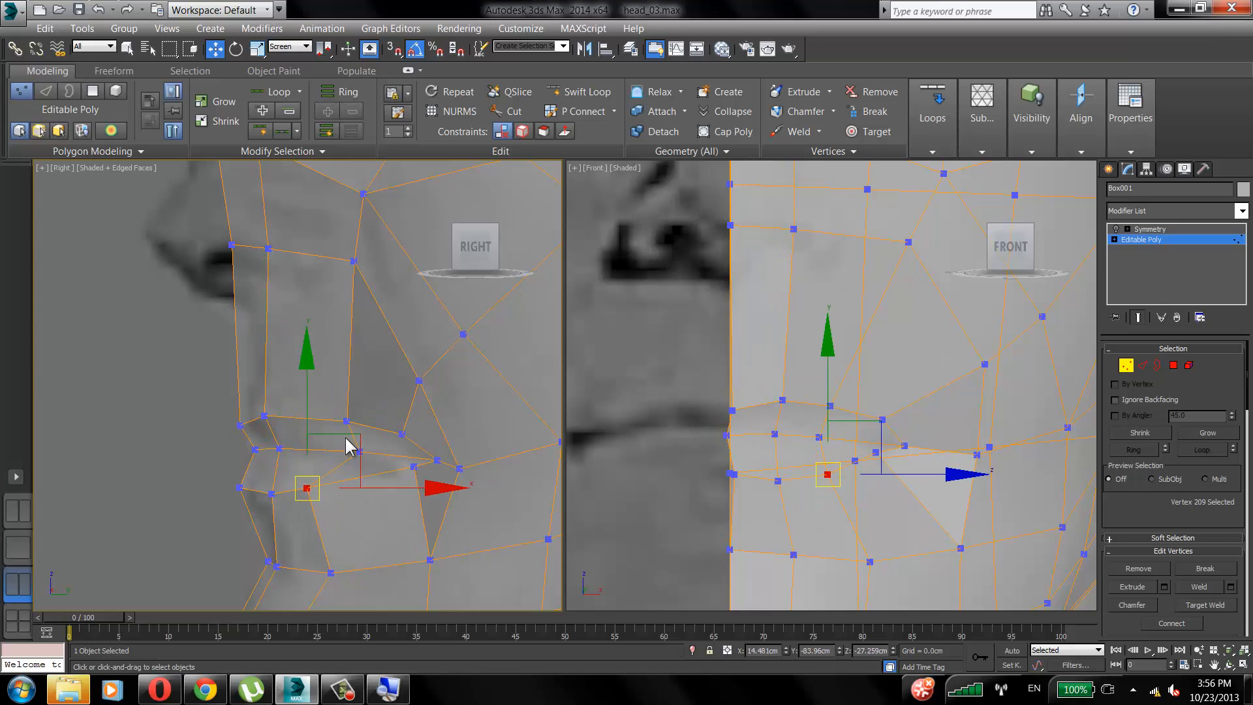
Shift the middle vertices of the upper lip and mouth line forward to match the side reference.
click(347, 421)
drag(347, 421, 304, 453)
click(360, 451)
click(420, 458)
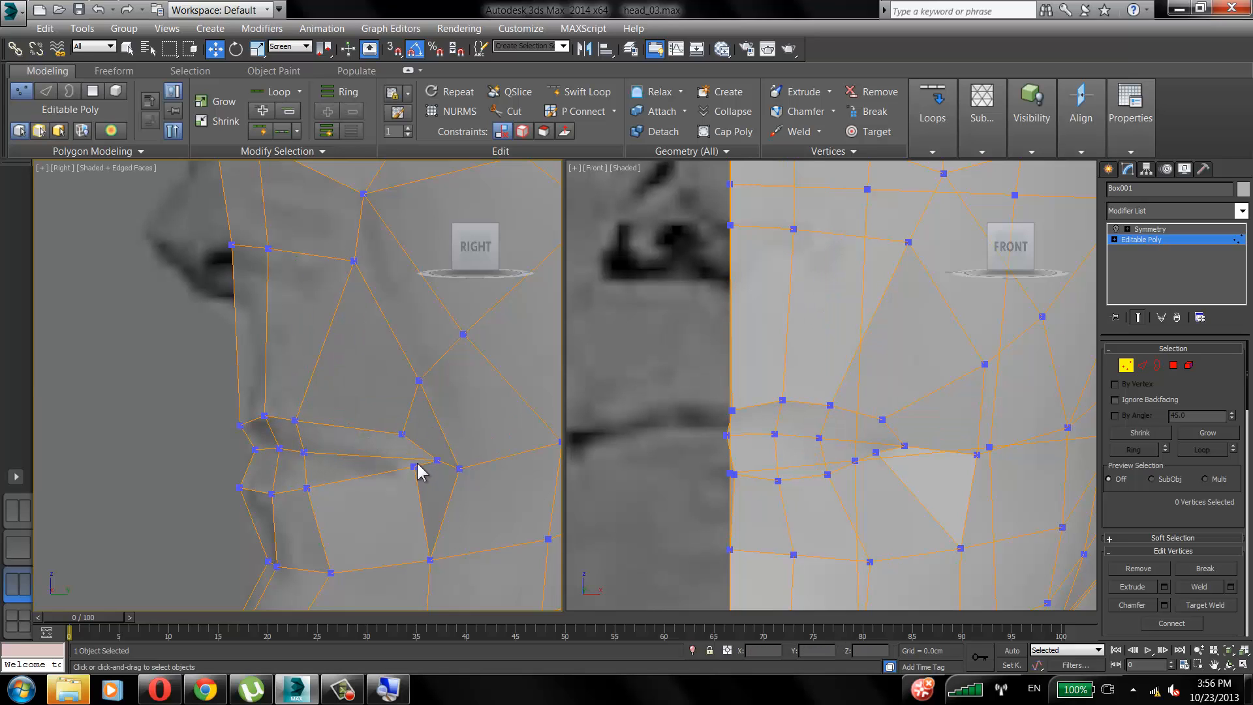
Bring the outer upper lip, outer lower lip and mouth corner vertices forward to the reference mouth corner in the side view.
click(413, 467)
drag(414, 467, 356, 484)
click(402, 433)
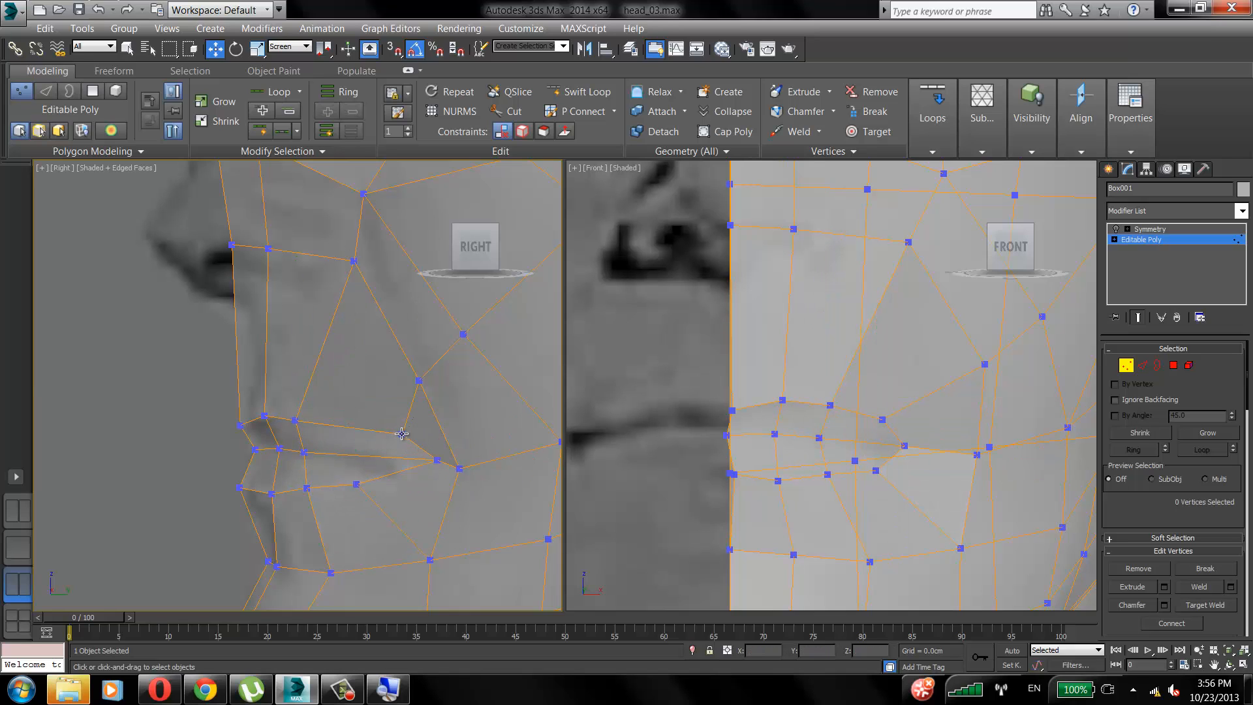
click(402, 434)
drag(402, 433, 353, 435)
click(436, 458)
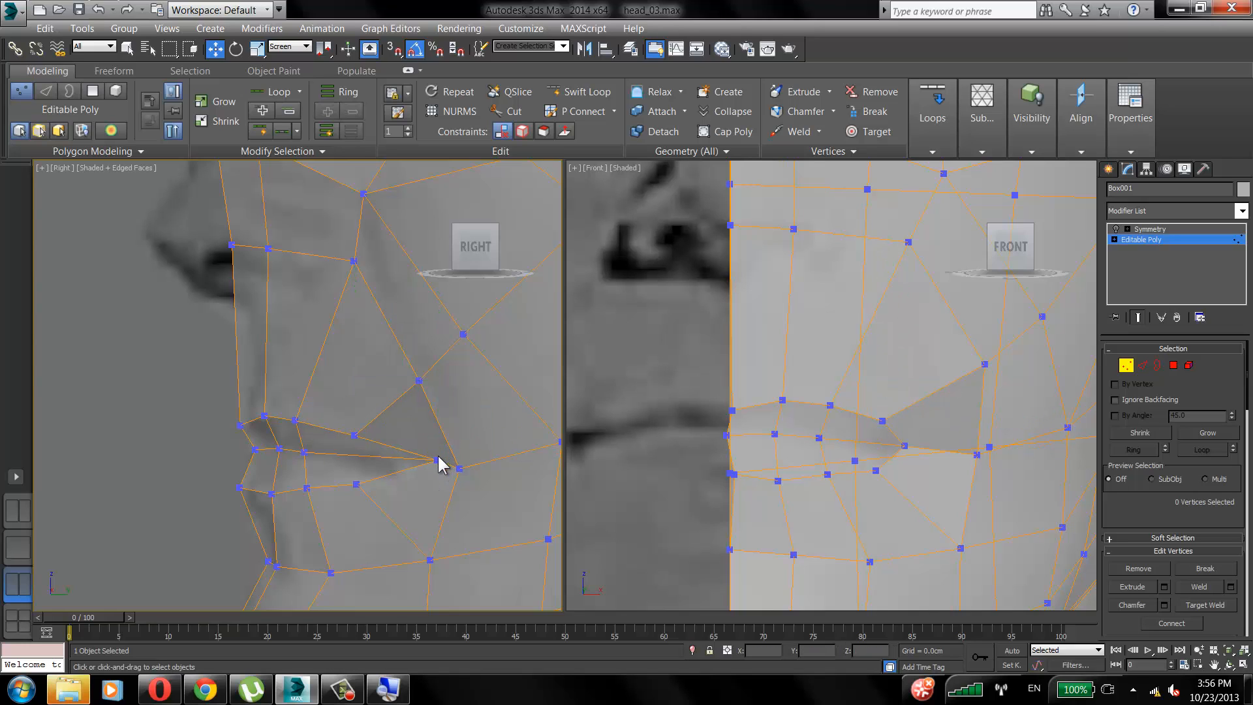
drag(438, 460, 270, 501)
Refine the front lip vertices from the side and shift the two vertices beneath the nose to follow the reference profile.
click(265, 504)
click(258, 494)
drag(254, 448, 253, 445)
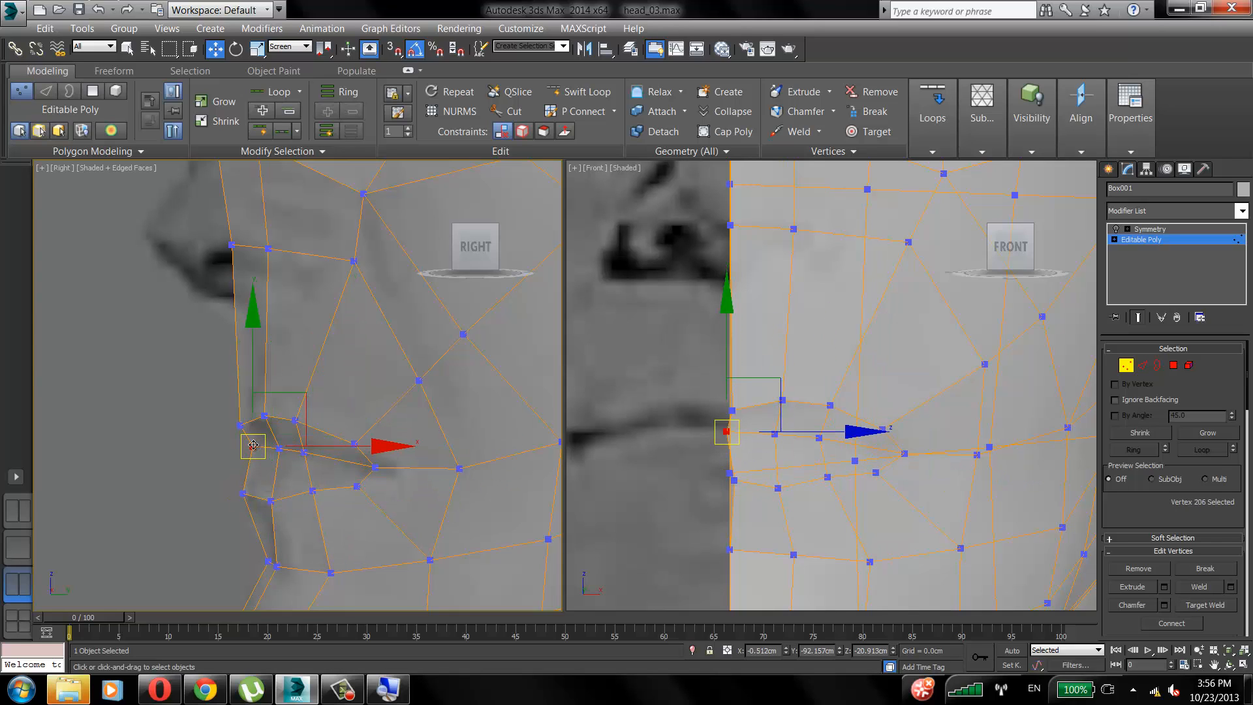
click(232, 346)
drag(232, 246, 272, 250)
click(280, 267)
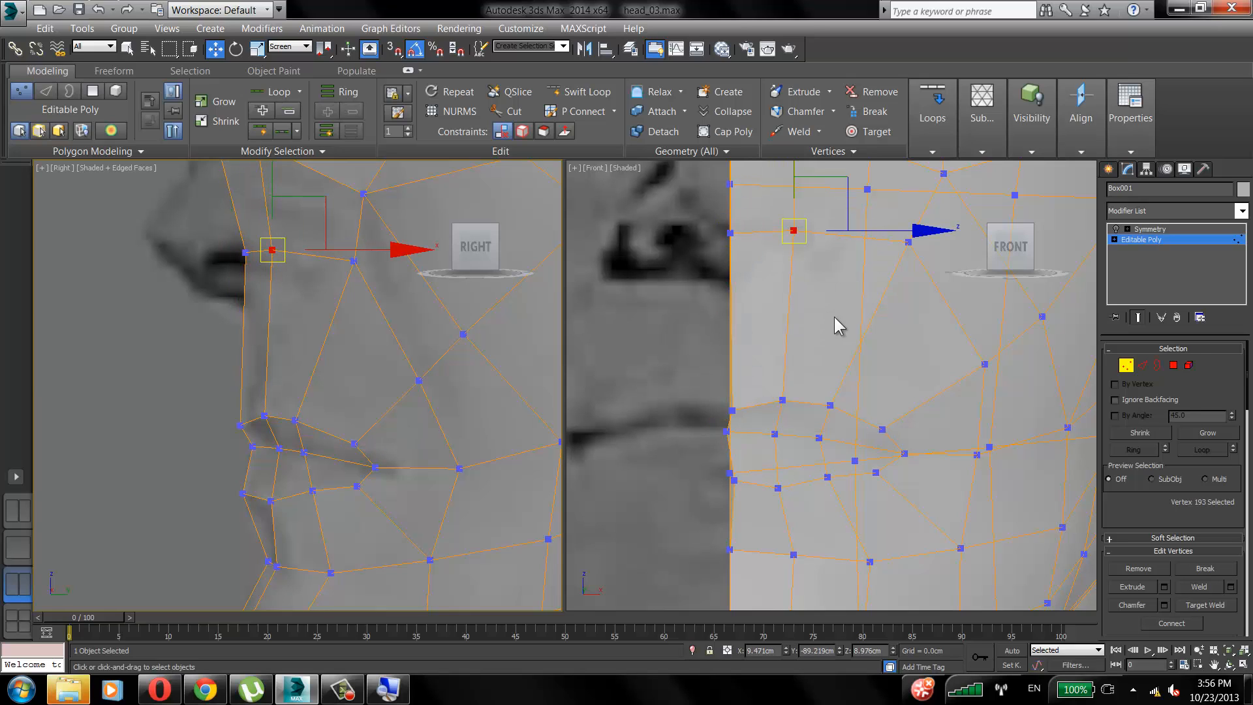
Return to the perspective view, show the Symmetry result, turn off see-through, and examine the lips from several angles.
click(11, 548)
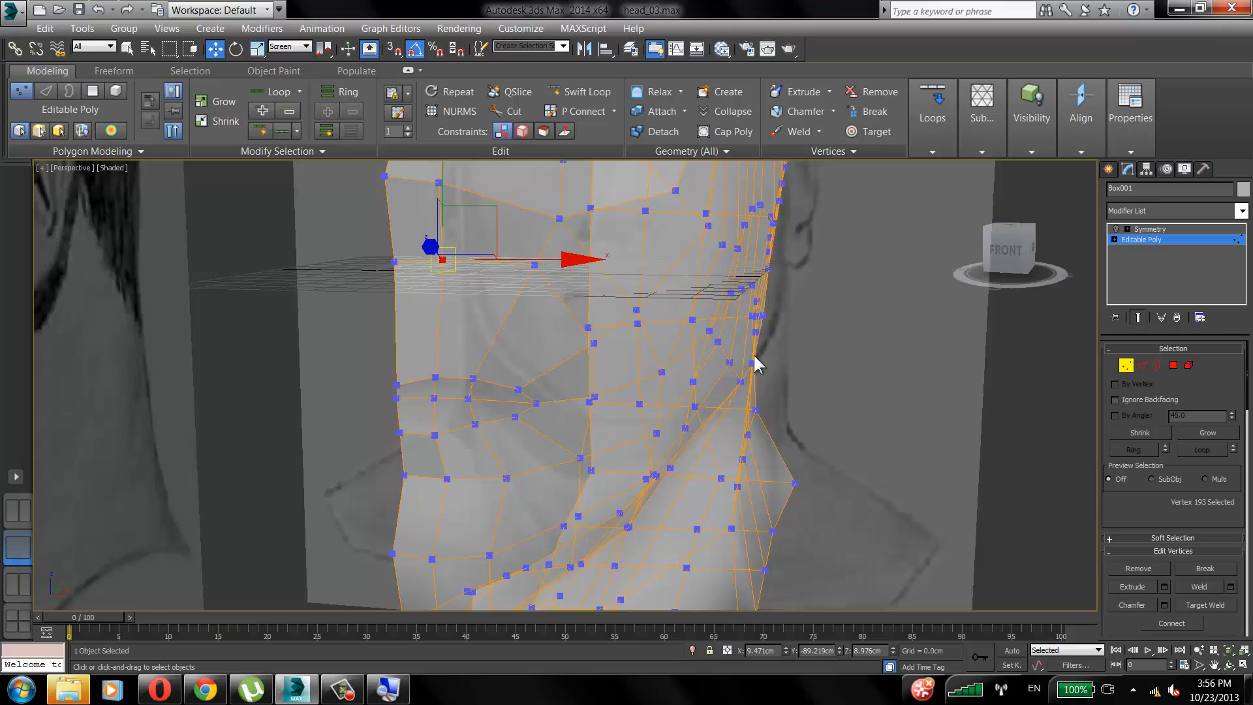
alt+middle_drag(754, 357, 757, 385)
alt+middle_drag(757, 385, 932, 372)
click(1116, 229)
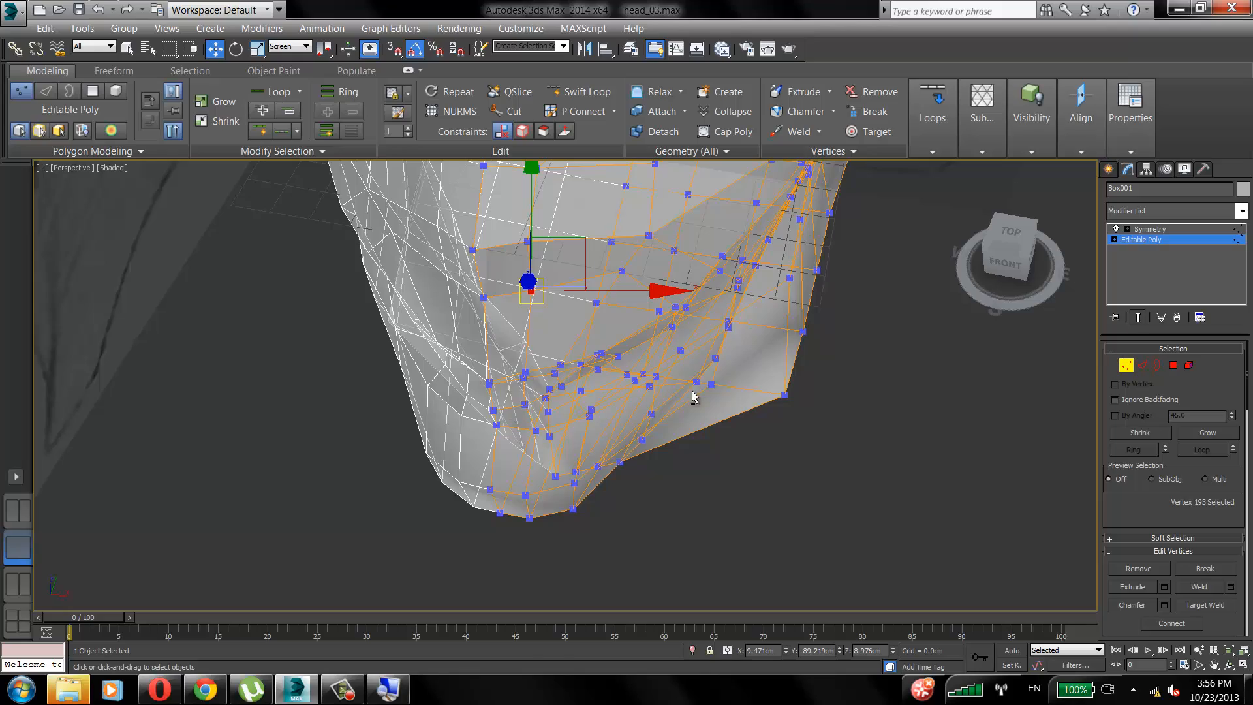
key(alt+x)
alt+middle_drag(693, 396, 489, 349)
alt+middle_drag(526, 351, 483, 382)
mouse_move(483, 382)
middle_down()
mouse_move(514, 348)
mouse_move(535, 373)
mouse_move(503, 392)
middle_up()
scroll(509, 356, up, 3)
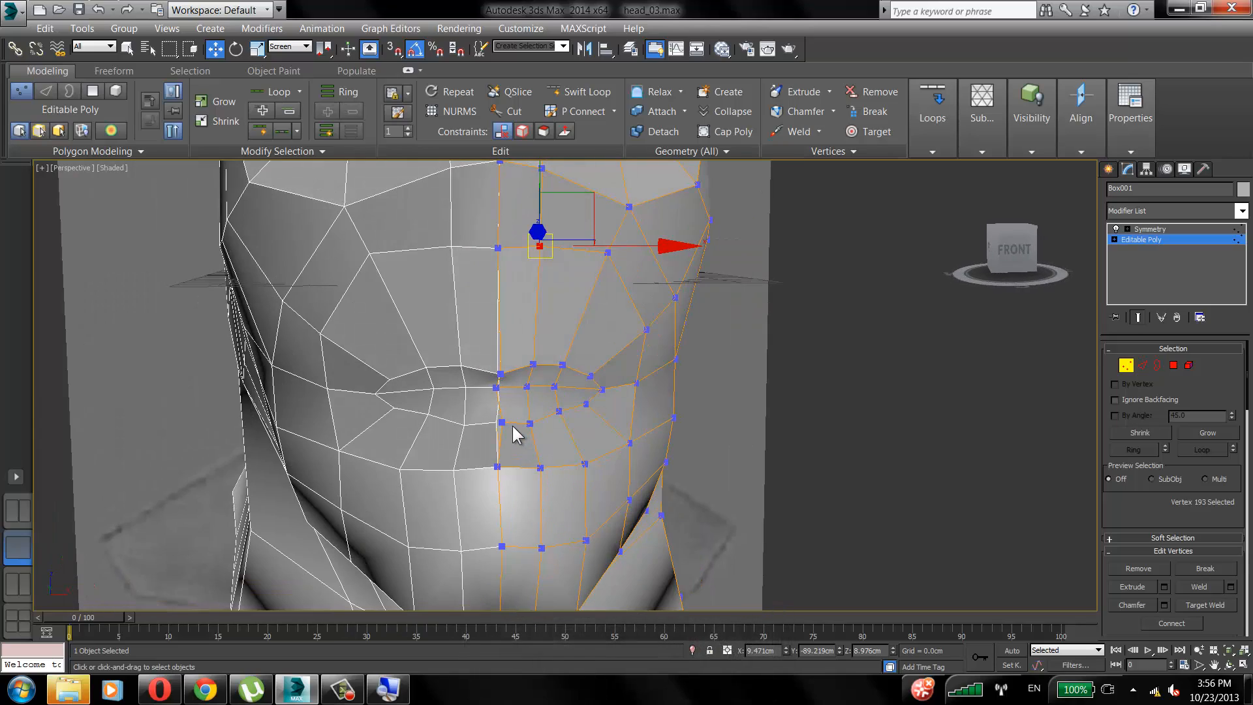
Reshape the curve of the lower lip seen from above by shifting its outer edge vertices one by one.
click(503, 423)
alt+middle_drag(587, 391, 546, 481)
scroll(422, 391, up, 4)
middle_drag(547, 481, 490, 329)
alt+middle_drag(490, 329, 555, 378)
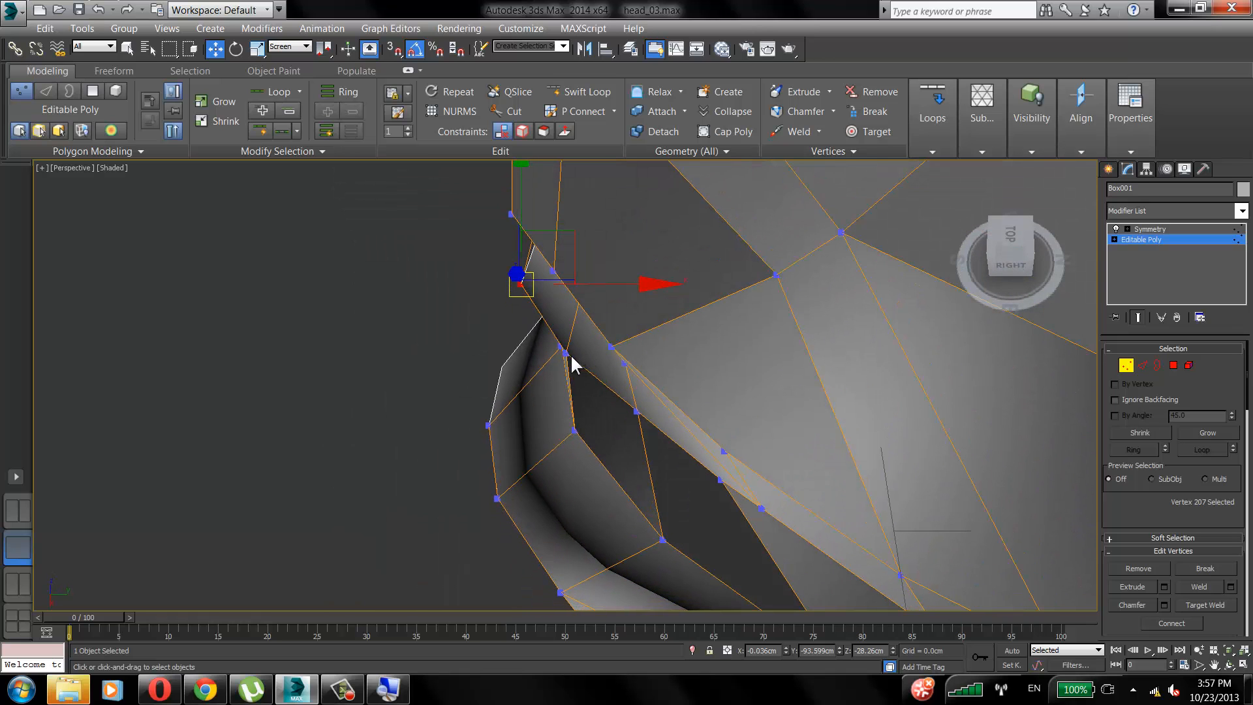
click(563, 358)
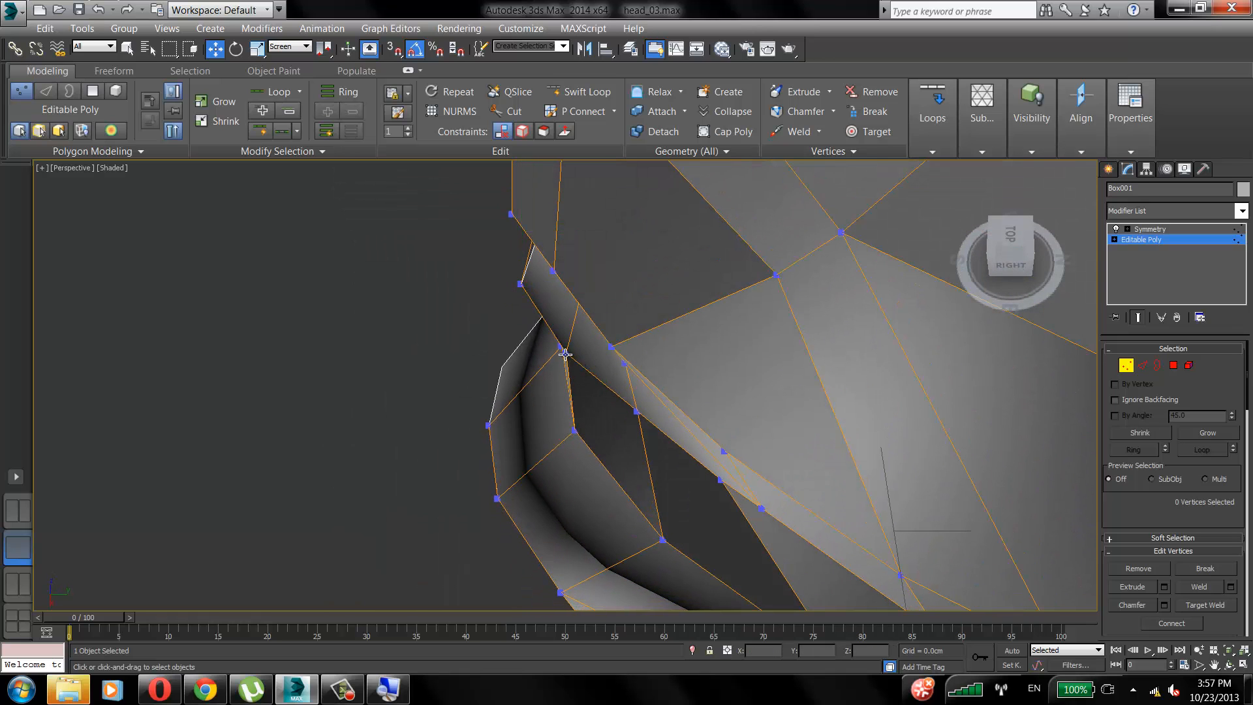
click(636, 412)
drag(636, 412, 625, 425)
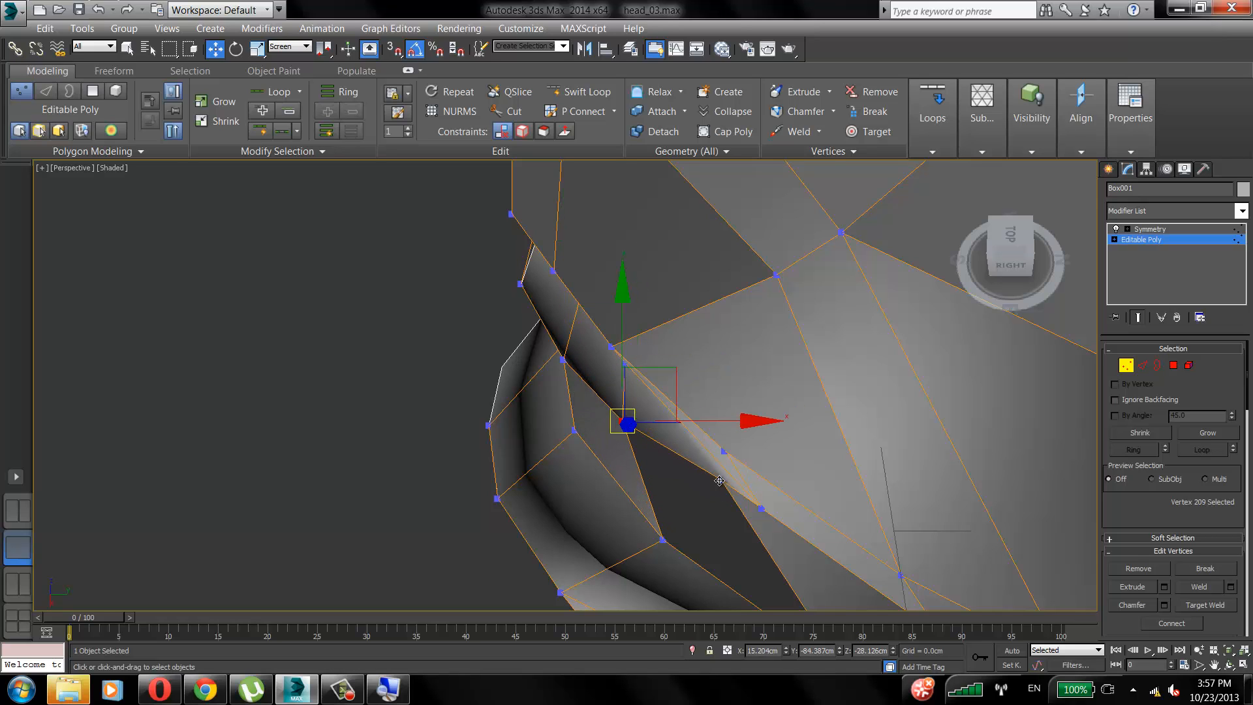
drag(719, 481, 700, 485)
click(622, 423)
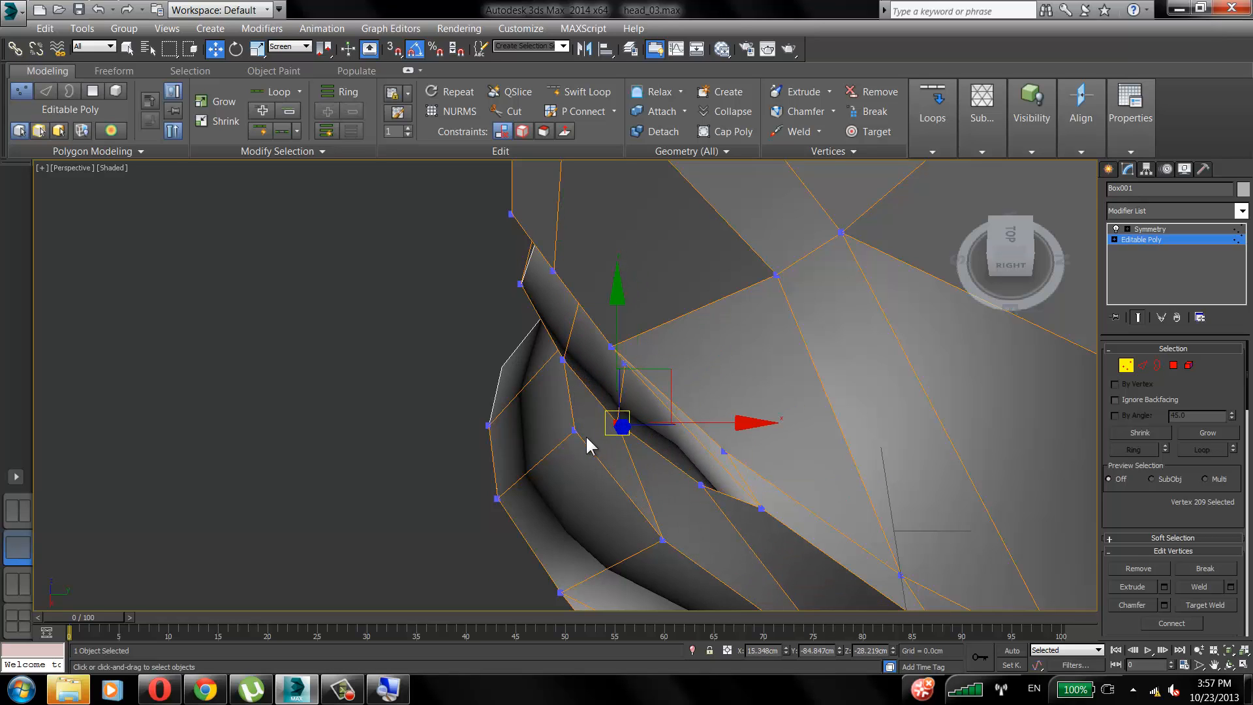
click(574, 432)
Adjust the upper lip vertices from the side, pulling the front lip edge forward and repositioning the outer and mouth-line vertices.
alt+middle_drag(580, 417, 573, 242)
click(562, 229)
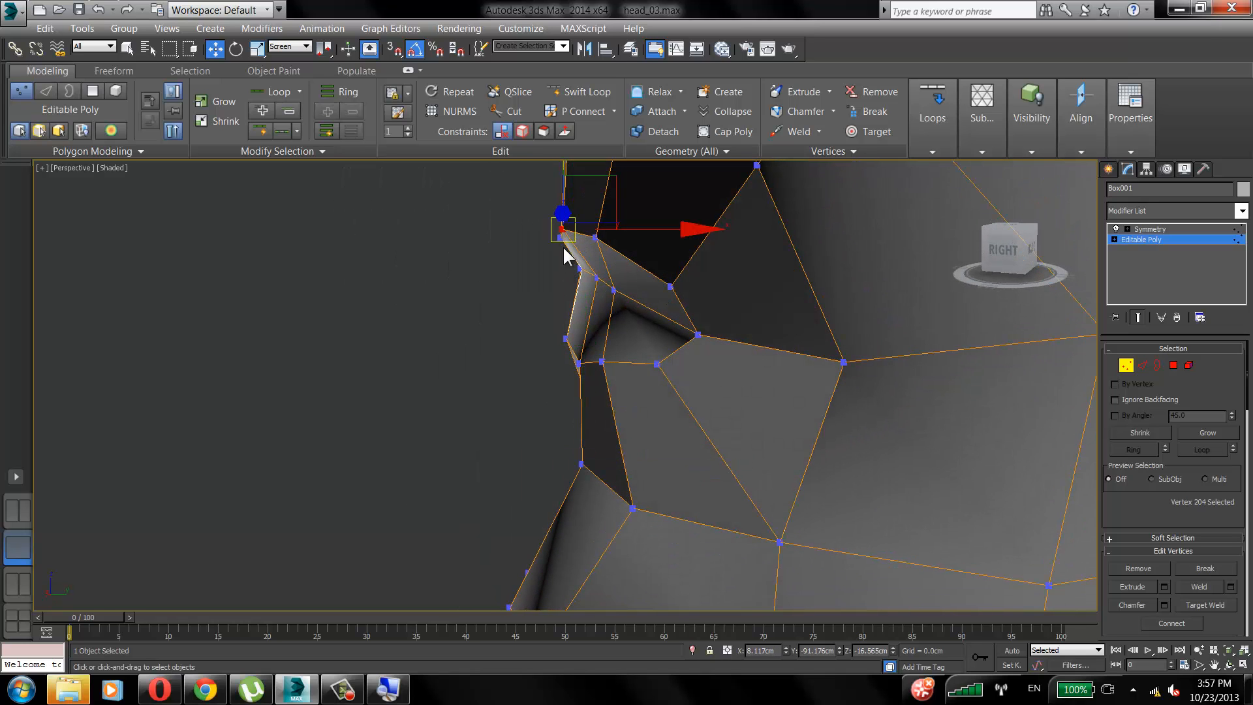
click(556, 248)
drag(559, 237, 553, 240)
click(574, 256)
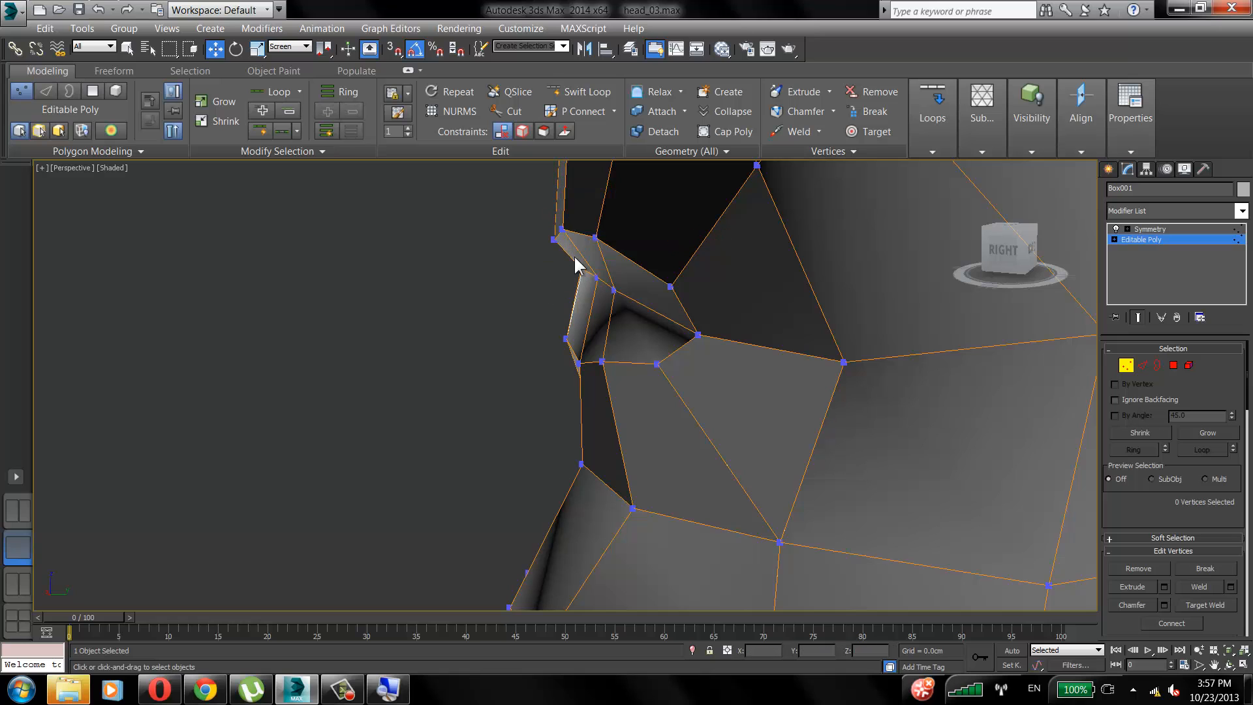
click(592, 238)
click(617, 292)
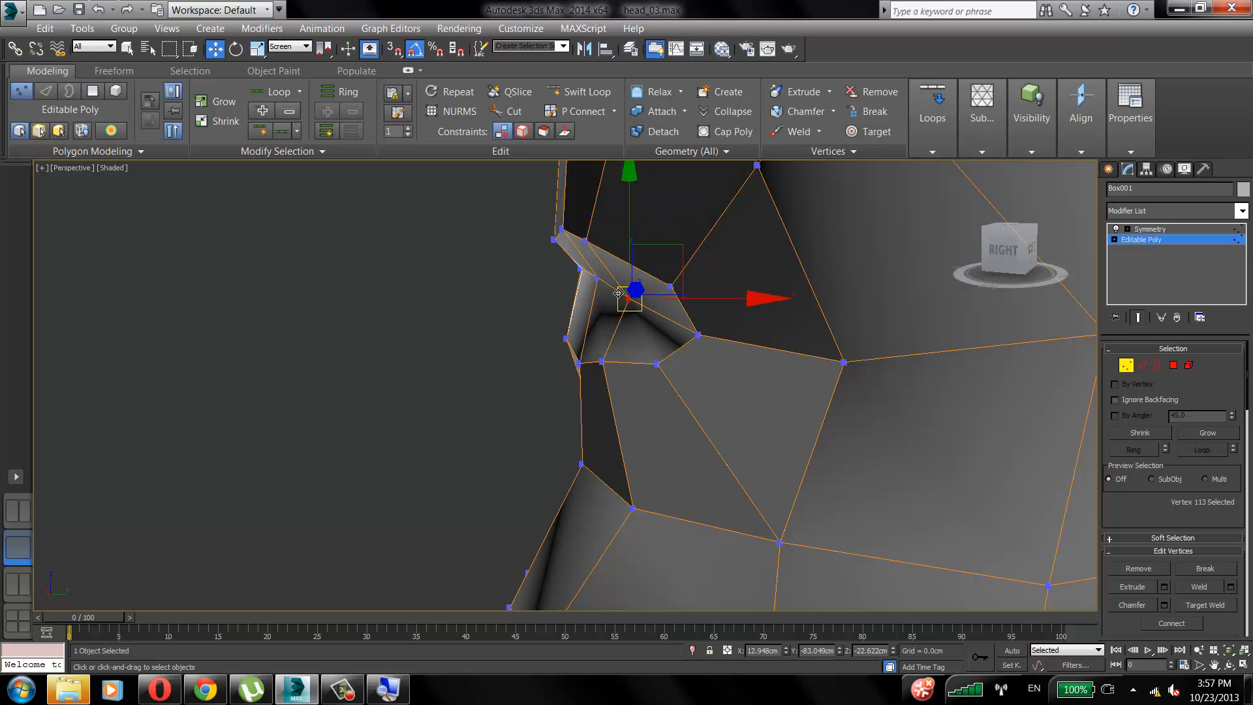
mouse_move(595, 278)
mouse_down()
mouse_move(606, 290)
mouse_move(581, 270)
mouse_move(588, 281)
mouse_up()
Shift the middle upper lip vertex at the face midline and nudge the lower lip vertex beside the midline.
alt+middle_drag(588, 282, 750, 277)
click(631, 246)
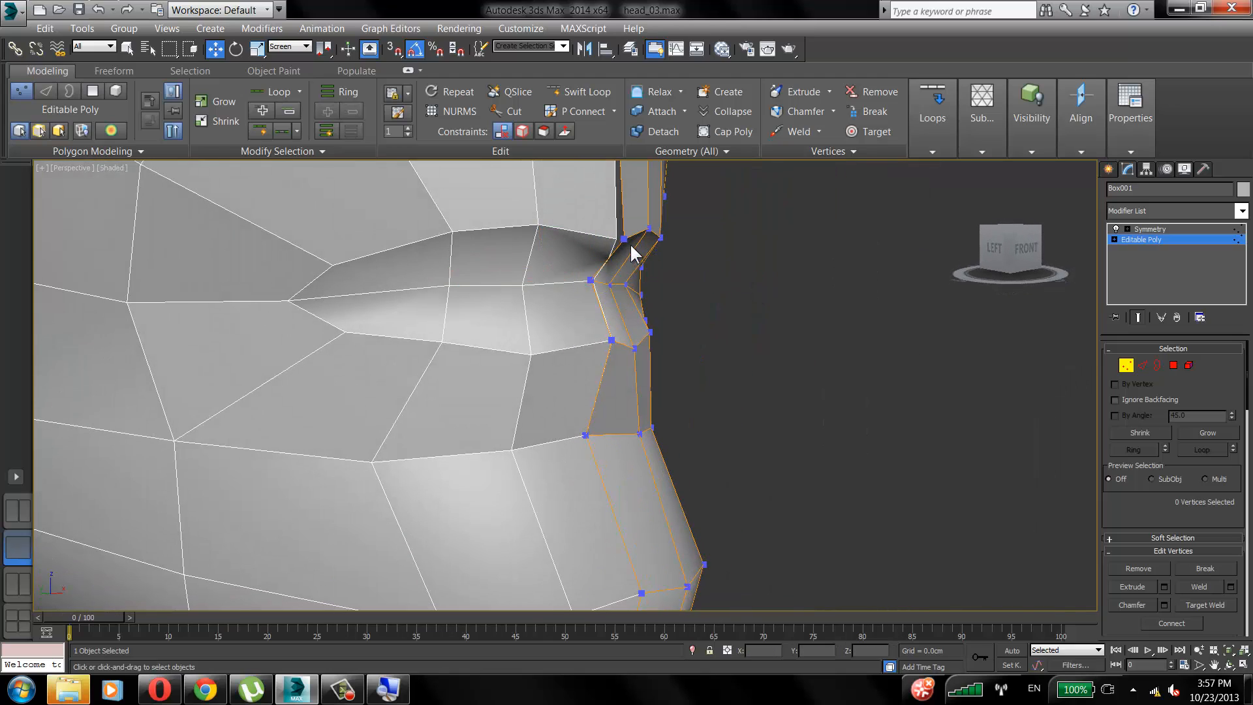
click(624, 238)
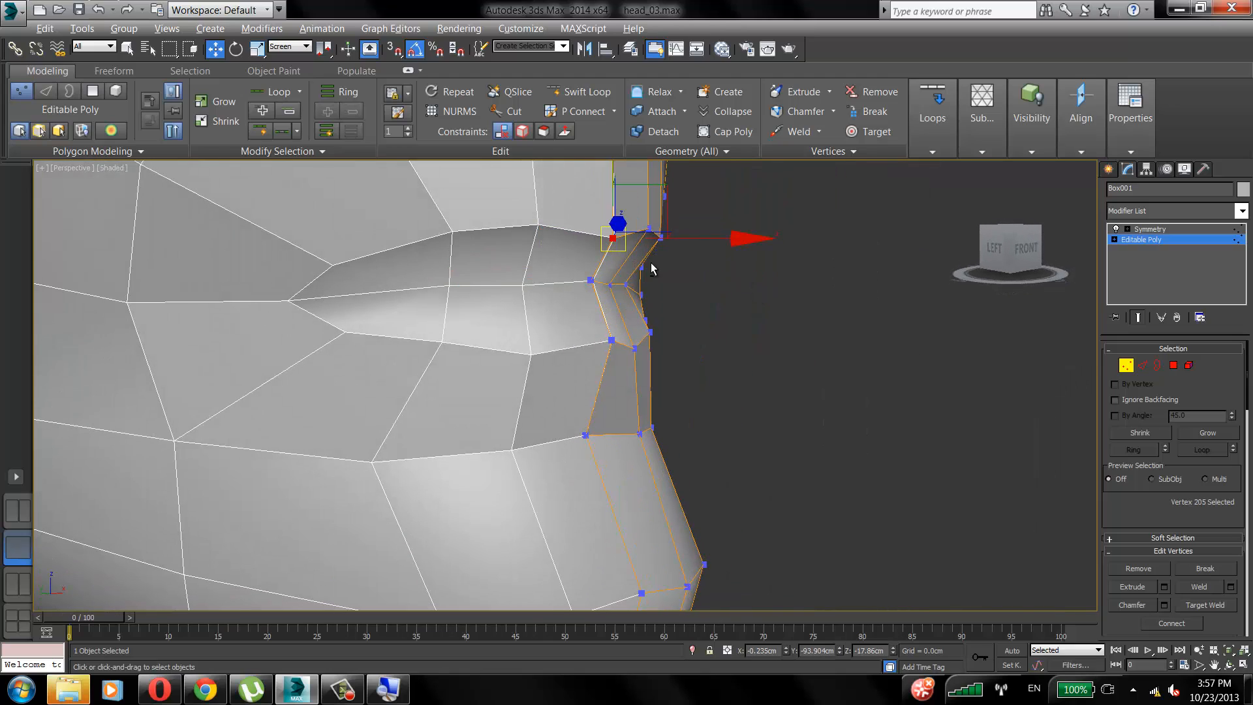
alt+middle_drag(646, 264, 556, 326)
click(576, 281)
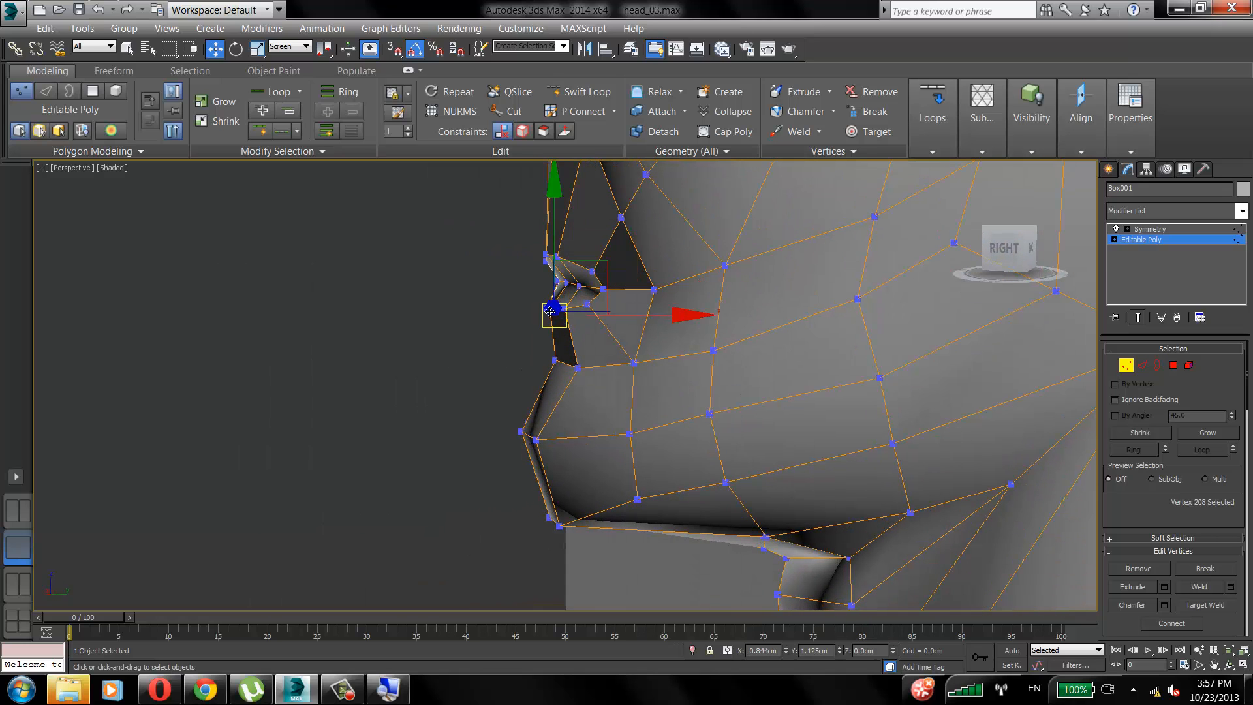
Leave vertex editing and examine the mirrored head and its mouth area from several angles against the references.
click(503, 366)
alt+middle_drag(503, 366, 881, 340)
scroll(572, 337, up, 3)
scroll(572, 338, down, 5)
click(1125, 366)
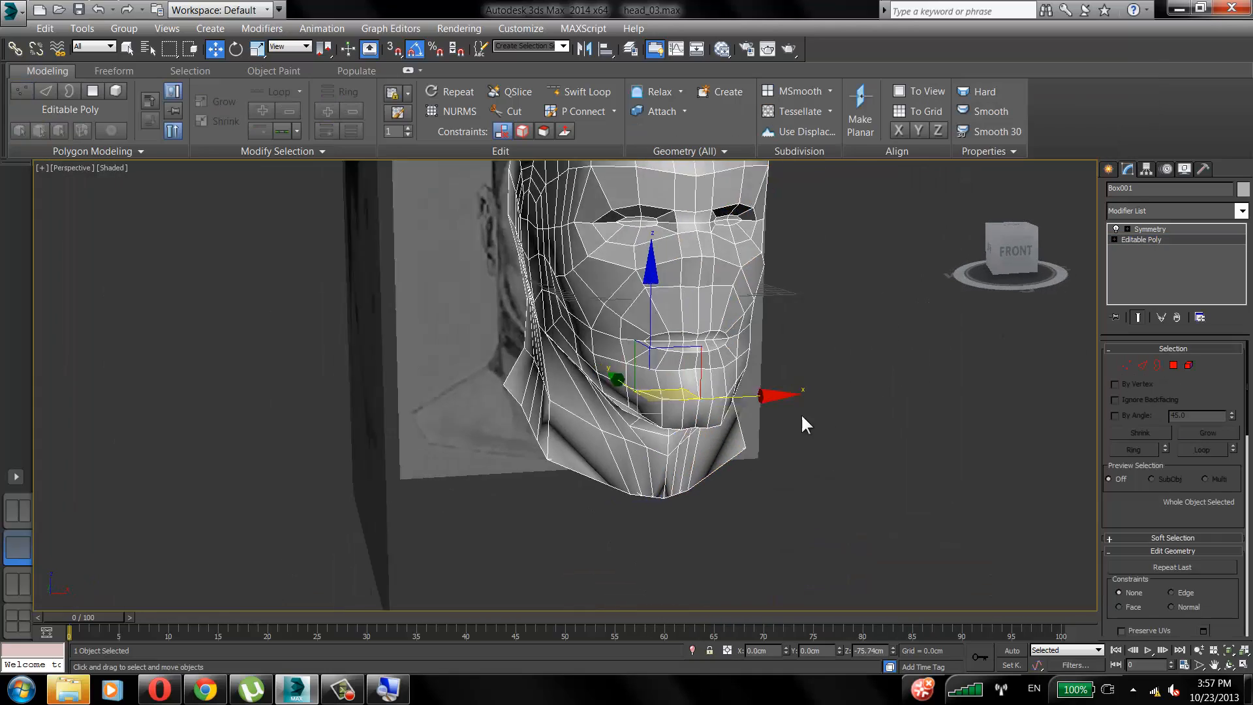
alt+middle_drag(801, 413, 718, 426)
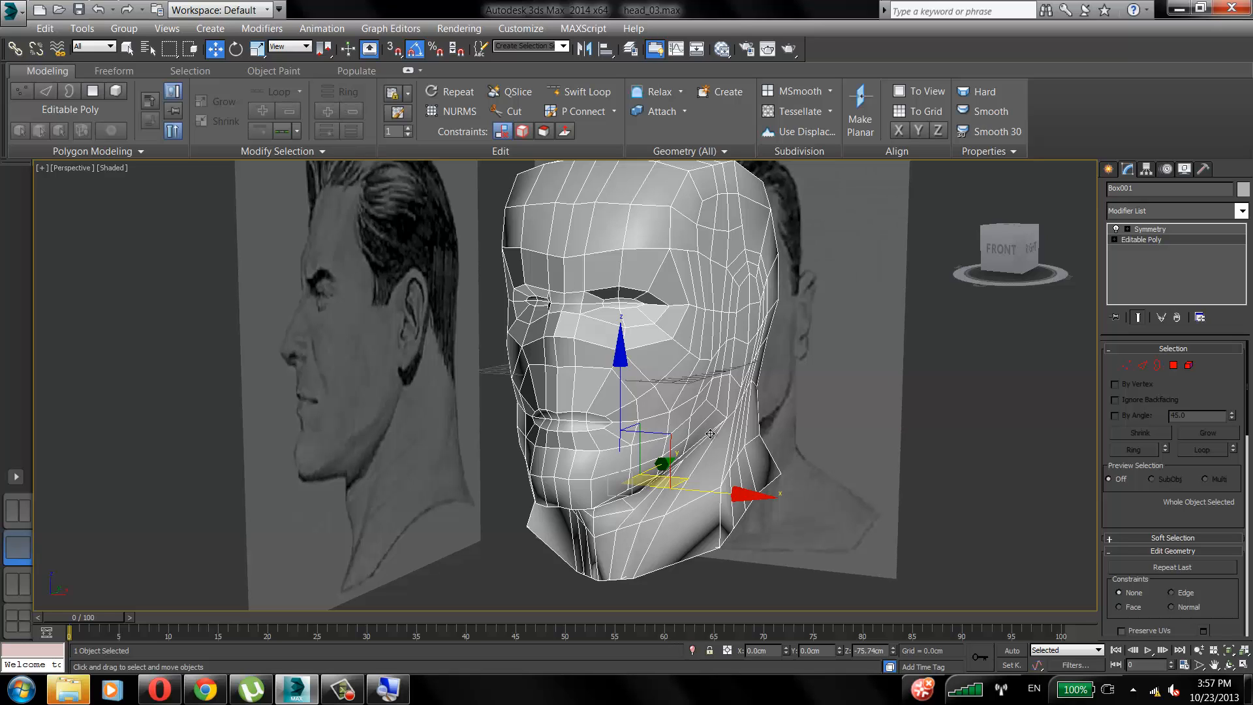
alt+middle_drag(664, 357, 659, 345)
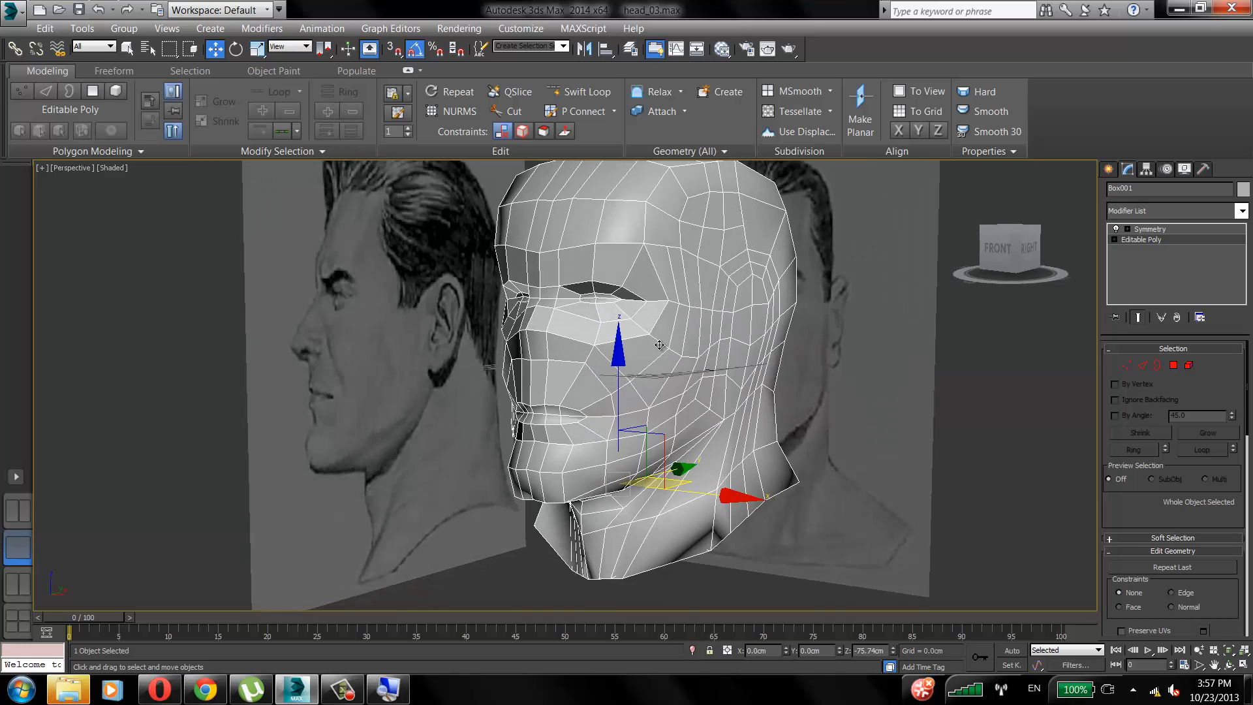
alt+middle_drag(589, 314, 627, 401)
alt+middle_drag(623, 353, 578, 343)
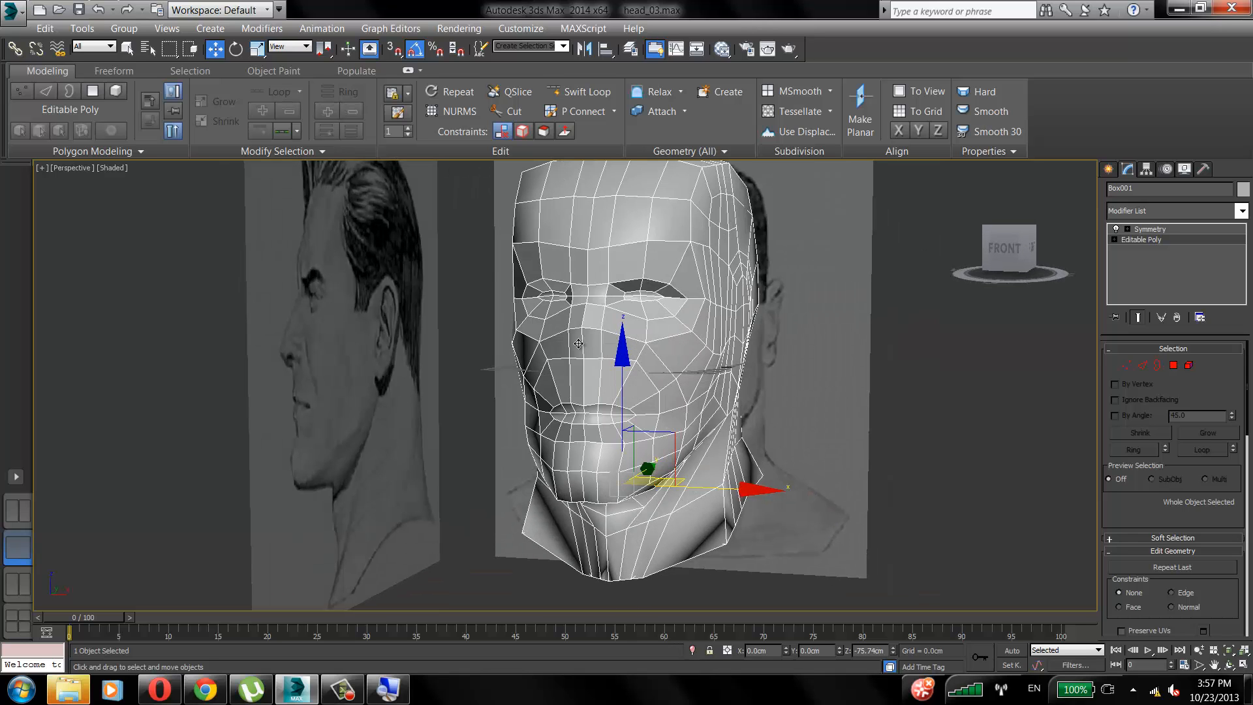
alt+middle_drag(655, 463, 620, 431)
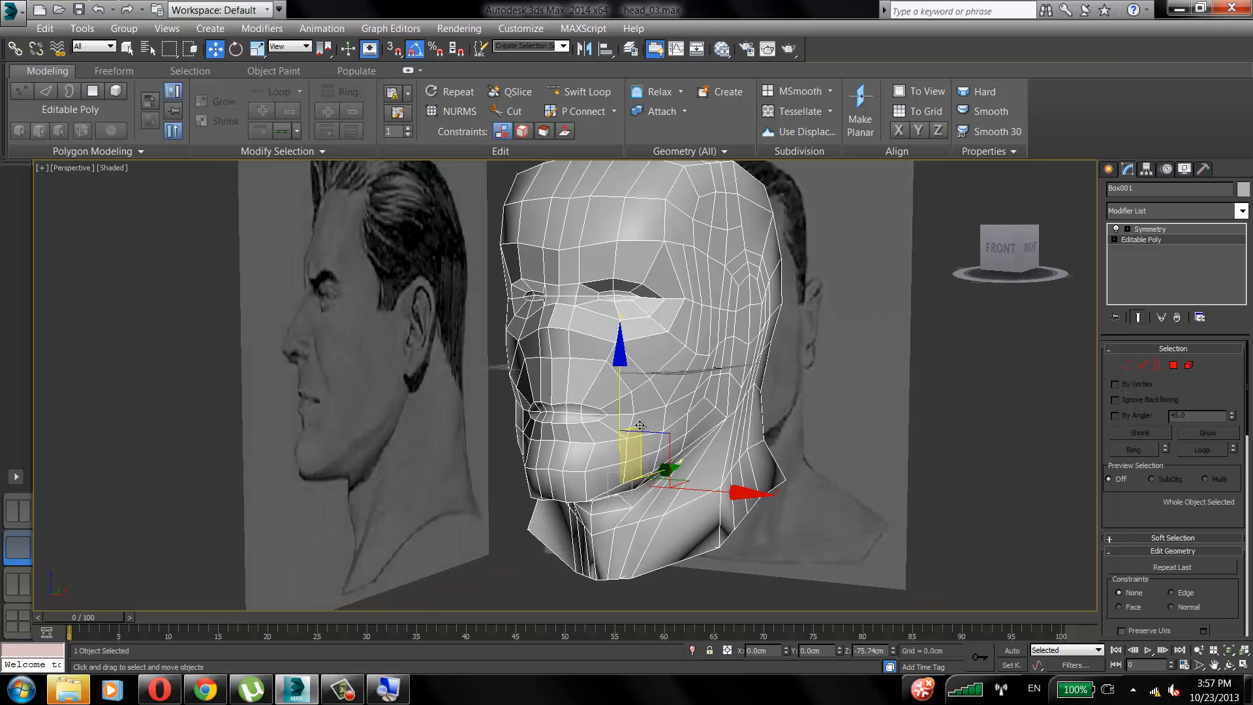
Add an edge loop around the lips with Swift Loop, midway between the mouth and the surrounding edge ring.
scroll(587, 412, up, 5)
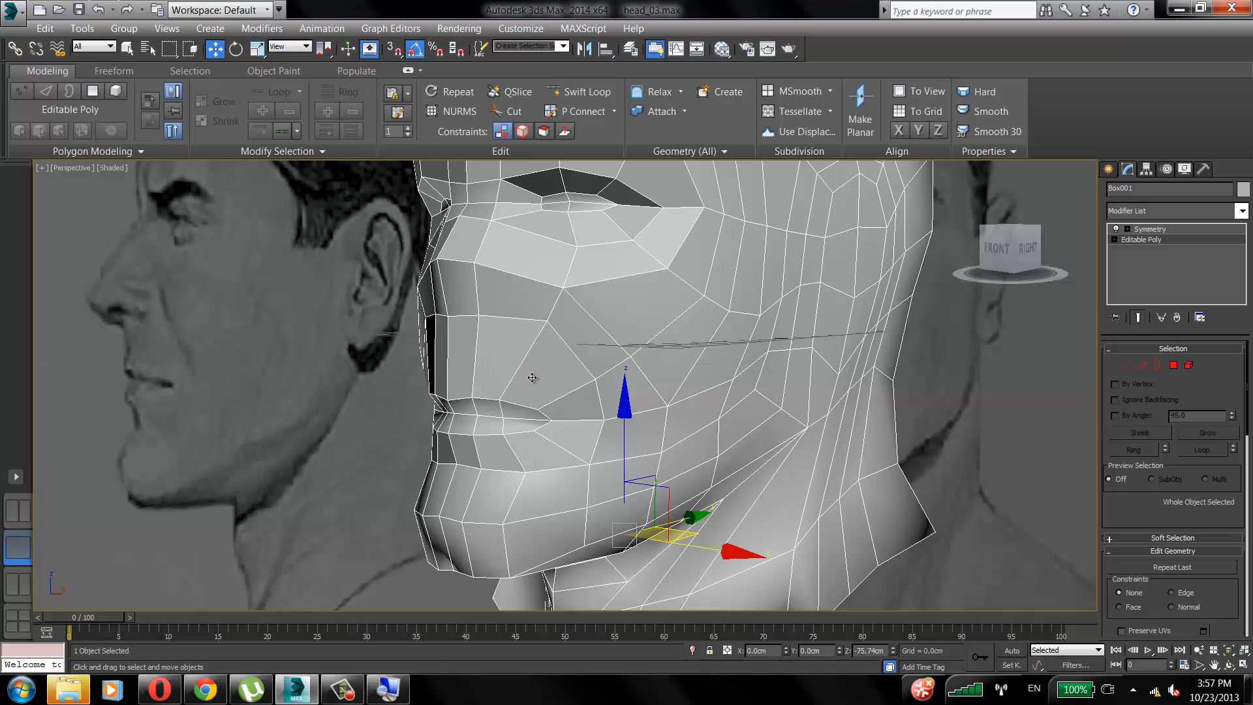
alt+middle_drag(533, 377, 565, 307)
scroll(502, 359, up, 5)
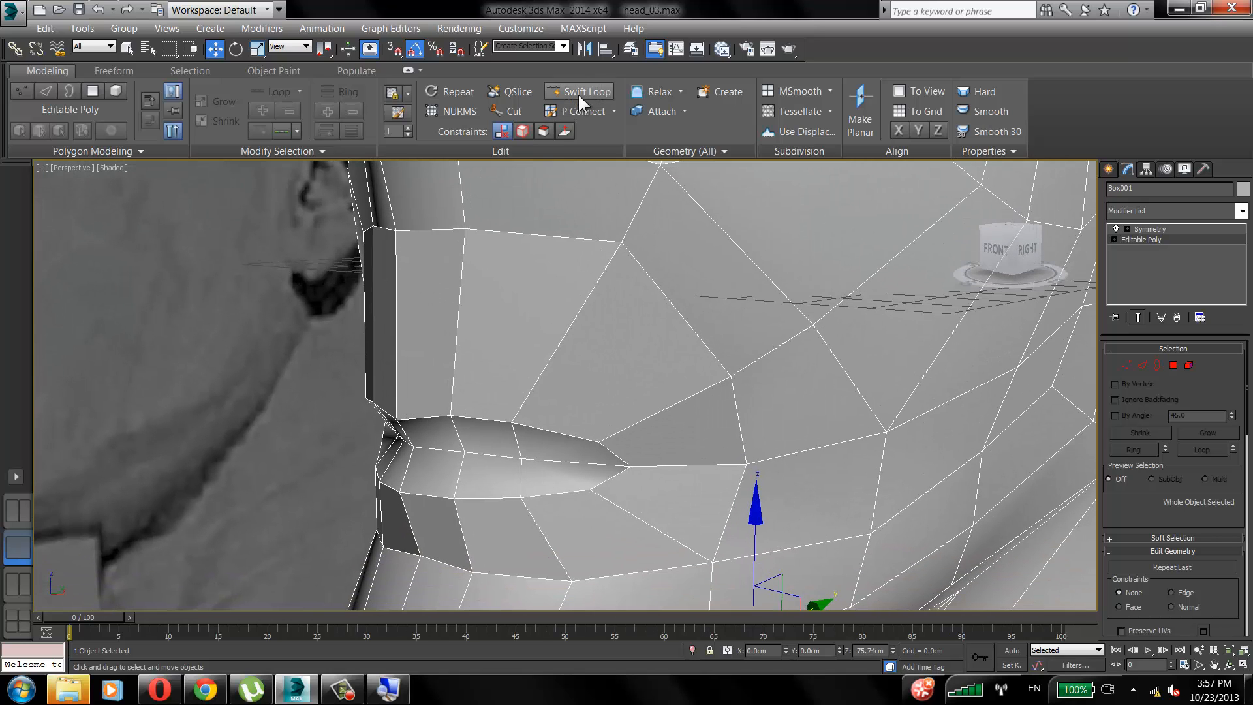
click(577, 92)
click(551, 328)
right_click(606, 318)
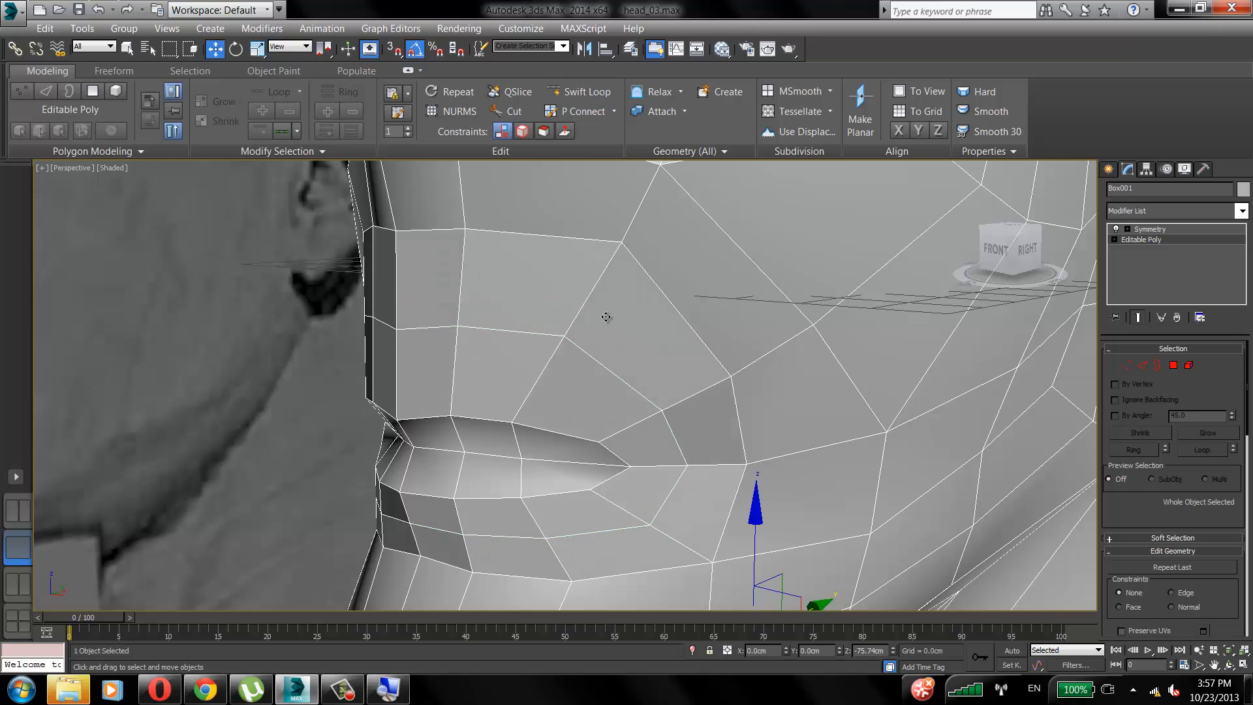
Enter vertex editing and reposition the new loop's vertices beside the mouth corner and above the upper lip.
alt+middle_drag(512, 346, 475, 348)
scroll(476, 347, down, 4)
key(1)
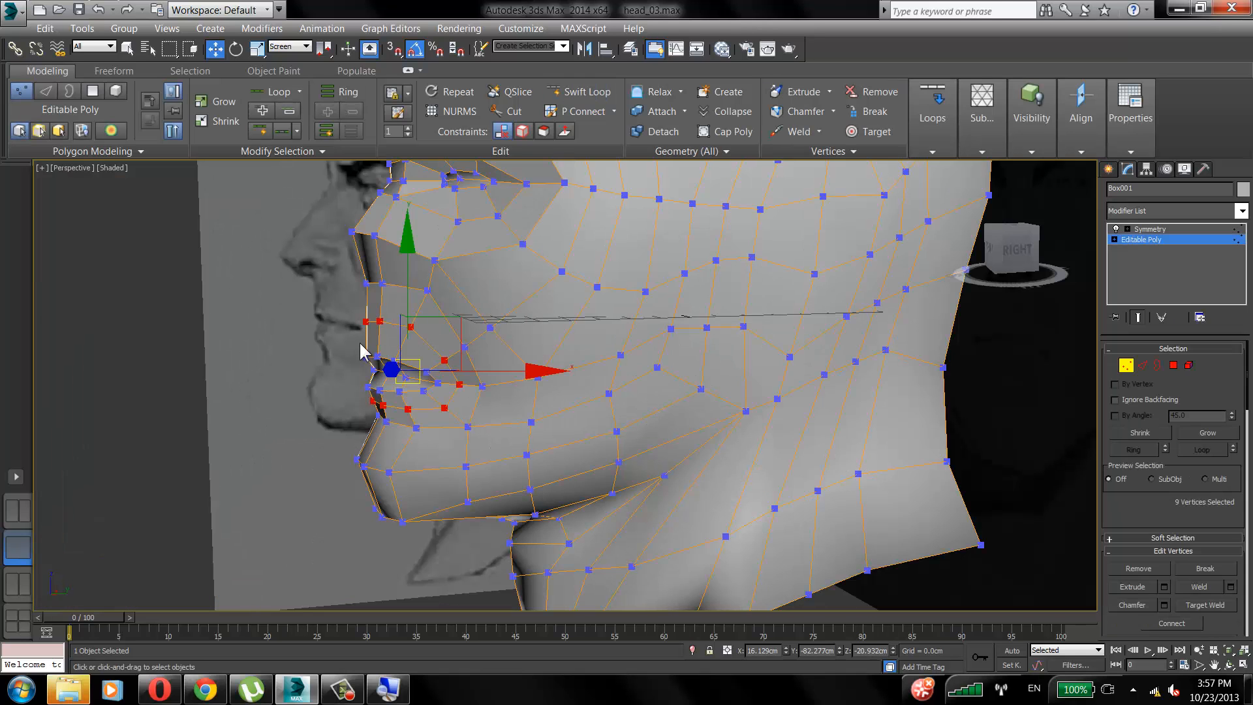
scroll(348, 336, up, 5)
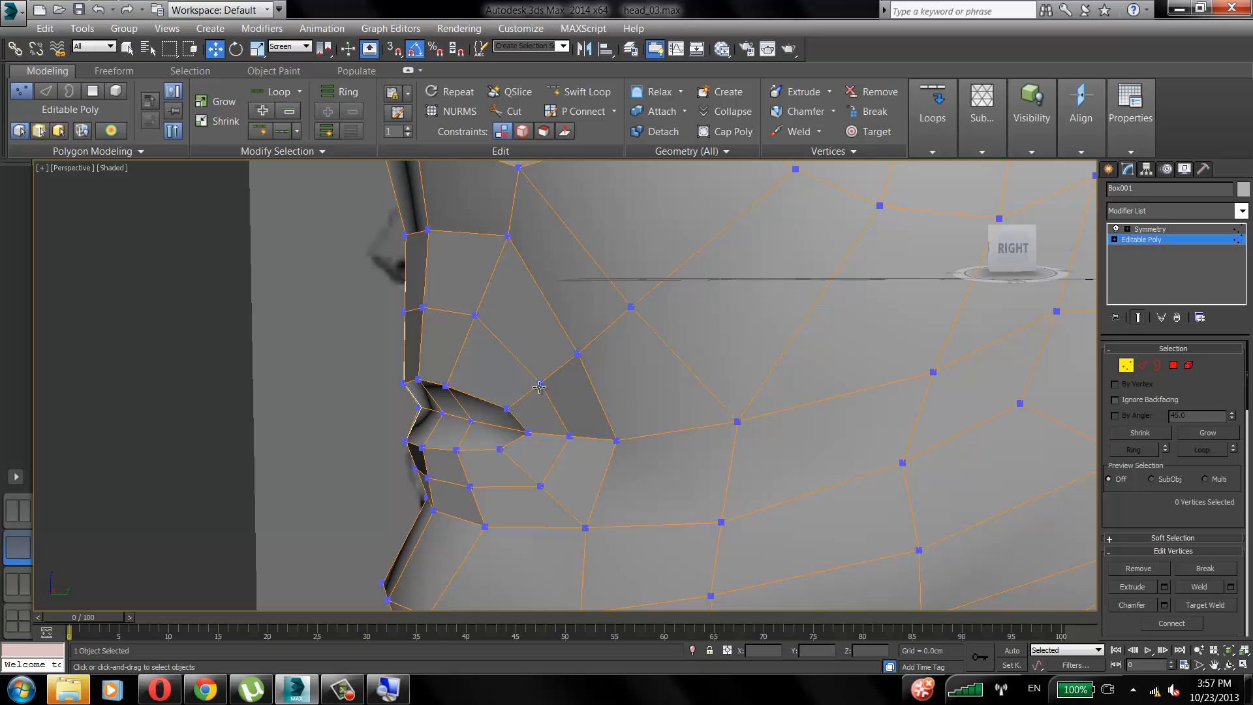
drag(539, 387, 520, 386)
click(569, 435)
drag(569, 435, 554, 448)
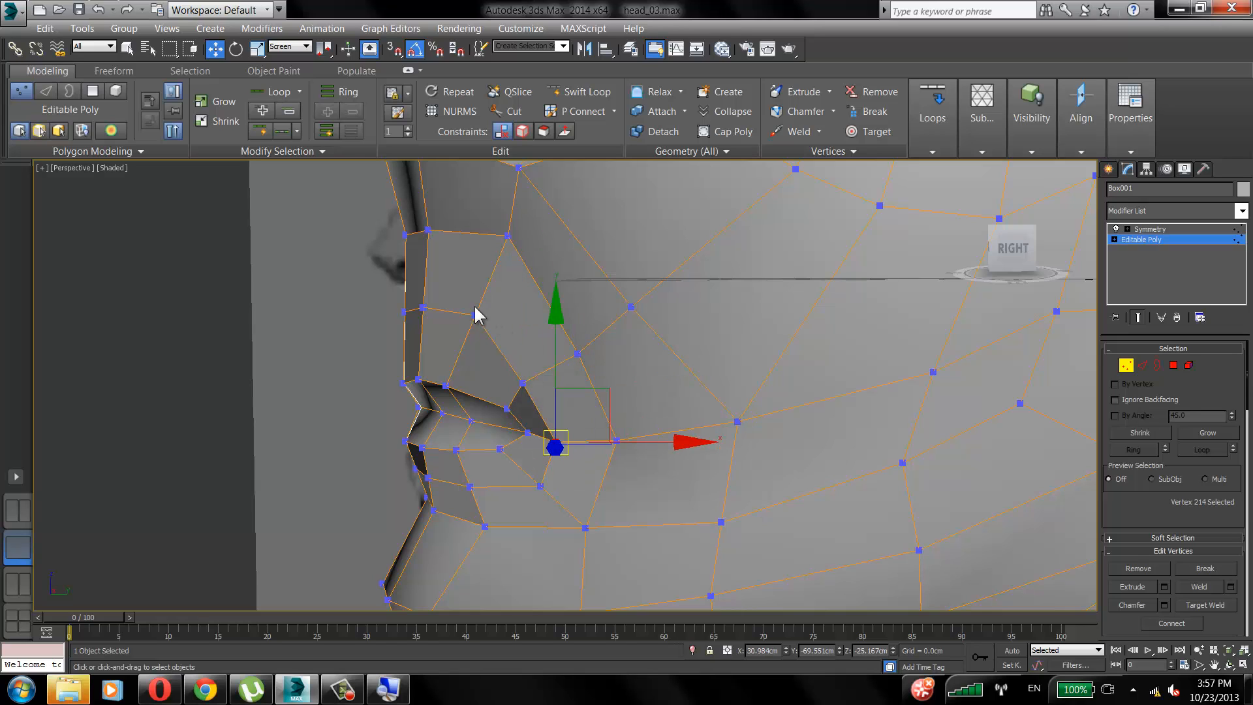
click(475, 316)
drag(475, 316, 486, 324)
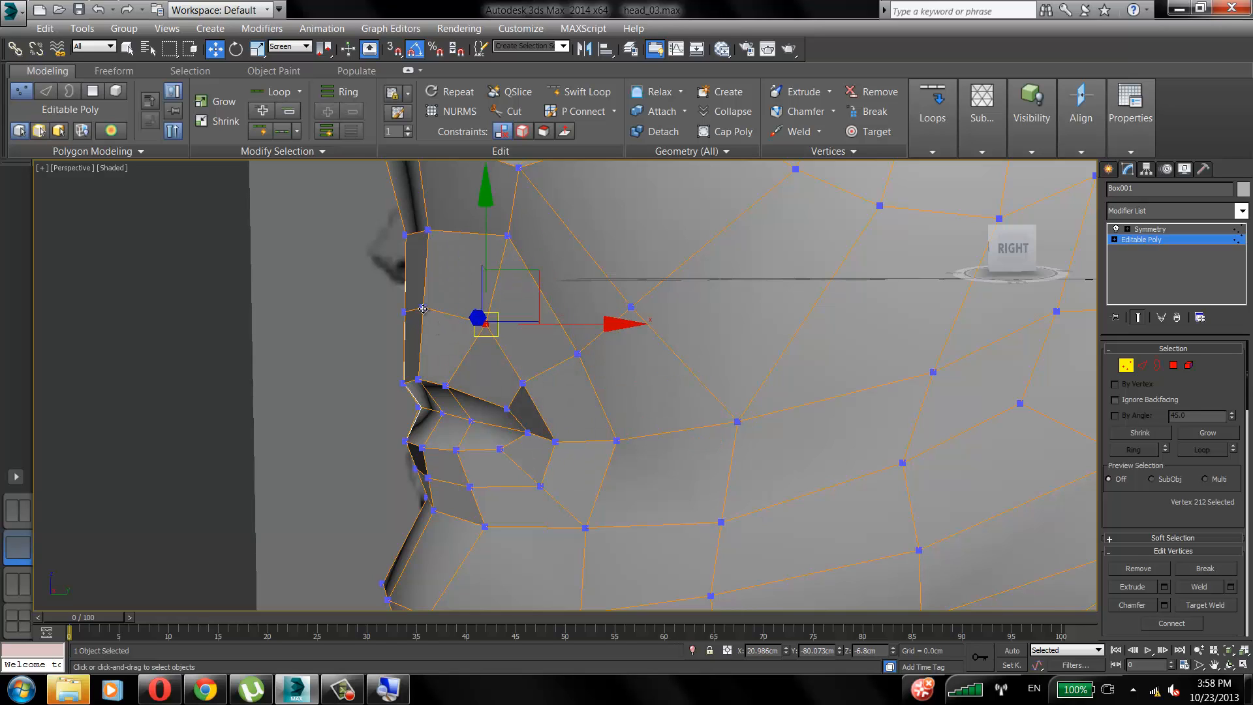
click(423, 308)
alt+middle_drag(422, 308, 519, 331)
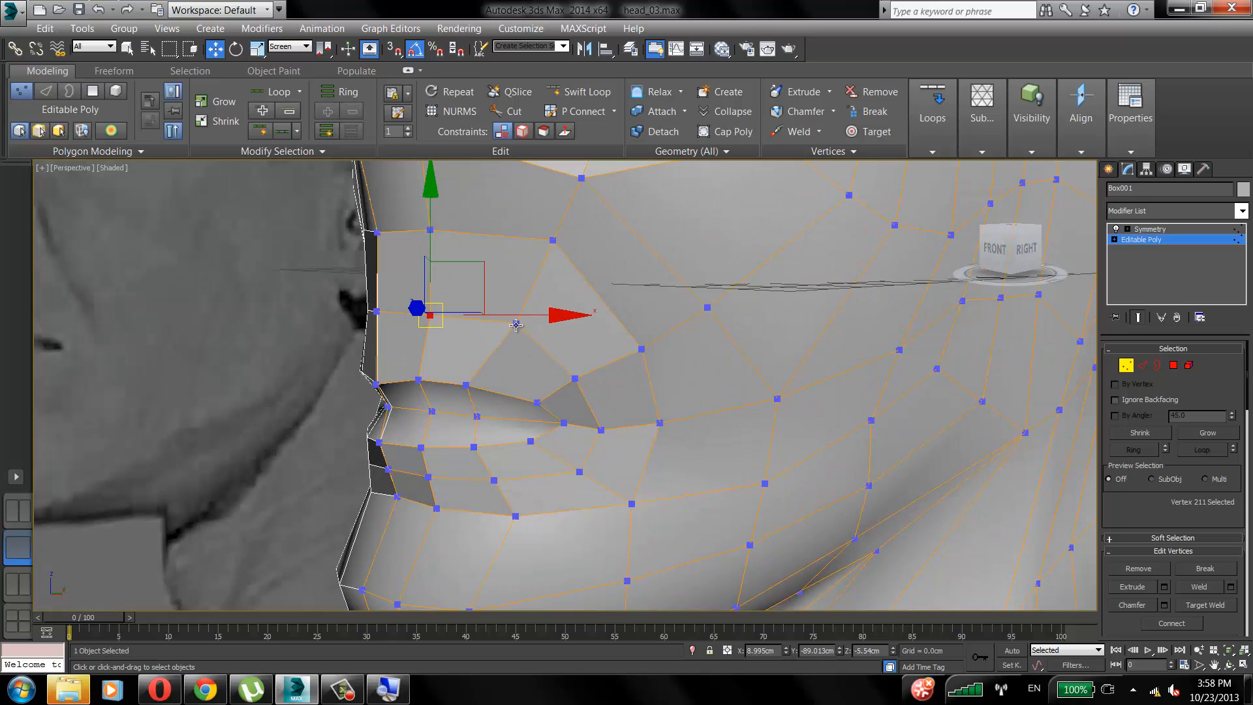
Undo the last two vertex moves and rework the vertices around the mouth corner and below the lower lip.
key(ctrl+z)
key(ctrl+z)
drag(575, 378, 557, 381)
alt+middle_drag(540, 362, 451, 360)
drag(594, 330, 619, 340)
click(561, 416)
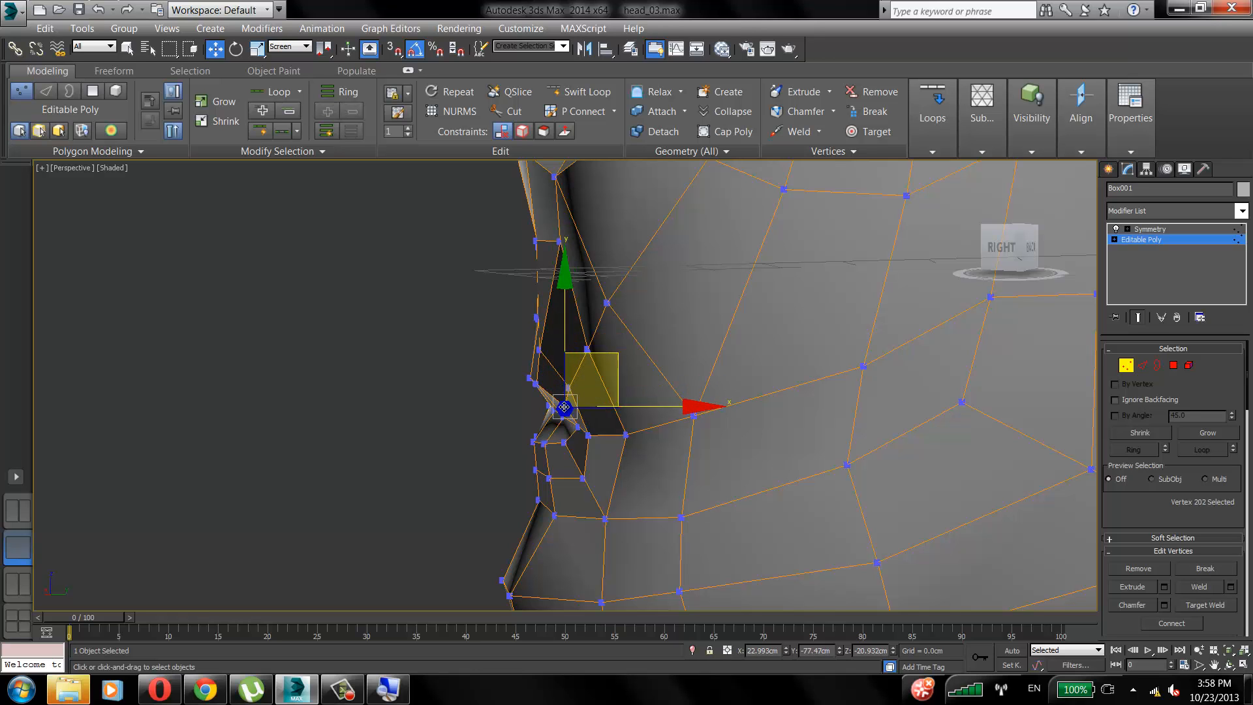
alt+middle_drag(561, 415, 509, 450)
click(536, 469)
click(503, 452)
Lower the new loop's vertices above the upper lip, at and beside the midline, so they sit close to the lip edge.
click(451, 304)
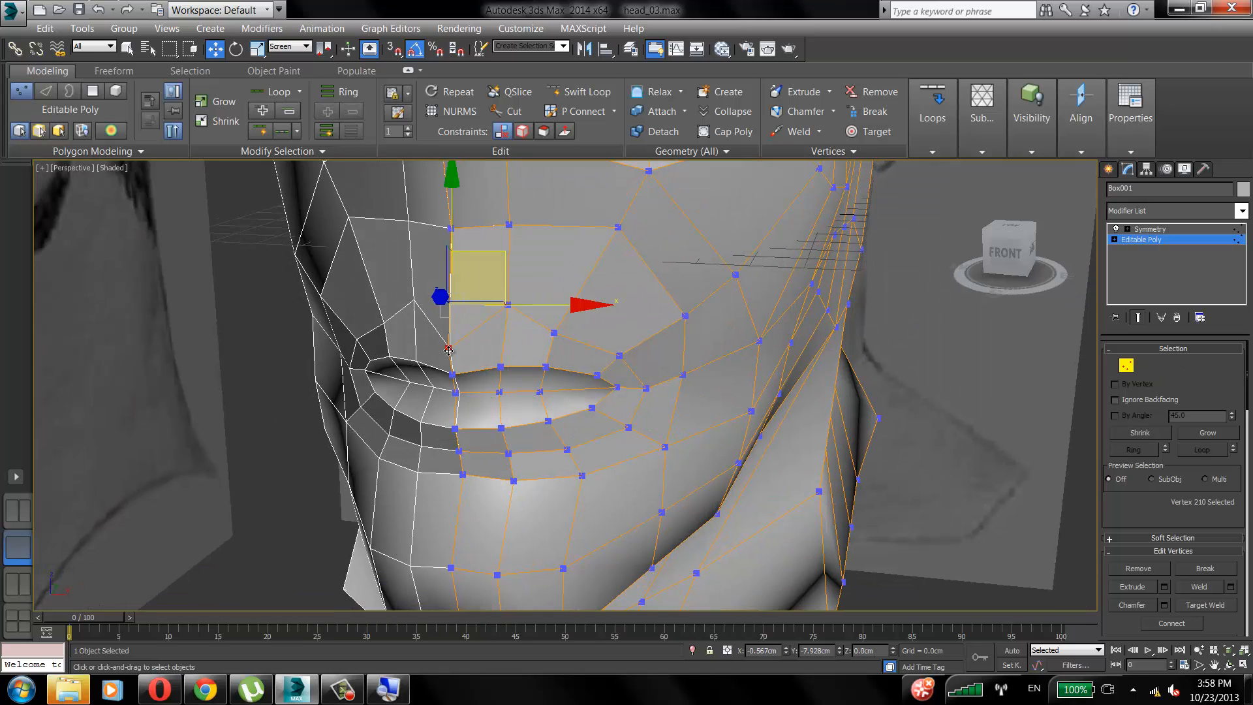
drag(452, 305, 451, 350)
drag(508, 304, 494, 347)
alt+middle_drag(494, 347, 535, 303)
click(476, 358)
click(461, 345)
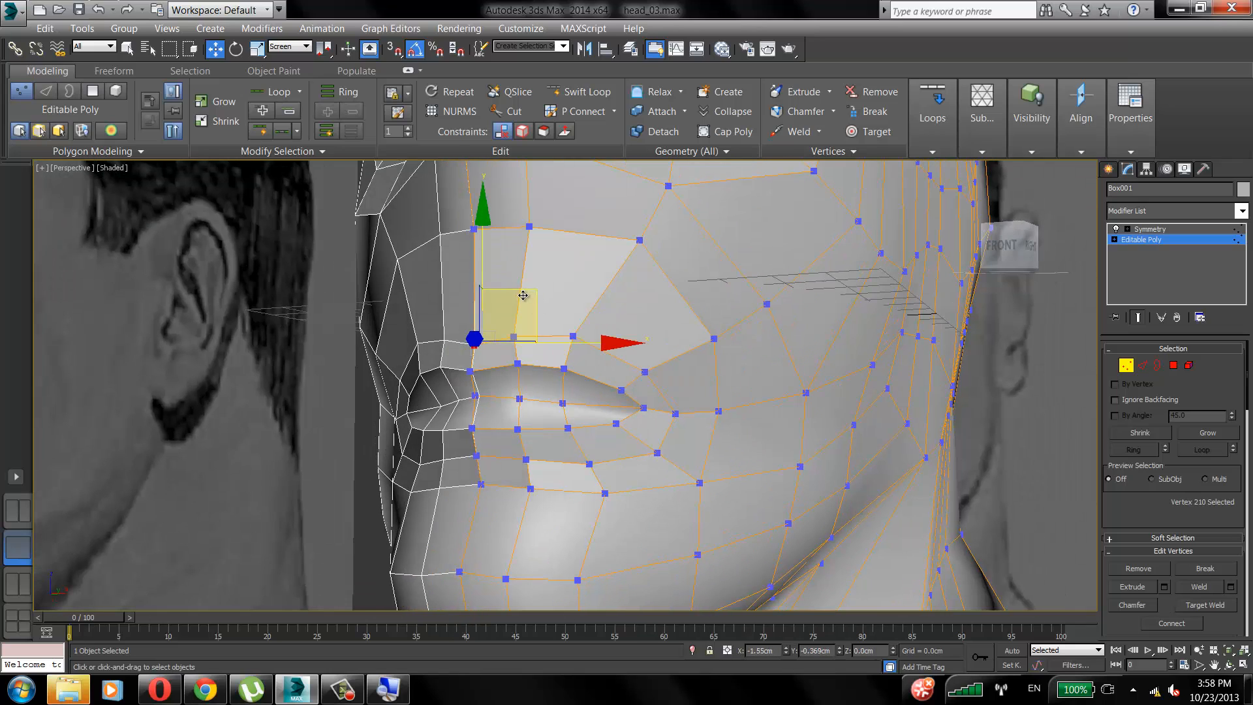
drag(523, 297, 514, 299)
Refine the loop vertices just above the upper lip from the side view.
alt+middle_drag(514, 299, 417, 326)
click(359, 366)
click(477, 336)
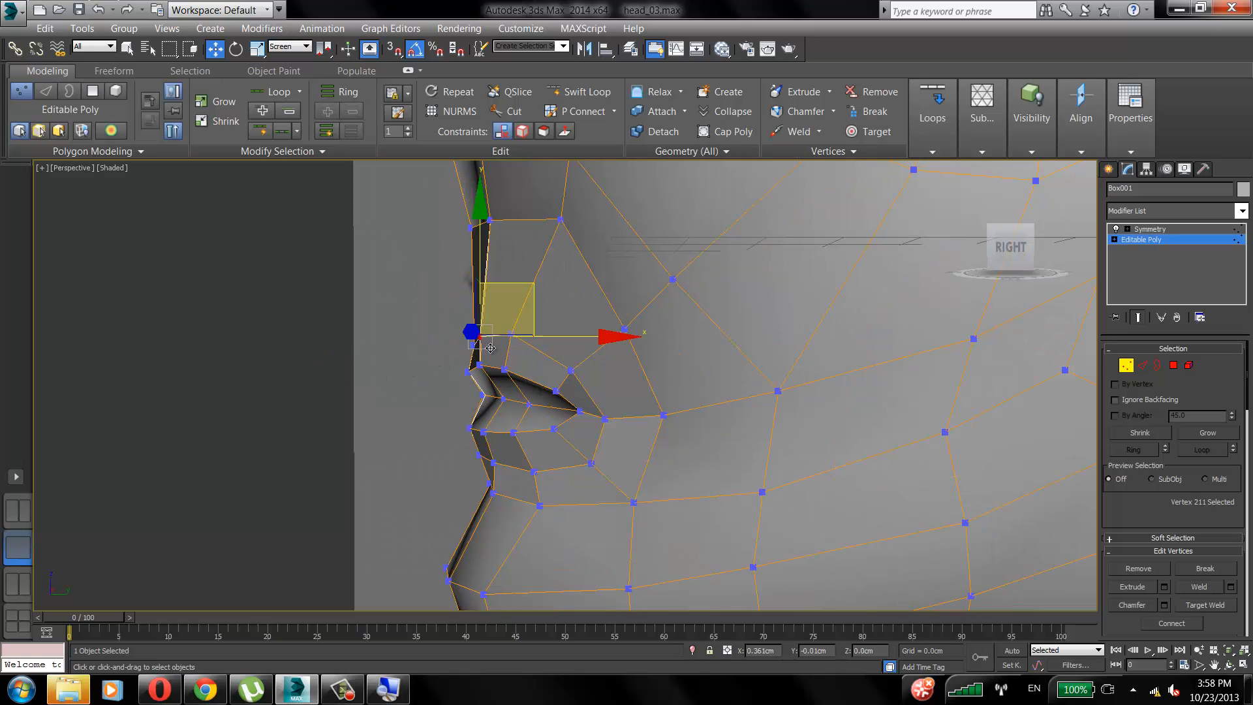
drag(478, 336, 490, 346)
click(508, 352)
click(507, 366)
mouse_move(506, 365)
alt+middle_down()
mouse_move(546, 358)
mouse_move(518, 348)
alt+middle_up()
Undo the lip modelling back to the state before the mouth edges were added.
key(ctrl+z)
key(ctrl+z)
key(ctrl+z)
key(ctrl+z)
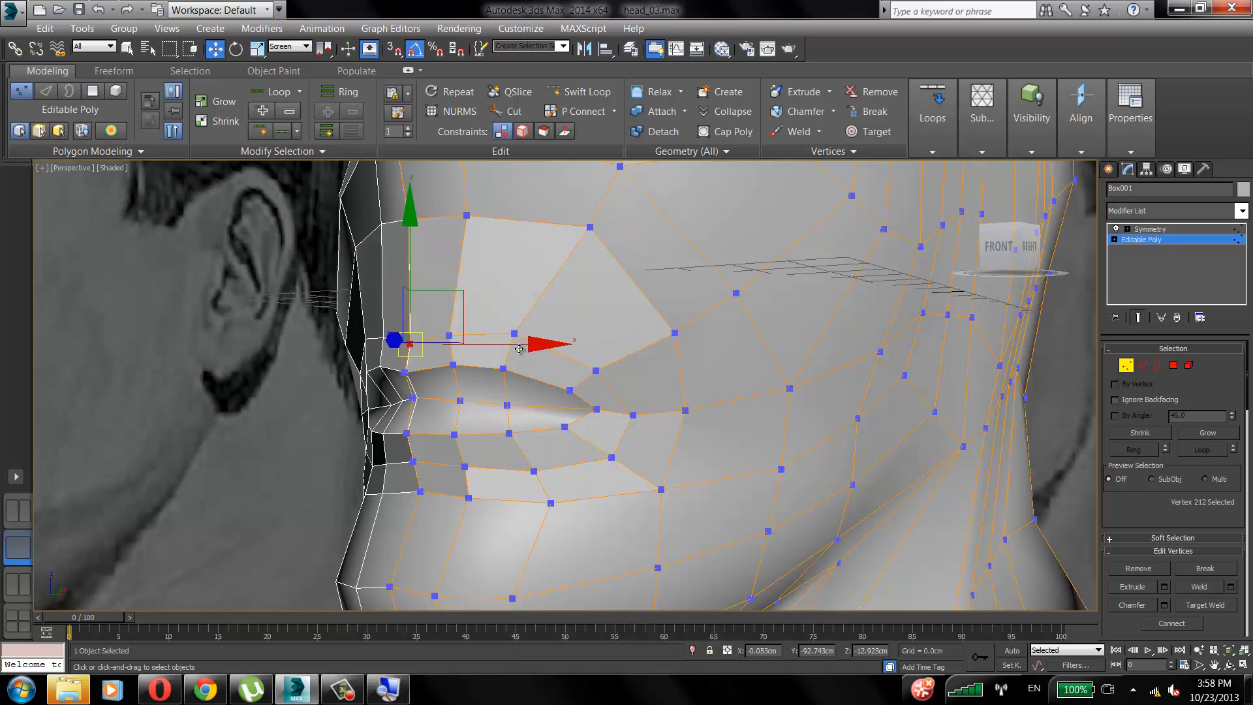
key(ctrl+z)
key(ctrl+z)
key(ctrl+z)
key(ctrl+z)
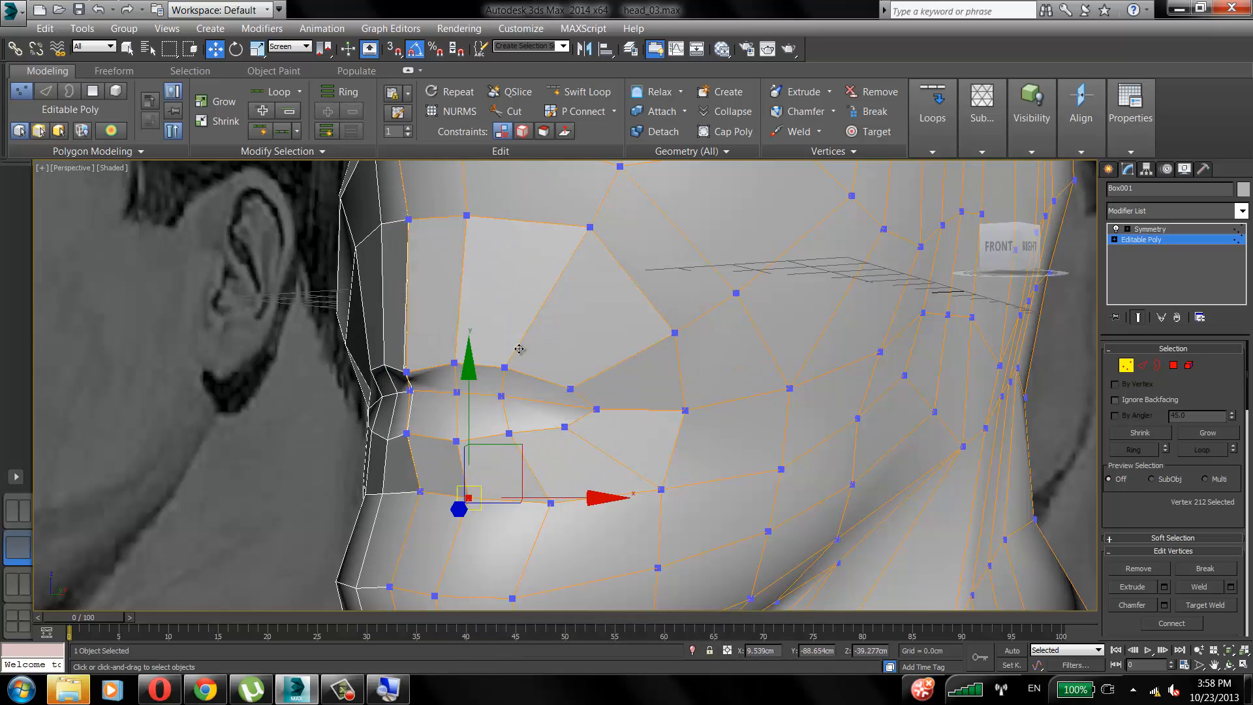
key(ctrl+z)
key(ctrl+z)
key(ctrl+z)
key(ctrl+z)
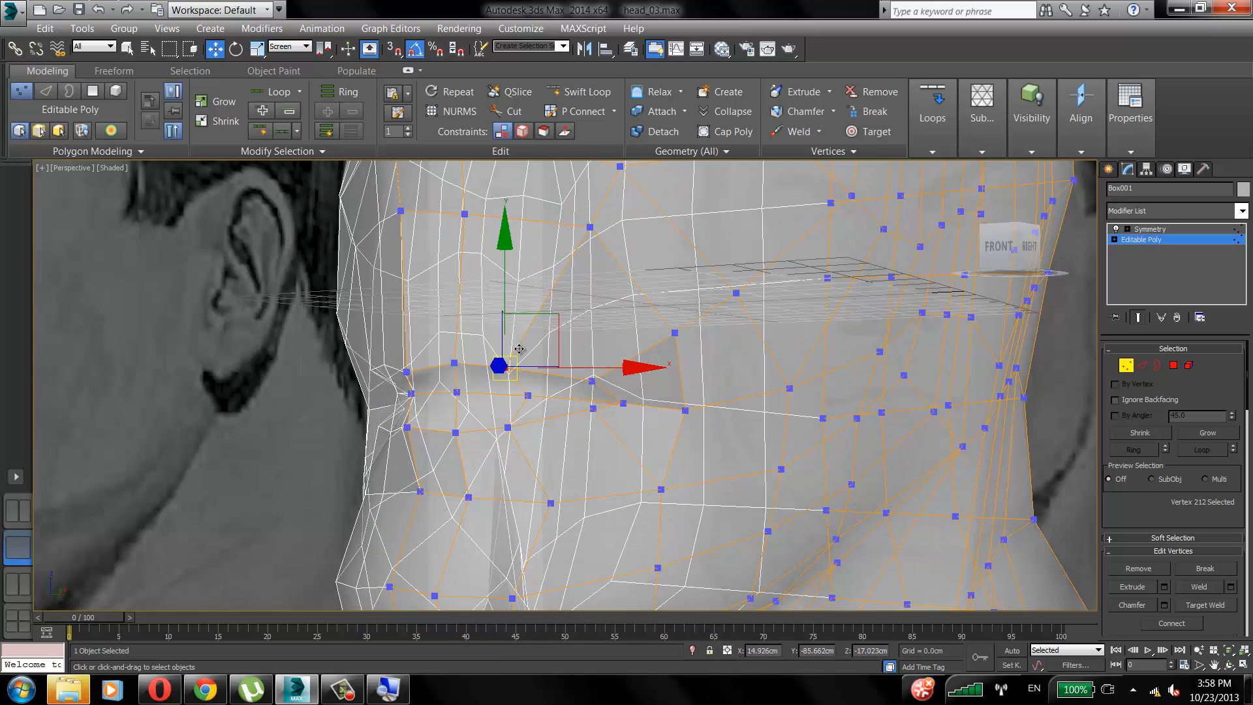
key(ctrl+z)
key(ctrl+z)
key(ctrl+z)
key(ctrl+z)
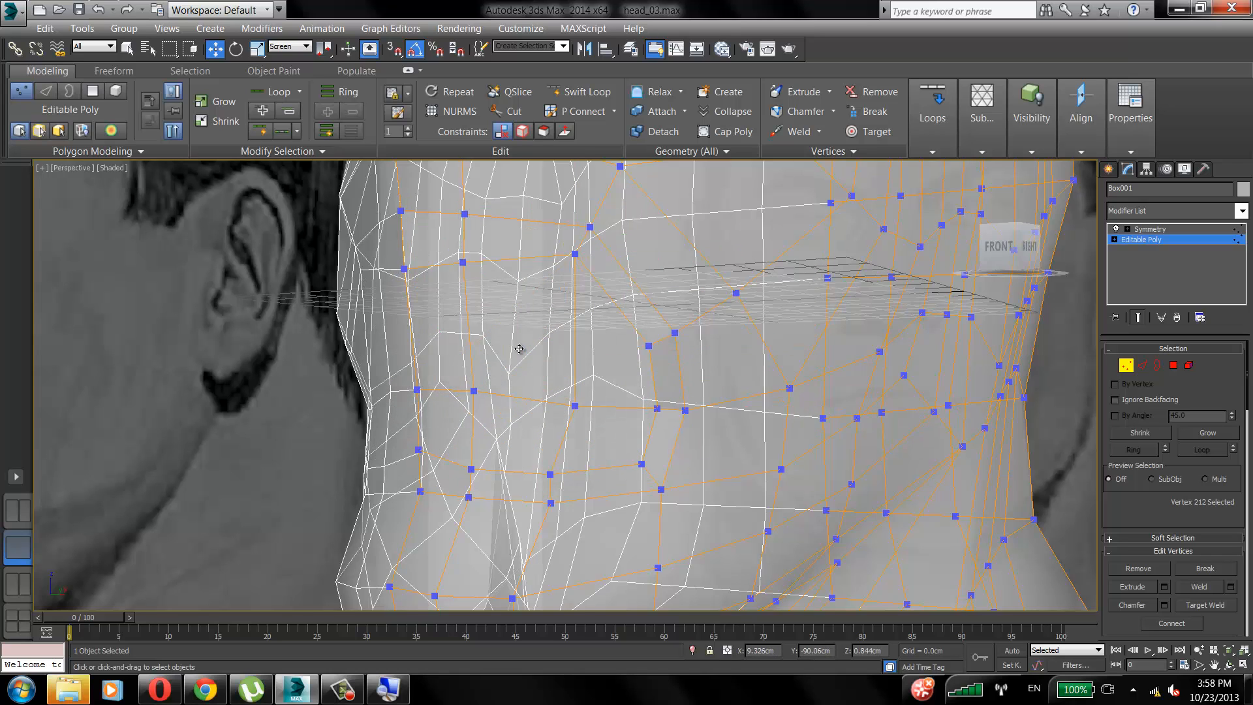
key(ctrl+z)
key(ctrl+z)
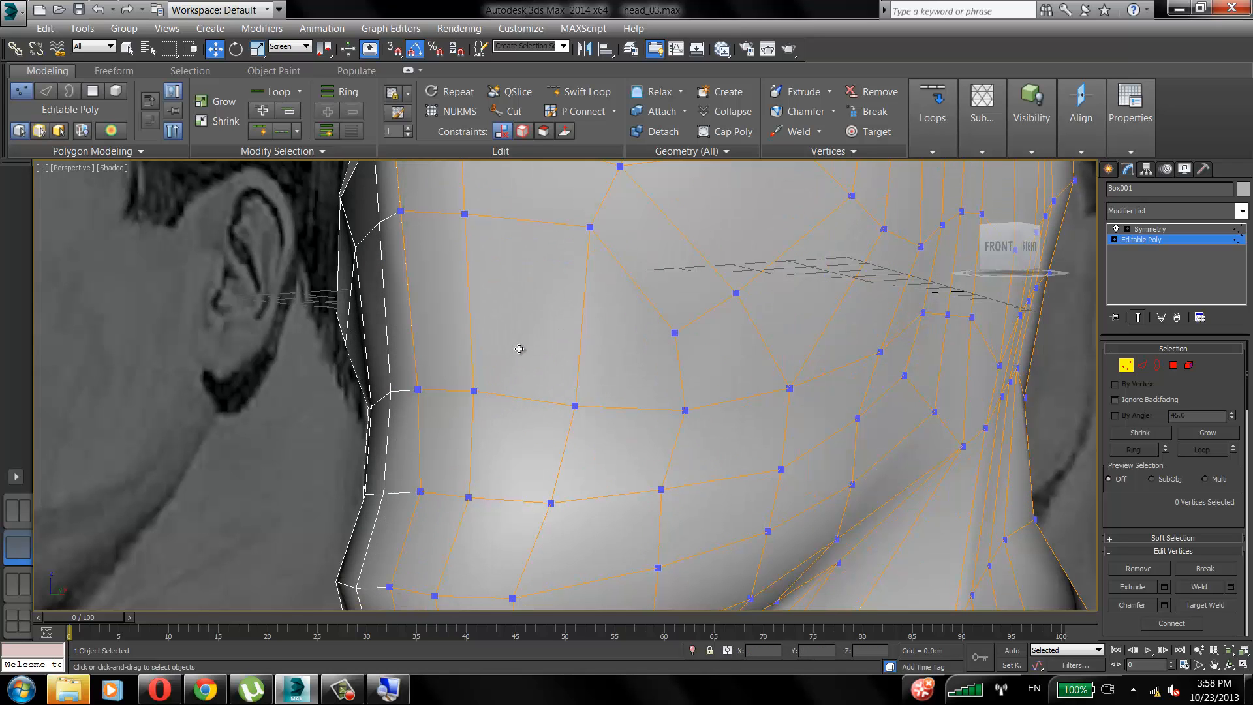
Cut edge rows just above and below the mouth line, from the midline to the third vertical edge, and add a vertex beside the mouth corner.
alt+middle_drag(546, 334, 524, 297)
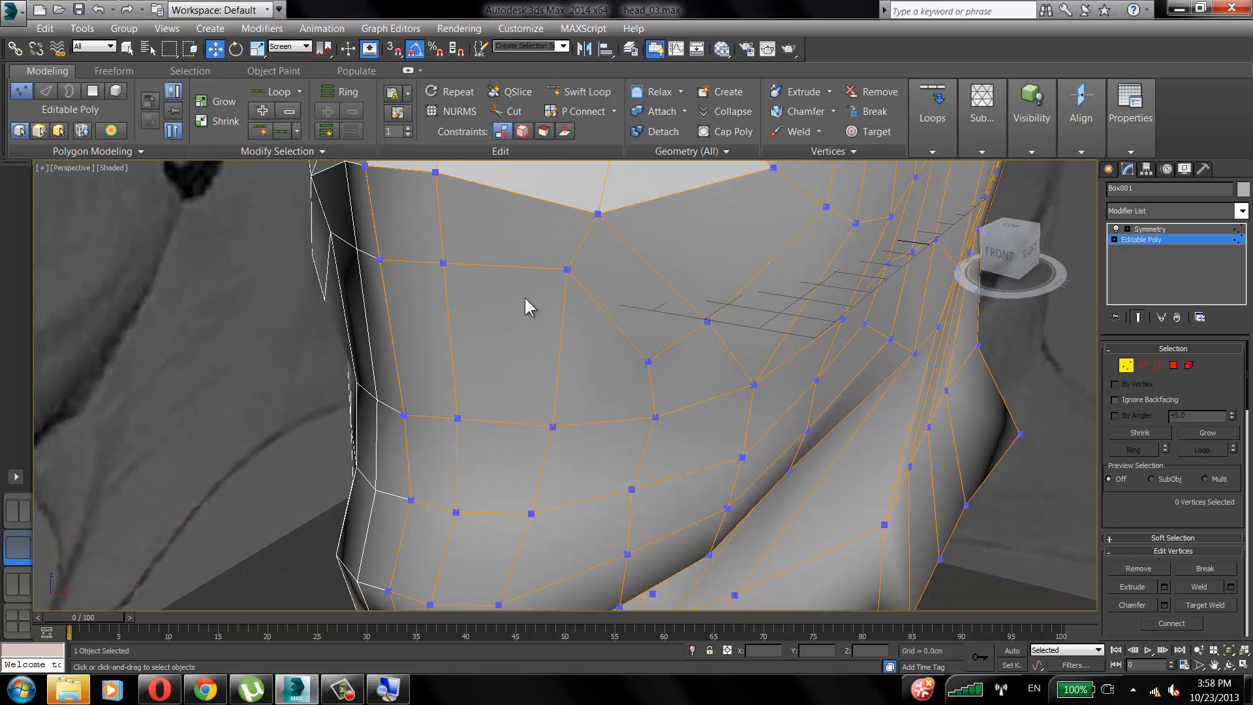
click(515, 110)
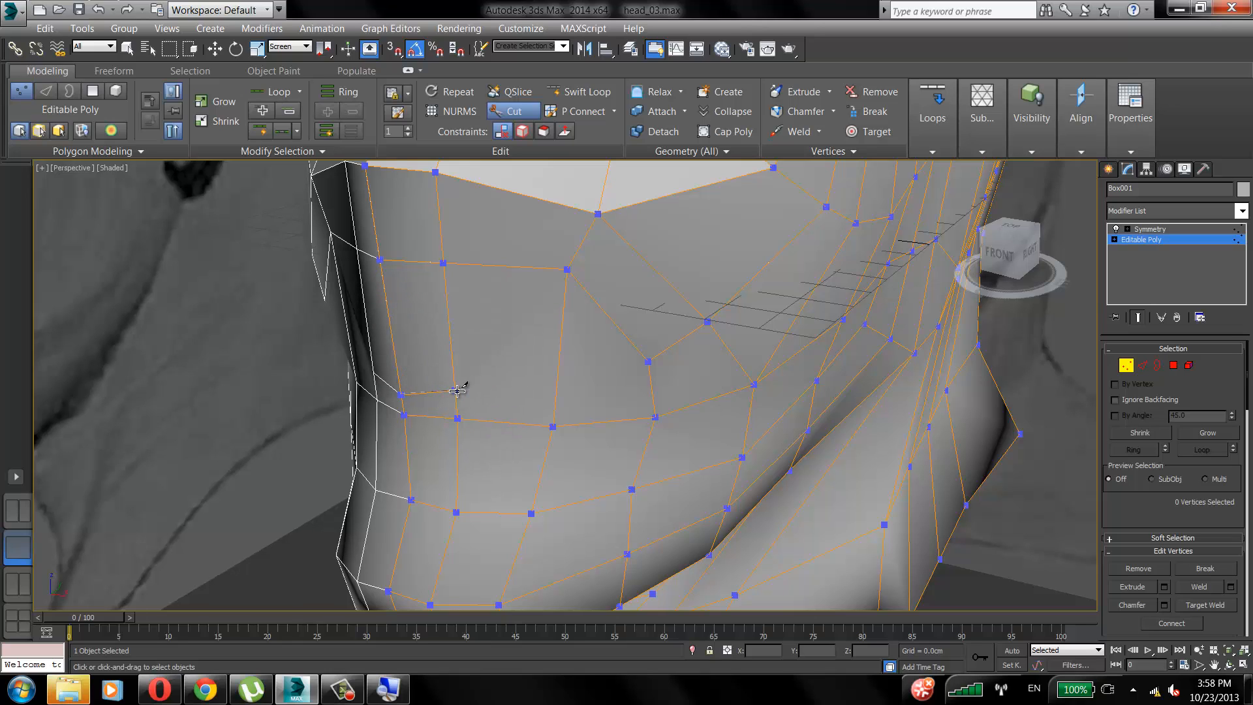
click(456, 391)
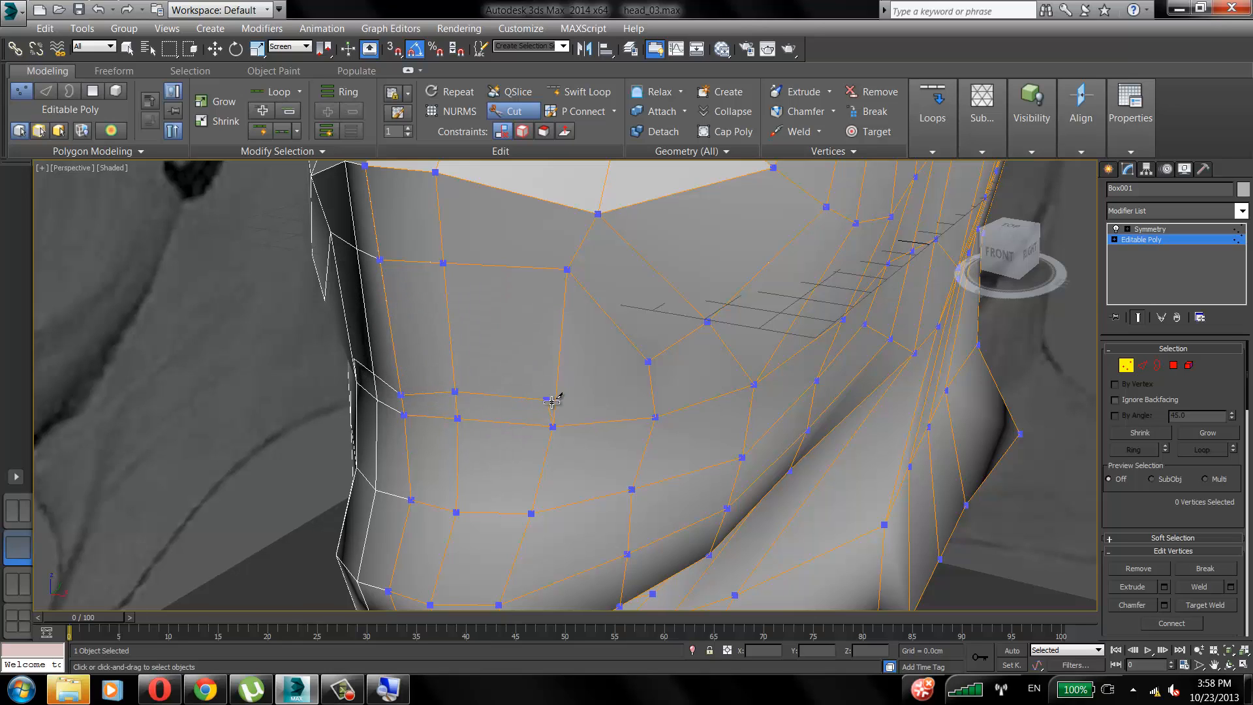
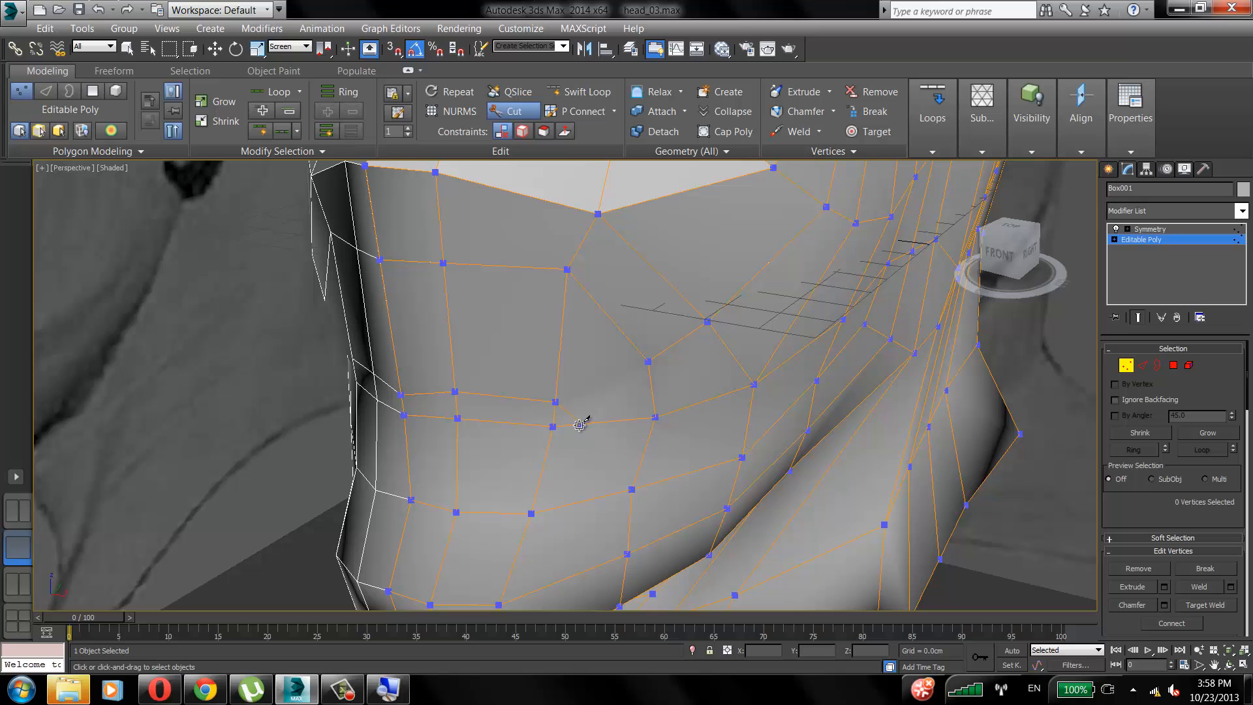
click(456, 444)
click(409, 437)
mouse_move(487, 325)
alt+middle_down()
mouse_move(531, 313)
mouse_move(479, 309)
alt+middle_up()
right_click(480, 309)
key(w)
alt+middle_drag(578, 308, 652, 248)
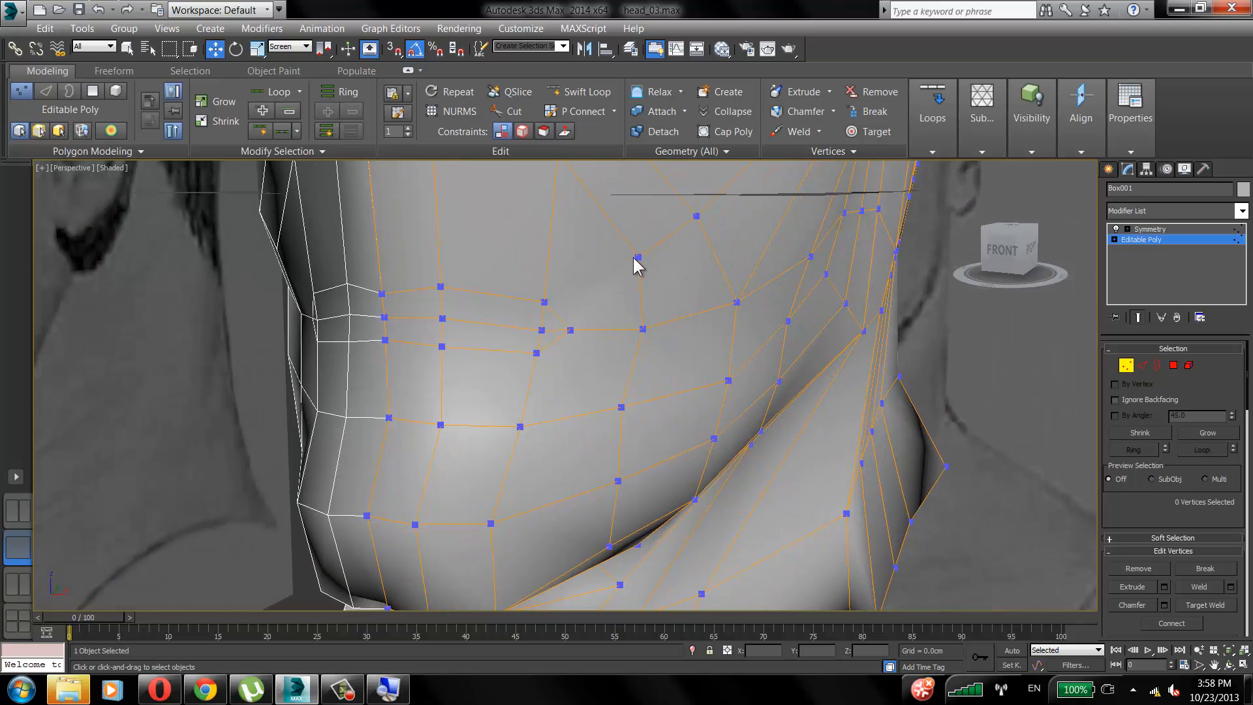
Try to cut a loop around the mouth corner into the cheek vertices and raise the midline vertex above the mouth.
key(alt+c)
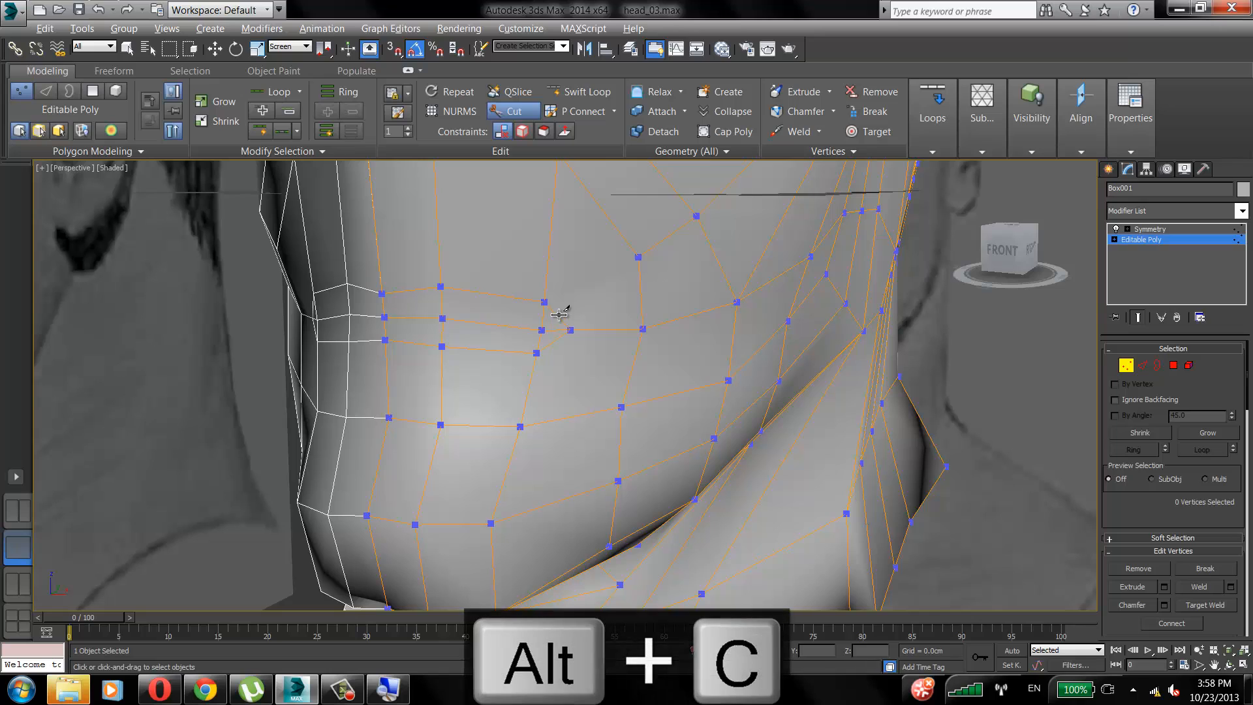
click(556, 315)
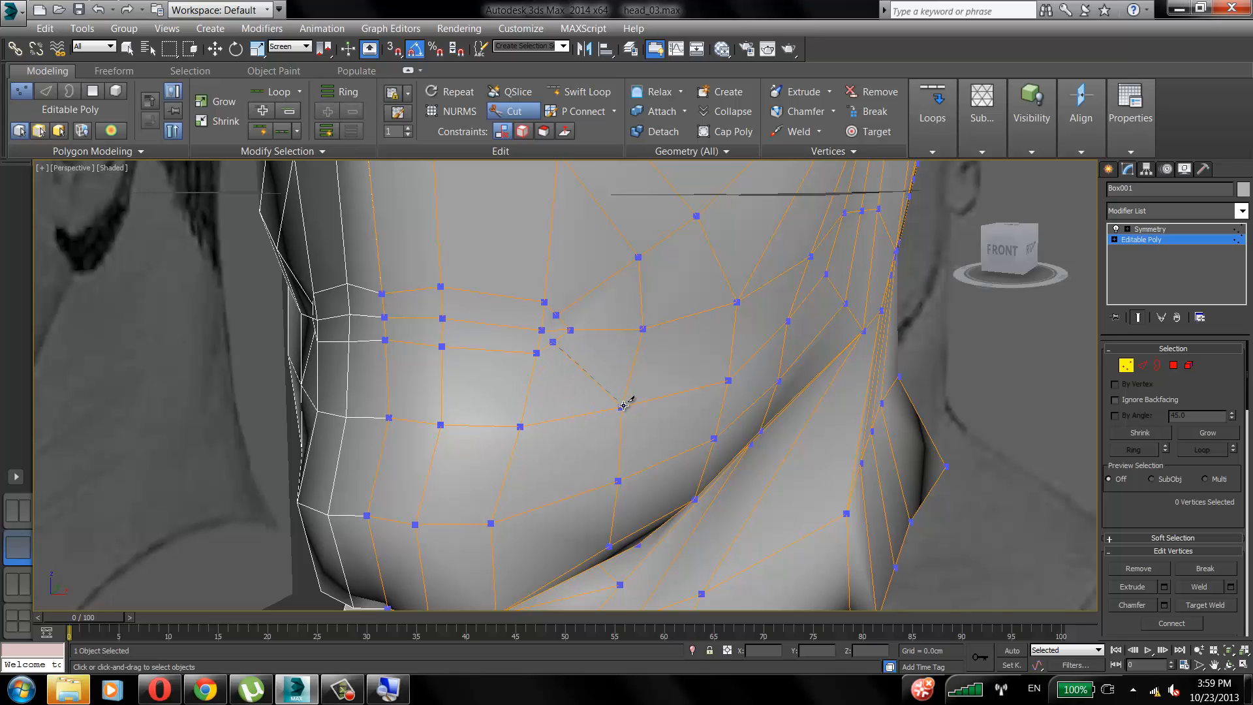
key(w)
alt+middle_drag(540, 314, 534, 299)
click(631, 287)
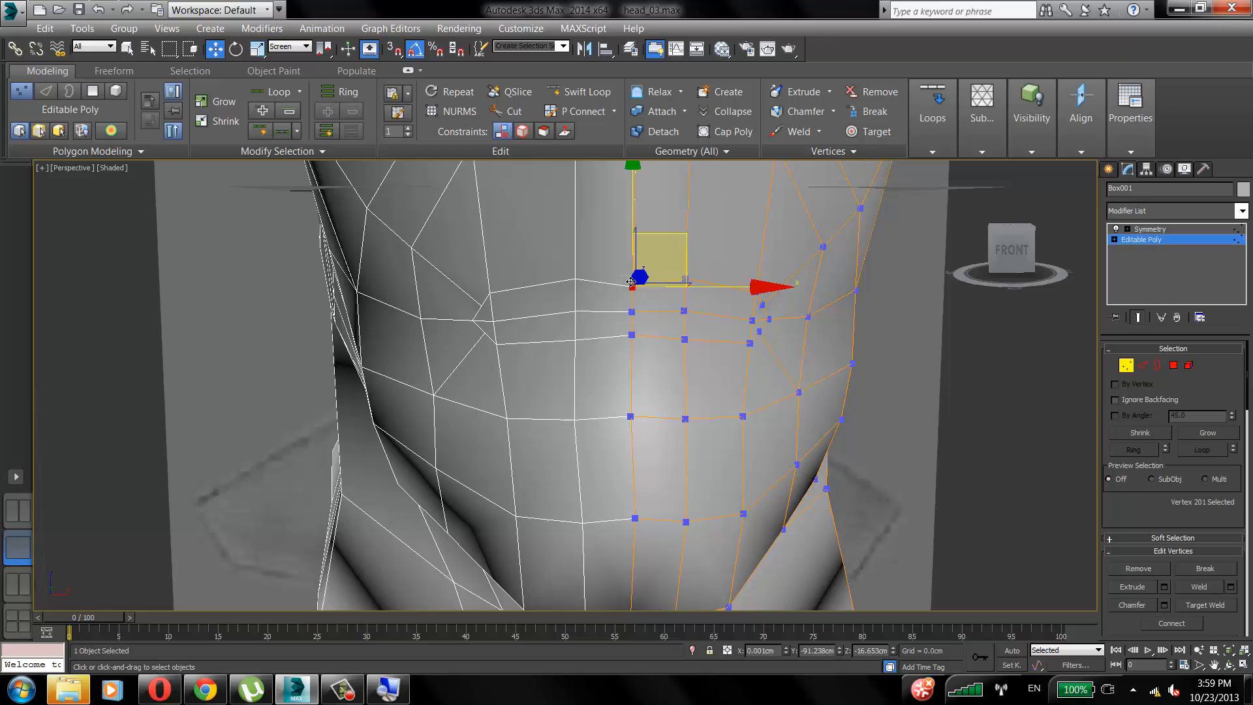
drag(631, 246, 631, 237)
click(694, 279)
alt+middle_drag(695, 279, 551, 400)
Undo the mouth-corner cuts and the vertex move, and recut the lower edge row's segment to the midline.
key(ctrl+z)
key(ctrl+z)
key(ctrl+z)
key(ctrl+z)
key(ctrl+z)
key(alt+c)
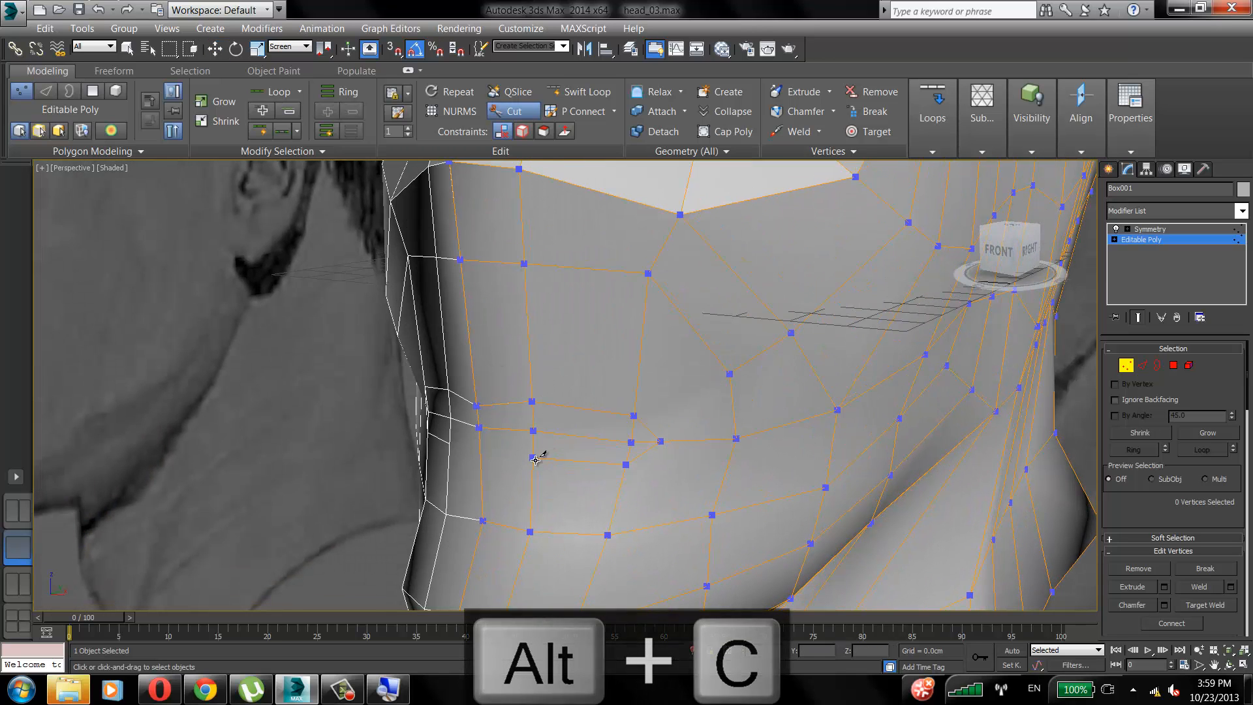
click(529, 456)
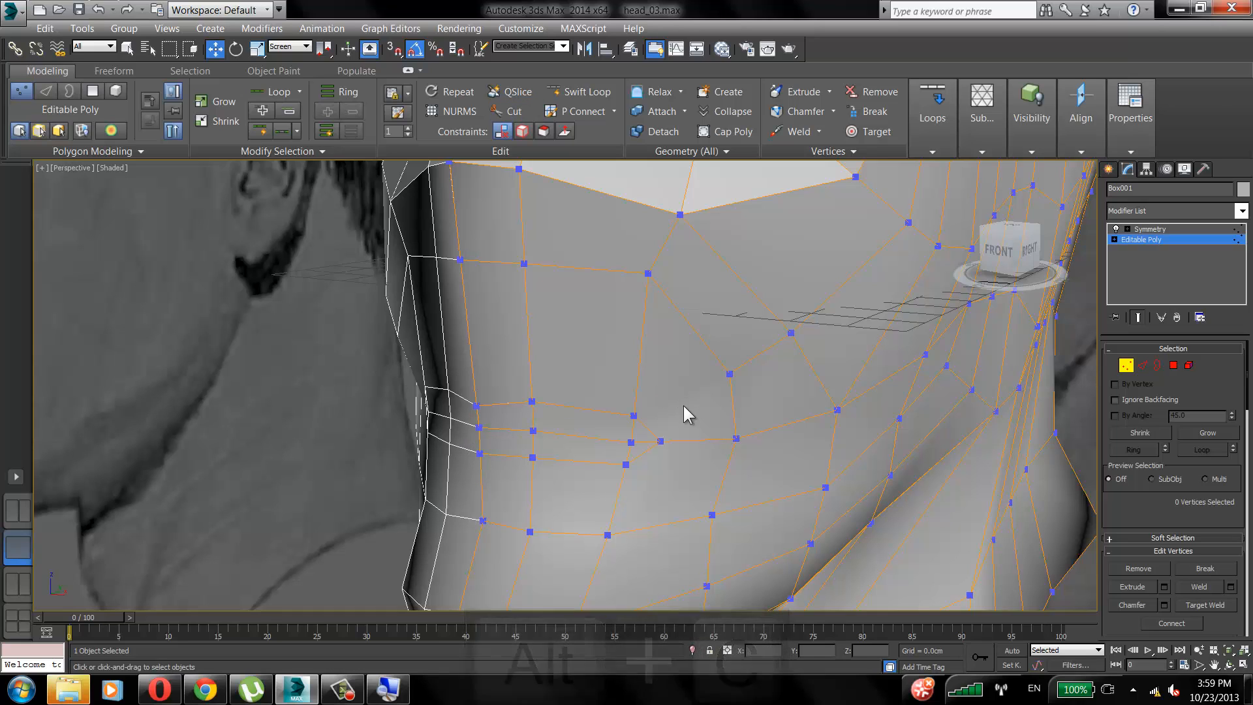
Apply Build Corner above and below the mouth corner to connect both lip rows around it.
key(2)
key(w)
click(651, 426)
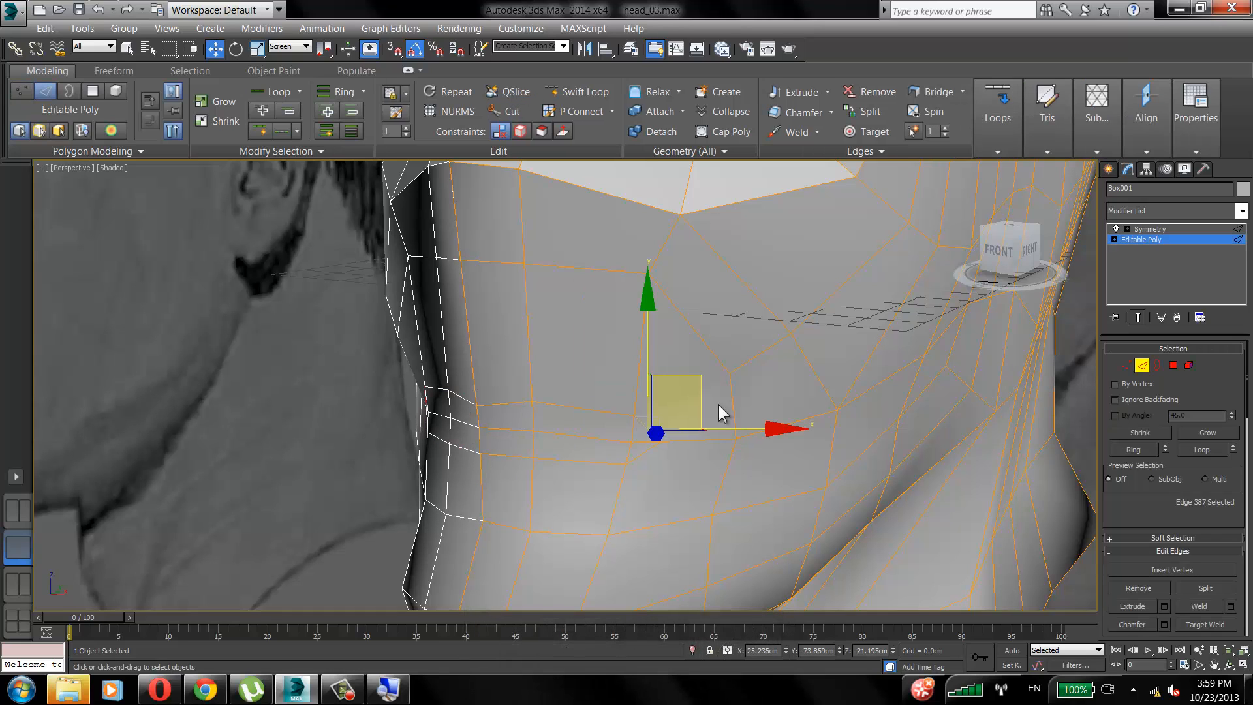
click(1003, 145)
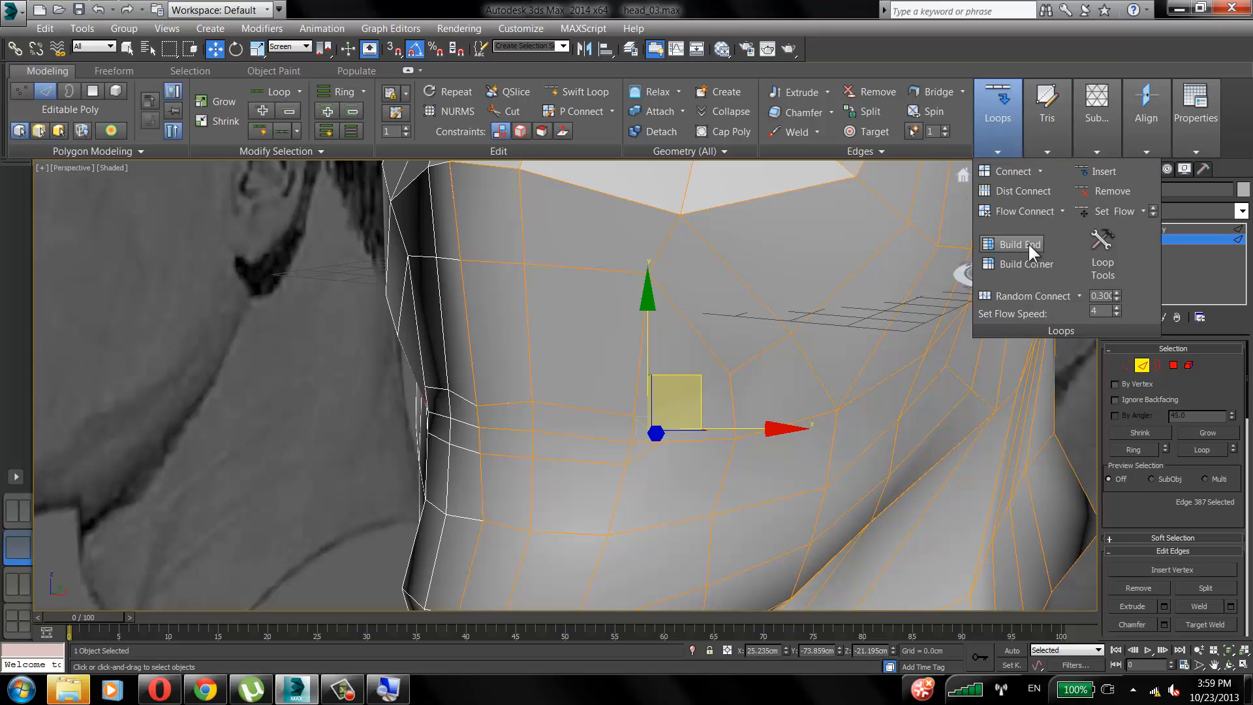
click(1031, 264)
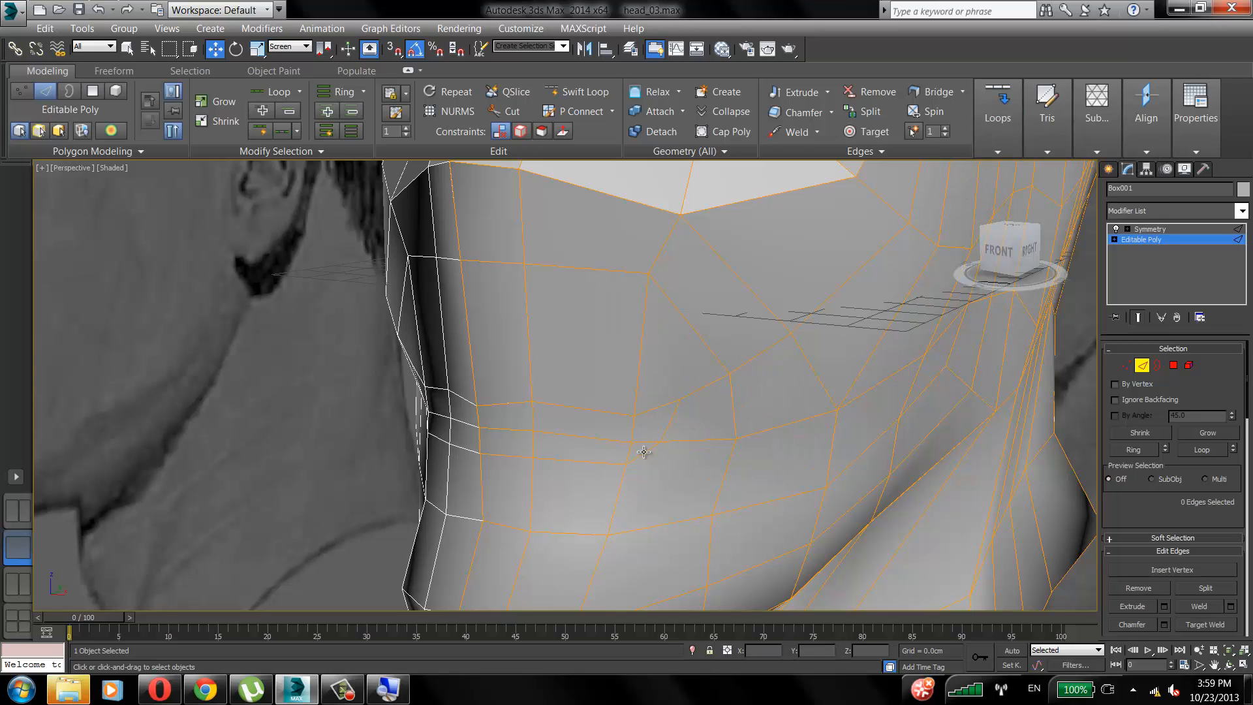
mouse_move(1004, 119)
click(1012, 263)
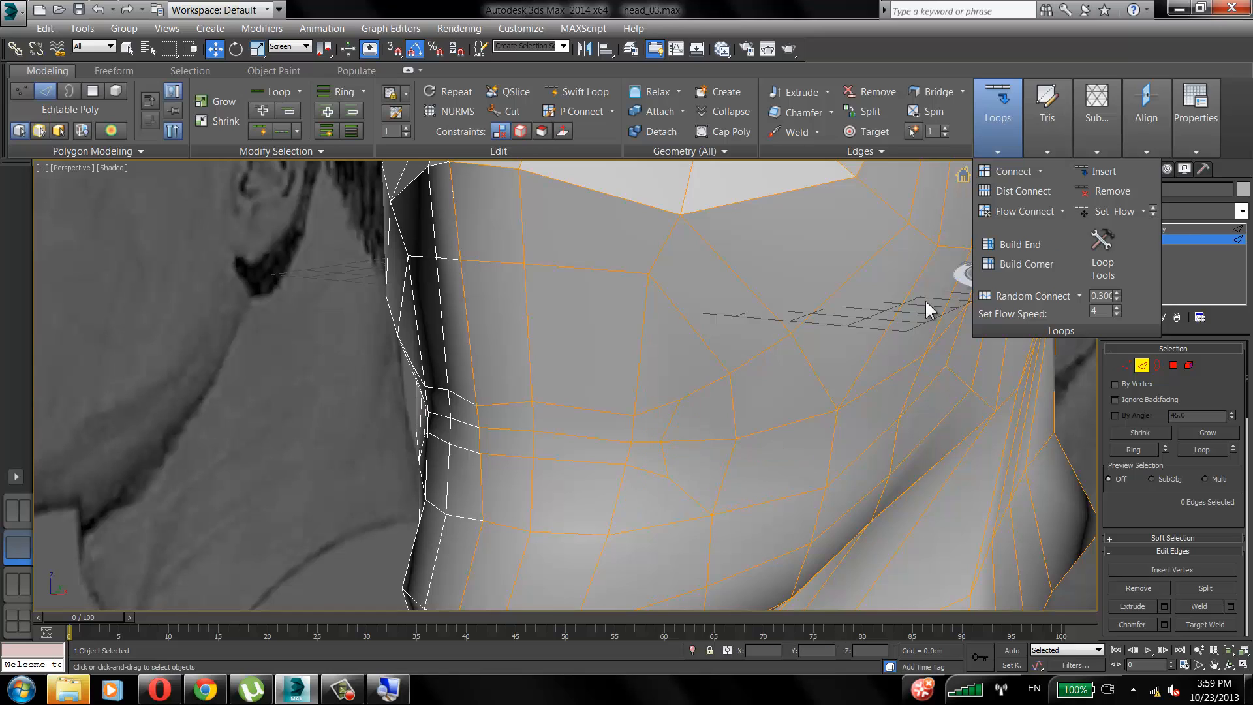
Move the two new corner vertices closer to the mouth corner so the loop curves tightly around it.
key(1)
click(708, 394)
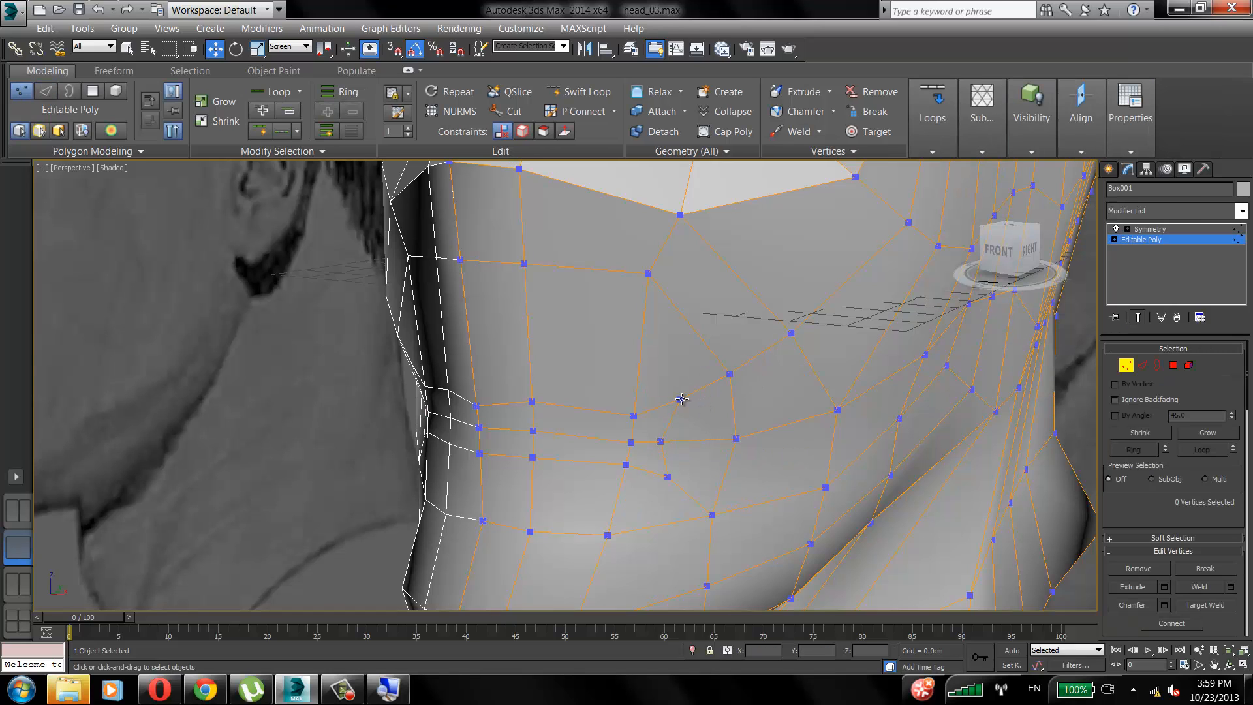
drag(680, 399, 652, 424)
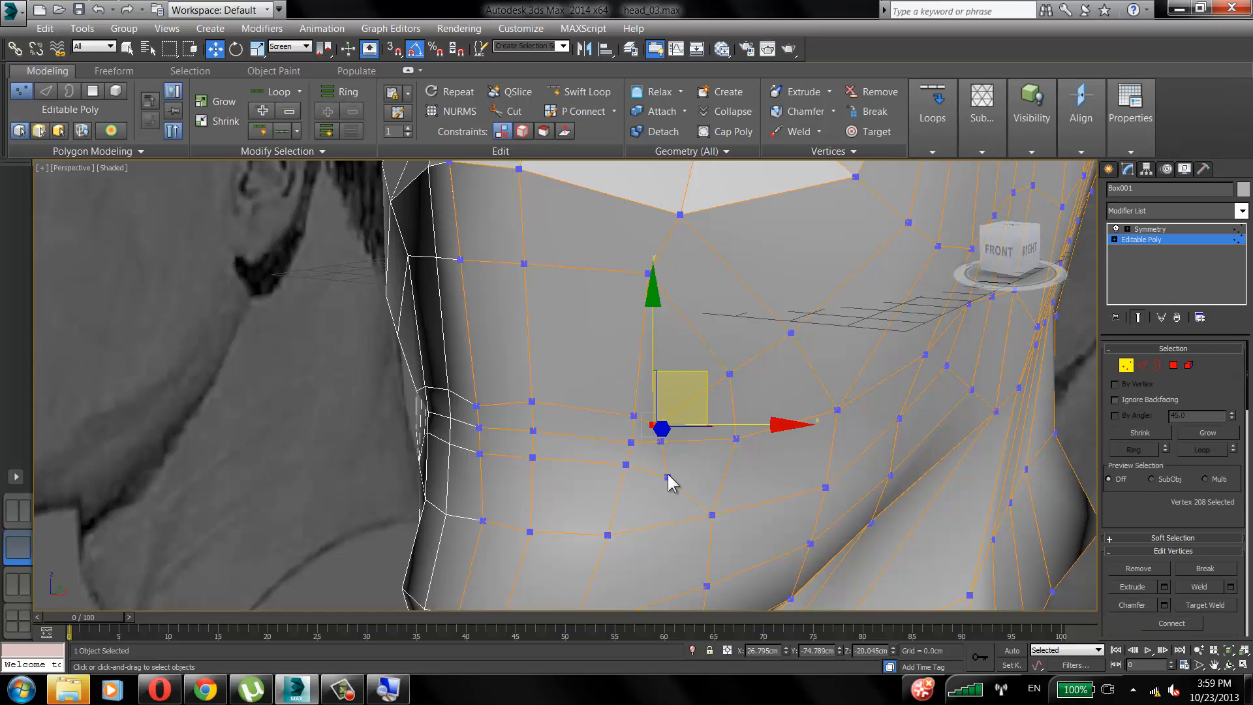
drag(665, 474, 648, 465)
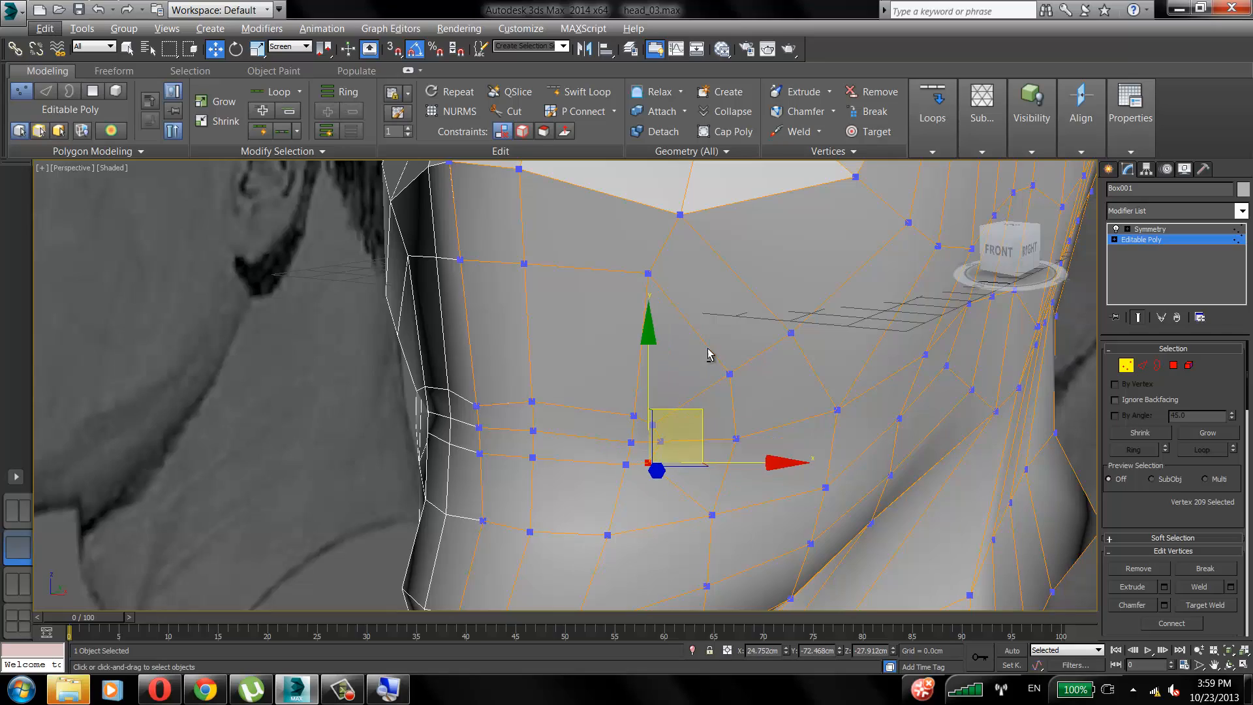
alt+middle_drag(710, 354, 556, 359)
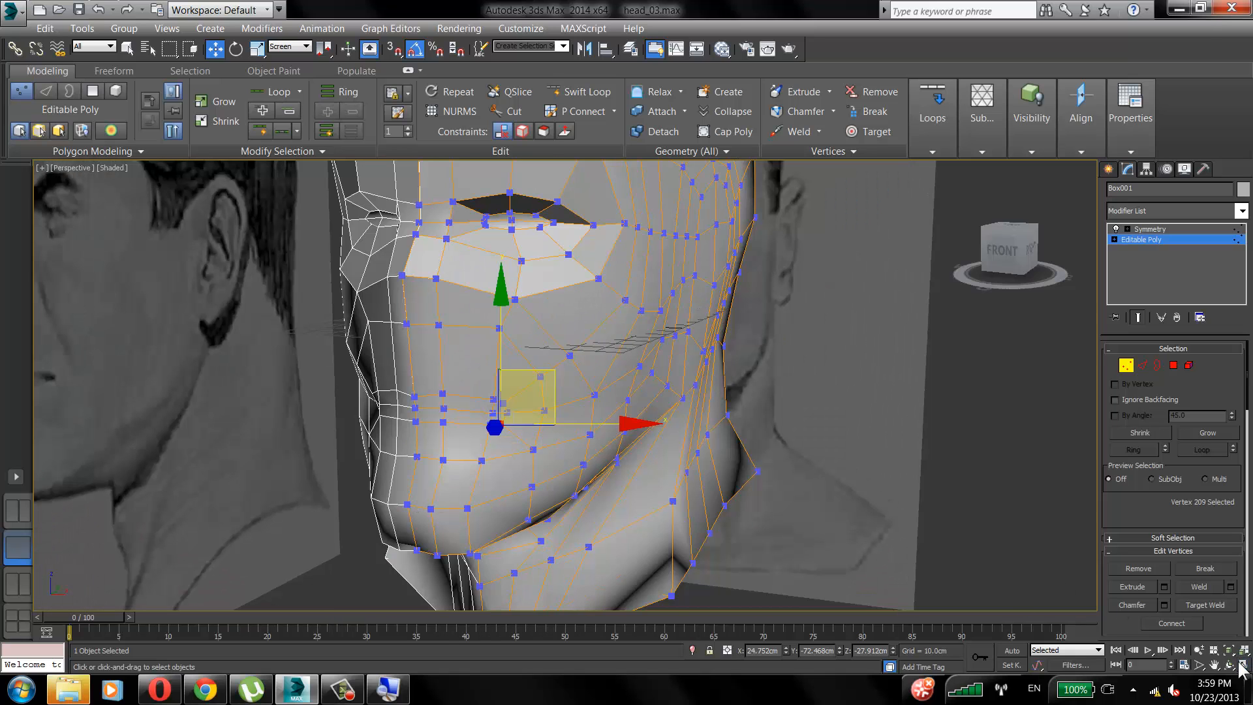
Show the Right and Front views side by side with the mesh see-through and the Symmetry modifier turned off.
click(18, 583)
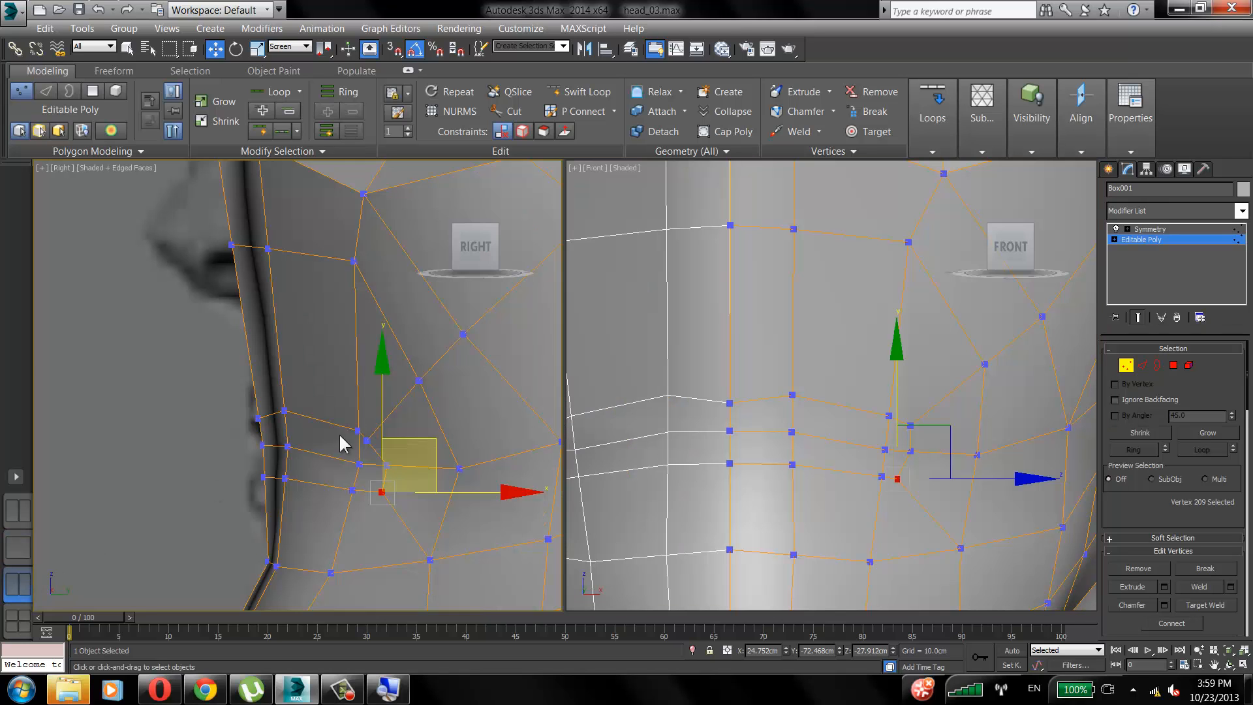
scroll(336, 392, up, 5)
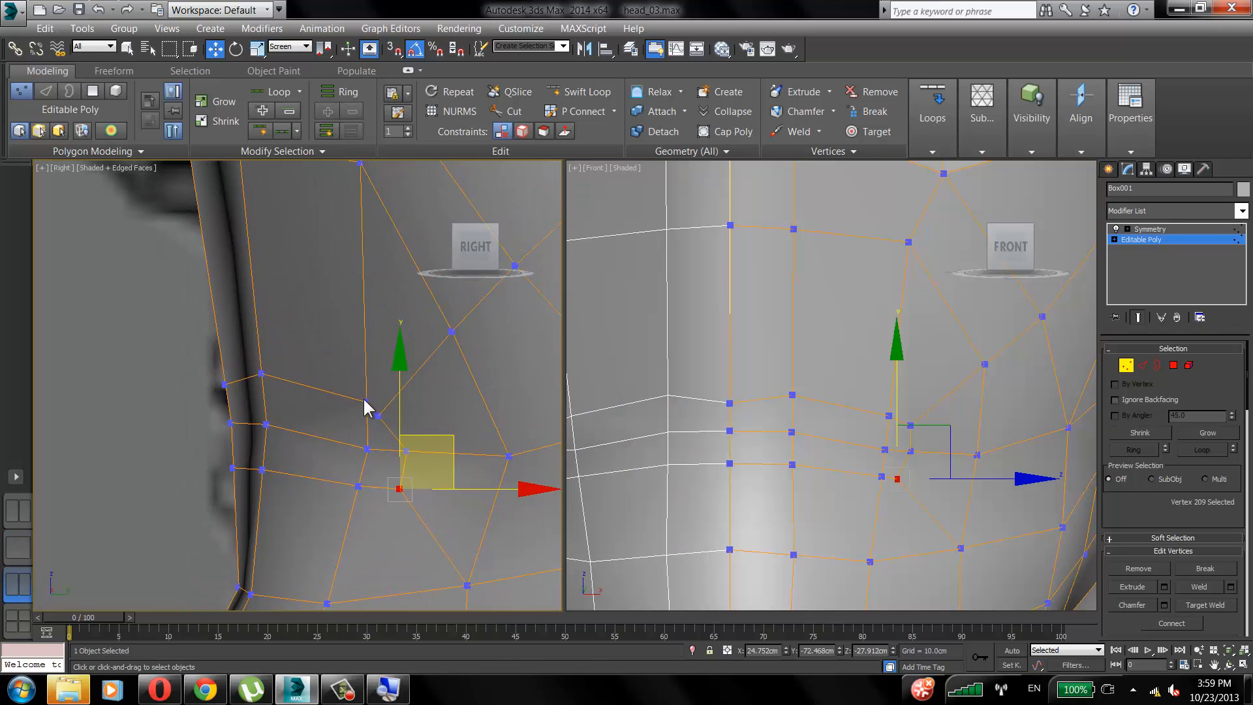
key(alt+x)
middle_drag(316, 417, 322, 350)
click(1116, 230)
Move the lip vertices at and beside the midline in the side view to follow the lip profile on the reference.
drag(205, 410, 210, 438)
click(187, 468)
click(231, 414)
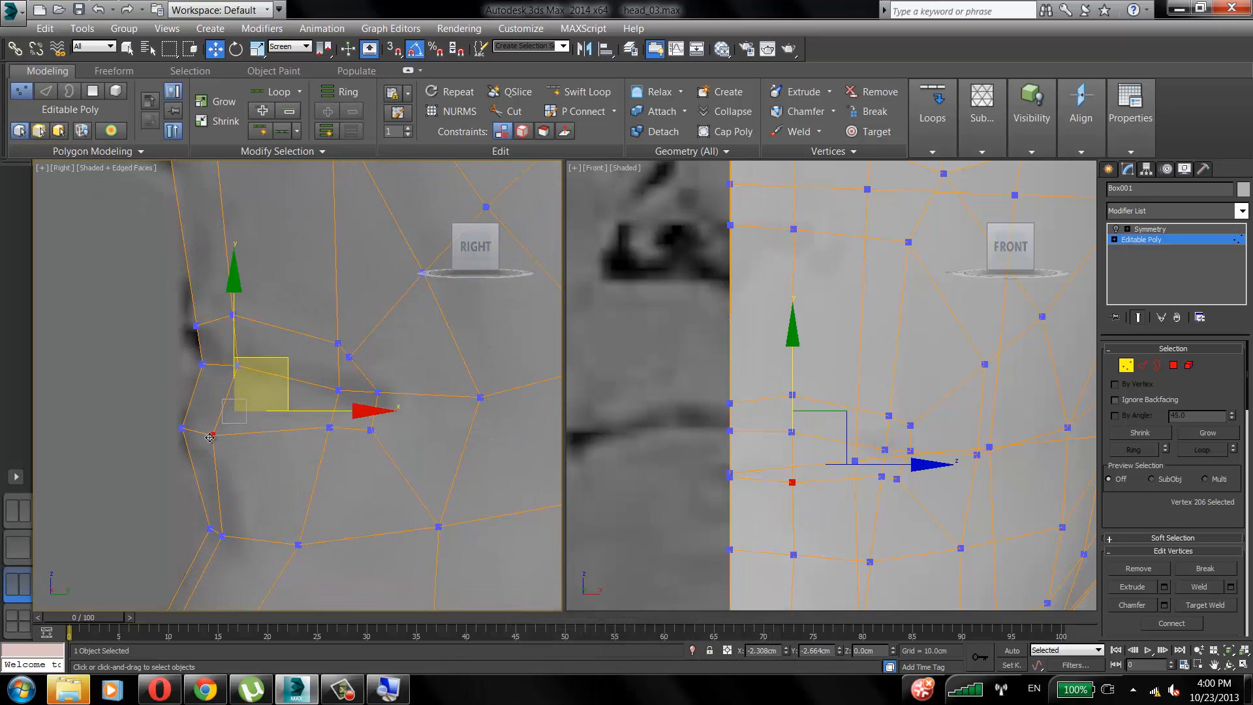
click(213, 341)
drag(196, 325, 149, 320)
click(284, 228)
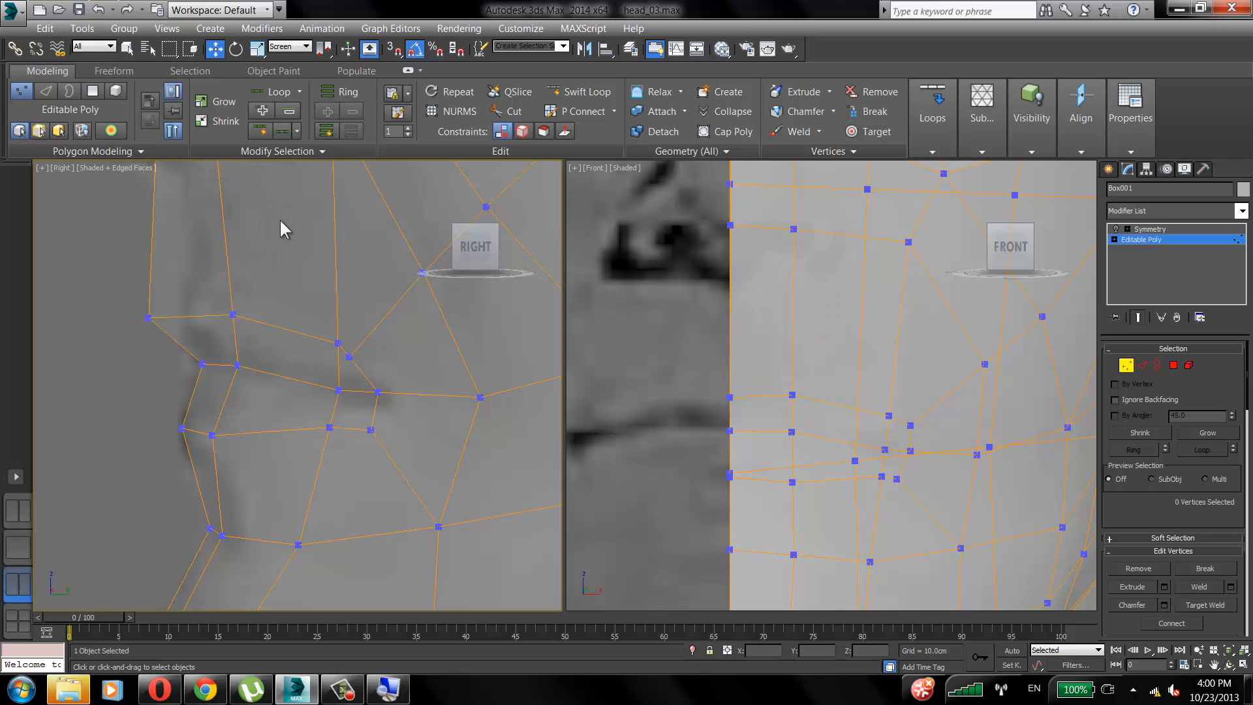
drag(234, 318, 208, 322)
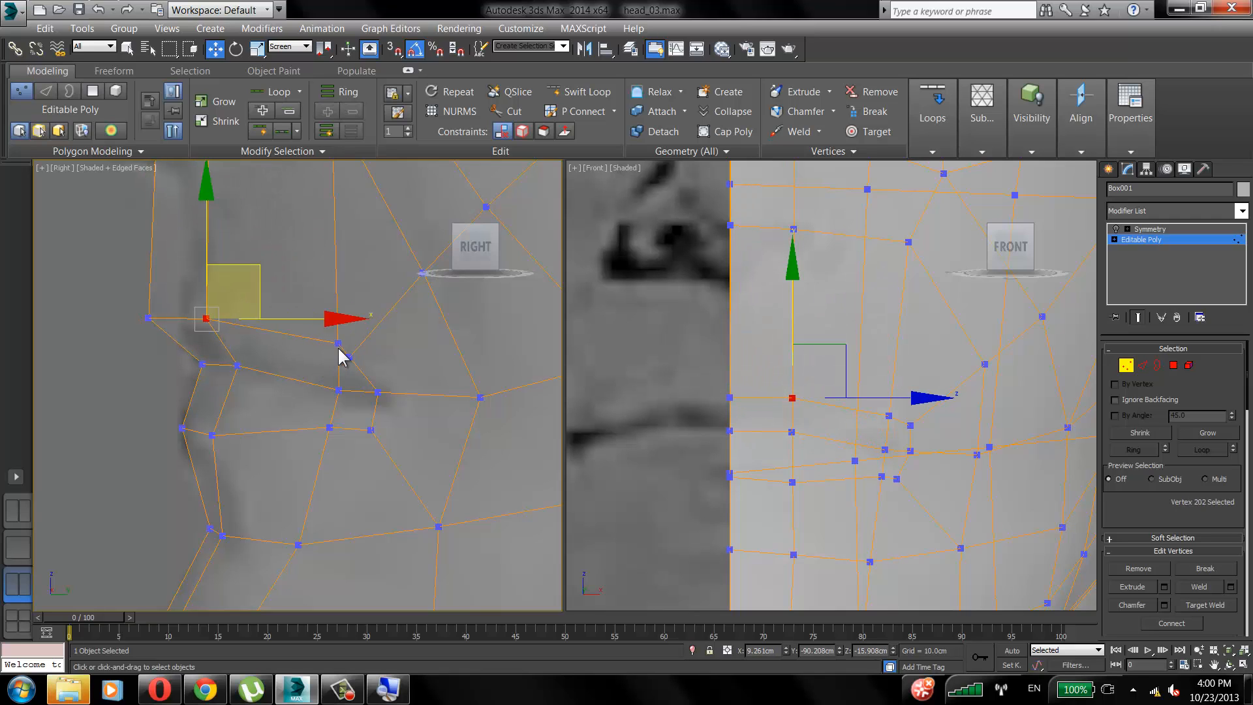
Shift the third column's upper-lip, mouth-line and lower-lip vertices forward in the side view.
drag(338, 344, 303, 347)
click(258, 336)
click(338, 390)
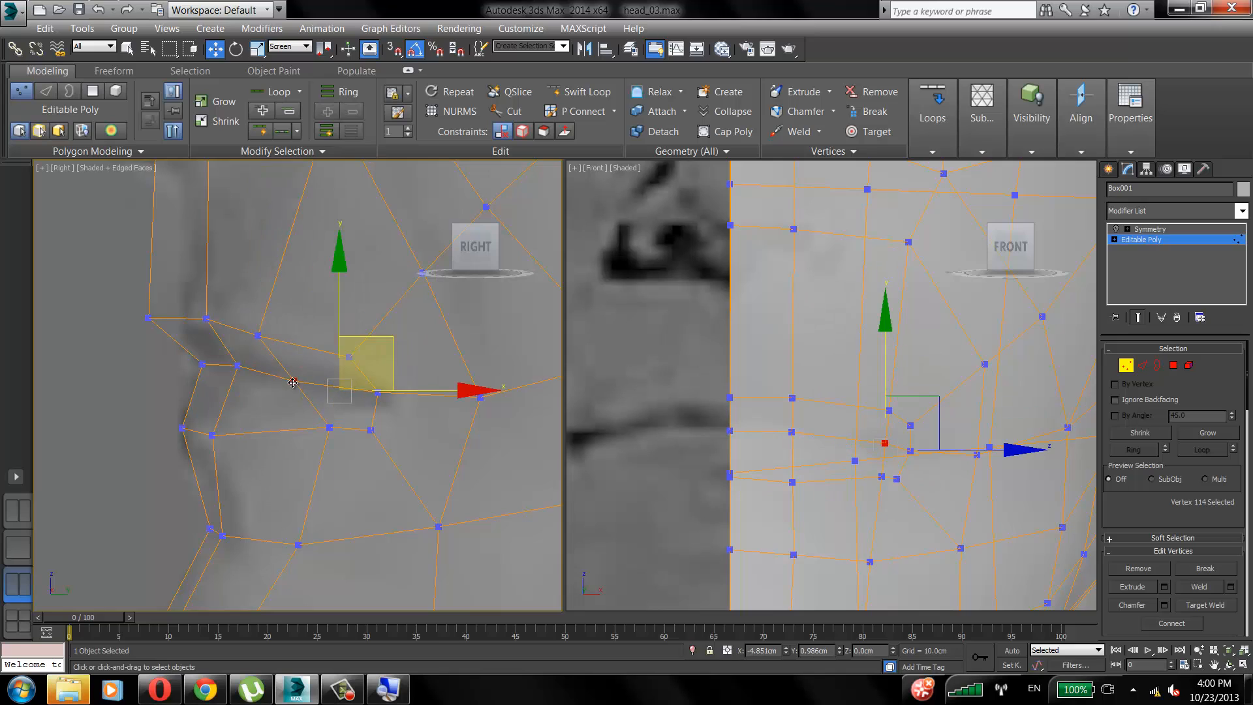
drag(338, 389, 283, 377)
drag(331, 428, 261, 435)
Pull the two corner-loop vertices forward and fine-tune the mouth corner, mouth-line and midline upper-lip vertices in the side view.
click(293, 317)
drag(355, 361, 322, 362)
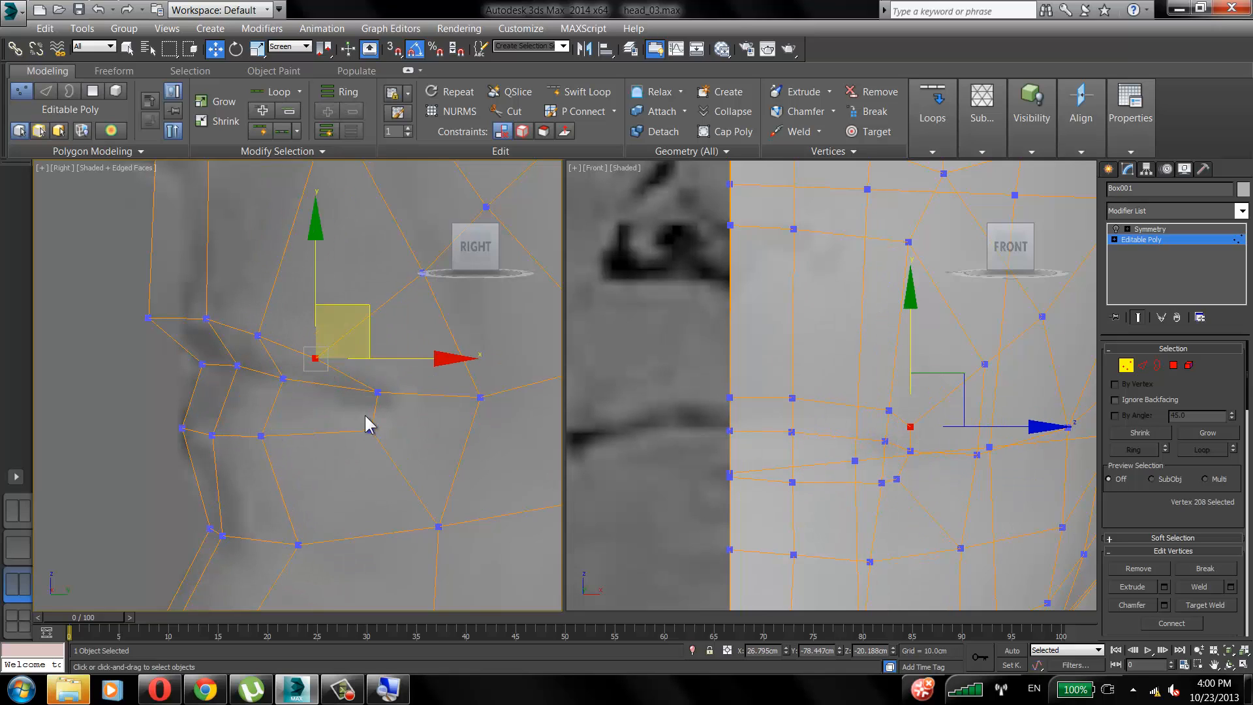
drag(374, 429, 331, 427)
click(378, 389)
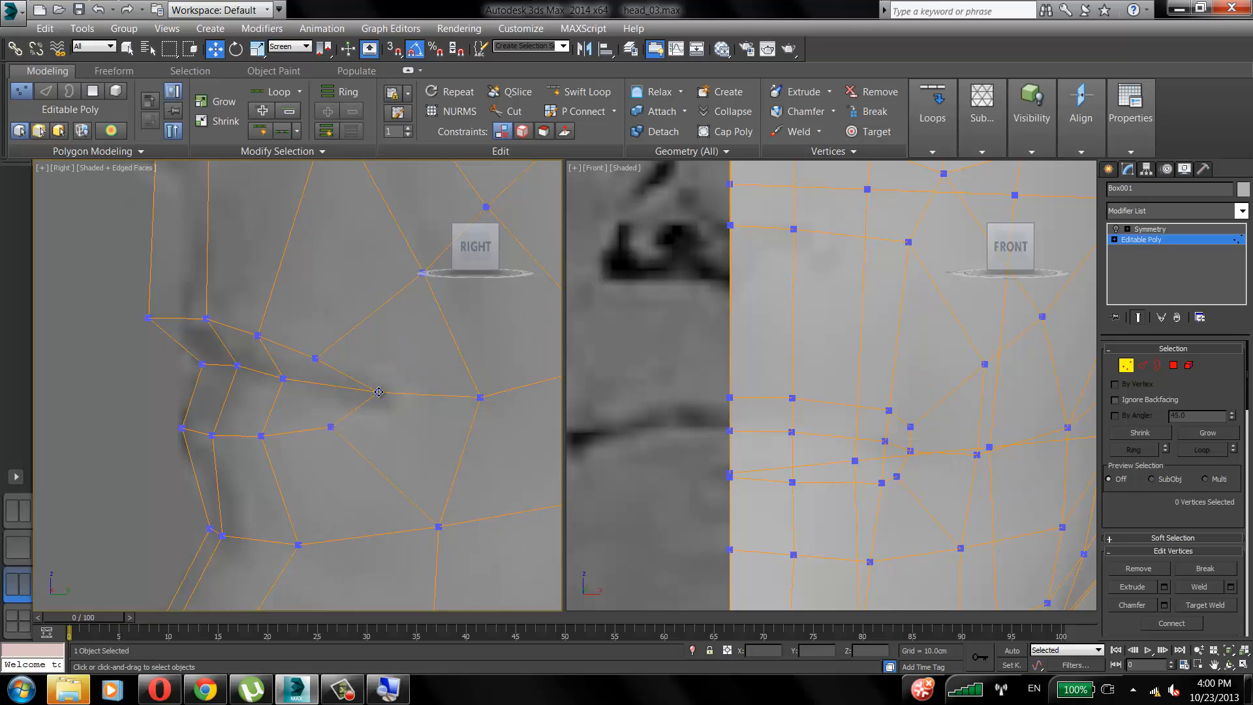
drag(378, 392, 376, 398)
click(321, 346)
drag(237, 365, 206, 367)
click(150, 319)
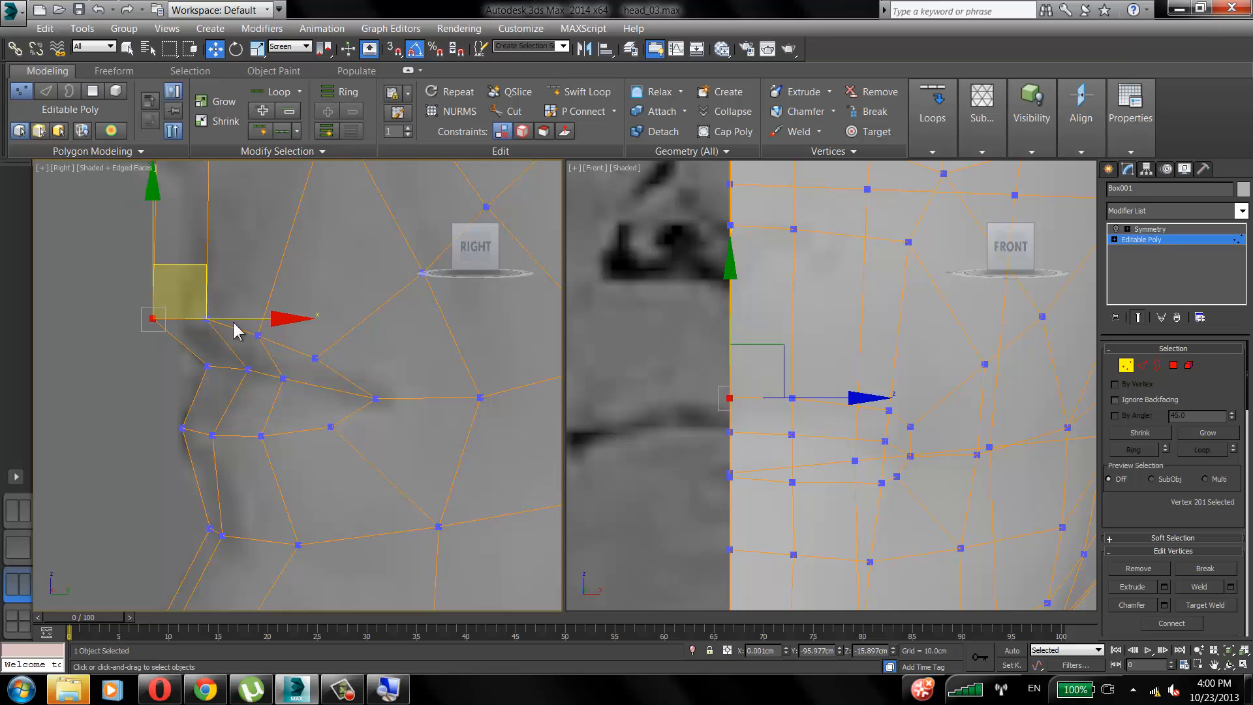
Select the polygons of the back and side of the head and neck in the side view and hide them.
scroll(769, 299, down, 3)
middle_drag(395, 382, 271, 400)
scroll(271, 400, down, 5)
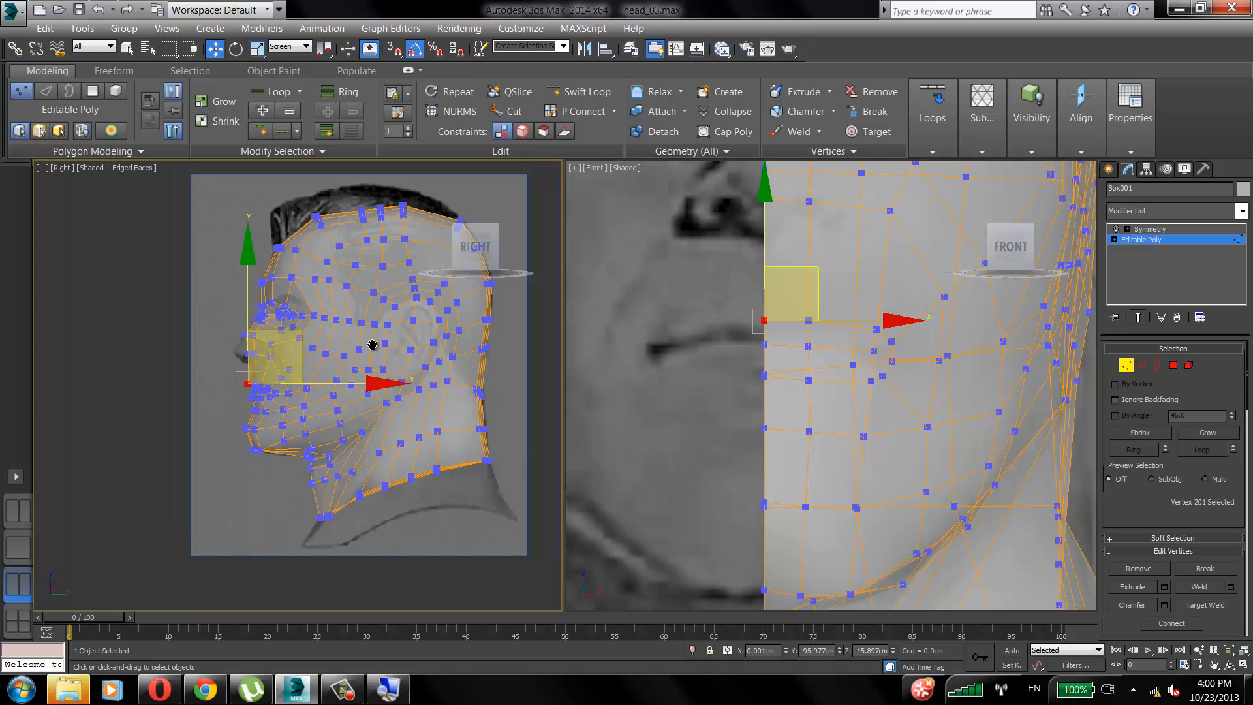
click(1172, 364)
middle_drag(424, 285, 368, 286)
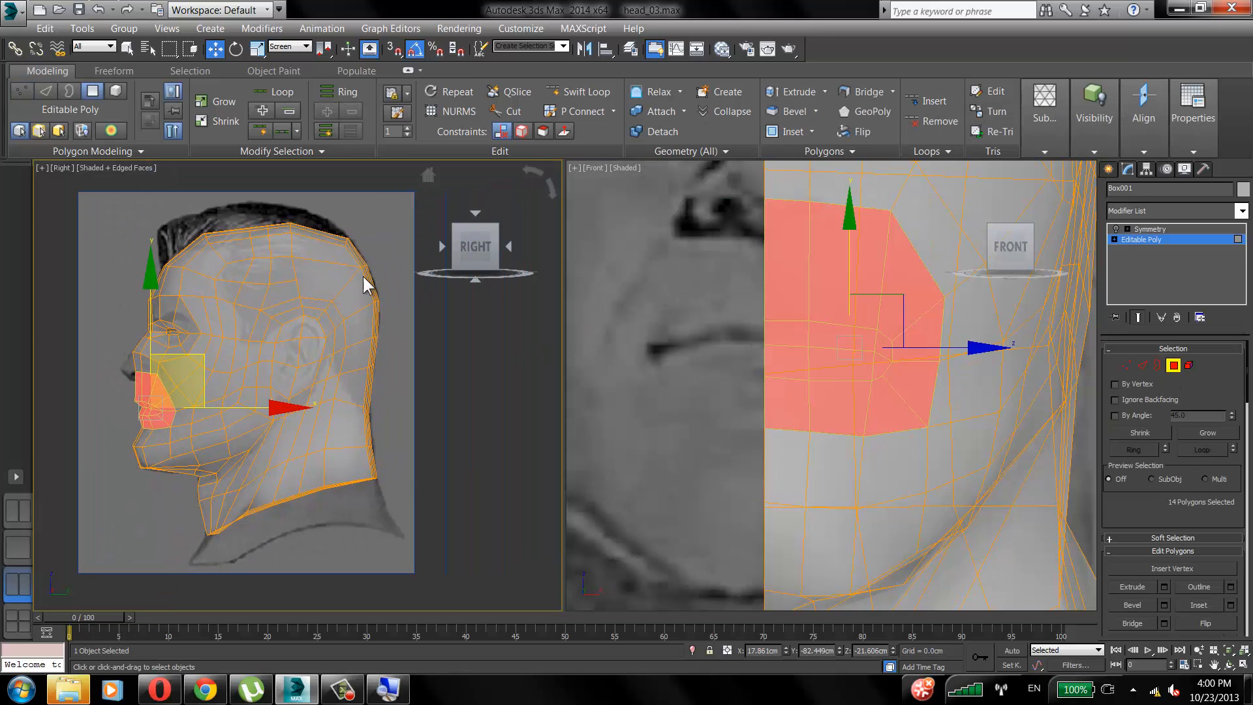
drag(403, 196, 285, 520)
drag(213, 553, 212, 554)
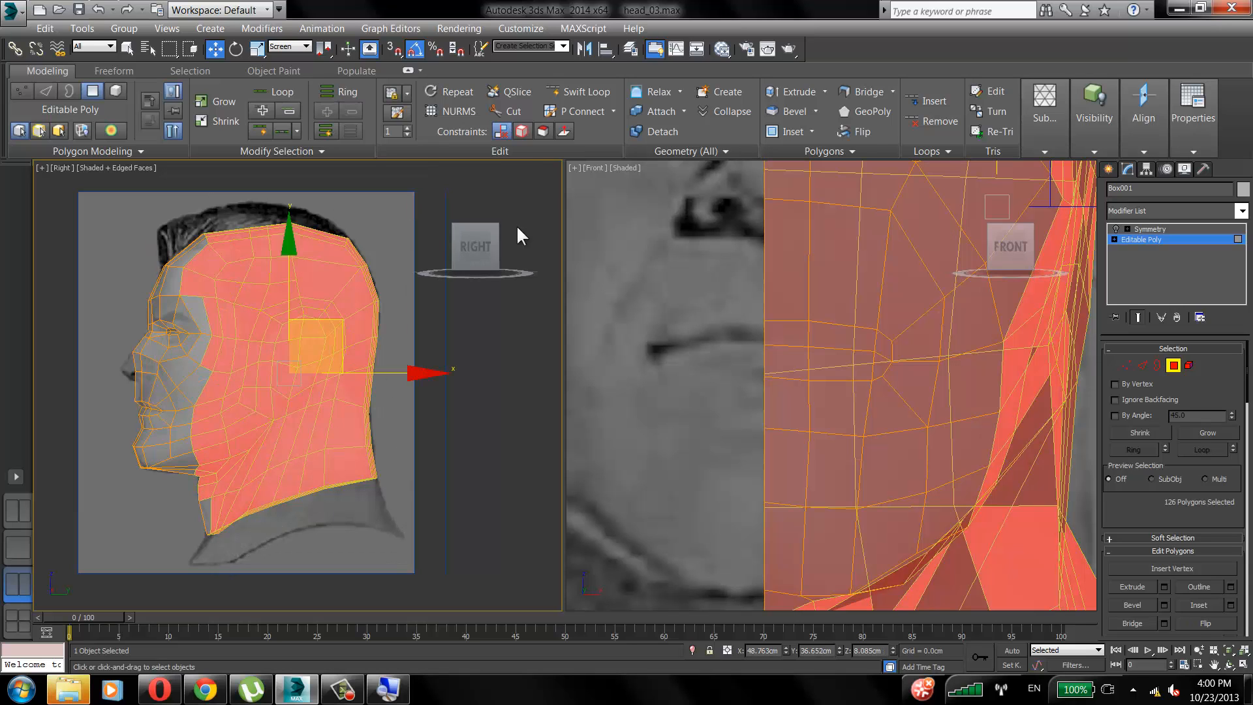
click(1095, 124)
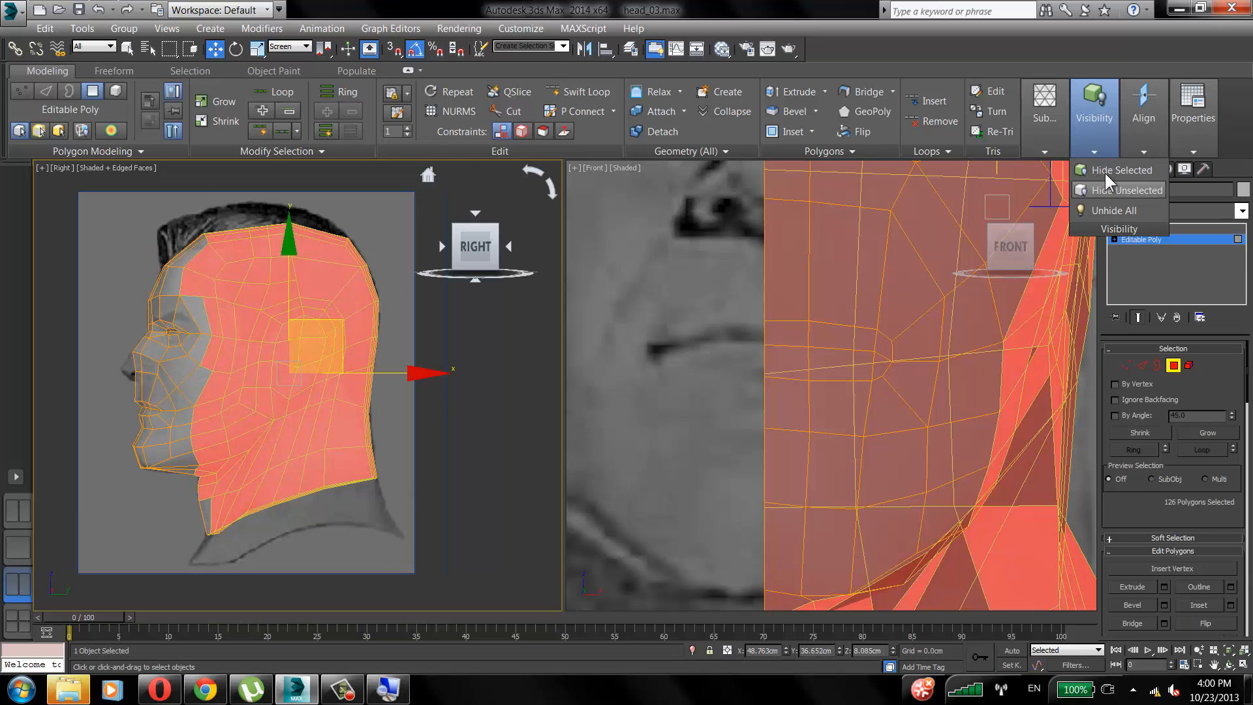
click(1105, 171)
Make the head mesh more transparent through its object properties and return to vertex editing at the mouth in the front view.
scroll(770, 294, up, 4)
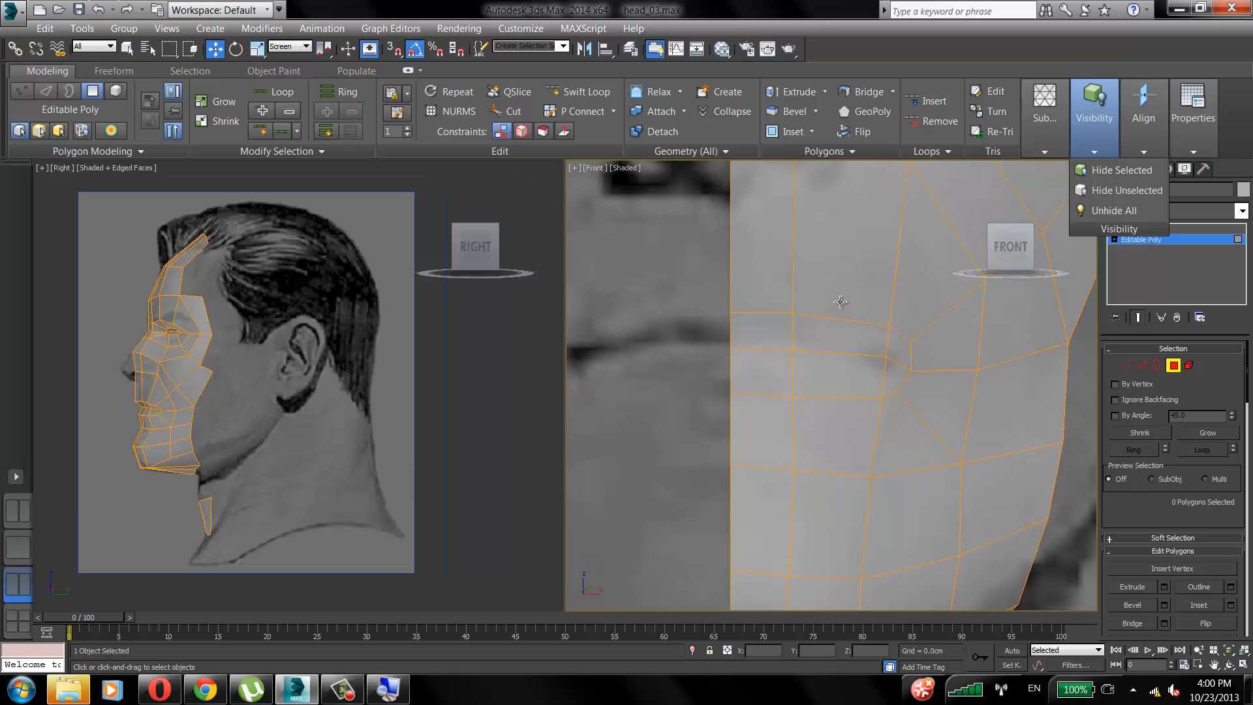
right_click(840, 302)
click(890, 399)
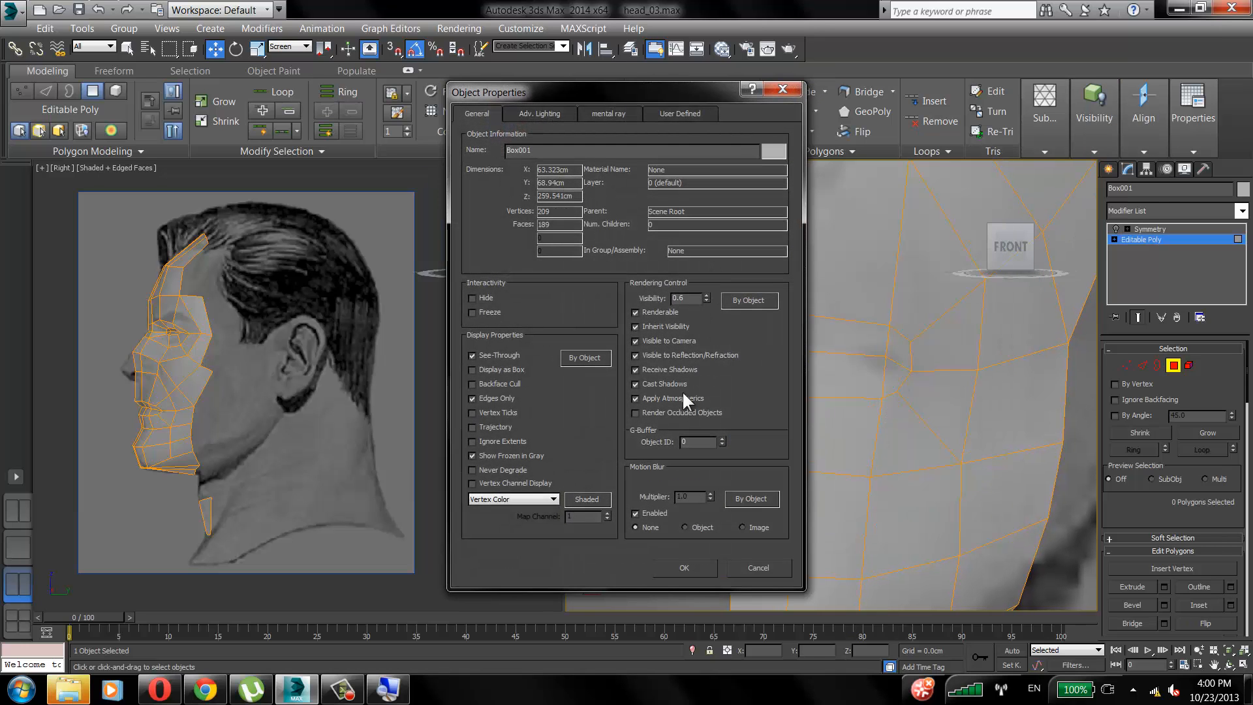
click(683, 567)
scroll(834, 355, up, 2)
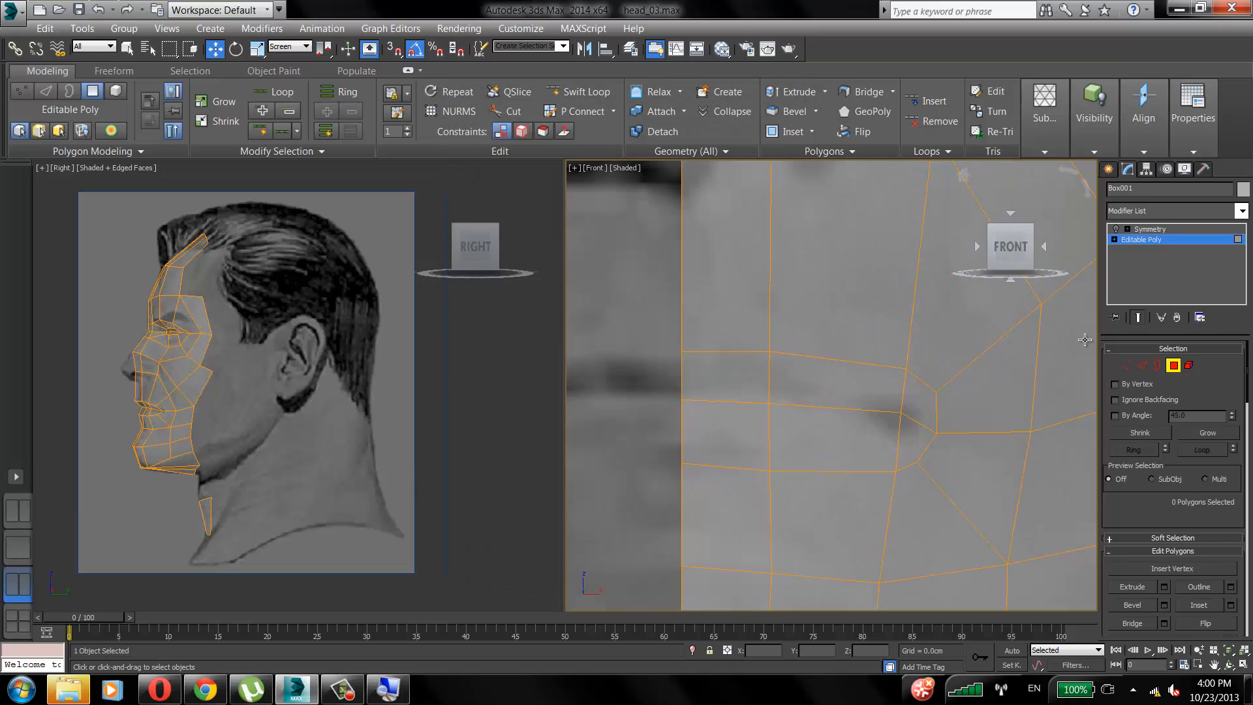
click(1125, 364)
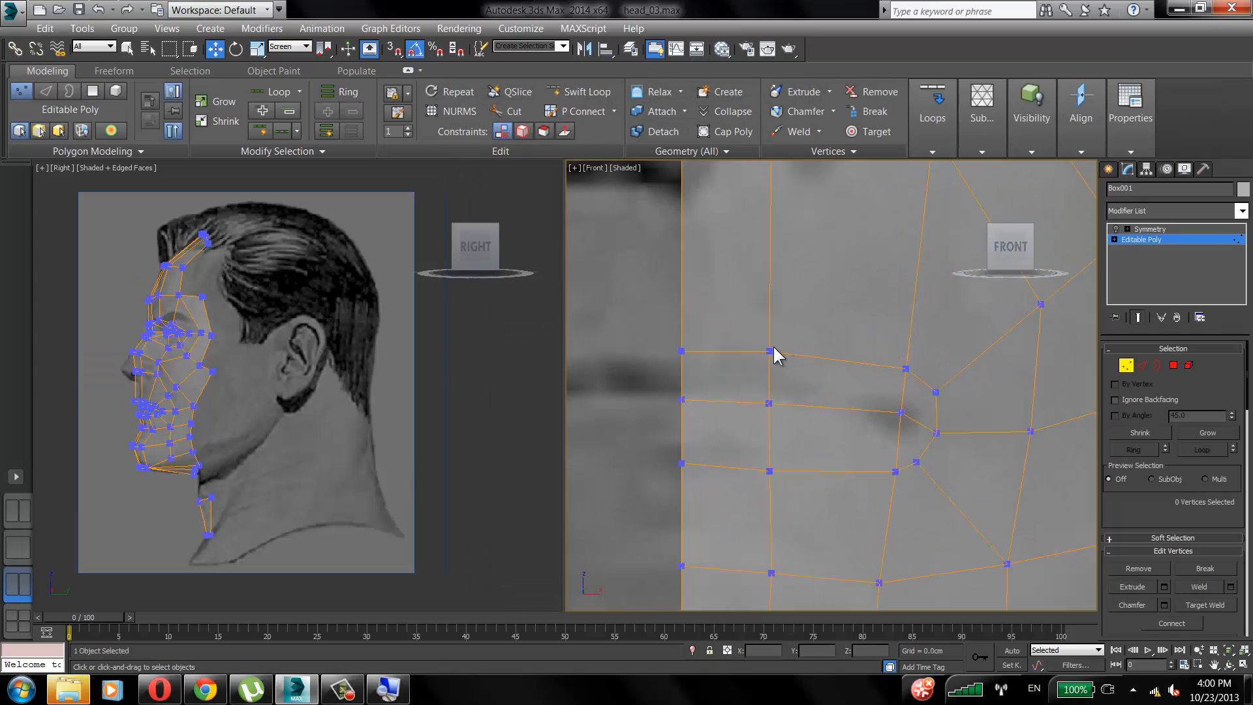
Shift the second column's upper-lip, mouth-line and lower-lip vertices and the third column's lower-lip vertex inward and up in the front view.
drag(769, 351, 755, 345)
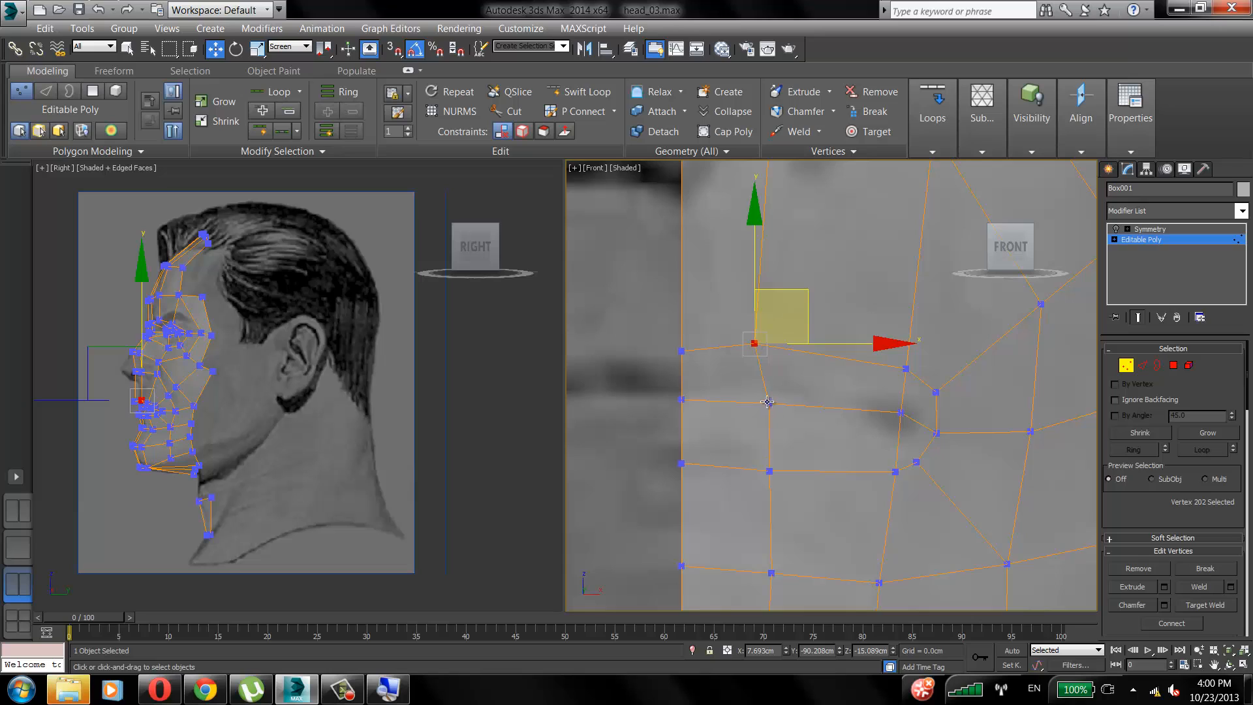
drag(767, 402, 751, 390)
click(768, 467)
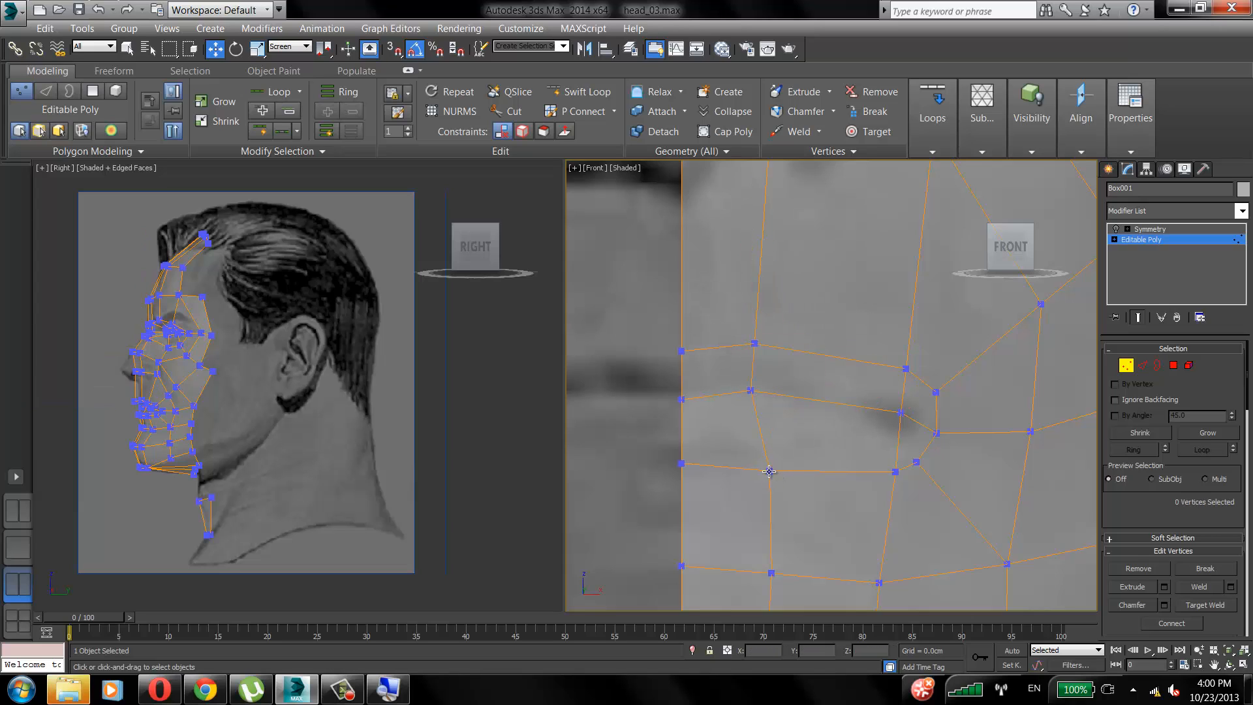
drag(769, 470, 754, 456)
click(894, 494)
drag(893, 471, 877, 455)
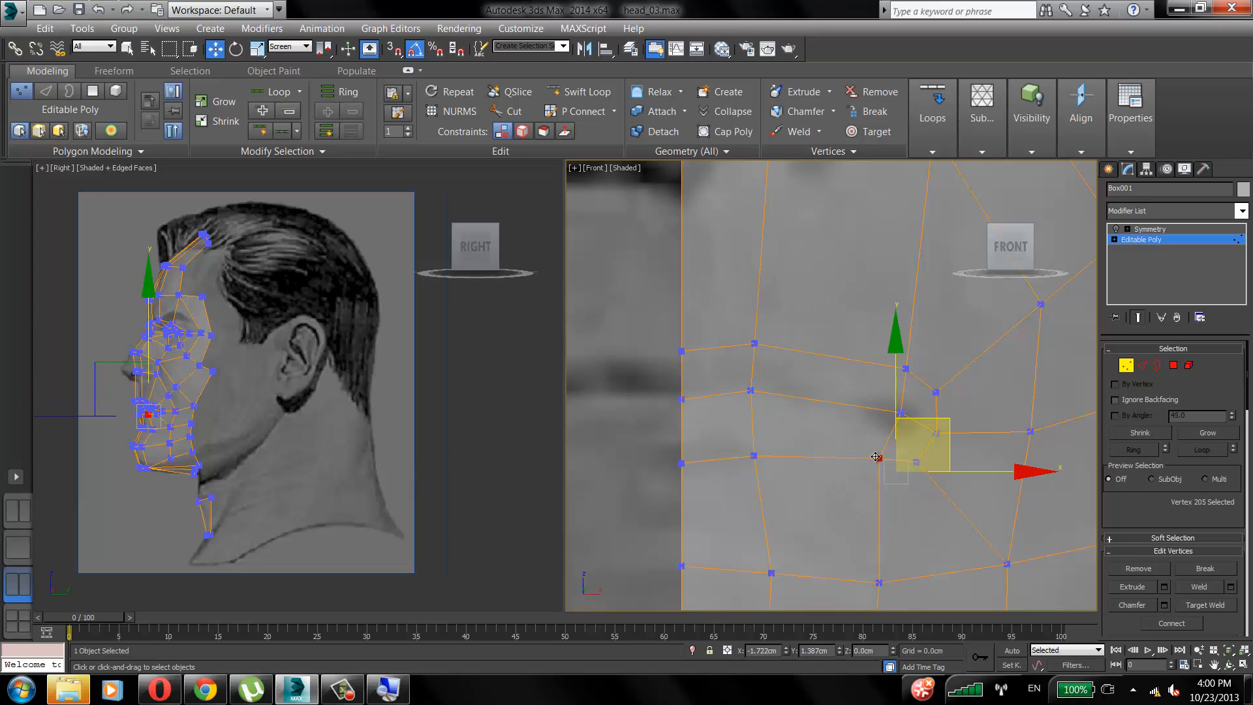
Pull the third column's mouth-line and upper-lip vertices and the corner-loop vertices inward around the mouth corner in the front view.
click(929, 363)
drag(900, 413, 839, 406)
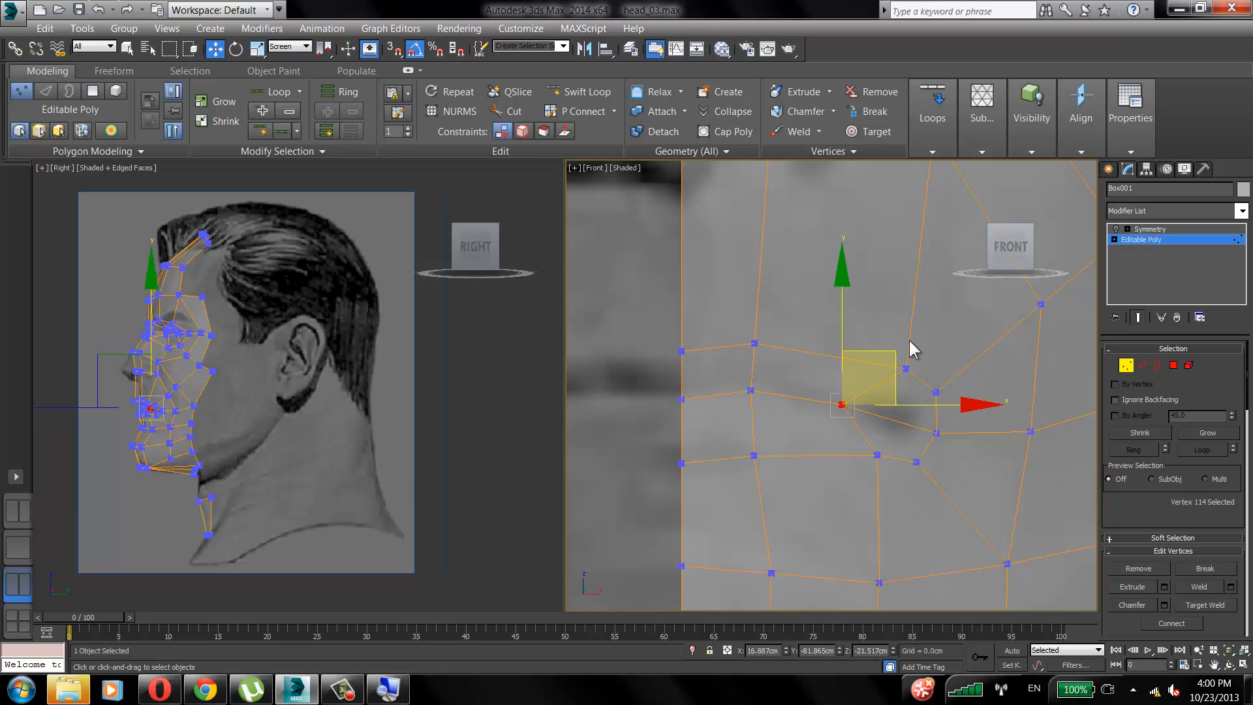
click(905, 369)
click(935, 392)
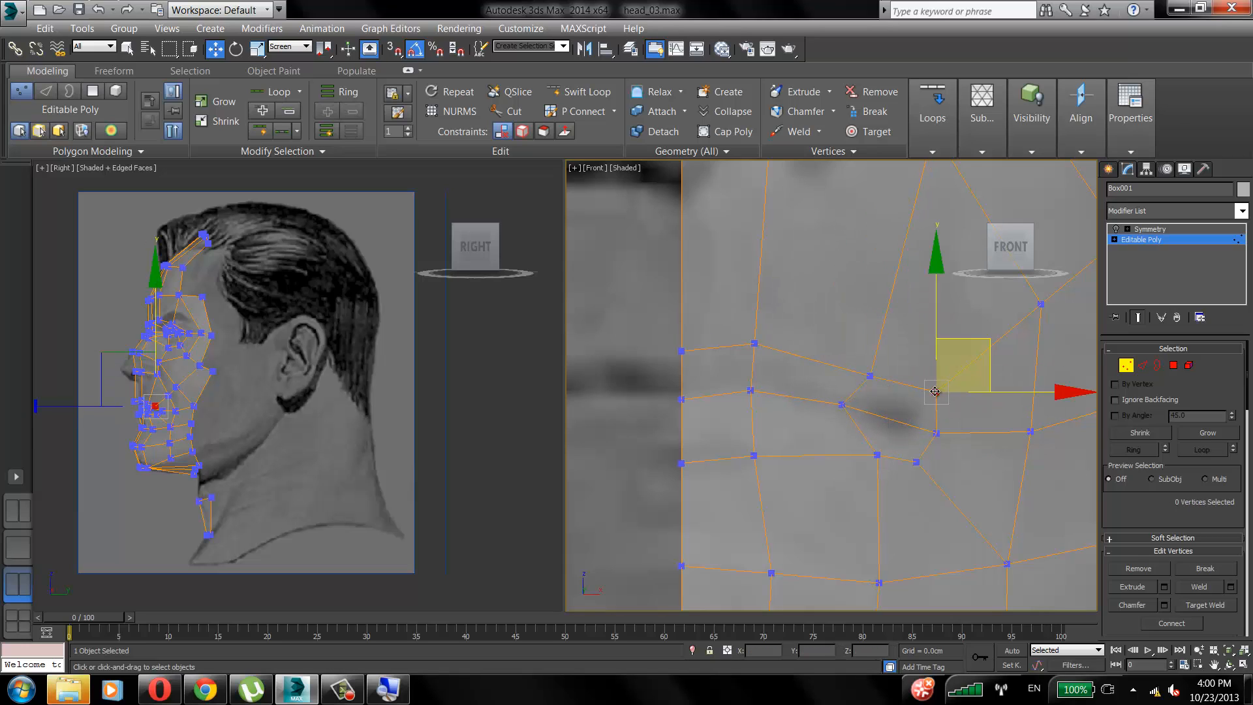
drag(916, 393, 906, 446)
click(917, 461)
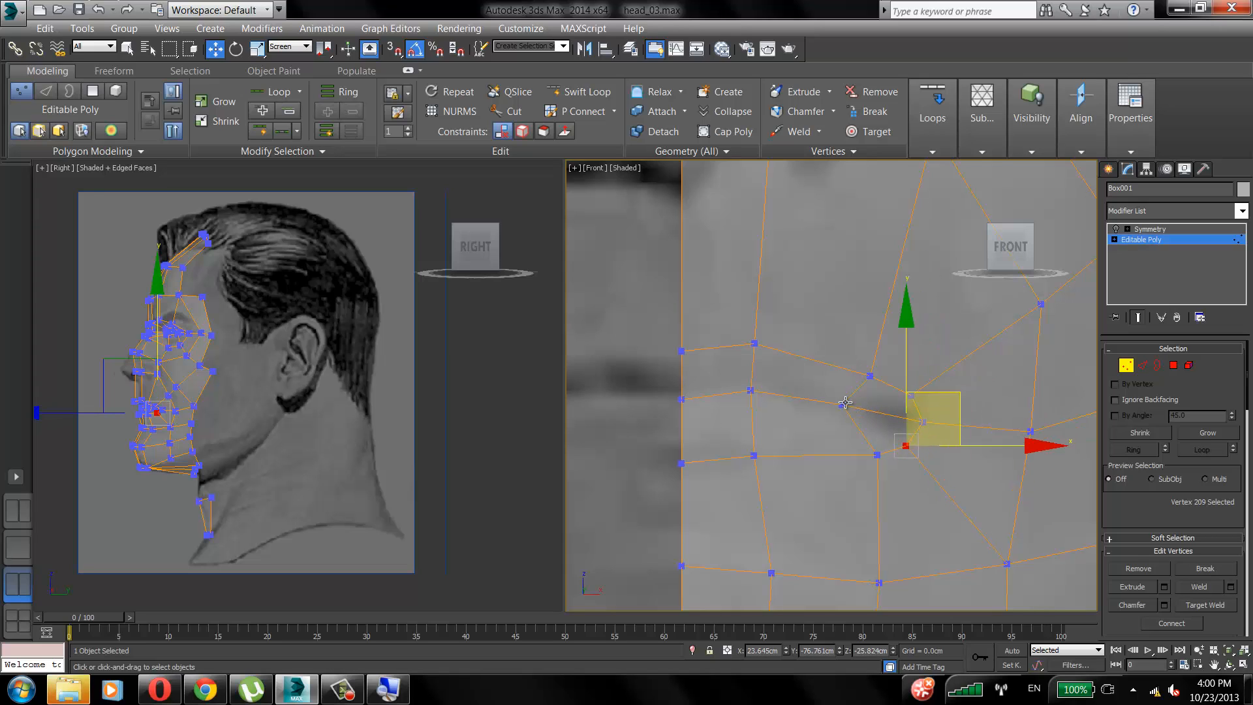
Fine-tune the third column's three lip vertices, the second column's upper-lip vertex and the midline lower-lip vertex in the front view.
drag(845, 402, 846, 408)
click(774, 346)
drag(755, 341, 748, 346)
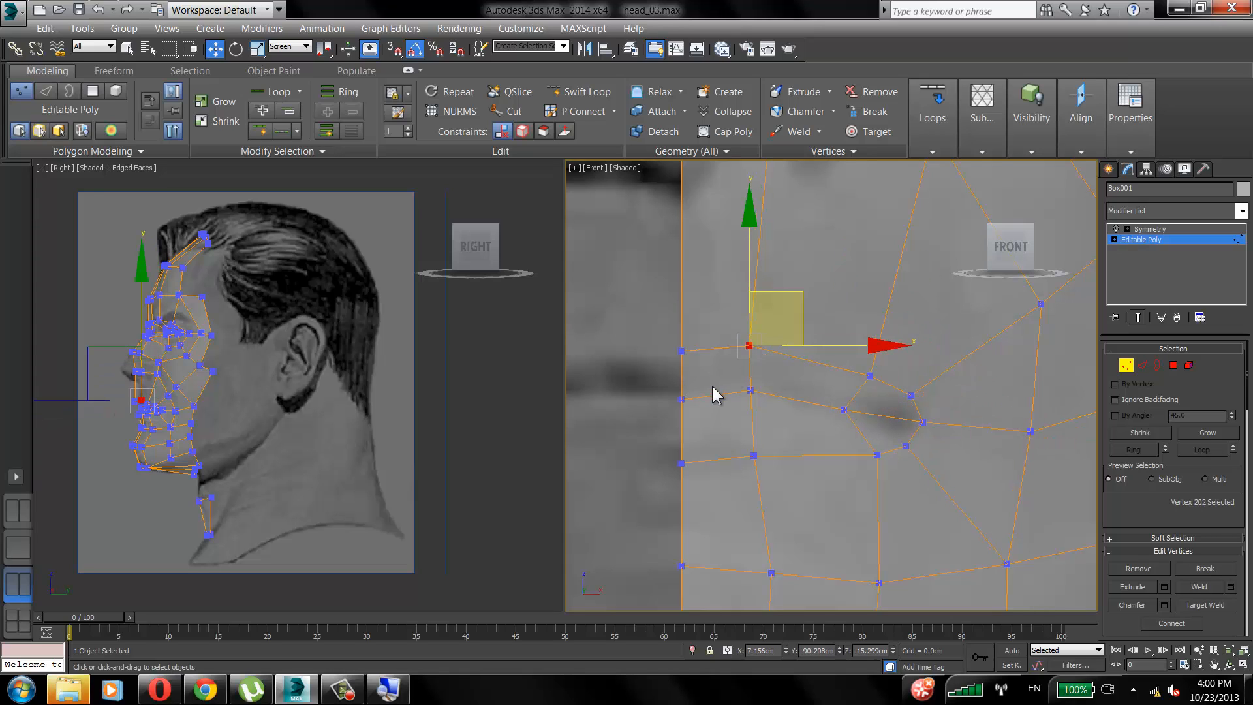
drag(680, 464, 680, 453)
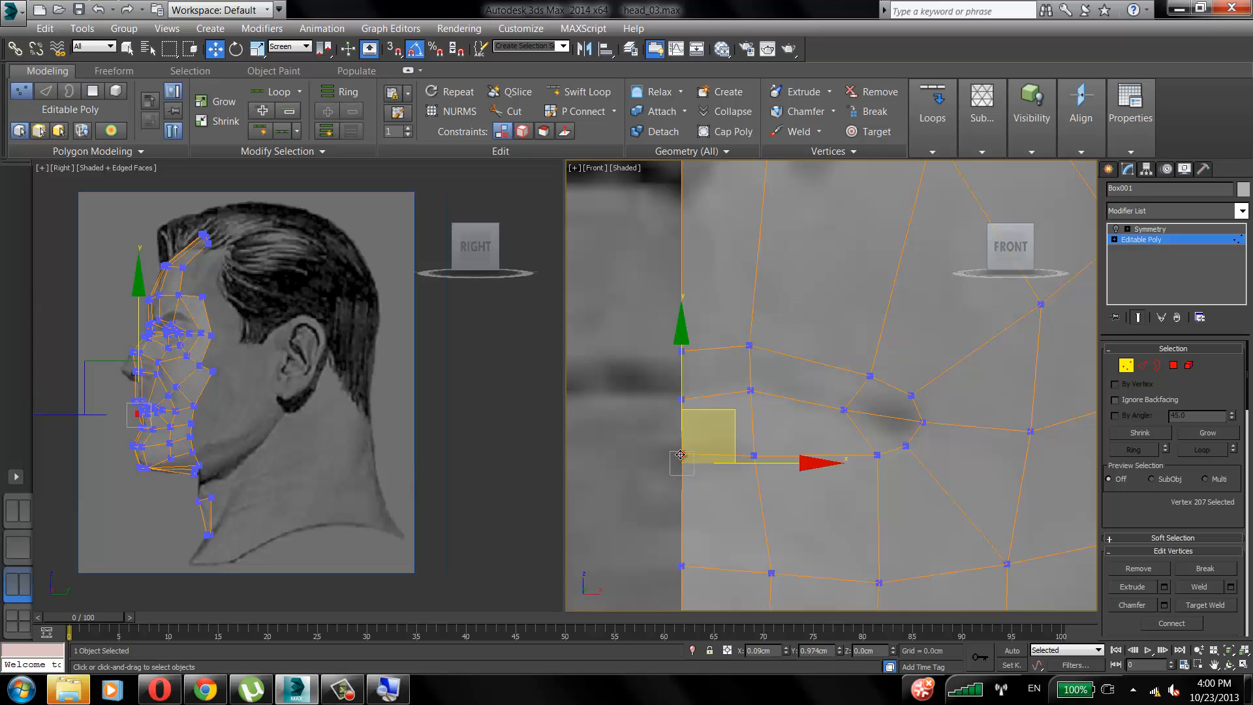
drag(877, 455, 831, 439)
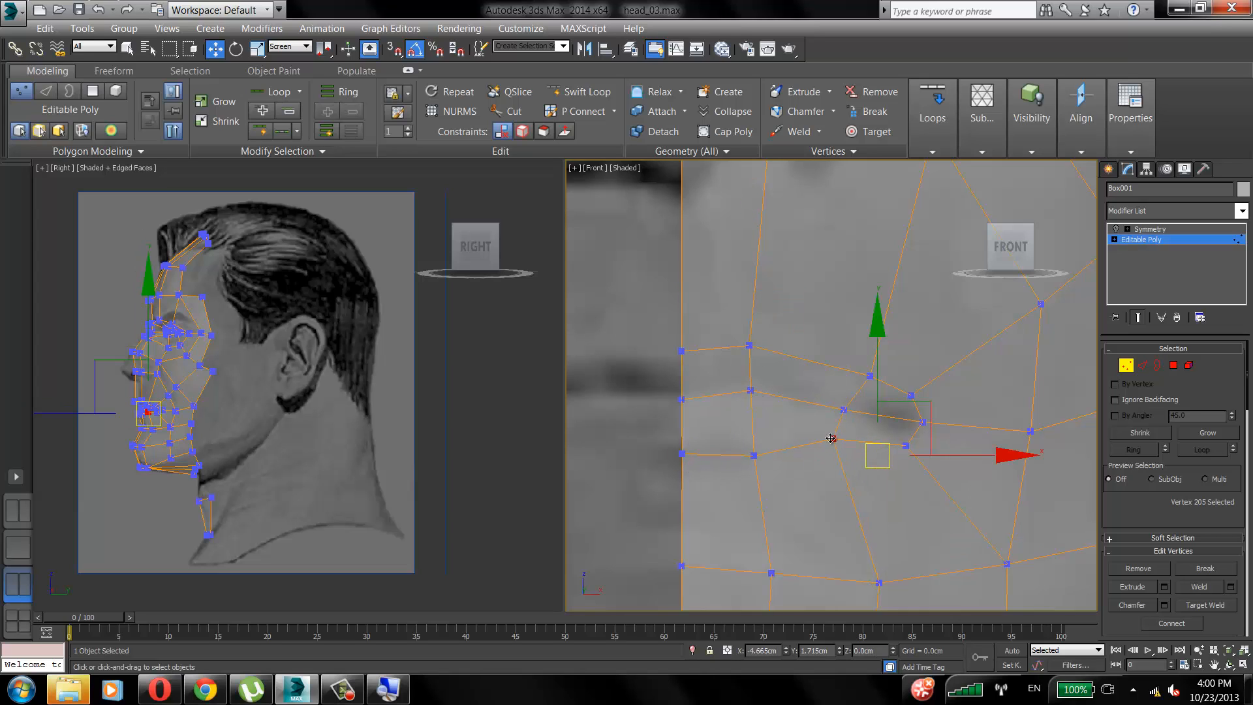
click(870, 377)
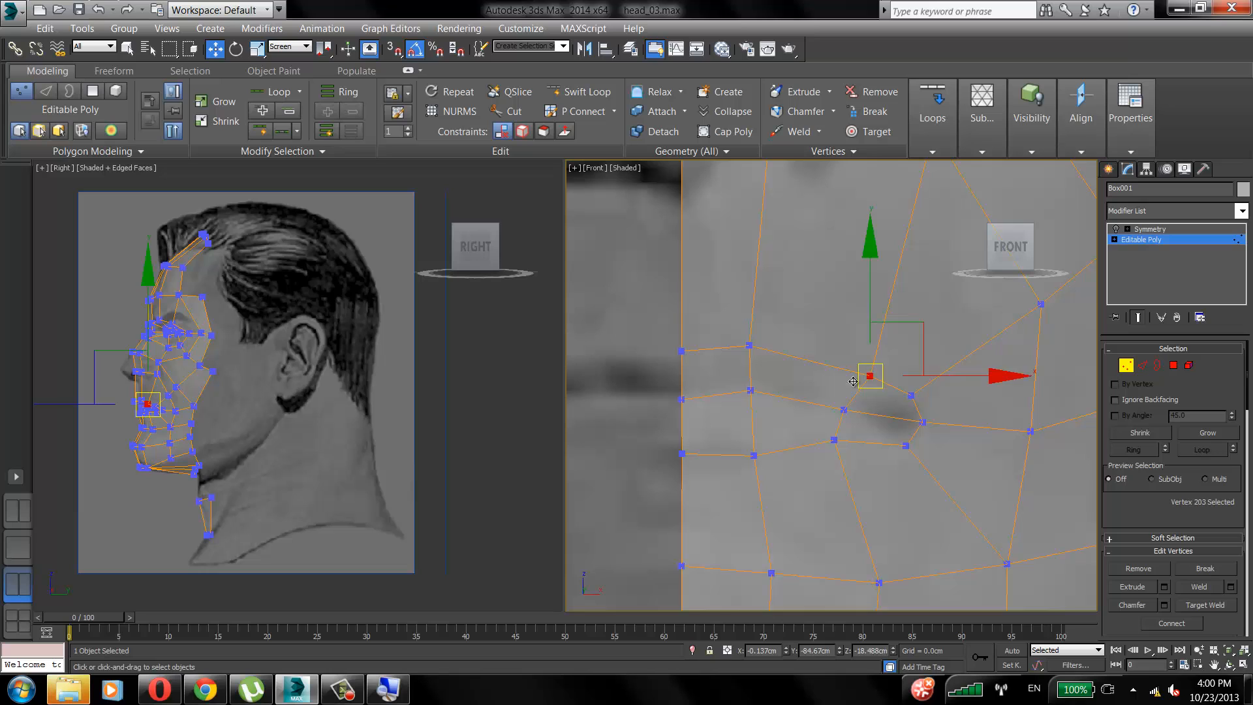
click(711, 286)
Move the midline upper-lip vertex slightly back in the side view.
scroll(208, 372, up, 6)
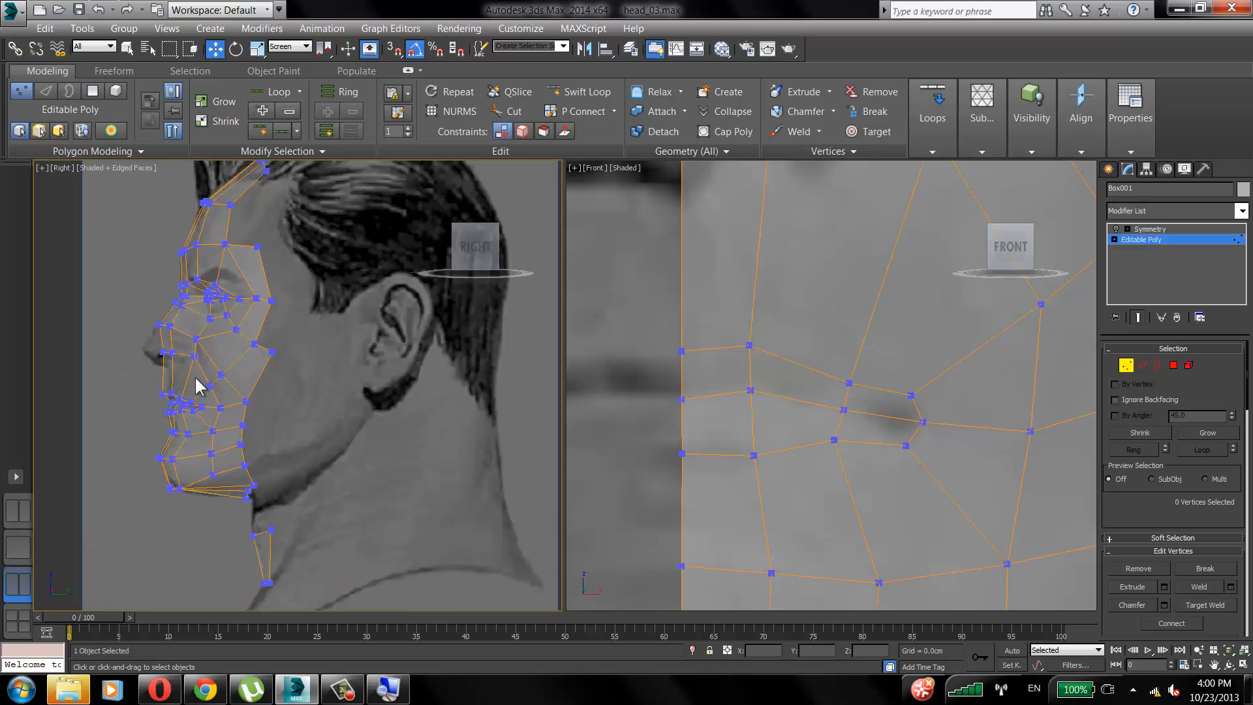
click(161, 429)
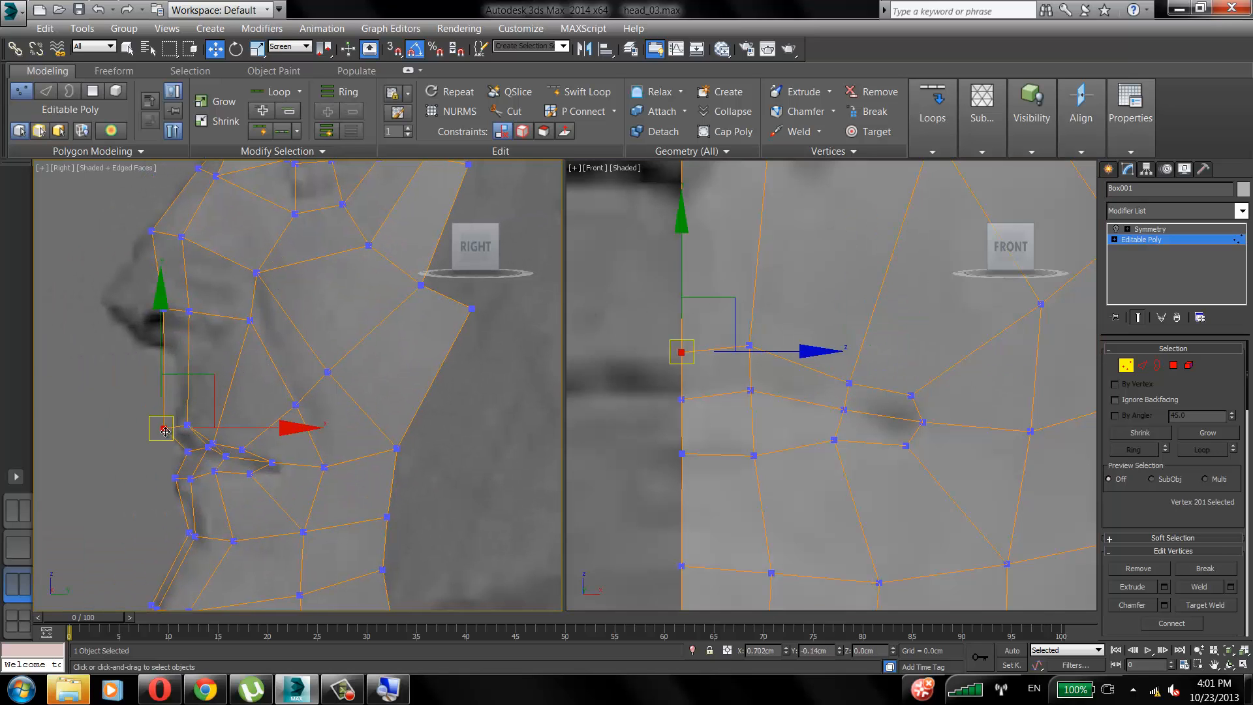
drag(161, 429, 187, 429)
click(203, 432)
click(256, 323)
middle_drag(292, 313, 251, 313)
middle_drag(871, 354, 841, 346)
scroll(841, 352, down, 6)
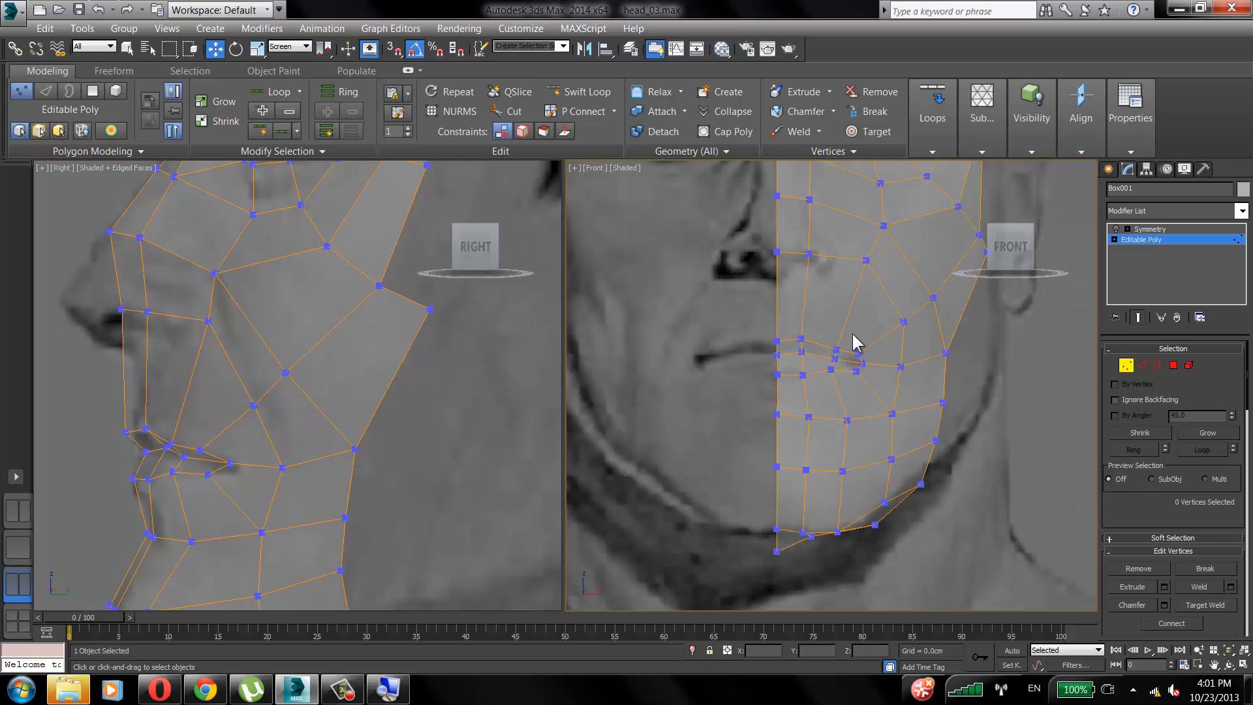
scroll(315, 411, down, 4)
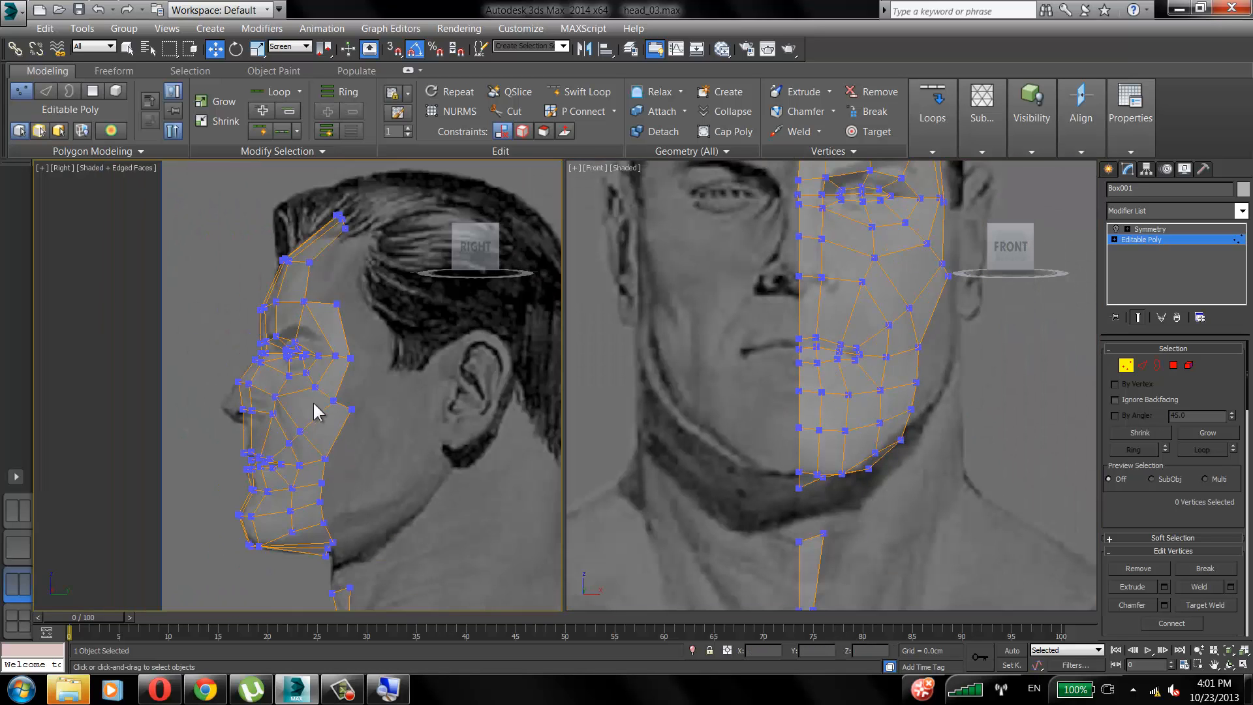
Turn the Symmetry modifier back on, show a single perspective view and make the head mesh opaque through its object properties.
click(1136, 317)
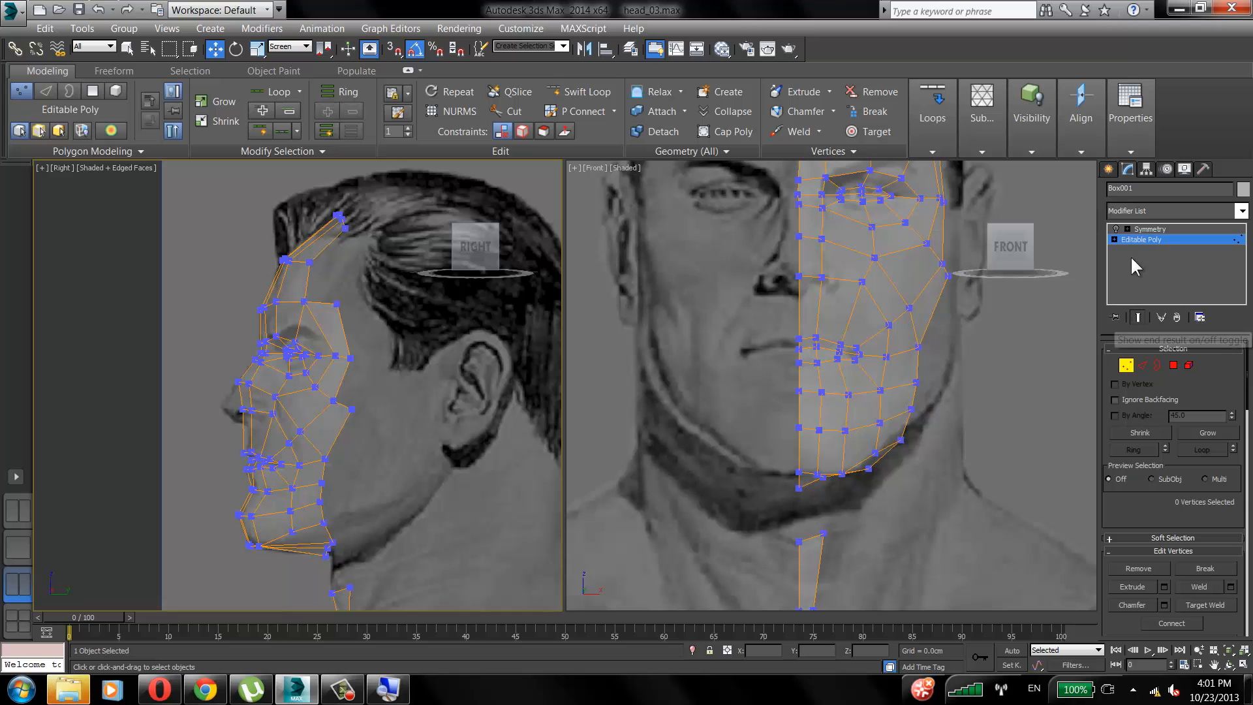
click(15, 547)
alt+middle_drag(623, 389, 559, 366)
key(alt+x)
right_click(555, 361)
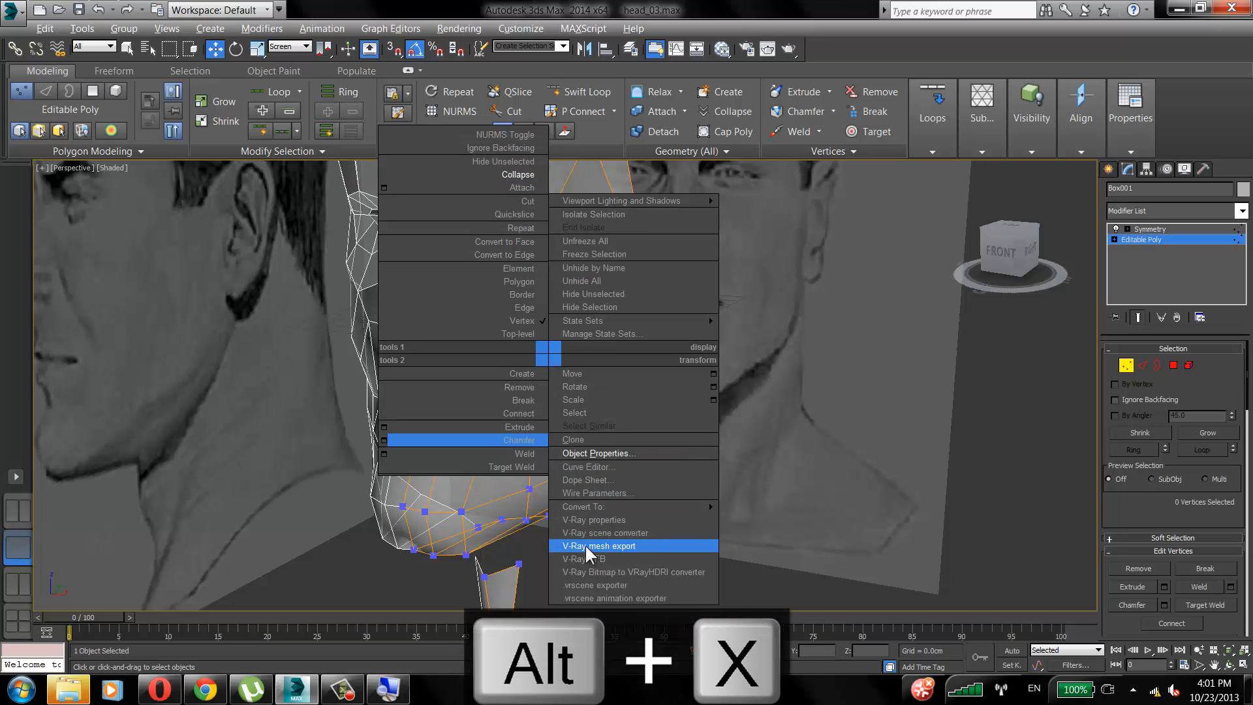
click(600, 452)
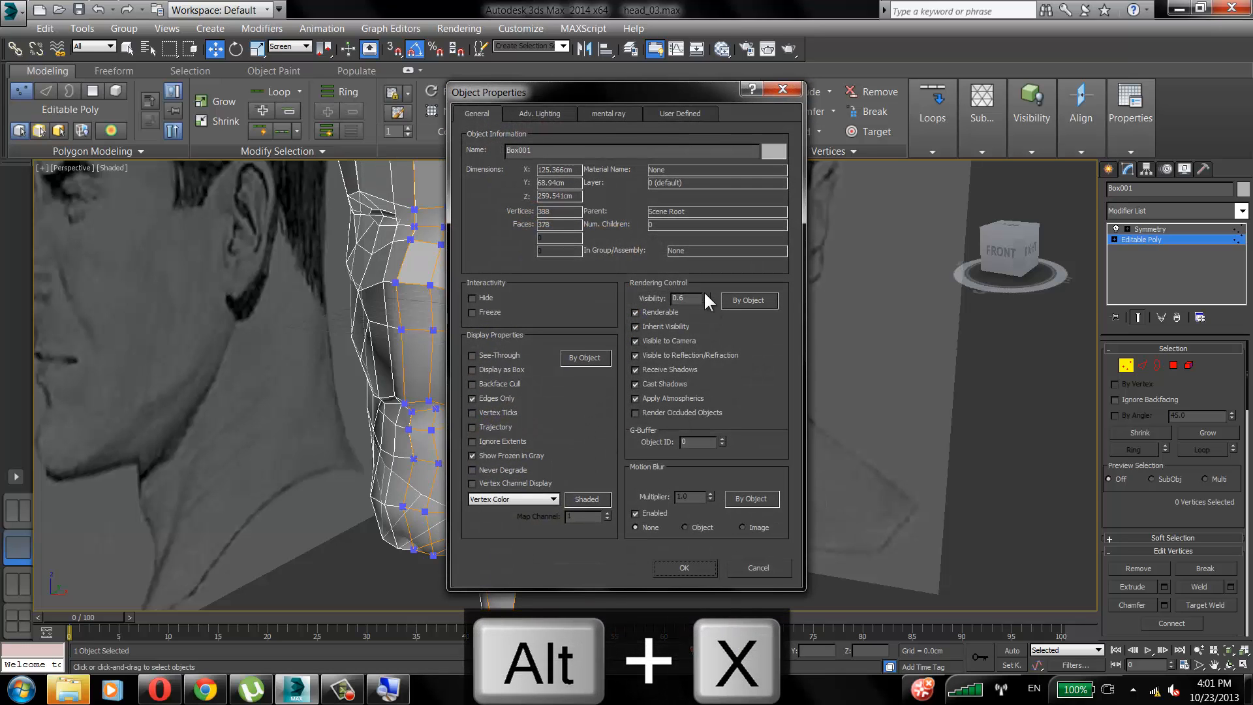
click(684, 567)
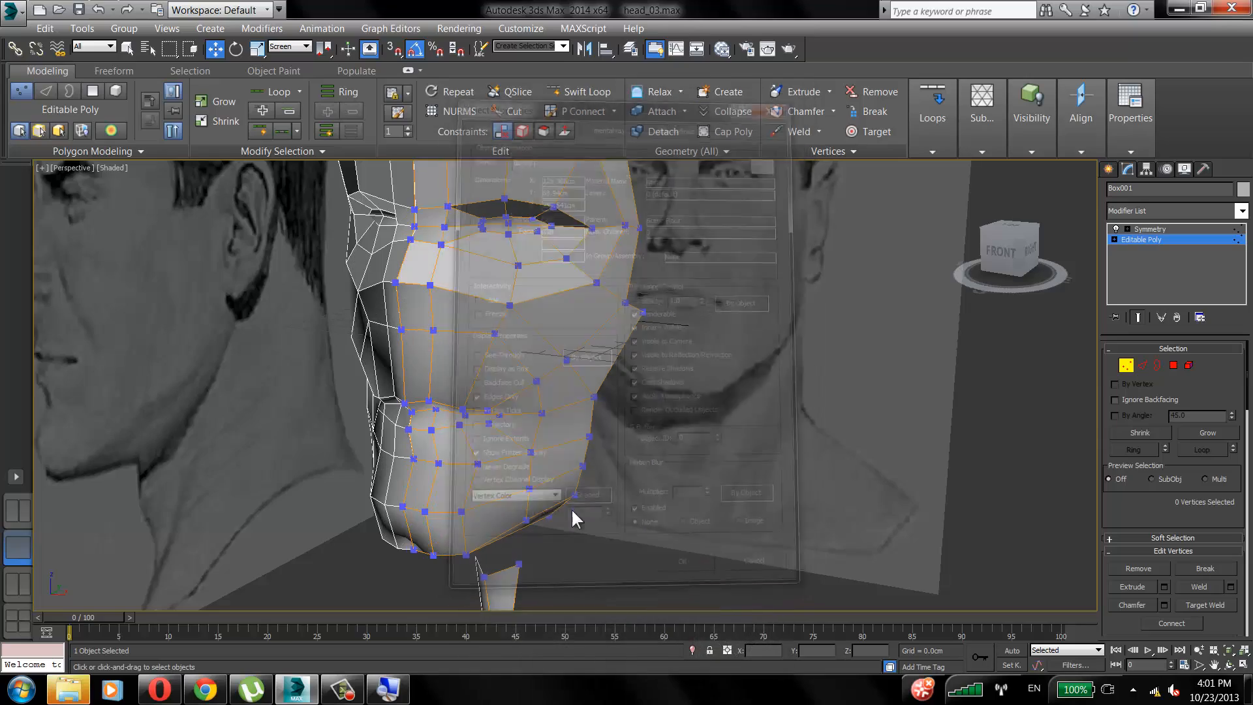
Adjust the second column's mouth-line and upper-lip vertices and check the neighbouring lip vertices from above in the perspective view.
alt+middle_drag(587, 492, 478, 479)
scroll(480, 471, up, 5)
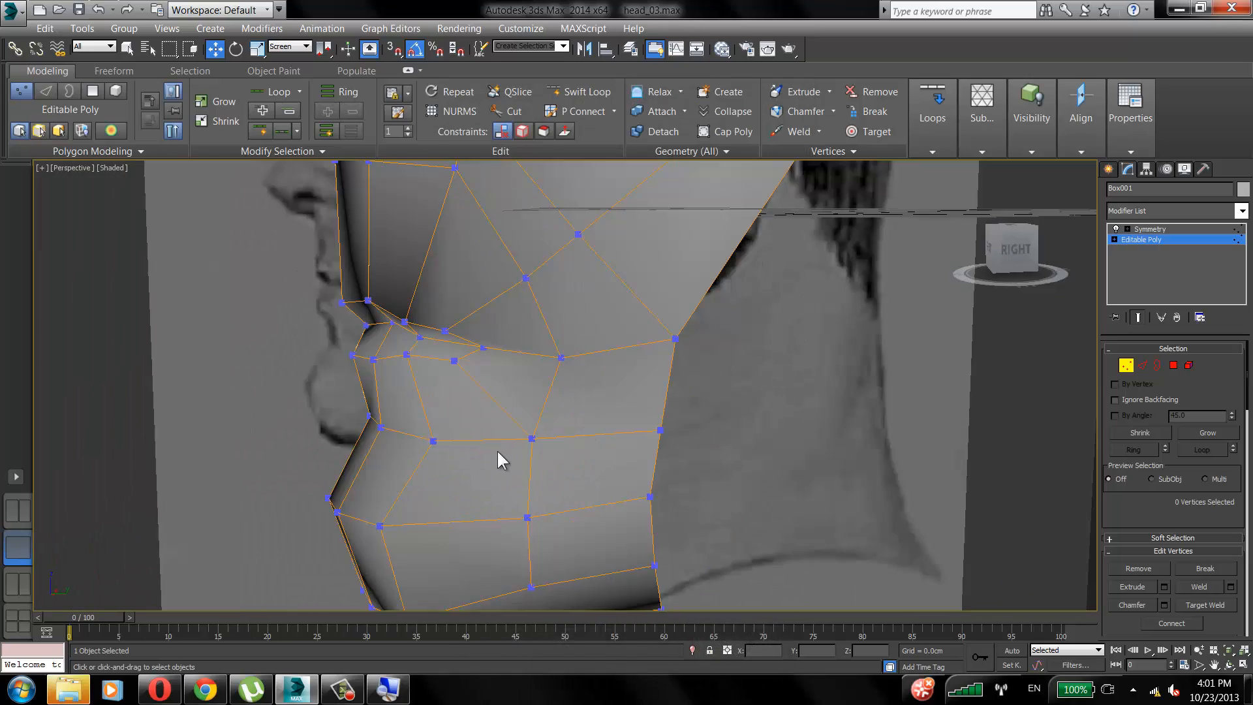
click(389, 323)
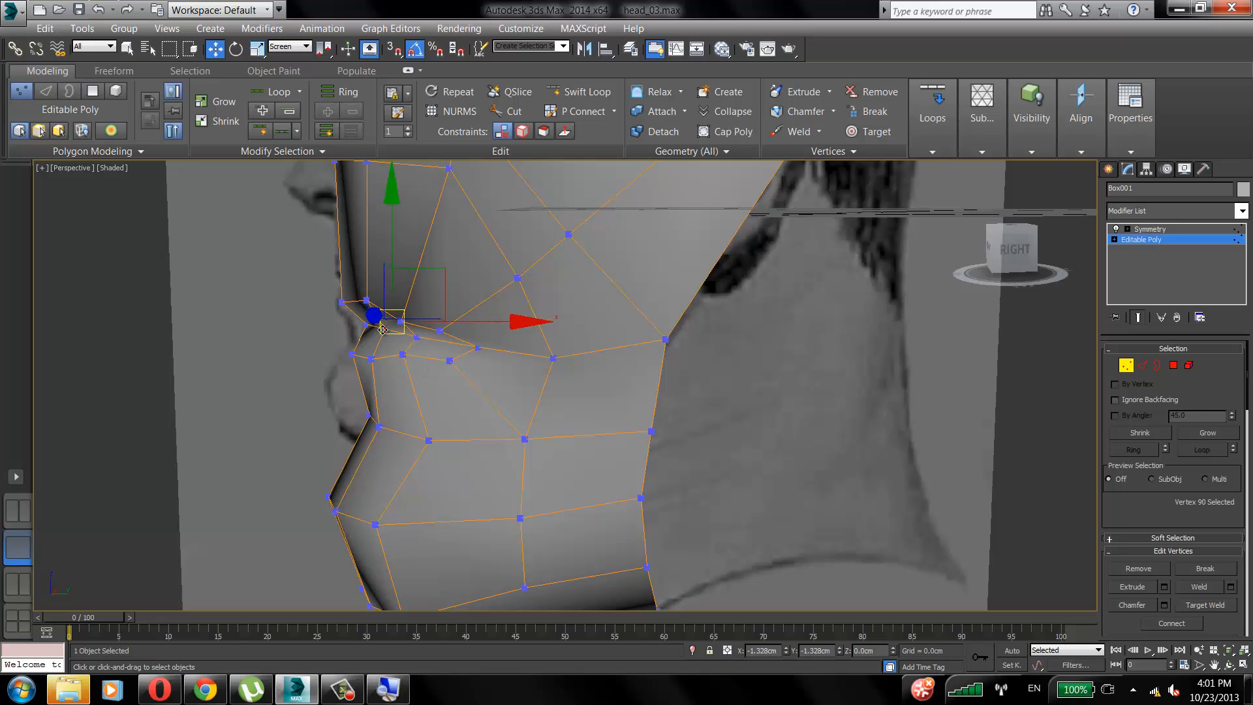
alt+middle_drag(383, 330, 339, 389)
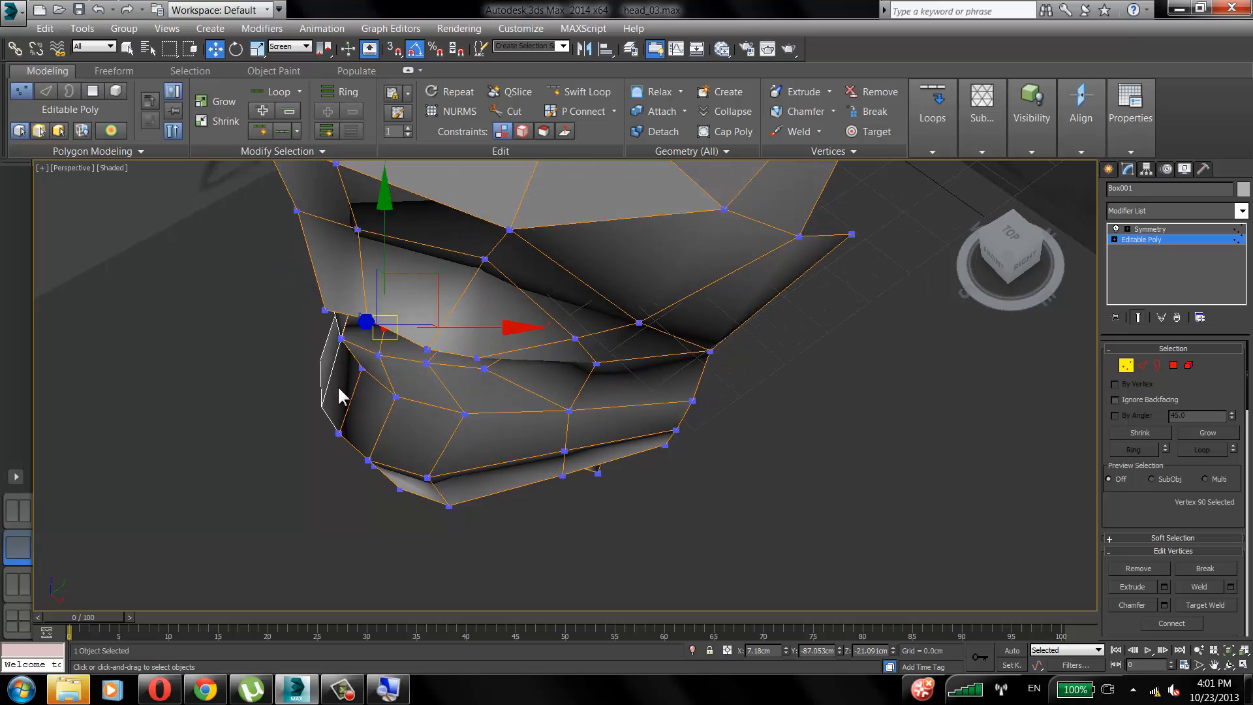
click(366, 321)
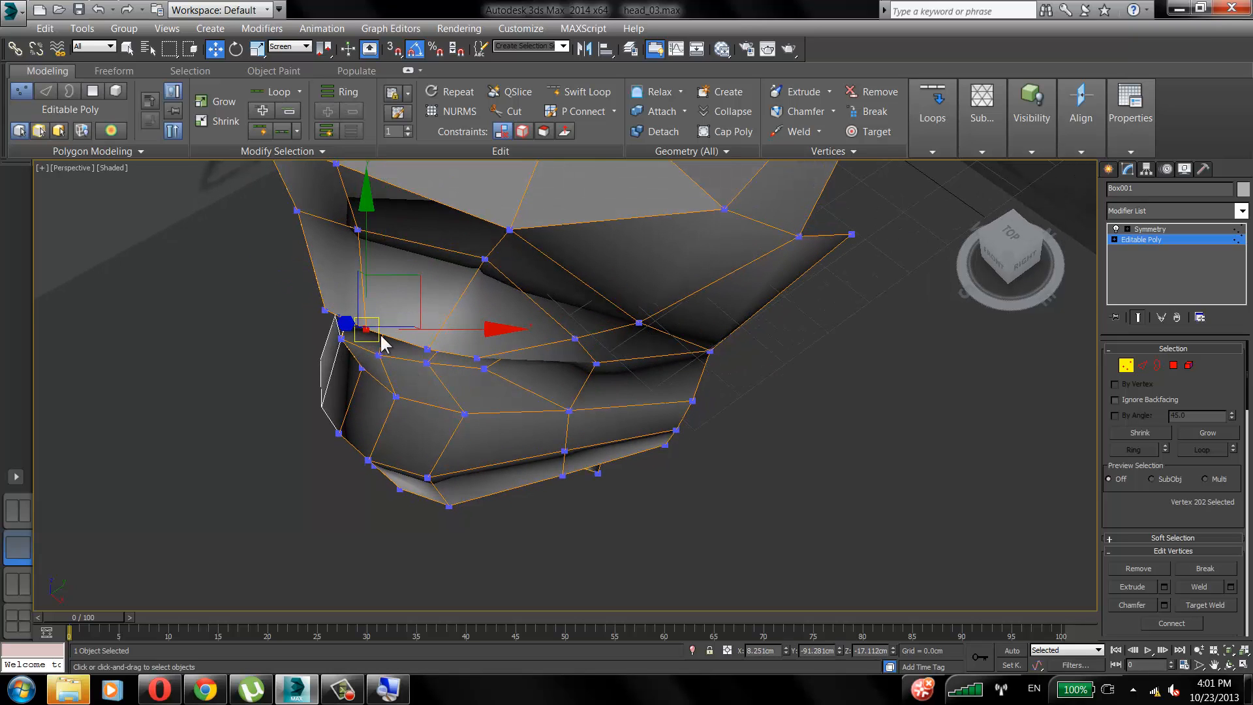
click(380, 355)
click(434, 372)
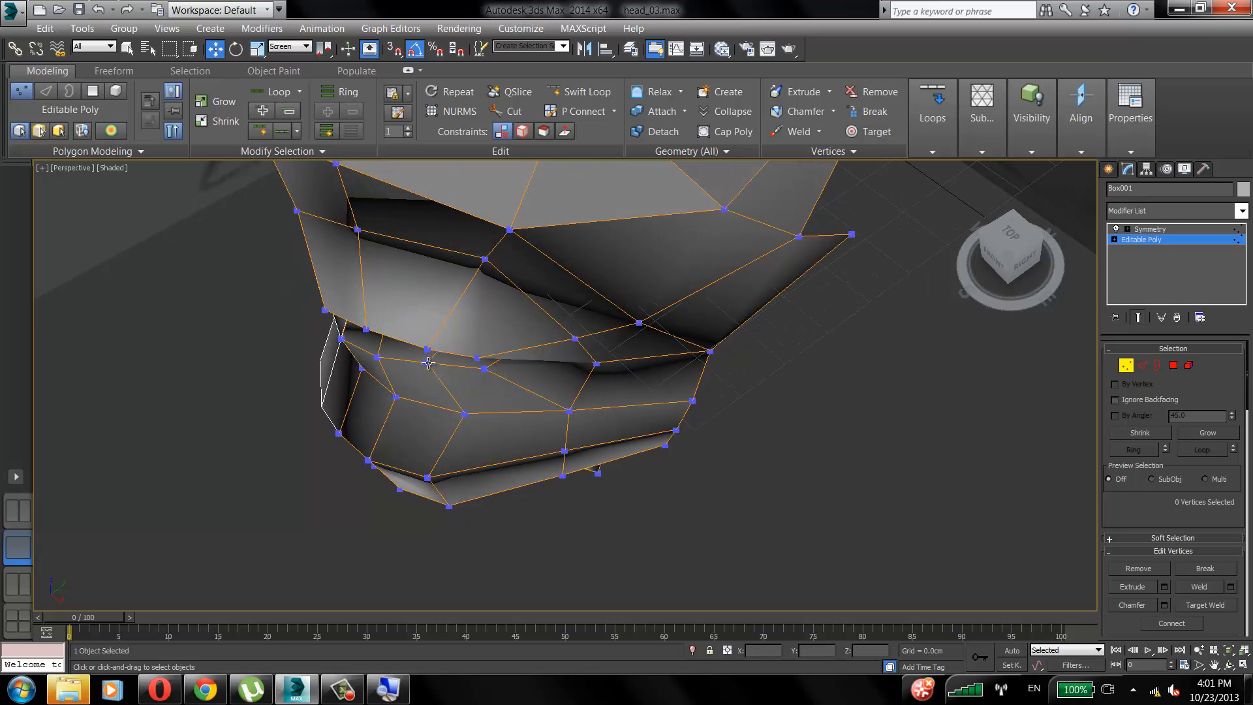
click(428, 364)
Refine the second and third columns' upper-lip vertices in the perspective view from below to even out the lip curve.
alt+middle_drag(419, 369, 441, 290)
click(352, 304)
click(388, 312)
scroll(444, 331, up, 3)
middle_drag(439, 346, 445, 356)
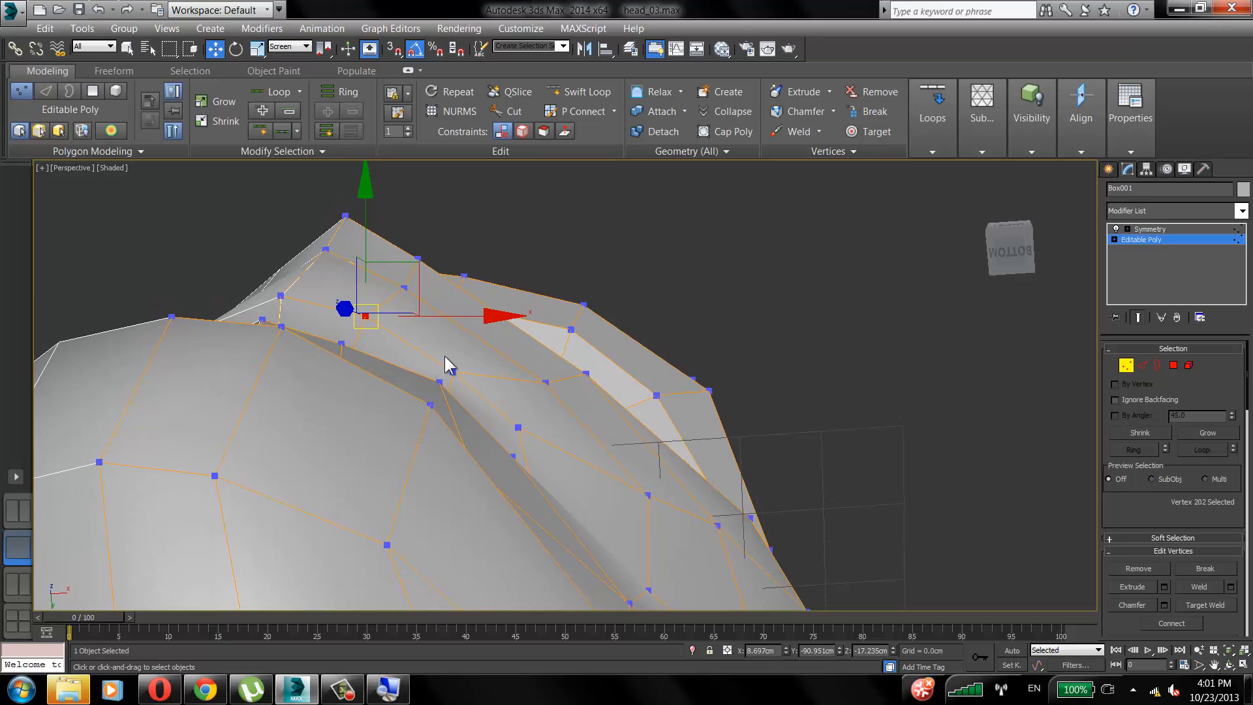
click(450, 373)
drag(450, 361, 449, 351)
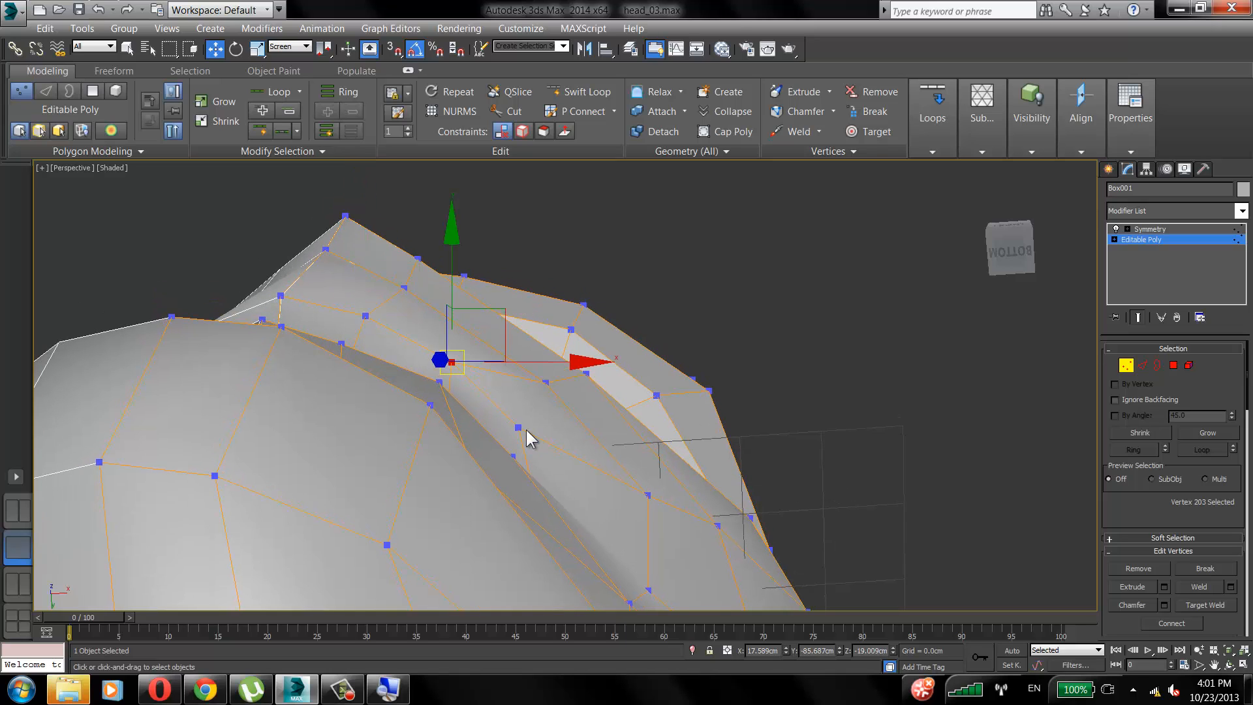
Pull the second and third columns' vertices just below the lower lip forward in the perspective view to round the chin contour.
click(520, 428)
alt+middle_drag(519, 425, 451, 452)
drag(476, 402, 477, 432)
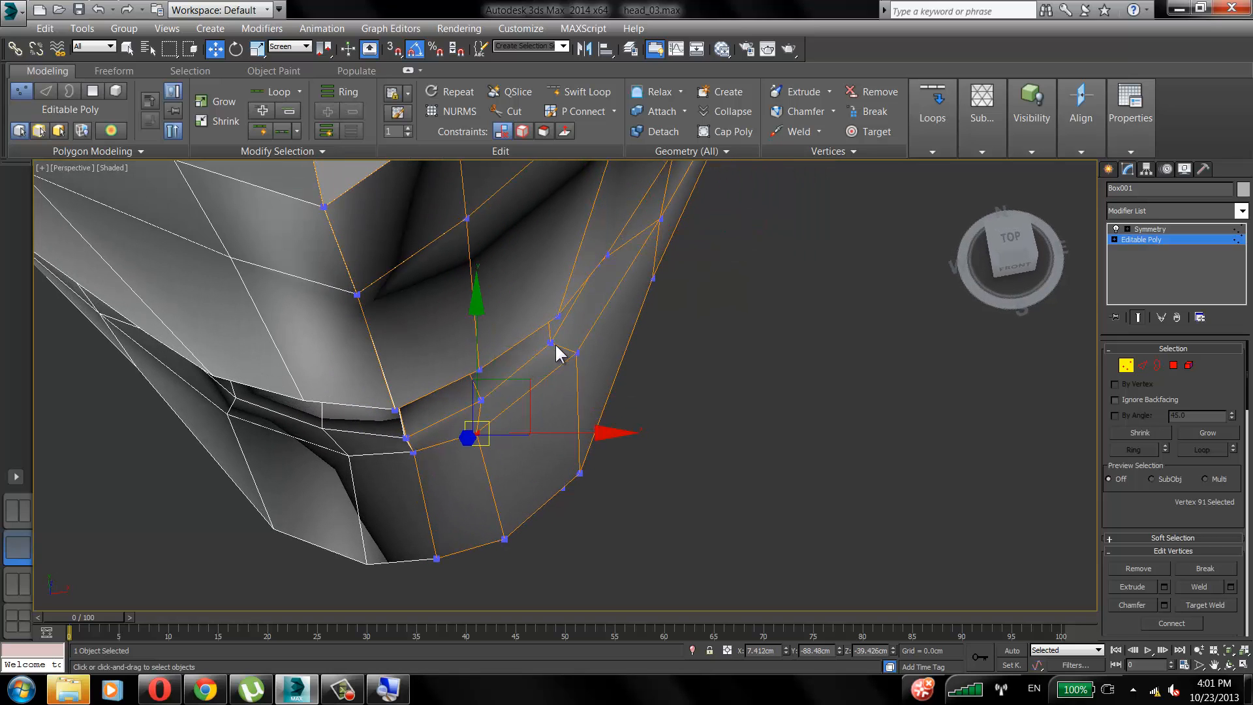
drag(580, 356, 563, 365)
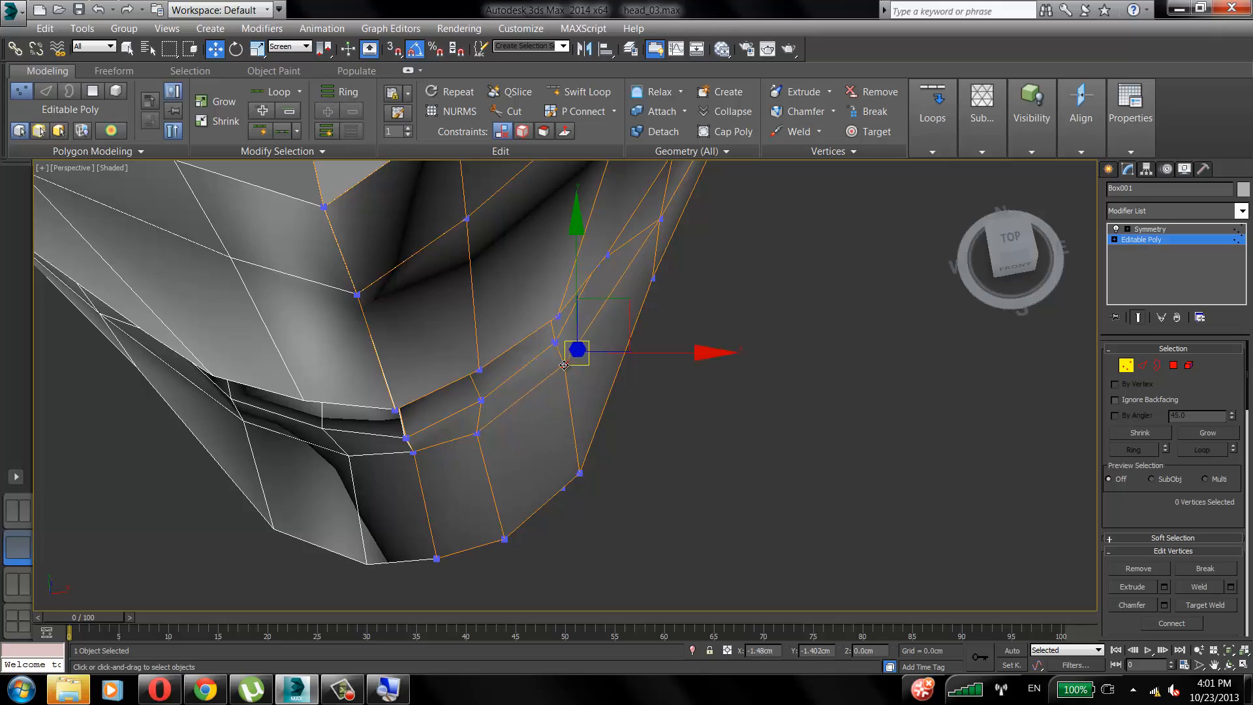
Check the face without vertex editing, then adjust the cheek vertex above the mouth corner and the vertex beside the nostril.
alt+middle_drag(562, 366, 549, 323)
scroll(526, 333, down, 7)
middle_drag(549, 322, 569, 375)
scroll(569, 375, up, 3)
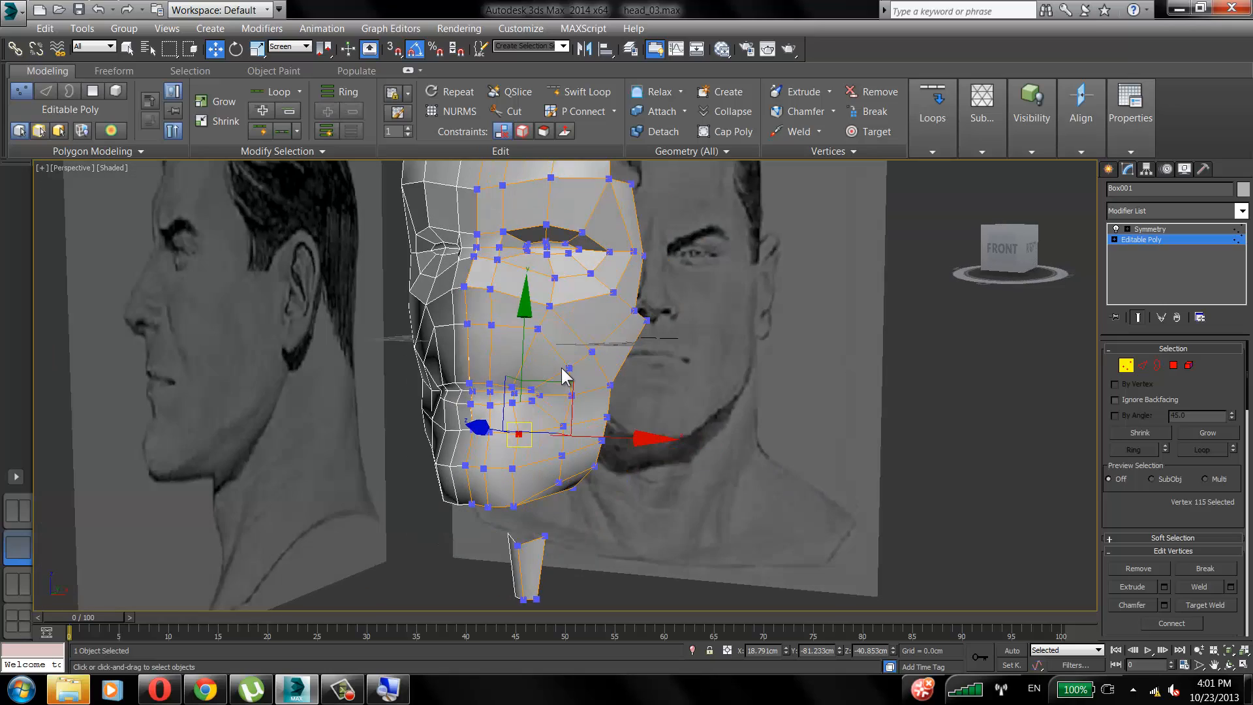
click(1126, 364)
alt+middle_drag(653, 365, 578, 316)
click(1126, 365)
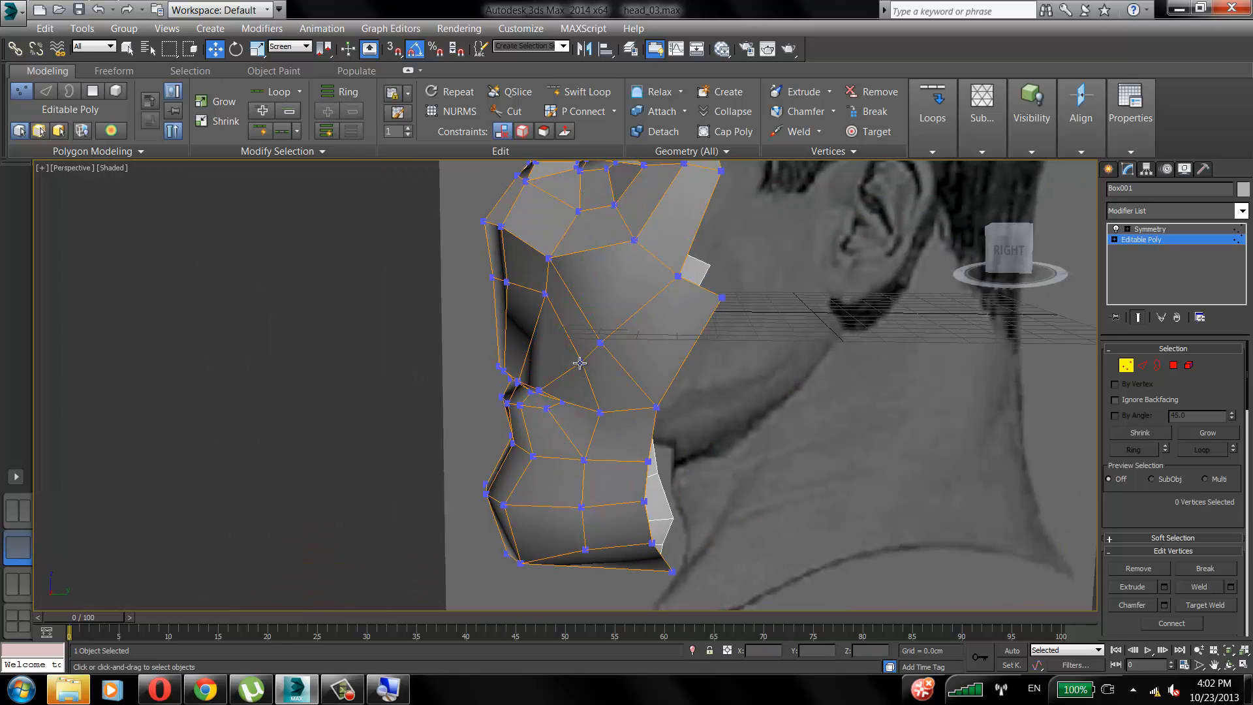
click(582, 350)
click(547, 294)
Check the mirrored side of the face, switch the Editable Poly to polygon level and unhide all hidden polygons.
alt+middle_drag(722, 392, 534, 356)
scroll(533, 356, up, 4)
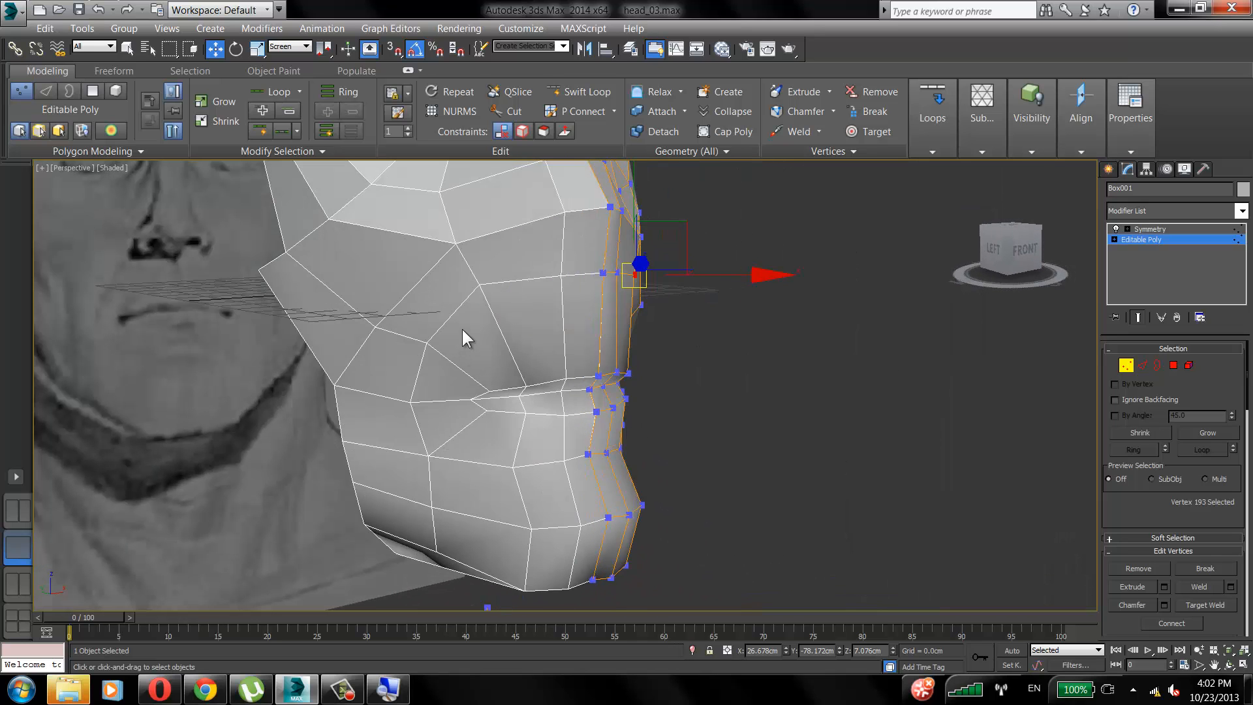
alt+middle_drag(562, 326, 522, 346)
scroll(483, 355, down, 4)
click(1126, 365)
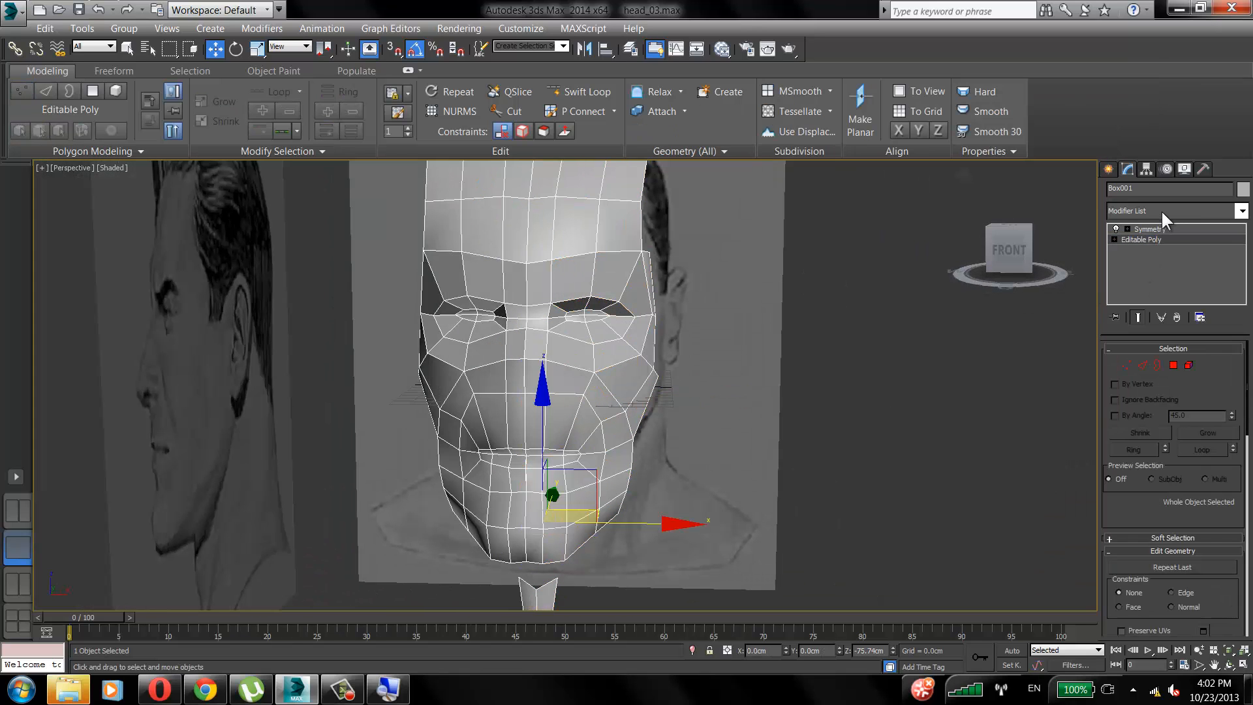
click(1163, 226)
click(1161, 238)
click(1173, 365)
click(1120, 138)
click(1139, 210)
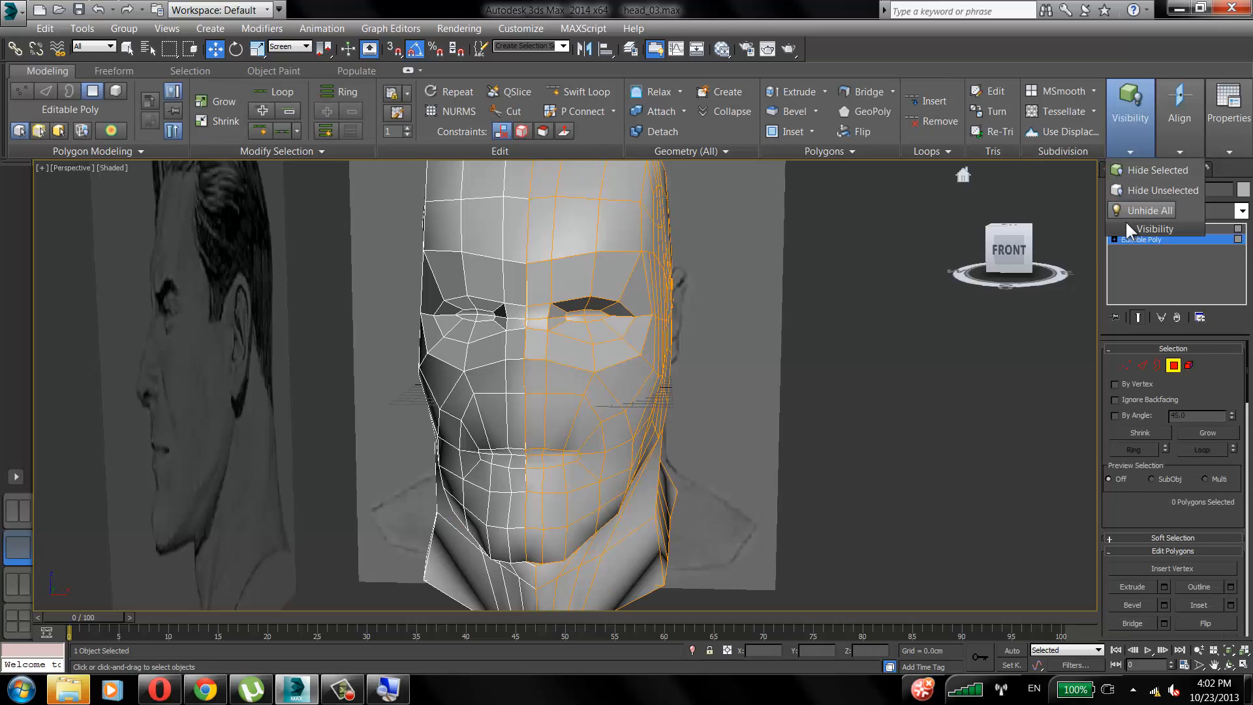
Isolate the head mesh from the reference planes and leave polygon editing, returning to the Symmetry modifier.
alt+middle_drag(607, 390, 585, 389)
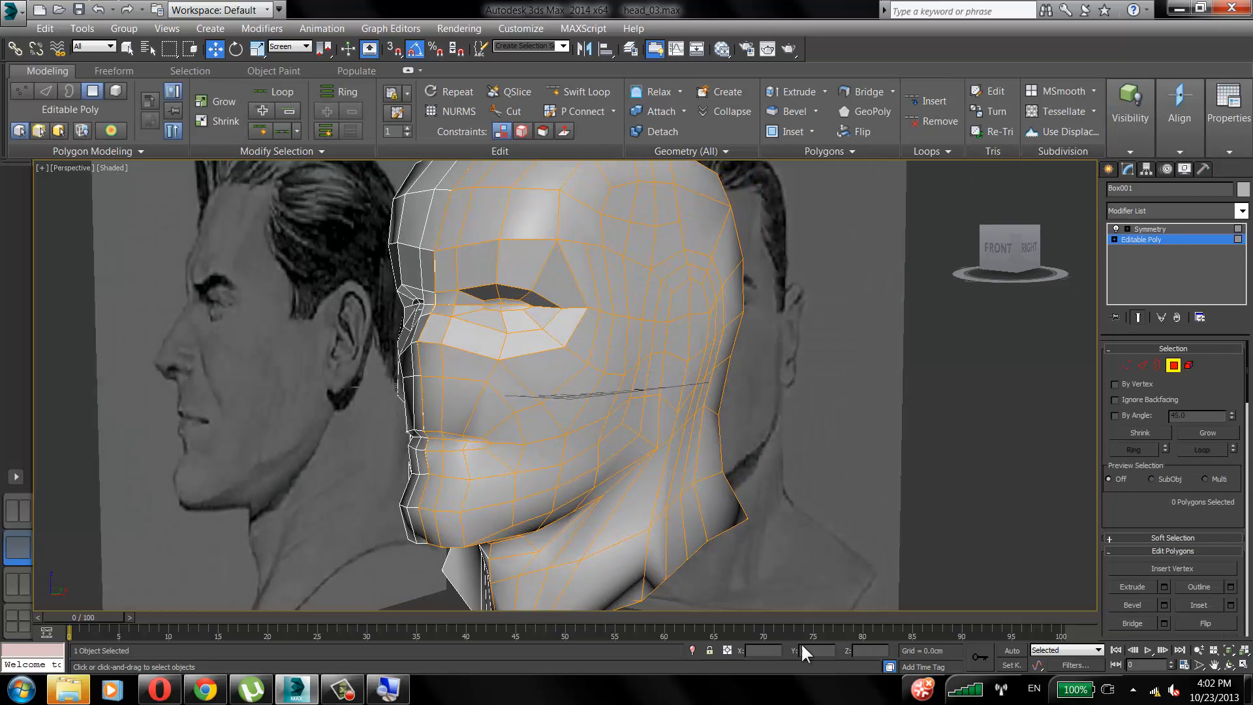
click(693, 650)
alt+middle_drag(623, 434, 660, 383)
click(1174, 365)
click(788, 371)
click(629, 255)
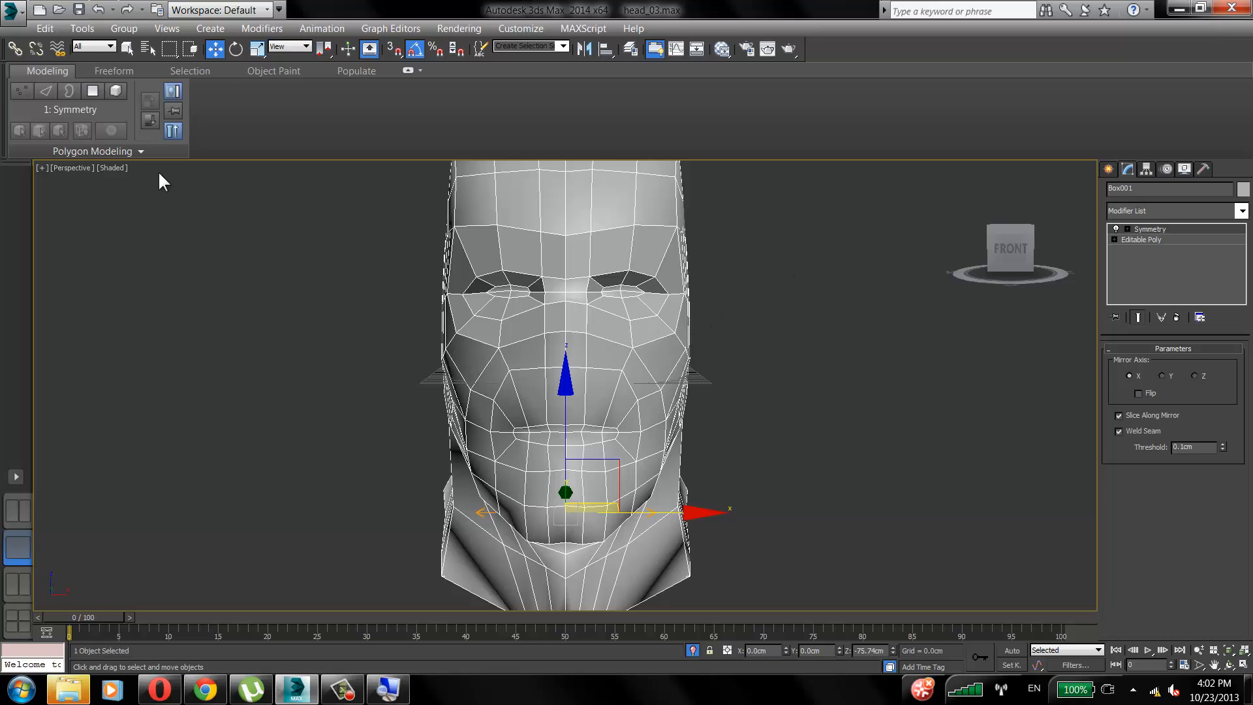
Apply Smooth to the whole Editable Poly and inspect the smoothed face around the mouth, deselected and reselected.
click(1150, 239)
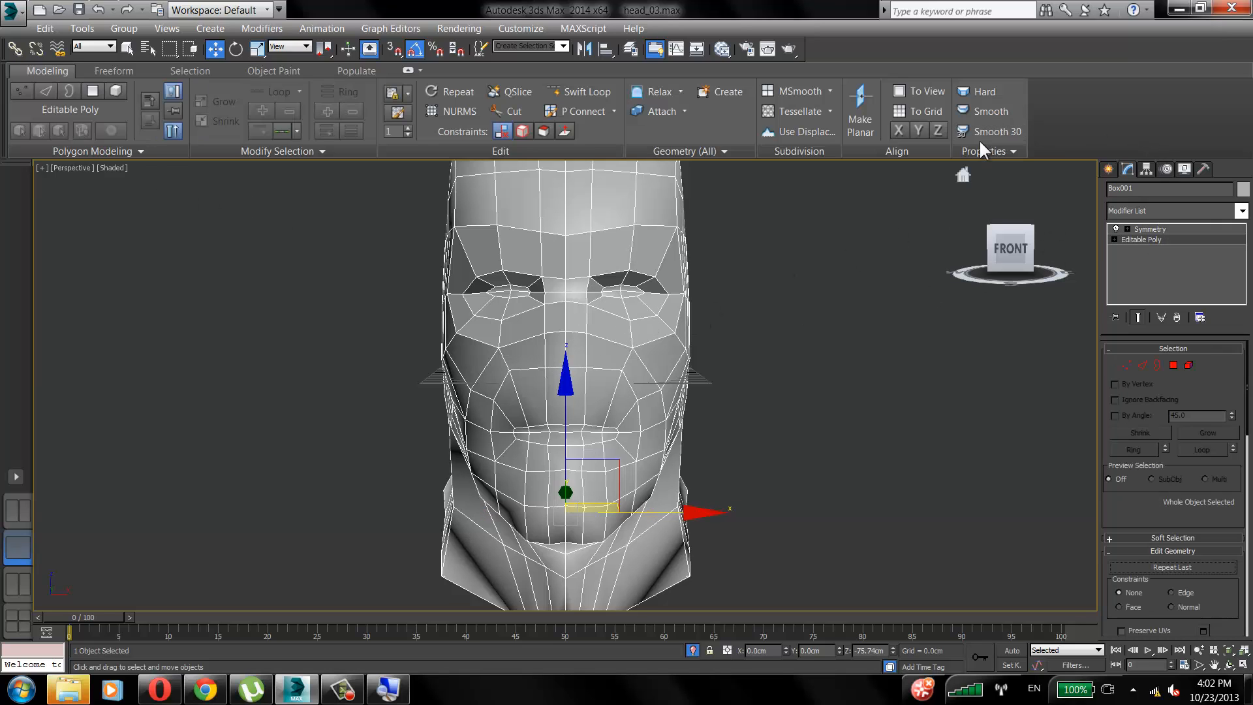
click(990, 111)
click(886, 199)
mouse_move(417, 382)
alt+middle_down()
mouse_move(864, 385)
mouse_move(608, 399)
mouse_move(475, 392)
mouse_move(567, 425)
mouse_move(573, 460)
mouse_move(659, 412)
mouse_move(625, 415)
alt+middle_up()
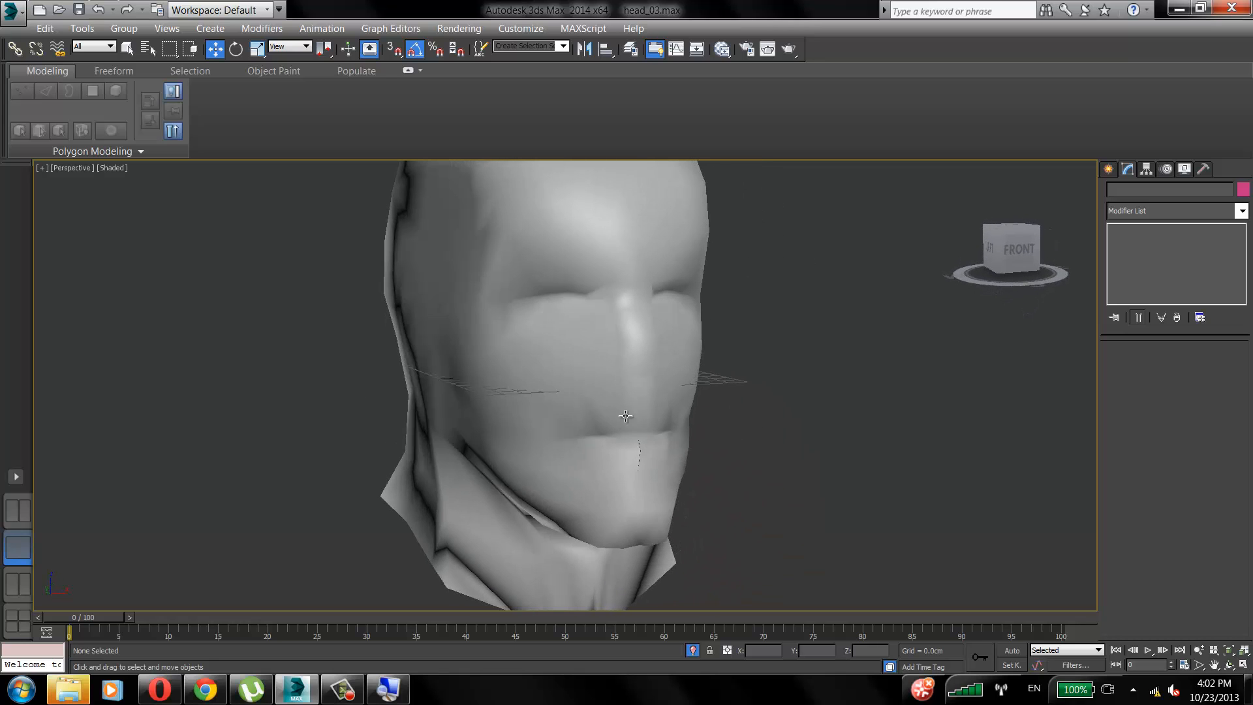
click(541, 484)
alt+middle_drag(541, 484, 554, 397)
scroll(606, 375, up, 3)
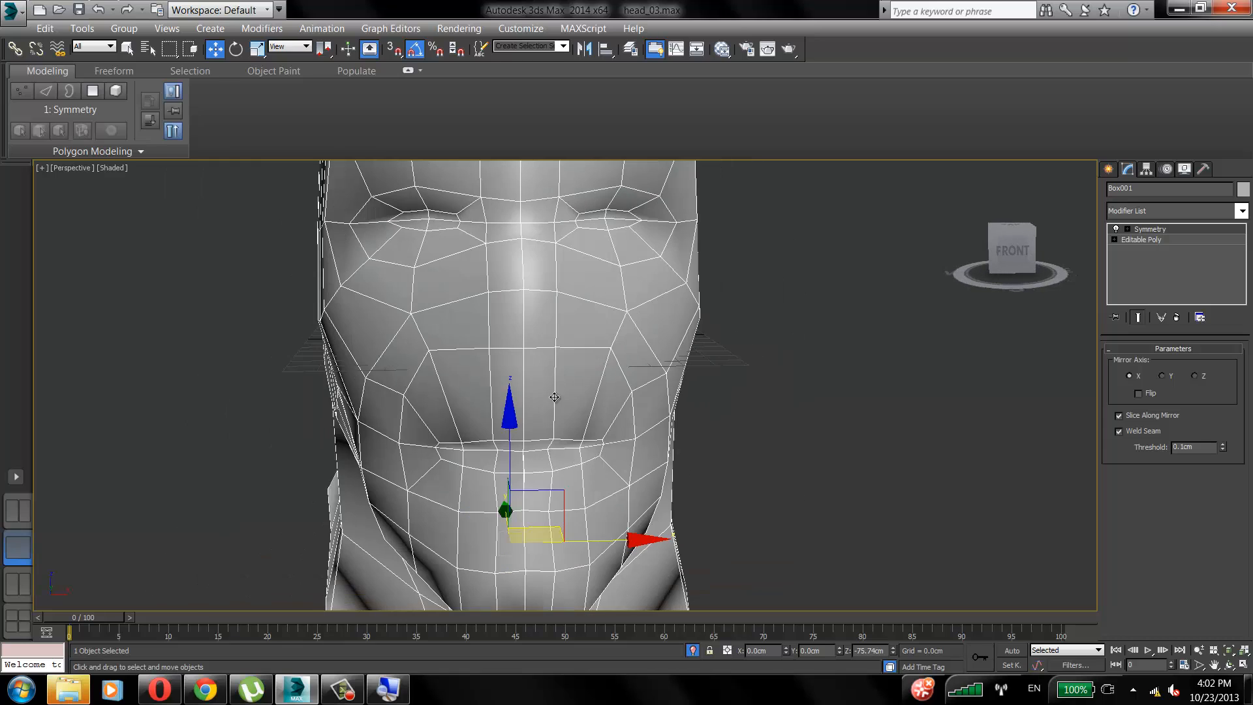